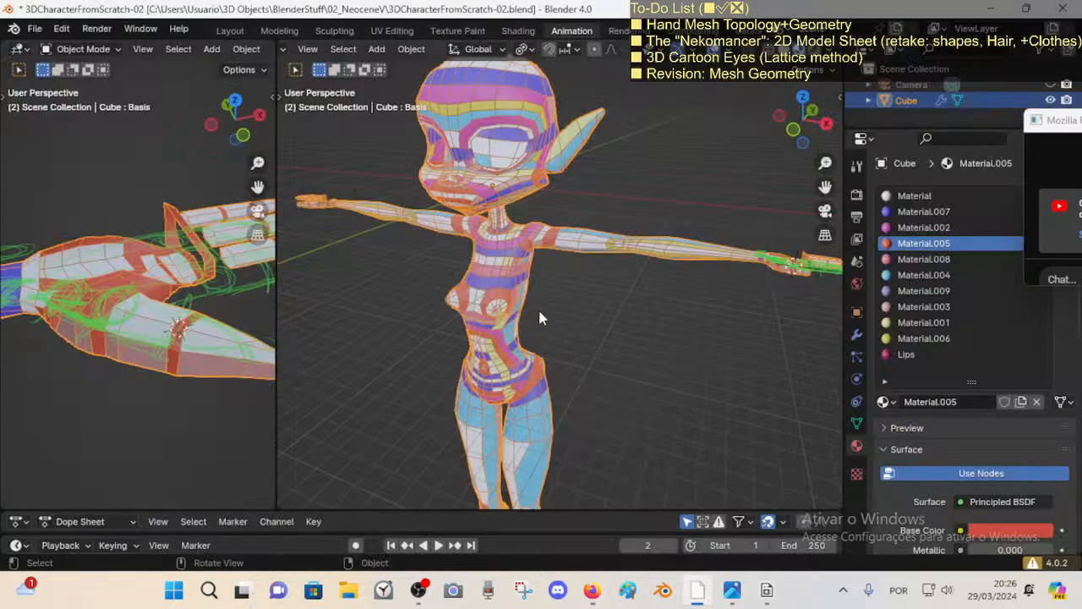
Step: Deselect the character mesh
{"action": "middle_click_drag", "start_coordinate": [517, 318], "coordinate": [531, 285]}
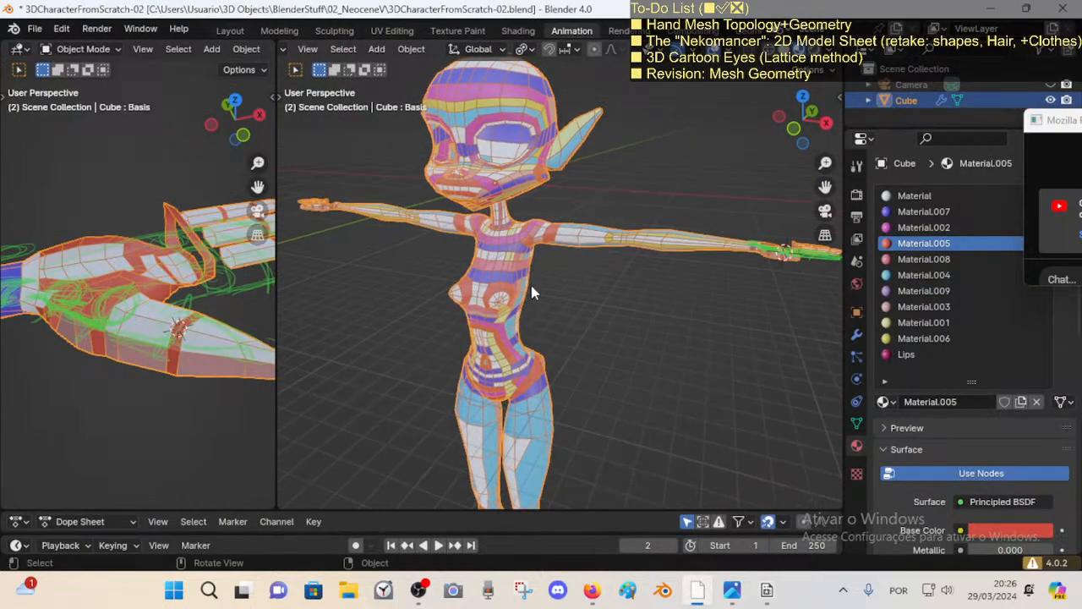
{"action": "left_click", "coordinate": [575, 313]}
{"action": "middle_click_drag", "start_coordinate": [575, 317], "coordinate": [564, 395]}
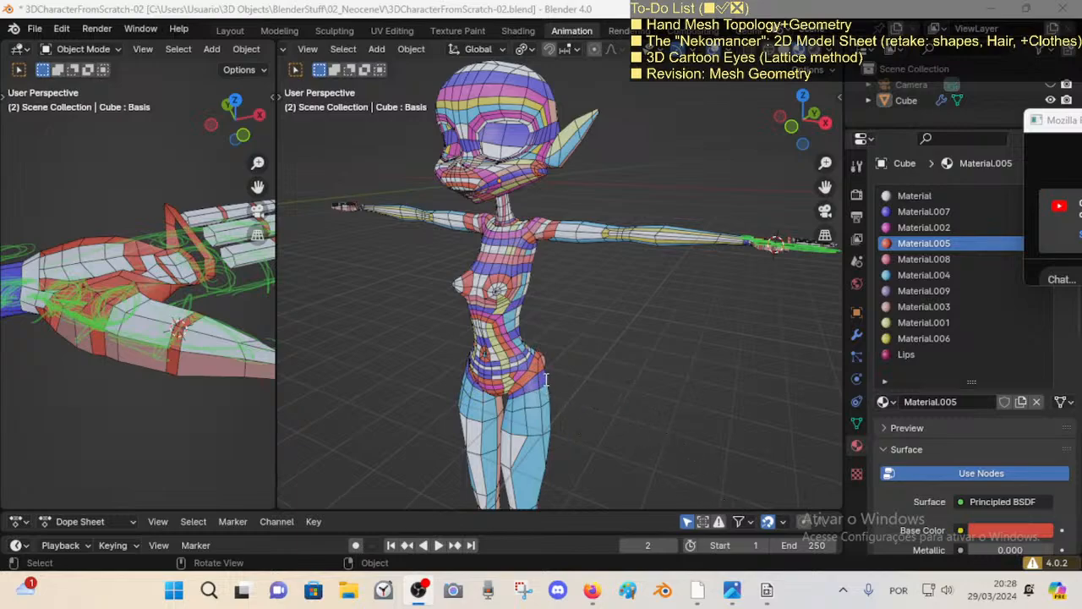
Step: Extend the "3D Cartoon Eyes (Lattice method)" to-do item with "(Mesh, UV, Procedural Teture, Rig"
{"action": "type", "text": "(Mesh, UV/Texture"}
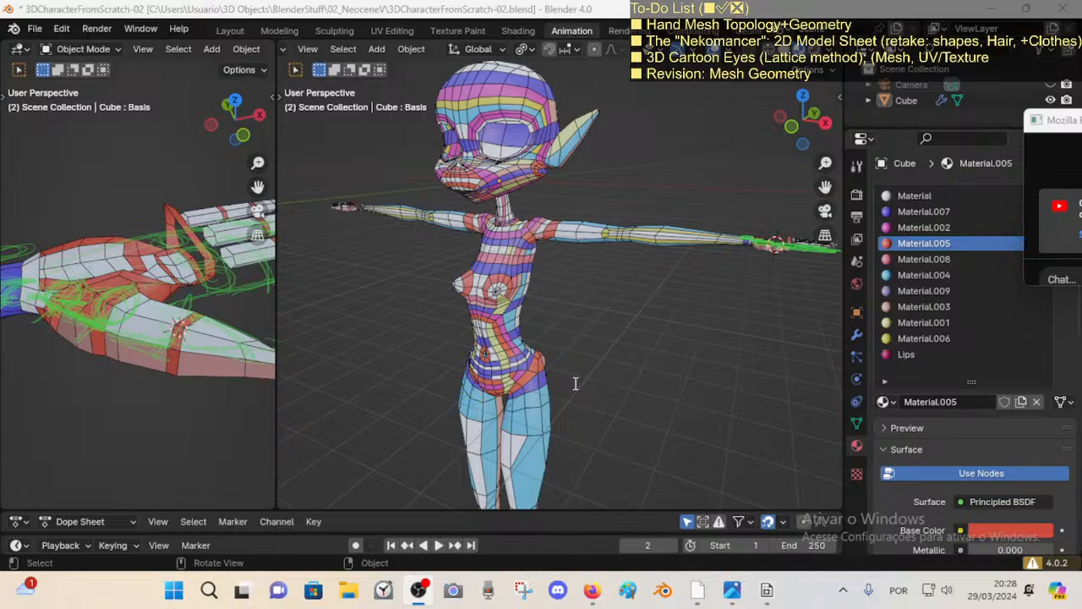
{"action": "key", "text": "BackSpace"}
{"action": "key", "text": "BackSpace"}
{"action": "key", "text": "BackSpace"}
{"action": "key", "text": "BackSpace"}
{"action": "key", "text": "BackSpace"}
{"action": "key", "text": "BackSpace"}
{"action": "key", "text": "BackSpace"}
{"action": "type", "text": "Procedural Teture"}
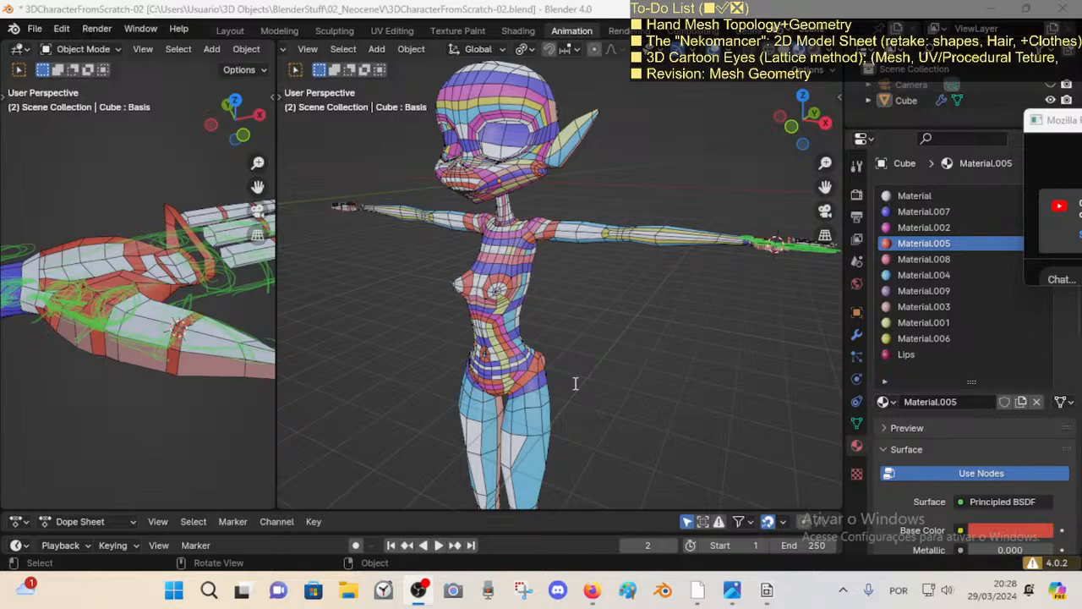
{"action": "key", "text": "BackSpace"}
{"action": "type", "text": ", "}
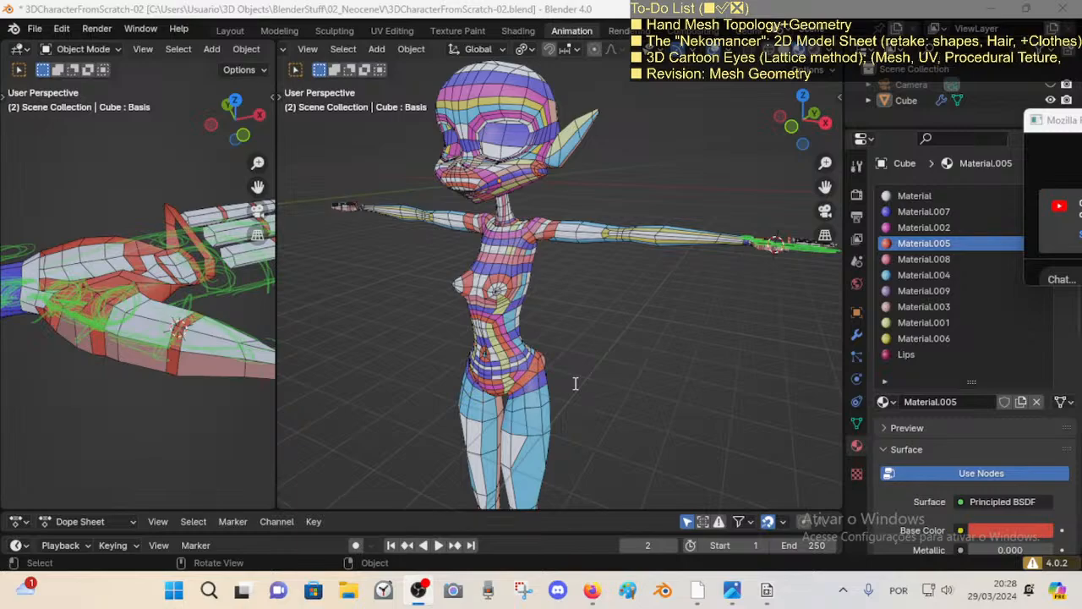
{"action": "type", "text": ", Rig"}
Step: Append "(overall Stylized anatomy retakes)" to the "Revision: Mesh Geometry" to-do item
{"action": "type", "text": "(overall ret"}
{"action": "type", "text": "akes)"}
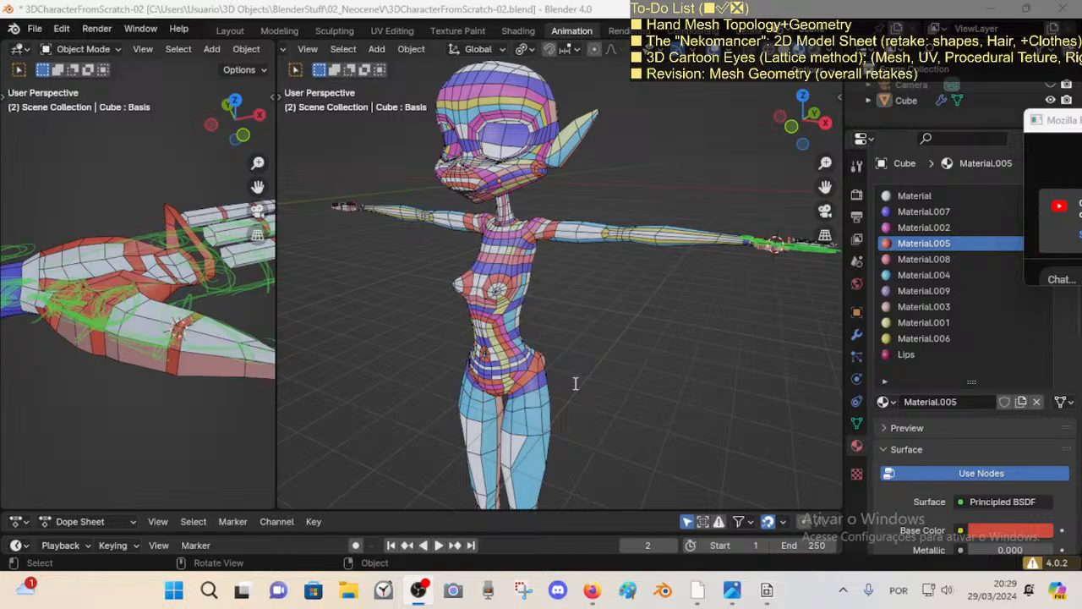
{"action": "type", "text": "anatomy "}
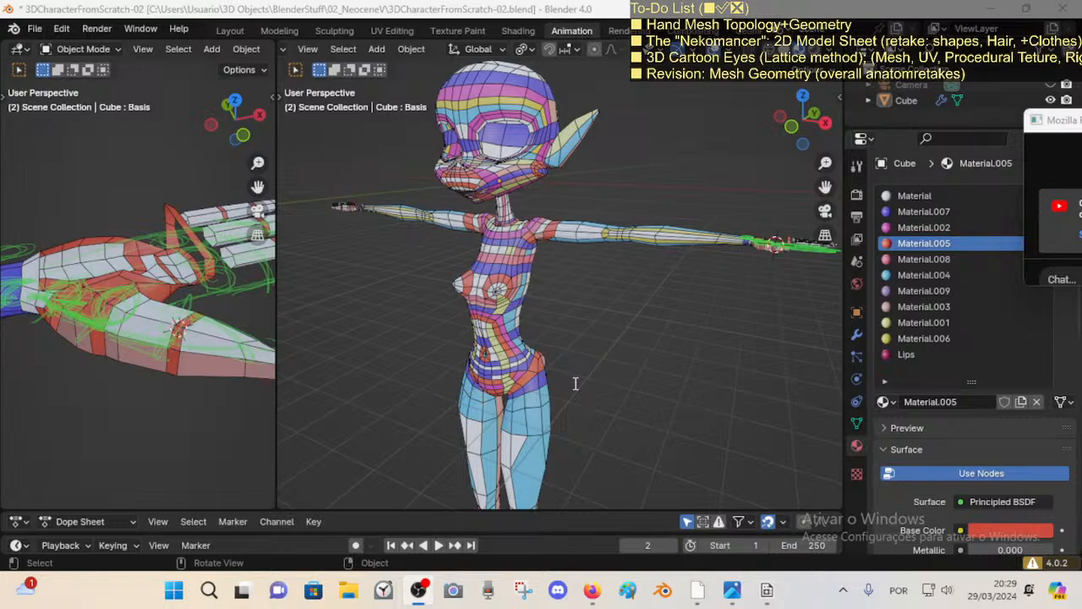
{"action": "type", "text": "stylized"}
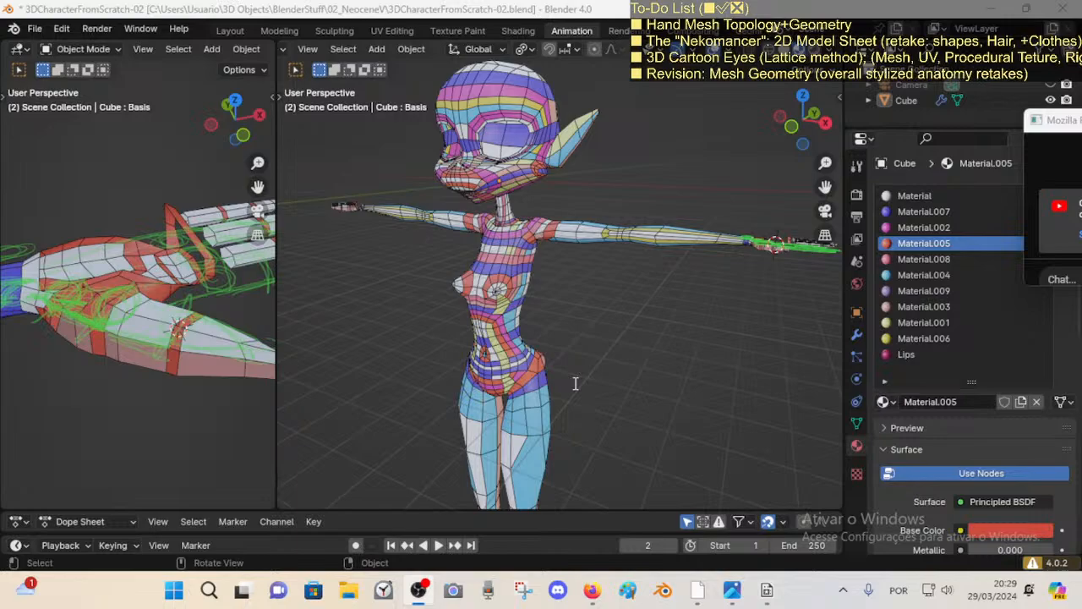
{"action": "key", "text": "BackSpace"}
{"action": "type", "text": "S"}
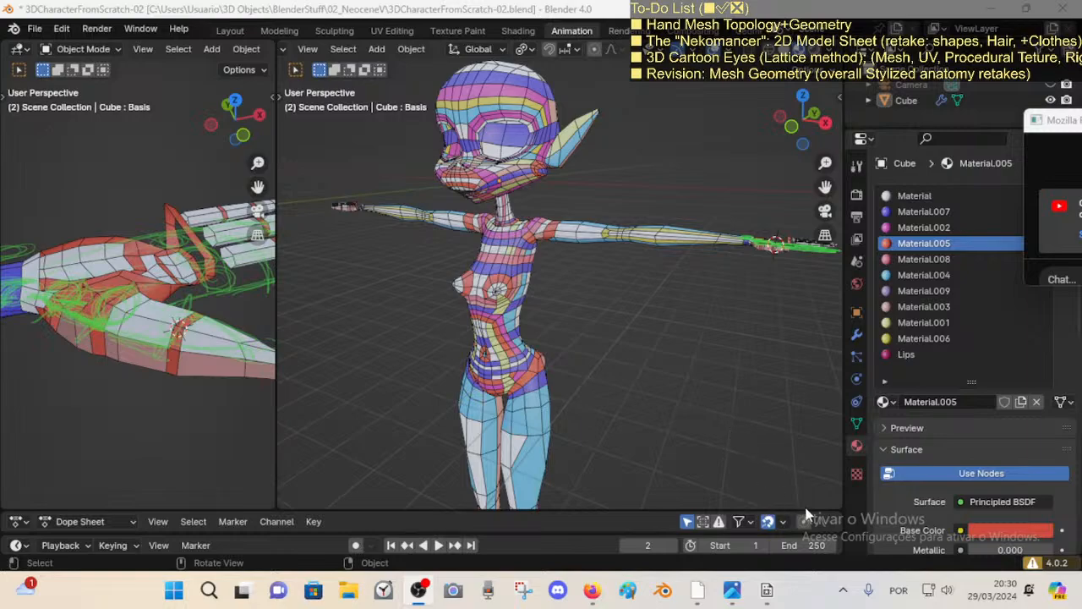
Step: Check the YouTube Studio live stream dashboard in the browser and return to Blender
{"action": "left_click", "coordinate": [594, 591]}
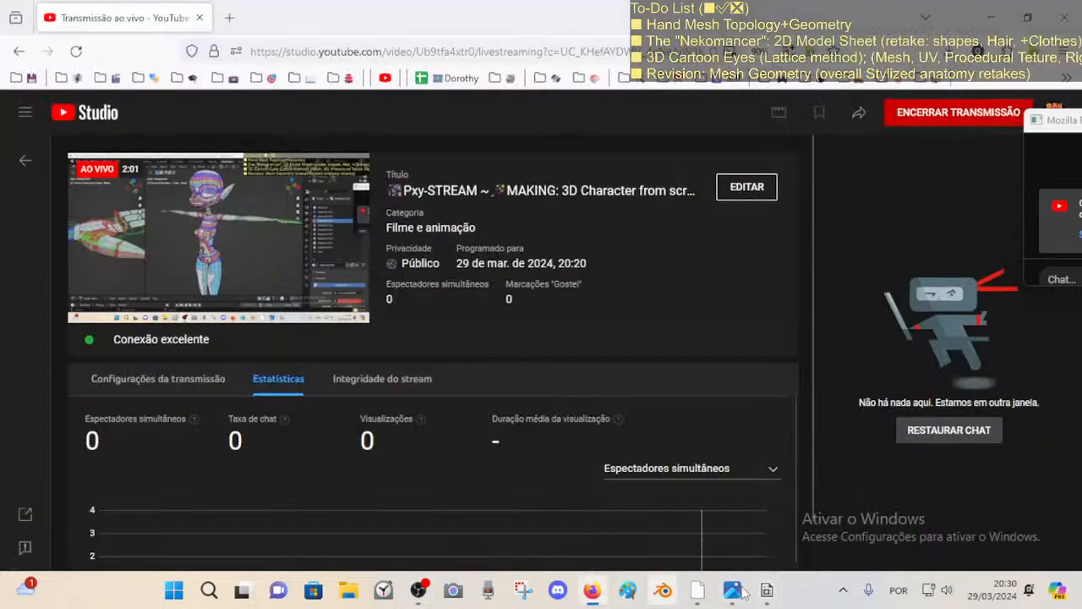
{"action": "left_click", "coordinate": [705, 593]}
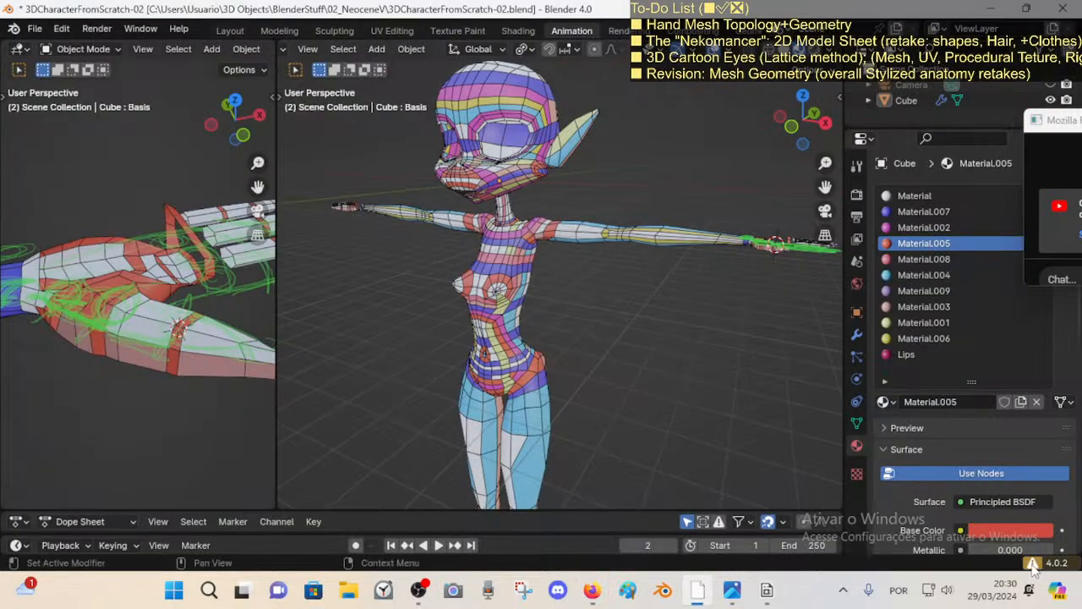
{"action": "mouse_move", "coordinate": [1032, 564]}
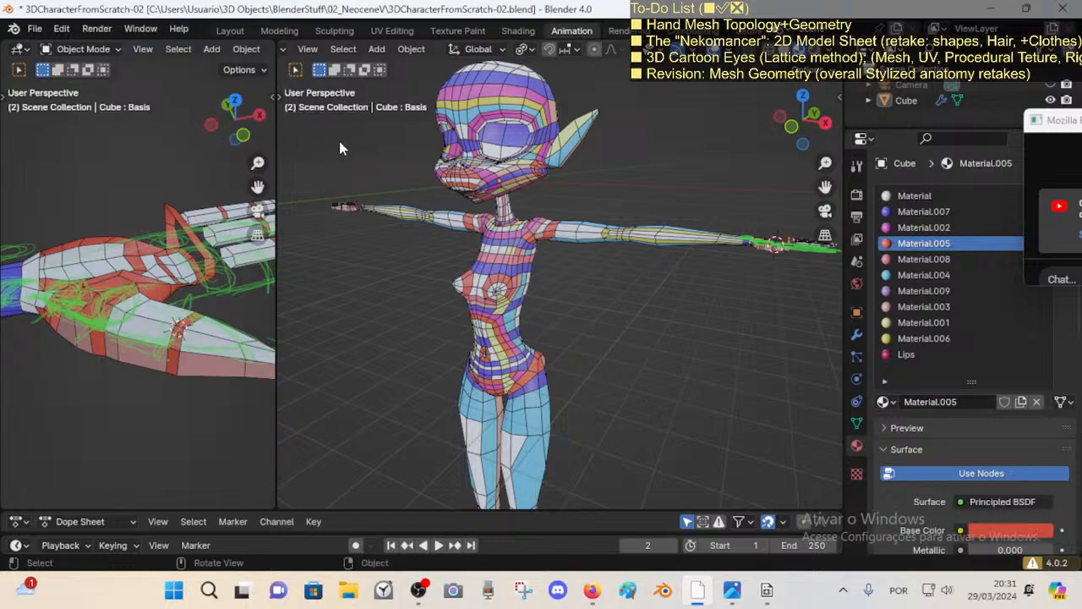
Step: Save the file under the name 3DCharacterFromScratch-03.blend in the BlenderStuff folder
{"action": "left_click", "coordinate": [35, 28]}
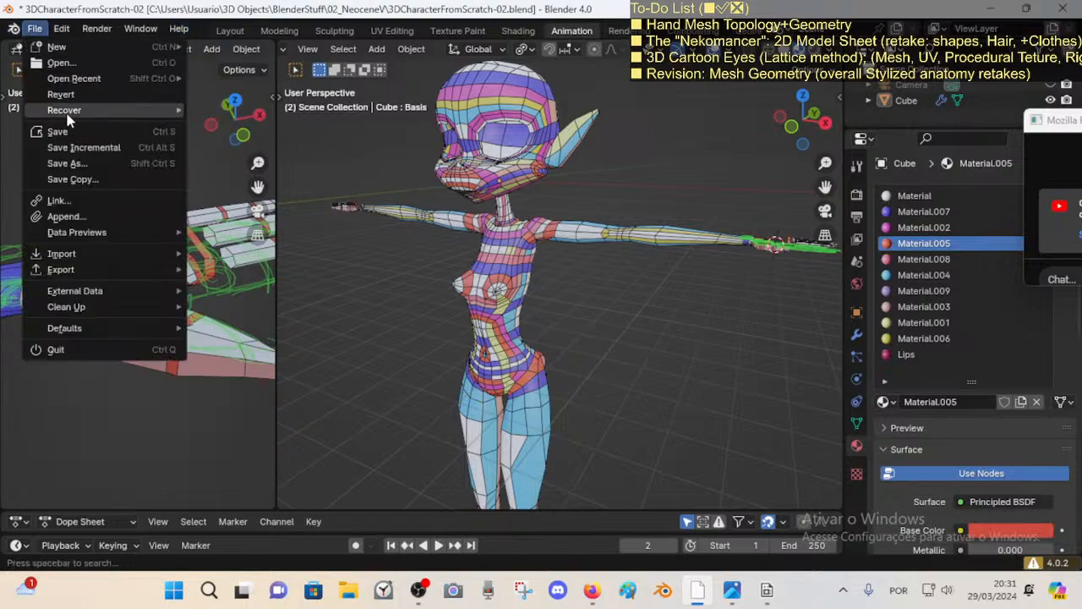
{"action": "left_click", "coordinate": [72, 163]}
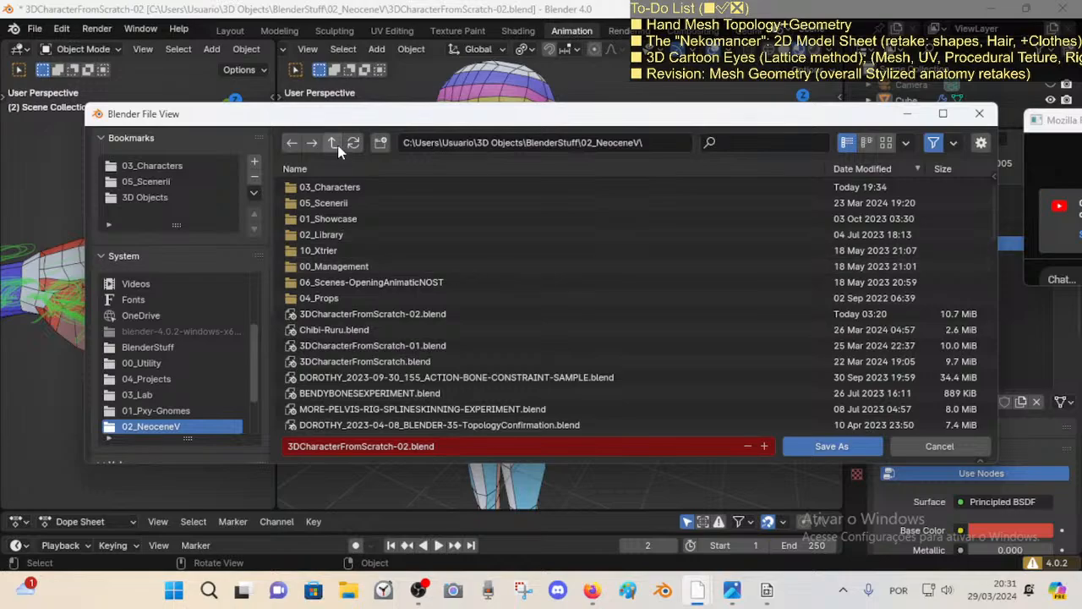
{"action": "left_click", "coordinate": [338, 148]}
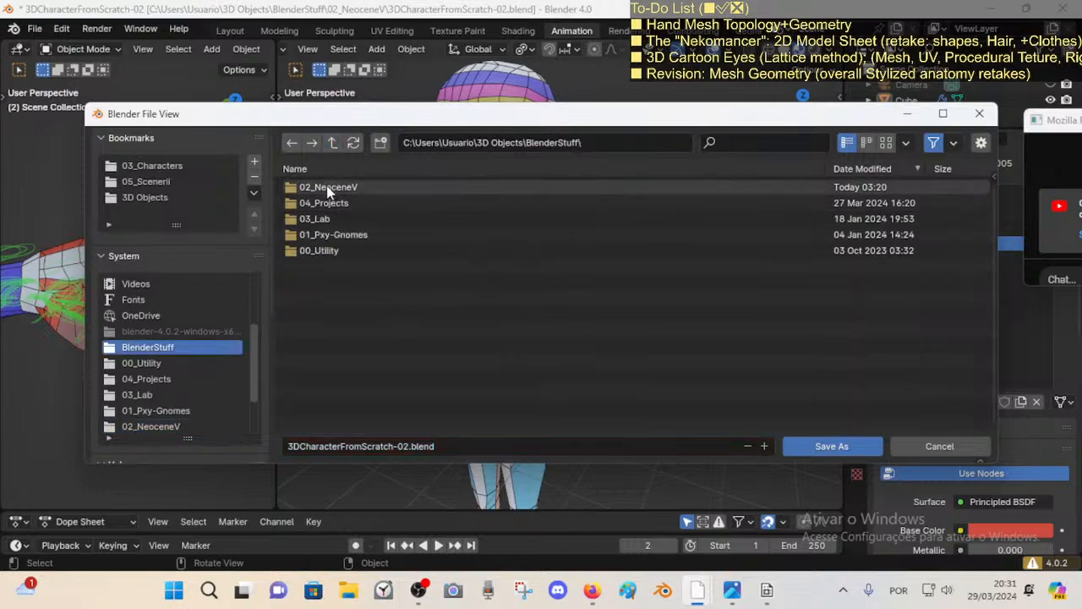
{"action": "left_click", "coordinate": [333, 143]}
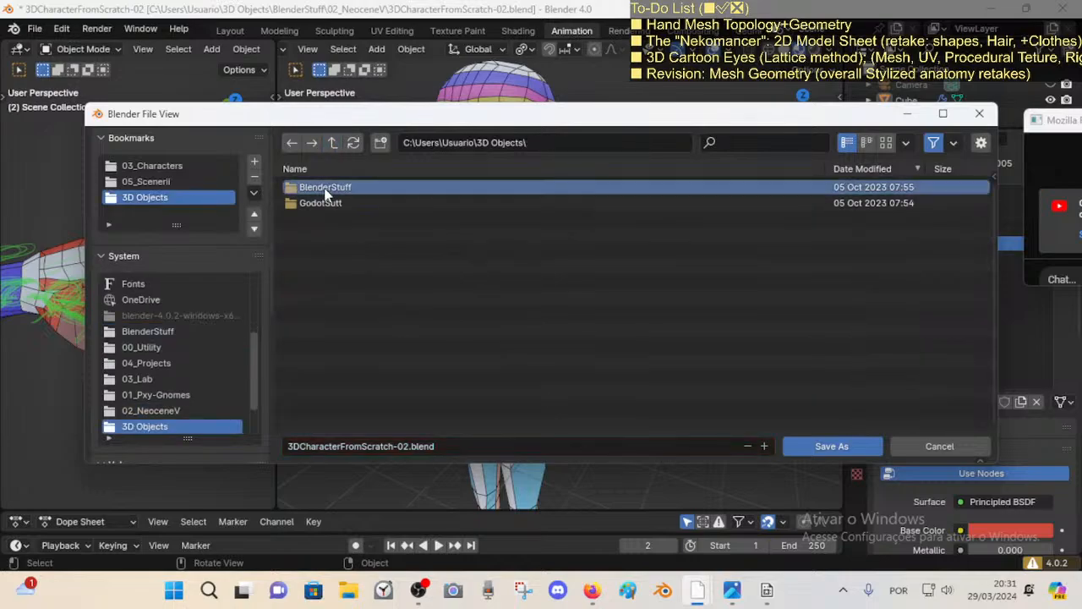
{"action": "left_click", "coordinate": [328, 187]}
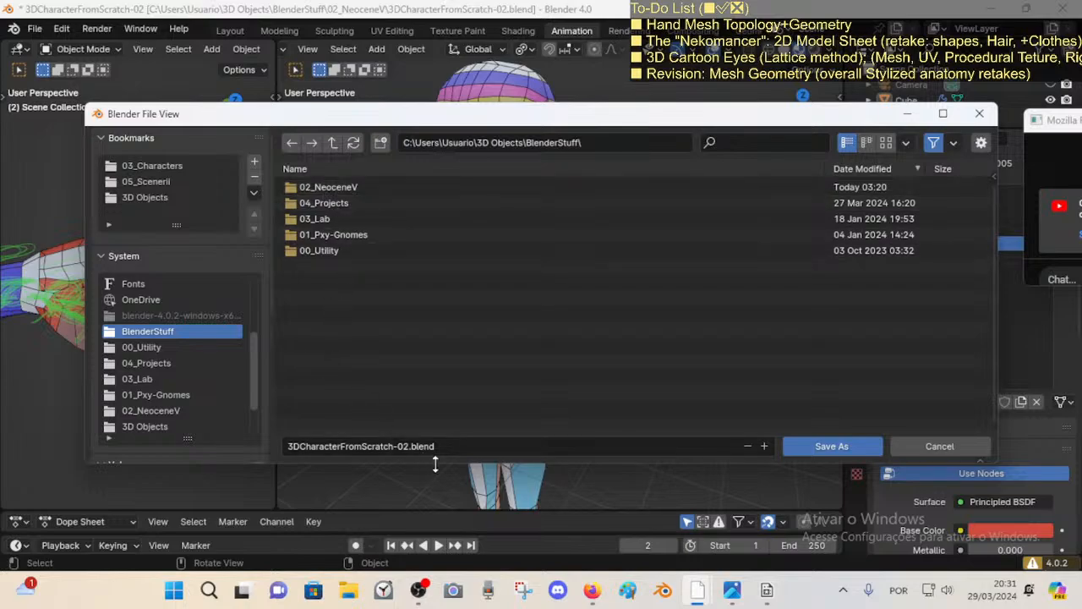
{"action": "left_click", "coordinate": [408, 446]}
{"action": "left_click", "coordinate": [407, 445]}
{"action": "key", "text": "BackSpace"}
{"action": "type", "text": "3"}
{"action": "left_click", "coordinate": [832, 448]}
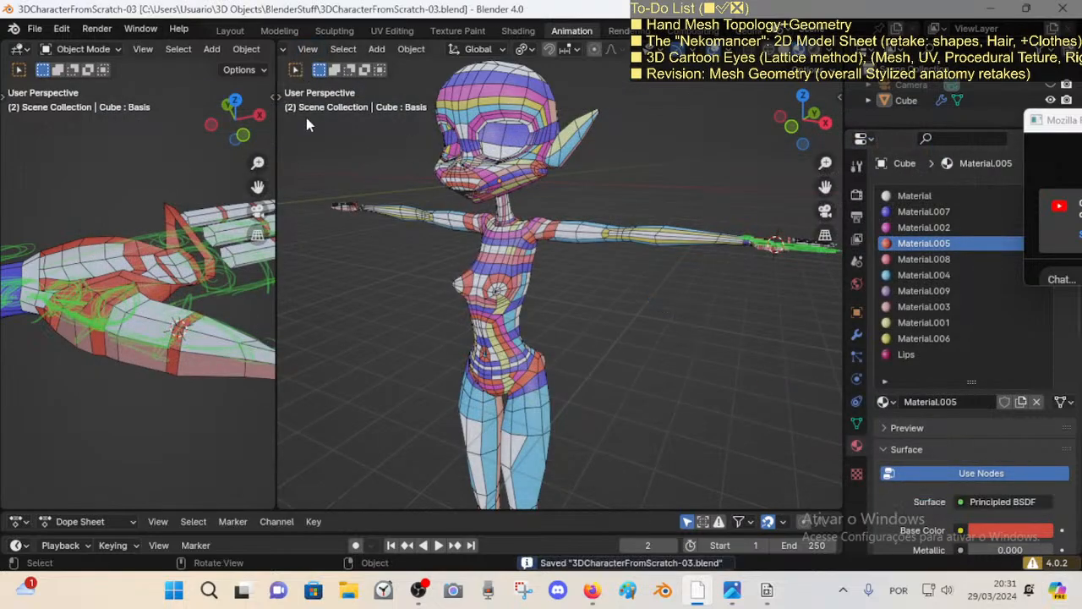
{"action": "left_click", "coordinate": [35, 29]}
{"action": "left_click", "coordinate": [67, 161]}
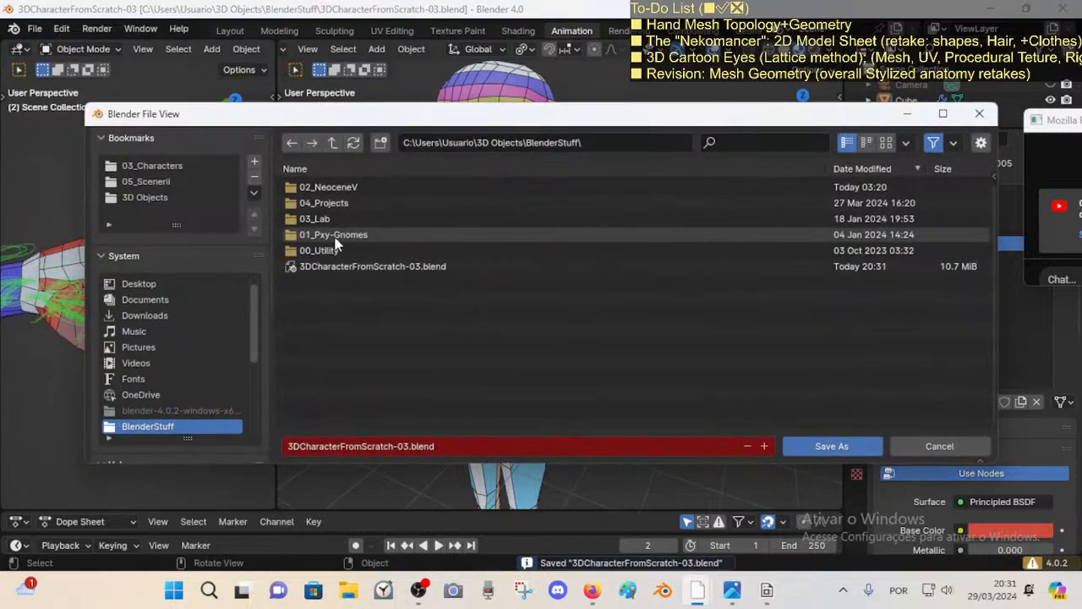
{"action": "left_click", "coordinate": [939, 446]}
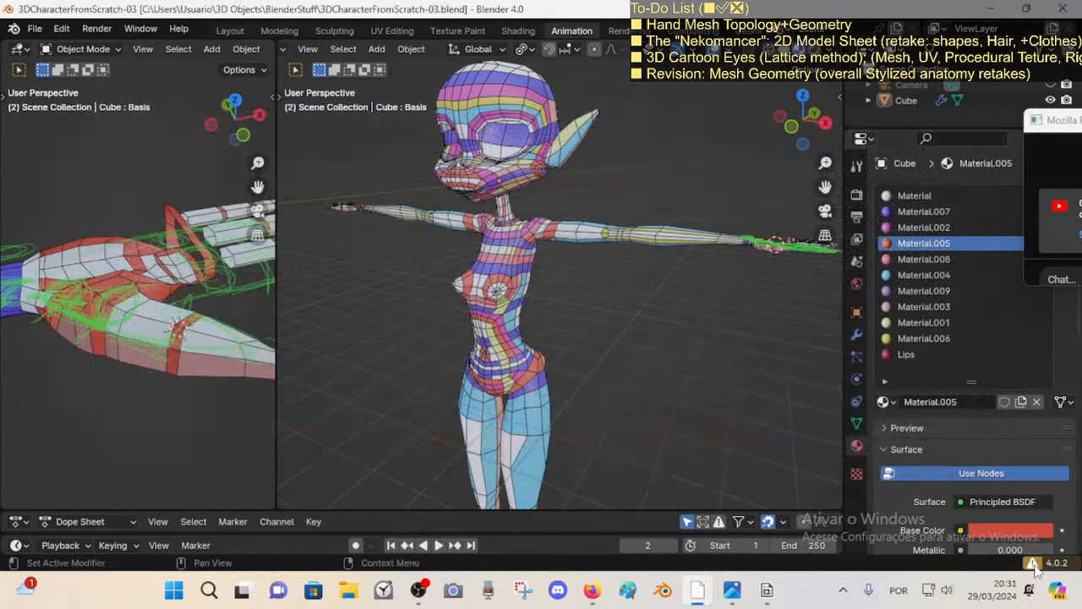
Step: Reopen 3DCharacterFromScratch-03.blend from the BlenderStuff folder
{"action": "left_click", "coordinate": [34, 29]}
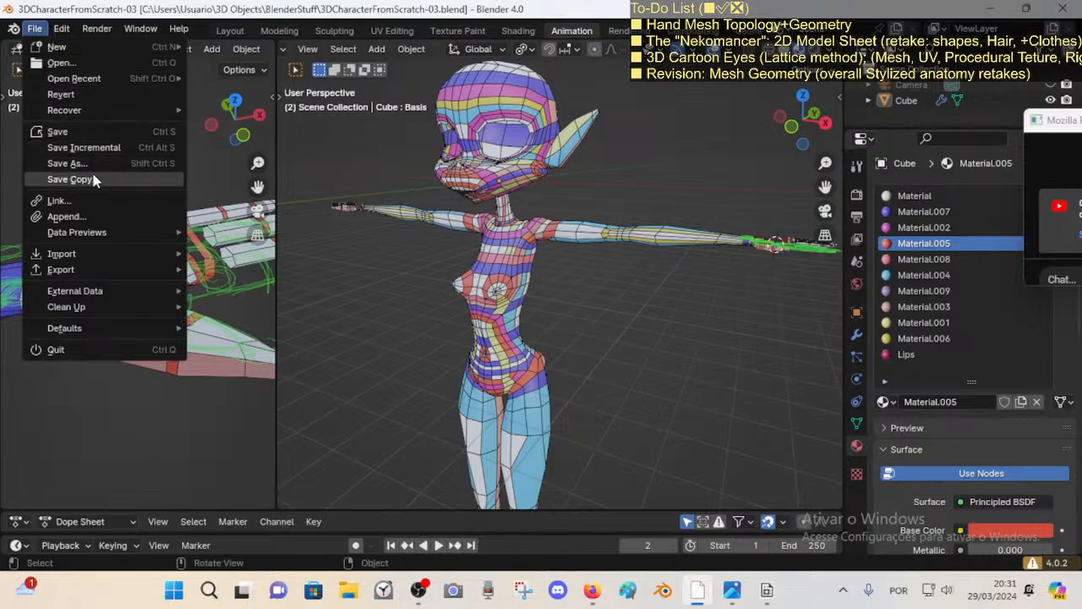
{"action": "mouse_move", "coordinate": [89, 311]}
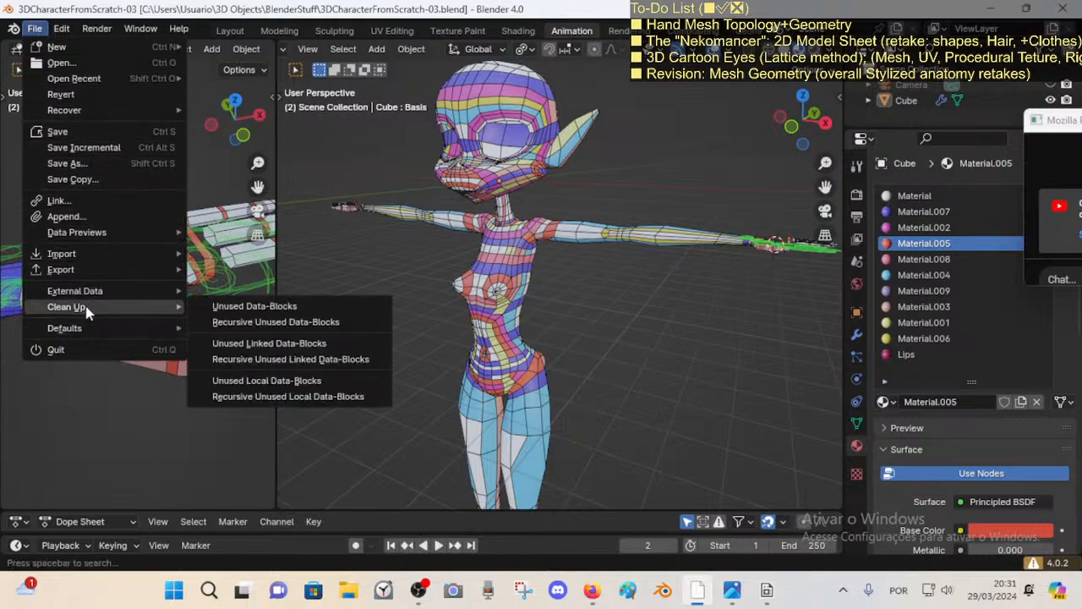
{"action": "left_click", "coordinate": [59, 64]}
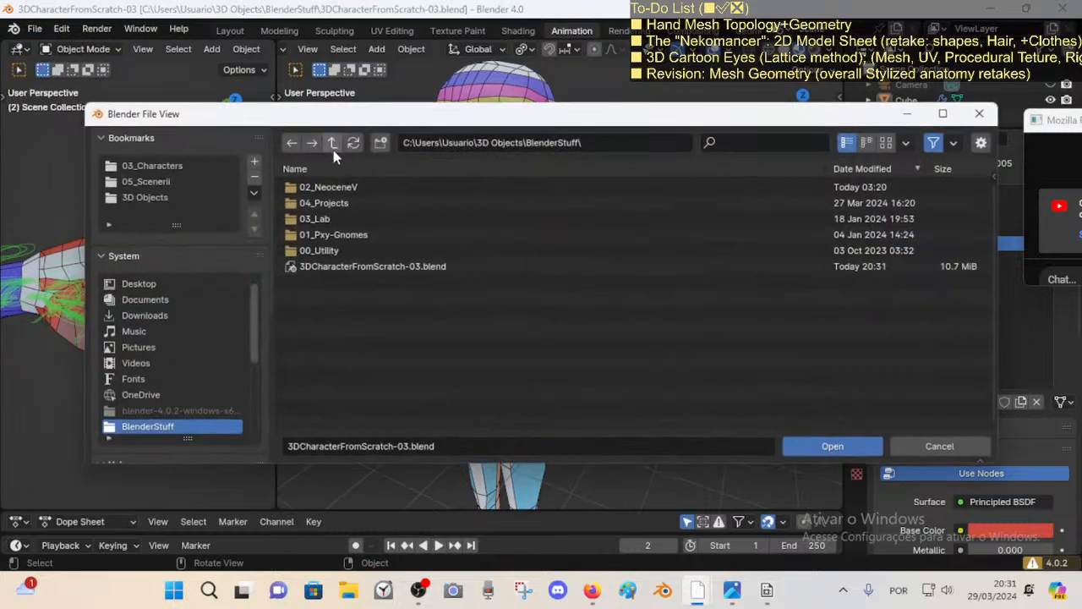
{"action": "double_click", "coordinate": [334, 265]}
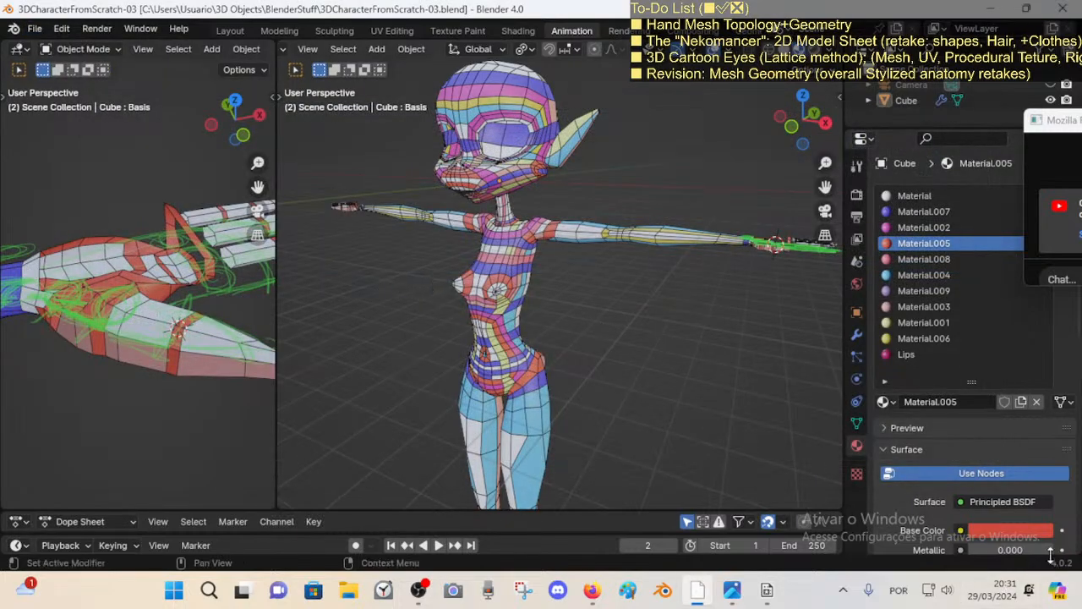
{"action": "middle_click_drag", "start_coordinate": [542, 347], "coordinate": [509, 320]}
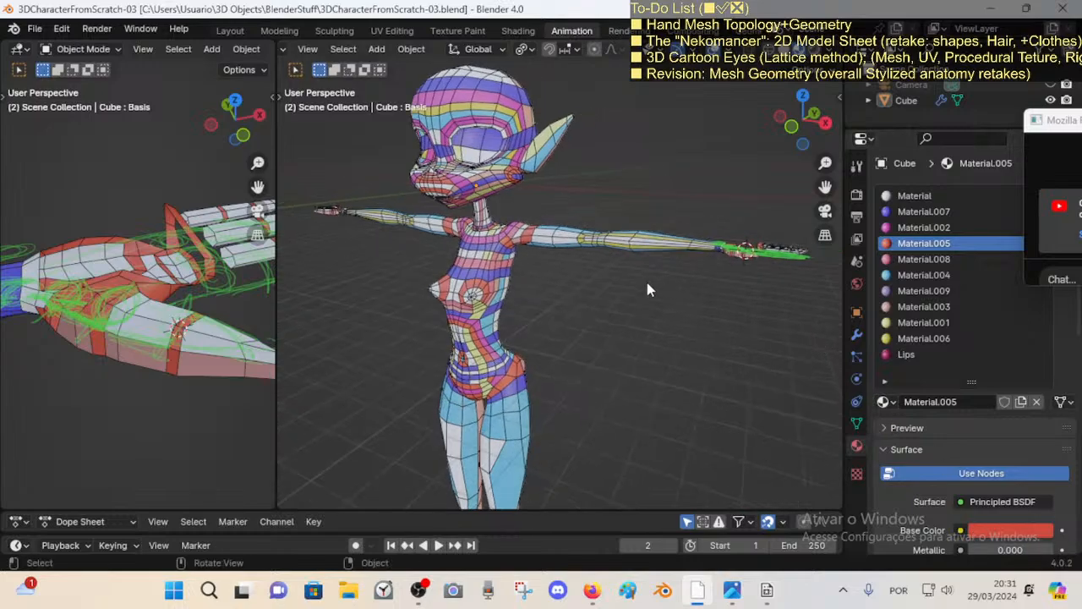
{"action": "middle_click_drag", "start_coordinate": [647, 290], "coordinate": [685, 306]}
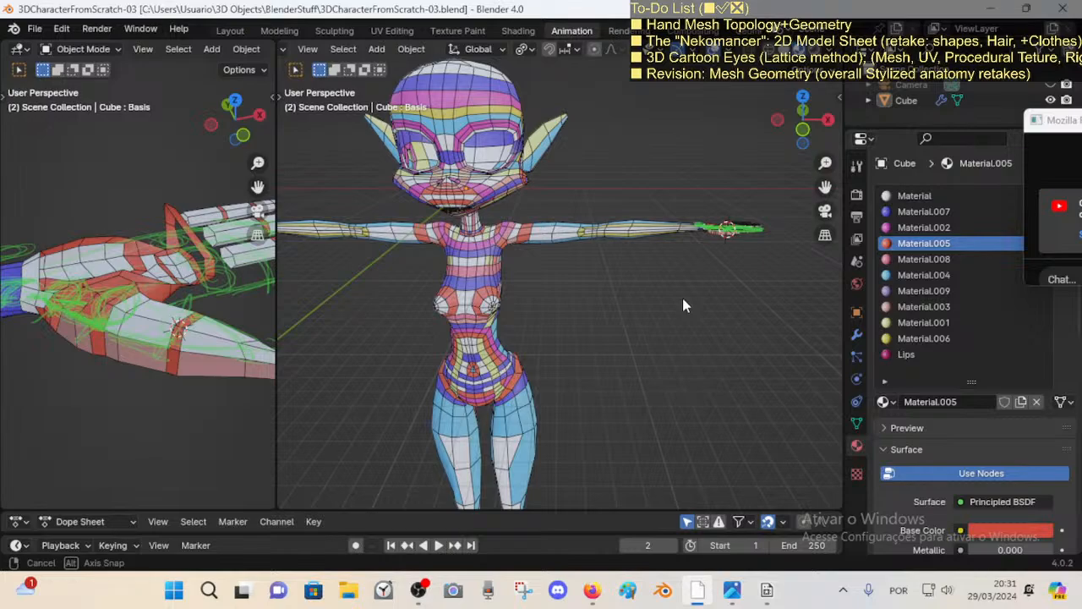
{"action": "middle_click_drag", "start_coordinate": [564, 286], "coordinate": [533, 289]}
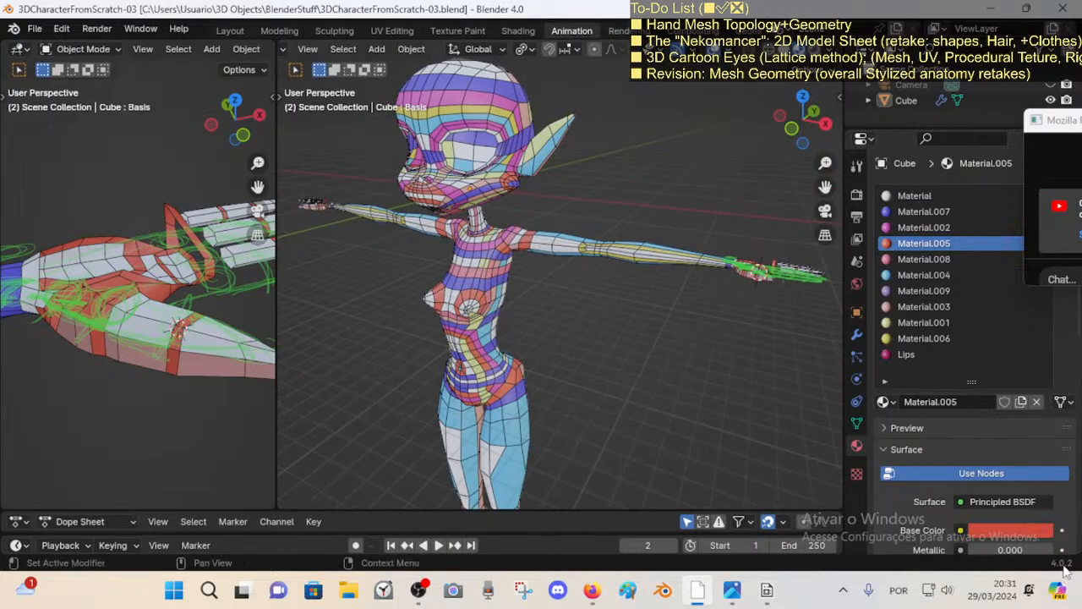
{"action": "middle_click_drag", "start_coordinate": [623, 395], "coordinate": [575, 365]}
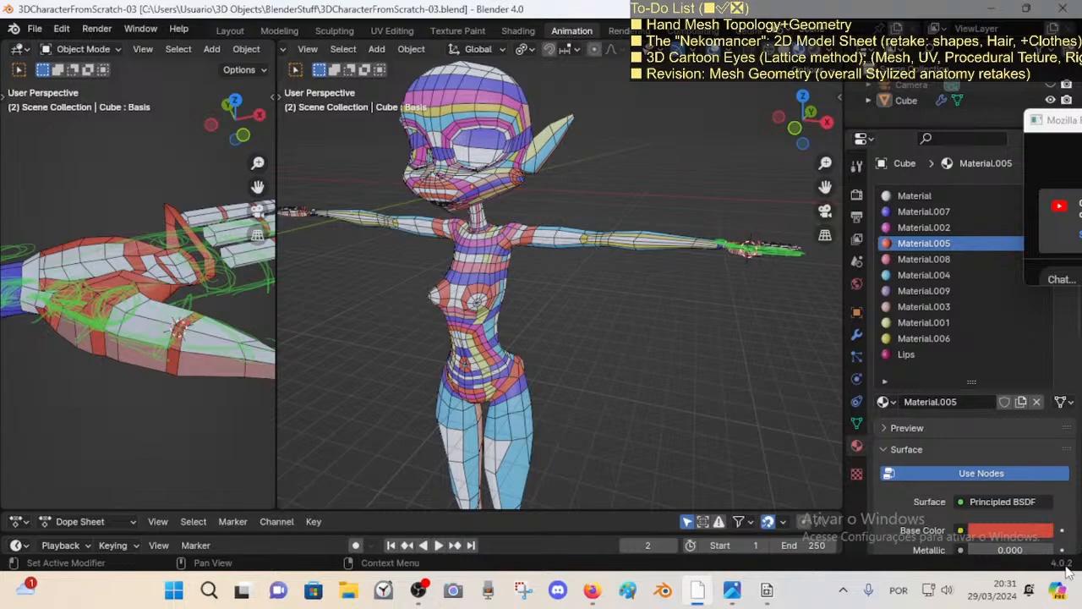
{"action": "middle_click_drag", "start_coordinate": [535, 364], "coordinate": [548, 362]}
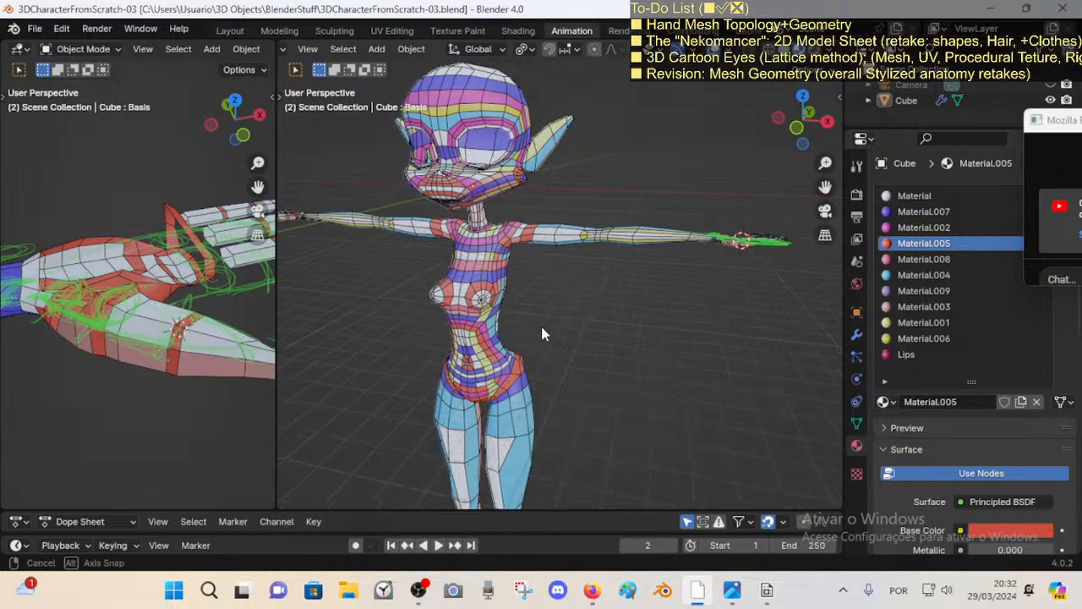
Step: Enter Edit Mode on the character mesh and knife-cut from the thigh's outer edge to mid-thigh, turning up to the edge loop above
{"action": "middle_click_drag", "start_coordinate": [541, 323], "coordinate": [503, 317]}
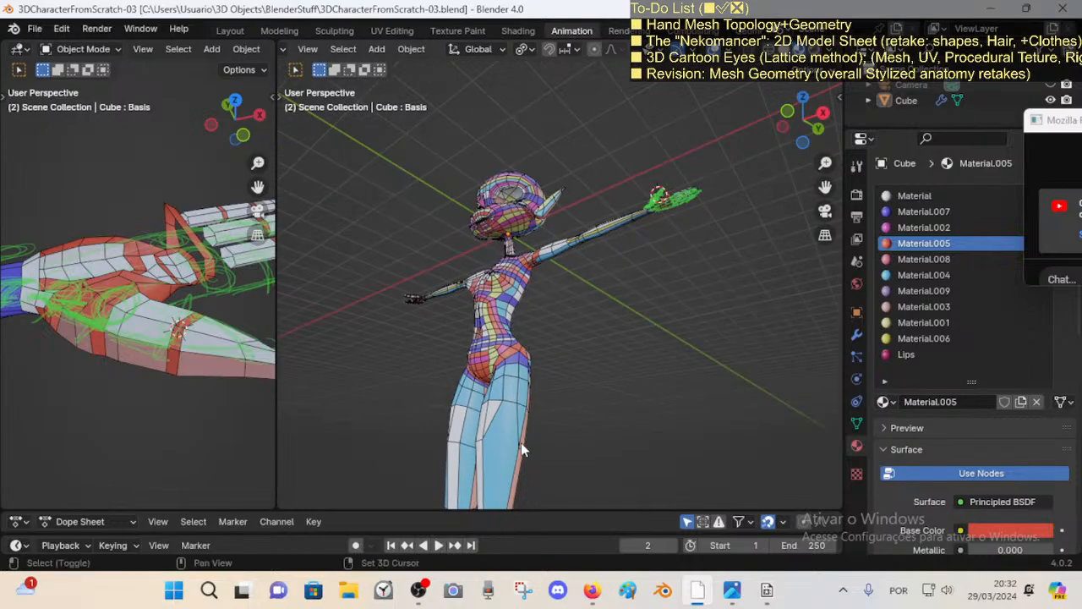
{"action": "middle_click_drag", "start_coordinate": [521, 442], "coordinate": [509, 328], "text": "shift"}
{"action": "left_click", "coordinate": [478, 325]}
{"action": "key", "text": "Tab"}
{"action": "key", "text": "k"}
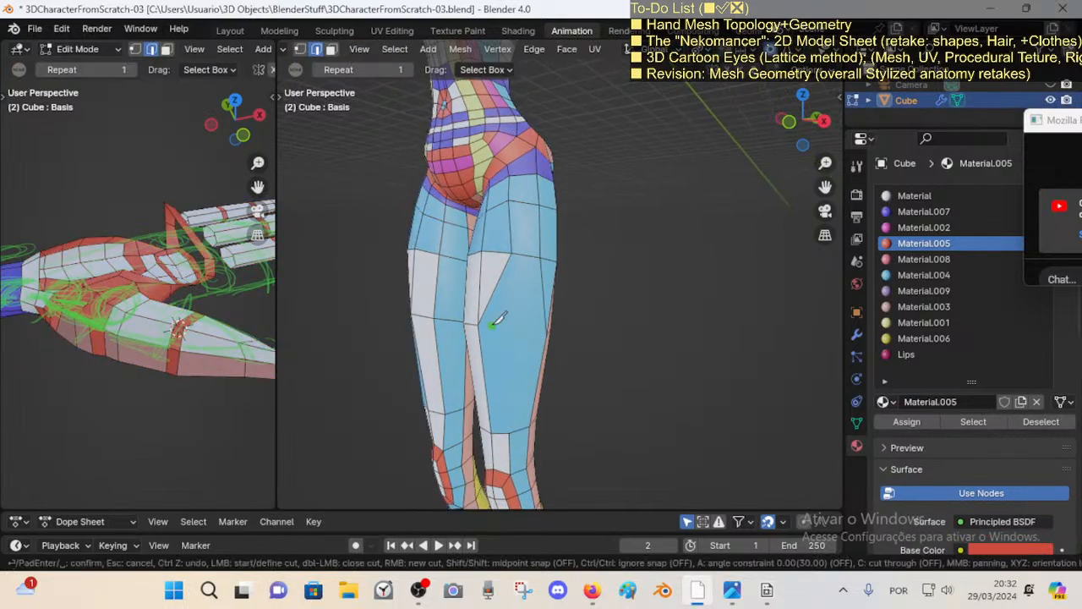
{"action": "left_click", "coordinate": [545, 334]}
{"action": "left_click", "coordinate": [507, 332]}
{"action": "key", "text": "space"}
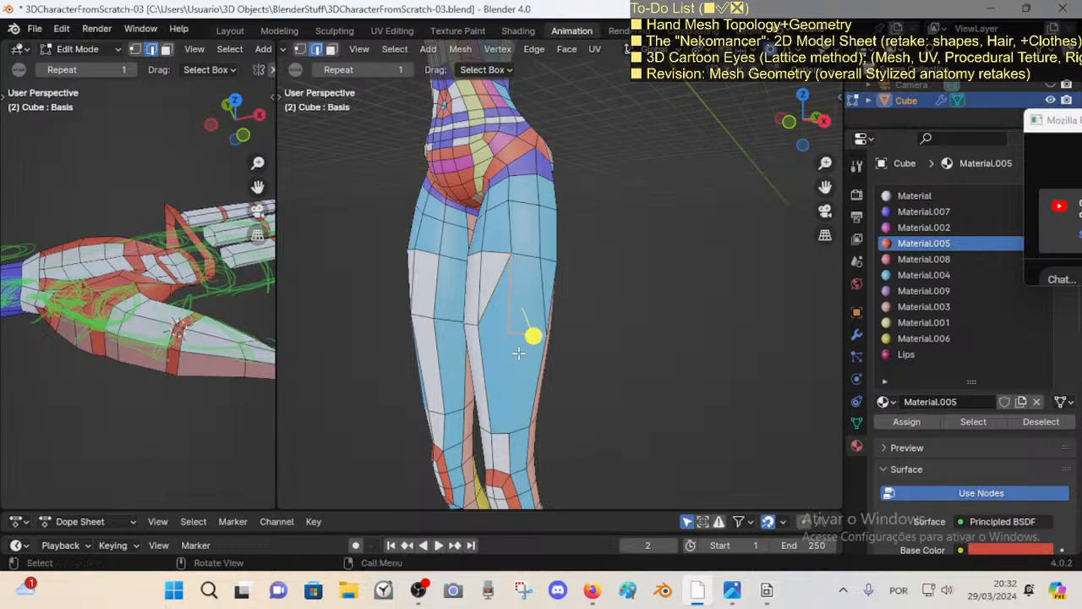
Step: Knife-cut from the inner thigh vertex across to the previous cut's corner and straight down to the vertex above the knee
{"action": "key", "text": "alt+a"}
{"action": "key", "text": "k"}
{"action": "left_click", "coordinate": [477, 325]}
{"action": "left_click", "coordinate": [508, 331]}
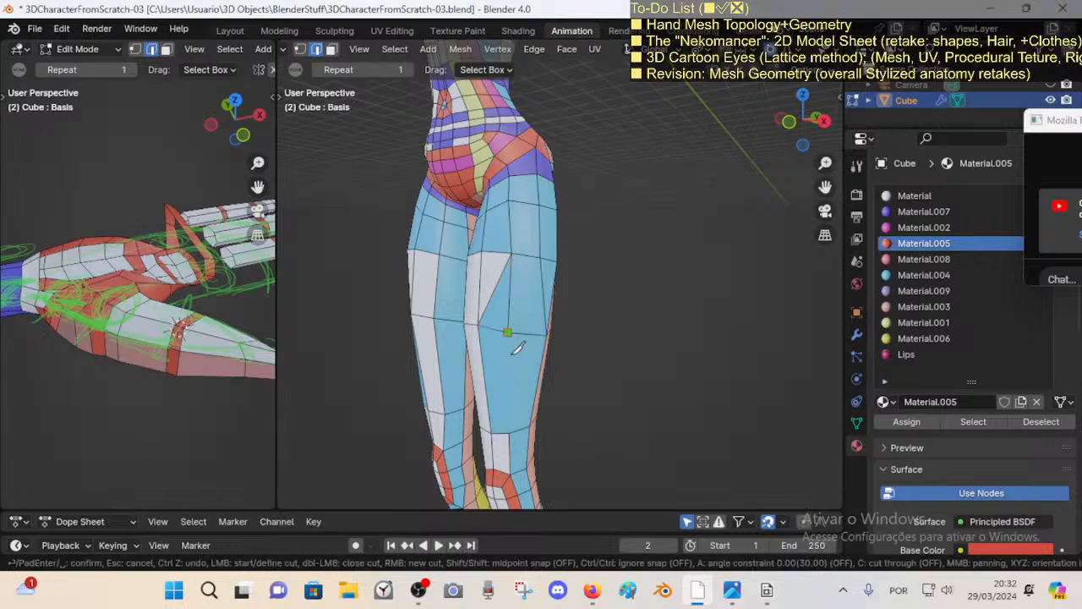
{"action": "left_click", "coordinate": [509, 433]}
{"action": "key", "text": "space"}
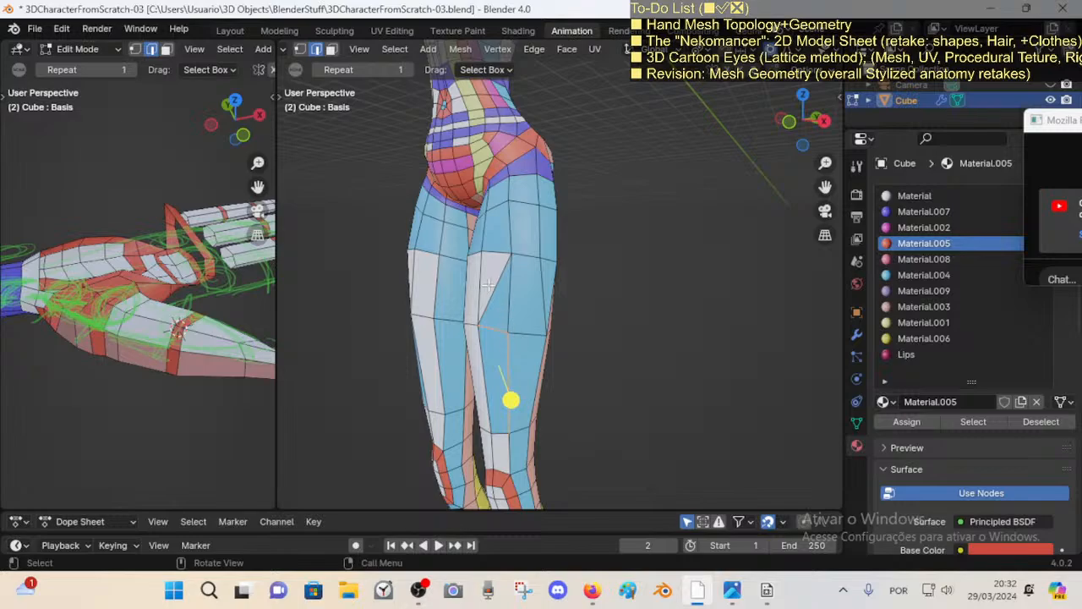
Step: Dissolve the leftover diagonal edge on the front of the thigh between the upper and mid-thigh edge loops
{"action": "left_click", "coordinate": [467, 295]}
{"action": "key", "text": "x"}
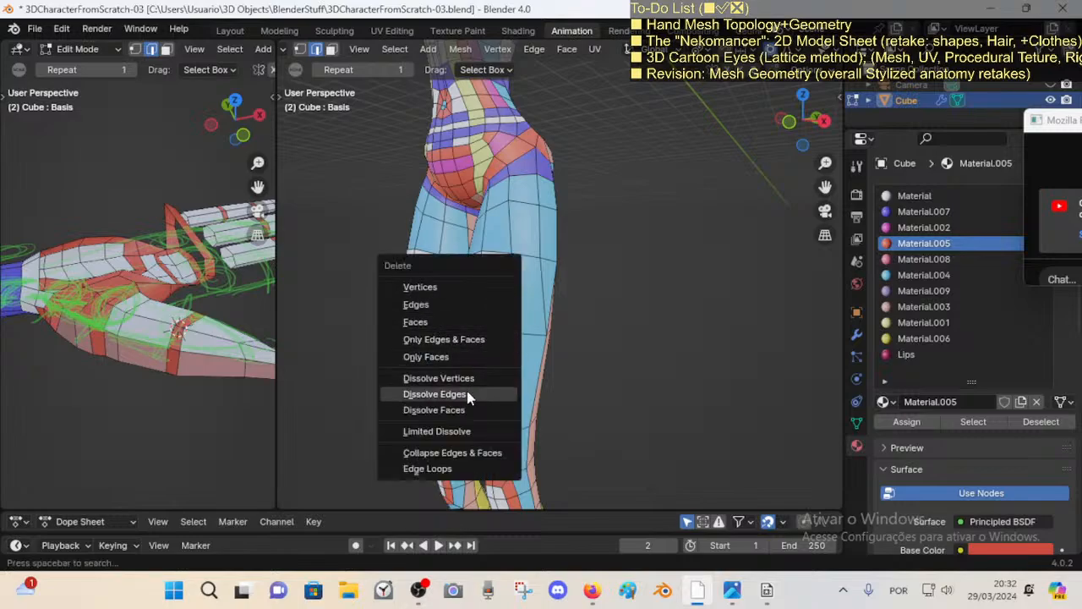
{"action": "left_click", "coordinate": [470, 398]}
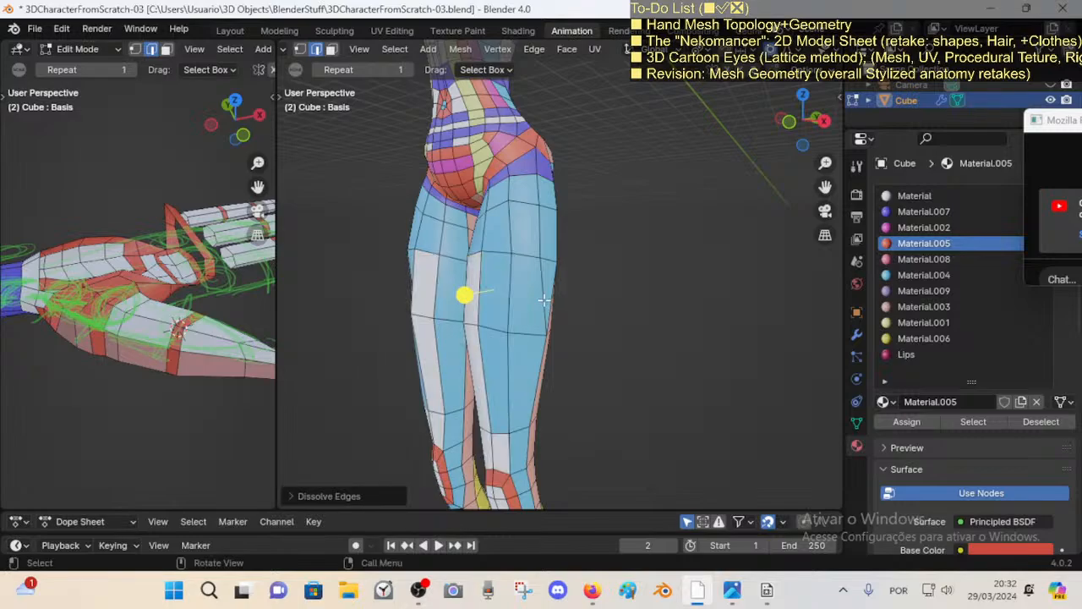
Step: Knife-cut a vertical edge down the outer thigh from the upper loop to the mid-thigh loop, and dissolve the slanted edge beside it
{"action": "middle_click_drag", "start_coordinate": [584, 304], "coordinate": [534, 329]}
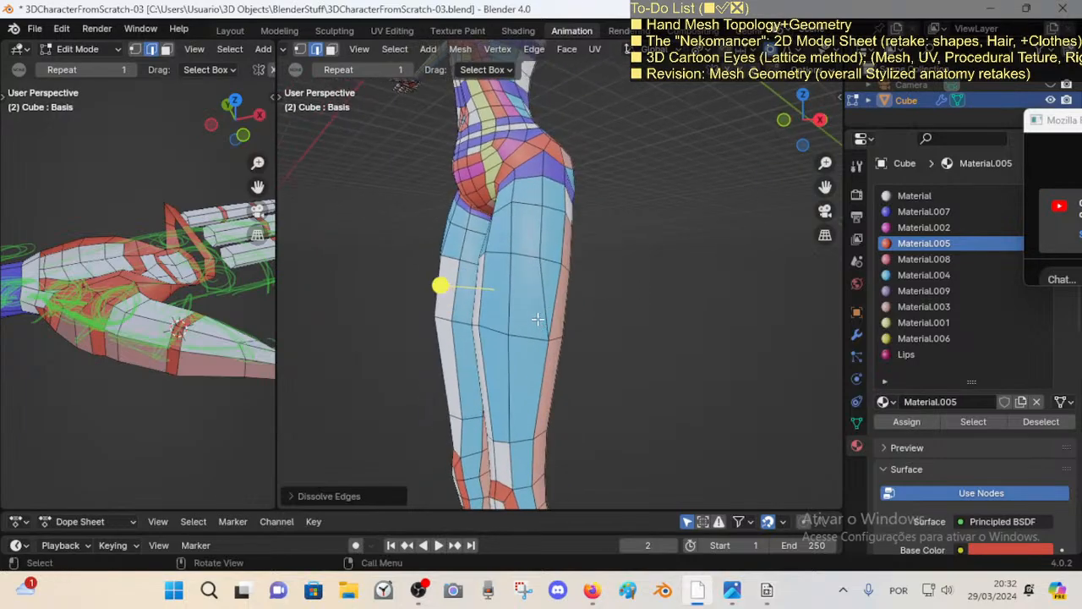
{"action": "key", "text": "k"}
{"action": "left_click", "coordinate": [539, 257]}
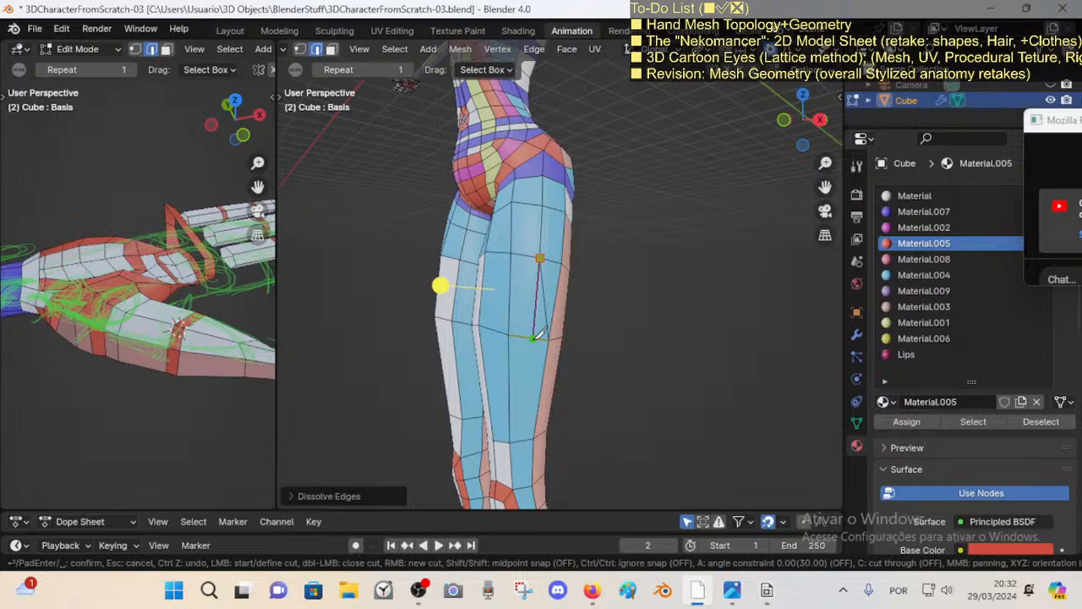
{"action": "left_click", "coordinate": [535, 337]}
{"action": "key", "text": "Return"}
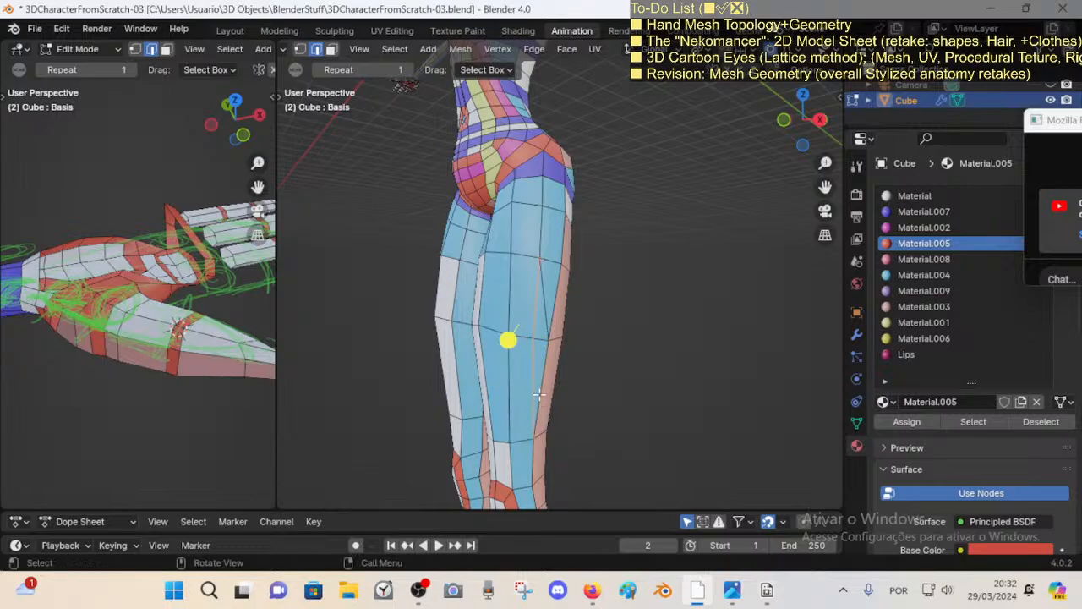
{"action": "key", "text": "x"}
{"action": "left_click", "coordinate": [543, 308]}
{"action": "middle_click_drag", "start_coordinate": [543, 308], "coordinate": [640, 331]}
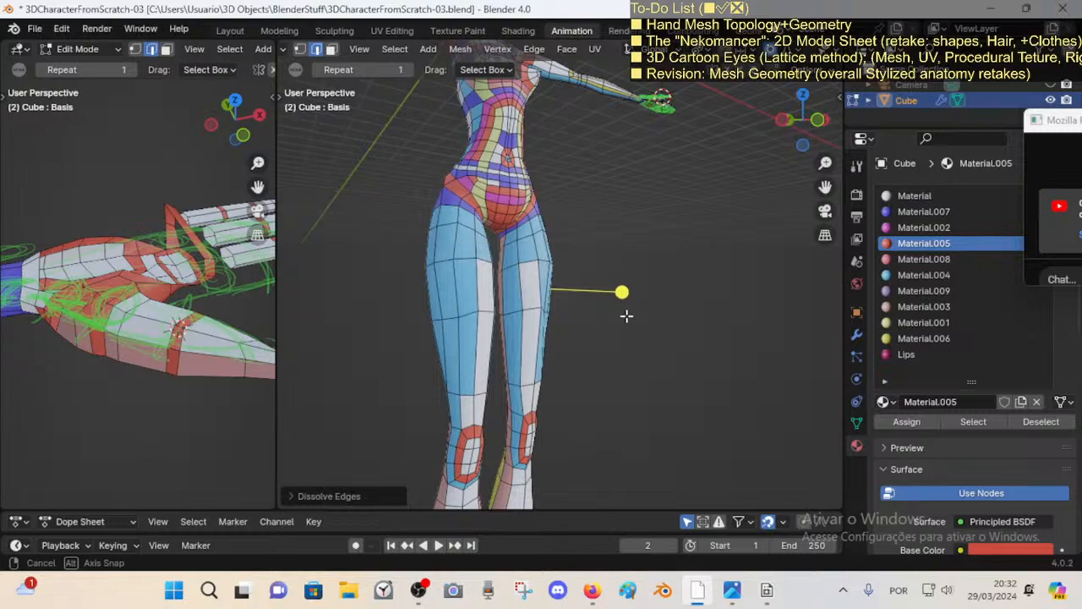
Step: Examine the whole character's topology from the legs up to the torso, arms and head in Object Mode and Edit Mode
{"action": "key", "text": "Tab"}
{"action": "scroll", "coordinate": [626, 329], "scroll_direction": "up", "scroll_amount": 2}
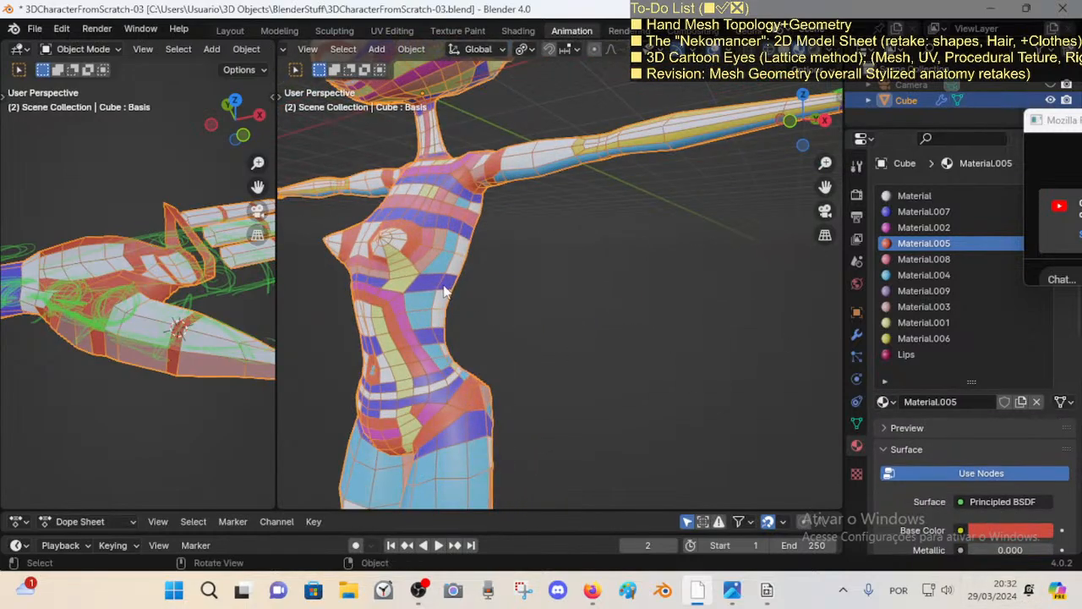
{"action": "middle_click_drag", "start_coordinate": [444, 291], "coordinate": [518, 282], "text": "shift"}
{"action": "middle_click_drag", "start_coordinate": [560, 355], "coordinate": [517, 352]}
{"action": "key", "text": "ctrl+Tab"}
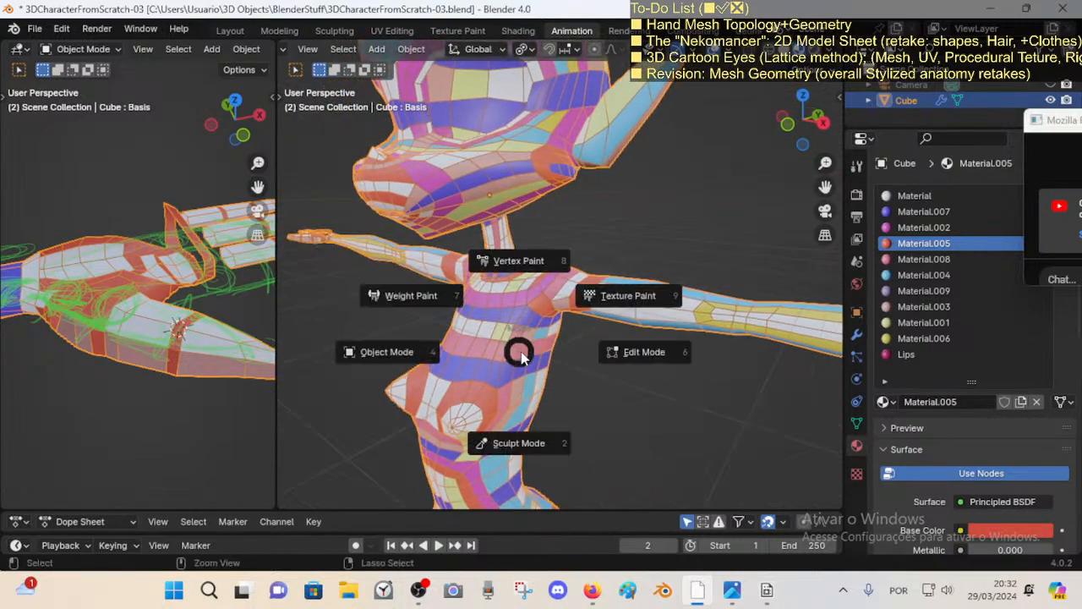
{"action": "scroll", "coordinate": [546, 324], "scroll_direction": "down", "scroll_amount": 3}
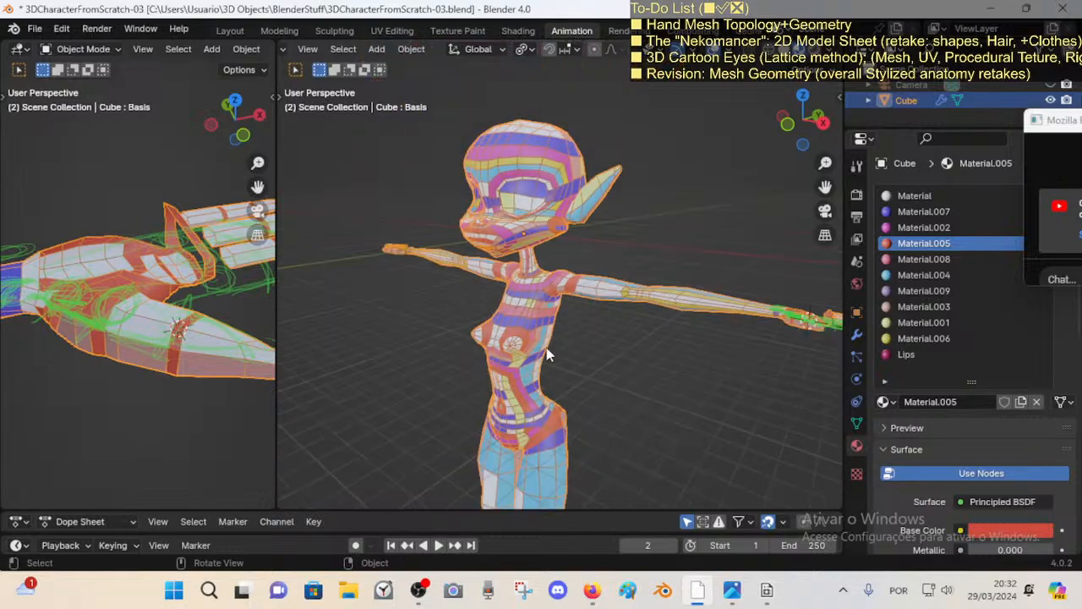
{"action": "mouse_move", "coordinate": [546, 348]}
{"action": "middle_mouse_down"}
{"action": "mouse_move", "coordinate": [563, 359]}
{"action": "mouse_move", "coordinate": [515, 366]}
{"action": "mouse_move", "coordinate": [605, 353]}
{"action": "mouse_move", "coordinate": [534, 355]}
{"action": "middle_mouse_up"}
{"action": "scroll", "coordinate": [564, 414], "scroll_direction": "up", "scroll_amount": 2}
{"action": "scroll", "coordinate": [550, 397], "scroll_direction": "up", "scroll_amount": 2}
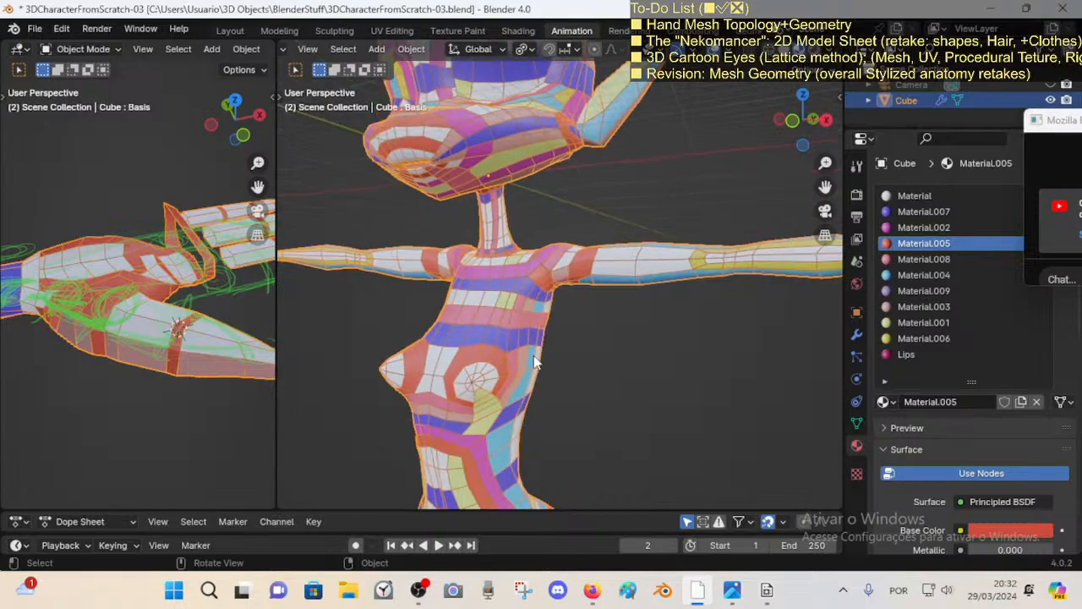
{"action": "key", "text": "Tab"}
{"action": "scroll", "coordinate": [558, 370], "scroll_direction": "down", "scroll_amount": 2}
{"action": "scroll", "coordinate": [640, 387], "scroll_direction": "up", "scroll_amount": 2}
{"action": "middle_click_drag", "start_coordinate": [640, 386], "coordinate": [541, 398]}
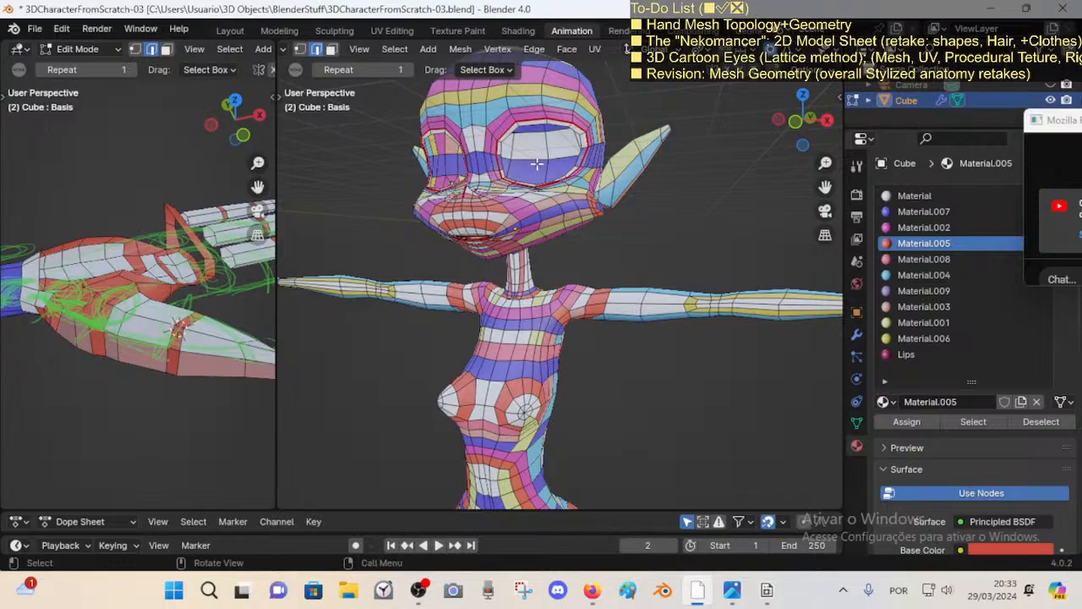
{"action": "middle_click_drag", "start_coordinate": [586, 282], "coordinate": [698, 336]}
{"action": "middle_click_drag", "start_coordinate": [690, 343], "coordinate": [475, 335]}
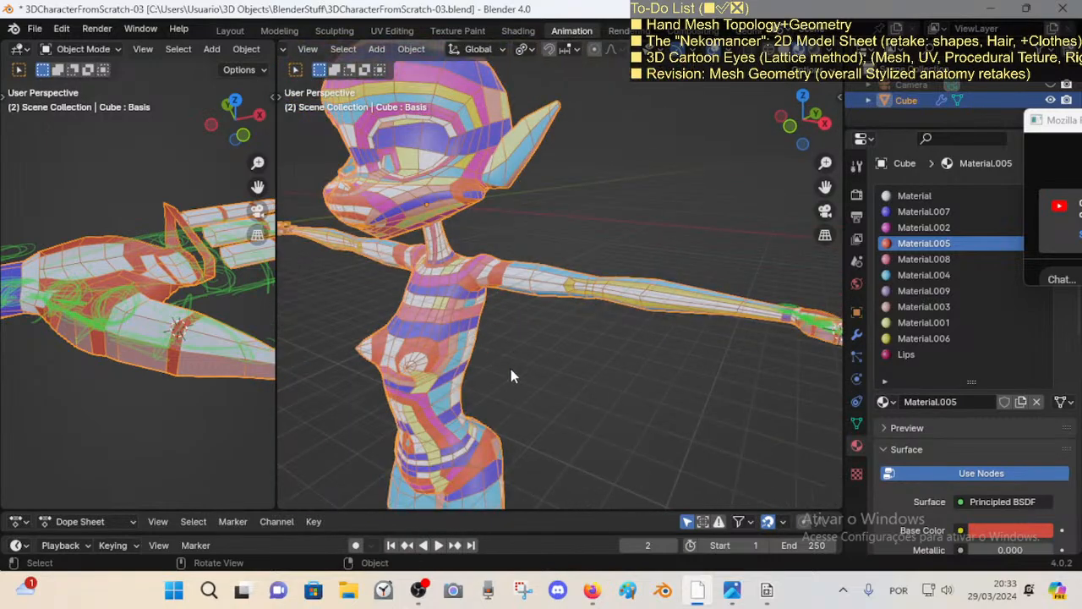
Step: Bring the character's hand into view in Edit Mode and save 3DCharacterFromScratch-03.blend
{"action": "middle_click_drag", "start_coordinate": [511, 371], "coordinate": [454, 298]}
{"action": "middle_click_drag", "start_coordinate": [552, 241], "coordinate": [548, 289]}
{"action": "key", "text": "Tab"}
{"action": "key", "text": "ctrl+s"}
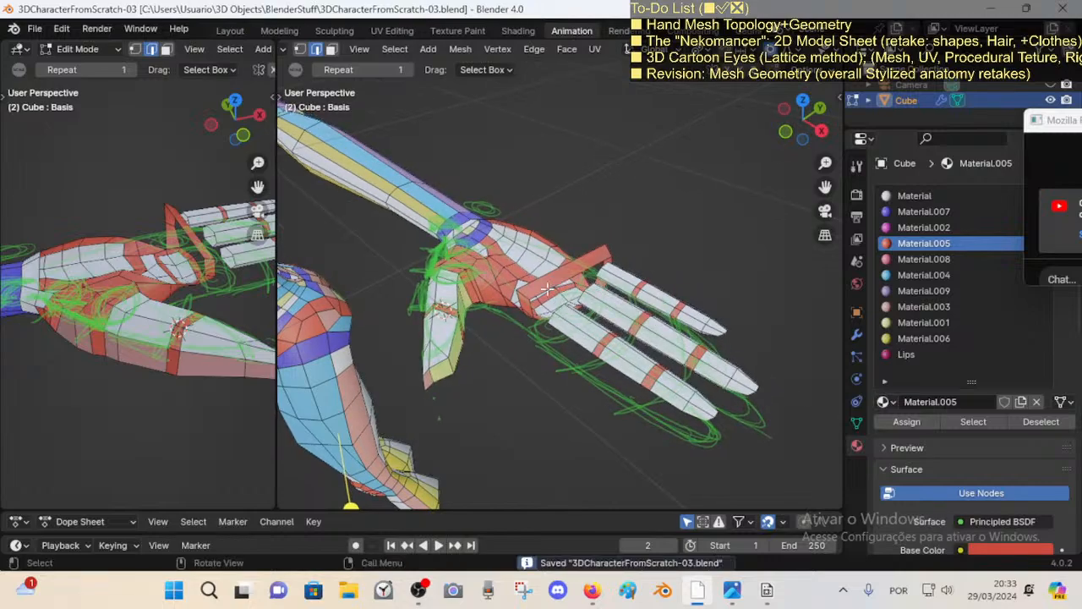
{"action": "middle_click_drag", "start_coordinate": [589, 329], "coordinate": [580, 473]}
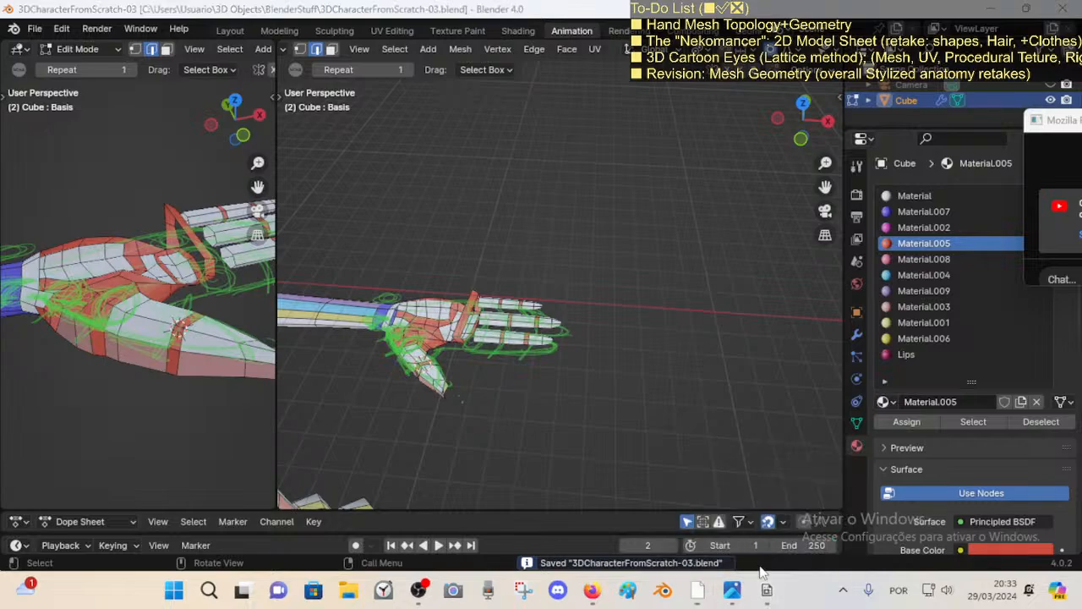
Step: Switch to the image viewer and browse the hand references to the grey wireframe showing a back and a palm side by side
{"action": "left_click", "coordinate": [731, 590]}
{"action": "double_click", "coordinate": [589, 291]}
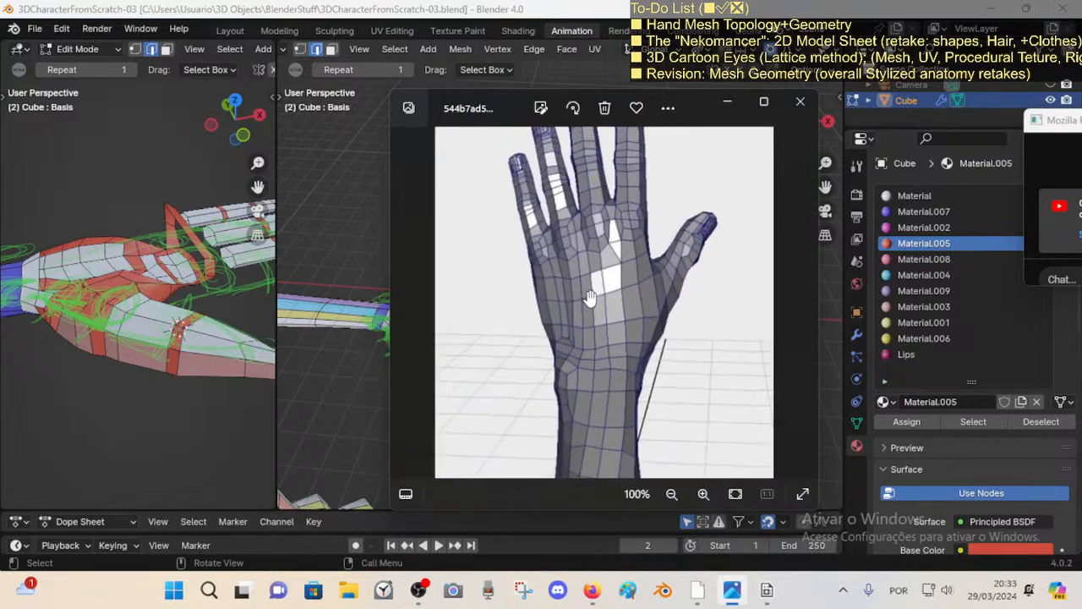
{"action": "left_click_drag", "start_coordinate": [579, 251], "coordinate": [564, 292]}
{"action": "key", "text": "Right"}
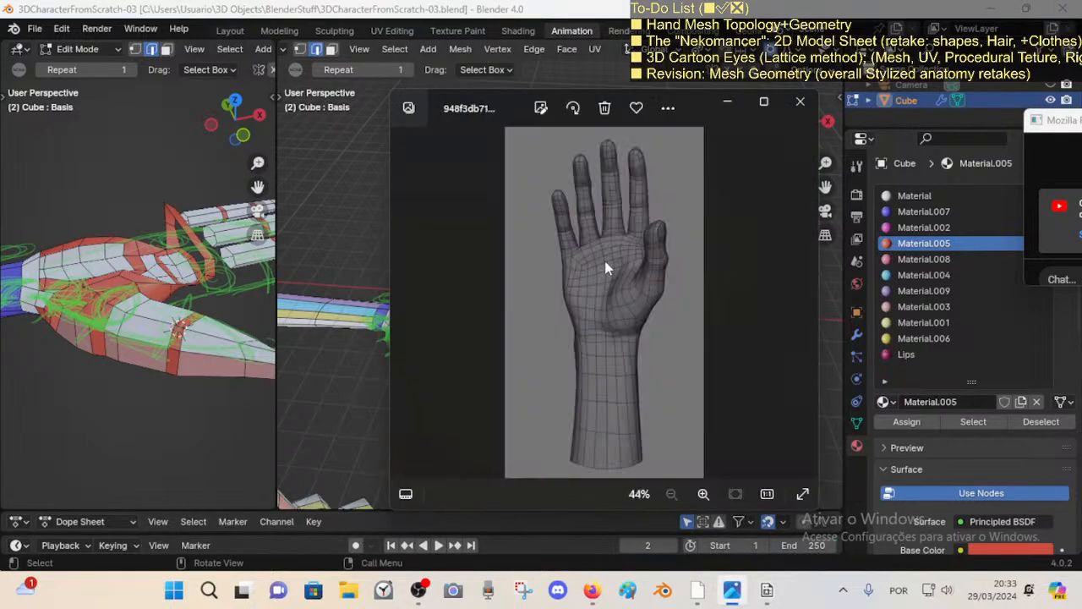
{"action": "key", "text": "Right"}
{"action": "scroll", "coordinate": [732, 343], "scroll_direction": "up", "scroll_amount": 1}
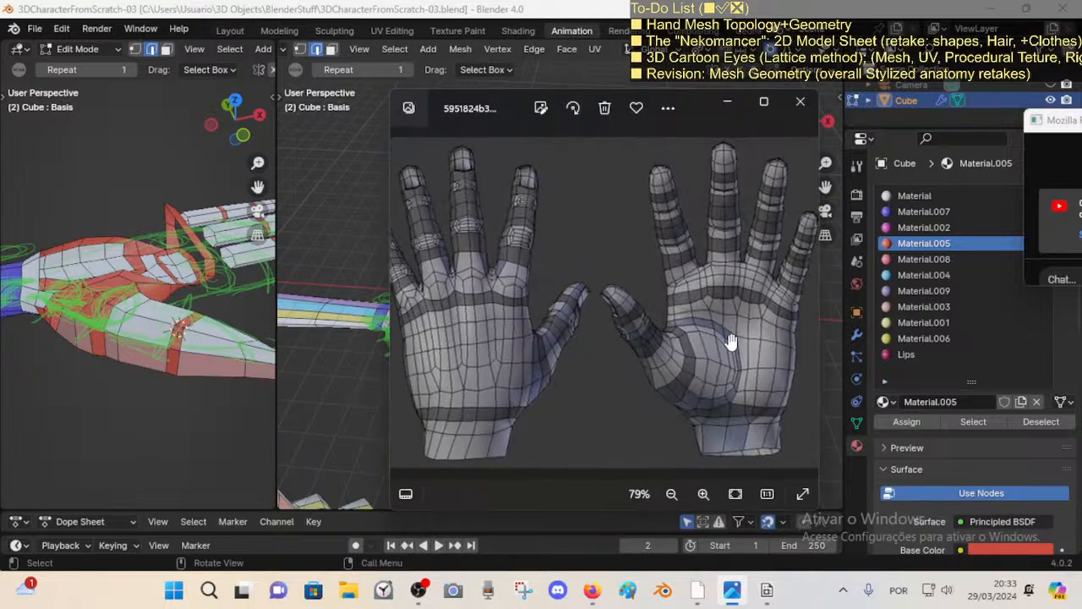
Step: Examine the edge loops around the palm, thumb base and back of the hand in the two-hand wireframe reference
{"action": "scroll", "coordinate": [658, 352], "scroll_direction": "up", "scroll_amount": 1}
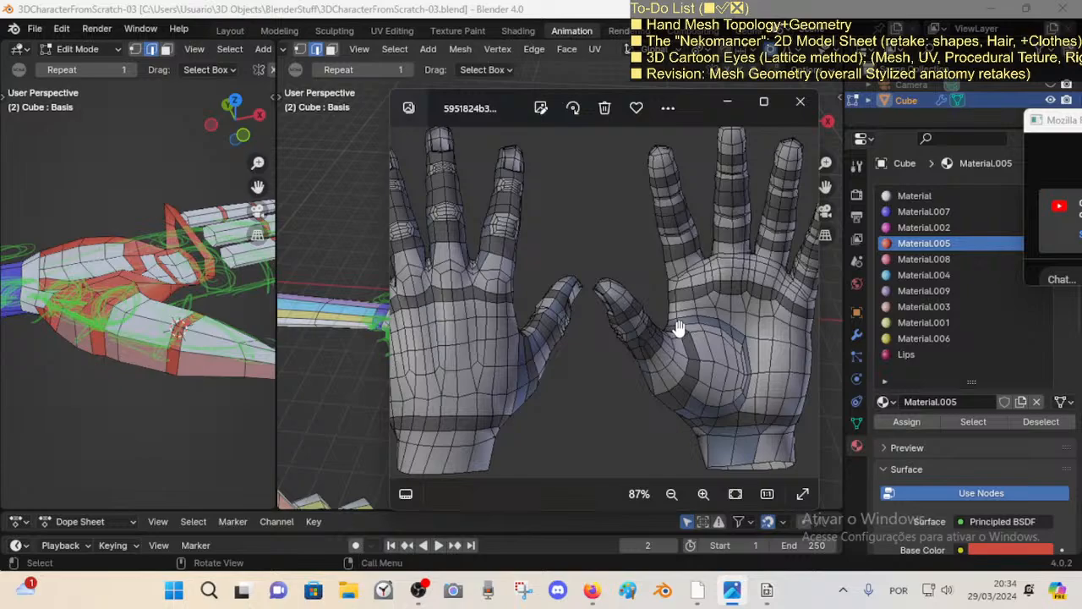
{"action": "scroll", "coordinate": [618, 349], "scroll_direction": "down", "scroll_amount": 1}
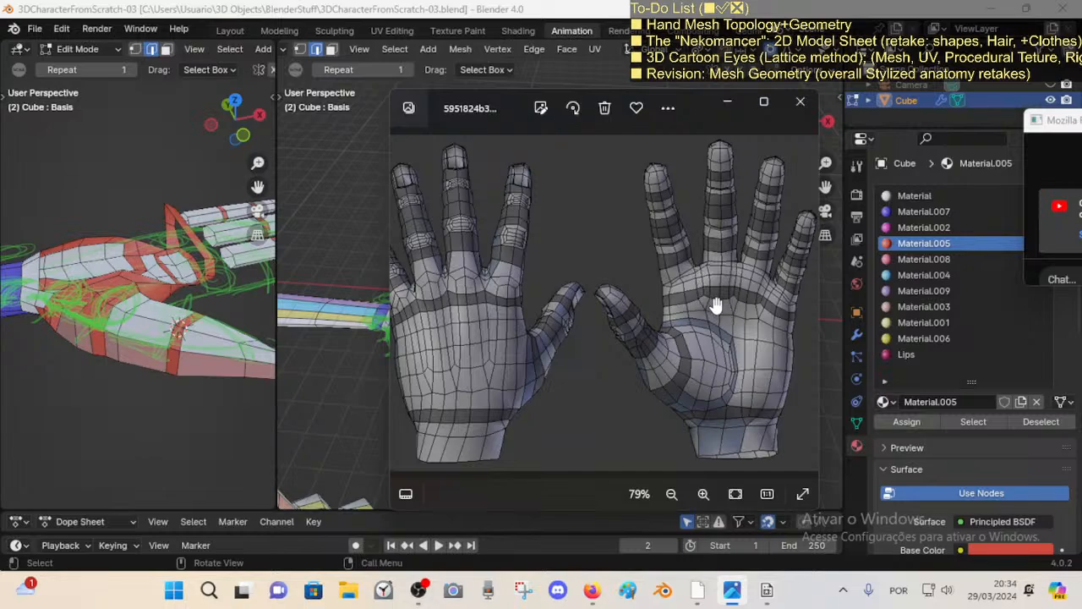
{"action": "scroll", "coordinate": [725, 313], "scroll_direction": "up", "scroll_amount": 2}
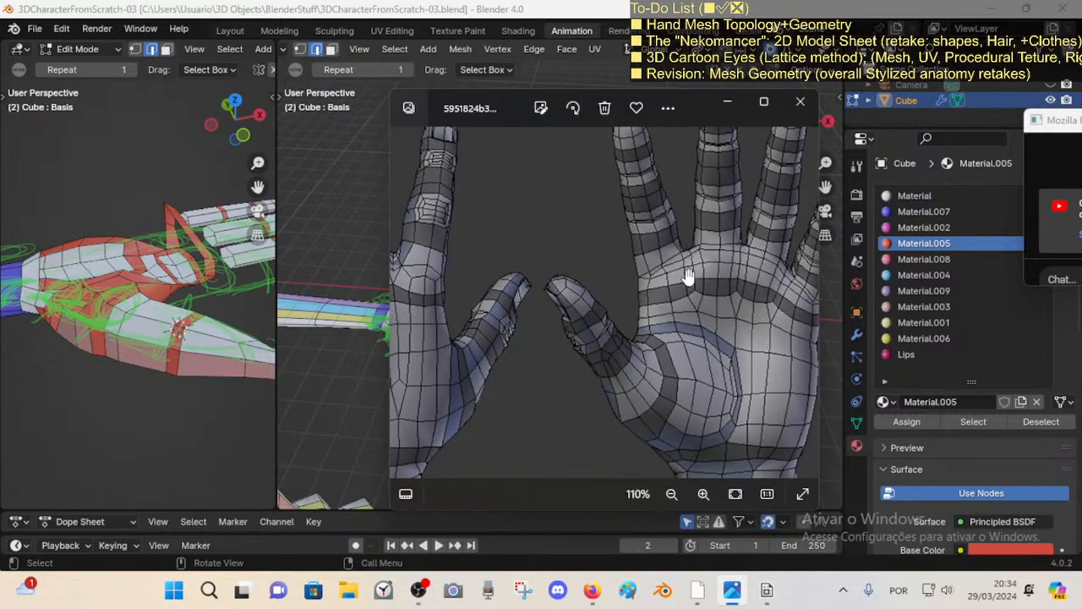
{"action": "scroll", "coordinate": [698, 301], "scroll_direction": "down", "scroll_amount": 1}
{"action": "scroll", "coordinate": [698, 301], "scroll_direction": "down", "scroll_amount": 2}
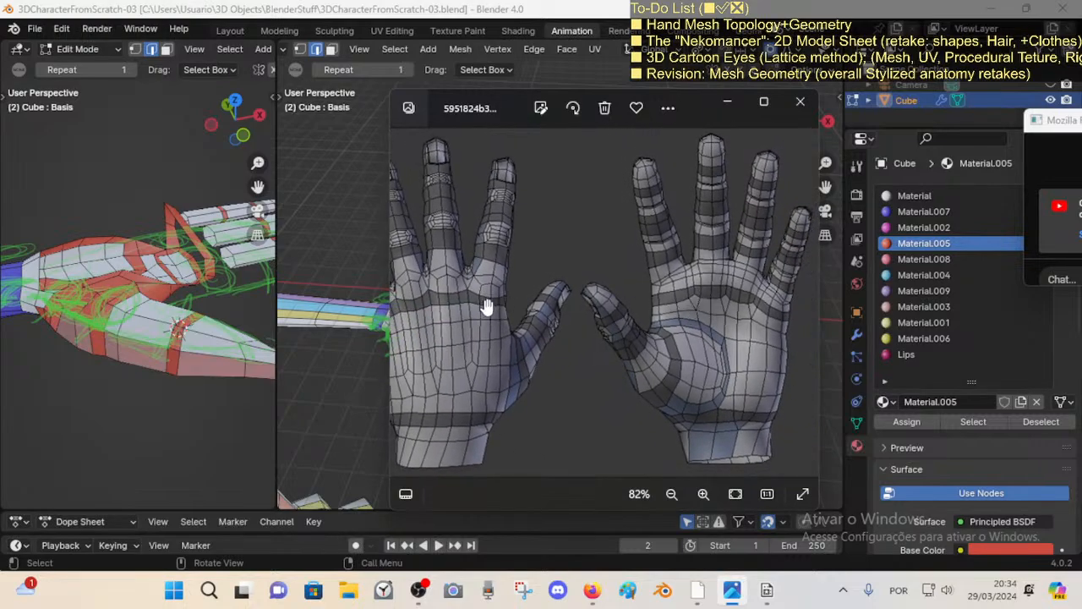
{"action": "scroll", "coordinate": [486, 307], "scroll_direction": "up", "scroll_amount": 1}
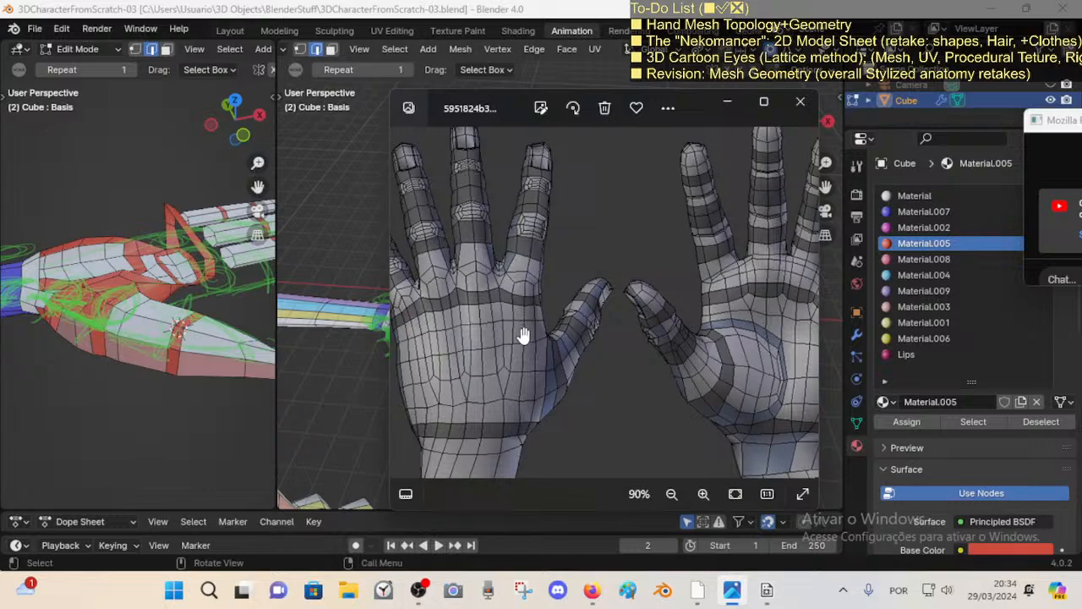
{"action": "left_click_drag", "start_coordinate": [737, 280], "coordinate": [693, 296]}
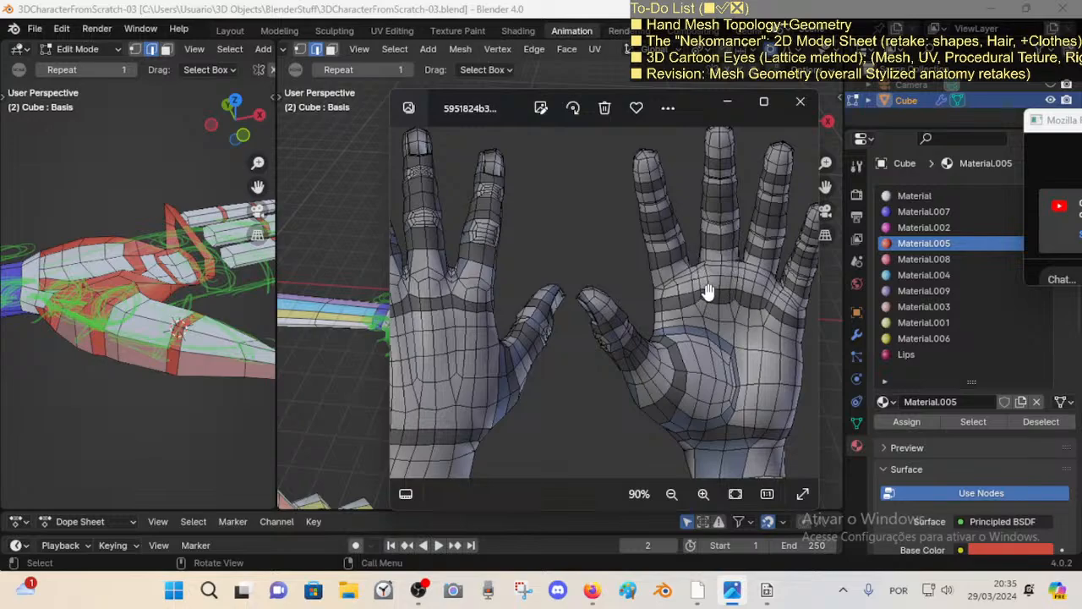
{"action": "scroll", "coordinate": [708, 279], "scroll_direction": "down", "scroll_amount": 1}
{"action": "scroll", "coordinate": [720, 288], "scroll_direction": "down", "scroll_amount": 1}
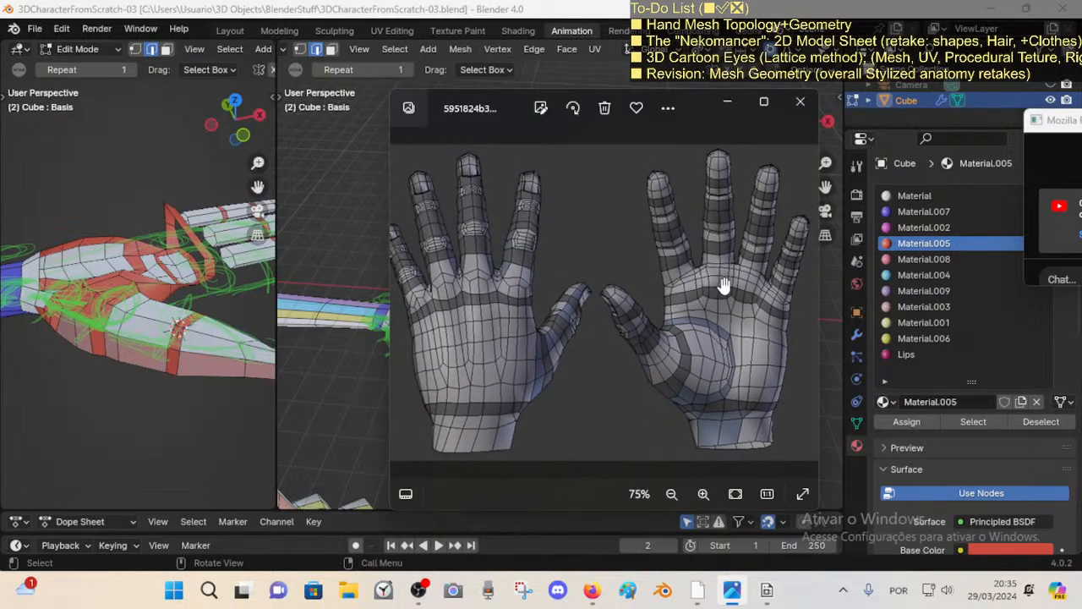
Step: Browse the low-poly and skin-toned hand references, examining how the finger edges flow into the back of the hand
{"action": "key", "text": "Right"}
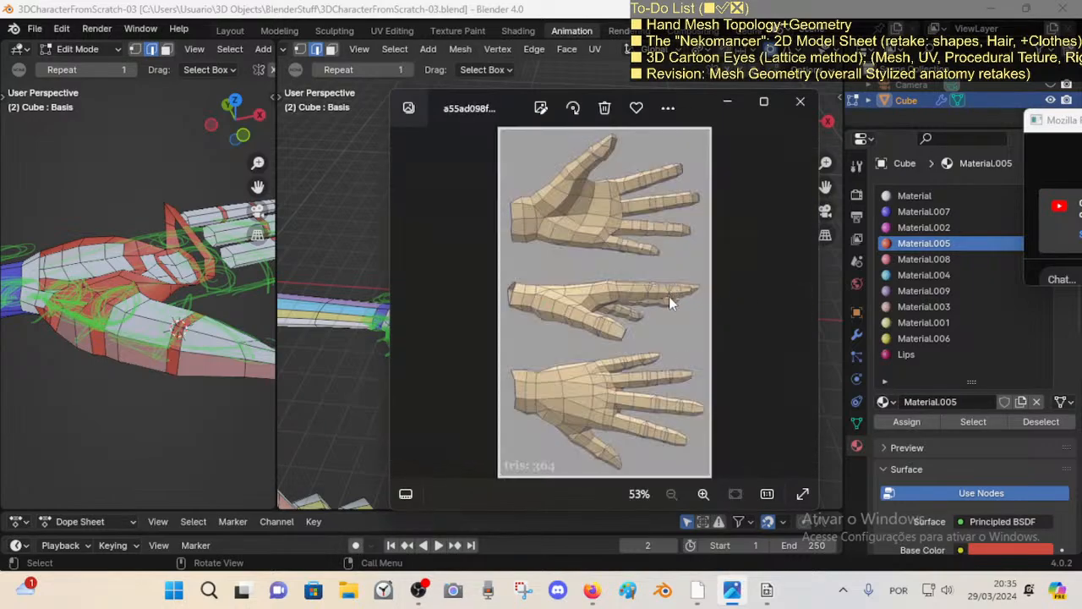
{"action": "key", "text": "Right"}
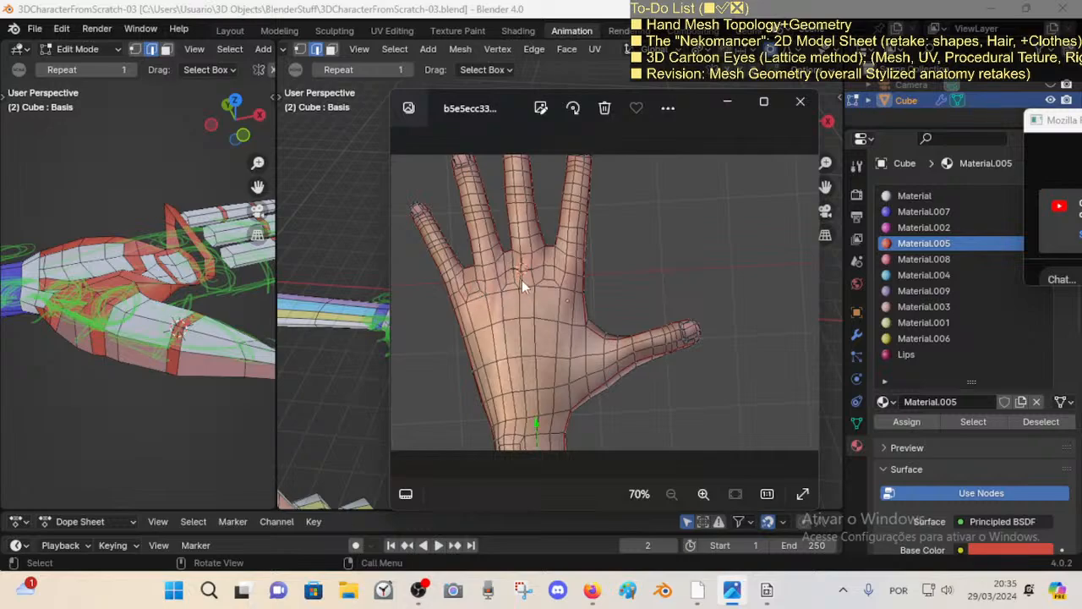
{"action": "key", "text": "Right"}
{"action": "key", "text": "Right"}
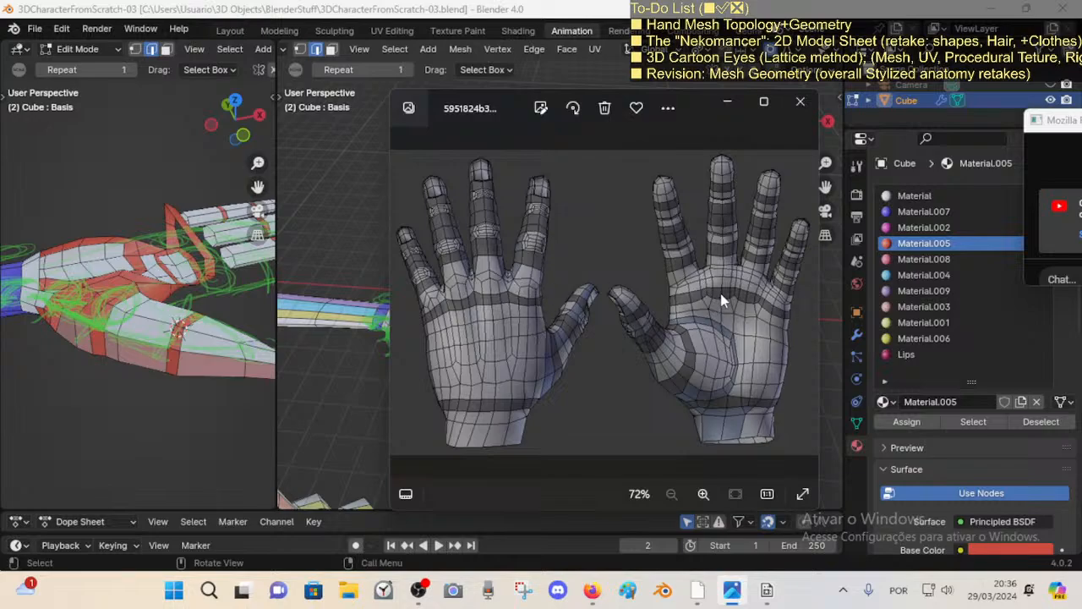
{"action": "key", "text": "Right"}
{"action": "key", "text": "Right"}
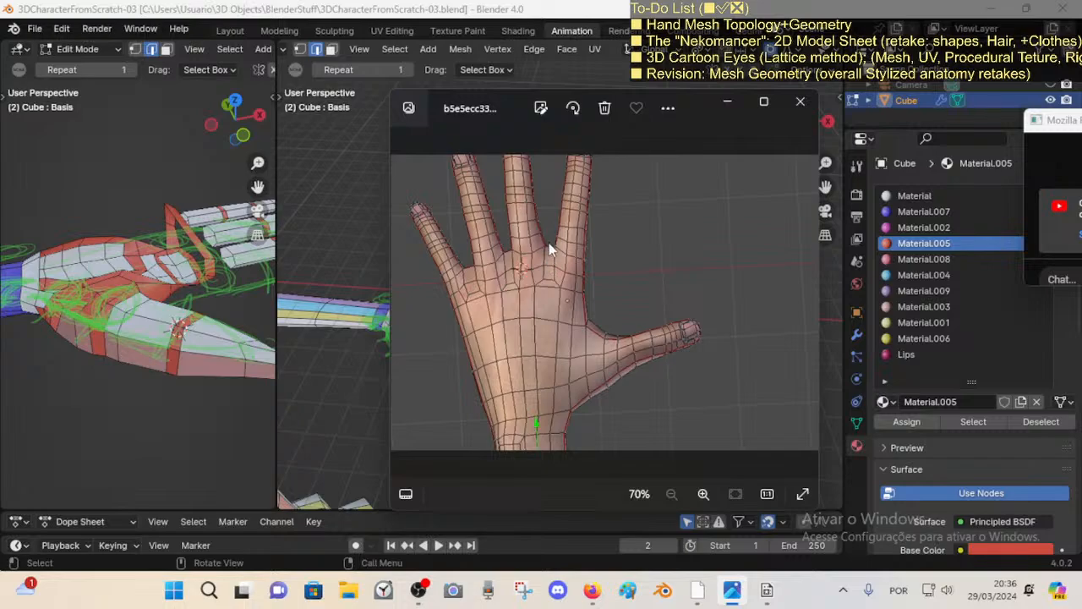
{"action": "scroll", "coordinate": [550, 254], "scroll_direction": "up", "scroll_amount": 1}
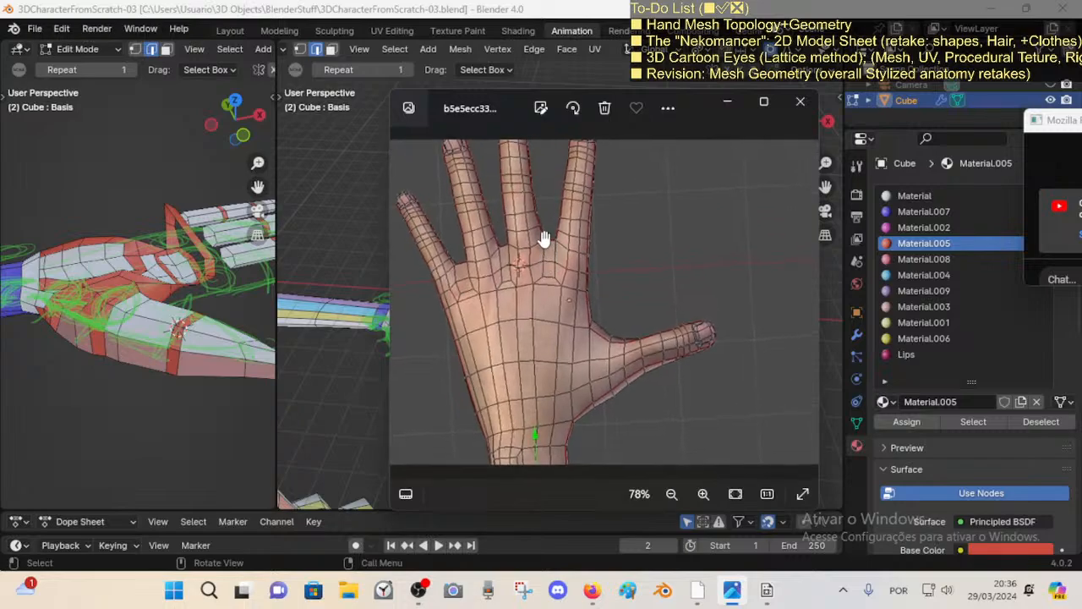
{"action": "scroll", "coordinate": [549, 245], "scroll_direction": "down", "scroll_amount": 1}
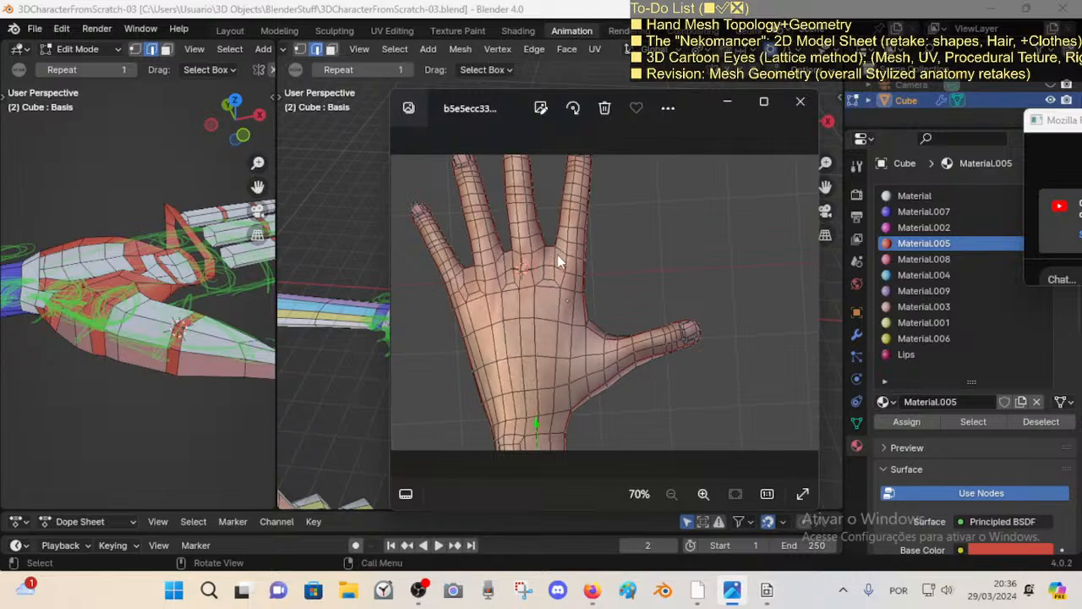
Step: Compare the hand topology references by flipping between them, ending on the grey two-hand wireframe
{"action": "key", "text": "Left"}
{"action": "key", "text": "Right"}
{"action": "key", "text": "Right"}
{"action": "key", "text": "Left"}
{"action": "key", "text": "Left"}
{"action": "key", "text": "Right"}
{"action": "key", "text": "Right"}
{"action": "key", "text": "Left"}
{"action": "key", "text": "Left"}
{"action": "key", "text": "Left"}
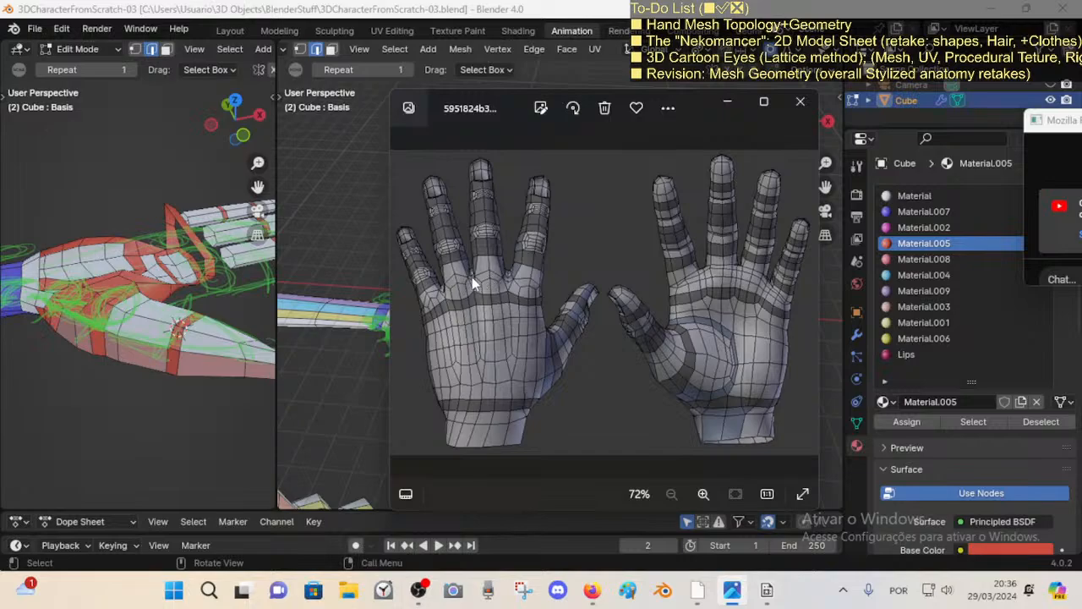
Step: Examine the knuckle loops and the webbing between the fingers up close on the wireframe's back-of-hand view
{"action": "scroll", "coordinate": [469, 276], "scroll_direction": "up", "scroll_amount": 8}
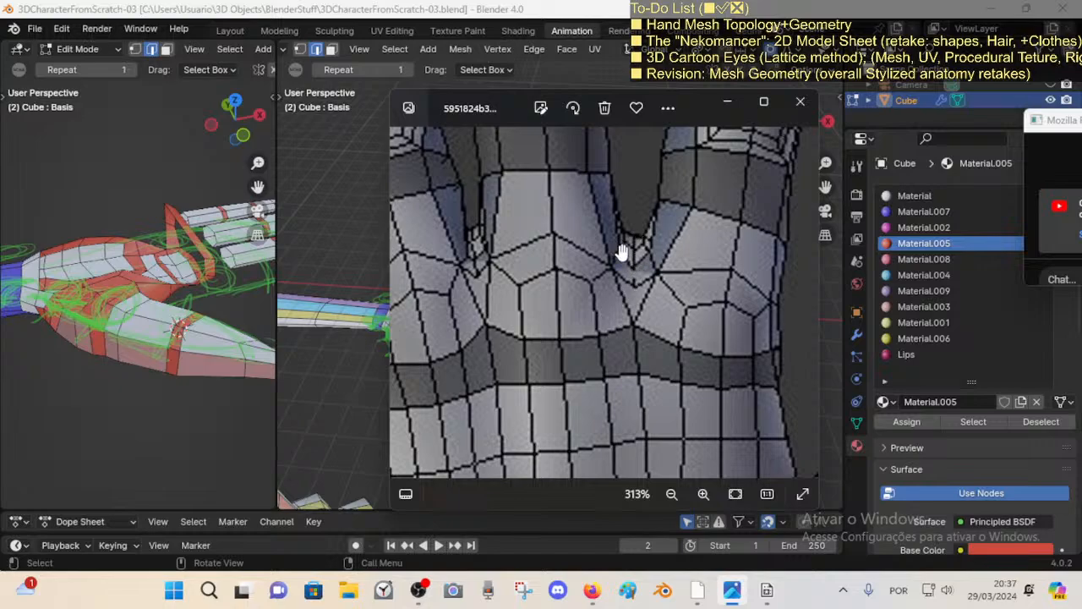
{"action": "scroll", "coordinate": [478, 273], "scroll_direction": "down", "scroll_amount": 3}
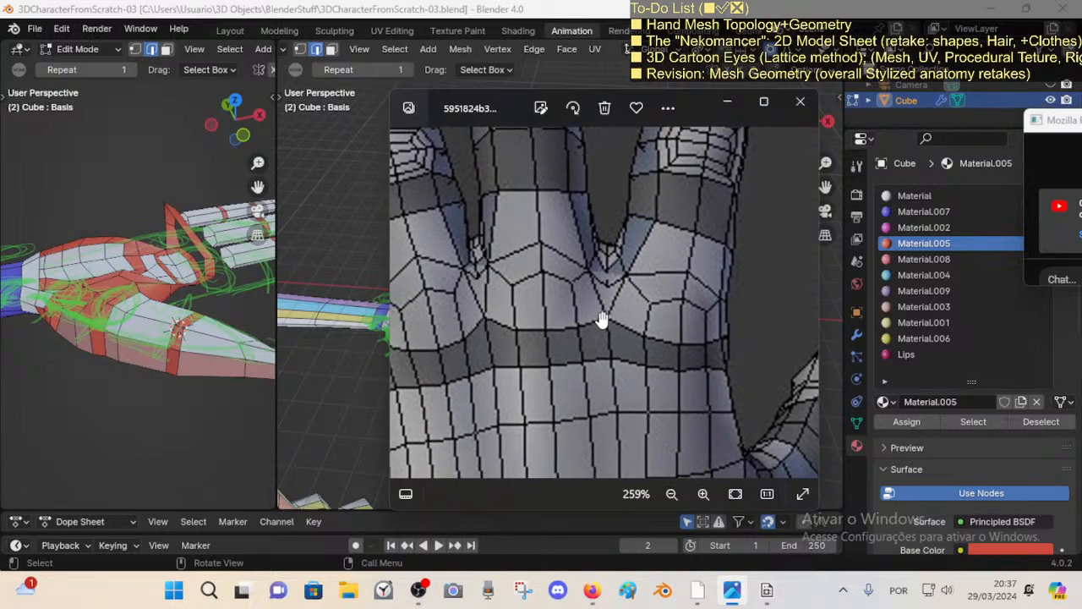
{"action": "scroll", "coordinate": [606, 309], "scroll_direction": "down", "scroll_amount": 2}
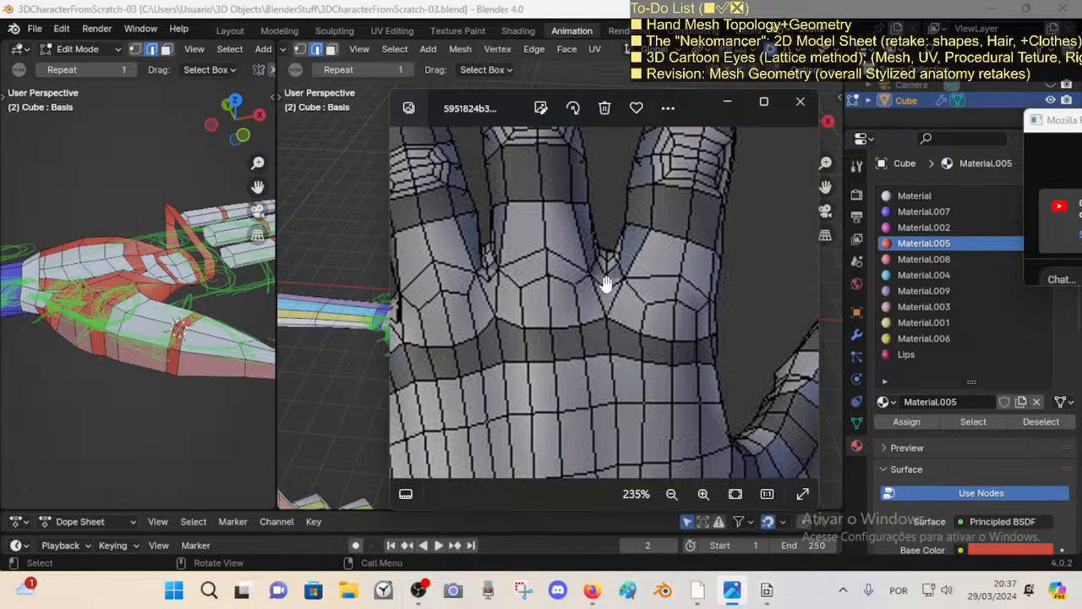
{"action": "scroll", "coordinate": [618, 296], "scroll_direction": "down", "scroll_amount": 11}
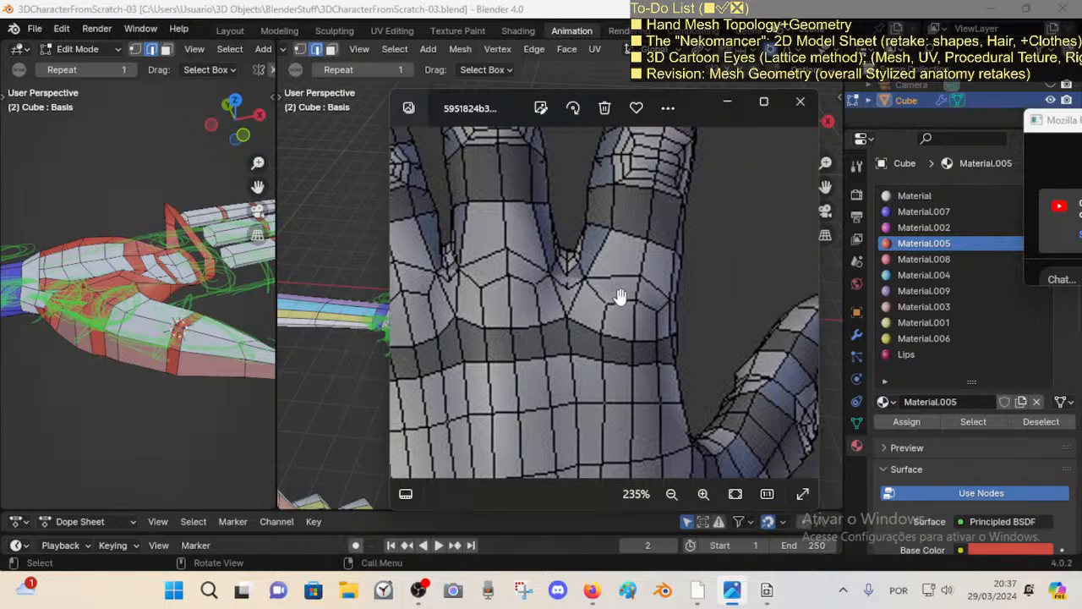
Step: Compare the grey two-hand wireframe with the low-poly and skin-toned hand references by flipping between the images
{"action": "key", "text": "Right"}
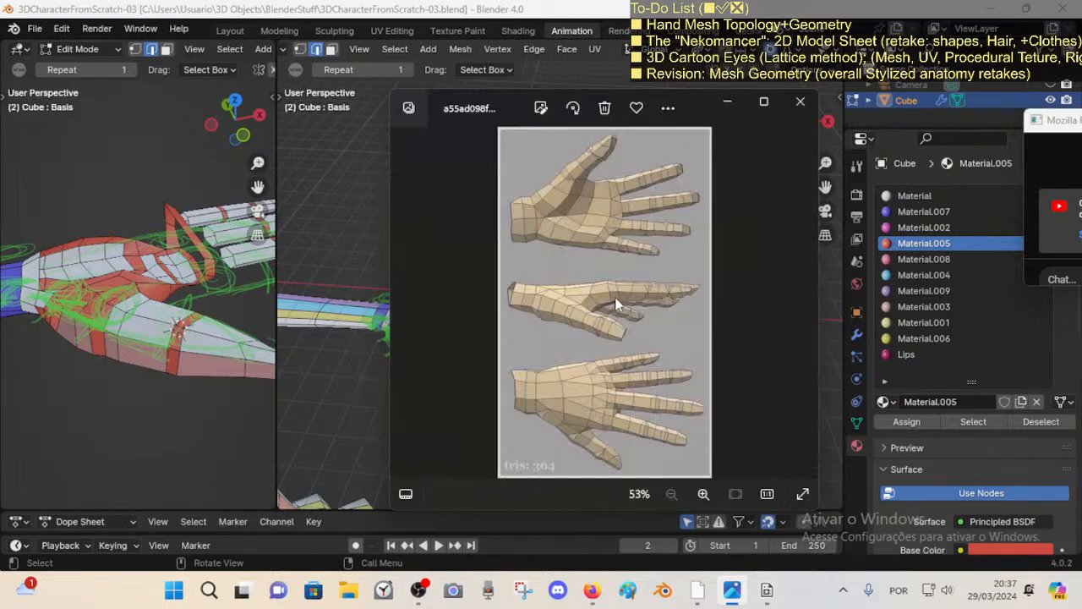
{"action": "key", "text": "Right"}
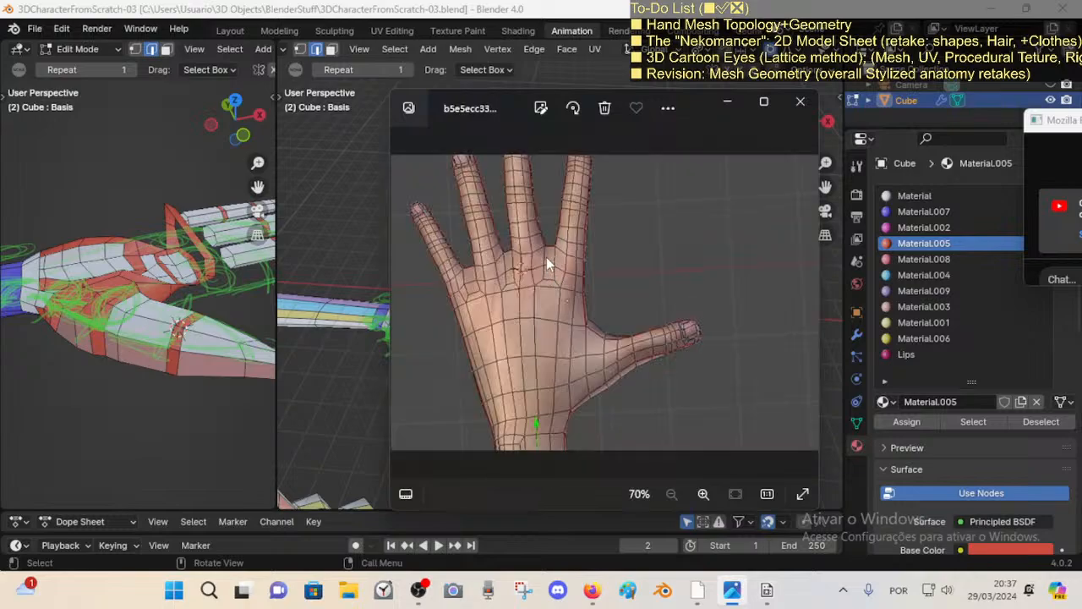
{"action": "key", "text": "Left"}
{"action": "key", "text": "Left"}
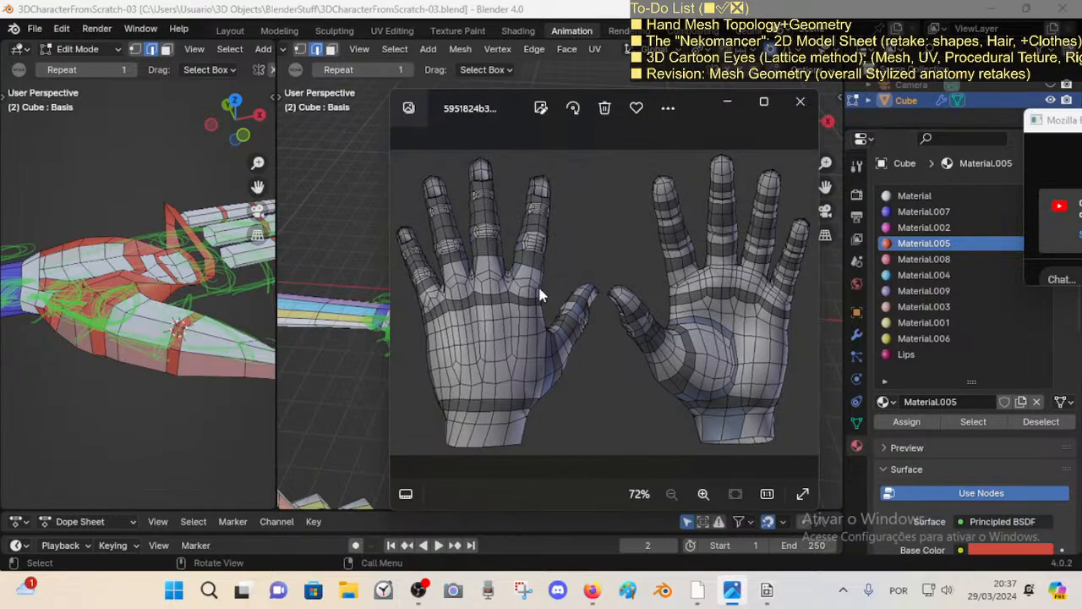
{"action": "key", "text": "Right"}
{"action": "key", "text": "Right"}
{"action": "key", "text": "Left"}
{"action": "key", "text": "Right"}
Step: Examine how the finger bases and knuckles join the back of the hand in the grey wireframe
{"action": "scroll", "coordinate": [513, 280], "scroll_direction": "up", "scroll_amount": 4}
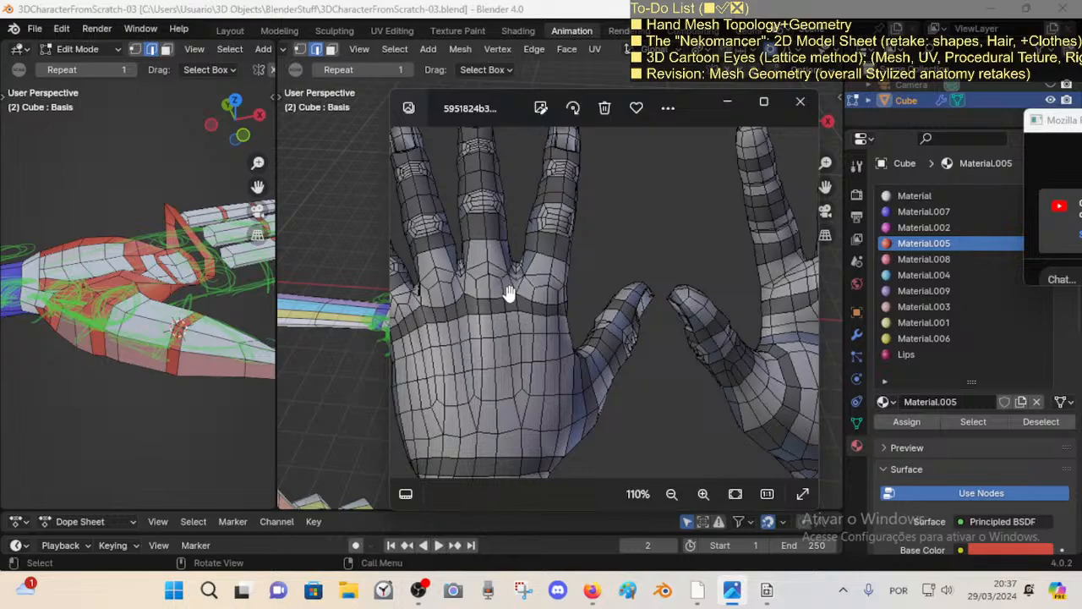
{"action": "scroll", "coordinate": [518, 283], "scroll_direction": "up", "scroll_amount": 1}
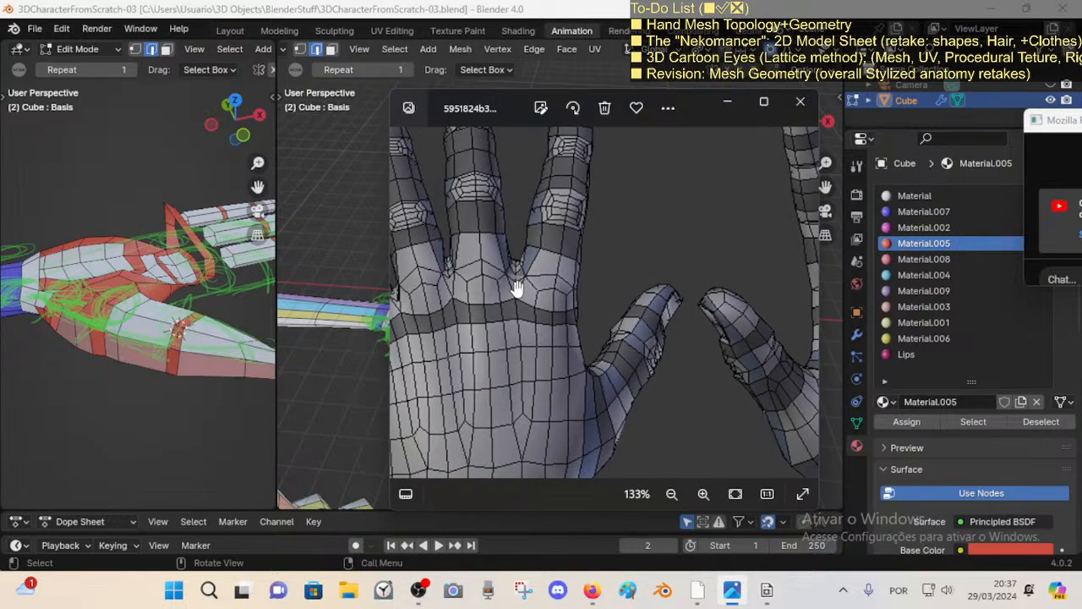
{"action": "scroll", "coordinate": [517, 289], "scroll_direction": "down", "scroll_amount": 3}
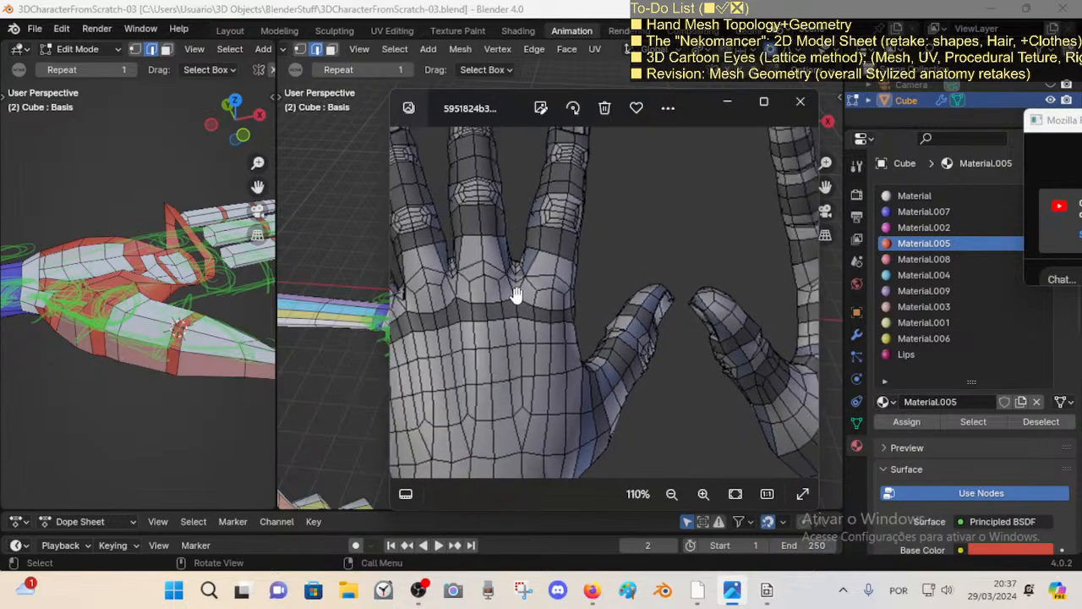
Step: Browse the remaining hand references, including the forearm wireframe and the angled color-coded hands, ending on the front-facing color-coded topology sheet
{"action": "key", "text": "Right"}
{"action": "key", "text": "Right"}
{"action": "key", "text": "Right"}
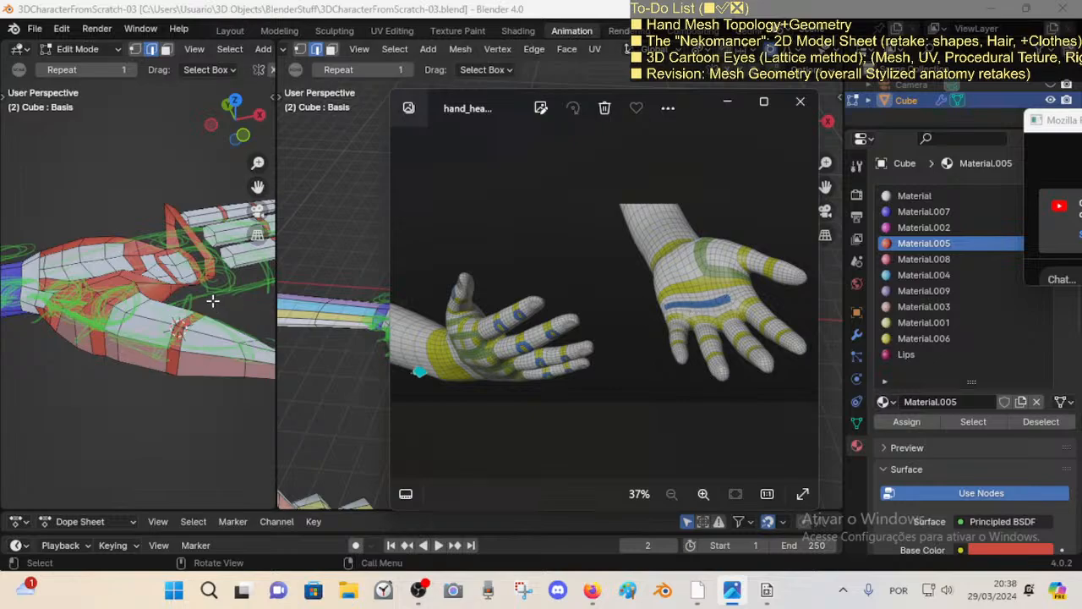
{"action": "key", "text": "Right"}
{"action": "key", "text": "Right"}
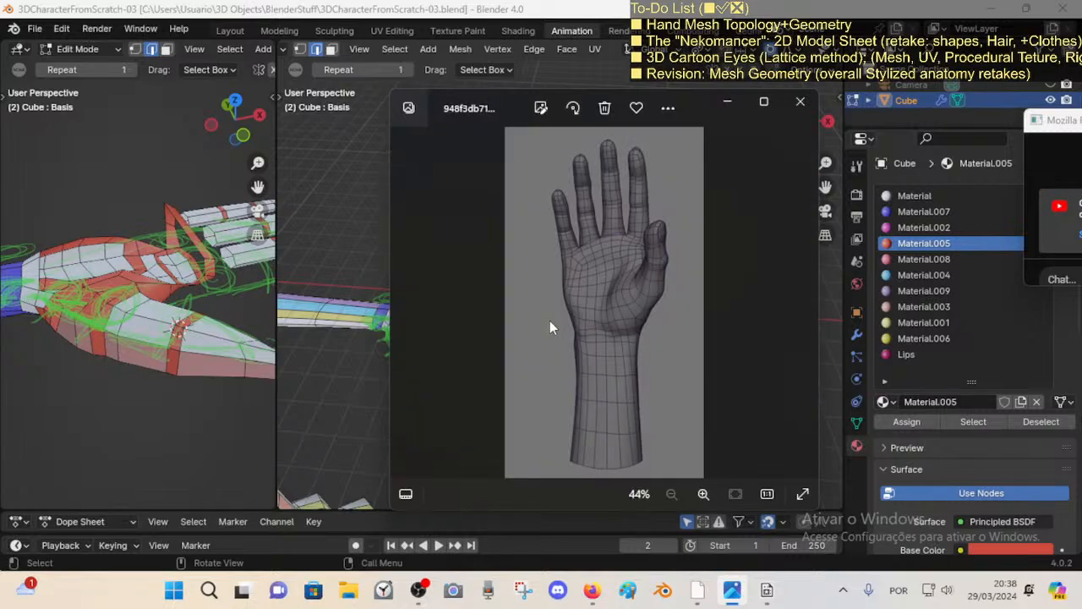
{"action": "key", "text": "Right"}
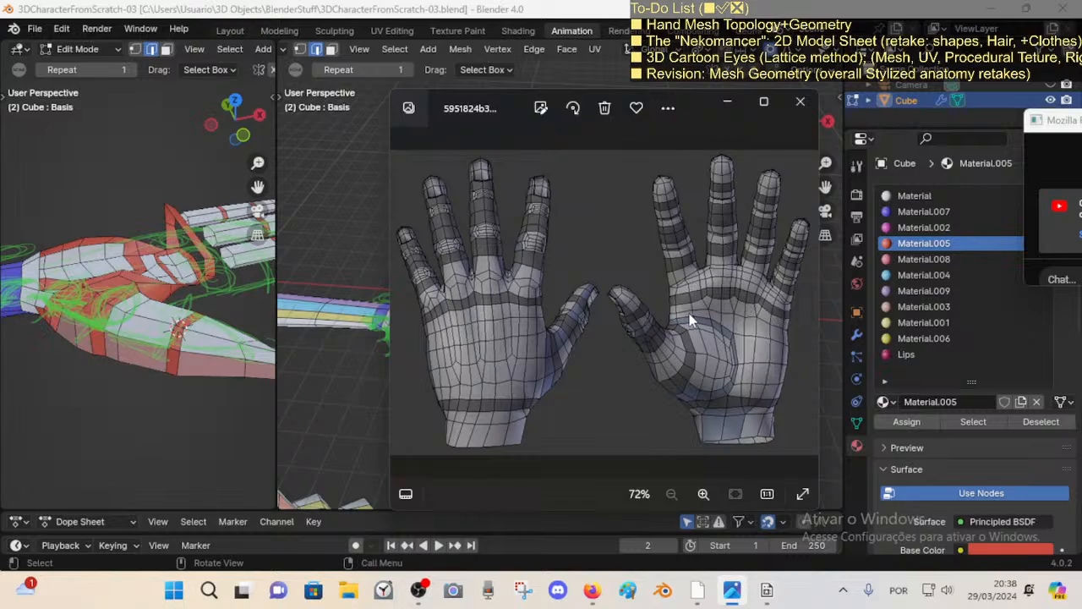
{"action": "key", "text": "Right"}
{"action": "key", "text": "Right"}
{"action": "key", "text": "Right"}
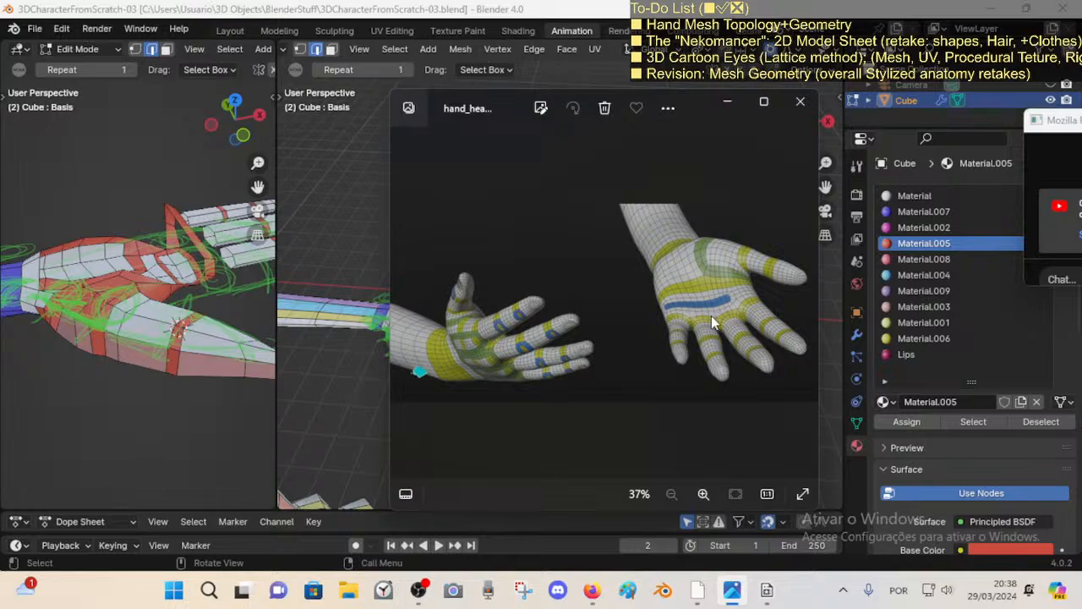
{"action": "key", "text": "Left"}
{"action": "key", "text": "Right"}
{"action": "key", "text": "Right"}
Step: Examine the color-coded loops on the back of the hand, knuckles, wrist and palm in the topology sheet
{"action": "scroll", "coordinate": [565, 315], "scroll_direction": "up", "scroll_amount": 4}
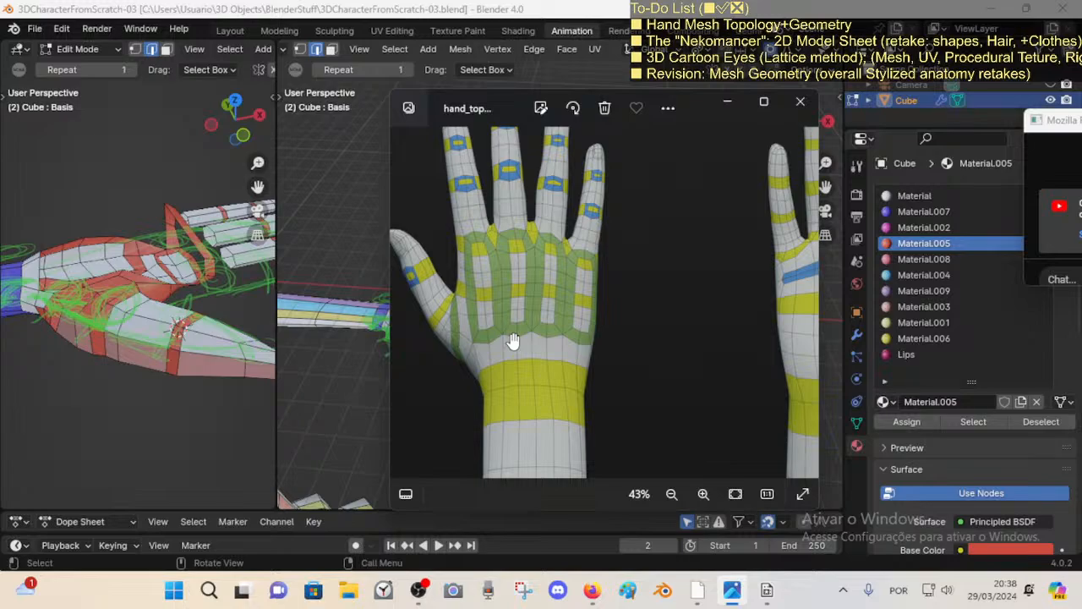
{"action": "scroll", "coordinate": [513, 340], "scroll_direction": "up", "scroll_amount": 1}
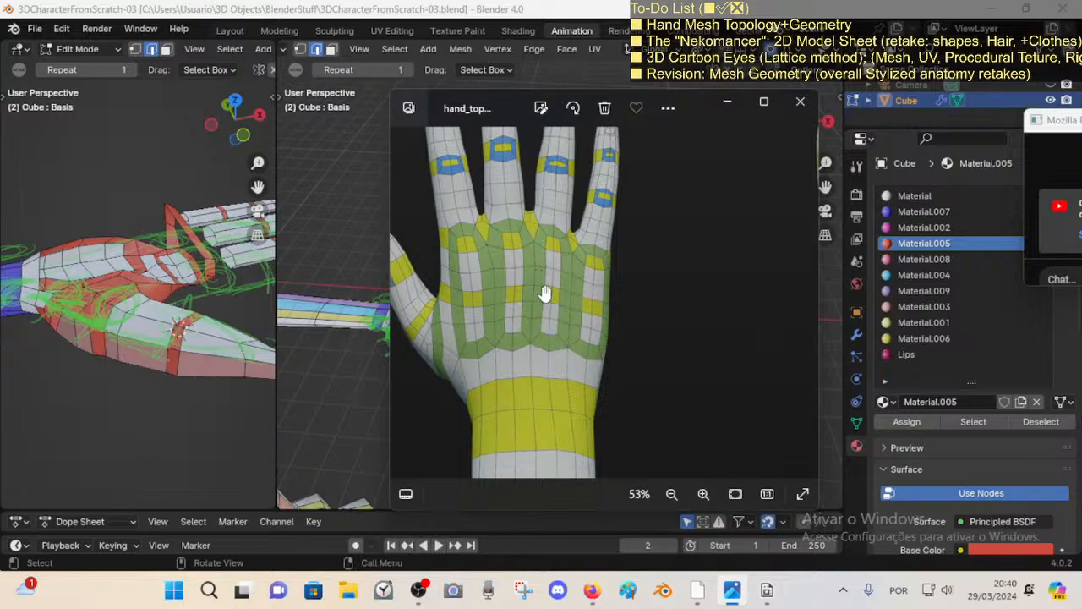
{"action": "scroll", "coordinate": [541, 298], "scroll_direction": "down", "scroll_amount": 2}
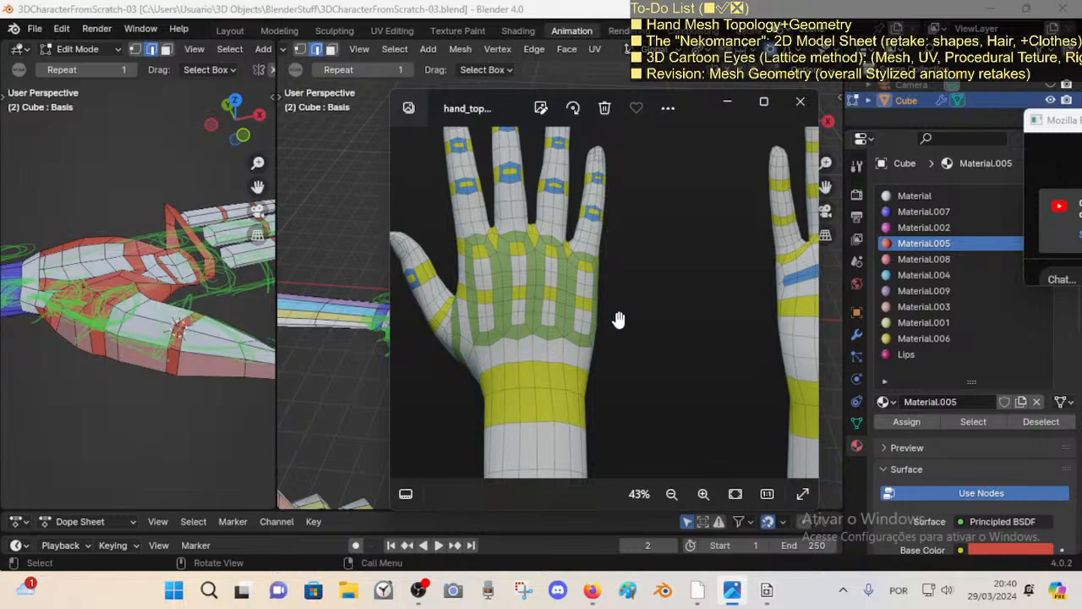
{"action": "scroll", "coordinate": [608, 320], "scroll_direction": "down", "scroll_amount": 2}
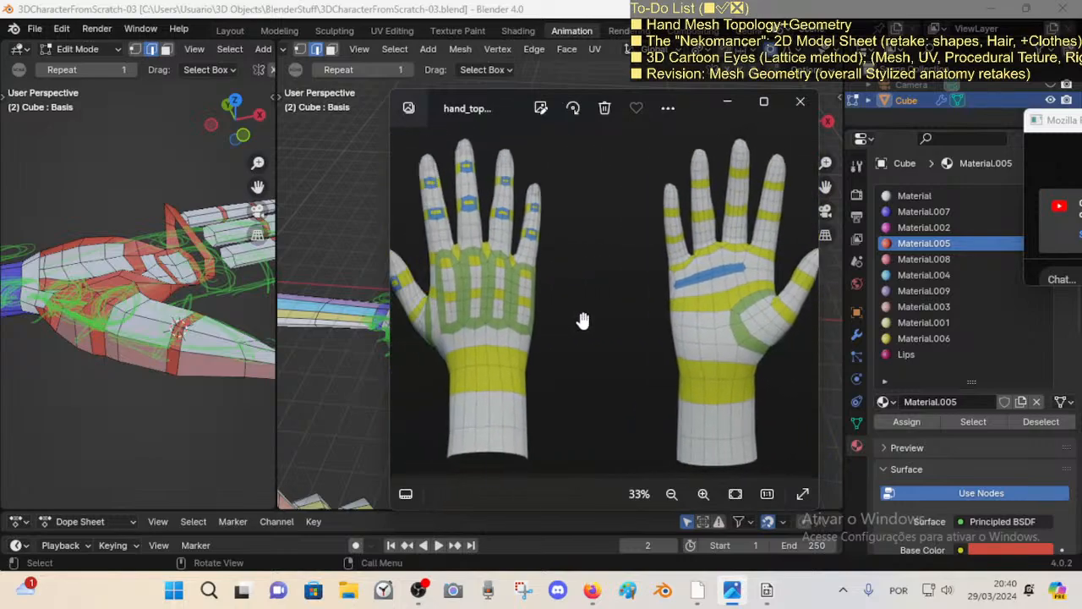
{"action": "scroll", "coordinate": [583, 320], "scroll_direction": "up", "scroll_amount": 2}
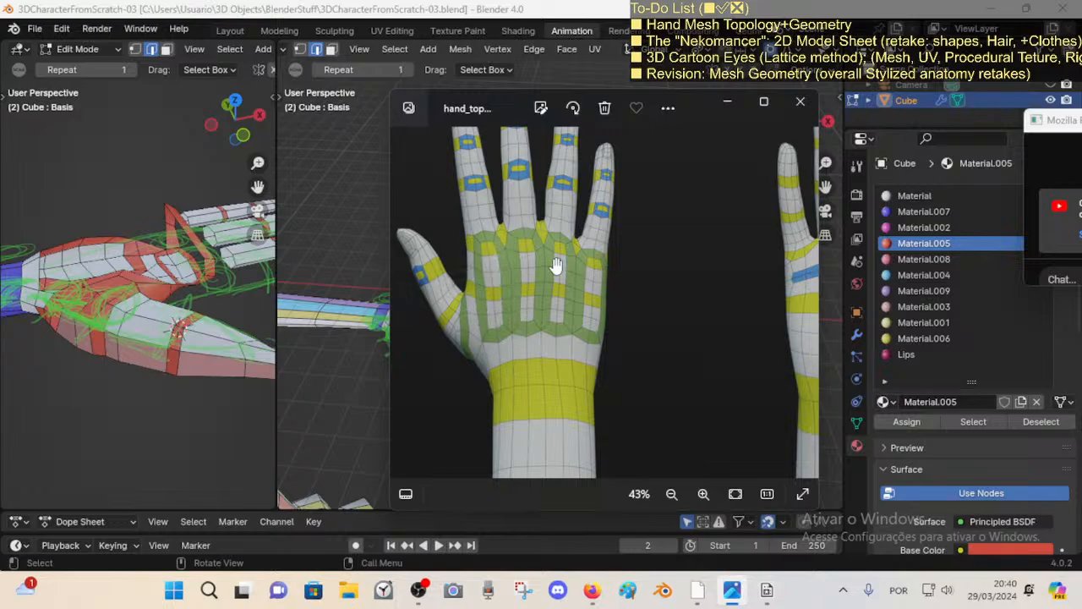
{"action": "scroll", "coordinate": [554, 266], "scroll_direction": "down", "scroll_amount": 2}
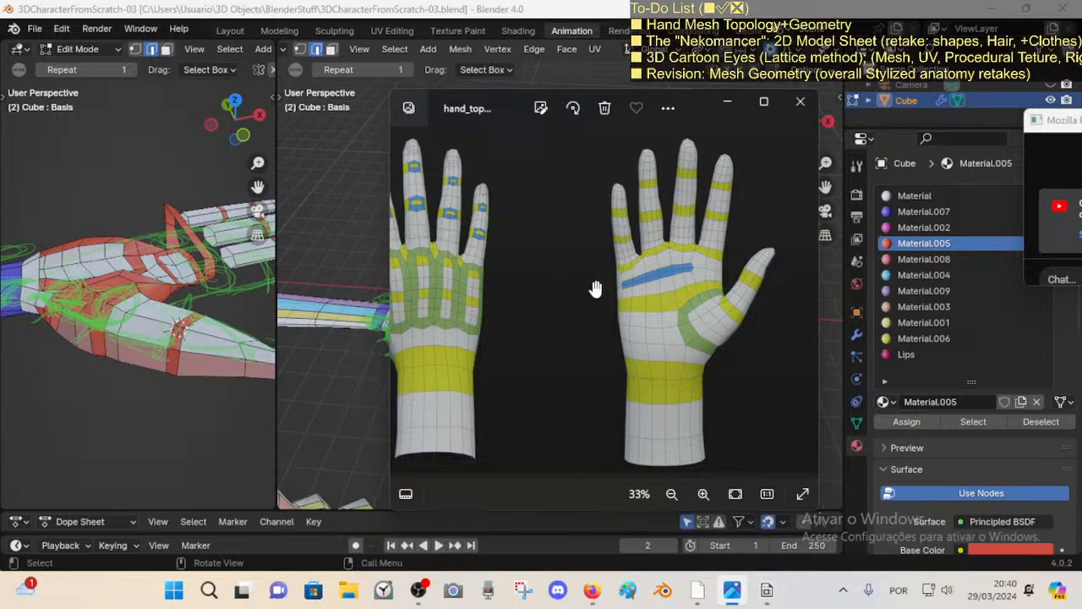
{"action": "left_click_drag", "start_coordinate": [595, 289], "coordinate": [640, 295]}
{"action": "left_click_drag", "start_coordinate": [559, 334], "coordinate": [567, 316]}
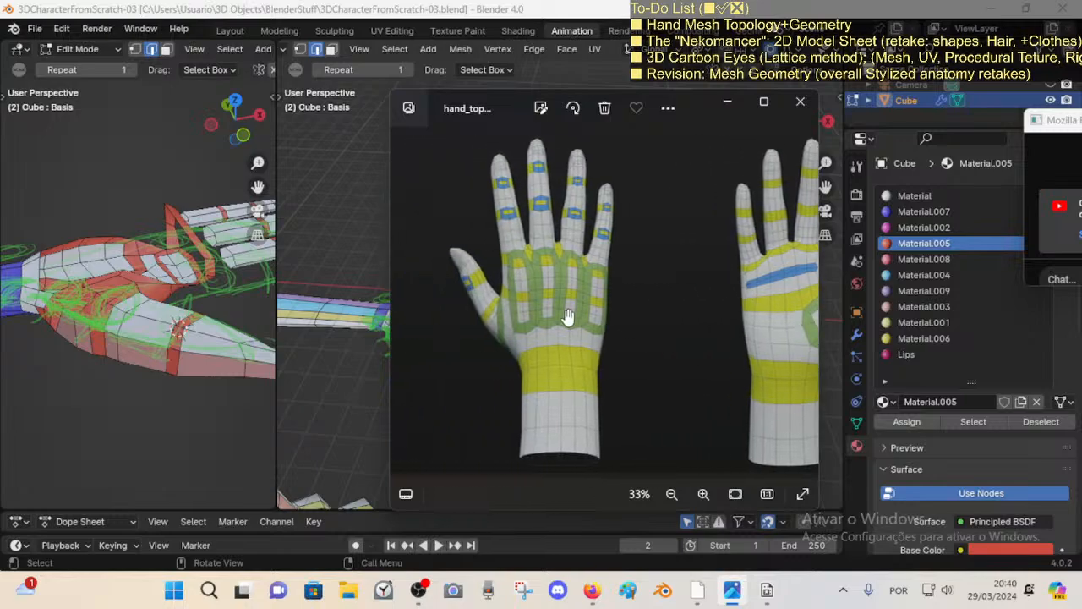
{"action": "scroll", "coordinate": [559, 314], "scroll_direction": "down", "scroll_amount": 1}
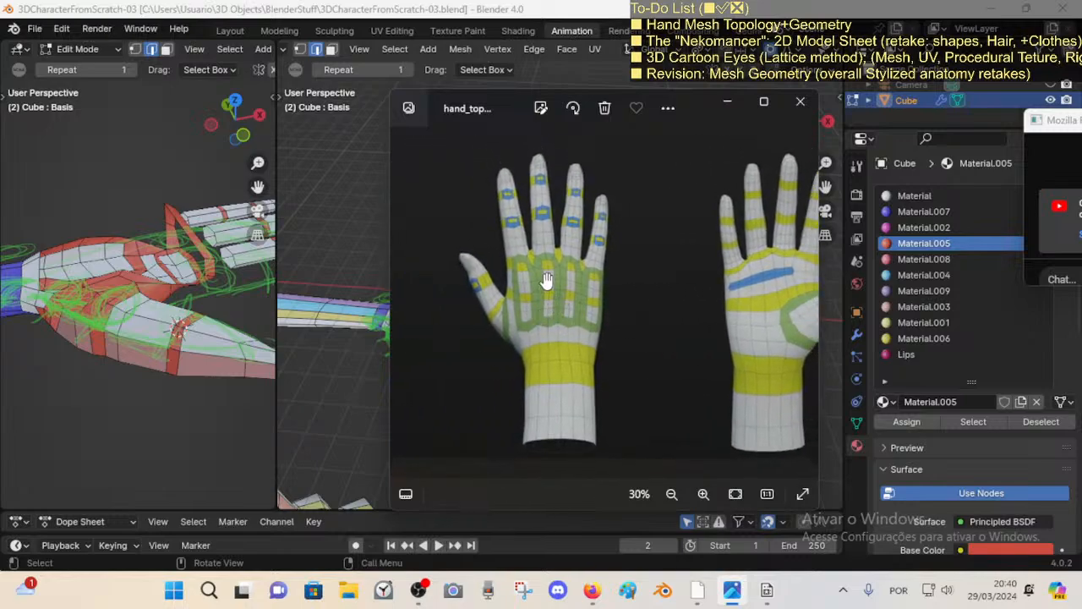
Step: Check the livestream status in YouTube Studio and return to the character file in Blender
{"action": "left_click", "coordinate": [231, 7]}
{"action": "left_click", "coordinate": [592, 590]}
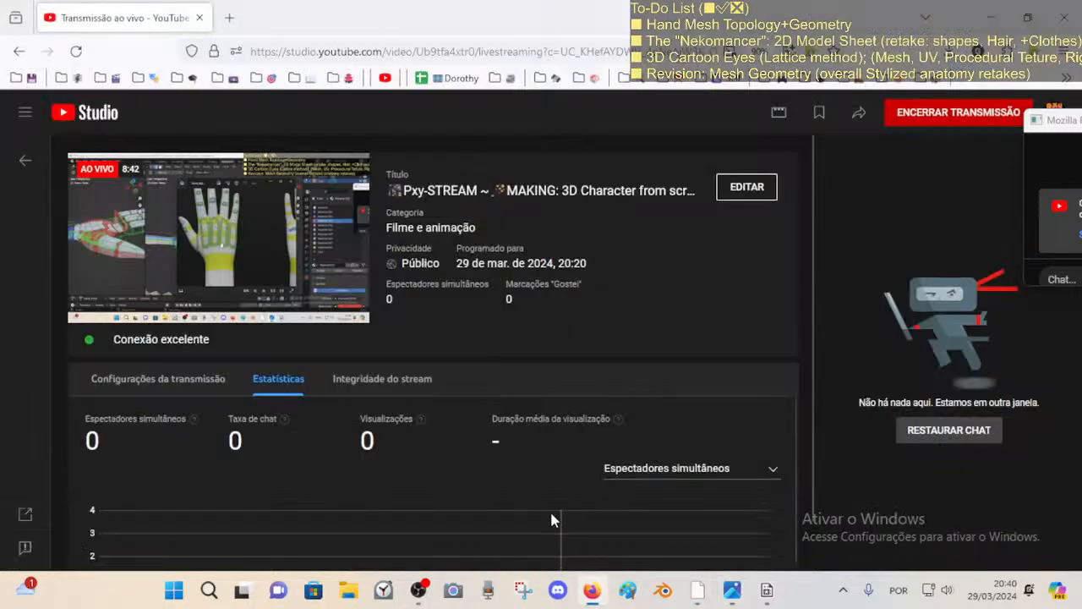
{"action": "mouse_move", "coordinate": [732, 589]}
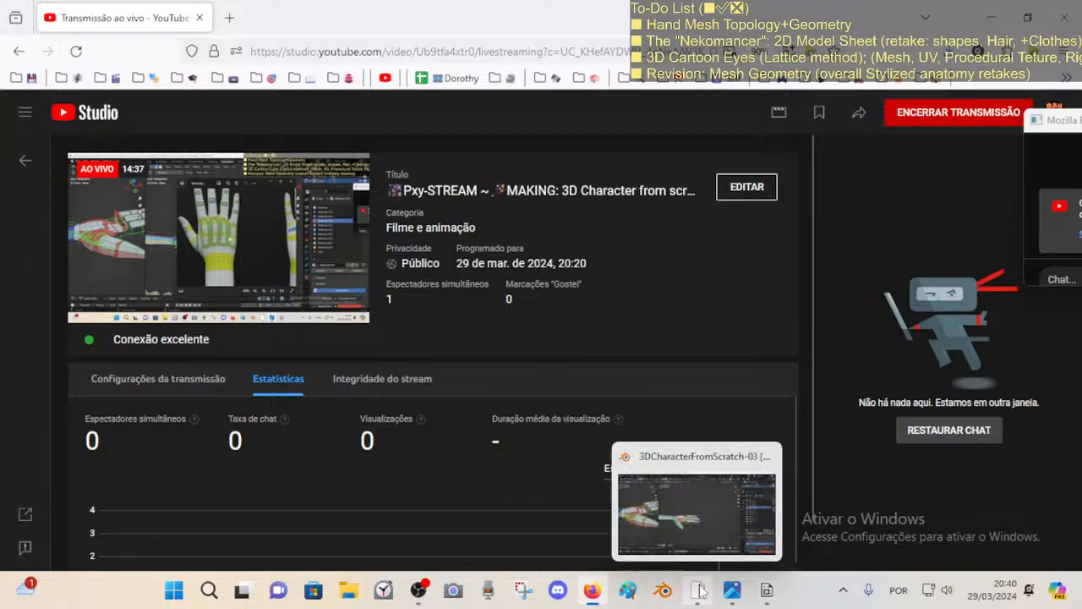
{"action": "left_click", "coordinate": [699, 590]}
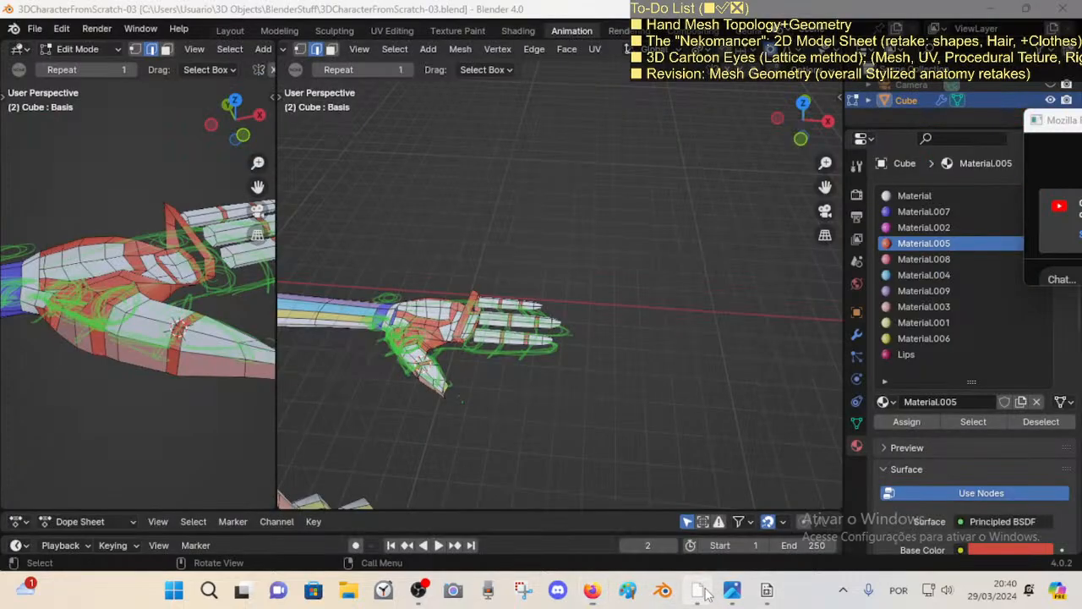
Step: Inspect the hand mesh from several sides, including the palm, the thumb gap, the detached fingers and the strip below them
{"action": "middle_click_drag", "start_coordinate": [529, 385], "coordinate": [418, 329]}
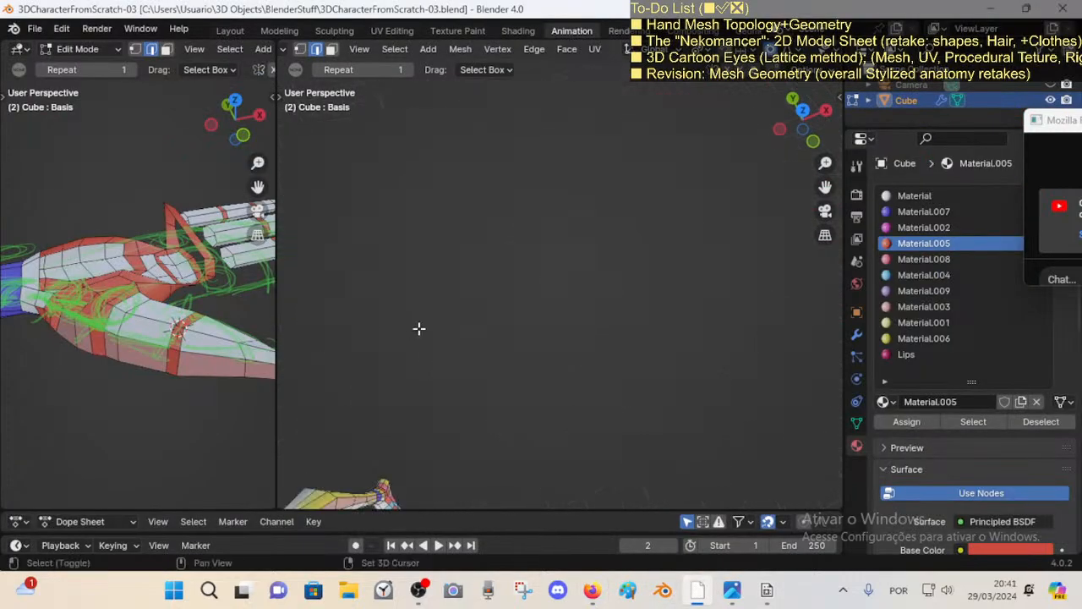
{"action": "key", "text": "shift+grave"}
{"action": "key", "text": "a"}
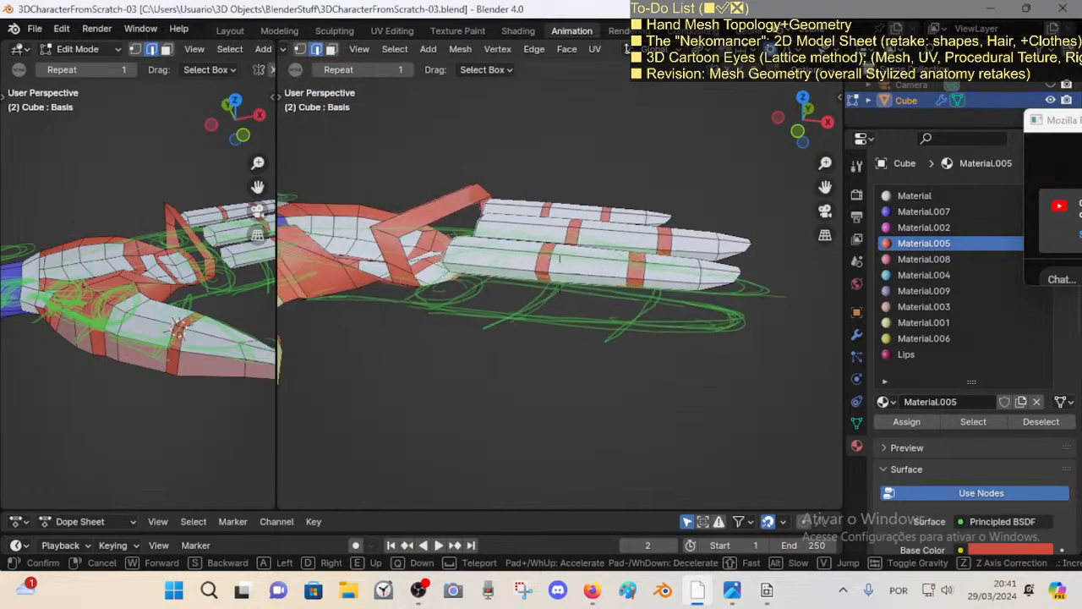
{"action": "key", "text": "a"}
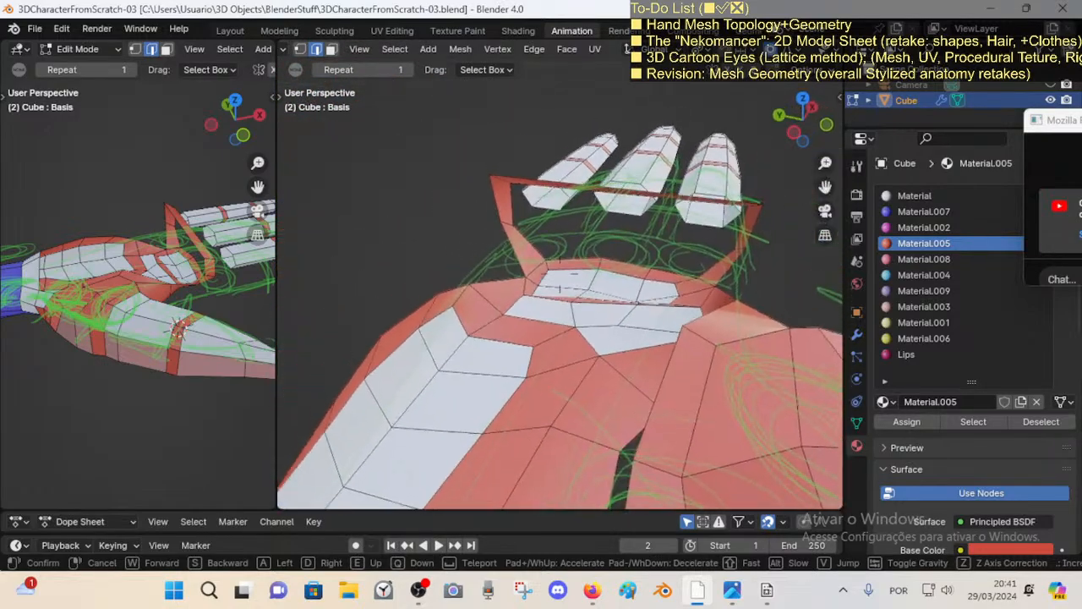
{"action": "key", "text": "s"}
{"action": "key", "text": "w"}
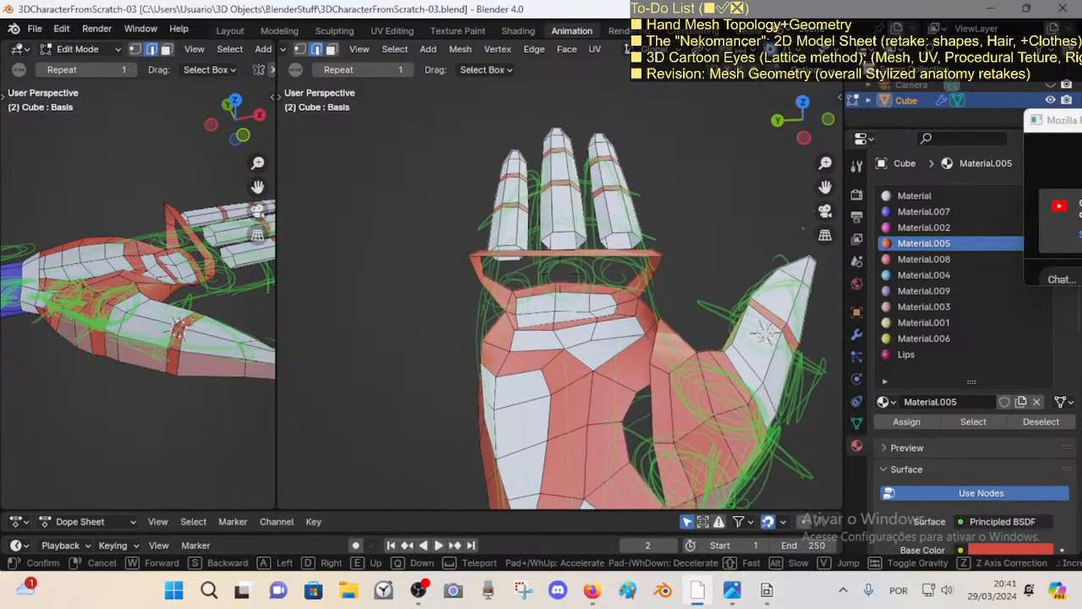
{"action": "key", "text": "w"}
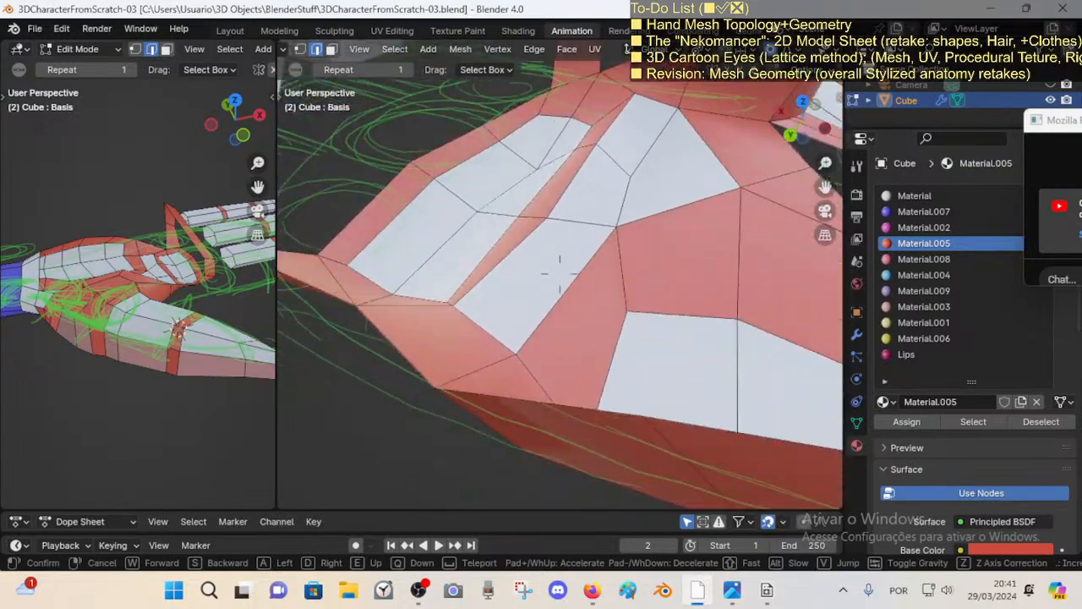
{"action": "key", "text": "s"}
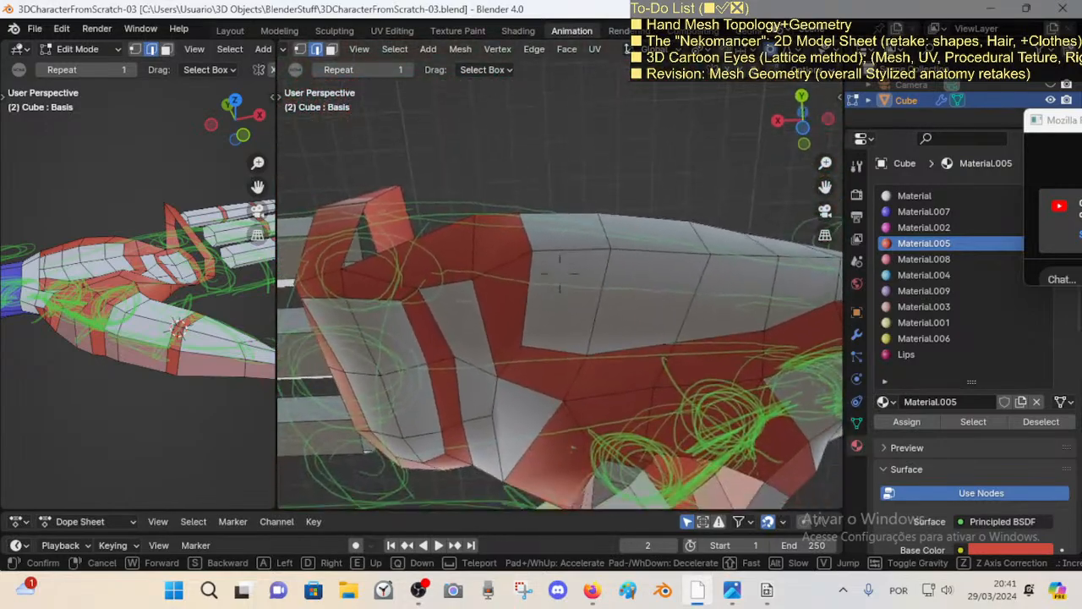
{"action": "key", "text": "s"}
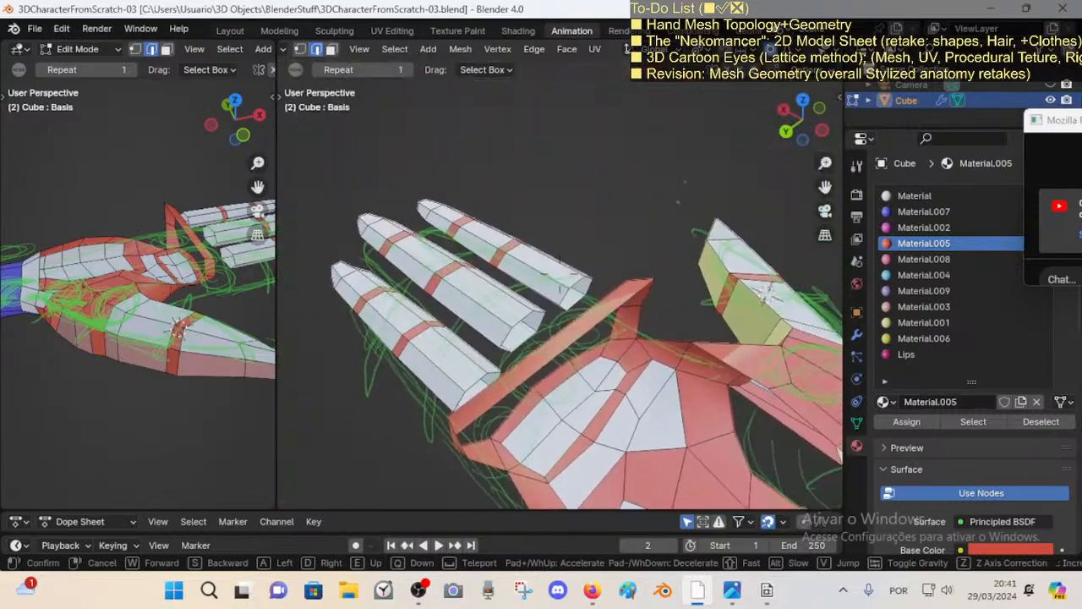
{"action": "key", "text": "d"}
{"action": "key", "text": "s"}
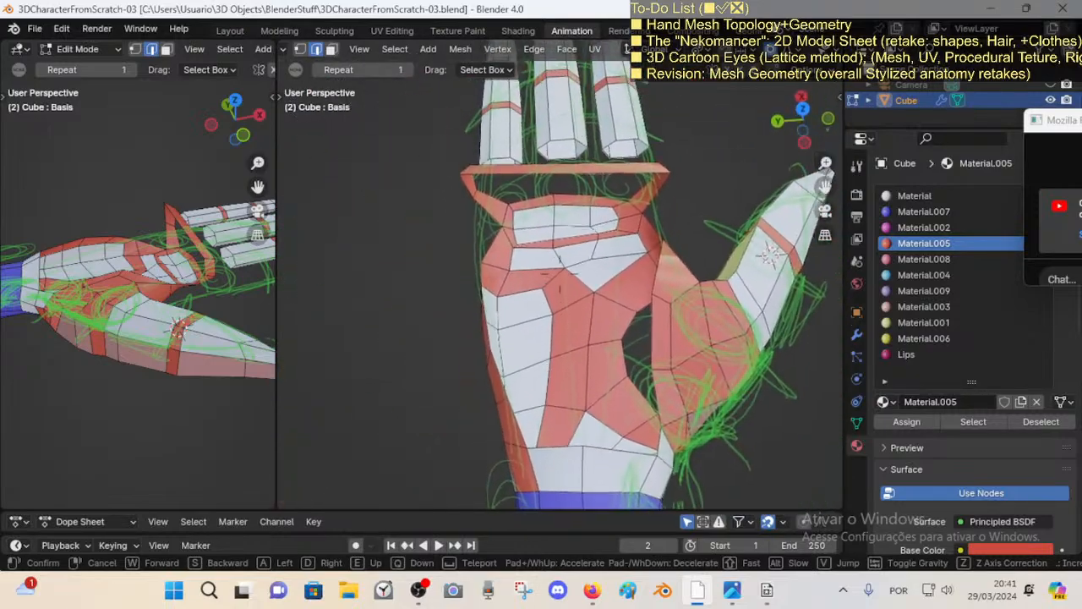
{"action": "key", "text": "w"}
{"action": "left_click", "coordinate": [410, 328]}
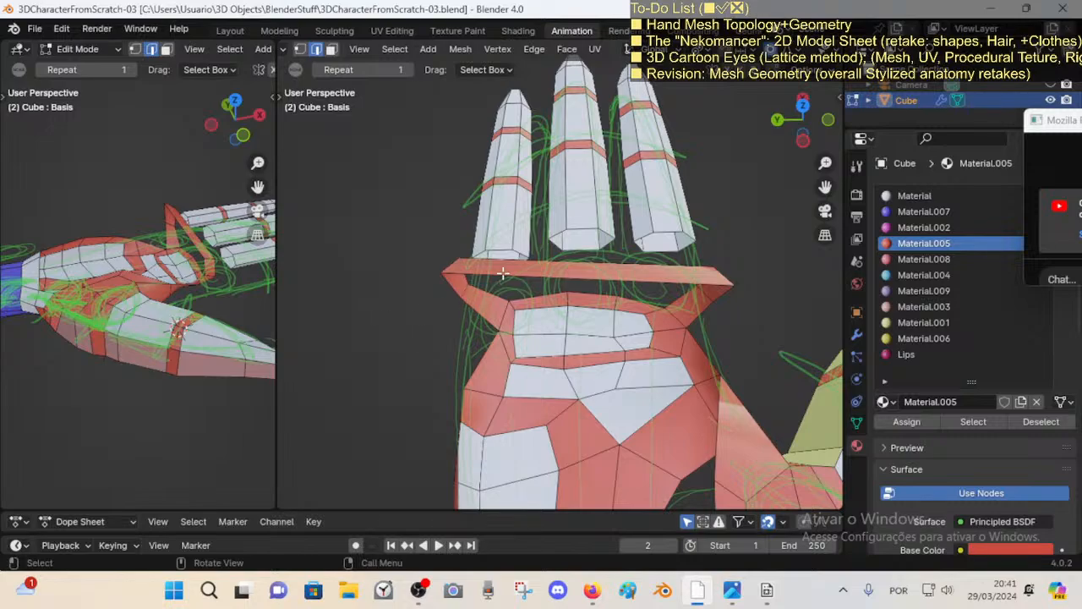
Step: Add two loop cuts across the red strip between the palm and the detached fingers, and clear the selection
{"action": "key", "text": "g"}
{"action": "key", "text": "g"}
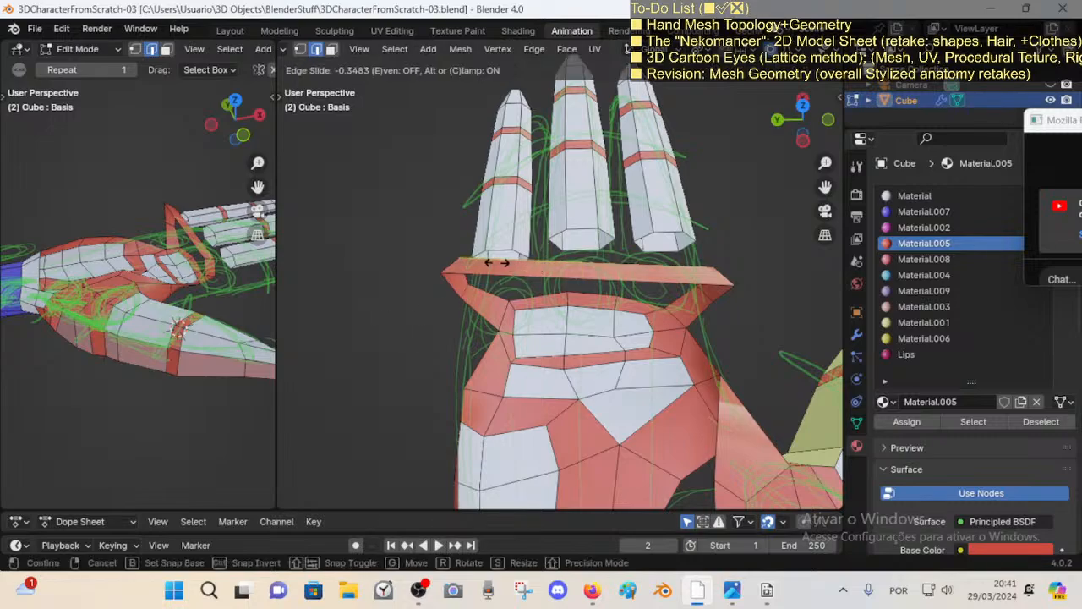
{"action": "left_click", "coordinate": [497, 263]}
{"action": "key", "text": "ctrl+r"}
{"action": "left_click", "coordinate": [642, 273]}
{"action": "left_click", "coordinate": [647, 274]}
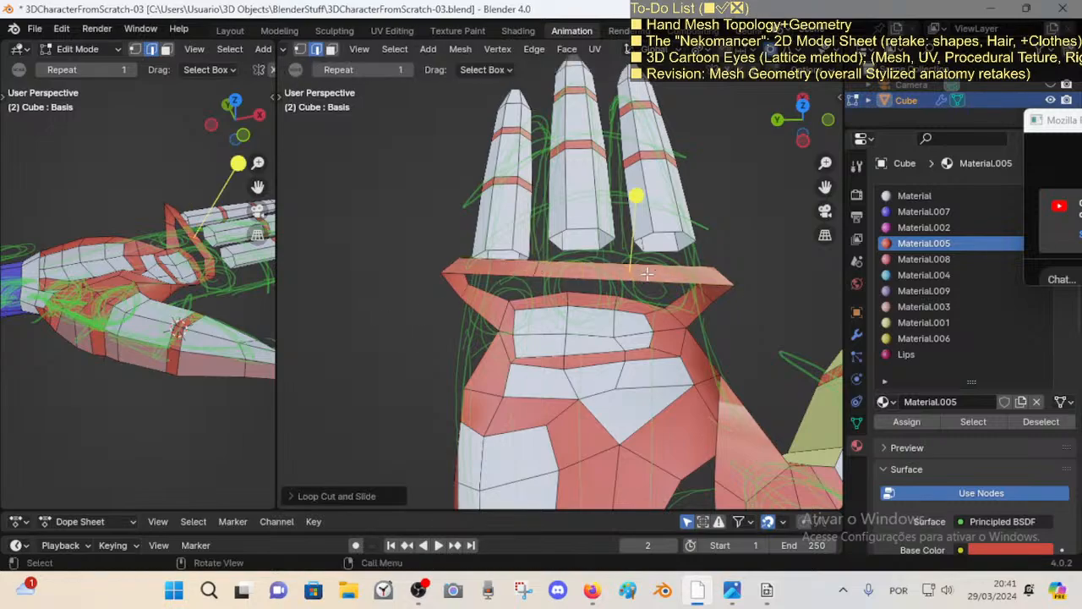
{"action": "key", "text": "alt+a"}
Step: Move the finger-facing edge of the red strip's thumb-side segment below the nearest detached finger
{"action": "scroll", "coordinate": [637, 251], "scroll_direction": "up", "scroll_amount": 5}
{"action": "scroll", "coordinate": [637, 258], "scroll_direction": "down", "scroll_amount": 10}
{"action": "key", "text": "shift+grave"}
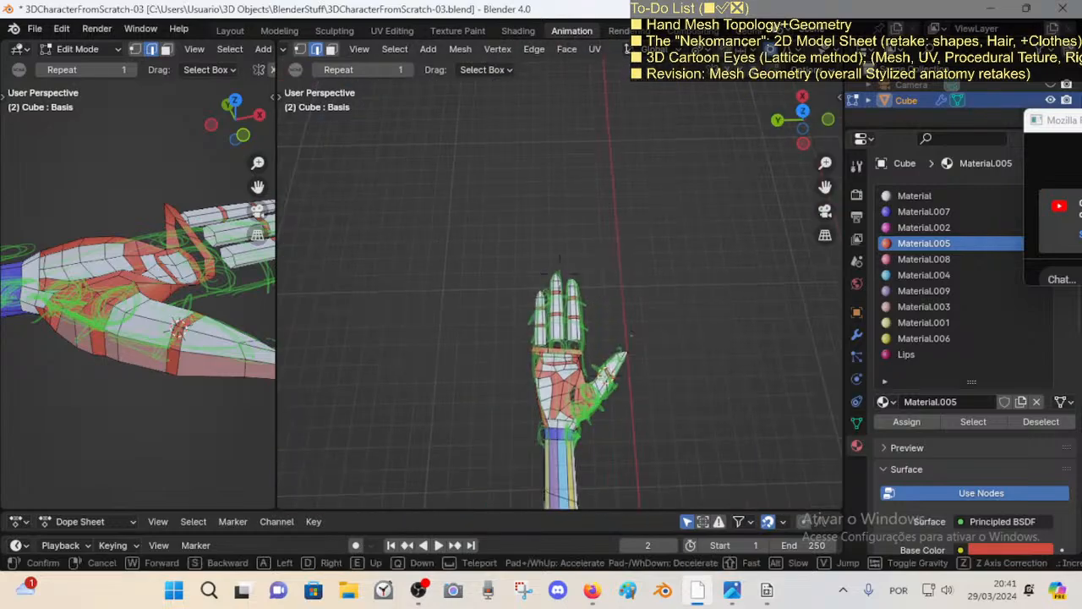
{"action": "key", "text": "w"}
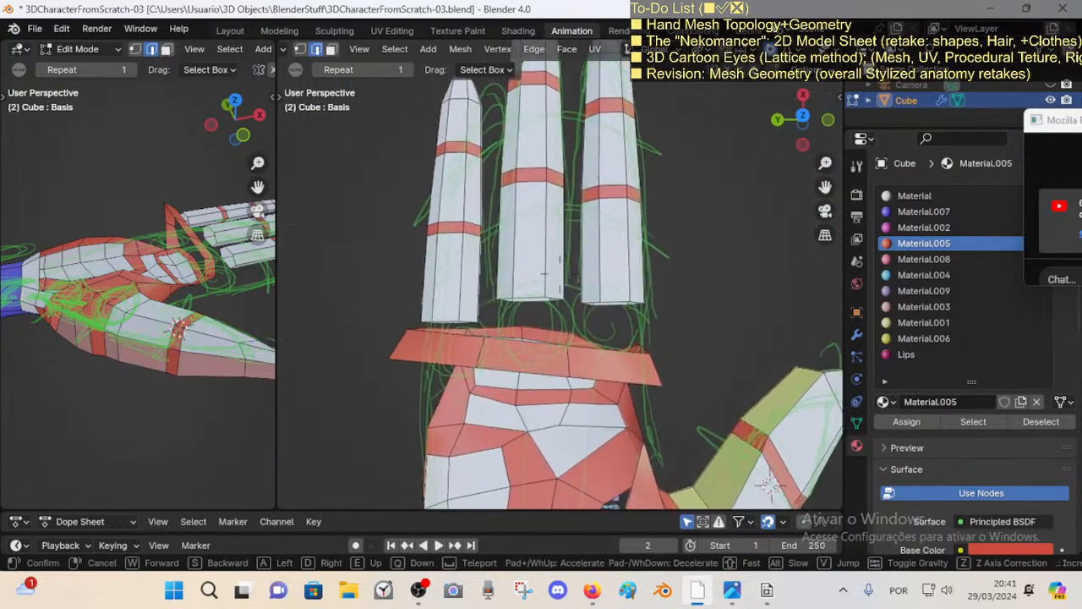
{"action": "left_click", "coordinate": [560, 275]}
{"action": "left_click", "coordinate": [599, 355]}
{"action": "key", "text": "g"}
{"action": "left_click", "coordinate": [584, 342]}
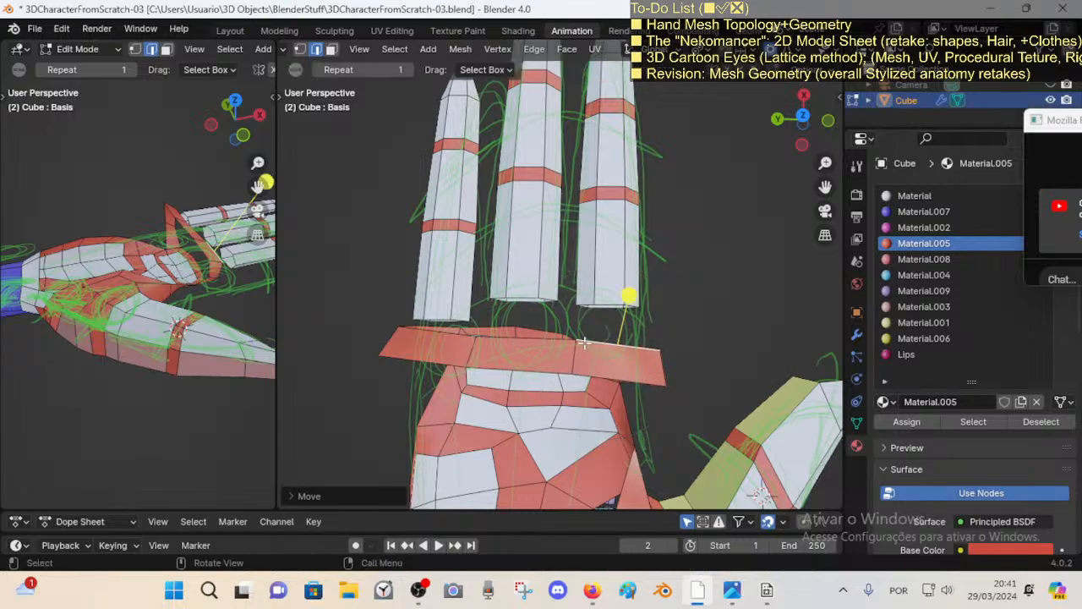
Step: Move the red strip's outer end edge toward the palm and adjust the finger-facing edge of its middle segment
{"action": "key", "text": "1"}
{"action": "key", "text": "2"}
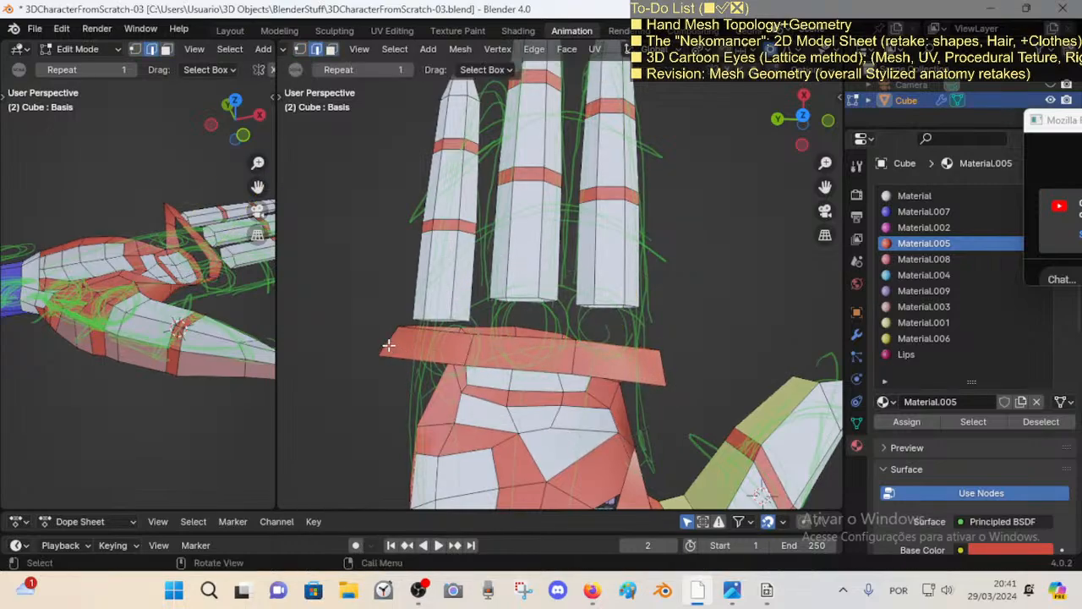
{"action": "left_click", "coordinate": [390, 346]}
{"action": "key", "text": "g"}
{"action": "left_click", "coordinate": [391, 363]}
{"action": "left_click", "coordinate": [525, 337]}
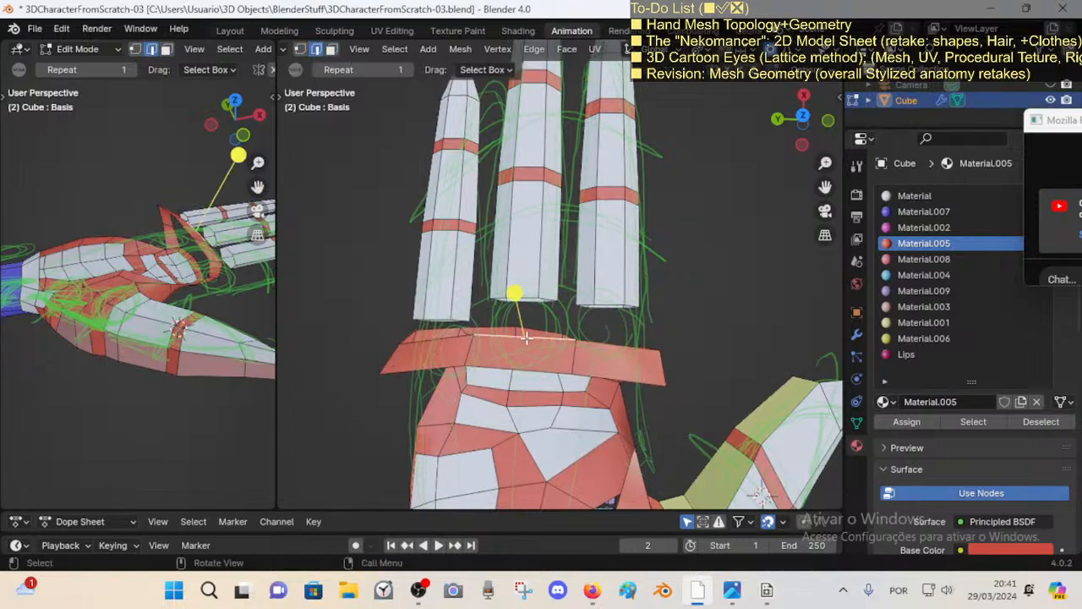
{"action": "middle_click_drag", "start_coordinate": [498, 342], "coordinate": [564, 367]}
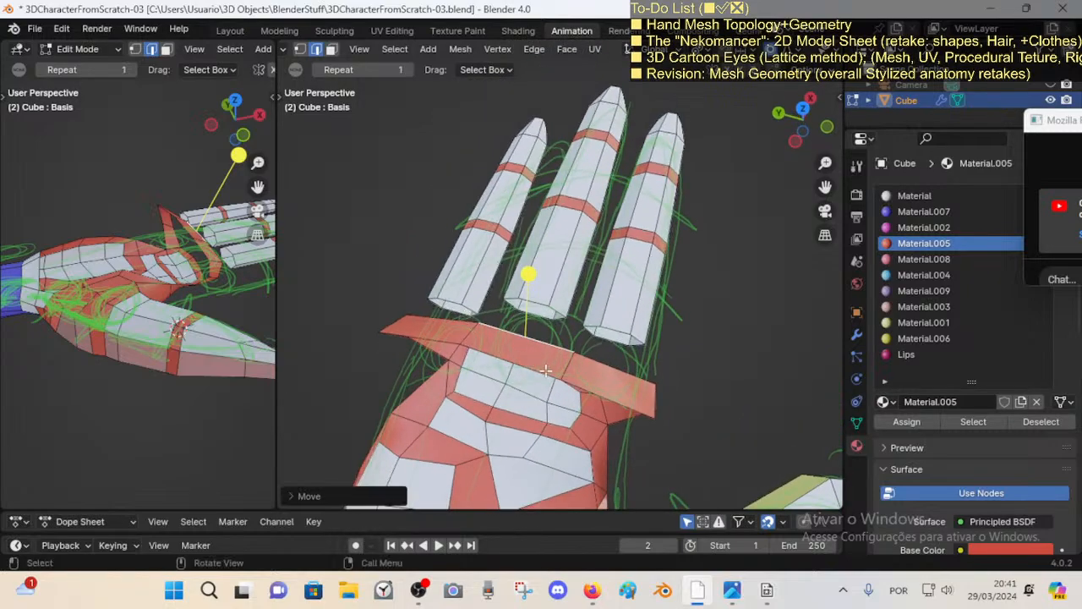
{"action": "key", "text": "g"}
{"action": "left_click", "coordinate": [558, 354]}
{"action": "middle_click_drag", "start_coordinate": [486, 353], "coordinate": [508, 363]}
Step: Show the hand in a top view with the fingers pointing upward and turn on the Screencast Keys display
{"action": "key", "text": "KP_7"}
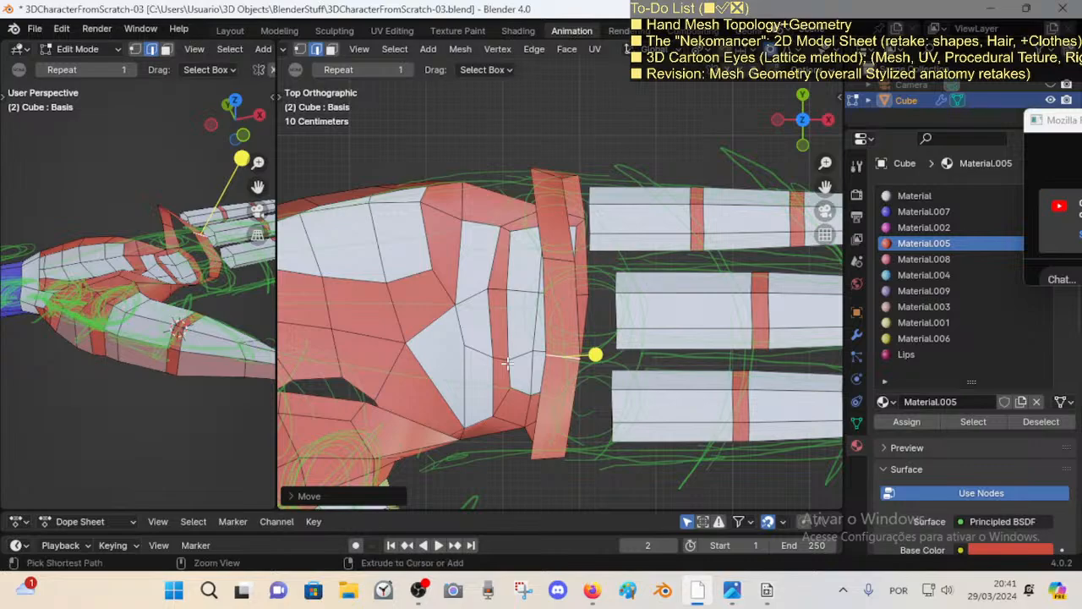
{"action": "key", "text": "shift+KP_6"}
{"action": "key", "text": "shift+KP_6"}
{"action": "key", "text": "shift+KP_4"}
{"action": "key", "text": "shift+KP_4"}
{"action": "key", "text": "shift+KP_4"}
{"action": "key", "text": "shift+KP_4"}
{"action": "key", "text": "shift+KP_6"}
{"action": "key", "text": "shift+KP_6"}
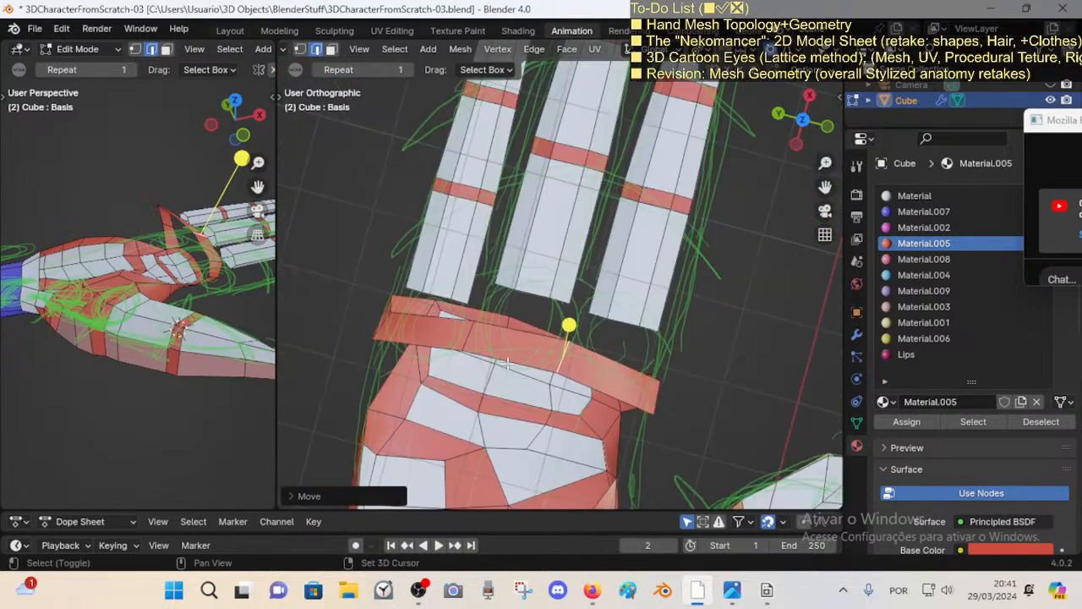
{"action": "key", "text": "n"}
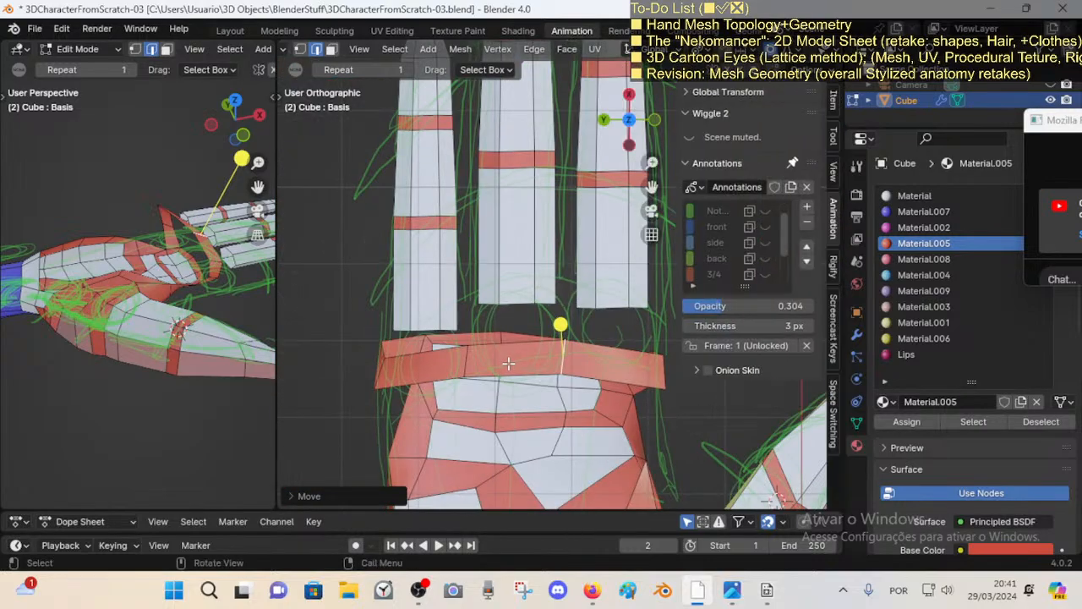
{"action": "left_click", "coordinate": [832, 334]}
{"action": "left_click", "coordinate": [697, 321]}
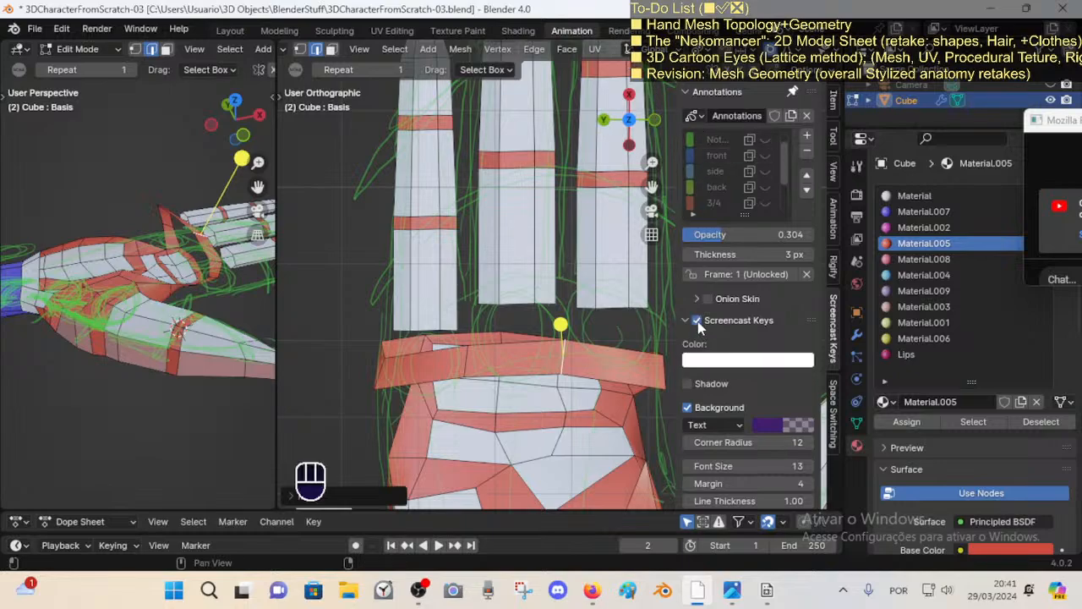
{"action": "key", "text": "n"}
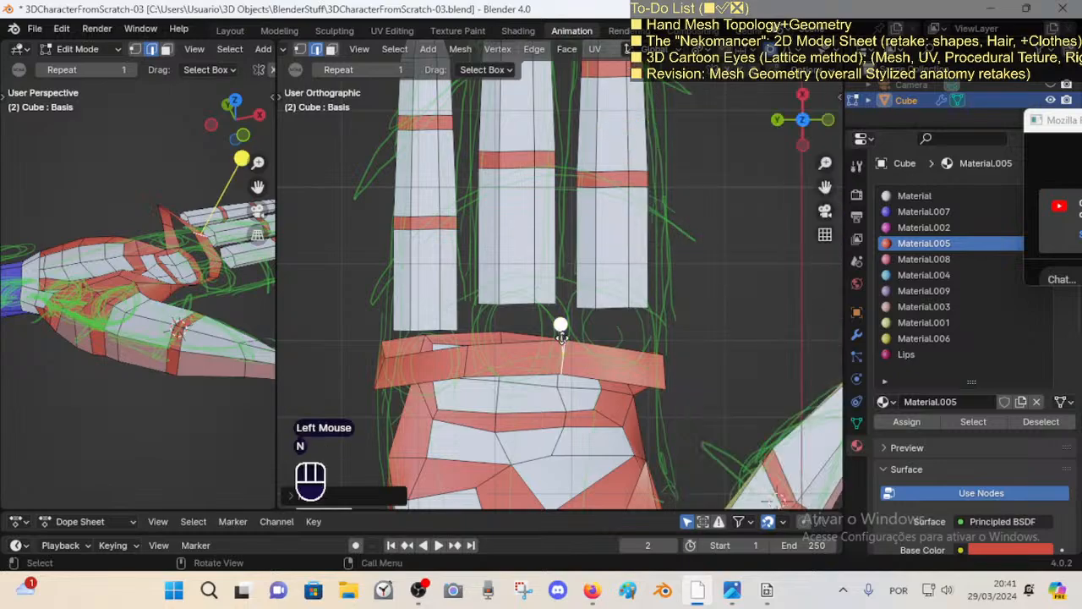
Step: Widen the main viewport and move the red strip's two inner finger-facing vertices back toward the palm
{"action": "middle_click_drag", "start_coordinate": [561, 336], "coordinate": [522, 350], "text": "shift"}
{"action": "scroll", "coordinate": [541, 355], "scroll_direction": "up", "scroll_amount": 1}
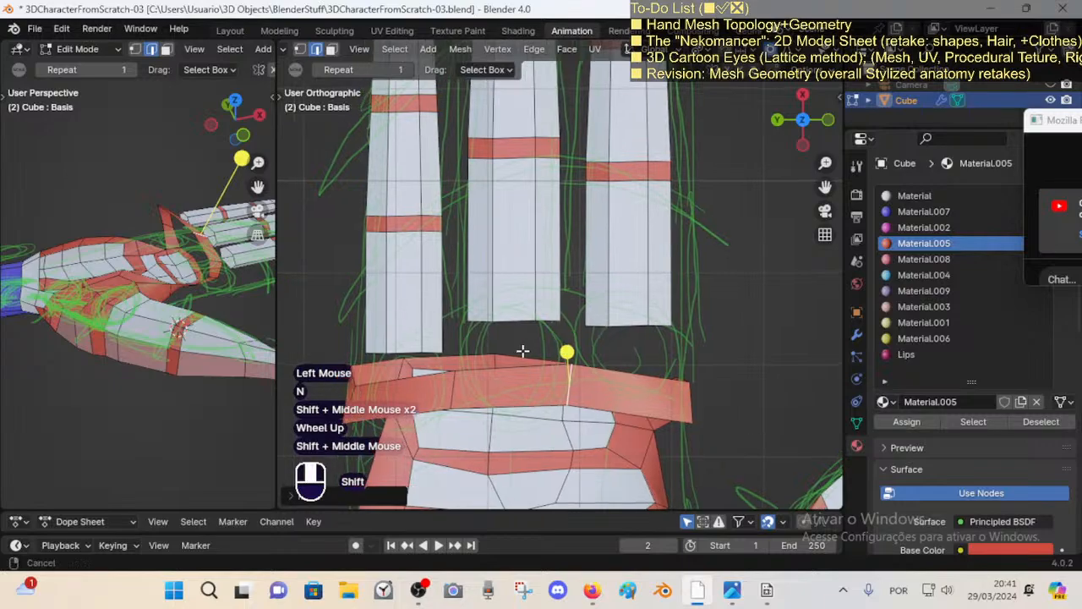
{"action": "left_click_drag", "start_coordinate": [278, 296], "coordinate": [150, 297]}
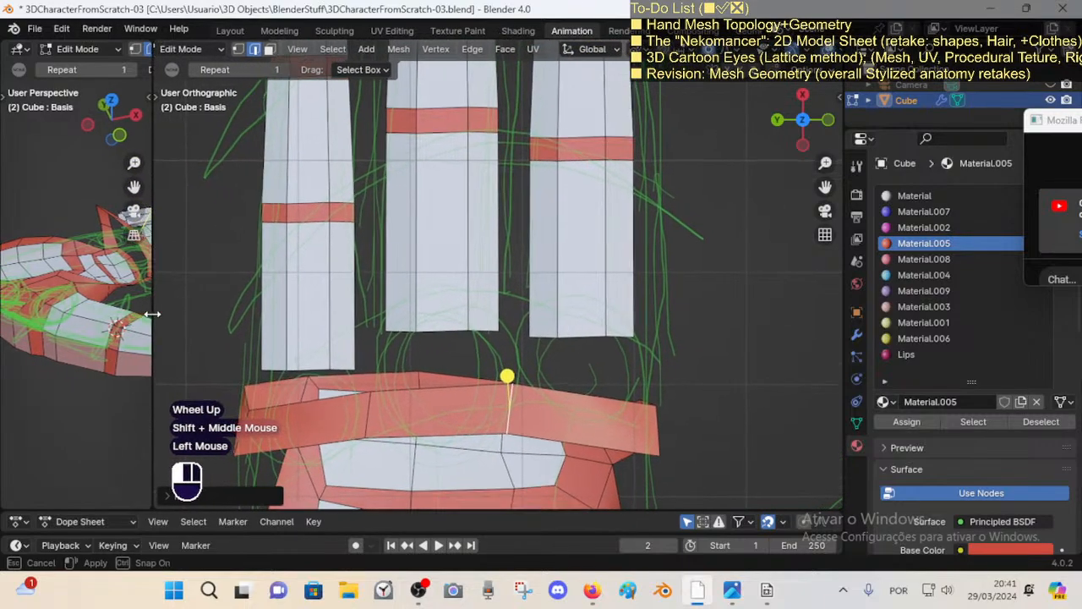
{"action": "middle_click_drag", "start_coordinate": [515, 363], "coordinate": [541, 362], "text": "shift"}
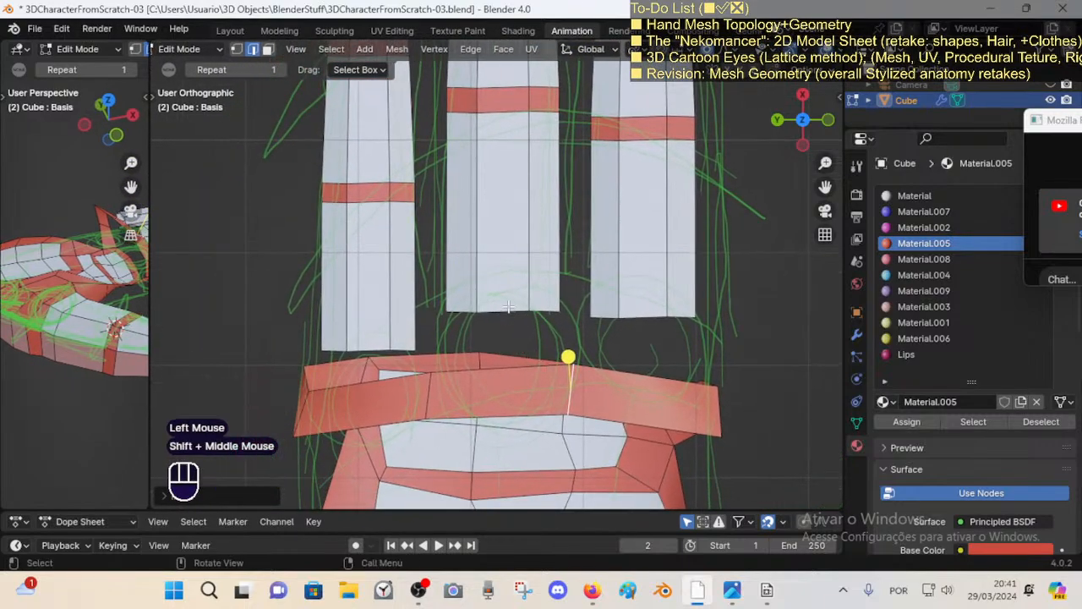
{"action": "key", "text": "1"}
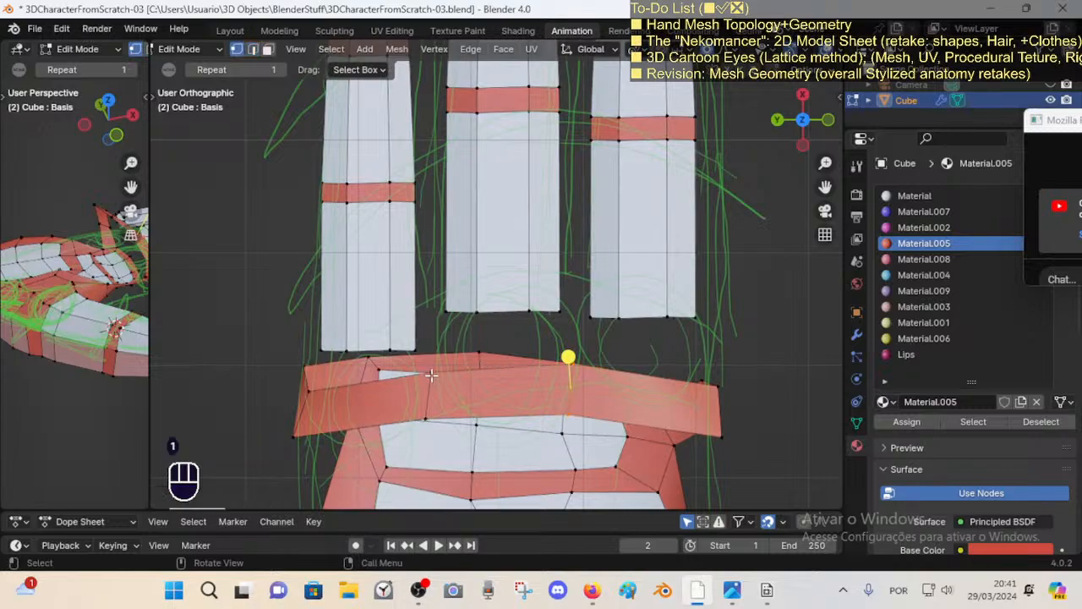
{"action": "left_click", "coordinate": [431, 374]}
{"action": "key", "text": "g"}
{"action": "left_click", "coordinate": [433, 384]}
{"action": "left_click", "coordinate": [591, 359]}
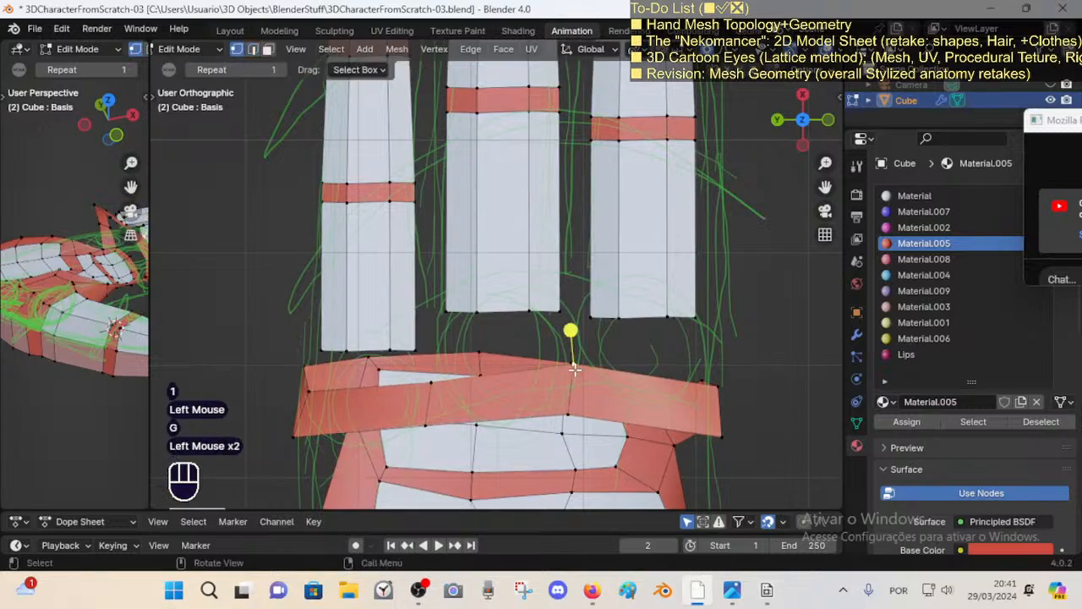
{"action": "key", "text": "g"}
{"action": "left_click", "coordinate": [576, 391]}
Step: Extrude an edge from the strip's outer inner vertex and merge its end with the outer finger's inner base corner
{"action": "left_click", "coordinate": [433, 384]}
{"action": "key", "text": "e"}
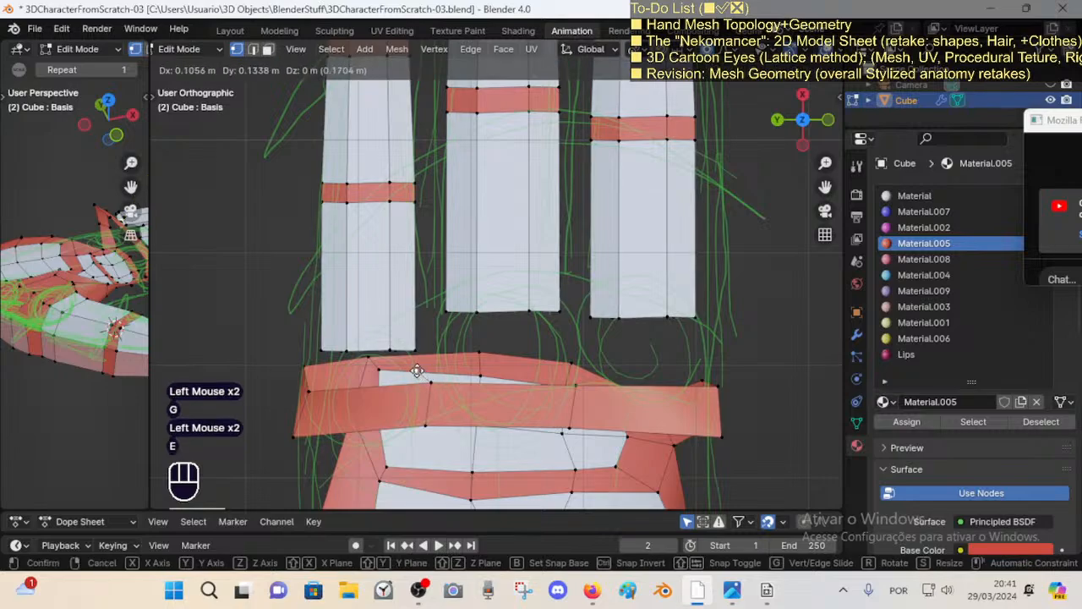
{"action": "left_click", "coordinate": [418, 362]}
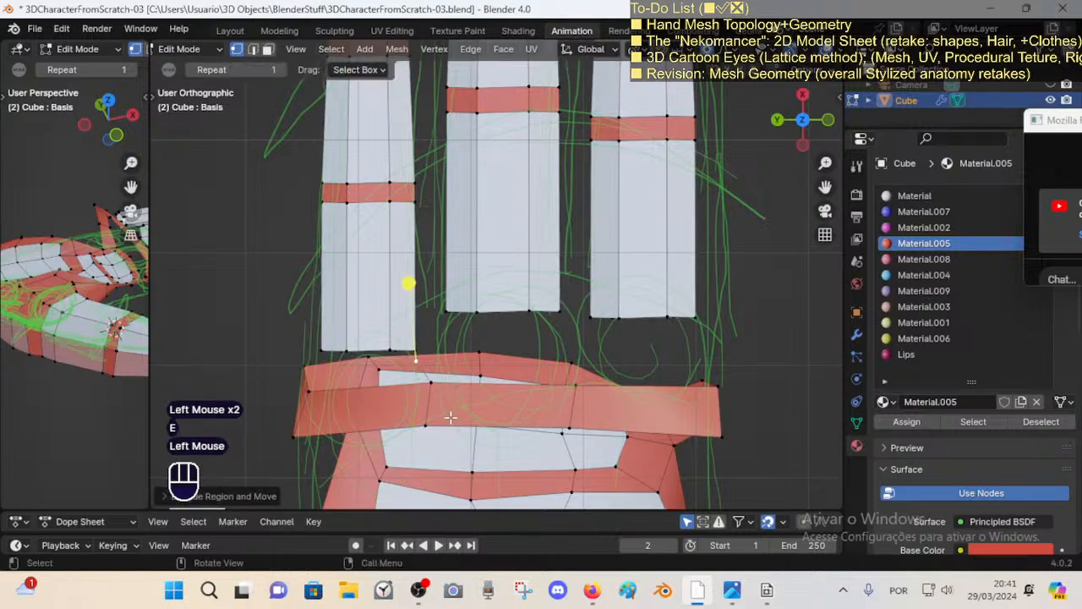
{"action": "double_click", "coordinate": [416, 352]}
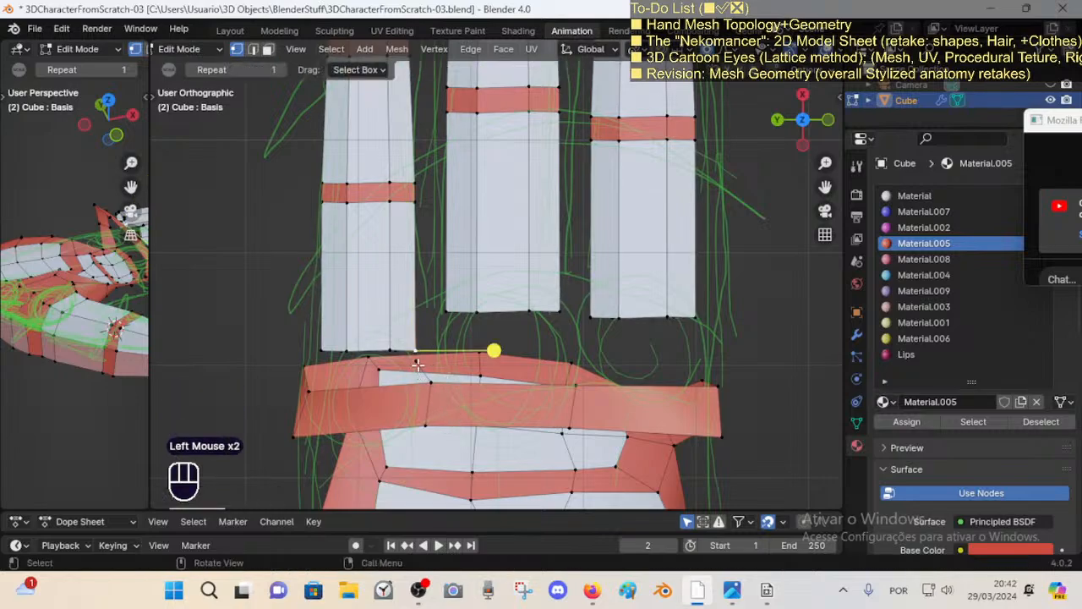
{"action": "left_click", "coordinate": [416, 353], "text": "shift"}
{"action": "key", "text": "m"}
{"action": "left_click", "coordinate": [418, 347]}
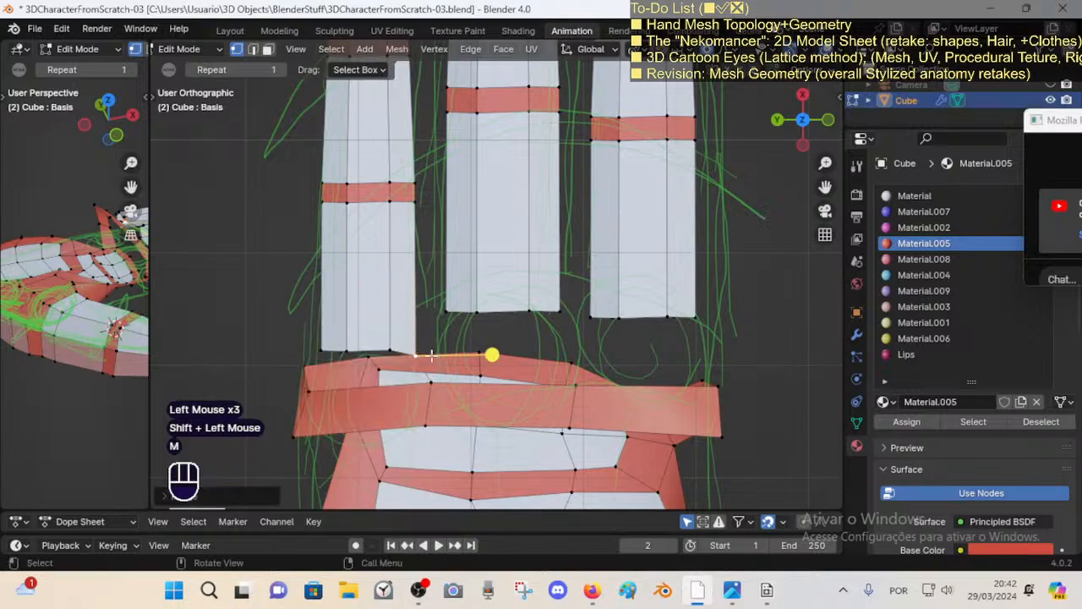
Step: Try to merge the middle finger's outer base corner with the strip, undo the merge and clear the selection
{"action": "left_click", "coordinate": [449, 314]}
{"action": "left_click", "coordinate": [451, 363], "text": "shift"}
{"action": "left_click", "coordinate": [446, 315]}
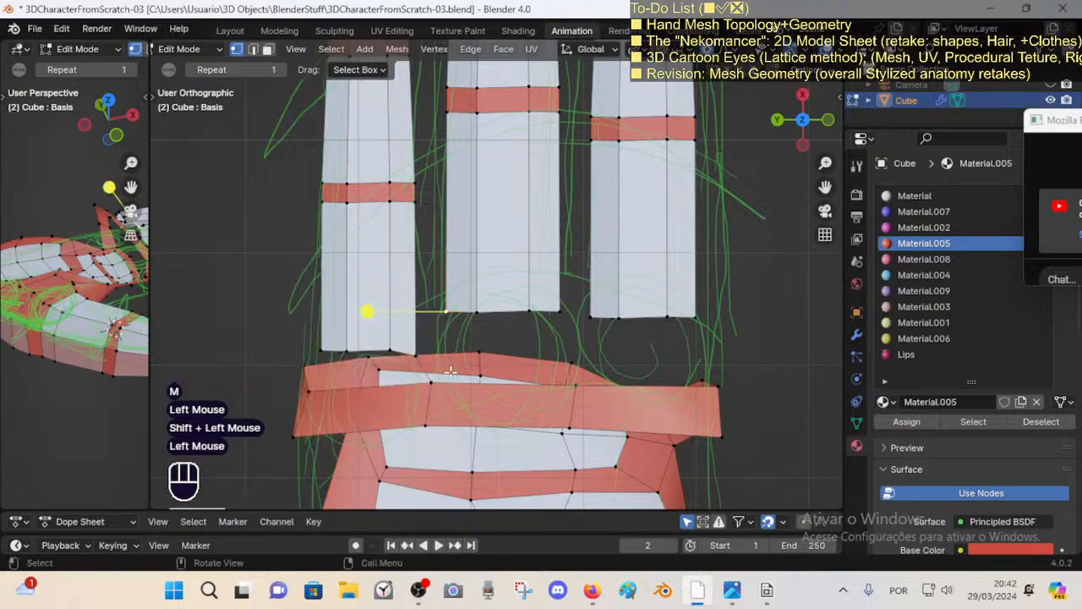
{"action": "key", "text": "m"}
{"action": "left_click", "coordinate": [418, 409]}
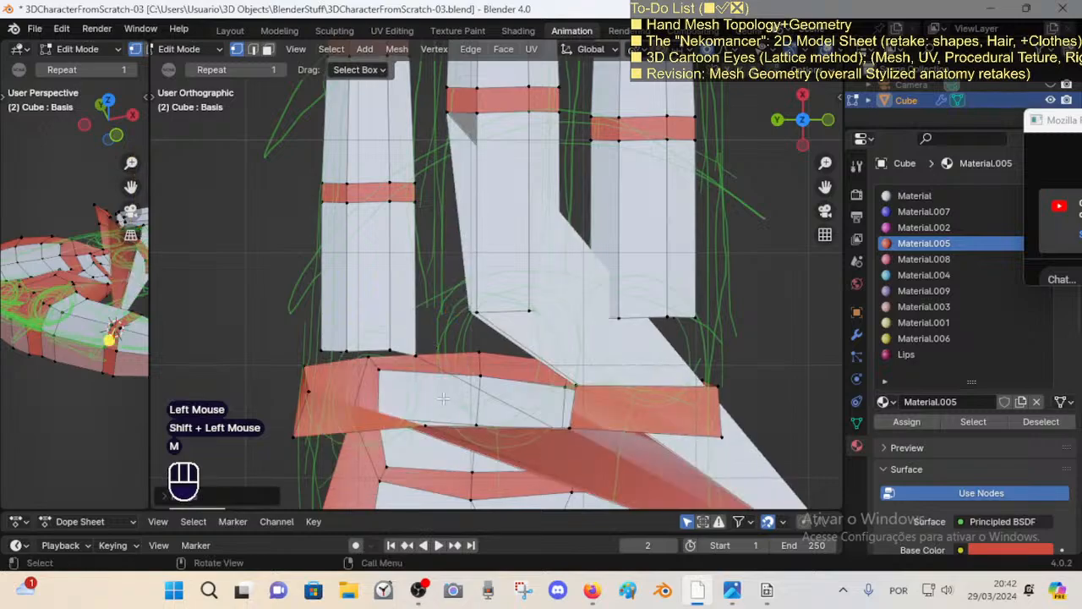
{"action": "key", "text": "ctrl+z"}
{"action": "key", "text": "alt+a"}
Step: Connect the middle finger's outer base corner to the nearby red strip vertex with an edge and clear the selection
{"action": "left_click", "coordinate": [423, 343]}
{"action": "left_click", "coordinate": [448, 317], "text": "shift"}
{"action": "key", "text": "m"}
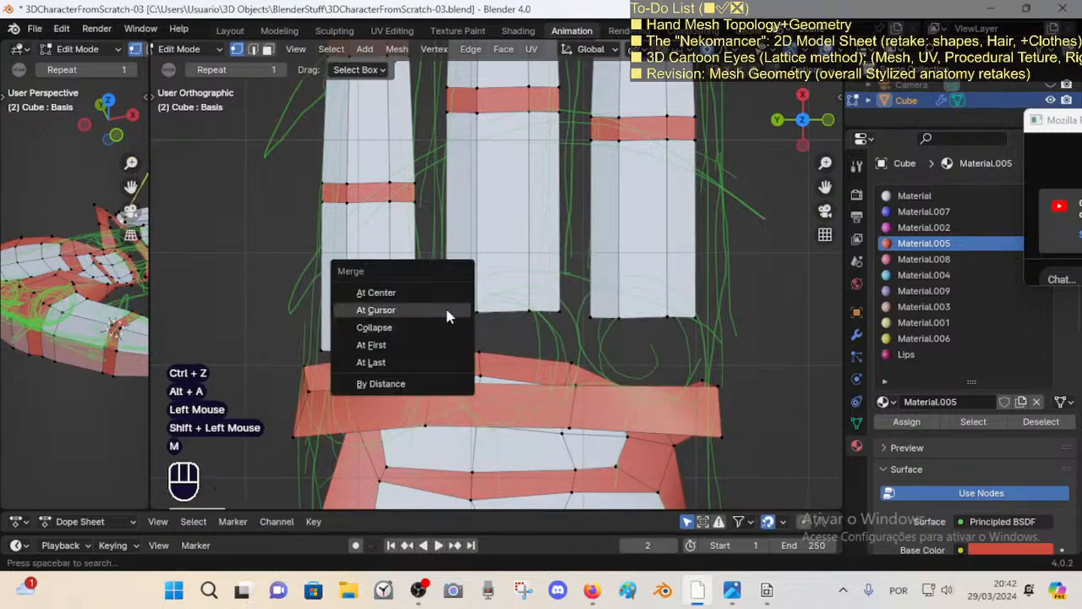
{"action": "key", "text": "Escape"}
{"action": "left_click", "coordinate": [460, 345], "text": "shift"}
{"action": "key", "text": "f"}
{"action": "key", "text": "alt+a"}
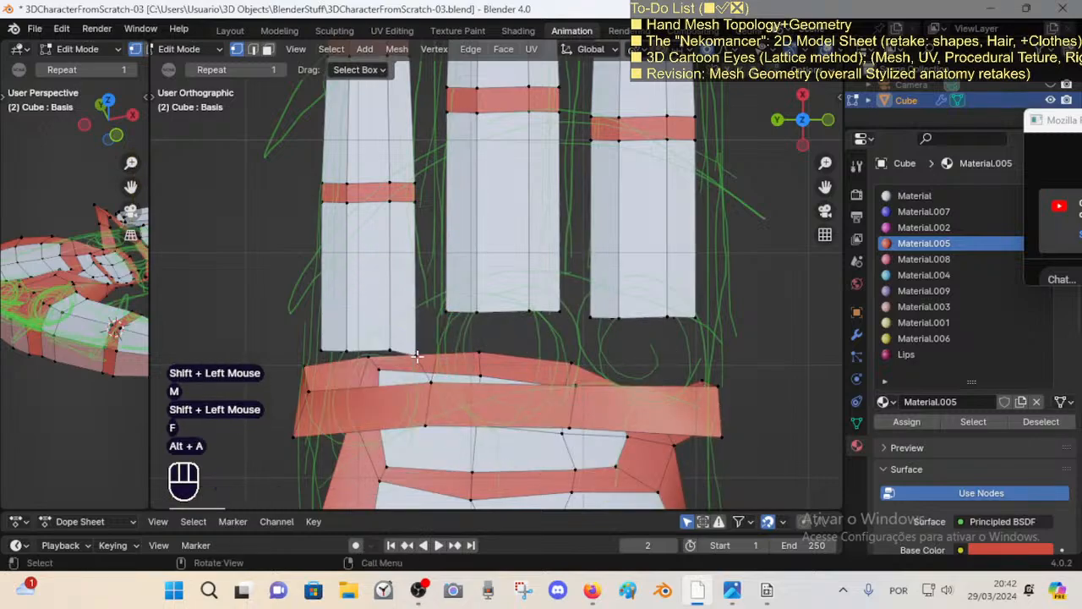
Step: Move the outer finger's inner base corner and the nearby strip vertex slightly toward the fingertips
{"action": "key", "text": "1"}
{"action": "left_click", "coordinate": [417, 356]}
{"action": "key", "text": "g"}
{"action": "left_click", "coordinate": [416, 346]}
{"action": "left_click", "coordinate": [444, 315]}
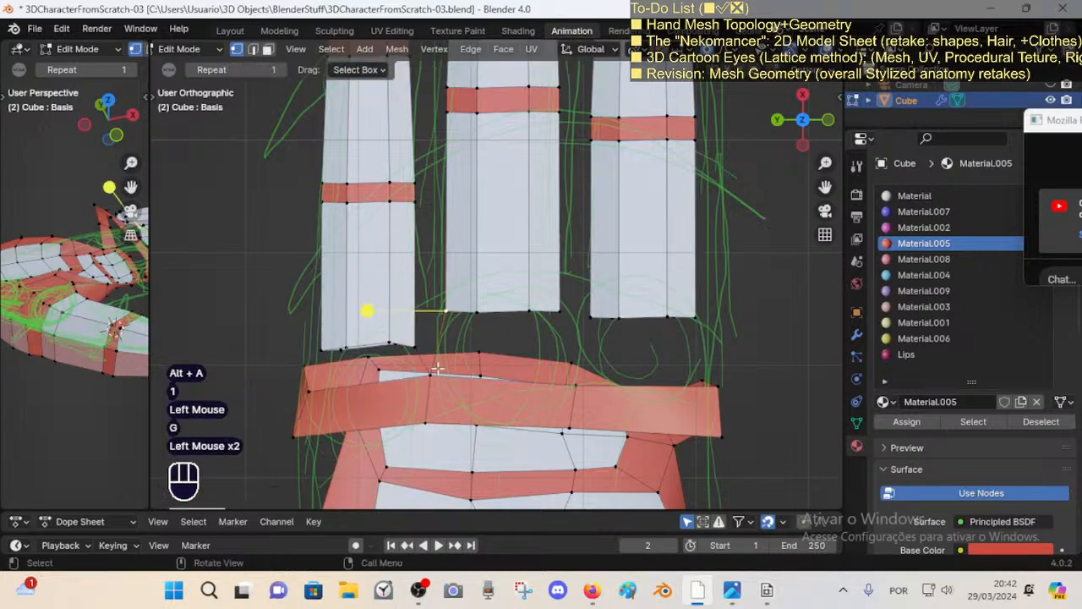
{"action": "left_click", "coordinate": [432, 372]}
{"action": "key", "text": "g"}
{"action": "left_click", "coordinate": [449, 317]}
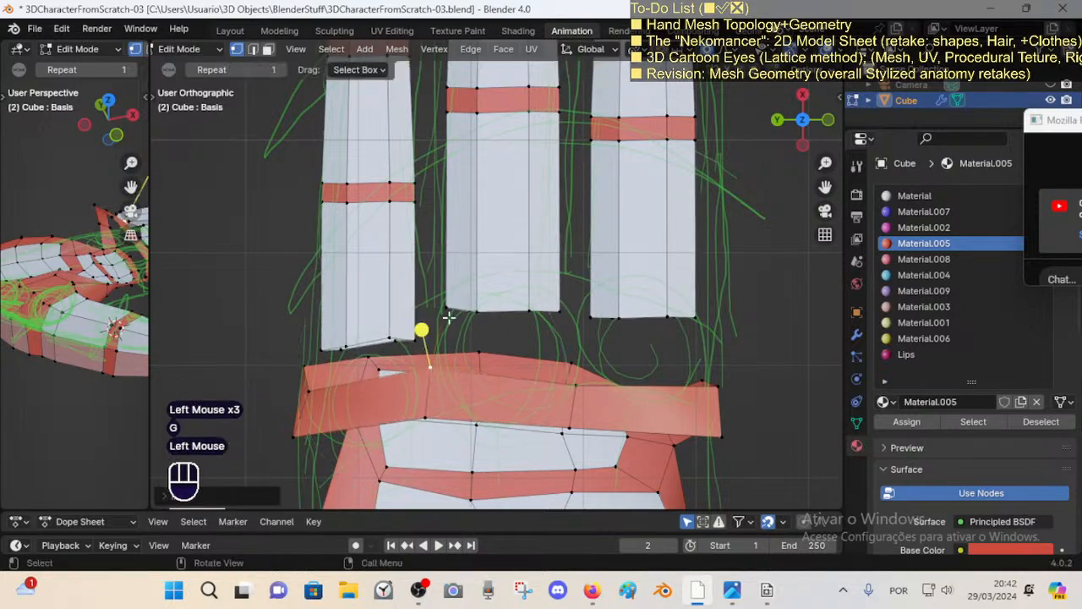
{"action": "left_click", "coordinate": [449, 317]}
Step: Turn off proportional editing and move the middle finger's outer base corner down toward the red strip
{"action": "left_click", "coordinate": [430, 372]}
{"action": "key", "text": "o"}
{"action": "left_click", "coordinate": [444, 313]}
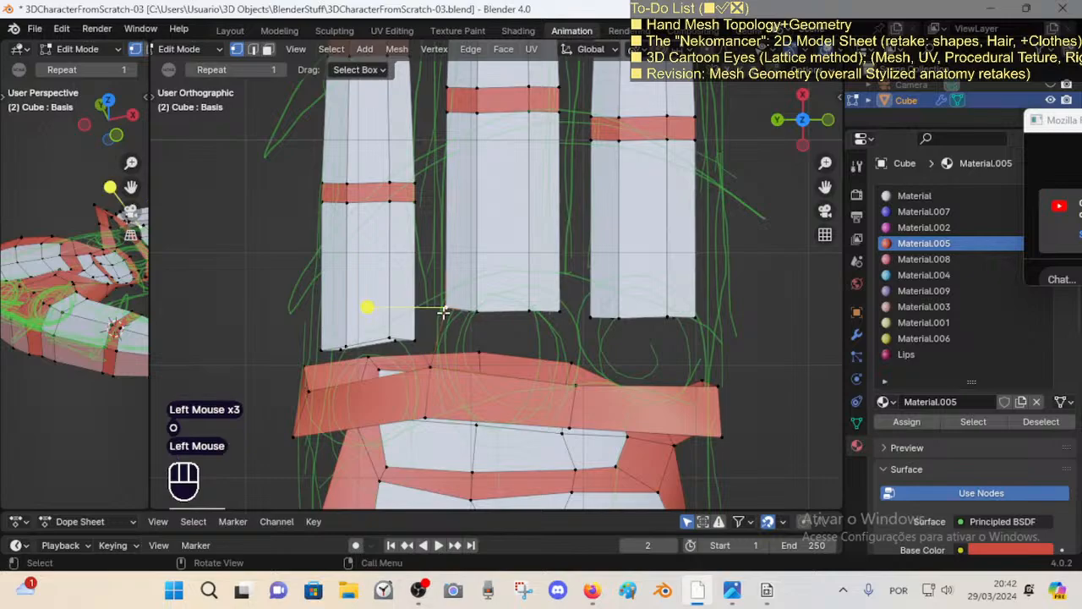
{"action": "key", "text": "g"}
{"action": "left_click", "coordinate": [425, 342]}
Step: Extrude a vertex from the outer finger's inner base corner and connect it to the middle finger's facing corner
{"action": "left_click", "coordinate": [420, 344]}
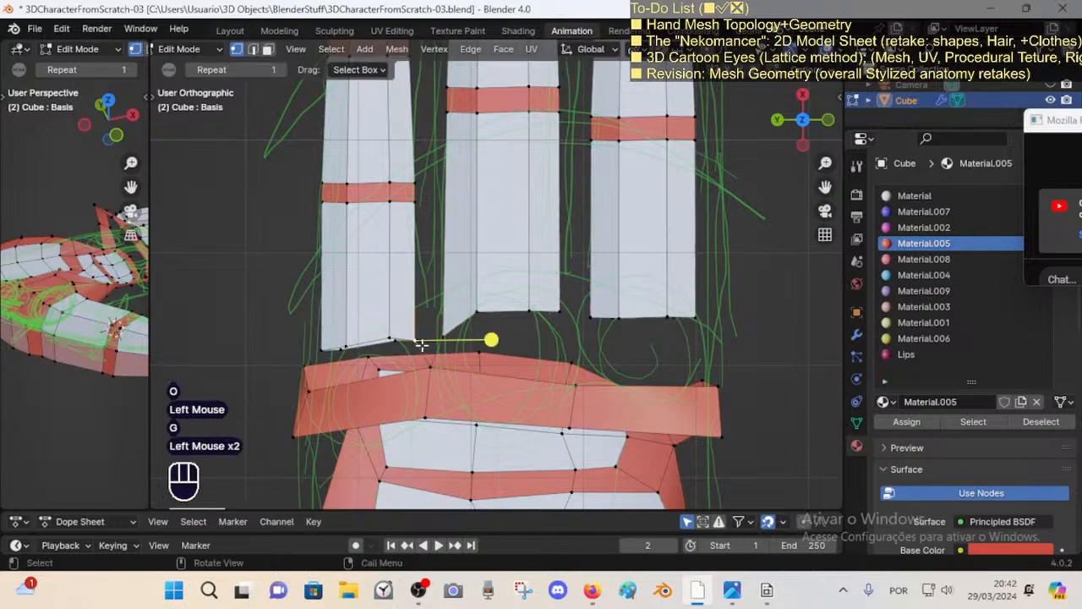
{"action": "key", "text": "e"}
{"action": "left_click", "coordinate": [432, 351]}
{"action": "left_click", "coordinate": [453, 338], "text": "shift"}
{"action": "key", "text": "f"}
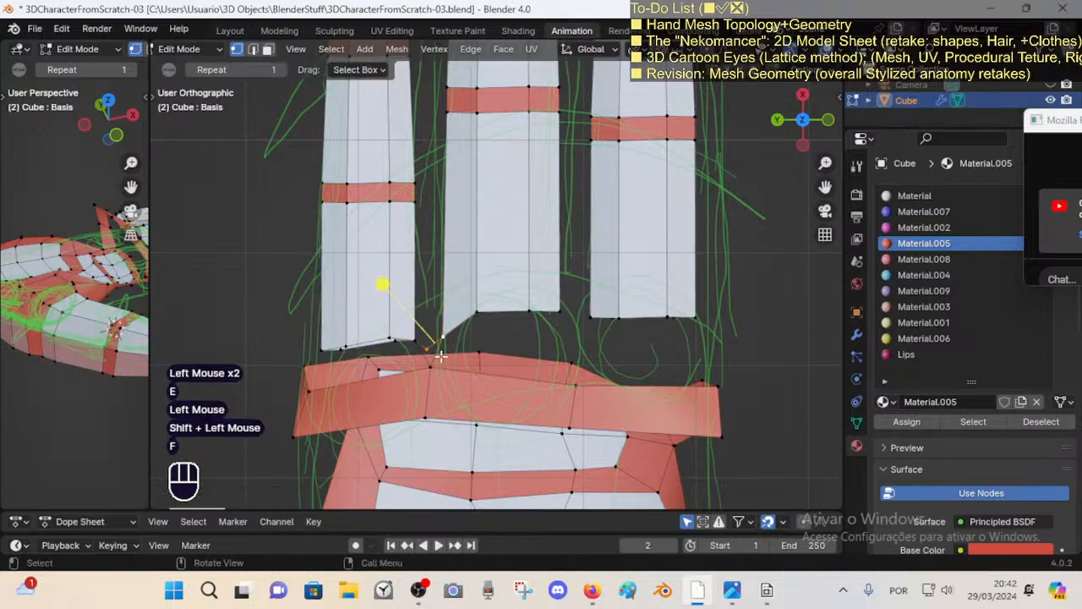
{"action": "key", "text": "alt+a"}
Step: Fill the V-shaped edge loop between the outer finger, the middle finger and the red strip with a face
{"action": "key", "text": "3"}
{"action": "key", "text": "2"}
{"action": "left_click", "coordinate": [381, 285]}
{"action": "left_click", "coordinate": [431, 345], "text": "alt+shift"}
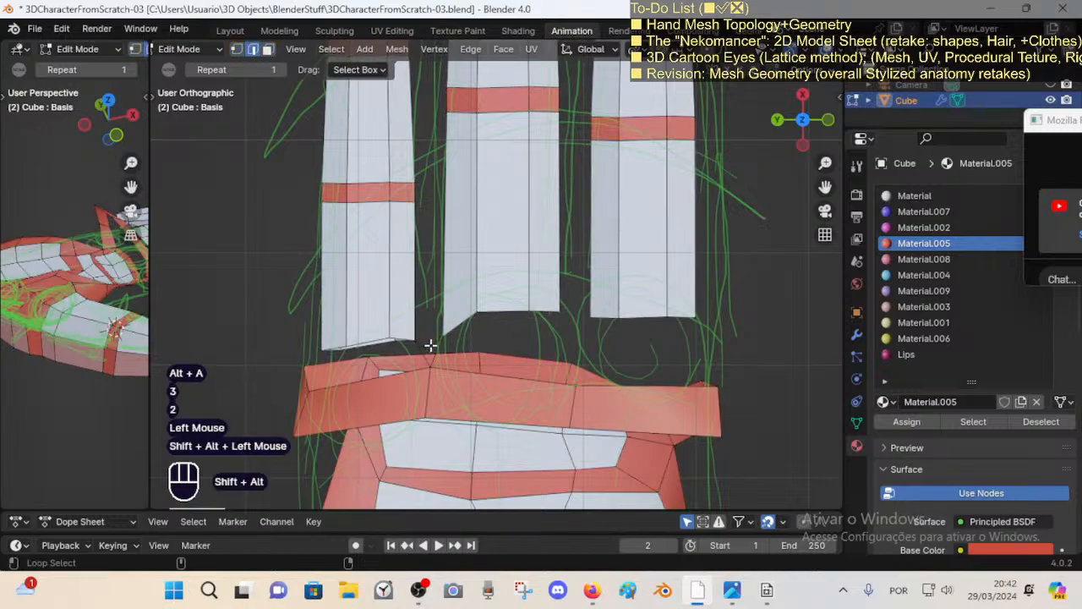
{"action": "left_click", "coordinate": [420, 287], "text": "alt+shift"}
{"action": "key", "text": "f"}
{"action": "key", "text": "alt+a"}
{"action": "key", "text": "1"}
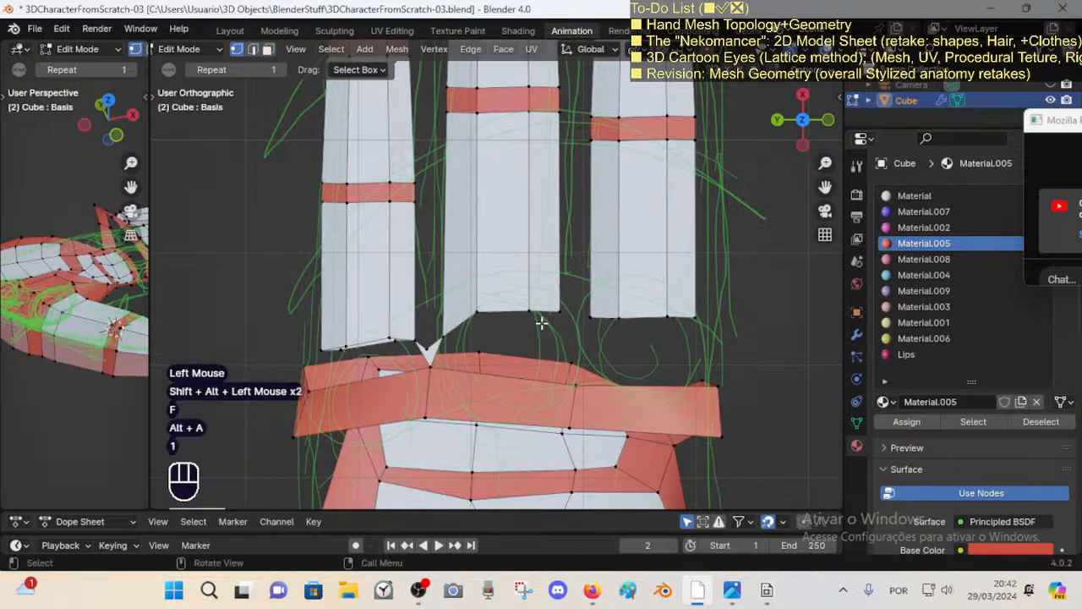
Step: Connect the facing base corners of the middle and thumb-side fingers to the strip vertex between them with edges
{"action": "left_click", "coordinate": [558, 314]}
{"action": "left_click", "coordinate": [579, 386], "text": "shift"}
{"action": "key", "text": "f"}
{"action": "key", "text": "alt+a"}
{"action": "left_click", "coordinate": [590, 322]}
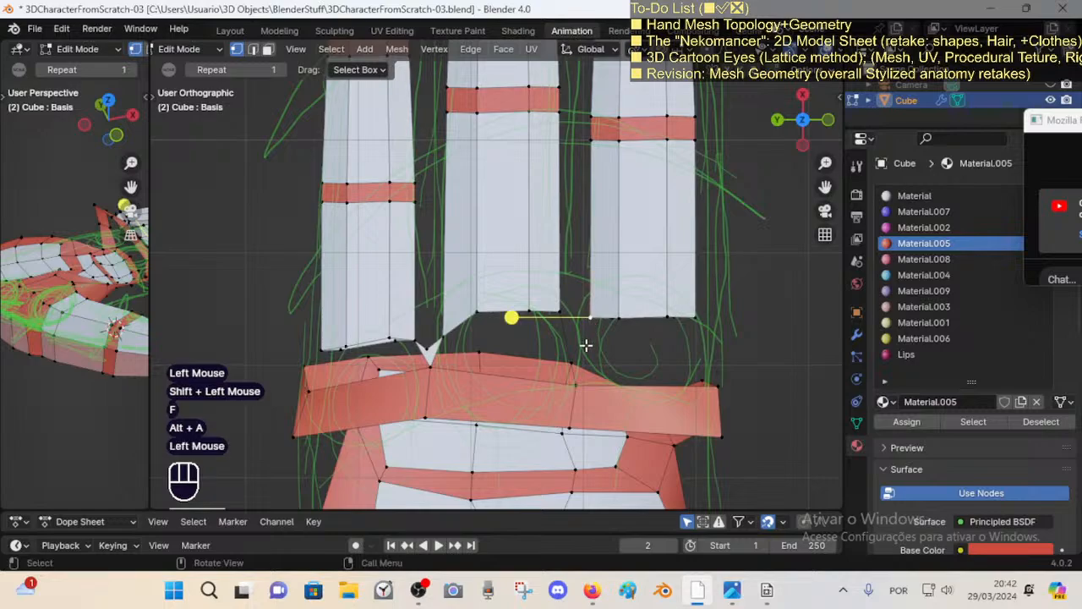
{"action": "left_click", "coordinate": [584, 354], "text": "shift"}
{"action": "key", "text": "f"}
{"action": "middle_click", "coordinate": [597, 369]}
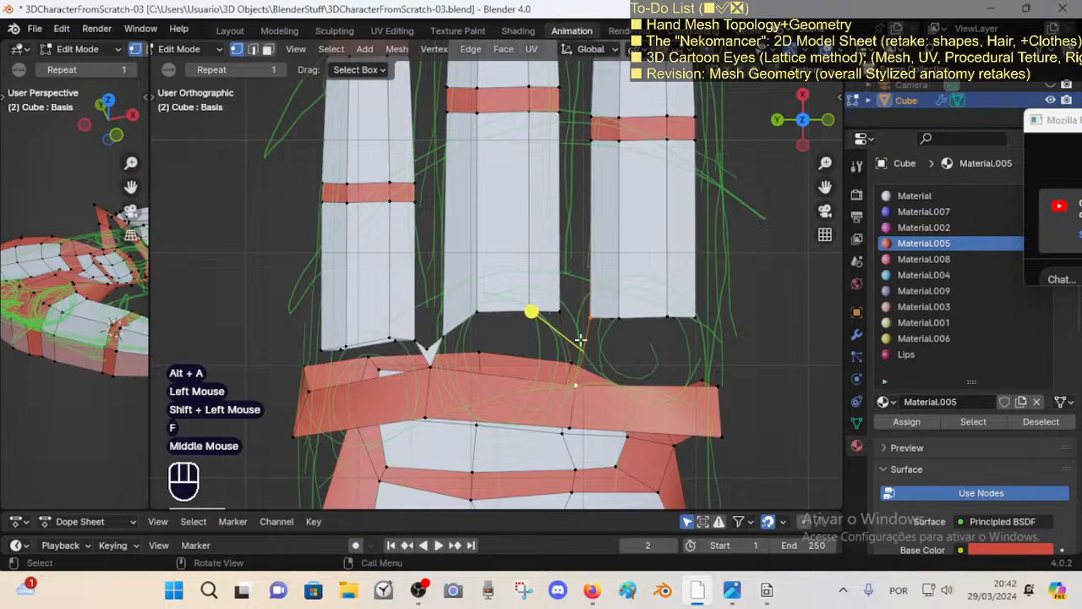
Step: Extrude a linking vertex between the middle and thumb-side fingers' base corners and fill the enclosed V-shaped loop with a face
{"action": "left_click", "coordinate": [560, 311]}
{"action": "key", "text": "e"}
{"action": "left_click", "coordinate": [579, 329]}
{"action": "left_click", "coordinate": [589, 317], "text": "shift"}
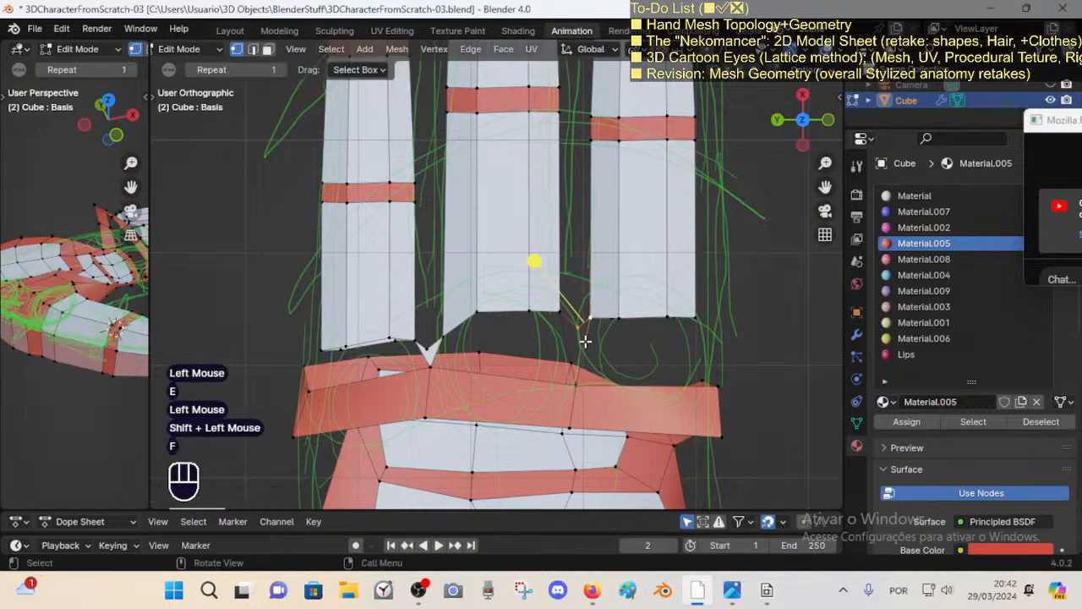
{"action": "key", "text": "f"}
{"action": "key", "text": "alt+a"}
{"action": "key", "text": "2"}
{"action": "left_click", "coordinate": [586, 349], "text": "alt+shift"}
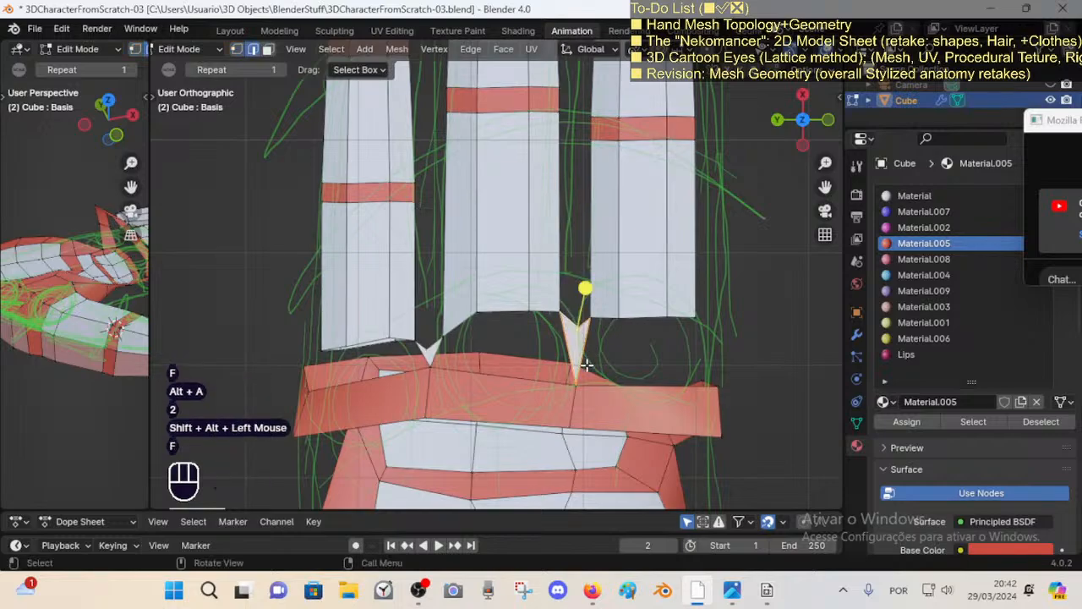
{"action": "key", "text": "f"}
{"action": "key", "text": "alt+a"}
Step: Move the strip vertex below the new V-shaped face toward the fingers and raise the thumb-side finger's inner base corner slightly
{"action": "key", "text": "1"}
{"action": "left_click", "coordinate": [580, 356]}
{"action": "key", "text": "g"}
{"action": "left_click", "coordinate": [575, 342]}
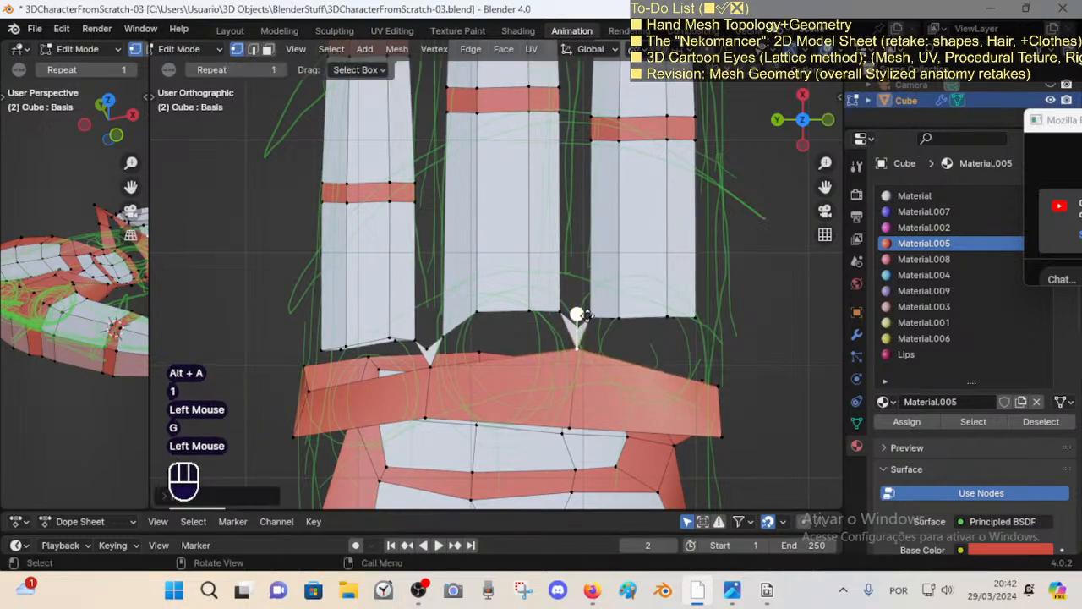
{"action": "left_click", "coordinate": [589, 315]}
{"action": "key", "text": "g"}
{"action": "left_click", "coordinate": [589, 312]}
{"action": "left_click", "coordinate": [561, 312]}
{"action": "left_click", "coordinate": [561, 312]}
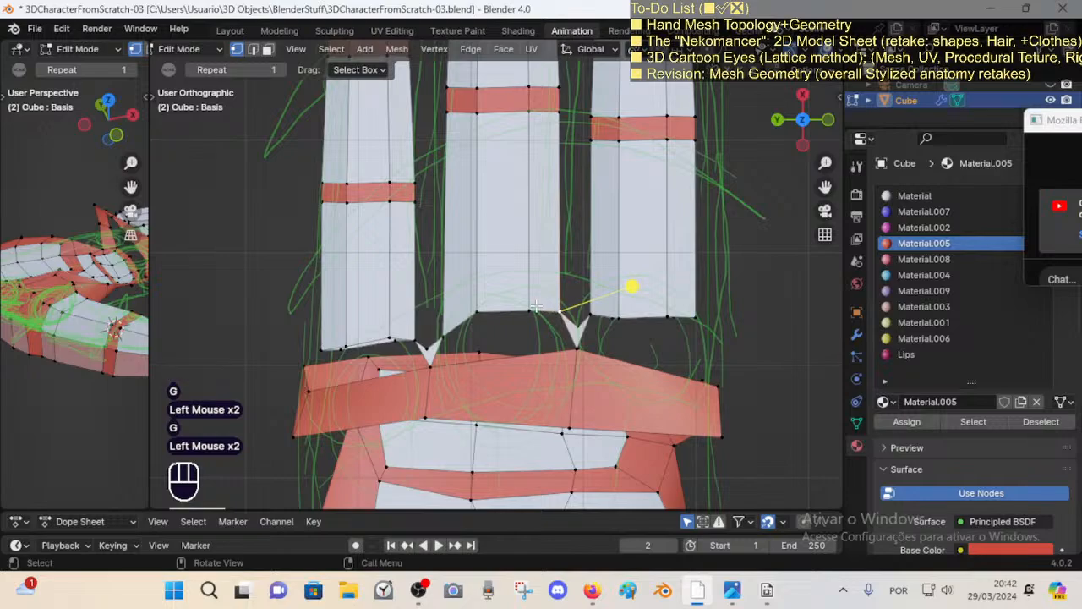
Step: Move the central base edge of the middle finger slightly toward its fingertip
{"action": "key", "text": "2"}
{"action": "left_click", "coordinate": [507, 310]}
{"action": "key", "text": "g"}
{"action": "left_click", "coordinate": [604, 303], "text": "shift"}
{"action": "key", "text": "1"}
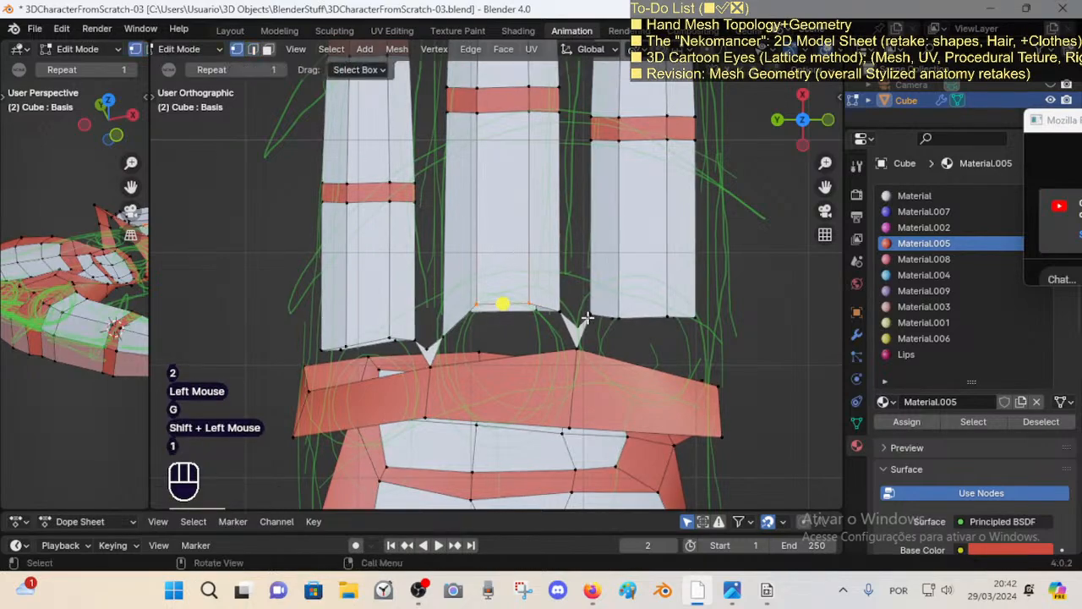
Step: Nudge the inner base corner of the thumb-side finger slightly to refine its meeting point with the V-shaped face
{"action": "left_click", "coordinate": [586, 317]}
{"action": "key", "text": "g"}
{"action": "left_click", "coordinate": [586, 337], "text": "shift"}
{"action": "scroll", "coordinate": [453, 344], "scroll_direction": "down", "scroll_amount": 2}
{"action": "scroll", "coordinate": [453, 344], "scroll_direction": "up", "scroll_amount": 2}
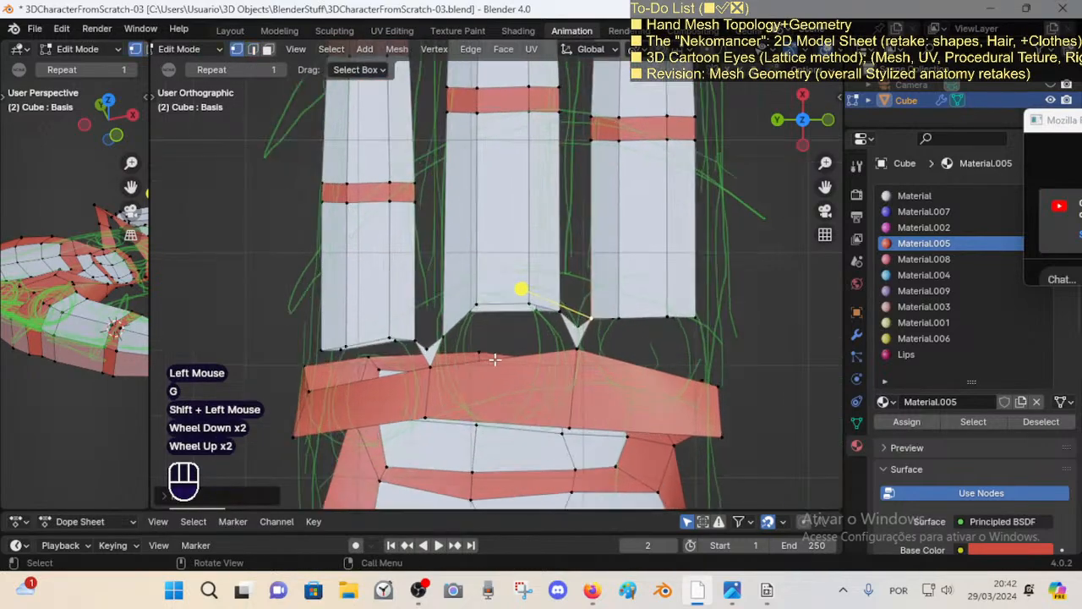
Step: Move the V-shaped face between the outer and middle fingers slightly toward the fingertips
{"action": "scroll", "coordinate": [491, 338], "scroll_direction": "down", "scroll_amount": 2}
{"action": "scroll", "coordinate": [456, 338], "scroll_direction": "up", "scroll_amount": 1}
{"action": "key", "text": "3"}
{"action": "left_click", "coordinate": [444, 340]}
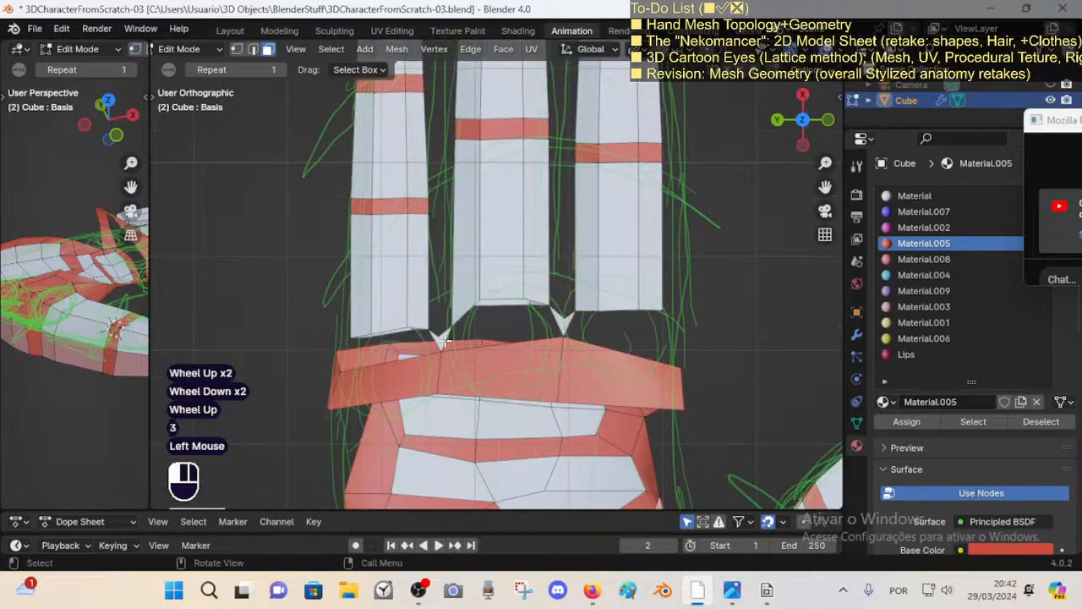
{"action": "key", "text": "g"}
{"action": "left_click", "coordinate": [552, 322], "text": "shift"}
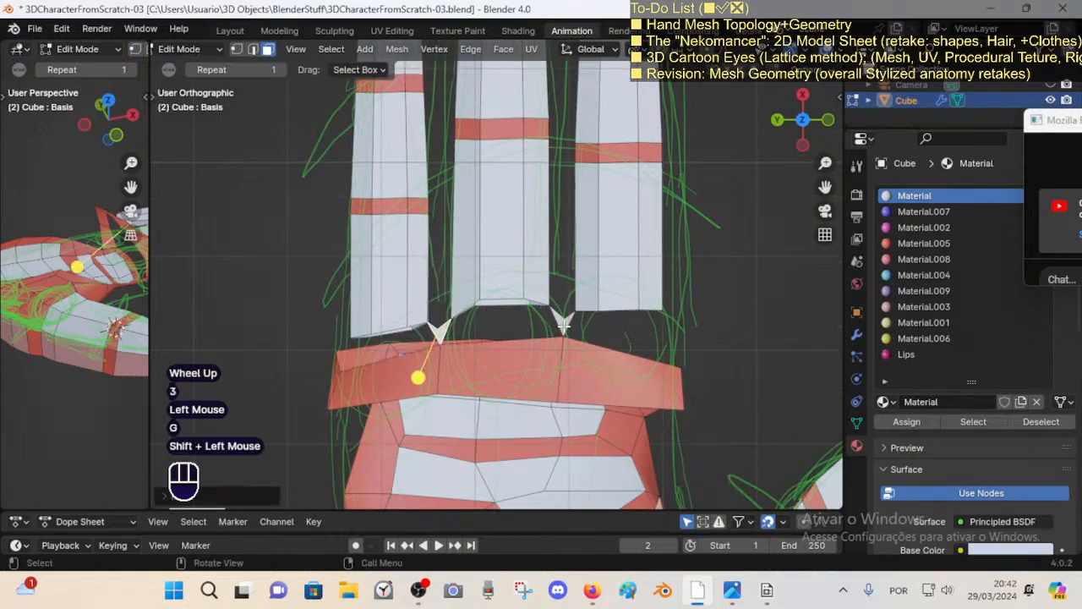
Step: Fine-tune the upper strip vertices beneath the two V-shaped faces, shifting the one near the outer finger slightly toward the palm
{"action": "scroll", "coordinate": [568, 324], "scroll_direction": "down", "scroll_amount": 1}
{"action": "key", "text": "2"}
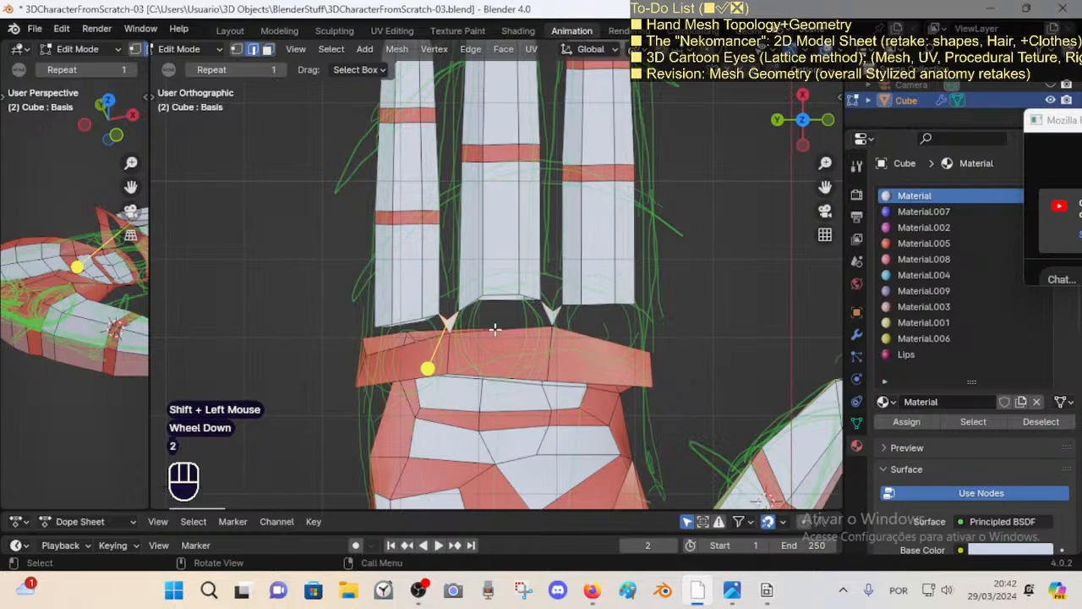
{"action": "left_click", "coordinate": [478, 255]}
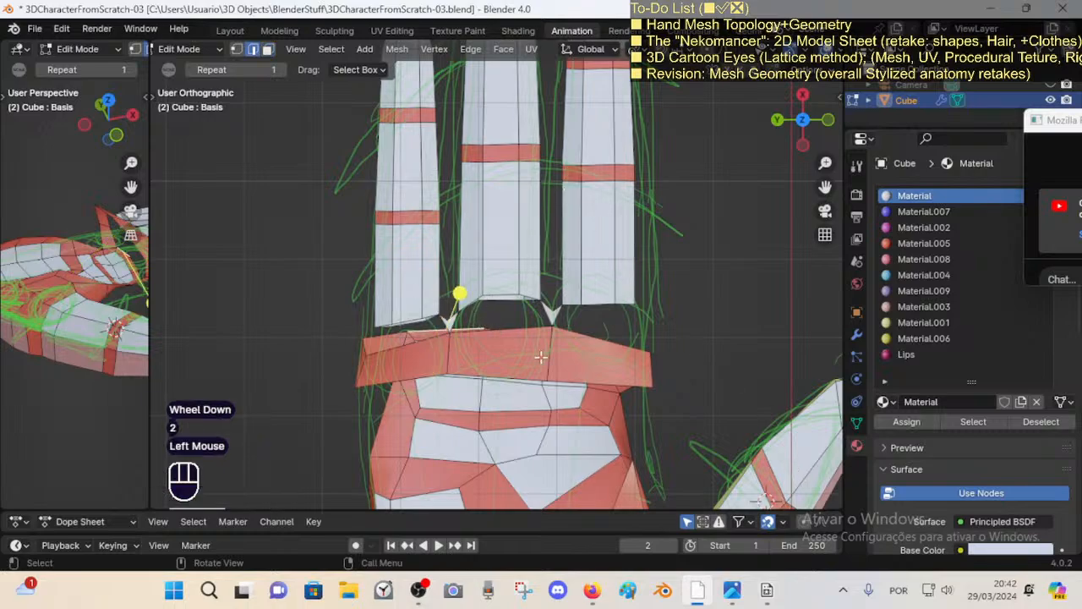
{"action": "scroll", "coordinate": [499, 335], "scroll_direction": "up", "scroll_amount": 1}
{"action": "key", "text": "1"}
{"action": "left_click", "coordinate": [431, 338]}
{"action": "key", "text": "g"}
{"action": "left_click", "coordinate": [426, 346], "text": "shift"}
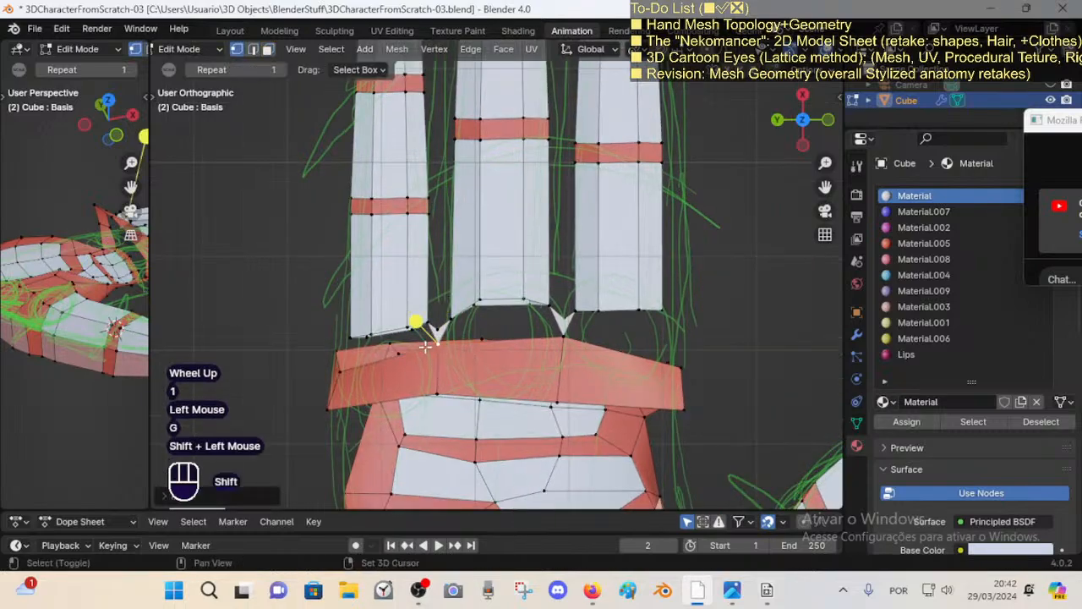
{"action": "left_click", "coordinate": [562, 340]}
{"action": "key", "text": "g"}
{"action": "left_click", "coordinate": [562, 353], "text": "shift"}
Step: Raise the two lower strip vertices beneath the V-shaped faces toward the fingers
{"action": "left_click", "coordinate": [559, 398]}
{"action": "key", "text": "g"}
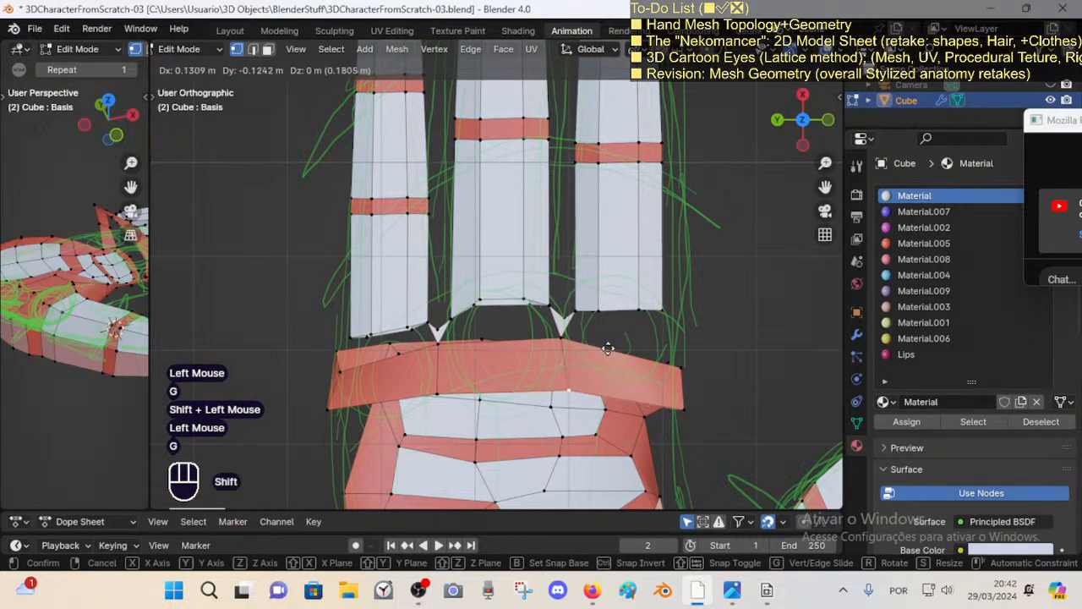
{"action": "left_click", "coordinate": [567, 362], "text": "shift"}
{"action": "left_click", "coordinate": [426, 362]}
{"action": "key", "text": "g"}
{"action": "left_click", "coordinate": [427, 360], "text": "shift"}
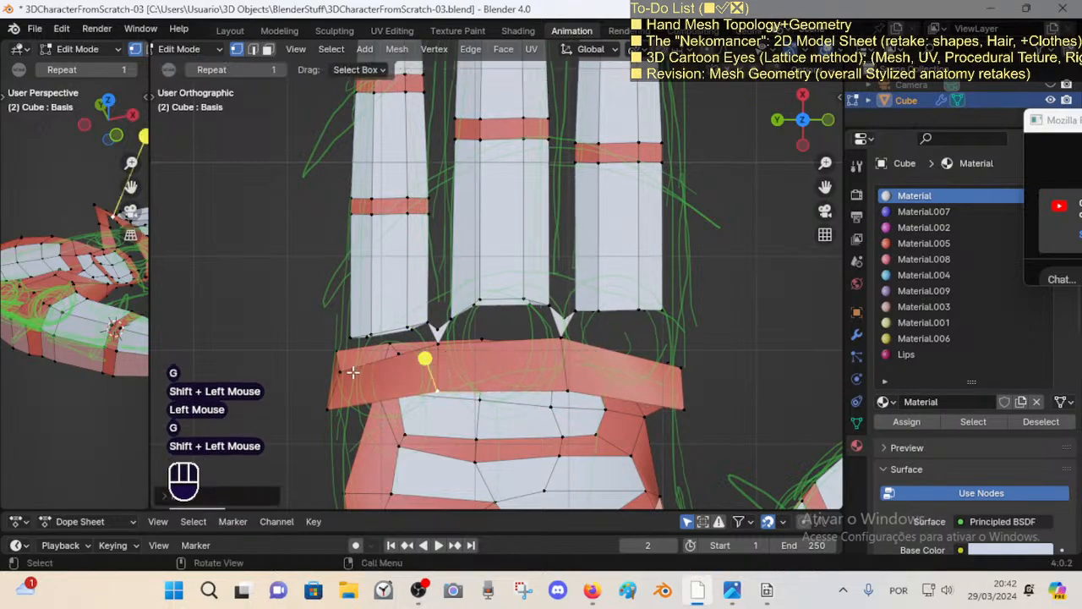
Step: Move the upper vertices at the strip's outer end toward the base of the outer finger
{"action": "left_click", "coordinate": [349, 372]}
{"action": "key", "text": "g"}
{"action": "left_click", "coordinate": [361, 344], "text": "shift"}
{"action": "left_click", "coordinate": [341, 351]}
{"action": "key", "text": "g"}
{"action": "left_click", "coordinate": [332, 333], "text": "shift"}
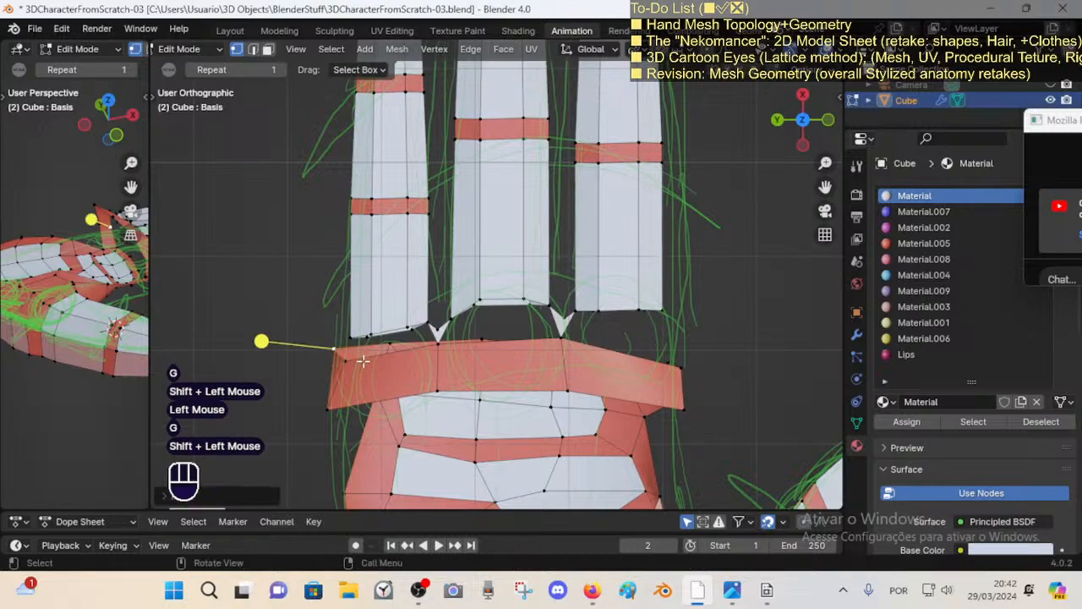
{"action": "left_click", "coordinate": [361, 361]}
{"action": "key", "text": "g"}
{"action": "left_click", "coordinate": [376, 377], "text": "shift"}
Step: Raise the lower corner of the strip's outer end and fine-tune the neighbouring vertices below the outer finger
{"action": "left_click", "coordinate": [343, 410]}
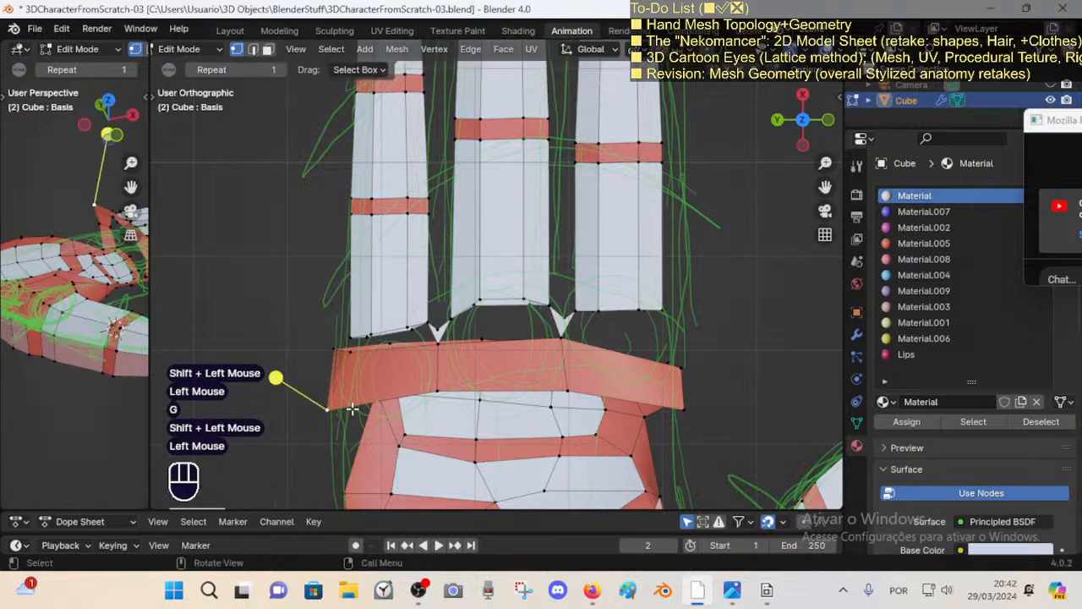
{"action": "key", "text": "g"}
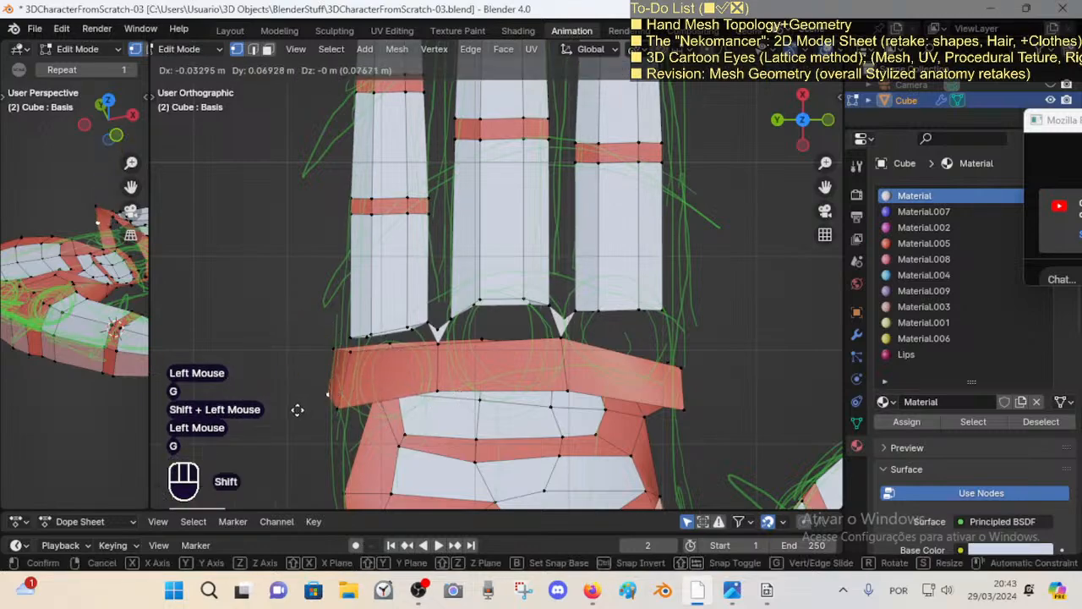
{"action": "left_click", "coordinate": [298, 410], "text": "shift"}
{"action": "left_click", "coordinate": [351, 362]}
{"action": "key", "text": "g"}
{"action": "left_click", "coordinate": [343, 385], "text": "shift"}
{"action": "left_click", "coordinate": [397, 347]}
{"action": "key", "text": "g"}
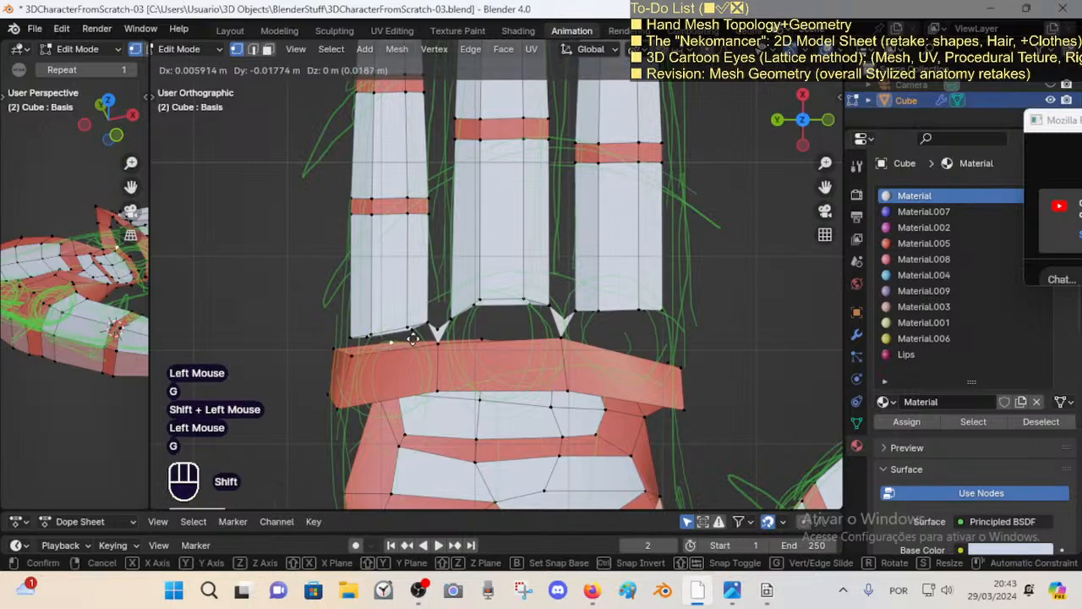
{"action": "left_click", "coordinate": [413, 338], "text": "shift"}
Step: Move the upper strip vertex beneath the thumb-side V-shaped face slightly toward the palm
{"action": "left_click", "coordinate": [448, 334]}
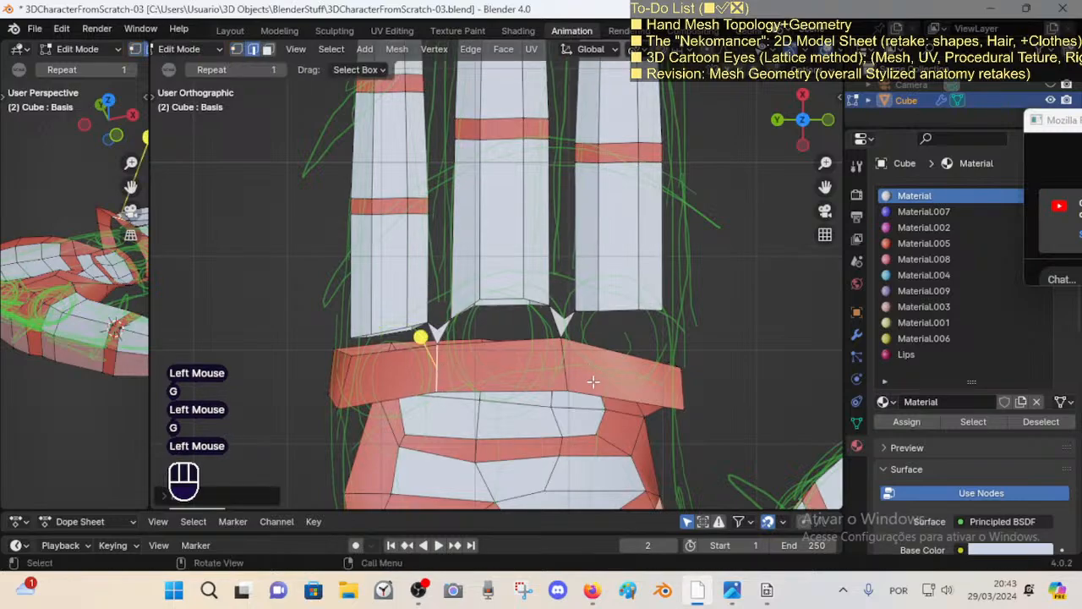
{"action": "scroll", "coordinate": [599, 385], "scroll_direction": "down", "scroll_amount": 1}
{"action": "scroll", "coordinate": [568, 378], "scroll_direction": "up", "scroll_amount": 1}
{"action": "scroll", "coordinate": [543, 358], "scroll_direction": "down", "scroll_amount": 2}
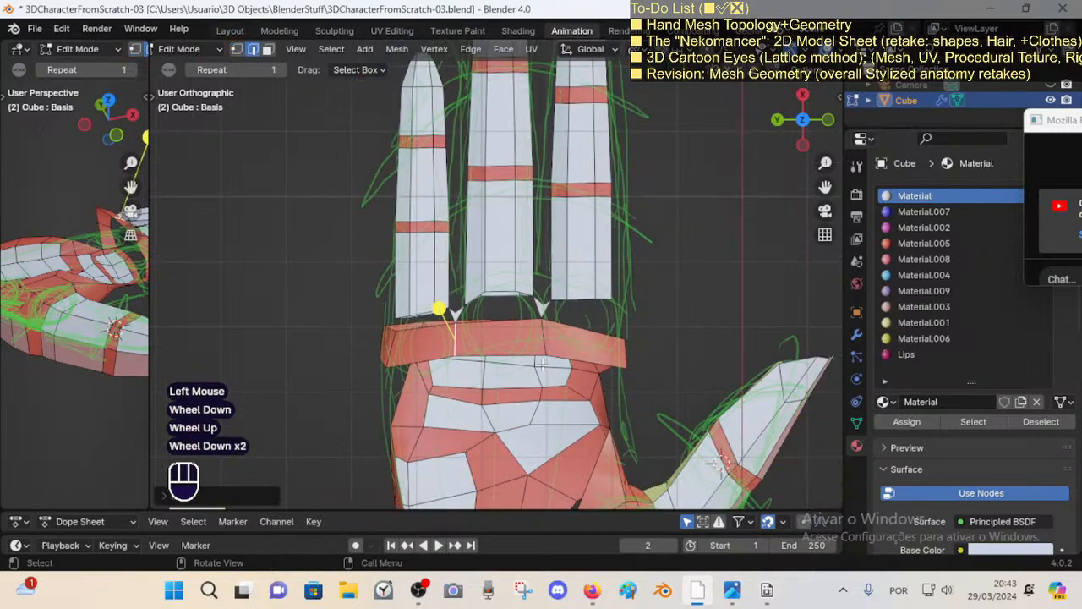
{"action": "scroll", "coordinate": [550, 355], "scroll_direction": "up", "scroll_amount": 2}
{"action": "key", "text": "1"}
{"action": "left_click", "coordinate": [560, 344]}
{"action": "key", "text": "g"}
{"action": "left_click", "coordinate": [570, 362], "text": "shift"}
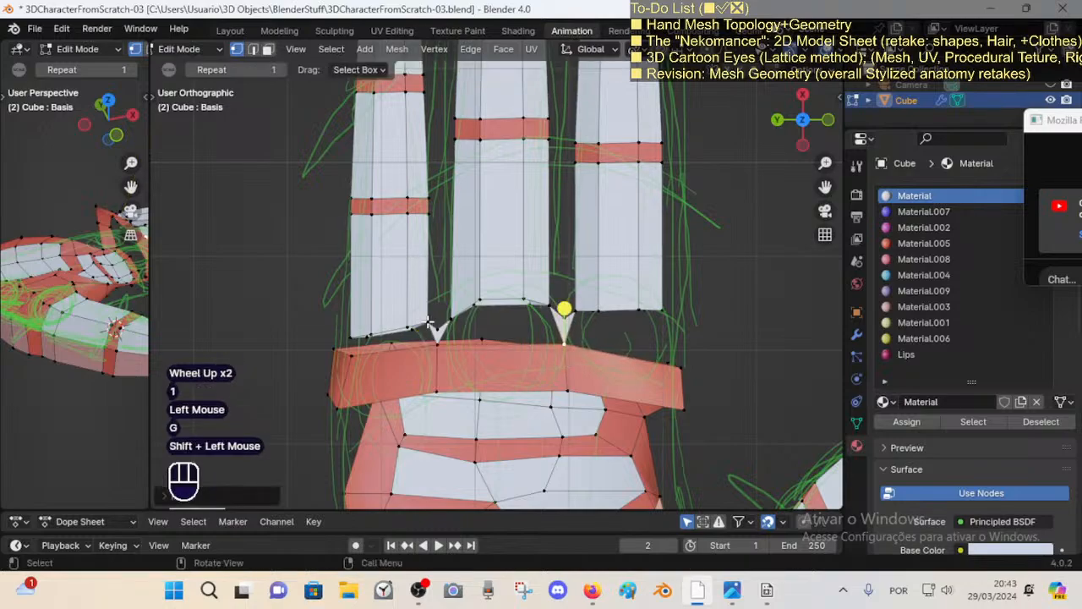
Step: Shift the upper vertices of the V-shaped face between the outer and middle fingers slightly and clear the selection
{"action": "left_click", "coordinate": [432, 322]}
{"action": "left_click", "coordinate": [449, 321], "text": "shift"}
{"action": "left_click", "coordinate": [436, 328], "text": "shift"}
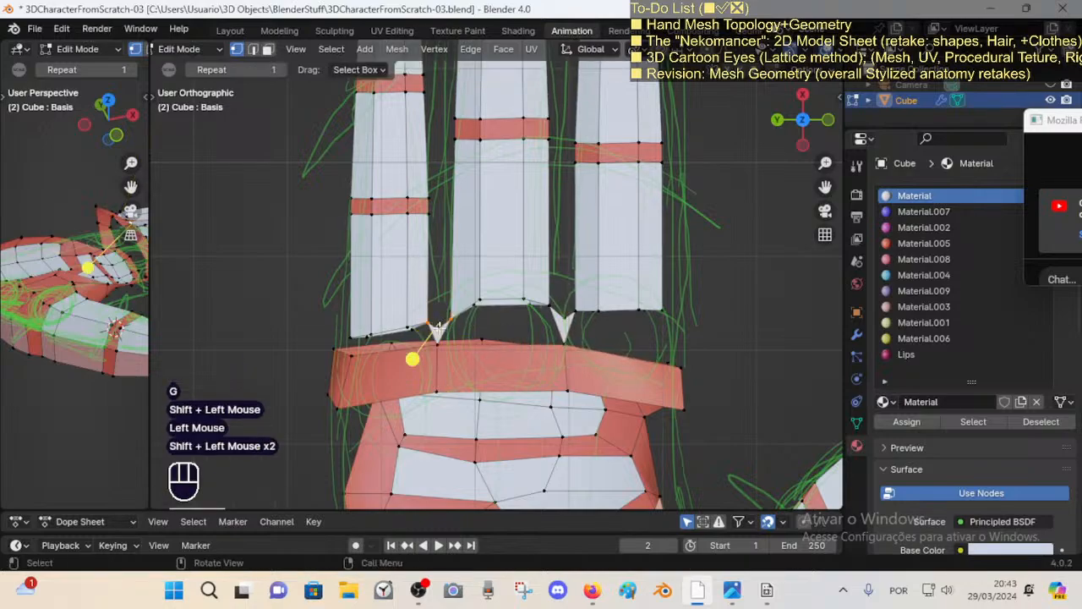
{"action": "key", "text": "g"}
{"action": "left_click", "coordinate": [412, 349], "text": "shift"}
{"action": "key", "text": "alt+a"}
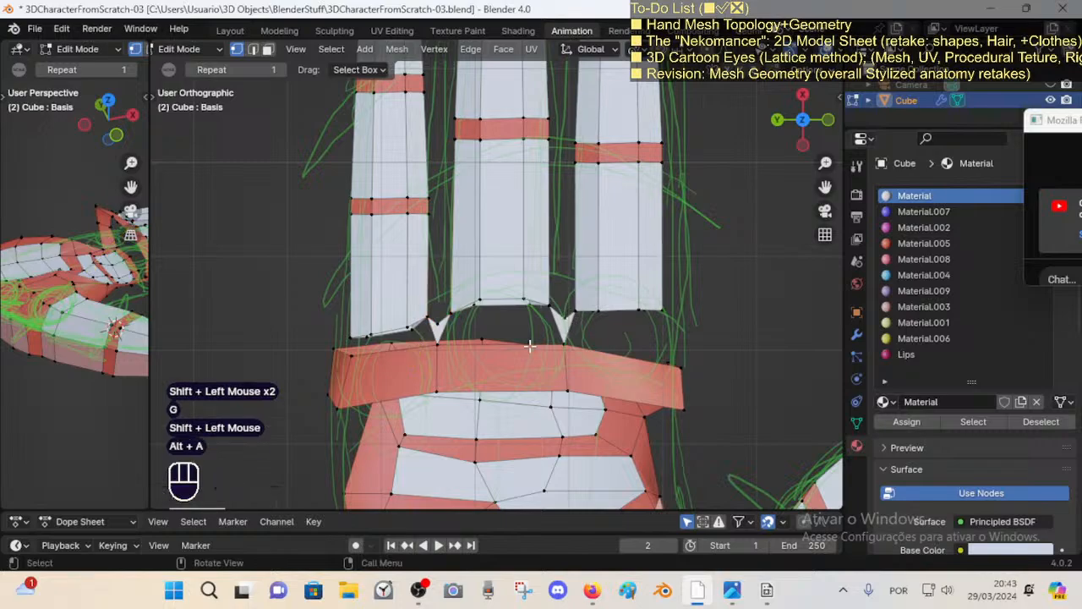
Step: Save the file and move the lower central edge of the red strip slightly toward the fingers
{"action": "scroll", "coordinate": [503, 365], "scroll_direction": "down", "scroll_amount": 2}
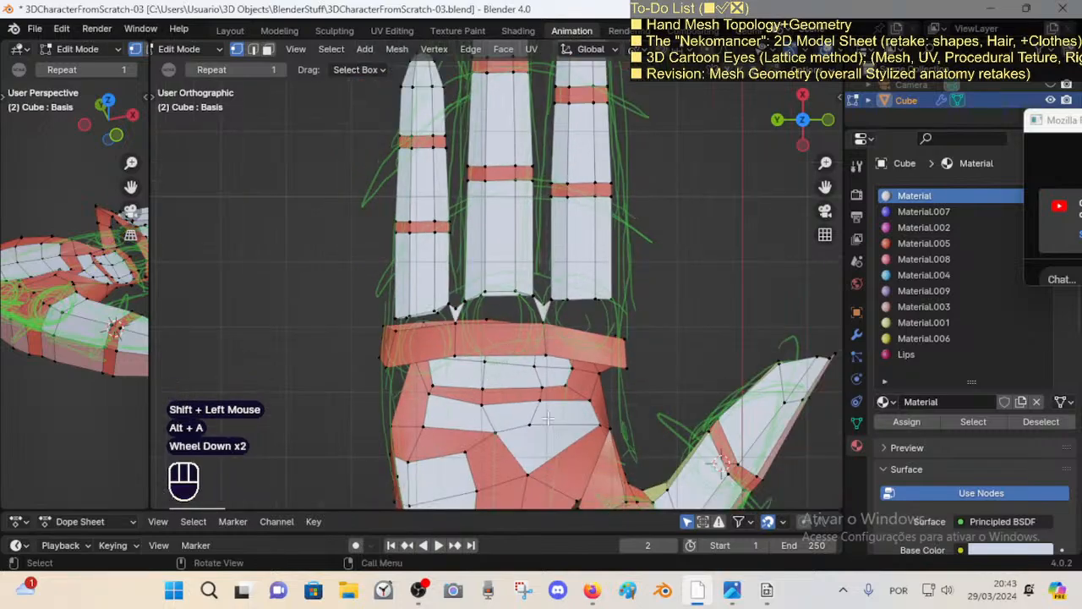
{"action": "scroll", "coordinate": [488, 391], "scroll_direction": "up", "scroll_amount": 1}
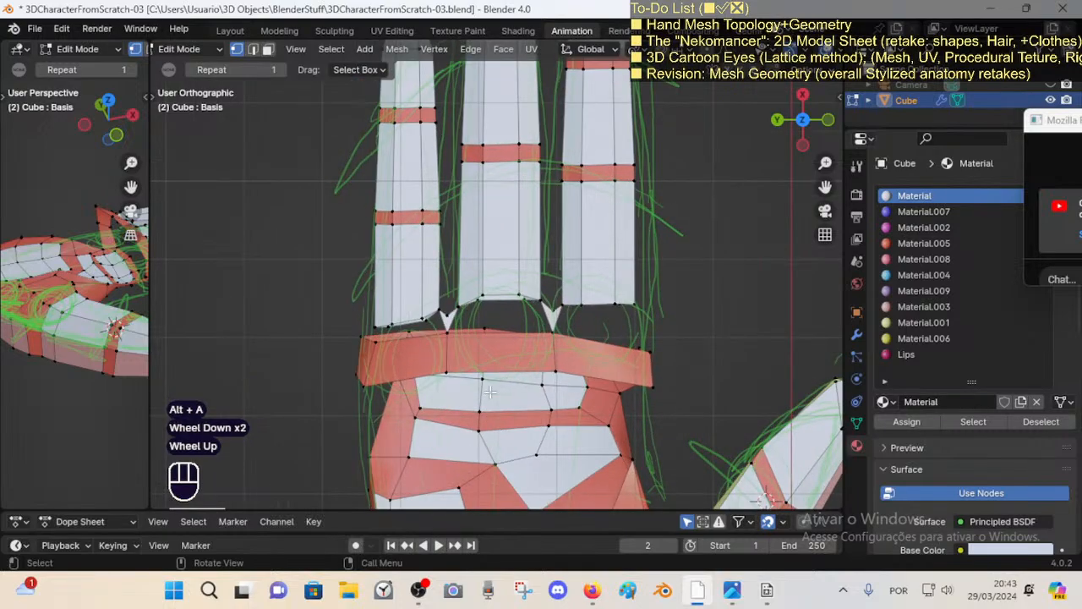
{"action": "key", "text": "ctrl+s"}
{"action": "key", "text": "2"}
{"action": "left_click", "coordinate": [490, 373]}
{"action": "key", "text": "g"}
{"action": "left_click", "coordinate": [493, 355], "text": "shift"}
Step: Reposition the strip's cross edge beneath the thumb-side V-shaped face, raising it slightly toward the fingers
{"action": "key", "text": "2"}
{"action": "left_click", "coordinate": [555, 352]}
{"action": "key", "text": "g"}
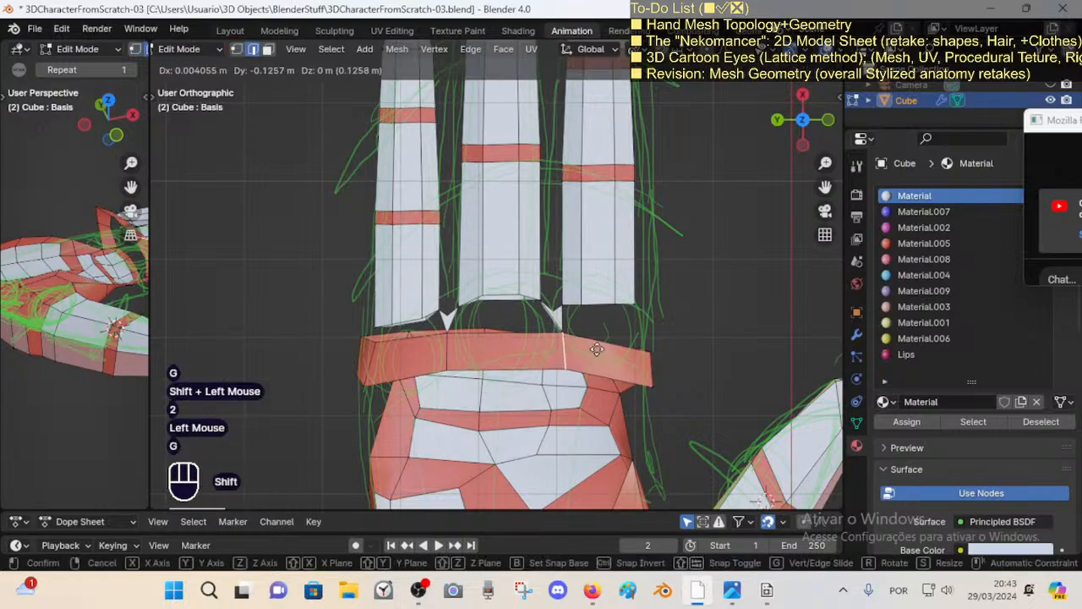
{"action": "left_click", "coordinate": [544, 347], "text": "shift"}
{"action": "key", "text": "g"}
{"action": "left_click", "coordinate": [482, 328], "text": "shift"}
Step: Move the edges at the strip's thumb-side end toward the fingers to level that end
{"action": "key", "text": "2"}
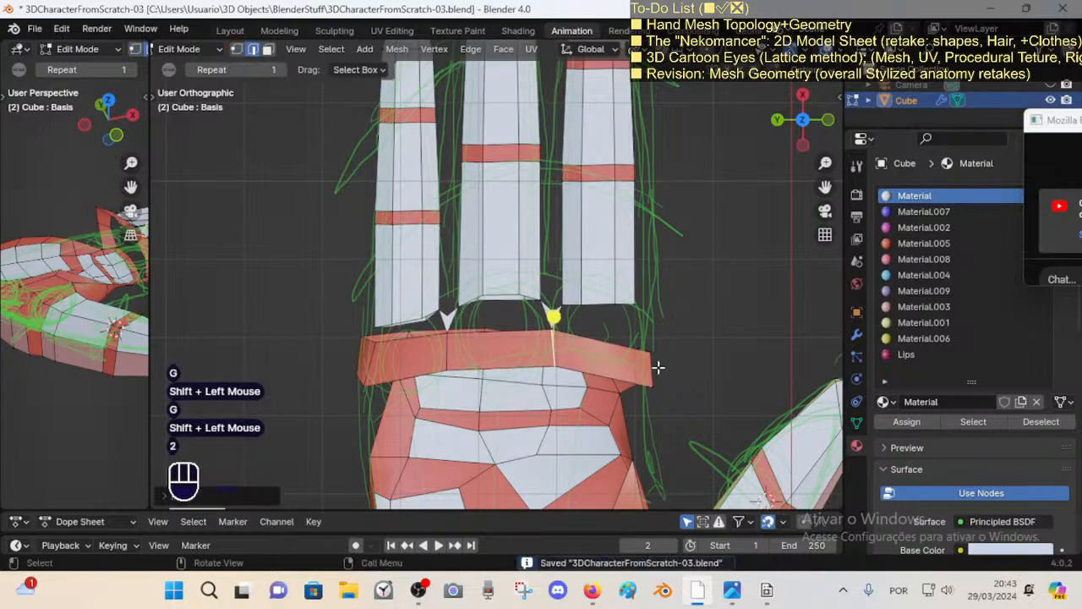
{"action": "left_click", "coordinate": [656, 367]}
{"action": "key", "text": "g"}
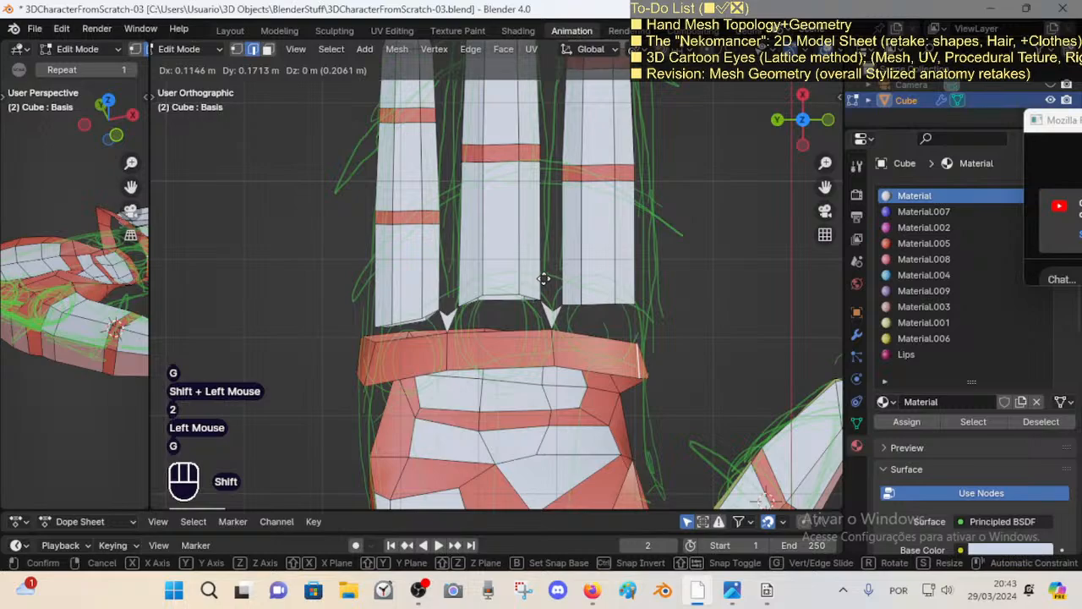
{"action": "left_click", "coordinate": [543, 279], "text": "shift"}
{"action": "left_click", "coordinate": [648, 362], "text": "shift"}
{"action": "key", "text": "g"}
{"action": "left_click", "coordinate": [720, 323], "text": "shift"}
Step: Move the upper corner vertex of the strip's thumb-side end slightly toward the finger base
{"action": "key", "text": "1"}
{"action": "left_click", "coordinate": [647, 340]}
{"action": "key", "text": "g"}
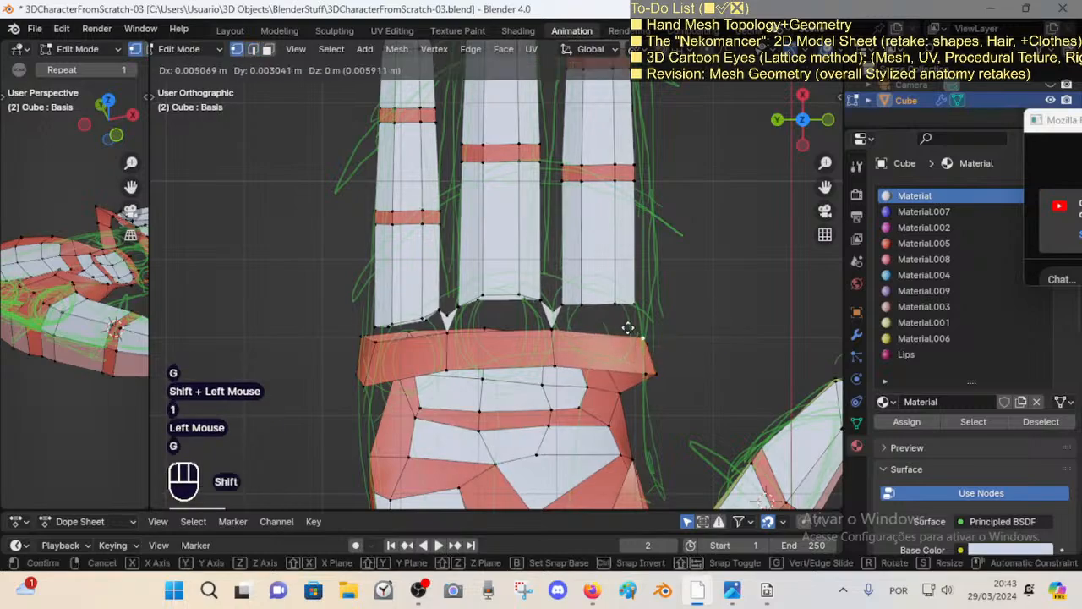
{"action": "left_click", "coordinate": [601, 296], "text": "shift"}
Step: Fine-tune the overlapping upper strip vertices at the tip of the thumb-side V-shaped face to align with the strip's upper border
{"action": "left_click", "coordinate": [558, 328]}
{"action": "key", "text": "g"}
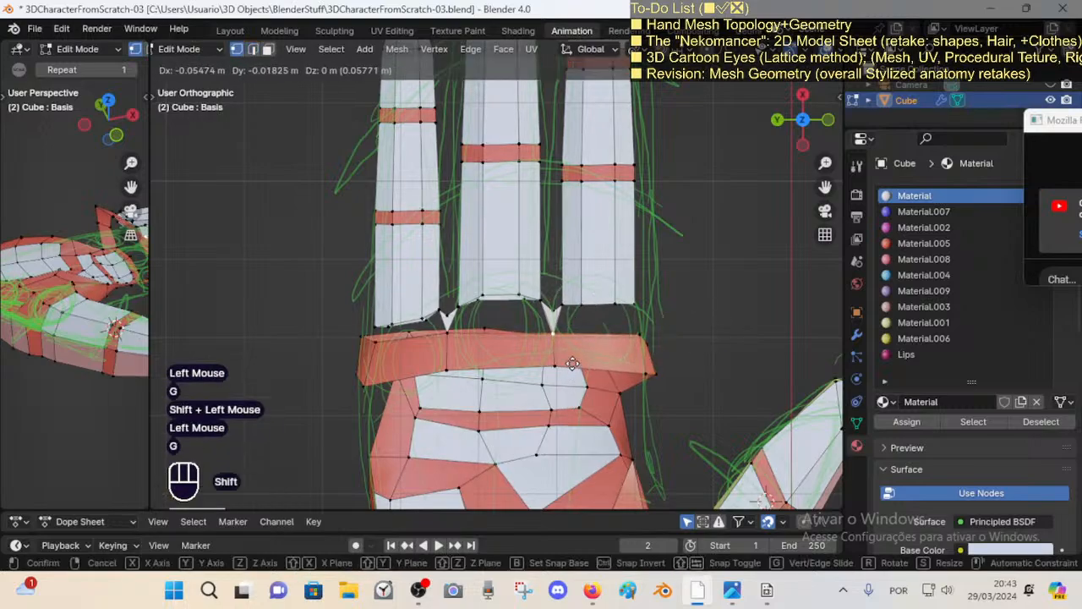
{"action": "left_click", "coordinate": [548, 330], "text": "shift"}
{"action": "left_click", "coordinate": [550, 329]}
{"action": "key", "text": "g"}
{"action": "left_click", "coordinate": [550, 330], "text": "shift"}
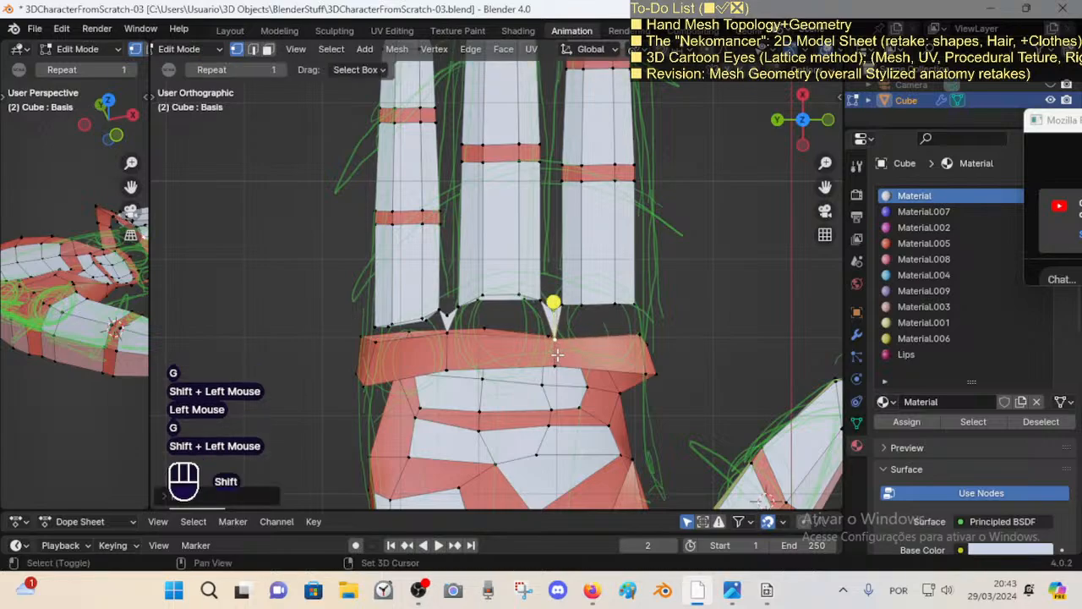
{"action": "left_click", "coordinate": [550, 331]}
{"action": "key", "text": "g"}
{"action": "left_click", "coordinate": [563, 308], "text": "shift"}
{"action": "key", "text": "g"}
{"action": "left_click", "coordinate": [562, 311], "text": "shift"}
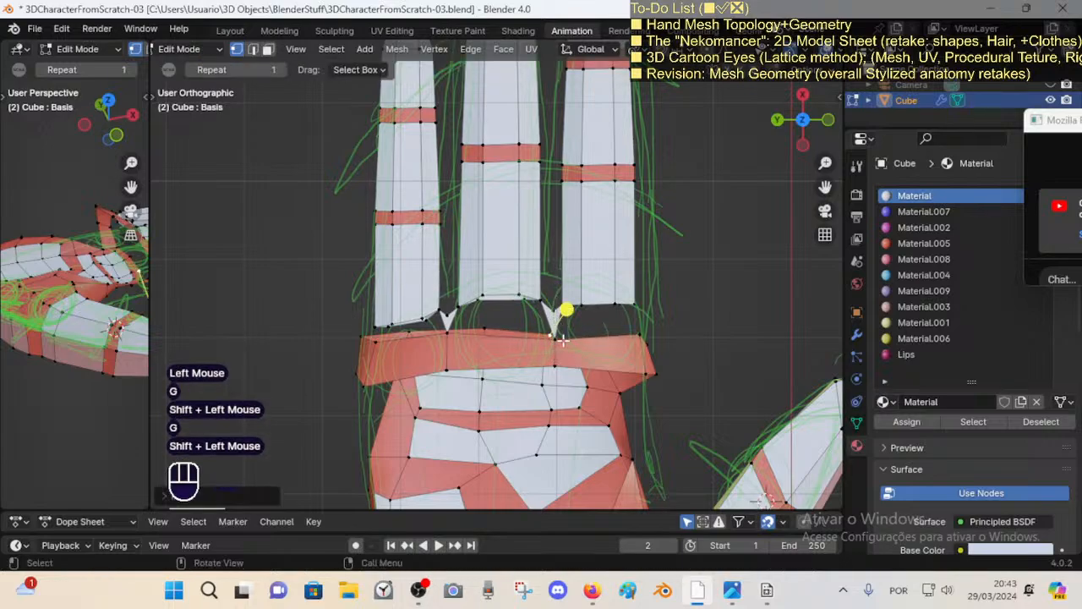
{"action": "left_click", "coordinate": [563, 309]}
{"action": "key", "text": "g"}
{"action": "left_click", "coordinate": [553, 297], "text": "shift"}
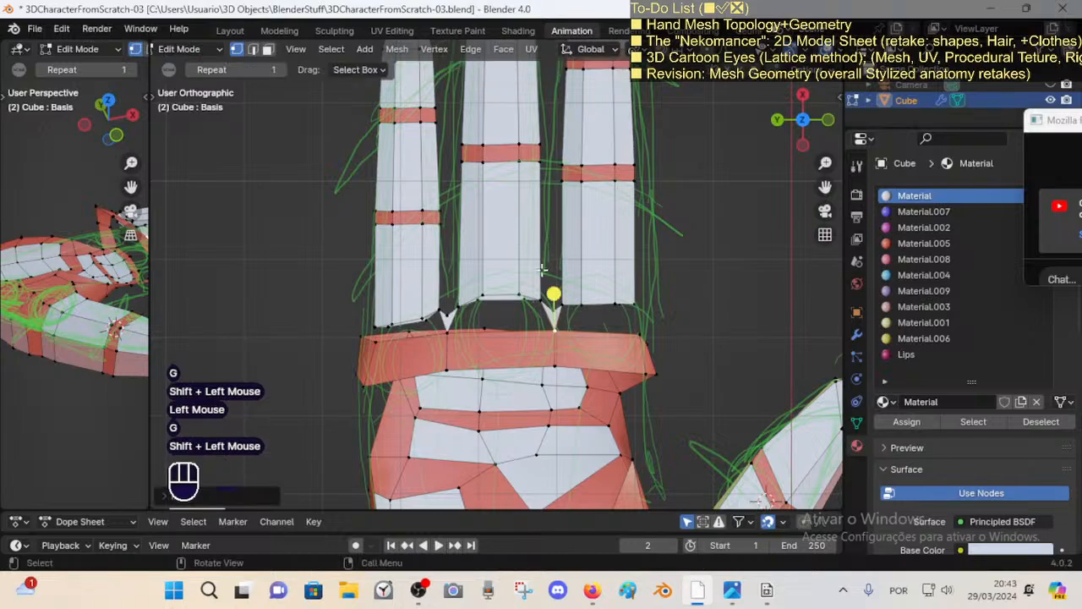
Step: Knife-cut a three-segment inset outline into the strip's central face below the middle finger, starting and ending on its lower edge
{"action": "scroll", "coordinate": [529, 270], "scroll_direction": "down", "scroll_amount": 2}
{"action": "scroll", "coordinate": [517, 375], "scroll_direction": "up", "scroll_amount": 2}
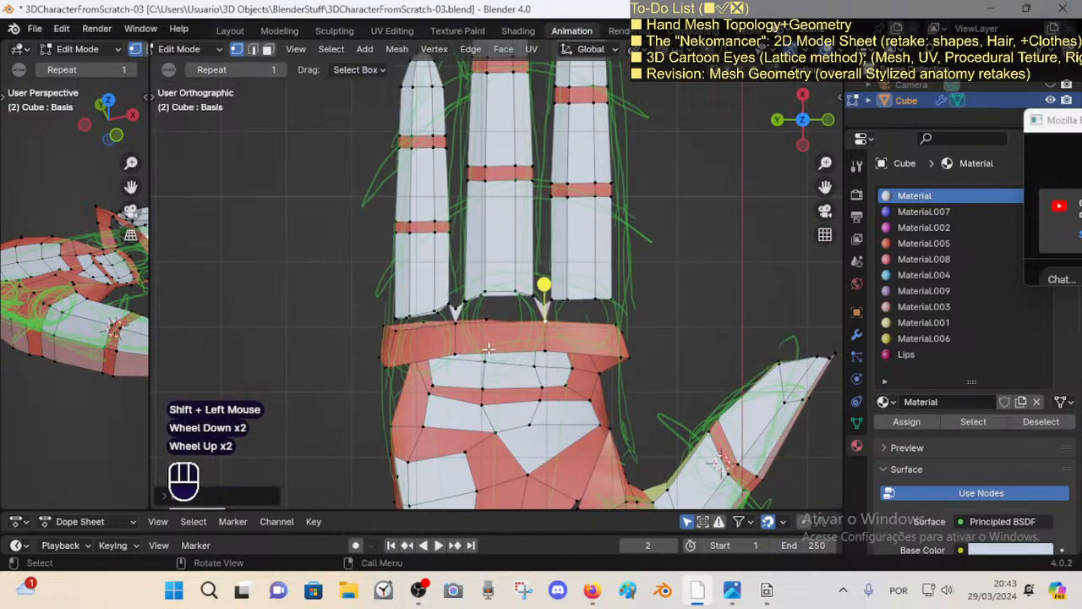
{"action": "scroll", "coordinate": [477, 343], "scroll_direction": "up", "scroll_amount": 2}
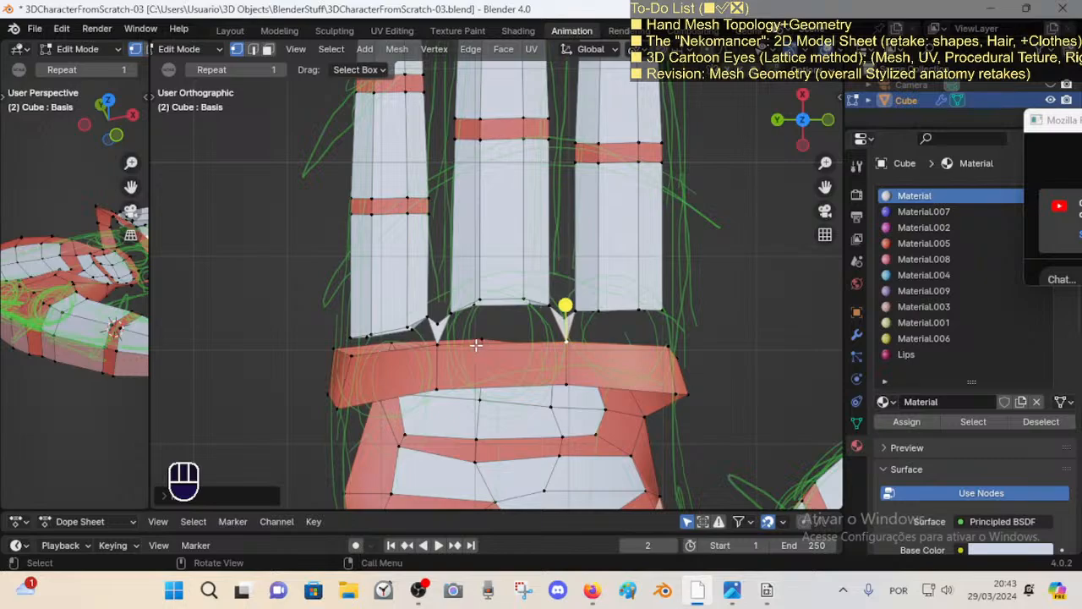
{"action": "scroll", "coordinate": [470, 391], "scroll_direction": "down", "scroll_amount": 1}
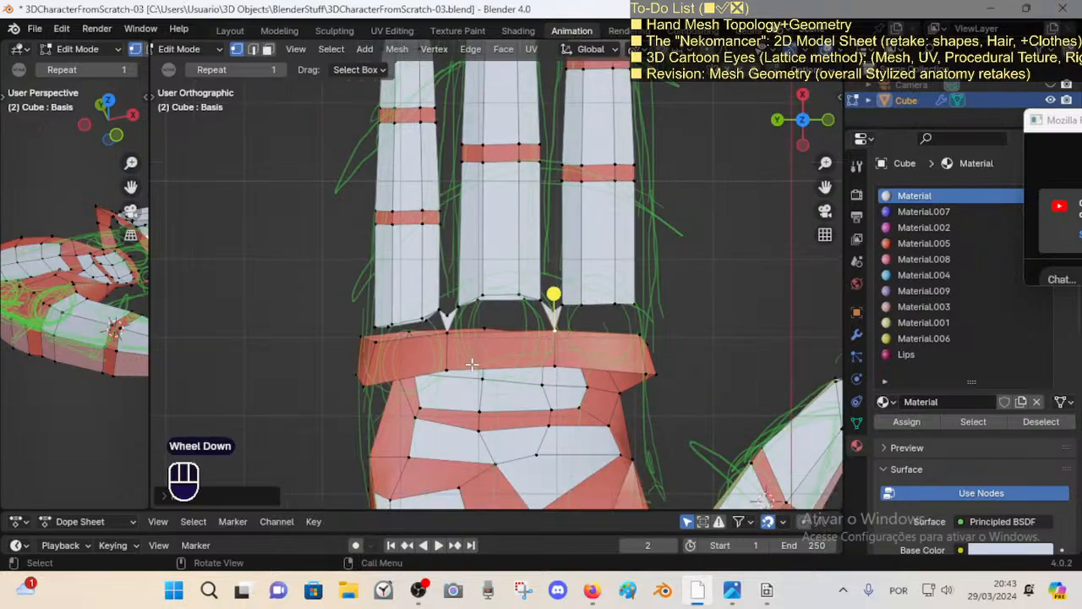
{"action": "key", "text": "k"}
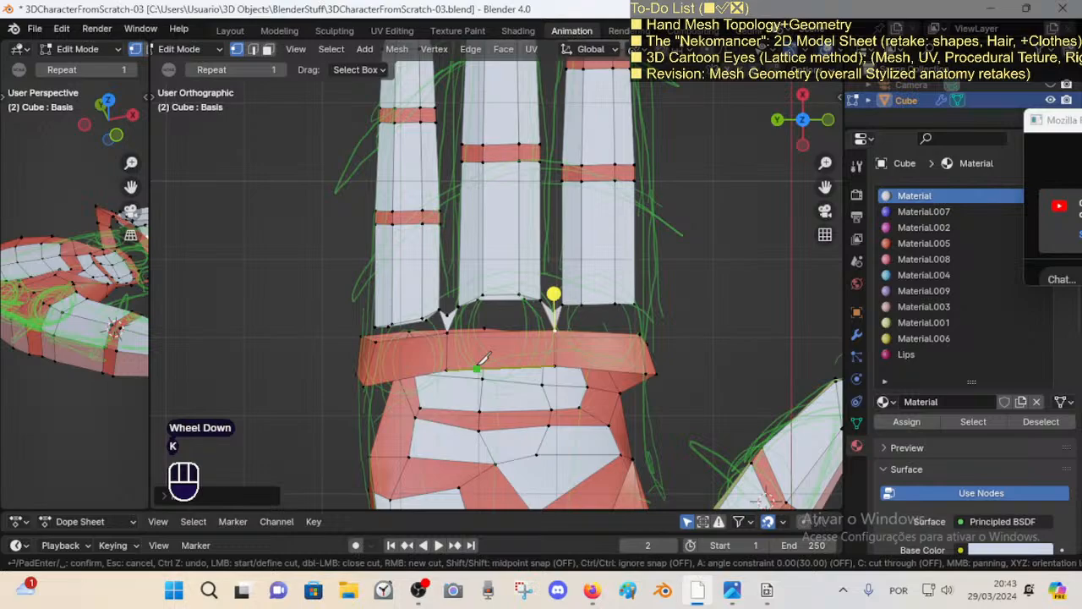
{"action": "left_click", "coordinate": [472, 369]}
{"action": "left_click", "coordinate": [478, 348]}
{"action": "left_click", "coordinate": [528, 345]}
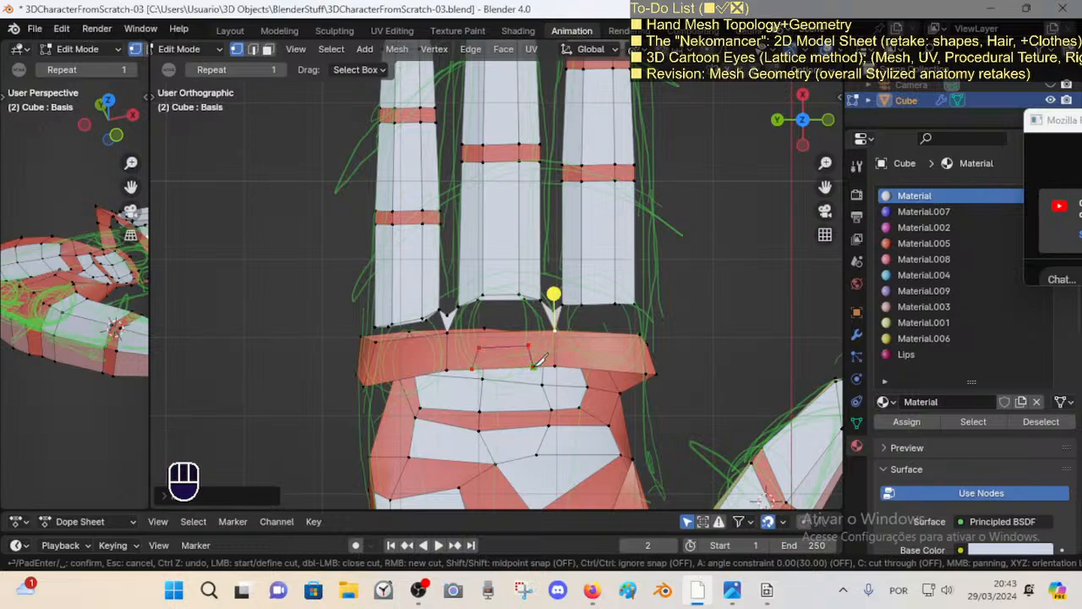
{"action": "key", "text": "Return"}
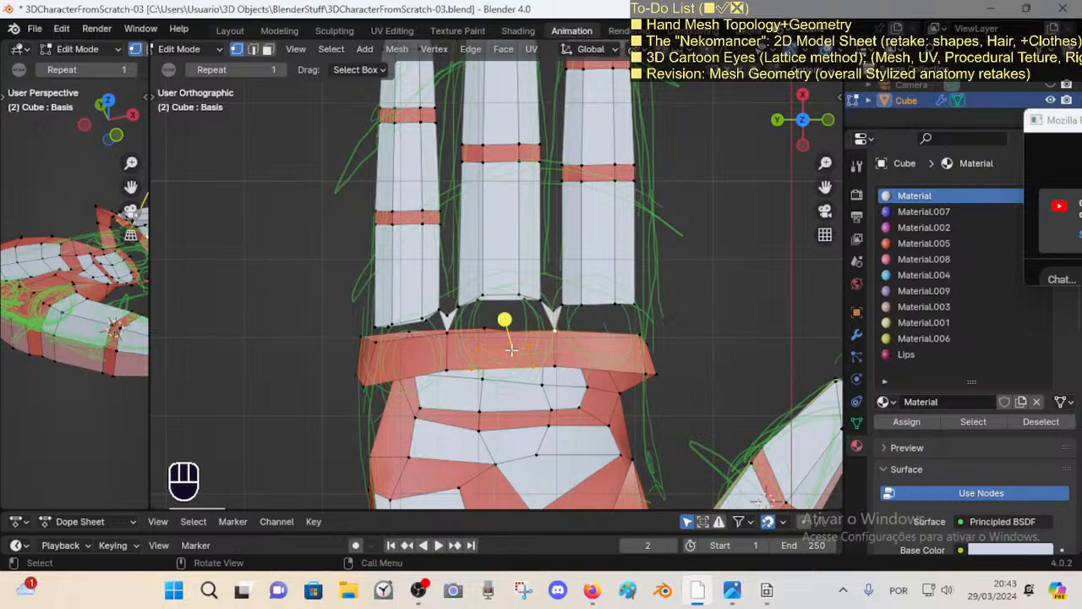
{"action": "key", "text": "alt+a"}
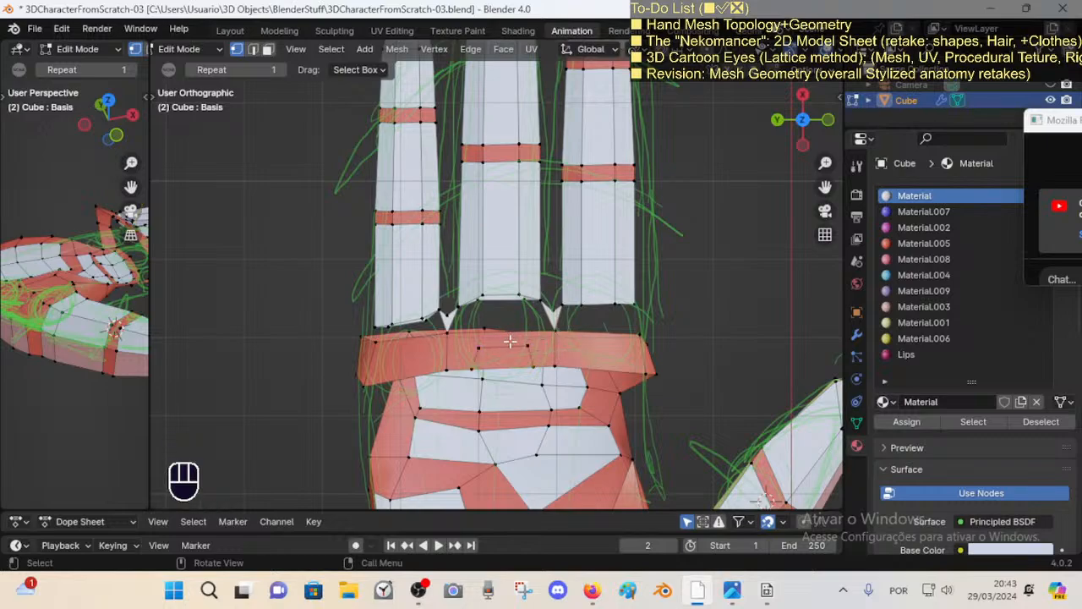
{"action": "key", "text": "ctrl+r"}
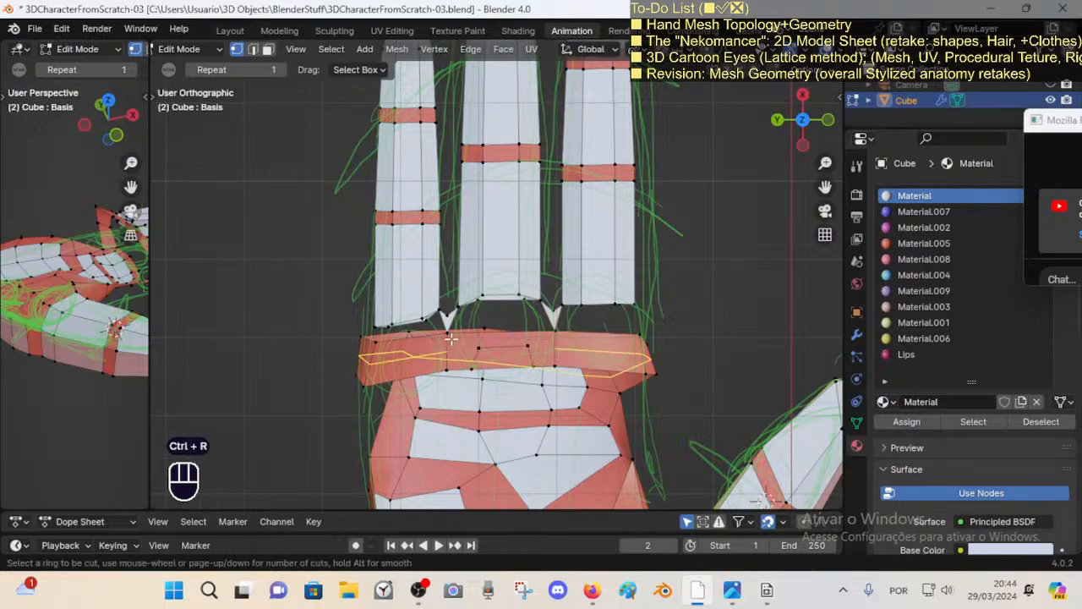
{"action": "key", "text": "2"}
{"action": "left_click", "coordinate": [501, 347]}
{"action": "left_click", "coordinate": [531, 355], "text": "shift"}
{"action": "left_click", "coordinate": [477, 357], "text": "shift"}
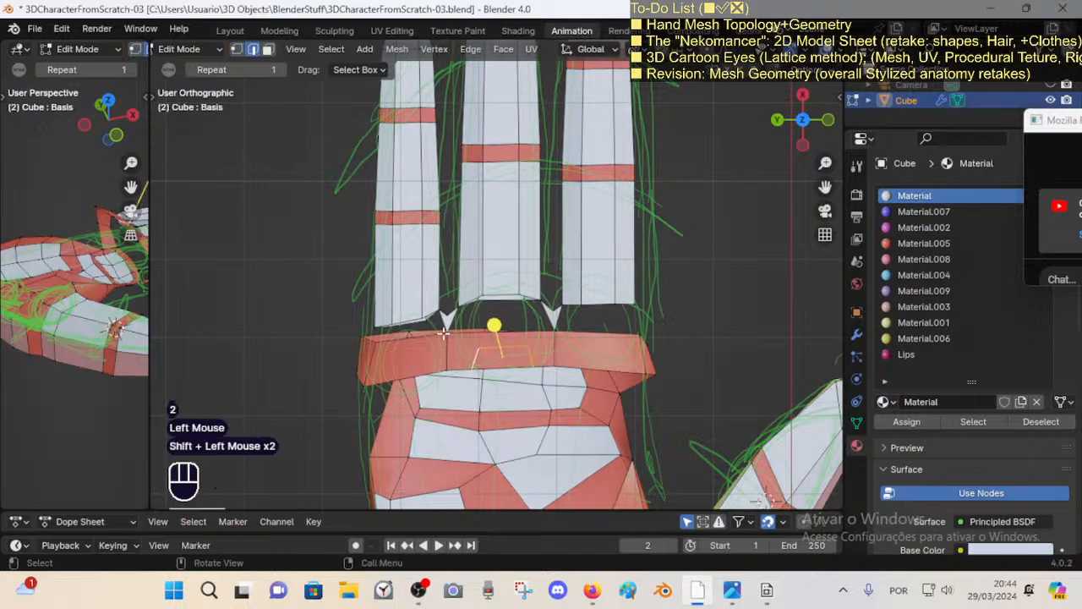
{"action": "key", "text": "1"}
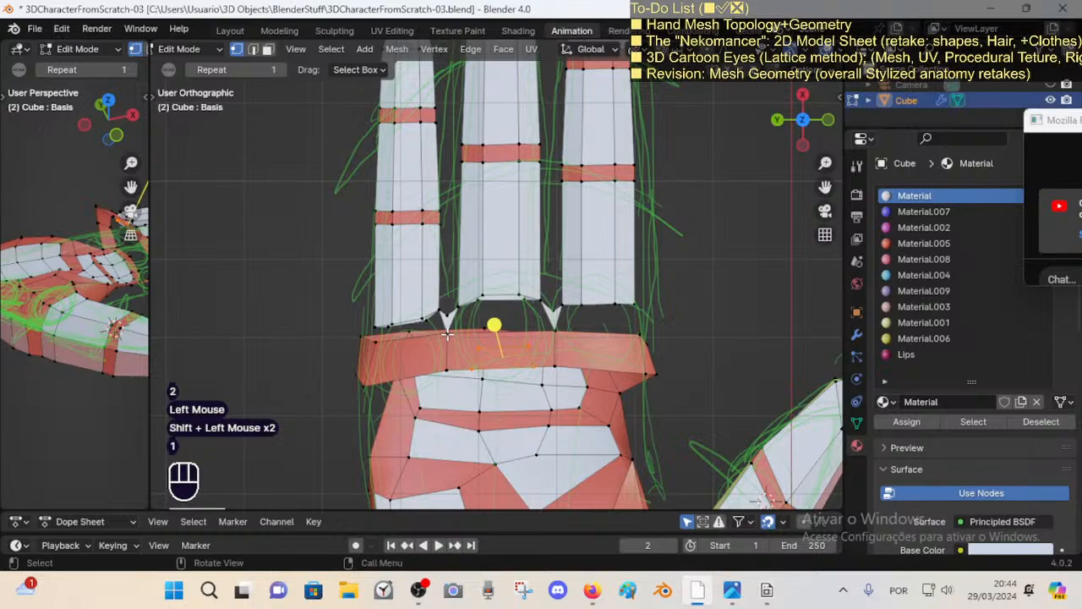
{"action": "left_click", "coordinate": [447, 334]}
{"action": "key", "text": "alt+a"}
Step: Dissolve the three edges of the inset outline in the strip's central face below the middle finger
{"action": "key", "text": "2"}
{"action": "left_click", "coordinate": [501, 347], "text": "shift"}
{"action": "left_click", "coordinate": [477, 357], "text": "shift"}
{"action": "left_click", "coordinate": [536, 353], "text": "shift"}
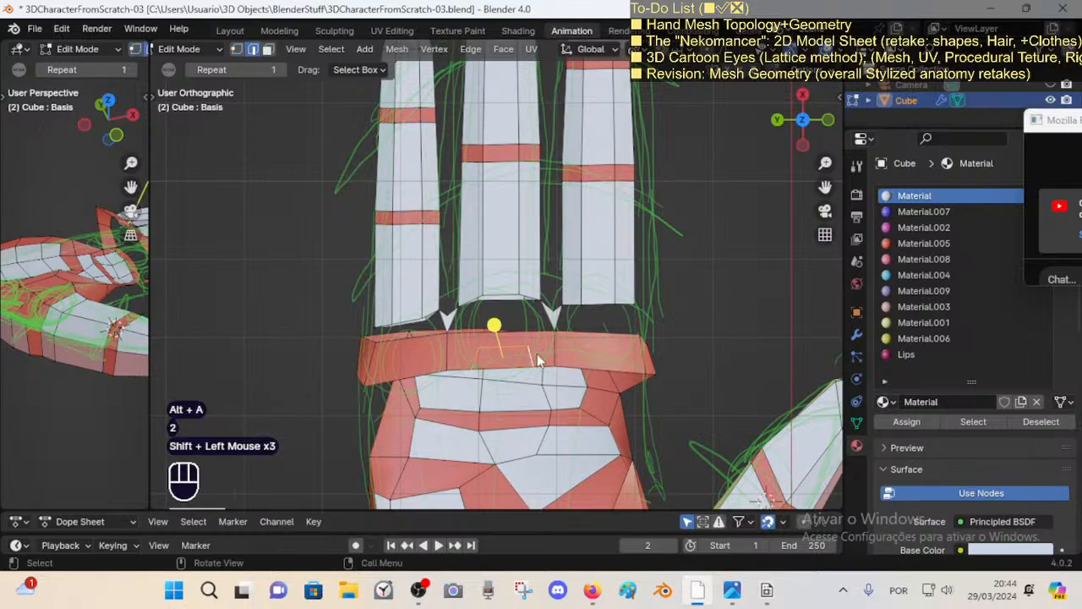
{"action": "key", "text": "x"}
{"action": "left_click", "coordinate": [513, 355]}
{"action": "scroll", "coordinate": [451, 336], "scroll_direction": "up", "scroll_amount": 2}
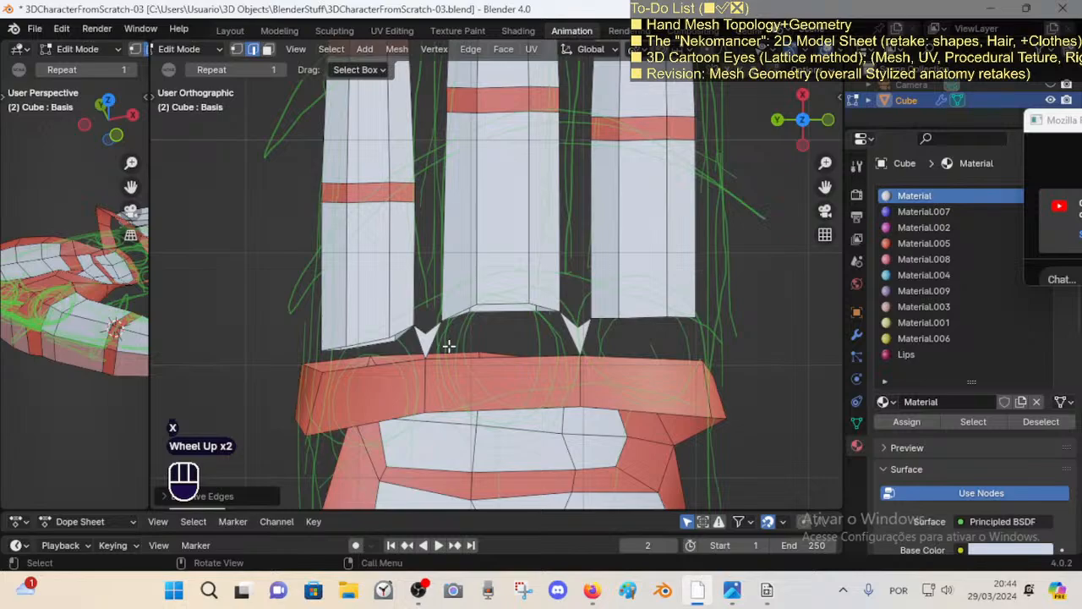
Step: Nudge the central edge at the middle finger's base slightly, keeping it near its starting position
{"action": "key", "text": "alt+a"}
{"action": "key", "text": "1"}
{"action": "left_click", "coordinate": [447, 305]}
{"action": "key", "text": "2"}
{"action": "left_click", "coordinate": [506, 305]}
{"action": "key", "text": "g"}
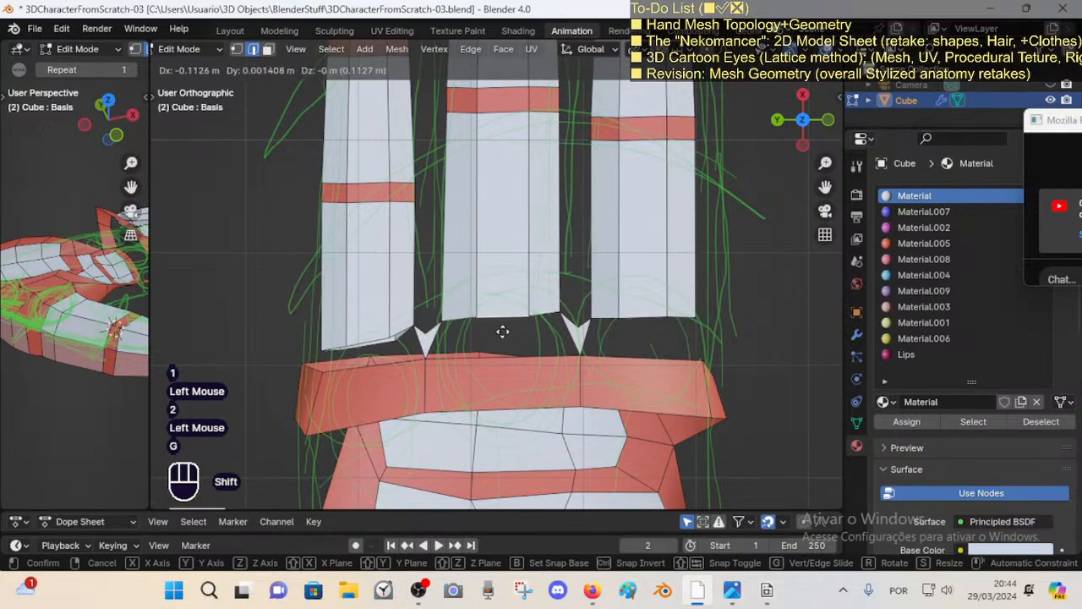
{"action": "left_click", "coordinate": [502, 314], "text": "shift"}
{"action": "left_click", "coordinate": [508, 308], "text": "shift"}
{"action": "key", "text": "alt+a"}
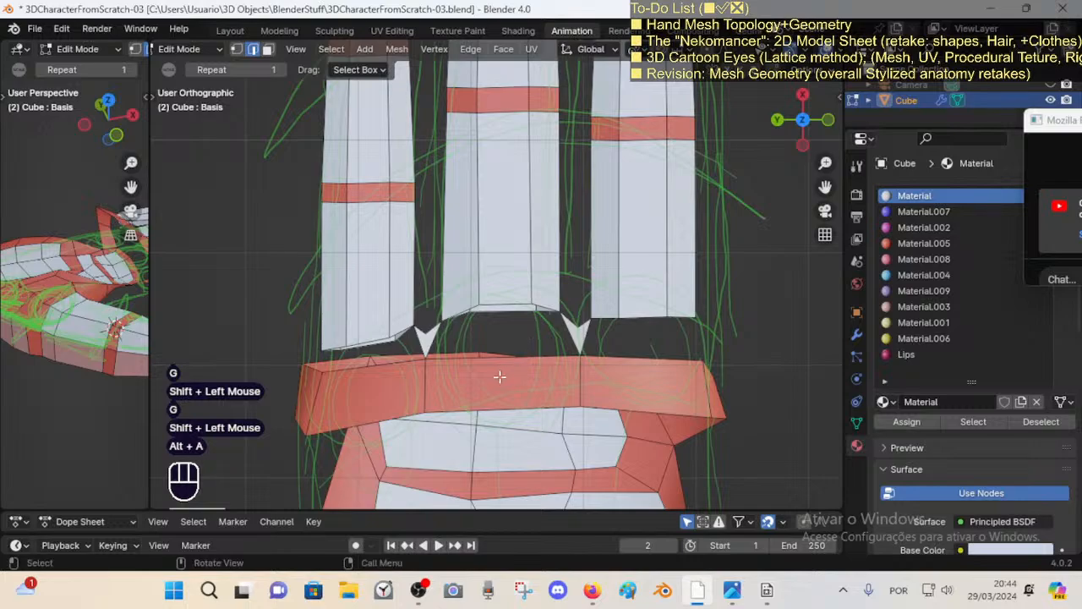
Step: Add two lengthwise loop cuts across the strip's central face below the middle finger, one toward each side
{"action": "key", "text": "ctrl+r"}
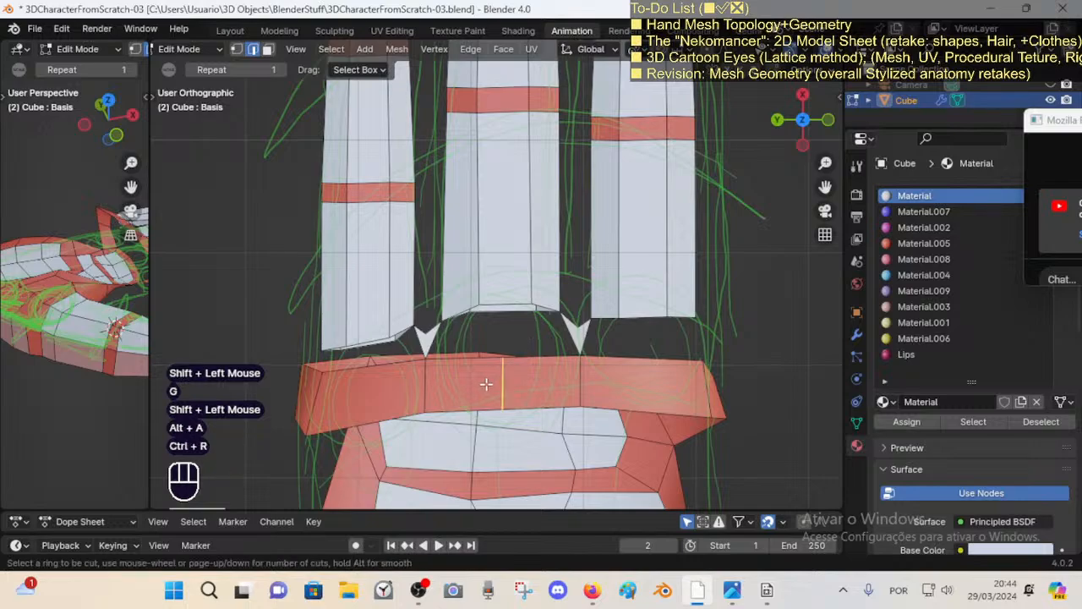
{"action": "left_click", "coordinate": [486, 385]}
{"action": "left_click", "coordinate": [452, 384]}
{"action": "key", "text": "alt+a"}
{"action": "key", "text": "ctrl+r"}
{"action": "left_click", "coordinate": [520, 378]}
{"action": "key", "text": "a"}
{"action": "left_click", "coordinate": [528, 353]}
{"action": "key", "text": "alt+a"}
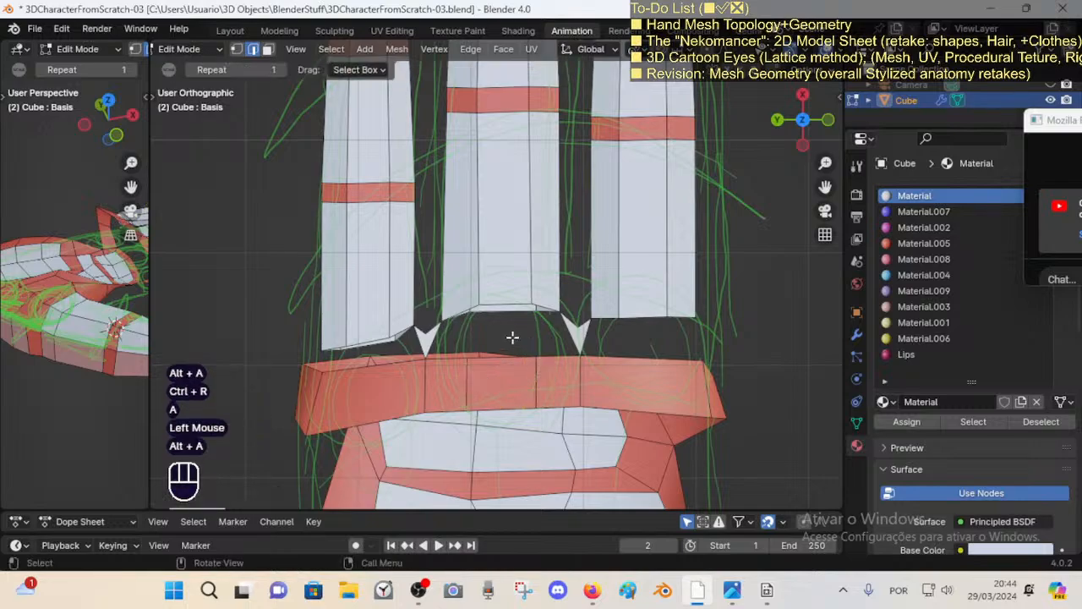
Step: Slide the two new edges in the strip's central face outward, close to the face's side borders
{"action": "key", "text": "2"}
{"action": "left_click", "coordinate": [471, 391]}
{"action": "key", "text": "shift+v"}
{"action": "left_click", "coordinate": [459, 398], "text": "shift"}
{"action": "left_click", "coordinate": [542, 383]}
{"action": "key", "text": "shift+v"}
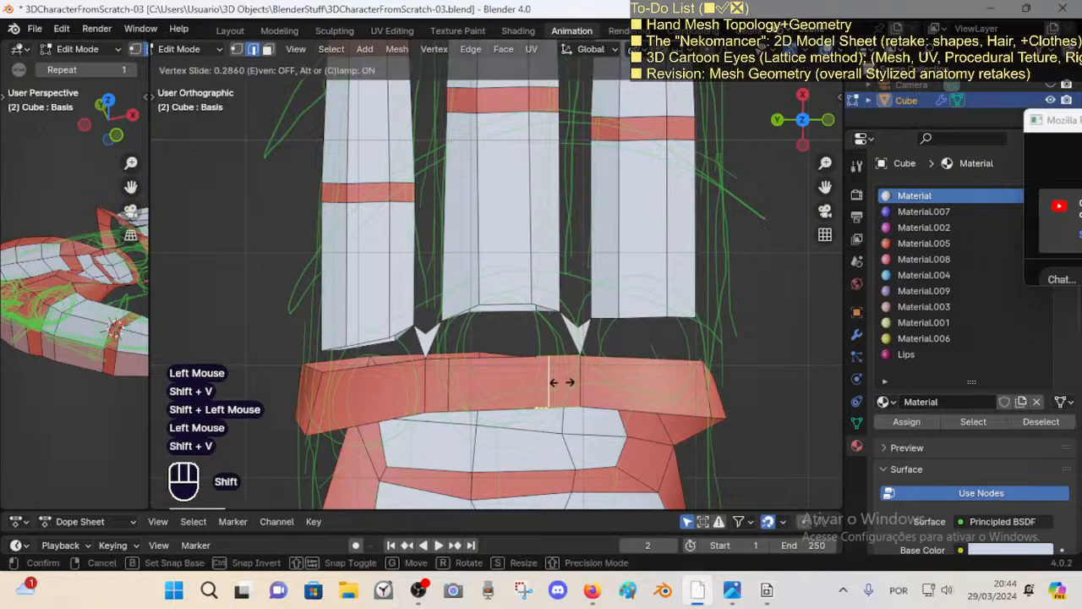
{"action": "left_click", "coordinate": [568, 383], "text": "shift"}
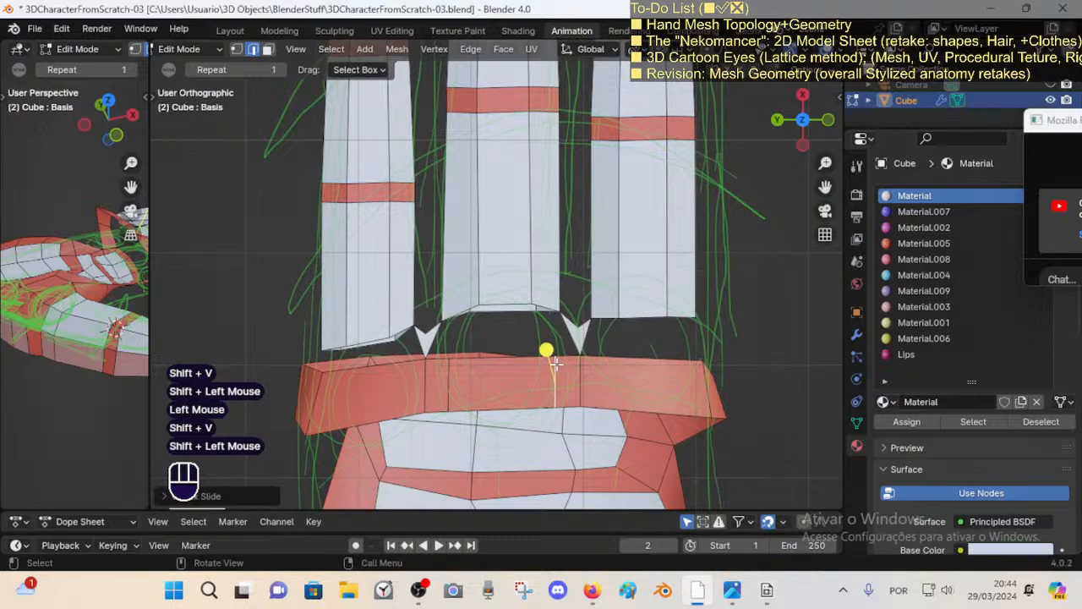
{"action": "key", "text": "alt+a"}
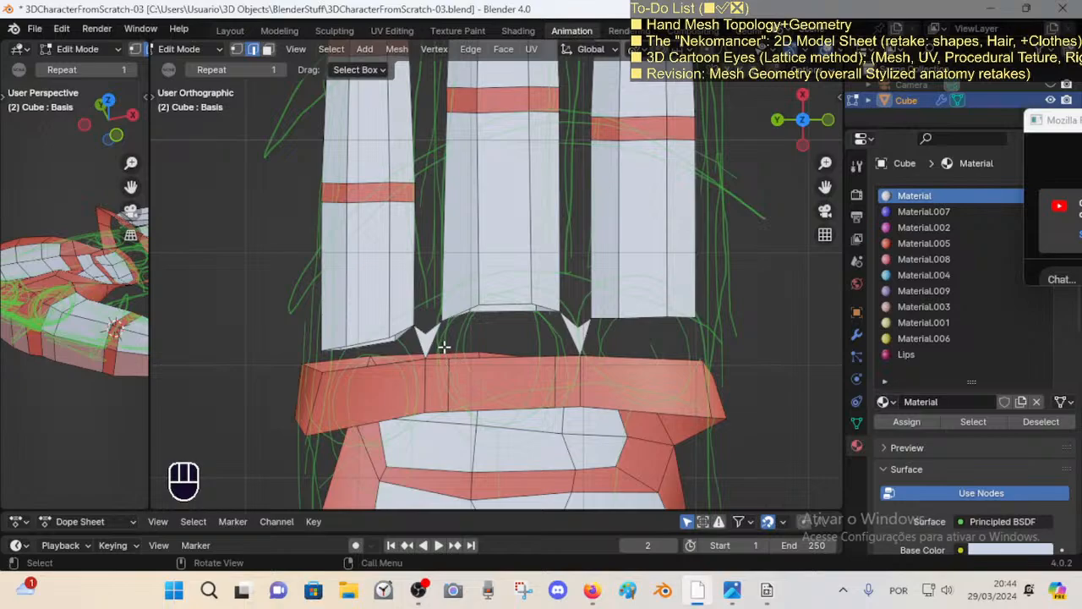
Step: Switch to the image viewer and examine the knuckle, finger-web and palm edge flow in the colour-coded hand topology reference
{"action": "key", "text": "1"}
{"action": "left_click", "coordinate": [447, 345]}
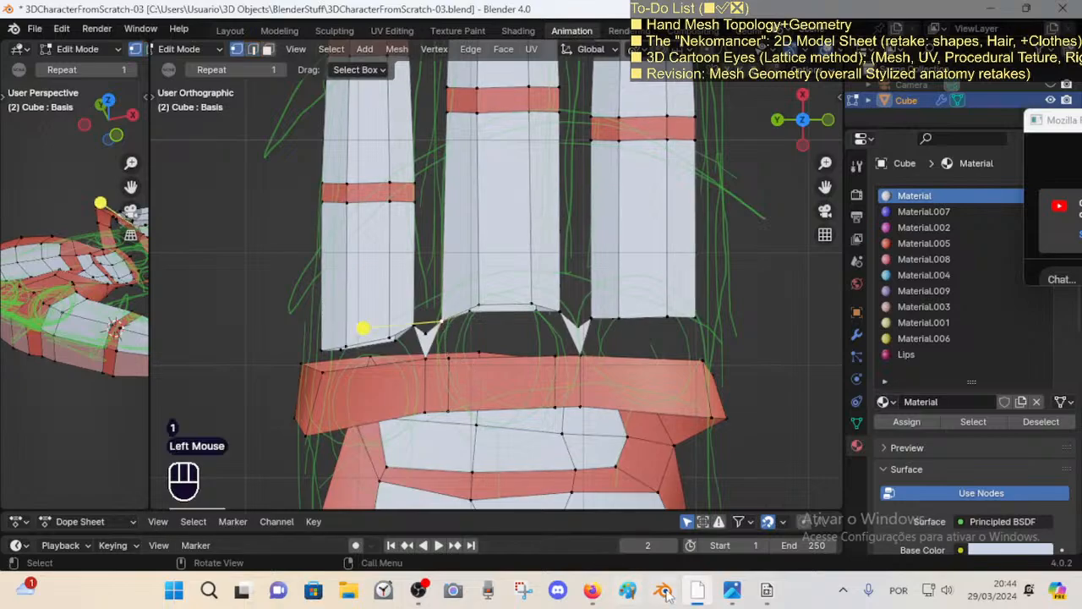
{"action": "left_click", "coordinate": [733, 590]}
{"action": "scroll", "coordinate": [575, 333], "scroll_direction": "up", "scroll_amount": 2}
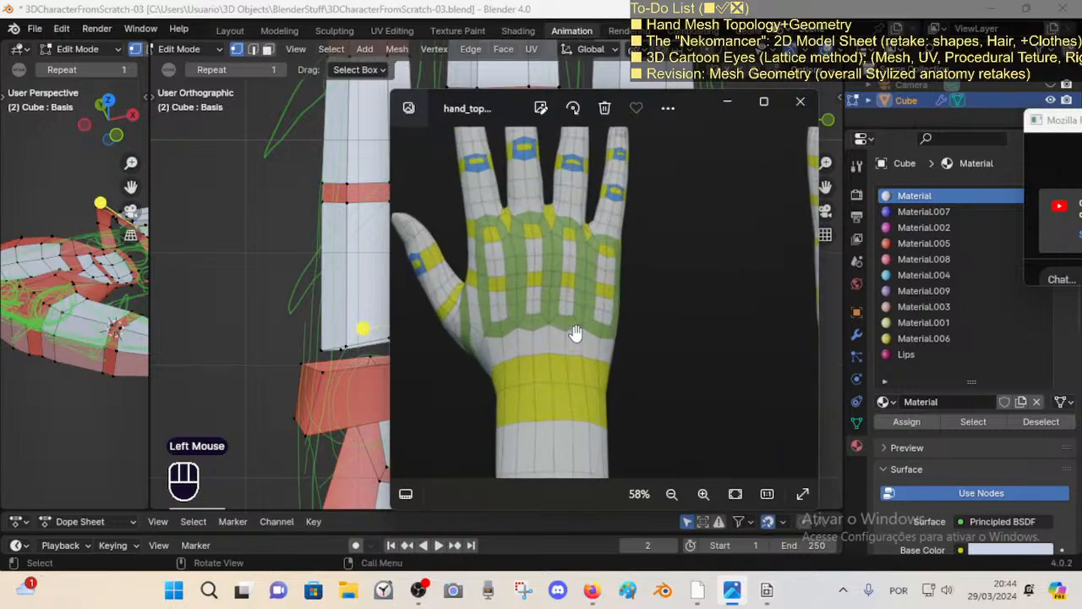
{"action": "scroll", "coordinate": [575, 332], "scroll_direction": "up", "scroll_amount": 1}
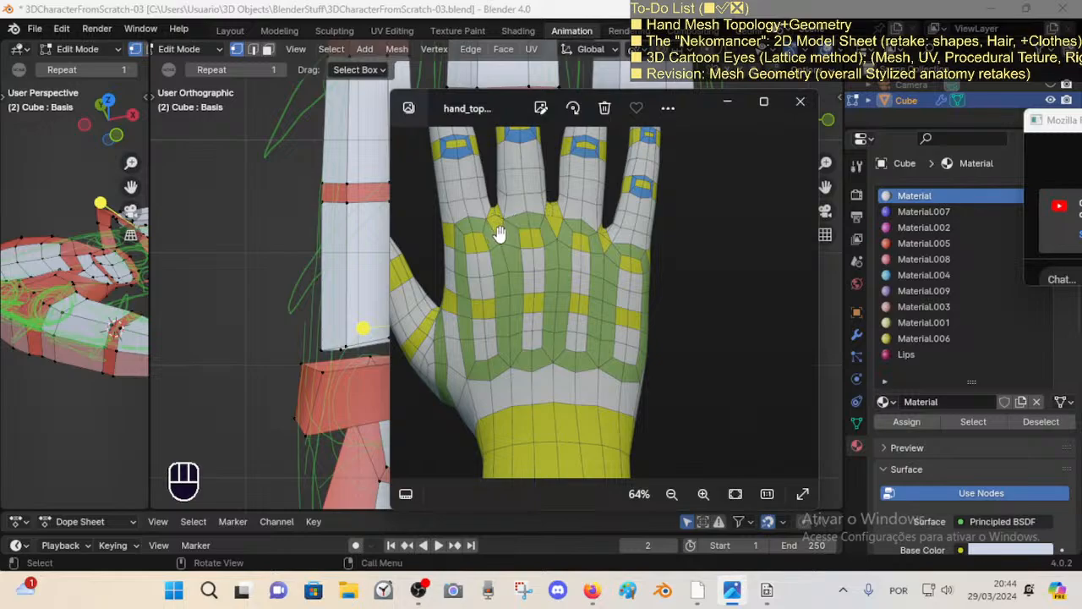
{"action": "scroll", "coordinate": [502, 224], "scroll_direction": "up", "scroll_amount": 2}
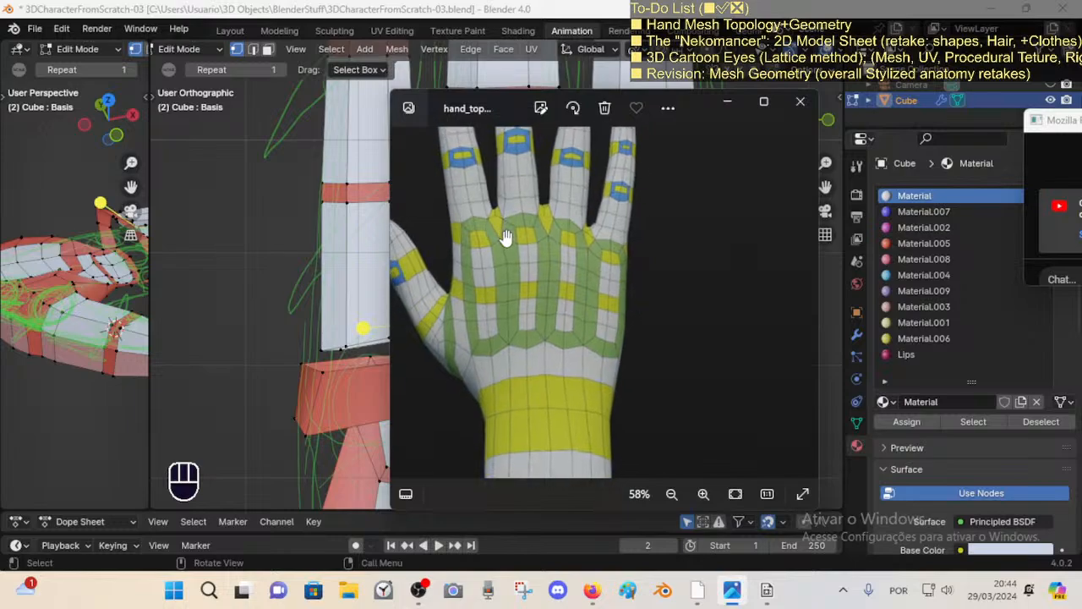
{"action": "scroll", "coordinate": [502, 223], "scroll_direction": "down", "scroll_amount": 2}
{"action": "left_click_drag", "start_coordinate": [509, 232], "coordinate": [496, 257]}
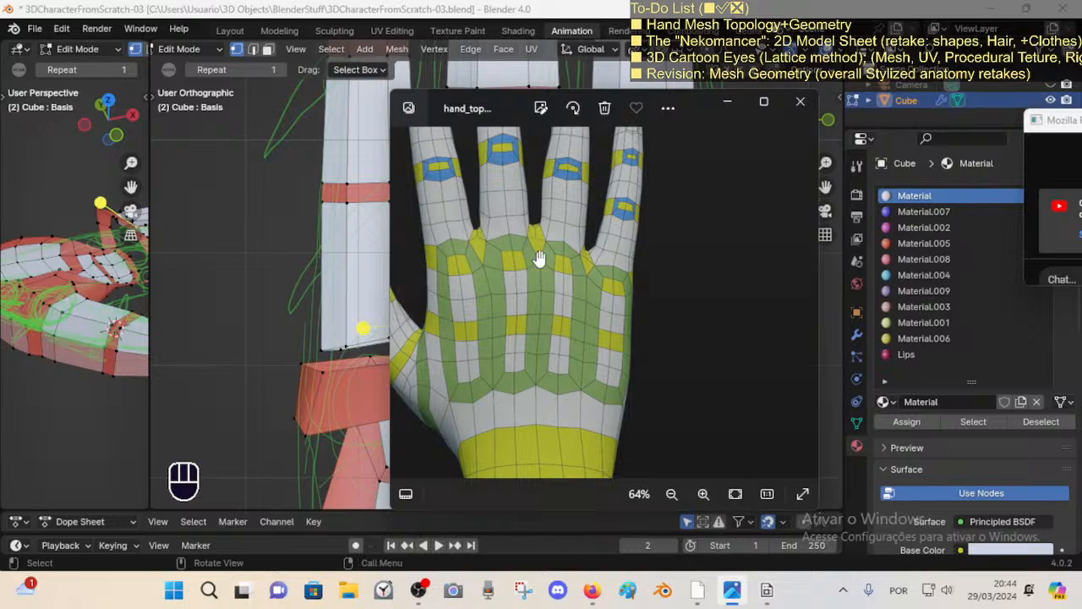
{"action": "scroll", "coordinate": [539, 258], "scroll_direction": "down", "scroll_amount": 2}
{"action": "scroll", "coordinate": [437, 241], "scroll_direction": "down", "scroll_amount": 1}
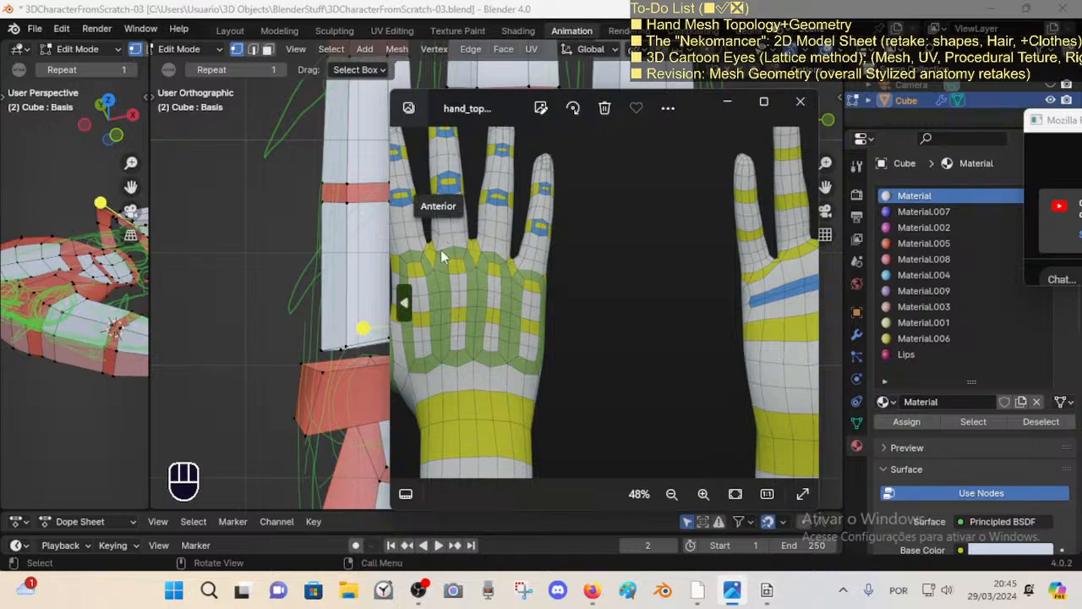
{"action": "left_click_drag", "start_coordinate": [506, 292], "coordinate": [520, 292]}
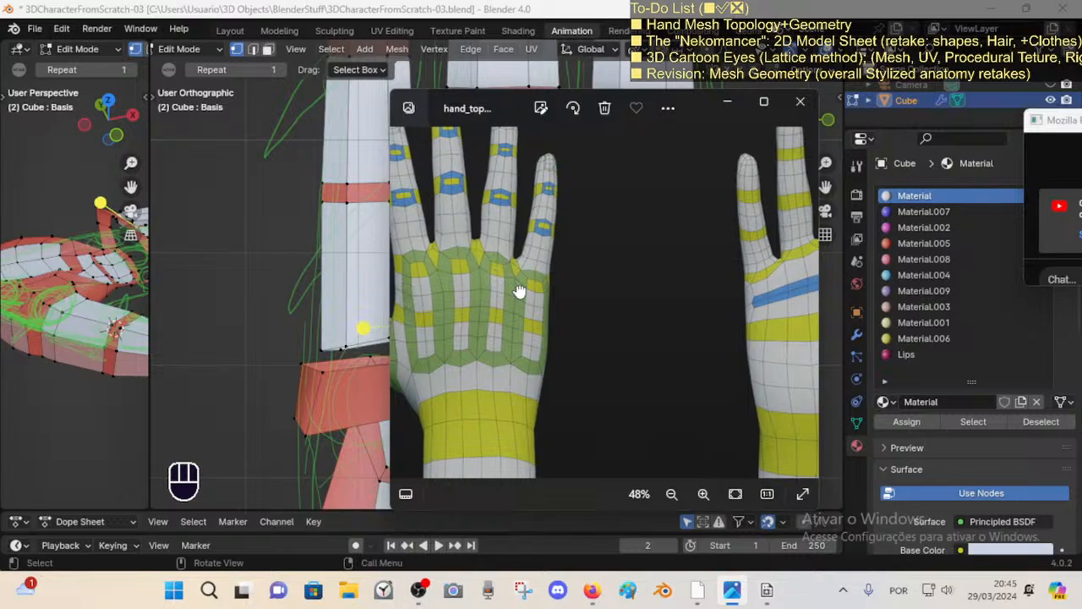
{"action": "scroll", "coordinate": [520, 292], "scroll_direction": "down", "scroll_amount": 4}
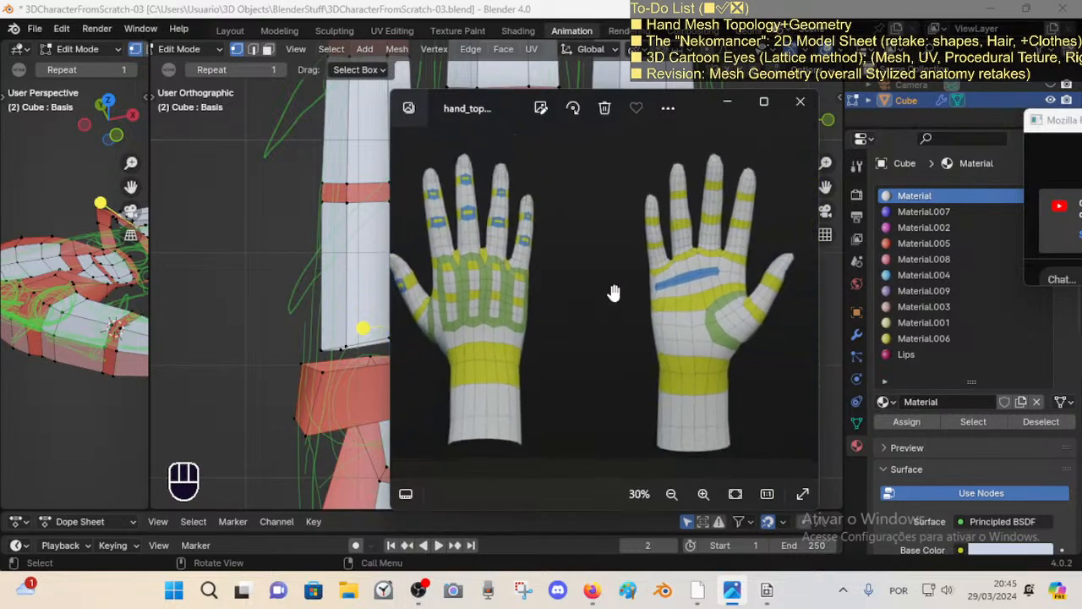
{"action": "scroll", "coordinate": [613, 292], "scroll_direction": "up", "scroll_amount": 2}
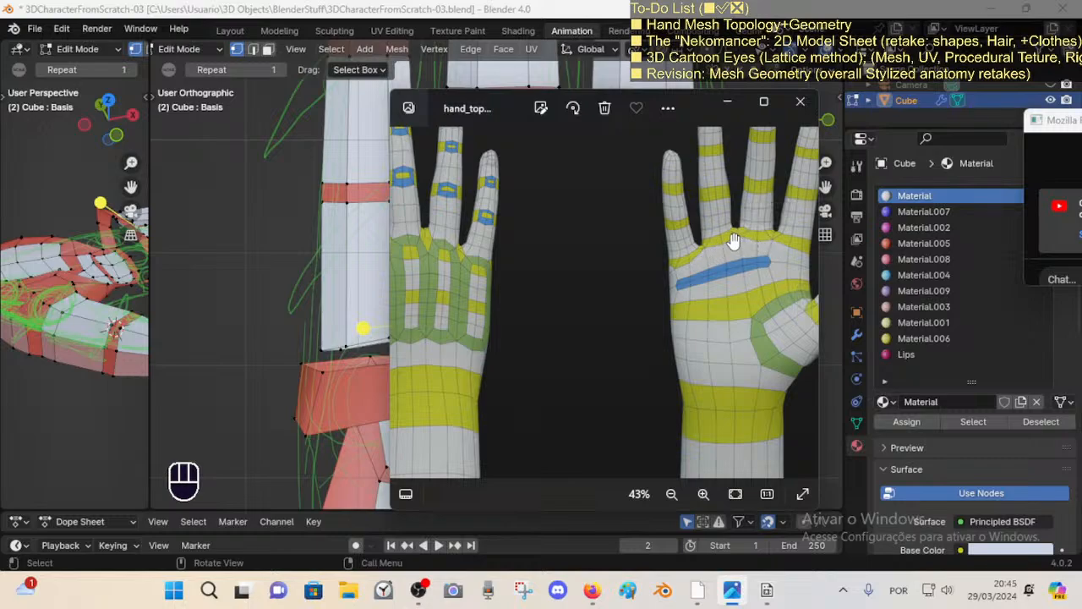
{"action": "scroll", "coordinate": [744, 260], "scroll_direction": "down", "scroll_amount": 1}
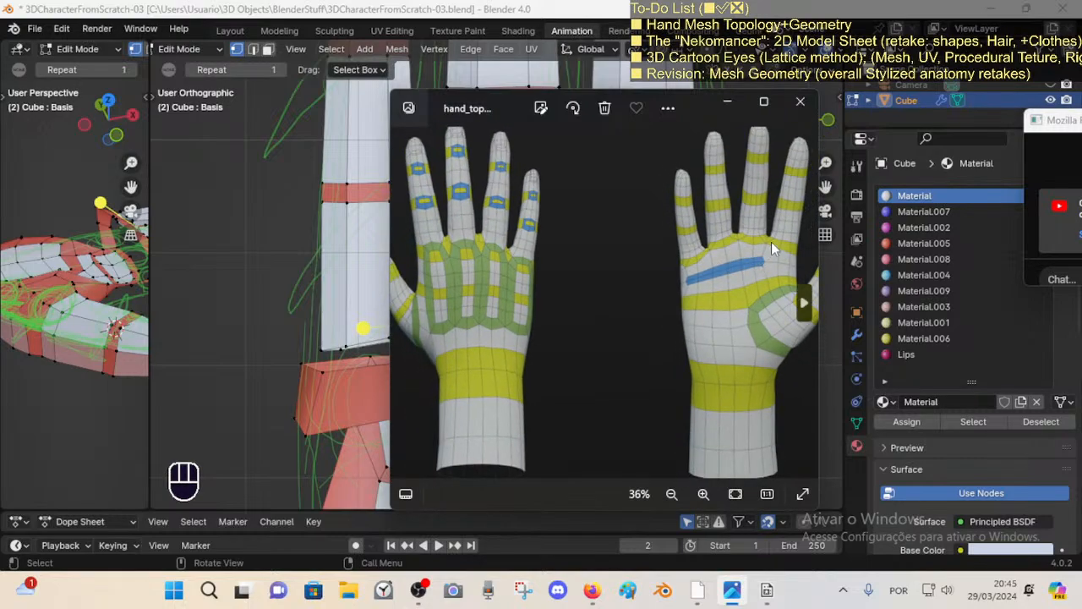
Step: Browse the other hand topology references, examine the finger-base loops in the grey wireframe hands, and return to Blender
{"action": "key", "text": "Right"}
{"action": "key", "text": "Right"}
{"action": "scroll", "coordinate": [720, 294], "scroll_direction": "down", "scroll_amount": 2}
{"action": "key", "text": "Right"}
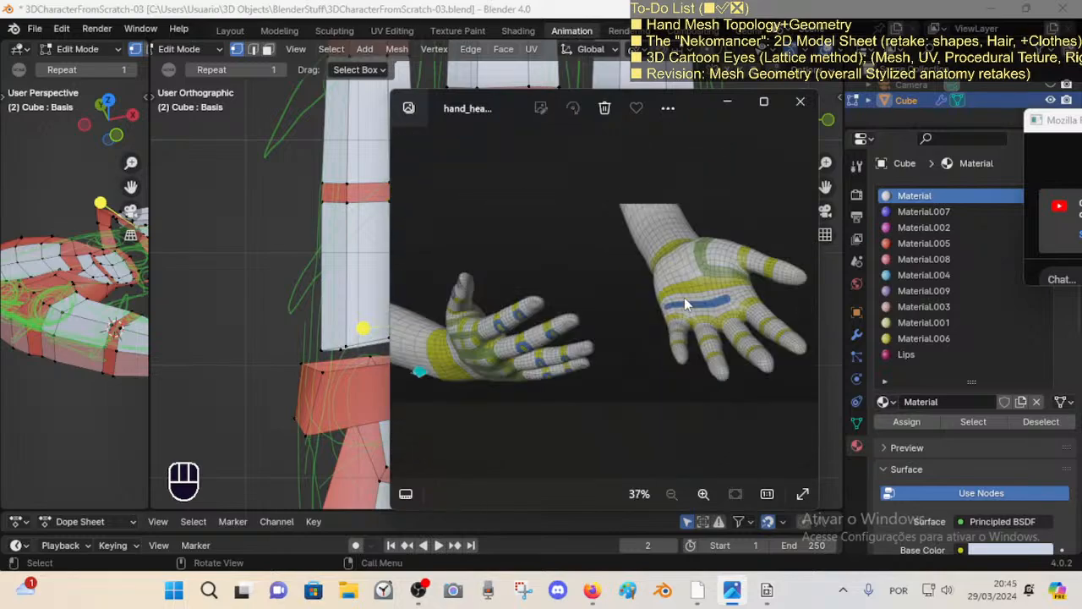
{"action": "key", "text": "Right"}
{"action": "key", "text": "Right"}
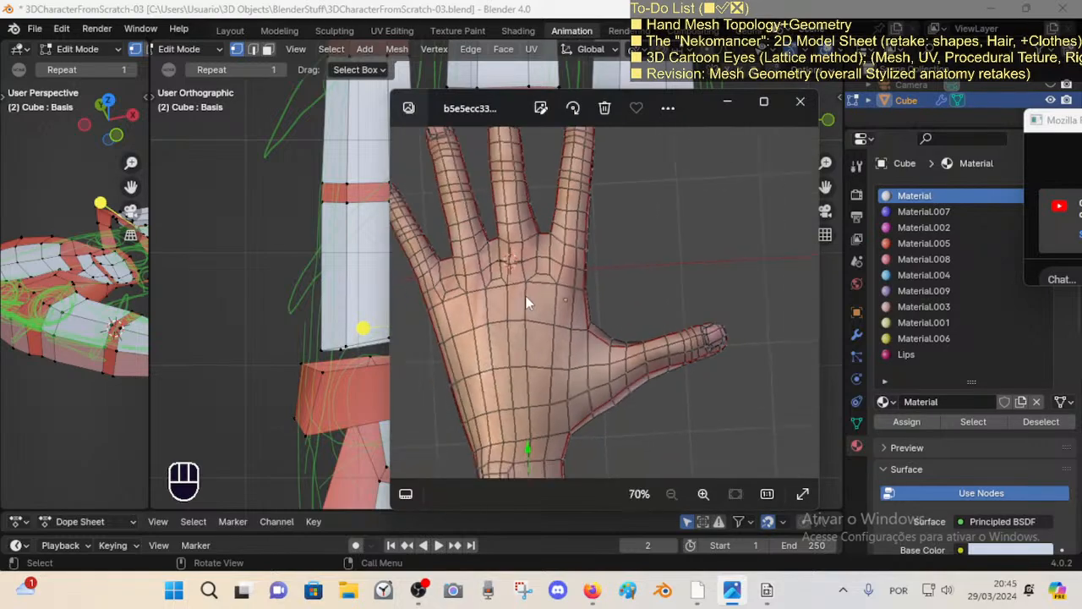
{"action": "key", "text": "Right"}
{"action": "key", "text": "Right"}
{"action": "scroll", "coordinate": [561, 306], "scroll_direction": "up", "scroll_amount": 3}
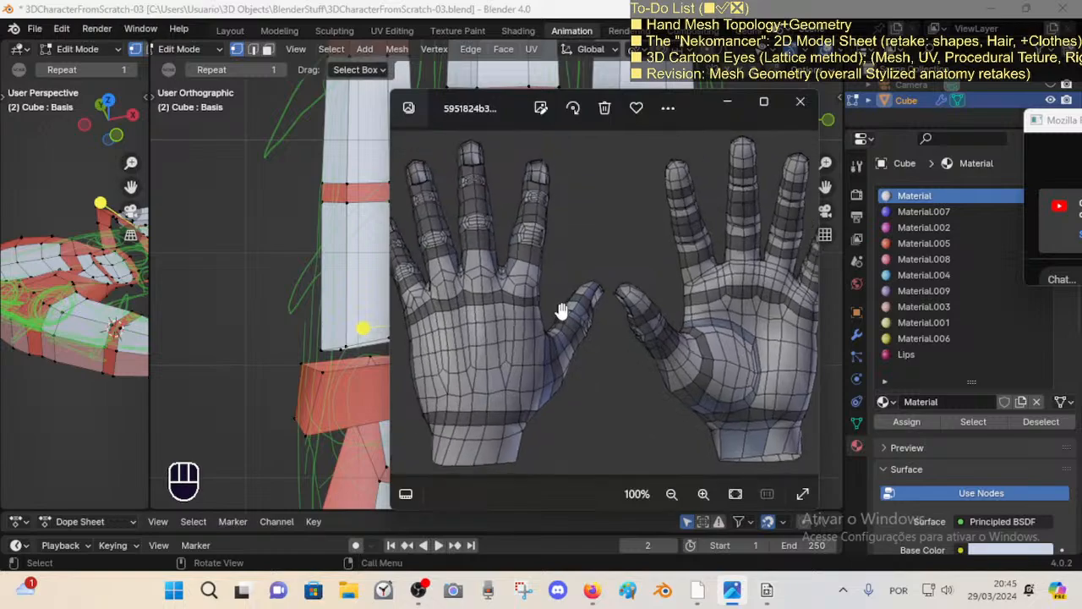
{"action": "scroll", "coordinate": [518, 300], "scroll_direction": "up", "scroll_amount": 1}
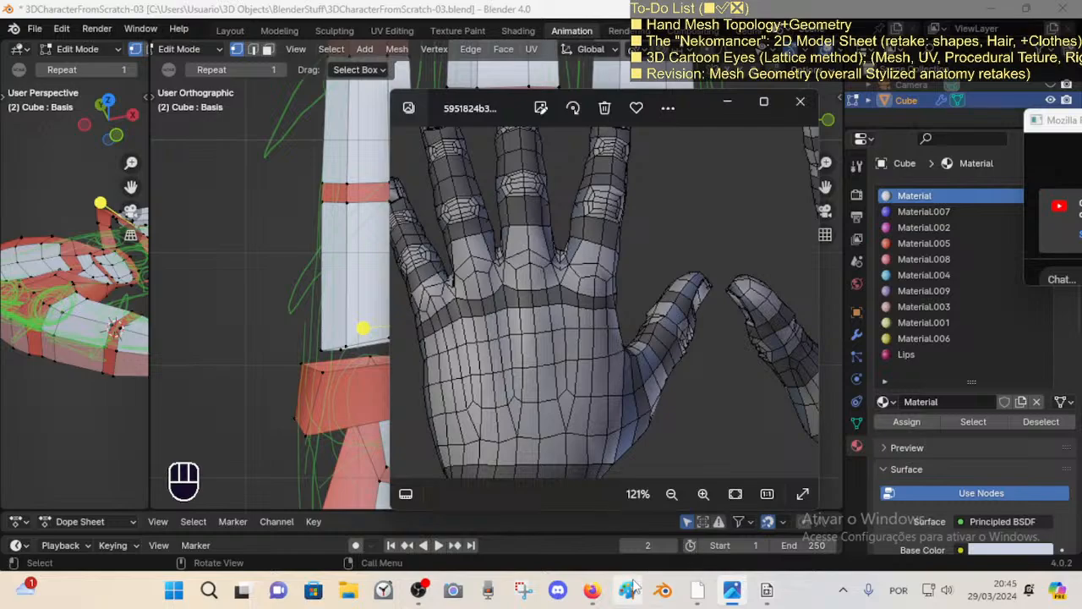
{"action": "left_click", "coordinate": [708, 595]}
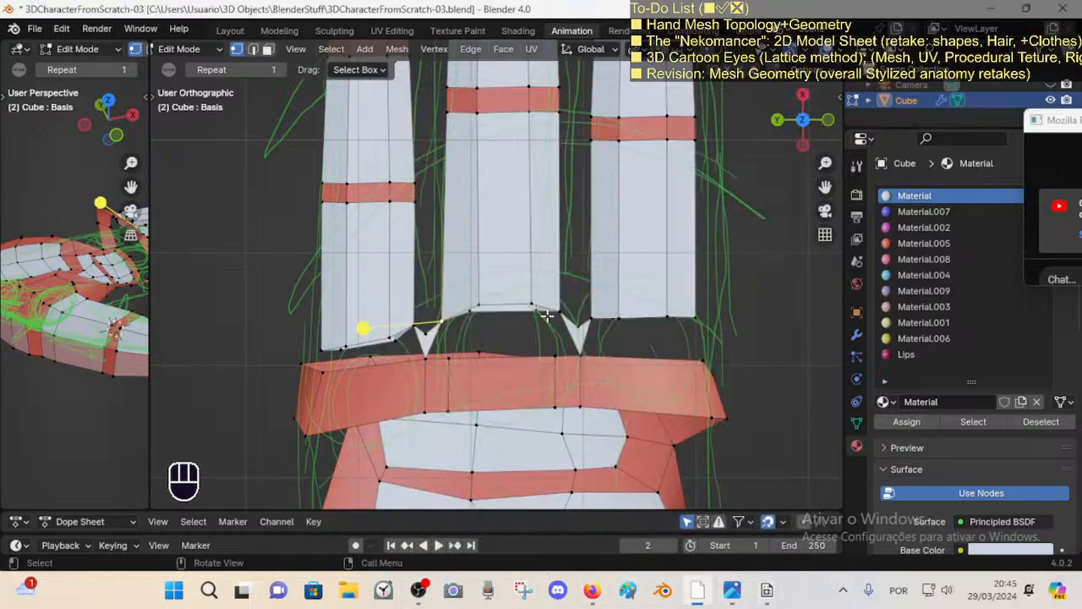
{"action": "key", "text": "k"}
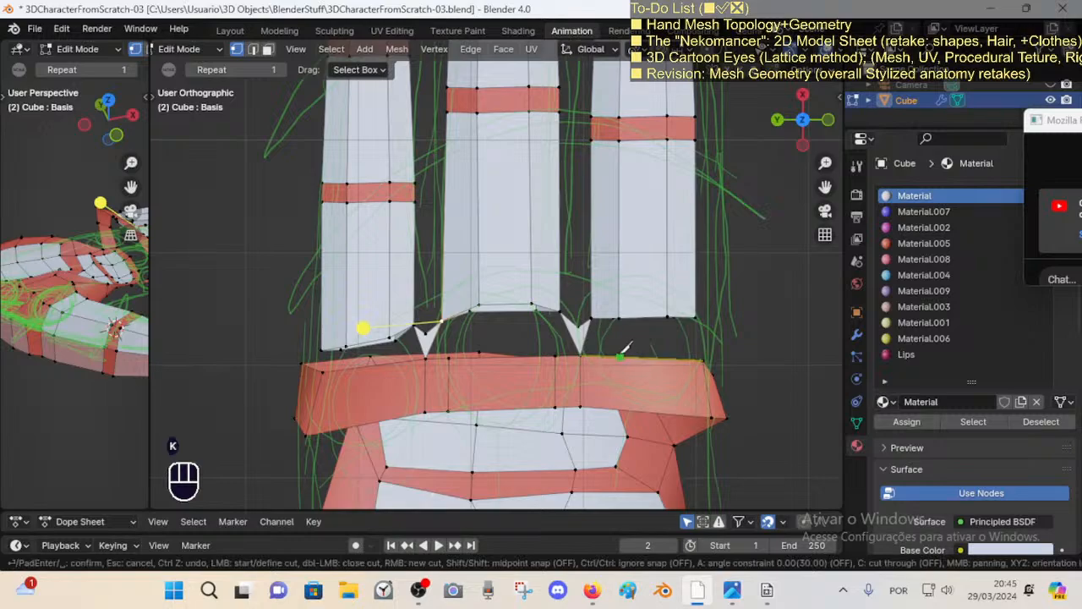
{"action": "left_click", "coordinate": [612, 355]}
{"action": "key", "text": "Escape"}
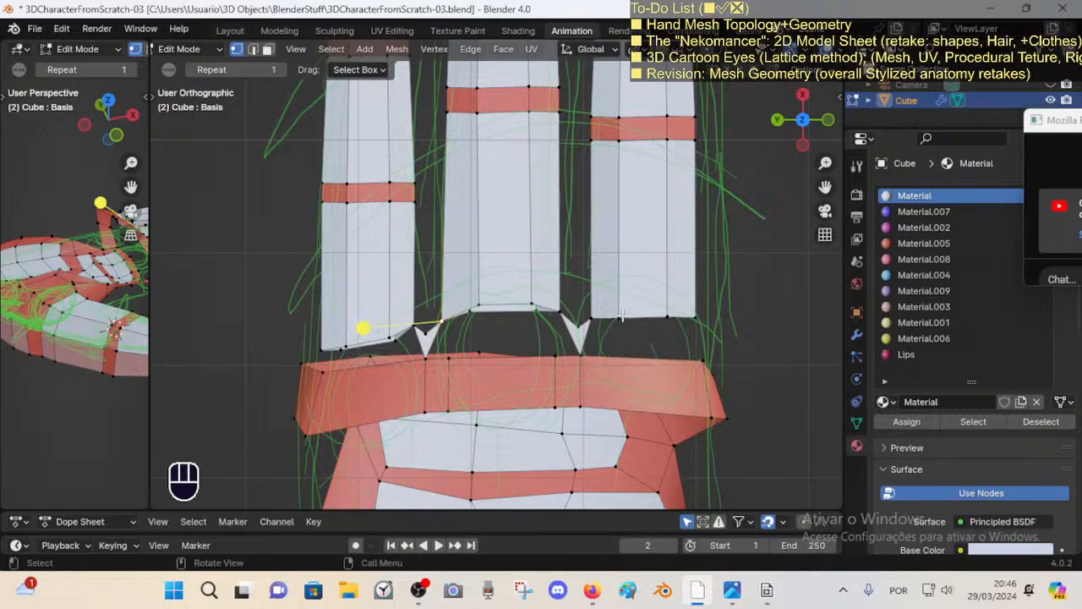
Step: Add one crosswise loop cut near the base of the outer finger and one near the base of the middle finger
{"action": "key", "text": "ctrl+r"}
{"action": "left_click", "coordinate": [379, 296]}
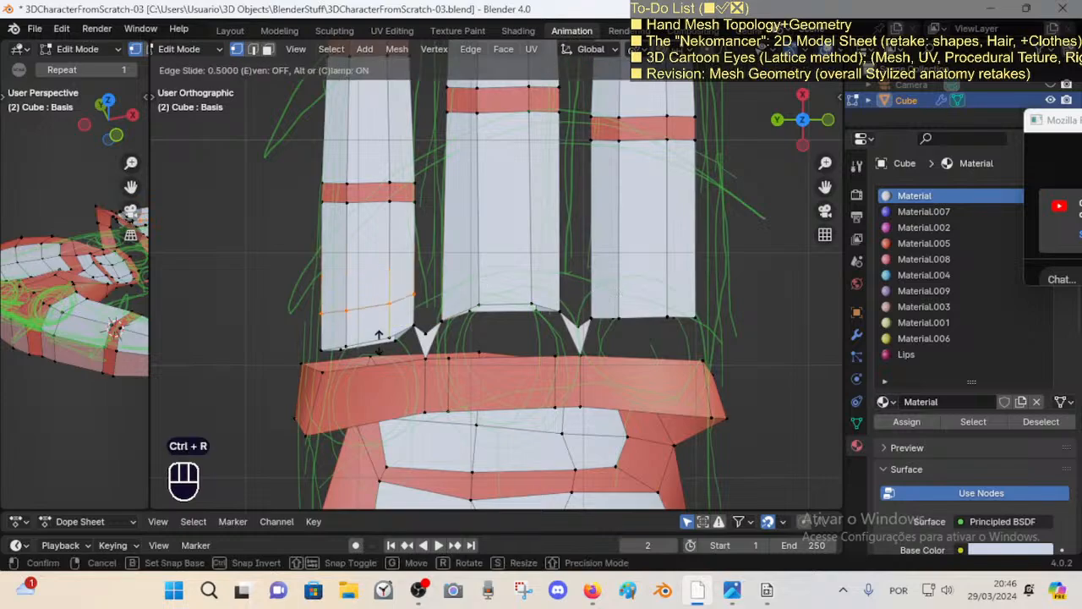
{"action": "left_click", "coordinate": [379, 356]}
{"action": "key", "text": "alt+a"}
{"action": "key", "text": "ctrl+r"}
{"action": "left_click", "coordinate": [504, 286]}
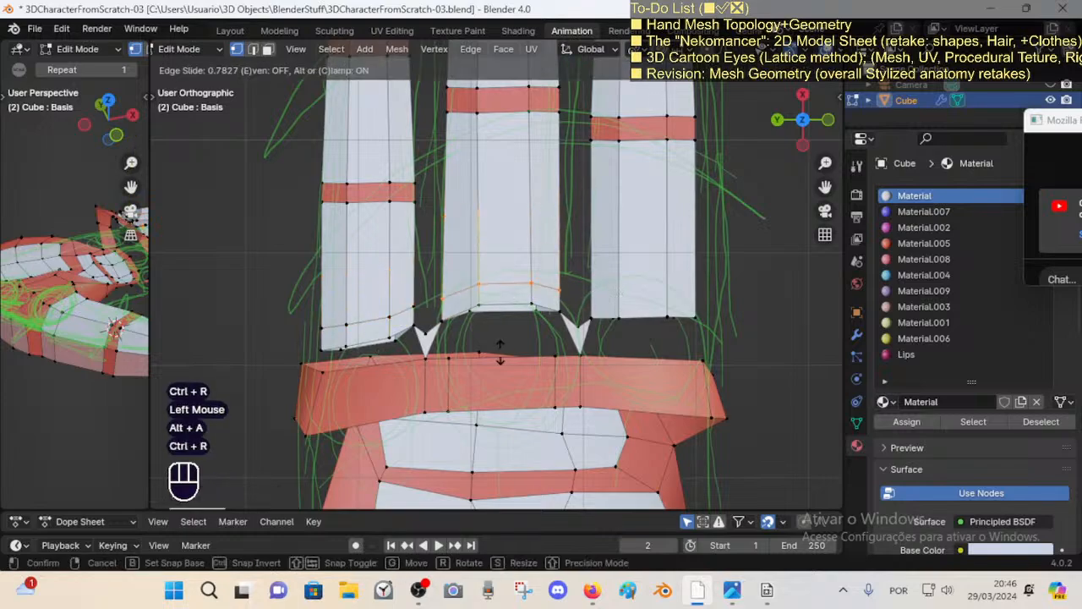
{"action": "left_click", "coordinate": [502, 279]}
{"action": "key", "text": "alt+a"}
{"action": "key", "text": "ctrl+r"}
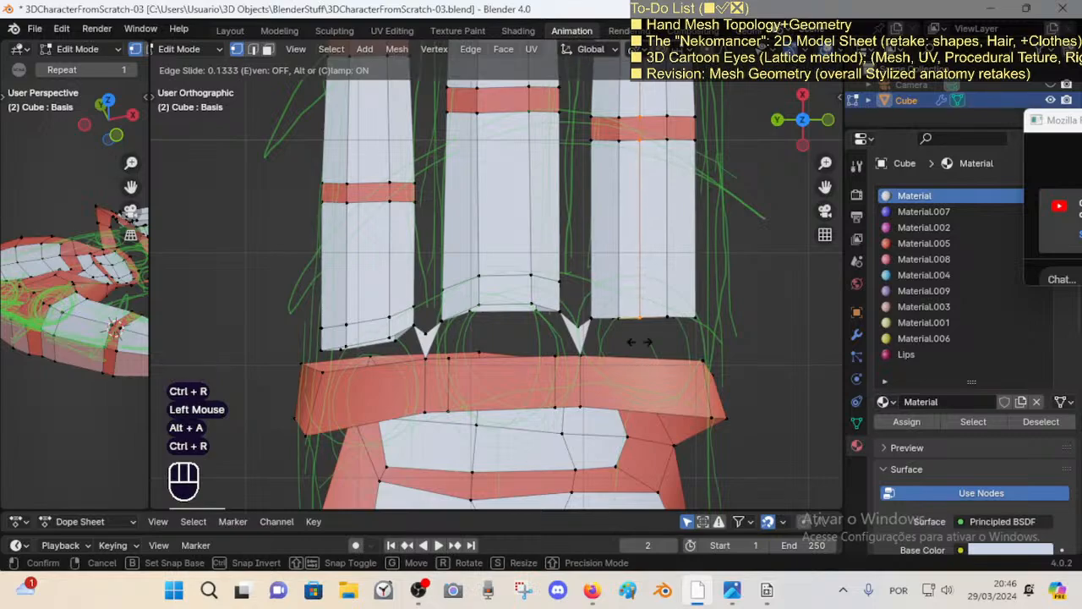
{"action": "left_click", "coordinate": [650, 300]}
{"action": "key", "text": "Escape"}
{"action": "key", "text": "ctrl+z"}
Step: Add a crosswise loop cut near the base of the thumb-side finger
{"action": "key", "text": "ctrl+r"}
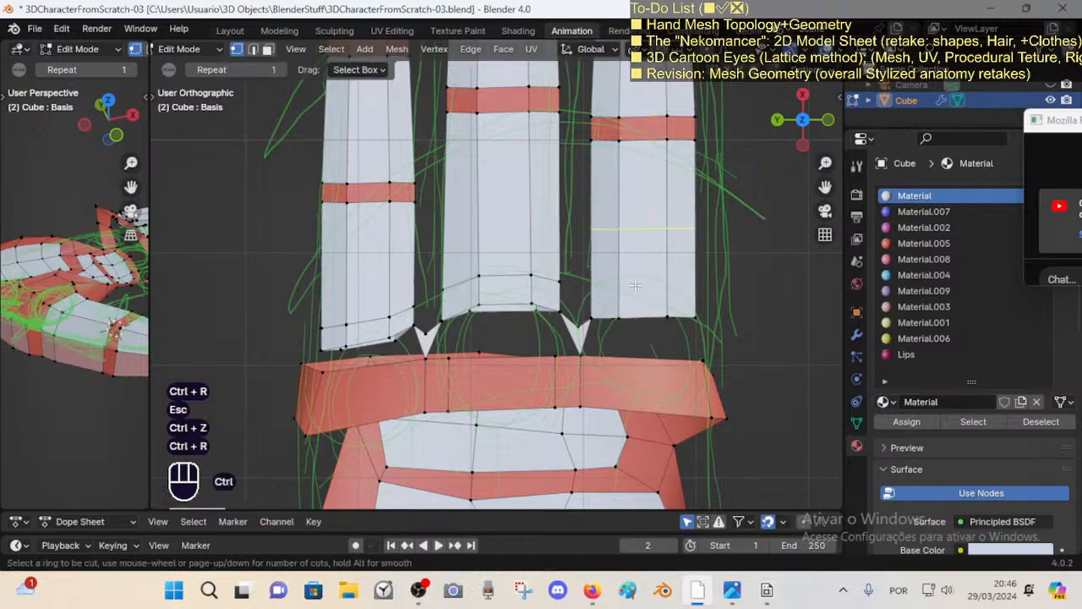
{"action": "left_click", "coordinate": [648, 306]}
{"action": "left_click", "coordinate": [637, 345]}
{"action": "key", "text": "alt+a"}
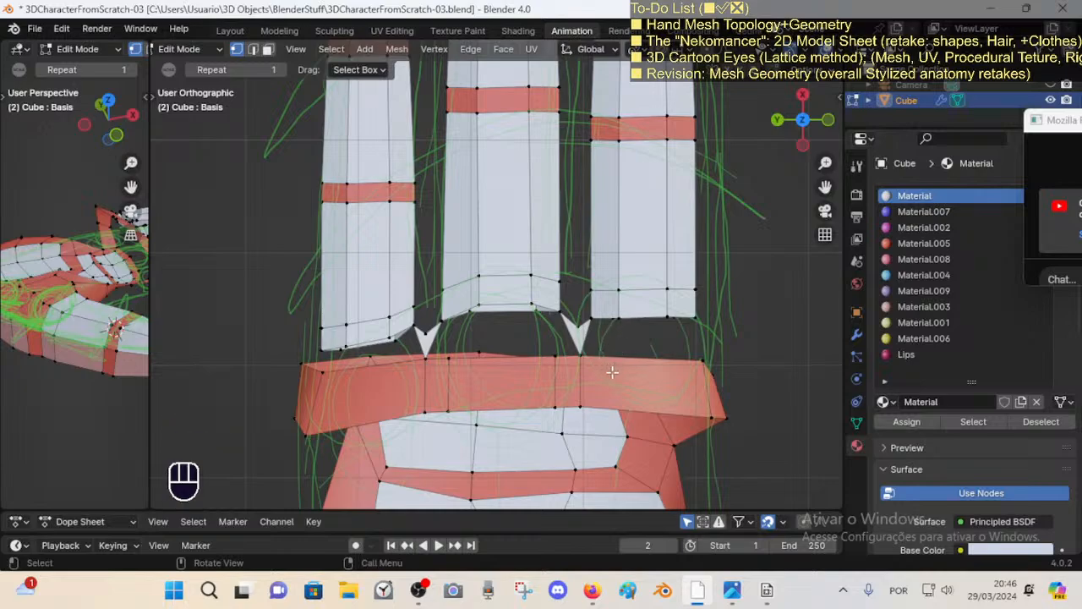
Step: Knife two lengthwise cuts across the red strip directly below the thumb-side finger
{"action": "key", "text": "k"}
{"action": "left_click", "coordinate": [610, 409]}
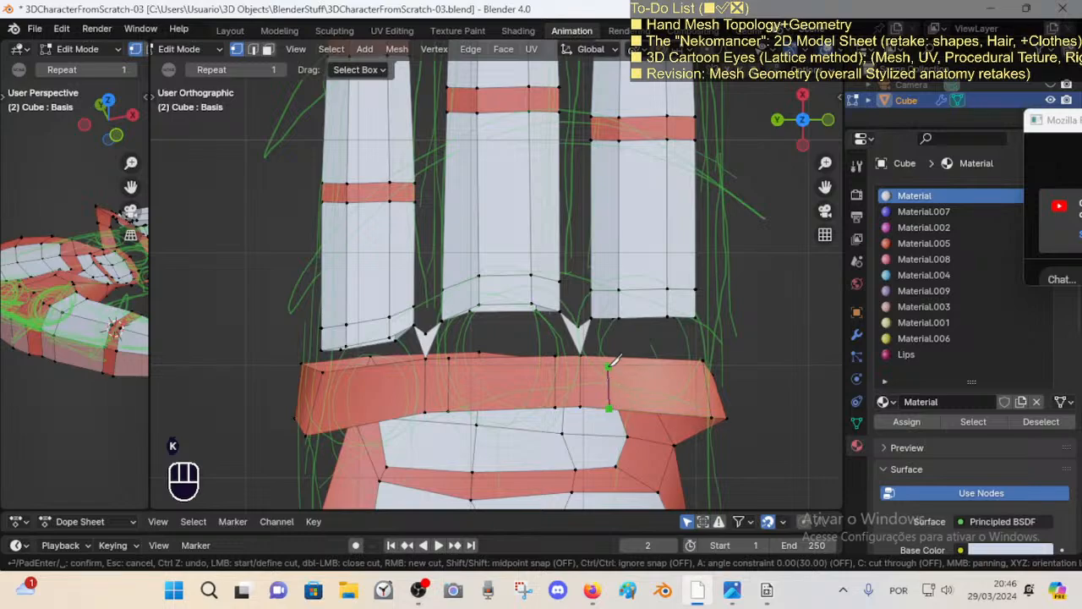
{"action": "left_click", "coordinate": [615, 356]}
{"action": "key", "text": "Return"}
{"action": "key", "text": "alt+a"}
{"action": "key", "text": "k"}
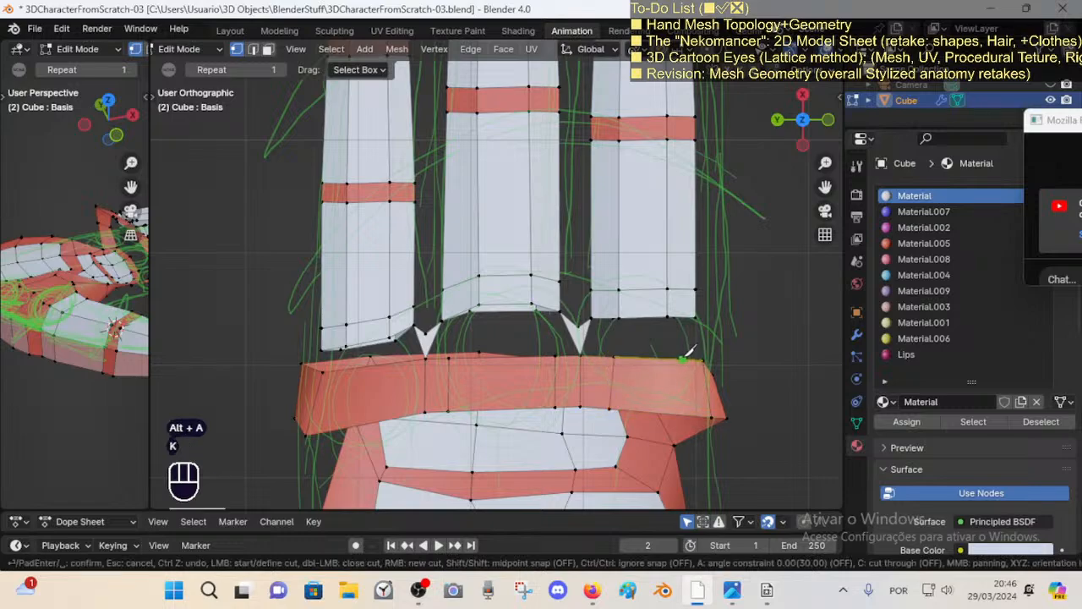
{"action": "left_click", "coordinate": [683, 359]}
{"action": "left_click", "coordinate": [690, 415]}
{"action": "key", "text": "Return"}
{"action": "key", "text": "alt+a"}
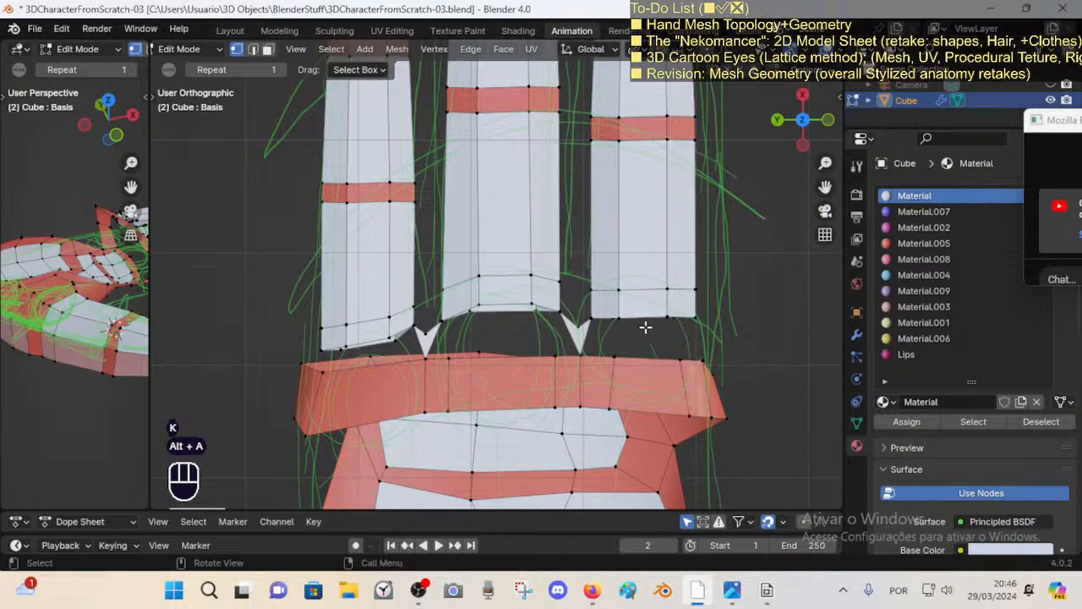
Step: Slide the central open edge at the thumb-side finger's base a short way up into the finger
{"action": "key", "text": "2"}
{"action": "left_click", "coordinate": [643, 315]}
{"action": "left_click", "coordinate": [643, 318], "text": "shift"}
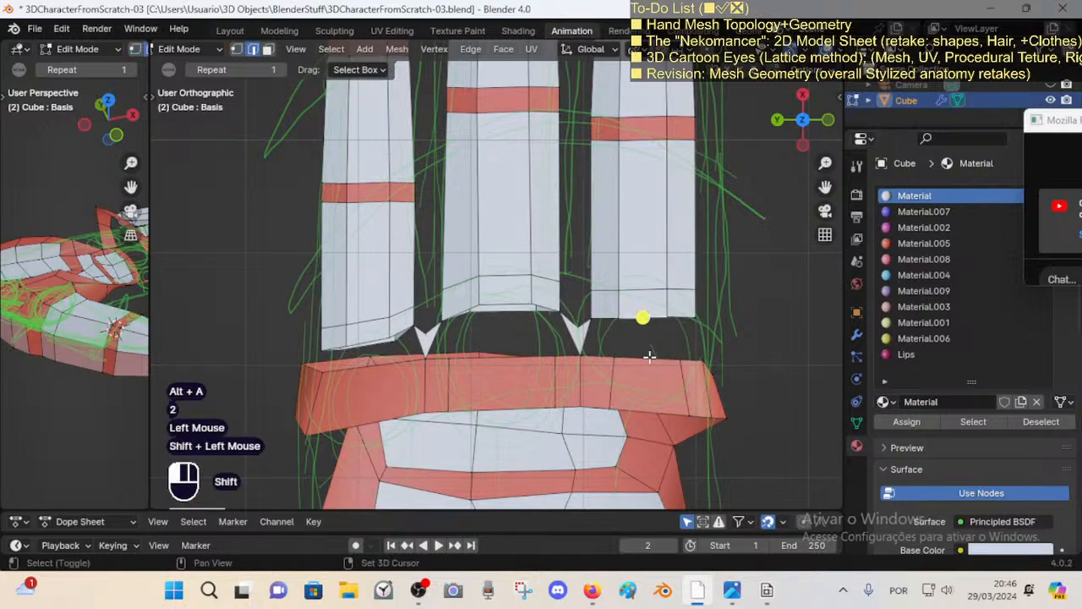
{"action": "left_click", "coordinate": [618, 320]}
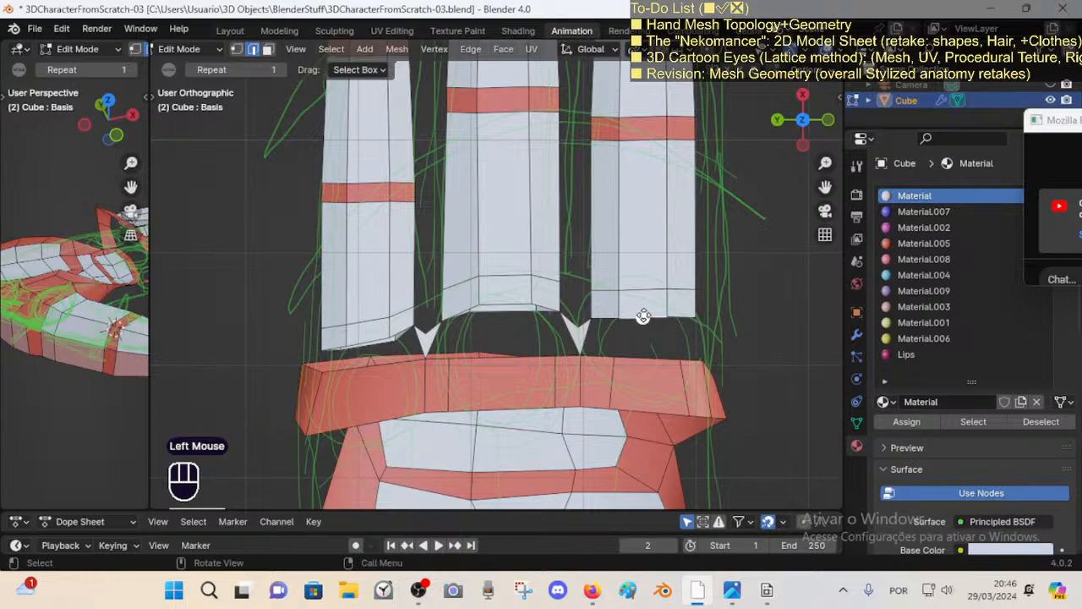
{"action": "key", "text": "shift+v"}
{"action": "left_click", "coordinate": [634, 305], "text": "shift"}
{"action": "key", "text": "alt+a"}
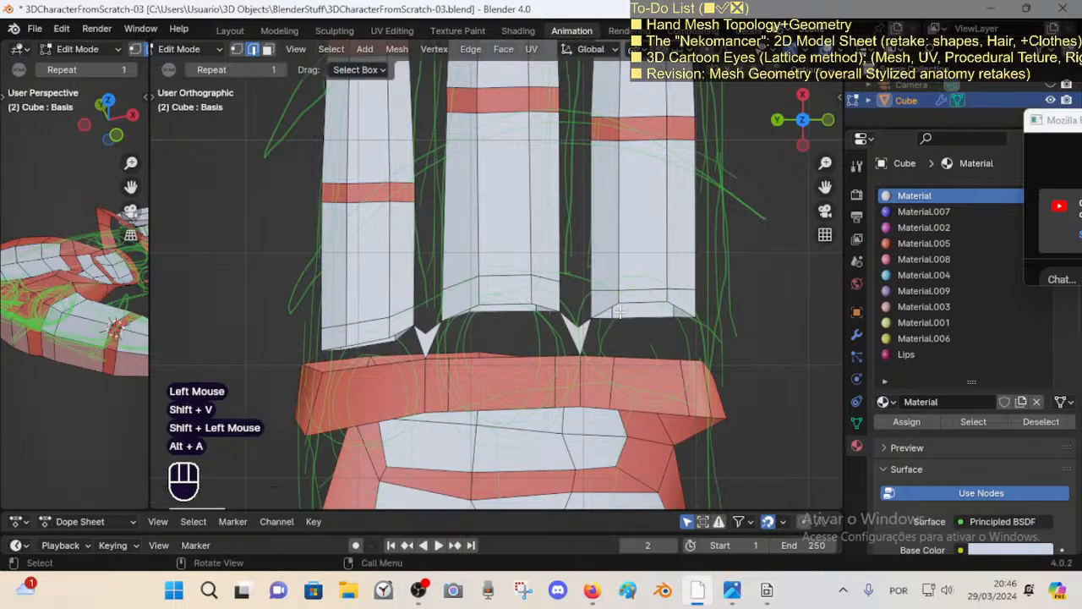
Step: Try raising the strip's cut vertex below the thumb-side finger towards the finger base, and undo the move
{"action": "key", "text": "1"}
{"action": "left_click", "coordinate": [616, 362]}
{"action": "key", "text": "g"}
{"action": "left_click", "coordinate": [626, 343]}
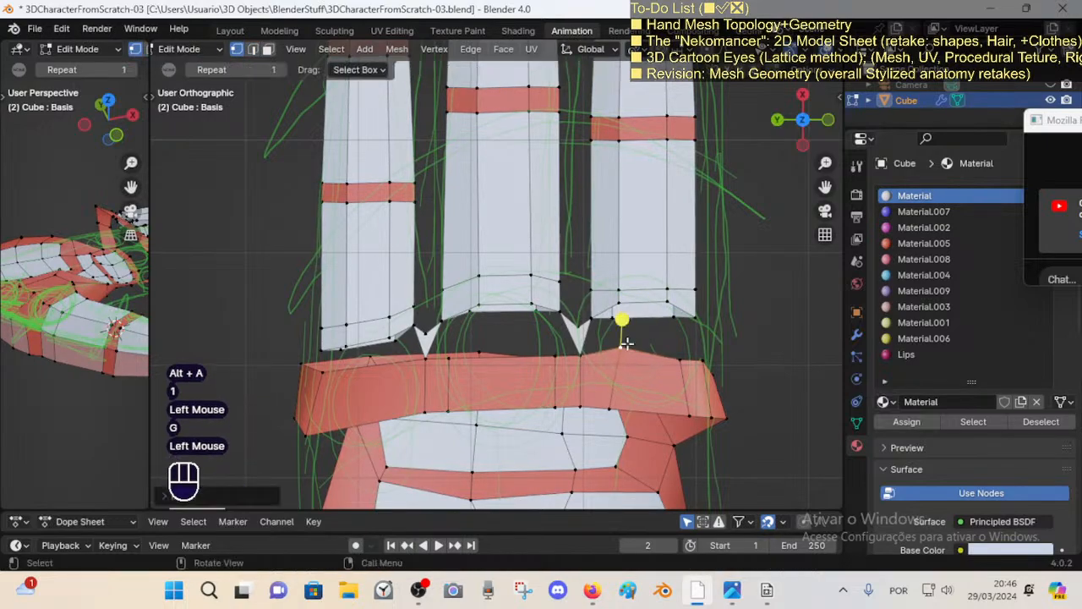
{"action": "key", "text": "2"}
{"action": "left_click", "coordinate": [627, 350]}
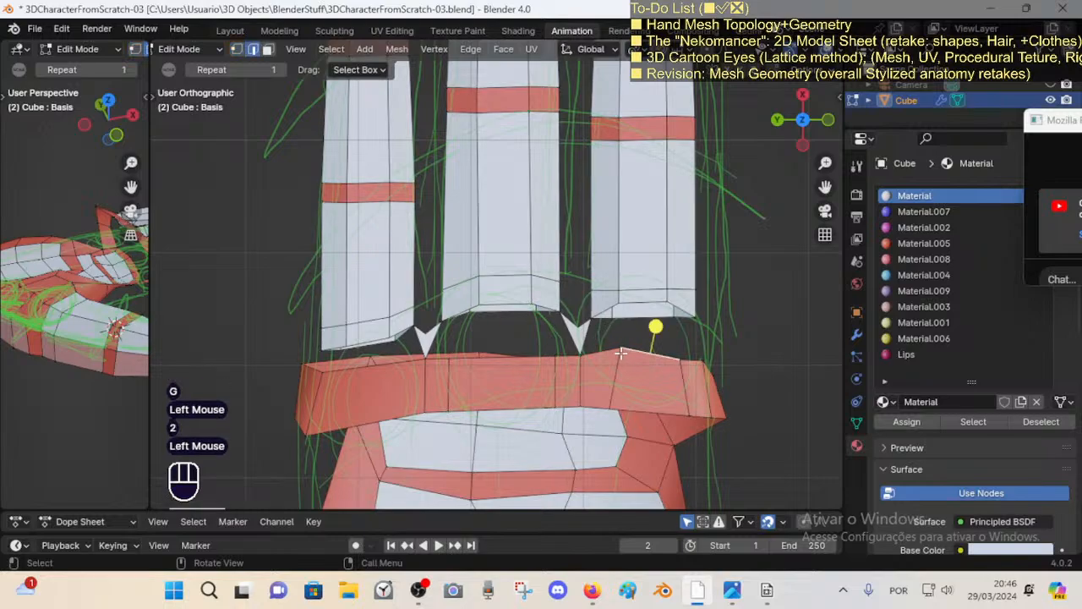
{"action": "key", "text": "g"}
{"action": "key", "text": "Escape"}
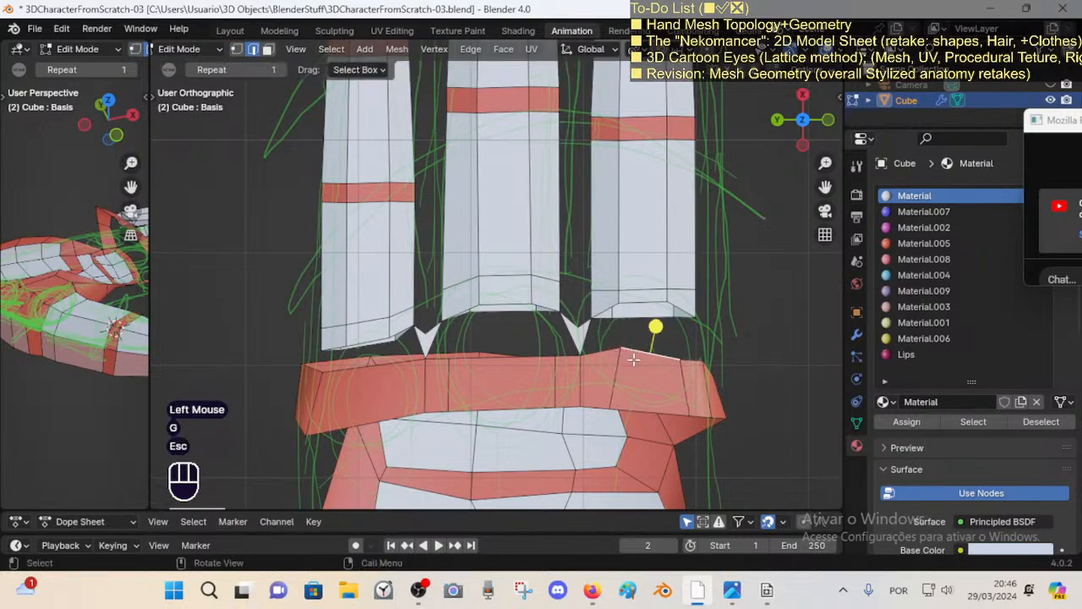
{"action": "key", "text": "ctrl+z"}
{"action": "key", "text": "ctrl+z"}
{"action": "key", "text": "ctrl+z"}
{"action": "key", "text": "alt+a"}
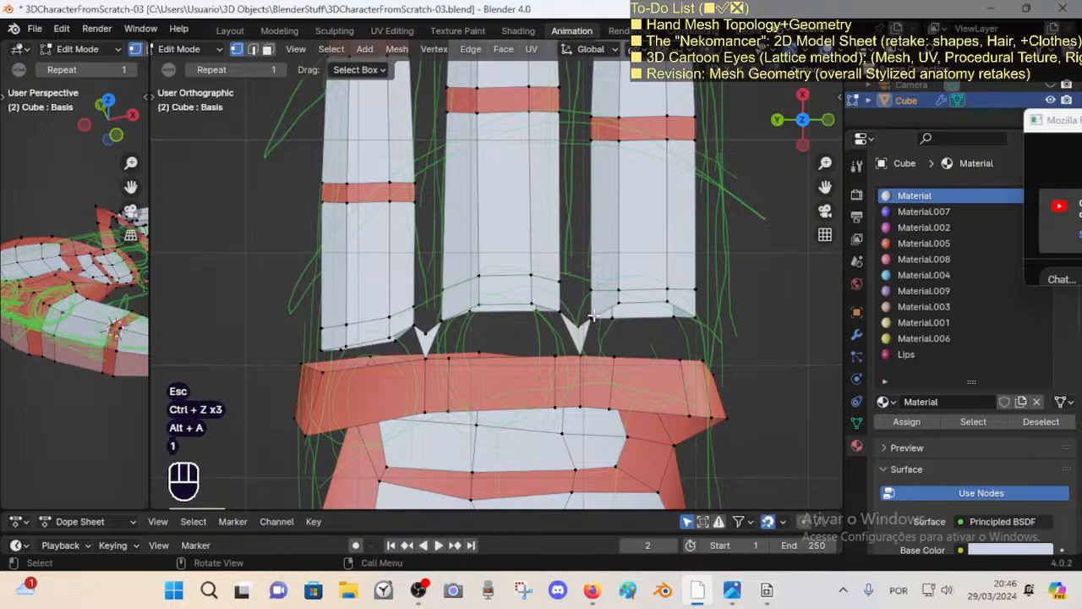
Step: Extrude a vertex from the web tip beside the thumb-side finger, join it to the strip's nearer cut vertex, and reposition it above that cut
{"action": "left_click", "coordinate": [605, 319]}
{"action": "key", "text": "e"}
{"action": "left_click", "coordinate": [632, 339]}
{"action": "left_click", "coordinate": [619, 358], "text": "shift"}
{"action": "key", "text": "f"}
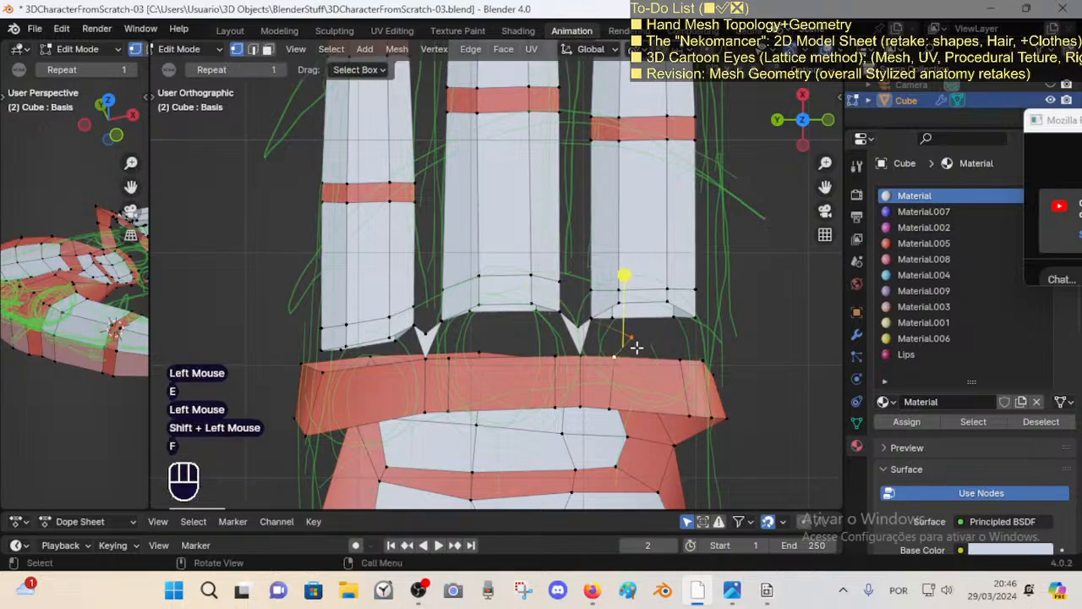
{"action": "key", "text": "alt+a"}
{"action": "left_click", "coordinate": [620, 336]}
{"action": "key", "text": "g"}
{"action": "left_click", "coordinate": [671, 353]}
Step: Extrude the strip's short outer edge towards the thumb-side finger, rotating and moving it so it leans inward
{"action": "left_click", "coordinate": [682, 359]}
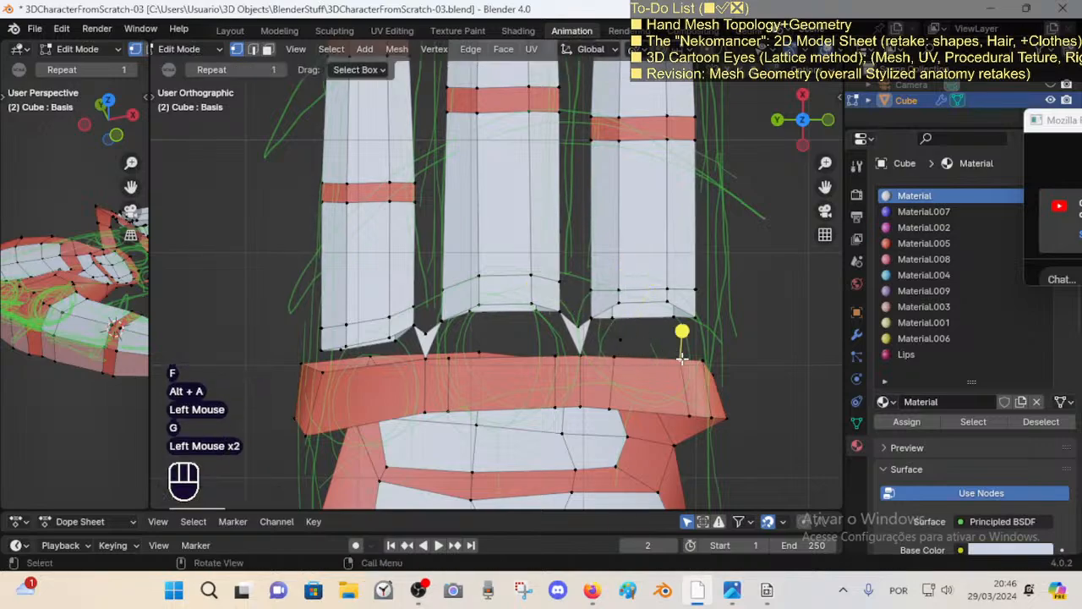
{"action": "key", "text": "2"}
{"action": "left_click", "coordinate": [689, 345]}
{"action": "key", "text": "e"}
{"action": "left_click", "coordinate": [717, 342]}
{"action": "key", "text": "r"}
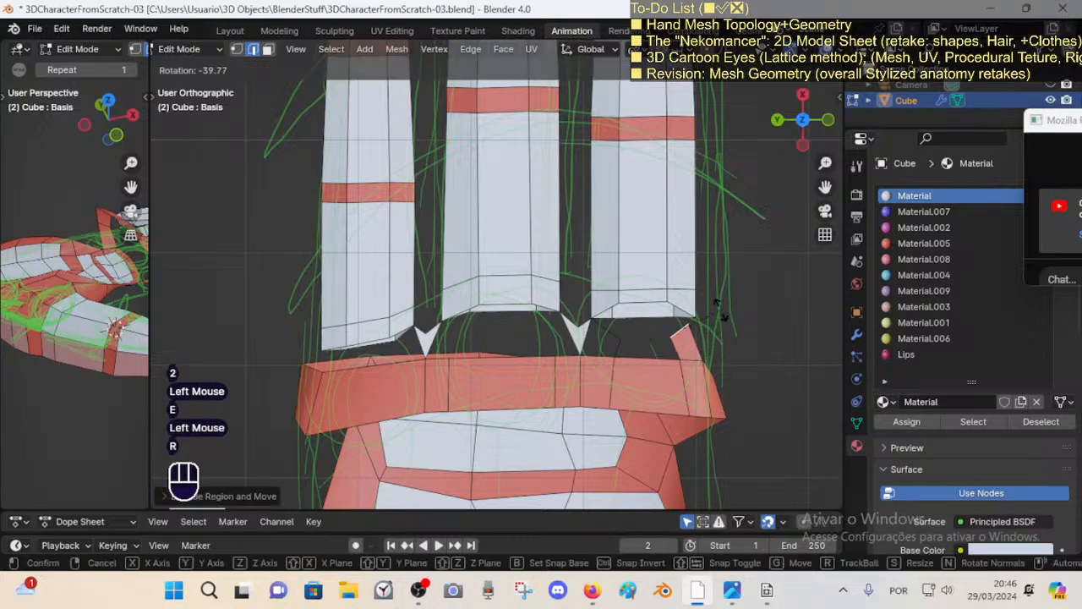
{"action": "left_click", "coordinate": [715, 308]}
{"action": "key", "text": "g"}
{"action": "left_click", "coordinate": [700, 308]}
Step: Connect the web side to the extruded outer face with an arch of faces, and fill the opening inside the arch
{"action": "key", "text": "1"}
{"action": "left_click", "coordinate": [629, 337]}
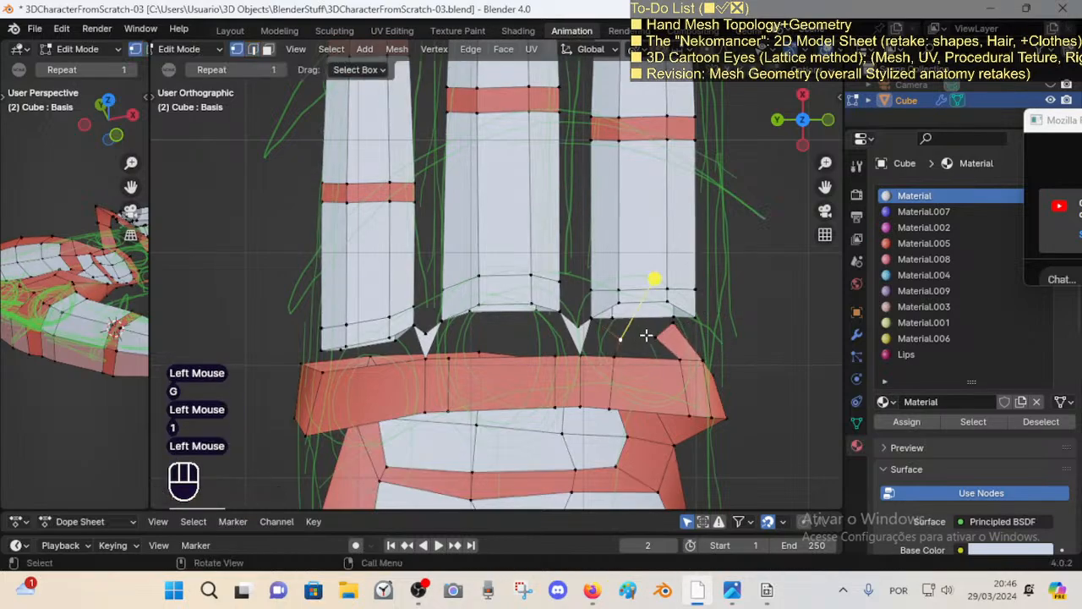
{"action": "key", "text": "alt+a"}
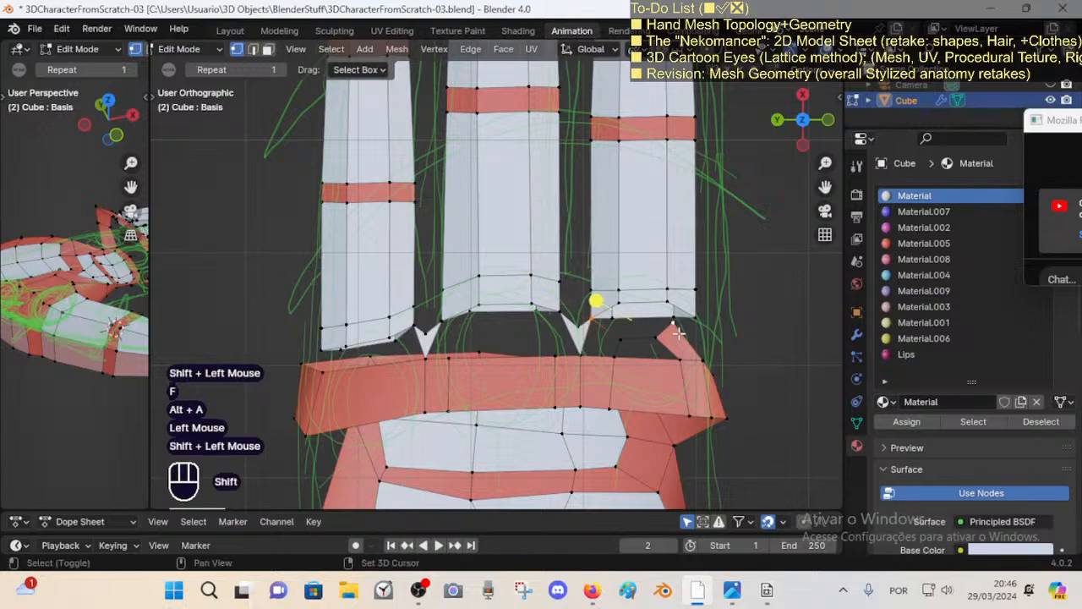
{"action": "key", "text": "2"}
{"action": "left_click", "coordinate": [646, 326]}
{"action": "left_click", "coordinate": [644, 341], "text": "shift"}
{"action": "key", "text": "f"}
{"action": "key", "text": "alt+a"}
{"action": "left_click", "coordinate": [605, 343]}
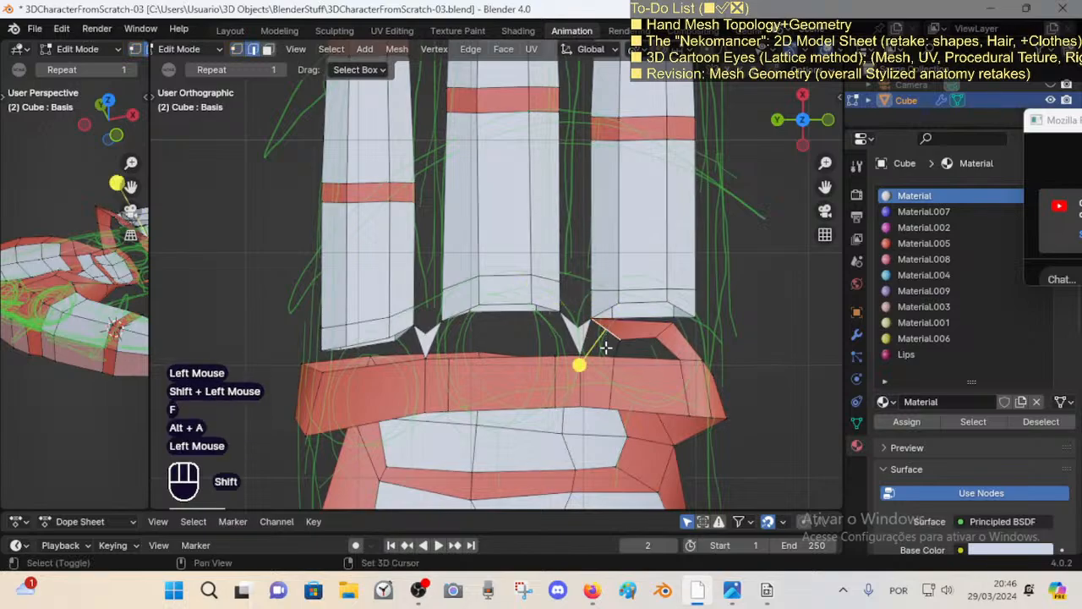
{"action": "key", "text": "alt+a"}
{"action": "left_click", "coordinate": [652, 359], "text": "shift"}
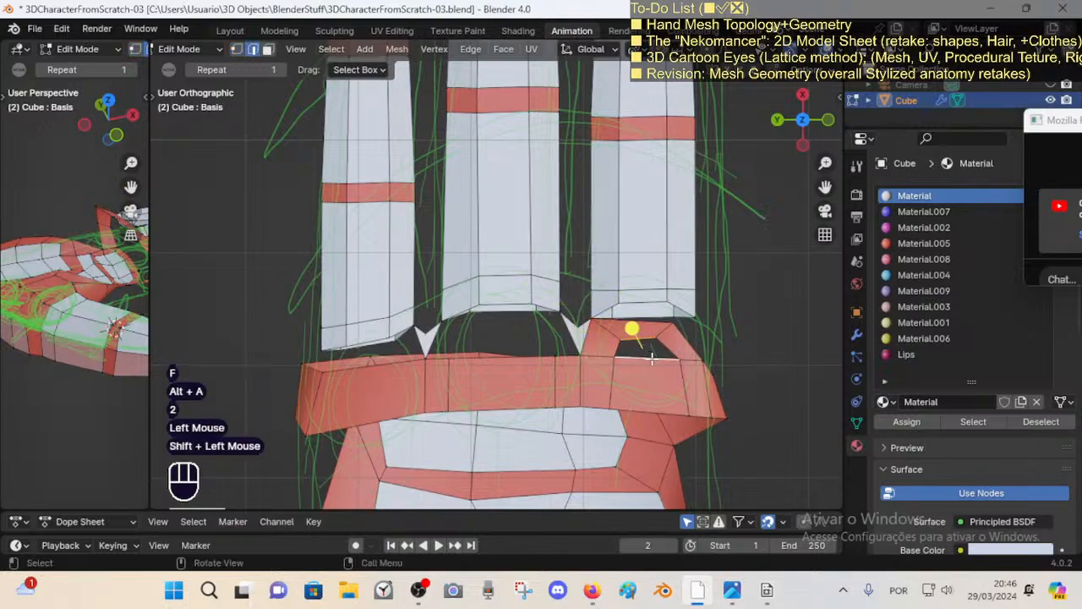
Step: Move and rotate the arch's inner edge so it lies level and centred below the thumb-side finger
{"action": "left_click", "coordinate": [639, 338]}
{"action": "key", "text": "g"}
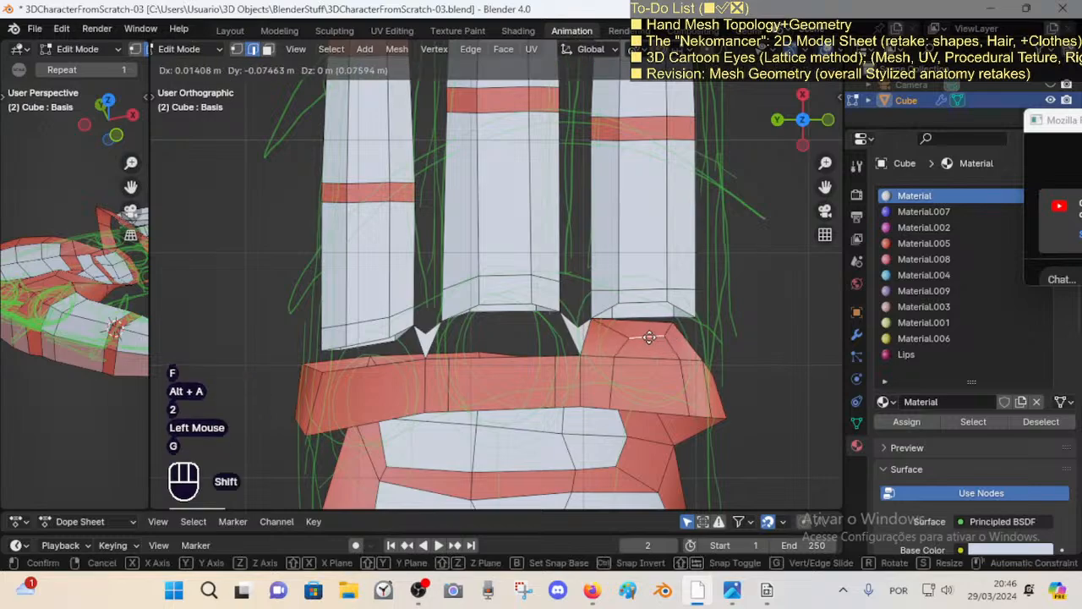
{"action": "left_click", "coordinate": [650, 337], "text": "shift"}
{"action": "key", "text": "r"}
{"action": "left_click", "coordinate": [681, 349]}
{"action": "key", "text": "g"}
{"action": "left_click", "coordinate": [680, 332], "text": "shift"}
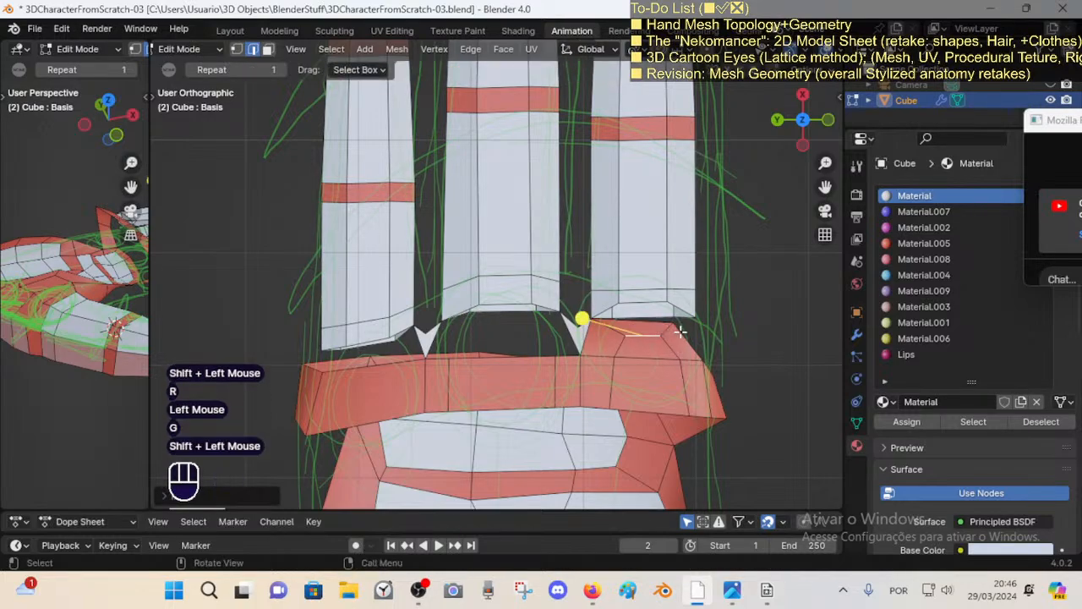
Step: Shift the outer vertices of the arch's upper face sideways towards the hand's outer edge
{"action": "key", "text": "1"}
{"action": "left_click", "coordinate": [662, 336]}
{"action": "left_click", "coordinate": [674, 324], "text": "shift"}
{"action": "left_click", "coordinate": [674, 324]}
{"action": "left_click", "coordinate": [663, 335], "text": "shift"}
{"action": "key", "text": "g"}
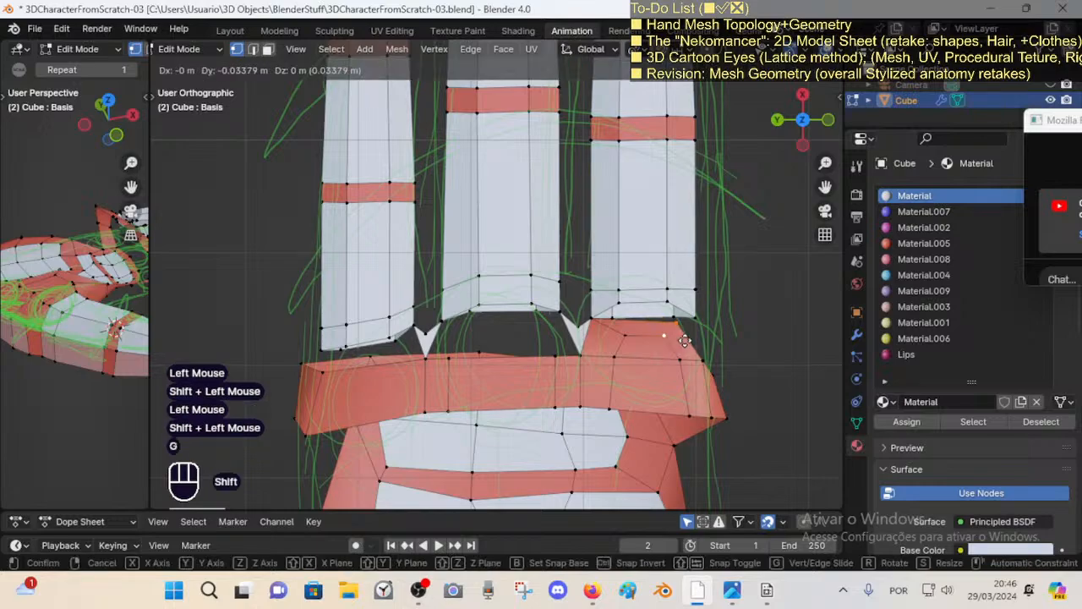
{"action": "left_click", "coordinate": [729, 350], "text": "shift"}
Step: Widen the strip's central face below the arch by moving its short outer lower edge and its web-side edge outward
{"action": "key", "text": "2"}
{"action": "left_click", "coordinate": [703, 414]}
{"action": "key", "text": "g"}
{"action": "left_click", "coordinate": [738, 412], "text": "shift"}
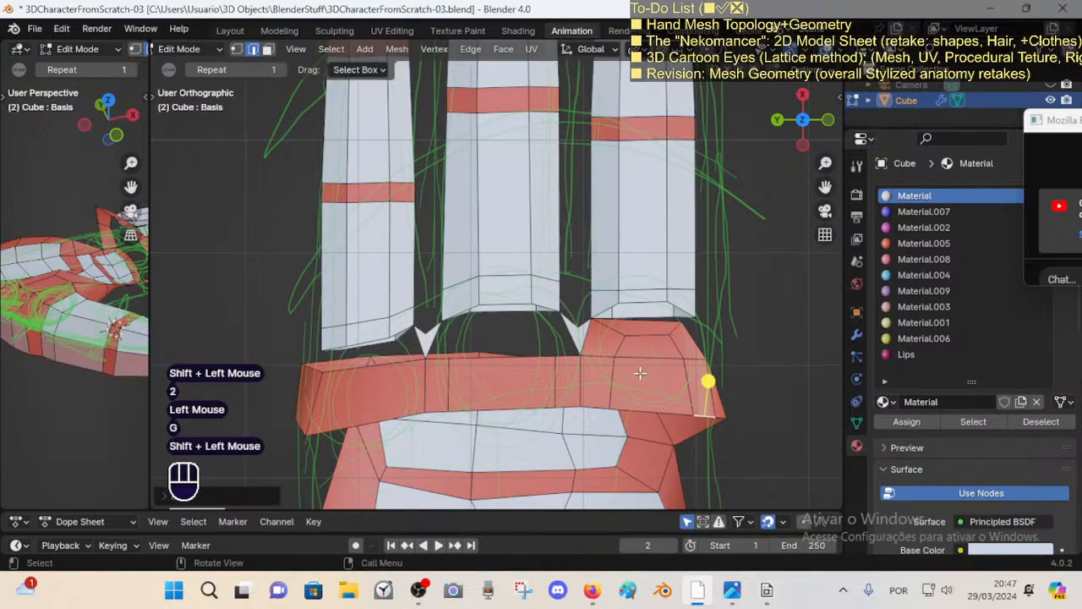
{"action": "left_click", "coordinate": [614, 383]}
{"action": "key", "text": "g"}
{"action": "left_click", "coordinate": [668, 361], "text": "shift"}
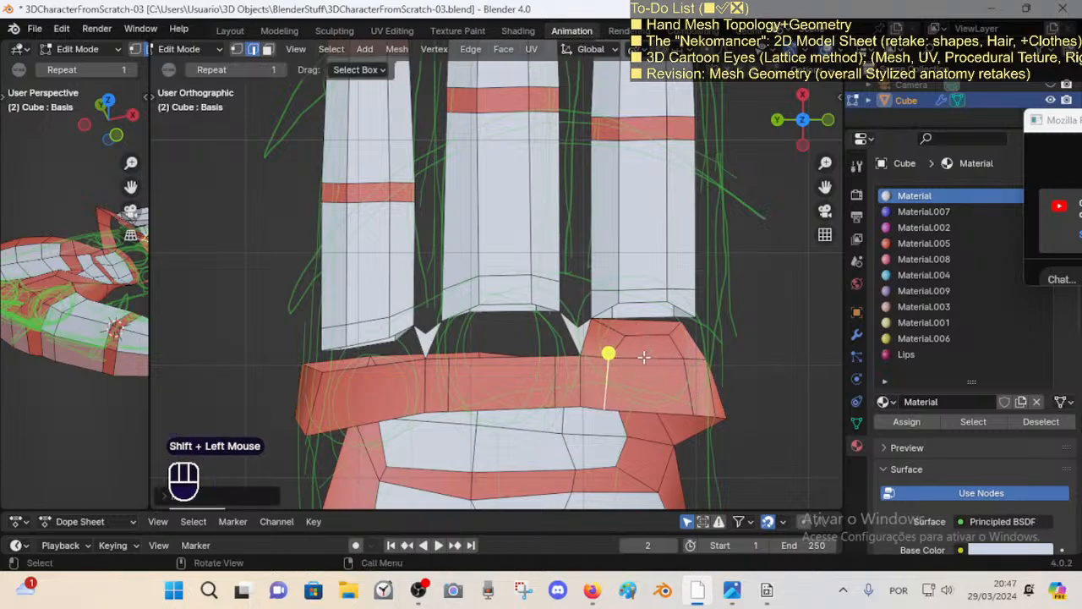
Step: Examine the central and upper faces of the new red patch below the thumb-side finger
{"action": "key", "text": "3"}
{"action": "left_click", "coordinate": [648, 358]}
{"action": "left_click", "coordinate": [648, 357]}
{"action": "left_click", "coordinate": [647, 358]}
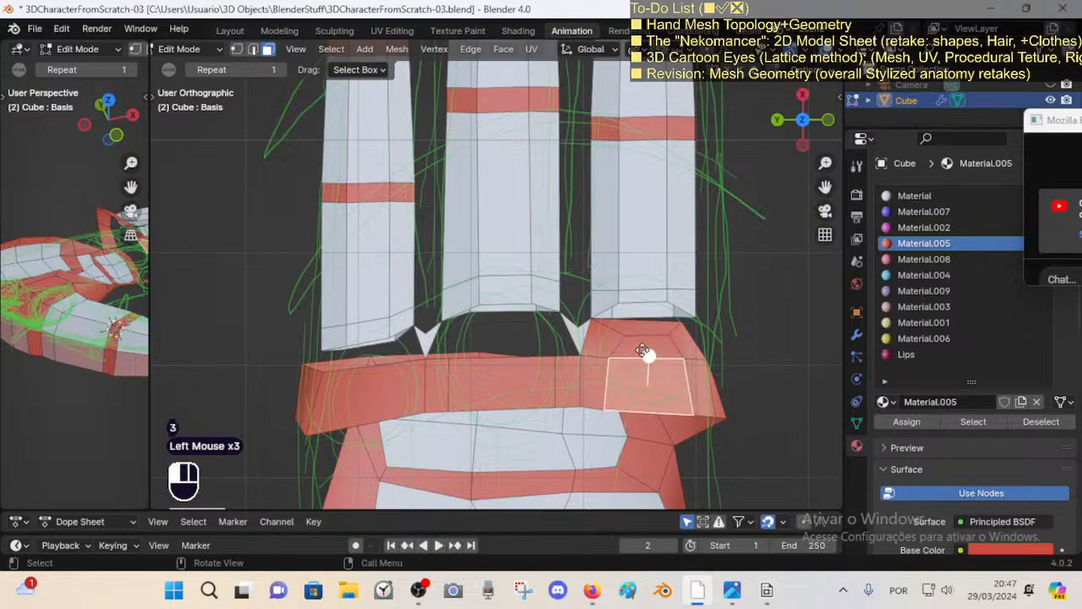
{"action": "key", "text": "alt+a"}
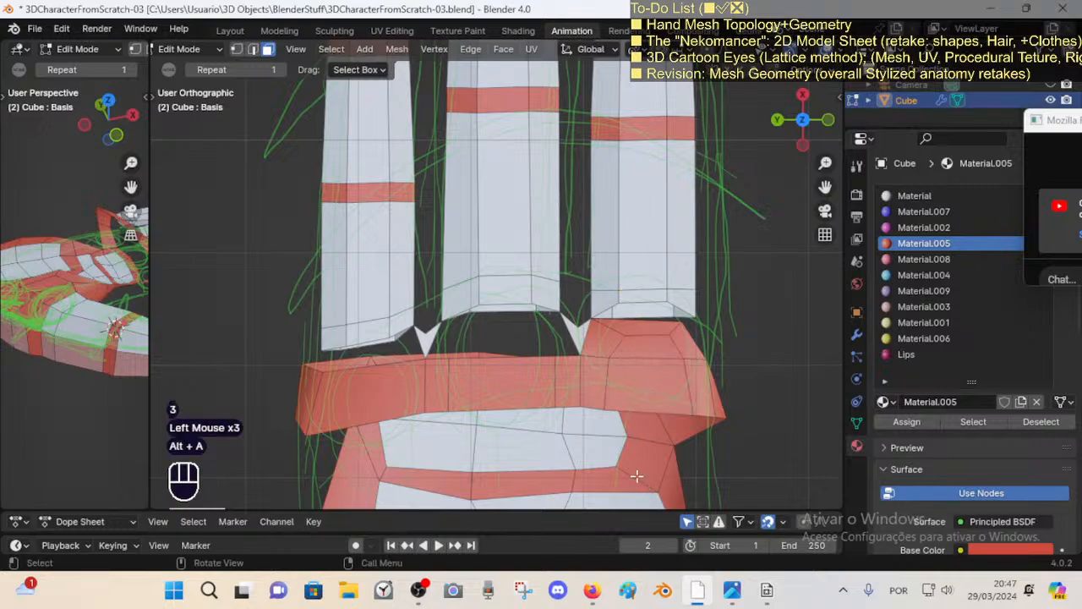
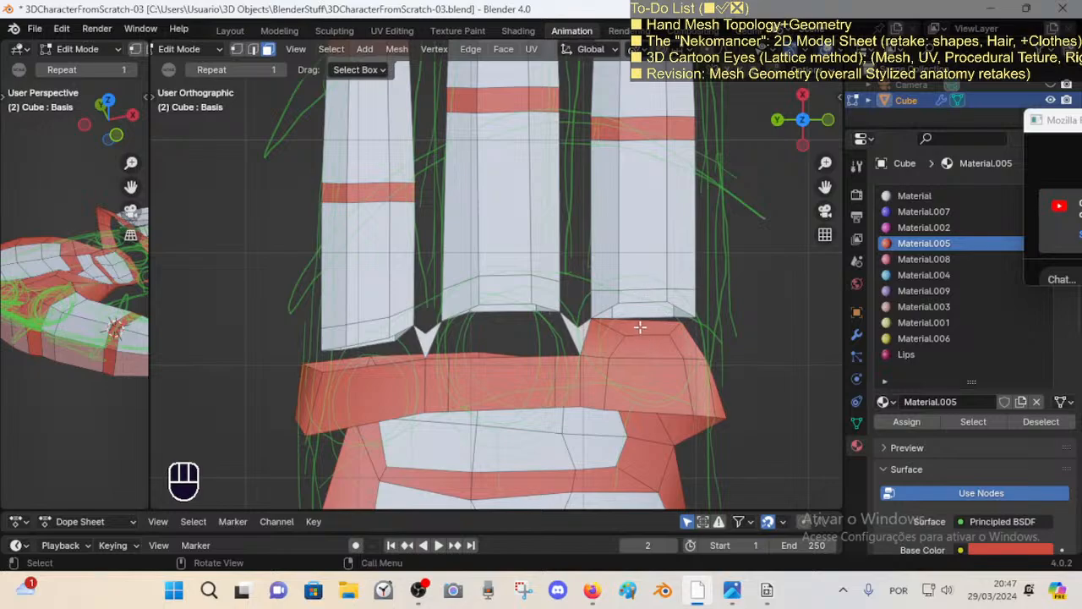
{"action": "key", "text": "1"}
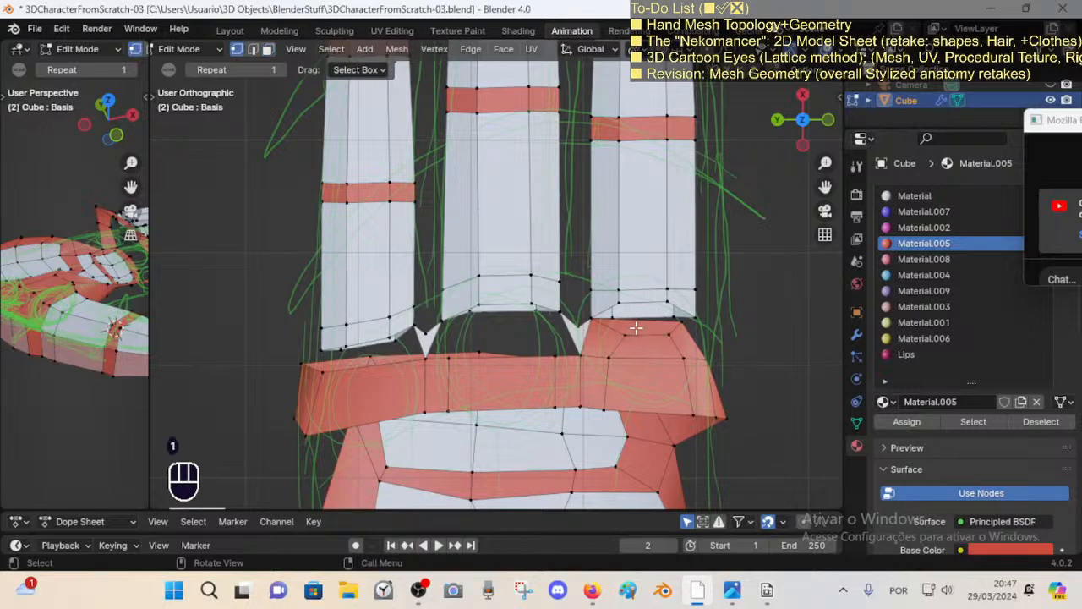
{"action": "left_click", "coordinate": [636, 328]}
{"action": "key", "text": "3"}
{"action": "left_click", "coordinate": [643, 329]}
{"action": "left_click", "coordinate": [647, 333]}
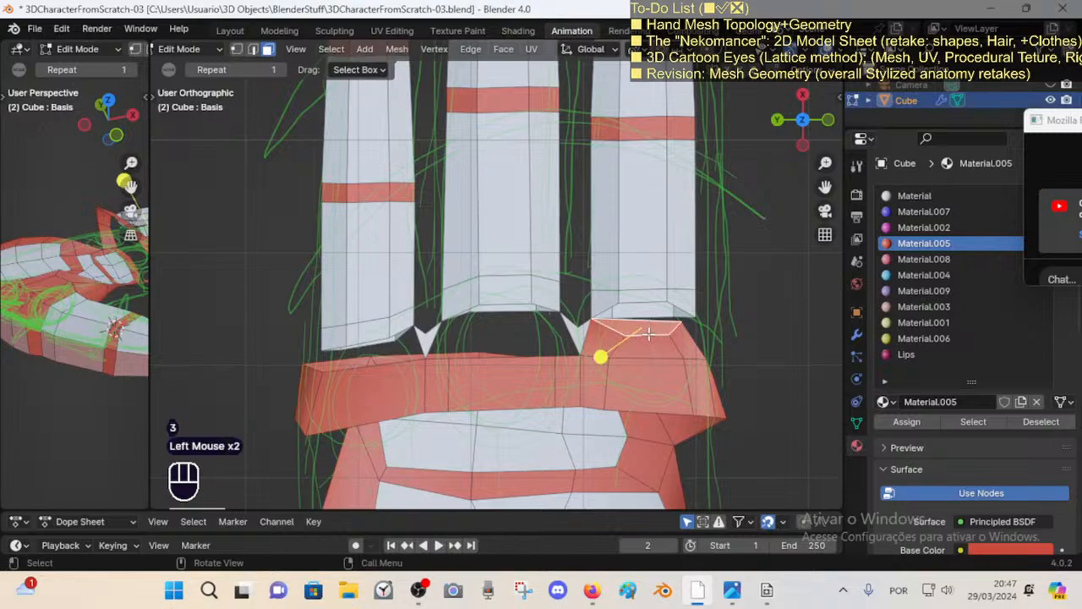
{"action": "scroll", "coordinate": [649, 334], "scroll_direction": "down", "scroll_amount": 2}
{"action": "scroll", "coordinate": [639, 330], "scroll_direction": "up", "scroll_amount": 2}
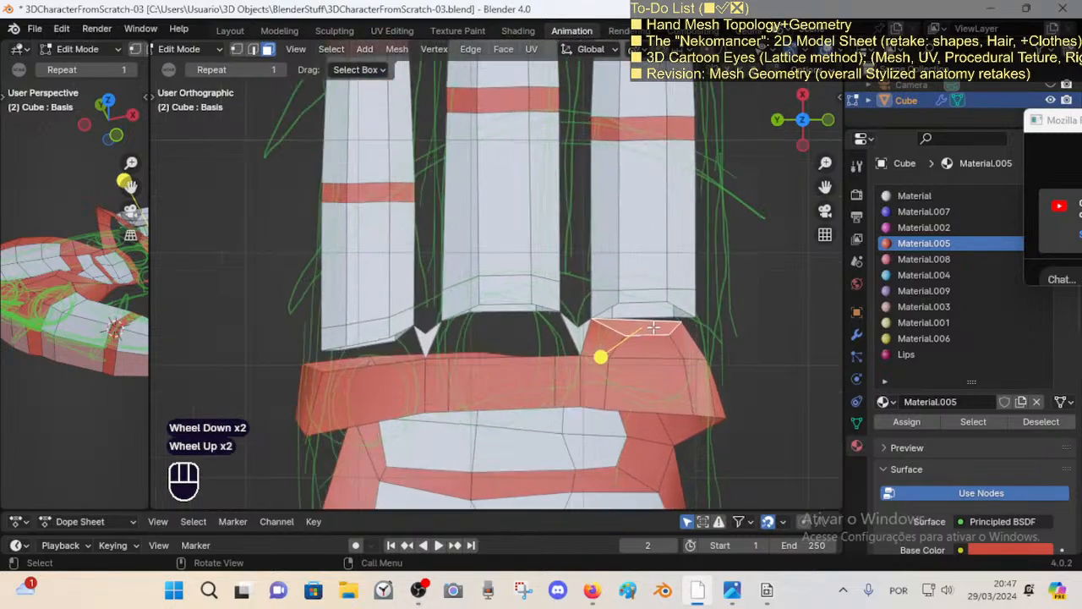
{"action": "key", "text": "alt+a"}
Step: Inspect how the patch's outer corner face lines up with the corner vertices of the thumb-side finger's base
{"action": "middle_click_drag", "start_coordinate": [652, 326], "coordinate": [645, 306], "text": "shift"}
{"action": "scroll", "coordinate": [635, 334], "scroll_direction": "down", "scroll_amount": 1}
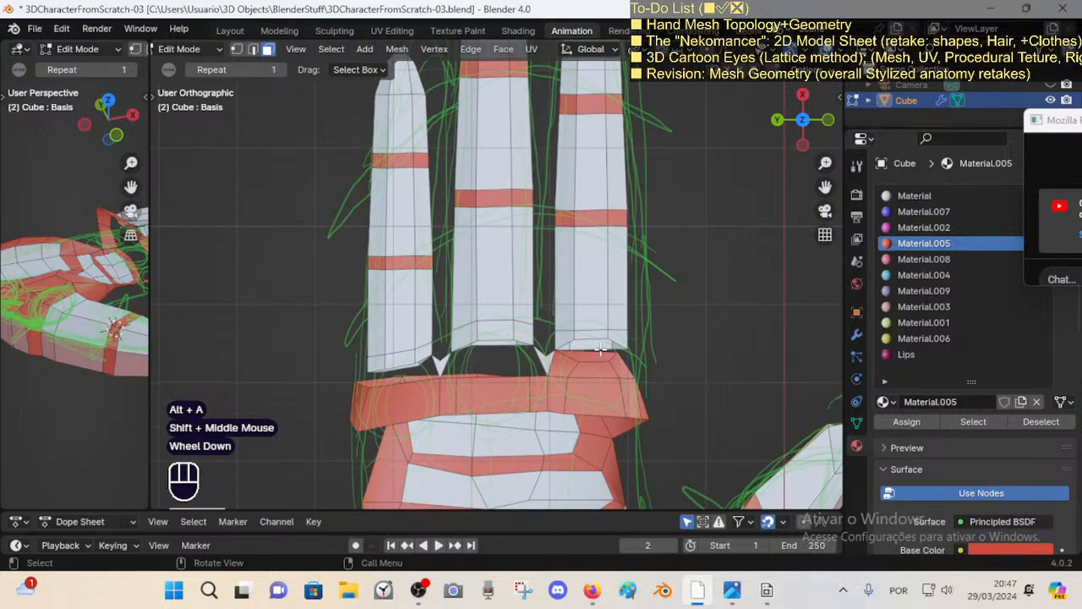
{"action": "scroll", "coordinate": [618, 376], "scroll_direction": "up", "scroll_amount": 1}
{"action": "middle_click_drag", "start_coordinate": [621, 380], "coordinate": [618, 357], "text": "shift"}
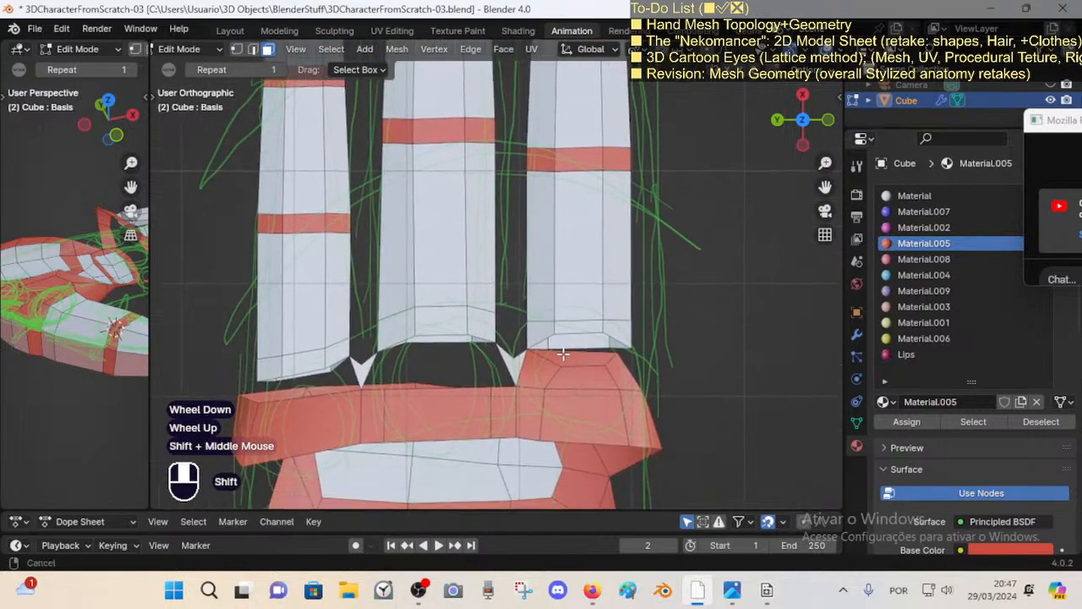
{"action": "left_click", "coordinate": [617, 356]}
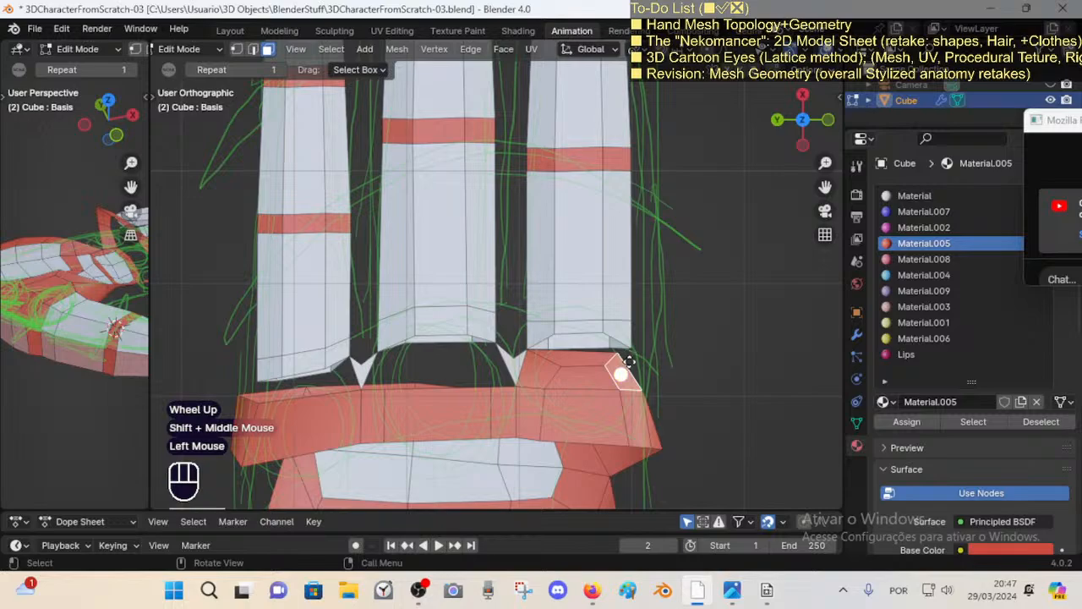
{"action": "left_click", "coordinate": [629, 362]}
{"action": "key", "text": "1"}
{"action": "left_click", "coordinate": [640, 342]}
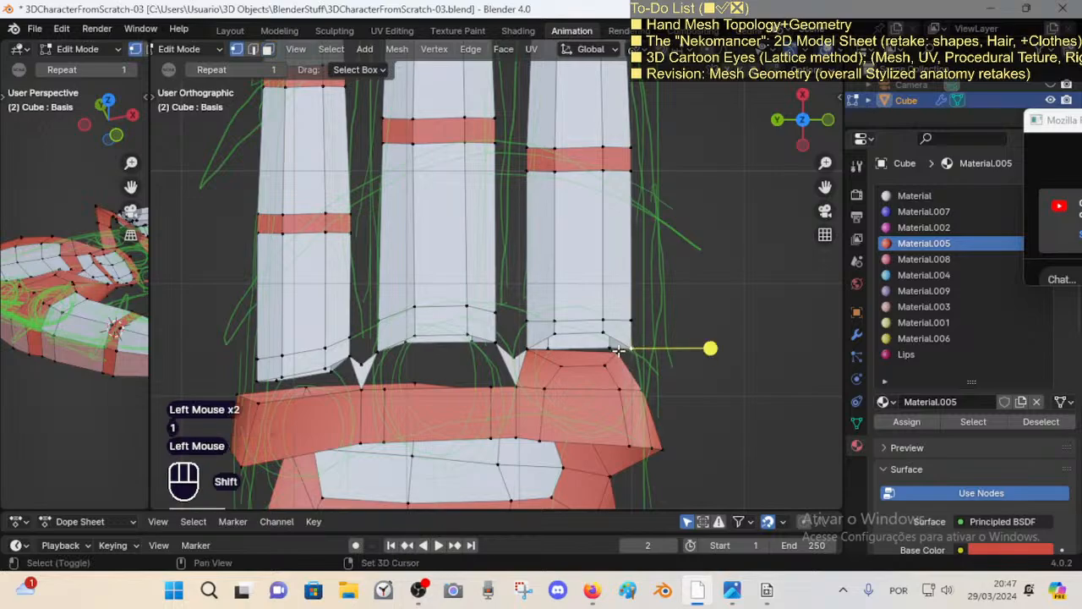
Step: Dissolve the crosswise edge loop just above the thumb-side finger's open base
{"action": "key", "text": "2"}
{"action": "left_click", "coordinate": [587, 338], "text": "alt+shift"}
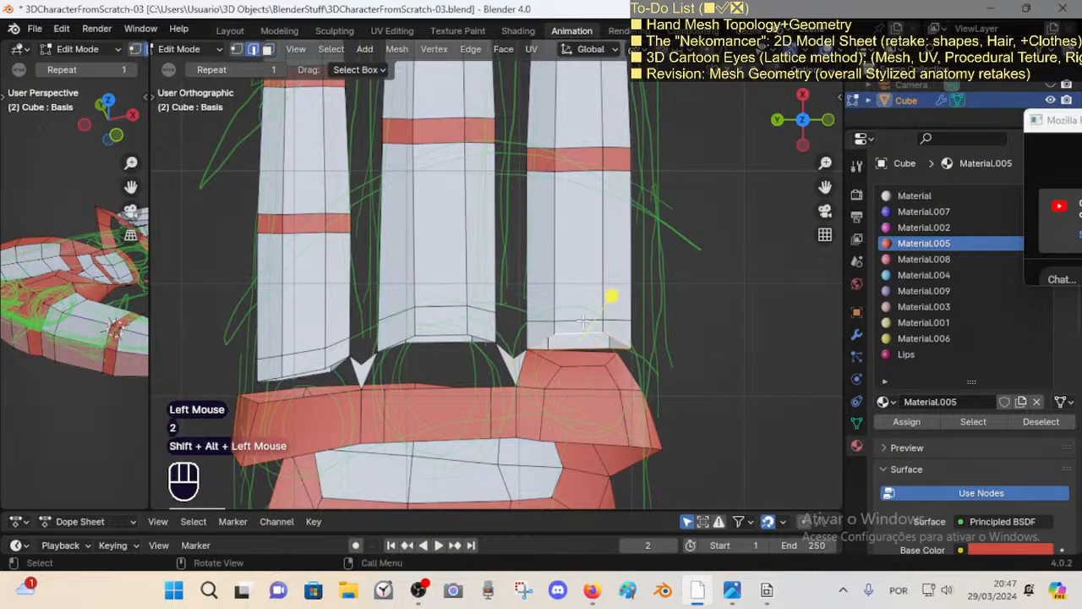
{"action": "key", "text": "alt+a"}
{"action": "left_click", "coordinate": [582, 319], "text": "alt+shift"}
{"action": "key", "text": "x"}
{"action": "left_click", "coordinate": [578, 319]}
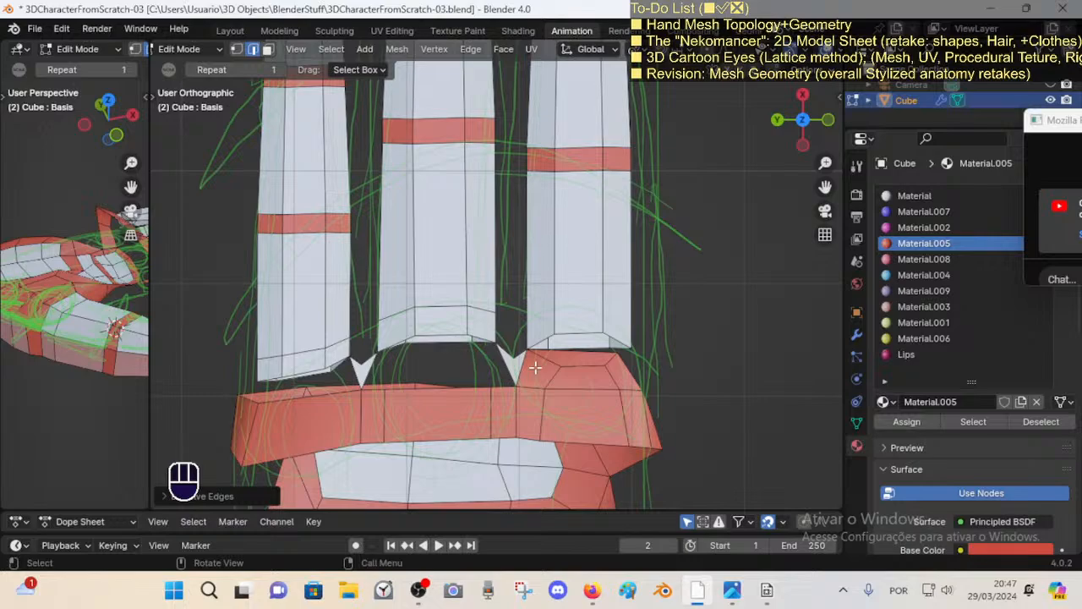
Step: Adjust the upper outer corner vertex and adjacent inner vertex of the red patch below the thumb-side finger
{"action": "key", "text": "3"}
{"action": "left_click", "coordinate": [567, 317], "text": "alt+shift"}
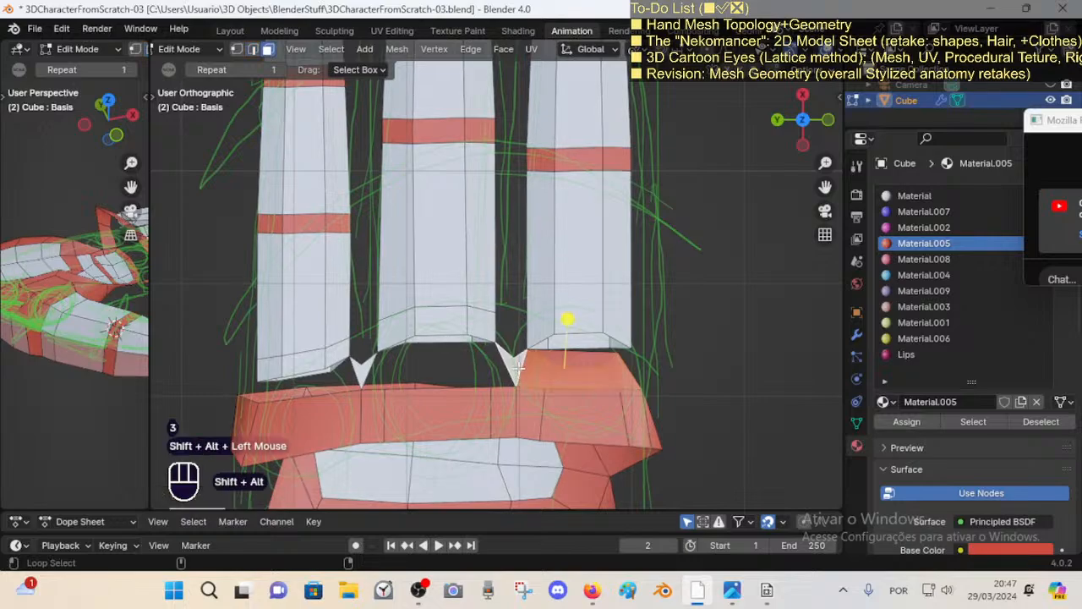
{"action": "middle_click_drag", "start_coordinate": [678, 375], "coordinate": [546, 372]}
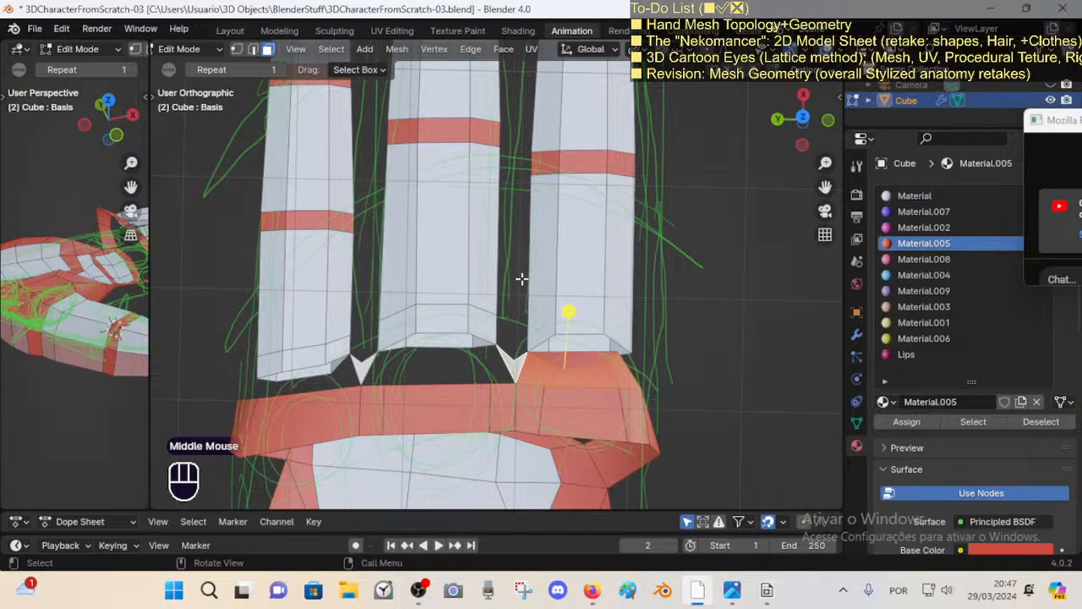
{"action": "key", "text": "alt+a"}
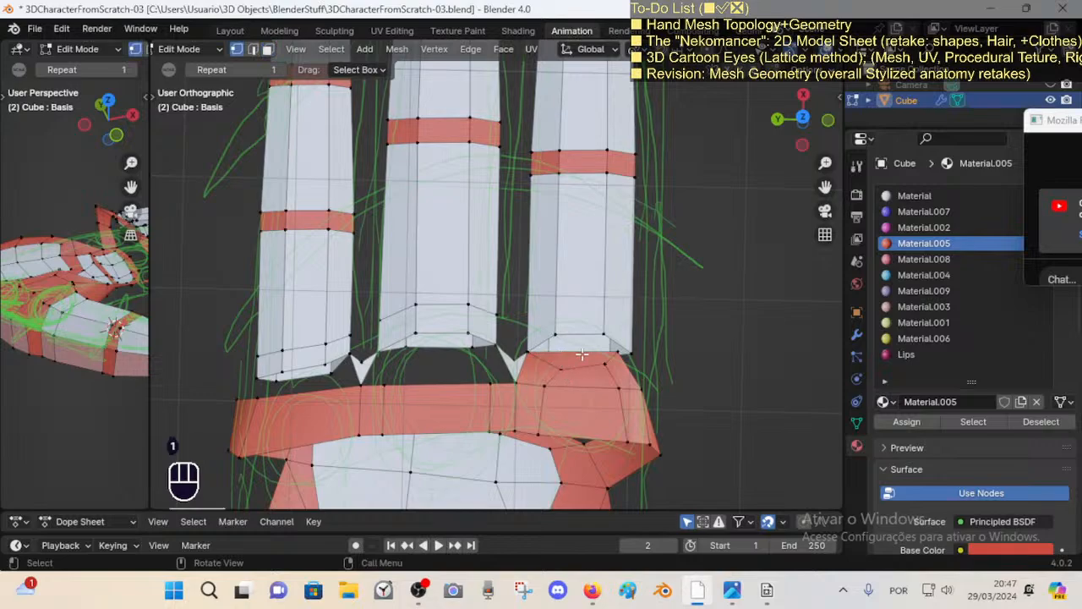
{"action": "left_click", "coordinate": [606, 366]}
{"action": "key", "text": "g"}
{"action": "left_click", "coordinate": [604, 384], "text": "shift"}
{"action": "left_click", "coordinate": [619, 353]}
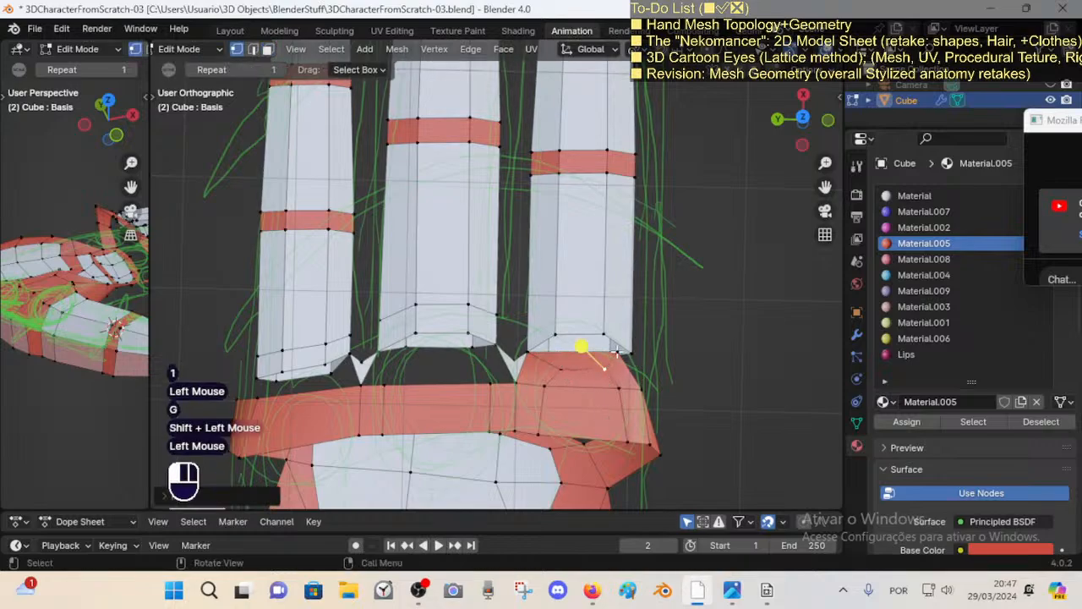
{"action": "key", "text": "g"}
{"action": "left_click", "coordinate": [640, 394], "text": "shift"}
Step: Move the crosswise edge just above the thumb-side finger's base toward the fingertip and rotate it slightly
{"action": "key", "text": "2"}
{"action": "left_click", "coordinate": [581, 332]}
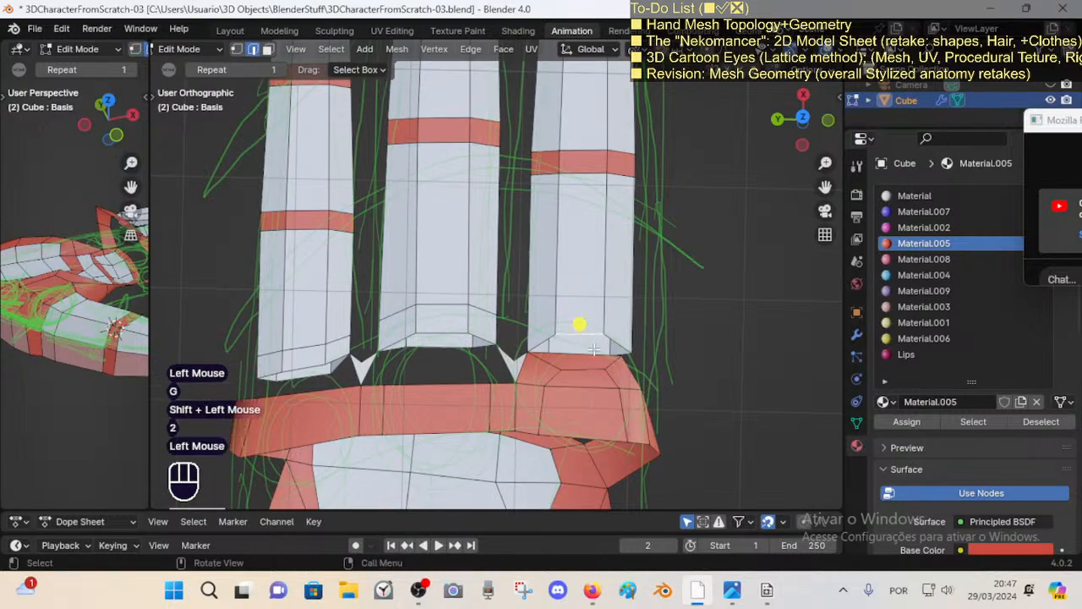
{"action": "key", "text": "g"}
{"action": "left_click", "coordinate": [620, 331]}
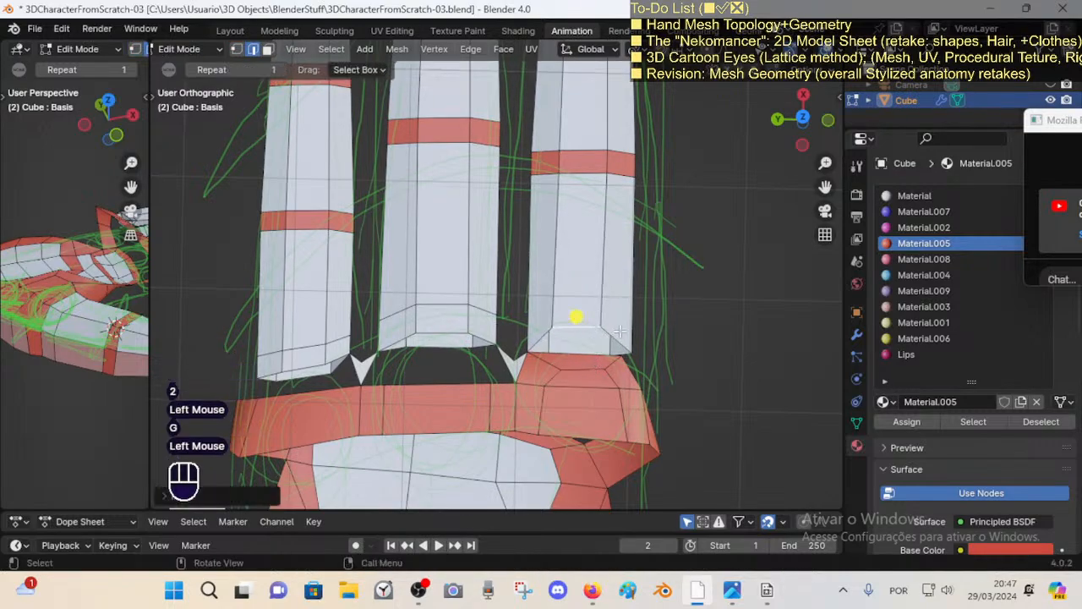
{"action": "key", "text": "r"}
{"action": "left_click", "coordinate": [625, 345]}
Step: Merge the outer corner vertices of the thumb-side finger's base and the red patch at the last selected vertex
{"action": "key", "text": "1"}
{"action": "left_click", "coordinate": [623, 354]}
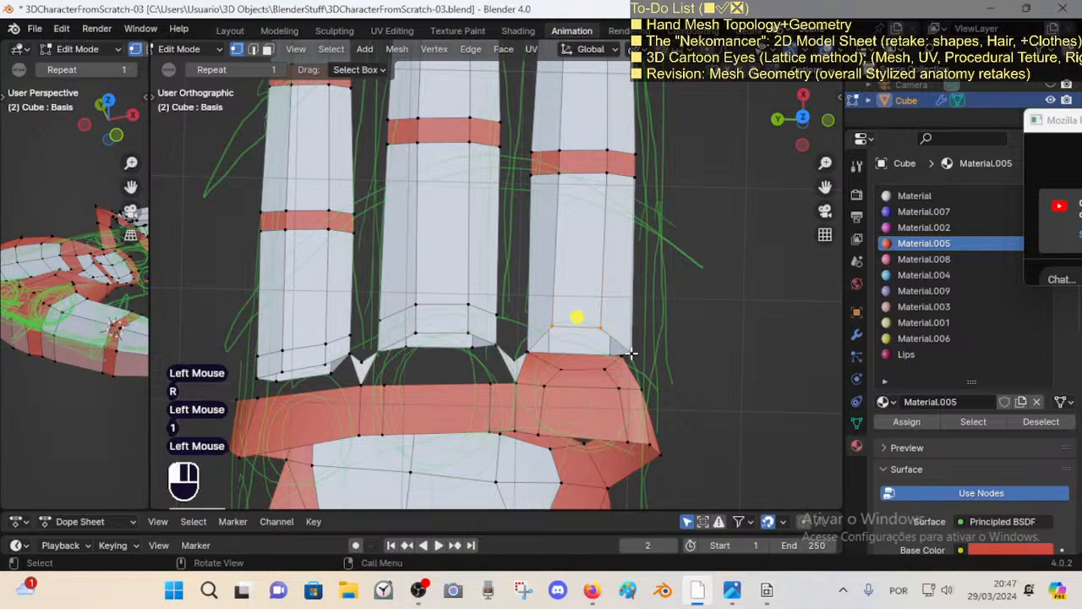
{"action": "left_click", "coordinate": [628, 356], "text": "shift"}
{"action": "key", "text": "m"}
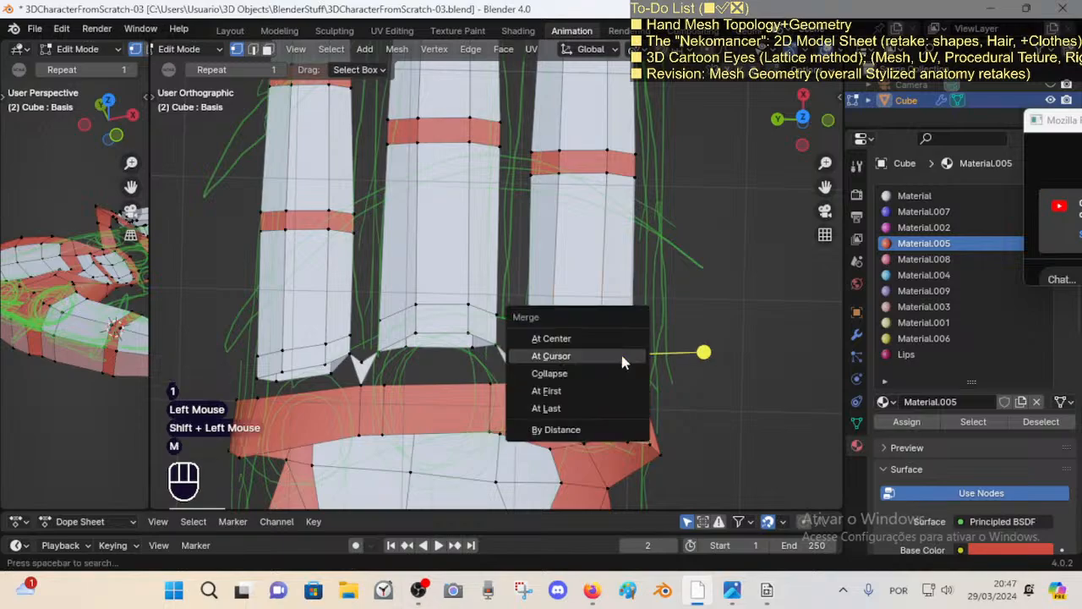
{"action": "left_click", "coordinate": [595, 404]}
{"action": "key", "text": "alt+a"}
Step: Fill a face between the finger's crosswise edge and the red patch's upper edge
{"action": "key", "text": "2"}
{"action": "left_click", "coordinate": [575, 331], "text": "shift"}
{"action": "left_click", "coordinate": [575, 331]}
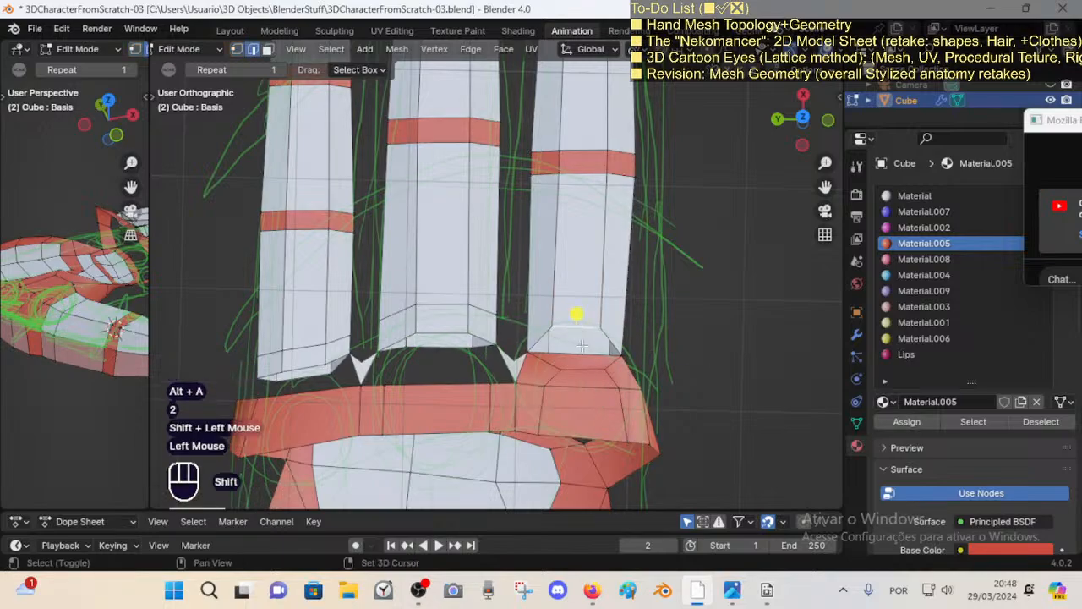
{"action": "left_click", "coordinate": [560, 346], "text": "shift"}
{"action": "key", "text": "f"}
{"action": "key", "text": "alt+a"}
Step: Reposition the upper face of the red patch below the thumb-side finger's base
{"action": "middle_click_drag", "start_coordinate": [559, 346], "coordinate": [558, 372]}
{"action": "key", "text": "3"}
{"action": "left_click", "coordinate": [640, 378]}
{"action": "middle_click_drag", "start_coordinate": [641, 378], "coordinate": [683, 360]}
{"action": "left_click", "coordinate": [601, 370]}
{"action": "key", "text": "g"}
{"action": "left_click", "coordinate": [660, 322]}
Step: Rotate and move the patch's inner crosswise edge nearest the thumb-side finger's base
{"action": "key", "text": "2"}
{"action": "left_click", "coordinate": [557, 372]}
{"action": "key", "text": "g"}
{"action": "key", "text": "Escape"}
{"action": "left_click", "coordinate": [634, 355]}
{"action": "key", "text": "r"}
{"action": "left_click", "coordinate": [668, 400]}
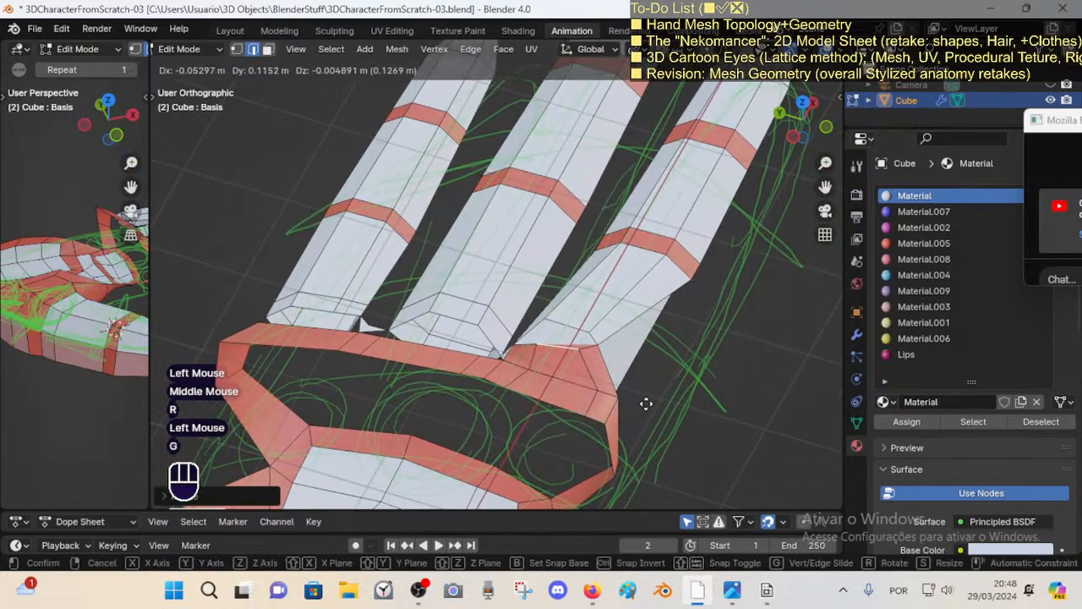
{"action": "middle_click_drag", "start_coordinate": [645, 404], "coordinate": [623, 387]}
{"action": "scroll", "coordinate": [578, 356], "scroll_direction": "up", "scroll_amount": 2}
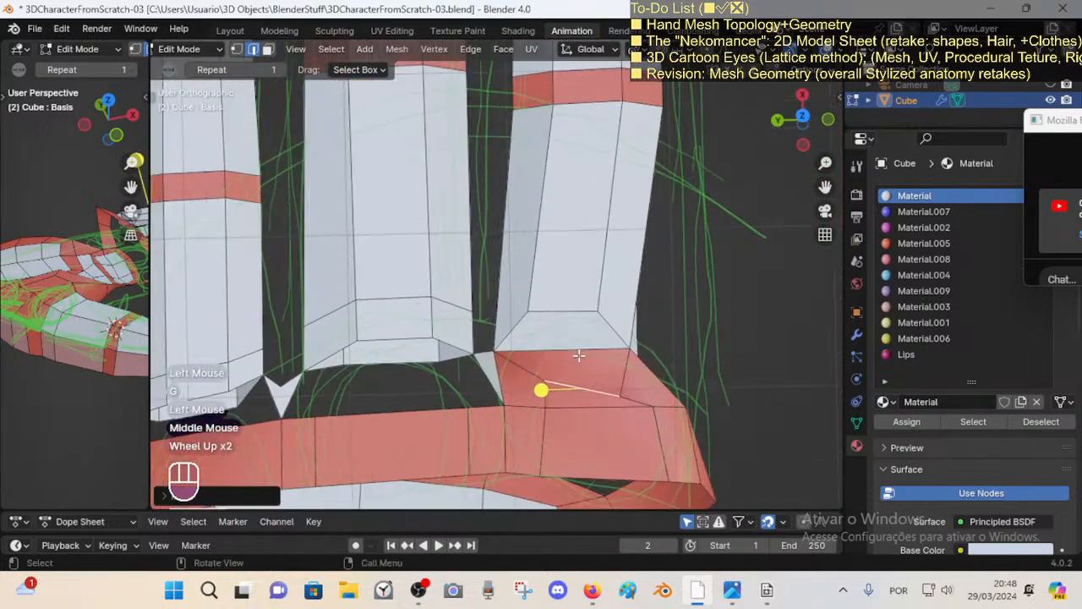
Step: Slide the outer vertex of the patch's inner crosswise edge toward the finger base's outer corner
{"action": "key", "text": "1"}
{"action": "left_click", "coordinate": [619, 397]}
{"action": "middle_click_drag", "start_coordinate": [679, 392], "coordinate": [588, 363]}
{"action": "key", "text": "shift+v"}
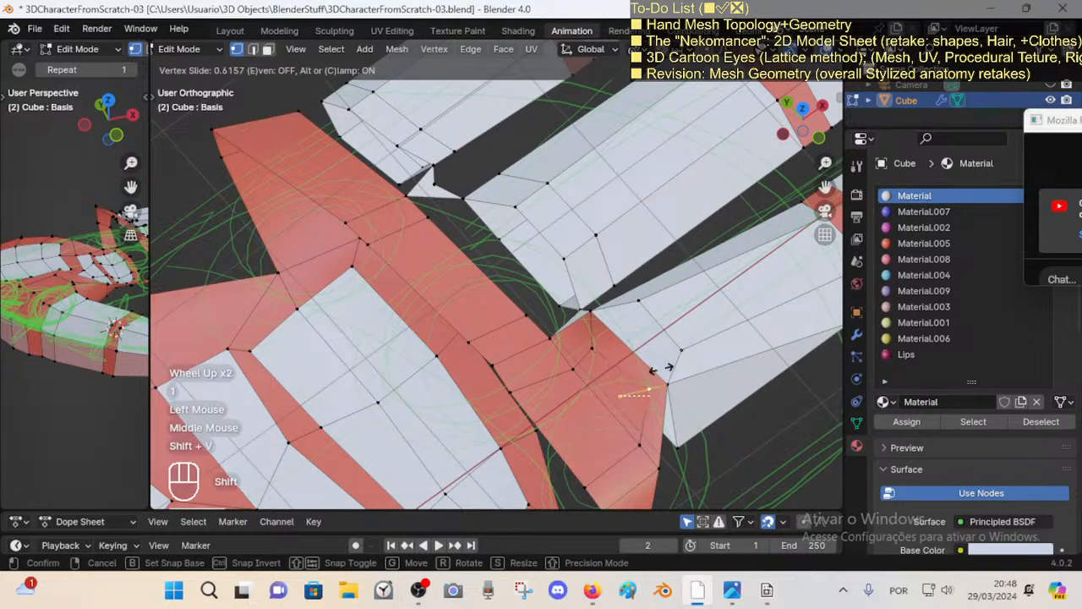
{"action": "left_click", "coordinate": [645, 372], "text": "shift"}
Step: Smooth the vertices of the red patch's face loop and the adjoining edge at the thumb-side finger's base
{"action": "left_click", "coordinate": [582, 343], "text": "alt+shift"}
{"action": "left_click_drag", "start_coordinate": [604, 355], "coordinate": [678, 369]}
{"action": "middle_click_drag", "start_coordinate": [678, 370], "coordinate": [583, 359]}
{"action": "middle_click_drag", "start_coordinate": [636, 381], "coordinate": [628, 327], "text": "shift"}
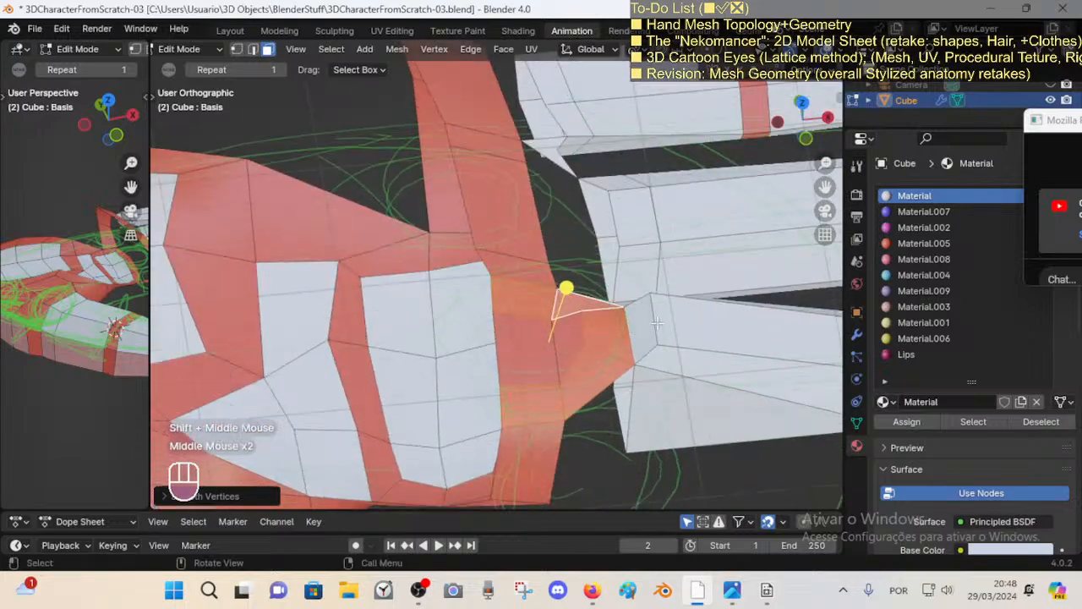
{"action": "key", "text": "2"}
{"action": "left_click", "coordinate": [653, 318]}
{"action": "left_click_drag", "start_coordinate": [643, 272], "coordinate": [744, 297]}
{"action": "middle_click_drag", "start_coordinate": [651, 292], "coordinate": [610, 345], "text": "shift"}
{"action": "middle_click_drag", "start_coordinate": [611, 345], "coordinate": [643, 411]}
Step: Move the outer corner vertex shared by the thumb-side finger's base and the red patch outward
{"action": "key", "text": "alt+a"}
{"action": "key", "text": "3"}
{"action": "left_click", "coordinate": [640, 414], "text": "alt+shift"}
{"action": "scroll", "coordinate": [558, 401], "scroll_direction": "down", "scroll_amount": 2}
{"action": "left_click_drag", "start_coordinate": [572, 341], "coordinate": [605, 346]}
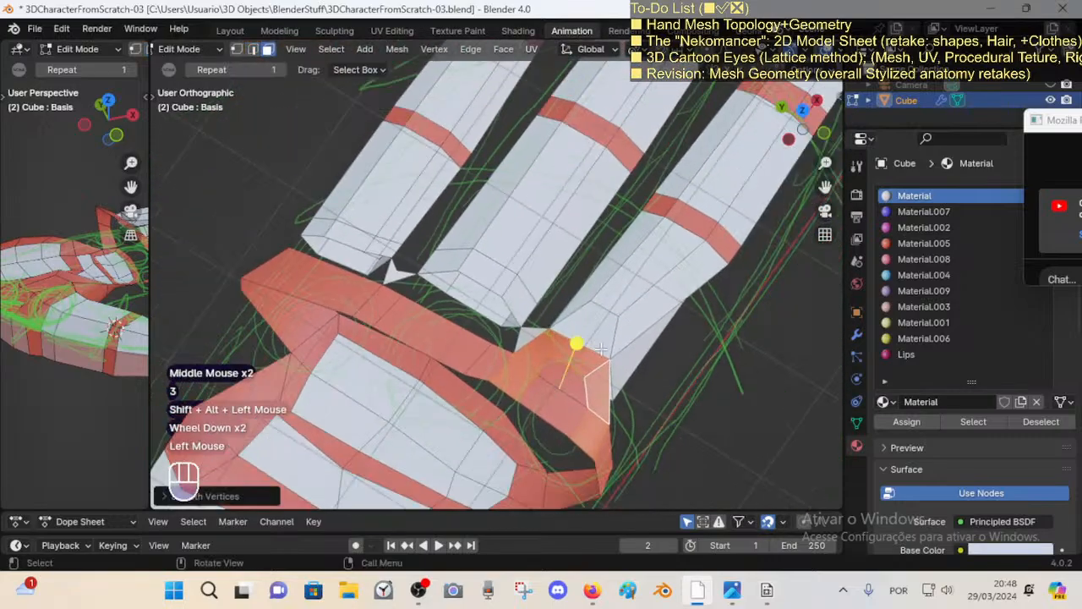
{"action": "middle_click_drag", "start_coordinate": [584, 345], "coordinate": [629, 346]}
{"action": "key", "text": "1"}
{"action": "left_click", "coordinate": [603, 345]}
{"action": "key", "text": "g"}
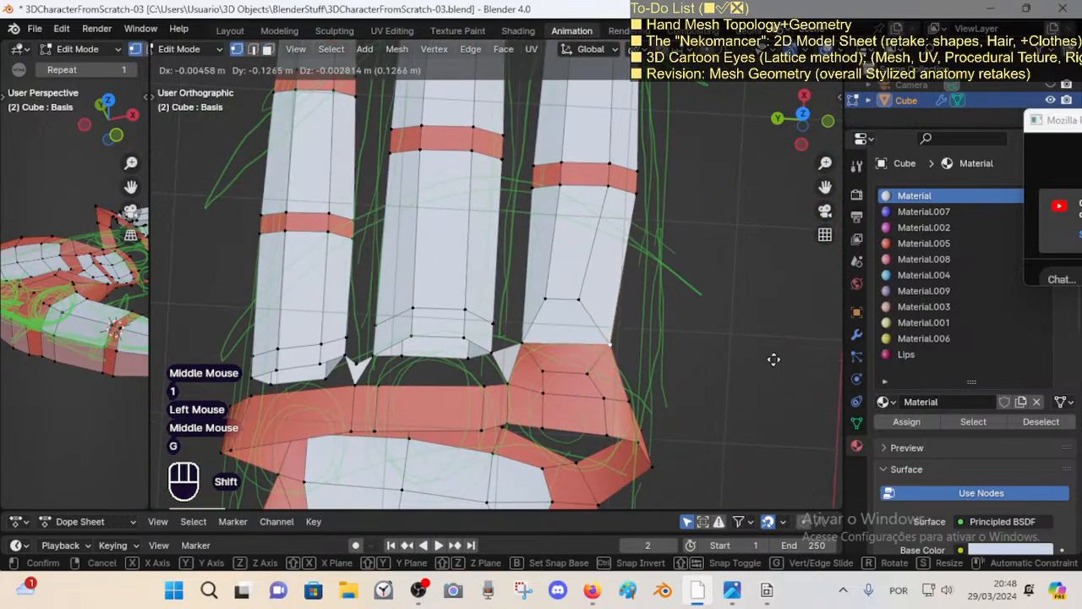
{"action": "left_click", "coordinate": [772, 360], "text": "shift"}
Step: Move the outer vertex of the finger's crosswise edge and the shared base corner further outward
{"action": "left_click", "coordinate": [581, 300]}
{"action": "key", "text": "g"}
{"action": "left_click", "coordinate": [636, 315], "text": "shift"}
{"action": "left_click", "coordinate": [609, 341]}
{"action": "key", "text": "g"}
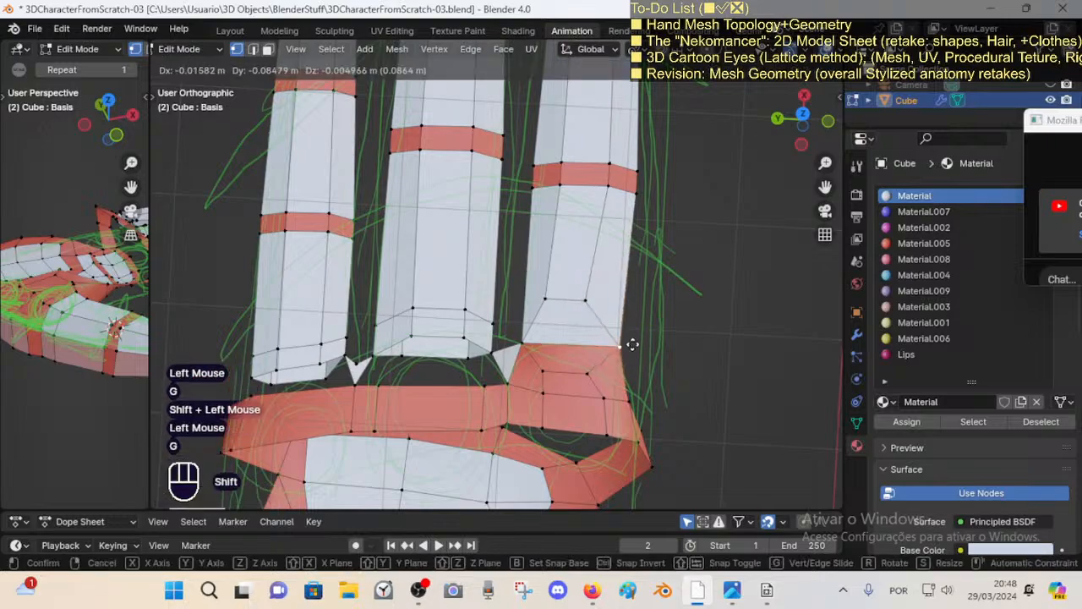
{"action": "left_click", "coordinate": [636, 345], "text": "shift"}
Step: Move the red patch's upper inner vertex and the inner edge below it toward the patch's outer side
{"action": "left_click", "coordinate": [589, 372]}
{"action": "key", "text": "g"}
{"action": "left_click", "coordinate": [635, 368], "text": "shift"}
{"action": "key", "text": "2"}
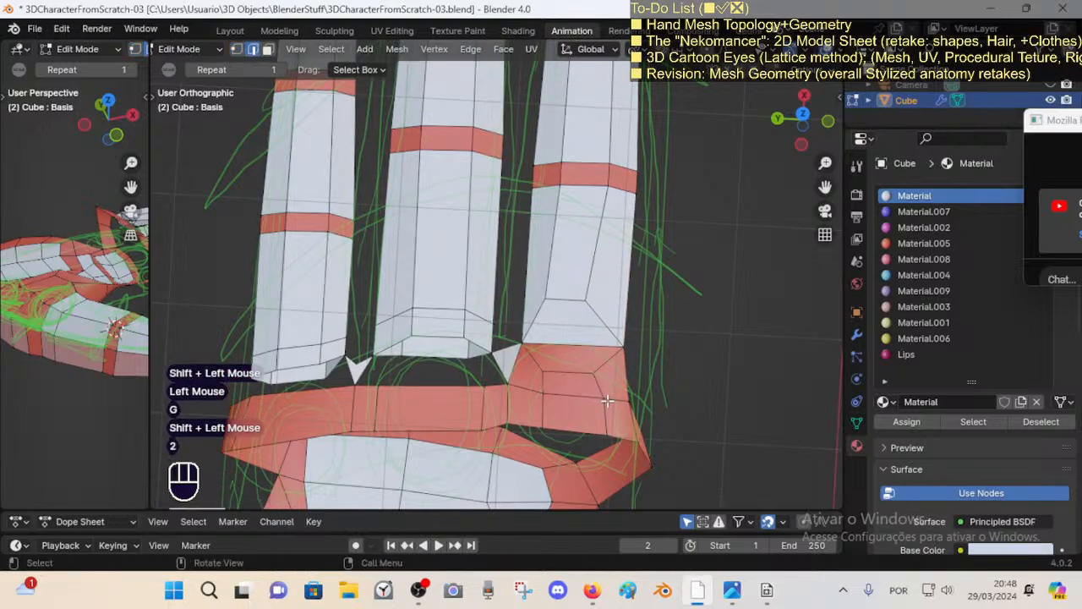
{"action": "left_click", "coordinate": [606, 404]}
{"action": "key", "text": "g"}
{"action": "left_click", "coordinate": [617, 394], "text": "shift"}
Step: Nudge the patch's upper inner vertex and the shared outer base corner slightly outward
{"action": "key", "text": "1"}
{"action": "left_click", "coordinate": [597, 371]}
{"action": "key", "text": "g"}
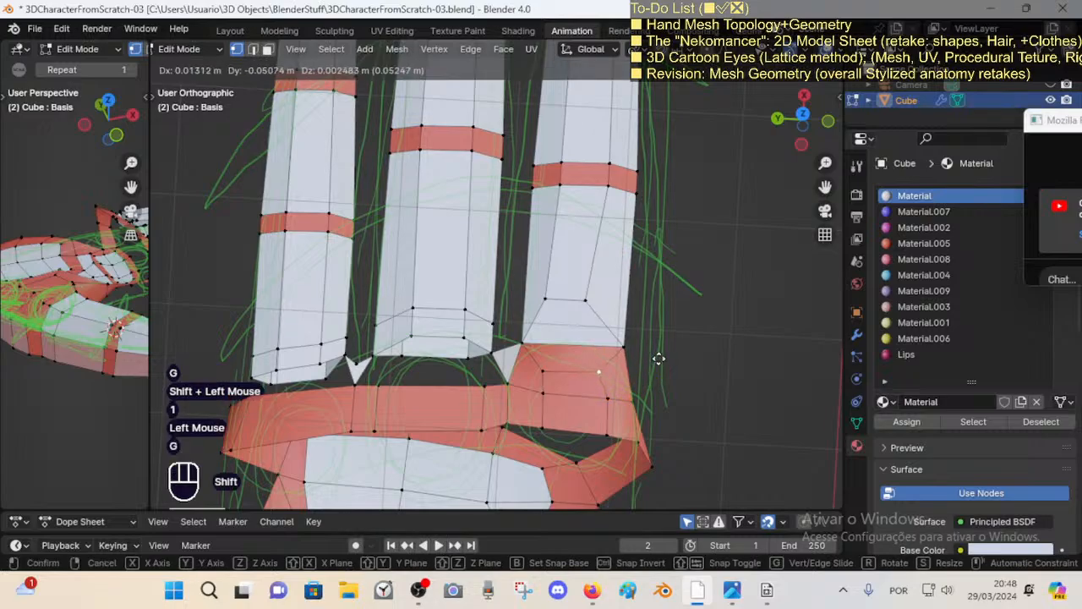
{"action": "left_click", "coordinate": [657, 361], "text": "shift"}
{"action": "left_click", "coordinate": [623, 346]}
{"action": "key", "text": "g"}
{"action": "left_click", "coordinate": [629, 343], "text": "shift"}
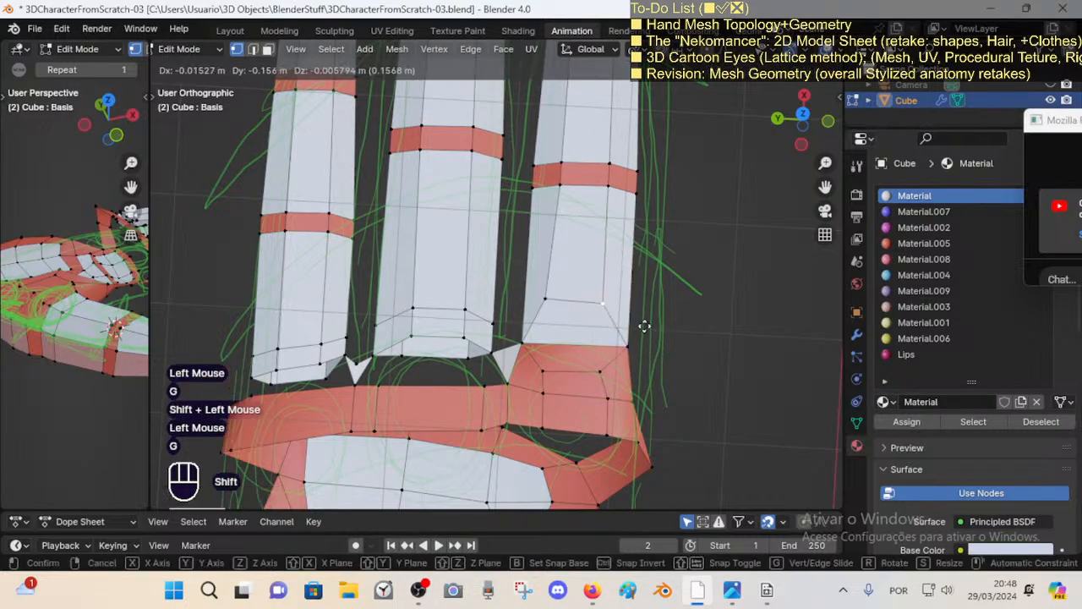
Step: Reposition an edge where the thumb-side finger's base meets the red patch
{"action": "scroll", "coordinate": [557, 300], "scroll_direction": "down", "scroll_amount": 2}
{"action": "middle_click_drag", "start_coordinate": [556, 300], "coordinate": [423, 254]}
{"action": "scroll", "coordinate": [457, 300], "scroll_direction": "up", "scroll_amount": 1}
{"action": "scroll", "coordinate": [457, 299], "scroll_direction": "up", "scroll_amount": 1}
{"action": "middle_click_drag", "start_coordinate": [459, 300], "coordinate": [550, 274]}
{"action": "left_click", "coordinate": [531, 324], "text": "alt+shift"}
{"action": "scroll", "coordinate": [531, 325], "scroll_direction": "down", "scroll_amount": 1}
{"action": "key", "text": "2"}
{"action": "left_click", "coordinate": [462, 274]}
{"action": "key", "text": "2"}
{"action": "left_click", "coordinate": [470, 267]}
{"action": "key", "text": "g"}
{"action": "left_click", "coordinate": [517, 239], "text": "shift"}
Step: Inspect the face loops around the thumb-side finger's base and its connection to the red patch
{"action": "key", "text": "3"}
{"action": "left_click", "coordinate": [552, 273]}
{"action": "middle_click_drag", "start_coordinate": [592, 317], "coordinate": [577, 292]}
{"action": "middle_click_drag", "start_coordinate": [578, 292], "coordinate": [517, 334]}
{"action": "middle_click_drag", "start_coordinate": [493, 291], "coordinate": [508, 272]}
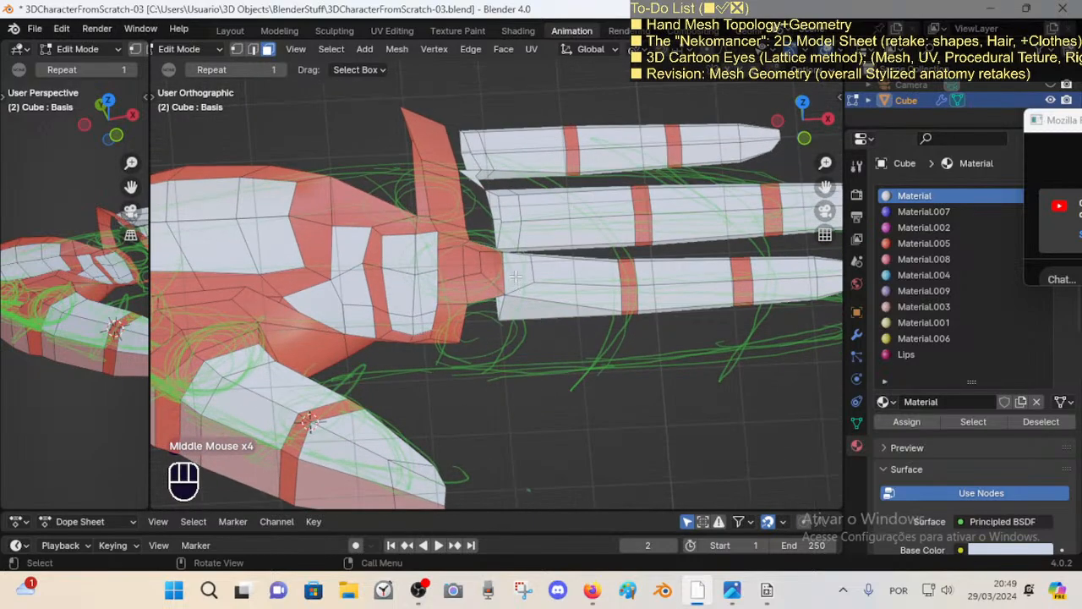
{"action": "left_click", "coordinate": [524, 285], "text": "alt+shift"}
{"action": "middle_click_drag", "start_coordinate": [696, 225], "coordinate": [636, 224], "text": "shift"}
{"action": "left_click_drag", "start_coordinate": [663, 237], "coordinate": [657, 237]}
{"action": "key", "text": "alt+a"}
Step: Examine the whole hand and forearm shape in Object Mode with a perspective view
{"action": "key", "text": "Tab"}
{"action": "middle_click_drag", "start_coordinate": [594, 287], "coordinate": [466, 262]}
{"action": "middle_click_drag", "start_coordinate": [542, 263], "coordinate": [479, 368], "text": "shift"}
{"action": "scroll", "coordinate": [536, 240], "scroll_direction": "down", "scroll_amount": 1}
{"action": "scroll", "coordinate": [430, 235], "scroll_direction": "down", "scroll_amount": 2}
{"action": "scroll", "coordinate": [432, 242], "scroll_direction": "up", "scroll_amount": 3}
{"action": "key", "text": "KP_5"}
{"action": "scroll", "coordinate": [453, 377], "scroll_direction": "down", "scroll_amount": 3}
Step: In Edit Mode, slide the thumb-side finger's outer base corner vertex downward along the finger's open end
{"action": "key", "text": "shift+grave"}
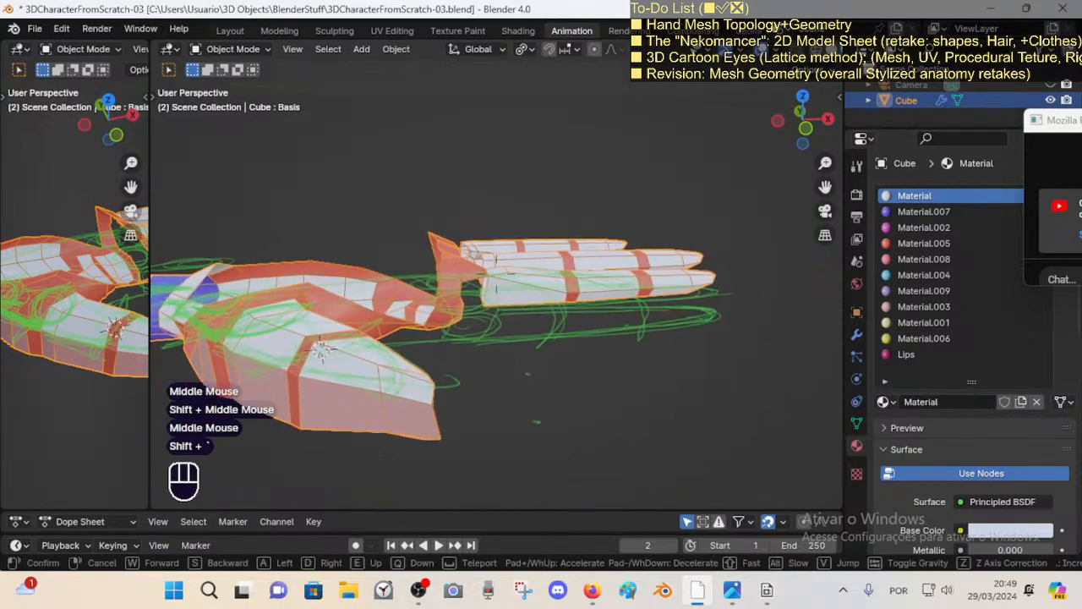
{"action": "key", "text": "w"}
{"action": "left_click", "coordinate": [474, 333]}
{"action": "key", "text": "Tab"}
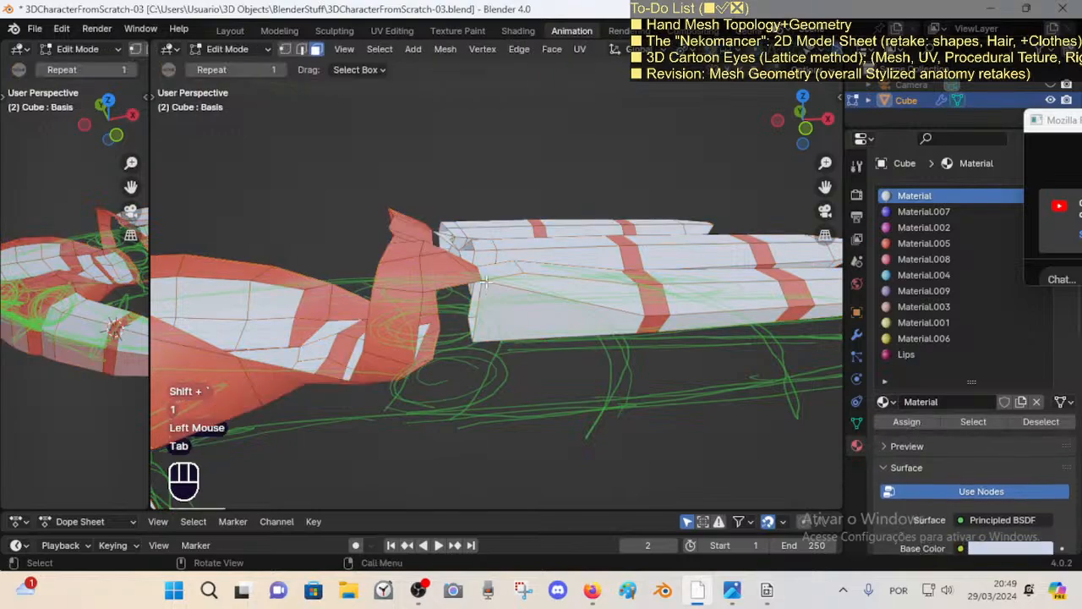
{"action": "left_click", "coordinate": [607, 232]}
{"action": "key", "text": "1"}
{"action": "left_click", "coordinate": [502, 231]}
{"action": "key", "text": "shift+v"}
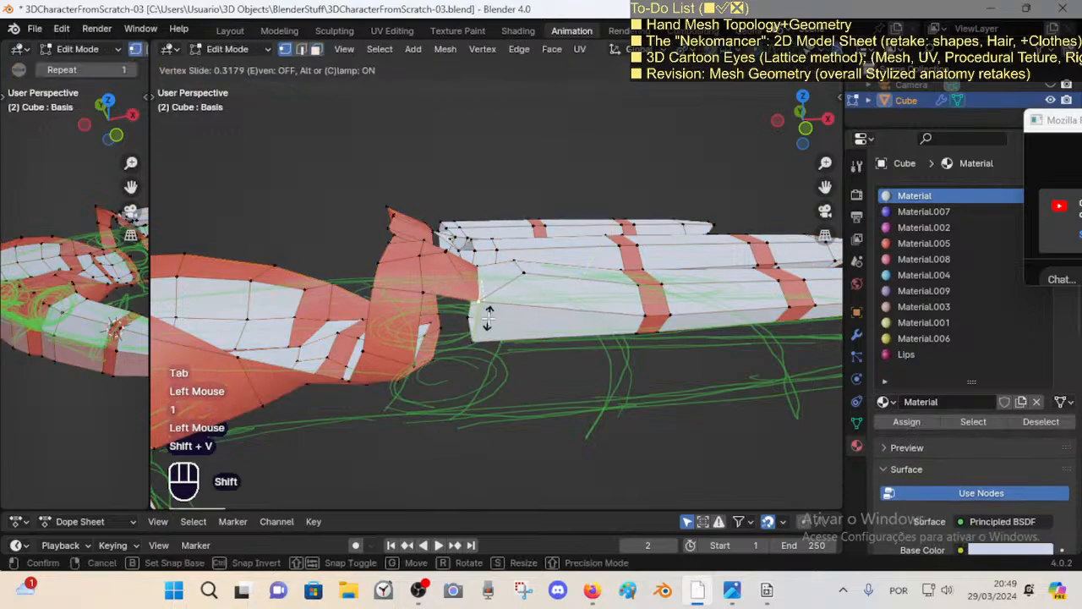
{"action": "left_click", "coordinate": [488, 309], "text": "shift"}
{"action": "middle_click_drag", "start_coordinate": [488, 309], "coordinate": [510, 279]}
{"action": "left_click", "coordinate": [494, 273]}
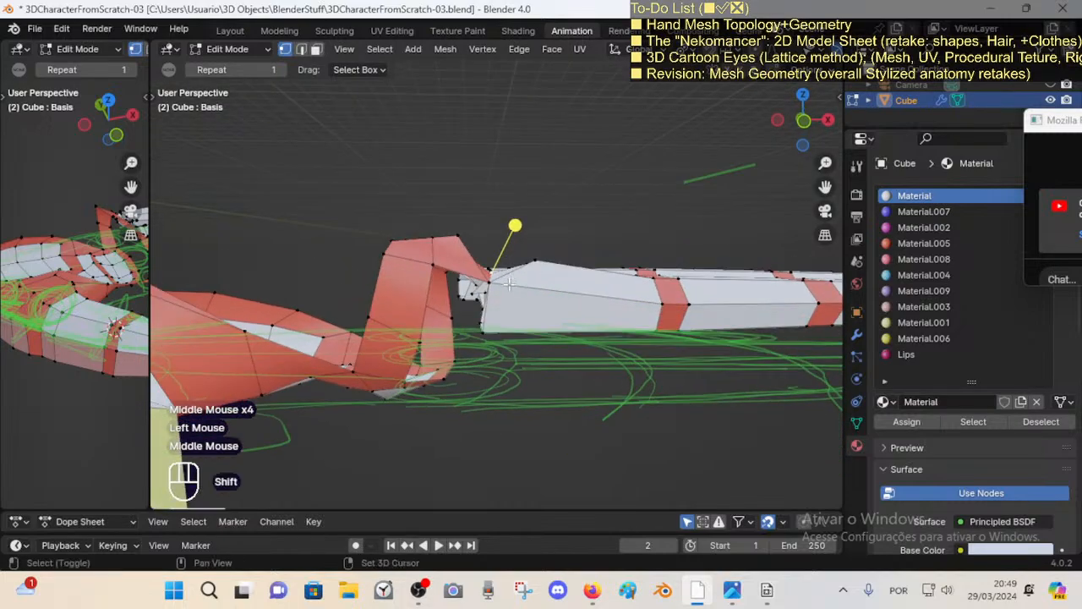
{"action": "key", "text": "shift+v"}
{"action": "key", "text": "Escape"}
{"action": "key", "text": "2"}
{"action": "left_click", "coordinate": [511, 292]}
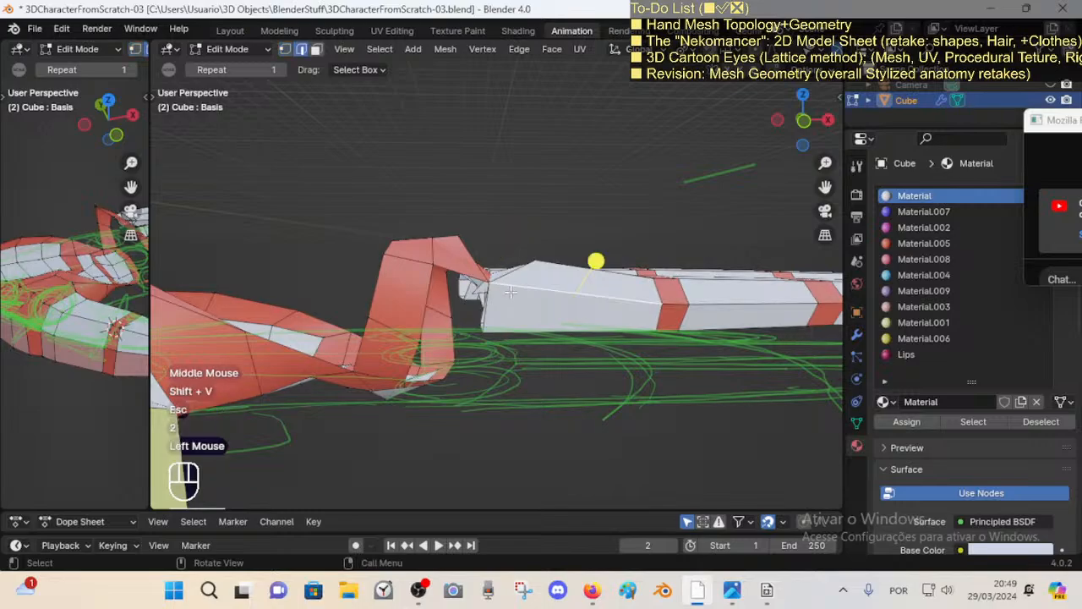
Step: Try removing the slanted edges at the thumb-side finger's base and adding a lengthwise loop cut
{"action": "middle_click_drag", "start_coordinate": [493, 314], "coordinate": [456, 342]}
{"action": "scroll", "coordinate": [491, 372], "scroll_direction": "up", "scroll_amount": 2}
{"action": "key", "text": "alt+a"}
{"action": "scroll", "coordinate": [474, 385], "scroll_direction": "down", "scroll_amount": 2}
{"action": "scroll", "coordinate": [469, 387], "scroll_direction": "up", "scroll_amount": 1}
{"action": "scroll", "coordinate": [529, 374], "scroll_direction": "down", "scroll_amount": 1}
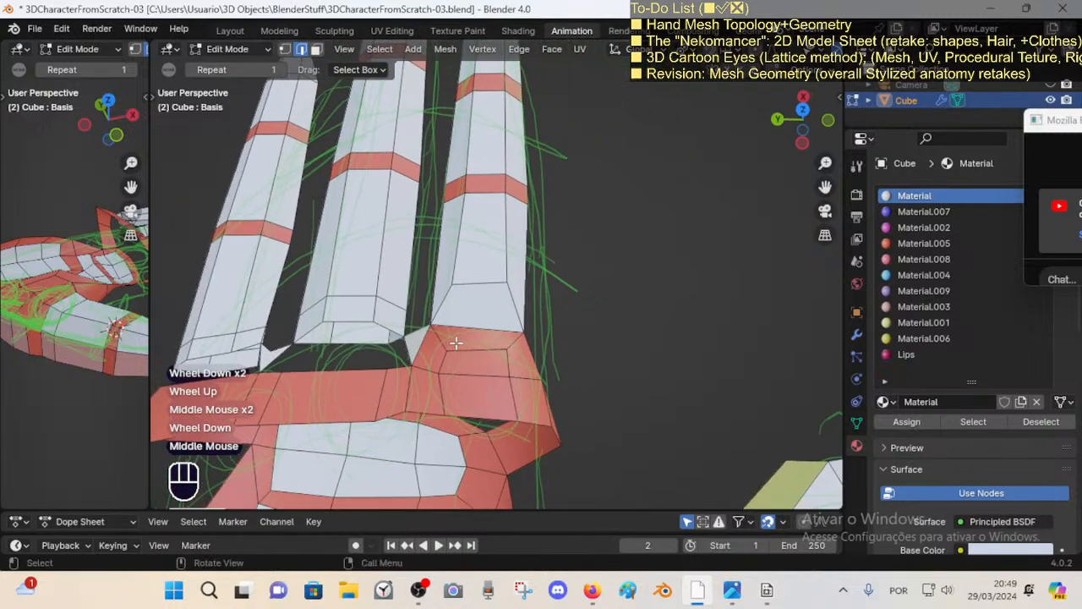
{"action": "left_click", "coordinate": [519, 307]}
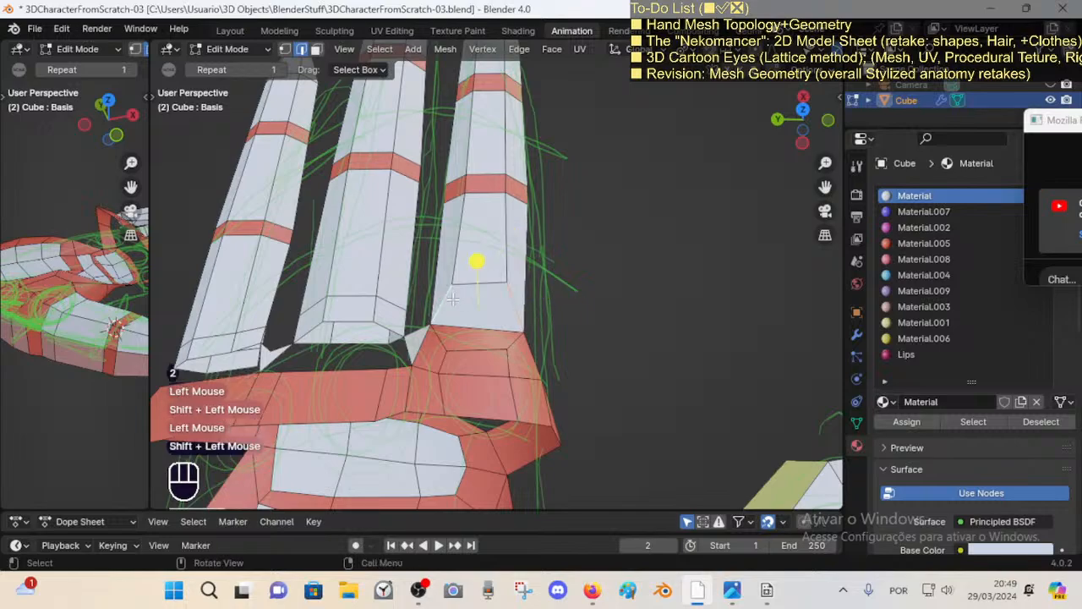
{"action": "key", "text": "x"}
{"action": "middle_click_drag", "start_coordinate": [457, 305], "coordinate": [456, 350]}
{"action": "key", "text": "ctrl+z"}
{"action": "key", "text": "alt+a"}
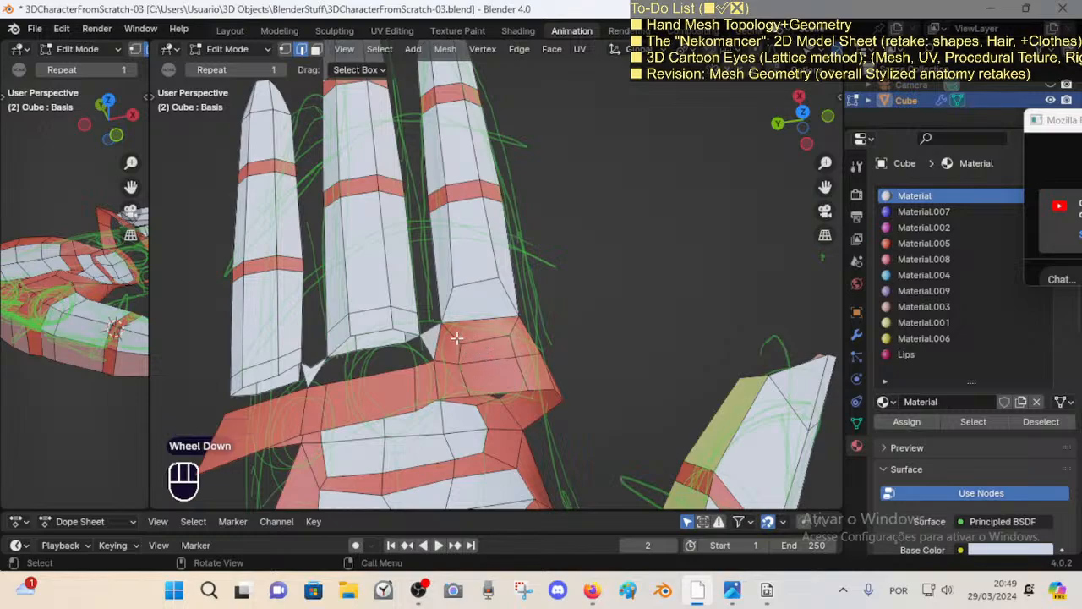
{"action": "key", "text": "ctrl+r"}
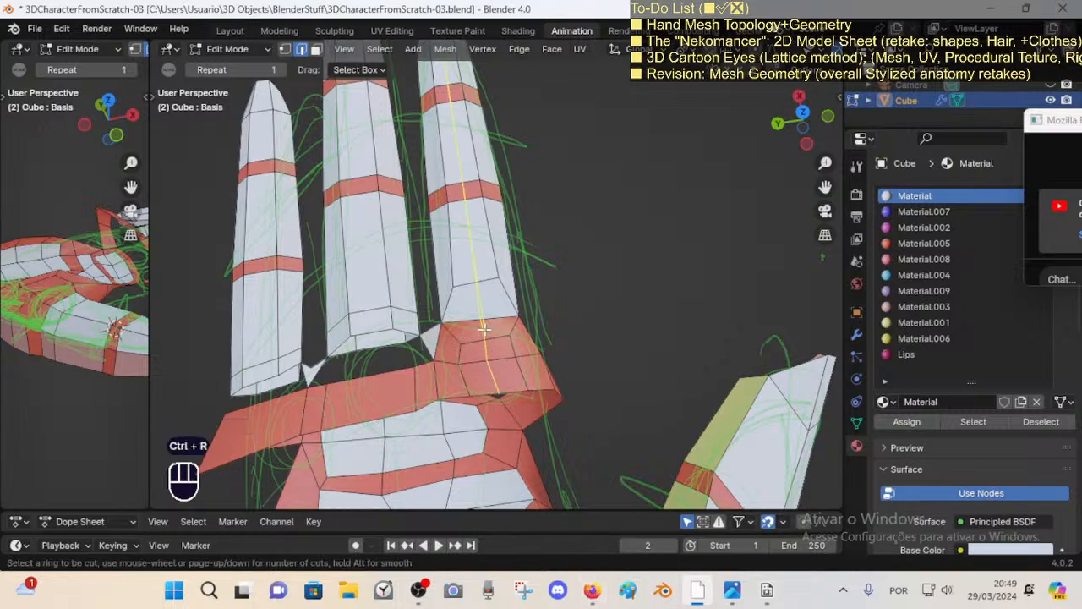
{"action": "right_click", "coordinate": [487, 343]}
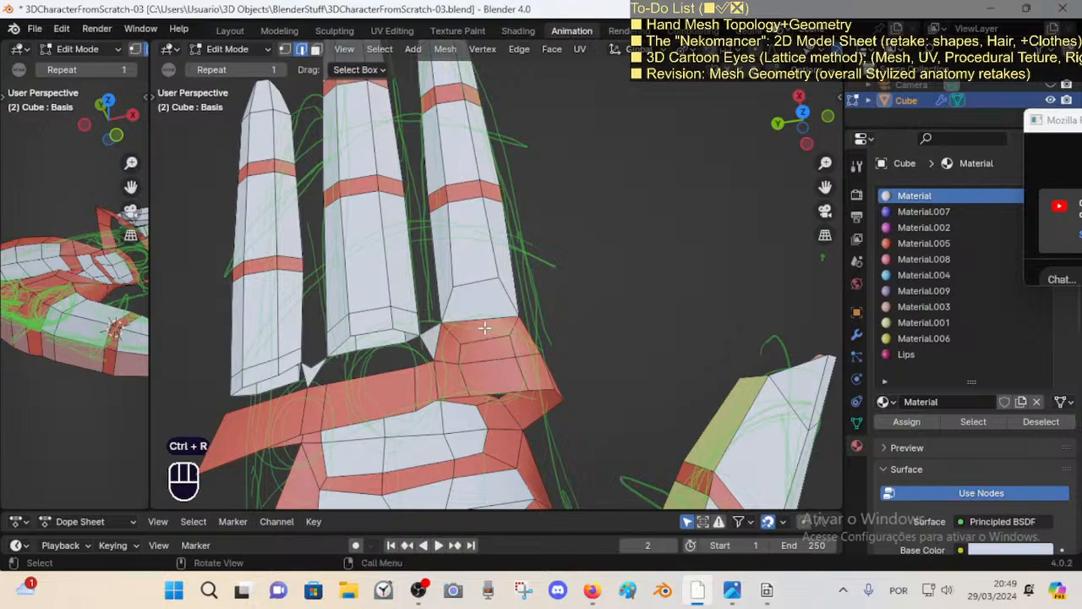
Step: Knife-cut the red patch lengthwise from its upper edge through the central faces to its lower edge
{"action": "key", "text": "k"}
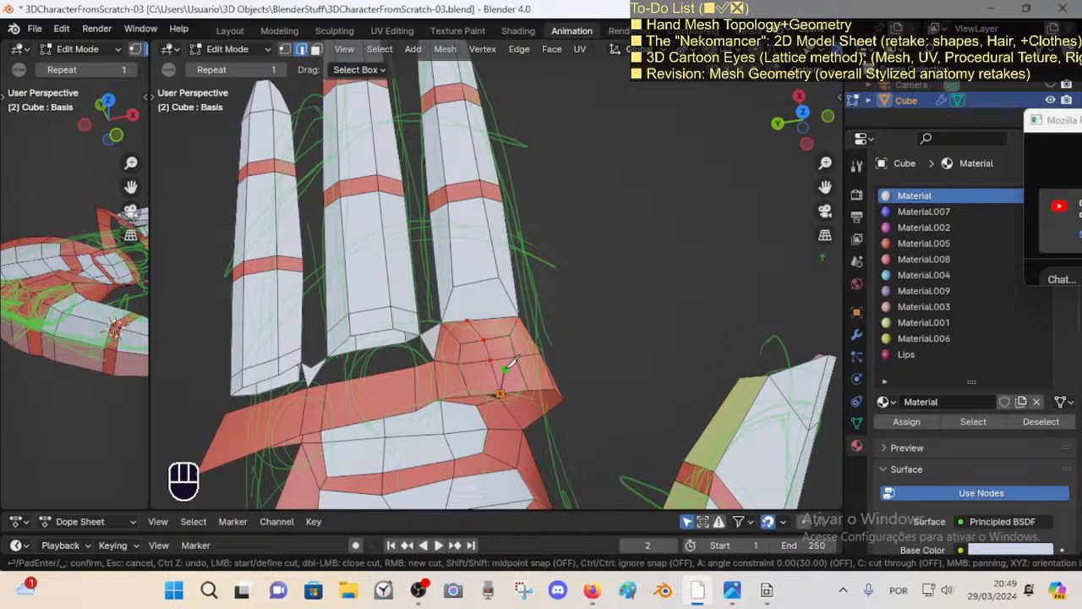
{"action": "key", "text": "Return"}
{"action": "key", "text": "alt+a"}
Step: Try to rip the web-side corner vertex of the thumb-side finger's base
{"action": "key", "text": "1"}
{"action": "left_click", "coordinate": [448, 319]}
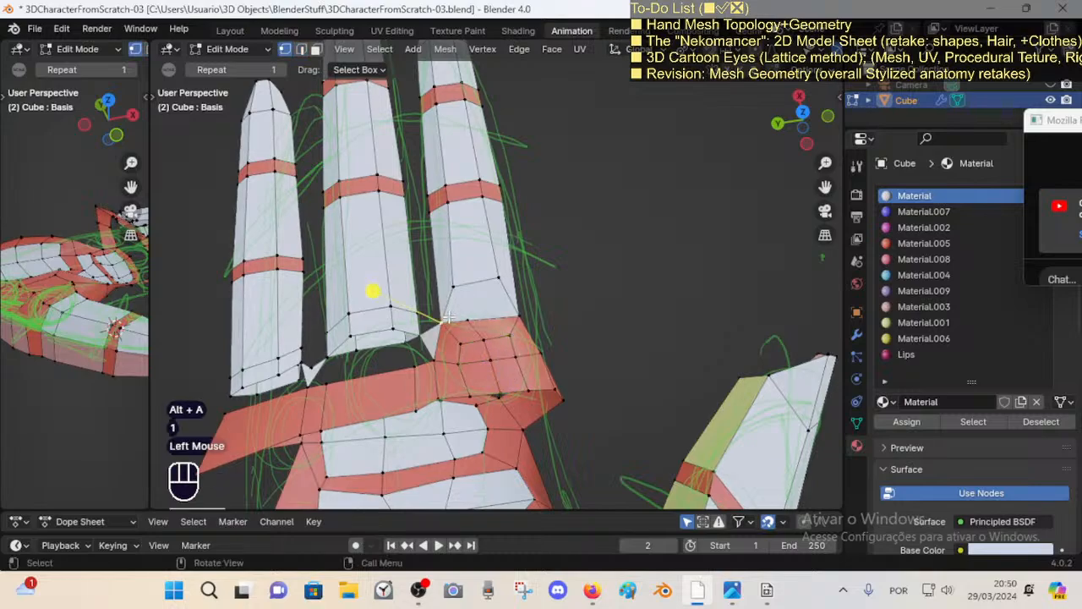
{"action": "key", "text": "v"}
{"action": "left_click", "coordinate": [473, 317]}
{"action": "key", "text": "ctrl+z"}
{"action": "key", "text": "ctrl+z"}
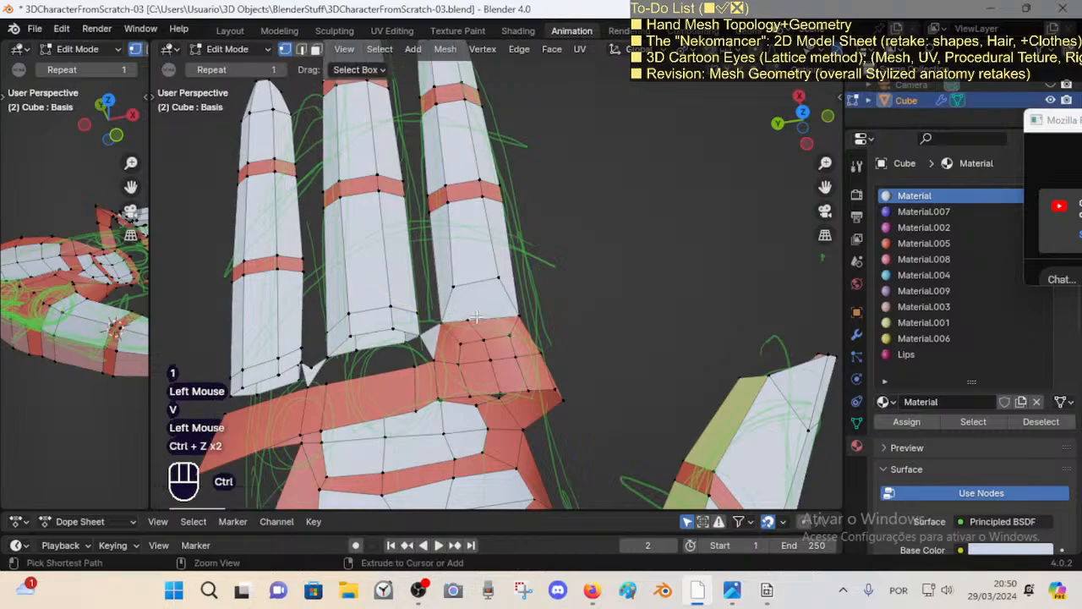
Step: Knife-cut an edge from the thumb-side finger's web-side inner vertex down to its base edge
{"action": "key", "text": "alt+a"}
{"action": "key", "text": "k"}
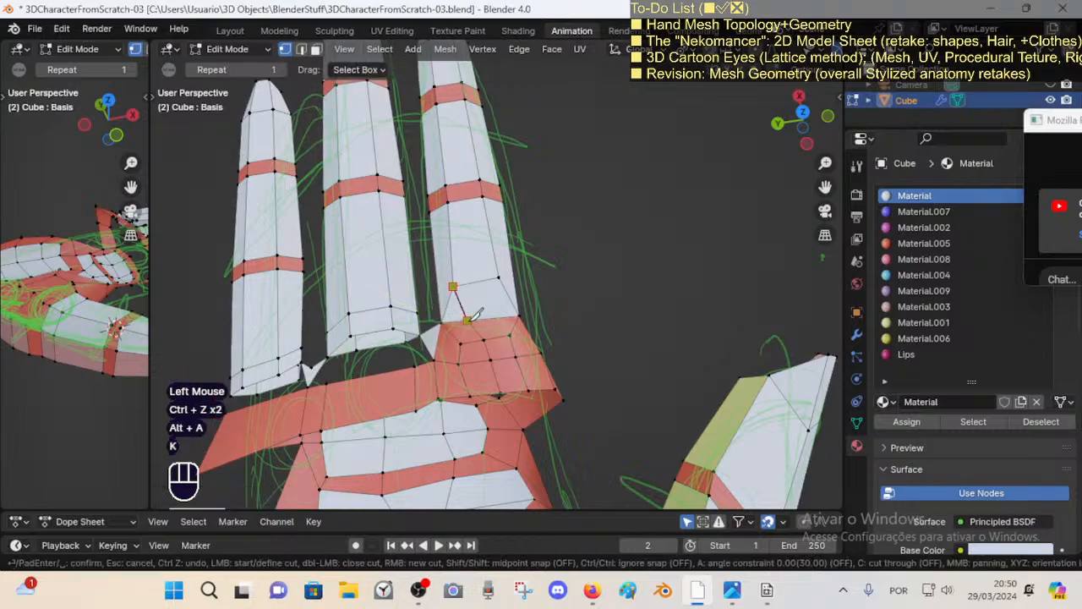
{"action": "left_click", "coordinate": [467, 321]}
{"action": "key", "text": "Return"}
Step: Slide the vertices along the web-side lengthwise line at the finger's base and in the red patch to even out its flow
{"action": "key", "text": "alt+a"}
{"action": "left_click", "coordinate": [457, 282]}
{"action": "key", "text": "shift+v"}
{"action": "left_click", "coordinate": [449, 284], "text": "shift"}
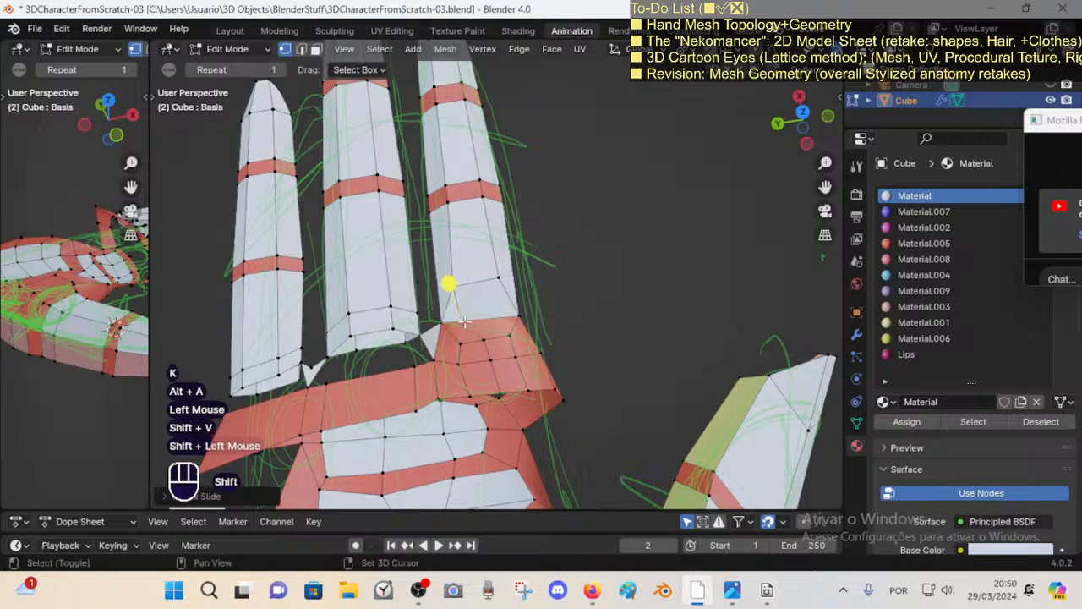
{"action": "left_click", "coordinate": [465, 286]}
{"action": "key", "text": "shift+v"}
{"action": "left_click", "coordinate": [470, 342], "text": "shift"}
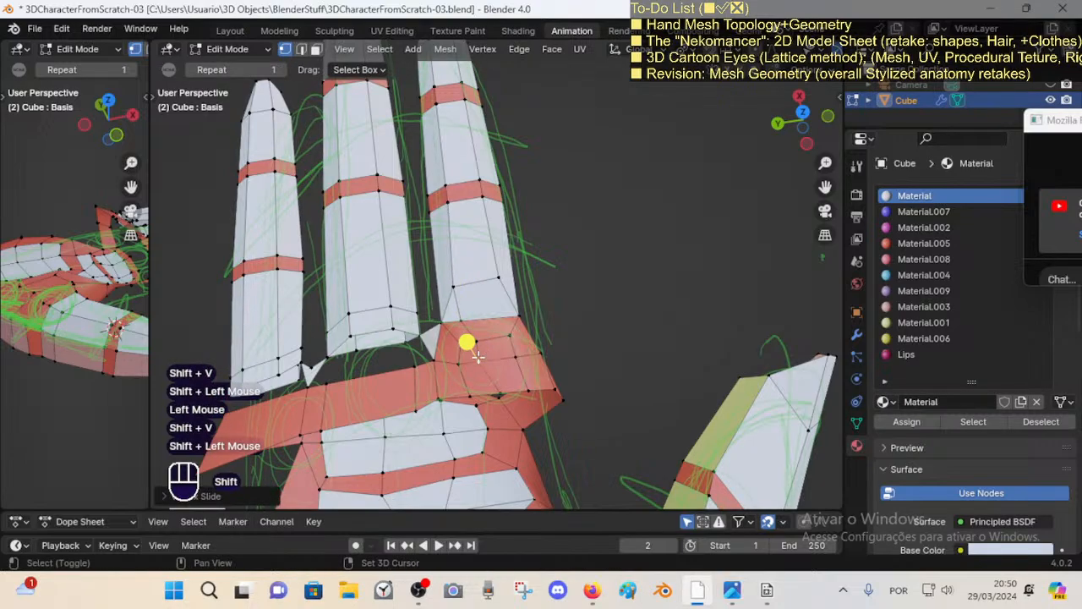
{"action": "left_click", "coordinate": [482, 390]}
{"action": "key", "text": "shift+v"}
{"action": "left_click", "coordinate": [487, 355], "text": "shift"}
{"action": "key", "text": "alt+a"}
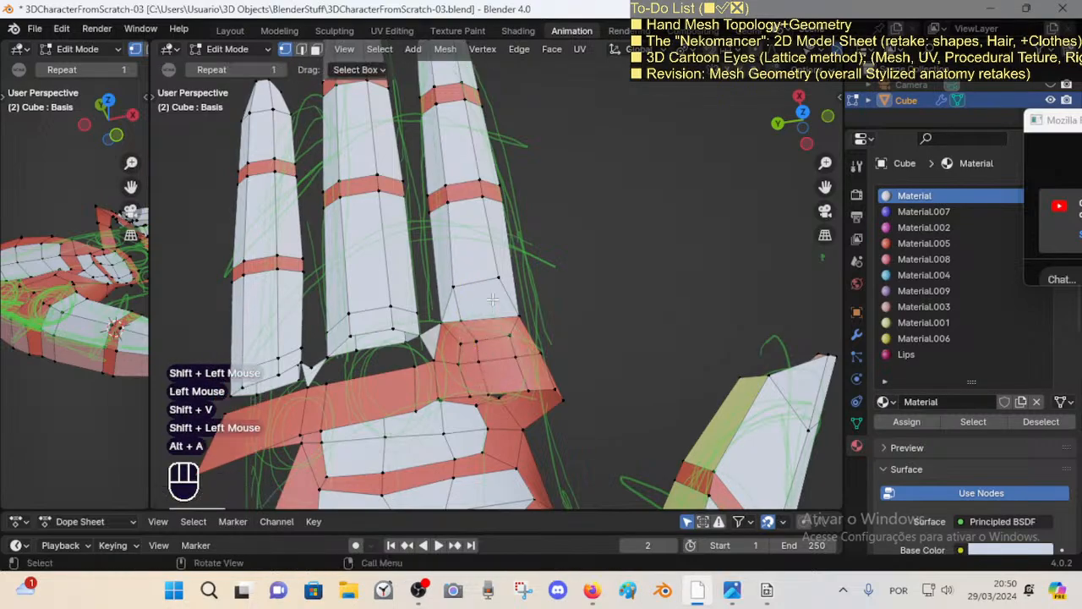
Step: Dissolve the web-side slanted edge and the crosswise edge just above the thumb-side finger's base
{"action": "key", "text": "2"}
{"action": "left_click", "coordinate": [386, 287]}
{"action": "key", "text": "x"}
{"action": "left_click", "coordinate": [457, 304]}
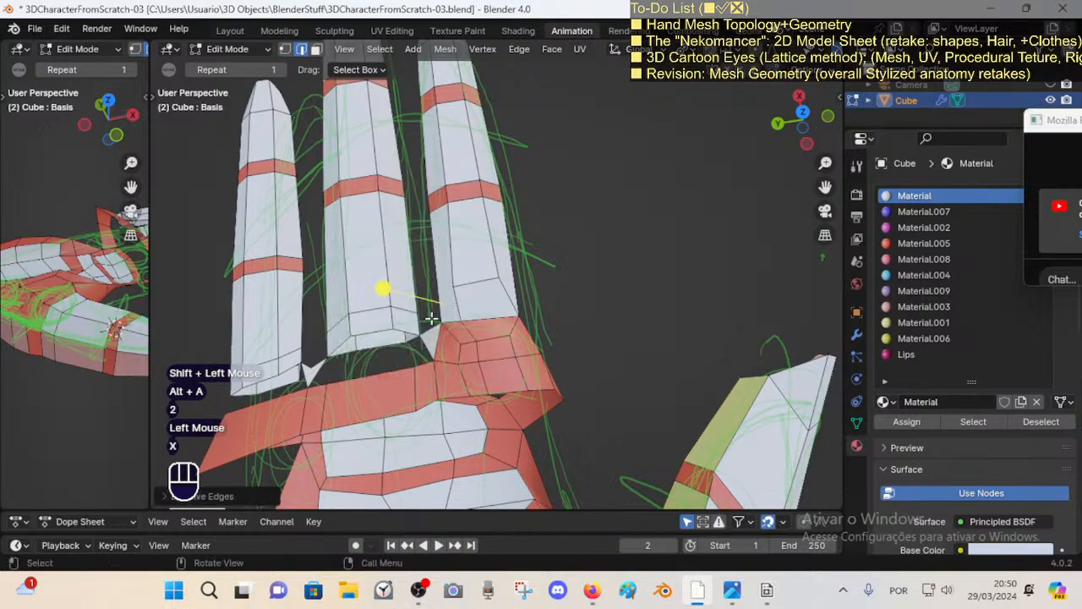
{"action": "mouse_move", "coordinate": [457, 305]}
{"action": "middle_mouse_down"}
{"action": "mouse_move", "coordinate": [468, 312]}
{"action": "mouse_move", "coordinate": [461, 304]}
{"action": "middle_mouse_up"}
{"action": "key", "text": "2"}
{"action": "left_click", "coordinate": [499, 291]}
{"action": "key", "text": "x"}
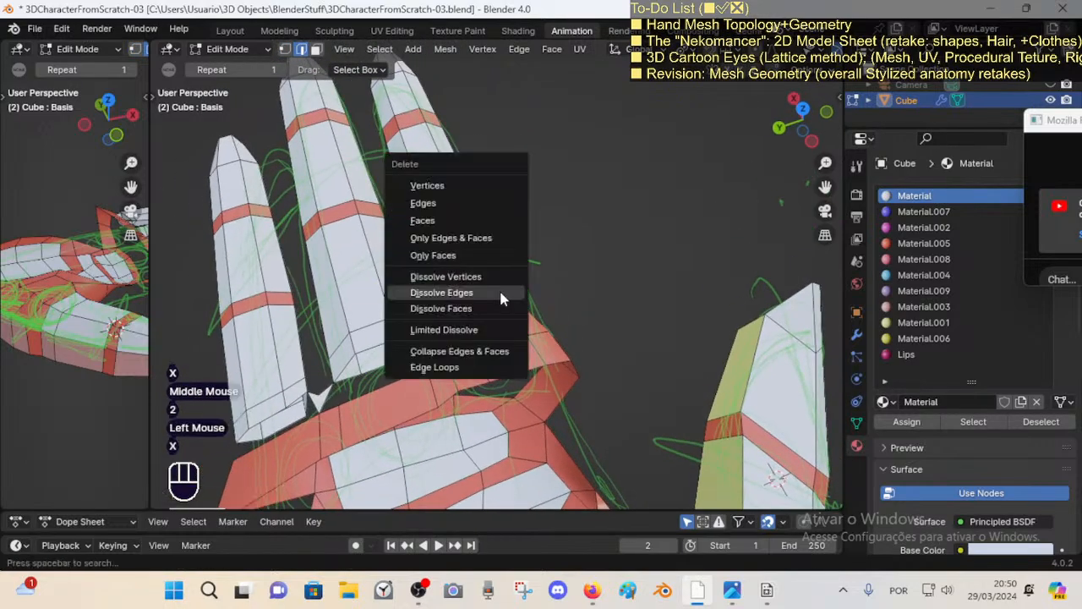
{"action": "left_click", "coordinate": [501, 293]}
Step: Knife-cut a second lengthwise line from the finger's outer side through the red patch to its lower edge
{"action": "middle_click_drag", "start_coordinate": [540, 297], "coordinate": [516, 313]}
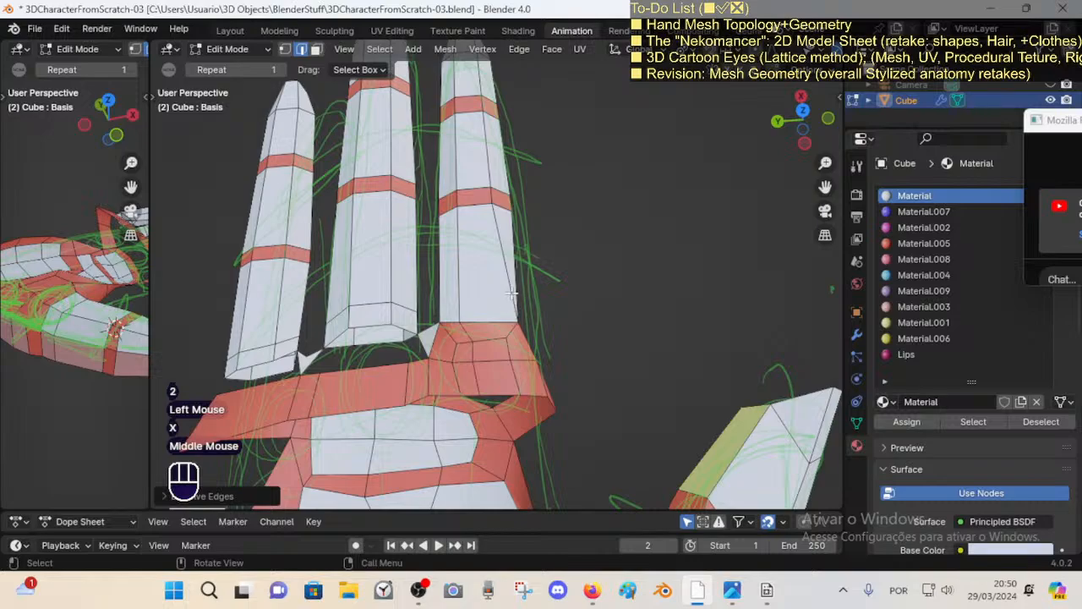
{"action": "key", "text": "k"}
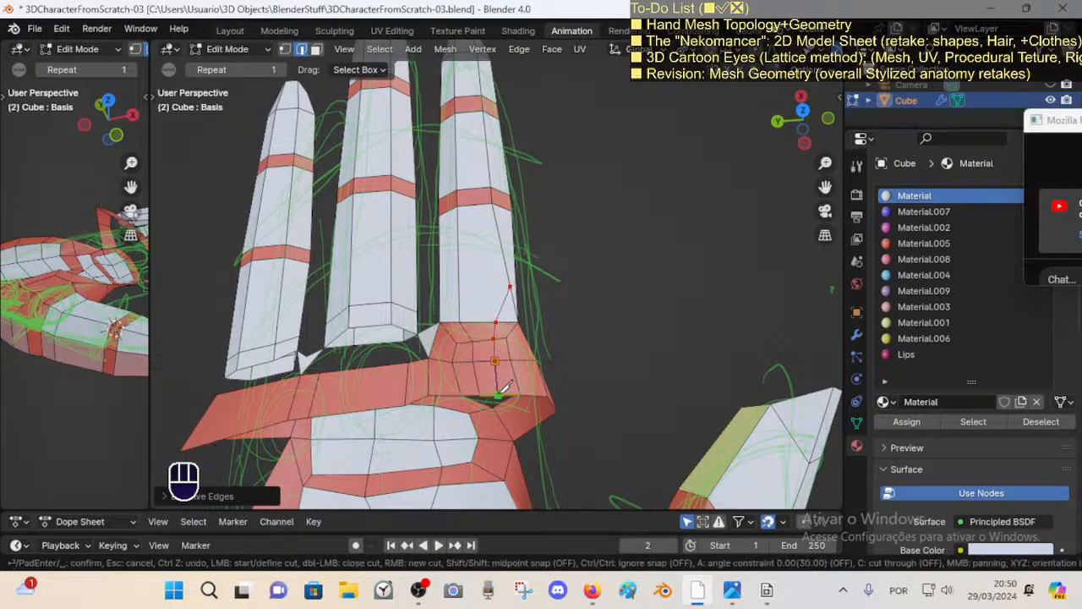
{"action": "left_click", "coordinate": [497, 394]}
{"action": "key", "text": "Return"}
Step: Dissolve the remaining slanted edge on the outer side of the thumb-side finger's base
{"action": "middle_click_drag", "start_coordinate": [500, 303], "coordinate": [519, 321]}
{"action": "key", "text": "2"}
{"action": "left_click", "coordinate": [516, 309]}
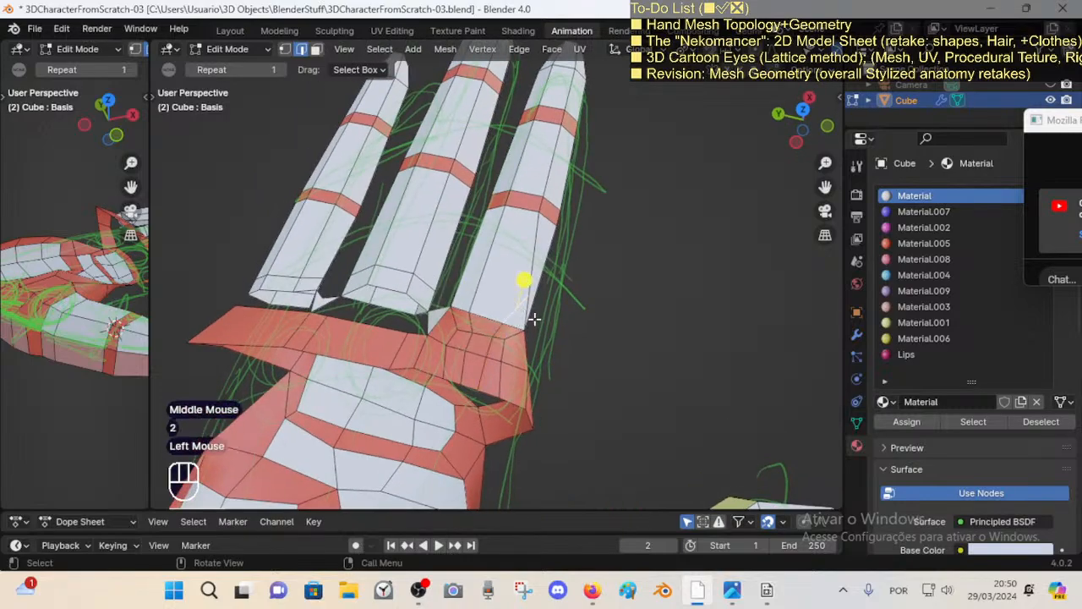
{"action": "left_click", "coordinate": [526, 308]}
{"action": "key", "text": "x"}
{"action": "left_click", "coordinate": [525, 308]}
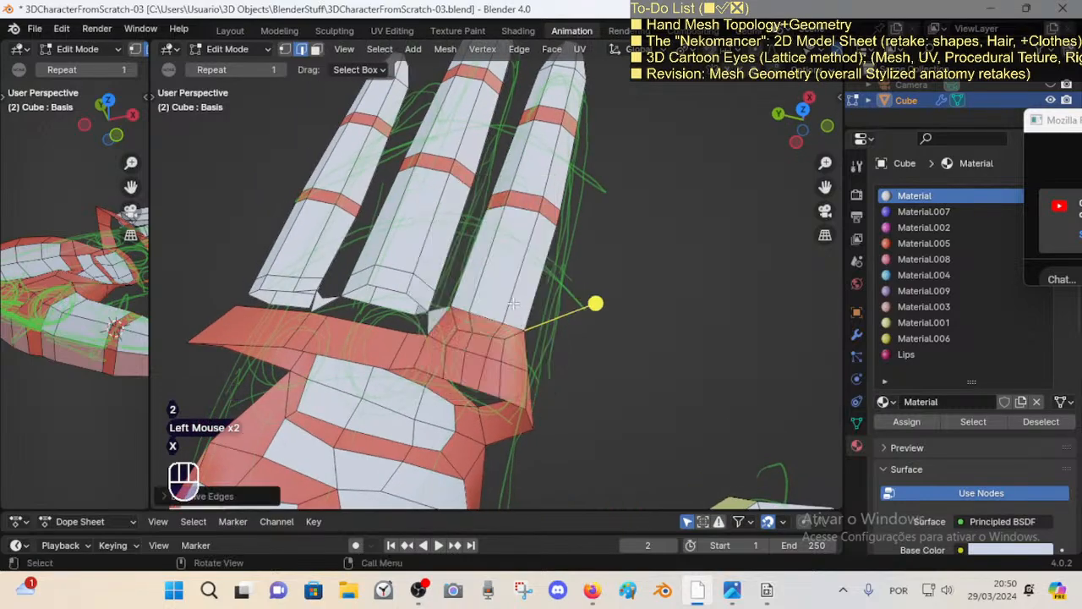
Step: Examine the edges and face loops running from the thumb-side finger into the red patch
{"action": "key", "text": "2"}
{"action": "left_click", "coordinate": [513, 303]}
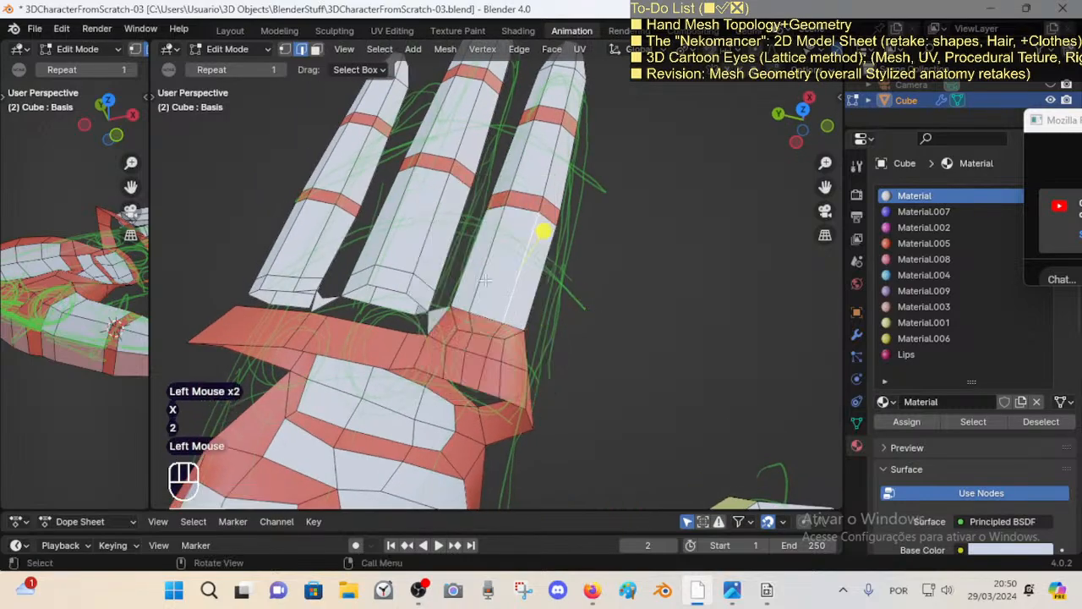
{"action": "left_click", "coordinate": [471, 280]}
{"action": "middle_click_drag", "start_coordinate": [435, 345], "coordinate": [466, 355]}
{"action": "key", "text": "3"}
{"action": "key", "text": "1"}
{"action": "left_click", "coordinate": [506, 311]}
{"action": "key", "text": "3"}
{"action": "left_click", "coordinate": [496, 343], "text": "alt+shift"}
{"action": "key", "text": "alt+a"}
{"action": "left_click", "coordinate": [468, 349], "text": "alt+shift"}
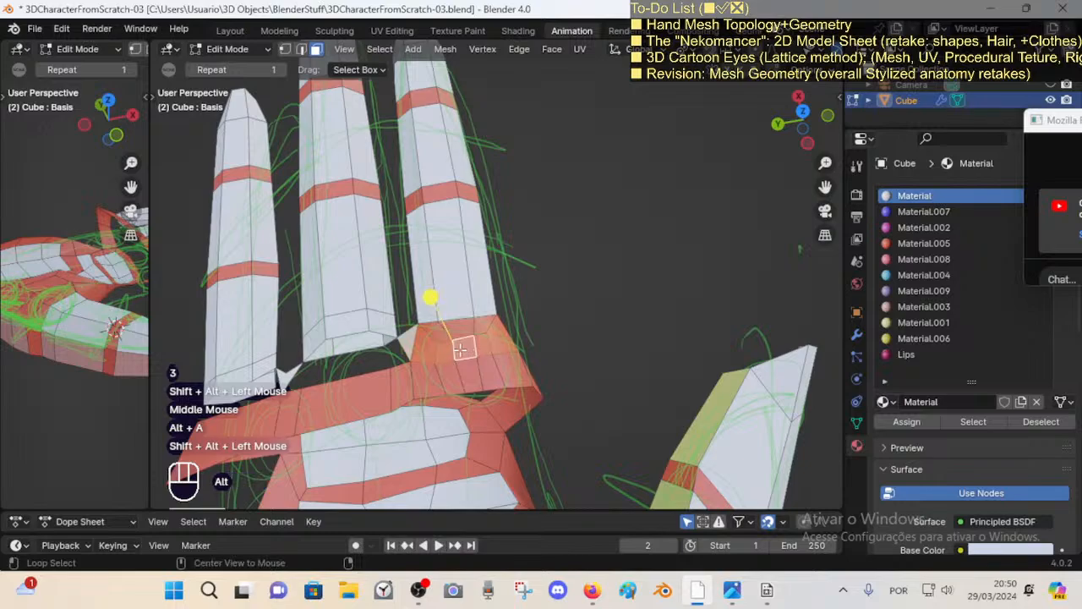
{"action": "left_click_drag", "start_coordinate": [433, 297], "coordinate": [470, 306]}
{"action": "middle_click_drag", "start_coordinate": [470, 306], "coordinate": [499, 296]}
{"action": "key", "text": "alt+a"}
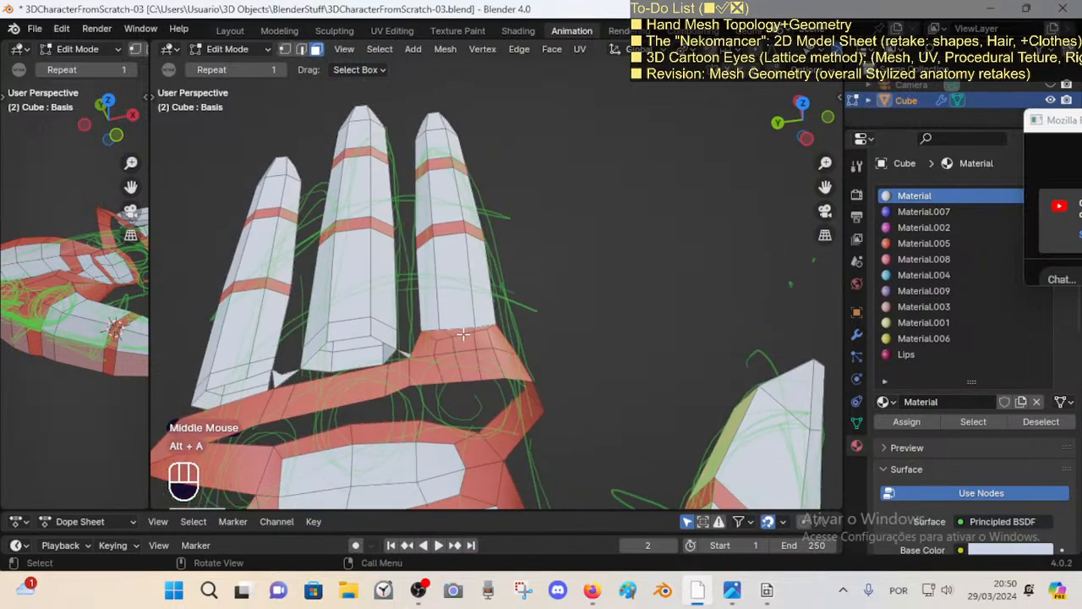
Step: Move and rotate the central web-side face of the red patch to reshape the knuckle surface
{"action": "key", "text": "2"}
{"action": "left_click", "coordinate": [558, 336]}
{"action": "middle_click_drag", "start_coordinate": [558, 336], "coordinate": [520, 342]}
{"action": "left_click", "coordinate": [459, 349]}
{"action": "key", "text": "3"}
{"action": "left_click", "coordinate": [462, 344]}
{"action": "middle_click_drag", "start_coordinate": [585, 350], "coordinate": [558, 326]}
{"action": "key", "text": "g"}
{"action": "left_click", "coordinate": [546, 311], "text": "shift"}
{"action": "key", "text": "r"}
{"action": "left_click", "coordinate": [536, 370]}
{"action": "middle_click_drag", "start_coordinate": [537, 370], "coordinate": [597, 300]}
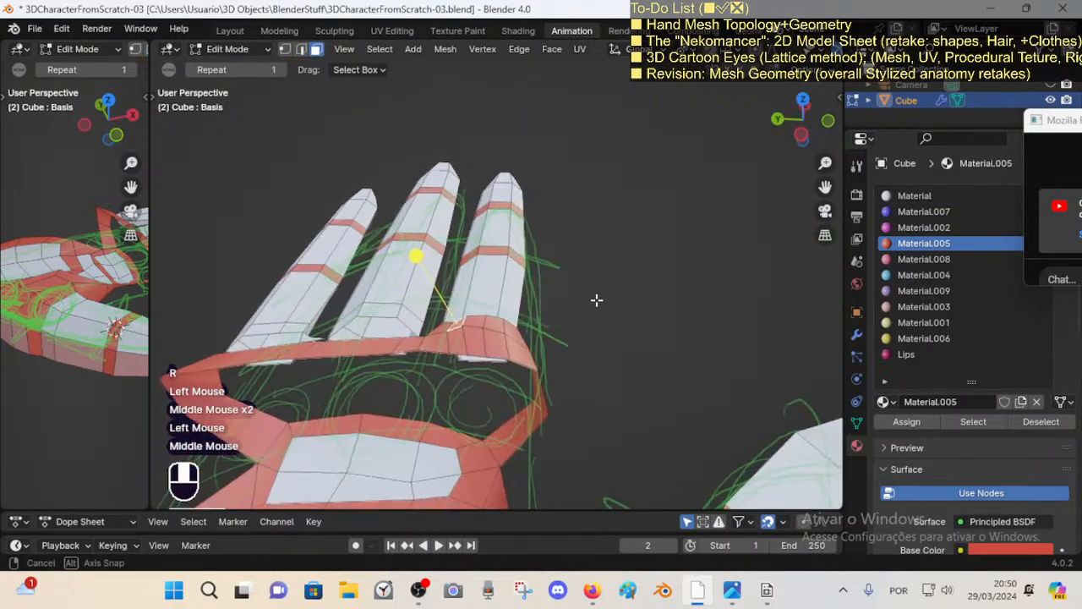
{"action": "key", "text": "r"}
{"action": "left_click", "coordinate": [519, 296]}
{"action": "key", "text": "g"}
{"action": "left_click", "coordinate": [525, 293], "text": "shift"}
{"action": "middle_click_drag", "start_coordinate": [524, 293], "coordinate": [529, 309]}
{"action": "scroll", "coordinate": [520, 301], "scroll_direction": "up", "scroll_amount": 2}
{"action": "middle_click_drag", "start_coordinate": [528, 309], "coordinate": [530, 315]}
Step: Move the two web-side inner vertices of the red patch outward towards the web between the fingers
{"action": "key", "text": "2"}
{"action": "key", "text": "1"}
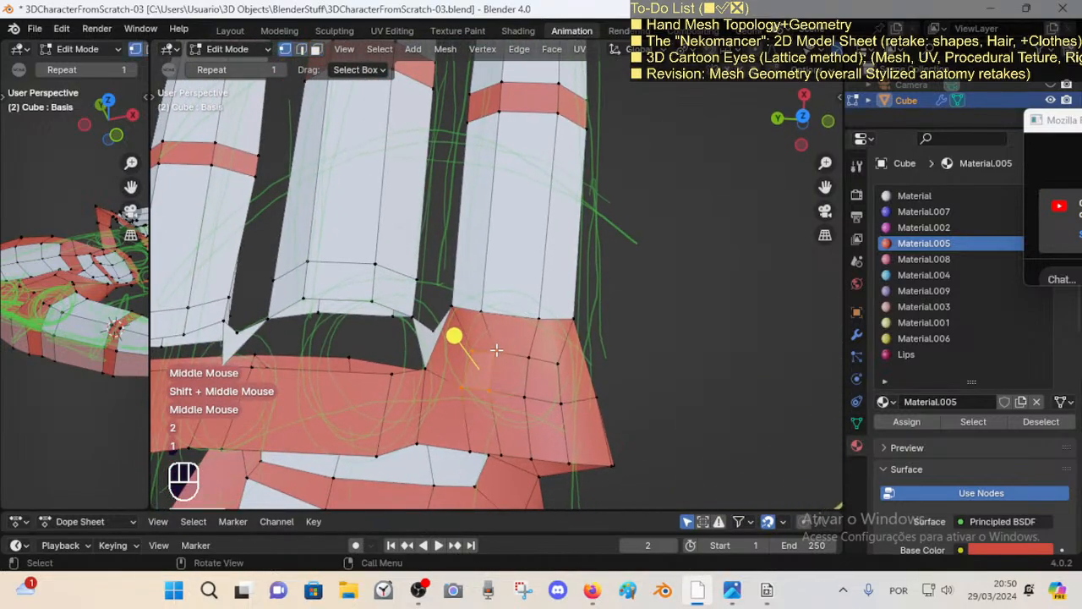
{"action": "left_click", "coordinate": [495, 352]}
{"action": "left_click", "coordinate": [465, 384]}
{"action": "key", "text": "g"}
{"action": "left_click", "coordinate": [459, 387]}
{"action": "left_click", "coordinate": [476, 355]}
{"action": "key", "text": "g"}
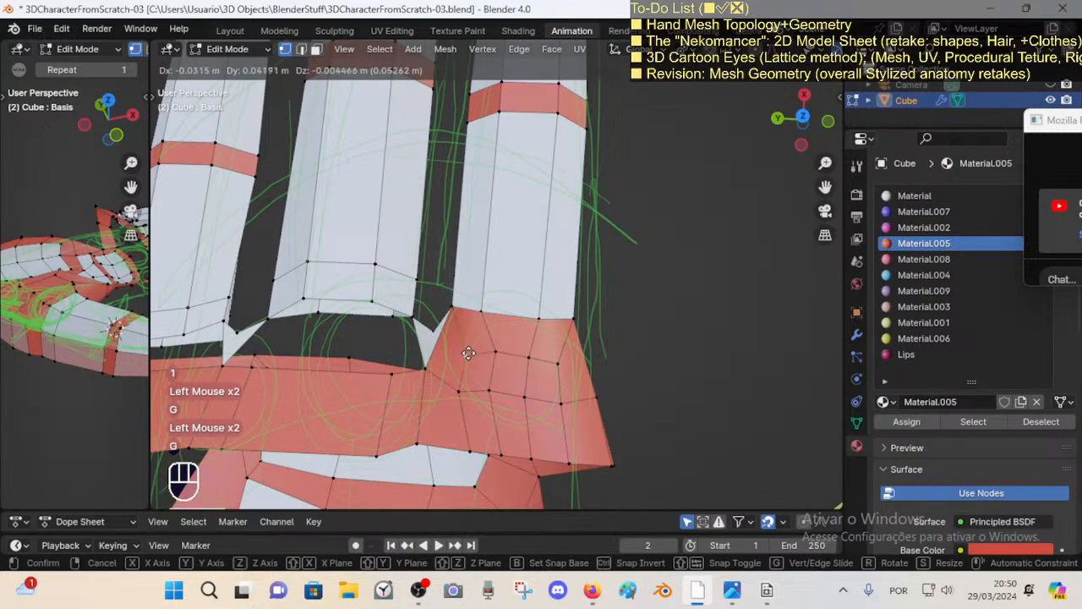
{"action": "left_click", "coordinate": [466, 356]}
Step: Reposition the red patch's upper inner vertices nearer the finger's base and adjust the vertex on their outer side
{"action": "left_click", "coordinate": [536, 359]}
{"action": "key", "text": "g"}
{"action": "left_click", "coordinate": [535, 358]}
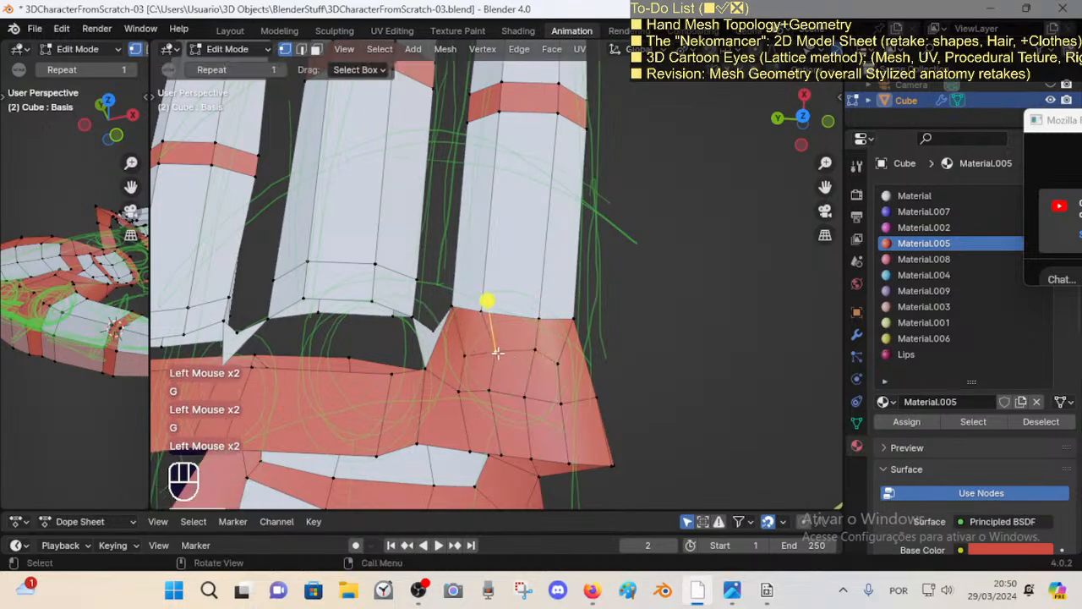
{"action": "key", "text": "g"}
{"action": "left_click", "coordinate": [539, 334], "text": "shift"}
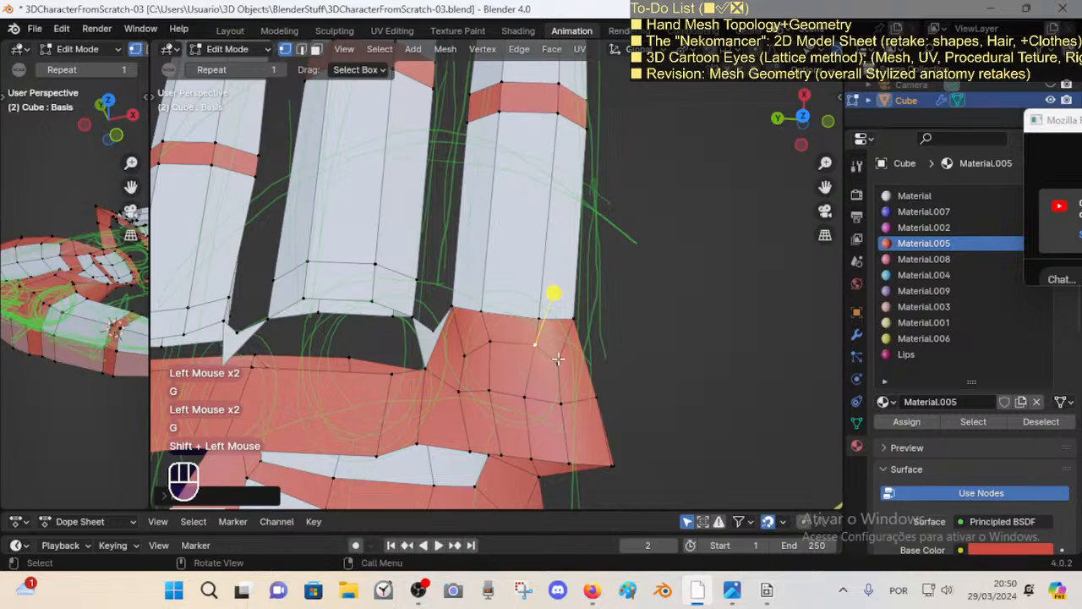
{"action": "left_click", "coordinate": [558, 359]}
{"action": "key", "text": "g"}
{"action": "left_click", "coordinate": [559, 364], "text": "shift"}
Step: Shift the web-side and outer edge segments along the red patch's lower border to even out their spacing
{"action": "key", "text": "2"}
{"action": "left_click", "coordinate": [482, 448]}
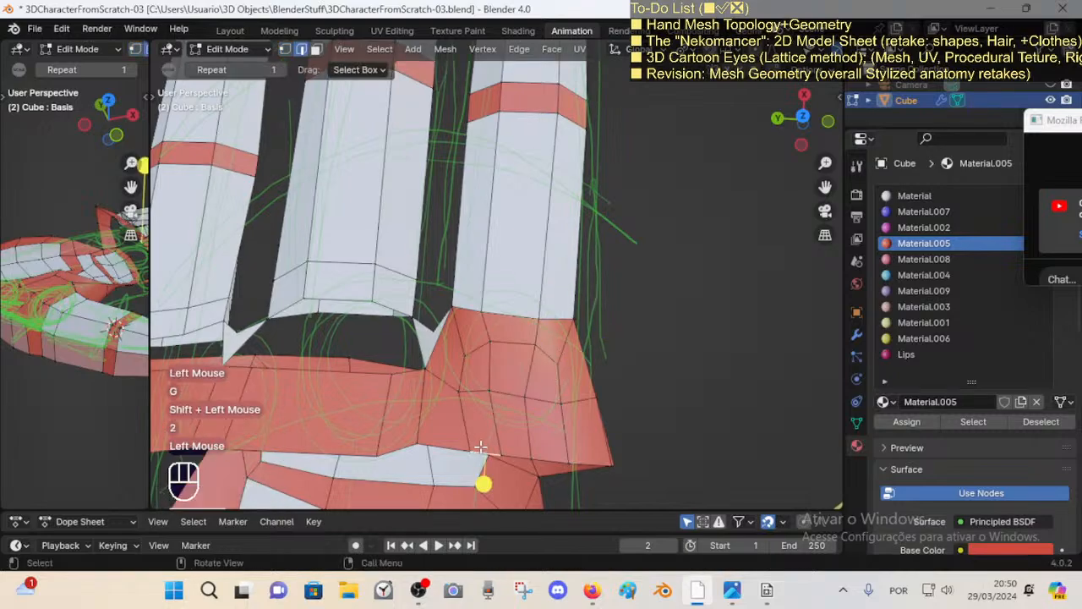
{"action": "key", "text": "g"}
{"action": "left_click", "coordinate": [465, 445]}
{"action": "left_click", "coordinate": [551, 454]}
{"action": "left_click", "coordinate": [551, 455], "text": "shift"}
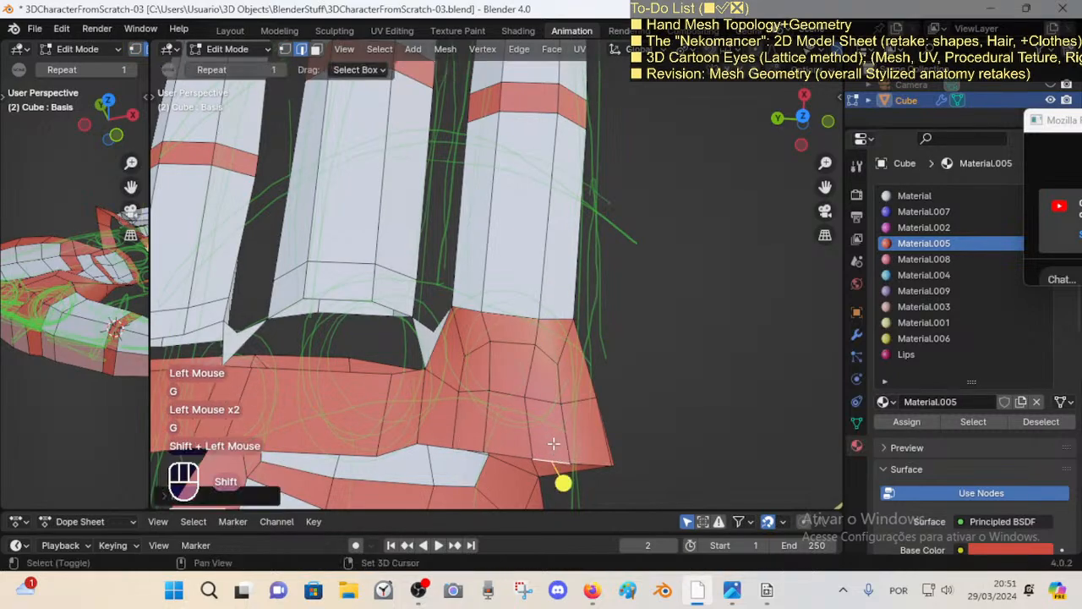
Step: Examine the reshaped knuckle patch against the whole hand and its fingers
{"action": "scroll", "coordinate": [520, 397], "scroll_direction": "down", "scroll_amount": 2}
{"action": "key", "text": "Tab"}
{"action": "key", "text": "Tab"}
{"action": "scroll", "coordinate": [517, 360], "scroll_direction": "down", "scroll_amount": 1}
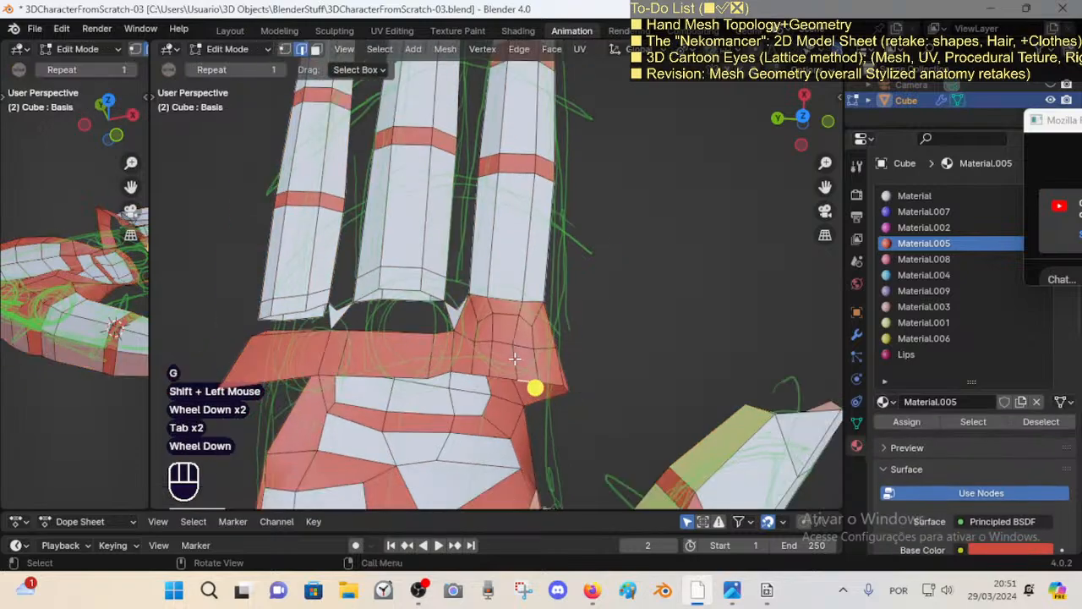
{"action": "scroll", "coordinate": [498, 358], "scroll_direction": "down", "scroll_amount": 4}
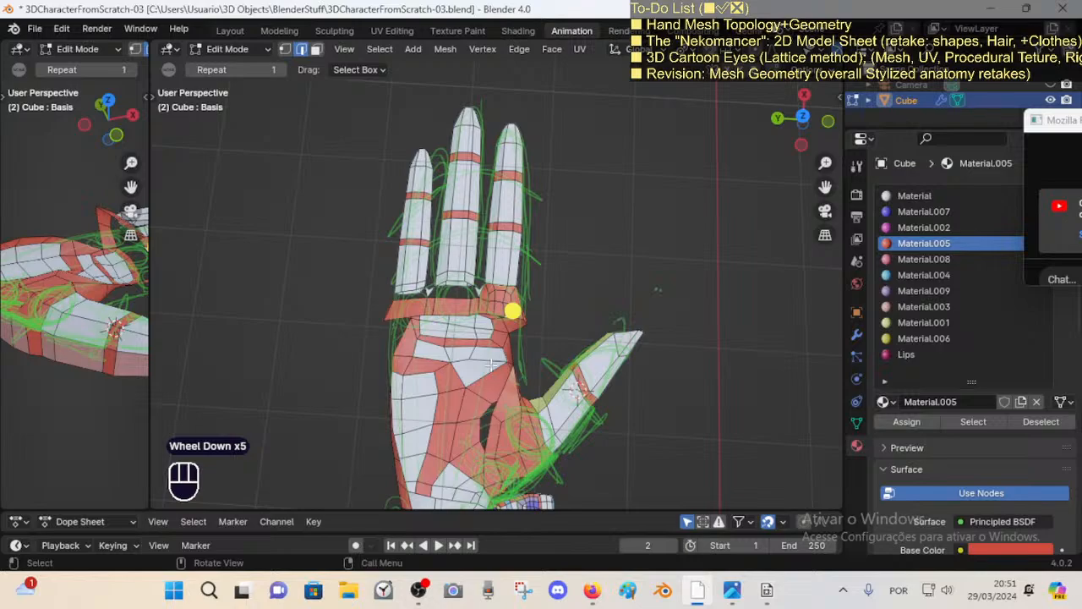
{"action": "middle_click_drag", "start_coordinate": [492, 404], "coordinate": [484, 371]}
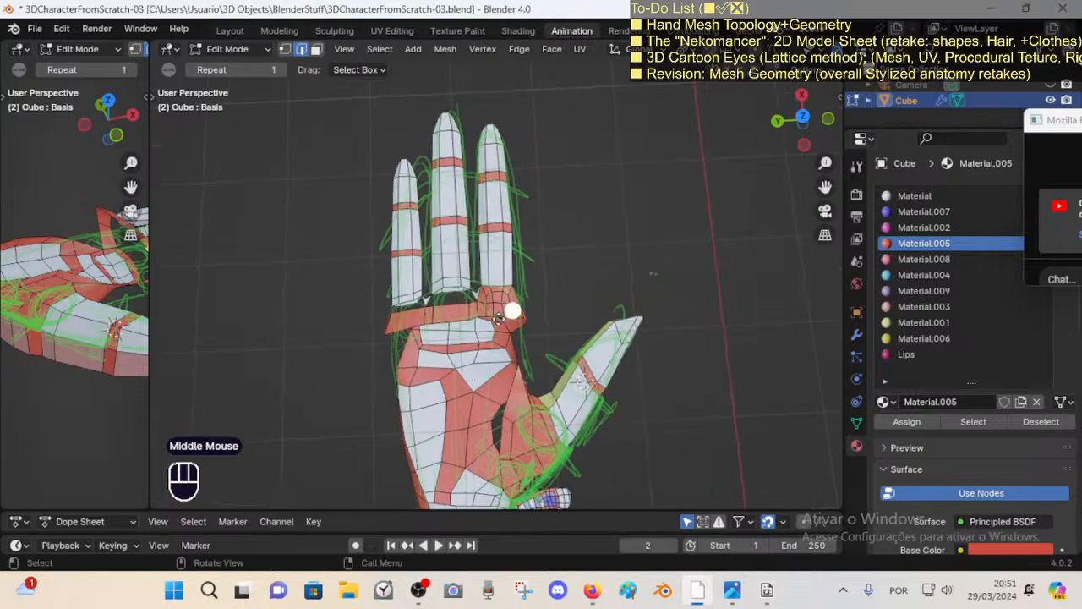
{"action": "scroll", "coordinate": [490, 414], "scroll_direction": "up", "scroll_amount": 2}
{"action": "scroll", "coordinate": [488, 339], "scroll_direction": "up", "scroll_amount": 4}
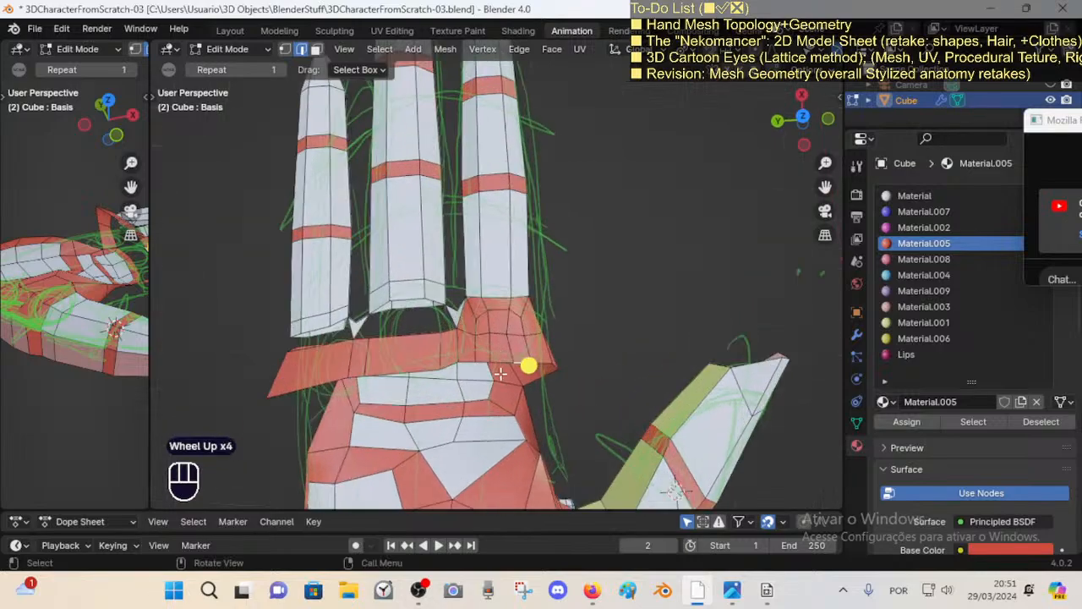
{"action": "middle_click_drag", "start_coordinate": [503, 384], "coordinate": [487, 341], "text": "shift"}
{"action": "scroll", "coordinate": [486, 339], "scroll_direction": "up", "scroll_amount": 1}
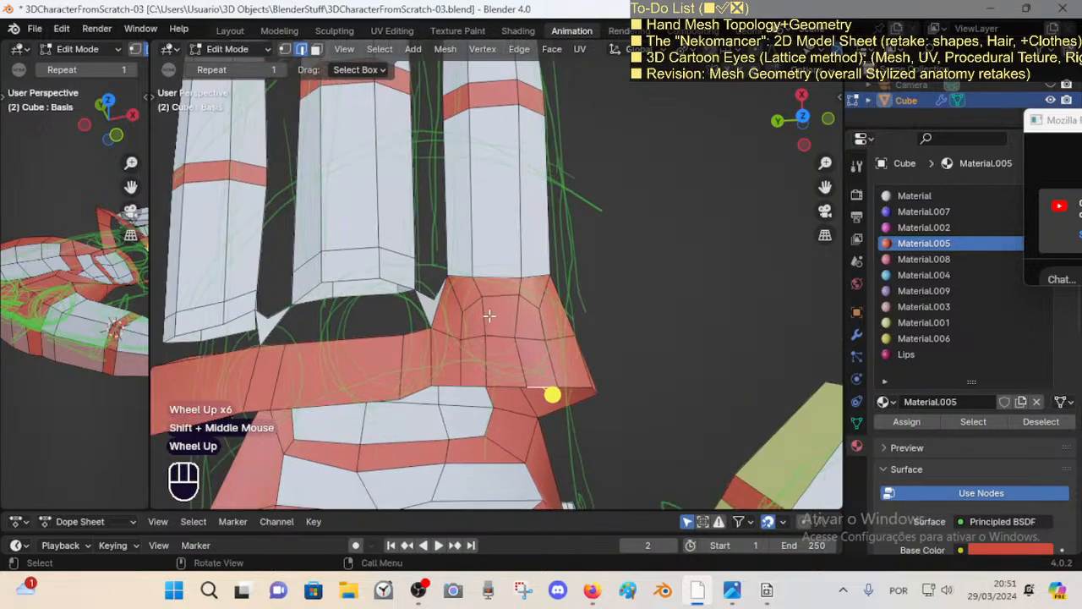
Step: Knife-cut a closed octagonal ring around the central faces of the red patch
{"action": "key", "text": "k"}
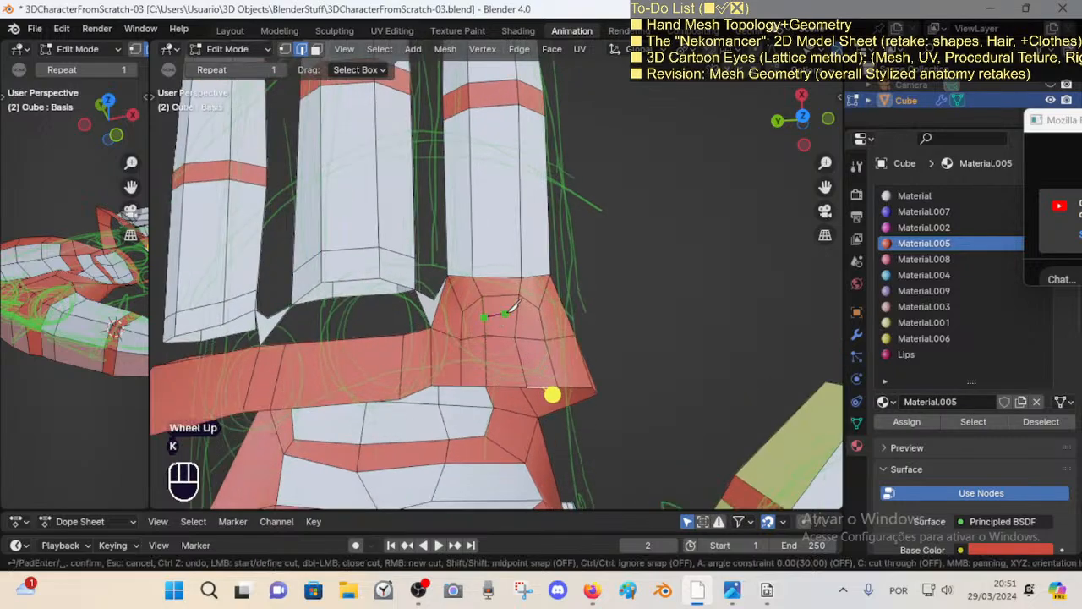
{"action": "left_click", "coordinate": [517, 317]}
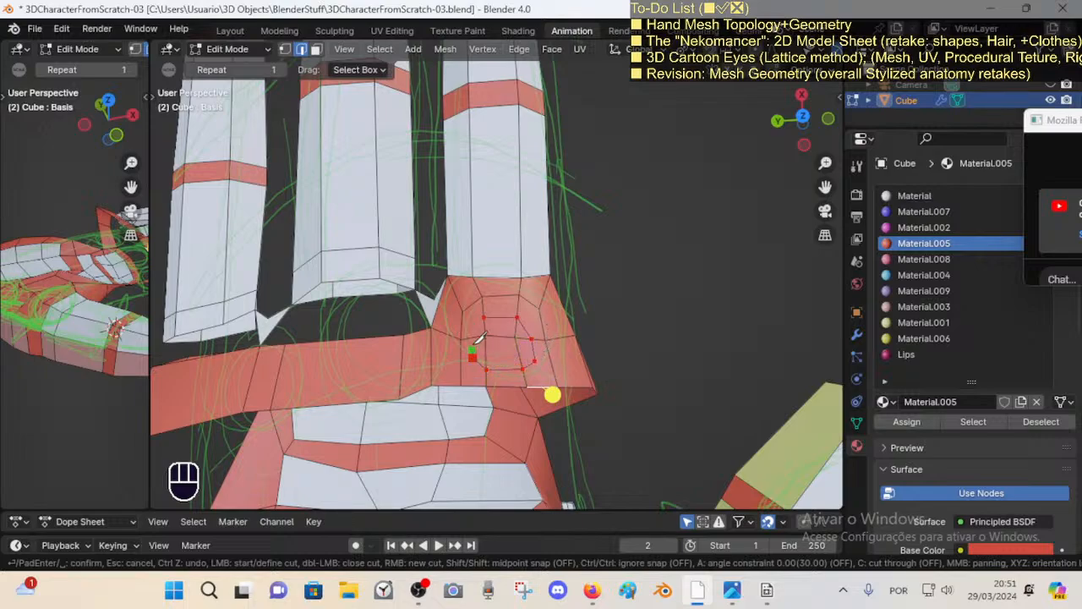
{"action": "key", "text": "Return"}
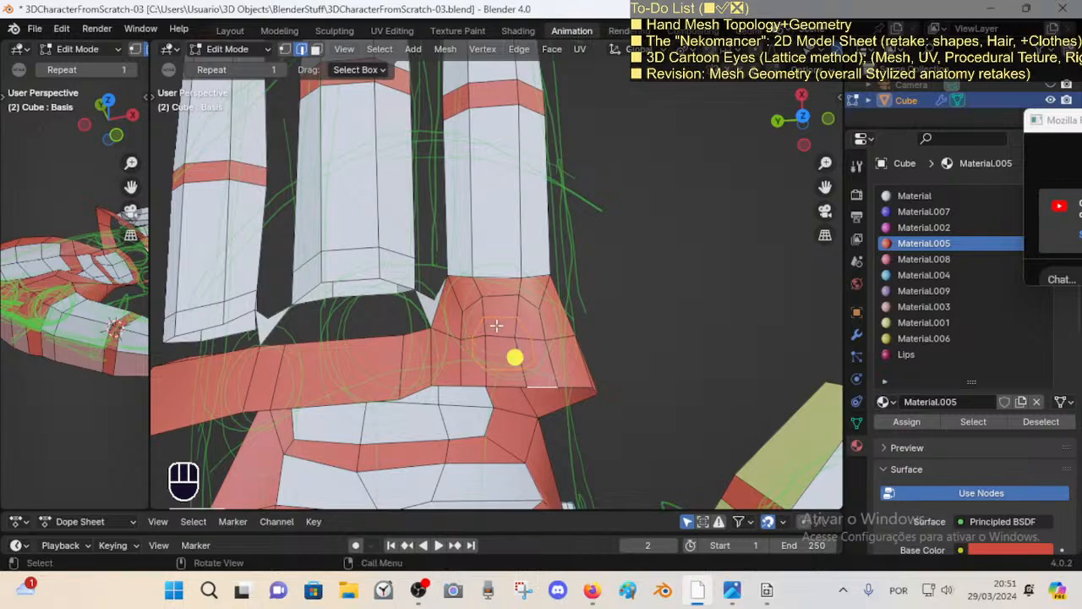
Step: Dissolve the edges crossing the inside of the octagonal ring to leave a single face
{"action": "key", "text": "alt+a"}
{"action": "left_click", "coordinate": [494, 316]}
{"action": "key", "text": "2"}
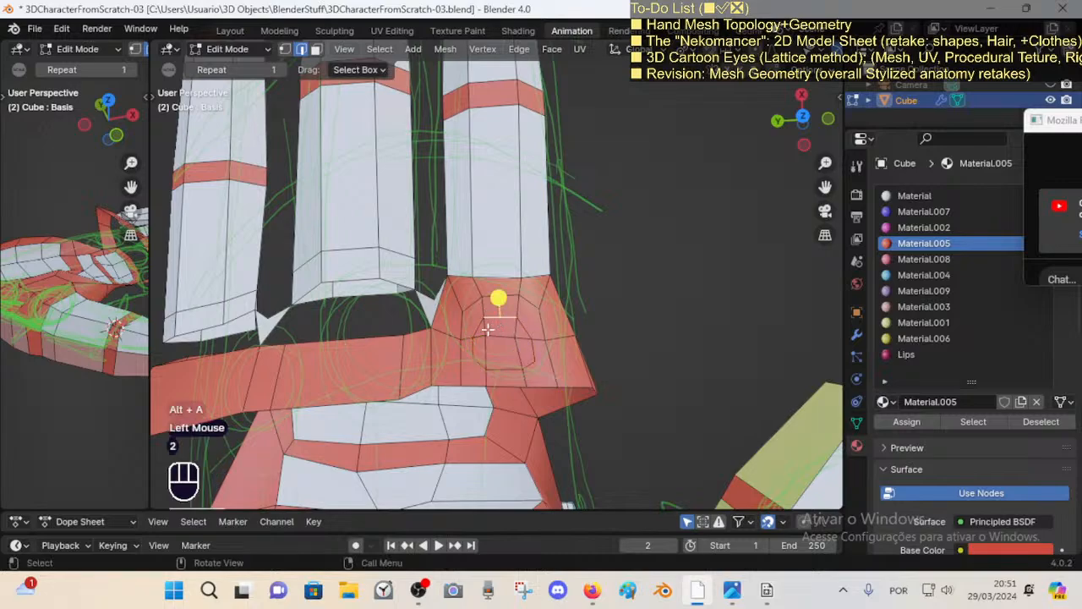
{"action": "left_click", "coordinate": [483, 327]}
{"action": "left_click", "coordinate": [486, 328]}
{"action": "left_click", "coordinate": [405, 343], "text": "shift"}
{"action": "left_click", "coordinate": [495, 326], "text": "shift"}
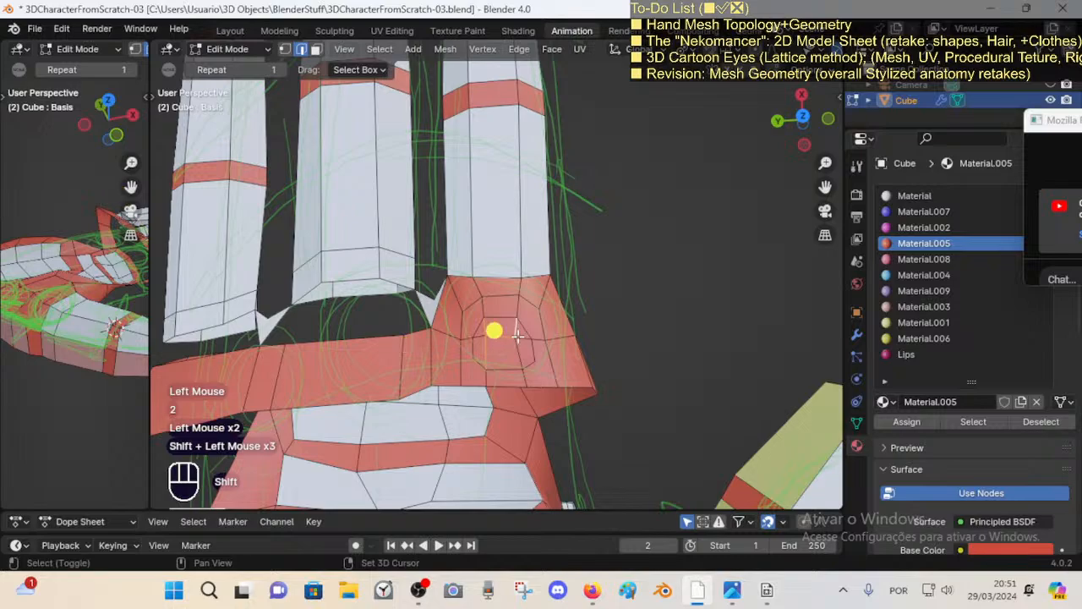
{"action": "left_click", "coordinate": [512, 334], "text": "shift"}
{"action": "left_click", "coordinate": [502, 340], "text": "shift"}
{"action": "left_click", "coordinate": [518, 337], "text": "shift"}
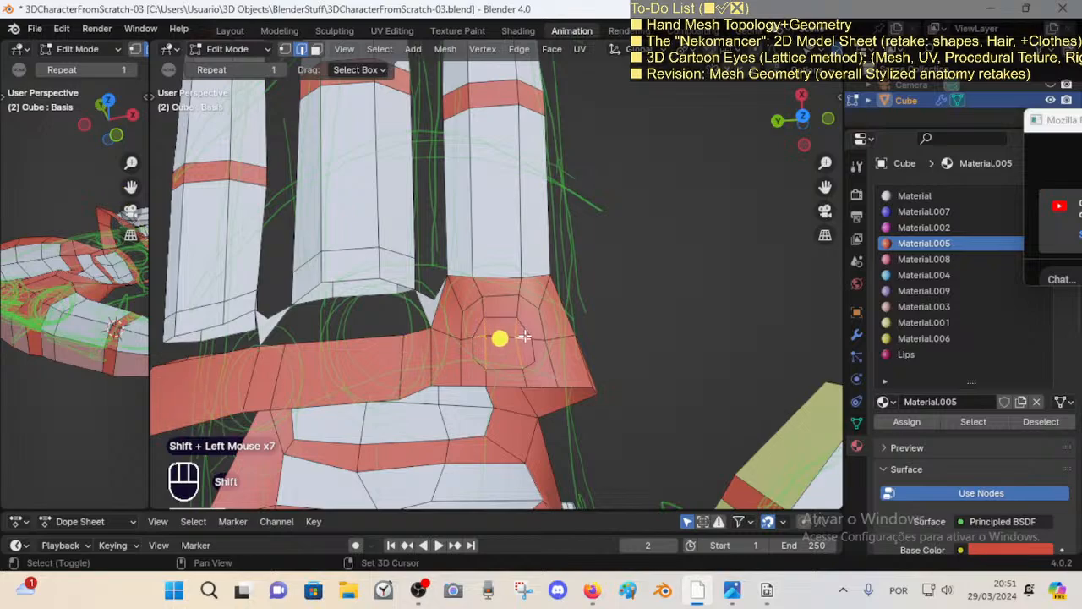
{"action": "key", "text": "x"}
{"action": "left_click", "coordinate": [526, 331]}
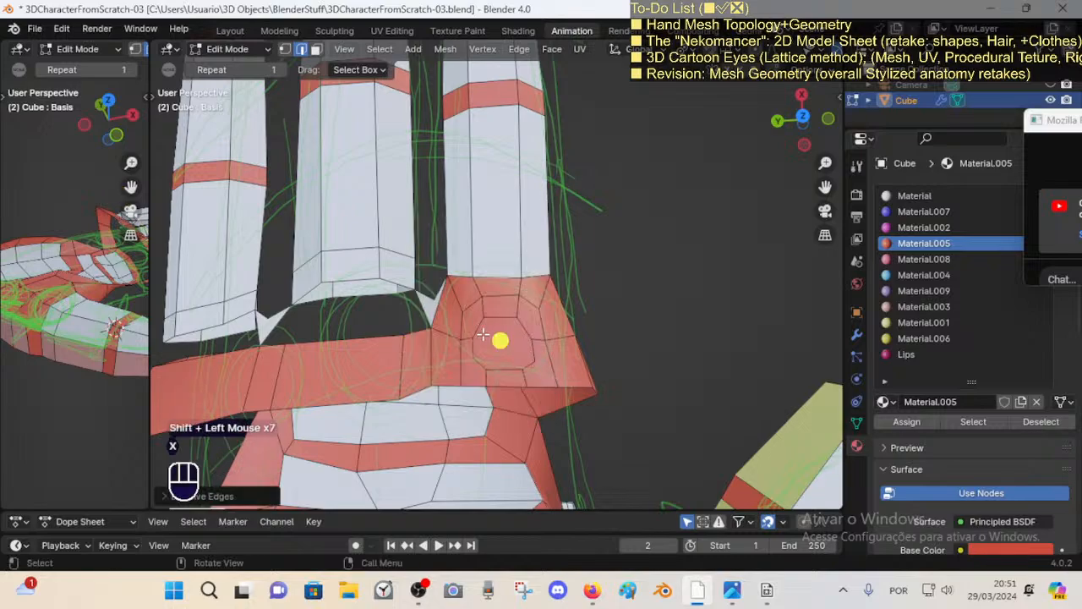
Step: Examine the face loops around the octagonal face and up into the thumb-side finger
{"action": "key", "text": "3"}
{"action": "left_click", "coordinate": [494, 285], "text": "alt+shift"}
{"action": "key", "text": "3"}
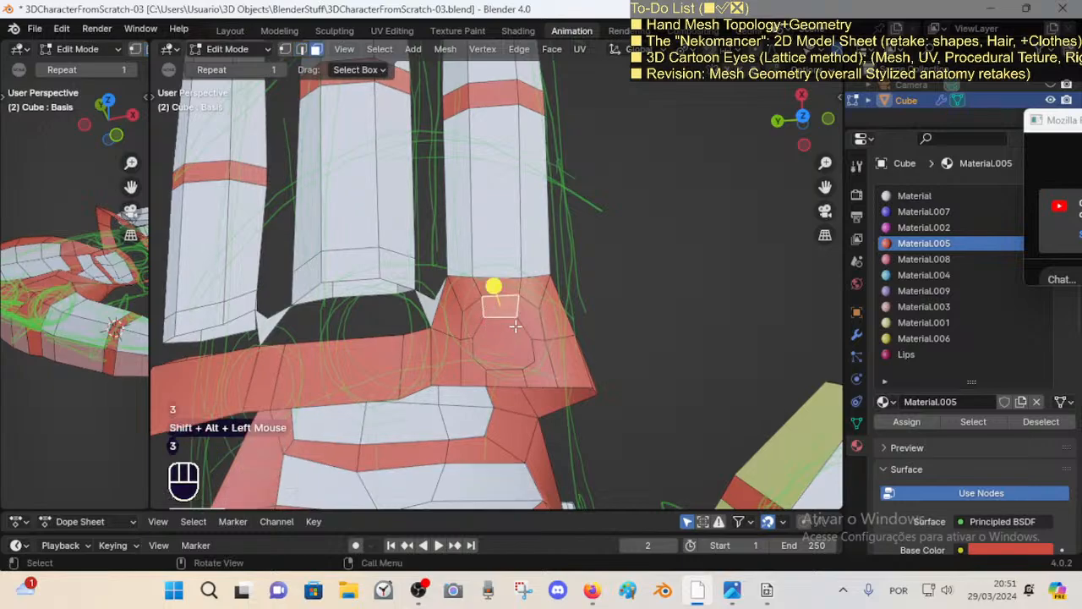
{"action": "key", "text": "alt+a"}
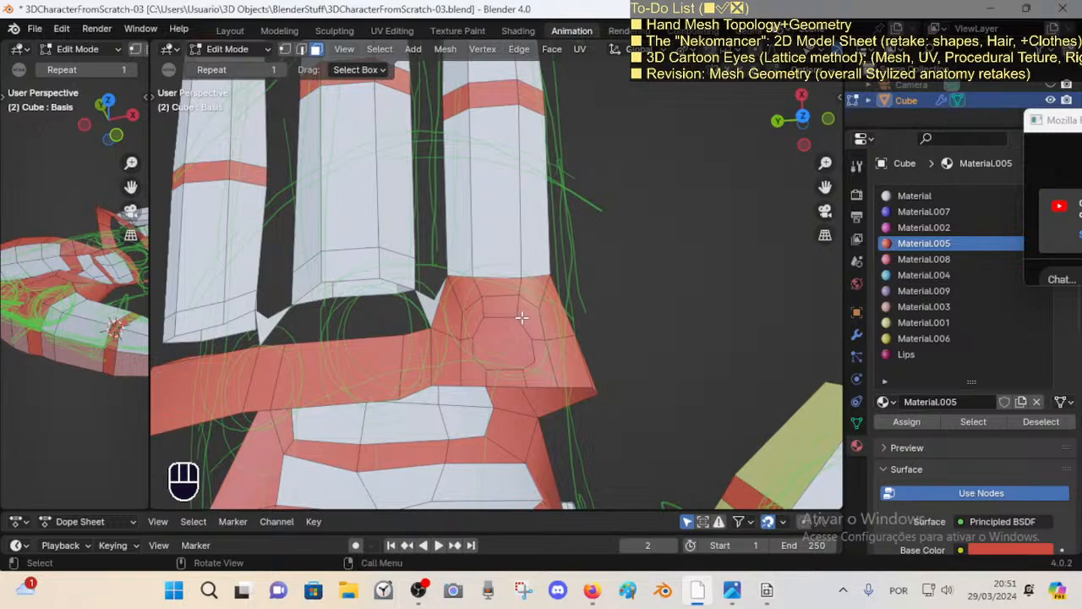
{"action": "middle_click_drag", "start_coordinate": [543, 313], "coordinate": [530, 367]}
{"action": "key", "text": "3"}
{"action": "left_click", "coordinate": [480, 298], "text": "alt+shift"}
{"action": "scroll", "coordinate": [479, 299], "scroll_direction": "down", "scroll_amount": 1}
{"action": "scroll", "coordinate": [507, 290], "scroll_direction": "up", "scroll_amount": 1}
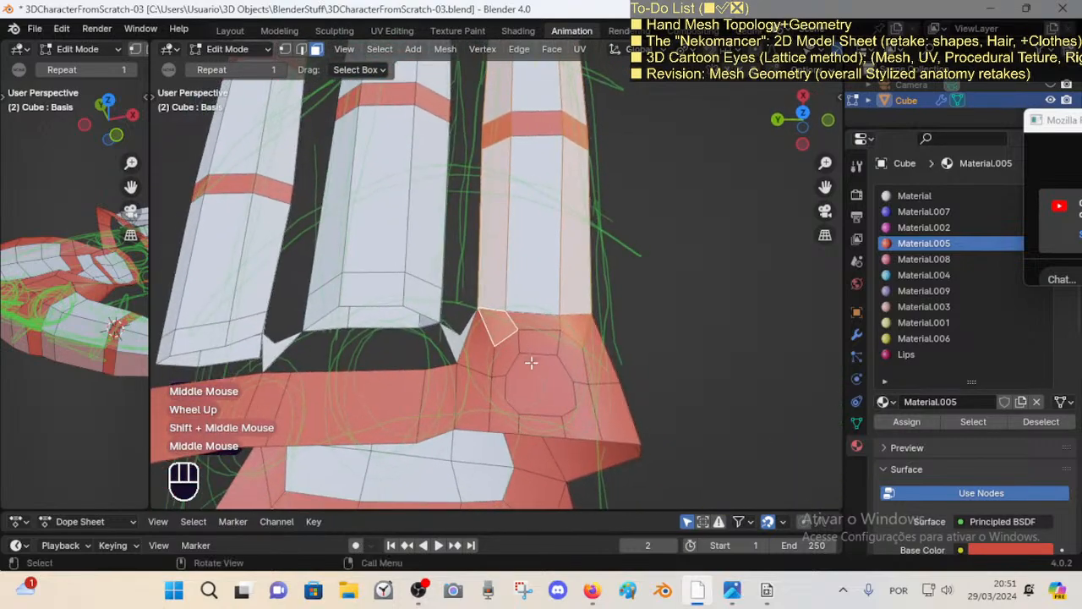
Step: Knife-cut a single edge across the octagonal face, joining its opposite sides
{"action": "key", "text": "k"}
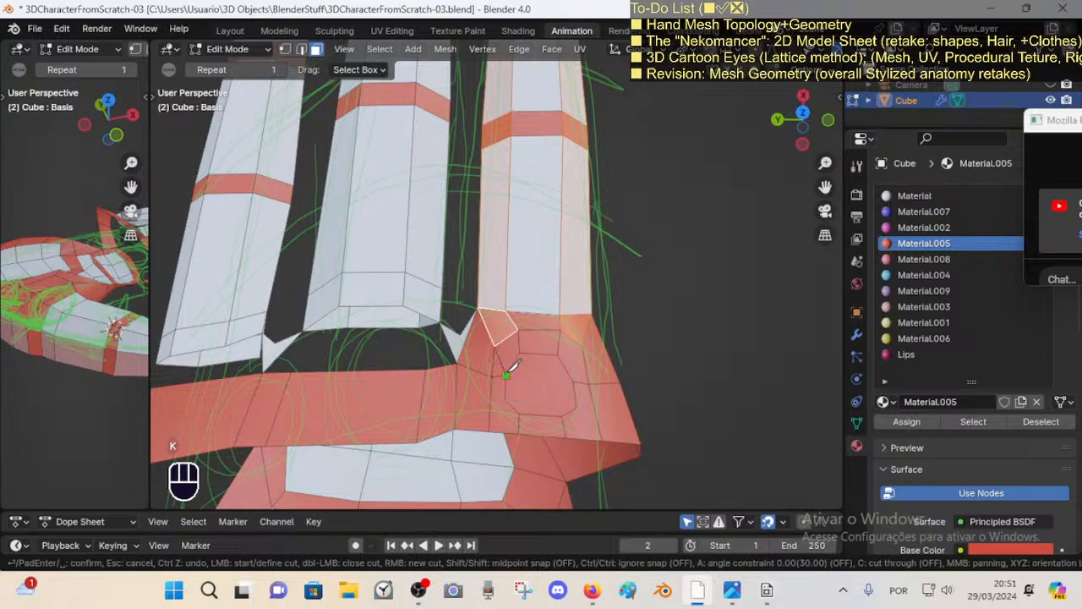
{"action": "left_click", "coordinate": [574, 381]}
{"action": "key", "text": "Return"}
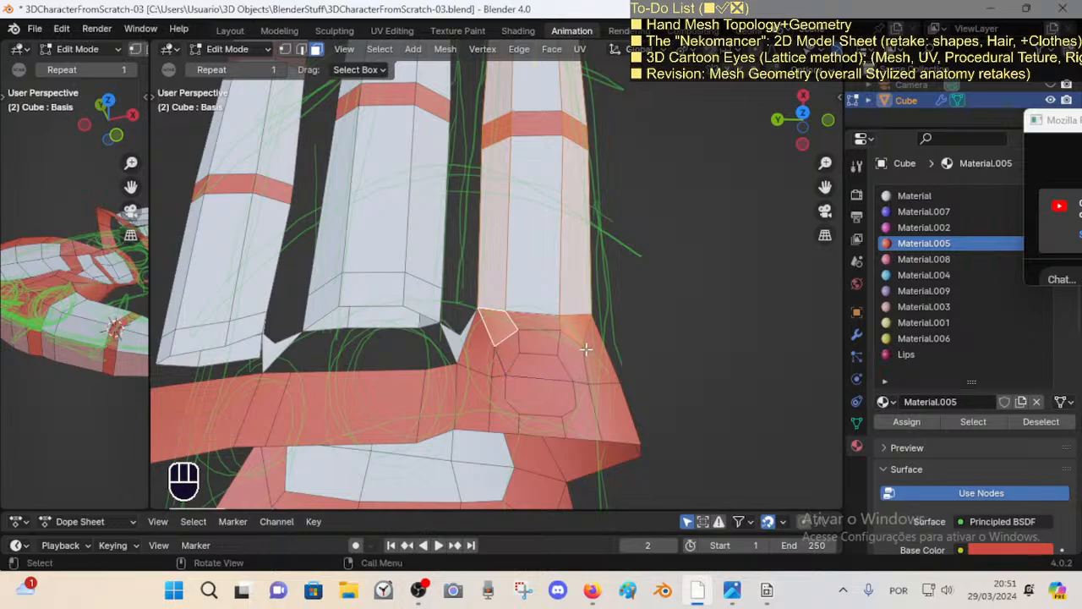
{"action": "key", "text": "alt+a"}
{"action": "key", "text": "k"}
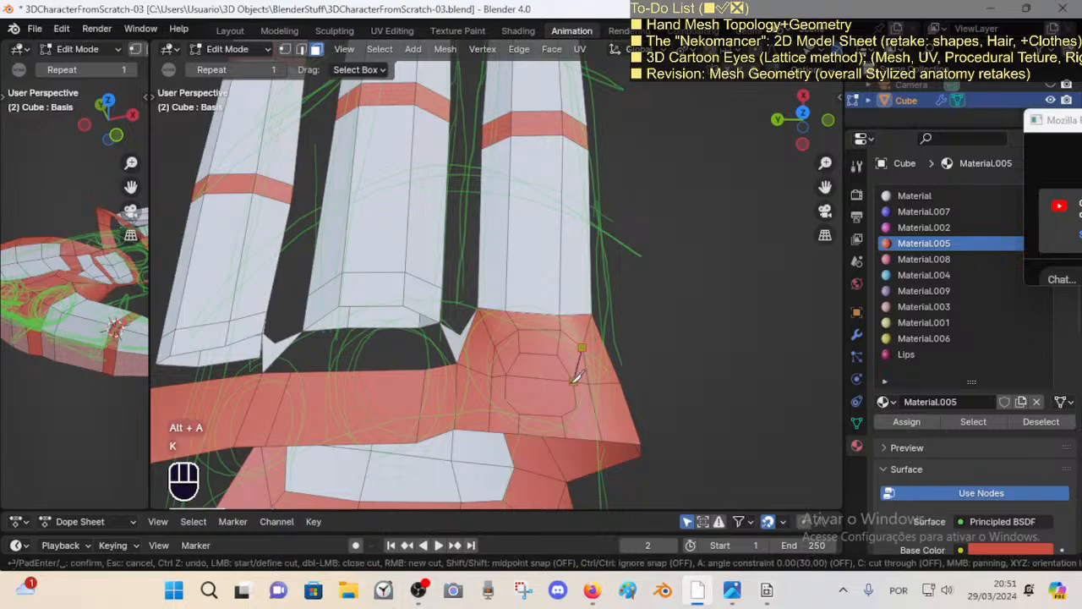
{"action": "key", "text": "Escape"}
Step: Examine the face loop running from the red knuckle patch's upper ring up into the thumb-side finger
{"action": "key", "text": "3"}
{"action": "key", "text": "3"}
{"action": "left_click", "coordinate": [560, 361], "text": "alt+shift"}
{"action": "scroll", "coordinate": [555, 365], "scroll_direction": "down", "scroll_amount": 2}
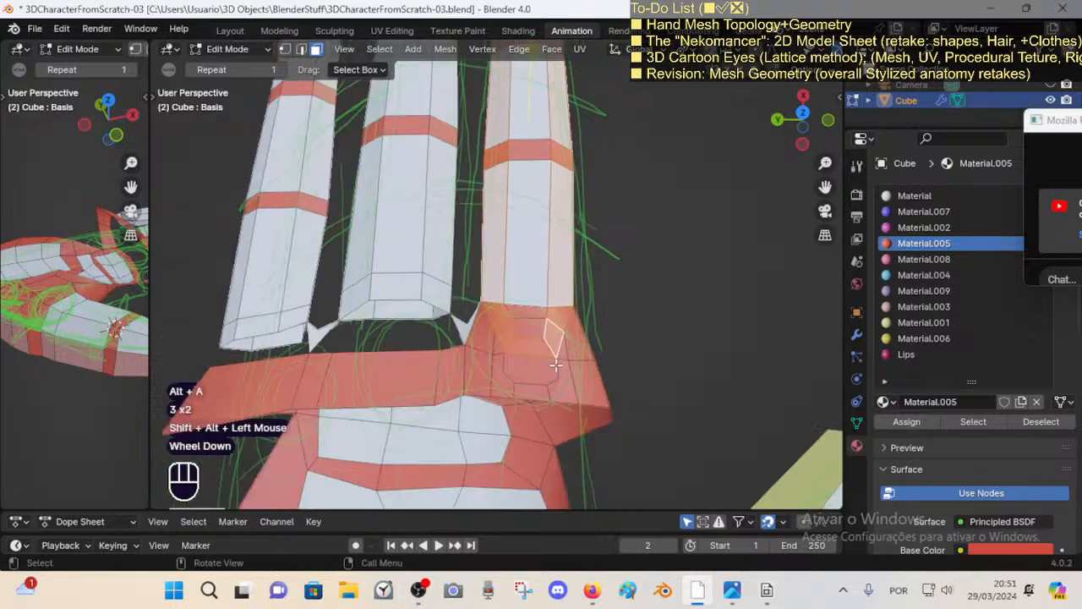
{"action": "scroll", "coordinate": [556, 366], "scroll_direction": "down", "scroll_amount": 1}
{"action": "left_click", "coordinate": [554, 340], "text": "alt+shift"}
{"action": "key", "text": "alt+a"}
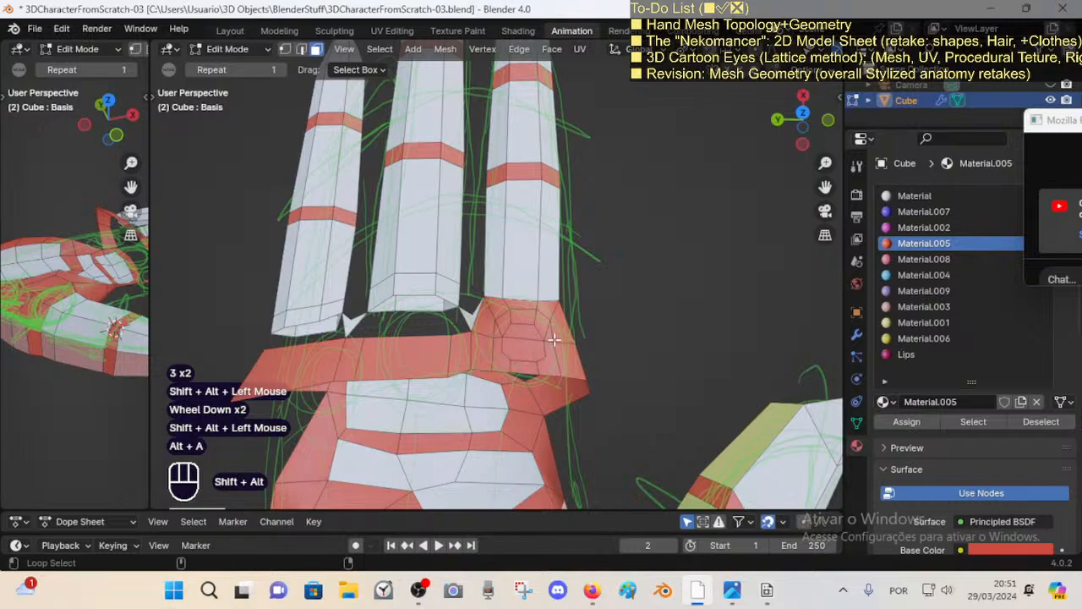
{"action": "left_click", "coordinate": [553, 340], "text": "alt+shift"}
{"action": "scroll", "coordinate": [522, 307], "scroll_direction": "up", "scroll_amount": 1}
{"action": "key", "text": "alt+a"}
Step: Try to merge the neighbouring ring vertices beside the octagonal face, on the side facing the middle finger
{"action": "key", "text": "1"}
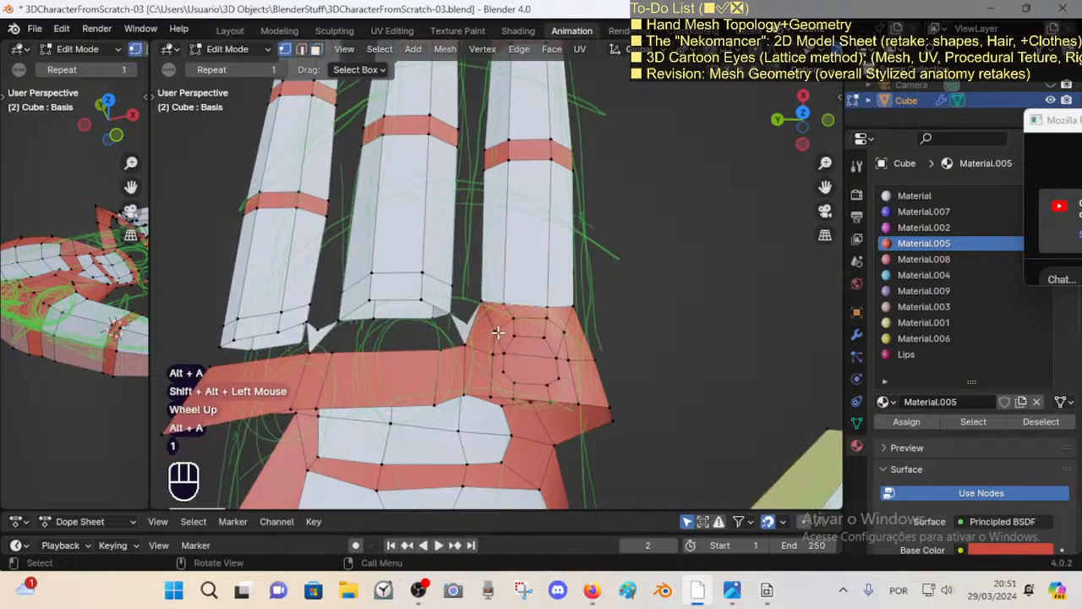
{"action": "left_click", "coordinate": [504, 351]}
{"action": "key", "text": "g"}
{"action": "left_click", "coordinate": [500, 330], "text": "shift"}
{"action": "left_click", "coordinate": [501, 331]}
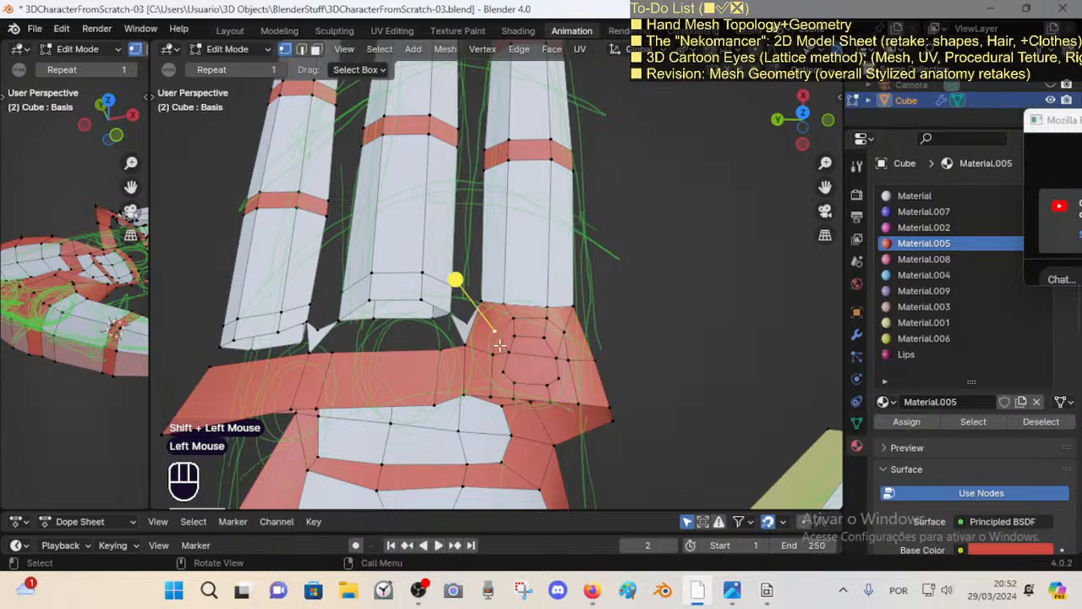
{"action": "left_click", "coordinate": [497, 353], "text": "shift"}
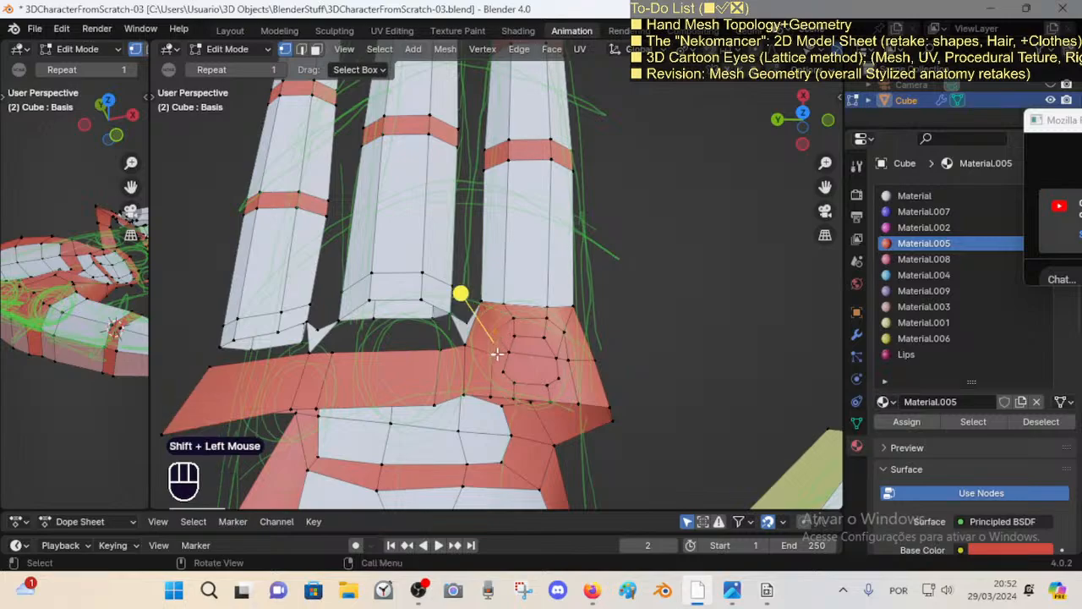
{"action": "key", "text": "m"}
{"action": "left_click", "coordinate": [497, 355]}
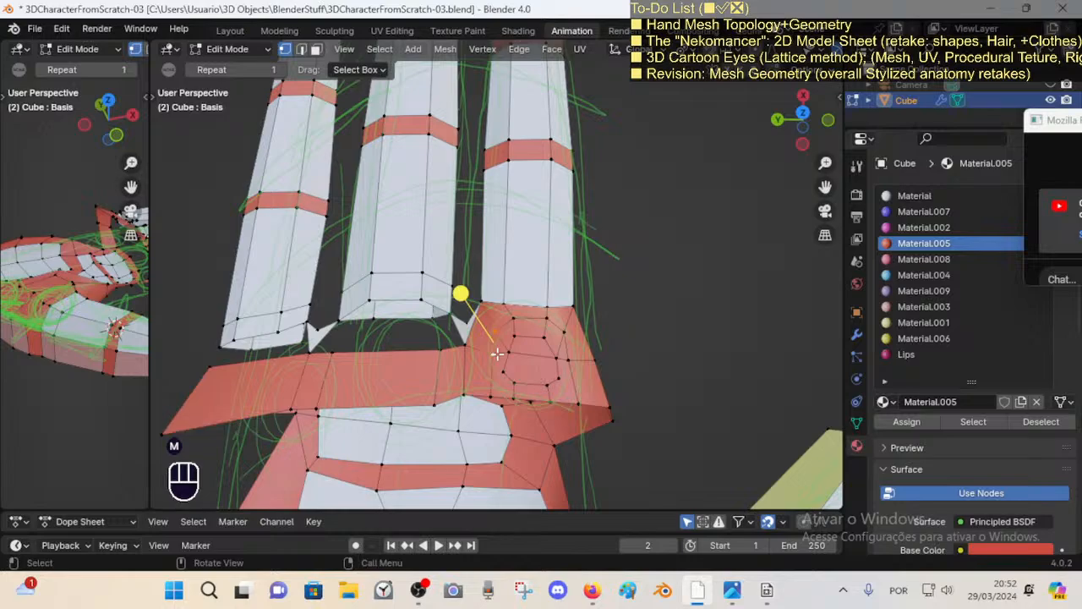
{"action": "key", "text": "m"}
{"action": "left_click", "coordinate": [497, 355]}
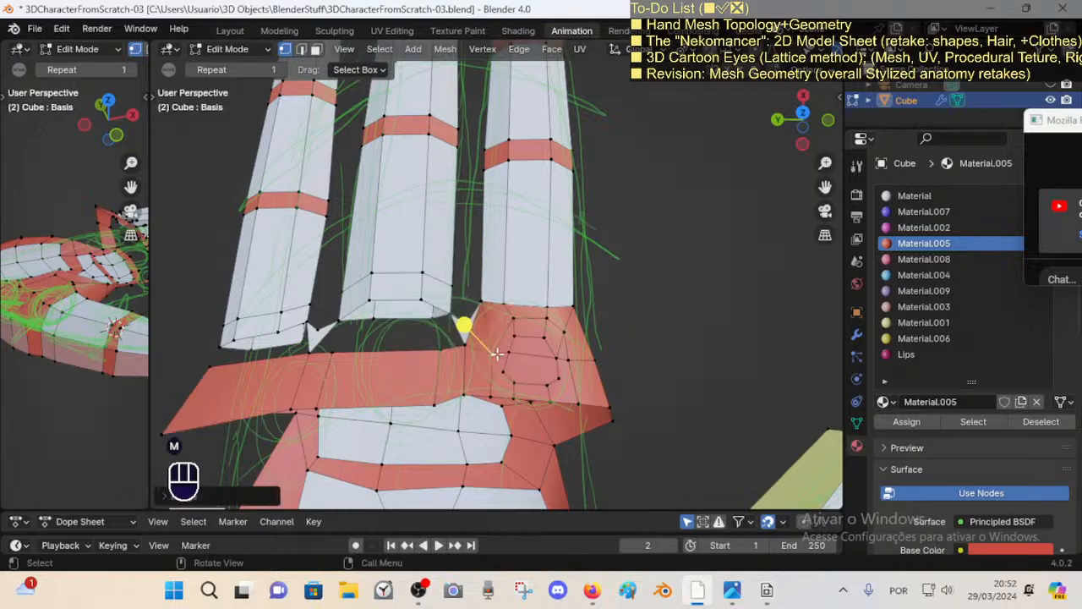
Step: Try moving the merged ring vertex up and closer to the octagonal face
{"action": "scroll", "coordinate": [504, 356], "scroll_direction": "up", "scroll_amount": 1}
{"action": "left_click", "coordinate": [494, 369]}
{"action": "key", "text": "g"}
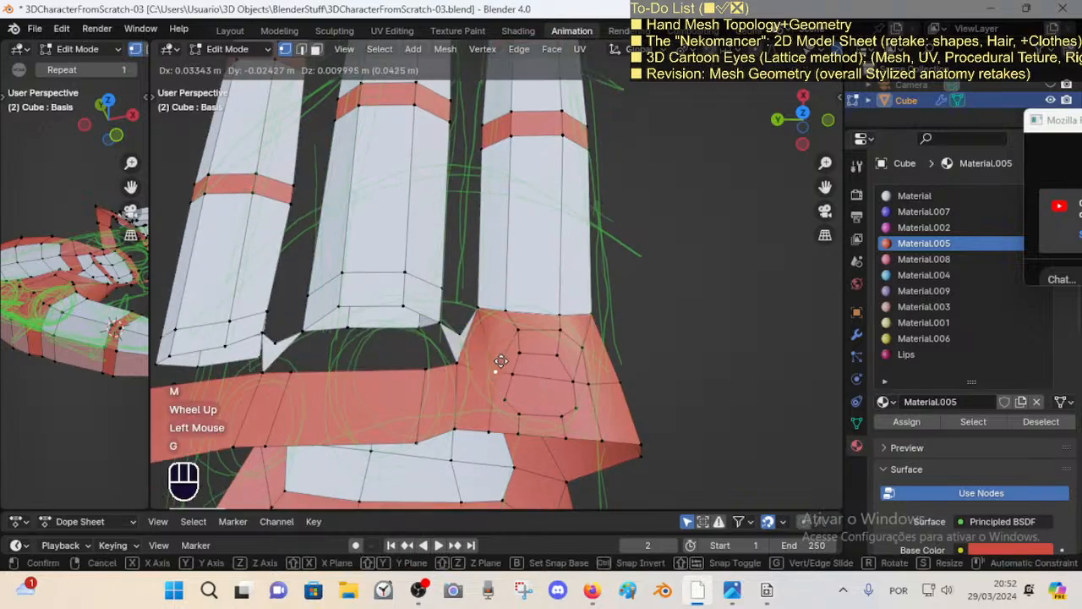
{"action": "left_click", "coordinate": [502, 353]}
Step: Try replacing the edge from the patch's inner corner to the merged vertex with a knife cut down to the palm border
{"action": "key", "text": "alt+a"}
{"action": "key", "text": "2"}
{"action": "left_click", "coordinate": [465, 364]}
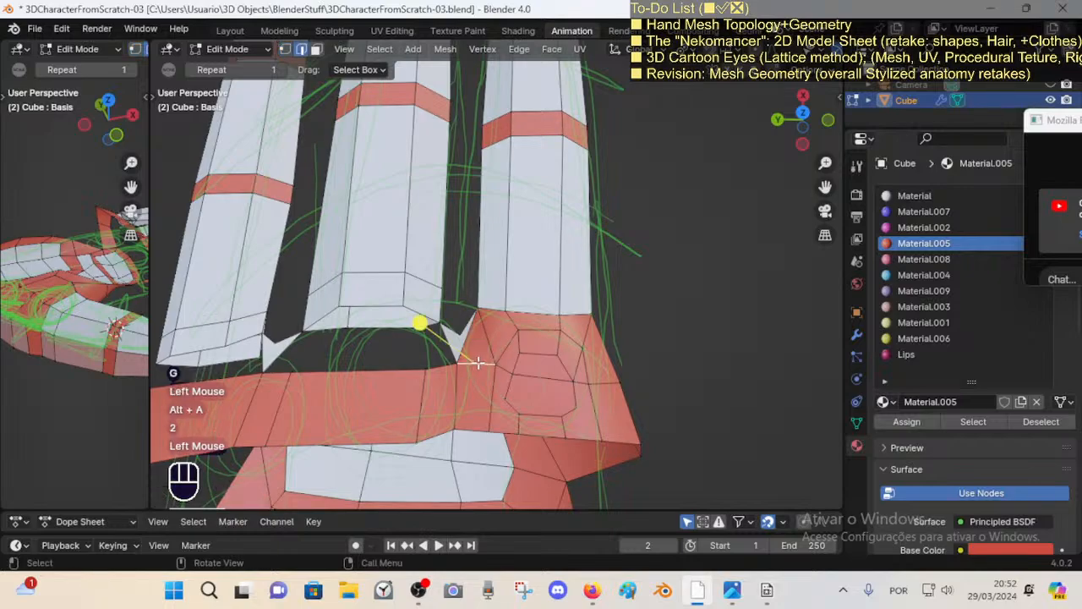
{"action": "key", "text": "x"}
{"action": "left_click", "coordinate": [465, 367]}
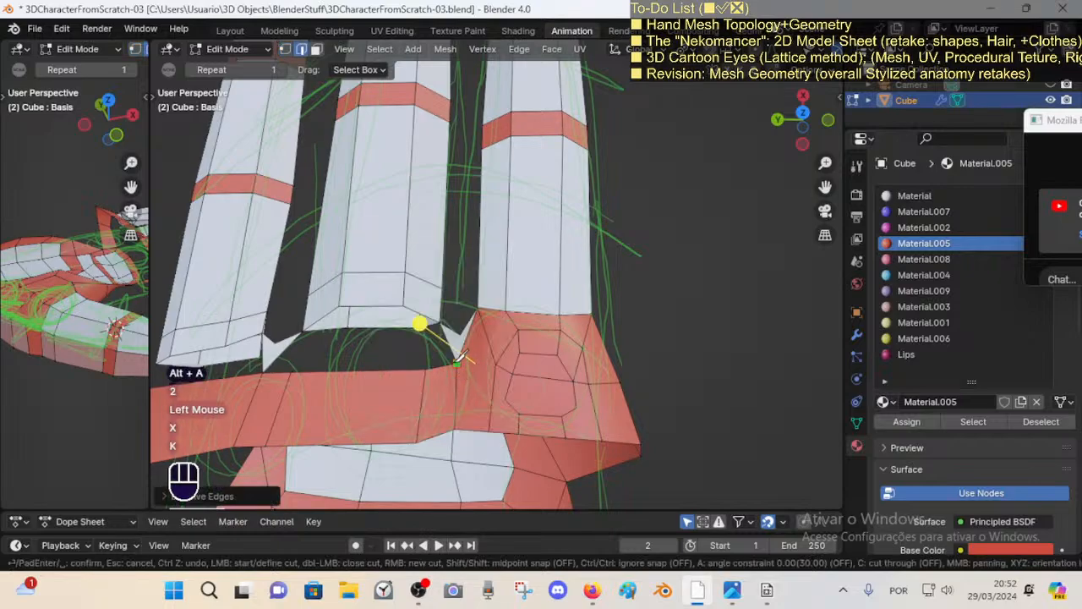
{"action": "key", "text": "k"}
{"action": "left_click", "coordinate": [457, 363]}
{"action": "left_click", "coordinate": [488, 430]}
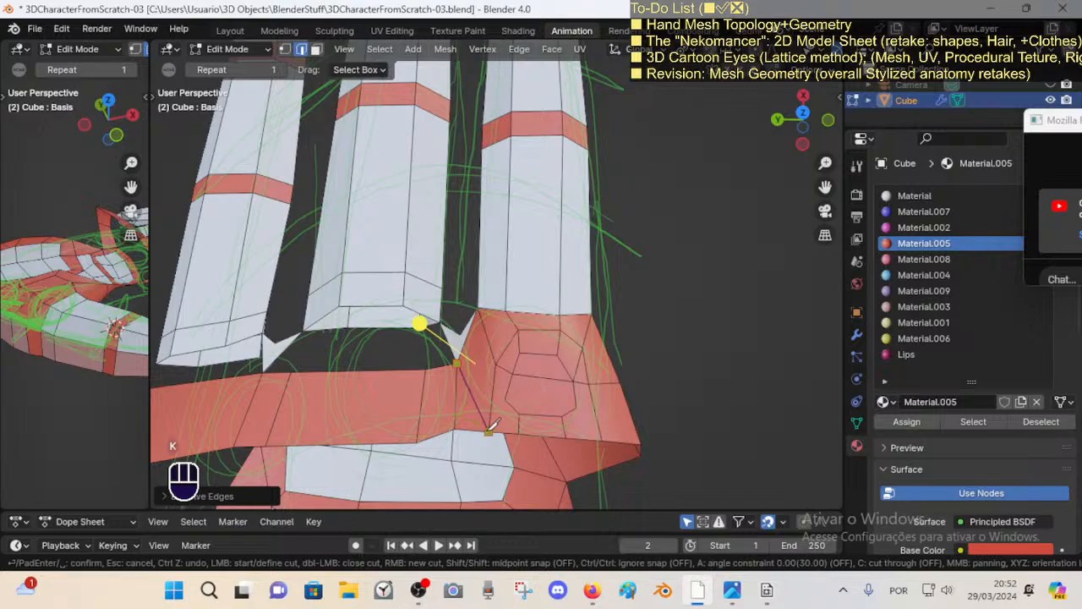
{"action": "key", "text": "Return"}
{"action": "key", "text": "alt+a"}
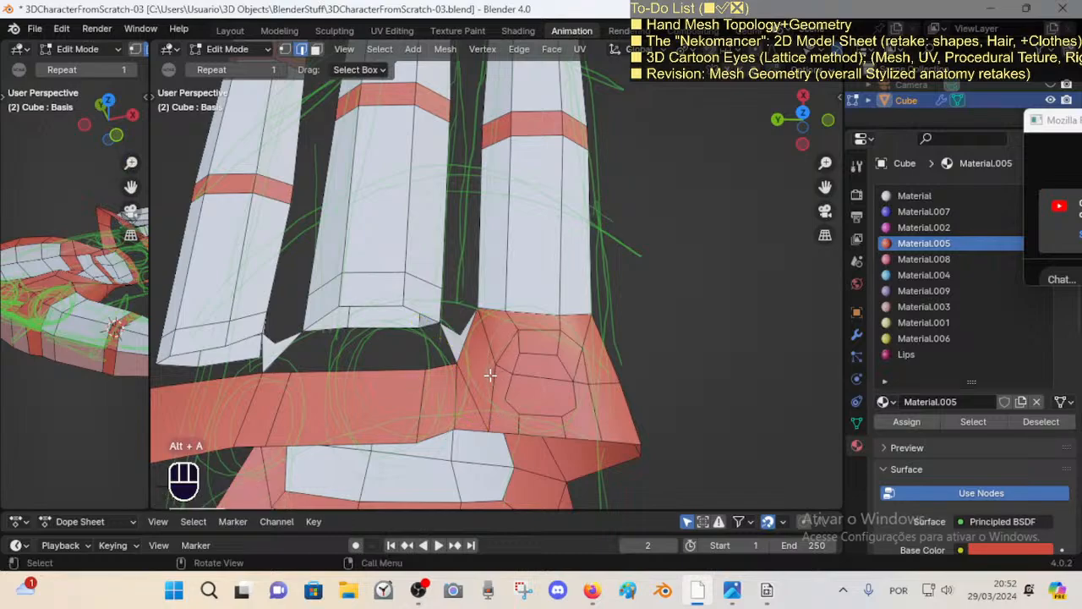
Step: Try lowering the patch's inner corner vertex, where it meets the knuckle strip and the white web triangle
{"action": "key", "text": "1"}
{"action": "left_click", "coordinate": [459, 366]}
{"action": "key", "text": "g"}
{"action": "left_click", "coordinate": [416, 326], "text": "shift"}
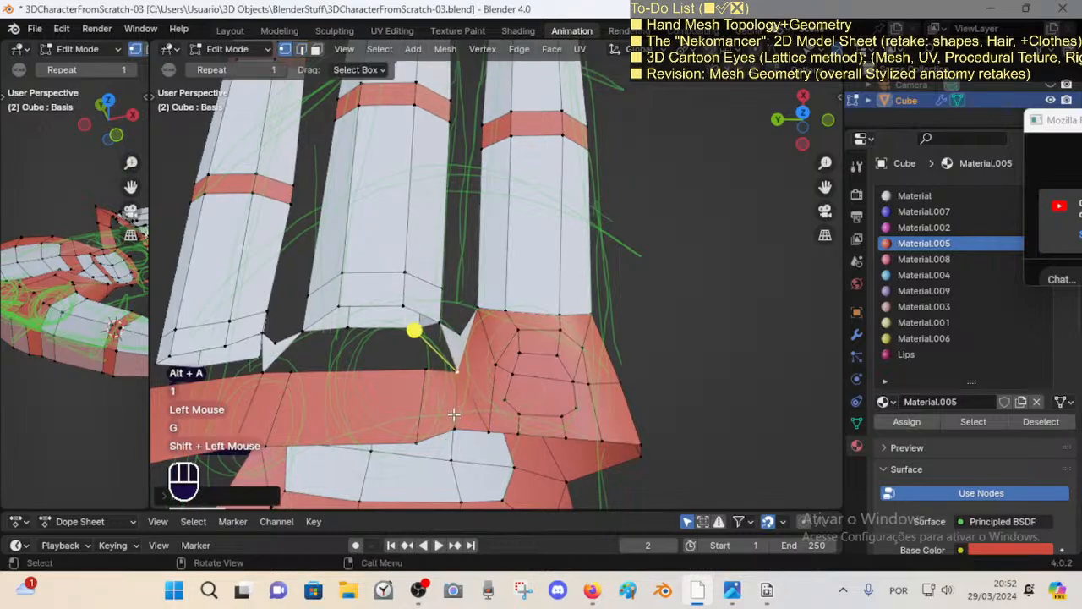
Step: Undo the vertex moves, merges, dissolved edge and knife cut made beside the octagonal face
{"action": "key", "text": "ctrl+z"}
{"action": "key", "text": "ctrl+z"}
{"action": "key", "text": "ctrl+z"}
{"action": "key", "text": "ctrl+z"}
{"action": "key", "text": "ctrl+z"}
{"action": "key", "text": "ctrl+z"}
{"action": "key", "text": "ctrl+z"}
{"action": "key", "text": "ctrl+z"}
{"action": "key", "text": "ctrl+z"}
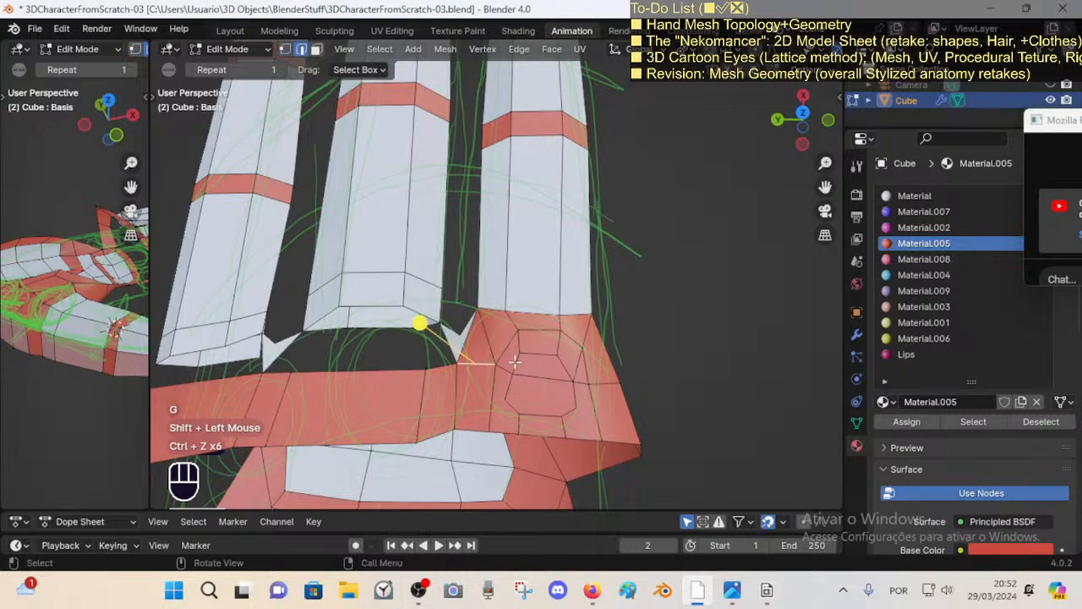
{"action": "key", "text": "ctrl+z"}
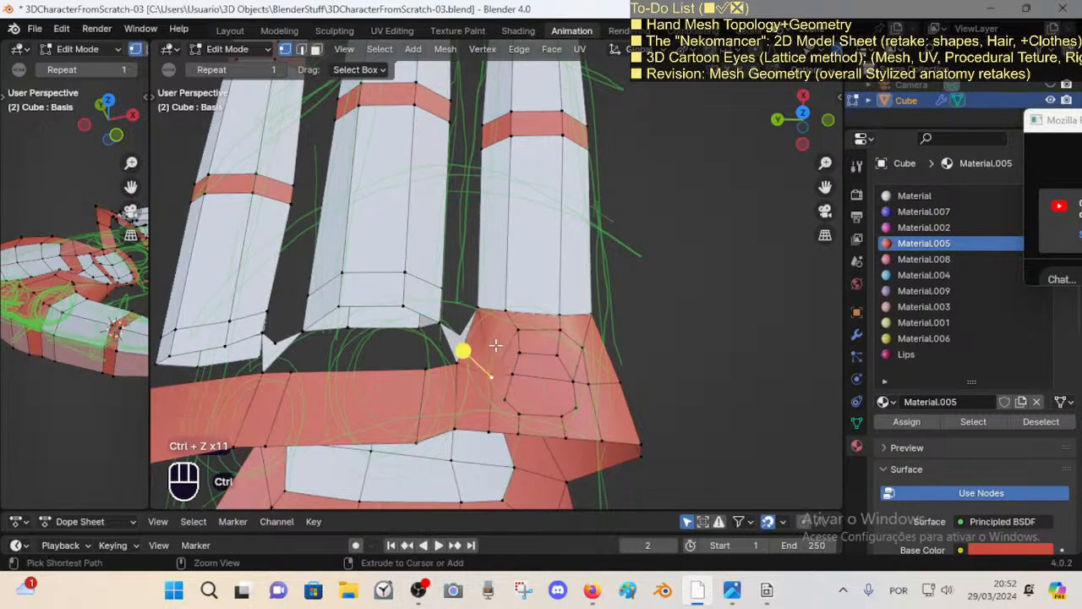
{"action": "key", "text": "ctrl+z"}
Step: Shift the vertex at the outer end of the cut across the octagonal face
{"action": "key", "text": "2"}
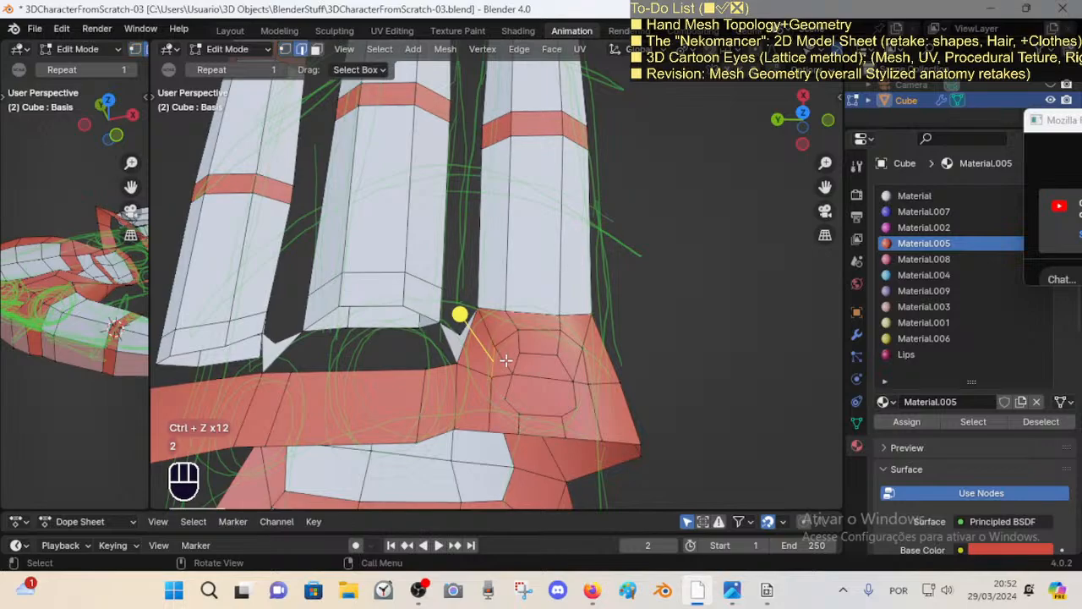
{"action": "left_click", "coordinate": [502, 345]}
{"action": "middle_click_drag", "start_coordinate": [503, 345], "coordinate": [560, 386]}
{"action": "key", "text": "alt+a"}
{"action": "key", "text": "3"}
{"action": "left_click", "coordinate": [521, 343], "text": "alt+shift"}
{"action": "key", "text": "1"}
{"action": "left_click", "coordinate": [565, 387]}
{"action": "key", "text": "g"}
{"action": "left_click", "coordinate": [556, 362], "text": "shift"}
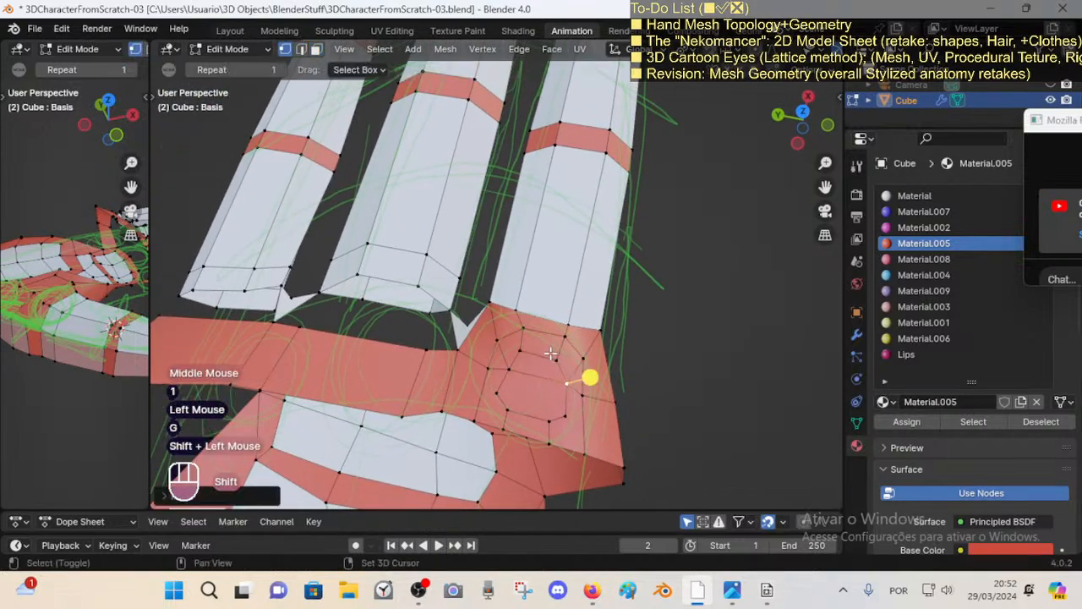
Step: Shift the octagon's vertices on the side facing the middle finger to round its outline
{"action": "left_click", "coordinate": [510, 365]}
{"action": "left_click", "coordinate": [511, 364]}
{"action": "key", "text": "g"}
{"action": "left_click", "coordinate": [504, 366], "text": "shift"}
{"action": "left_click", "coordinate": [504, 394]}
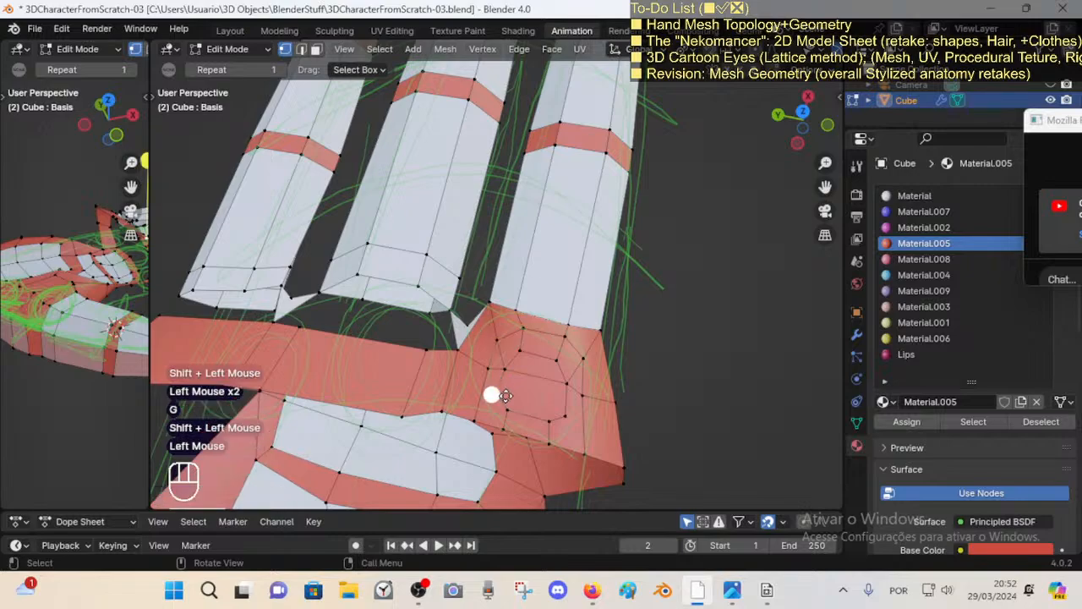
Step: Examine how the face loop around the adjusted octagon continues along the thumb-side finger
{"action": "middle_click_drag", "start_coordinate": [525, 381], "coordinate": [507, 376]}
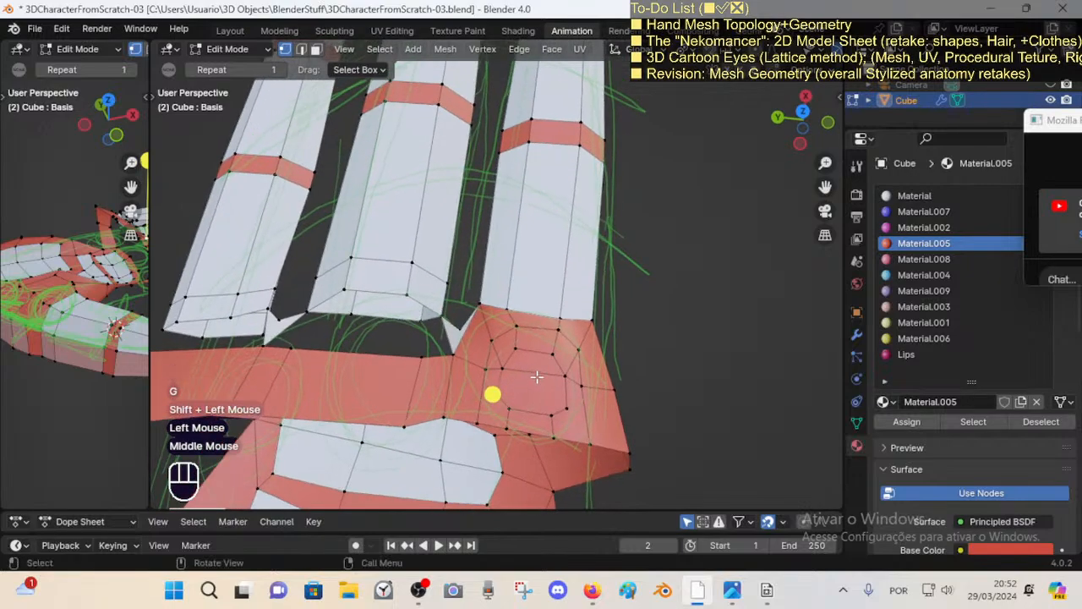
{"action": "key", "text": "3"}
{"action": "left_click", "coordinate": [504, 338], "text": "alt+shift"}
{"action": "scroll", "coordinate": [525, 337], "scroll_direction": "down", "scroll_amount": 1}
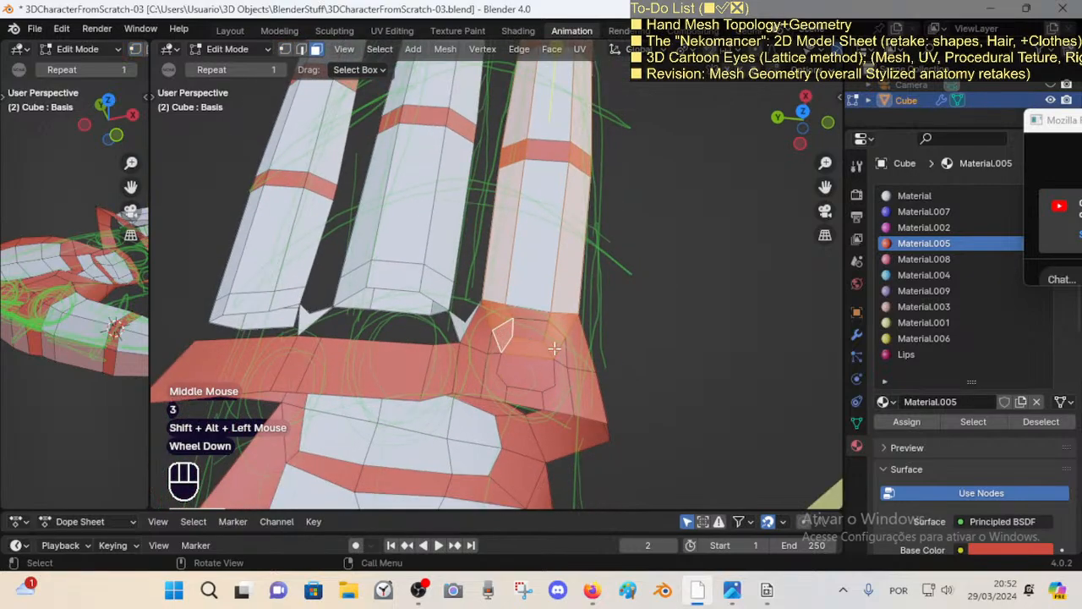
{"action": "scroll", "coordinate": [554, 348], "scroll_direction": "down", "scroll_amount": 3}
{"action": "scroll", "coordinate": [547, 176], "scroll_direction": "up", "scroll_amount": 2}
{"action": "scroll", "coordinate": [551, 144], "scroll_direction": "down", "scroll_amount": 1, "text": "shift"}
{"action": "middle_click_drag", "start_coordinate": [550, 115], "coordinate": [561, 125], "text": "shift"}
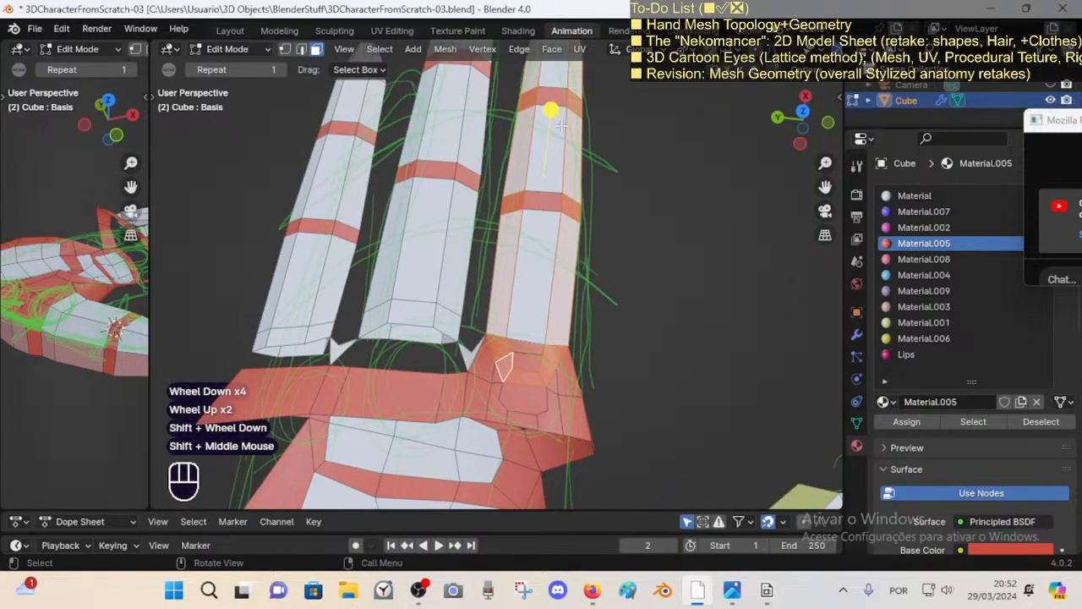
{"action": "left_click", "coordinate": [562, 125]}
{"action": "key", "text": "alt+a"}
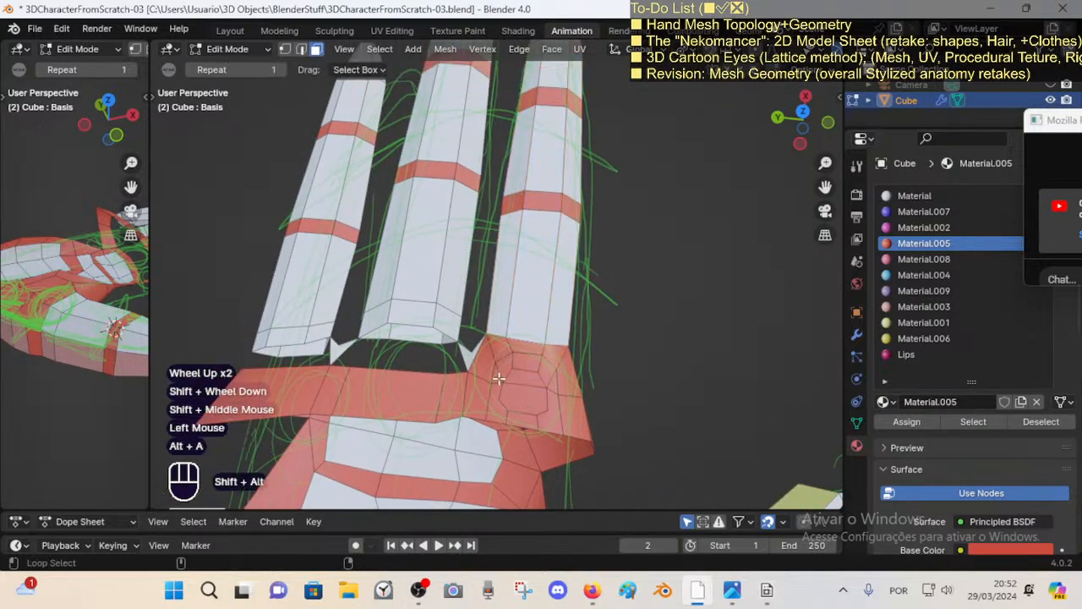
{"action": "left_click", "coordinate": [519, 341], "text": "alt+shift"}
{"action": "key", "text": "alt+a"}
Step: Dissolve the two short edges linking the octagon's side vertices to the surrounding ring
{"action": "key", "text": "2"}
{"action": "left_click", "coordinate": [588, 382]}
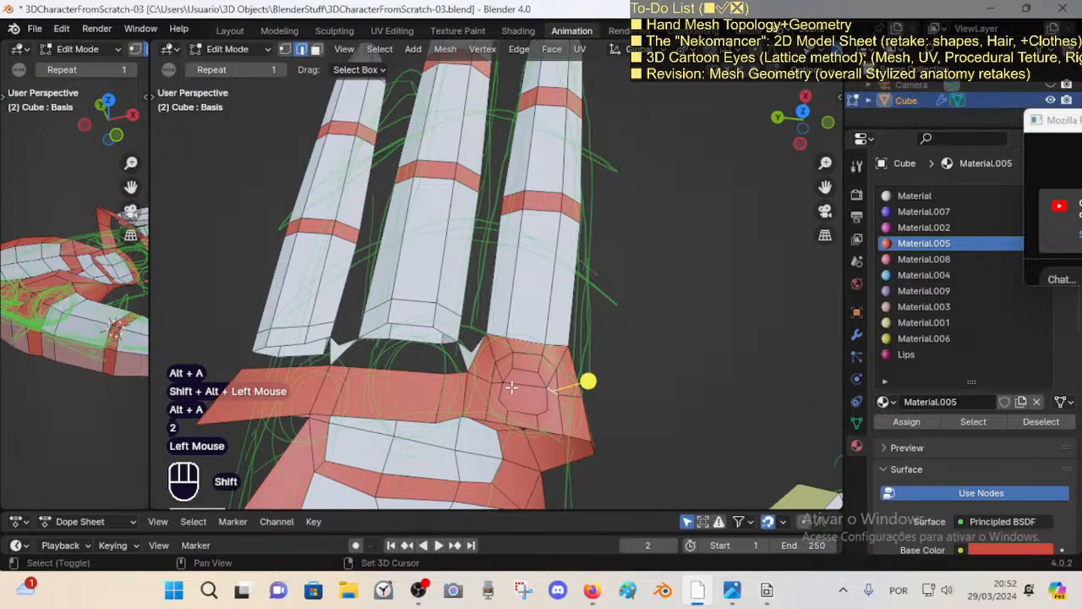
{"action": "left_click", "coordinate": [532, 367], "text": "shift"}
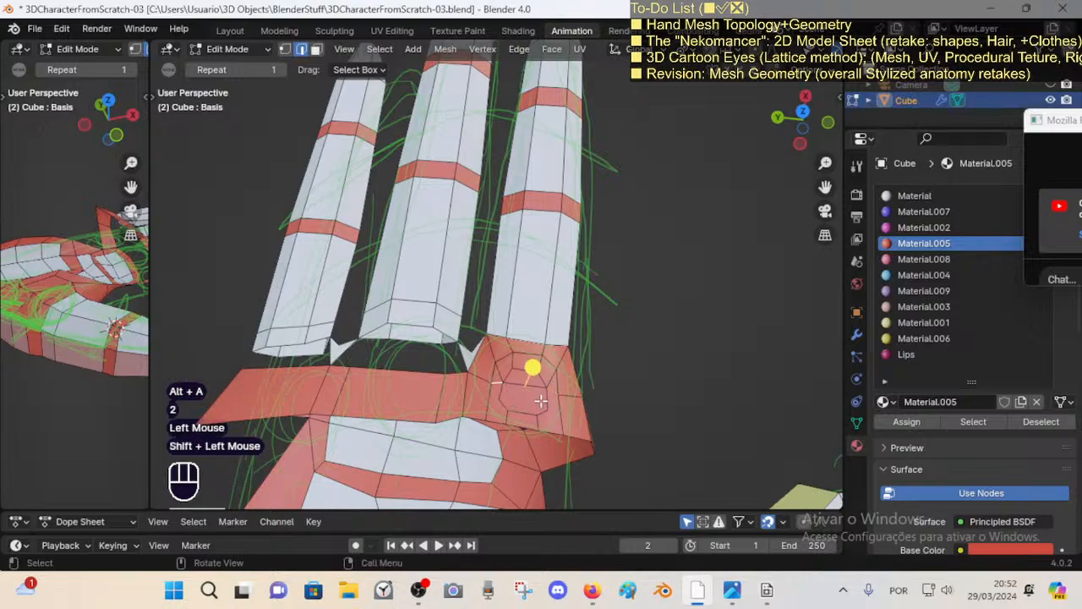
{"action": "key", "text": "x"}
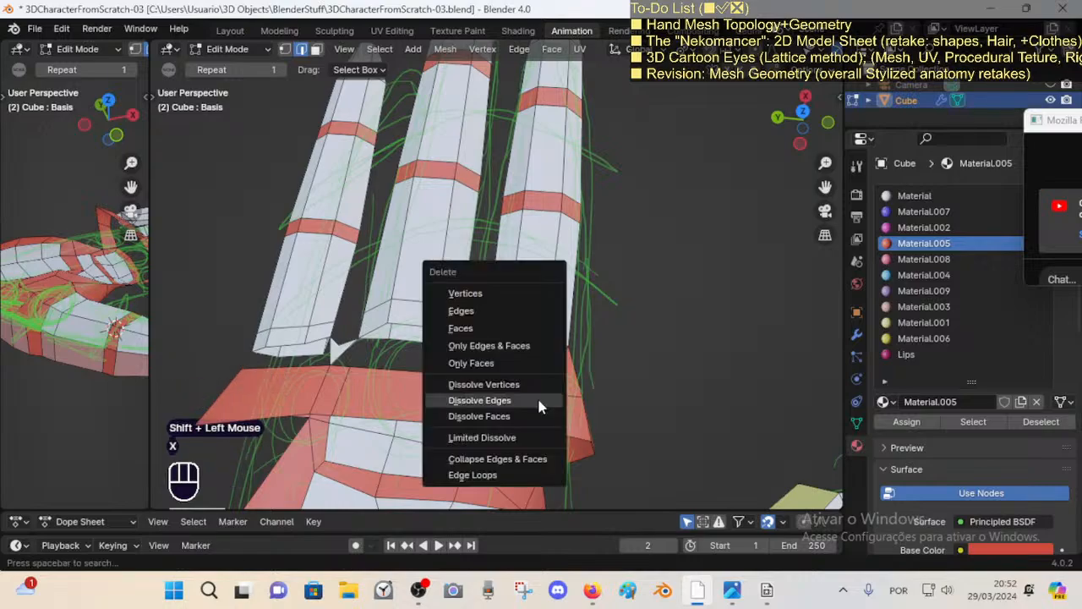
{"action": "left_click", "coordinate": [479, 401]}
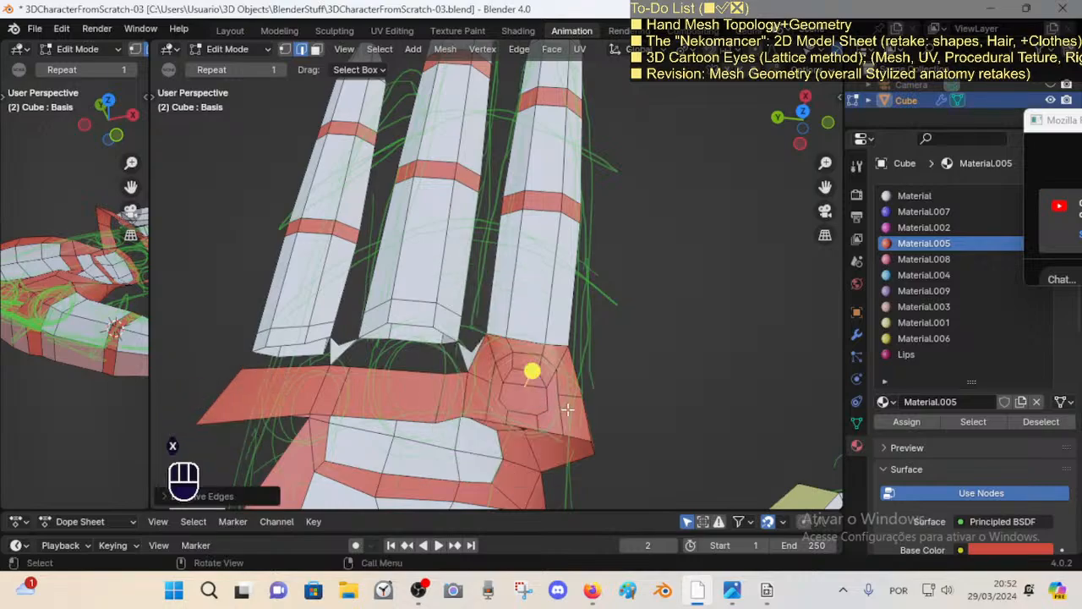
Step: Adjust the position of the surrounding ring's side vertex on the octagon's outer side
{"action": "key", "text": "1"}
{"action": "left_click", "coordinate": [561, 396]}
{"action": "key", "text": "g"}
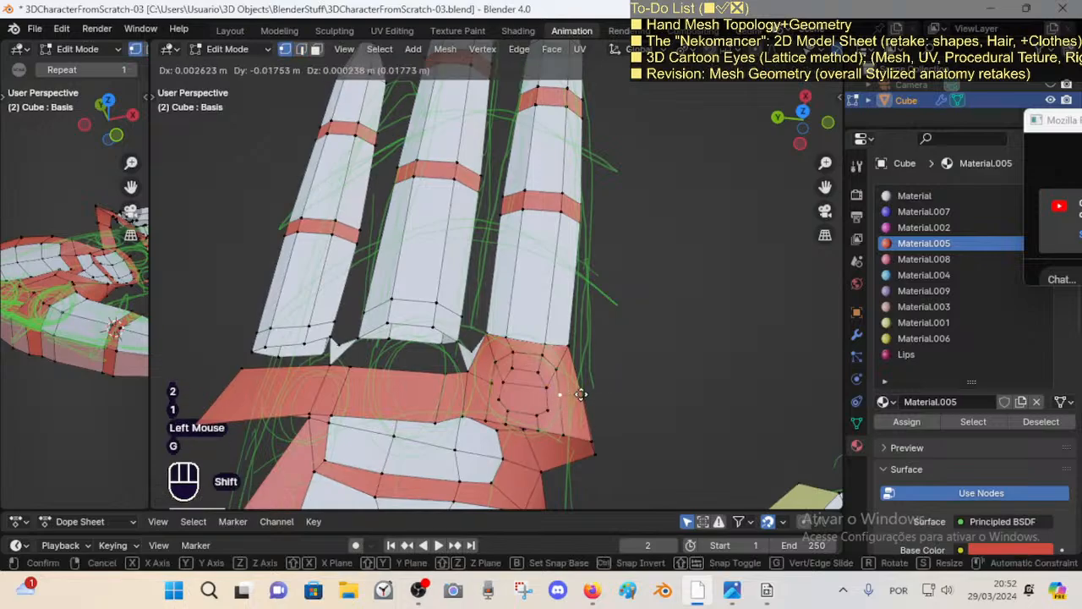
{"action": "left_click", "coordinate": [607, 381], "text": "shift"}
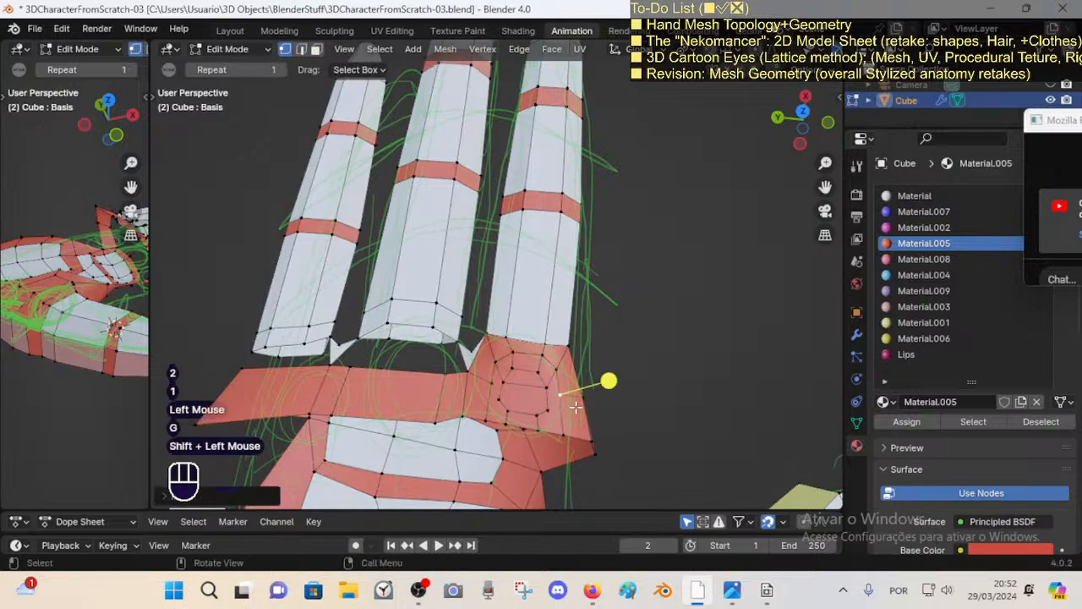
Step: Reposition the octagon's lower side vertices, raising the one on the outer side
{"action": "left_click", "coordinate": [501, 396]}
{"action": "key", "text": "g"}
{"action": "left_click", "coordinate": [505, 391], "text": "shift"}
{"action": "left_click", "coordinate": [551, 413]}
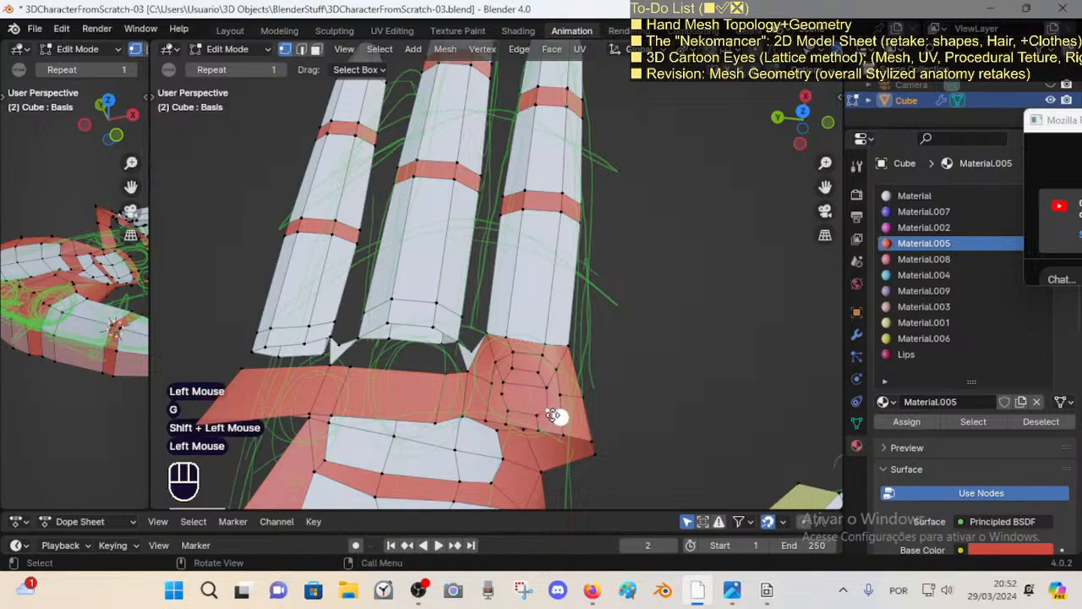
{"action": "key", "text": "g"}
{"action": "left_click", "coordinate": [561, 406], "text": "shift"}
{"action": "left_click", "coordinate": [561, 406]}
Step: Knife-cut a short edge on each side from the octagon's lower side vertices to the surrounding ring
{"action": "key", "text": "alt+a"}
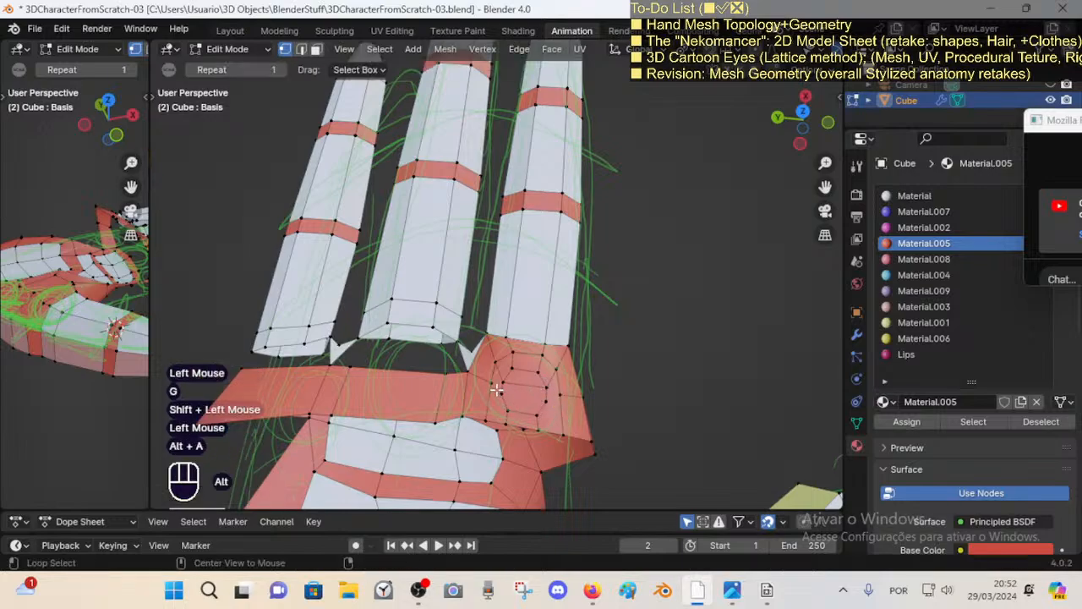
{"action": "key", "text": "k"}
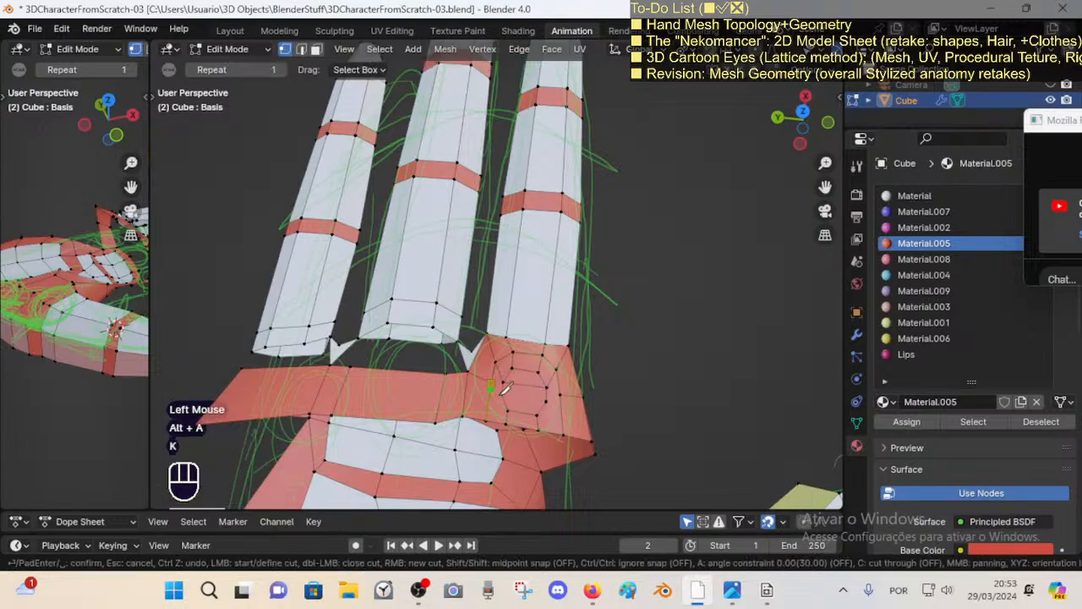
{"action": "key", "text": "Return"}
{"action": "key", "text": "alt+a"}
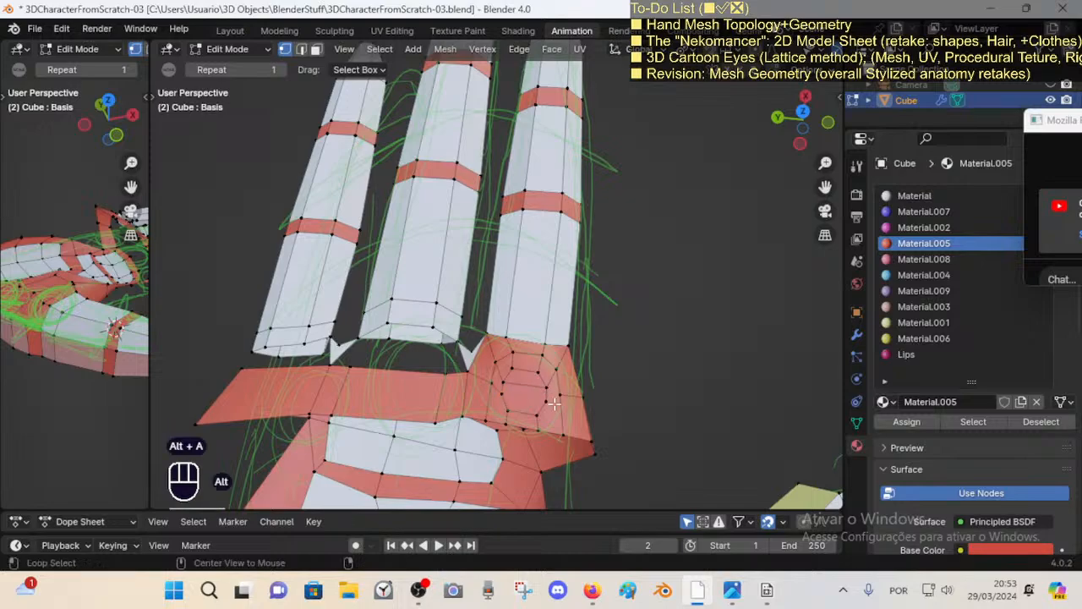
{"action": "key", "text": "k"}
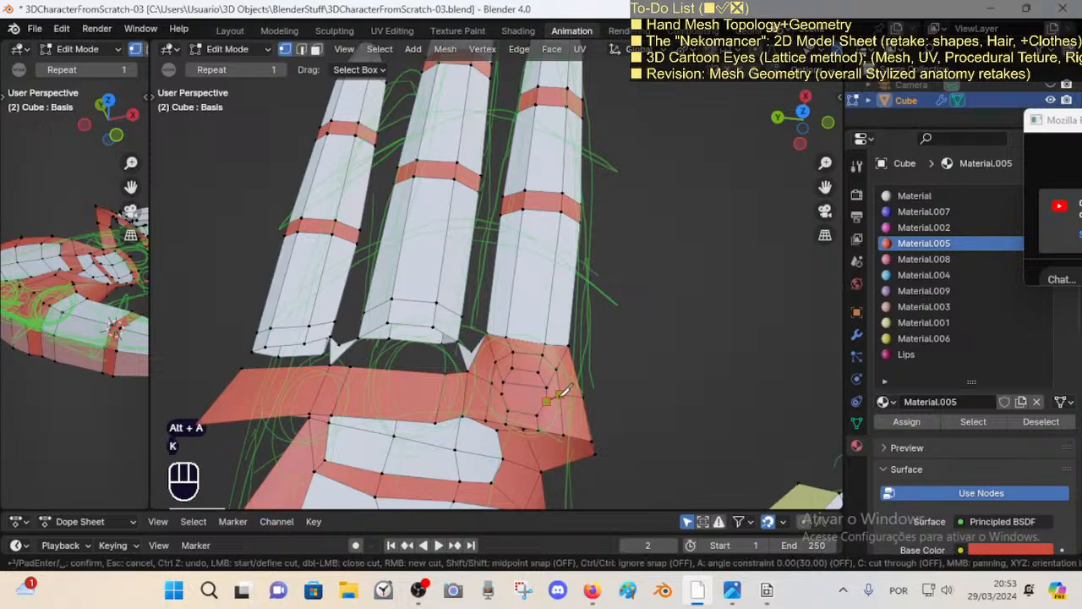
{"action": "key", "text": "Return"}
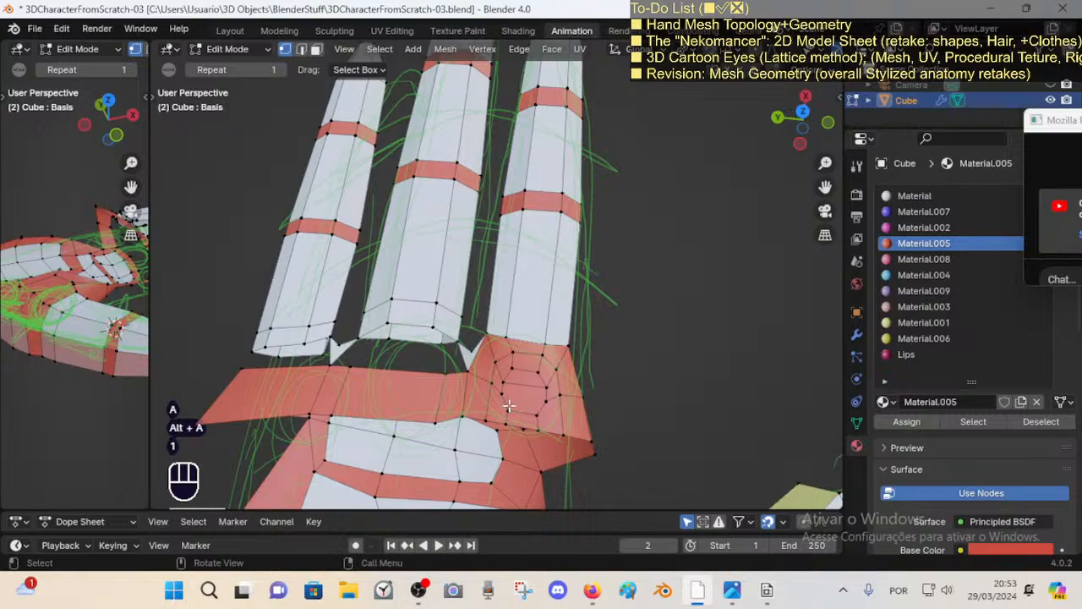
Step: Merge a pair of close vertices at the lower inner corner of the knuckle nearest the thumb
{"action": "left_click", "coordinate": [508, 406]}
{"action": "left_click", "coordinate": [504, 413], "text": "shift"}
{"action": "key", "text": "m"}
Step: Try to merge another pair of vertices across the same knuckle, and undo that merge
{"action": "left_click", "coordinate": [500, 394], "text": "shift"}
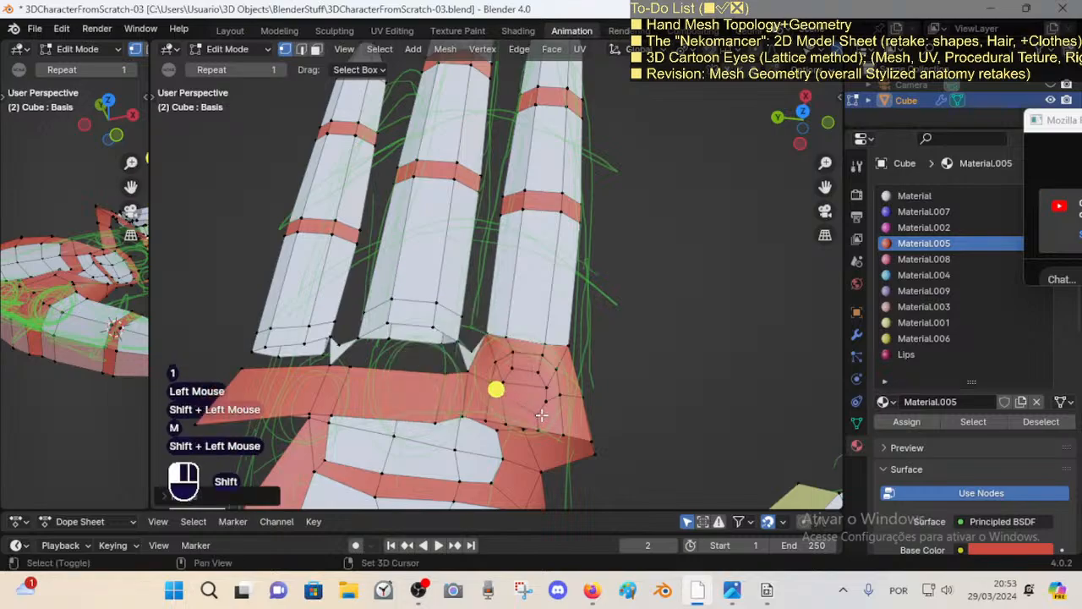
{"action": "left_click", "coordinate": [526, 414], "text": "shift"}
{"action": "key", "text": "m"}
{"action": "key", "text": "alt+a"}
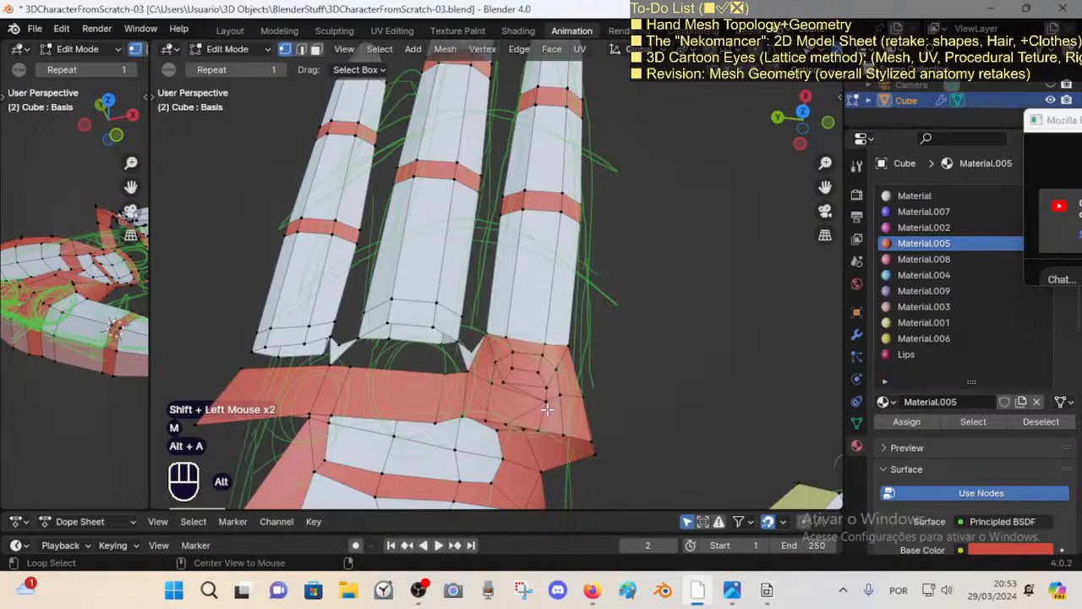
{"action": "key", "text": "ctrl+z"}
{"action": "key", "text": "ctrl+z"}
Step: Merge the pair of close vertices at the lower outer corner of the knuckle ring
{"action": "left_click", "coordinate": [544, 422]}
{"action": "left_click", "coordinate": [546, 424], "text": "shift"}
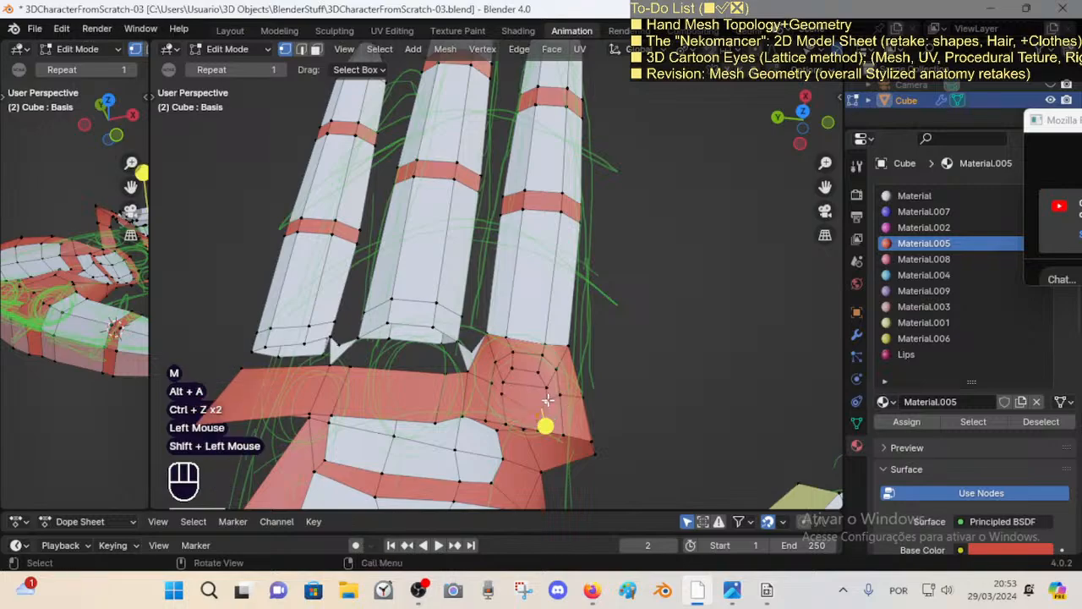
{"action": "key", "text": "m"}
{"action": "key", "text": "alt+a"}
Step: Examine the face loops that run around the knuckle and along the finger nearest the thumb
{"action": "key", "text": "3"}
{"action": "left_click", "coordinate": [528, 376], "text": "alt+shift"}
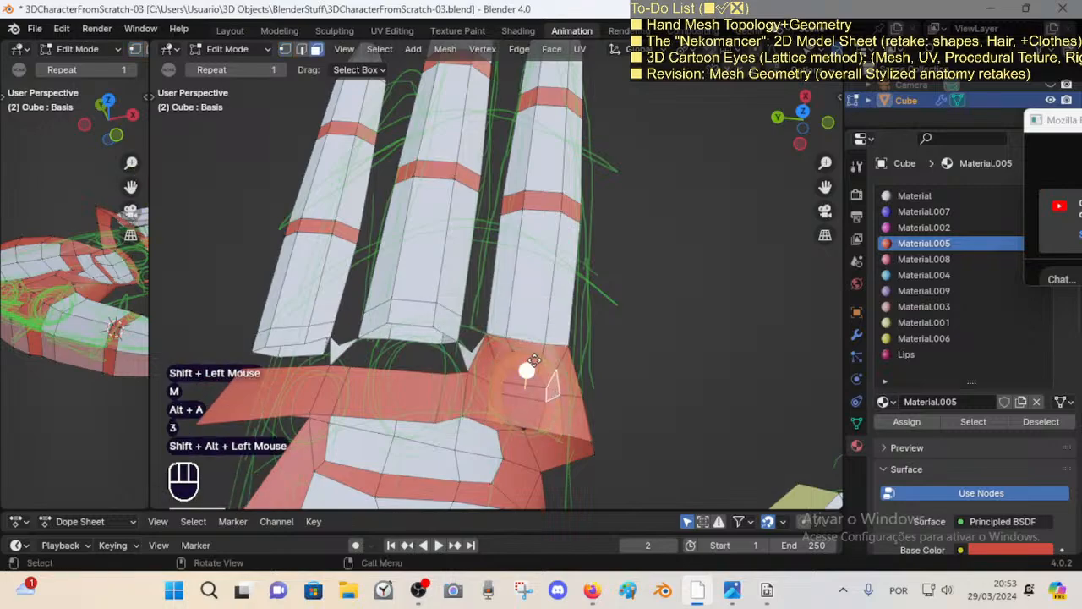
{"action": "left_click", "coordinate": [552, 365]}
{"action": "key", "text": "alt+a"}
{"action": "left_click", "coordinate": [548, 365], "text": "alt+shift"}
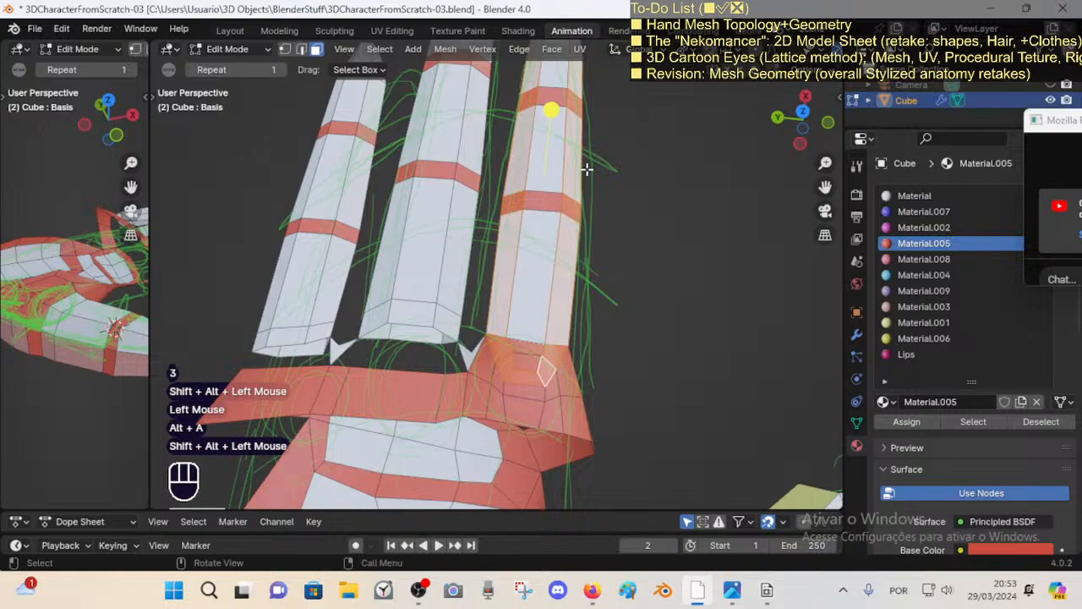
{"action": "middle_click_drag", "start_coordinate": [587, 169], "coordinate": [582, 190], "text": "shift"}
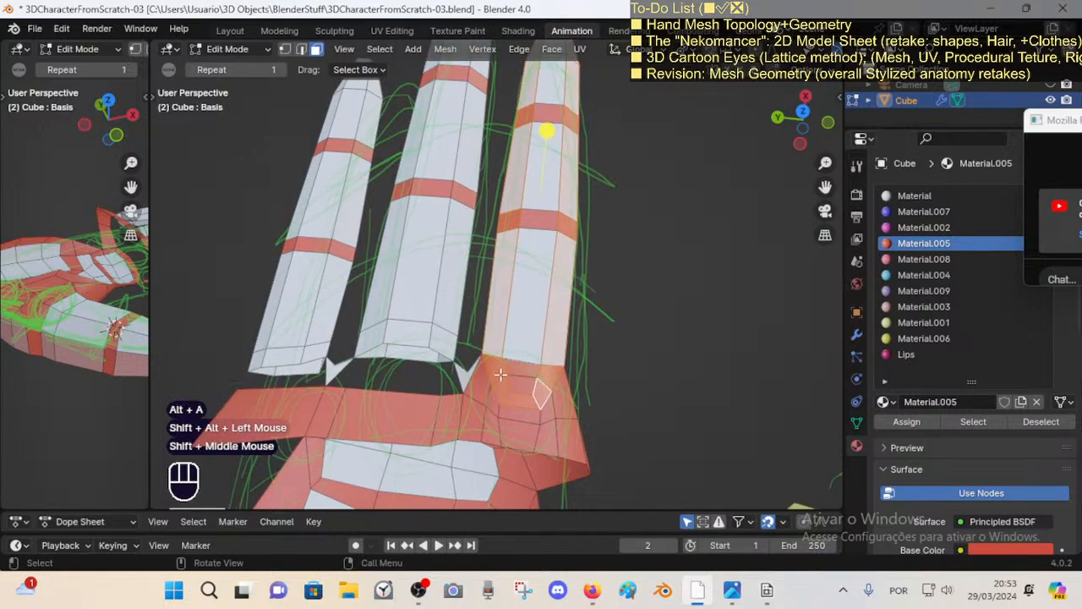
{"action": "middle_click_drag", "start_coordinate": [501, 375], "coordinate": [597, 310]}
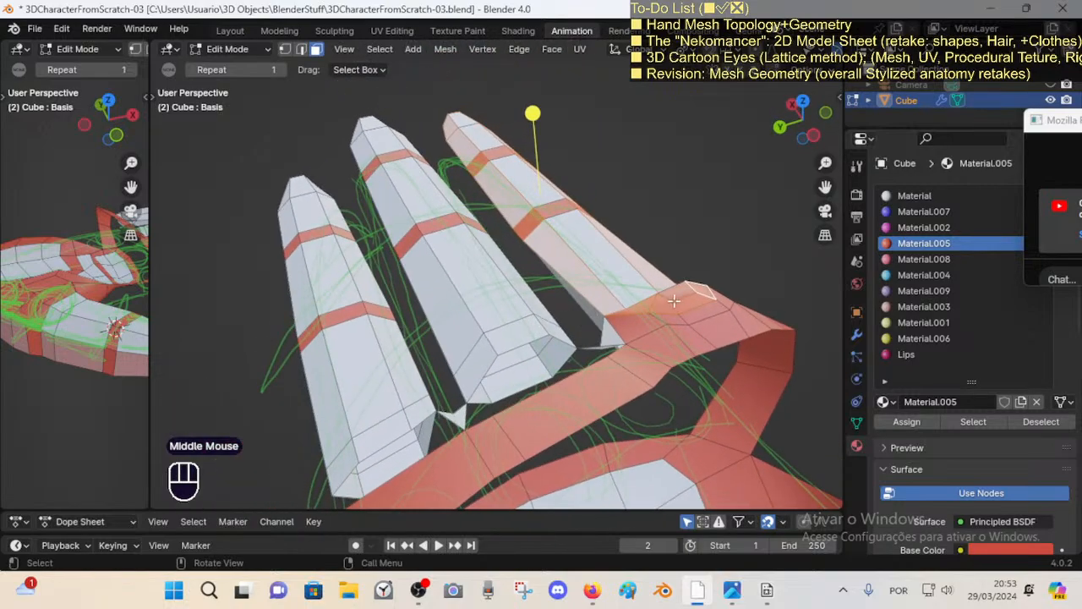
Step: Adjust an edge where the finger nearest the thumb joins its knuckle, and select the adjoining finger face
{"action": "key", "text": "2"}
{"action": "left_click", "coordinate": [674, 300]}
{"action": "key", "text": "3"}
{"action": "left_click", "coordinate": [680, 300]}
{"action": "middle_click_drag", "start_coordinate": [598, 256], "coordinate": [516, 298]}
{"action": "key", "text": "2"}
{"action": "left_click", "coordinate": [638, 304]}
{"action": "key", "text": "g"}
{"action": "left_click", "coordinate": [664, 294]}
{"action": "key", "text": "3"}
{"action": "left_click", "coordinate": [612, 297]}
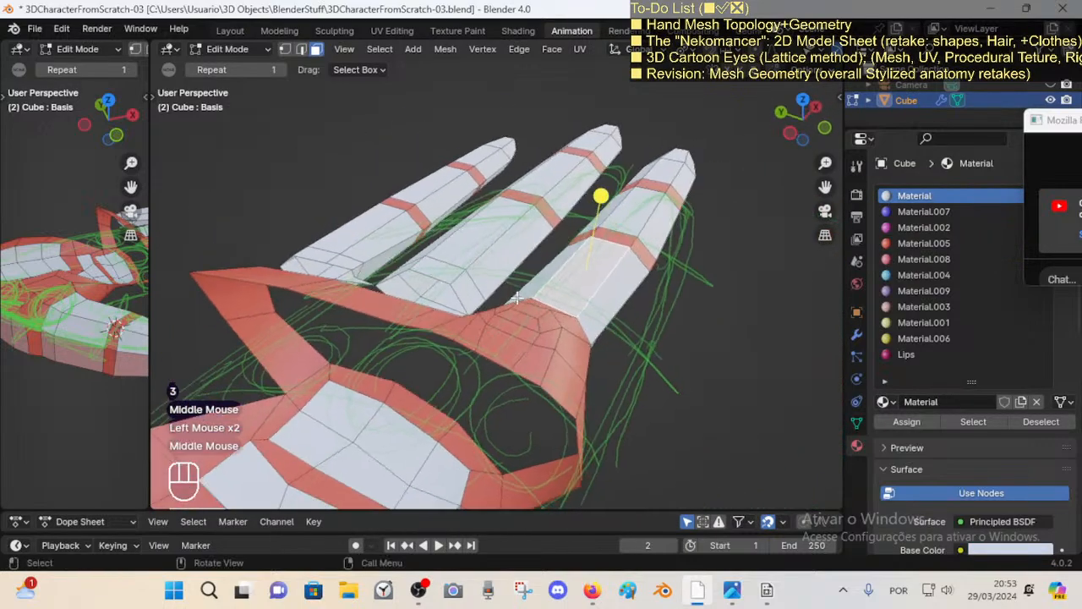
Step: Select a face on the knuckle of the finger nearest the thumb and reposition it
{"action": "middle_click_drag", "start_coordinate": [602, 319], "coordinate": [471, 323]}
{"action": "key", "text": "3"}
{"action": "left_click", "coordinate": [512, 332]}
{"action": "middle_click_drag", "start_coordinate": [523, 364], "coordinate": [495, 360]}
{"action": "key", "text": "g"}
{"action": "left_click", "coordinate": [570, 290], "text": "shift"}
{"action": "key", "text": "3"}
{"action": "key", "text": "c"}
{"action": "left_click", "coordinate": [494, 337]}
{"action": "middle_click", "coordinate": [499, 365]}
{"action": "right_click", "coordinate": [507, 372]}
{"action": "key", "text": "alt+a"}
Step: Move the palm-side vertex of the knuckle band slightly toward the fingers
{"action": "scroll", "coordinate": [461, 355], "scroll_direction": "up", "scroll_amount": 2}
{"action": "key", "text": "1"}
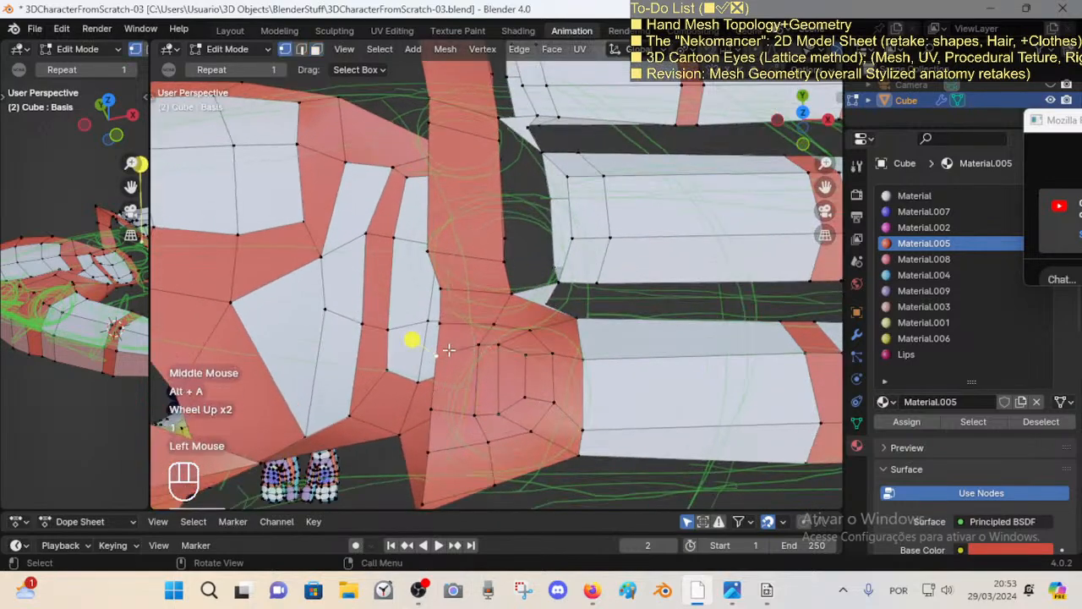
{"action": "key", "text": "g"}
{"action": "left_click", "coordinate": [451, 351]}
Step: Select the face loop running across the knuckles, smooth its vertices and assign it the blue Material.007
{"action": "middle_click_drag", "start_coordinate": [451, 351], "coordinate": [499, 380]}
{"action": "key", "text": "3"}
{"action": "left_click", "coordinate": [479, 370], "text": "alt+shift"}
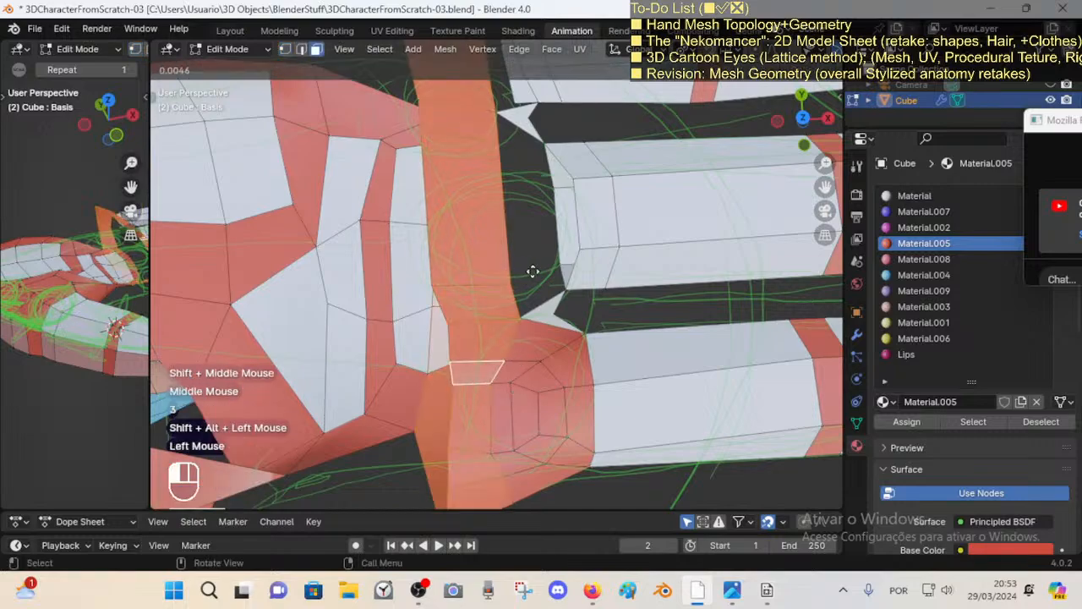
{"action": "scroll", "coordinate": [533, 270], "scroll_direction": "down", "scroll_amount": 2}
{"action": "left_click", "coordinate": [924, 212]}
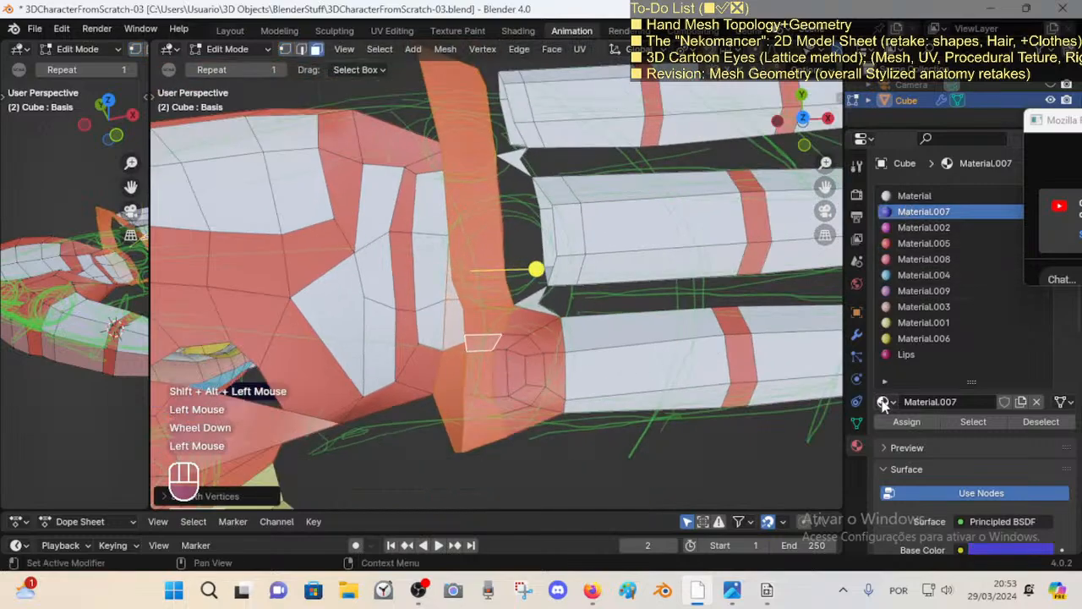
{"action": "left_click", "coordinate": [899, 421]}
{"action": "key", "text": "alt+a"}
Step: Assign the red Material.005 to the face loop surrounding the knuckle nearest the thumb
{"action": "middle_click_drag", "start_coordinate": [568, 337], "coordinate": [541, 343]}
{"action": "key", "text": "3"}
{"action": "left_click", "coordinate": [514, 349], "text": "alt+shift"}
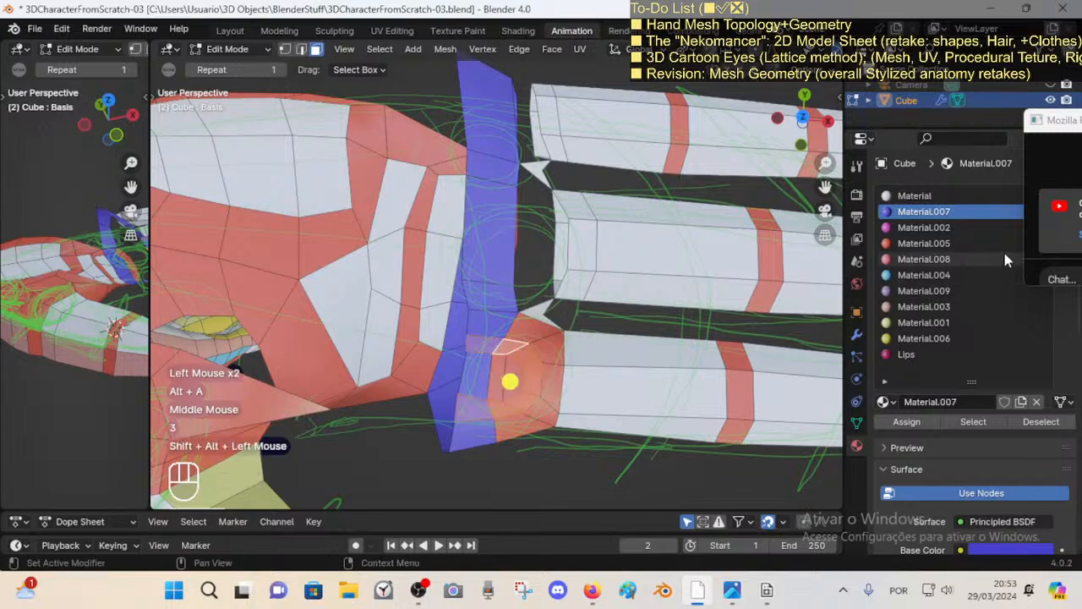
{"action": "left_click", "coordinate": [944, 243]}
{"action": "key", "text": "alt+a"}
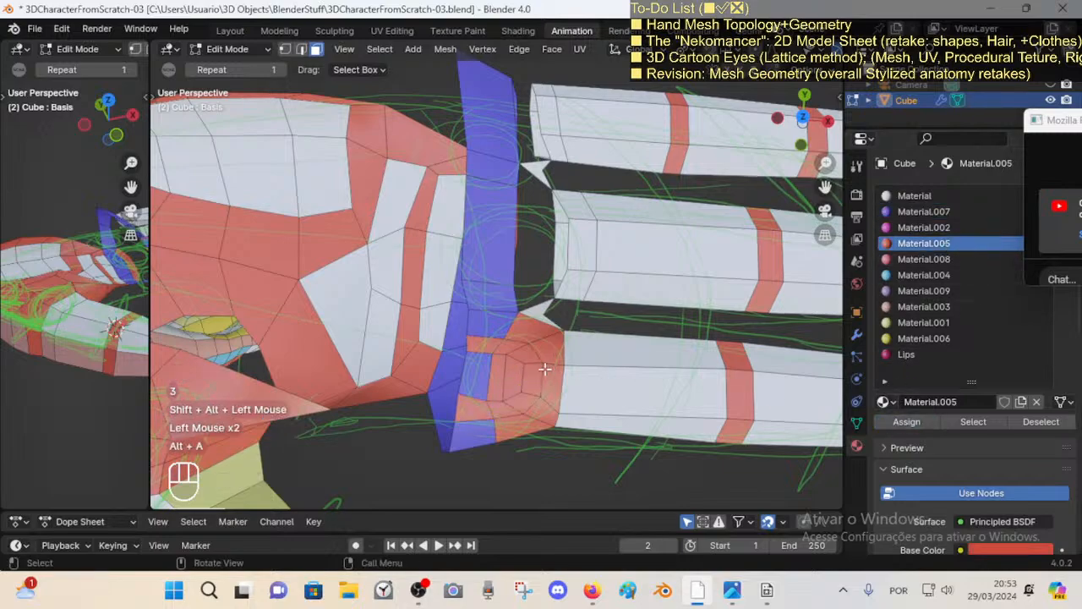
Step: Assign the pink Material.008 to the face loop running along the sides of the finger nearest the thumb
{"action": "key", "text": "3"}
{"action": "left_click", "coordinate": [548, 363], "text": "alt+shift"}
{"action": "scroll", "coordinate": [749, 362], "scroll_direction": "down", "scroll_amount": 2}
{"action": "middle_click_drag", "start_coordinate": [749, 362], "coordinate": [725, 358], "text": "shift"}
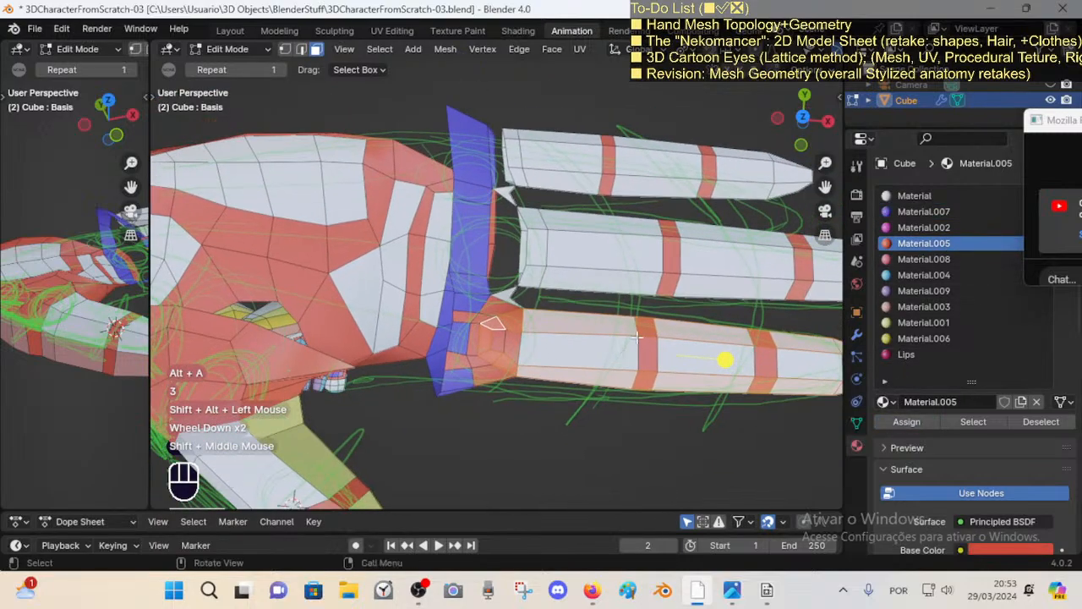
{"action": "left_click", "coordinate": [930, 258]}
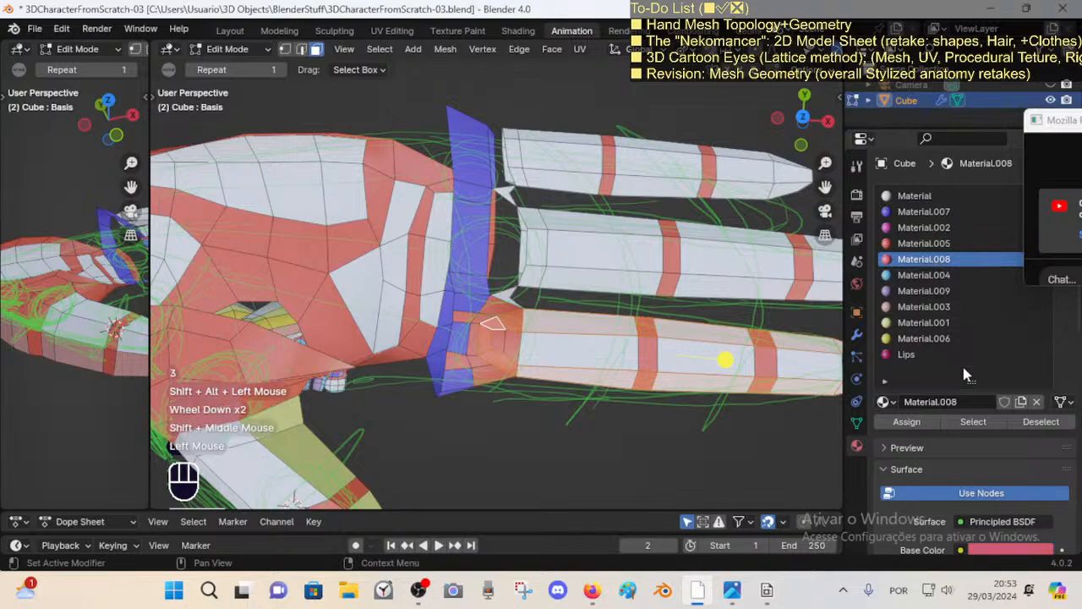
{"action": "left_click", "coordinate": [923, 427]}
{"action": "key", "text": "alt+a"}
Step: Reassign the red Material.005 to the face loop between the finger's pink loop and the blue knuckle band
{"action": "middle_click_drag", "start_coordinate": [609, 330], "coordinate": [514, 314]}
{"action": "scroll", "coordinate": [527, 307], "scroll_direction": "up", "scroll_amount": 1}
{"action": "key", "text": "3"}
{"action": "left_click", "coordinate": [495, 300], "text": "alt+shift"}
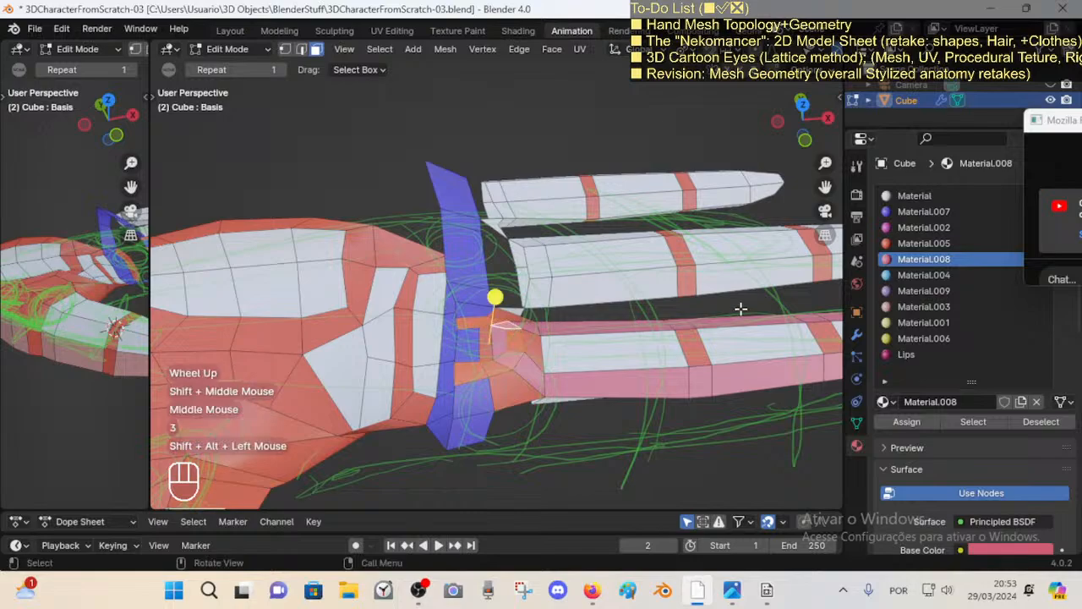
{"action": "left_click", "coordinate": [941, 243]}
{"action": "left_click", "coordinate": [924, 416]}
{"action": "key", "text": "alt+a"}
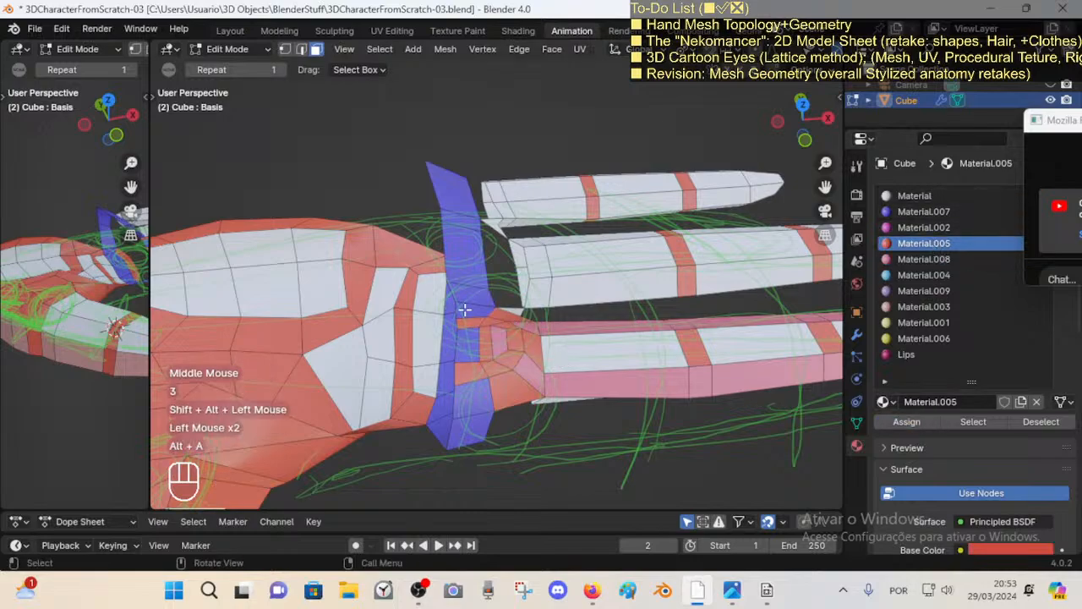
Step: Check the face flow at the junction faces around the knuckle, and clear the selection
{"action": "middle_click_drag", "start_coordinate": [467, 309], "coordinate": [558, 353]}
{"action": "scroll", "coordinate": [563, 356], "scroll_direction": "up", "scroll_amount": 1}
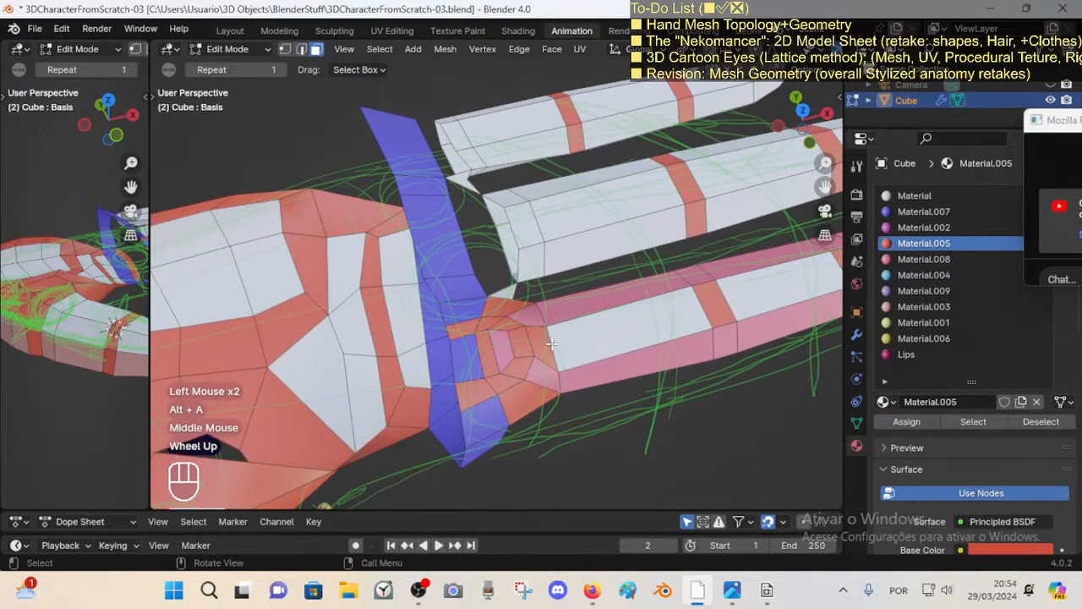
{"action": "left_click", "coordinate": [555, 346]}
{"action": "middle_click_drag", "start_coordinate": [523, 320], "coordinate": [529, 327]}
{"action": "left_click", "coordinate": [524, 323], "text": "shift"}
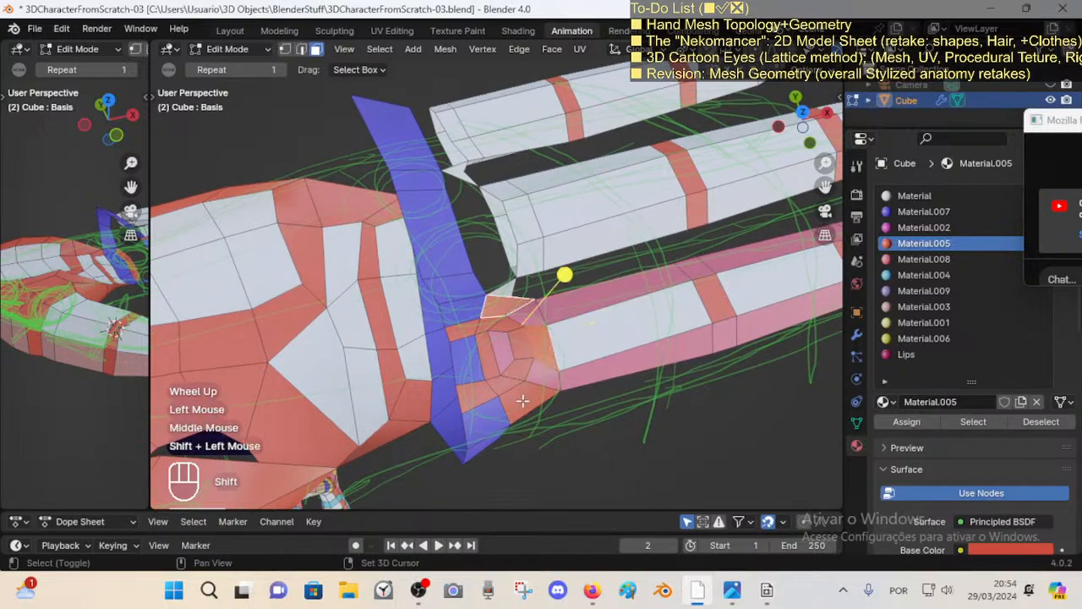
{"action": "left_click", "coordinate": [562, 385], "text": "shift"}
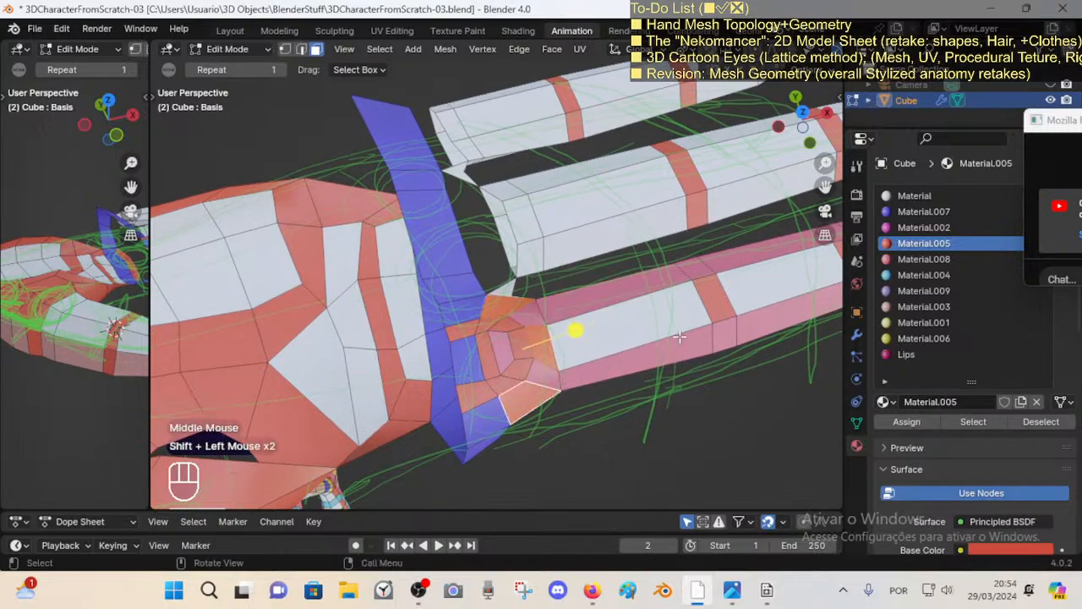
{"action": "key", "text": "alt+a"}
Step: Select the outer face loop wrapping the knuckle nearest the thumb and assign it the magenta Material.002
{"action": "left_click", "coordinate": [527, 355], "text": "alt+shift"}
{"action": "middle_click_drag", "start_coordinate": [527, 356], "coordinate": [630, 372]}
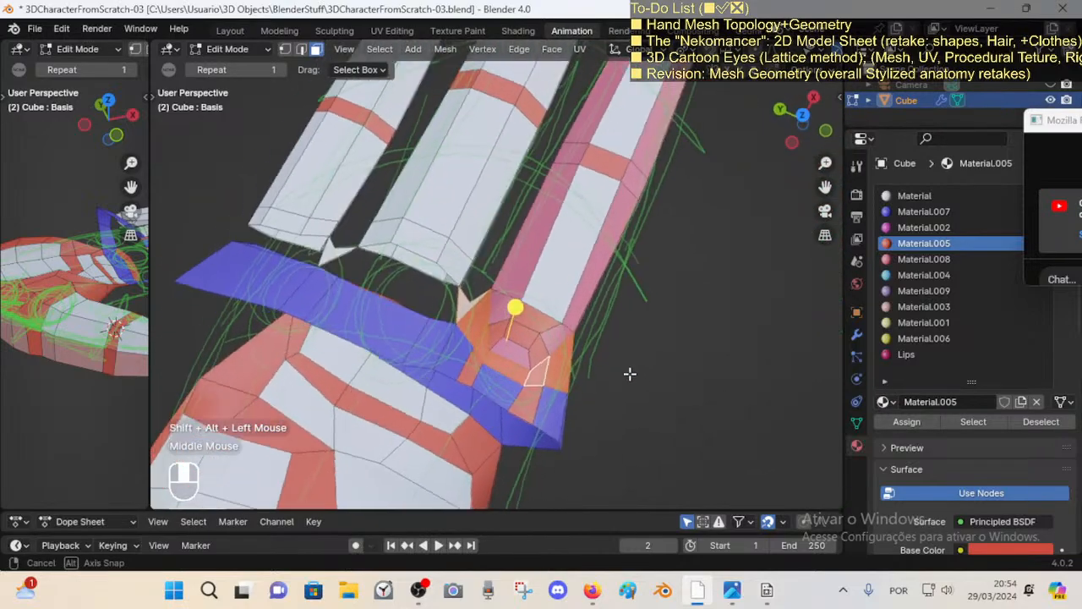
{"action": "left_click", "coordinate": [500, 356], "text": "alt+shift"}
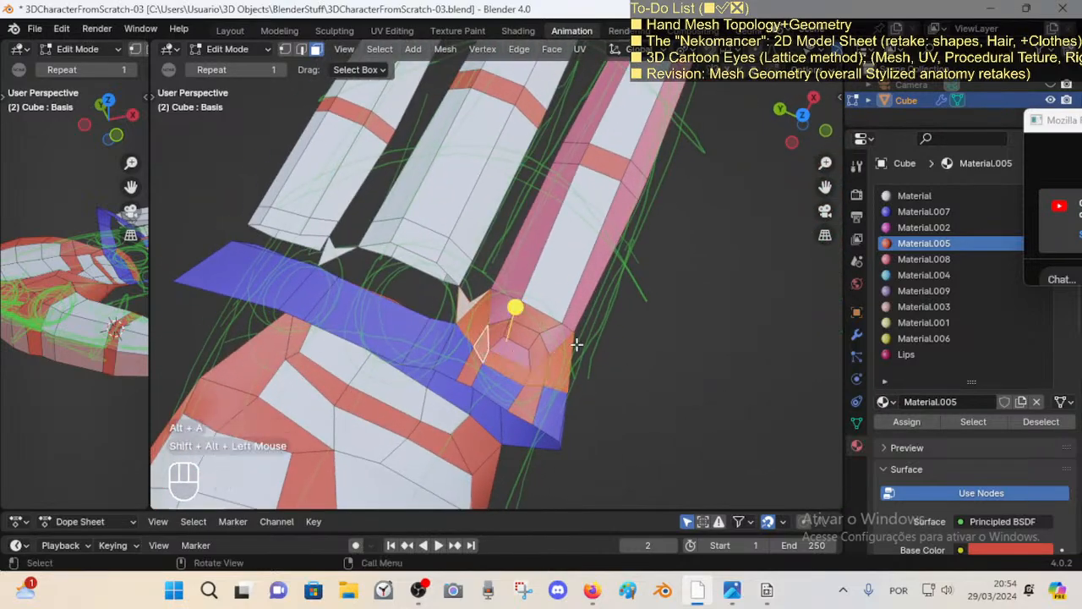
{"action": "middle_click_drag", "start_coordinate": [575, 344], "coordinate": [827, 266]}
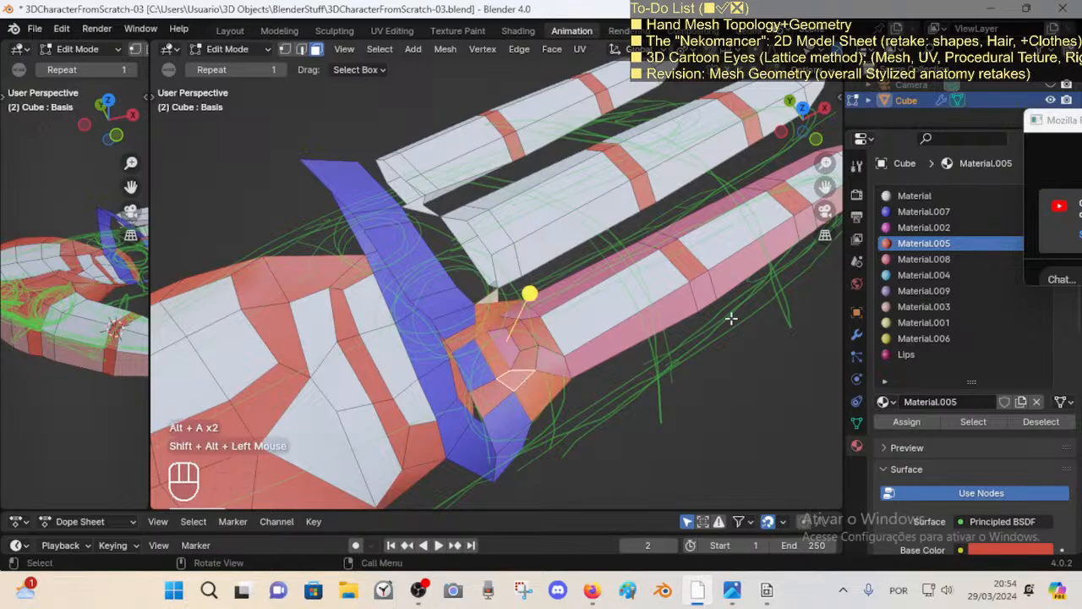
{"action": "left_click", "coordinate": [924, 259]}
{"action": "left_click", "coordinate": [922, 229]}
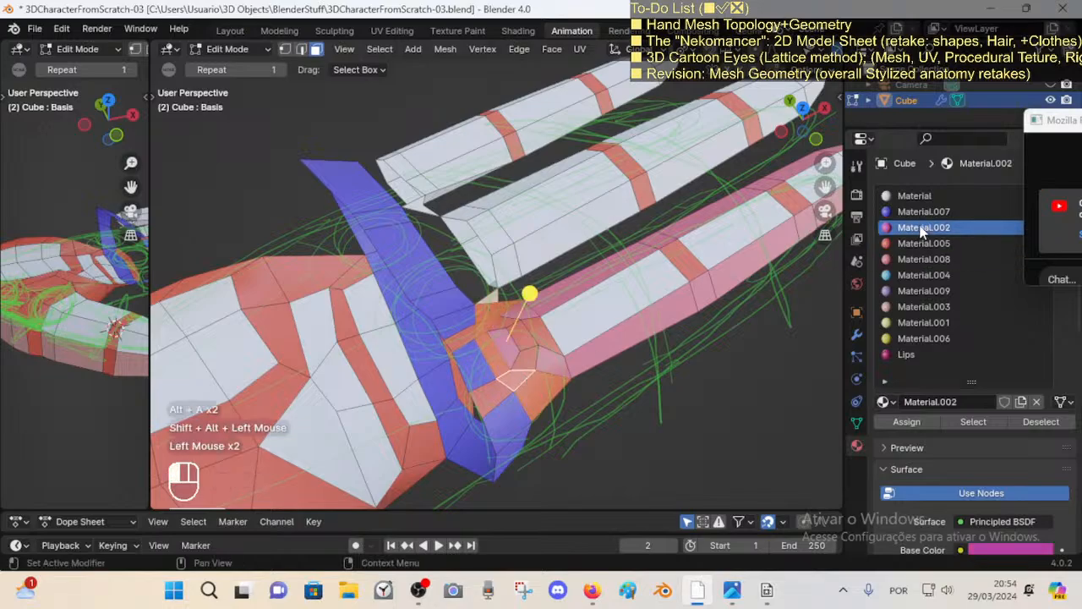
{"action": "left_click", "coordinate": [906, 422]}
{"action": "key", "text": "alt+a"}
Step: Save the Blender file
{"action": "middle_click_drag", "start_coordinate": [592, 322], "coordinate": [482, 350]}
{"action": "key", "text": "ctrl+s"}
{"action": "middle_click_drag", "start_coordinate": [482, 350], "coordinate": [566, 392]}
Step: Reposition the two vertices at the base corners of the finger's white strip, just above the knuckle
{"action": "middle_click_drag", "start_coordinate": [557, 340], "coordinate": [545, 315]}
{"action": "key", "text": "1"}
{"action": "left_click", "coordinate": [536, 302]}
{"action": "key", "text": "g"}
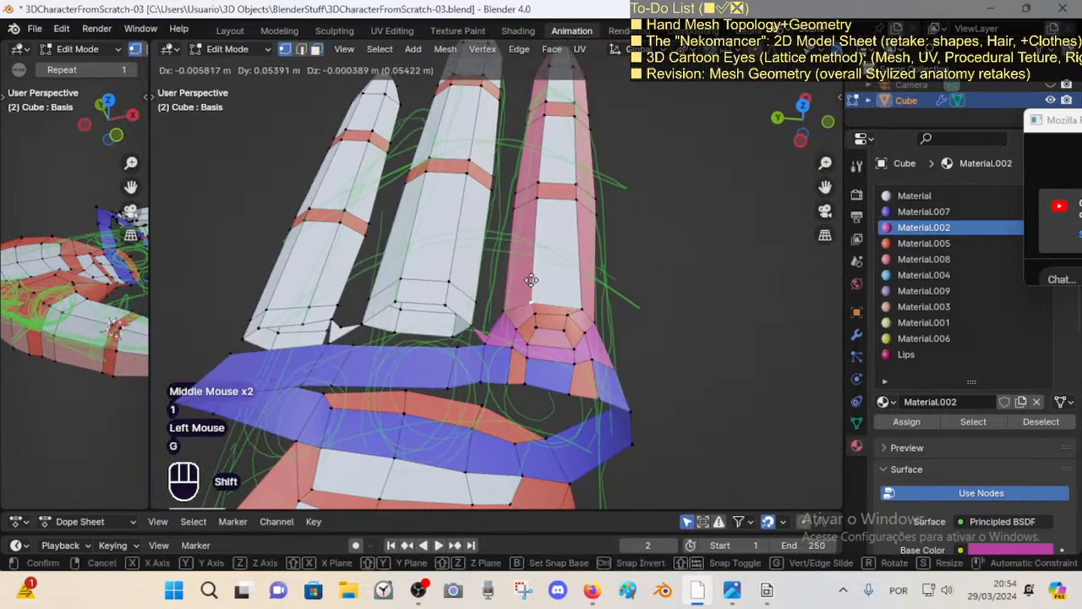
{"action": "left_click", "coordinate": [531, 279], "text": "shift"}
{"action": "left_click", "coordinate": [582, 306]}
{"action": "key", "text": "g"}
{"action": "left_click", "coordinate": [582, 299], "text": "shift"}
{"action": "left_click", "coordinate": [533, 303]}
{"action": "key", "text": "g"}
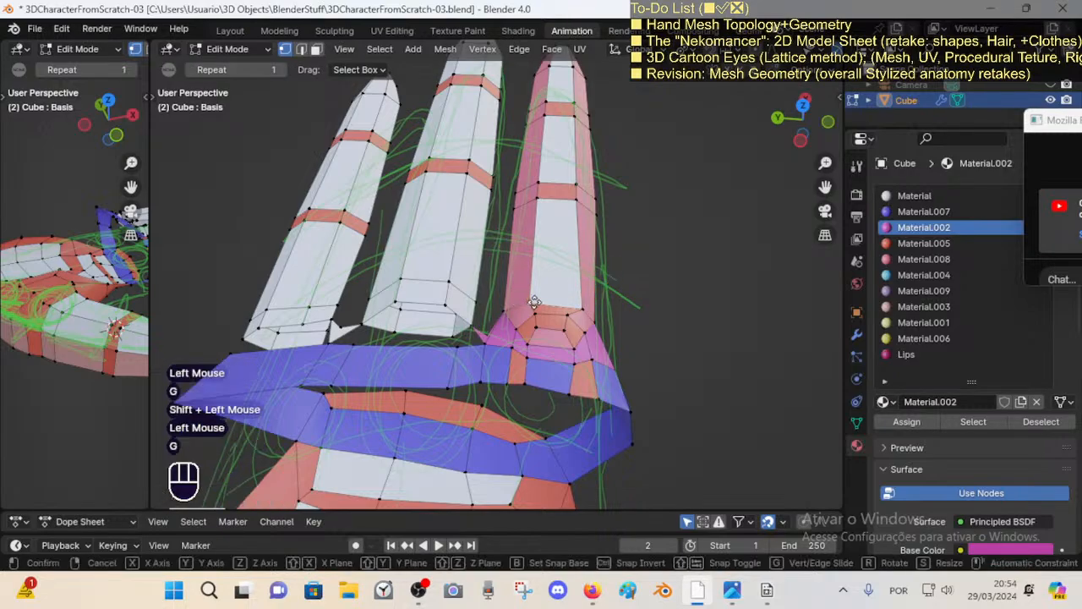
{"action": "left_click", "coordinate": [522, 298], "text": "shift"}
Step: Select the face loop along the finger's sides for reference, and shift the outer corner vertex above the knuckle outward
{"action": "scroll", "coordinate": [538, 321], "scroll_direction": "down", "scroll_amount": 1}
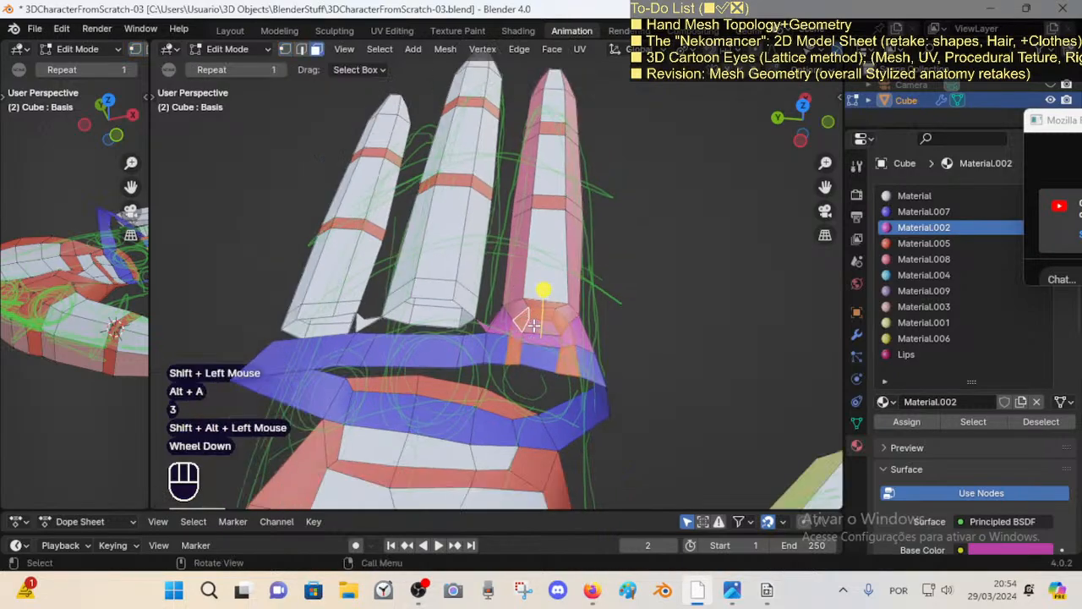
{"action": "left_click", "coordinate": [513, 301], "text": "alt+shift"}
{"action": "middle_click_drag", "start_coordinate": [512, 301], "coordinate": [538, 305]}
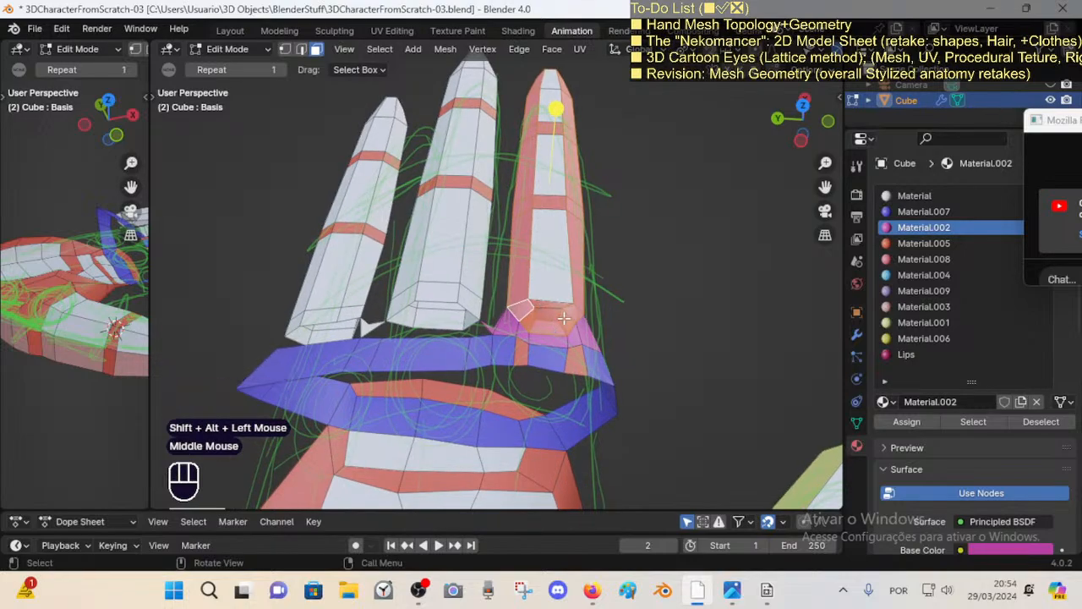
{"action": "key", "text": "1"}
{"action": "left_click", "coordinate": [575, 305]}
{"action": "key", "text": "g"}
{"action": "left_click", "coordinate": [581, 309], "text": "shift"}
Step: Move the diagonal edges on both sides of the knuckle outward to widen its inner ring
{"action": "left_click", "coordinate": [576, 320]}
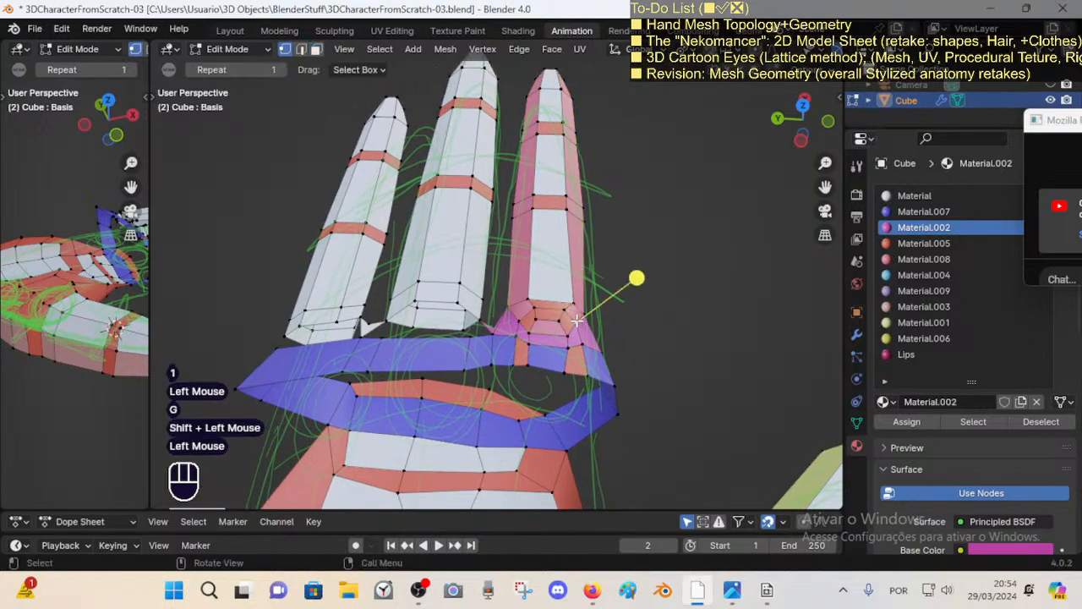
{"action": "key", "text": "2"}
{"action": "left_click", "coordinate": [576, 319]}
{"action": "key", "text": "g"}
{"action": "left_click", "coordinate": [608, 330], "text": "shift"}
{"action": "left_click", "coordinate": [531, 313]}
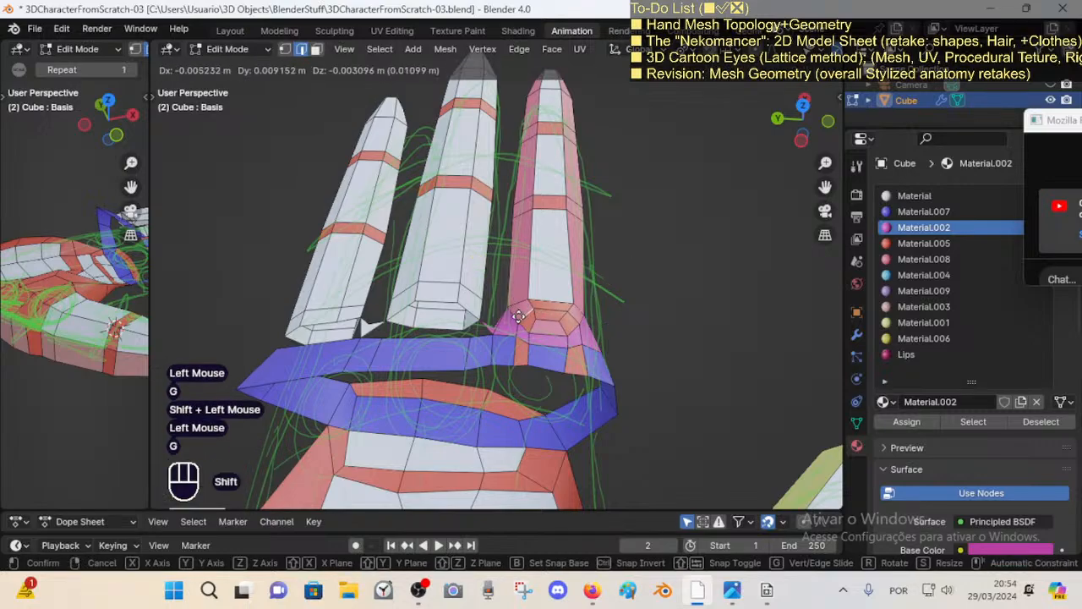
{"action": "key", "text": "g"}
{"action": "left_click", "coordinate": [502, 323], "text": "shift"}
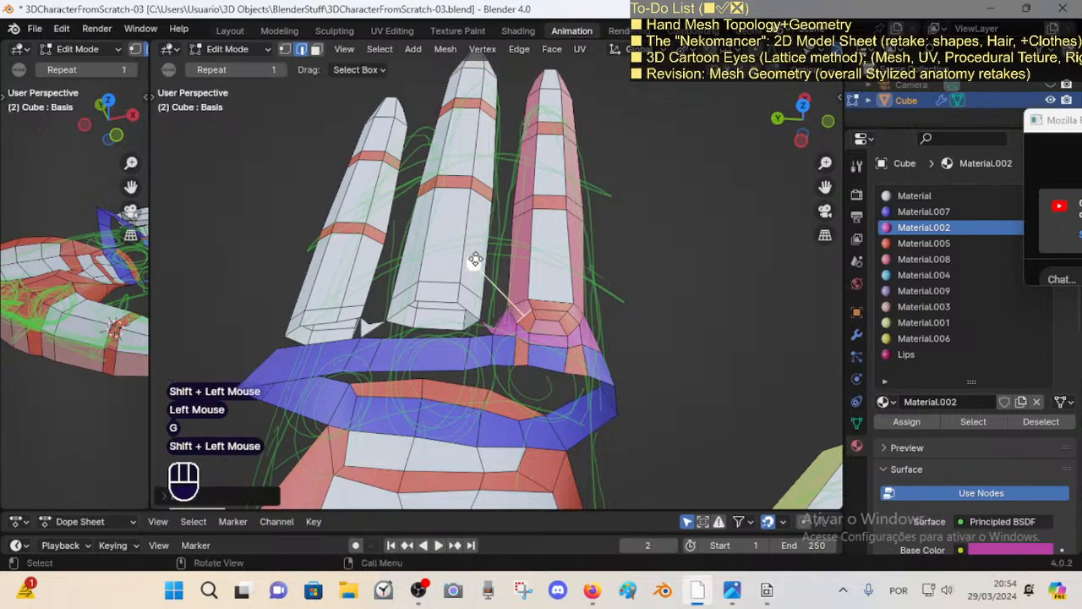
Step: Smooth the inner and outer diagonal edges of the knuckle with the Smooth tool
{"action": "left_click", "coordinate": [476, 261]}
{"action": "key", "text": "2"}
{"action": "left_click", "coordinate": [575, 318]}
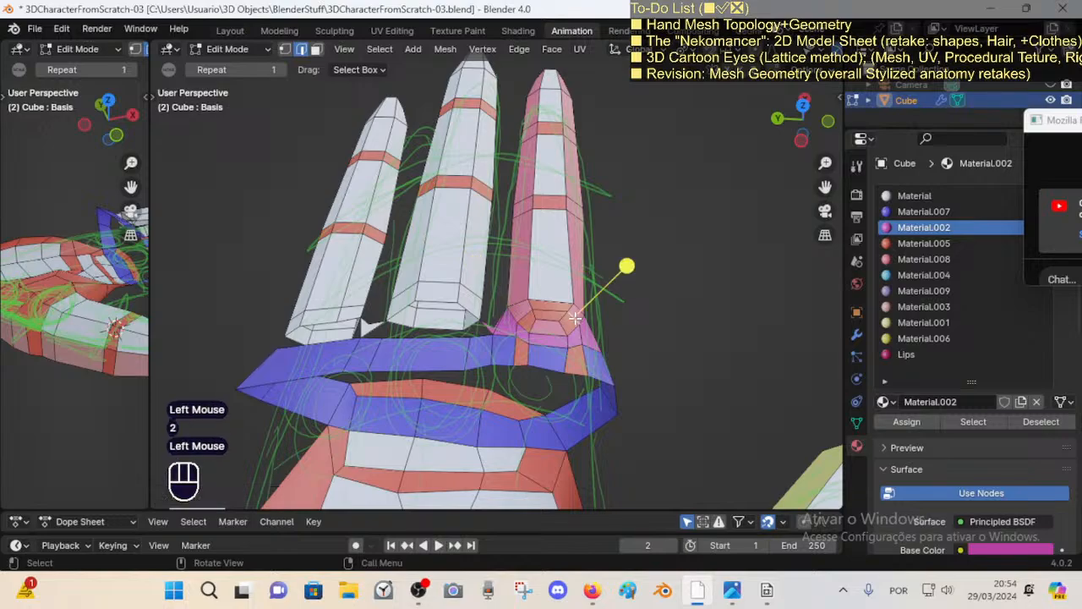
{"action": "left_click_drag", "start_coordinate": [626, 270], "coordinate": [659, 280]}
{"action": "key", "text": "2"}
{"action": "left_click", "coordinate": [547, 321]}
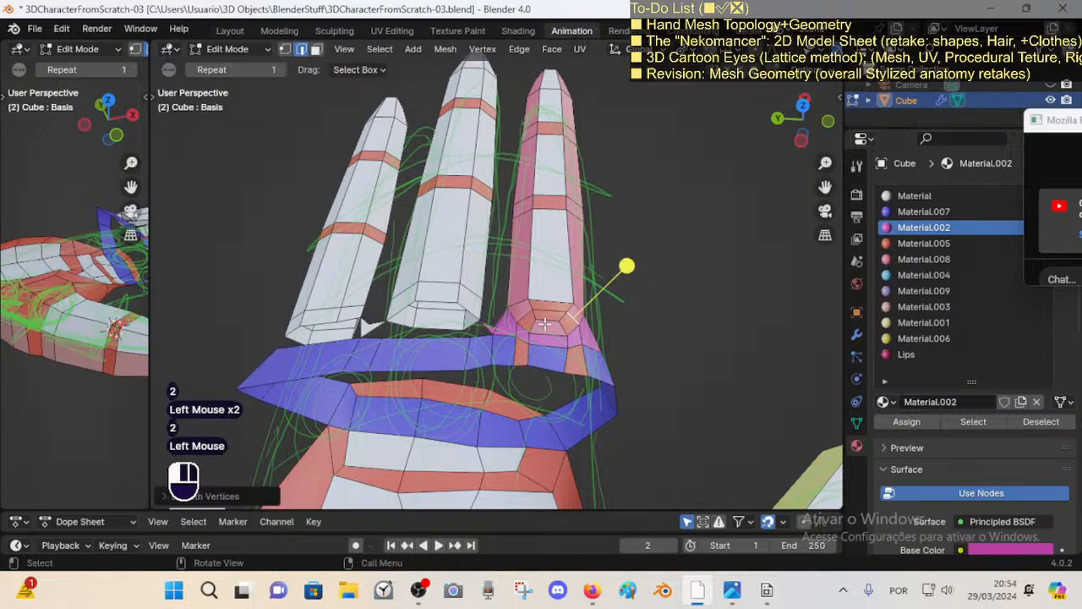
{"action": "middle_click_drag", "start_coordinate": [621, 352], "coordinate": [594, 401]}
{"action": "middle_click", "coordinate": [569, 318]}
{"action": "key", "text": "g"}
{"action": "key", "text": "Escape"}
{"action": "key", "text": "Escape"}
Step: Smooth the individual corner vertices of the knuckle's inner face with the Smooth tool
{"action": "scroll", "coordinate": [585, 395], "scroll_direction": "up", "scroll_amount": 2}
{"action": "key", "text": "1"}
{"action": "left_click", "coordinate": [580, 363]}
{"action": "left_click", "coordinate": [587, 357], "text": "shift"}
{"action": "left_click", "coordinate": [593, 370]}
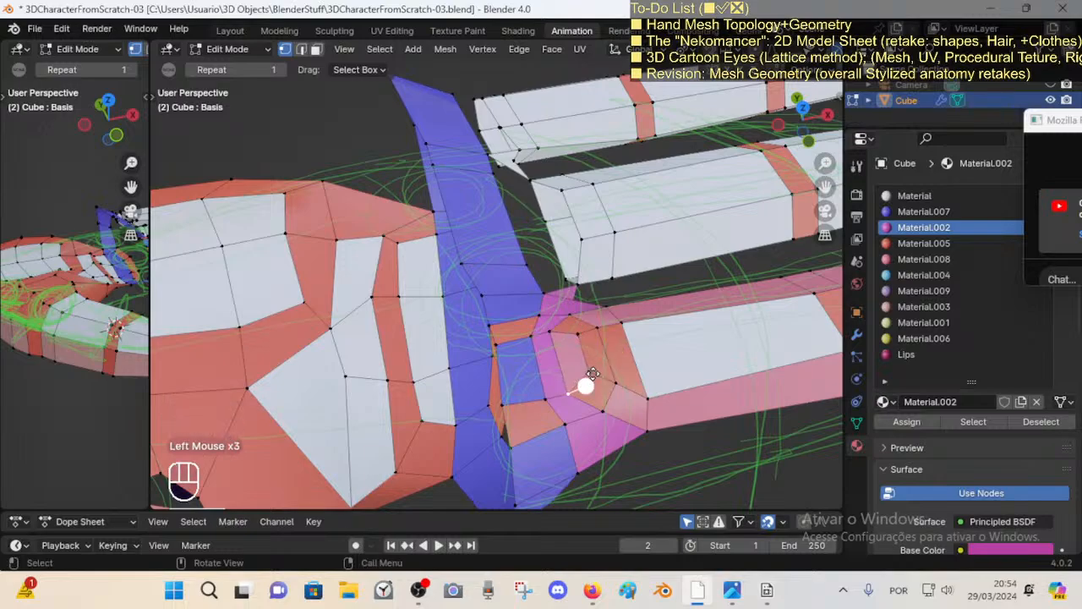
Step: Reposition the cross edge at the centre of the pink finger's knuckle
{"action": "key", "text": "2"}
{"action": "left_click", "coordinate": [585, 355]}
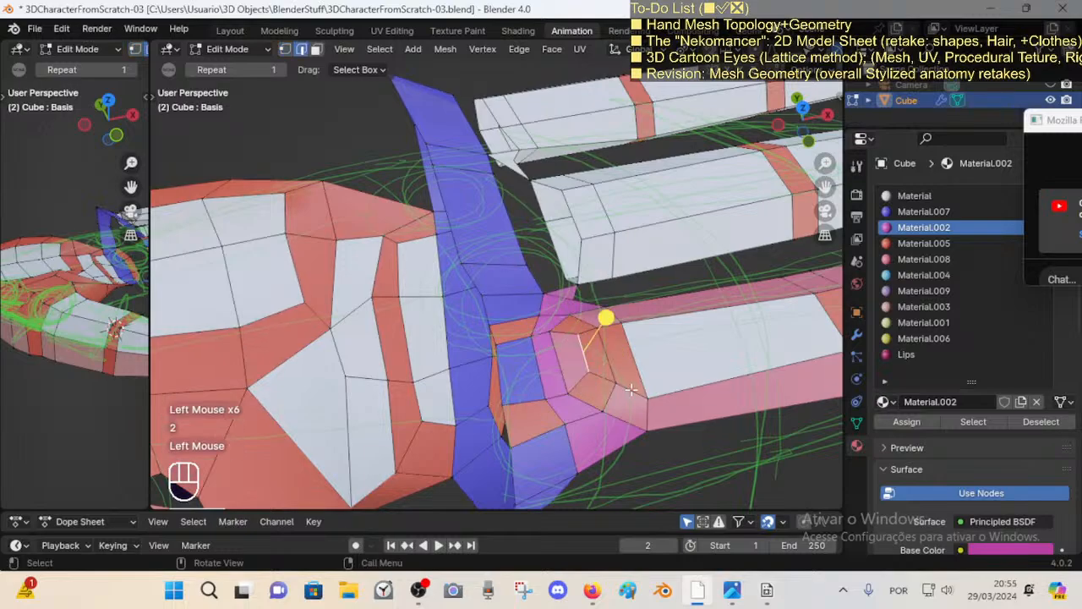
{"action": "middle_click_drag", "start_coordinate": [586, 355], "coordinate": [597, 258]}
{"action": "key", "text": "g"}
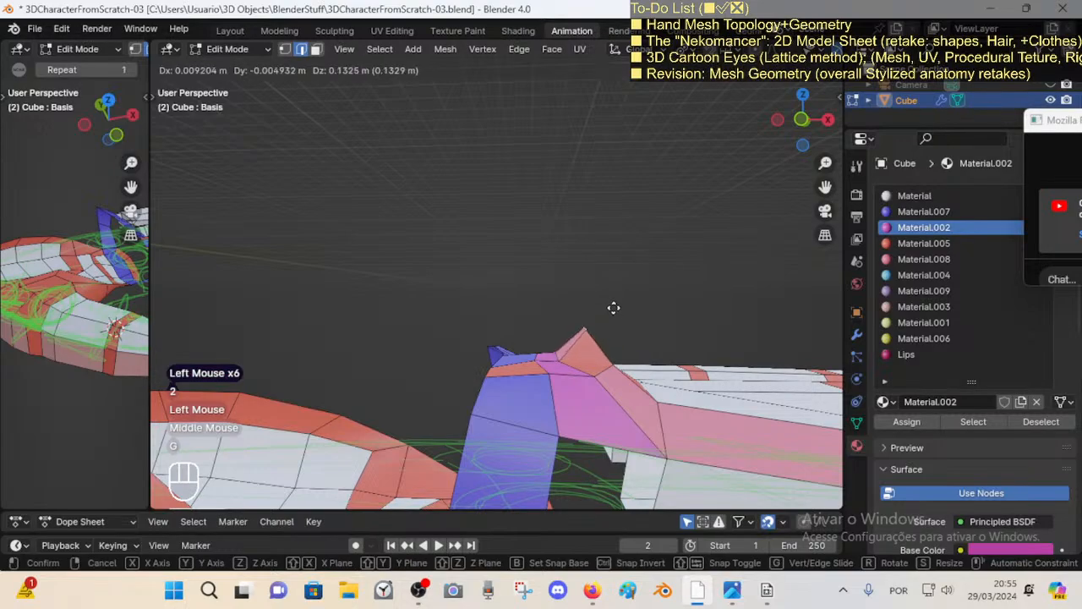
{"action": "key", "text": "Escape"}
{"action": "middle_click_drag", "start_coordinate": [601, 324], "coordinate": [591, 361]}
{"action": "key", "text": "g"}
{"action": "left_click", "coordinate": [571, 328]}
{"action": "key", "text": "3"}
{"action": "key", "text": "2"}
{"action": "left_click", "coordinate": [598, 276]}
{"action": "left_click", "coordinate": [598, 276]}
{"action": "key", "text": "ctrl+z"}
Step: Circle-select the faces around the knuckle and smooth them with the Smooth tool, undoing the last pass
{"action": "key", "text": "3"}
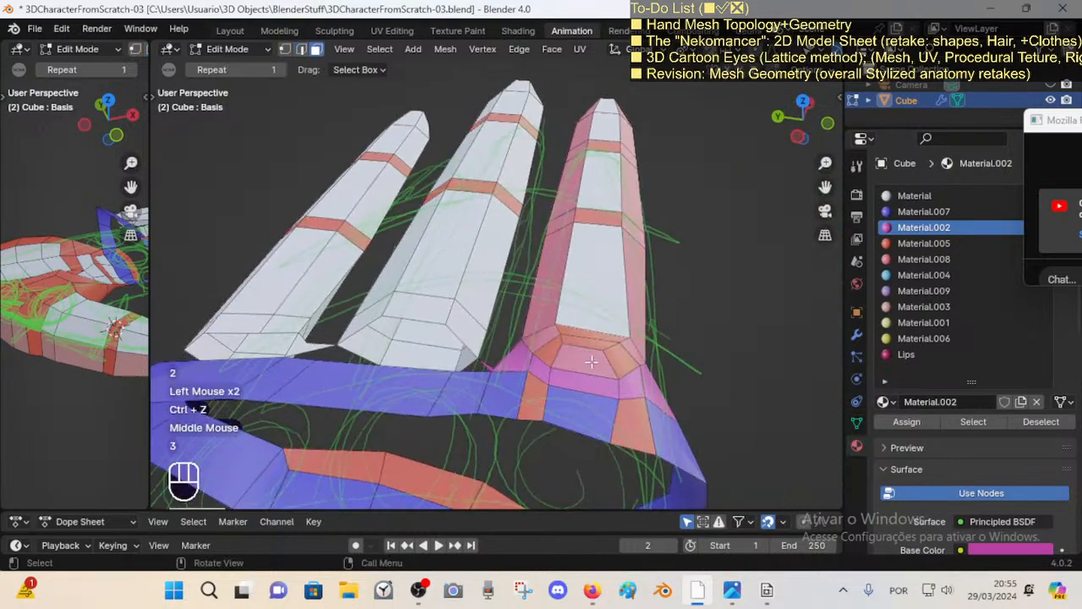
{"action": "key", "text": "c"}
{"action": "left_click_drag", "start_coordinate": [592, 361], "coordinate": [547, 340]}
{"action": "right_click", "coordinate": [553, 337]}
{"action": "left_click_drag", "start_coordinate": [616, 261], "coordinate": [651, 276]}
{"action": "middle_click_drag", "start_coordinate": [635, 338], "coordinate": [536, 258]}
{"action": "left_click_drag", "start_coordinate": [616, 252], "coordinate": [653, 266]}
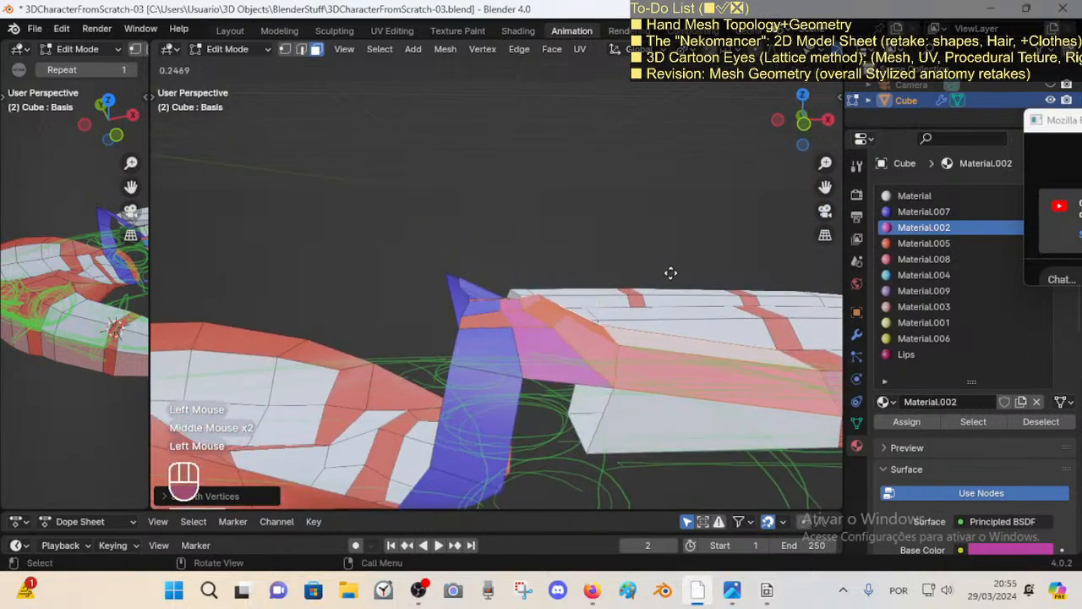
{"action": "left_click_drag", "start_coordinate": [707, 288], "coordinate": [636, 284]}
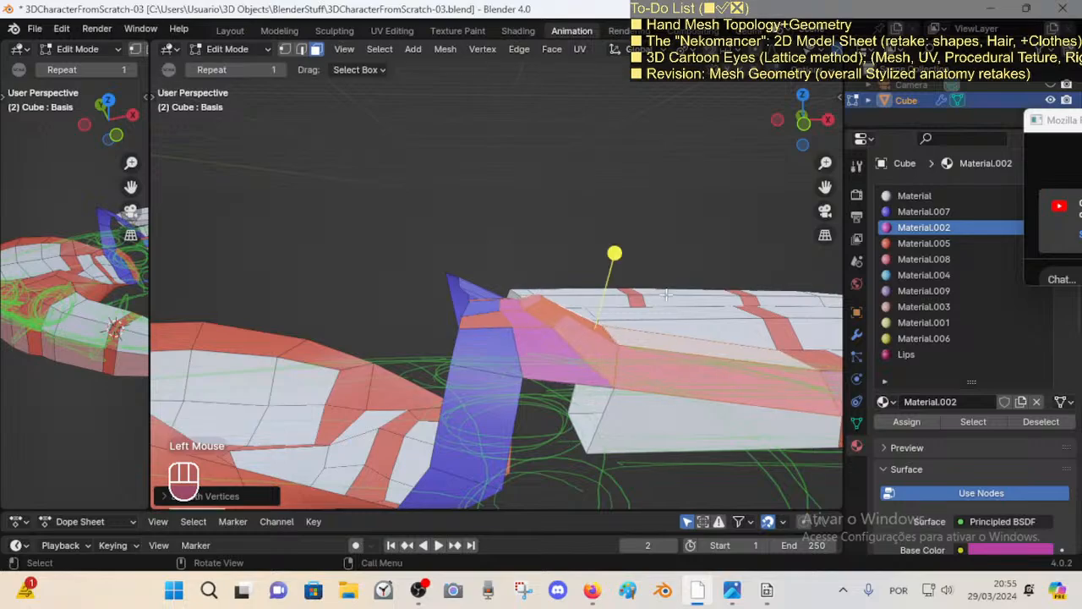
{"action": "key", "text": "ctrl+z"}
{"action": "key", "text": "alt+a"}
Step: Move the short edge at the palm end of the knuckle's orange strip toward the palm and save the file
{"action": "middle_click_drag", "start_coordinate": [637, 284], "coordinate": [474, 280]}
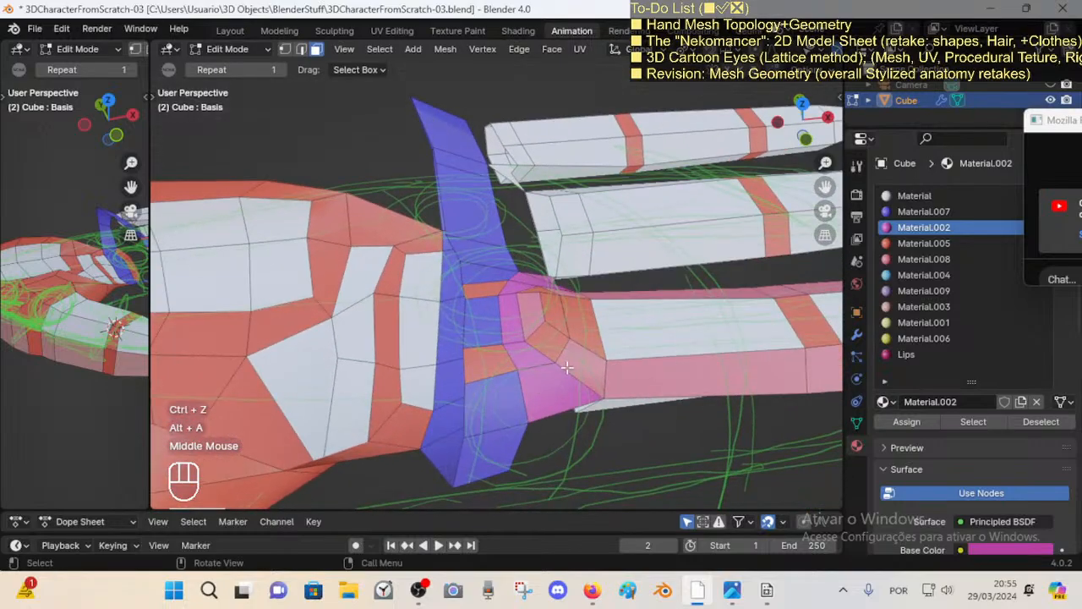
{"action": "middle_click_drag", "start_coordinate": [566, 367], "coordinate": [542, 352]}
{"action": "key", "text": "2"}
{"action": "scroll", "coordinate": [541, 352], "scroll_direction": "down", "scroll_amount": 1}
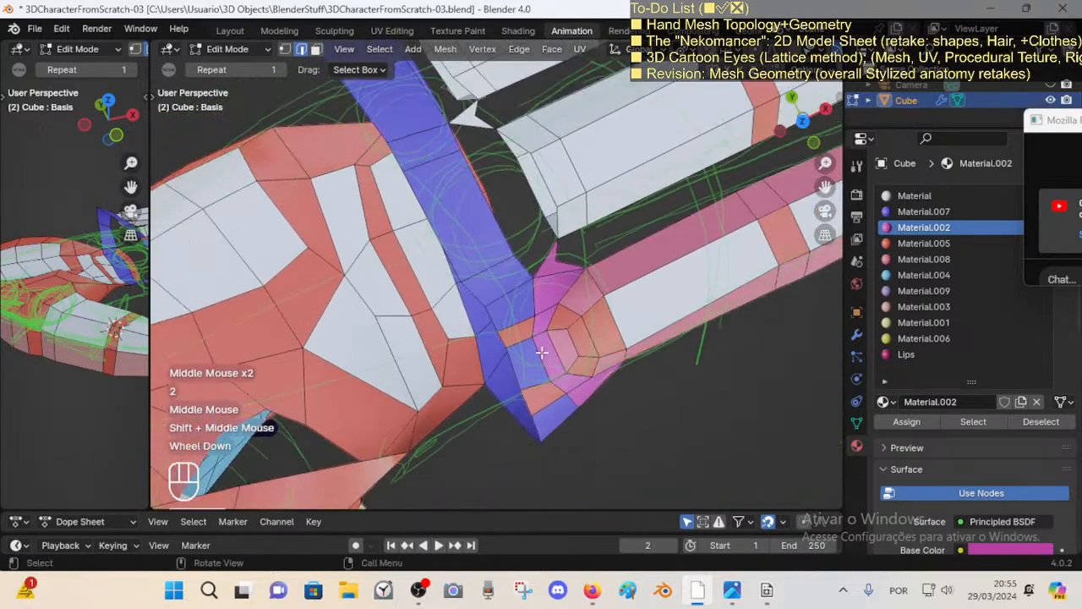
{"action": "scroll", "coordinate": [541, 353], "scroll_direction": "down", "scroll_amount": 1}
{"action": "left_click", "coordinate": [501, 324]}
{"action": "key", "text": "g"}
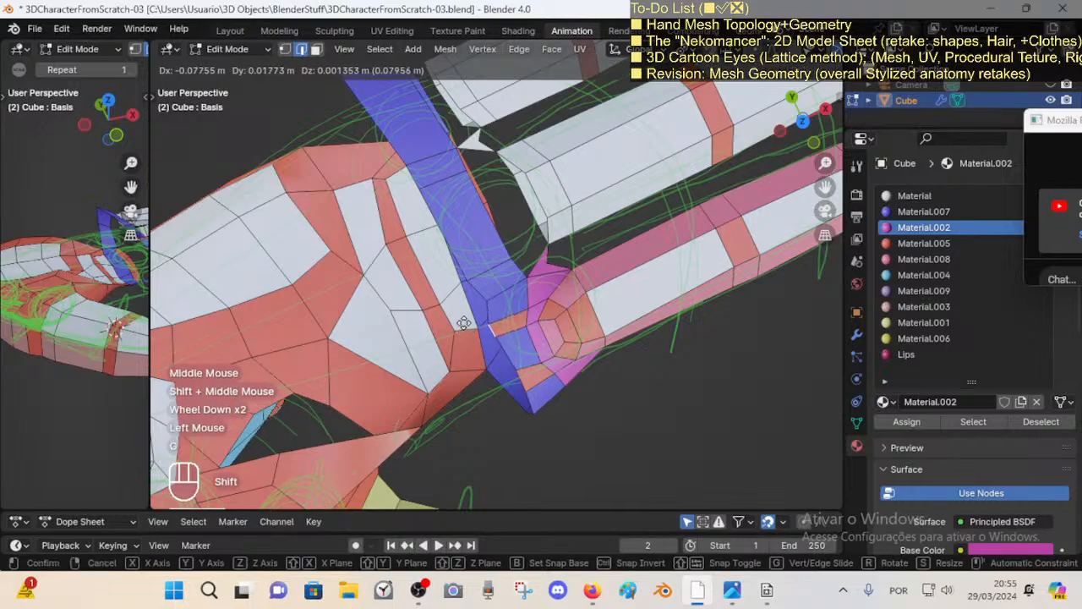
{"action": "left_click", "coordinate": [489, 390], "text": "shift"}
{"action": "key", "text": "ctrl+s"}
{"action": "scroll", "coordinate": [494, 381], "scroll_direction": "down", "scroll_amount": 2}
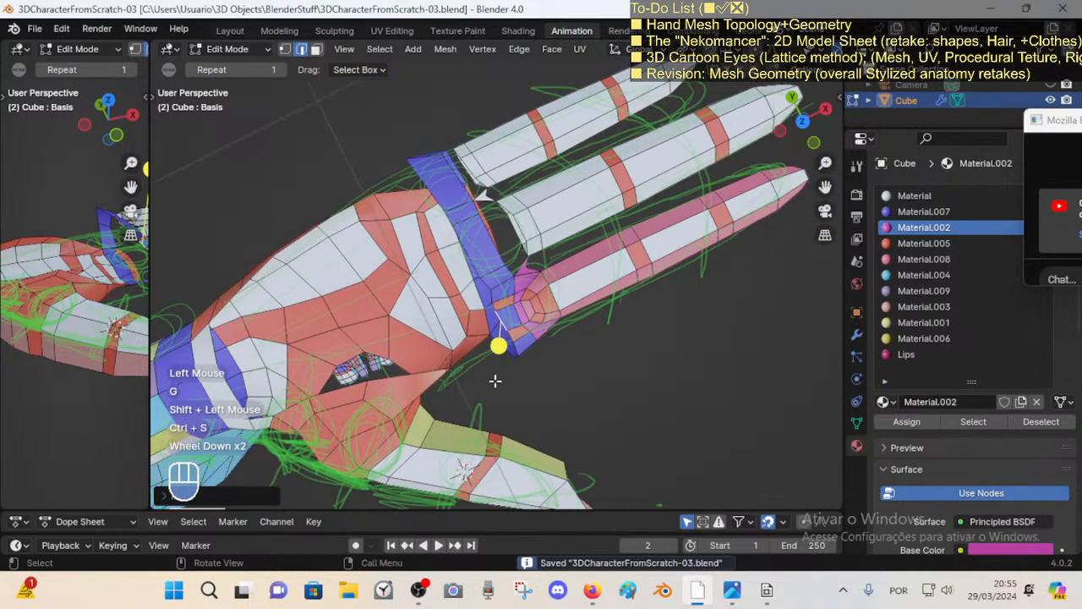
Step: Reposition the vertex at the tip of the orange sliver on the blue band below the knuckle
{"action": "middle_click_drag", "start_coordinate": [494, 382], "coordinate": [522, 314]}
{"action": "scroll", "coordinate": [520, 364], "scroll_direction": "up", "scroll_amount": 1}
{"action": "scroll", "coordinate": [522, 313], "scroll_direction": "up", "scroll_amount": 1}
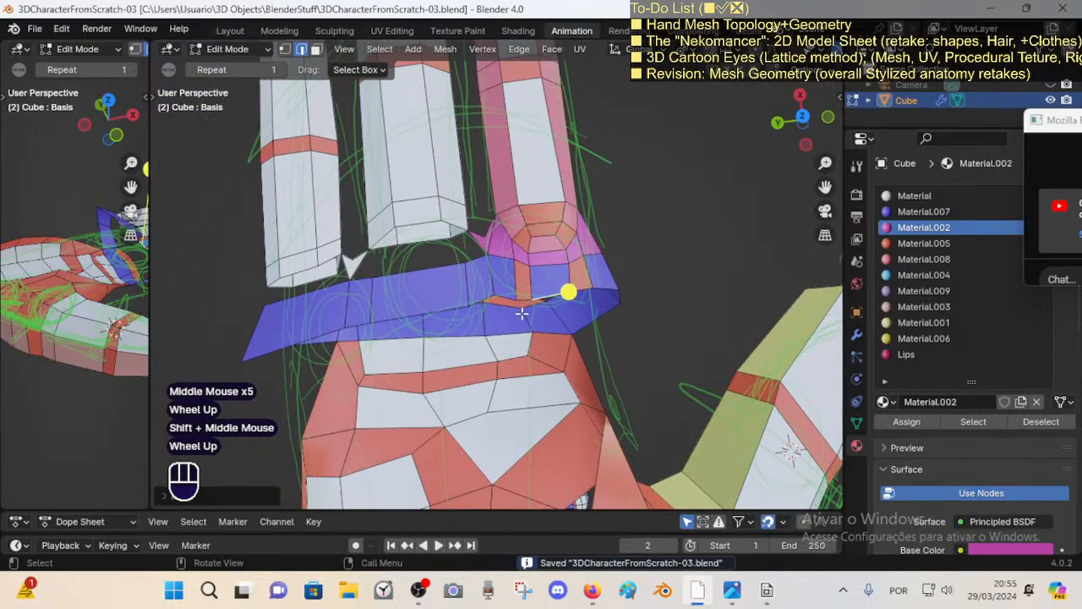
{"action": "key", "text": "1"}
{"action": "left_click", "coordinate": [486, 301]}
{"action": "key", "text": "g"}
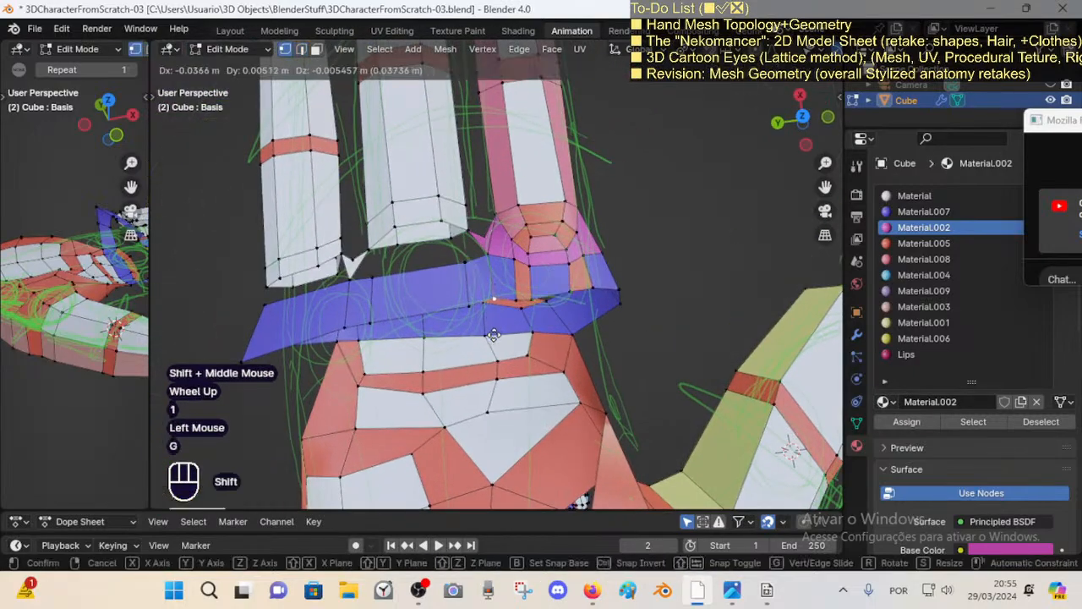
{"action": "left_click", "coordinate": [496, 332], "text": "shift"}
{"action": "scroll", "coordinate": [533, 299], "scroll_direction": "down", "scroll_amount": 1}
{"action": "middle_click_drag", "start_coordinate": [533, 299], "coordinate": [578, 303], "text": "shift"}
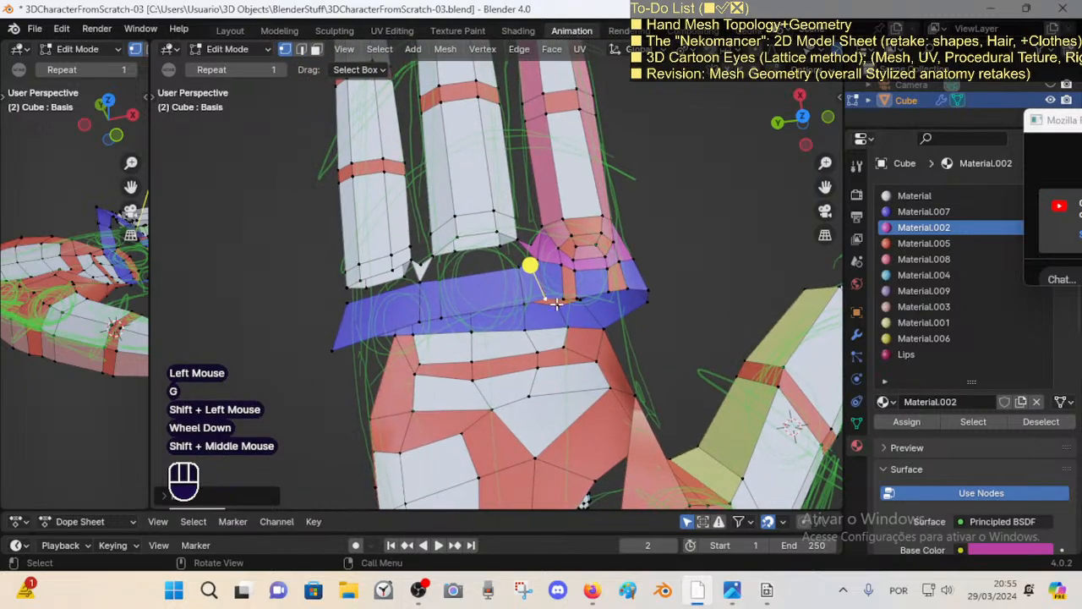
Step: Fill a face between the base edge of the white finger beside the pink one and the blue band
{"action": "scroll", "coordinate": [486, 286], "scroll_direction": "up", "scroll_amount": 1}
{"action": "middle_click_drag", "start_coordinate": [483, 280], "coordinate": [513, 309], "text": "shift"}
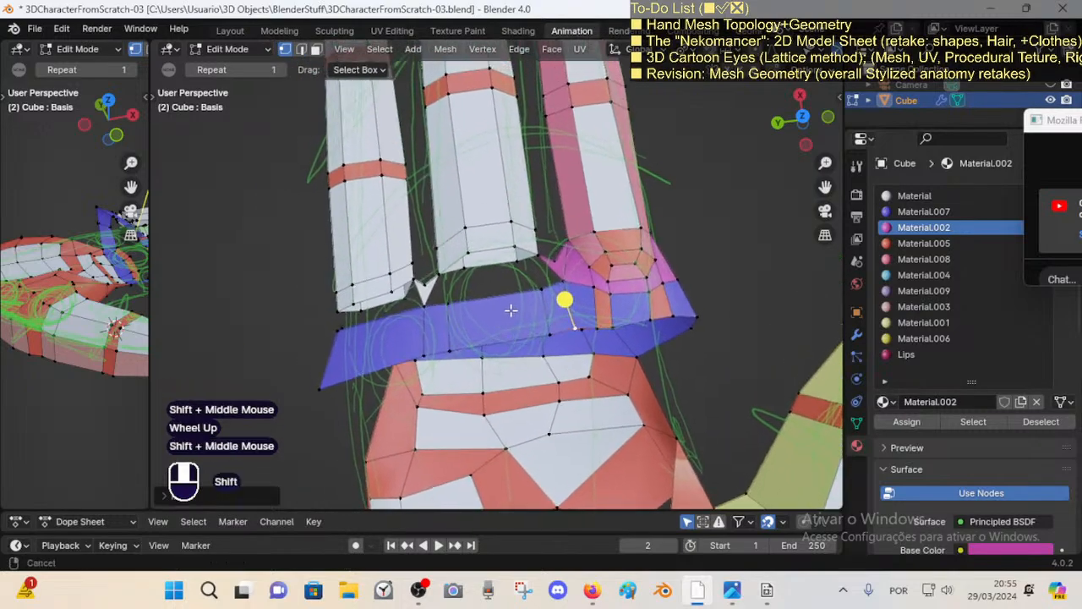
{"action": "scroll", "coordinate": [546, 258], "scroll_direction": "up", "scroll_amount": 2}
{"action": "key", "text": "2"}
{"action": "left_click", "coordinate": [544, 251]}
{"action": "left_click", "coordinate": [590, 295], "text": "shift"}
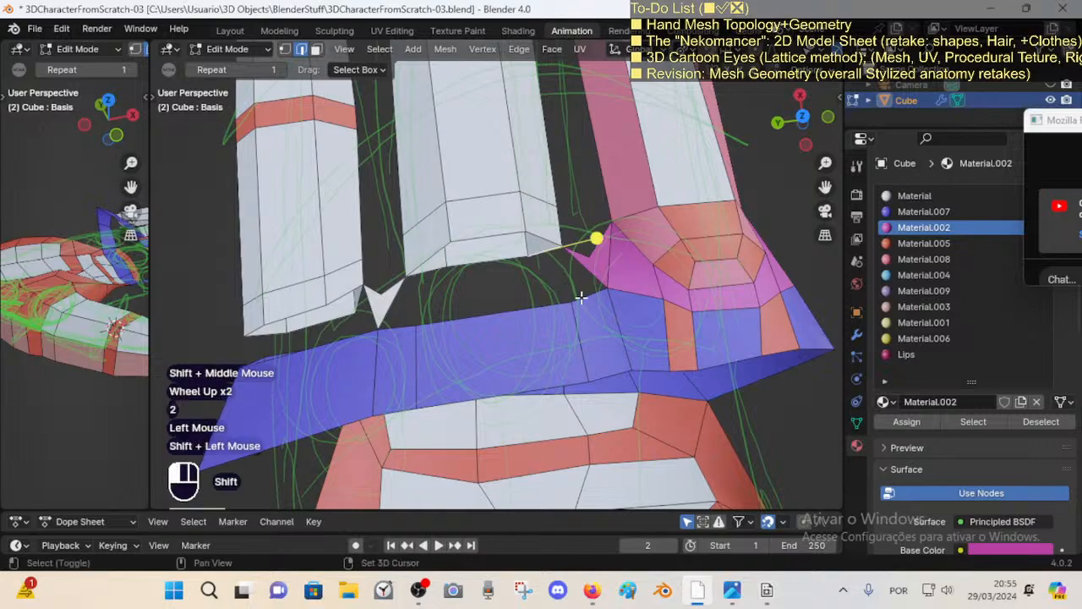
{"action": "key", "text": "f"}
{"action": "key", "text": "alt+a"}
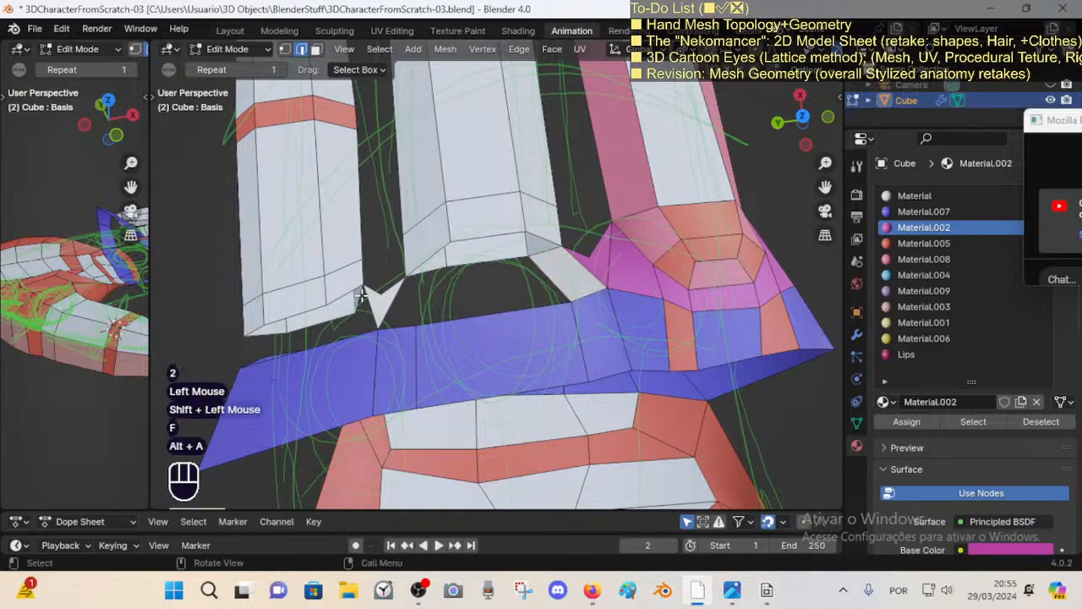
Step: Dissolve the edge loops just above the base of the two white fingers
{"action": "left_click", "coordinate": [360, 293]}
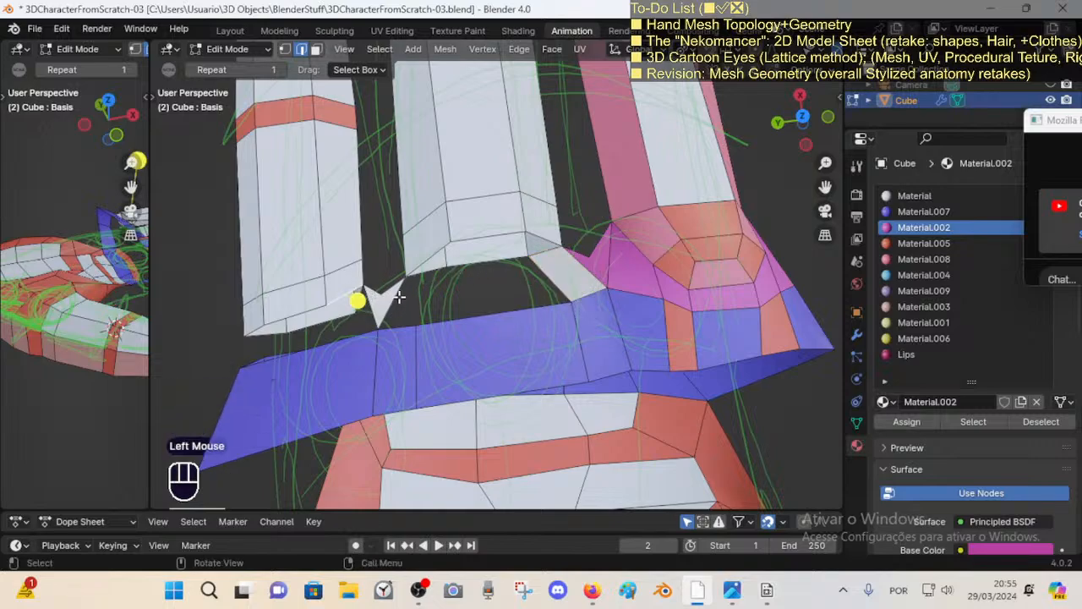
{"action": "middle_click_drag", "start_coordinate": [462, 281], "coordinate": [455, 254], "text": "shift"}
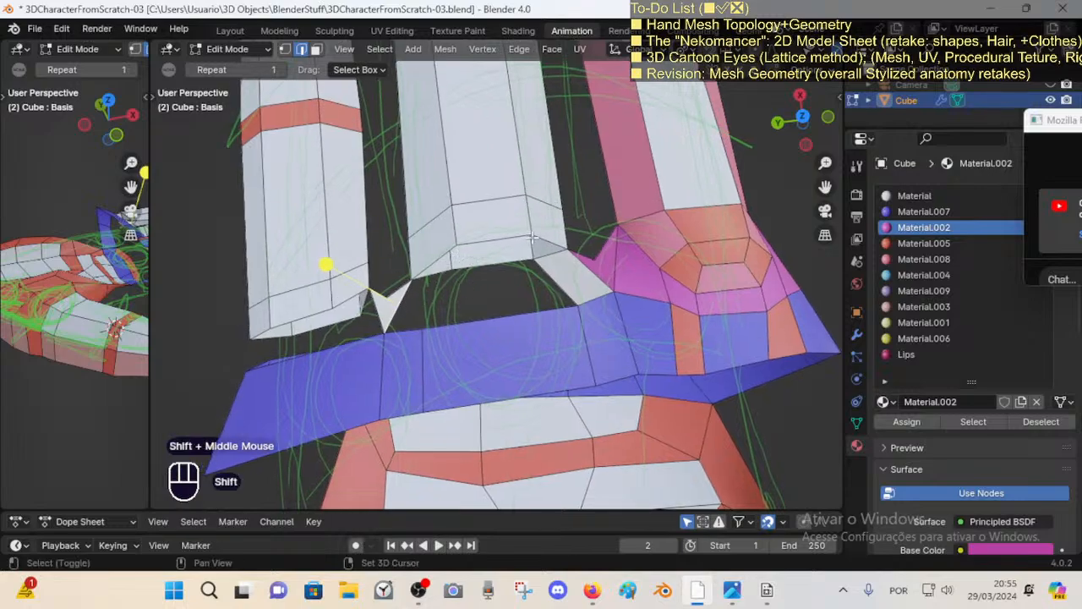
{"action": "middle_click_drag", "start_coordinate": [533, 239], "coordinate": [482, 211], "text": "shift"}
{"action": "key", "text": "2"}
{"action": "left_click", "coordinate": [482, 206], "text": "alt+shift"}
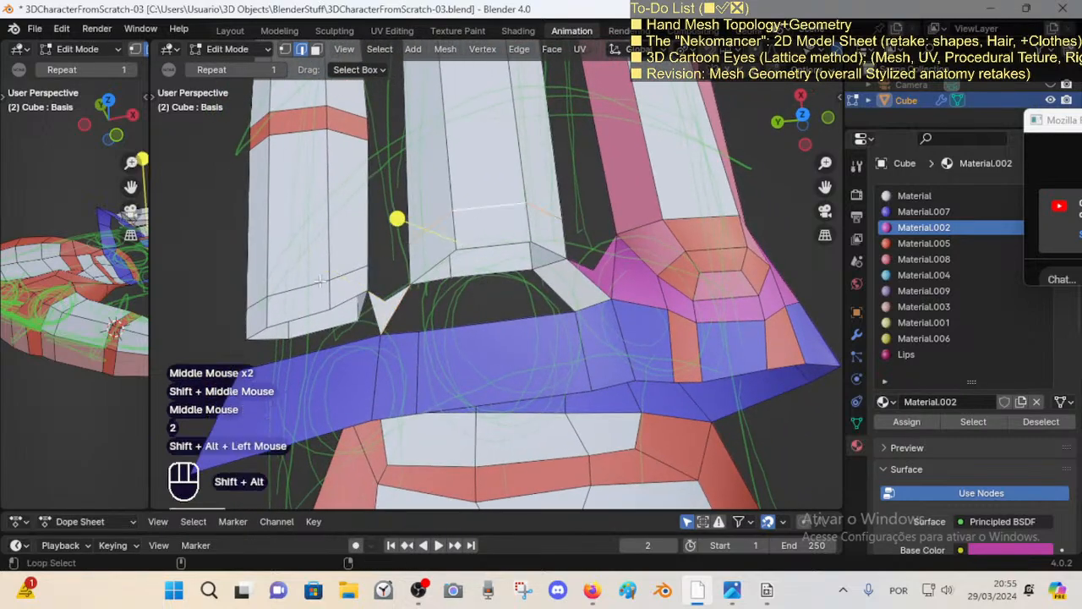
{"action": "left_click", "coordinate": [319, 281], "text": "alt+shift"}
{"action": "key", "text": "x"}
{"action": "left_click", "coordinate": [308, 280]}
{"action": "middle_click_drag", "start_coordinate": [446, 291], "coordinate": [483, 300]}
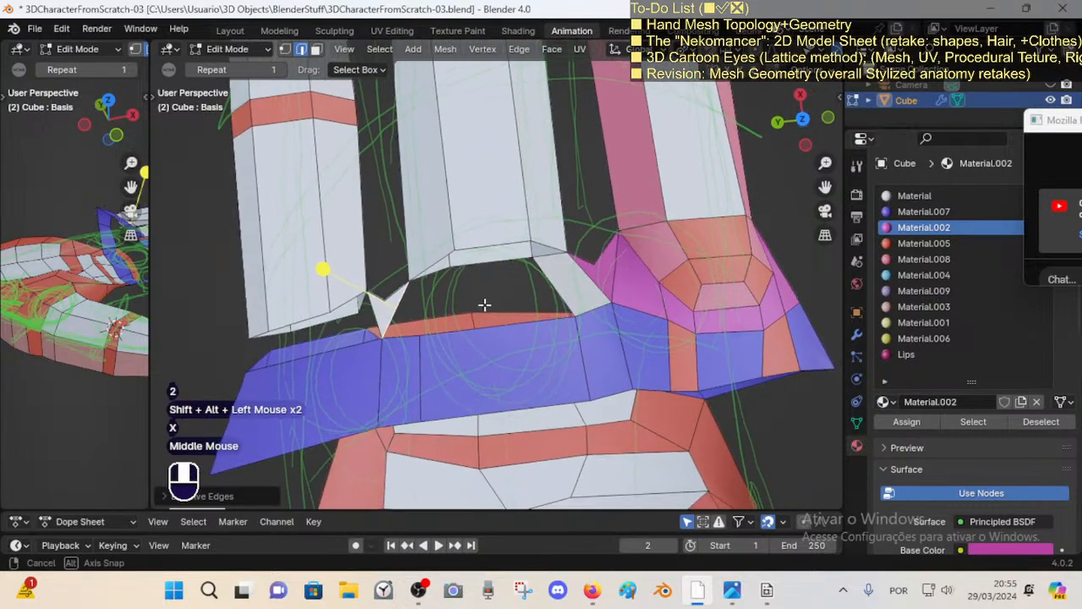
{"action": "key", "text": "alt+a"}
{"action": "key", "text": "1"}
{"action": "left_click", "coordinate": [454, 252]}
{"action": "key", "text": "e"}
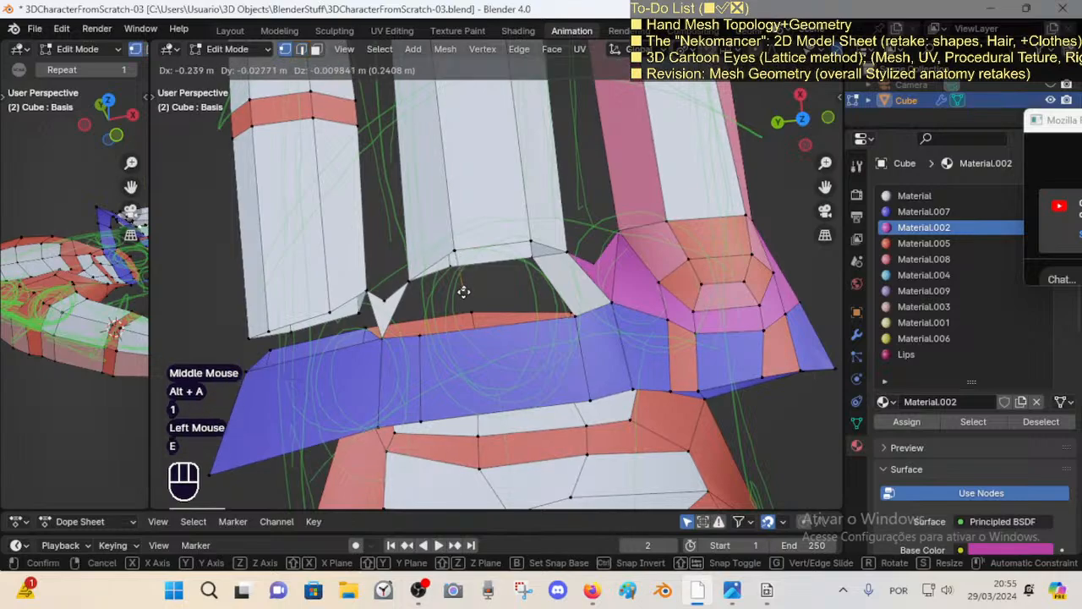
{"action": "left_click", "coordinate": [463, 292]}
{"action": "key", "text": "ctrl+z"}
Step: Extrude the base edge of the central white finger toward the blue band
{"action": "key", "text": "2"}
{"action": "left_click", "coordinate": [497, 244]}
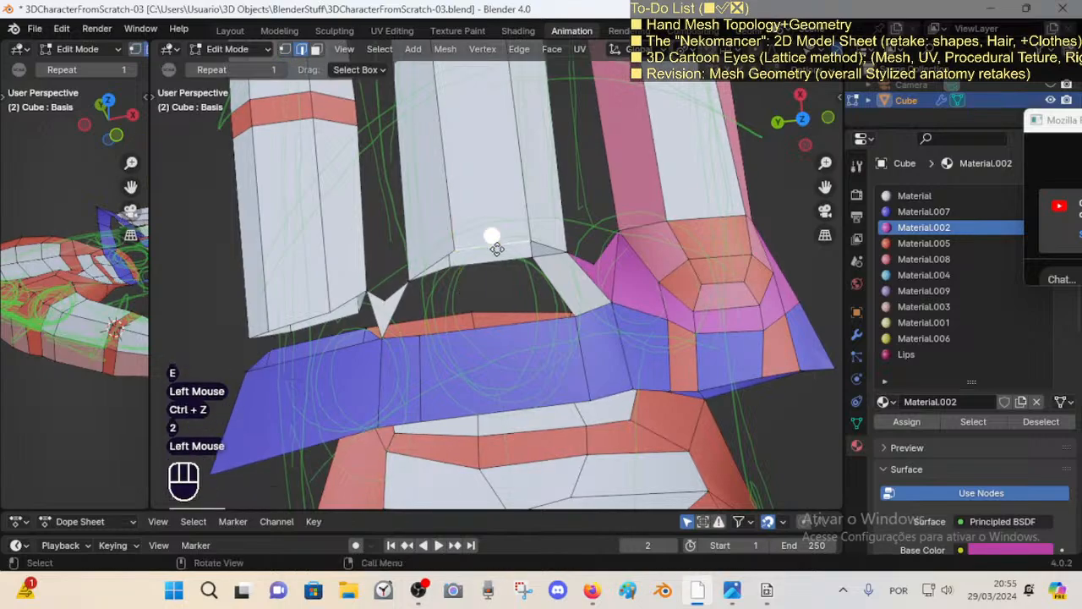
{"action": "key", "text": "e"}
{"action": "left_click", "coordinate": [500, 301]}
{"action": "left_click", "coordinate": [496, 302]}
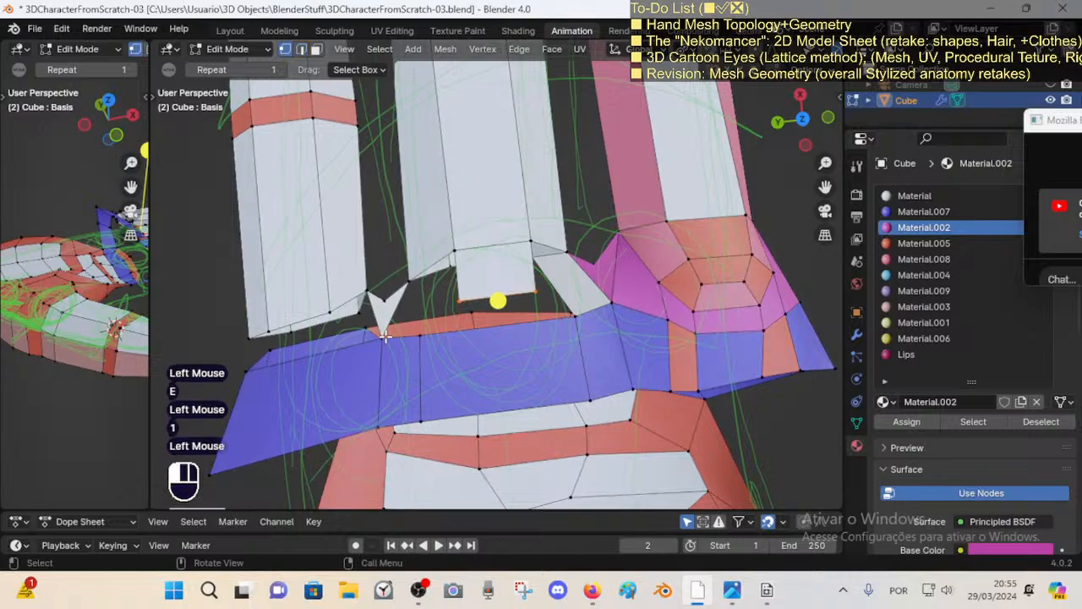
Step: Fill the gap between the extruded face and the white web joining the two white fingers
{"action": "left_click", "coordinate": [363, 311], "text": "shift"}
{"action": "key", "text": "f"}
{"action": "key", "text": "alt+a"}
{"action": "key", "text": "2"}
{"action": "left_click", "coordinate": [437, 278]}
{"action": "left_click", "coordinate": [398, 307], "text": "shift"}
{"action": "key", "text": "f"}
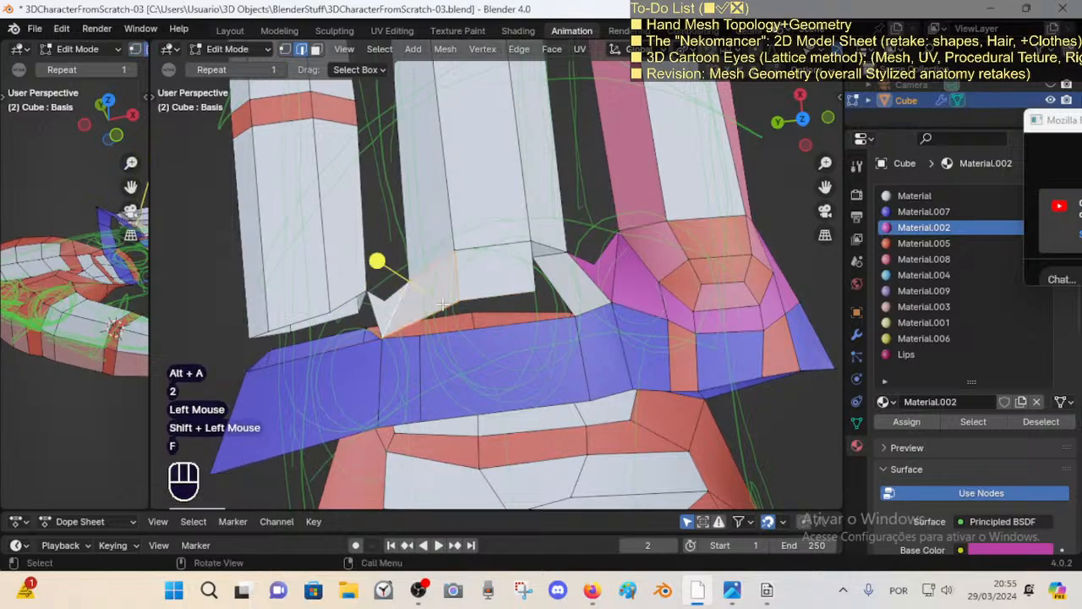
Step: Fill the gap between the extruded face and the face joining the white finger to the pink knuckle's side
{"action": "middle_click_drag", "start_coordinate": [563, 281], "coordinate": [653, 349]}
{"action": "left_click", "coordinate": [543, 300]}
{"action": "left_click", "coordinate": [582, 317], "text": "shift"}
{"action": "key", "text": "f"}
{"action": "key", "text": "alt+a"}
Step: Examine the face loops across the central white finger's base and compare them with those of the coloured knuckle
{"action": "key", "text": "3"}
{"action": "left_click", "coordinate": [655, 362], "text": "alt+shift"}
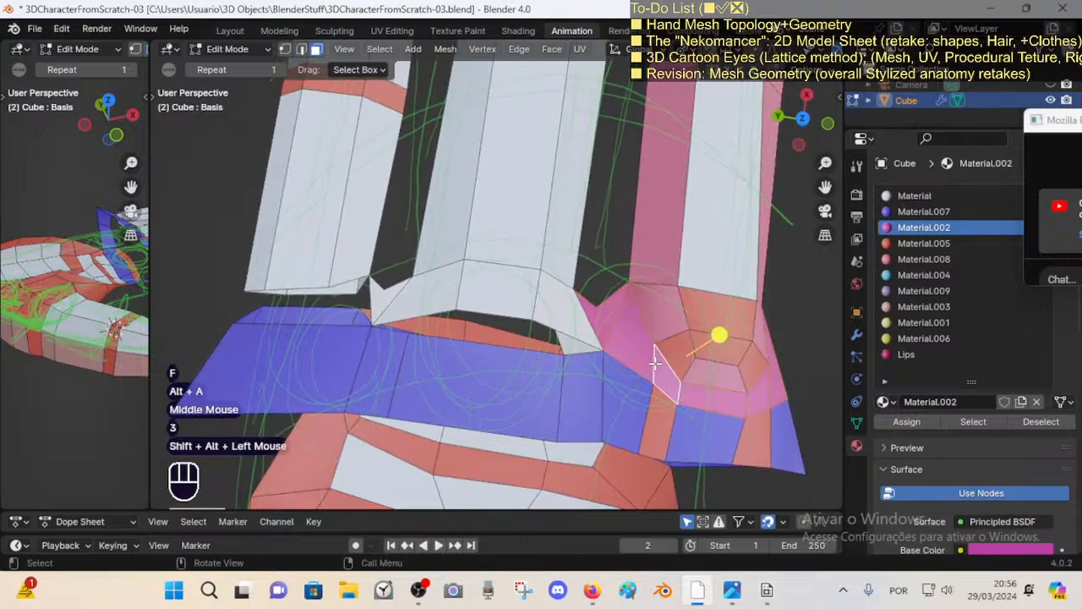
{"action": "key", "text": "alt+a"}
{"action": "left_click", "coordinate": [531, 320], "text": "alt+shift"}
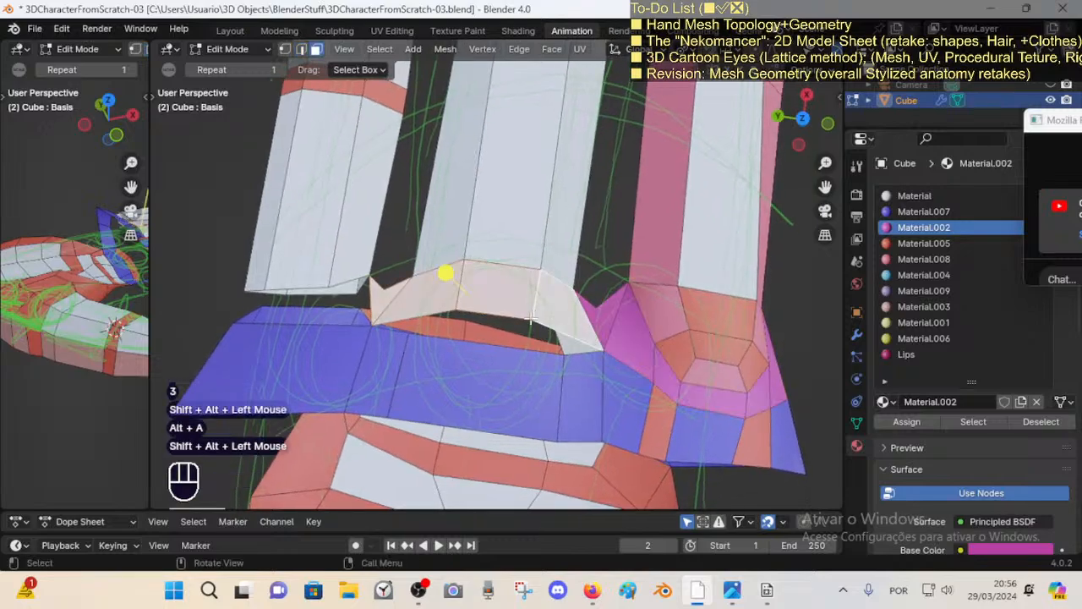
{"action": "key", "text": "alt+a"}
{"action": "left_click", "coordinate": [715, 336], "text": "alt+shift"}
{"action": "key", "text": "alt+a"}
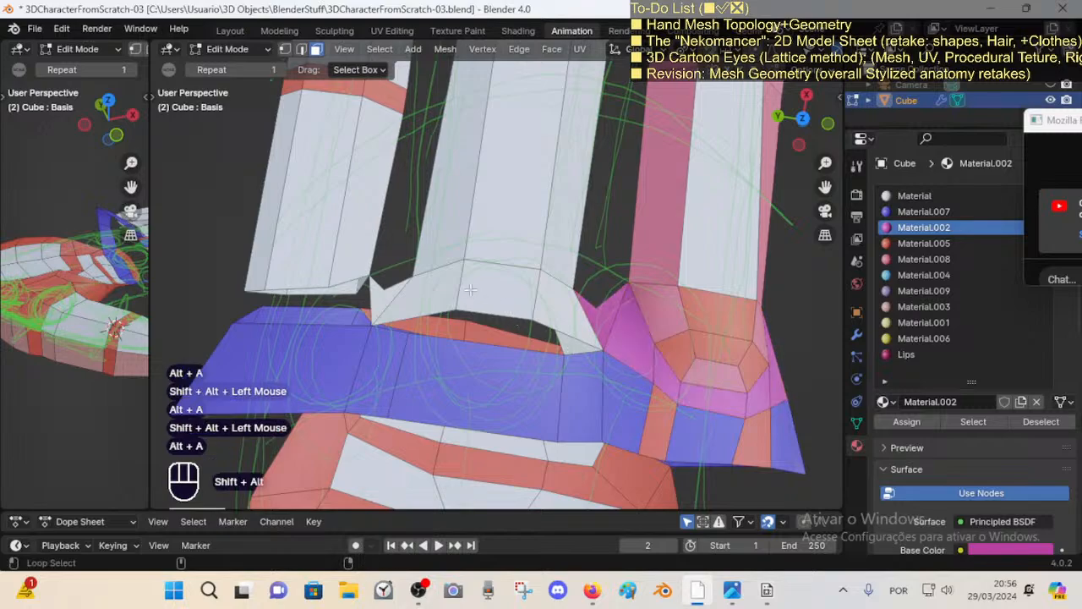
{"action": "left_click", "coordinate": [463, 289], "text": "alt+shift"}
{"action": "key", "text": "alt+a"}
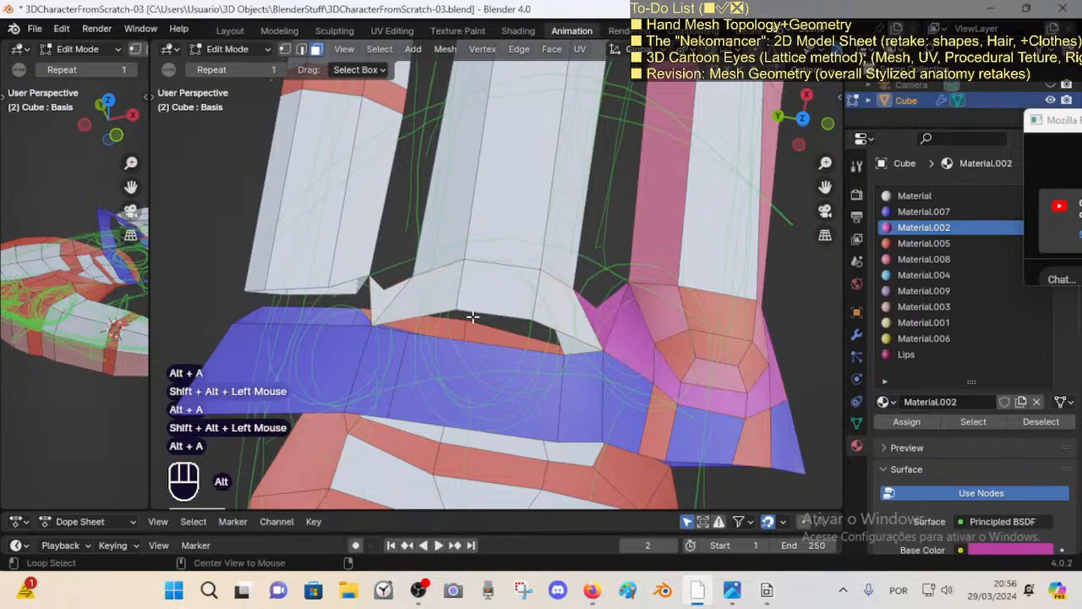
{"action": "left_click", "coordinate": [660, 317], "text": "alt+shift"}
{"action": "key", "text": "alt+a"}
{"action": "left_click", "coordinate": [474, 290], "text": "alt+shift"}
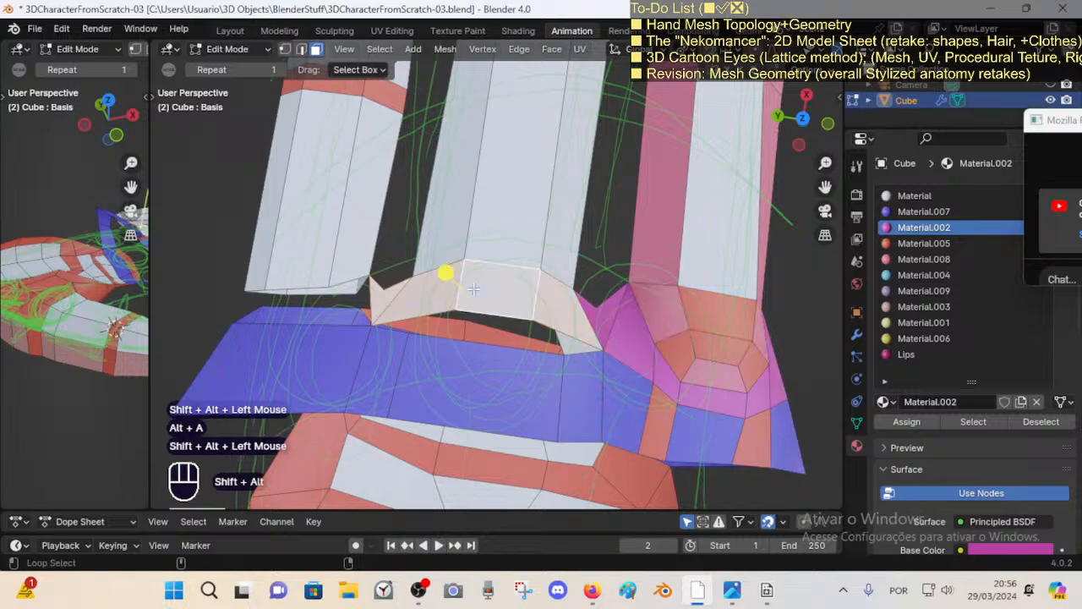
{"action": "key", "text": "alt+a"}
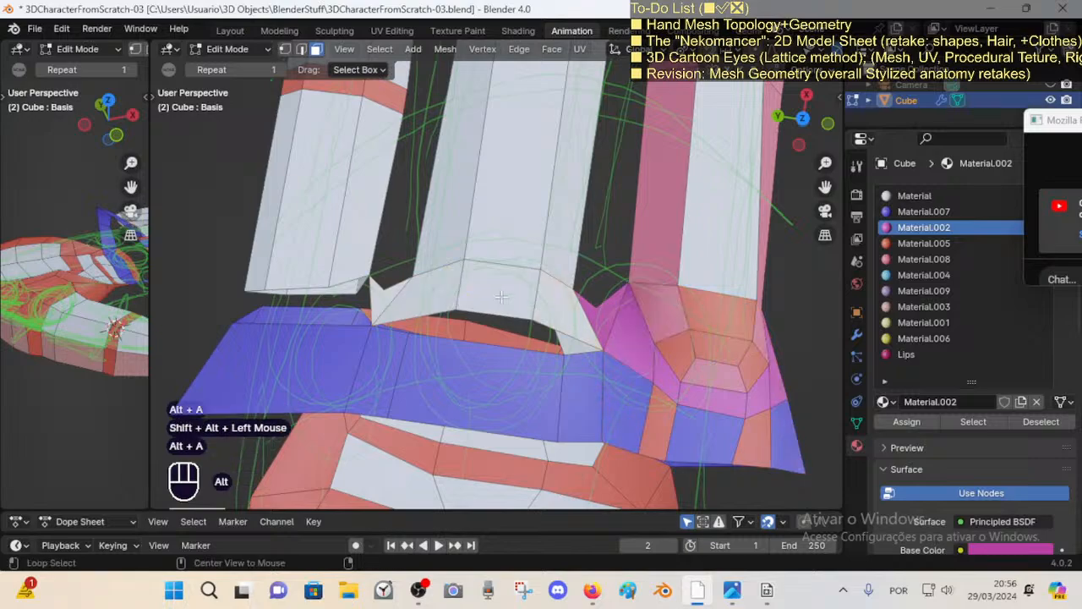
{"action": "left_click", "coordinate": [694, 314], "text": "alt+shift"}
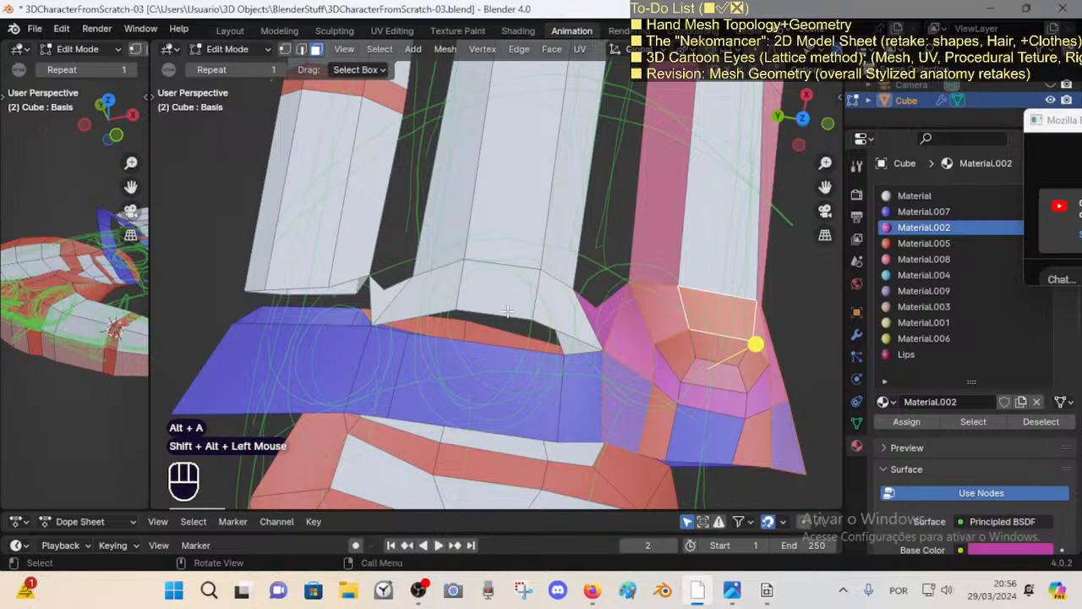
{"action": "key", "text": "alt+a"}
{"action": "key", "text": "1"}
{"action": "left_click", "coordinate": [379, 325]}
{"action": "key", "text": "v"}
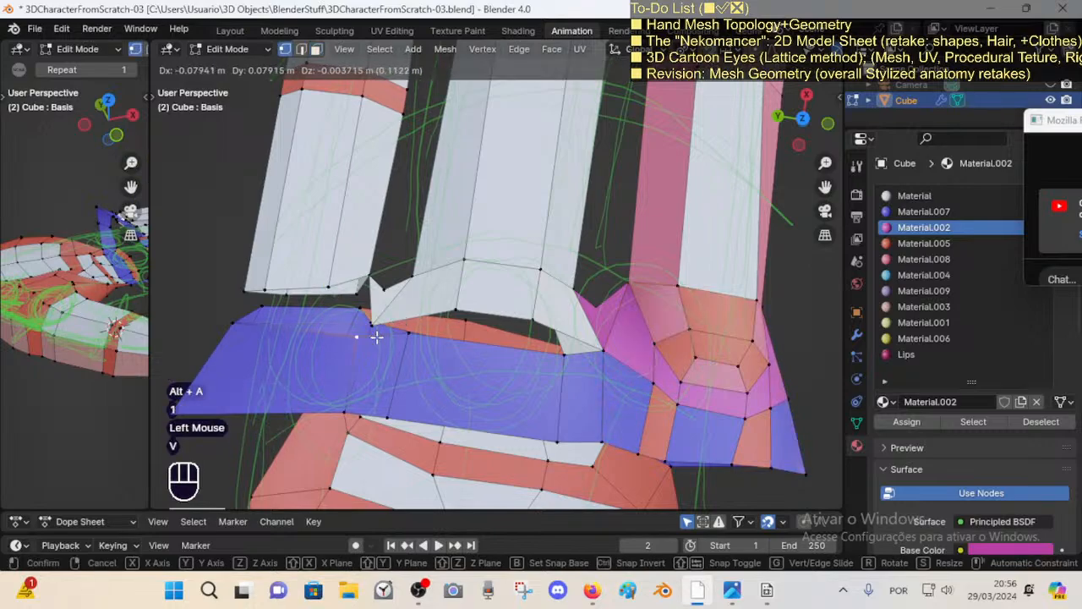
{"action": "left_click", "coordinate": [377, 337]}
{"action": "key", "text": "ctrl+z"}
{"action": "key", "text": "ctrl+z"}
Step: Rip the central finger's new base face away from the white web at their shared vertex on the blue band
{"action": "left_click", "coordinate": [378, 323]}
{"action": "middle_click_drag", "start_coordinate": [394, 314], "coordinate": [585, 301]}
{"action": "key", "text": "v"}
{"action": "key", "text": "Escape"}
{"action": "key", "text": "v"}
{"action": "left_click", "coordinate": [375, 281]}
{"action": "left_click", "coordinate": [595, 323]}
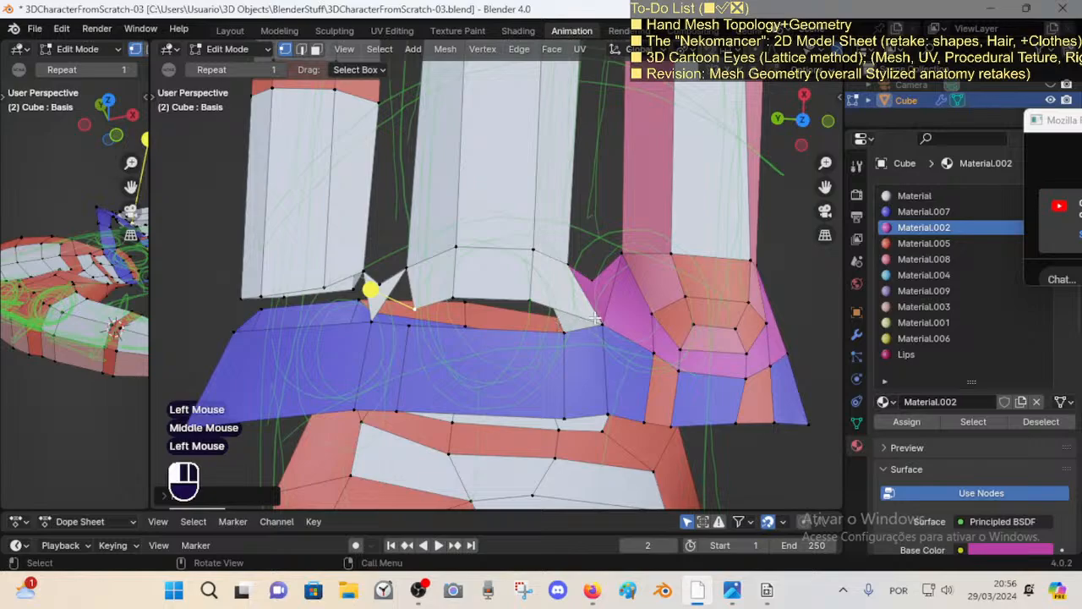
{"action": "left_click", "coordinate": [596, 322]}
{"action": "key", "text": "v"}
{"action": "left_click", "coordinate": [664, 355]}
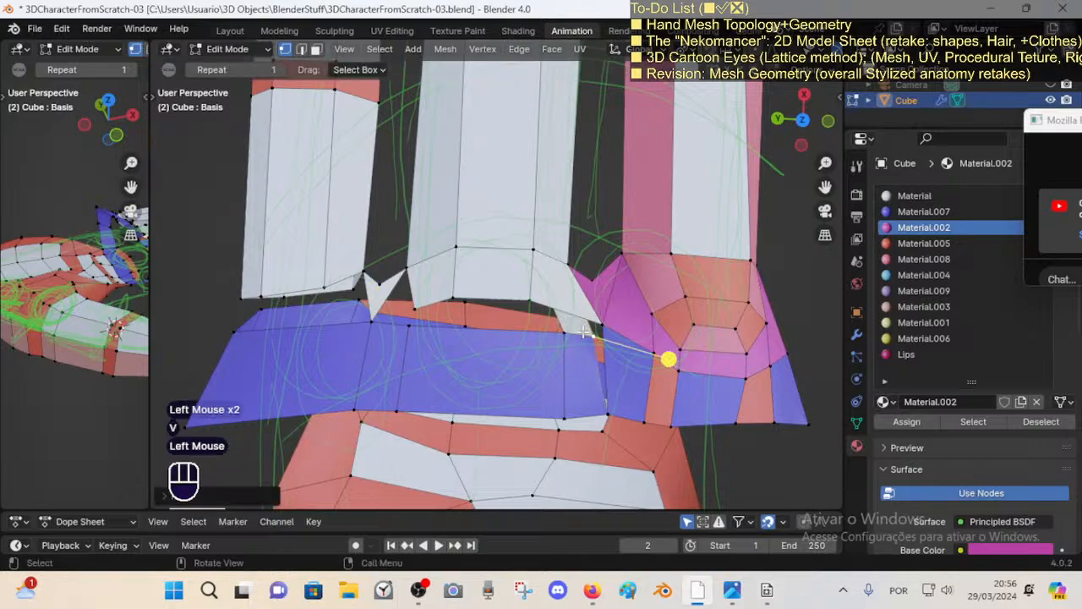
{"action": "key", "text": "ctrl+z"}
{"action": "key", "text": "ctrl+z"}
Step: Rip the central finger's base face from the white web's corner beside the pink knuckle and pull the freed corner back toward the finger
{"action": "left_click", "coordinate": [602, 301]}
{"action": "left_click", "coordinate": [598, 305]}
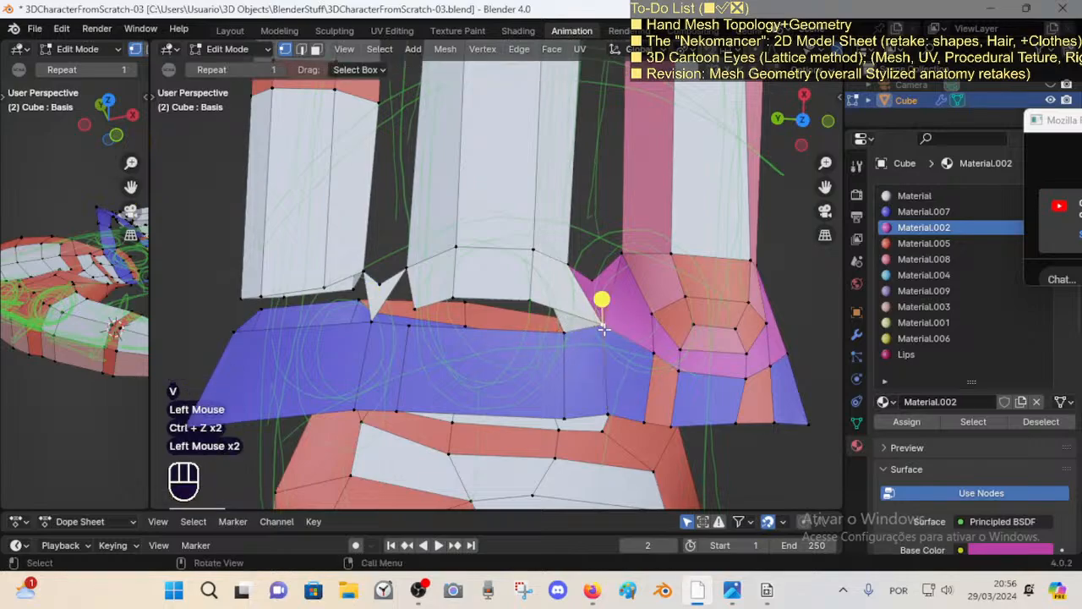
{"action": "key", "text": "v"}
{"action": "left_click", "coordinate": [566, 313]}
{"action": "key", "text": "v"}
{"action": "left_click", "coordinate": [558, 297]}
{"action": "left_click", "coordinate": [598, 331]}
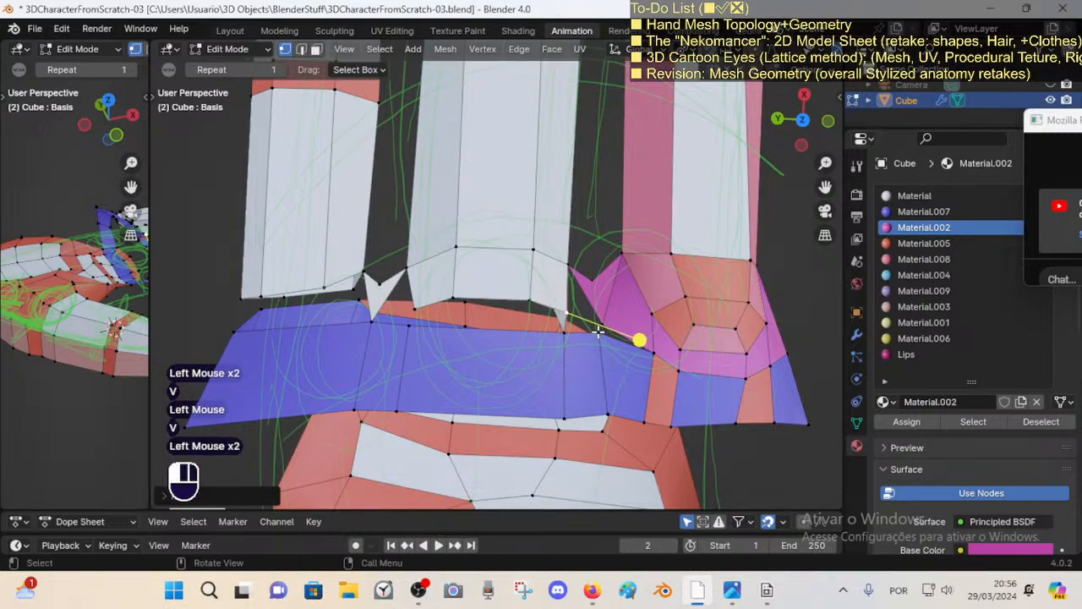
{"action": "left_click", "coordinate": [565, 318], "text": "shift"}
{"action": "key", "text": "m"}
{"action": "key", "text": "alt+a"}
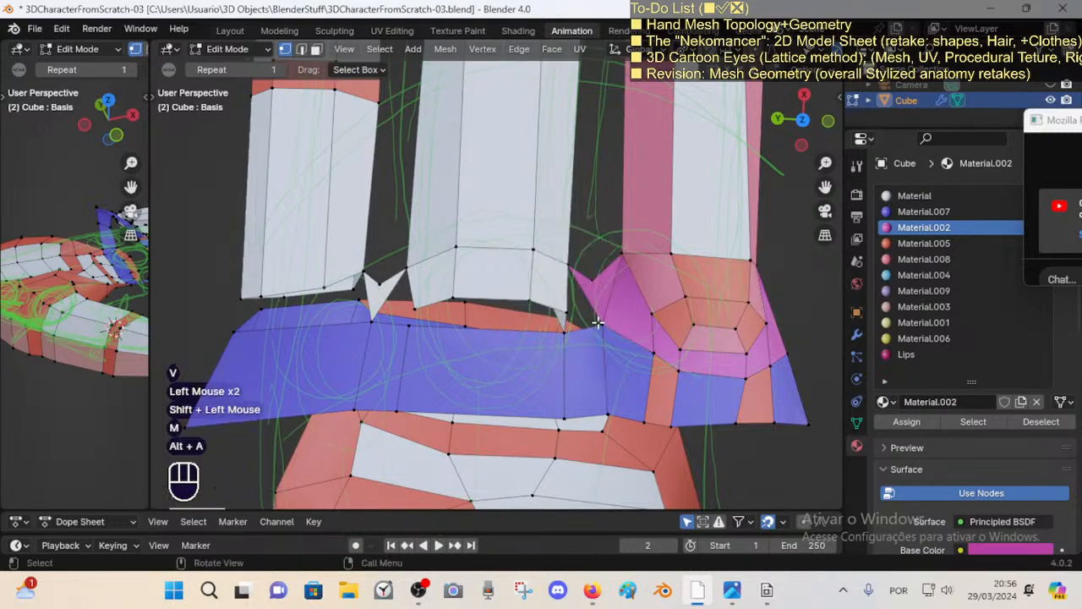
Step: Assign the white Material to the web face between the central finger and the pink knuckle
{"action": "left_click", "coordinate": [597, 323]}
{"action": "key", "text": "3"}
{"action": "left_click", "coordinate": [598, 289]}
{"action": "left_click", "coordinate": [915, 195]}
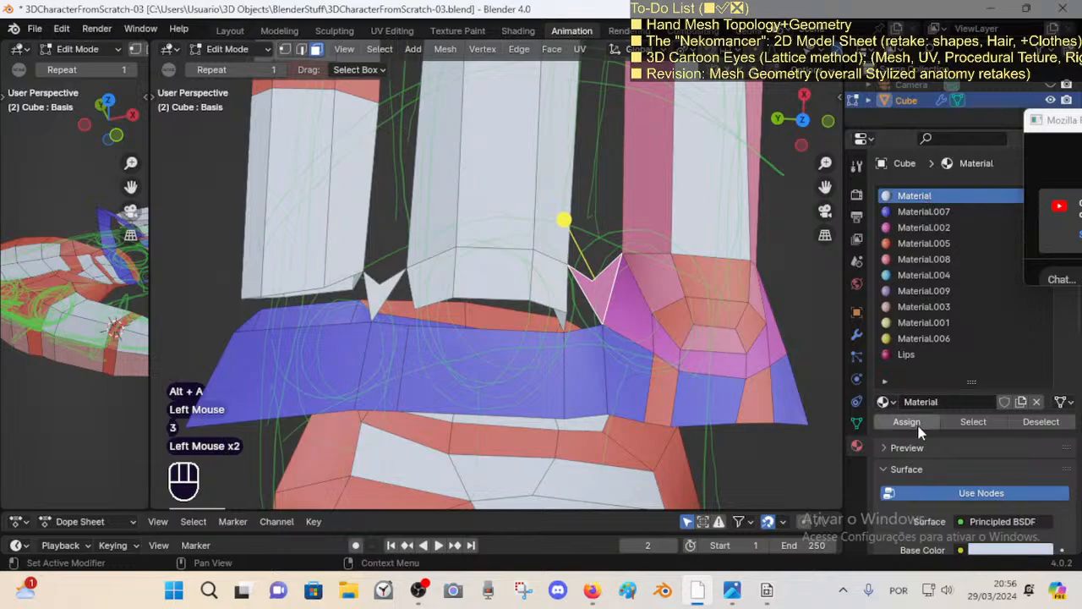
{"action": "left_click", "coordinate": [920, 431]}
Step: Move the web face's lower vertex on the blue band slightly toward the central finger and save the file
{"action": "key", "text": "alt+a"}
{"action": "key", "text": "1"}
{"action": "left_click", "coordinate": [583, 296]}
{"action": "key", "text": "g"}
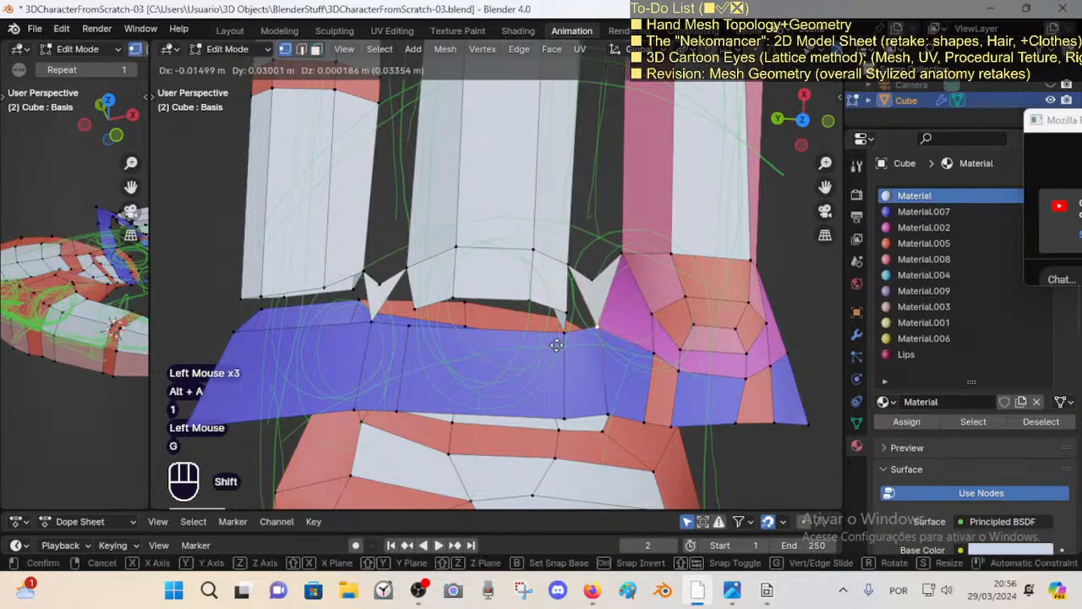
{"action": "left_click", "coordinate": [531, 341], "text": "shift"}
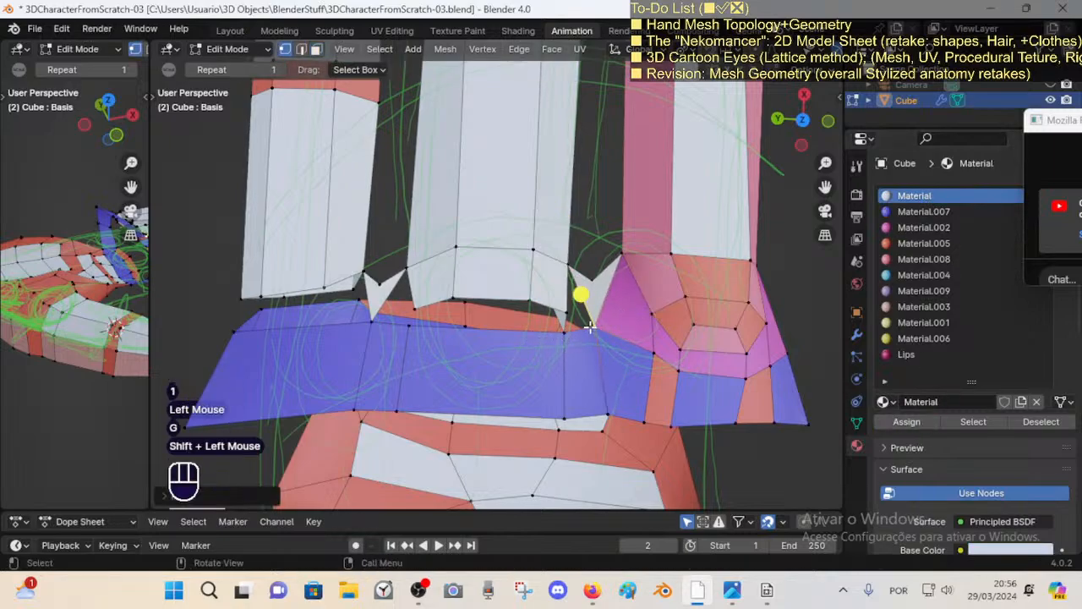
{"action": "middle_click_drag", "start_coordinate": [563, 332], "coordinate": [601, 339]}
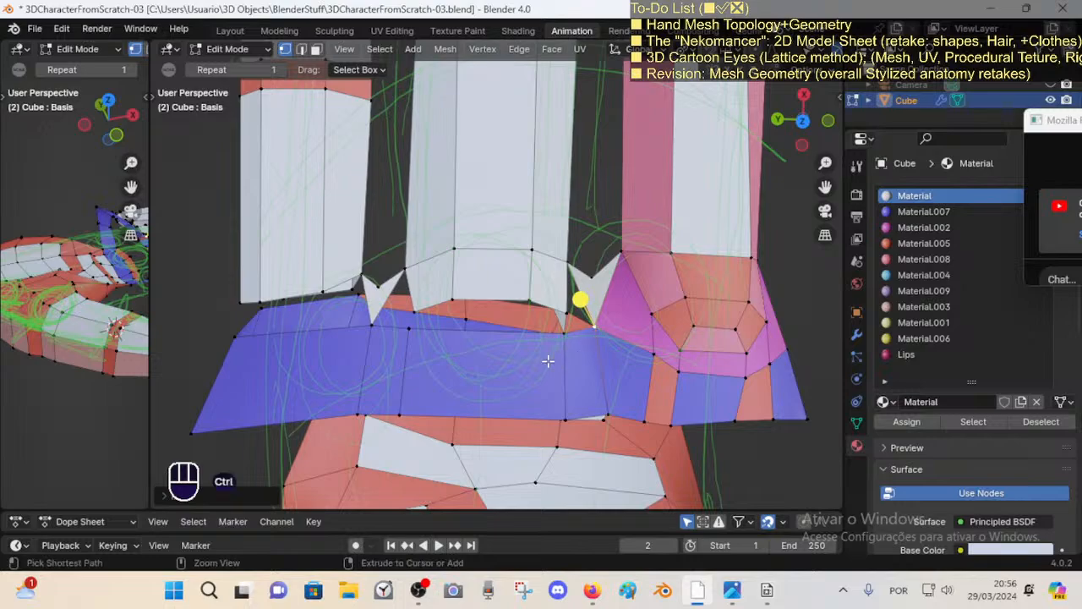
{"action": "key", "text": "ctrl+s"}
Step: Fill the gap between the central finger's base and the web joining the two white fingers
{"action": "middle_click_drag", "start_coordinate": [551, 357], "coordinate": [445, 276]}
{"action": "left_click", "coordinate": [463, 262]}
{"action": "key", "text": "2"}
{"action": "left_click", "coordinate": [452, 286]}
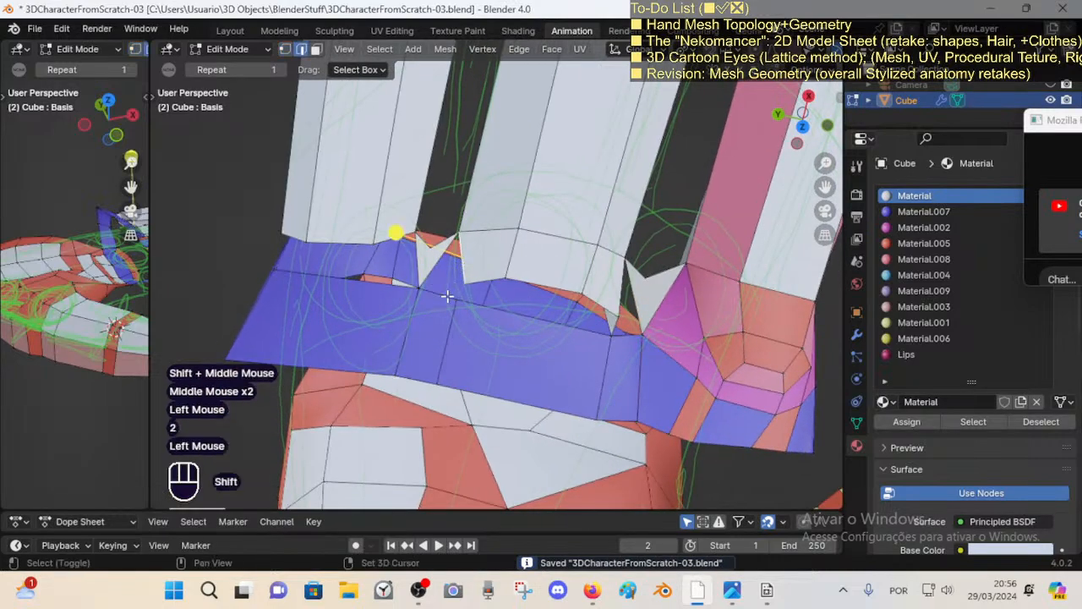
{"action": "left_click", "coordinate": [431, 245], "text": "shift"}
{"action": "key", "text": "f"}
Step: Delete the leftover spike face at the central finger's base on the pink knuckle's side
{"action": "middle_click_drag", "start_coordinate": [580, 330], "coordinate": [513, 216]}
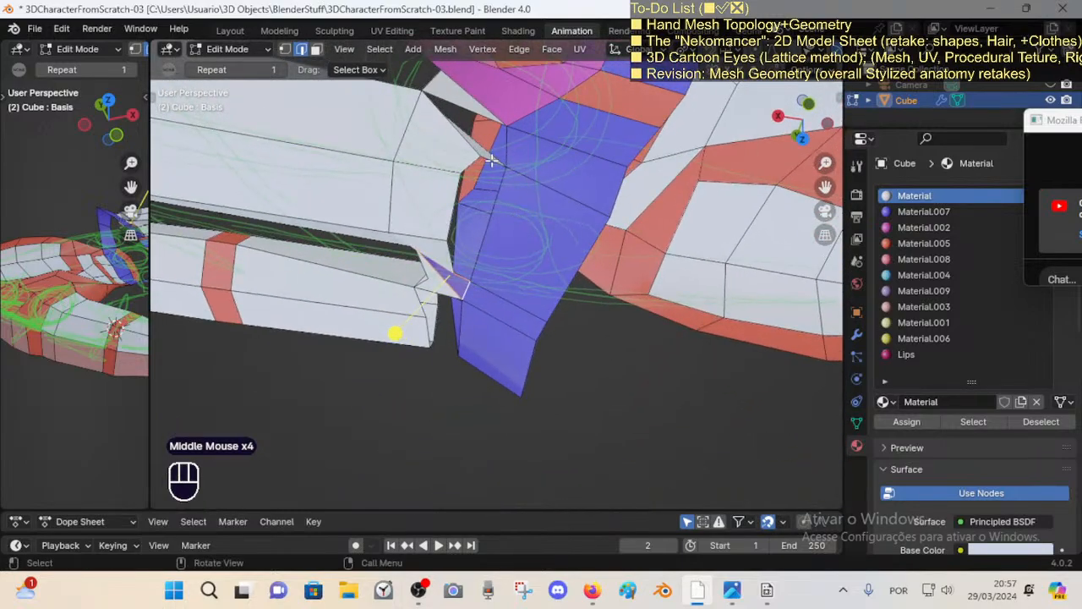
{"action": "key", "text": "3"}
{"action": "left_click", "coordinate": [489, 157]}
{"action": "key", "text": "x"}
{"action": "left_click", "coordinate": [483, 97]}
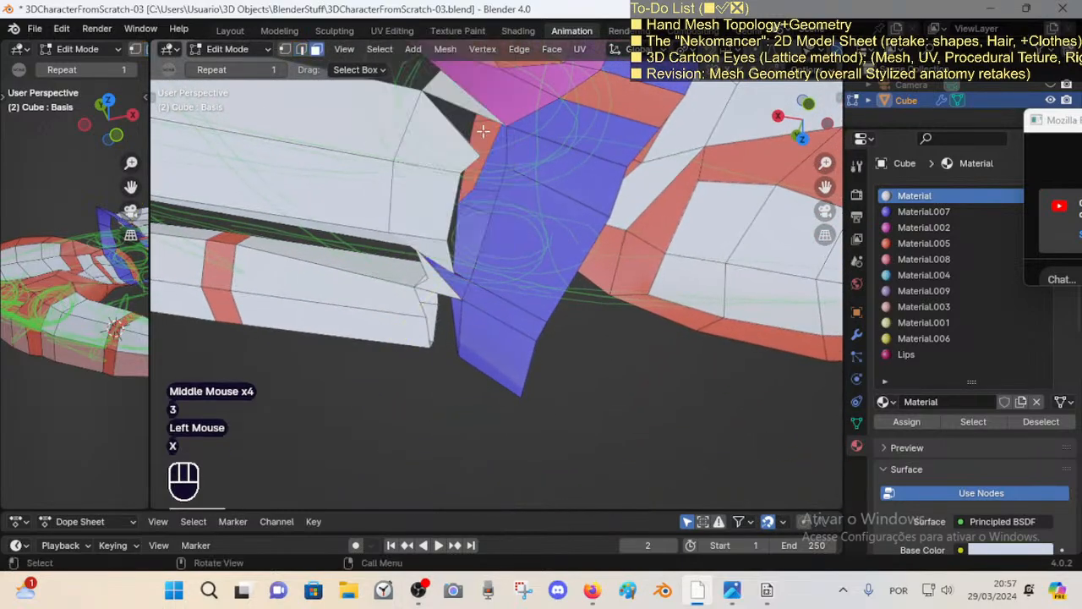
Step: Reposition the central finger's lower base corner vertex on the pink knuckle's side
{"action": "middle_click_drag", "start_coordinate": [484, 130], "coordinate": [559, 161]}
{"action": "key", "text": "1"}
{"action": "left_click", "coordinate": [609, 216]}
{"action": "middle_click_drag", "start_coordinate": [609, 215], "coordinate": [642, 215]}
{"action": "key", "text": "g"}
{"action": "left_click", "coordinate": [618, 217], "text": "shift"}
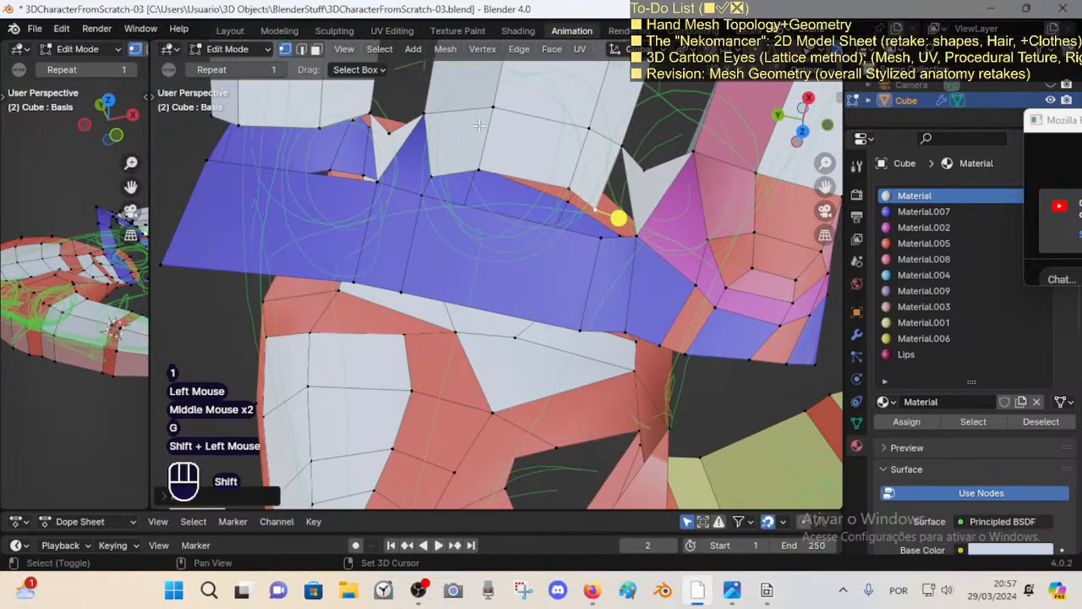
Step: Fill the gap between the central finger's base and the web beside the pink knuckle with a face
{"action": "key", "text": "2"}
{"action": "left_click", "coordinate": [648, 229]}
{"action": "left_click", "coordinate": [650, 229], "text": "shift"}
{"action": "key", "text": "f"}
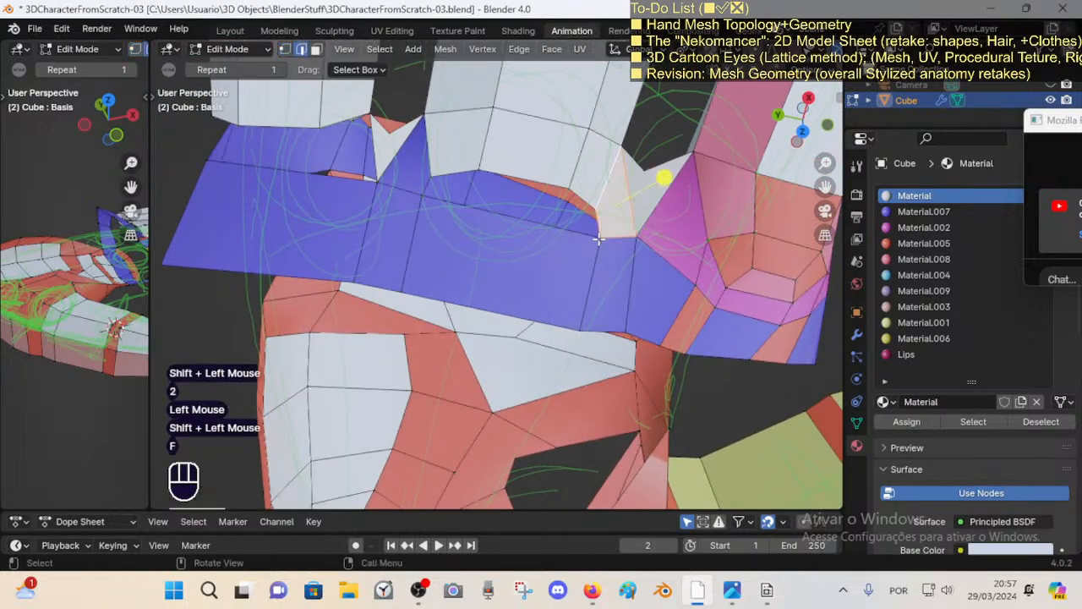
Step: Assign the white Material to the blue face beside the central finger and the two narrow band faces flanking its base, and save the file
{"action": "middle_click_drag", "start_coordinate": [438, 187], "coordinate": [437, 256], "text": "shift"}
{"action": "key", "text": "3"}
{"action": "left_click", "coordinate": [407, 226]}
{"action": "left_click", "coordinate": [394, 306], "text": "shift"}
{"action": "left_click", "coordinate": [608, 348], "text": "shift"}
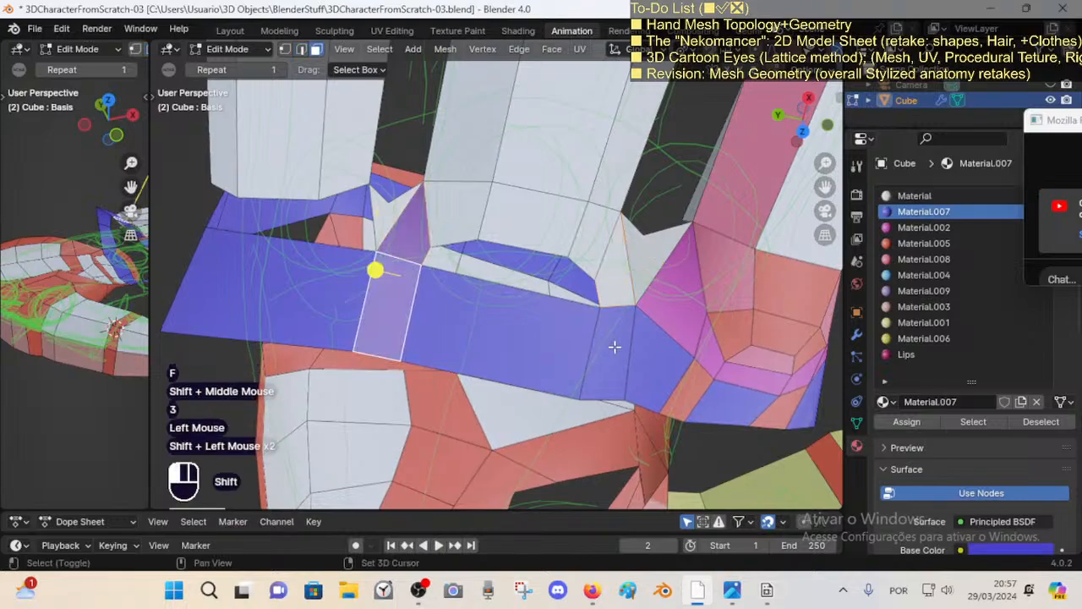
{"action": "left_click", "coordinate": [926, 195]}
{"action": "left_click", "coordinate": [906, 427]}
{"action": "left_click", "coordinate": [906, 427]}
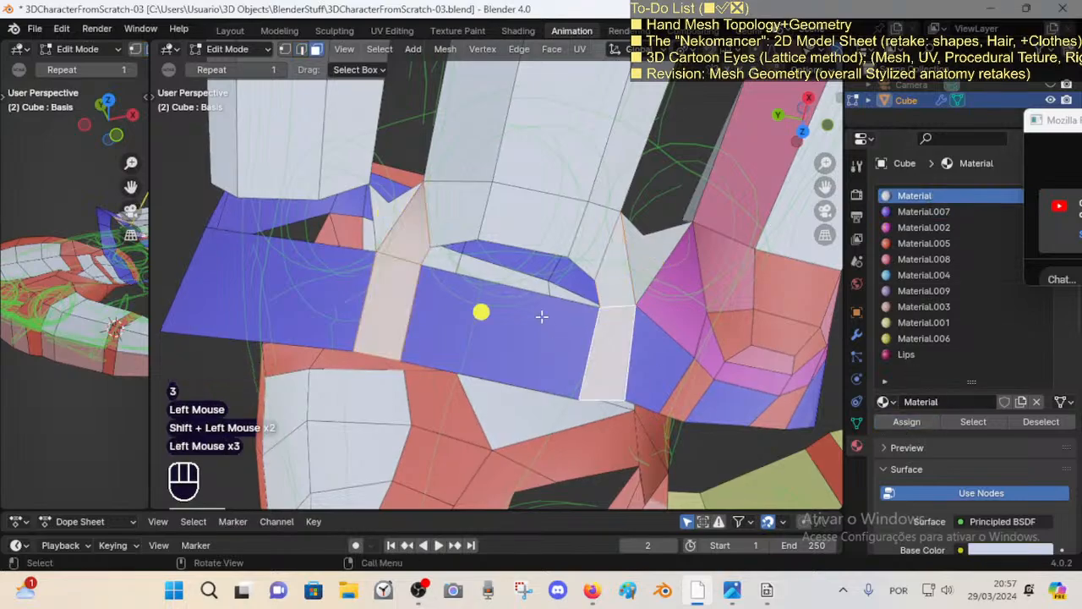
{"action": "key", "text": "alt+a"}
{"action": "scroll", "coordinate": [550, 303], "scroll_direction": "down", "scroll_amount": 1}
{"action": "middle_click_drag", "start_coordinate": [563, 307], "coordinate": [618, 335], "text": "shift"}
{"action": "middle_click_drag", "start_coordinate": [626, 335], "coordinate": [601, 347]}
{"action": "key", "text": "ctrl+s"}
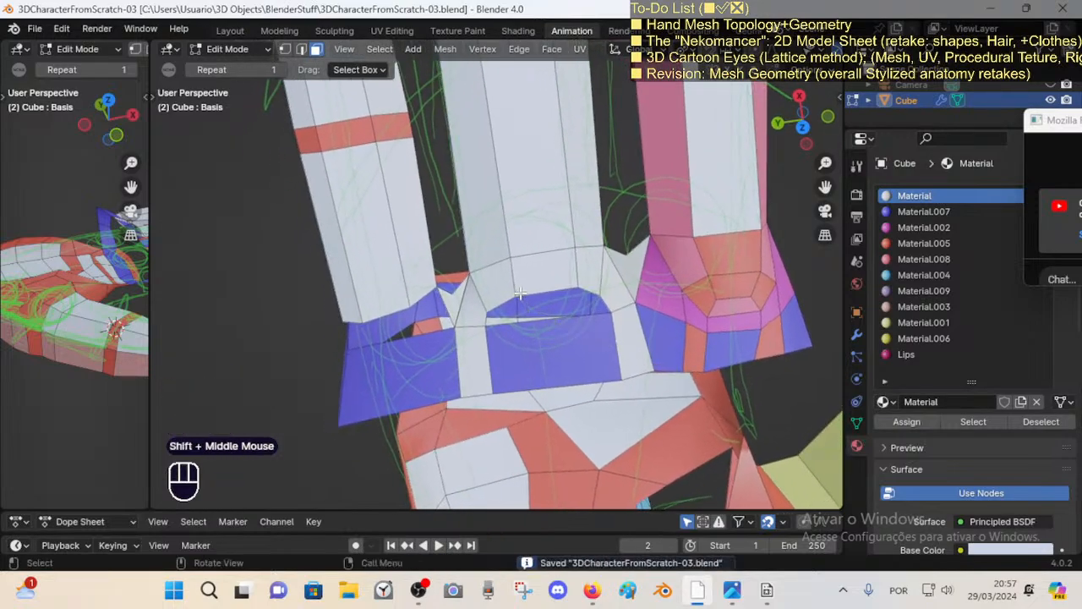
Step: Check the face loops across the central finger's and coloured knuckle's bases, and slide the web's lower vertex slightly toward the pink knuckle
{"action": "key", "text": "3"}
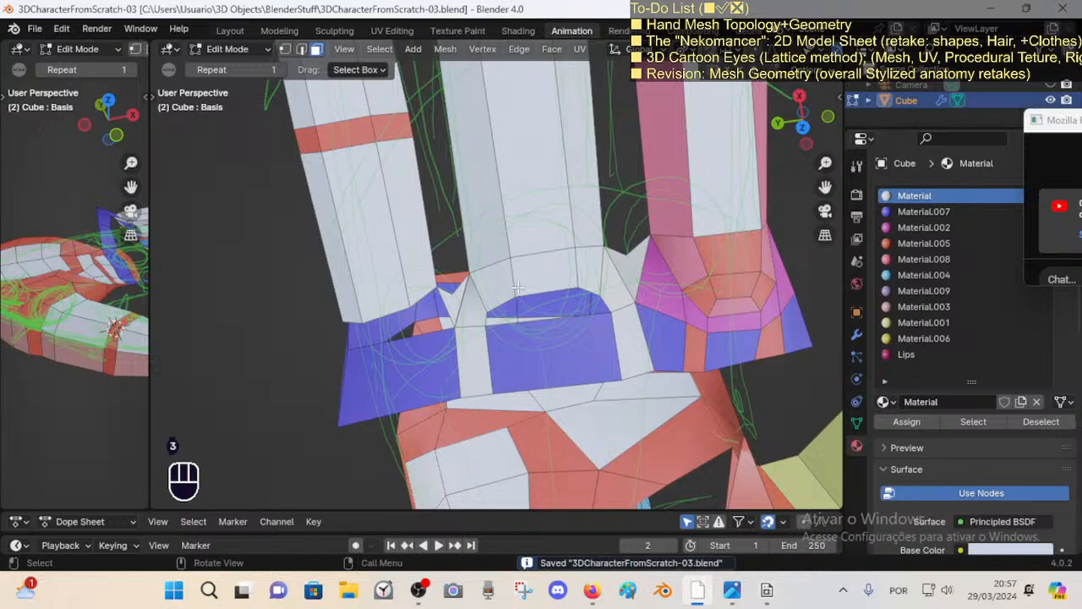
{"action": "left_click", "coordinate": [515, 283], "text": "alt+shift"}
{"action": "left_click", "coordinate": [695, 258], "text": "alt+shift"}
{"action": "middle_click_drag", "start_coordinate": [690, 338], "coordinate": [698, 360]}
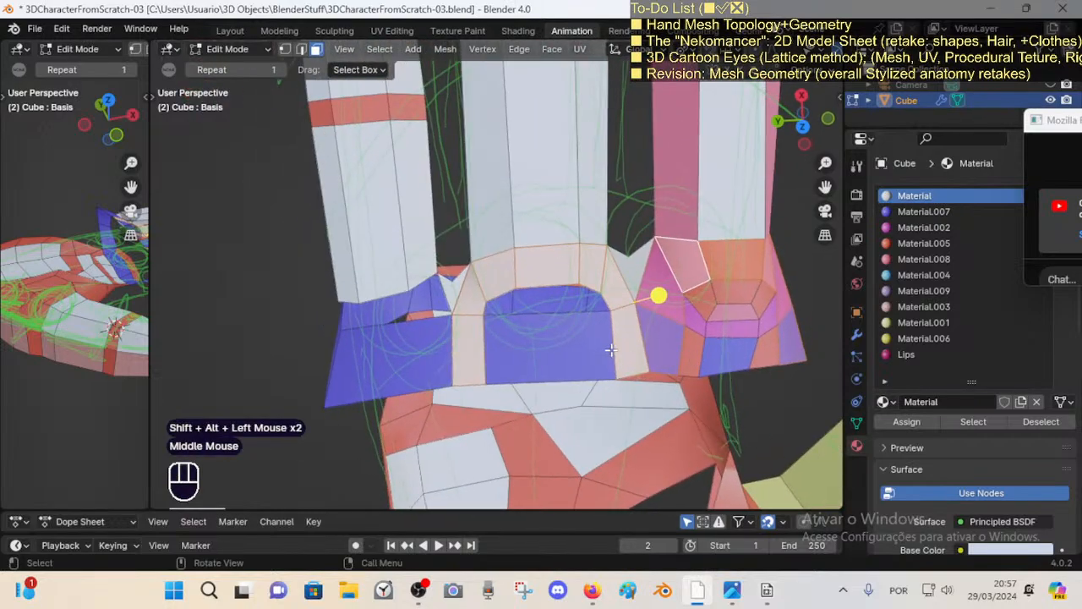
{"action": "middle_click_drag", "start_coordinate": [611, 350], "coordinate": [561, 331], "text": "shift"}
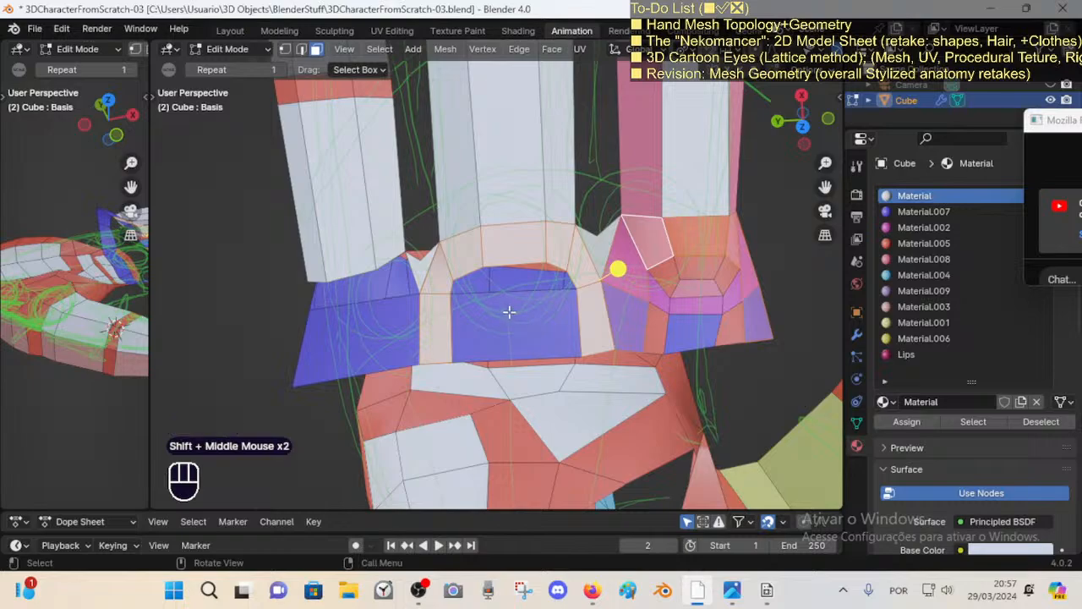
{"action": "key", "text": "alt+a"}
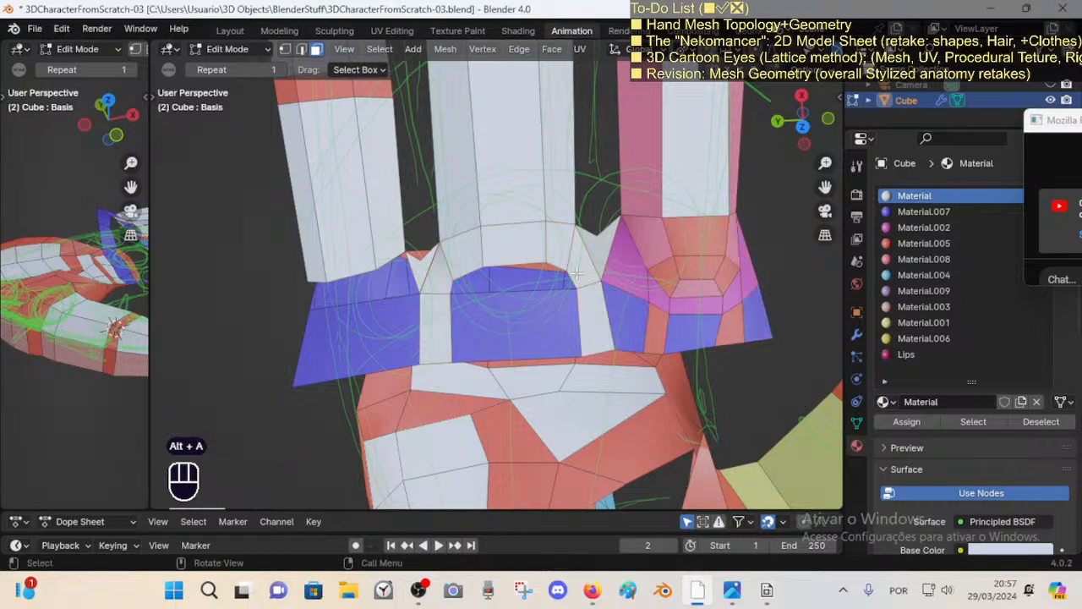
{"action": "left_click", "coordinate": [512, 279], "text": "alt+shift"}
{"action": "key", "text": "1"}
{"action": "left_click", "coordinate": [600, 273]}
{"action": "key", "text": "shift+v"}
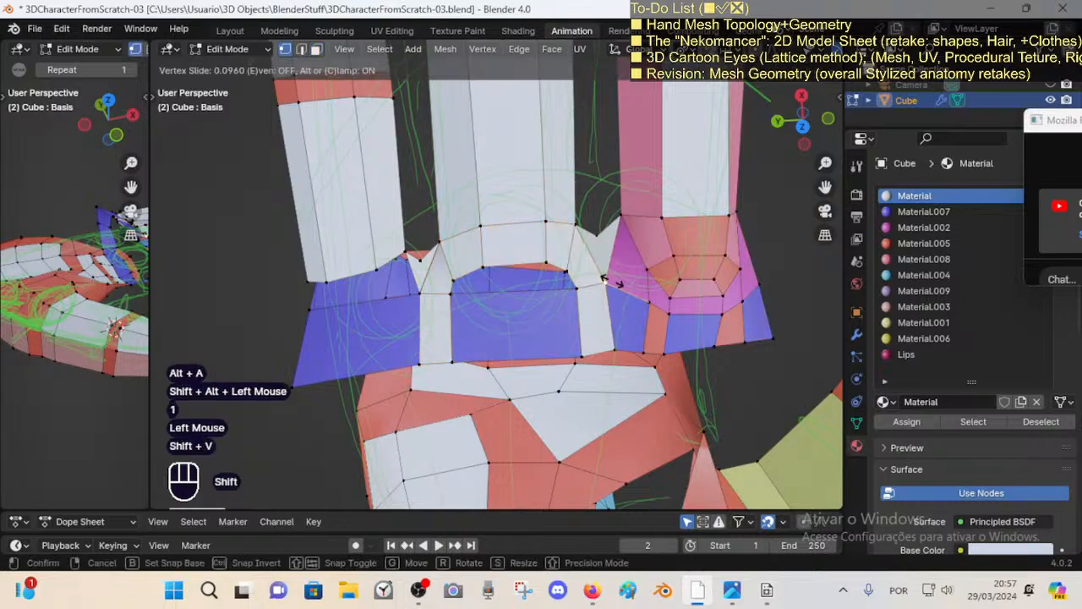
{"action": "left_click", "coordinate": [605, 284], "text": "shift"}
{"action": "left_click", "coordinate": [607, 348]}
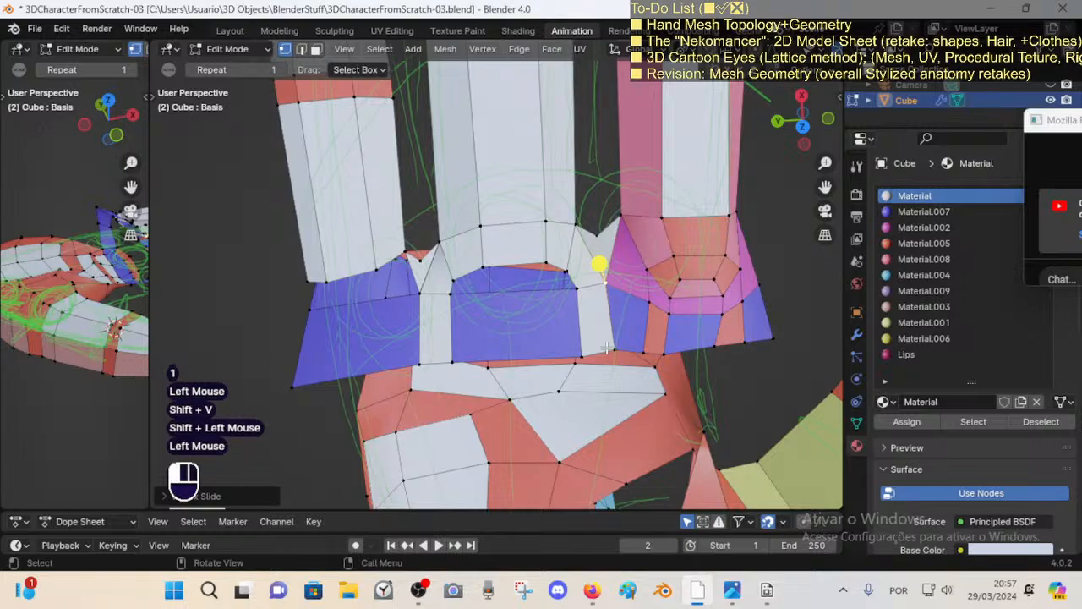
Step: Recheck the central finger's face loops and slide the edge between the outer red and blue faces below the coloured knuckle
{"action": "key", "text": "alt+a"}
{"action": "key", "text": "3"}
{"action": "left_click", "coordinate": [508, 275], "text": "alt+shift"}
{"action": "left_click", "coordinate": [613, 270], "text": "alt+shift"}
{"action": "middle_click_drag", "start_coordinate": [613, 271], "coordinate": [595, 279]}
{"action": "middle_click_drag", "start_coordinate": [498, 354], "coordinate": [589, 336]}
{"action": "key", "text": "1"}
{"action": "left_click", "coordinate": [751, 335]}
{"action": "key", "text": "2"}
{"action": "left_click", "coordinate": [752, 324]}
{"action": "key", "text": "shift+v"}
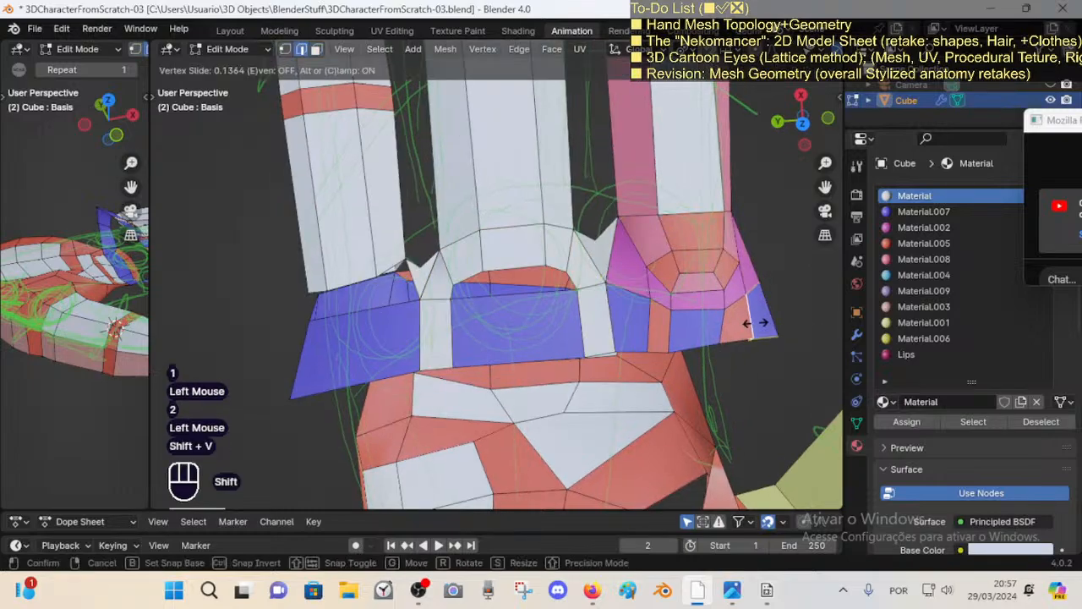
{"action": "left_click", "coordinate": [715, 329], "text": "shift"}
Step: Slide the pink knuckle's lower vertex above the red strip toward the central finger and save the file
{"action": "key", "text": "1"}
{"action": "left_click", "coordinate": [635, 296]}
{"action": "key", "text": "shift+v"}
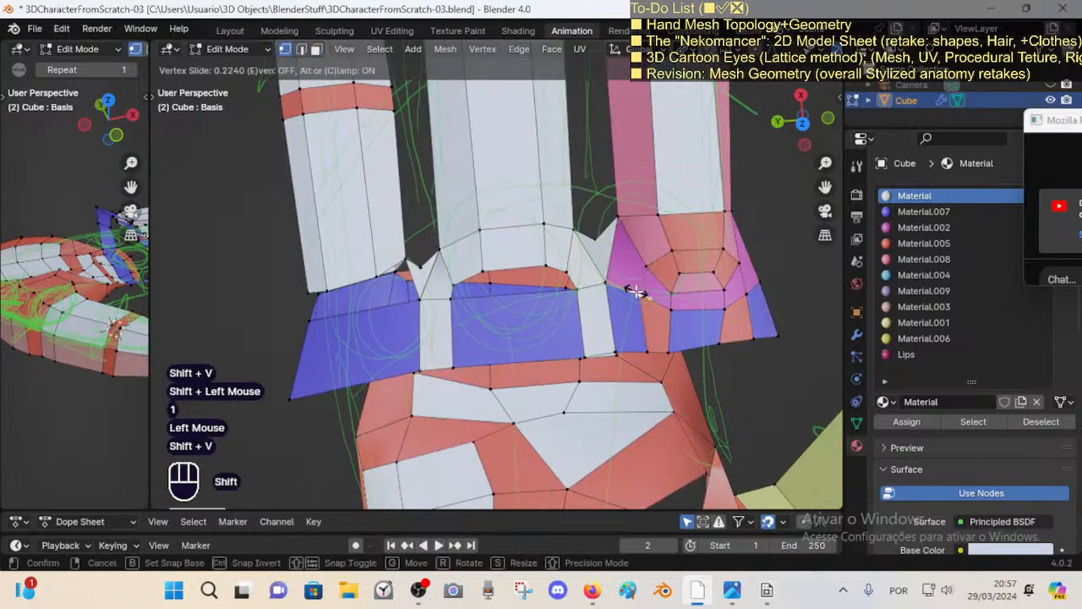
{"action": "left_click", "coordinate": [633, 298], "text": "shift"}
{"action": "key", "text": "2"}
{"action": "left_click", "coordinate": [630, 349]}
{"action": "middle_click_drag", "start_coordinate": [630, 349], "coordinate": [555, 245]}
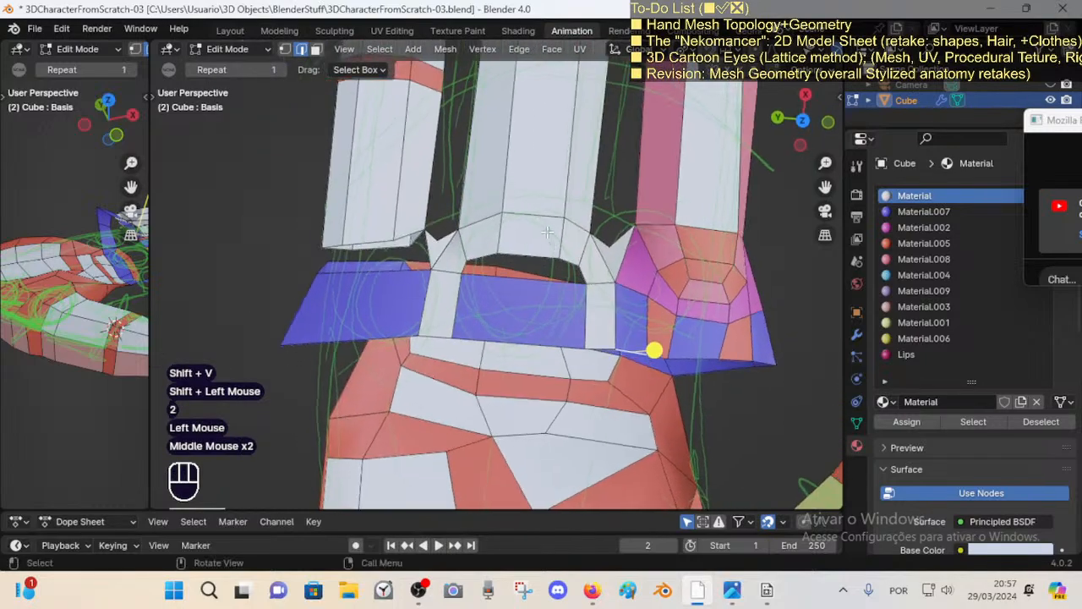
{"action": "key", "text": "3"}
{"action": "left_click", "coordinate": [531, 284]}
{"action": "key", "text": "alt+a"}
{"action": "key", "text": "ctrl+s"}
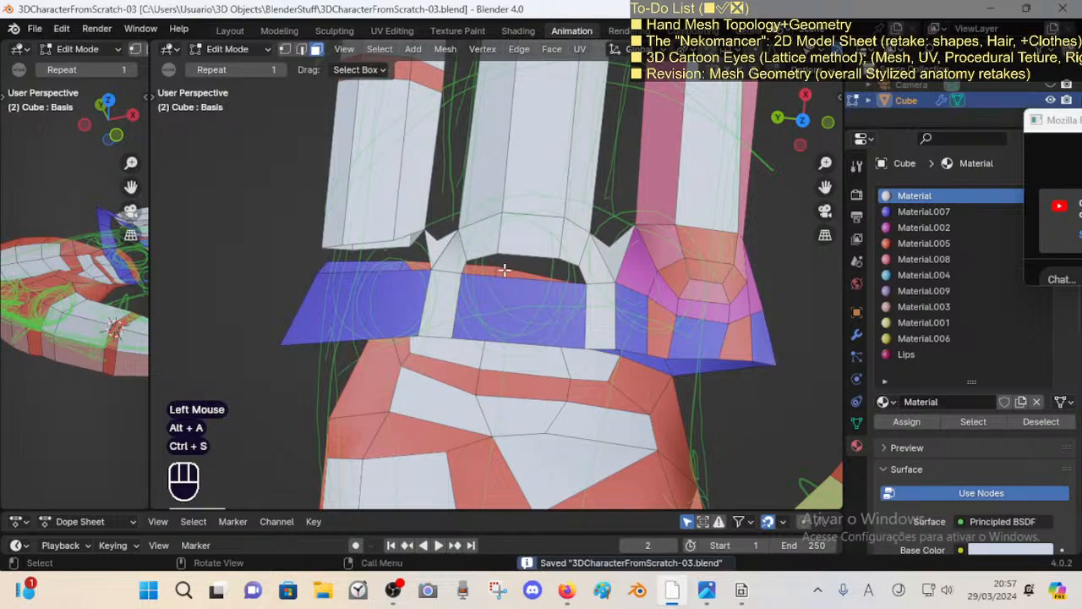
Step: Extrude the central finger's middle base edge toward the blue band and adjust the new edge's position, including along Z
{"action": "key", "text": "2"}
{"action": "left_click", "coordinate": [534, 241]}
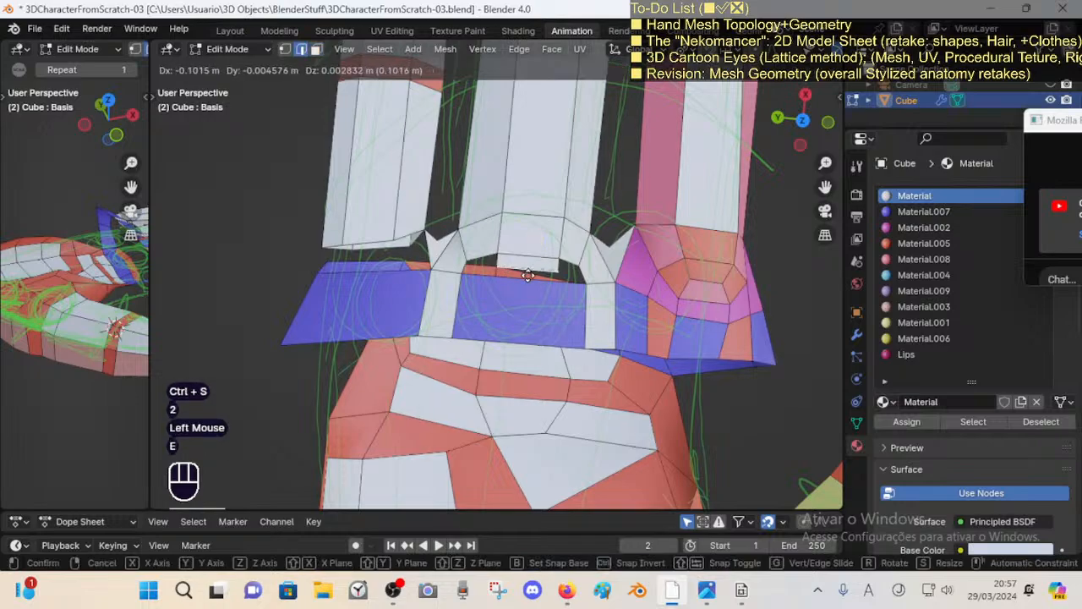
{"action": "key", "text": "e"}
{"action": "left_click", "coordinate": [535, 280]}
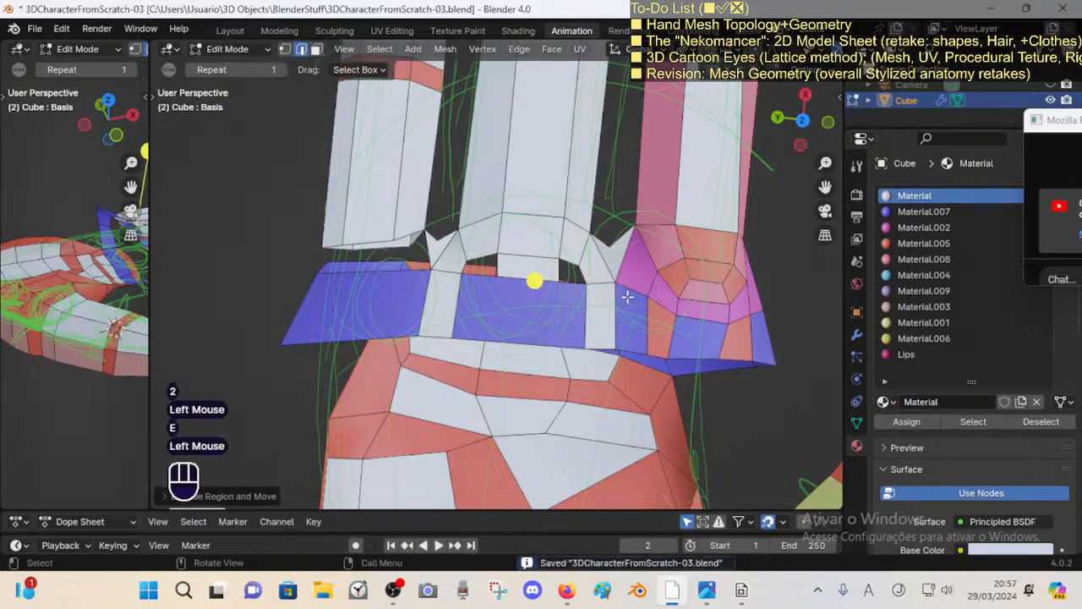
{"action": "key", "text": "g"}
{"action": "left_click", "coordinate": [536, 305]}
{"action": "middle_click_drag", "start_coordinate": [536, 304], "coordinate": [577, 306]}
{"action": "key", "text": "g"}
{"action": "key", "text": "z"}
{"action": "left_click", "coordinate": [539, 267]}
Step: Move the blue band face beneath the central finger between the two white strips
{"action": "key", "text": "3"}
{"action": "left_click", "coordinate": [551, 286]}
{"action": "key", "text": "g"}
{"action": "left_click", "coordinate": [589, 307]}
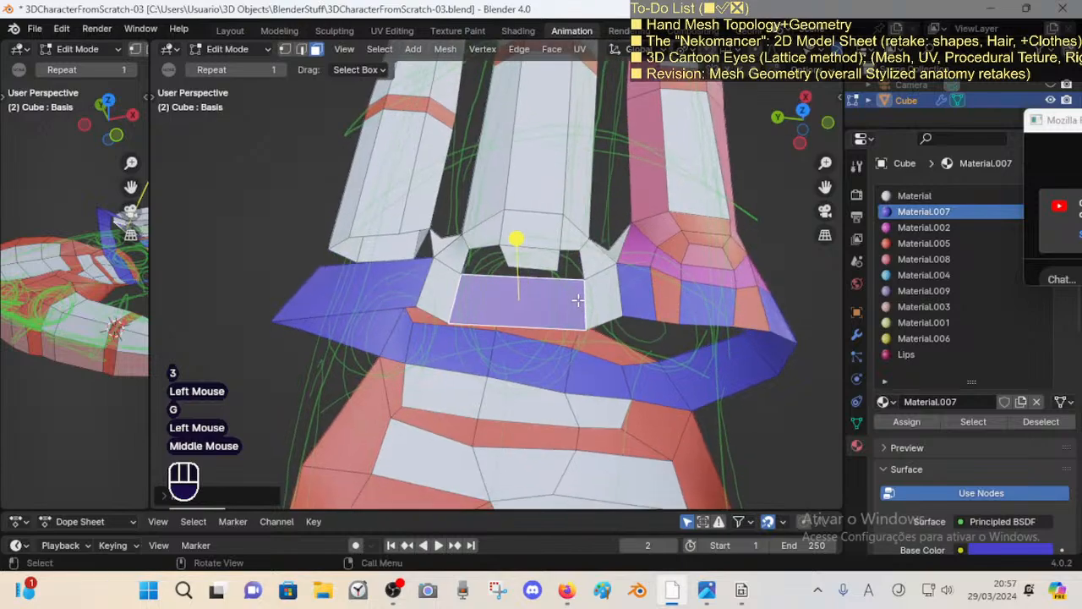
Step: Move the extruded face's lower corner vertex on the pink knuckle's side inward to taper the face
{"action": "scroll", "coordinate": [578, 306], "scroll_direction": "up", "scroll_amount": 2}
{"action": "key", "text": "1"}
{"action": "left_click", "coordinate": [585, 261]}
{"action": "key", "text": "g"}
{"action": "left_click", "coordinate": [572, 258]}
{"action": "middle_click_drag", "start_coordinate": [572, 254], "coordinate": [562, 308], "text": "shift"}
{"action": "scroll", "coordinate": [517, 302], "scroll_direction": "down", "scroll_amount": 1}
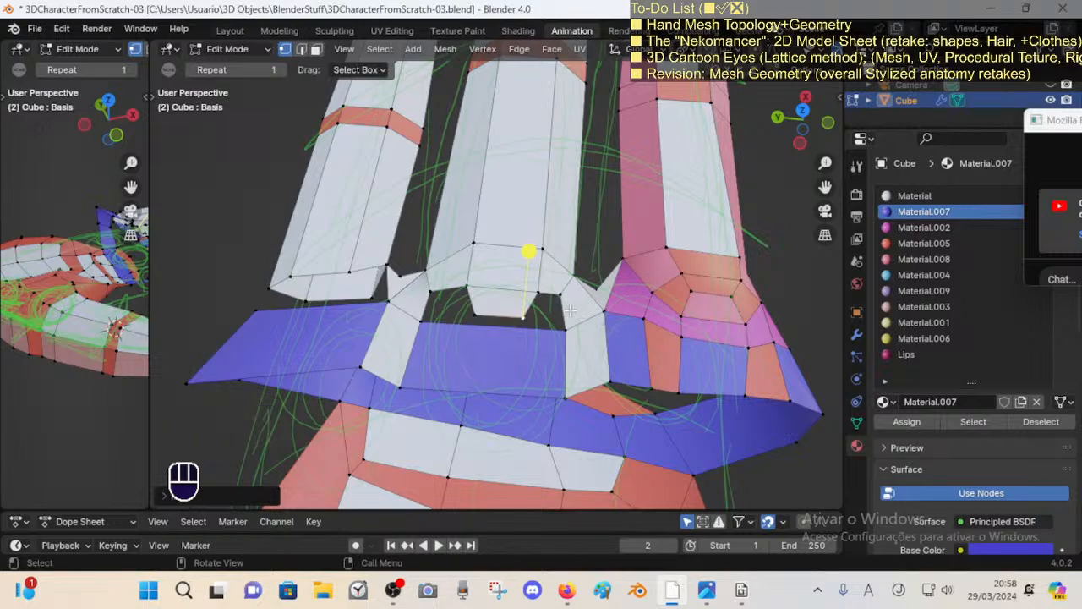
Step: Try to extrude a vertex from the blue band's upper corner beside the white strip on the pink knuckle's side
{"action": "left_click", "coordinate": [568, 293]}
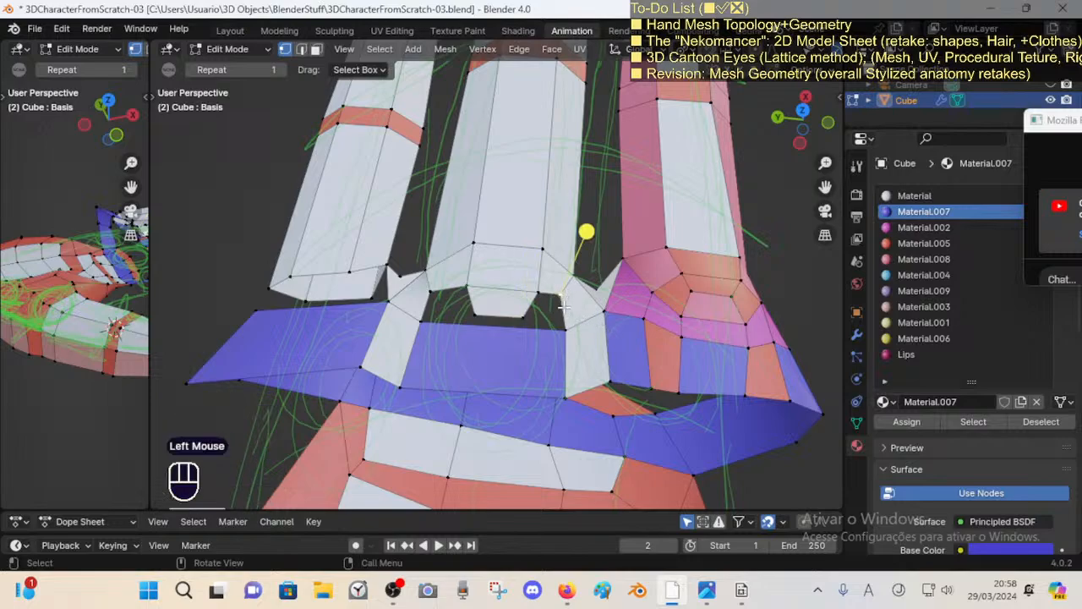
{"action": "middle_click_drag", "start_coordinate": [556, 314], "coordinate": [602, 293]}
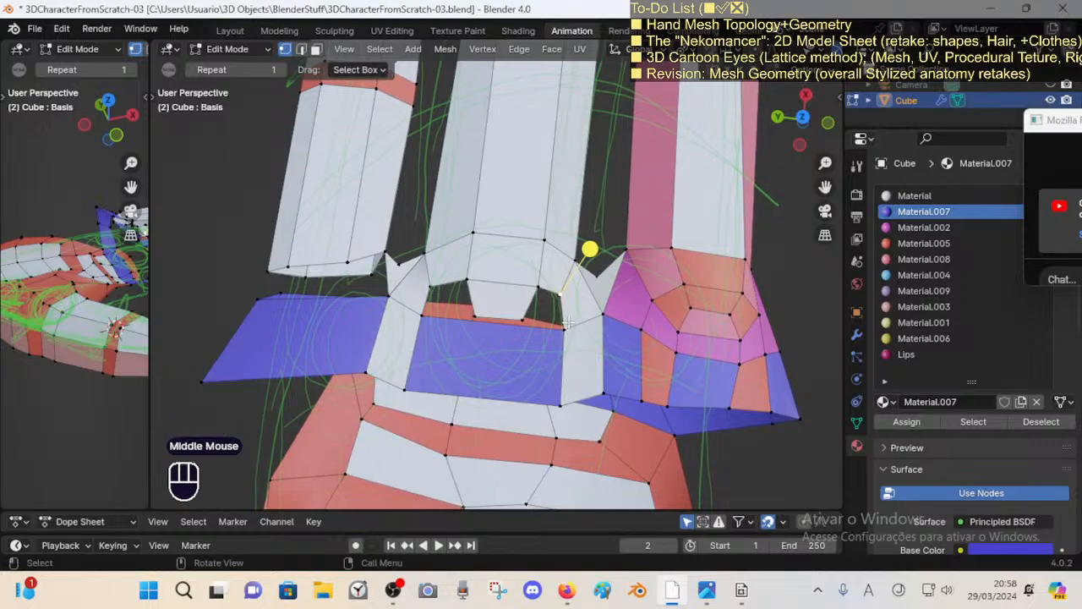
{"action": "key", "text": "shift+alt"}
{"action": "key", "text": "1"}
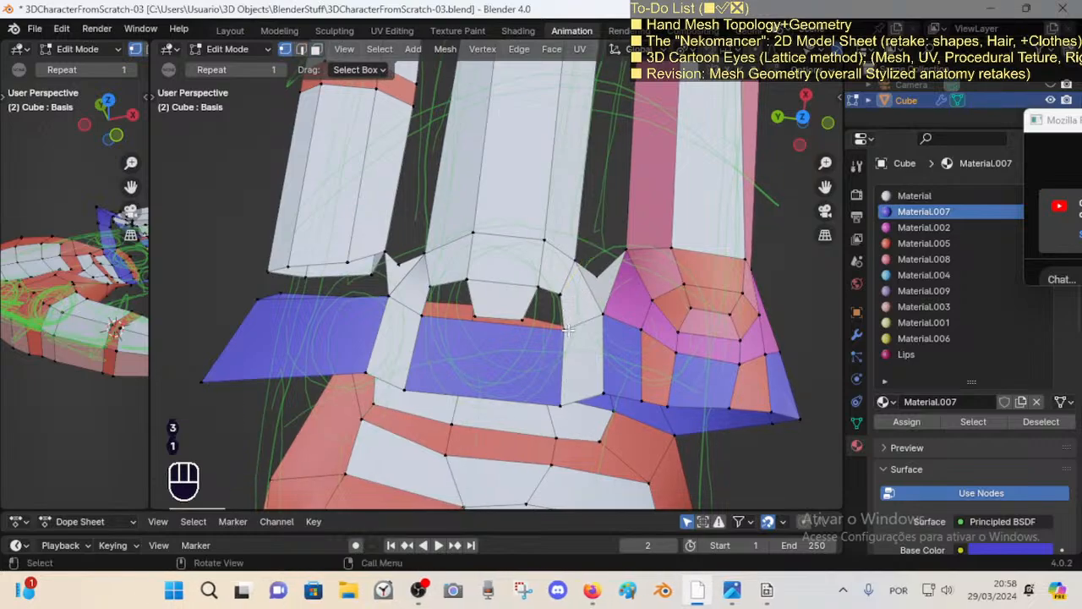
{"action": "left_click", "coordinate": [561, 290]}
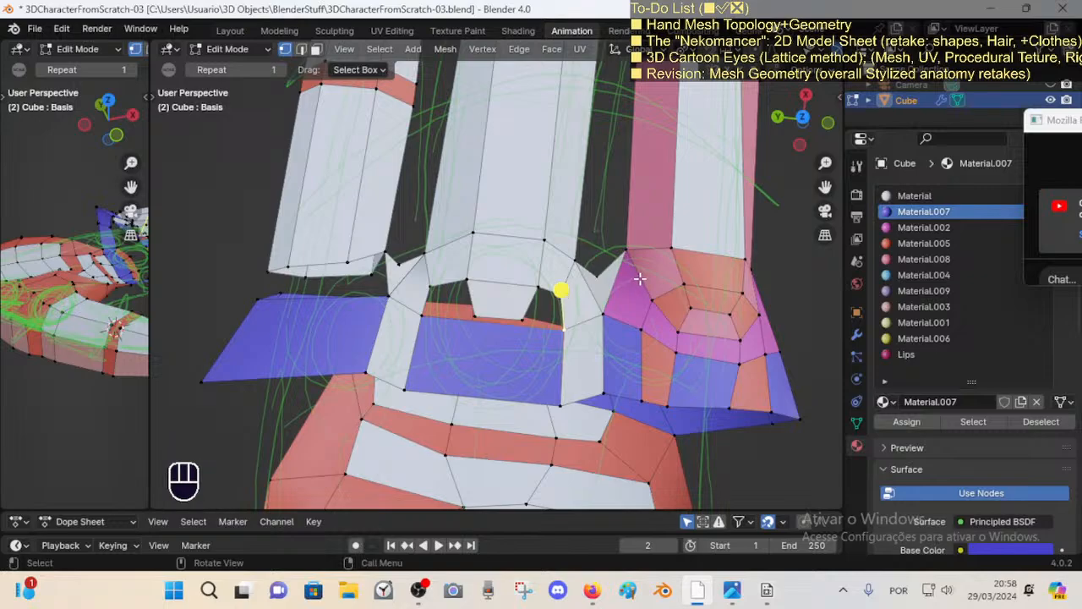
{"action": "key", "text": "e"}
{"action": "left_click", "coordinate": [561, 292]}
{"action": "key", "text": "ctrl+z"}
{"action": "key", "text": "ctrl+z"}
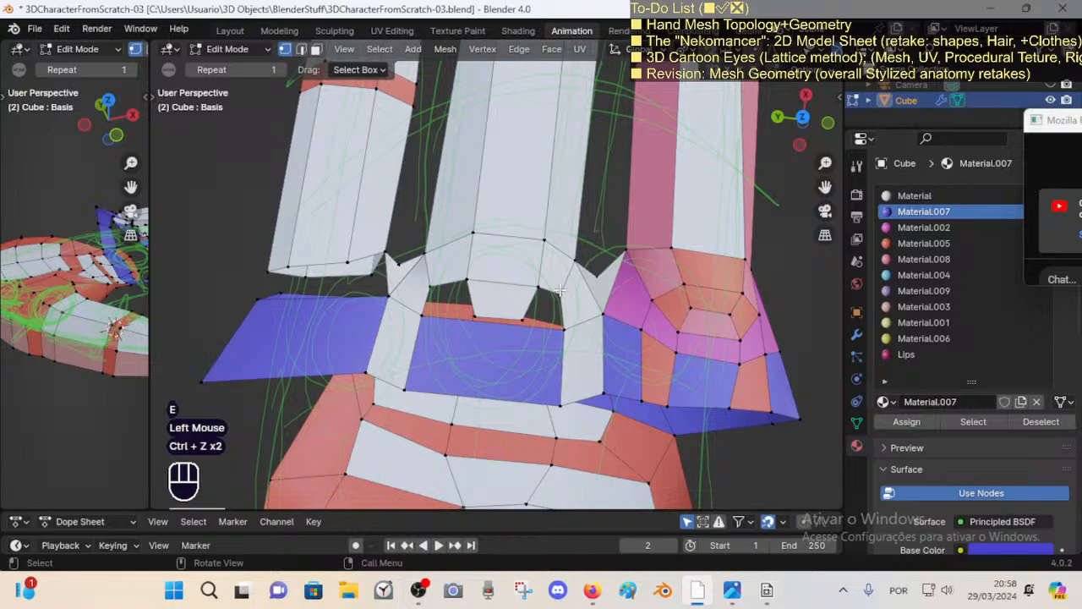
Step: Extrude a vertex from the blue band's upper corner on the pink knuckle's side inward along the gap's edge
{"action": "key", "text": "2"}
{"action": "key", "text": "1"}
{"action": "left_click", "coordinate": [560, 294]}
{"action": "key", "text": "e"}
{"action": "left_click", "coordinate": [536, 340]}
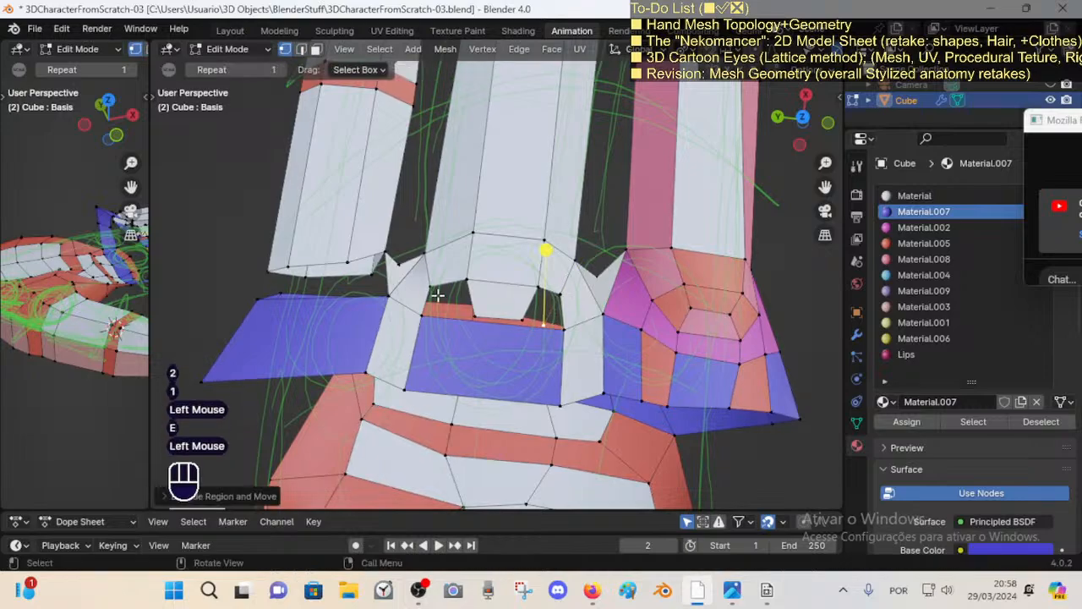
Step: Extrude a vertex from the blue band's other upper corner and join the new vertices to the white middle face's lower corners with edges
{"action": "left_click", "coordinate": [438, 296]}
{"action": "key", "text": "e"}
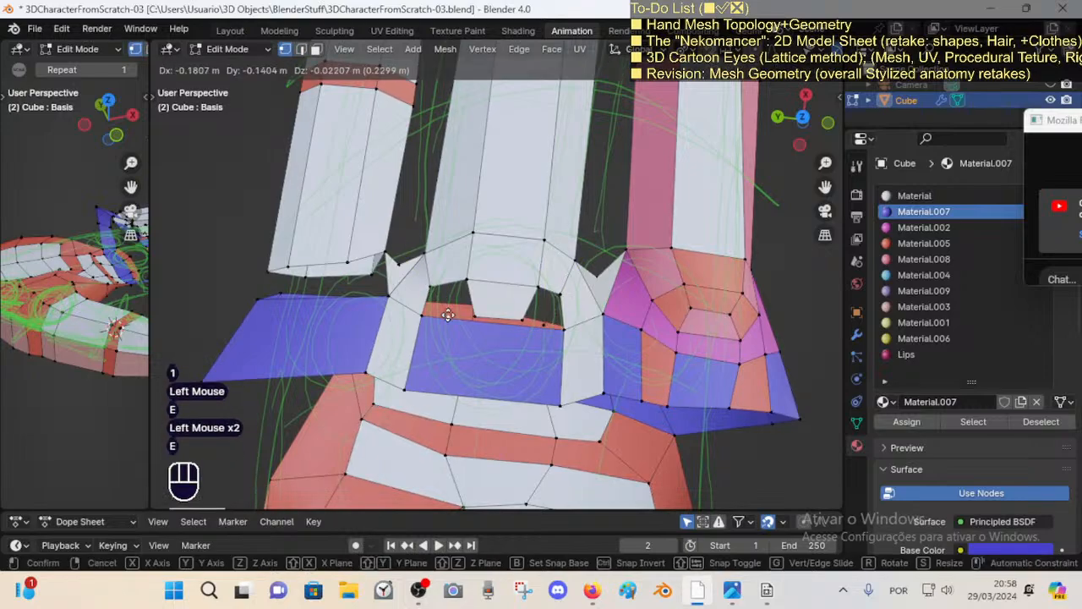
{"action": "left_click", "coordinate": [524, 319]}
{"action": "left_click", "coordinate": [542, 319], "text": "shift"}
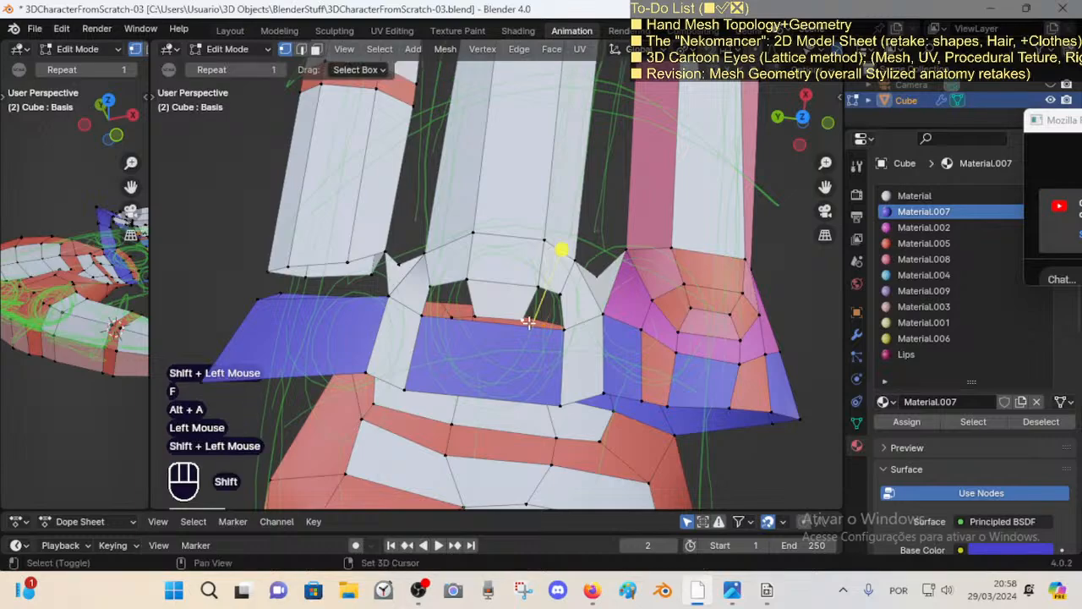
{"action": "key", "text": "f"}
{"action": "key", "text": "alt+a"}
{"action": "key", "text": "2"}
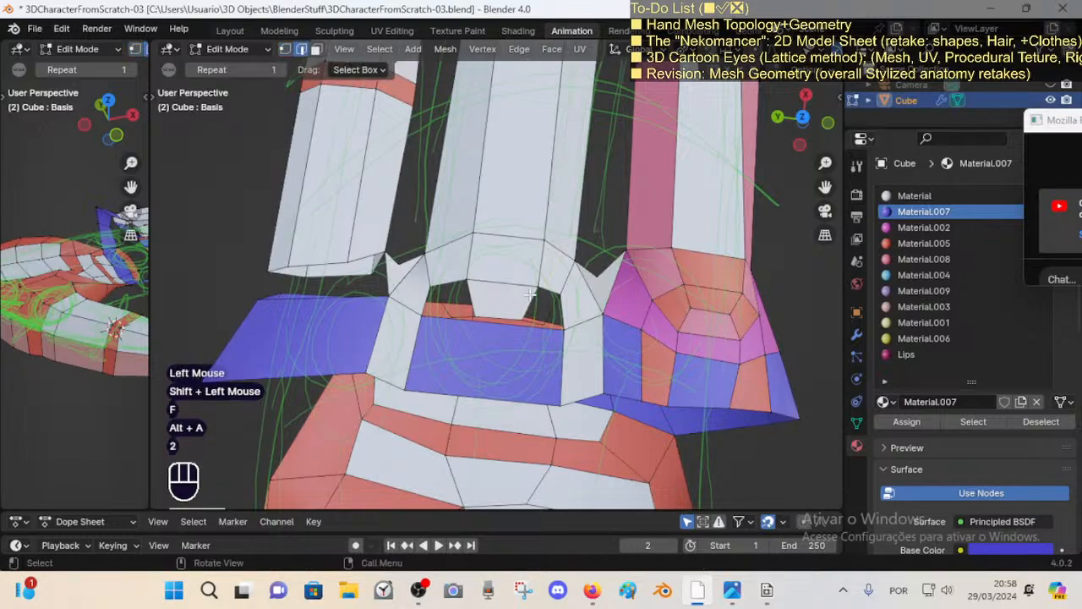
Step: Fill the gaps on both sides of the white middle face beneath the central finger with new faces
{"action": "left_click", "coordinate": [532, 305]}
{"action": "left_click", "coordinate": [543, 303], "text": "shift"}
{"action": "key", "text": "f"}
{"action": "left_click", "coordinate": [439, 298]}
{"action": "left_click", "coordinate": [454, 290], "text": "shift"}
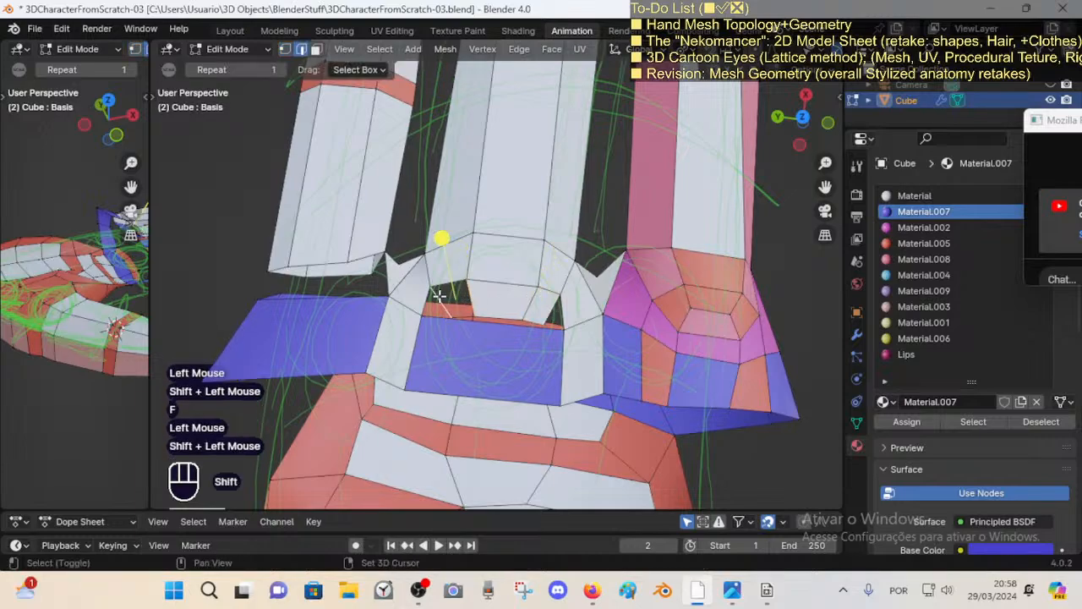
{"action": "key", "text": "f"}
{"action": "key", "text": "alt+a"}
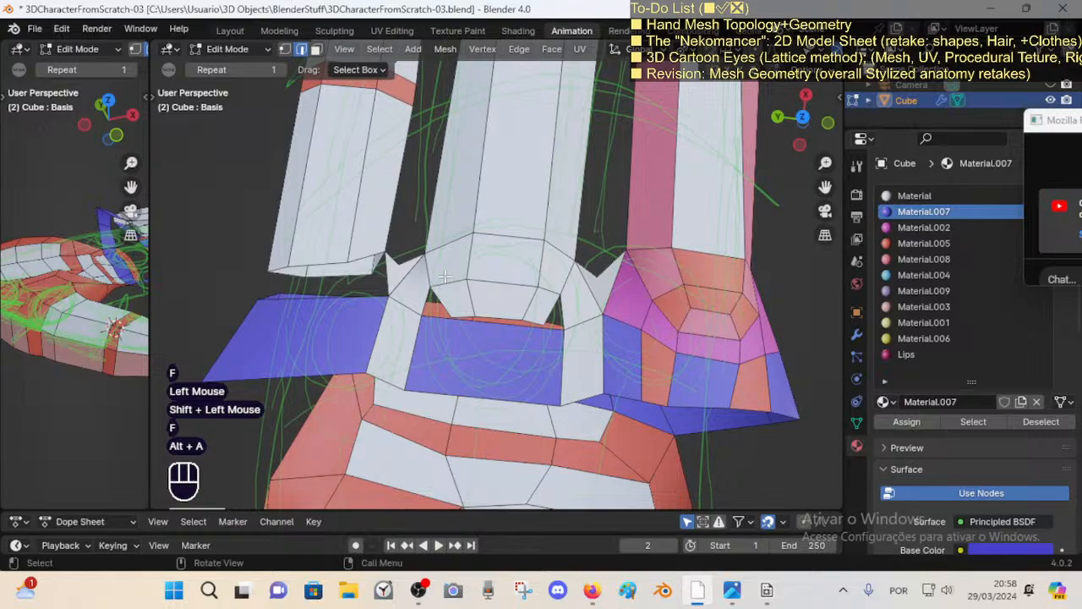
Step: Assign Material.002 to the white face loop arching around the central knuckle
{"action": "key", "text": "3"}
{"action": "left_click", "coordinate": [444, 276], "text": "alt+shift"}
{"action": "left_click", "coordinate": [923, 227]}
{"action": "left_click", "coordinate": [907, 421]}
{"action": "key", "text": "alt+a"}
Step: Assign Material.005 to the white face strip inside the central knuckle's magenta arch
{"action": "middle_click_drag", "start_coordinate": [539, 334], "coordinate": [539, 321]}
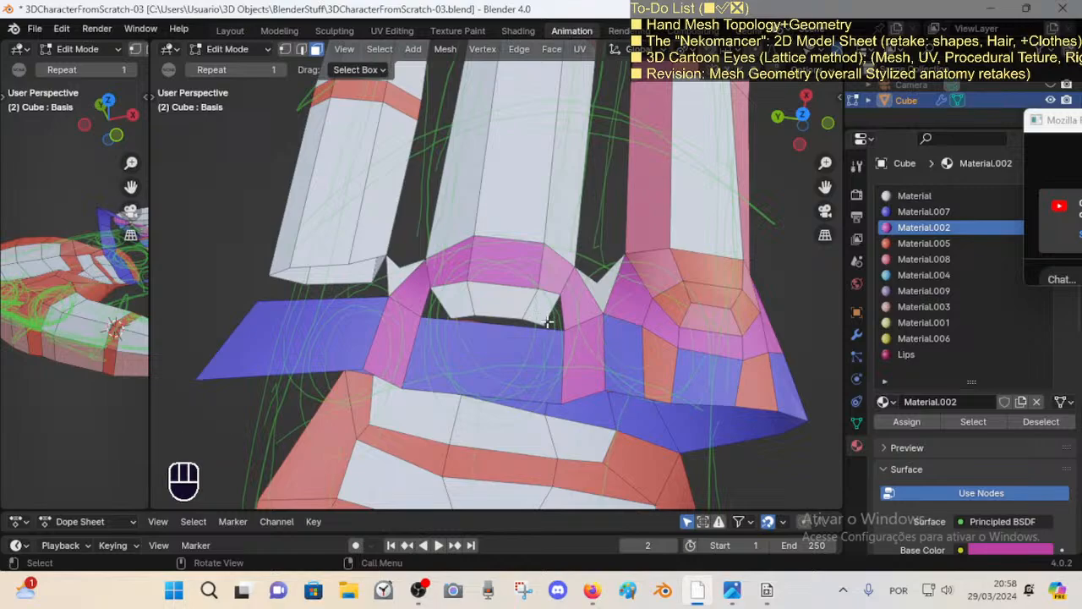
{"action": "left_click", "coordinate": [548, 322], "text": "alt+shift"}
{"action": "left_click", "coordinate": [923, 243]}
{"action": "left_click", "coordinate": [906, 421]}
{"action": "key", "text": "alt+a"}
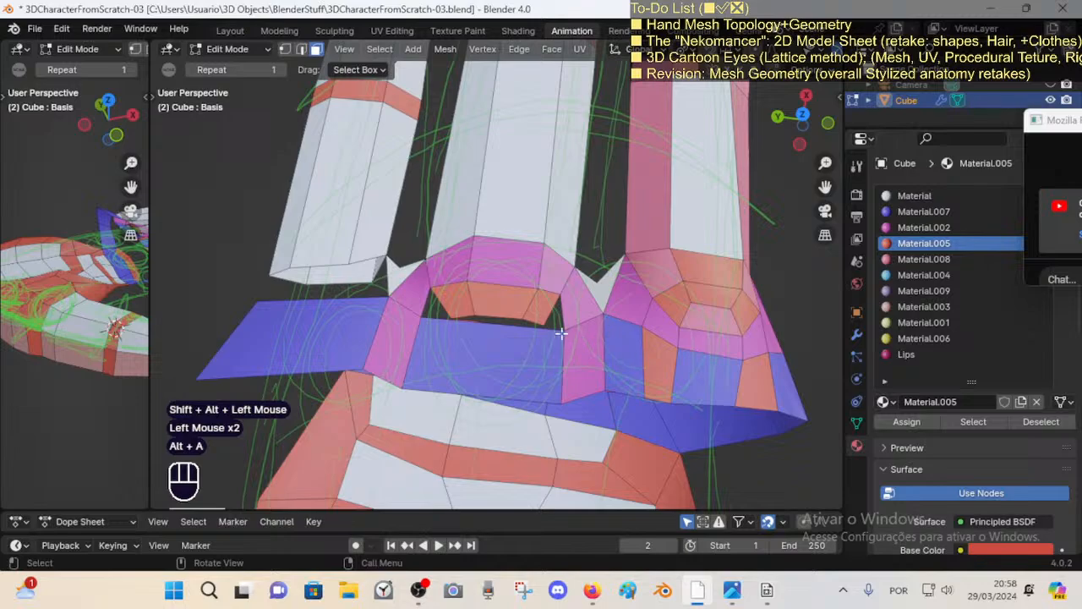
Step: Move the orange strip's two lower corner vertices inward and raise the neighbouring lower vertex to narrow the strip
{"action": "key", "text": "1"}
{"action": "left_click", "coordinate": [544, 324]}
{"action": "key", "text": "g"}
{"action": "left_click", "coordinate": [534, 322]}
{"action": "left_click", "coordinate": [454, 316]}
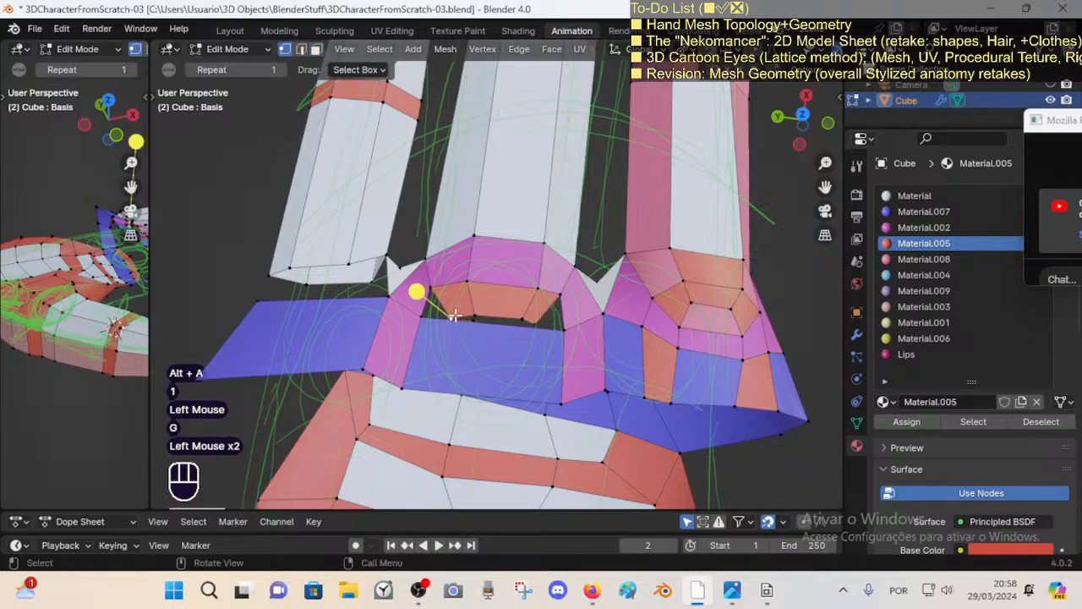
{"action": "key", "text": "g"}
{"action": "left_click", "coordinate": [479, 313]}
{"action": "left_click", "coordinate": [476, 315], "text": "shift"}
{"action": "key", "text": "g"}
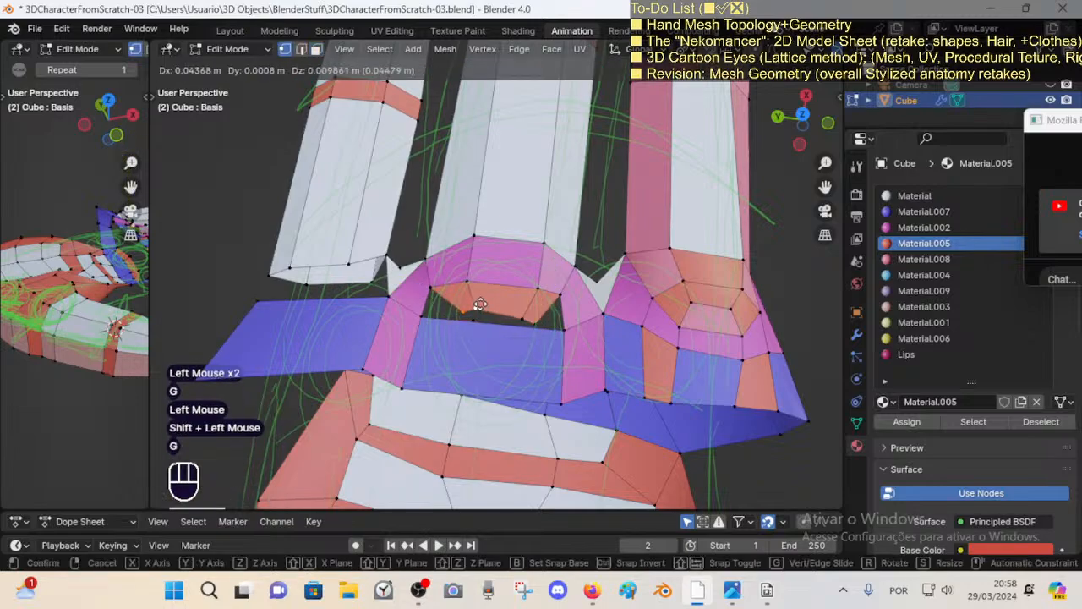
{"action": "left_click", "coordinate": [479, 307]}
Step: Raise and rotate the orange strip's lower middle edge so it follows the curve of the magenta arch
{"action": "left_click", "coordinate": [530, 313]}
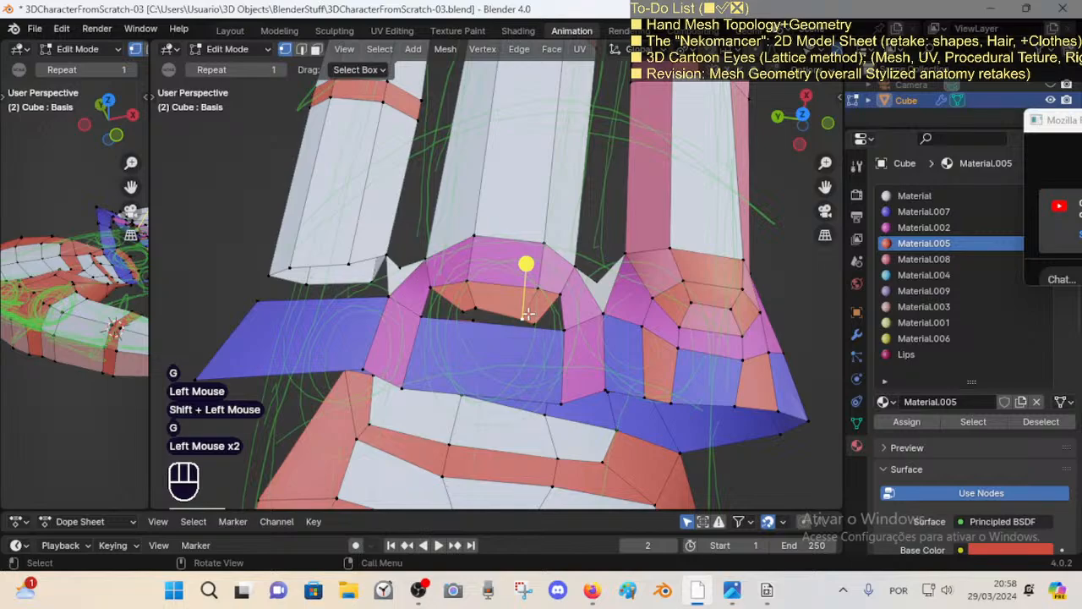
{"action": "key", "text": "2"}
{"action": "left_click", "coordinate": [512, 316]}
{"action": "key", "text": "g"}
{"action": "left_click", "coordinate": [518, 309]}
{"action": "key", "text": "r"}
{"action": "left_click", "coordinate": [557, 284]}
{"action": "key", "text": "g"}
{"action": "left_click", "coordinate": [556, 286], "text": "shift"}
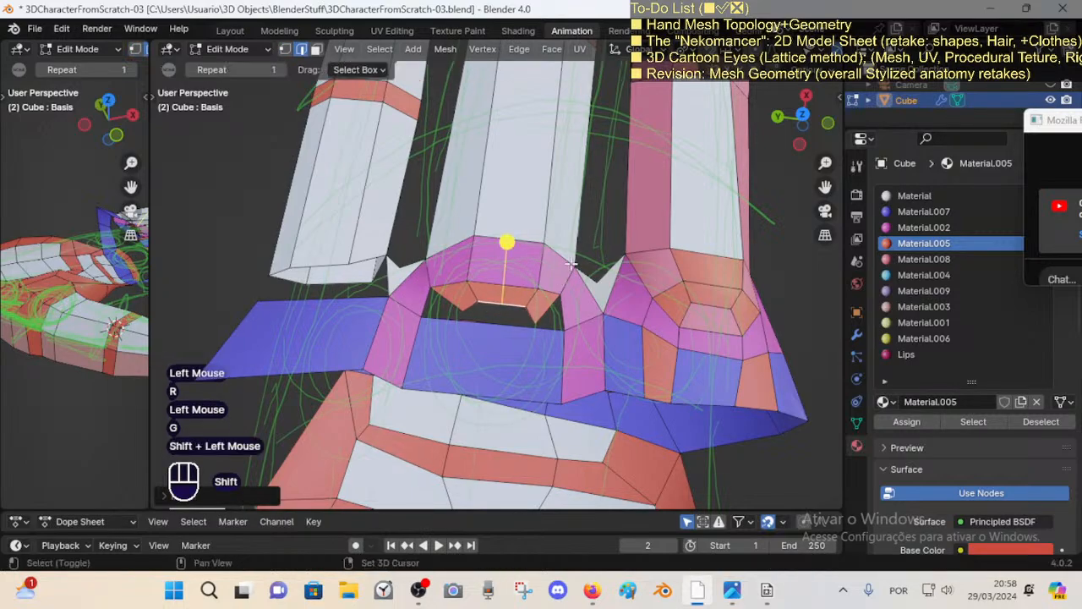
Step: Adjust the orange strip's lower corner vertex on the pink knuckle's side to even out the strip
{"action": "key", "text": "g"}
{"action": "left_click", "coordinate": [549, 326], "text": "shift"}
{"action": "key", "text": "alt+a"}
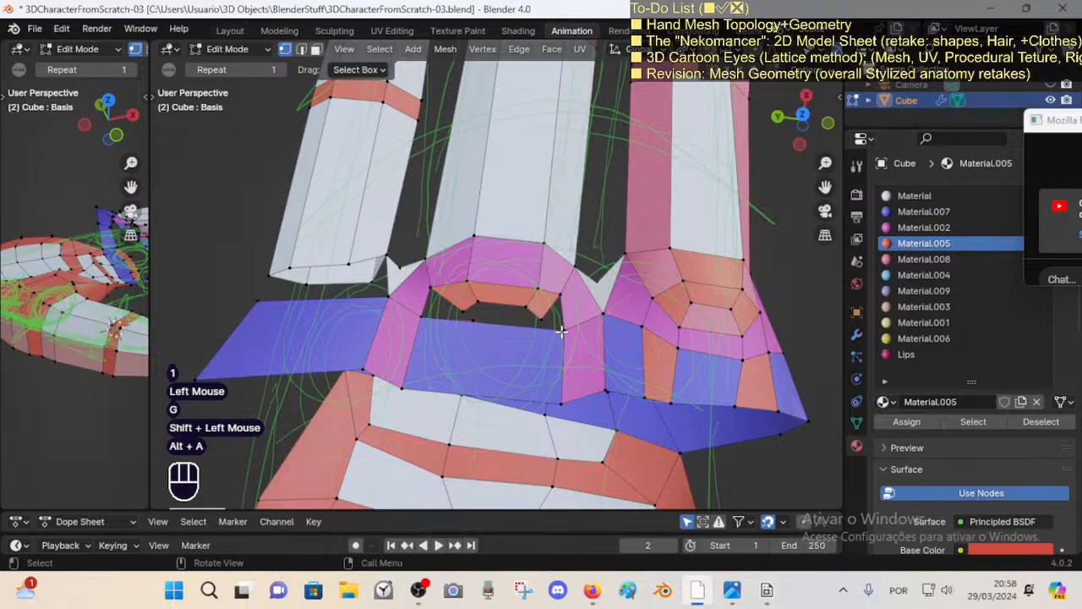
Step: Join the orange strip's two lower corner vertices with an edge and fill the space up to its middle edge with a face
{"action": "key", "text": "alt+a"}
{"action": "left_click", "coordinate": [541, 321], "text": "alt+shift"}
{"action": "key", "text": "3"}
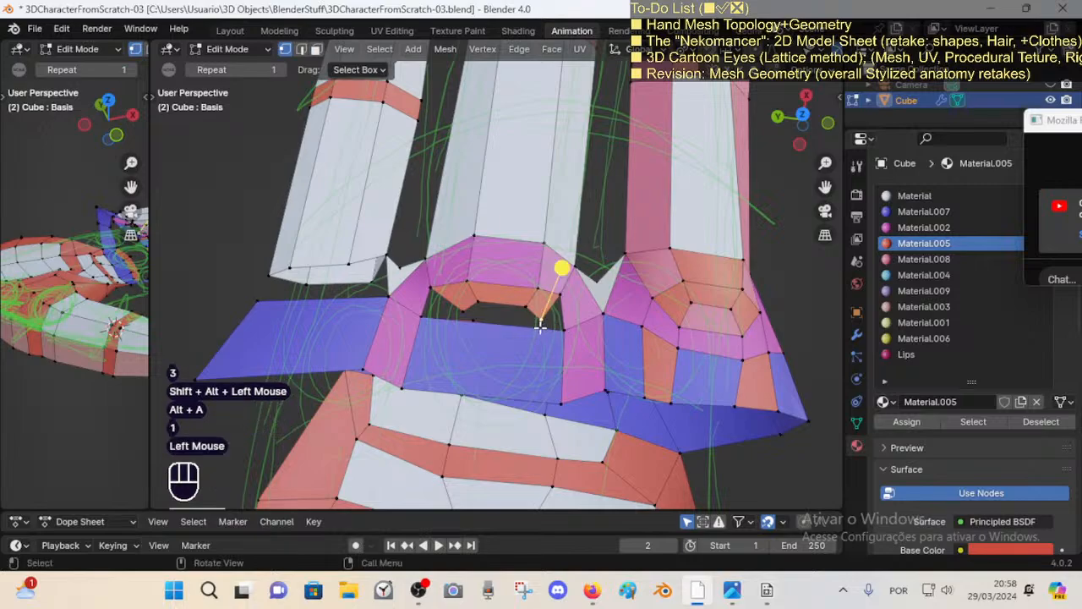
{"action": "left_click", "coordinate": [466, 314], "text": "shift"}
{"action": "key", "text": "f"}
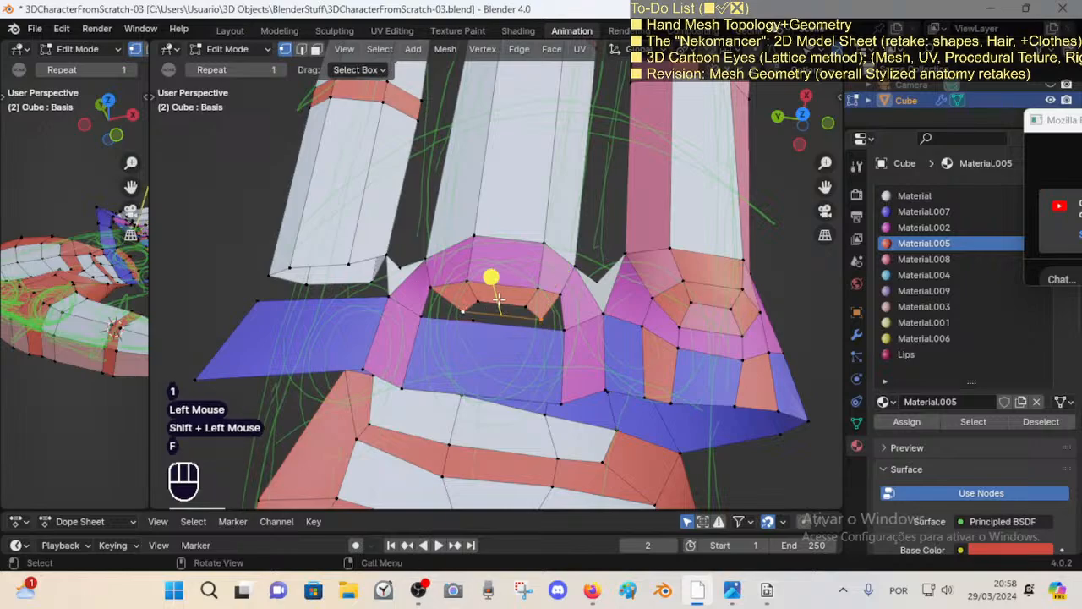
{"action": "key", "text": "2"}
{"action": "left_click", "coordinate": [500, 308]}
{"action": "left_click", "coordinate": [531, 314], "text": "shift"}
{"action": "key", "text": "alt+a"}
Step: Extrude the orange strip's lower corner vertex on the pink knuckle's side down toward the blue band
{"action": "key", "text": "1"}
{"action": "left_click", "coordinate": [541, 318]}
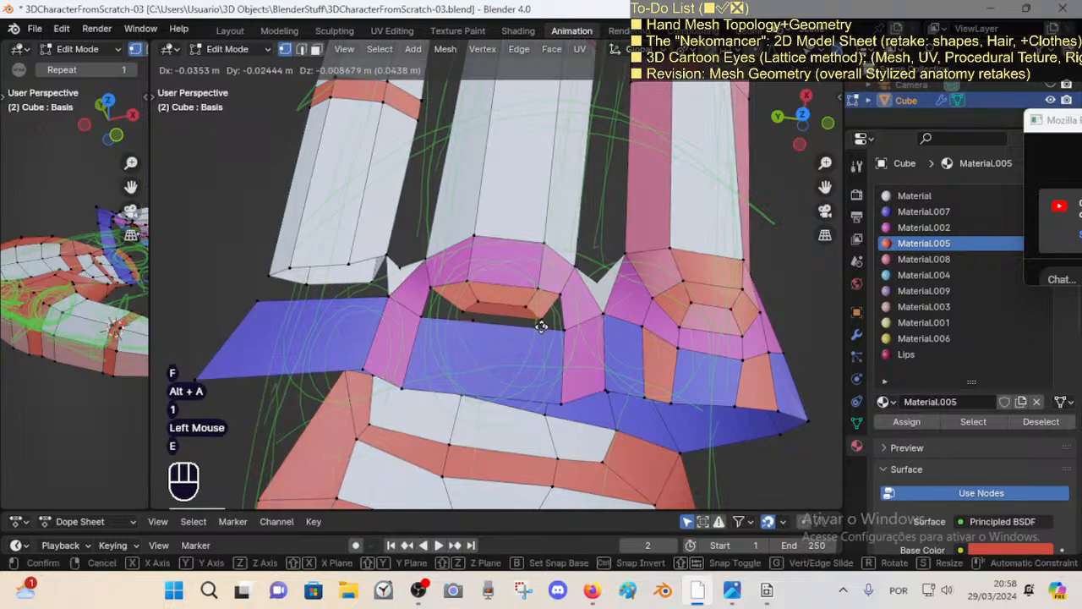
{"action": "key", "text": "e"}
{"action": "left_click", "coordinate": [545, 338]}
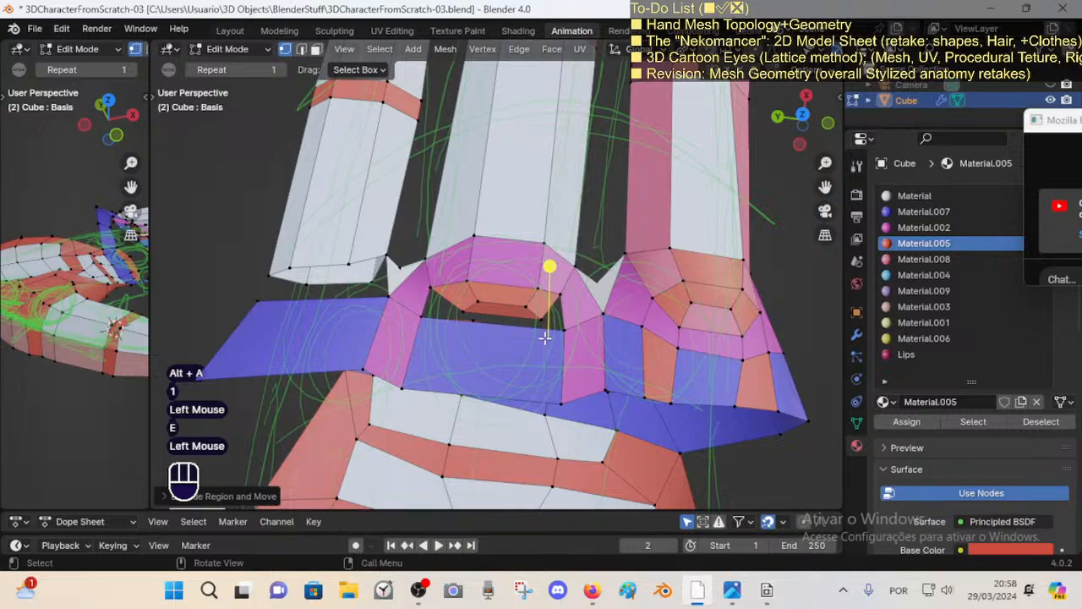
{"action": "key", "text": "a"}
{"action": "key", "text": "alt+a"}
Step: Temporarily hide the blue face beneath the knuckle and fill a face between the two edges extruded from the orange corners
{"action": "key", "text": "3"}
{"action": "left_click", "coordinate": [511, 352]}
{"action": "key", "text": "h"}
{"action": "key", "text": "2"}
{"action": "left_click", "coordinate": [456, 320]}
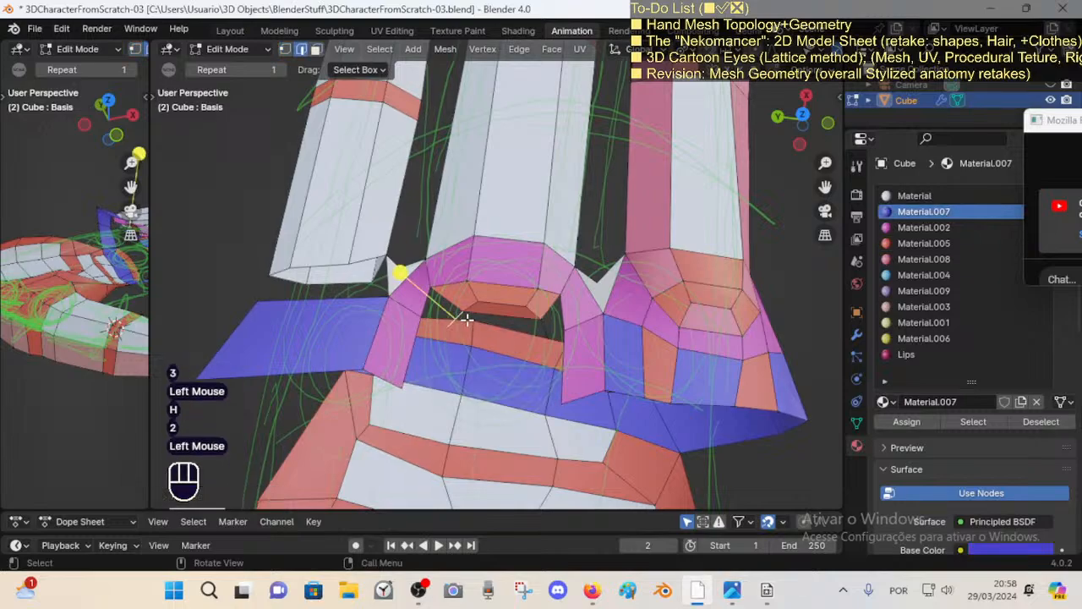
{"action": "left_click", "coordinate": [548, 332], "text": "shift"}
{"action": "key", "text": "f"}
{"action": "key", "text": "alt+a"}
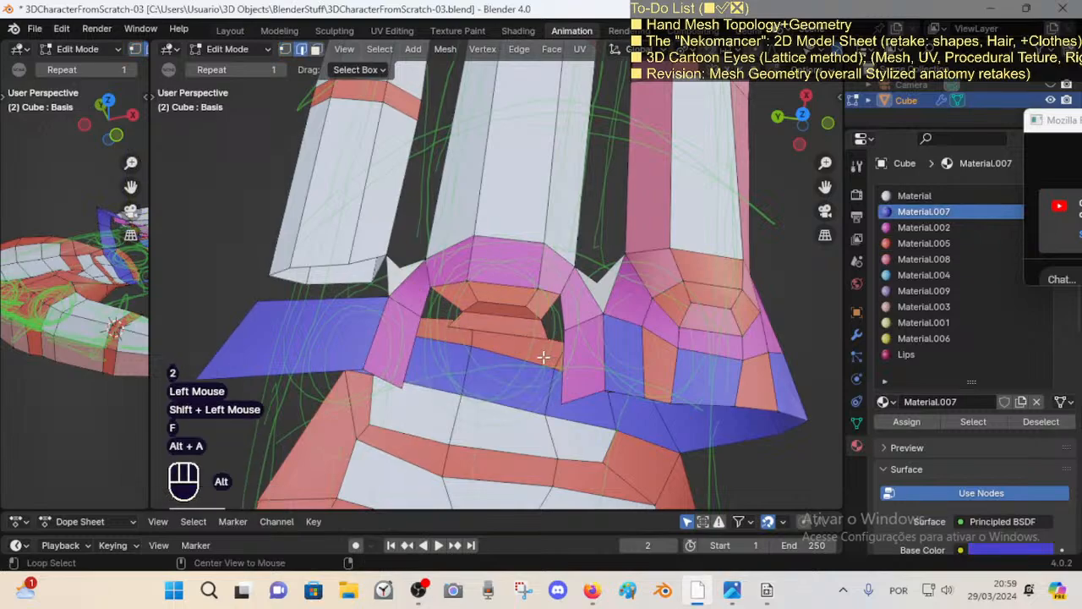
{"action": "key", "text": "alt+h"}
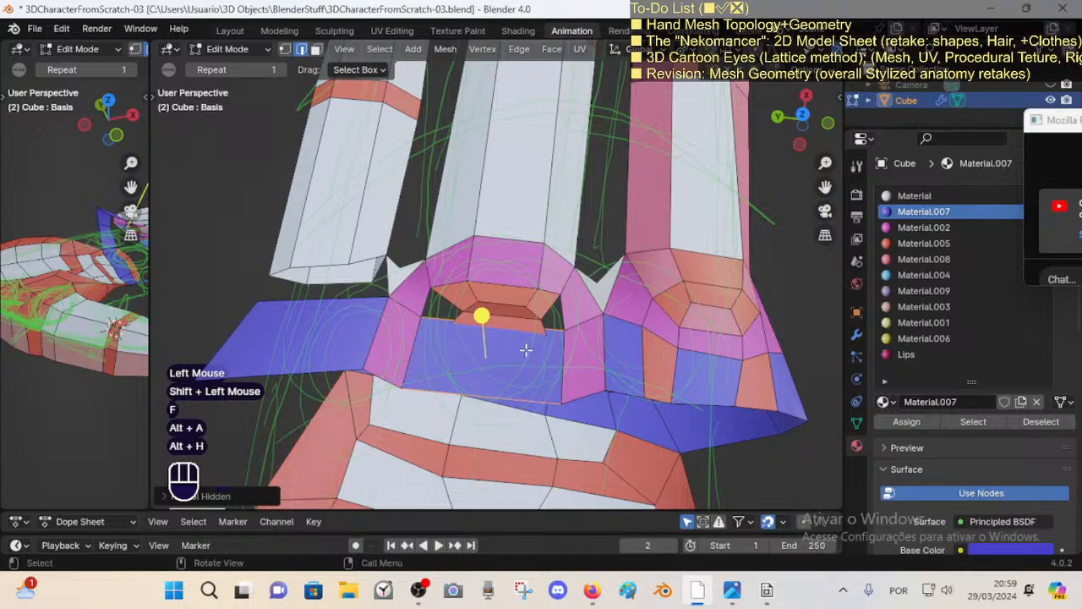
{"action": "key", "text": "2"}
{"action": "left_click", "coordinate": [550, 337]}
{"action": "key", "text": "1"}
{"action": "key", "text": "Escape"}
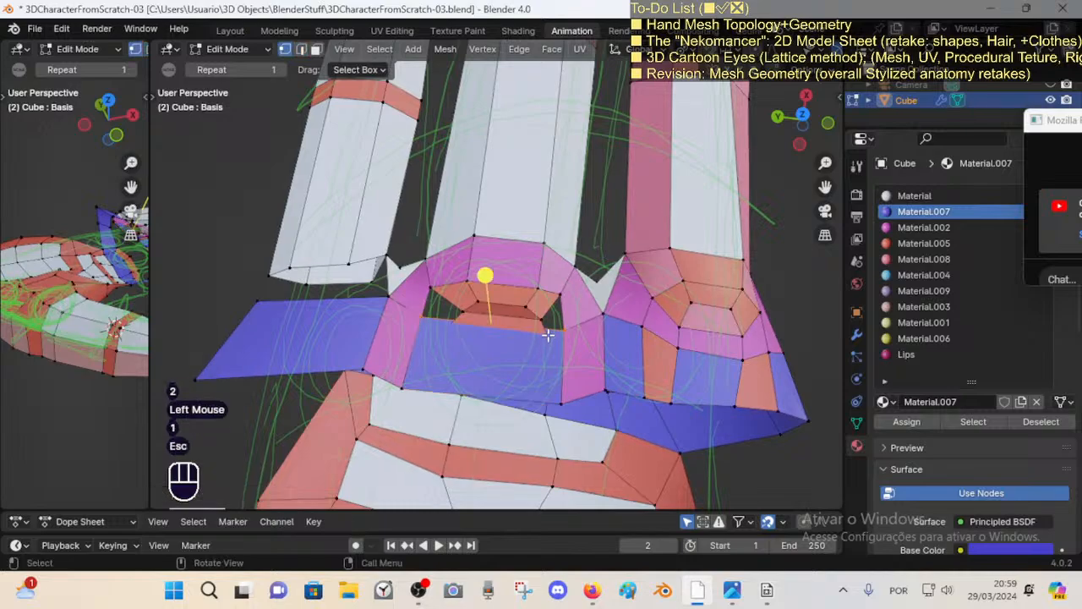
{"action": "key", "text": "2"}
{"action": "left_click", "coordinate": [513, 330]}
{"action": "key", "text": "3"}
{"action": "left_click", "coordinate": [513, 341]}
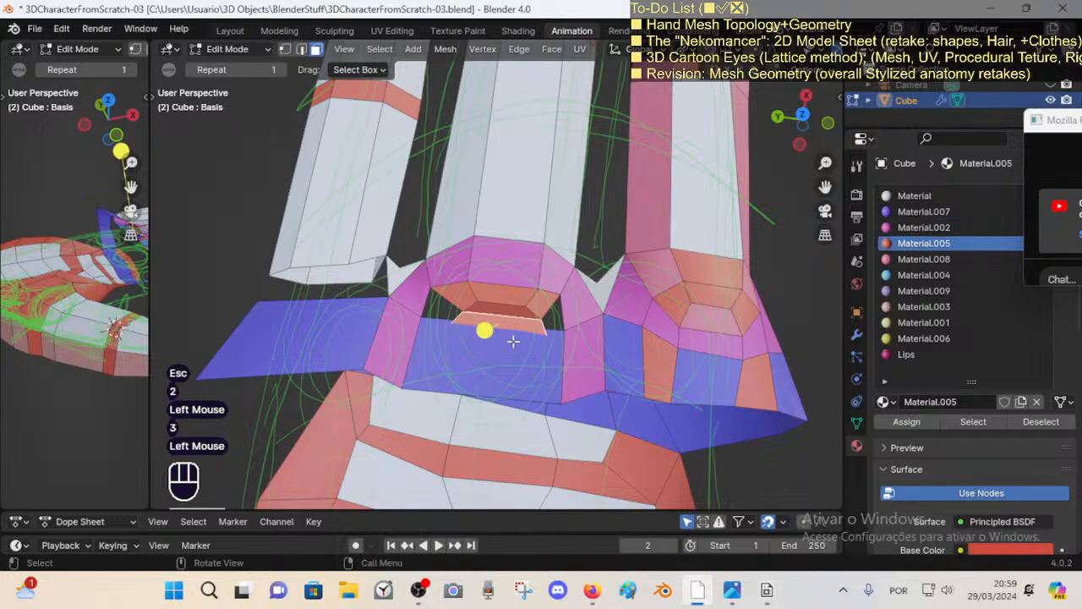
{"action": "key", "text": "alt+z"}
{"action": "key", "text": "1"}
{"action": "key", "text": "alt+z"}
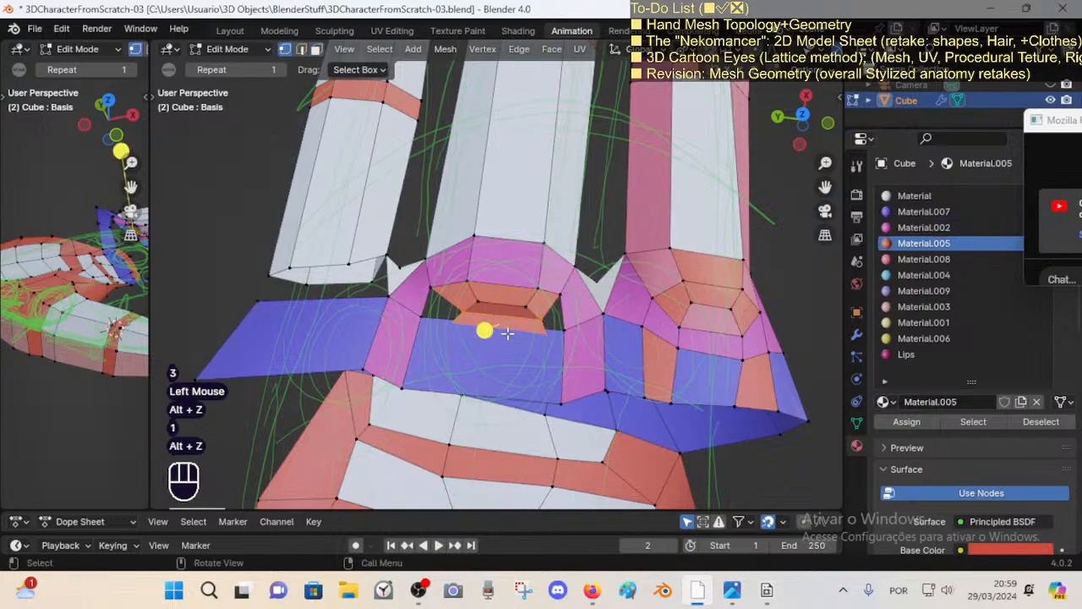
{"action": "key", "text": "1"}
{"action": "key", "text": "alt+z"}
{"action": "key", "text": "alt+z"}
{"action": "key", "text": "1"}
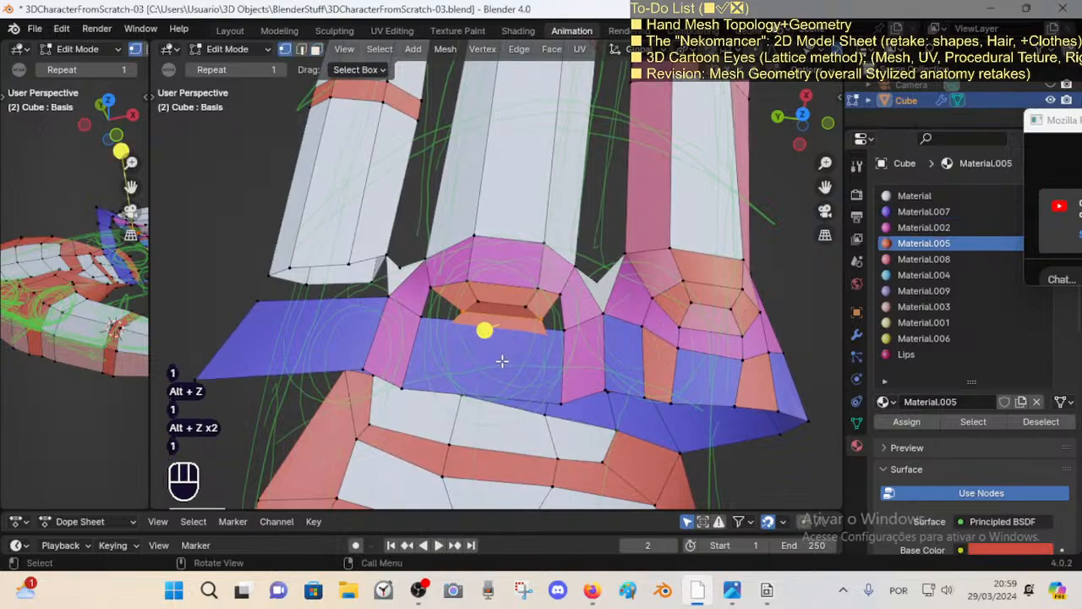
Step: Move the blue face beneath the central knuckle down and away from the new orange face
{"action": "left_click", "coordinate": [503, 356]}
{"action": "key", "text": "3"}
{"action": "left_click", "coordinate": [502, 355]}
{"action": "key", "text": "g"}
{"action": "left_click", "coordinate": [502, 343]}
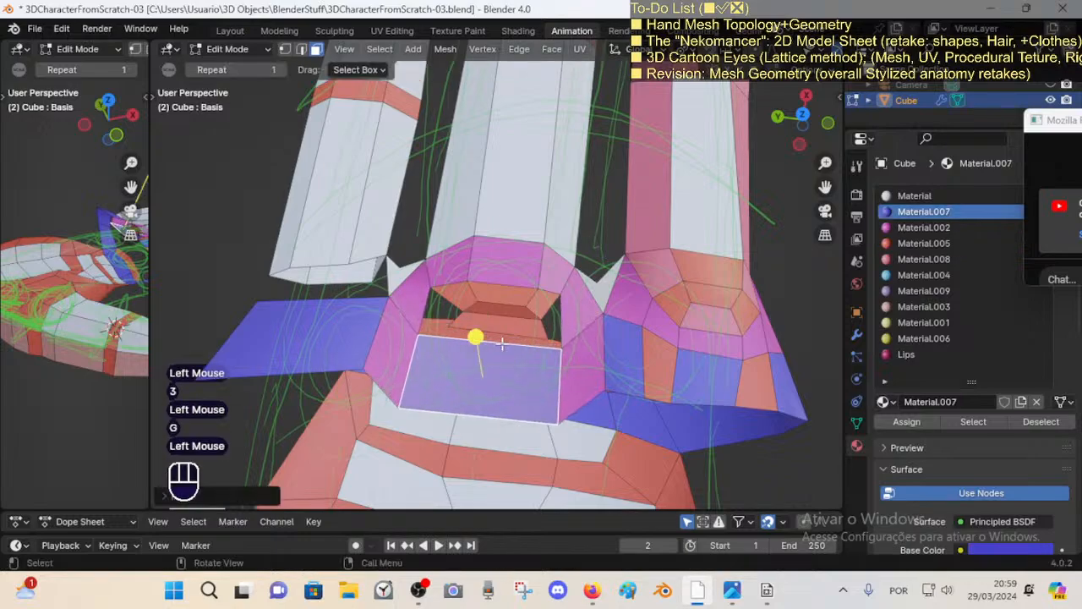
Step: Fill the side gaps between the magenta arch and the orange faces at the central knuckle with new faces
{"action": "key", "text": "1"}
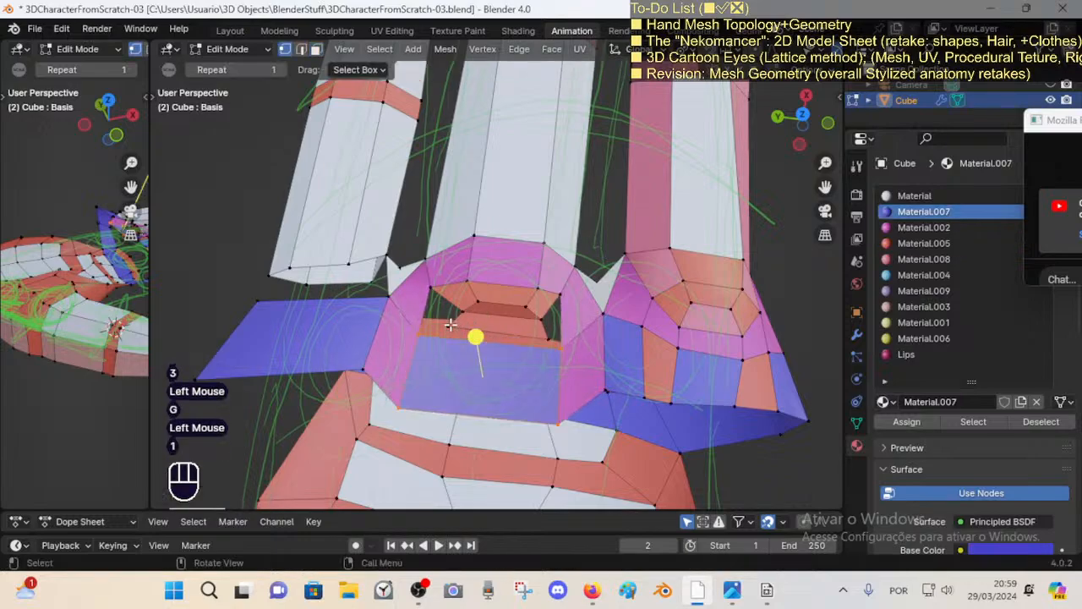
{"action": "left_click", "coordinate": [451, 327]}
{"action": "left_click", "coordinate": [452, 337], "text": "shift"}
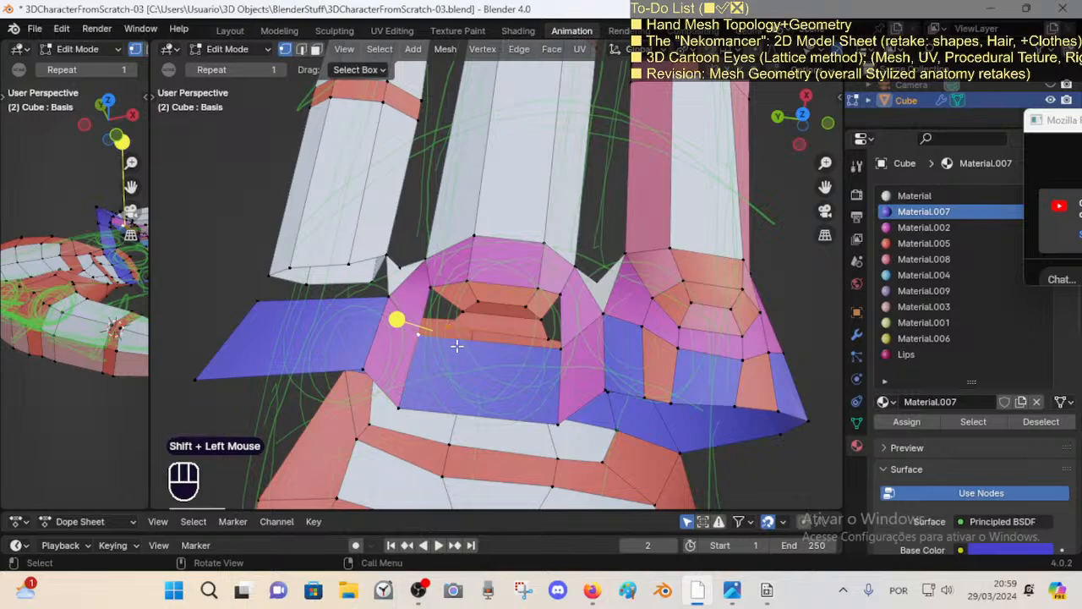
{"action": "middle_click_drag", "start_coordinate": [511, 350], "coordinate": [530, 364], "text": "shift"}
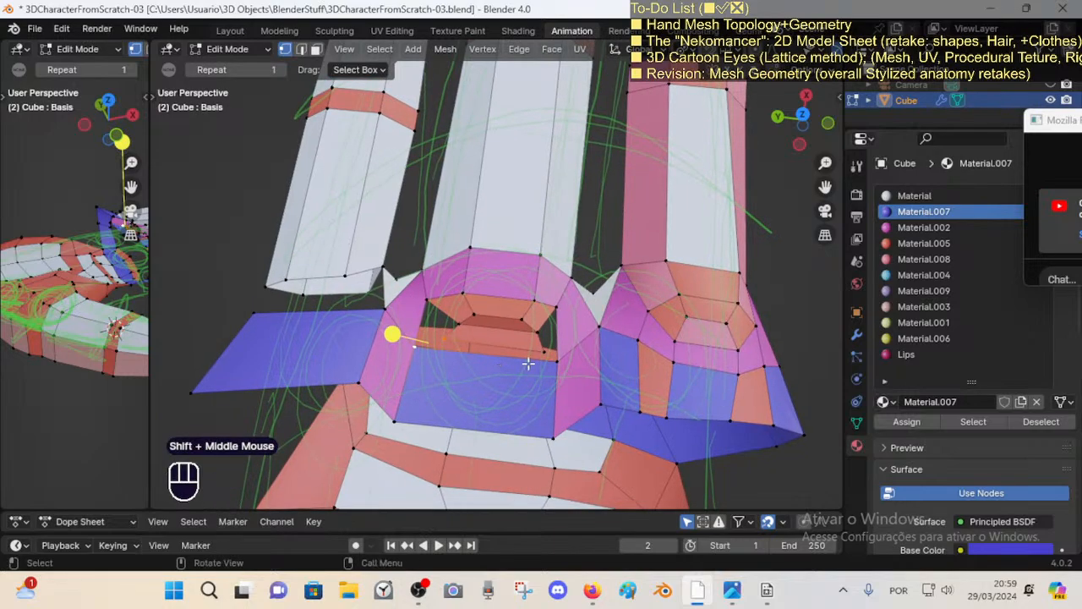
{"action": "scroll", "coordinate": [530, 364], "scroll_direction": "up", "scroll_amount": 1}
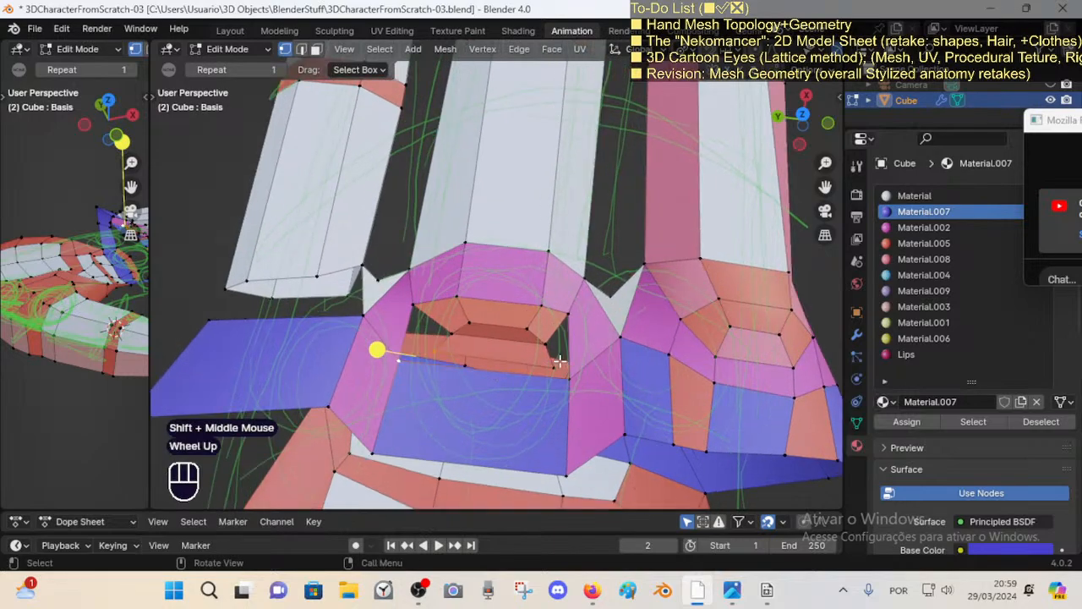
{"action": "left_click", "coordinate": [445, 341], "text": "shift"}
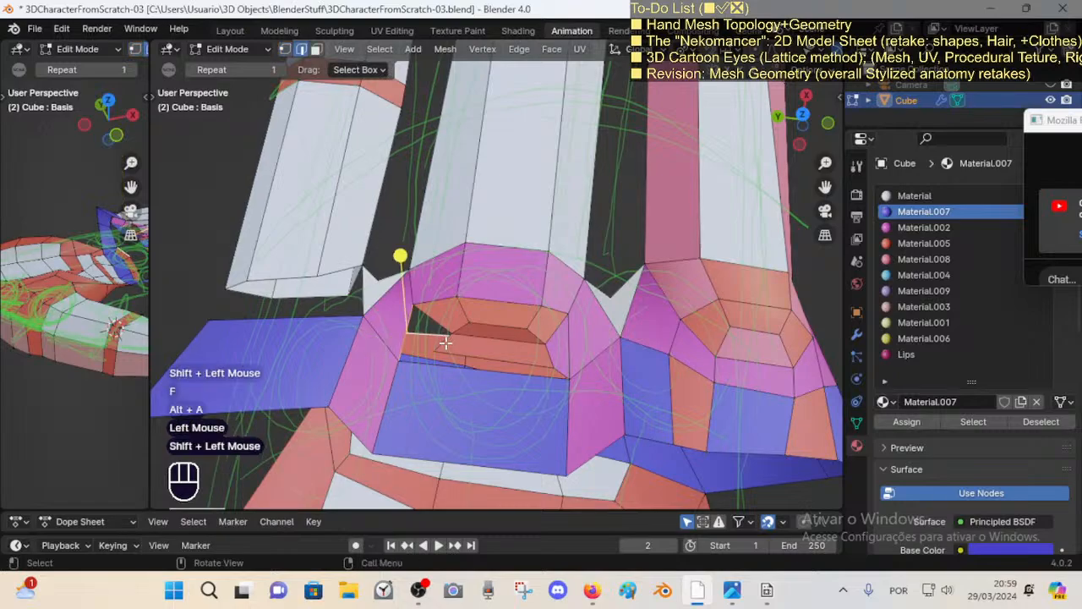
{"action": "left_click", "coordinate": [447, 342]}
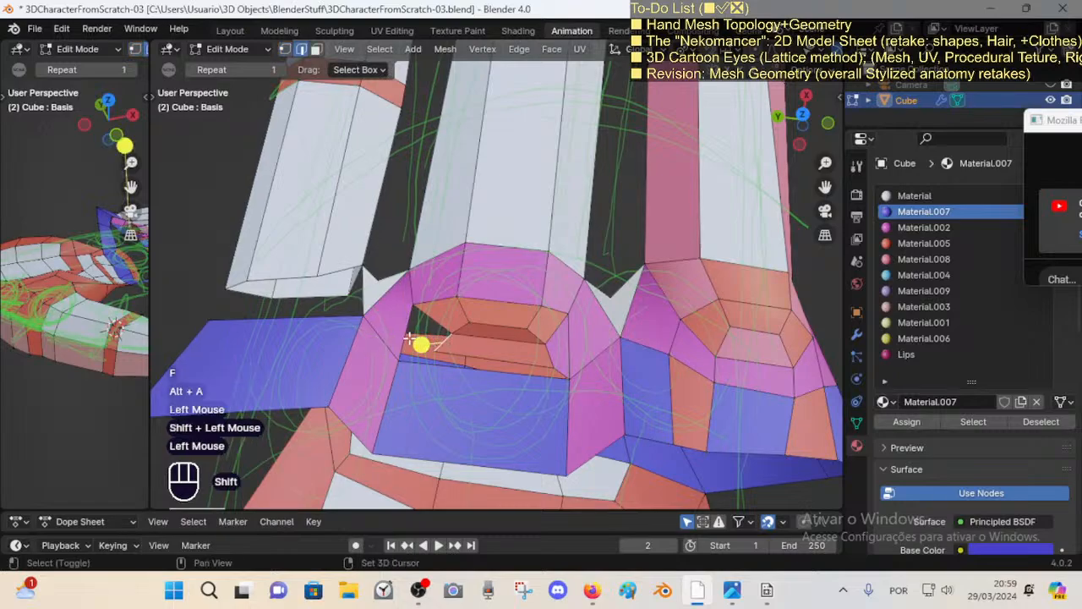
{"action": "left_click", "coordinate": [401, 334], "text": "shift"}
{"action": "key", "text": "f"}
{"action": "key", "text": "alt+a"}
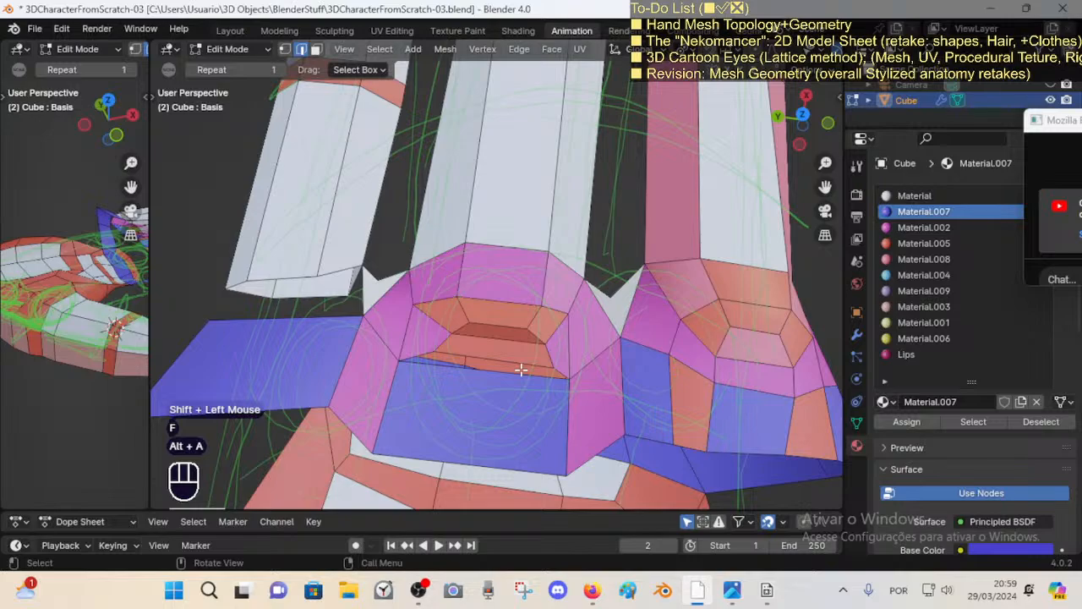
Step: Examine the face loops running through the orange corner faces and the magenta arch of the central knuckle
{"action": "middle_click_drag", "start_coordinate": [520, 369], "coordinate": [504, 335], "text": "shift"}
{"action": "scroll", "coordinate": [476, 350], "scroll_direction": "up", "scroll_amount": 1}
{"action": "scroll", "coordinate": [476, 353], "scroll_direction": "down", "scroll_amount": 1}
{"action": "key", "text": "3"}
{"action": "left_click", "coordinate": [503, 315], "text": "alt+shift"}
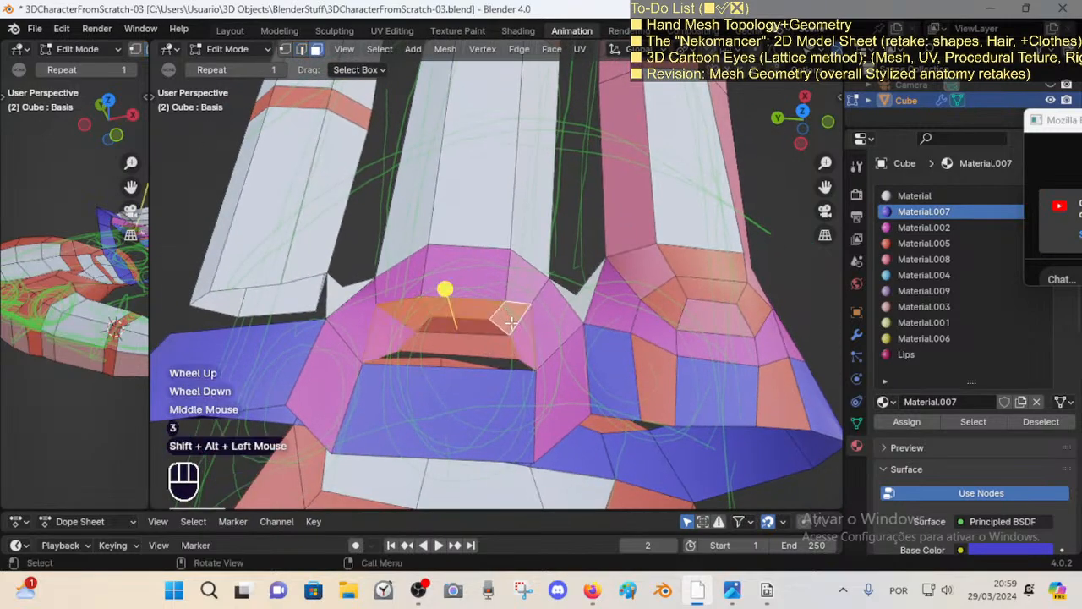
{"action": "left_click", "coordinate": [523, 306], "text": "shift"}
{"action": "middle_click_drag", "start_coordinate": [523, 306], "coordinate": [503, 243]}
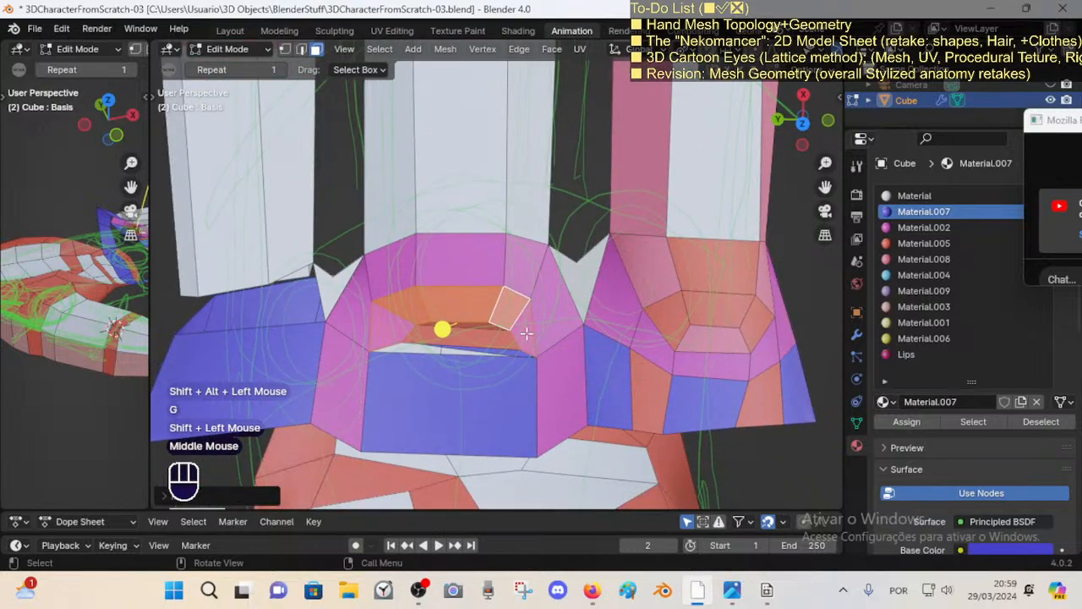
{"action": "left_click", "coordinate": [504, 250], "text": "alt+shift"}
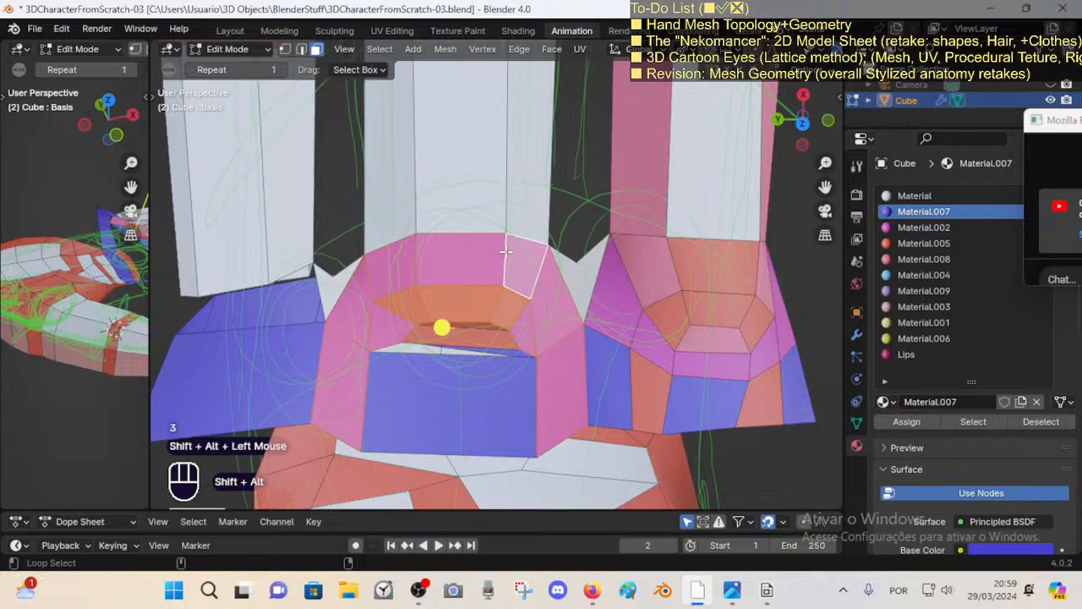
{"action": "key", "text": "alt+a"}
{"action": "key", "text": "3"}
{"action": "left_click", "coordinate": [496, 326], "text": "alt+shift"}
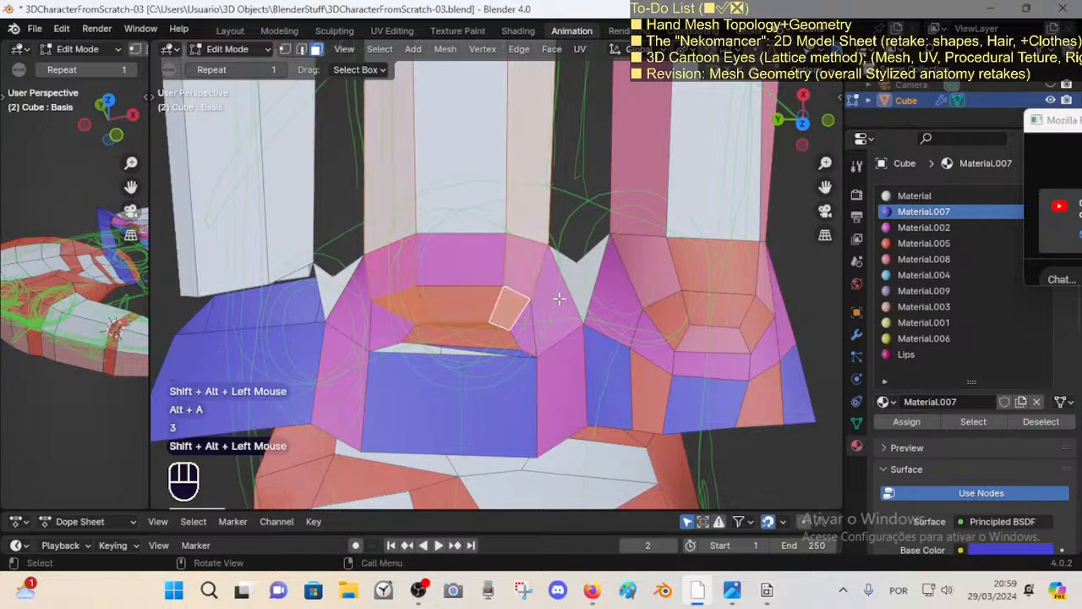
{"action": "left_click", "coordinate": [470, 339]}
{"action": "key", "text": "alt+a"}
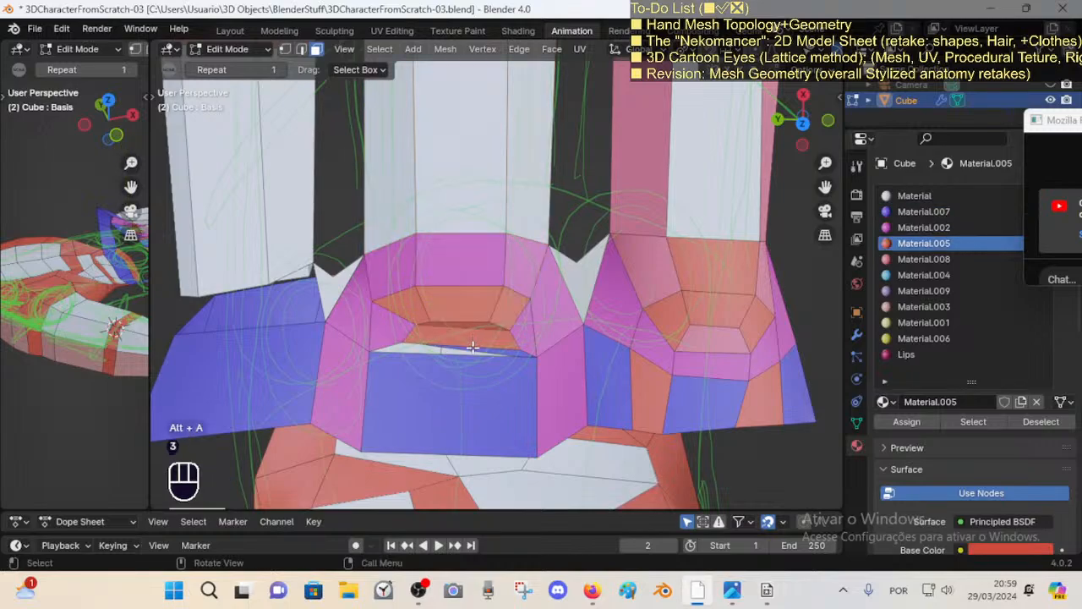
Step: Cut three vertical edge loops through the blue face beneath the central knuckle and dissolve the middle one
{"action": "key", "text": "2"}
{"action": "left_click", "coordinate": [468, 352]}
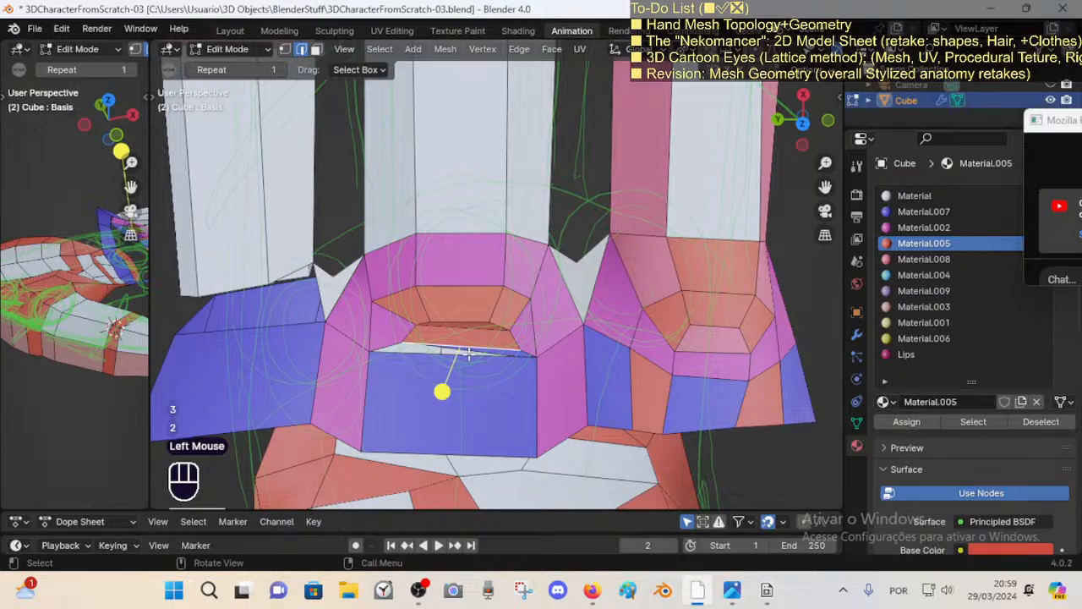
{"action": "left_click", "coordinate": [469, 353], "text": "shift"}
{"action": "key", "text": "1"}
{"action": "left_click", "coordinate": [483, 359]}
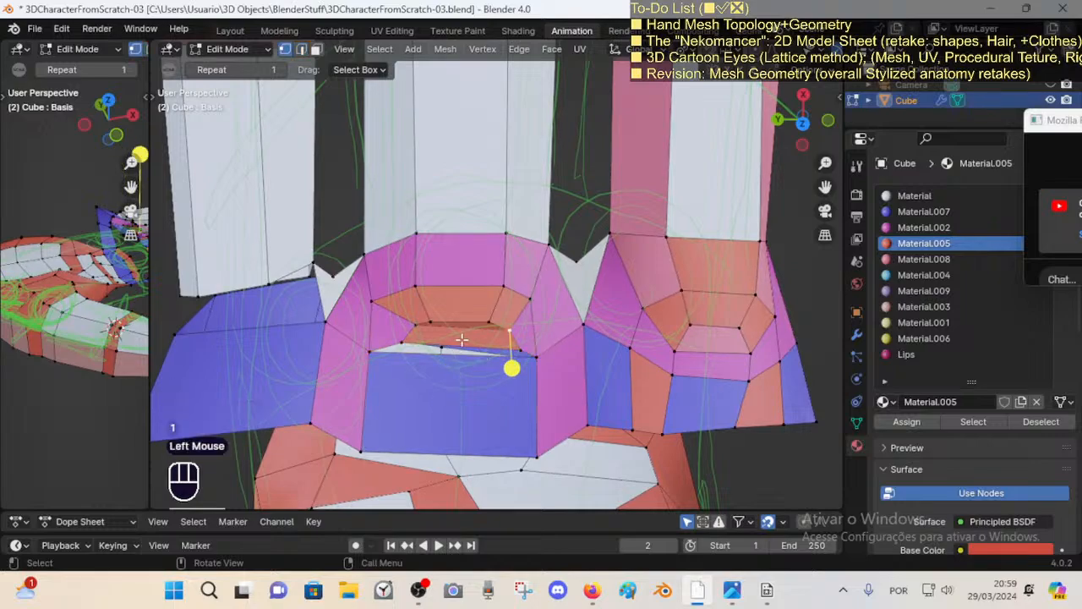
{"action": "middle_click_drag", "start_coordinate": [462, 339], "coordinate": [454, 365]}
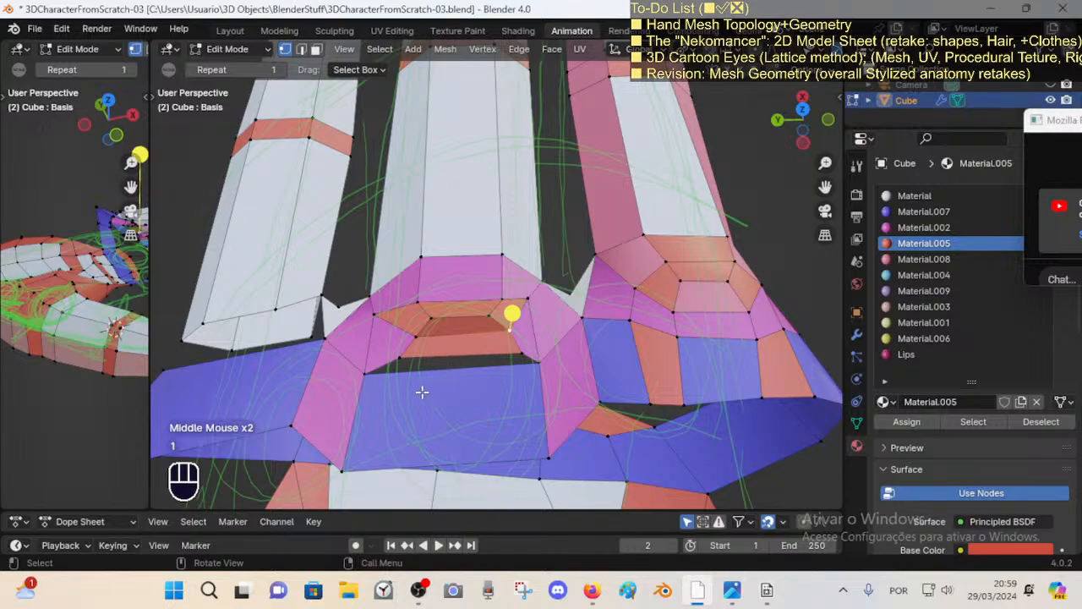
{"action": "key", "text": "ctrl+r"}
{"action": "left_click", "coordinate": [430, 367]}
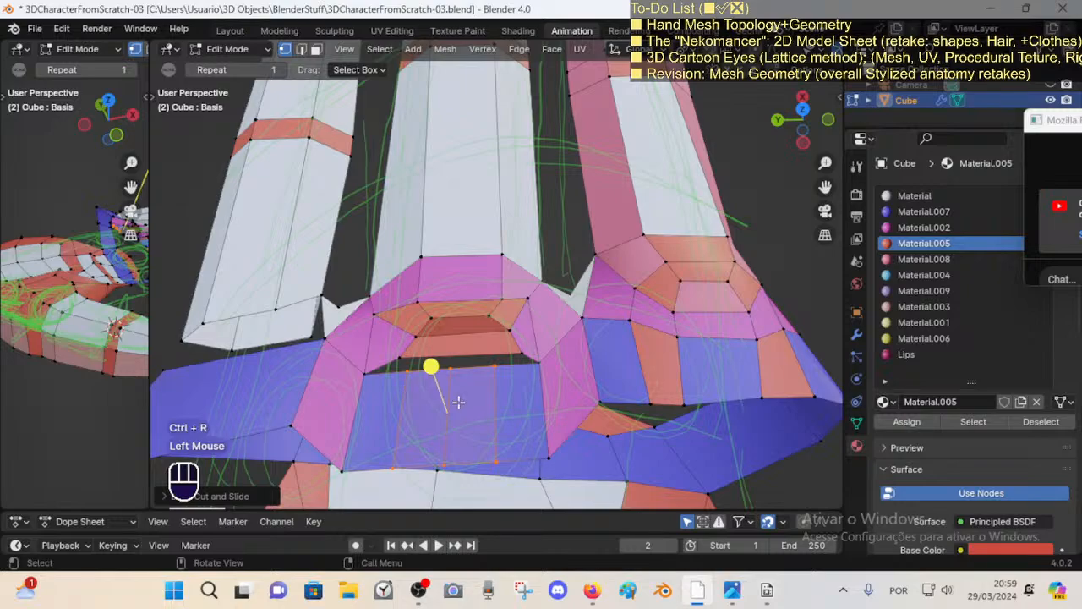
{"action": "key", "text": "alt+a"}
{"action": "key", "text": "2"}
{"action": "left_click", "coordinate": [445, 400]}
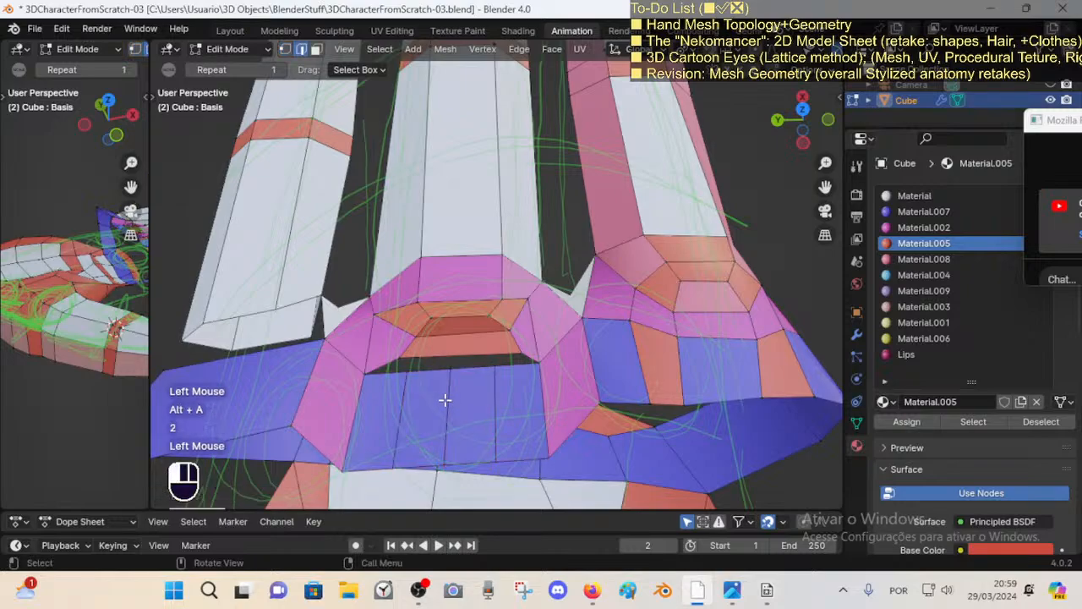
Step: Merge the lower corner vertex of the central knuckle's orange face at last onto the nearest cut vertex on the blue face's upper edge
{"action": "key", "text": "1"}
{"action": "left_click", "coordinate": [372, 355]}
{"action": "left_click", "coordinate": [411, 369], "text": "shift"}
{"action": "key", "text": "m"}
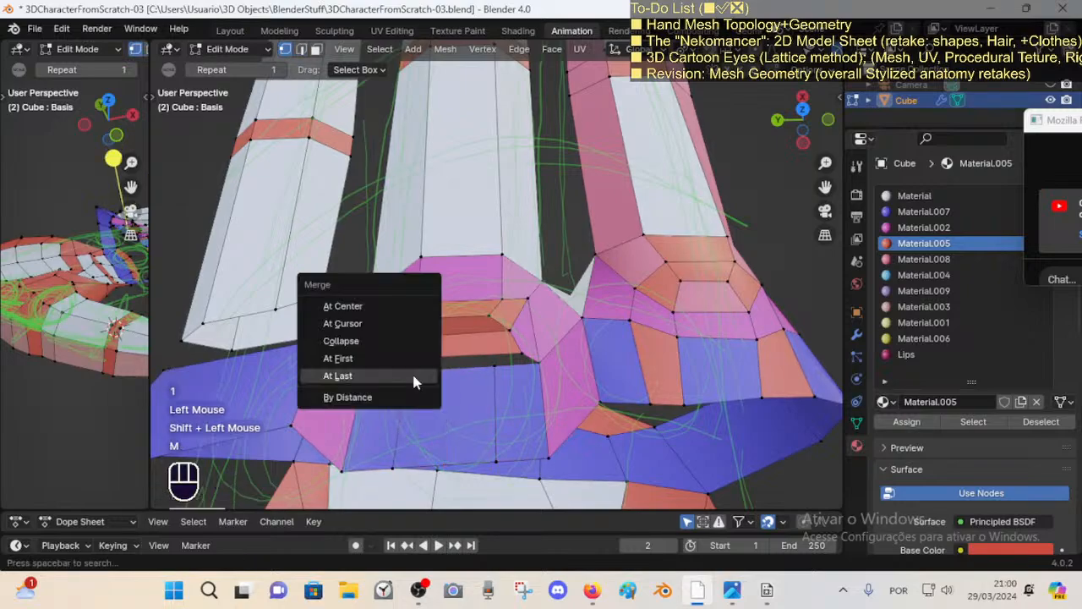
{"action": "left_click", "coordinate": [415, 378]}
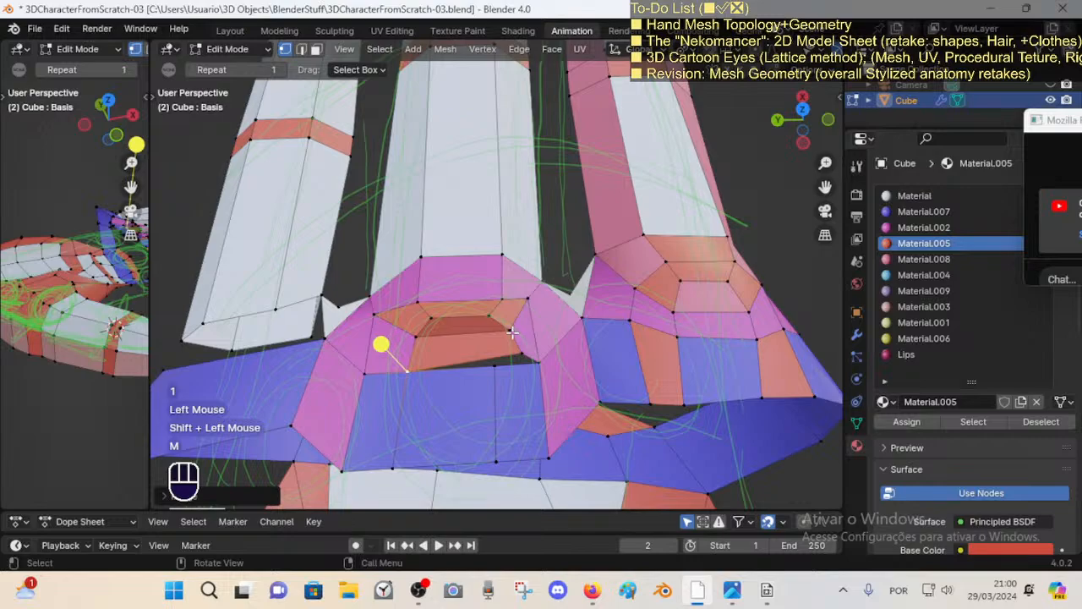
Step: Assign Material.005 to the face loop running through the central knuckle's sides and the two outer columns of the blue area below
{"action": "middle_click_drag", "start_coordinate": [511, 333], "coordinate": [486, 325]}
{"action": "key", "text": "3"}
{"action": "left_click", "coordinate": [486, 324], "text": "alt+shift"}
{"action": "scroll", "coordinate": [486, 324], "scroll_direction": "down", "scroll_amount": 2}
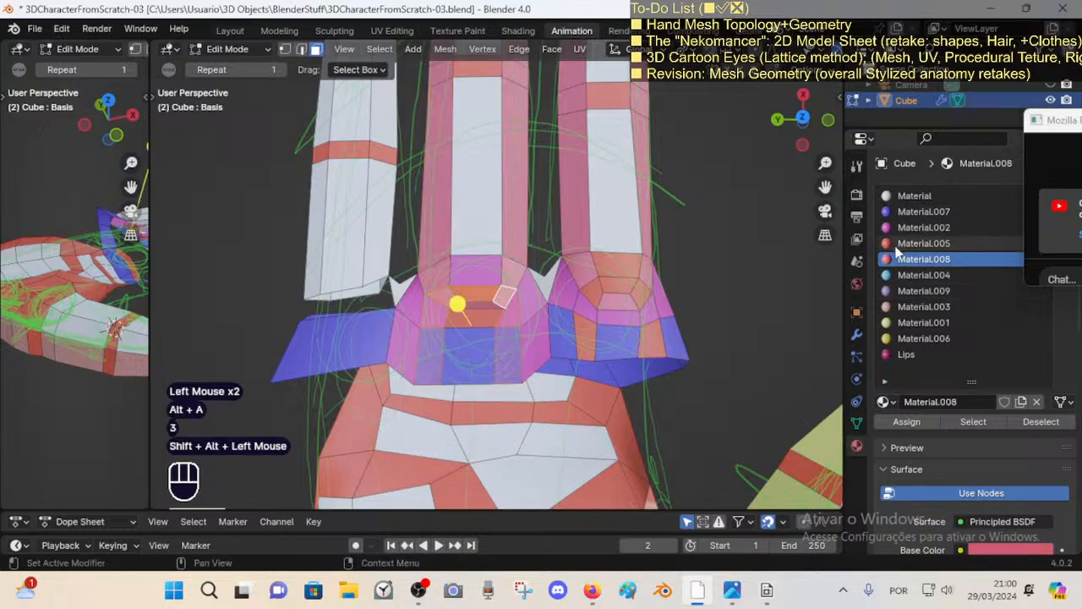
{"action": "left_click", "coordinate": [900, 246]}
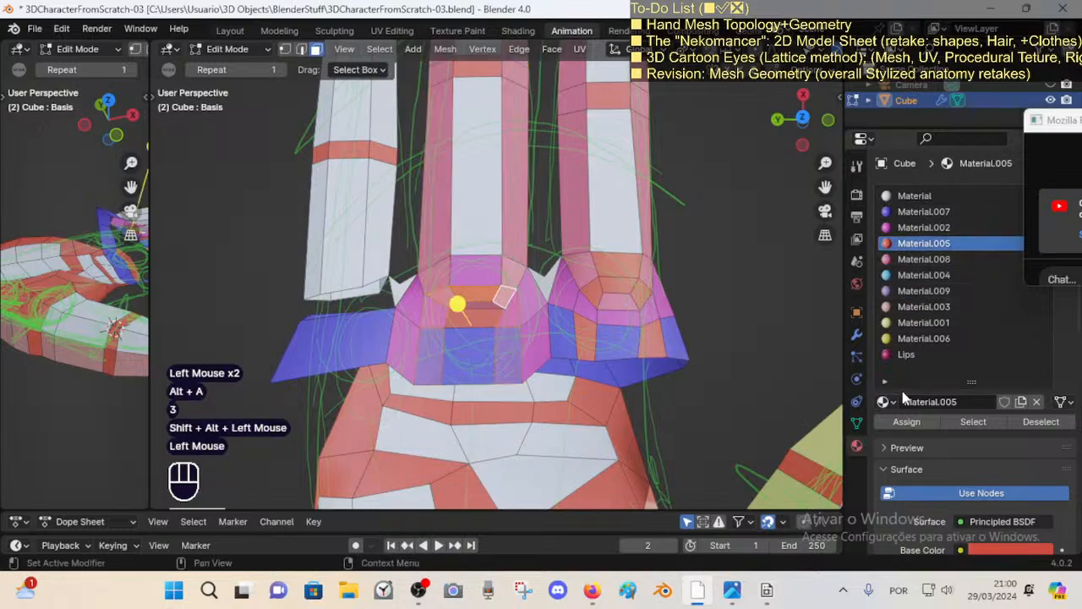
{"action": "left_click", "coordinate": [889, 421]}
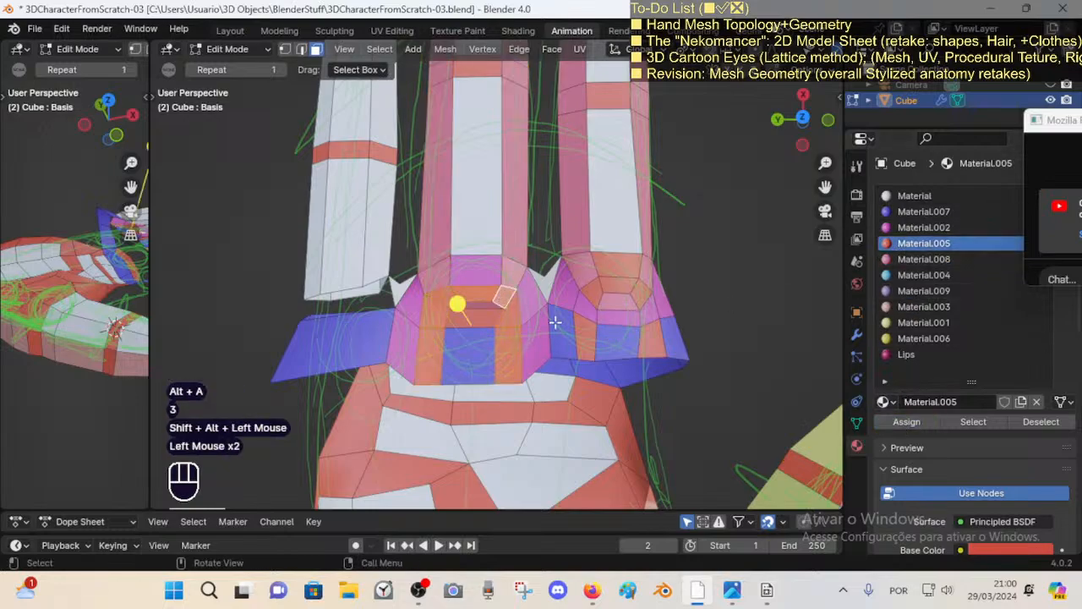
Step: Assign Material.002 to the face loop surrounding the orange ring of the central knuckle
{"action": "key", "text": "alt+a"}
{"action": "key", "text": "3"}
{"action": "left_click", "coordinate": [518, 315], "text": "alt+shift"}
{"action": "left_click", "coordinate": [920, 229]}
{"action": "left_click", "coordinate": [910, 421]}
{"action": "left_click", "coordinate": [912, 422]}
{"action": "left_click", "coordinate": [912, 422]}
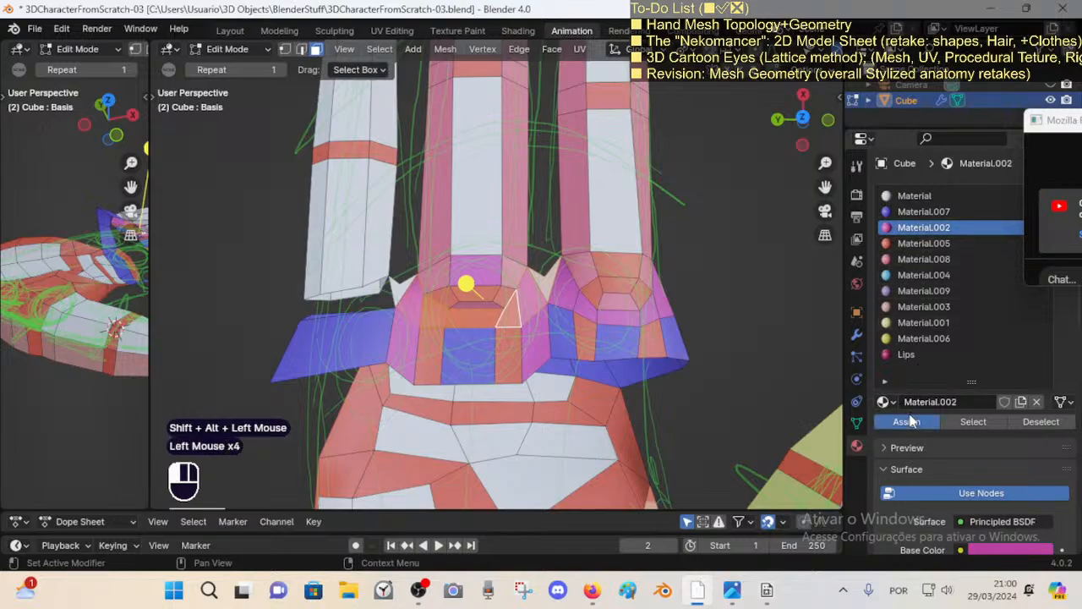
{"action": "left_click", "coordinate": [912, 422]}
{"action": "key", "text": "alt+a"}
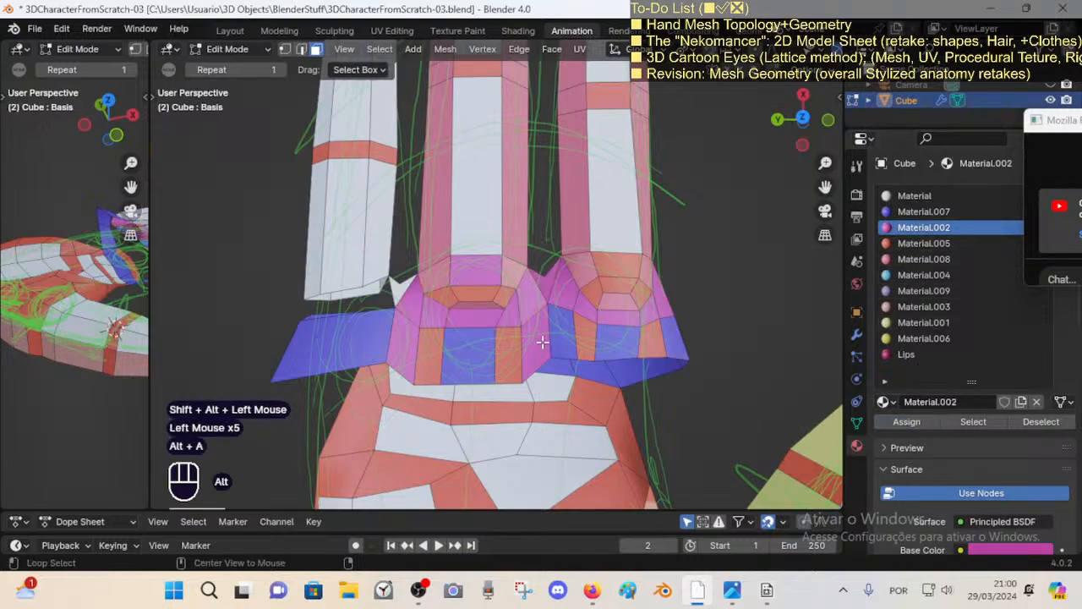
Step: Assign the white material named Material to the band of faces running beneath the two knuckles
{"action": "left_click", "coordinate": [542, 342], "text": "alt+shift"}
{"action": "left_click", "coordinate": [923, 211]}
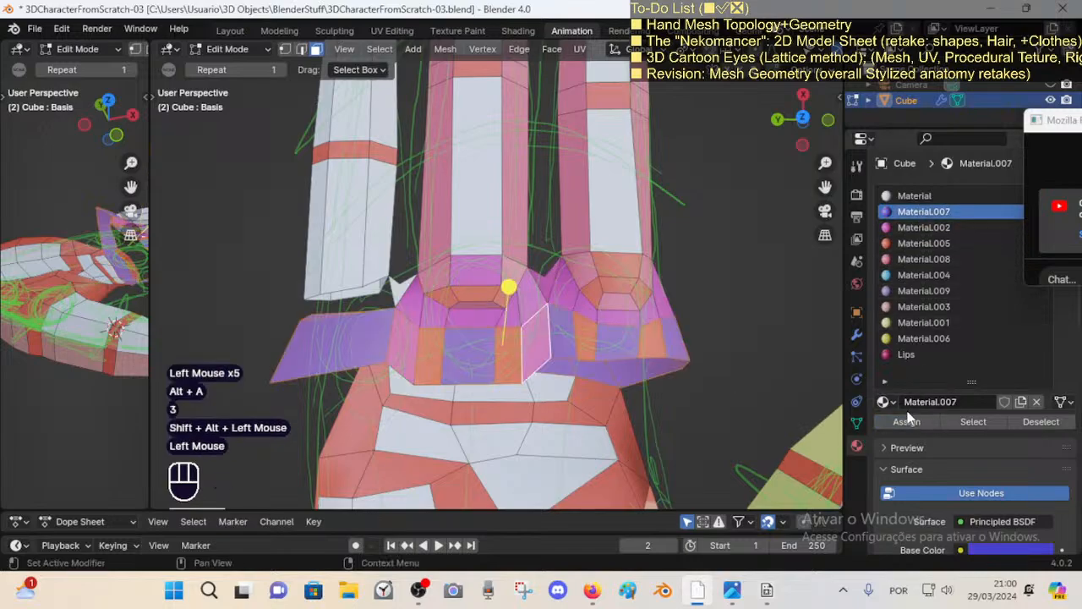
{"action": "left_click", "coordinate": [914, 195]}
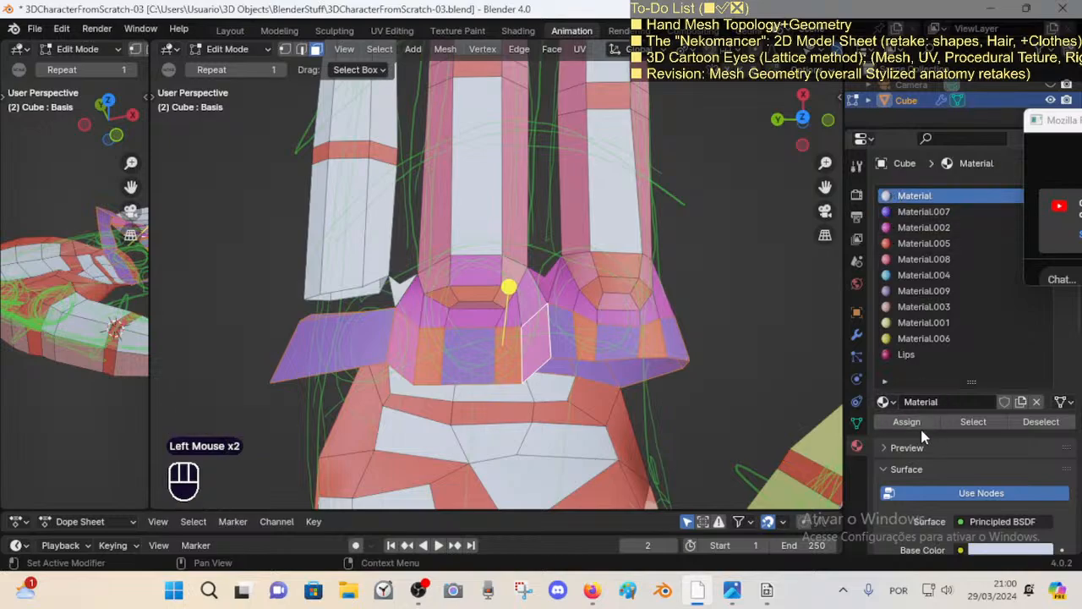
{"action": "left_click", "coordinate": [920, 423]}
{"action": "key", "text": "alt+a"}
{"action": "middle_click_drag", "start_coordinate": [534, 337], "coordinate": [519, 332]}
{"action": "key", "text": "3"}
{"action": "left_click", "coordinate": [511, 317], "text": "alt+shift"}
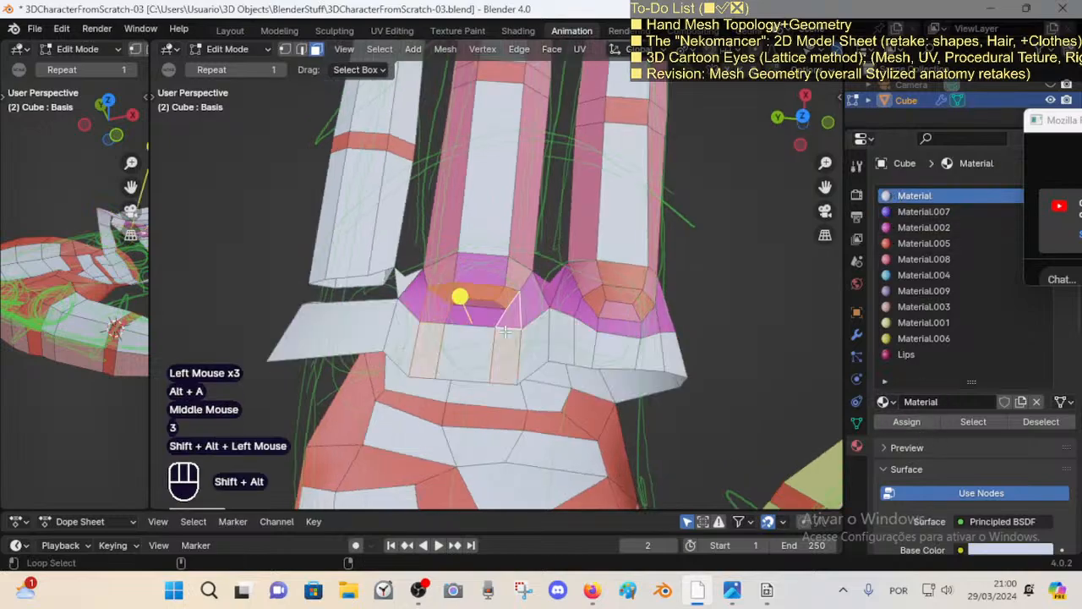
{"action": "left_click", "coordinate": [922, 213]}
{"action": "left_click", "coordinate": [924, 228]}
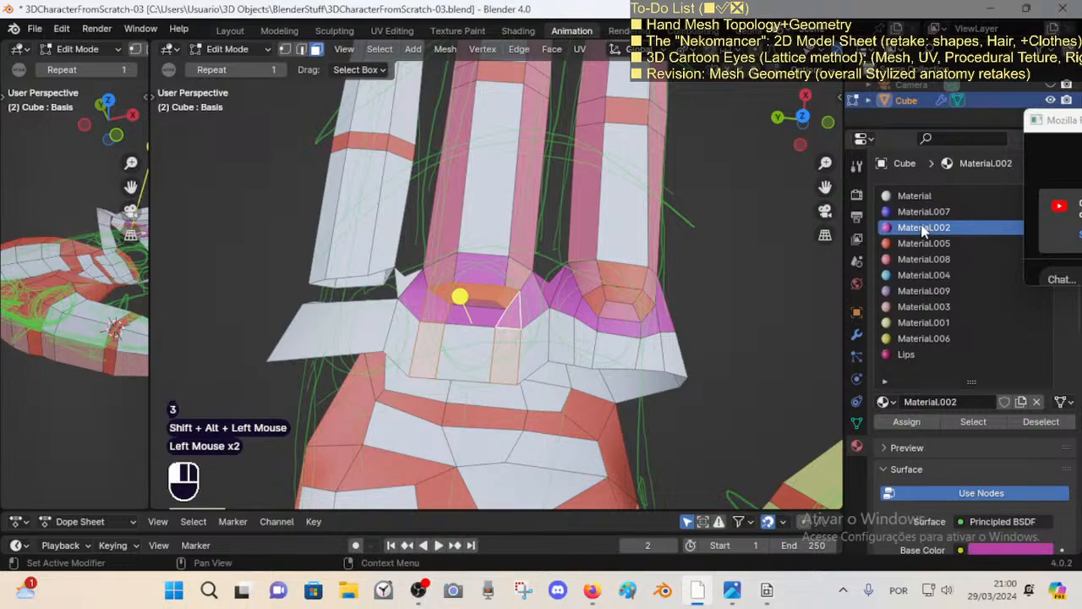
{"action": "key", "text": "alt+a"}
{"action": "left_click", "coordinate": [549, 311], "text": "alt+shift"}
{"action": "left_click", "coordinate": [511, 322], "text": "alt+shift"}
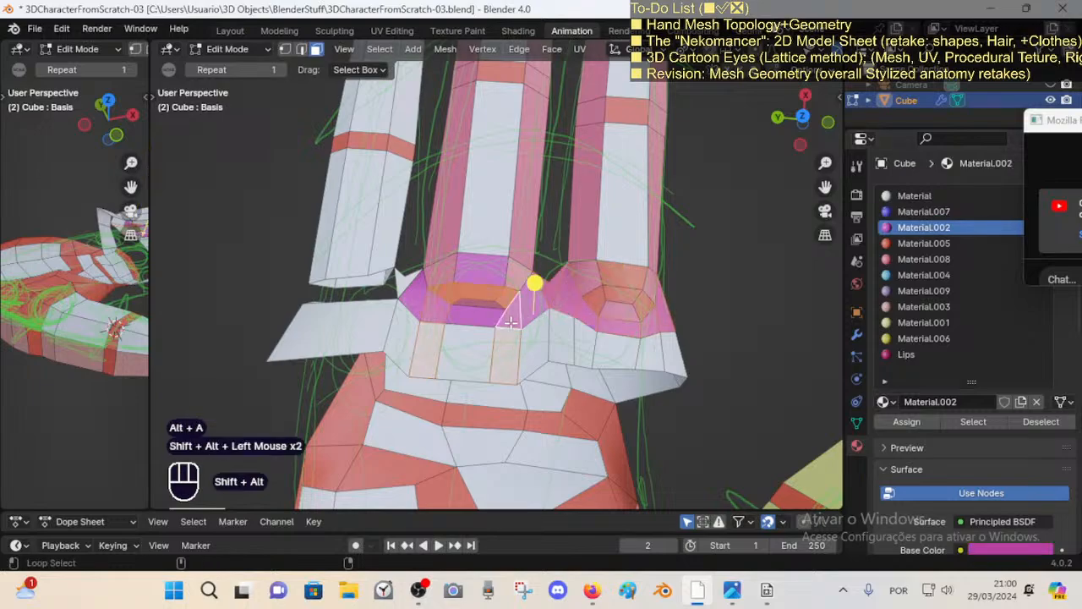
{"action": "key", "text": "alt+a"}
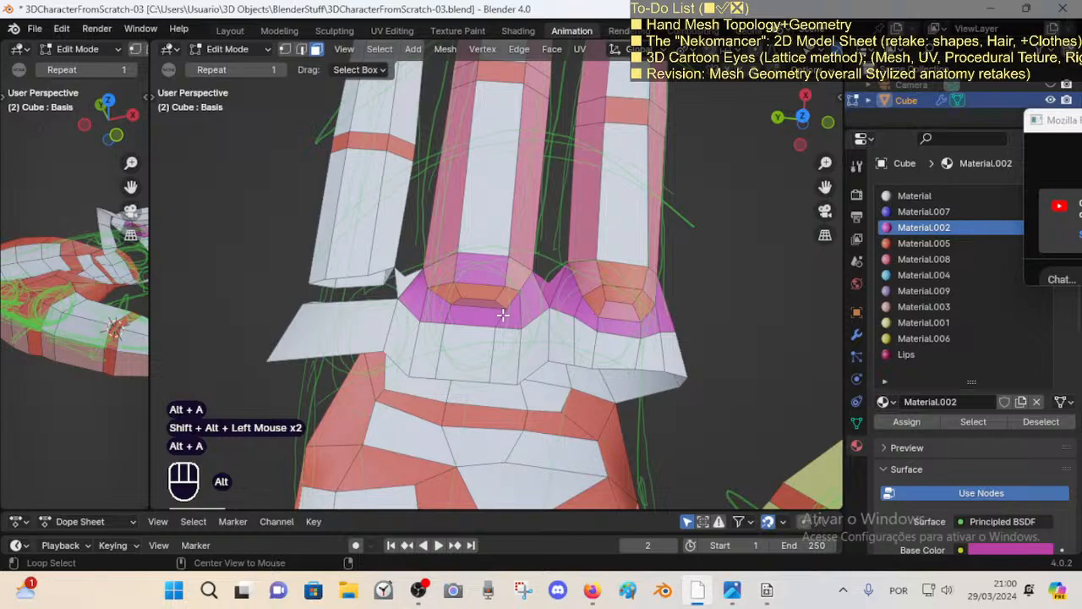
Step: Assign Material.003 to the magenta face loop running around both knuckles
{"action": "double_click", "coordinate": [547, 282], "text": "alt+shift"}
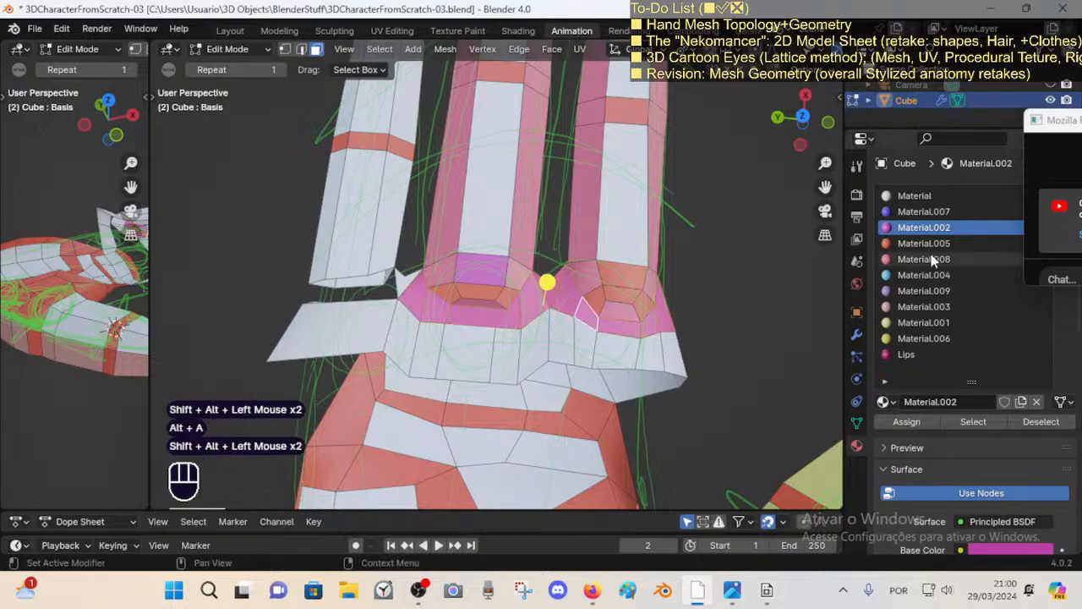
{"action": "left_click", "coordinate": [924, 306]}
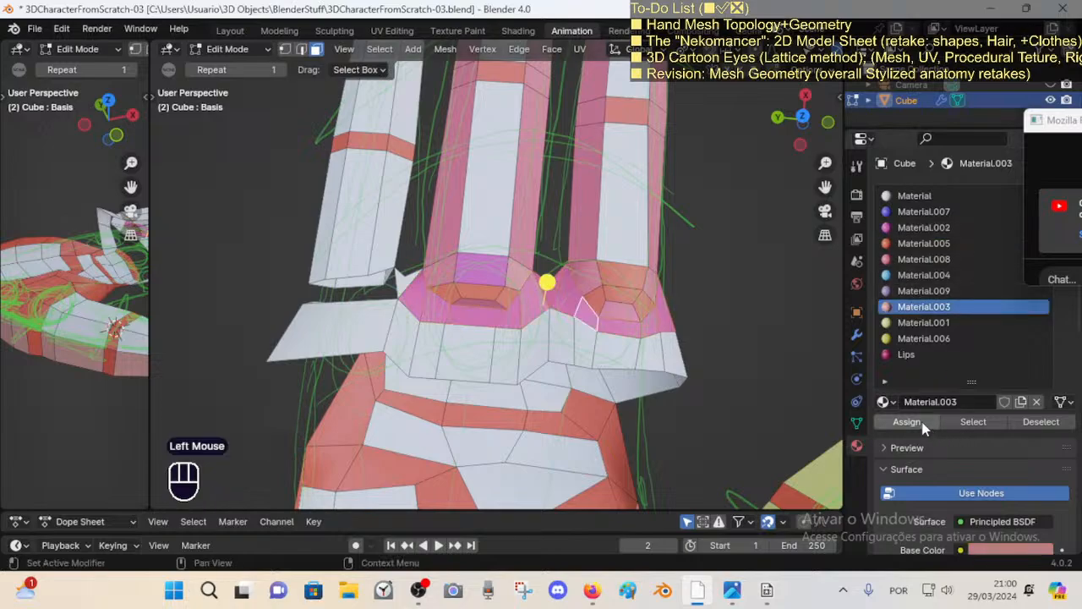
{"action": "left_click", "coordinate": [906, 421]}
{"action": "key", "text": "alt+a"}
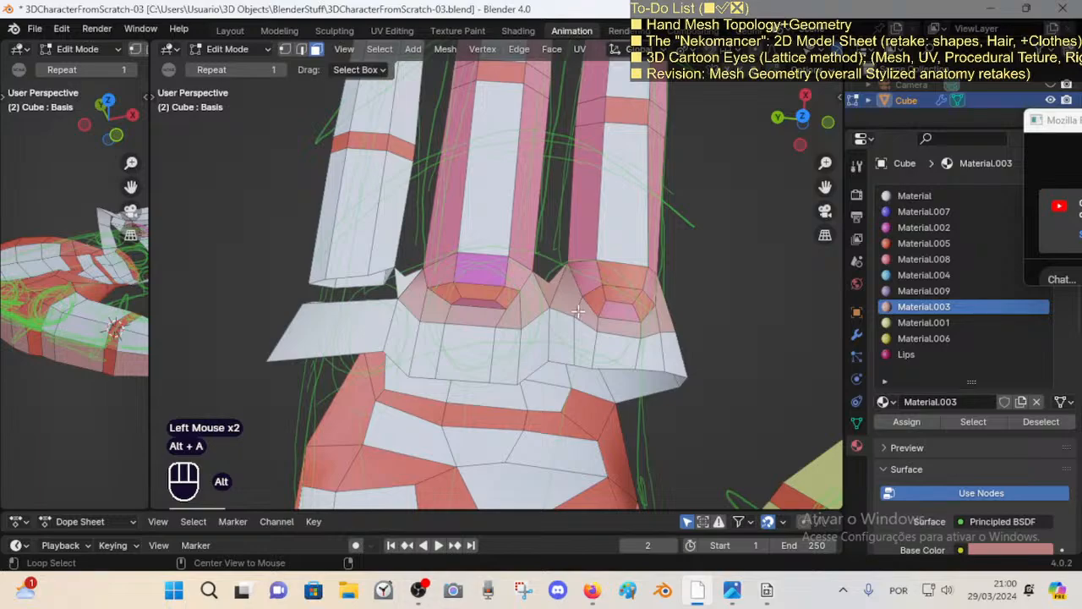
Step: Assign Material.008 to the face loops running along the two fingers and around their inner knuckle rings
{"action": "key", "text": "3"}
{"action": "middle_click_drag", "start_coordinate": [577, 311], "coordinate": [588, 277]}
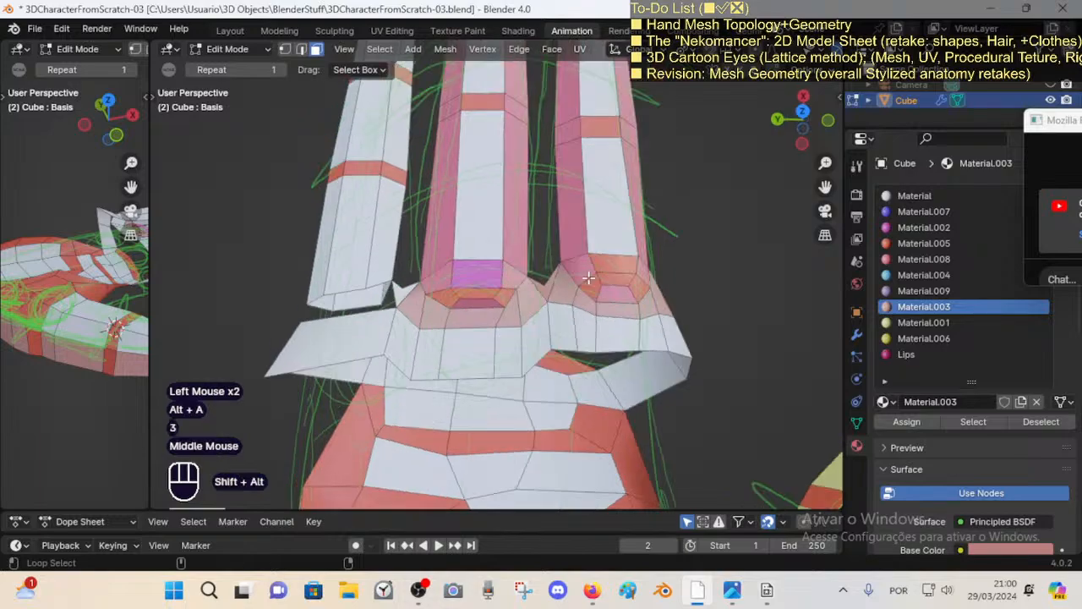
{"action": "double_click", "coordinate": [589, 278], "text": "alt+shift"}
{"action": "left_click", "coordinate": [923, 259]}
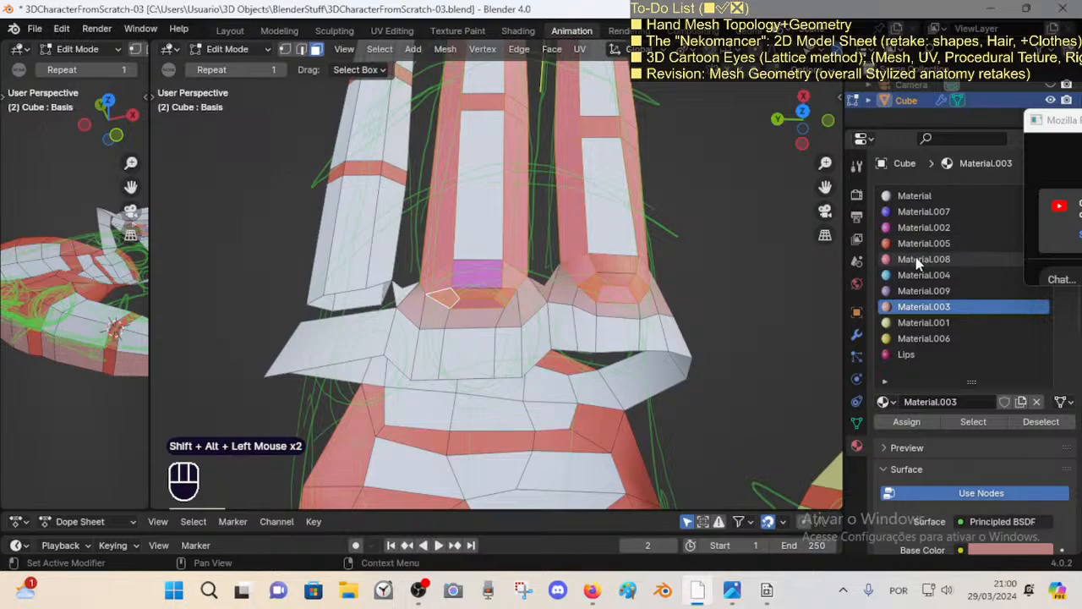
{"action": "left_click", "coordinate": [916, 427]}
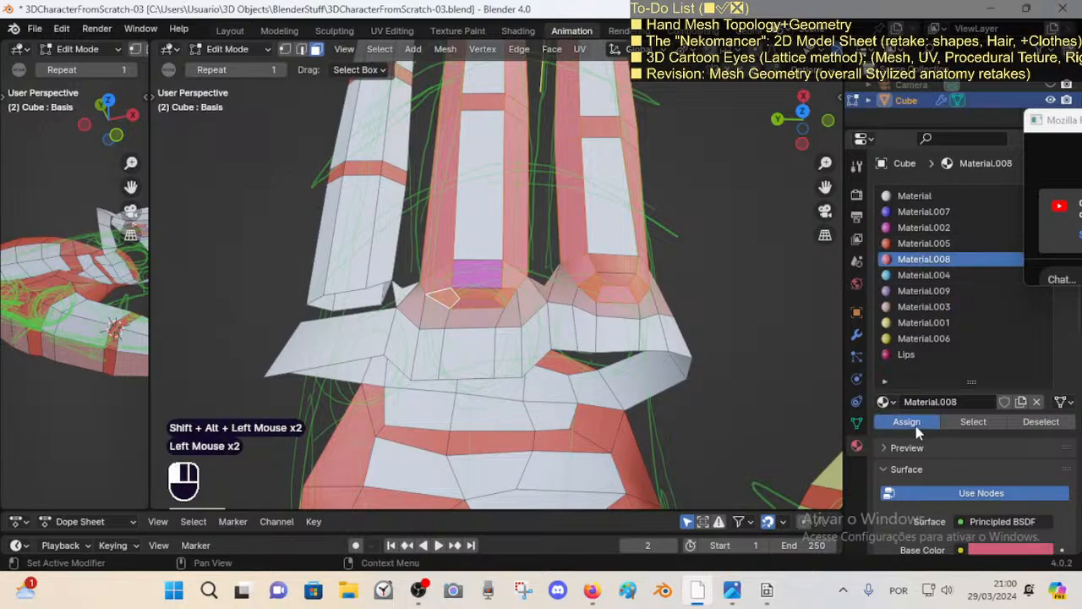
Step: Assign Material.005 to the face loops arching over the two knuckles and down their sides
{"action": "key", "text": "alt+a"}
{"action": "left_click", "coordinate": [466, 254], "text": "alt+shift"}
{"action": "left_click", "coordinate": [550, 246], "text": "alt+shift"}
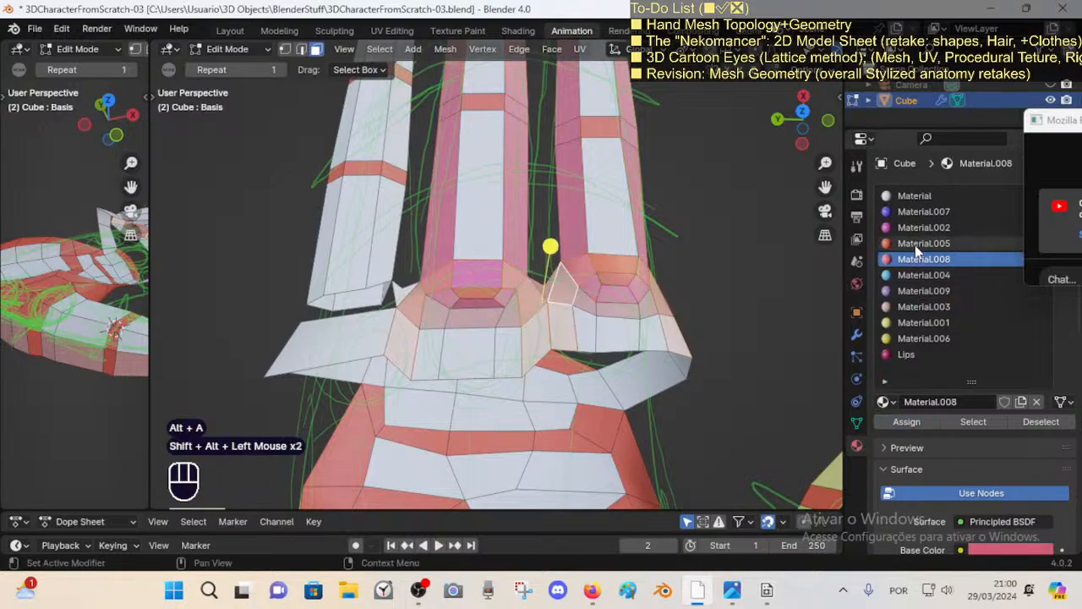
{"action": "left_click", "coordinate": [924, 243]}
{"action": "left_click", "coordinate": [906, 421]}
{"action": "key", "text": "alt+a"}
Step: Save the file and move the edge between the two knuckles slightly downward
{"action": "middle_click_drag", "start_coordinate": [507, 339], "coordinate": [488, 344]}
{"action": "key", "text": "ctrl+s"}
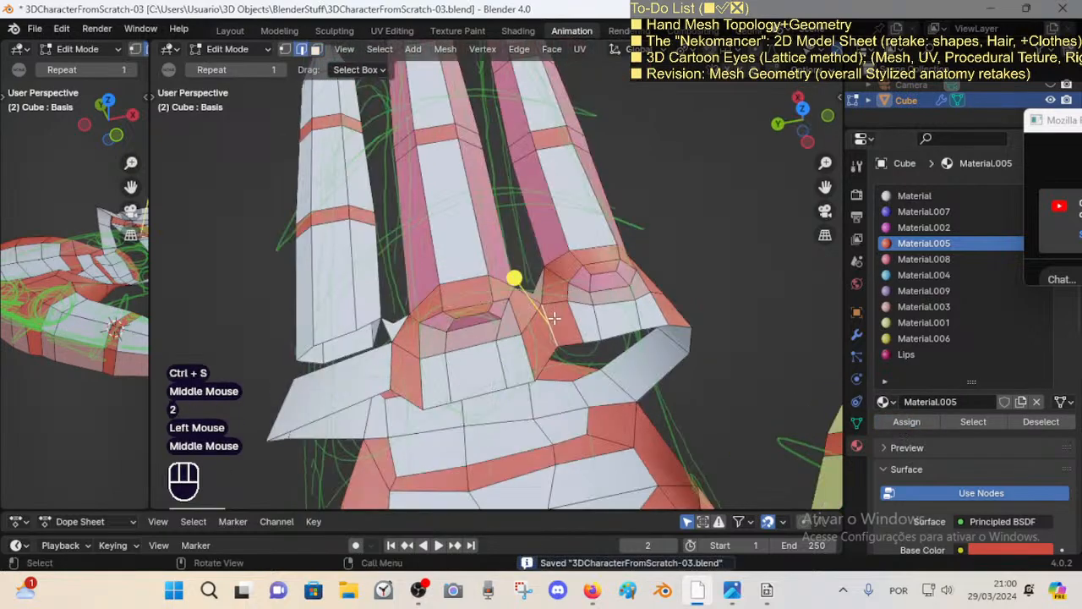
{"action": "key", "text": "g"}
{"action": "left_click", "coordinate": [563, 335]}
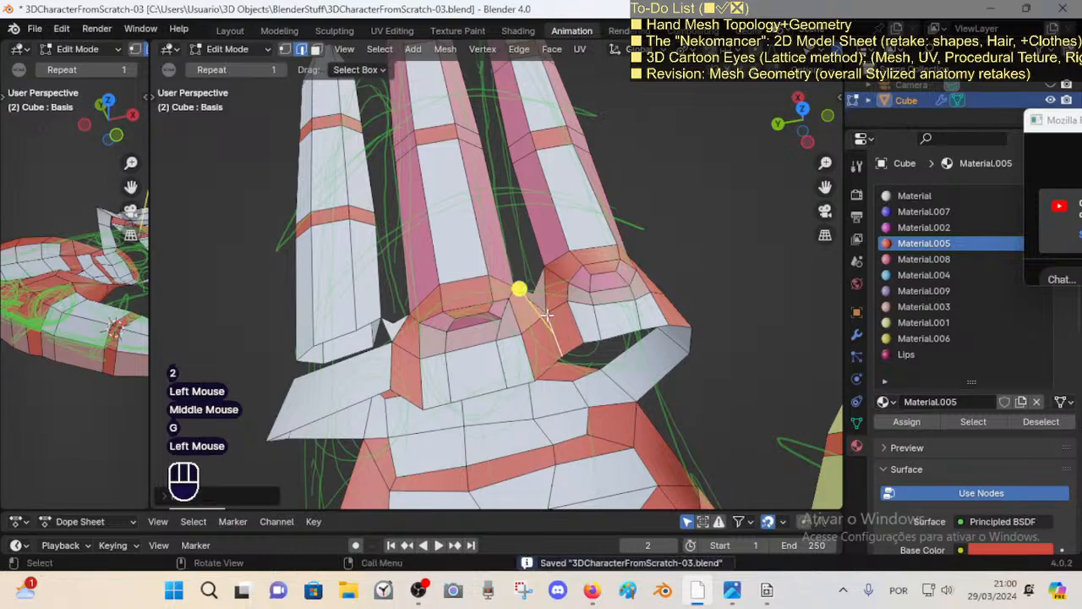
Step: Select the edges meeting at the vertex between the two knuckles and save the file
{"action": "key", "text": "2"}
{"action": "left_click", "coordinate": [535, 302]}
{"action": "left_click", "coordinate": [535, 301], "text": "shift"}
{"action": "left_click", "coordinate": [536, 302], "text": "shift"}
{"action": "left_click", "coordinate": [542, 304], "text": "shift"}
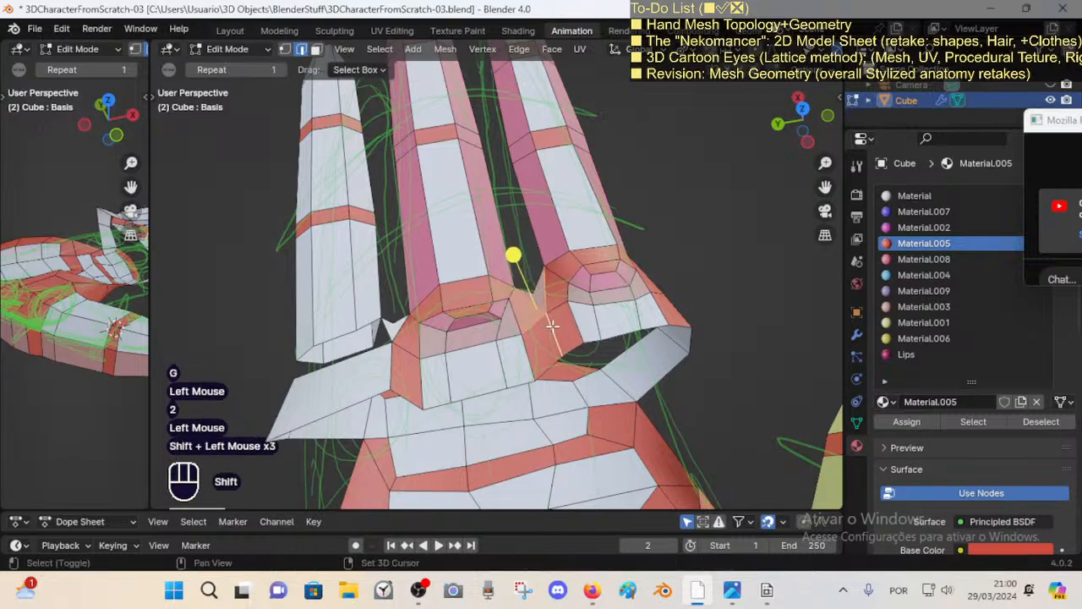
{"action": "left_click", "coordinate": [559, 309], "text": "shift"}
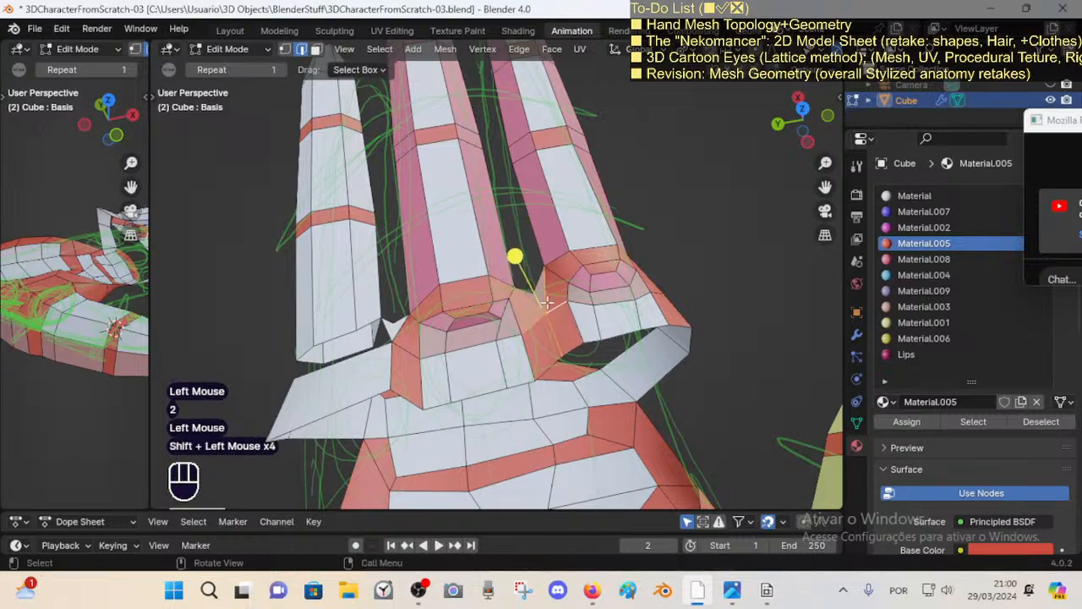
{"action": "middle_click_drag", "start_coordinate": [547, 301], "coordinate": [560, 359]}
{"action": "scroll", "coordinate": [542, 305], "scroll_direction": "up", "scroll_amount": 2}
{"action": "key", "text": "ctrl+s"}
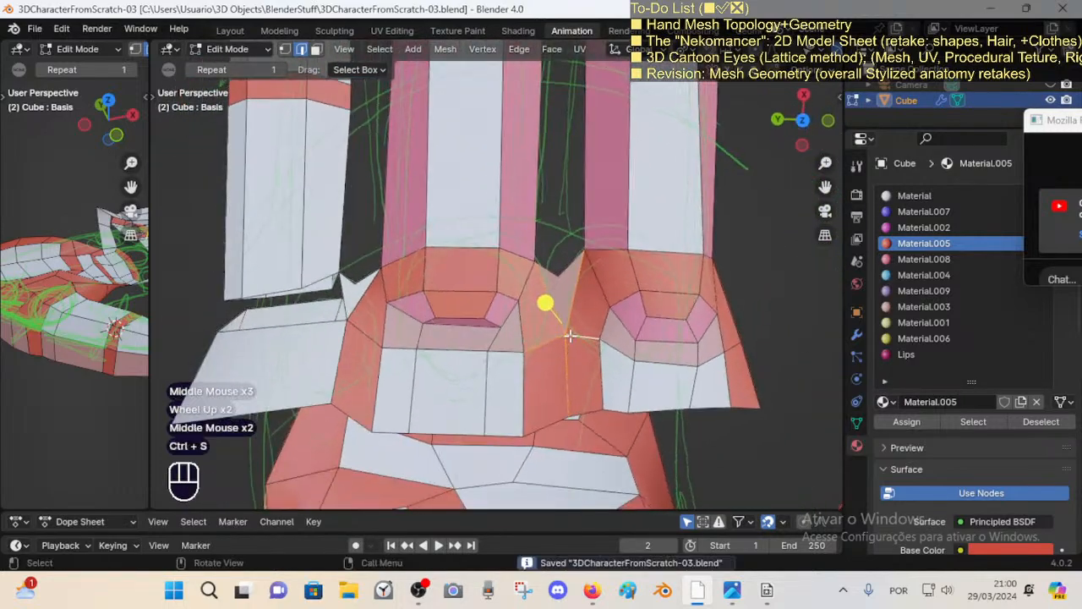
Step: Examine the knuckle and finger-web topology in the hand reference image
{"action": "key", "text": "1"}
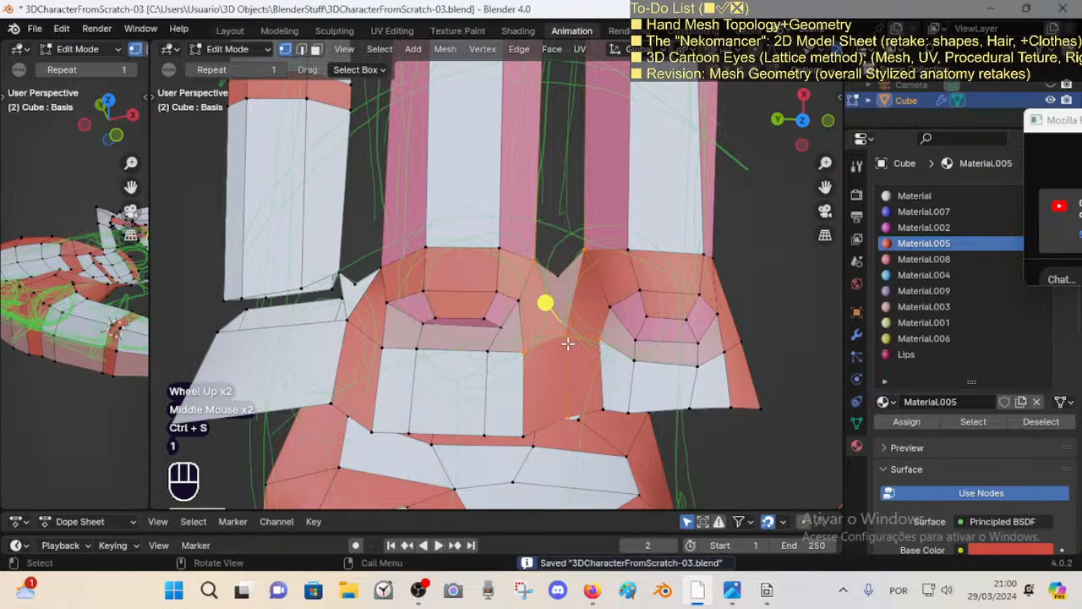
{"action": "left_click", "coordinate": [732, 589]}
{"action": "scroll", "coordinate": [570, 372], "scroll_direction": "up", "scroll_amount": 3}
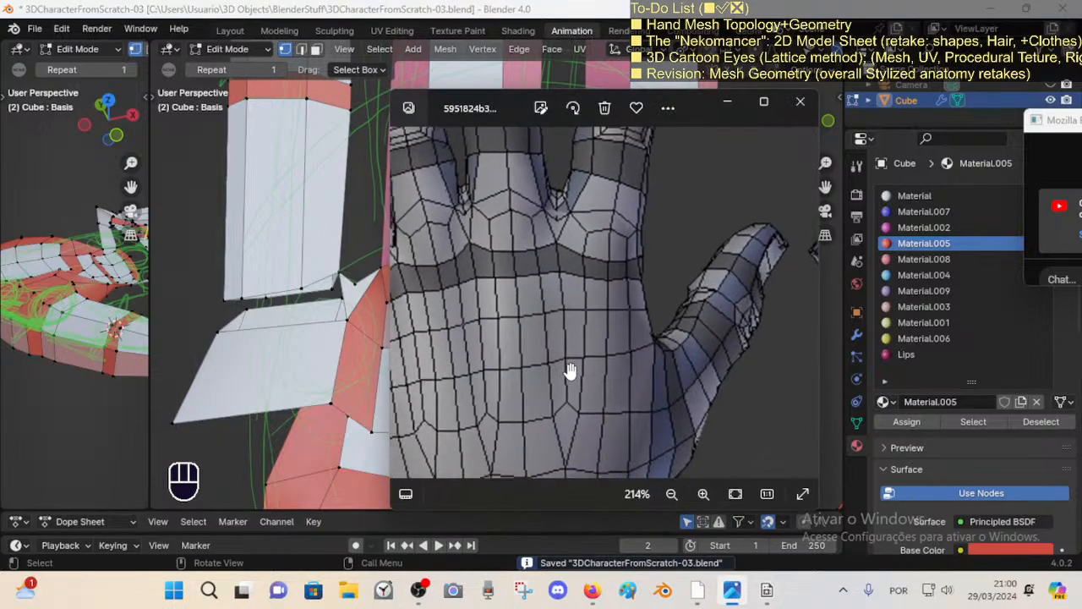
{"action": "left_click_drag", "start_coordinate": [569, 254], "coordinate": [577, 328]}
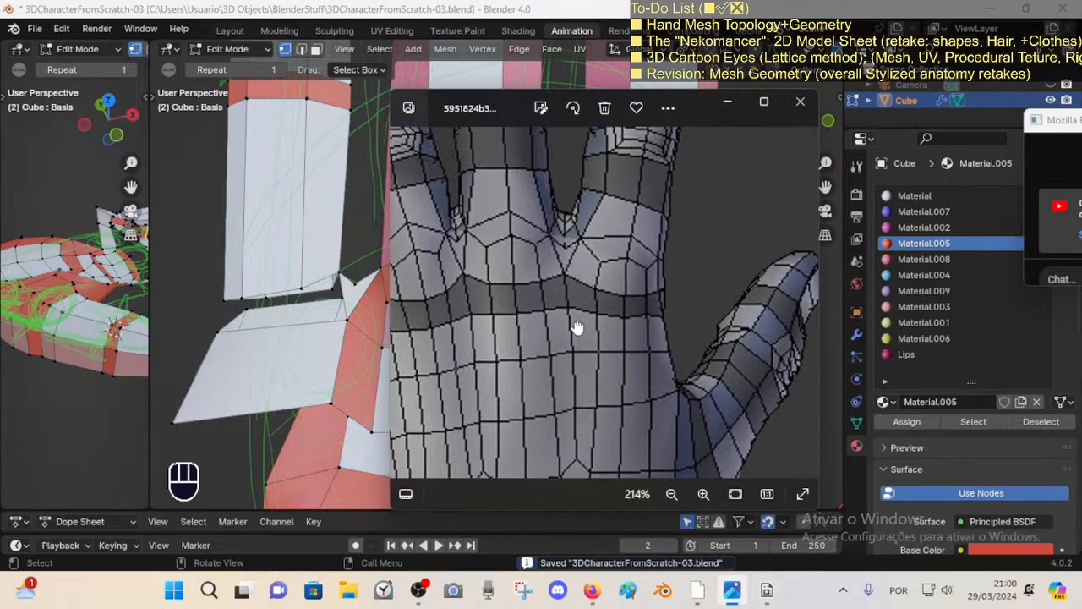
{"action": "scroll", "coordinate": [580, 254], "scroll_direction": "up", "scroll_amount": 3}
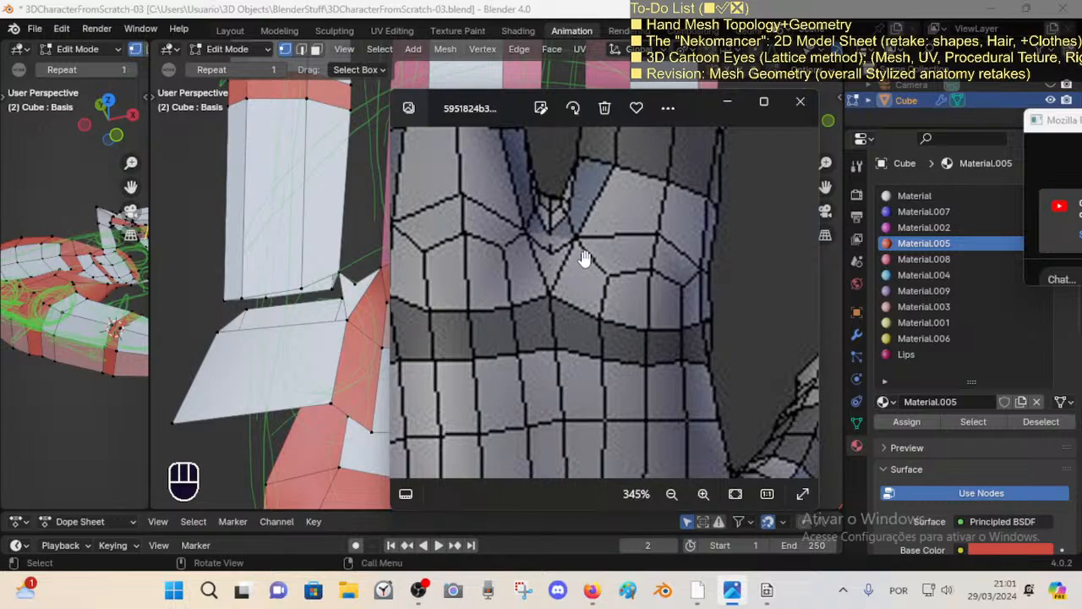
{"action": "scroll", "coordinate": [580, 271], "scroll_direction": "down", "scroll_amount": 2}
{"action": "scroll", "coordinate": [570, 301], "scroll_direction": "down", "scroll_amount": 2}
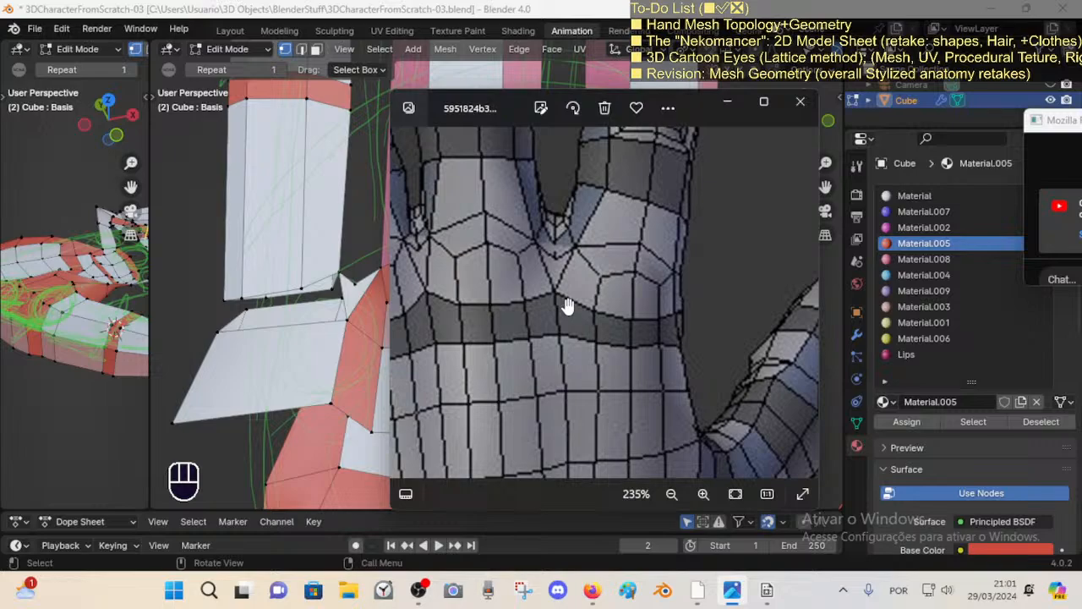
Step: Check the live stream's status in the browser and return to the hand model in Blender
{"action": "key", "text": "alt+Tab"}
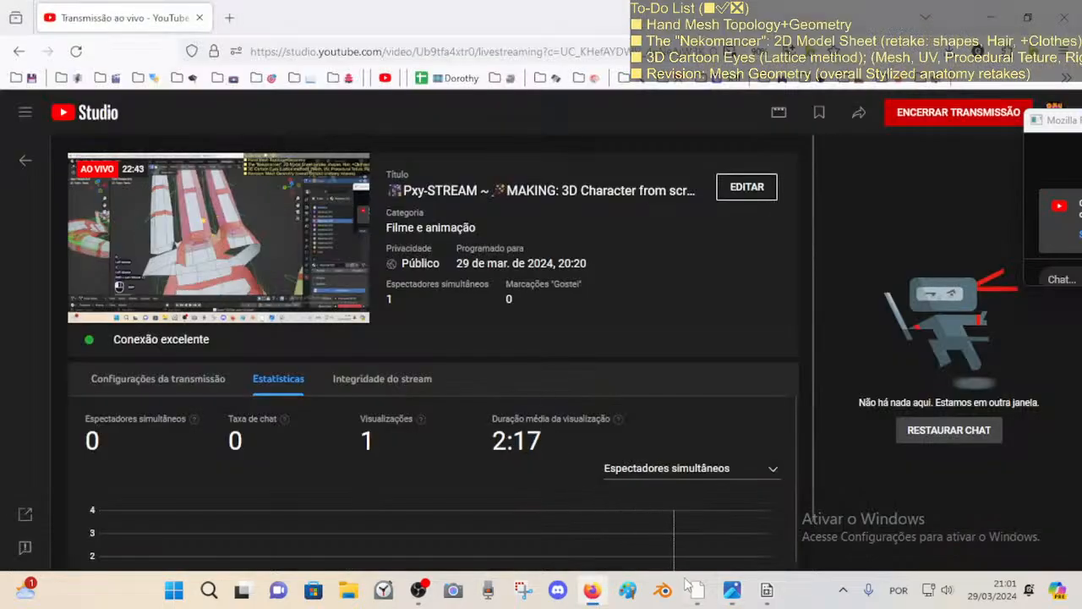
{"action": "left_click", "coordinate": [733, 591]}
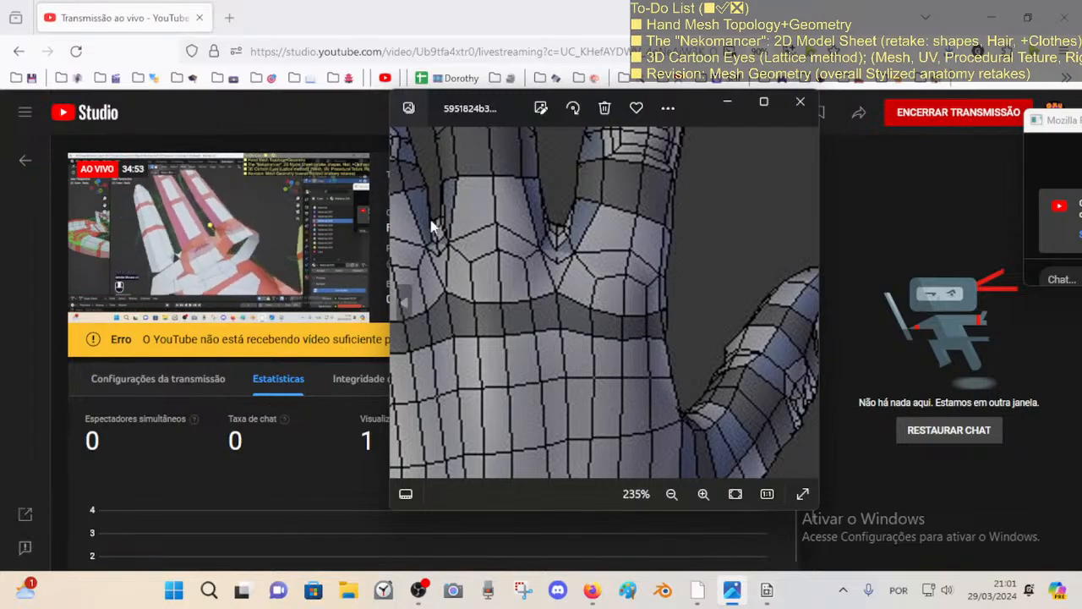
{"action": "left_click", "coordinate": [728, 101]}
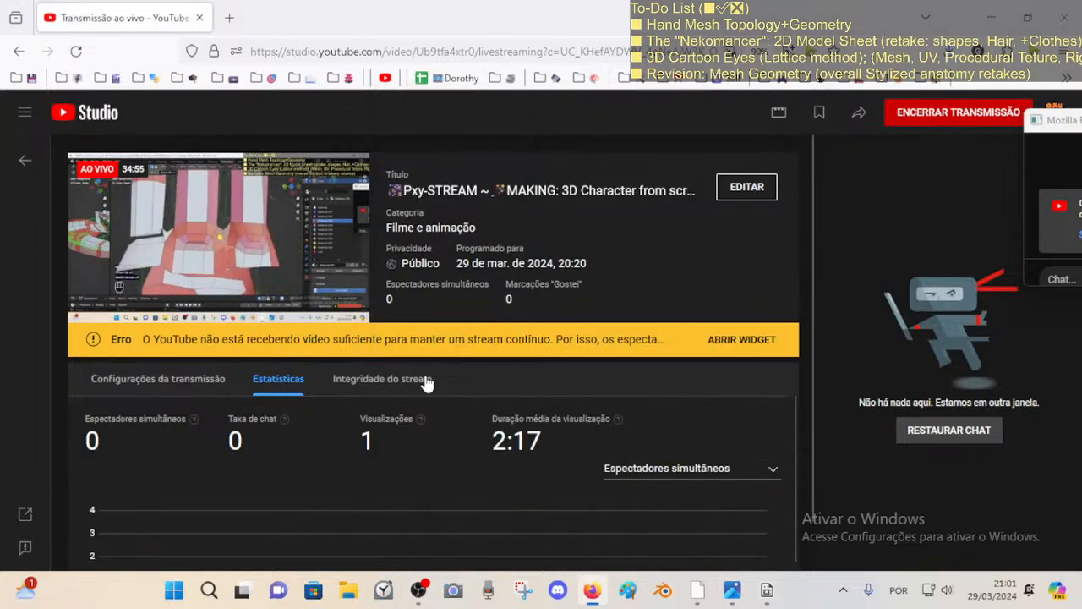
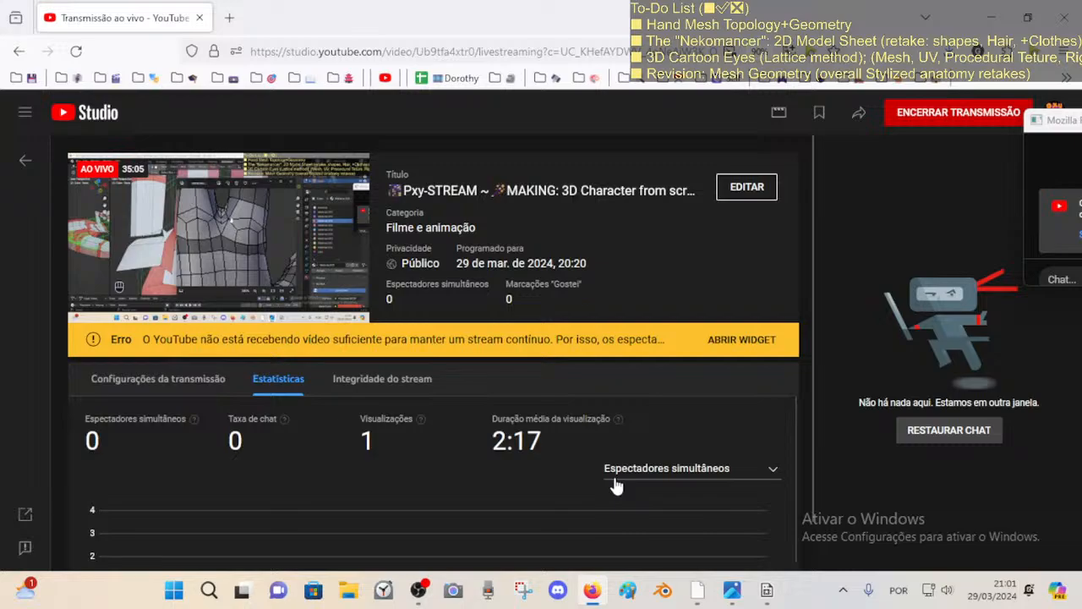
{"action": "left_click", "coordinate": [733, 590]}
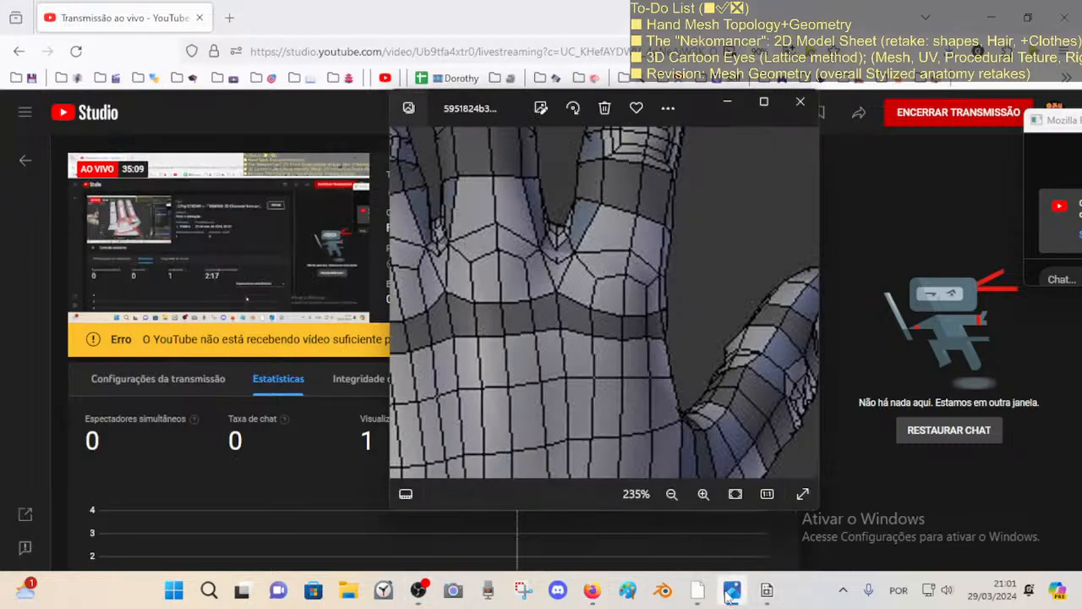
{"action": "left_click", "coordinate": [591, 596]}
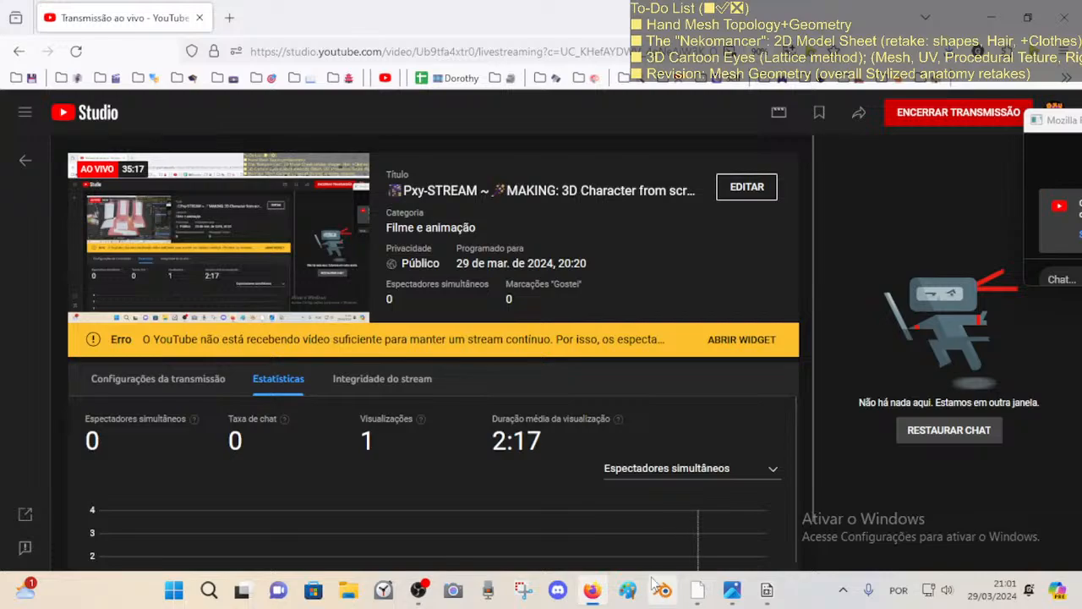
{"action": "left_click", "coordinate": [698, 592]}
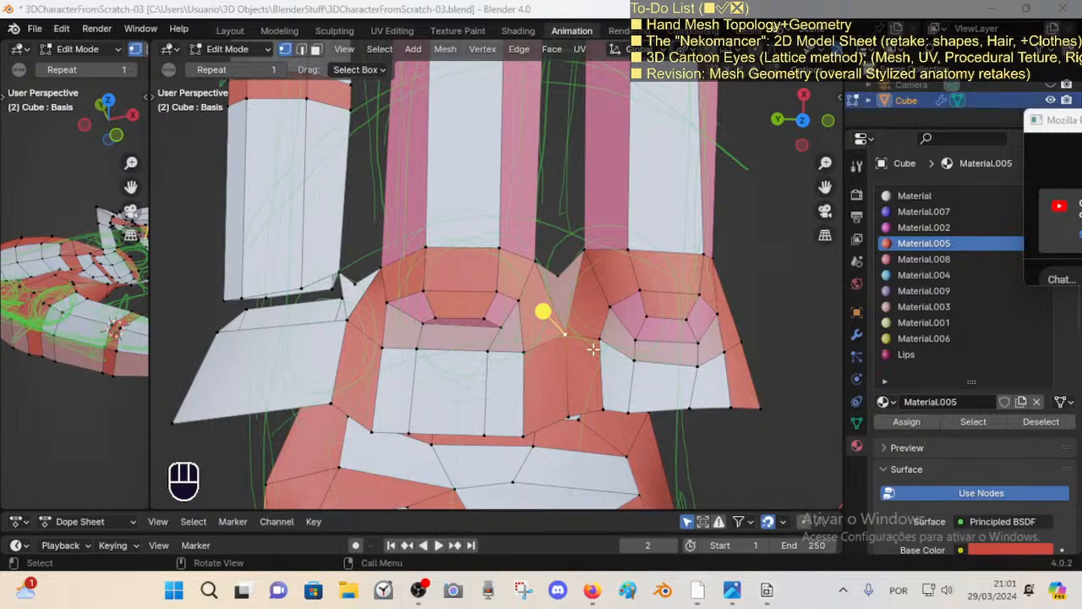
Step: Slide the vertex at the central knuckle's lower corner outward, toward the band between the two knuckles
{"action": "middle_click_drag", "start_coordinate": [594, 349], "coordinate": [597, 350]}
{"action": "scroll", "coordinate": [584, 359], "scroll_direction": "up", "scroll_amount": 2}
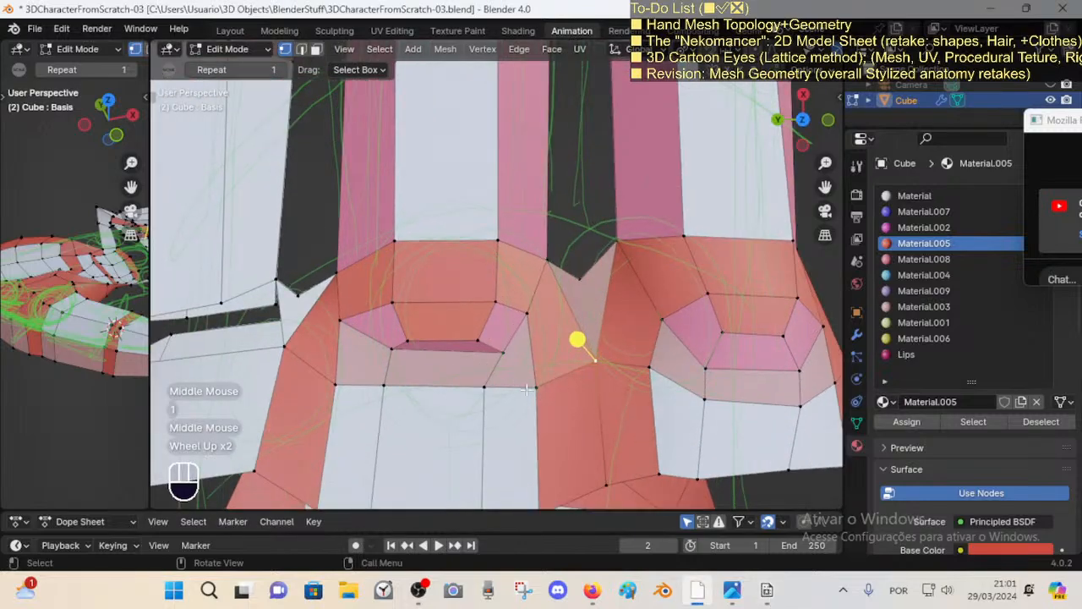
{"action": "left_click", "coordinate": [545, 393]}
{"action": "key", "text": "shift+v"}
{"action": "left_click", "coordinate": [565, 386], "text": "shift"}
{"action": "scroll", "coordinate": [549, 416], "scroll_direction": "down", "scroll_amount": 1}
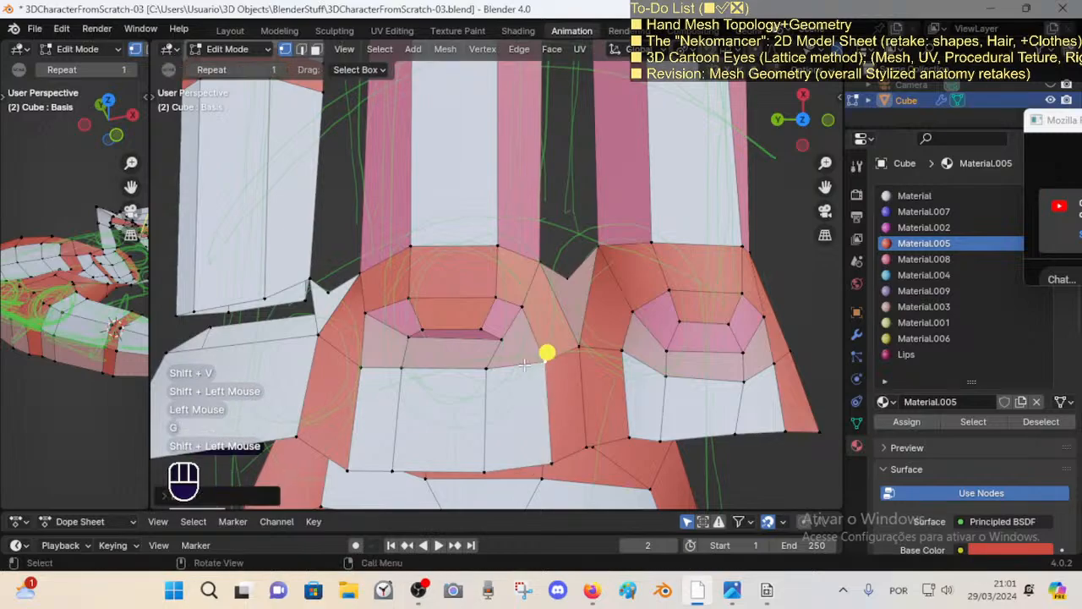
Step: Slide the vertical edge below the central knuckle outward, toward the neighbouring knuckle
{"action": "left_click", "coordinate": [476, 379]}
{"action": "key", "text": "2"}
{"action": "left_click", "coordinate": [473, 411]}
{"action": "key", "text": "shift+v"}
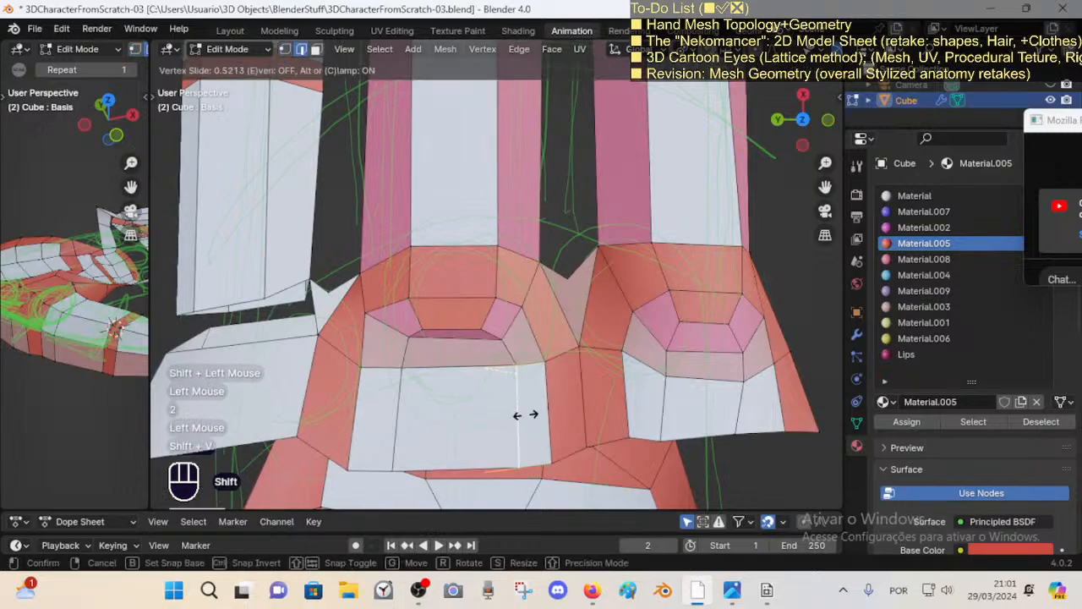
{"action": "left_click", "coordinate": [520, 413], "text": "shift"}
Step: Slide the lower edge of the central knuckle's inner ring and the edge beneath it downward
{"action": "left_click", "coordinate": [457, 336]}
{"action": "key", "text": "shift+v"}
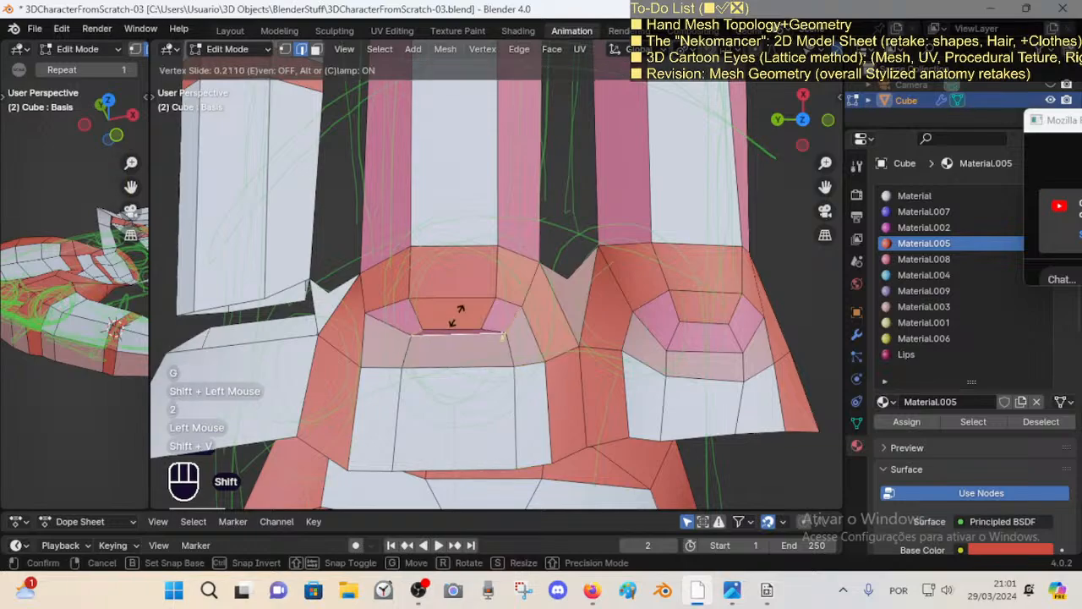
{"action": "key", "text": "Escape"}
{"action": "key", "text": "shift+v"}
{"action": "left_click", "coordinate": [456, 349], "text": "shift"}
{"action": "left_click", "coordinate": [460, 365]}
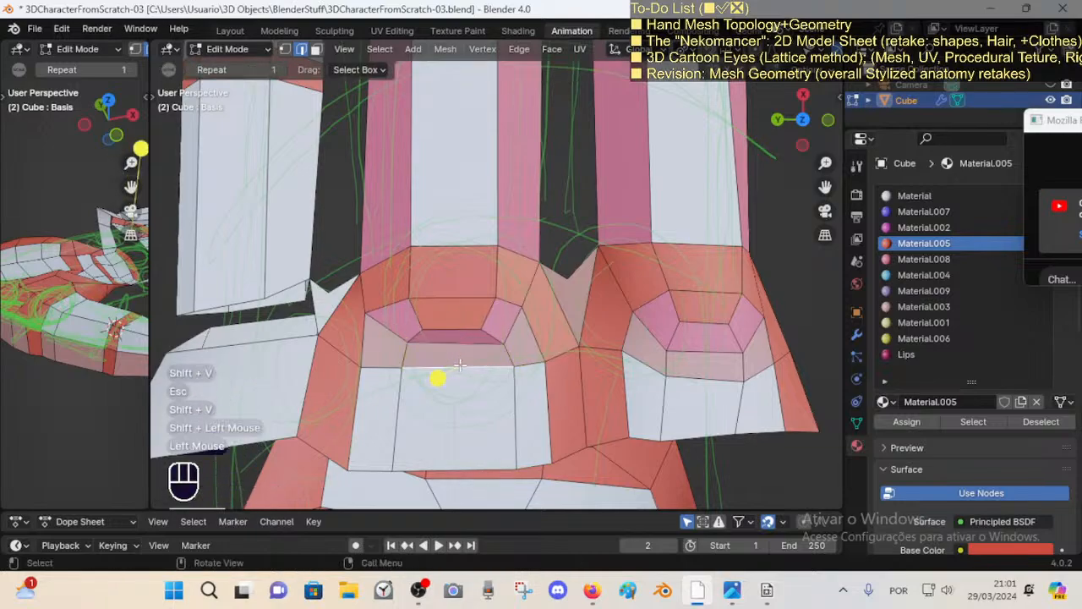
{"action": "key", "text": "shift+v"}
{"action": "left_click", "coordinate": [459, 393], "text": "shift"}
Step: Rotate and lower the edge beneath the neighbouring knuckle, and shift the border edge below it sideways
{"action": "left_click", "coordinate": [706, 379]}
{"action": "key", "text": "r"}
{"action": "left_click", "coordinate": [801, 391]}
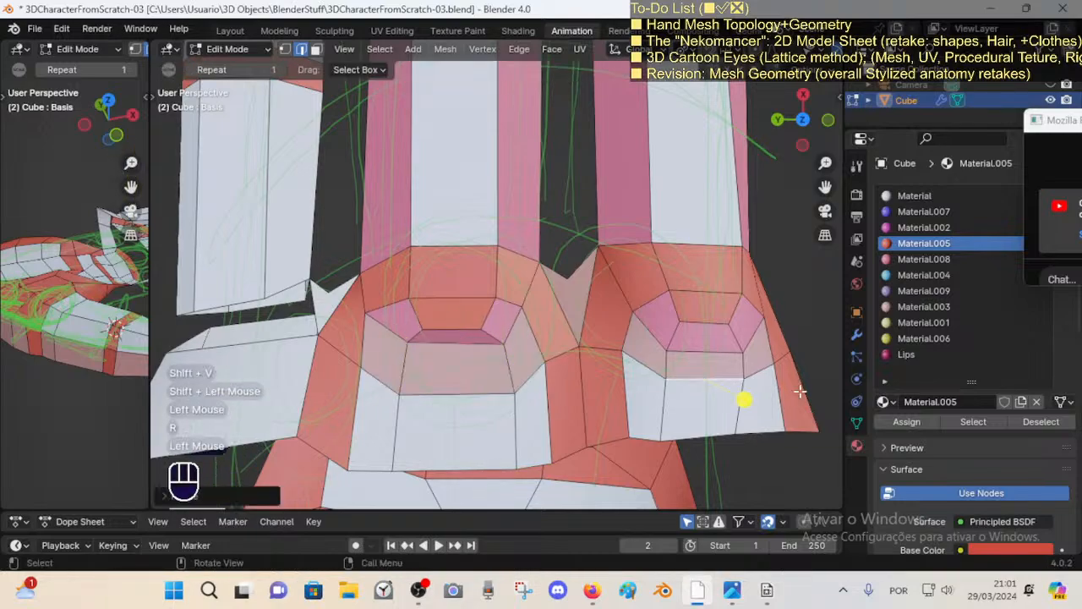
{"action": "key", "text": "g"}
{"action": "left_click", "coordinate": [802, 402]}
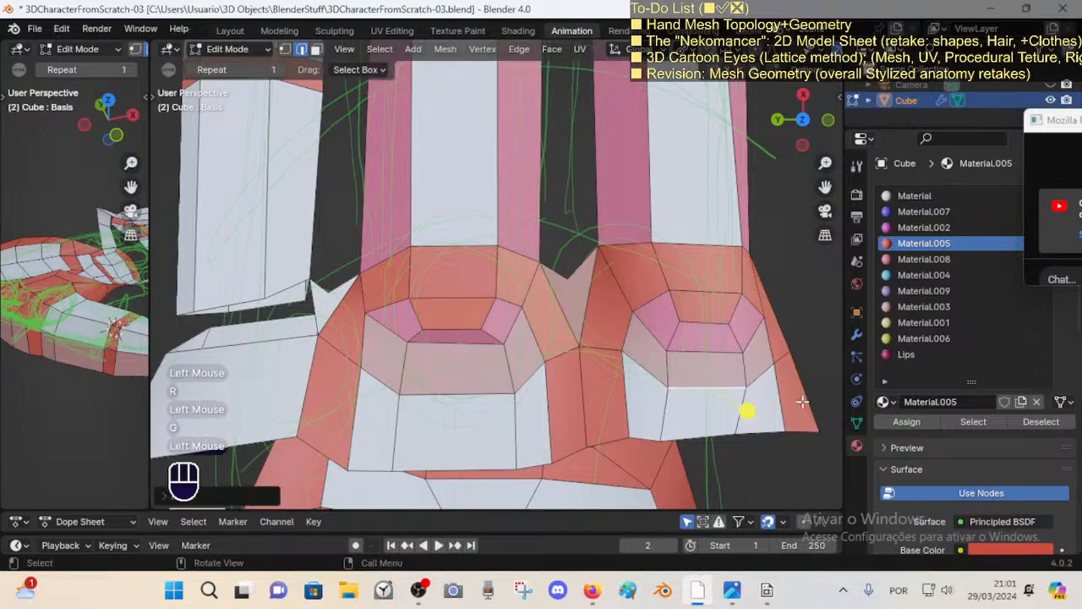
{"action": "left_click", "coordinate": [708, 436]}
{"action": "key", "text": "g"}
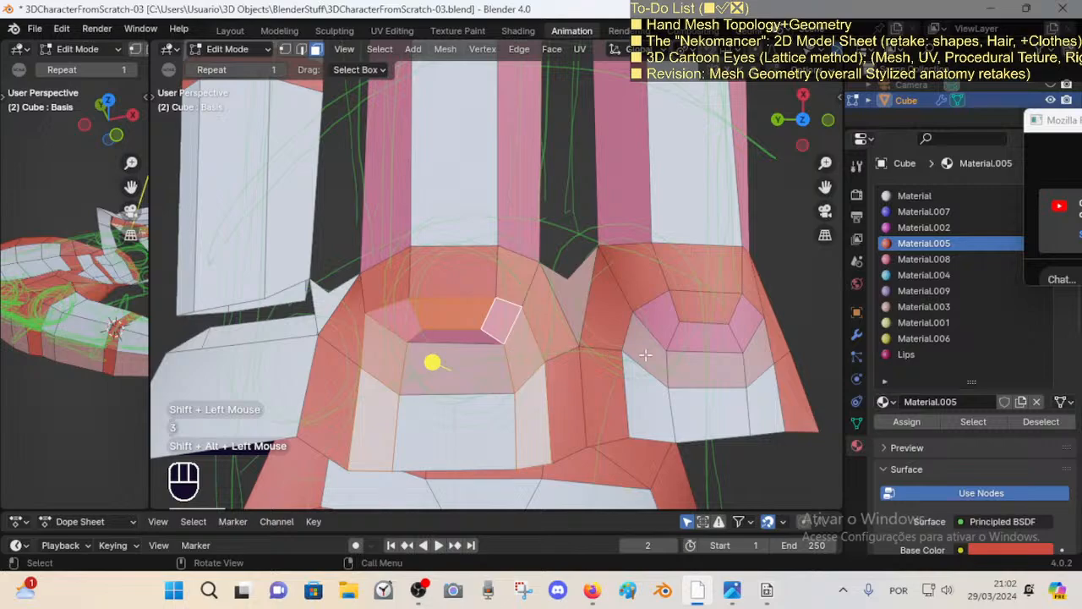
Step: Select the face loops running around both knuckles' inner rings and save the file
{"action": "scroll", "coordinate": [509, 339], "scroll_direction": "down", "scroll_amount": 1}
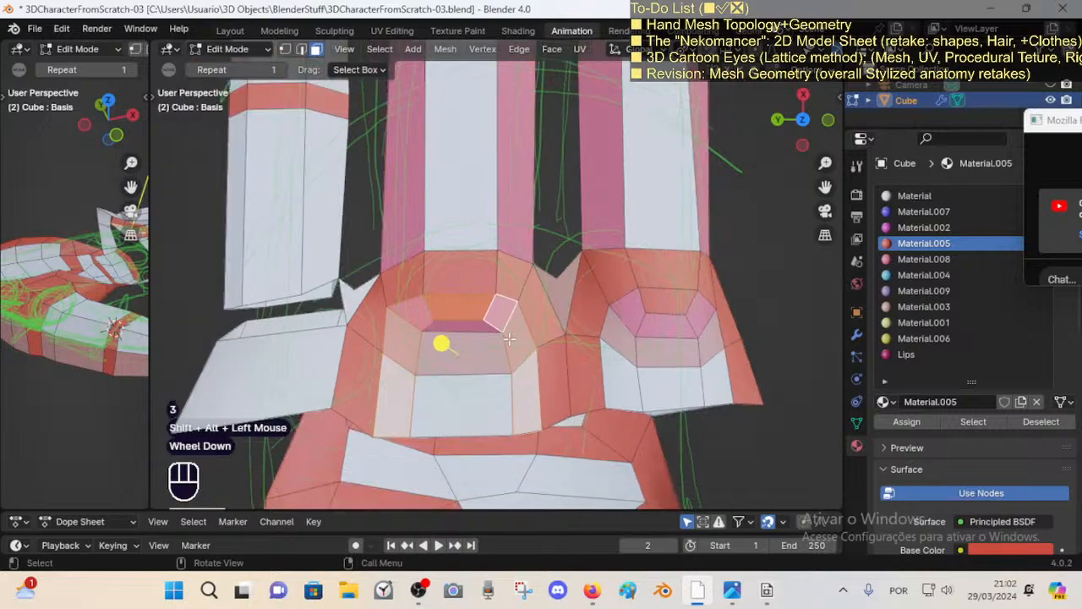
{"action": "left_click", "coordinate": [640, 302], "text": "alt+shift"}
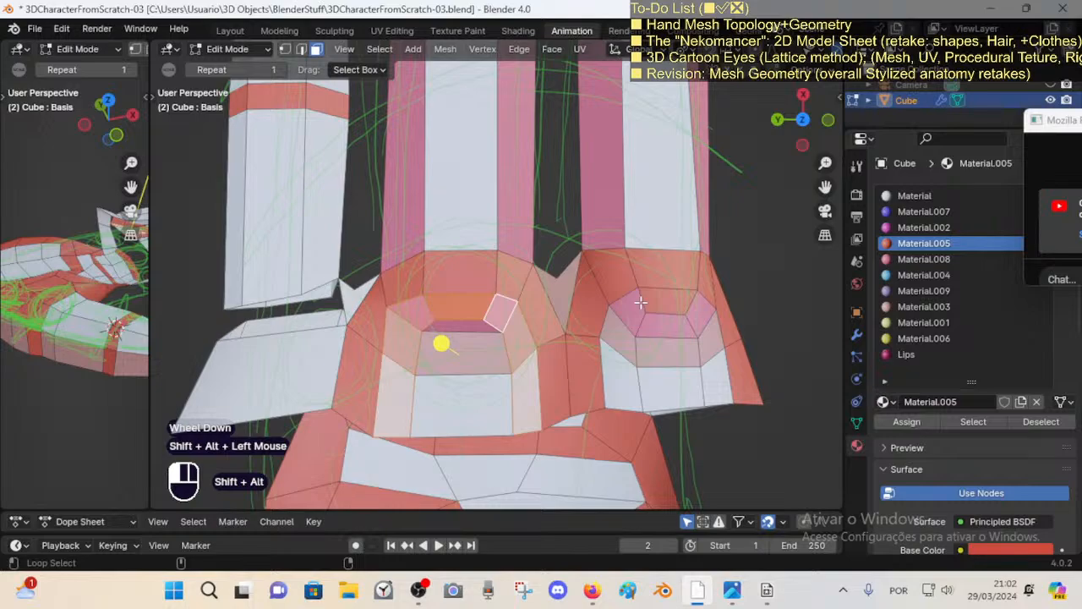
{"action": "middle_click_drag", "start_coordinate": [640, 302], "coordinate": [463, 355]}
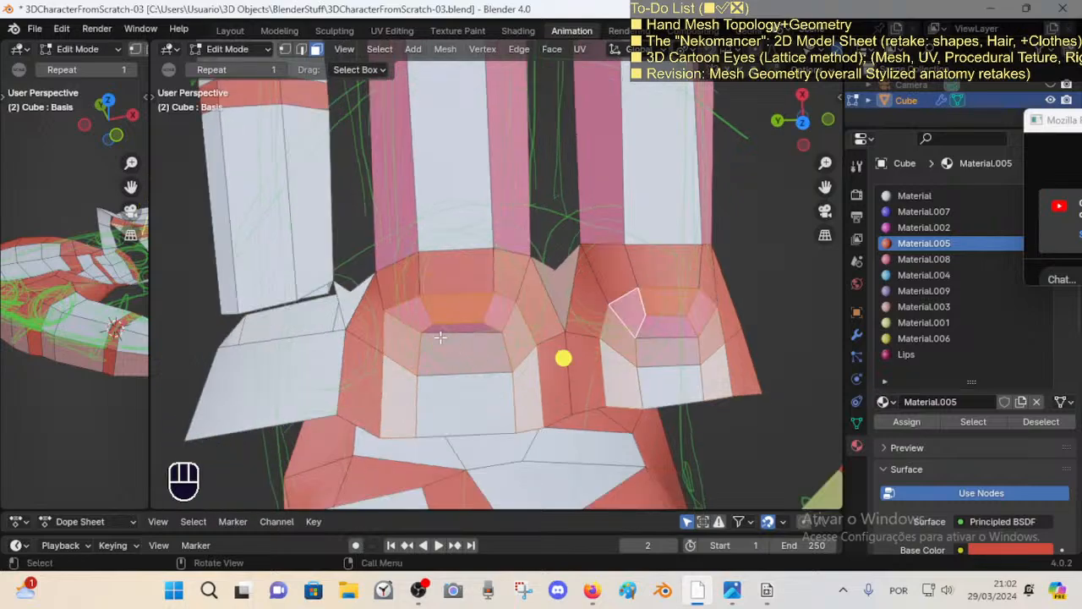
{"action": "key", "text": "ctrl+s"}
Step: Try dissolving the edge loops that arch over both knuckles and down their sides
{"action": "key", "text": "alt+a"}
{"action": "left_click", "coordinate": [440, 335], "text": "alt+shift"}
{"action": "key", "text": "2"}
{"action": "key", "text": "alt+a"}
{"action": "left_click", "coordinate": [407, 304], "text": "alt+shift"}
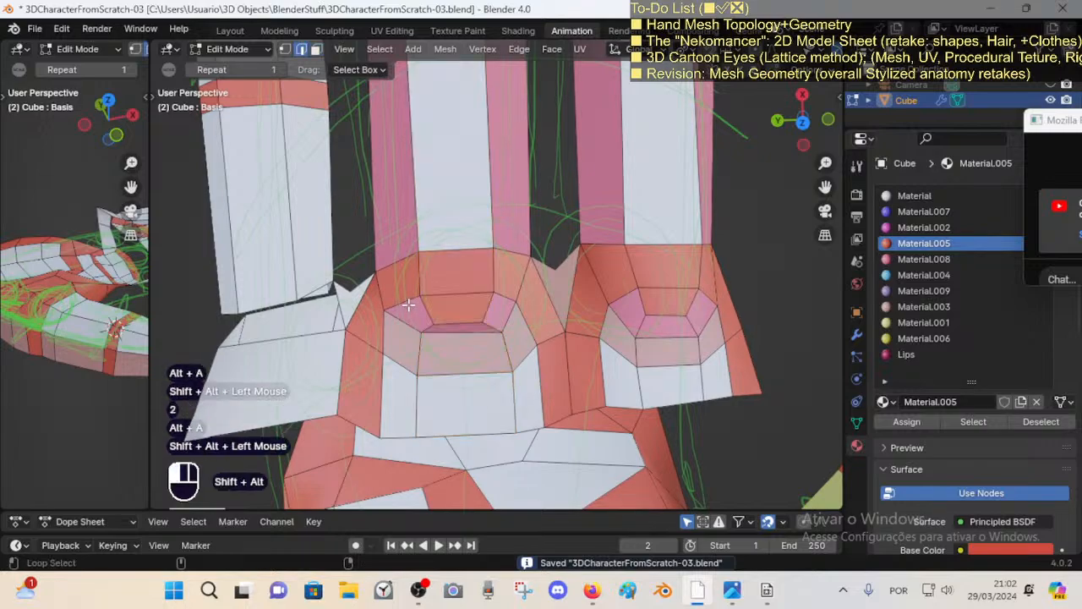
{"action": "left_click", "coordinate": [616, 312], "text": "alt+shift"}
{"action": "key", "text": "x"}
{"action": "left_click", "coordinate": [617, 309]}
{"action": "scroll", "coordinate": [517, 351], "scroll_direction": "down", "scroll_amount": 1}
{"action": "scroll", "coordinate": [517, 350], "scroll_direction": "up", "scroll_amount": 1}
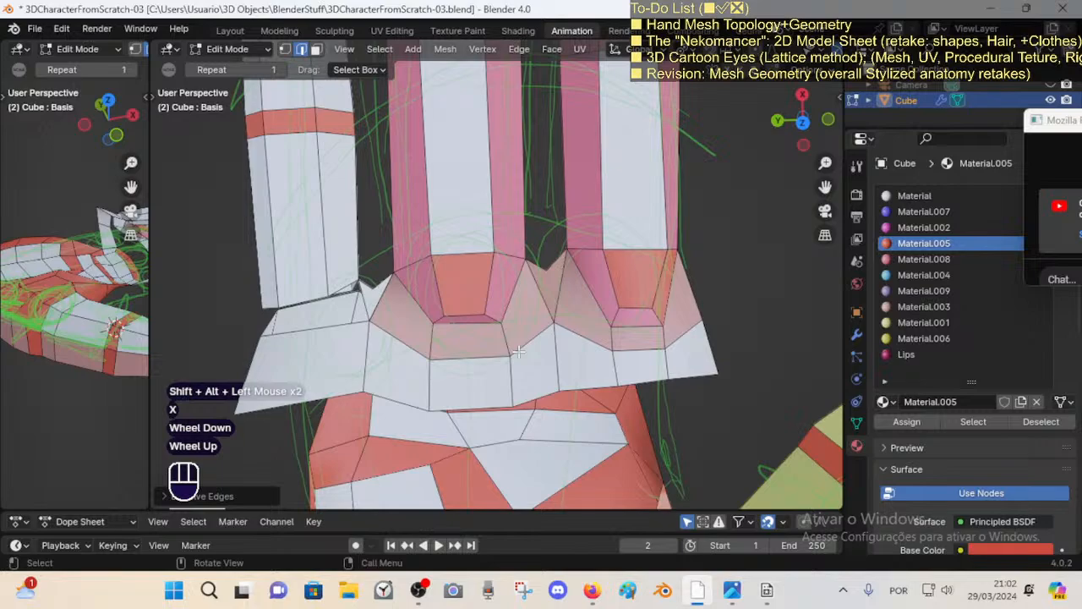
{"action": "scroll", "coordinate": [518, 351], "scroll_direction": "up", "scroll_amount": 1}
{"action": "middle_click", "coordinate": [518, 351]}
{"action": "key", "text": "ctrl+z"}
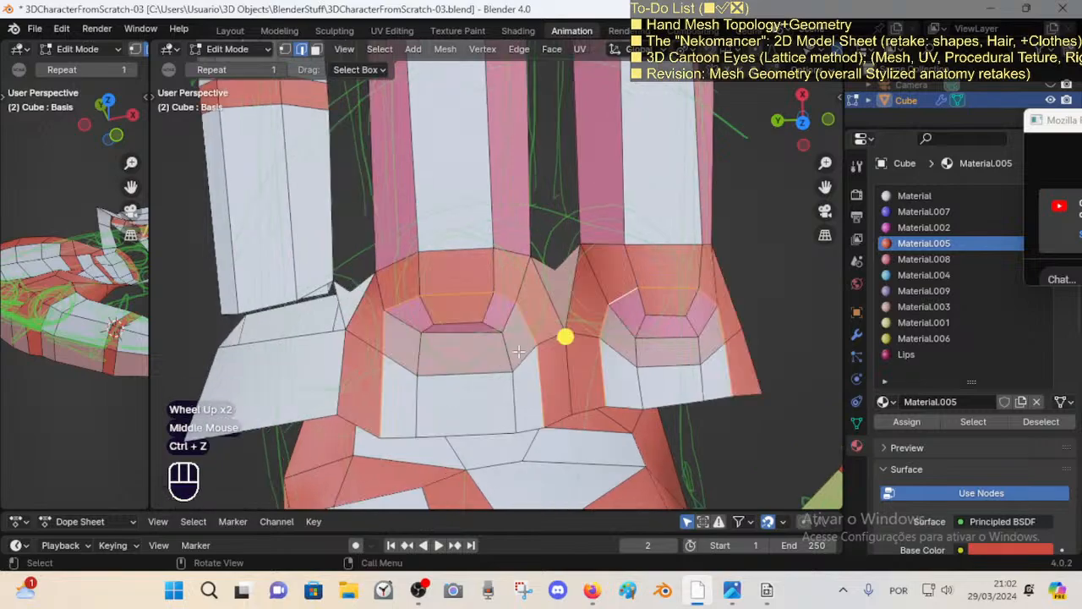
Step: Select the edge loops arching over both knuckles and down their sides, and dissolve them
{"action": "key", "text": "alt+a"}
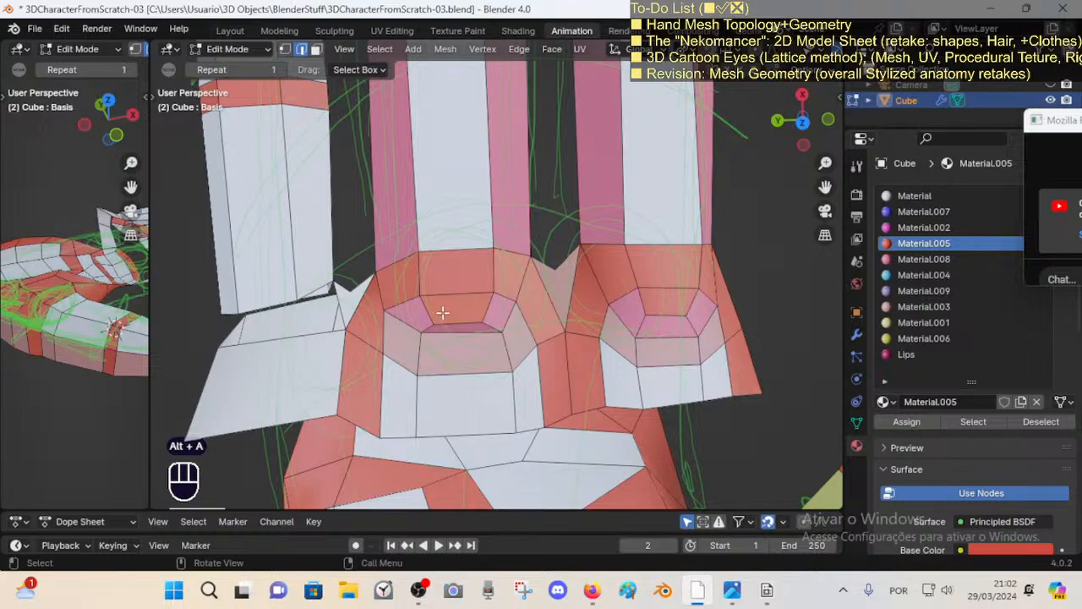
{"action": "left_click", "coordinate": [423, 297], "text": "alt+shift"}
{"action": "scroll", "coordinate": [461, 314], "scroll_direction": "down", "scroll_amount": 1}
{"action": "middle_click_drag", "start_coordinate": [467, 318], "coordinate": [497, 335]}
{"action": "scroll", "coordinate": [497, 335], "scroll_direction": "up", "scroll_amount": 1}
{"action": "left_click", "coordinate": [610, 298], "text": "alt+shift"}
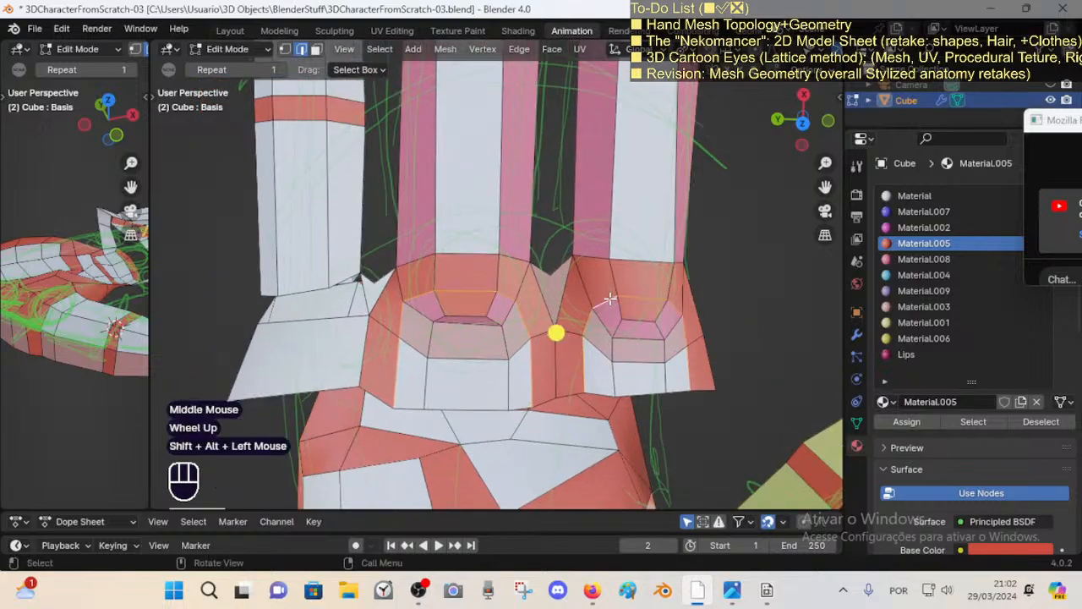
{"action": "middle_click_drag", "start_coordinate": [609, 299], "coordinate": [586, 360]}
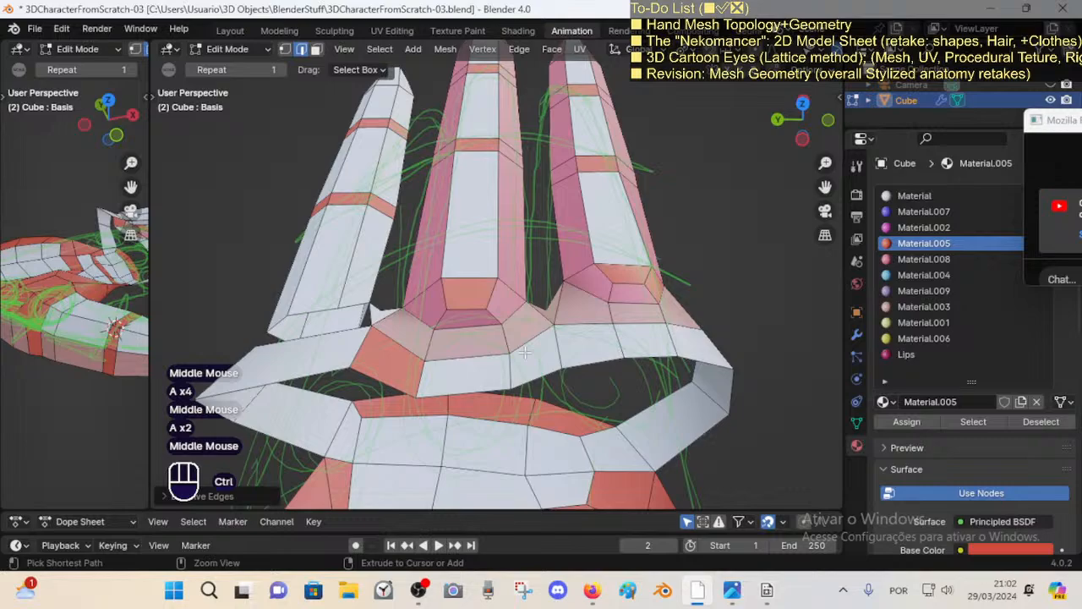
Step: Undo and redo the edge-loop dissolve to compare the two knuckle layouts
{"action": "key", "text": "ctrl+z"}
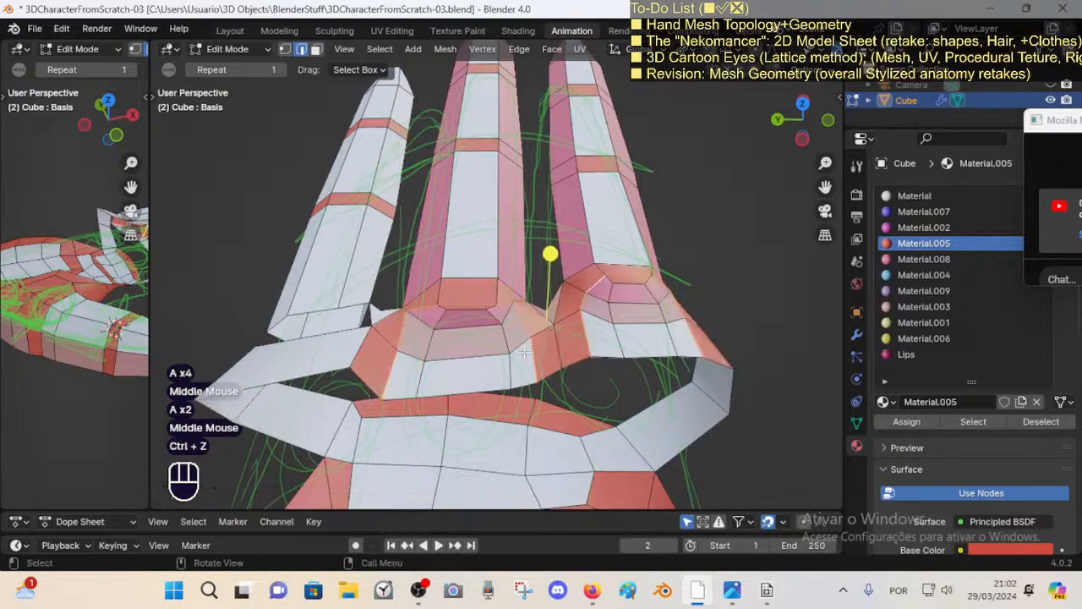
{"action": "key", "text": "ctrl+shift+z"}
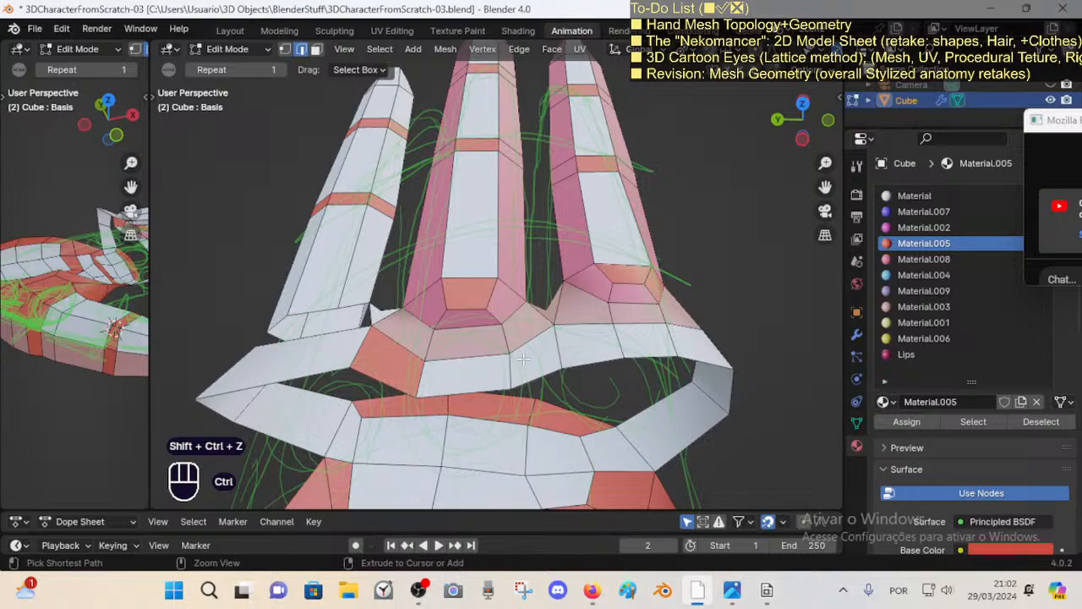
{"action": "key", "text": "ctrl+z"}
{"action": "middle_click_drag", "start_coordinate": [524, 359], "coordinate": [533, 359]}
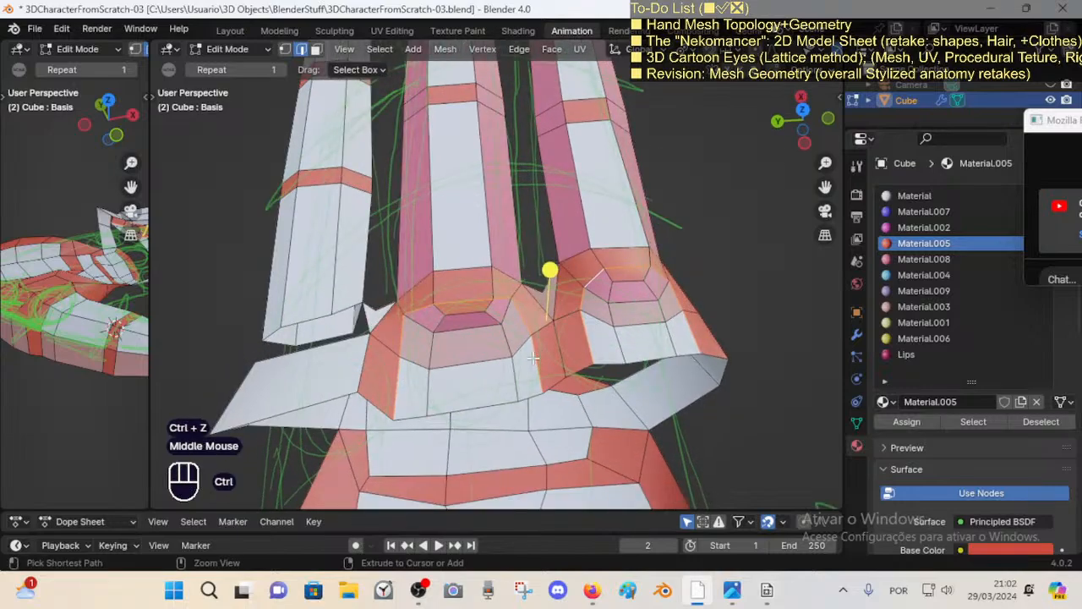
{"action": "key", "text": "ctrl+z"}
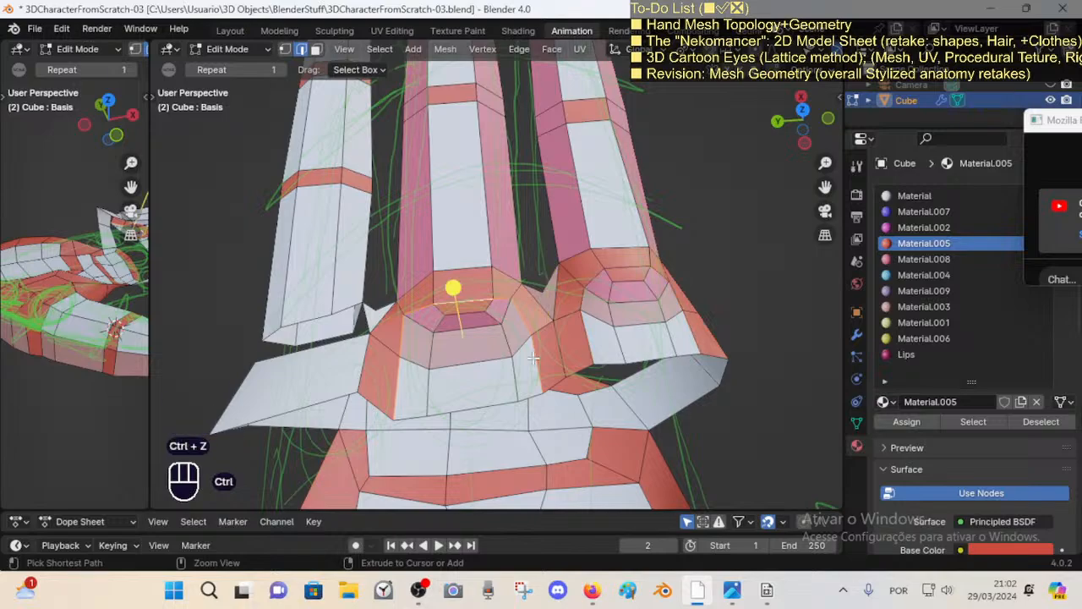
{"action": "key", "text": "ctrl+shift+z"}
{"action": "key", "text": "ctrl+shift+z"}
Step: Assign Material.008 to the face loop running around the inner knuckle of the finger beside the central one
{"action": "middle_click_drag", "start_coordinate": [533, 359], "coordinate": [504, 347]}
{"action": "key", "text": "3"}
{"action": "left_click", "coordinate": [494, 311], "text": "alt+shift"}
{"action": "key", "text": "alt+a"}
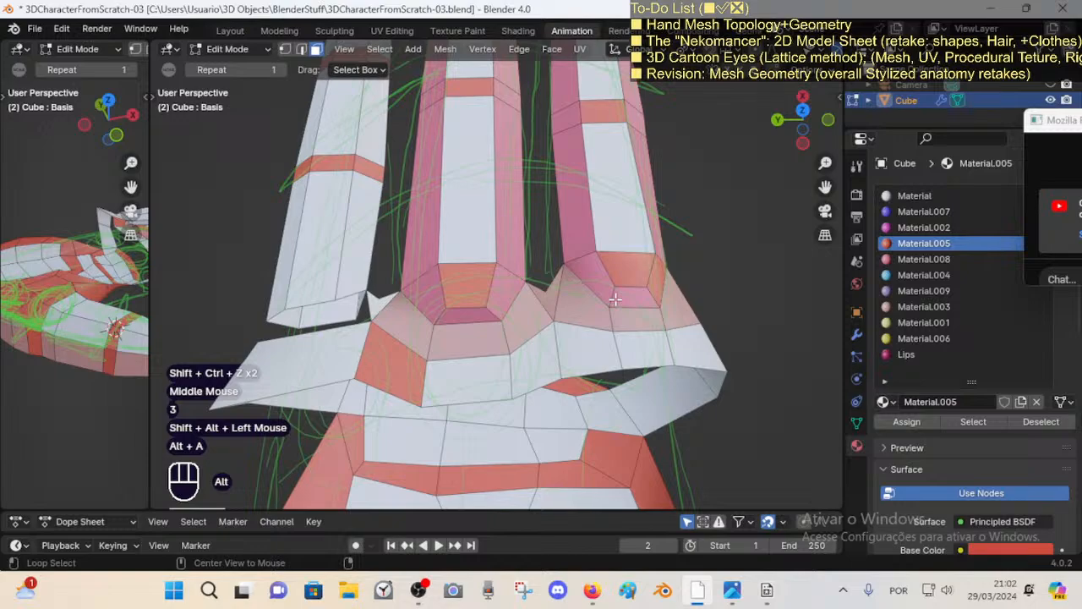
{"action": "left_click", "coordinate": [615, 298], "text": "alt+shift"}
{"action": "left_click", "coordinate": [923, 259]}
{"action": "left_click", "coordinate": [907, 422]}
{"action": "key", "text": "alt+a"}
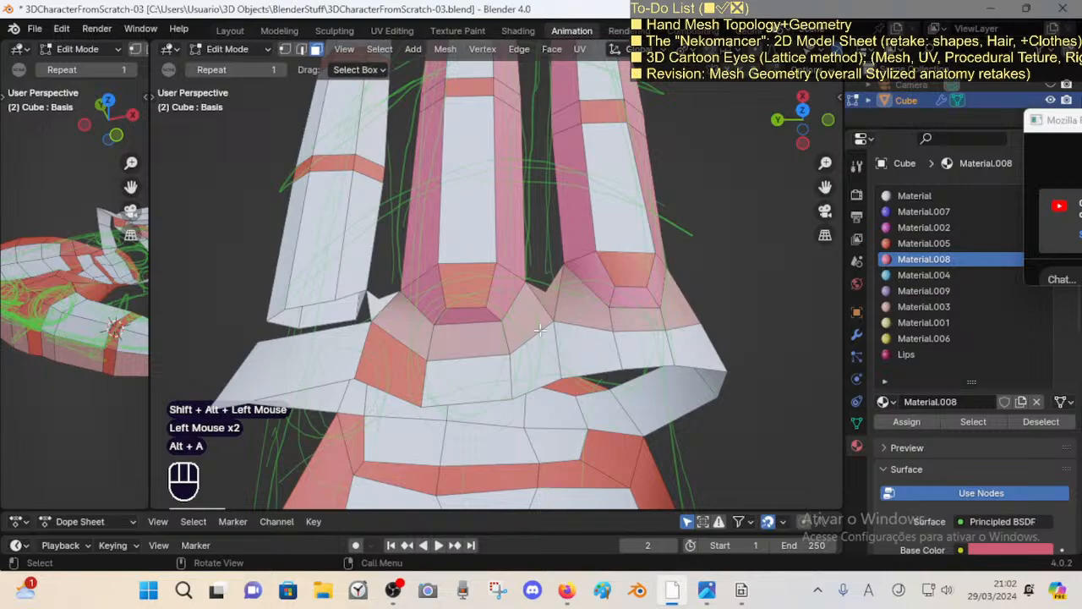
Step: Turn on proportional editing and move the face just below the central finger's knuckle
{"action": "key", "text": "3"}
{"action": "left_click", "coordinate": [470, 340]}
{"action": "middle_click_drag", "start_coordinate": [490, 355], "coordinate": [497, 323]}
{"action": "key", "text": "o"}
{"action": "middle_click_drag", "start_coordinate": [502, 333], "coordinate": [508, 292]}
{"action": "key", "text": "g"}
{"action": "left_click", "coordinate": [509, 270]}
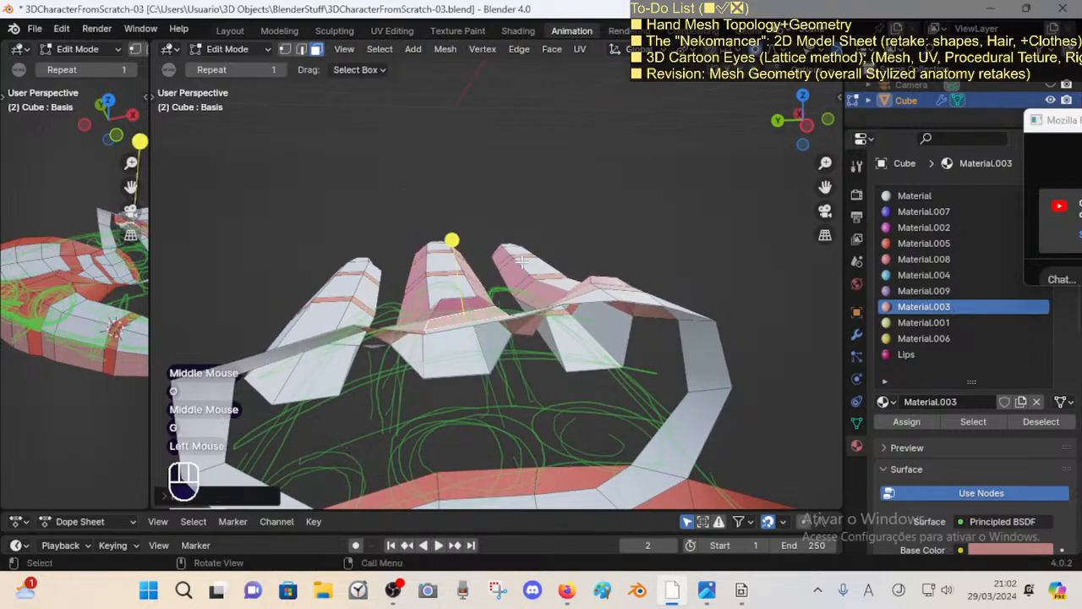
Step: Move and rotate the face just below the neighbouring finger's knuckle with proportional editing
{"action": "middle_click_drag", "start_coordinate": [523, 262], "coordinate": [558, 297]}
{"action": "left_click", "coordinate": [624, 298]}
{"action": "middle_click_drag", "start_coordinate": [630, 301], "coordinate": [649, 314]}
{"action": "middle_click_drag", "start_coordinate": [649, 315], "coordinate": [668, 323]}
{"action": "key", "text": "g"}
{"action": "left_click", "coordinate": [719, 323], "text": "shift"}
{"action": "key", "text": "r"}
{"action": "left_click", "coordinate": [728, 333]}
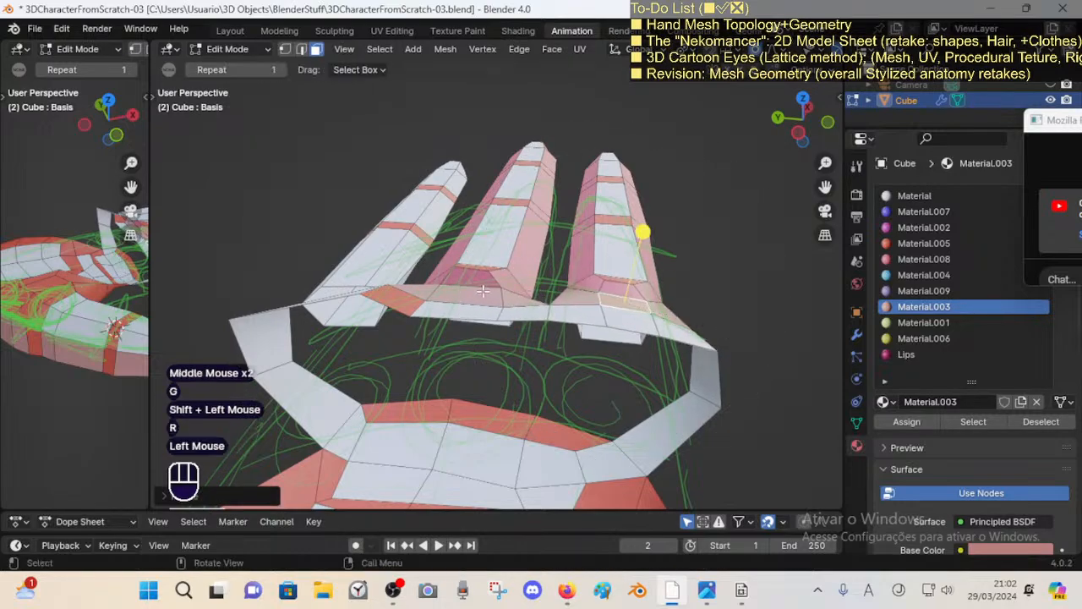
Step: Reposition the central finger's lower knuckle face with proportional editing
{"action": "left_click", "coordinate": [483, 291]}
{"action": "middle_click_drag", "start_coordinate": [483, 290], "coordinate": [496, 235]}
{"action": "key", "text": "g"}
{"action": "left_click", "coordinate": [566, 186], "text": "shift"}
Step: Smooth the edge where the central finger's top face meets its knuckle
{"action": "middle_click_drag", "start_coordinate": [541, 196], "coordinate": [482, 258]}
{"action": "key", "text": "2"}
{"action": "left_click", "coordinate": [491, 266]}
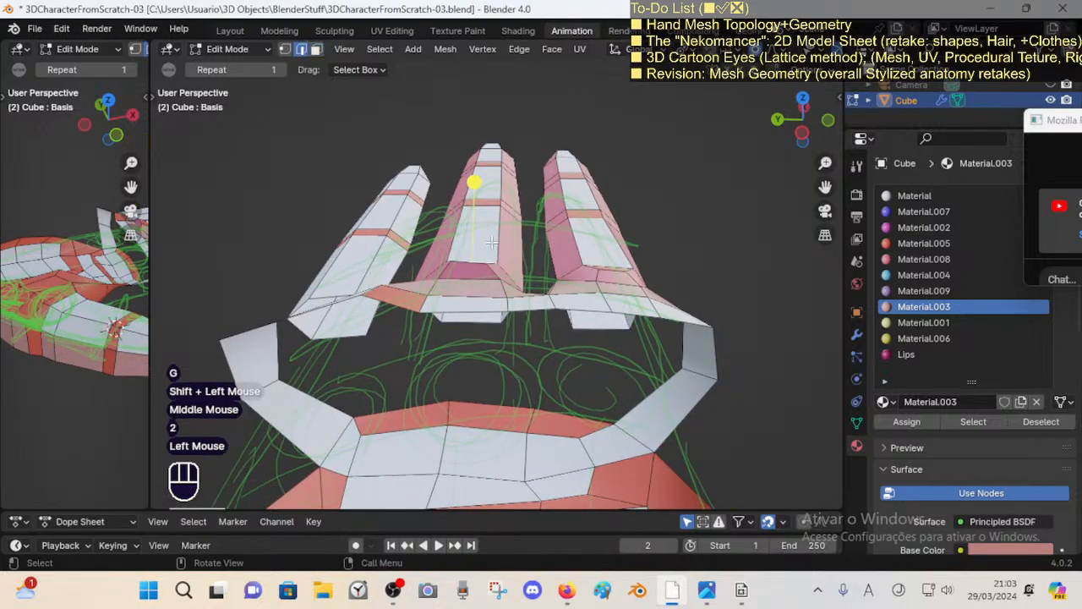
{"action": "left_click_drag", "start_coordinate": [475, 182], "coordinate": [509, 186]}
{"action": "scroll", "coordinate": [499, 207], "scroll_direction": "up", "scroll_amount": 2}
{"action": "middle_click_drag", "start_coordinate": [499, 207], "coordinate": [478, 233]}
{"action": "left_click", "coordinate": [461, 259]}
{"action": "left_click_drag", "start_coordinate": [457, 203], "coordinate": [509, 205]}
{"action": "middle_click_drag", "start_coordinate": [535, 295], "coordinate": [539, 276]}
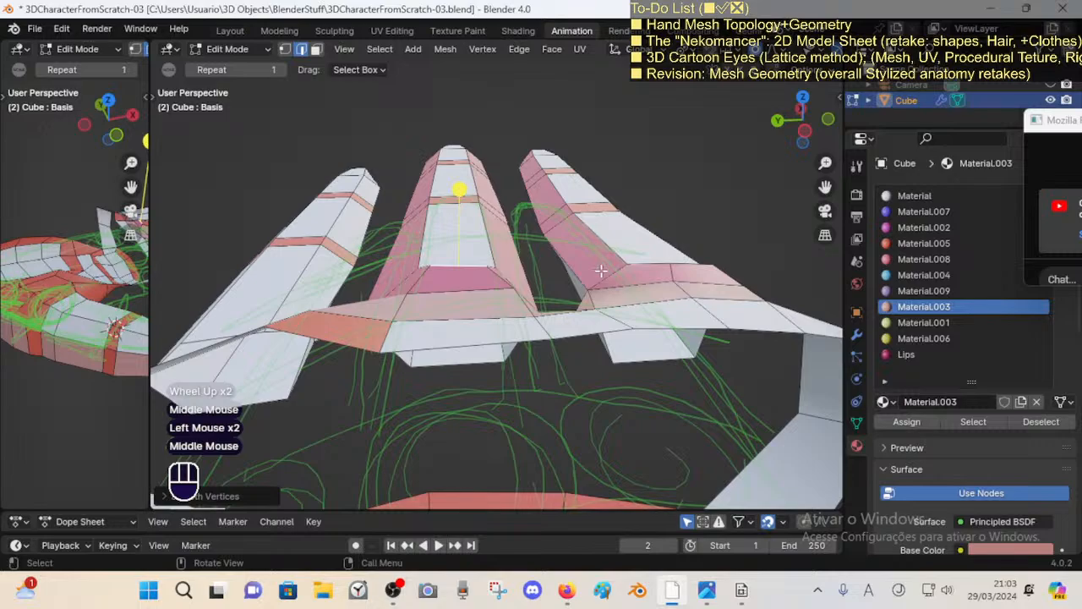
Step: Reposition the shared vertex between the two knuckles at the edge of the palm strip
{"action": "key", "text": "r"}
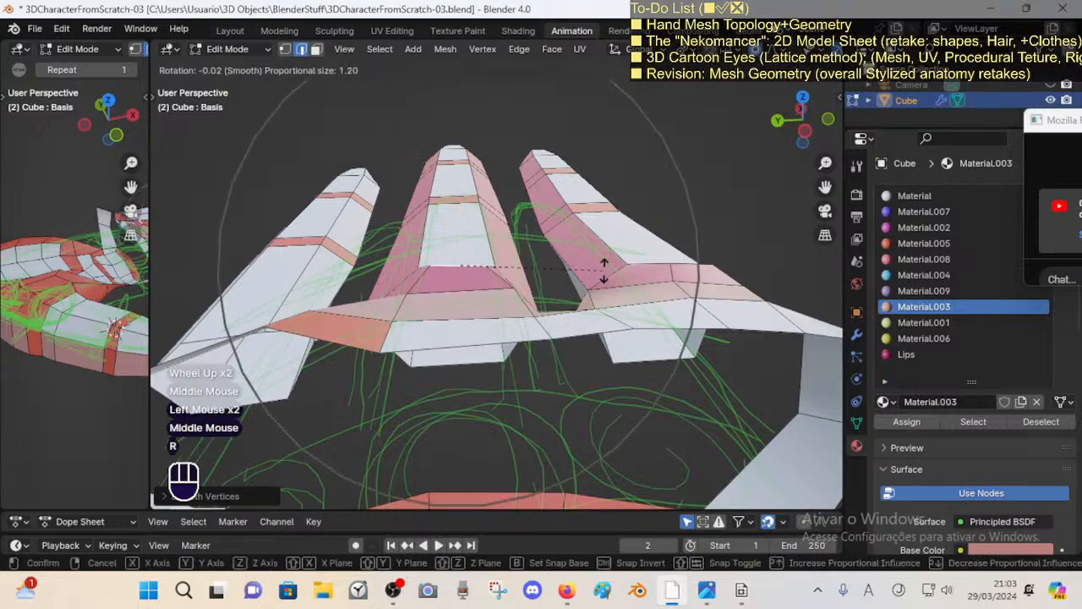
{"action": "middle_click_drag", "start_coordinate": [558, 322], "coordinate": [565, 338]}
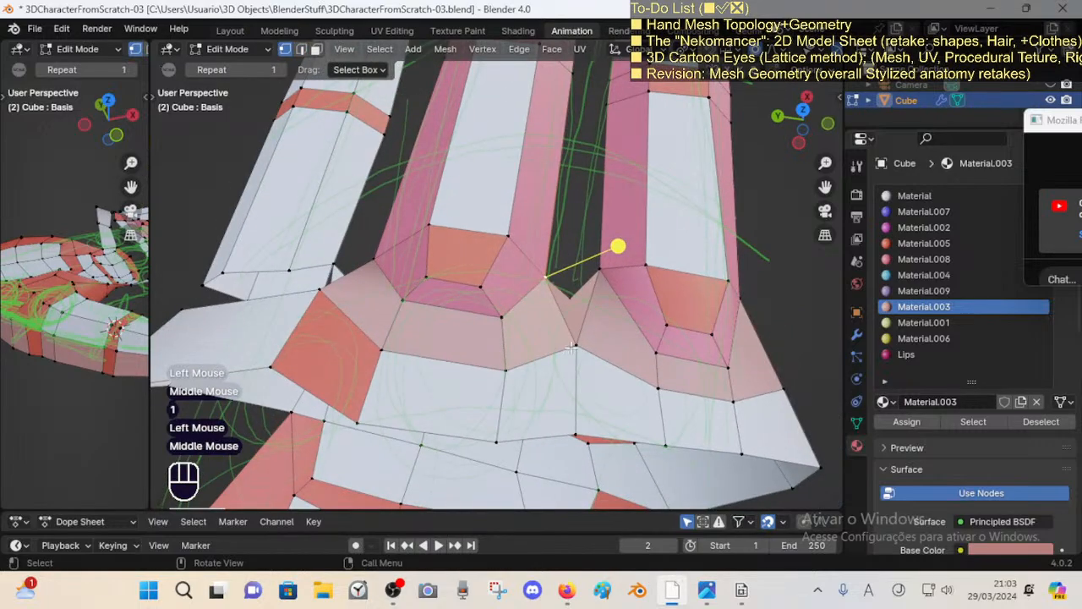
{"action": "left_click", "coordinate": [567, 351]}
{"action": "key", "text": "g"}
{"action": "left_click", "coordinate": [569, 347], "text": "shift"}
{"action": "scroll", "coordinate": [513, 335], "scroll_direction": "down", "scroll_amount": 1}
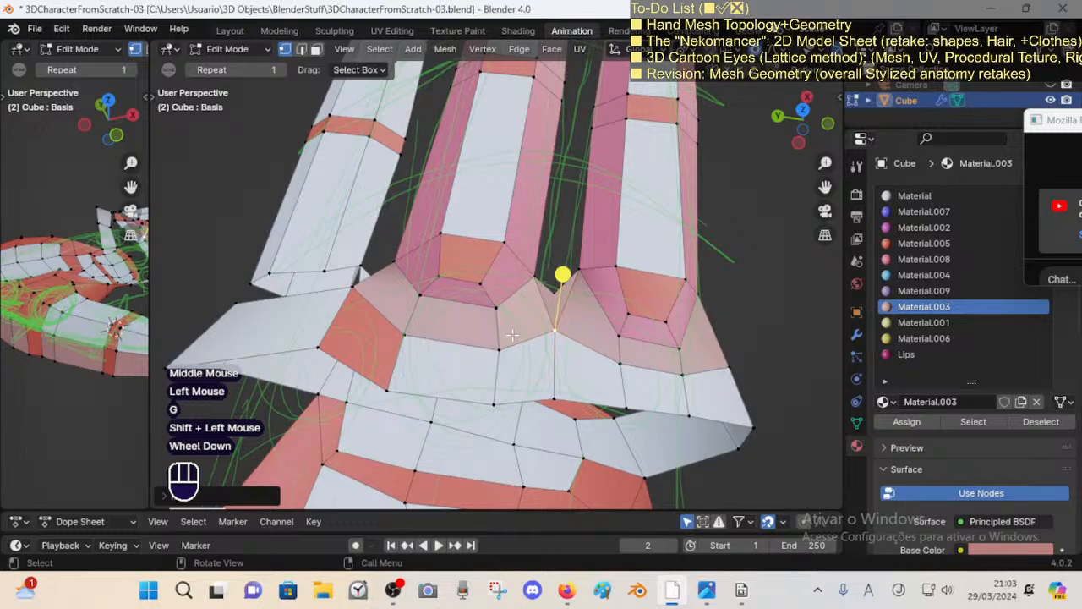
Step: Assign Material.005 to the face loops arching over both knuckles and down their sides
{"action": "middle_click_drag", "start_coordinate": [513, 335], "coordinate": [490, 334], "text": "shift"}
{"action": "scroll", "coordinate": [490, 334], "scroll_direction": "down", "scroll_amount": 1}
{"action": "key", "text": "3"}
{"action": "key", "text": "alt+a"}
{"action": "left_click", "coordinate": [574, 359], "text": "alt+shift"}
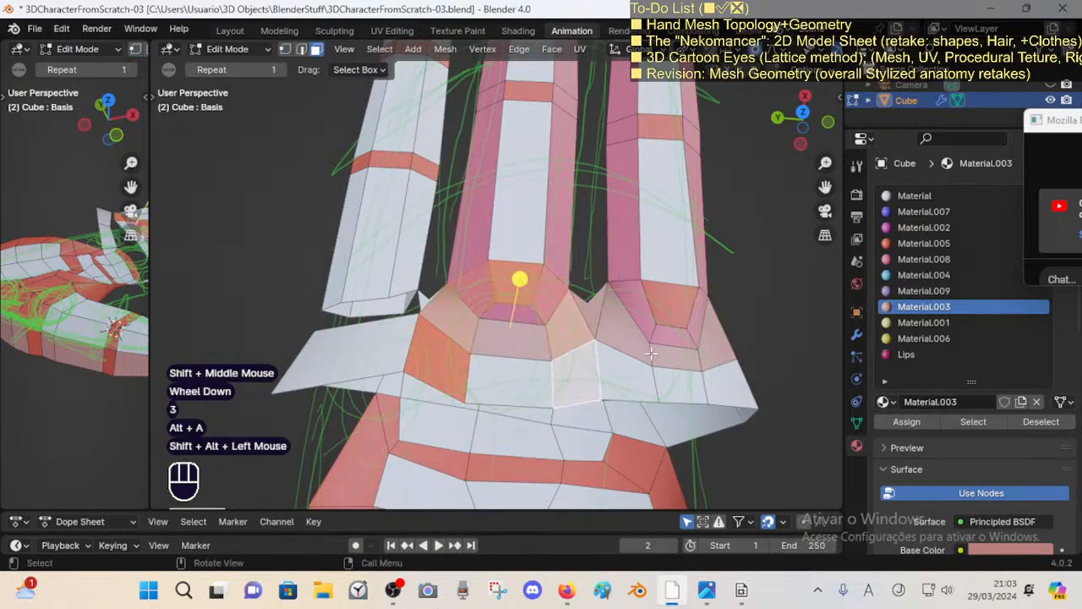
{"action": "left_click", "coordinate": [651, 353], "text": "alt+shift"}
{"action": "left_click", "coordinate": [923, 243]}
{"action": "left_click", "coordinate": [906, 421]}
{"action": "key", "text": "alt+a"}
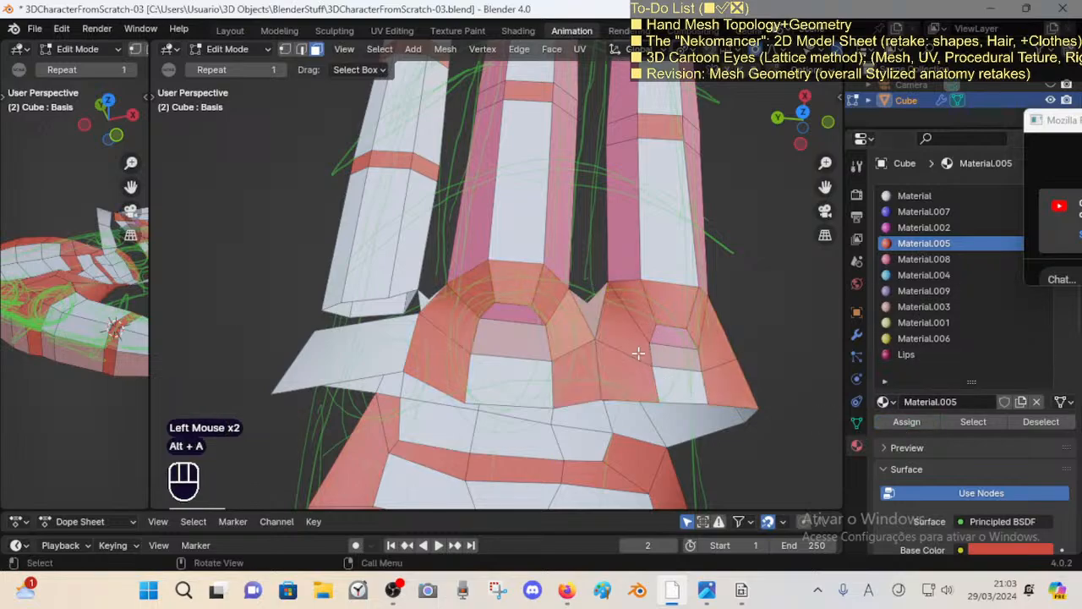
Step: Assign Material.007 to the face loop passing around and between both knuckles, and save the file
{"action": "left_click", "coordinate": [529, 259], "text": "alt+shift"}
{"action": "left_click", "coordinate": [603, 281], "text": "alt+shift"}
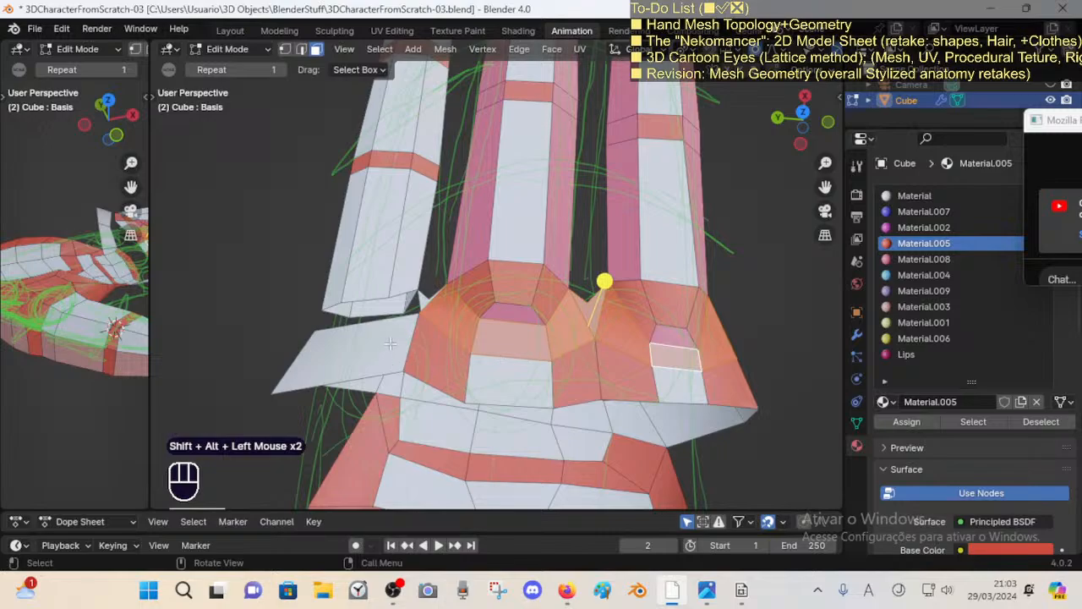
{"action": "middle_click_drag", "start_coordinate": [390, 343], "coordinate": [376, 346]}
{"action": "left_click", "coordinate": [910, 259]}
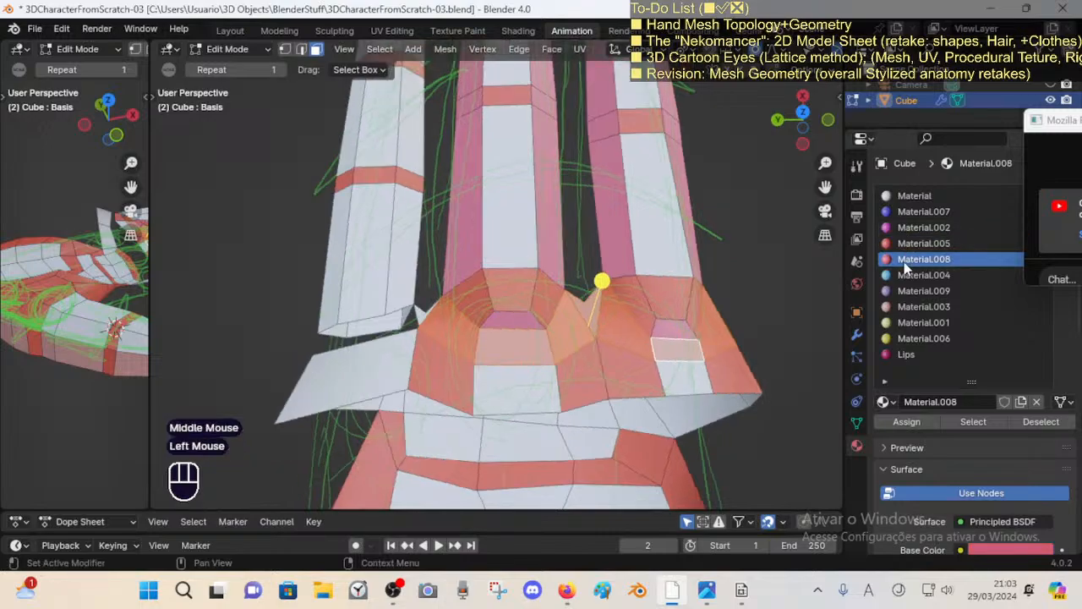
{"action": "left_click", "coordinate": [923, 211]}
{"action": "left_click", "coordinate": [906, 421]}
{"action": "key", "text": "alt+a"}
{"action": "middle_click_drag", "start_coordinate": [516, 325], "coordinate": [554, 350]}
{"action": "key", "text": "ctrl+s"}
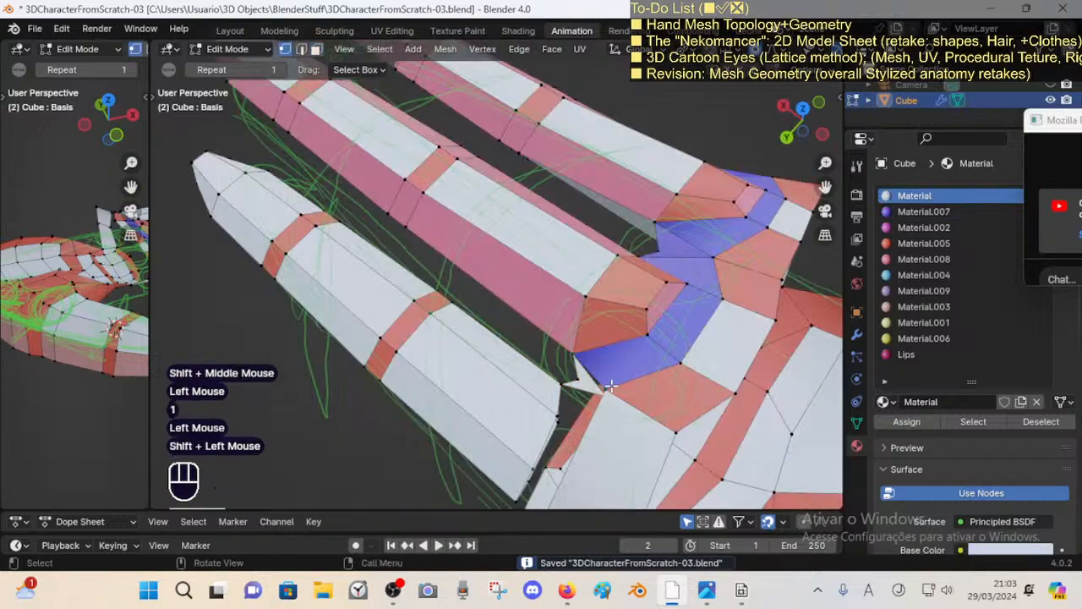
Step: Merge the two vertices at the small gap between the central knuckle and the detached finger
{"action": "left_click", "coordinate": [592, 376]}
{"action": "middle_click_drag", "start_coordinate": [592, 376], "coordinate": [668, 359]}
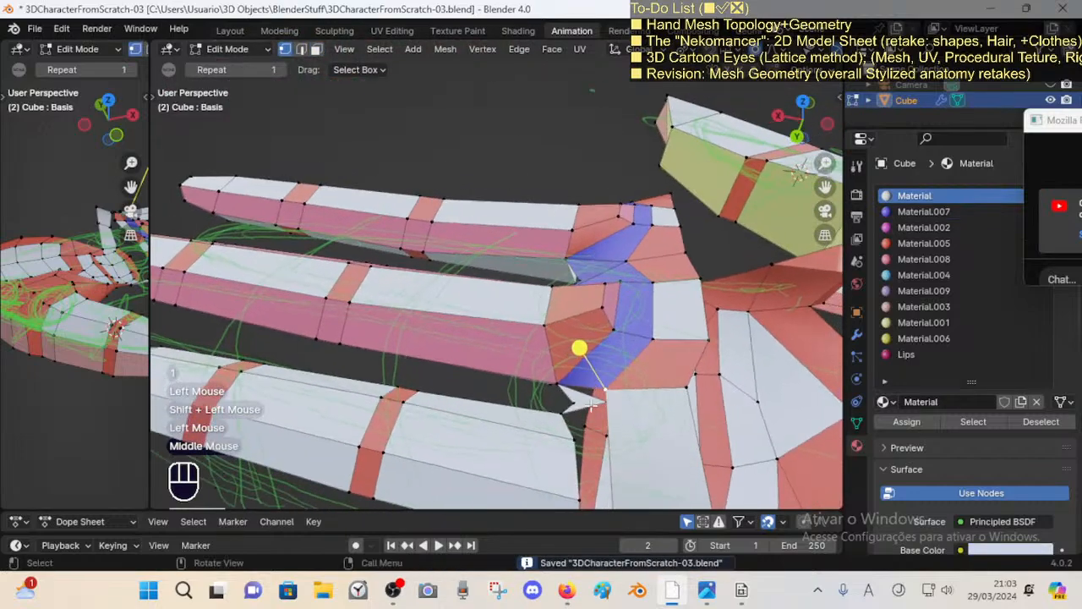
{"action": "left_click", "coordinate": [602, 382], "text": "shift"}
{"action": "key", "text": "m"}
{"action": "left_click", "coordinate": [603, 387]}
{"action": "middle_click_drag", "start_coordinate": [604, 386], "coordinate": [554, 367]}
Step: Assign Material.007 to the small web face beside the central knuckle, leave Edit Mode, and save the file
{"action": "key", "text": "3"}
{"action": "left_click", "coordinate": [583, 381]}
{"action": "left_click", "coordinate": [924, 211]}
{"action": "left_click", "coordinate": [907, 422]}
{"action": "key", "text": "alt+a"}
{"action": "key", "text": "Tab"}
{"action": "scroll", "coordinate": [553, 368], "scroll_direction": "up", "scroll_amount": 1}
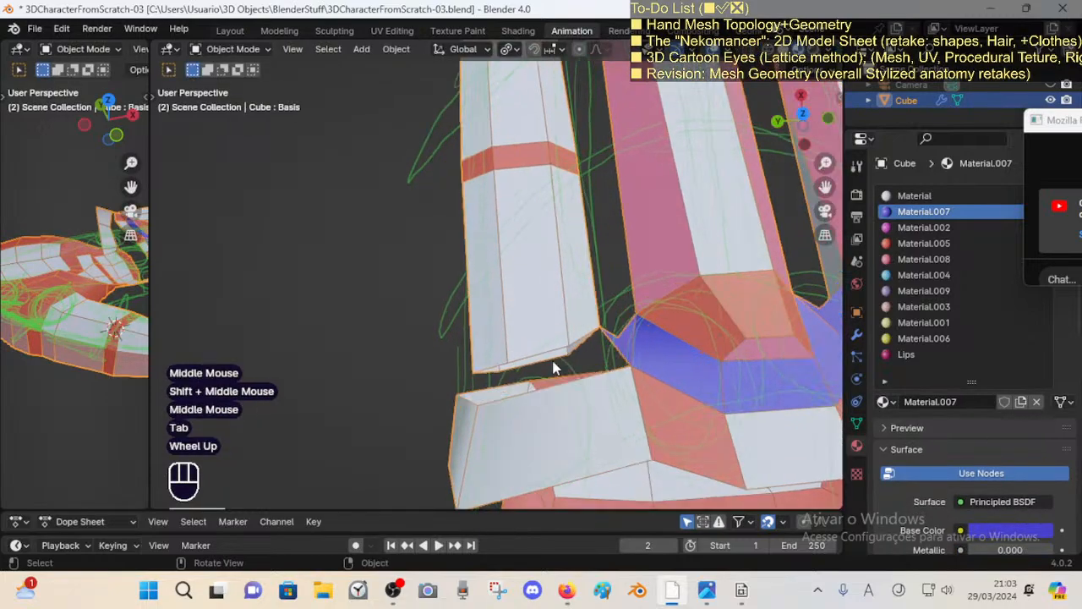
{"action": "scroll", "coordinate": [554, 367], "scroll_direction": "down", "scroll_amount": 2}
{"action": "key", "text": "ctrl+s"}
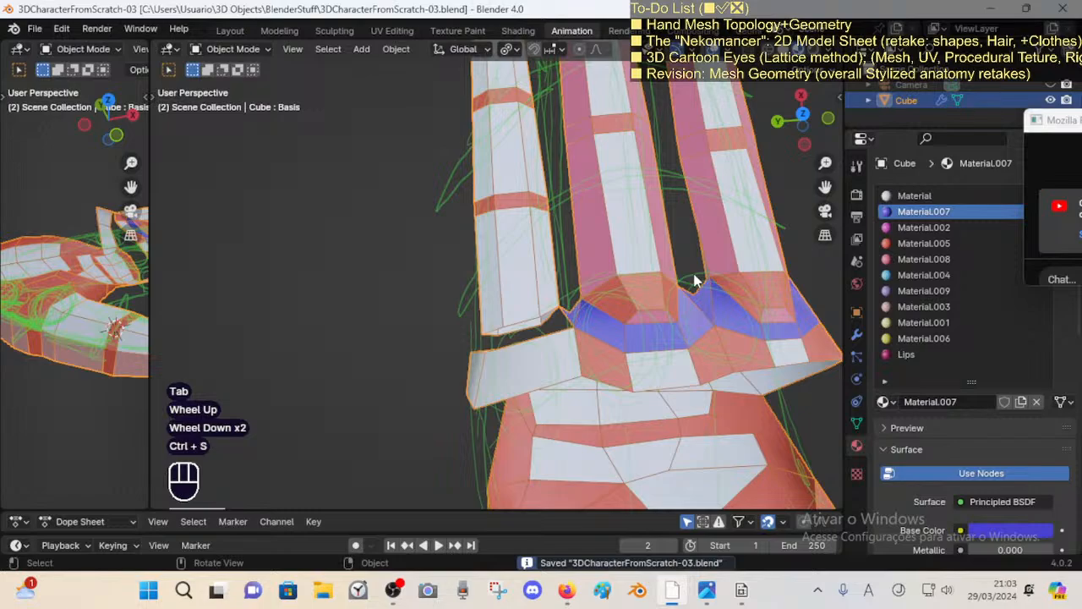
Step: Add two loop cuts across the white palm strip below the detached finger and slide the new edge beside the central knuckle
{"action": "key", "text": "Tab"}
{"action": "scroll", "coordinate": [695, 281], "scroll_direction": "up", "scroll_amount": 2}
{"action": "middle_click_drag", "start_coordinate": [659, 304], "coordinate": [558, 372]}
{"action": "scroll", "coordinate": [557, 375], "scroll_direction": "up", "scroll_amount": 1}
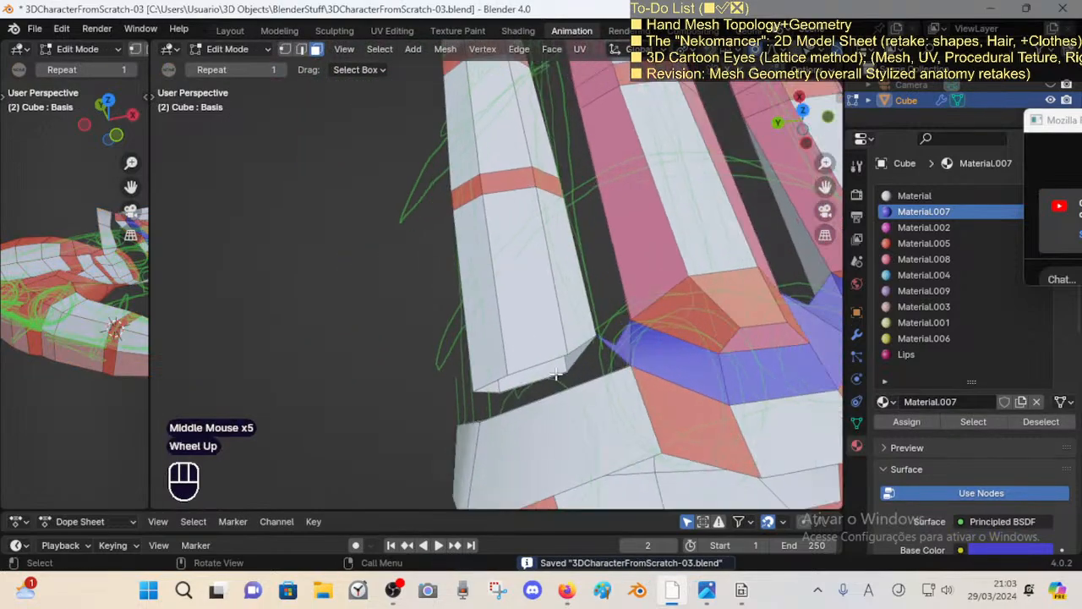
{"action": "middle_click_drag", "start_coordinate": [556, 374], "coordinate": [541, 372]}
{"action": "middle_click_drag", "start_coordinate": [541, 373], "coordinate": [527, 370]}
{"action": "scroll", "coordinate": [527, 369], "scroll_direction": "down", "scroll_amount": 1}
{"action": "key", "text": "ctrl+r"}
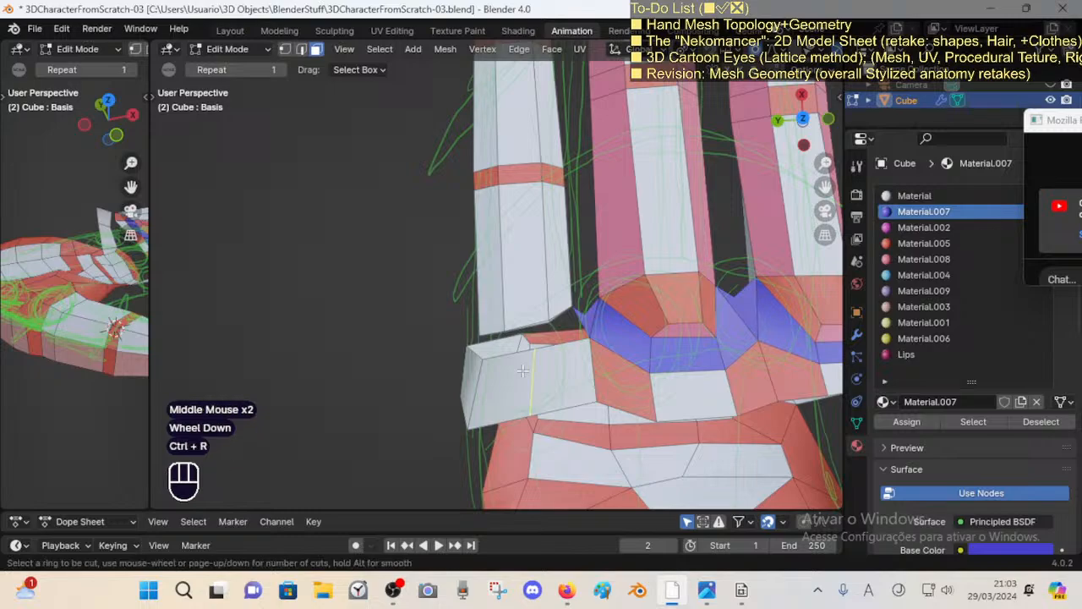
{"action": "scroll", "coordinate": [522, 370], "scroll_direction": "up", "scroll_amount": 1}
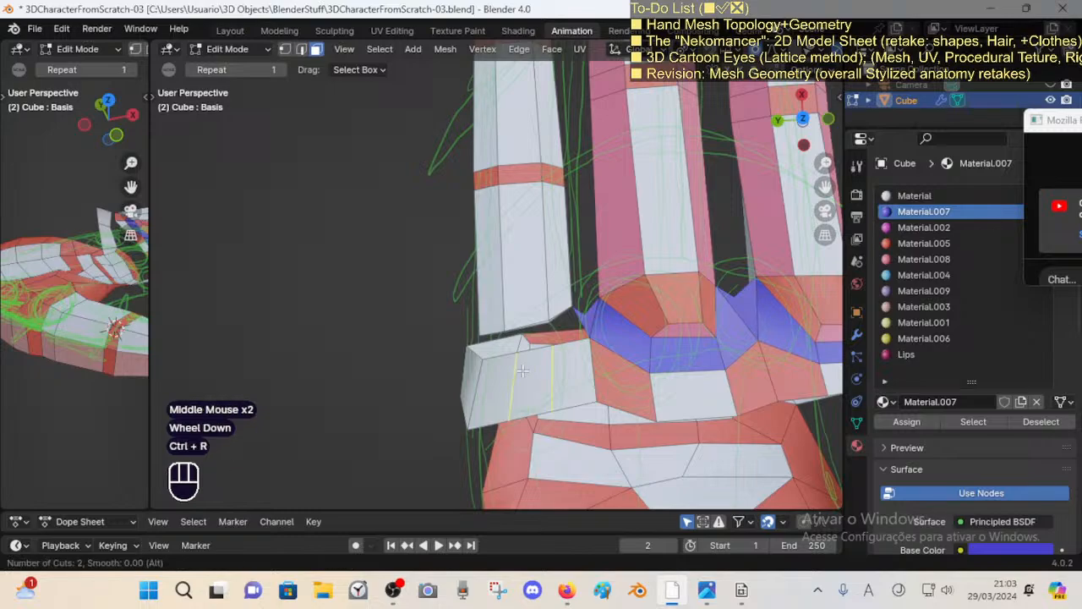
{"action": "left_click", "coordinate": [523, 370]}
{"action": "left_click", "coordinate": [563, 374]}
{"action": "key", "text": "shift+v"}
{"action": "left_click", "coordinate": [544, 353], "text": "shift"}
{"action": "scroll", "coordinate": [544, 353], "scroll_direction": "down", "scroll_amount": 2}
{"action": "middle_click_drag", "start_coordinate": [543, 352], "coordinate": [605, 361]}
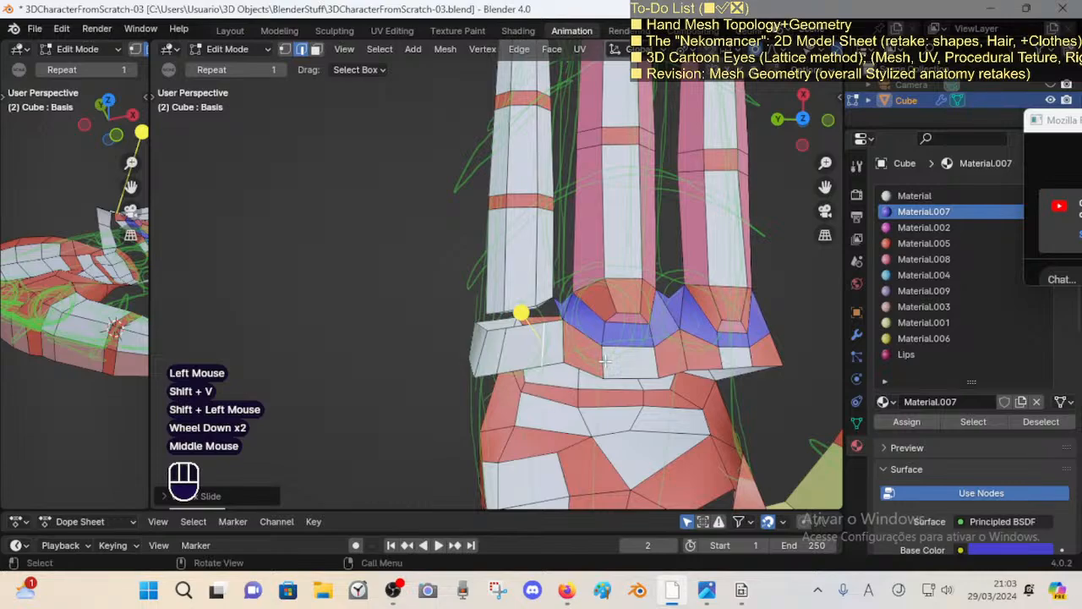
Step: Slide the upper edge of the pink face on the central knuckle, undoing the first slide and repeating it
{"action": "scroll", "coordinate": [605, 361], "scroll_direction": "up", "scroll_amount": 2}
{"action": "scroll", "coordinate": [606, 361], "scroll_direction": "down", "scroll_amount": 2}
{"action": "key", "text": "2"}
{"action": "left_click", "coordinate": [647, 311]}
{"action": "key", "text": "shift+v"}
{"action": "left_click", "coordinate": [659, 331]}
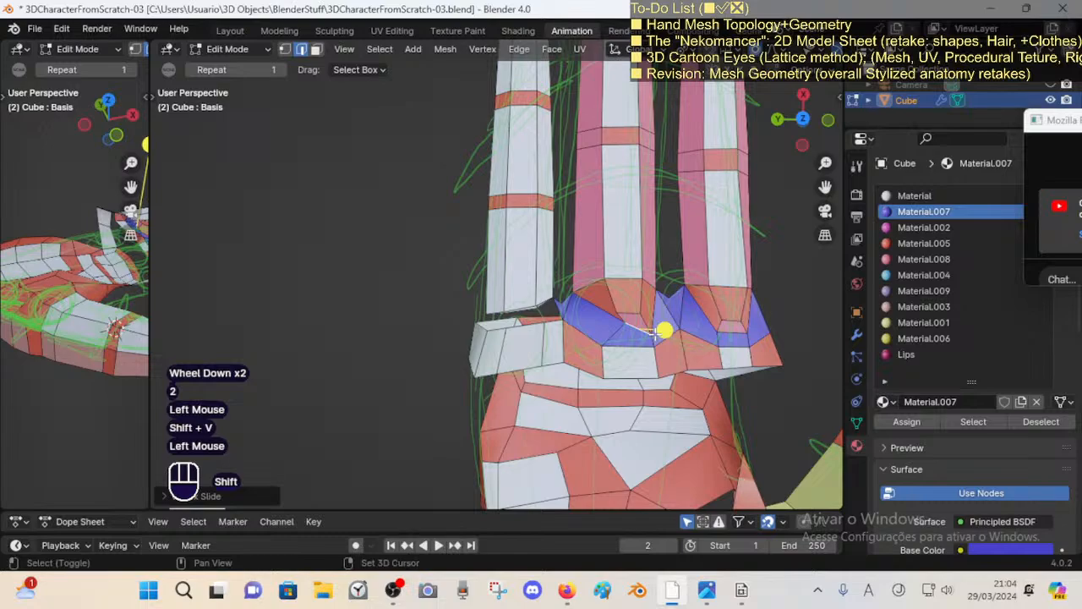
{"action": "key", "text": "ctrl+z"}
{"action": "key", "text": "shift+v"}
{"action": "left_click", "coordinate": [656, 326], "text": "shift"}
Step: Slide the upper and lower edges of the pink face on the neighbouring finger's knuckle
{"action": "left_click", "coordinate": [734, 319]}
{"action": "key", "text": "shift+v"}
{"action": "left_click", "coordinate": [741, 293], "text": "shift"}
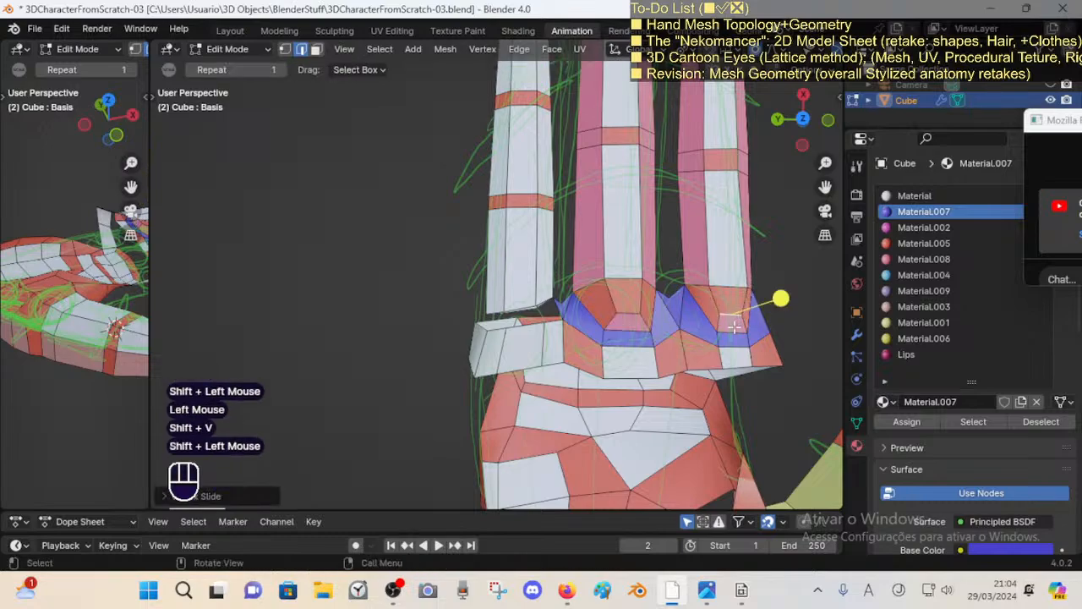
{"action": "left_click", "coordinate": [734, 326]}
{"action": "key", "text": "shift+v"}
{"action": "left_click", "coordinate": [741, 331], "text": "shift"}
Step: Try sliding the vertices below the neighbouring knuckle's blue face, and slide the pink face's lower edge again
{"action": "left_click", "coordinate": [742, 347]}
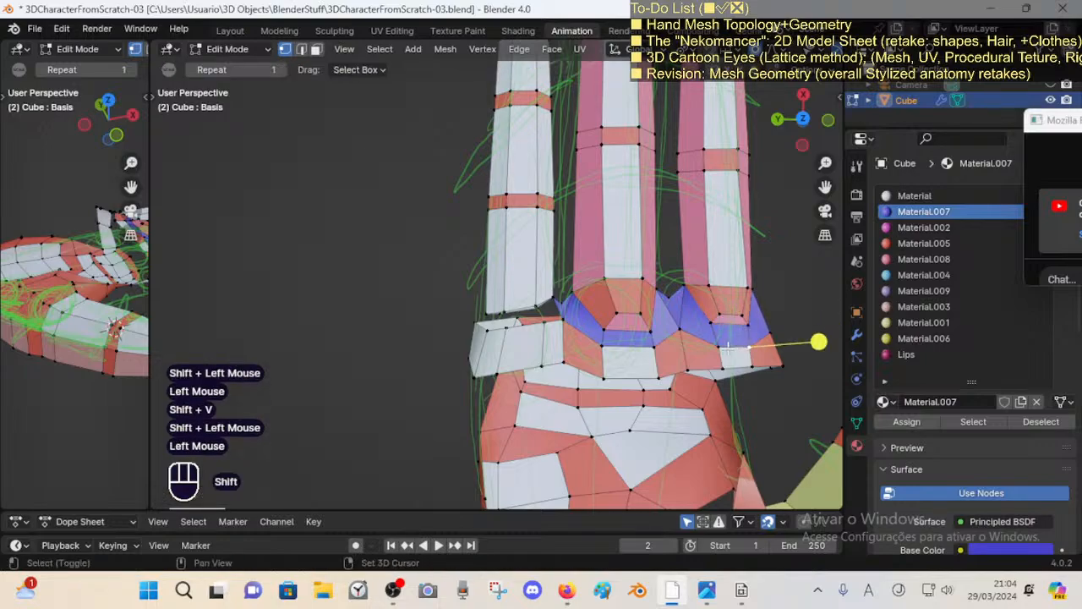
{"action": "key", "text": "shift+v"}
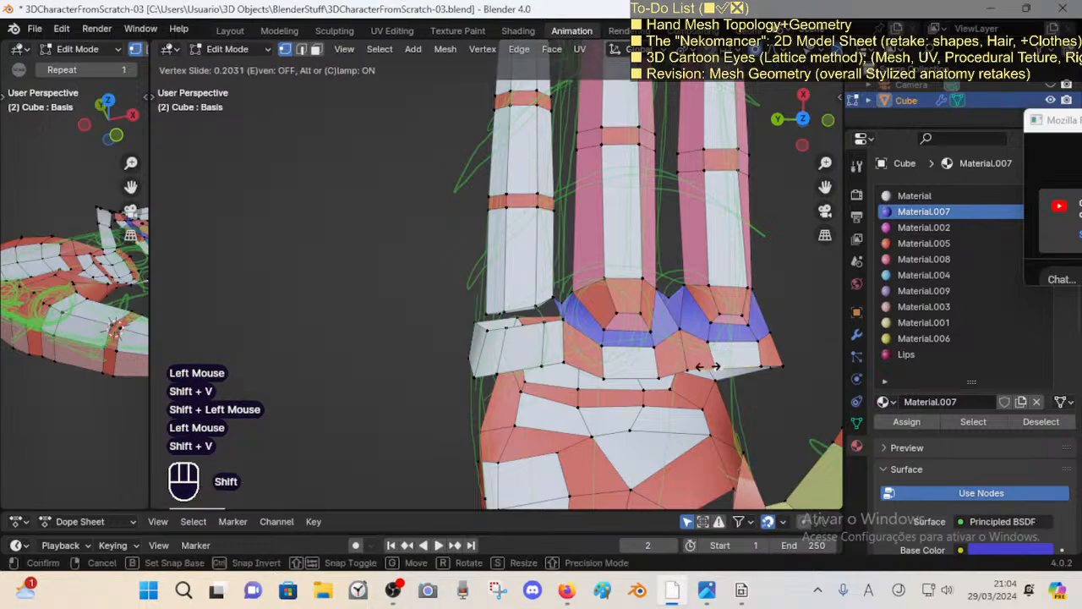
{"action": "key", "text": "Escape"}
{"action": "key", "text": "alt+a"}
{"action": "left_click", "coordinate": [737, 328]}
{"action": "key", "text": "shift+v"}
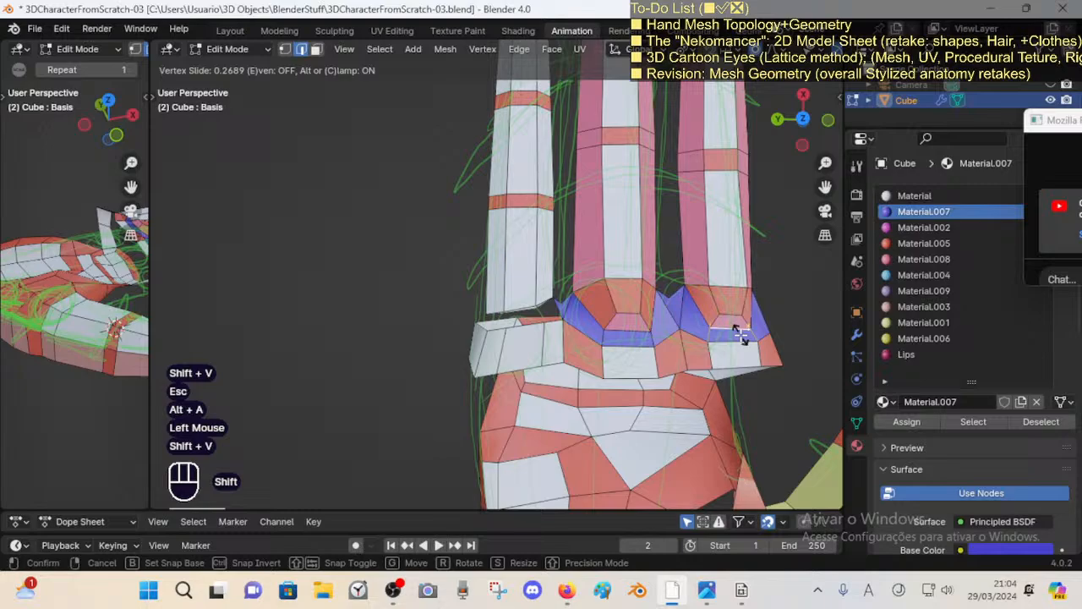
{"action": "left_click", "coordinate": [739, 334], "text": "shift"}
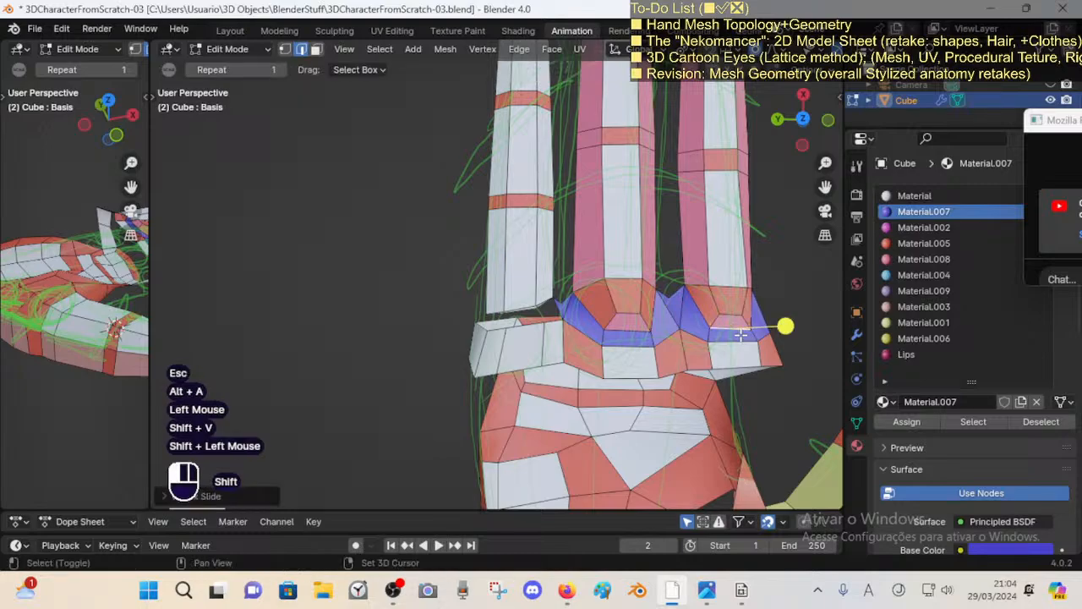
Step: Move the side edge of the central knuckle's red top face with proportional editing
{"action": "middle_click_drag", "start_coordinate": [741, 335], "coordinate": [597, 304]}
{"action": "key", "text": "1"}
{"action": "left_click", "coordinate": [758, 308]}
{"action": "key", "text": "2"}
{"action": "left_click", "coordinate": [619, 309]}
{"action": "key", "text": "g"}
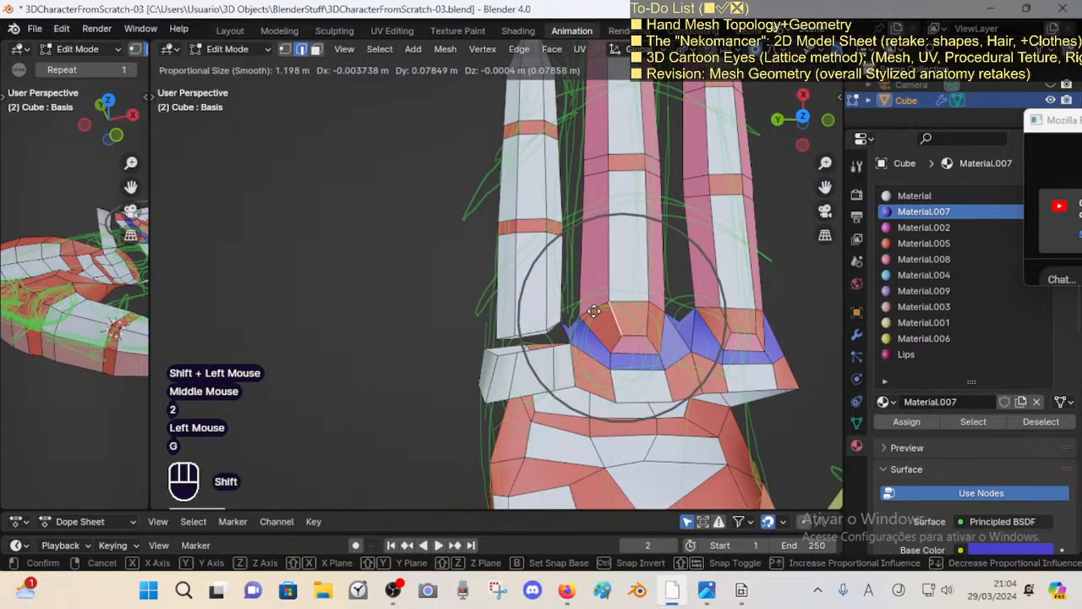
{"action": "left_click", "coordinate": [594, 311]}
{"action": "key", "text": "1"}
{"action": "scroll", "coordinate": [608, 317], "scroll_direction": "down", "scroll_amount": 2}
{"action": "middle_click_drag", "start_coordinate": [608, 317], "coordinate": [618, 329]}
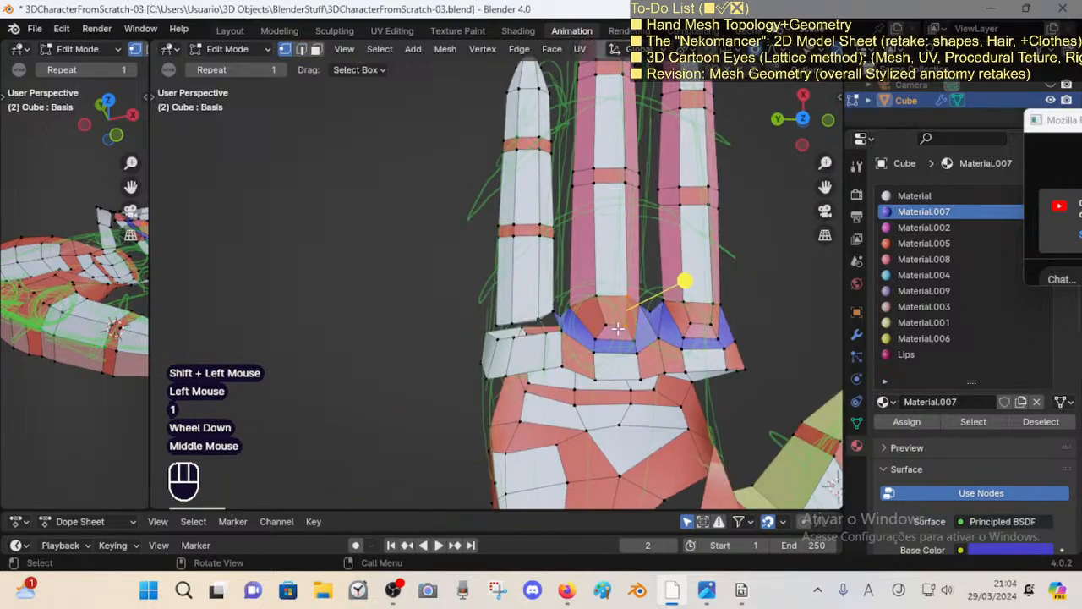
{"action": "key", "text": "g"}
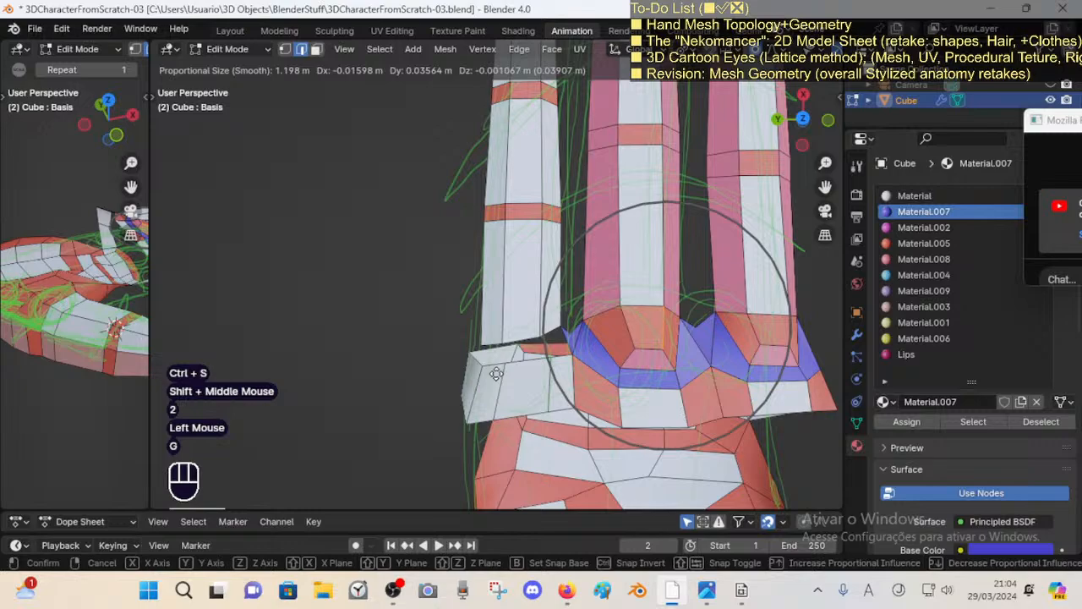
{"action": "key", "text": "Escape"}
{"action": "key", "text": "2"}
{"action": "left_click", "coordinate": [524, 361]}
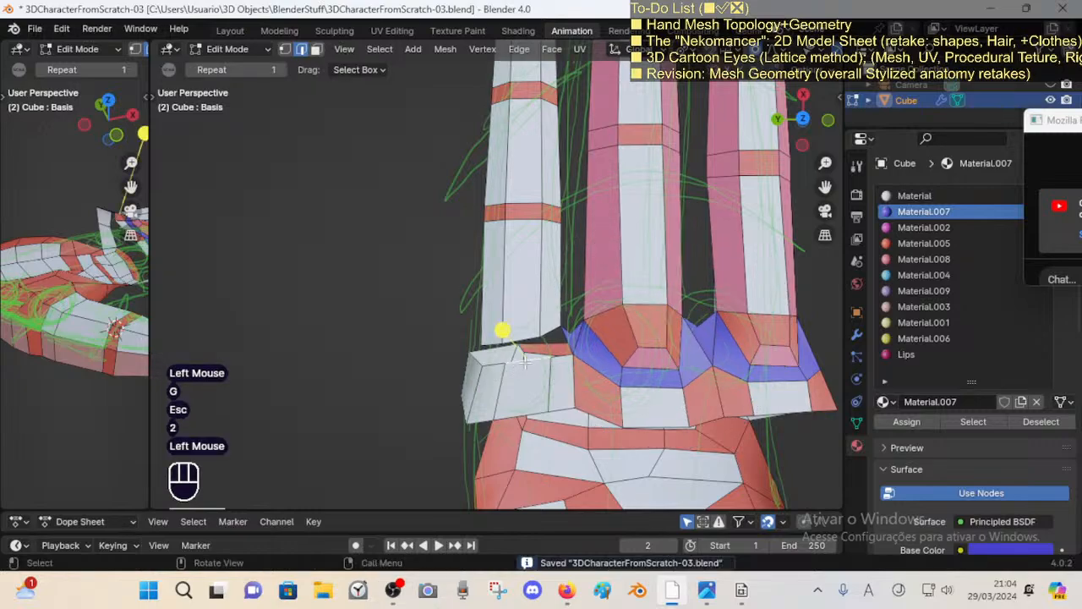
{"action": "scroll", "coordinate": [525, 361], "scroll_direction": "up", "scroll_amount": 1}
{"action": "key", "text": "g"}
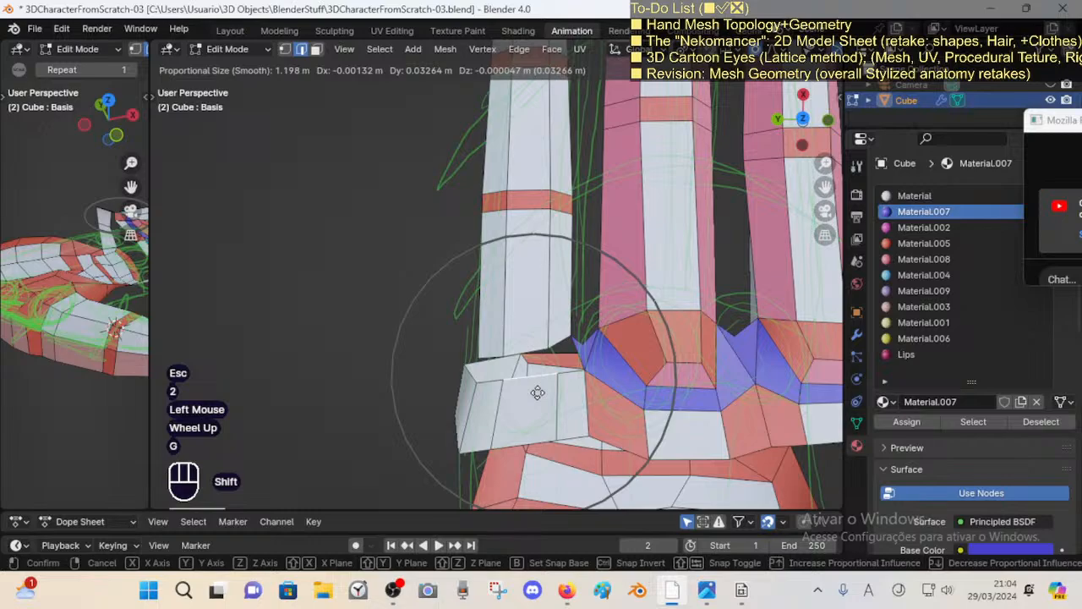
{"action": "key", "text": "Escape"}
{"action": "left_click", "coordinate": [397, 346]}
Step: Move the outer corner vertex of the palm strip below the detached finger, and save the file
{"action": "key", "text": "1"}
{"action": "left_click", "coordinate": [477, 380]}
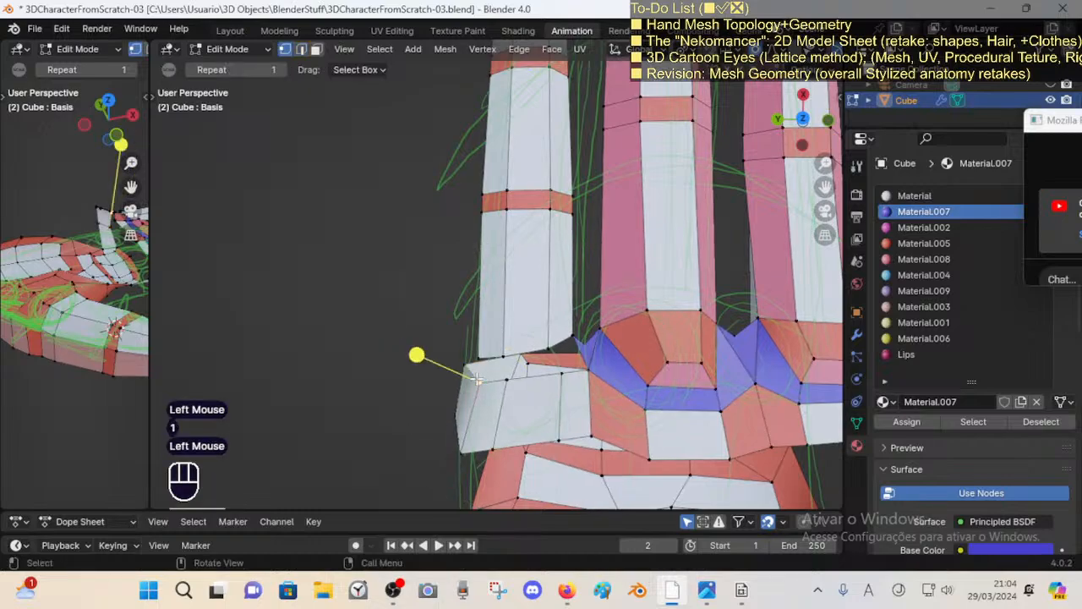
{"action": "key", "text": "g"}
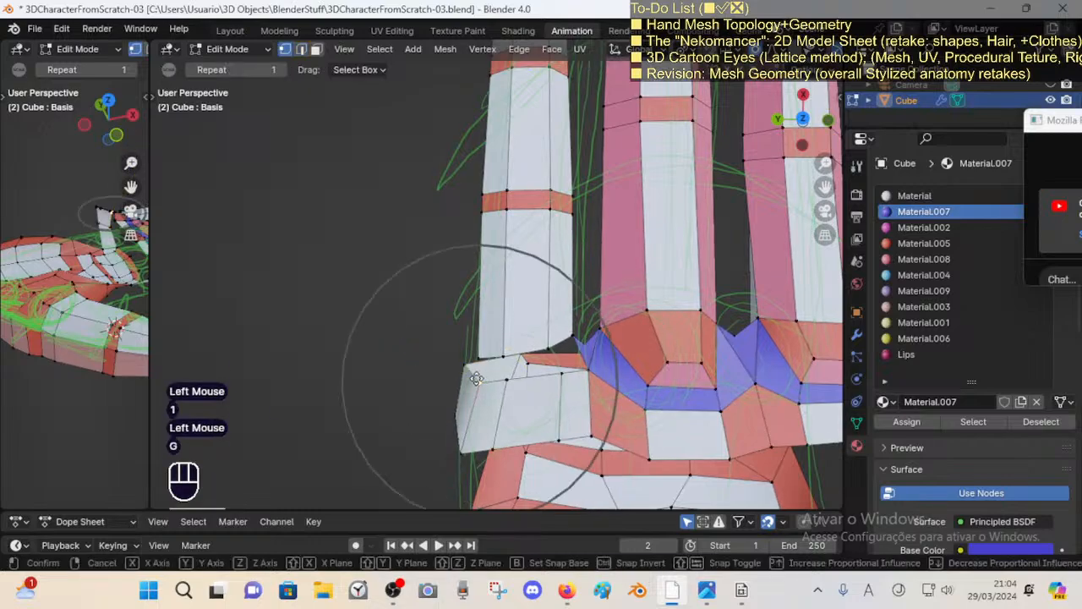
{"action": "left_click", "coordinate": [476, 377], "text": "shift"}
{"action": "middle_click_drag", "start_coordinate": [507, 370], "coordinate": [509, 365], "text": "shift"}
{"action": "key", "text": "ctrl+s"}
Step: Slide the base edge of the detached finger up along the finger
{"action": "middle_click_drag", "start_coordinate": [517, 360], "coordinate": [544, 354]}
{"action": "key", "text": "2"}
{"action": "left_click", "coordinate": [531, 348]}
{"action": "key", "text": "shift+v"}
{"action": "left_click", "coordinate": [530, 298], "text": "shift"}
Step: Move the upper rim edge of the palm strip facing the detached finger, and save the file
{"action": "left_click", "coordinate": [535, 366]}
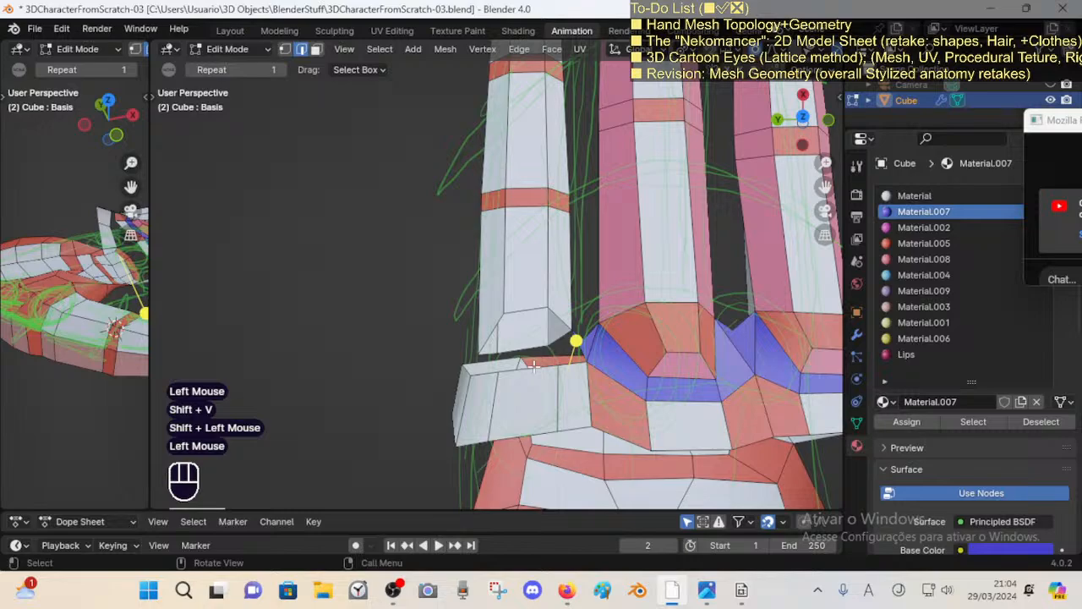
{"action": "left_click", "coordinate": [532, 367]}
{"action": "key", "text": "g"}
{"action": "left_click", "coordinate": [536, 363]}
{"action": "middle_click_drag", "start_coordinate": [578, 366], "coordinate": [561, 370], "text": "shift"}
{"action": "middle_click_drag", "start_coordinate": [561, 371], "coordinate": [570, 374], "text": "shift"}
{"action": "key", "text": "ctrl+s"}
Step: Move the inner upper corner vertex of the palm strip below the detached finger
{"action": "left_click", "coordinate": [585, 382]}
{"action": "key", "text": "1"}
{"action": "left_click", "coordinate": [564, 368]}
{"action": "key", "text": "g"}
{"action": "left_click", "coordinate": [593, 377], "text": "shift"}
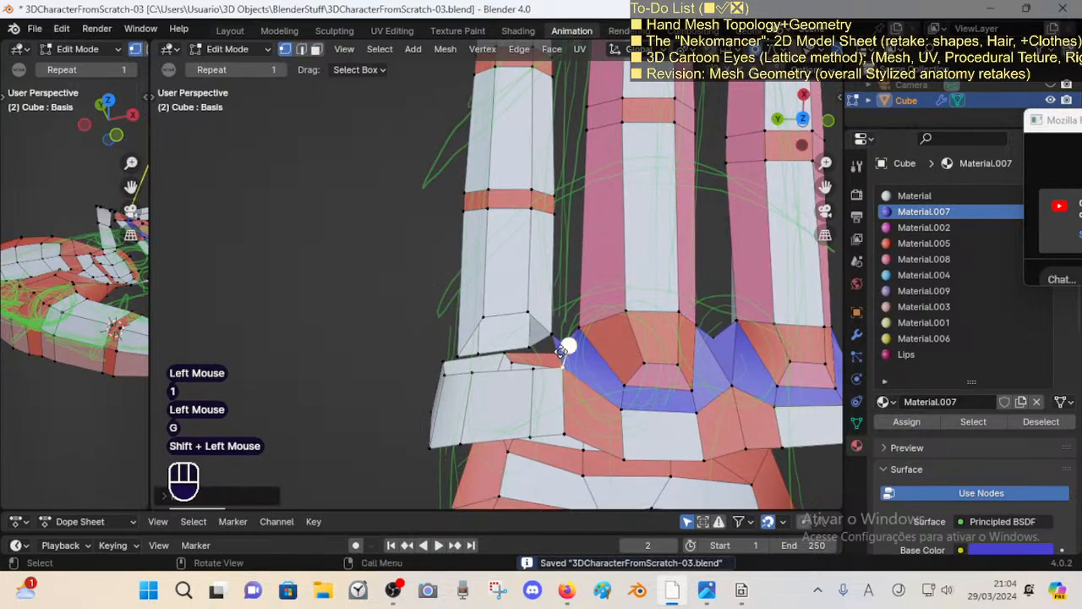
Step: Move the outer corner vertex of the detached finger's base farther outward
{"action": "left_click", "coordinate": [559, 351]}
{"action": "left_click", "coordinate": [527, 308]}
{"action": "middle_click_drag", "start_coordinate": [558, 349], "coordinate": [521, 325]}
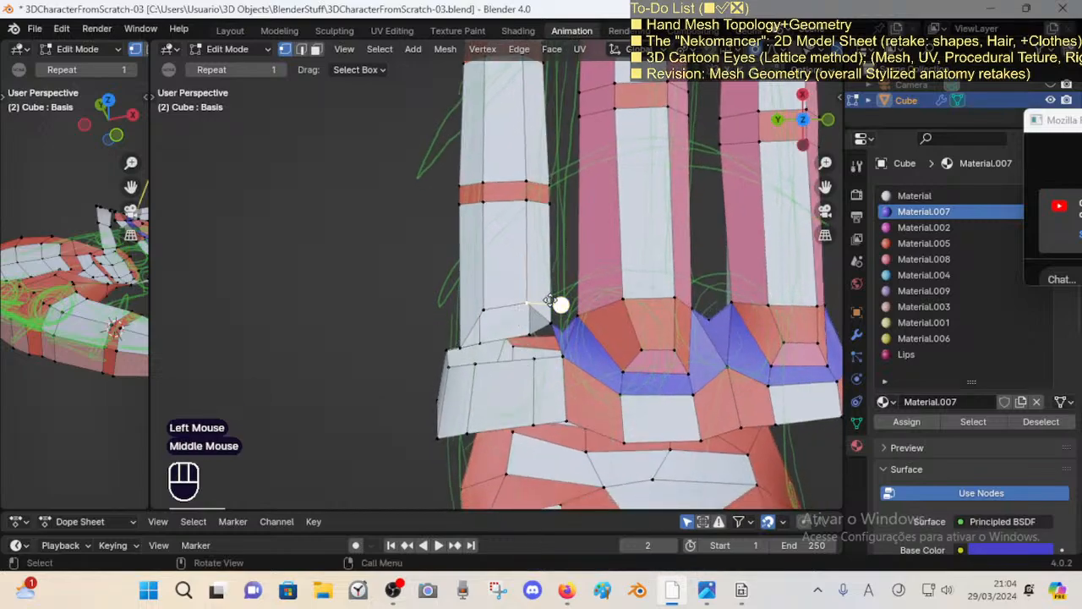
{"action": "key", "text": "r"}
{"action": "key", "text": "Escape"}
{"action": "left_click", "coordinate": [460, 348]}
{"action": "key", "text": "g"}
{"action": "left_click", "coordinate": [446, 335]}
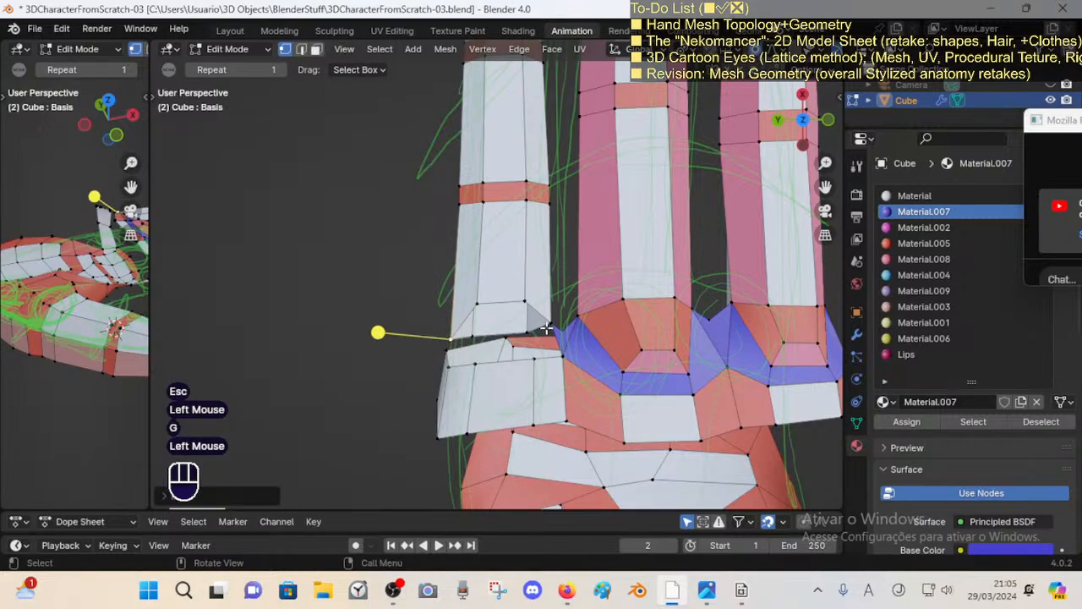
Step: Move the detached finger's inner base corner vertex and the far upper corner vertex of the central knuckle's red top face
{"action": "left_click", "coordinate": [548, 326]}
{"action": "key", "text": "g"}
{"action": "left_click", "coordinate": [552, 328], "text": "shift"}
{"action": "left_click", "coordinate": [673, 301]}
{"action": "key", "text": "g"}
{"action": "left_click", "coordinate": [673, 306], "text": "shift"}
Step: Move the slanted side edge of the central knuckle's red top face toward the detached finger
{"action": "left_click", "coordinate": [628, 309]}
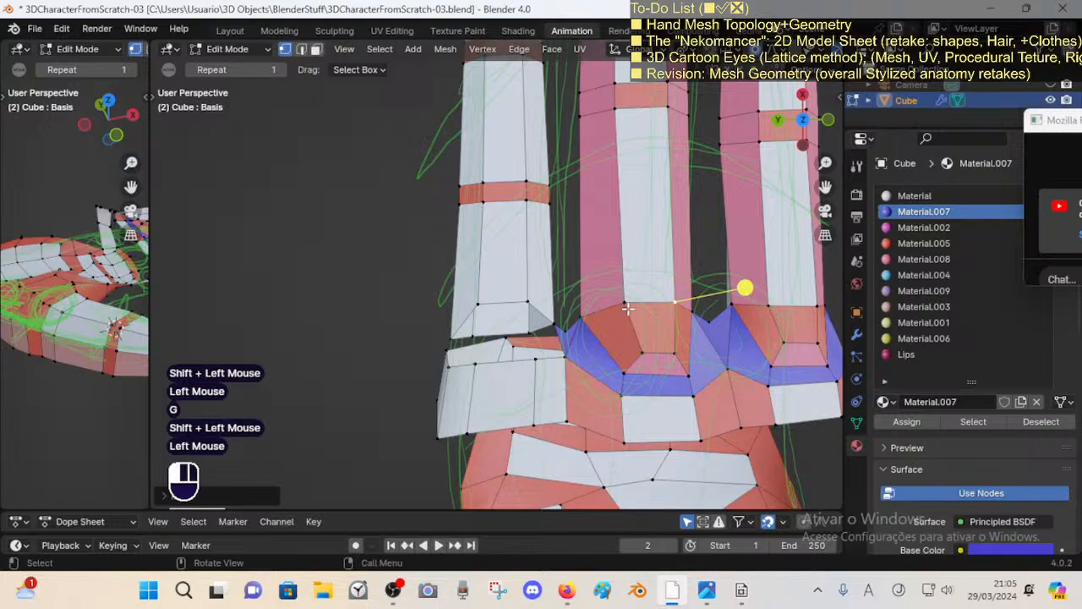
{"action": "key", "text": "2"}
{"action": "left_click", "coordinate": [630, 313]}
{"action": "key", "text": "g"}
{"action": "left_click", "coordinate": [590, 314], "text": "shift"}
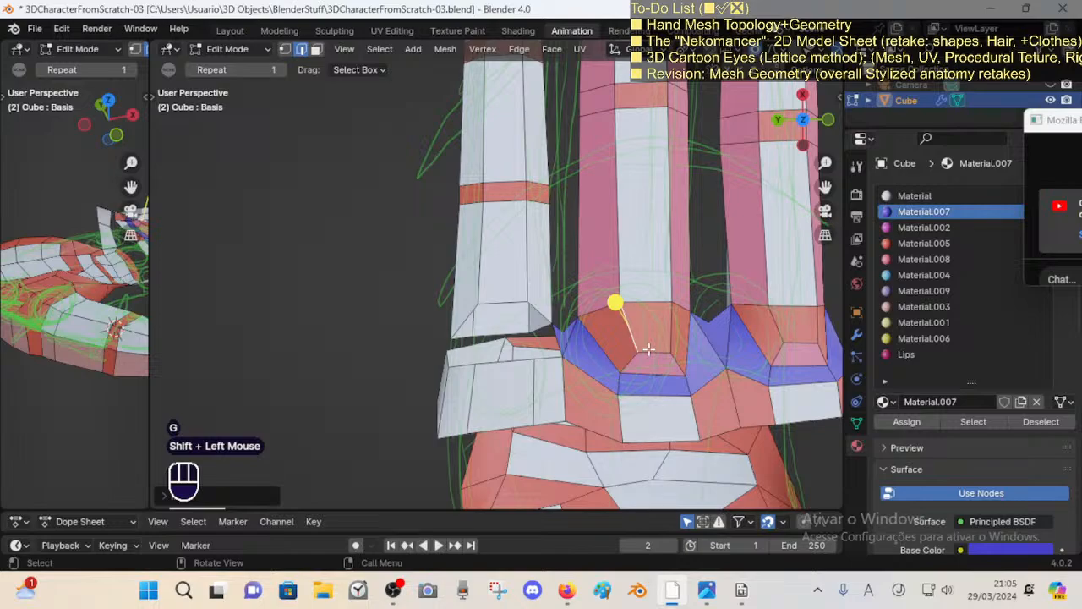
Step: Scale the lower edges of the red top faces on the central knuckle and its neighbour
{"action": "key", "text": "2"}
{"action": "left_click", "coordinate": [652, 351]}
{"action": "key", "text": "s"}
{"action": "left_click", "coordinate": [688, 360]}
{"action": "left_click", "coordinate": [812, 342]}
{"action": "key", "text": "s"}
{"action": "key", "text": "Escape"}
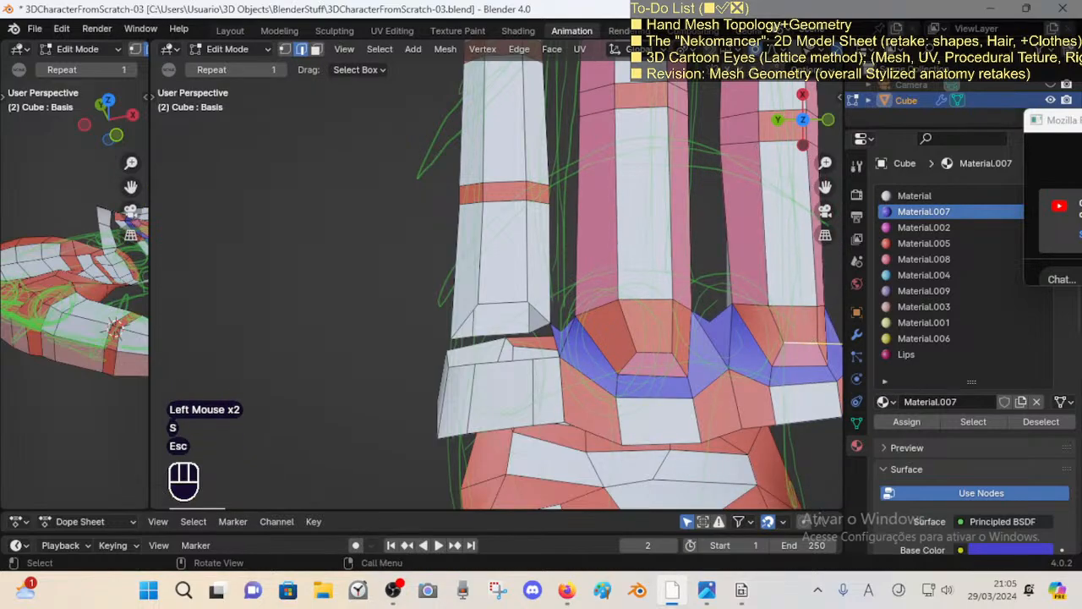
{"action": "key", "text": "s"}
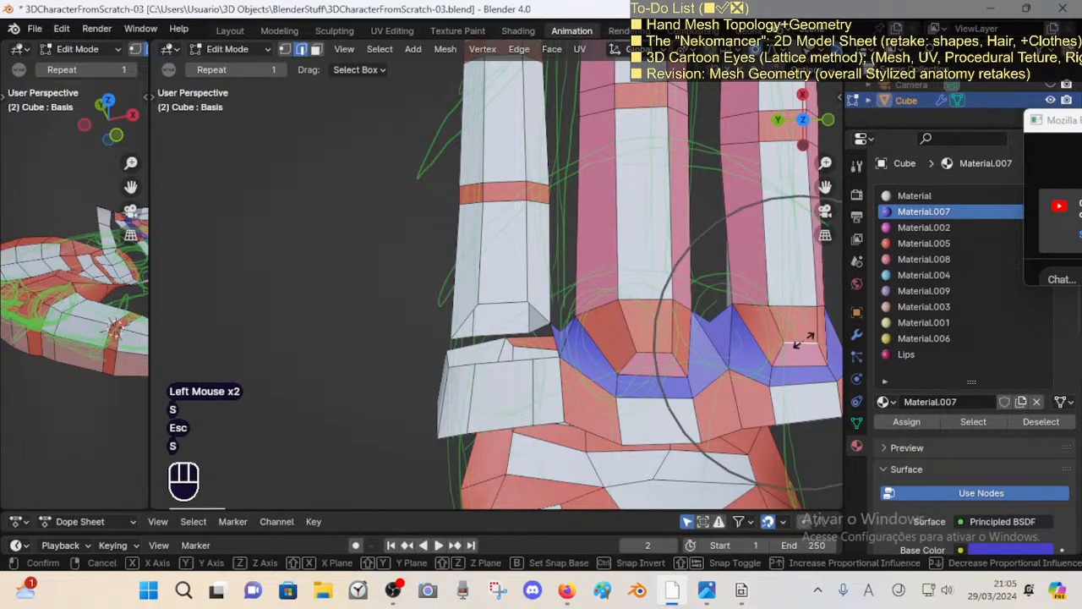
{"action": "left_click", "coordinate": [807, 339], "text": "shift"}
{"action": "left_click", "coordinate": [807, 338]}
Step: Extrude the detached finger's upper base edge about 0.42 m toward the palm strip and scale it to about 0.91 without proportional editing
{"action": "key", "text": "alt+a"}
{"action": "key", "text": "2"}
{"action": "left_click", "coordinate": [497, 336]}
{"action": "key", "text": "e"}
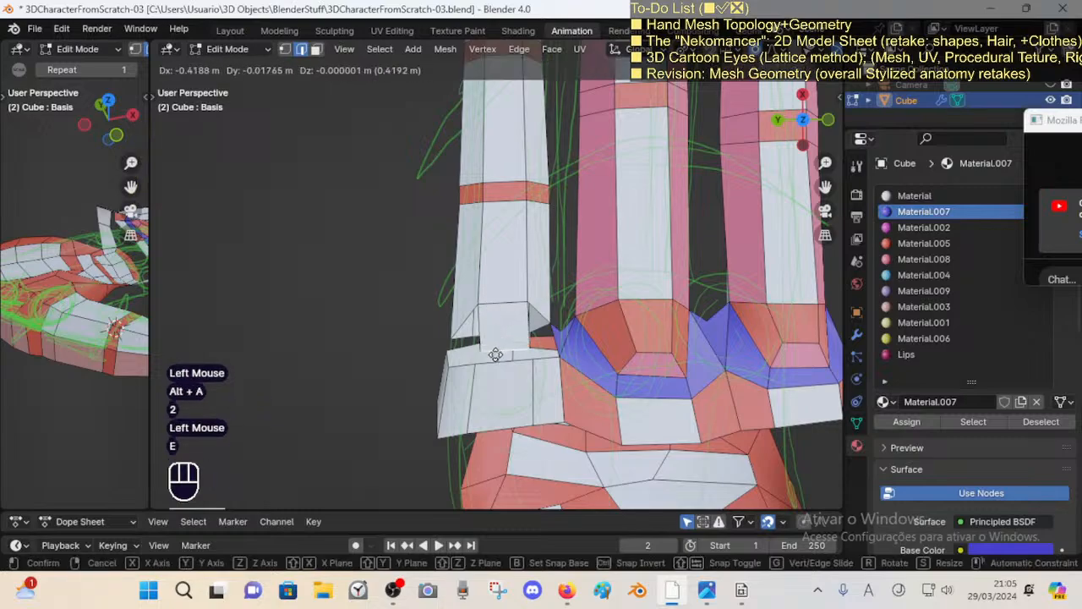
{"action": "key", "text": "Escape"}
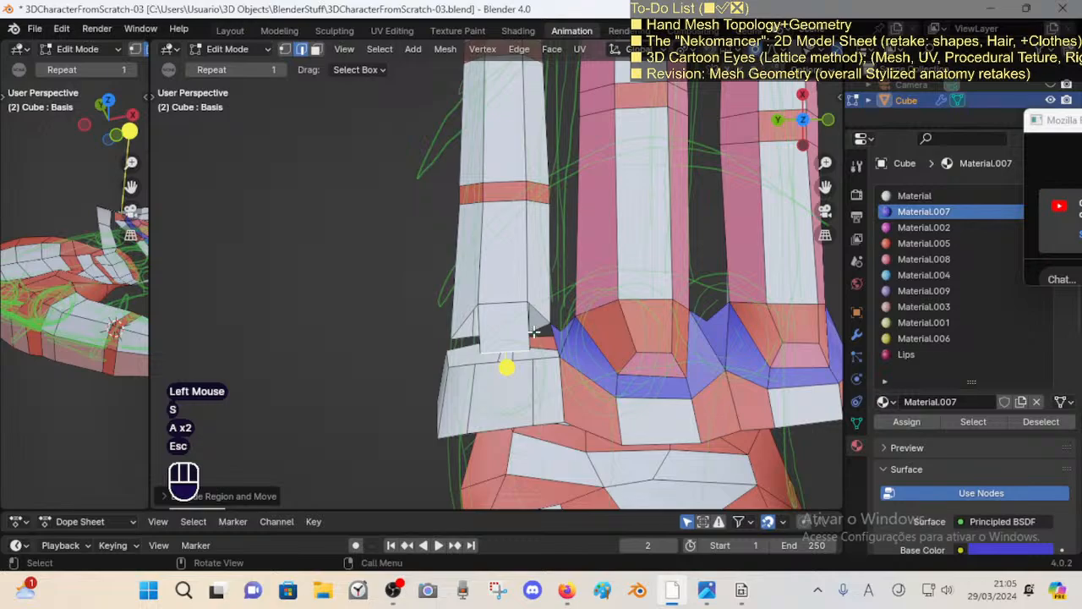
{"action": "key", "text": "o"}
{"action": "key", "text": "s"}
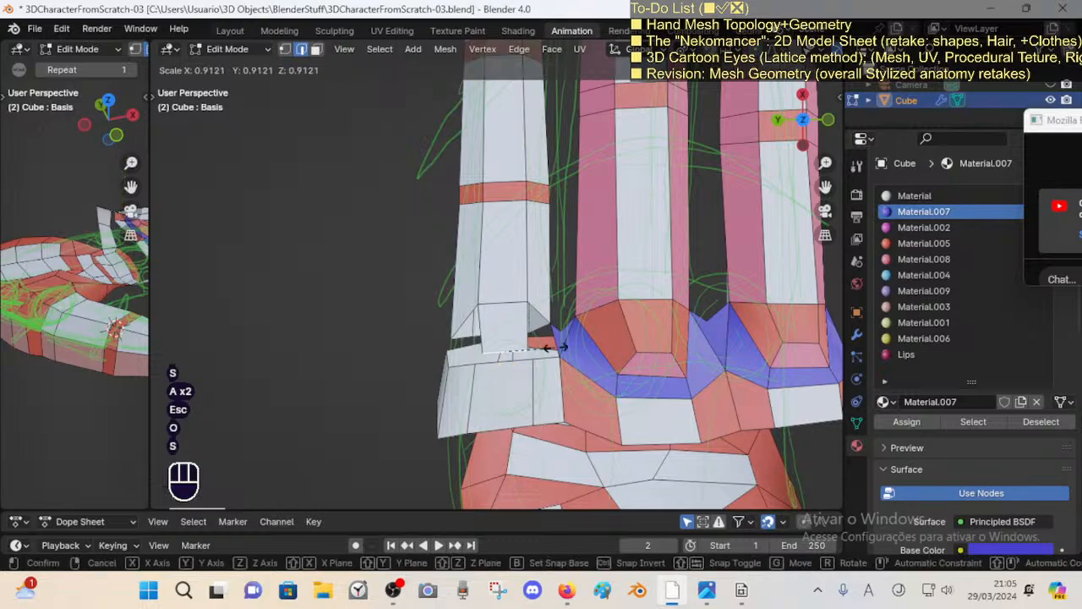
{"action": "left_click", "coordinate": [545, 347]}
Step: Slide the edge joining the extruded face to the detached finger toward the palm strip
{"action": "key", "text": "2"}
{"action": "left_click", "coordinate": [512, 311]}
{"action": "key", "text": "shift+v"}
{"action": "left_click", "coordinate": [504, 316], "text": "shift"}
Step: Extrude the outer base corner vertex of the detached finger about 0.23 m toward the palm strip
{"action": "key", "text": "2"}
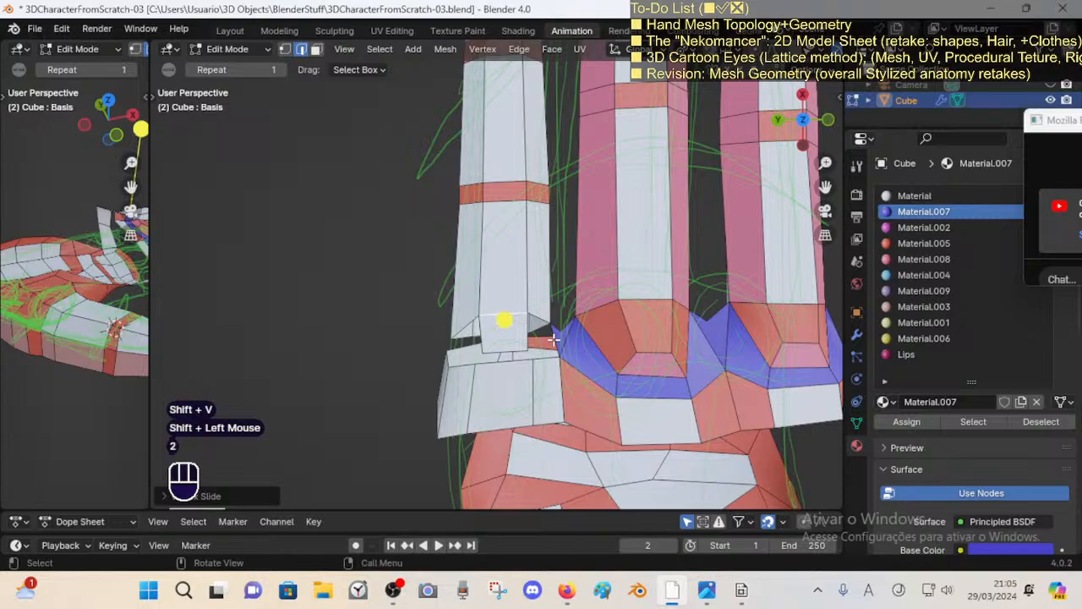
{"action": "left_click", "coordinate": [554, 339]}
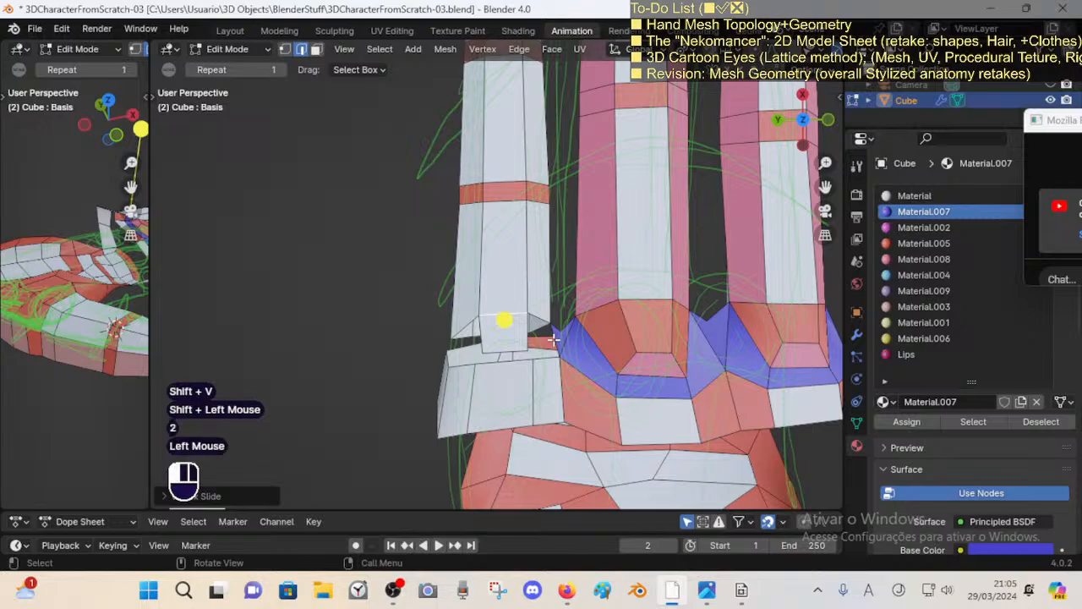
{"action": "scroll", "coordinate": [554, 339], "scroll_direction": "up", "scroll_amount": 1}
{"action": "left_click", "coordinate": [594, 360], "text": "shift"}
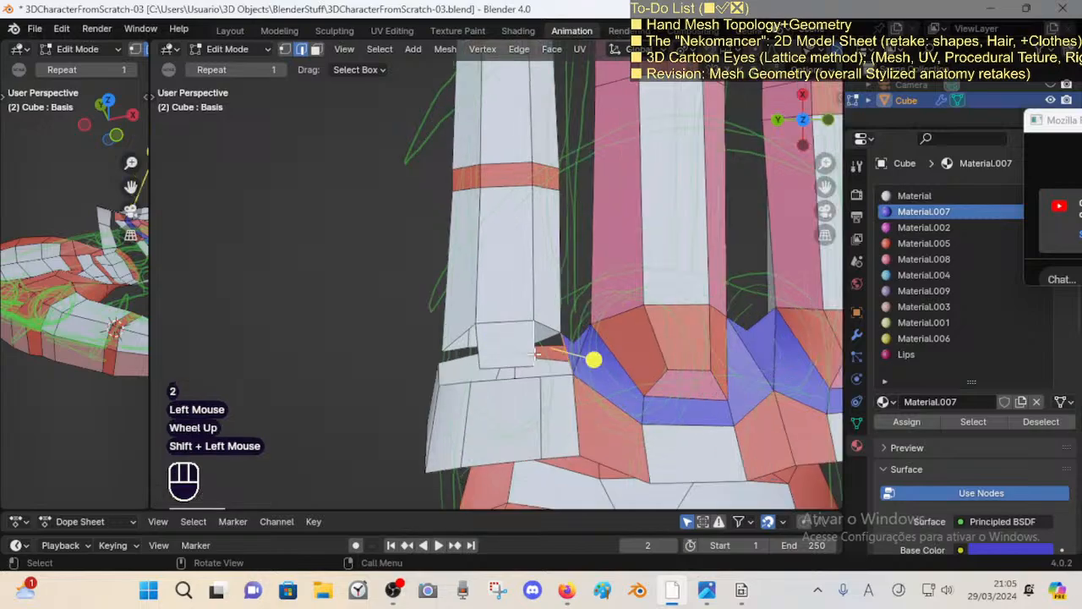
{"action": "middle_click_drag", "start_coordinate": [534, 355], "coordinate": [575, 348]}
{"action": "middle_click_drag", "start_coordinate": [575, 348], "coordinate": [541, 355], "text": "shift"}
{"action": "key", "text": "1"}
{"action": "left_click", "coordinate": [518, 361]}
{"action": "middle_click_drag", "start_coordinate": [517, 360], "coordinate": [579, 294]}
{"action": "left_click", "coordinate": [503, 362], "text": "shift"}
{"action": "middle_click_drag", "start_coordinate": [485, 372], "coordinate": [501, 339]}
{"action": "left_click", "coordinate": [472, 366]}
{"action": "key", "text": "e"}
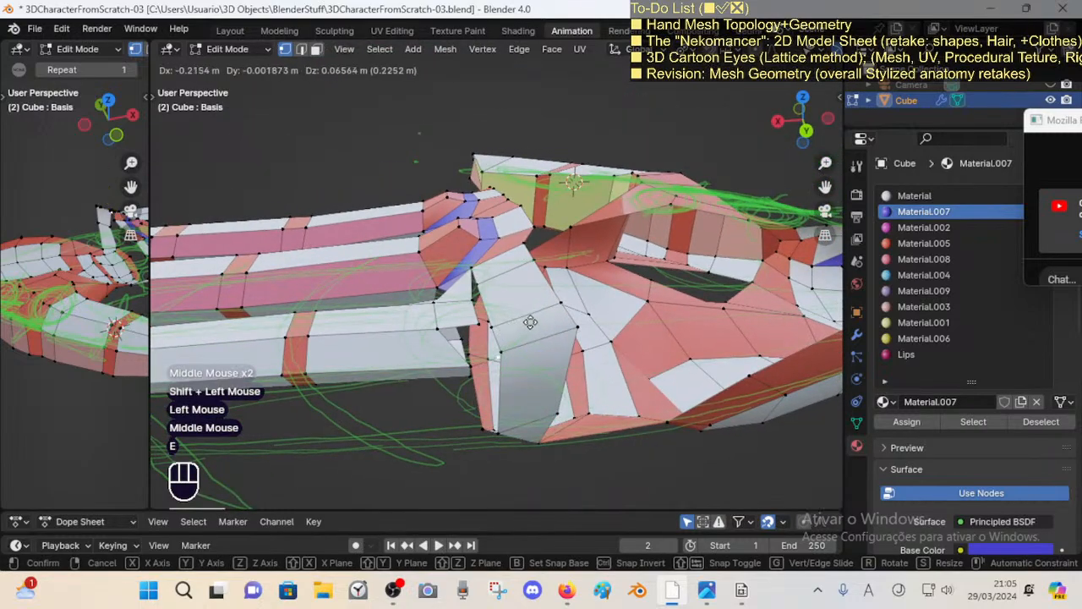
{"action": "left_click", "coordinate": [530, 323]}
Step: Fill the side face at the detached finger's base between the extruded top face and the new corner edge
{"action": "key", "text": "2"}
{"action": "left_click", "coordinate": [461, 327]}
{"action": "left_click", "coordinate": [492, 359], "text": "shift"}
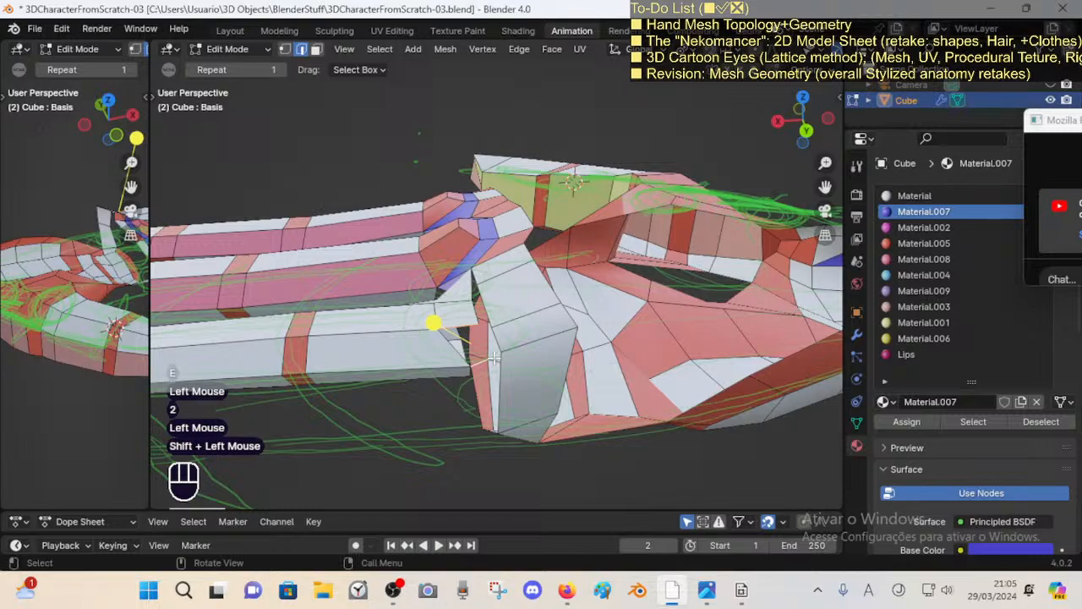
{"action": "key", "text": "f"}
Step: Fill the next adjoining face around the detached finger's base, toward its underside
{"action": "middle_click_drag", "start_coordinate": [495, 359], "coordinate": [493, 296]}
{"action": "middle_click_drag", "start_coordinate": [492, 296], "coordinate": [498, 356], "text": "shift"}
{"action": "middle_click_drag", "start_coordinate": [497, 355], "coordinate": [494, 337]}
{"action": "key", "text": "1"}
{"action": "left_click", "coordinate": [478, 375]}
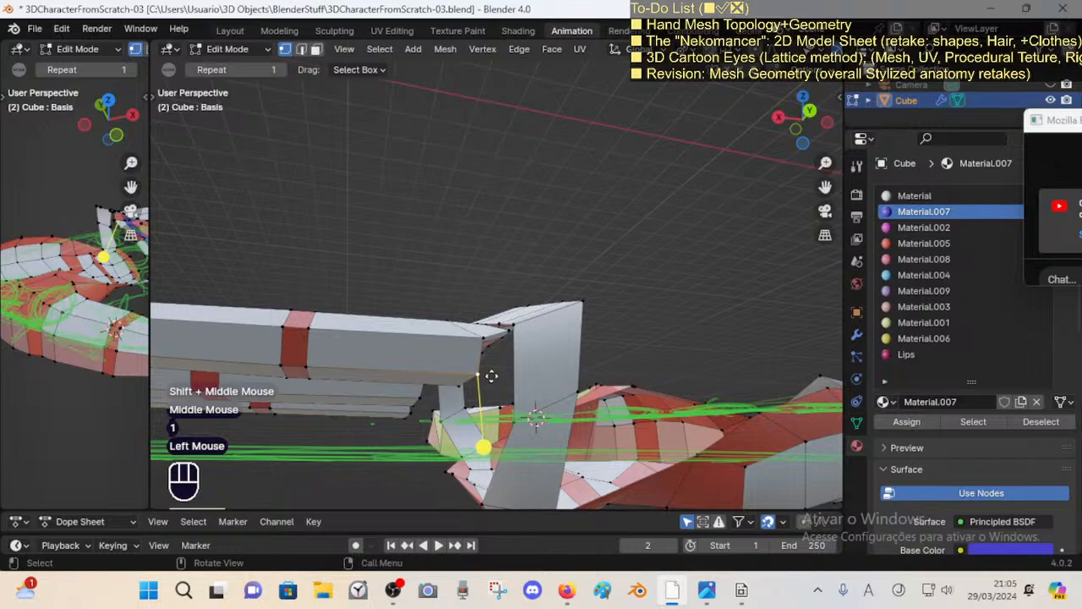
{"action": "key", "text": "2"}
{"action": "left_click", "coordinate": [492, 374]}
{"action": "left_click", "coordinate": [496, 333]}
{"action": "left_click", "coordinate": [490, 369], "text": "shift"}
{"action": "mouse_move", "coordinate": [490, 369]}
{"action": "middle_mouse_down"}
{"action": "mouse_move", "coordinate": [502, 299]}
{"action": "mouse_move", "coordinate": [497, 374]}
{"action": "middle_mouse_up"}
{"action": "key", "text": "f"}
{"action": "key", "text": "1"}
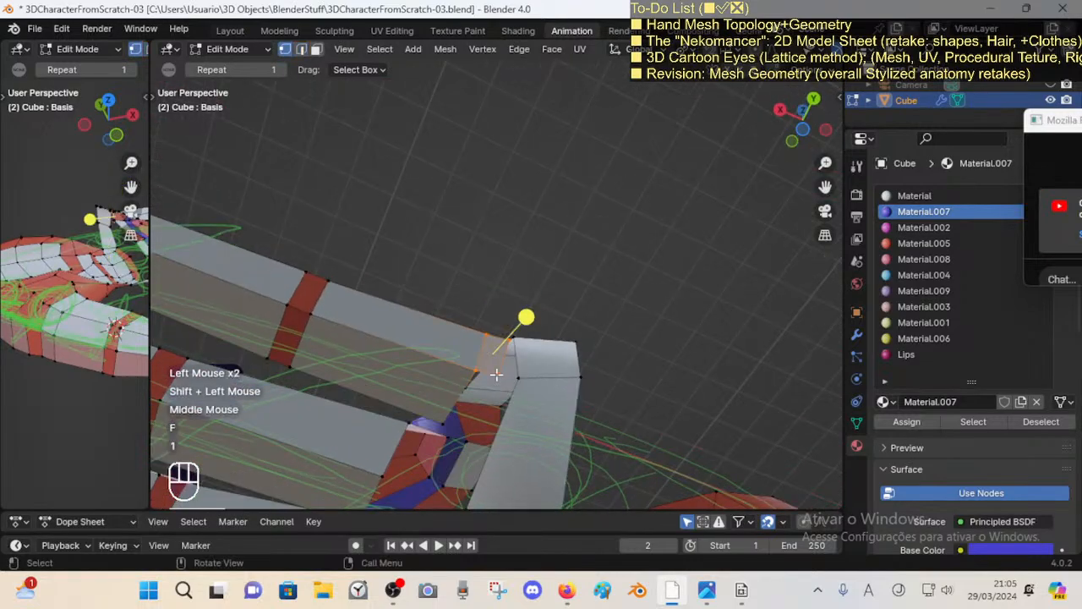
Step: Connect two vertices across the gap between the detached finger's base and the palm strip
{"action": "left_click", "coordinate": [497, 376]}
{"action": "left_click", "coordinate": [486, 409], "text": "shift"}
{"action": "key", "text": "f"}
{"action": "key", "text": "alt+a"}
Step: Fill the underside face at the detached finger's base and slide its lower corner vertex
{"action": "key", "text": "2"}
{"action": "left_click", "coordinate": [487, 372]}
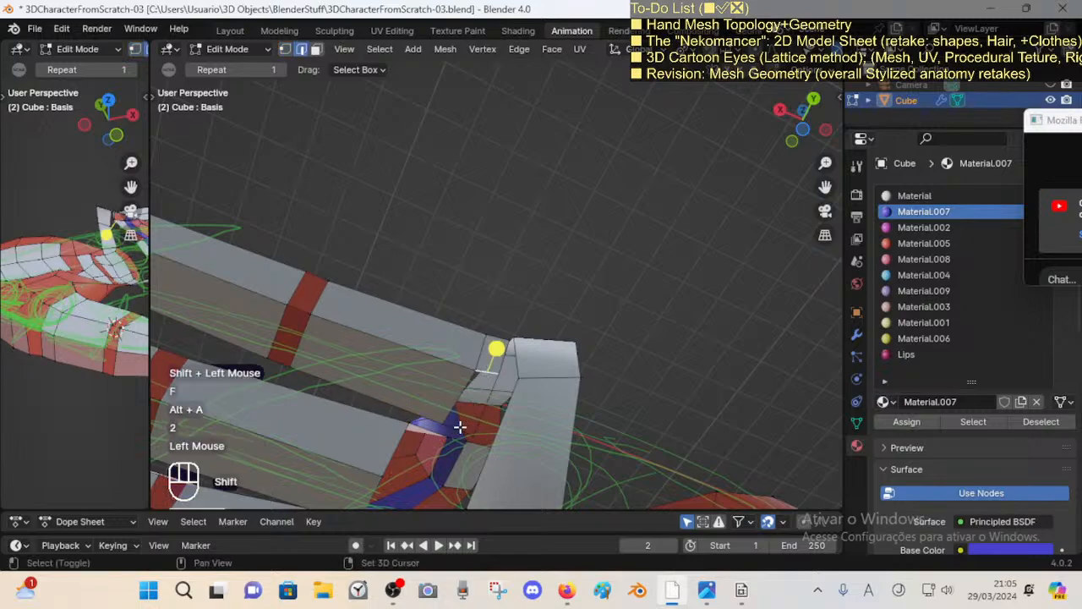
{"action": "left_click", "coordinate": [459, 427], "text": "shift"}
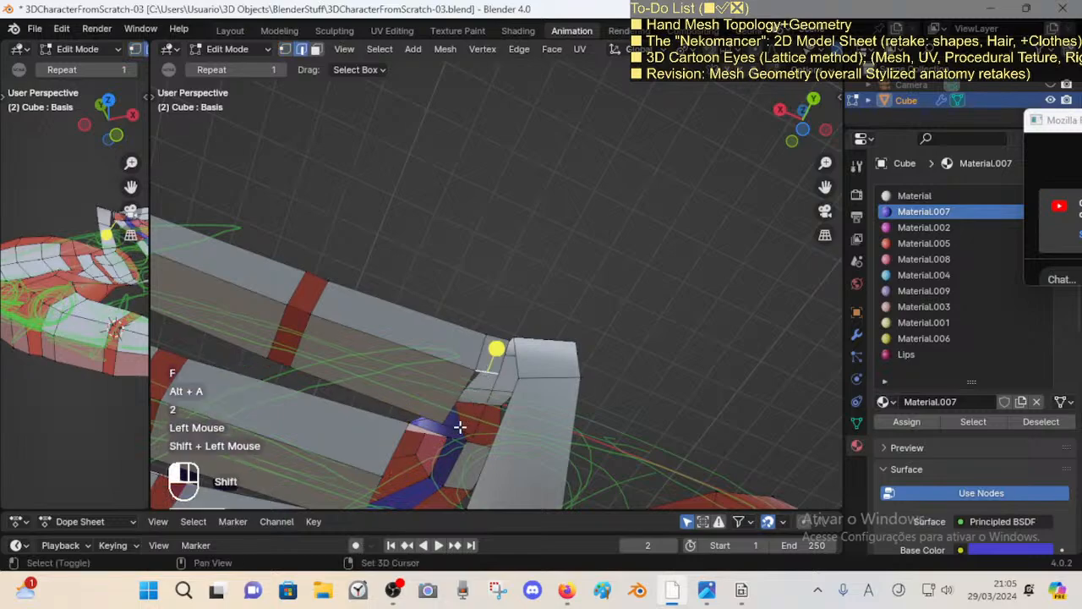
{"action": "middle_click_drag", "start_coordinate": [459, 427], "coordinate": [499, 406]}
{"action": "middle_click_drag", "start_coordinate": [499, 406], "coordinate": [482, 431]}
{"action": "left_click", "coordinate": [474, 436]}
{"action": "middle_click_drag", "start_coordinate": [473, 436], "coordinate": [534, 418]}
{"action": "left_click", "coordinate": [532, 419], "text": "shift"}
{"action": "key", "text": "f"}
{"action": "key", "text": "1"}
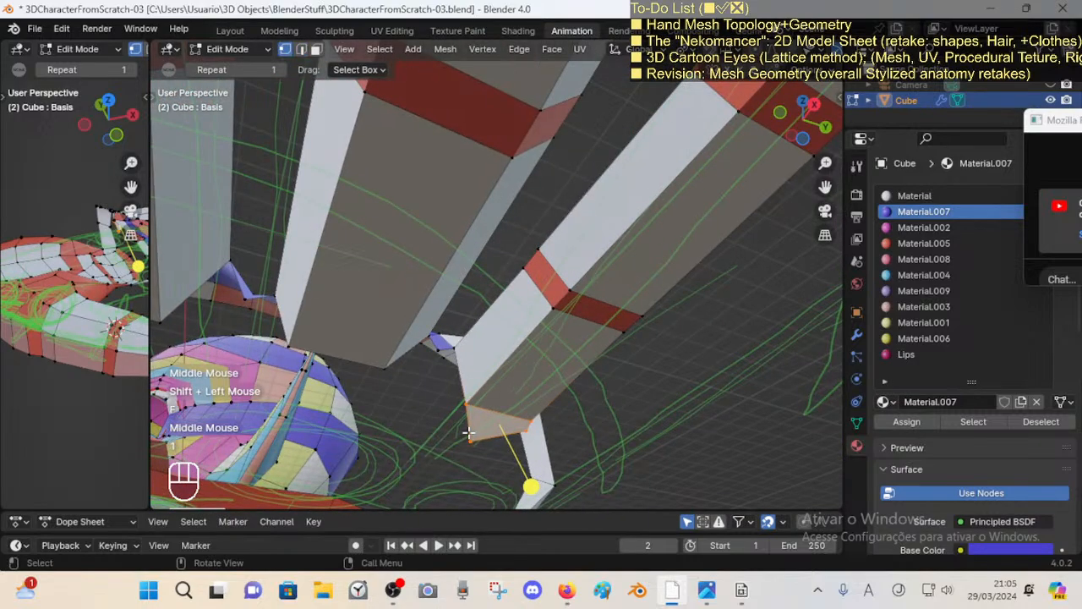
Step: Extrude the underside base edges of the two neighbouring fingers about 0.21 m toward the palm
{"action": "left_click", "coordinate": [346, 339]}
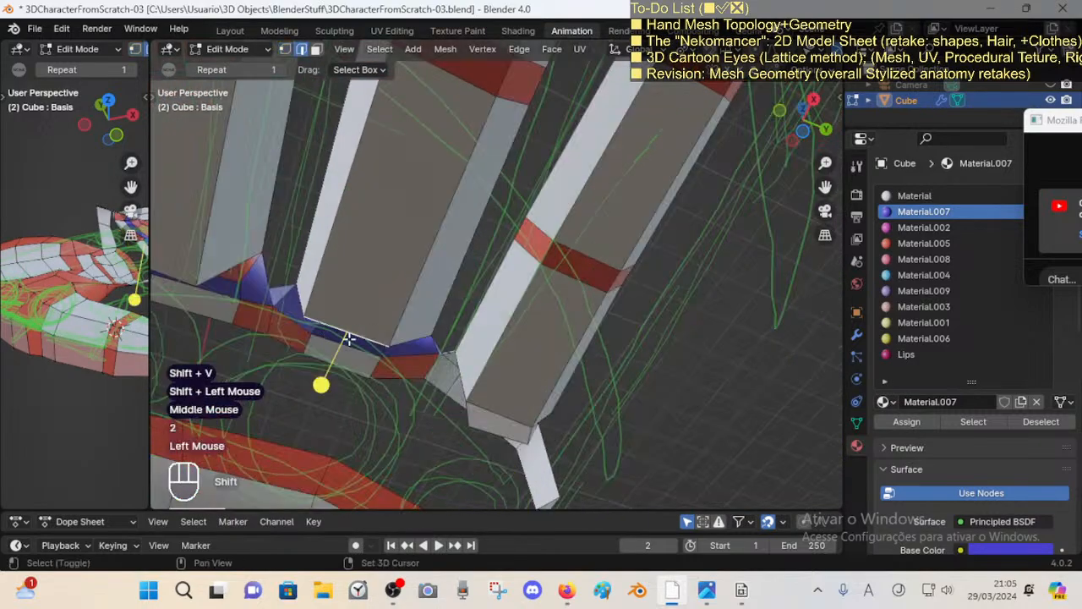
{"action": "middle_click_drag", "start_coordinate": [346, 340], "coordinate": [470, 360], "text": "shift"}
{"action": "left_click", "coordinate": [284, 285], "text": "shift"}
{"action": "key", "text": "e"}
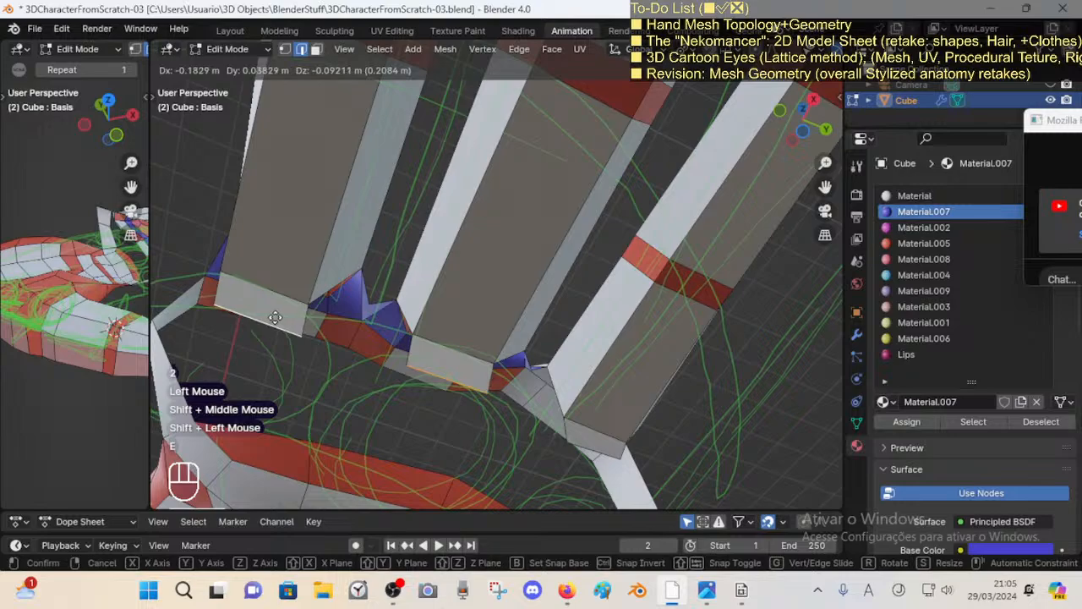
{"action": "left_click", "coordinate": [275, 318]}
Step: Fill a face between the side edge of a finger's extruded underside and the blue web beside it
{"action": "middle_click_drag", "start_coordinate": [277, 318], "coordinate": [372, 326]}
{"action": "middle_click_drag", "start_coordinate": [398, 332], "coordinate": [440, 317]}
{"action": "middle_click_drag", "start_coordinate": [369, 343], "coordinate": [367, 379]}
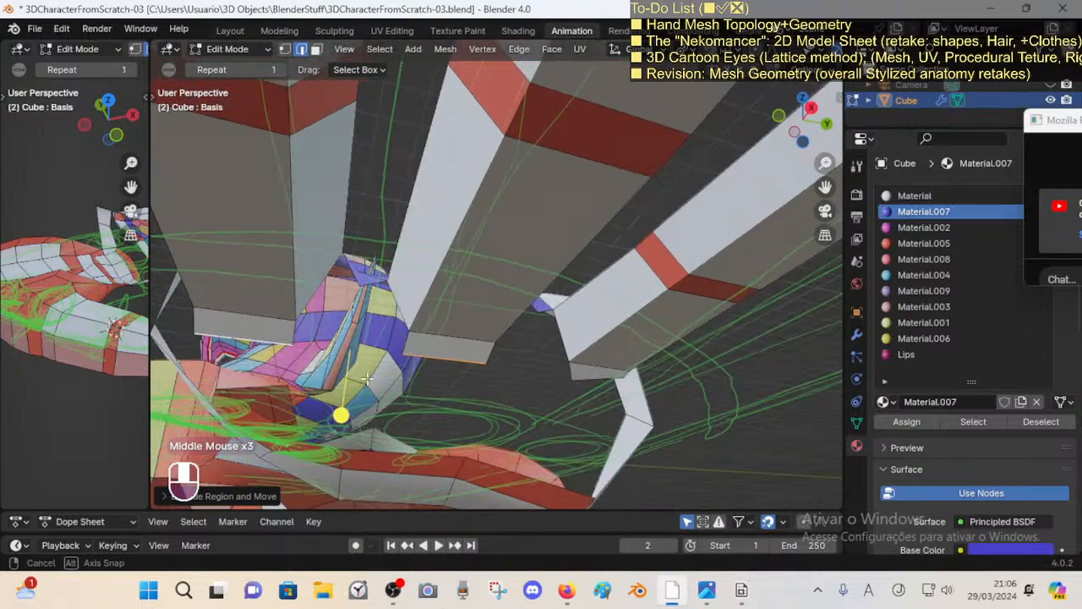
{"action": "key", "text": "1"}
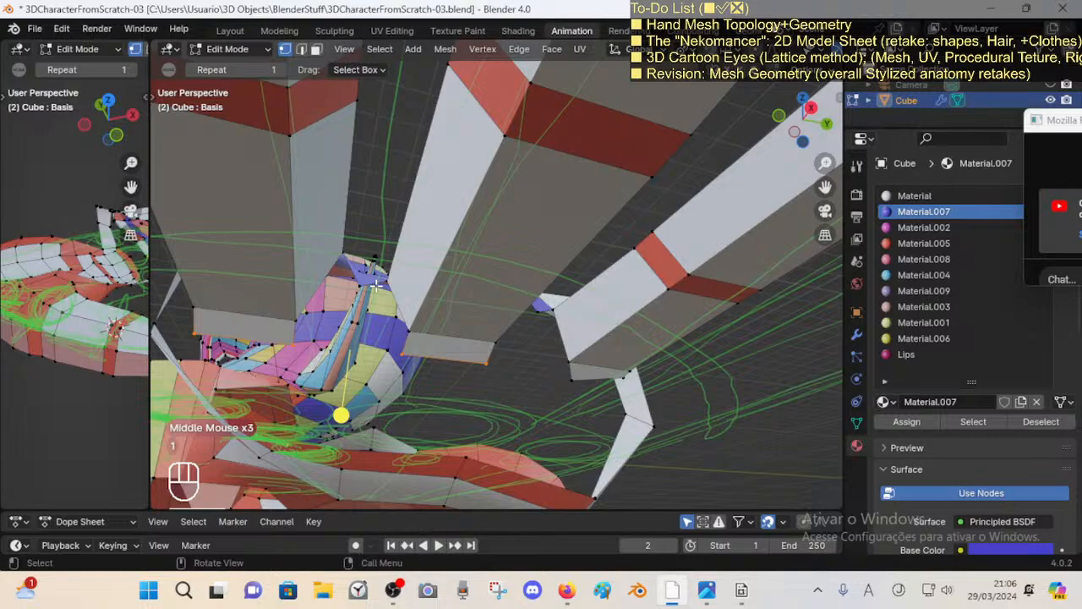
{"action": "middle_click_drag", "start_coordinate": [376, 285], "coordinate": [377, 298]}
{"action": "key", "text": "2"}
{"action": "left_click", "coordinate": [409, 333]}
{"action": "middle_click_drag", "start_coordinate": [377, 297], "coordinate": [377, 325]}
{"action": "left_click", "coordinate": [408, 333]}
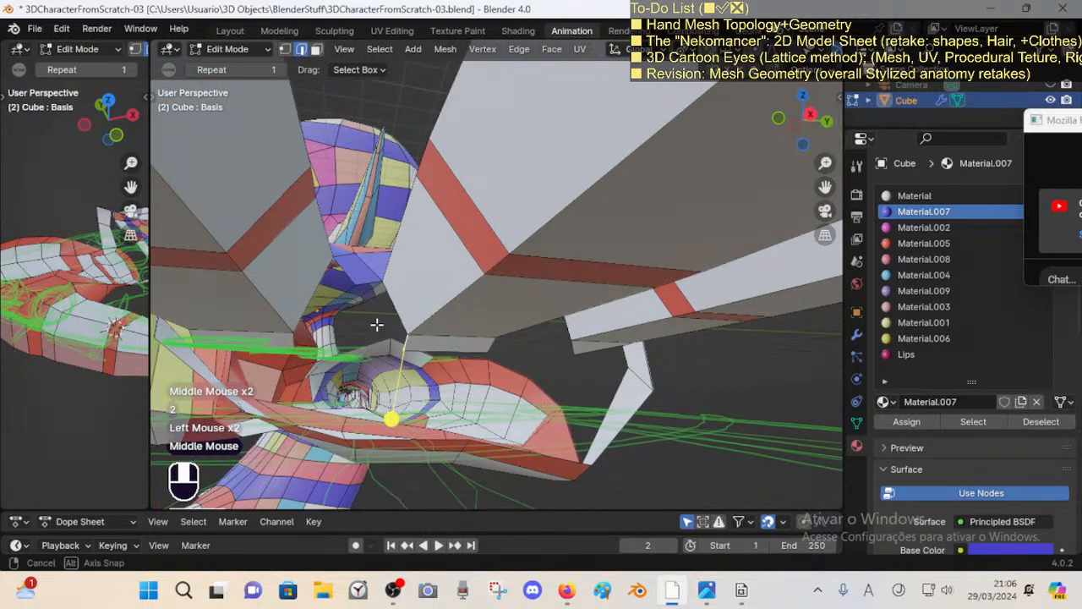
{"action": "left_click", "coordinate": [368, 283], "text": "shift"}
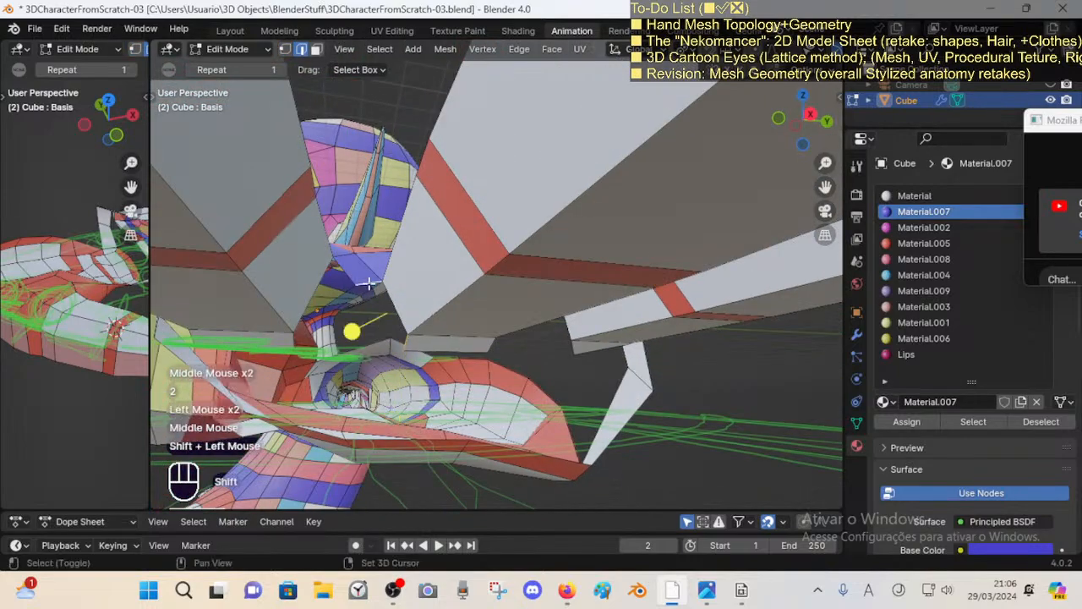
{"action": "middle_click_drag", "start_coordinate": [369, 283], "coordinate": [372, 338]}
{"action": "key", "text": "f"}
Step: Delete the two white faces linking the far finger's base to the blue web
{"action": "key", "text": "1"}
{"action": "left_click", "coordinate": [310, 340]}
{"action": "middle_click_drag", "start_coordinate": [372, 338], "coordinate": [346, 253]}
{"action": "middle_click_drag", "start_coordinate": [347, 253], "coordinate": [334, 243], "text": "shift"}
{"action": "middle_click_drag", "start_coordinate": [355, 286], "coordinate": [378, 306]}
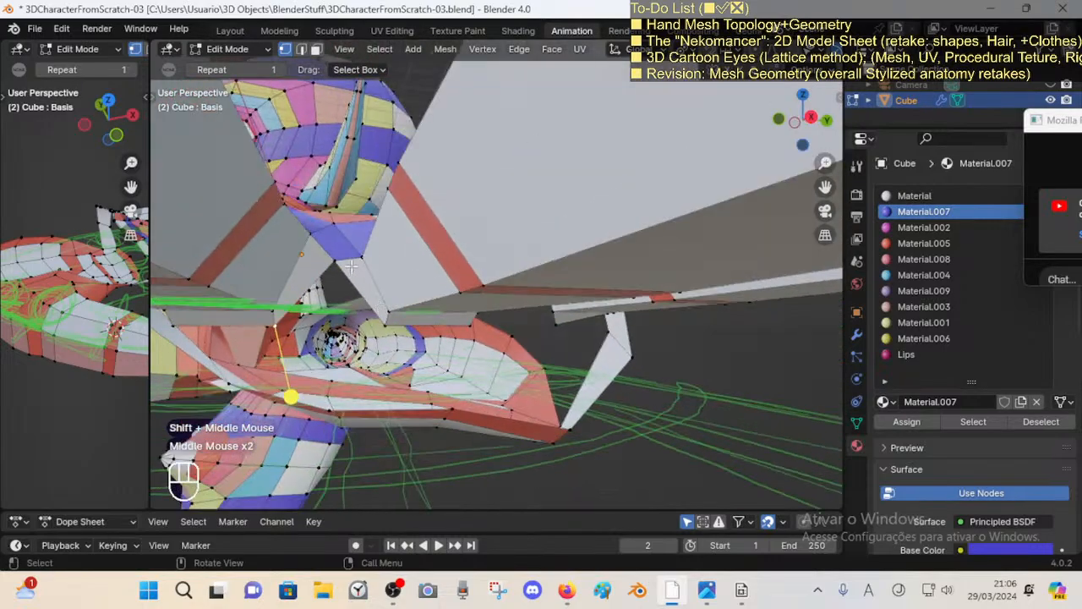
{"action": "middle_click_drag", "start_coordinate": [351, 266], "coordinate": [277, 271]}
{"action": "key", "text": "3"}
{"action": "left_click", "coordinate": [226, 273]}
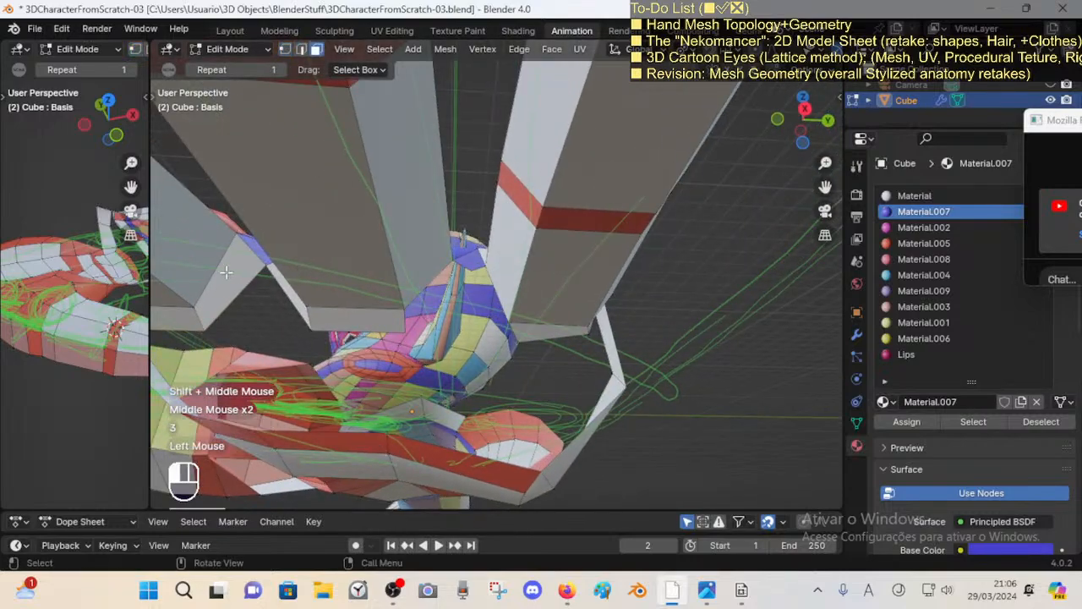
{"action": "left_click", "coordinate": [220, 319], "text": "shift"}
{"action": "key", "text": "x"}
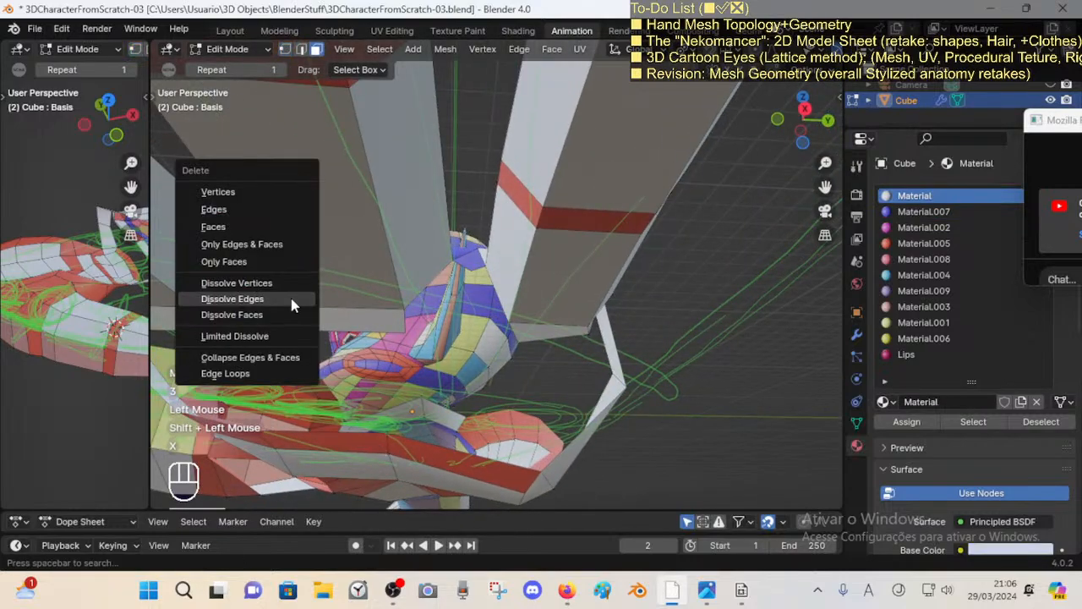
{"action": "left_click", "coordinate": [266, 227]}
Step: Extrude the blue web's corner vertices downward into new edges in the gaps between the fingers
{"action": "middle_click_drag", "start_coordinate": [265, 227], "coordinate": [606, 293]}
{"action": "key", "text": "1"}
{"action": "left_click", "coordinate": [480, 266]}
{"action": "middle_click_drag", "start_coordinate": [481, 266], "coordinate": [351, 272]}
{"action": "key", "text": "e"}
{"action": "left_click", "coordinate": [489, 368]}
{"action": "left_click", "coordinate": [352, 273]}
{"action": "key", "text": "e"}
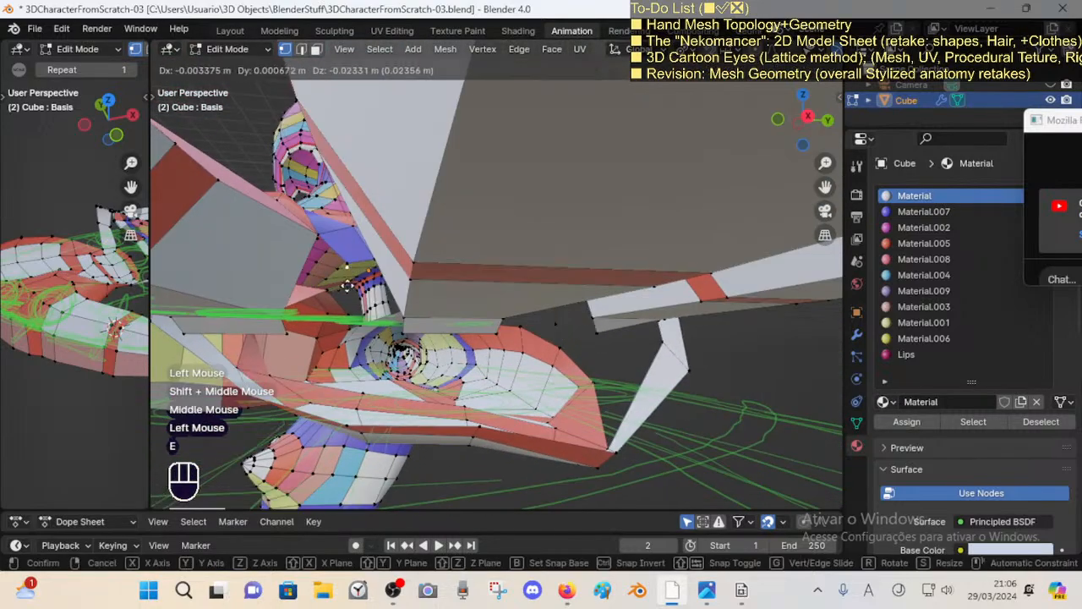
{"action": "left_click", "coordinate": [343, 318]}
{"action": "middle_click_drag", "start_coordinate": [342, 318], "coordinate": [386, 282], "text": "shift"}
{"action": "key", "text": "1"}
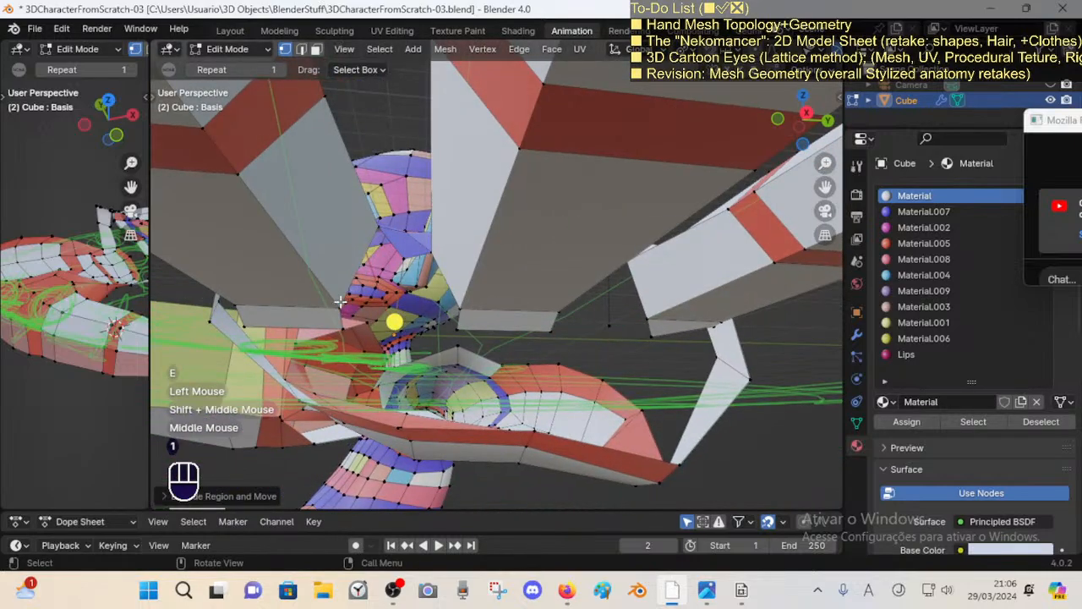
{"action": "left_click", "coordinate": [407, 294], "text": "shift"}
{"action": "key", "text": "2"}
{"action": "left_click", "coordinate": [457, 200]}
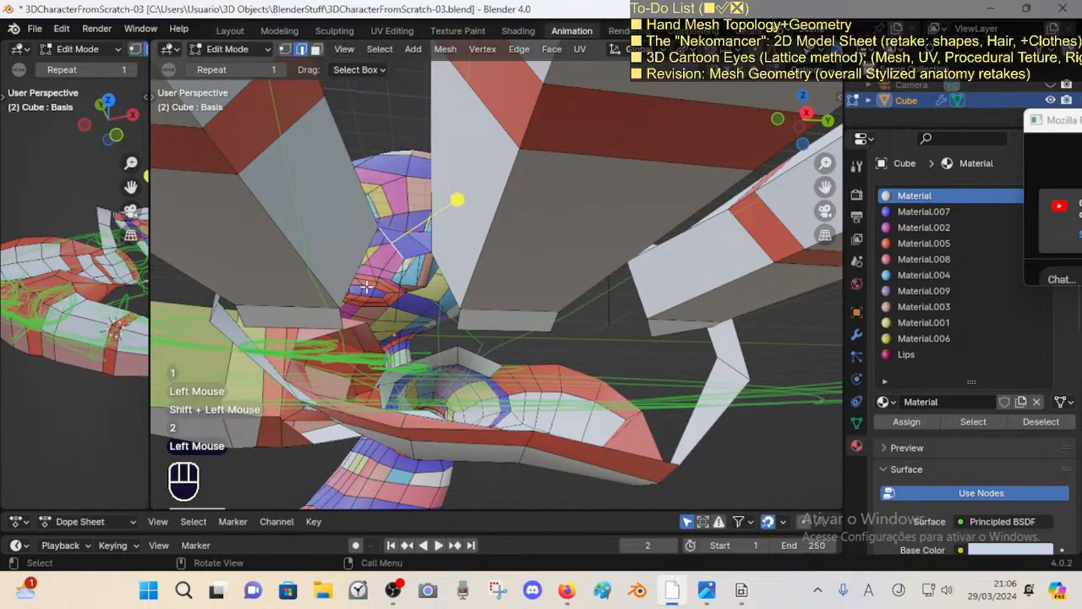
{"action": "left_click", "coordinate": [350, 293], "text": "shift"}
{"action": "left_click", "coordinate": [397, 302], "text": "shift"}
{"action": "middle_click_drag", "start_coordinate": [398, 302], "coordinate": [454, 400]}
{"action": "key", "text": "alt+a"}
{"action": "key", "text": "1"}
{"action": "key", "text": "3"}
{"action": "left_click", "coordinate": [406, 292]}
{"action": "key", "text": "2"}
{"action": "left_click", "coordinate": [365, 289]}
Step: Select the purple face loop around the wrist, hide it, and clear the selection
{"action": "scroll", "coordinate": [485, 435], "scroll_direction": "down", "scroll_amount": 2}
{"action": "middle_click_drag", "start_coordinate": [490, 444], "coordinate": [544, 434], "text": "shift"}
{"action": "mouse_move", "coordinate": [543, 434]}
{"action": "middle_mouse_down"}
{"action": "mouse_move", "coordinate": [527, 414]}
{"action": "mouse_move", "coordinate": [538, 423]}
{"action": "middle_mouse_up"}
{"action": "middle_click_drag", "start_coordinate": [620, 451], "coordinate": [464, 260], "text": "shift"}
{"action": "scroll", "coordinate": [558, 389], "scroll_direction": "up", "scroll_amount": 2}
{"action": "scroll", "coordinate": [499, 309], "scroll_direction": "down", "scroll_amount": 1}
{"action": "key", "text": "alt+a"}
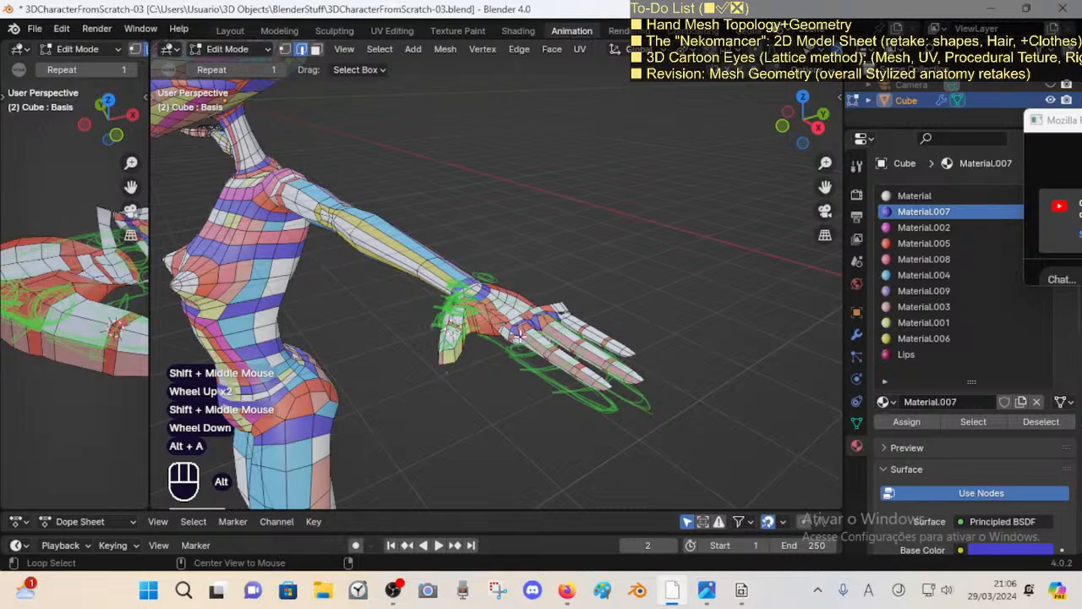
{"action": "scroll", "coordinate": [511, 328], "scroll_direction": "up", "scroll_amount": 2}
{"action": "key", "text": "3"}
{"action": "left_click", "coordinate": [461, 287], "text": "alt+shift"}
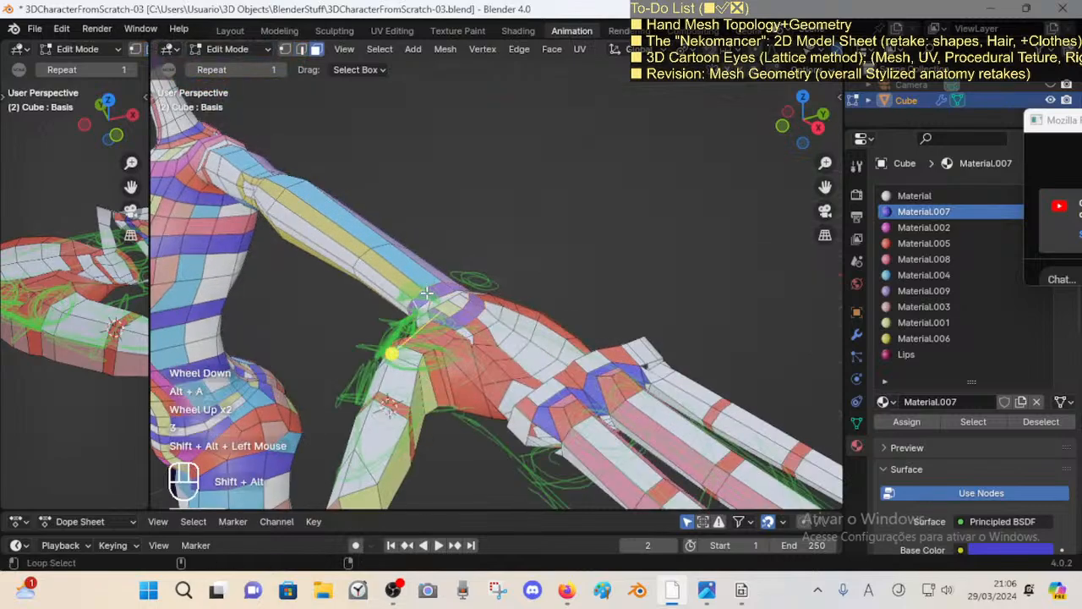
{"action": "key", "text": "h"}
{"action": "key", "text": "alt+a"}
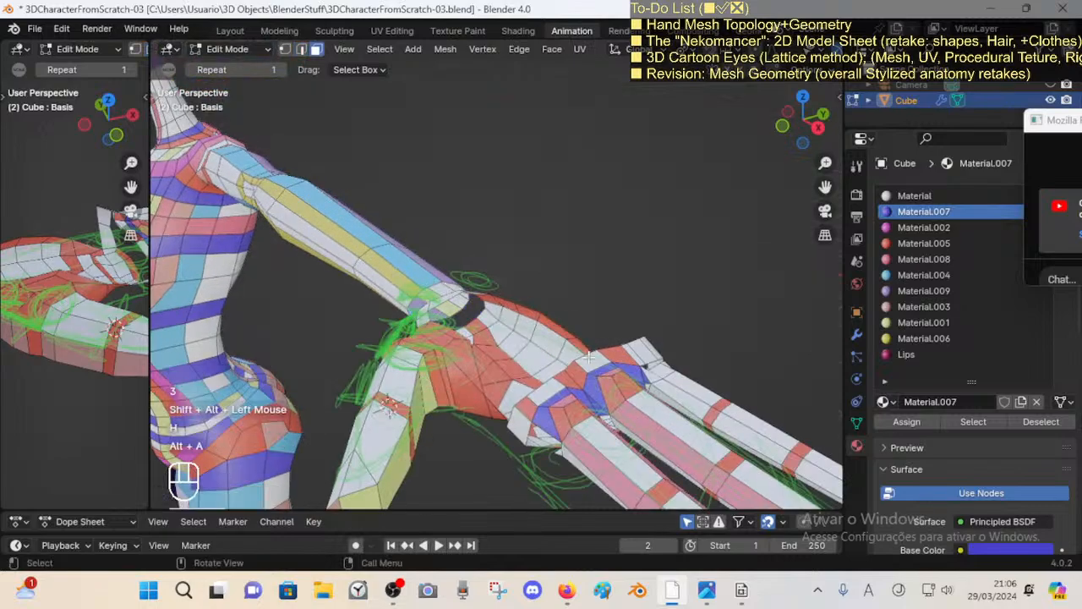
Step: Select the linked body mesh on the arm side of the wrist gap and hide it, leaving the hand visible
{"action": "key", "text": "l"}
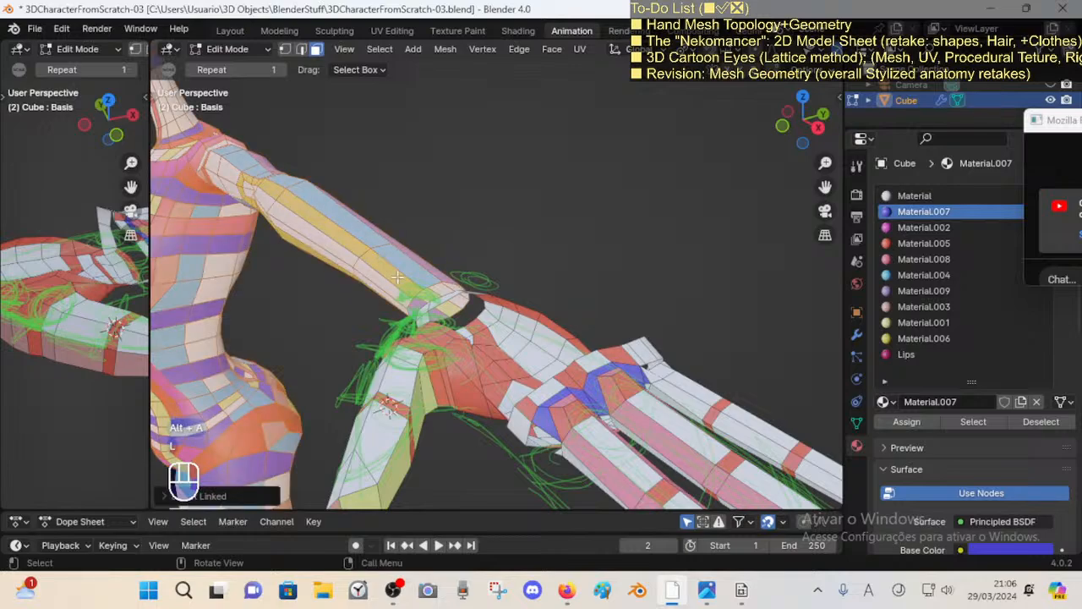
{"action": "key", "text": "h"}
{"action": "middle_click_drag", "start_coordinate": [547, 385], "coordinate": [448, 313]}
{"action": "scroll", "coordinate": [499, 338], "scroll_direction": "down", "scroll_amount": 2}
{"action": "scroll", "coordinate": [382, 308], "scroll_direction": "up", "scroll_amount": 3}
{"action": "scroll", "coordinate": [372, 295], "scroll_direction": "down", "scroll_amount": 3}
Step: Reposition the vertices extruded from the blue web in the gap between the two nearer fingers
{"action": "key", "text": "shift+grave"}
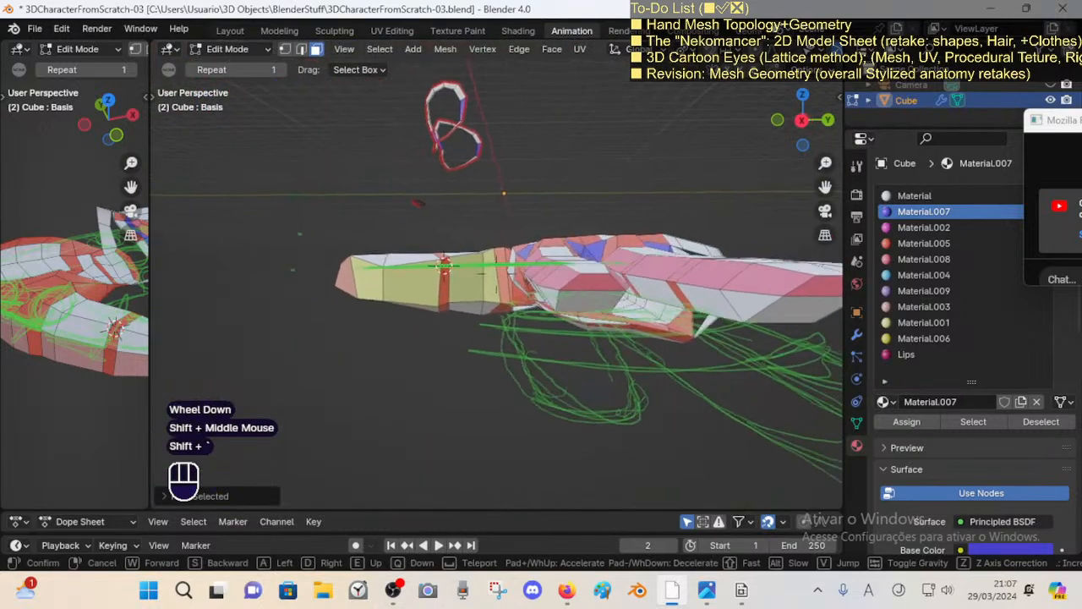
{"action": "key", "text": "w"}
{"action": "key", "text": "d"}
{"action": "left_click", "coordinate": [375, 296]}
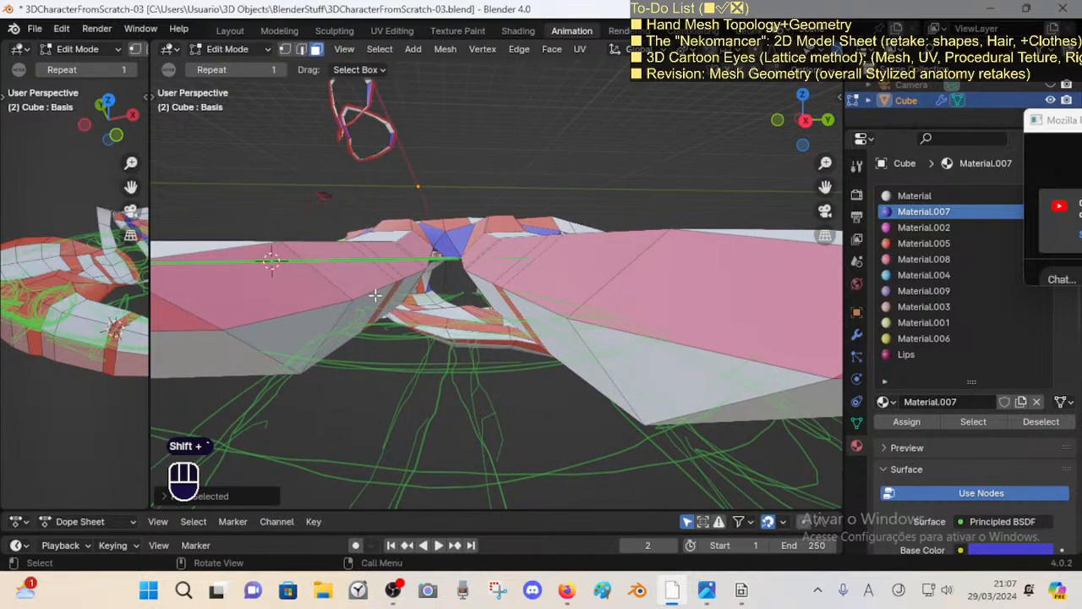
{"action": "key", "text": "1"}
{"action": "left_click", "coordinate": [441, 292]}
{"action": "key", "text": "g"}
{"action": "left_click", "coordinate": [449, 295], "text": "shift"}
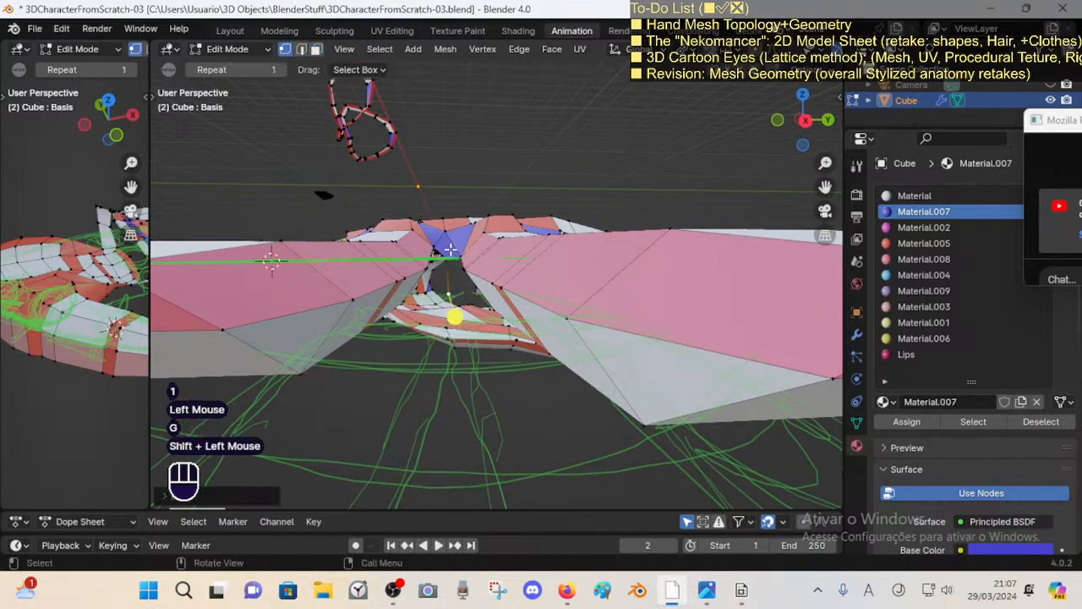
{"action": "left_click", "coordinate": [452, 256]}
{"action": "left_click", "coordinate": [457, 256]}
{"action": "key", "text": "g"}
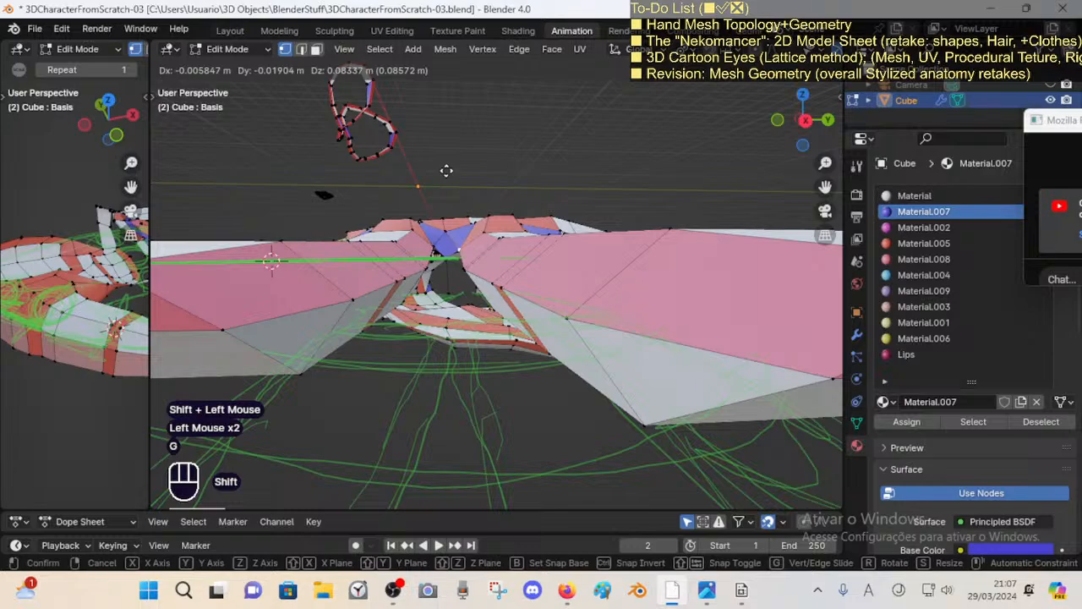
{"action": "left_click", "coordinate": [449, 276], "text": "shift"}
{"action": "key", "text": "g"}
{"action": "left_click", "coordinate": [447, 249], "text": "shift"}
Step: Fill two faces between the web's extruded edge and the side edges of the adjacent fingers
{"action": "scroll", "coordinate": [461, 298], "scroll_direction": "up", "scroll_amount": 3}
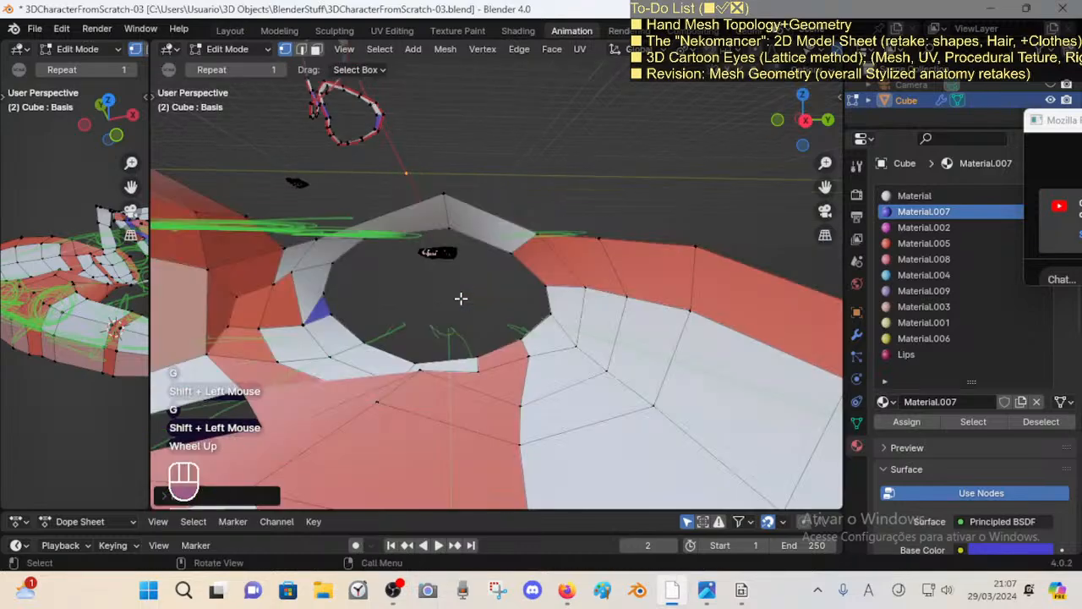
{"action": "scroll", "coordinate": [461, 298], "scroll_direction": "down", "scroll_amount": 1}
{"action": "key", "text": "shift+grave"}
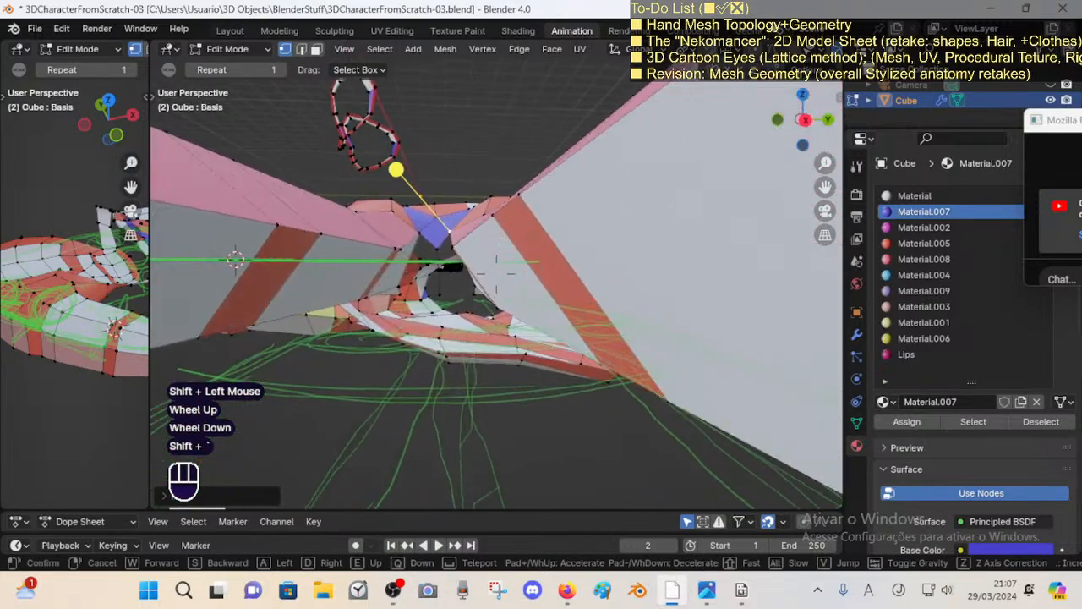
{"action": "key", "text": "2"}
{"action": "left_click", "coordinate": [503, 268]}
{"action": "left_click", "coordinate": [433, 280], "text": "shift"}
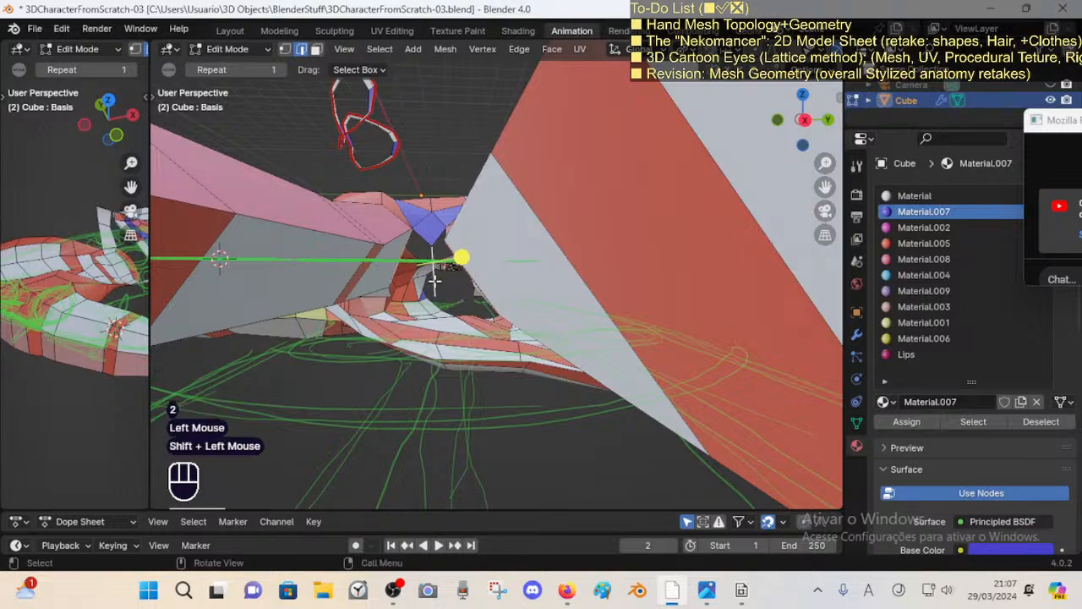
{"action": "mouse_move", "coordinate": [433, 279]}
{"action": "middle_mouse_down"}
{"action": "mouse_move", "coordinate": [454, 280]}
{"action": "mouse_move", "coordinate": [436, 296]}
{"action": "mouse_move", "coordinate": [423, 273]}
{"action": "middle_mouse_up"}
{"action": "key", "text": "f"}
{"action": "left_click", "coordinate": [444, 269]}
{"action": "left_click", "coordinate": [444, 268], "text": "shift"}
{"action": "key", "text": "f"}
Step: Assign the white "Material" to the two new faces below the blue web and clear the selection
{"action": "key", "text": "3"}
{"action": "left_click", "coordinate": [423, 268]}
{"action": "left_click", "coordinate": [447, 267], "text": "shift"}
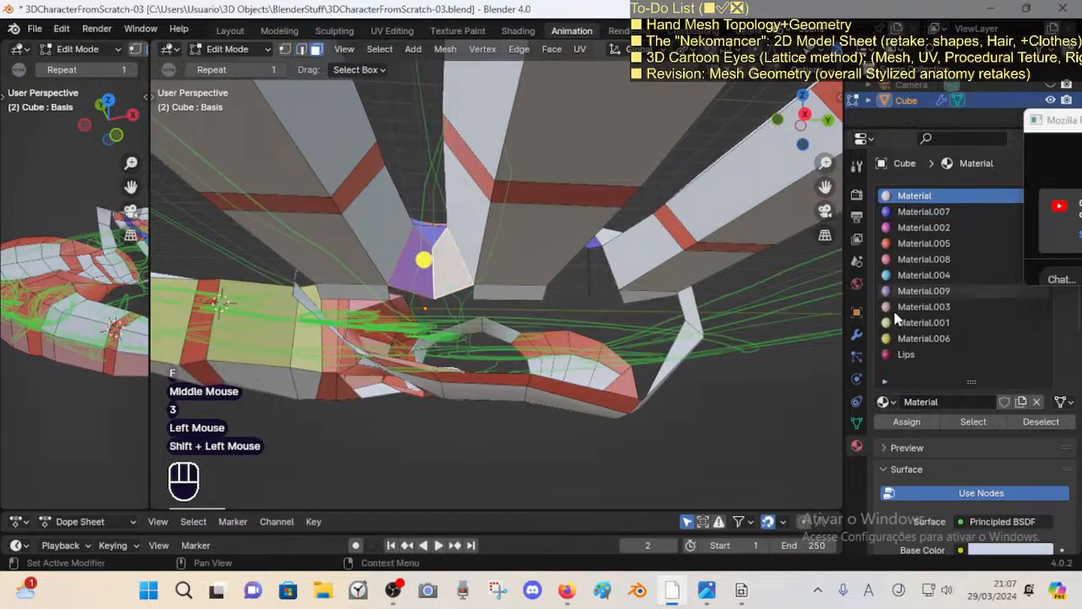
{"action": "left_click", "coordinate": [907, 421]}
{"action": "key", "text": "alt+a"}
Step: Fill two faces below the other blue web, joining its extruded edge to the middle and far fingers
{"action": "middle_click_drag", "start_coordinate": [519, 321], "coordinate": [457, 306], "text": "shift"}
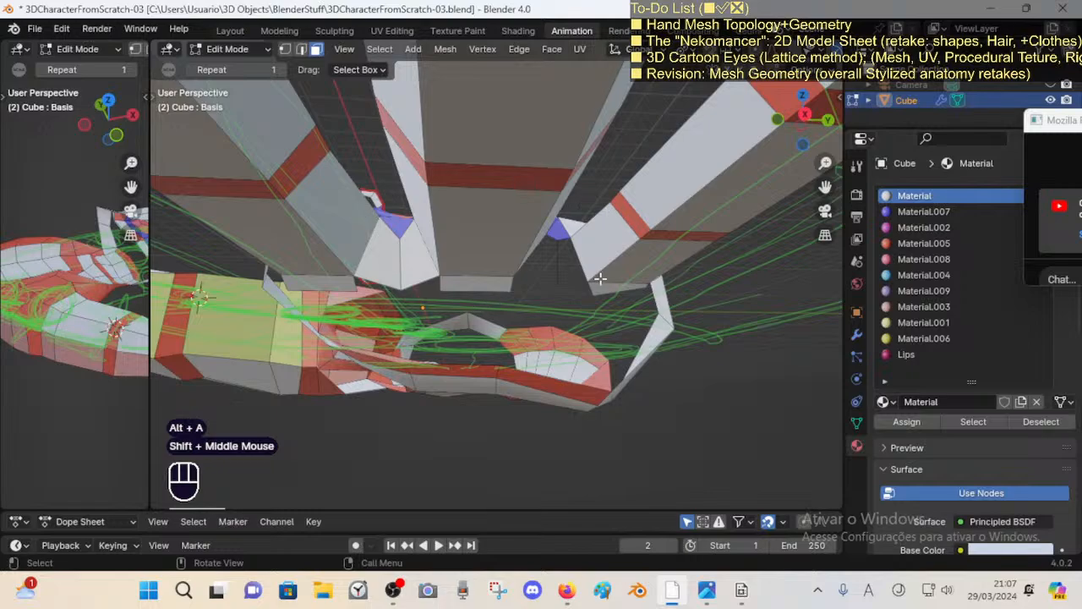
{"action": "middle_click_drag", "start_coordinate": [598, 279], "coordinate": [510, 271], "text": "shift"}
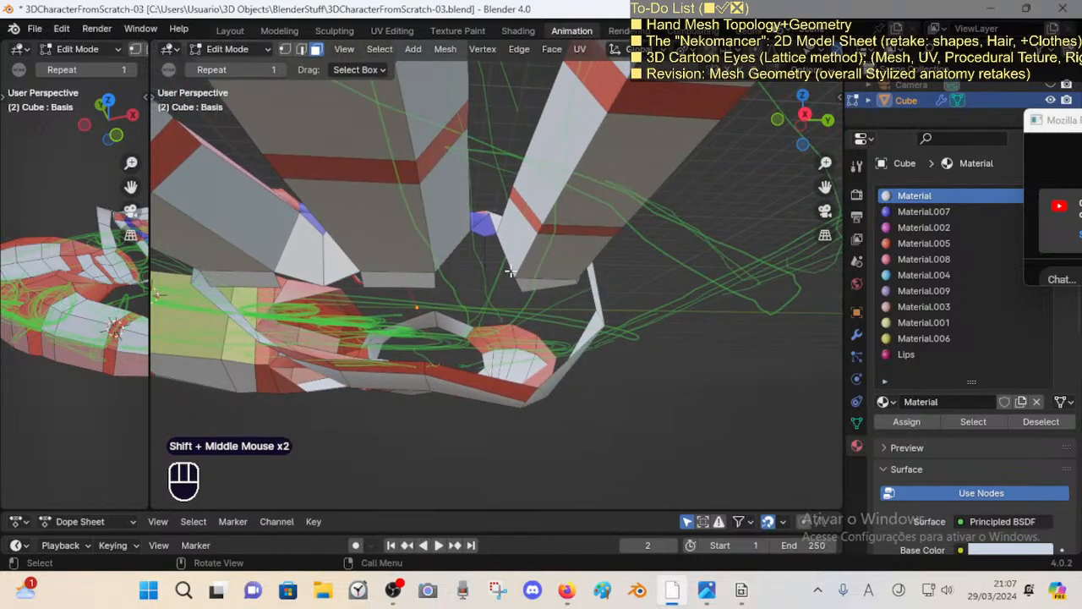
{"action": "key", "text": "3"}
{"action": "left_click", "coordinate": [480, 225], "text": "alt+shift"}
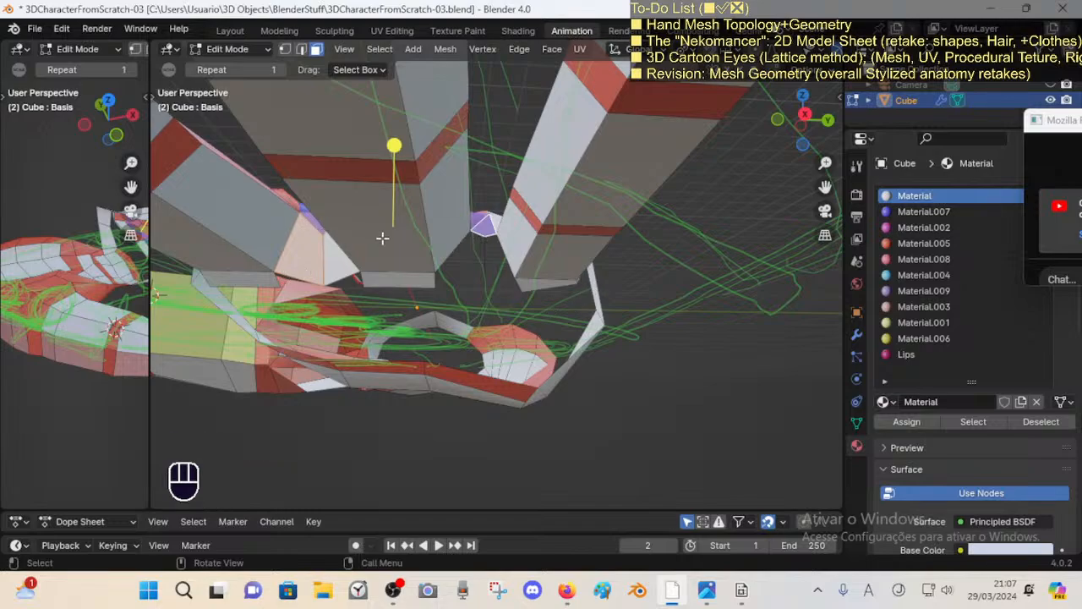
{"action": "key", "text": "alt+a"}
{"action": "key", "text": "2"}
{"action": "left_click", "coordinate": [494, 249]}
{"action": "left_click", "coordinate": [480, 263], "text": "shift"}
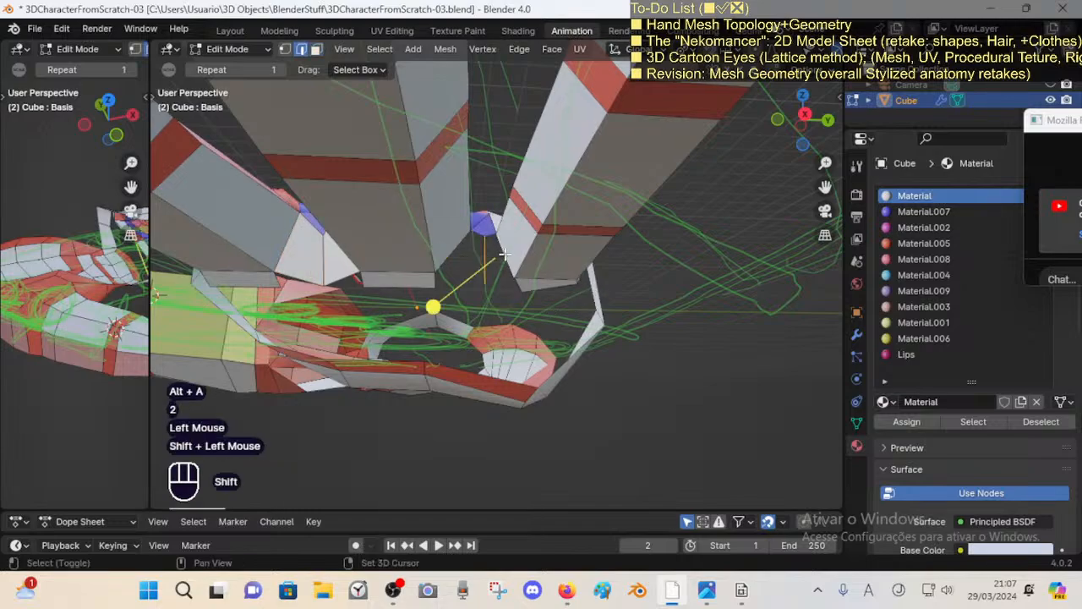
{"action": "key", "text": "f"}
{"action": "left_click", "coordinate": [456, 250]}
{"action": "left_click", "coordinate": [480, 252], "text": "shift"}
{"action": "key", "text": "f"}
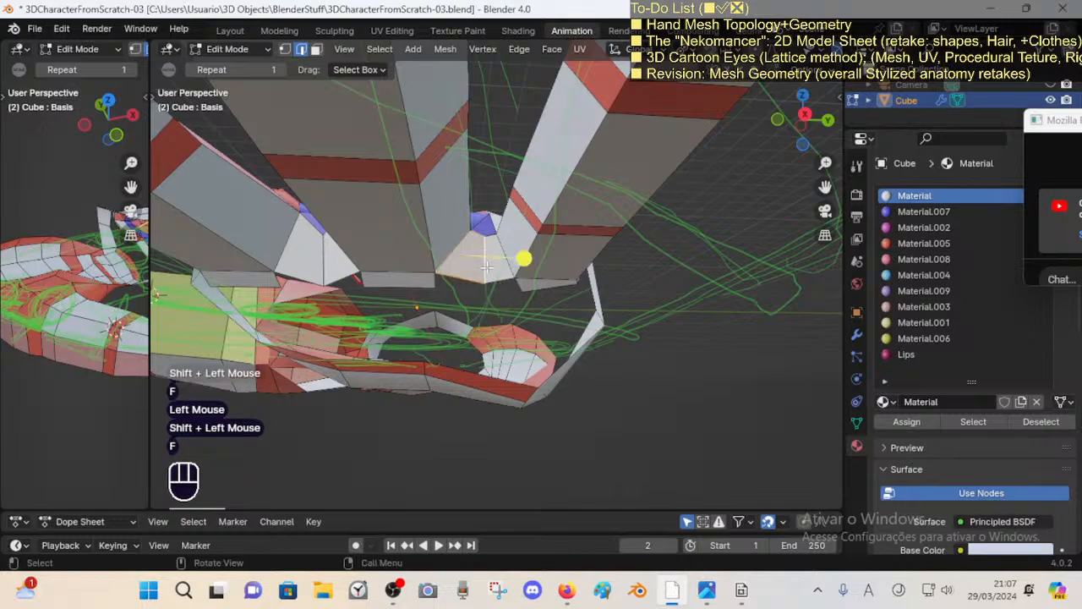
Step: Adjust the lower vertices of the new white faces between the middle and far fingers
{"action": "key", "text": "alt+a"}
{"action": "key", "text": "1"}
{"action": "left_click", "coordinate": [436, 269]}
{"action": "key", "text": "g"}
{"action": "left_click", "coordinate": [490, 322], "text": "shift"}
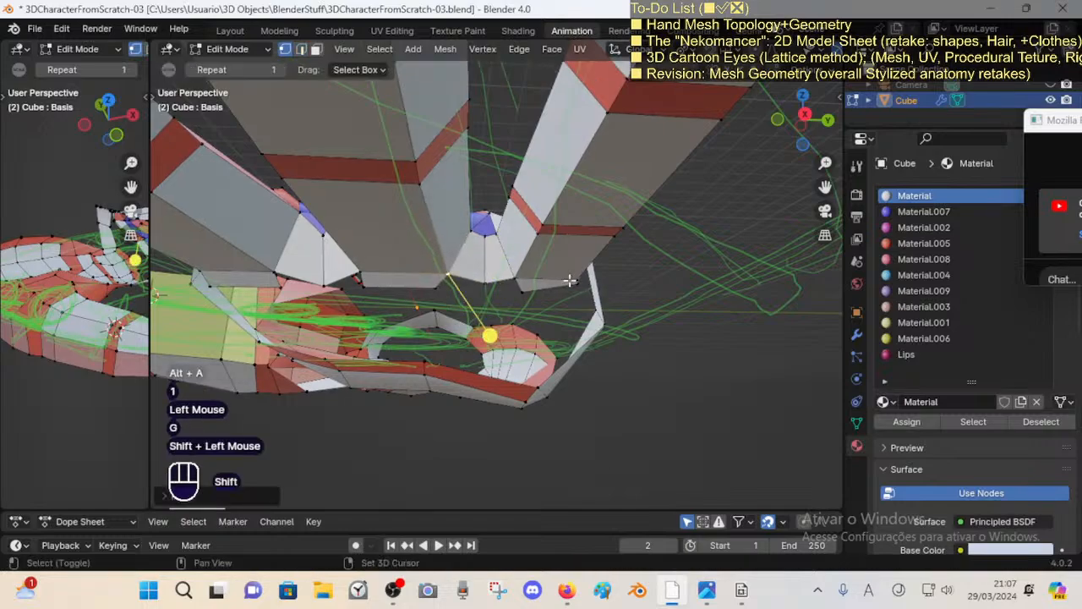
{"action": "left_click", "coordinate": [514, 274]}
{"action": "left_click", "coordinate": [486, 281]}
{"action": "key", "text": "g"}
{"action": "left_click", "coordinate": [491, 290], "text": "shift"}
{"action": "mouse_move", "coordinate": [531, 284]}
{"action": "middle_mouse_down"}
{"action": "mouse_move", "coordinate": [514, 282]}
{"action": "mouse_move", "coordinate": [527, 285]}
{"action": "mouse_move", "coordinate": [553, 261]}
{"action": "mouse_move", "coordinate": [529, 302]}
{"action": "middle_mouse_up"}
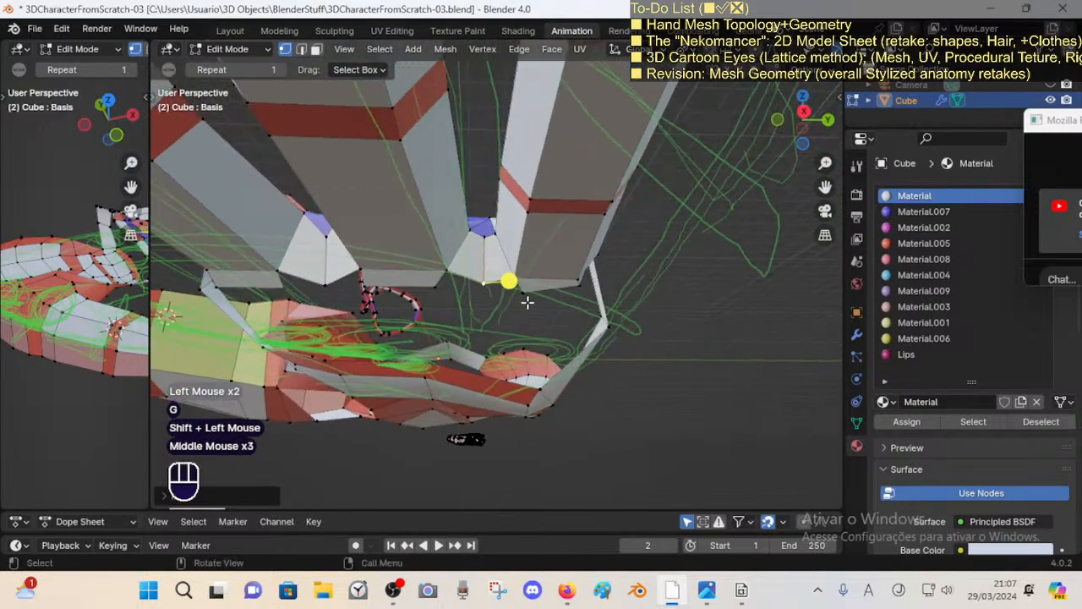
Step: Move the outer corner vertex of the far finger's underside strip along the Z axis
{"action": "left_click", "coordinate": [527, 296]}
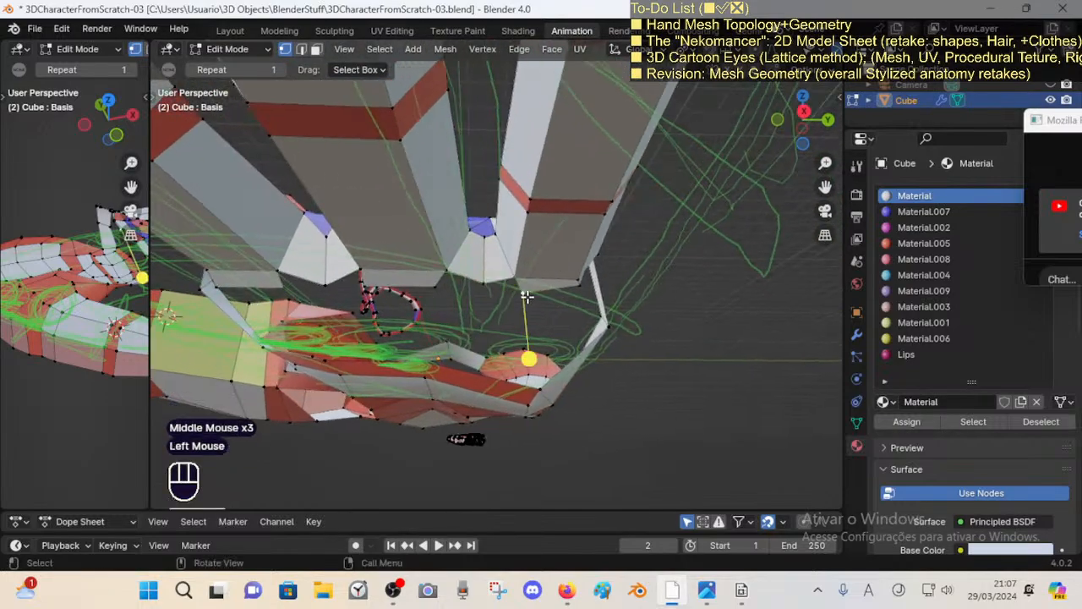
{"action": "key", "text": "3"}
{"action": "left_click", "coordinate": [493, 227], "text": "alt+shift"}
{"action": "middle_click_drag", "start_coordinate": [502, 257], "coordinate": [459, 265]}
{"action": "left_click", "coordinate": [514, 286]}
{"action": "key", "text": "1"}
{"action": "left_click", "coordinate": [551, 276]}
{"action": "key", "text": "g"}
{"action": "key", "text": "z"}
{"action": "left_click", "coordinate": [386, 290]}
{"action": "scroll", "coordinate": [442, 258], "scroll_direction": "up", "scroll_amount": 1}
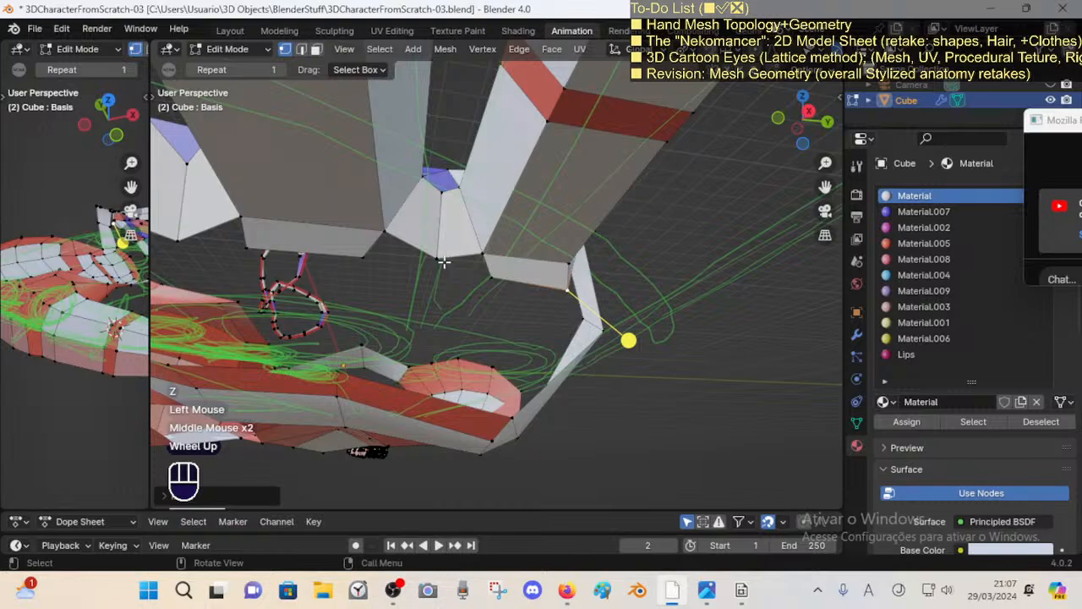
Step: Reposition the bottom middle vertex of the white web faces and the inner corner vertex of the far finger's underside strip
{"action": "left_click", "coordinate": [445, 259]}
{"action": "key", "text": "g"}
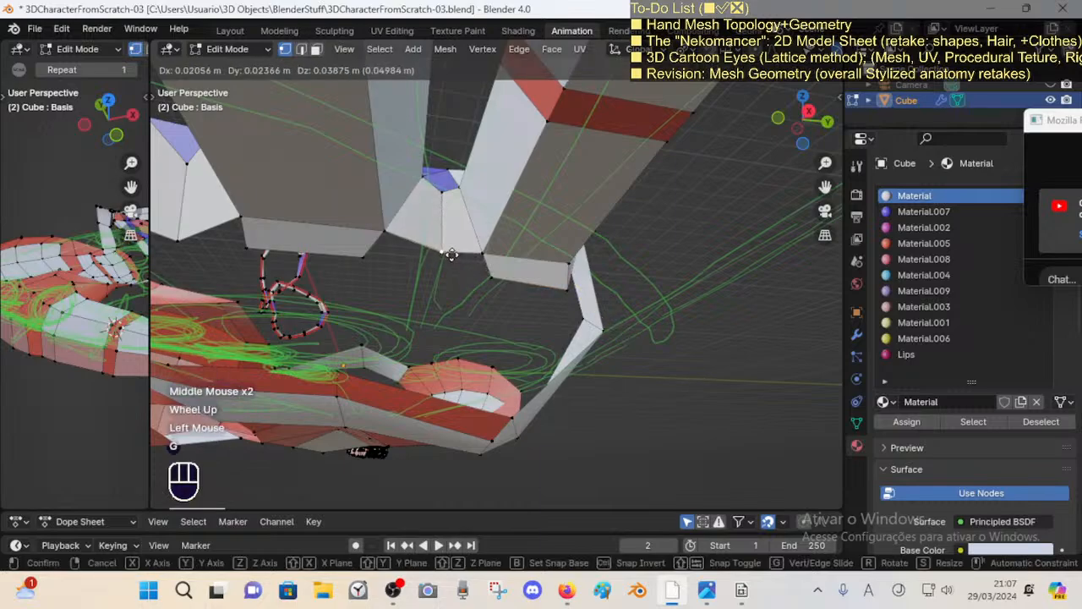
{"action": "left_click", "coordinate": [451, 256]}
{"action": "left_click", "coordinate": [442, 256]}
{"action": "key", "text": "g"}
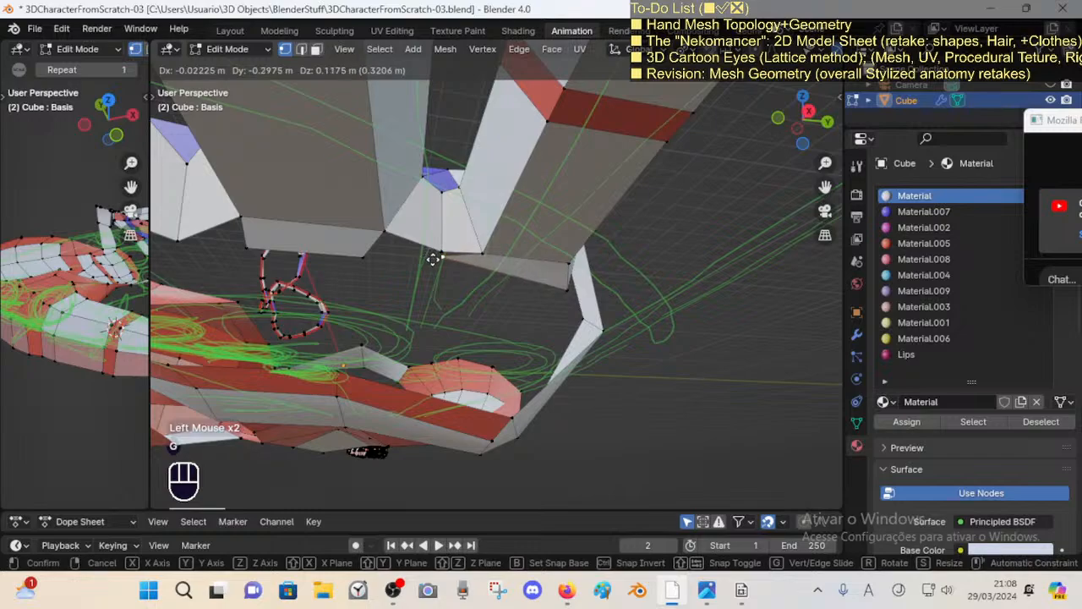
{"action": "left_click", "coordinate": [435, 259]}
{"action": "middle_click_drag", "start_coordinate": [435, 259], "coordinate": [457, 257]}
{"action": "key", "text": "g"}
{"action": "left_click", "coordinate": [476, 301]}
{"action": "key", "text": "1"}
{"action": "key", "text": "2"}
{"action": "left_click", "coordinate": [458, 259]}
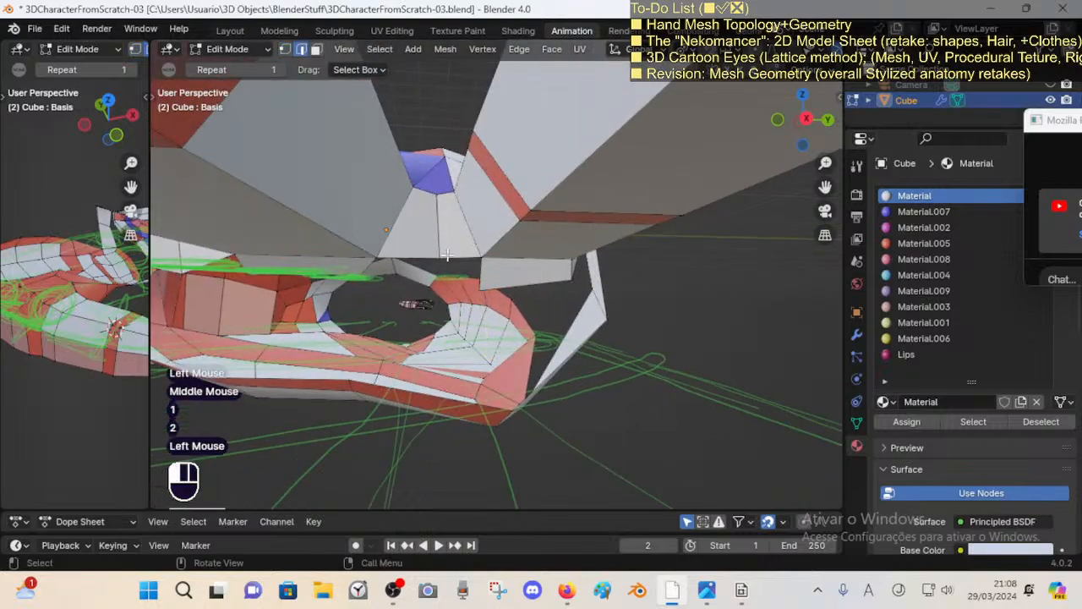
{"action": "left_click", "coordinate": [485, 278], "text": "shift"}
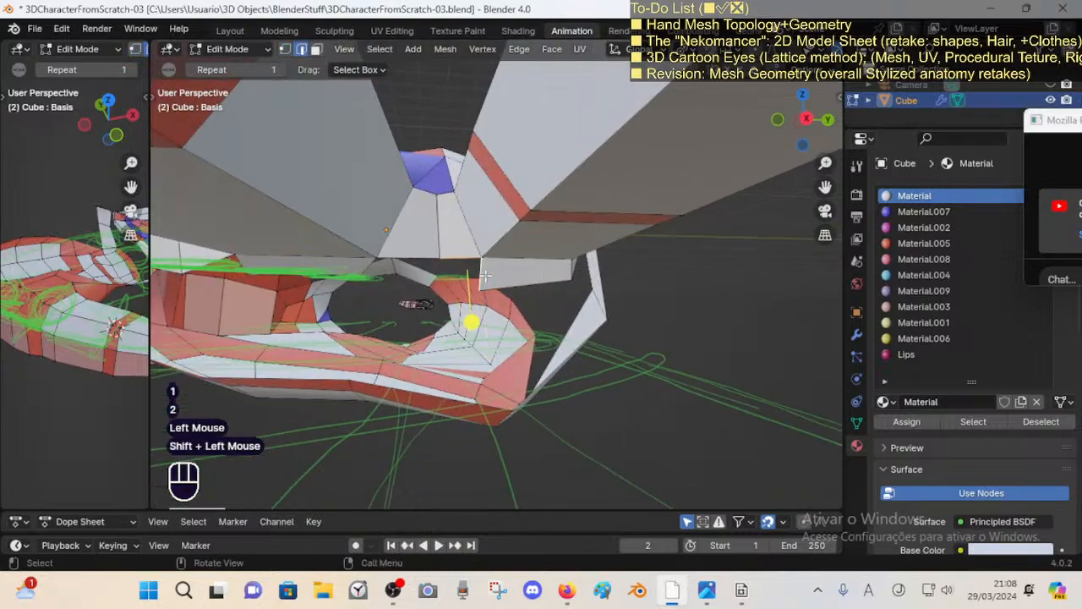
{"action": "key", "text": "alt+a"}
{"action": "key", "text": "1"}
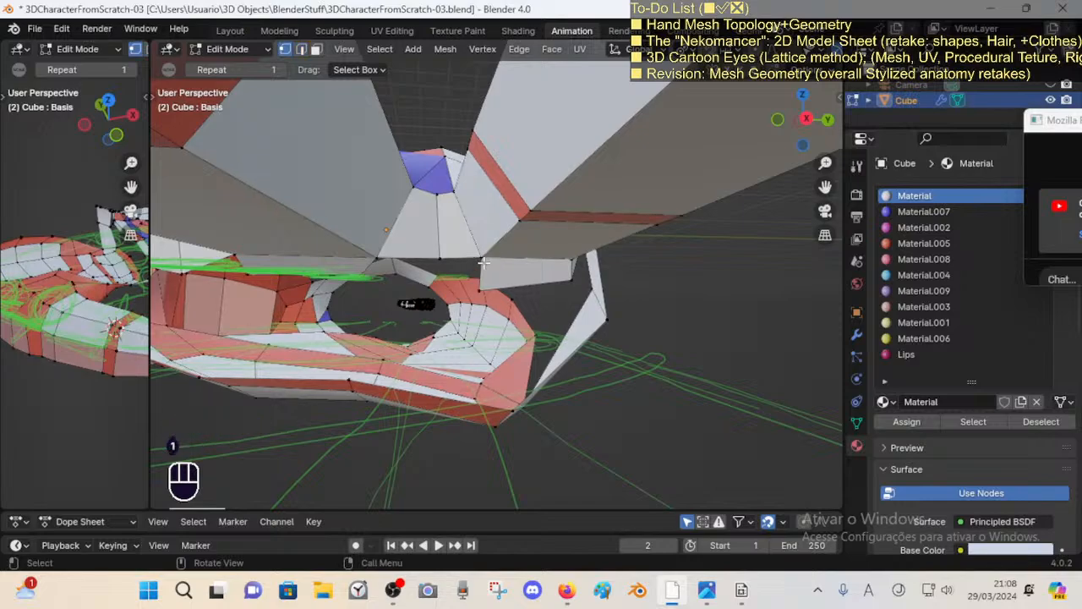
{"action": "middle_click_drag", "start_coordinate": [483, 262], "coordinate": [490, 239]}
{"action": "key", "text": "3"}
{"action": "left_click", "coordinate": [471, 307], "text": "alt+shift"}
{"action": "key", "text": "alt+a"}
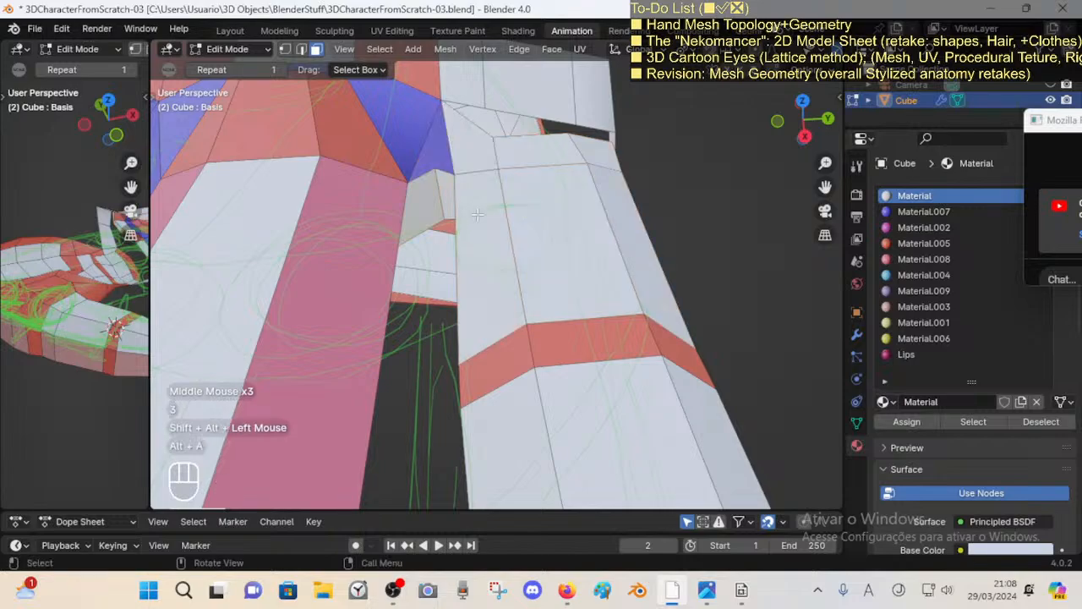
Step: Select the bottom middle vertex of the white faces below the blue web and save the file
{"action": "left_click", "coordinate": [435, 142]}
{"action": "middle_click_drag", "start_coordinate": [466, 202], "coordinate": [462, 144]}
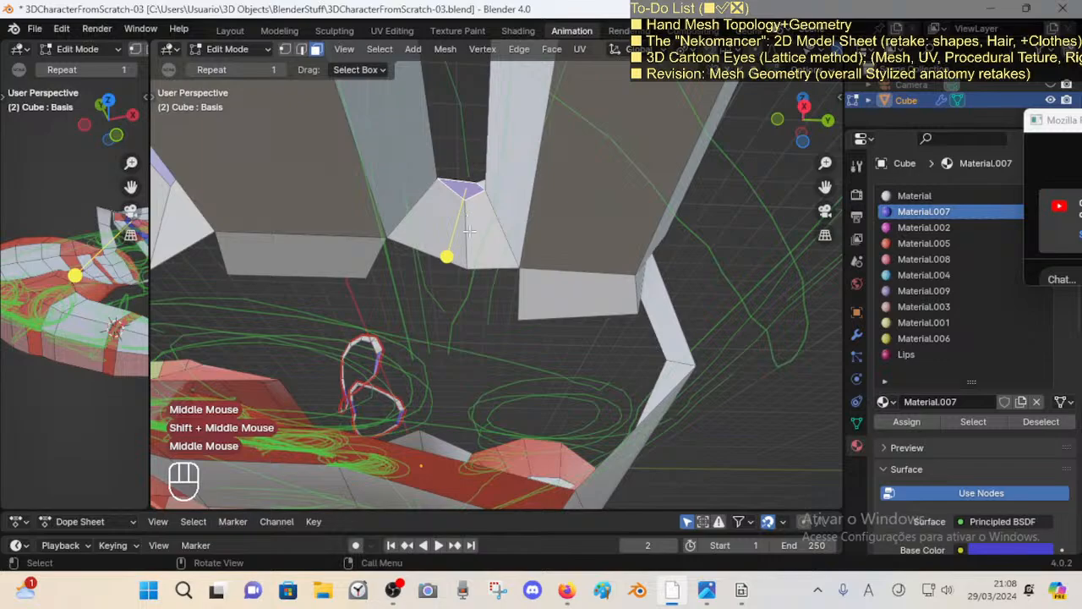
{"action": "key", "text": "1"}
{"action": "left_click", "coordinate": [487, 244]}
{"action": "key", "text": "ctrl+s"}
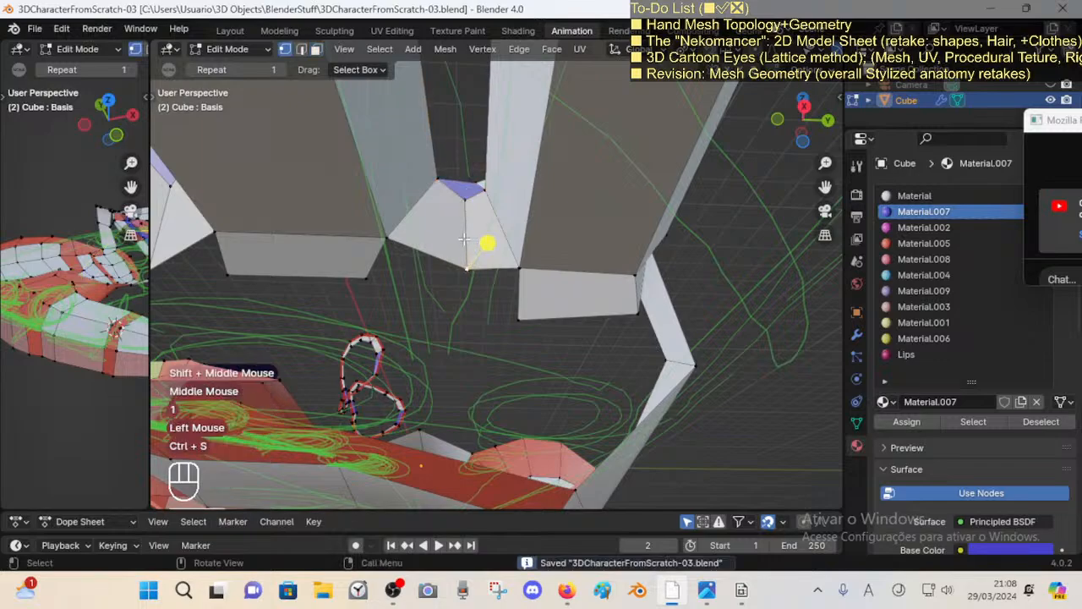
Step: Switch to the image viewer and examine the hand topology references, especially the palm loops below the fingers
{"action": "left_click", "coordinate": [741, 591]}
{"action": "scroll", "coordinate": [584, 313], "scroll_direction": "down", "scroll_amount": 5}
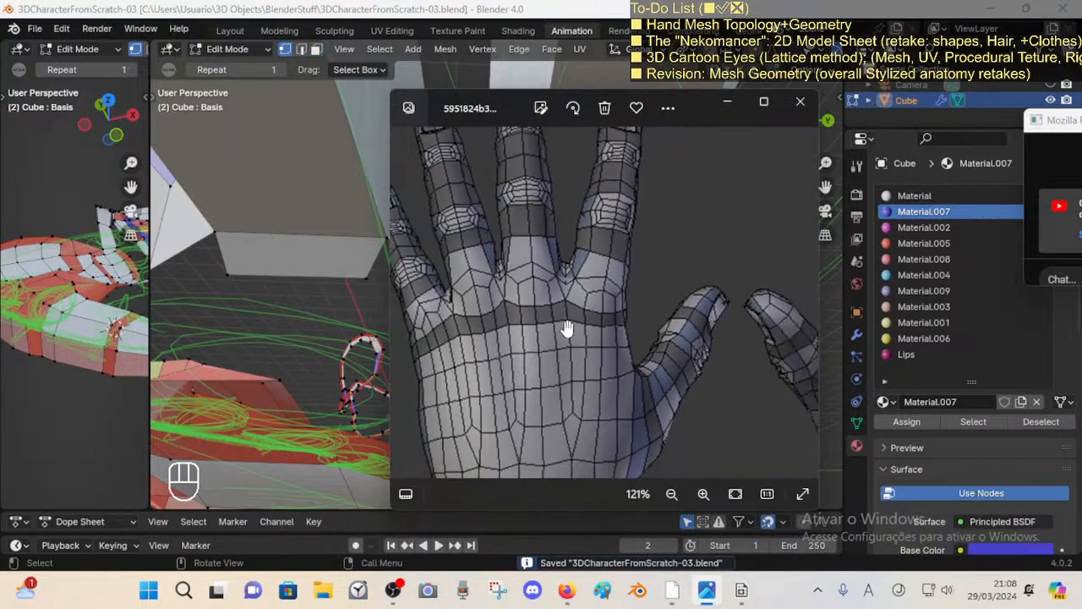
{"action": "scroll", "coordinate": [565, 330], "scroll_direction": "down", "scroll_amount": 6}
{"action": "key", "text": "Right"}
{"action": "key", "text": "Right"}
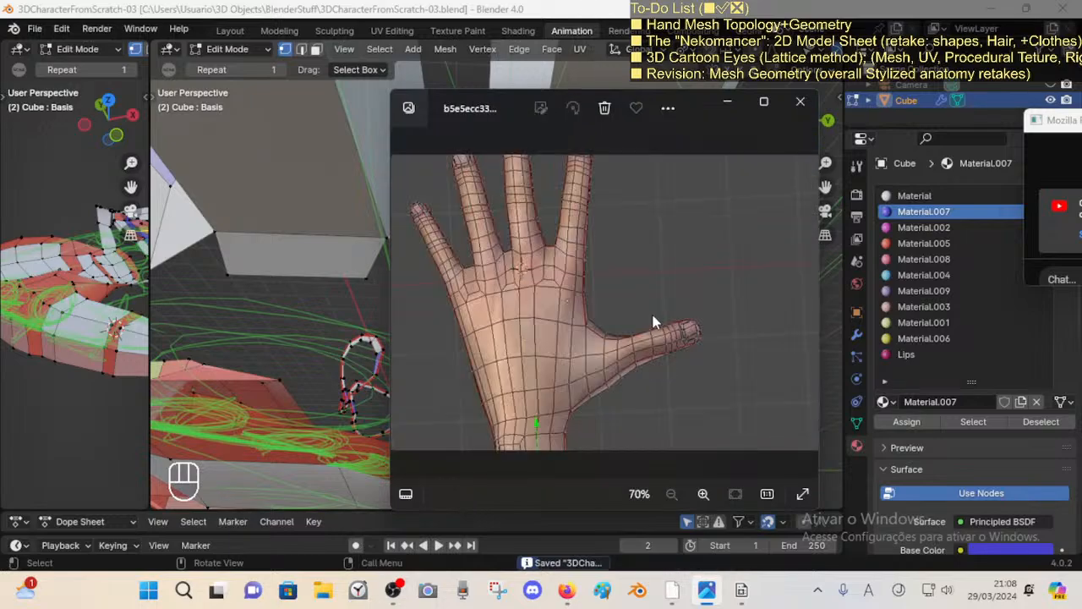
{"action": "key", "text": "Right"}
{"action": "scroll", "coordinate": [651, 310], "scroll_direction": "up", "scroll_amount": 3}
{"action": "key", "text": "Right"}
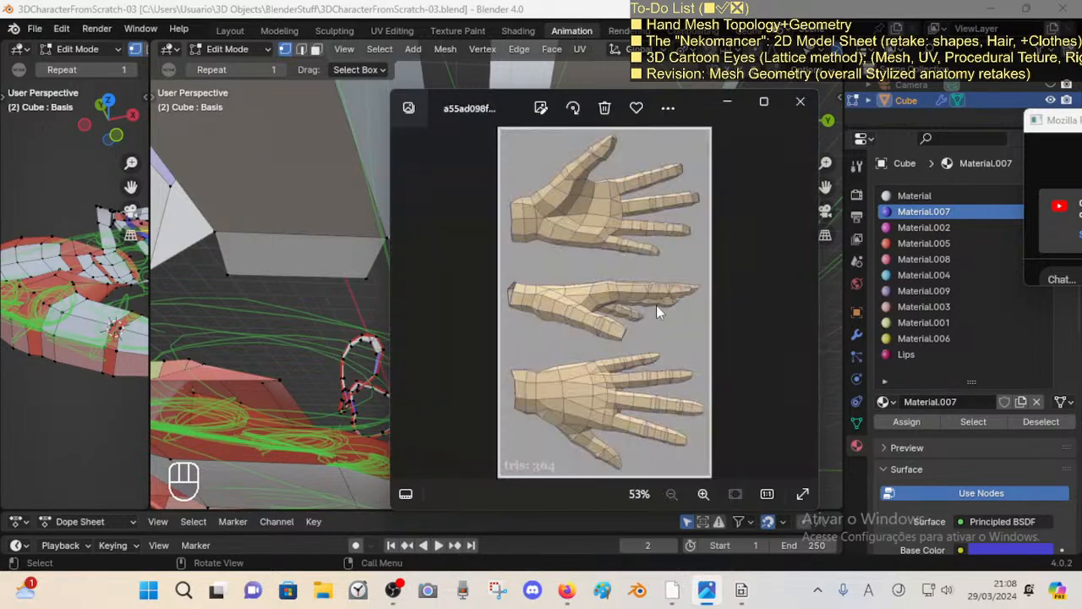
{"action": "key", "text": "Right"}
{"action": "key", "text": "Left"}
{"action": "key", "text": "Left"}
{"action": "scroll", "coordinate": [708, 302], "scroll_direction": "up", "scroll_amount": 4}
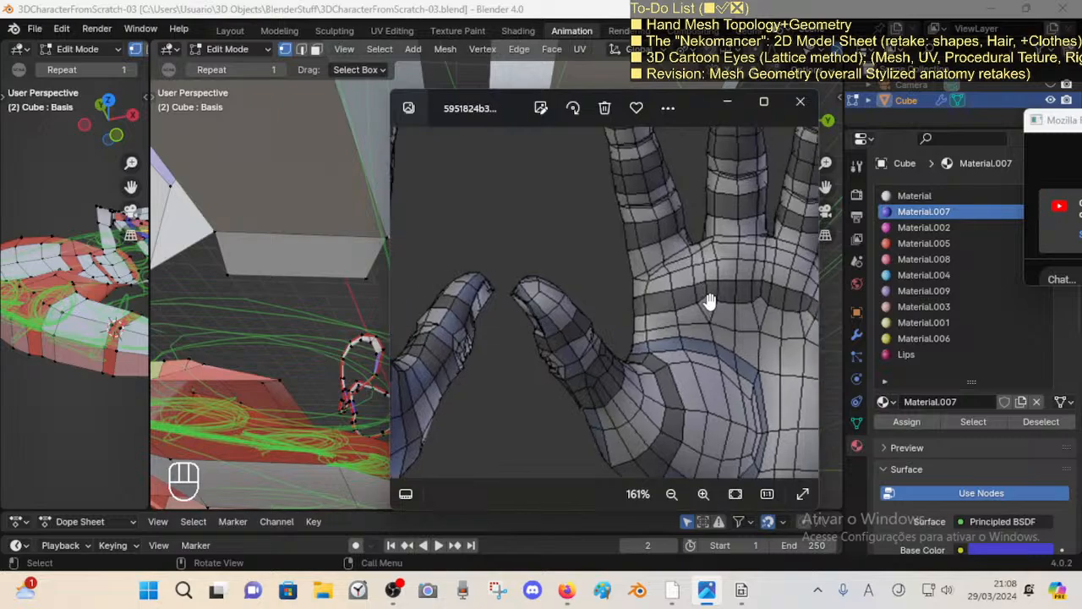
{"action": "left_click_drag", "start_coordinate": [709, 302], "coordinate": [633, 311]}
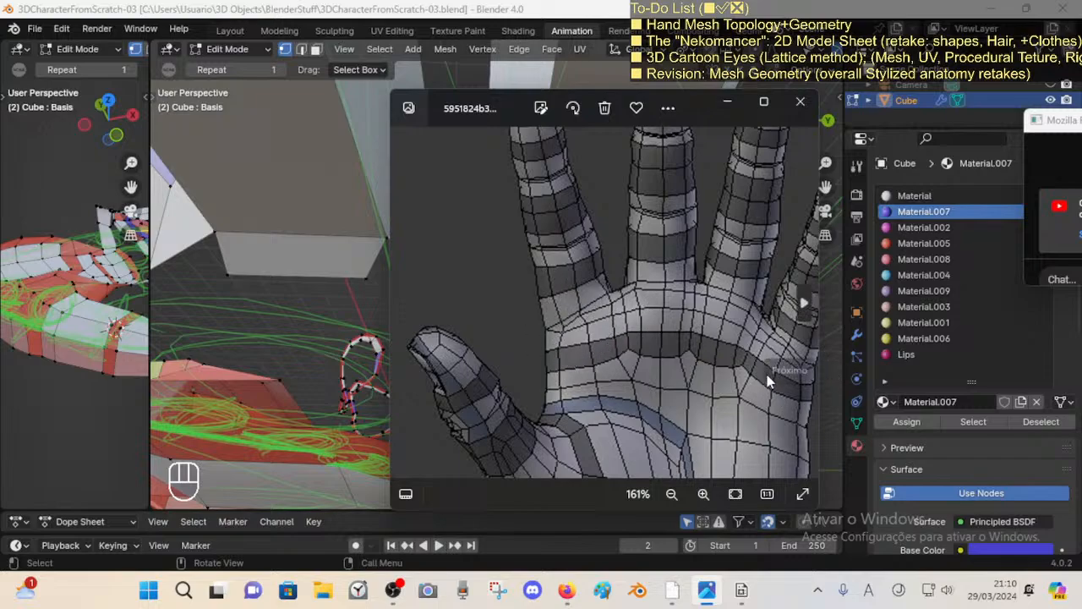
Step: Switch back to Blender and examine the blue web and far finger's base from the back of the hand
{"action": "left_click", "coordinate": [673, 590]}
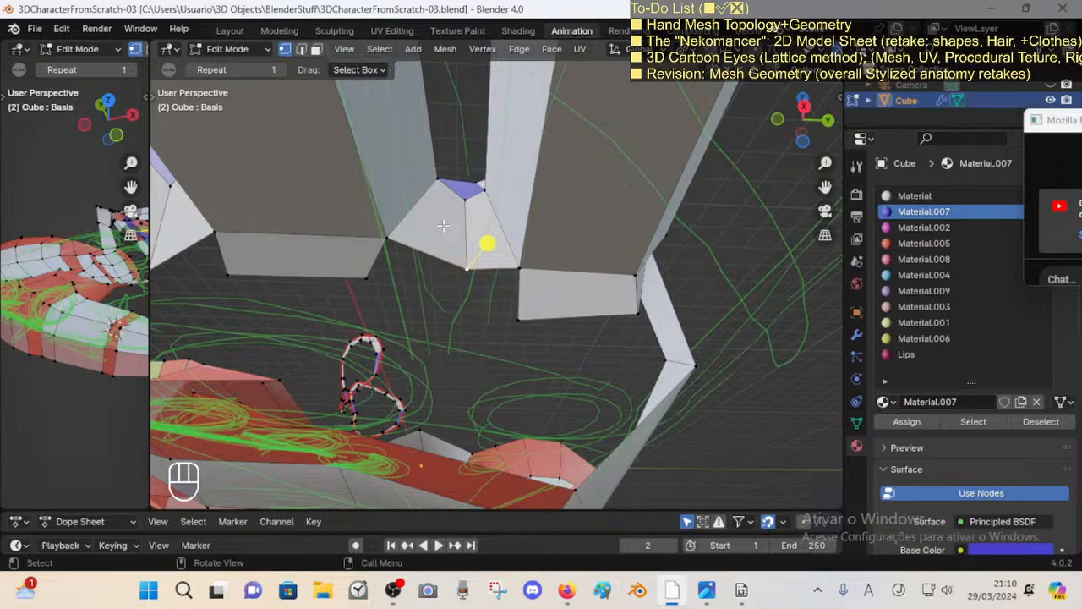
{"action": "middle_click_drag", "start_coordinate": [471, 194], "coordinate": [471, 300]}
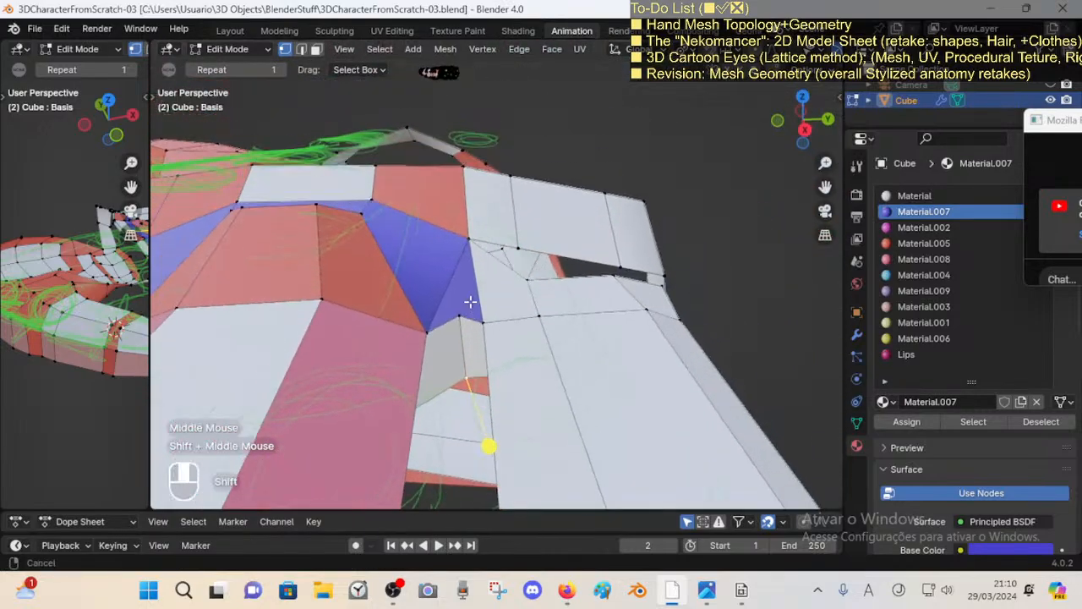
{"action": "middle_click_drag", "start_coordinate": [448, 257], "coordinate": [448, 279]}
{"action": "middle_click_drag", "start_coordinate": [459, 237], "coordinate": [459, 283]}
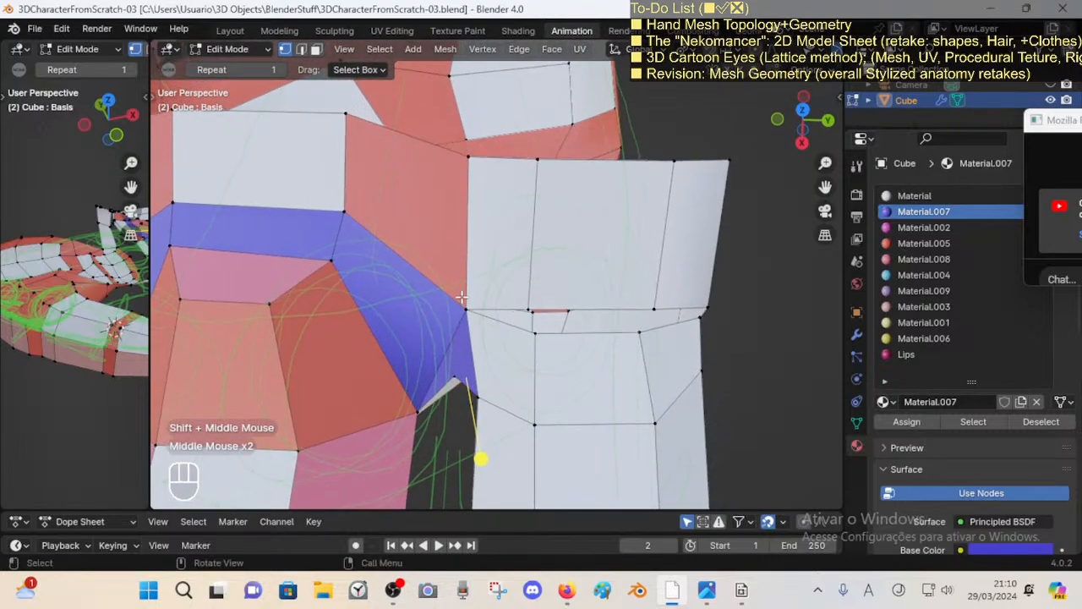
{"action": "scroll", "coordinate": [459, 283], "scroll_direction": "down", "scroll_amount": 3}
{"action": "scroll", "coordinate": [459, 273], "scroll_direction": "up", "scroll_amount": 1}
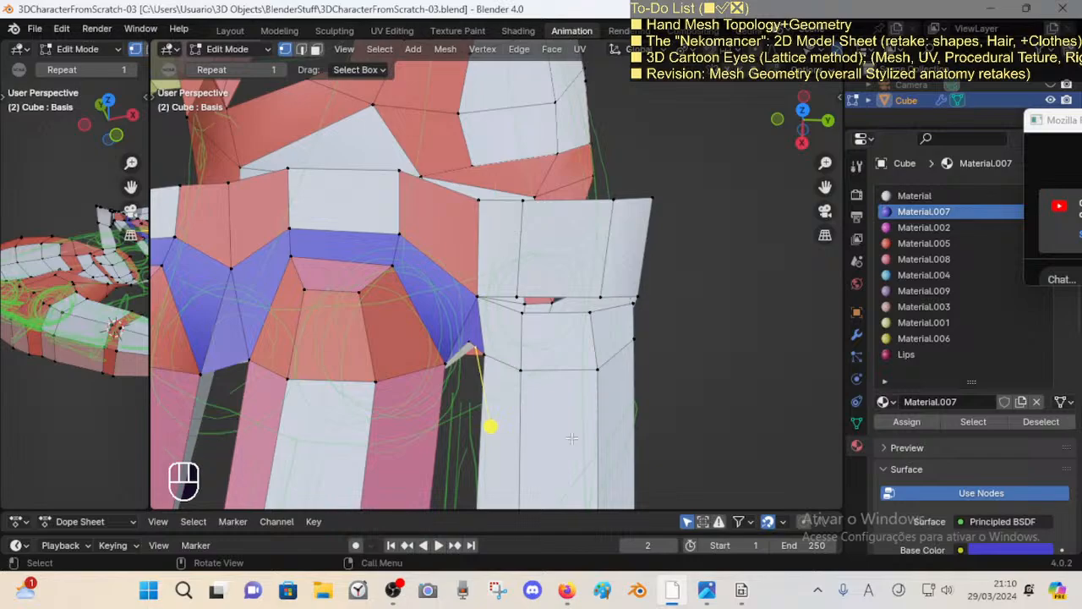
Step: Switch to the image viewer and compare the back and palm views of the hand topology reference around the finger bases
{"action": "left_click", "coordinate": [708, 597]}
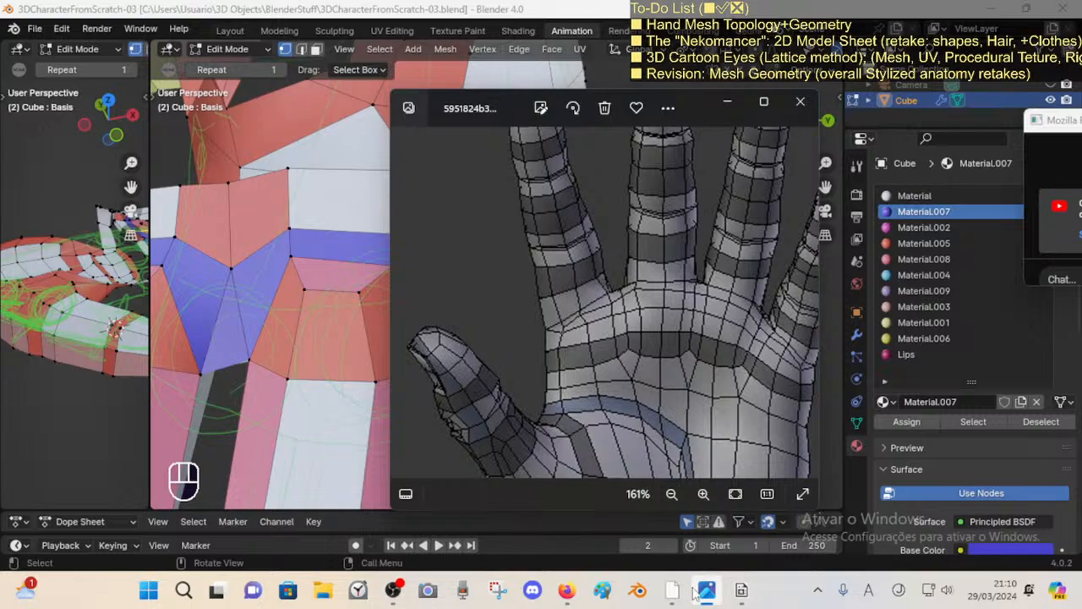
{"action": "scroll", "coordinate": [611, 399], "scroll_direction": "down", "scroll_amount": 3}
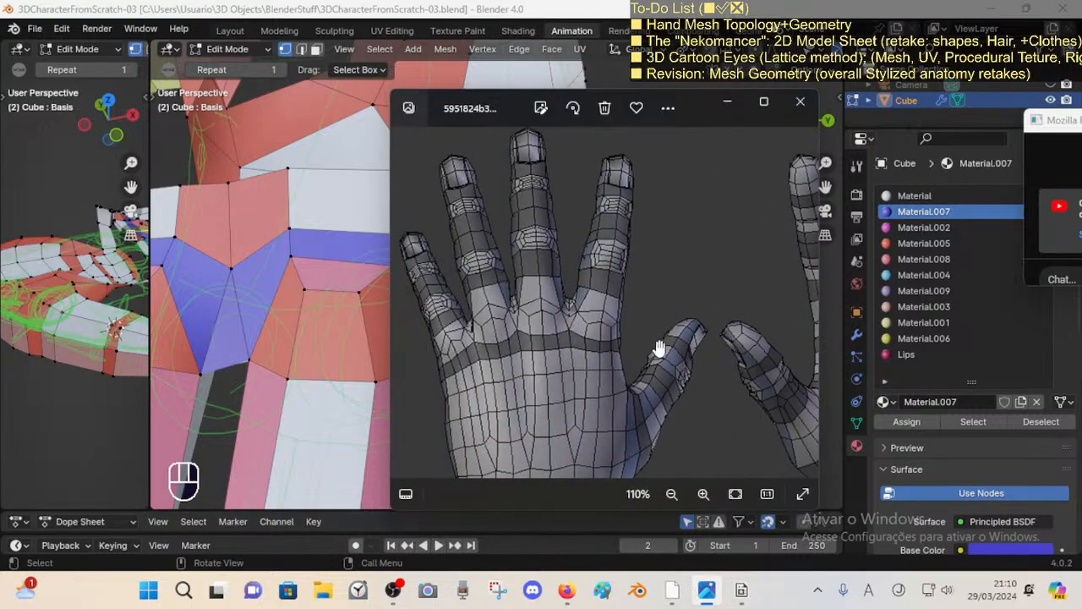
{"action": "left_click_drag", "start_coordinate": [615, 357], "coordinate": [473, 337]}
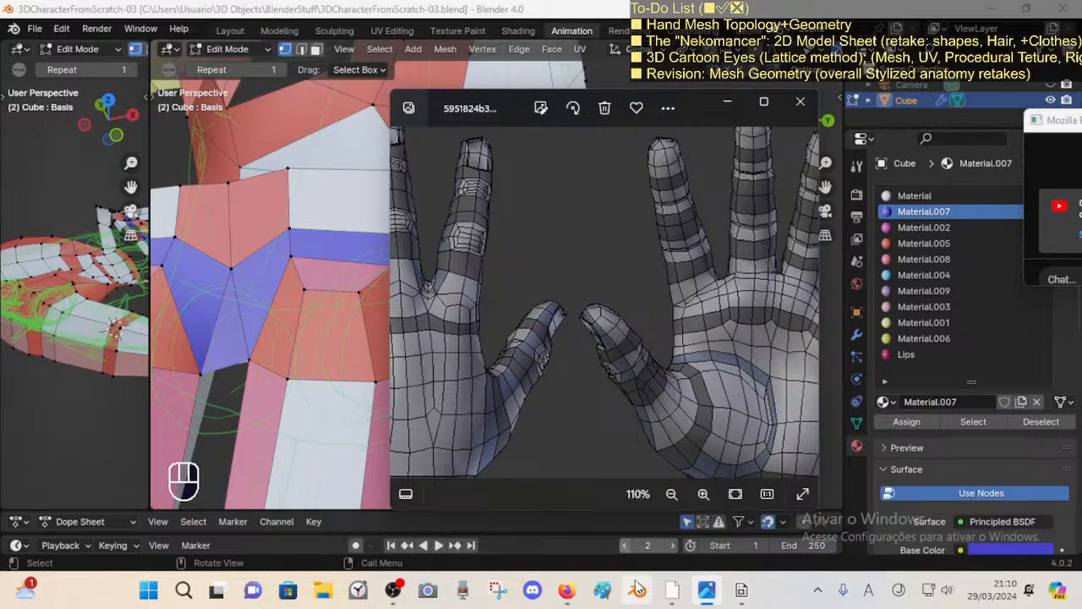
Step: Switch back to Blender and reposition the bottom middle vertex of the white web faces beside the far finger
{"action": "left_click", "coordinate": [689, 591]}
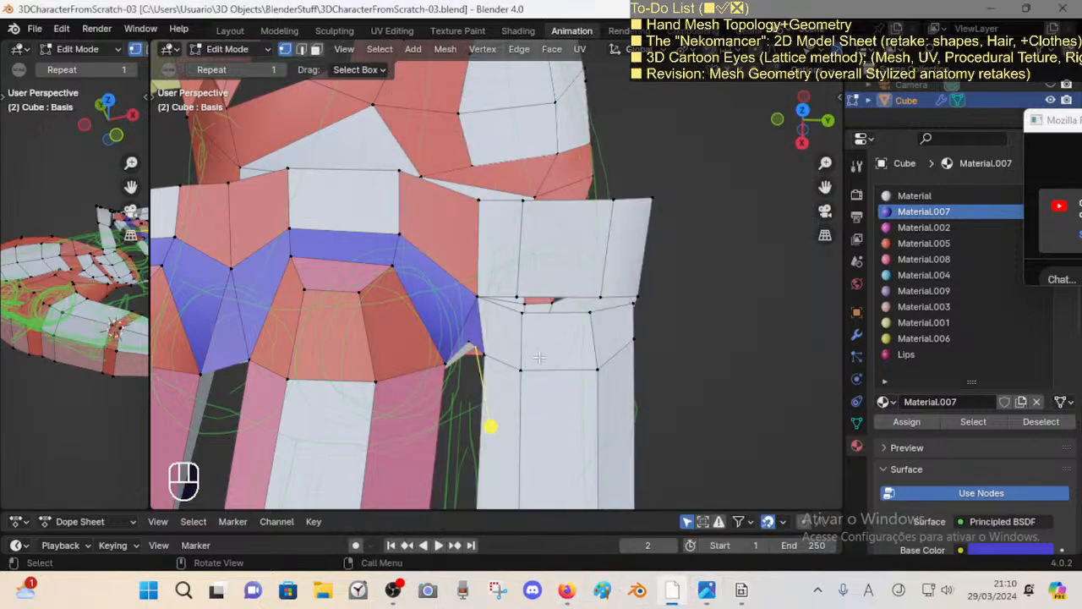
{"action": "middle_click_drag", "start_coordinate": [489, 311], "coordinate": [455, 230]}
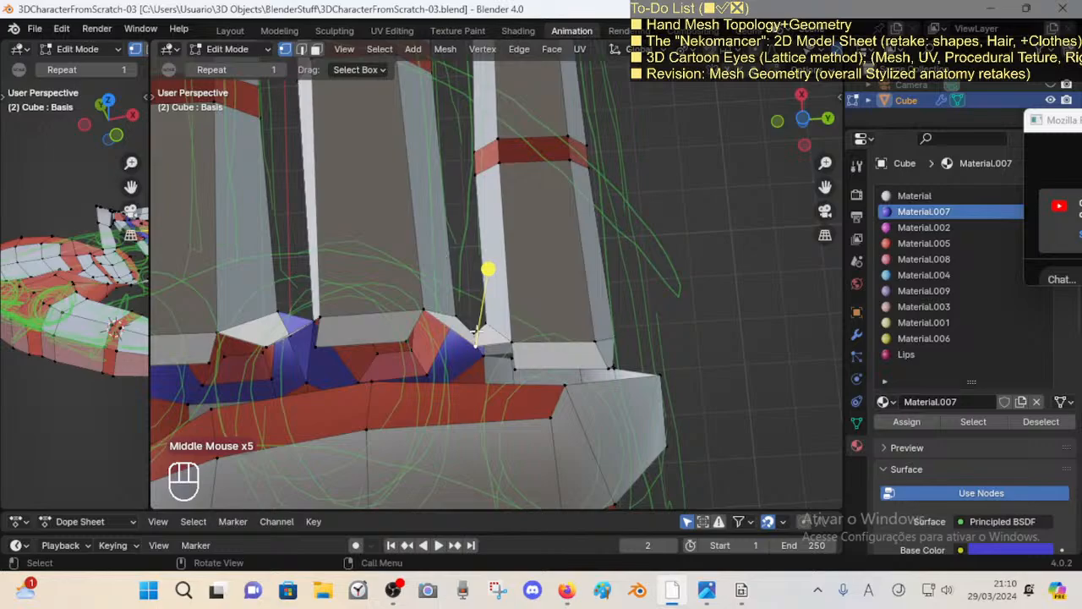
{"action": "scroll", "coordinate": [475, 331], "scroll_direction": "up", "scroll_amount": 1}
{"action": "middle_click_drag", "start_coordinate": [475, 338], "coordinate": [470, 301], "text": "shift"}
{"action": "middle_click_drag", "start_coordinate": [470, 306], "coordinate": [495, 360]}
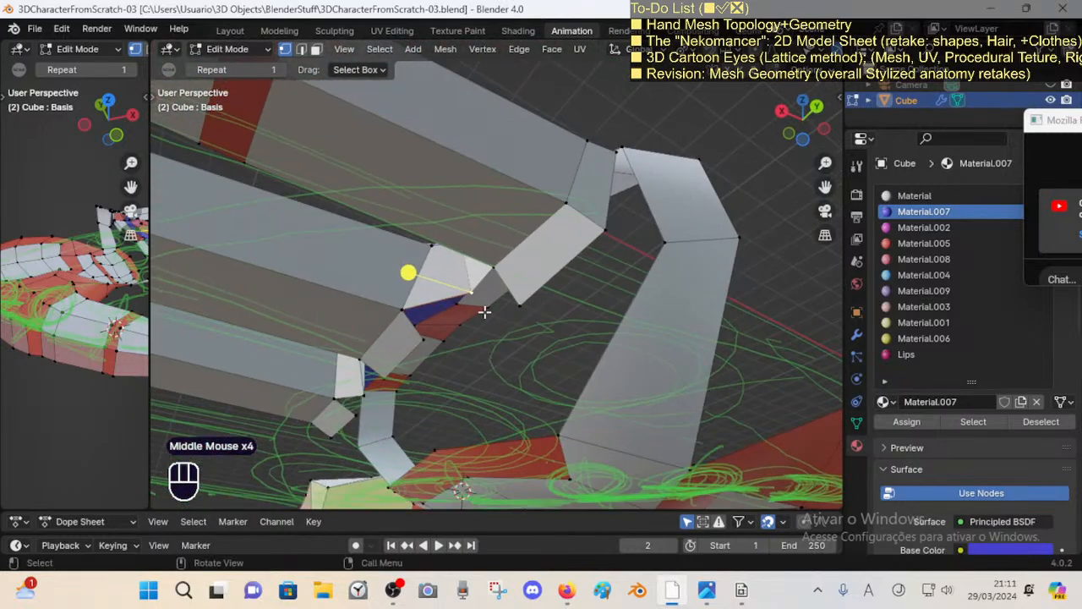
{"action": "middle_click_drag", "start_coordinate": [483, 312], "coordinate": [526, 324]}
{"action": "key", "text": "g"}
{"action": "left_click", "coordinate": [479, 323]}
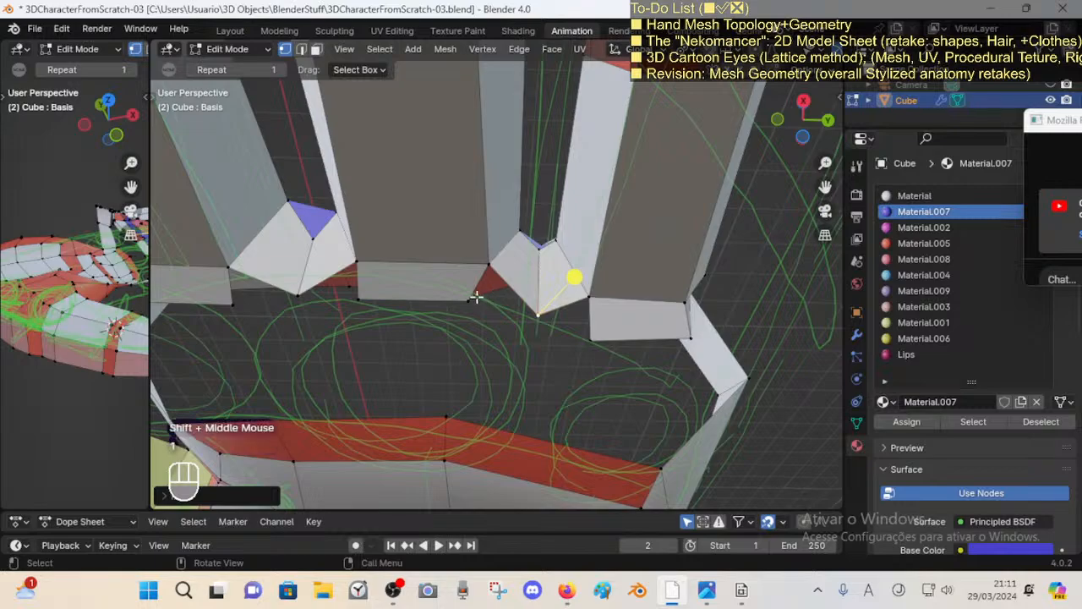
Step: Move the palm-side edge of the middle finger's underside strip further toward the palm
{"action": "key", "text": "1"}
{"action": "key", "text": "2"}
{"action": "left_click", "coordinate": [454, 309]}
{"action": "key", "text": "g"}
{"action": "left_click", "coordinate": [454, 323]}
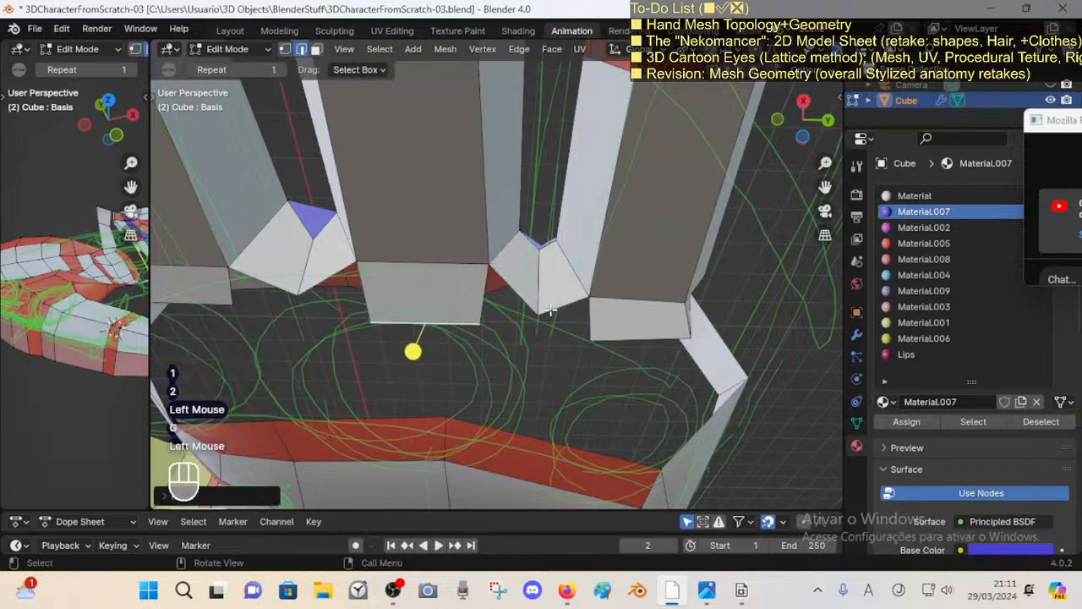
Step: Raise the bottom middle vertex of the web beside the far finger and extrude an edge from it toward the palm
{"action": "key", "text": "1"}
{"action": "left_click", "coordinate": [539, 311]}
{"action": "key", "text": "g"}
{"action": "left_click", "coordinate": [546, 291]}
{"action": "key", "text": "e"}
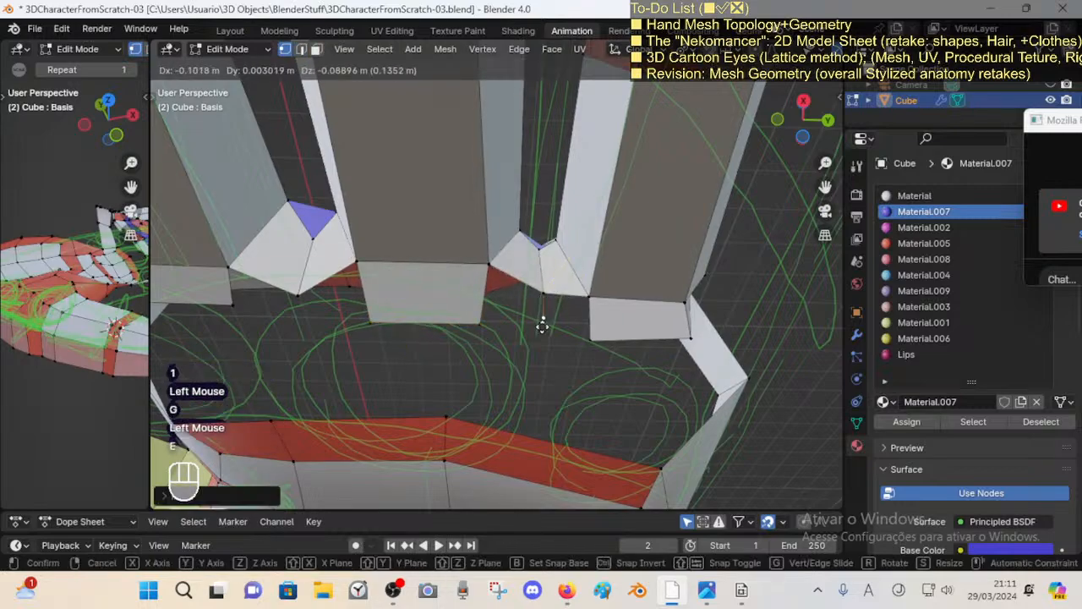
{"action": "left_click", "coordinate": [536, 331]}
Step: Fill two faces joining the extruded edge to the underside strips of the middle and far fingers
{"action": "key", "text": "2"}
{"action": "left_click", "coordinate": [500, 294]}
{"action": "left_click", "coordinate": [535, 317], "text": "shift"}
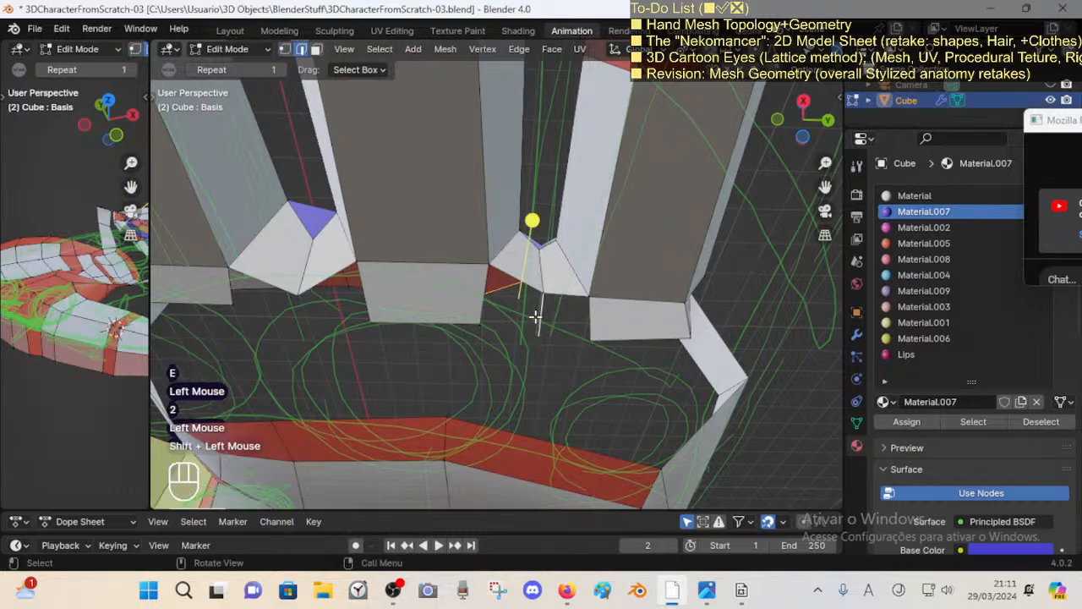
{"action": "key", "text": "alt+a"}
{"action": "left_click", "coordinate": [483, 302]}
{"action": "left_click", "coordinate": [541, 319], "text": "shift"}
{"action": "key", "text": "f"}
{"action": "key", "text": "alt+a"}
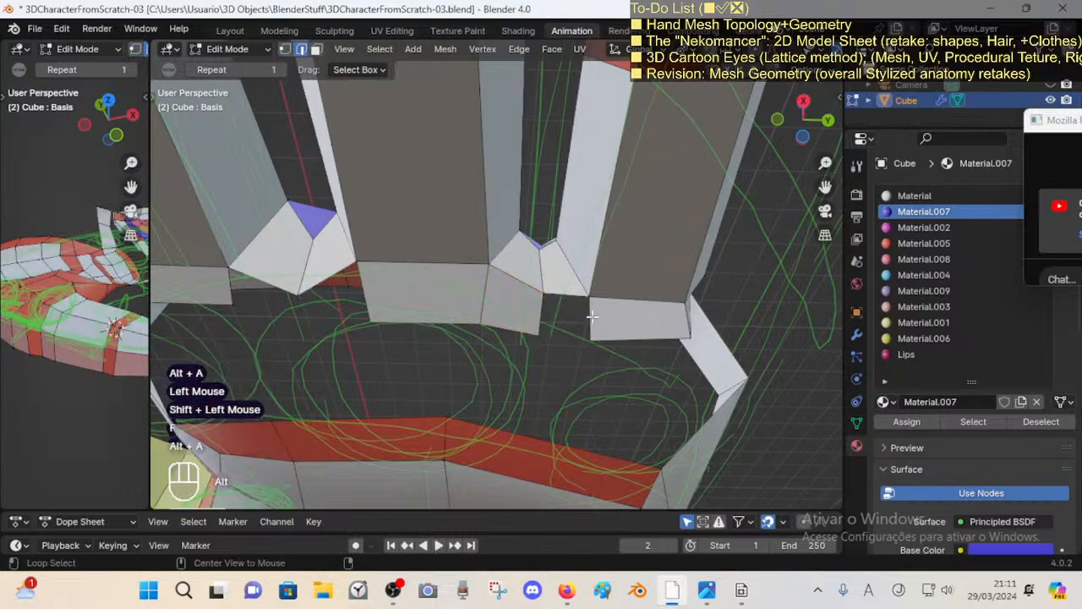
{"action": "left_click", "coordinate": [599, 314]}
{"action": "left_click", "coordinate": [543, 312], "text": "shift"}
{"action": "key", "text": "f"}
Step: Raise the bottom middle vertex of the web between the near and middle fingers
{"action": "middle_click_drag", "start_coordinate": [507, 329], "coordinate": [518, 331], "text": "shift"}
{"action": "key", "text": "1"}
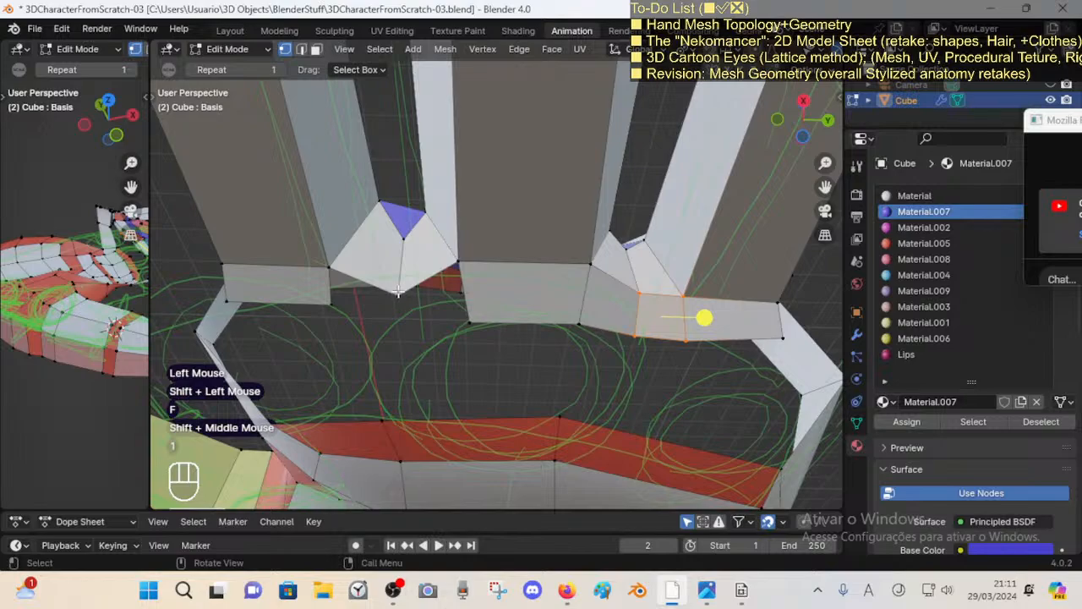
{"action": "left_click", "coordinate": [404, 269]}
{"action": "key", "text": "g"}
{"action": "left_click", "coordinate": [414, 267]}
Step: Extrude the near corner of the middle finger's strip across the gap and connect it to the near finger's strip corner with an edge
{"action": "key", "text": "2"}
{"action": "key", "text": "1"}
{"action": "left_click", "coordinate": [471, 322]}
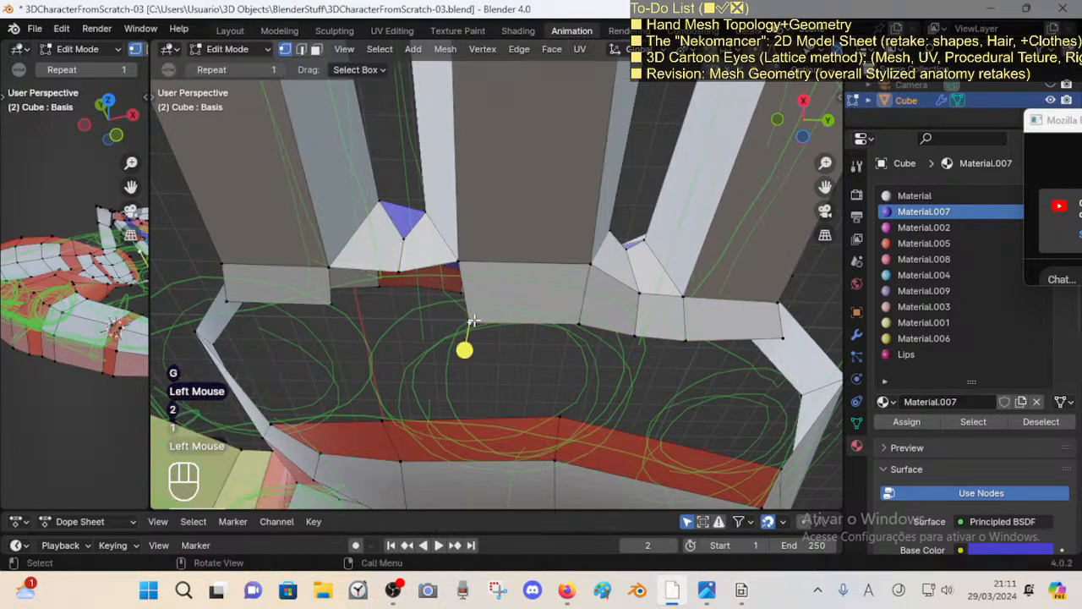
{"action": "key", "text": "e"}
{"action": "left_click", "coordinate": [397, 319]}
{"action": "left_click", "coordinate": [327, 309]}
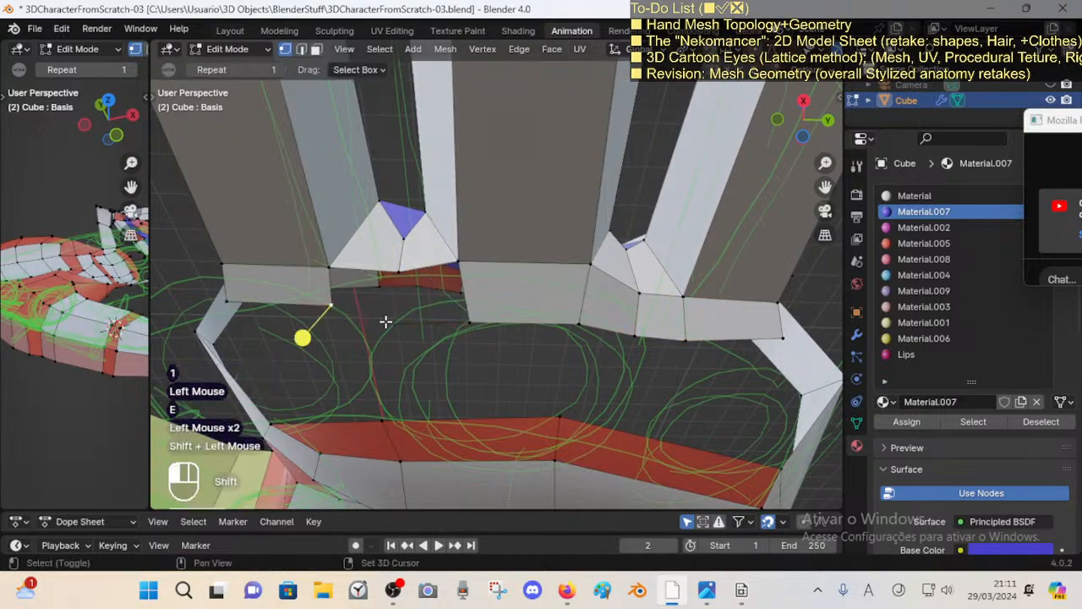
{"action": "left_click", "coordinate": [389, 321], "text": "shift"}
{"action": "key", "text": "f"}
{"action": "key", "text": "alt+a"}
Step: Fill two faces between the new border edges and the web joining the near and middle fingers
{"action": "key", "text": "2"}
{"action": "left_click", "coordinate": [367, 268]}
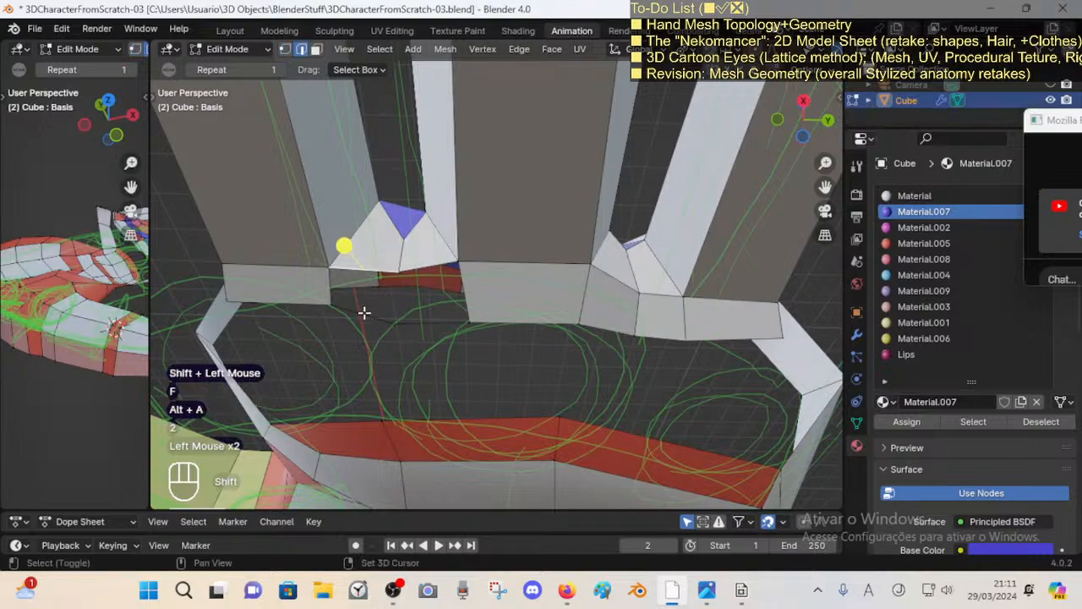
{"action": "left_click", "coordinate": [365, 312], "text": "shift"}
{"action": "key", "text": "f"}
{"action": "key", "text": "alt+a"}
{"action": "left_click", "coordinate": [442, 264]}
{"action": "left_click", "coordinate": [425, 319], "text": "shift"}
{"action": "key", "text": "f"}
{"action": "key", "text": "alt+a"}
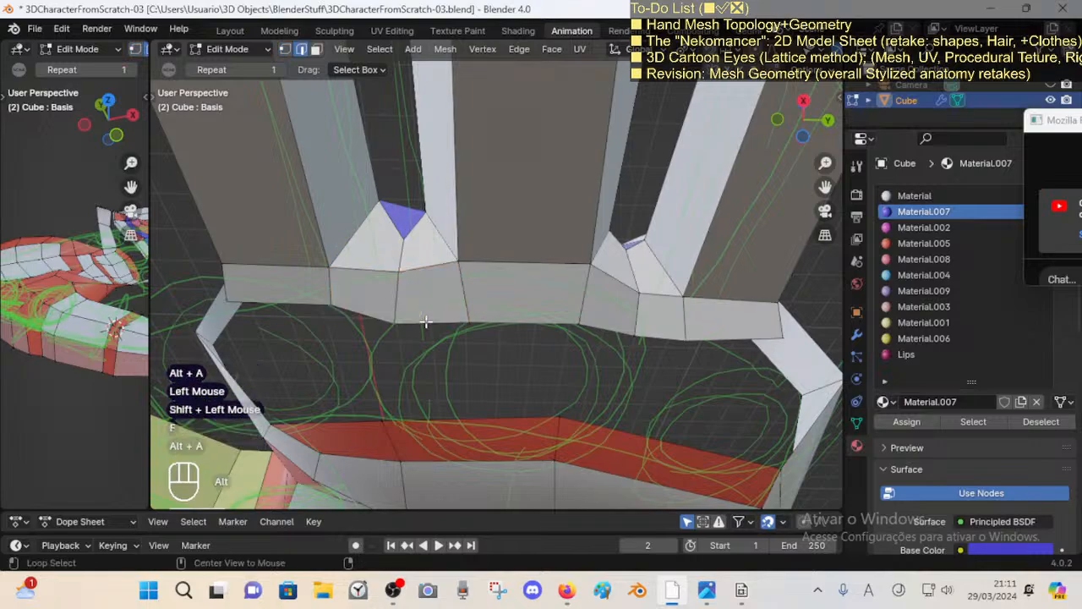
Step: Straighten the strip's palm-side border by moving the vertex below the near web and the near finger's adjacent corner vertex
{"action": "key", "text": "1"}
{"action": "left_click", "coordinate": [396, 321]}
{"action": "key", "text": "g"}
{"action": "left_click", "coordinate": [398, 315], "text": "shift"}
{"action": "left_click", "coordinate": [332, 297]}
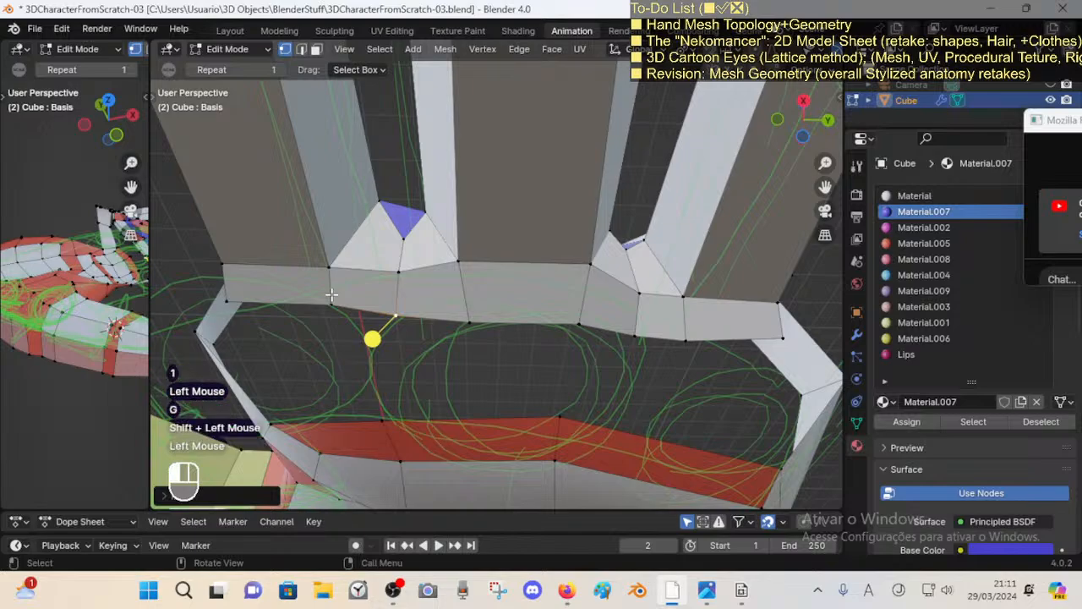
{"action": "key", "text": "g"}
{"action": "left_click", "coordinate": [328, 370], "text": "shift"}
Step: Move and rotate the palm-side edge of the middle finger's strip to even out the border
{"action": "left_click", "coordinate": [584, 321]}
{"action": "key", "text": "2"}
{"action": "left_click", "coordinate": [512, 319]}
{"action": "key", "text": "g"}
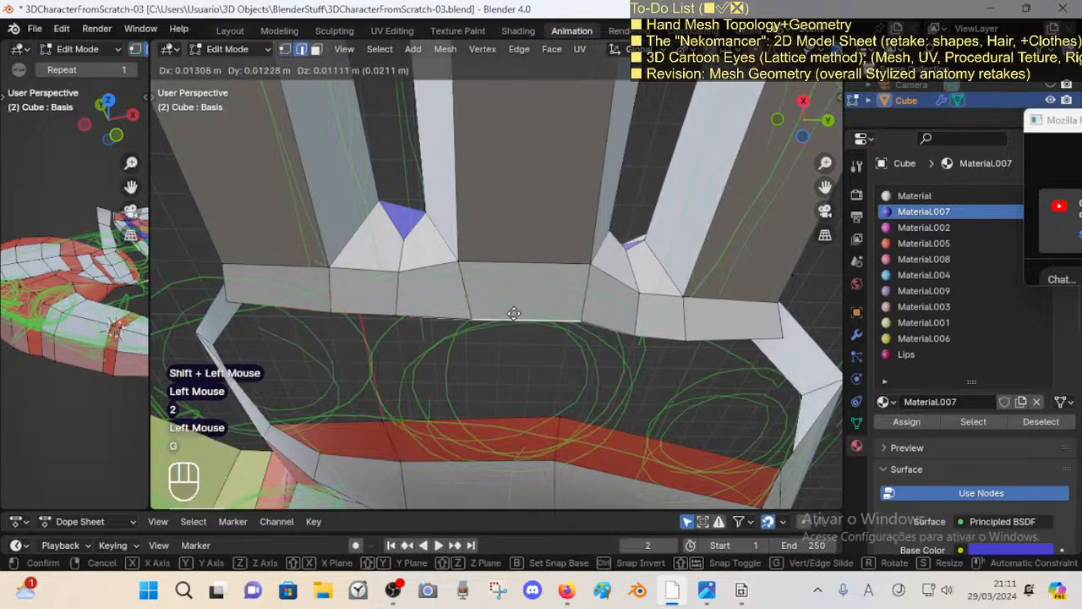
{"action": "left_click", "coordinate": [519, 299], "text": "shift"}
{"action": "key", "text": "r"}
{"action": "left_click", "coordinate": [649, 294]}
Step: Examine the finger bases and palm in bottom orthographic view, rolled so that the fingers point upward
{"action": "middle_click_drag", "start_coordinate": [565, 349], "coordinate": [592, 345]}
{"action": "scroll", "coordinate": [600, 358], "scroll_direction": "down", "scroll_amount": 2}
{"action": "scroll", "coordinate": [529, 380], "scroll_direction": "down", "scroll_amount": 1}
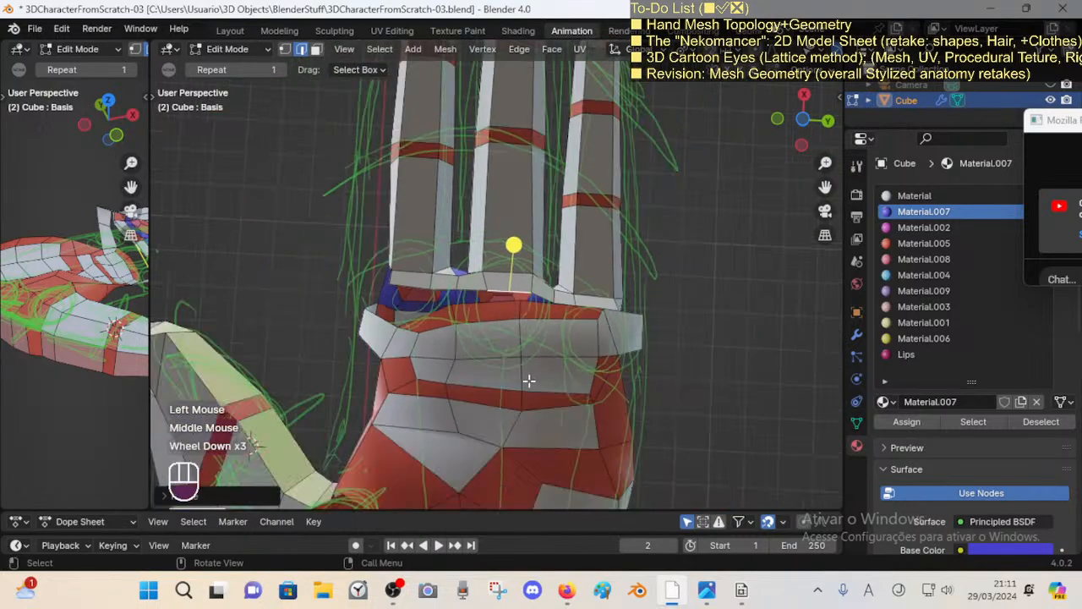
{"action": "scroll", "coordinate": [529, 380], "scroll_direction": "up", "scroll_amount": 2}
{"action": "middle_click_drag", "start_coordinate": [529, 383], "coordinate": [522, 341], "text": "shift"}
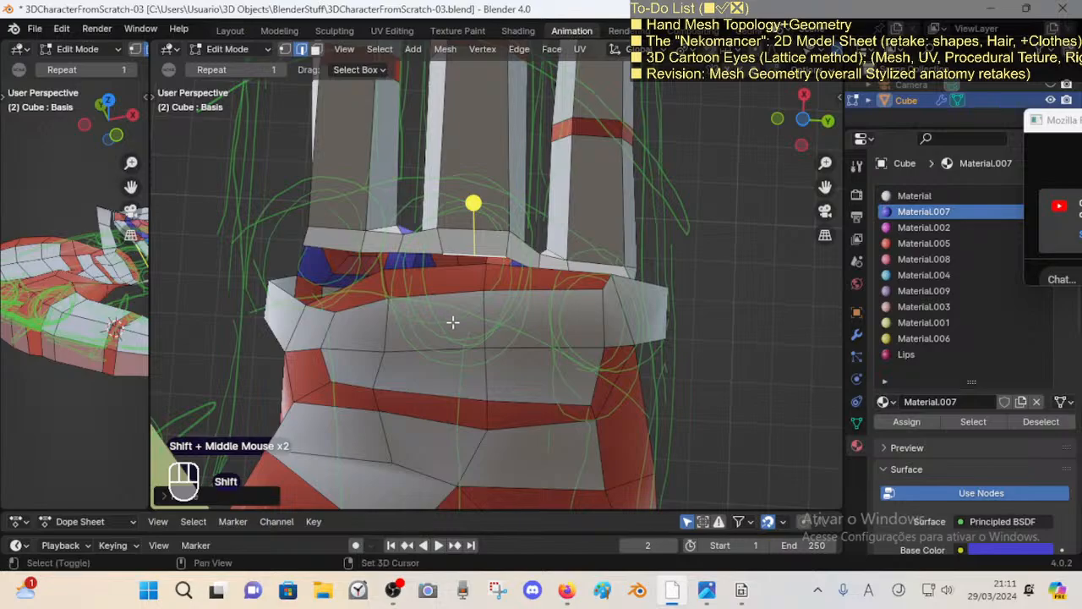
{"action": "middle_click_drag", "start_coordinate": [452, 321], "coordinate": [527, 336], "text": "shift"}
{"action": "scroll", "coordinate": [527, 335], "scroll_direction": "up", "scroll_amount": 1}
{"action": "key", "text": "ctrl+KP_7"}
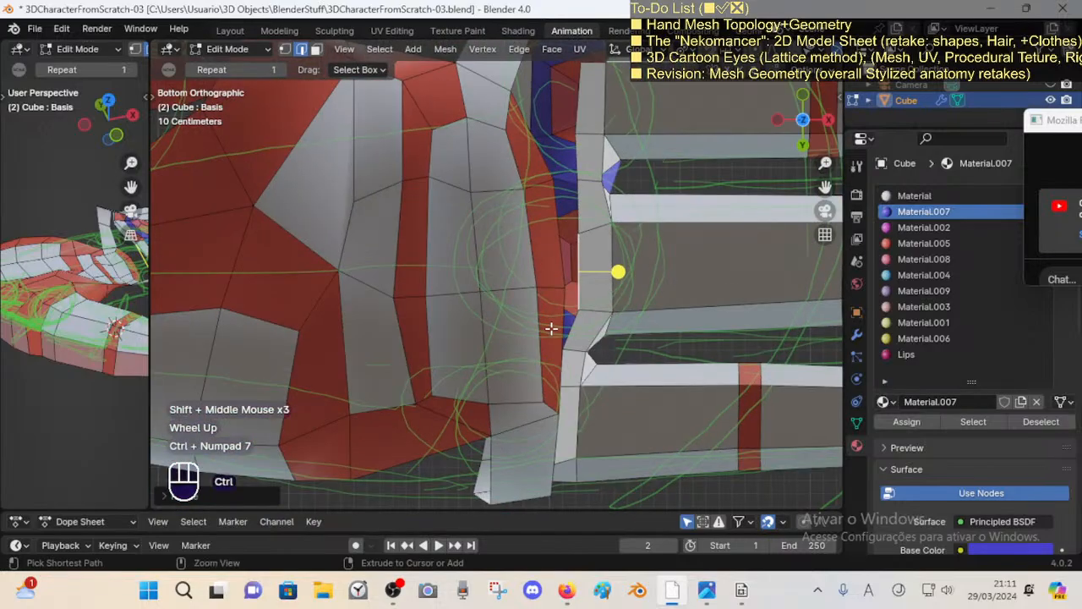
{"action": "key", "text": "shift+KP_6"}
{"action": "key", "text": "shift+KP_6"}
{"action": "key", "text": "shift+KP_4"}
{"action": "key", "text": "shift+KP_4"}
{"action": "key", "text": "shift+KP_4"}
{"action": "key", "text": "shift+KP_4"}
{"action": "key", "text": "shift+KP_4"}
{"action": "key", "text": "shift+KP_4"}
{"action": "key", "text": "shift+KP_4"}
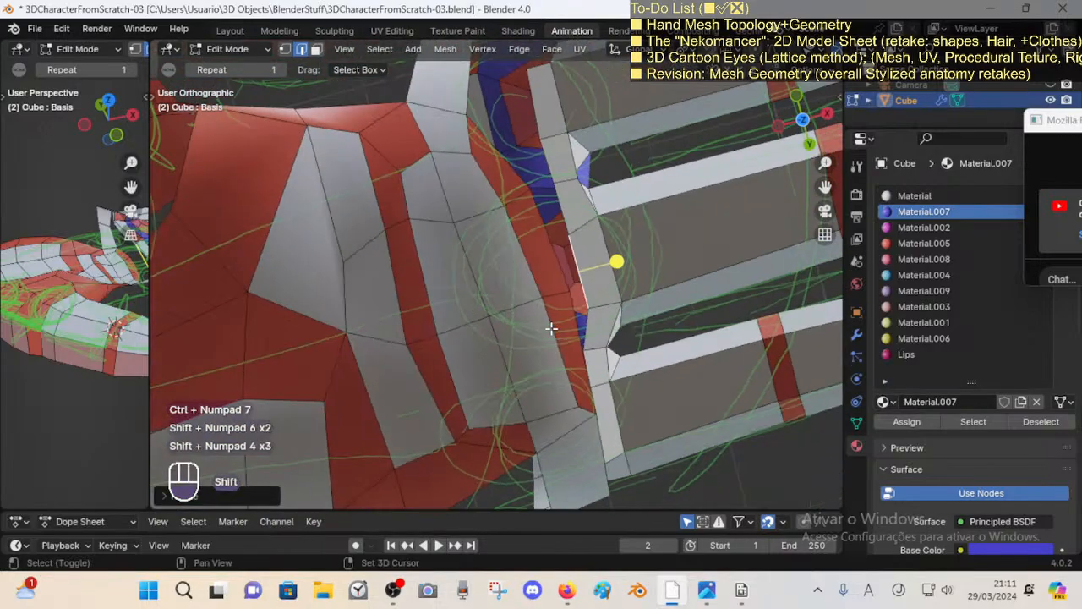
{"action": "key", "text": "shift+KP_4"}
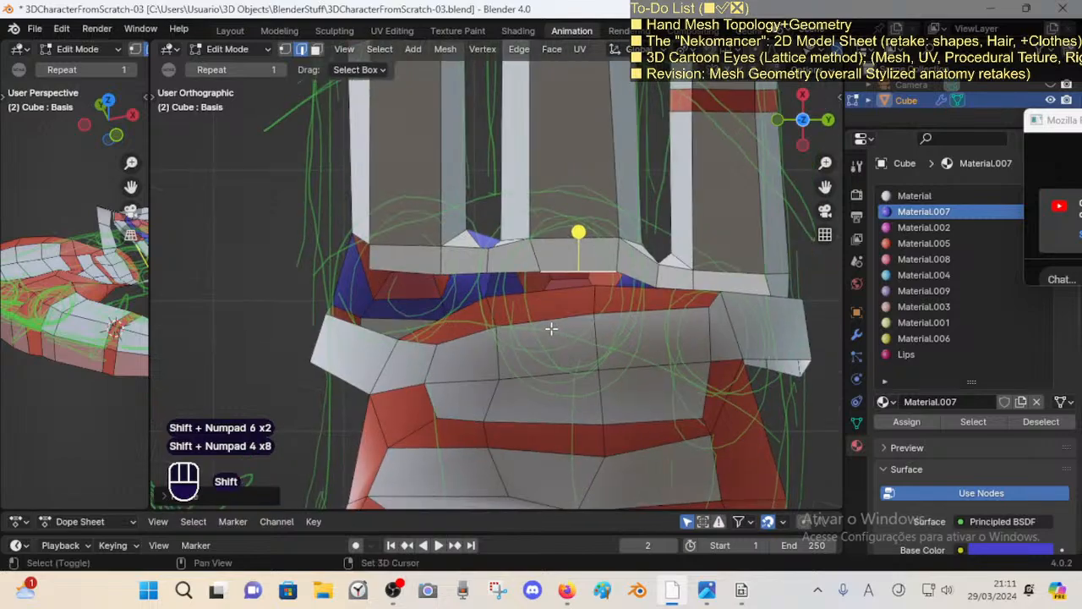
{"action": "middle_click_drag", "start_coordinate": [486, 323], "coordinate": [466, 289], "text": "shift"}
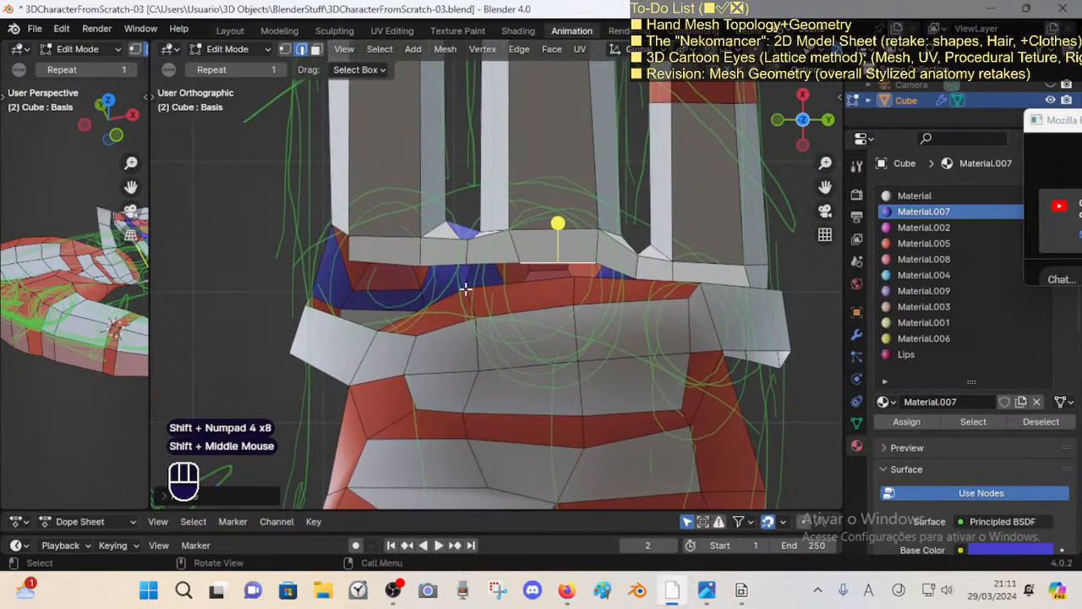
Step: Reposition the middle vertex of the web between the near and middle fingers
{"action": "key", "text": "1"}
{"action": "left_click", "coordinate": [465, 240]}
{"action": "left_click", "coordinate": [482, 166]}
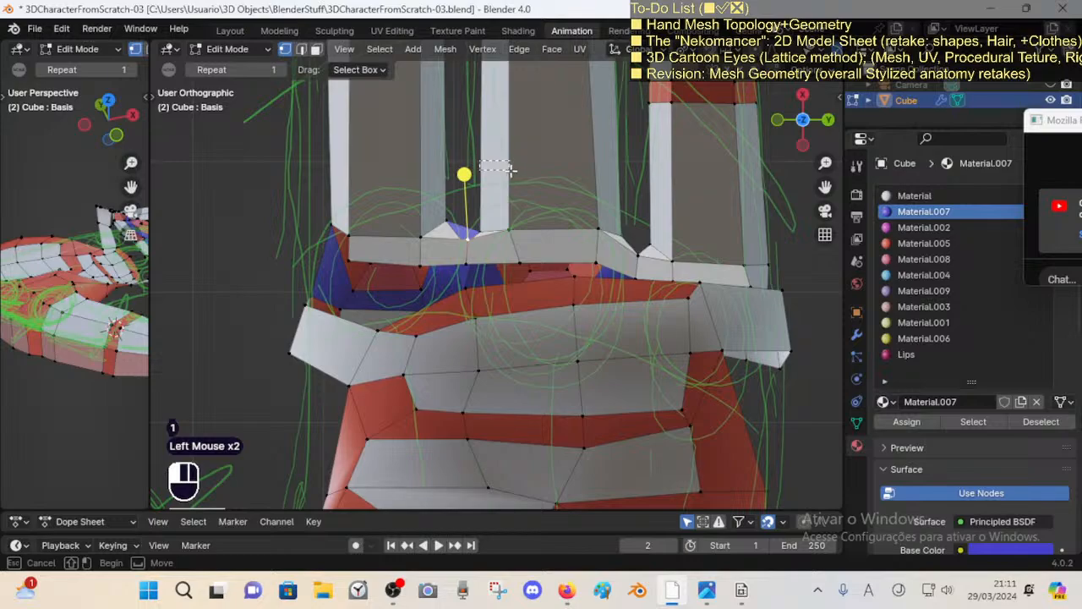
{"action": "key", "text": "alt+z"}
{"action": "left_click", "coordinate": [470, 242]}
{"action": "key", "text": "g"}
{"action": "key", "text": "Escape"}
{"action": "left_click", "coordinate": [469, 239]}
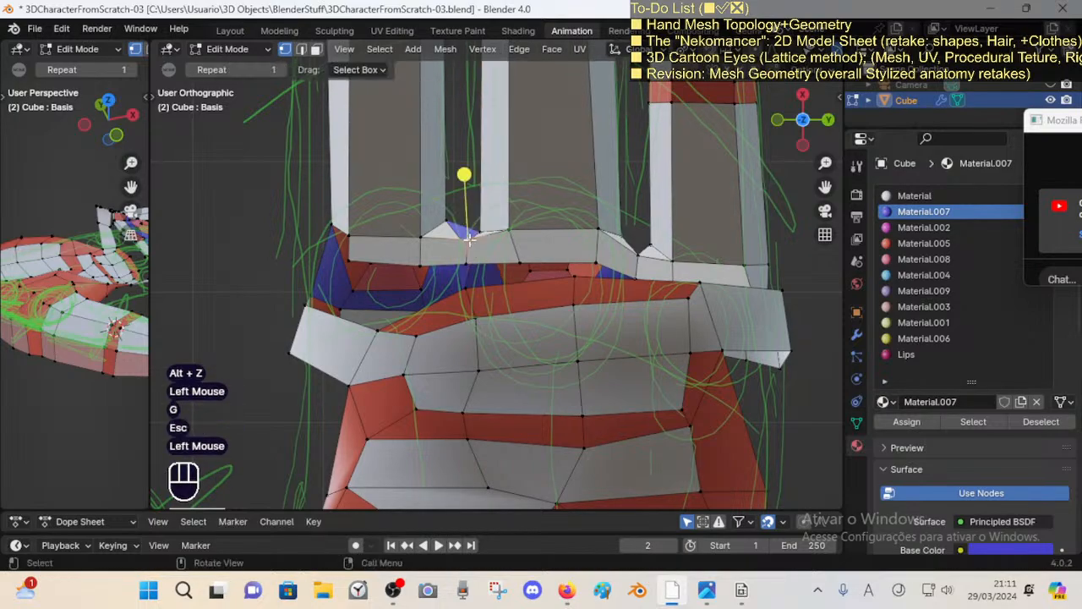
{"action": "key", "text": "g"}
{"action": "left_click", "coordinate": [469, 239]}
{"action": "left_click", "coordinate": [470, 235]}
{"action": "key", "text": "g"}
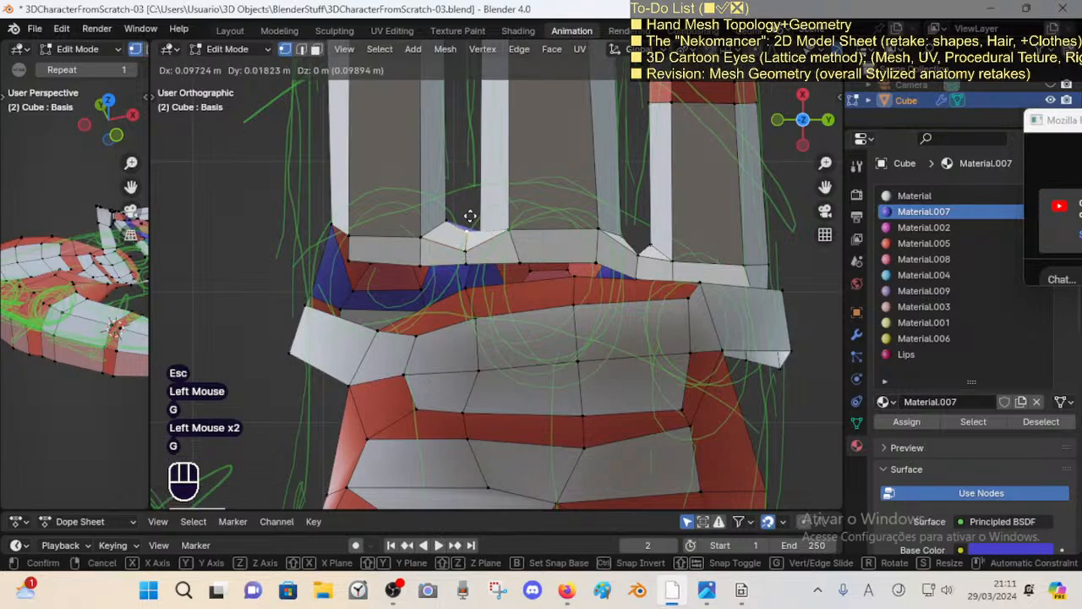
{"action": "left_click", "coordinate": [470, 217]}
Step: Move the near web's corner vertex on the middle finger toward the fingertips
{"action": "left_click", "coordinate": [472, 217]}
{"action": "key", "text": "g"}
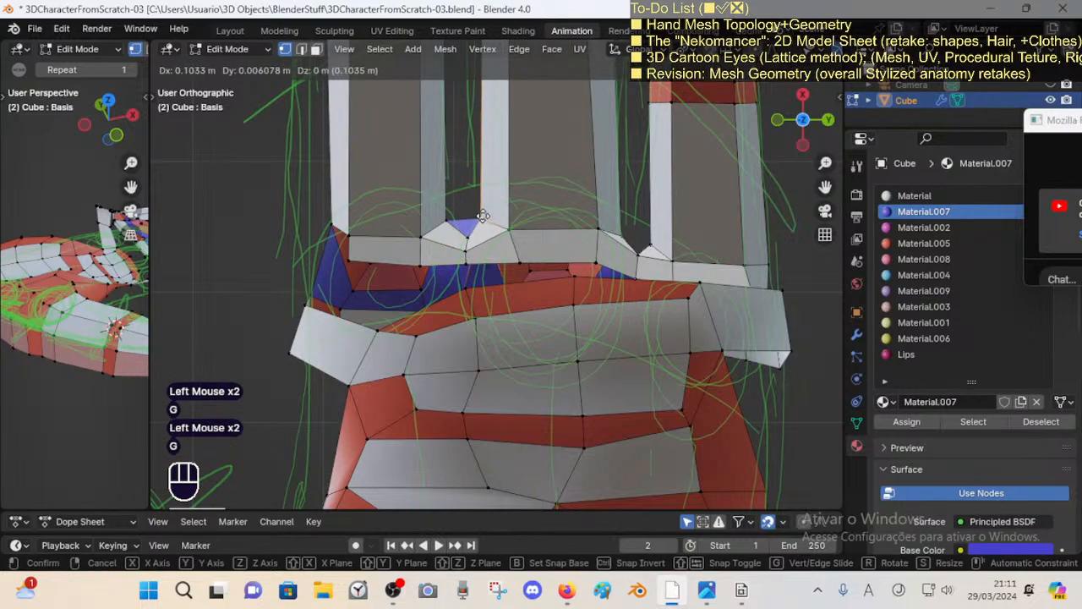
{"action": "left_click", "coordinate": [482, 216]}
{"action": "key", "text": "g"}
{"action": "left_click", "coordinate": [484, 217]}
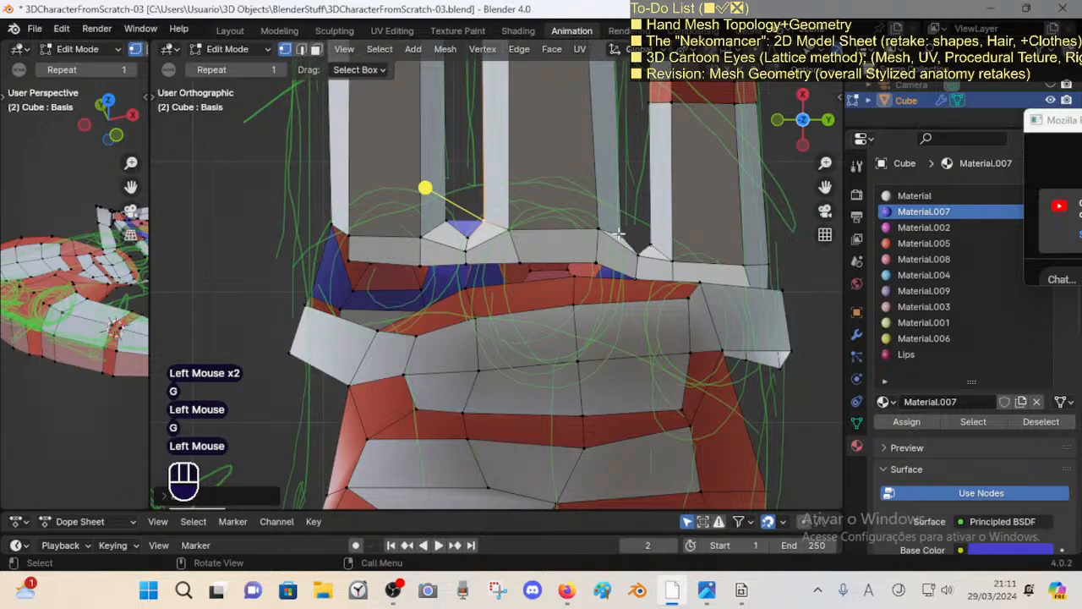
Step: Shift the far web's corner vertex on the middle finger inward and raise the web's middle vertex toward the fingertips
{"action": "left_click", "coordinate": [619, 234]}
{"action": "key", "text": "g"}
{"action": "left_click", "coordinate": [615, 235]}
{"action": "left_click", "coordinate": [637, 253]}
{"action": "key", "text": "g"}
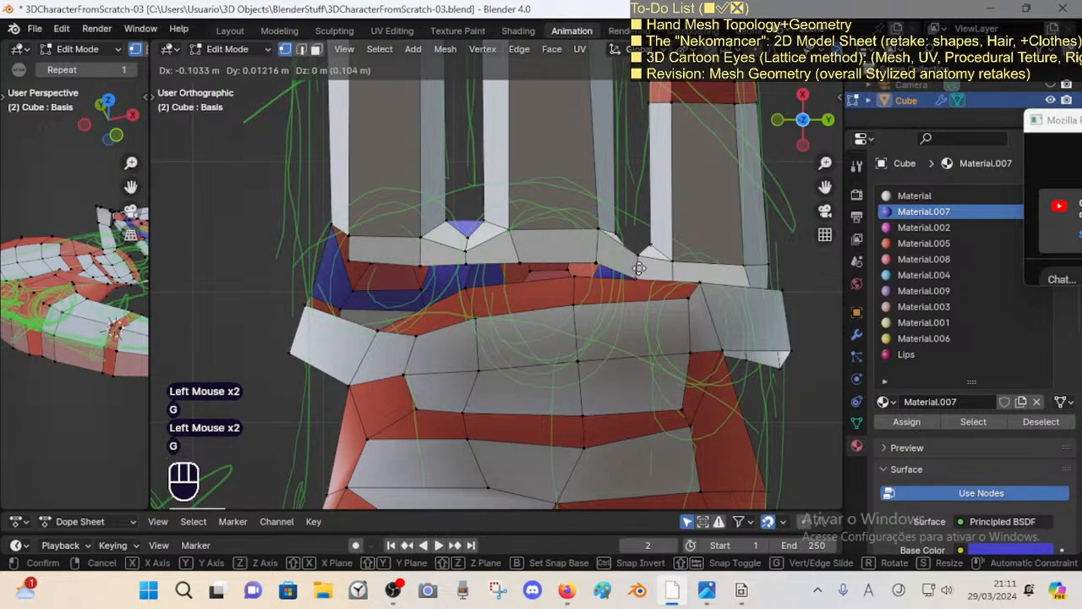
{"action": "key", "text": "Escape"}
{"action": "key", "text": "g"}
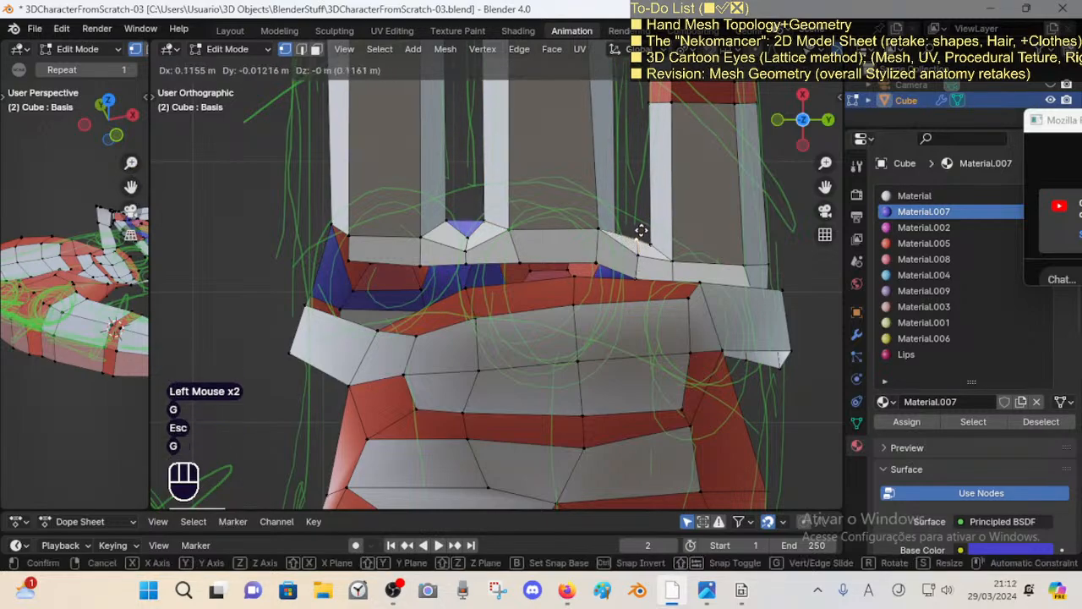
{"action": "left_click", "coordinate": [641, 232]}
{"action": "key", "text": "g"}
{"action": "left_click", "coordinate": [638, 226]}
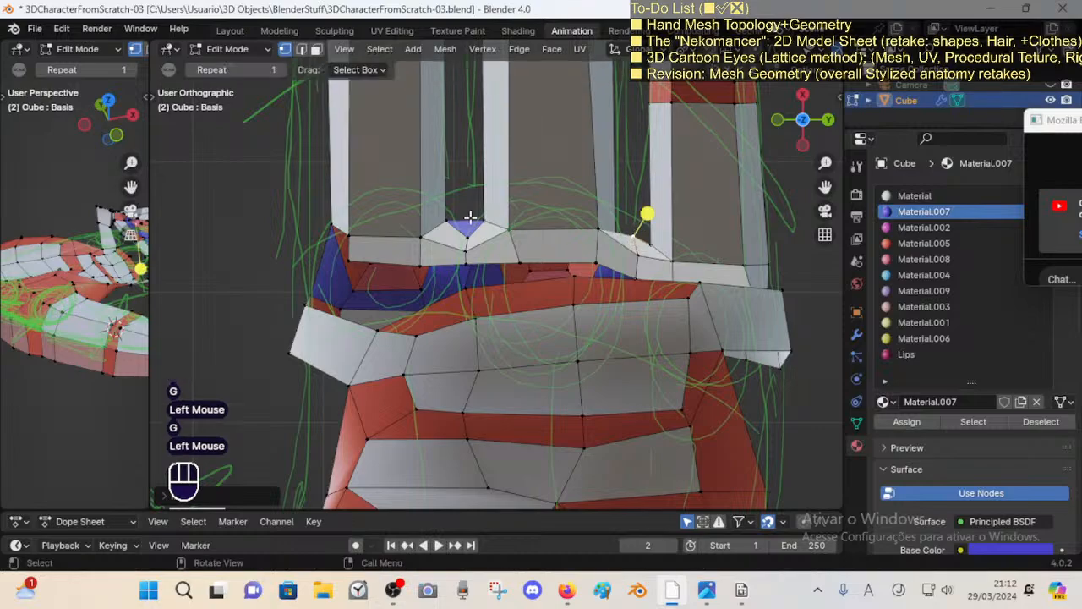
{"action": "key", "text": "g"}
{"action": "key", "text": "Escape"}
{"action": "left_click", "coordinate": [409, 107]}
{"action": "key", "text": "2"}
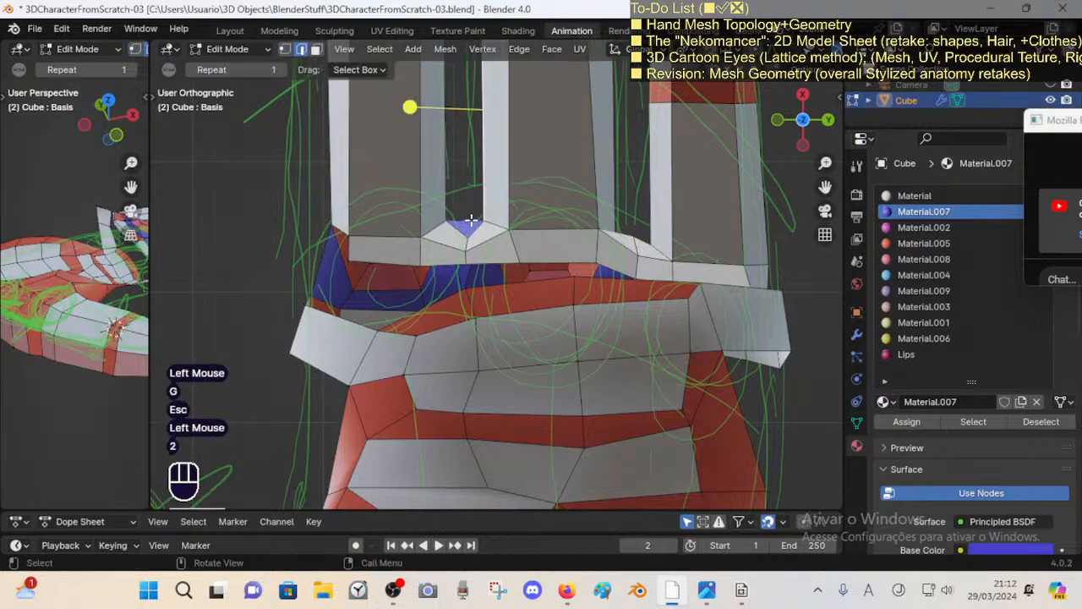
{"action": "left_click", "coordinate": [470, 222]}
{"action": "left_click", "coordinate": [470, 222]}
{"action": "key", "text": "1"}
{"action": "key", "text": "alt+z"}
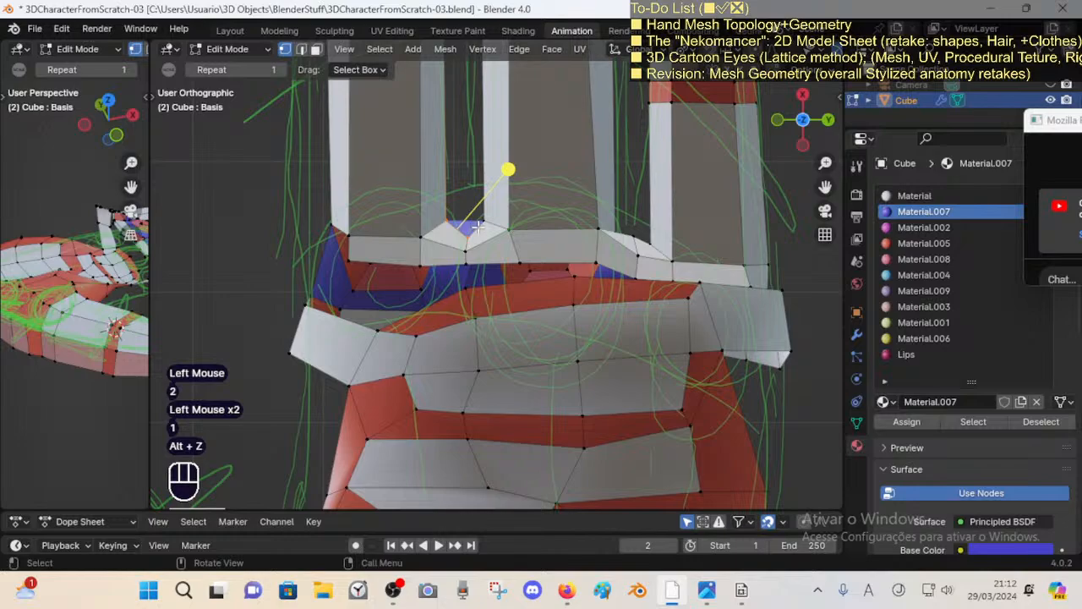
Step: Lower both upper corner vertices of the blue web between the near and middle fingers toward the palm
{"action": "left_click", "coordinate": [476, 226]}
{"action": "key", "text": "g"}
{"action": "left_click", "coordinate": [450, 220]}
{"action": "left_click", "coordinate": [457, 224]}
{"action": "key", "text": "g"}
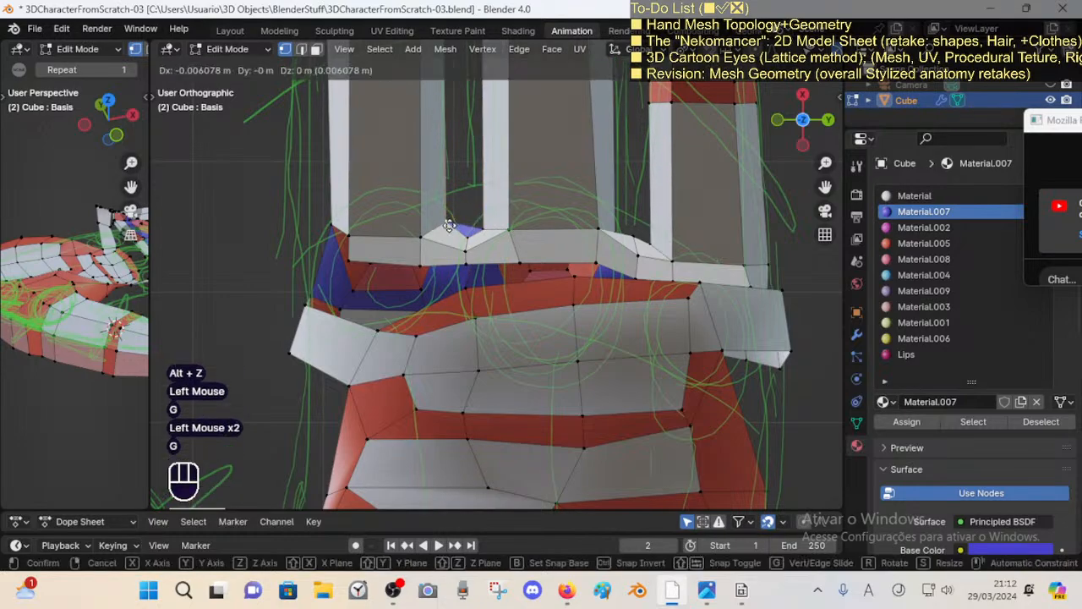
{"action": "left_click", "coordinate": [487, 234]}
{"action": "left_click", "coordinate": [487, 234]}
{"action": "key", "text": "g"}
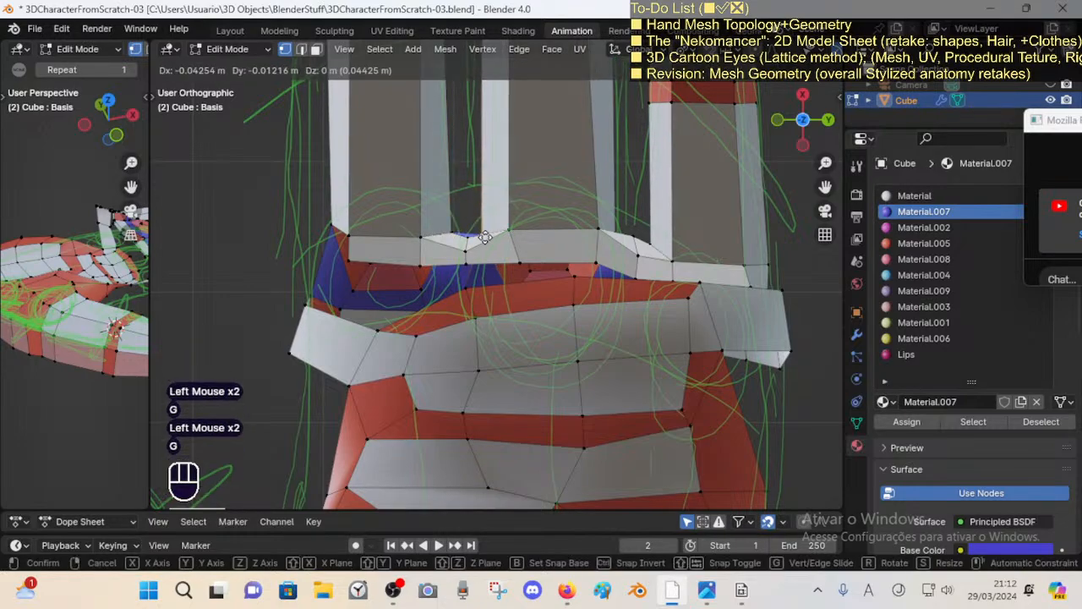
{"action": "left_click", "coordinate": [488, 236]}
Step: Lower the middle vertex of the web between the middle and far fingers toward the palm
{"action": "left_click", "coordinate": [629, 235]}
{"action": "key", "text": "g"}
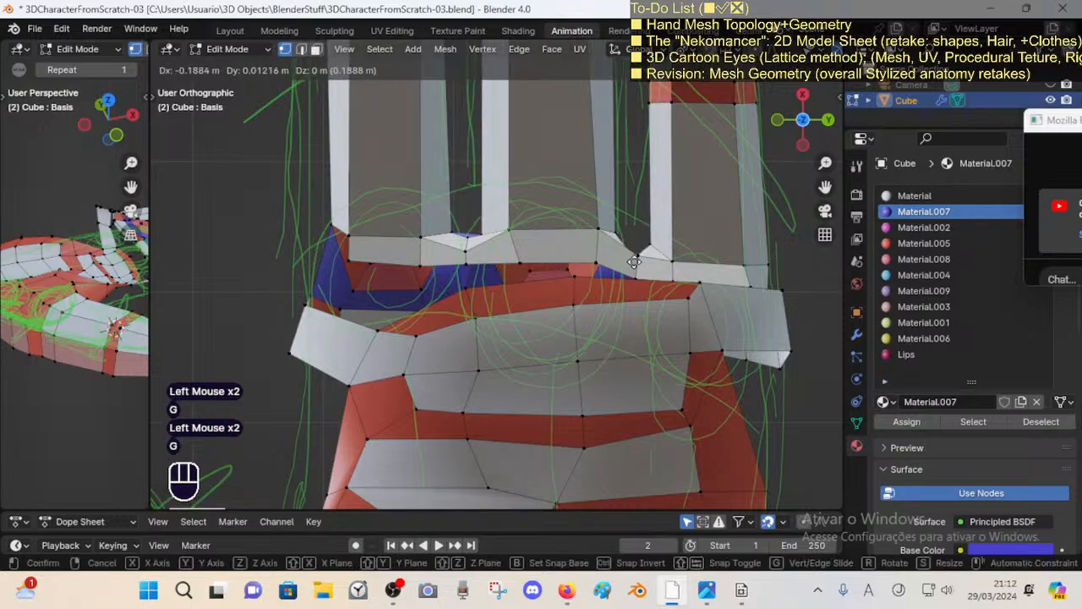
{"action": "left_click", "coordinate": [636, 258]}
{"action": "key", "text": "3"}
{"action": "left_click", "coordinate": [623, 268]}
{"action": "key", "text": "g"}
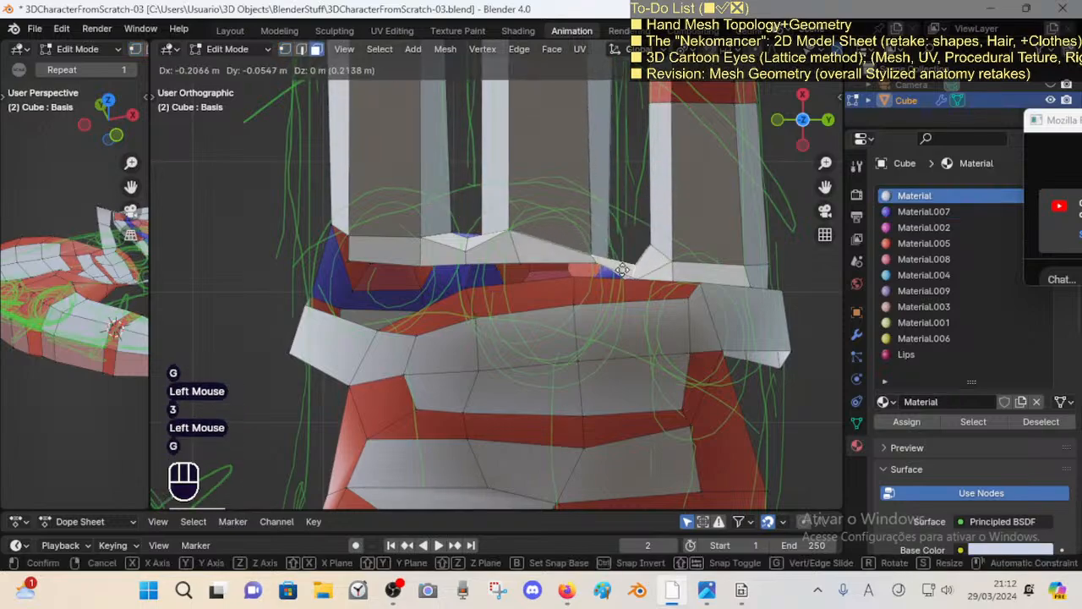
{"action": "key", "text": "Escape"}
{"action": "key", "text": "alt+z"}
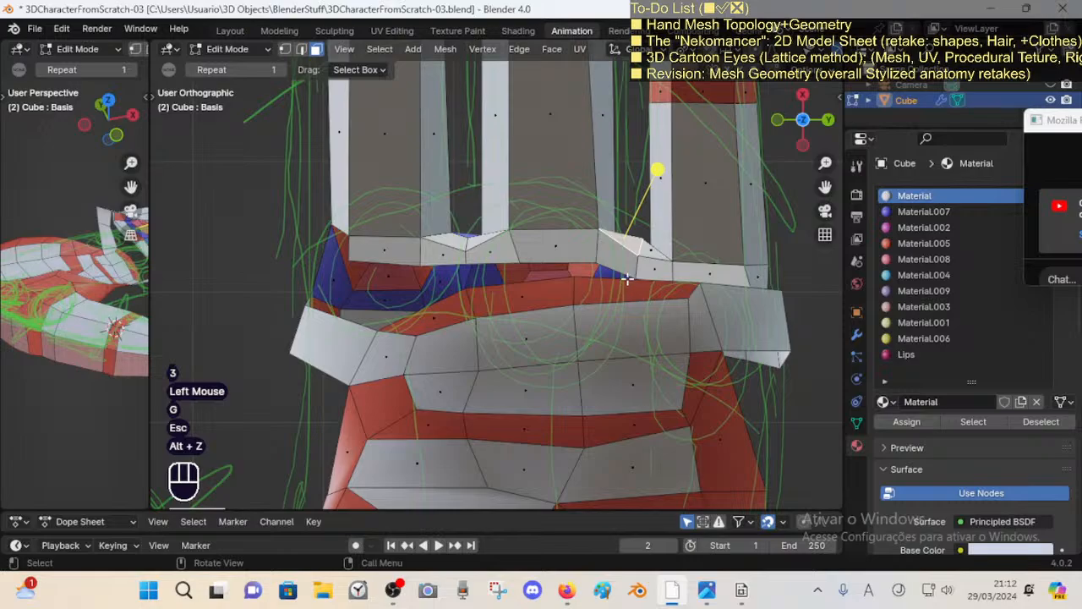
{"action": "left_click", "coordinate": [626, 277]}
{"action": "key", "text": "3"}
{"action": "left_click", "coordinate": [616, 273]}
{"action": "key", "text": "g"}
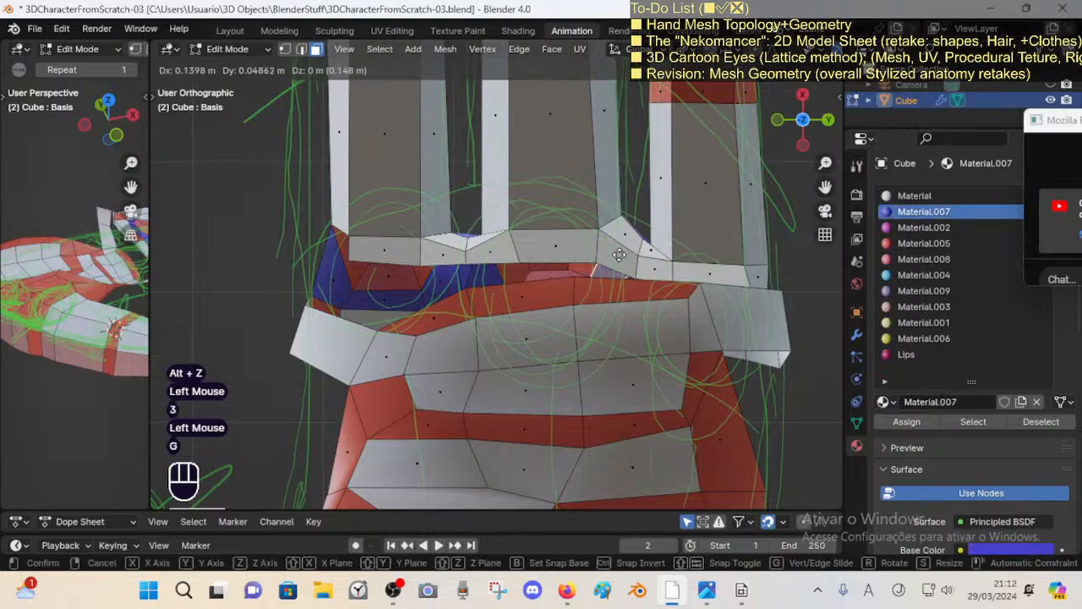
{"action": "key", "text": "Escape"}
Step: Reposition the upper corner vertex of the blue web and a vertex beneath it, between the middle and third fingers
{"action": "middle_click_drag", "start_coordinate": [621, 258], "coordinate": [638, 292]}
{"action": "key", "text": "1"}
{"action": "left_click", "coordinate": [636, 284]}
{"action": "key", "text": "g"}
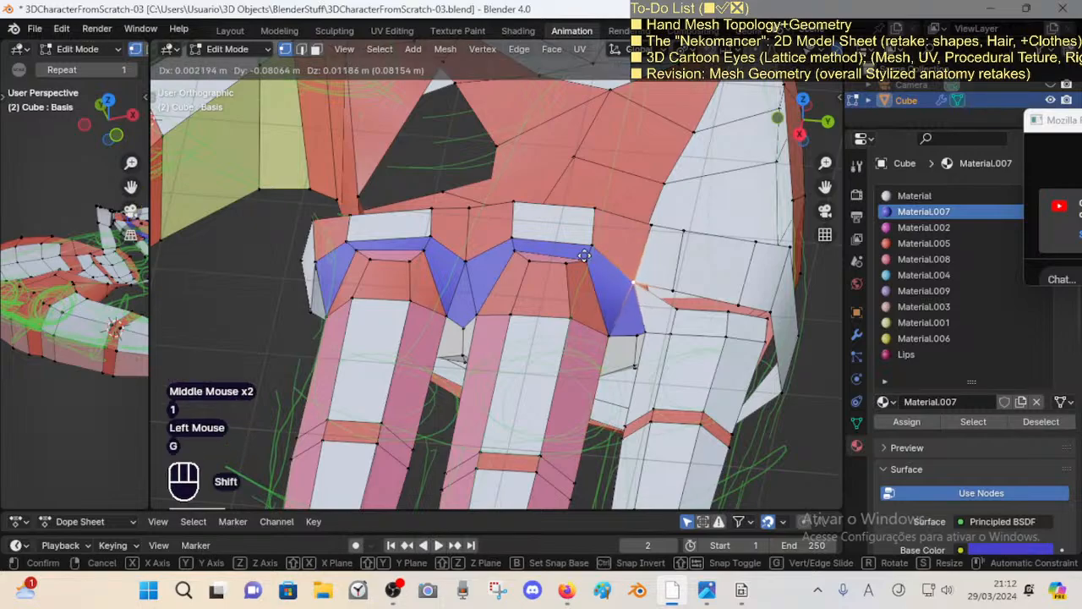
{"action": "left_click", "coordinate": [623, 279], "text": "shift"}
{"action": "left_click", "coordinate": [630, 355]}
{"action": "key", "text": "g"}
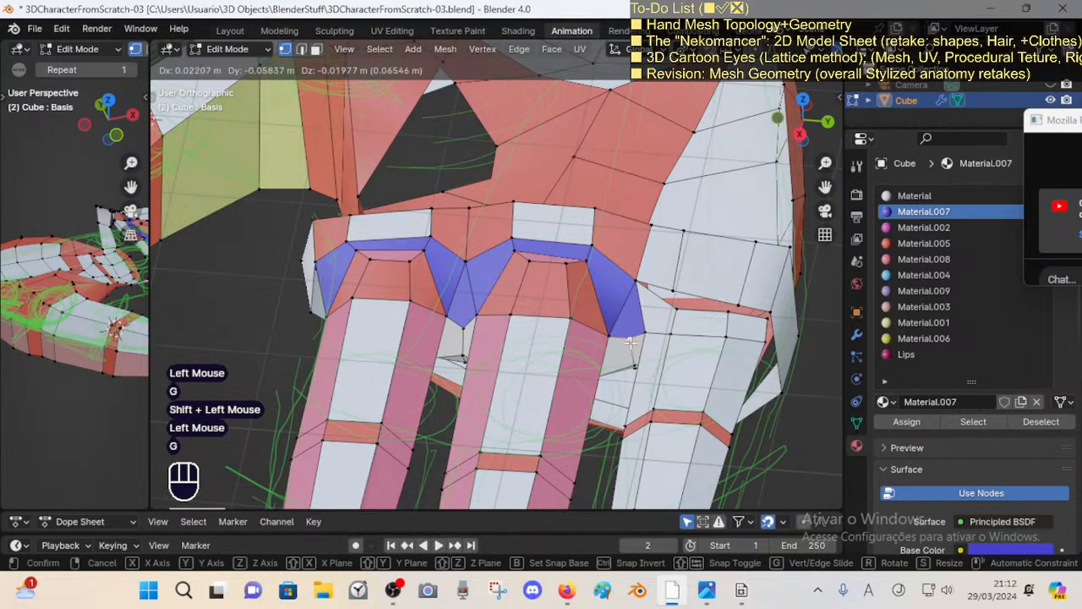
{"action": "left_click", "coordinate": [630, 342]}
Step: Fine-tune the lower vertices of the blue web where it meets the third finger's base
{"action": "left_click", "coordinate": [632, 339]}
{"action": "left_click", "coordinate": [645, 333]}
{"action": "key", "text": "g"}
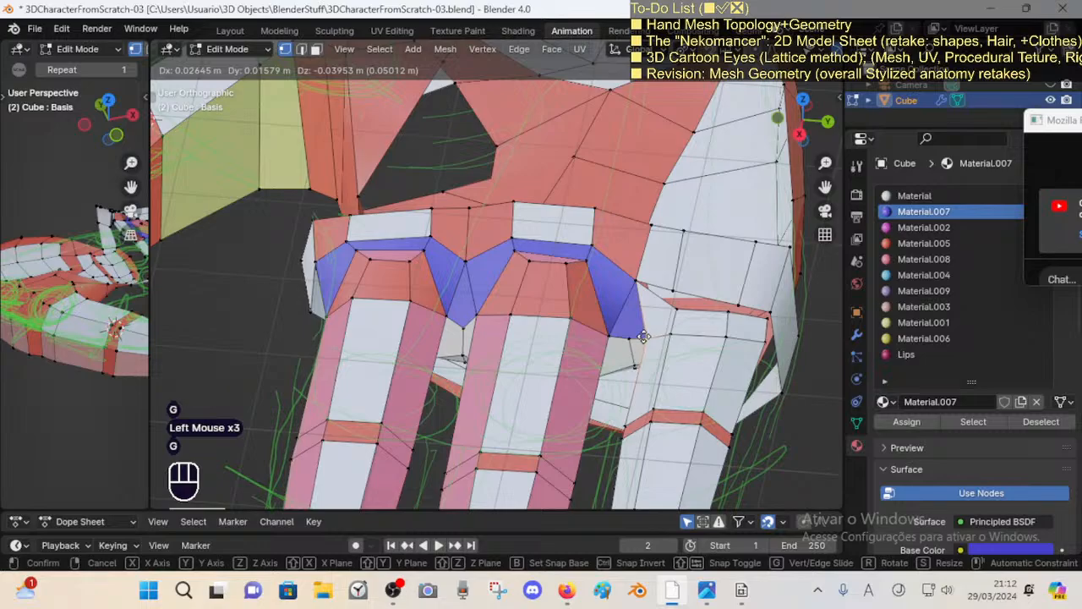
{"action": "left_click", "coordinate": [644, 335]}
{"action": "left_click", "coordinate": [630, 341]}
{"action": "key", "text": "g"}
{"action": "left_click", "coordinate": [631, 347]}
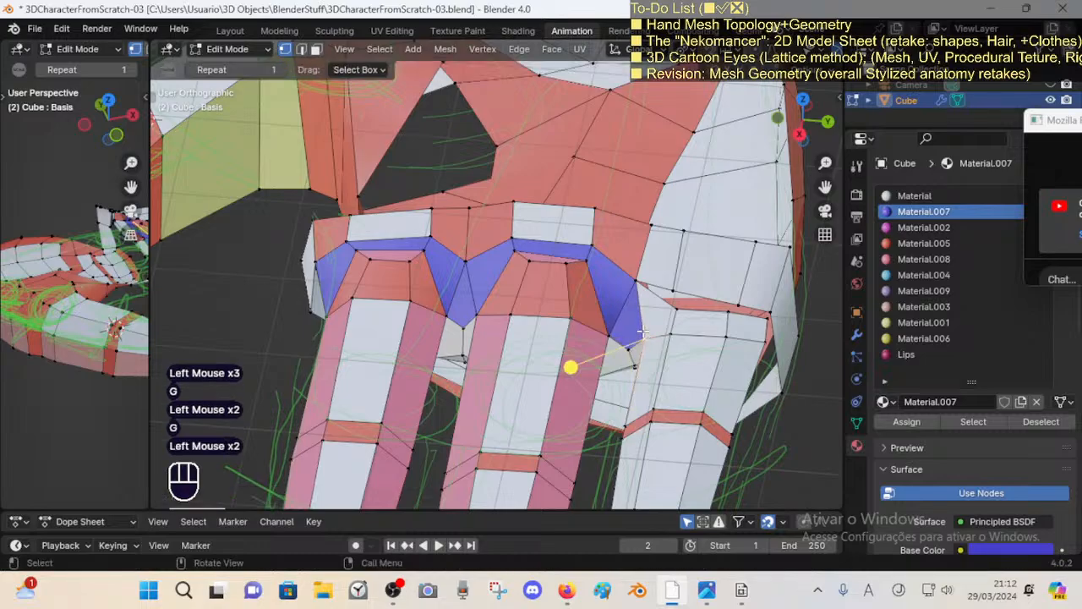
Step: On the palm side, move the web's middle vertex and the adjoining vertex on the third finger's inner side
{"action": "mouse_move", "coordinate": [640, 326]}
{"action": "middle_mouse_down"}
{"action": "mouse_move", "coordinate": [623, 151]}
{"action": "mouse_move", "coordinate": [658, 334]}
{"action": "middle_mouse_up"}
{"action": "left_click", "coordinate": [658, 340]}
{"action": "key", "text": "g"}
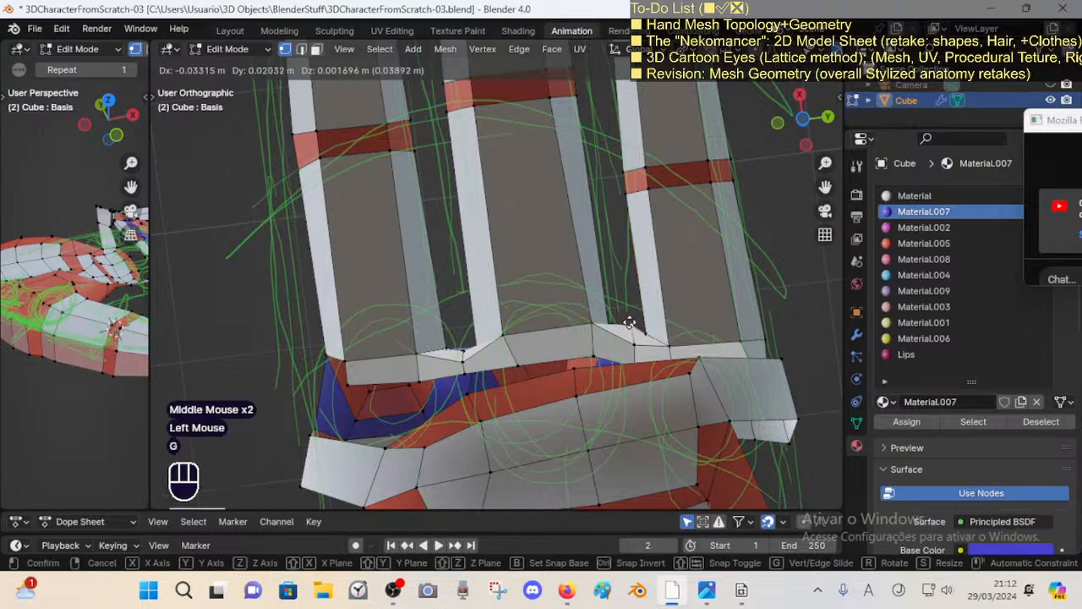
{"action": "left_click", "coordinate": [633, 332]}
{"action": "left_click", "coordinate": [648, 273]}
{"action": "key", "text": "g"}
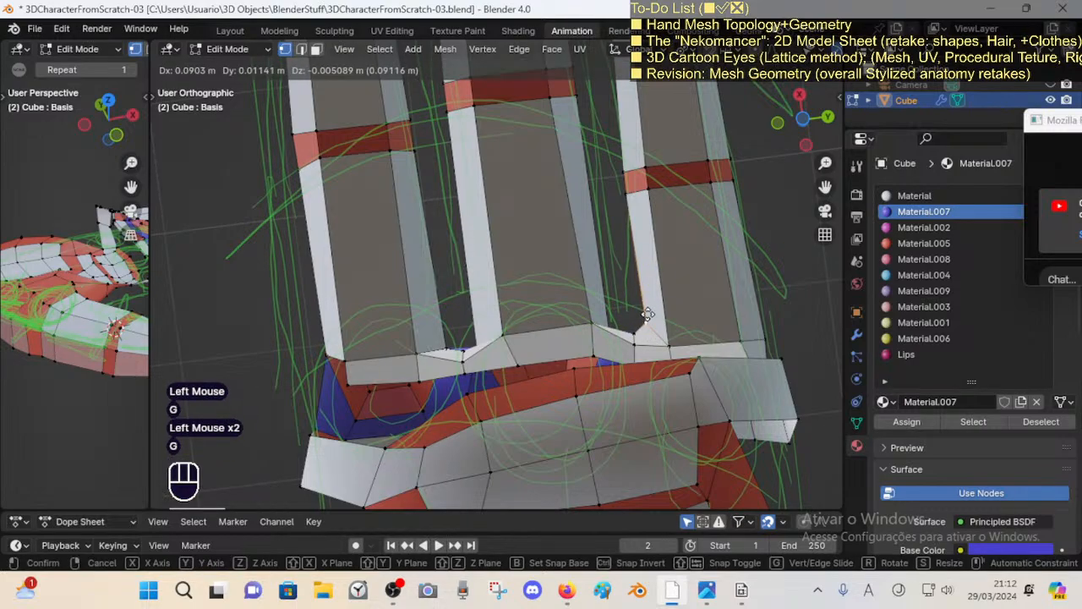
{"action": "left_click", "coordinate": [648, 314]}
Step: Move the palm-side web vertex where the middle finger's outer side meets the gap between the fingers
{"action": "left_click", "coordinate": [596, 321]}
{"action": "middle_click_drag", "start_coordinate": [617, 320], "coordinate": [615, 359]}
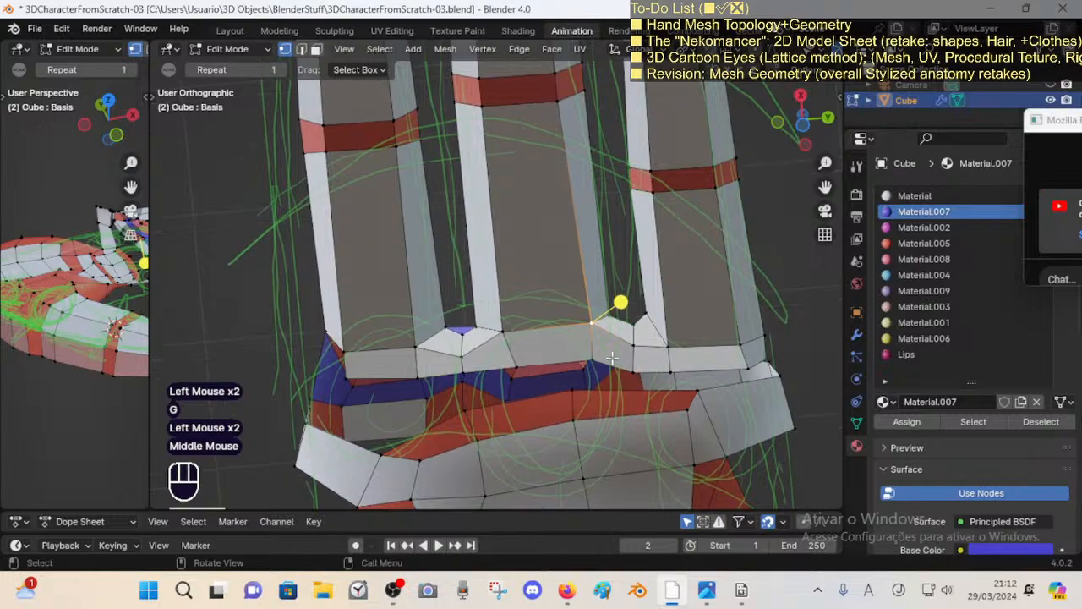
{"action": "left_click", "coordinate": [615, 316]}
{"action": "key", "text": "g"}
{"action": "middle_click_drag", "start_coordinate": [616, 322], "coordinate": [632, 286]}
{"action": "left_click", "coordinate": [620, 308]}
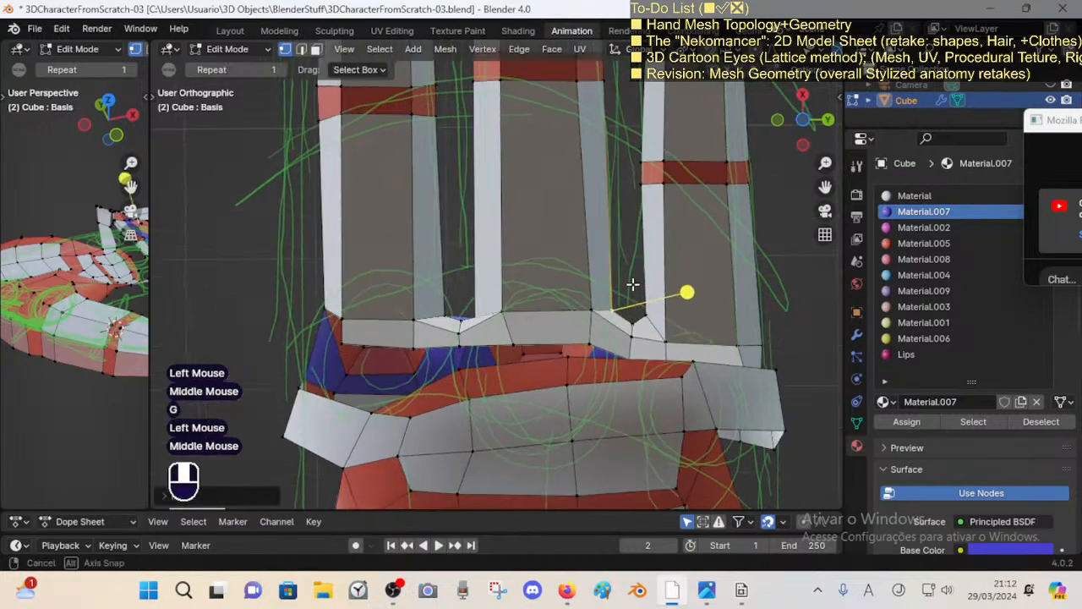
Step: Adjust the palm-side base corner vertices of the middle and third fingers that face the web between them
{"action": "left_click", "coordinate": [597, 313]}
{"action": "key", "text": "g"}
{"action": "left_click", "coordinate": [597, 312]}
{"action": "left_click", "coordinate": [670, 341]}
{"action": "key", "text": "g"}
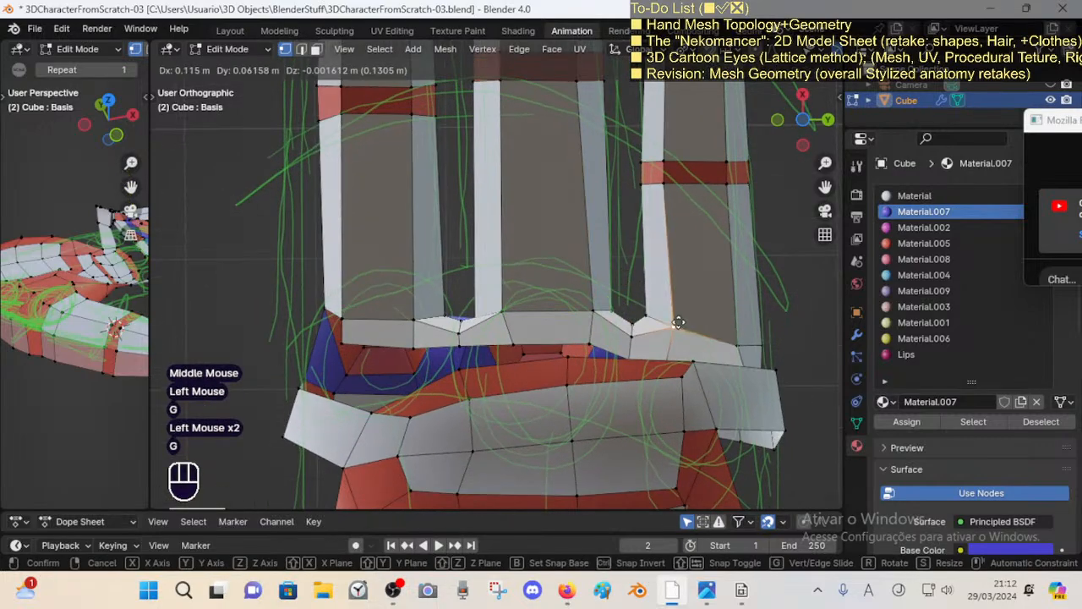
{"action": "left_click", "coordinate": [673, 325]}
Step: Nudge the central vertices of the web between the middle and third fingers to shape its palm-side fold
{"action": "left_click", "coordinate": [631, 327]}
{"action": "key", "text": "g"}
{"action": "left_click", "coordinate": [634, 320]}
{"action": "left_click", "coordinate": [634, 320]}
{"action": "key", "text": "g"}
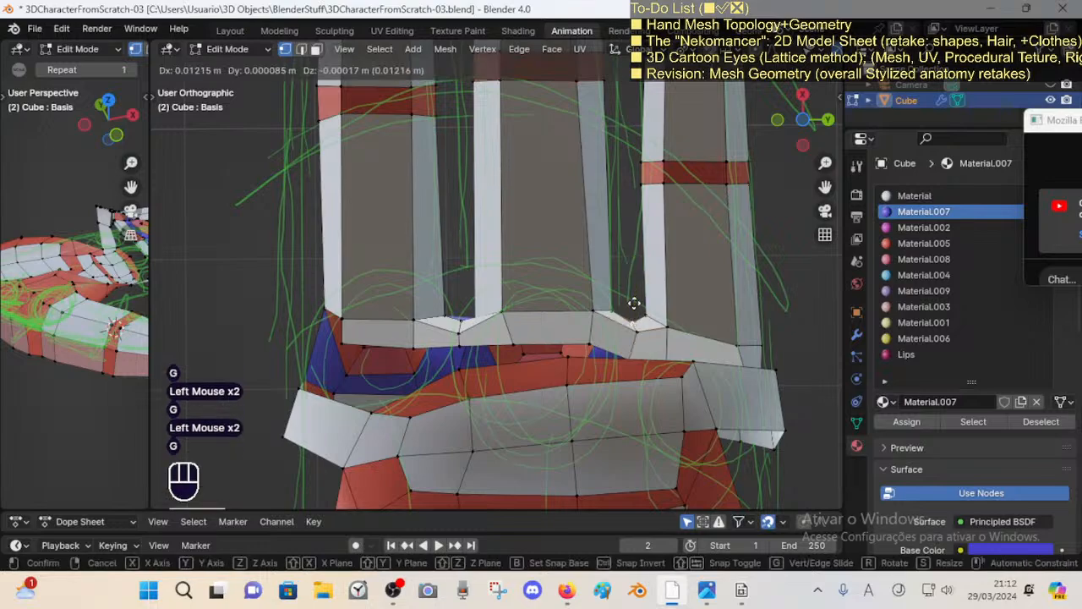
{"action": "left_click", "coordinate": [634, 302]}
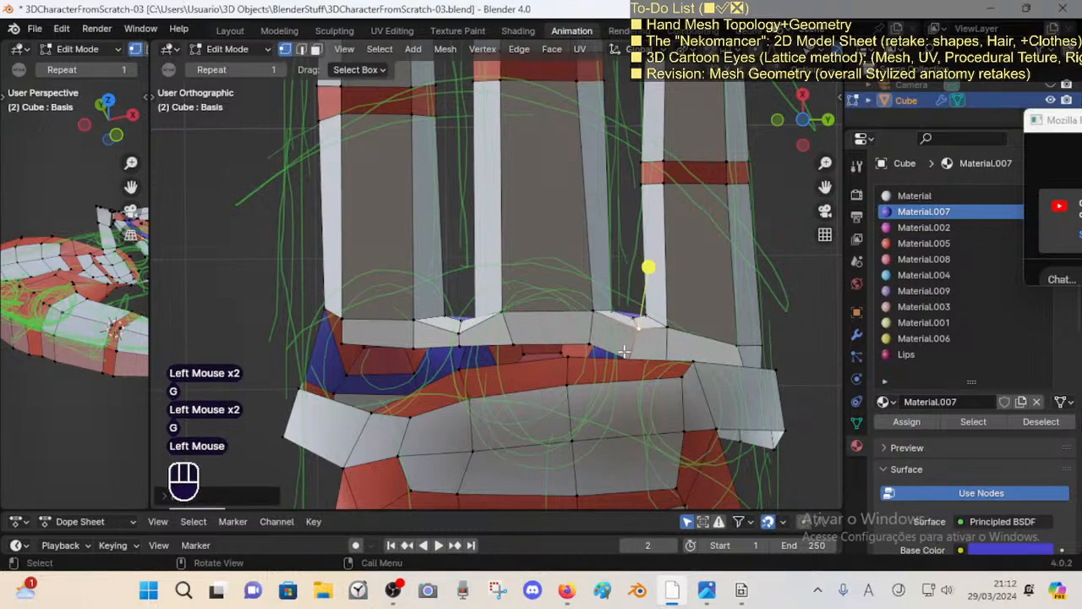
{"action": "key", "text": "g"}
{"action": "left_click", "coordinate": [638, 342]}
{"action": "key", "text": "ctrl+z"}
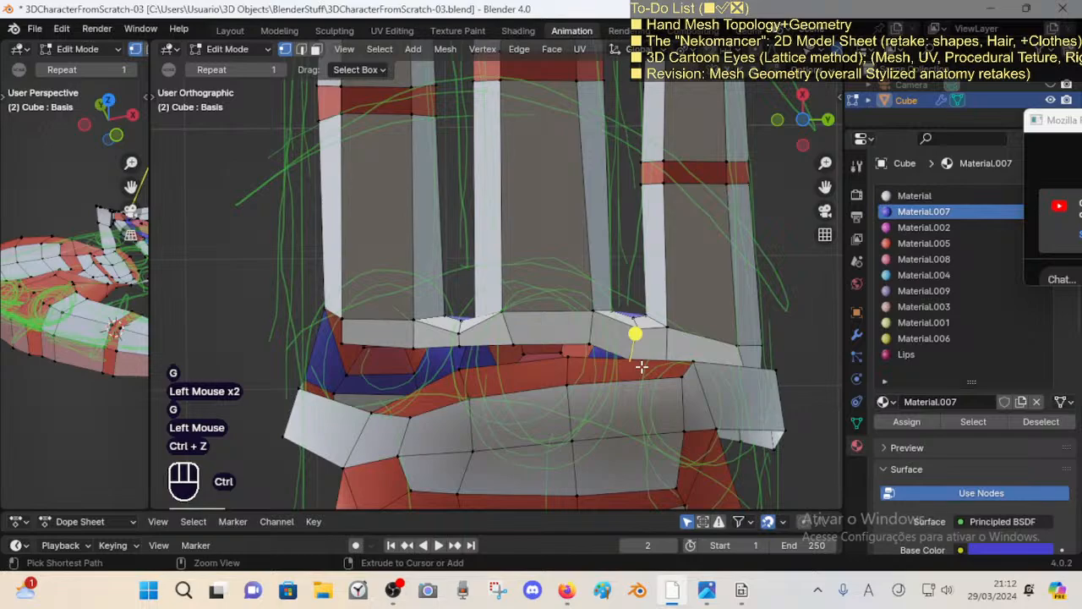
{"action": "key", "text": "2"}
{"action": "left_click", "coordinate": [645, 365]}
{"action": "key", "text": "g"}
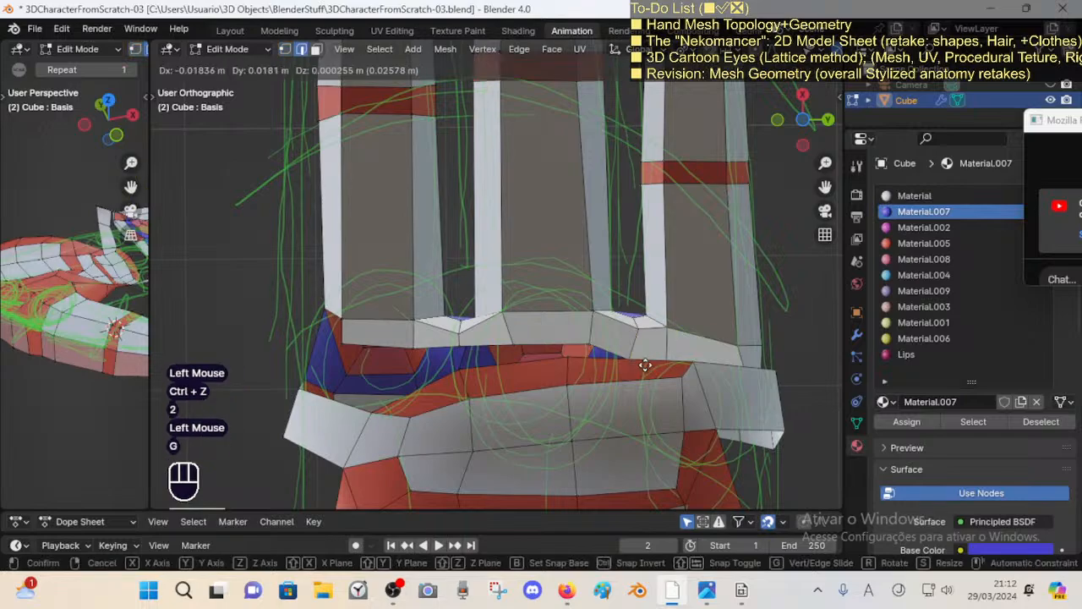
{"action": "key", "text": "Escape"}
Step: Select the upper edge of the red palm strip below the middle finger and save the file
{"action": "key", "text": "alt+a"}
{"action": "key", "text": "2"}
{"action": "left_click", "coordinate": [547, 360]}
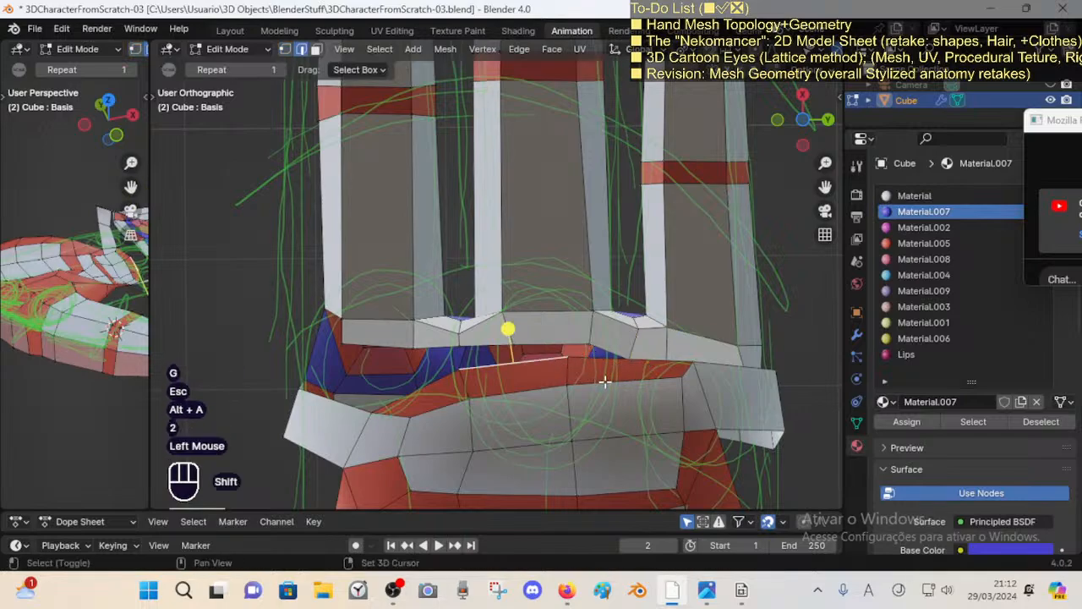
{"action": "middle_click_drag", "start_coordinate": [548, 361], "coordinate": [574, 372], "text": "shift"}
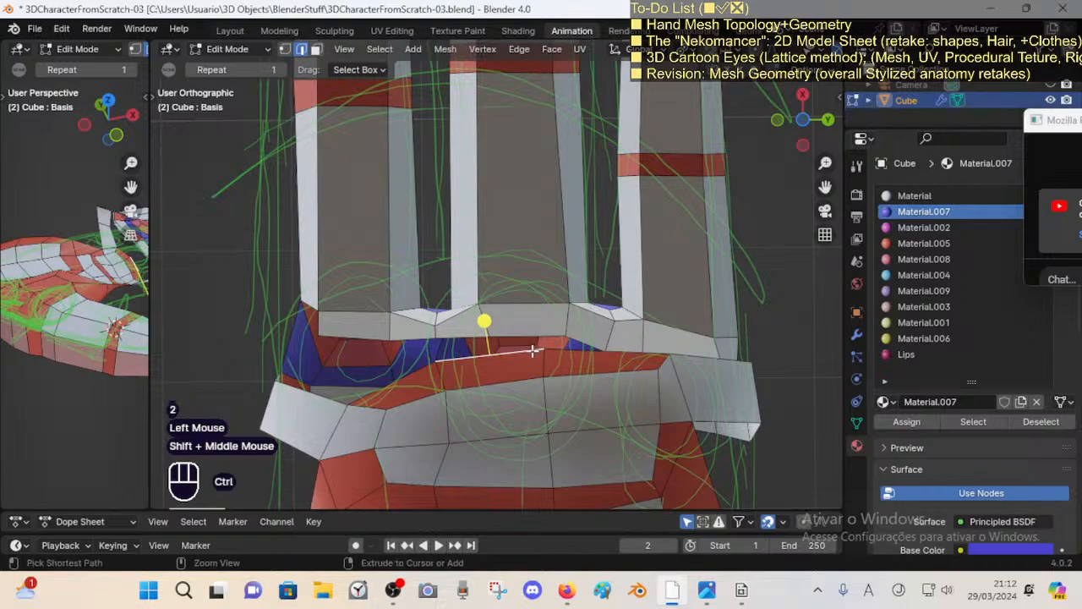
{"action": "key", "text": "ctrl+s"}
Step: Examine the face loops around the palm and along its outer side by selecting them
{"action": "middle_click_drag", "start_coordinate": [498, 340], "coordinate": [505, 353]}
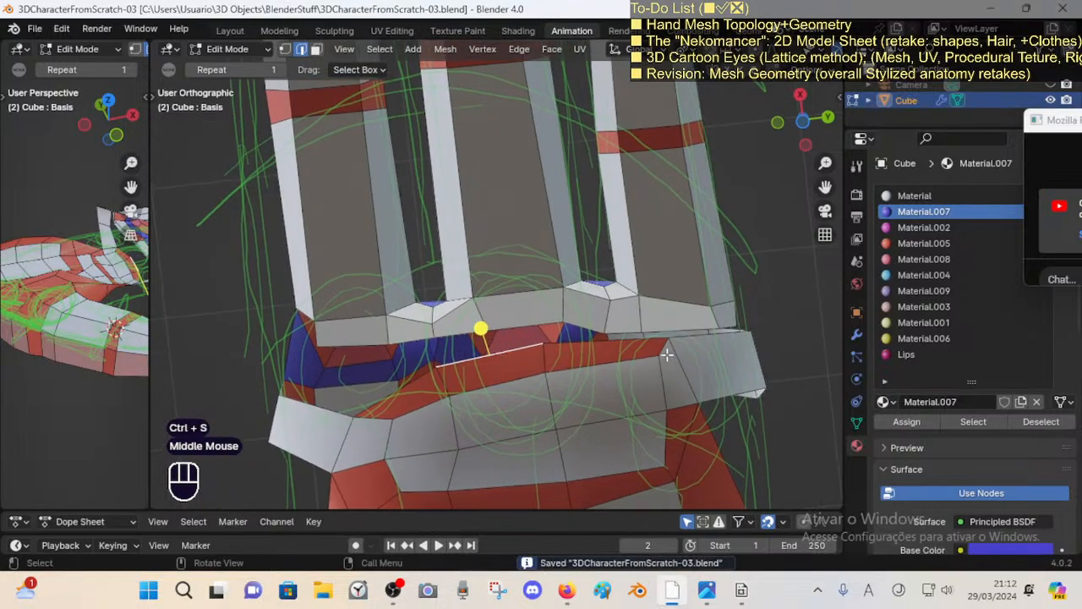
{"action": "middle_click_drag", "start_coordinate": [676, 351], "coordinate": [652, 350], "text": "shift"}
{"action": "key", "text": "3"}
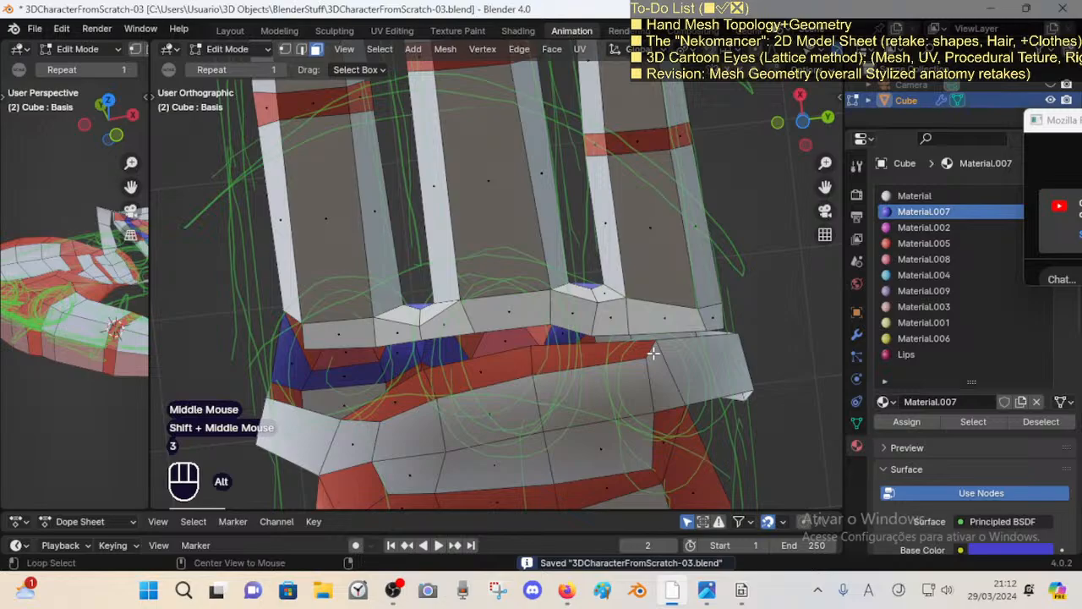
{"action": "left_click", "coordinate": [640, 356], "text": "alt+shift"}
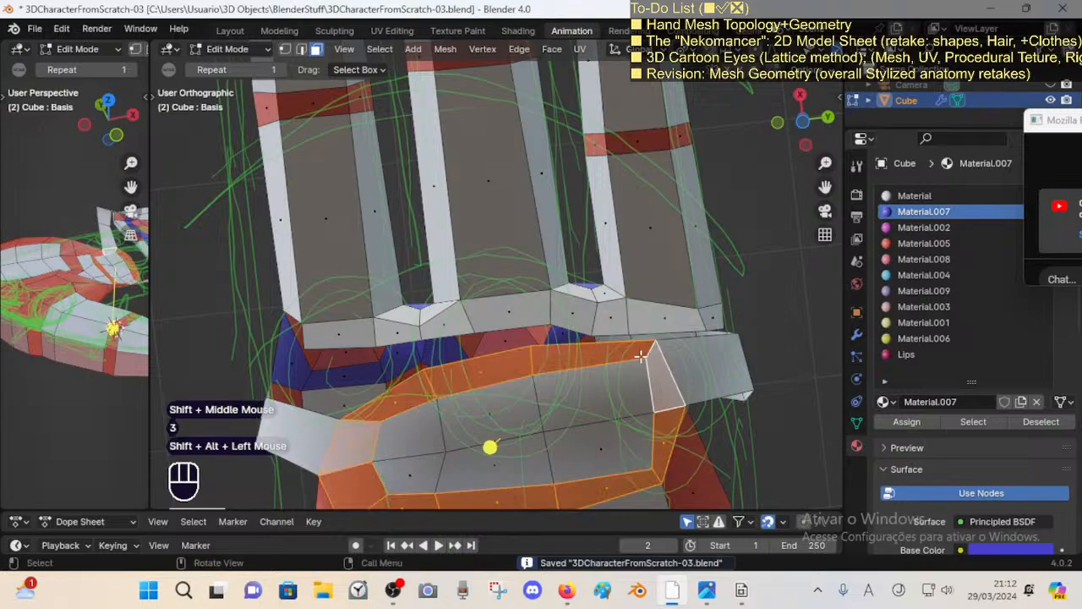
{"action": "left_click", "coordinate": [726, 332], "text": "alt+shift"}
{"action": "middle_click_drag", "start_coordinate": [726, 332], "coordinate": [519, 317]}
Step: Fill the gap at the side of the first finger's base with a face between the blue knuckle edge and the palm-side strip edge
{"action": "key", "text": "2"}
{"action": "left_click", "coordinate": [499, 311]}
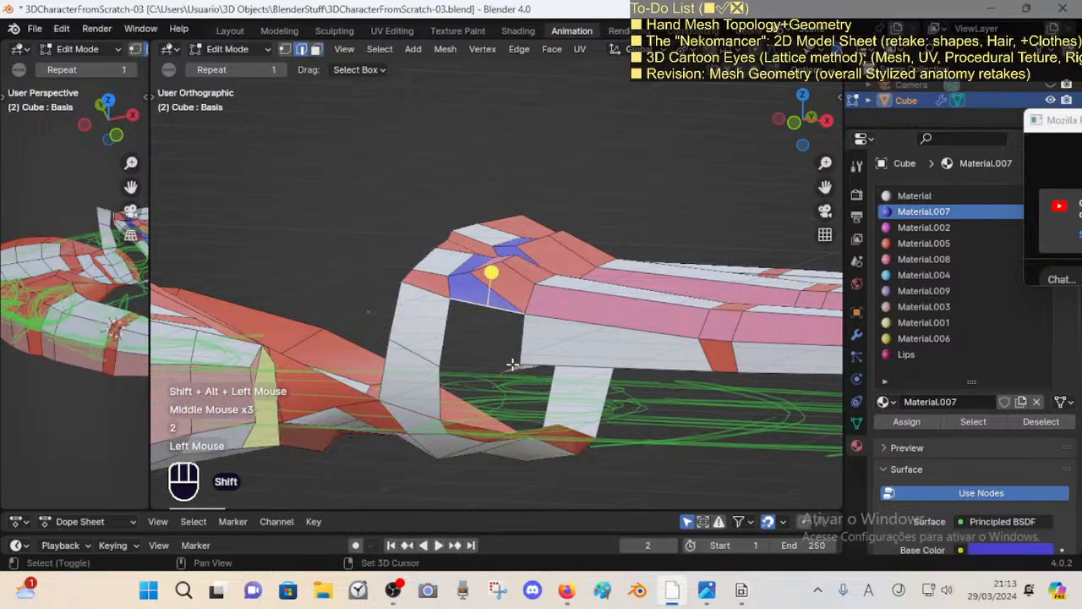
{"action": "left_click", "coordinate": [512, 364], "text": "shift"}
{"action": "middle_click_drag", "start_coordinate": [512, 363], "coordinate": [558, 338]}
{"action": "key", "text": "f"}
Step: Examine how the face loop passes through the new side face and around the finger bases
{"action": "key", "text": "alt+a"}
{"action": "key", "text": "3"}
{"action": "left_click", "coordinate": [624, 311], "text": "alt+shift"}
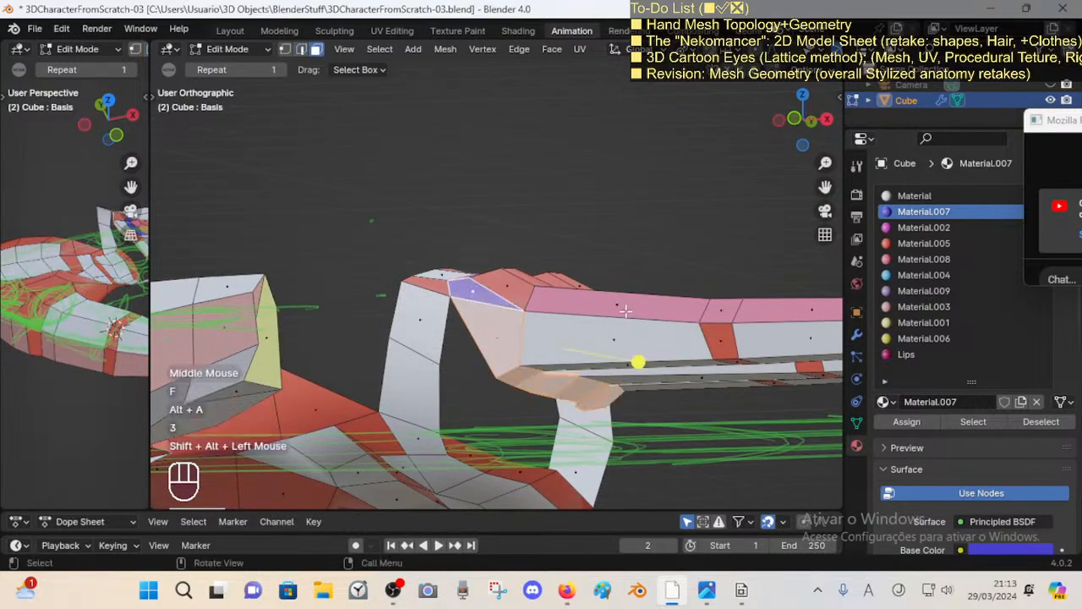
{"action": "middle_click_drag", "start_coordinate": [625, 311], "coordinate": [549, 347]}
{"action": "middle_click_drag", "start_coordinate": [538, 356], "coordinate": [434, 246]}
{"action": "middle_click_drag", "start_coordinate": [480, 311], "coordinate": [543, 330]}
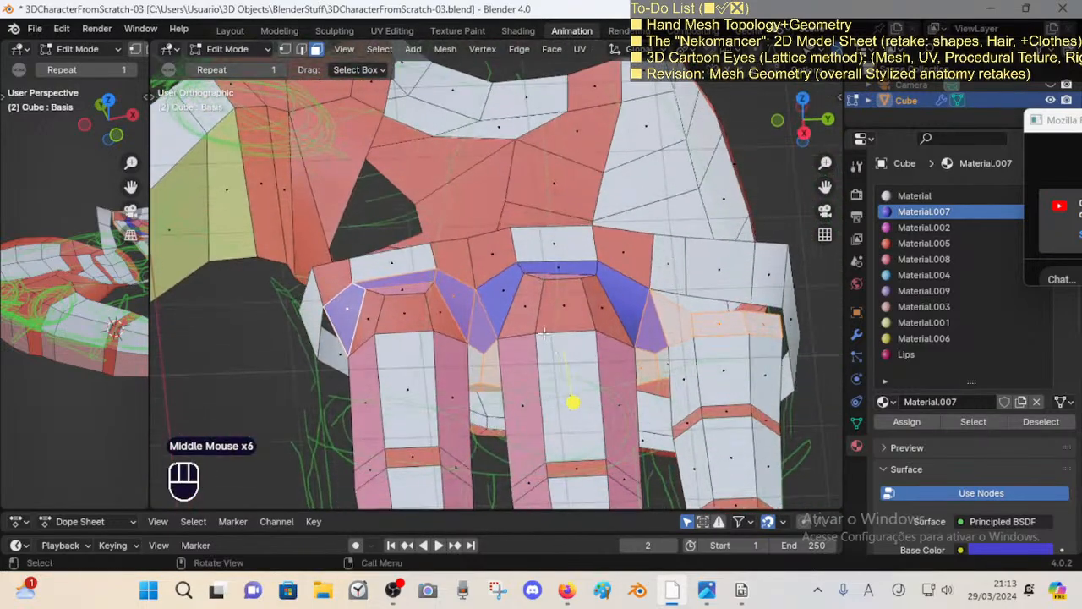
Step: Assign Material.007 to the face loops around the bases of all three fingers and save the file
{"action": "key", "text": "alt+a"}
{"action": "left_click", "coordinate": [435, 279], "text": "alt+shift"}
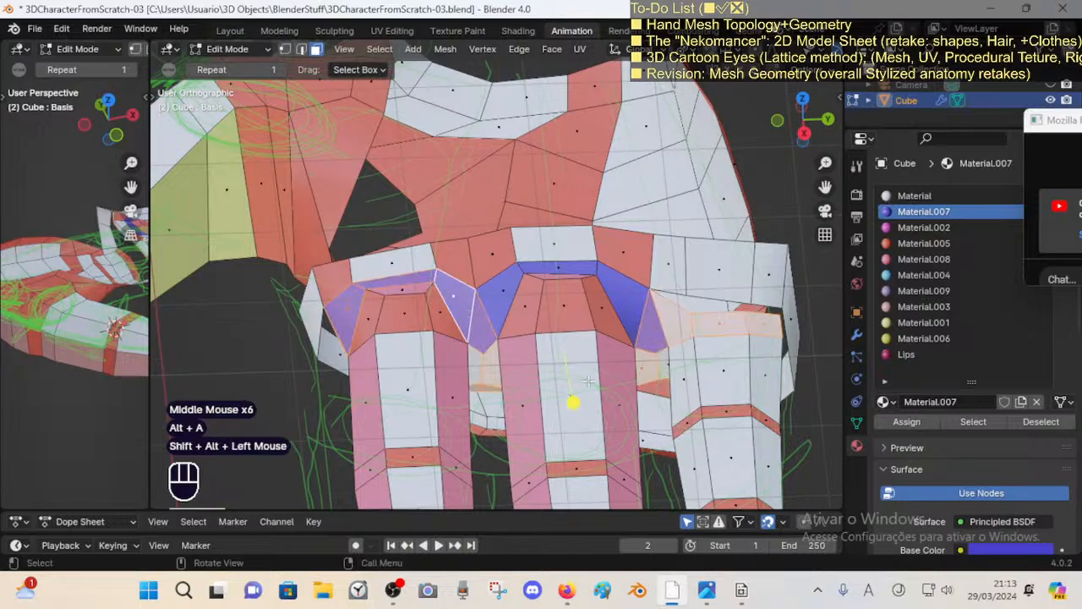
{"action": "middle_click_drag", "start_coordinate": [587, 284], "coordinate": [592, 233]}
{"action": "left_click", "coordinate": [599, 267], "text": "alt+shift"}
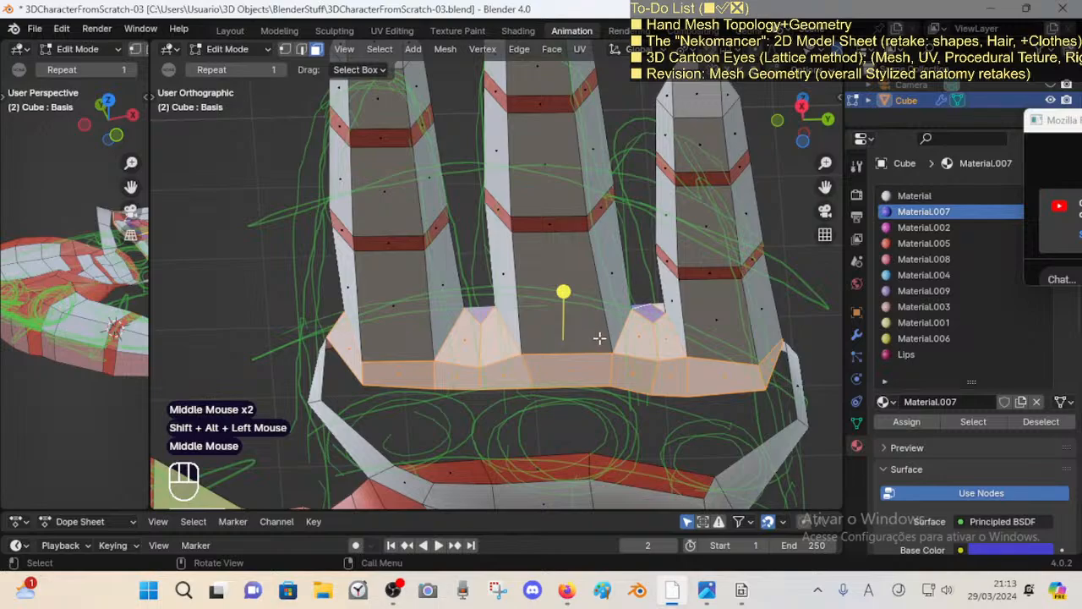
{"action": "middle_click_drag", "start_coordinate": [605, 308], "coordinate": [683, 368]}
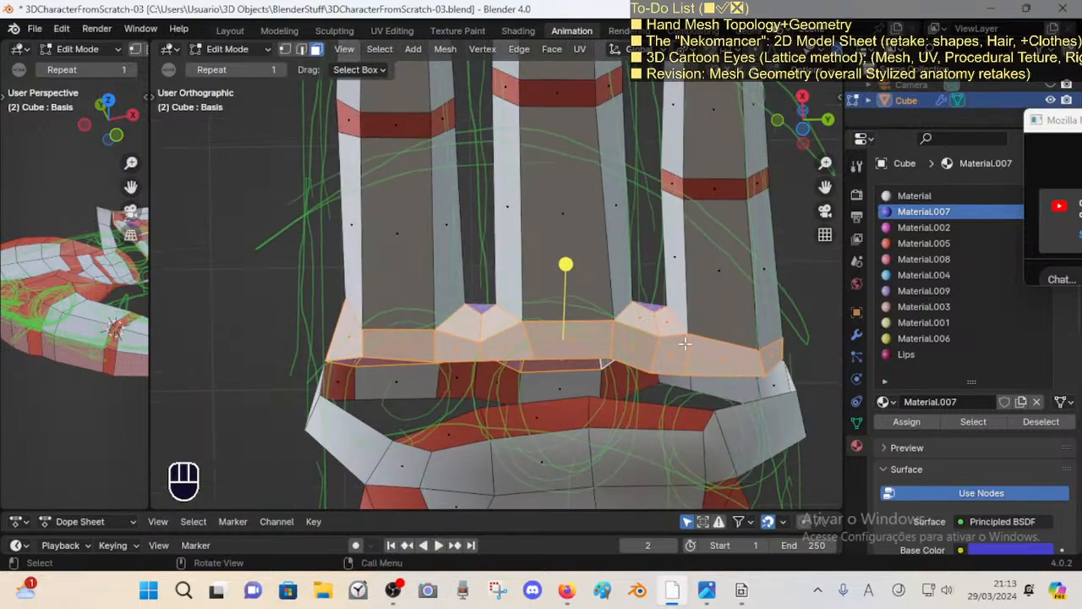
{"action": "middle_click_drag", "start_coordinate": [663, 323], "coordinate": [671, 360]}
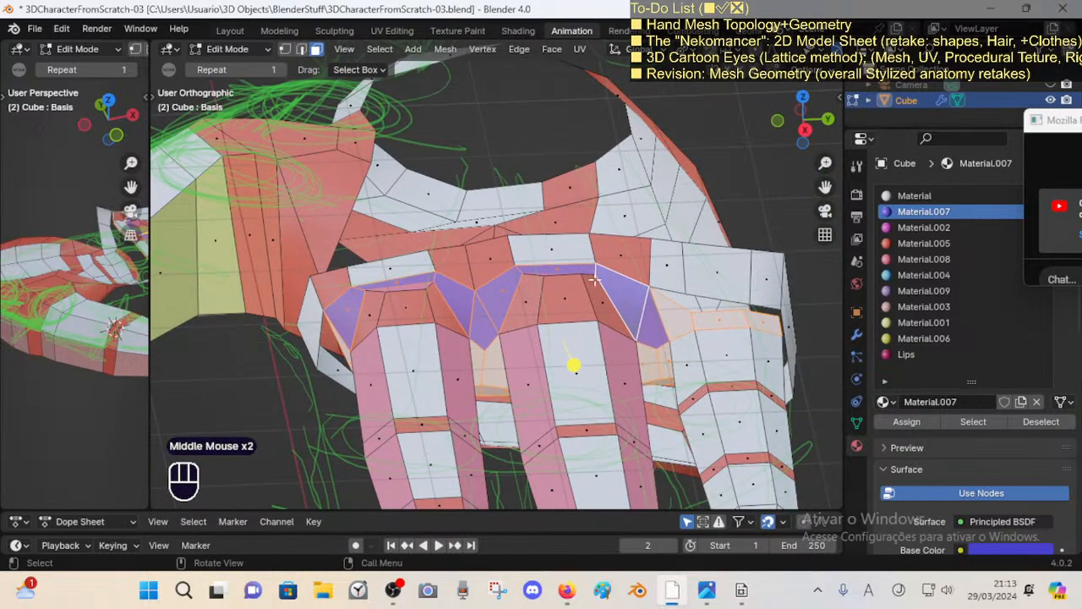
{"action": "middle_click_drag", "start_coordinate": [508, 296], "coordinate": [402, 369]}
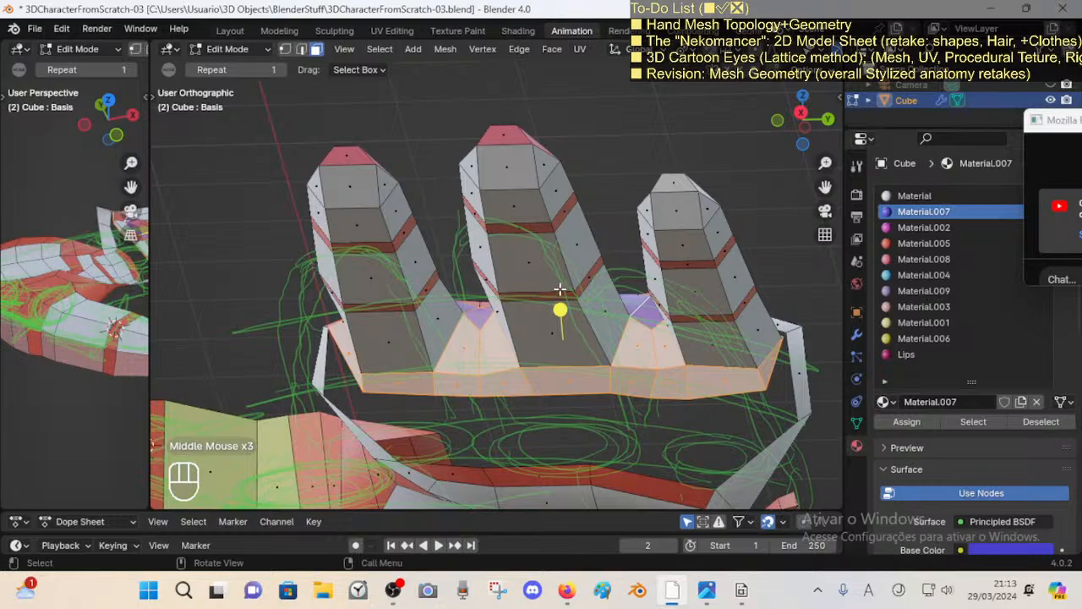
{"action": "middle_click_drag", "start_coordinate": [721, 399], "coordinate": [717, 453]}
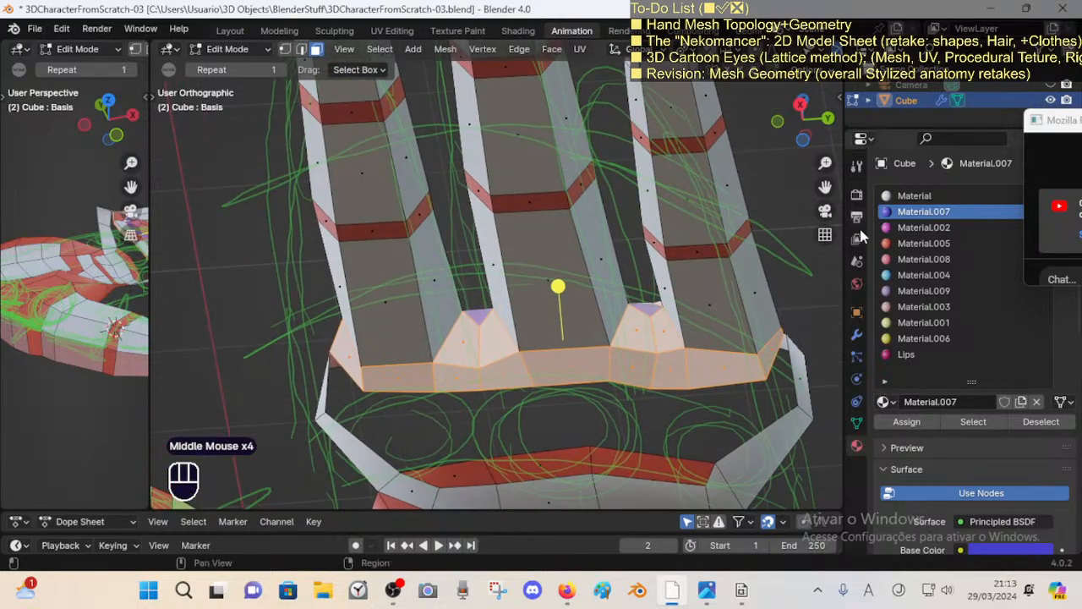
{"action": "left_click", "coordinate": [908, 423]}
{"action": "key", "text": "alt+a"}
{"action": "middle_click_drag", "start_coordinate": [556, 313], "coordinate": [573, 259]}
{"action": "key", "text": "ctrl+s"}
Step: Reselect the recoloured face loops at the finger bases to check their flow, and save the file
{"action": "left_click", "coordinate": [501, 302], "text": "alt+shift"}
{"action": "left_click", "coordinate": [519, 272], "text": "alt+shift"}
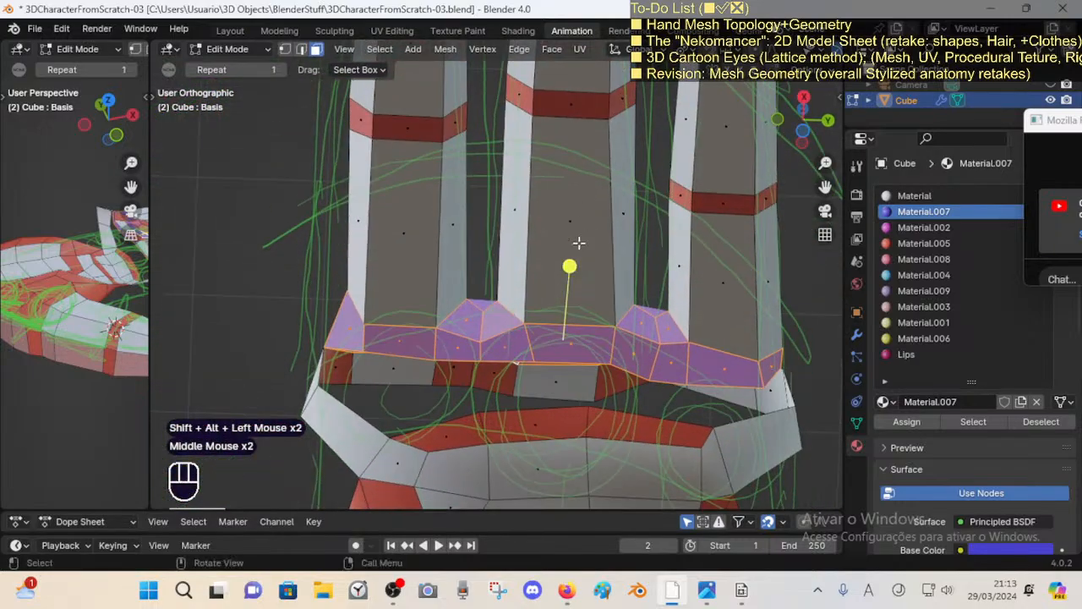
{"action": "left_click", "coordinate": [577, 267]}
{"action": "mouse_move", "coordinate": [578, 267]}
{"action": "left_mouse_down"}
{"action": "mouse_move", "coordinate": [612, 279]}
{"action": "mouse_move", "coordinate": [583, 283]}
{"action": "left_mouse_up"}
{"action": "key", "text": "ctrl+s"}
{"action": "middle_click_drag", "start_coordinate": [584, 283], "coordinate": [593, 375]}
Step: Turn on proportional editing and move the blue strip's lower edge at the base of the third finger upward
{"action": "key", "text": "alt+a"}
{"action": "key", "text": "2"}
{"action": "left_click", "coordinate": [605, 381]}
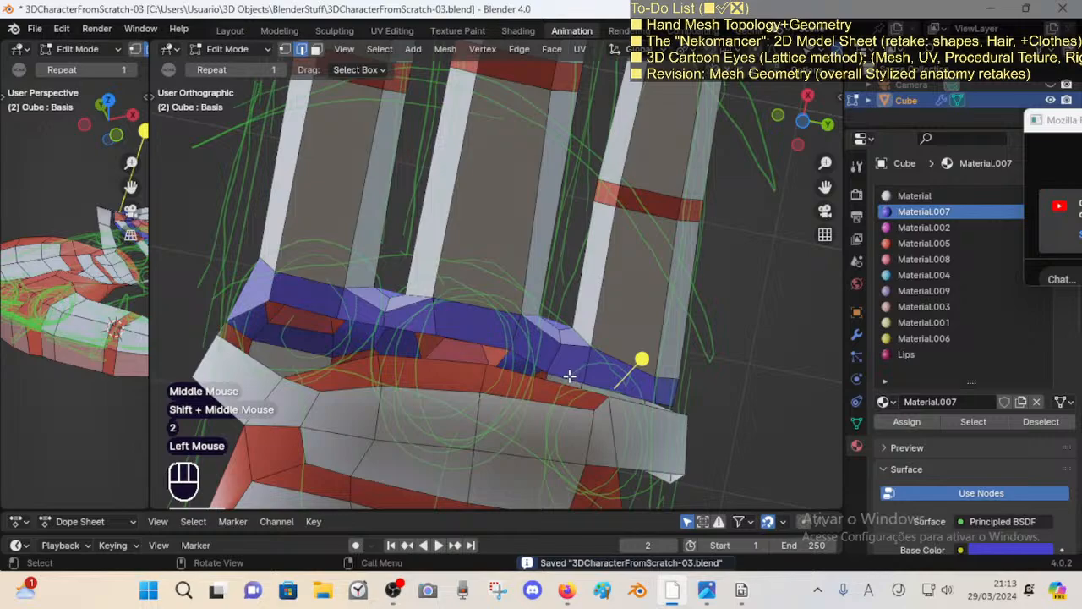
{"action": "left_click", "coordinate": [579, 377]}
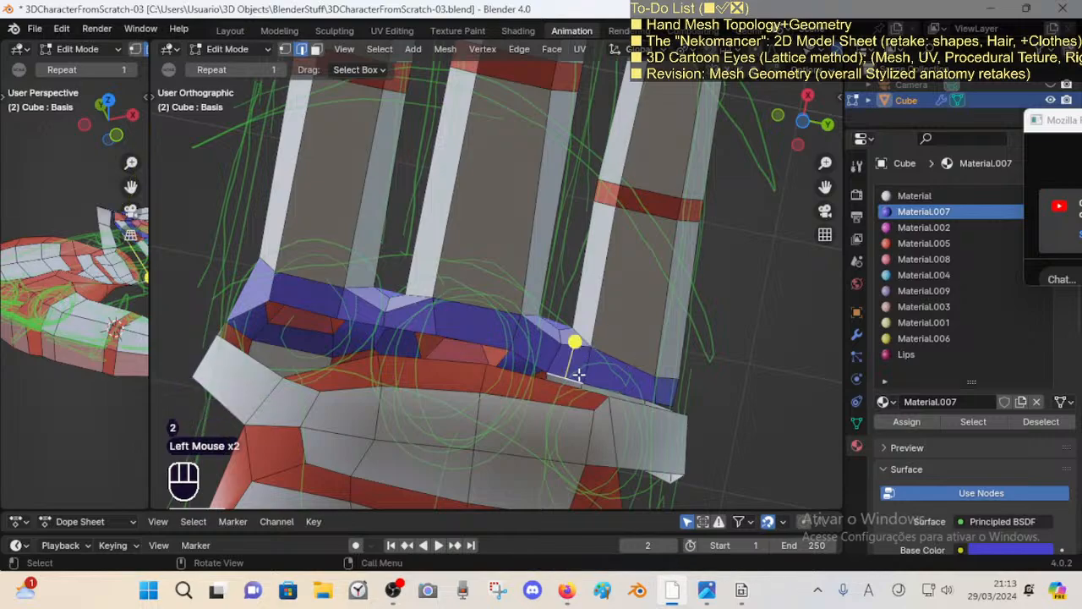
{"action": "key", "text": "o"}
{"action": "key", "text": "g"}
{"action": "left_click", "coordinate": [719, 324], "text": "shift"}
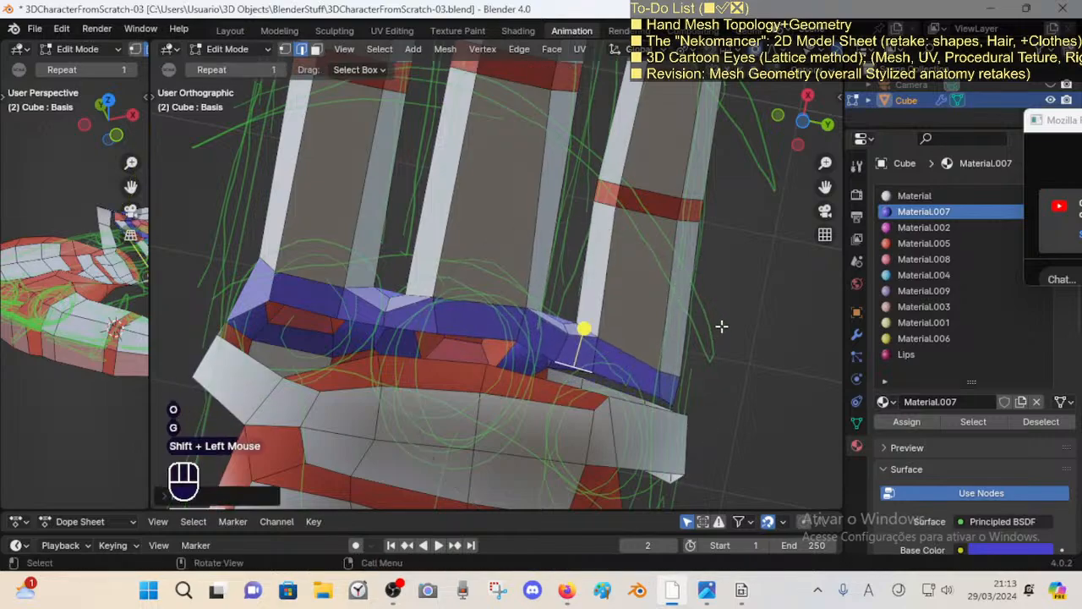
Step: Rotate the blue strip's lower edge below the third finger and reposition it with proportional editing
{"action": "key", "text": "r"}
{"action": "left_click", "coordinate": [730, 297]}
{"action": "key", "text": "g"}
{"action": "left_click", "coordinate": [640, 300], "text": "shift"}
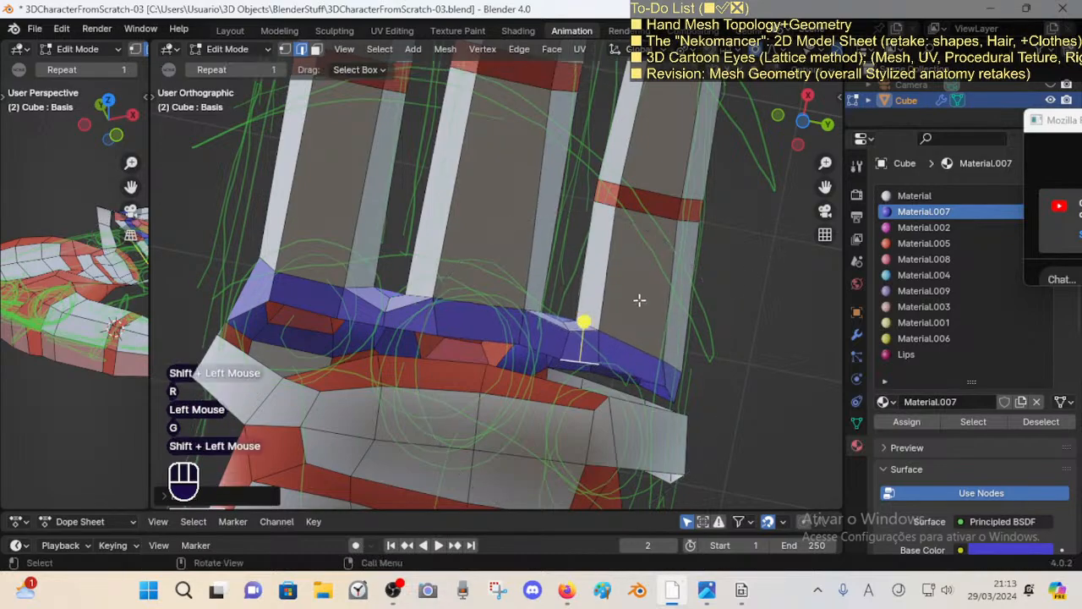
Step: Move two lower vertices of the blue strip below the middle and third fingers with proportional editing
{"action": "key", "text": "1"}
{"action": "left_click", "coordinate": [512, 350]}
{"action": "key", "text": "g"}
{"action": "left_click", "coordinate": [512, 359], "text": "shift"}
{"action": "middle_click_drag", "start_coordinate": [512, 359], "coordinate": [530, 338]}
{"action": "left_click", "coordinate": [575, 331]}
{"action": "key", "text": "g"}
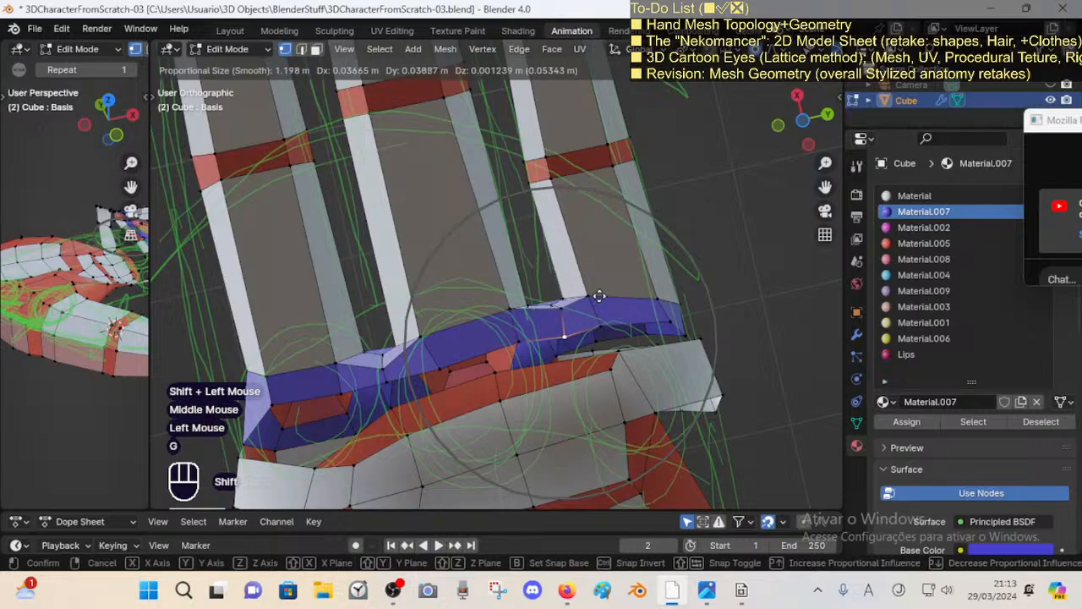
{"action": "left_click", "coordinate": [602, 297], "text": "shift"}
Step: Slide the middle edge of the web between the middle and third fingers
{"action": "mouse_move", "coordinate": [611, 338]}
{"action": "middle_mouse_down"}
{"action": "mouse_move", "coordinate": [530, 344]}
{"action": "mouse_move", "coordinate": [618, 341]}
{"action": "middle_mouse_up"}
{"action": "key", "text": "2"}
{"action": "left_click", "coordinate": [565, 290]}
{"action": "left_click", "coordinate": [554, 288]}
{"action": "key", "text": "shift+v"}
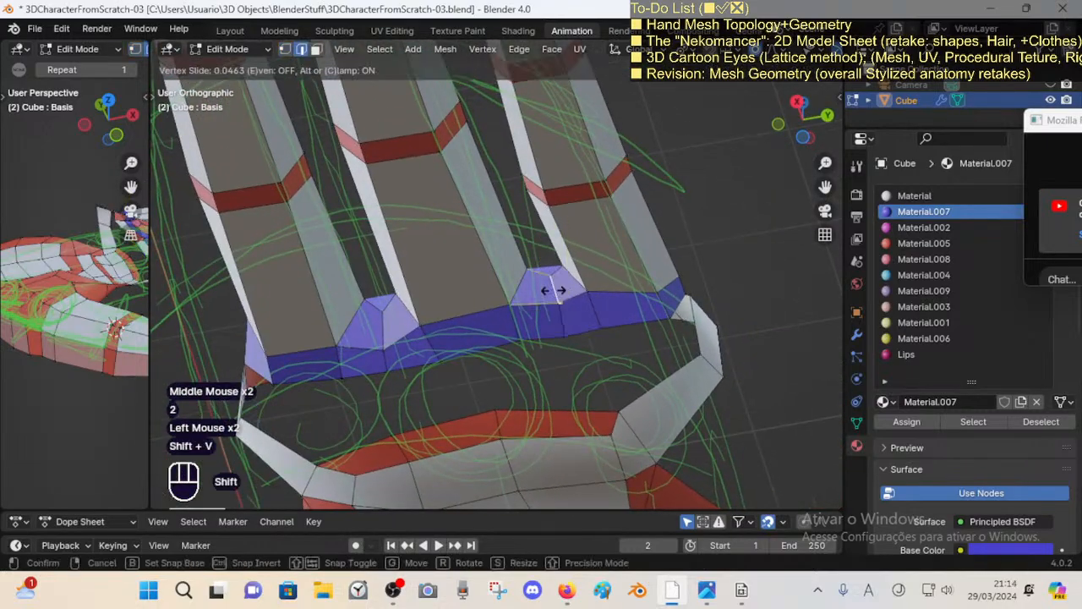
{"action": "left_click", "coordinate": [554, 289], "text": "shift"}
Step: Slide the central lower vertex of the web between the middle and third fingers, and move its counterpart between the first and middle fingers
{"action": "middle_click_drag", "start_coordinate": [553, 292], "coordinate": [554, 288]}
{"action": "key", "text": "1"}
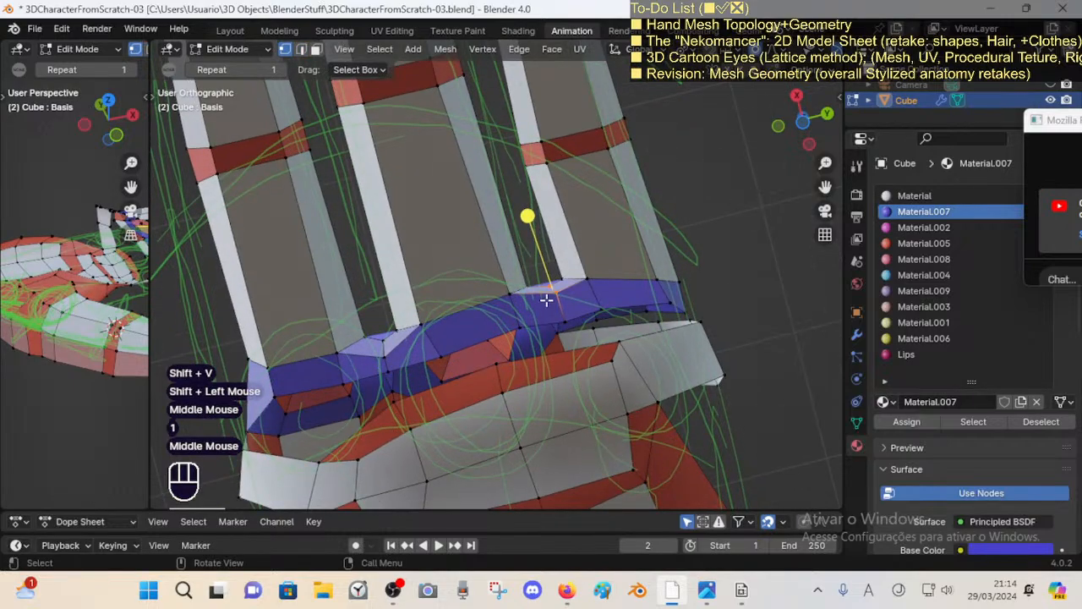
{"action": "left_click", "coordinate": [554, 288]}
{"action": "key", "text": "shift+v"}
{"action": "left_click", "coordinate": [554, 300], "text": "shift"}
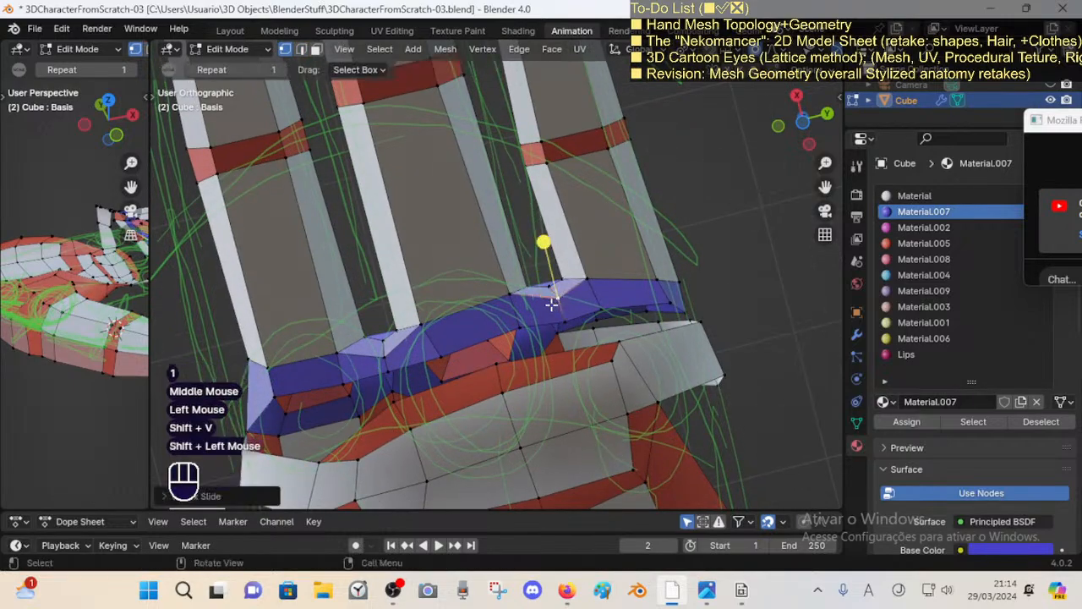
{"action": "left_click", "coordinate": [376, 353]}
{"action": "key", "text": "g"}
{"action": "left_click", "coordinate": [380, 315], "text": "shift"}
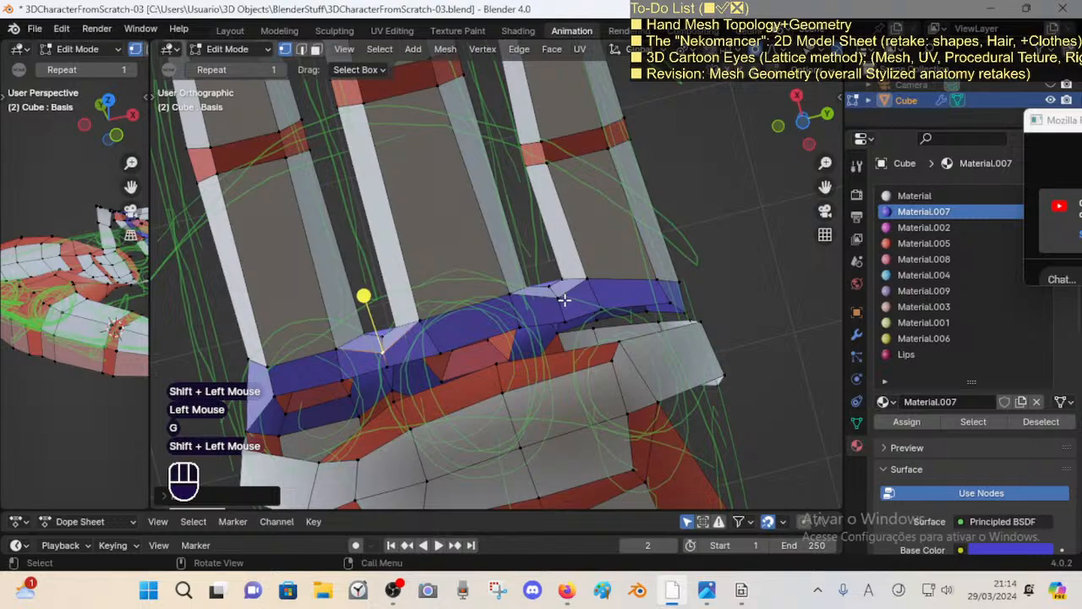
Step: Slide the outer upper vertices of the blue strip below the third finger, move its lower corner vertex, and save the file
{"action": "left_click", "coordinate": [661, 277]}
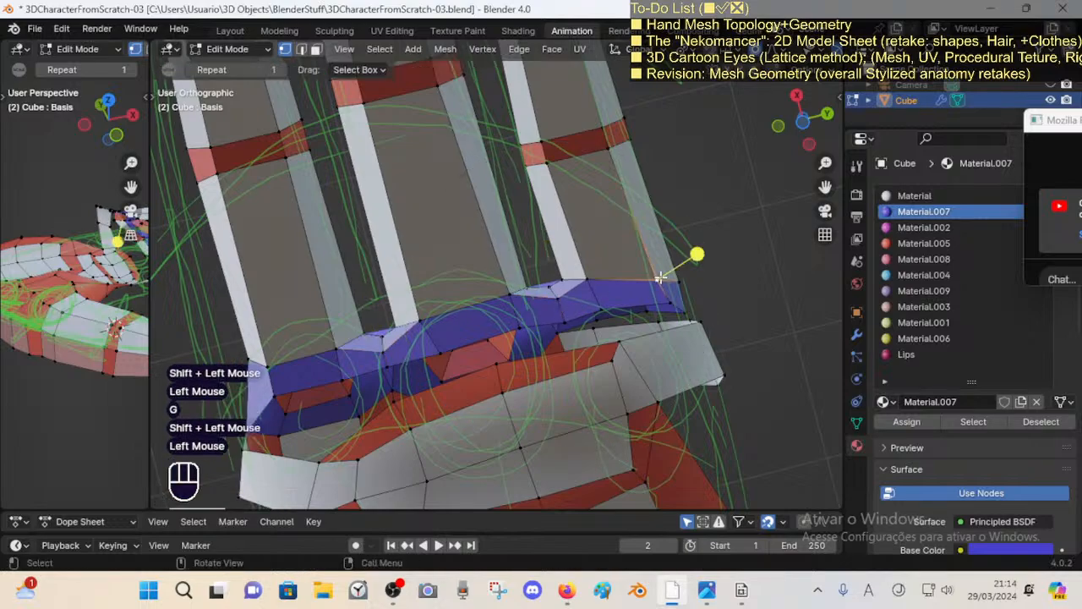
{"action": "key", "text": "shift+v"}
{"action": "left_click", "coordinate": [662, 281], "text": "shift"}
{"action": "left_click", "coordinate": [676, 276]}
{"action": "key", "text": "shift+v"}
{"action": "left_click", "coordinate": [663, 299], "text": "shift"}
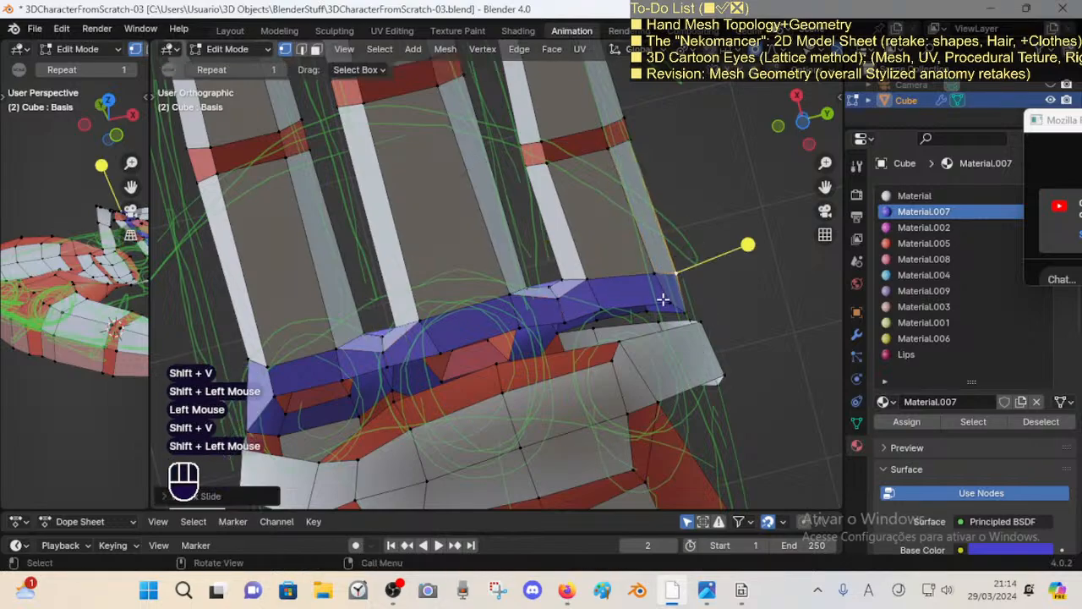
{"action": "key", "text": "g"}
{"action": "left_click", "coordinate": [653, 294], "text": "shift"}
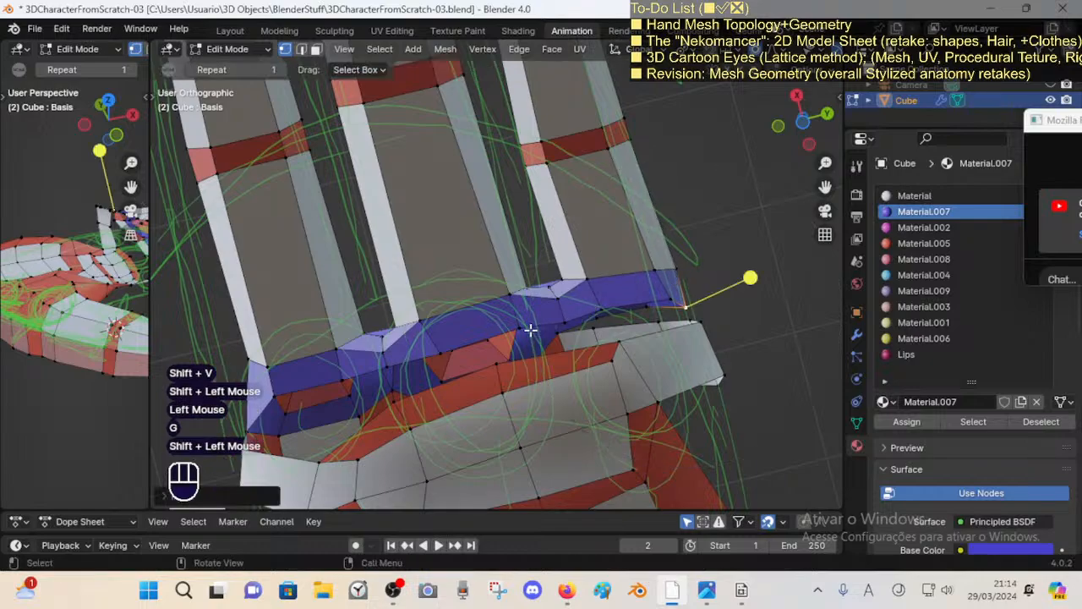
{"action": "middle_click_drag", "start_coordinate": [530, 330], "coordinate": [592, 411], "text": "shift"}
{"action": "key", "text": "ctrl+s"}
Step: Examine how the blue finger-base strip meets the top of the palm, and save the file
{"action": "scroll", "coordinate": [544, 447], "scroll_direction": "down", "scroll_amount": 2}
{"action": "middle_click_drag", "start_coordinate": [544, 447], "coordinate": [515, 410]}
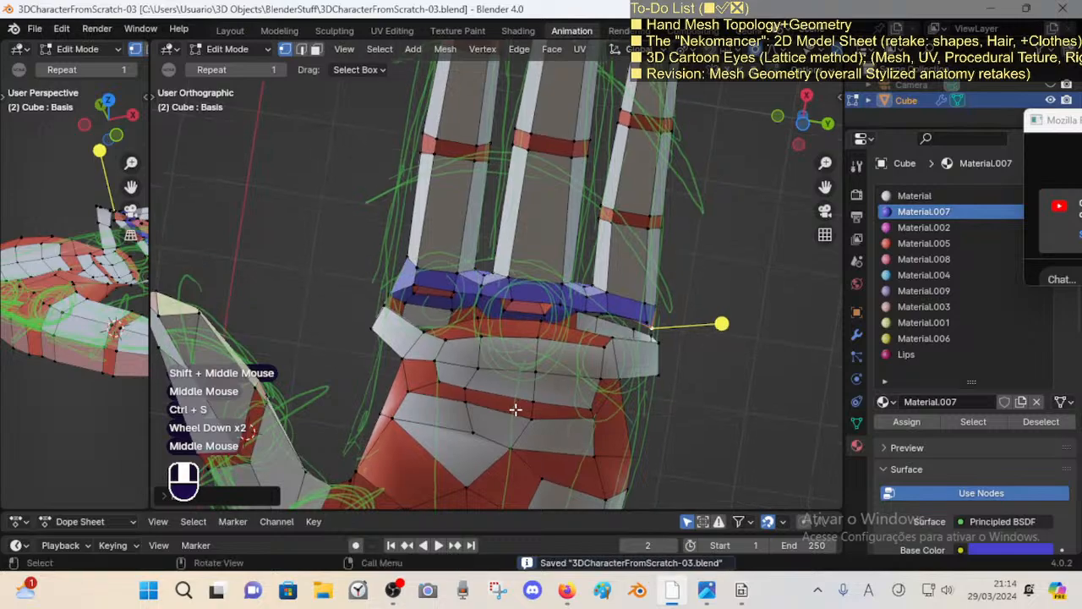
{"action": "scroll", "coordinate": [502, 407], "scroll_direction": "up", "scroll_amount": 2}
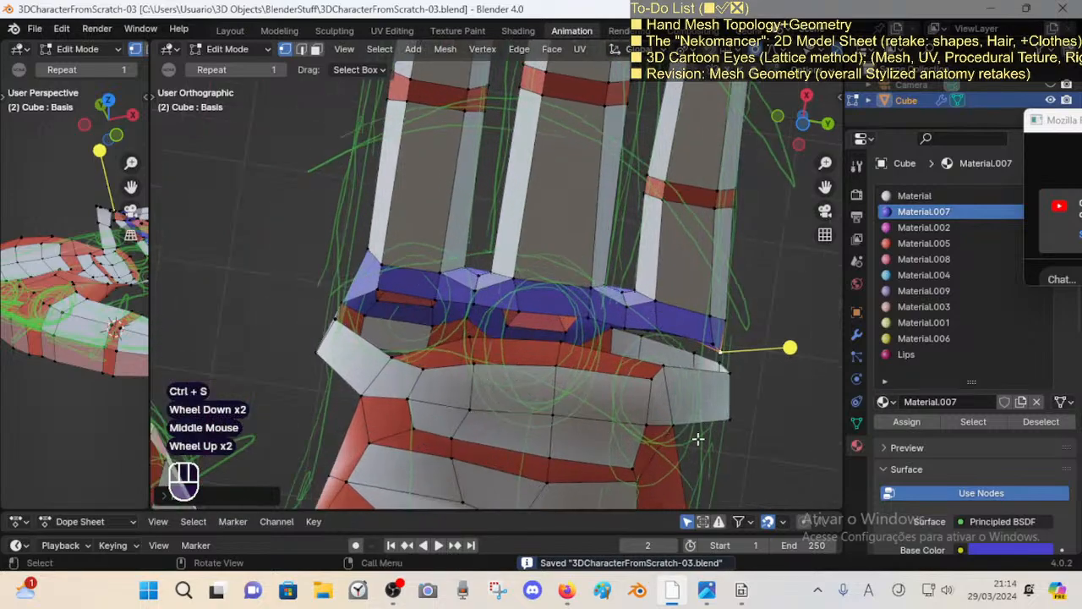
{"action": "middle_click_drag", "start_coordinate": [468, 417], "coordinate": [517, 329], "text": "shift"}
{"action": "scroll", "coordinate": [517, 329], "scroll_direction": "up", "scroll_amount": 1}
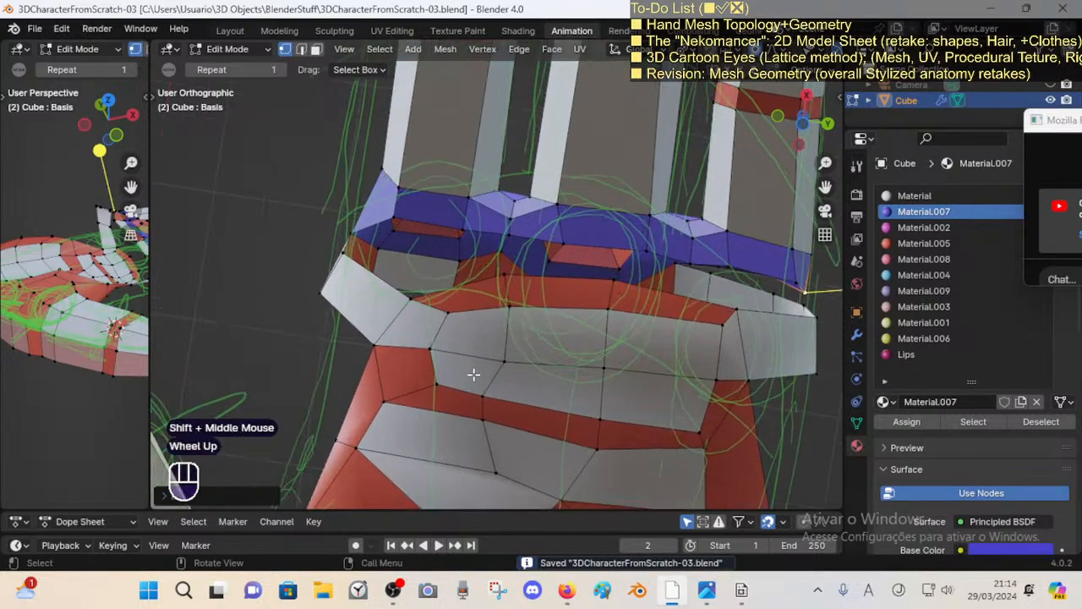
{"action": "middle_click_drag", "start_coordinate": [551, 271], "coordinate": [495, 355], "text": "shift"}
{"action": "key", "text": "ctrl+s"}
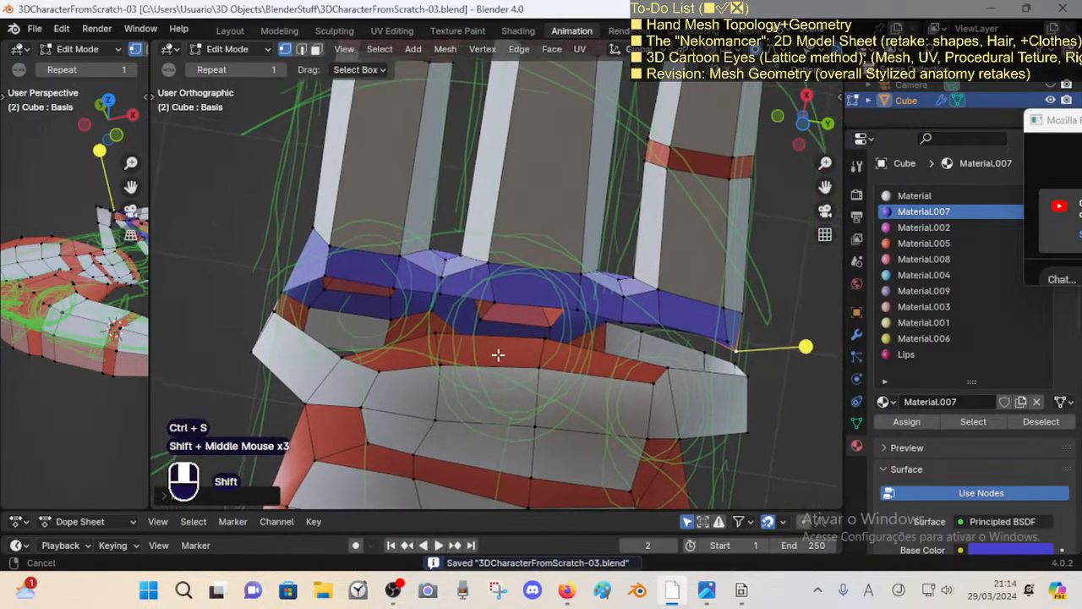
{"action": "scroll", "coordinate": [495, 355], "scroll_direction": "down", "scroll_amount": 3}
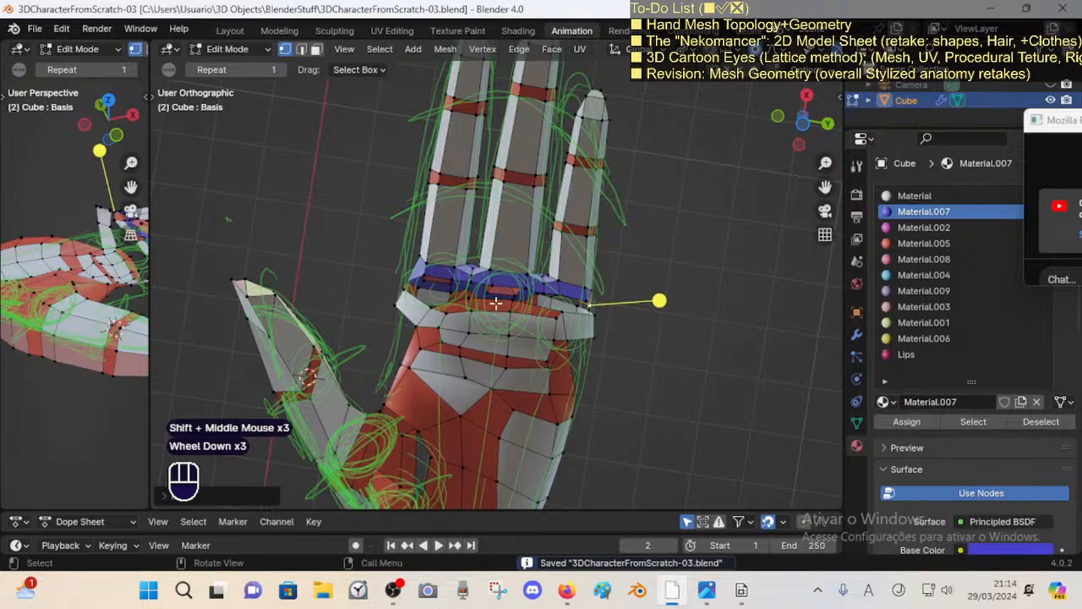
{"action": "scroll", "coordinate": [500, 291], "scroll_direction": "up", "scroll_amount": 2}
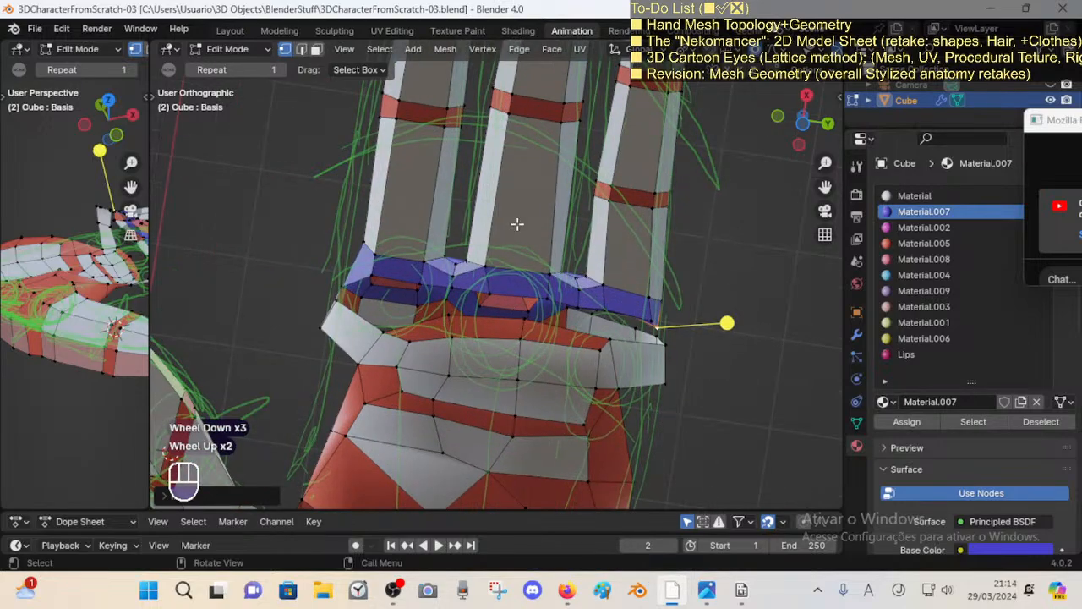
Step: Move the short palm edge below the third finger outward to the hand's outer side with proportional editing
{"action": "middle_click_drag", "start_coordinate": [628, 370], "coordinate": [499, 355], "text": "shift"}
{"action": "key", "text": "2"}
{"action": "left_click", "coordinate": [515, 350]}
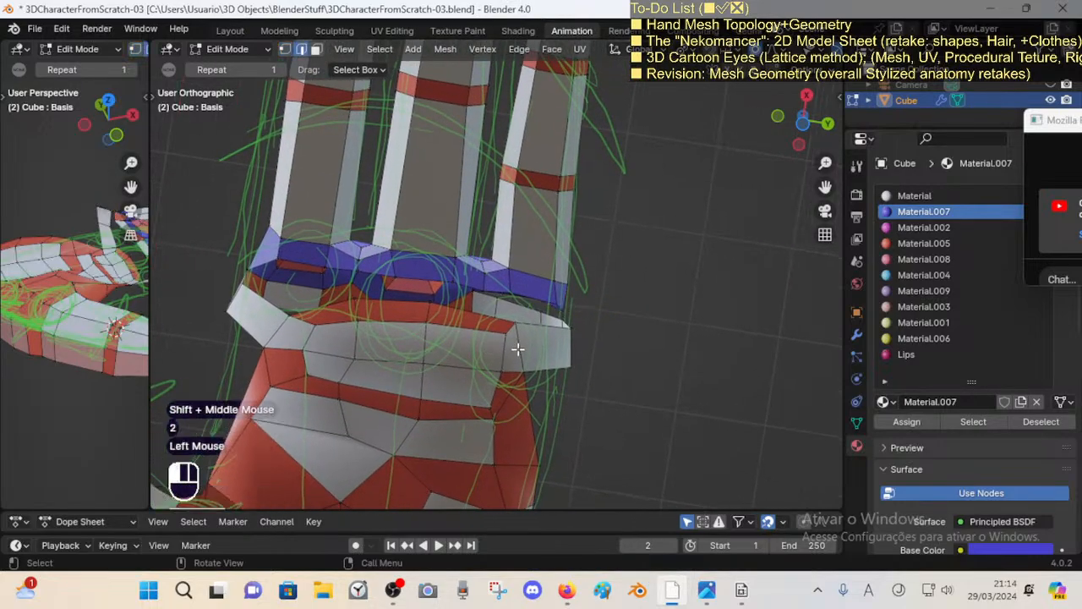
{"action": "left_click", "coordinate": [558, 340]}
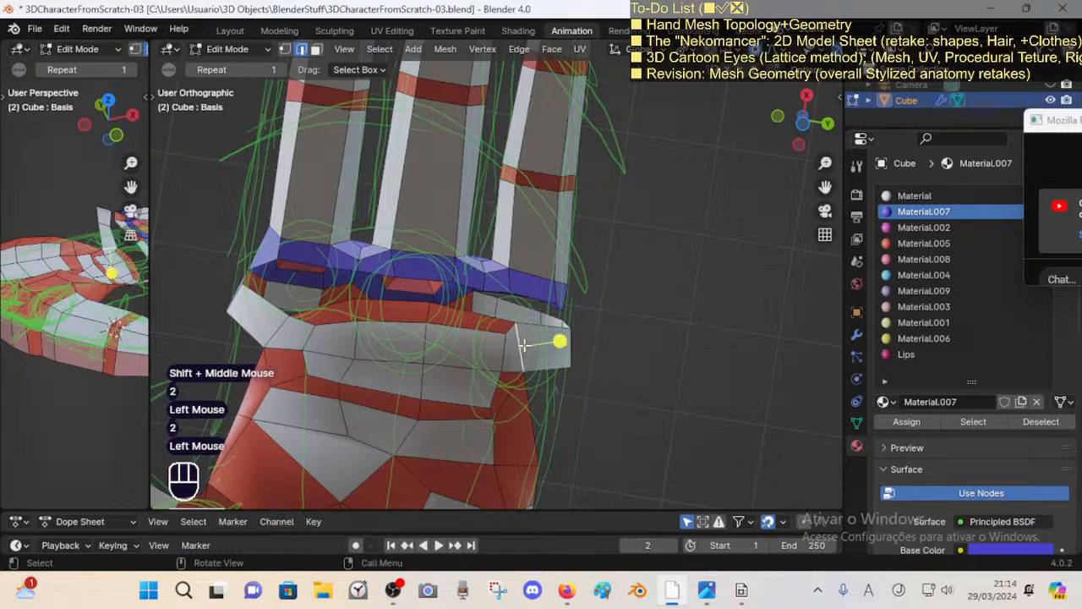
{"action": "key", "text": "g"}
{"action": "left_click", "coordinate": [577, 343]}
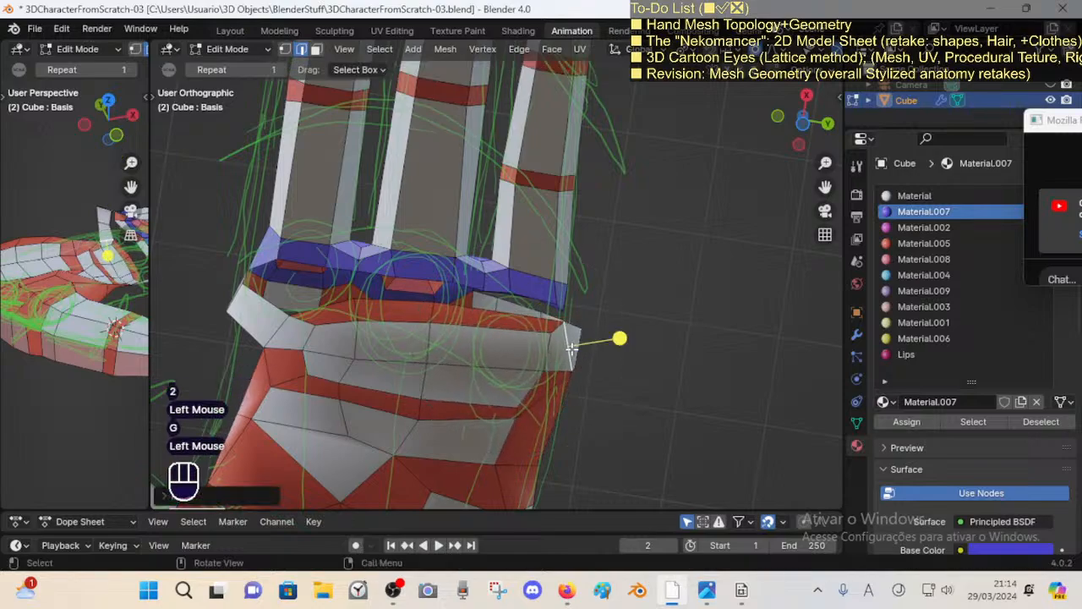
Step: Move the vertex at the outer end of the palm's lower red band outward and upward with proportional editing
{"action": "key", "text": "1"}
{"action": "left_click", "coordinate": [521, 414]}
{"action": "left_click", "coordinate": [522, 415]}
{"action": "key", "text": "g"}
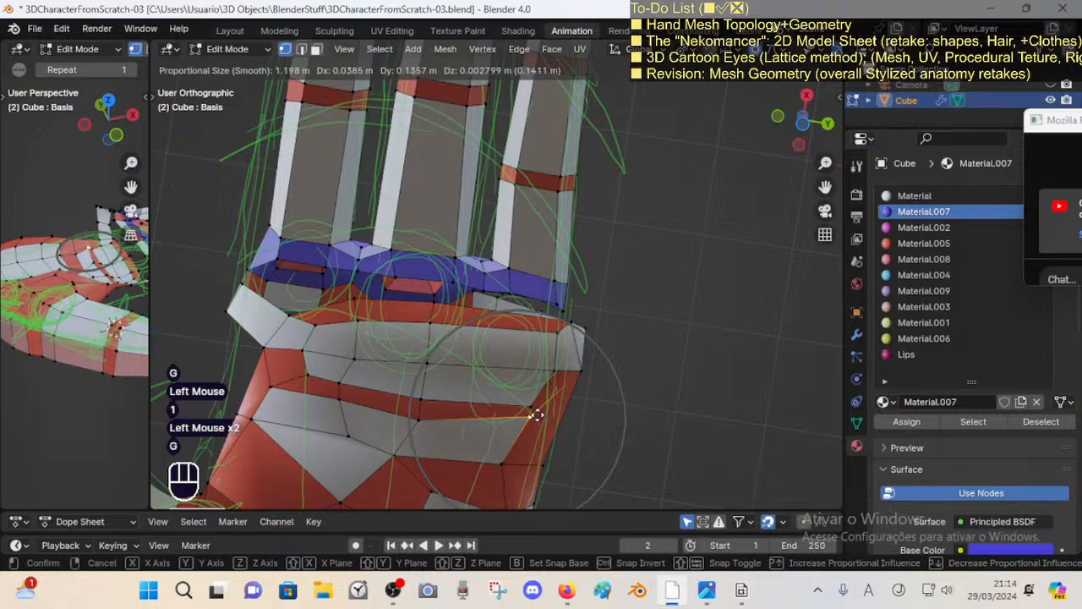
{"action": "left_click", "coordinate": [541, 399]}
{"action": "left_click", "coordinate": [542, 397]}
{"action": "key", "text": "g"}
{"action": "left_click", "coordinate": [551, 393]}
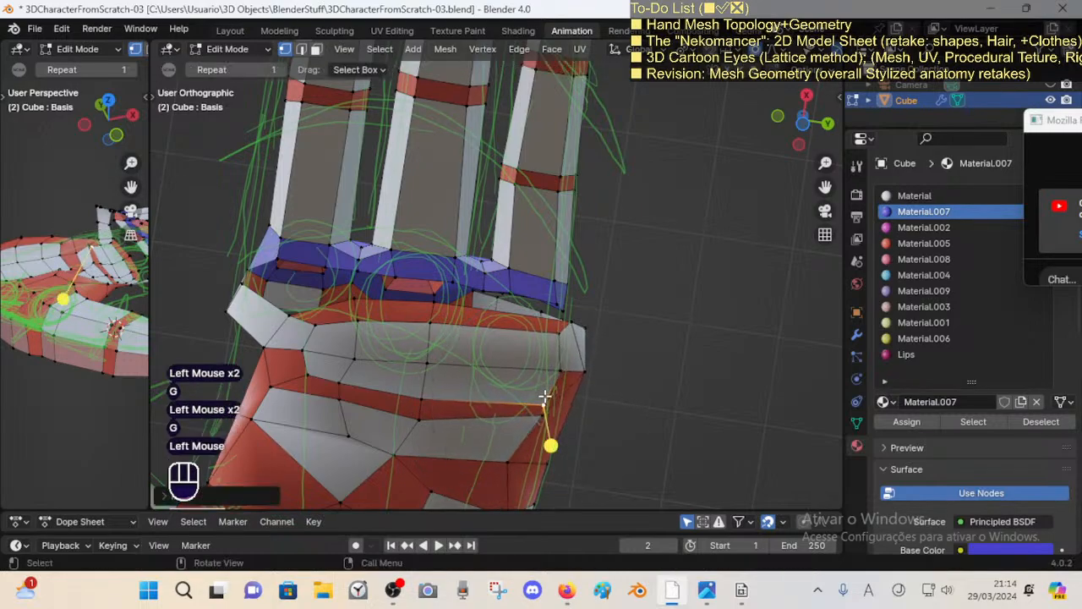
Step: Reposition the vertices on the palm's outer side below the third finger to even out the faces
{"action": "left_click", "coordinate": [551, 350]}
{"action": "left_click", "coordinate": [551, 350]}
{"action": "key", "text": "g"}
{"action": "left_click", "coordinate": [560, 362]}
{"action": "left_click", "coordinate": [566, 369]}
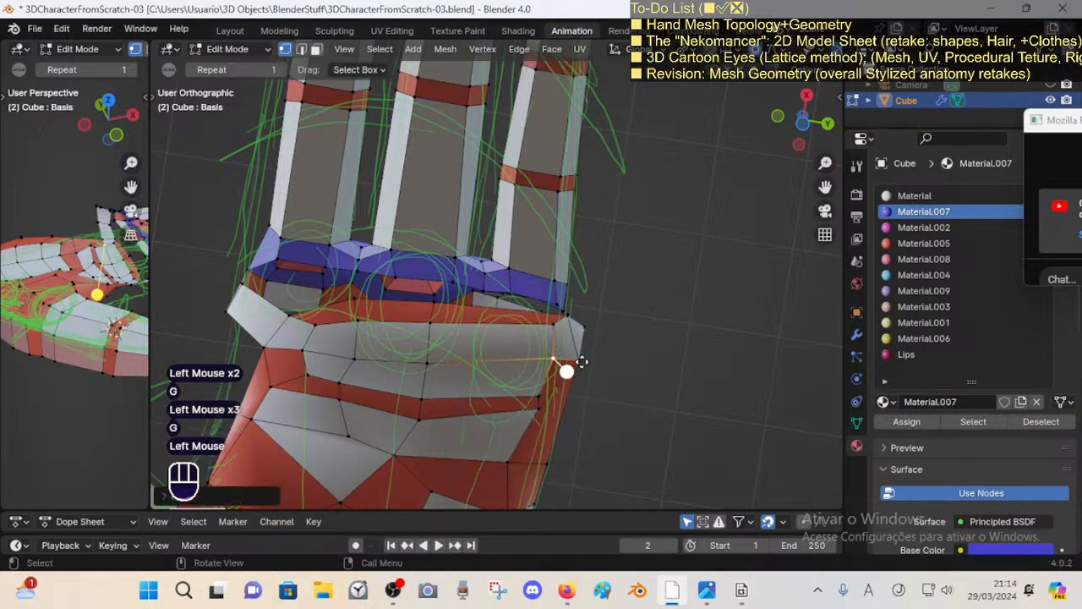
{"action": "key", "text": "g"}
{"action": "left_click", "coordinate": [568, 362]}
Step: Raise the palm's upper-edge vertices below the middle and first fingers toward the blue strip with proportional editing
{"action": "left_click", "coordinate": [433, 313]}
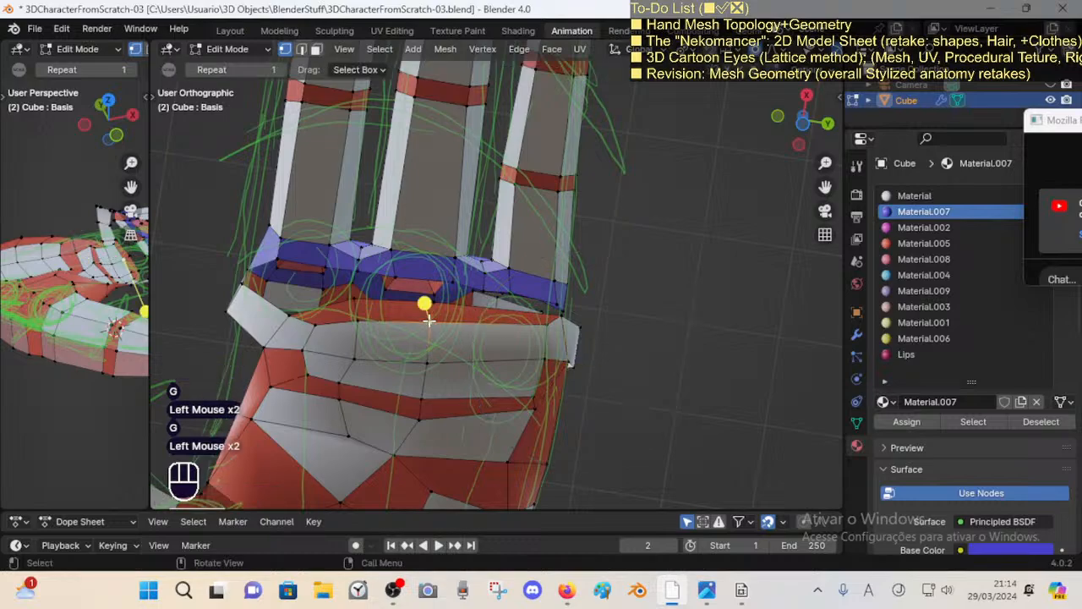
{"action": "key", "text": "g"}
{"action": "left_click", "coordinate": [429, 296]}
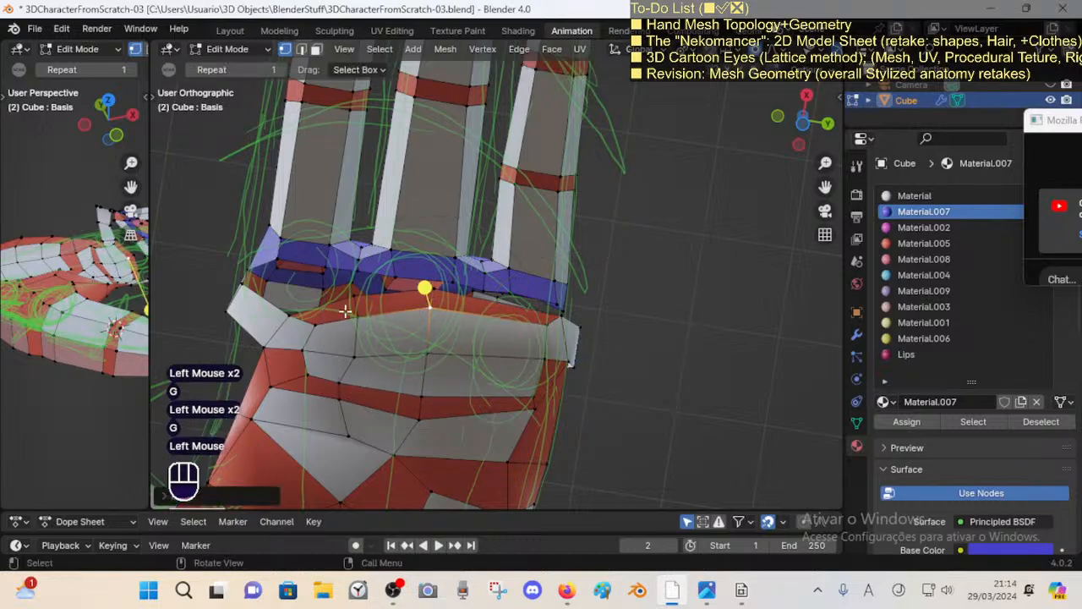
{"action": "key", "text": "2"}
{"action": "key", "text": "1"}
{"action": "left_click", "coordinate": [301, 322]}
{"action": "key", "text": "g"}
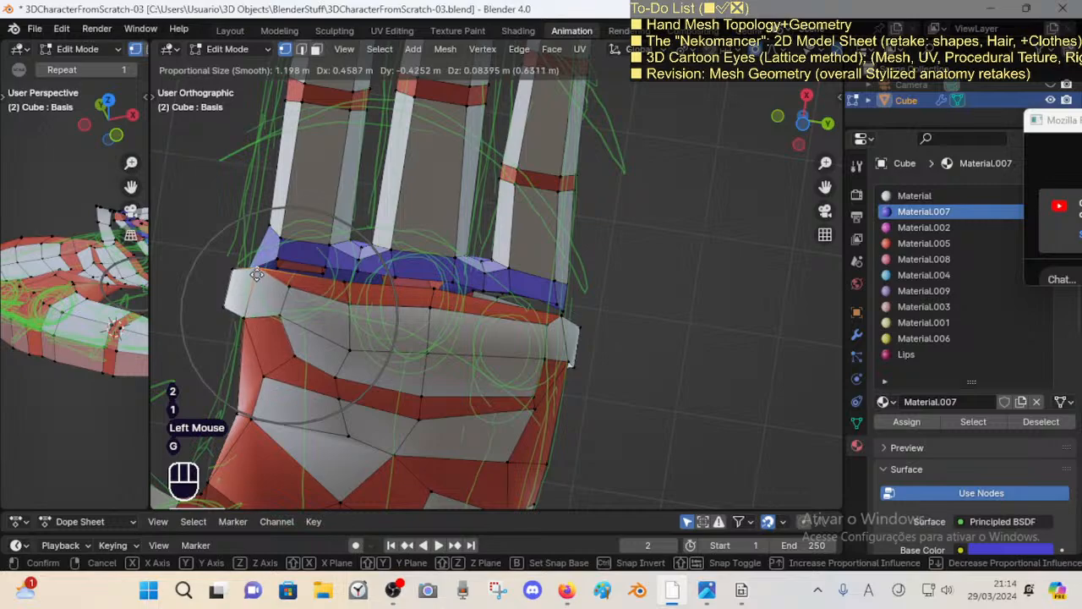
{"action": "left_click", "coordinate": [256, 274]}
Step: Shift three vertices down the thumb side of the palm outward to widen it below the first finger
{"action": "left_click", "coordinate": [292, 285]}
{"action": "key", "text": "g"}
{"action": "left_click", "coordinate": [276, 281]}
{"action": "left_click", "coordinate": [275, 315]}
{"action": "key", "text": "g"}
{"action": "left_click", "coordinate": [259, 312]}
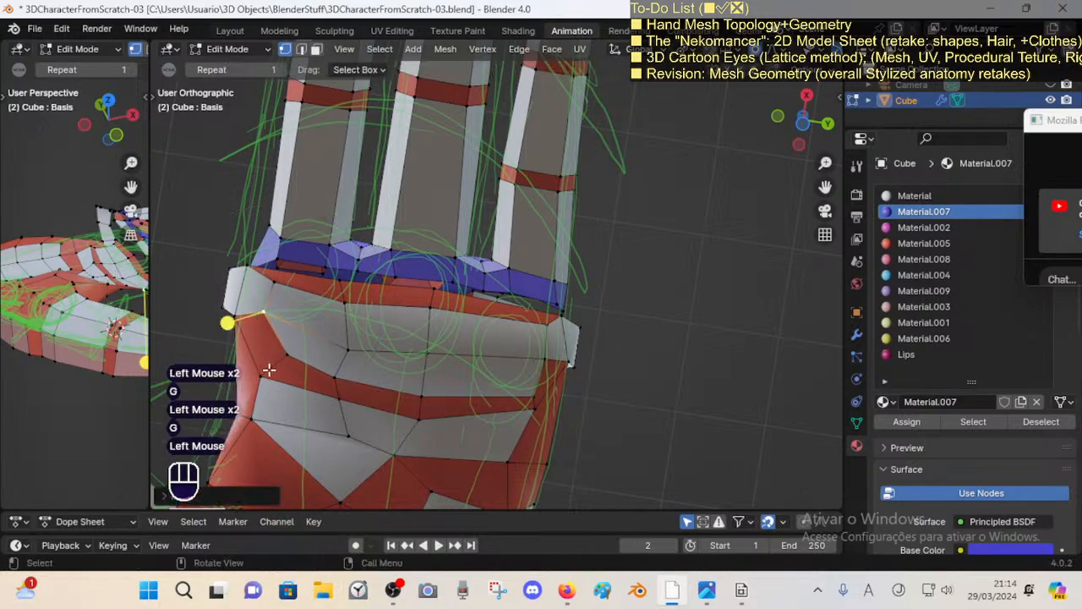
{"action": "left_click", "coordinate": [266, 372]}
{"action": "key", "text": "g"}
{"action": "left_click", "coordinate": [235, 374]}
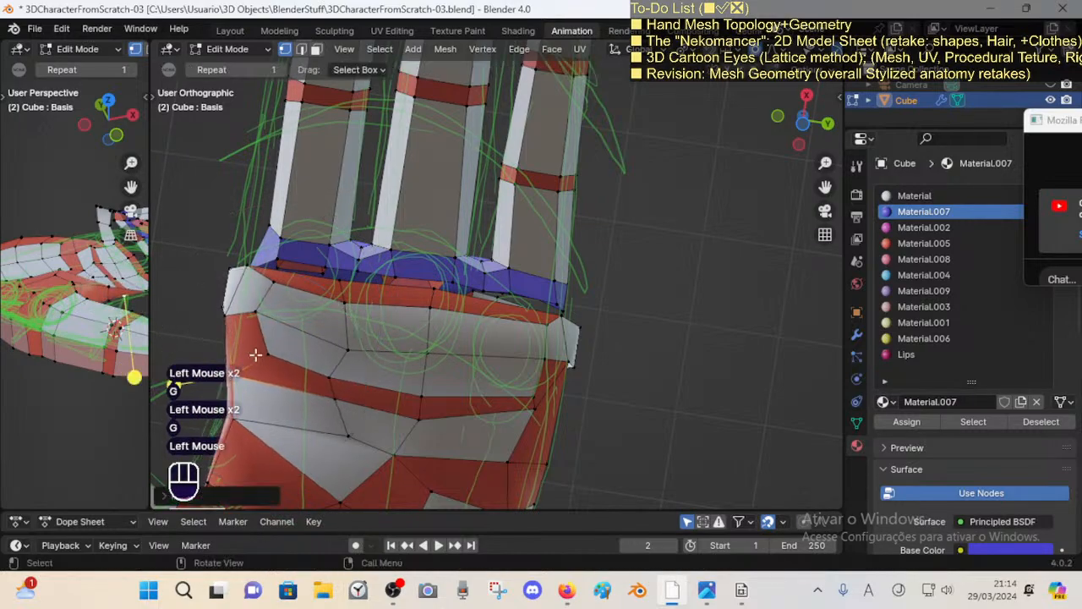
Step: Move the red band's upper vertex below the gap between the first and middle fingers, and save the file
{"action": "middle_click_drag", "start_coordinate": [335, 291], "coordinate": [357, 287], "text": "shift"}
{"action": "left_click", "coordinate": [357, 287]}
{"action": "key", "text": "g"}
{"action": "left_click", "coordinate": [350, 268], "text": "shift"}
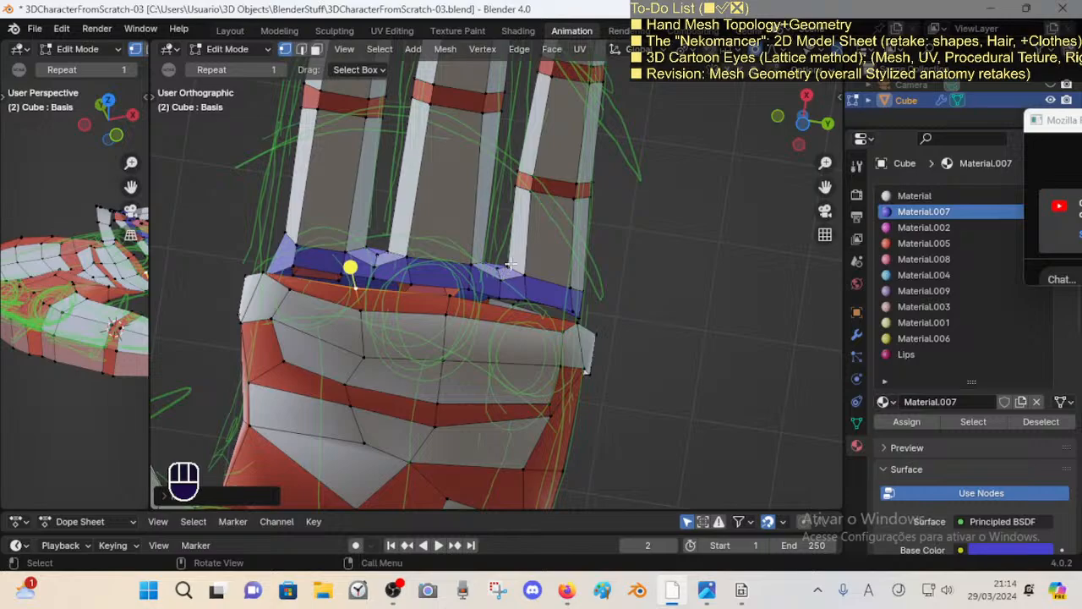
{"action": "middle_click_drag", "start_coordinate": [514, 287], "coordinate": [484, 268]}
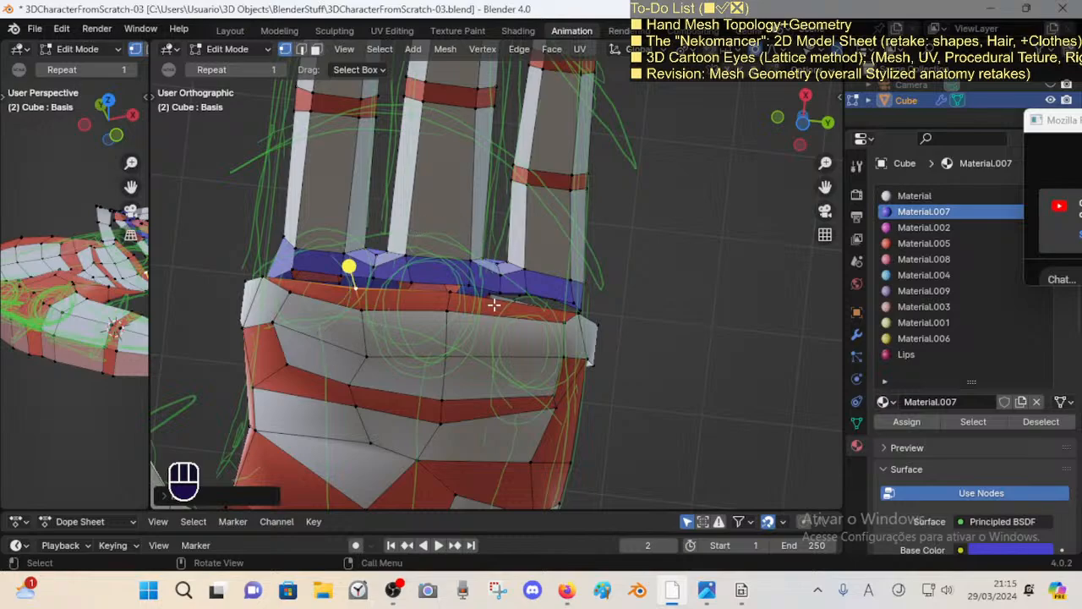
{"action": "key", "text": "ctrl+s"}
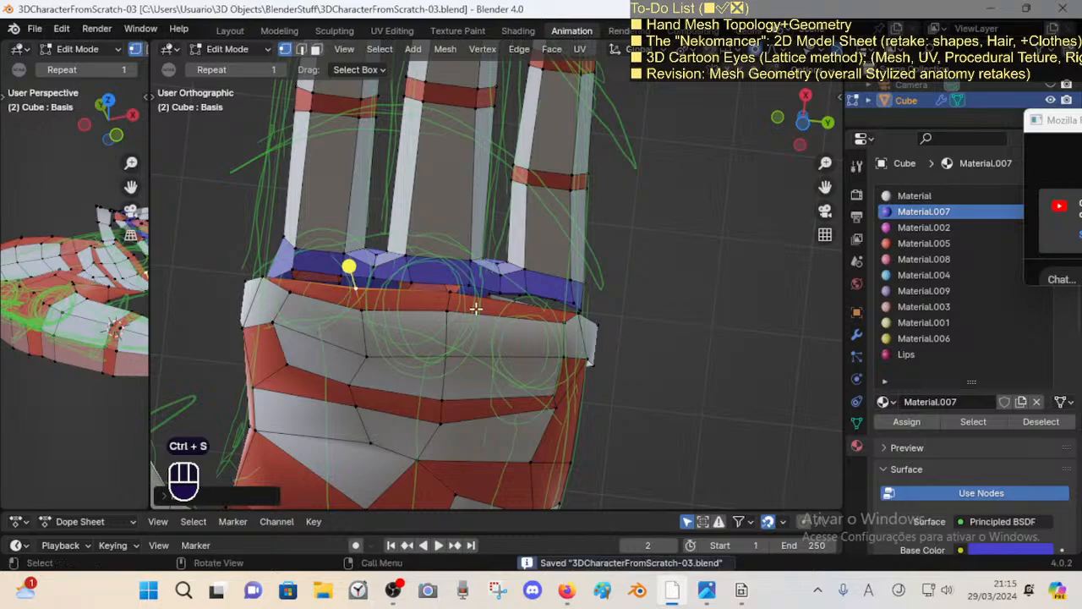
{"action": "middle_click_drag", "start_coordinate": [496, 337], "coordinate": [520, 346]}
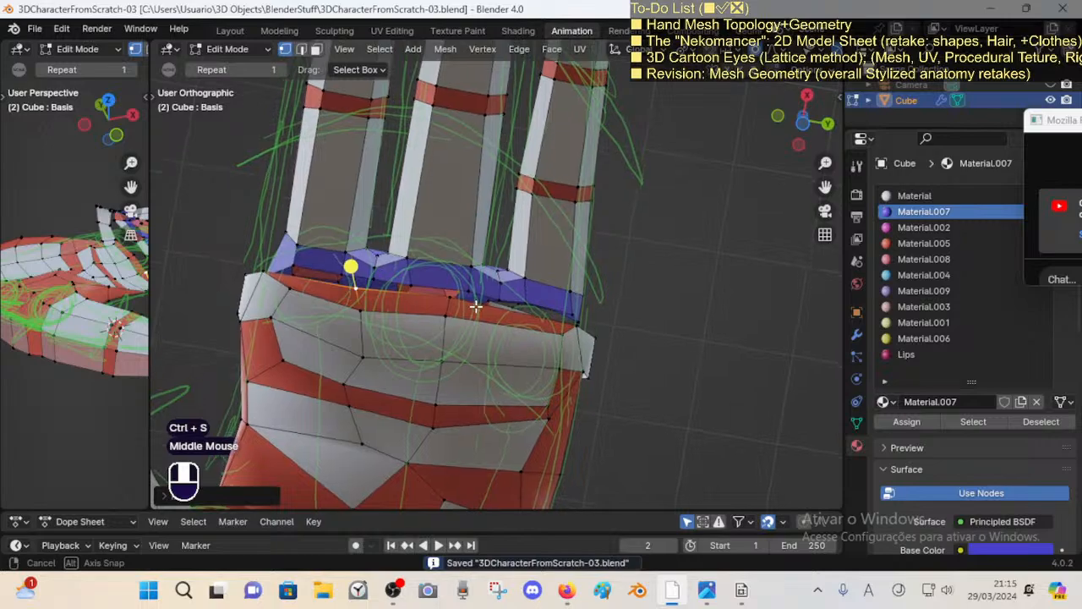
Step: Switch to the hand wireframe reference image to examine its finger-base and palm topology, and return to Blender
{"action": "left_click", "coordinate": [709, 591]}
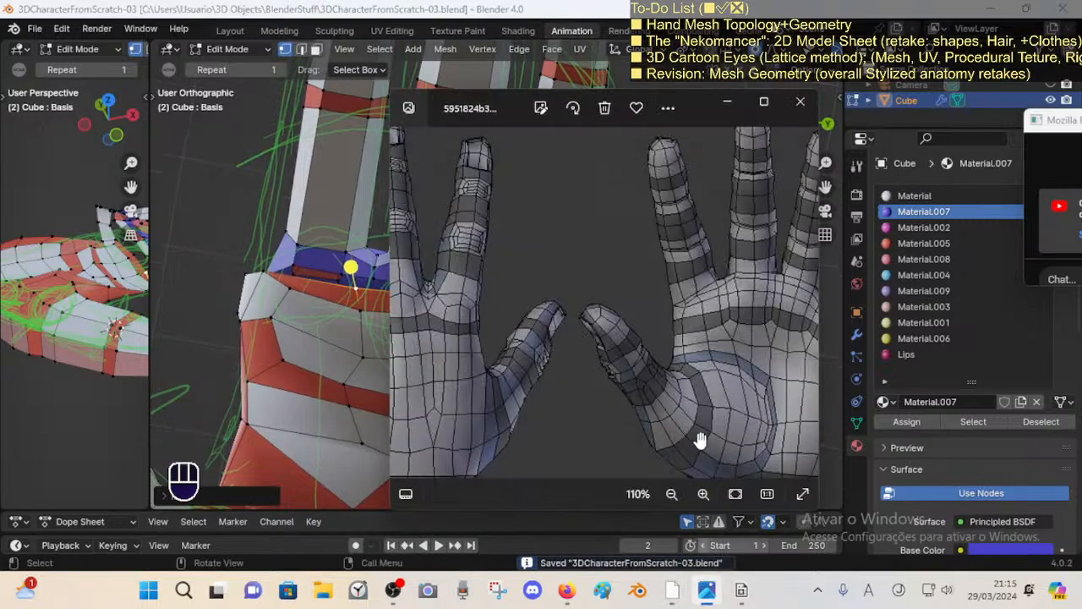
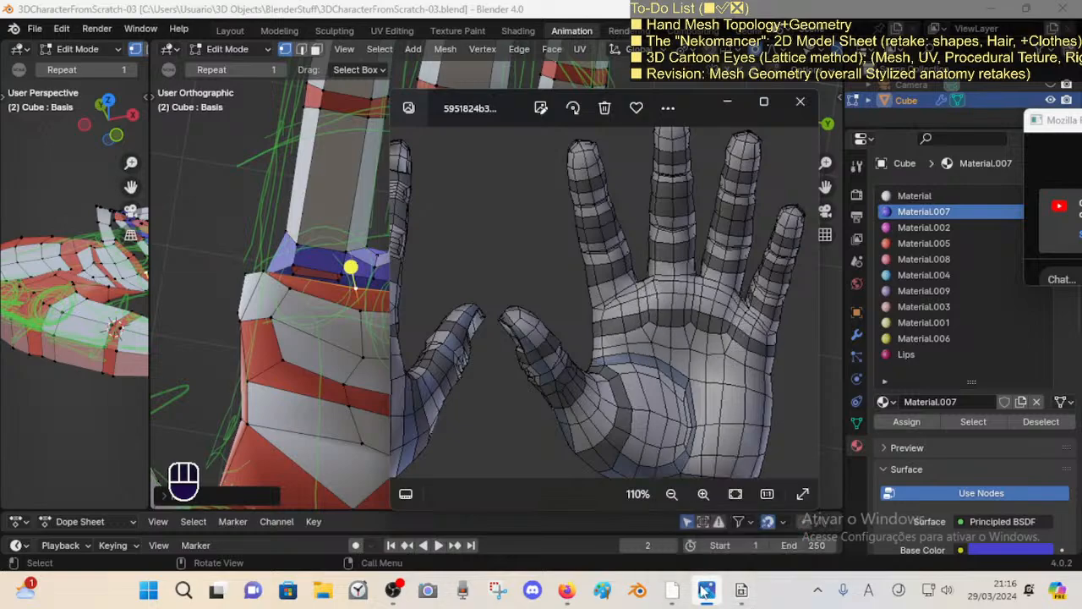
{"action": "mouse_move", "coordinate": [572, 595]}
{"action": "left_click", "coordinate": [672, 590]}
Step: Move the red band's lower vertex sideways to line up below the web between the first and middle fingers
{"action": "middle_click_drag", "start_coordinate": [436, 339], "coordinate": [486, 314], "text": "shift"}
{"action": "scroll", "coordinate": [401, 272], "scroll_direction": "up", "scroll_amount": 1}
{"action": "left_click", "coordinate": [408, 262]}
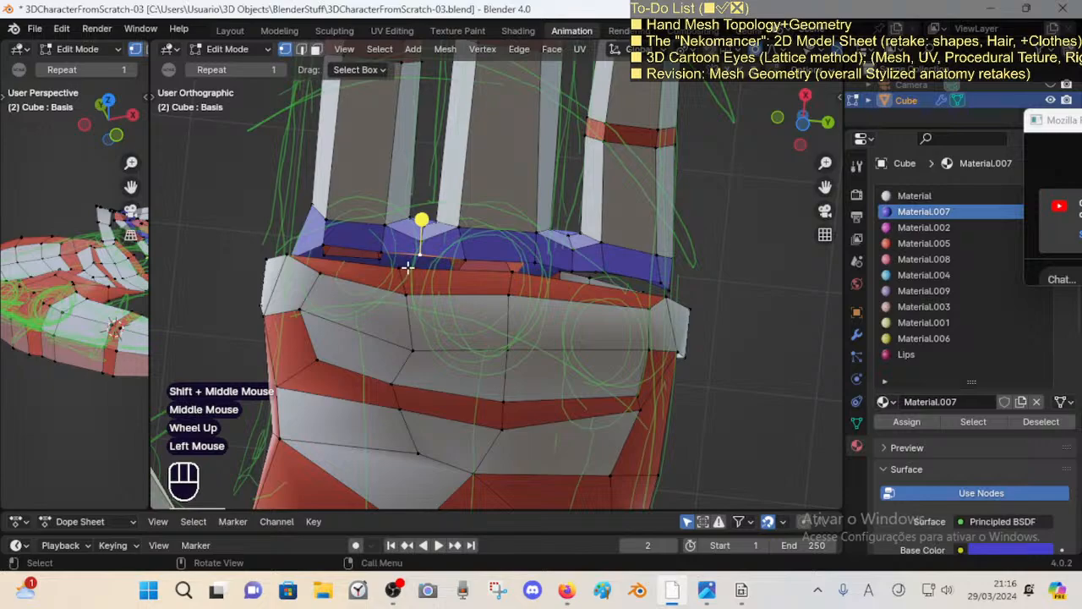
{"action": "key", "text": "2"}
{"action": "left_click", "coordinate": [401, 252]}
{"action": "key", "text": "1"}
{"action": "left_click", "coordinate": [405, 291]}
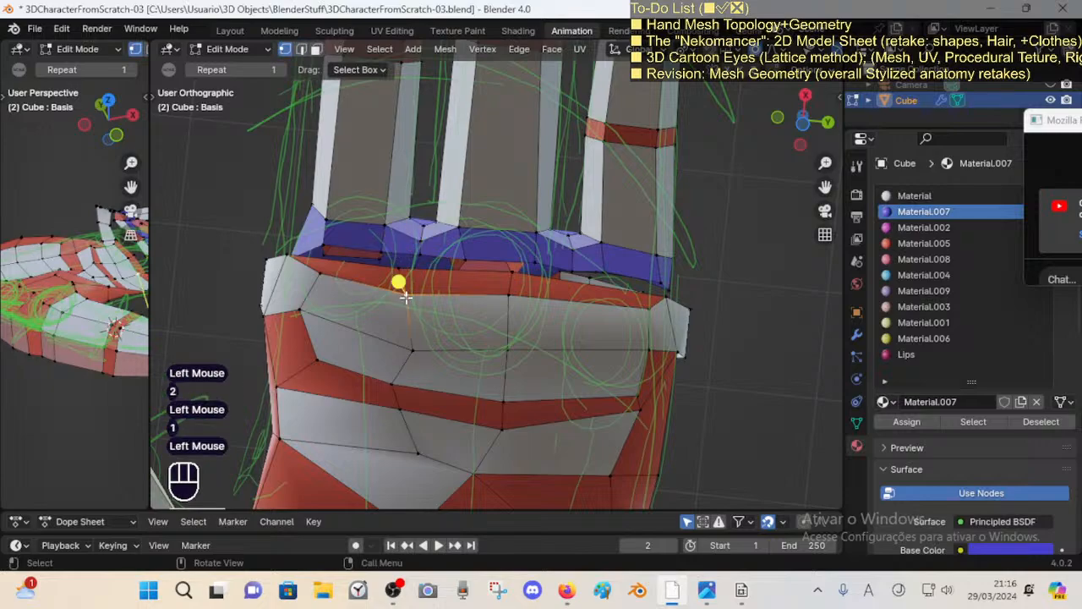
{"action": "key", "text": "g"}
{"action": "left_click", "coordinate": [554, 267], "text": "shift"}
{"action": "left_click", "coordinate": [422, 270]}
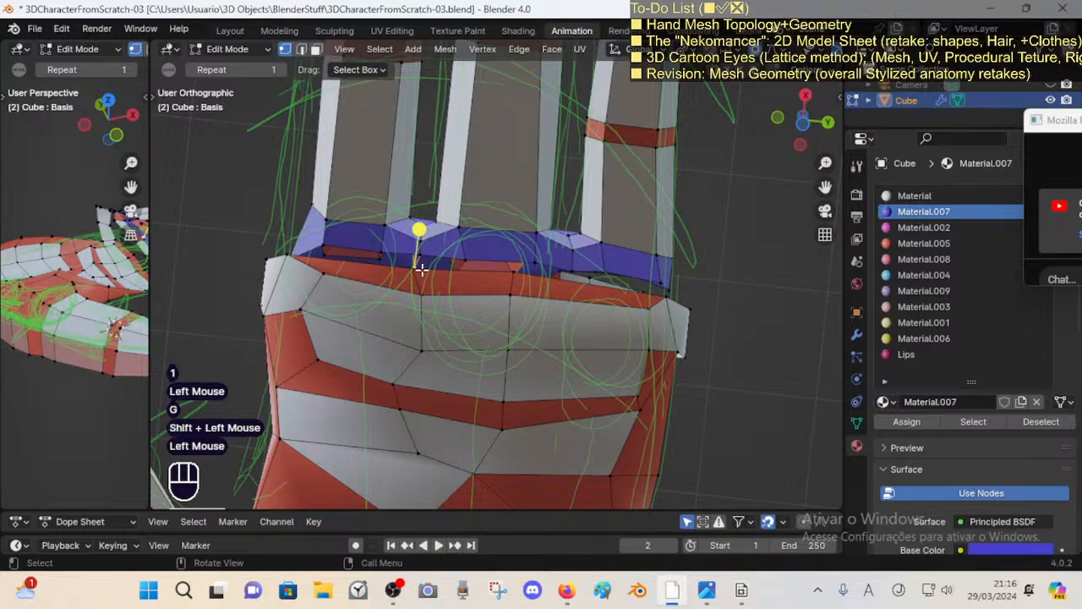
{"action": "key", "text": "g"}
{"action": "key", "text": "Escape"}
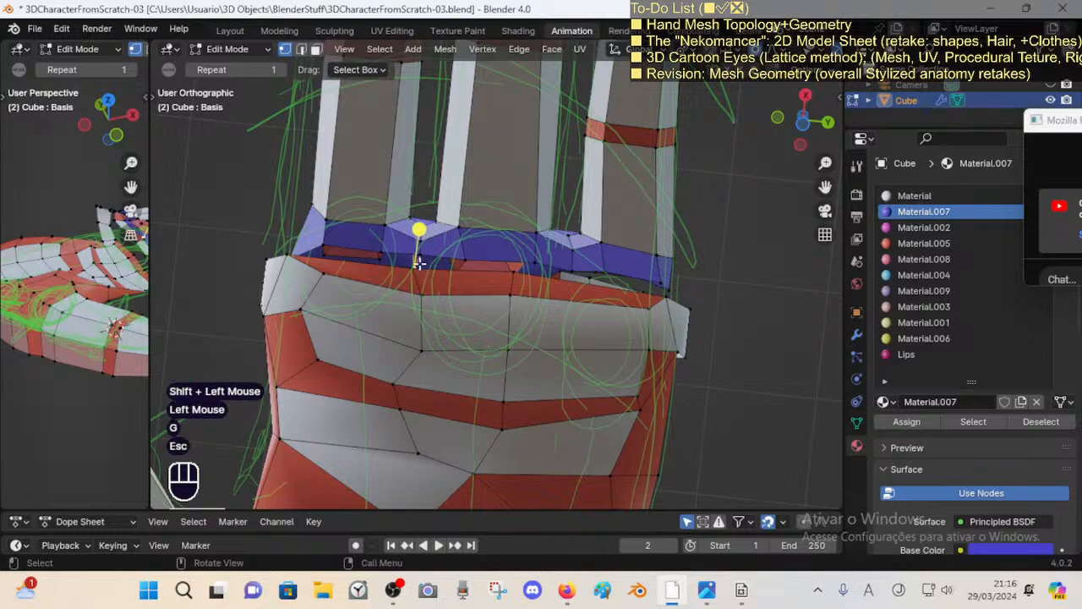
{"action": "key", "text": "2"}
{"action": "left_click", "coordinate": [403, 276]}
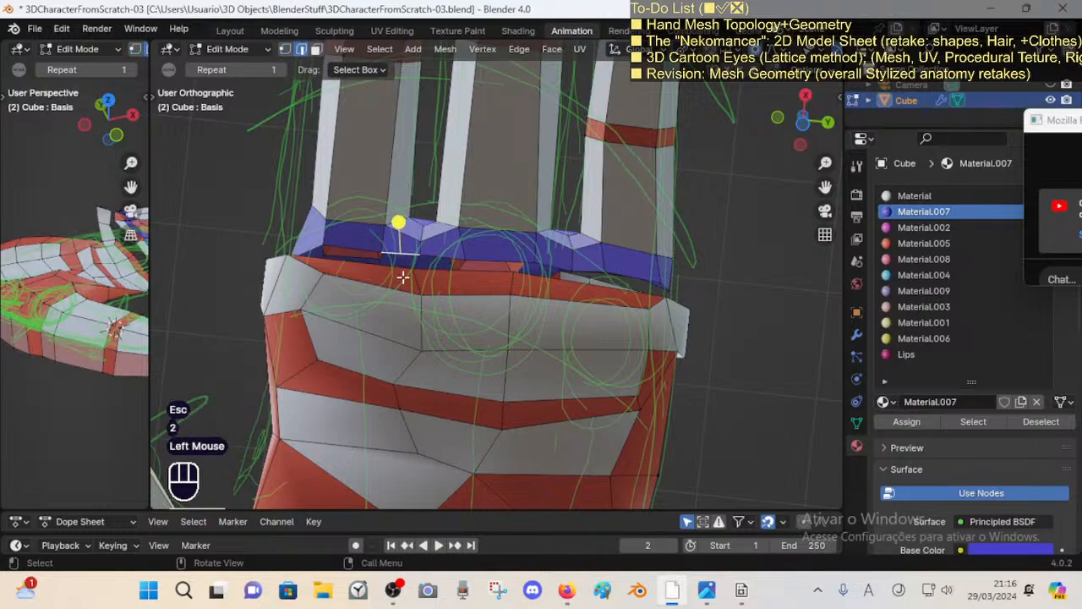
{"action": "key", "text": "alt+a"}
{"action": "key", "text": "k"}
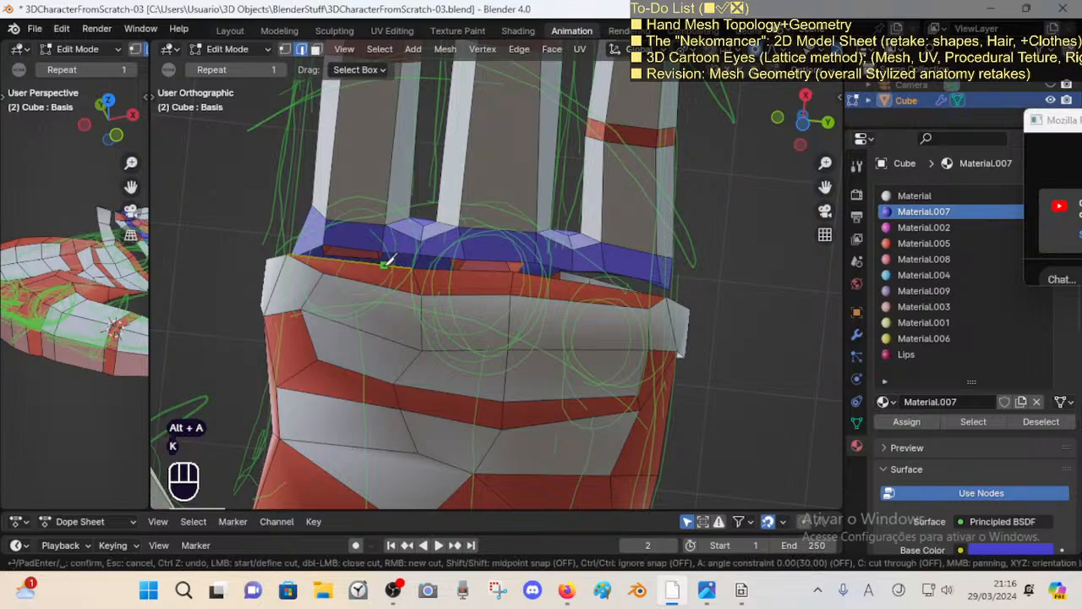
{"action": "key", "text": "Escape"}
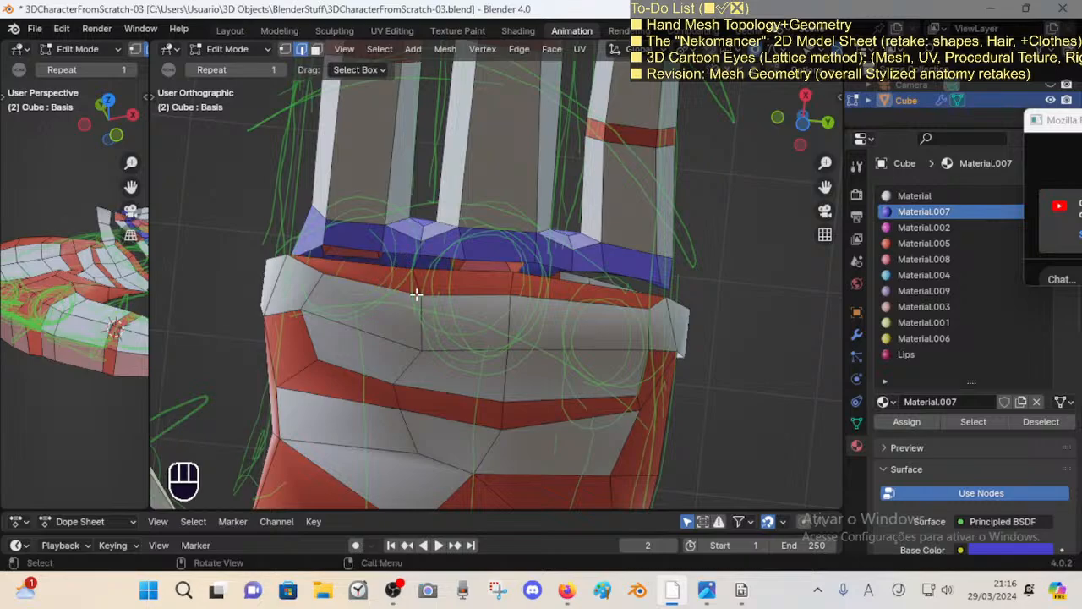
Step: Slide the upper red band's lower vertex below the first web, and the palm vertex beneath it, toward the thumb side
{"action": "key", "text": "1"}
{"action": "left_click", "coordinate": [415, 282]}
{"action": "key", "text": "2"}
{"action": "left_click", "coordinate": [415, 273]}
{"action": "key", "text": "shift+v"}
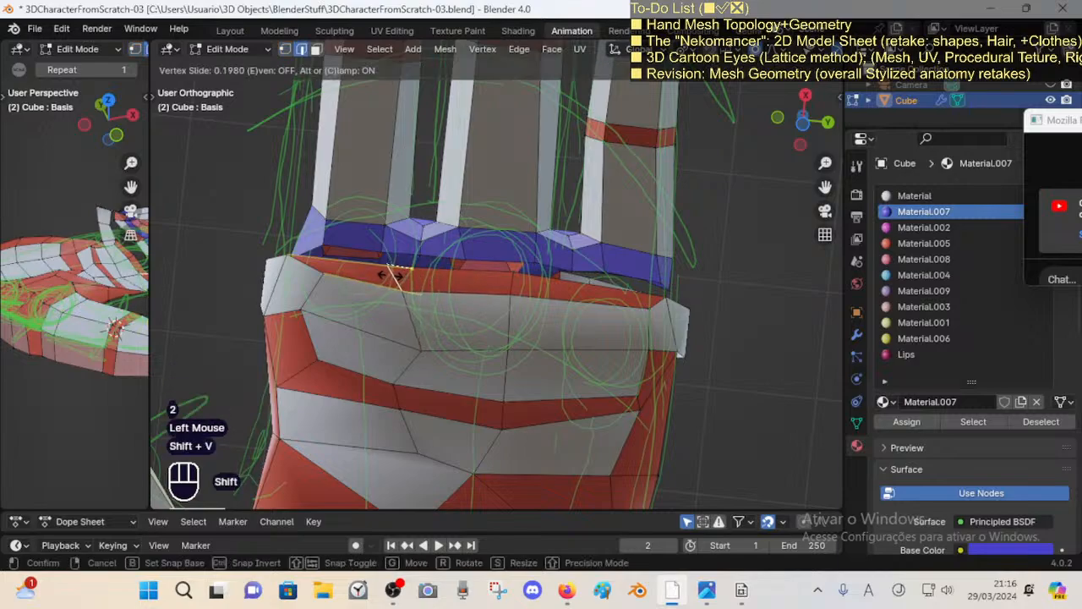
{"action": "left_click", "coordinate": [403, 312], "text": "shift"}
{"action": "left_click", "coordinate": [415, 343]}
{"action": "key", "text": "1"}
{"action": "left_click", "coordinate": [414, 351]}
{"action": "key", "text": "shift+v"}
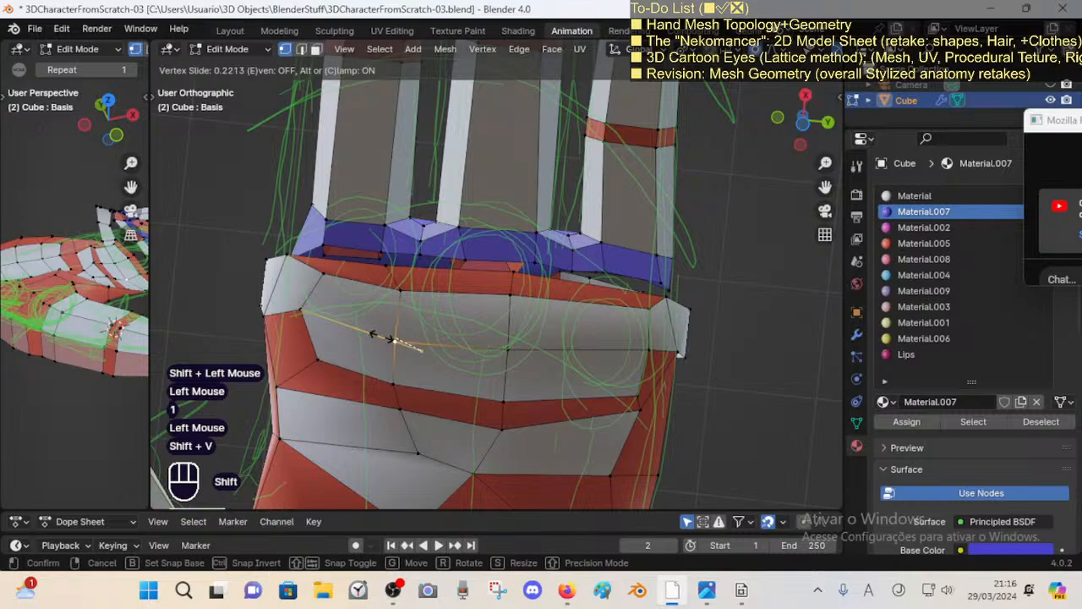
{"action": "left_click", "coordinate": [387, 340], "text": "shift"}
{"action": "left_click", "coordinate": [394, 375]}
{"action": "left_click", "coordinate": [398, 377]}
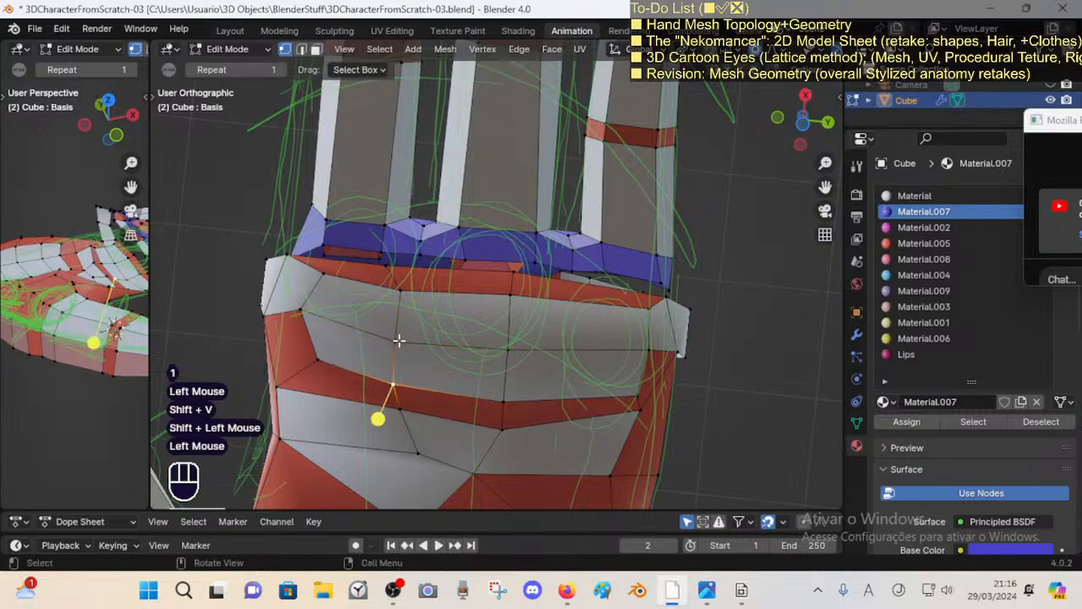
{"action": "left_click", "coordinate": [397, 277]}
{"action": "key", "text": "2"}
{"action": "left_click", "coordinate": [386, 278]}
{"action": "key", "text": "shift+v"}
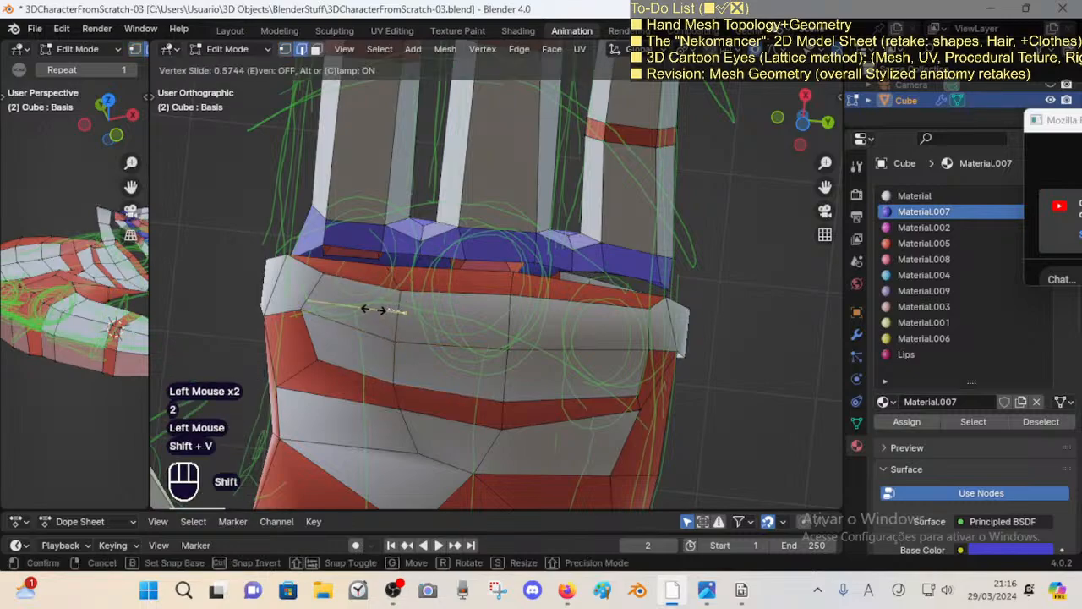
{"action": "key", "text": "Escape"}
{"action": "key", "text": "ctrl+z"}
{"action": "key", "text": "ctrl+z"}
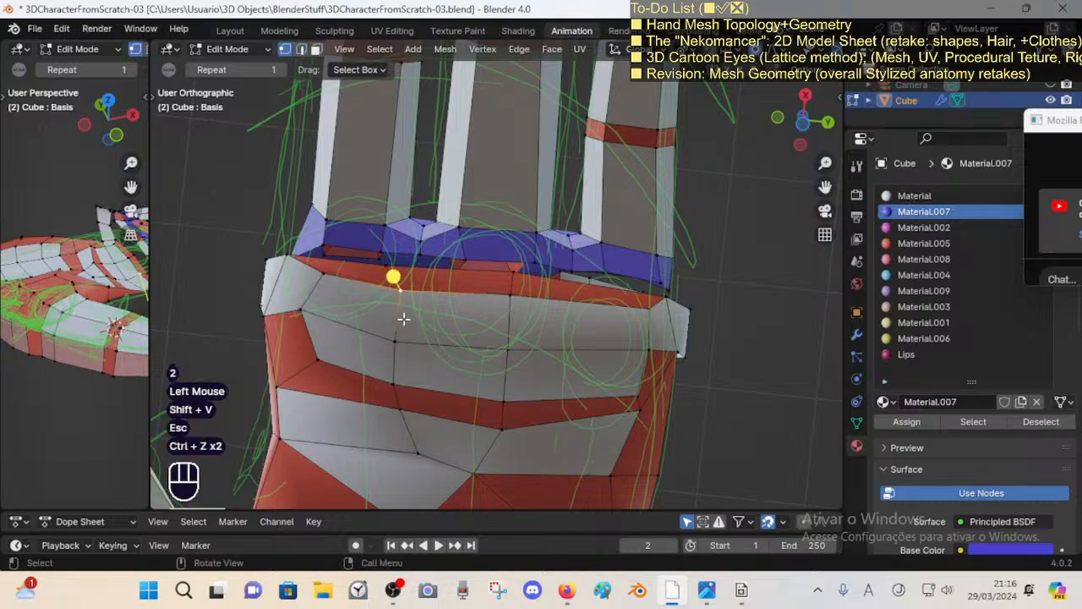
Step: Slide the vertical palm edge just below the upper red band further toward the thumb side
{"action": "key", "text": "2"}
{"action": "left_click", "coordinate": [386, 307]}
{"action": "key", "text": "shift+v"}
{"action": "left_click", "coordinate": [367, 301], "text": "shift"}
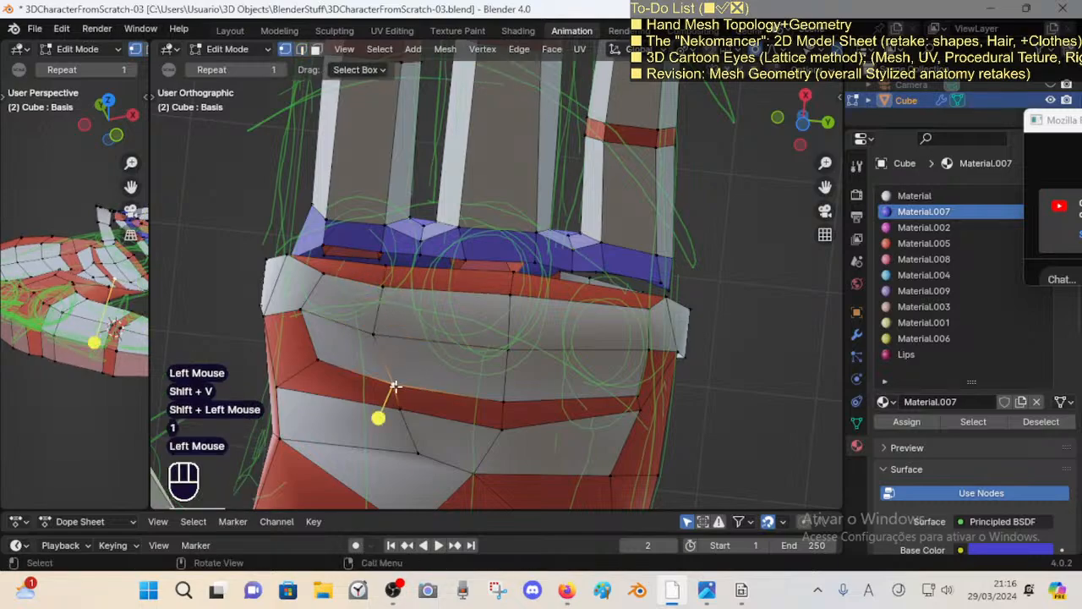
Step: Slide the short edge crossing the lower red band toward the thumb side, and move its upper vertex in line with the palm edge above
{"action": "key", "text": "1"}
{"action": "left_click", "coordinate": [385, 438]}
{"action": "key", "text": "2"}
{"action": "left_click", "coordinate": [372, 387]}
{"action": "key", "text": "shift+v"}
{"action": "left_click", "coordinate": [385, 377], "text": "shift"}
{"action": "key", "text": "1"}
{"action": "left_click", "coordinate": [373, 378]}
{"action": "key", "text": "g"}
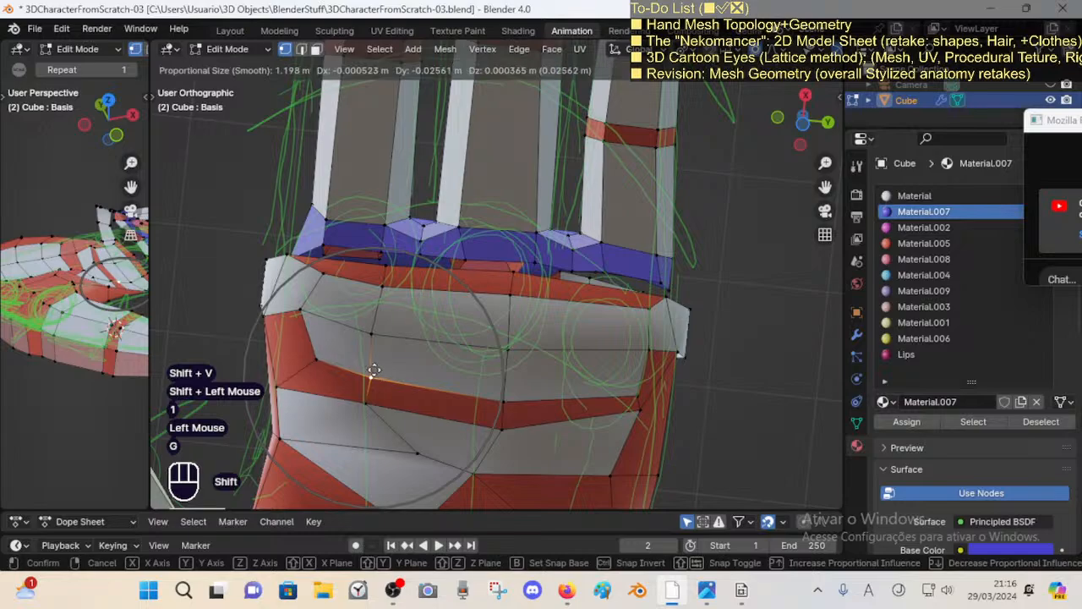
{"action": "left_click", "coordinate": [381, 369], "text": "shift"}
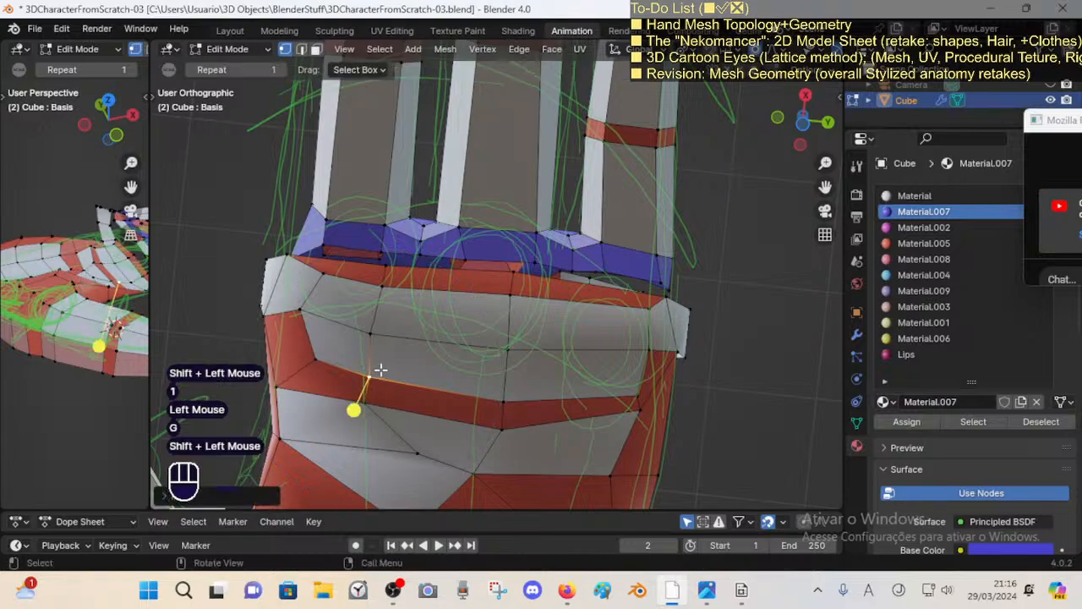
{"action": "key", "text": "k"}
{"action": "left_click", "coordinate": [415, 265]}
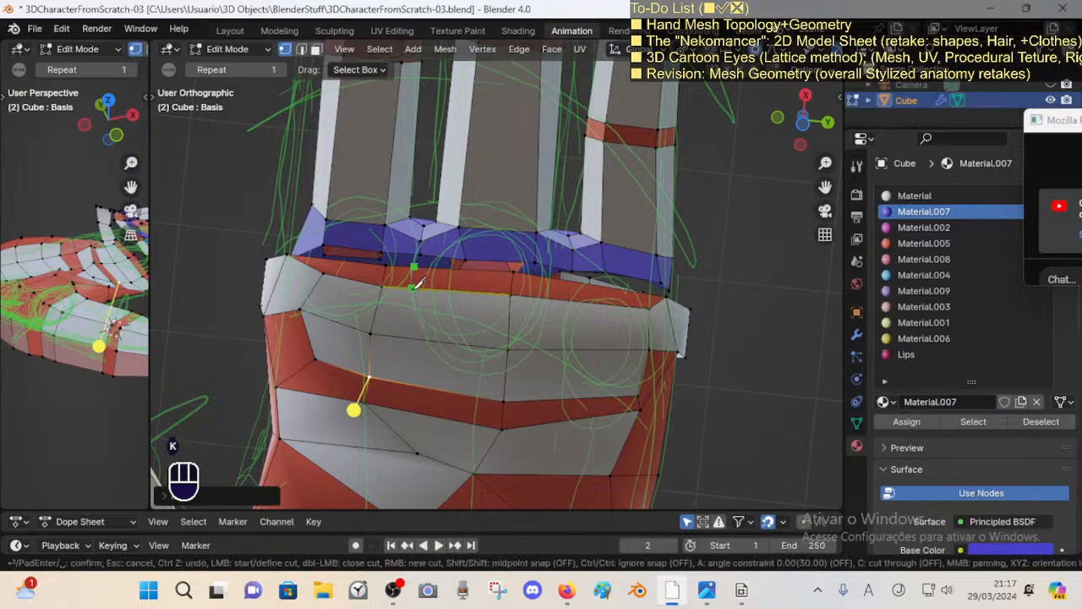
{"action": "key", "text": "Escape"}
Step: Assign Material.005 to the full face loop of the red band around the upper palm, and save the file
{"action": "key", "text": "3"}
{"action": "left_click", "coordinate": [319, 268], "text": "alt+shift"}
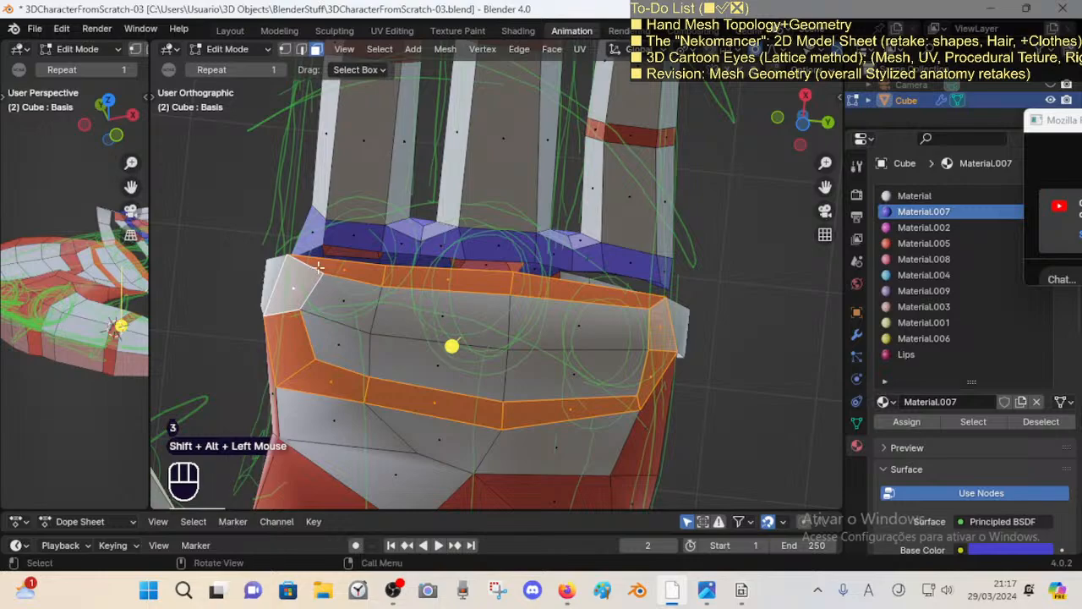
{"action": "left_click", "coordinate": [924, 243]}
{"action": "left_click", "coordinate": [907, 421]}
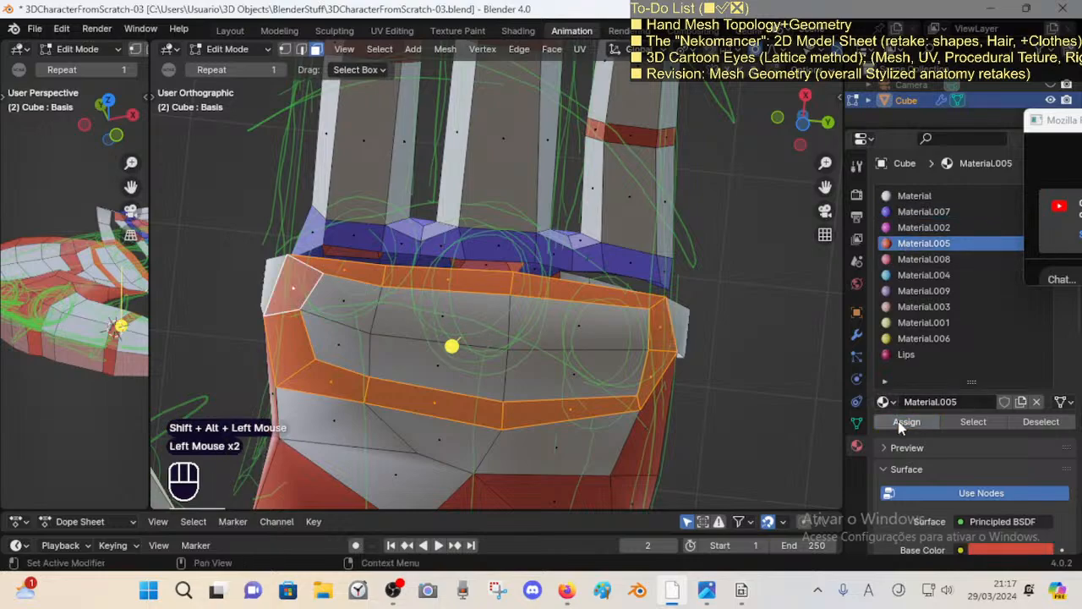
{"action": "key", "text": "alt+a"}
{"action": "key", "text": "ctrl+s"}
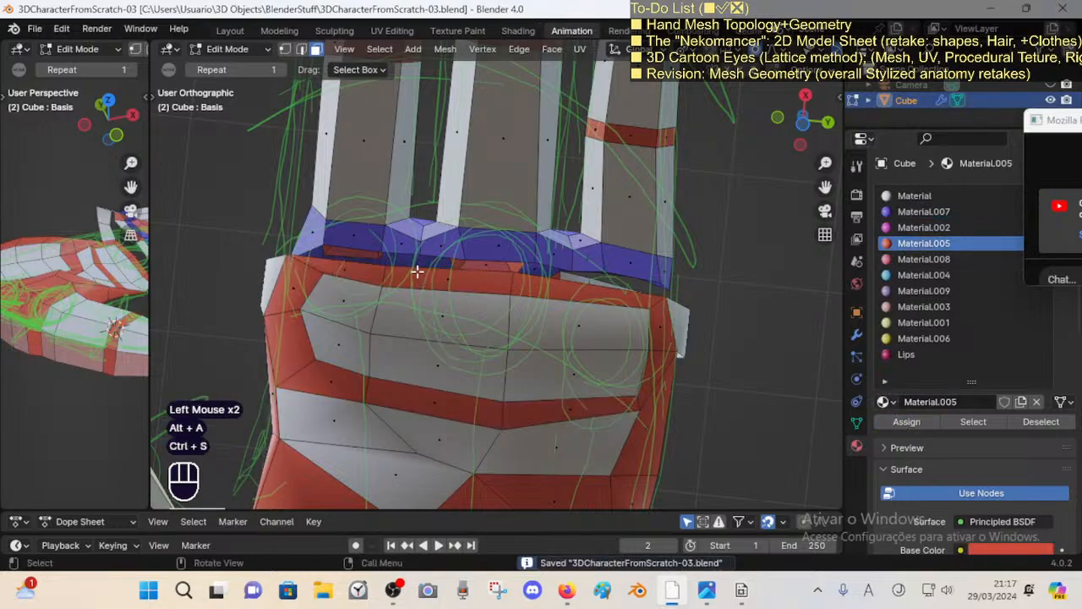
Step: Knife-cut a U-shaped line through the palm faces below the middle finger, starting and ending at the upper red band
{"action": "key", "text": "k"}
{"action": "left_click", "coordinate": [408, 289]}
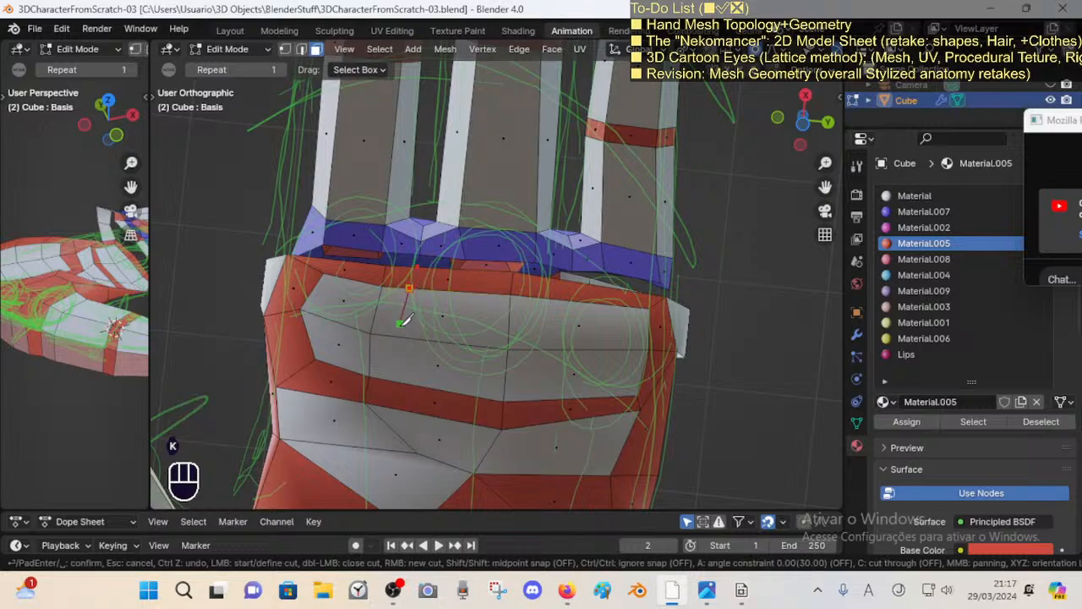
{"action": "left_click", "coordinate": [400, 336]}
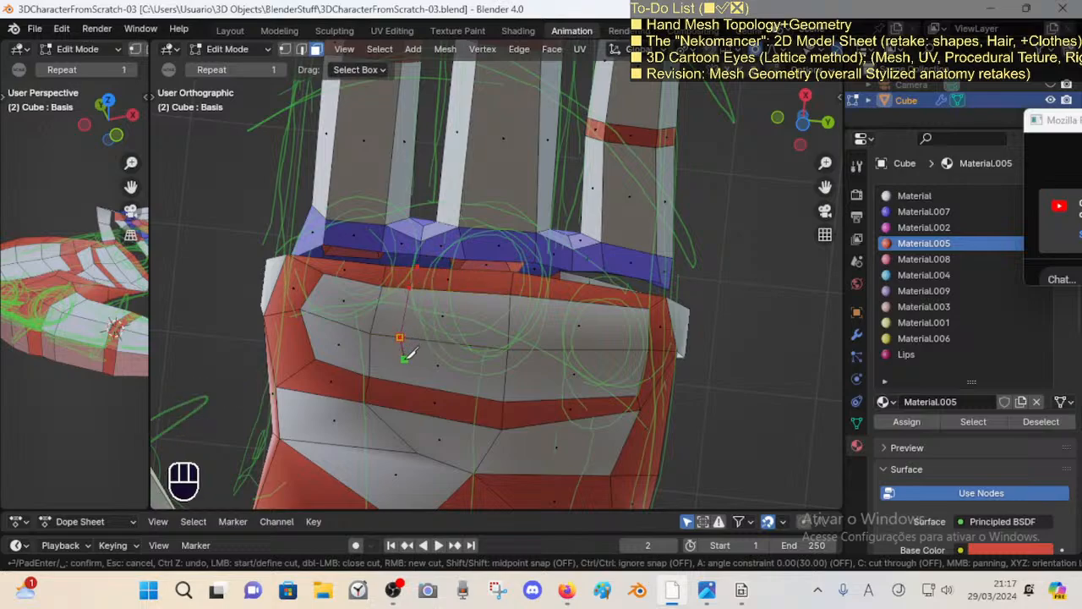
{"action": "left_click", "coordinate": [403, 356]}
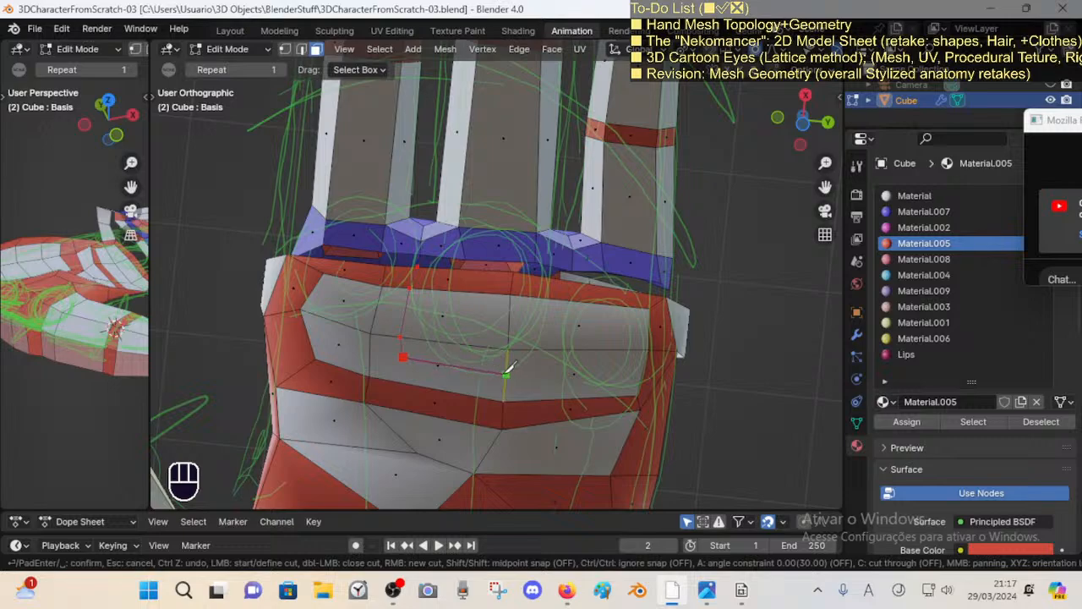
{"action": "left_click", "coordinate": [505, 371]}
{"action": "left_click", "coordinate": [548, 371]}
{"action": "left_click", "coordinate": [563, 351]}
{"action": "left_click", "coordinate": [567, 299]}
{"action": "key", "text": "Return"}
{"action": "key", "text": "alt+a"}
Step: Knife-cut a line below the last finger from the upper red band down to the lower red band's upper edge
{"action": "key", "text": "k"}
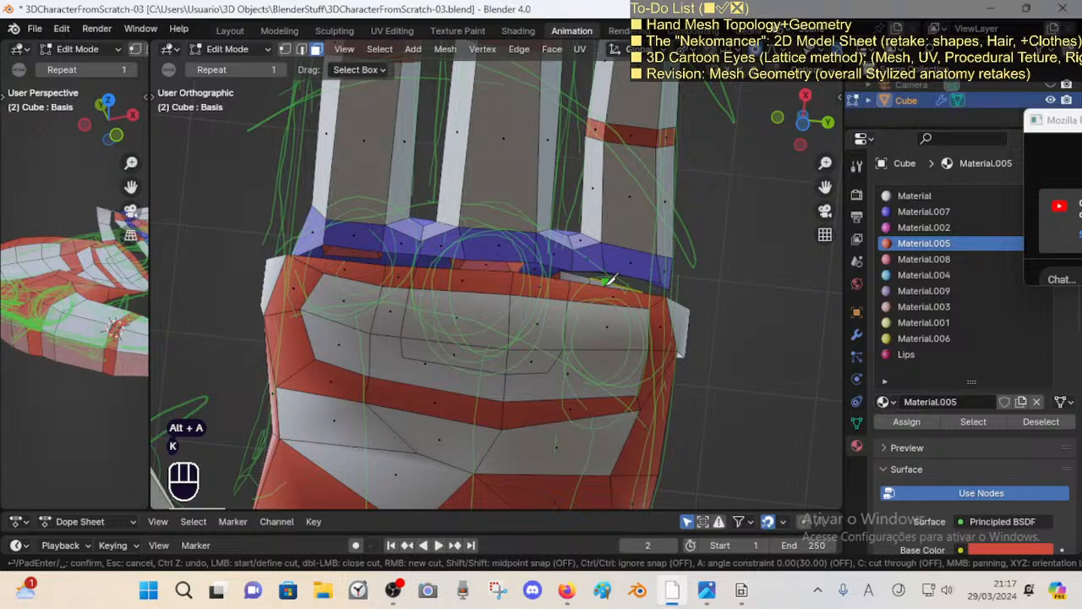
{"action": "left_click", "coordinate": [597, 287]}
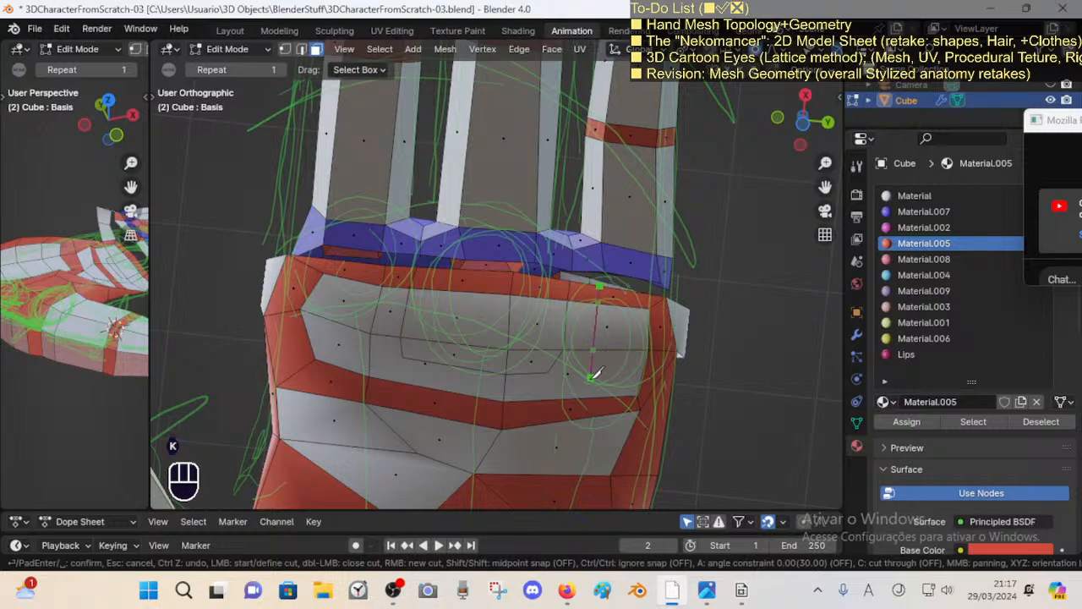
{"action": "left_click", "coordinate": [574, 397]}
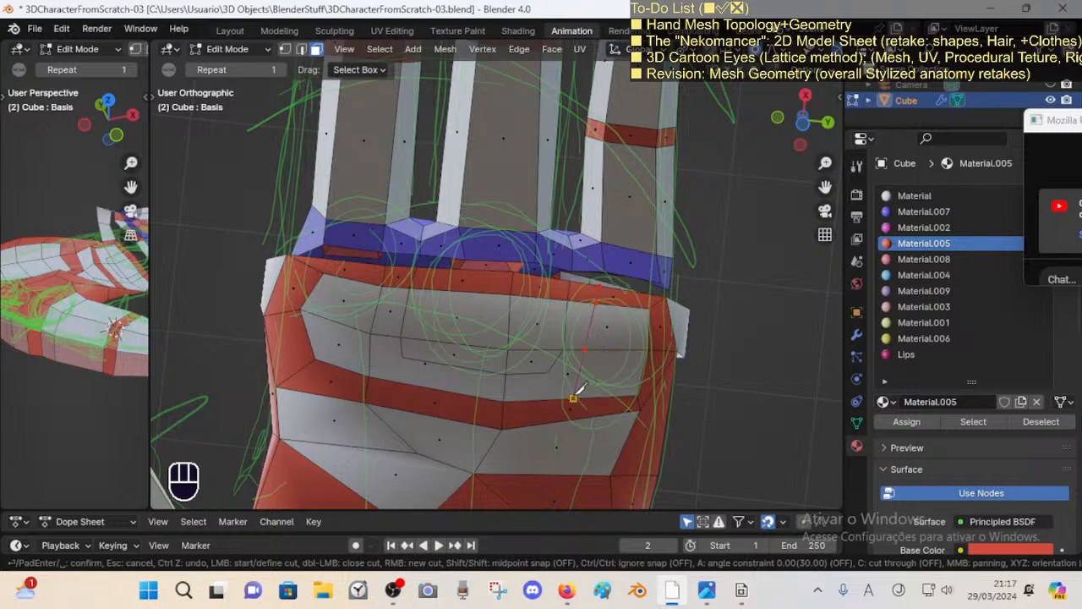
{"action": "key", "text": "Return"}
{"action": "key", "text": "alt+a"}
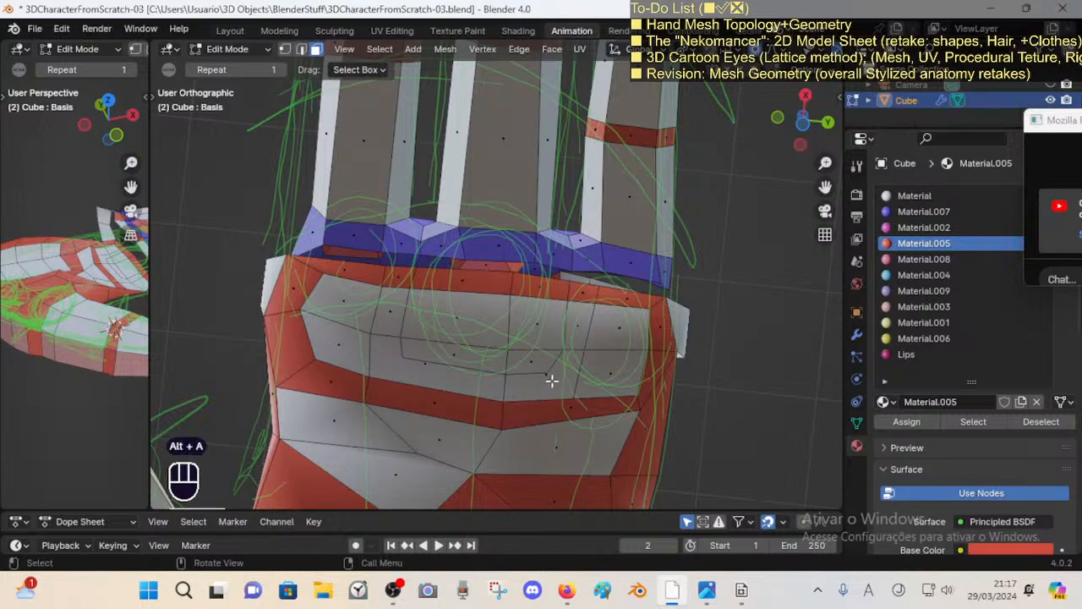
Step: Knife-cut diagonal edges joining both lower corners of the U-shaped cut to the lower red band's upper edge
{"action": "key", "text": "k"}
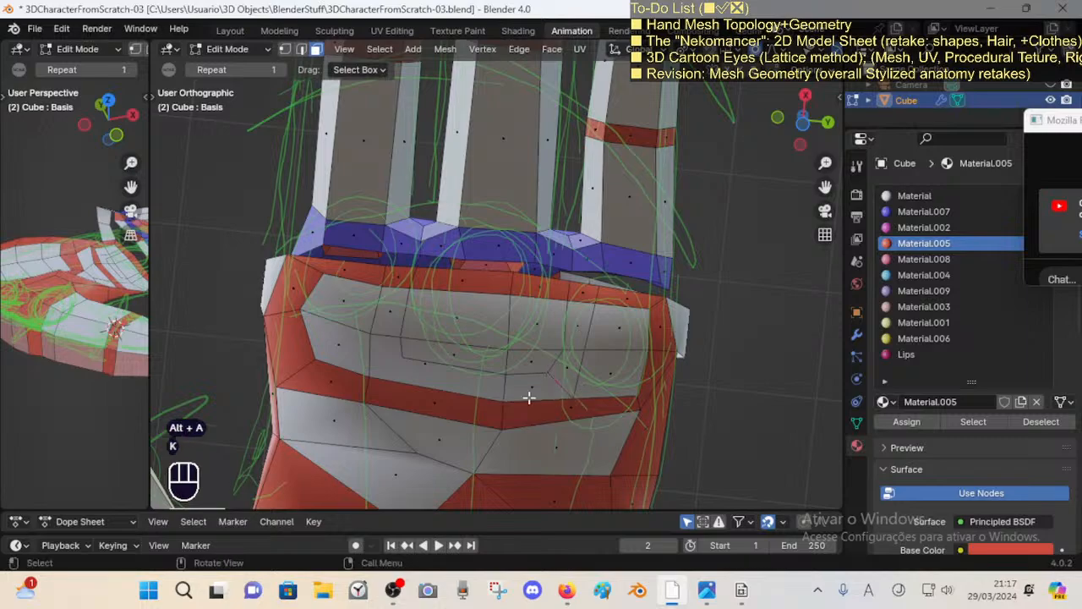
{"action": "left_click", "coordinate": [403, 357]}
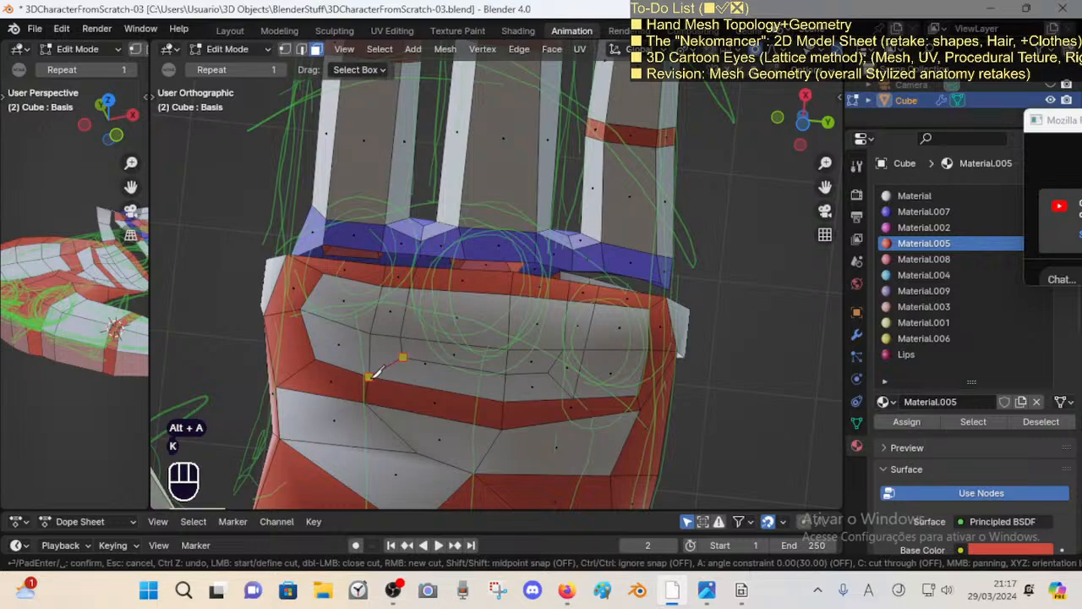
{"action": "left_click", "coordinate": [369, 377]}
{"action": "key", "text": "Return"}
{"action": "key", "text": "alt+a"}
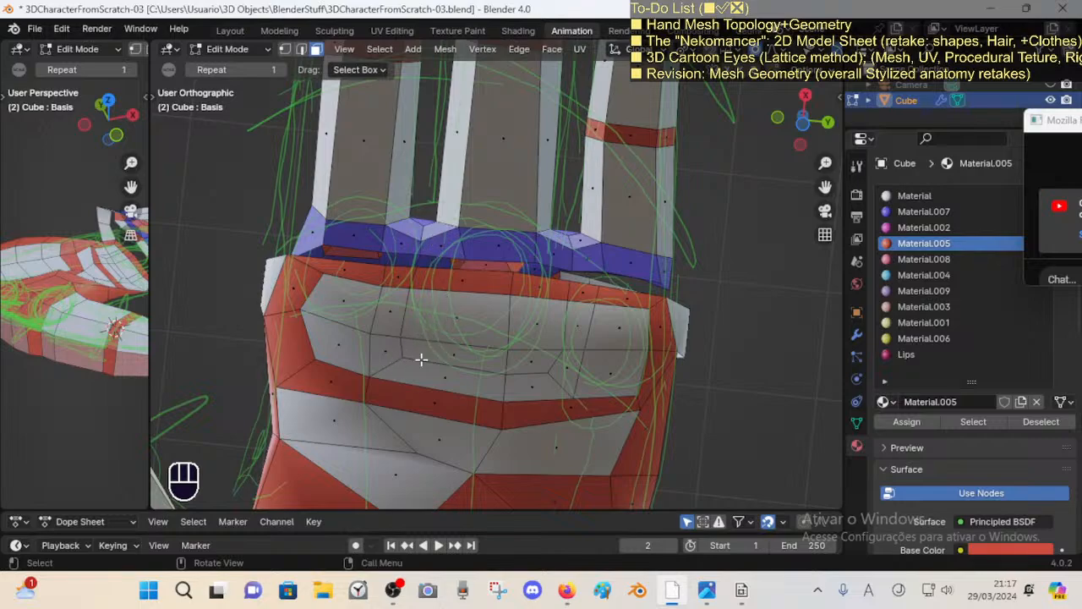
Step: Check the hand wireframe reference image, and cut a second diagonal from the U's thumb-side corner across the lower red band in Blender
{"action": "left_click", "coordinate": [707, 591]}
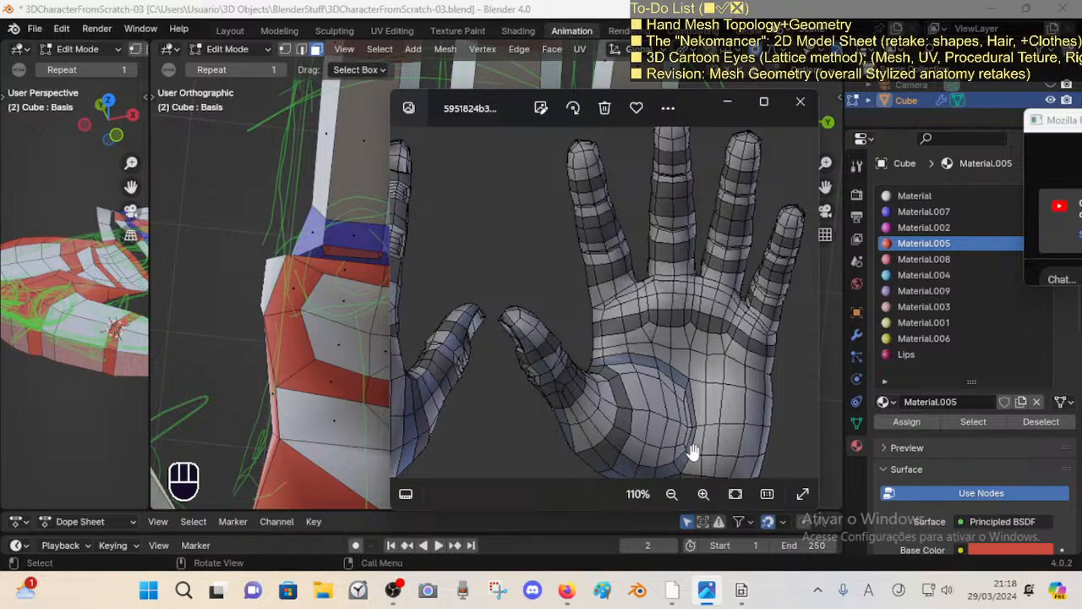
{"action": "left_click", "coordinate": [672, 591]}
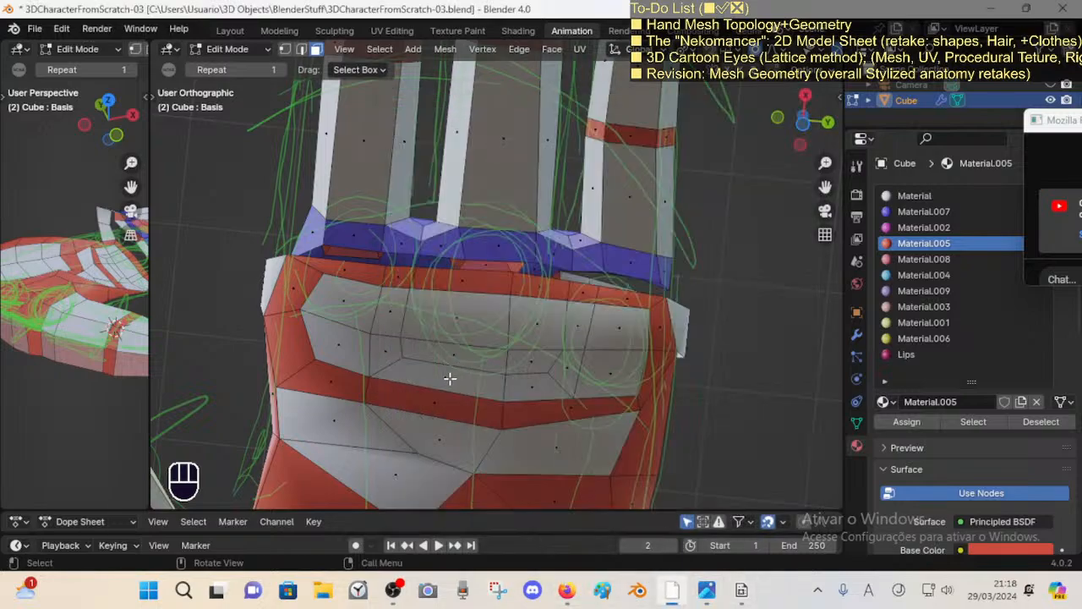
{"action": "key", "text": "k"}
{"action": "left_click", "coordinate": [403, 356]}
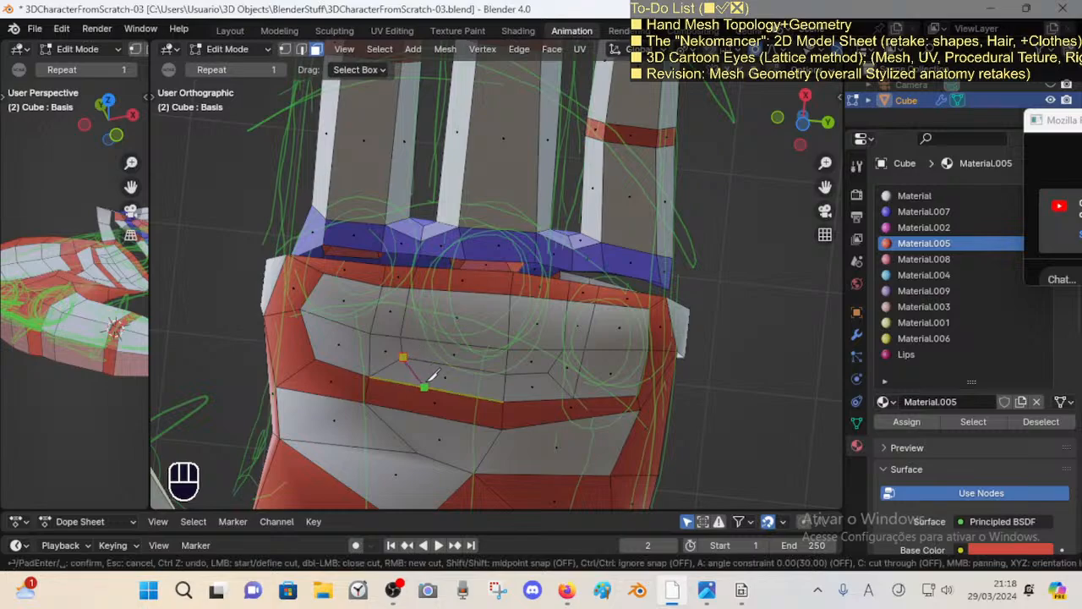
{"action": "left_click", "coordinate": [424, 387]}
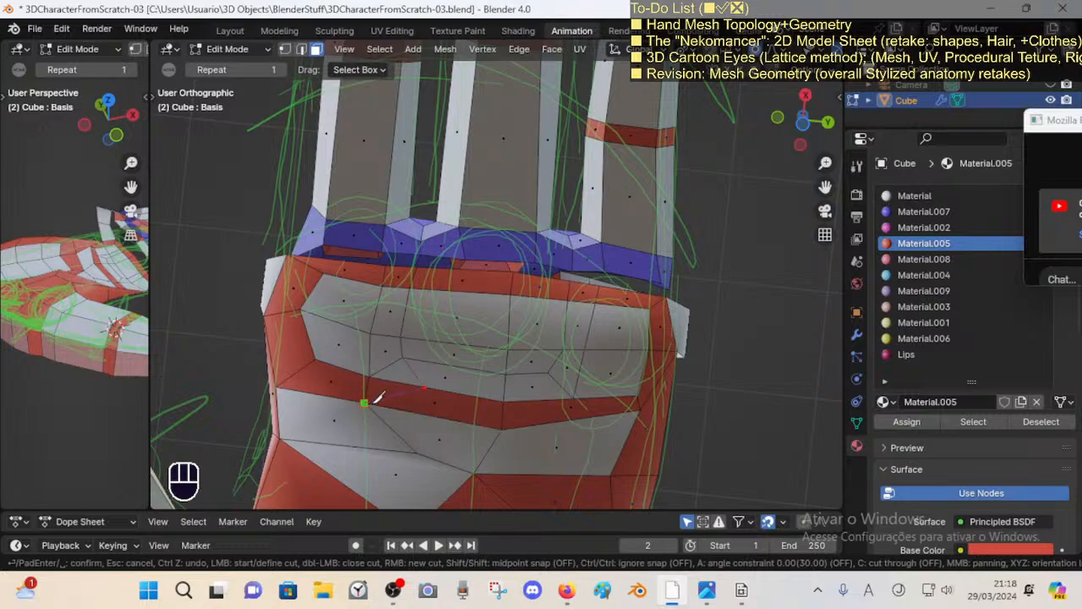
{"action": "key", "text": "Return"}
Step: Slide the lower red band's bottom vertex, where the new diagonal cut ends, slightly toward the middle of the palm
{"action": "key", "text": "1"}
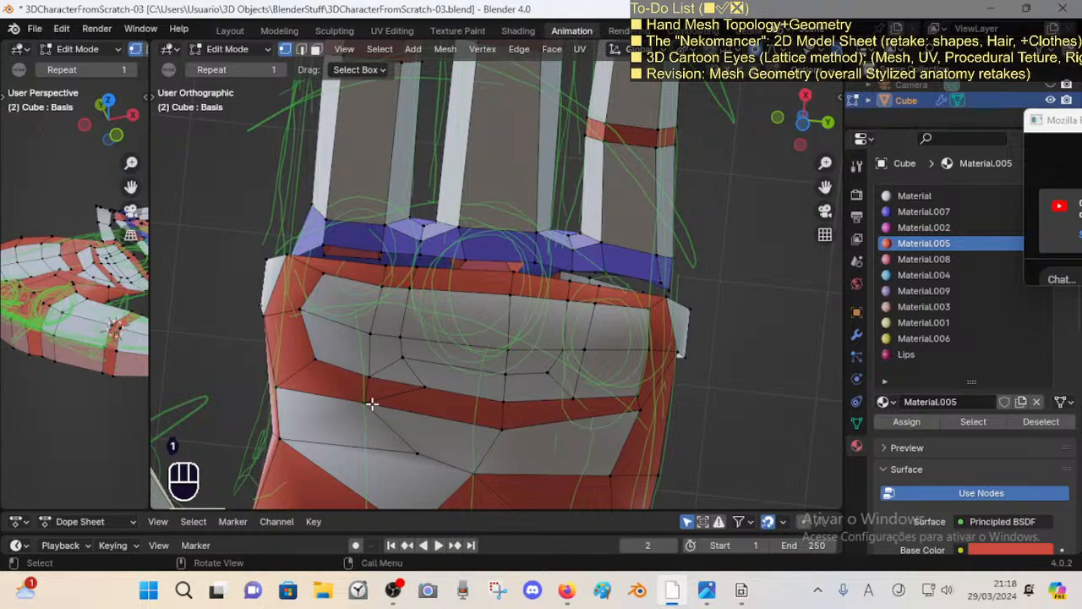
{"action": "left_click", "coordinate": [370, 405]}
{"action": "key", "text": "shift+v"}
{"action": "left_click", "coordinate": [394, 387], "text": "shift"}
{"action": "key", "text": "alt+a"}
Step: Try dissolving the lower red band's upper edge between the two diagonal cuts, and select the face loop running through it
{"action": "key", "text": "2"}
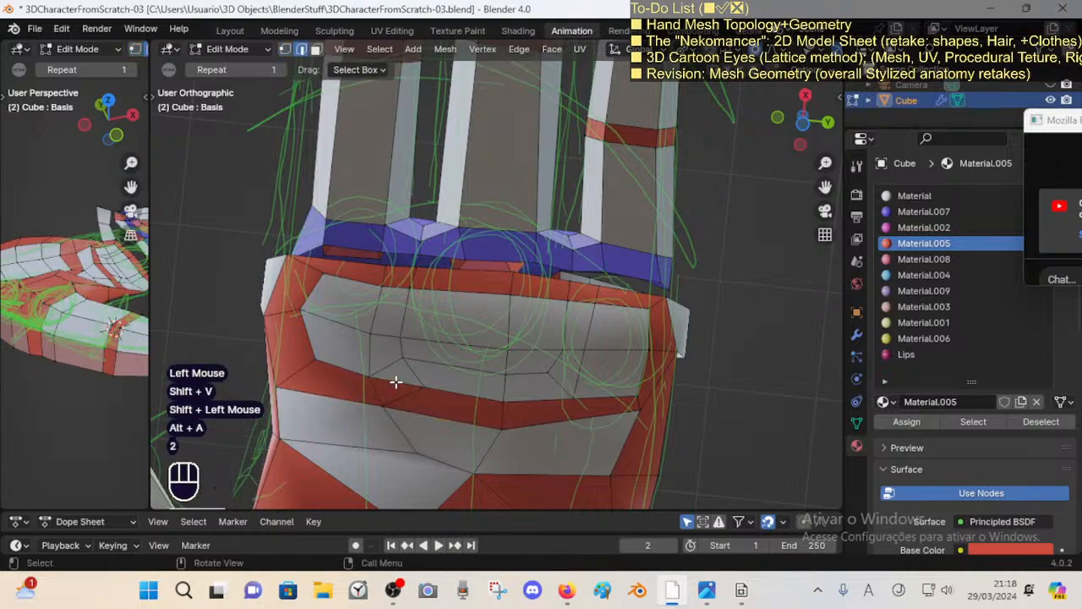
{"action": "left_click", "coordinate": [396, 385]}
{"action": "key", "text": "x"}
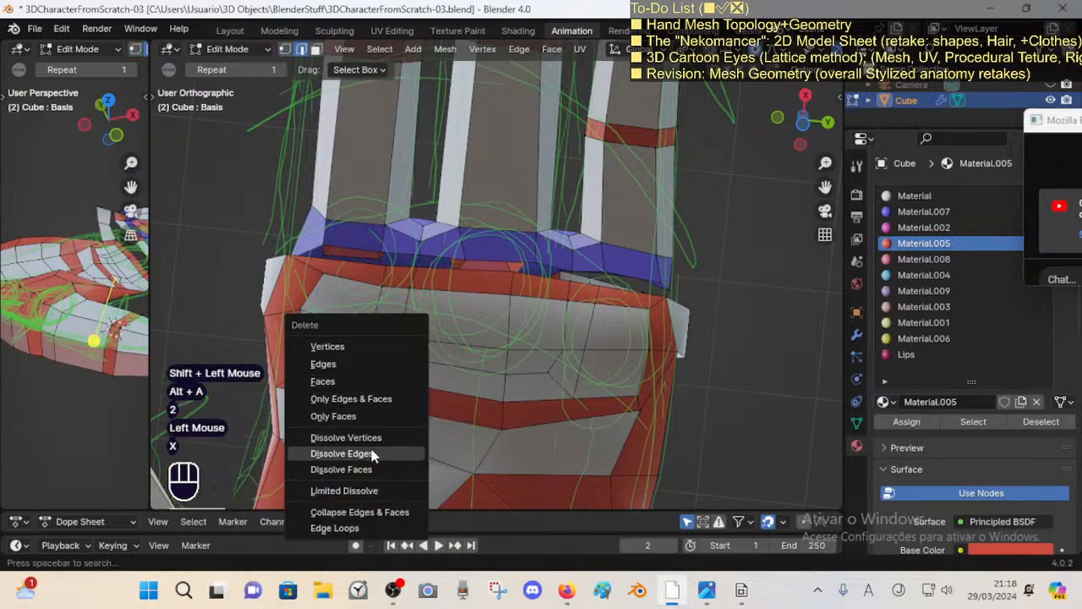
{"action": "left_click", "coordinate": [373, 456]}
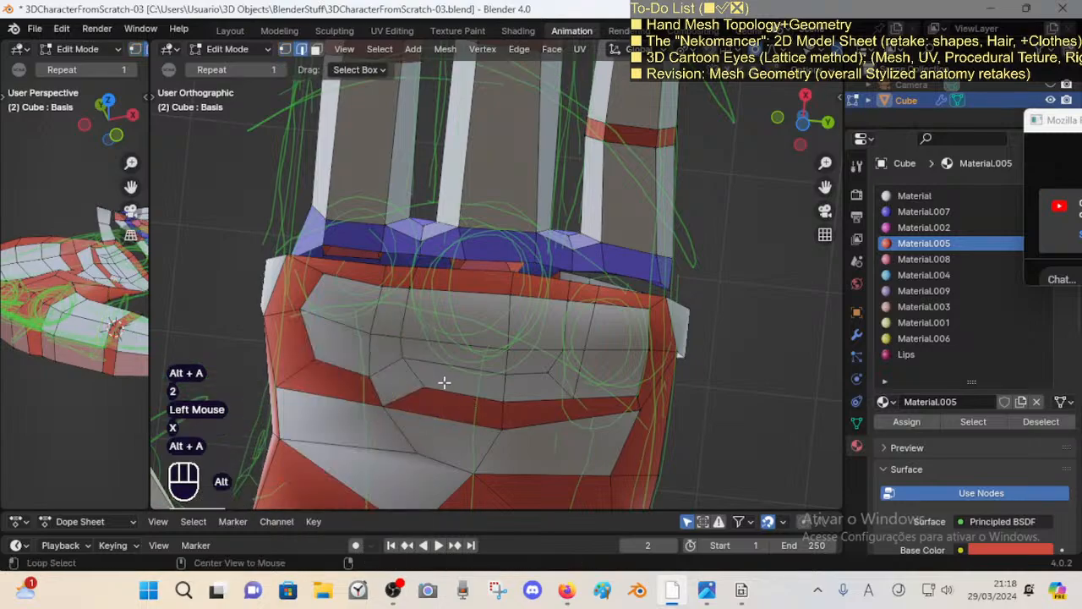
{"action": "key", "text": "alt+a"}
{"action": "key", "text": "3"}
{"action": "left_click", "coordinate": [387, 342], "text": "alt+shift"}
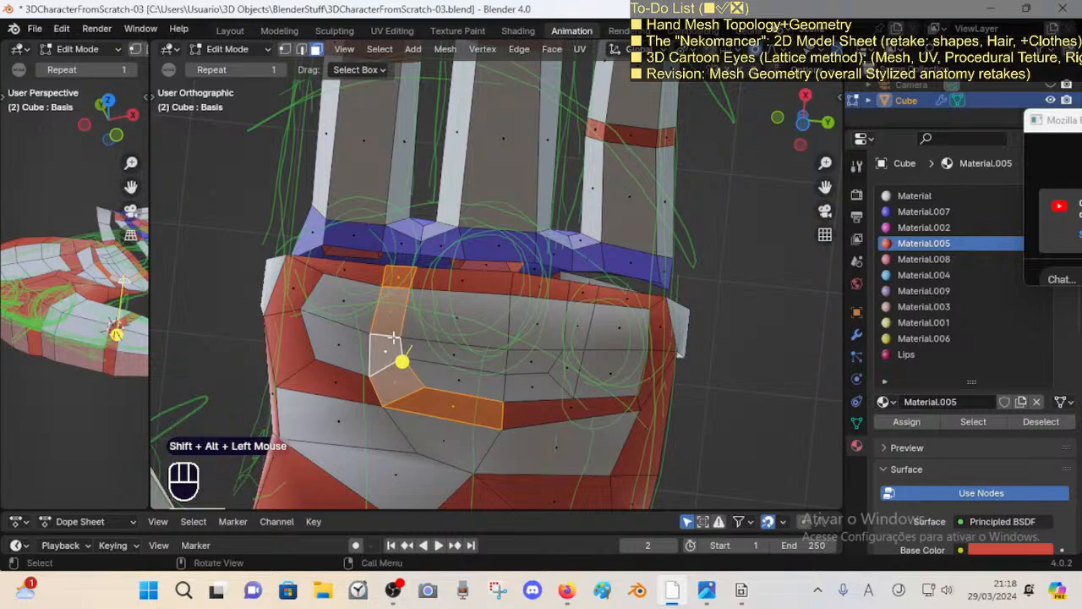
Step: Undo the face loop selection and the edge dissolve on the lower red band
{"action": "key", "text": "ctrl+z"}
{"action": "key", "text": "ctrl+z"}
{"action": "key", "text": "ctrl+z"}
{"action": "key", "text": "ctrl+z"}
{"action": "key", "text": "ctrl+z"}
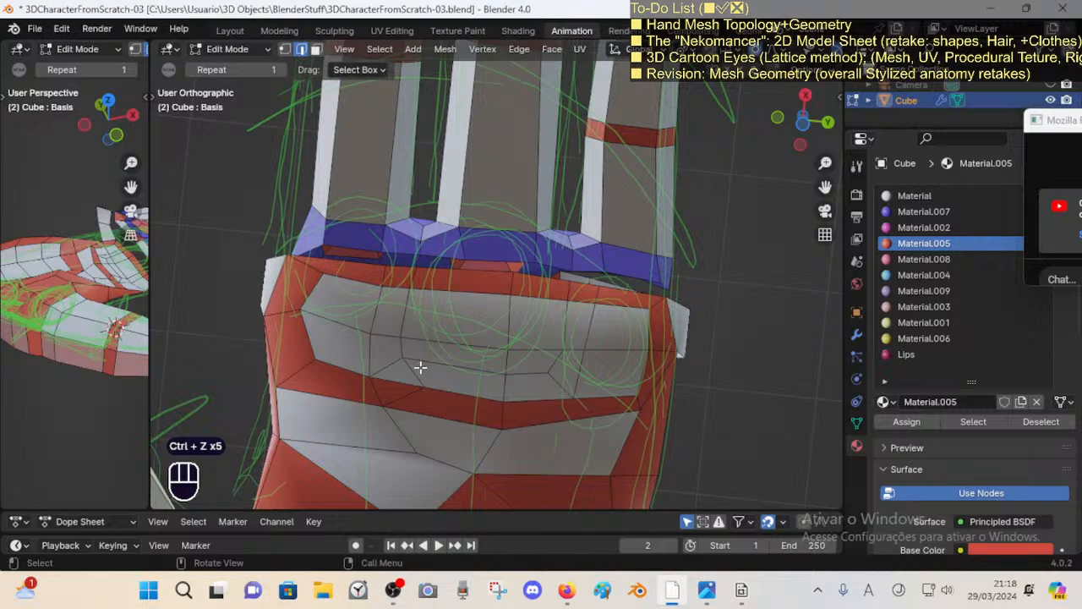
Step: Undo the second diagonal cut across the lower red band and the vertex slide at its end
{"action": "key", "text": "ctrl+z"}
{"action": "key", "text": "ctrl+z"}
{"action": "key", "text": "ctrl+z"}
{"action": "key", "text": "ctrl+z"}
{"action": "key", "text": "ctrl+z"}
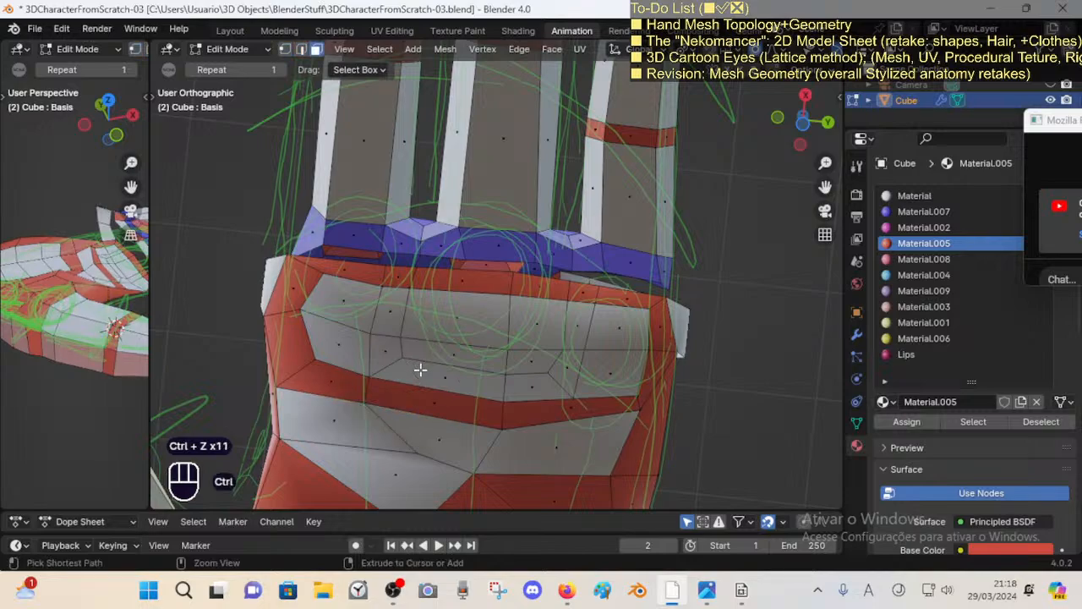
Step: Slide the short edge crossing the lower red band on its thumb side slightly toward the middle of the palm
{"action": "left_click", "coordinate": [369, 387]}
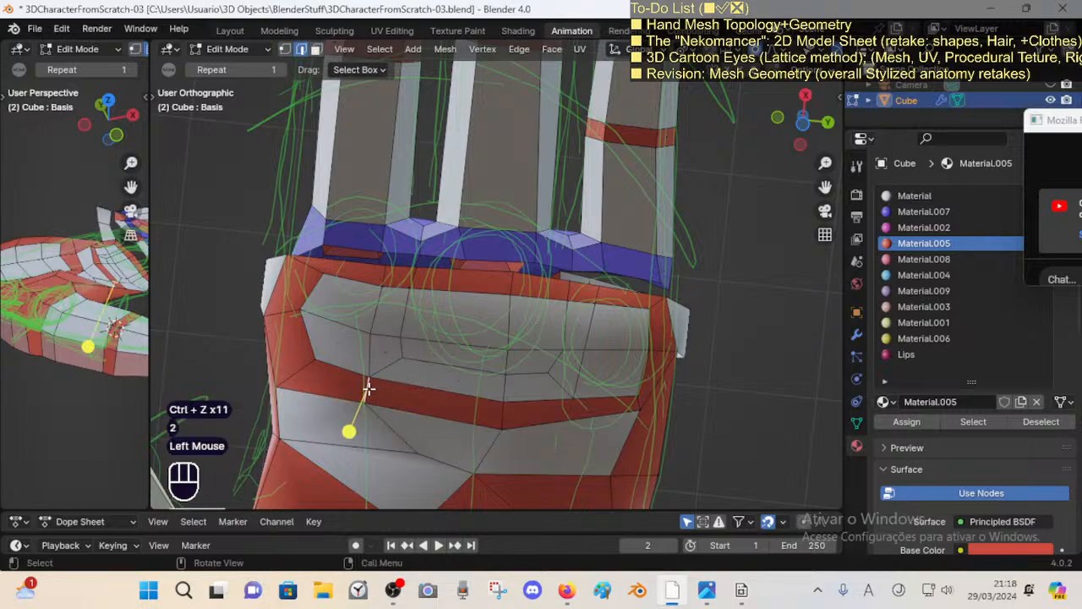
{"action": "key", "text": "shift+v"}
{"action": "left_click", "coordinate": [406, 363], "text": "shift"}
Step: Move the U's thumb-side corner vertex slightly up, and cut a diagonal from it across the lower red band to the band's bottom vertex
{"action": "key", "text": "1"}
{"action": "left_click", "coordinate": [404, 360]}
{"action": "key", "text": "g"}
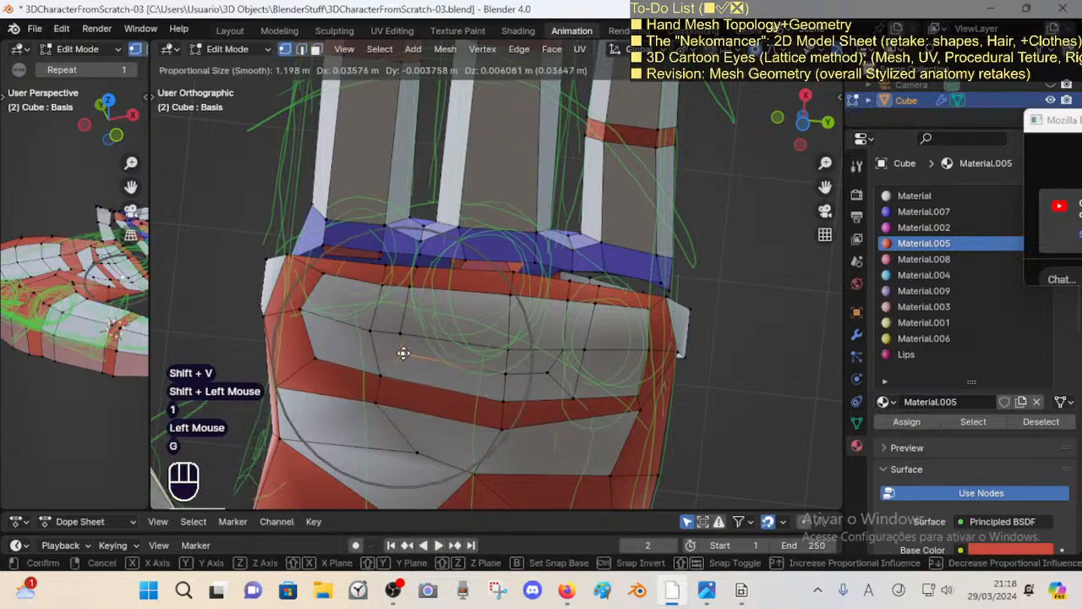
{"action": "left_click", "coordinate": [405, 352]}
{"action": "key", "text": "alt+a"}
{"action": "key", "text": "k"}
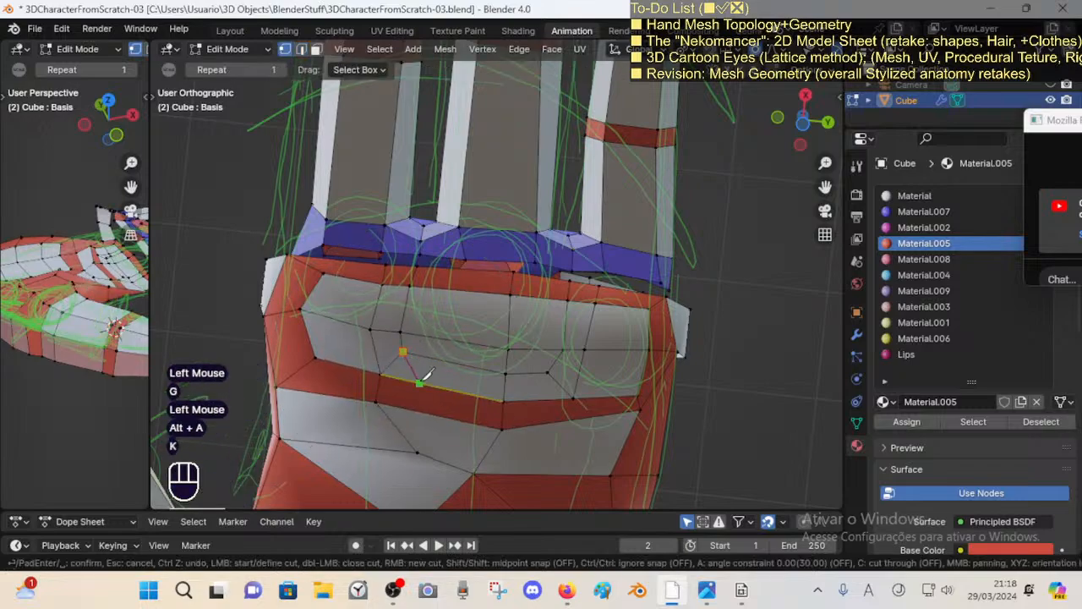
{"action": "left_click", "coordinate": [378, 400]}
{"action": "key", "text": "Return"}
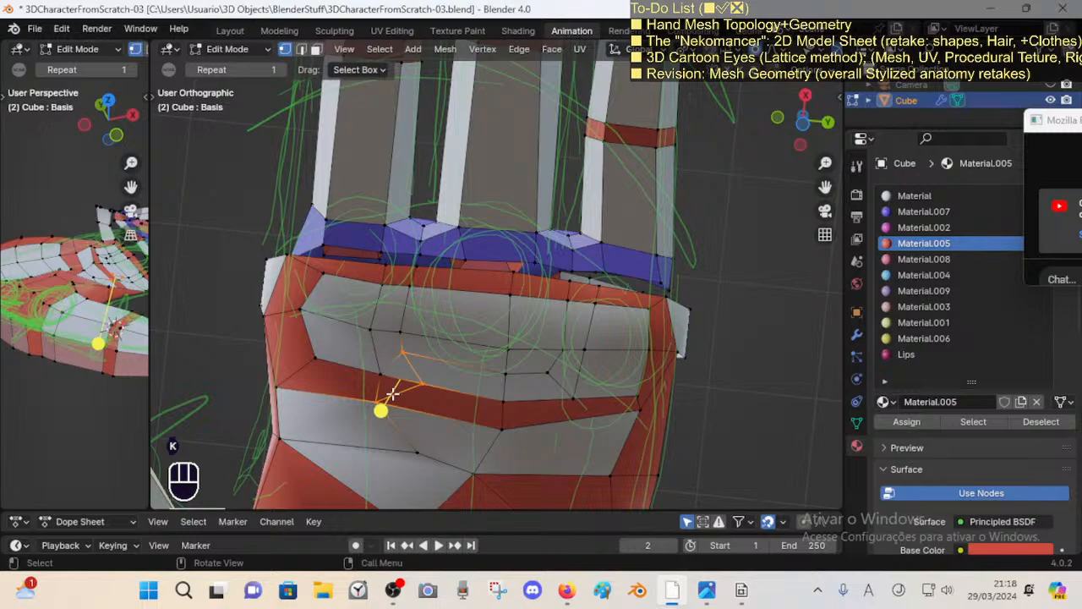
Step: Slide the lower red band's bottom vertex at the end of the diagonal slightly toward the middle of the palm
{"action": "key", "text": "alt+a"}
{"action": "key", "text": "2"}
{"action": "left_click", "coordinate": [381, 389]}
{"action": "key", "text": "1"}
{"action": "left_click", "coordinate": [380, 389]}
{"action": "key", "text": "shift+v"}
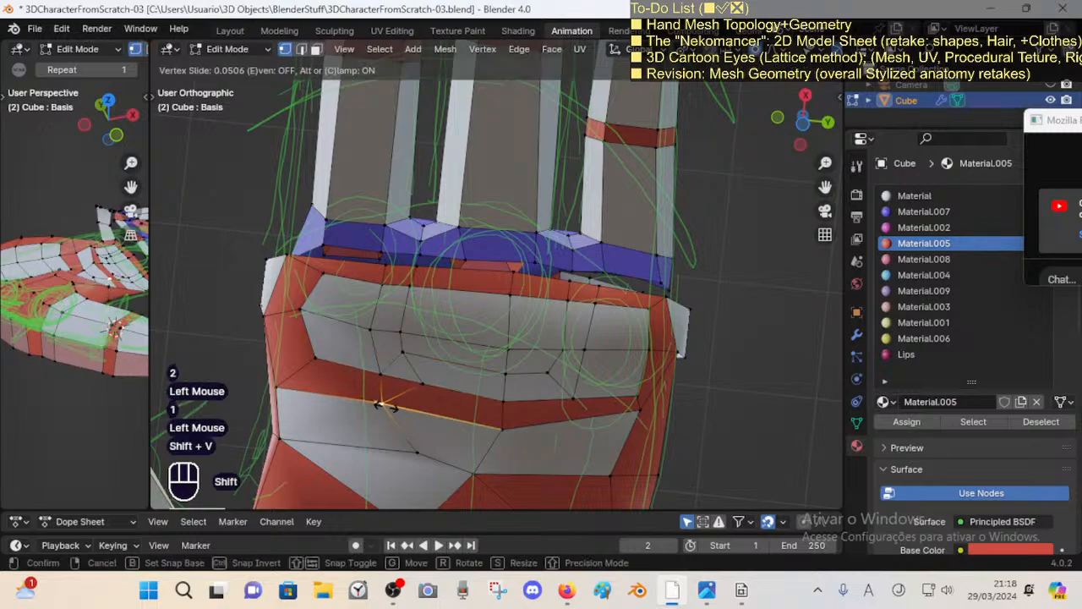
{"action": "left_click", "coordinate": [409, 373], "text": "shift"}
Step: Dissolve the lower red band's edge beside the diagonal cut, and select the face loop running through the merged face
{"action": "key", "text": "alt+a"}
{"action": "key", "text": "2"}
{"action": "left_click", "coordinate": [388, 411]}
{"action": "key", "text": "x"}
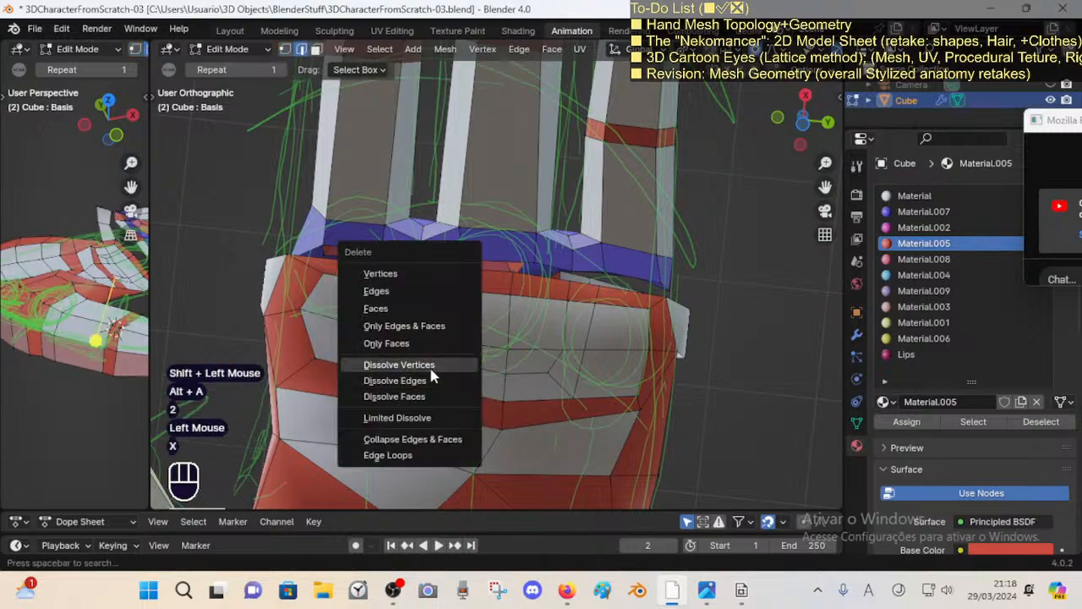
{"action": "left_click", "coordinate": [423, 373]}
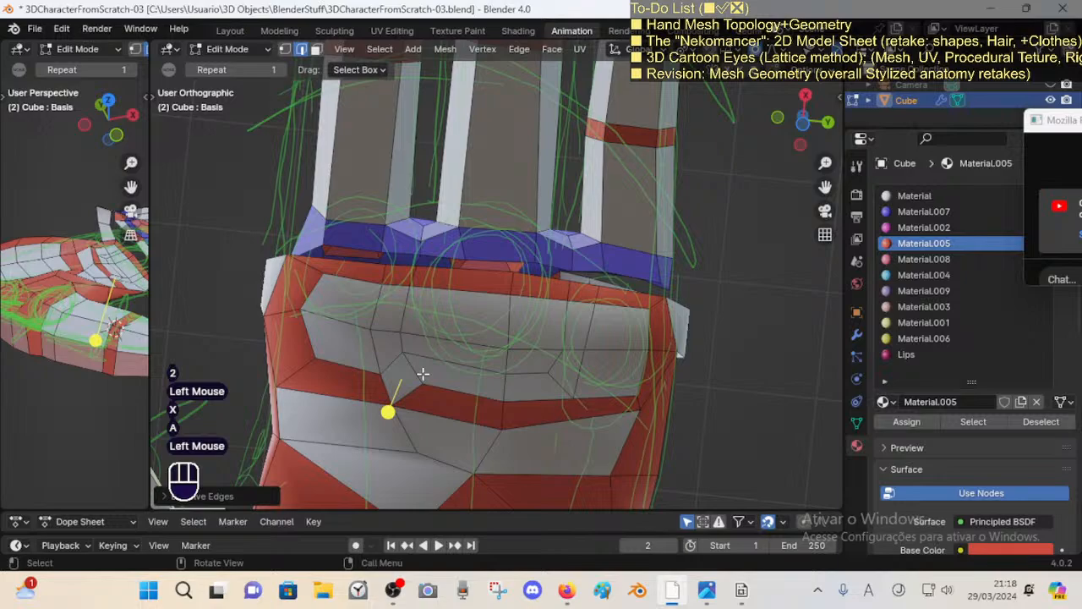
{"action": "key", "text": "3"}
{"action": "left_click", "coordinate": [388, 336], "text": "alt+shift"}
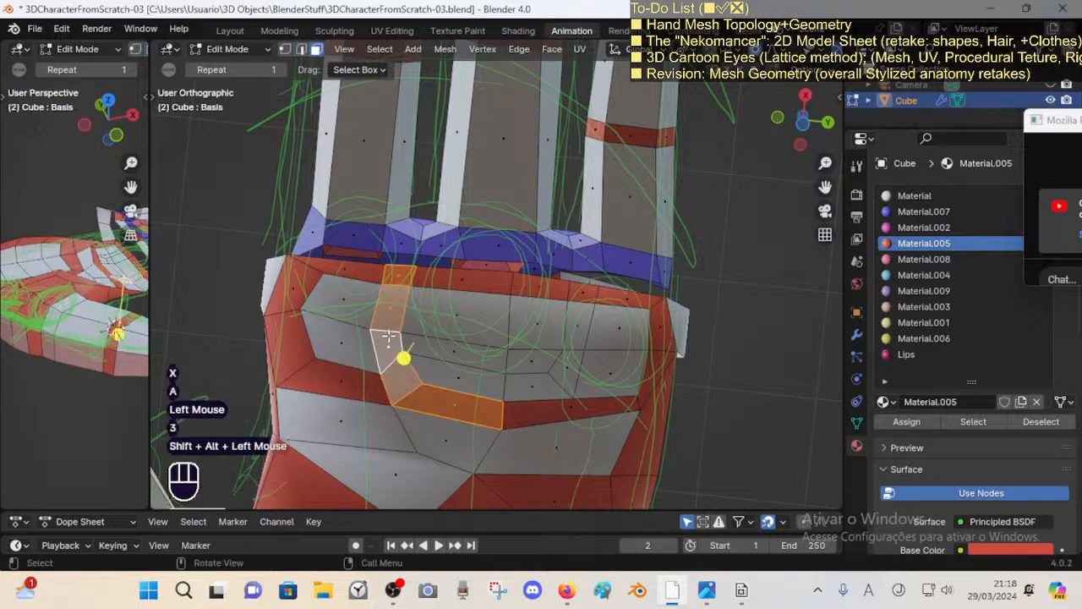
{"action": "key", "text": "alt+a"}
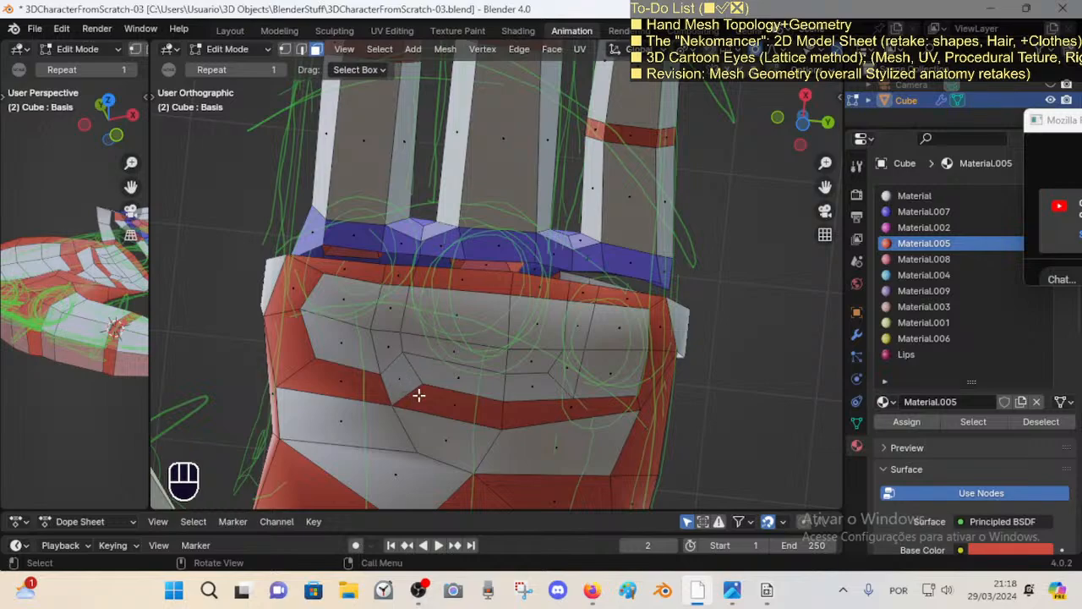
Step: Undo the edge dissolve, the bottom vertex slide, the diagonal cut and the U corner move
{"action": "key", "text": "ctrl+z"}
{"action": "key", "text": "ctrl+z"}
{"action": "key", "text": "ctrl+z"}
{"action": "key", "text": "ctrl+z"}
{"action": "key", "text": "ctrl+z"}
{"action": "key", "text": "ctrl+z"}
{"action": "key", "text": "ctrl+z"}
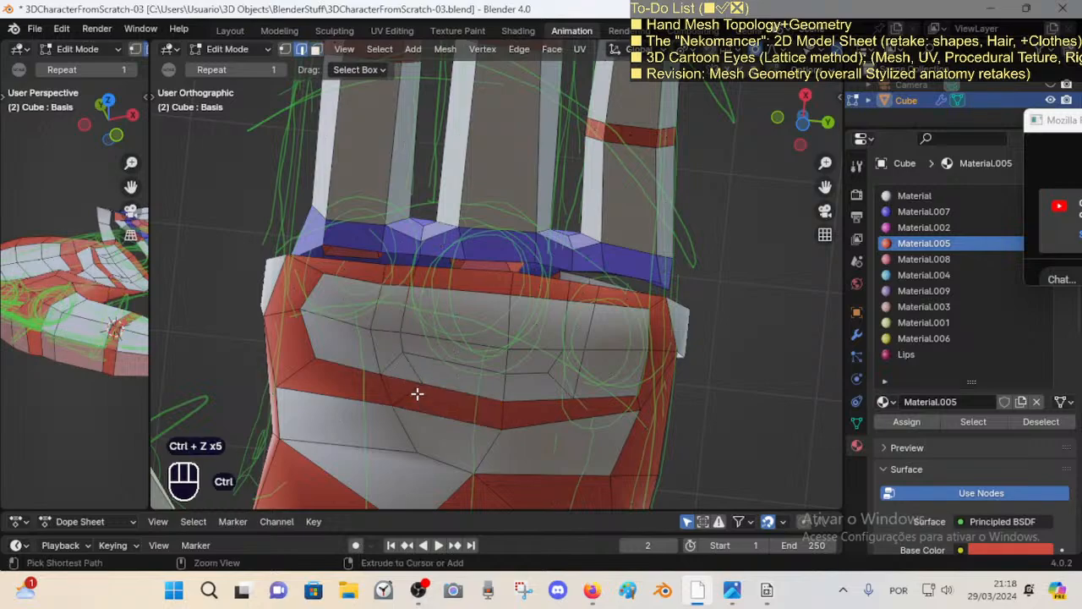
{"action": "key", "text": "ctrl+z"}
{"action": "key", "text": "ctrl+z"}
{"action": "key", "text": "ctrl+z"}
{"action": "key", "text": "ctrl+z"}
{"action": "key", "text": "ctrl+z"}
{"action": "key", "text": "ctrl+z"}
{"action": "key", "text": "ctrl+z"}
{"action": "key", "text": "ctrl+z"}
{"action": "key", "text": "ctrl+z"}
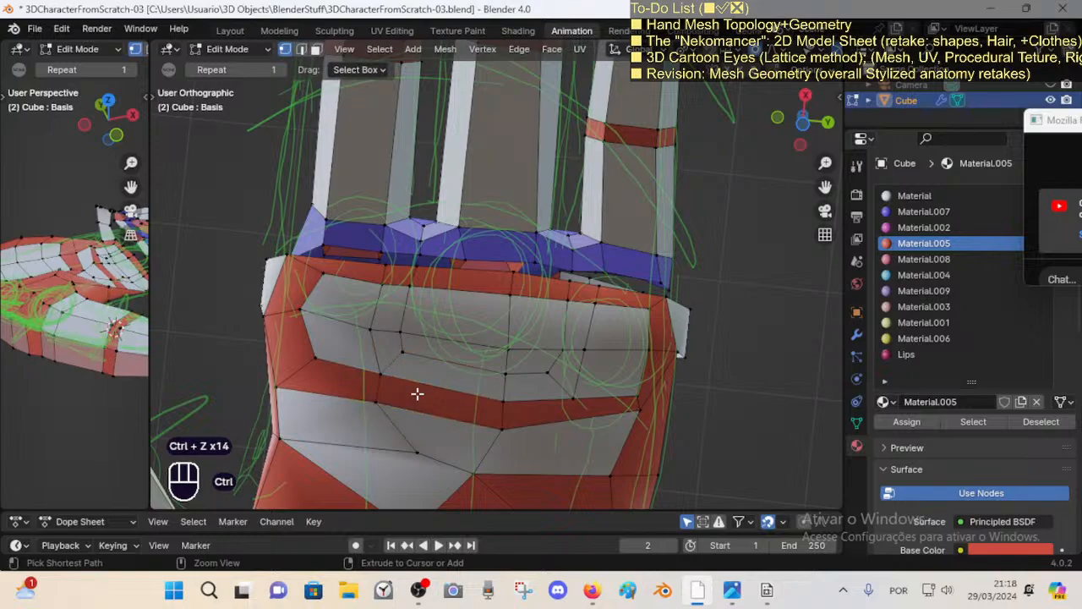
{"action": "key", "text": "alt+a"}
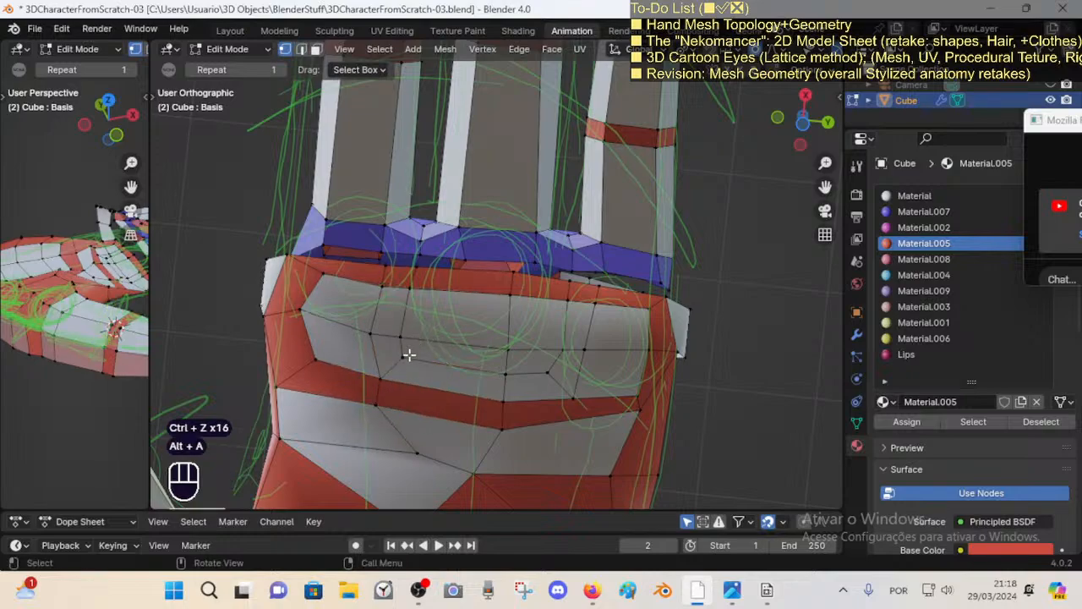
Step: Check the hand wireframe reference image, and rip the middle grey face's lower corner away from the lower red band in Blender
{"action": "left_click", "coordinate": [741, 590]}
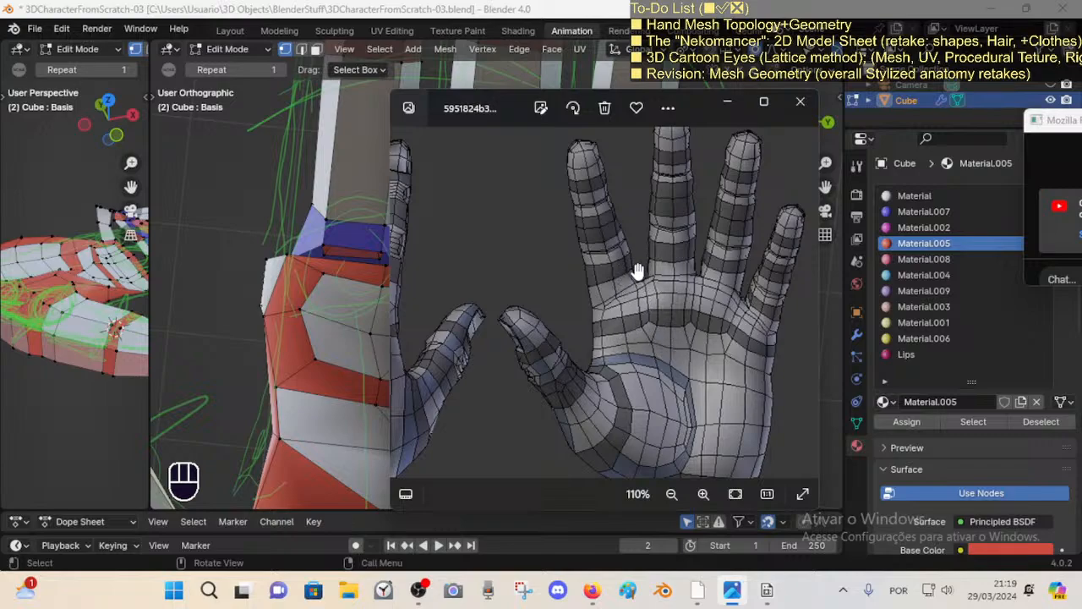
{"action": "mouse_move", "coordinate": [692, 594]}
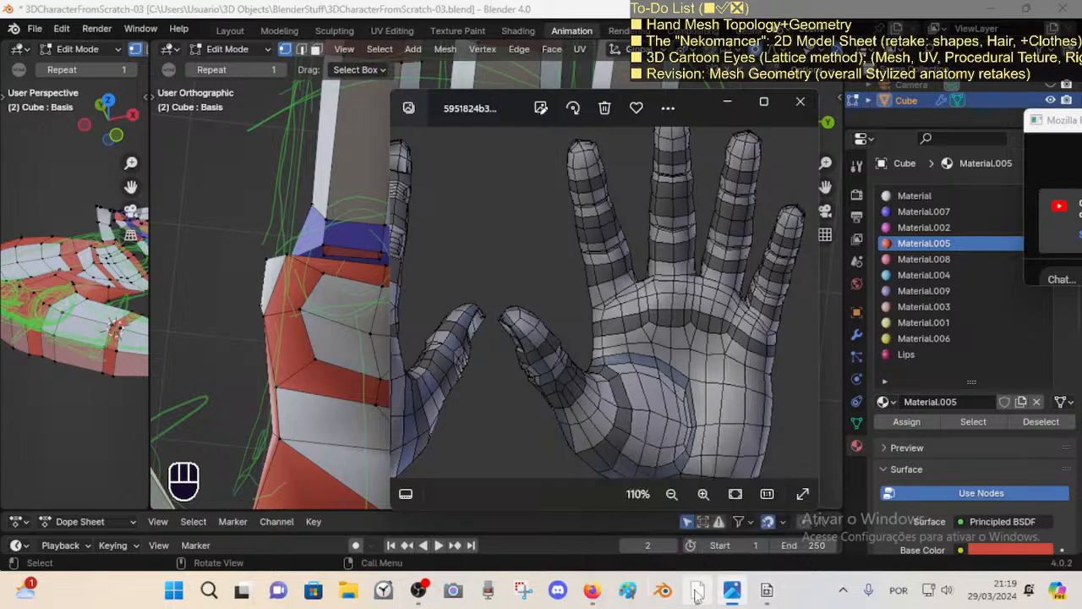
{"action": "left_click", "coordinate": [696, 589]}
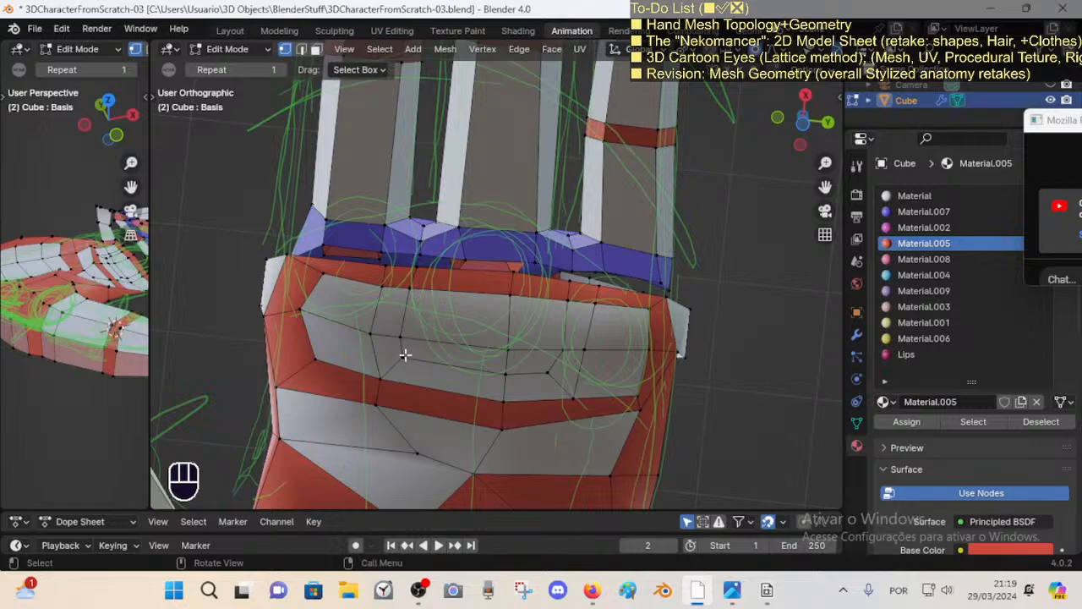
{"action": "left_click", "coordinate": [383, 378]}
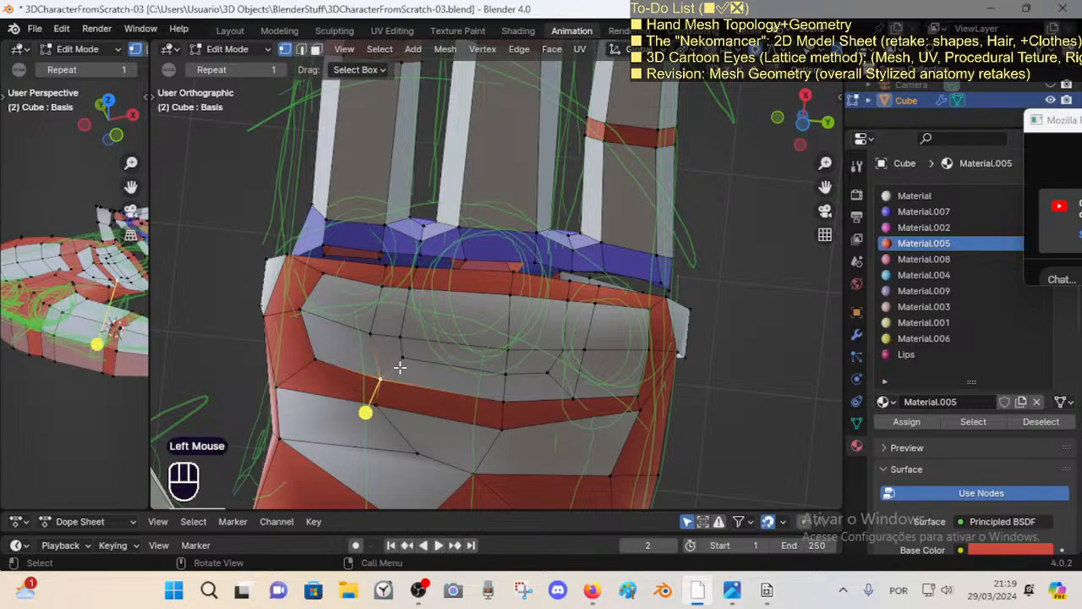
{"action": "key", "text": "v"}
{"action": "left_click", "coordinate": [407, 352]}
{"action": "left_click", "coordinate": [380, 372]}
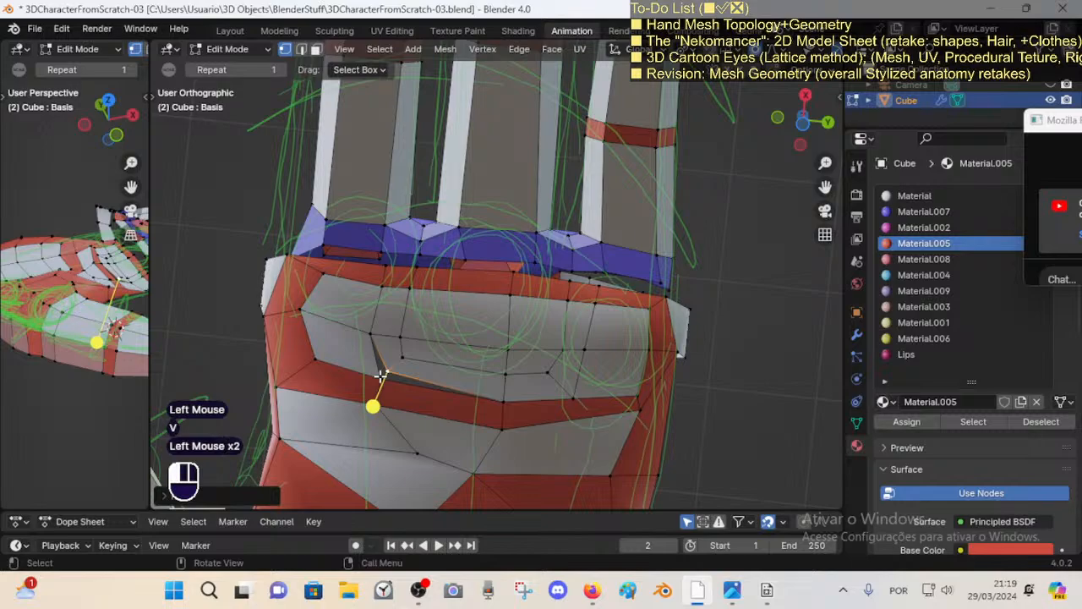
Step: Rip the thumb-side grey face's lower corner away from the red band, and move it slightly up toward the middle of the palm
{"action": "key", "text": "v"}
{"action": "left_click", "coordinate": [364, 390]}
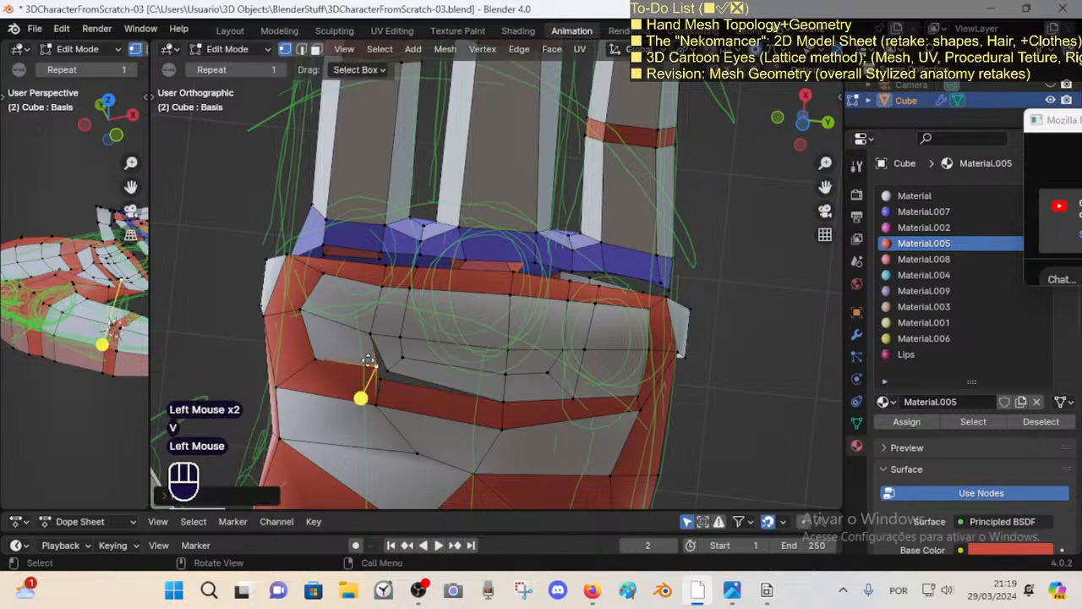
{"action": "key", "text": "v"}
{"action": "left_click", "coordinate": [369, 362]}
{"action": "key", "text": "g"}
{"action": "left_click", "coordinate": [377, 342]}
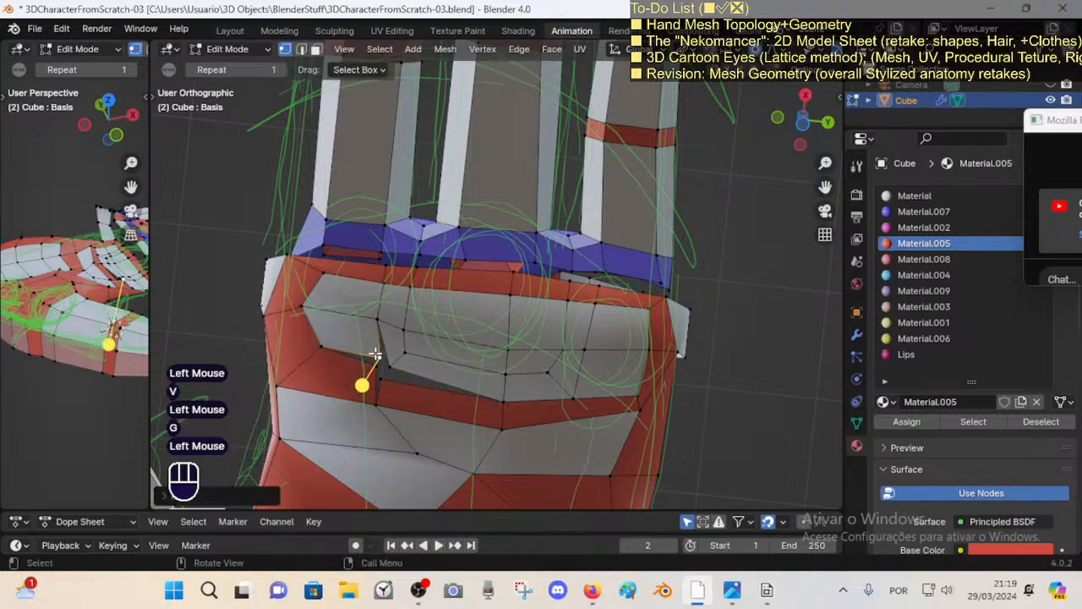
Step: Merge the two split vertices on the grey patch's lower edge to close the slit between its thumb-side and middle faces
{"action": "left_click", "coordinate": [381, 359]}
{"action": "left_click", "coordinate": [395, 364], "text": "shift"}
{"action": "key", "text": "comma"}
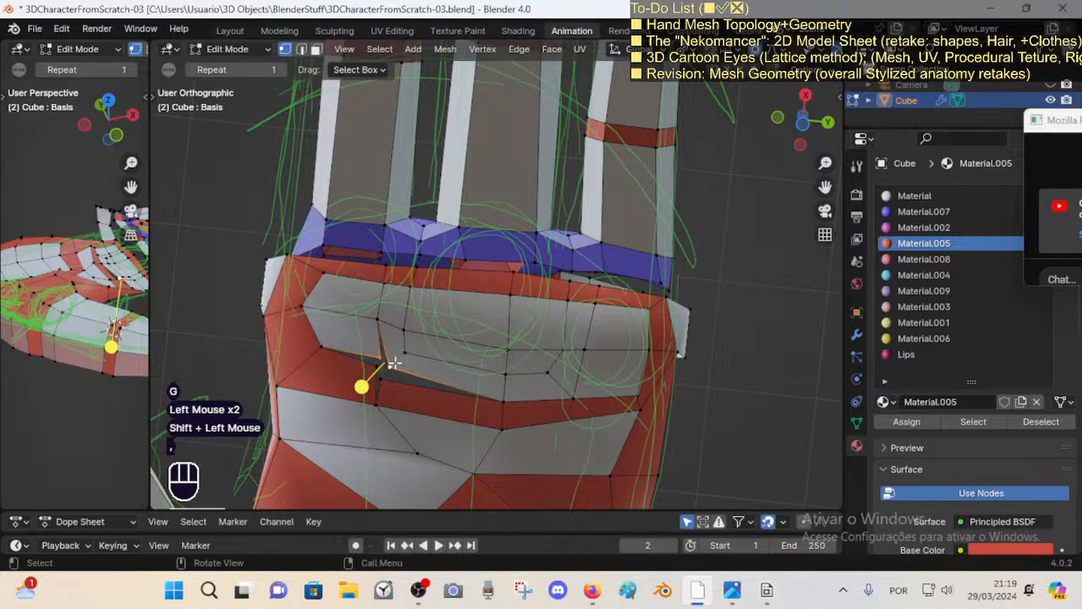
{"action": "key", "text": "m"}
{"action": "left_click", "coordinate": [394, 363]}
Step: Merge the two split vertices on the lower red band, and cut a diagonal from the vertex above the U's thumb-side corner to the edge beside it
{"action": "left_click", "coordinate": [376, 382], "text": "shift"}
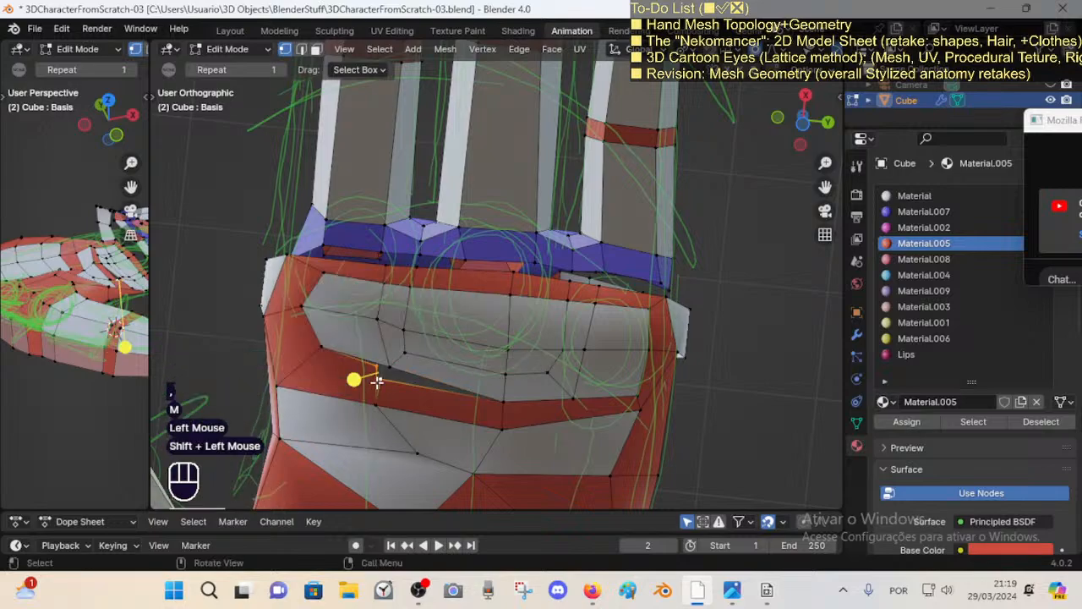
{"action": "key", "text": "m"}
{"action": "left_click", "coordinate": [377, 381]}
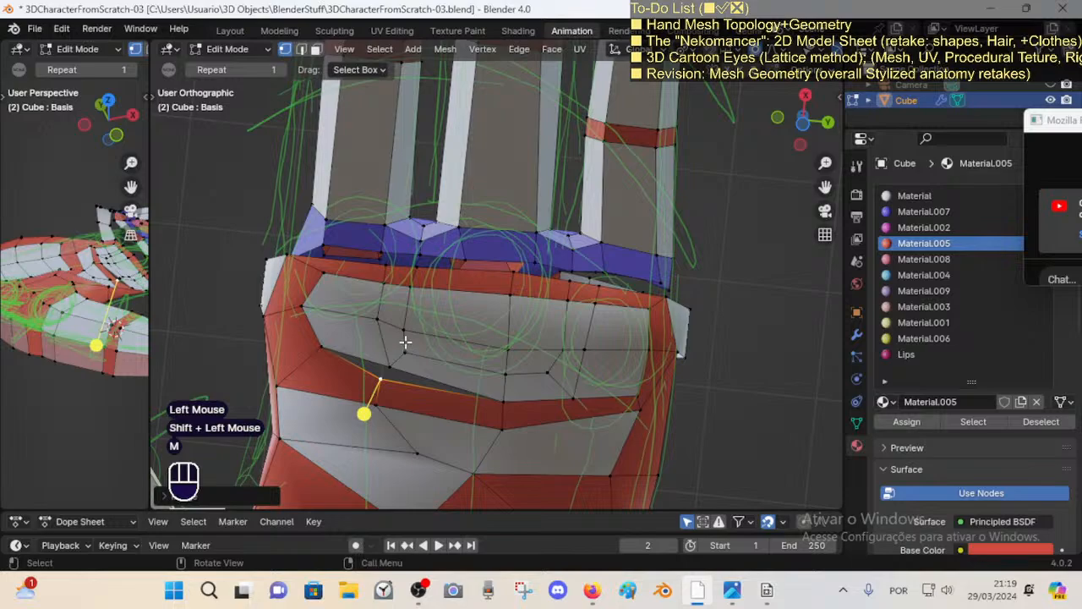
{"action": "key", "text": "k"}
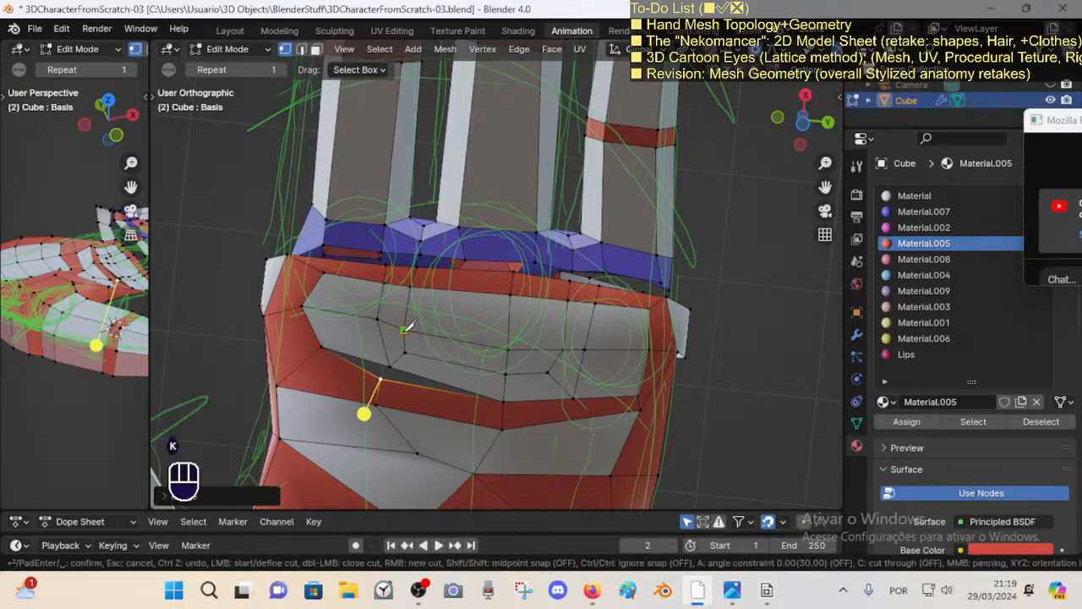
{"action": "left_click", "coordinate": [402, 331]}
{"action": "key", "text": "Return"}
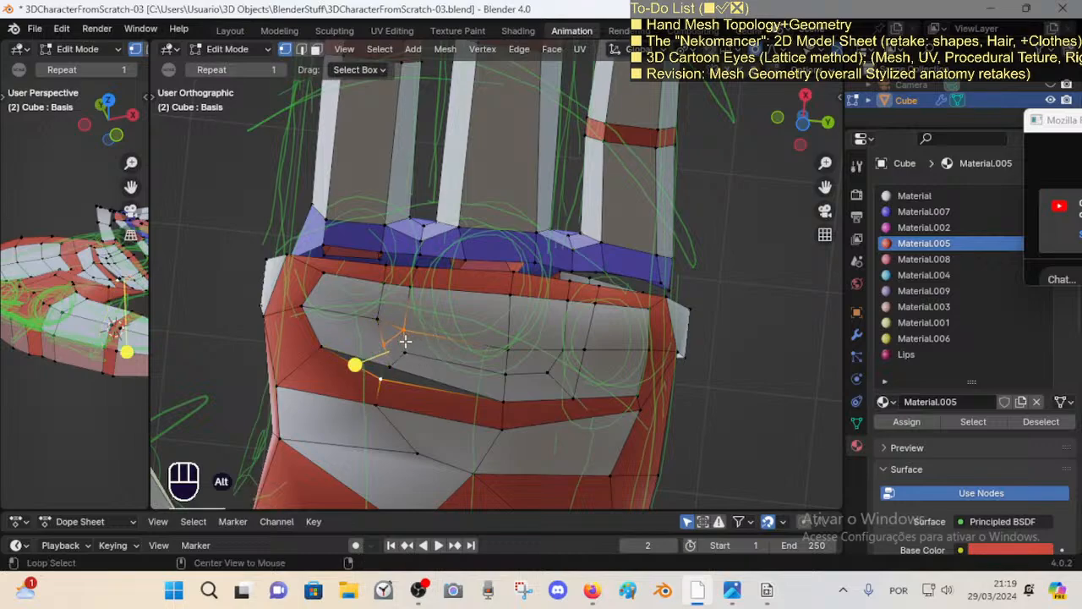
{"action": "key", "text": "alt+a"}
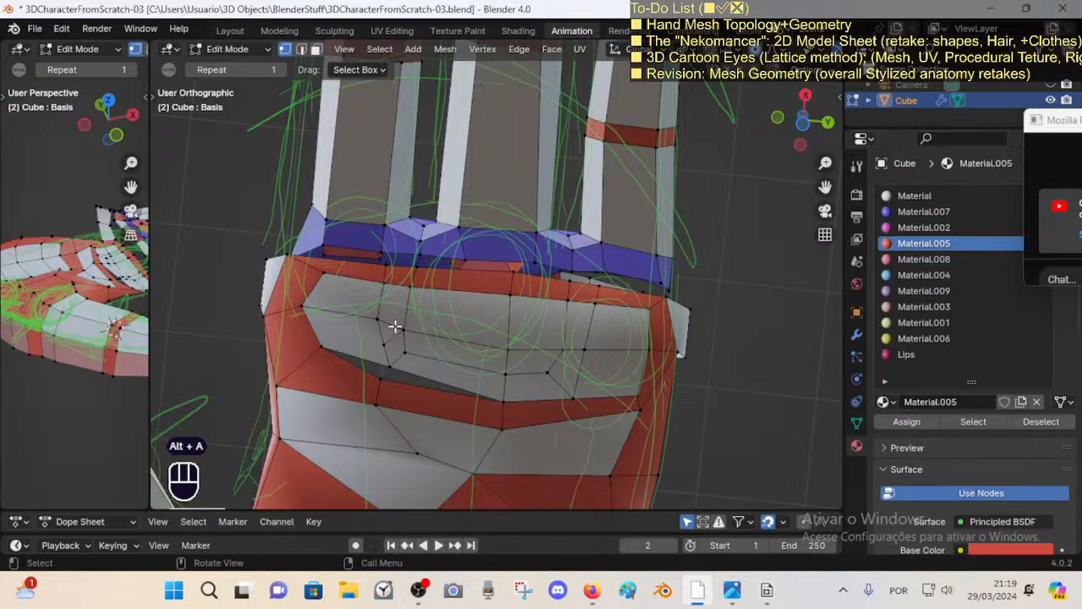
Step: Undo the diagonal cut and the vertex merge on the lower red band
{"action": "key", "text": "ctrl+z"}
{"action": "key", "text": "ctrl+z"}
{"action": "key", "text": "ctrl+z"}
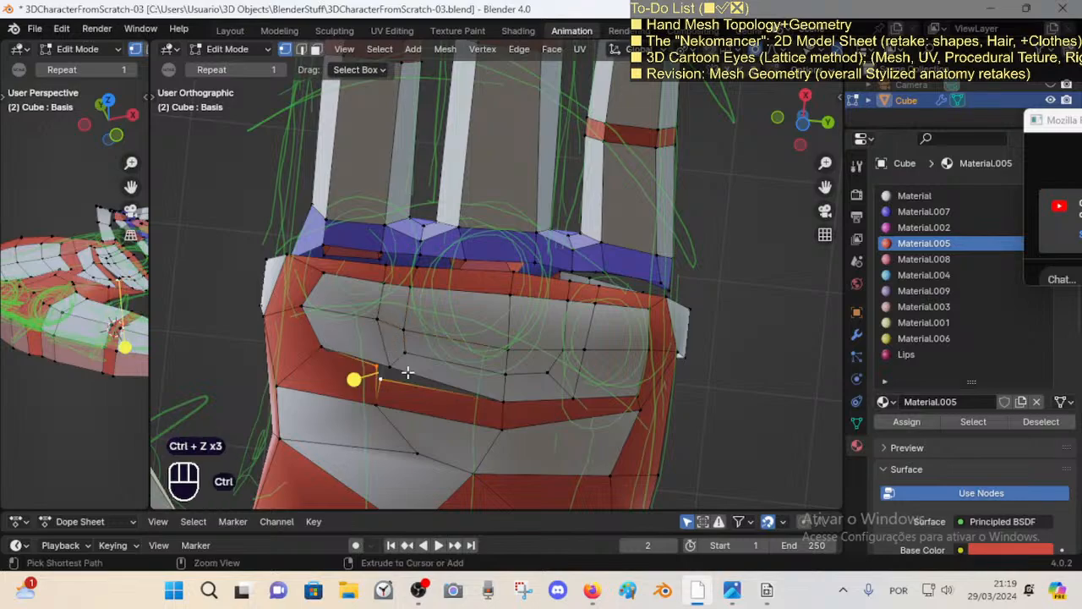
Step: Move the upper edge of the lower red band's thumb-side section slightly down, toward the rest of the band
{"action": "key", "text": "alt+a"}
{"action": "key", "text": "2"}
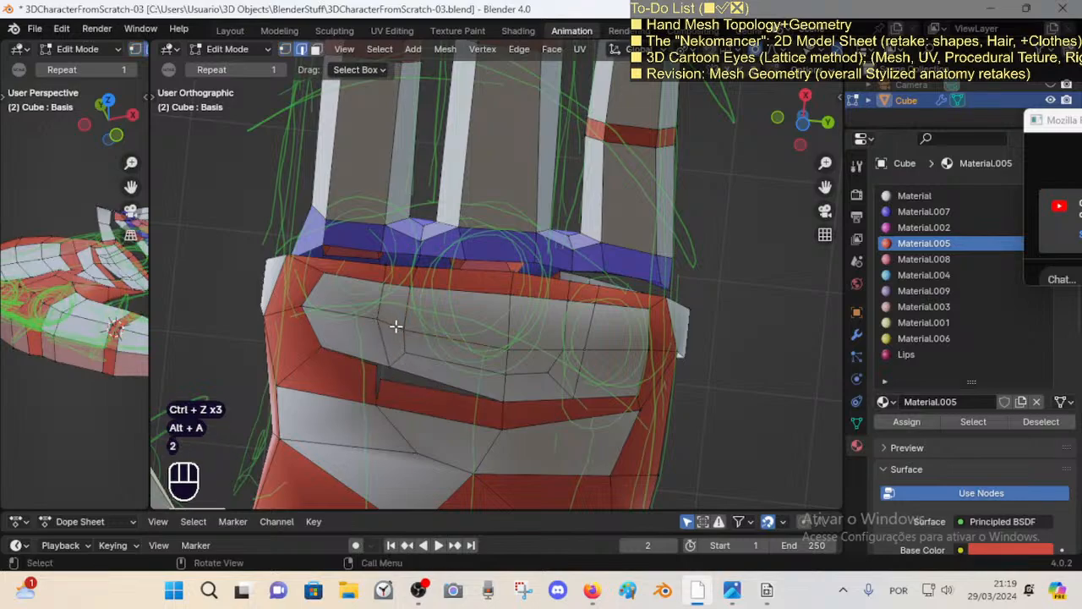
{"action": "left_click", "coordinate": [404, 343], "text": "alt+shift"}
{"action": "key", "text": "alt+a"}
{"action": "key", "text": "2"}
{"action": "left_click", "coordinate": [365, 365]}
{"action": "key", "text": "g"}
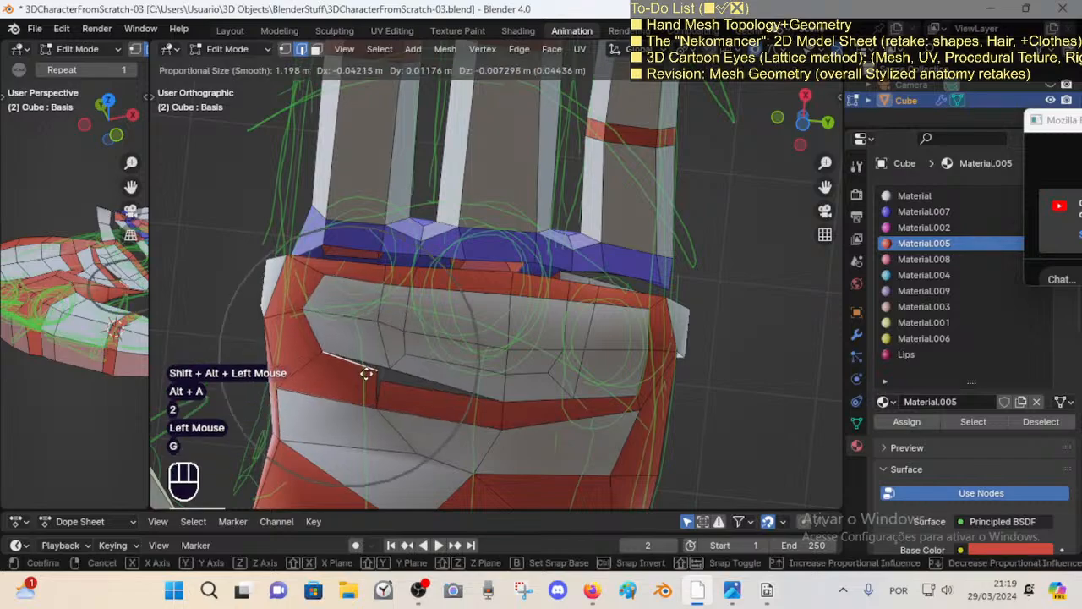
{"action": "left_click", "coordinate": [371, 372]}
Step: Rip the grey patch's lower thumb-side corner away from the red border, and adjust the positions of that corner and the next lower-edge vertex
{"action": "key", "text": "1"}
{"action": "left_click", "coordinate": [323, 361]}
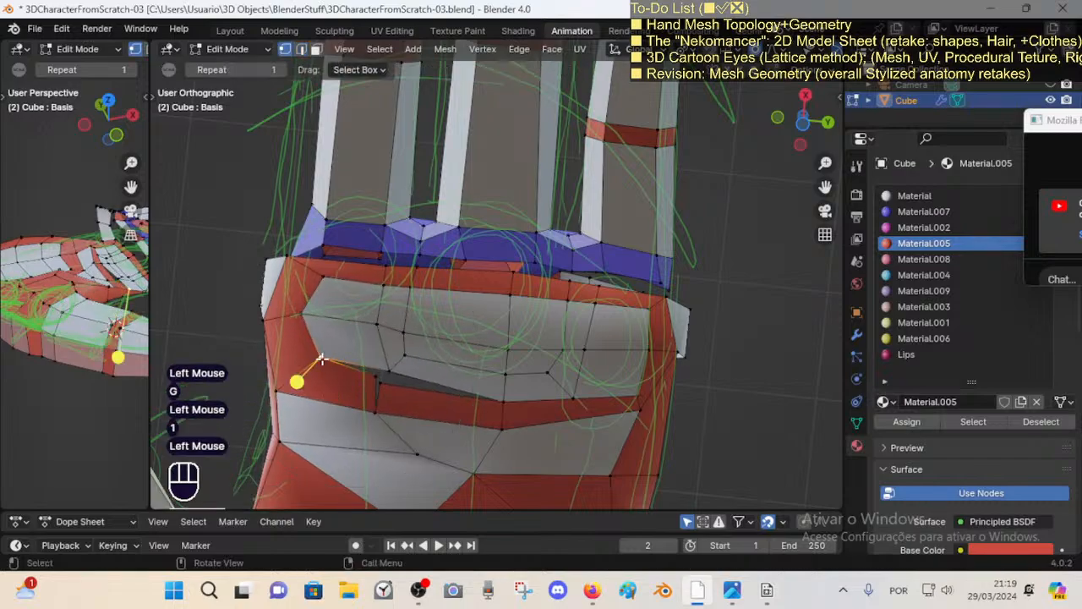
{"action": "key", "text": "v"}
{"action": "left_click", "coordinate": [319, 354]}
{"action": "key", "text": "g"}
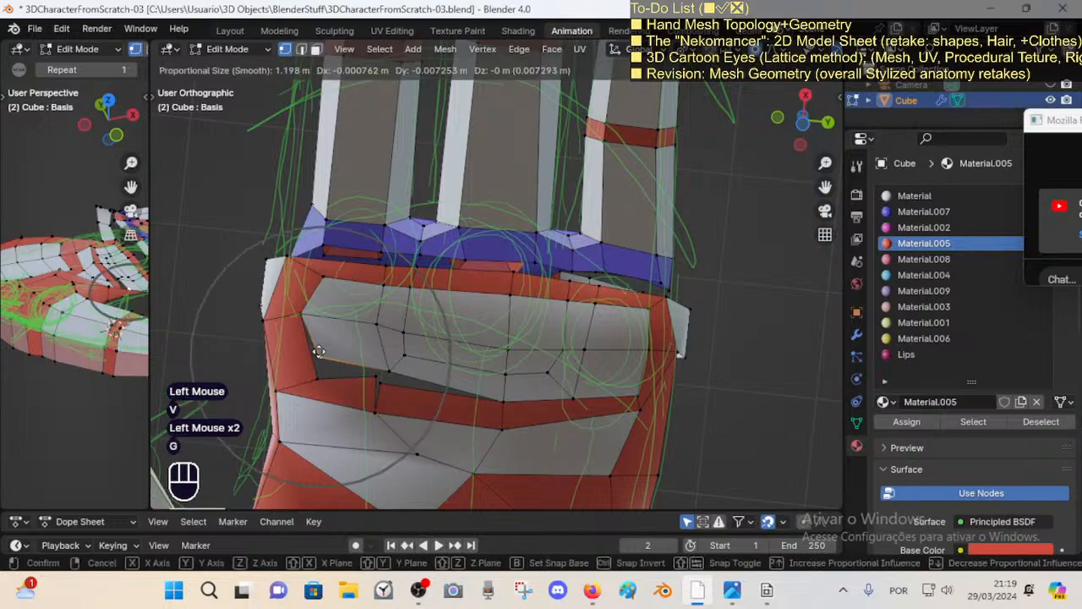
{"action": "left_click", "coordinate": [319, 353]}
{"action": "left_click", "coordinate": [387, 365]}
{"action": "key", "text": "g"}
{"action": "left_click", "coordinate": [386, 366]}
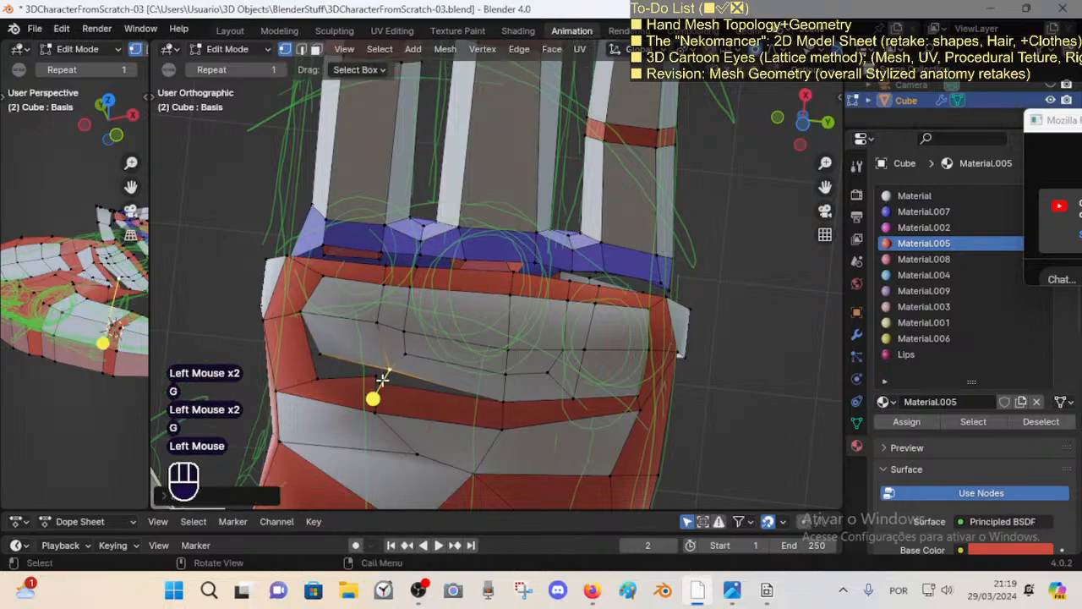
Step: Merge the two split vertices on the lower red band's upper edge to rejoin its thumb-side section
{"action": "left_click", "coordinate": [381, 381]}
{"action": "left_click", "coordinate": [377, 377]}
{"action": "left_click", "coordinate": [376, 386], "text": "shift"}
{"action": "key", "text": "m"}
{"action": "left_click", "coordinate": [391, 389]}
Step: Cut a short diagonal from the U's thumb-side corner to the grey patch's lower edge
{"action": "key", "text": "alt+a"}
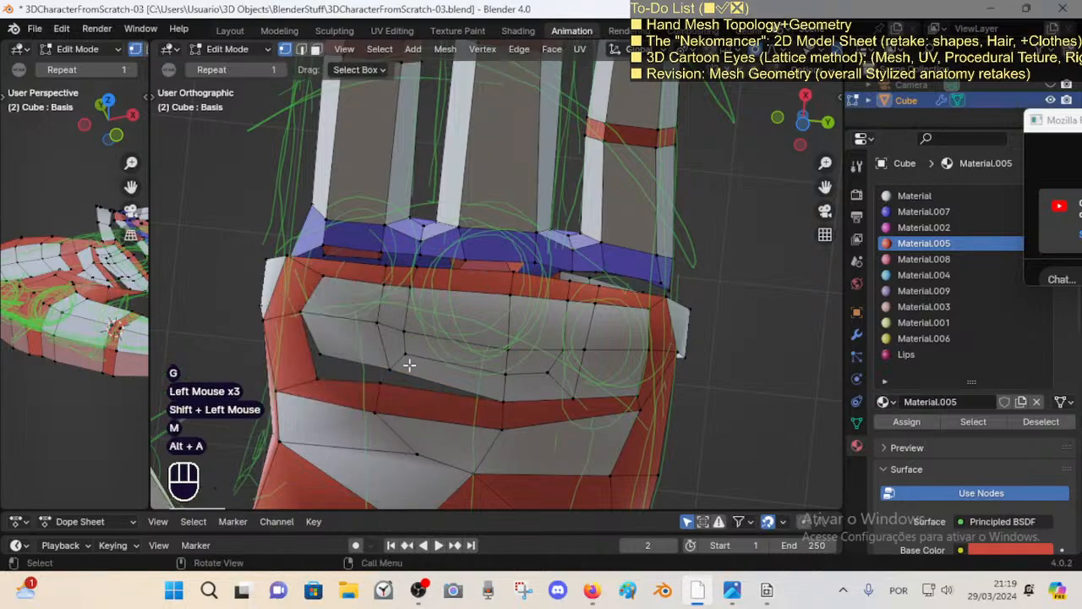
{"action": "key", "text": "k"}
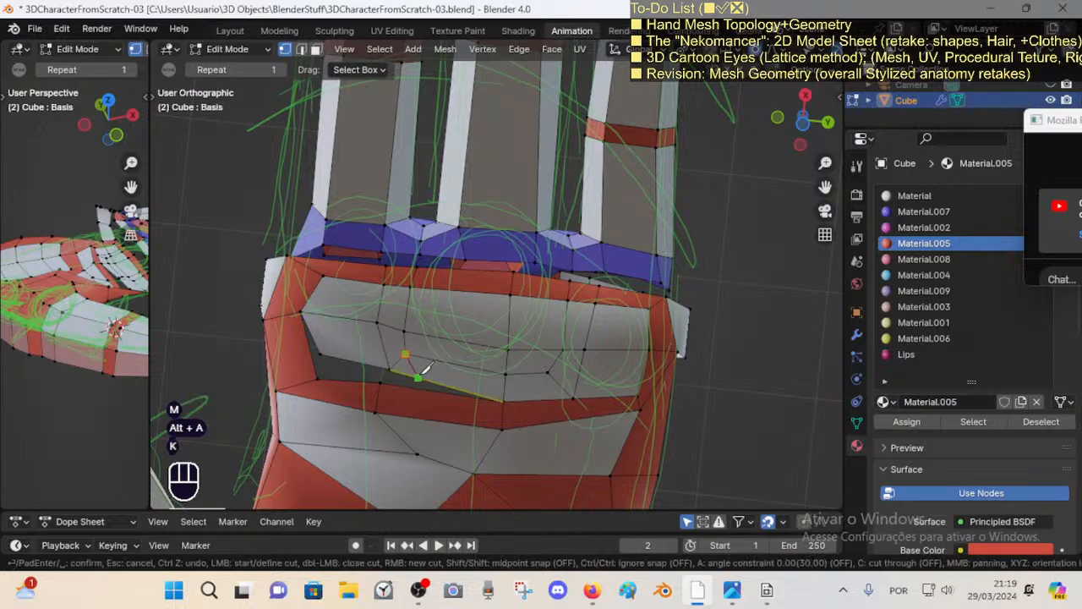
{"action": "key", "text": "Return"}
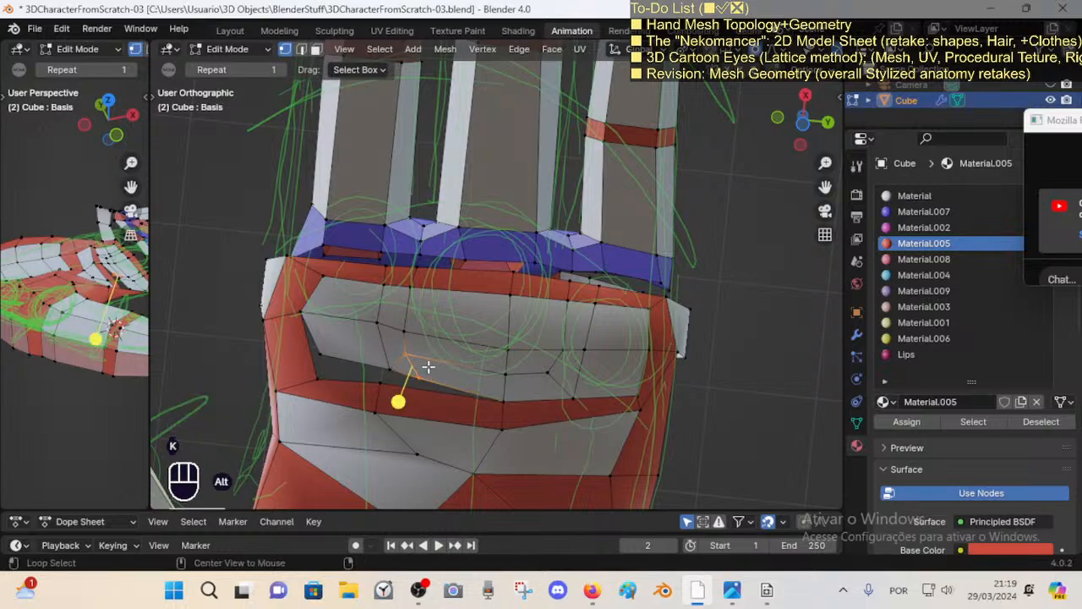
Step: Move the lower red band's upper-edge vertex nearest the thumb-side corner slightly down, widening the gap below the grey patch
{"action": "key", "text": "alt+a"}
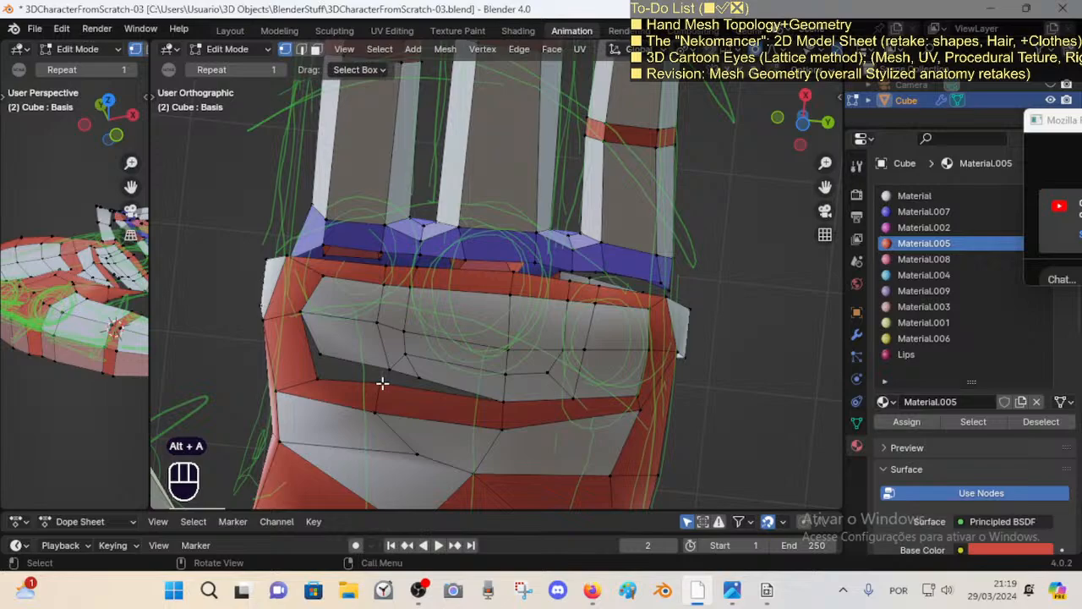
{"action": "left_click", "coordinate": [383, 392]}
{"action": "key", "text": "g"}
{"action": "left_click", "coordinate": [386, 398]}
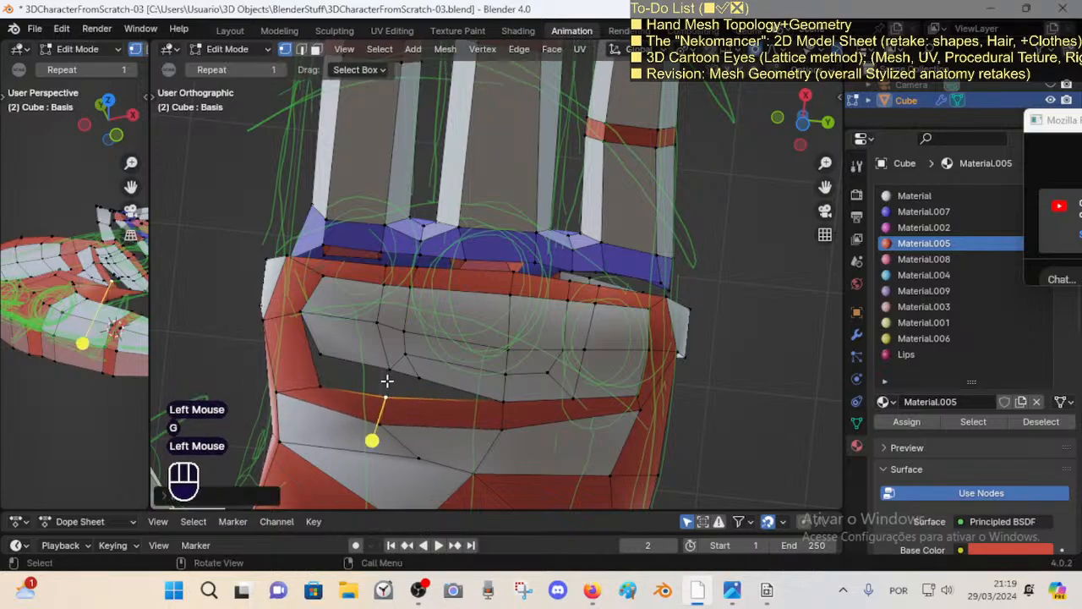
{"action": "key", "text": "k"}
{"action": "key", "text": "Escape"}
Step: Connect the lowered red band vertex to the grey patch's lower-edge vertex directly above it with a new edge
{"action": "left_click", "coordinate": [391, 369]}
{"action": "left_click", "coordinate": [389, 398]}
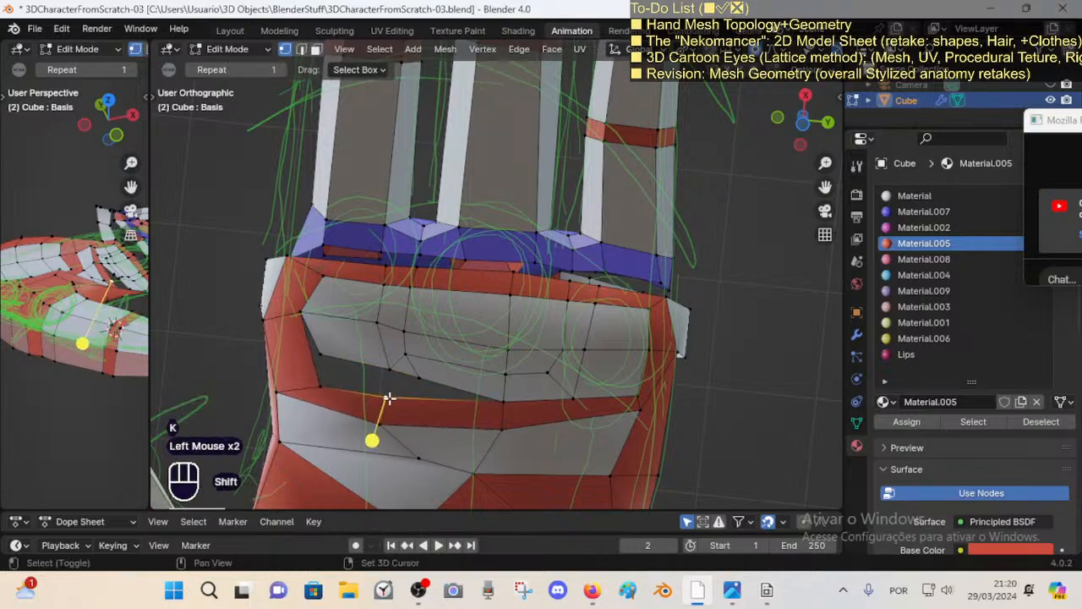
{"action": "key", "text": "shift+f"}
{"action": "left_click", "coordinate": [387, 367], "text": "shift"}
{"action": "key", "text": "f"}
{"action": "key", "text": "alt+a"}
Step: Connect the lower end of the short diagonal cut to the same red band vertex and fill the enclosed triangle
{"action": "left_click", "coordinate": [421, 375]}
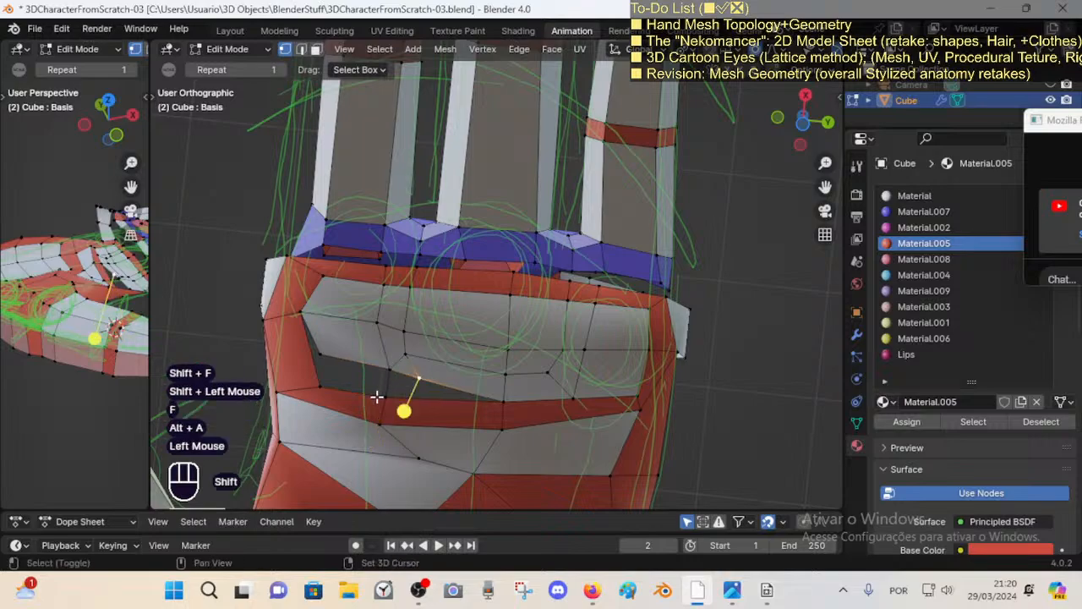
{"action": "left_click", "coordinate": [381, 397], "text": "shift"}
{"action": "key", "text": "f"}
{"action": "key", "text": "alt+a"}
{"action": "key", "text": "2"}
{"action": "left_click", "coordinate": [387, 394]}
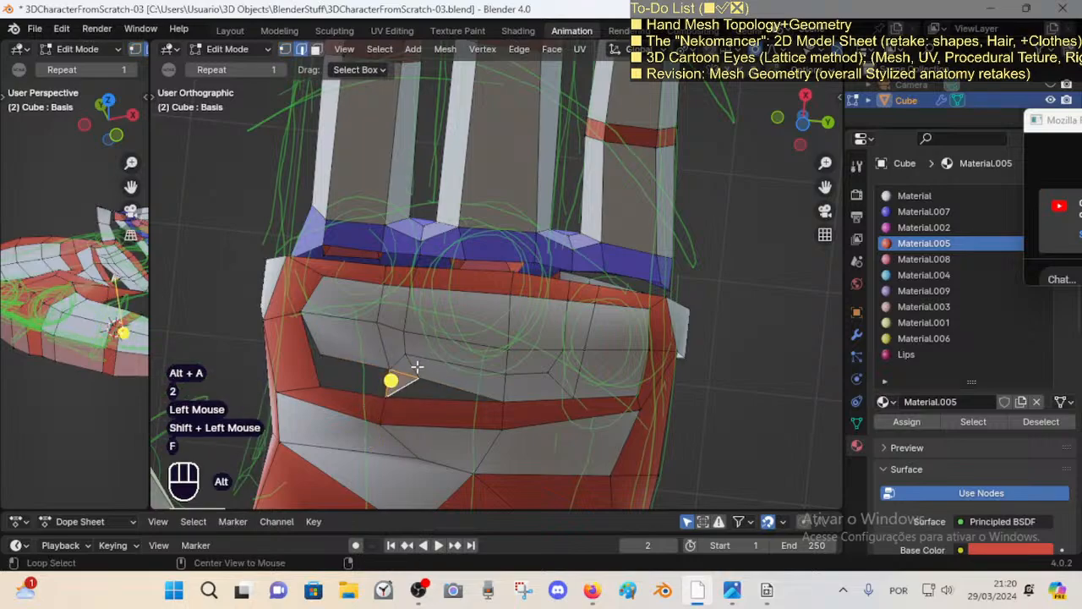
Step: Dissolve the edge between the new triangle and the grey face above it, and check the resulting face loop
{"action": "key", "text": "x"}
{"action": "left_click", "coordinate": [403, 378]}
{"action": "key", "text": "alt+a"}
{"action": "key", "text": "3"}
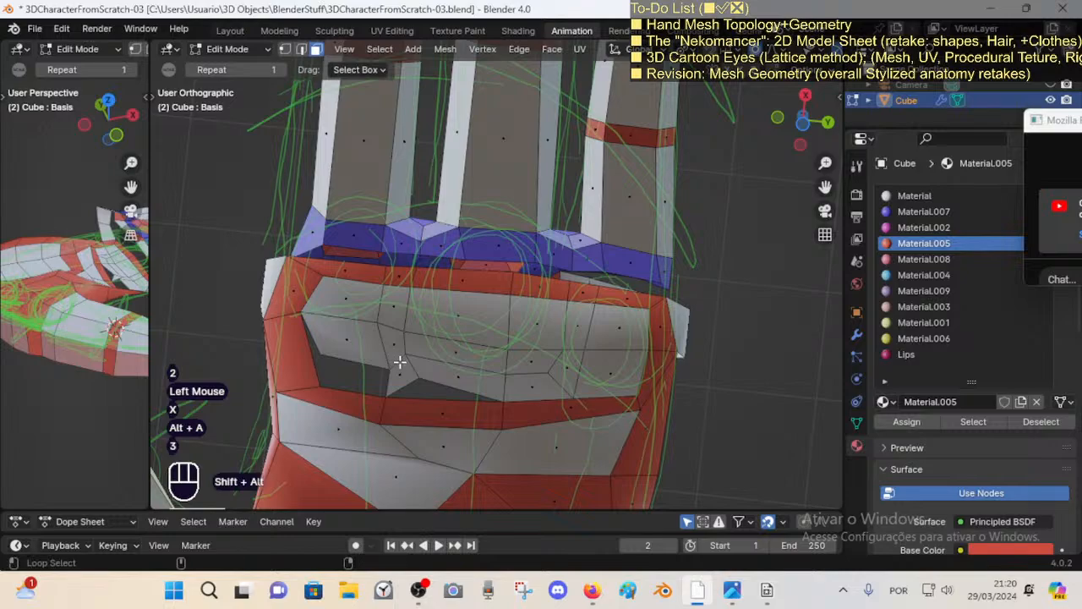
{"action": "left_click", "coordinate": [402, 366], "text": "alt+shift"}
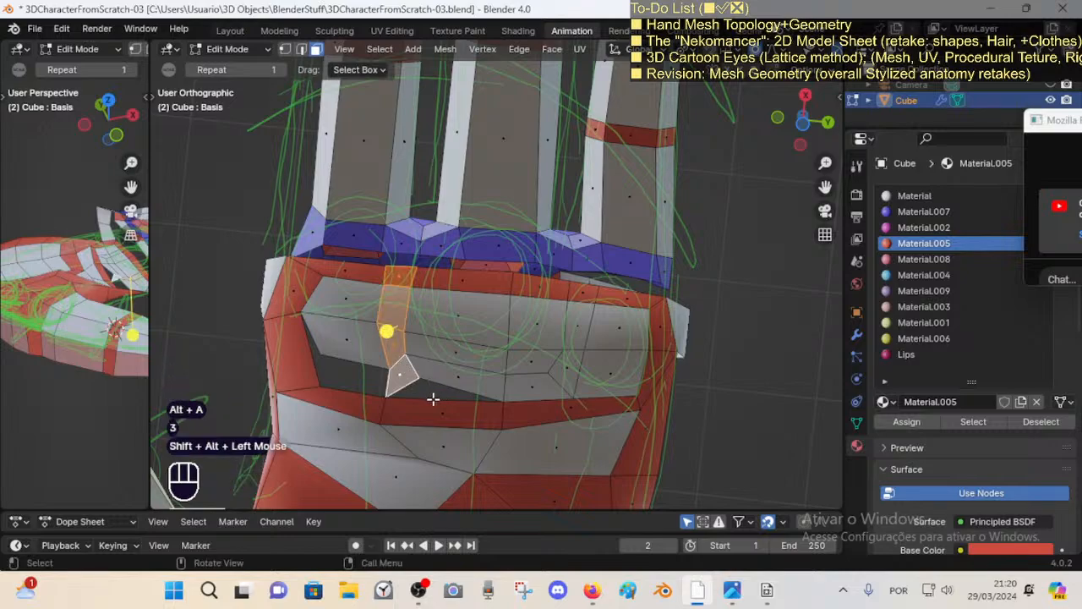
Step: Slide the red band vertex under the new grey face along the band's upper edge, slightly toward the palm's centre
{"action": "key", "text": "1"}
{"action": "left_click", "coordinate": [420, 376]}
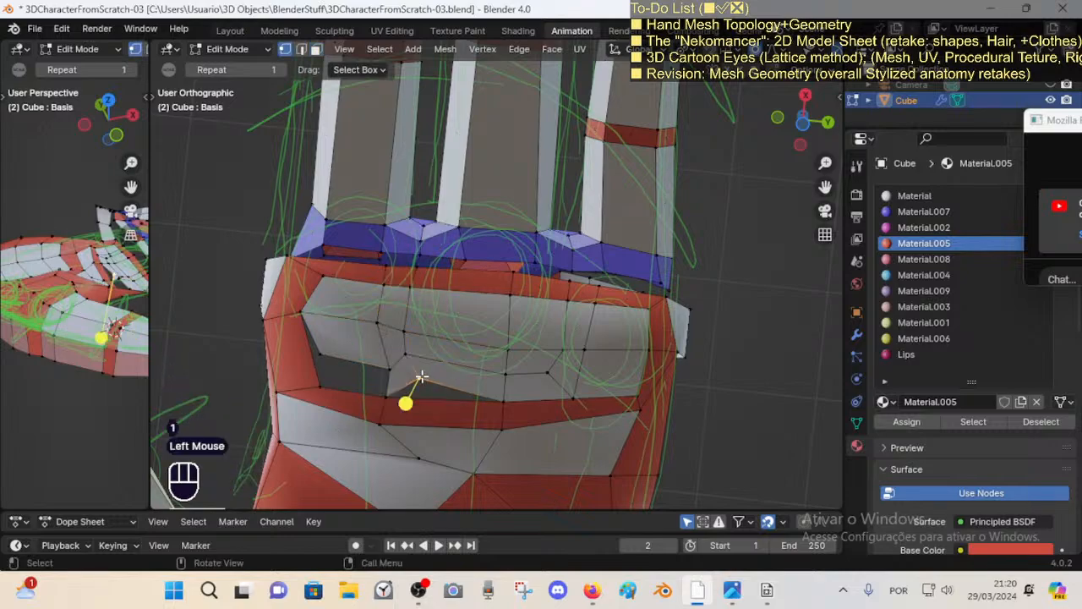
{"action": "left_click", "coordinate": [387, 394]}
{"action": "key", "text": "shift+v"}
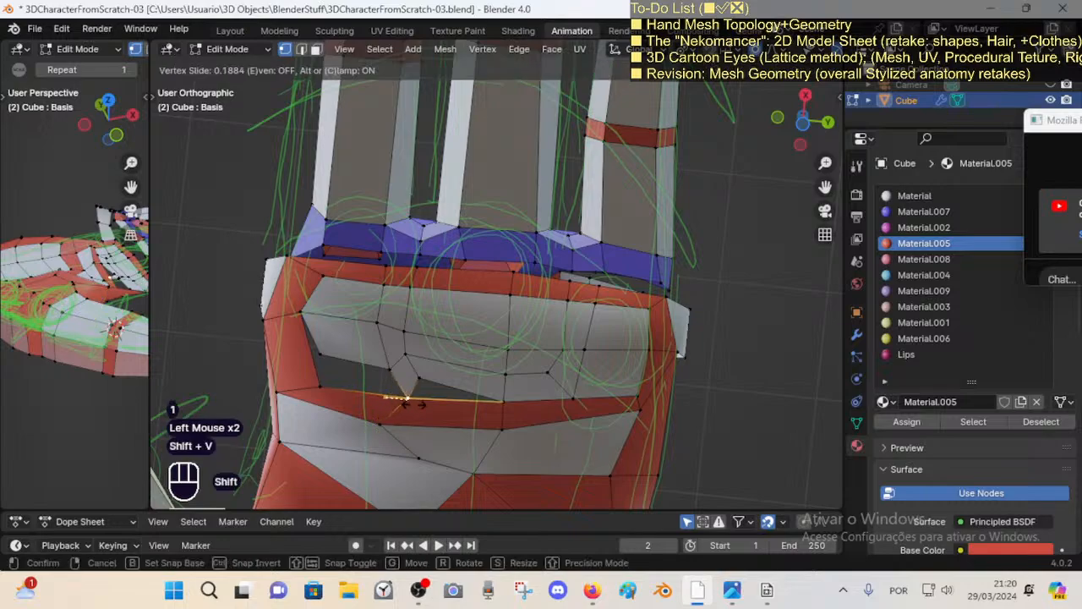
{"action": "left_click", "coordinate": [411, 398], "text": "shift"}
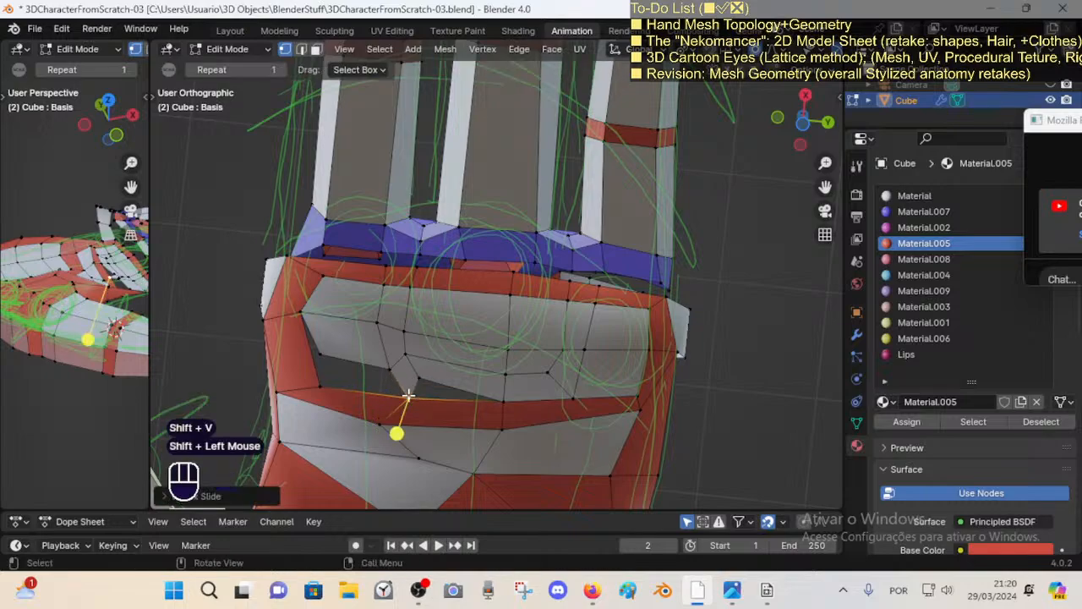
{"action": "key", "text": "shift+v"}
{"action": "left_click", "coordinate": [449, 394], "text": "shift"}
Step: Rip the grey patch's central and pinky-side lower-edge vertices away from the red band and move them up
{"action": "left_click", "coordinate": [502, 391]}
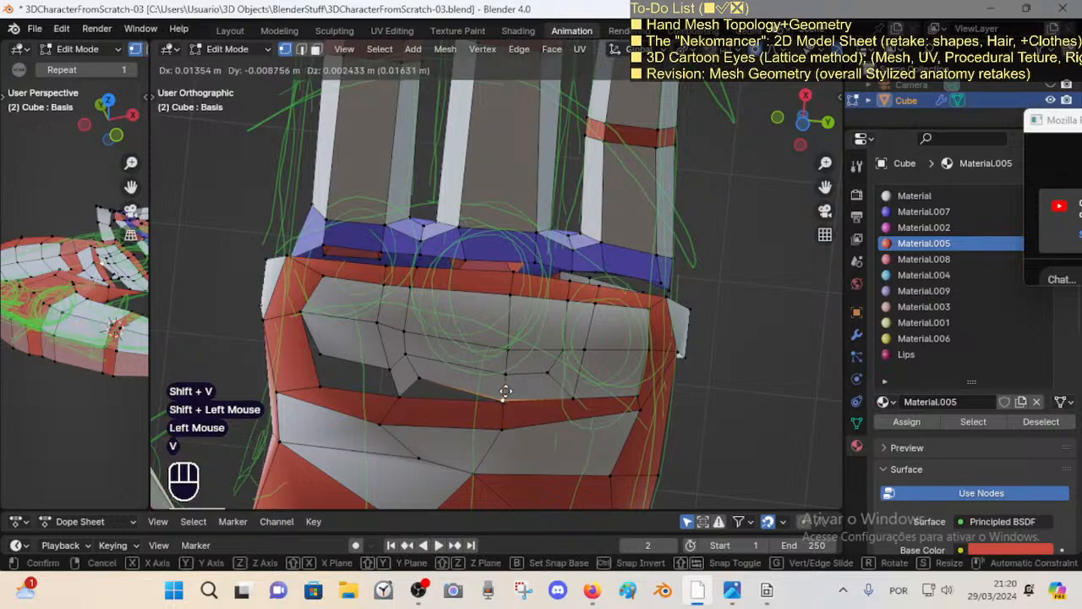
{"action": "key", "text": "v"}
{"action": "left_click", "coordinate": [505, 385]}
{"action": "left_click", "coordinate": [578, 395]}
{"action": "key", "text": "v"}
{"action": "left_click", "coordinate": [579, 383]}
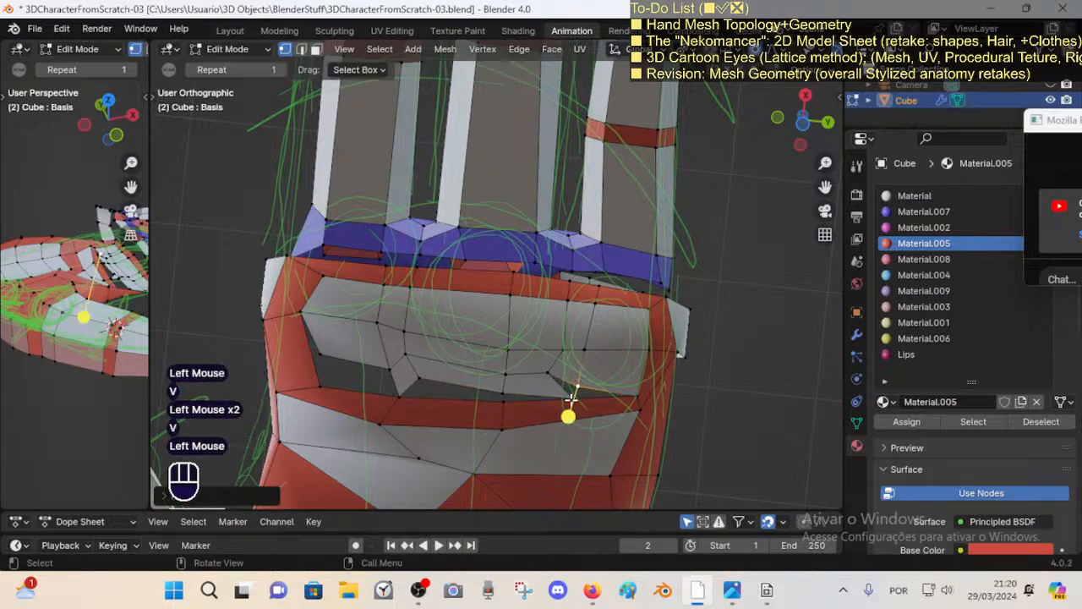
Step: Merge the split pinky-side vertices at the grey patch's lower edge, and rip the red band's part back down
{"action": "left_click", "coordinate": [572, 398]}
{"action": "left_click", "coordinate": [577, 383], "text": "shift"}
{"action": "key", "text": "m"}
{"action": "left_click", "coordinate": [577, 383]}
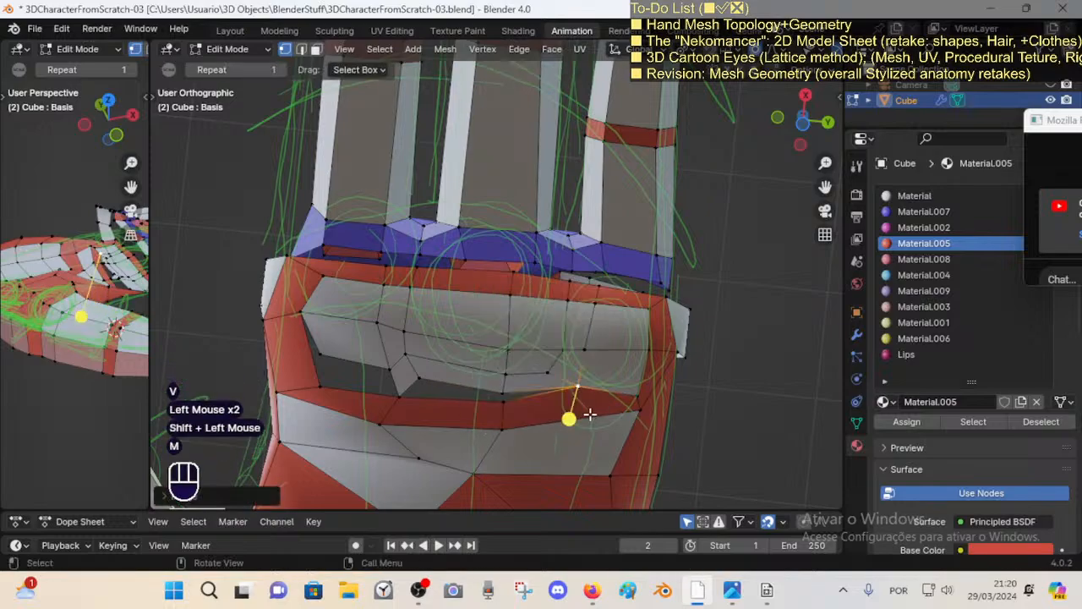
{"action": "key", "text": "v"}
{"action": "left_click", "coordinate": [580, 408]}
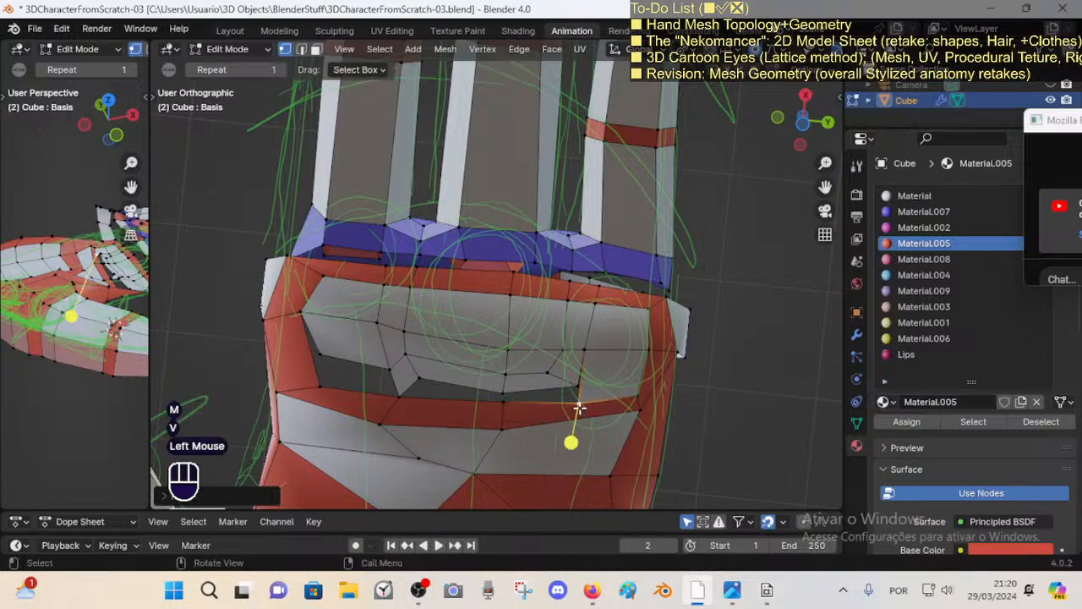
Step: Rip the pinky-side band vertex once more and merge the loose vertex into the grey patch's lower edge
{"action": "key", "text": "v"}
{"action": "left_click", "coordinate": [586, 395]}
{"action": "left_click", "coordinate": [576, 385], "text": "shift"}
{"action": "key", "text": "m"}
{"action": "key", "text": "alt+a"}
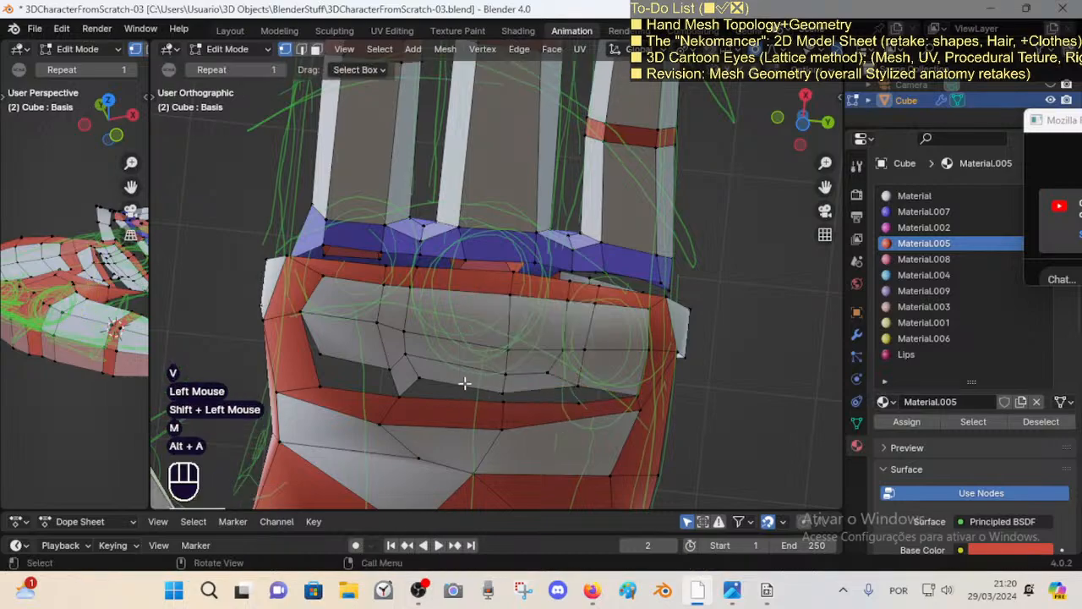
Step: Move the U-shaped cut's pinky-side corner and its central vertex slightly toward the fingers with proportional editing
{"action": "key", "text": "2"}
{"action": "left_click", "coordinate": [489, 378], "text": "alt+shift"}
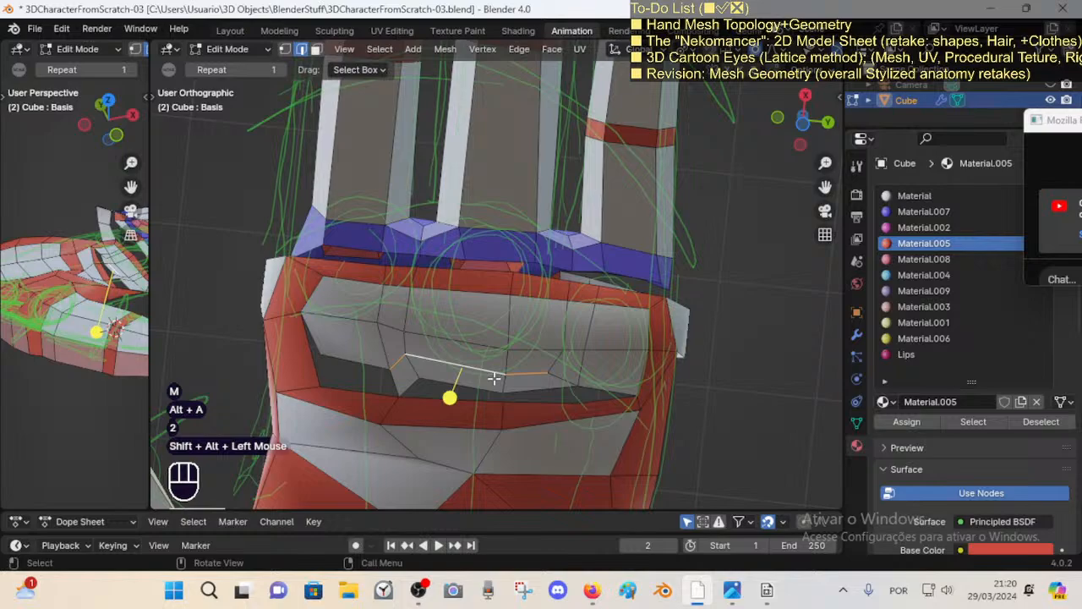
{"action": "key", "text": "alt+a"}
{"action": "key", "text": "1"}
{"action": "left_click", "coordinate": [554, 372]}
{"action": "key", "text": "g"}
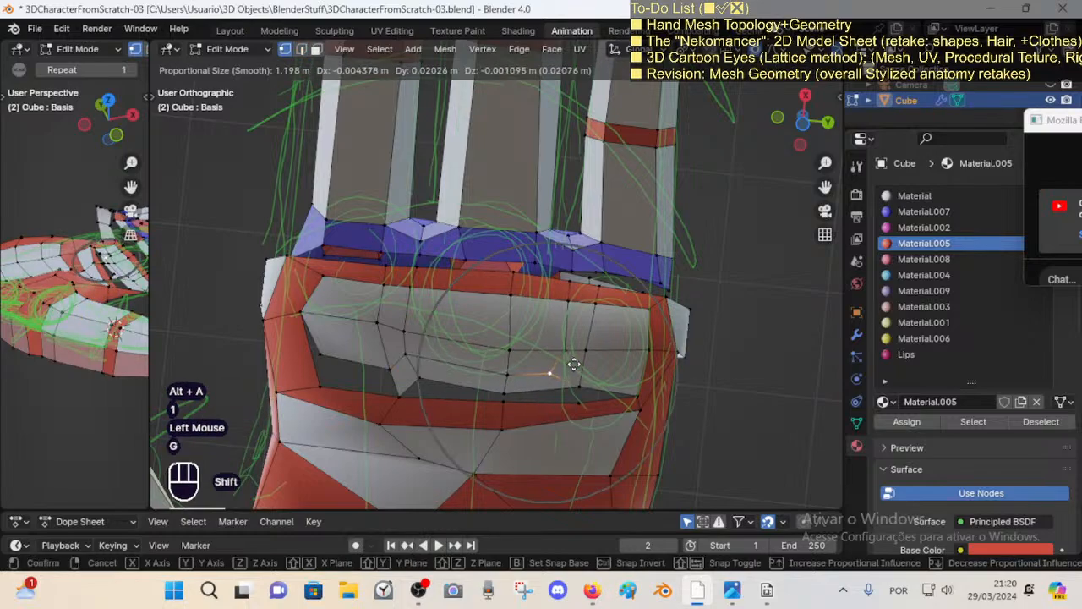
{"action": "left_click", "coordinate": [548, 385], "text": "shift"}
{"action": "left_click", "coordinate": [508, 382]}
{"action": "key", "text": "g"}
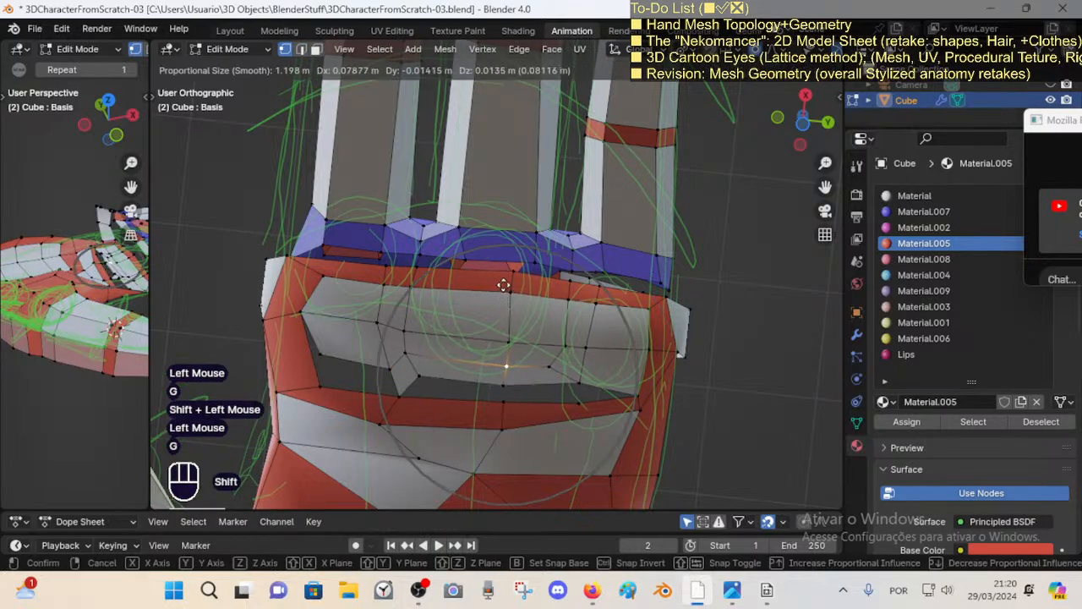
{"action": "left_click", "coordinate": [505, 284], "text": "shift"}
Step: Dissolve the horizontal edge loop crossing the grey patch above the U-shaped cut
{"action": "key", "text": "alt+a"}
{"action": "key", "text": "2"}
{"action": "left_click", "coordinate": [457, 354], "text": "alt+shift"}
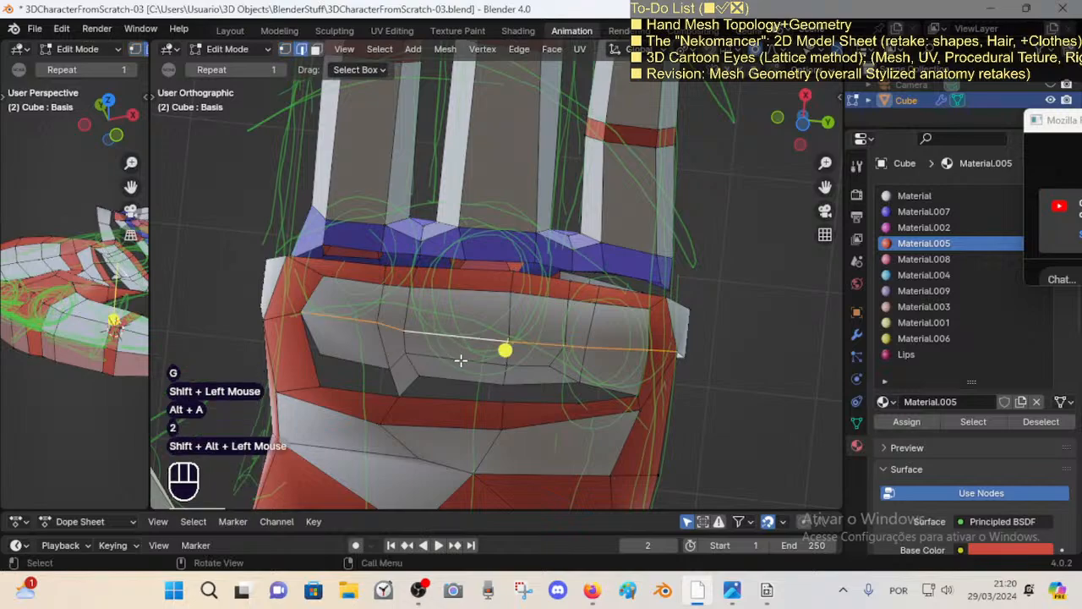
{"action": "key", "text": "x"}
{"action": "left_click", "coordinate": [461, 356]}
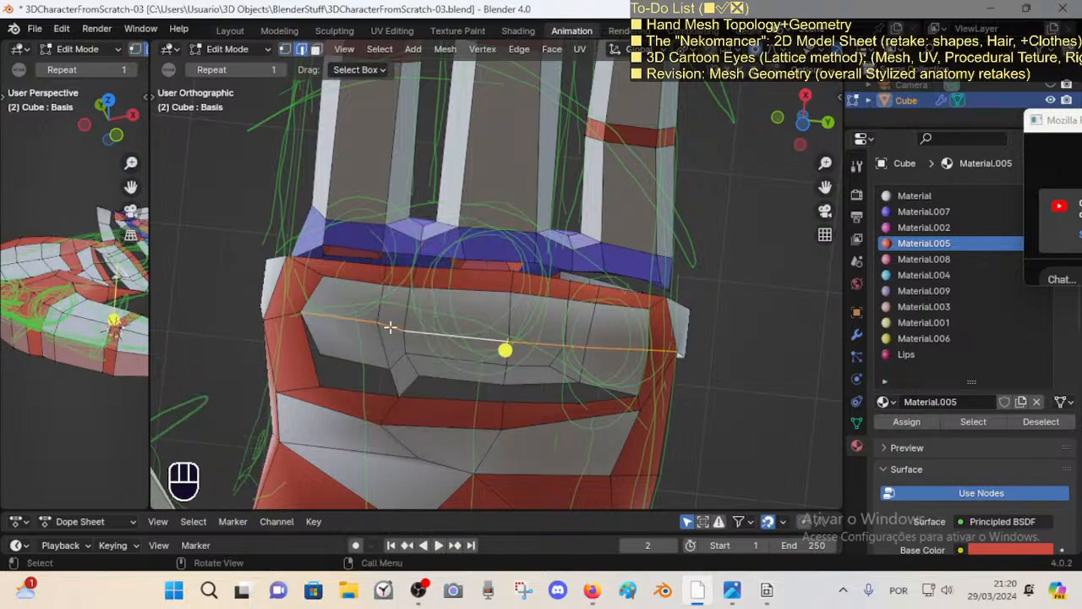
{"action": "key", "text": "x"}
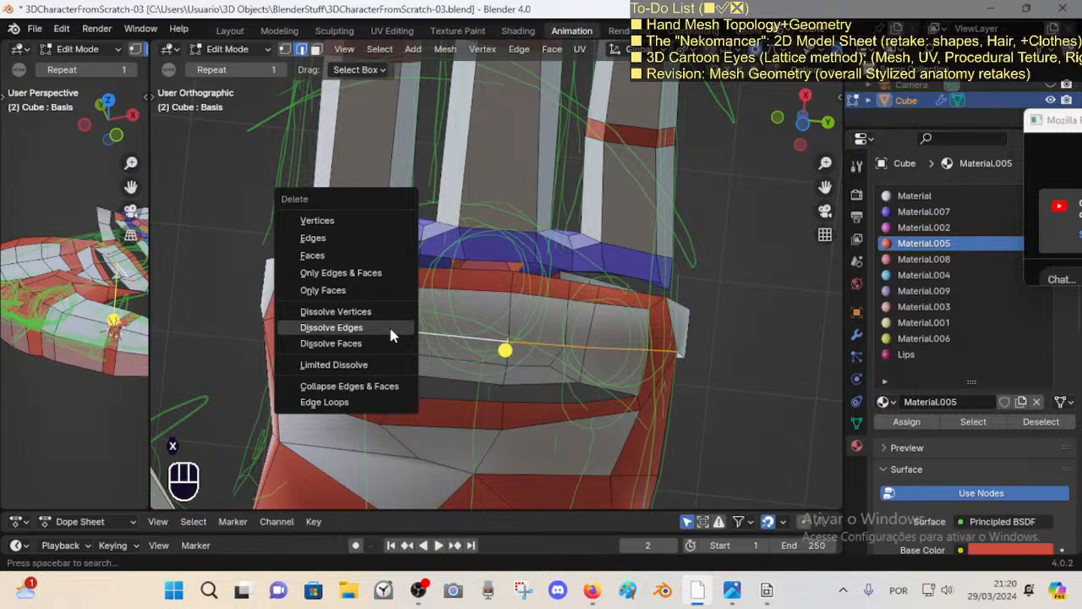
{"action": "left_click", "coordinate": [392, 328]}
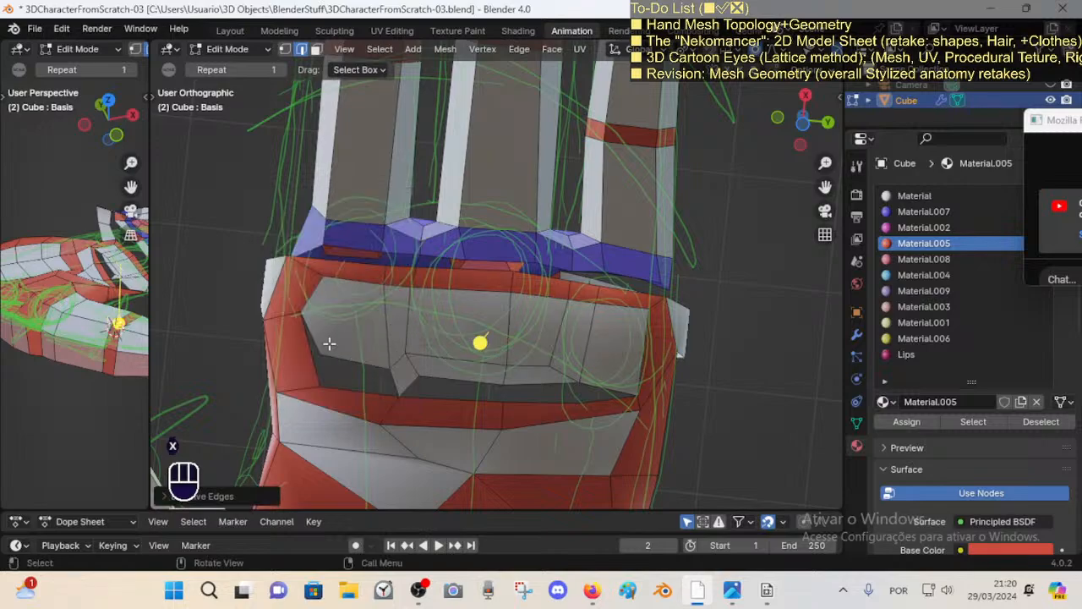
Step: Merge the grey patch's middle vertex on the thumb-side border into the patch's lower thumb-side corner
{"action": "key", "text": "1"}
{"action": "left_click", "coordinate": [307, 314]}
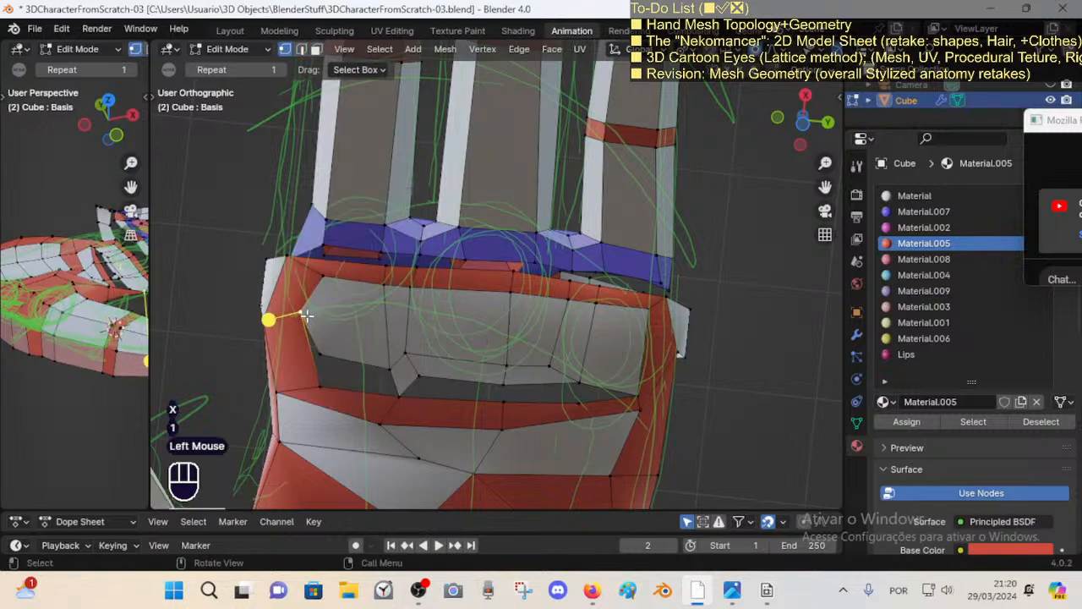
{"action": "left_click", "coordinate": [322, 358], "text": "shift"}
{"action": "key", "text": "m"}
{"action": "left_click", "coordinate": [326, 358]}
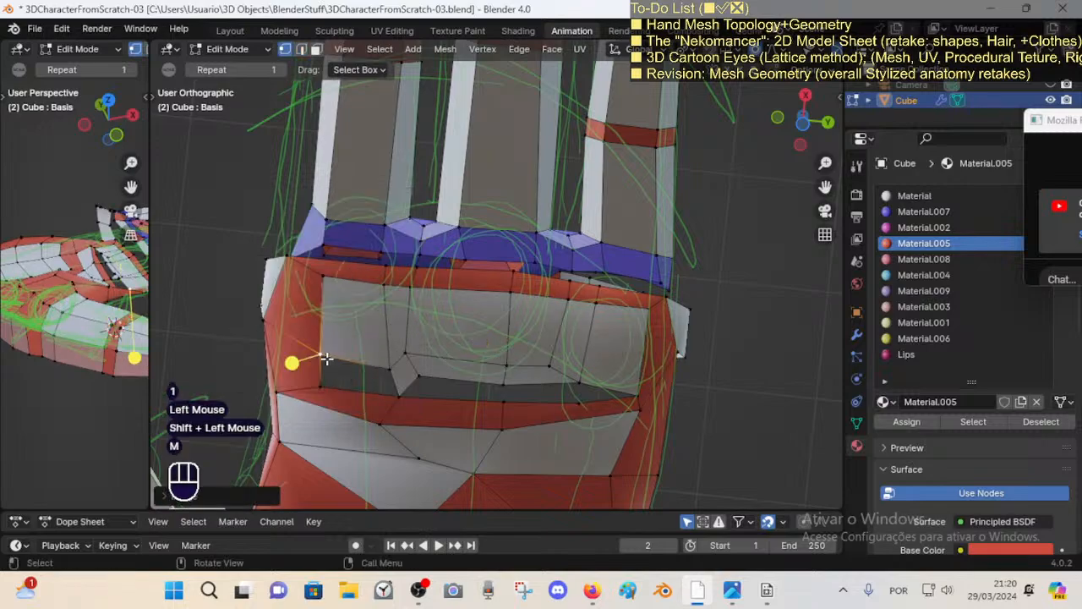
Step: Rip the grey patch's lower pinky-side corner away from the red border and move it up toward the fingers
{"action": "left_click", "coordinate": [646, 392]}
{"action": "key", "text": "g"}
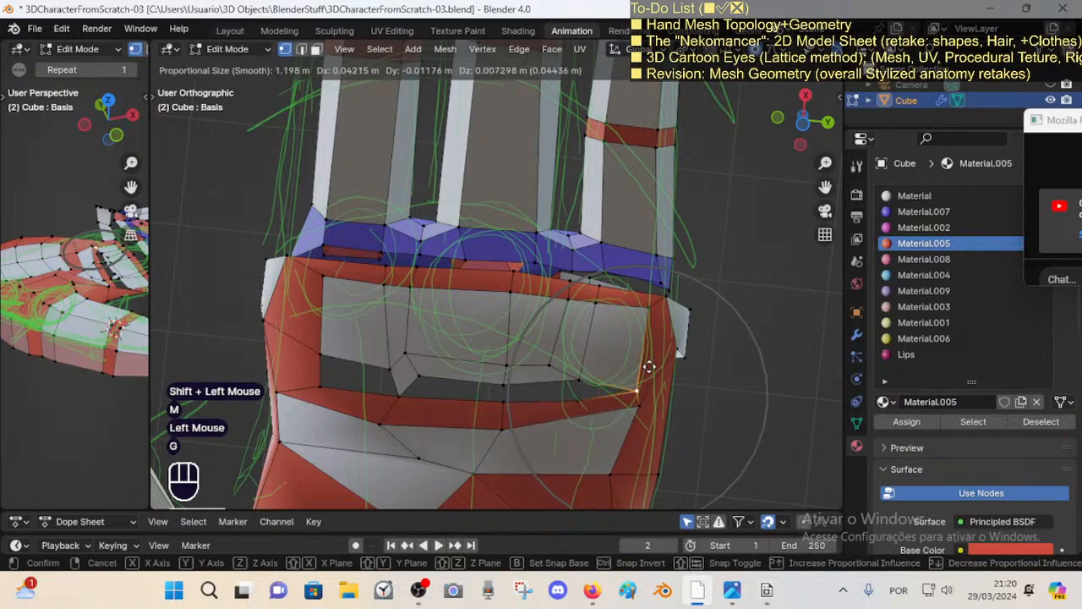
{"action": "left_click", "coordinate": [642, 374]}
{"action": "key", "text": "v"}
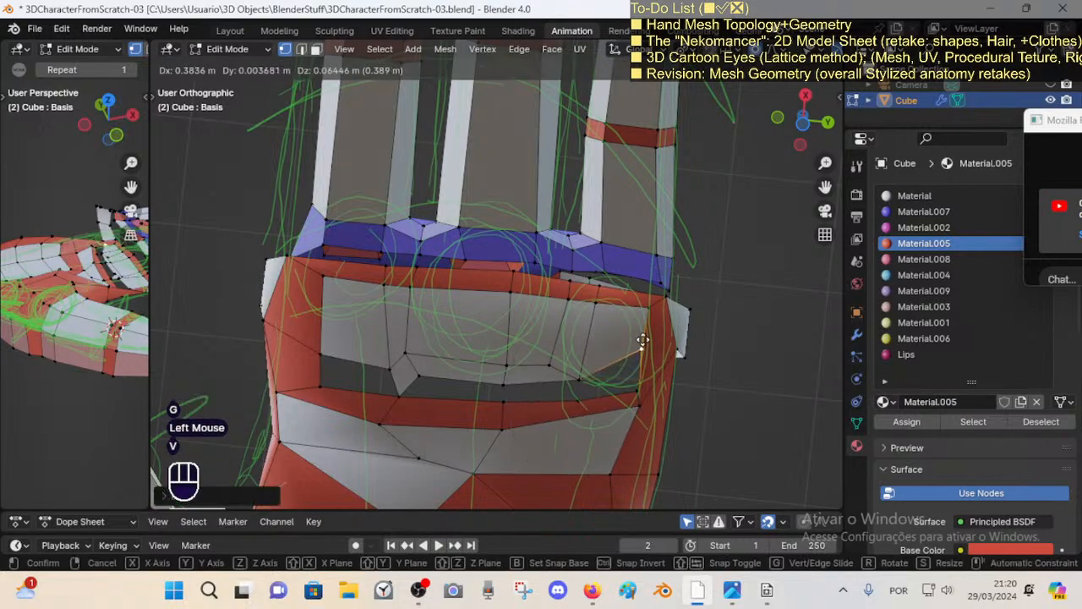
{"action": "left_click", "coordinate": [621, 361]}
Step: Move the bottom edge of the U-shaped cut toward the fingers with proportional editing, carrying the surrounding vertices along
{"action": "left_click", "coordinate": [580, 375]}
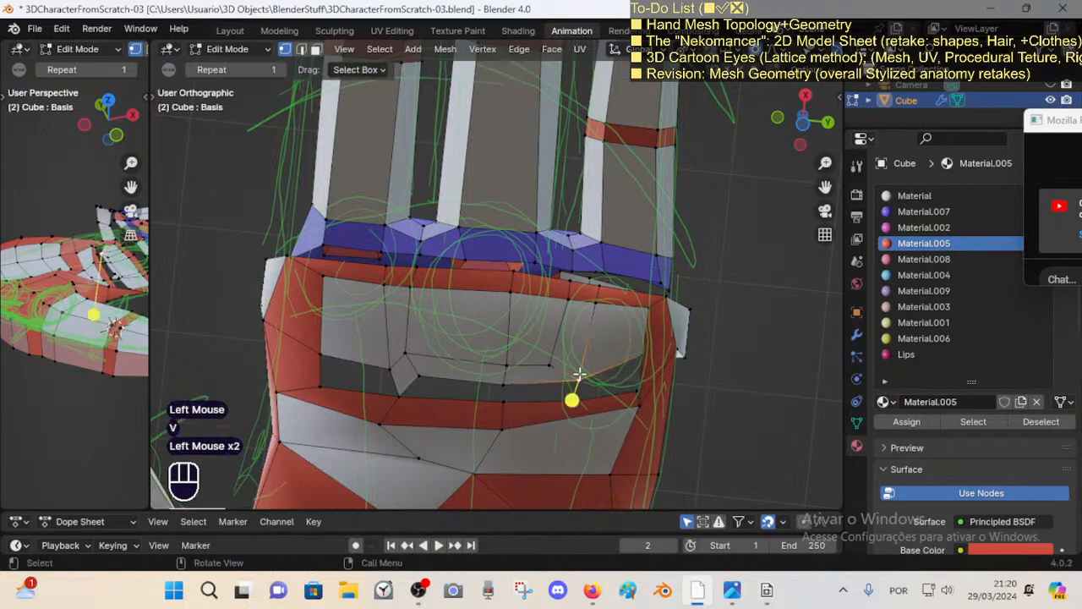
{"action": "key", "text": "2"}
{"action": "left_click", "coordinate": [492, 365]}
{"action": "key", "text": "g"}
{"action": "left_click", "coordinate": [493, 337]}
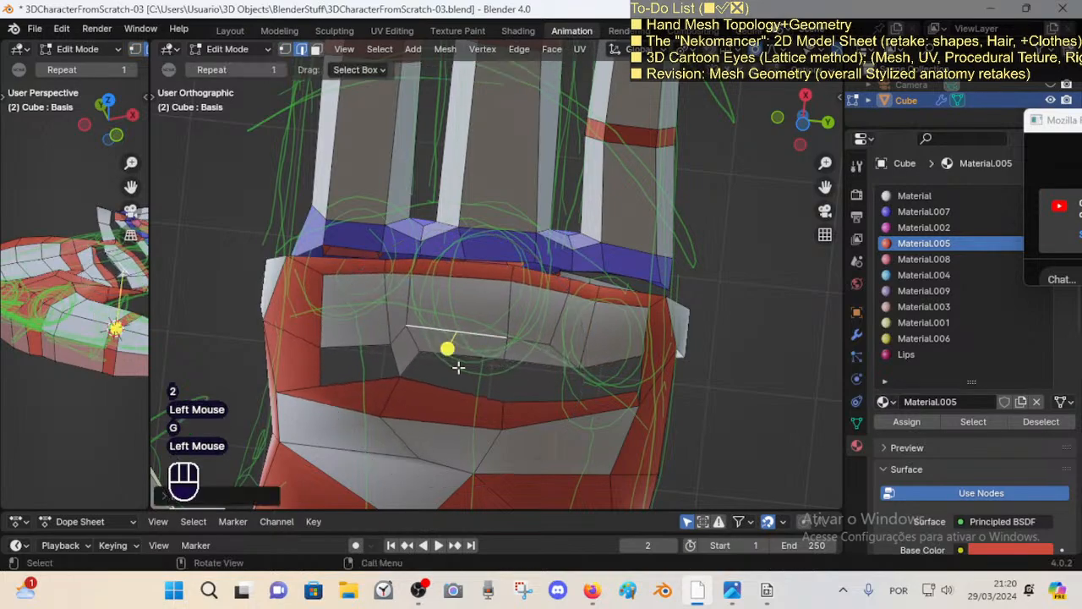
Step: Move the red band vertex at the tip of the grey patch's thumb-side face slightly back down
{"action": "key", "text": "1"}
{"action": "left_click", "coordinate": [404, 378]}
{"action": "key", "text": "g"}
{"action": "left_click", "coordinate": [403, 385]}
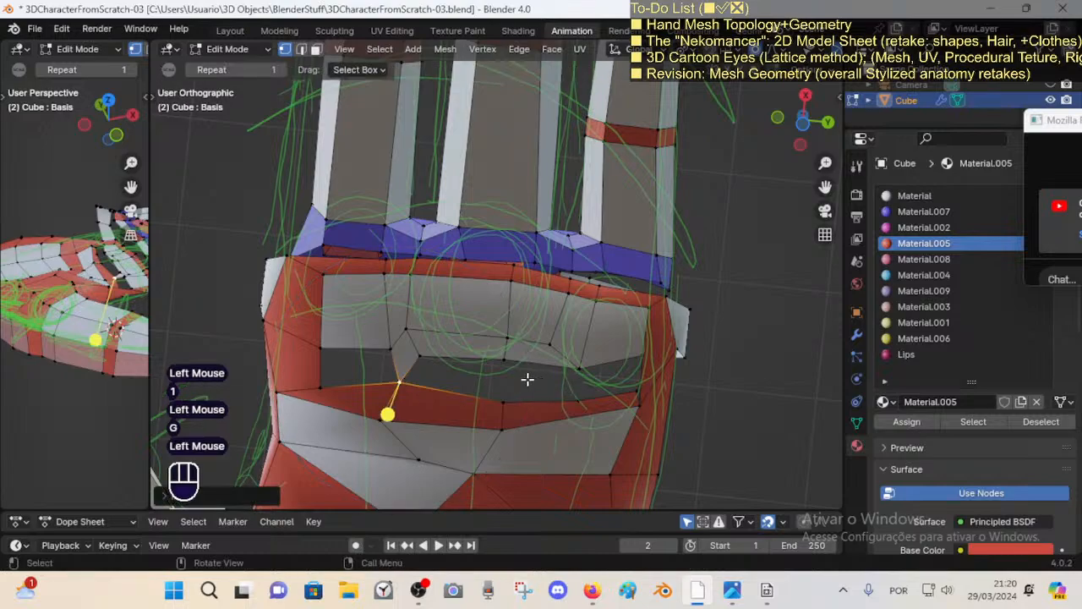
Step: Cut a short diagonal from the U's pinky-side corner to the grey patch's lower edge
{"action": "left_click", "coordinate": [580, 365]}
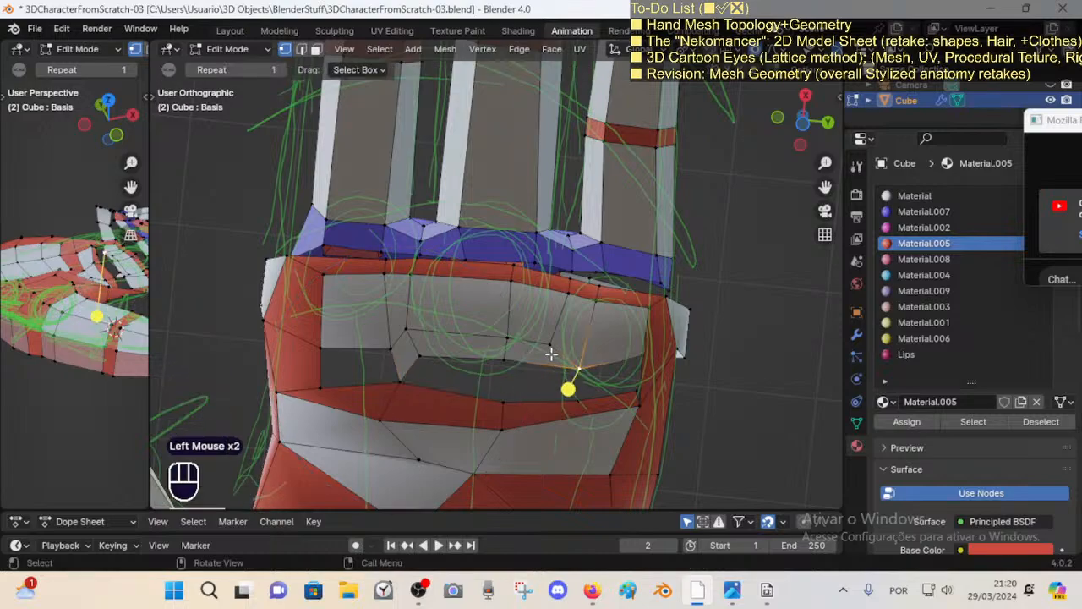
{"action": "key", "text": "k"}
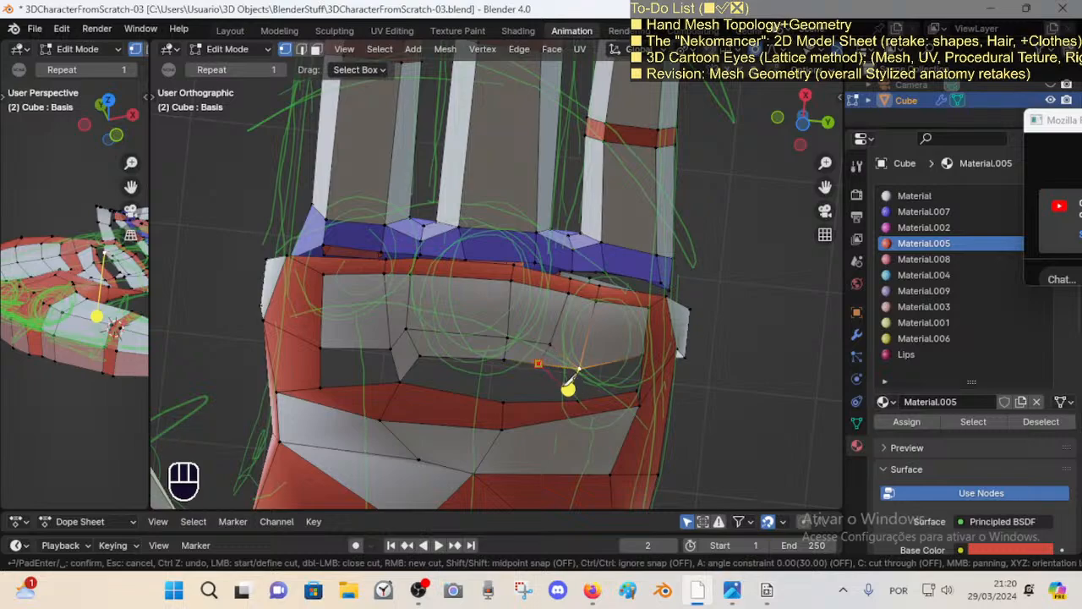
{"action": "key", "text": "Return"}
{"action": "key", "text": "alt+a"}
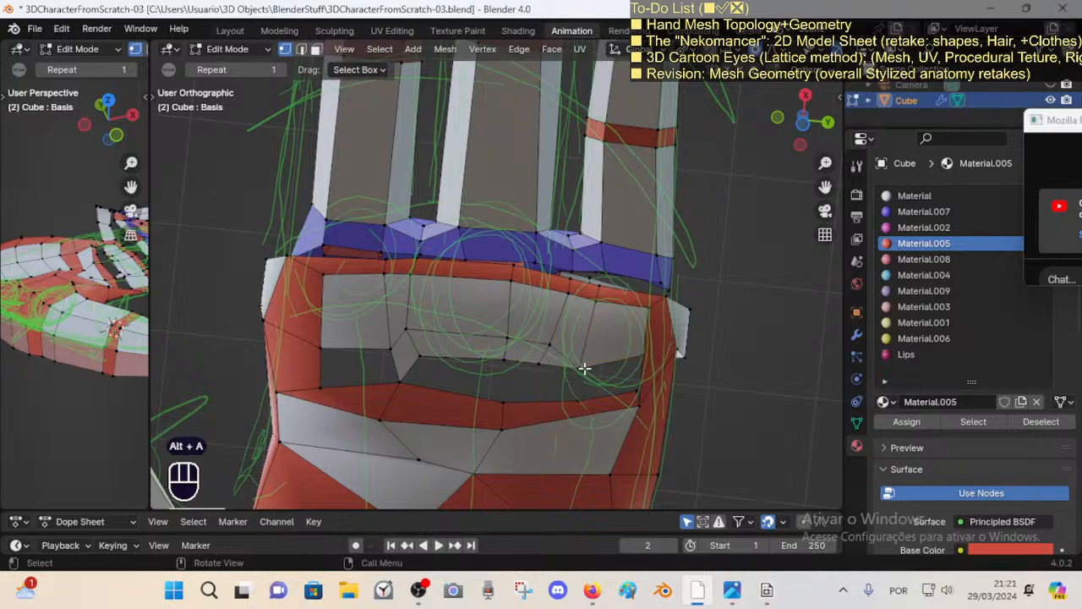
Step: Connect both lower-edge vertices of the grey patch's pinky-side face to the red band vertex below with new edges
{"action": "key", "text": "1"}
{"action": "left_click", "coordinate": [582, 369]}
{"action": "left_click", "coordinate": [581, 399], "text": "shift"}
{"action": "key", "text": "f"}
{"action": "left_click", "coordinate": [541, 367]}
{"action": "left_click", "coordinate": [582, 400], "text": "shift"}
{"action": "key", "text": "f"}
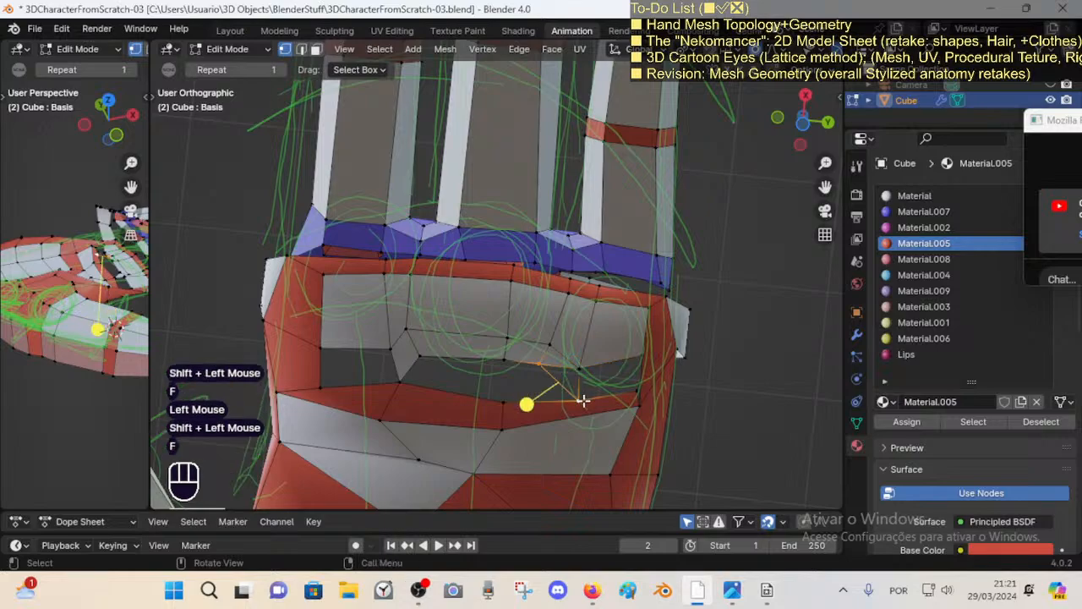
Step: Slide the pinky-side red band vertex along the band's upper edge, slightly toward the palm's centre
{"action": "key", "text": "alt+a"}
{"action": "left_click", "coordinate": [579, 397]}
{"action": "key", "text": "shift+v"}
{"action": "left_click", "coordinate": [558, 399], "text": "shift"}
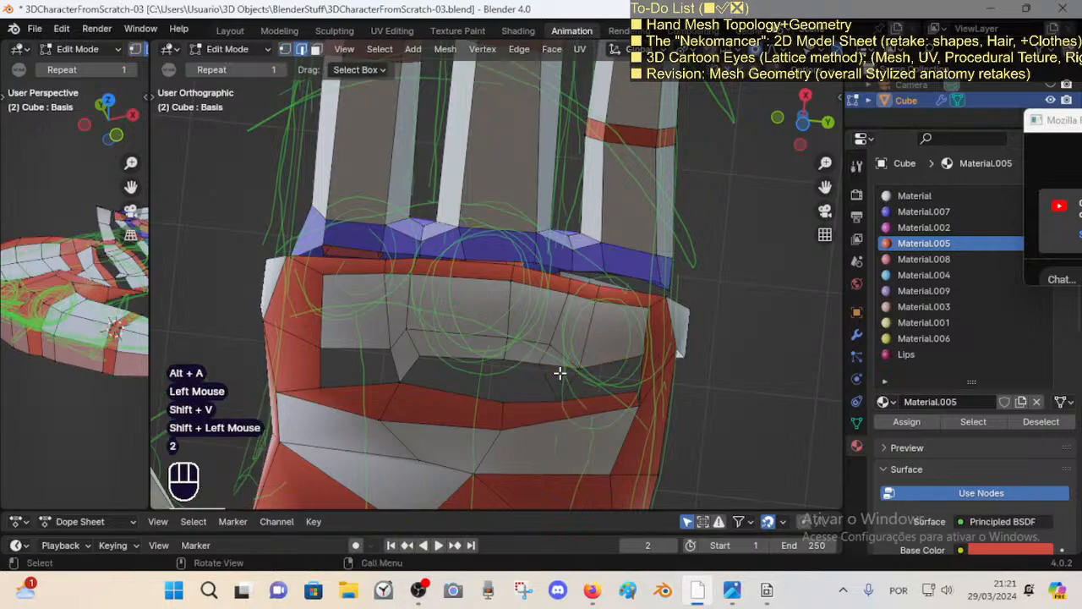
Step: Try to dissolve the grey patch's short lower-edge segment between the two new connecting edges
{"action": "key", "text": "2"}
{"action": "left_click", "coordinate": [560, 372]}
{"action": "key", "text": "x"}
{"action": "left_click", "coordinate": [559, 367]}
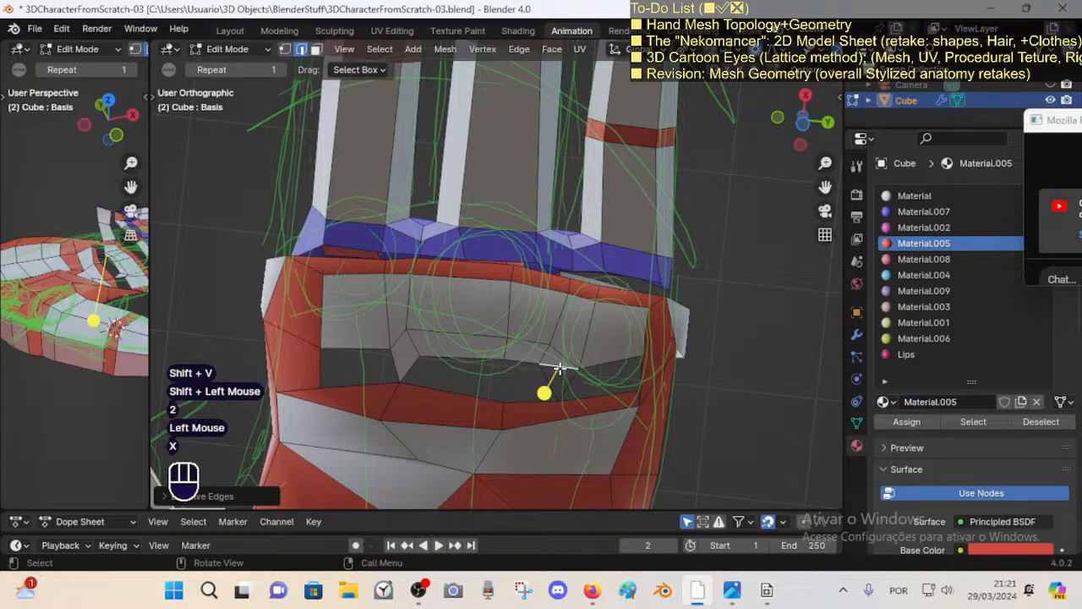
Step: Delete the grey patch's short pinky-side lower-edge segment and fill a single quad down to the red band vertex
{"action": "key", "text": "x"}
{"action": "left_click", "coordinate": [520, 280]}
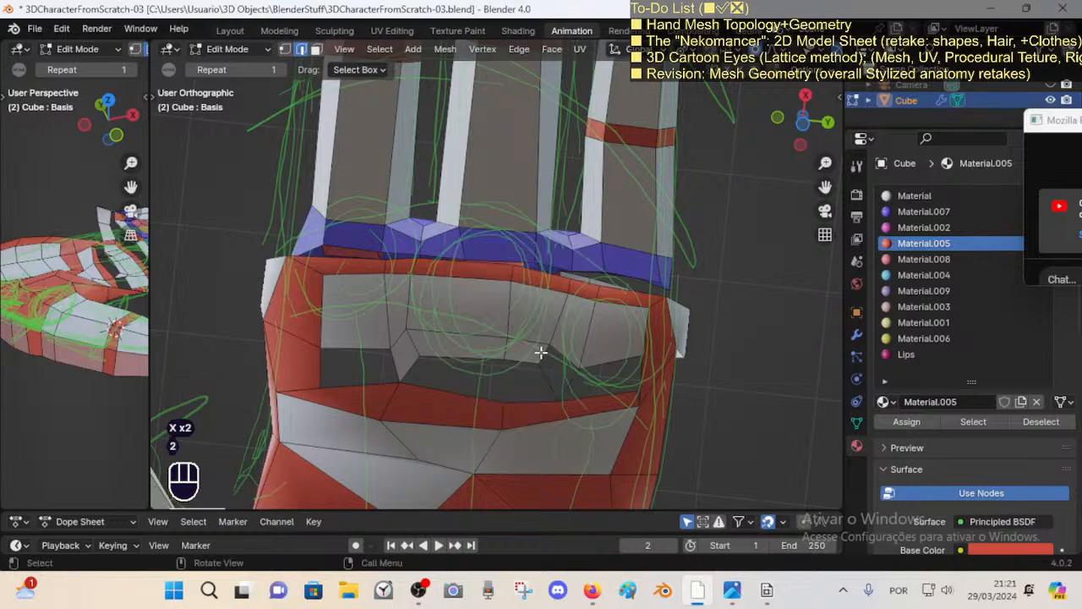
{"action": "left_click", "coordinate": [542, 352]}
{"action": "left_click", "coordinate": [569, 361], "text": "shift"}
{"action": "left_click", "coordinate": [566, 384], "text": "shift"}
{"action": "left_click", "coordinate": [549, 389], "text": "shift"}
{"action": "key", "text": "f"}
{"action": "key", "text": "alt+a"}
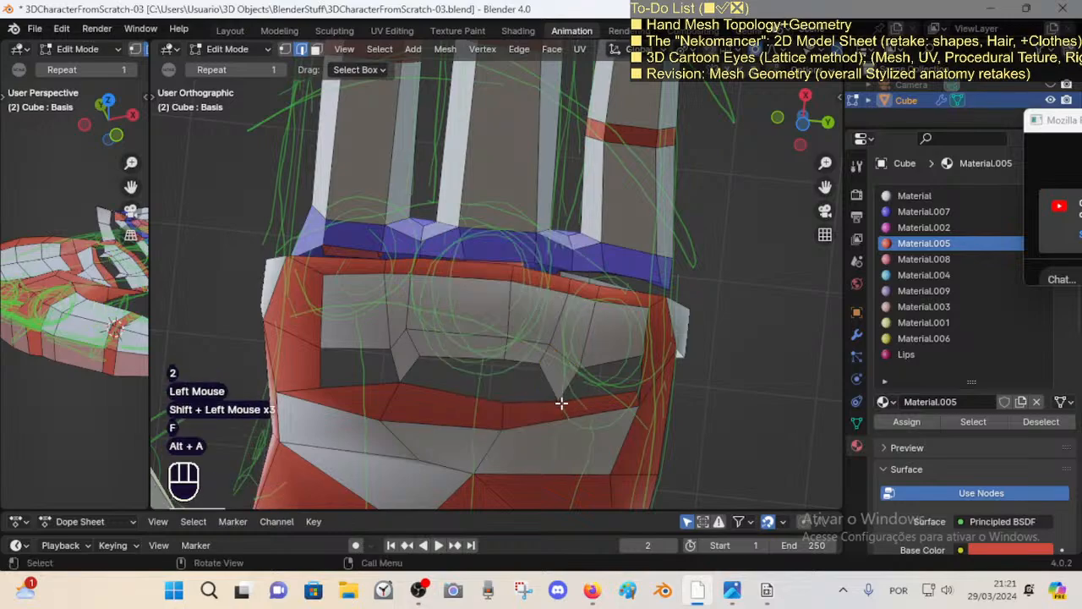
Step: Nudge the red band vertex at the lower tip of the new pinky-side quad
{"action": "key", "text": "1"}
{"action": "left_click", "coordinate": [561, 404]}
{"action": "key", "text": "g"}
{"action": "left_click", "coordinate": [556, 401], "text": "shift"}
{"action": "key", "text": "alt+a"}
{"action": "key", "text": "1"}
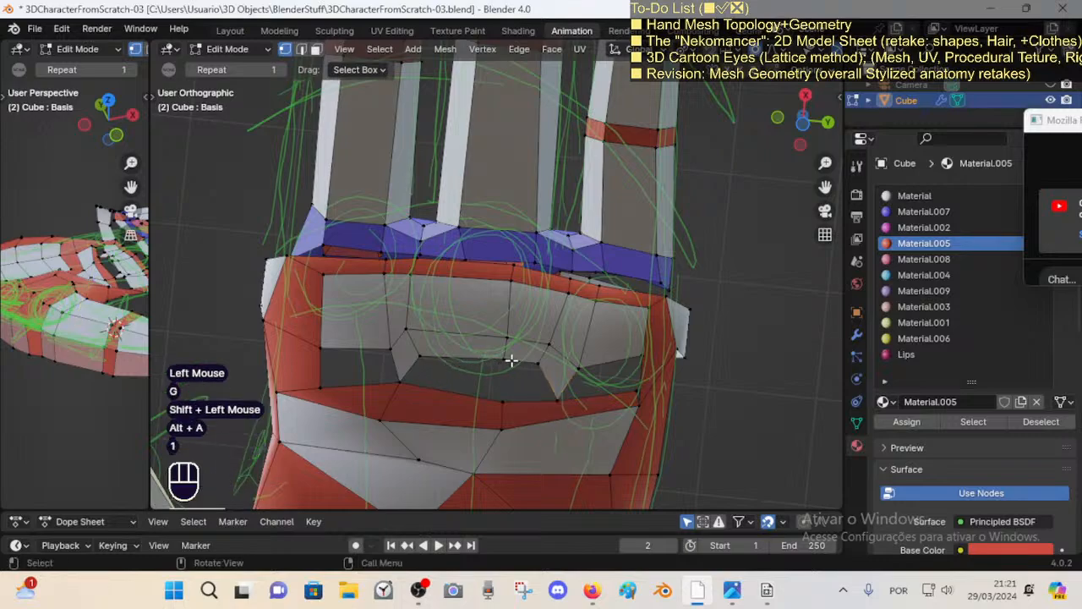
{"action": "left_click", "coordinate": [510, 361]}
{"action": "left_click", "coordinate": [500, 417], "text": "shift"}
{"action": "key", "text": "f"}
{"action": "key", "text": "ctrl+z"}
Step: Connect the red band's middle upper vertex to the grey patch's lower-edge vertex directly above it with an edge
{"action": "left_click", "coordinate": [508, 399]}
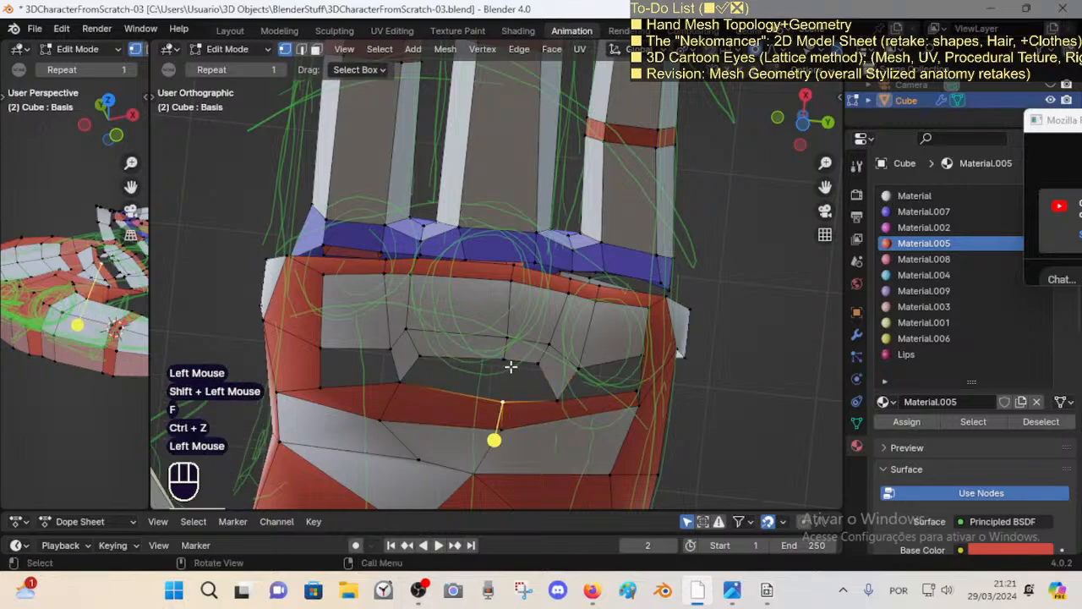
{"action": "left_click", "coordinate": [510, 365], "text": "shift"}
{"action": "key", "text": "f"}
{"action": "key", "text": "alt+a"}
Step: Fill the gaps on both sides of the new connecting edge with faces between the grey patch and the red band
{"action": "key", "text": "2"}
{"action": "left_click", "coordinate": [474, 362]}
{"action": "left_click", "coordinate": [467, 390], "text": "shift"}
{"action": "key", "text": "f"}
{"action": "key", "text": "alt+a"}
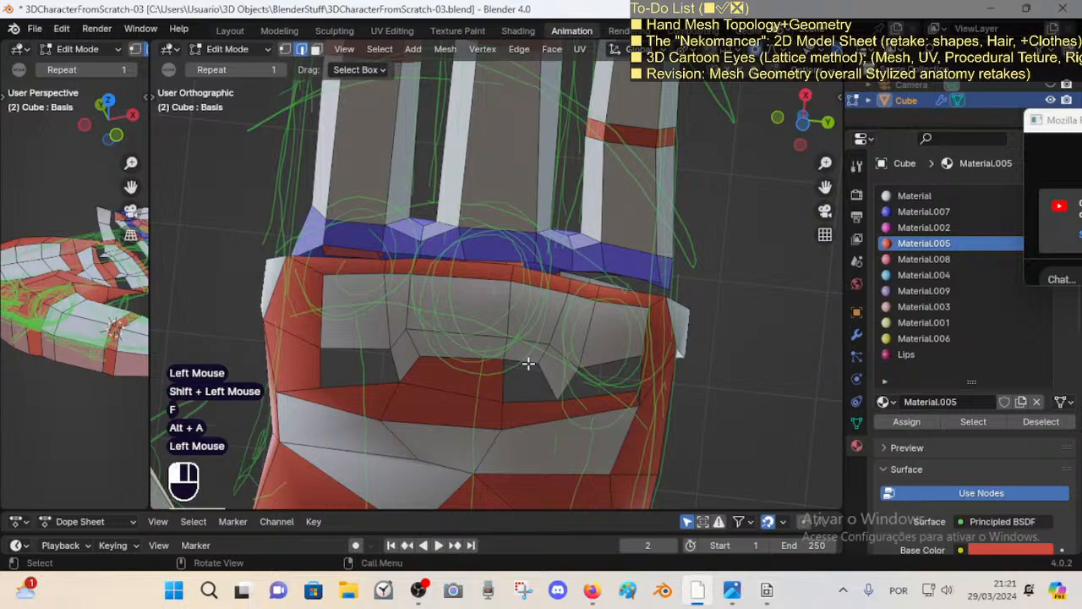
{"action": "left_click", "coordinate": [514, 380], "text": "shift"}
{"action": "key", "text": "f"}
{"action": "key", "text": "alt+a"}
{"action": "key", "text": "3"}
{"action": "left_click", "coordinate": [551, 369], "text": "alt+shift"}
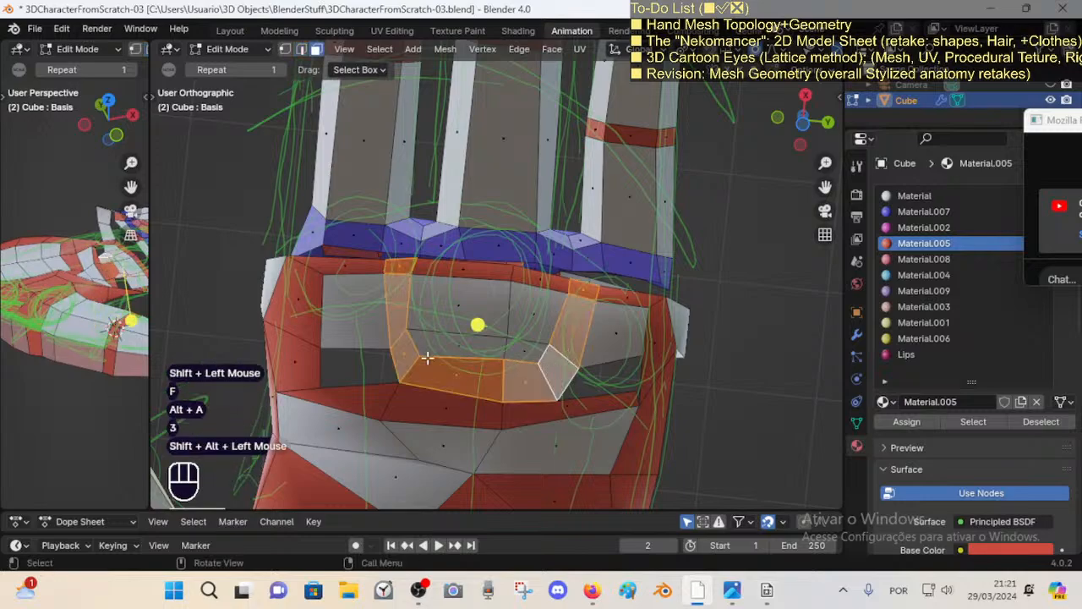
{"action": "key", "text": "alt+a"}
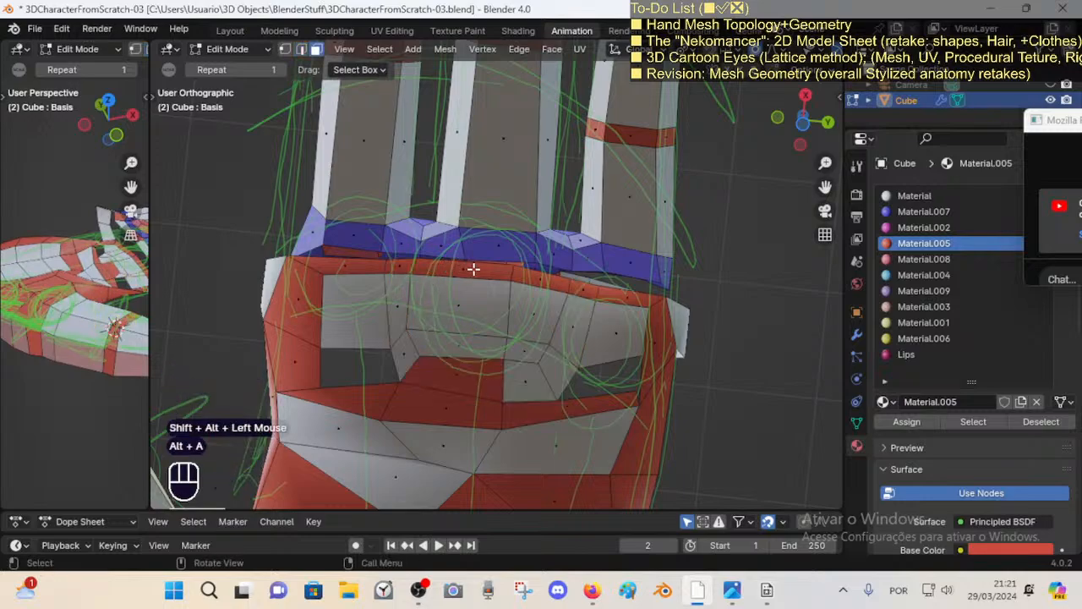
Step: Knife-cut from the upper red strip down through the grey patch's centre, angling to its thumb-side lower corner vertex
{"action": "key", "text": "k"}
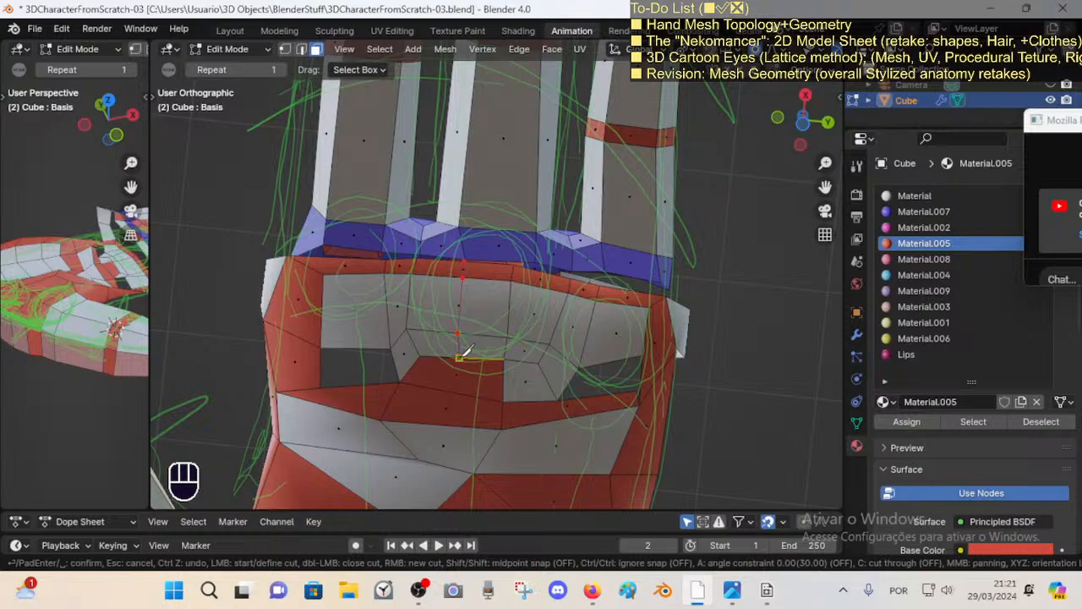
{"action": "key", "text": "Return"}
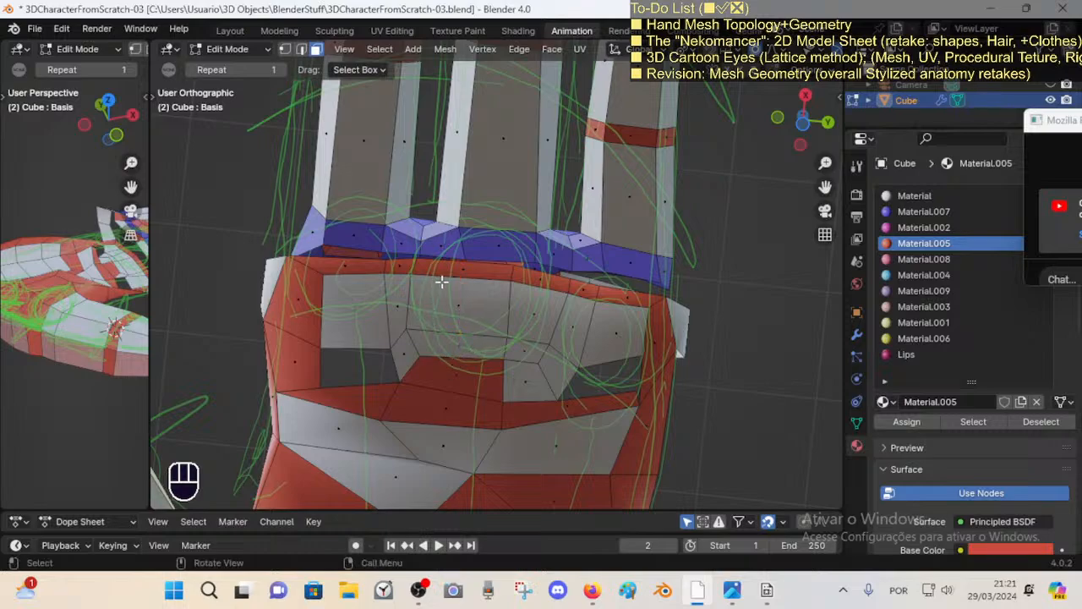
{"action": "key", "text": "k"}
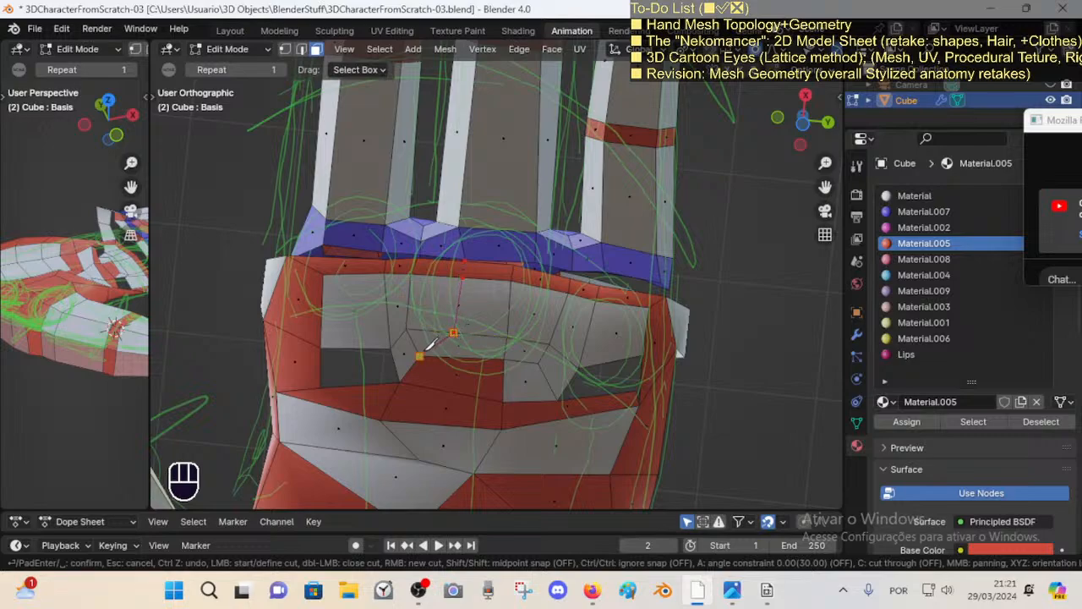
{"action": "key", "text": "alt+a"}
{"action": "key", "text": "2"}
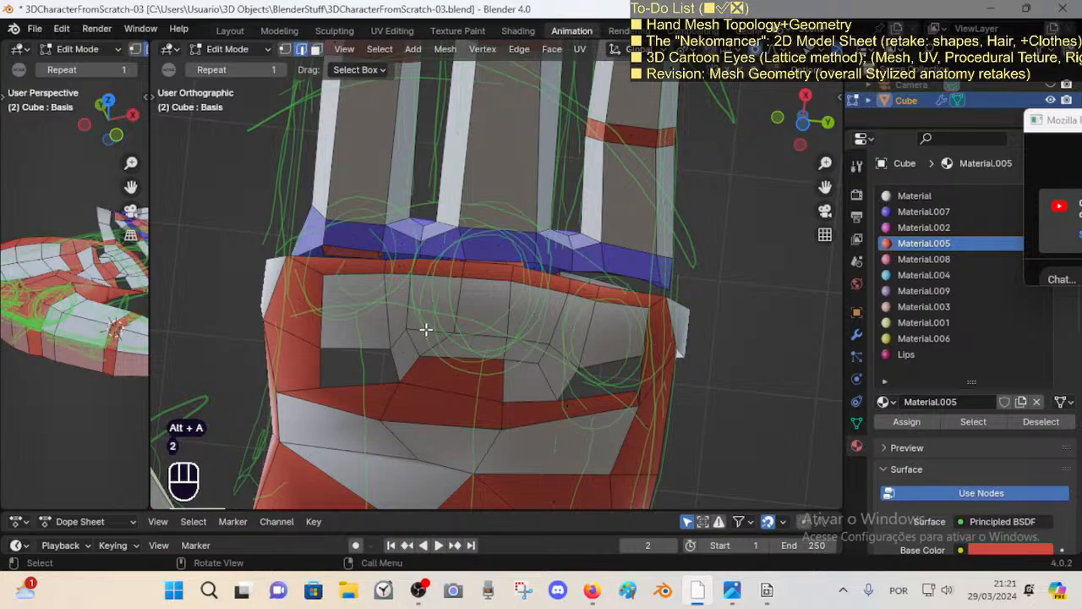
Step: Dissolve the grey patch's crosswise edges on both sides of the new cut
{"action": "left_click", "coordinate": [430, 332]}
{"action": "key", "text": "x"}
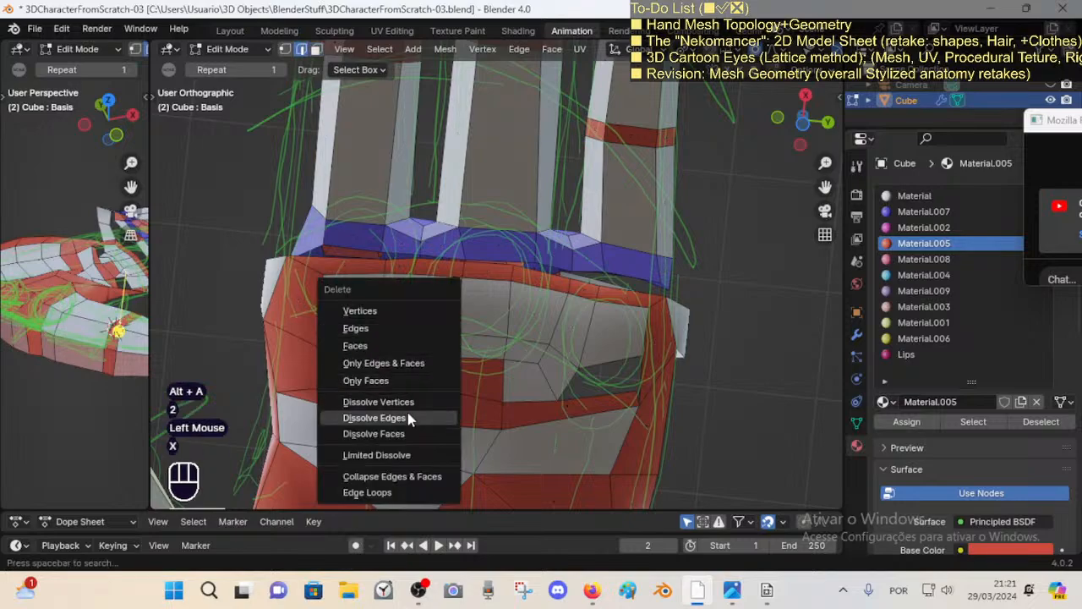
{"action": "left_click", "coordinate": [408, 414]}
{"action": "key", "text": "alt+a"}
{"action": "middle_click_drag", "start_coordinate": [434, 282], "coordinate": [443, 319]}
{"action": "key", "text": "1"}
{"action": "left_click", "coordinate": [444, 339]}
{"action": "key", "text": "2"}
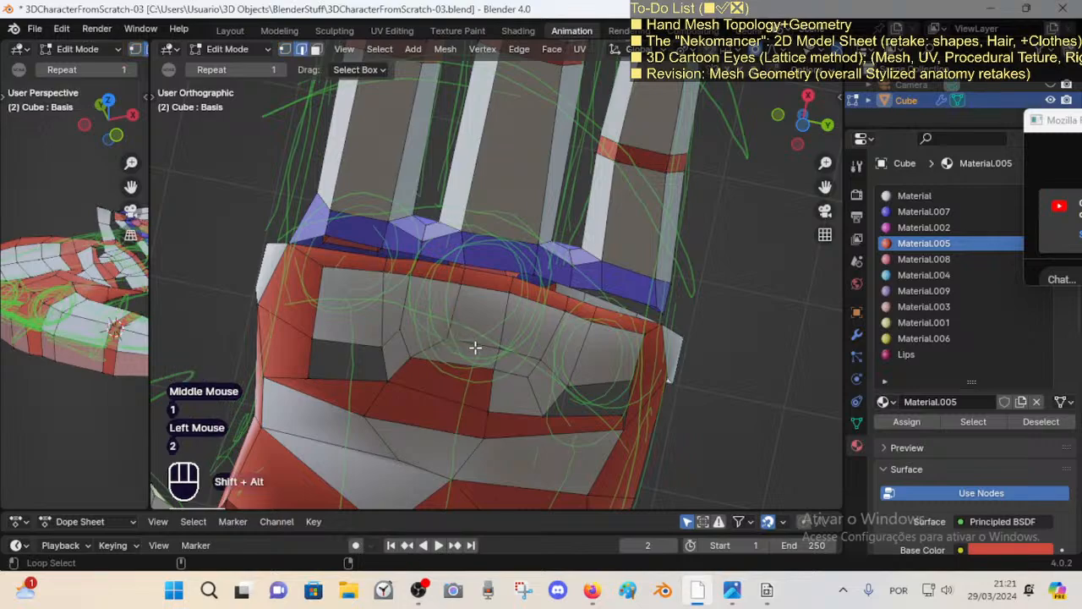
{"action": "left_click", "coordinate": [475, 347], "text": "alt+shift"}
{"action": "key", "text": "x"}
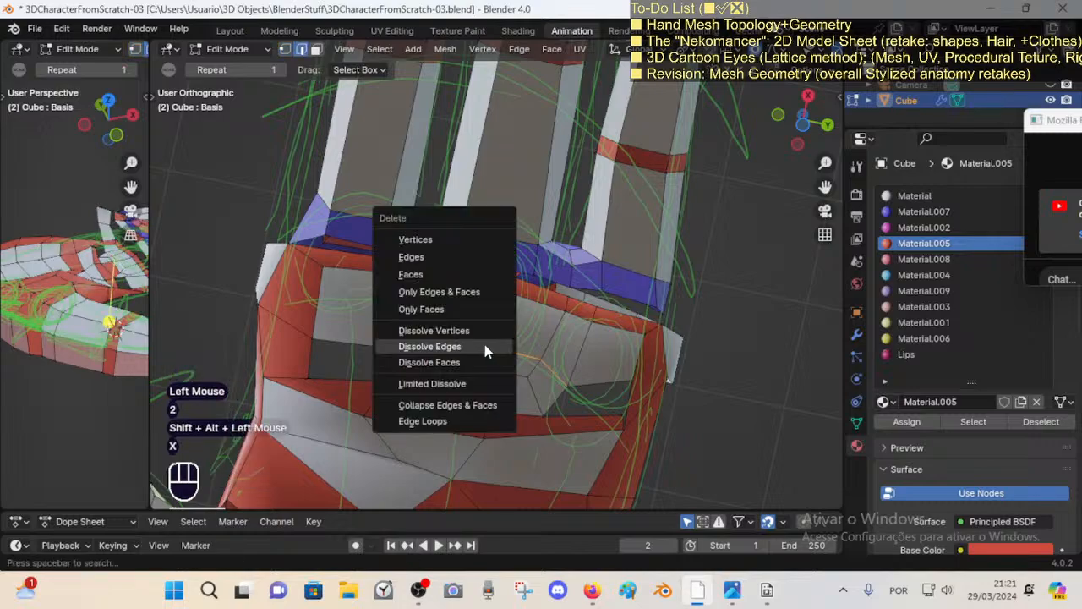
{"action": "left_click", "coordinate": [484, 344]}
Step: Nudge the vertex where the new diagonal cut meets the grey patch's thumb-side lower corner
{"action": "key", "text": "alt+a"}
{"action": "key", "text": "1"}
{"action": "left_click", "coordinate": [413, 353]}
{"action": "key", "text": "g"}
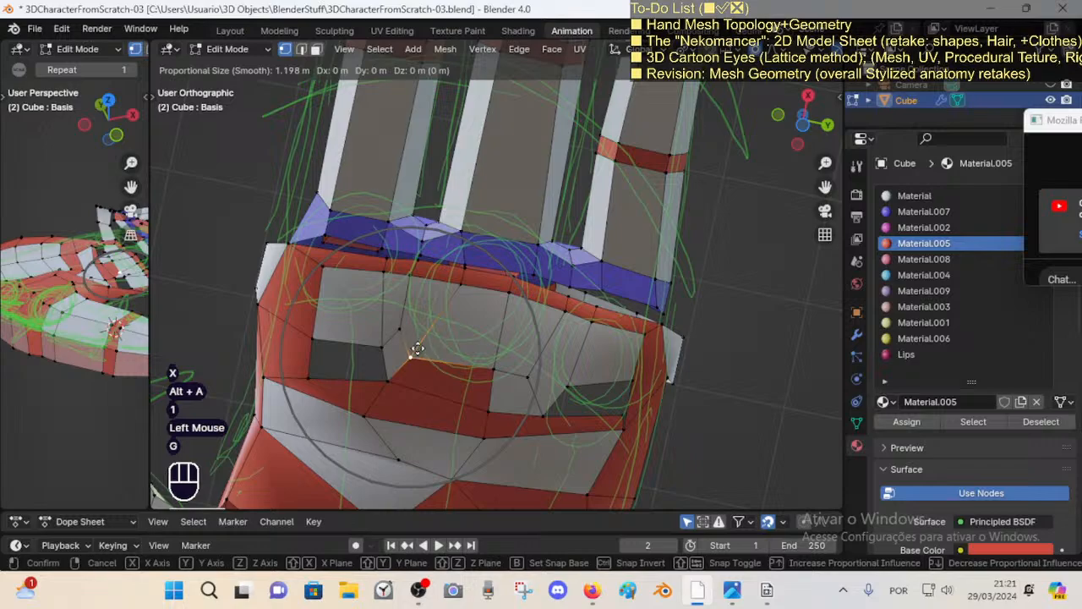
{"action": "left_click", "coordinate": [417, 347], "text": "shift"}
{"action": "left_click", "coordinate": [461, 283]}
{"action": "key", "text": "ctrl+r"}
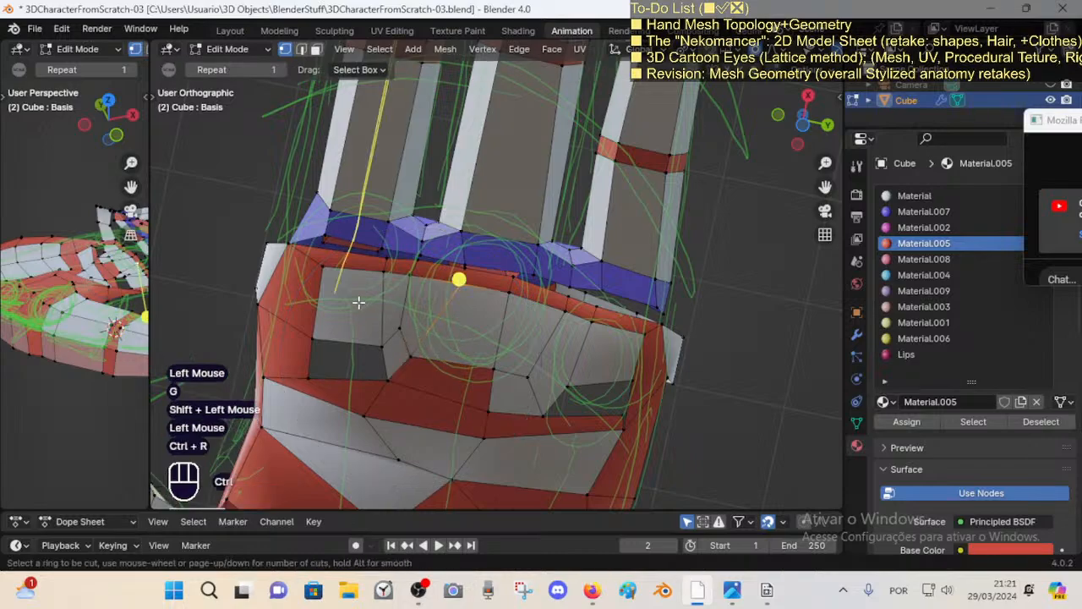
{"action": "right_click", "coordinate": [501, 338]}
{"action": "key", "text": "alt+a"}
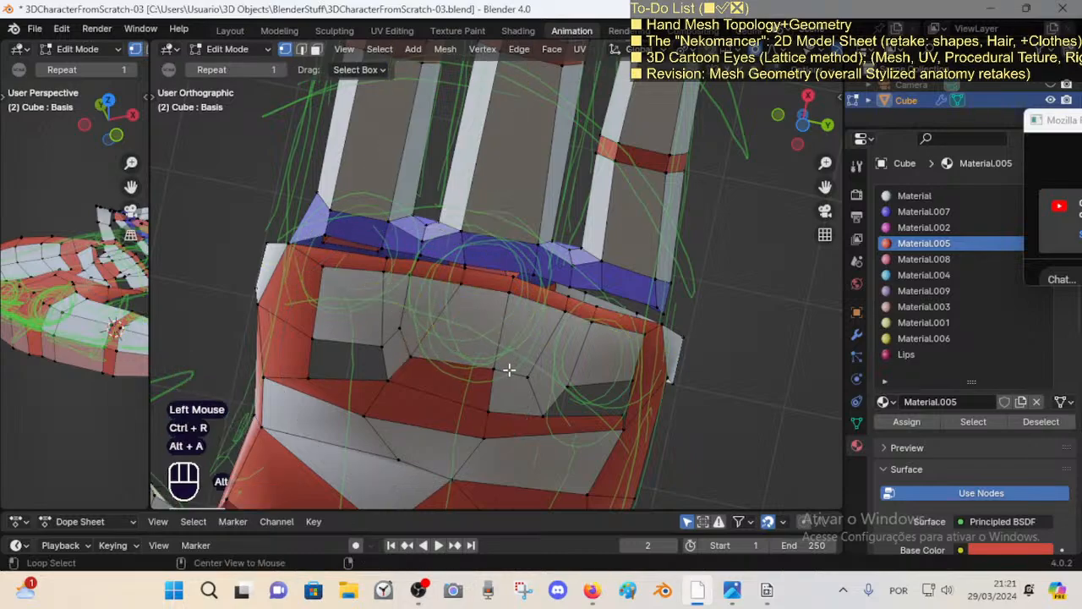
Step: Delete the lower edge of the grey patch's outermost pinky-side face
{"action": "key", "text": "2"}
{"action": "left_click", "coordinate": [587, 384]}
{"action": "key", "text": "x"}
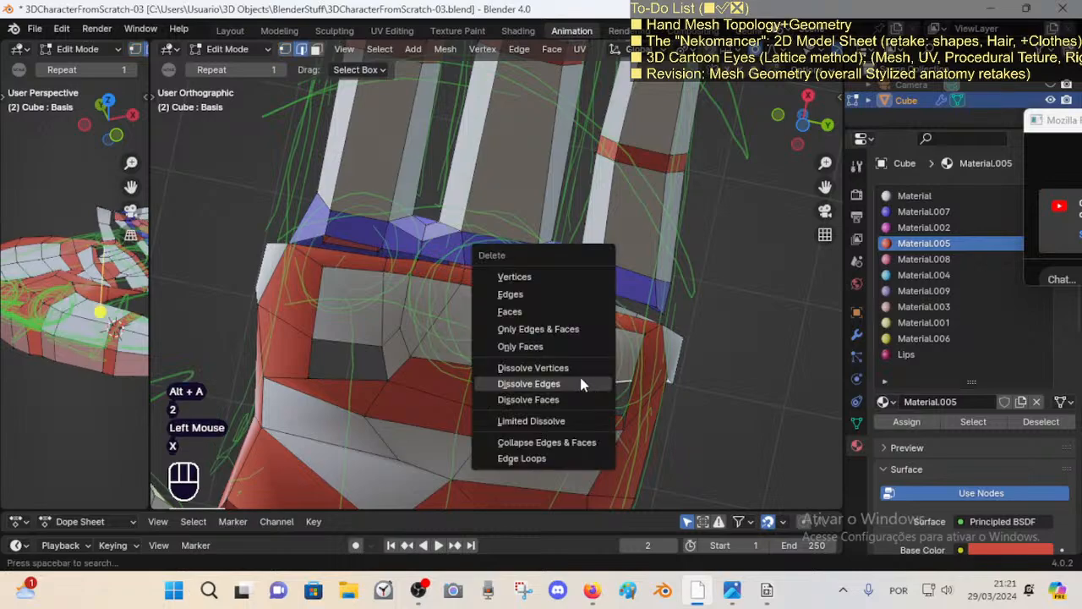
{"action": "left_click", "coordinate": [583, 386]}
{"action": "key", "text": "1"}
{"action": "key", "text": "2"}
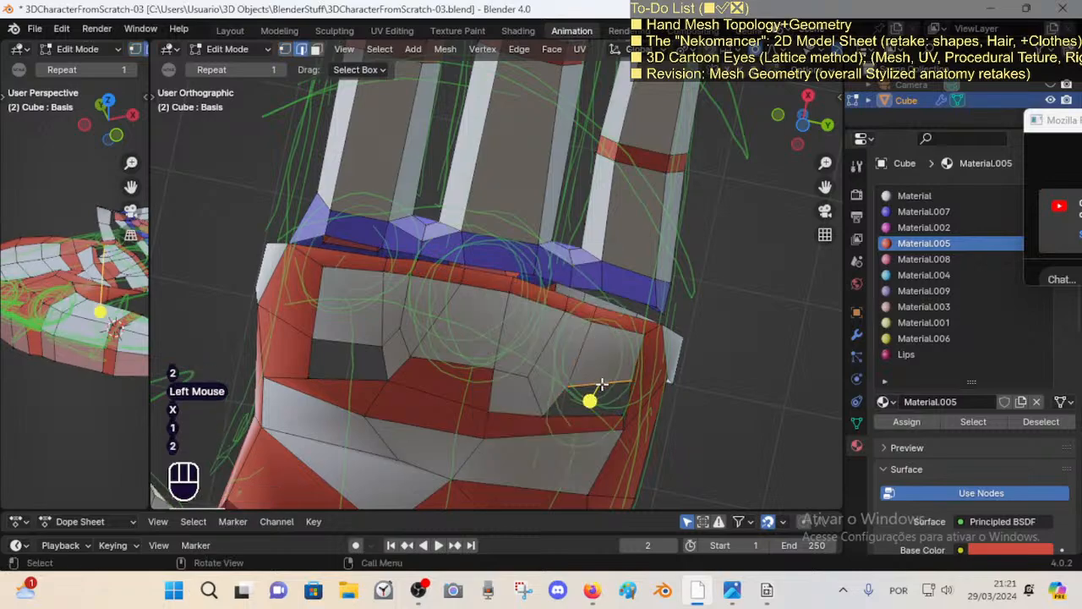
{"action": "left_click", "coordinate": [590, 389]}
{"action": "key", "text": "x"}
{"action": "left_click", "coordinate": [562, 296]}
Step: Dissolve the two leftover vertices on opposite sides of the enlarged pinky-side hole
{"action": "key", "text": "1"}
{"action": "left_click", "coordinate": [640, 366]}
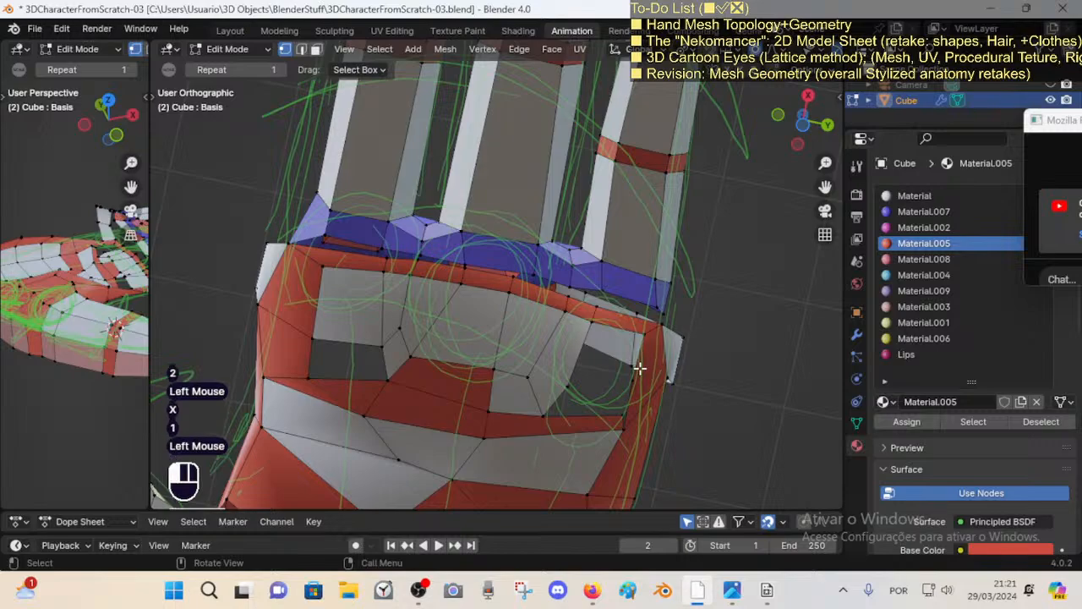
{"action": "left_click", "coordinate": [634, 382]}
{"action": "key", "text": "x"}
{"action": "left_click", "coordinate": [603, 435]}
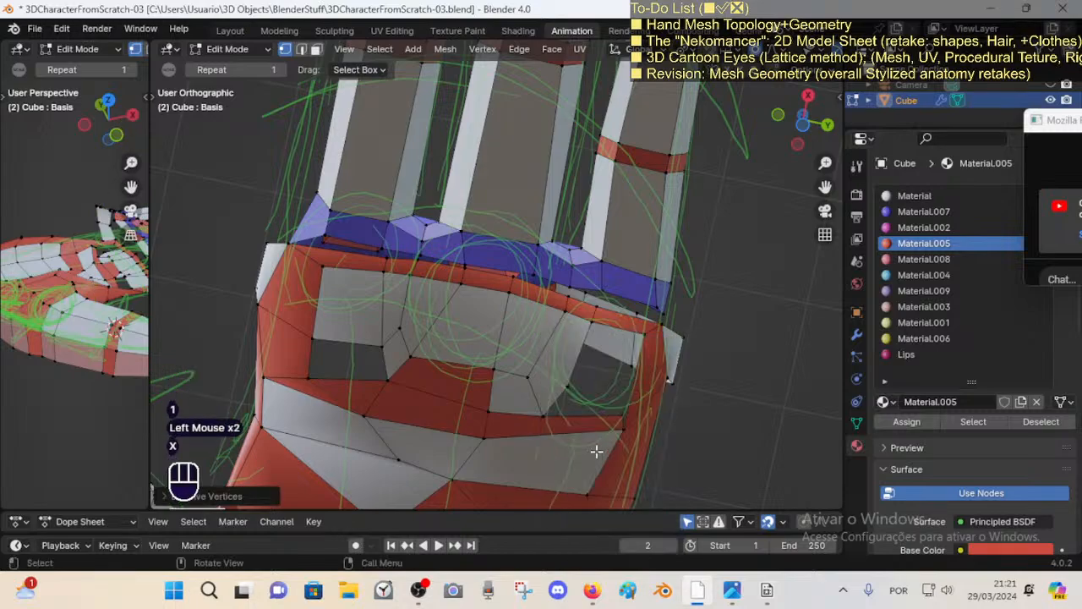
{"action": "key", "text": "alt+a"}
{"action": "left_click", "coordinate": [555, 390]}
{"action": "key", "text": "x"}
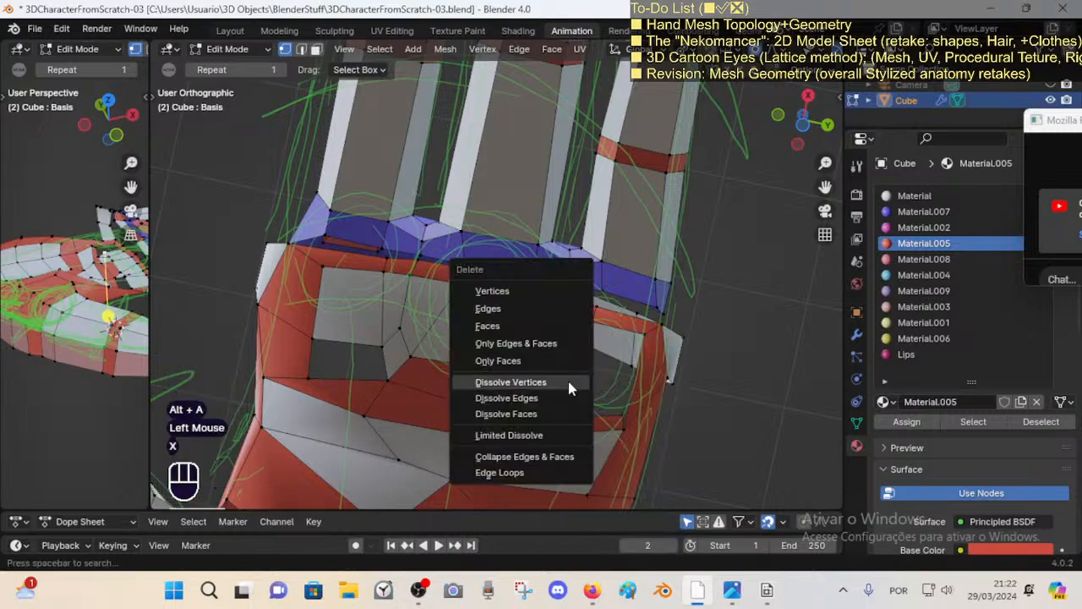
{"action": "left_click", "coordinate": [554, 382]}
Step: Fill the thumb-side hole between the grey patch and the red band with a face
{"action": "middle_click_drag", "start_coordinate": [563, 374], "coordinate": [540, 381]}
{"action": "key", "text": "3"}
{"action": "left_click", "coordinate": [533, 372], "text": "alt+shift"}
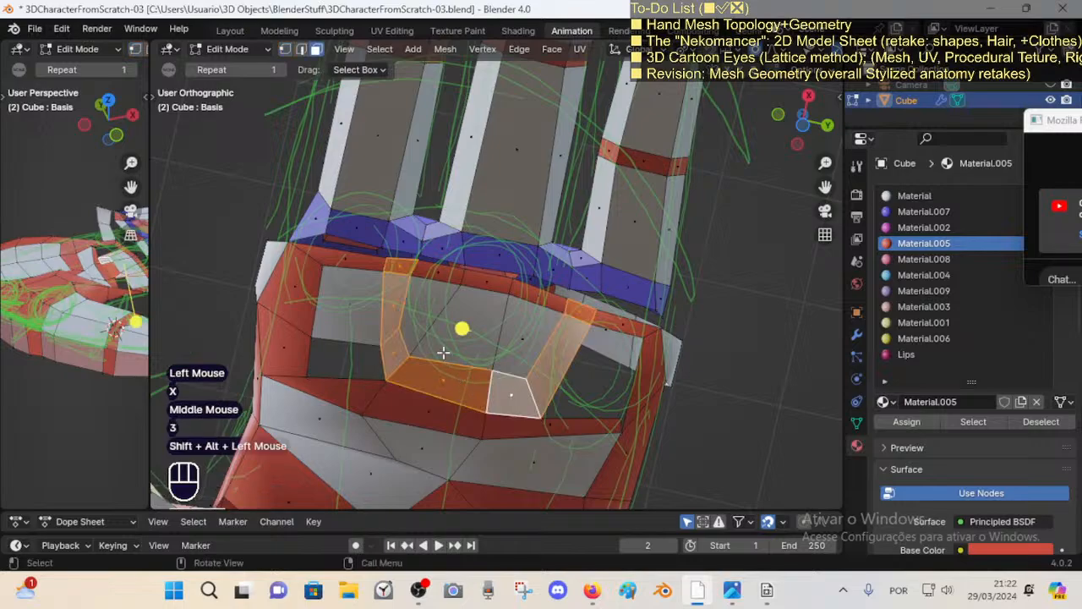
{"action": "key", "text": "alt+a"}
{"action": "left_click", "coordinate": [432, 279], "text": "alt+shift"}
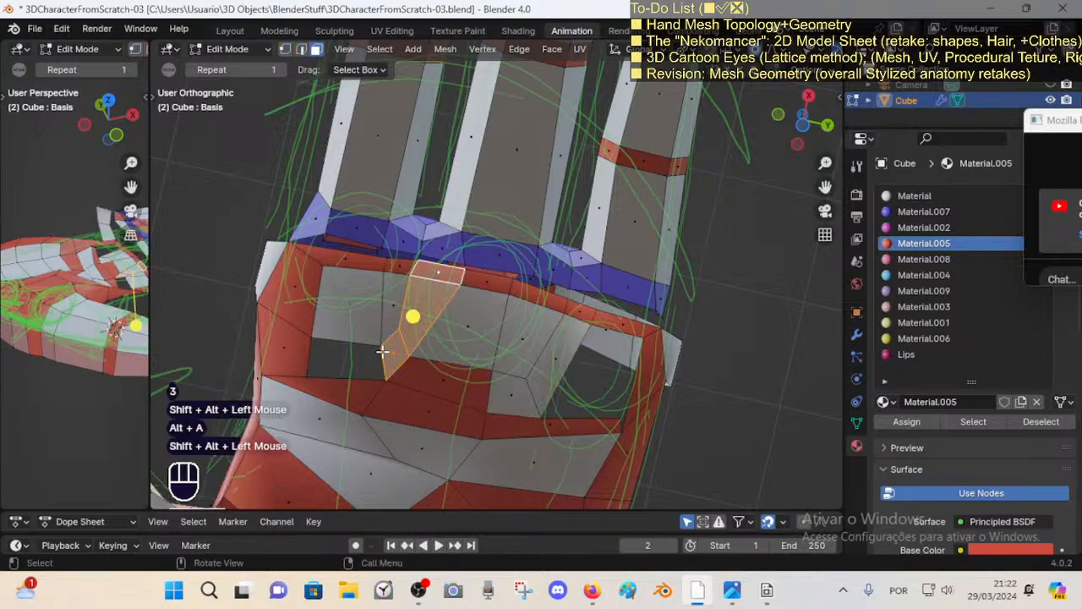
{"action": "key", "text": "alt+a"}
{"action": "key", "text": "2"}
{"action": "left_click", "coordinate": [345, 344]}
{"action": "left_click", "coordinate": [333, 380], "text": "shift"}
{"action": "key", "text": "f"}
{"action": "key", "text": "alt+a"}
{"action": "key", "text": "3"}
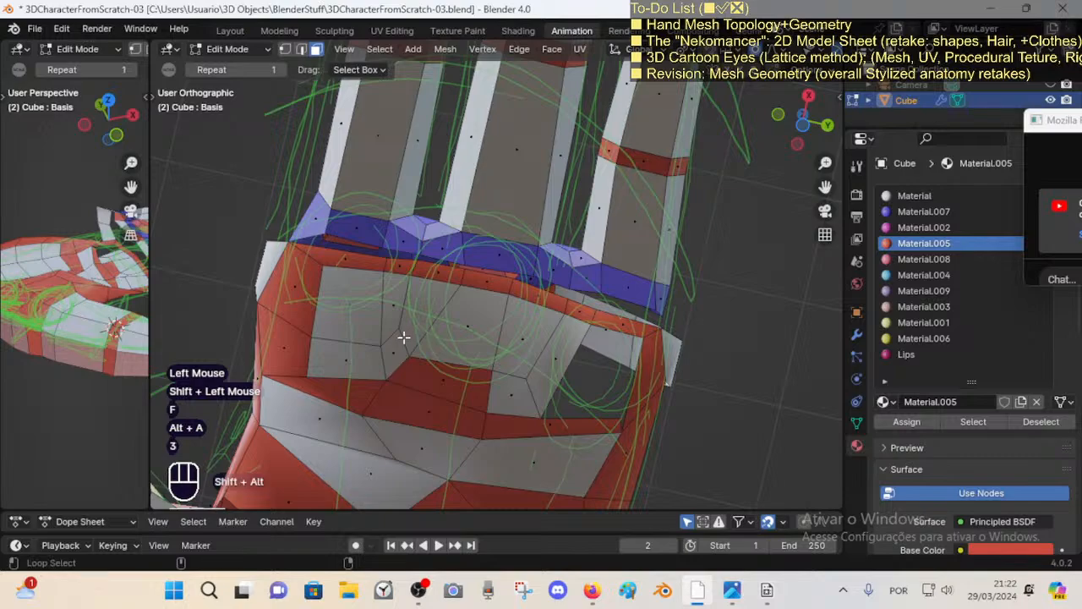
Step: Select the U-shaped palm face loop together with the loops branching toward the thumb side, and save the file
{"action": "left_click", "coordinate": [399, 339], "text": "alt+shift"}
{"action": "middle_click_drag", "start_coordinate": [400, 339], "coordinate": [534, 369]}
{"action": "left_click", "coordinate": [533, 427], "text": "alt+shift"}
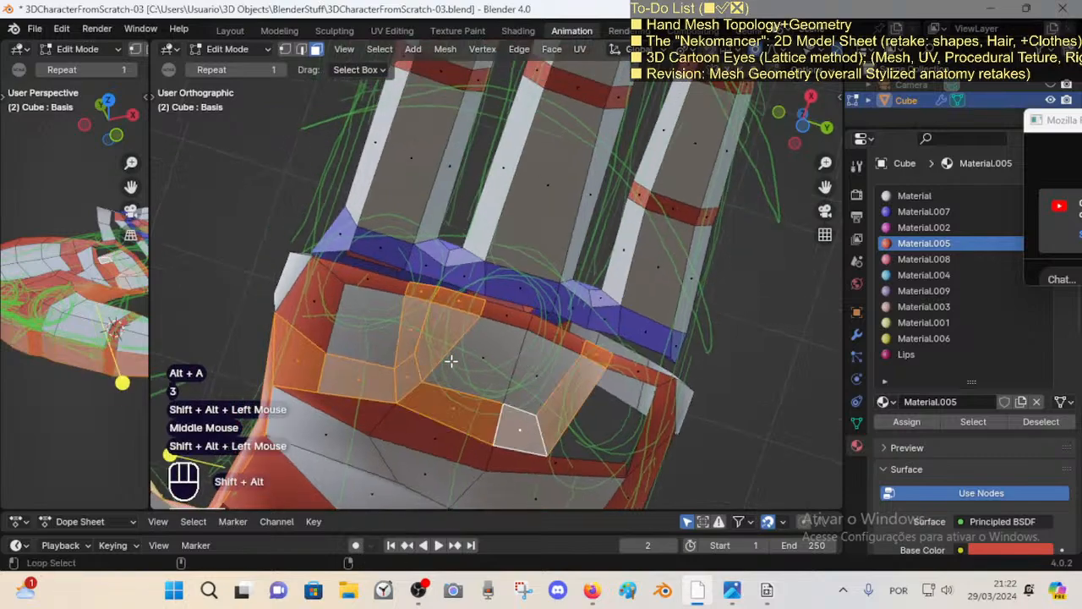
{"action": "middle_click_drag", "start_coordinate": [449, 360], "coordinate": [490, 386]}
{"action": "key", "text": "ctrl+s"}
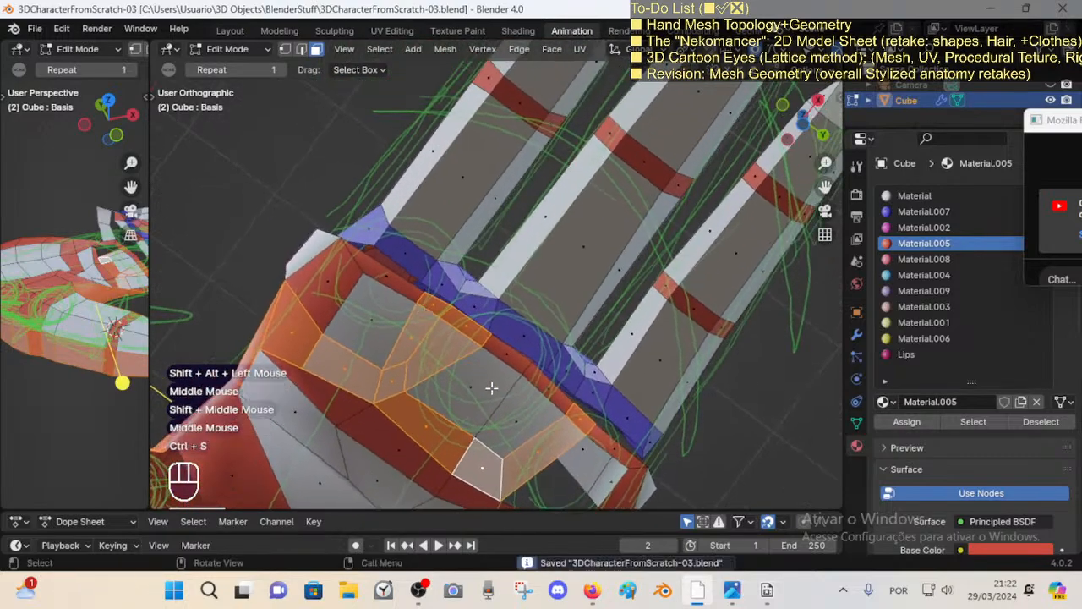
Step: Examine the flow of the selected face loops across the upper palm from several angles
{"action": "middle_click_drag", "start_coordinate": [569, 419], "coordinate": [579, 317]}
{"action": "middle_click_drag", "start_coordinate": [442, 401], "coordinate": [439, 385]}
{"action": "middle_click_drag", "start_coordinate": [440, 384], "coordinate": [507, 337]}
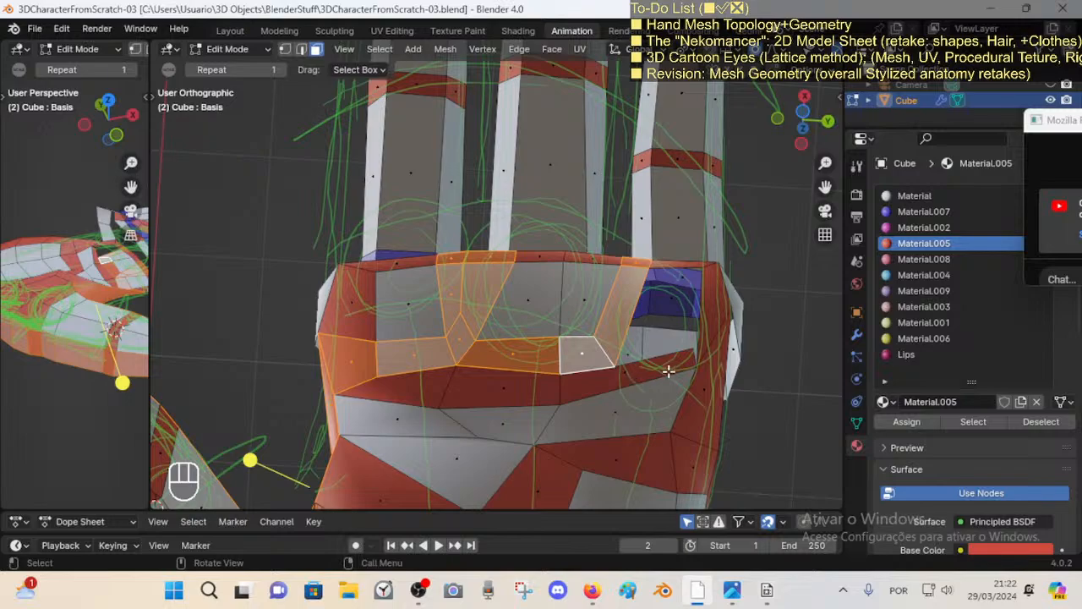
{"action": "middle_click_drag", "start_coordinate": [586, 379], "coordinate": [568, 388], "text": "shift"}
{"action": "left_click", "coordinate": [243, 465]}
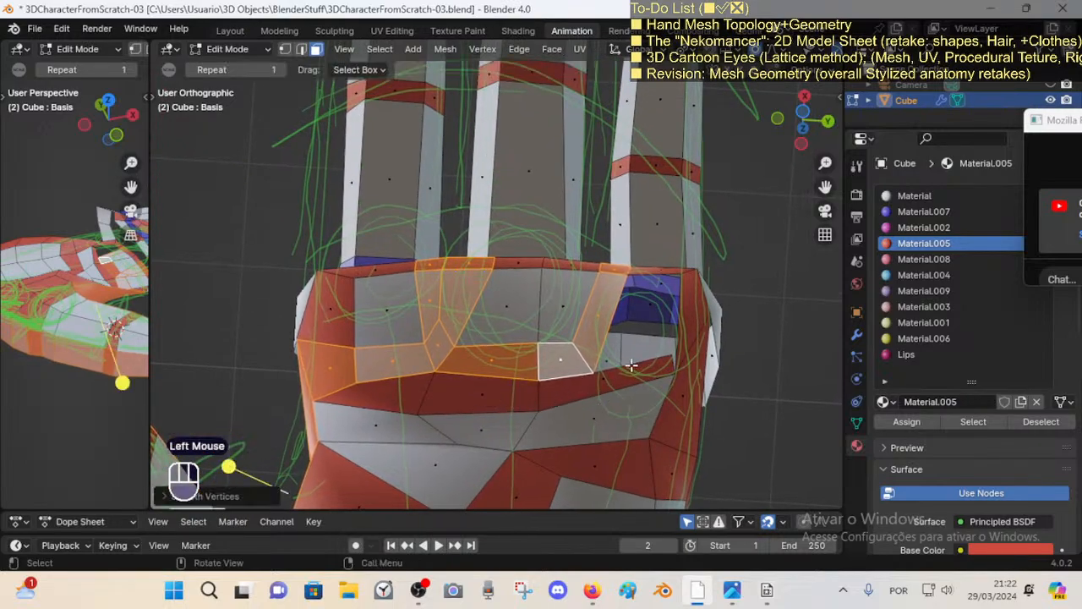
{"action": "middle_click_drag", "start_coordinate": [607, 372], "coordinate": [567, 364], "text": "shift"}
{"action": "middle_click_drag", "start_coordinate": [554, 377], "coordinate": [550, 367]}
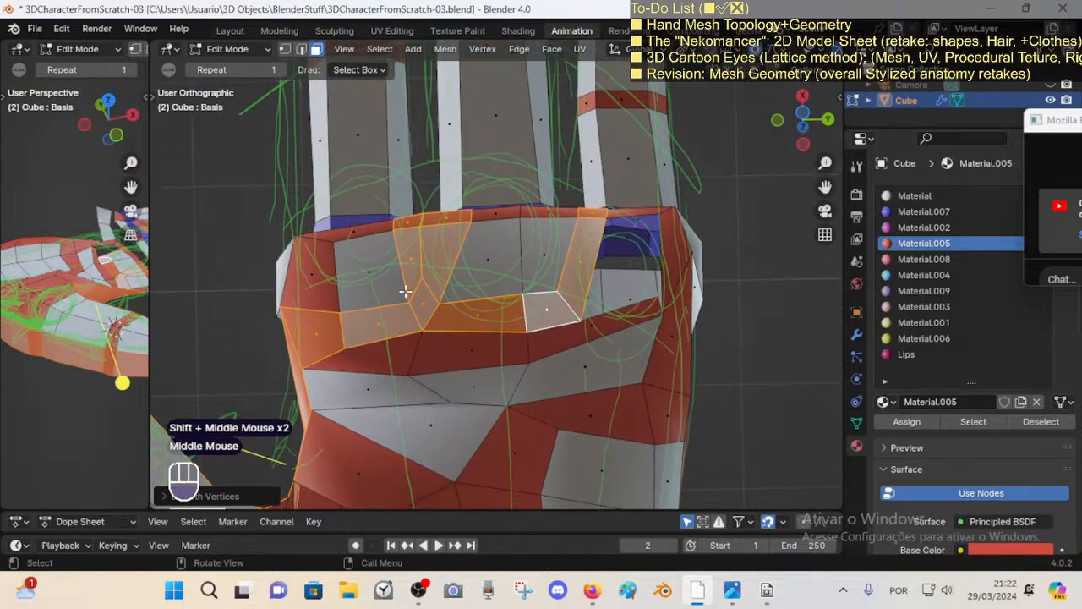
{"action": "middle_click_drag", "start_coordinate": [321, 327], "coordinate": [343, 336], "text": "shift"}
{"action": "scroll", "coordinate": [342, 337], "scroll_direction": "down", "scroll_amount": 2}
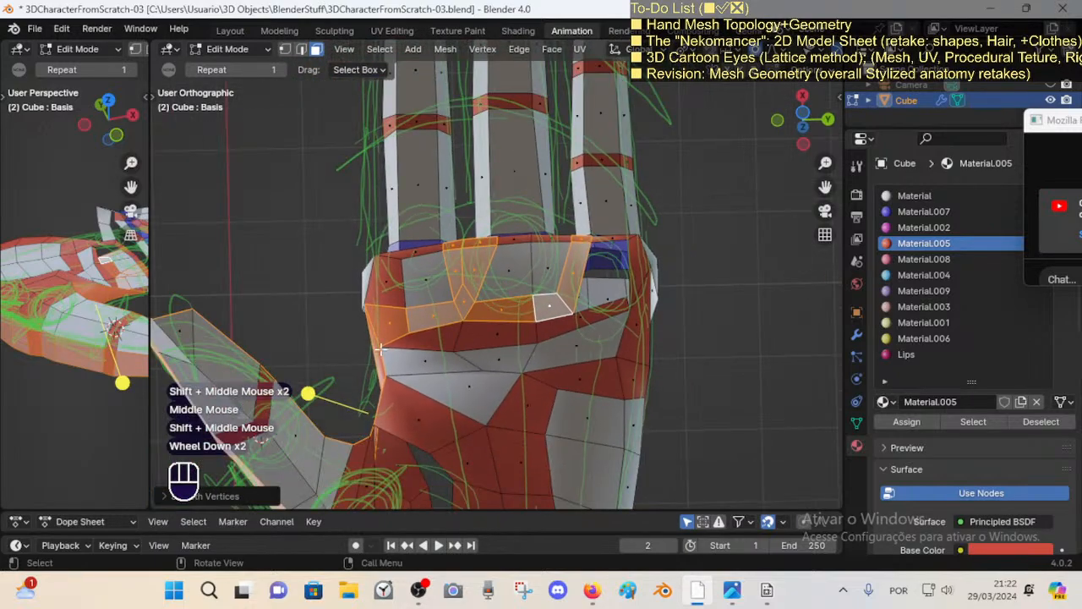
Step: Examine the red band's face loop around the upper palm and along the hand's pinky side
{"action": "key", "text": "alt+a"}
{"action": "key", "text": "3"}
{"action": "left_click", "coordinate": [395, 258], "text": "alt+shift"}
{"action": "middle_click_drag", "start_coordinate": [515, 324], "coordinate": [515, 309], "text": "shift"}
{"action": "key", "text": "alt+a"}
{"action": "left_click", "coordinate": [550, 338], "text": "alt+shift"}
{"action": "middle_click_drag", "start_coordinate": [630, 279], "coordinate": [636, 211], "text": "shift"}
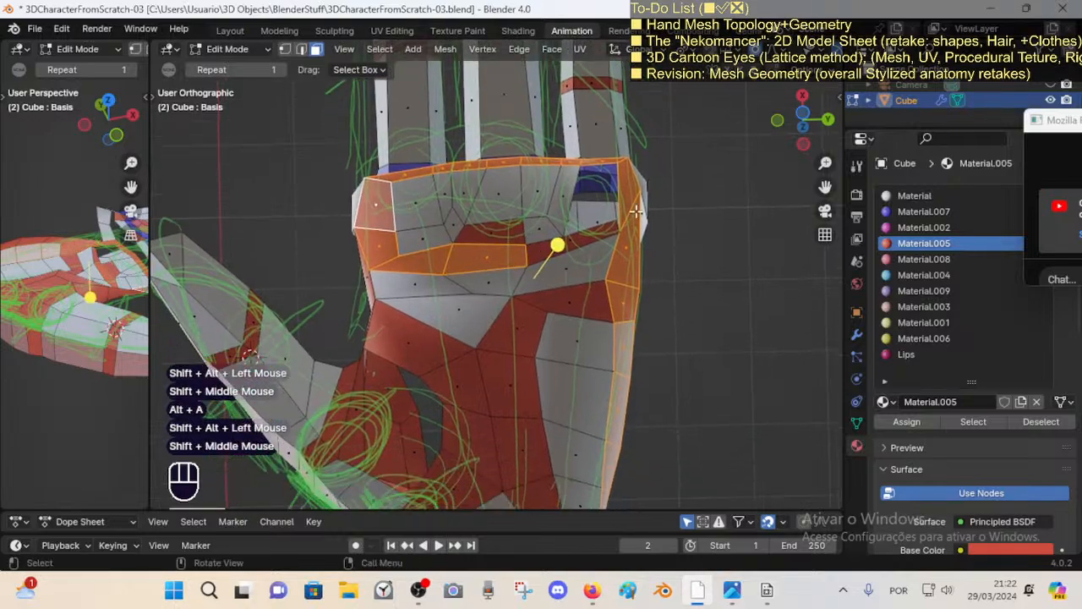
{"action": "middle_click_drag", "start_coordinate": [675, 251], "coordinate": [373, 305], "text": "shift"}
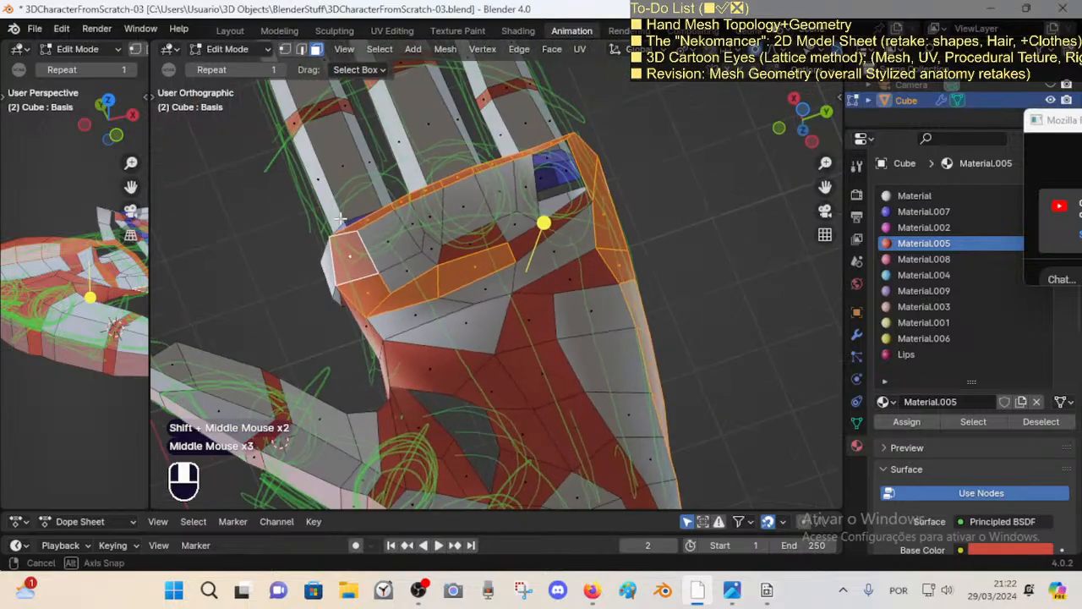
{"action": "middle_click_drag", "start_coordinate": [382, 373], "coordinate": [409, 339], "text": "shift"}
{"action": "middle_click_drag", "start_coordinate": [476, 406], "coordinate": [499, 339]}
{"action": "scroll", "coordinate": [454, 332], "scroll_direction": "up", "scroll_amount": 1}
{"action": "key", "text": "alt+a"}
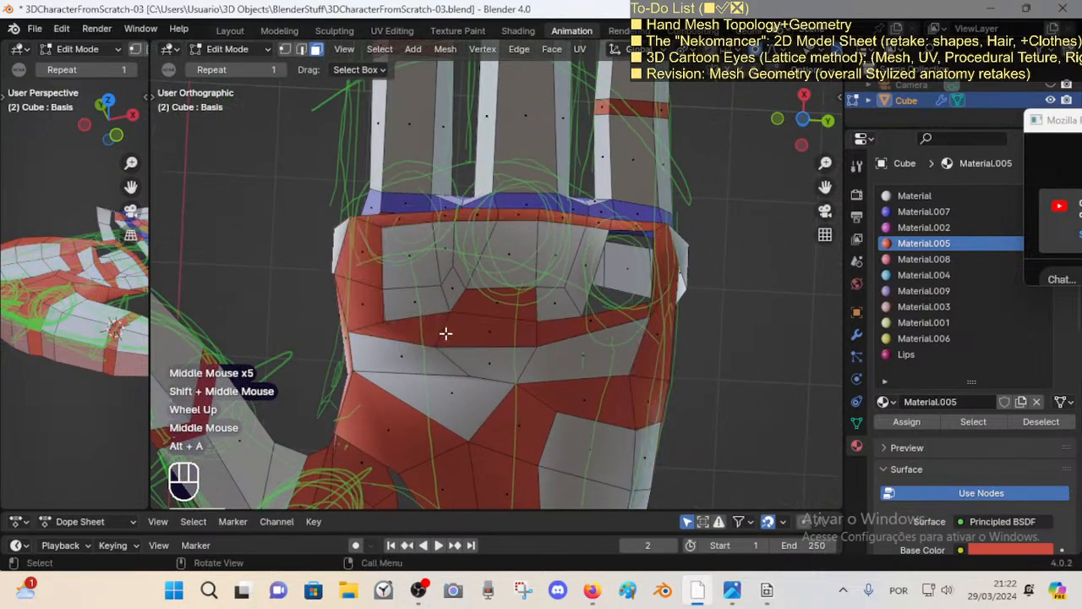
{"action": "key", "text": "2"}
{"action": "left_click", "coordinate": [441, 329]}
{"action": "key", "text": "3"}
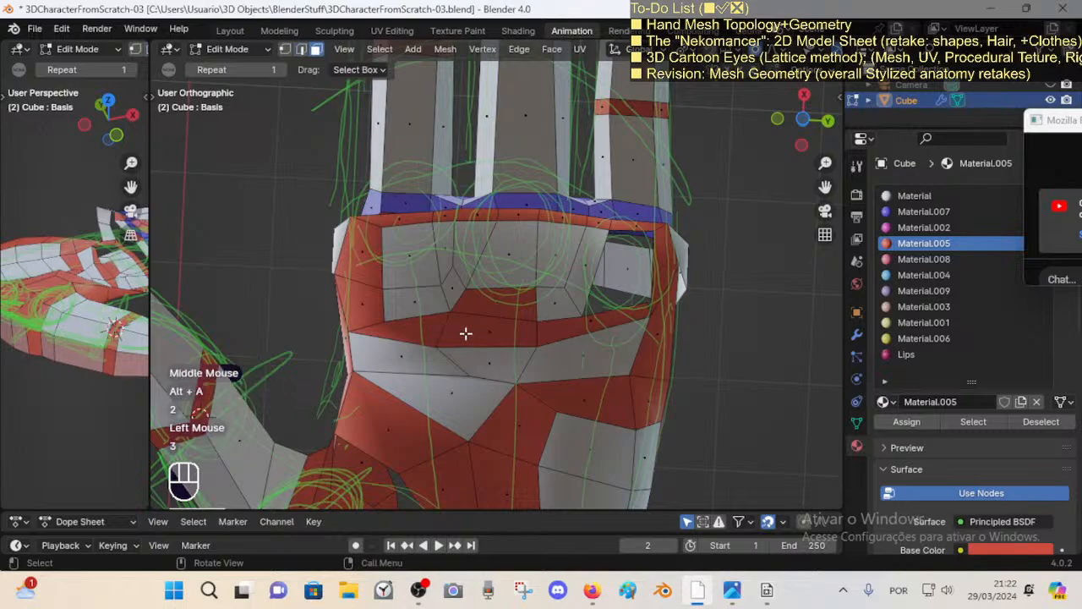
Step: Check the edge loop along the lower border of the red strip and the corner vertex at the grey patch's thumb side
{"action": "left_click", "coordinate": [475, 340]}
{"action": "key", "text": "alt+a"}
{"action": "key", "text": "2"}
{"action": "left_click", "coordinate": [472, 345], "text": "alt+shift"}
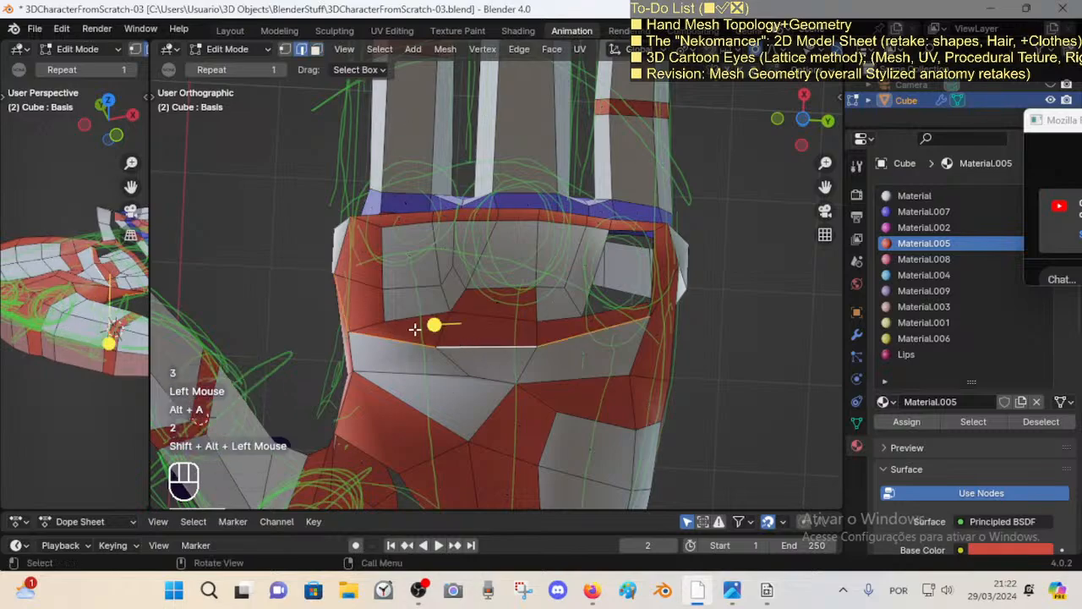
{"action": "key", "text": "1"}
{"action": "left_click", "coordinate": [387, 321]}
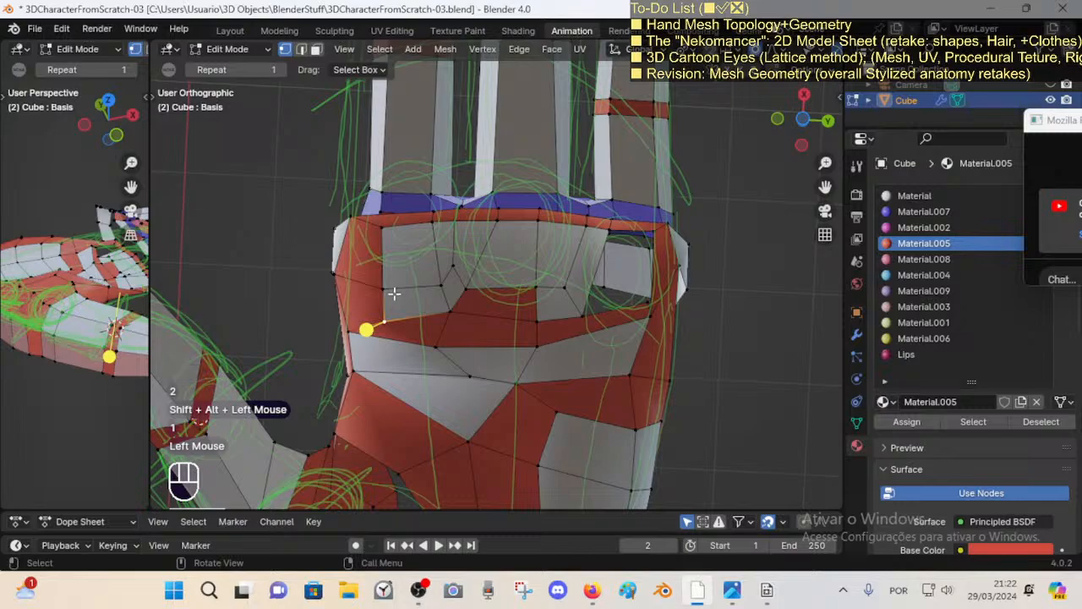
{"action": "left_click", "coordinate": [394, 293], "text": "alt+shift"}
{"action": "middle_click_drag", "start_coordinate": [416, 318], "coordinate": [437, 310], "text": "shift"}
Step: Dissolve the edges along the red strip's lower border across the upper palm
{"action": "key", "text": "alt+a"}
{"action": "key", "text": "2"}
{"action": "left_click", "coordinate": [423, 332]}
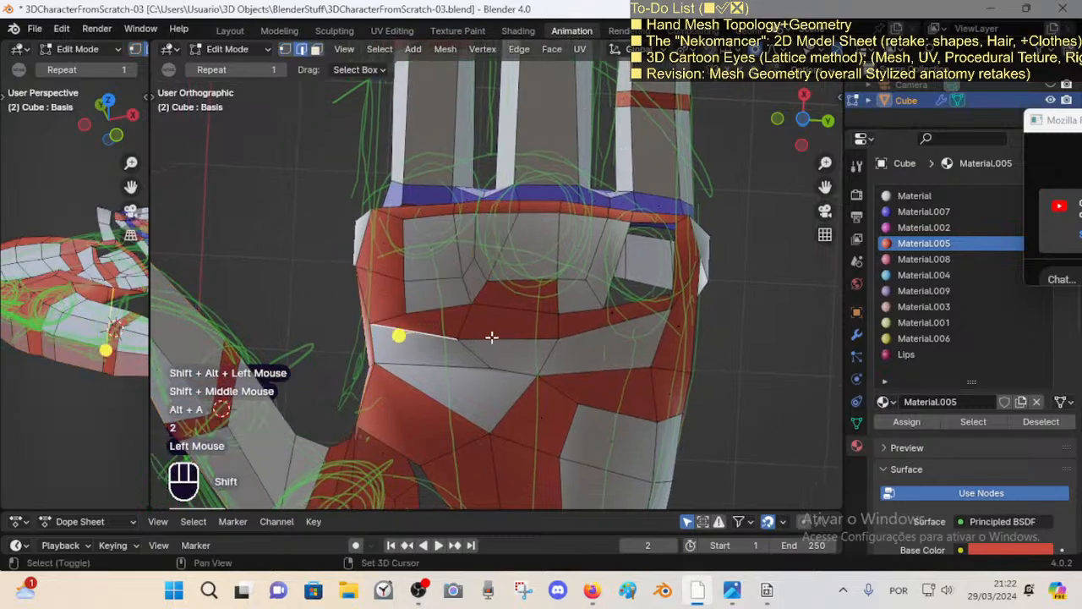
{"action": "double_click", "coordinate": [597, 327], "text": "shift"}
{"action": "key", "text": "x"}
{"action": "left_click", "coordinate": [582, 346]}
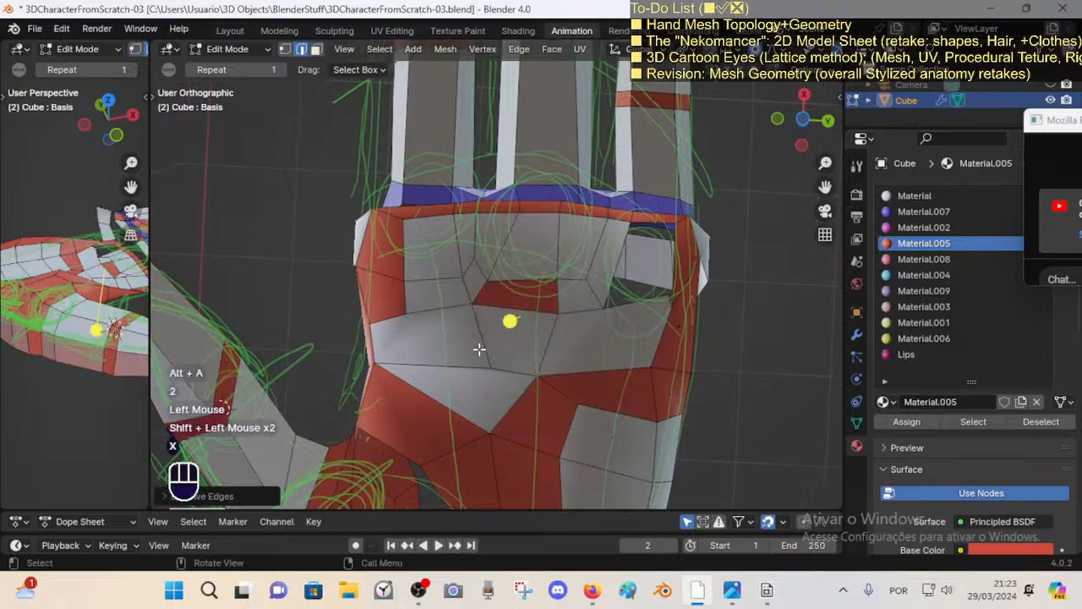
{"action": "key", "text": "alt+a"}
Step: Knife-cut a short edge across the thumb-side corner of the grey palm face, continuing the vertical line above it
{"action": "middle_click_drag", "start_coordinate": [413, 315], "coordinate": [430, 316], "text": "shift"}
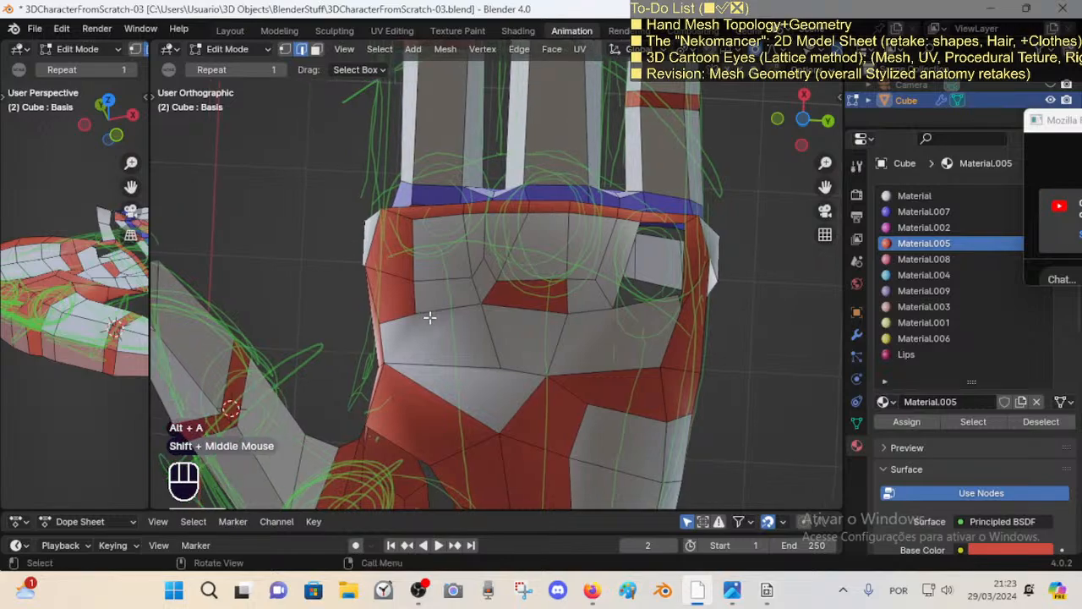
{"action": "key", "text": "k"}
{"action": "left_click", "coordinate": [414, 364]}
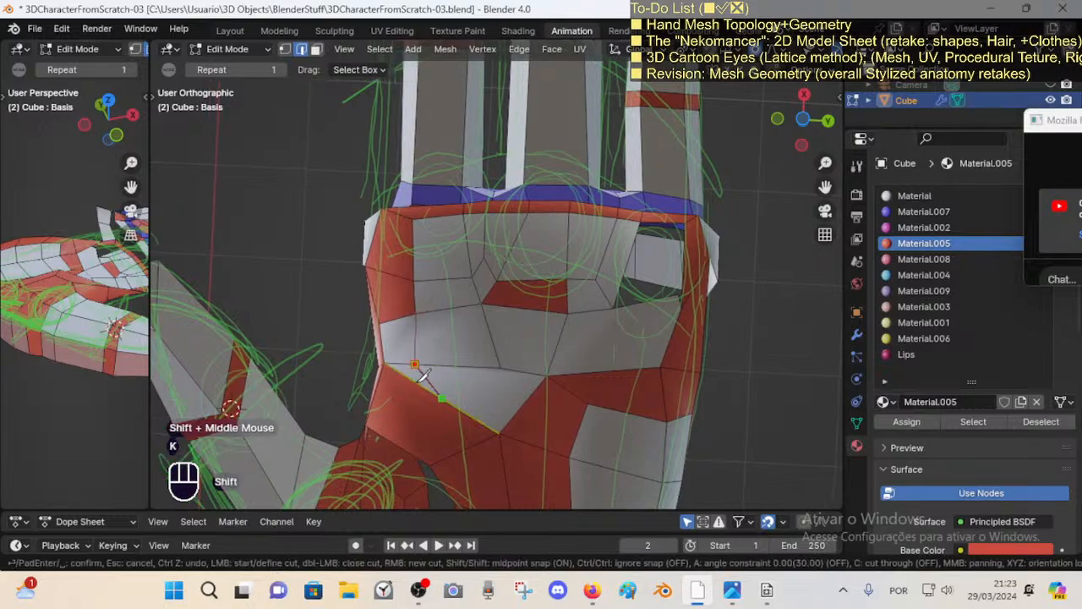
{"action": "middle_click_drag", "start_coordinate": [421, 363], "coordinate": [440, 338], "text": "shift"}
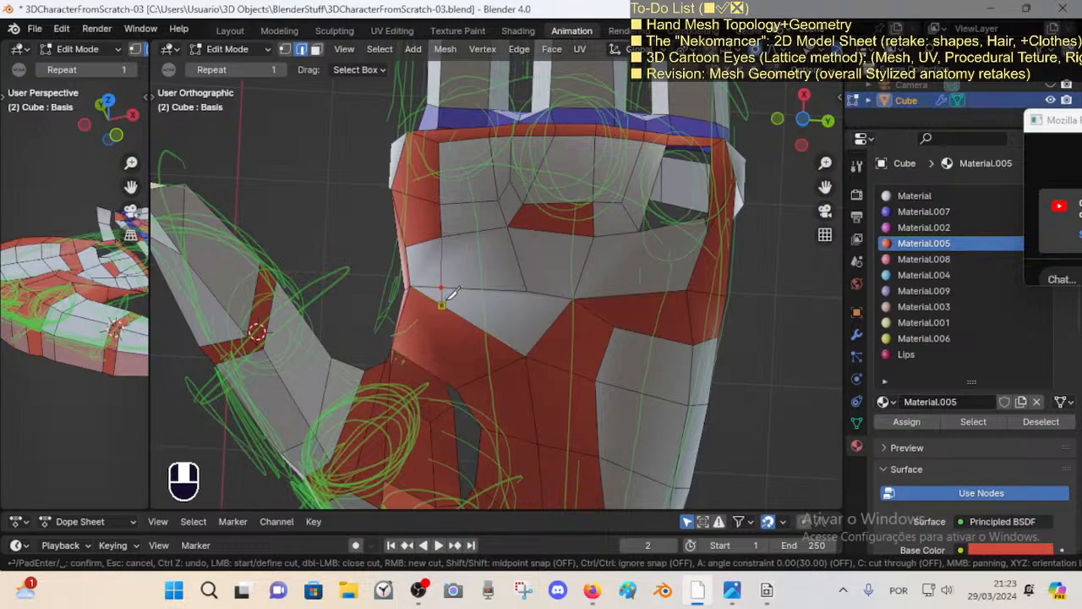
Step: Dissolve the leftover edge next to the new cut on the thumb side of the palm
{"action": "middle_click_drag", "start_coordinate": [430, 357], "coordinate": [477, 271]}
{"action": "key", "text": "alt+a"}
{"action": "key", "text": "2"}
{"action": "left_click", "coordinate": [427, 300]}
{"action": "key", "text": "x"}
{"action": "left_click", "coordinate": [442, 300]}
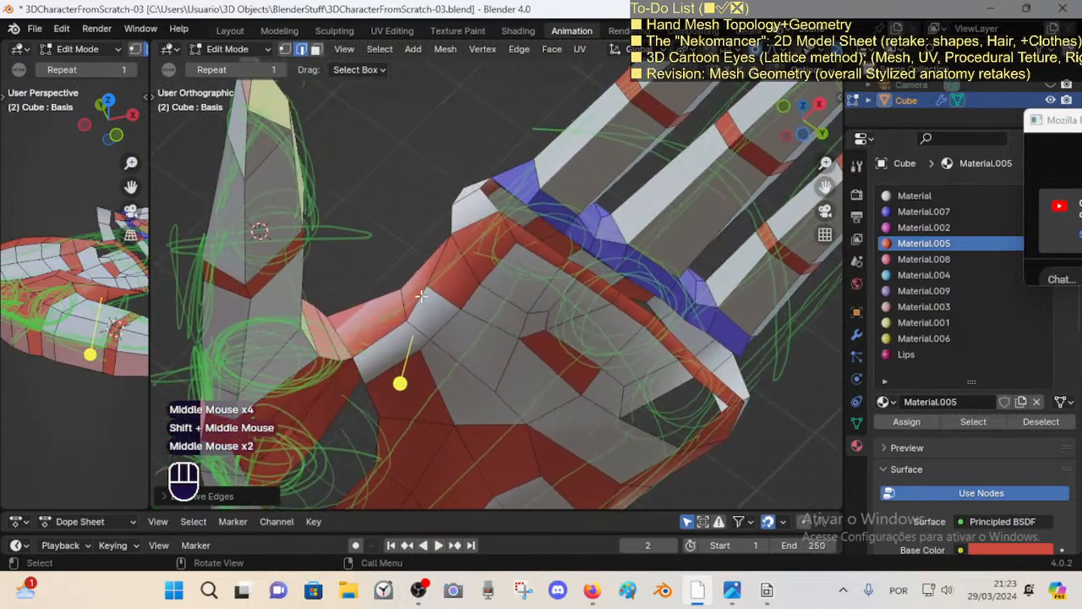
Step: Knife-cut the red face on the hand's thumb-side edge and remove the neighbouring edge to redirect the loop
{"action": "key", "text": "3"}
{"action": "key", "text": "k"}
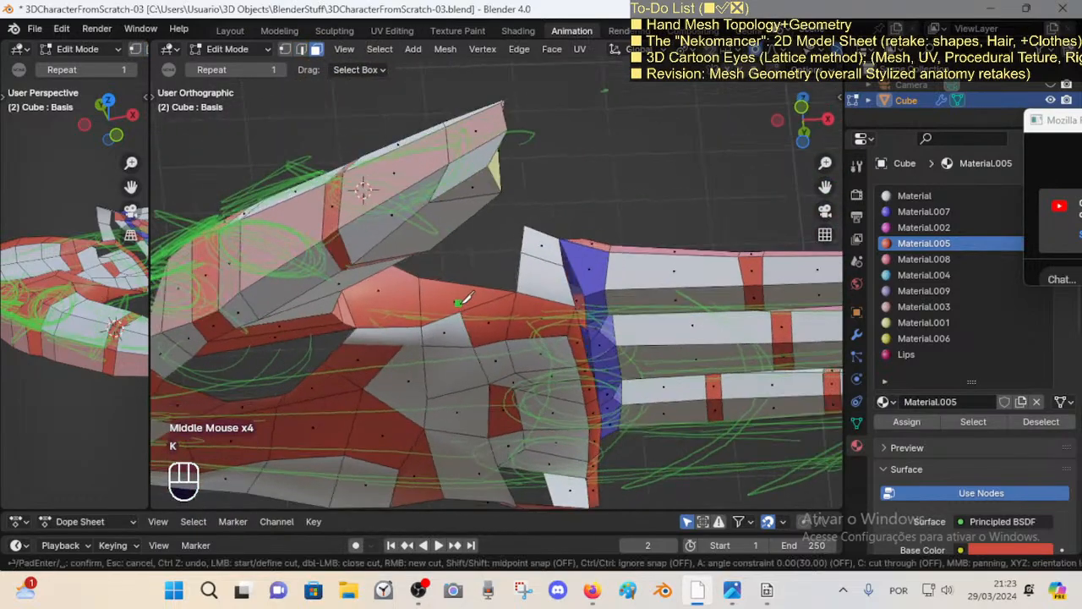
{"action": "key", "text": "2"}
{"action": "left_click", "coordinate": [484, 287]}
{"action": "key", "text": "x"}
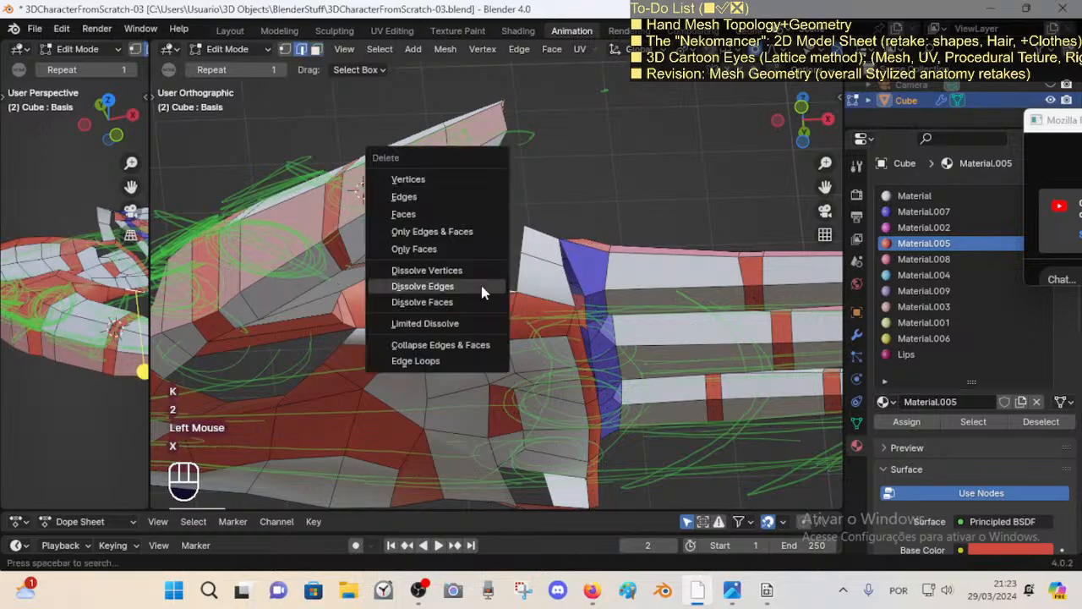
{"action": "left_click", "coordinate": [440, 214]}
Step: Check the face loop running from the thumb-side face along the red band to the pinky side
{"action": "middle_click_drag", "start_coordinate": [439, 215], "coordinate": [436, 261], "text": "shift"}
{"action": "key", "text": "3"}
{"action": "left_click", "coordinate": [405, 252], "text": "alt+shift"}
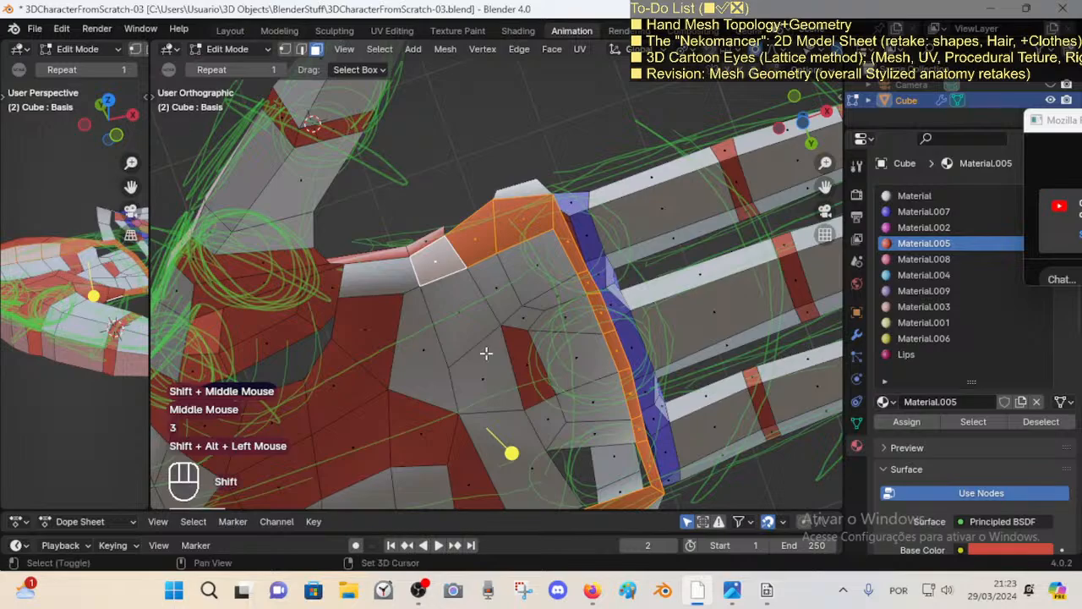
{"action": "middle_click_drag", "start_coordinate": [490, 367], "coordinate": [438, 173], "text": "shift"}
{"action": "middle_click_drag", "start_coordinate": [514, 331], "coordinate": [535, 323]}
{"action": "key", "text": "3"}
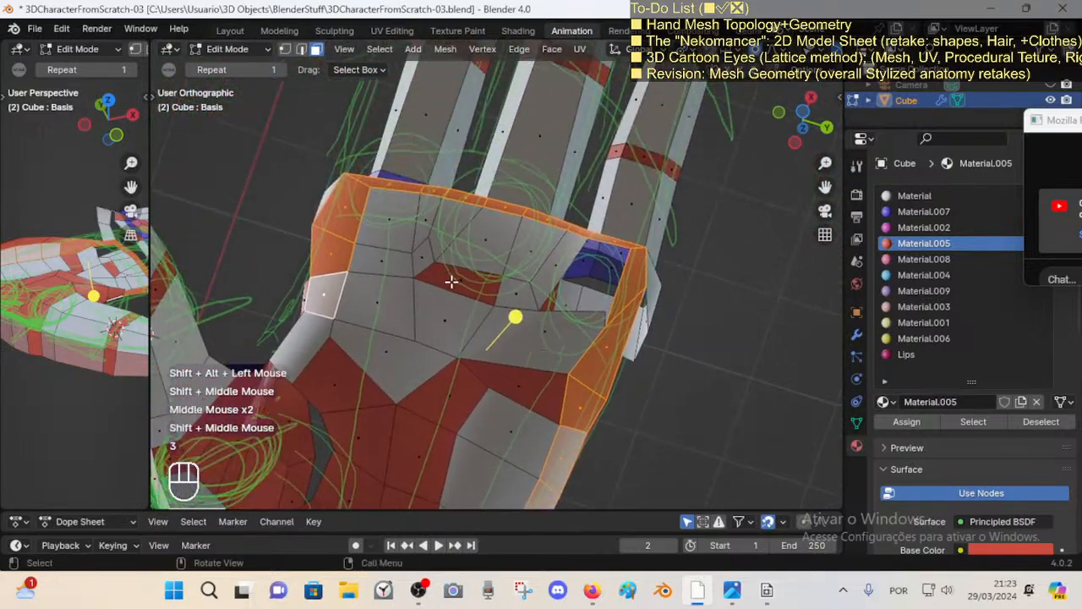
Step: Check the face loops that pass around the central red face of the upper palm
{"action": "left_click", "coordinate": [429, 246], "text": "alt+shift"}
{"action": "middle_click_drag", "start_coordinate": [429, 246], "coordinate": [448, 279]}
{"action": "middle_click_drag", "start_coordinate": [449, 279], "coordinate": [432, 256]}
{"action": "key", "text": "alt+a"}
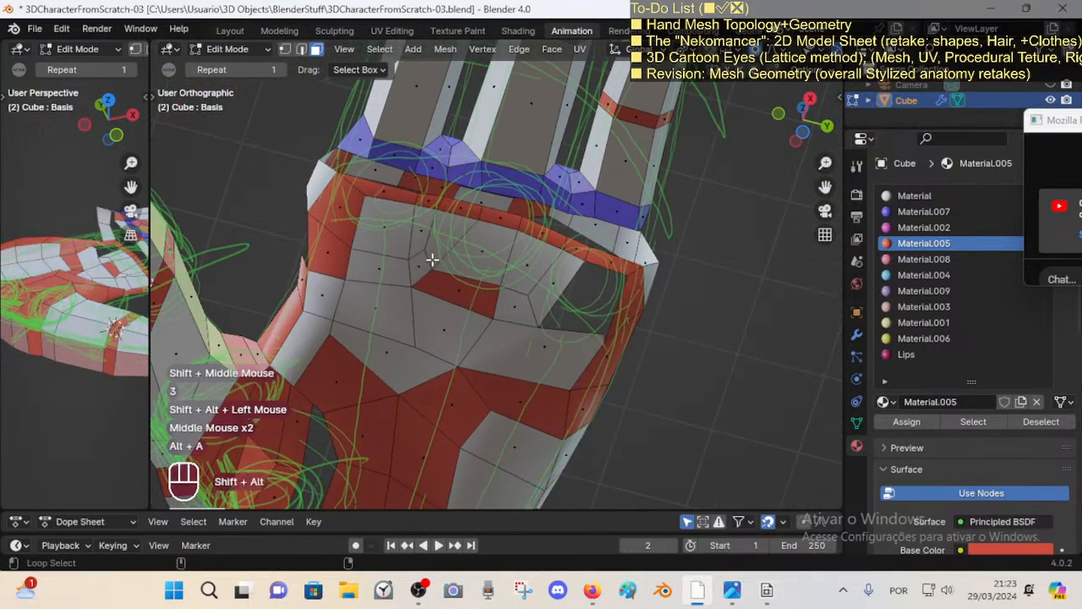
{"action": "left_click", "coordinate": [426, 271], "text": "alt+shift"}
{"action": "left_click", "coordinate": [494, 295], "text": "alt+shift"}
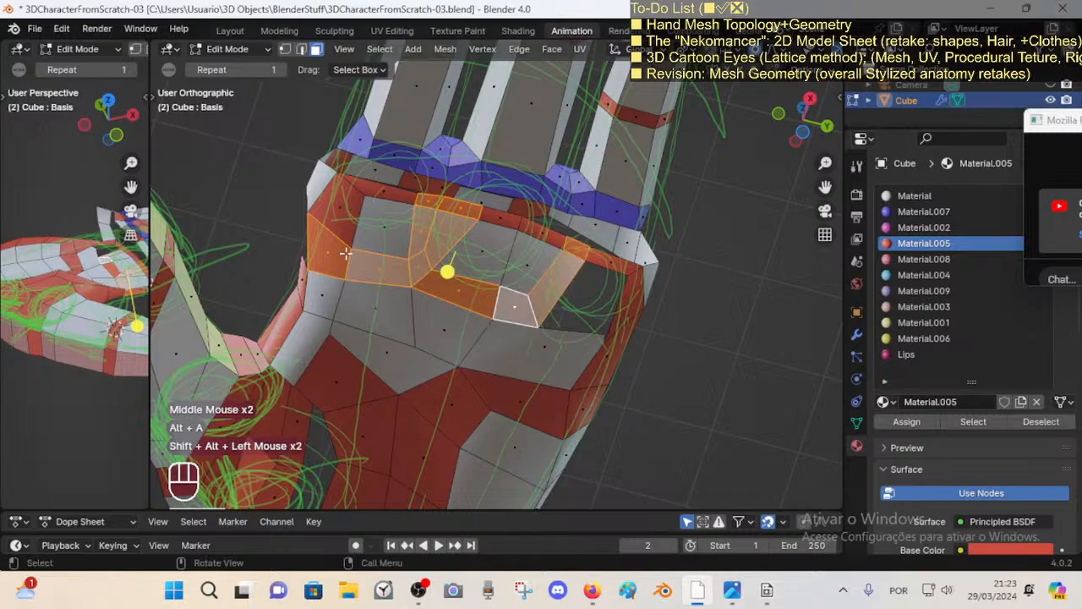
{"action": "key", "text": "alt+a"}
Step: Slide the edge between the thumb side and the central red face toward the wrist
{"action": "key", "text": "2"}
{"action": "left_click", "coordinate": [375, 310]}
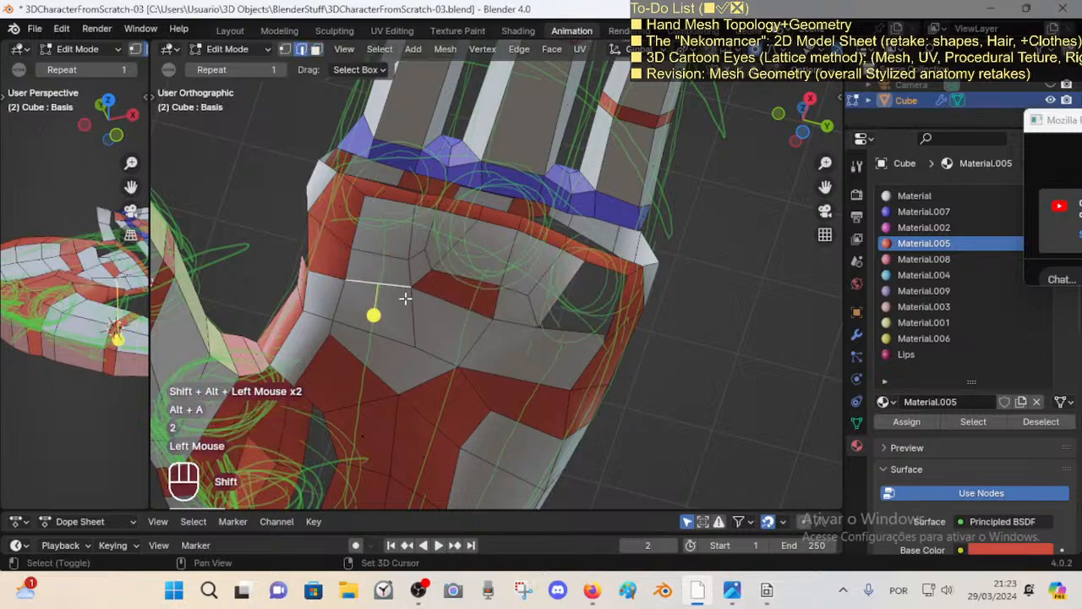
{"action": "key", "text": "shift+v"}
{"action": "left_click", "coordinate": [516, 320], "text": "shift"}
Step: Move the edge between the central red face and the pinky-side hole toward the wrist
{"action": "left_click", "coordinate": [516, 326]}
{"action": "key", "text": "shift+v"}
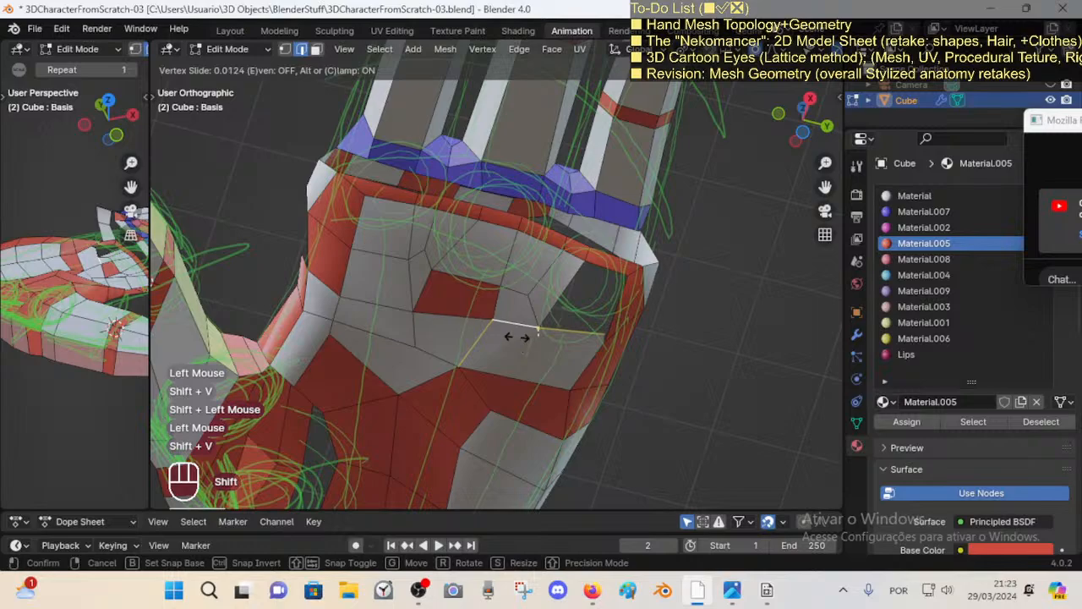
{"action": "key", "text": "Escape"}
{"action": "key", "text": "g"}
{"action": "left_click", "coordinate": [528, 345]}
{"action": "key", "text": "g"}
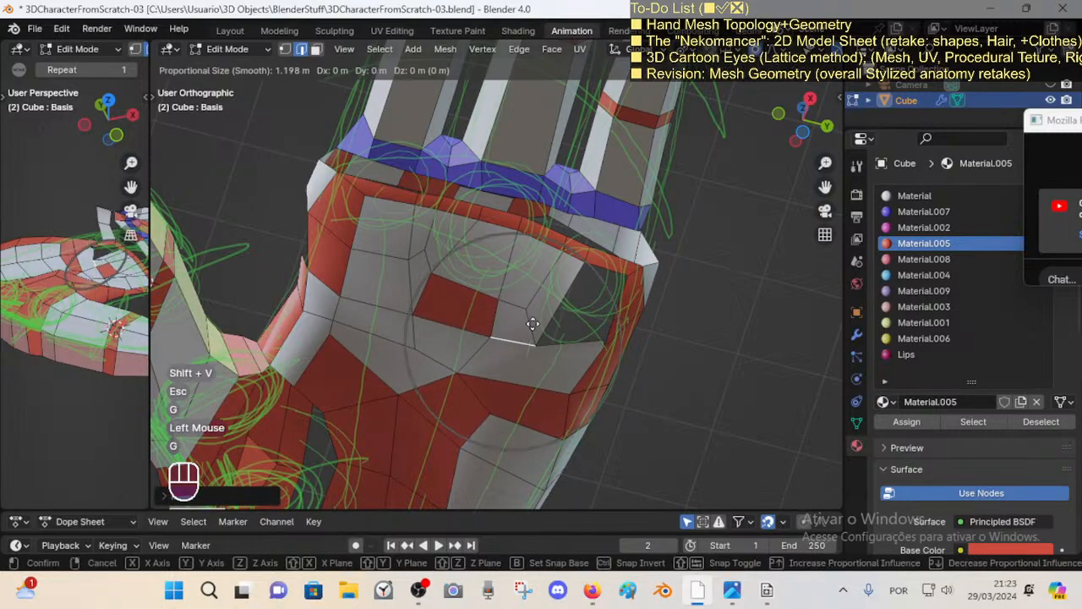
{"action": "left_click", "coordinate": [532, 328], "text": "shift"}
{"action": "key", "text": "alt+a"}
Step: Slide the short edge on the red band above the middle of the palm
{"action": "middle_click_drag", "start_coordinate": [546, 247], "coordinate": [483, 260], "text": "shift"}
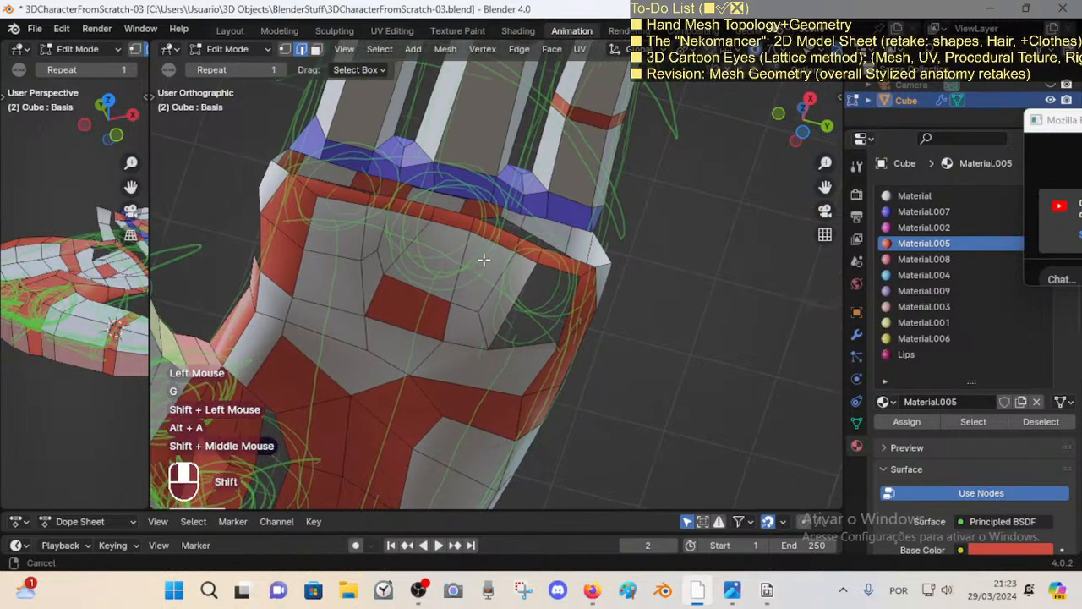
{"action": "key", "text": "2"}
{"action": "left_click", "coordinate": [471, 224]}
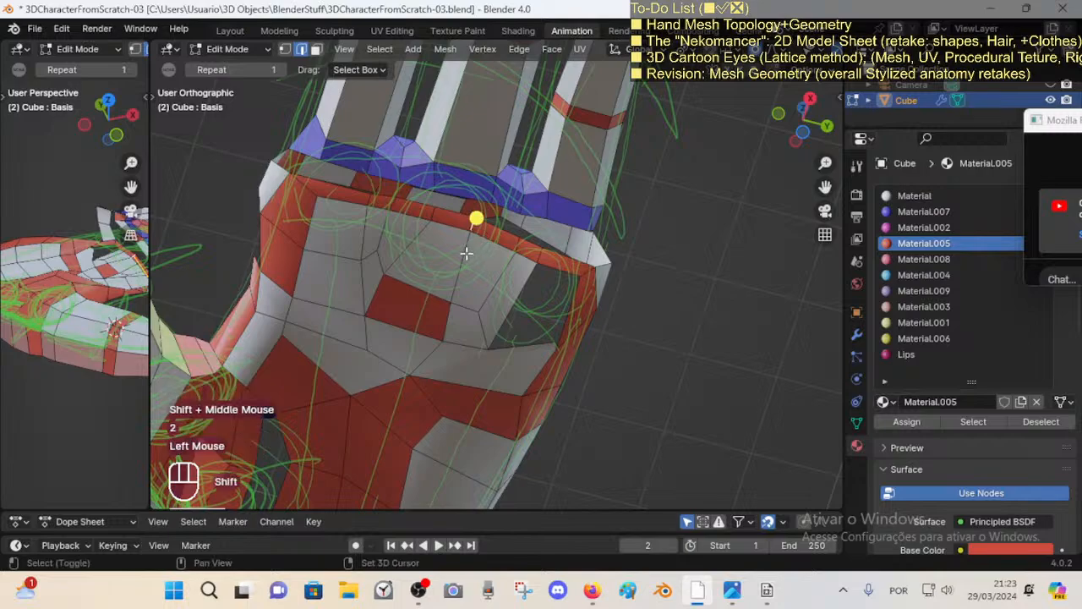
{"action": "left_click", "coordinate": [542, 271], "text": "shift"}
{"action": "key", "text": "shift+v"}
{"action": "left_click", "coordinate": [455, 320], "text": "shift"}
{"action": "key", "text": "alt+a"}
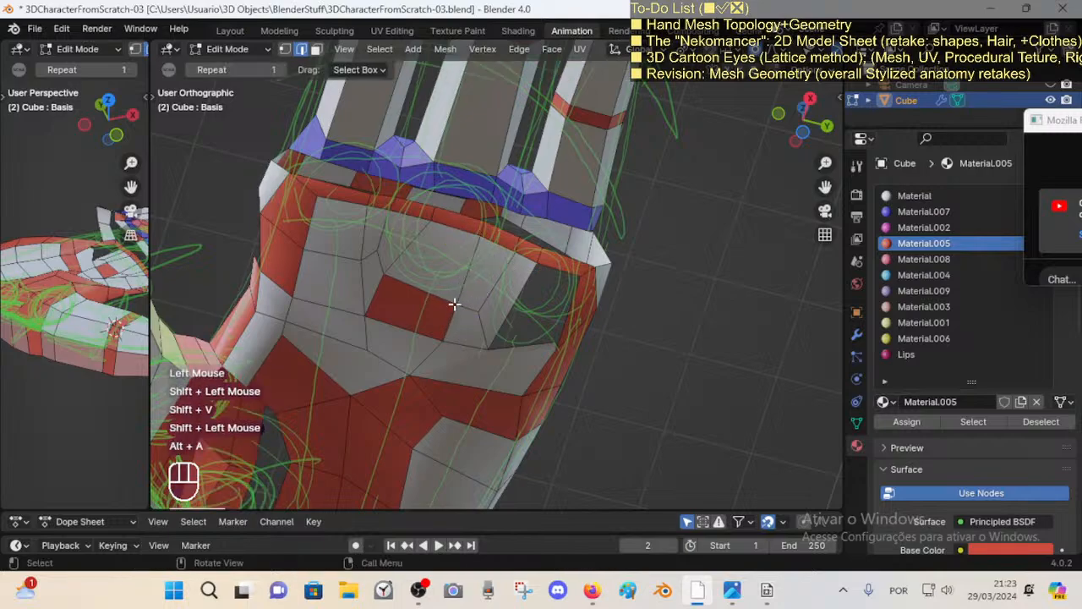
Step: Adjust the central red face's upper pinky-side corner vertex and slide its lower corner toward the pinky side
{"action": "key", "text": "1"}
{"action": "left_click", "coordinate": [454, 303]}
{"action": "key", "text": "g"}
{"action": "left_click", "coordinate": [446, 330], "text": "shift"}
{"action": "left_click", "coordinate": [448, 344]}
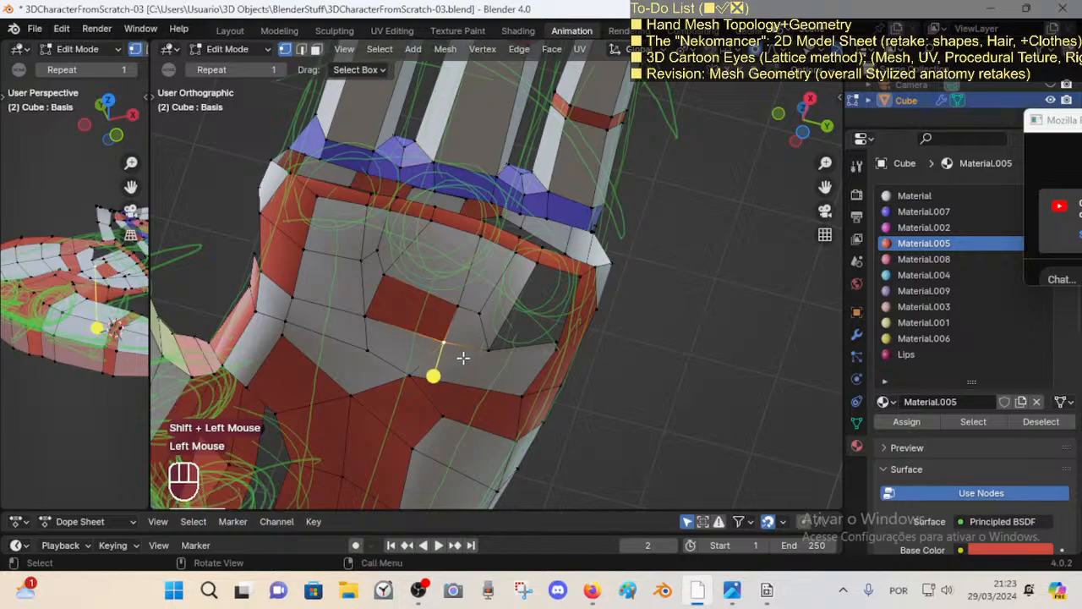
{"action": "key", "text": "shift+v"}
{"action": "left_click", "coordinate": [497, 361], "text": "shift"}
Step: Slide the two vertices beside the pinky-side hole toward the fingers and check the U-shaped face loop
{"action": "left_click", "coordinate": [490, 347]}
{"action": "key", "text": "shift+v"}
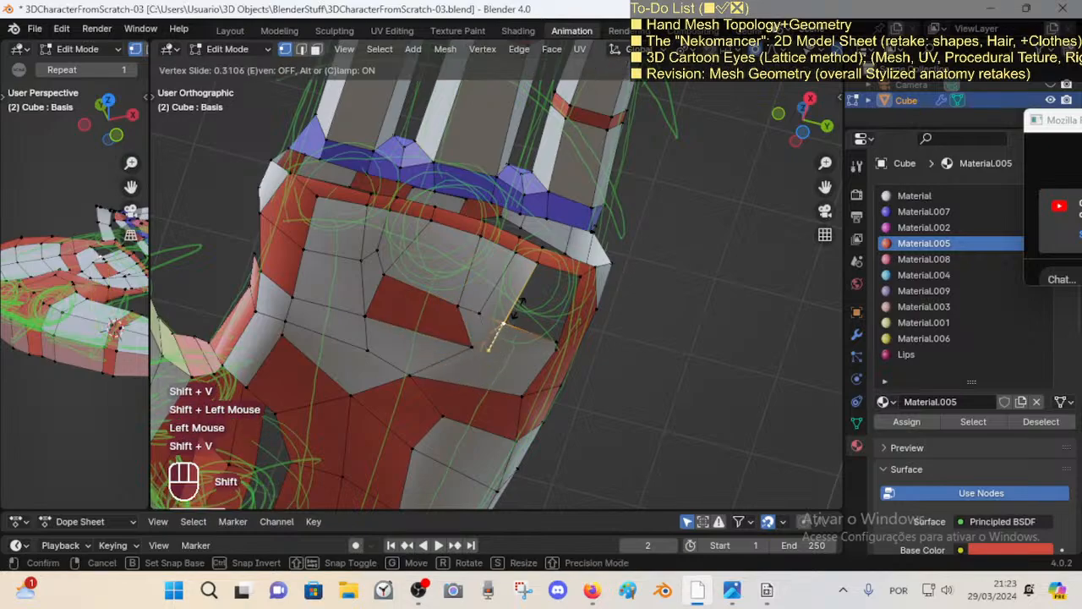
{"action": "left_click", "coordinate": [519, 311], "text": "shift"}
{"action": "left_click", "coordinate": [482, 314]}
{"action": "key", "text": "shift+v"}
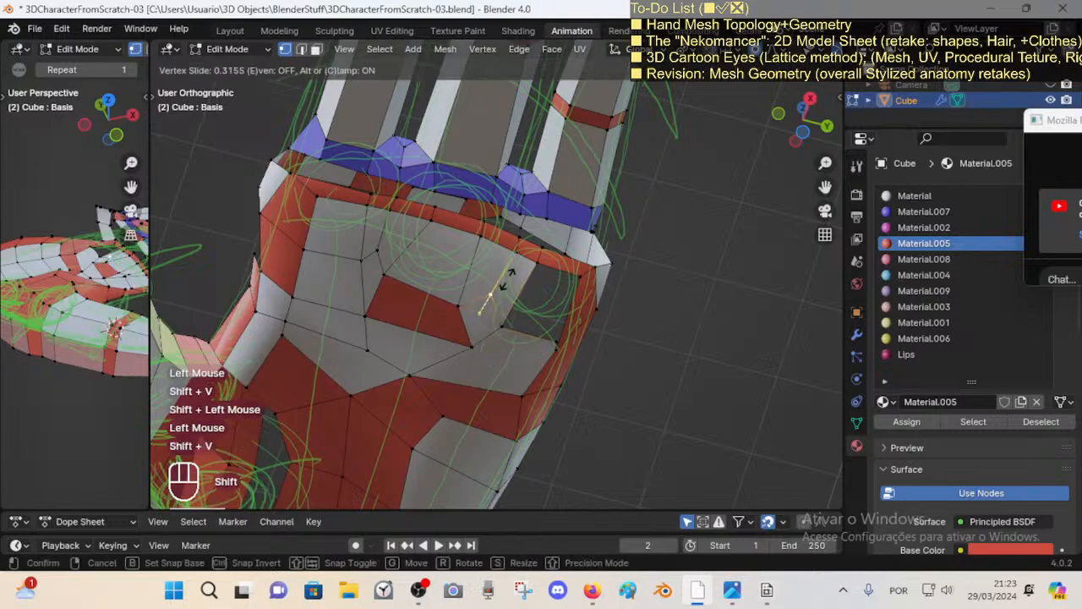
{"action": "left_click", "coordinate": [505, 281], "text": "shift"}
{"action": "left_click", "coordinate": [453, 305]}
{"action": "key", "text": "3"}
{"action": "left_click", "coordinate": [462, 311], "text": "alt+shift"}
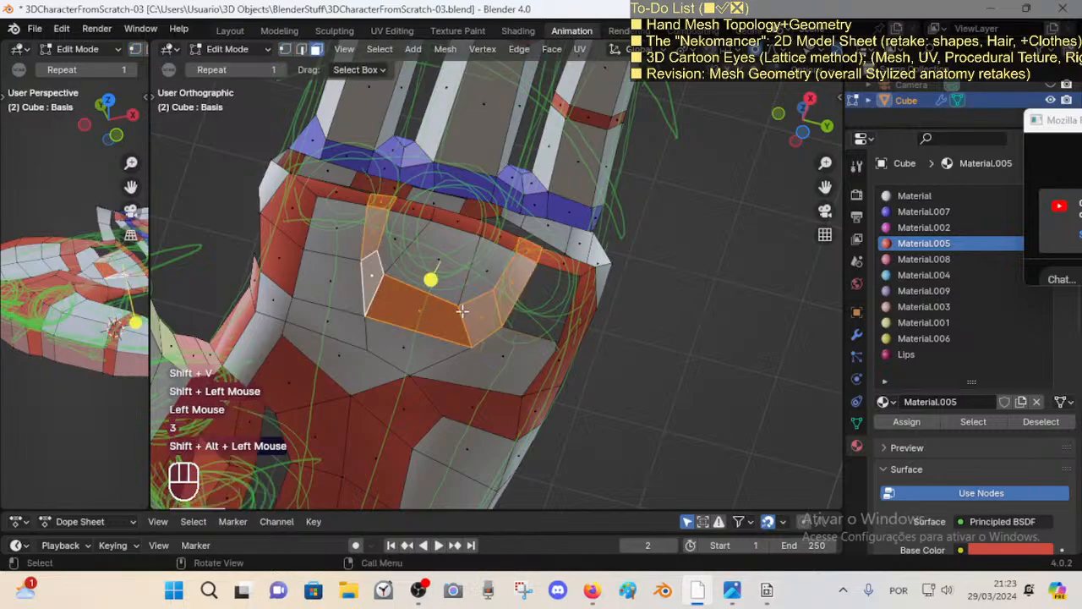
{"action": "key", "text": "alt+a"}
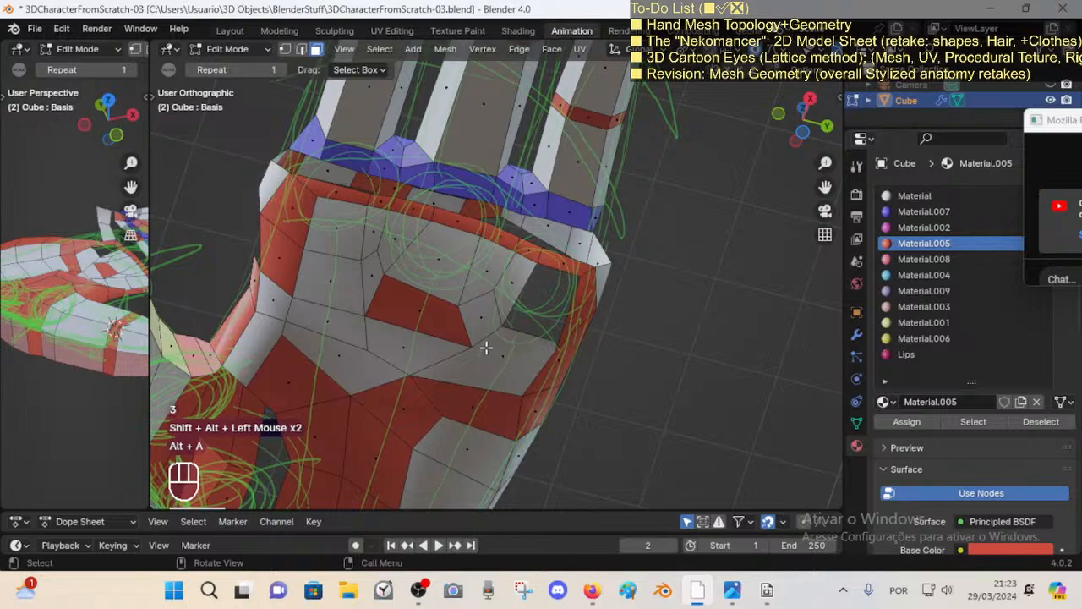
{"action": "middle_click_drag", "start_coordinate": [530, 340], "coordinate": [483, 333], "text": "shift"}
{"action": "key", "text": "1"}
{"action": "key", "text": "2"}
{"action": "left_click", "coordinate": [519, 344]}
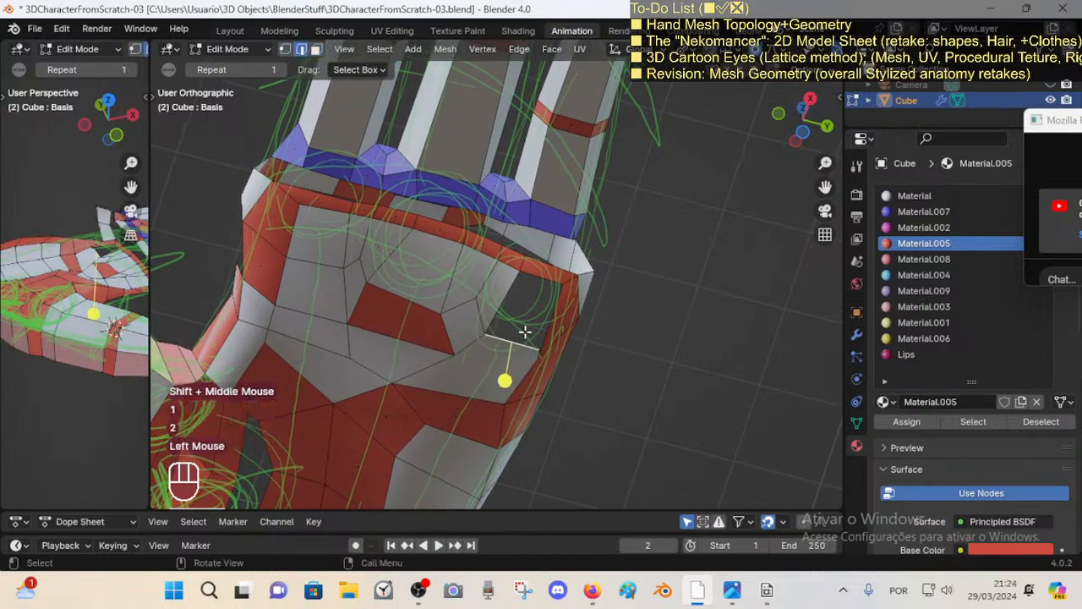
{"action": "key", "text": "g"}
{"action": "key", "text": "Escape"}
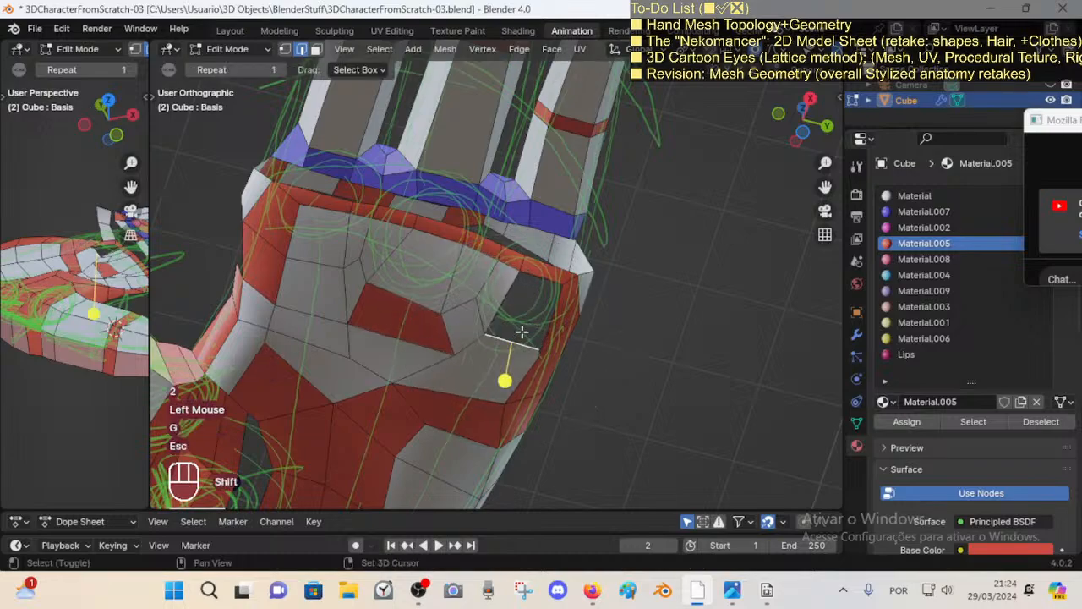
{"action": "key", "text": "shift+v"}
{"action": "key", "text": "Escape"}
Step: Slide the hole's lower inner corner vertex toward the fingers and reposition the central red face's upper pinky-side corner
{"action": "key", "text": "1"}
{"action": "left_click", "coordinate": [490, 326]}
{"action": "key", "text": "shift+v"}
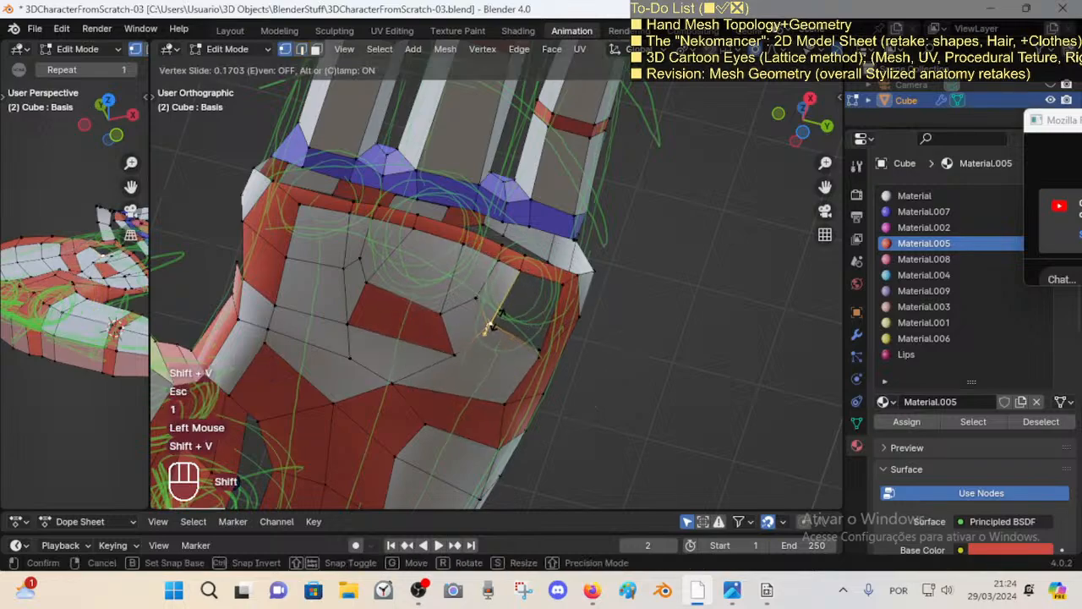
{"action": "left_click", "coordinate": [459, 314], "text": "shift"}
{"action": "left_click", "coordinate": [449, 309]}
{"action": "key", "text": "shift+v"}
{"action": "left_click", "coordinate": [475, 336], "text": "shift"}
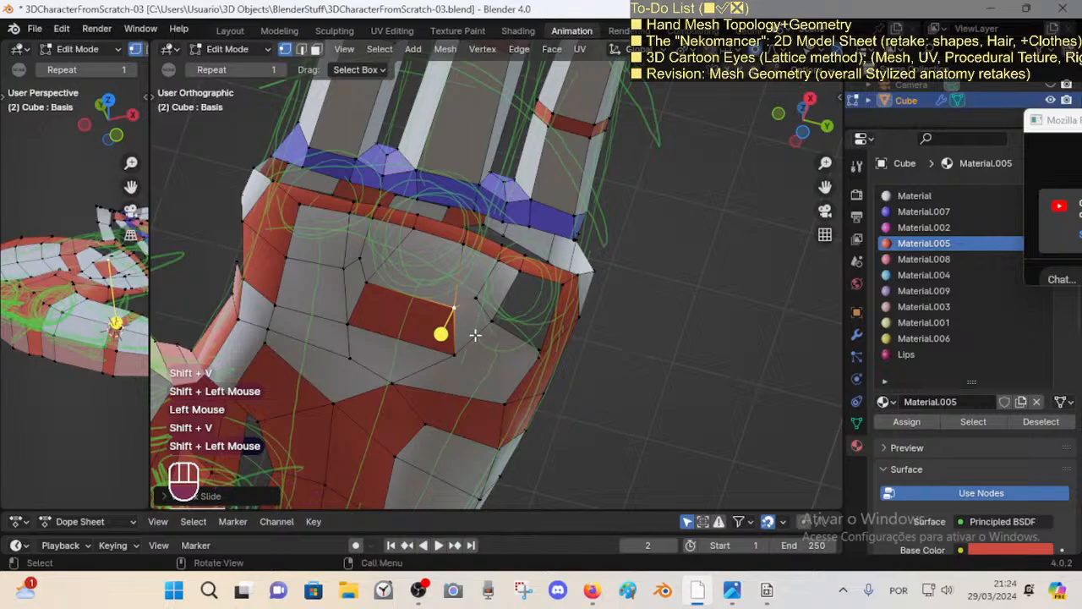
{"action": "left_click", "coordinate": [461, 353]}
{"action": "key", "text": "alt+a"}
Step: Knife-cut an edge from the central red face's lower pinky-side corner to the hole's lower outer corner
{"action": "key", "text": "k"}
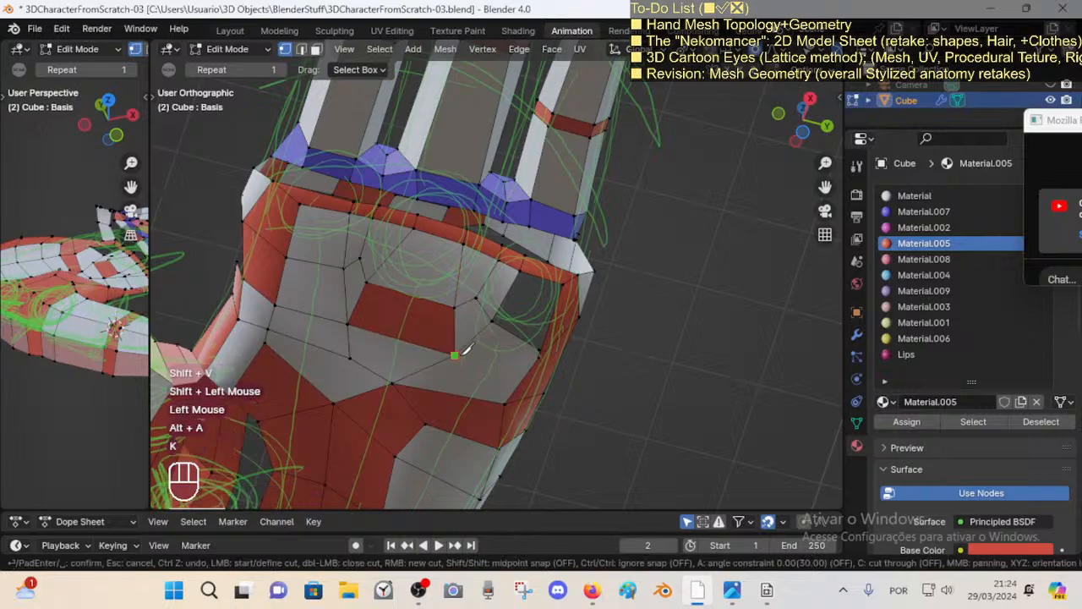
{"action": "left_click", "coordinate": [540, 356]}
{"action": "key", "text": "Return"}
{"action": "middle_click_drag", "start_coordinate": [524, 382], "coordinate": [476, 361]}
{"action": "key", "text": "alt+a"}
{"action": "key", "text": "1"}
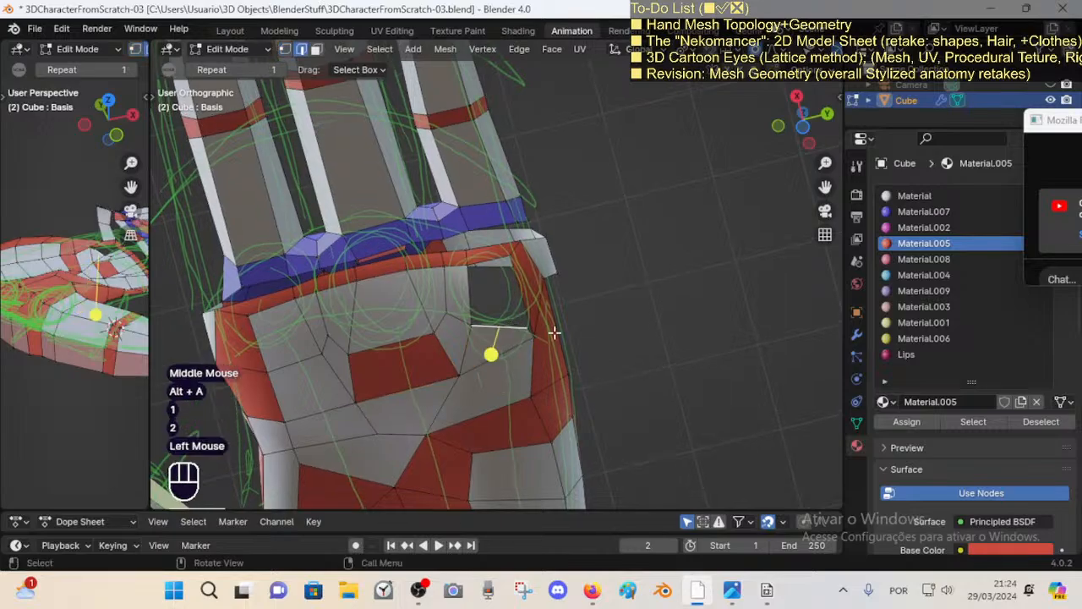
Step: Delete the red band face bordering the outer side of the pinky-side hole
{"action": "middle_click_drag", "start_coordinate": [554, 332], "coordinate": [537, 360]}
{"action": "key", "text": "1"}
{"action": "left_click", "coordinate": [537, 312]}
{"action": "key", "text": "3"}
{"action": "left_click", "coordinate": [511, 302]}
{"action": "key", "text": "x"}
{"action": "left_click", "coordinate": [508, 310]}
{"action": "scroll", "coordinate": [508, 287], "scroll_direction": "up", "scroll_amount": 1}
Step: Move the hole's lower outer corner vertex toward the fingers and slide it into line
{"action": "key", "text": "1"}
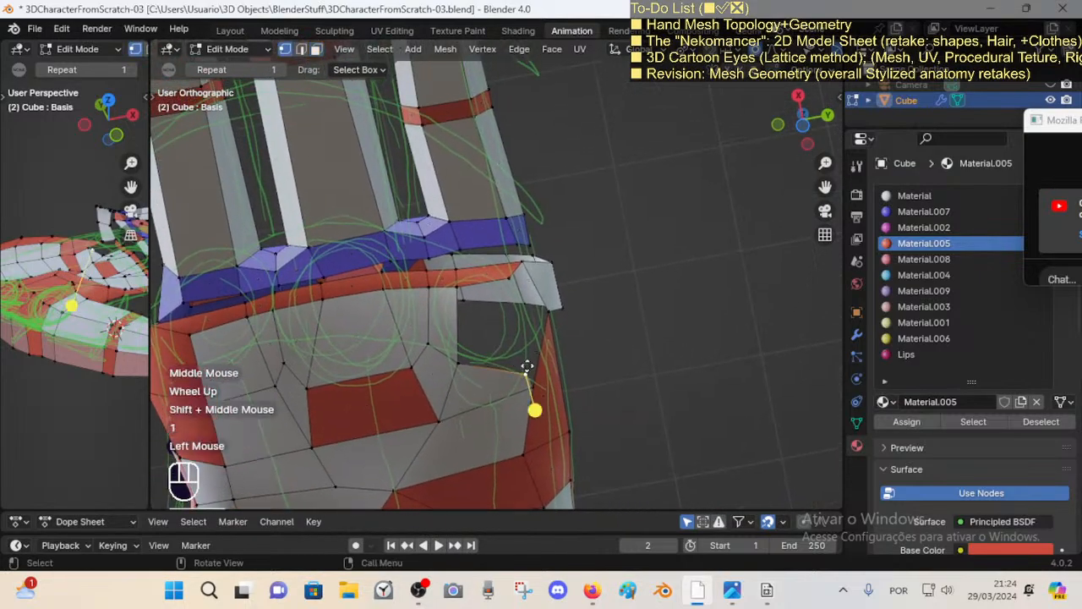
{"action": "key", "text": "g"}
{"action": "left_click", "coordinate": [524, 340]}
{"action": "key", "text": "g"}
{"action": "left_click", "coordinate": [531, 317]}
{"action": "left_click", "coordinate": [534, 344]}
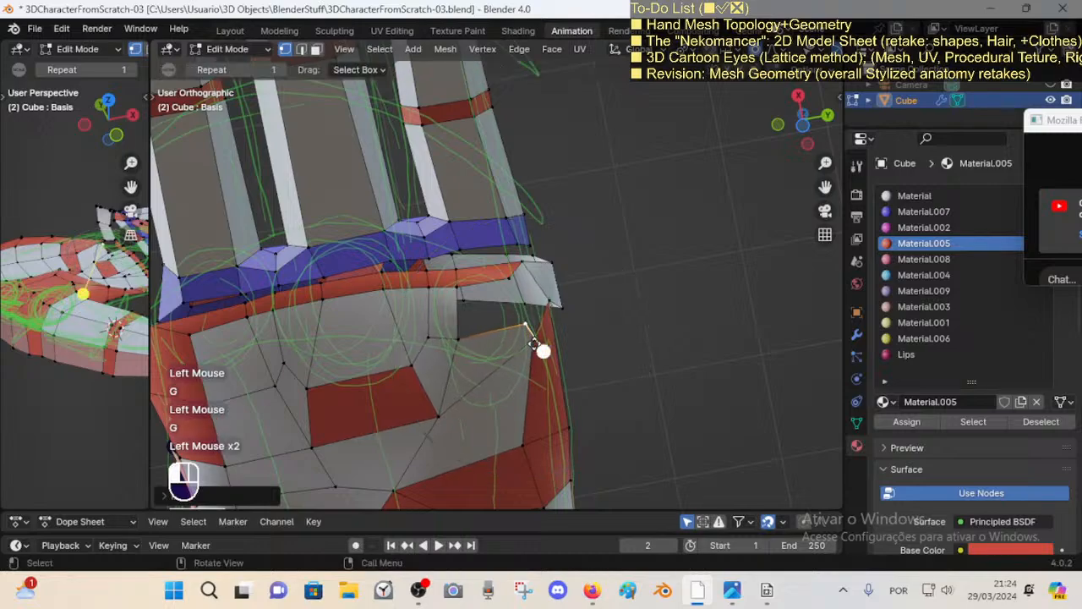
{"action": "key", "text": "shift+v"}
{"action": "left_click", "coordinate": [531, 345], "text": "shift"}
Step: Fill the gap in the red band at the pinky-side corner with a new face
{"action": "middle_click_drag", "start_coordinate": [532, 345], "coordinate": [495, 331]}
{"action": "key", "text": "3"}
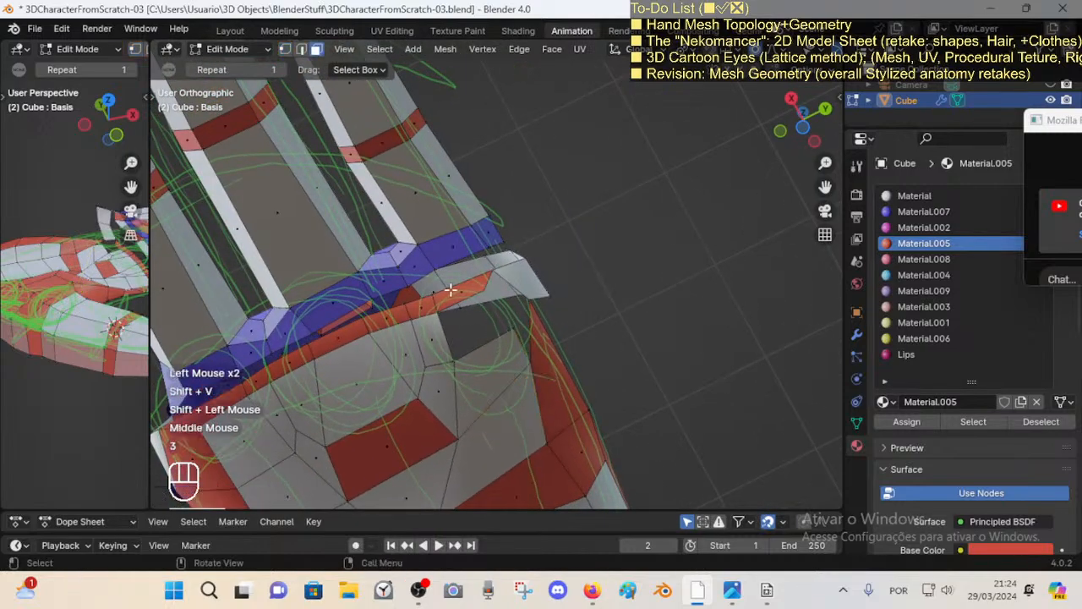
{"action": "middle_click_drag", "start_coordinate": [433, 302], "coordinate": [511, 206]}
{"action": "key", "text": "2"}
{"action": "left_click", "coordinate": [520, 286]}
{"action": "key", "text": "f"}
Step: Reposition the pinky-side hole's outer corner vertex and rip the red band's outer vertex away from the white side strip
{"action": "key", "text": "1"}
{"action": "left_click", "coordinate": [446, 279]}
{"action": "key", "text": "g"}
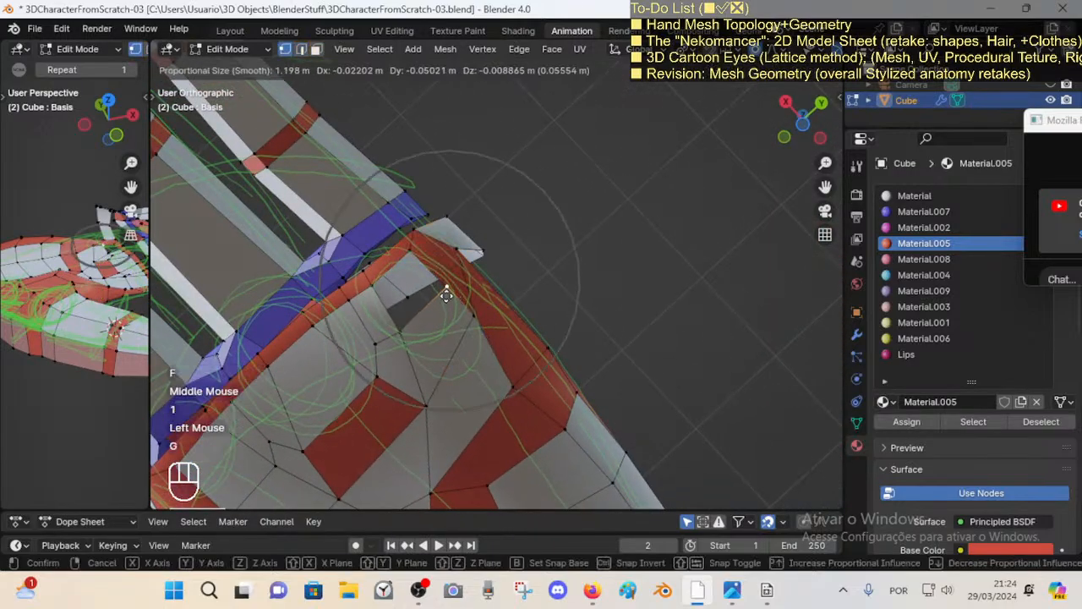
{"action": "left_click", "coordinate": [440, 295], "text": "shift"}
{"action": "middle_click_drag", "start_coordinate": [440, 296], "coordinate": [426, 271]}
{"action": "key", "text": "v"}
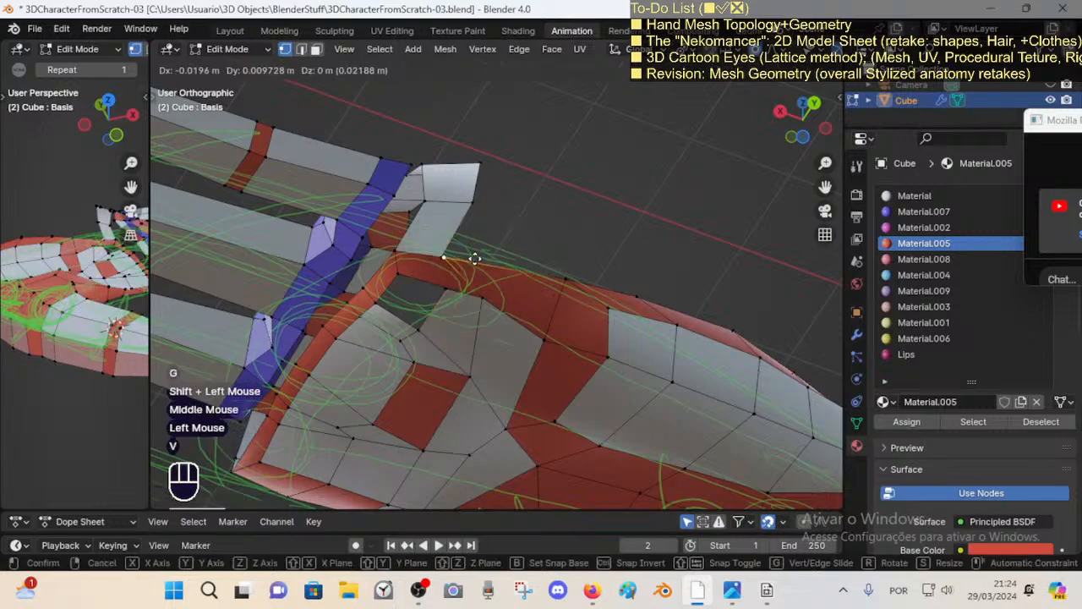
{"action": "left_click", "coordinate": [497, 270]}
{"action": "middle_click_drag", "start_coordinate": [498, 270], "coordinate": [473, 273]}
Step: Add a loop cut across the red band face beside the pinky-side hole and merge its end vertices into the neighbouring corner vertices
{"action": "key", "text": "ctrl+r"}
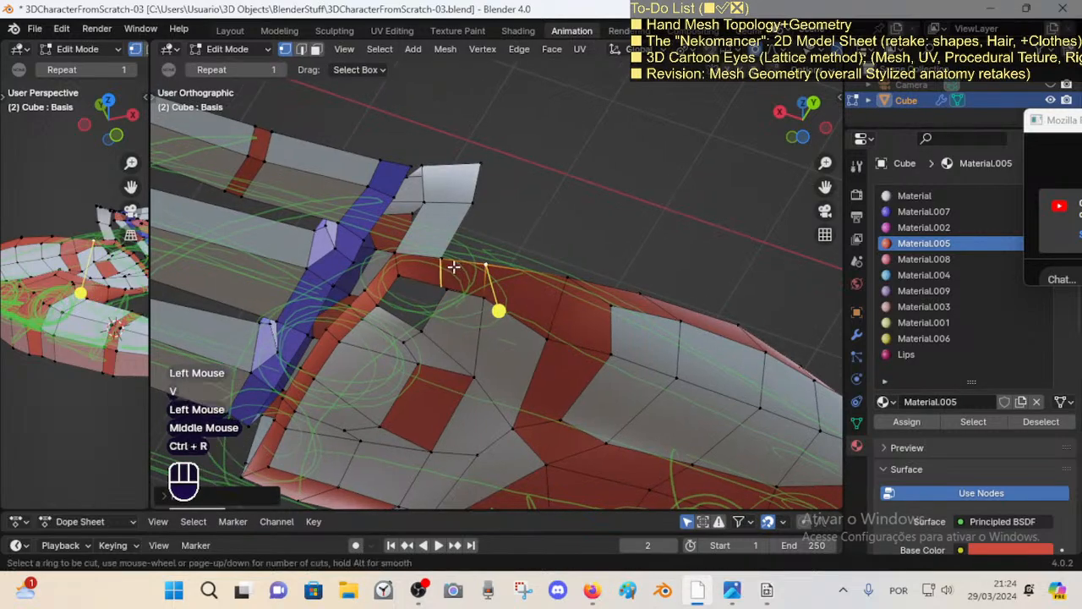
{"action": "left_click", "coordinate": [461, 269]}
{"action": "left_click", "coordinate": [448, 262]}
{"action": "key", "text": "alt+a"}
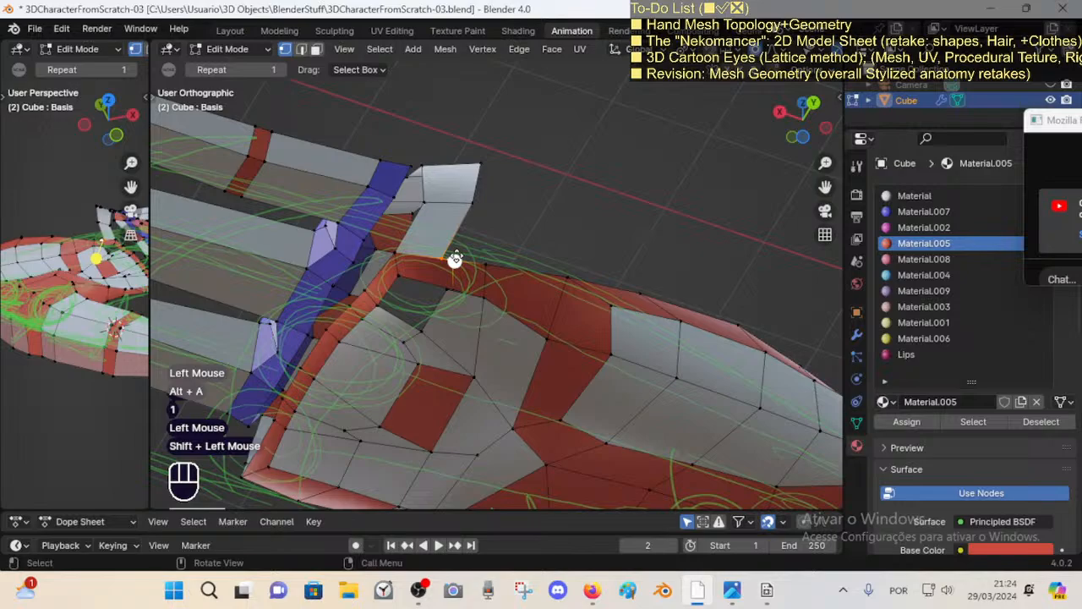
{"action": "key", "text": "m"}
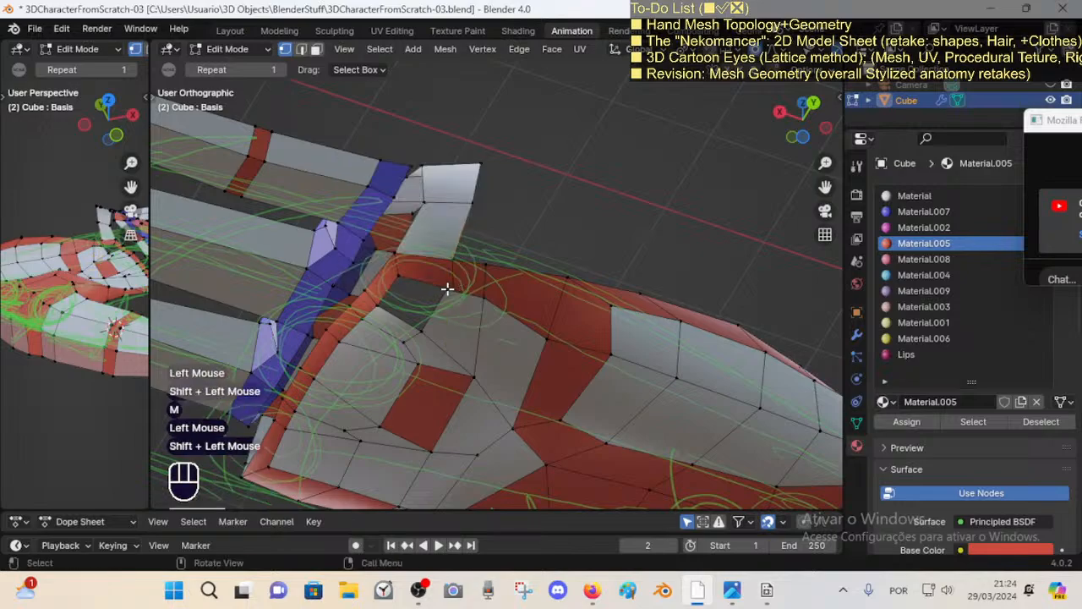
{"action": "key", "text": "m"}
{"action": "left_click", "coordinate": [462, 281]}
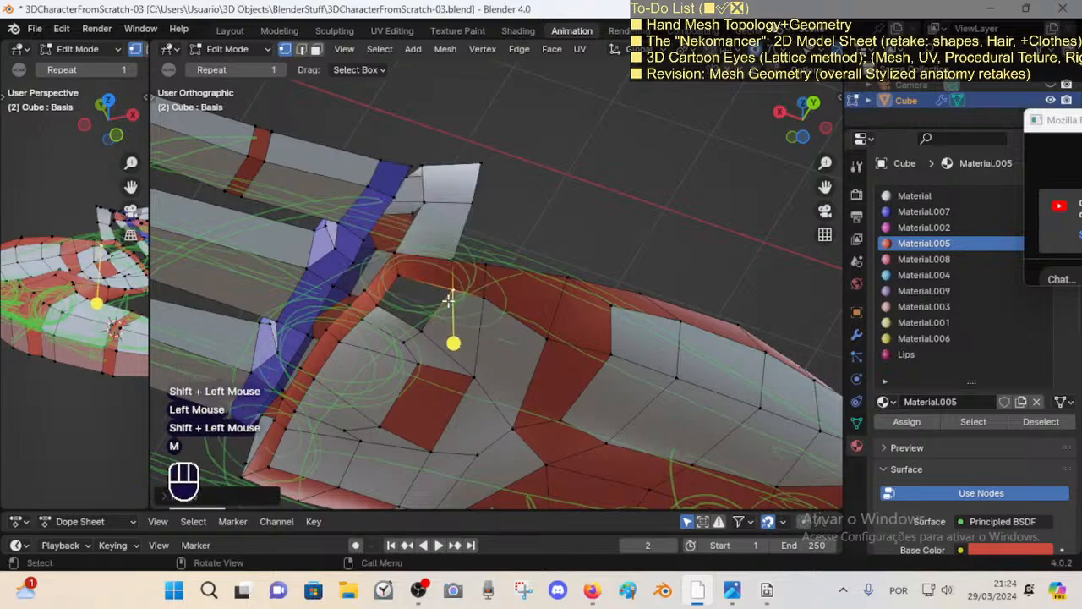
Step: Fill the remaining pinky-side hole in the palm with a new face
{"action": "middle_click_drag", "start_coordinate": [447, 299], "coordinate": [544, 307]}
{"action": "key", "text": "2"}
{"action": "key", "text": "f"}
{"action": "scroll", "coordinate": [544, 307], "scroll_direction": "down", "scroll_amount": 1}
{"action": "key", "text": "alt+a"}
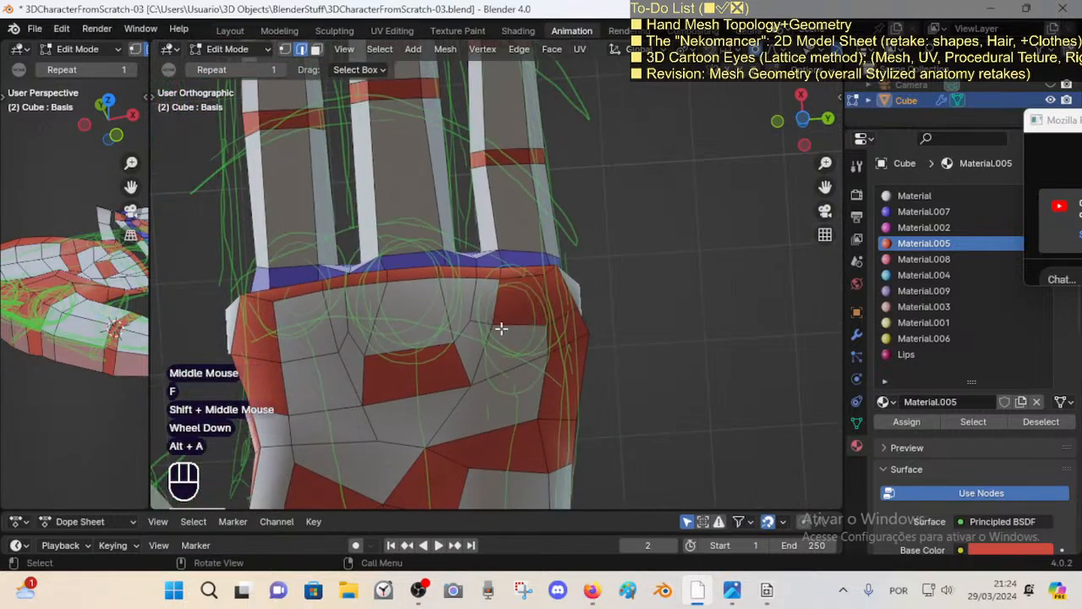
Step: Examine the face loops around the central red palm face, along the red band and down the thumb side
{"action": "key", "text": "3"}
{"action": "left_click", "coordinate": [482, 330], "text": "alt+shift"}
{"action": "scroll", "coordinate": [487, 334], "scroll_direction": "down", "scroll_amount": 1}
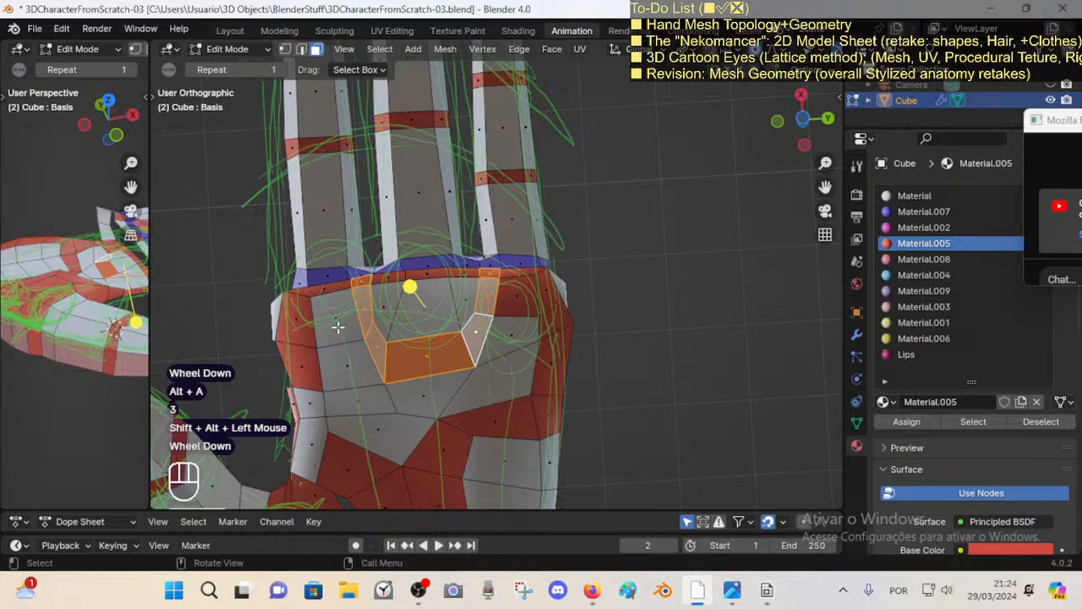
{"action": "left_click", "coordinate": [338, 327]}
{"action": "left_click", "coordinate": [524, 294]}
{"action": "key", "text": "3"}
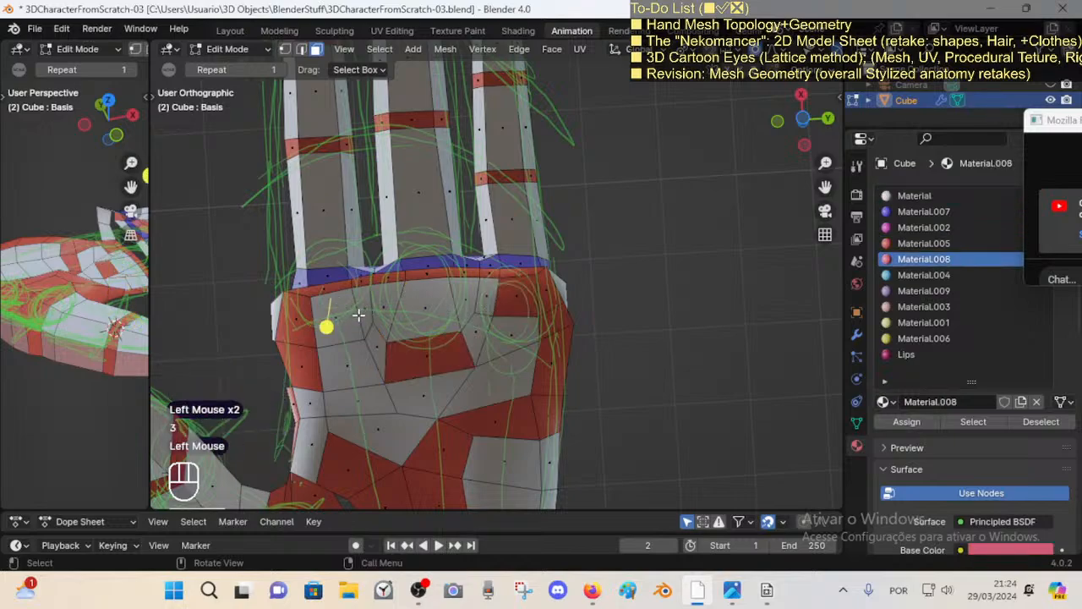
{"action": "left_click", "coordinate": [336, 319]}
{"action": "key", "text": "3"}
{"action": "key", "text": "alt+a"}
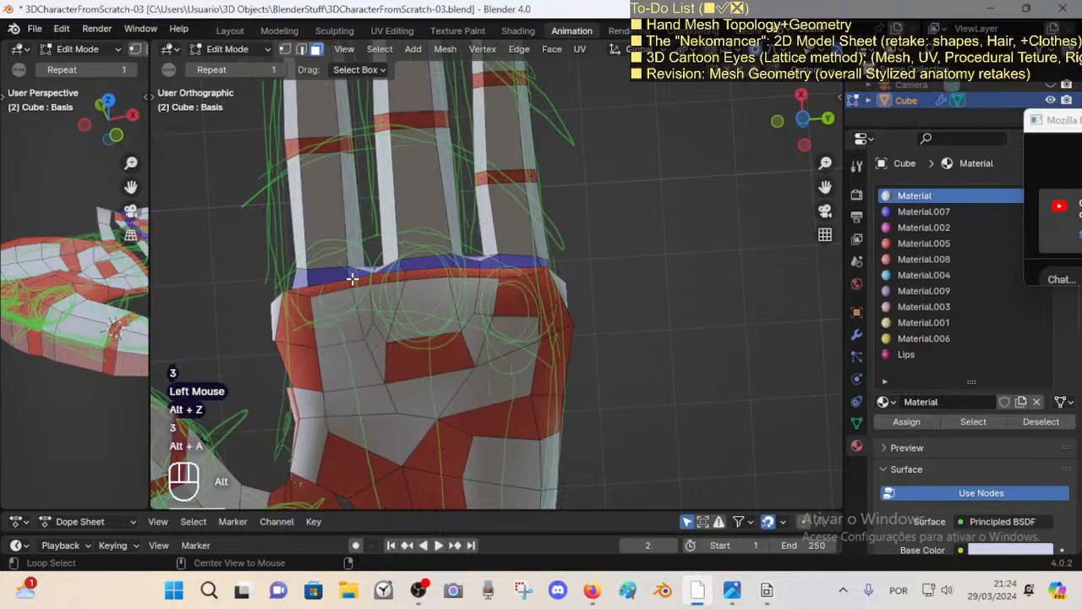
{"action": "left_click", "coordinate": [353, 282], "text": "alt+shift"}
{"action": "middle_click_drag", "start_coordinate": [391, 350], "coordinate": [563, 311], "text": "shift"}
{"action": "scroll", "coordinate": [550, 323], "scroll_direction": "up", "scroll_amount": 1}
{"action": "key", "text": "alt+a"}
{"action": "key", "text": "k"}
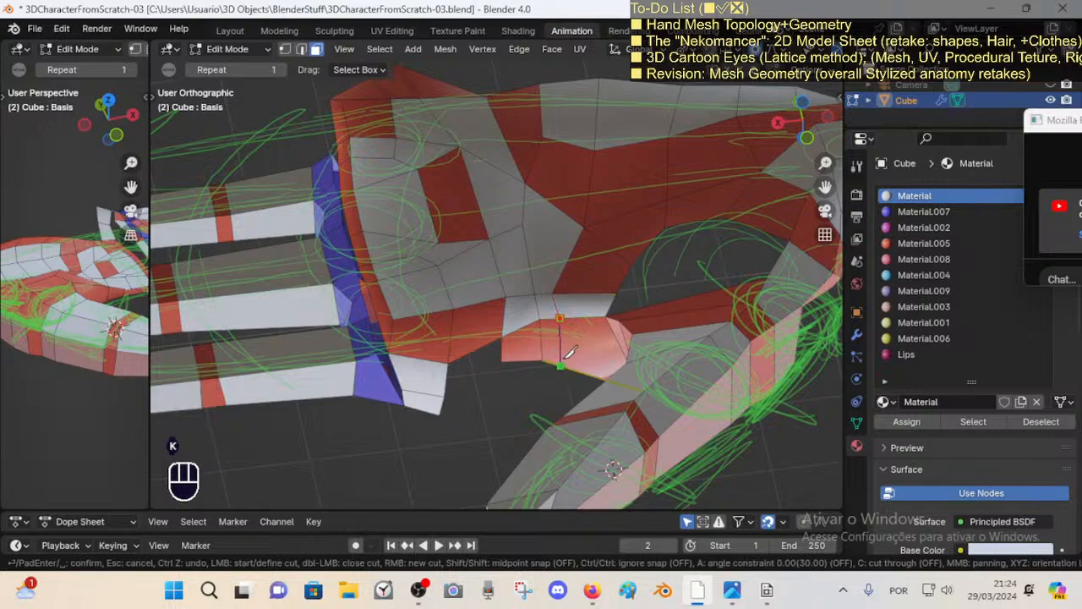
{"action": "key", "text": "Return"}
Step: Select the face loop around the palm's outer border and assign Material.004, replaced by Material.009, to it
{"action": "left_click", "coordinate": [533, 300], "text": "alt+shift"}
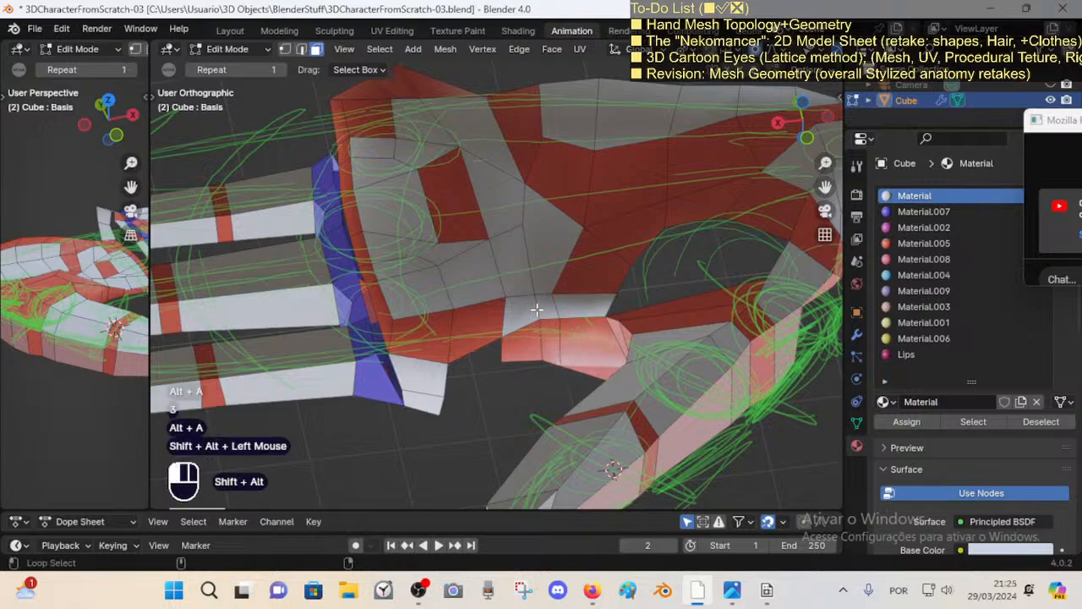
{"action": "mouse_move", "coordinate": [536, 303]}
{"action": "middle_mouse_down", "text": "shift"}
{"action": "mouse_move", "coordinate": [526, 317]}
{"action": "mouse_move", "coordinate": [538, 311]}
{"action": "middle_mouse_up", "text": "shift"}
{"action": "scroll", "coordinate": [566, 362], "scroll_direction": "down", "scroll_amount": 1}
{"action": "middle_click_drag", "start_coordinate": [566, 362], "coordinate": [454, 372]}
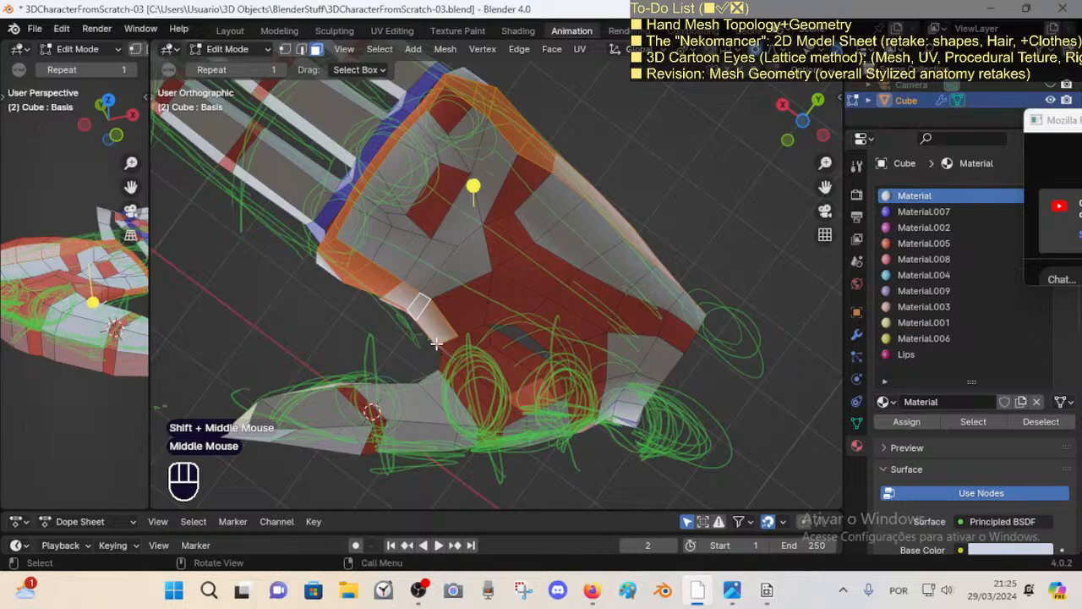
{"action": "middle_click_drag", "start_coordinate": [428, 360], "coordinate": [461, 288]}
{"action": "middle_click_drag", "start_coordinate": [461, 288], "coordinate": [490, 294]}
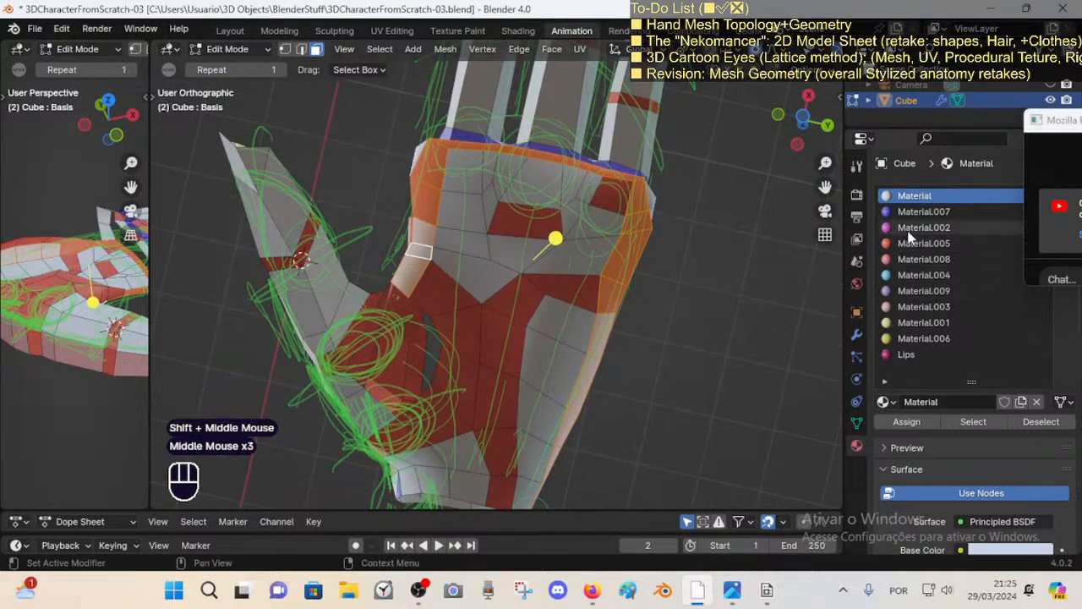
{"action": "left_click", "coordinate": [921, 275]}
{"action": "left_click", "coordinate": [906, 421]}
{"action": "left_click", "coordinate": [911, 292]}
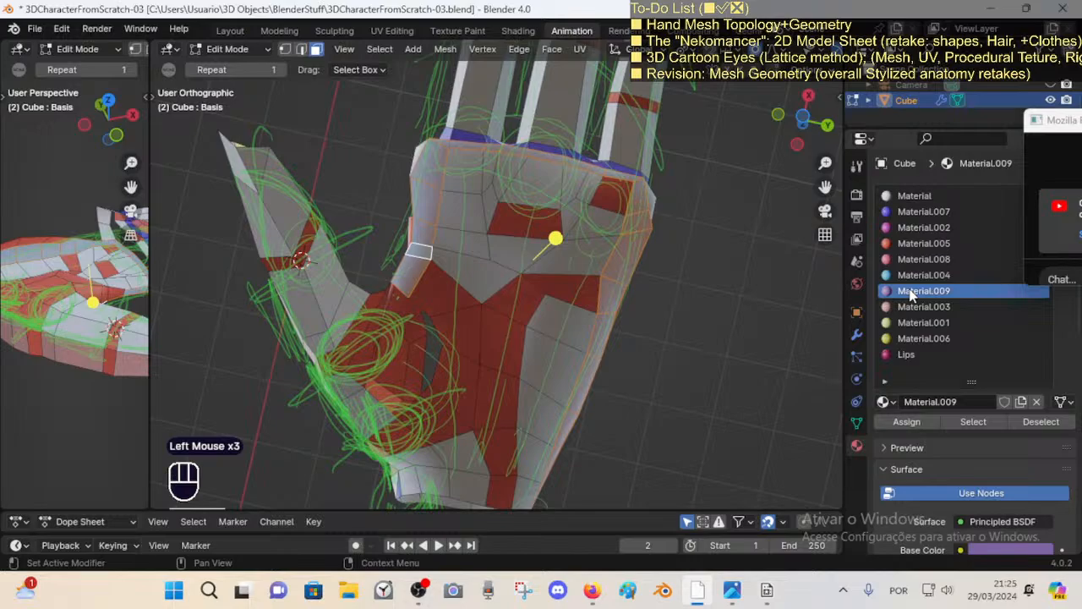
{"action": "left_click", "coordinate": [907, 421]}
{"action": "key", "text": "alt+a"}
Step: Select the purple face loop around the palm's outer border and smooth its vertices
{"action": "middle_click_drag", "start_coordinate": [406, 241], "coordinate": [495, 205]}
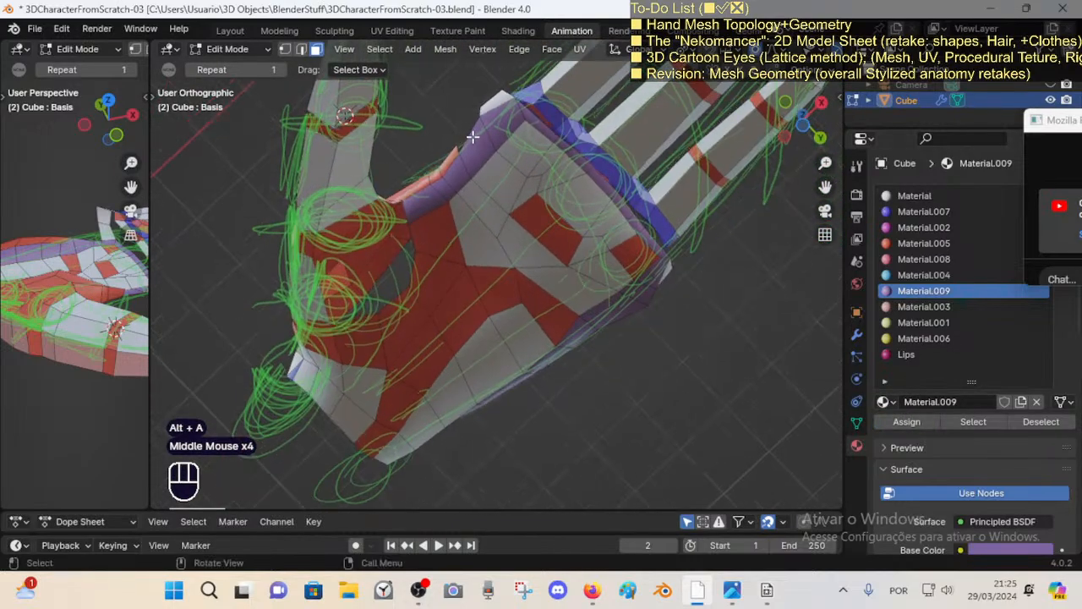
{"action": "scroll", "coordinate": [471, 144], "scroll_direction": "up", "scroll_amount": 2}
{"action": "key", "text": "3"}
{"action": "left_click", "coordinate": [457, 125], "text": "alt+shift"}
{"action": "scroll", "coordinate": [489, 192], "scroll_direction": "down", "scroll_amount": 1}
{"action": "left_click_drag", "start_coordinate": [568, 277], "coordinate": [597, 290]}
{"action": "middle_click_drag", "start_coordinate": [569, 263], "coordinate": [461, 174]}
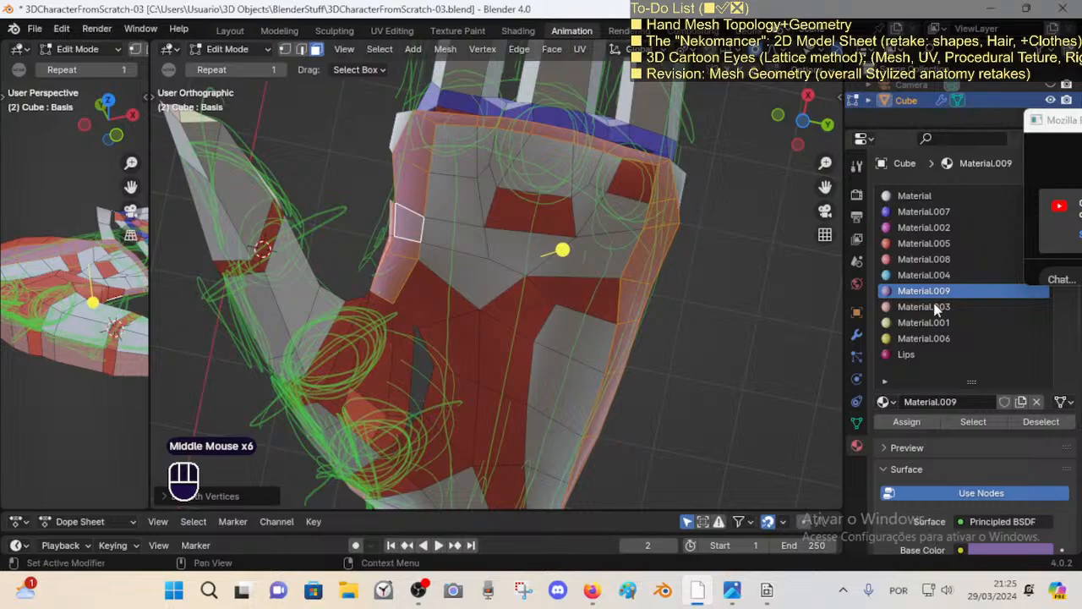
Step: Assign Material.006 to the selected palm border loop and save the file
{"action": "left_click", "coordinate": [923, 338]}
{"action": "left_click", "coordinate": [906, 421]}
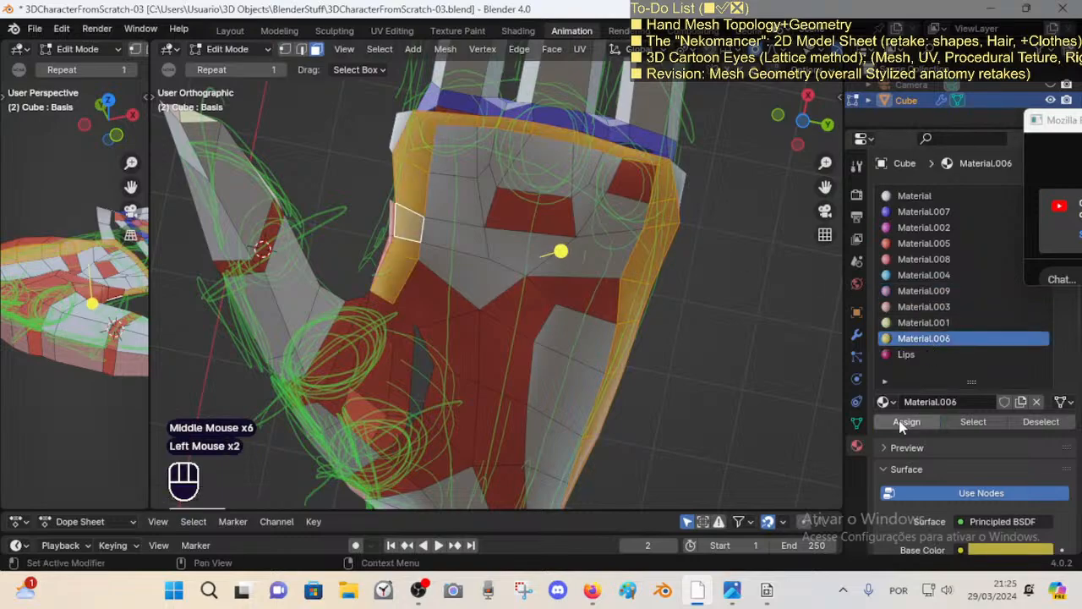
{"action": "key", "text": "alt+a"}
{"action": "middle_click_drag", "start_coordinate": [541, 178], "coordinate": [561, 230]}
{"action": "key", "text": "ctrl+s"}
Step: Examine how the face loop around the central red palm face lines up with the blue finger-base band
{"action": "scroll", "coordinate": [621, 135], "scroll_direction": "up", "scroll_amount": 1}
{"action": "key", "text": "3"}
{"action": "key", "text": "alt+a"}
{"action": "left_click", "coordinate": [459, 251], "text": "alt+shift"}
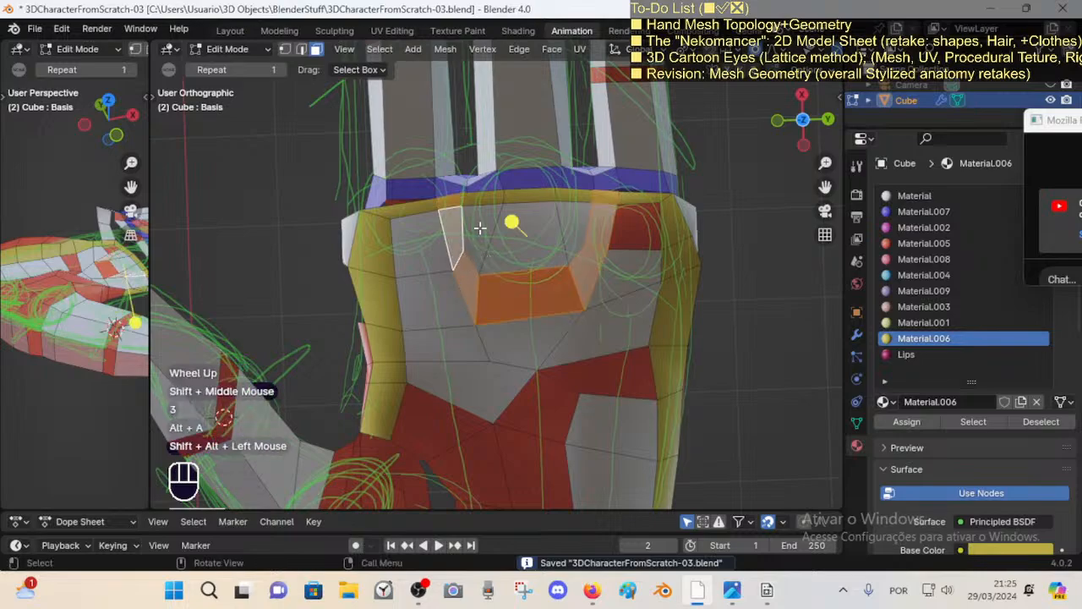
{"action": "middle_click_drag", "start_coordinate": [476, 222], "coordinate": [488, 291]}
{"action": "scroll", "coordinate": [481, 220], "scroll_direction": "up", "scroll_amount": 2}
{"action": "middle_click_drag", "start_coordinate": [450, 242], "coordinate": [452, 241]}
{"action": "key", "text": "1"}
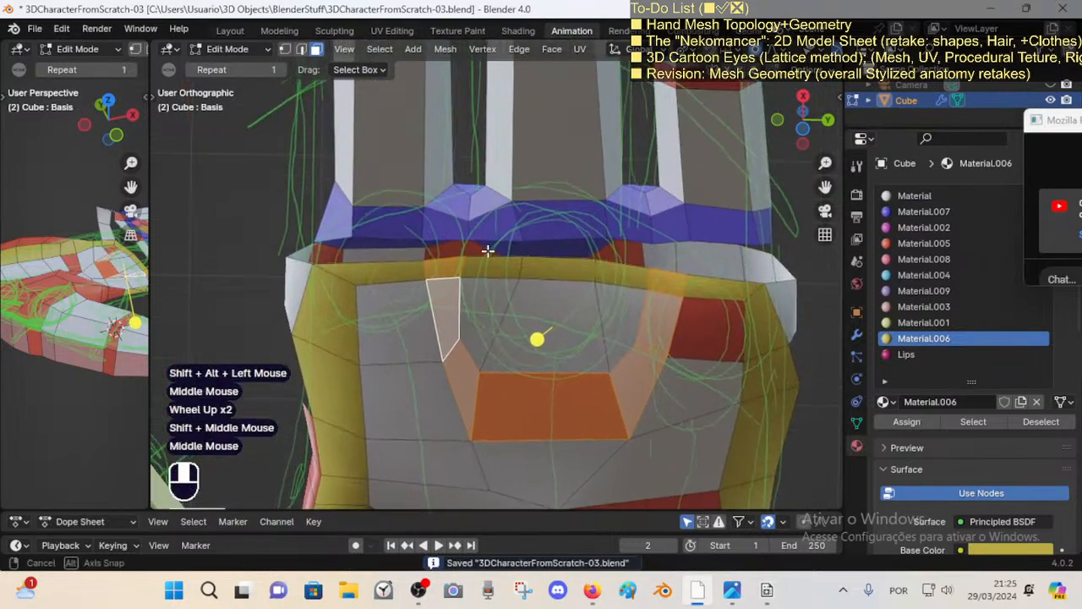
{"action": "left_click", "coordinate": [457, 250]}
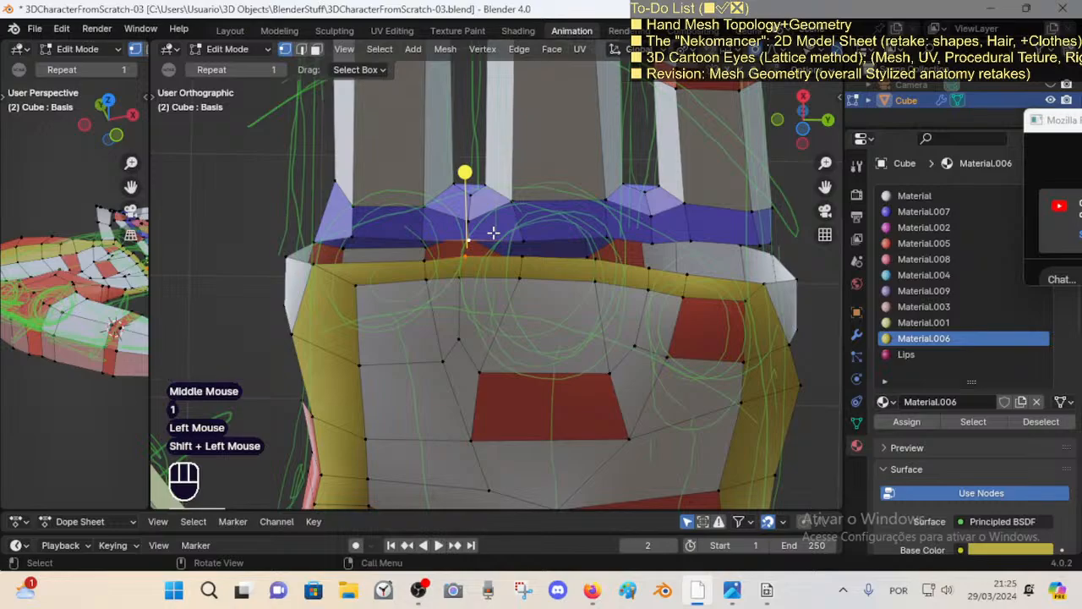
Step: Dissolve the edge crossing the middle of the white side strip at the thumb-side end of the blue band
{"action": "middle_click_drag", "start_coordinate": [307, 208], "coordinate": [397, 237]}
{"action": "key", "text": "2"}
{"action": "left_click", "coordinate": [377, 222]}
{"action": "key", "text": "x"}
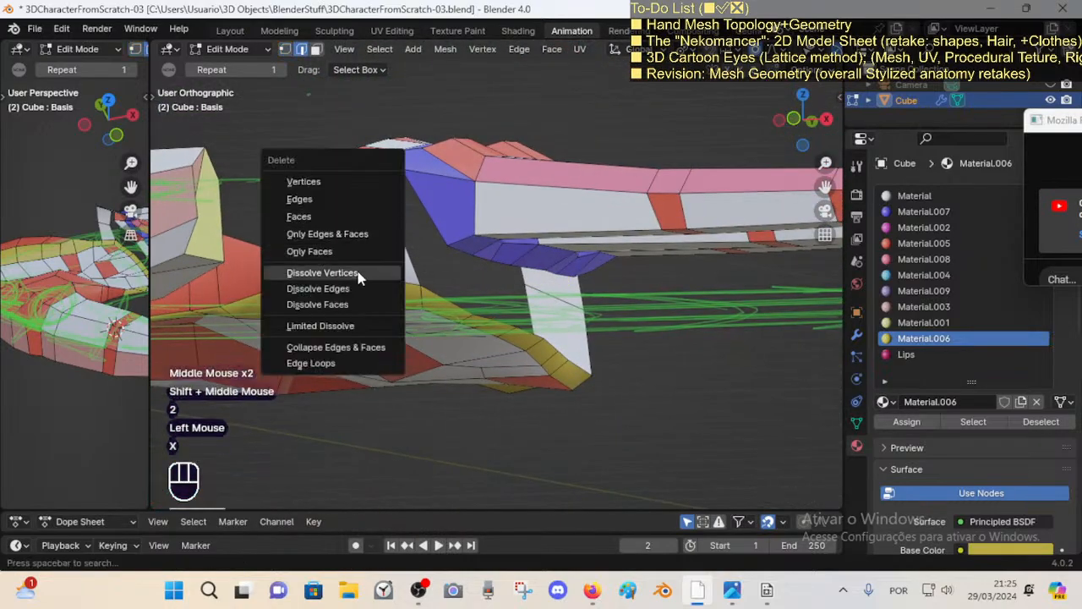
{"action": "left_click", "coordinate": [388, 286]}
Step: Merge the yellow band's thumb-side corner and its next two finger-facing vertices into the matching blue band vertices, using At Last
{"action": "middle_click_drag", "start_coordinate": [388, 286], "coordinate": [389, 219]}
{"action": "key", "text": "1"}
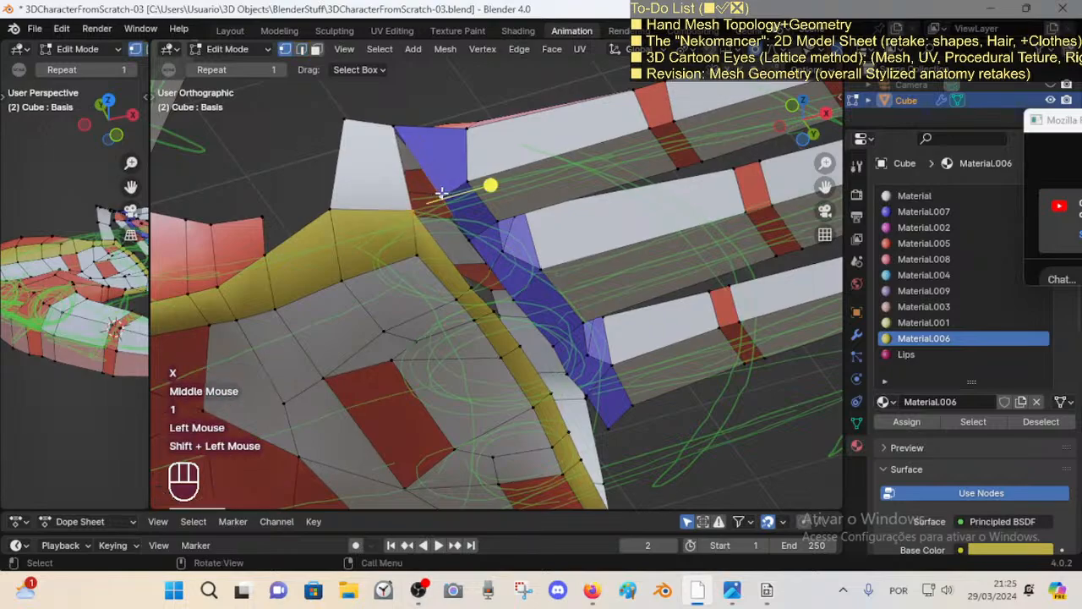
{"action": "key", "text": "m"}
{"action": "left_click", "coordinate": [443, 194]}
{"action": "middle_click_drag", "start_coordinate": [470, 286], "coordinate": [452, 307]}
{"action": "key", "text": "m"}
{"action": "left_click", "coordinate": [459, 253]}
{"action": "left_click", "coordinate": [427, 304]}
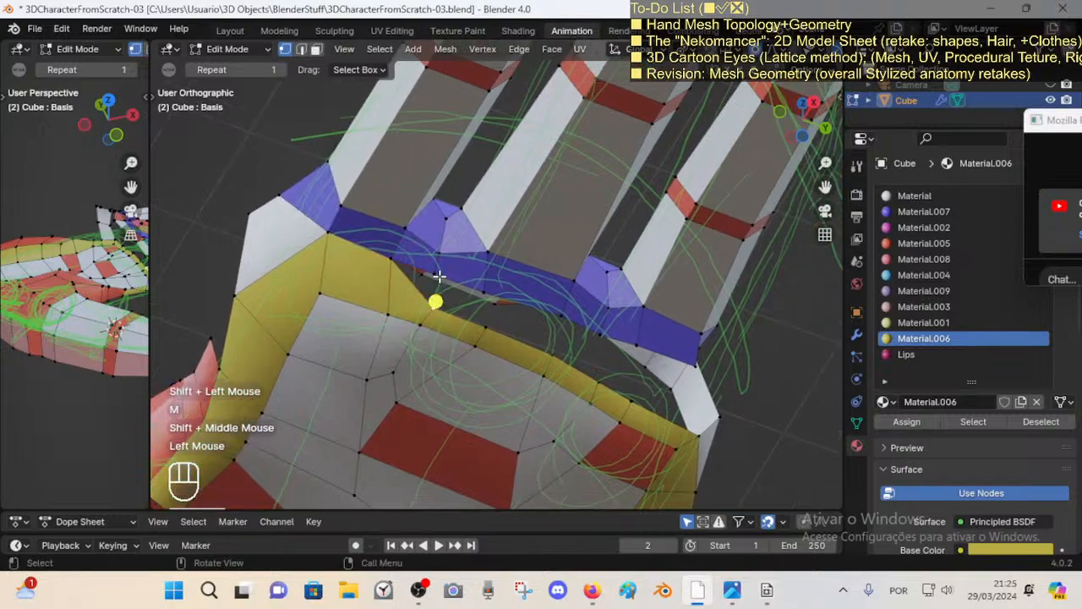
{"action": "key", "text": "m"}
{"action": "left_click", "coordinate": [440, 266]}
Step: Merge the yellow band's next four finger-facing vertices, moving toward the pinky, into the matching blue band vertices using At Last
{"action": "middle_click_drag", "start_coordinate": [441, 266], "coordinate": [425, 285], "text": "shift"}
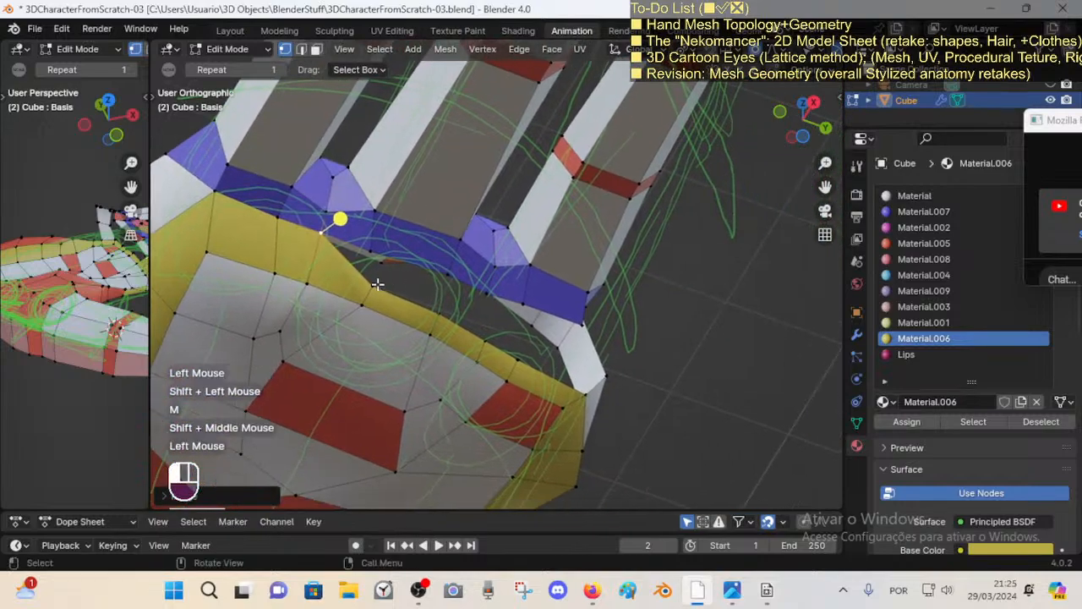
{"action": "key", "text": "m"}
{"action": "left_click", "coordinate": [375, 245]}
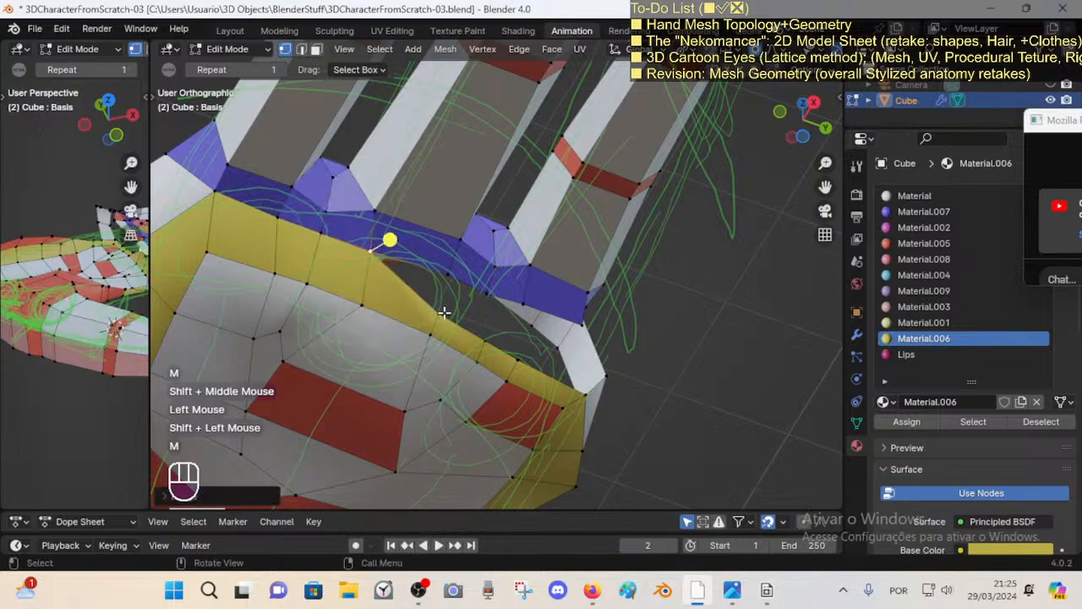
{"action": "key", "text": "m"}
{"action": "left_click", "coordinate": [446, 270]}
{"action": "left_click", "coordinate": [489, 292], "text": "shift"}
{"action": "key", "text": "m"}
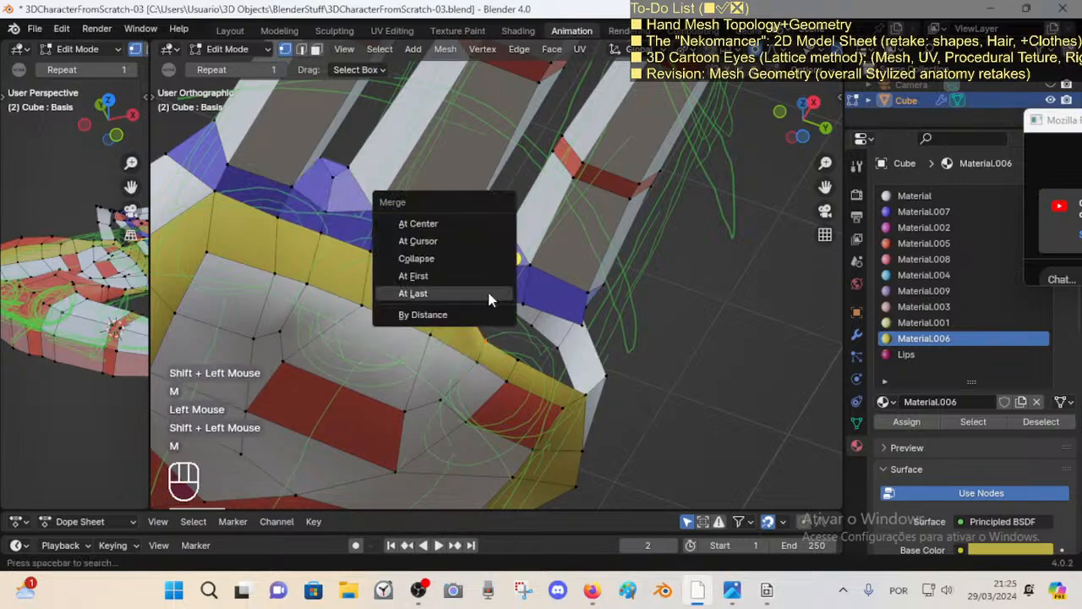
{"action": "left_click", "coordinate": [491, 295]}
{"action": "left_click", "coordinate": [524, 306], "text": "shift"}
{"action": "key", "text": "m"}
{"action": "left_click", "coordinate": [526, 311]}
Step: Merge the yellow band's pinky-side corner vertex into the blue band's lower end corner
{"action": "middle_click_drag", "start_coordinate": [526, 311], "coordinate": [506, 262], "text": "shift"}
{"action": "middle_click_drag", "start_coordinate": [517, 275], "coordinate": [466, 290]}
{"action": "middle_click_drag", "start_coordinate": [526, 218], "coordinate": [530, 247]}
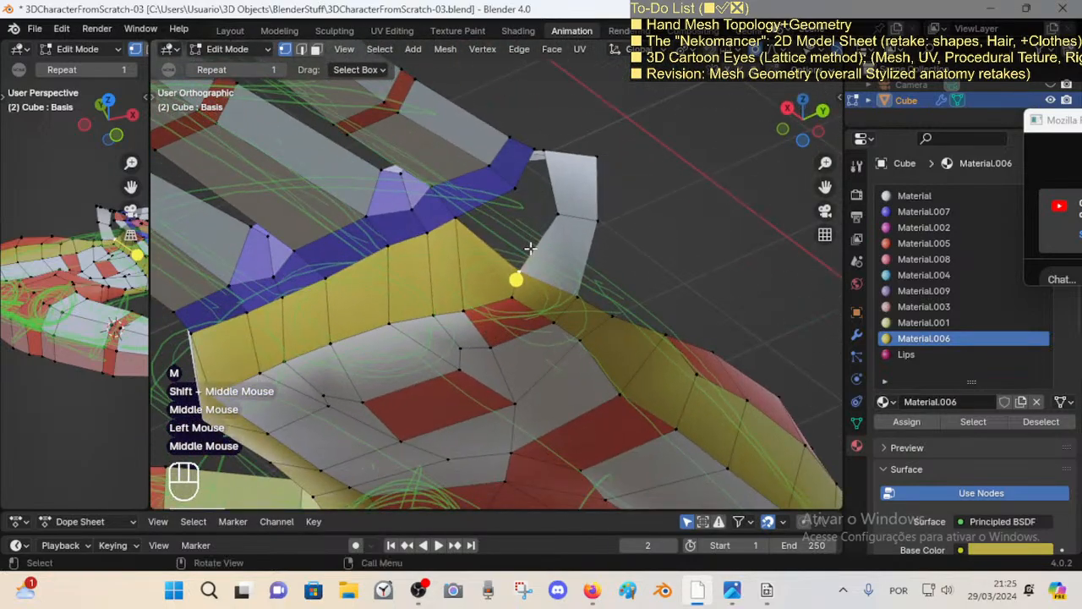
{"action": "key", "text": "m"}
{"action": "left_click", "coordinate": [517, 196]}
{"action": "middle_click_drag", "start_coordinate": [517, 196], "coordinate": [535, 308], "text": "shift"}
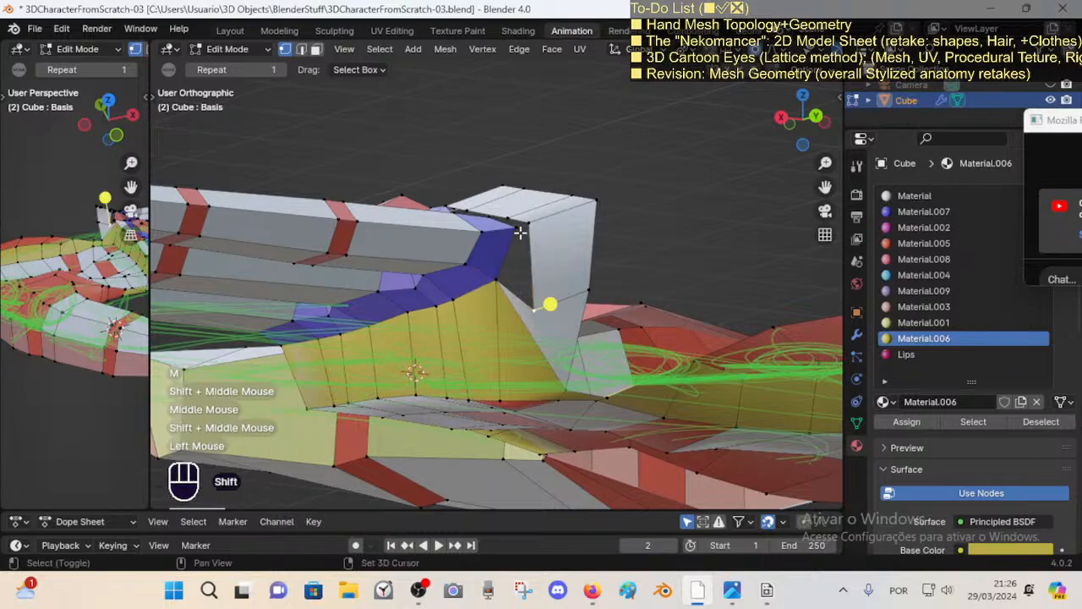
{"action": "middle_click_drag", "start_coordinate": [520, 232], "coordinate": [511, 280]}
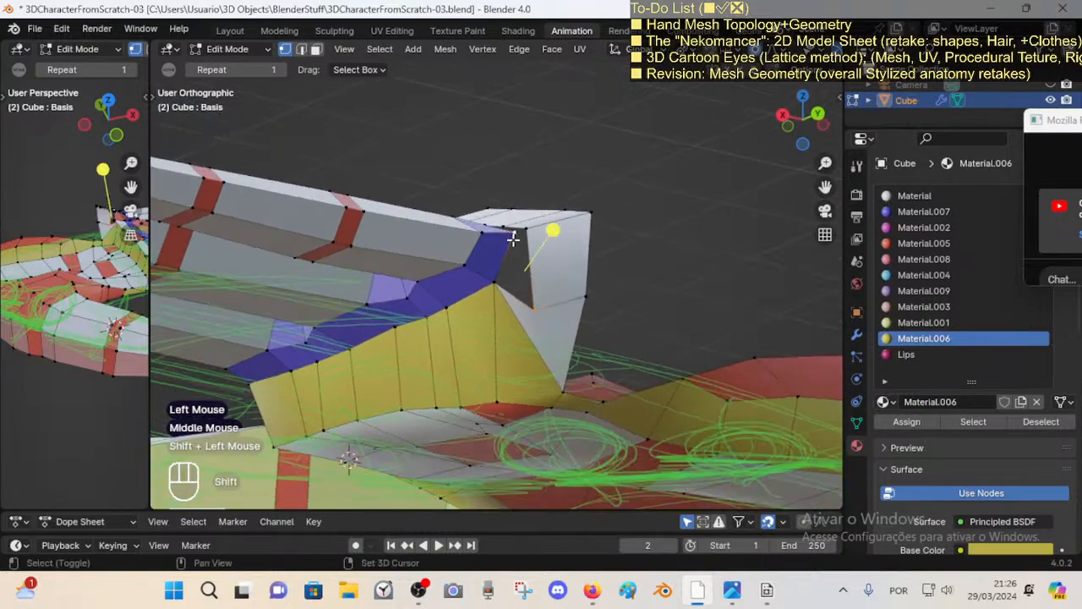
{"action": "key", "text": "2"}
{"action": "left_click", "coordinate": [555, 298]}
{"action": "key", "text": "g"}
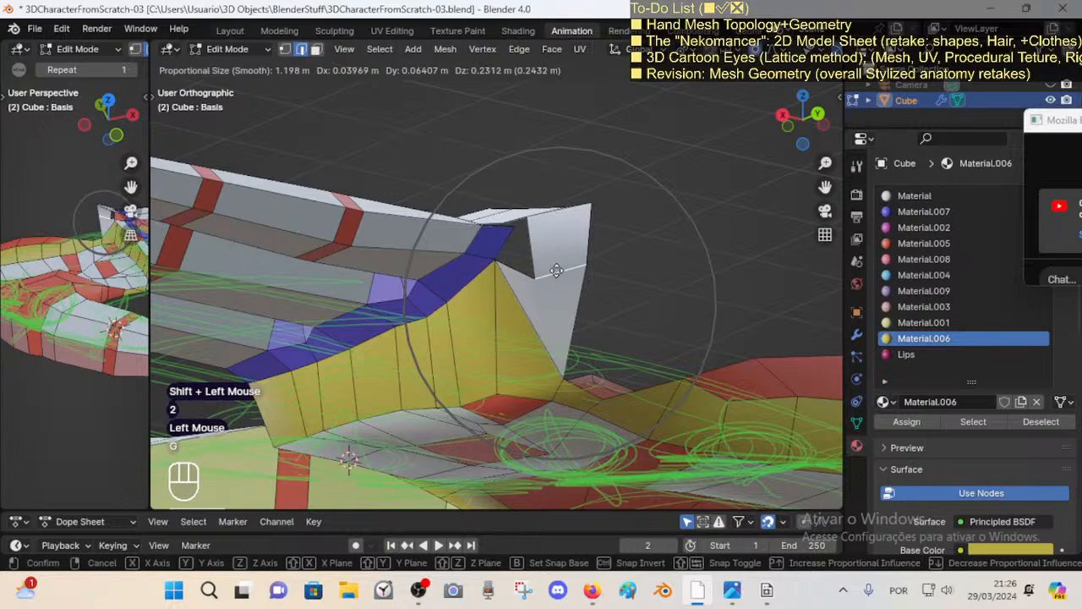
{"action": "key", "text": "Escape"}
Step: Slide the pinky-side white strip's inner middle vertex upward and merge it with the blue band's end corner
{"action": "key", "text": "1"}
{"action": "left_click", "coordinate": [538, 304]}
{"action": "key", "text": "shift+v"}
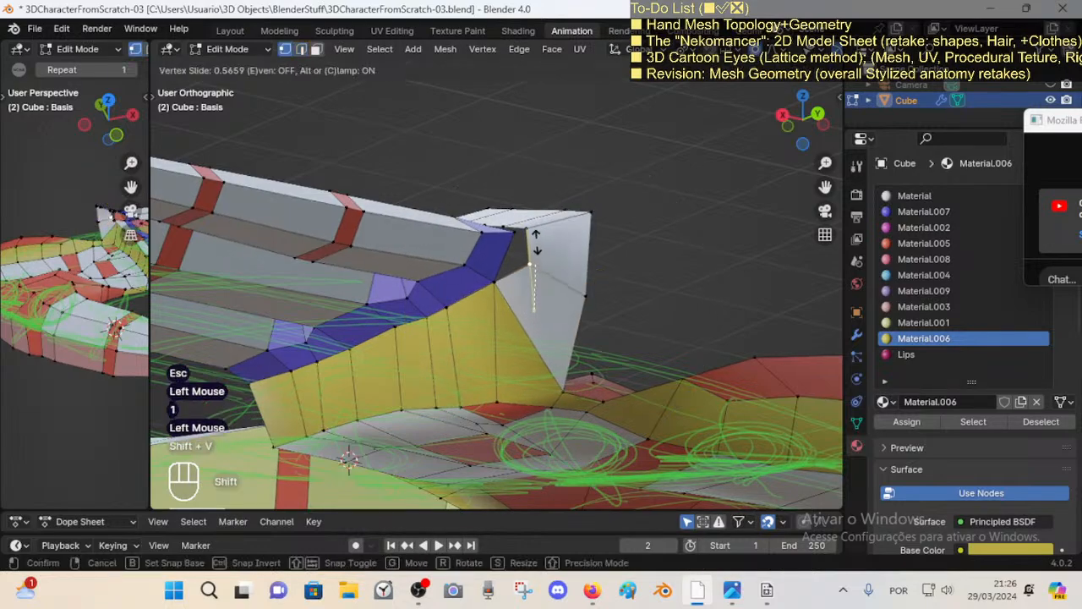
{"action": "left_click", "coordinate": [538, 220], "text": "shift"}
{"action": "middle_click_drag", "start_coordinate": [537, 220], "coordinate": [505, 309]}
{"action": "key", "text": "m"}
Step: Slide the white edge behind the pinky's blue band toward the wrist on the back of the hand by about 0.55
{"action": "key", "text": "2"}
{"action": "left_click", "coordinate": [505, 310]}
{"action": "key", "text": "shift+v"}
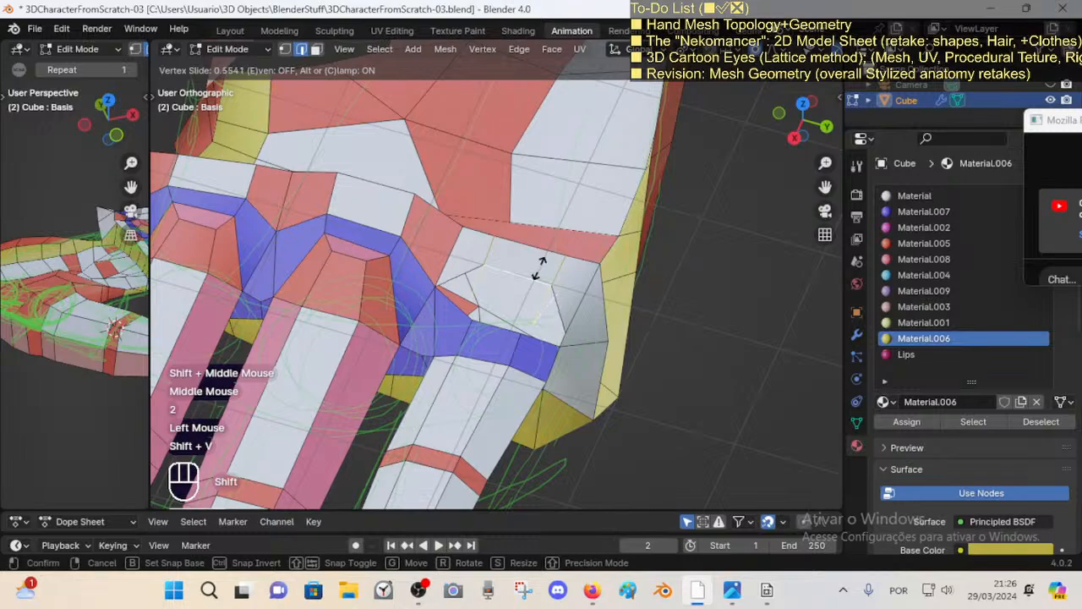
{"action": "left_click", "coordinate": [527, 256], "text": "shift"}
Step: Turn off proportional editing and move the blue band's wrist-side edge at the pinky base toward the back of the hand
{"action": "left_click", "coordinate": [496, 282]}
{"action": "key", "text": "g"}
{"action": "key", "text": "Escape"}
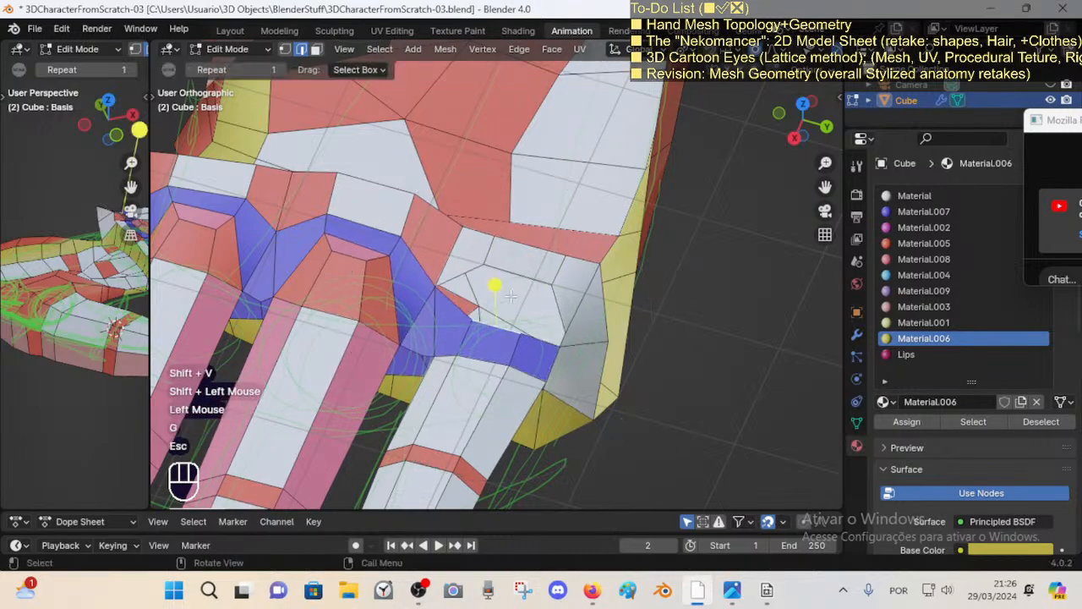
{"action": "key", "text": "o"}
{"action": "key", "text": "g"}
{"action": "left_click", "coordinate": [522, 264]}
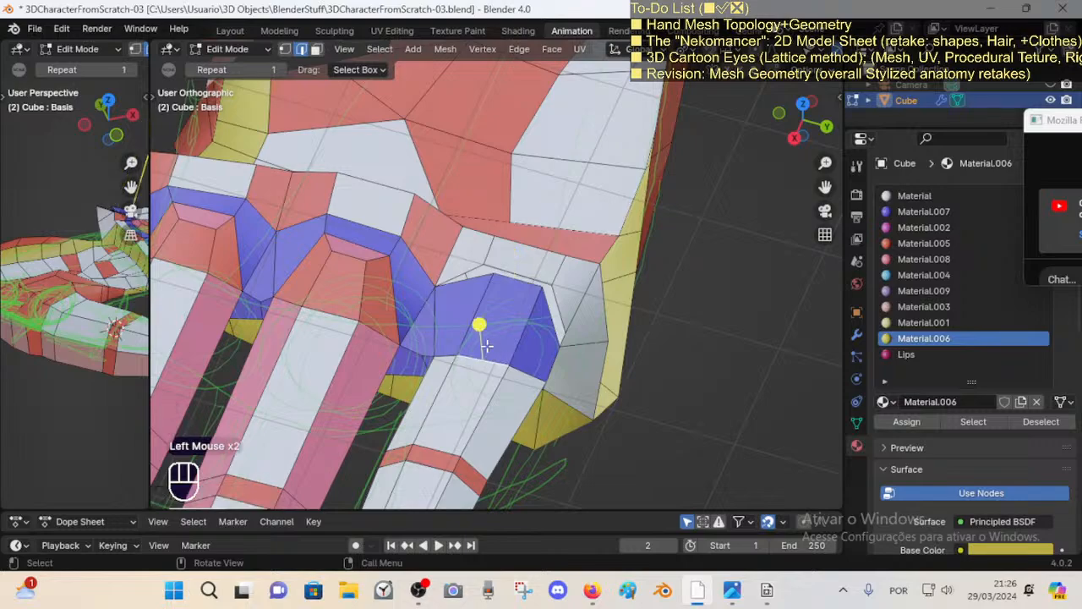
Step: Save the file and merge the middle vertex of the pinky's blue band into the adjacent white strip vertex
{"action": "key", "text": "a"}
{"action": "mouse_move", "coordinate": [469, 317]}
{"action": "middle_mouse_down"}
{"action": "mouse_move", "coordinate": [514, 314]}
{"action": "mouse_move", "coordinate": [532, 326]}
{"action": "mouse_move", "coordinate": [494, 339]}
{"action": "mouse_move", "coordinate": [480, 312]}
{"action": "middle_mouse_up"}
{"action": "key", "text": "ctrl+s"}
{"action": "key", "text": "alt+a"}
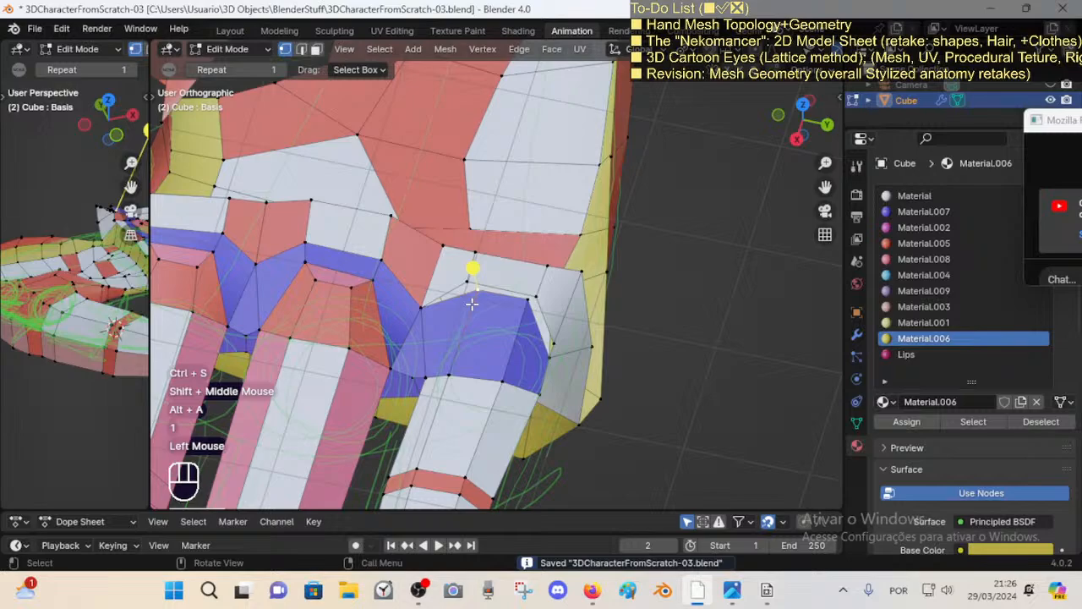
{"action": "left_click", "coordinate": [471, 280], "text": "shift"}
{"action": "key", "text": "m"}
{"action": "left_click", "coordinate": [473, 283]}
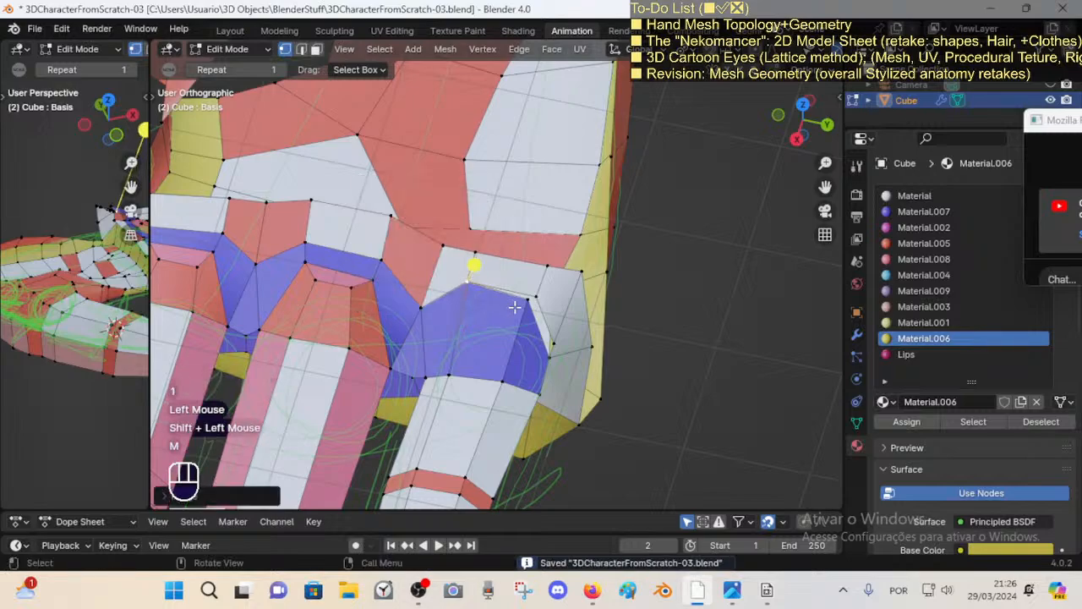
Step: Merge the remaining two vertex pairs along the gap between the pinky's blue band and the white strip
{"action": "left_click", "coordinate": [532, 298], "text": "shift"}
{"action": "key", "text": "m"}
{"action": "left_click", "coordinate": [538, 301]}
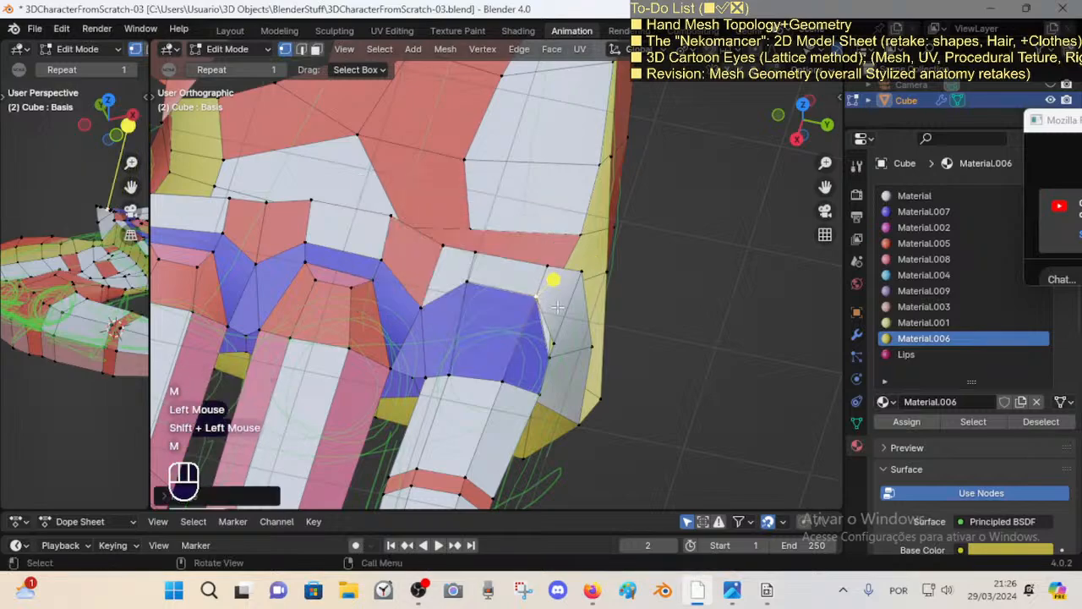
{"action": "key", "text": "m"}
{"action": "left_click", "coordinate": [551, 360]}
{"action": "key", "text": "alt+a"}
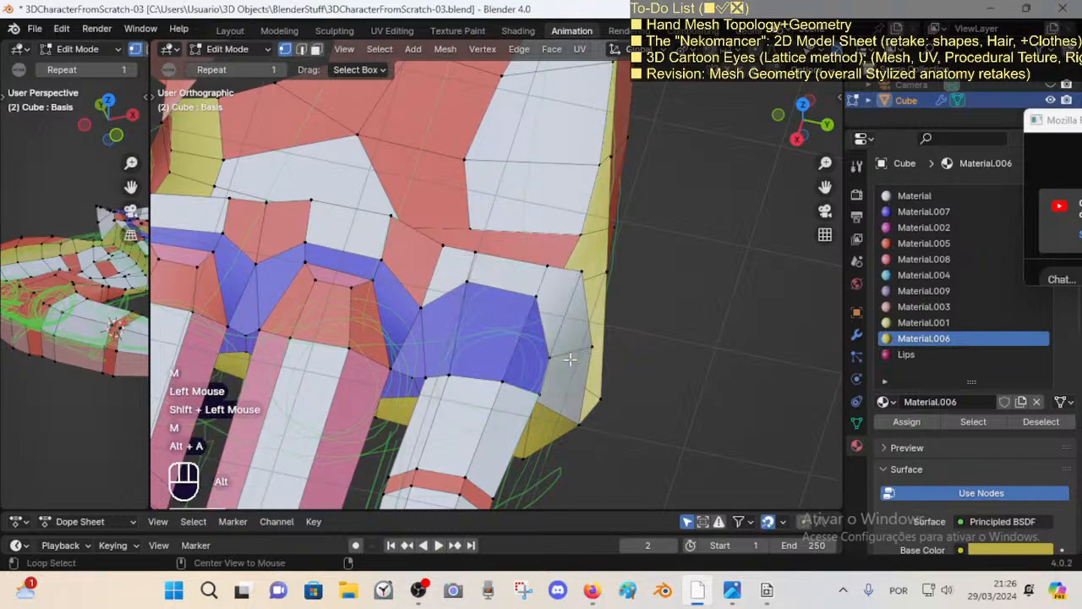
Step: Merge the white strip's outer corner vertex into the outer vertex below it at the pinky side, using At Last
{"action": "key", "text": "1"}
{"action": "left_click", "coordinate": [581, 276]}
{"action": "left_click", "coordinate": [592, 342], "text": "shift"}
{"action": "key", "text": "m"}
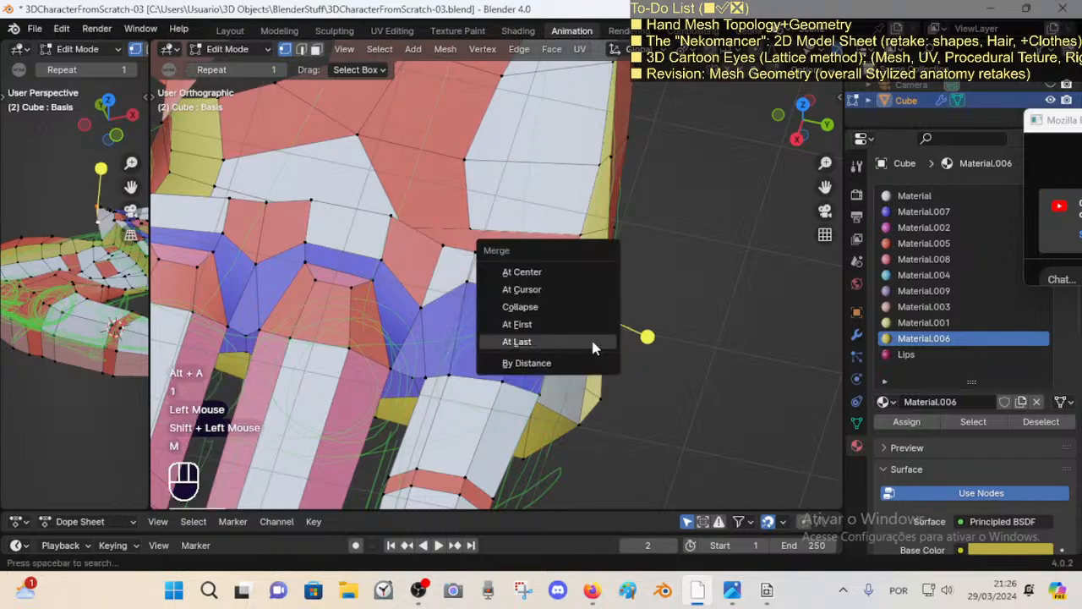
{"action": "left_click", "coordinate": [593, 347]}
Step: Slide and move the merged outer vertex outward, and adjust the neighbouring vertex on the blue band's pinky-side edge
{"action": "key", "text": "shift+v"}
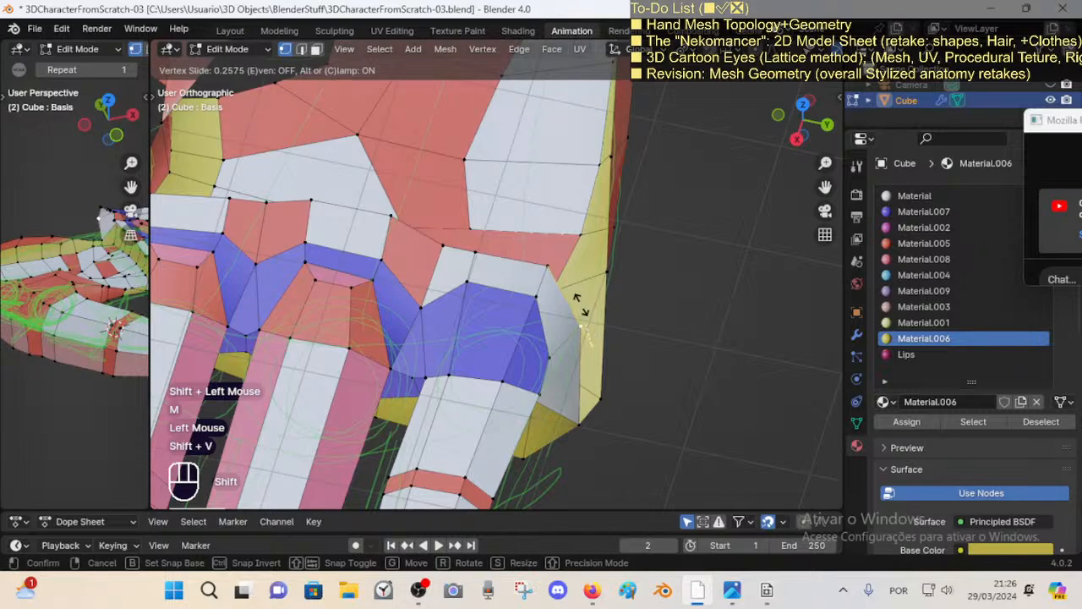
{"action": "left_click", "coordinate": [583, 338], "text": "shift"}
{"action": "key", "text": "g"}
{"action": "left_click", "coordinate": [564, 345]}
{"action": "left_click", "coordinate": [564, 345]}
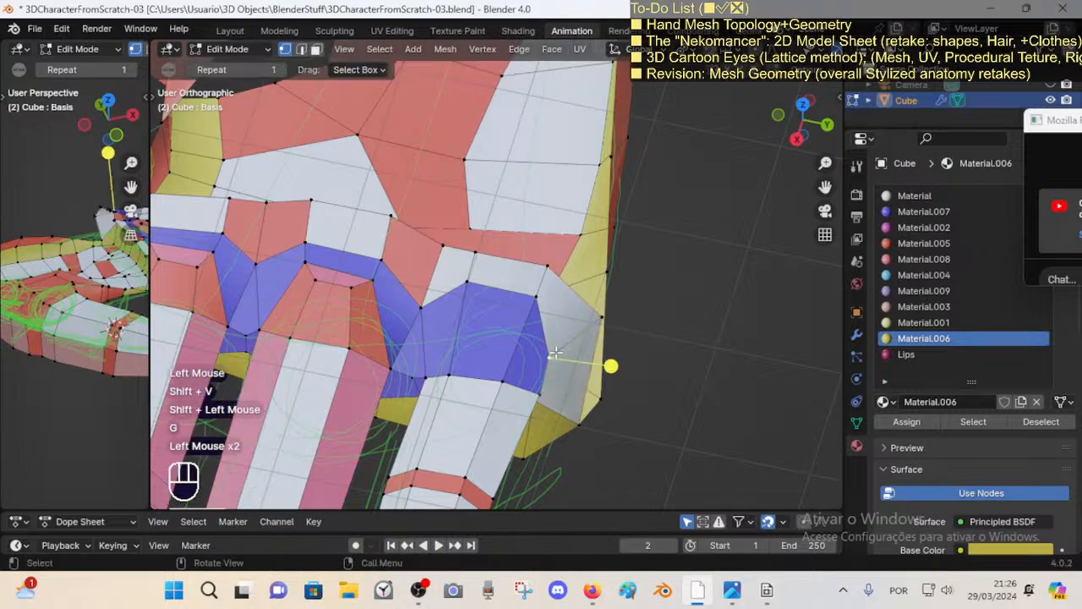
{"action": "key", "text": "g"}
{"action": "left_click", "coordinate": [558, 353]}
Step: Slide the vertex where the pinky's blue band meets the yellow palm border along its edge
{"action": "middle_click_drag", "start_coordinate": [558, 353], "coordinate": [513, 291]}
{"action": "key", "text": "shift+v"}
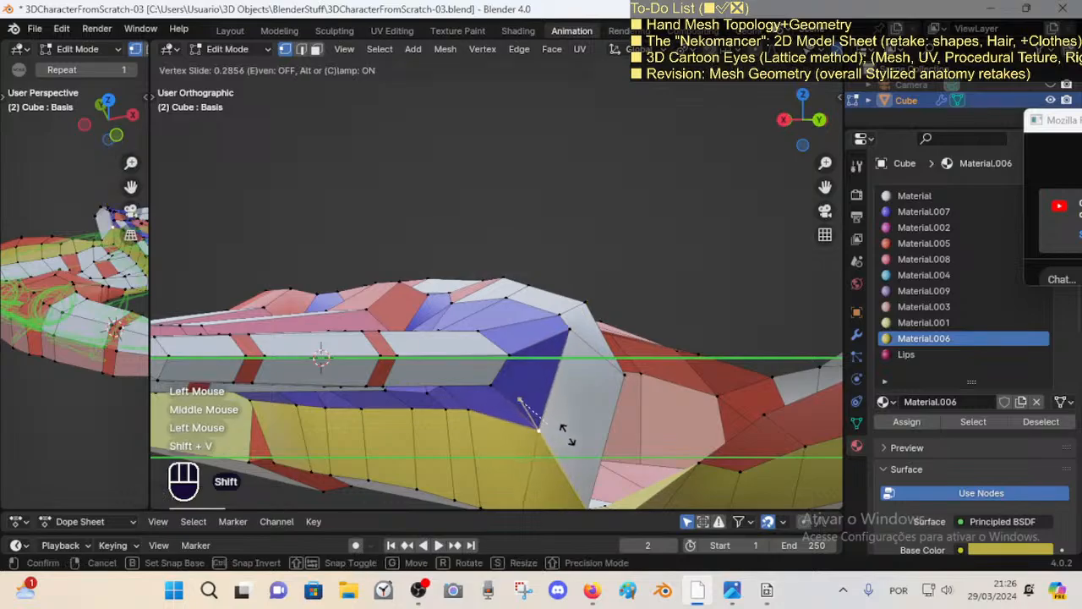
{"action": "left_click", "coordinate": [525, 404], "text": "shift"}
{"action": "middle_click_drag", "start_coordinate": [524, 404], "coordinate": [530, 381]}
Step: Highlight the face loops through the blue finger-base band and the yellow palm border to examine how they run
{"action": "key", "text": "3"}
{"action": "left_click", "coordinate": [425, 414], "text": "alt+shift"}
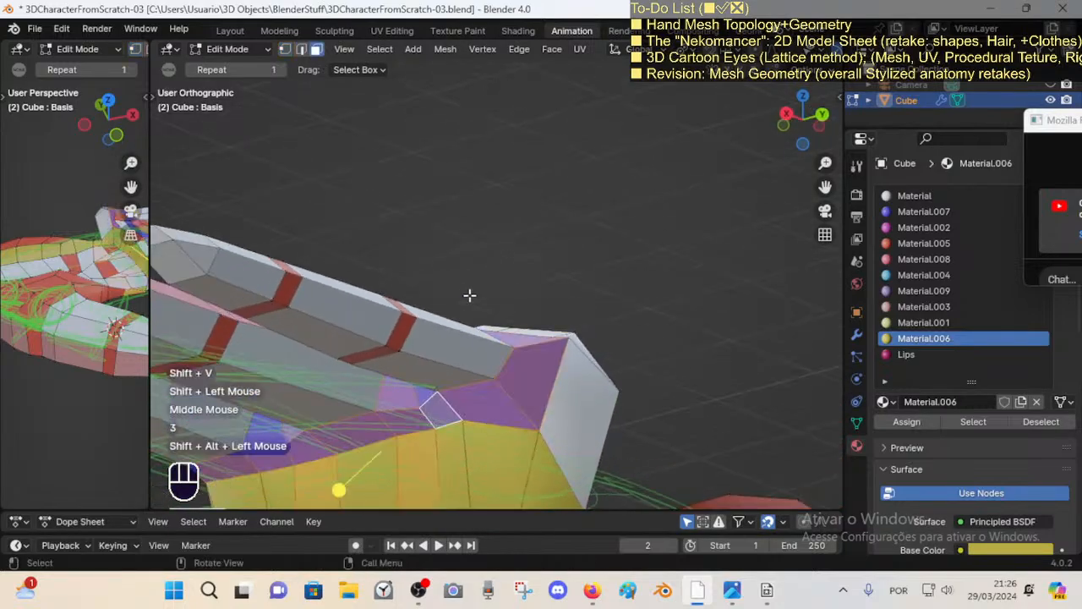
{"action": "scroll", "coordinate": [435, 363], "scroll_direction": "down", "scroll_amount": 2}
{"action": "middle_click_drag", "start_coordinate": [471, 295], "coordinate": [382, 283]}
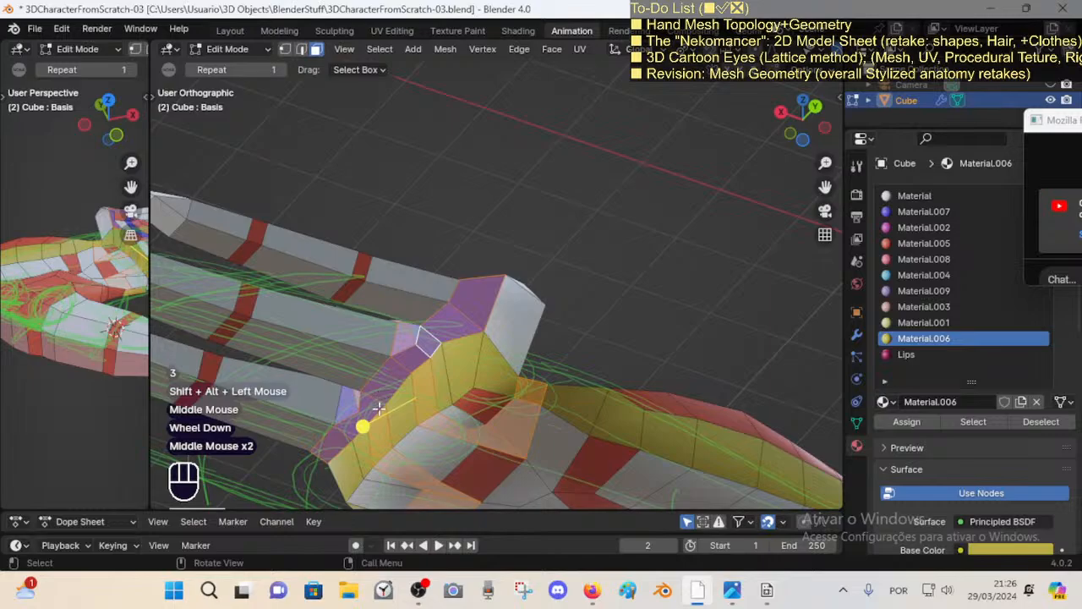
{"action": "left_click_drag", "start_coordinate": [363, 427], "coordinate": [420, 402]}
{"action": "middle_click_drag", "start_coordinate": [421, 402], "coordinate": [433, 337], "text": "shift"}
{"action": "key", "text": "alt+a"}
{"action": "left_click", "coordinate": [440, 382], "text": "alt+shift"}
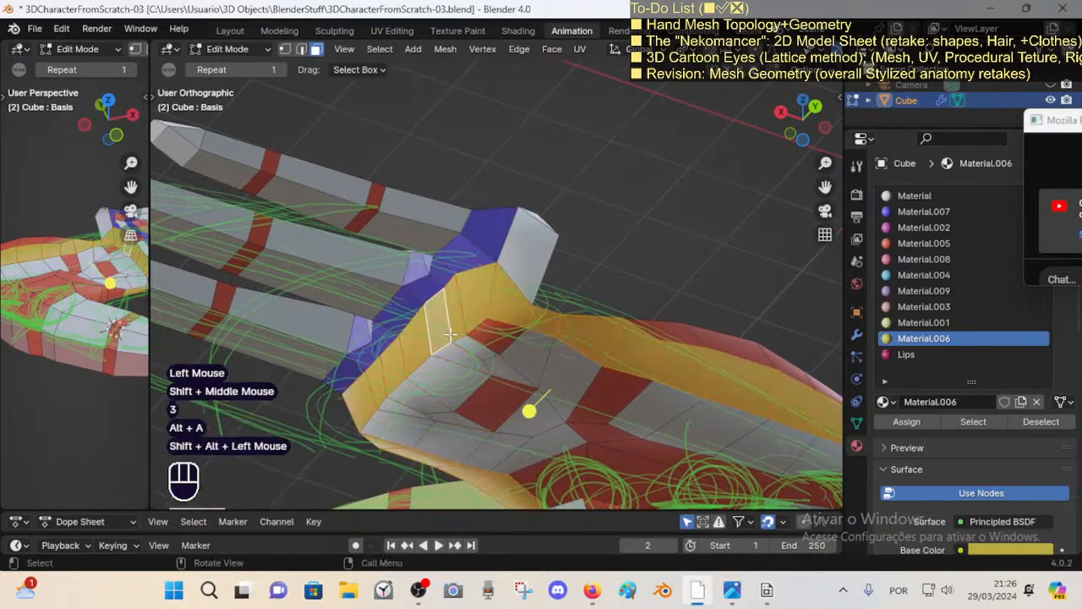
{"action": "scroll", "coordinate": [445, 376], "scroll_direction": "down", "scroll_amount": 1}
{"action": "middle_click_drag", "start_coordinate": [445, 376], "coordinate": [609, 314]}
Step: Pick shortest face paths across the yellow palm border to examine its continuity, and clear the selection
{"action": "key", "text": "3"}
{"action": "left_click", "coordinate": [493, 293]}
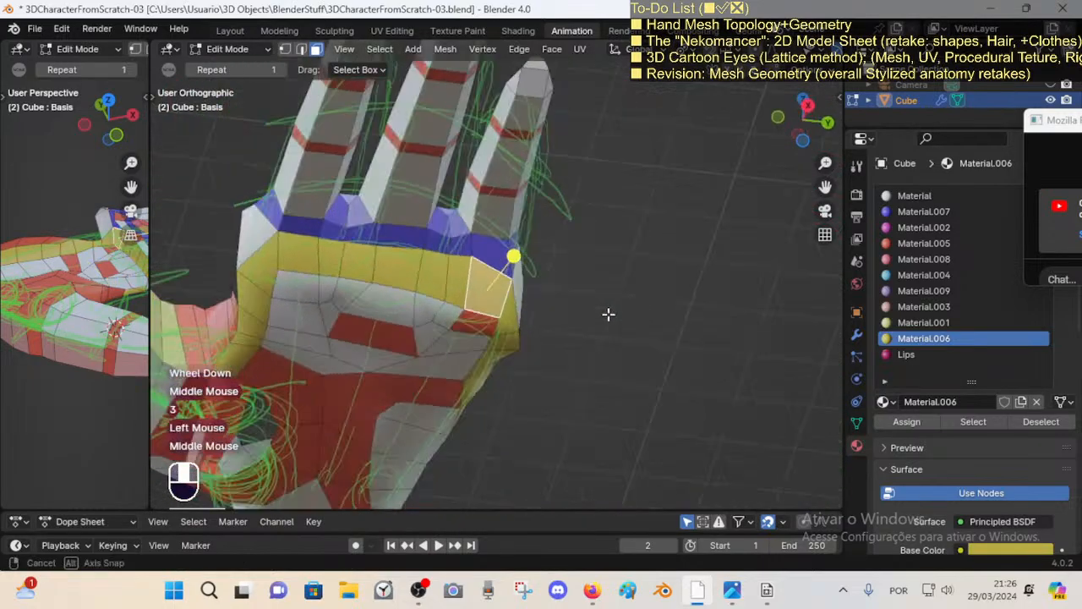
{"action": "middle_click_drag", "start_coordinate": [334, 241], "coordinate": [435, 272]}
{"action": "left_click", "coordinate": [406, 252], "text": "shift"}
{"action": "left_click", "coordinate": [320, 269], "text": "ctrl+shift"}
{"action": "left_click", "coordinate": [414, 251]}
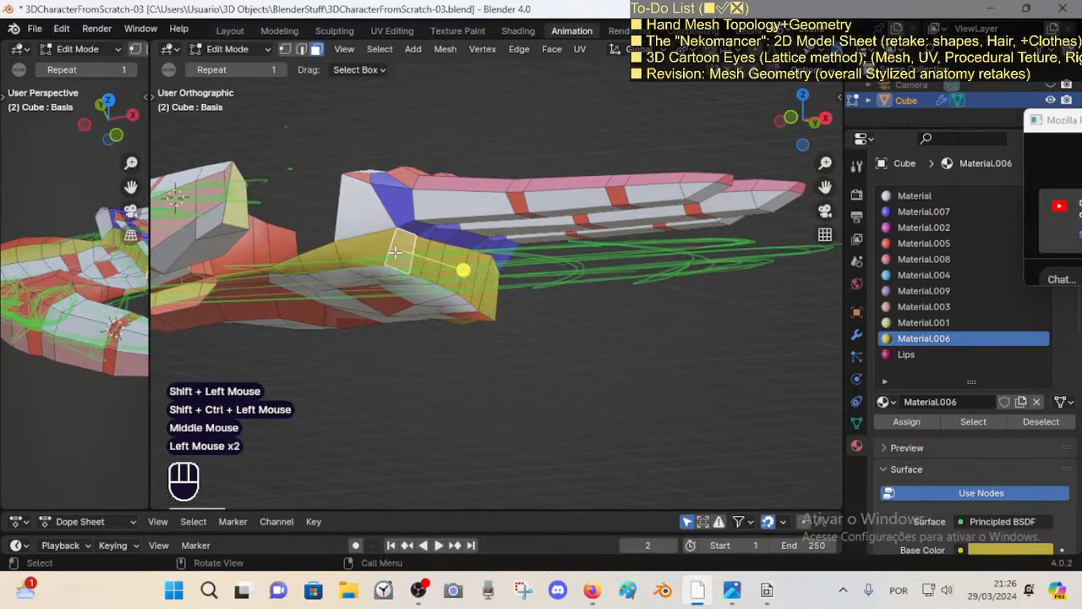
{"action": "left_click", "coordinate": [470, 316], "text": "ctrl+shift"}
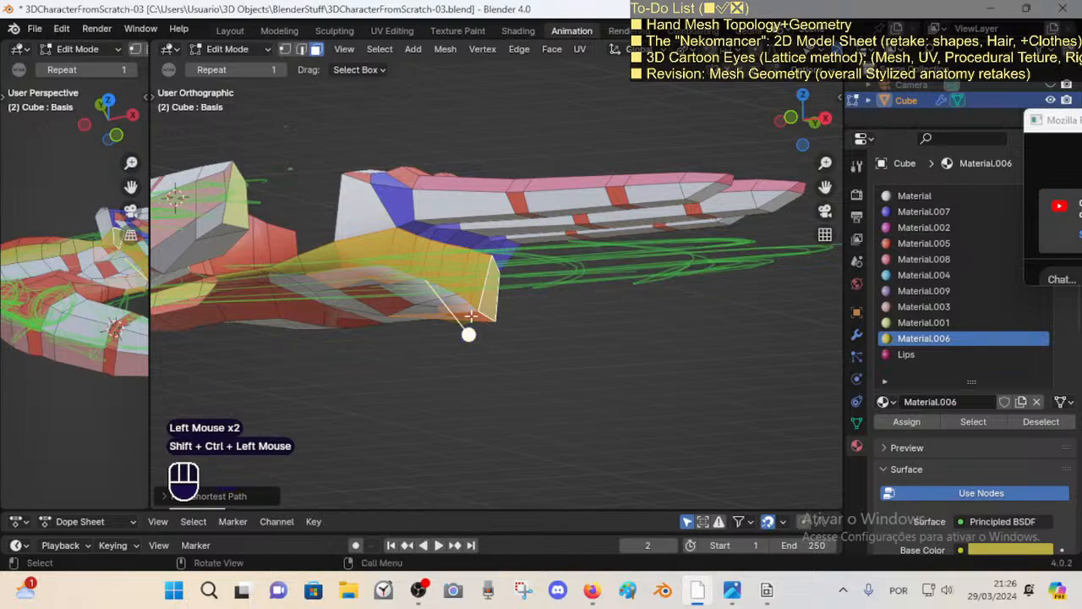
{"action": "left_click", "coordinate": [406, 254]}
{"action": "middle_click_drag", "start_coordinate": [405, 253], "coordinate": [426, 280]}
{"action": "left_click", "coordinate": [536, 297], "text": "ctrl+shift"}
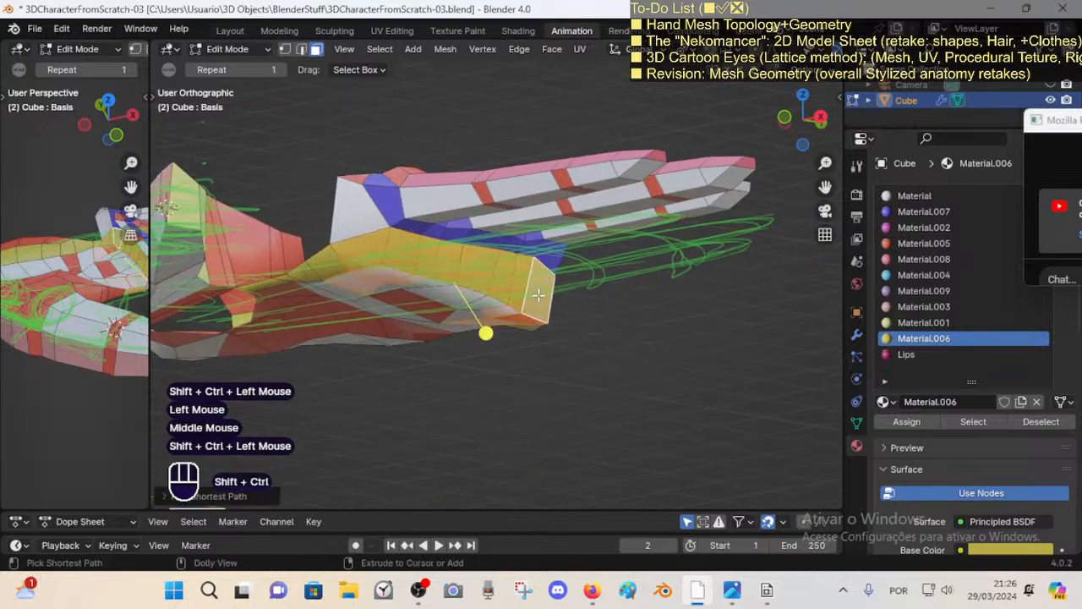
{"action": "middle_click_drag", "start_coordinate": [536, 297], "coordinate": [481, 224]}
{"action": "left_click_drag", "start_coordinate": [468, 280], "coordinate": [548, 304]}
{"action": "middle_click_drag", "start_coordinate": [548, 304], "coordinate": [466, 284]}
{"action": "key", "text": "alt+a"}
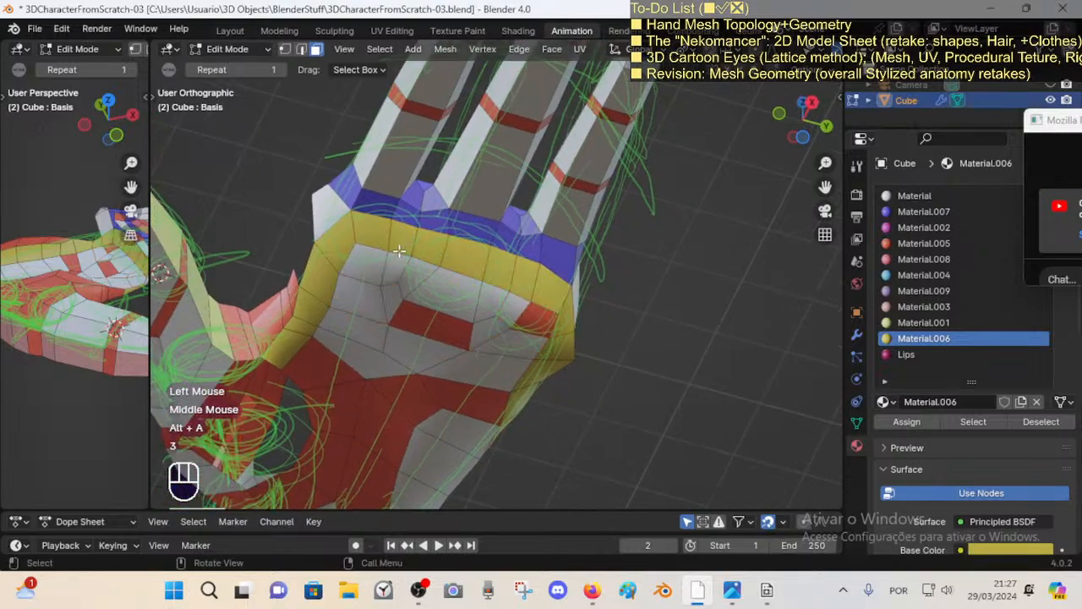
{"action": "key", "text": "3"}
{"action": "left_click", "coordinate": [440, 272], "text": "alt+shift"}
{"action": "left_click", "coordinate": [431, 256], "text": "alt+shift"}
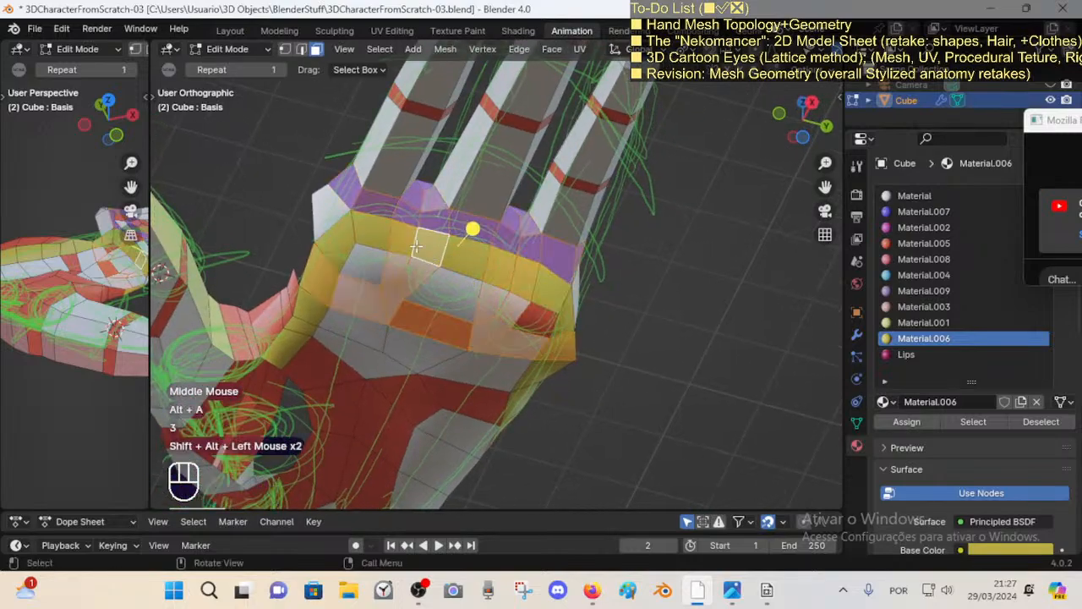
{"action": "middle_click", "coordinate": [430, 257]}
{"action": "key", "text": "alt+a"}
Step: Select the face loop running through the blue finger-base band and the palm faces, and assign Material.008 to it
{"action": "left_click", "coordinate": [406, 251], "text": "alt+shift"}
{"action": "middle_click_drag", "start_coordinate": [439, 186], "coordinate": [435, 369]}
{"action": "left_click", "coordinate": [411, 258], "text": "alt+shift"}
{"action": "left_click", "coordinate": [922, 259]}
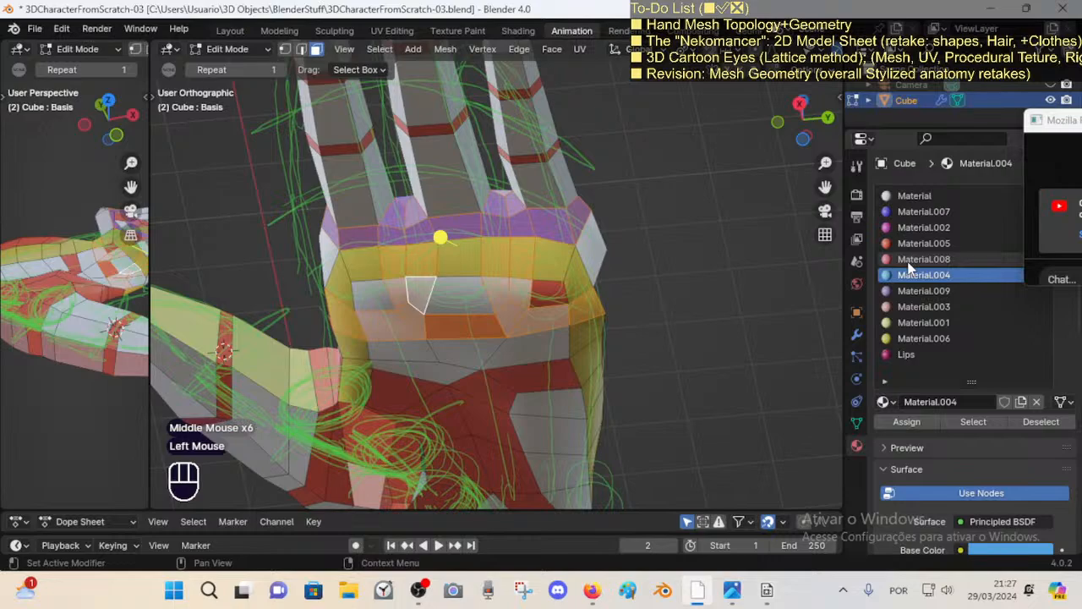
{"action": "left_click", "coordinate": [884, 421]}
{"action": "key", "text": "alt+a"}
{"action": "middle_click_drag", "start_coordinate": [440, 254], "coordinate": [437, 228]}
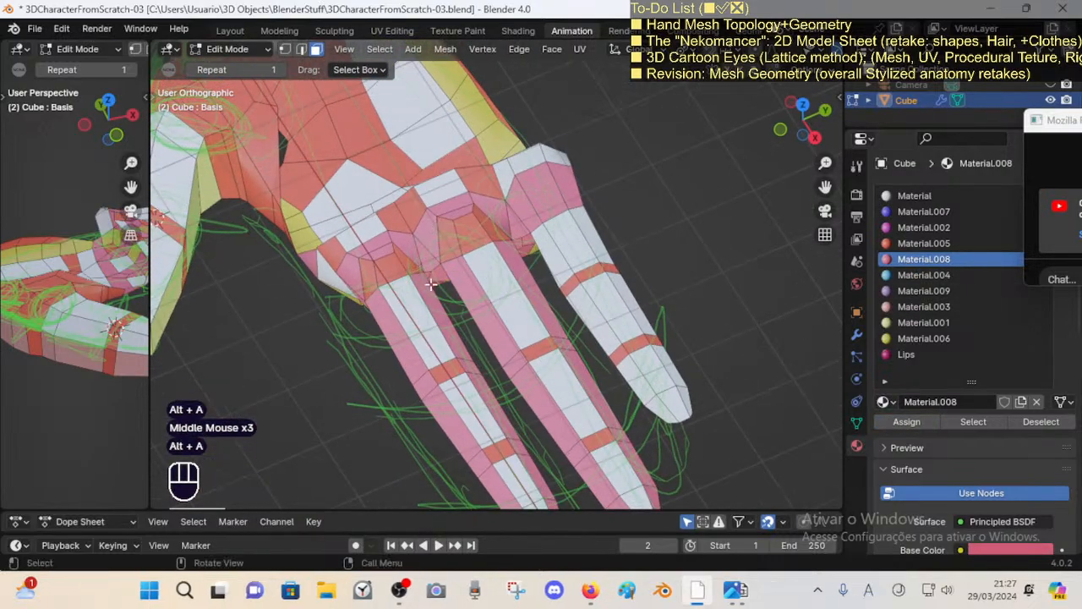
{"action": "middle_click_drag", "start_coordinate": [431, 280], "coordinate": [425, 274]}
{"action": "middle_click_drag", "start_coordinate": [424, 274], "coordinate": [422, 240], "text": "shift"}
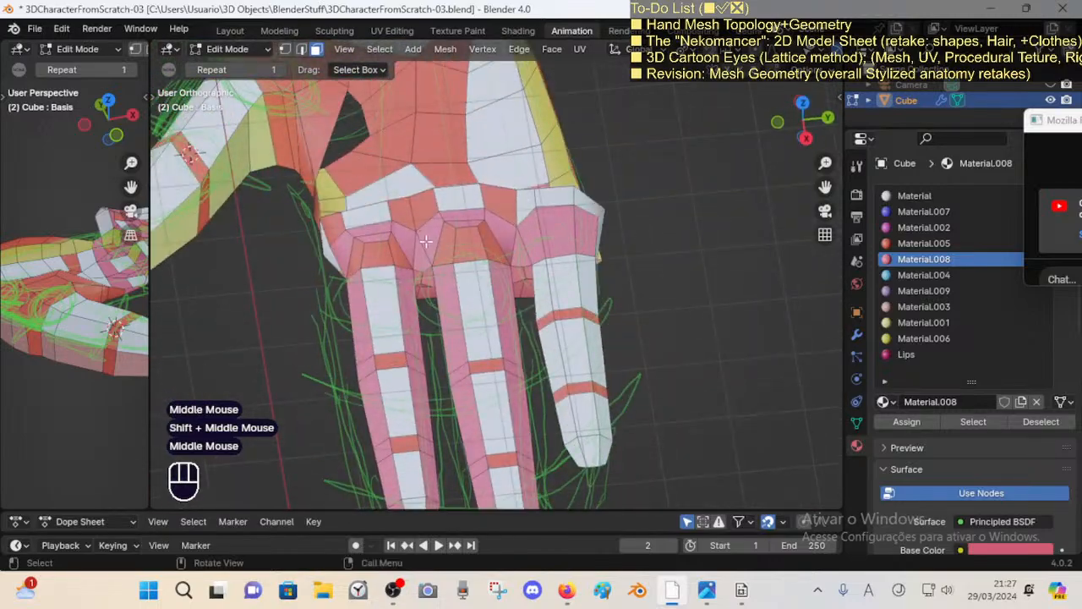
Step: Select the face loop through the pinky's base band, assign Material.007 to it, and save the file
{"action": "key", "text": "alt+a"}
{"action": "left_click", "coordinate": [524, 231], "text": "alt+shift"}
{"action": "left_click", "coordinate": [923, 211]}
{"action": "left_click", "coordinate": [908, 421]}
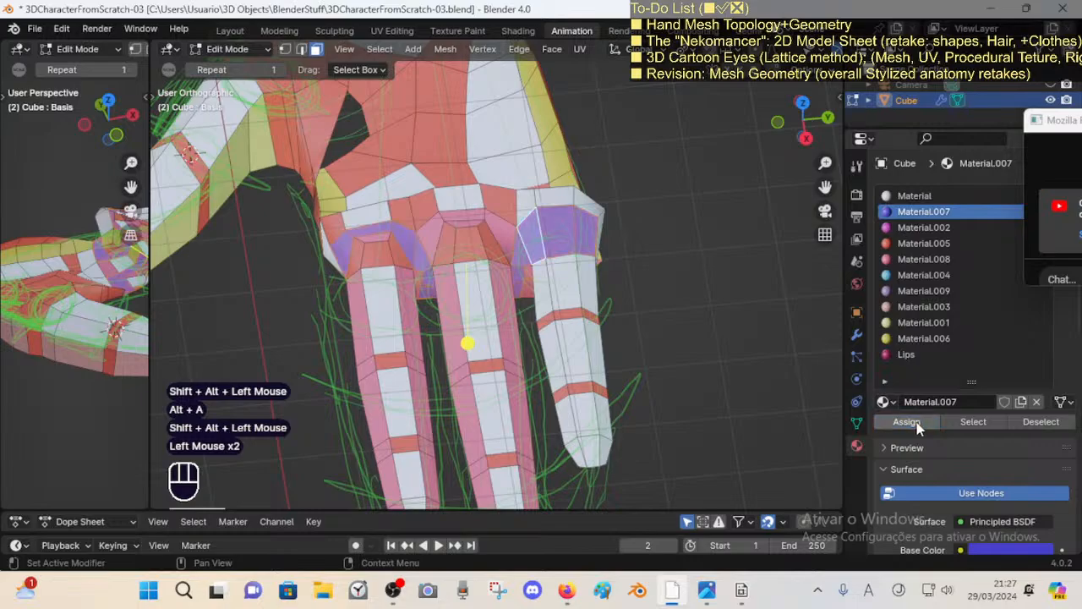
{"action": "key", "text": "alt+a"}
{"action": "middle_click_drag", "start_coordinate": [474, 314], "coordinate": [462, 338]}
{"action": "key", "text": "ctrl+s"}
{"action": "key", "text": "ctrl+s"}
{"action": "scroll", "coordinate": [459, 305], "scroll_direction": "up", "scroll_amount": 1}
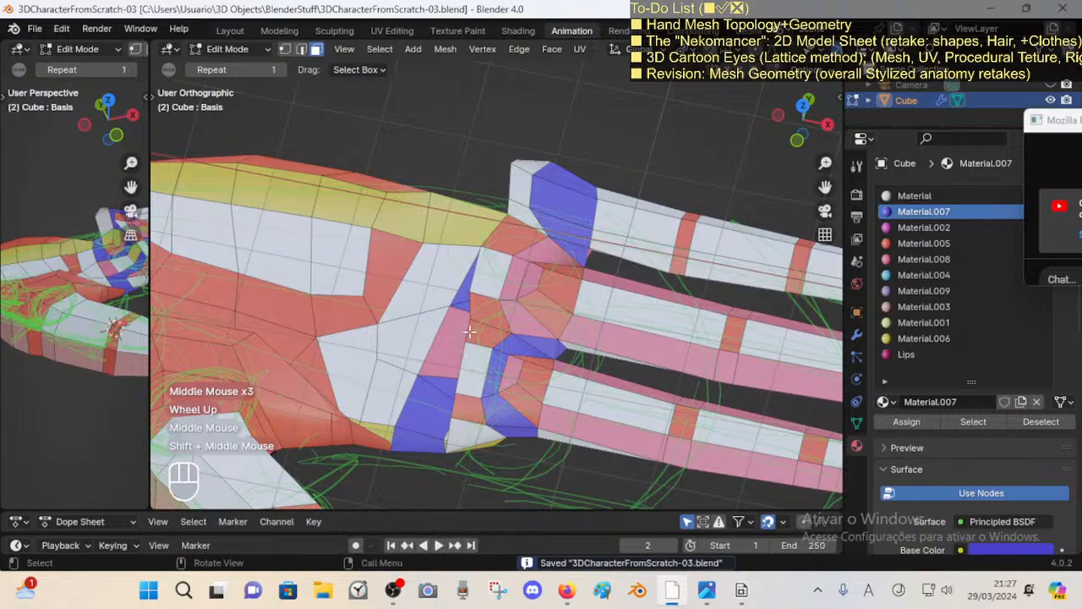
{"action": "key", "text": "2"}
{"action": "left_click", "coordinate": [469, 333]}
{"action": "left_click", "coordinate": [474, 342], "text": "shift"}
{"action": "left_click", "coordinate": [476, 333], "text": "shift"}
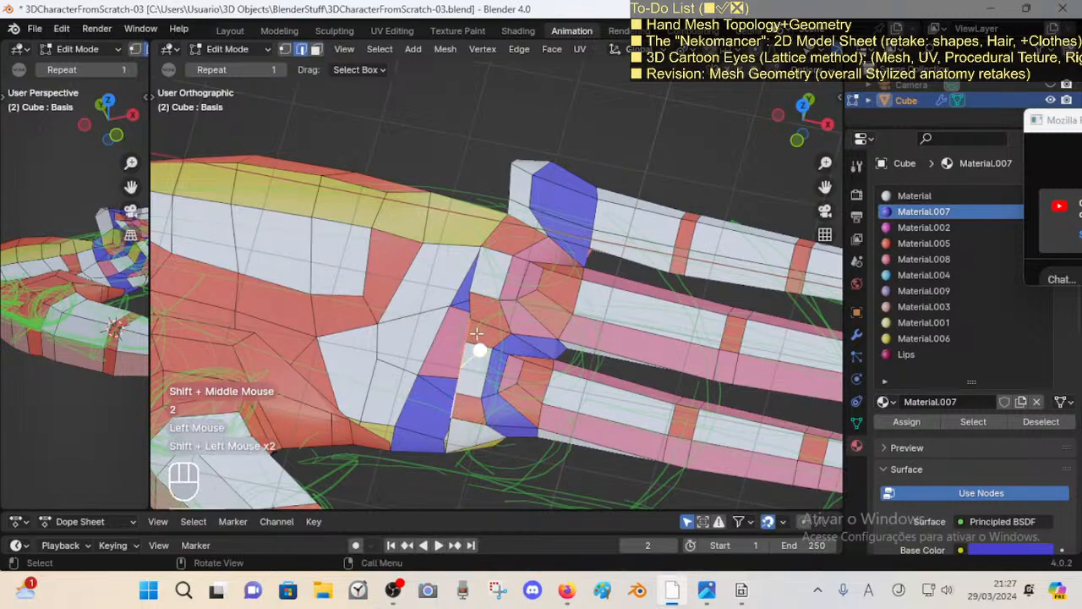
{"action": "key", "text": "alt+a"}
{"action": "left_click", "coordinate": [379, 230], "text": "alt+shift"}
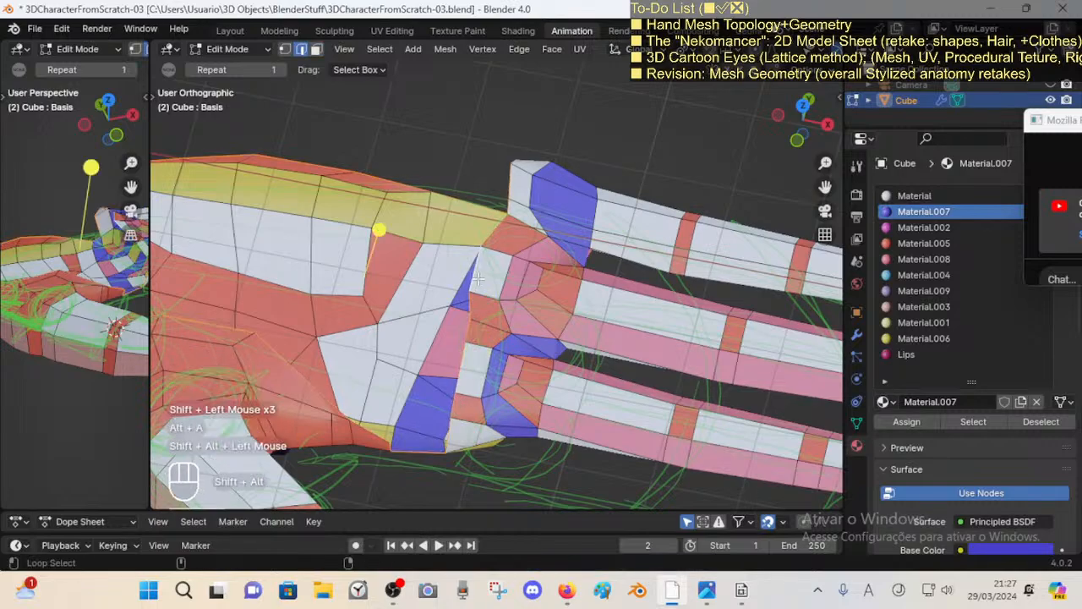
{"action": "key", "text": "alt+a"}
Step: Select the wrist-side open edges of the knuckle strip, extrude them toward the wrist over the back of the hand, and scale them
{"action": "middle_click_drag", "start_coordinate": [471, 279], "coordinate": [408, 326]}
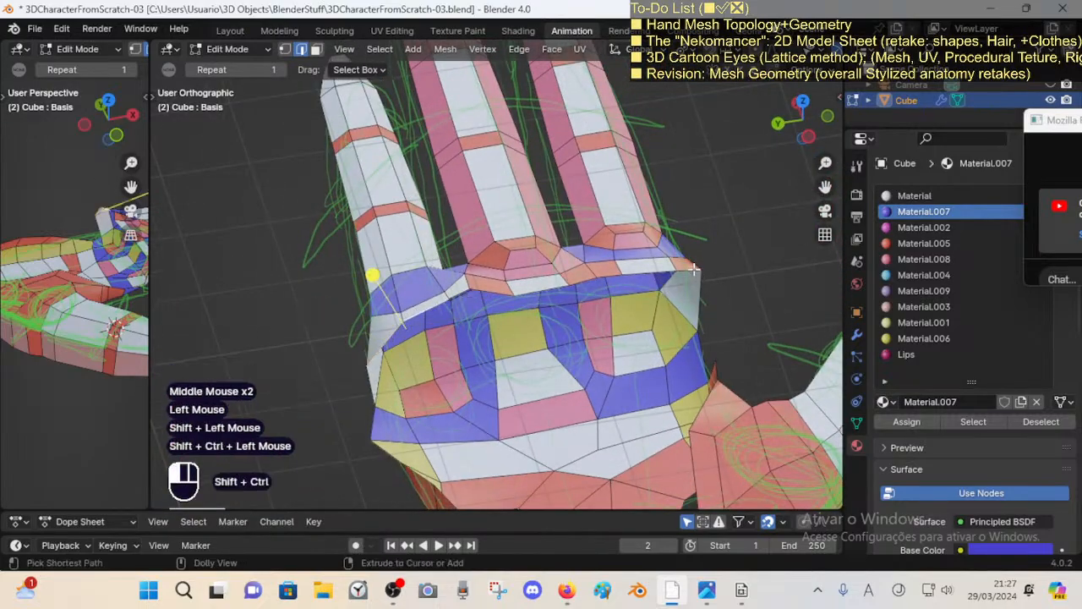
{"action": "scroll", "coordinate": [693, 269], "scroll_direction": "down", "scroll_amount": 2}
{"action": "middle_click_drag", "start_coordinate": [693, 269], "coordinate": [727, 305]}
{"action": "key", "text": "e"}
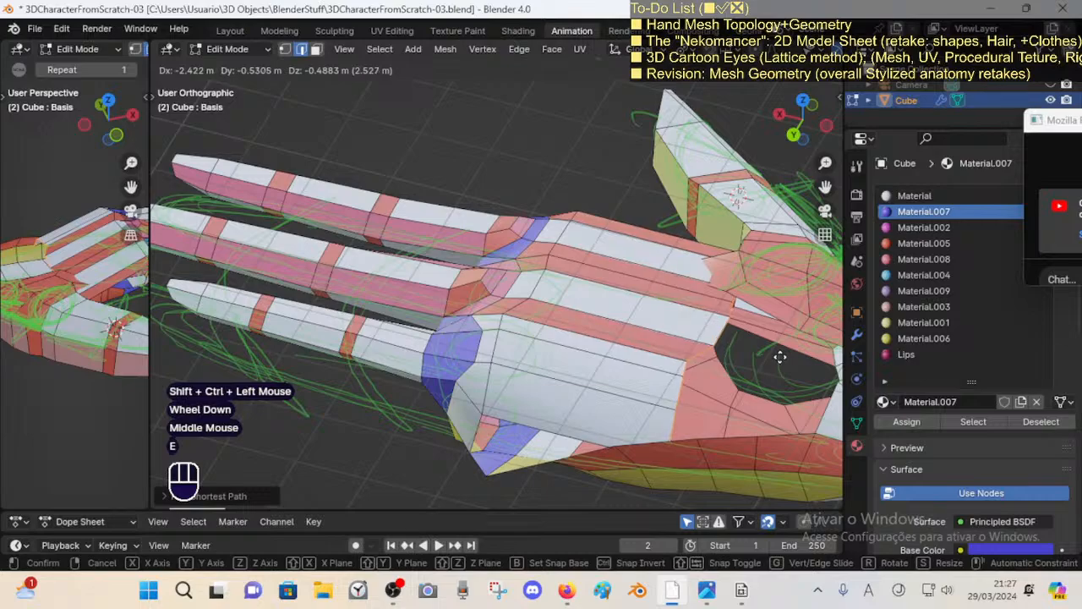
{"action": "left_click", "coordinate": [761, 346]}
{"action": "middle_click_drag", "start_coordinate": [761, 346], "coordinate": [441, 366], "text": "shift"}
{"action": "key", "text": "s"}
{"action": "left_click", "coordinate": [534, 303]}
Step: Move the extruded edge row on to the wrist area and scale it narrower to follow the back of the hand
{"action": "key", "text": "g"}
{"action": "left_click", "coordinate": [467, 269]}
{"action": "key", "text": "g"}
{"action": "left_click", "coordinate": [469, 372]}
{"action": "scroll", "coordinate": [478, 380], "scroll_direction": "down", "scroll_amount": 1}
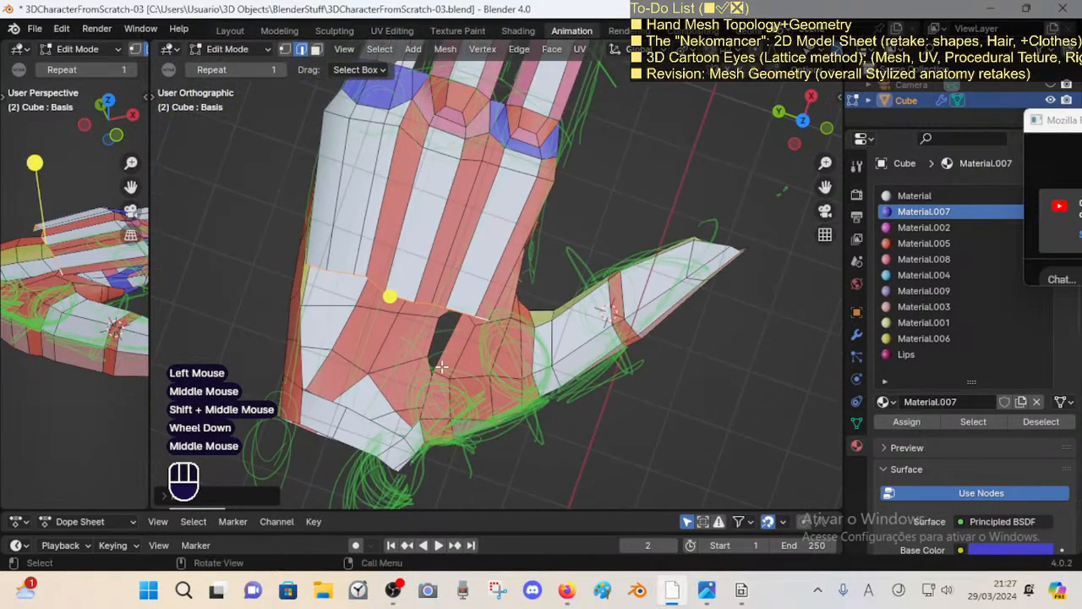
{"action": "key", "text": "g"}
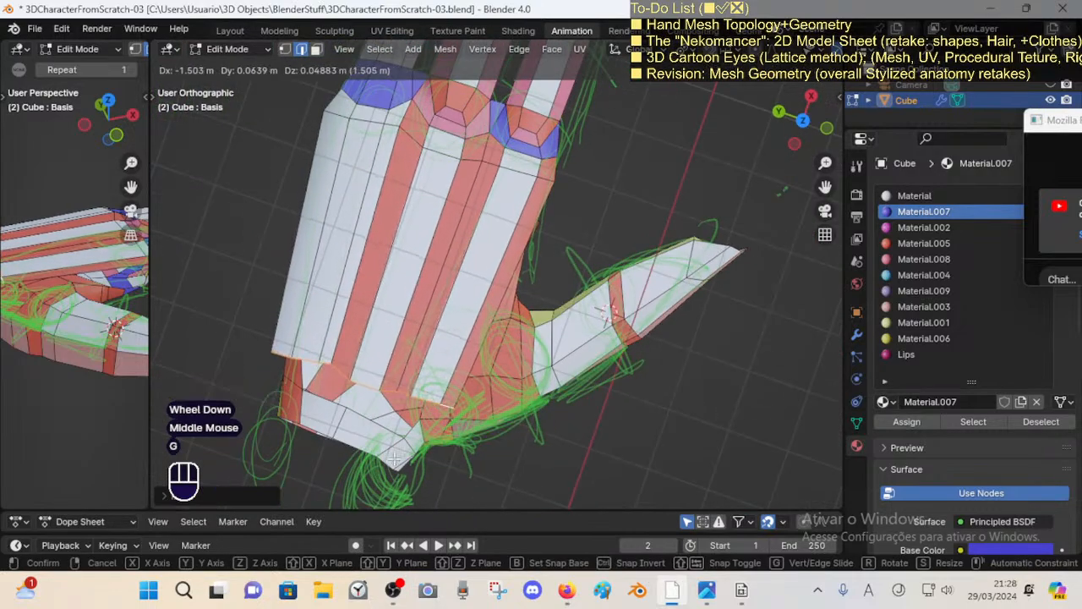
{"action": "left_click", "coordinate": [396, 450]}
{"action": "key", "text": "s"}
{"action": "left_click", "coordinate": [414, 423]}
{"action": "key", "text": "g"}
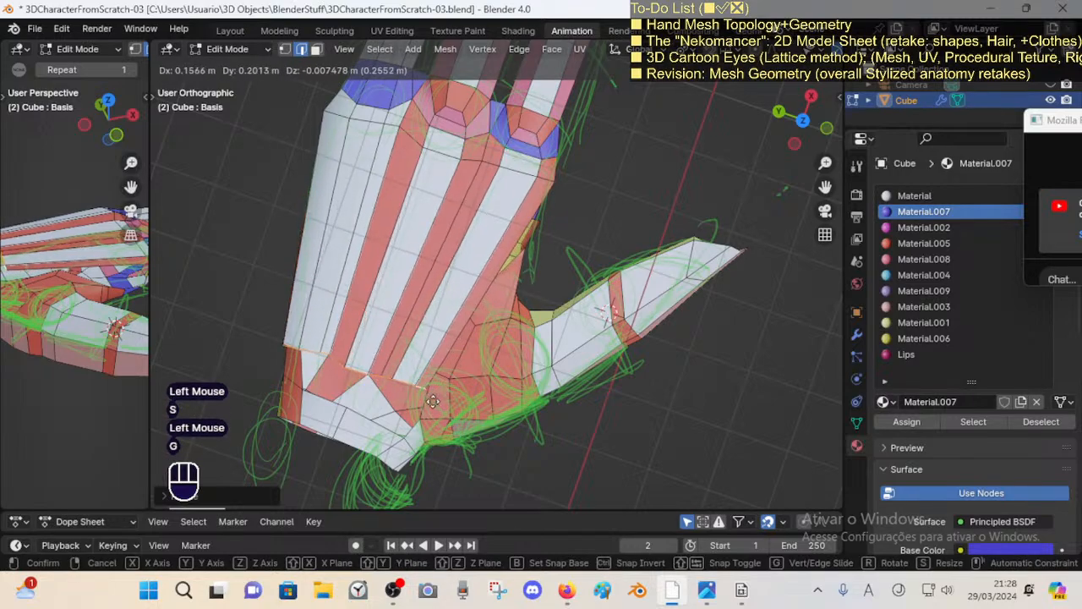
{"action": "left_click", "coordinate": [448, 338]}
Step: Align the extruded edge row with the wrist by scaling it, rotating it about -3 degrees, and adjusting its position
{"action": "middle_click_drag", "start_coordinate": [448, 338], "coordinate": [482, 372]}
{"action": "middle_click_drag", "start_coordinate": [481, 372], "coordinate": [461, 393]}
{"action": "key", "text": "g"}
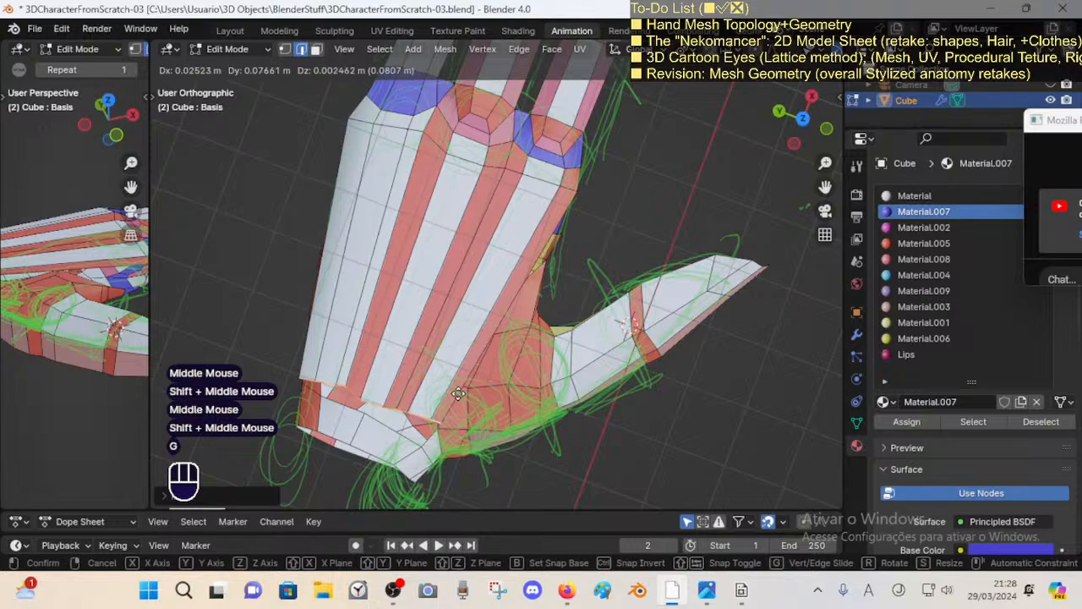
{"action": "left_click", "coordinate": [459, 403]}
{"action": "key", "text": "s"}
{"action": "left_click", "coordinate": [368, 392]}
{"action": "key", "text": "r"}
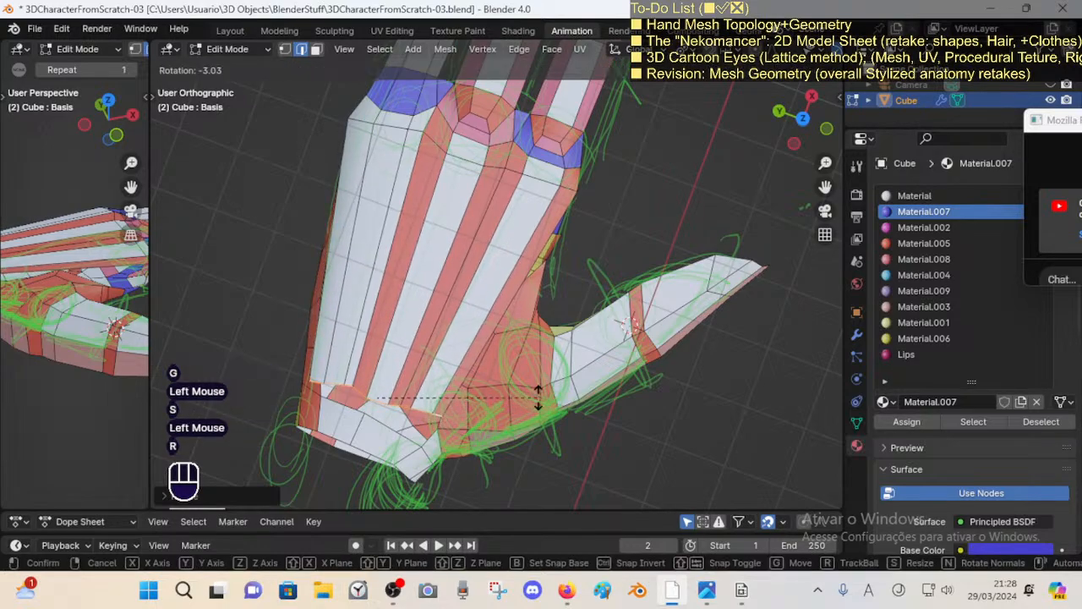
{"action": "left_click", "coordinate": [538, 398]}
{"action": "key", "text": "g"}
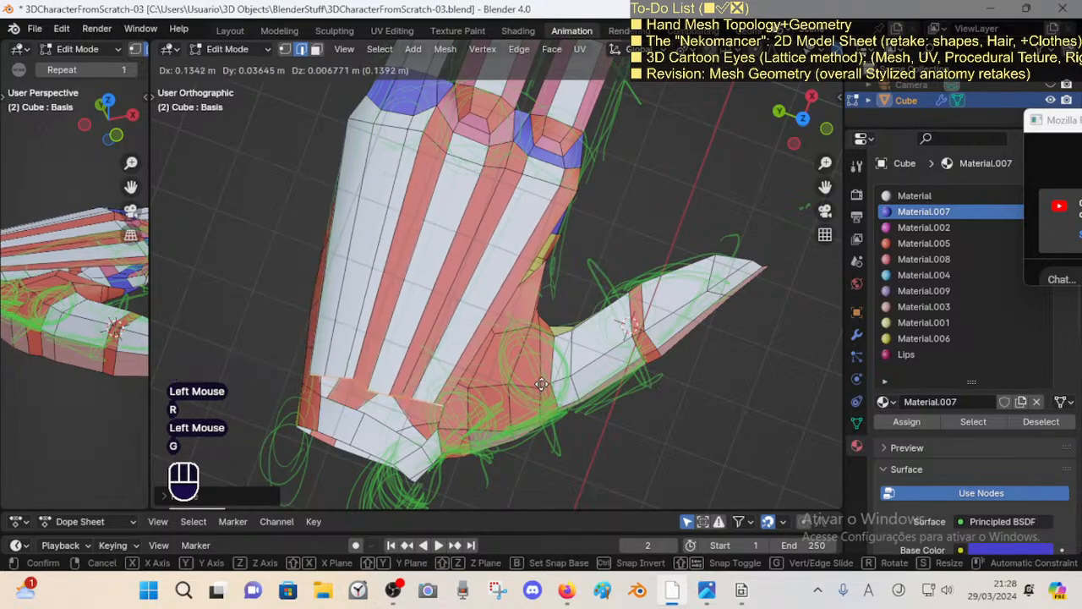
{"action": "left_click", "coordinate": [538, 396]}
Step: Switch to the hand topology reference image and examine the edge flow on the back of the hand down to the wrist
{"action": "left_click", "coordinate": [705, 593]}
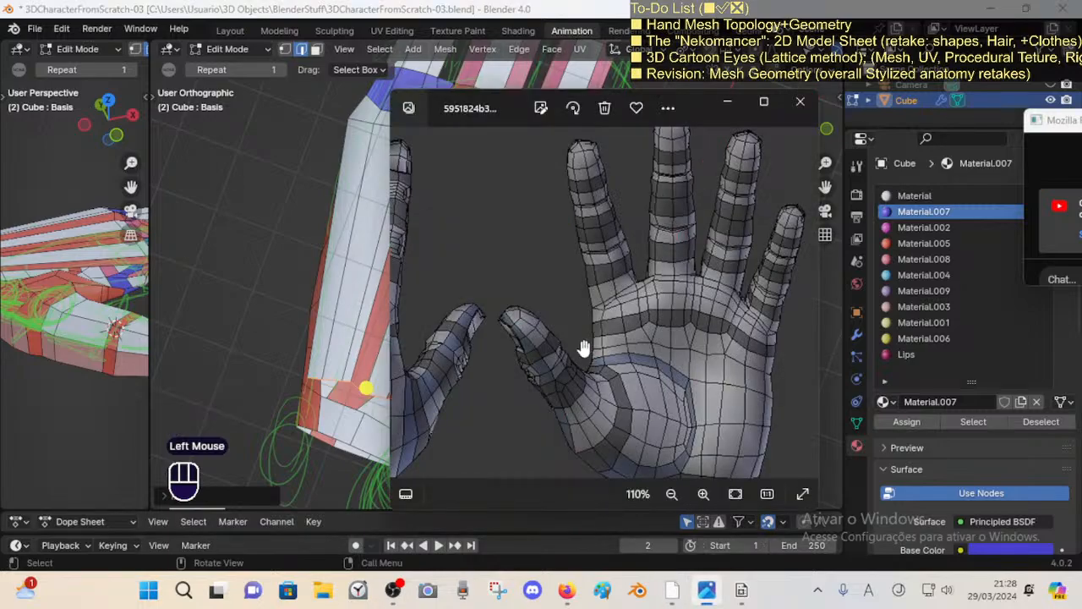
{"action": "left_click_drag", "start_coordinate": [496, 351], "coordinate": [691, 324]}
{"action": "scroll", "coordinate": [522, 420], "scroll_direction": "down", "scroll_amount": 2}
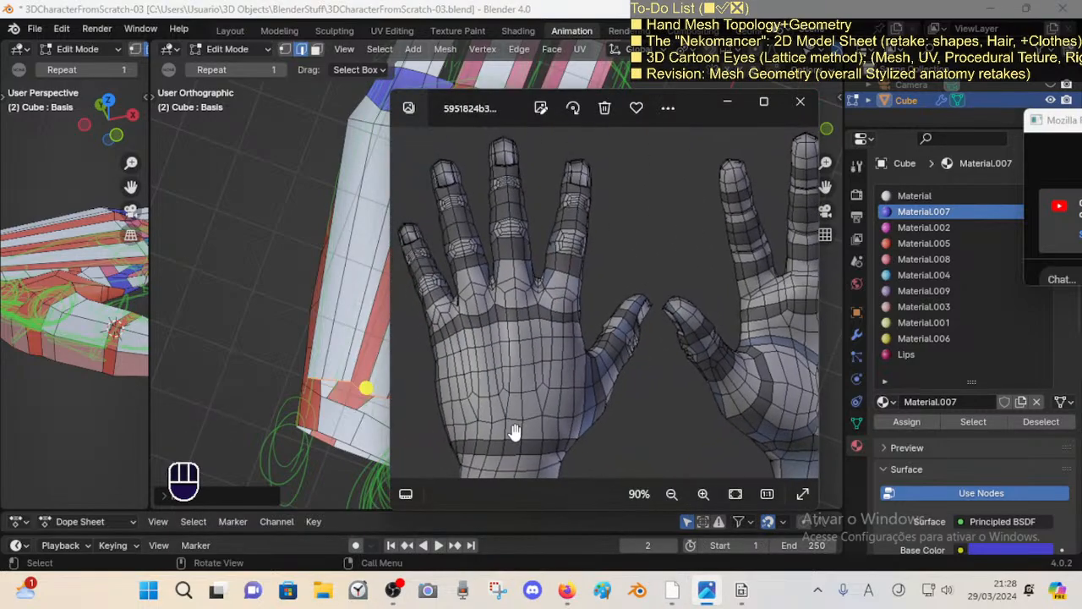
{"action": "left_click_drag", "start_coordinate": [529, 393], "coordinate": [529, 321]}
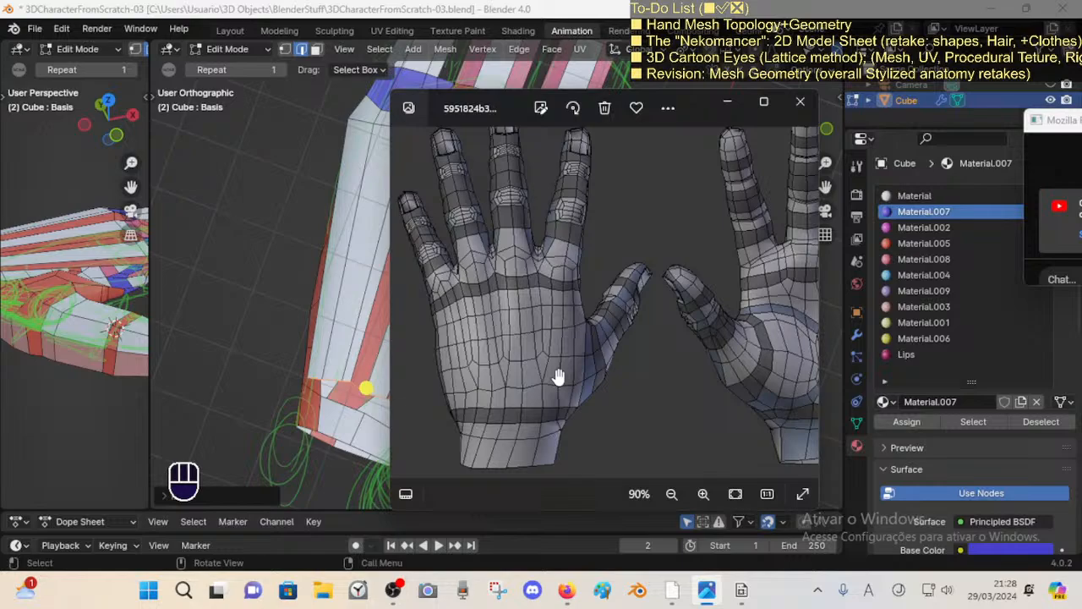
Step: Return from the hand reference image to Blender and unhide all hidden hand geometry
{"action": "scroll", "coordinate": [520, 327], "scroll_direction": "down", "scroll_amount": 2}
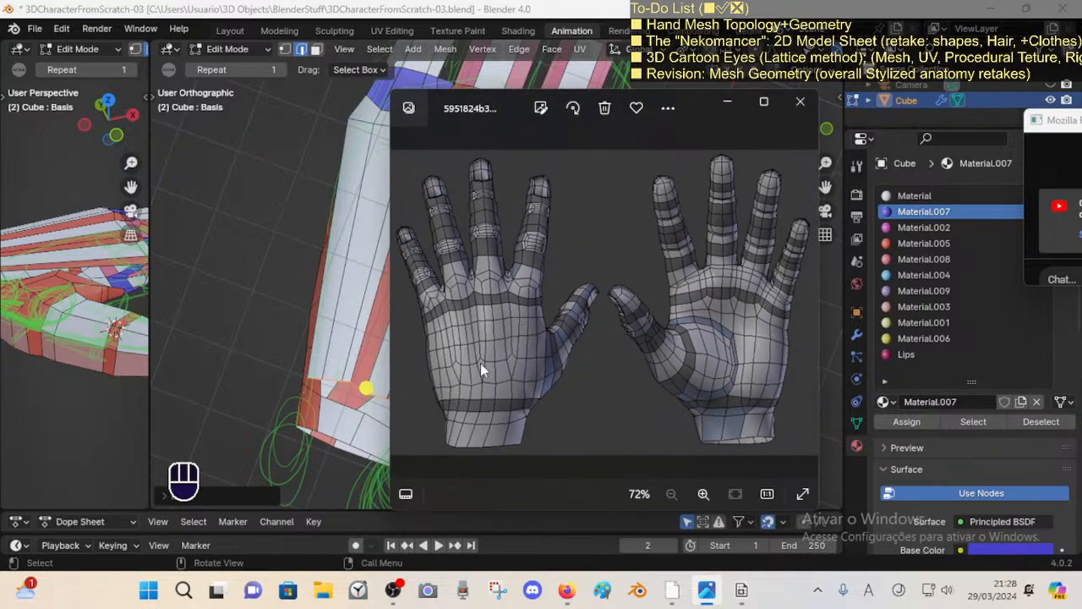
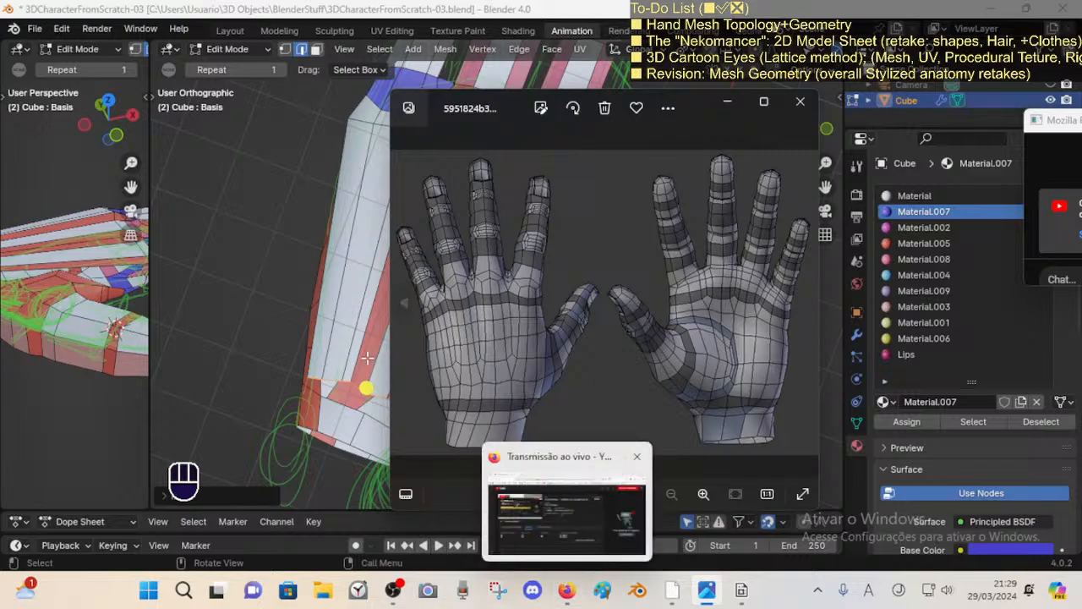
{"action": "left_click", "coordinate": [498, 8]}
{"action": "middle_click_drag", "start_coordinate": [454, 386], "coordinate": [467, 308], "text": "shift"}
{"action": "key", "text": "alt+h"}
{"action": "scroll", "coordinate": [470, 342], "scroll_direction": "up", "scroll_amount": 1}
{"action": "scroll", "coordinate": [512, 306], "scroll_direction": "down", "scroll_amount": 1}
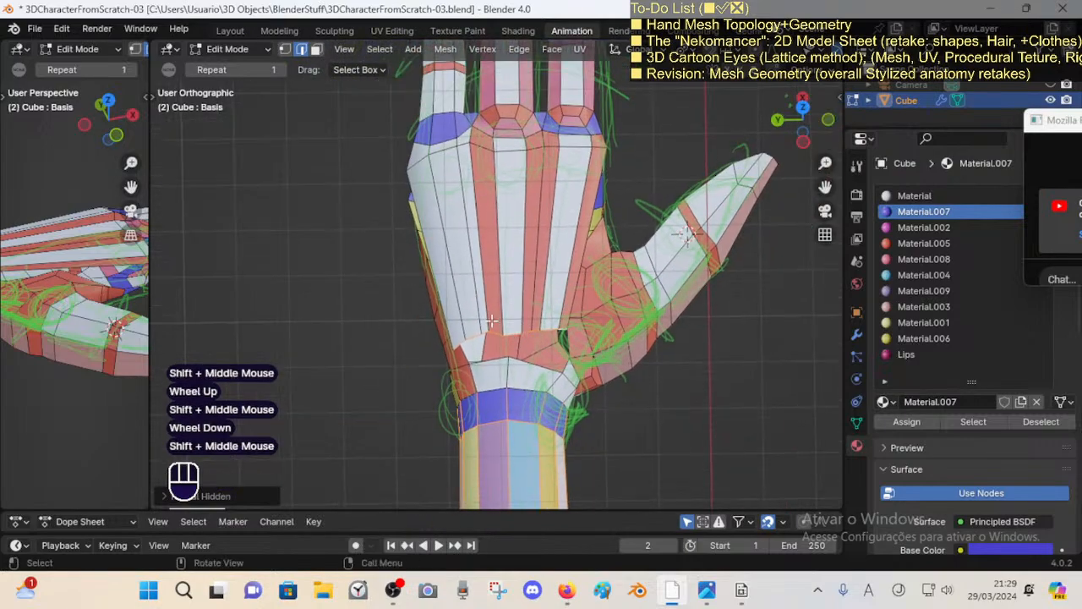
Step: Shift two lengthwise edges on the little-finger side of the back of the hand slightly outward to even their spacing
{"action": "key", "text": "2"}
{"action": "left_click", "coordinate": [483, 308]}
{"action": "left_click", "coordinate": [477, 303]}
{"action": "key", "text": "g"}
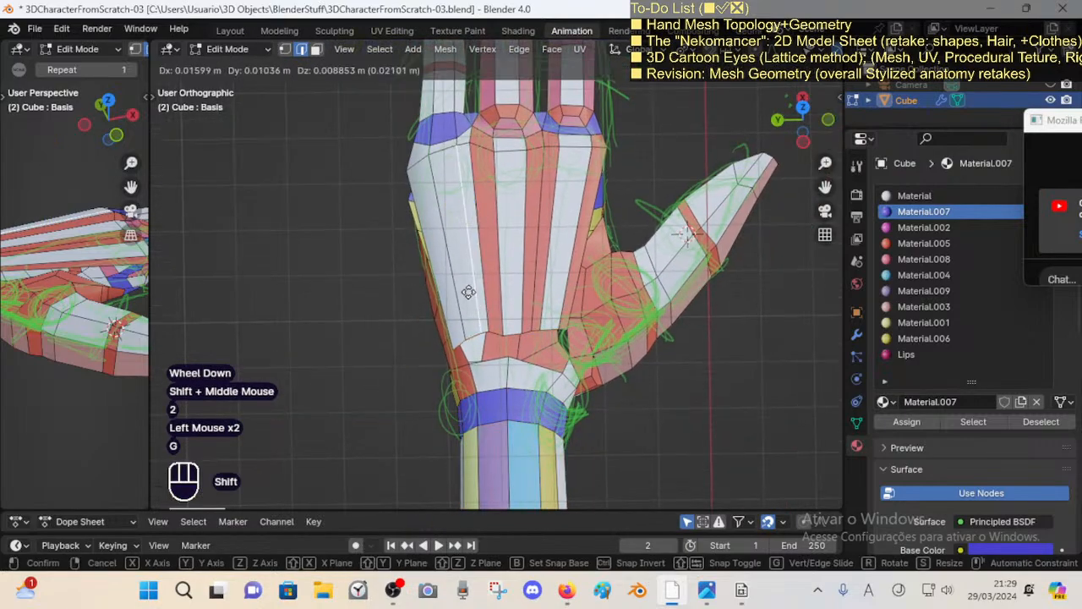
{"action": "left_click", "coordinate": [469, 293], "text": "shift"}
{"action": "left_click", "coordinate": [449, 310]}
{"action": "left_click", "coordinate": [456, 306]}
{"action": "key", "text": "g"}
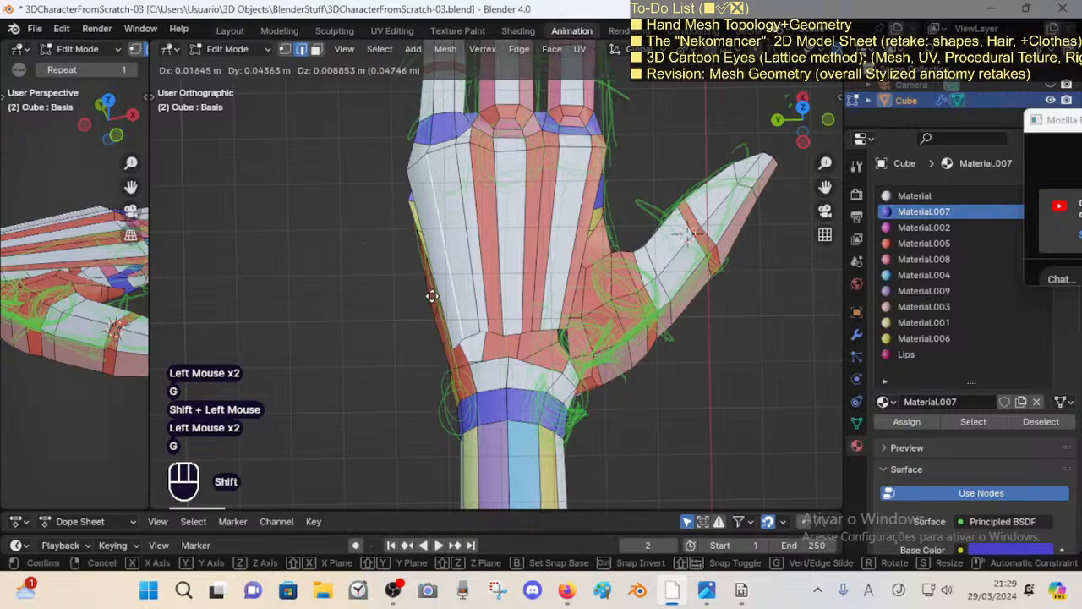
{"action": "left_click", "coordinate": [461, 313], "text": "shift"}
{"action": "key", "text": "alt+a"}
Step: Vertex-slide the wrist-side edge row of the back of the hand up toward the knuckles
{"action": "middle_click_drag", "start_coordinate": [466, 328], "coordinate": [470, 332]}
{"action": "key", "text": "2"}
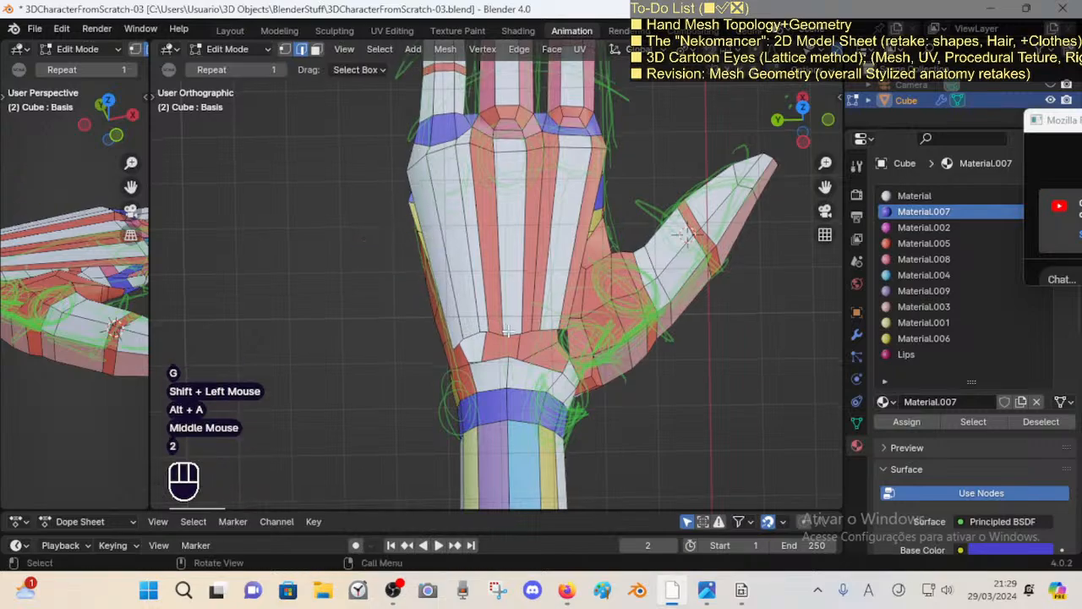
{"action": "left_click", "coordinate": [482, 331], "text": "alt+shift"}
{"action": "key", "text": "shift+v"}
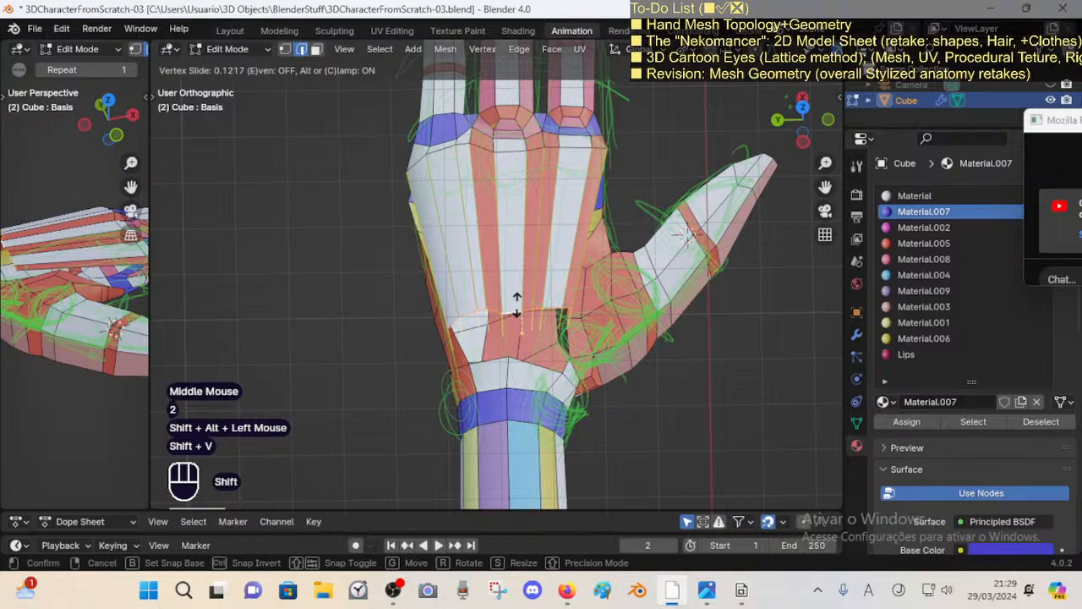
{"action": "left_click", "coordinate": [510, 297], "text": "shift"}
{"action": "scroll", "coordinate": [549, 292], "scroll_direction": "up", "scroll_amount": 2}
{"action": "key", "text": "alt+a"}
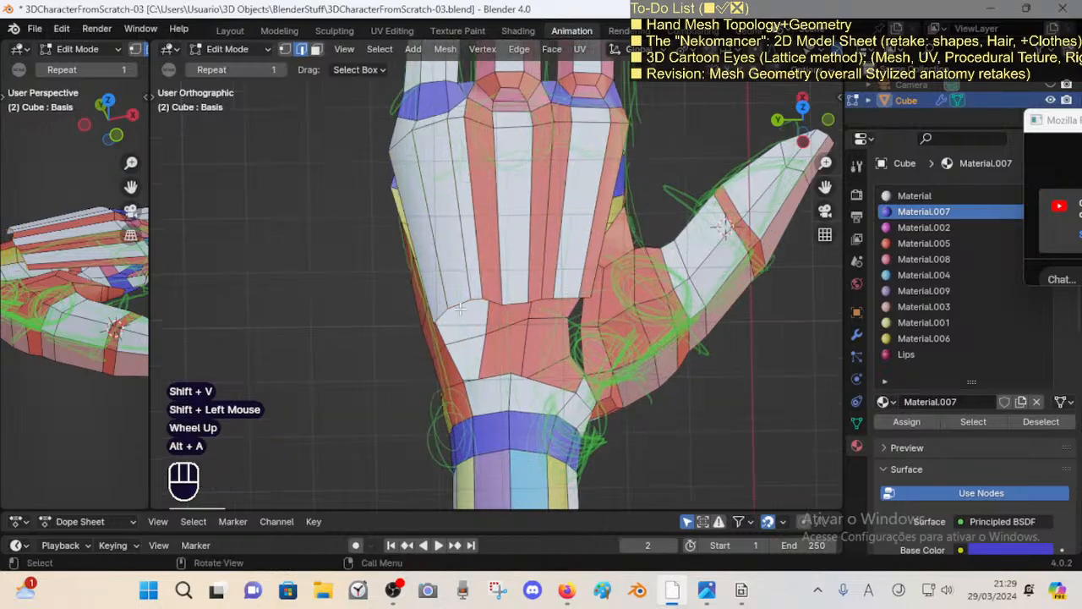
Step: Extrude the little-finger-side end edge of the row toward the wrist, then rotate and position the new edge
{"action": "middle_click_drag", "start_coordinate": [562, 311], "coordinate": [578, 316], "text": "shift"}
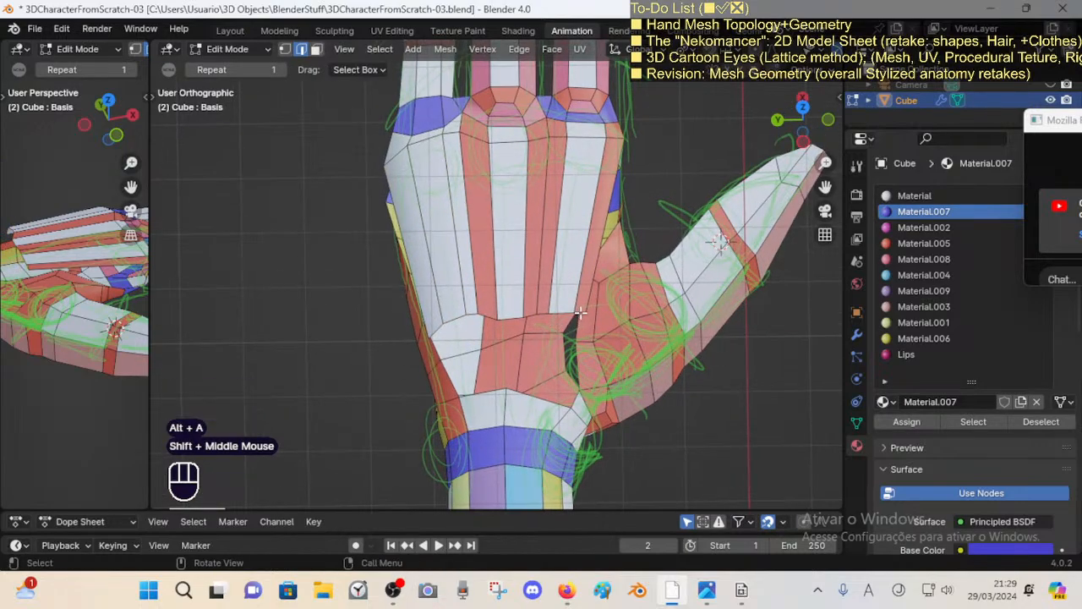
{"action": "left_click", "coordinate": [582, 312]}
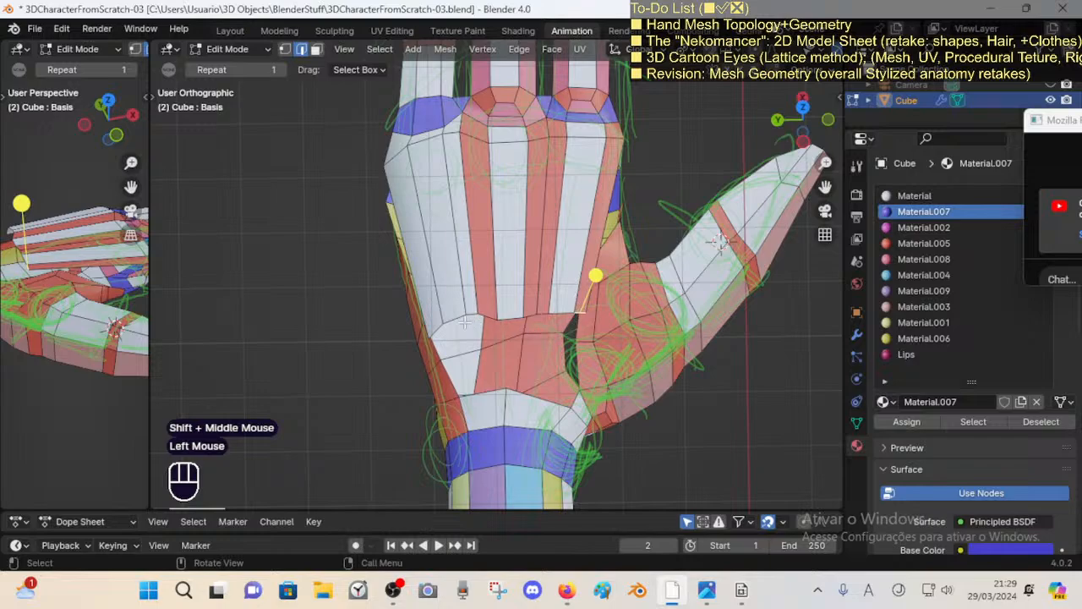
{"action": "left_click", "coordinate": [439, 338]}
{"action": "key", "text": "e"}
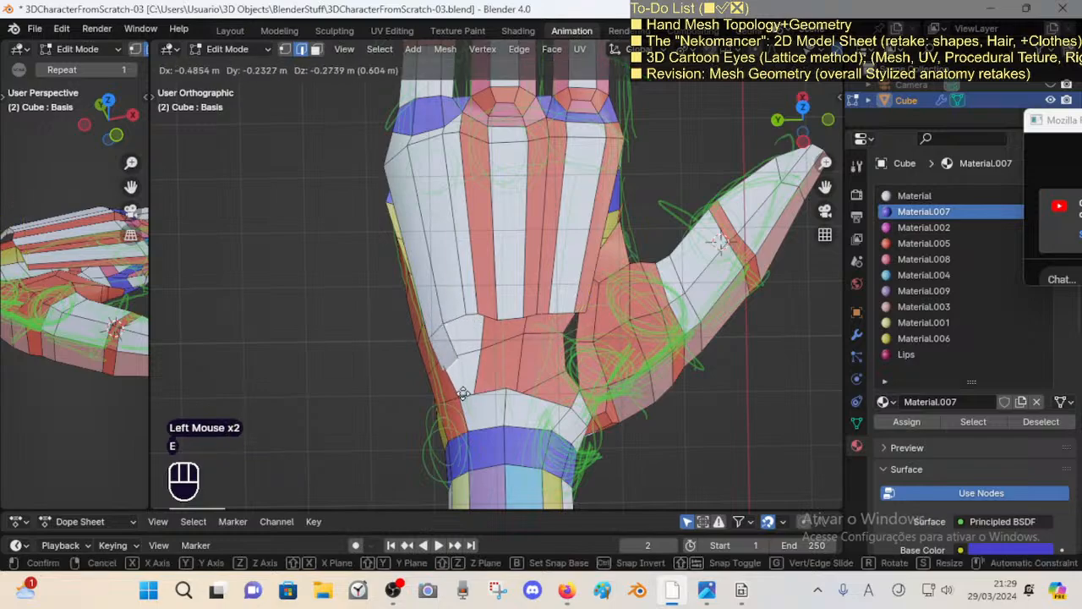
{"action": "left_click", "coordinate": [473, 366]}
{"action": "key", "text": "r"}
{"action": "left_click", "coordinate": [526, 334]}
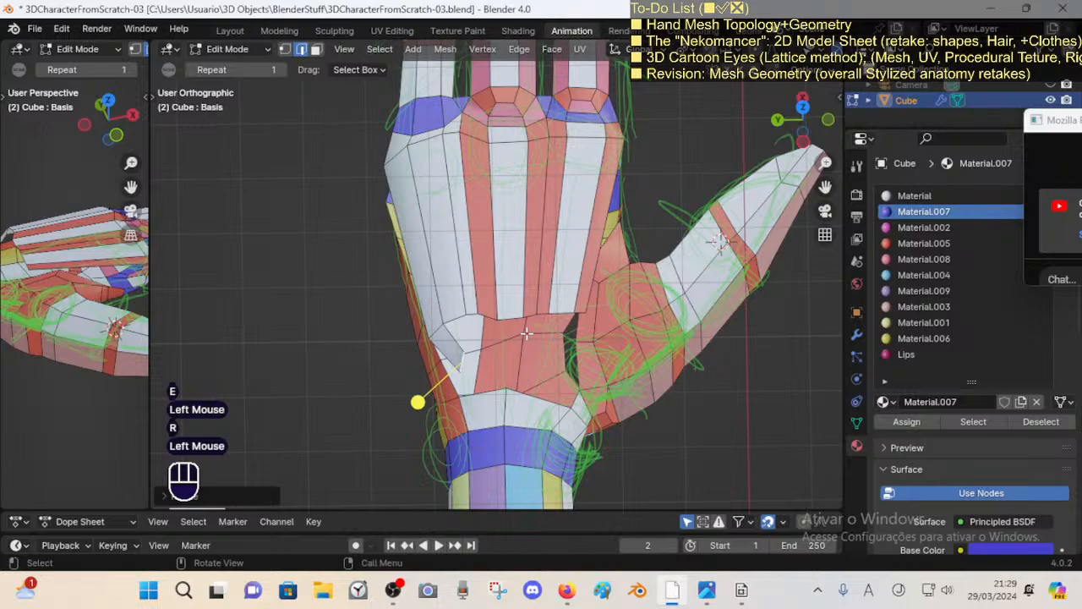
{"action": "key", "text": "g"}
{"action": "left_click", "coordinate": [498, 347]}
Step: Extrude that edge again toward the middle of the hand, rotate and place it, and fill the face up to the edge row
{"action": "key", "text": "e"}
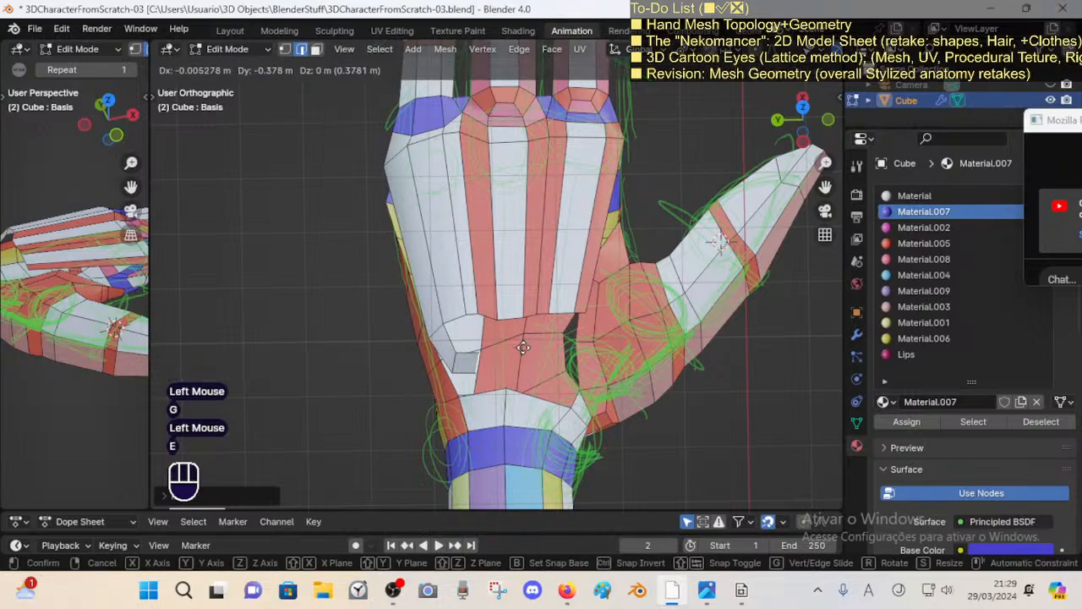
{"action": "left_click", "coordinate": [546, 365]}
{"action": "key", "text": "r"}
{"action": "left_click", "coordinate": [554, 329]}
{"action": "key", "text": "g"}
{"action": "left_click", "coordinate": [550, 310]}
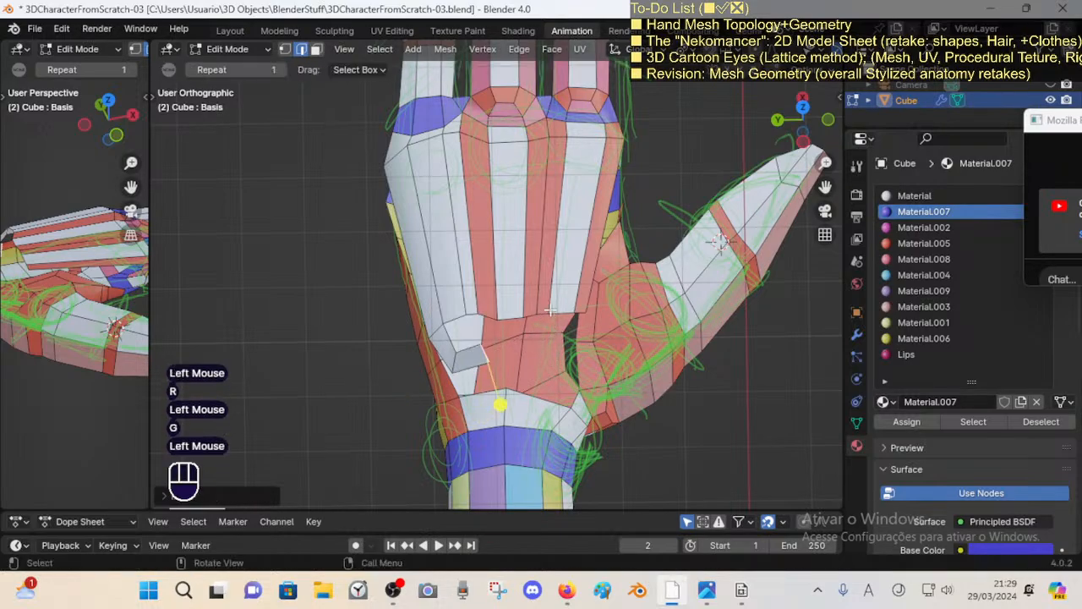
{"action": "left_click", "coordinate": [499, 357], "text": "shift"}
{"action": "key", "text": "f"}
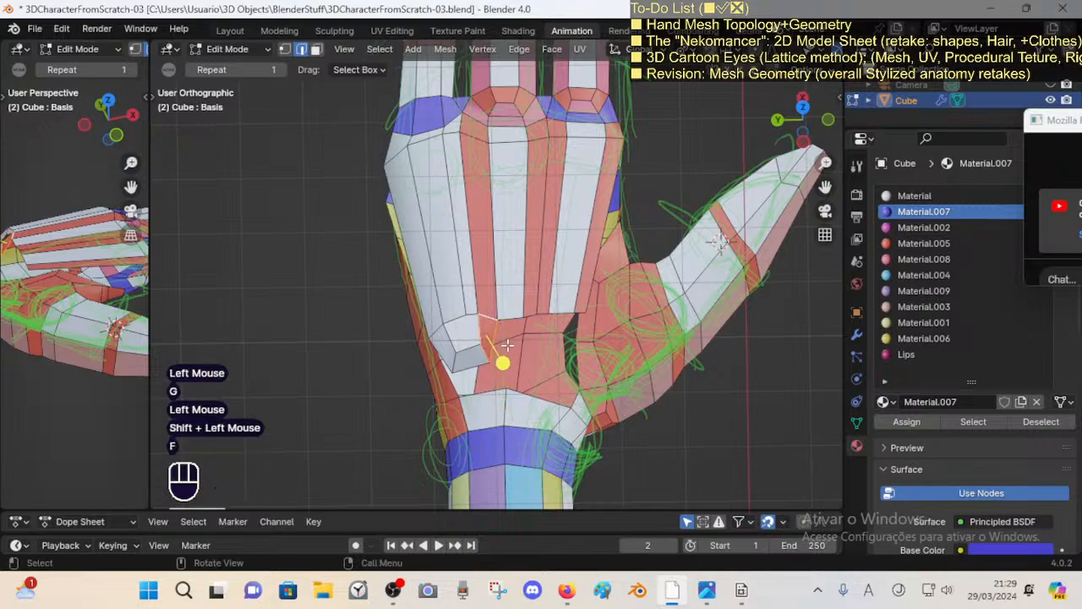
{"action": "key", "text": "alt+a"}
{"action": "key", "text": "3"}
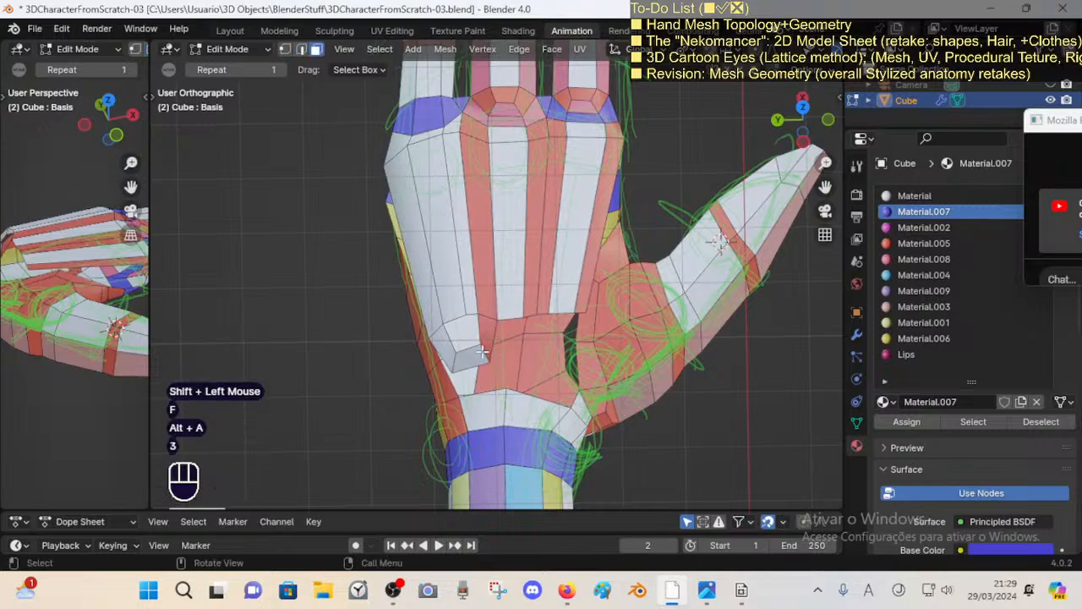
{"action": "left_click", "coordinate": [484, 351], "text": "alt+shift"}
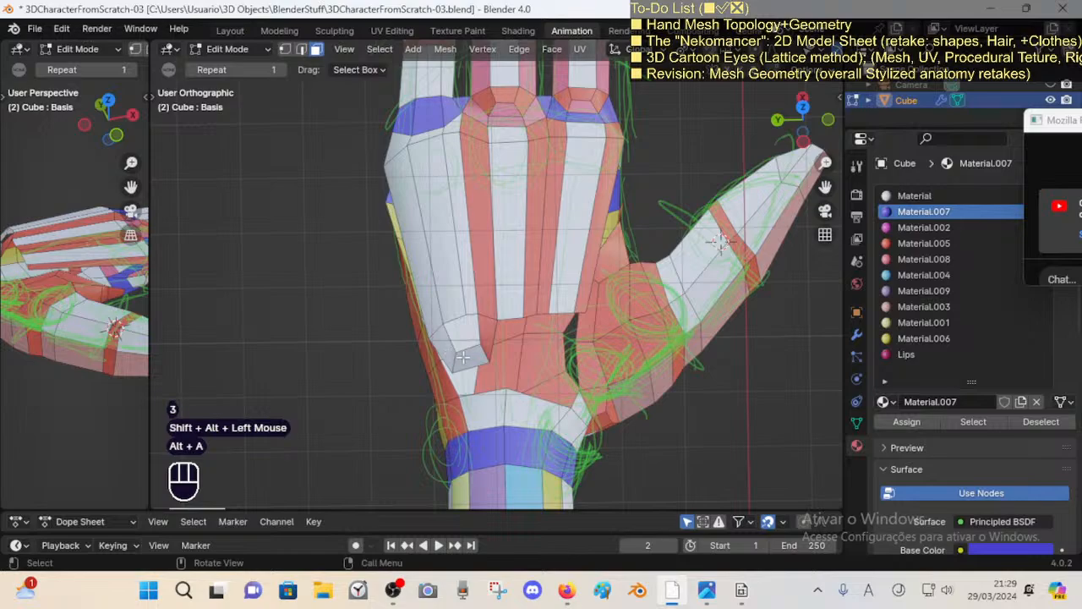
{"action": "key", "text": "a"}
{"action": "key", "text": "alt+a"}
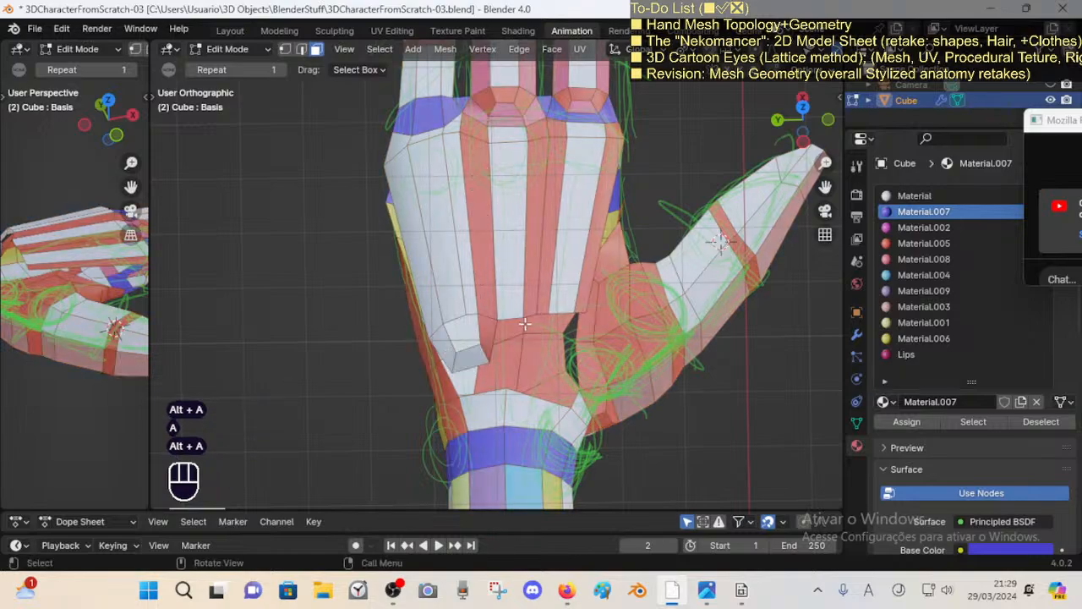
{"action": "key", "text": "a"}
{"action": "key", "text": "alt+a"}
Step: Extrude the narrow red edge left of the index strip toward the wrist, rotate it, and extrude it again toward the thumb side
{"action": "key", "text": "2"}
{"action": "left_click", "coordinate": [536, 273]}
{"action": "key", "text": "e"}
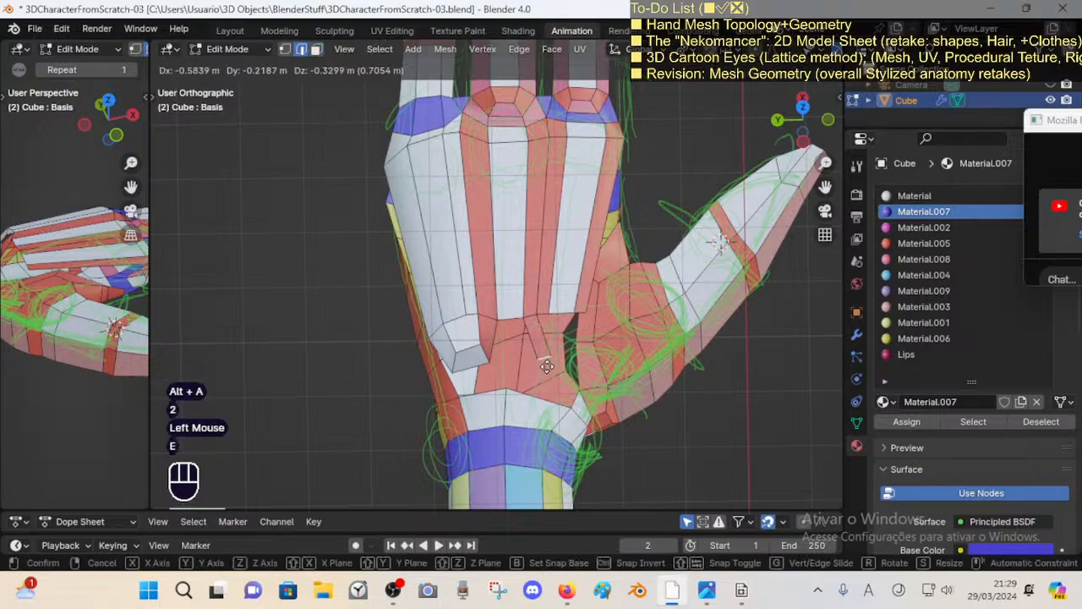
{"action": "left_click", "coordinate": [561, 358]}
{"action": "key", "text": "r"}
{"action": "left_click", "coordinate": [586, 311]}
{"action": "key", "text": "g"}
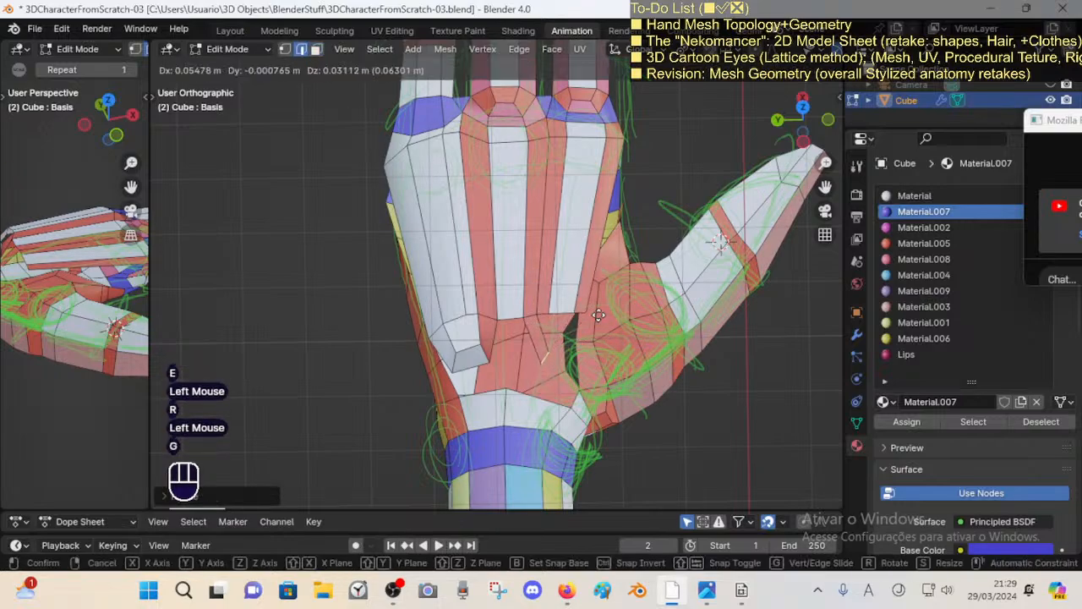
{"action": "left_click", "coordinate": [597, 316]}
{"action": "key", "text": "e"}
{"action": "left_click", "coordinate": [604, 320]}
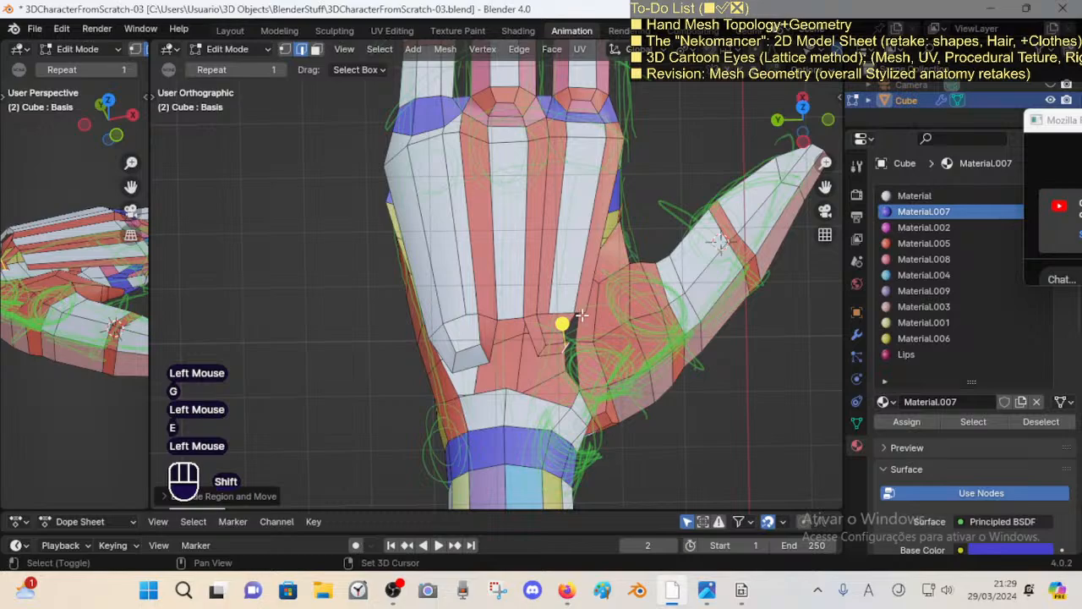
Step: Try filling a face between the extruded strip's end and the thumb-side end edge of the row
{"action": "left_click", "coordinate": [584, 315], "text": "shift"}
{"action": "key", "text": "f"}
{"action": "key", "text": "alt+a"}
{"action": "left_click", "coordinate": [569, 349]}
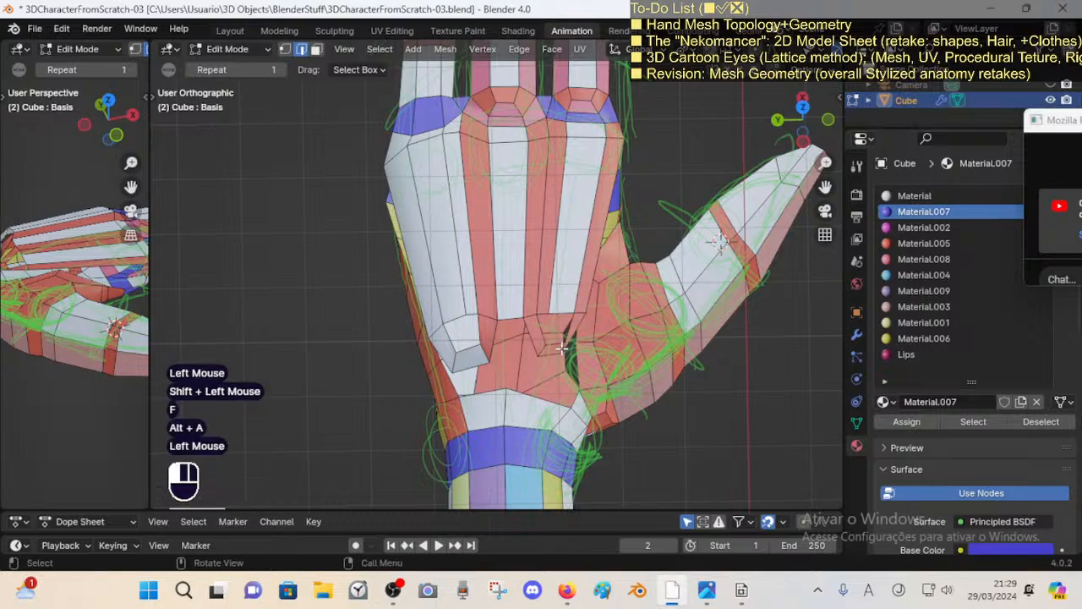
{"action": "key", "text": "r"}
{"action": "key", "text": "Escape"}
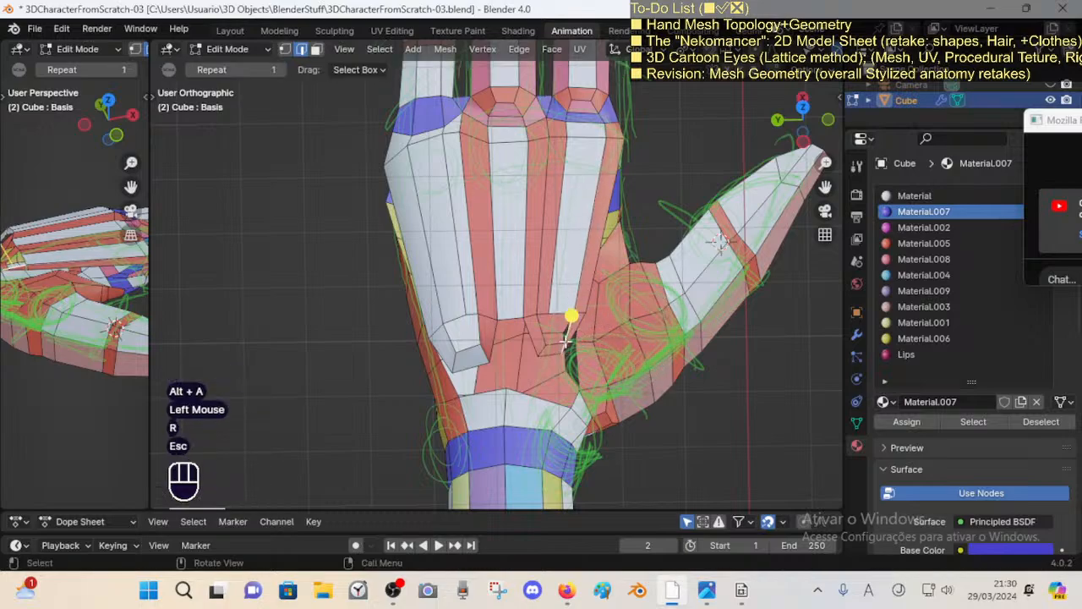
Step: Try repositioning single vertices around the newly filled face beside the thumb gap
{"action": "key", "text": "1"}
{"action": "left_click", "coordinate": [574, 338]}
{"action": "left_click", "coordinate": [563, 327]}
{"action": "key", "text": "g"}
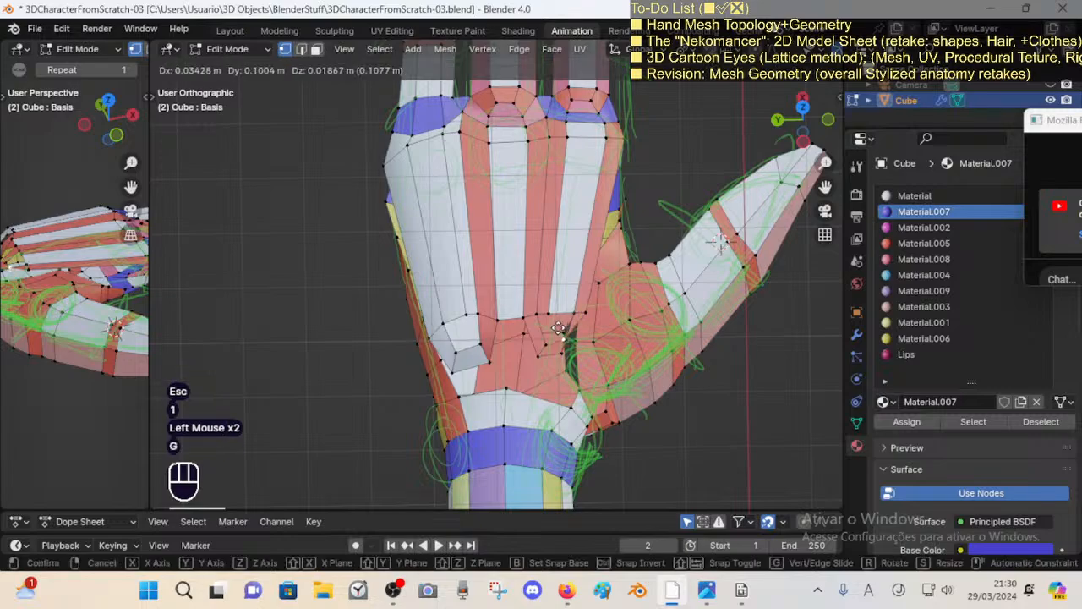
{"action": "left_click", "coordinate": [571, 335]}
{"action": "left_click", "coordinate": [573, 341]}
{"action": "key", "text": "g"}
{"action": "left_click", "coordinate": [576, 352]}
Step: Undo the vertex moves and the face fill beside the thumb gap
{"action": "key", "text": "ctrl+z"}
{"action": "key", "text": "ctrl+z"}
{"action": "key", "text": "ctrl+z"}
{"action": "key", "text": "ctrl+z"}
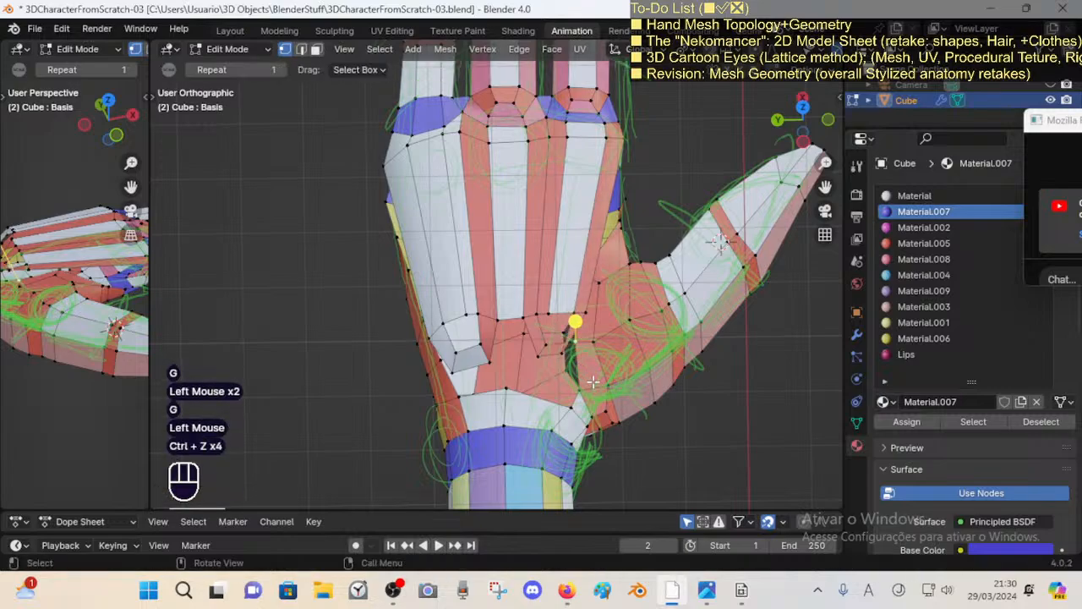
{"action": "scroll", "coordinate": [583, 347], "scroll_direction": "up", "scroll_amount": 2}
{"action": "key", "text": "ctrl+z"}
{"action": "middle_click_drag", "start_coordinate": [617, 419], "coordinate": [598, 408], "text": "shift"}
{"action": "key", "text": "ctrl+z"}
{"action": "key", "text": "ctrl+z"}
{"action": "key", "text": "ctrl+z"}
{"action": "key", "text": "ctrl+z"}
{"action": "key", "text": "ctrl+z"}
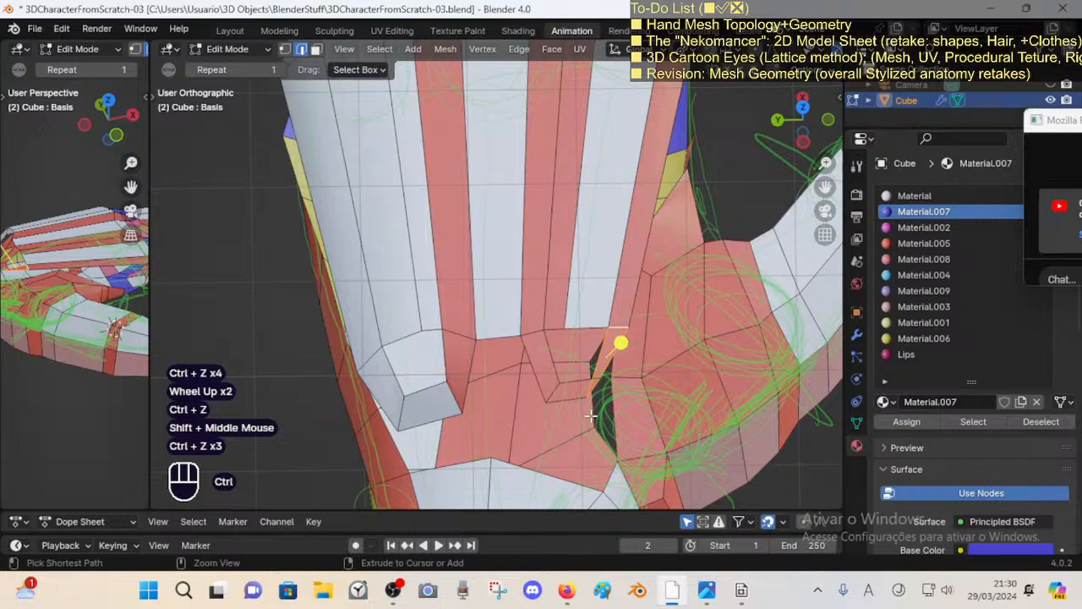
Step: Vertex-slide and adjust the end vertices of the thumb-side extruded strip to straighten its open edge
{"action": "key", "text": "1"}
{"action": "left_click", "coordinate": [596, 374]}
{"action": "key", "text": "shift+v"}
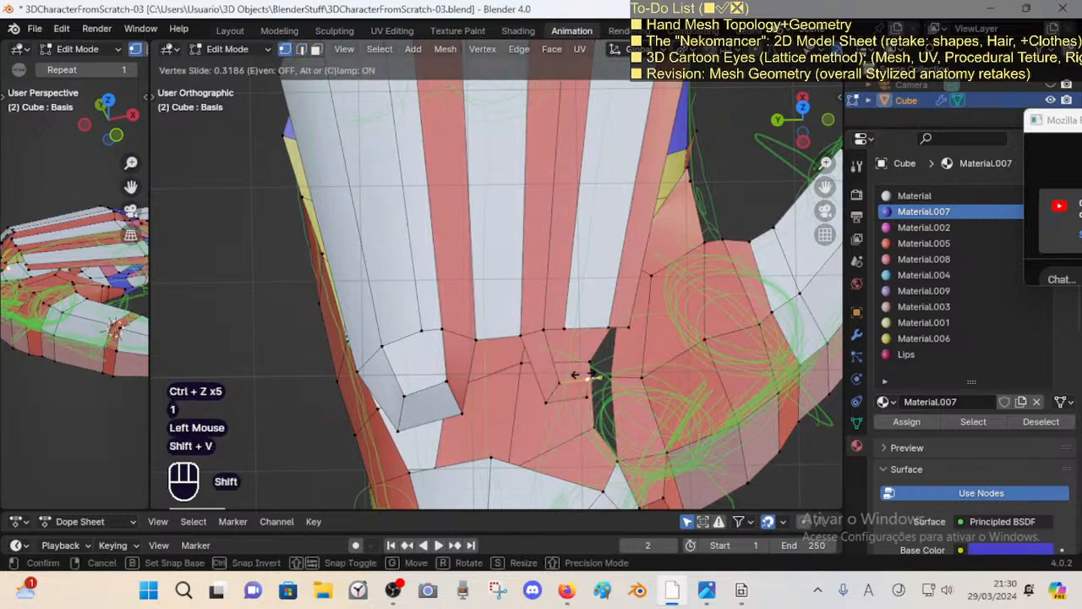
{"action": "left_click", "coordinate": [586, 377], "text": "shift"}
{"action": "left_click", "coordinate": [591, 391]}
{"action": "key", "text": "g"}
{"action": "left_click", "coordinate": [590, 396]}
{"action": "left_click", "coordinate": [586, 374], "text": "shift"}
{"action": "key", "text": "alt+a"}
{"action": "key", "text": "2"}
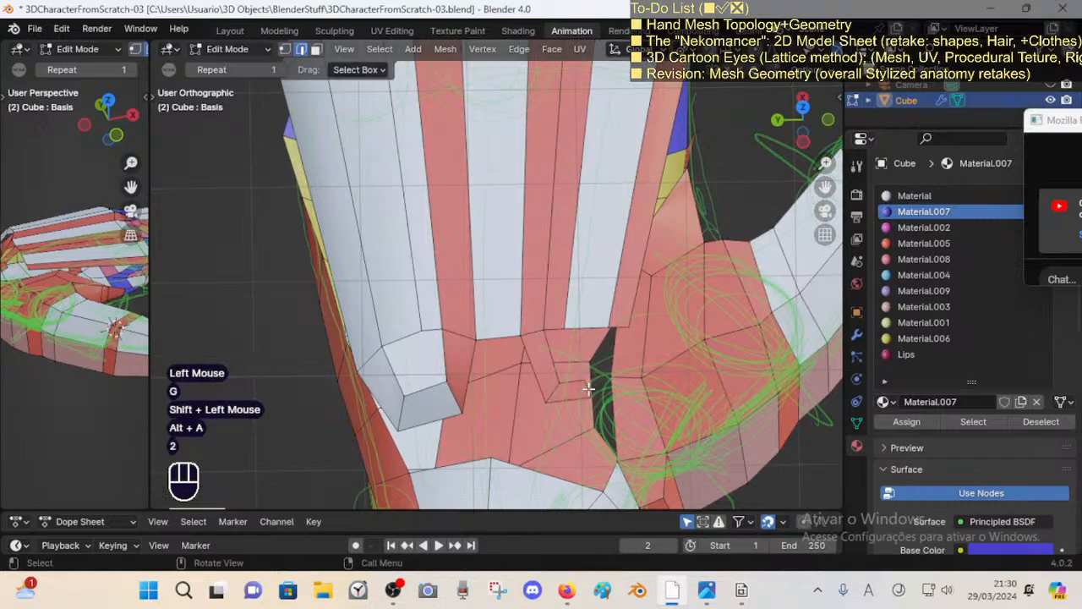
Step: Fill a face between the strip's open end edge and the thumb-side end edge of the row
{"action": "left_click", "coordinate": [585, 367]}
{"action": "left_click", "coordinate": [618, 322], "text": "shift"}
{"action": "key", "text": "f"}
{"action": "scroll", "coordinate": [618, 322], "scroll_direction": "down", "scroll_amount": 2}
{"action": "key", "text": "alt+a"}
{"action": "middle_click_drag", "start_coordinate": [516, 423], "coordinate": [510, 359], "text": "shift"}
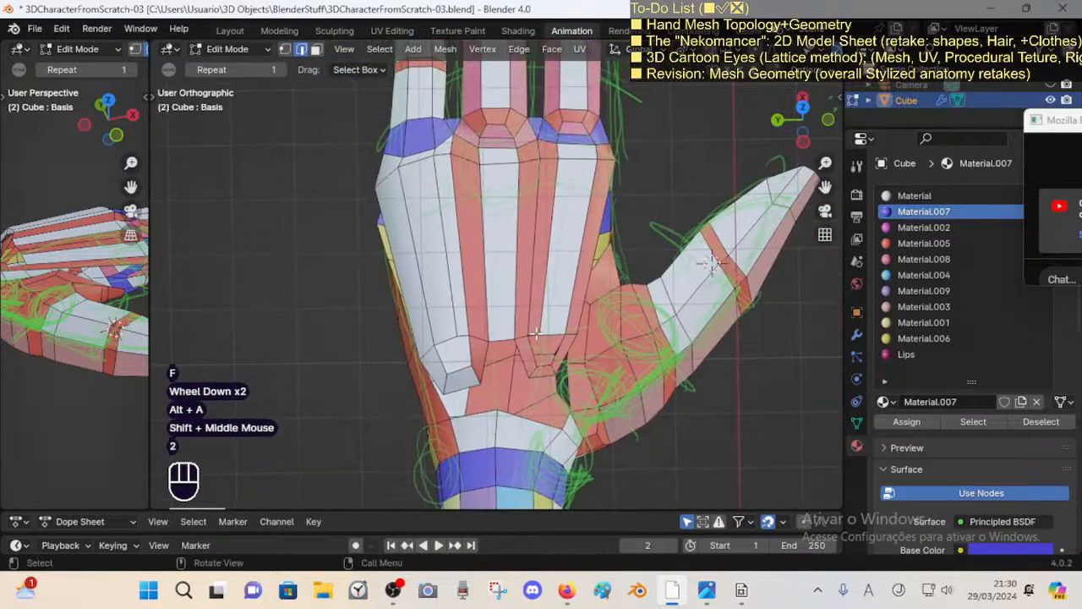
Step: Move the two inner corner vertices of the index-side strip outward toward the middle of the hand
{"action": "key", "text": "2"}
{"action": "left_click", "coordinate": [538, 338]}
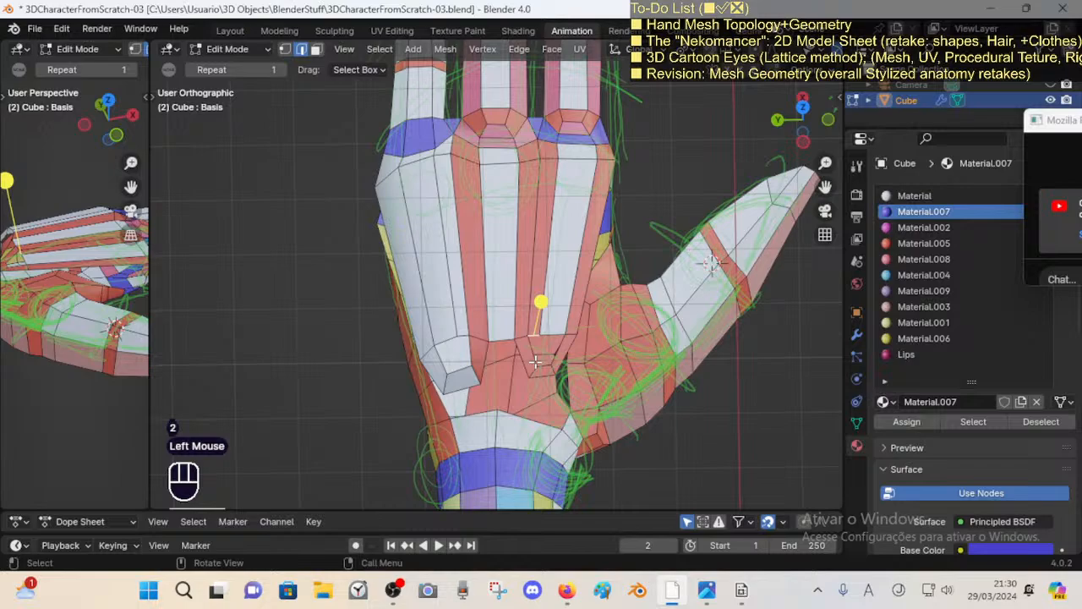
{"action": "key", "text": "1"}
{"action": "left_click", "coordinate": [535, 364]}
{"action": "key", "text": "g"}
{"action": "left_click", "coordinate": [519, 363], "text": "shift"}
{"action": "left_click", "coordinate": [523, 379]}
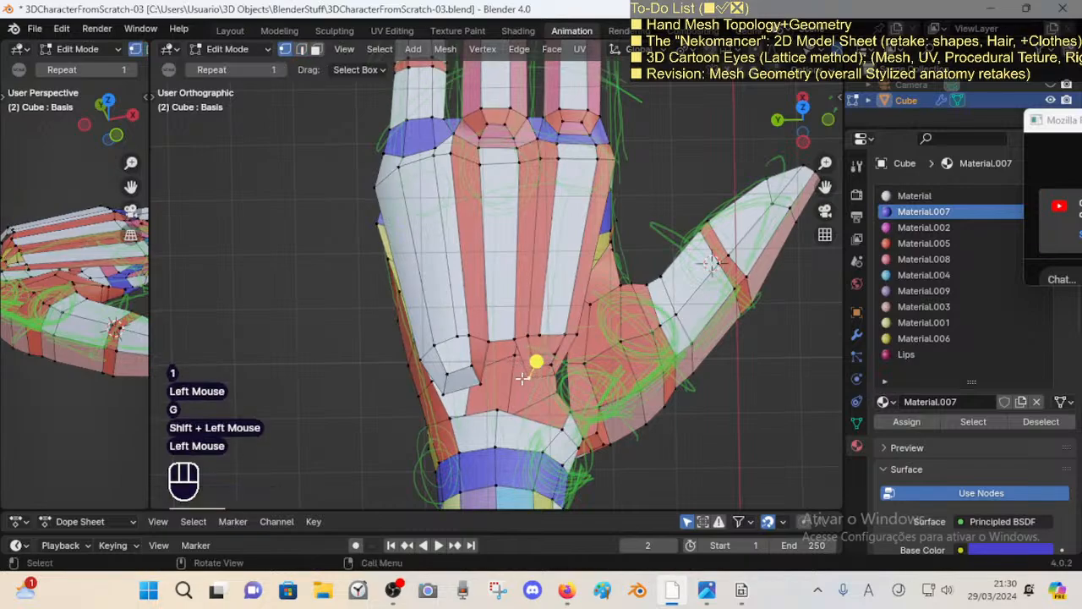
{"action": "key", "text": "g"}
{"action": "left_click", "coordinate": [512, 378], "text": "shift"}
{"action": "left_click", "coordinate": [544, 348]}
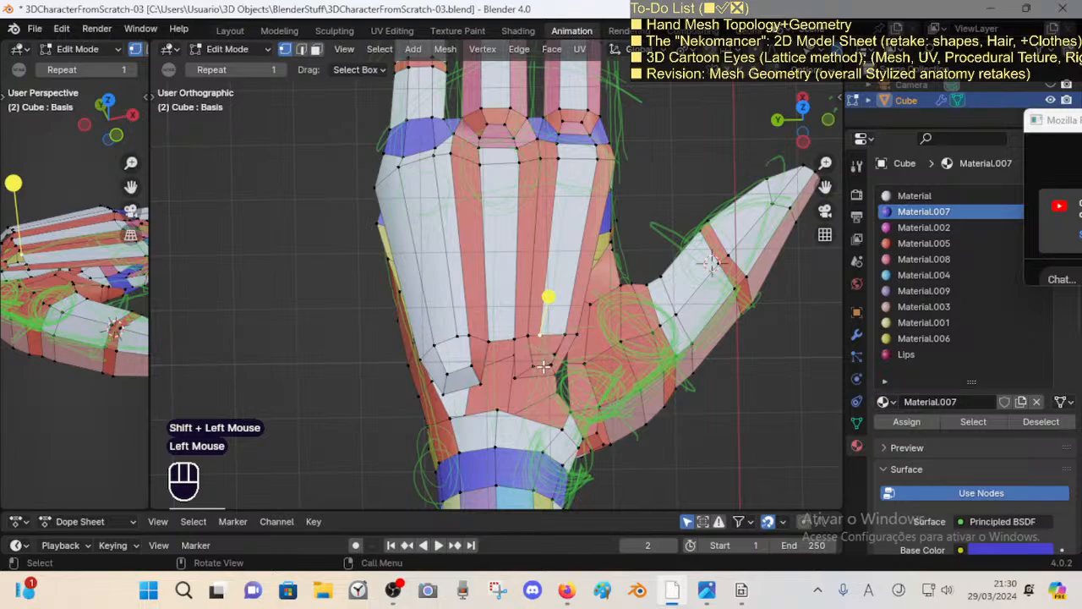
Step: Add a loop cut through the index-side extruded strip and another through the little-finger-side one
{"action": "key", "text": "ctrl+r"}
{"action": "left_click", "coordinate": [544, 365]}
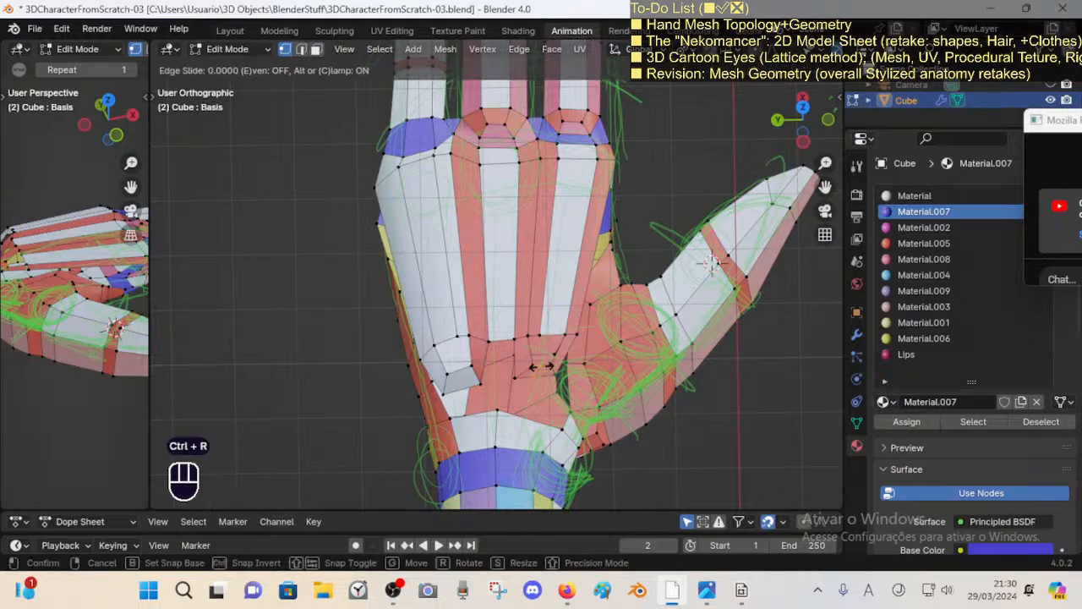
{"action": "left_click", "coordinate": [544, 366]}
{"action": "key", "text": "alt+a"}
{"action": "key", "text": "ctrl+r"}
{"action": "left_click", "coordinate": [461, 377]}
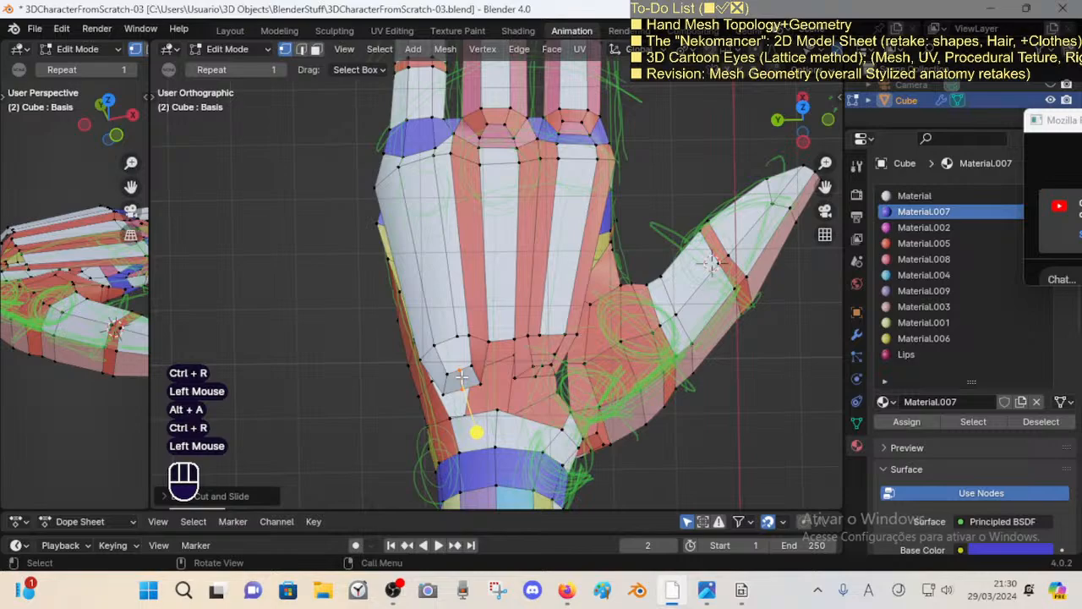
Step: Fill the gap between two open edges at the base of the index-side strip on the back of the hand
{"action": "key", "text": "alt+a"}
{"action": "key", "text": "2"}
{"action": "left_click", "coordinate": [535, 355]}
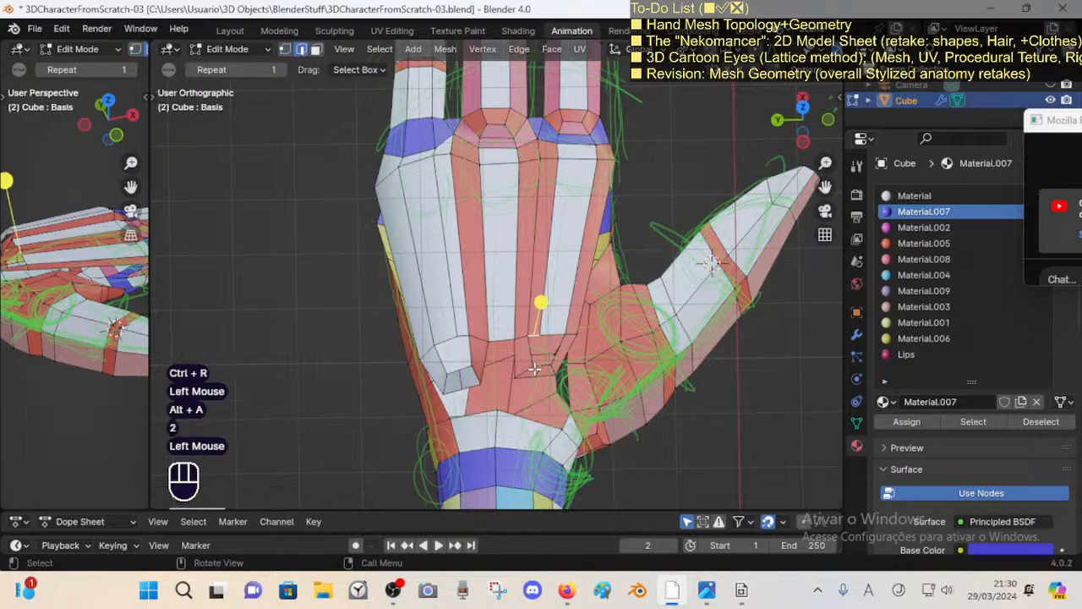
{"action": "left_click", "coordinate": [534, 364], "text": "shift"}
{"action": "key", "text": "f"}
{"action": "key", "text": "alt+a"}
{"action": "key", "text": "1"}
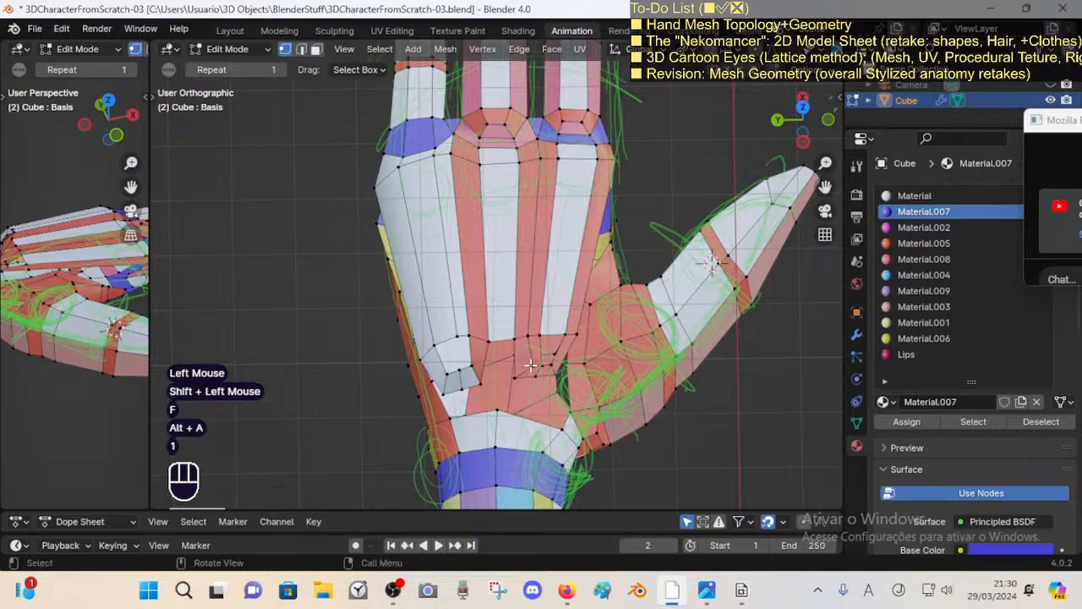
Step: Reposition the vertices around the new face at the strip's base to even out its shape
{"action": "left_click", "coordinate": [531, 365]}
{"action": "key", "text": "g"}
{"action": "left_click", "coordinate": [523, 353]}
{"action": "left_click", "coordinate": [541, 372]}
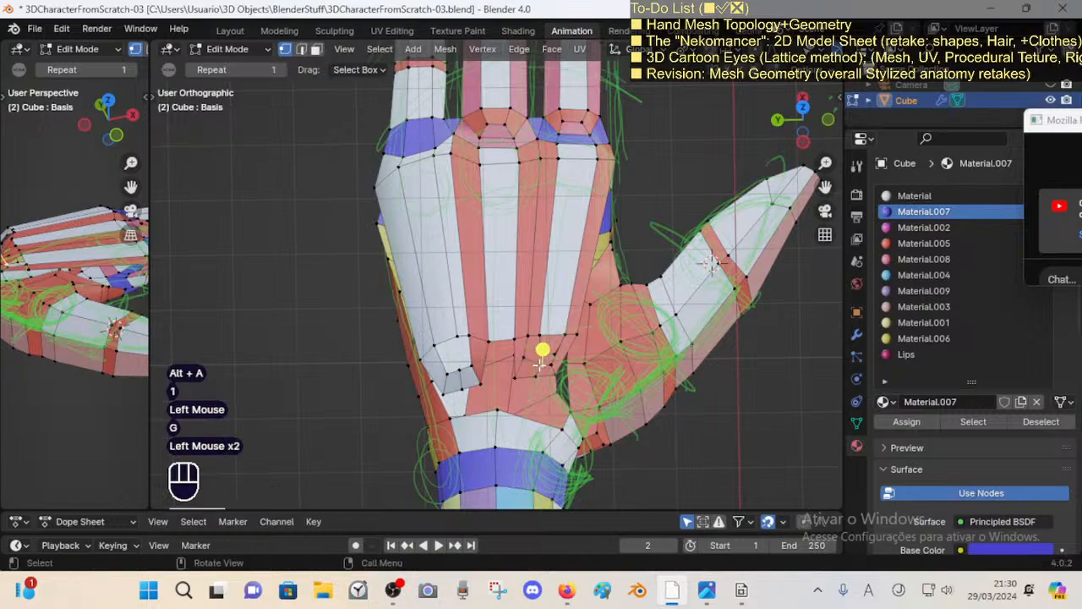
{"action": "key", "text": "g"}
{"action": "left_click", "coordinate": [535, 377]}
{"action": "left_click", "coordinate": [534, 380]}
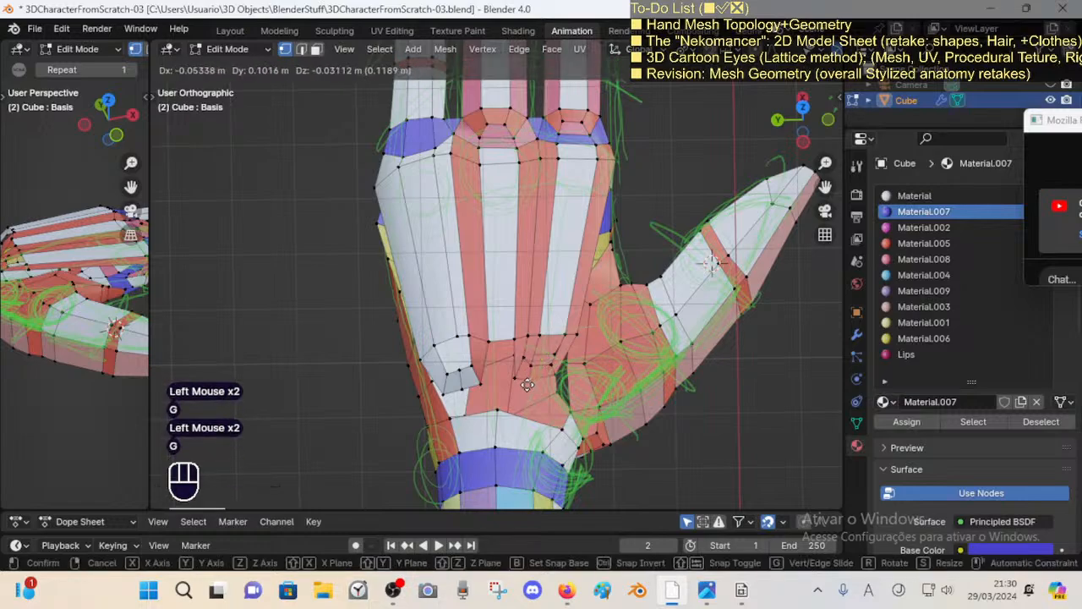
{"action": "left_click", "coordinate": [524, 370]}
{"action": "key", "text": "g"}
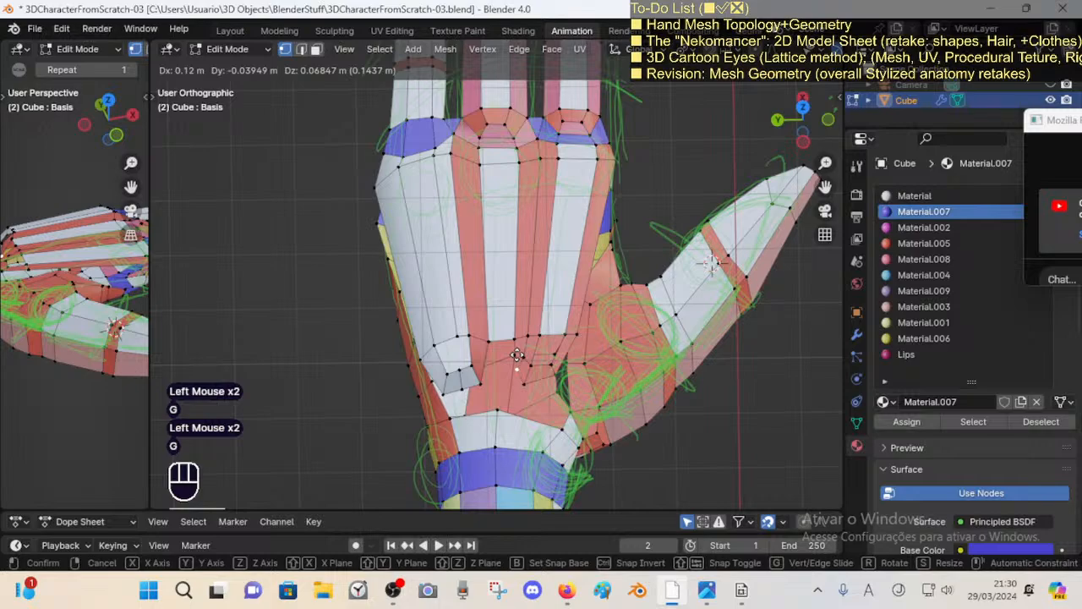
{"action": "left_click", "coordinate": [526, 366]}
Step: Move the inner edge of the small white patch above the wrist on the outer side of the hand
{"action": "key", "text": "alt+a"}
{"action": "key", "text": "2"}
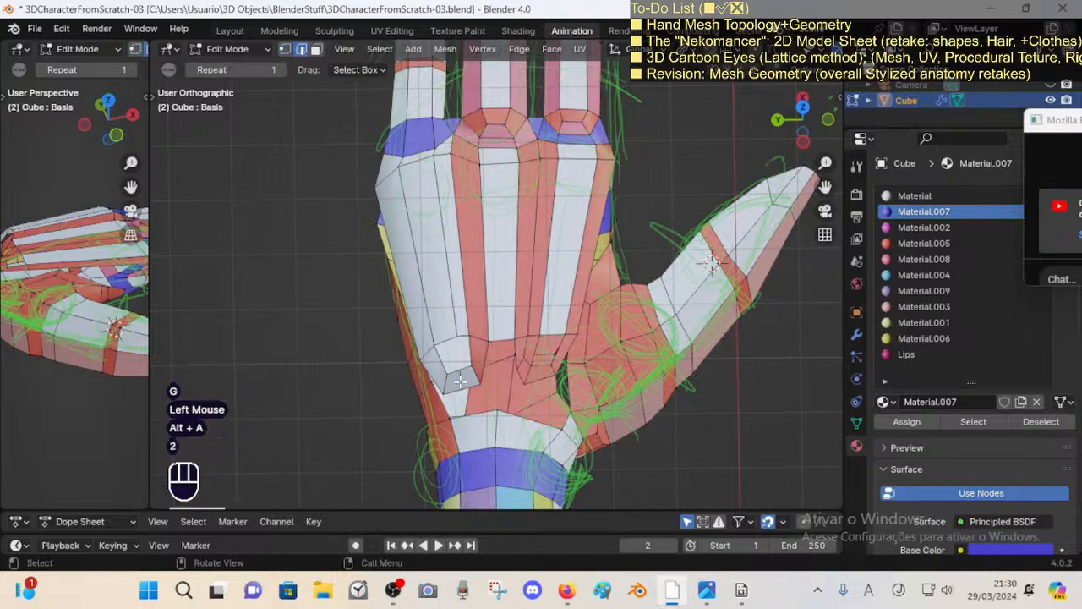
{"action": "left_click", "coordinate": [465, 380]}
{"action": "key", "text": "g"}
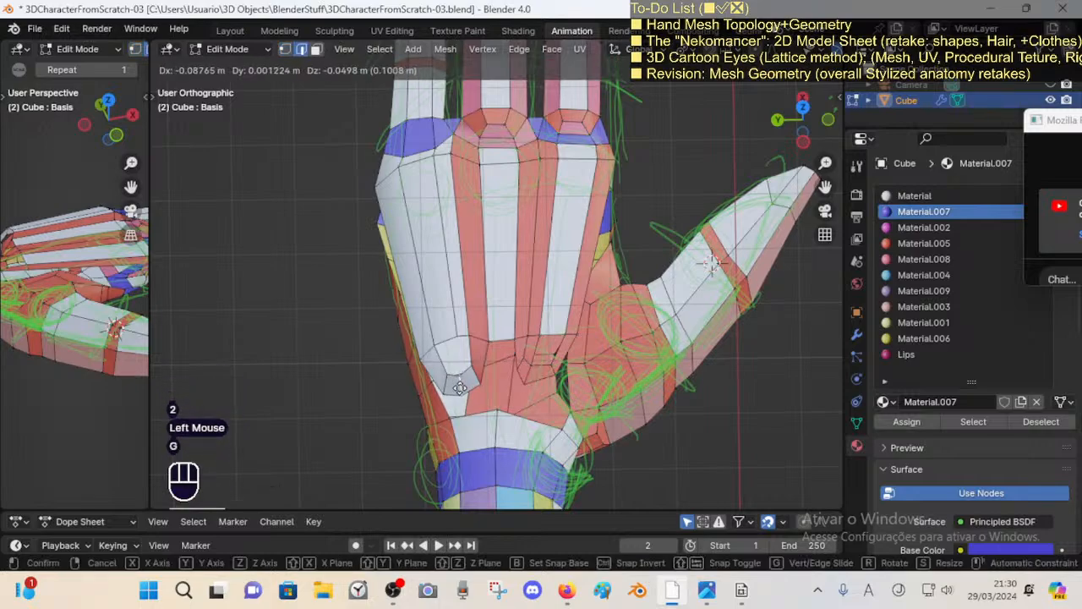
{"action": "left_click", "coordinate": [455, 378]}
Step: Fill the gap beside the white patch with a face between its two neighbouring edges
{"action": "key", "text": "2"}
{"action": "left_click", "coordinate": [466, 338]}
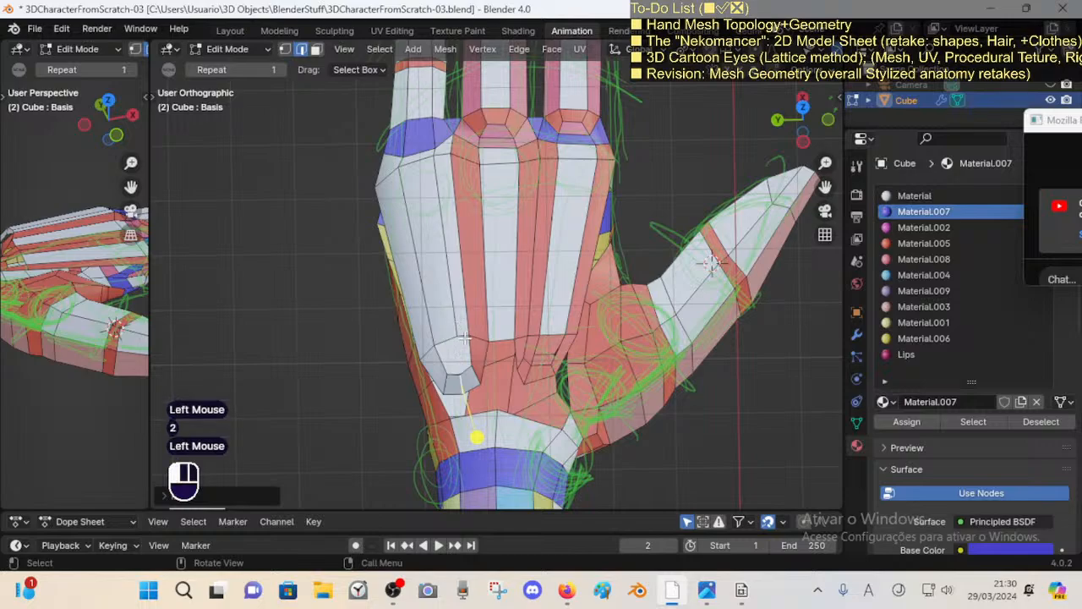
{"action": "left_click", "coordinate": [472, 364], "text": "shift"}
{"action": "key", "text": "f"}
{"action": "key", "text": "alt+a"}
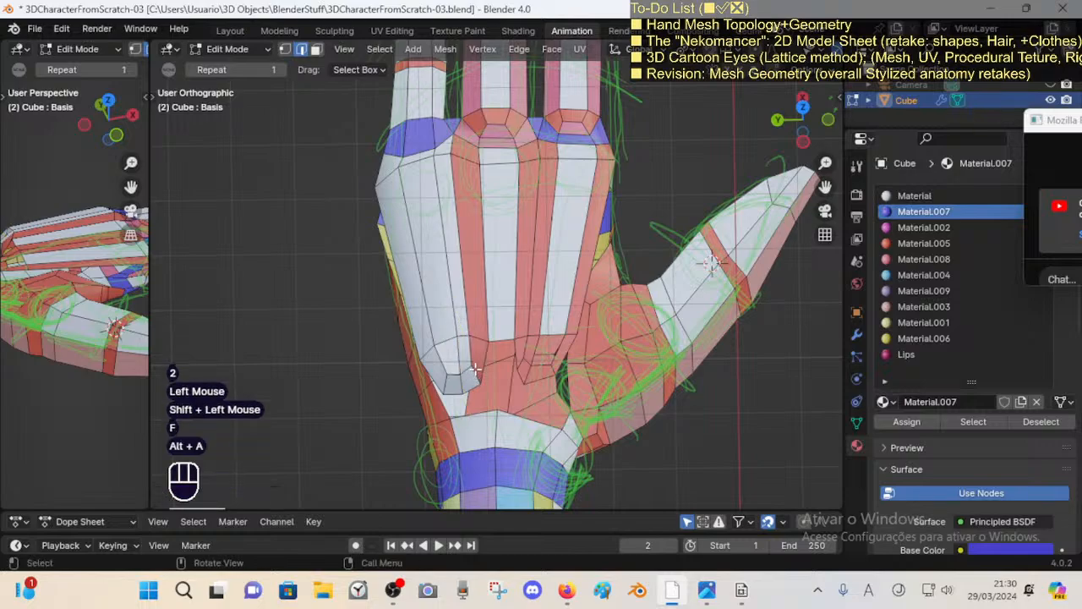
Step: Reposition the side and inner vertices of the white patch above the wrist toward the thumb side
{"action": "key", "text": "1"}
{"action": "left_click", "coordinate": [479, 379]}
{"action": "key", "text": "g"}
{"action": "left_click", "coordinate": [475, 356]}
{"action": "key", "text": "g"}
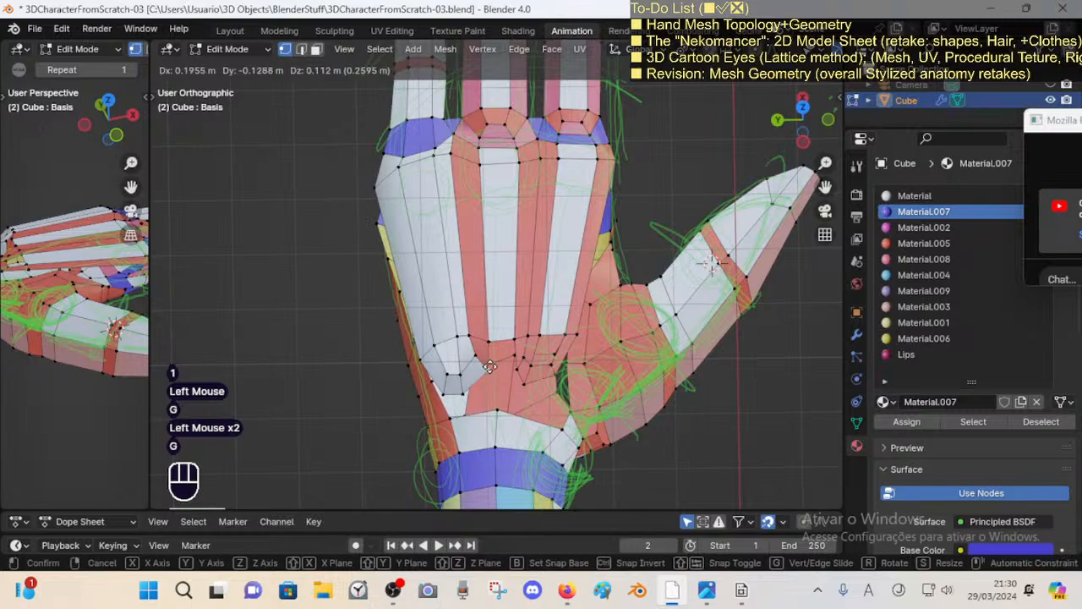
{"action": "left_click", "coordinate": [484, 375]}
{"action": "left_click", "coordinate": [461, 377]}
{"action": "key", "text": "g"}
{"action": "left_click", "coordinate": [467, 374]}
{"action": "left_click", "coordinate": [462, 392]}
{"action": "key", "text": "g"}
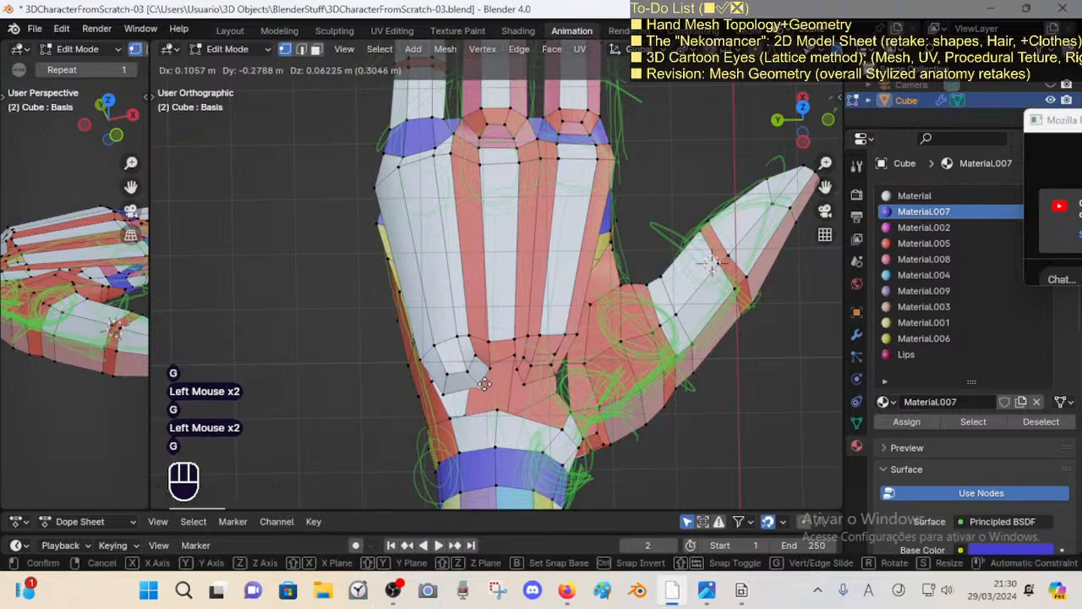
{"action": "left_click", "coordinate": [496, 376]}
Step: Check the face loop running through the white patch above the wrist
{"action": "key", "text": "alt+a"}
{"action": "key", "text": "alt+a"}
{"action": "key", "text": "2"}
{"action": "middle_click_drag", "start_coordinate": [499, 375], "coordinate": [479, 384]}
{"action": "key", "text": "3"}
{"action": "left_click", "coordinate": [479, 384], "text": "alt+shift"}
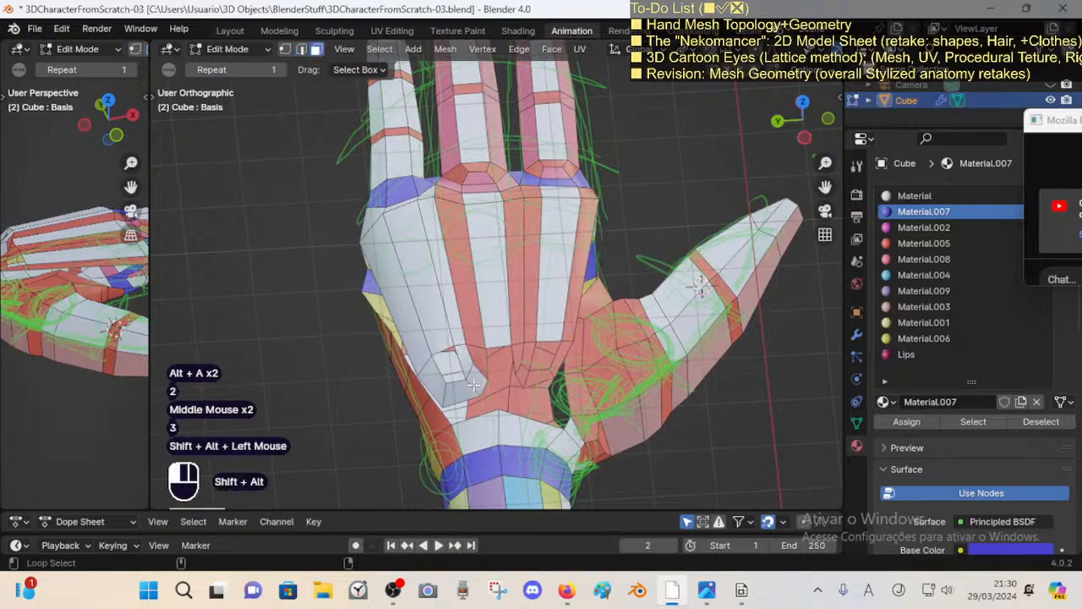
{"action": "key", "text": "alt+a"}
{"action": "key", "text": "1"}
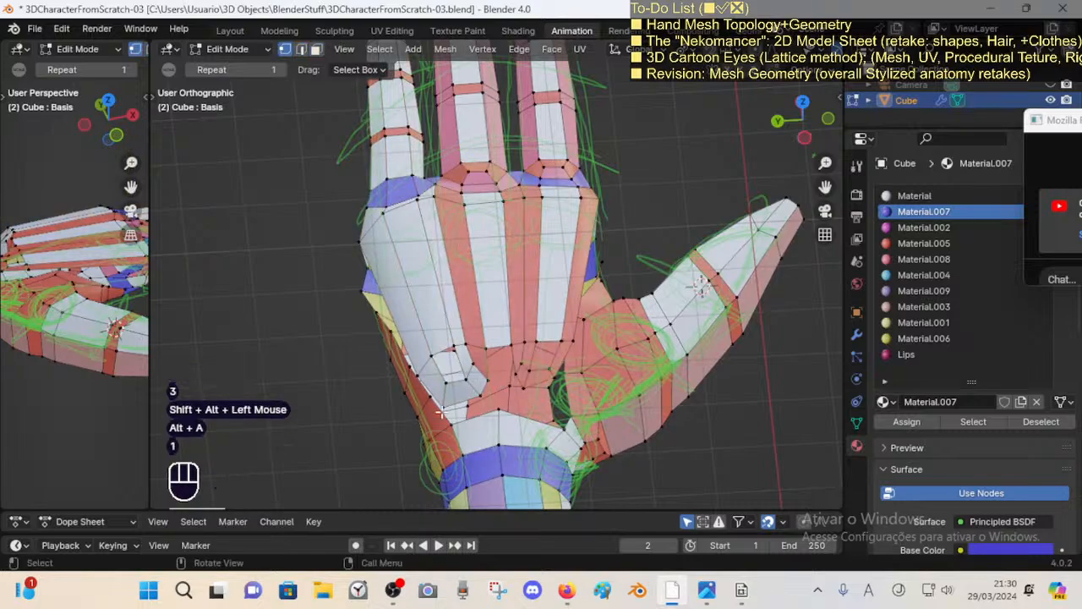
Step: Toggle proportional editing and move the white patch's open lower edge upward in side view
{"action": "middle_click_drag", "start_coordinate": [488, 371], "coordinate": [430, 324]}
{"action": "scroll", "coordinate": [488, 376], "scroll_direction": "up", "scroll_amount": 1}
{"action": "key", "text": "1"}
{"action": "left_click", "coordinate": [510, 391]}
{"action": "left_click", "coordinate": [457, 359], "text": "shift"}
{"action": "key", "text": "2"}
{"action": "left_click", "coordinate": [467, 371]}
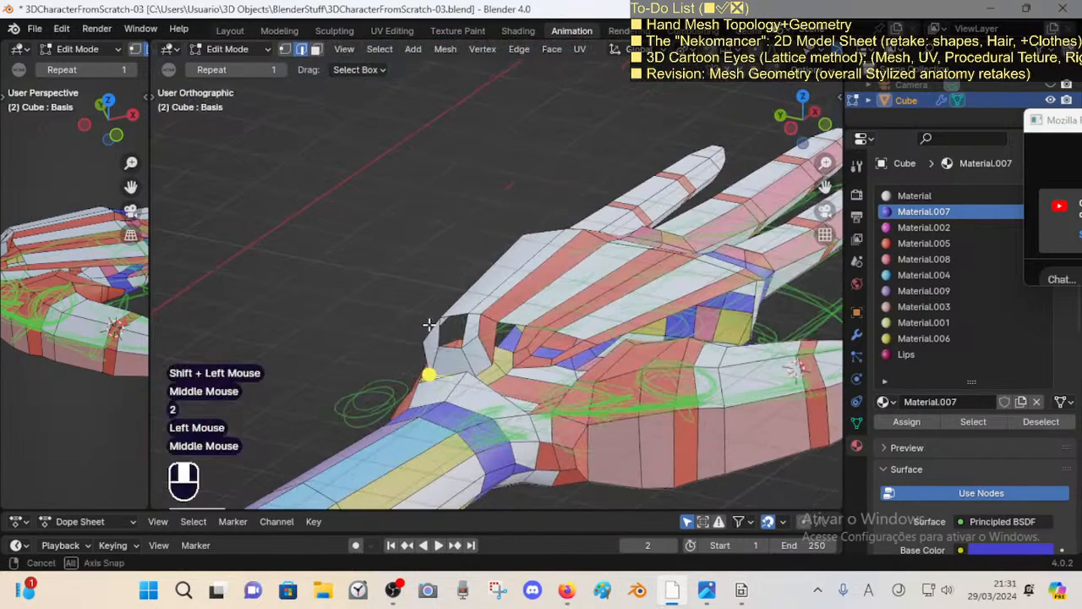
{"action": "middle_click_drag", "start_coordinate": [533, 330], "coordinate": [466, 369]}
{"action": "key", "text": "g"}
{"action": "key", "text": "Escape"}
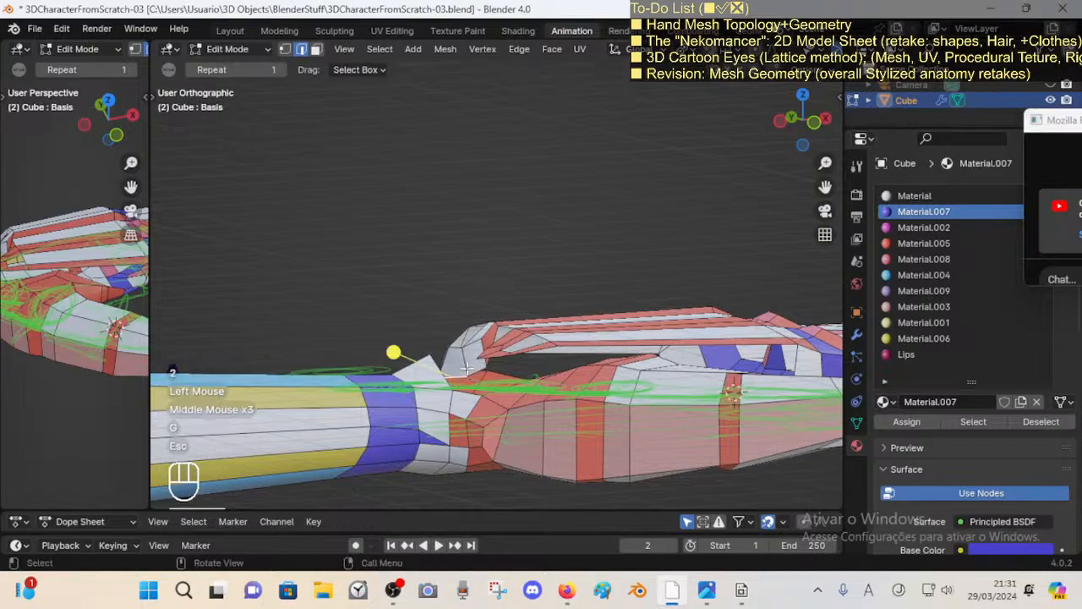
{"action": "key", "text": "o"}
{"action": "key", "text": "g"}
{"action": "left_click", "coordinate": [508, 311]}
{"action": "middle_click_drag", "start_coordinate": [507, 312], "coordinate": [392, 357]}
Step: Reposition the white patch's outer inner-row vertex and slide its outer lower corner vertex along its edge
{"action": "key", "text": "1"}
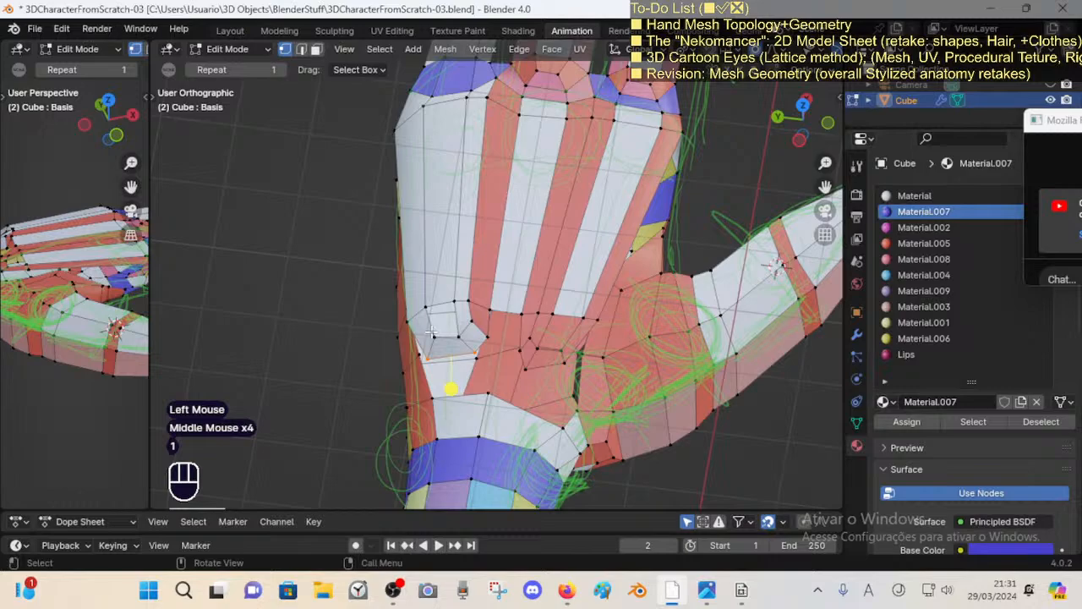
{"action": "left_click", "coordinate": [433, 332]}
{"action": "key", "text": "g"}
{"action": "left_click", "coordinate": [427, 347]}
{"action": "left_click", "coordinate": [428, 356]}
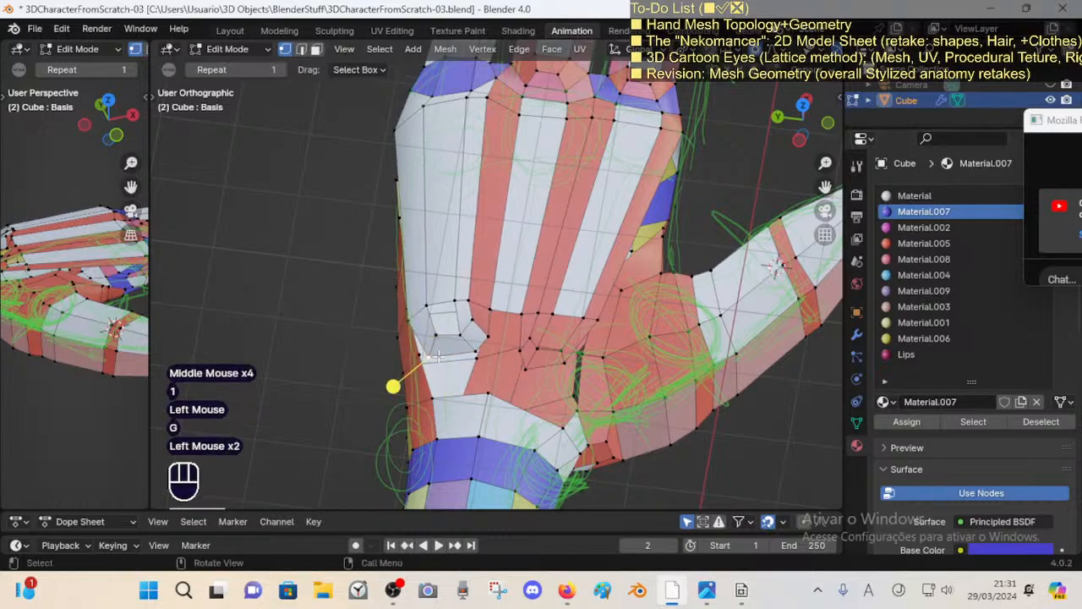
{"action": "key", "text": "shift+v"}
{"action": "left_click", "coordinate": [445, 356], "text": "shift"}
Step: Move the thumb-side lower corner vertex of the white patch inward
{"action": "middle_click_drag", "start_coordinate": [443, 358], "coordinate": [414, 398]}
{"action": "left_click", "coordinate": [524, 354]}
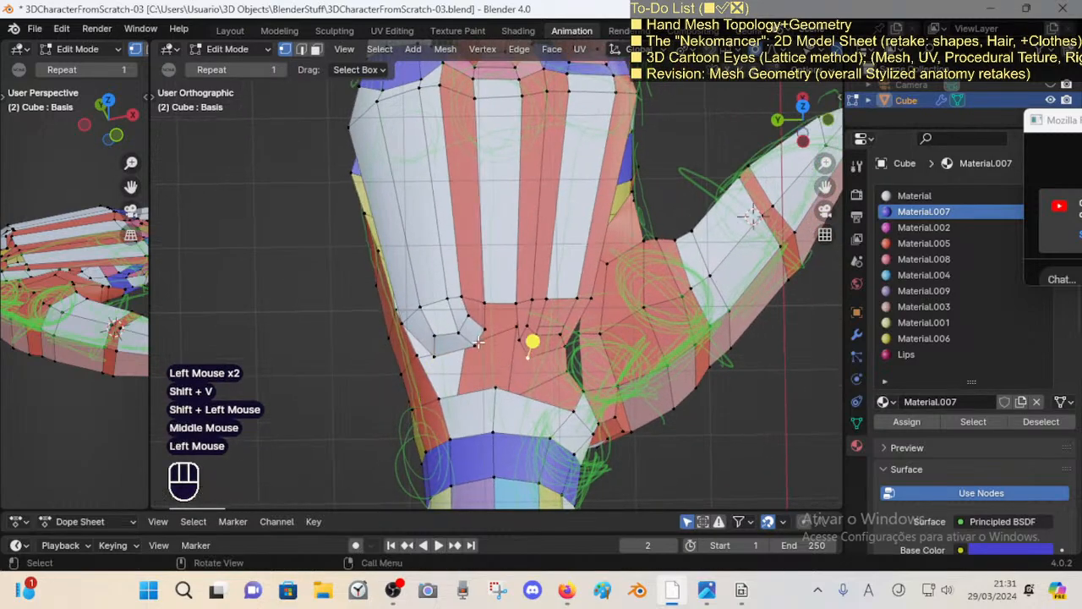
{"action": "left_click", "coordinate": [473, 350]}
{"action": "key", "text": "g"}
{"action": "left_click", "coordinate": [464, 355]}
Step: Select the face loops around the finger strips and knuckles to inspect their flow through the white patch
{"action": "key", "text": "alt+a"}
{"action": "key", "text": "3"}
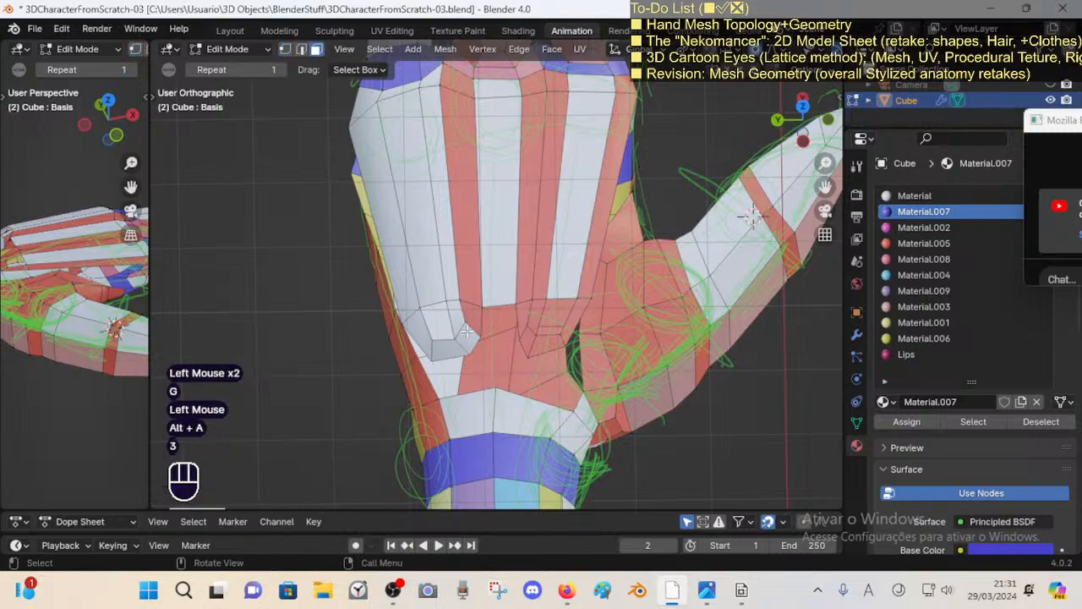
{"action": "left_click", "coordinate": [473, 333], "text": "alt+shift"}
{"action": "key", "text": "alt+a"}
{"action": "left_click", "coordinate": [474, 333], "text": "alt+shift"}
{"action": "middle_click_drag", "start_coordinate": [462, 266], "coordinate": [460, 325], "text": "shift"}
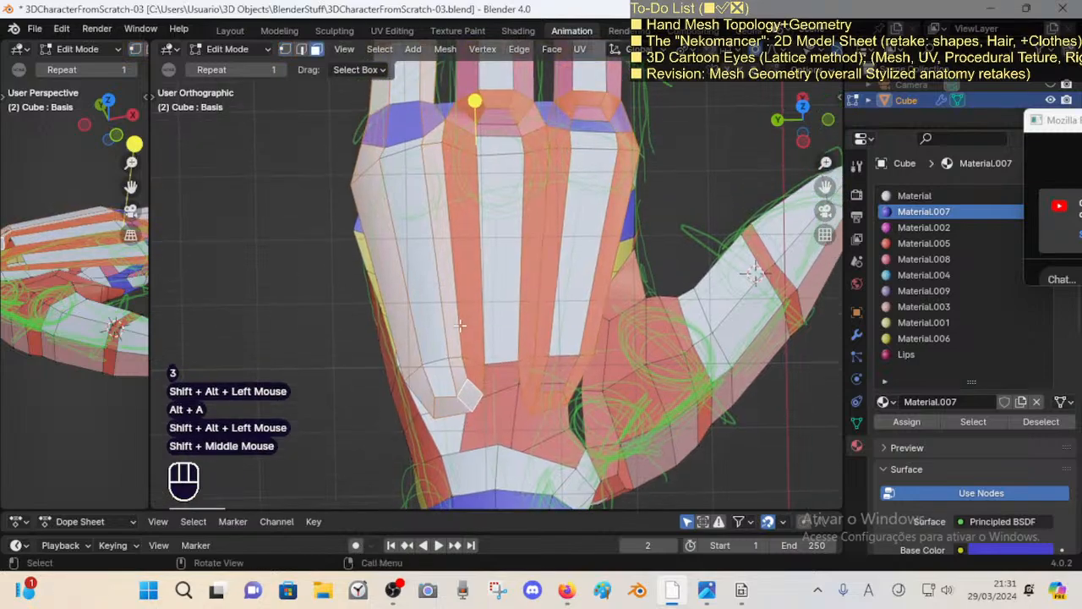
{"action": "middle_click_drag", "start_coordinate": [481, 368], "coordinate": [445, 161]}
{"action": "scroll", "coordinate": [478, 359], "scroll_direction": "down", "scroll_amount": 2}
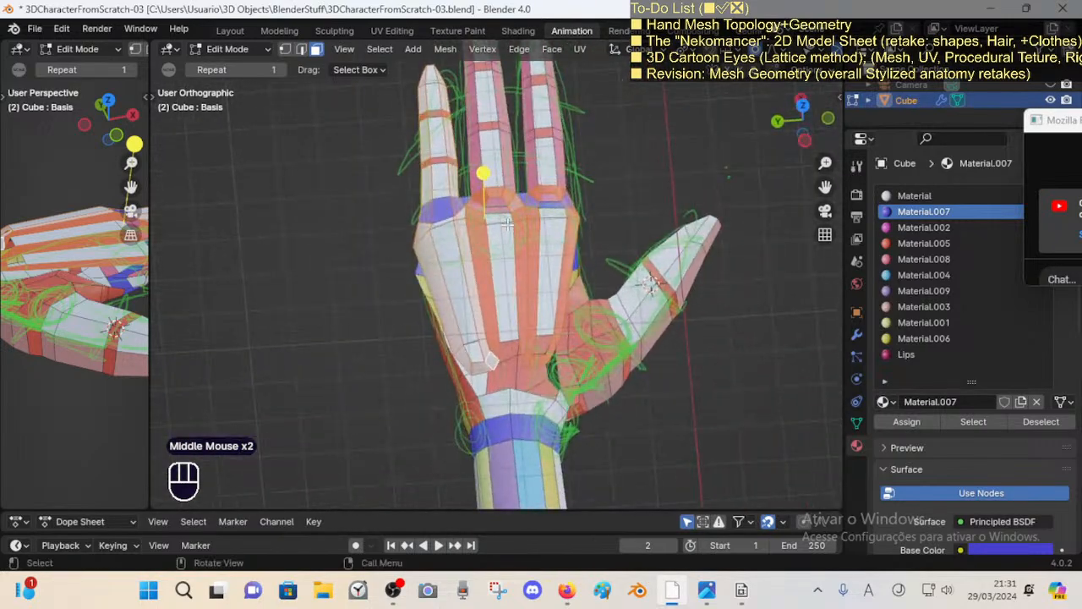
{"action": "middle_click_drag", "start_coordinate": [506, 223], "coordinate": [462, 186]}
{"action": "key", "text": "alt+a"}
{"action": "left_click", "coordinate": [524, 204], "text": "alt+shift"}
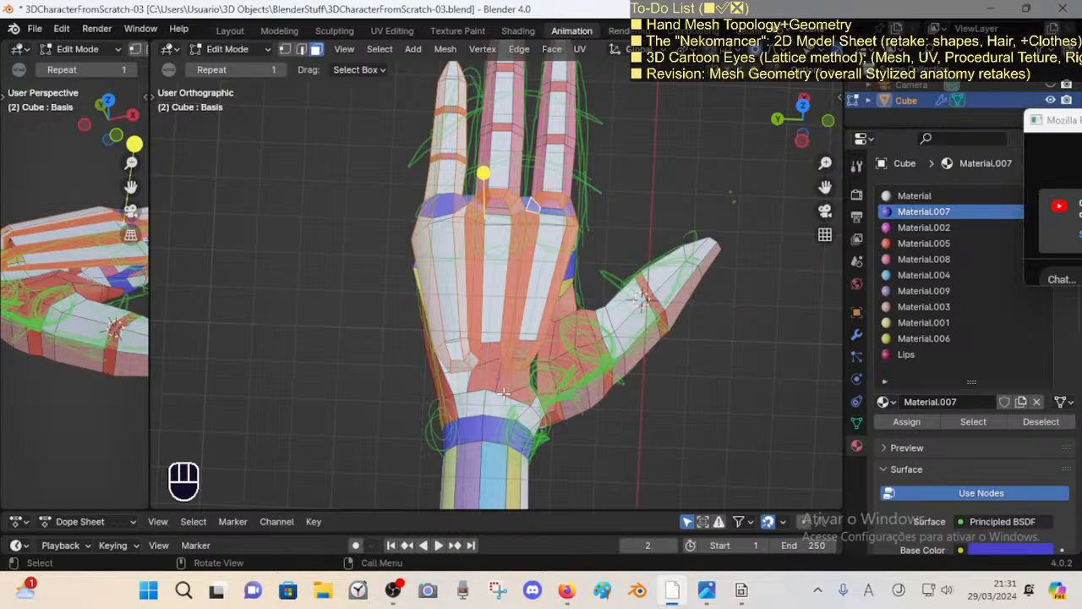
{"action": "key", "text": "alt+a"}
Step: Bridge the white patch to the base of the index-side strip with a new face above the wrist
{"action": "scroll", "coordinate": [504, 393], "scroll_direction": "up", "scroll_amount": 2}
{"action": "middle_click_drag", "start_coordinate": [504, 391], "coordinate": [498, 353], "text": "shift"}
{"action": "scroll", "coordinate": [500, 390], "scroll_direction": "up", "scroll_amount": 1}
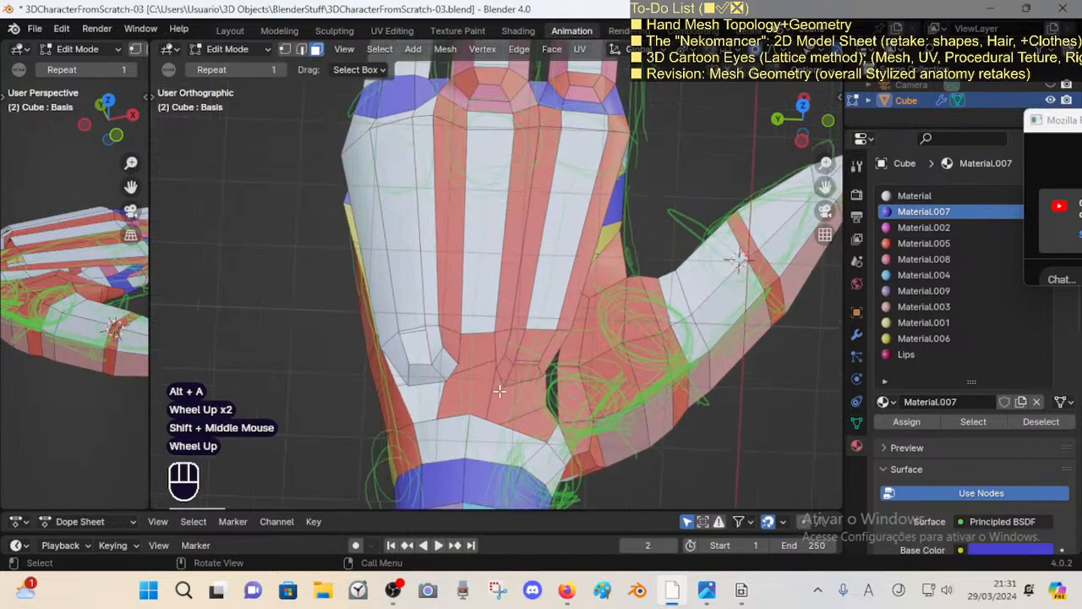
{"action": "key", "text": "2"}
{"action": "left_click", "coordinate": [507, 372]}
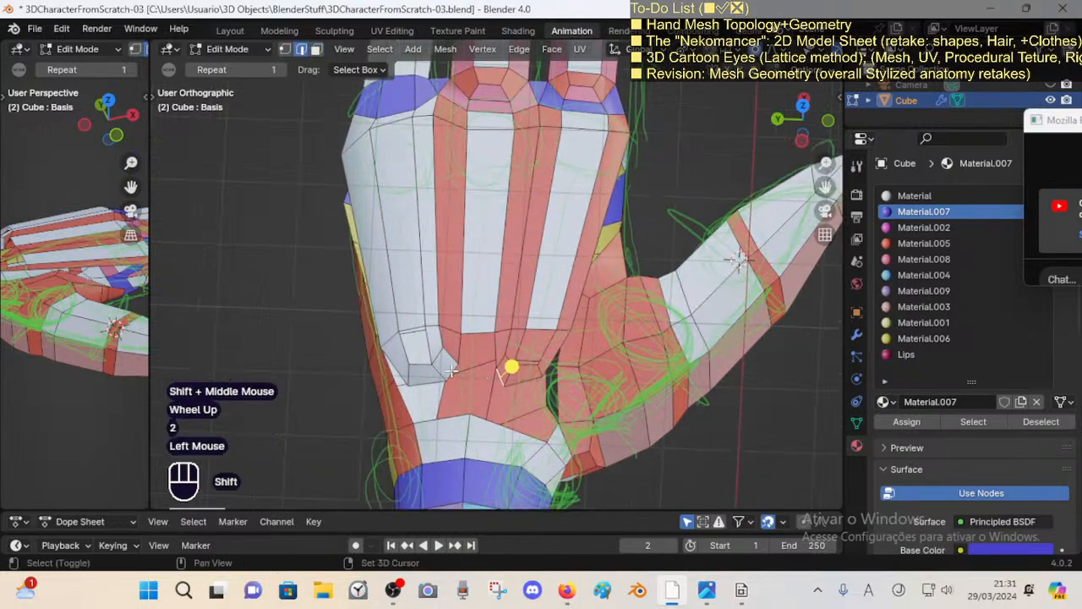
{"action": "left_click", "coordinate": [498, 380], "text": "shift"}
{"action": "key", "text": "f"}
{"action": "key", "text": "alt+a"}
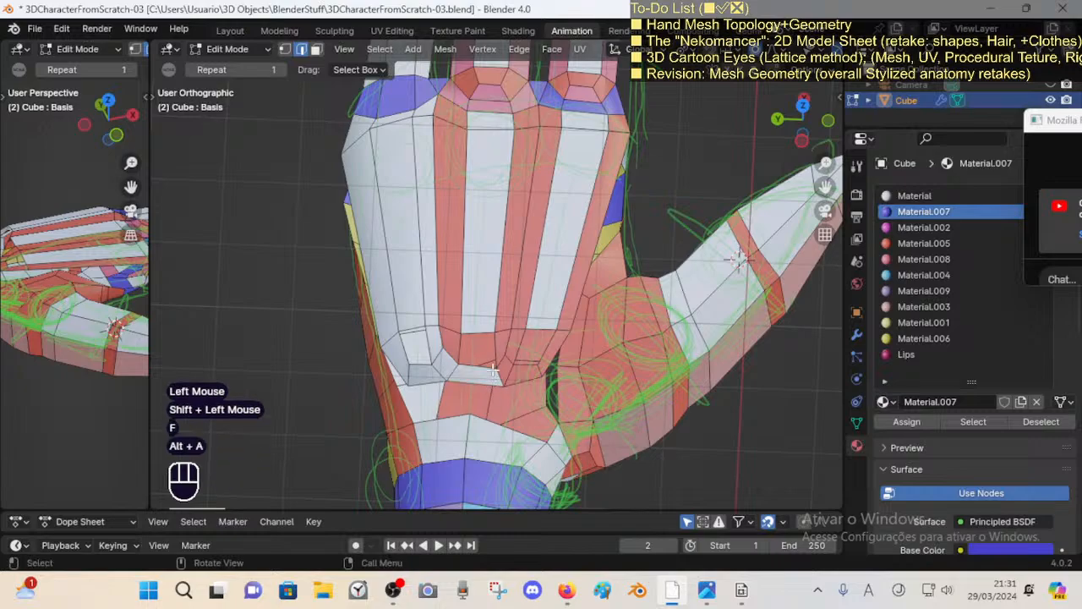
Step: Check the face loop passing through the newly bridged face at the base of the strips
{"action": "key", "text": "alt+a"}
{"action": "key", "text": "3"}
{"action": "left_click", "coordinate": [501, 366], "text": "alt+shift"}
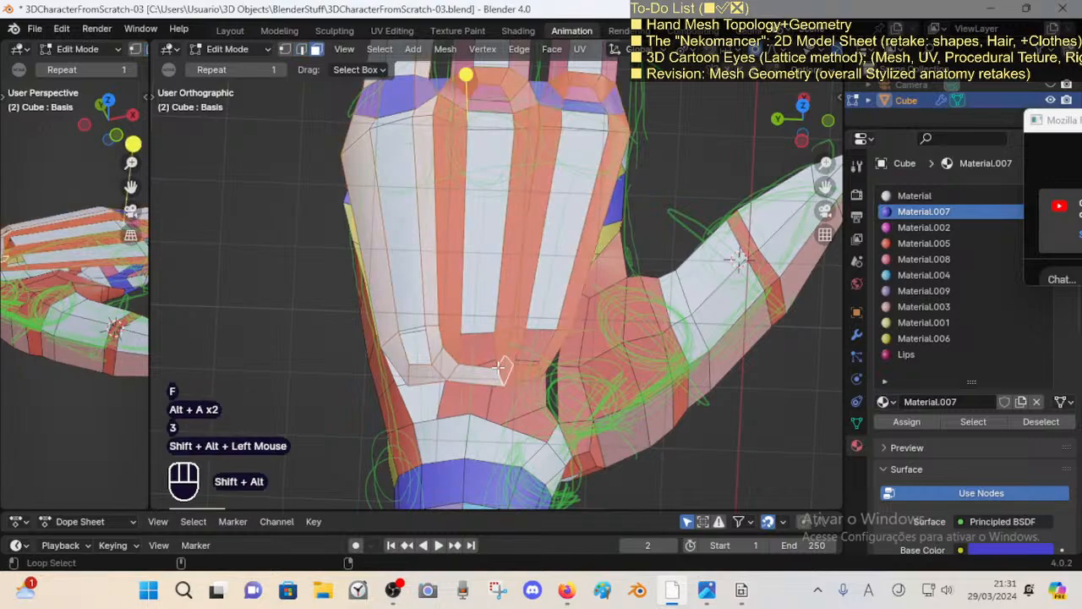
{"action": "middle_click_drag", "start_coordinate": [500, 365], "coordinate": [457, 354]}
{"action": "key", "text": "alt+a"}
Step: Fill the three remaining openings at the lower ends of the finger strips with faces between their opposite edges
{"action": "key", "text": "2"}
{"action": "left_click", "coordinate": [459, 326]}
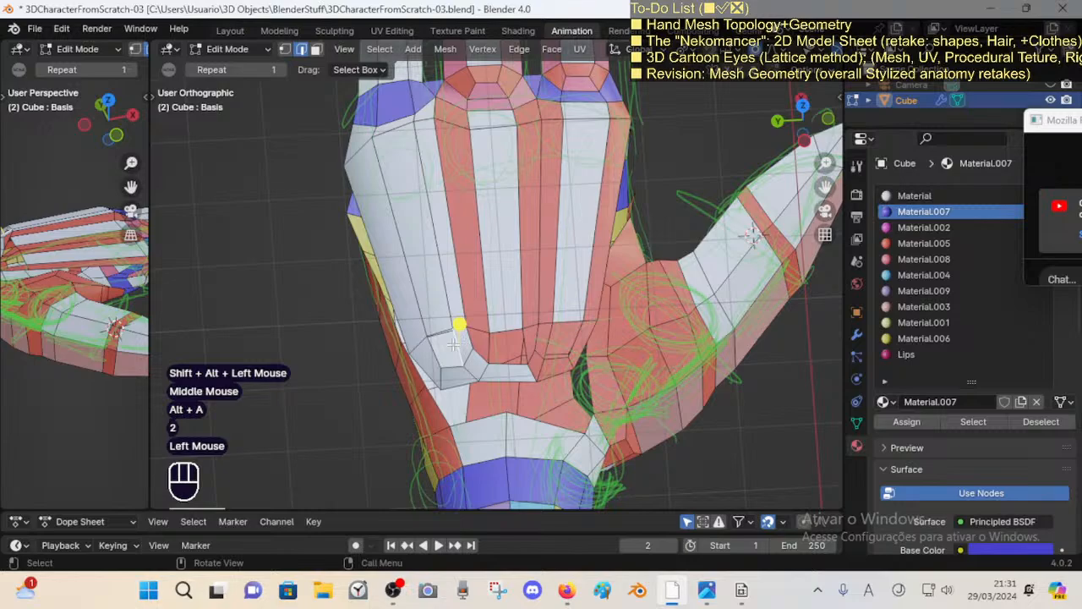
{"action": "left_click", "coordinate": [427, 353], "text": "shift"}
{"action": "key", "text": "f"}
{"action": "left_click", "coordinate": [492, 355]}
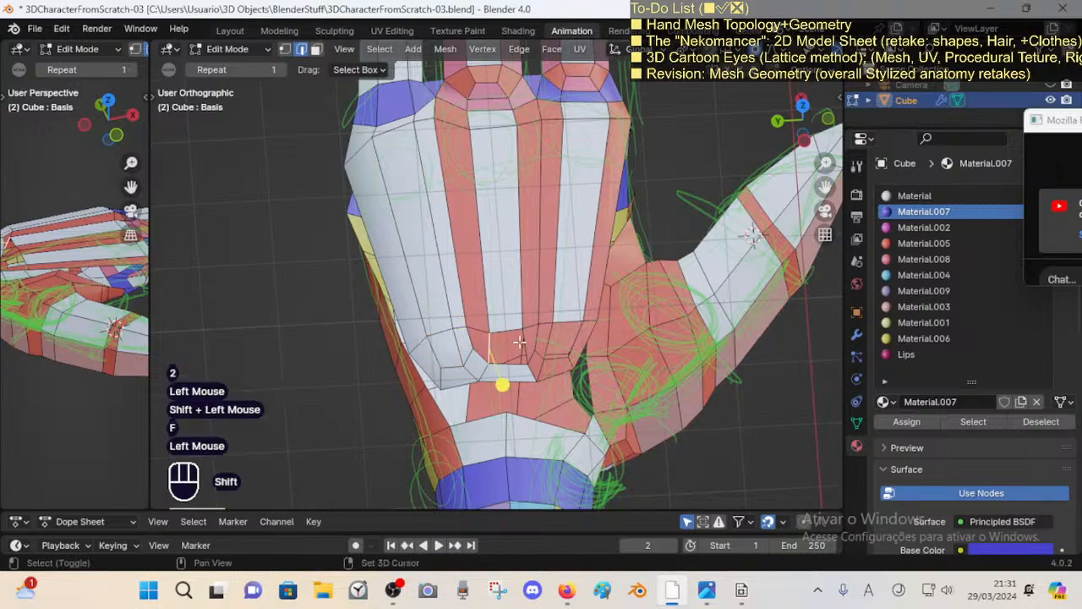
{"action": "left_click", "coordinate": [519, 342], "text": "shift"}
{"action": "key", "text": "f"}
{"action": "key", "text": "alt+a"}
{"action": "left_click", "coordinate": [563, 344]}
{"action": "left_click", "coordinate": [551, 331], "text": "shift"}
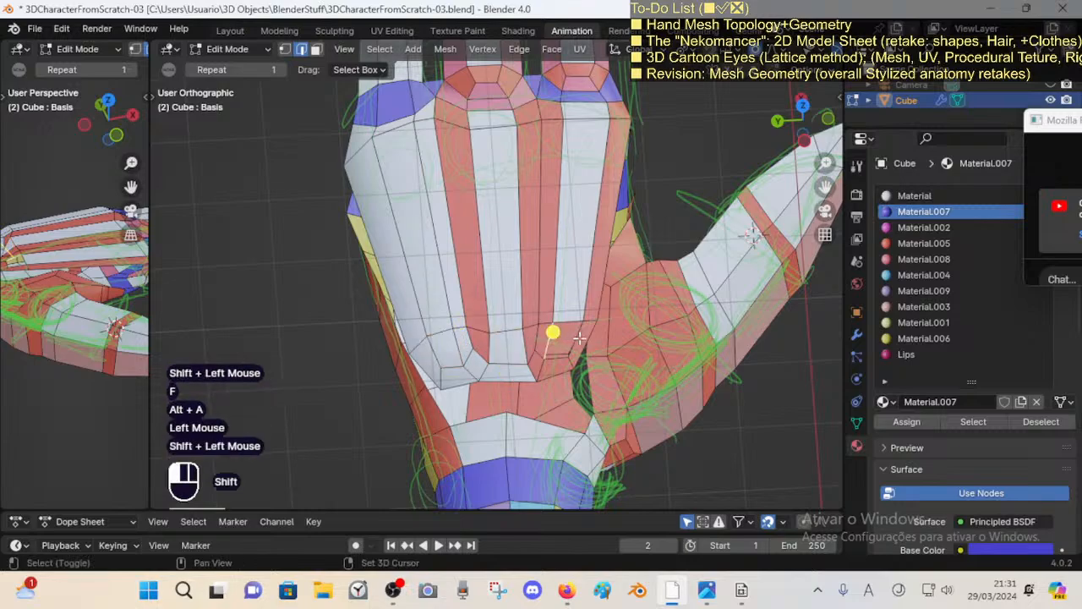
{"action": "key", "text": "f"}
Step: Inspect the filled faces at the strip ends and the face loop surrounding the finger strips
{"action": "key", "text": "alt+a"}
{"action": "key", "text": "3"}
{"action": "left_click", "coordinate": [560, 356]}
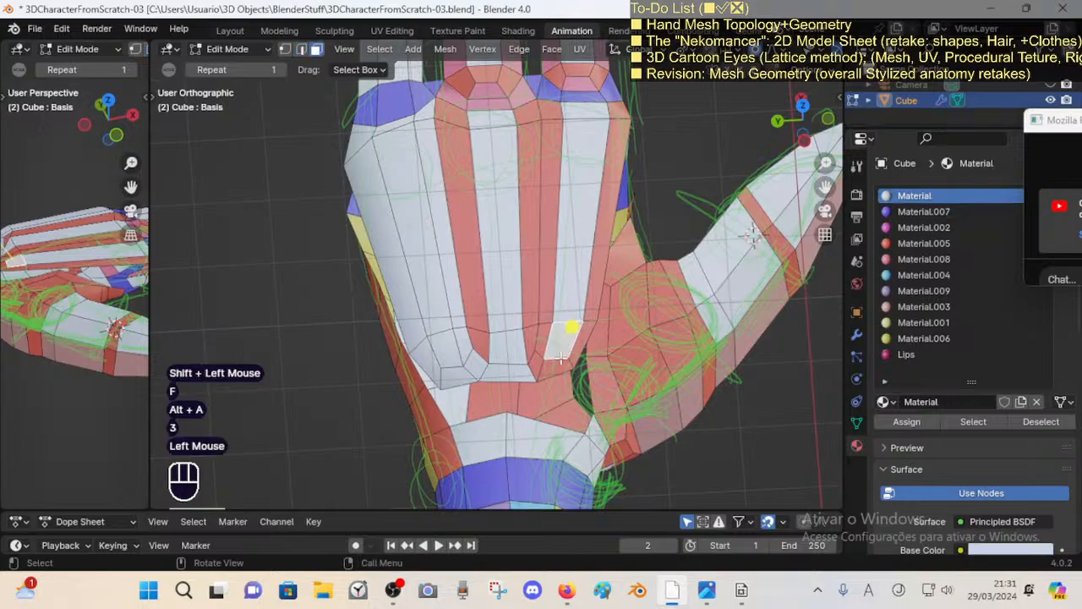
{"action": "left_click", "coordinate": [572, 330]}
{"action": "left_click", "coordinate": [445, 334]}
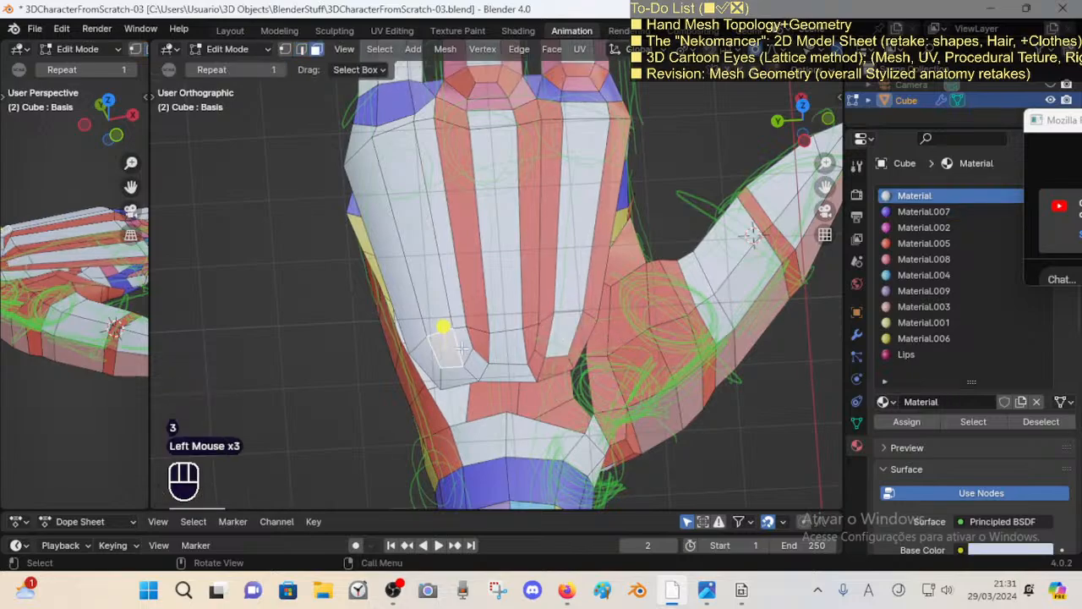
{"action": "left_click", "coordinate": [451, 330]}
{"action": "key", "text": "alt+a"}
{"action": "key", "text": "3"}
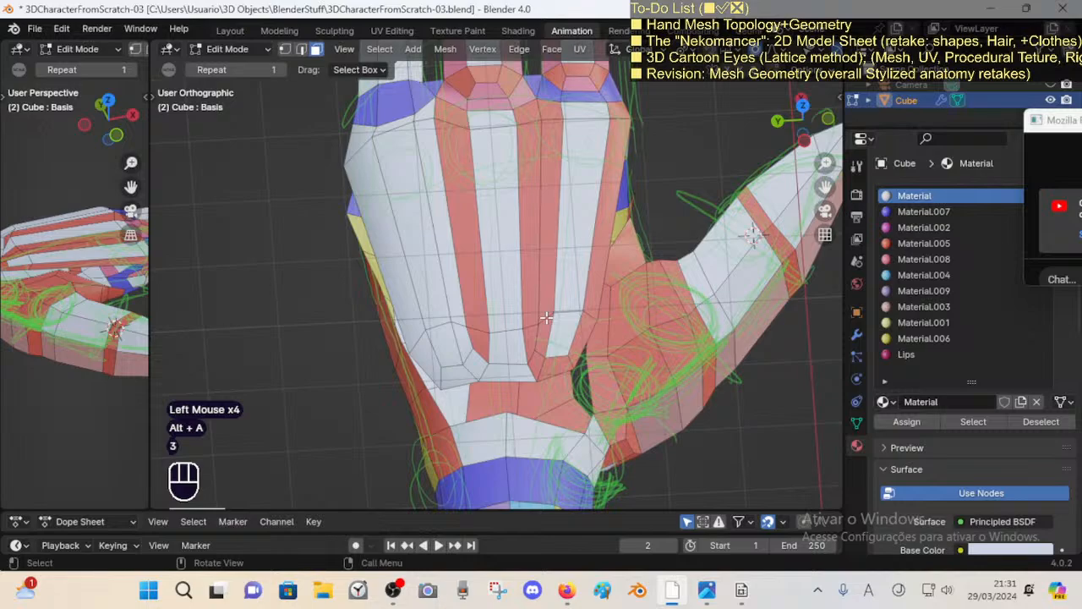
{"action": "left_click", "coordinate": [512, 275], "text": "alt+shift"}
{"action": "middle_click_drag", "start_coordinate": [513, 274], "coordinate": [524, 381], "text": "shift"}
{"action": "scroll", "coordinate": [525, 381], "scroll_direction": "down", "scroll_amount": 2}
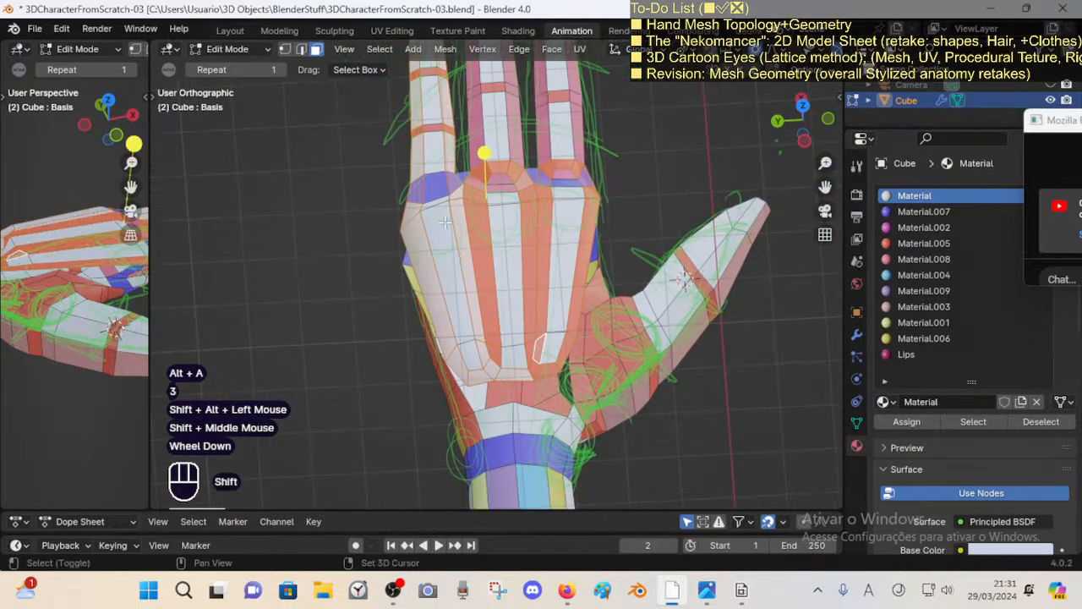
{"action": "middle_click_drag", "start_coordinate": [417, 222], "coordinate": [436, 231]}
Step: Save the Blender file and switch to the Photos viewer to enlarge the hand topology reference image
{"action": "key", "text": "ctrl+s"}
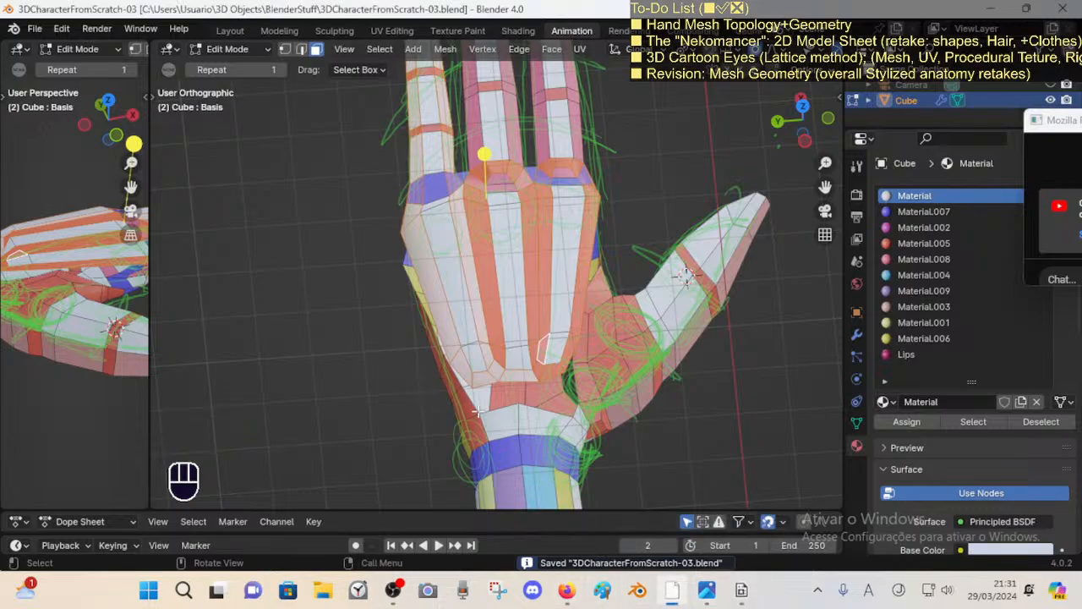
{"action": "left_click", "coordinate": [705, 596]}
{"action": "scroll", "coordinate": [535, 338], "scroll_direction": "up", "scroll_amount": 1}
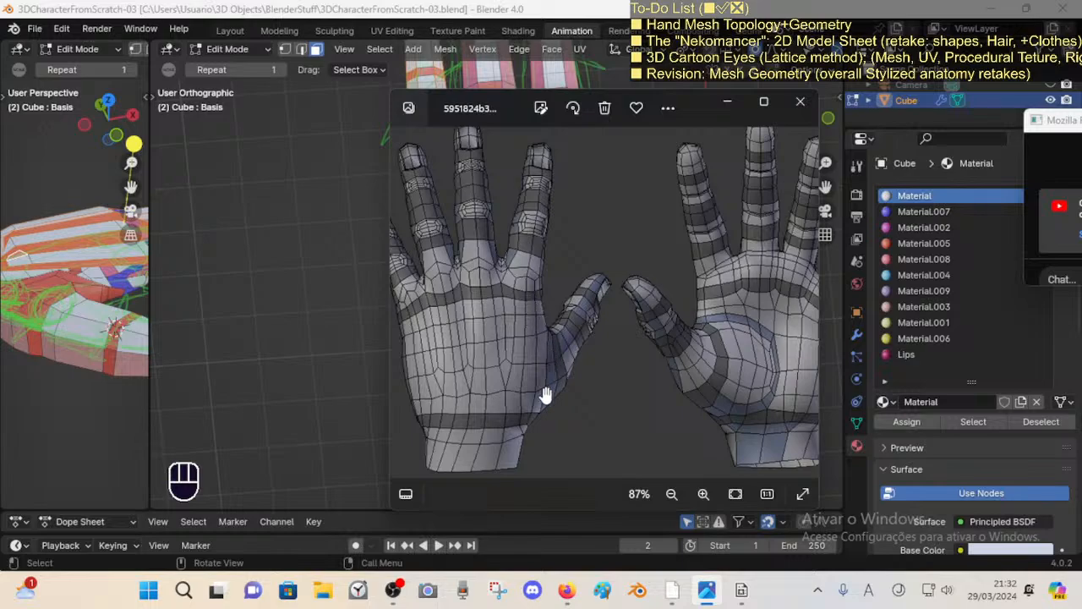
Step: Switch back to Blender and reposition the edge beside the gap at the lower end of the strip nearest the thumb
{"action": "left_click", "coordinate": [672, 590]}
{"action": "middle_click_drag", "start_coordinate": [508, 347], "coordinate": [561, 357]}
{"action": "key", "text": "2"}
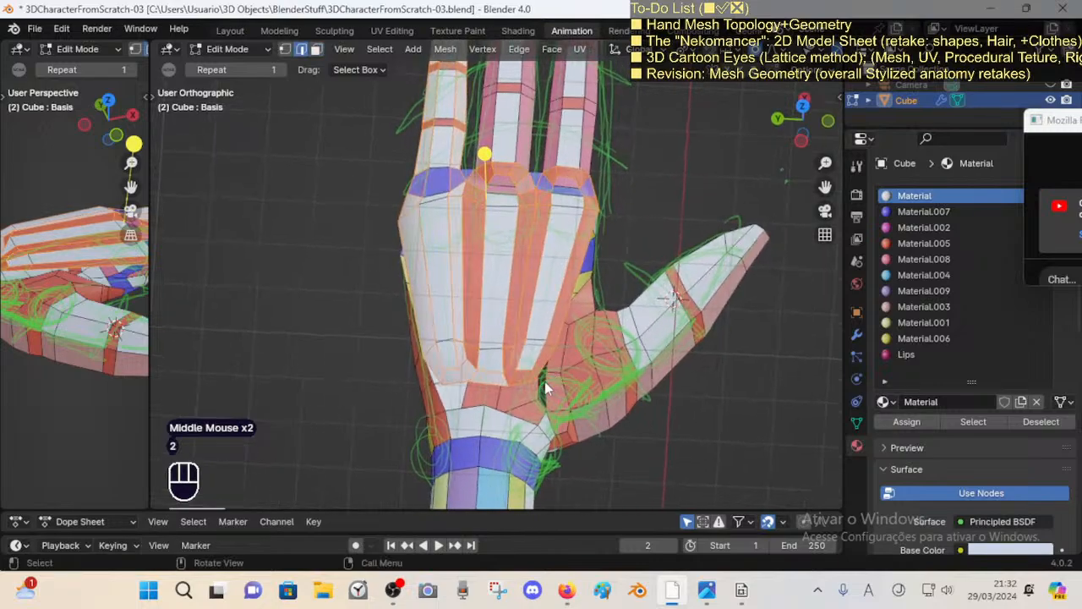
{"action": "left_click", "coordinate": [543, 374]}
{"action": "key", "text": "g"}
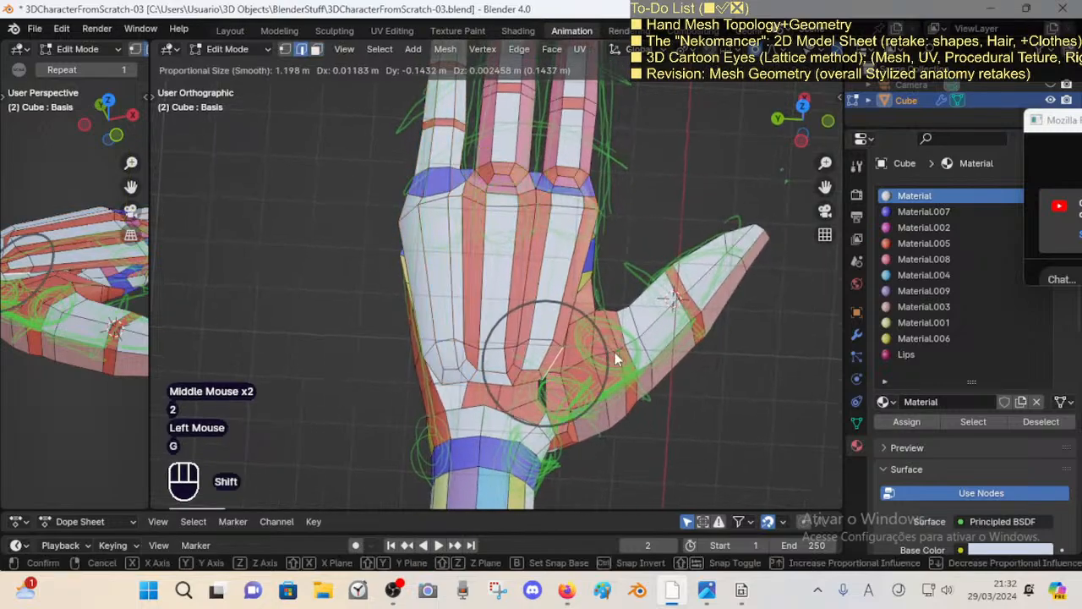
{"action": "left_click", "coordinate": [547, 372], "text": "shift"}
{"action": "key", "text": "2"}
{"action": "left_click", "coordinate": [545, 384]}
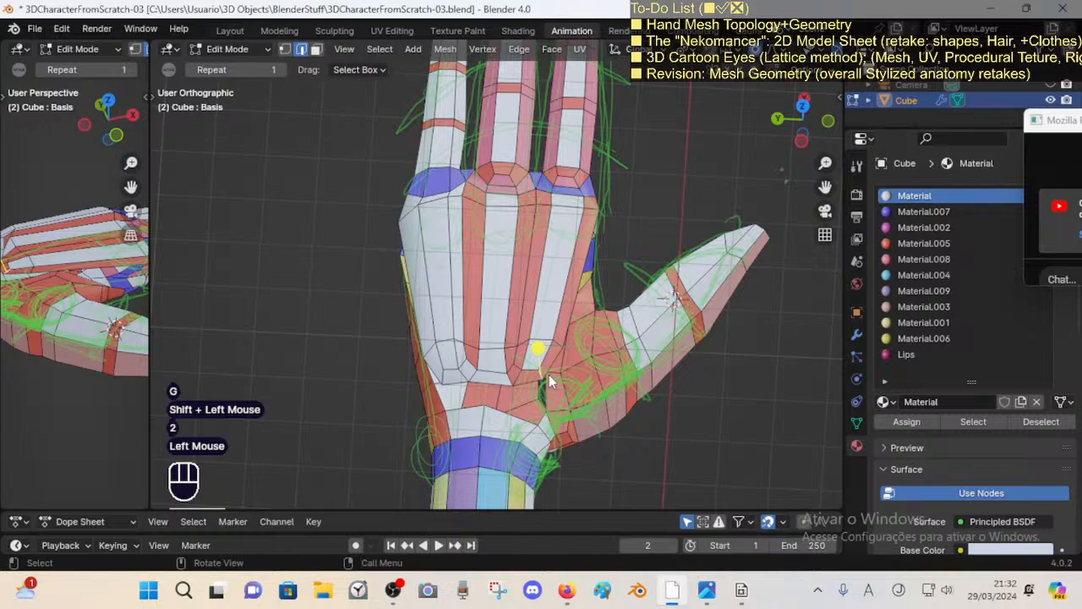
Step: Examine the face flow on the back of the hand in the topology reference image in Photos
{"action": "left_click", "coordinate": [707, 589]}
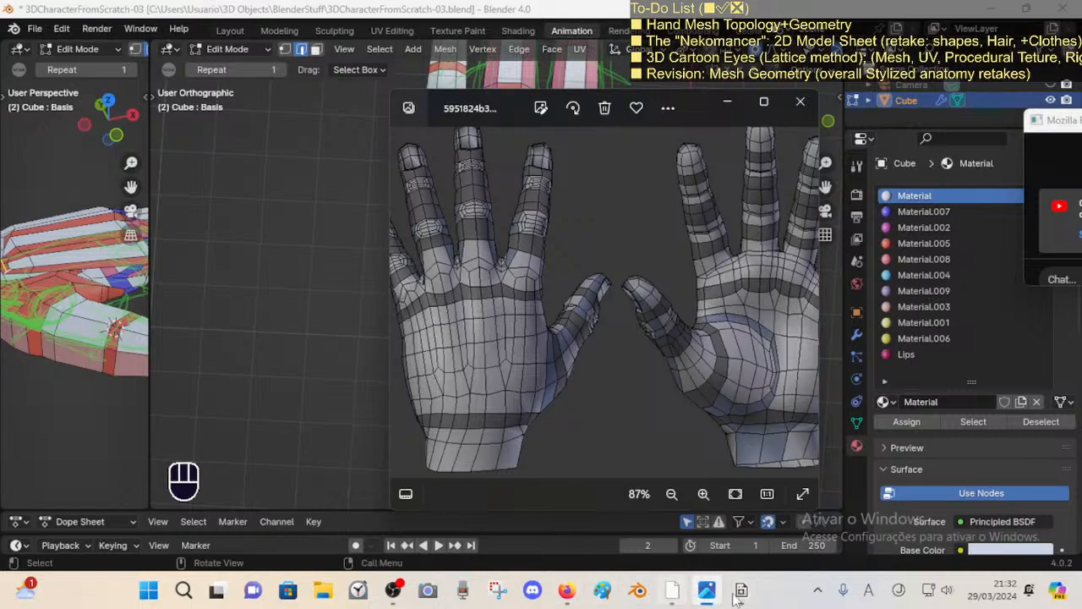
{"action": "left_click_drag", "start_coordinate": [468, 312], "coordinate": [531, 313]}
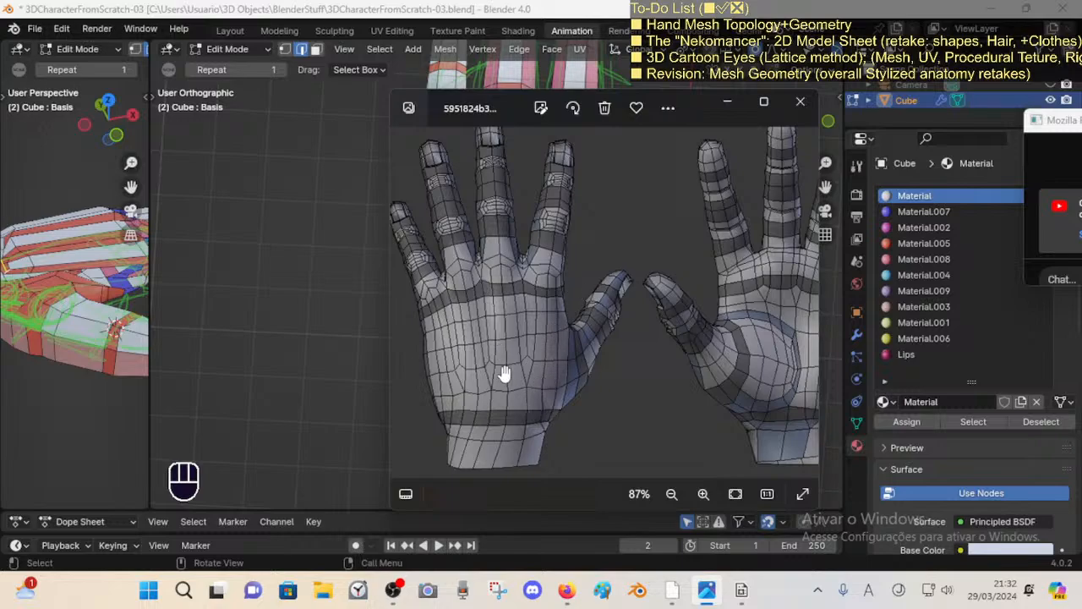
{"action": "scroll", "coordinate": [664, 355], "scroll_direction": "down", "scroll_amount": 1}
{"action": "scroll", "coordinate": [490, 352], "scroll_direction": "up", "scroll_amount": 1}
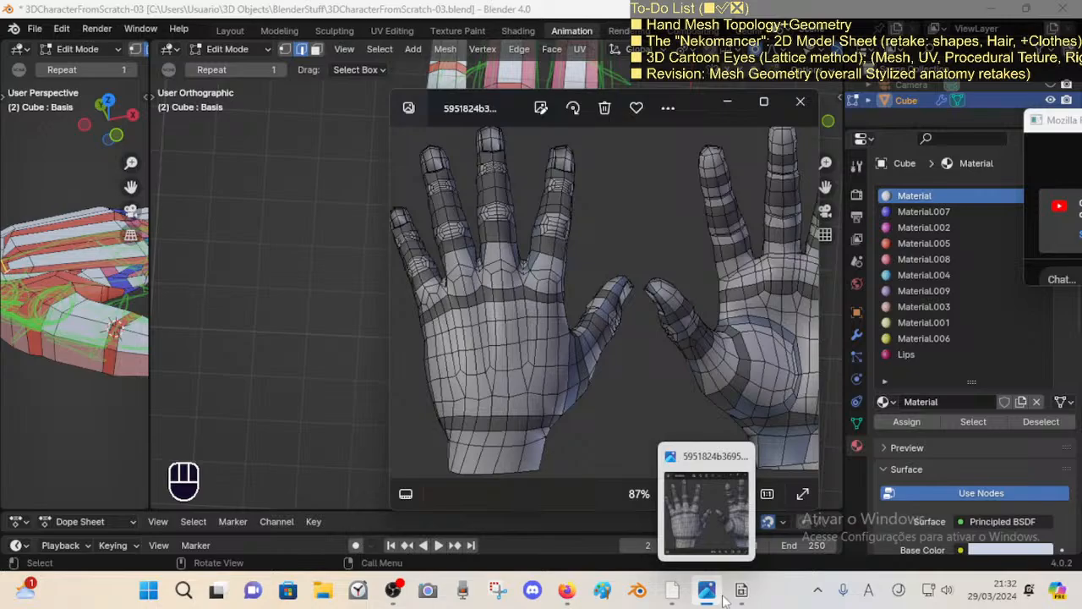
Step: Return to Blender and add two loop cuts across the finger strips on the back of the hand
{"action": "left_click", "coordinate": [673, 594]}
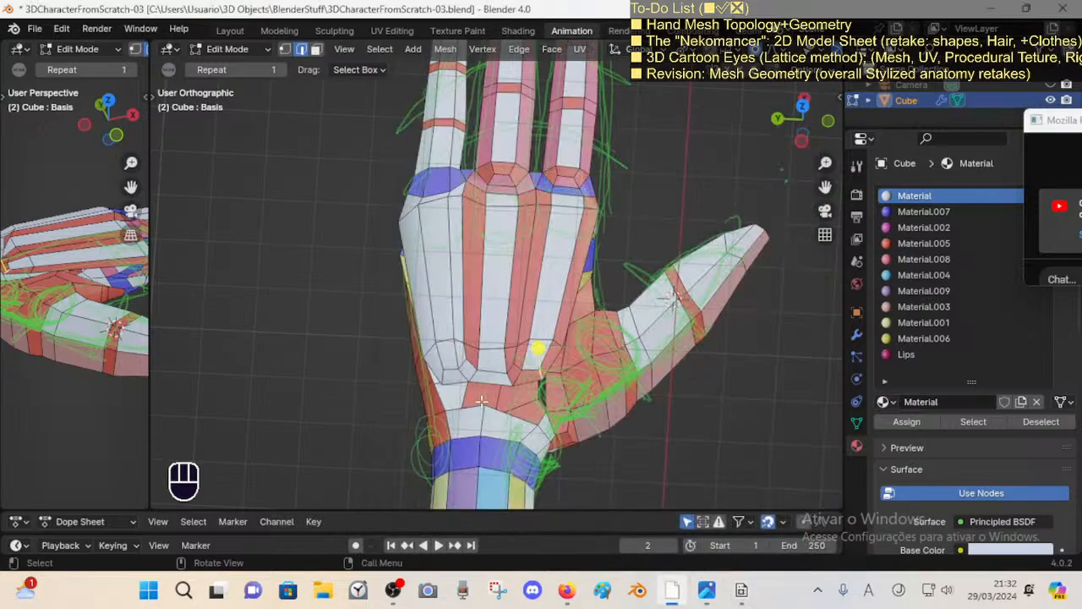
{"action": "middle_click_drag", "start_coordinate": [522, 319], "coordinate": [560, 354]}
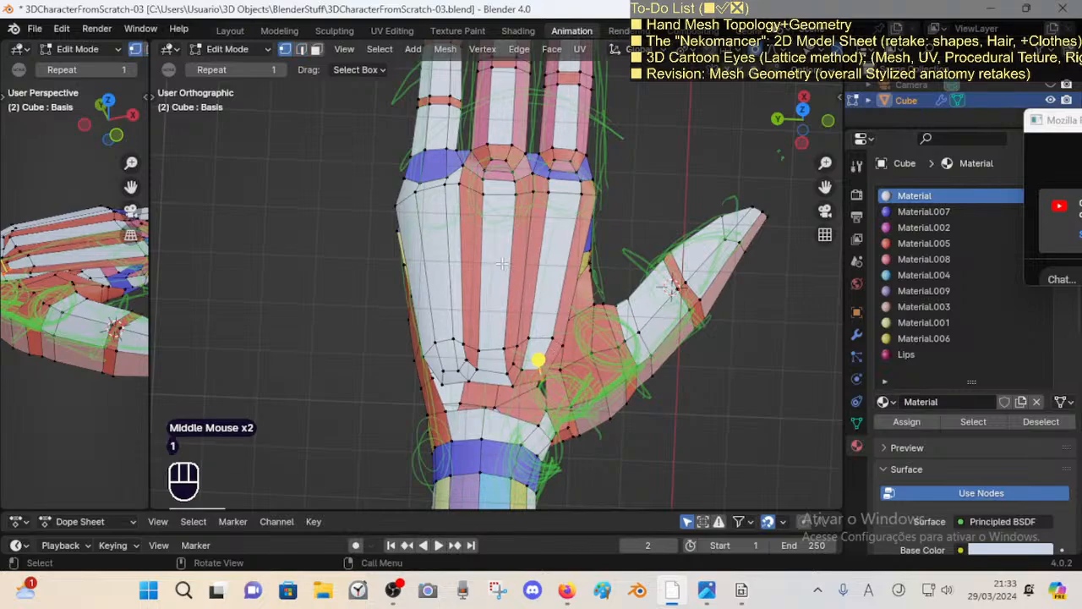
{"action": "key", "text": "ctrl+r"}
{"action": "scroll", "coordinate": [490, 260], "scroll_direction": "up", "scroll_amount": 1}
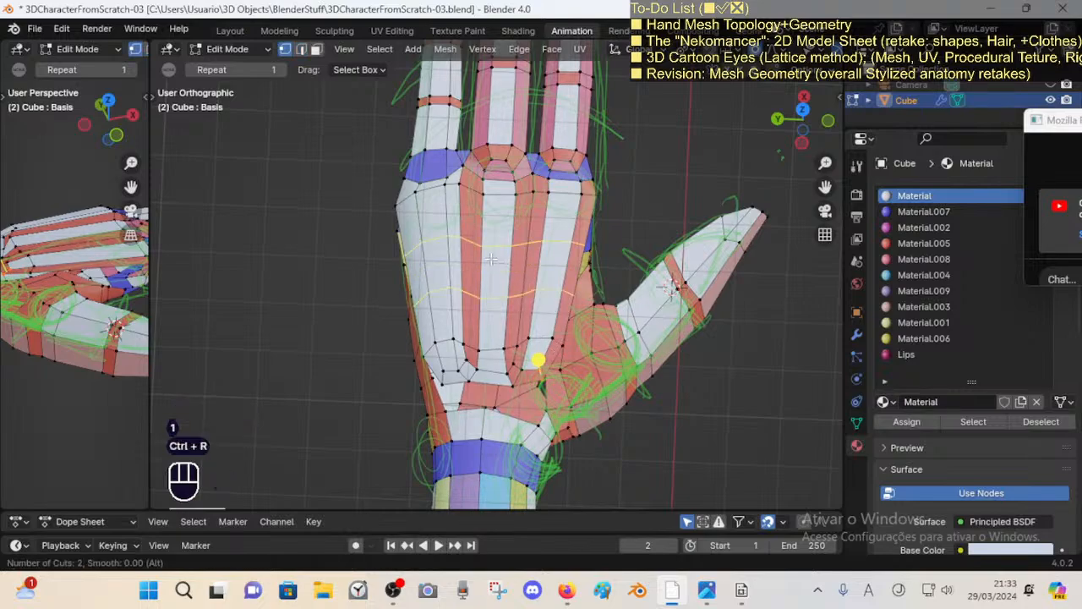
{"action": "left_click", "coordinate": [491, 244]}
{"action": "key", "text": "alt+a"}
Step: Save the file and inspect the face and edge loops around the new cuts and the outer strip's lower end
{"action": "middle_click_drag", "start_coordinate": [490, 245], "coordinate": [467, 344]}
{"action": "key", "text": "3"}
{"action": "left_click", "coordinate": [446, 244], "text": "alt+shift"}
{"action": "scroll", "coordinate": [459, 239], "scroll_direction": "up", "scroll_amount": 2}
{"action": "key", "text": "alt+a"}
{"action": "key", "text": "ctrl+s"}
{"action": "key", "text": "2"}
{"action": "left_click", "coordinate": [466, 344], "text": "alt+shift"}
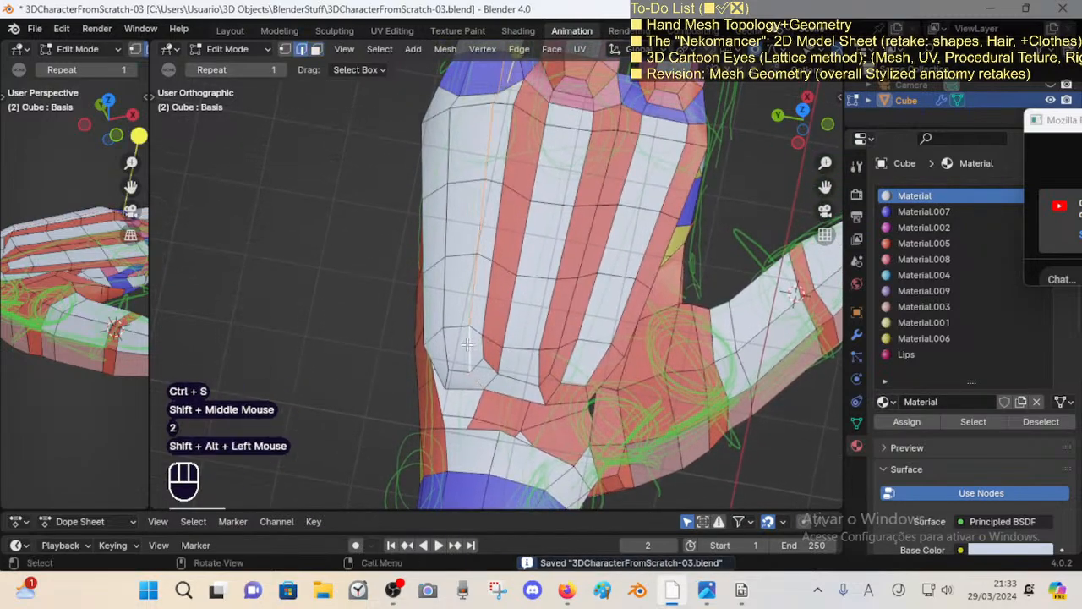
{"action": "key", "text": "alt+a"}
{"action": "key", "text": "3"}
{"action": "left_click", "coordinate": [488, 365], "text": "alt+shift"}
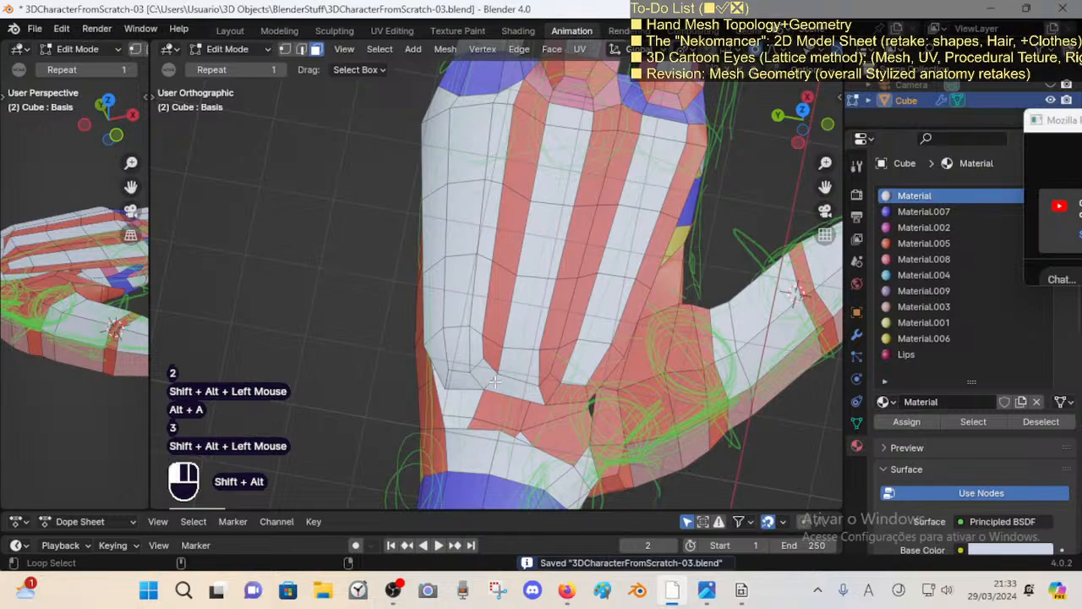
Step: Slide the lengthwise edge loops in the red strips on either side of the middle finger's white strip
{"action": "middle_click_drag", "start_coordinate": [503, 174], "coordinate": [542, 285], "text": "shift"}
{"action": "key", "text": "alt+a"}
{"action": "key", "text": "2"}
{"action": "left_click", "coordinate": [510, 298], "text": "alt+shift"}
{"action": "key", "text": "shift+v"}
{"action": "left_click", "coordinate": [541, 286], "text": "shift"}
{"action": "key", "text": "alt+a"}
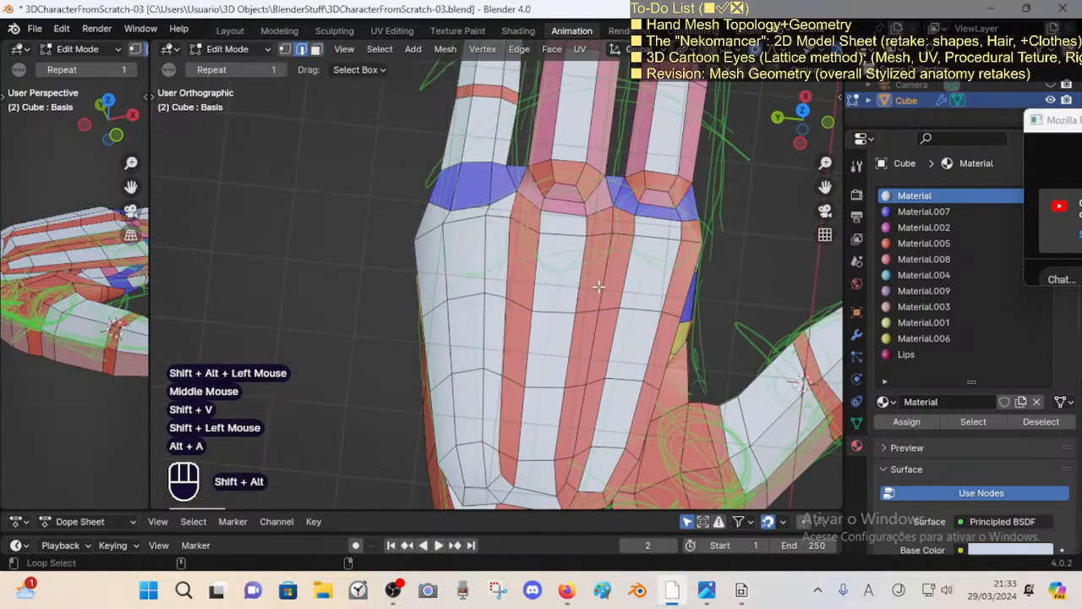
{"action": "left_click", "coordinate": [604, 289], "text": "alt+shift"}
{"action": "key", "text": "shift+v"}
{"action": "left_click", "coordinate": [604, 289], "text": "shift"}
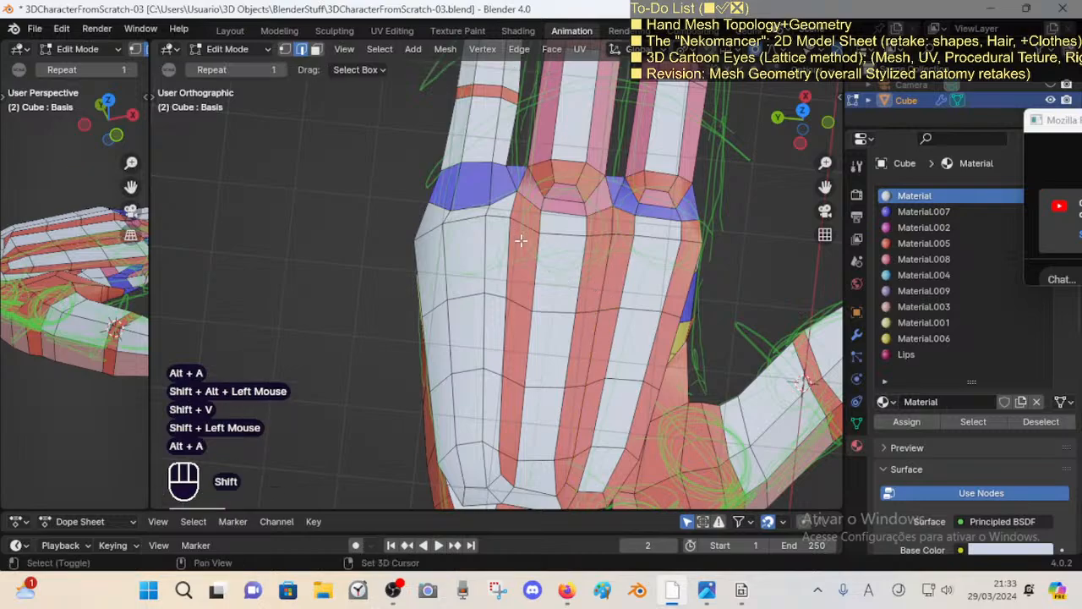
{"action": "key", "text": "alt+a"}
Step: Save the file, and rotate, move and slide the lower edge of the blue band at the outer finger's base
{"action": "scroll", "coordinate": [524, 306], "scroll_direction": "up", "scroll_amount": 2}
{"action": "middle_click_drag", "start_coordinate": [592, 292], "coordinate": [511, 347], "text": "shift"}
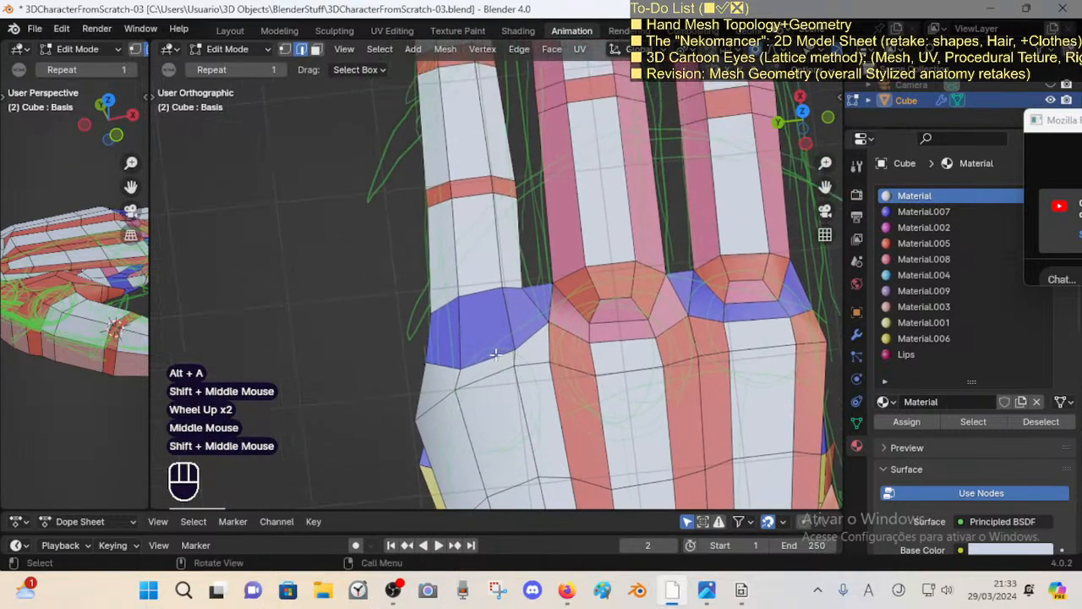
{"action": "key", "text": "ctrl+s"}
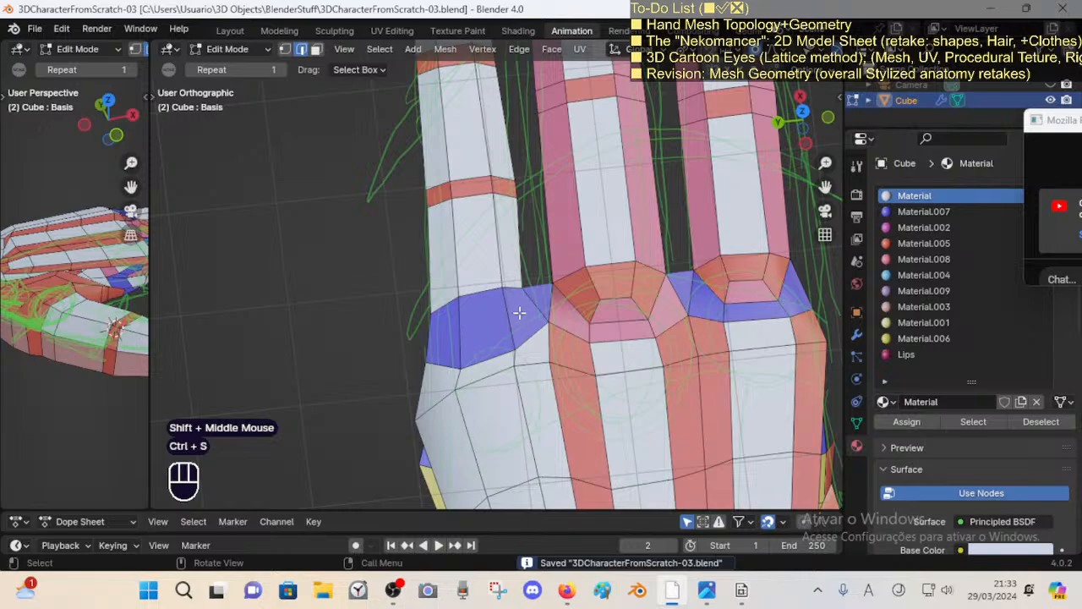
{"action": "left_click", "coordinate": [490, 355]}
{"action": "key", "text": "r"}
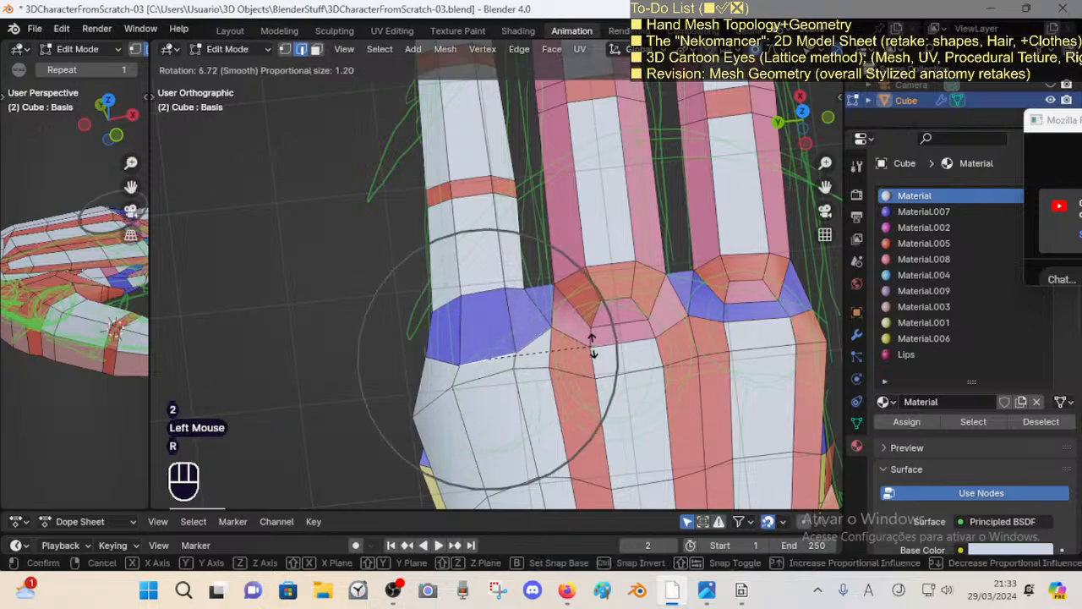
{"action": "left_click", "coordinate": [593, 341]}
{"action": "key", "text": "g"}
{"action": "left_click", "coordinate": [597, 329], "text": "shift"}
{"action": "key", "text": "shift+v"}
{"action": "left_click", "coordinate": [464, 317], "text": "shift"}
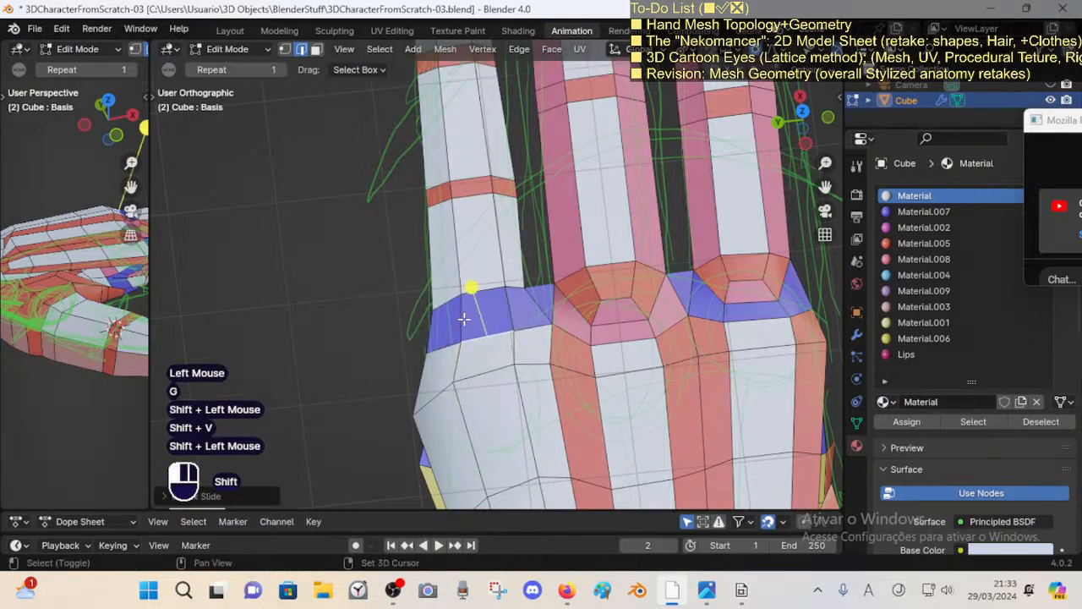
Step: Reposition the vertex just below the blue band and pull the hand's outer side vertex inward
{"action": "key", "text": "1"}
{"action": "left_click", "coordinate": [473, 378]}
{"action": "key", "text": "g"}
{"action": "left_click", "coordinate": [474, 378]}
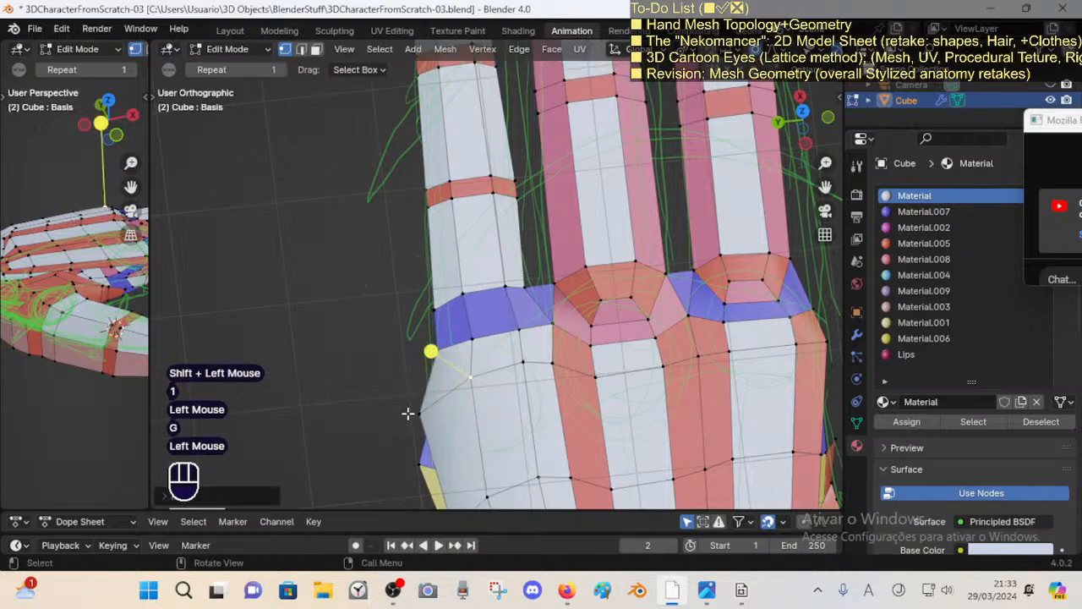
{"action": "left_click", "coordinate": [427, 407]}
{"action": "key", "text": "g"}
{"action": "left_click", "coordinate": [364, 392], "text": "shift"}
Step: Adjust the vertex at the blue band's outer lower corner to line up with the side of the hand
{"action": "left_click", "coordinate": [380, 327]}
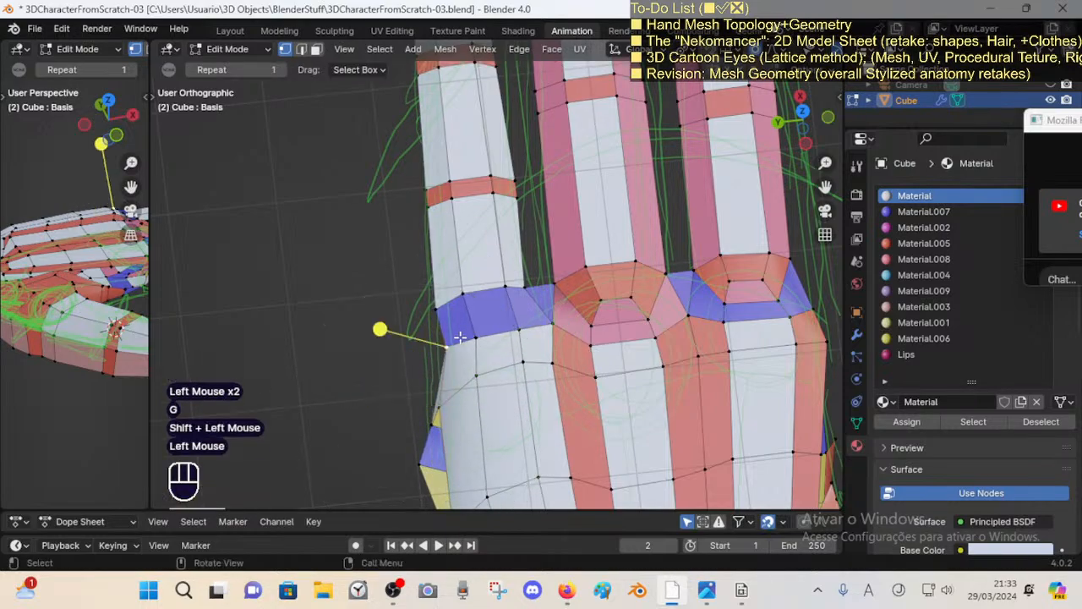
{"action": "key", "text": "g"}
{"action": "left_click", "coordinate": [395, 333], "text": "shift"}
{"action": "key", "text": "r"}
{"action": "left_click", "coordinate": [541, 310]}
{"action": "key", "text": "g"}
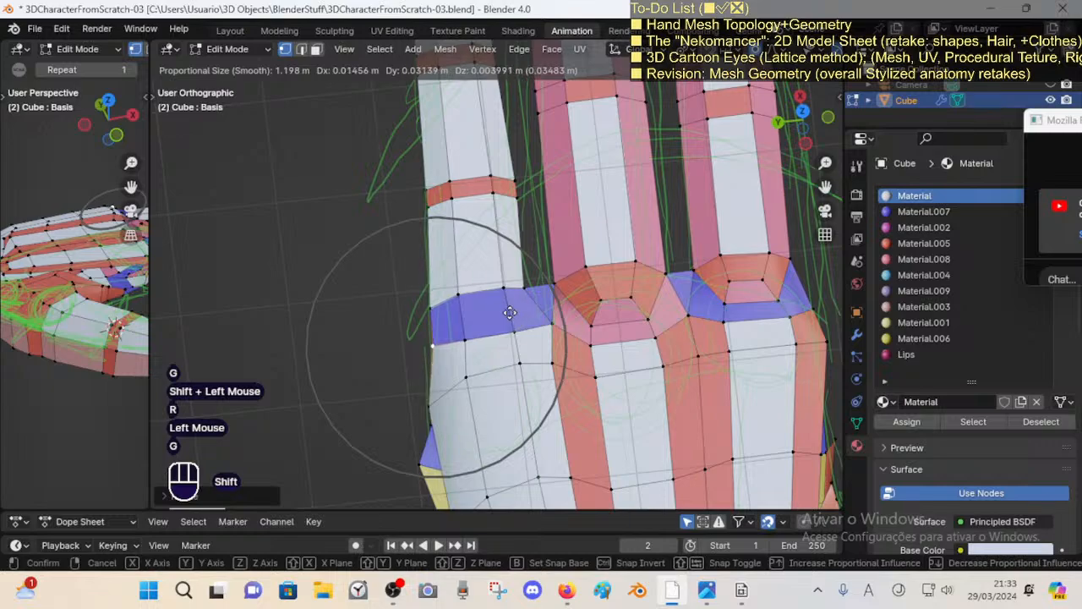
{"action": "left_click", "coordinate": [534, 288], "text": "shift"}
Step: Move and slide the blue band's upper vertex between the outer and middle fingers, and save the file
{"action": "left_click", "coordinate": [583, 267]}
{"action": "key", "text": "g"}
{"action": "left_click", "coordinate": [575, 271], "text": "shift"}
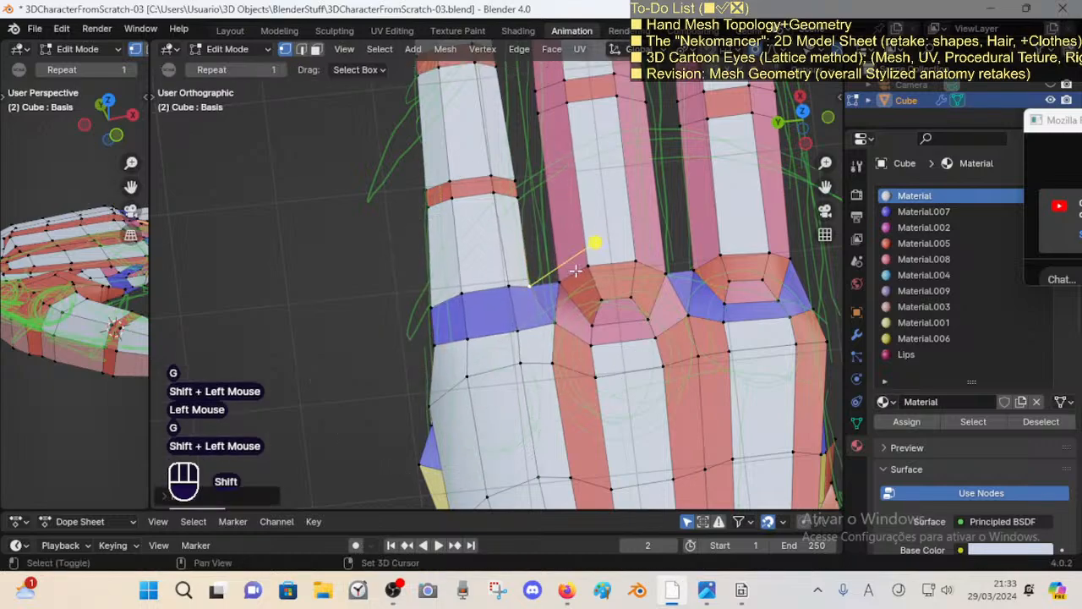
{"action": "key", "text": "shift+v"}
{"action": "left_click", "coordinate": [541, 334], "text": "shift"}
{"action": "key", "text": "ctrl+s"}
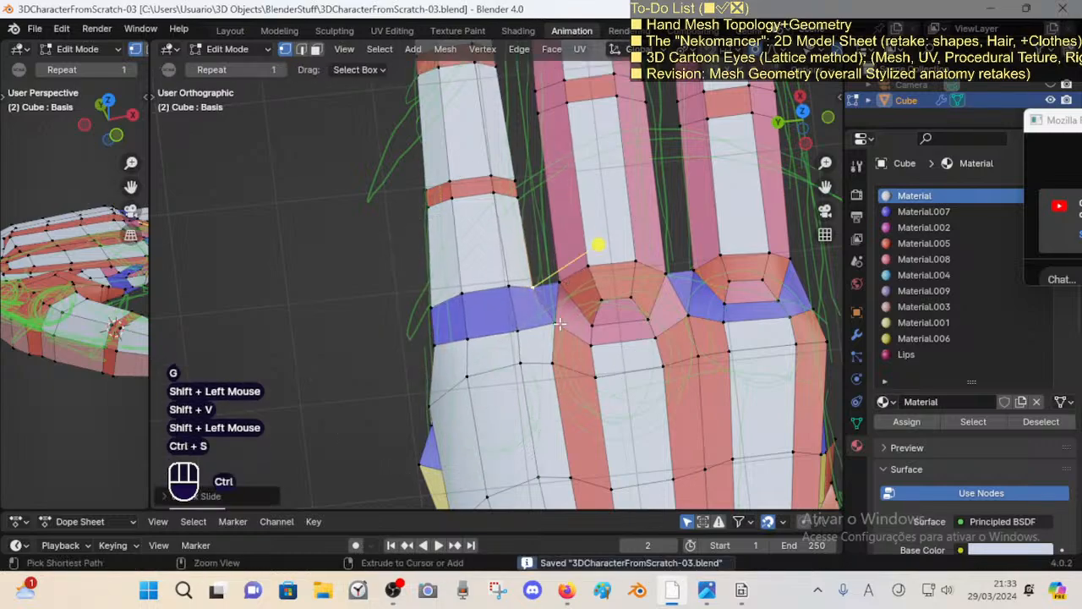
{"action": "key", "text": "alt+a"}
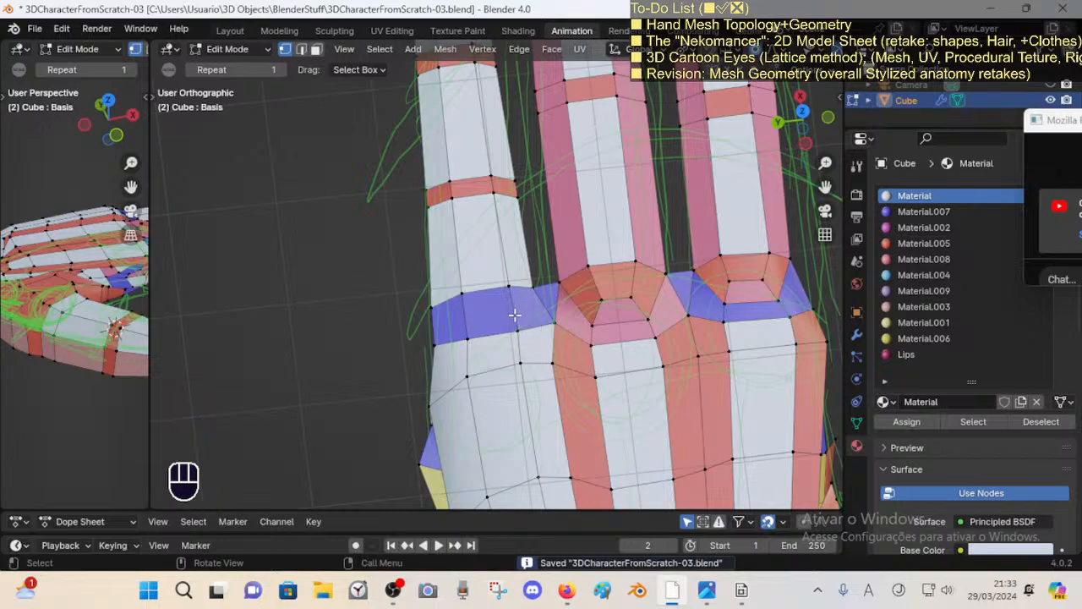
Step: Check the blue band's face loop and move its lower edge at the outer finger down toward the palm
{"action": "key", "text": "3"}
{"action": "left_click", "coordinate": [708, 313], "text": "alt+shift"}
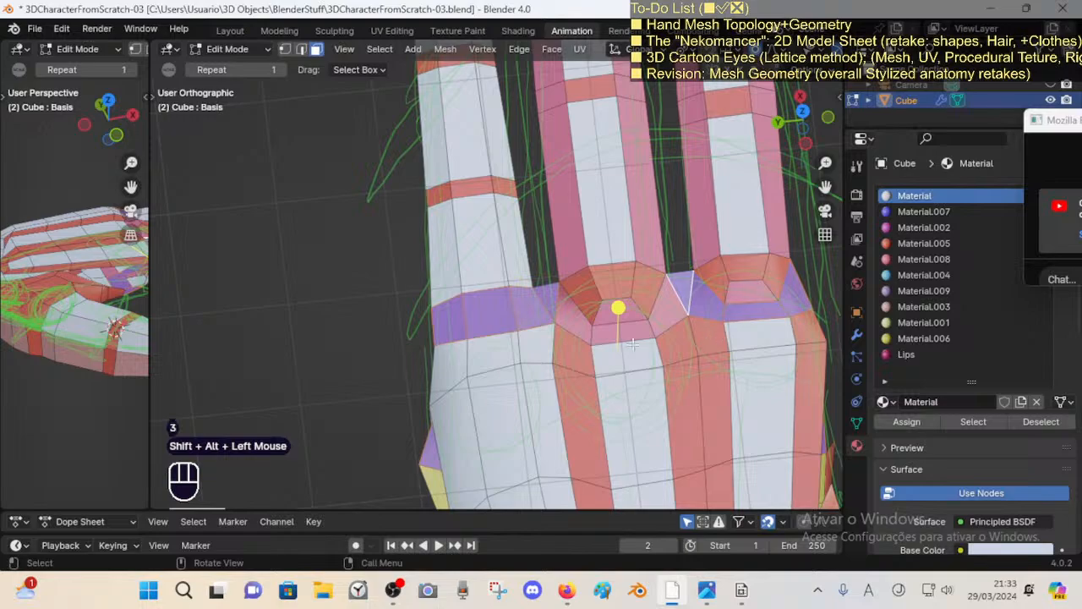
{"action": "key", "text": "alt+a"}
{"action": "key", "text": "2"}
{"action": "left_click", "coordinate": [496, 357]}
{"action": "key", "text": "g"}
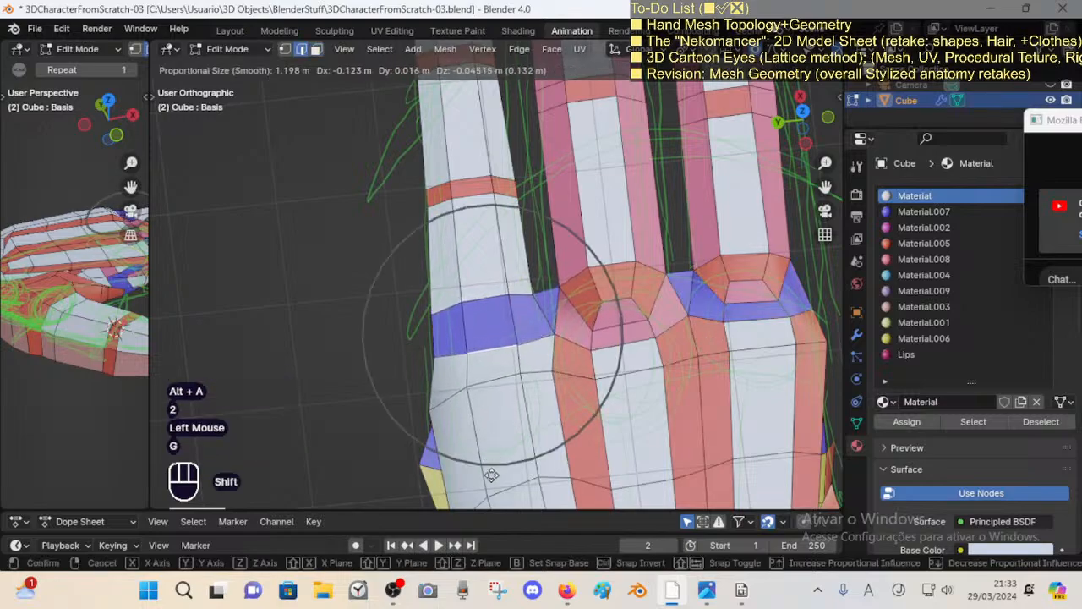
{"action": "left_click", "coordinate": [478, 301], "text": "shift"}
{"action": "key", "text": "g"}
{"action": "left_click", "coordinate": [478, 301]}
Step: Slide the blue band's lower vertex beside the middle finger's knuckle
{"action": "key", "text": "1"}
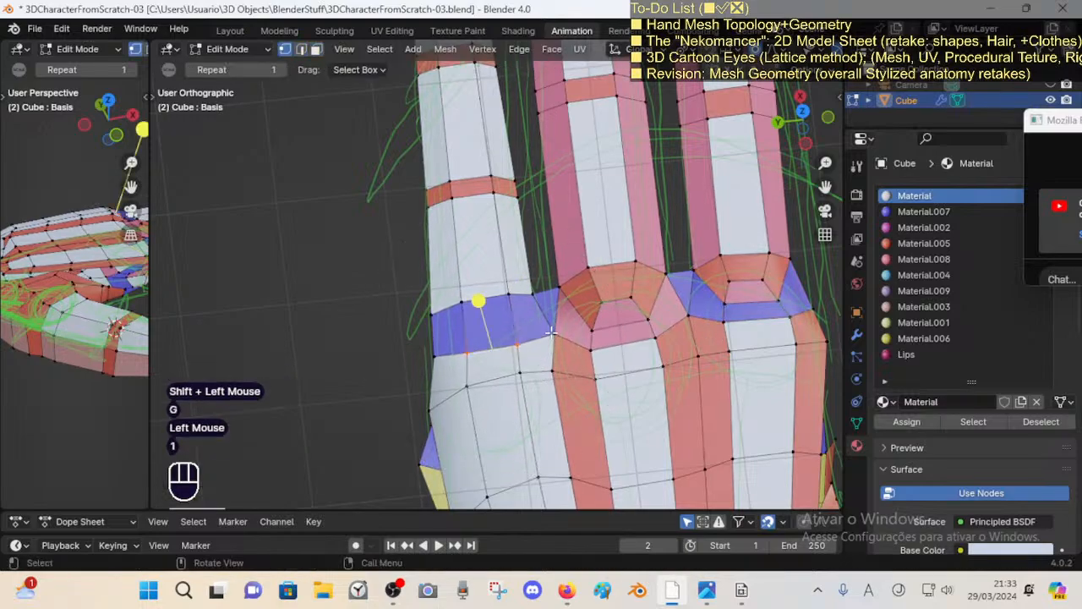
{"action": "left_click", "coordinate": [548, 280]}
{"action": "key", "text": "shift+v"}
{"action": "left_click", "coordinate": [557, 316], "text": "shift"}
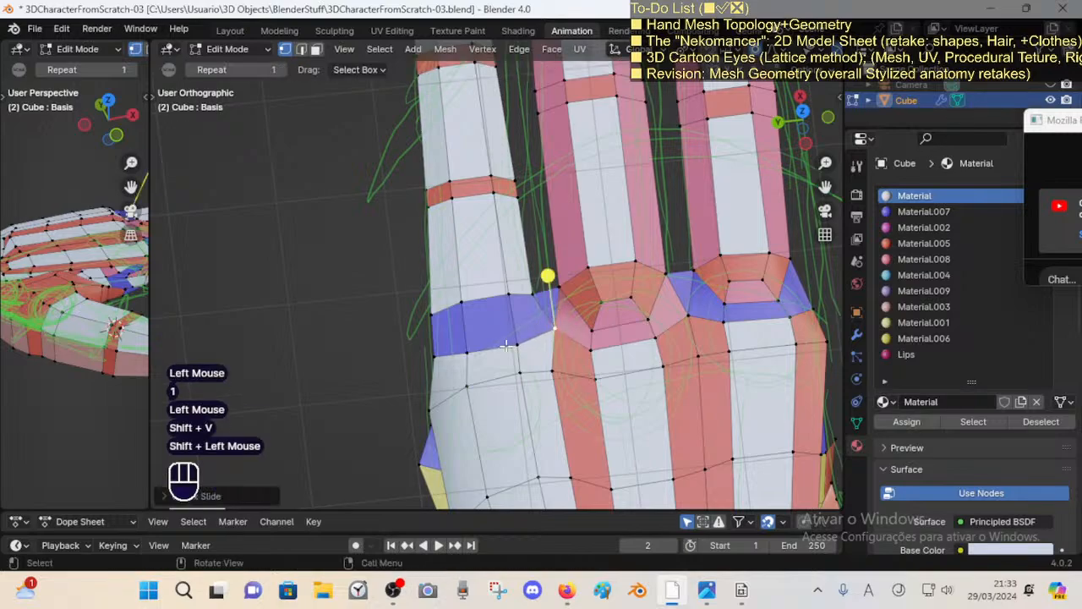
Step: Turn off proportional editing and slide the blue band's lower edge at the outer finger further down
{"action": "key", "text": "2"}
{"action": "left_click", "coordinate": [506, 347]}
{"action": "key", "text": "o"}
{"action": "key", "text": "shift+v"}
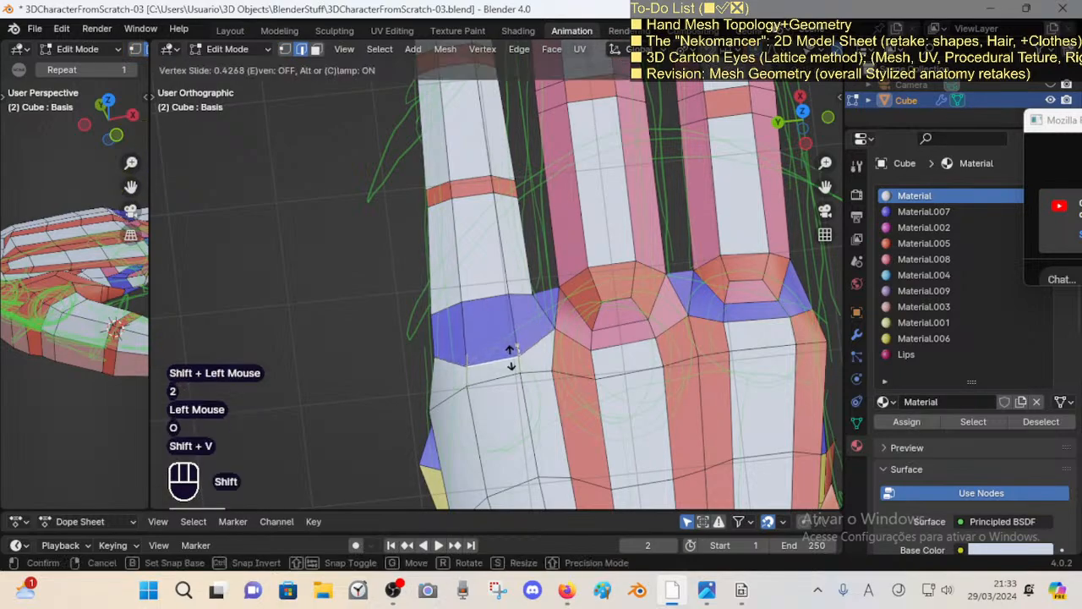
{"action": "left_click", "coordinate": [509, 362], "text": "shift"}
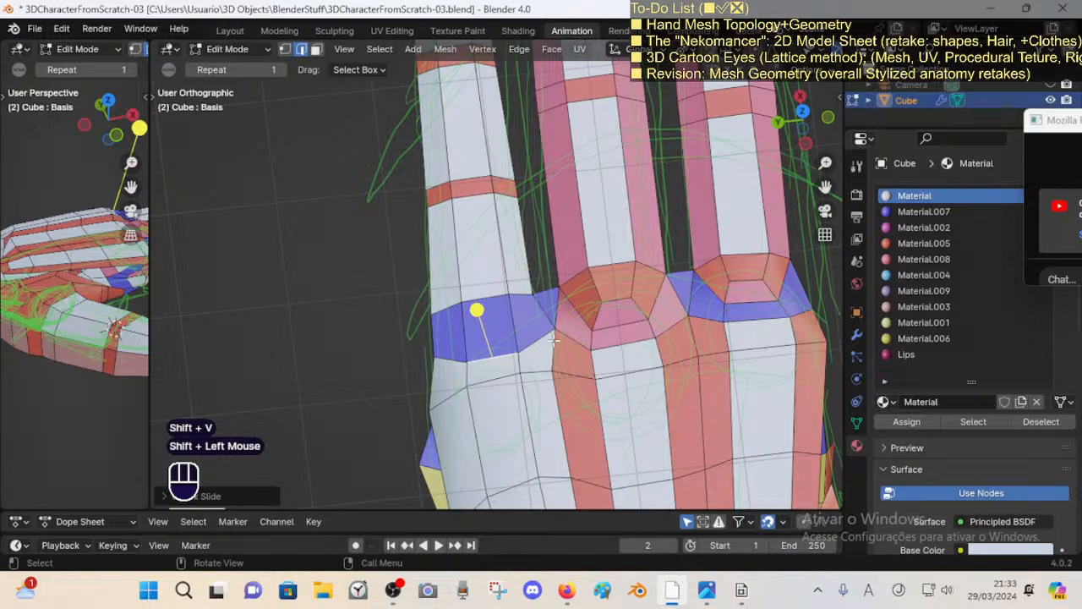
Step: Slide the blue band's upper edge at the outer finger down to narrow the band
{"action": "left_click", "coordinate": [488, 340]}
{"action": "key", "text": "shift+v"}
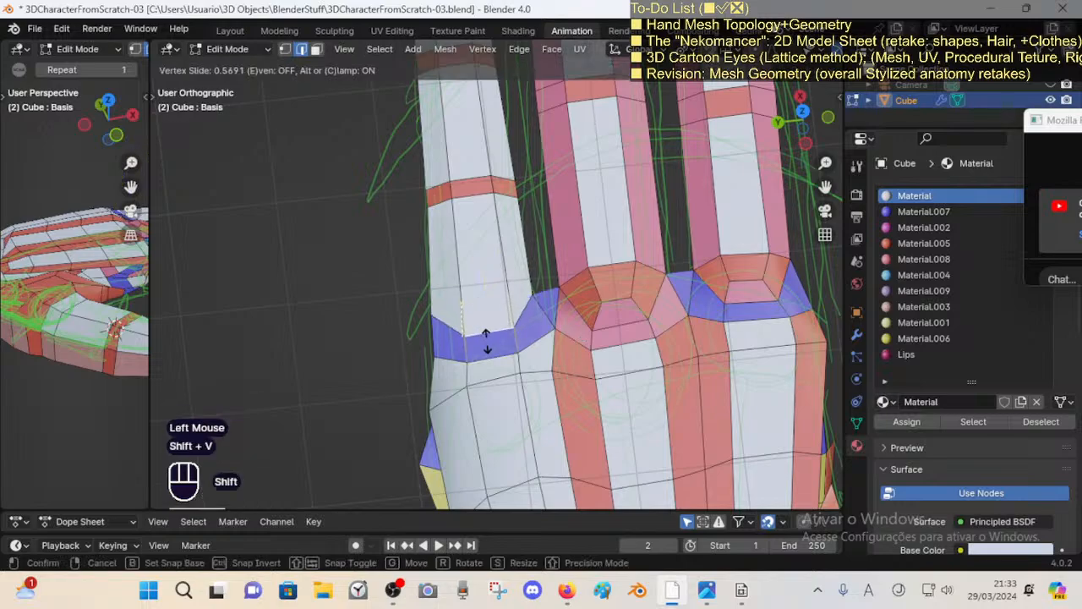
{"action": "left_click", "coordinate": [489, 338], "text": "shift"}
{"action": "key", "text": "alt+a"}
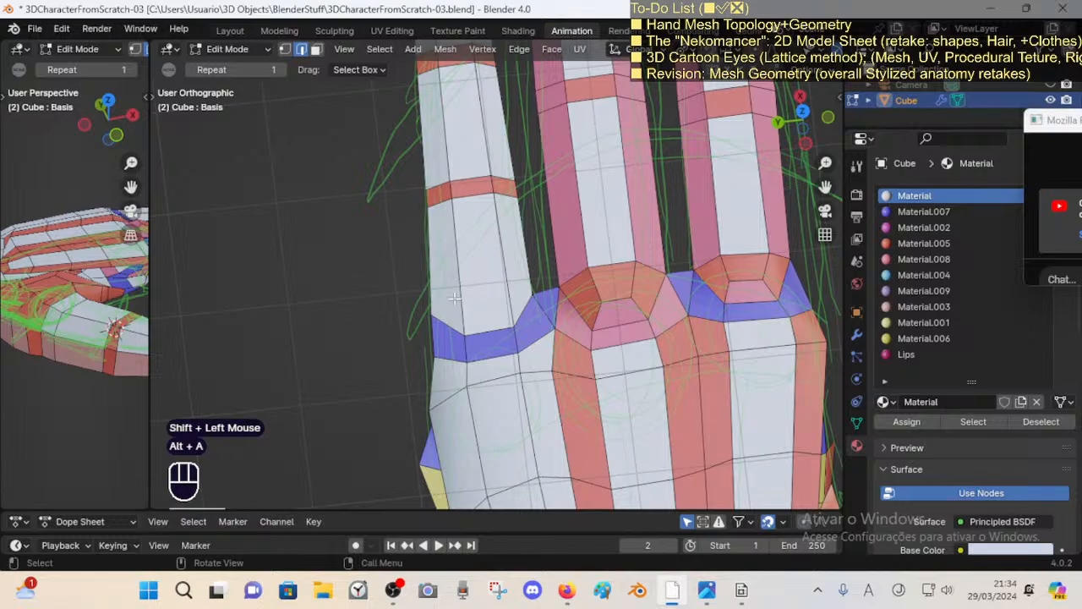
Step: Knife-cut new edges across the outer finger just above the blue band
{"action": "key", "text": "k"}
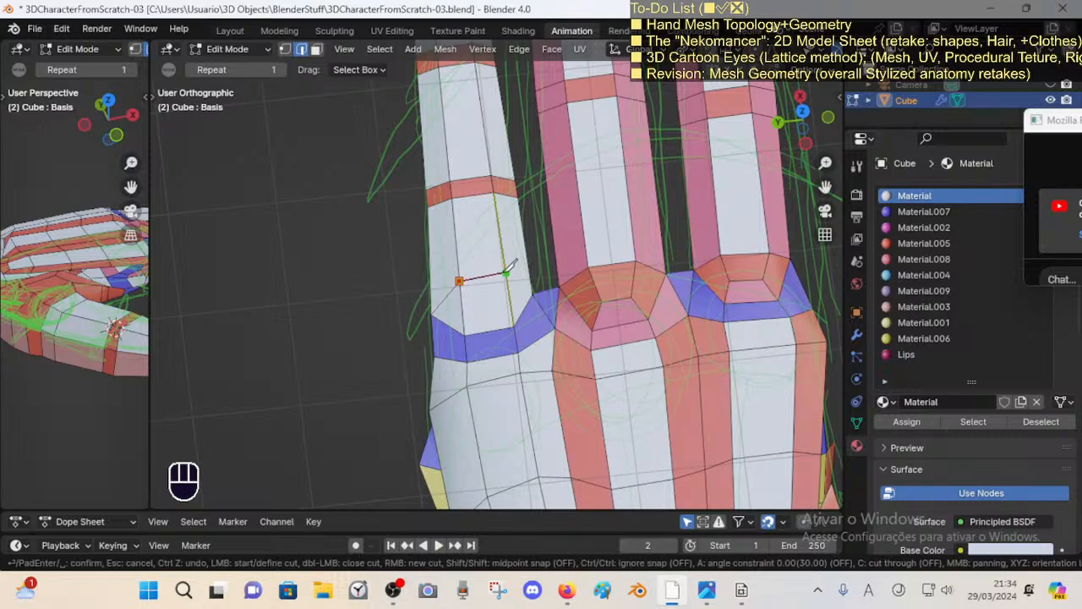
{"action": "key", "text": "Return"}
{"action": "key", "text": "alt+a"}
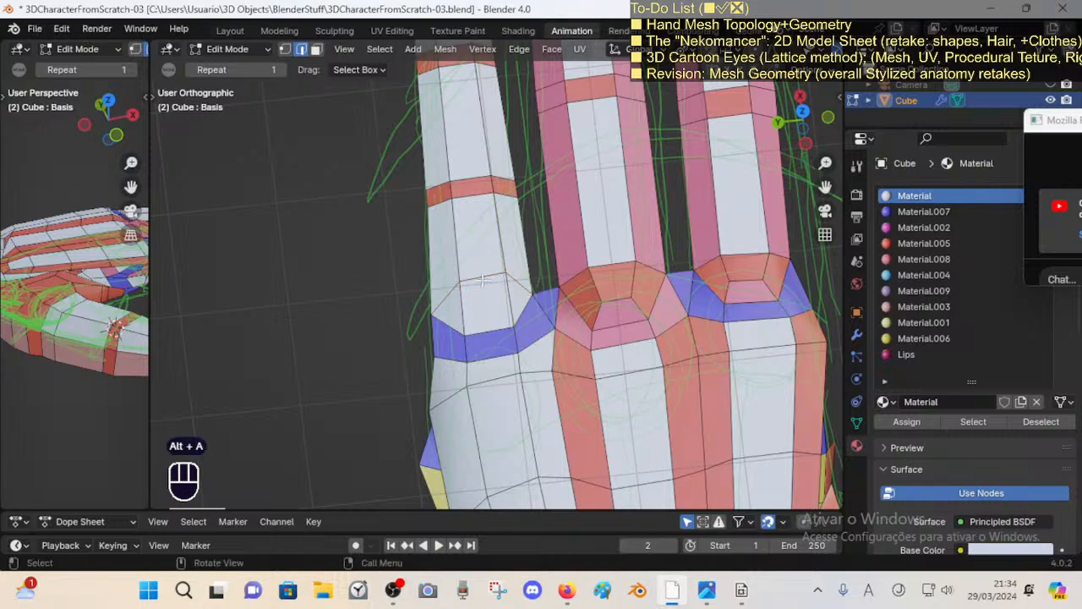
Step: Slide the middle edge of the new cut down toward the blue band and switch to face selection
{"action": "key", "text": "2"}
{"action": "left_click", "coordinate": [478, 291]}
{"action": "key", "text": "shift+v"}
{"action": "left_click", "coordinate": [481, 291], "text": "shift"}
{"action": "key", "text": "alt+a"}
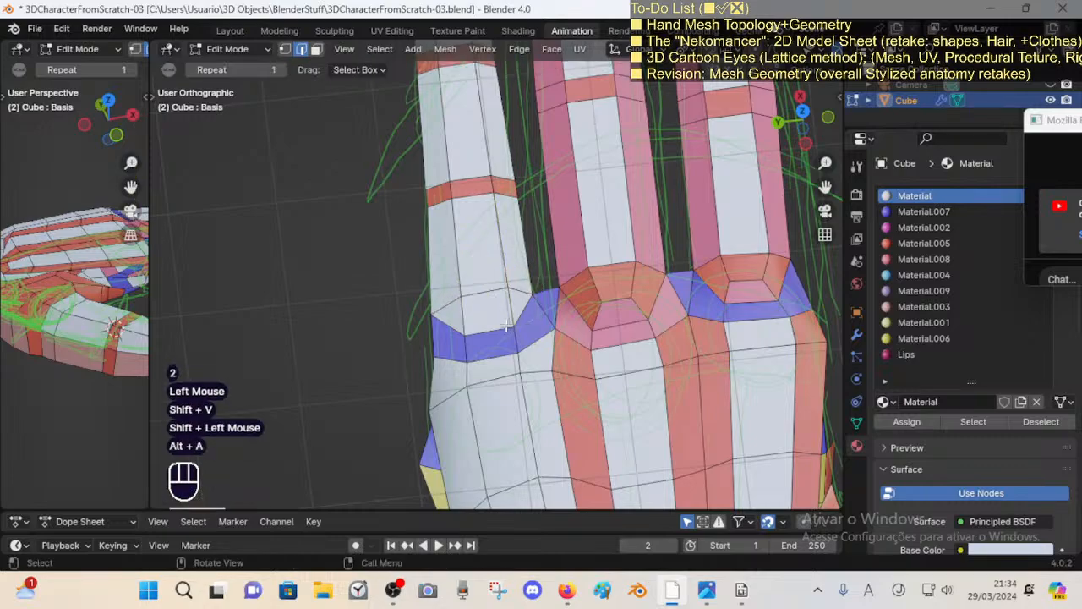
{"action": "left_click", "coordinate": [495, 292]}
{"action": "key", "text": "3"}
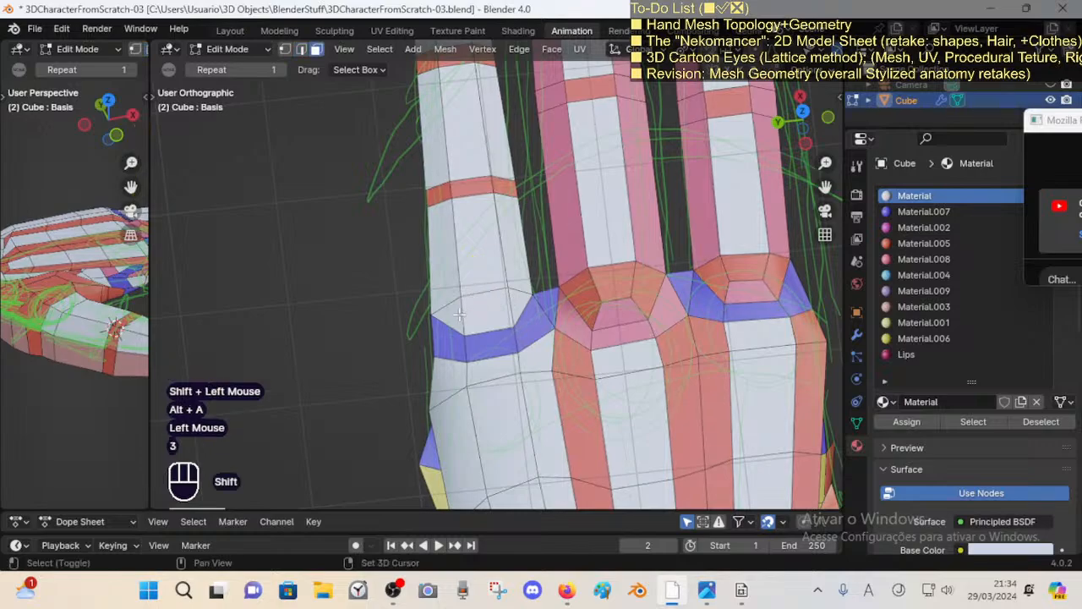
Step: Assign Material.005 to the faces just above the blue band on the outer finger and clear the selection
{"action": "left_click", "coordinate": [513, 301]}
{"action": "left_click", "coordinate": [514, 301], "text": "shift"}
{"action": "left_click", "coordinate": [515, 301], "text": "shift"}
{"action": "left_click", "coordinate": [515, 301], "text": "shift"}
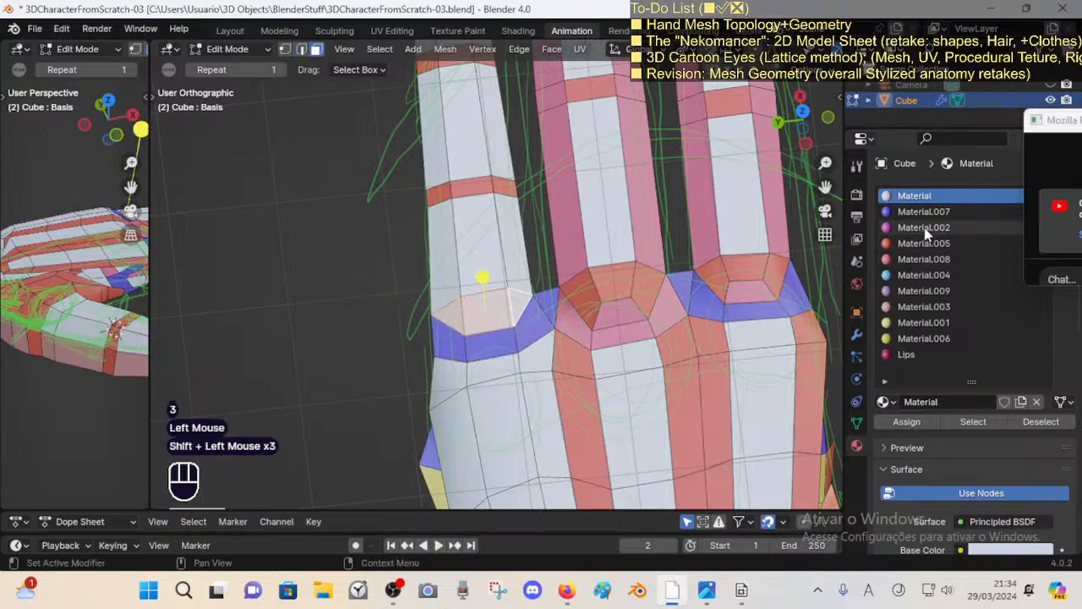
{"action": "left_click", "coordinate": [923, 243]}
{"action": "left_click", "coordinate": [906, 422]}
{"action": "key", "text": "alt+a"}
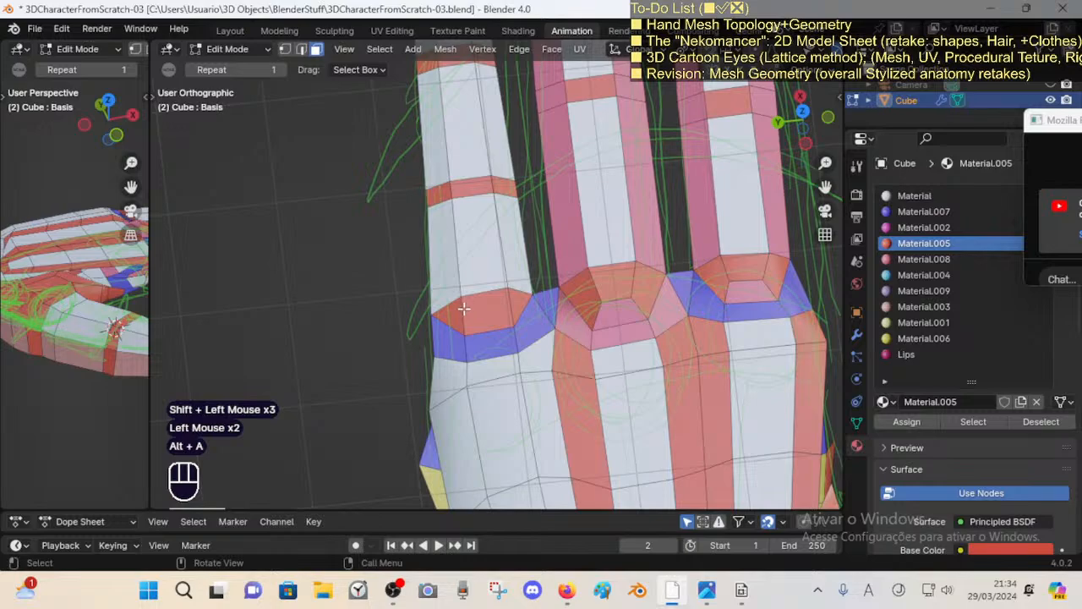
Step: Knife-cut an edge across the middle of the outer finger's red knuckle patch and connect it to the patch's corners
{"action": "key", "text": "k"}
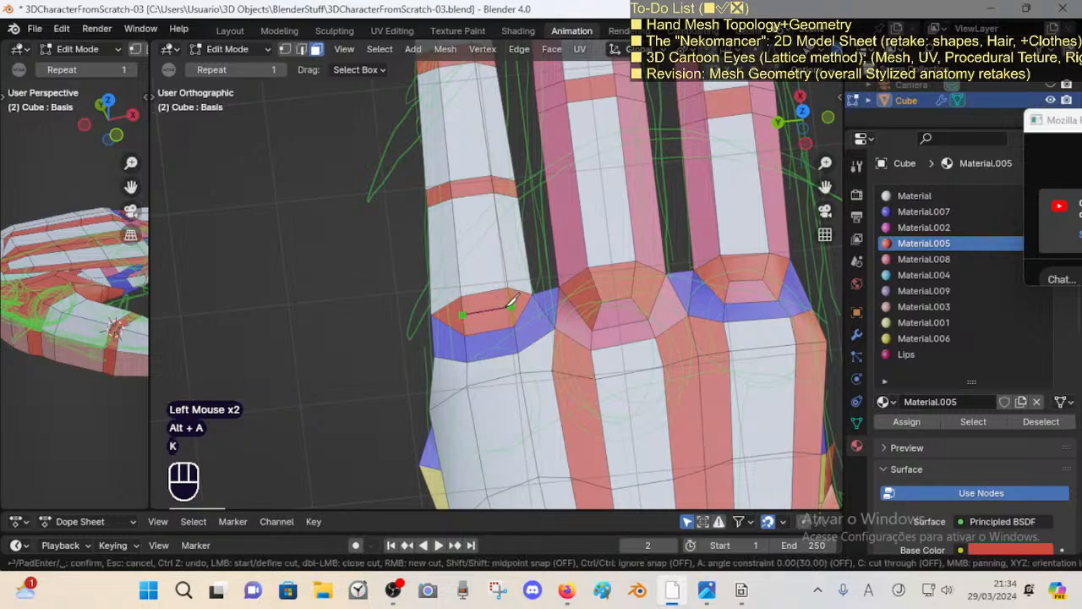
{"action": "key", "text": "Return"}
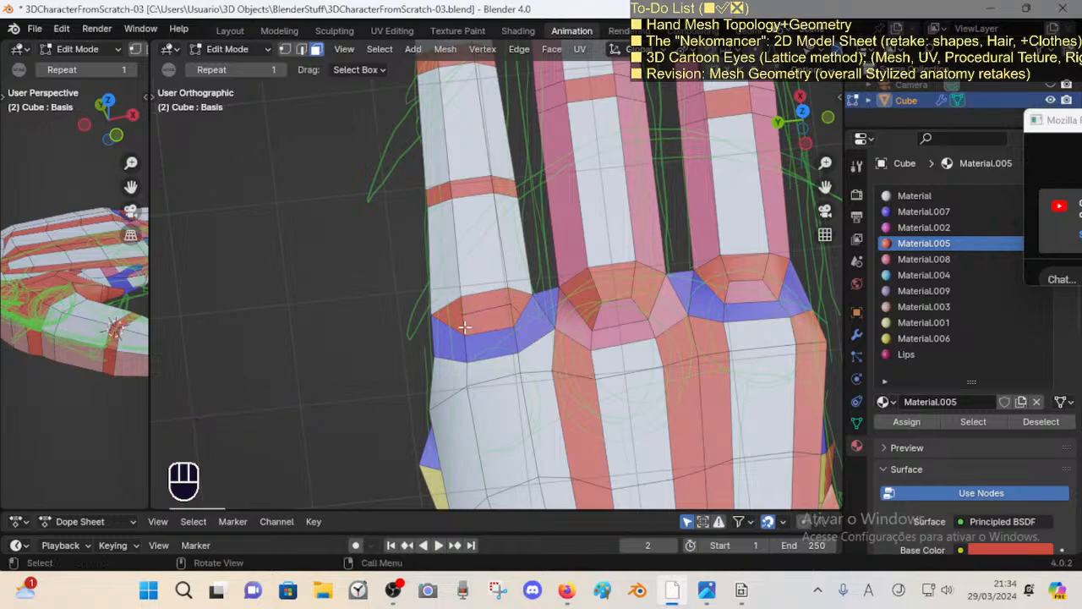
{"action": "key", "text": "alt+a"}
{"action": "key", "text": "l"}
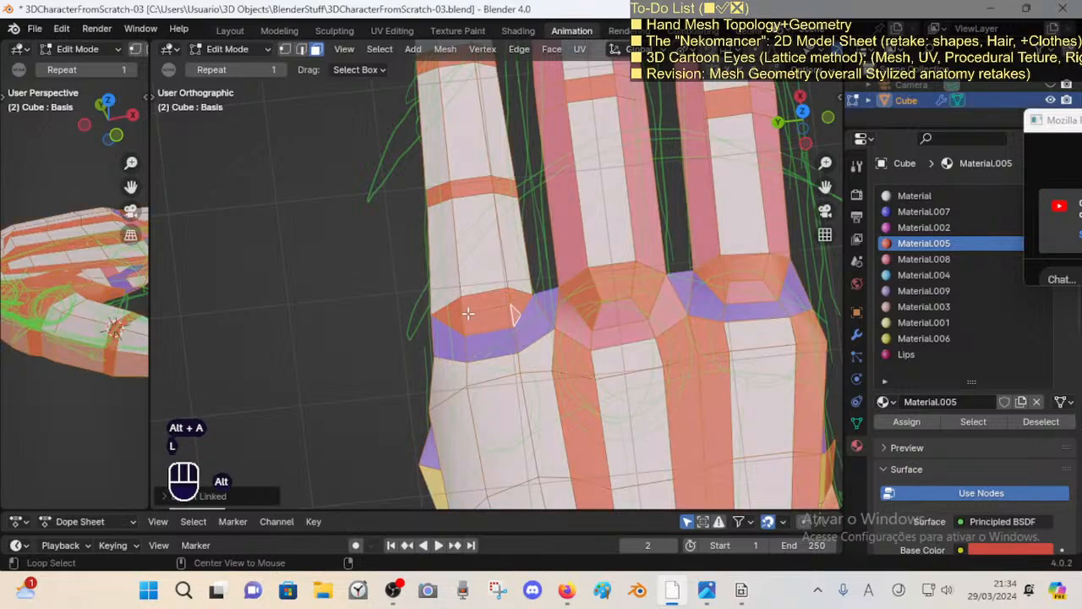
{"action": "key", "text": "alt+a"}
{"action": "key", "text": "k"}
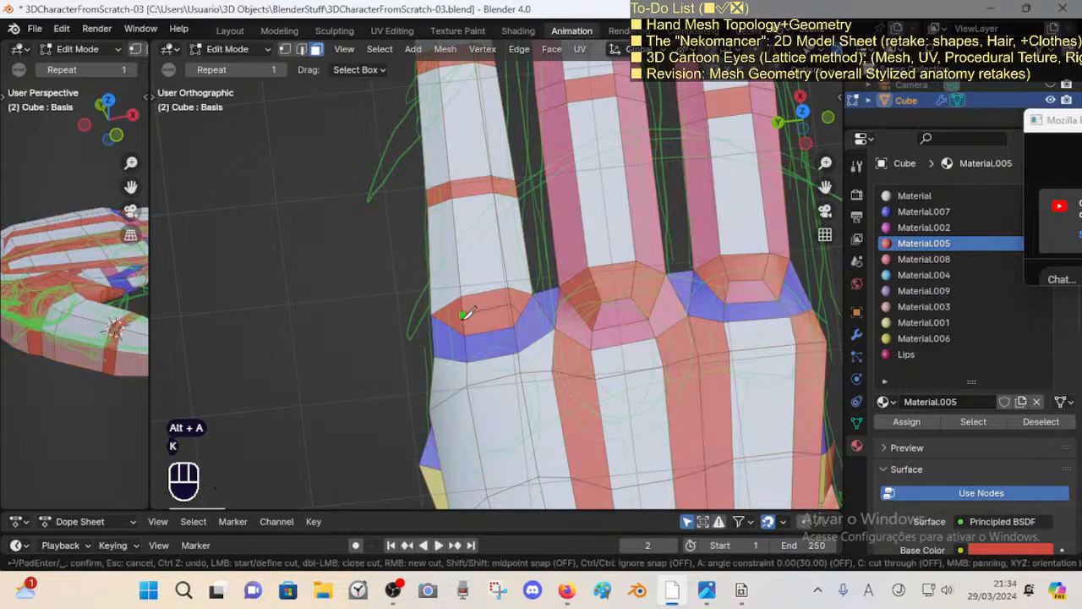
Step: Dissolve the leftover edges on both sides of the outer finger's red knuckle patch
{"action": "key", "text": "2"}
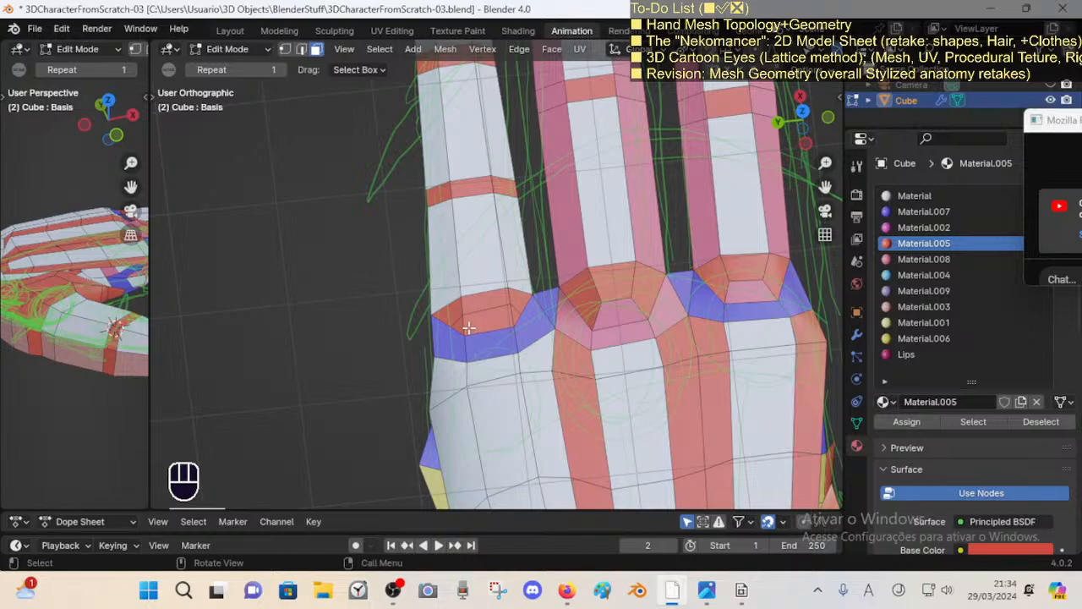
{"action": "left_click", "coordinate": [438, 300]}
{"action": "left_click", "coordinate": [513, 317], "text": "shift"}
{"action": "key", "text": "x"}
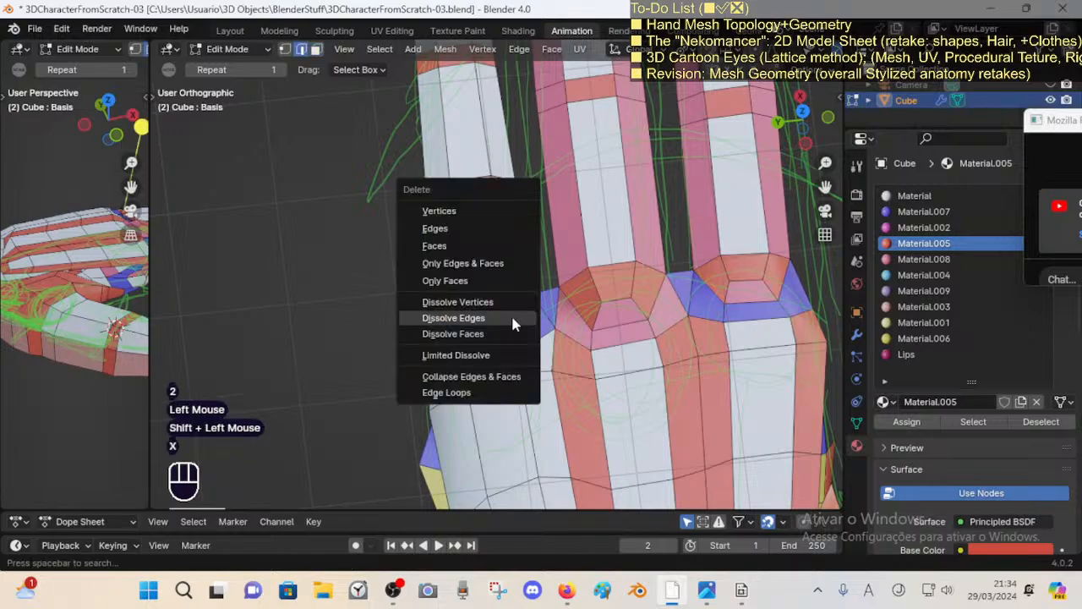
{"action": "left_click", "coordinate": [510, 313]}
{"action": "key", "text": "alt+a"}
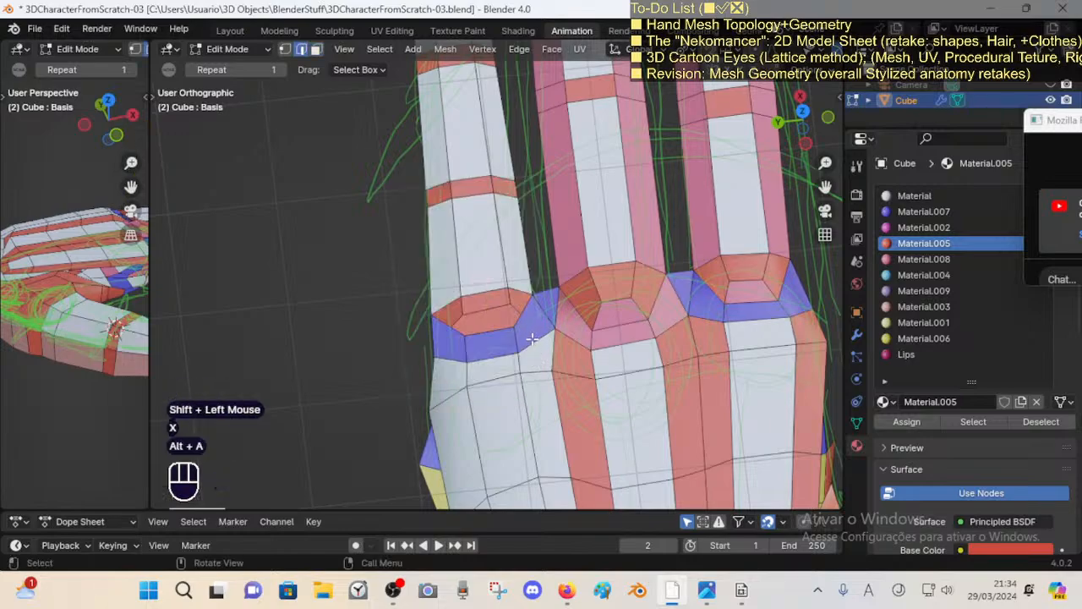
Step: Merge the surplus vertices at both sides of the outer finger's red knuckle patch into their neighbouring vertices
{"action": "key", "text": "1"}
{"action": "left_click", "coordinate": [530, 267]}
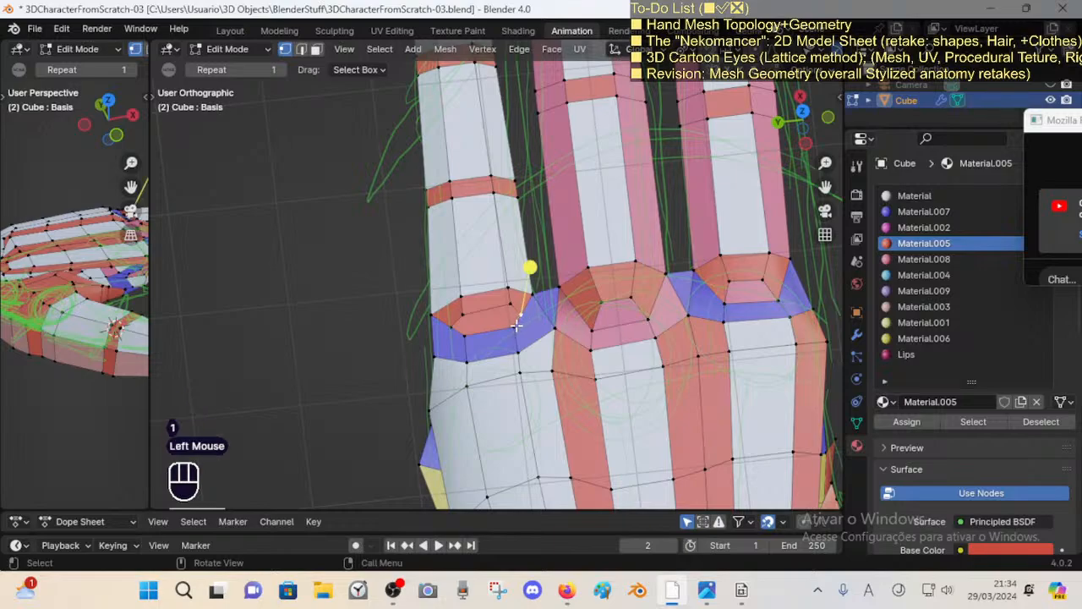
{"action": "left_click", "coordinate": [522, 316], "text": "shift"}
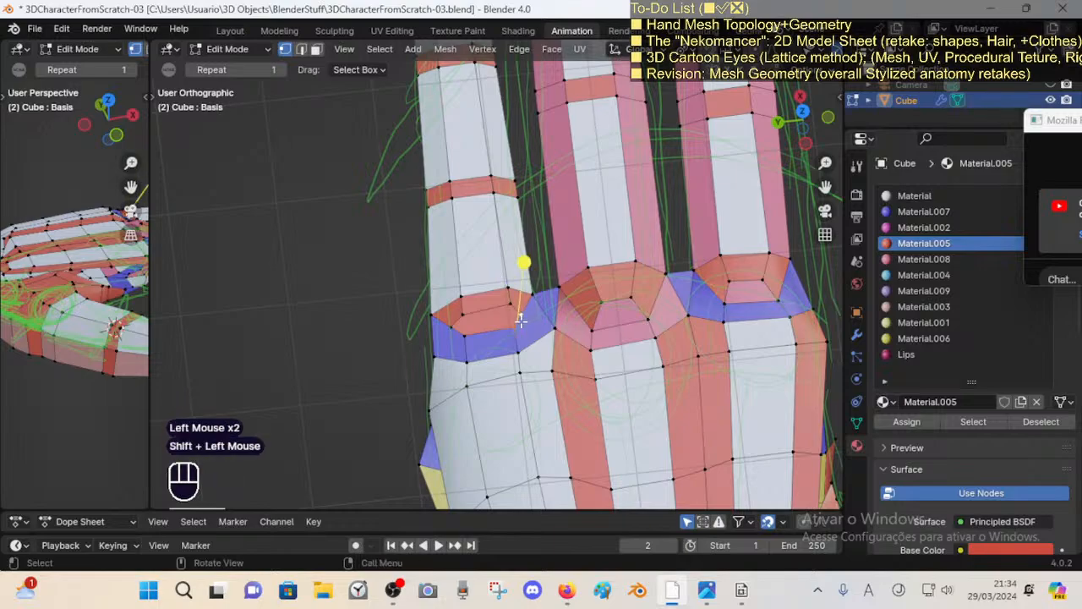
{"action": "key", "text": "m"}
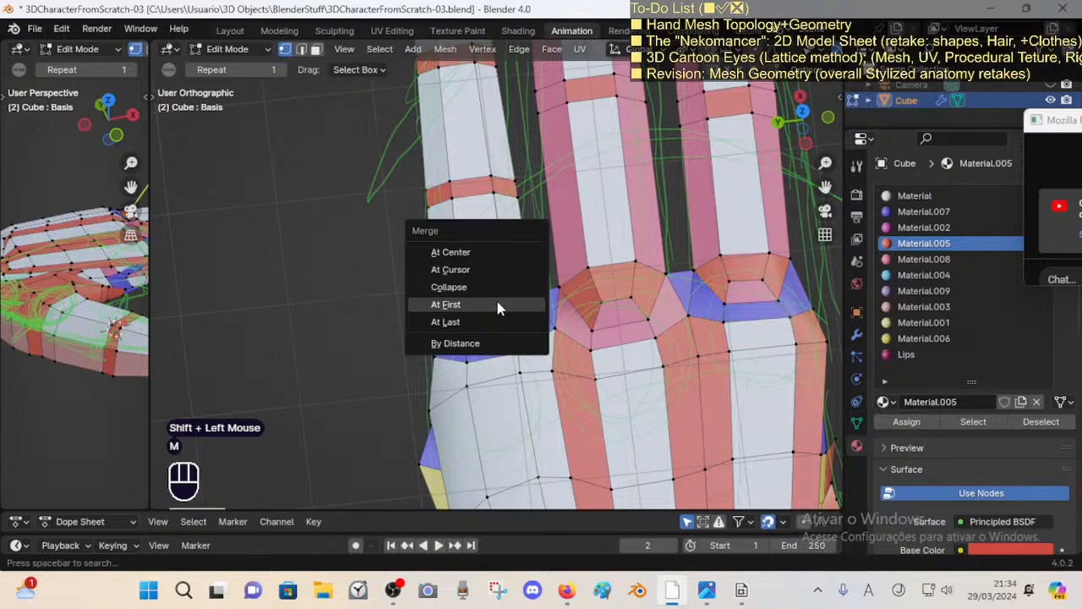
{"action": "key", "text": "alt+a"}
{"action": "left_click", "coordinate": [411, 291]}
{"action": "left_click", "coordinate": [425, 291], "text": "shift"}
{"action": "key", "text": "m"}
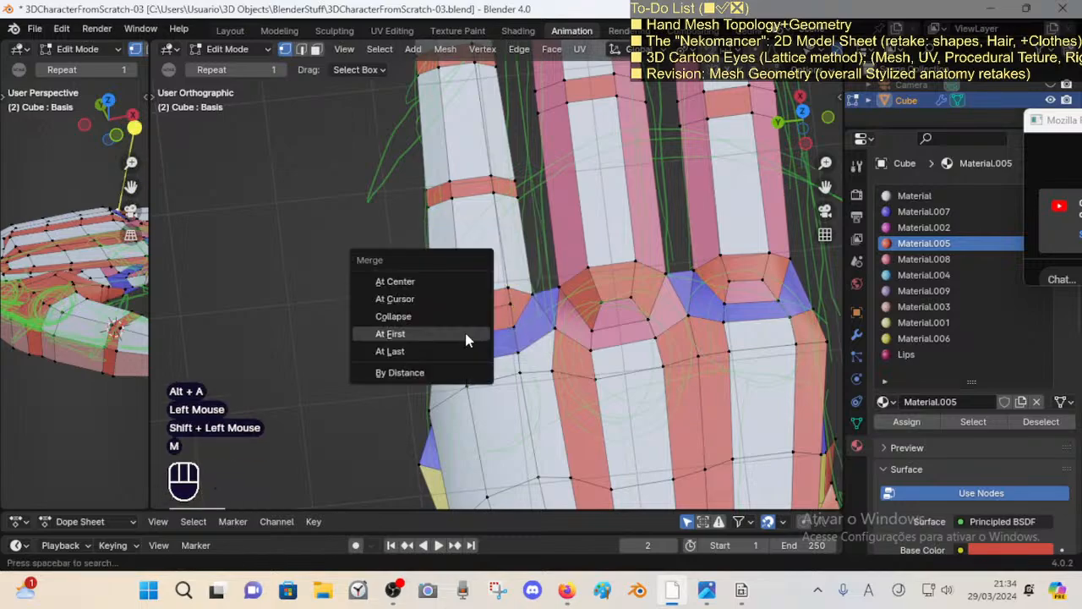
{"action": "left_click", "coordinate": [454, 351]}
{"action": "key", "text": "alt+a"}
Step: Vertex-slide the two lower corners of the outer finger's red knuckle patch slightly upward
{"action": "key", "text": "1"}
{"action": "left_click", "coordinate": [464, 337]}
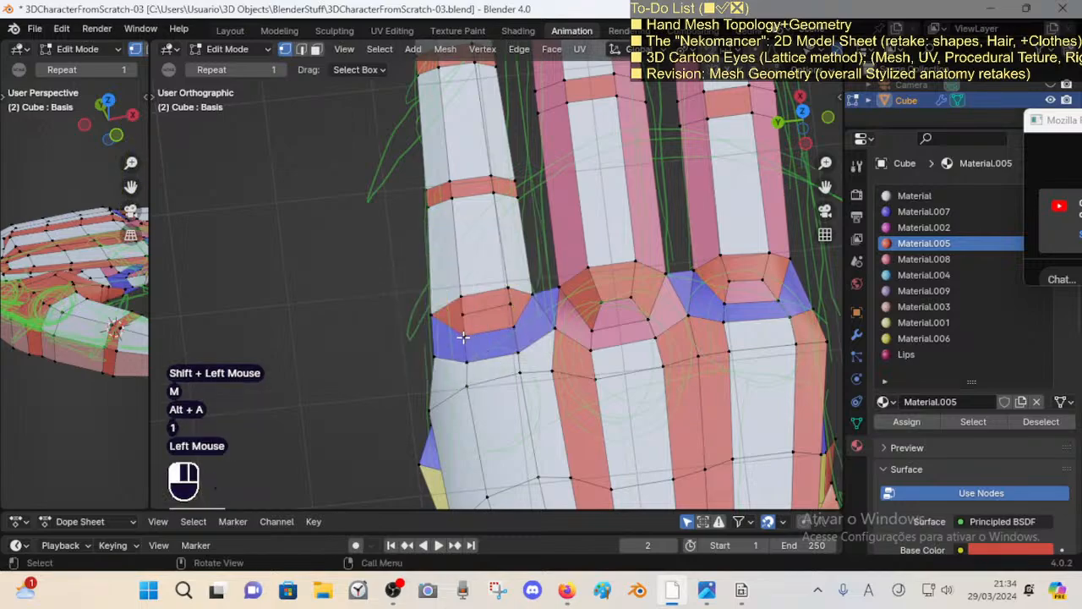
{"action": "key", "text": "shift+v"}
{"action": "left_click", "coordinate": [459, 333], "text": "shift"}
{"action": "left_click", "coordinate": [515, 324]}
{"action": "key", "text": "shift+v"}
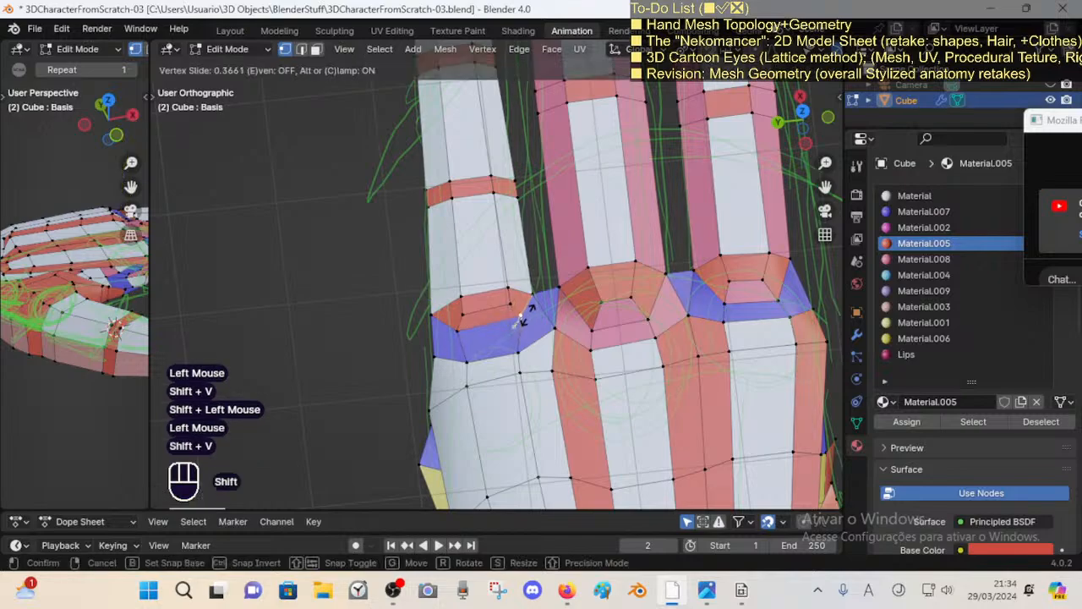
{"action": "left_click", "coordinate": [520, 320], "text": "shift"}
Step: Scale down the middle edge of the outer finger's red knuckle patch and clear the selection
{"action": "key", "text": "2"}
{"action": "left_click", "coordinate": [512, 310]}
{"action": "key", "text": "s"}
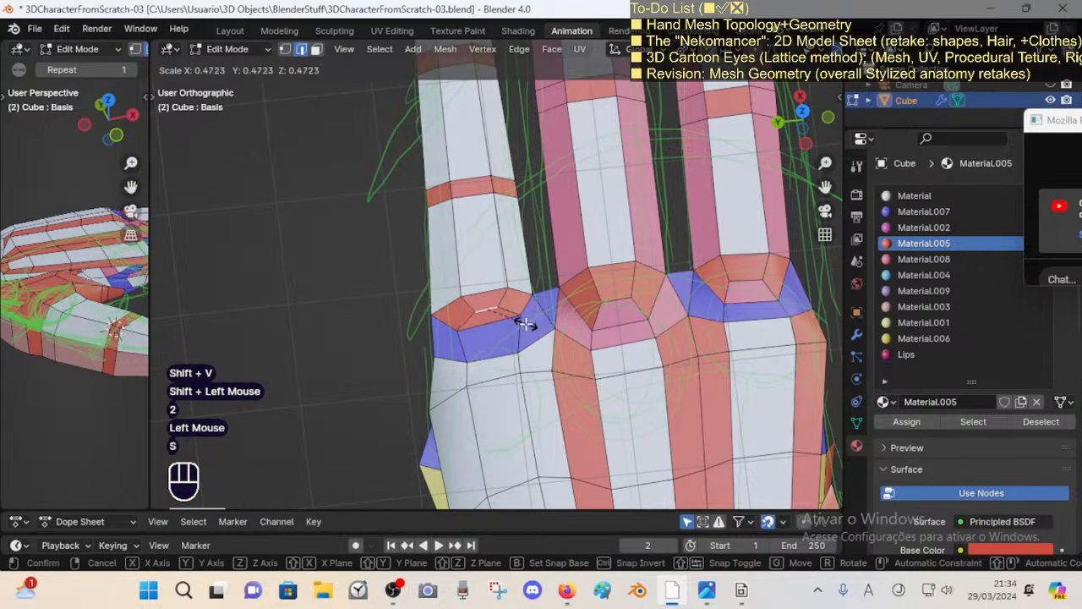
{"action": "left_click", "coordinate": [524, 324]}
{"action": "key", "text": "alt+a"}
Step: Select the face loop running around the back of the hand below the outer finger and smooth its vertices
{"action": "key", "text": "3"}
{"action": "left_click", "coordinate": [457, 359], "text": "alt+shift"}
{"action": "scroll", "coordinate": [558, 347], "scroll_direction": "down", "scroll_amount": 2}
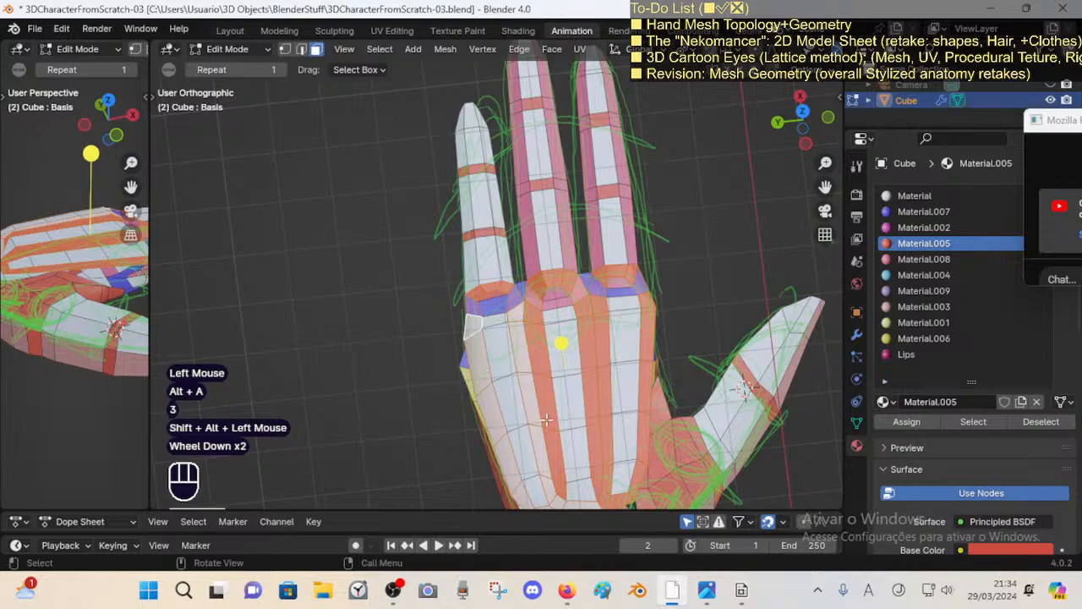
{"action": "middle_click_drag", "start_coordinate": [558, 346], "coordinate": [550, 317], "text": "shift"}
{"action": "left_click", "coordinate": [550, 310]}
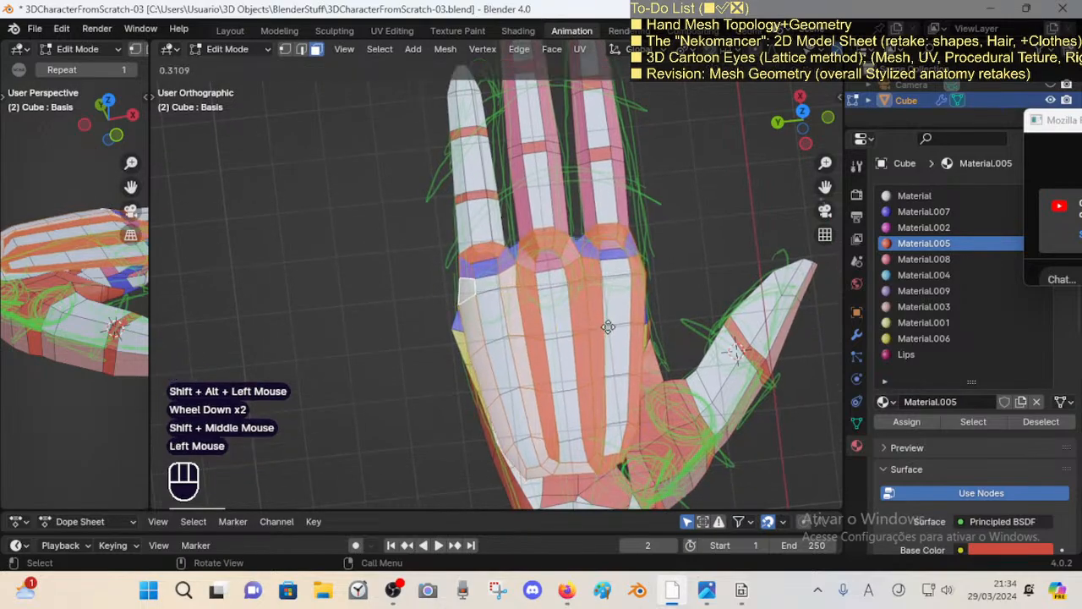
{"action": "key", "text": "a"}
{"action": "key", "text": "a"}
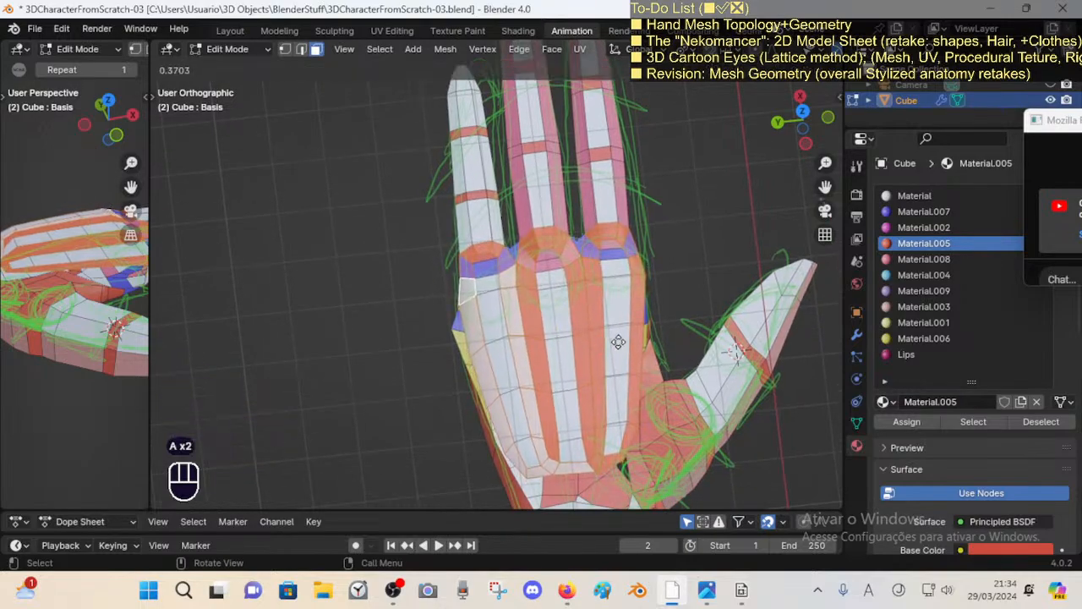
Step: Select the blue face loop around the finger bases, smooth it, and clear the selection
{"action": "key", "text": "alt+a"}
{"action": "scroll", "coordinate": [476, 261], "scroll_direction": "up", "scroll_amount": 1}
{"action": "left_click", "coordinate": [464, 265], "text": "alt+shift"}
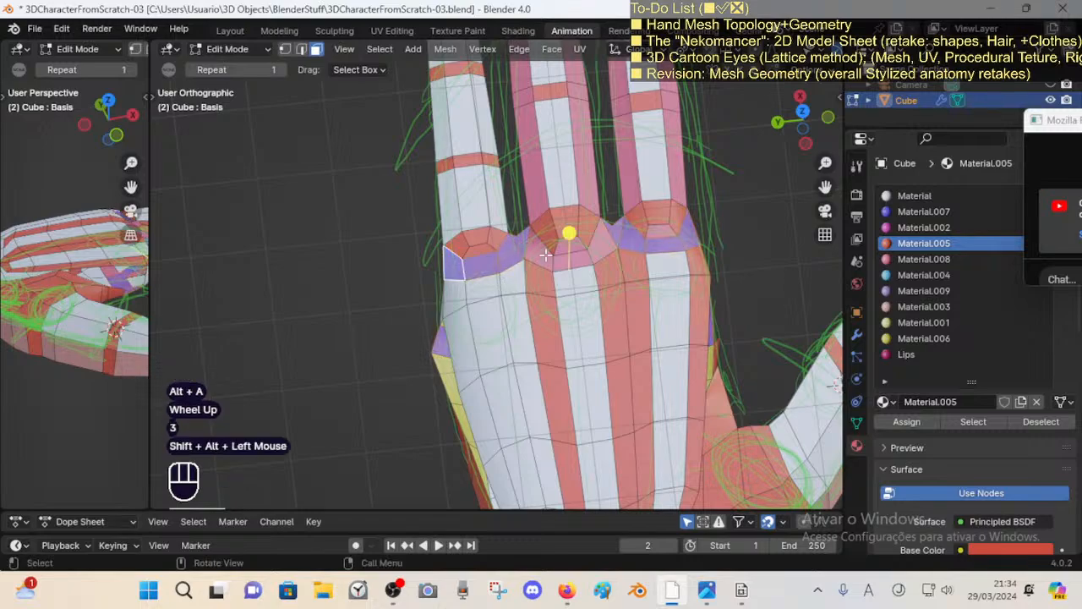
{"action": "left_click", "coordinate": [587, 236]}
{"action": "key", "text": "alt+a"}
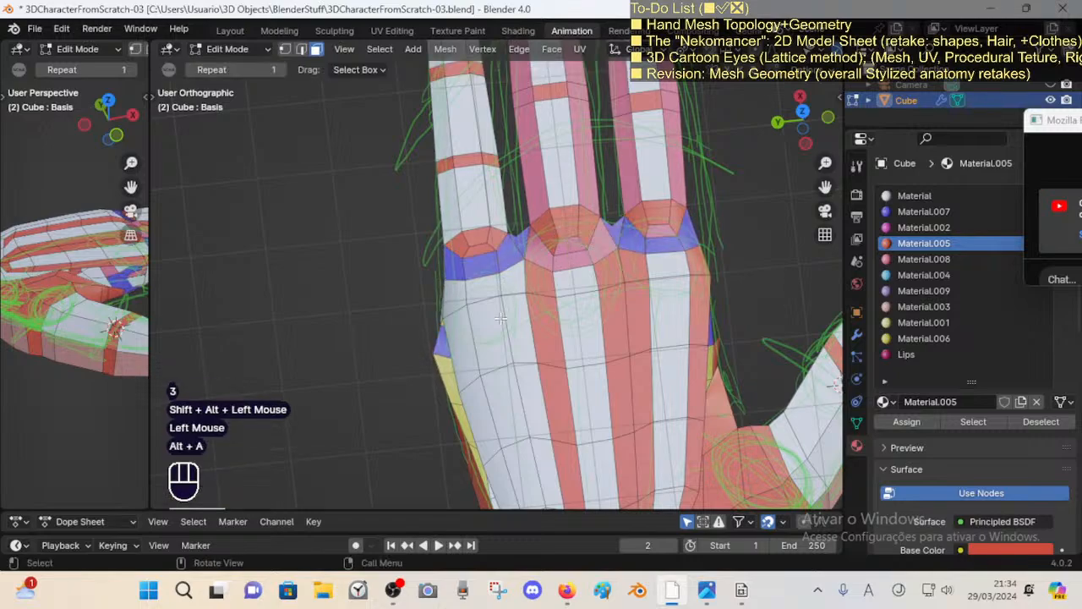
Step: Enable proportional editing and move the protruding vertex on the hand's outer side inward
{"action": "key", "text": "1"}
{"action": "left_click", "coordinate": [436, 353]}
{"action": "key", "text": "g"}
{"action": "key", "text": "Escape"}
{"action": "key", "text": "o"}
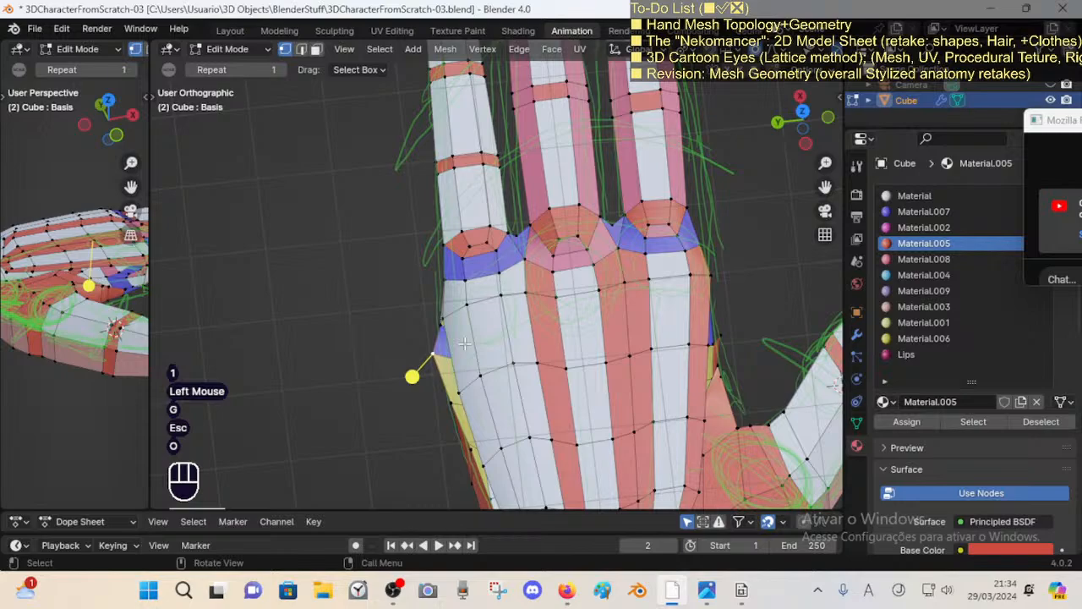
{"action": "key", "text": "g"}
{"action": "left_click", "coordinate": [575, 338], "text": "shift"}
Step: Rotate the area around the outer-side vertex, move the vertex further inward, and save the file
{"action": "key", "text": "r"}
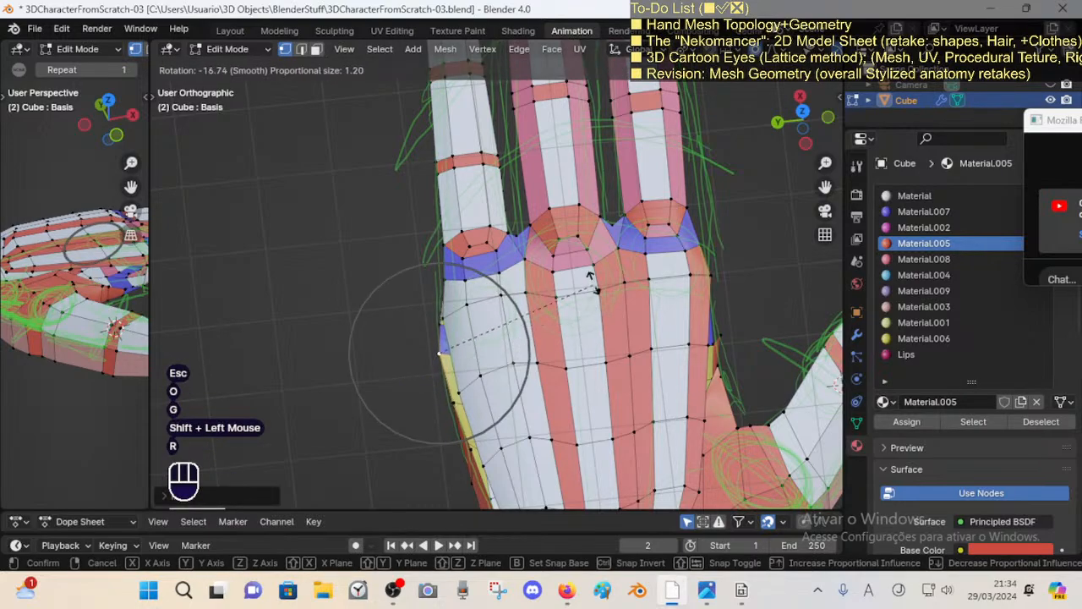
{"action": "left_click", "coordinate": [584, 277]}
{"action": "key", "text": "g"}
{"action": "left_click", "coordinate": [456, 283], "text": "shift"}
{"action": "key", "text": "ctrl+s"}
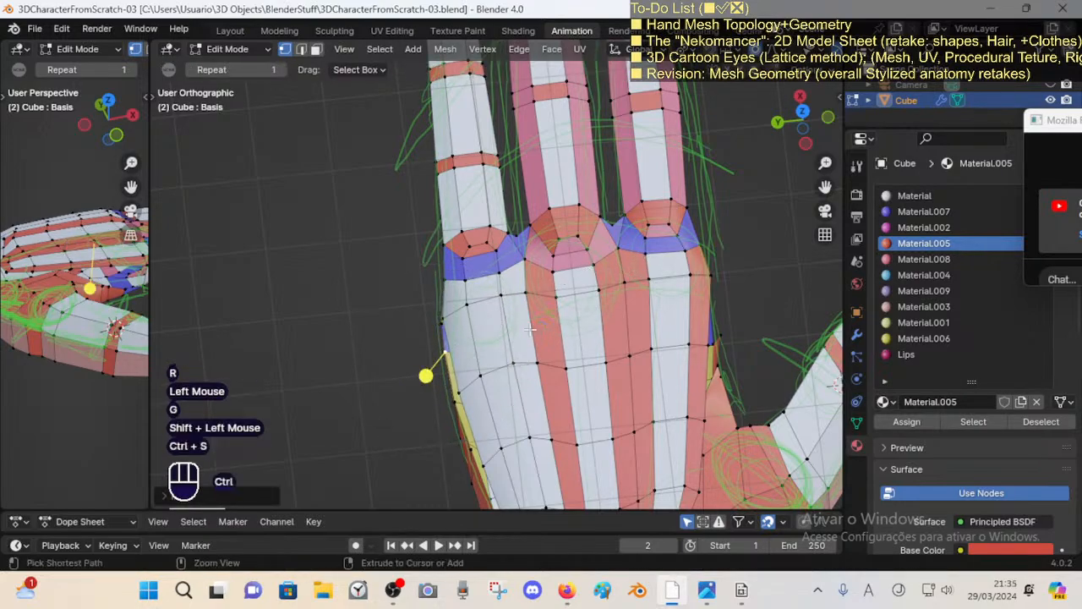
Step: Nudge the vertices at the outer and inner lower corners of the outer finger's blue band with proportional editing
{"action": "key", "text": "1"}
{"action": "left_click", "coordinate": [425, 271]}
{"action": "key", "text": "g"}
{"action": "left_click", "coordinate": [617, 266], "text": "shift"}
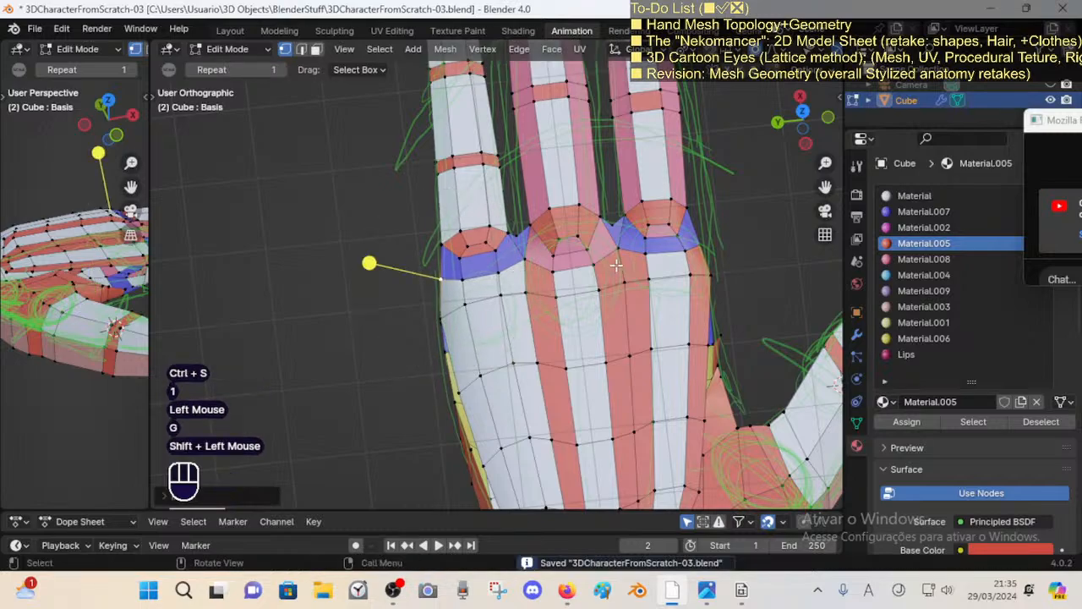
{"action": "left_click", "coordinate": [538, 263]}
{"action": "key", "text": "g"}
{"action": "left_click", "coordinate": [519, 207], "text": "shift"}
{"action": "scroll", "coordinate": [520, 207], "scroll_direction": "down", "scroll_amount": 2}
{"action": "key", "text": "Tab"}
{"action": "key", "text": "Tab"}
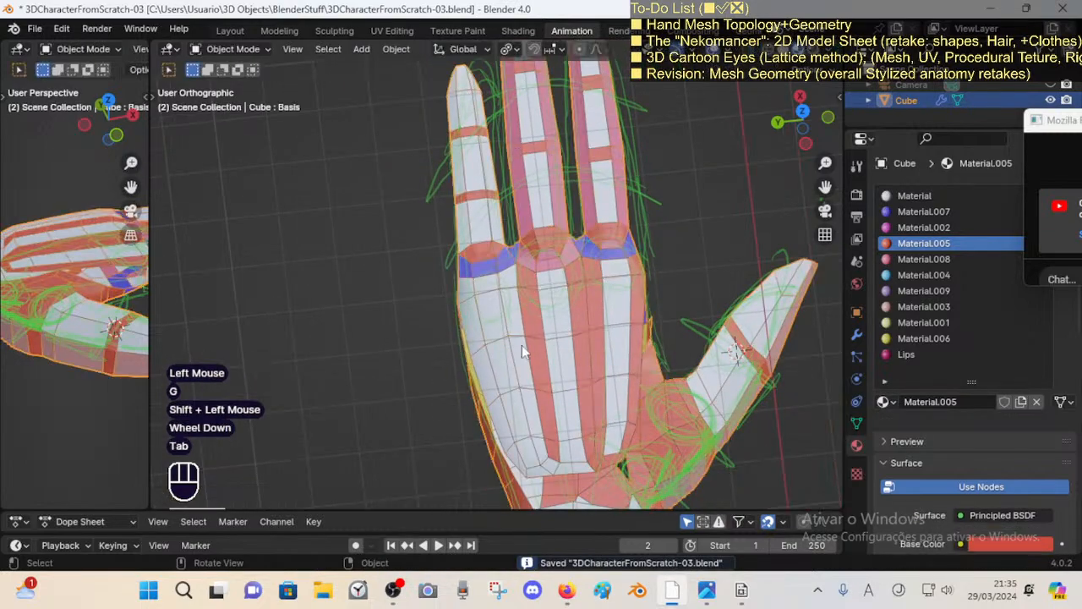
Step: Assign Material.005 to the face loop around the outer finger's knuckle and hand strip, and save the file
{"action": "key", "text": "3"}
{"action": "left_click", "coordinate": [521, 338], "text": "alt+shift"}
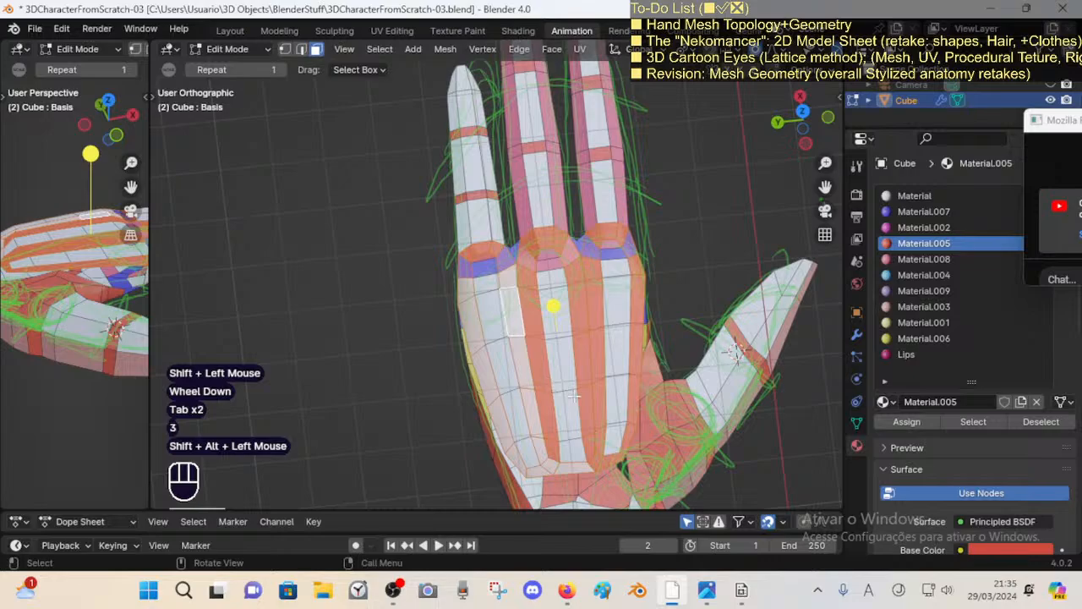
{"action": "left_click", "coordinate": [906, 421]}
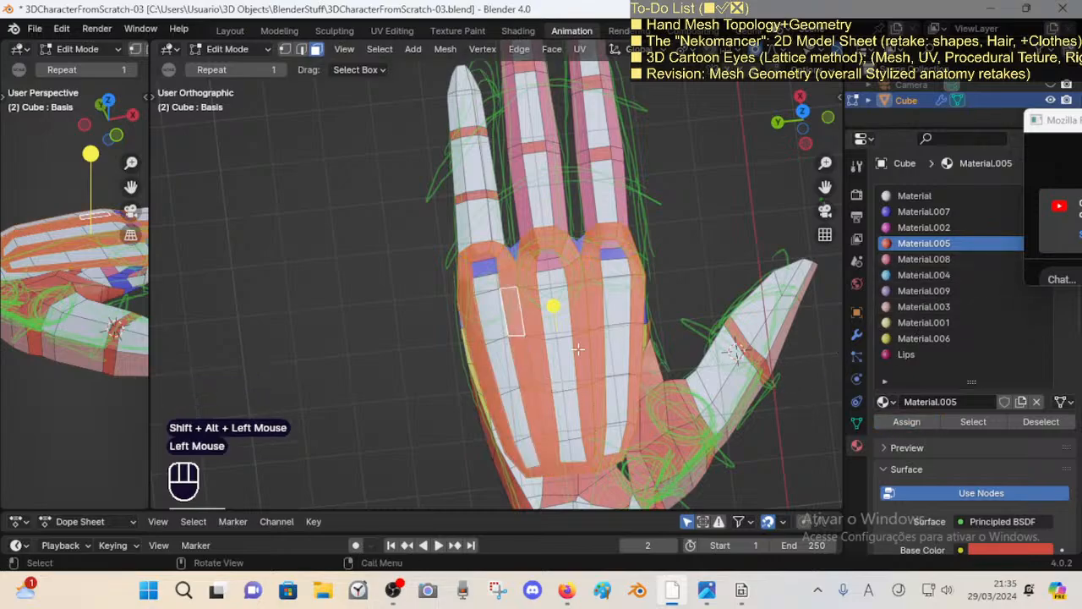
{"action": "key", "text": "alt+a"}
{"action": "middle_click_drag", "start_coordinate": [578, 348], "coordinate": [500, 332]}
{"action": "key", "text": "ctrl+s"}
Step: Turn off proportional editing and lift the knuckle faces at the base of the outer finger
{"action": "scroll", "coordinate": [498, 389], "scroll_direction": "up", "scroll_amount": 2}
{"action": "key", "text": "2"}
{"action": "left_click", "coordinate": [500, 332]}
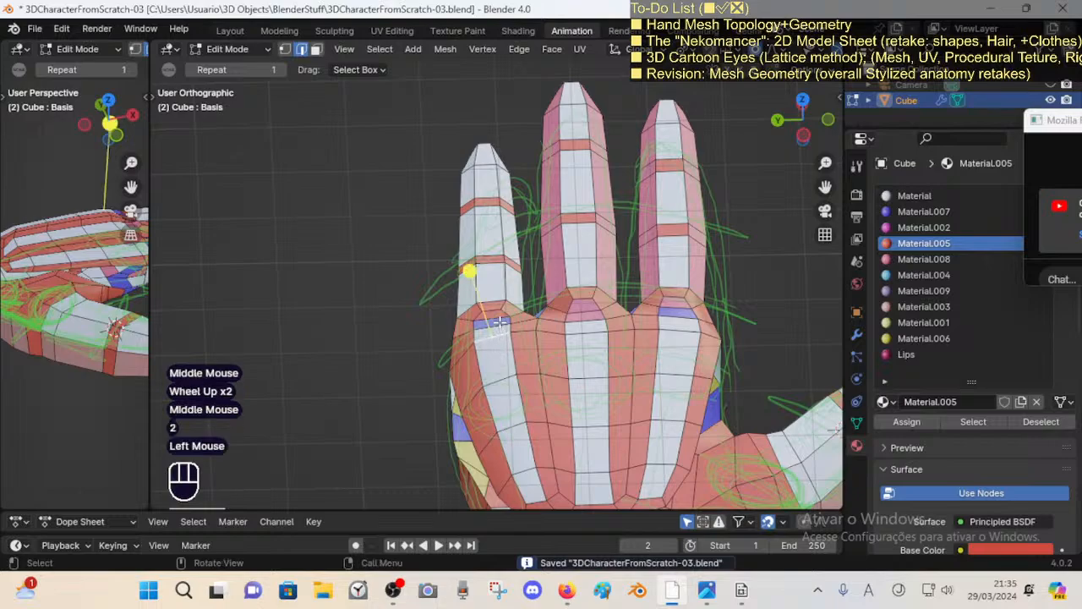
{"action": "key", "text": "3"}
{"action": "left_click", "coordinate": [498, 323]}
{"action": "double_click", "coordinate": [492, 319]}
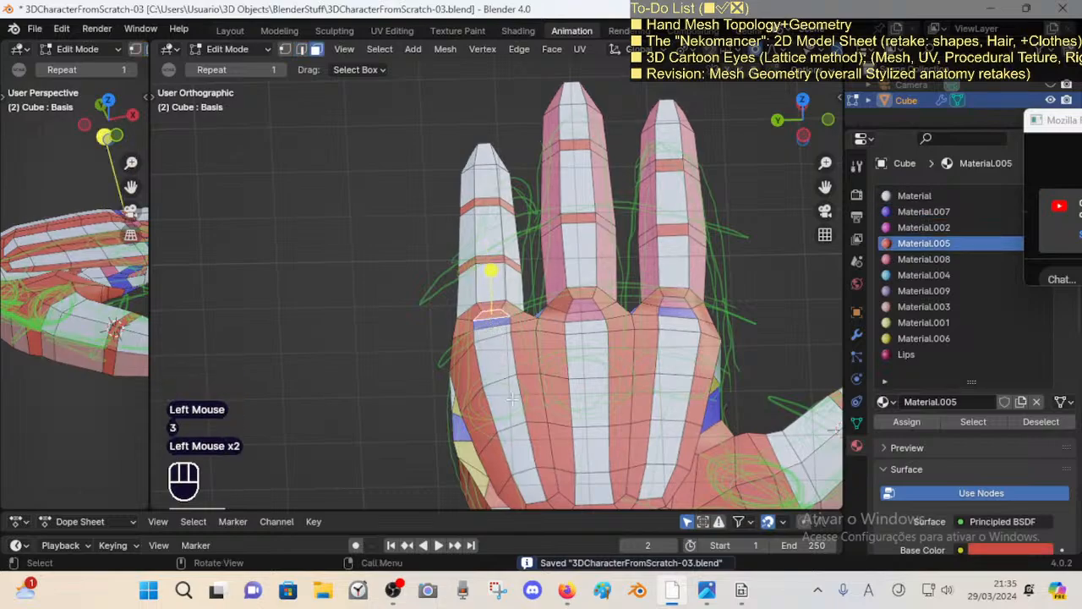
{"action": "left_click", "coordinate": [492, 333], "text": "shift"}
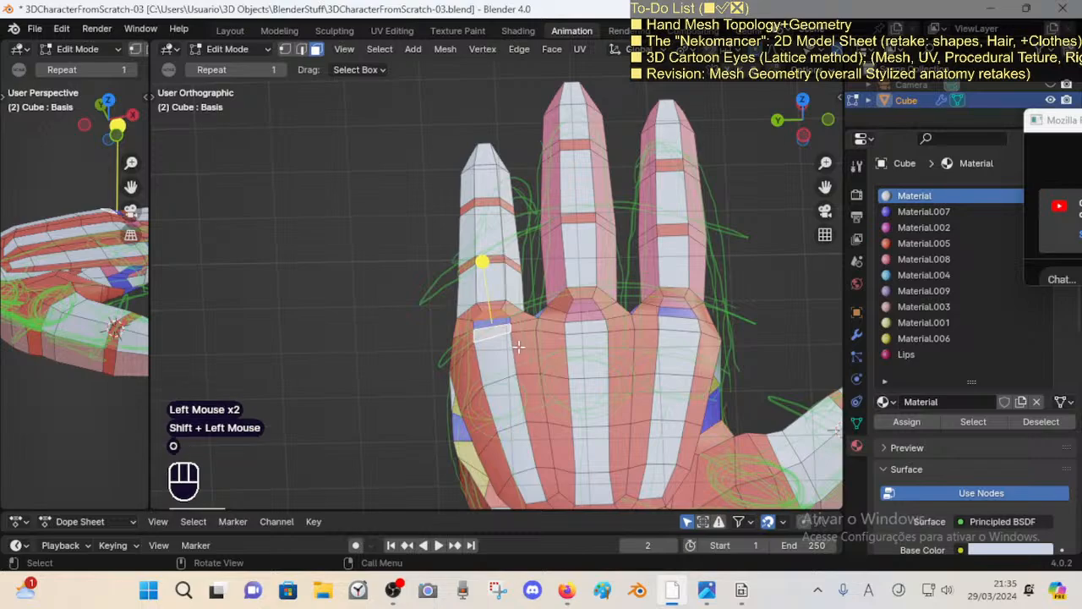
{"action": "key", "text": "o"}
{"action": "middle_click_drag", "start_coordinate": [491, 333], "coordinate": [506, 305]}
{"action": "key", "text": "g"}
{"action": "left_click", "coordinate": [500, 275], "text": "shift"}
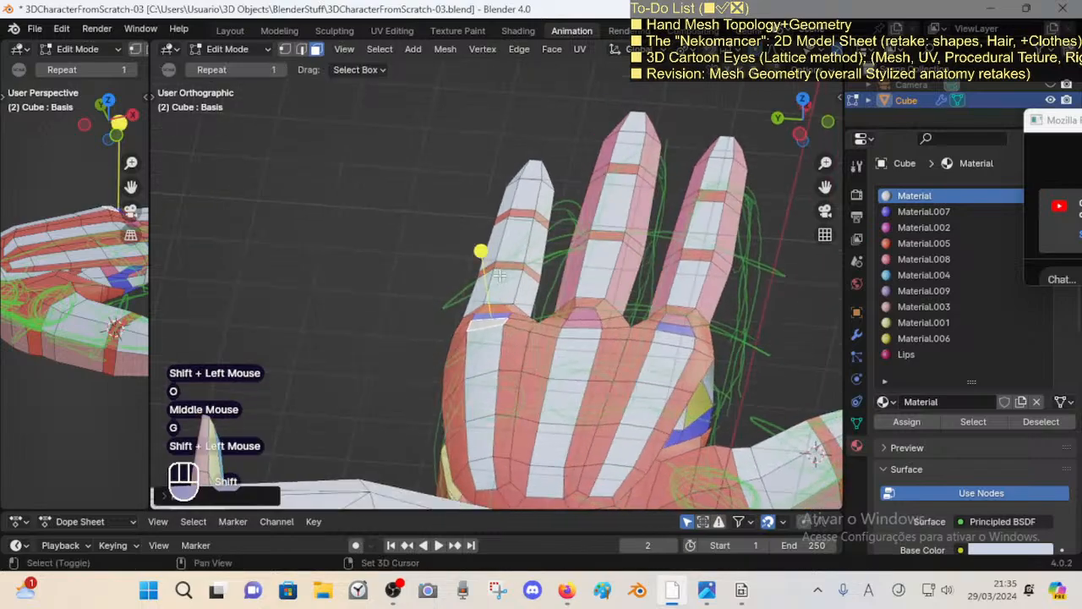
Step: Lift the matching knuckle faces at the bases of the middle finger and the finger nearest the thumb
{"action": "left_click", "coordinate": [581, 315]}
{"action": "left_click", "coordinate": [584, 324], "text": "shift"}
{"action": "key", "text": "g"}
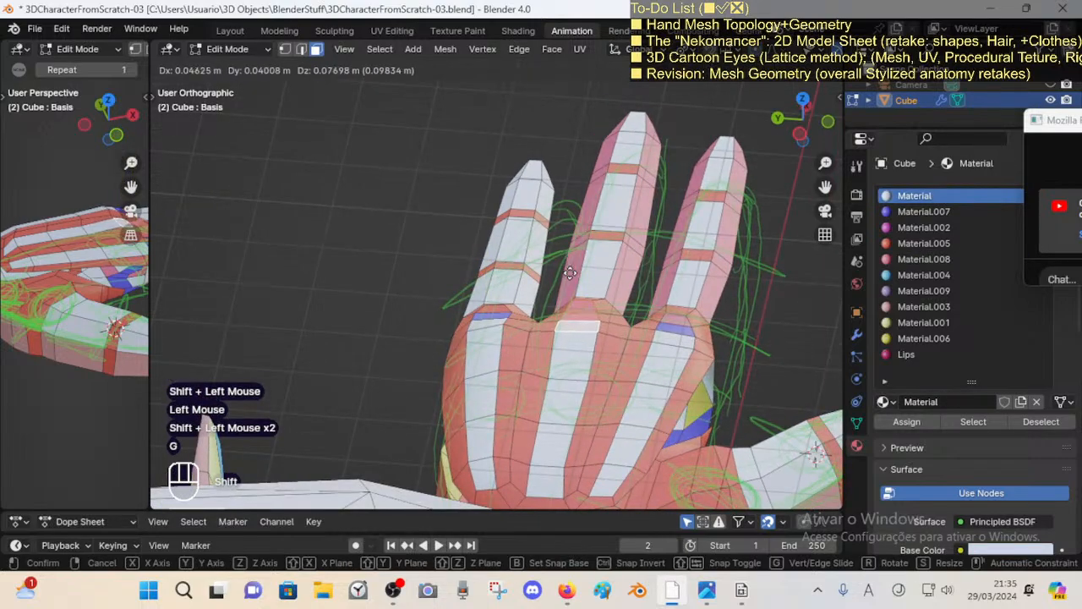
{"action": "left_click", "coordinate": [592, 323], "text": "shift"}
{"action": "left_click", "coordinate": [672, 318]}
{"action": "left_click", "coordinate": [677, 329], "text": "shift"}
{"action": "left_click", "coordinate": [680, 341], "text": "shift"}
{"action": "key", "text": "g"}
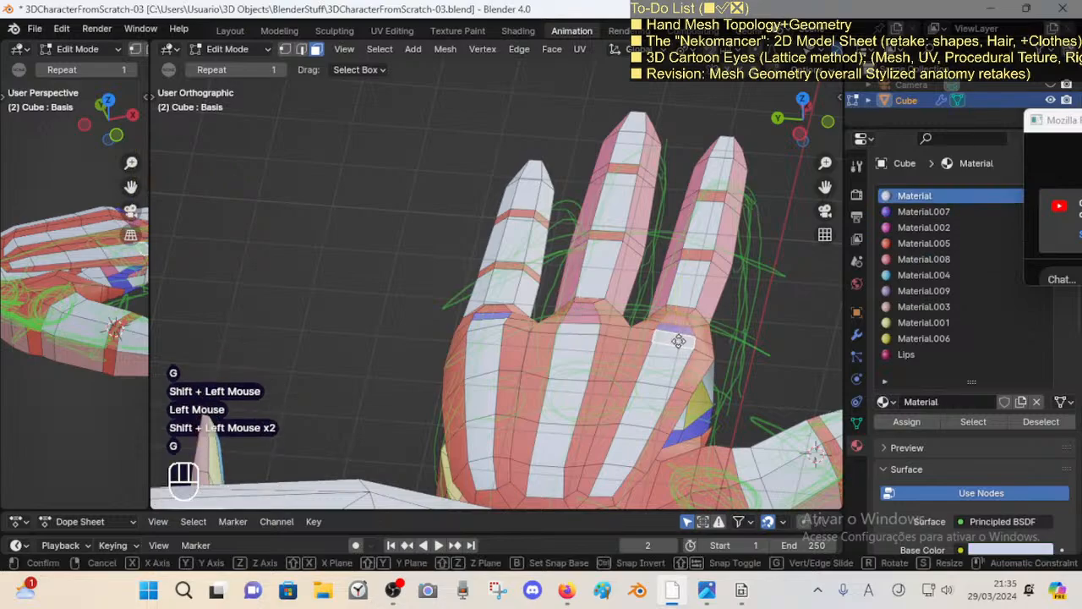
{"action": "left_click", "coordinate": [674, 308], "text": "shift"}
Step: Select the white face strips running down the back of the hand behind the three fingers and move them
{"action": "middle_click_drag", "start_coordinate": [611, 367], "coordinate": [538, 384]}
{"action": "left_click", "coordinate": [538, 384]}
{"action": "left_click", "coordinate": [544, 404], "text": "shift"}
{"action": "left_click", "coordinate": [577, 460], "text": "shift"}
{"action": "middle_click_drag", "start_coordinate": [601, 476], "coordinate": [588, 437], "text": "shift"}
{"action": "left_click", "coordinate": [591, 473], "text": "shift"}
{"action": "left_click", "coordinate": [653, 460], "text": "shift"}
{"action": "left_click", "coordinate": [673, 218], "text": "ctrl+shift"}
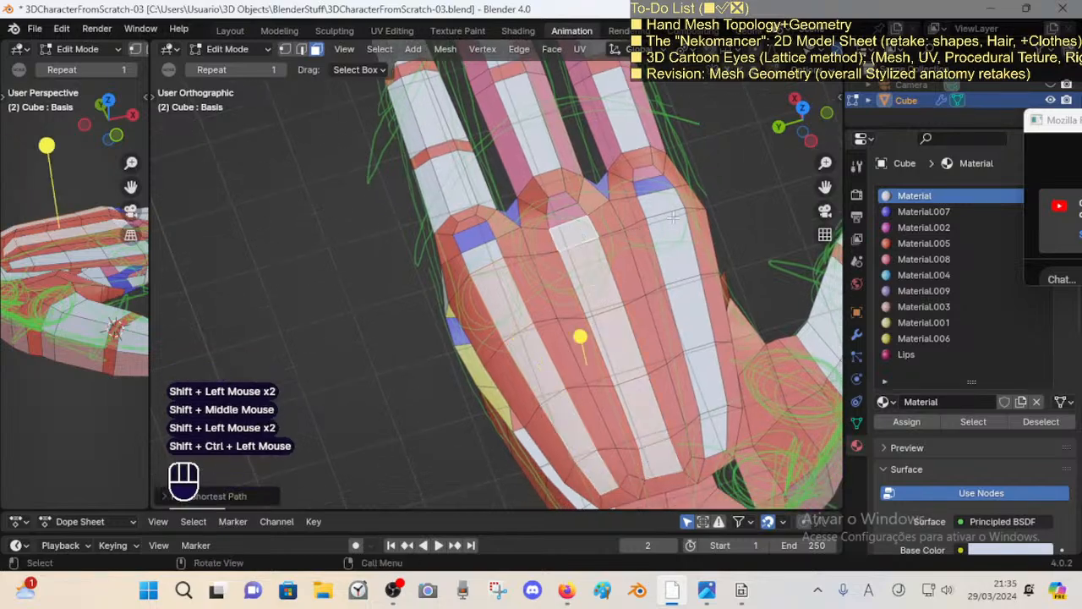
{"action": "left_click", "coordinate": [671, 208], "text": "shift"}
{"action": "left_click", "coordinate": [717, 432], "text": "ctrl+shift"}
{"action": "middle_click_drag", "start_coordinate": [710, 423], "coordinate": [547, 300]}
{"action": "key", "text": "g"}
{"action": "left_click", "coordinate": [638, 326], "text": "shift"}
{"action": "key", "text": "alt+a"}
{"action": "key", "text": "2"}
{"action": "left_click", "coordinate": [547, 300]}
{"action": "left_click", "coordinate": [573, 345], "text": "shift"}
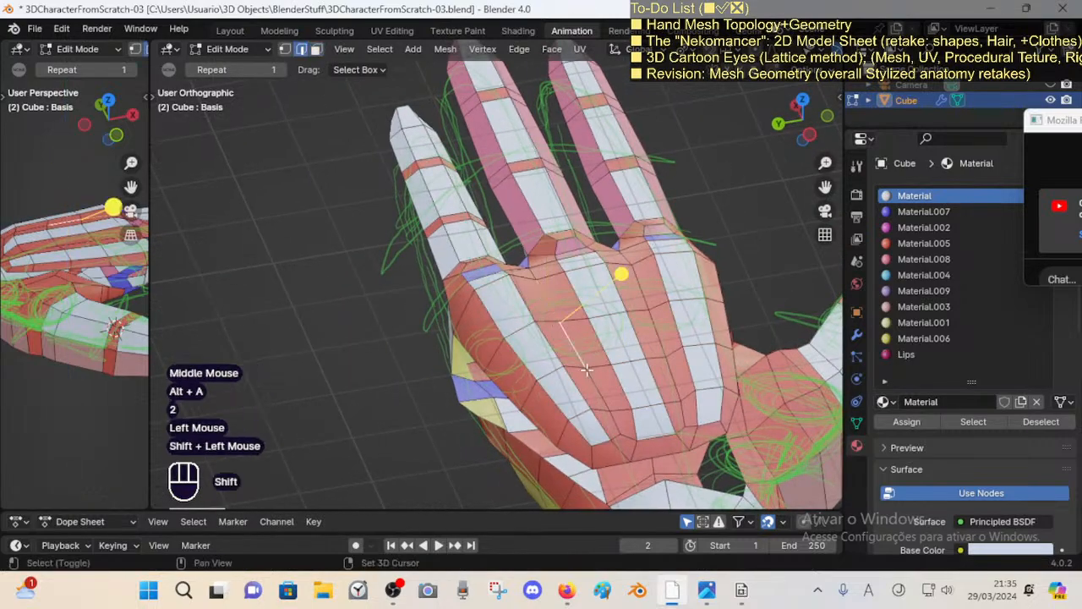
{"action": "left_click", "coordinate": [598, 390], "text": "shift"}
{"action": "left_click", "coordinate": [657, 318], "text": "shift"}
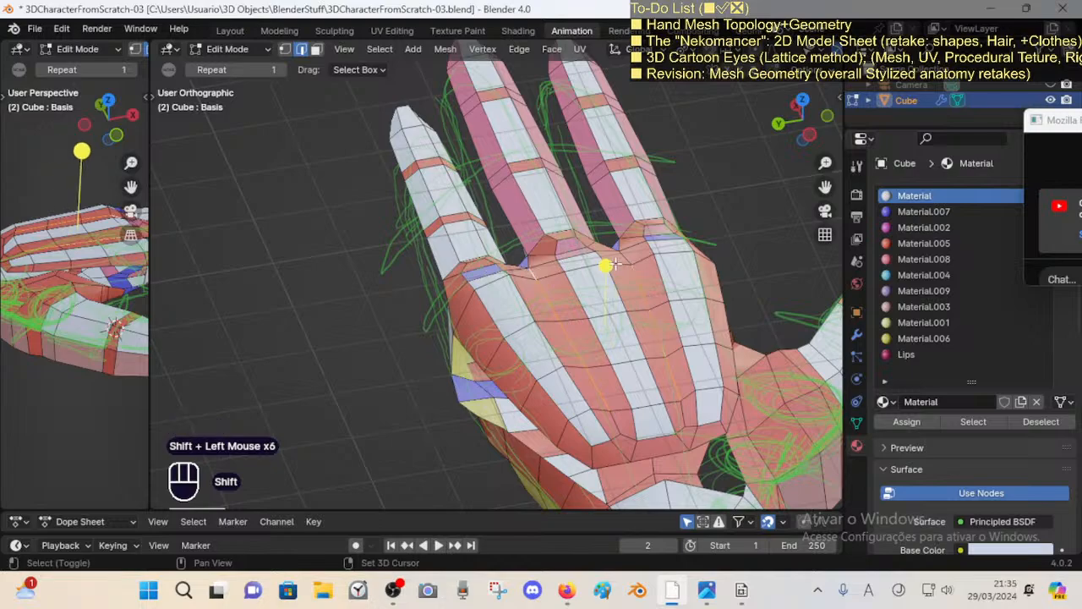
{"action": "key", "text": "ctrl+z"}
{"action": "left_click", "coordinate": [609, 306], "text": "shift"}
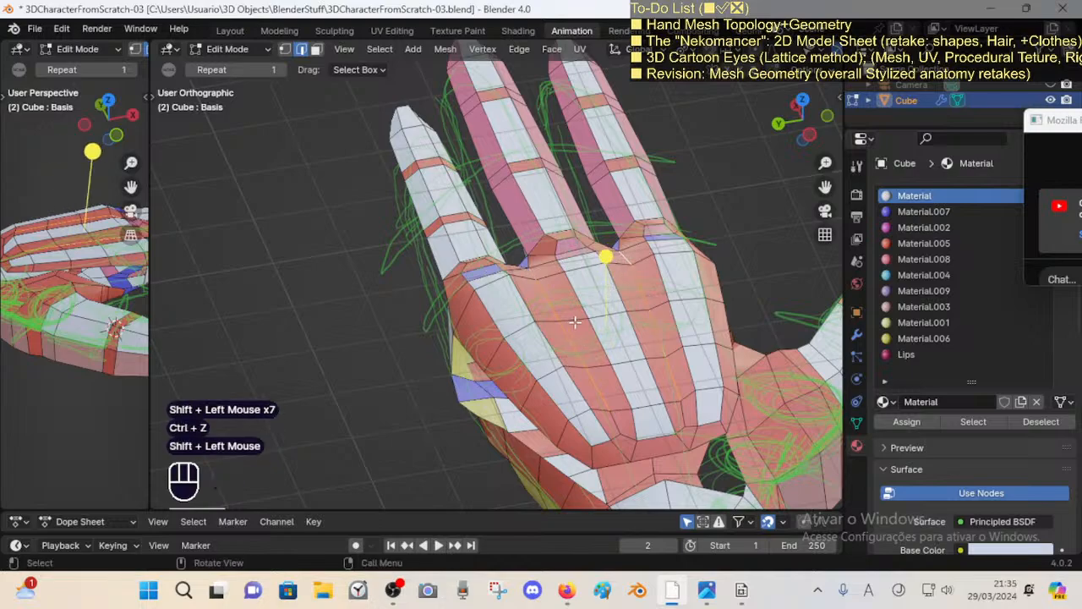
{"action": "middle_click_drag", "start_coordinate": [609, 306], "coordinate": [710, 390]}
{"action": "left_click", "coordinate": [664, 412], "text": "shift"}
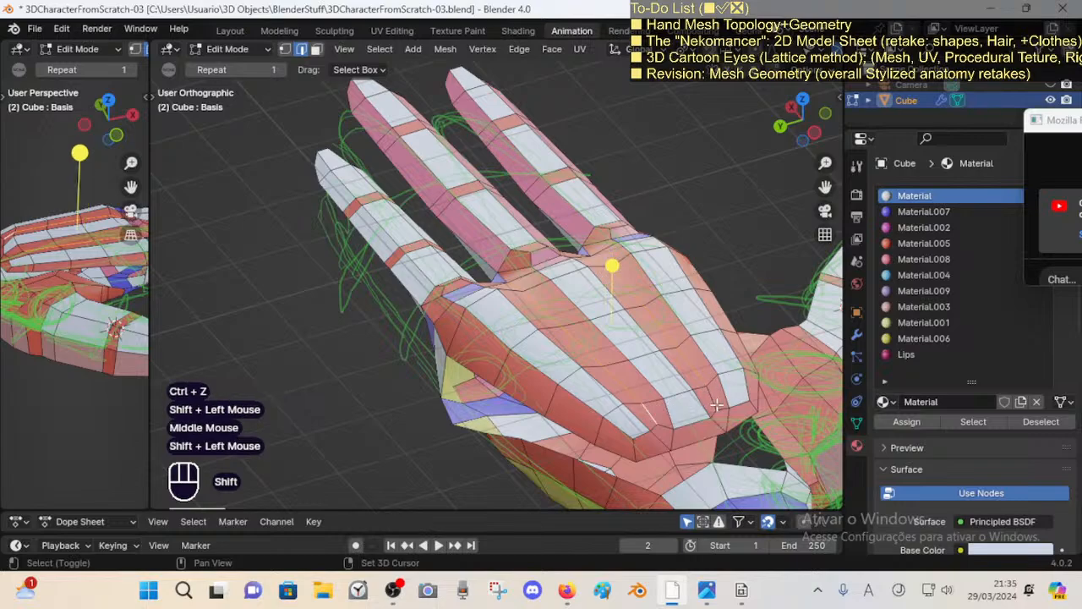
{"action": "key", "text": "3"}
{"action": "left_click", "coordinate": [715, 416], "text": "shift"}
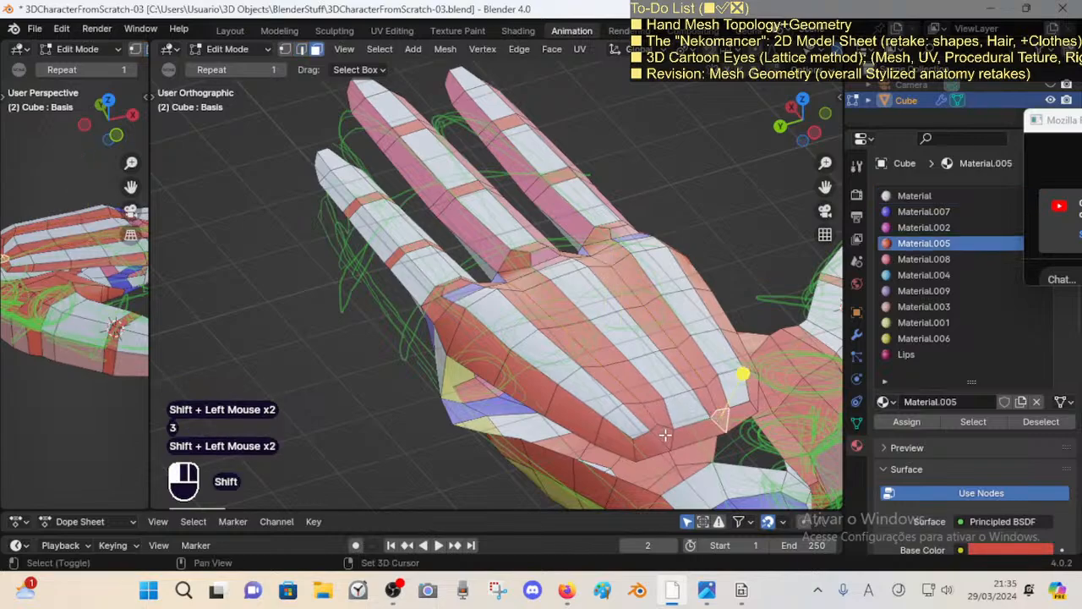
{"action": "middle_click_drag", "start_coordinate": [665, 433], "coordinate": [643, 389]}
{"action": "key", "text": "g"}
{"action": "key", "text": "z"}
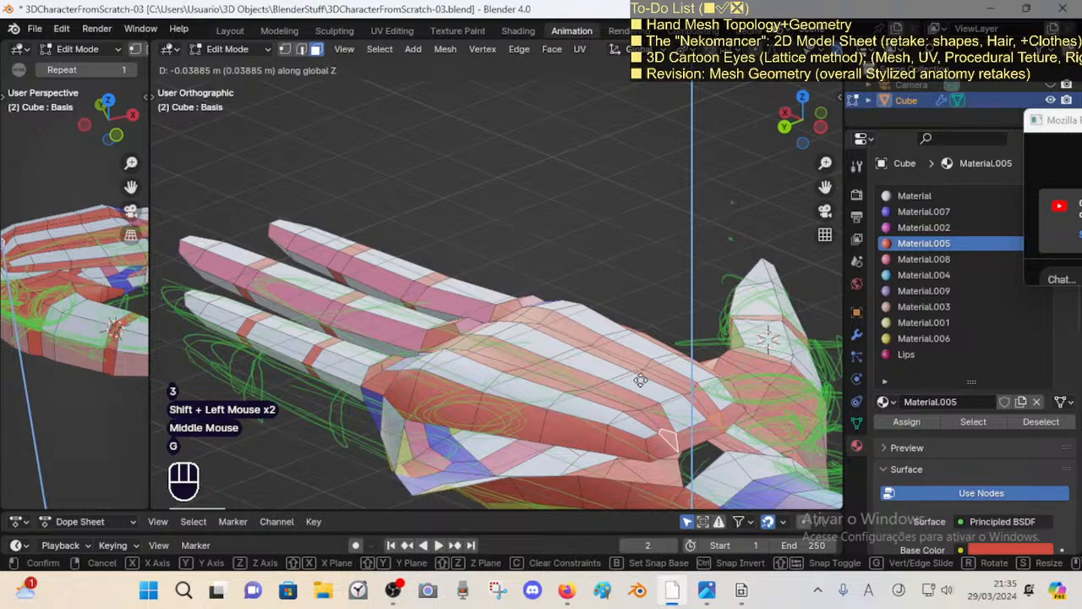
{"action": "key", "text": "Escape"}
Step: Select the edge runs in the red strips between the white strips and adjust their height along the global Z axis
{"action": "key", "text": "2"}
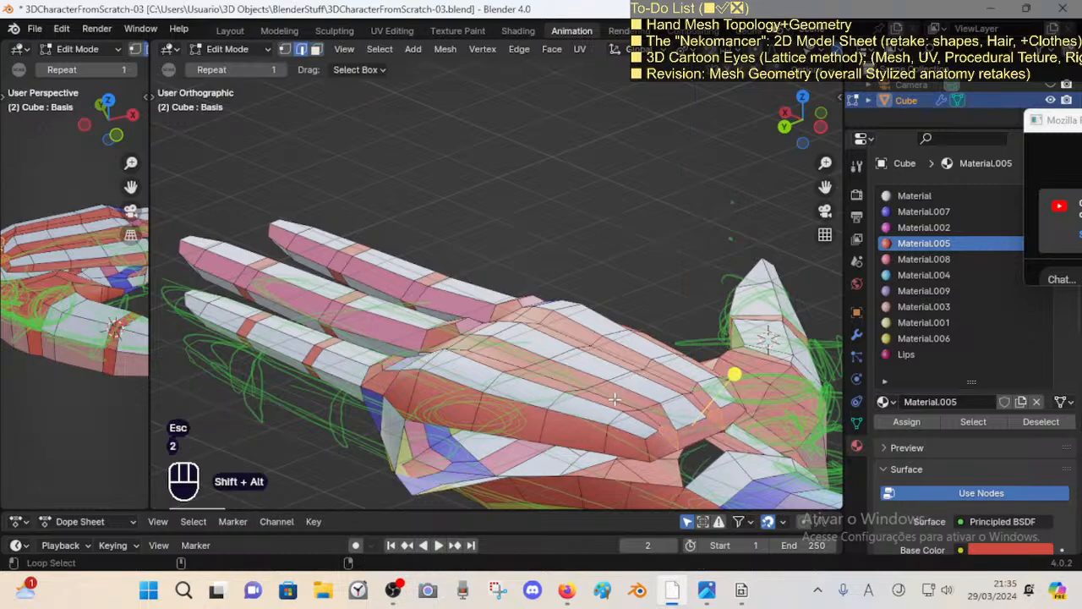
{"action": "left_click", "coordinate": [615, 398], "text": "alt+shift"}
{"action": "middle_click_drag", "start_coordinate": [615, 399], "coordinate": [626, 383]}
{"action": "left_click", "coordinate": [626, 383], "text": "alt+shift"}
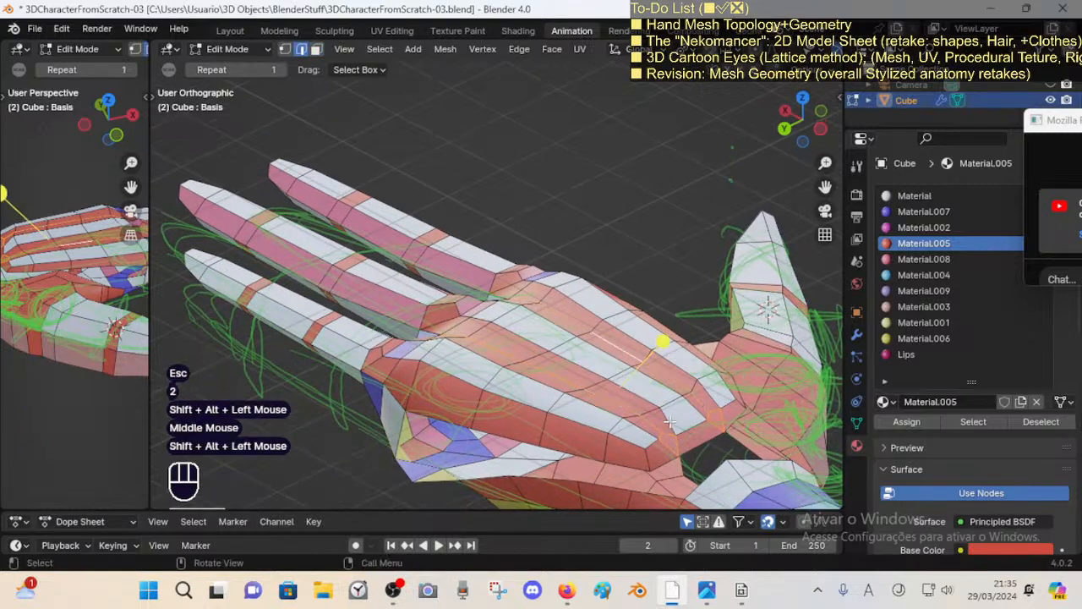
{"action": "middle_click_drag", "start_coordinate": [669, 420], "coordinate": [545, 325]}
{"action": "key", "text": "g"}
{"action": "key", "text": "z"}
{"action": "left_click", "coordinate": [575, 368], "text": "shift"}
{"action": "key", "text": "g"}
{"action": "key", "text": "z"}
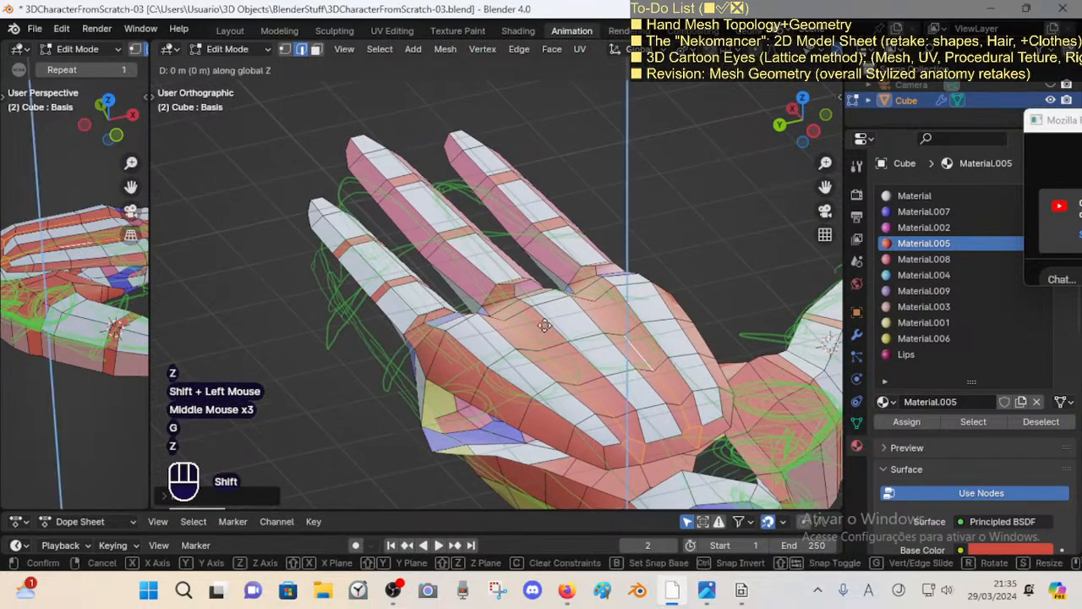
{"action": "left_click", "coordinate": [652, 350], "text": "shift"}
Step: Examine the hand in proportion to the whole character from several angles, and return to a close view of its back
{"action": "middle_click_drag", "start_coordinate": [652, 350], "coordinate": [585, 371]}
{"action": "key", "text": "Tab"}
{"action": "scroll", "coordinate": [486, 354], "scroll_direction": "down", "scroll_amount": 2}
{"action": "scroll", "coordinate": [486, 353], "scroll_direction": "down", "scroll_amount": 1}
{"action": "scroll", "coordinate": [539, 346], "scroll_direction": "down", "scroll_amount": 4}
{"action": "key", "text": "KP_7"}
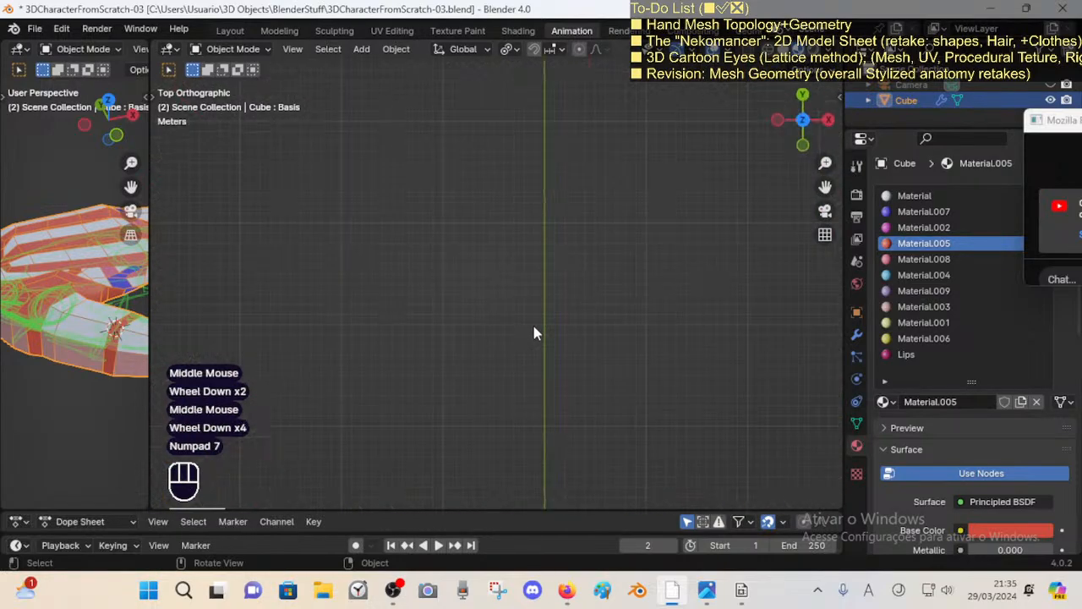
{"action": "middle_click_drag", "start_coordinate": [534, 333], "coordinate": [479, 319]}
{"action": "scroll", "coordinate": [531, 466], "scroll_direction": "down", "scroll_amount": 3}
{"action": "scroll", "coordinate": [550, 435], "scroll_direction": "down", "scroll_amount": 1}
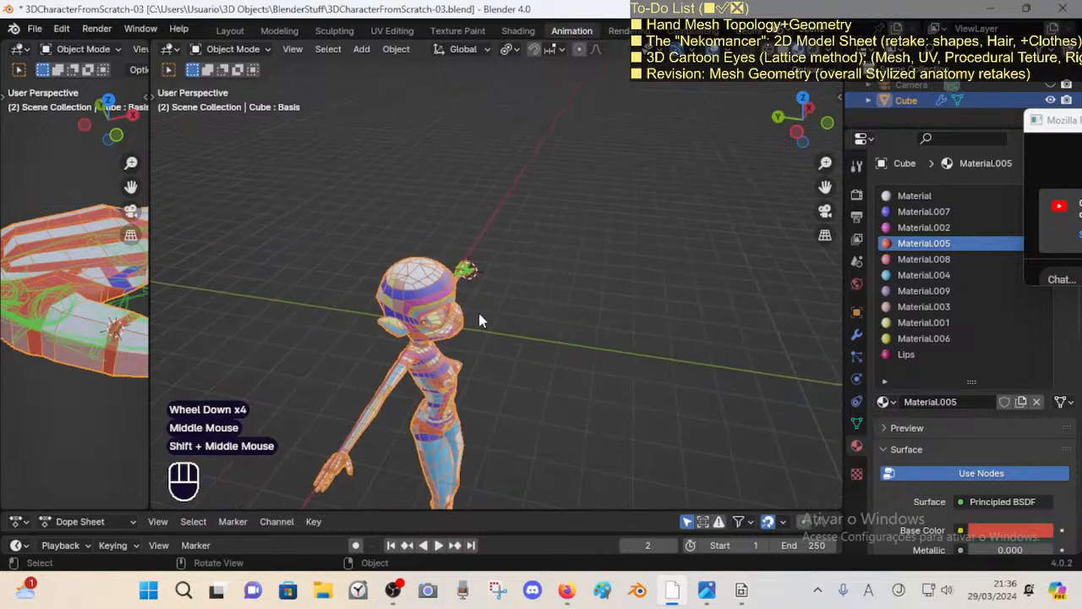
{"action": "key", "text": "Tab"}
{"action": "key", "text": "alt+a"}
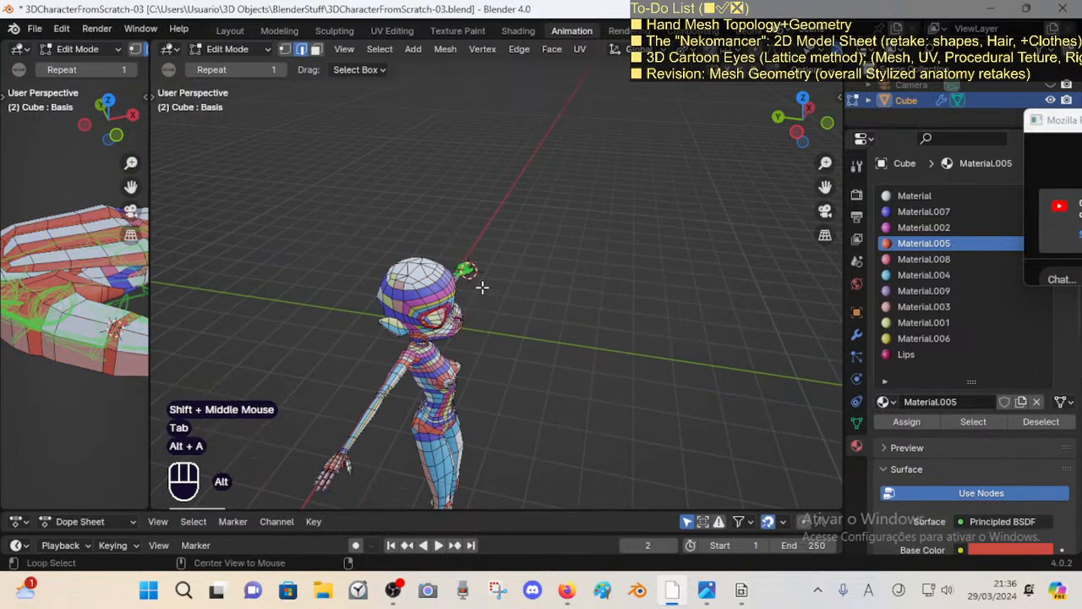
{"action": "left_click", "coordinate": [470, 267]}
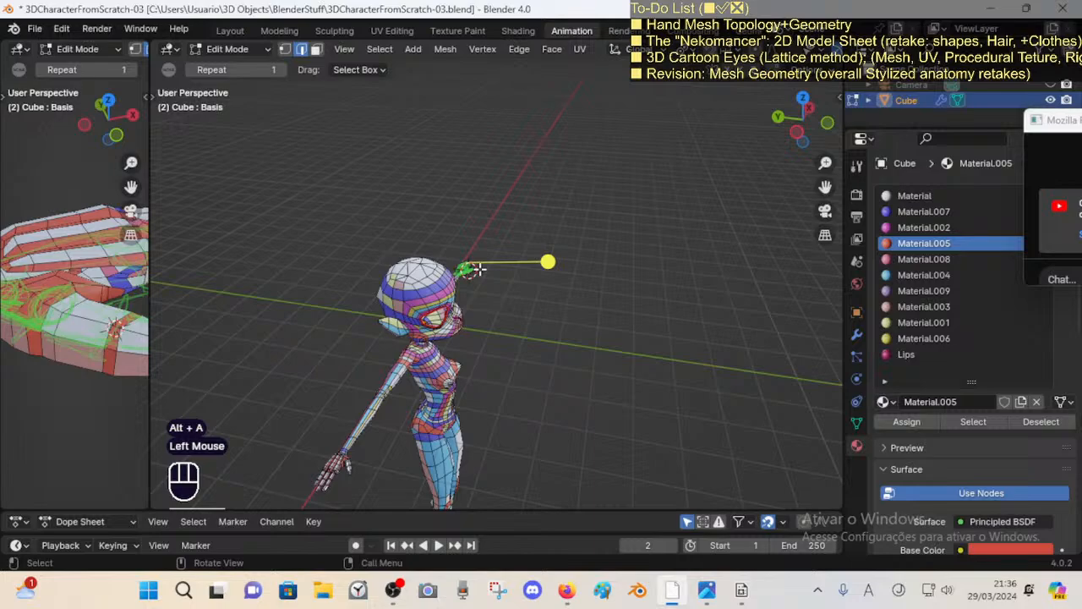
{"action": "key", "text": "ctrl+Tab"}
{"action": "middle_click_drag", "start_coordinate": [487, 260], "coordinate": [439, 298]}
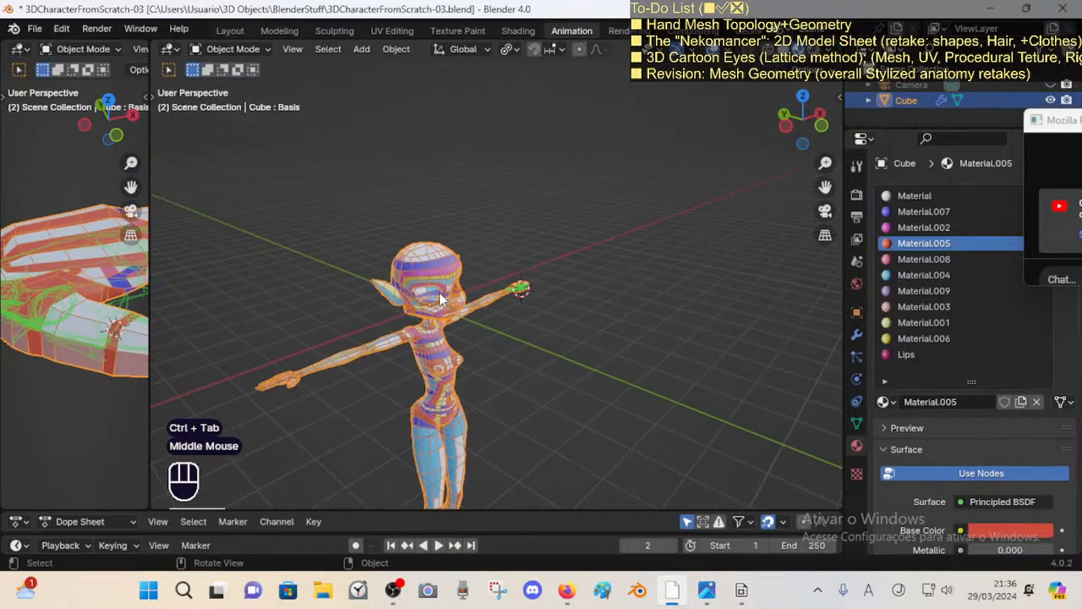
{"action": "key", "text": "Tab"}
{"action": "scroll", "coordinate": [518, 308], "scroll_direction": "up", "scroll_amount": 2}
{"action": "key", "text": "shift+grave"}
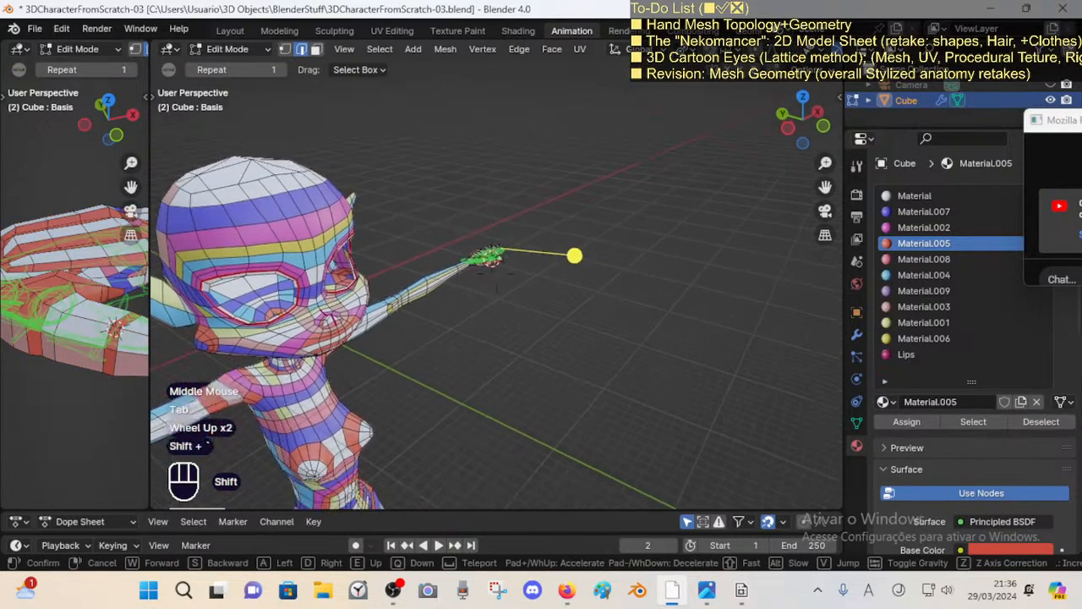
{"action": "key", "text": "shift+w"}
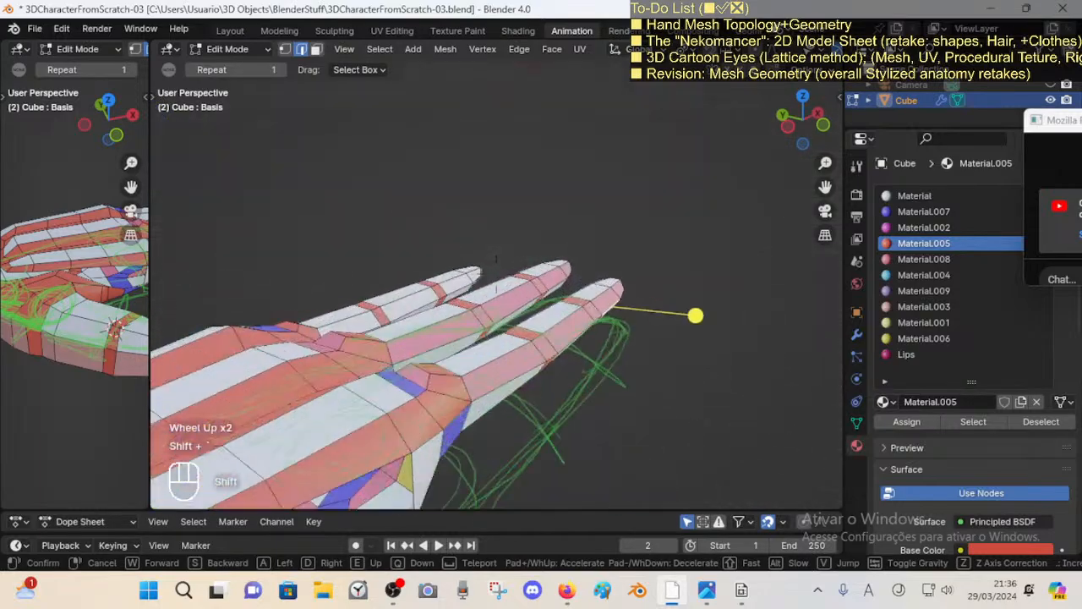
{"action": "key", "text": "s"}
{"action": "key", "text": "a"}
{"action": "key", "text": "w"}
{"action": "left_click", "coordinate": [553, 315]}
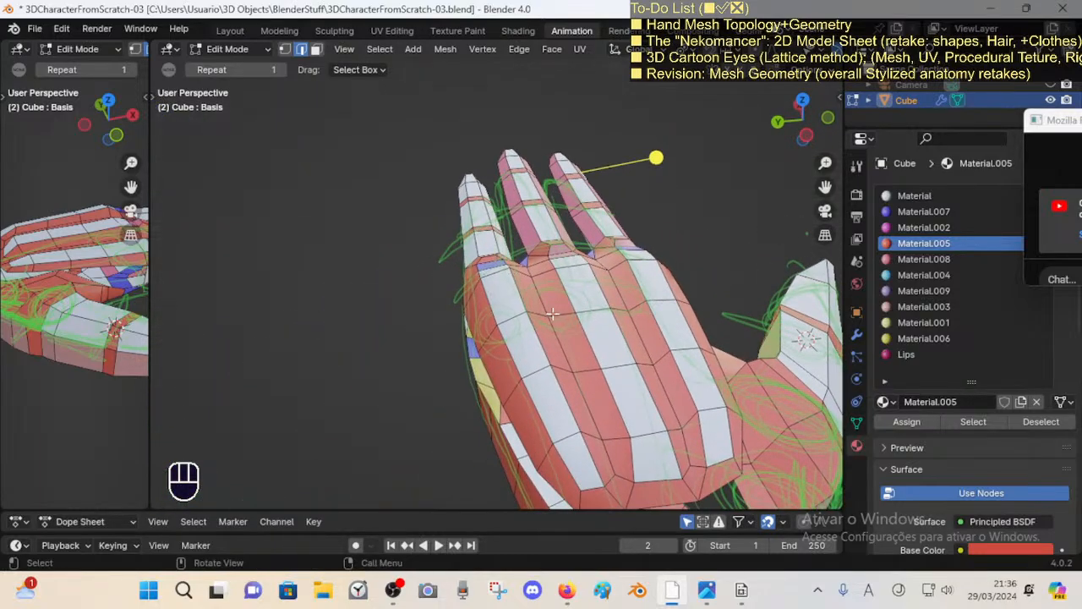
Step: Smooth the red face strips on the back of the hand, clear the selection, and save the file
{"action": "key", "text": "3"}
{"action": "key", "text": "alt+a"}
{"action": "left_click", "coordinate": [564, 367], "text": "alt+shift"}
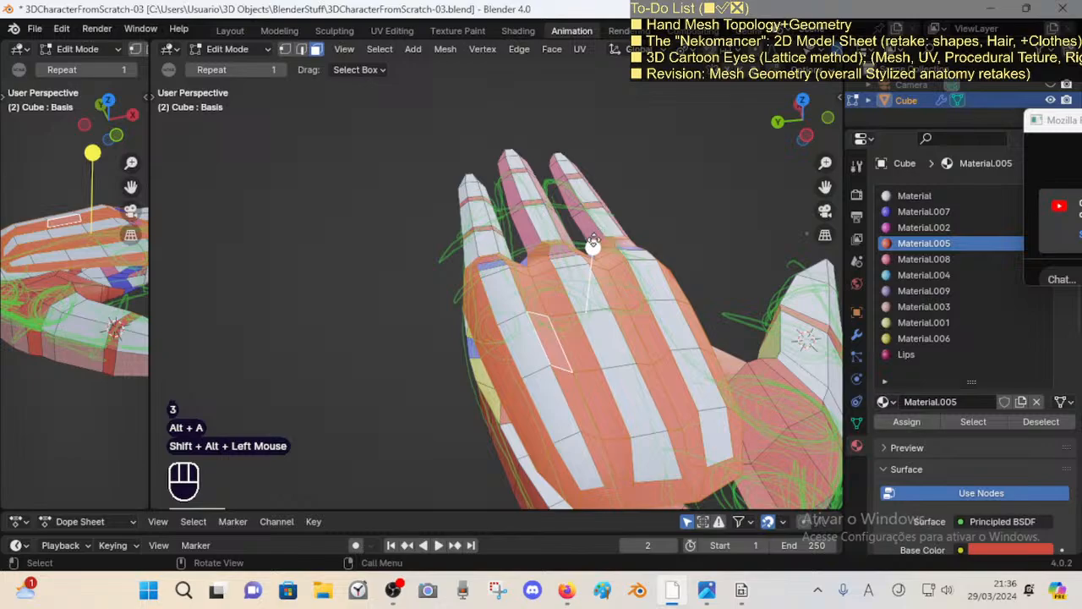
{"action": "left_click", "coordinate": [592, 243]}
{"action": "key", "text": "alt+a"}
{"action": "middle_click_drag", "start_coordinate": [591, 243], "coordinate": [526, 310]}
{"action": "scroll", "coordinate": [526, 311], "scroll_direction": "down", "scroll_amount": 1}
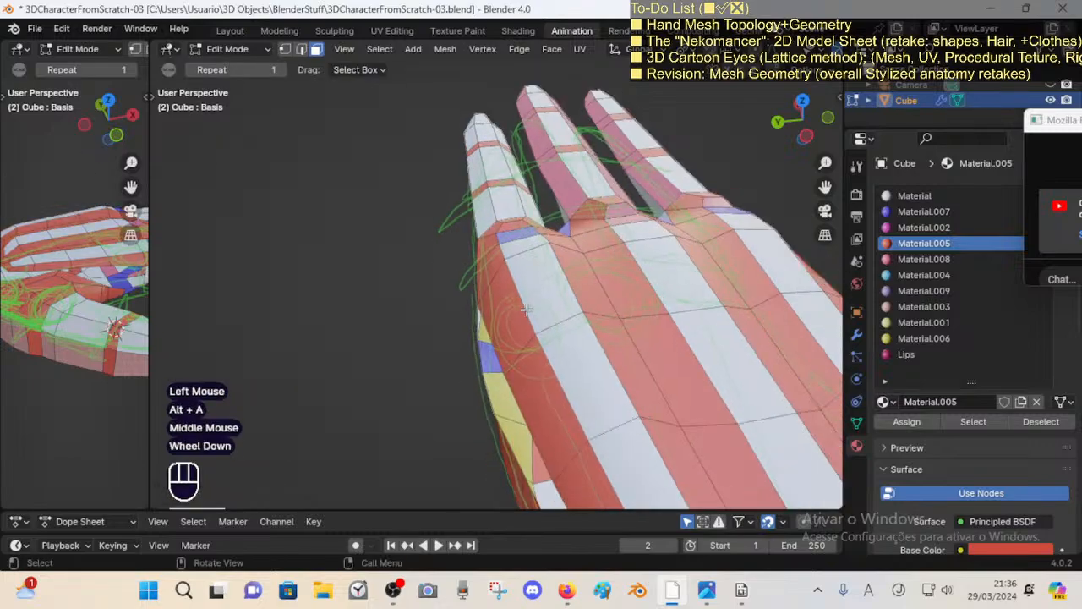
{"action": "scroll", "coordinate": [526, 311], "scroll_direction": "down", "scroll_amount": 3}
{"action": "key", "text": "ctrl+s"}
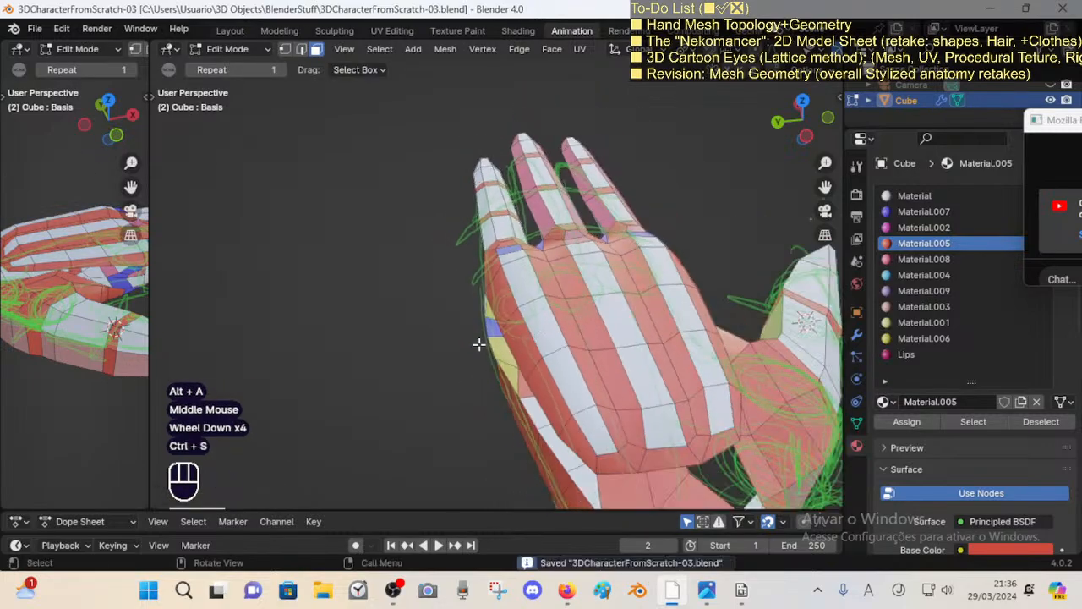
Step: Smooth the white face strips on the back of the hand and clear the selection
{"action": "key", "text": "shift+grave"}
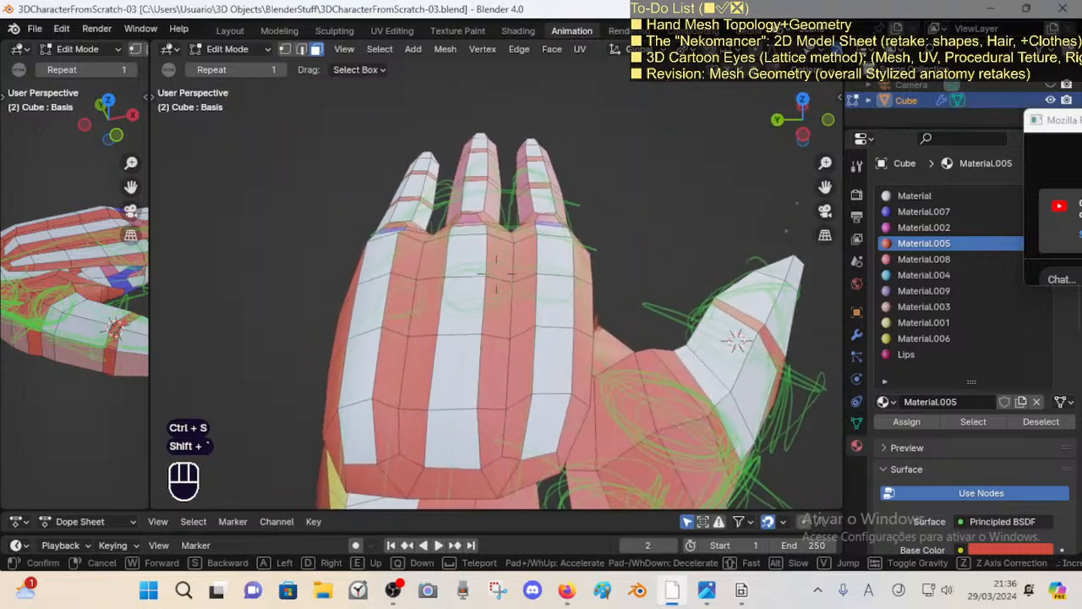
{"action": "left_click", "coordinate": [497, 272]}
{"action": "left_click", "coordinate": [569, 328]}
{"action": "left_click", "coordinate": [624, 397], "text": "shift"}
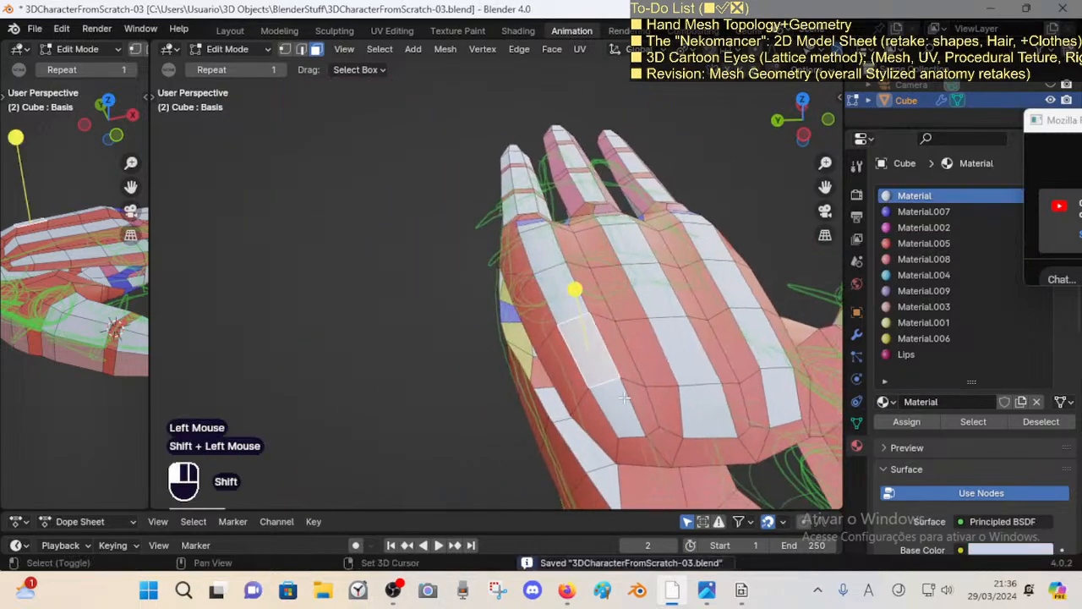
{"action": "left_click", "coordinate": [574, 311]}
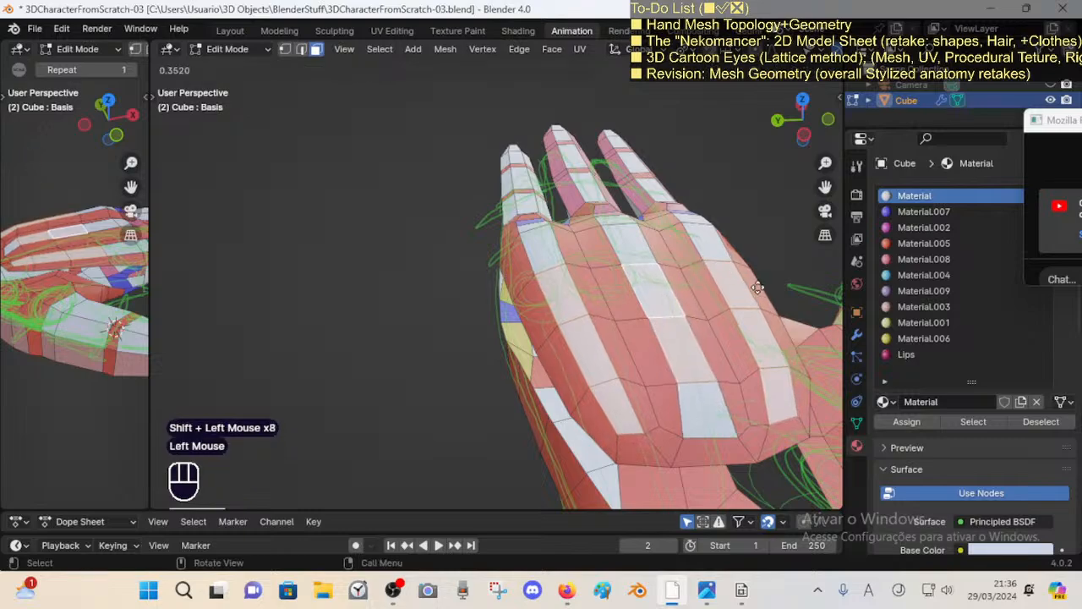
{"action": "key", "text": "alt+a"}
Step: Inspect the hand from its outer side and the open area between the back of the hand and the wrist
{"action": "middle_click_drag", "start_coordinate": [758, 287], "coordinate": [611, 293]}
{"action": "key", "text": "shift+grave"}
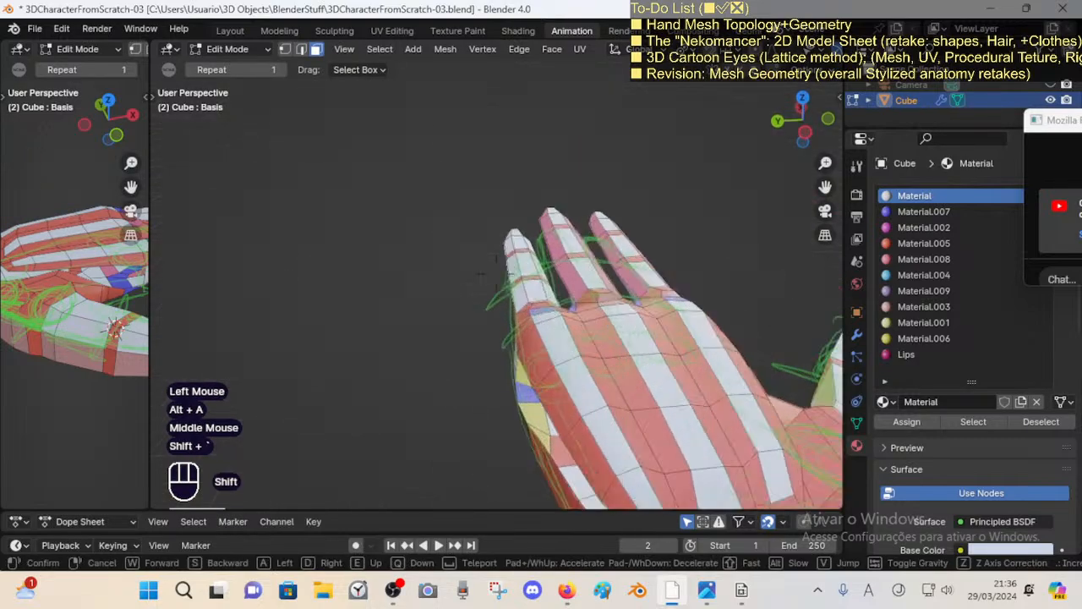
{"action": "key", "text": "w"}
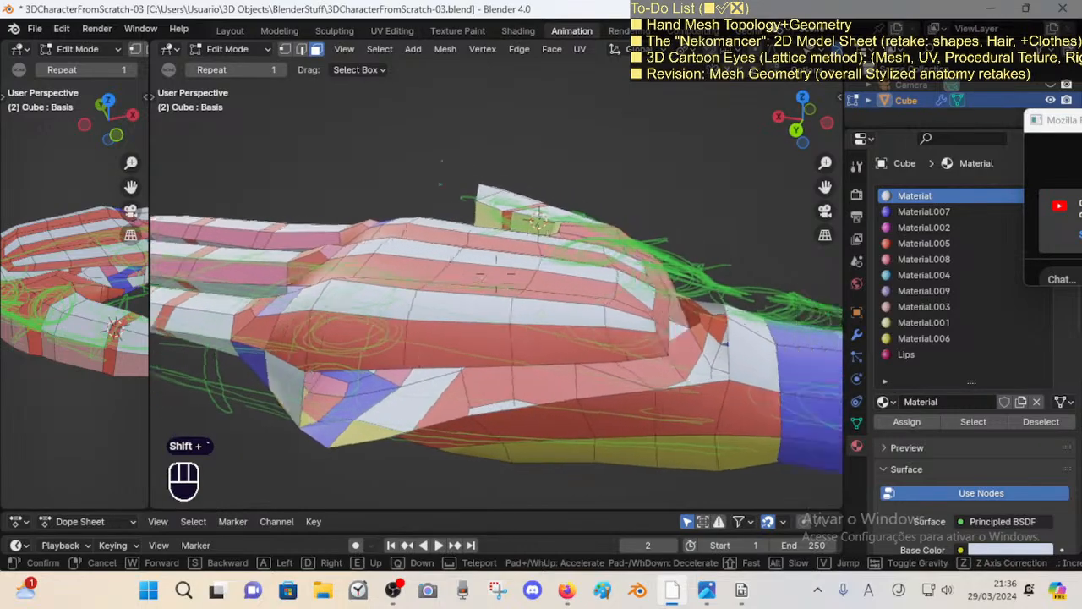
{"action": "key", "text": "s"}
{"action": "key", "text": "w"}
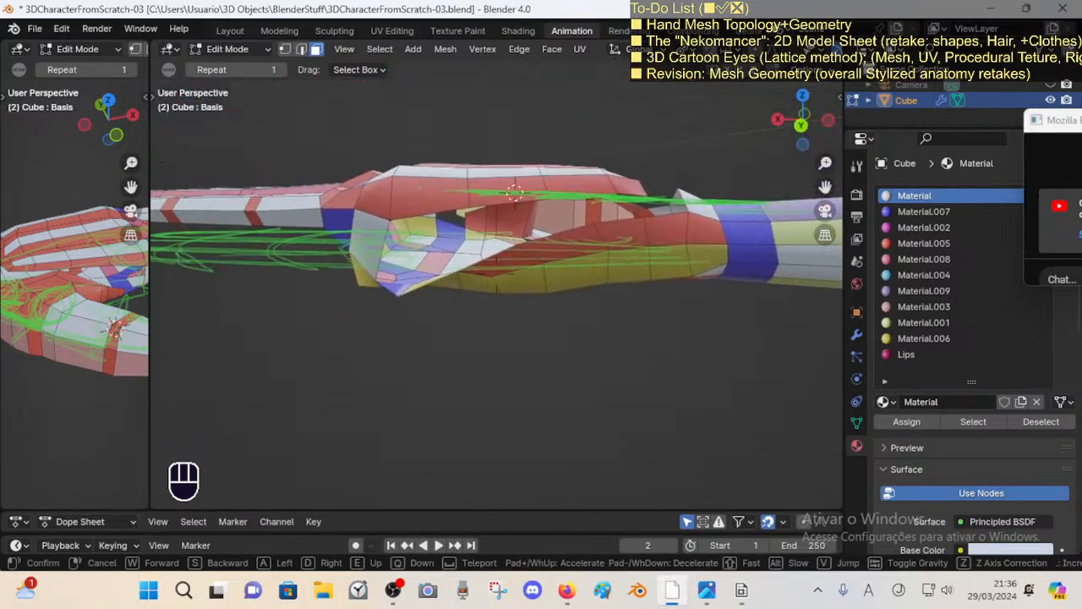
{"action": "key", "text": "d"}
{"action": "key", "text": "e"}
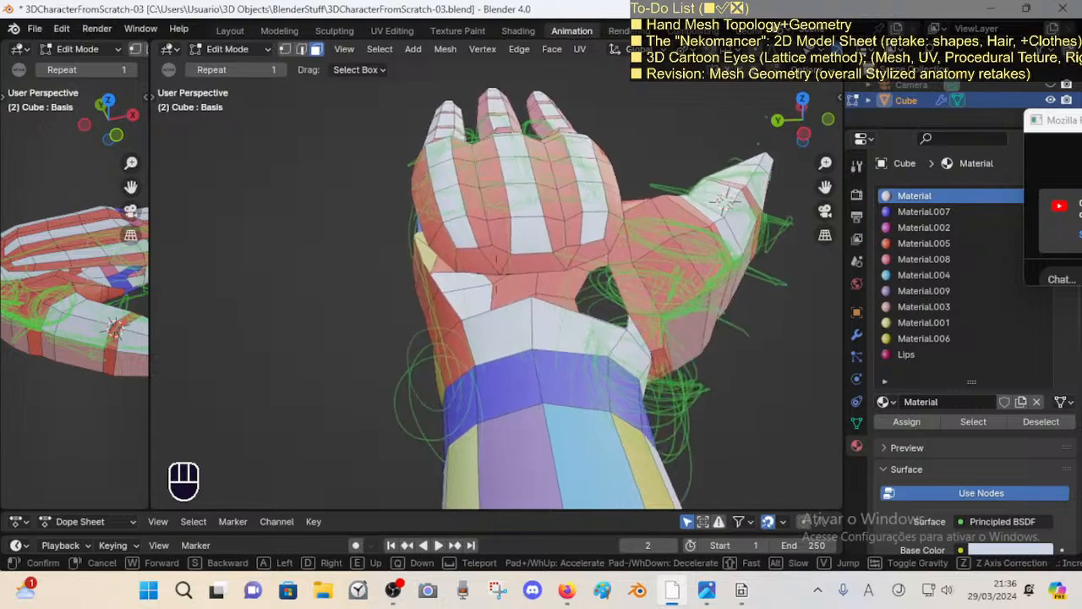
{"action": "key", "text": "w"}
{"action": "left_click", "coordinate": [577, 304]}
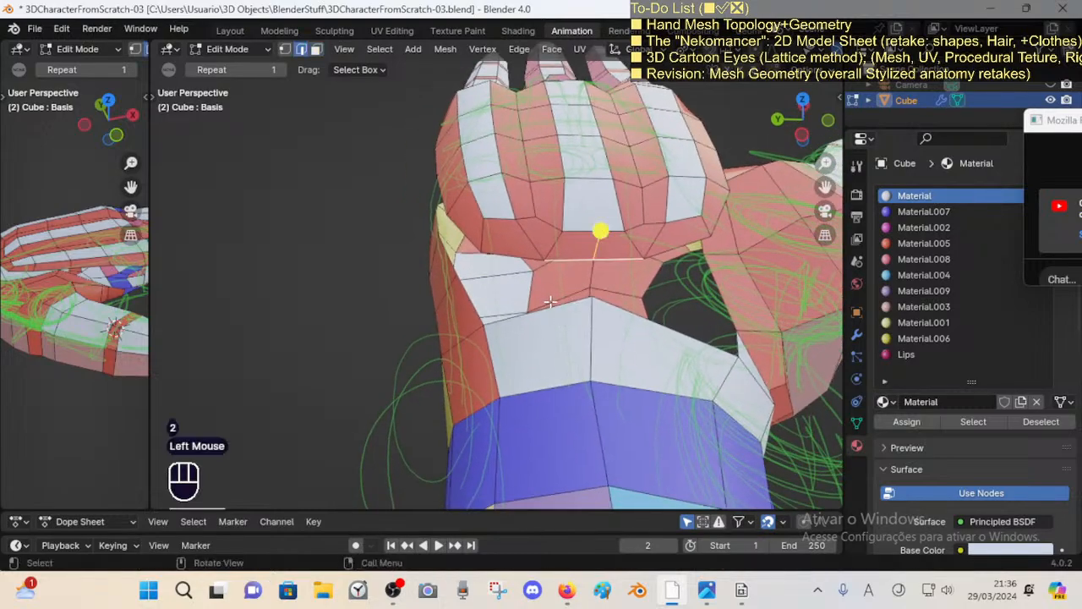
Step: Shift the middle vertex on the upper edge of the white wrist band toward the outer side of the hand
{"action": "key", "text": "1"}
{"action": "left_click", "coordinate": [595, 301]}
{"action": "key", "text": "g"}
{"action": "left_click", "coordinate": [581, 303]}
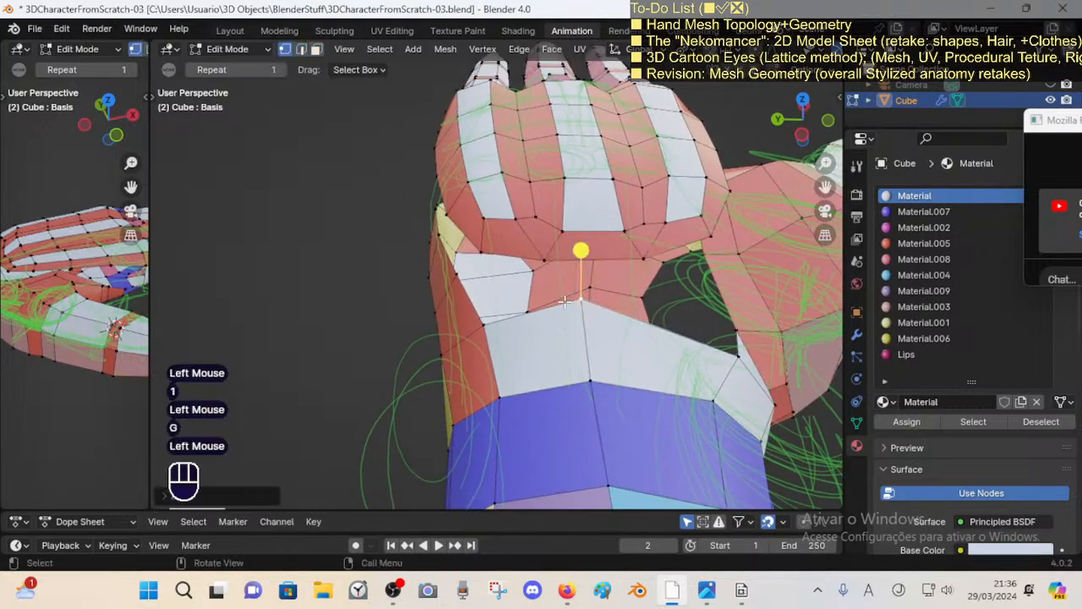
{"action": "key", "text": "g"}
{"action": "left_click", "coordinate": [562, 308]}
Step: Fill a face between the outer lower edge of the back of the hand and the white wrist faces
{"action": "key", "text": "shift+grave"}
{"action": "key", "text": "s"}
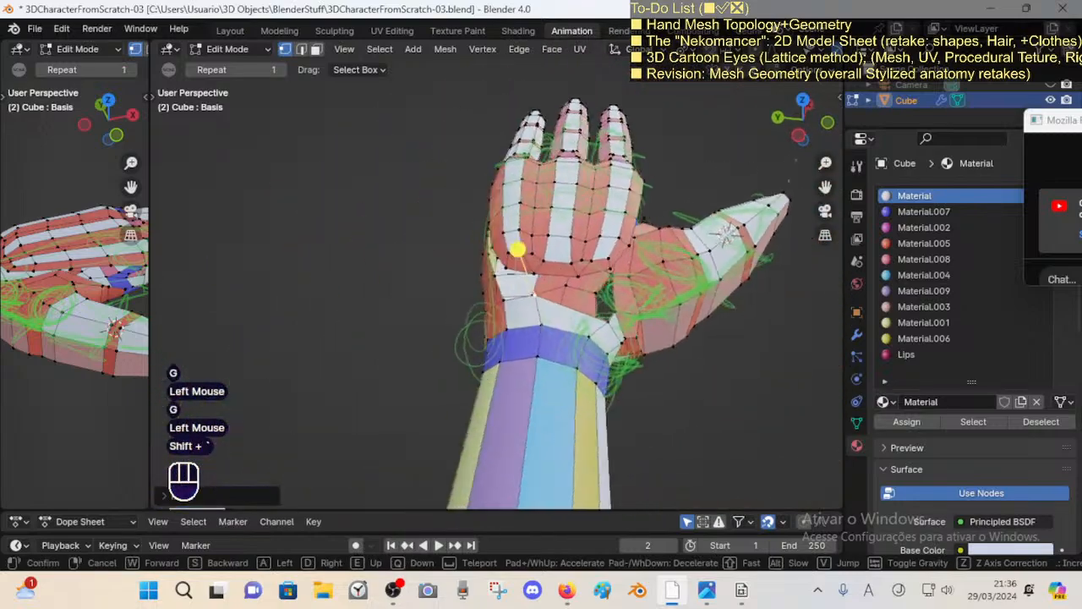
{"action": "left_click", "coordinate": [652, 309]}
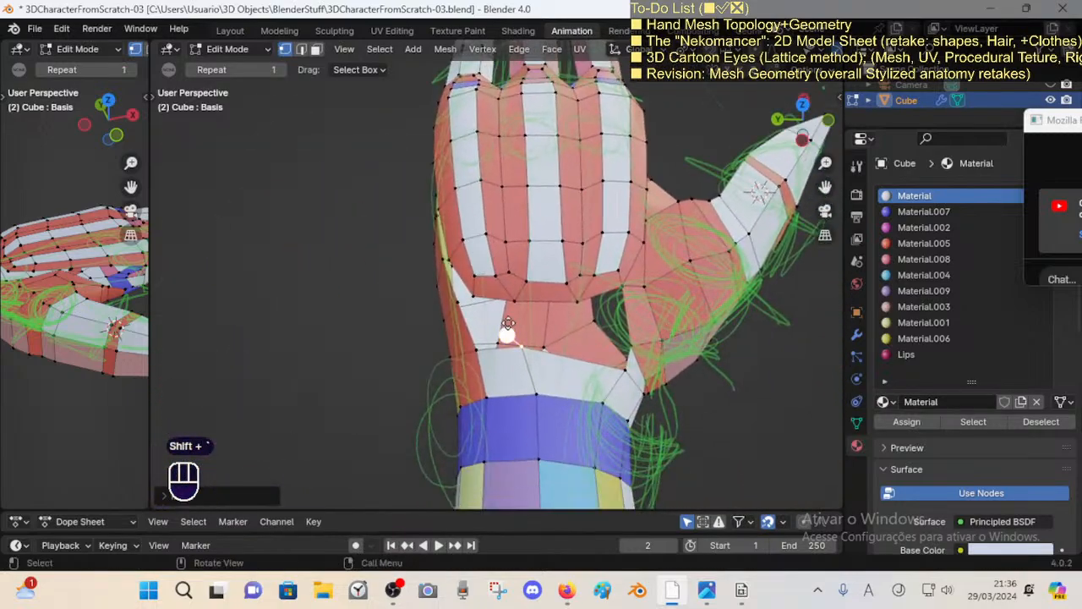
{"action": "key", "text": "2"}
{"action": "left_click", "coordinate": [487, 297]}
{"action": "key", "text": "f"}
{"action": "key", "text": "alt+a"}
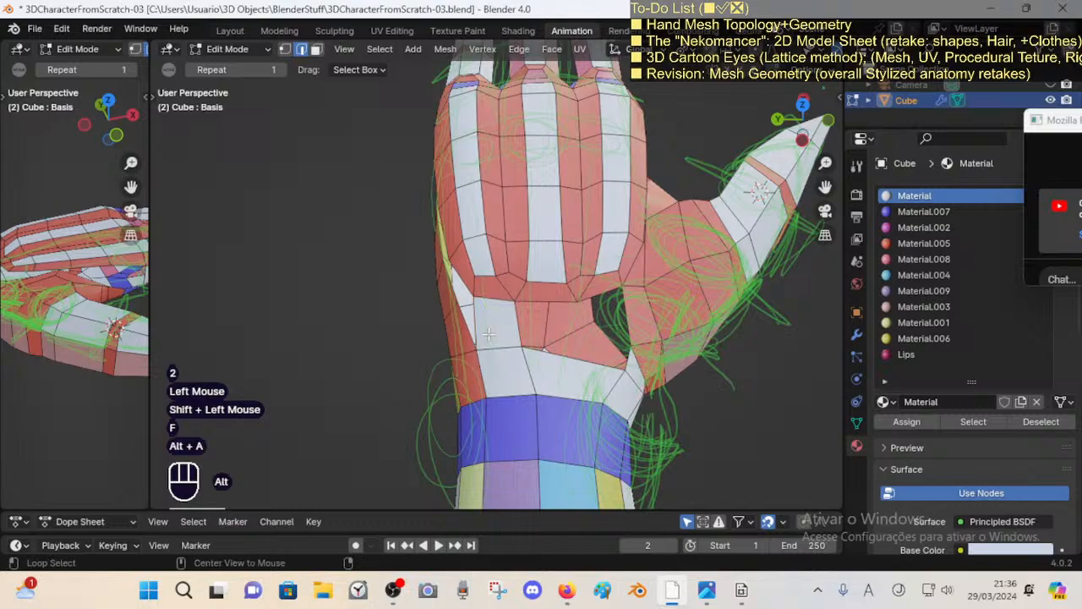
Step: Merge the loose side vertex near the wrist with the outer corner vertex of the back of the hand, using At Last
{"action": "key", "text": "1"}
{"action": "key", "text": "shift+grave"}
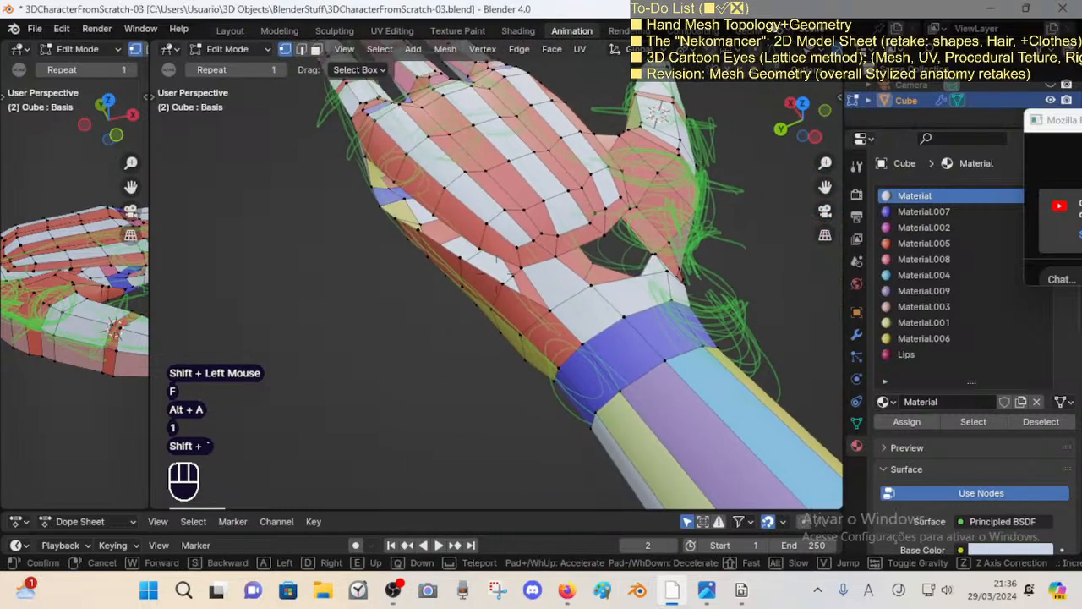
{"action": "left_click", "coordinate": [513, 280]}
{"action": "key", "text": "shift+grave"}
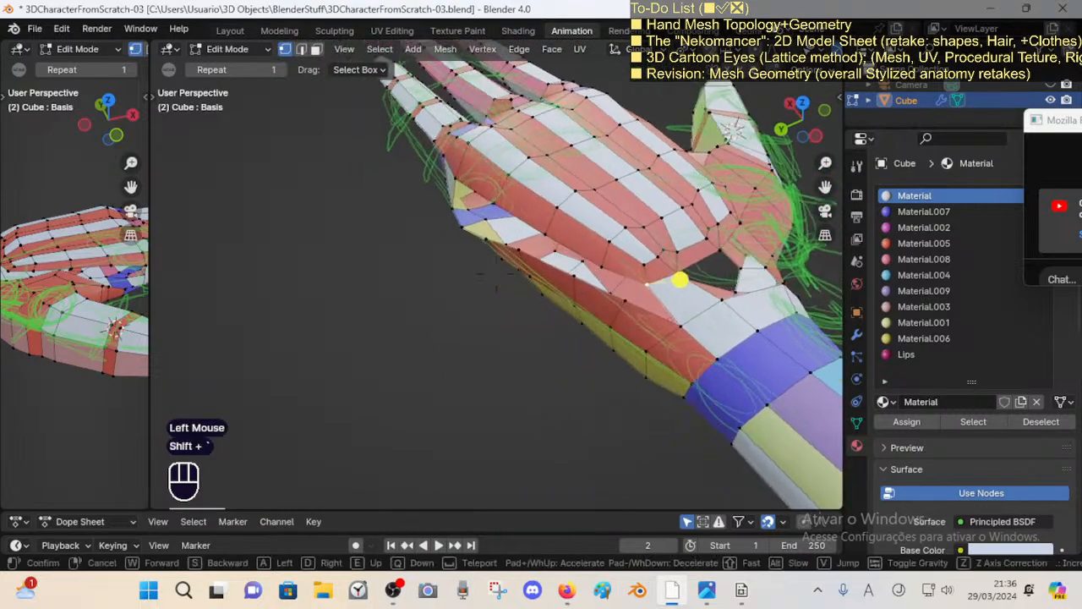
{"action": "left_click", "coordinate": [516, 316]}
{"action": "key", "text": "a"}
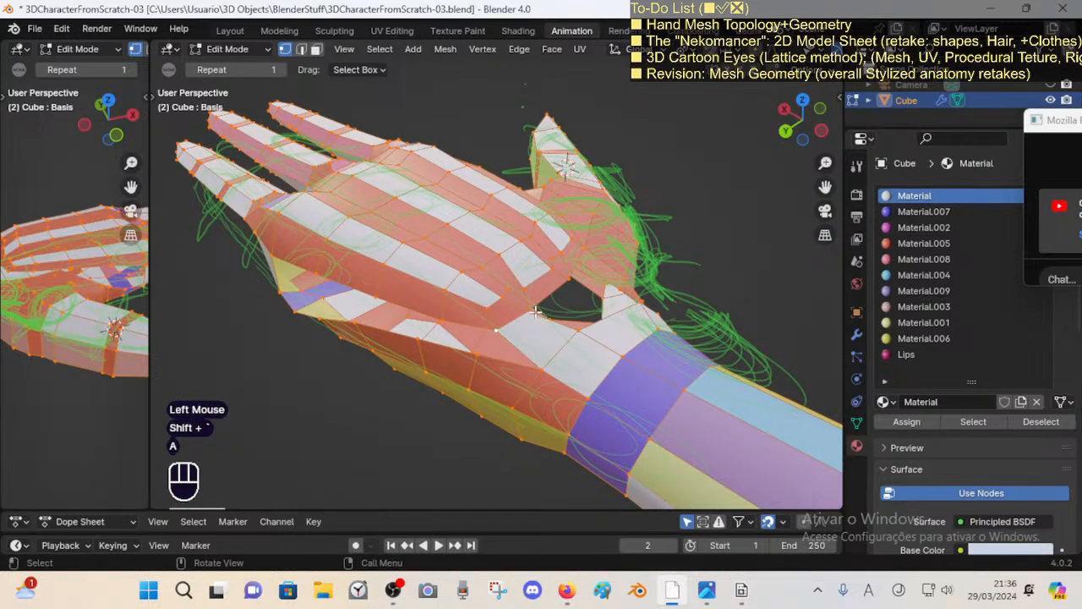
{"action": "key", "text": "shift+grave"}
{"action": "left_click", "coordinate": [521, 329]}
{"action": "left_click", "coordinate": [506, 363]}
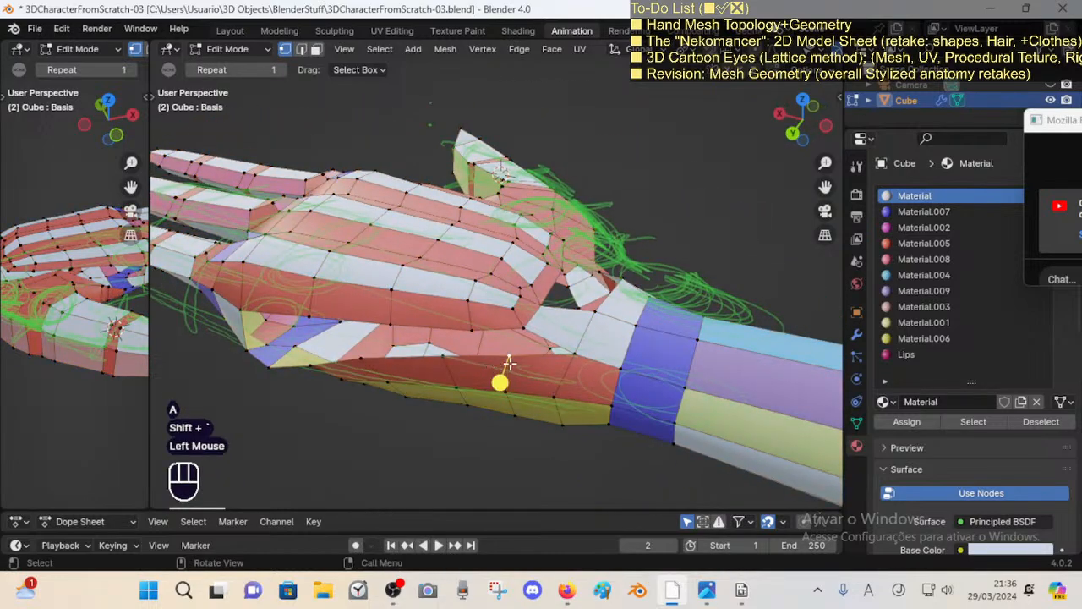
{"action": "key", "text": "m"}
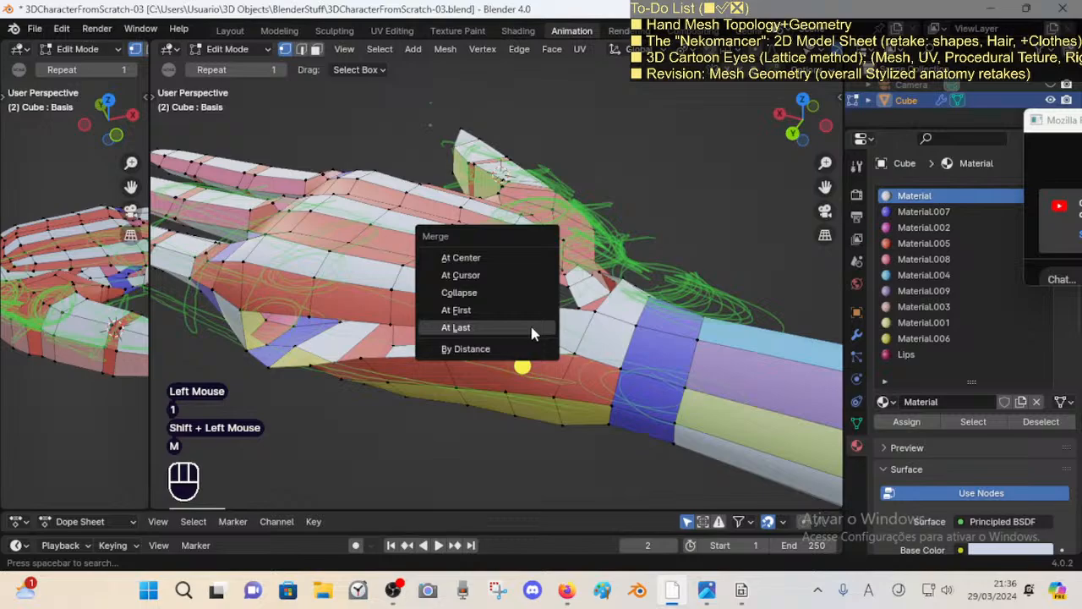
{"action": "left_click", "coordinate": [550, 325]}
Step: Reposition the merged vertex where the outer edge of the back of the hand meets the white wrist faces
{"action": "key", "text": "g"}
{"action": "left_click", "coordinate": [520, 330]}
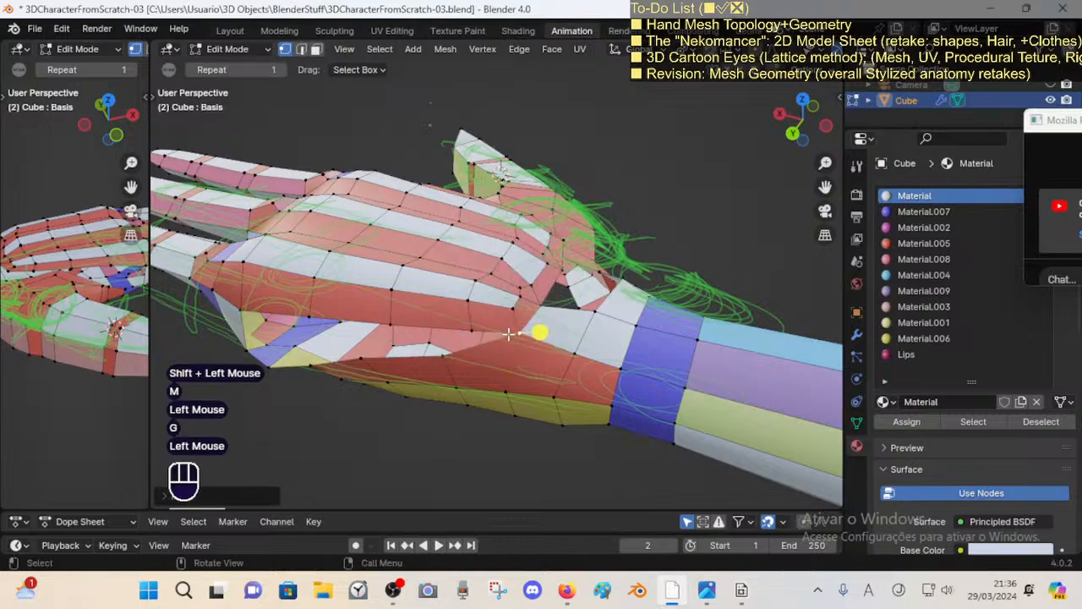
{"action": "key", "text": "g"}
{"action": "left_click", "coordinate": [519, 326], "text": "shift"}
{"action": "key", "text": "g"}
{"action": "left_click", "coordinate": [553, 303], "text": "shift"}
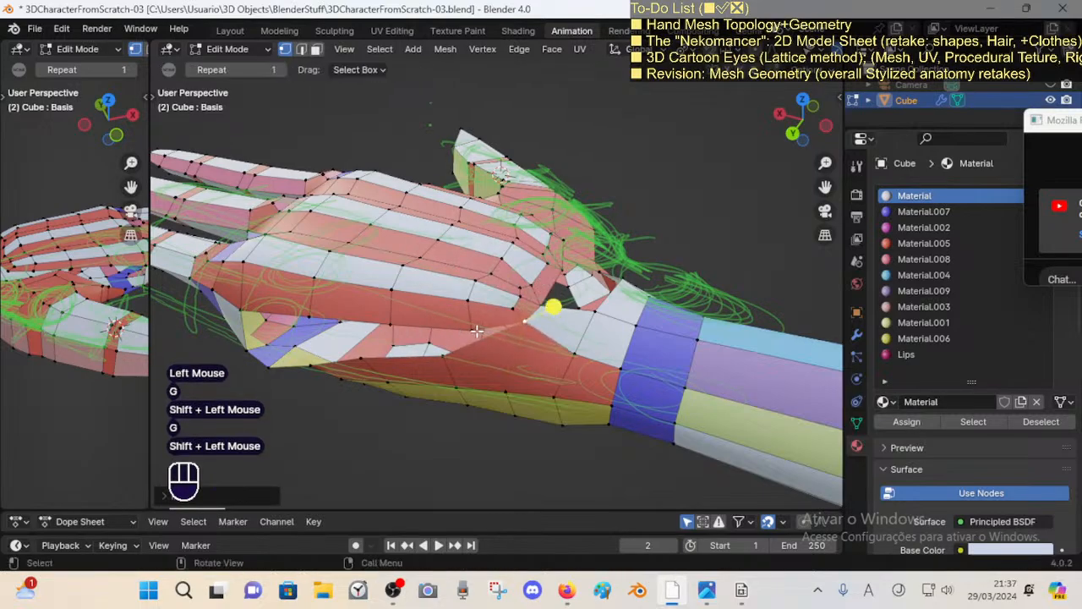
Step: Merge two more vertex pairs along the seam between the back of the hand and the outer palm side
{"action": "left_click", "coordinate": [464, 341]}
{"action": "left_click", "coordinate": [448, 356], "text": "shift"}
{"action": "key", "text": "m"}
{"action": "left_click", "coordinate": [450, 355]}
{"action": "left_click", "coordinate": [392, 327]}
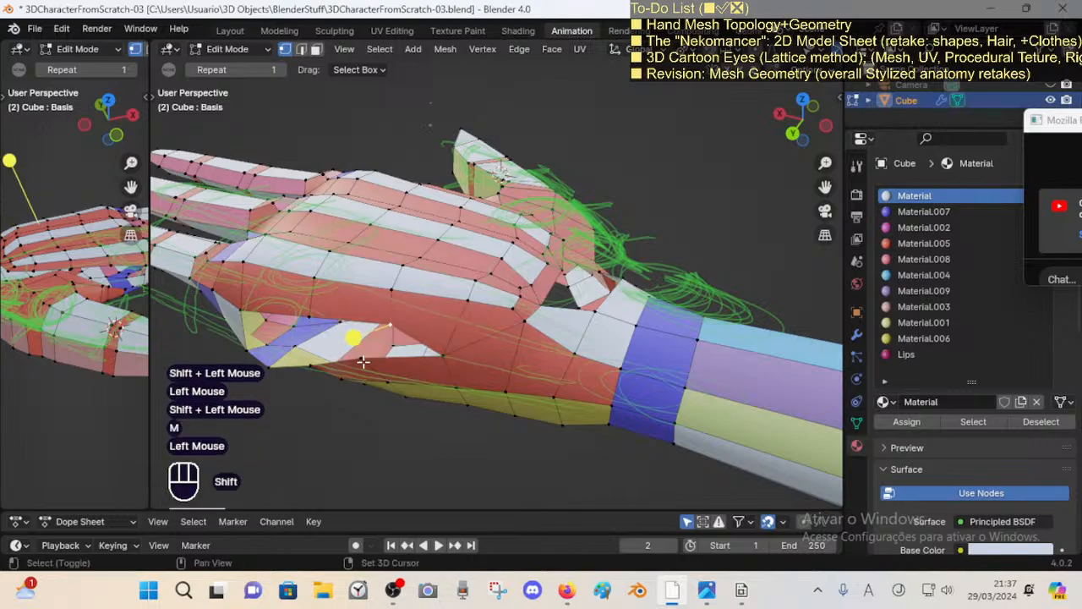
{"action": "left_click", "coordinate": [364, 360], "text": "shift"}
{"action": "key", "text": "m"}
{"action": "left_click", "coordinate": [371, 359]}
Step: Raise the outer palm vertex beside the remaining gap toward the lower edge of the back of the hand
{"action": "key", "text": "shift+grave"}
{"action": "key", "text": "a"}
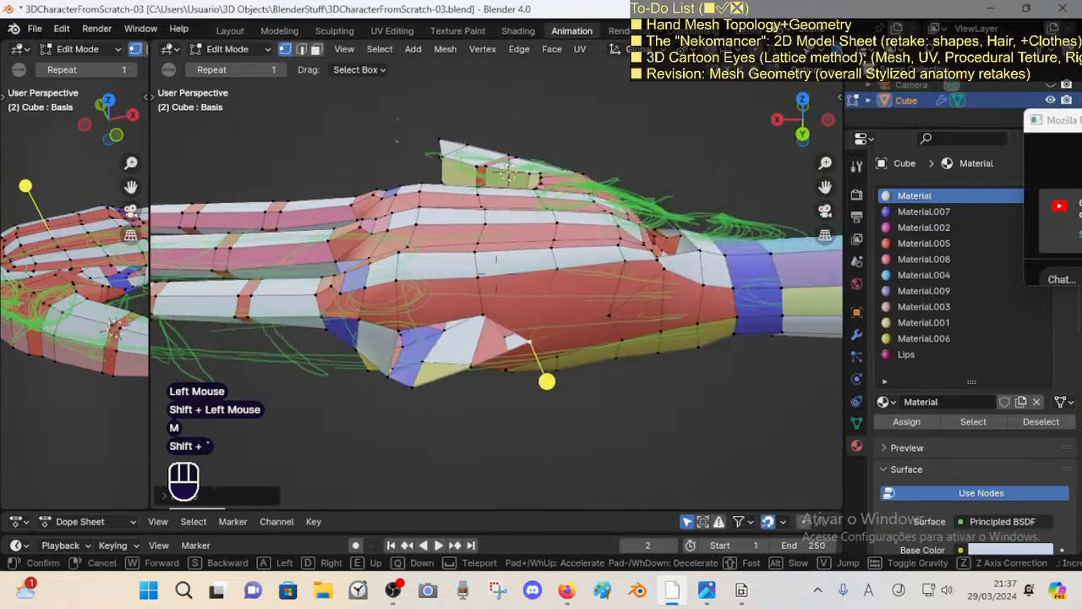
{"action": "key", "text": "a"}
{"action": "left_click", "coordinate": [466, 361]}
{"action": "key", "text": "g"}
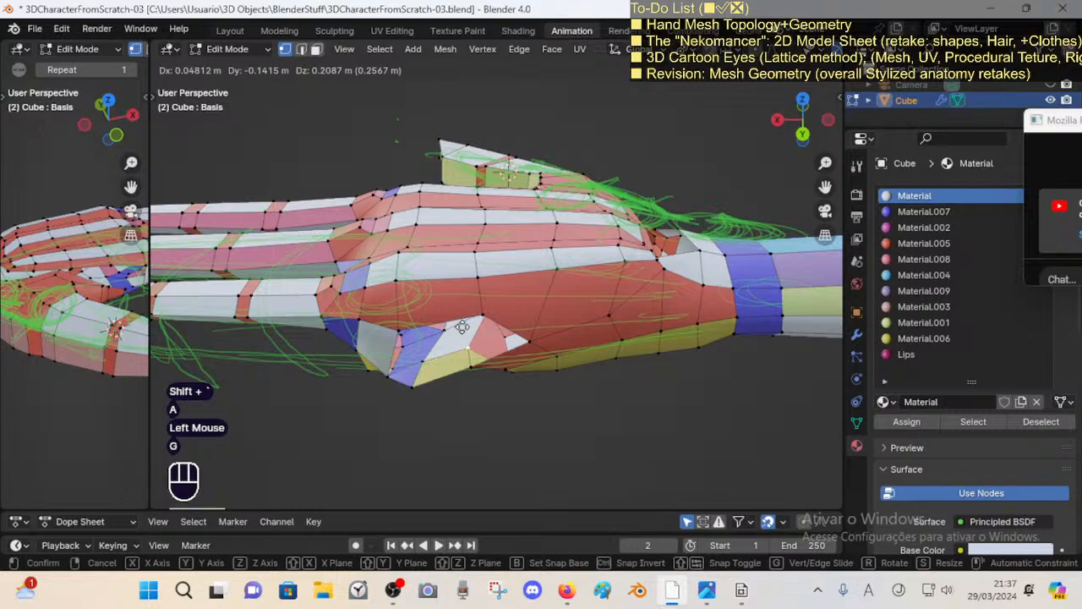
{"action": "key", "text": "Escape"}
{"action": "left_click", "coordinate": [473, 364]}
{"action": "middle_click_drag", "start_coordinate": [467, 408], "coordinate": [475, 306]}
{"action": "left_click", "coordinate": [468, 358]}
{"action": "key", "text": "g"}
{"action": "left_click", "coordinate": [460, 310]}
{"action": "key", "text": "g"}
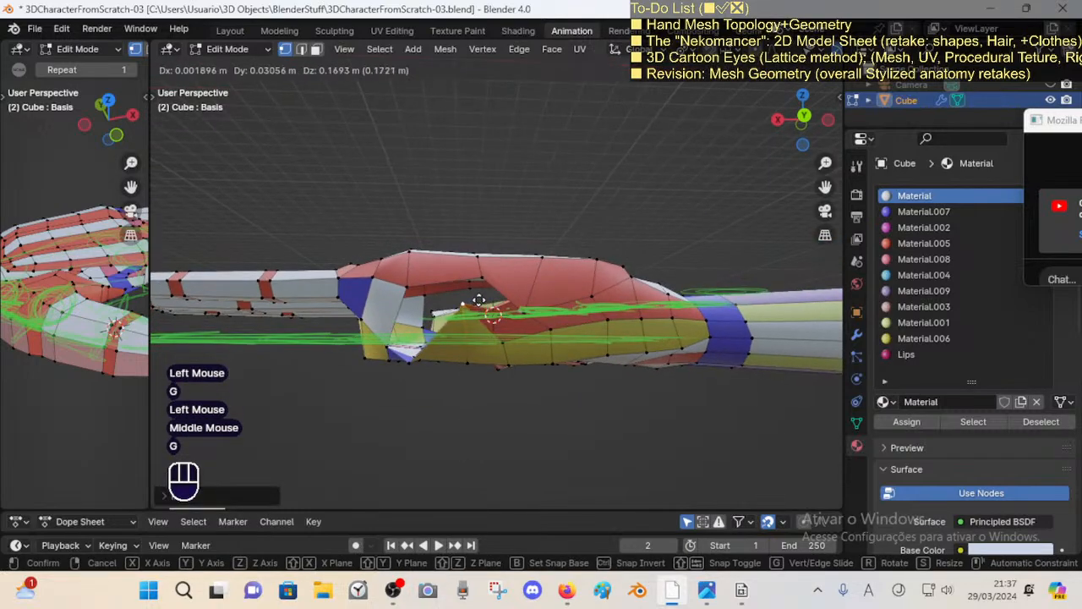
{"action": "left_click", "coordinate": [483, 290]}
Step: Merge the raised vertex into the lower edge of the back of the hand using At Last, and adjust its position
{"action": "key", "text": "m"}
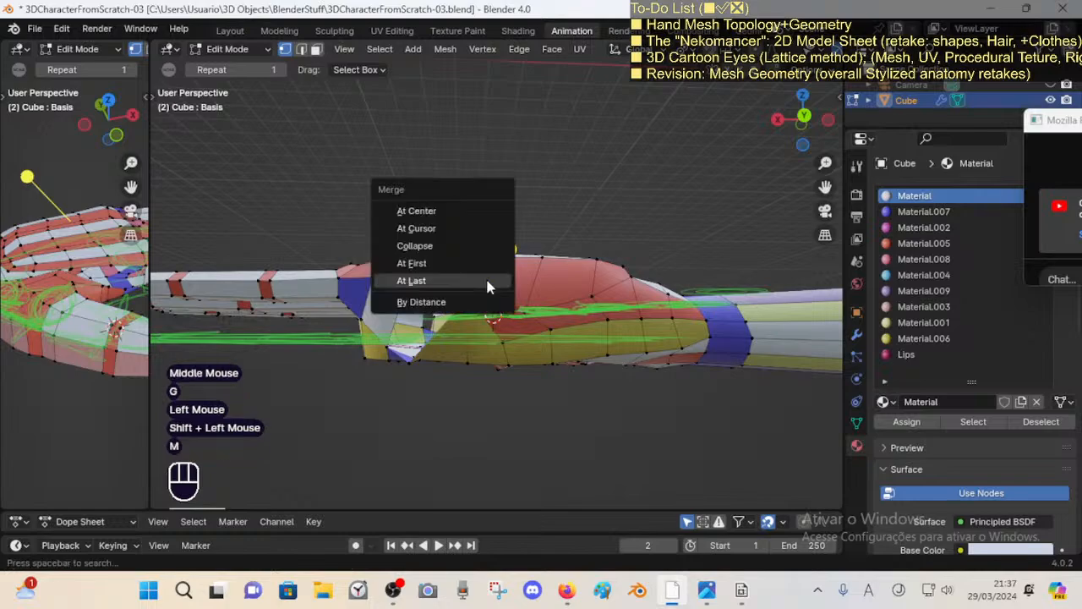
{"action": "left_click", "coordinate": [489, 284]}
{"action": "key", "text": "g"}
{"action": "left_click", "coordinate": [463, 282]}
Step: Smooth the edges along the outer white strip of the back of the hand and shift its wrist-side end slightly
{"action": "middle_click_drag", "start_coordinate": [462, 282], "coordinate": [448, 250]}
{"action": "key", "text": "2"}
{"action": "left_click", "coordinate": [448, 249]}
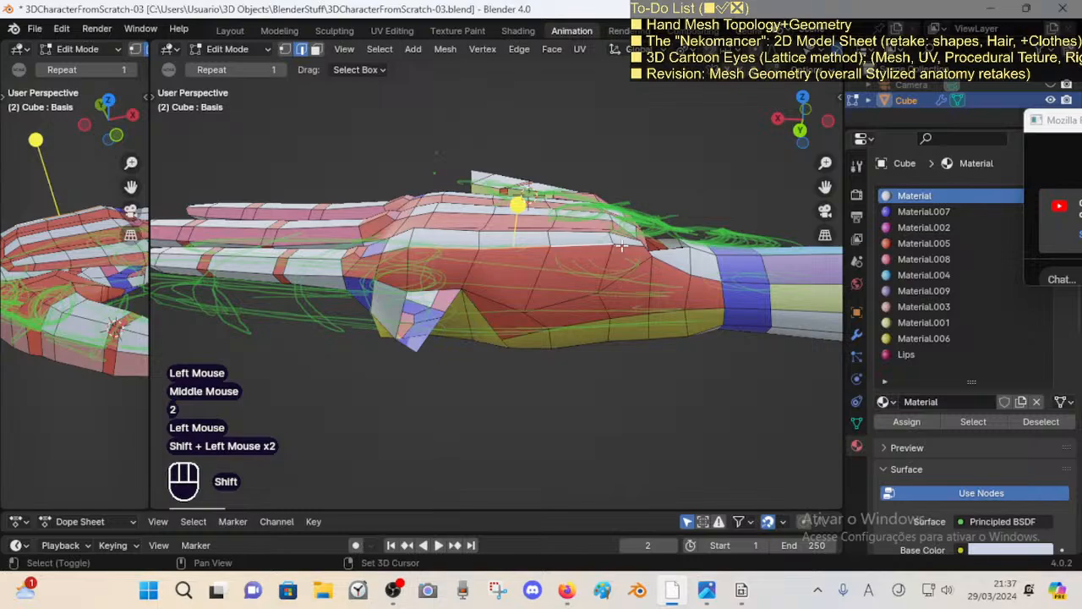
{"action": "left_click_drag", "start_coordinate": [559, 206], "coordinate": [608, 213]}
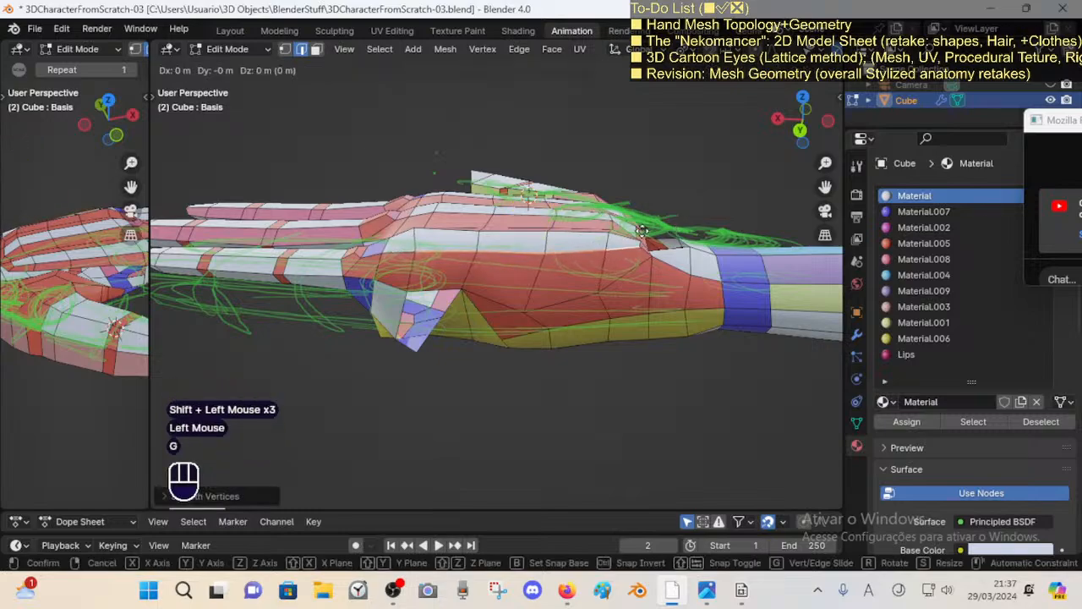
{"action": "key", "text": "g"}
{"action": "left_click", "coordinate": [646, 270], "text": "shift"}
Step: Slide the middle vertex on the red outer side of the hand along its vertical edge
{"action": "middle_click_drag", "start_coordinate": [645, 271], "coordinate": [476, 242]}
{"action": "key", "text": "3"}
{"action": "middle_click_drag", "start_coordinate": [452, 277], "coordinate": [528, 309]}
{"action": "key", "text": "2"}
{"action": "key", "text": "1"}
{"action": "left_click", "coordinate": [533, 306]}
{"action": "key", "text": "shift+v"}
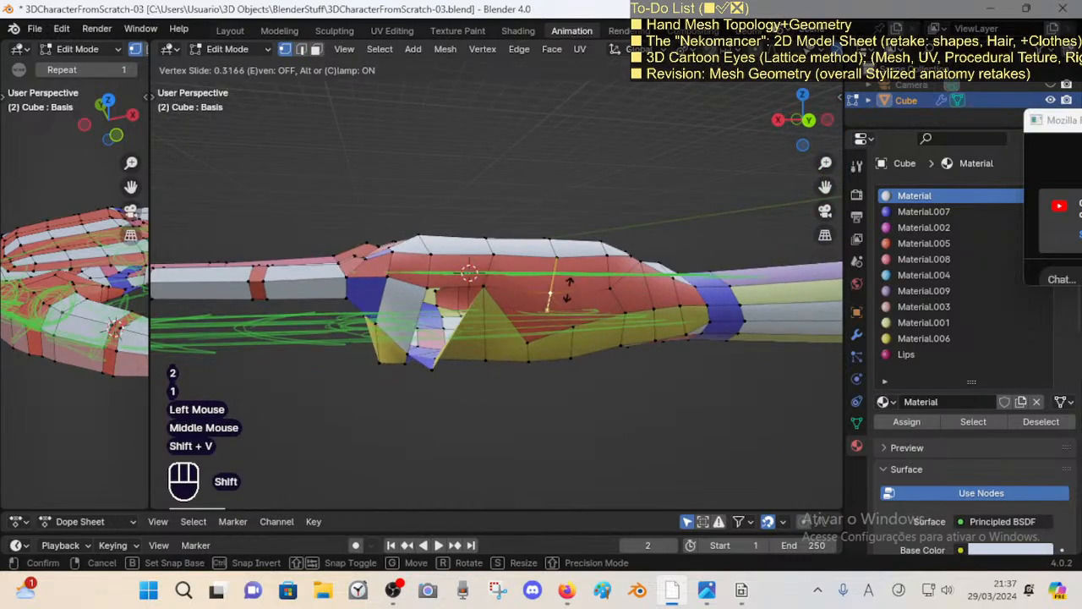
{"action": "left_click", "coordinate": [570, 280], "text": "shift"}
Step: Select the horizontal row of edges across the red outer side of the hand and raise it slightly
{"action": "key", "text": "2"}
{"action": "left_click", "coordinate": [575, 285]}
{"action": "left_click", "coordinate": [523, 284], "text": "shift"}
{"action": "left_click", "coordinate": [459, 290], "text": "shift"}
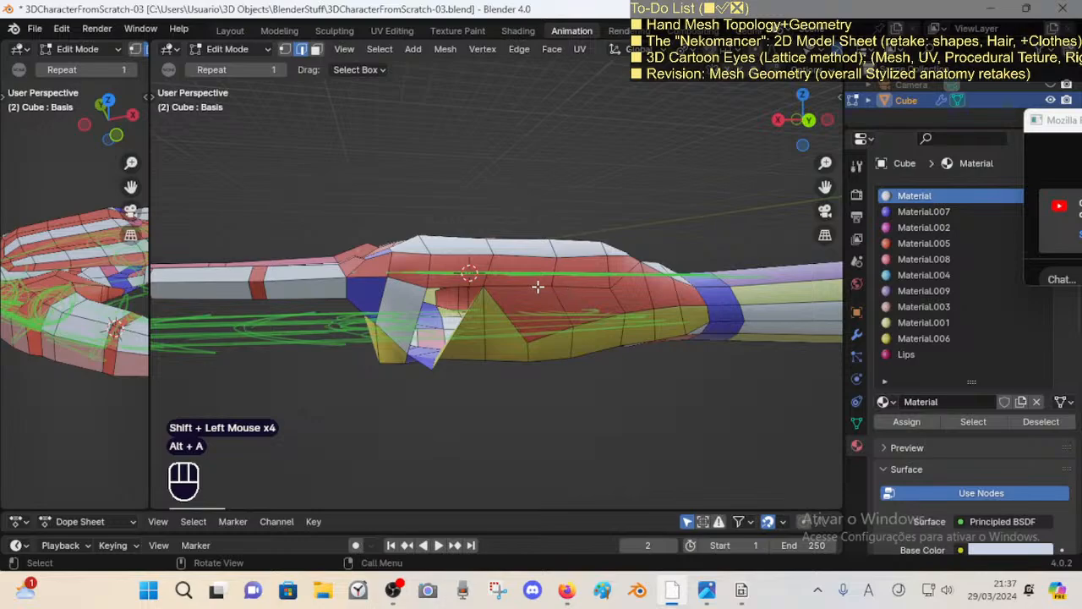
{"action": "left_click", "coordinate": [578, 290], "text": "alt+shift"}
{"action": "middle_click_drag", "start_coordinate": [616, 280], "coordinate": [594, 285]}
{"action": "key", "text": "g"}
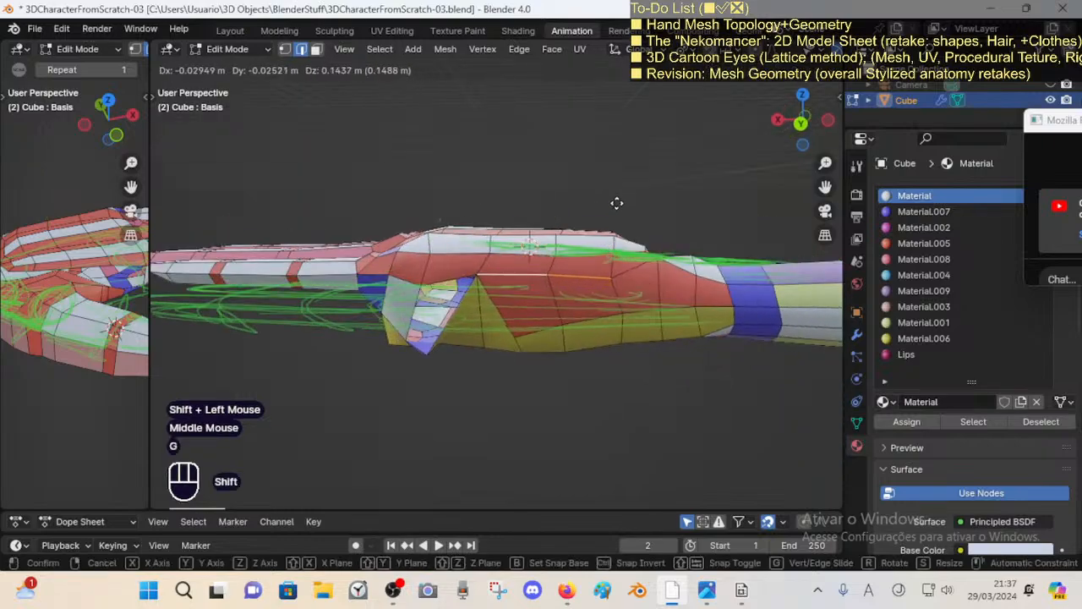
{"action": "left_click", "coordinate": [616, 193], "text": "shift"}
Step: Raise the lower vertex of the back-of-hand edge near the little finger base by about 0.22 m
{"action": "key", "text": "1"}
{"action": "left_click", "coordinate": [423, 289]}
{"action": "key", "text": "g"}
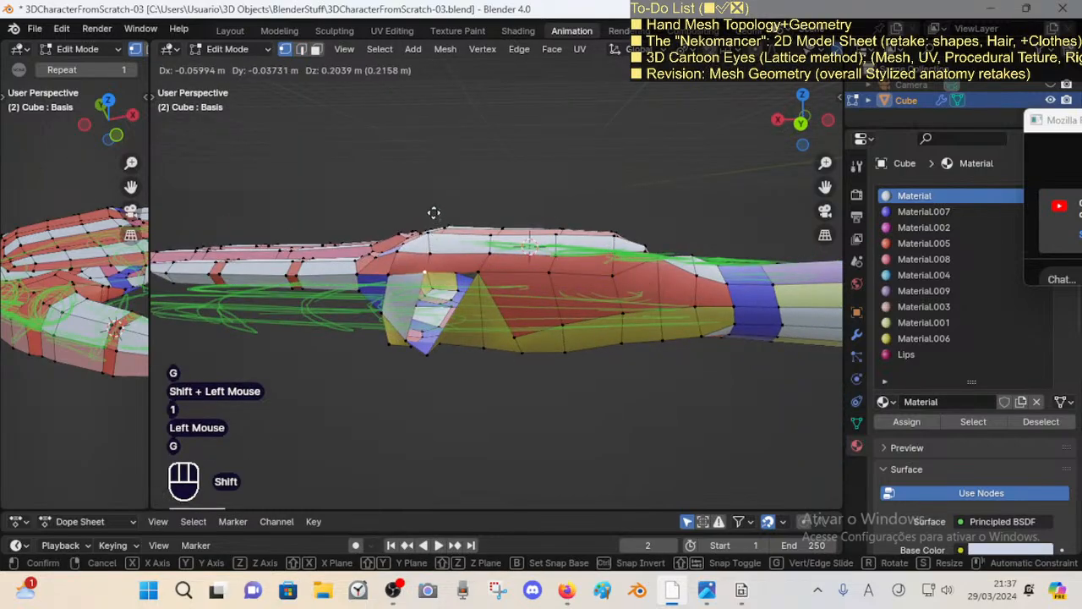
{"action": "left_click", "coordinate": [434, 213], "text": "shift"}
Step: Smooth the red face loop around the back of the hand and clear the selection
{"action": "middle_click_drag", "start_coordinate": [474, 269], "coordinate": [489, 305]}
{"action": "key", "text": "3"}
{"action": "left_click", "coordinate": [488, 253], "text": "alt+shift"}
{"action": "middle_click_drag", "start_coordinate": [485, 254], "coordinate": [461, 329], "text": "shift"}
{"action": "middle_click_drag", "start_coordinate": [460, 330], "coordinate": [457, 335]}
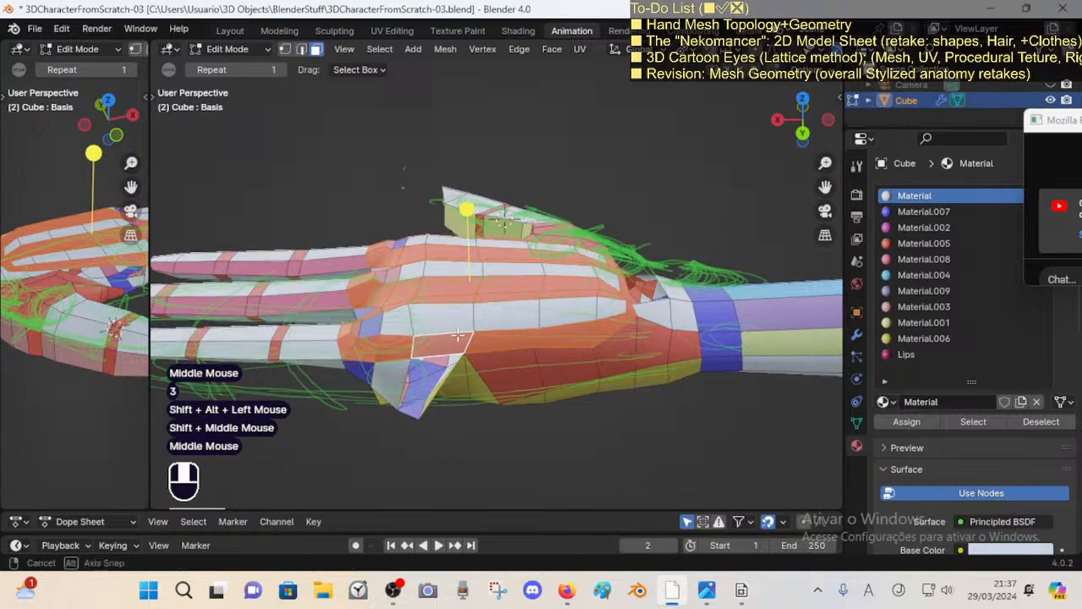
{"action": "left_click_drag", "start_coordinate": [467, 209], "coordinate": [513, 259]}
{"action": "key", "text": "alt+a"}
Step: Dissolve the diagonal edge between the red and yellow faces on the outer side of the hand
{"action": "middle_click_drag", "start_coordinate": [532, 348], "coordinate": [543, 316]}
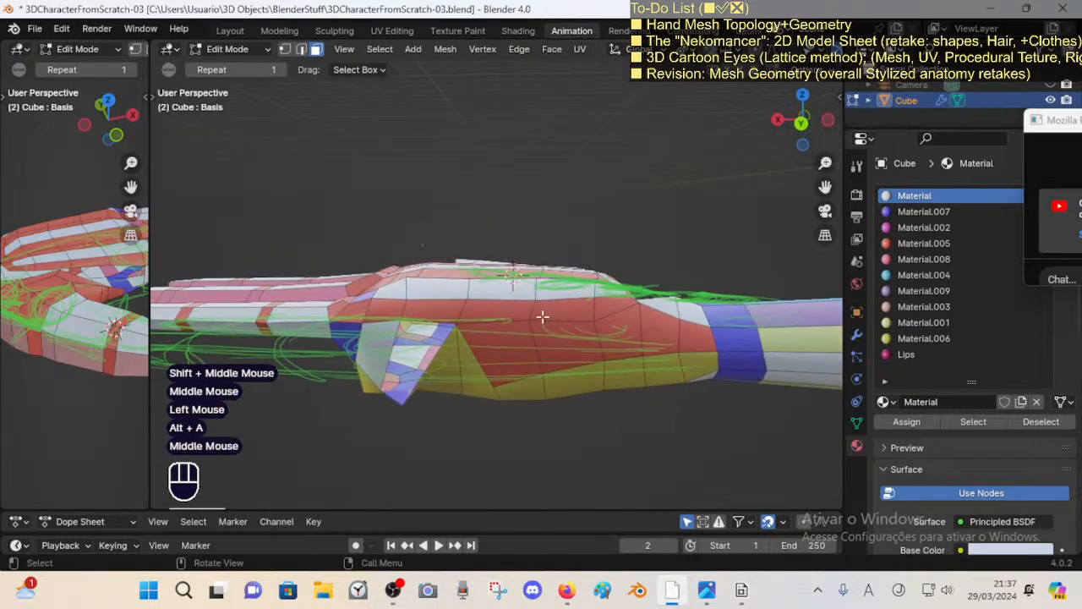
{"action": "middle_click_drag", "start_coordinate": [466, 375], "coordinate": [516, 361]}
{"action": "left_click", "coordinate": [516, 316]}
{"action": "scroll", "coordinate": [517, 362], "scroll_direction": "up", "scroll_amount": 1}
{"action": "key", "text": "2"}
{"action": "left_click", "coordinate": [549, 345]}
{"action": "key", "text": "x"}
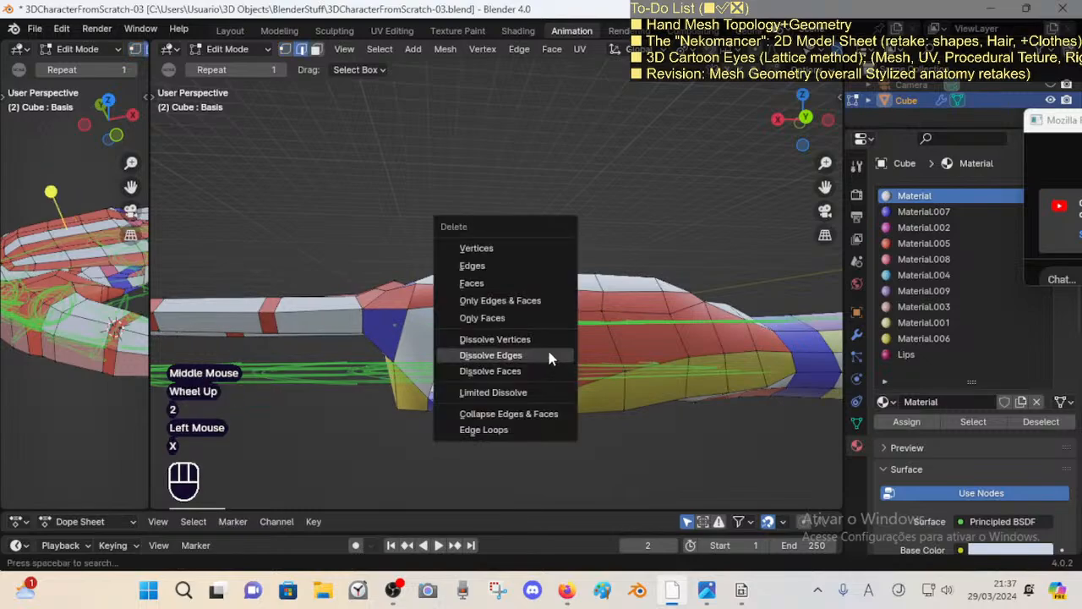
{"action": "left_click", "coordinate": [547, 348]}
Step: Knife-cut a horizontal edge across the yellow face from the red face's lower corner to the vertical edge near the gap
{"action": "key", "text": "k"}
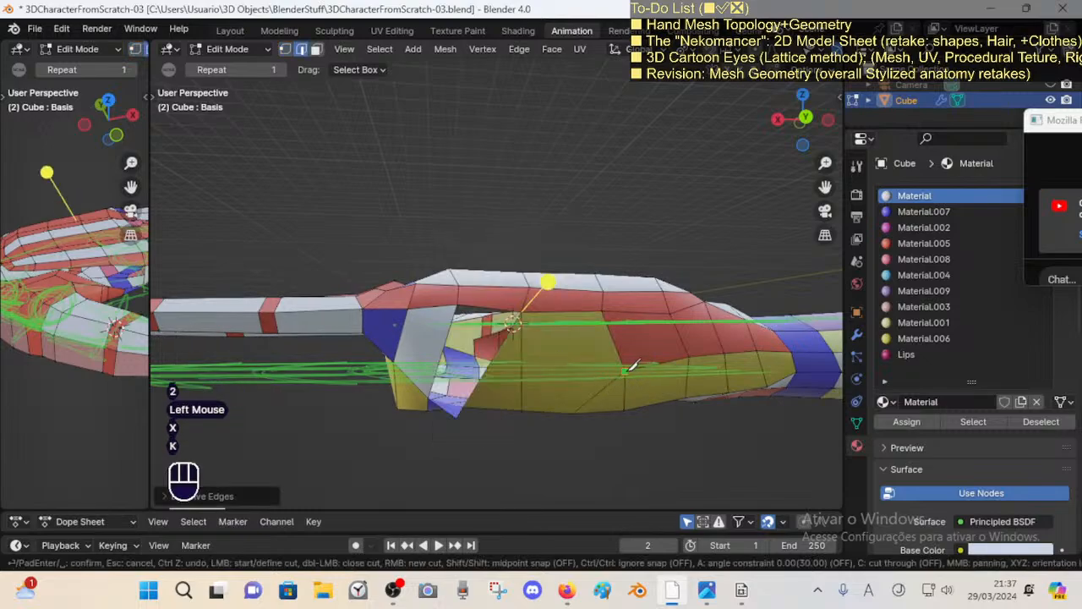
{"action": "left_click", "coordinate": [522, 374]}
{"action": "key", "text": "Return"}
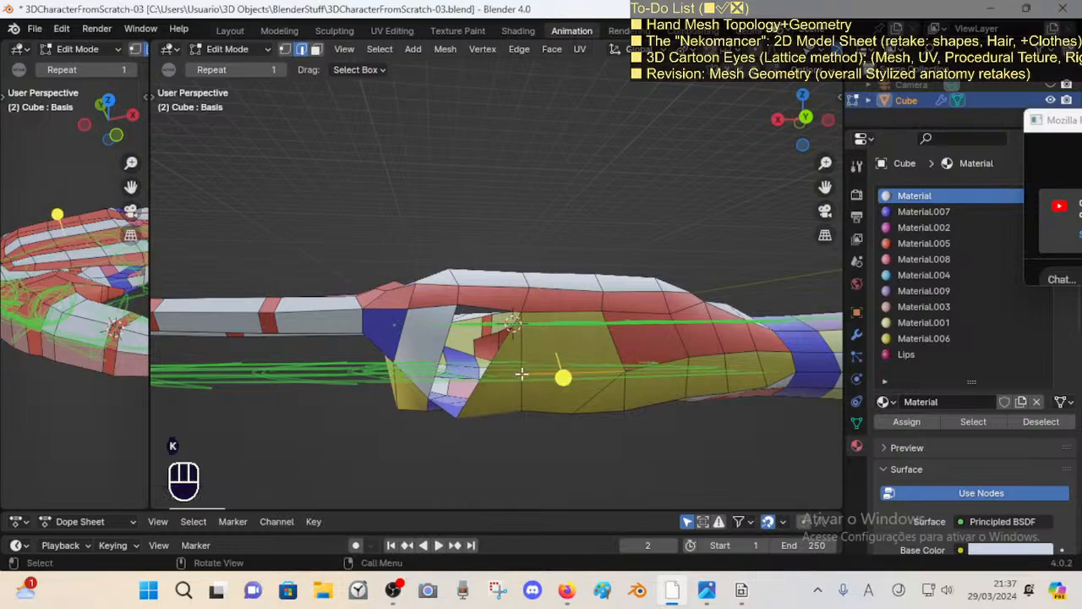
Step: Delete the yellow face next to the flap on the outer side of the palm
{"action": "middle_click_drag", "start_coordinate": [521, 375], "coordinate": [457, 374]}
{"action": "key", "text": "3"}
{"action": "left_click", "coordinate": [492, 379]}
{"action": "key", "text": "x"}
{"action": "left_click", "coordinate": [471, 305]}
Step: Slide vertices beside the finger bases on the palm side along their edges
{"action": "scroll", "coordinate": [479, 391], "scroll_direction": "up", "scroll_amount": 1}
{"action": "key", "text": "1"}
{"action": "left_click", "coordinate": [417, 432]}
{"action": "mouse_move", "coordinate": [416, 432]}
{"action": "middle_mouse_down"}
{"action": "mouse_move", "coordinate": [430, 351]}
{"action": "mouse_move", "coordinate": [386, 417]}
{"action": "mouse_move", "coordinate": [411, 443]}
{"action": "mouse_move", "coordinate": [423, 338]}
{"action": "middle_mouse_up"}
{"action": "key", "text": "shift+v"}
{"action": "left_click", "coordinate": [448, 367], "text": "shift"}
{"action": "key", "text": "shift+v"}
{"action": "left_click", "coordinate": [414, 431], "text": "shift"}
Step: Circle-select the palm faces below the finger bases
{"action": "scroll", "coordinate": [422, 338], "scroll_direction": "down", "scroll_amount": 1}
{"action": "key", "text": "c"}
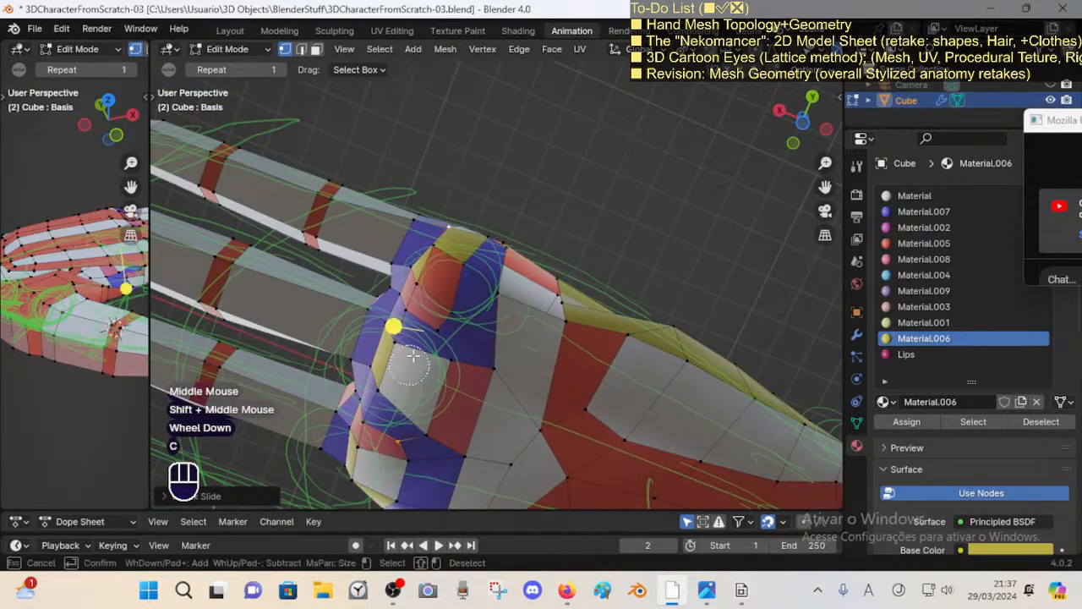
{"action": "right_click", "coordinate": [446, 303]}
{"action": "scroll", "coordinate": [448, 330], "scroll_direction": "down", "scroll_amount": 2}
{"action": "left_click_drag", "start_coordinate": [420, 423], "coordinate": [440, 369]}
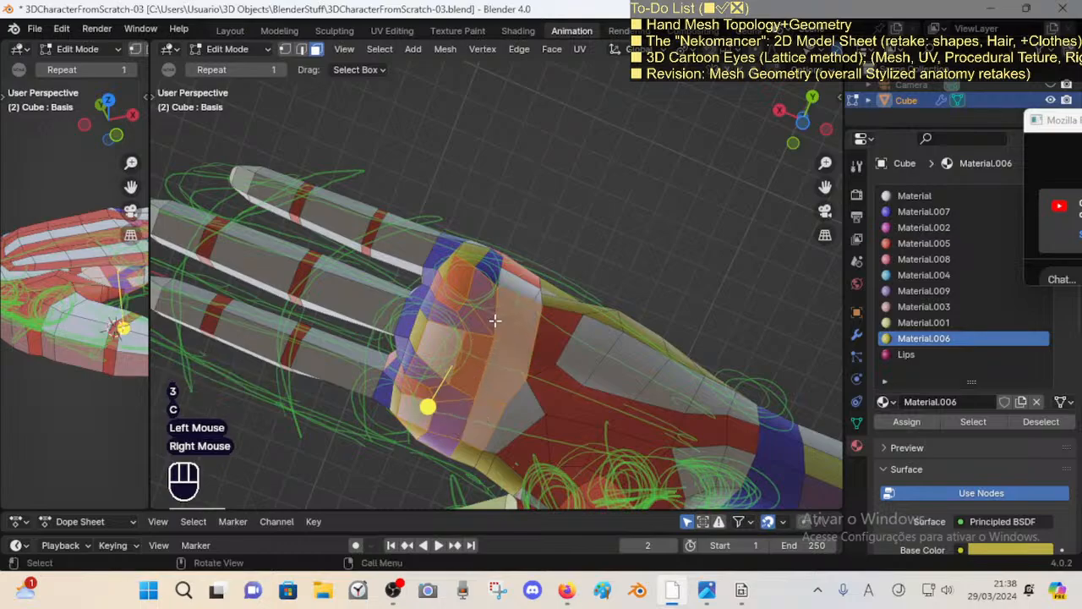
{"action": "middle_click_drag", "start_coordinate": [495, 320], "coordinate": [477, 381]}
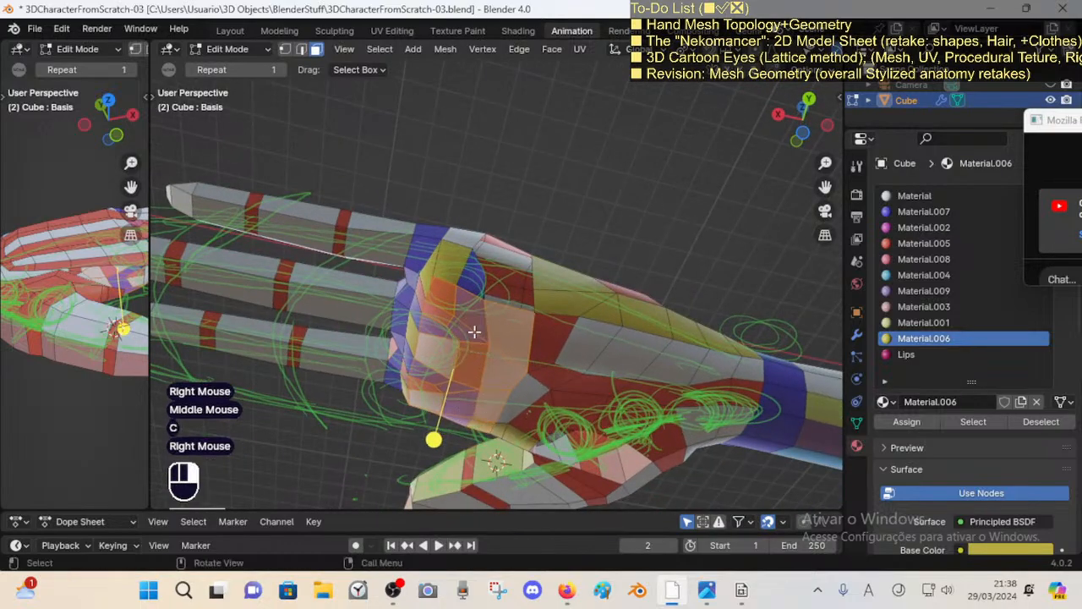
{"action": "middle_click_drag", "start_coordinate": [475, 332], "coordinate": [452, 415]}
{"action": "scroll", "coordinate": [445, 445], "scroll_direction": "up", "scroll_amount": 1}
{"action": "key", "text": "g"}
{"action": "key", "text": "z"}
{"action": "key", "text": "Escape"}
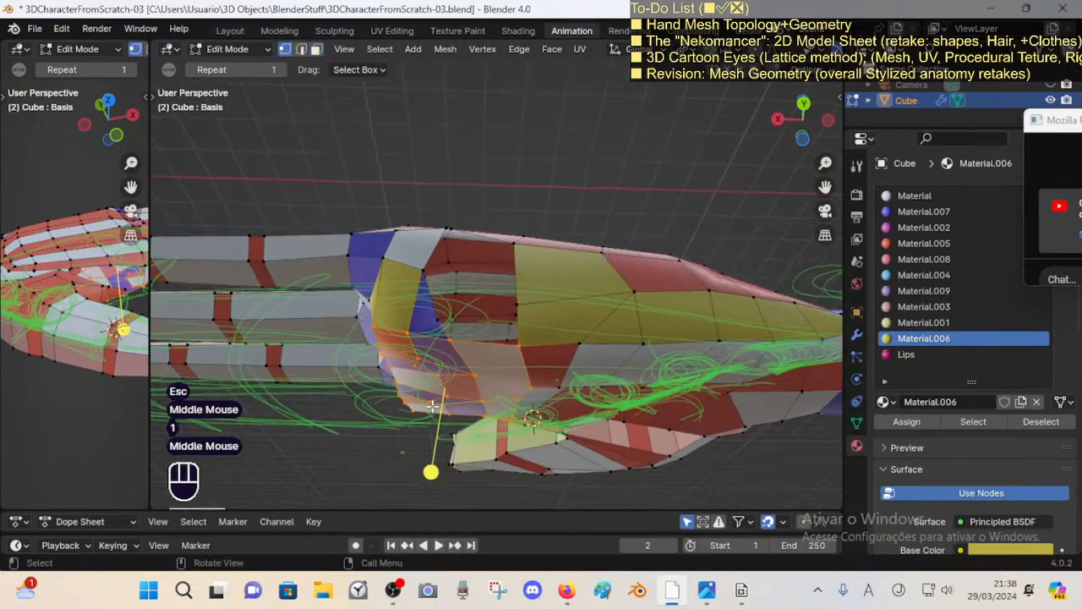
{"action": "key", "text": "g"}
{"action": "key", "text": "Escape"}
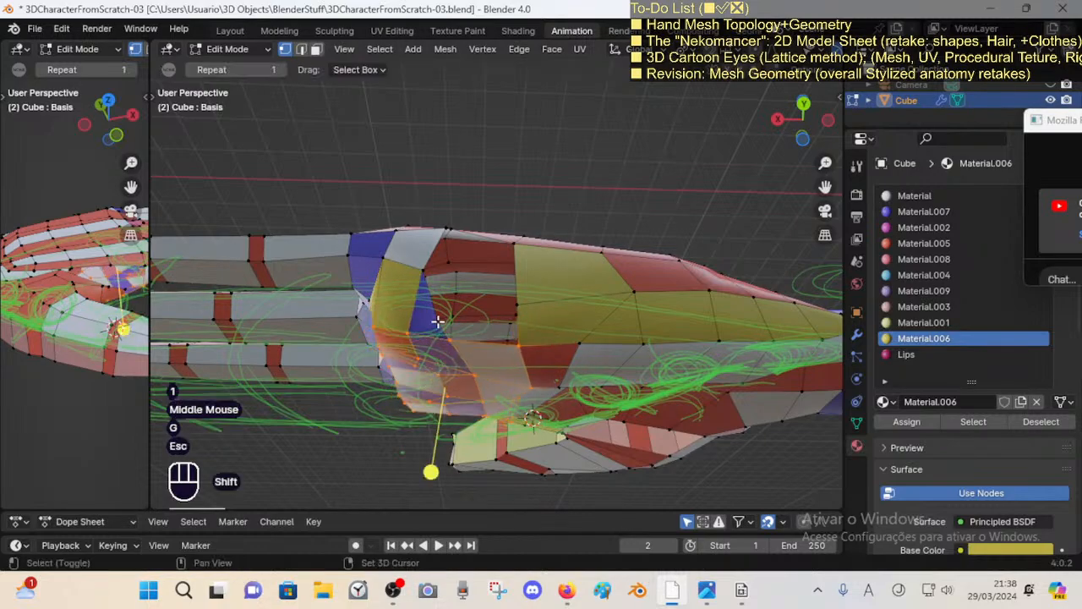
Step: Add the blue face's corner vertex to the palm selection and raise the selection along the Z axis
{"action": "left_click", "coordinate": [440, 332], "text": "shift"}
{"action": "middle_click_drag", "start_coordinate": [441, 339], "coordinate": [460, 430]}
{"action": "key", "text": "g"}
{"action": "key", "text": "z"}
{"action": "left_click", "coordinate": [459, 254], "text": "shift"}
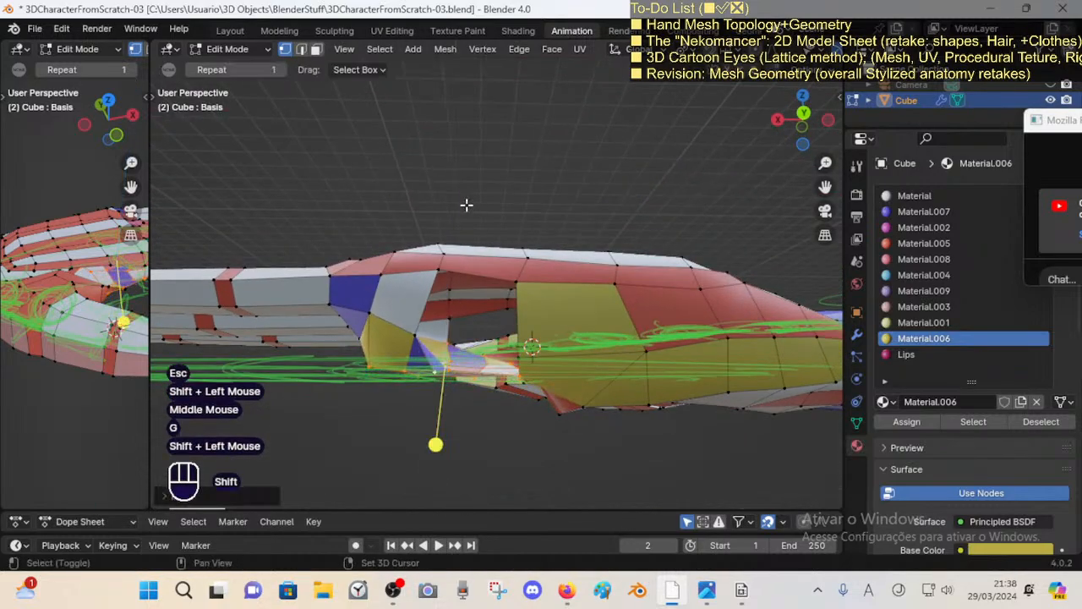
Step: Rotate the selected palm section, shift it into place, and clear the selection
{"action": "key", "text": "r"}
{"action": "left_click", "coordinate": [566, 291]}
{"action": "key", "text": "g"}
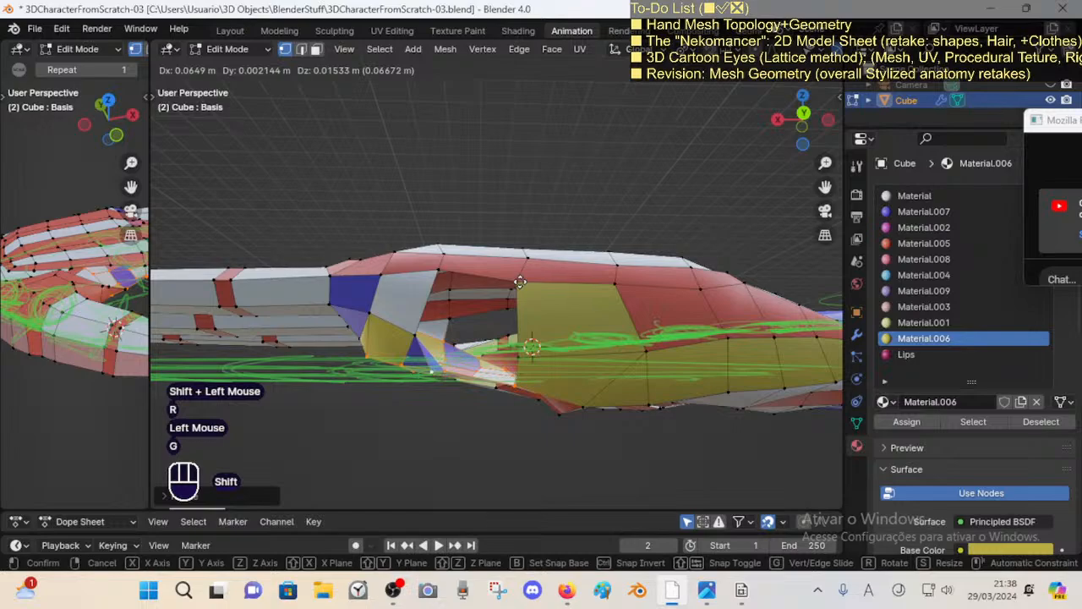
{"action": "left_click", "coordinate": [491, 331], "text": "shift"}
{"action": "key", "text": "alt+a"}
Step: Smooth the face loop running around the finger bases on the palm side and clear the selection
{"action": "middle_click_drag", "start_coordinate": [491, 331], "coordinate": [503, 335]}
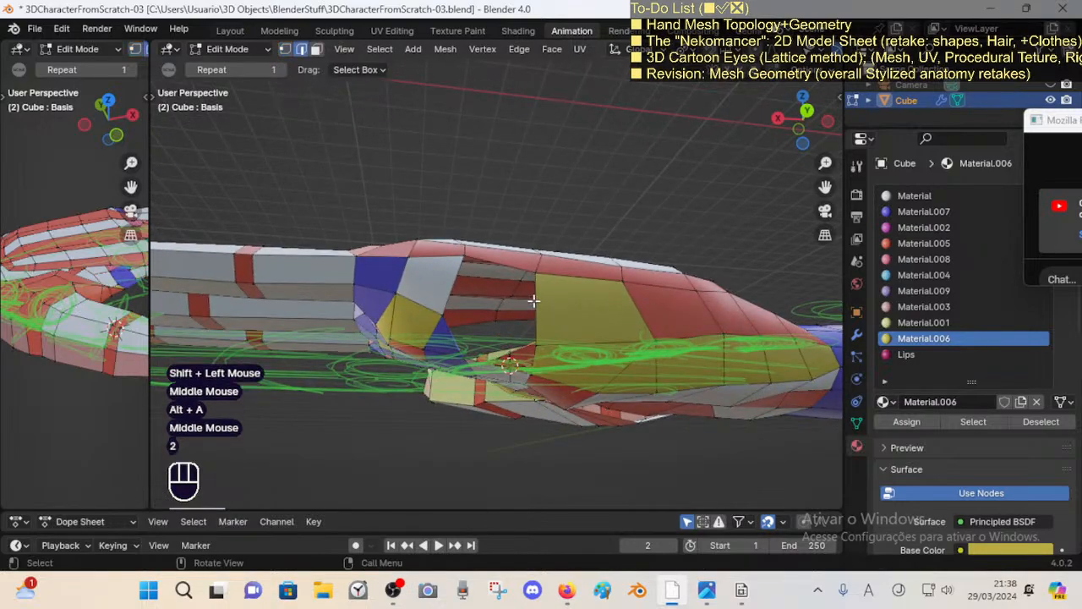
{"action": "middle_click_drag", "start_coordinate": [471, 379], "coordinate": [547, 314]}
{"action": "key", "text": "alt+a"}
{"action": "key", "text": "1"}
{"action": "left_click", "coordinate": [473, 334]}
{"action": "left_click", "coordinate": [370, 291], "text": "alt+shift"}
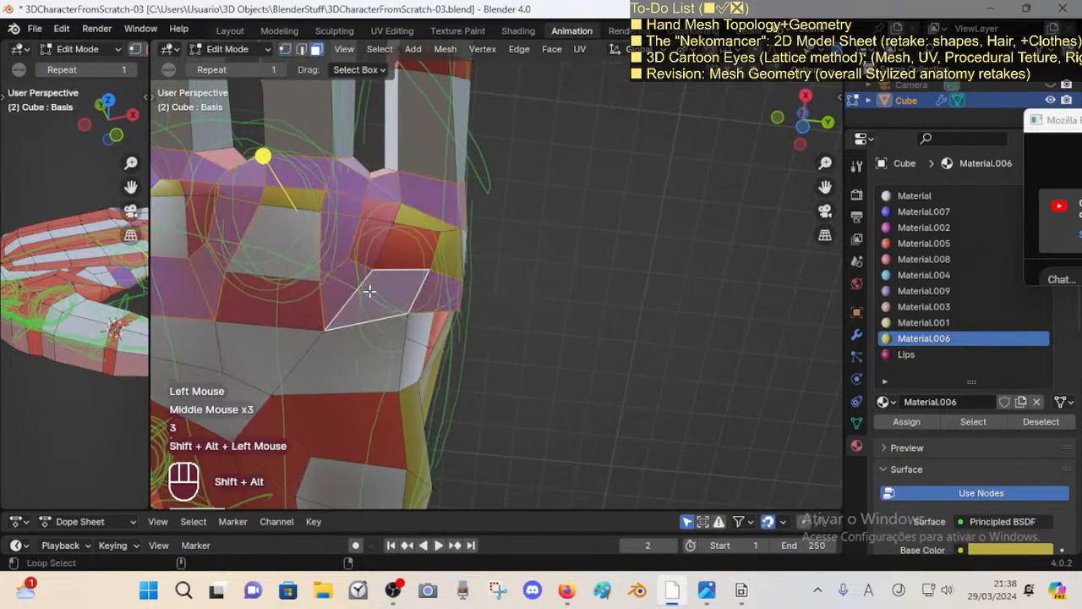
{"action": "scroll", "coordinate": [306, 190], "scroll_direction": "down", "scroll_amount": 1}
{"action": "left_click_drag", "start_coordinate": [308, 167], "coordinate": [508, 312]}
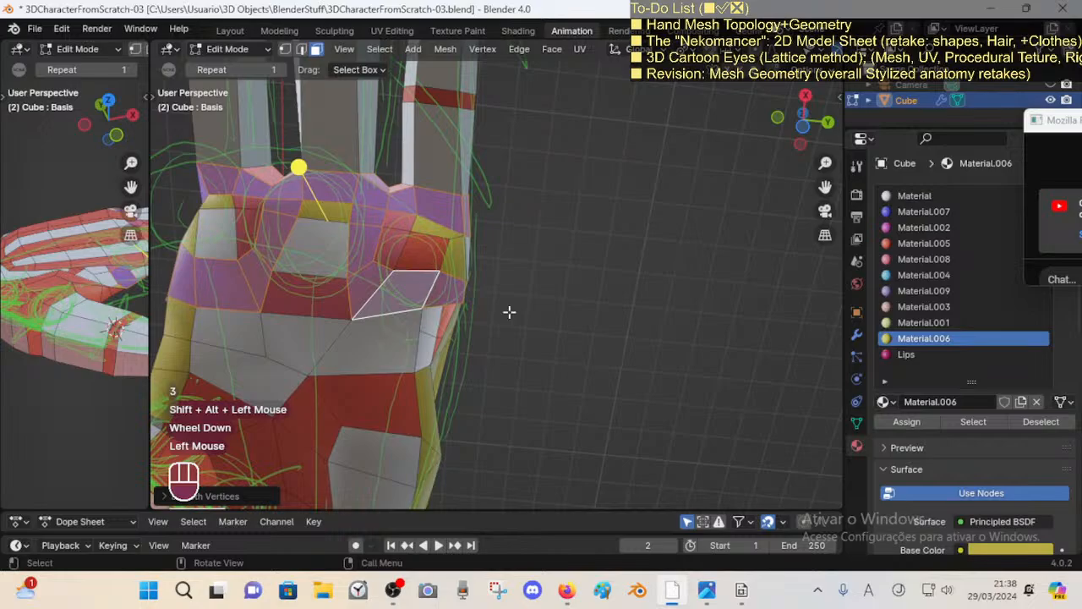
{"action": "middle_click_drag", "start_coordinate": [508, 312], "coordinate": [307, 381]}
{"action": "middle_click_drag", "start_coordinate": [541, 190], "coordinate": [497, 233]}
{"action": "key", "text": "alt+a"}
Step: Reposition a vertex beside the finger bases and save the file
{"action": "middle_click_drag", "start_coordinate": [468, 269], "coordinate": [494, 313]}
{"action": "key", "text": "1"}
{"action": "key", "text": "g"}
{"action": "left_click", "coordinate": [437, 231]}
{"action": "scroll", "coordinate": [396, 356], "scroll_direction": "down", "scroll_amount": 2}
{"action": "key", "text": "ctrl+s"}
Step: Select a cross edge loop on the back of the hand and adjust its spacing with Vertex Slide
{"action": "key", "text": "2"}
{"action": "left_click", "coordinate": [310, 269], "text": "alt+shift"}
{"action": "key", "text": "shift+v"}
{"action": "left_click", "coordinate": [342, 272], "text": "shift"}
{"action": "key", "text": "shift+v"}
{"action": "left_click", "coordinate": [364, 324], "text": "shift"}
{"action": "key", "text": "shift+v"}
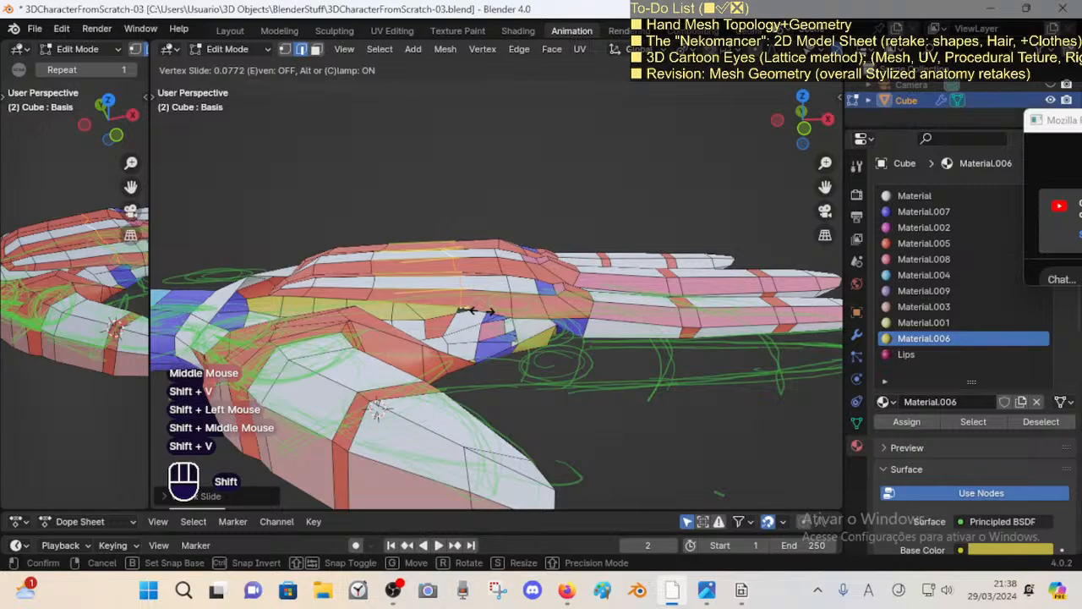
{"action": "left_click", "coordinate": [494, 285]}
{"action": "key", "text": "ctrl+z"}
Step: Slide the selected cross edges on the back of the hand to even out the face spacing
{"action": "key", "text": "shift+v"}
{"action": "left_click", "coordinate": [502, 266], "text": "shift"}
{"action": "middle_click_drag", "start_coordinate": [502, 265], "coordinate": [441, 330]}
{"action": "scroll", "coordinate": [445, 270], "scroll_direction": "up", "scroll_amount": 2}
{"action": "key", "text": "1"}
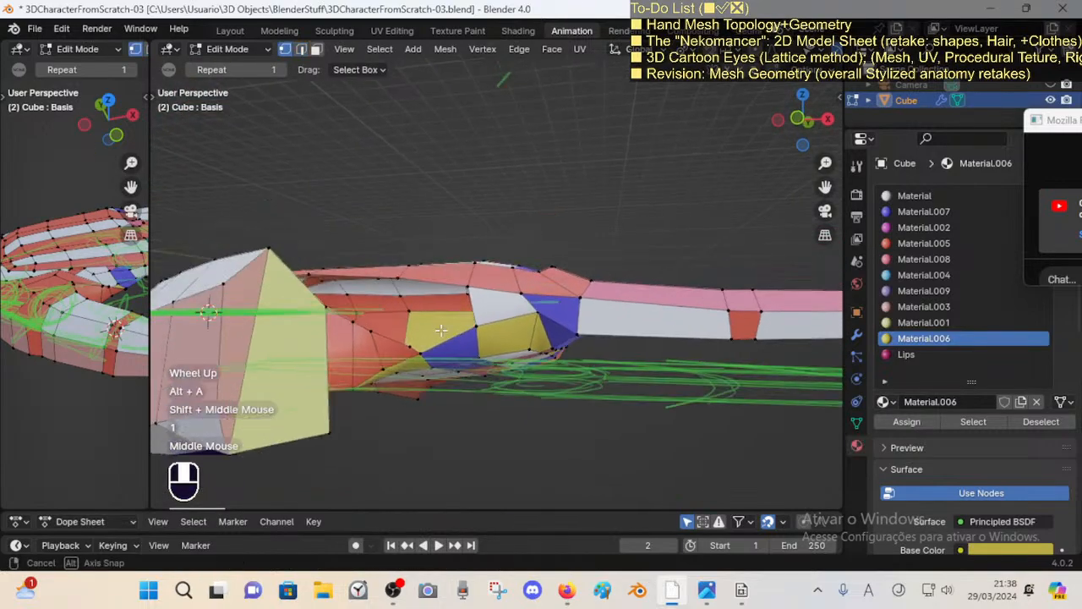
Step: Reposition a vertex on the index-finger side of the hand near the thumb webbing and clear the selection
{"action": "key", "text": "g"}
{"action": "left_click", "coordinate": [408, 304]}
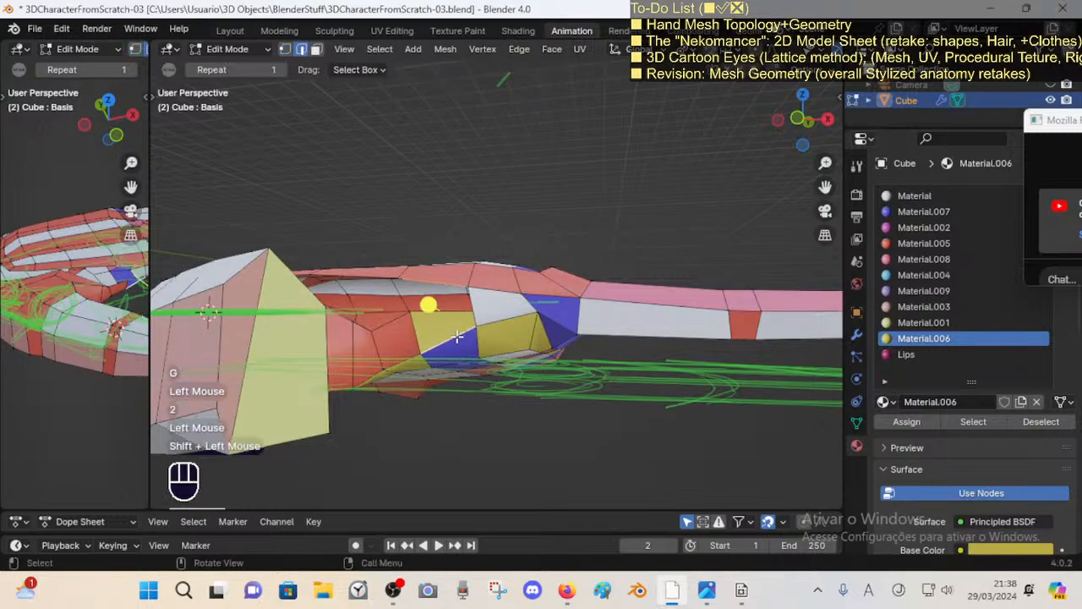
{"action": "left_click", "coordinate": [445, 289], "text": "alt+shift"}
{"action": "middle_click_drag", "start_coordinate": [445, 288], "coordinate": [618, 298]}
{"action": "key", "text": "alt+a"}
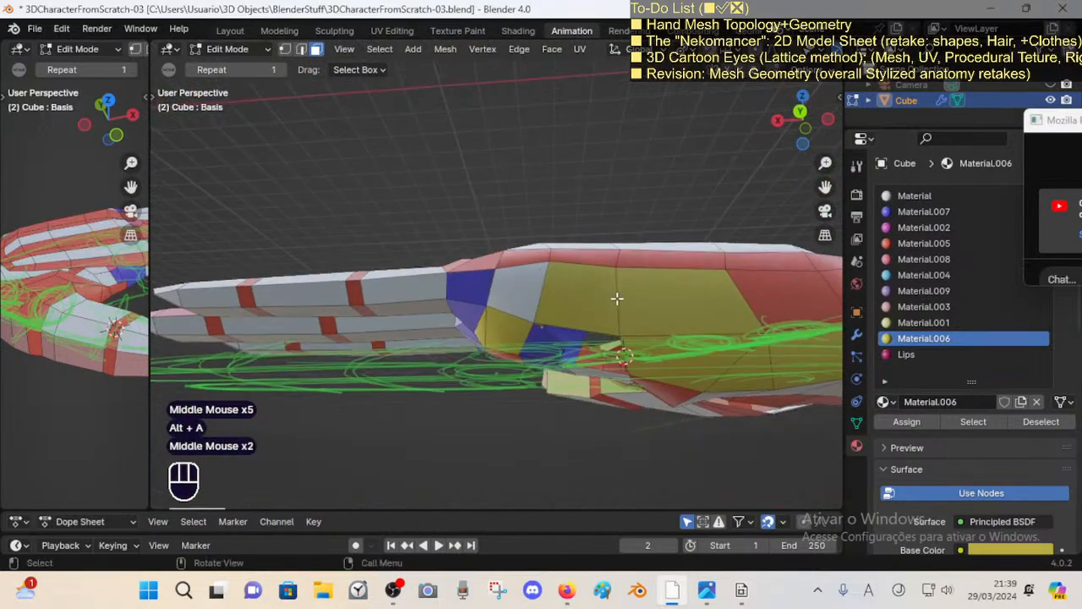
Step: Move a vertex on the outer side of the hand and merge the two neighbouring vertices beside the finger base
{"action": "key", "text": "g"}
{"action": "left_click", "coordinate": [602, 275]}
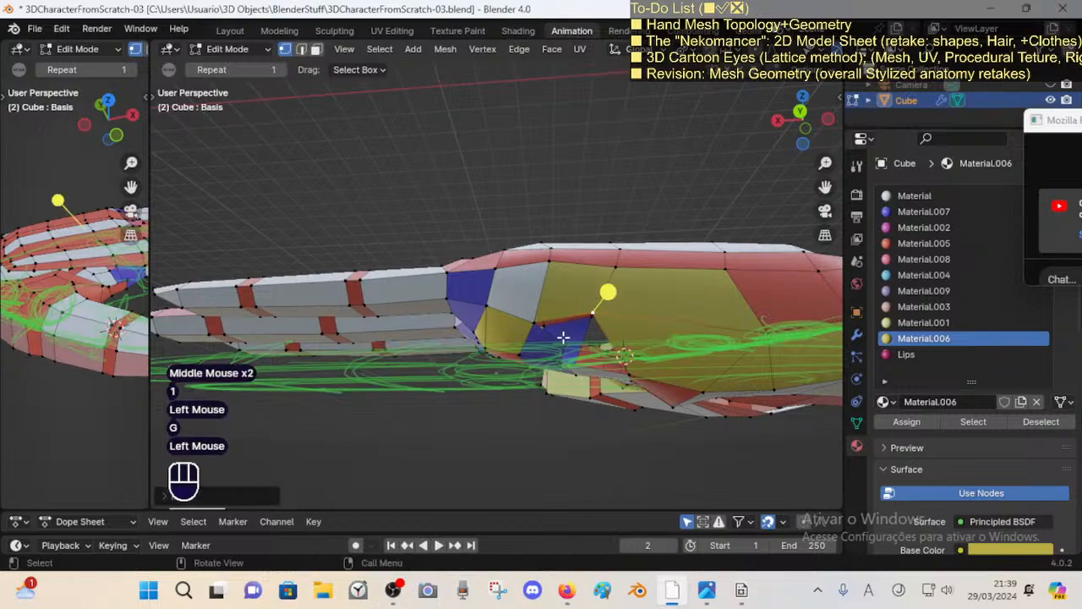
{"action": "key", "text": "m"}
{"action": "left_click", "coordinate": [599, 302]}
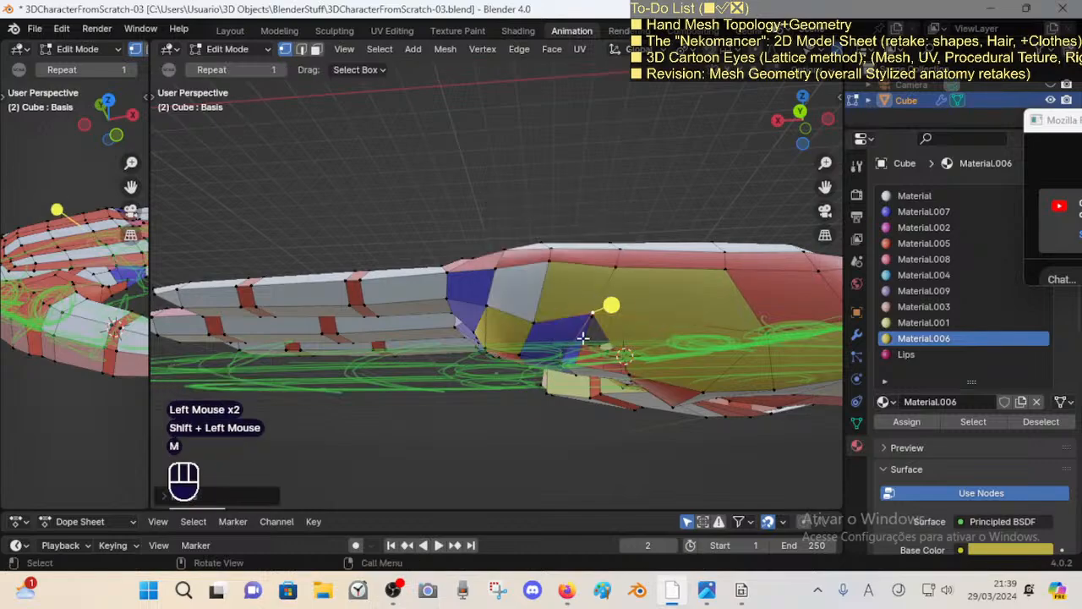
Step: Assign Material.007 to the face loop crossing the back of the hand behind the knuckles, then clear the selection
{"action": "middle_click_drag", "start_coordinate": [589, 297], "coordinate": [572, 321]}
{"action": "key", "text": "3"}
{"action": "left_click", "coordinate": [565, 321], "text": "alt+shift"}
{"action": "middle_click_drag", "start_coordinate": [545, 245], "coordinate": [550, 281]}
{"action": "key", "text": "alt+a"}
{"action": "left_click", "coordinate": [554, 322], "text": "alt+shift"}
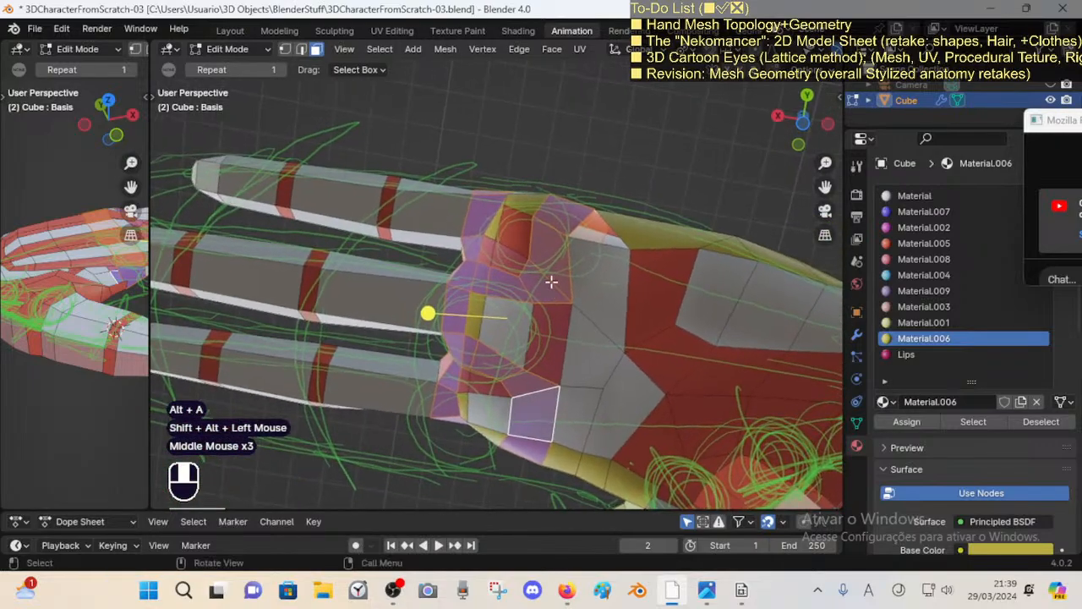
{"action": "key", "text": "alt+a"}
{"action": "left_click", "coordinate": [530, 294], "text": "alt+shift"}
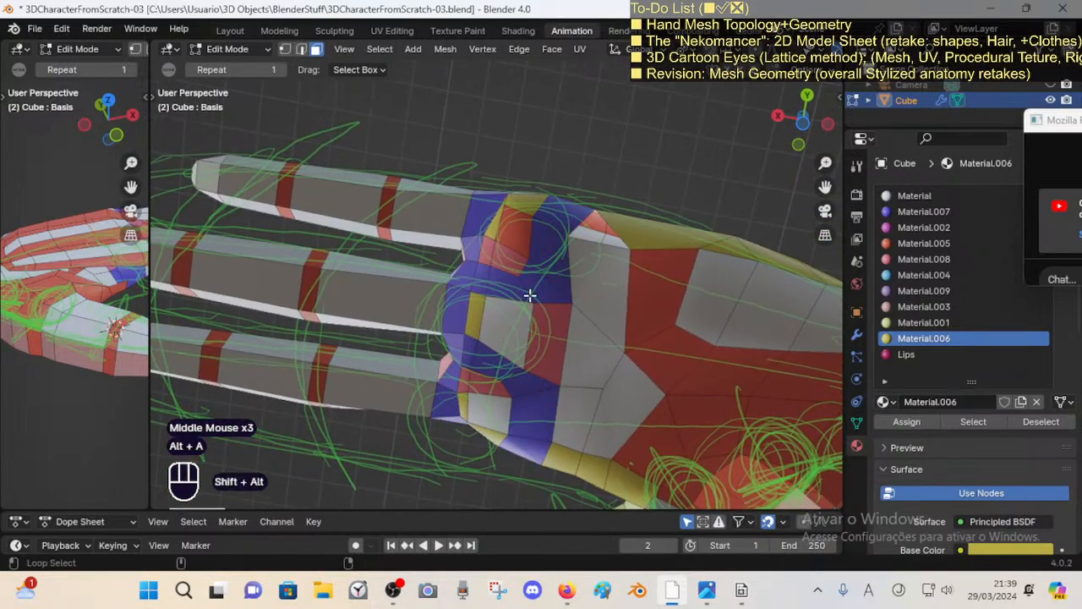
{"action": "middle_click_drag", "start_coordinate": [529, 291], "coordinate": [594, 385]}
{"action": "left_click", "coordinate": [924, 213]}
{"action": "key", "text": "alt+a"}
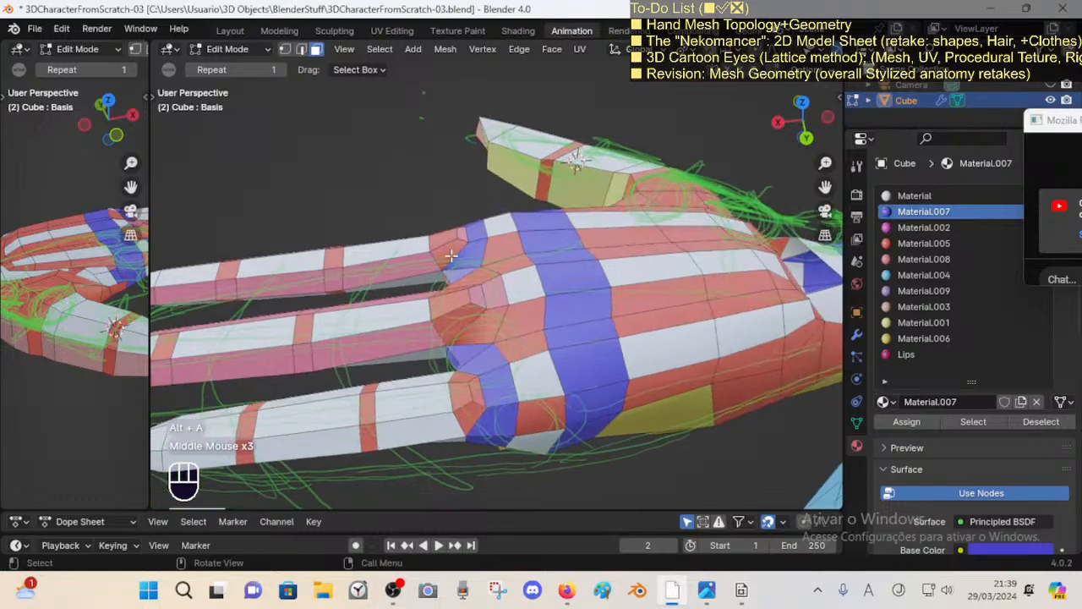
Step: Check the face loops around the middle finger's base and across the palm, and save the file
{"action": "middle_click_drag", "start_coordinate": [451, 256], "coordinate": [484, 179]}
{"action": "middle_click_drag", "start_coordinate": [609, 336], "coordinate": [515, 338]}
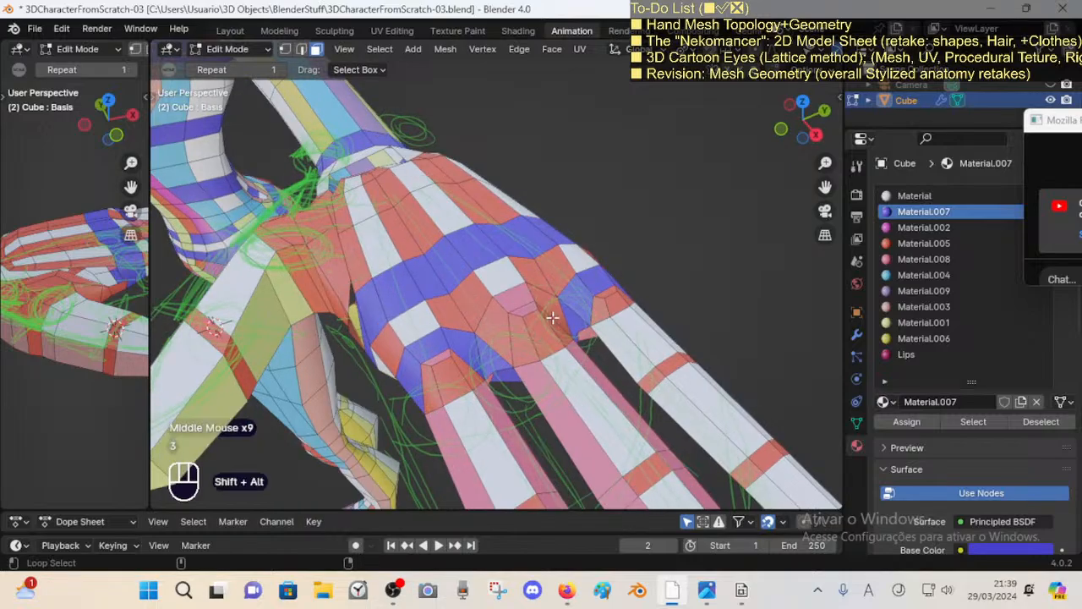
{"action": "left_click", "coordinate": [552, 317], "text": "alt+shift"}
{"action": "middle_click_drag", "start_coordinate": [464, 330], "coordinate": [479, 319]}
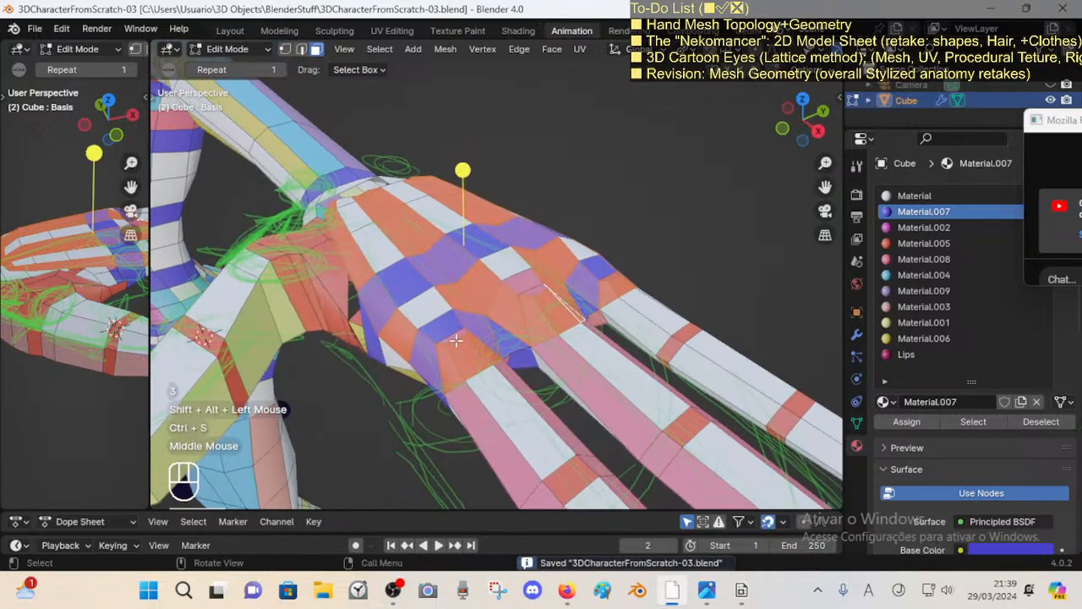
{"action": "key", "text": "alt+a"}
{"action": "middle_click_drag", "start_coordinate": [334, 325], "coordinate": [444, 254]}
{"action": "middle_click_drag", "start_coordinate": [467, 172], "coordinate": [420, 212]}
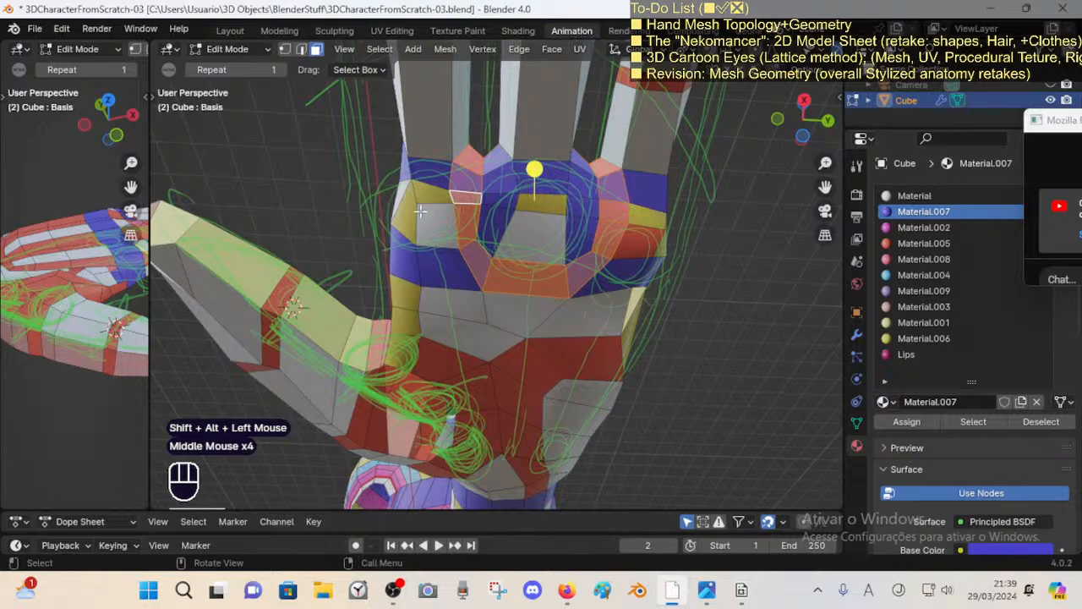
{"action": "key", "text": "ctrl+s"}
{"action": "middle_click_drag", "start_coordinate": [483, 238], "coordinate": [495, 252]}
{"action": "key", "text": "alt+a"}
{"action": "key", "text": "3"}
{"action": "left_click", "coordinate": [429, 311], "text": "alt+shift"}
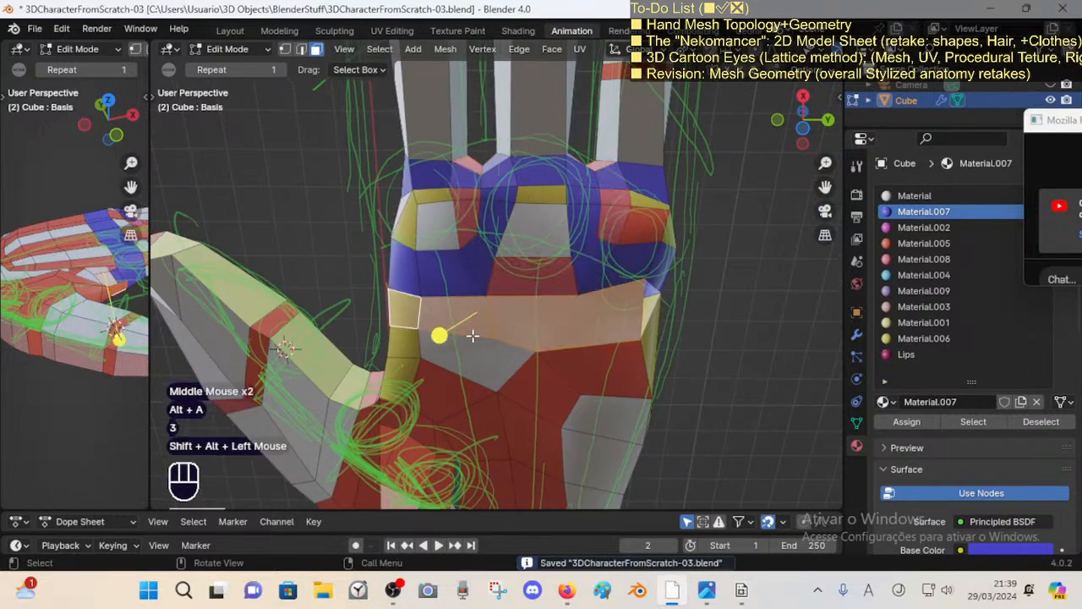
{"action": "left_click", "coordinate": [472, 336]}
{"action": "key", "text": "alt+a"}
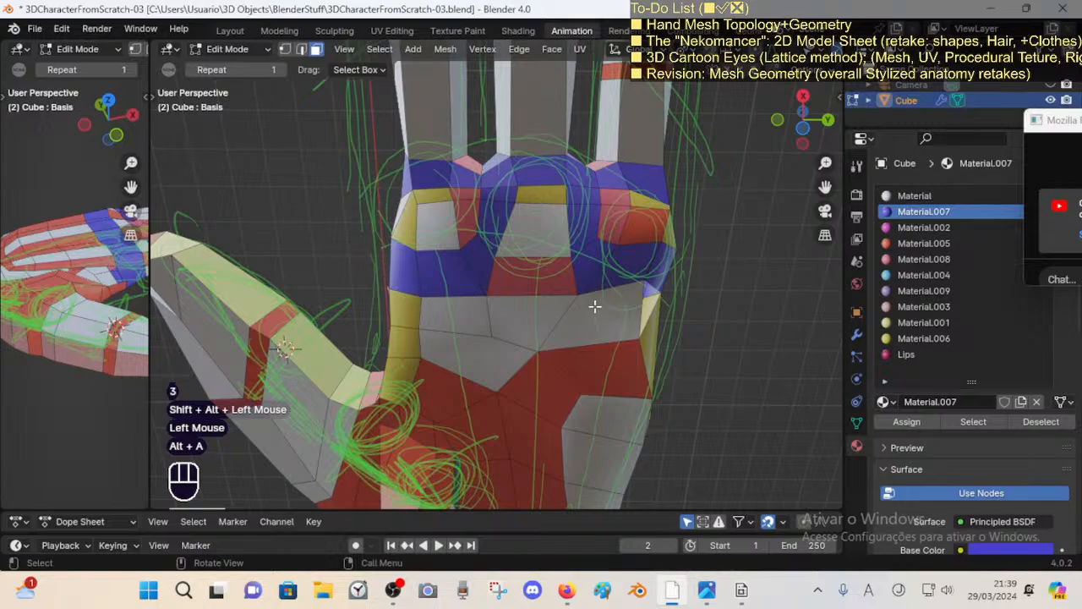
Step: Save the file and move a vertex at the index-finger end of the blue loop with proportional editing
{"action": "middle_click_drag", "start_coordinate": [594, 307], "coordinate": [510, 327]}
{"action": "left_click", "coordinate": [496, 361]}
{"action": "middle_click_drag", "start_coordinate": [496, 327], "coordinate": [463, 282]}
{"action": "middle_click", "coordinate": [492, 359], "text": "alt"}
{"action": "key", "text": "a"}
{"action": "scroll", "coordinate": [475, 240], "scroll_direction": "down", "scroll_amount": 3}
{"action": "middle_click_drag", "start_coordinate": [476, 240], "coordinate": [499, 293]}
{"action": "scroll", "coordinate": [509, 311], "scroll_direction": "down", "scroll_amount": 1}
{"action": "key", "text": "alt+a"}
{"action": "scroll", "coordinate": [499, 293], "scroll_direction": "up", "scroll_amount": 2}
{"action": "key", "text": "ctrl+s"}
{"action": "scroll", "coordinate": [499, 293], "scroll_direction": "down", "scroll_amount": 3}
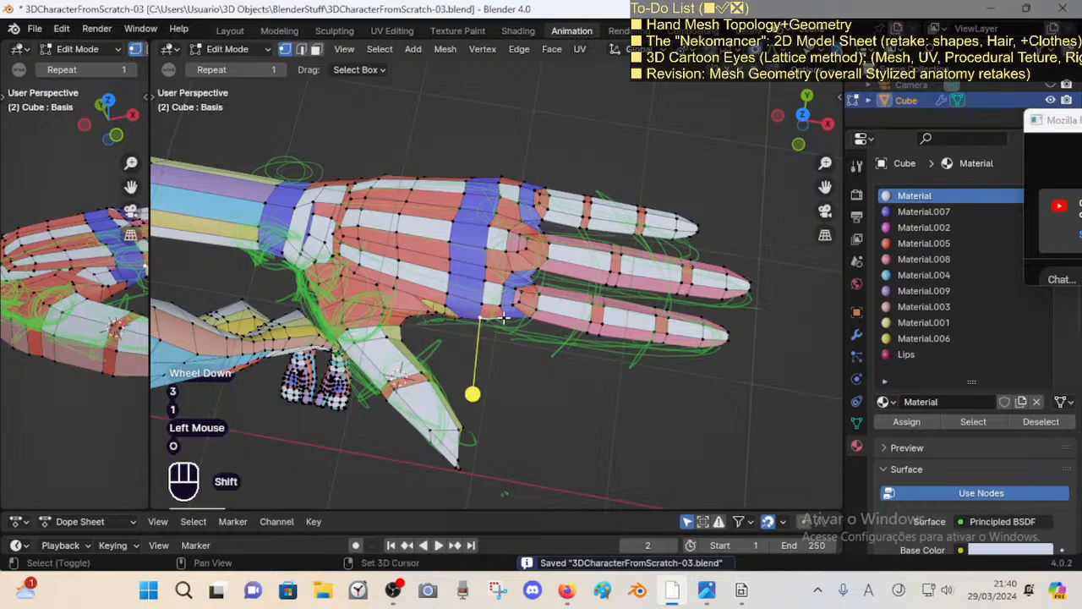
{"action": "key", "text": "g"}
{"action": "left_click", "coordinate": [504, 316], "text": "shift"}
{"action": "middle_click_drag", "start_coordinate": [504, 315], "coordinate": [637, 377], "text": "shift"}
{"action": "key", "text": "alt+a"}
Step: Slide and move the vertices along the blue loop's finger-side border on the outer side of the hand
{"action": "key", "text": "shift+grave"}
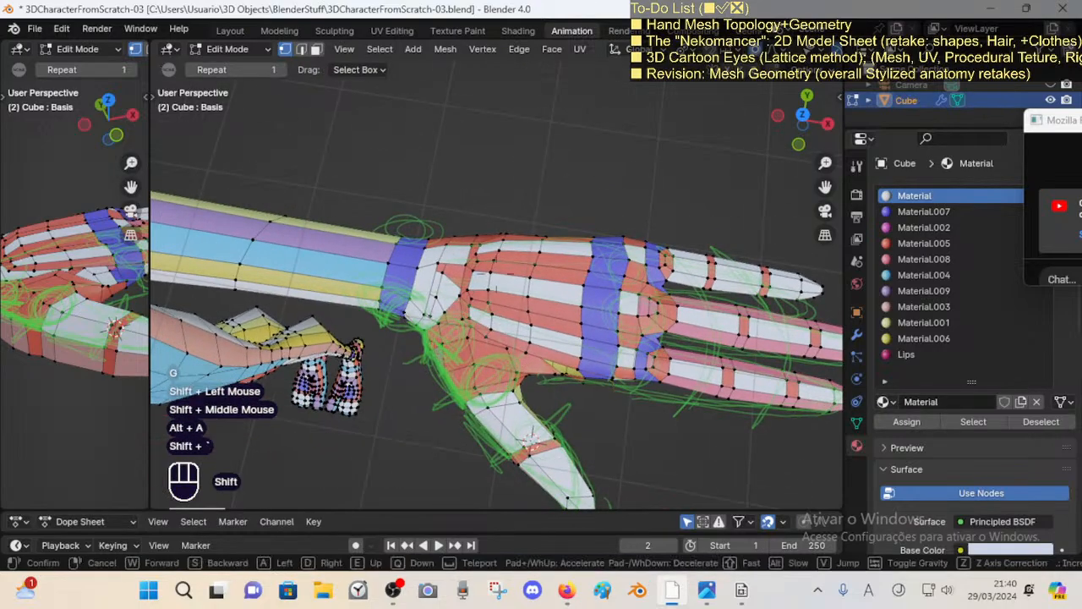
{"action": "key", "text": "a"}
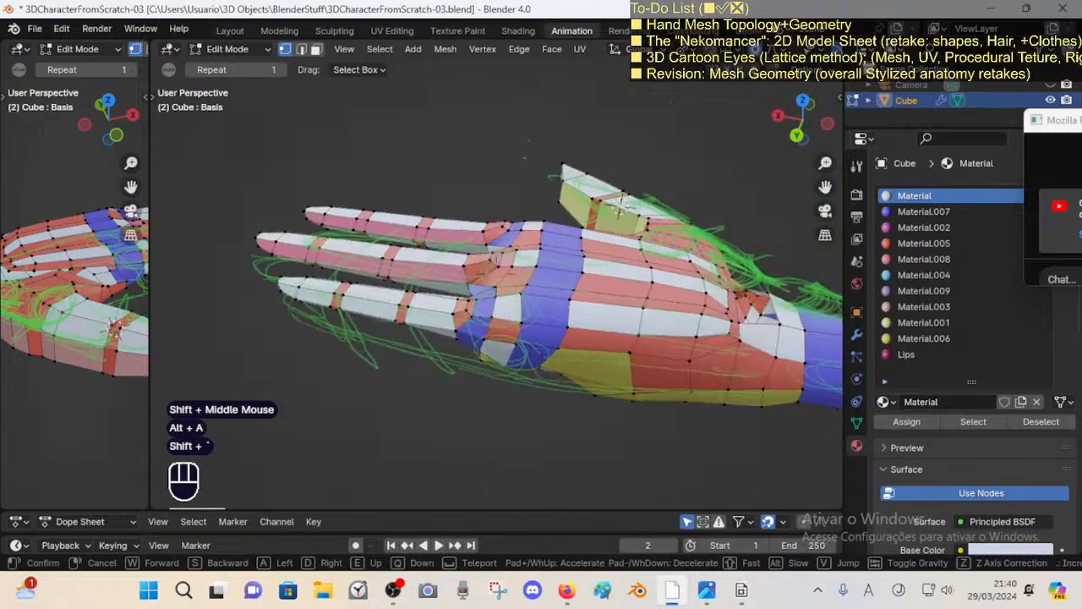
{"action": "key", "text": "q"}
{"action": "key", "text": "w"}
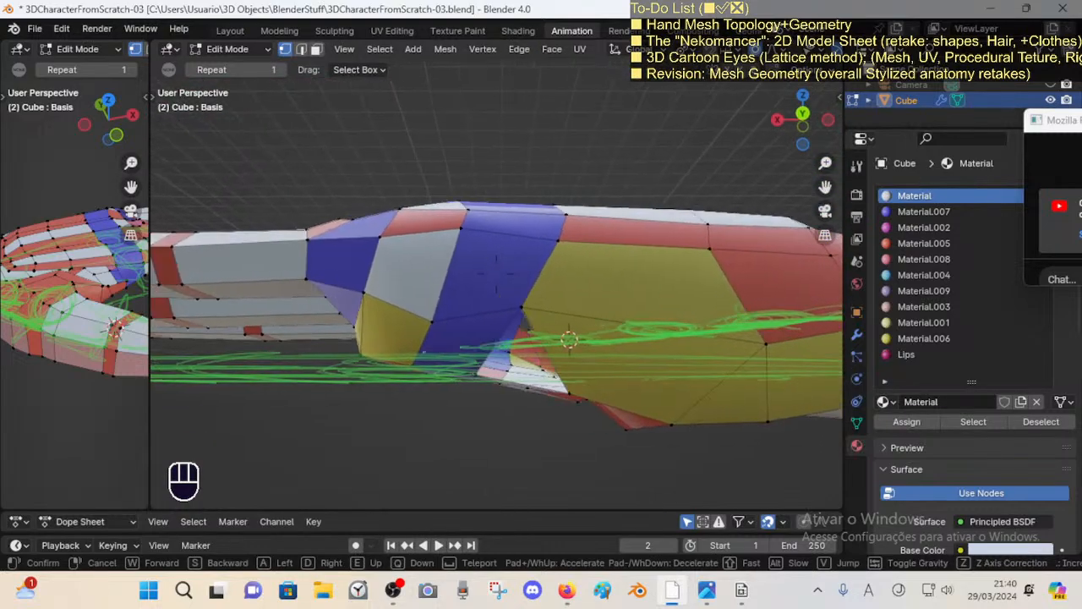
{"action": "left_click", "coordinate": [539, 427]}
{"action": "key", "text": "shift+v"}
{"action": "left_click", "coordinate": [529, 292], "text": "shift"}
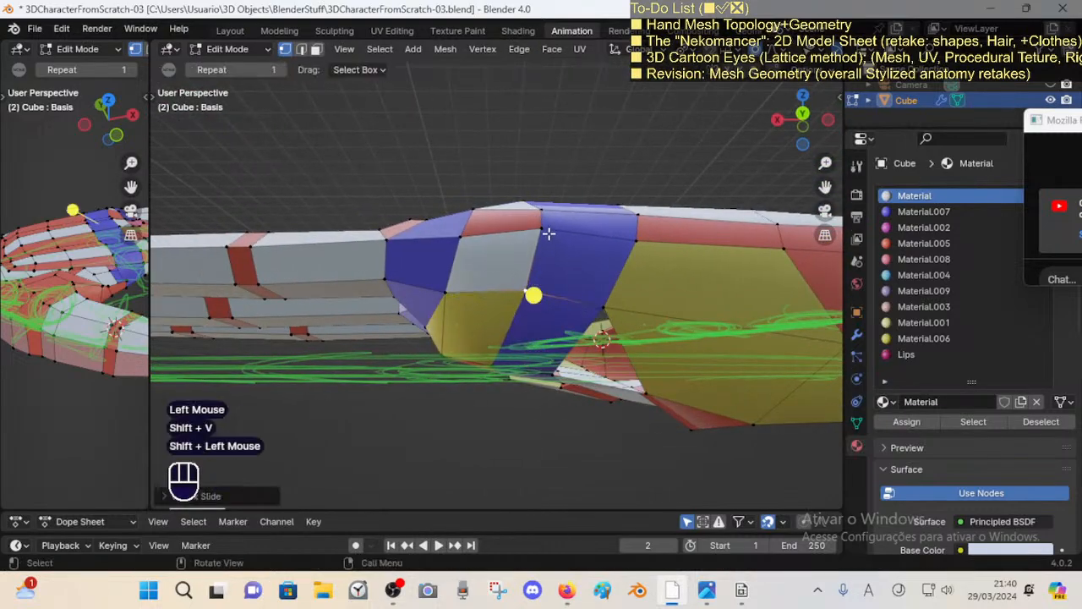
{"action": "left_click", "coordinate": [547, 234]}
{"action": "key", "text": "g"}
{"action": "left_click", "coordinate": [515, 359], "text": "shift"}
{"action": "key", "text": "g"}
{"action": "left_click", "coordinate": [541, 214], "text": "shift"}
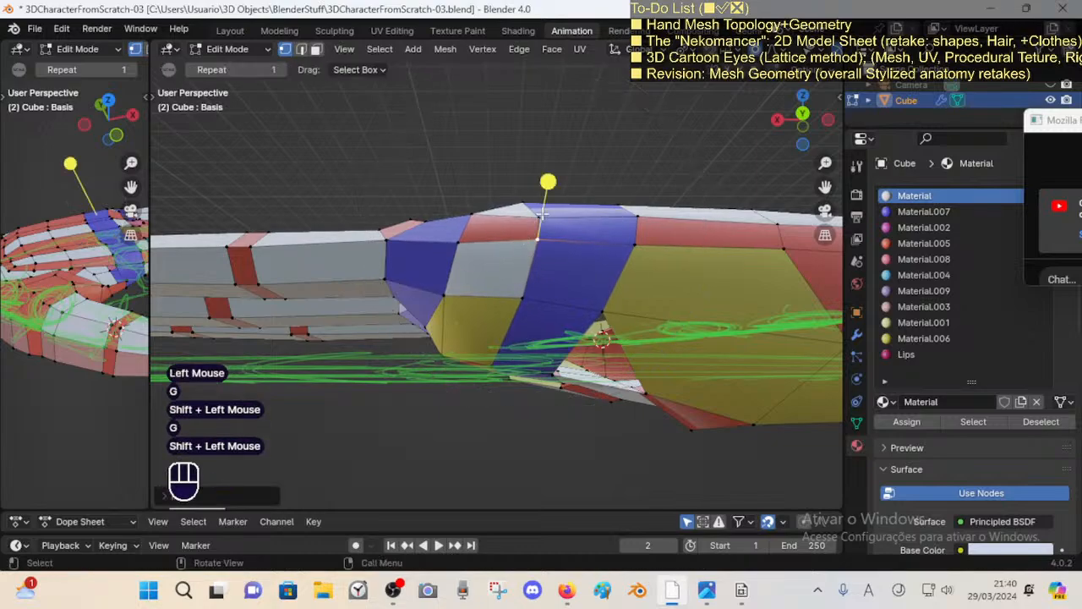
Step: Rotate the edge at the top of the blue loop slightly with smooth proportional editing
{"action": "key", "text": "2"}
{"action": "left_click", "coordinate": [577, 205]}
{"action": "key", "text": "r"}
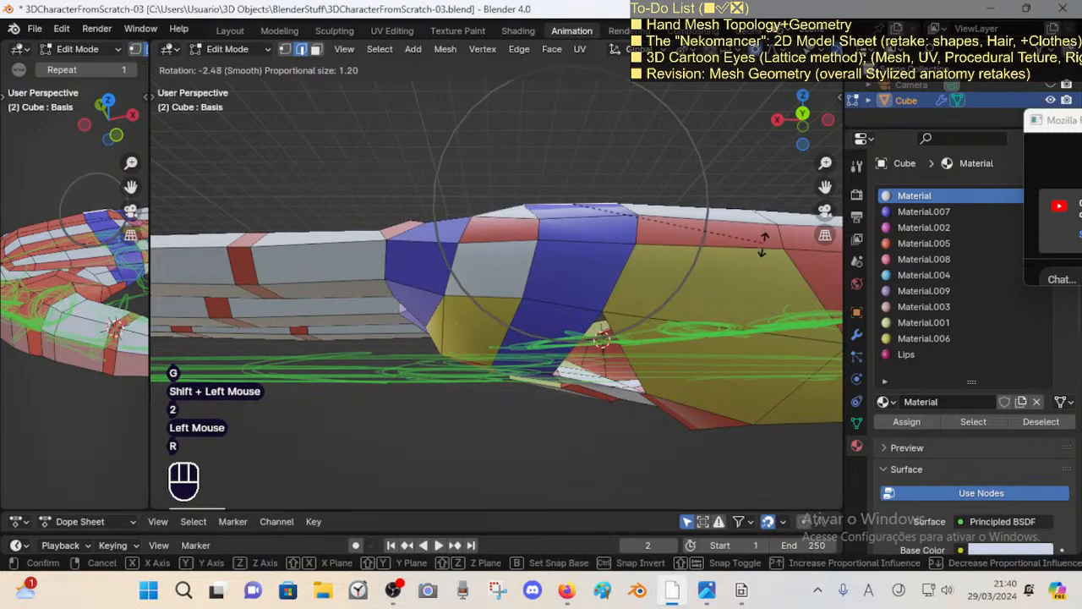
{"action": "left_click", "coordinate": [763, 239]}
Step: Adjust the palm-side corner vertex of the blue loop near the outer edge with Vertex Slide
{"action": "key", "text": "1"}
{"action": "middle_click_drag", "start_coordinate": [481, 273], "coordinate": [499, 239]}
{"action": "left_click", "coordinate": [498, 239]}
{"action": "key", "text": "shift+v"}
{"action": "left_click", "coordinate": [615, 280], "text": "shift"}
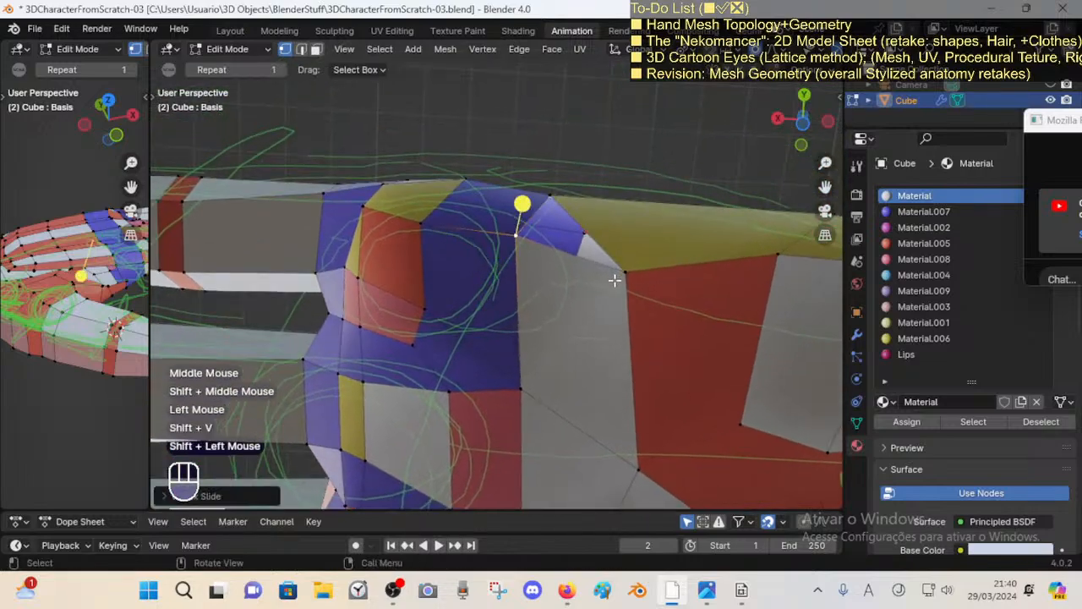
{"action": "scroll", "coordinate": [601, 302], "scroll_direction": "down", "scroll_amount": 3}
{"action": "middle_click_drag", "start_coordinate": [614, 280], "coordinate": [506, 495]}
{"action": "key", "text": "3"}
{"action": "left_click", "coordinate": [596, 292], "text": "alt+shift"}
{"action": "scroll", "coordinate": [588, 311], "scroll_direction": "down", "scroll_amount": 1}
{"action": "key", "text": "alt+a"}
{"action": "key", "text": "ctrl+r"}
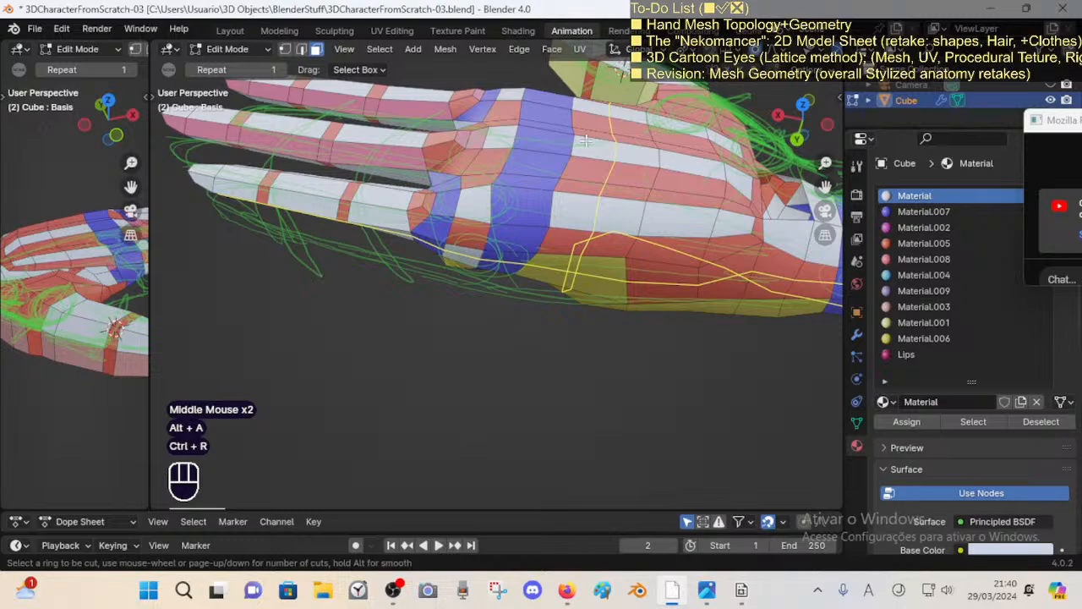
{"action": "middle_click_drag", "start_coordinate": [550, 316], "coordinate": [579, 236]}
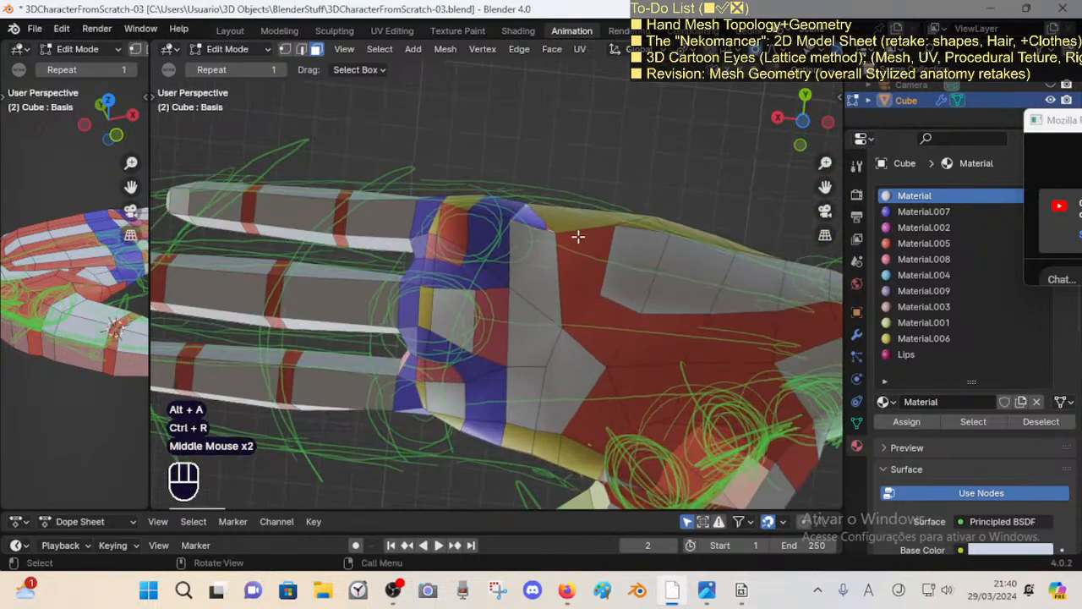
Step: Slide a vertex in the middle of the palm to even out the cross strip below the finger bases
{"action": "key", "text": "shift+v"}
{"action": "left_click", "coordinate": [541, 305], "text": "shift"}
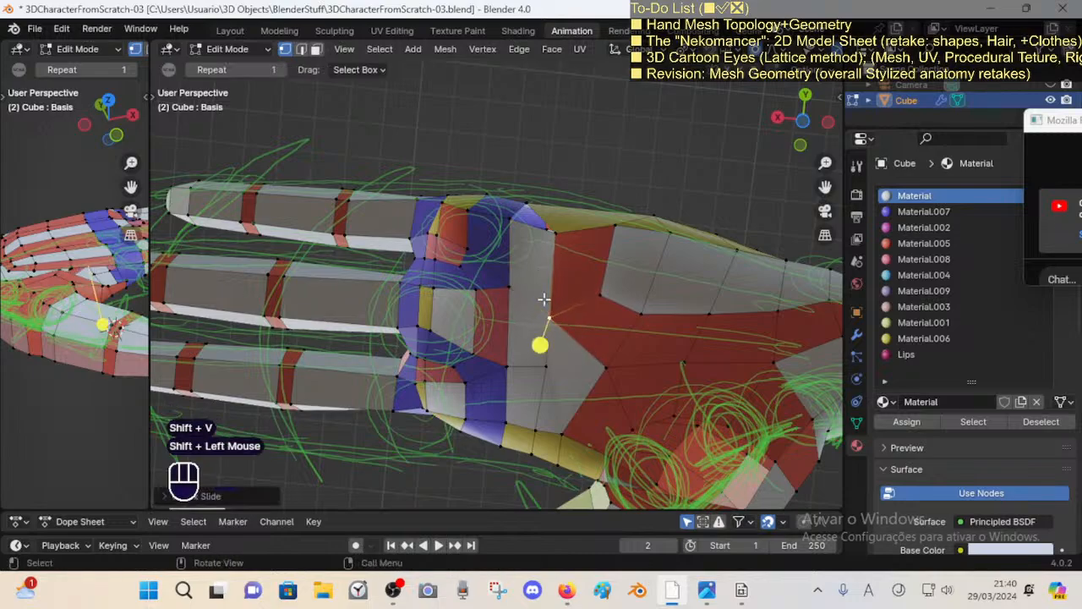
{"action": "key", "text": "alt+a"}
Step: Try a loop cut through the palm strip below the finger bases
{"action": "key", "text": "ctrl+r"}
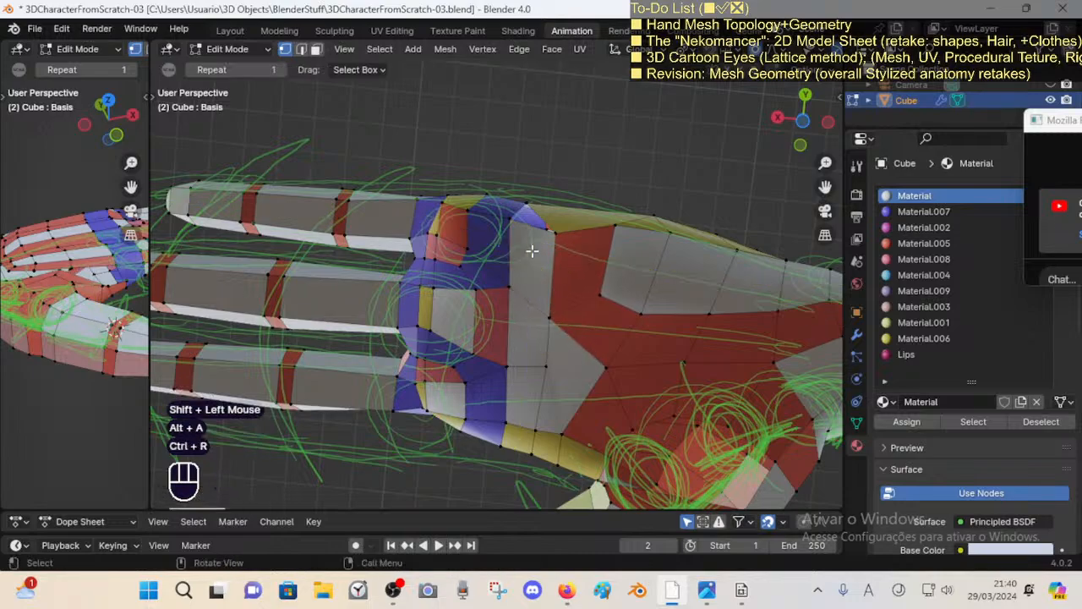
{"action": "left_click", "coordinate": [531, 250]}
{"action": "key", "text": "alt+a"}
{"action": "middle_click_drag", "start_coordinate": [531, 250], "coordinate": [551, 335]}
{"action": "key", "text": "ctrl+z"}
{"action": "key", "text": "ctrl+z"}
{"action": "middle_click_drag", "start_coordinate": [553, 317], "coordinate": [572, 404]}
{"action": "key", "text": "ctrl+r"}
{"action": "right_click", "coordinate": [575, 360]}
Step: Knife-cut a new edge line across the back of the hand behind the blue loop and down the outer side to the palm
{"action": "middle_click_drag", "start_coordinate": [572, 404], "coordinate": [551, 292], "text": "shift"}
{"action": "middle_click_drag", "start_coordinate": [551, 292], "coordinate": [551, 275]}
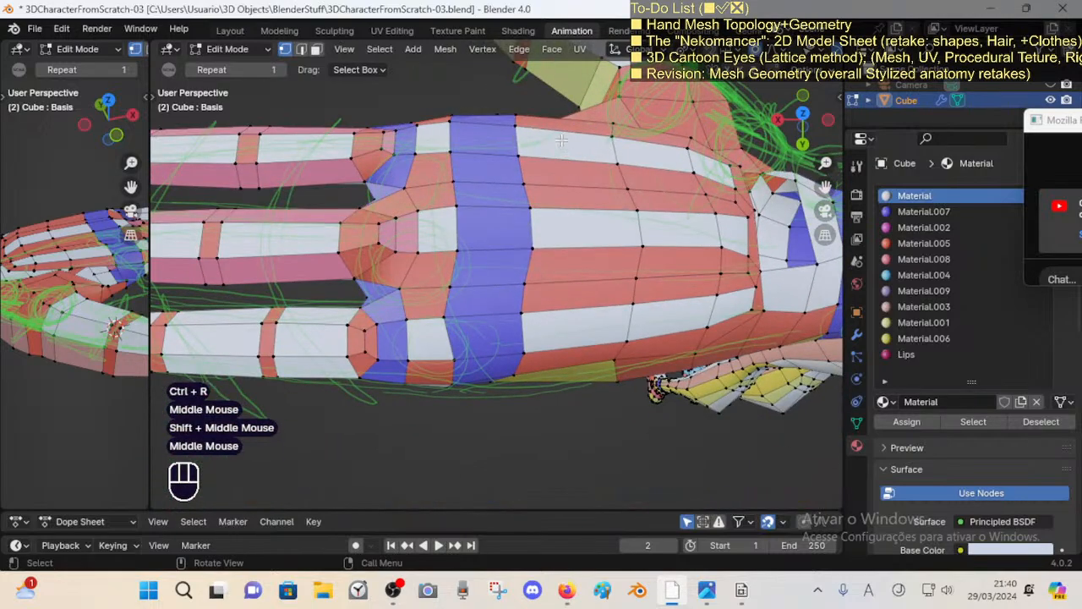
{"action": "key", "text": "k"}
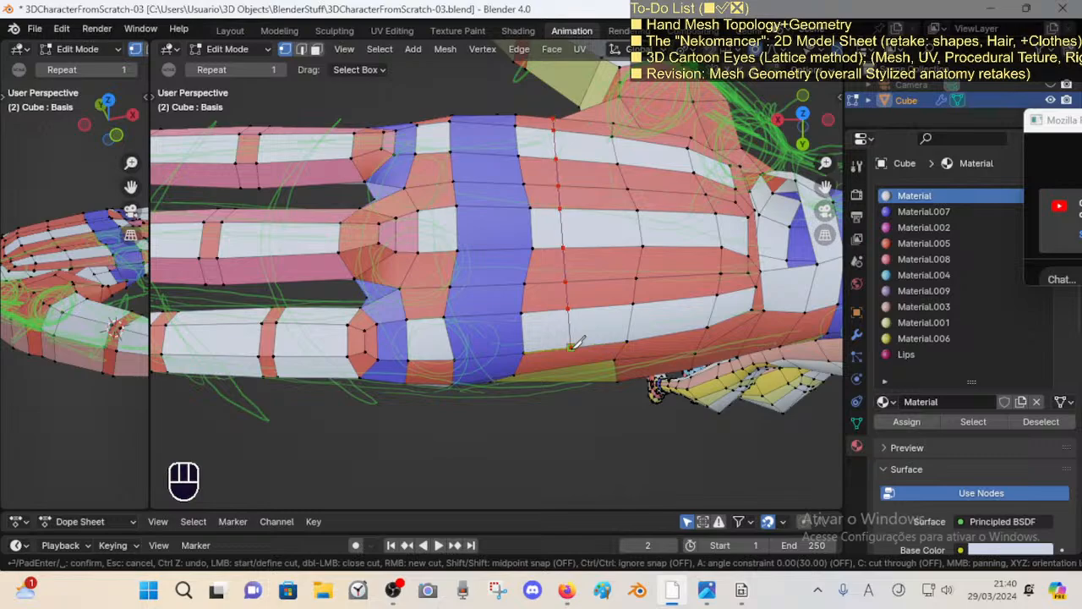
{"action": "middle_click_drag", "start_coordinate": [573, 343], "coordinate": [577, 196]}
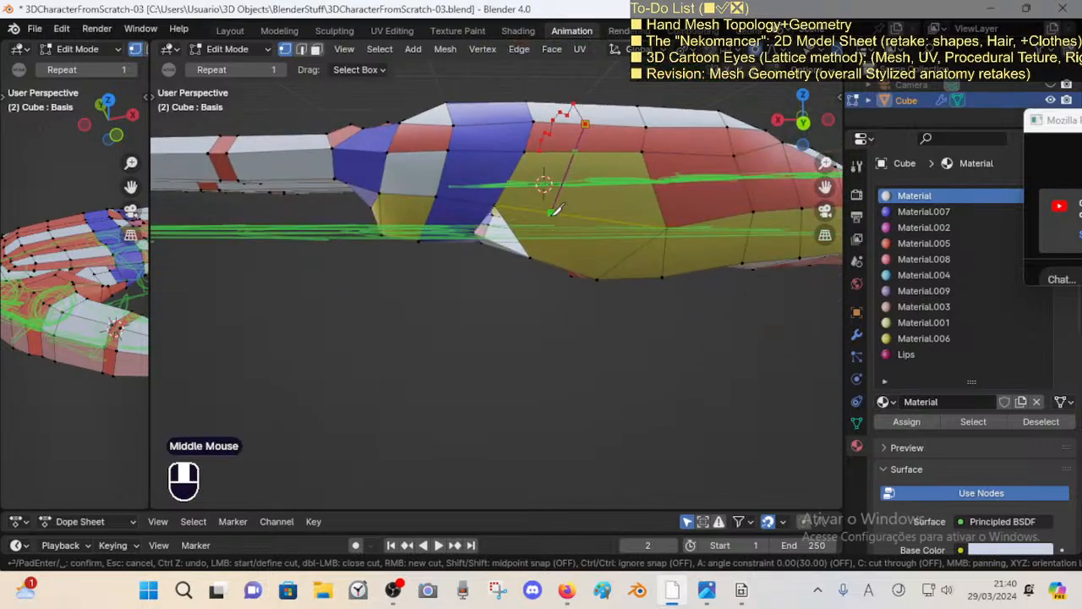
{"action": "key", "text": "Return"}
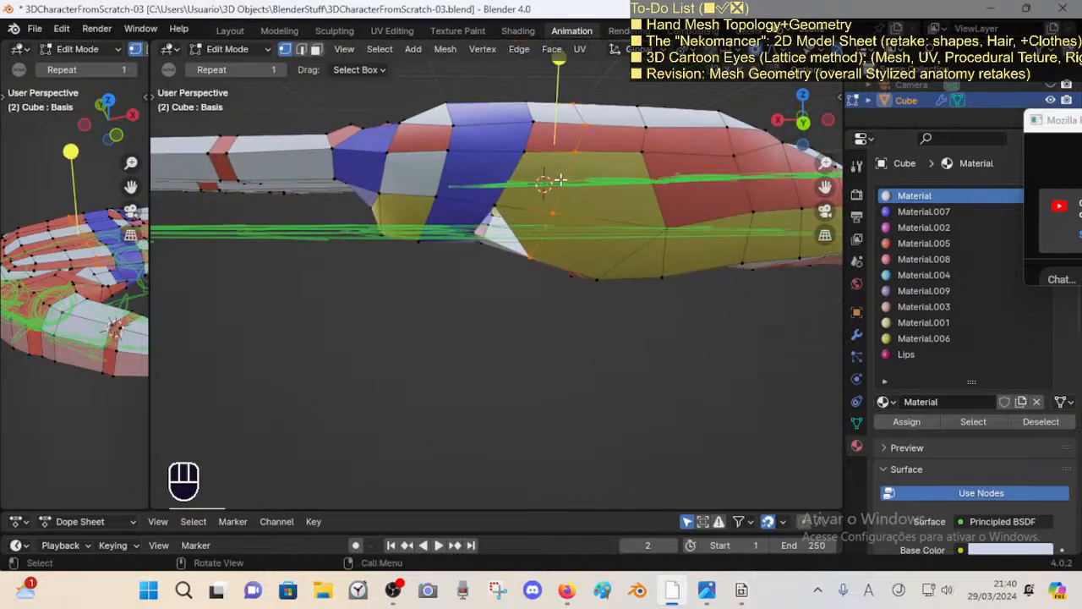
Step: Delete the yellow face between the new cut and the blue loop on the outer side of the hand
{"action": "key", "text": "3"}
{"action": "left_click", "coordinate": [524, 227]}
{"action": "key", "text": "x"}
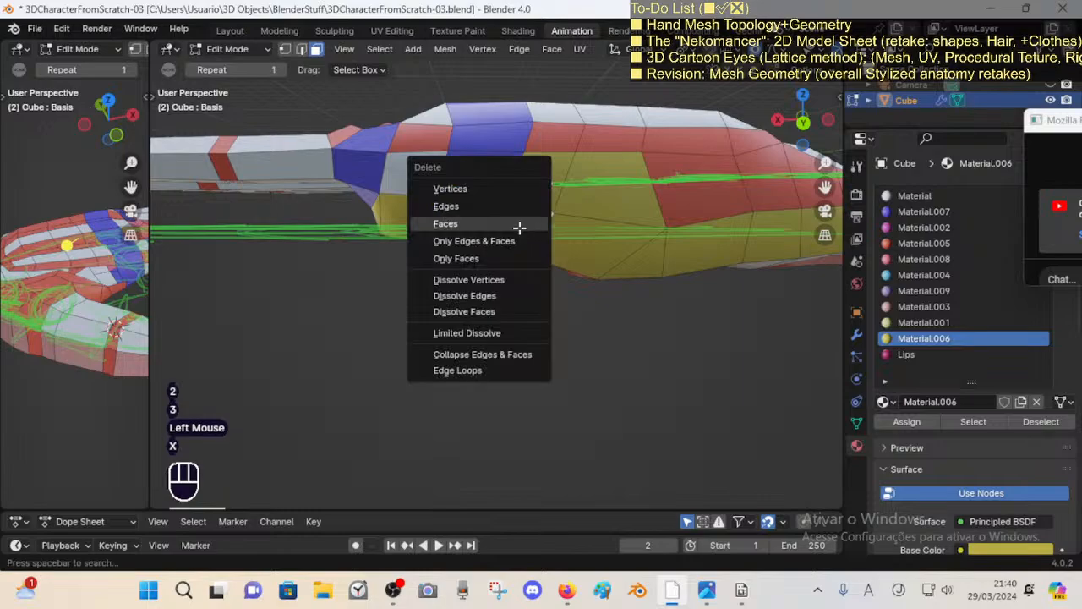
{"action": "left_click", "coordinate": [520, 227]}
Step: Fill the gap on the hand's outer side with a new face between the two open edges
{"action": "middle_click_drag", "start_coordinate": [519, 227], "coordinate": [510, 189]}
{"action": "key", "text": "2"}
{"action": "left_click", "coordinate": [508, 179]}
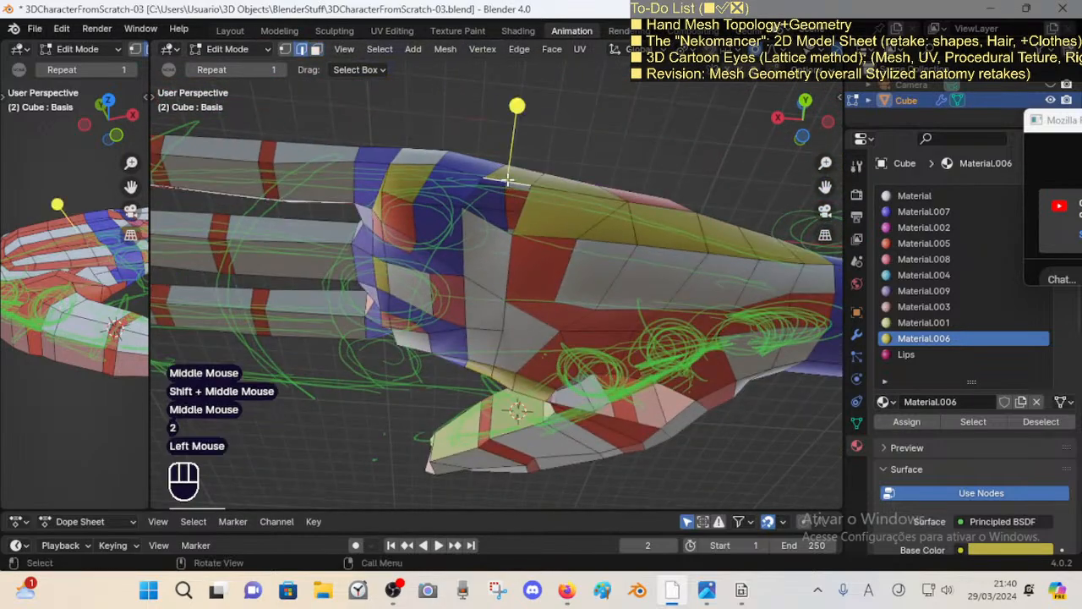
{"action": "left_click", "coordinate": [490, 222], "text": "shift"}
{"action": "key", "text": "f"}
{"action": "key", "text": "alt+a"}
Step: Reposition the vertices on the webbing between the thumb and index finger with Move and Vertex Slide
{"action": "key", "text": "3"}
{"action": "left_click", "coordinate": [495, 232], "text": "alt+shift"}
{"action": "middle_click_drag", "start_coordinate": [496, 232], "coordinate": [509, 343]}
{"action": "scroll", "coordinate": [492, 344], "scroll_direction": "up", "scroll_amount": 1}
{"action": "key", "text": "g"}
{"action": "left_click", "coordinate": [534, 318]}
{"action": "left_click", "coordinate": [473, 331]}
{"action": "key", "text": "shift+v"}
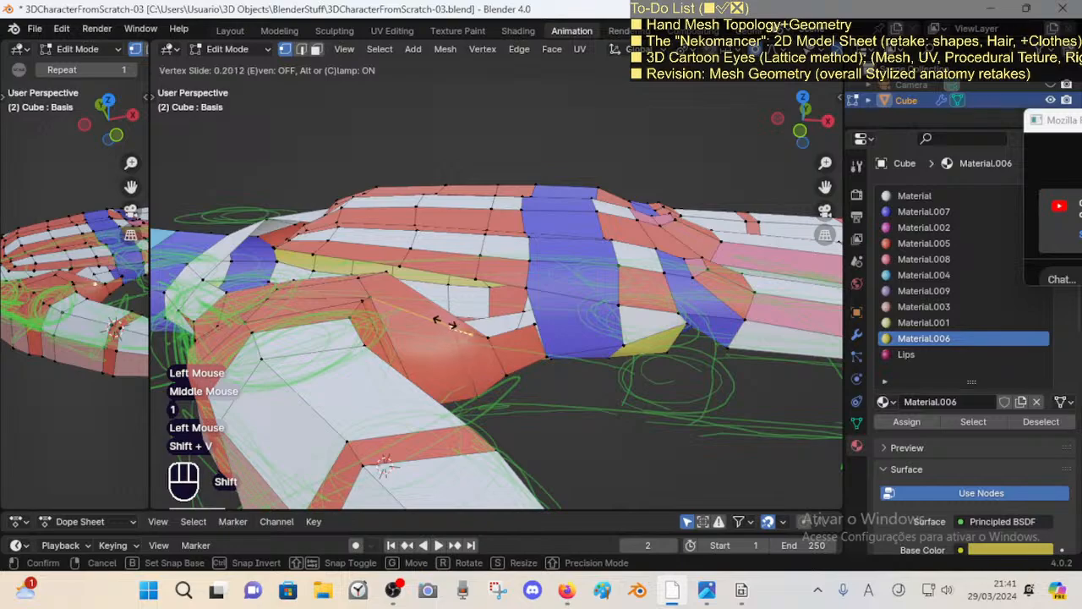
{"action": "left_click", "coordinate": [432, 321], "text": "shift"}
{"action": "key", "text": "g"}
{"action": "left_click", "coordinate": [499, 322], "text": "shift"}
Step: Merge the extra webbing vertex into the upper corner vertex beside the blue loop
{"action": "mouse_move", "coordinate": [499, 321]}
{"action": "middle_mouse_down"}
{"action": "mouse_move", "coordinate": [505, 313]}
{"action": "mouse_move", "coordinate": [507, 338]}
{"action": "mouse_move", "coordinate": [518, 322]}
{"action": "middle_mouse_up"}
{"action": "left_click", "coordinate": [517, 320]}
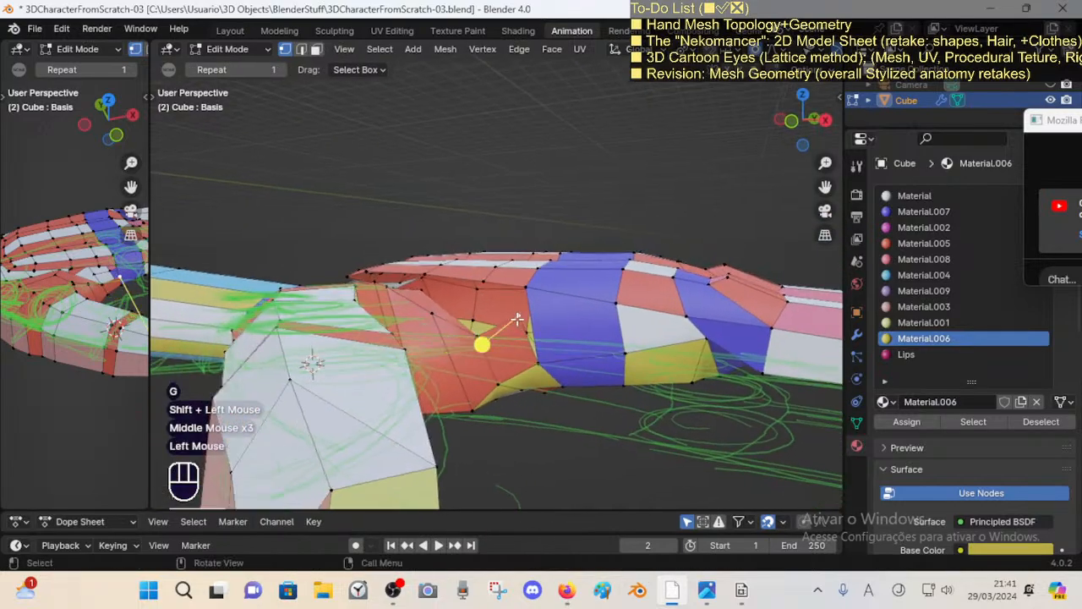
{"action": "key", "text": "m"}
{"action": "left_click", "coordinate": [531, 285]}
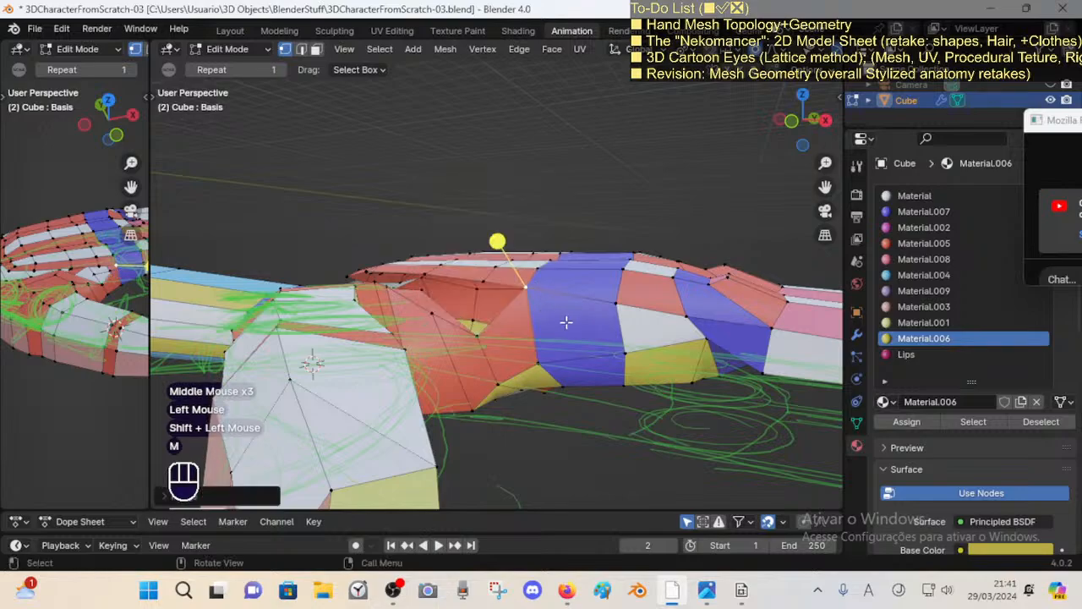
Step: Slide two vertices along the blue loop's borders on the index-finger side to even out the faces
{"action": "key", "text": "3"}
{"action": "left_click", "coordinate": [571, 325]}
{"action": "middle_click_drag", "start_coordinate": [570, 325], "coordinate": [645, 357], "text": "shift"}
{"action": "left_click", "coordinate": [647, 291]}
{"action": "key", "text": "shift+v"}
{"action": "left_click", "coordinate": [679, 322], "text": "shift"}
{"action": "key", "text": "shift+v"}
{"action": "left_click", "coordinate": [563, 311], "text": "shift"}
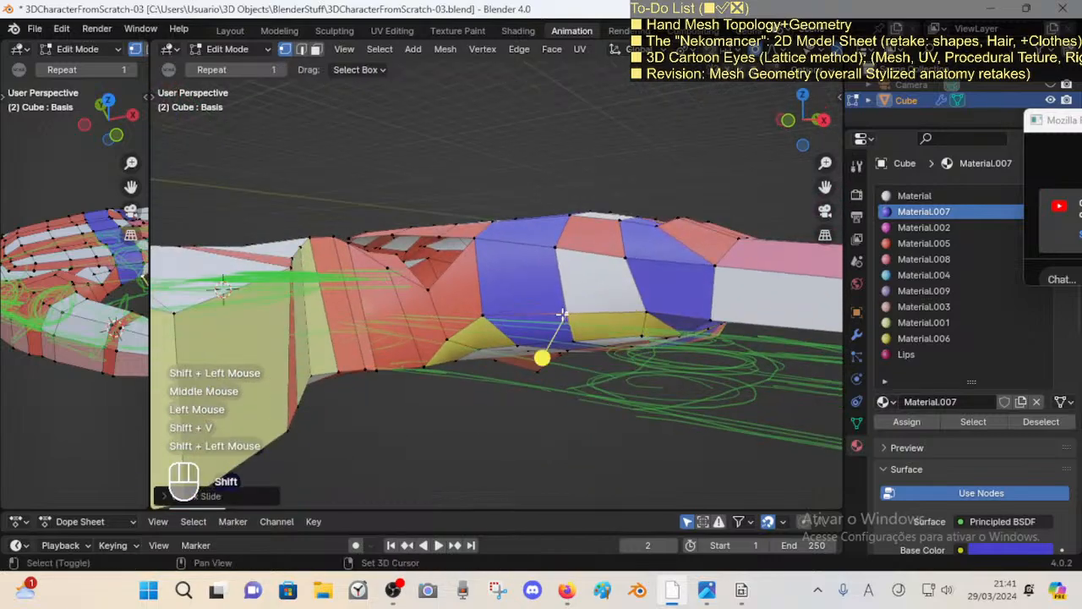
Step: Save the file and slide a vertex on the webbing between the thumb and the index finger
{"action": "middle_click_drag", "start_coordinate": [543, 254], "coordinate": [542, 272]}
{"action": "middle_click_drag", "start_coordinate": [523, 222], "coordinate": [539, 300]}
{"action": "middle_click_drag", "start_coordinate": [538, 300], "coordinate": [471, 381]}
{"action": "key", "text": "ctrl+s"}
{"action": "left_click", "coordinate": [436, 379]}
{"action": "key", "text": "shift+v"}
{"action": "left_click", "coordinate": [460, 430], "text": "shift"}
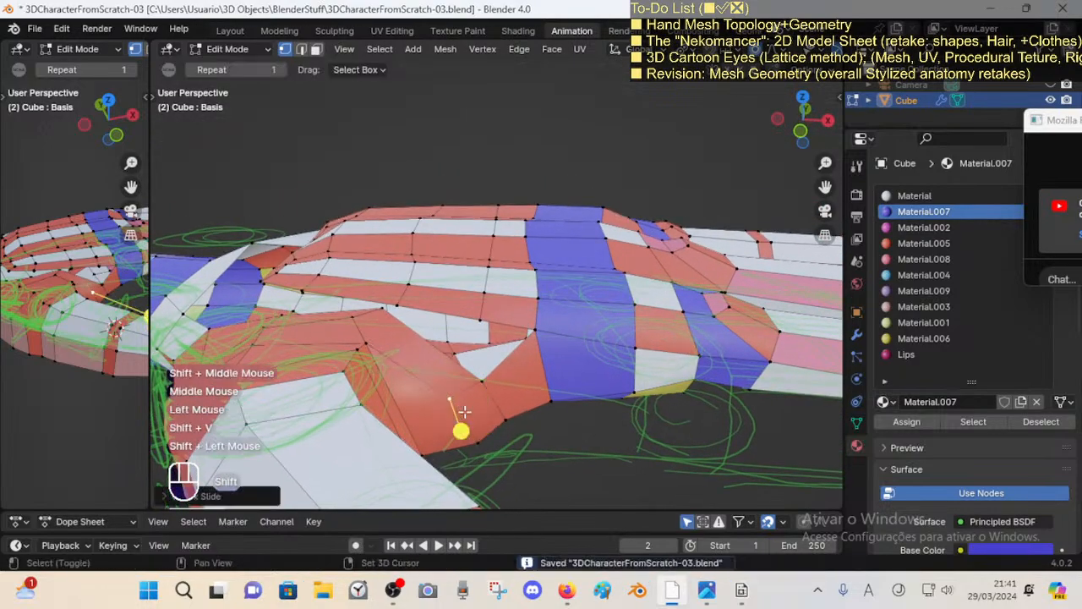
Step: Move the selected vertex on the thumb and index finger webbing, and save the file
{"action": "key", "text": "g"}
{"action": "left_click", "coordinate": [471, 362], "text": "shift"}
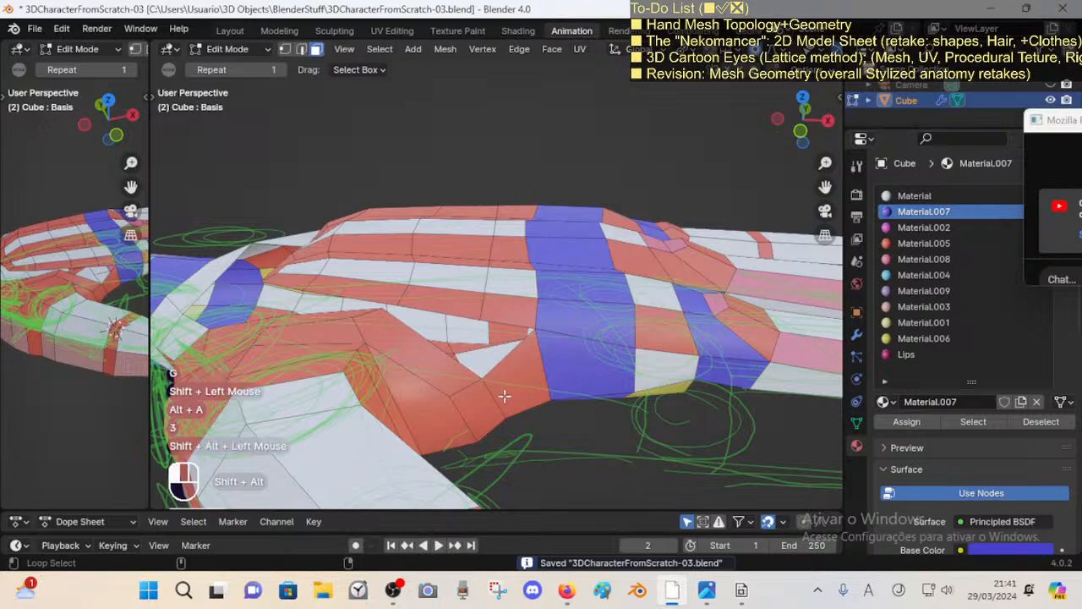
{"action": "left_click", "coordinate": [504, 396], "text": "alt+shift"}
{"action": "middle_click_drag", "start_coordinate": [504, 395], "coordinate": [515, 302]}
{"action": "scroll", "coordinate": [374, 423], "scroll_direction": "down", "scroll_amount": 1}
{"action": "key", "text": "ctrl+s"}
Step: Move the edges along the webbing's rim to reshape the curve between the thumb and index finger
{"action": "scroll", "coordinate": [440, 476], "scroll_direction": "up", "scroll_amount": 1}
{"action": "key", "text": "2"}
{"action": "left_click", "coordinate": [457, 335]}
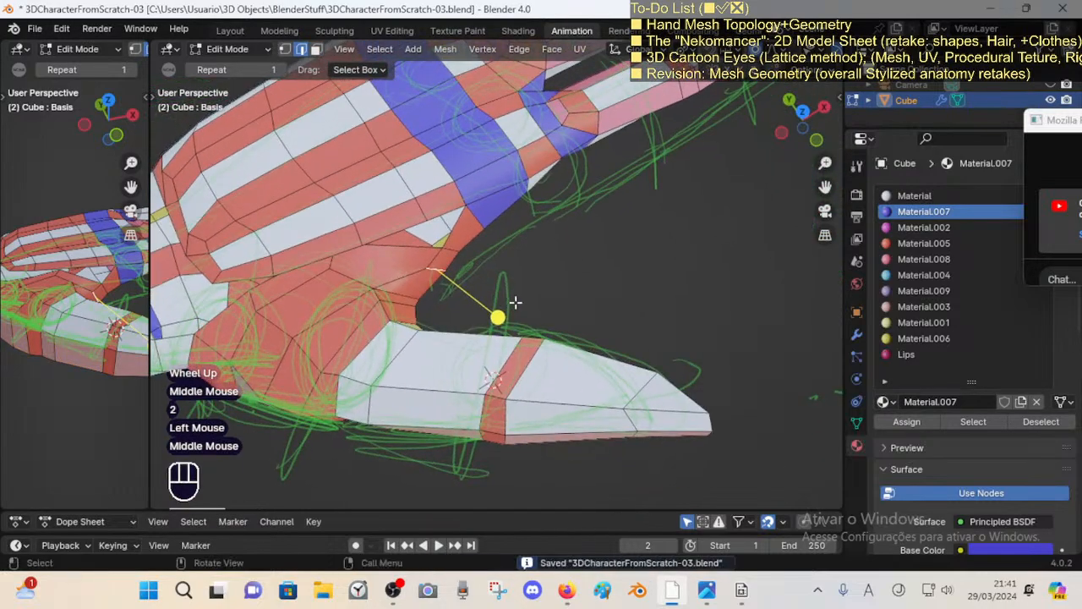
{"action": "key", "text": "g"}
{"action": "left_click", "coordinate": [423, 282], "text": "shift"}
{"action": "key", "text": "g"}
{"action": "left_click", "coordinate": [386, 280], "text": "shift"}
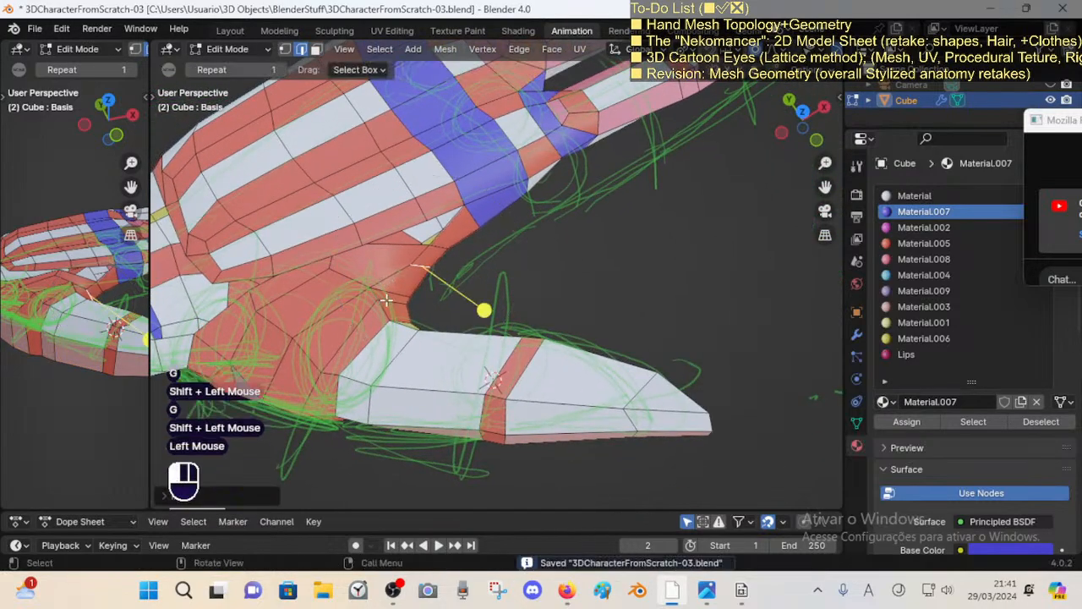
{"action": "key", "text": "g"}
{"action": "left_click", "coordinate": [448, 294], "text": "shift"}
Step: Knife-cut across the large webbing faces from the thumb side toward the gap on the back of the hand
{"action": "middle_click_drag", "start_coordinate": [448, 294], "coordinate": [421, 321]}
{"action": "scroll", "coordinate": [457, 292], "scroll_direction": "up", "scroll_amount": 2}
{"action": "key", "text": "alt+a"}
{"action": "key", "text": "ctrl+r"}
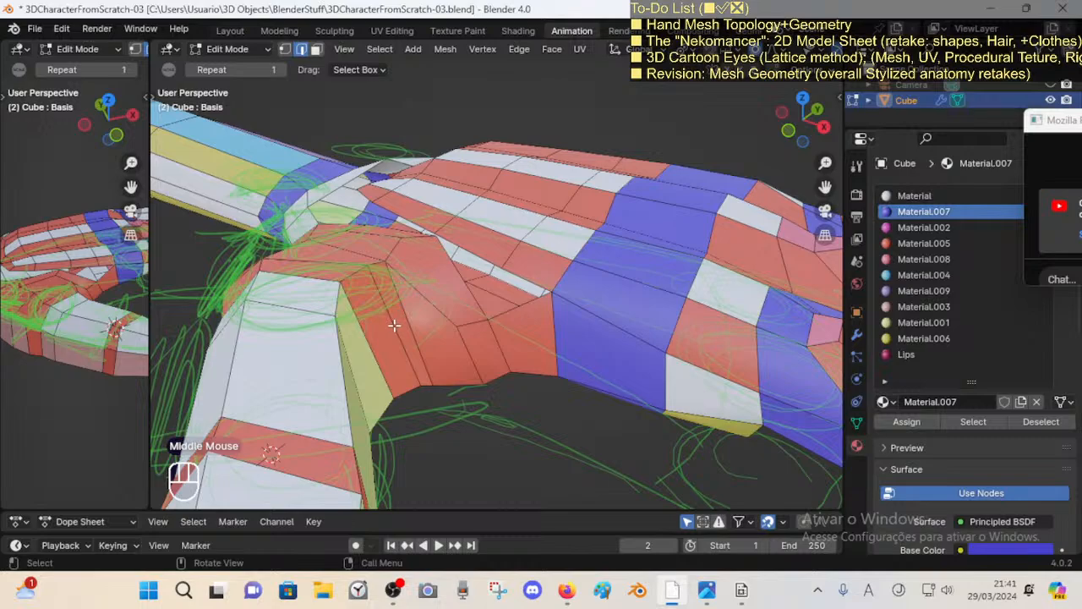
{"action": "key", "text": "k"}
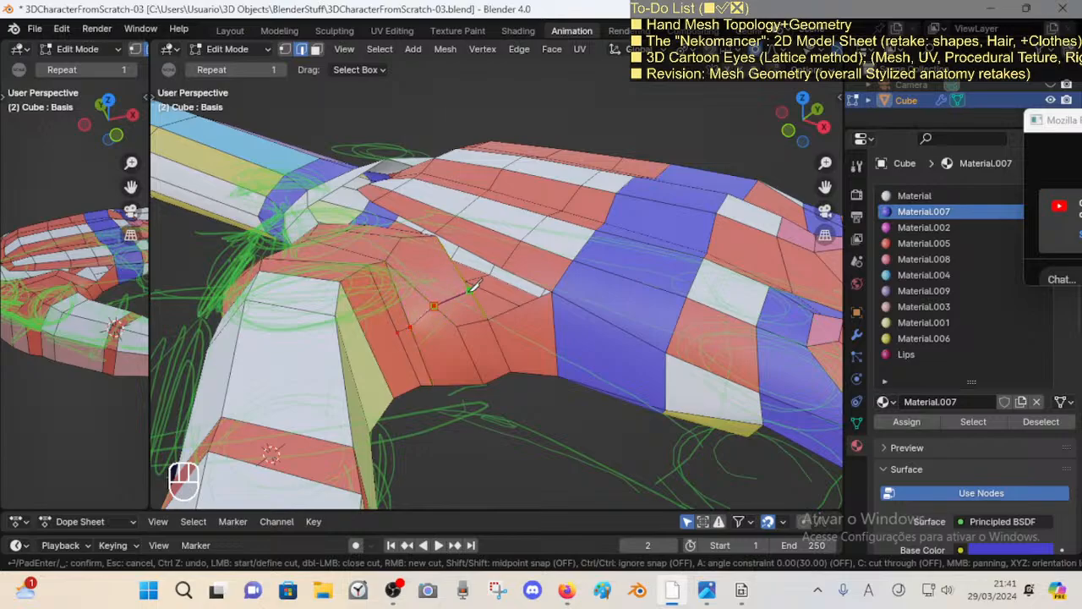
{"action": "middle_click_drag", "start_coordinate": [442, 322], "coordinate": [455, 242]}
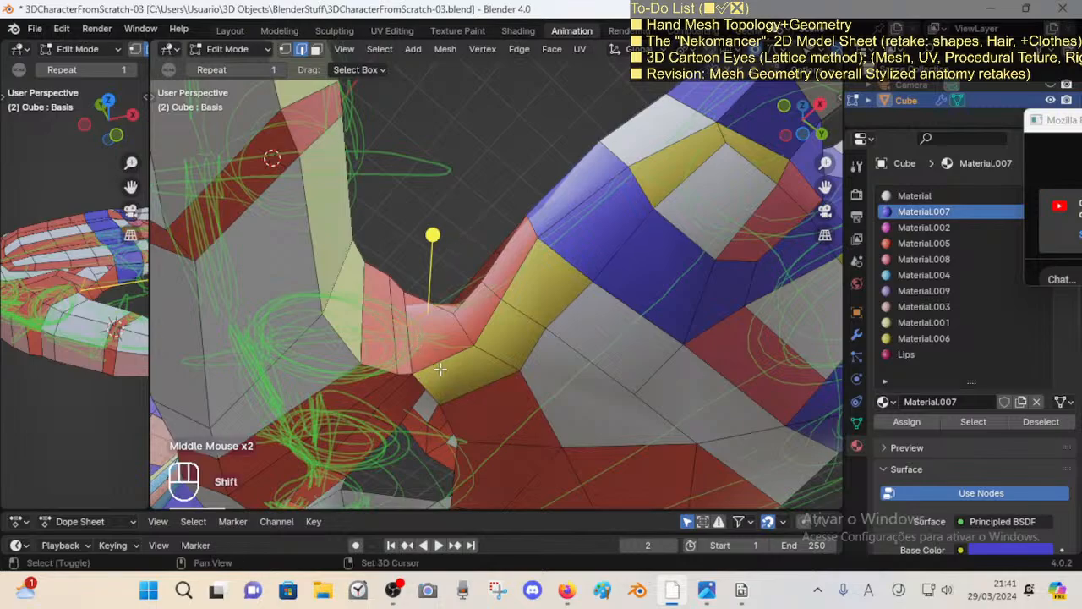
Step: Merge the extra vertex on the upper webbing into the vertex below it, using At Last
{"action": "middle_click_drag", "start_coordinate": [440, 369], "coordinate": [484, 281], "text": "shift"}
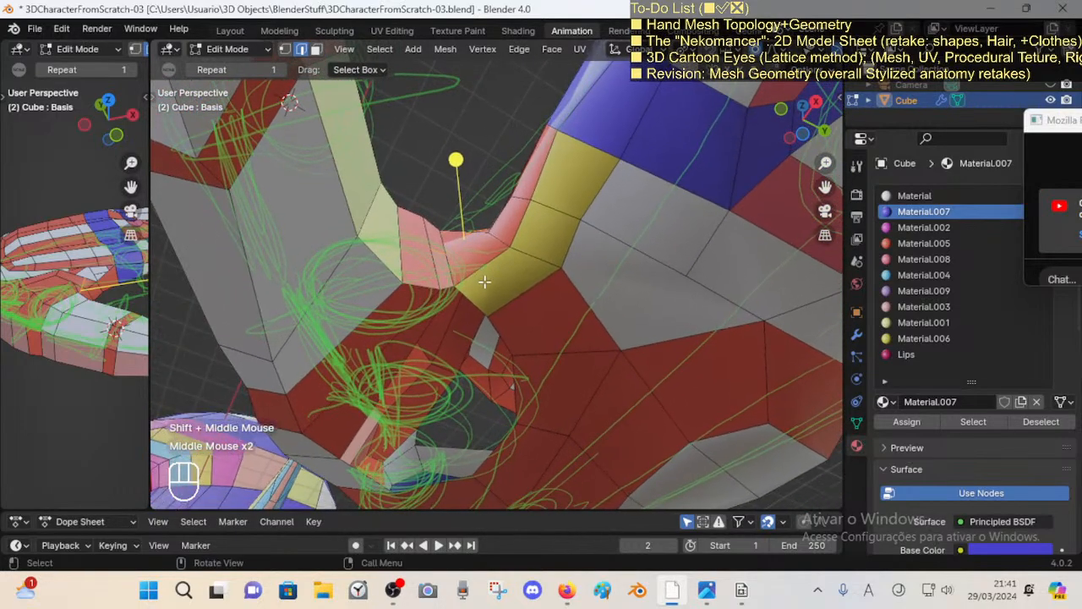
{"action": "key", "text": "3"}
{"action": "left_click", "coordinate": [510, 296], "text": "alt+shift"}
{"action": "middle_click_drag", "start_coordinate": [493, 239], "coordinate": [488, 327]}
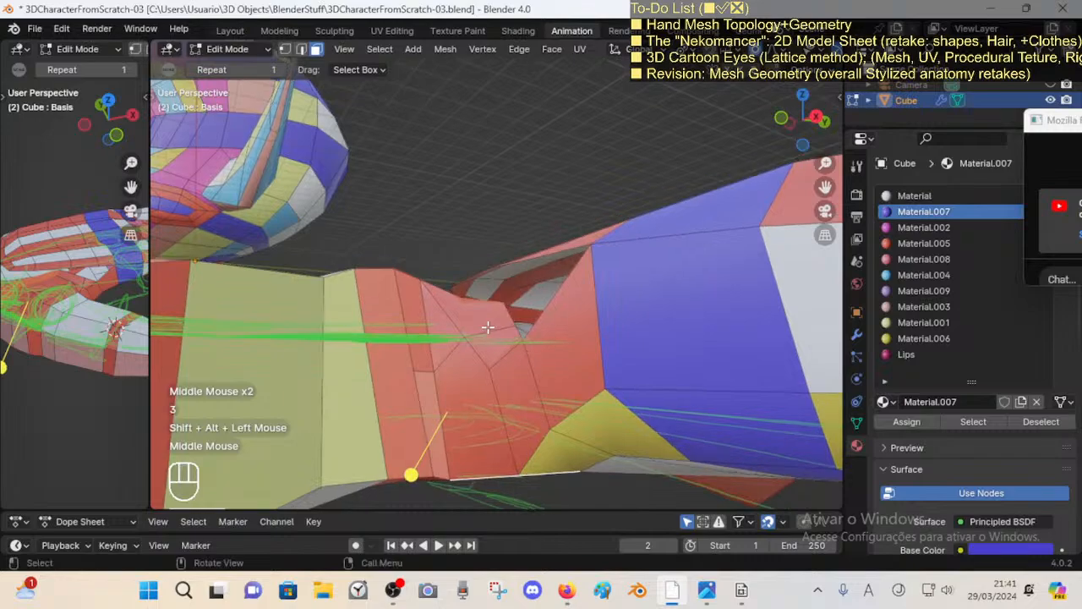
{"action": "key", "text": "1"}
{"action": "left_click", "coordinate": [451, 300]}
{"action": "left_click", "coordinate": [500, 369], "text": "shift"}
{"action": "key", "text": "m"}
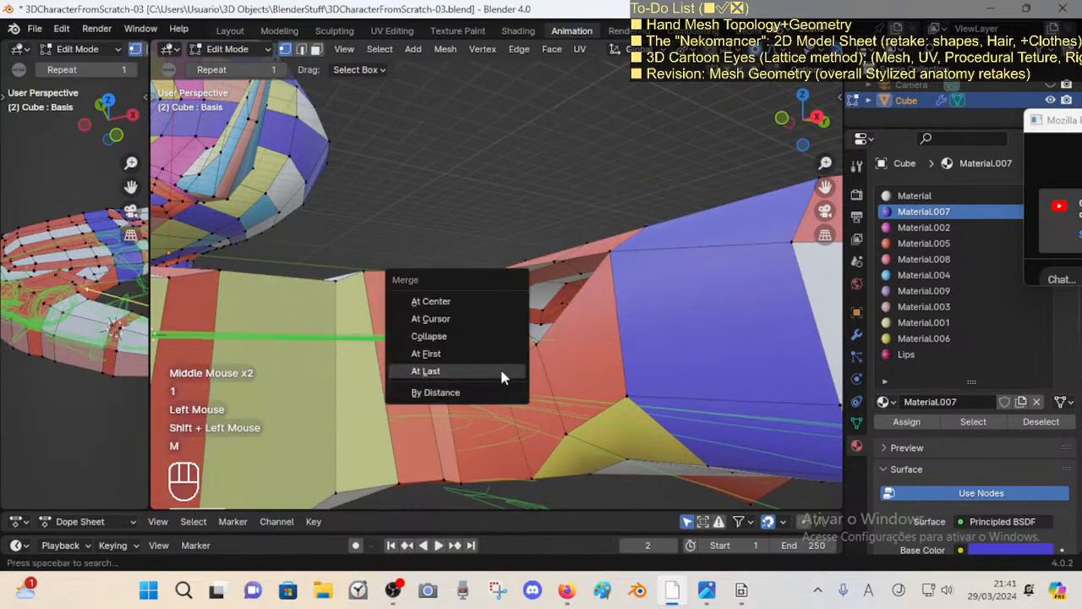
{"action": "left_click", "coordinate": [501, 372]}
Step: Dissolve the two leftover edges running into the merged webbing vertex
{"action": "middle_click_drag", "start_coordinate": [449, 346], "coordinate": [456, 374]}
{"action": "key", "text": "alt+a"}
{"action": "key", "text": "2"}
{"action": "left_click", "coordinate": [513, 345]}
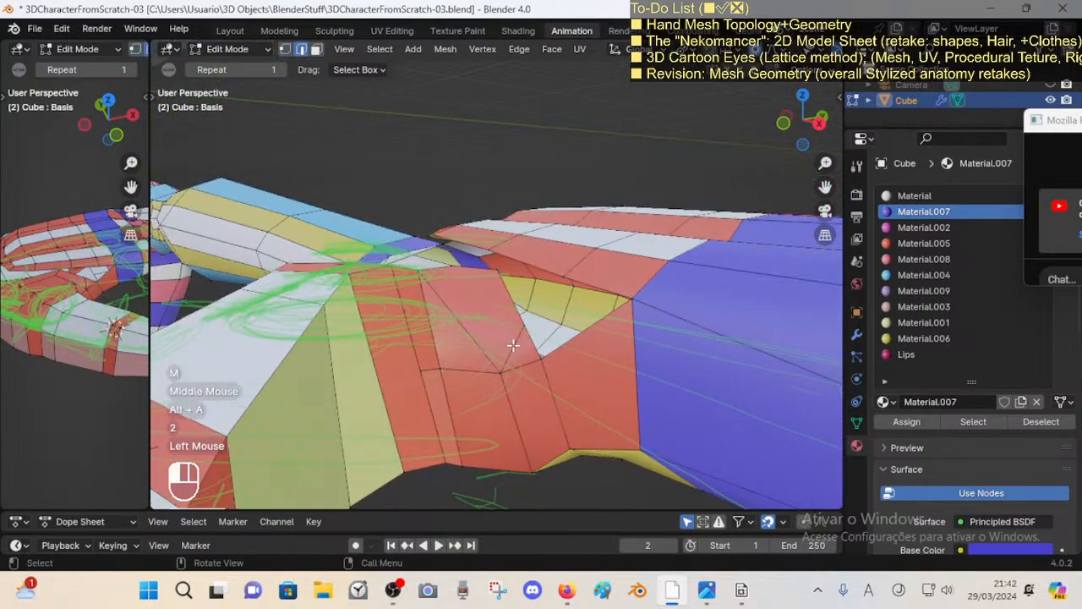
{"action": "key", "text": "x"}
{"action": "left_click", "coordinate": [500, 422]}
{"action": "middle_click_drag", "start_coordinate": [466, 375], "coordinate": [445, 295]}
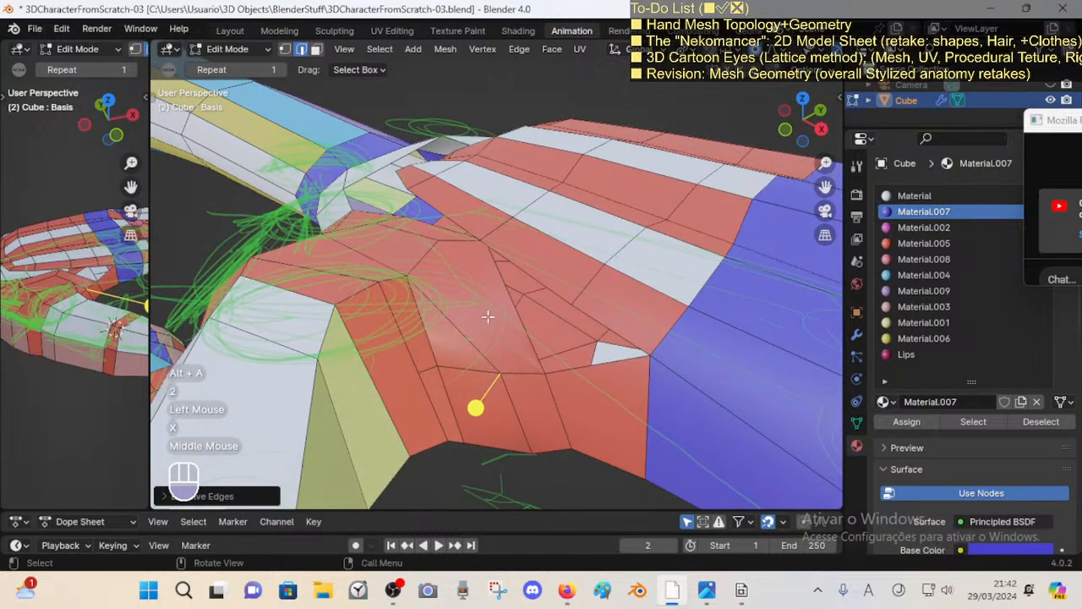
{"action": "key", "text": "1"}
{"action": "key", "text": "2"}
{"action": "left_click", "coordinate": [468, 346]}
{"action": "key", "text": "x"}
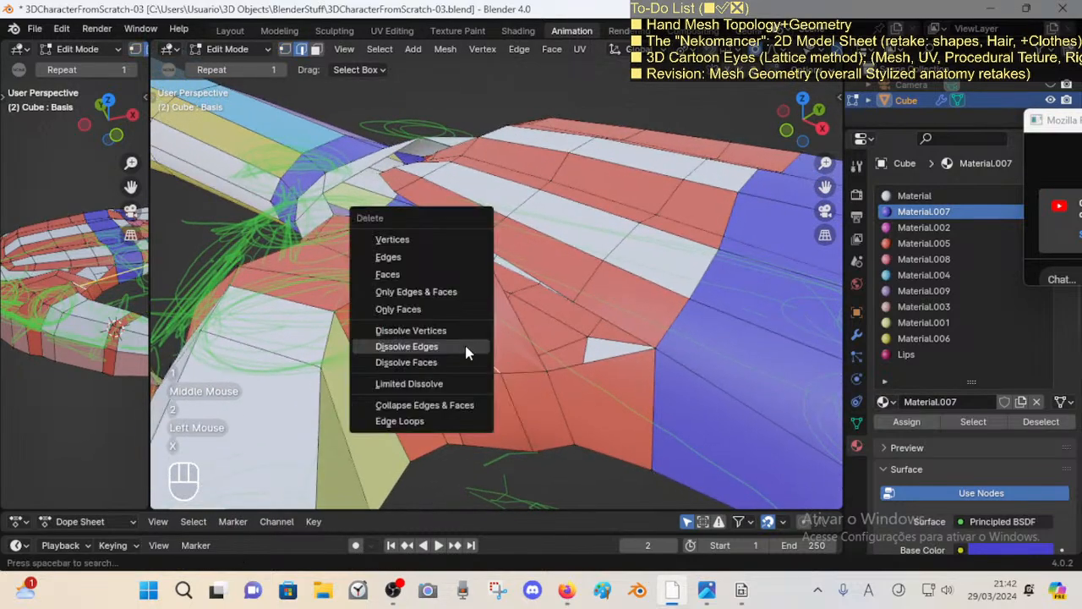
{"action": "left_click", "coordinate": [466, 351]}
{"action": "middle_click_drag", "start_coordinate": [479, 336], "coordinate": [493, 330]}
Step: Knife-cut a new edge across the upper webbing face from the thumb corner to the gap, and move the vertex at its end
{"action": "key", "text": "alt+a"}
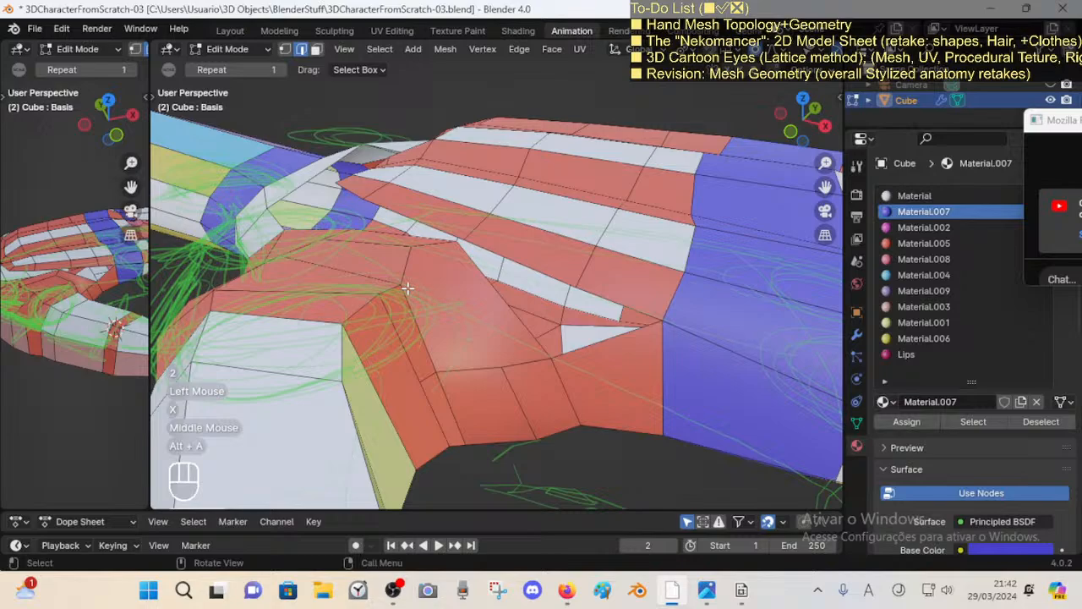
{"action": "key", "text": "k"}
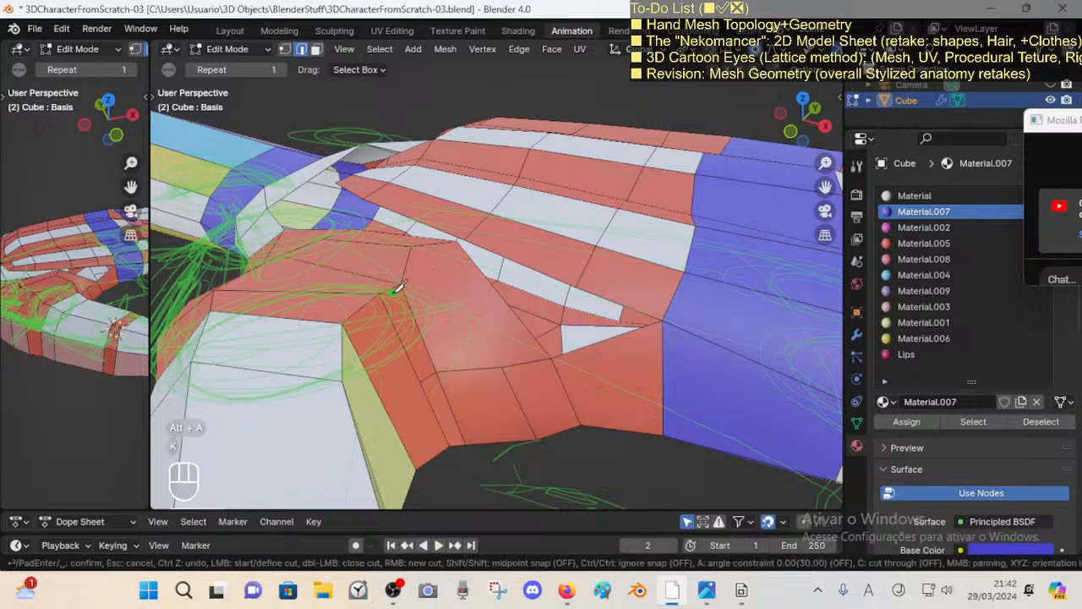
{"action": "left_click", "coordinate": [499, 294]}
{"action": "key", "text": "Return"}
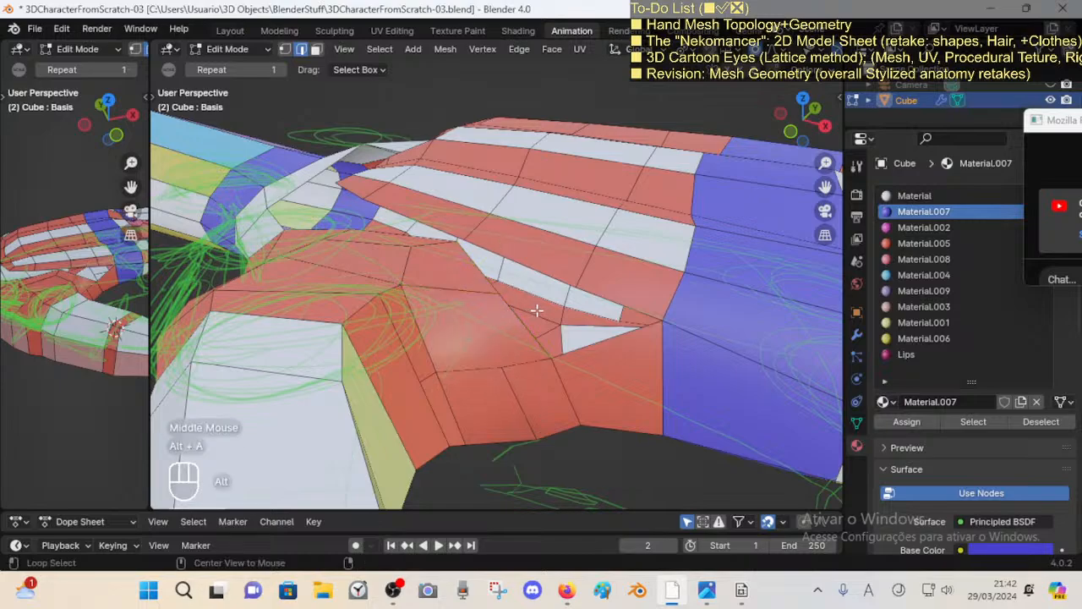
{"action": "middle_click_drag", "start_coordinate": [536, 311], "coordinate": [527, 254]}
{"action": "key", "text": "1"}
{"action": "left_click", "coordinate": [527, 253]}
{"action": "key", "text": "g"}
{"action": "left_click", "coordinate": [524, 263]}
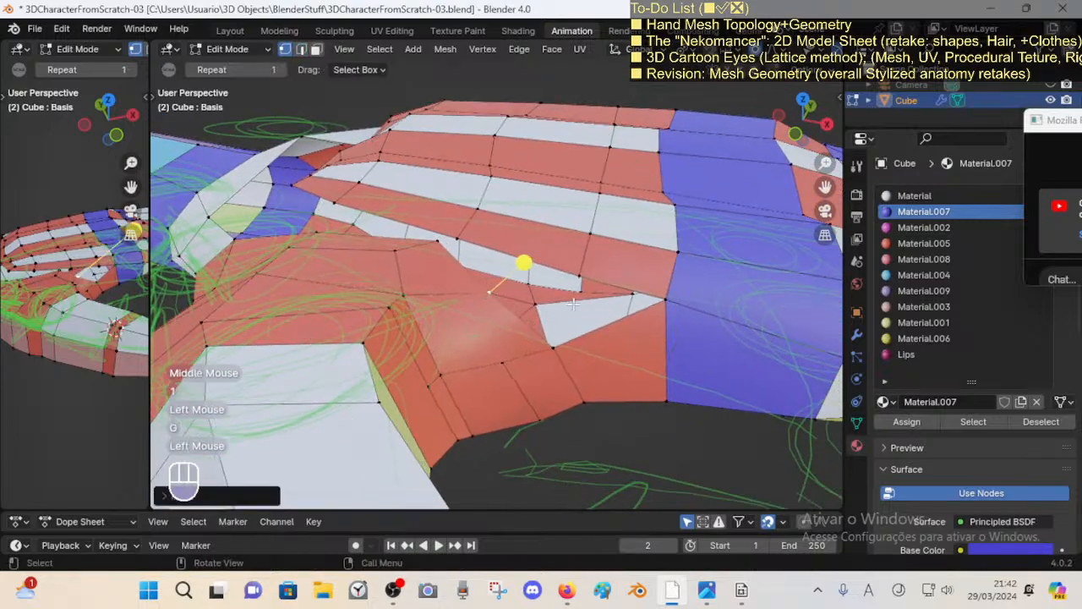
Step: Fill the triangular gap between the webbing and the index-finger base from its border edges
{"action": "key", "text": "2"}
{"action": "key", "text": "3"}
{"action": "left_click", "coordinate": [515, 311]}
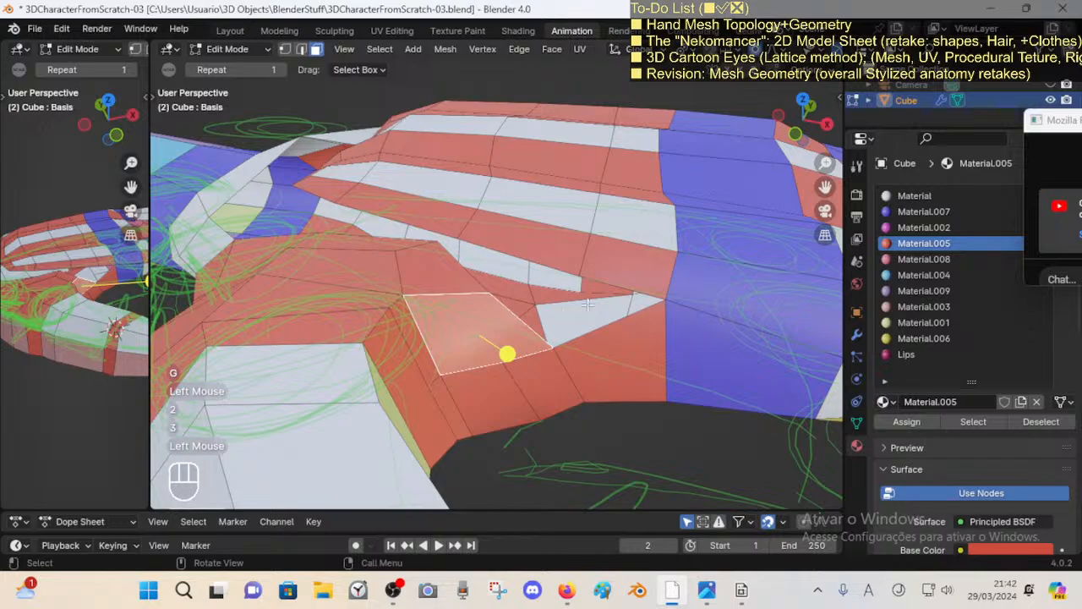
{"action": "key", "text": "2"}
{"action": "left_click", "coordinate": [612, 286]}
{"action": "left_click", "coordinate": [520, 316], "text": "shift"}
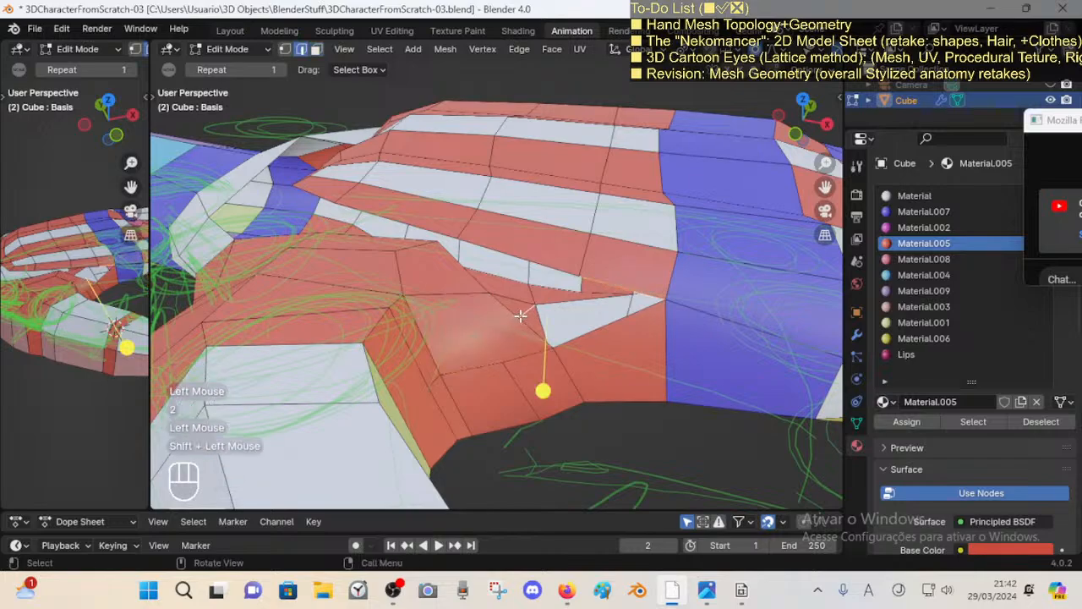
Step: Check how the face loops run through the filled area beside the blue loop
{"action": "middle_click_drag", "start_coordinate": [606, 280], "coordinate": [561, 297]}
{"action": "key", "text": "alt+a"}
{"action": "key", "text": "3"}
{"action": "left_click", "coordinate": [563, 298], "text": "alt+shift"}
{"action": "scroll", "coordinate": [583, 294], "scroll_direction": "down", "scroll_amount": 2}
{"action": "key", "text": "alt+a"}
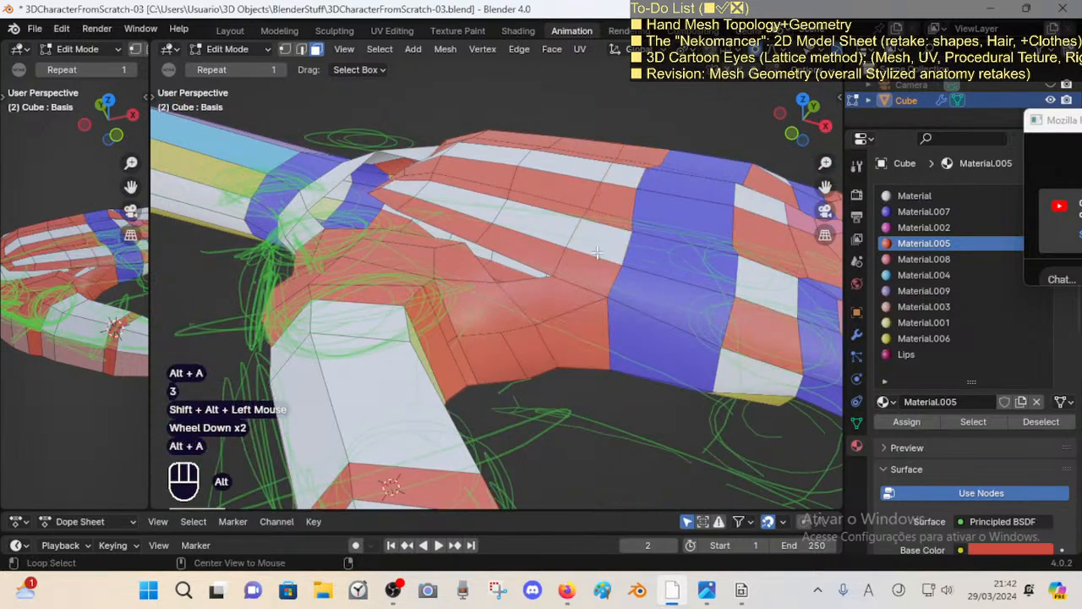
{"action": "left_click", "coordinate": [582, 293], "text": "alt+shift"}
{"action": "key", "text": "alt+a"}
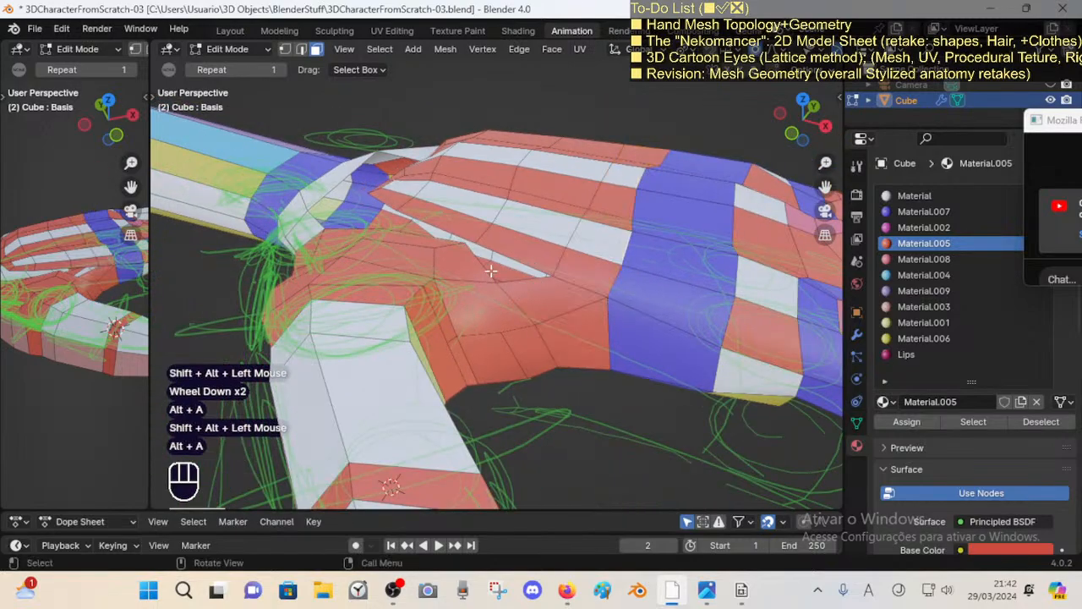
Step: Move the vertices along the remaining gap's border and fill its index-finger end with a new face
{"action": "middle_click_drag", "start_coordinate": [533, 304], "coordinate": [501, 293]}
{"action": "middle_click_drag", "start_coordinate": [500, 293], "coordinate": [520, 271]}
{"action": "key", "text": "1"}
{"action": "left_click", "coordinate": [491, 292]}
{"action": "key", "text": "g"}
{"action": "left_click", "coordinate": [478, 265]}
{"action": "key", "text": "g"}
{"action": "left_click", "coordinate": [541, 280]}
{"action": "scroll", "coordinate": [541, 280], "scroll_direction": "up", "scroll_amount": 1}
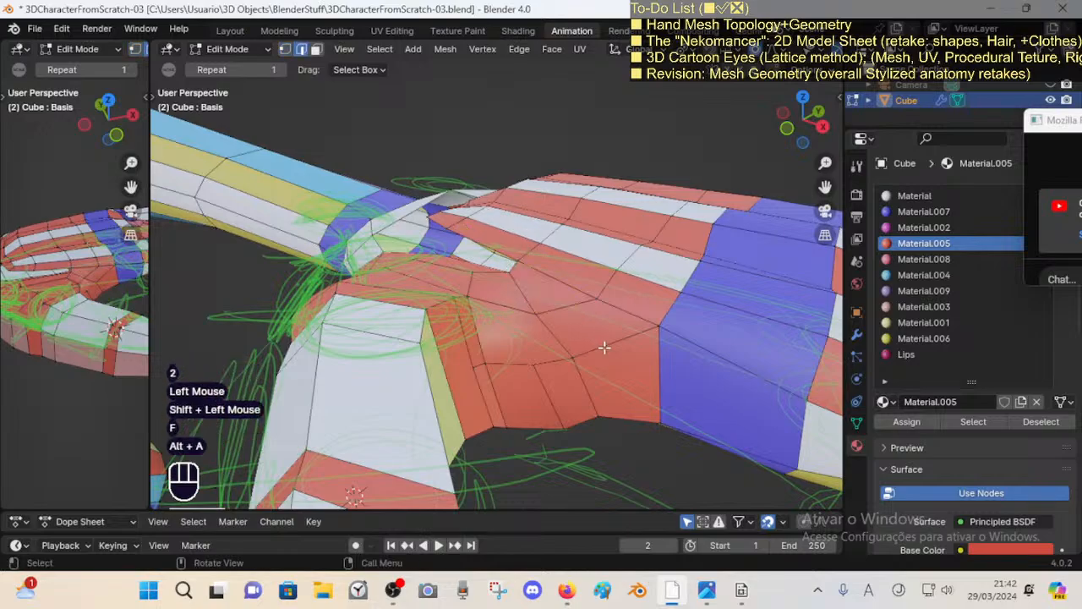
Step: Examine the face loops through the thumb webbing from the back and palm sides of the hand
{"action": "middle_click_drag", "start_coordinate": [590, 384], "coordinate": [541, 305]}
{"action": "scroll", "coordinate": [498, 234], "scroll_direction": "down", "scroll_amount": 2}
{"action": "mouse_move", "coordinate": [499, 234]}
{"action": "middle_mouse_down"}
{"action": "mouse_move", "coordinate": [564, 331]}
{"action": "mouse_move", "coordinate": [606, 345]}
{"action": "mouse_move", "coordinate": [535, 315]}
{"action": "mouse_move", "coordinate": [455, 191]}
{"action": "mouse_move", "coordinate": [494, 206]}
{"action": "mouse_move", "coordinate": [491, 255]}
{"action": "middle_mouse_up"}
{"action": "scroll", "coordinate": [536, 316], "scroll_direction": "up", "scroll_amount": 3}
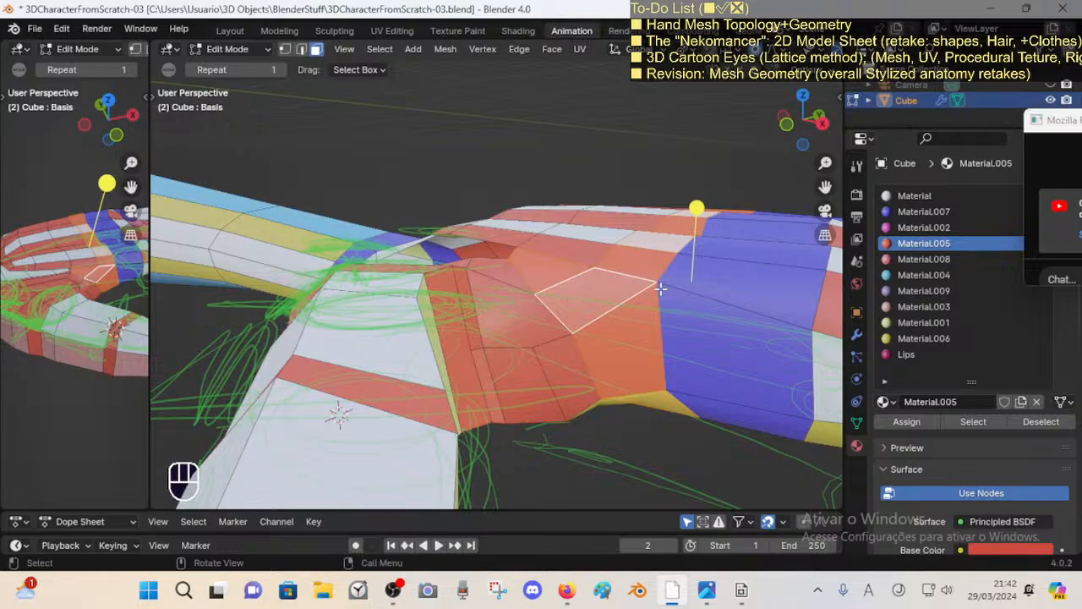
{"action": "middle_click_drag", "start_coordinate": [660, 289], "coordinate": [486, 322]}
{"action": "scroll", "coordinate": [483, 322], "scroll_direction": "up", "scroll_amount": 2}
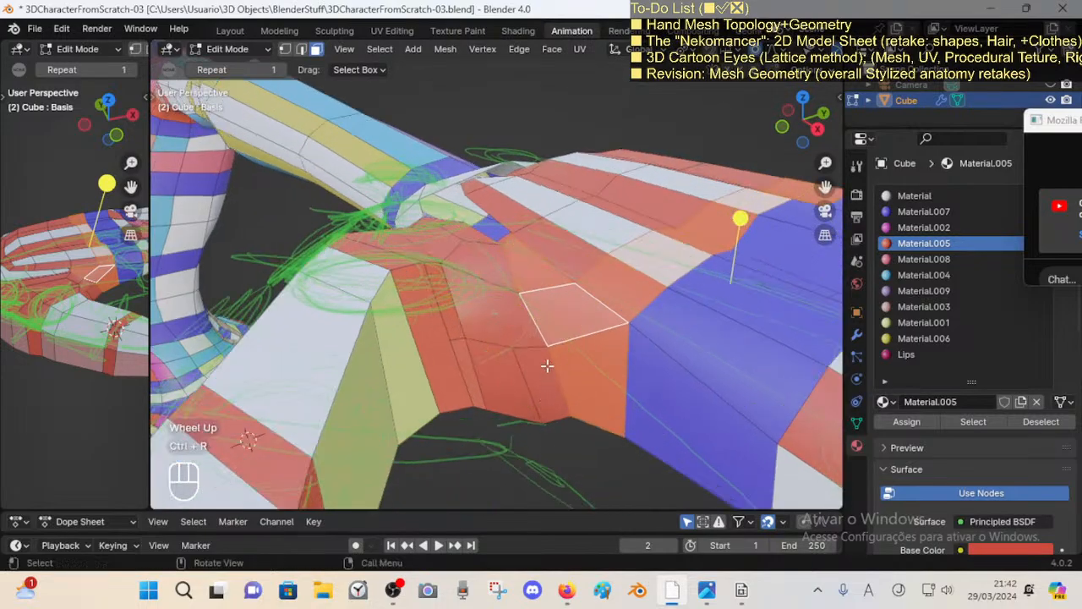
{"action": "middle_click_drag", "start_coordinate": [548, 365], "coordinate": [526, 174]}
{"action": "middle_click_drag", "start_coordinate": [538, 253], "coordinate": [534, 264]}
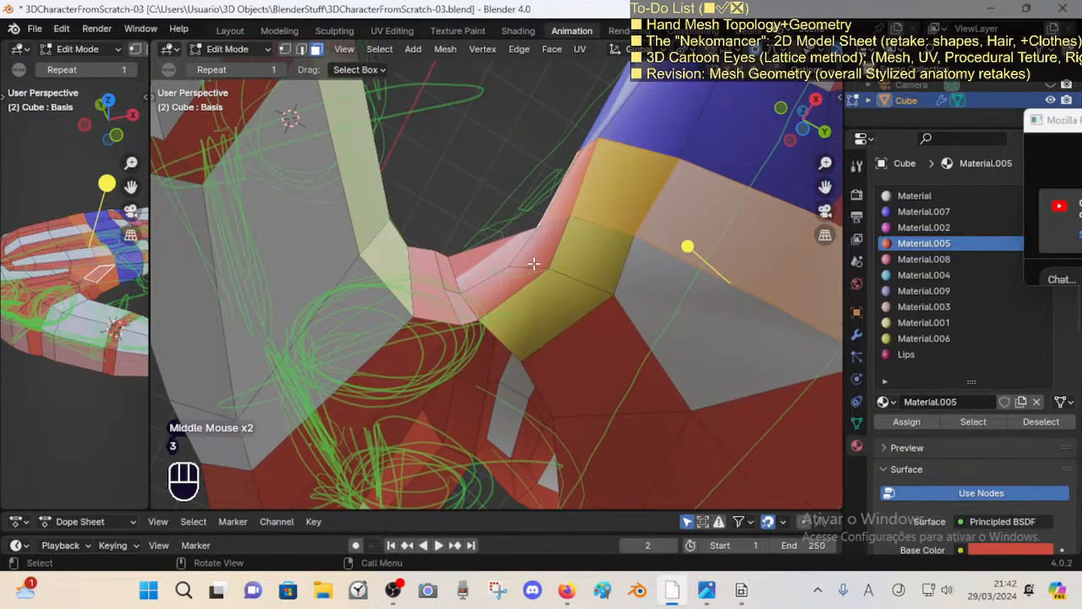
{"action": "middle_click_drag", "start_coordinate": [515, 212], "coordinate": [514, 313]}
{"action": "scroll", "coordinate": [506, 377], "scroll_direction": "down", "scroll_amount": 1}
{"action": "scroll", "coordinate": [510, 338], "scroll_direction": "up", "scroll_amount": 1}
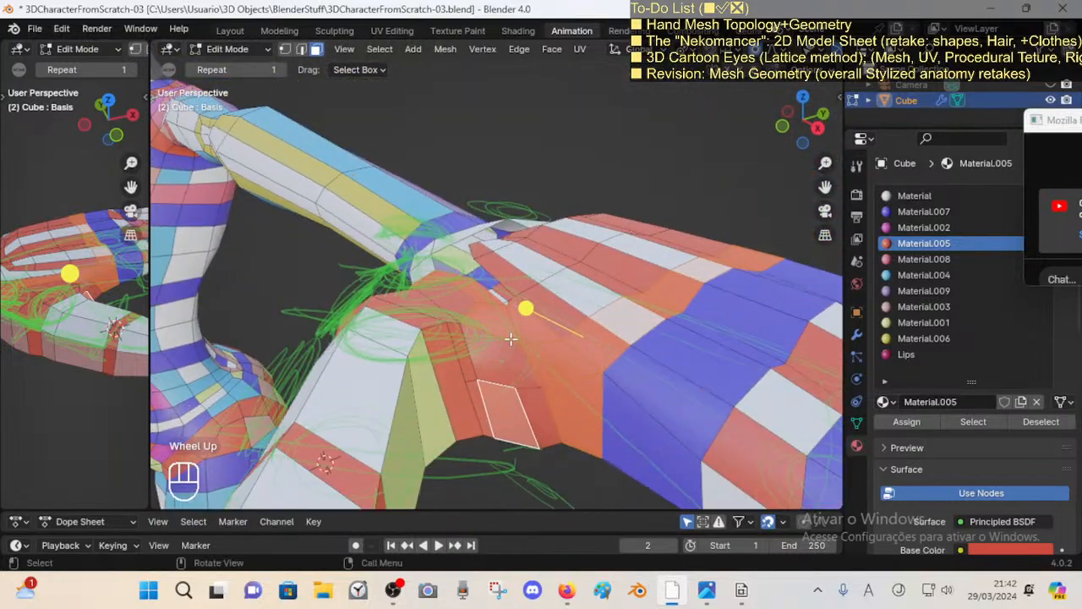
{"action": "middle_click_drag", "start_coordinate": [526, 363], "coordinate": [515, 342], "text": "shift"}
{"action": "scroll", "coordinate": [482, 322], "scroll_direction": "up", "scroll_amount": 1}
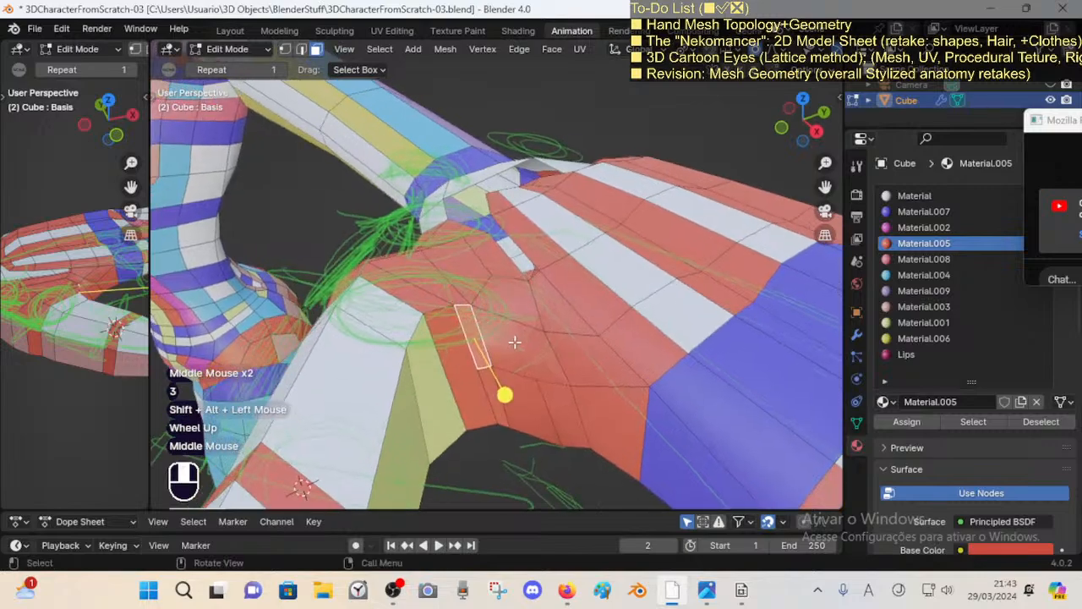
{"action": "middle_click_drag", "start_coordinate": [533, 307], "coordinate": [581, 361]}
{"action": "key", "text": "alt+a"}
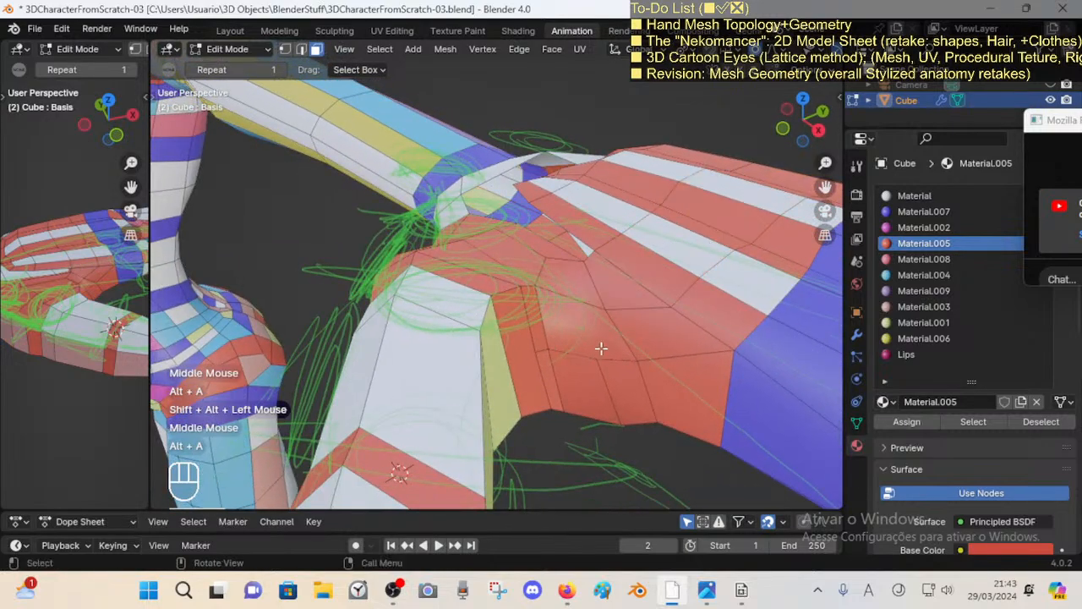
Step: Slide the vertex on the upper webbing, at the end of the unfilled gap, with Vertex Slide
{"action": "middle_click_drag", "start_coordinate": [600, 353], "coordinate": [572, 315]}
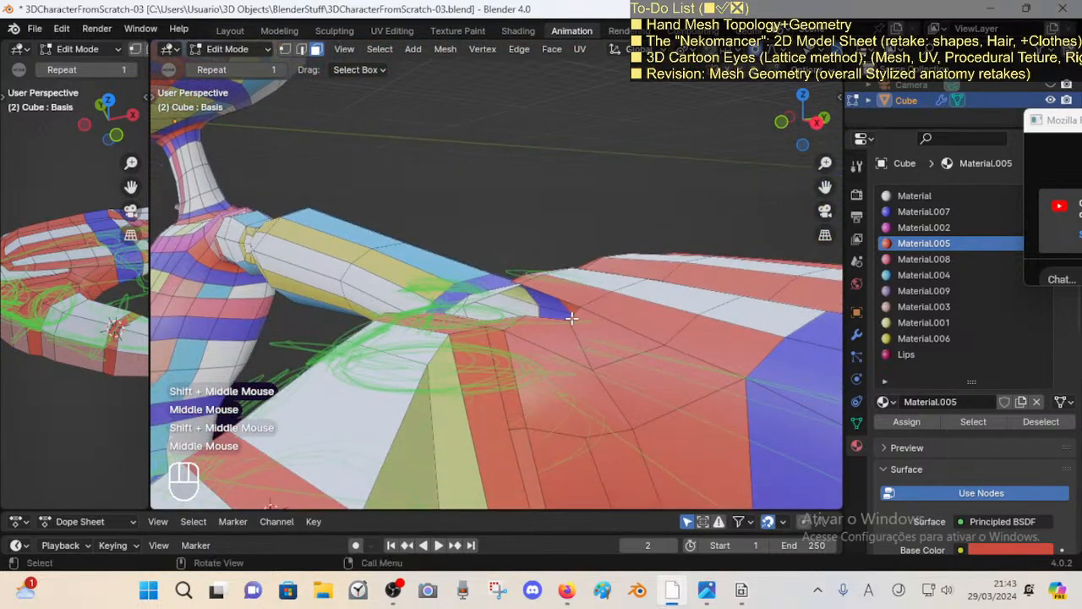
{"action": "scroll", "coordinate": [572, 314], "scroll_direction": "down", "scroll_amount": 1}
{"action": "key", "text": "1"}
{"action": "left_click", "coordinate": [556, 329]}
{"action": "key", "text": "shift+v"}
{"action": "left_click", "coordinate": [556, 321], "text": "shift"}
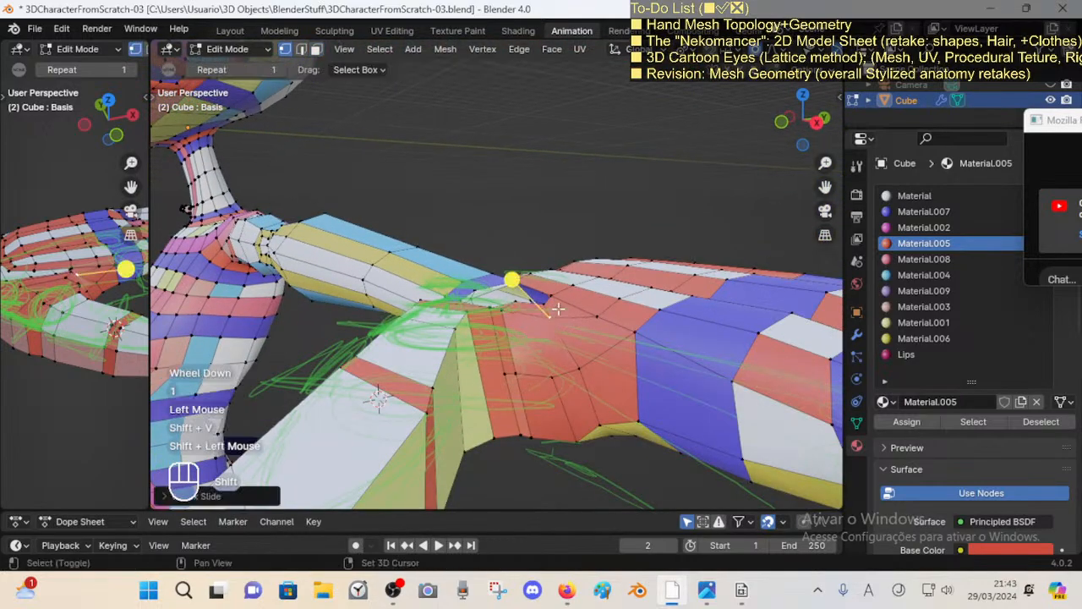
Step: Knife-cut a new edge from the middle webbing vertex up to the back of the hand and check the resulting face loop
{"action": "key", "text": "alt+a"}
{"action": "key", "text": "k"}
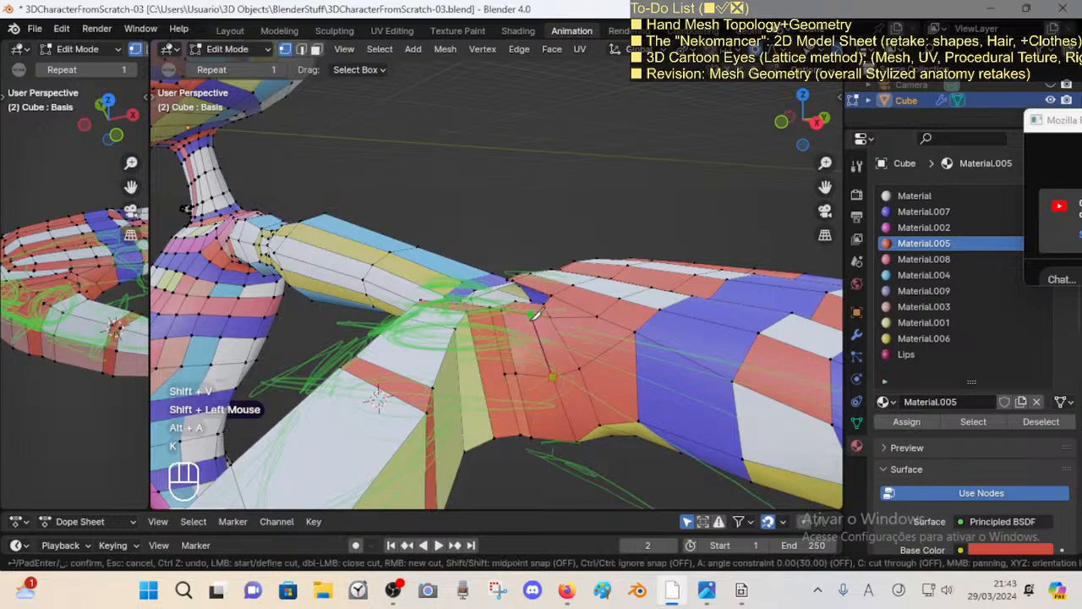
{"action": "middle_click_drag", "start_coordinate": [536, 312], "coordinate": [565, 271]}
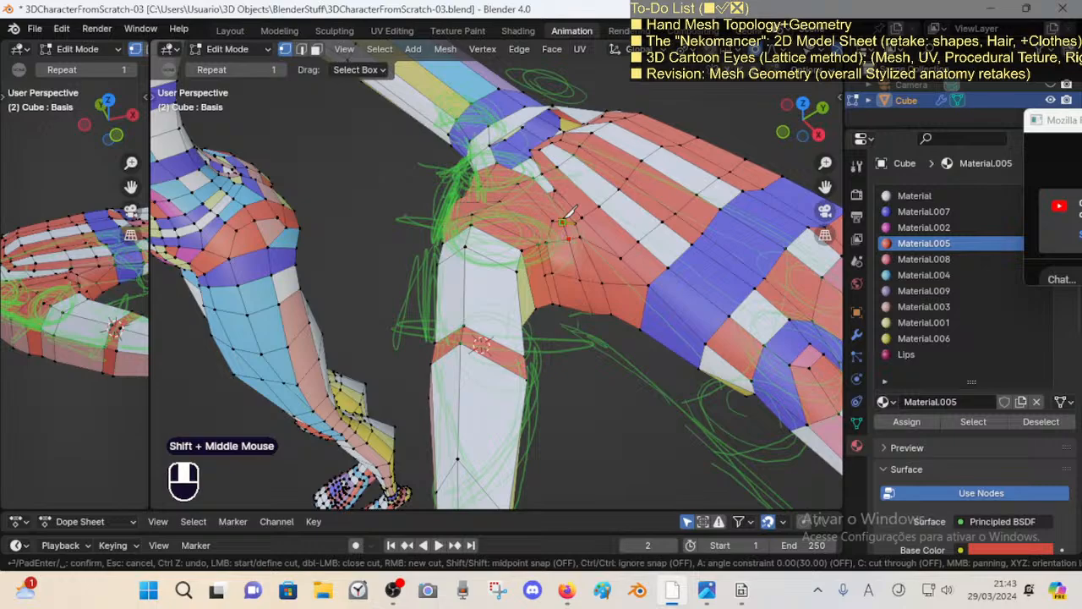
{"action": "key", "text": "Return"}
{"action": "scroll", "coordinate": [561, 239], "scroll_direction": "up", "scroll_amount": 2}
{"action": "middle_click_drag", "start_coordinate": [562, 239], "coordinate": [520, 235], "text": "shift"}
{"action": "scroll", "coordinate": [516, 258], "scroll_direction": "down", "scroll_amount": 1}
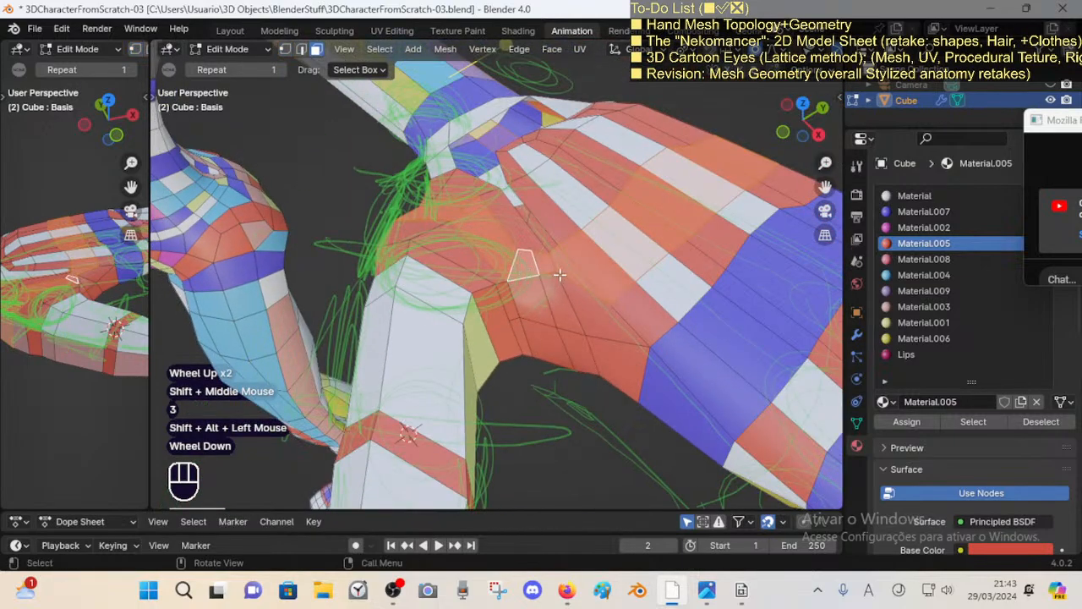
Step: Merge the two neighbouring vertices at the upper thumb corner of the webbing
{"action": "middle_click_drag", "start_coordinate": [559, 275], "coordinate": [502, 225]}
{"action": "key", "text": "alt+a"}
{"action": "key", "text": "1"}
{"action": "left_click", "coordinate": [486, 292]}
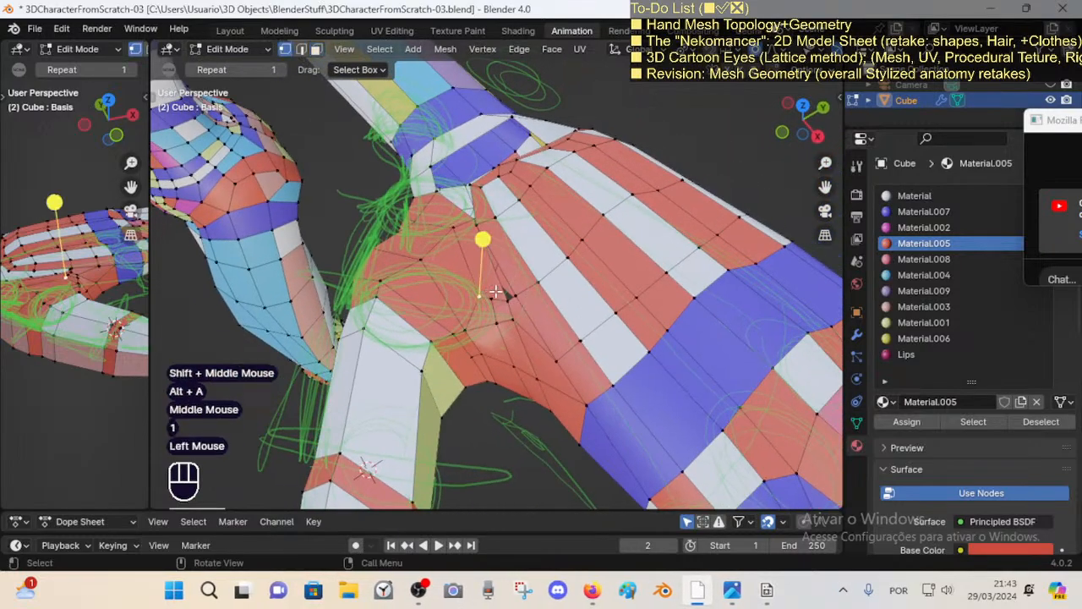
{"action": "left_click", "coordinate": [480, 292], "text": "shift"}
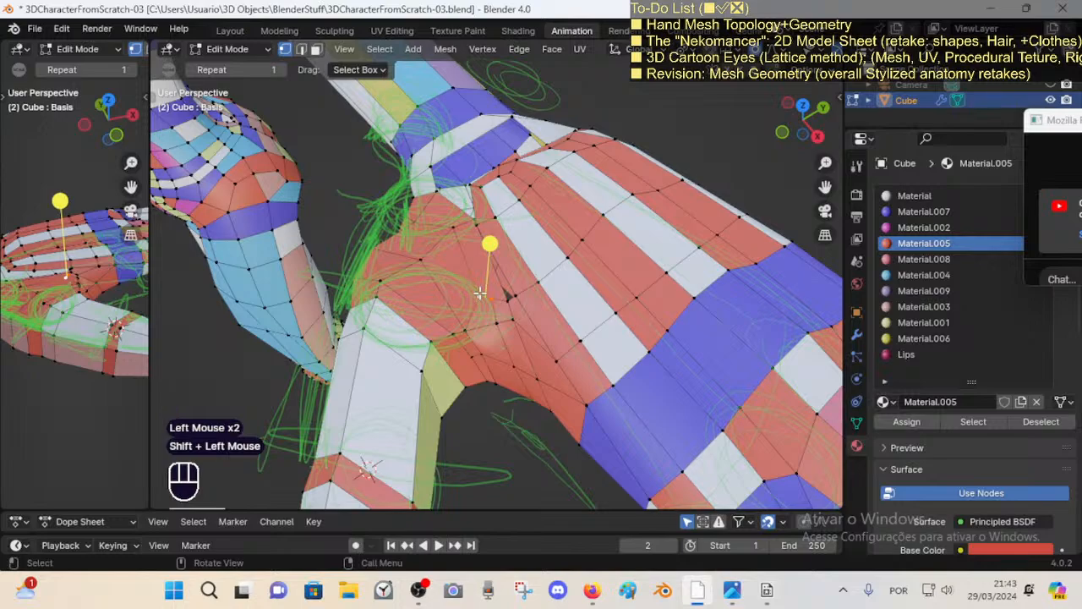
{"action": "key", "text": "m"}
{"action": "left_click", "coordinate": [503, 306]}
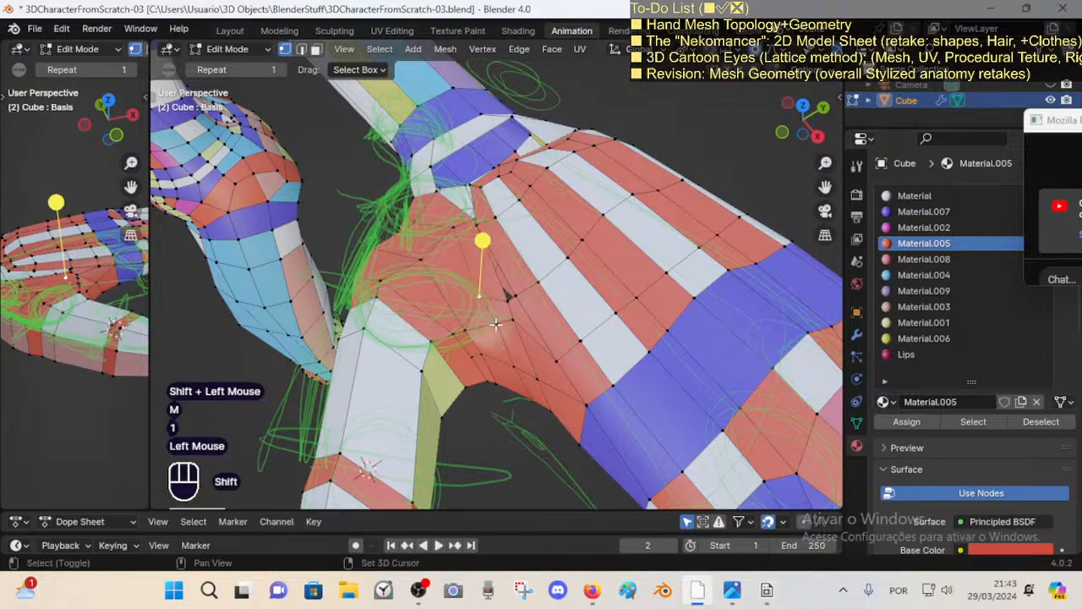
Step: Merge the next pair of vertices beside the thumb webbing and select the adjoining face loop to check its flow
{"action": "key", "text": "m"}
{"action": "left_click", "coordinate": [496, 326]}
{"action": "key", "text": "alt+a"}
{"action": "key", "text": "3"}
{"action": "left_click", "coordinate": [490, 346], "text": "alt+shift"}
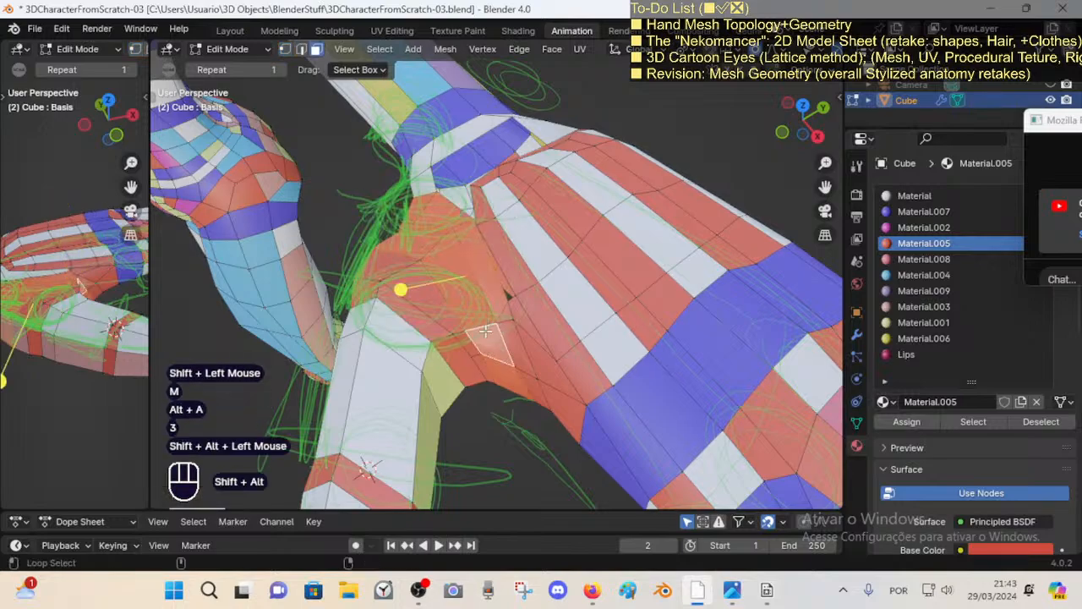
Step: Examine the face loops on the palm side around the thumb base and the edge of the webbing
{"action": "middle_click_drag", "start_coordinate": [490, 346], "coordinate": [451, 156]}
{"action": "key", "text": "alt+a"}
{"action": "left_click", "coordinate": [441, 214], "text": "alt+shift"}
{"action": "left_click", "coordinate": [441, 215], "text": "alt+shift"}
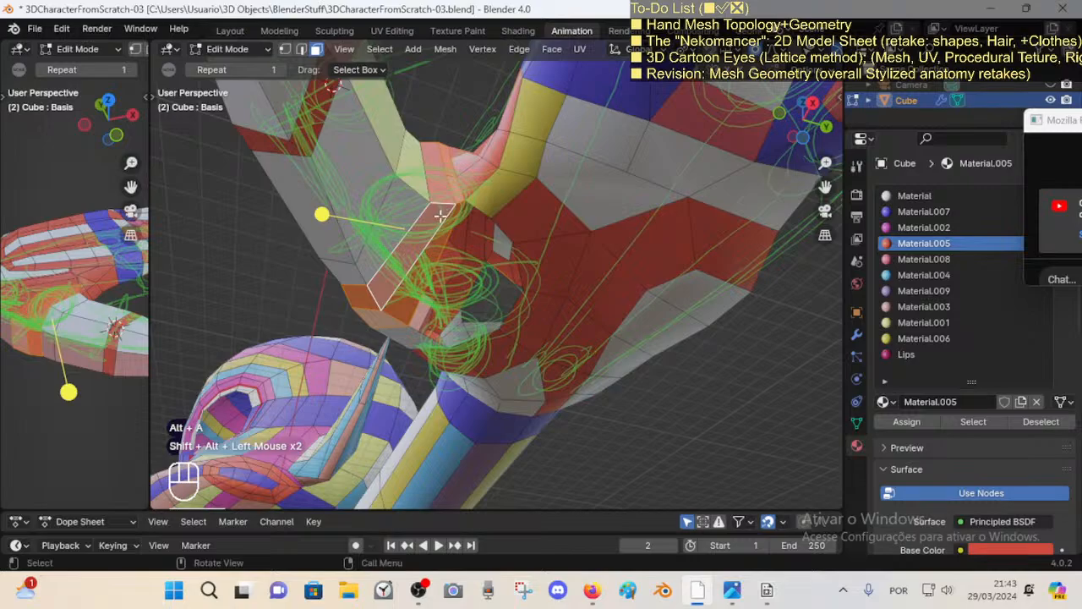
{"action": "left_click_drag", "start_coordinate": [316, 223], "coordinate": [333, 219]}
{"action": "key", "text": "alt+a"}
{"action": "left_click", "coordinate": [485, 191], "text": "alt+shift"}
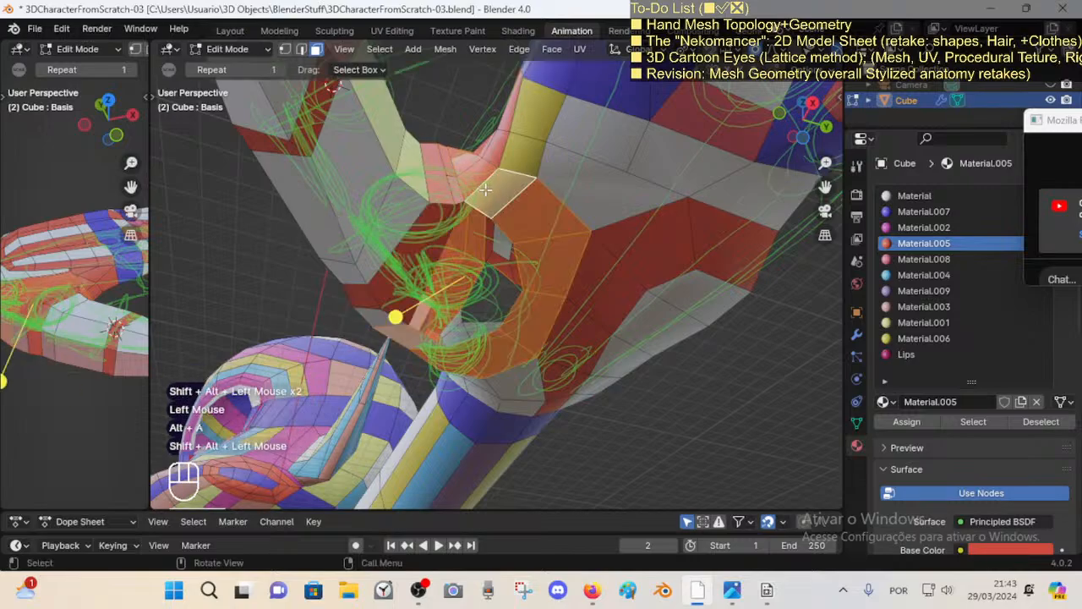
{"action": "left_click_drag", "start_coordinate": [406, 316], "coordinate": [420, 319]}
Step: Slide the vertex where the webbing meets the palm with Vertex Slide
{"action": "middle_click_drag", "start_coordinate": [491, 200], "coordinate": [500, 268]}
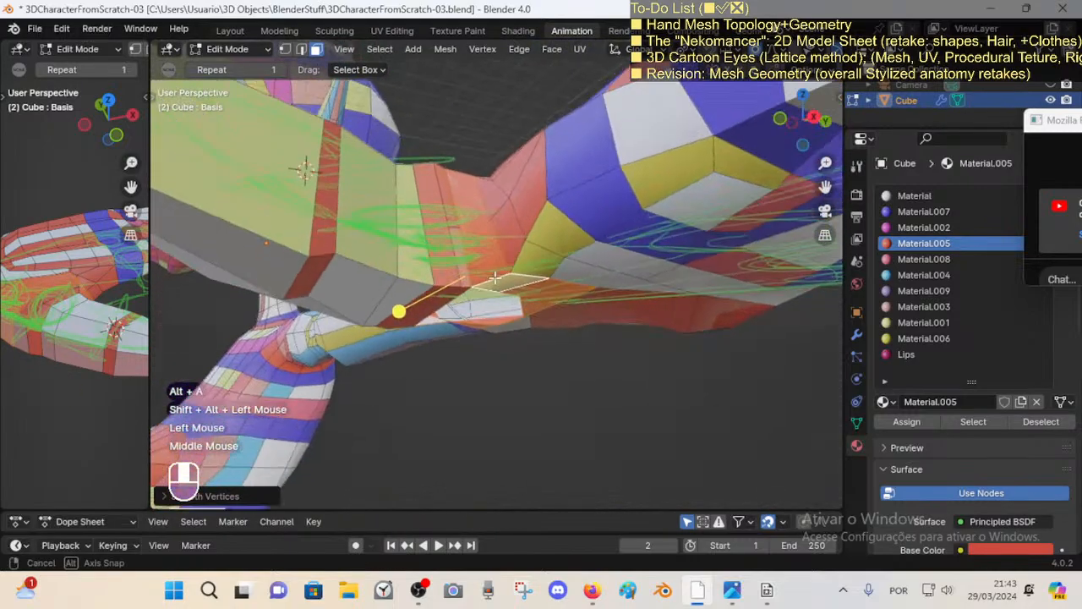
{"action": "middle_click_drag", "start_coordinate": [499, 227], "coordinate": [533, 108]}
{"action": "key", "text": "1"}
{"action": "left_click", "coordinate": [533, 204]}
{"action": "key", "text": "shift+v"}
{"action": "left_click", "coordinate": [537, 221], "text": "shift"}
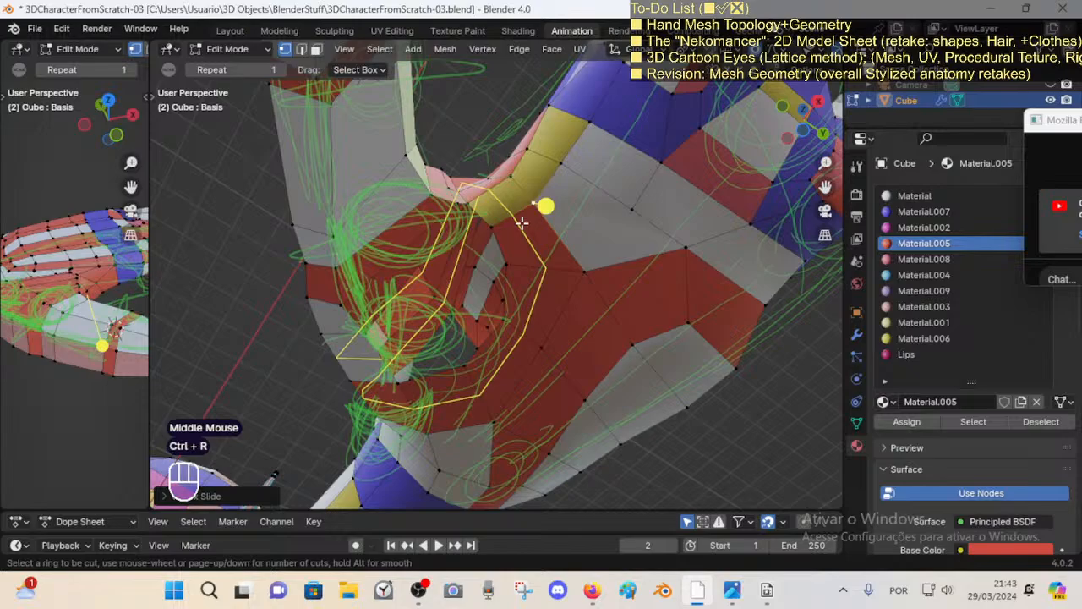
{"action": "middle_click_drag", "start_coordinate": [515, 190], "coordinate": [532, 220]}
Step: Move and rotate the face on top of the thumb base to even out the surface
{"action": "left_click", "coordinate": [449, 261]}
{"action": "key", "text": "g"}
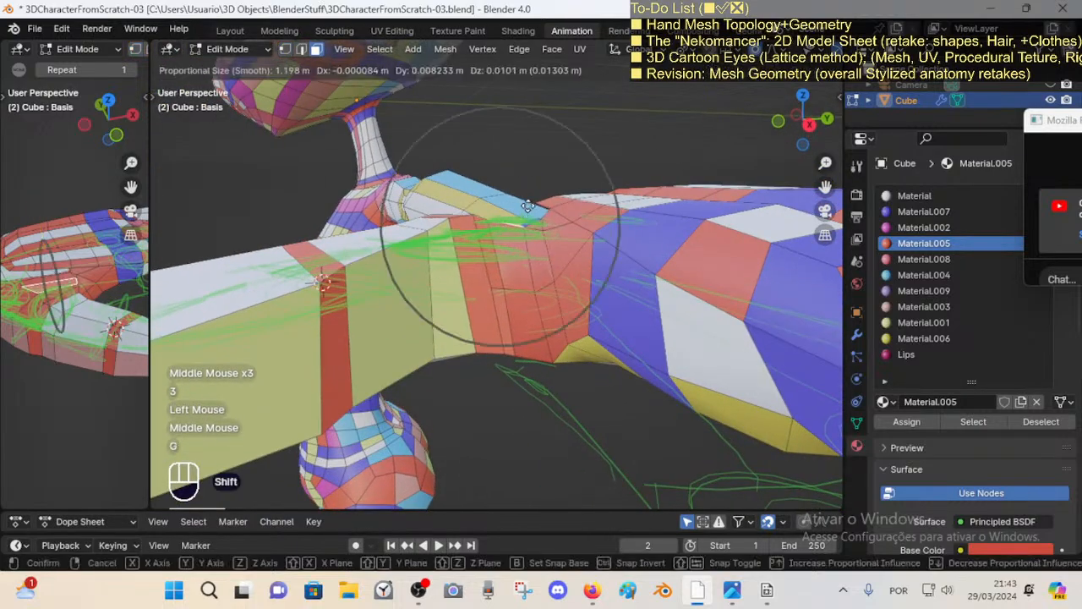
{"action": "left_click", "coordinate": [575, 192], "text": "shift"}
{"action": "key", "text": "r"}
{"action": "left_click", "coordinate": [586, 199]}
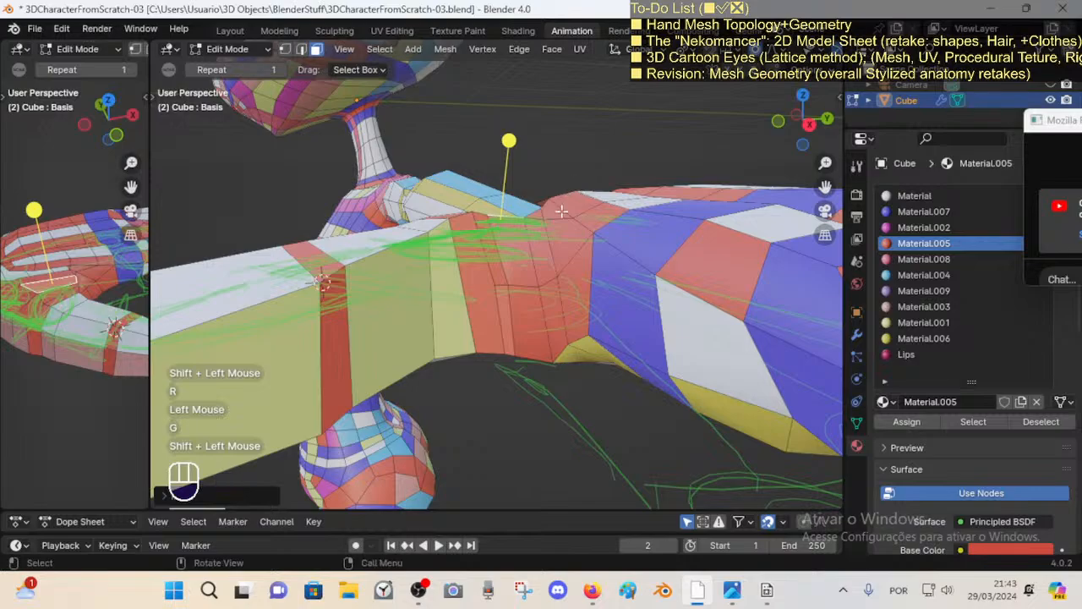
Step: Check the face loop between the back of the hand and the webbing, and dissolve the short edge interrupting it
{"action": "middle_click_drag", "start_coordinate": [561, 210], "coordinate": [587, 269]}
{"action": "scroll", "coordinate": [584, 296], "scroll_direction": "up", "scroll_amount": 1}
{"action": "key", "text": "3"}
{"action": "left_click", "coordinate": [616, 244], "text": "alt+shift"}
{"action": "scroll", "coordinate": [588, 269], "scroll_direction": "up", "scroll_amount": 1}
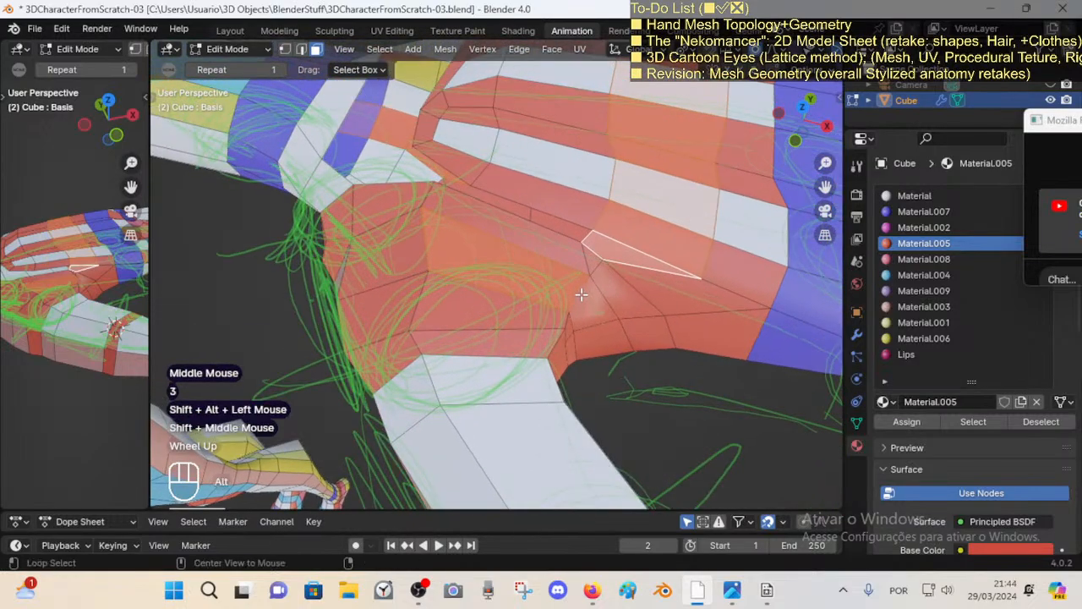
{"action": "key", "text": "alt+a"}
{"action": "key", "text": "2"}
{"action": "left_click", "coordinate": [583, 257]}
{"action": "key", "text": "x"}
{"action": "left_click", "coordinate": [583, 257]}
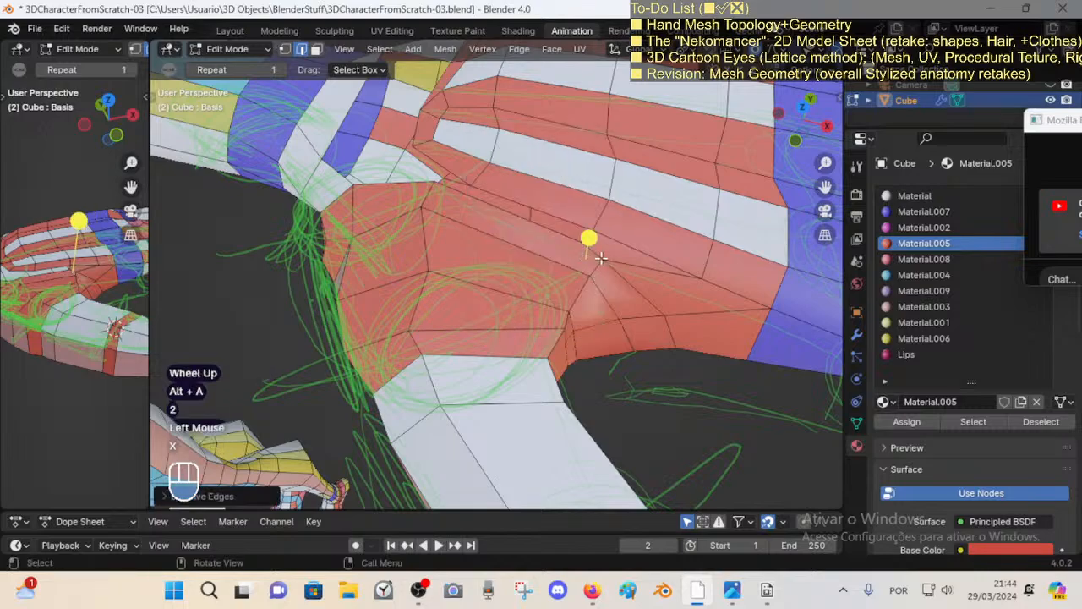
Step: Slide the vertex above the webbing and the edge loop crossing the back of the hand with Vertex Slide
{"action": "key", "text": "1"}
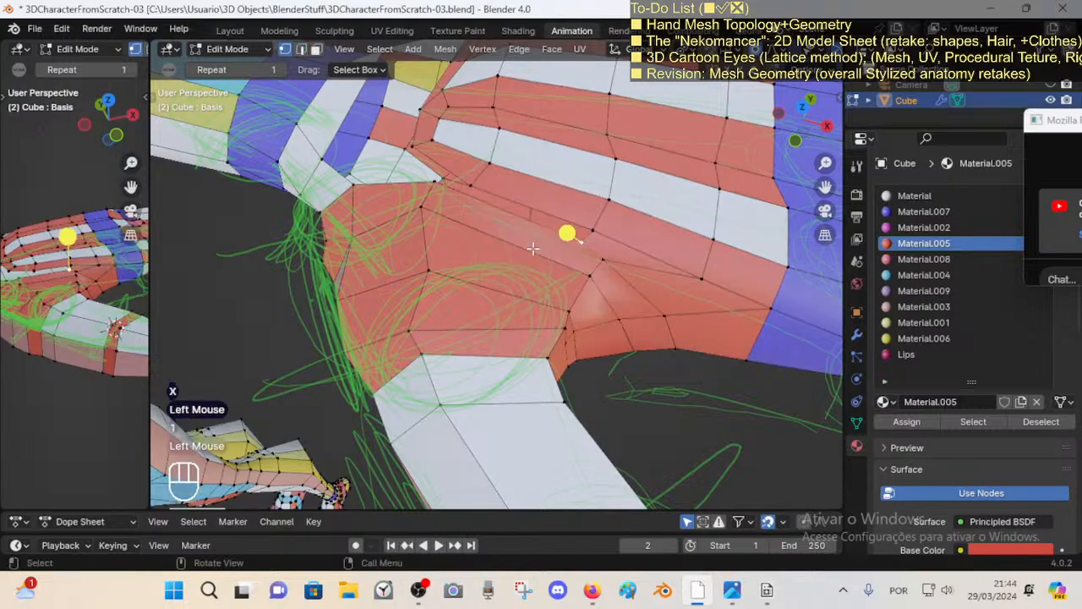
{"action": "scroll", "coordinate": [545, 244], "scroll_direction": "down", "scroll_amount": 1}
{"action": "key", "text": "shift+v"}
{"action": "left_click", "coordinate": [584, 224], "text": "shift"}
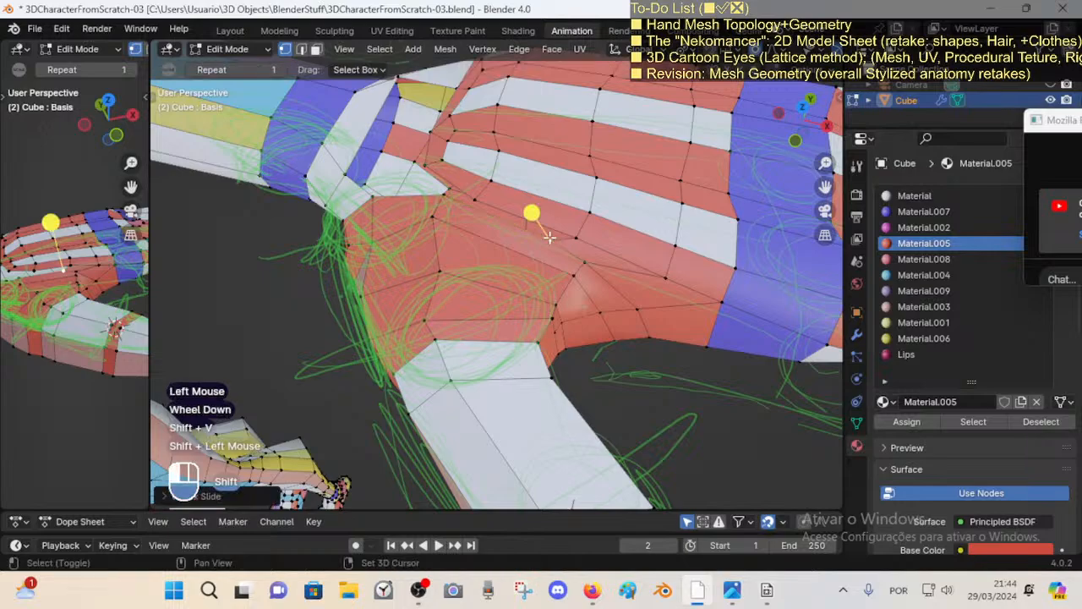
{"action": "key", "text": "2"}
{"action": "left_click", "coordinate": [594, 200], "text": "alt+shift"}
{"action": "key", "text": "alt+a"}
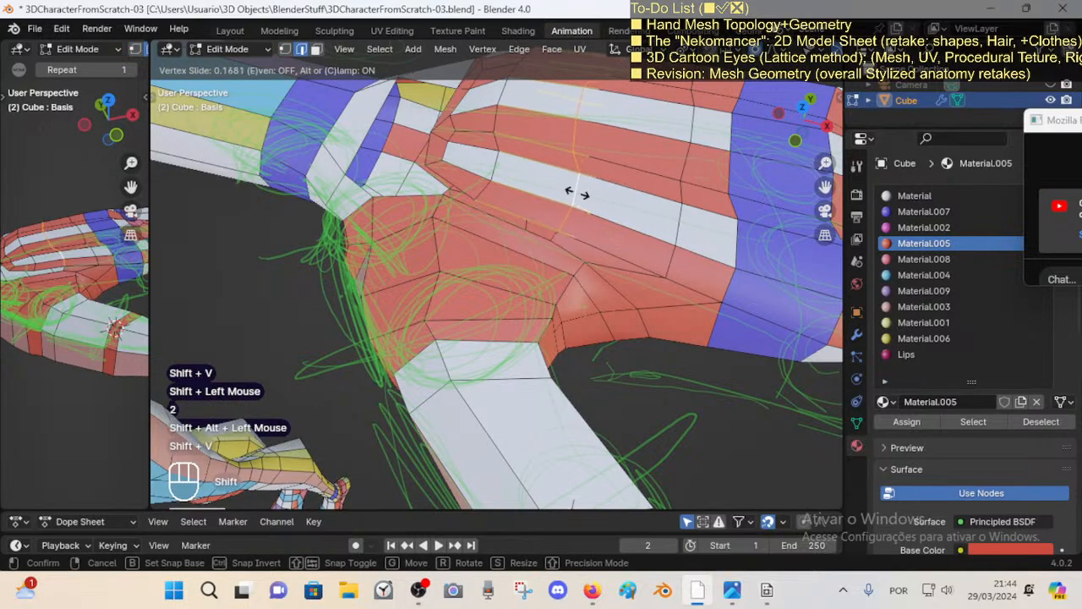
{"action": "key", "text": "1"}
{"action": "middle_click", "coordinate": [552, 242]}
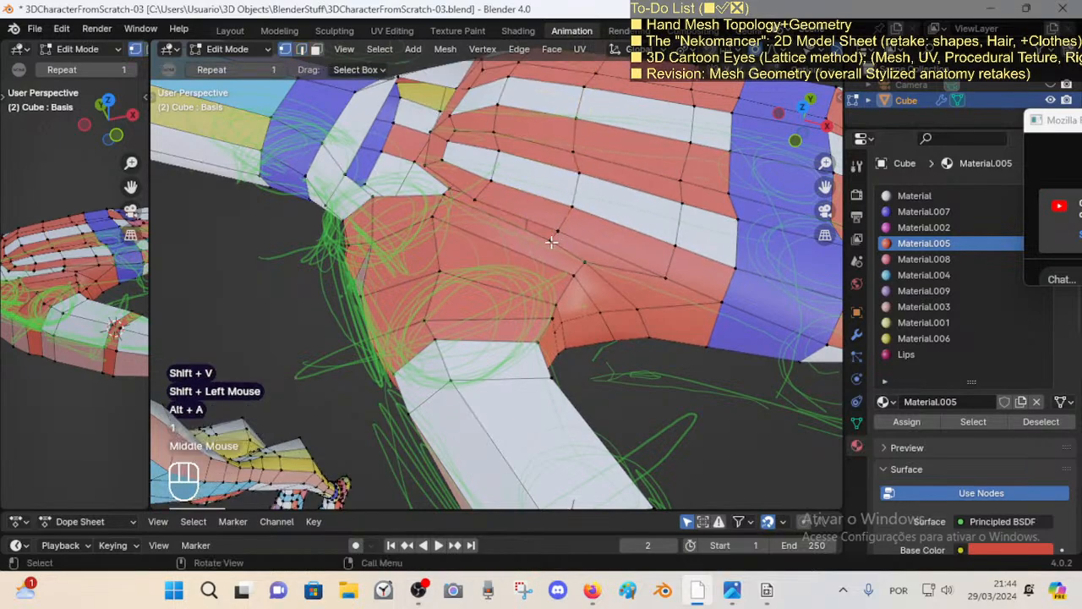
{"action": "middle_click_drag", "start_coordinate": [551, 242], "coordinate": [576, 256], "text": "shift"}
{"action": "key", "text": "k"}
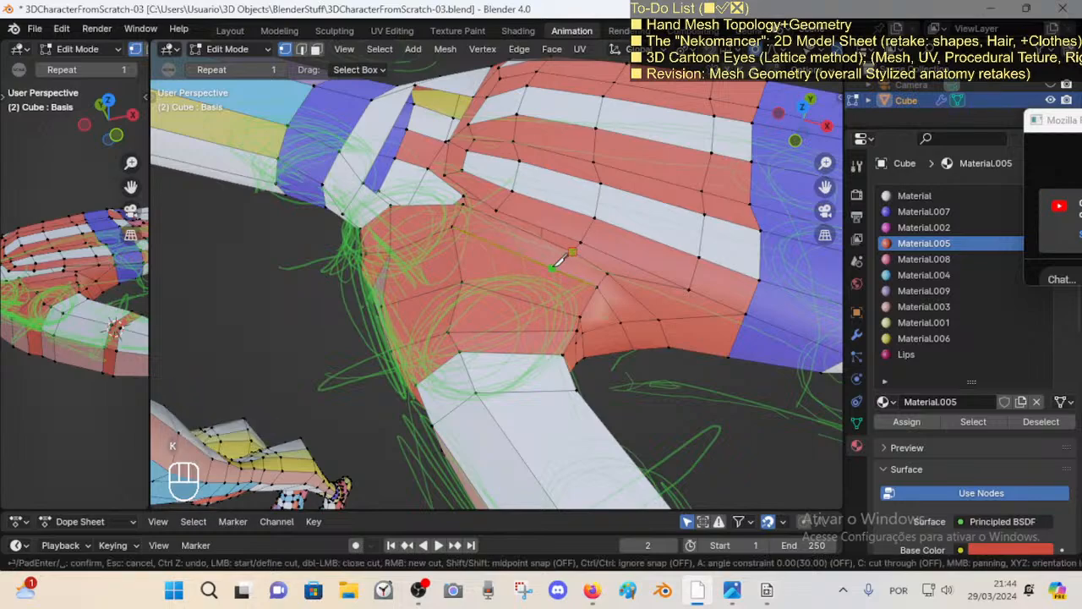
{"action": "key", "text": "Escape"}
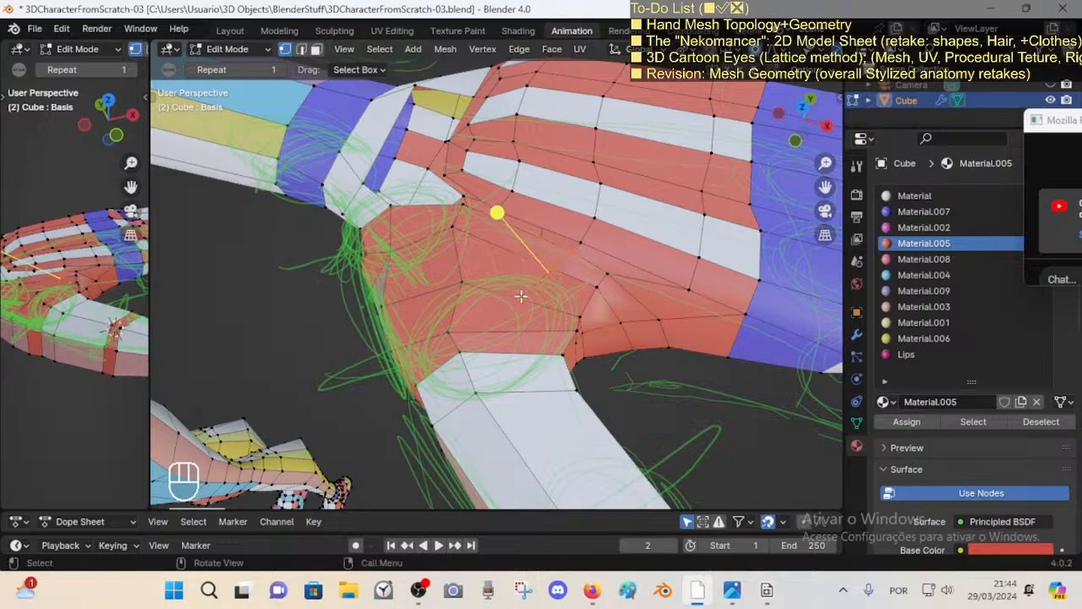
Step: Knife-cut the faces above the thumb base and remove the extra edge beside the webbing
{"action": "middle_click_drag", "start_coordinate": [582, 276], "coordinate": [477, 264]}
{"action": "key", "text": "alt+a"}
{"action": "key", "text": "k"}
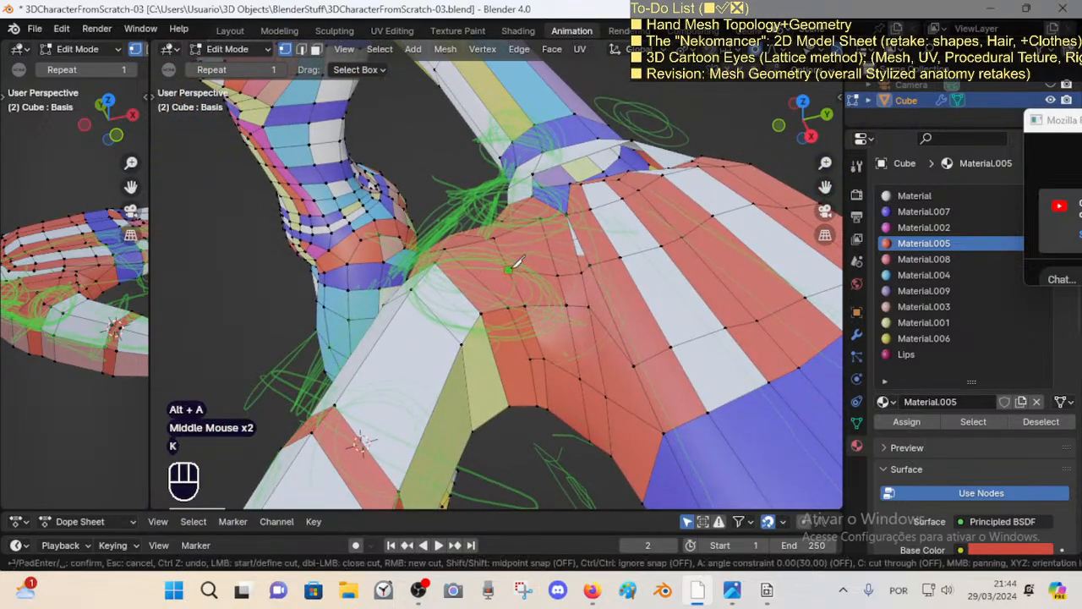
{"action": "key", "text": "2"}
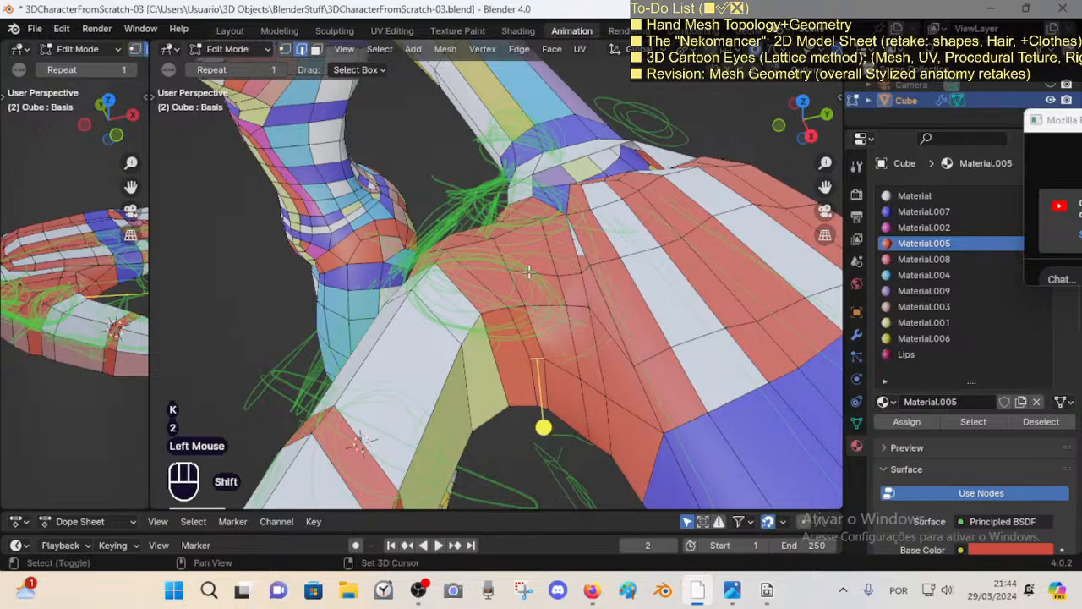
{"action": "key", "text": "x"}
{"action": "left_click", "coordinate": [528, 277]}
{"action": "middle_click_drag", "start_coordinate": [528, 277], "coordinate": [558, 349]}
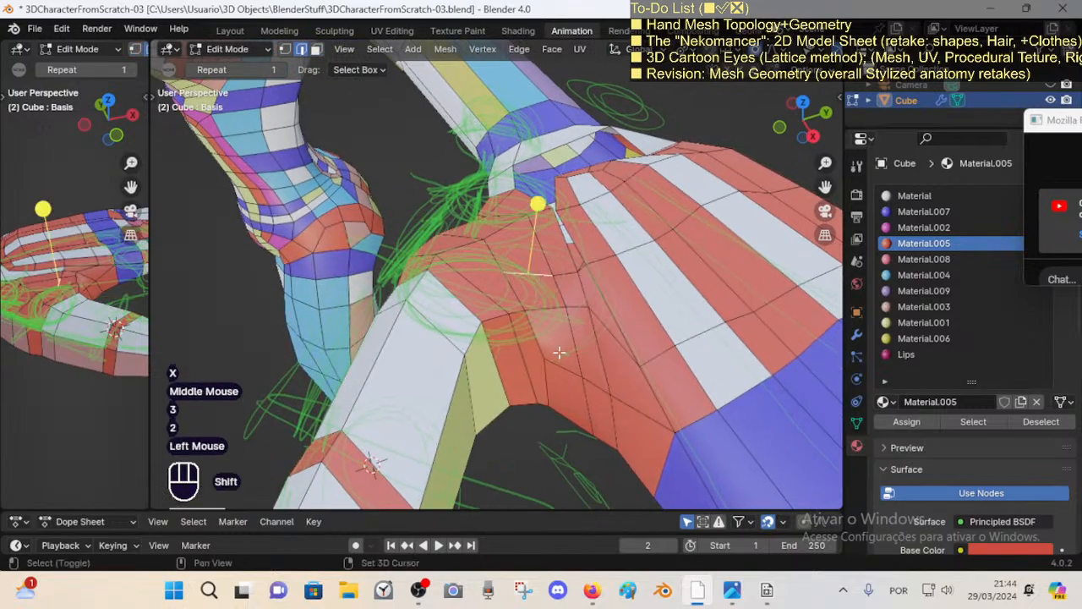
{"action": "left_click", "coordinate": [559, 352], "text": "shift"}
Step: Move the vertex in the middle of the thumb base to even out the surrounding faces
{"action": "key", "text": "1"}
{"action": "key", "text": "3"}
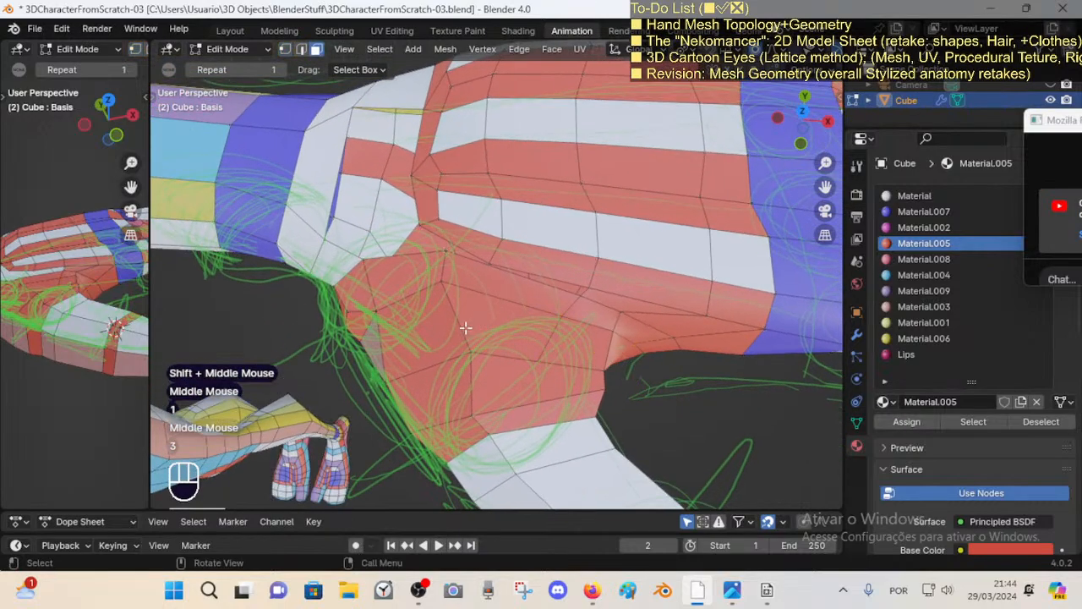
{"action": "key", "text": "1"}
{"action": "left_click", "coordinate": [471, 351]}
{"action": "key", "text": "g"}
{"action": "left_click", "coordinate": [467, 347]}
{"action": "middle_click_drag", "start_coordinate": [467, 347], "coordinate": [505, 320]}
Step: Examine the face loops running from the webbing over the thumb base to the wrist side
{"action": "left_click", "coordinate": [588, 366], "text": "alt+shift"}
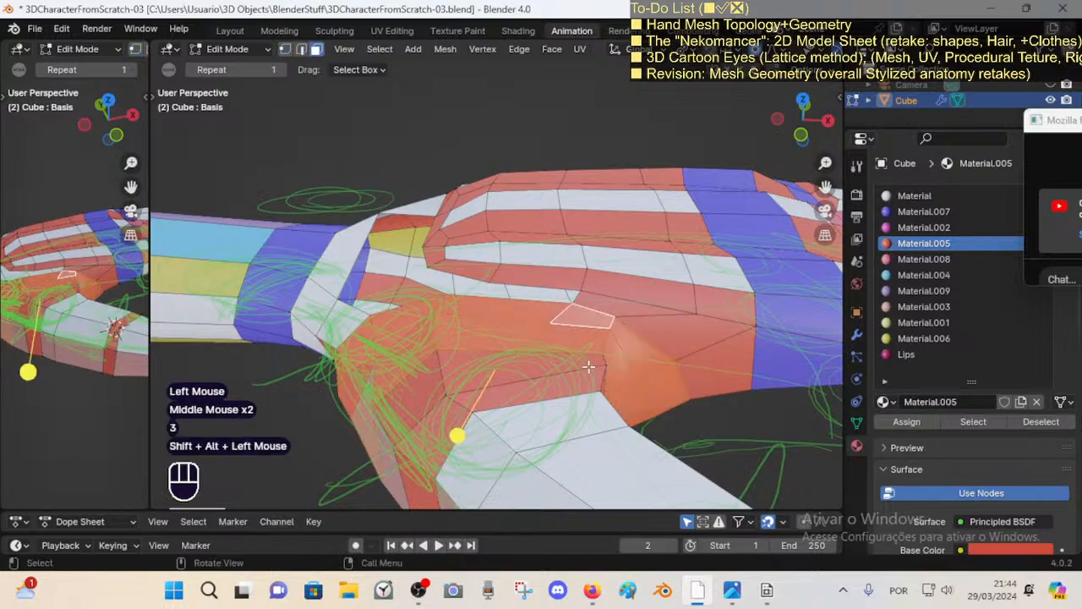
{"action": "middle_click_drag", "start_coordinate": [499, 378], "coordinate": [549, 268]}
{"action": "left_click", "coordinate": [470, 435]}
{"action": "key", "text": "alt+a"}
{"action": "left_click", "coordinate": [452, 283], "text": "alt+shift"}
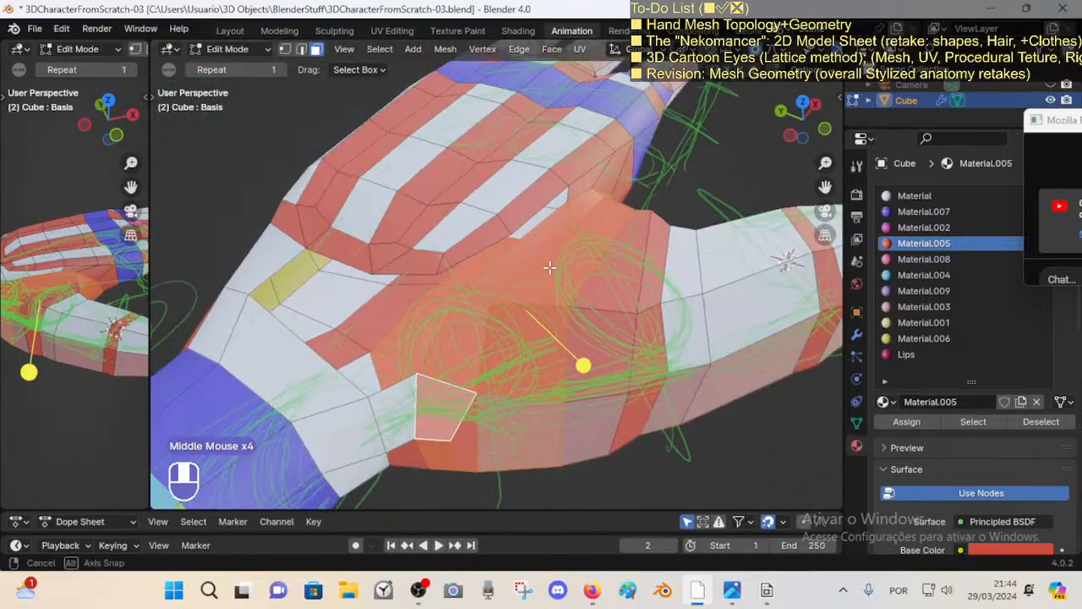
{"action": "middle_click_drag", "start_coordinate": [572, 315], "coordinate": [560, 288]}
{"action": "key", "text": "alt+a"}
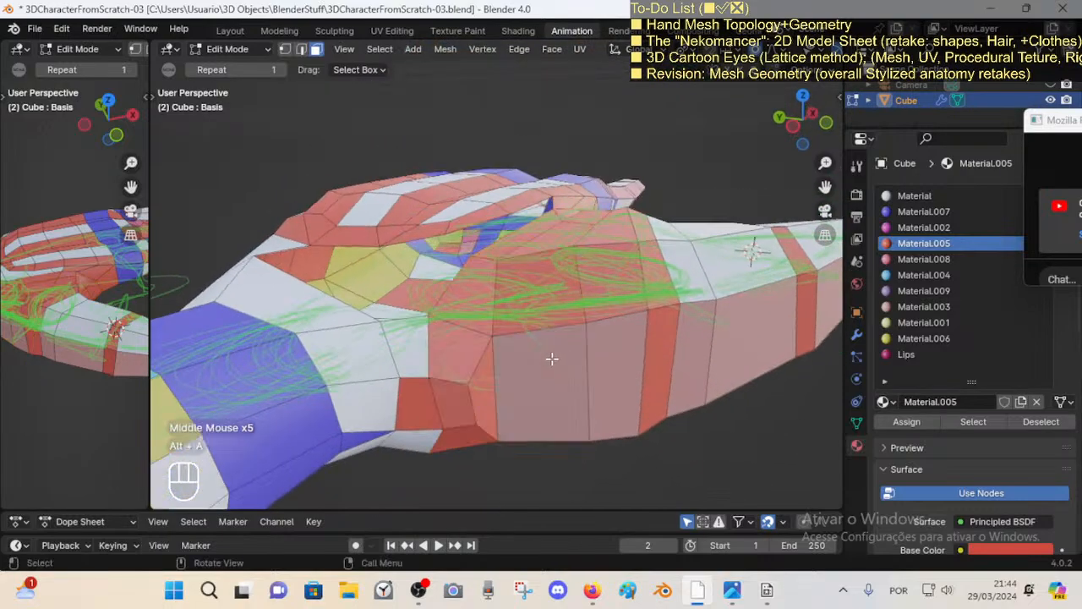
{"action": "left_click", "coordinate": [479, 352], "text": "alt+shift"}
{"action": "middle_click_drag", "start_coordinate": [551, 358], "coordinate": [532, 387]}
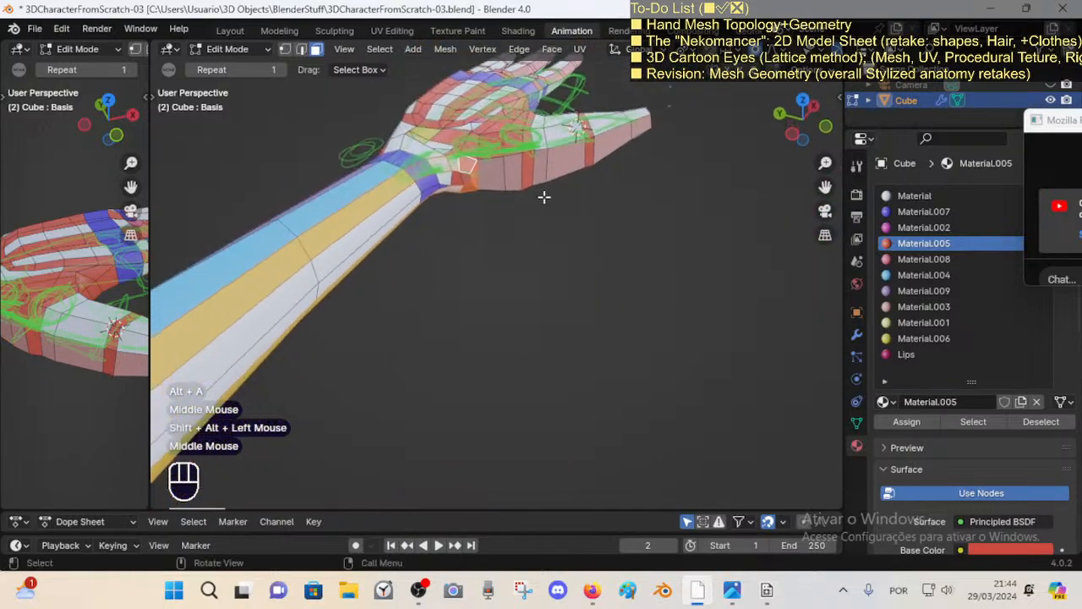
Step: Inspect the wrist, palm and thumb base topology from near and far using walk navigation
{"action": "key", "text": "shift+grave"}
{"action": "key", "text": "a"}
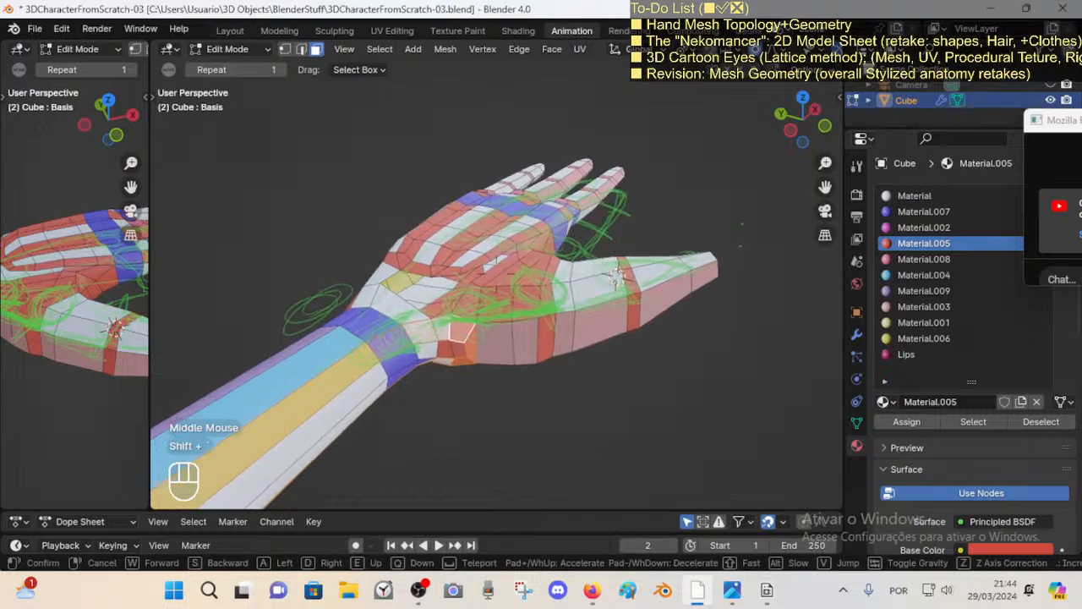
{"action": "key", "text": "w"}
{"action": "left_click", "coordinate": [571, 286]}
{"action": "key", "text": "2"}
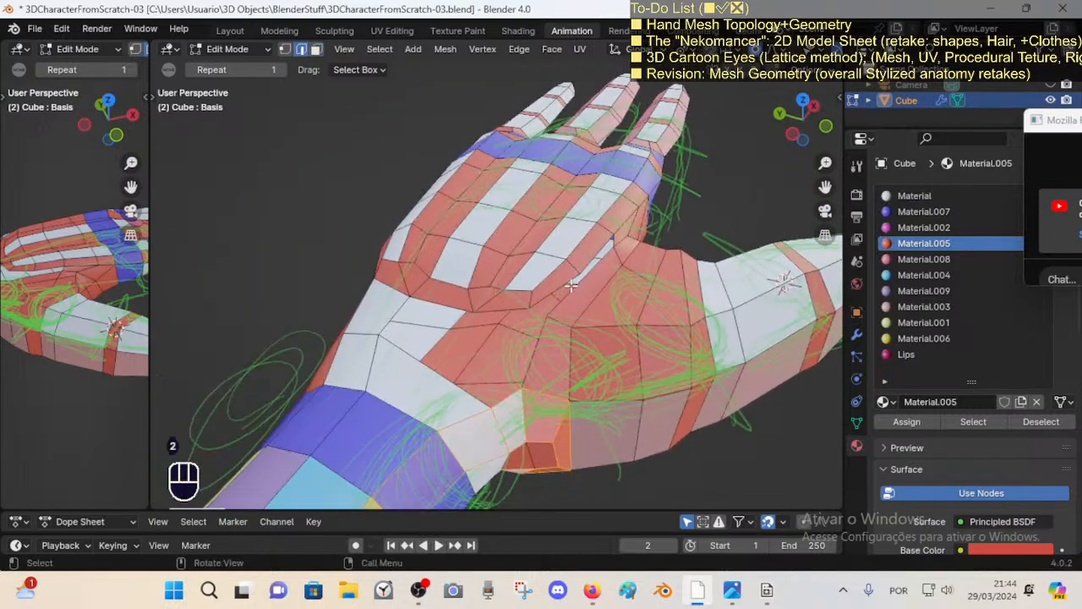
{"action": "mouse_move", "coordinate": [597, 273]}
{"action": "middle_mouse_down"}
{"action": "mouse_move", "coordinate": [584, 300]}
{"action": "mouse_move", "coordinate": [597, 284]}
{"action": "middle_mouse_up"}
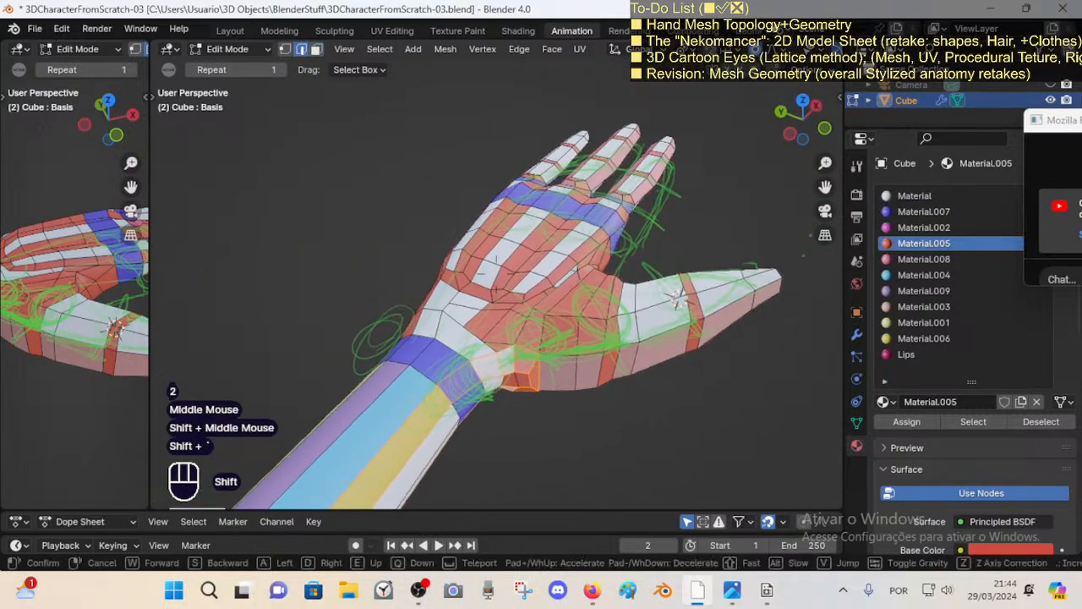
{"action": "key", "text": "shift+grave"}
{"action": "key", "text": "s"}
{"action": "key", "text": "d"}
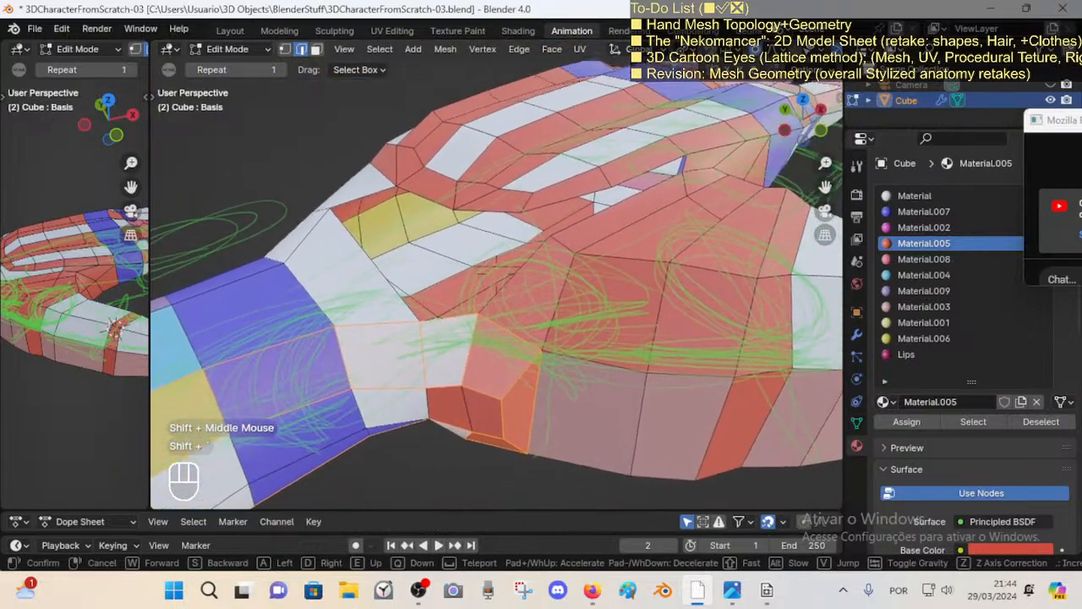
{"action": "left_click", "coordinate": [562, 314]}
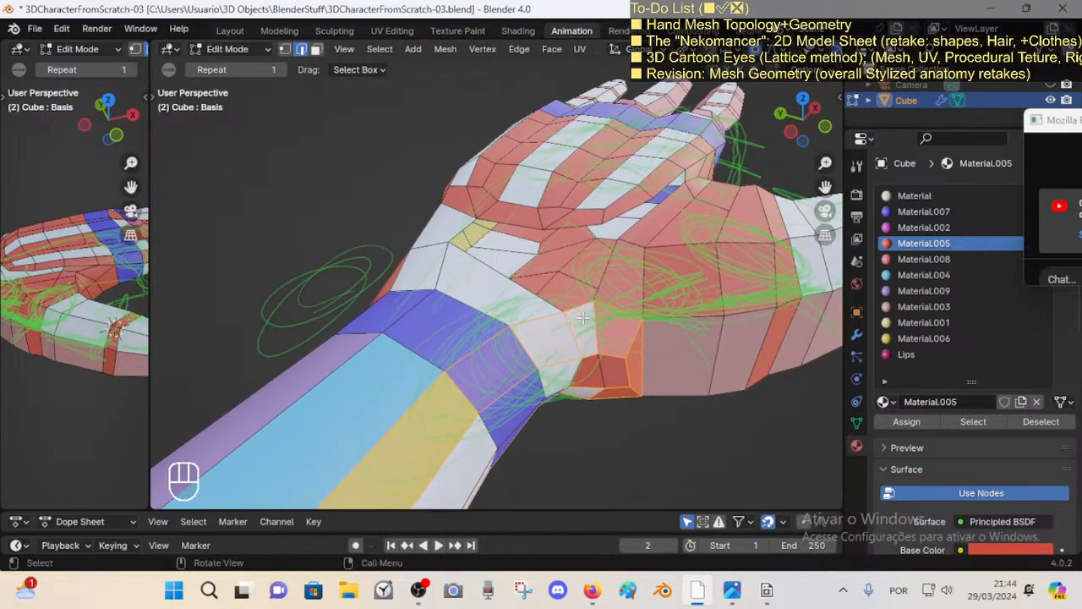
Step: Slide the vertices on the wrist border and at the lower corner of the palm gap with Vertex Slide
{"action": "key", "text": "1"}
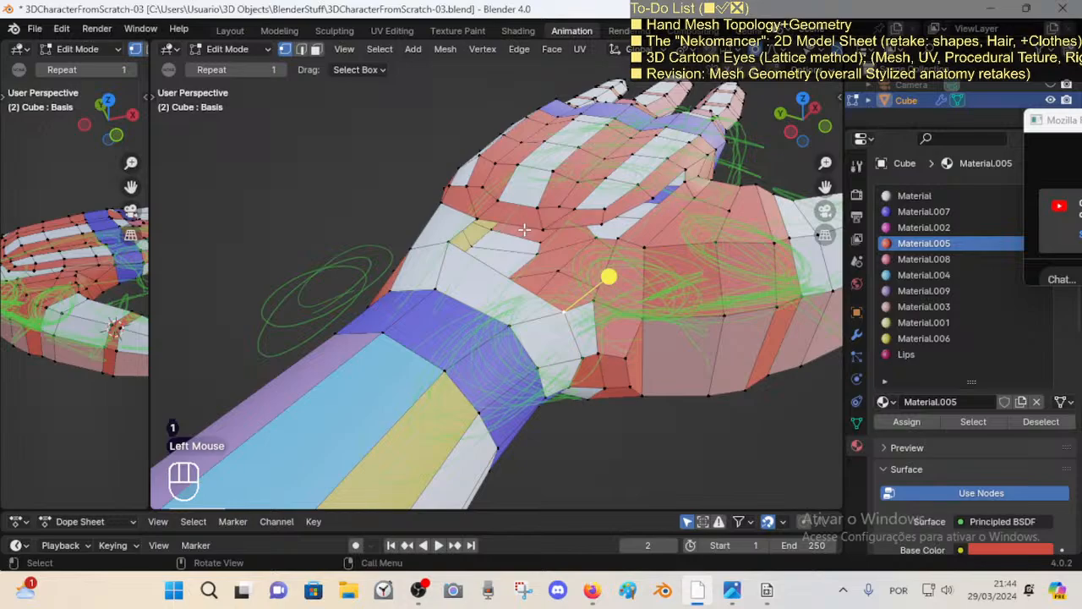
{"action": "middle_click_drag", "start_coordinate": [450, 246], "coordinate": [470, 287]}
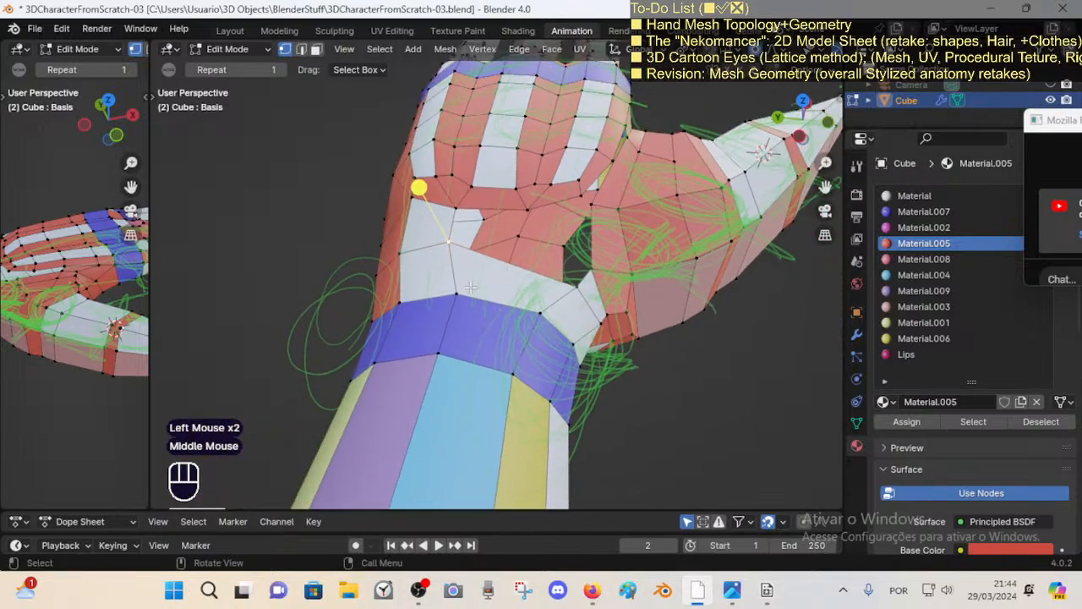
{"action": "key", "text": "shift+v"}
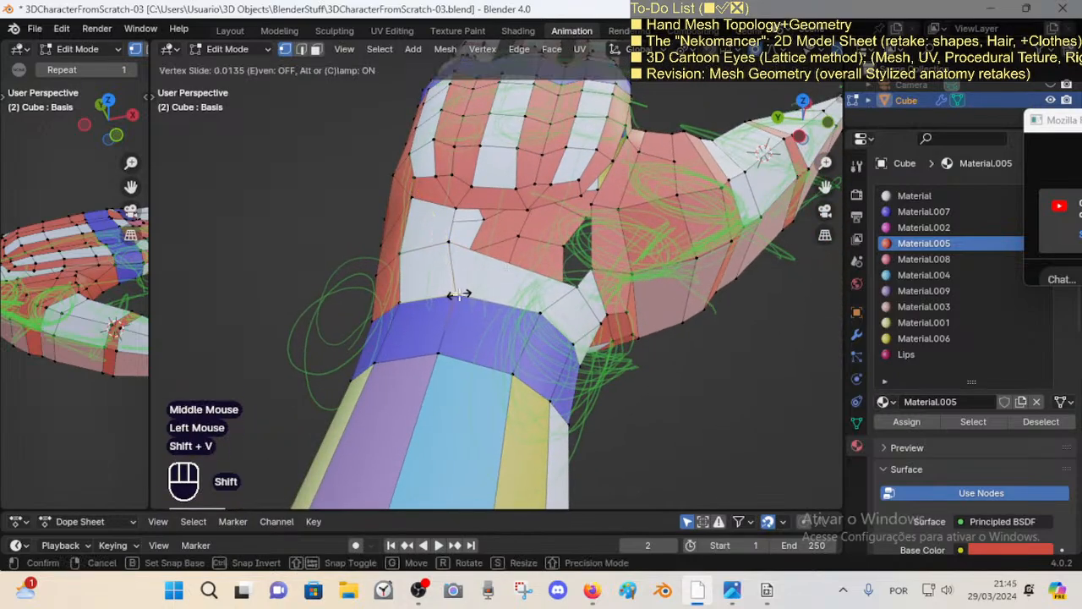
{"action": "left_click", "coordinate": [459, 294], "text": "shift"}
{"action": "left_click", "coordinate": [559, 315]}
{"action": "key", "text": "shift+v"}
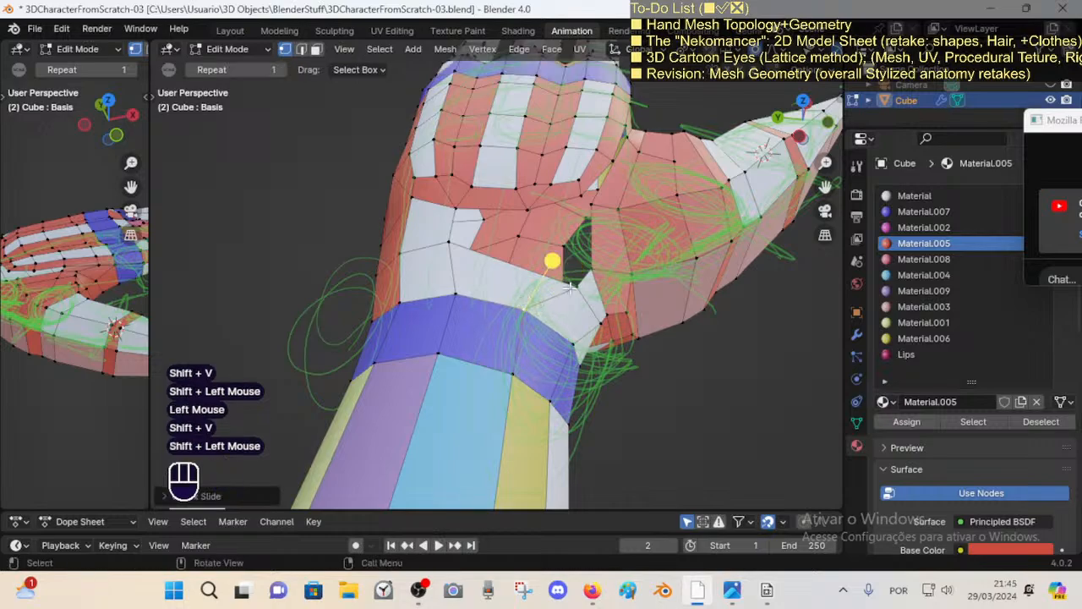
{"action": "left_click", "coordinate": [581, 232], "text": "shift"}
Step: Fill the palm gap with a face between the edge above the wrist and the opposite edge below the fingers' faces
{"action": "key", "text": "alt+a"}
{"action": "key", "text": "2"}
{"action": "left_click", "coordinate": [524, 267]}
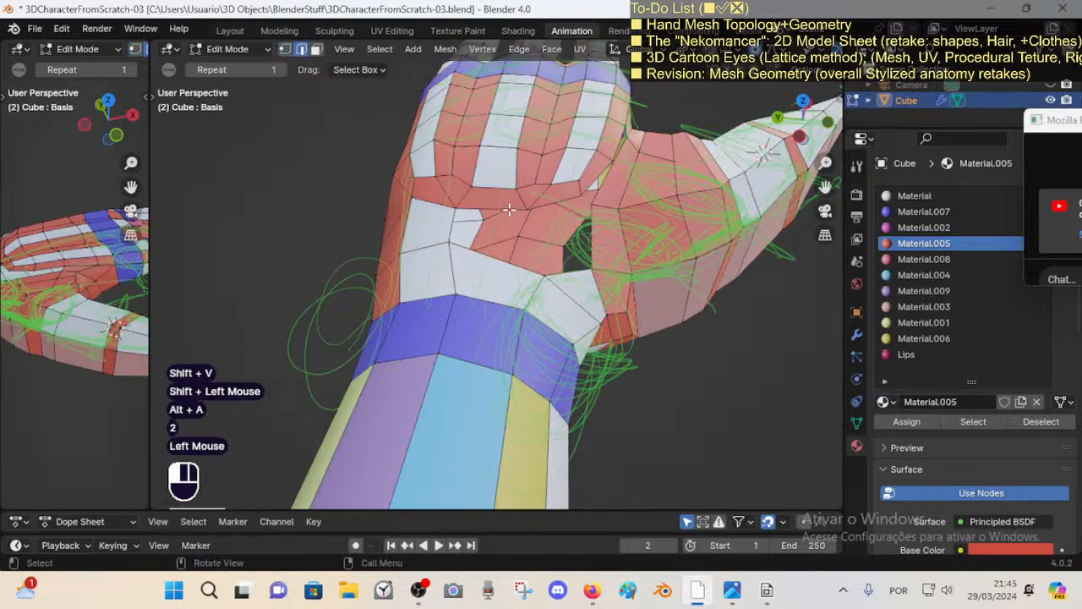
{"action": "left_click", "coordinate": [494, 259], "text": "shift"}
{"action": "left_click", "coordinate": [490, 183], "text": "shift"}
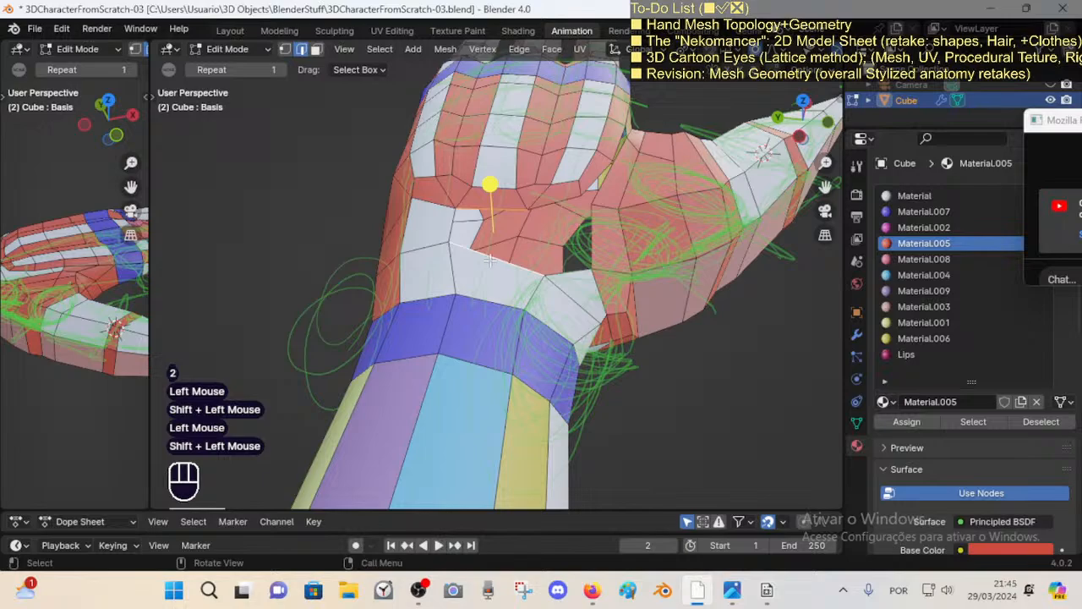
{"action": "key", "text": "f"}
{"action": "key", "text": "alt+a"}
Step: Move the vertex at the lower corner of the palm gap slightly toward the palm centre
{"action": "key", "text": "1"}
{"action": "left_click", "coordinate": [550, 272]}
{"action": "key", "text": "g"}
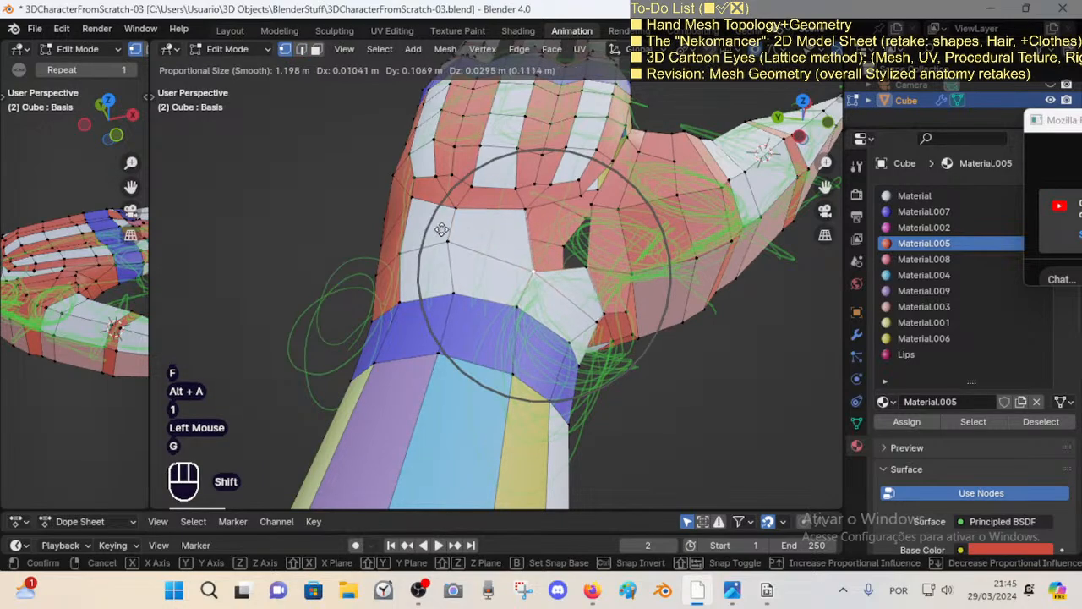
{"action": "left_click", "coordinate": [553, 213], "text": "shift"}
Step: Select the face loop running from the palm above the wrist into the thumb base and inspect its flow using walk navigation
{"action": "key", "text": "alt+a"}
{"action": "key", "text": "3"}
{"action": "left_click", "coordinate": [572, 307], "text": "alt+shift"}
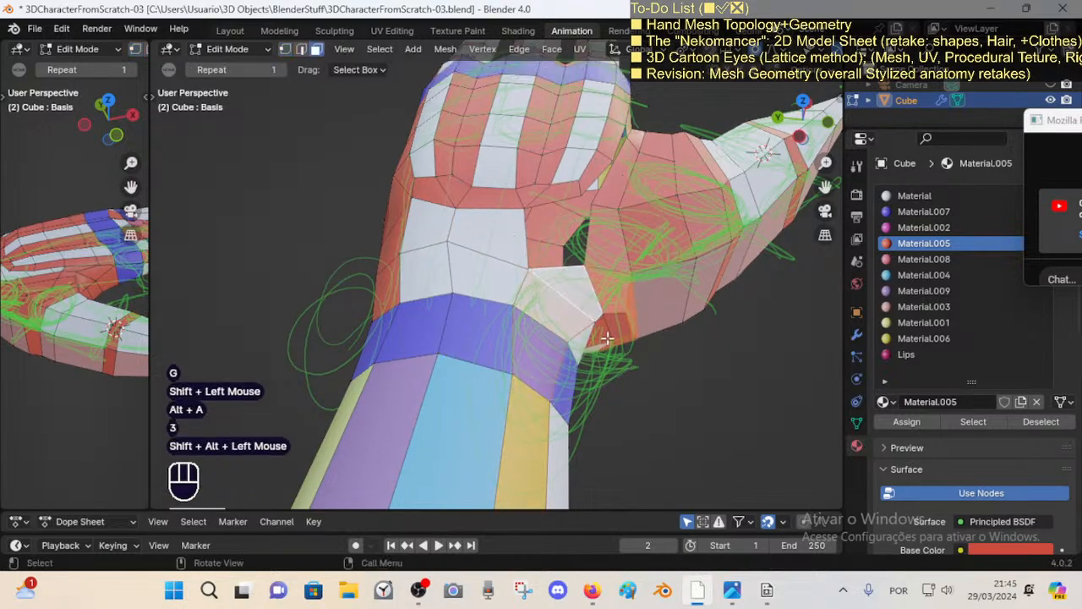
{"action": "middle_click_drag", "start_coordinate": [601, 318], "coordinate": [529, 287]}
{"action": "key", "text": "shift+grave"}
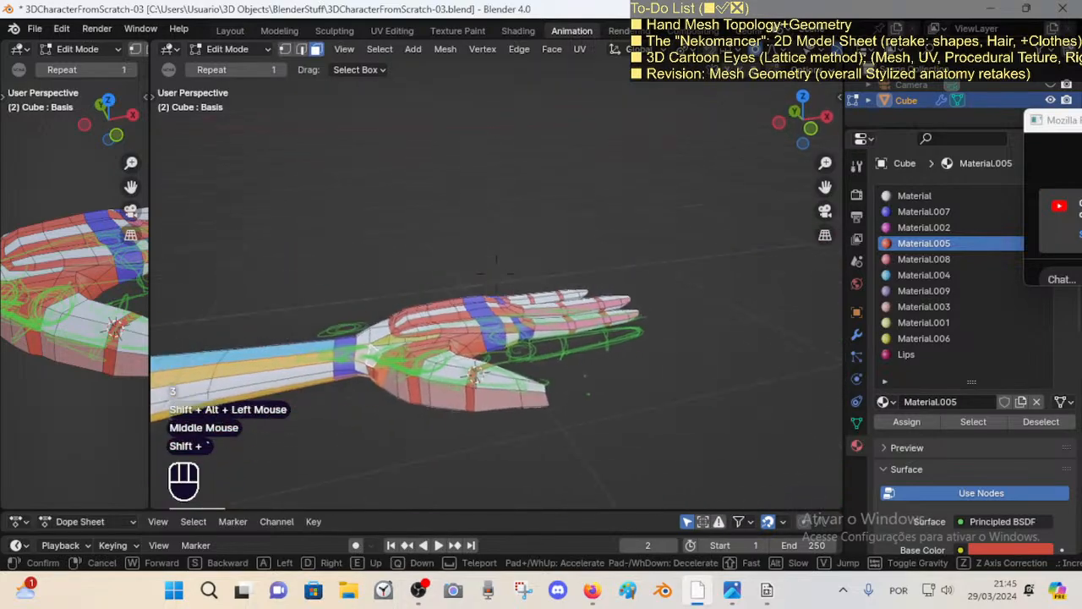
{"action": "key", "text": "w"}
{"action": "key", "text": "q"}
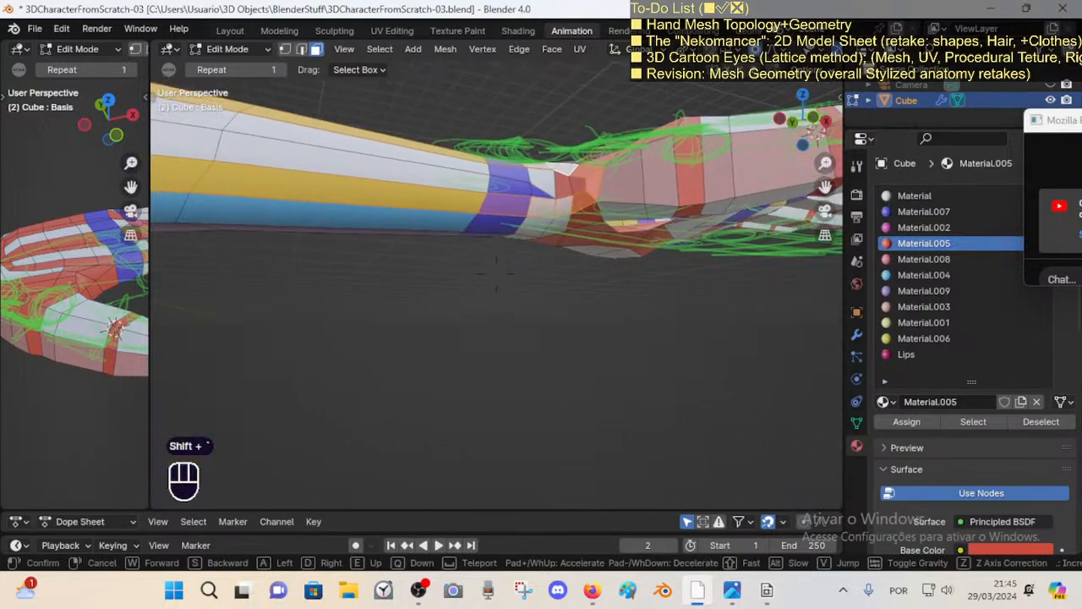
{"action": "key", "text": "e"}
{"action": "key", "text": "a"}
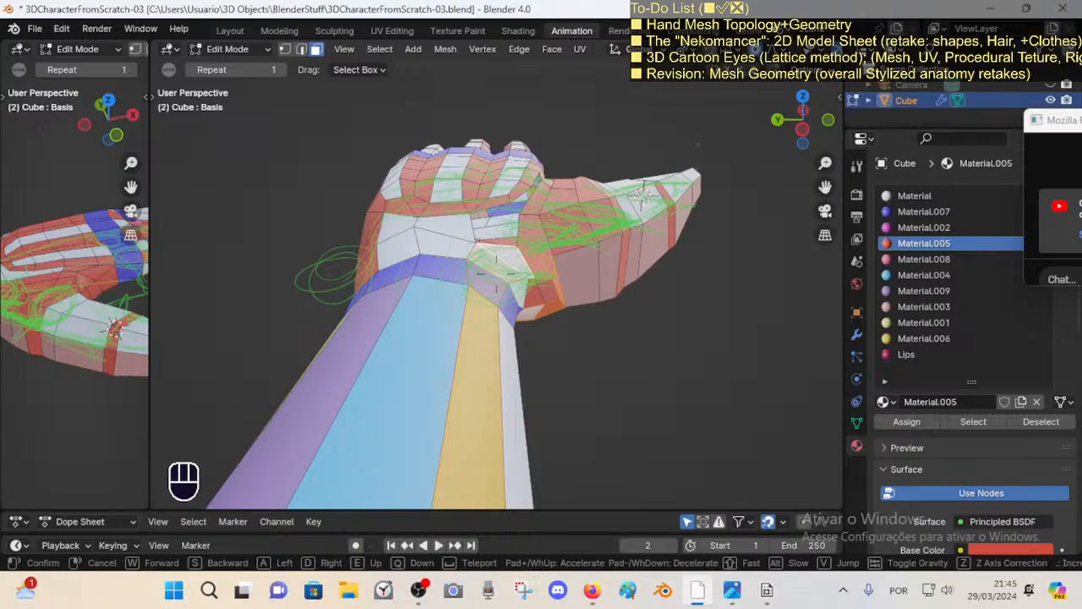
{"action": "key", "text": "w"}
{"action": "left_click", "coordinate": [626, 382]}
Step: Move the edge at the thumb base near the wrist to adjust the spacing of the surrounding faces
{"action": "key", "text": "2"}
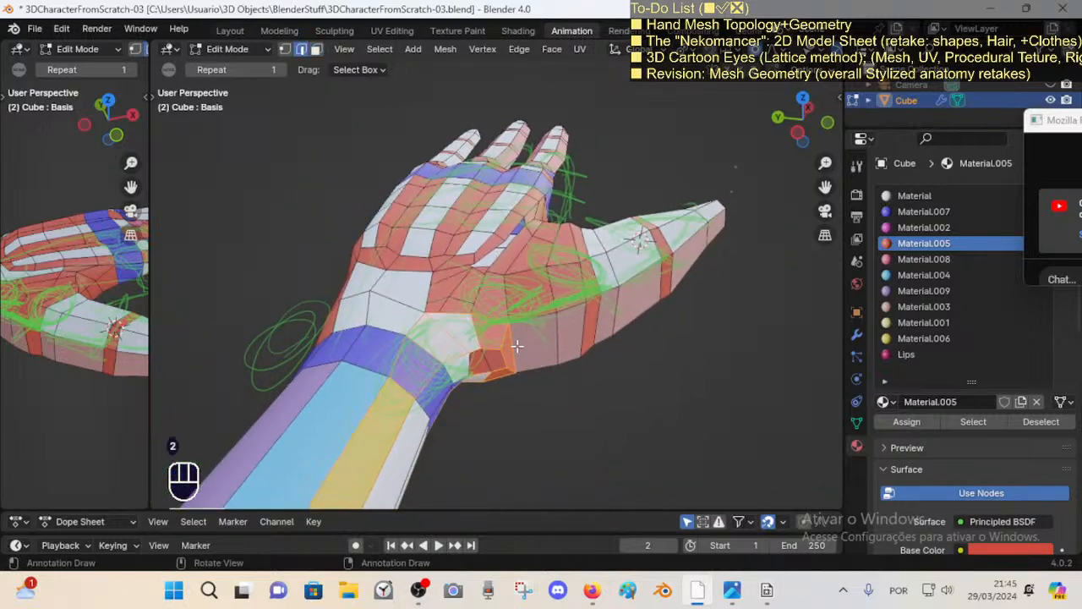
{"action": "left_click", "coordinate": [516, 345]}
{"action": "key", "text": "g"}
{"action": "left_click", "coordinate": [550, 363], "text": "shift"}
{"action": "key", "text": "3"}
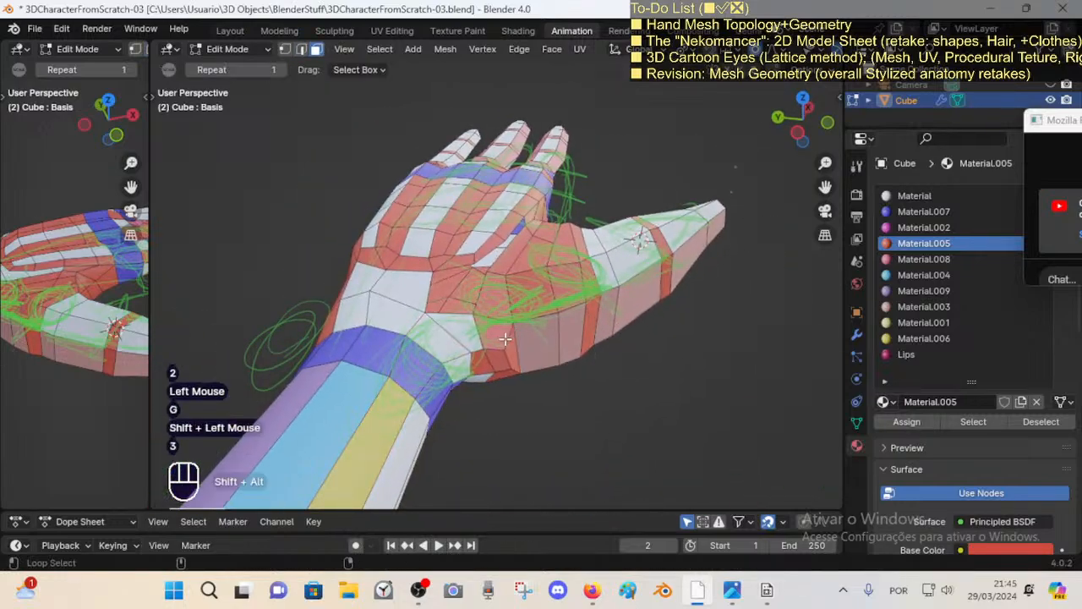
{"action": "key", "text": "c"}
{"action": "right_click", "coordinate": [549, 358]}
{"action": "left_click", "coordinate": [511, 334]}
{"action": "key", "text": "alt+a"}
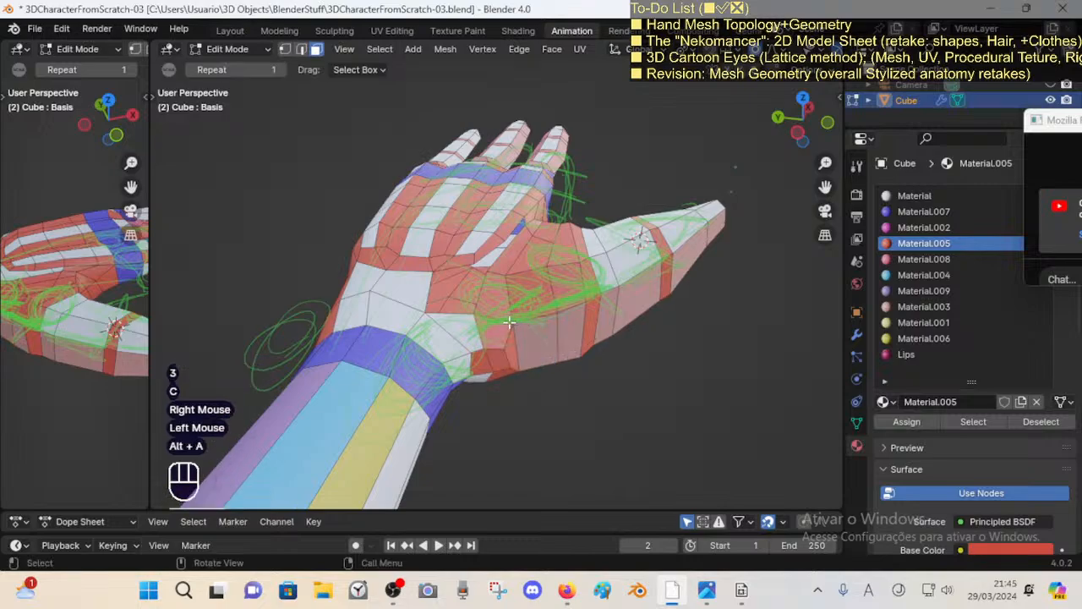
Step: Fill the remaining palm gap beside the thumb base with a face between its upper and lower border edges
{"action": "key", "text": "2"}
{"action": "left_click", "coordinate": [458, 267]}
{"action": "left_click", "coordinate": [453, 312], "text": "shift"}
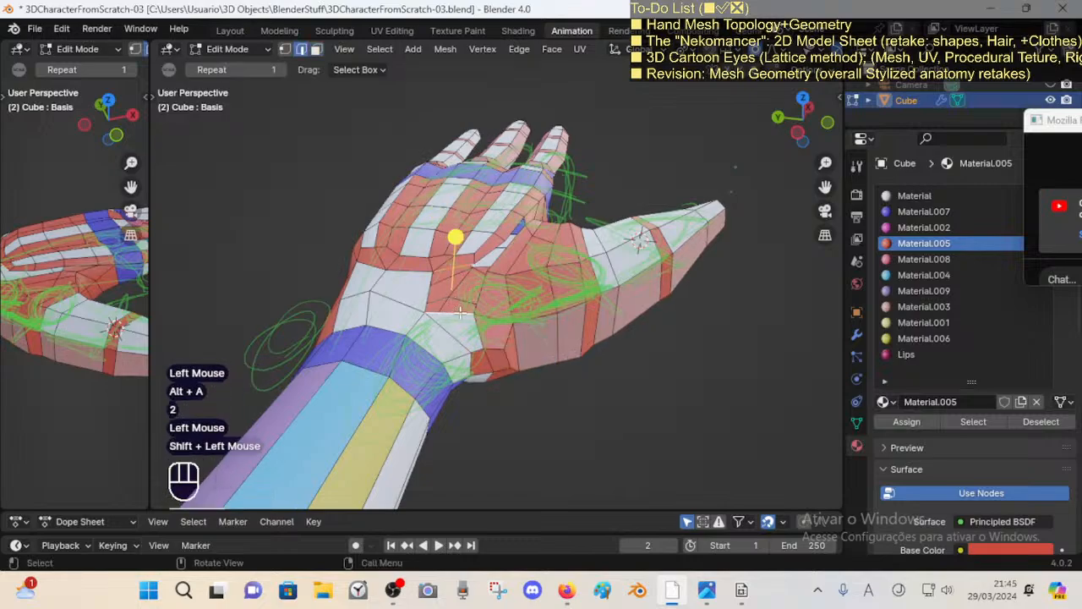
{"action": "key", "text": "f"}
{"action": "key", "text": "alt+a"}
Step: Try merging the two neighbouring vertices at the upper corner of the palm gap, and undo the merge
{"action": "key", "text": "1"}
{"action": "left_click", "coordinate": [477, 269]}
{"action": "left_click", "coordinate": [471, 261], "text": "shift"}
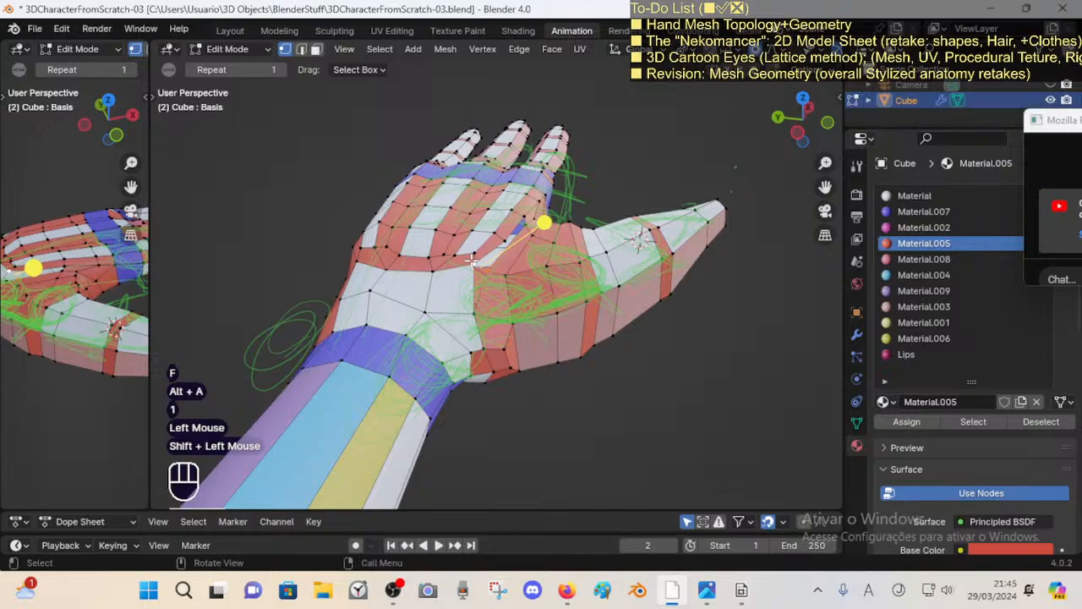
{"action": "key", "text": "m"}
{"action": "left_click", "coordinate": [483, 265]}
{"action": "key", "text": "shift+grave"}
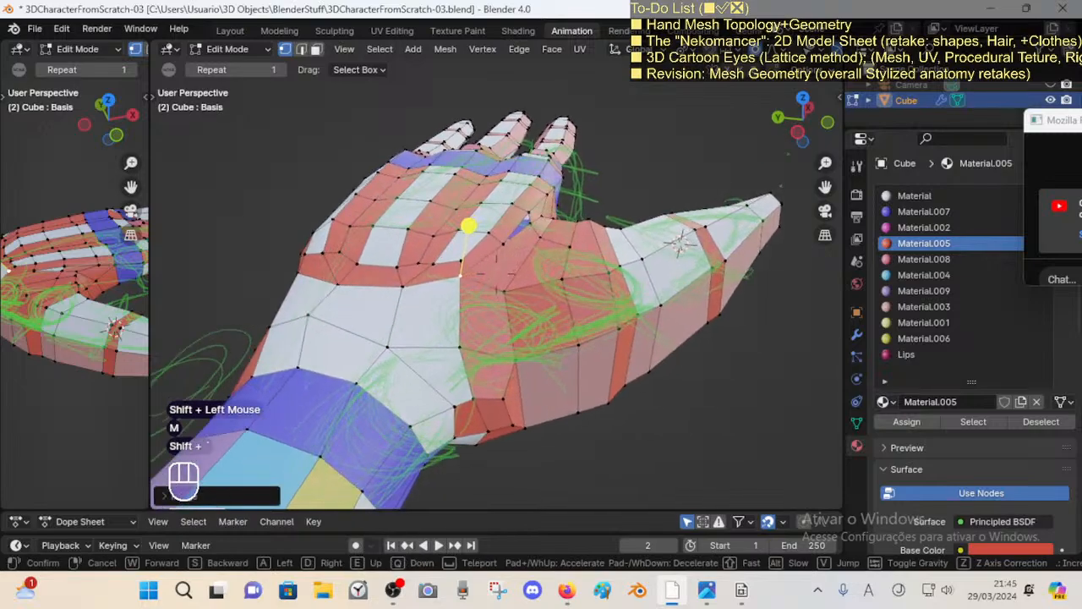
{"action": "left_click", "coordinate": [490, 253]}
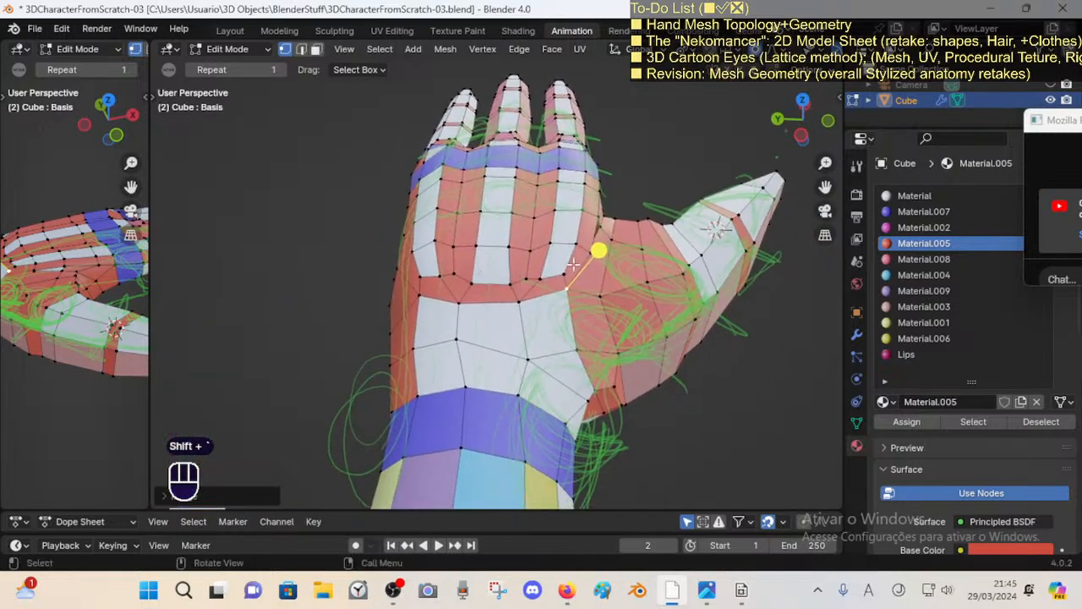
{"action": "key", "text": "ctrl+z"}
{"action": "key", "text": "alt+a"}
{"action": "key", "text": "ctrl+r"}
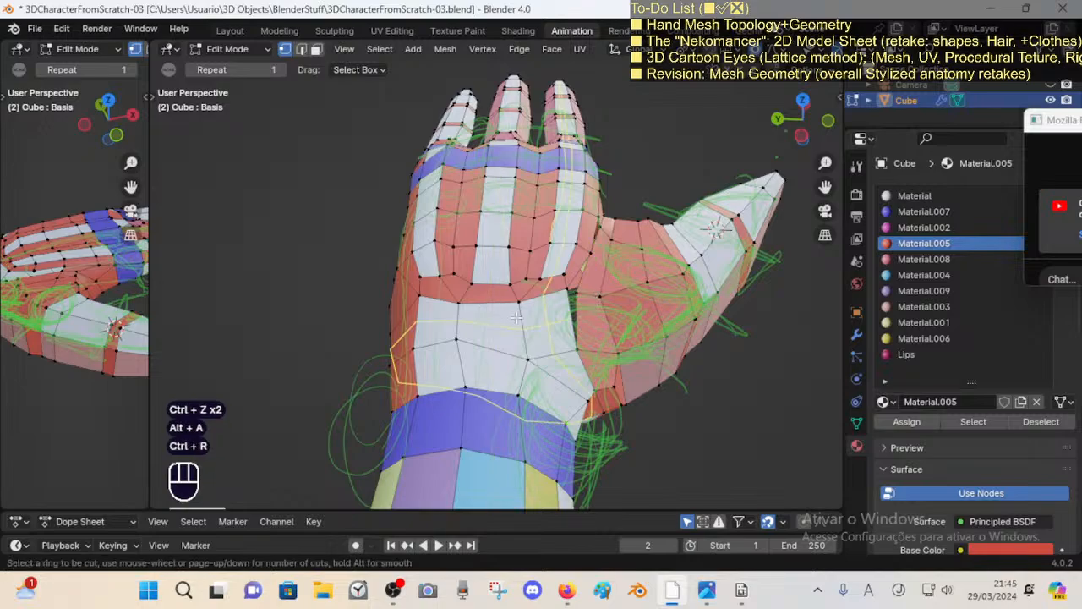
{"action": "key", "text": "a"}
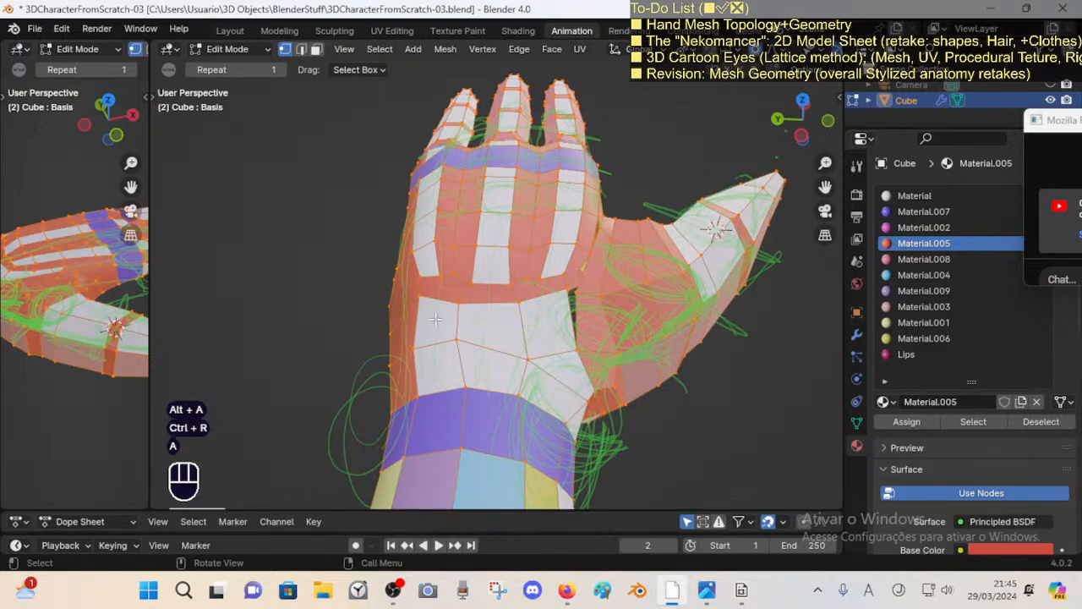
{"action": "key", "text": "k"}
{"action": "key", "text": "Escape"}
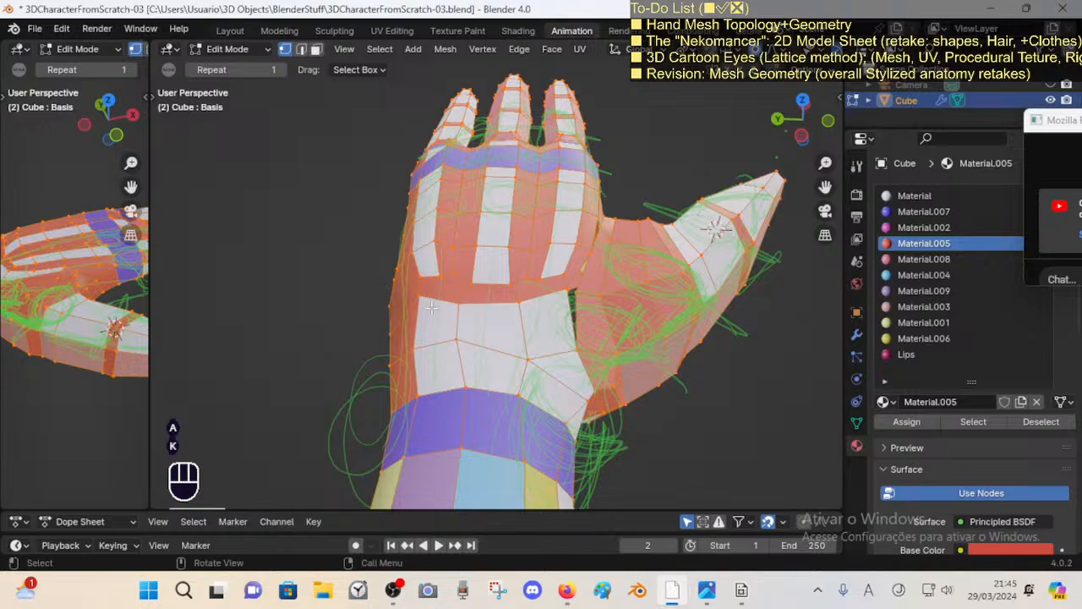
{"action": "key", "text": "alt+a"}
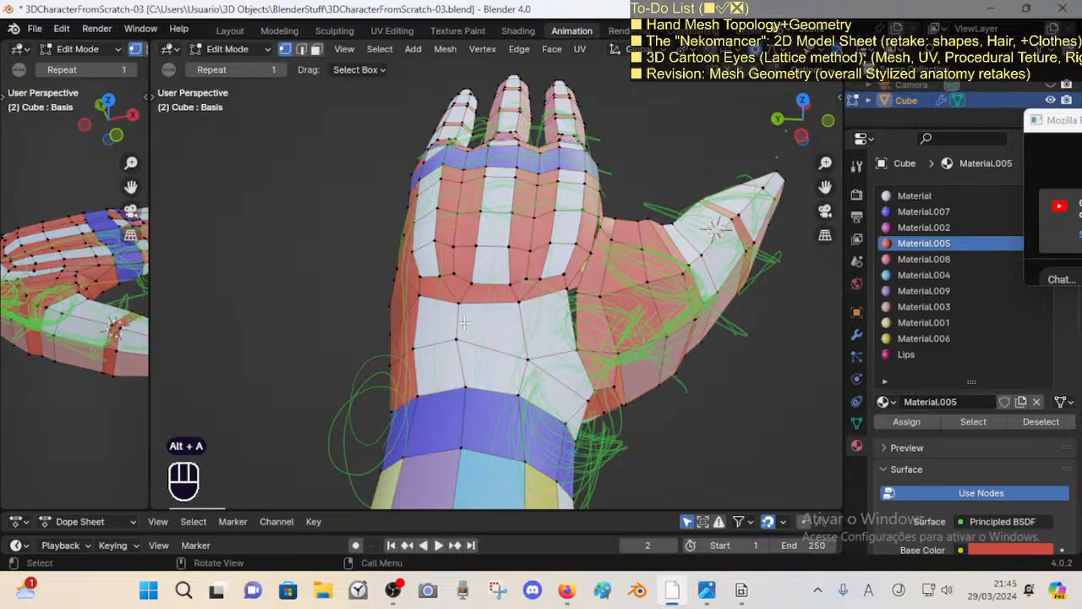
Step: Knife-cut a new edge line across the palm faces below the fingers, and merge its end vertex with the adjacent thumb-base vertex
{"action": "key", "text": "k"}
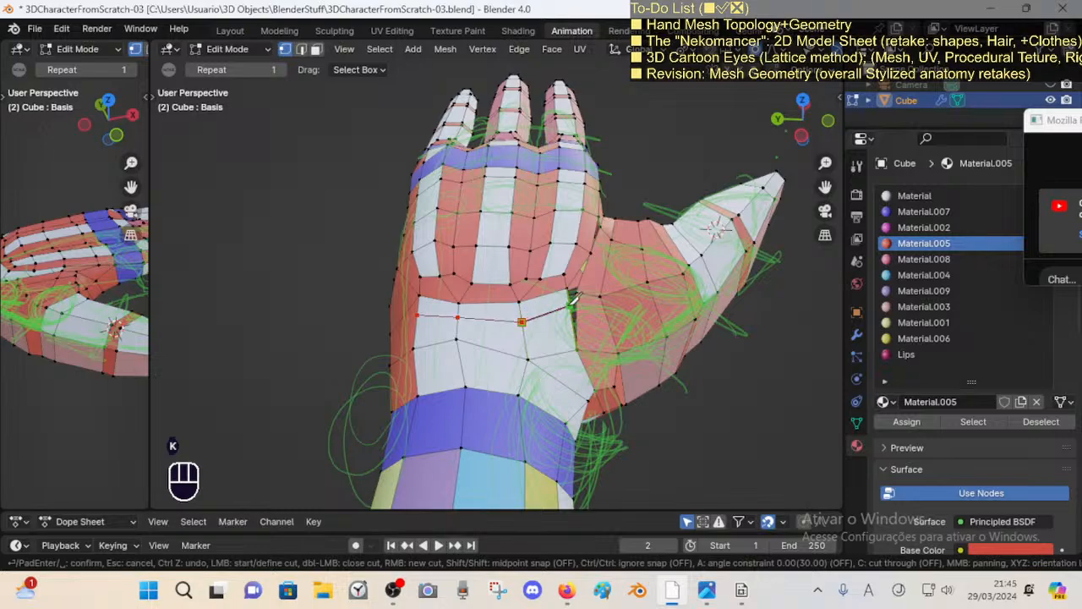
{"action": "key", "text": "Return"}
{"action": "middle_click_drag", "start_coordinate": [473, 258], "coordinate": [624, 334]}
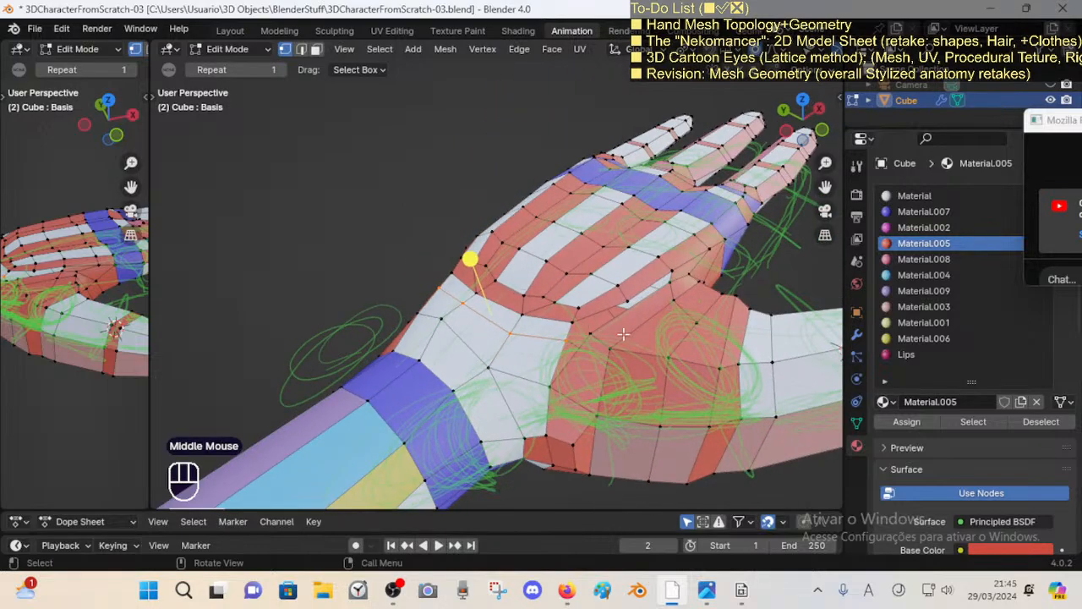
{"action": "left_click", "coordinate": [566, 344], "text": "shift"}
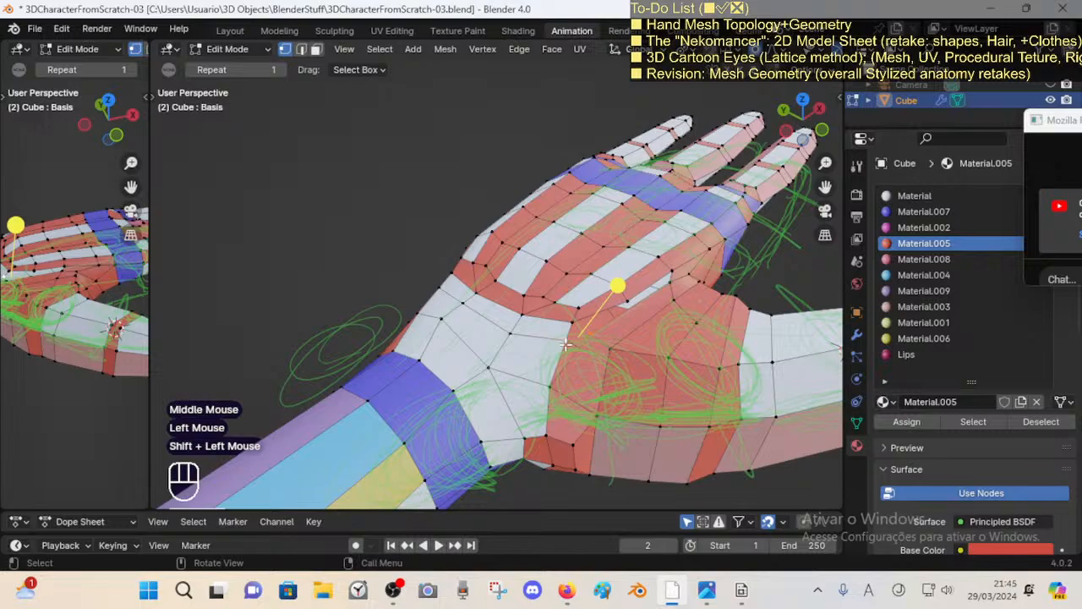
{"action": "key", "text": "m"}
{"action": "key", "text": "alt+a"}
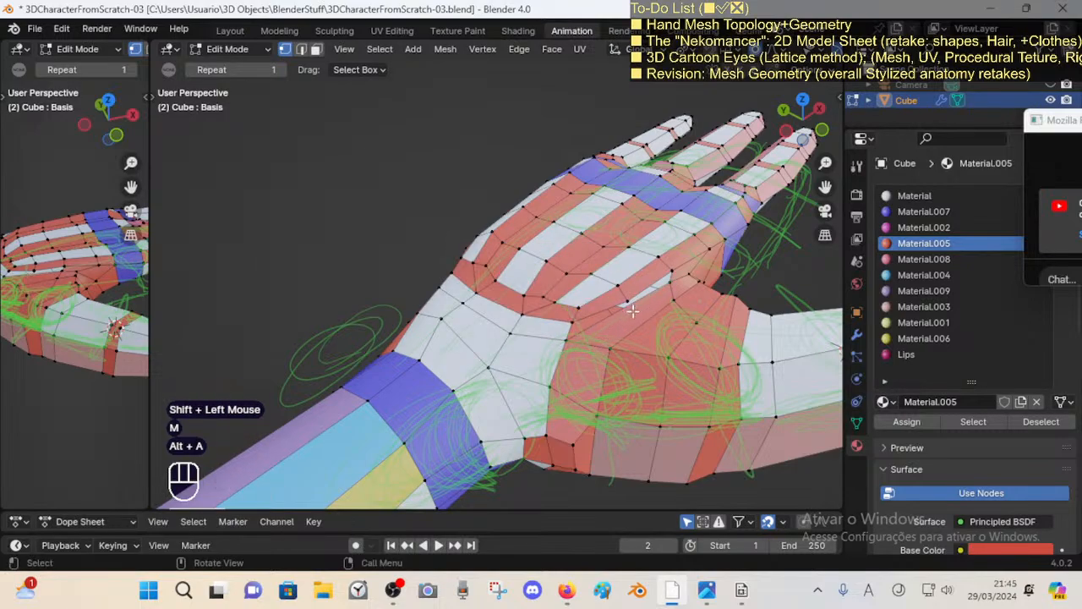
Step: Knife-cut a new vertex into the thumb-side border of the narrow palm gap and adjust its position
{"action": "key", "text": "k"}
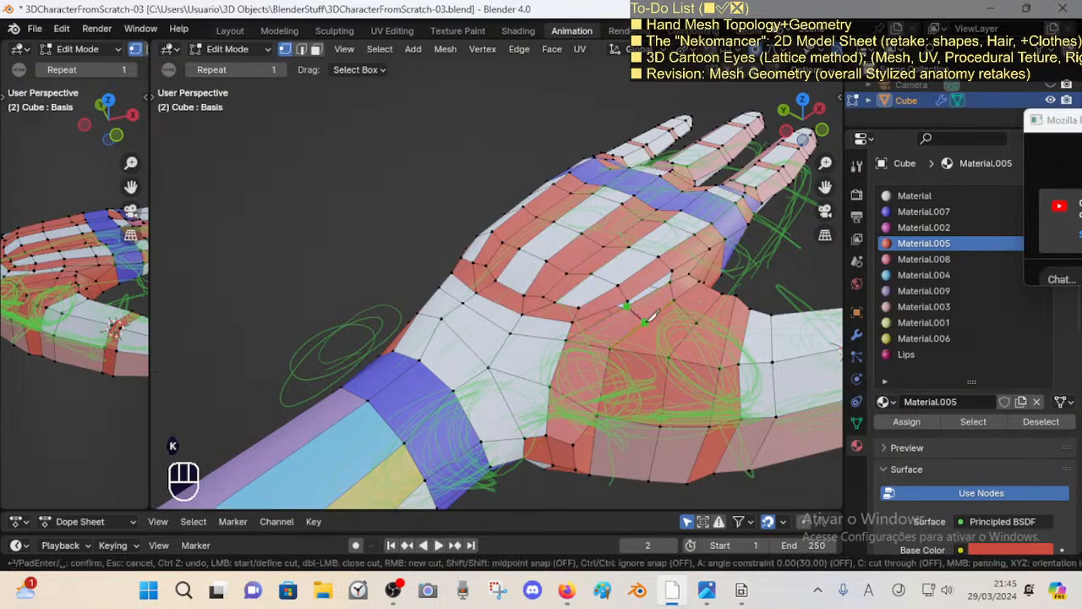
{"action": "left_click", "coordinate": [600, 373]}
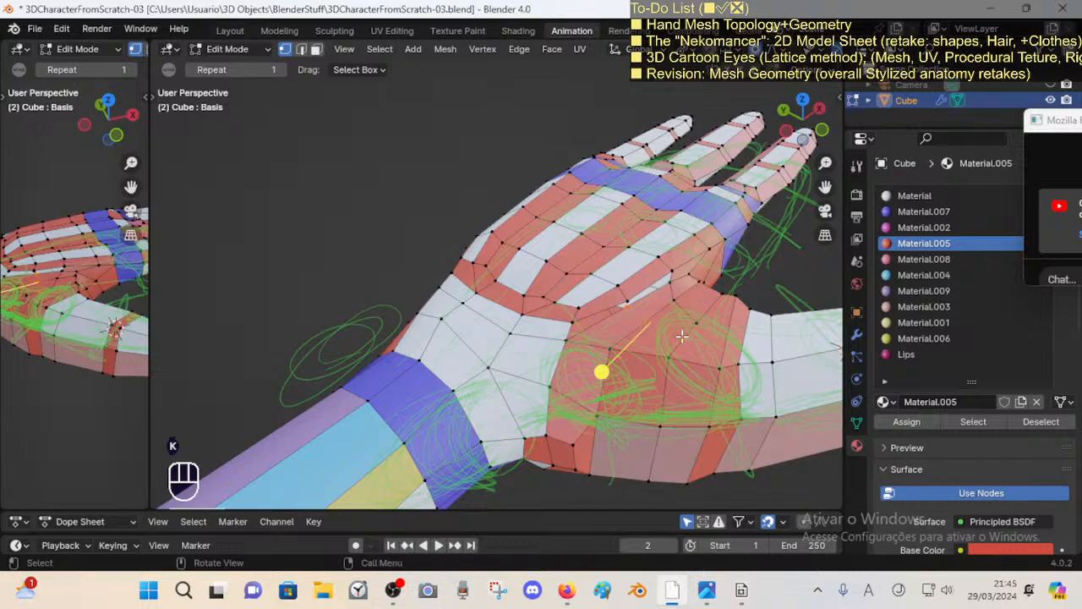
{"action": "key", "text": "g"}
{"action": "left_click", "coordinate": [640, 318], "text": "shift"}
Step: Fill the narrow gap between palm and thumb webbing with two faces between its opposite border edges
{"action": "key", "text": "2"}
{"action": "left_click", "coordinate": [607, 311]}
{"action": "left_click", "coordinate": [612, 321], "text": "shift"}
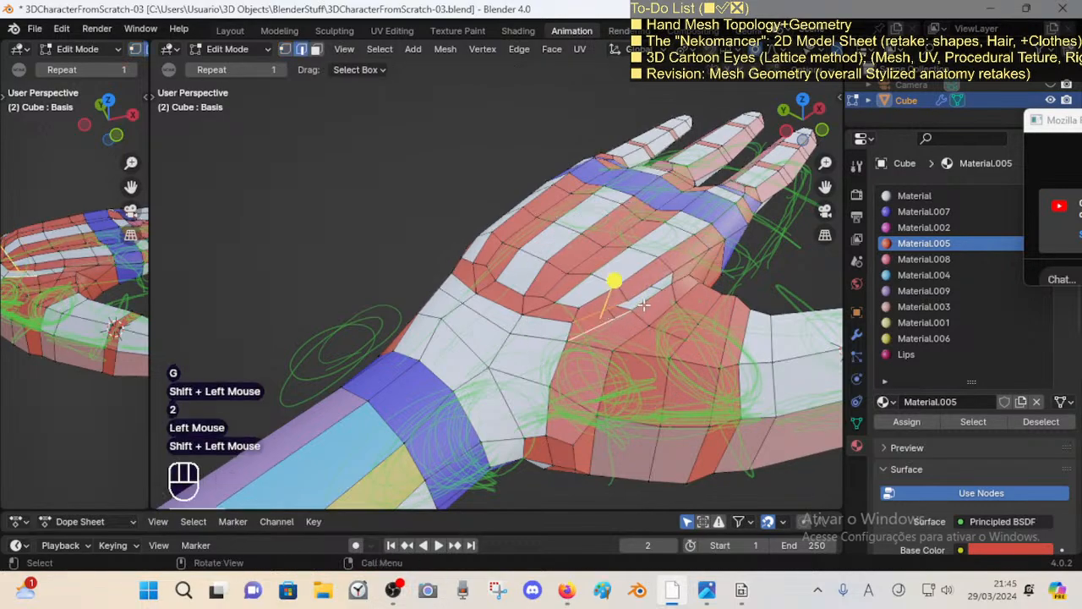
{"action": "key", "text": "f"}
{"action": "left_click", "coordinate": [664, 283]}
{"action": "left_click", "coordinate": [668, 293], "text": "shift"}
{"action": "middle_click_drag", "start_coordinate": [673, 293], "coordinate": [631, 290]}
{"action": "key", "text": "f"}
{"action": "key", "text": "alt+a"}
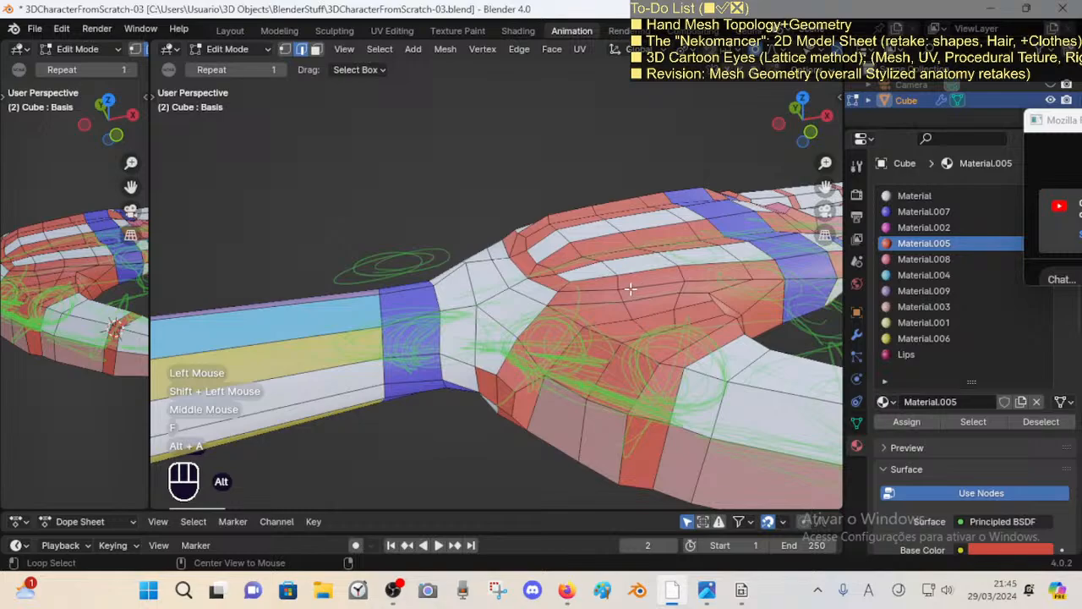
Step: Select the face loop through the newly filled webbing faces and examine its path around the outer side of the hand
{"action": "key", "text": "3"}
{"action": "left_click", "coordinate": [620, 295], "text": "alt+shift"}
{"action": "middle_click_drag", "start_coordinate": [522, 291], "coordinate": [621, 350]}
{"action": "middle_click_drag", "start_coordinate": [621, 350], "coordinate": [644, 282]}
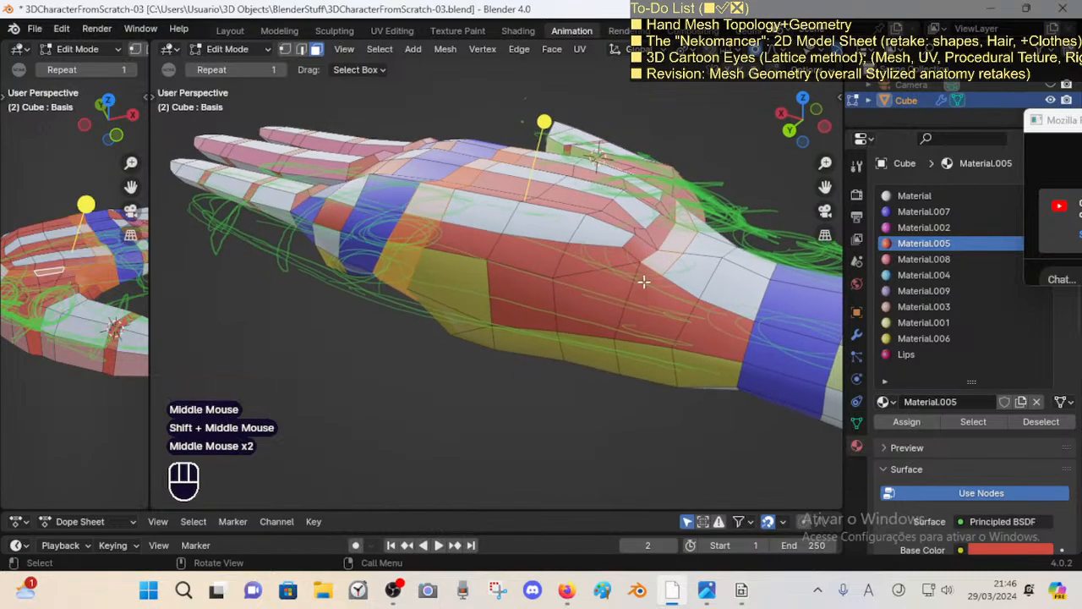
{"action": "key", "text": "alt+a"}
{"action": "key", "text": "k"}
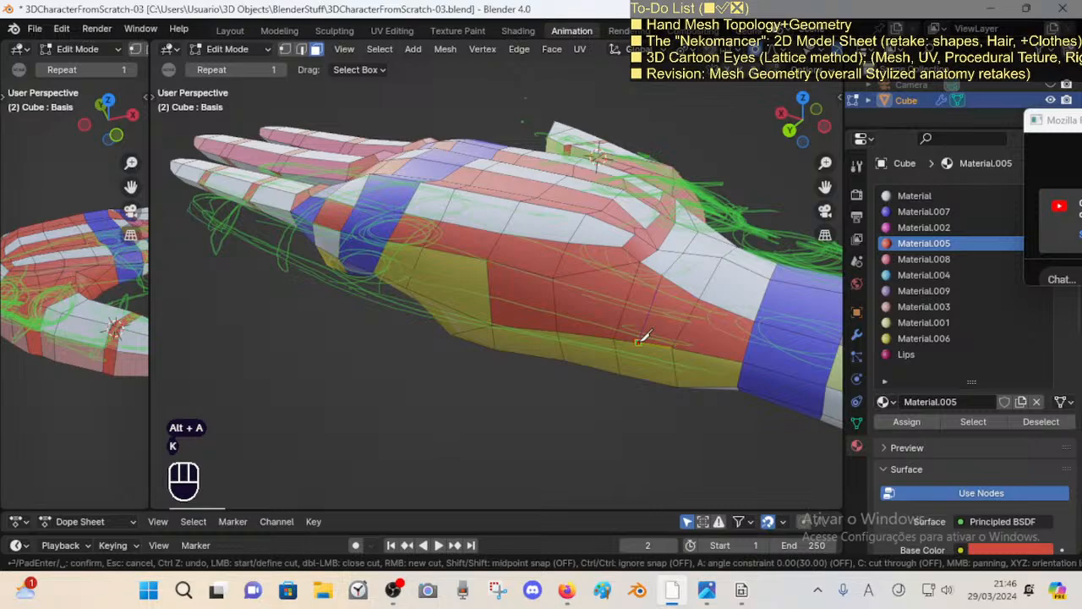
{"action": "middle_click_drag", "start_coordinate": [651, 376], "coordinate": [664, 278]}
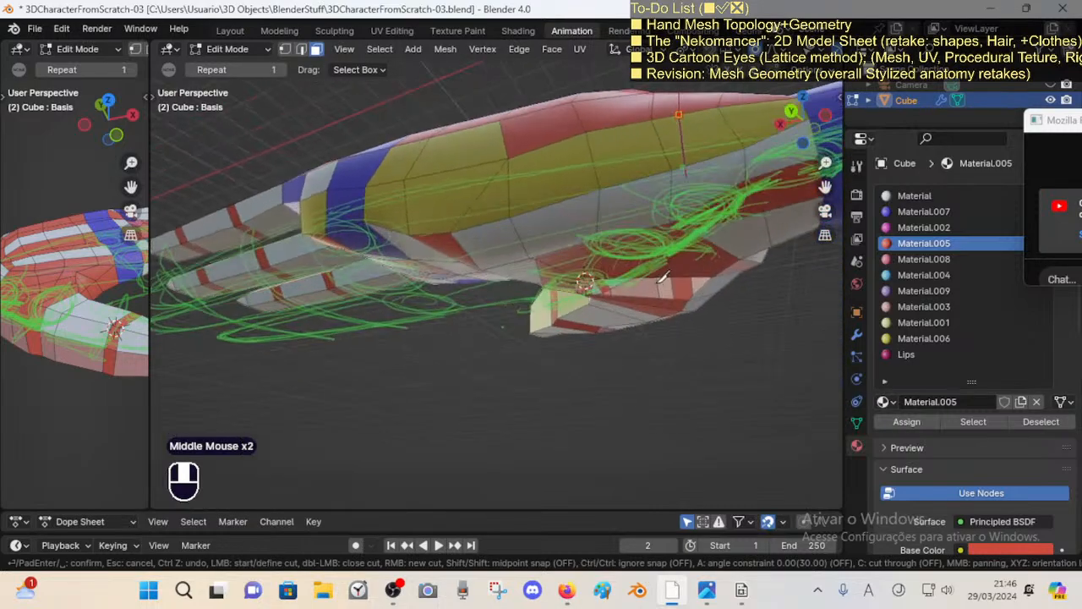
{"action": "middle_click_drag", "start_coordinate": [700, 152], "coordinate": [542, 221]}
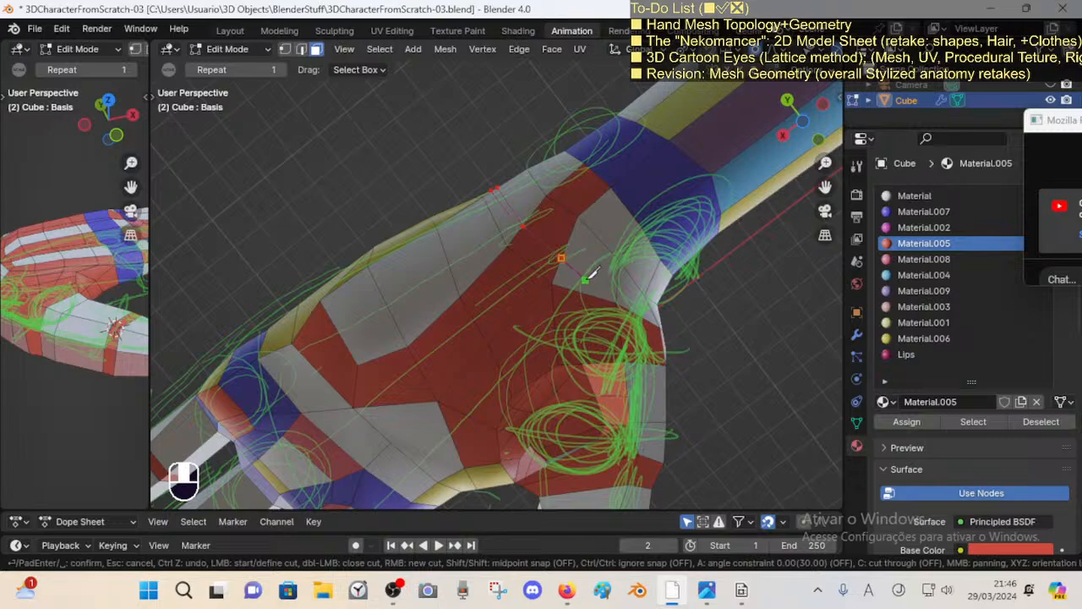
{"action": "key", "text": "Escape"}
Step: Slide the vertex where the red webbing faces meet the blue knuckle band using Vertex Slide
{"action": "middle_click_drag", "start_coordinate": [546, 227], "coordinate": [384, 414]}
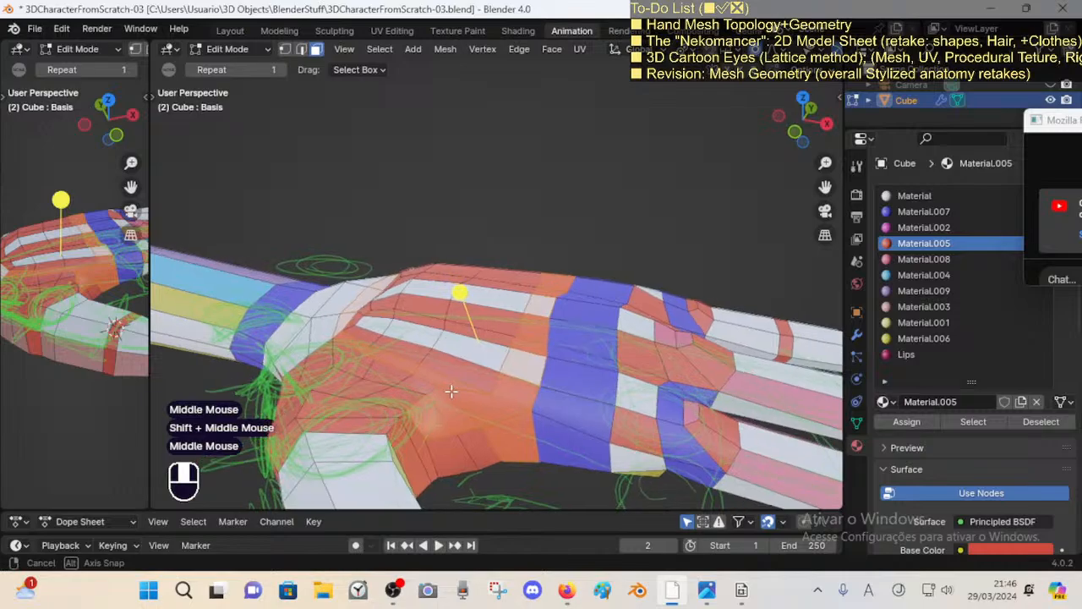
{"action": "middle_click_drag", "start_coordinate": [433, 396], "coordinate": [539, 382]}
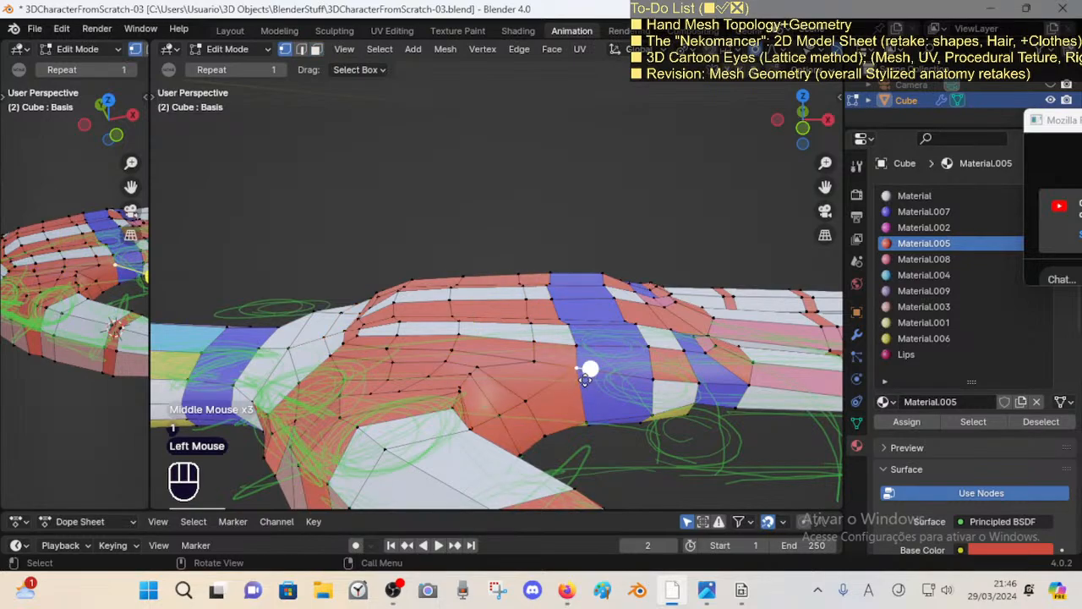
{"action": "key", "text": "shift+v"}
{"action": "left_click", "coordinate": [580, 383], "text": "shift"}
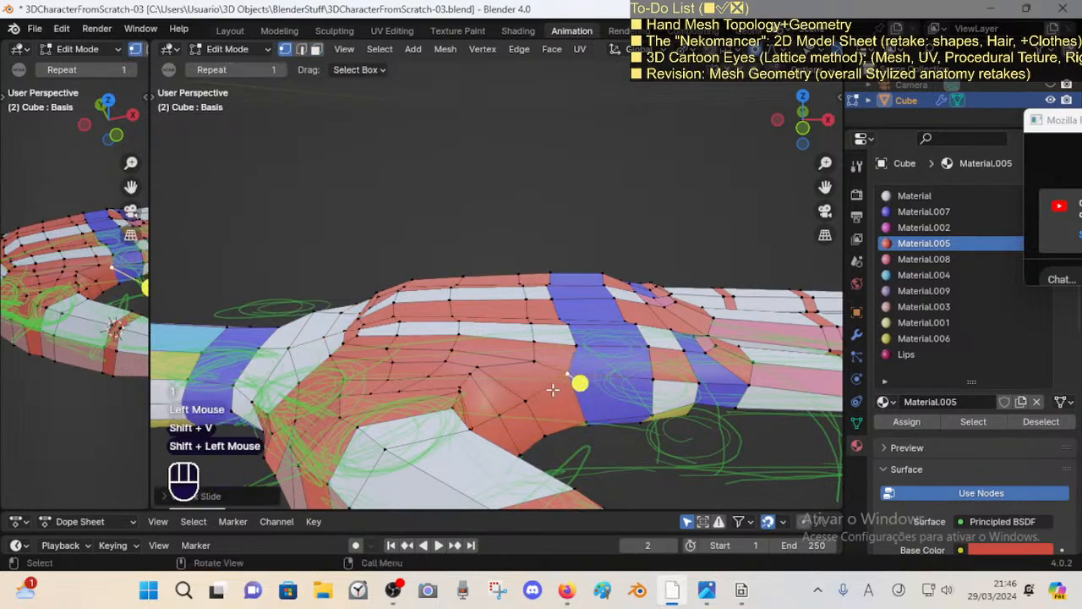
Step: Select the face loop passing through the webbing toward the blue knuckle band and examine it from several angles
{"action": "left_click", "coordinate": [497, 364], "text": "alt+shift"}
{"action": "middle_click_drag", "start_coordinate": [497, 365], "coordinate": [512, 405]}
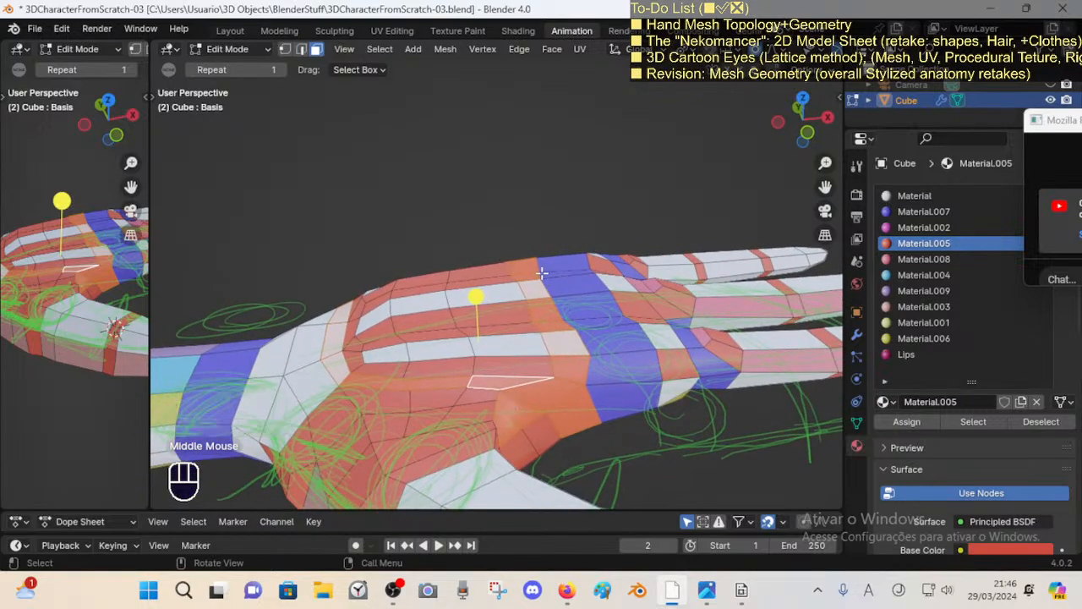
{"action": "middle_click_drag", "start_coordinate": [507, 257], "coordinate": [430, 304]}
{"action": "middle_click_drag", "start_coordinate": [494, 322], "coordinate": [408, 232]}
Step: Move the vertex within the yellow faces on the hand's outer side, just behind the blue knuckle band
{"action": "mouse_move", "coordinate": [469, 303]}
{"action": "middle_mouse_down", "text": "shift"}
{"action": "mouse_move", "coordinate": [500, 290]}
{"action": "mouse_move", "coordinate": [510, 258]}
{"action": "mouse_move", "coordinate": [482, 243]}
{"action": "mouse_move", "coordinate": [459, 296]}
{"action": "mouse_move", "coordinate": [486, 327]}
{"action": "mouse_move", "coordinate": [474, 308]}
{"action": "mouse_move", "coordinate": [469, 328]}
{"action": "mouse_move", "coordinate": [491, 299]}
{"action": "mouse_move", "coordinate": [452, 321]}
{"action": "mouse_move", "coordinate": [491, 293]}
{"action": "mouse_move", "coordinate": [458, 319]}
{"action": "middle_mouse_up", "text": "shift"}
{"action": "key", "text": "1"}
{"action": "left_click", "coordinate": [464, 338]}
{"action": "left_click", "coordinate": [451, 322]}
{"action": "key", "text": "g"}
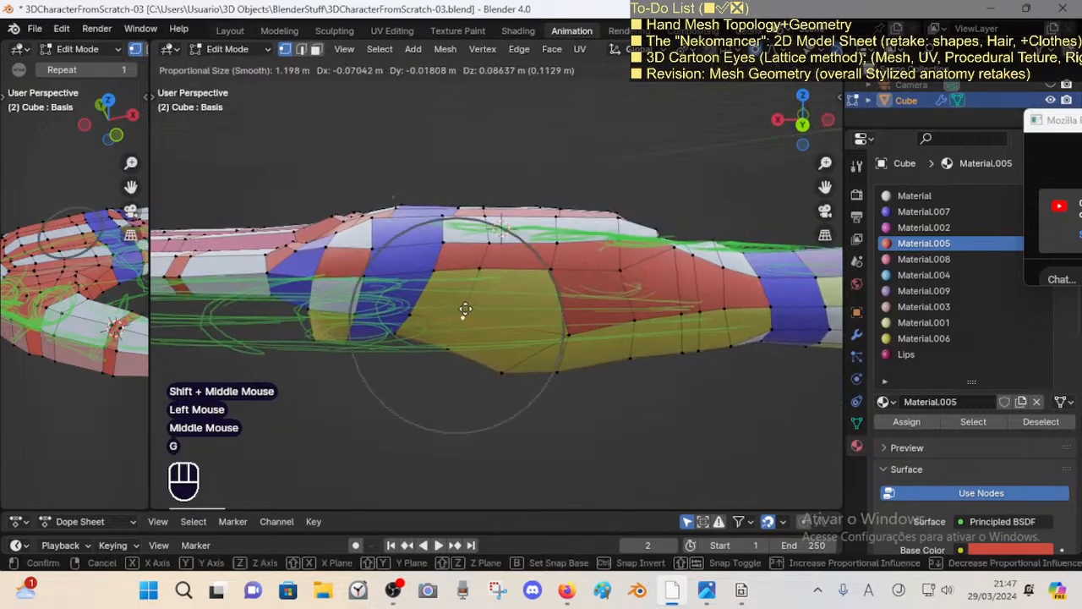
{"action": "left_click", "coordinate": [472, 316]}
Step: Delete the yellow face on the hand's outer side next to the blue knuckle band
{"action": "key", "text": "alt+a"}
{"action": "key", "text": "3"}
{"action": "left_click", "coordinate": [446, 304]}
{"action": "key", "text": "x"}
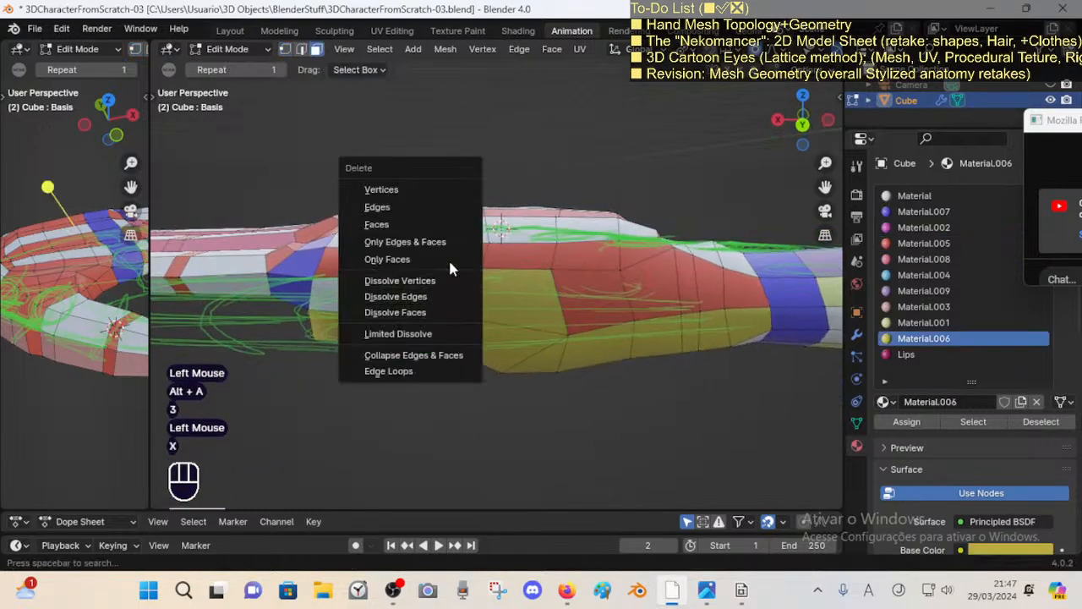
{"action": "left_click", "coordinate": [406, 225]}
Step: Slide the vertex at the opening's wrist-side corner on the hand's outer side along its edge with Vertex Slide
{"action": "key", "text": "alt+a"}
{"action": "key", "text": "1"}
{"action": "left_click", "coordinate": [471, 321]}
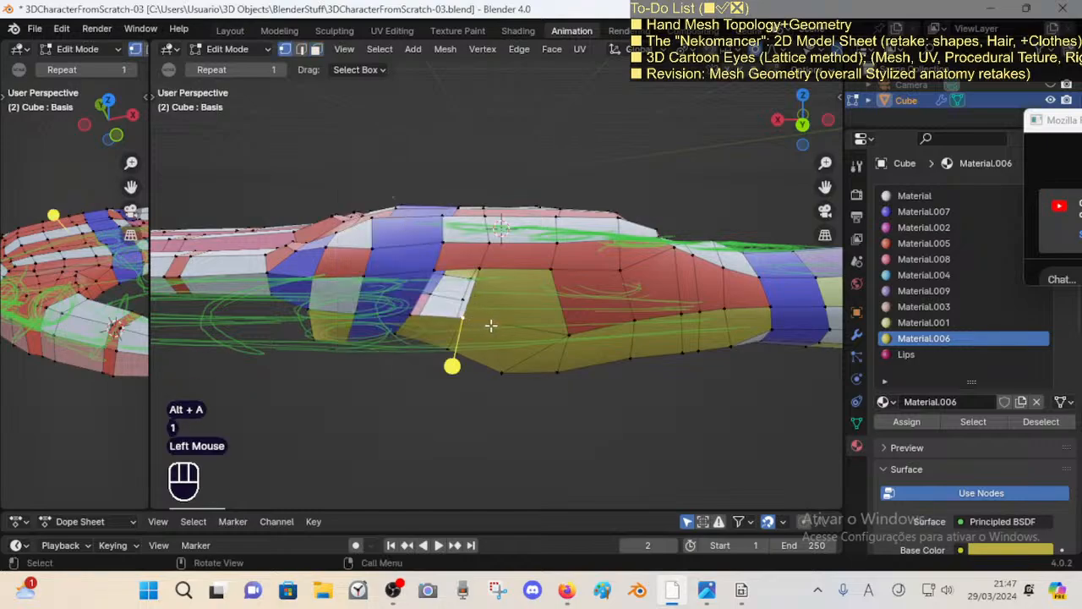
{"action": "key", "text": "shift+v"}
{"action": "left_click", "coordinate": [416, 303], "text": "shift"}
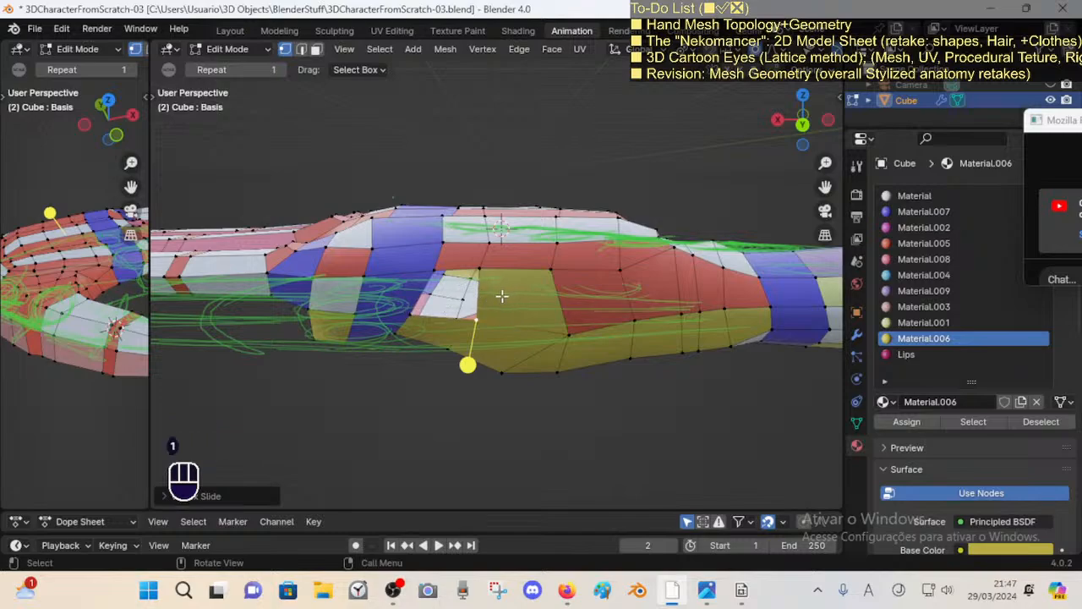
Step: Start a knife cut on the outer side's red faces and select the face loop running through them to examine it
{"action": "key", "text": "k"}
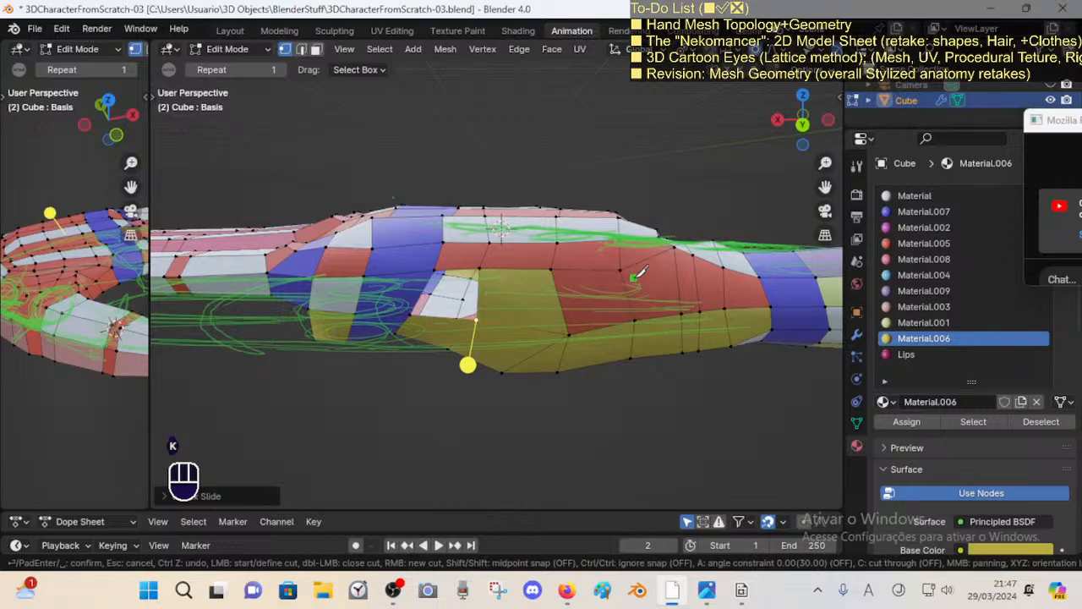
{"action": "middle_click_drag", "start_coordinate": [640, 270], "coordinate": [563, 365]}
{"action": "scroll", "coordinate": [541, 271], "scroll_direction": "down", "scroll_amount": 1, "text": "shift"}
{"action": "scroll", "coordinate": [515, 303], "scroll_direction": "down", "scroll_amount": 1}
{"action": "key", "text": "3"}
{"action": "left_click", "coordinate": [516, 303], "text": "alt+shift"}
{"action": "key", "text": "alt+a"}
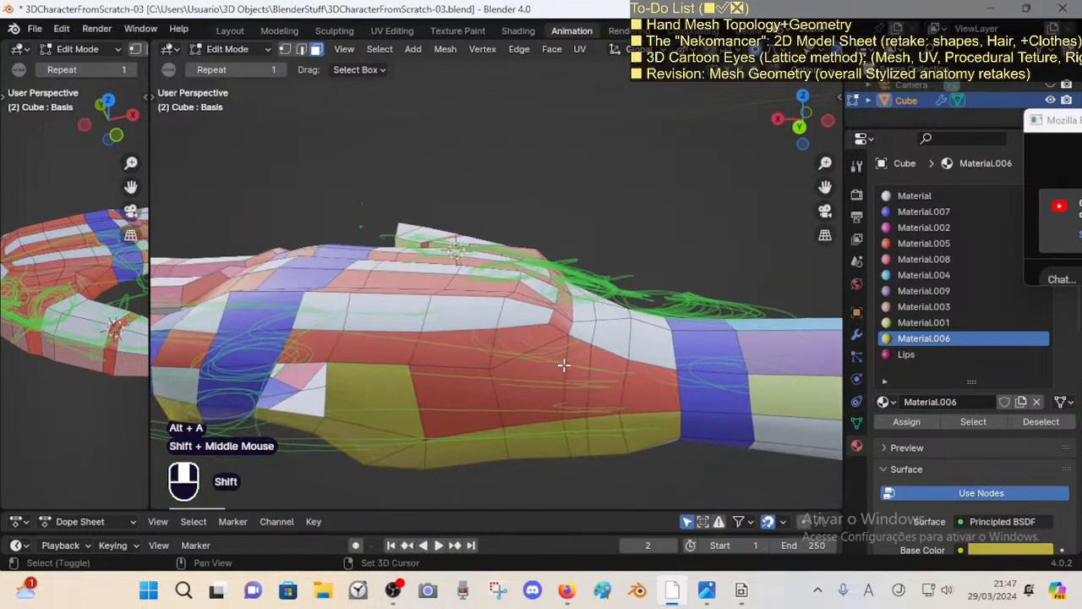
Step: Delete the edge between the red faces on the hand's outer side near the wrist, removing its adjoining faces
{"action": "key", "text": "a"}
{"action": "key", "text": "2"}
{"action": "left_click", "coordinate": [601, 370]}
{"action": "key", "text": "x"}
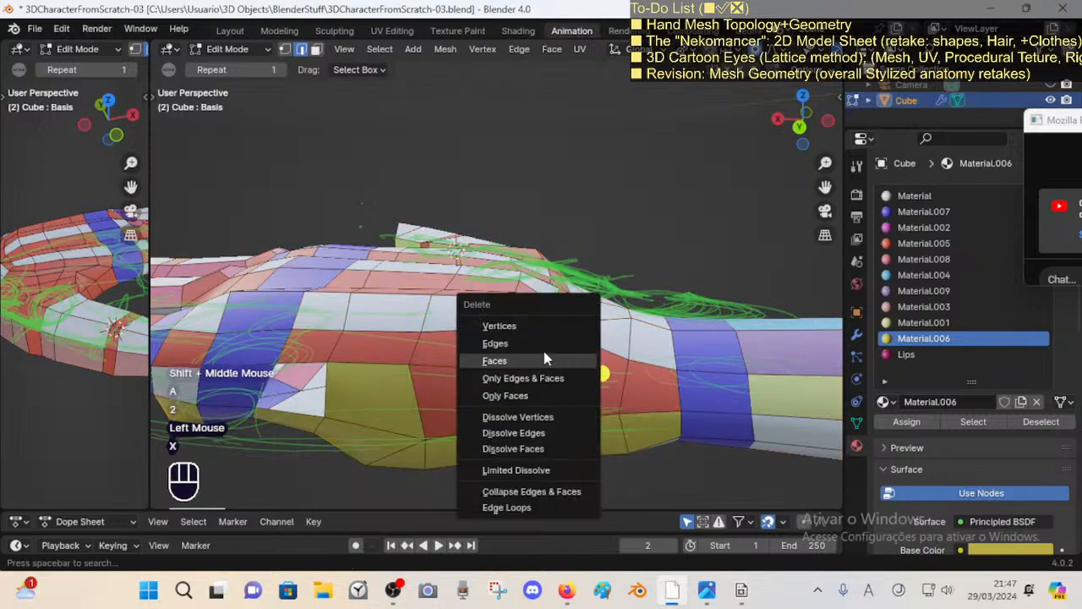
{"action": "left_click", "coordinate": [499, 344]}
{"action": "key", "text": "alt+a"}
{"action": "key", "text": "1"}
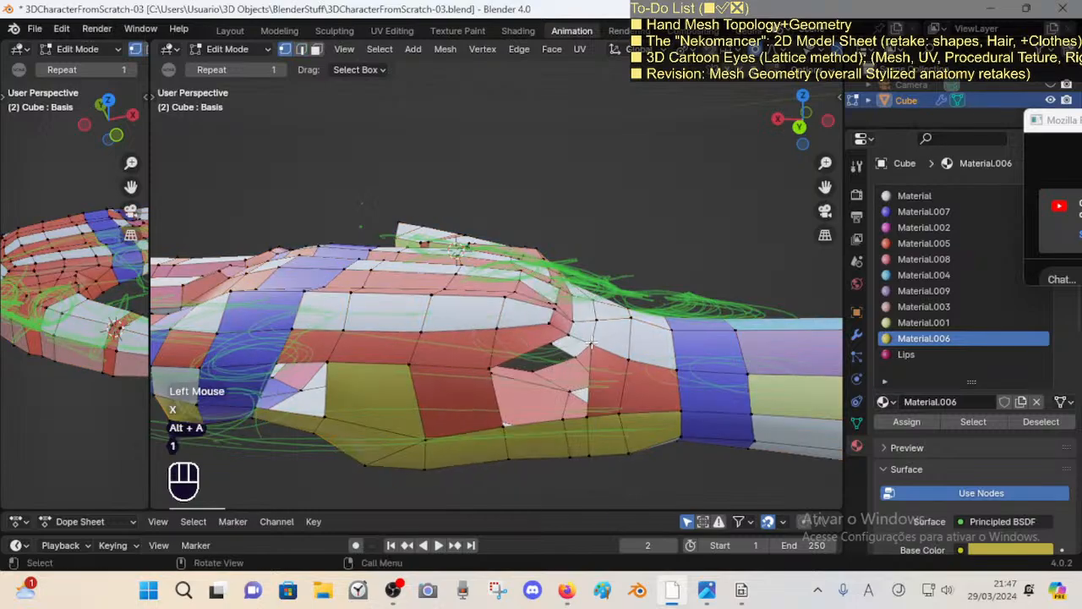
Step: Select the face loop crossing the back of the hand near the wrist and examine how it continues around the outer side
{"action": "middle_click_drag", "start_coordinate": [500, 389], "coordinate": [591, 348], "text": "shift"}
{"action": "middle_click_drag", "start_coordinate": [592, 349], "coordinate": [624, 323]}
{"action": "key", "text": "a"}
{"action": "left_click", "coordinate": [461, 338]}
{"action": "key", "text": "alt+a"}
{"action": "key", "text": "2"}
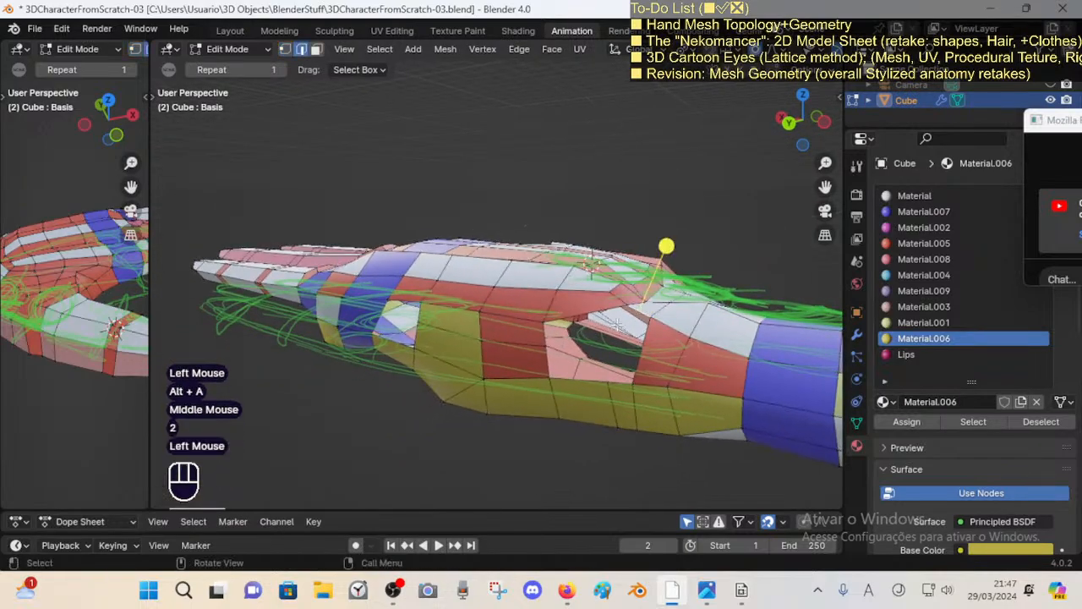
{"action": "middle_click_drag", "start_coordinate": [425, 349], "coordinate": [664, 275]}
{"action": "key", "text": "3"}
{"action": "key", "text": "alt+a"}
{"action": "left_click", "coordinate": [706, 214], "text": "alt+shift"}
{"action": "middle_click_drag", "start_coordinate": [664, 275], "coordinate": [483, 346]}
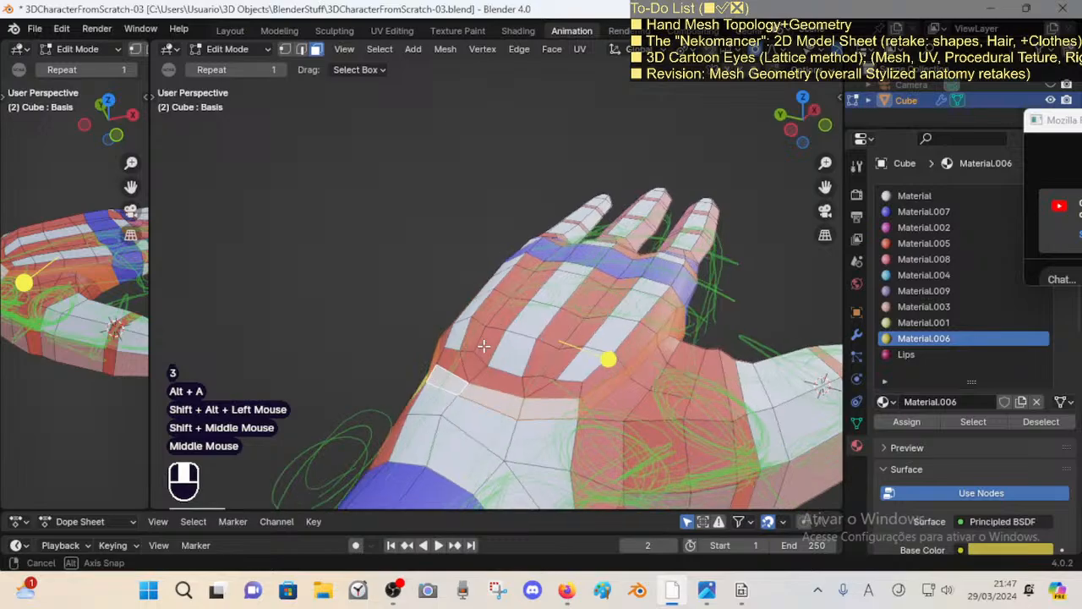
{"action": "middle_click_drag", "start_coordinate": [630, 360], "coordinate": [492, 339]}
{"action": "scroll", "coordinate": [492, 339], "scroll_direction": "up", "scroll_amount": 1}
{"action": "key", "text": "alt+a"}
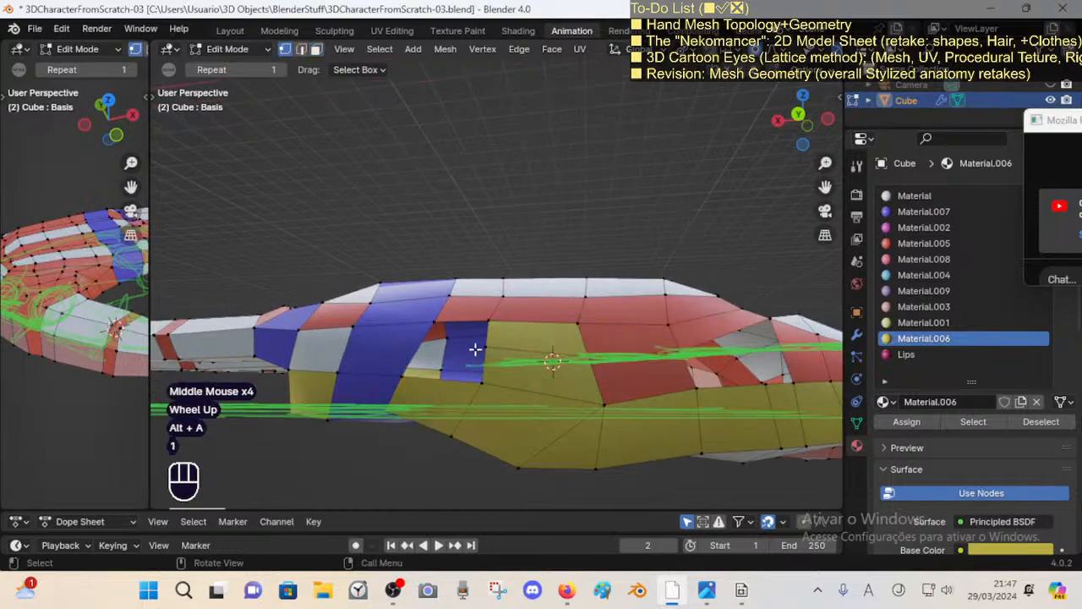
Step: Merge the extra vertex on the wrist-side edge of the opening behind the blue knuckle band with the corner below it
{"action": "key", "text": "1"}
{"action": "left_click", "coordinate": [490, 375]}
{"action": "left_click", "coordinate": [488, 382], "text": "shift"}
{"action": "key", "text": "m"}
{"action": "left_click", "coordinate": [490, 386]}
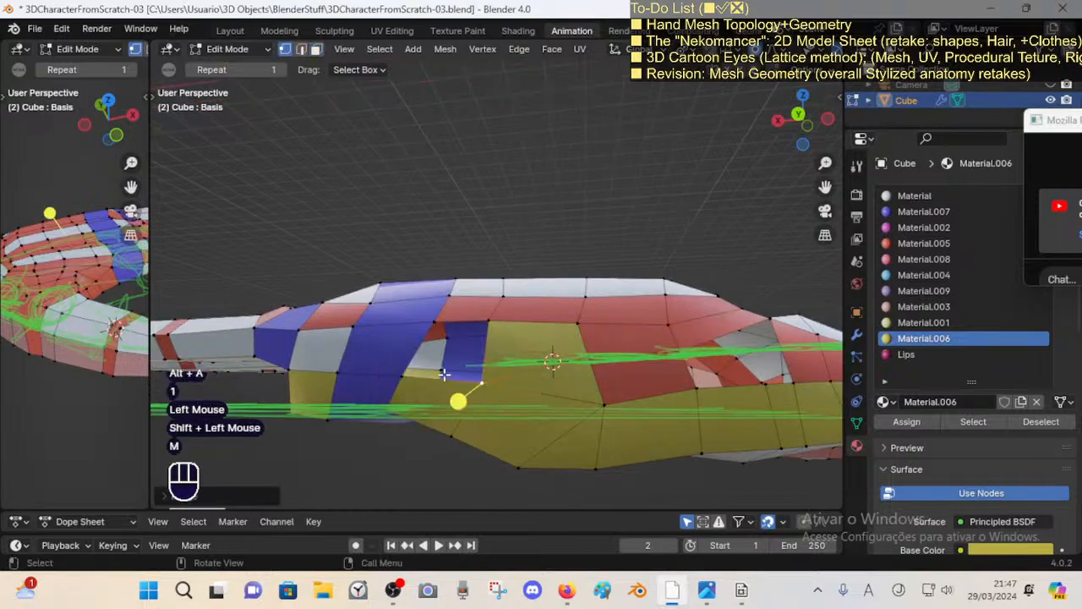
Step: Connect the opening's upper wrist-side corner to its opposite lower corner beside the blue knuckle band with an edge
{"action": "left_click", "coordinate": [486, 322]}
{"action": "middle_click_drag", "start_coordinate": [488, 322], "coordinate": [429, 353]}
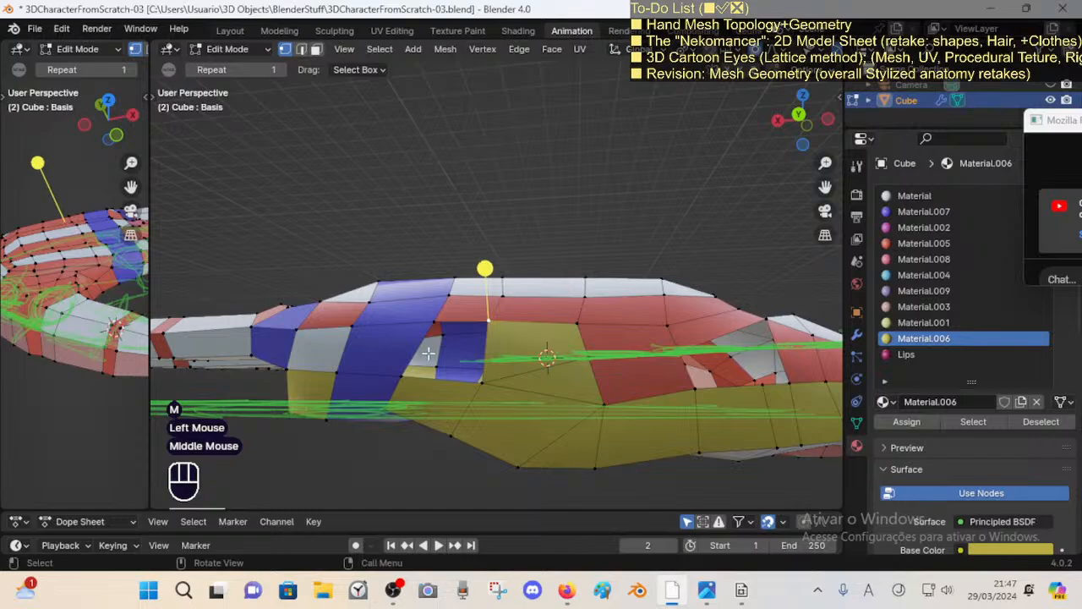
{"action": "left_click", "coordinate": [426, 339], "text": "shift"}
{"action": "left_click", "coordinate": [474, 375], "text": "shift"}
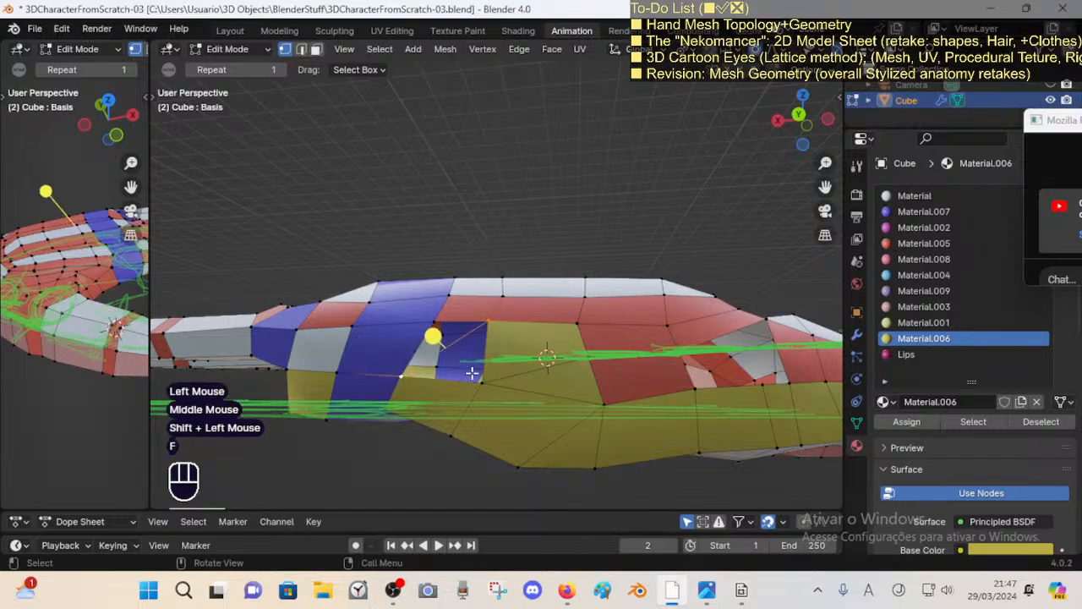
{"action": "key", "text": "f"}
{"action": "key", "text": "alt+a"}
Step: Try merging the opening's lower corner into the vertex on the yellow-red boundary and deleting the edge left above it
{"action": "left_click", "coordinate": [484, 380]}
{"action": "left_click", "coordinate": [578, 334], "text": "shift"}
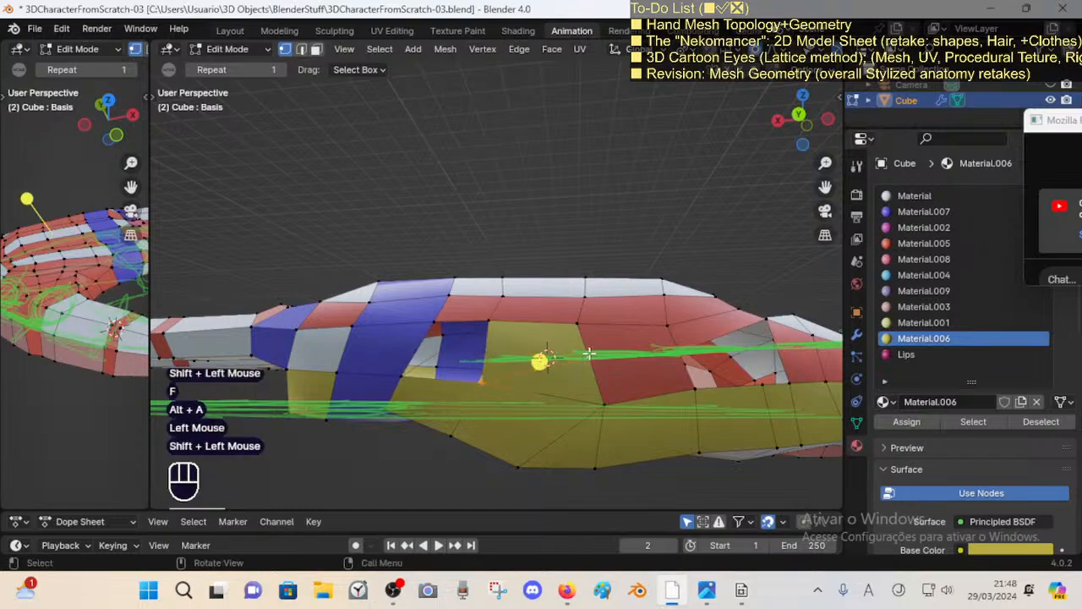
{"action": "key", "text": "m"}
{"action": "left_click", "coordinate": [592, 358]}
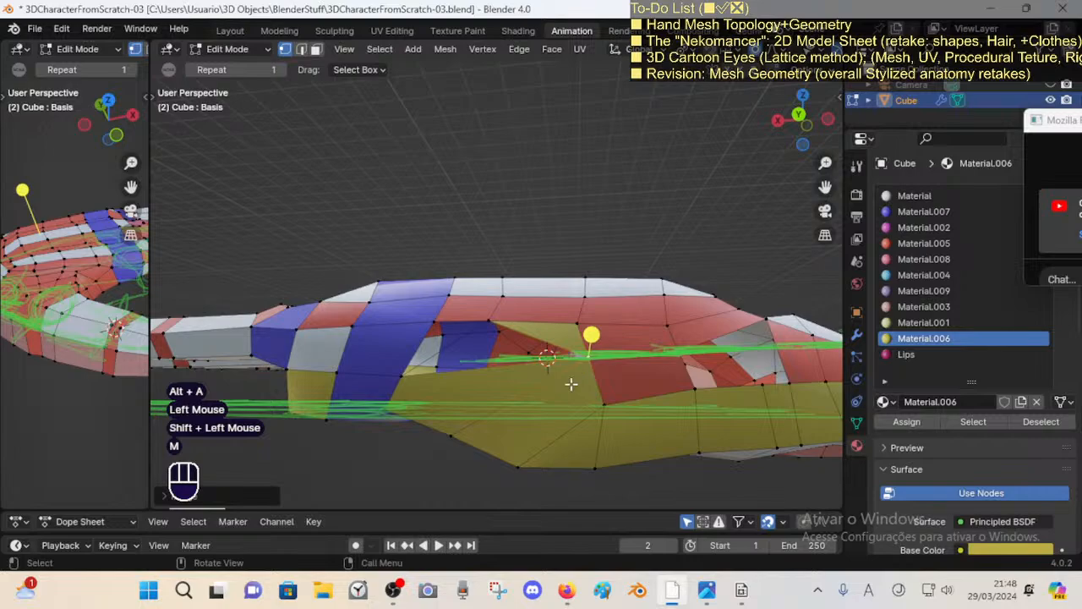
{"action": "key", "text": "2"}
{"action": "left_click", "coordinate": [540, 330]}
{"action": "key", "text": "x"}
{"action": "left_click", "coordinate": [539, 332]}
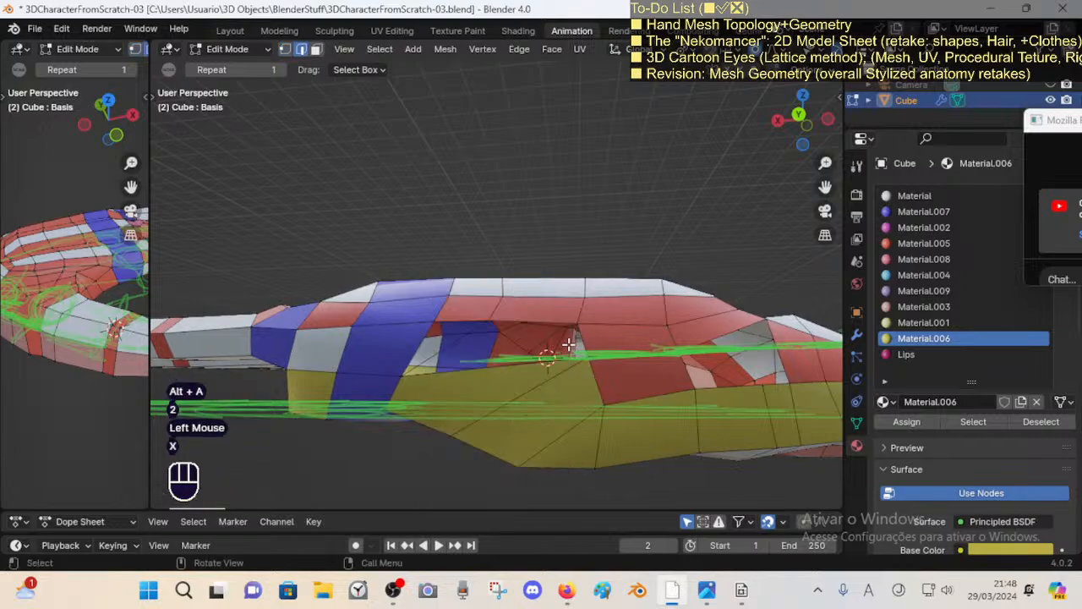
Step: Try removing another edge around the enlarged opening on the hand's outer side
{"action": "left_click", "coordinate": [578, 325]}
{"action": "middle_click_drag", "start_coordinate": [578, 325], "coordinate": [560, 366]}
{"action": "left_click", "coordinate": [505, 319]}
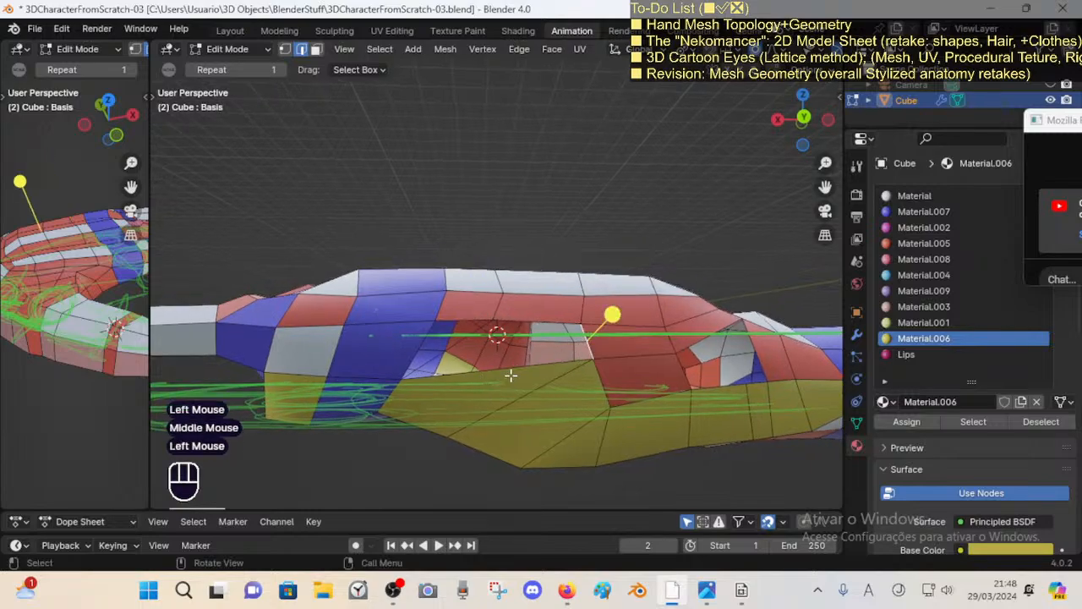
{"action": "key", "text": "2"}
{"action": "left_click", "coordinate": [526, 365]}
{"action": "key", "text": "x"}
Step: Undo the edge deletions and the merge of the opening's lower corner
{"action": "key", "text": "ctrl+z"}
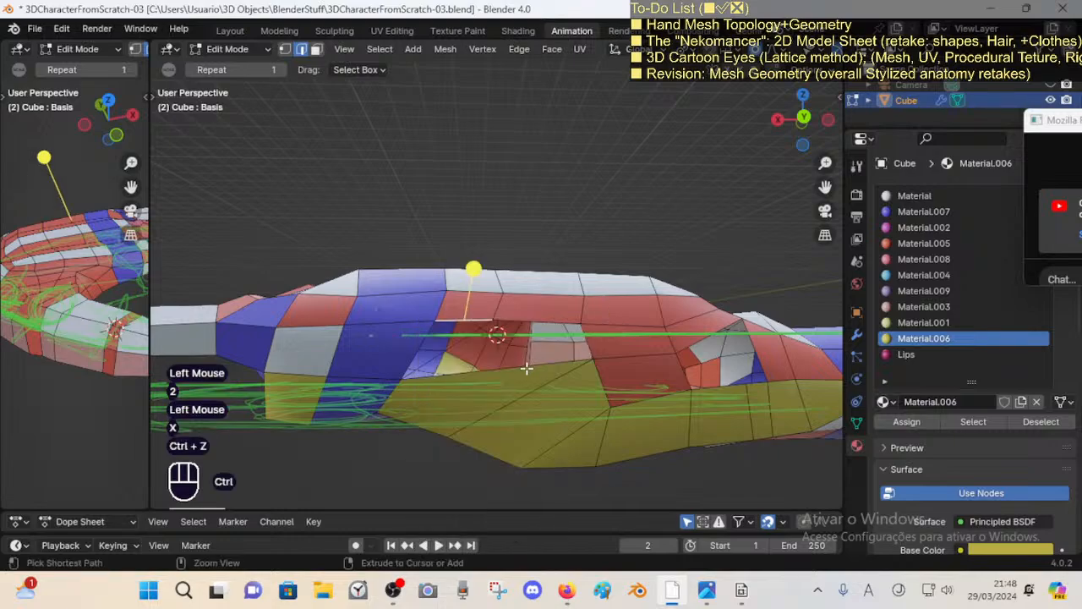
{"action": "key", "text": "ctrl+z"}
{"action": "key", "text": "ctrl+z"}
{"action": "key", "text": "ctrl+z"}
{"action": "key", "text": "ctrl+z"}
{"action": "key", "text": "ctrl+z"}
{"action": "key", "text": "alt+a"}
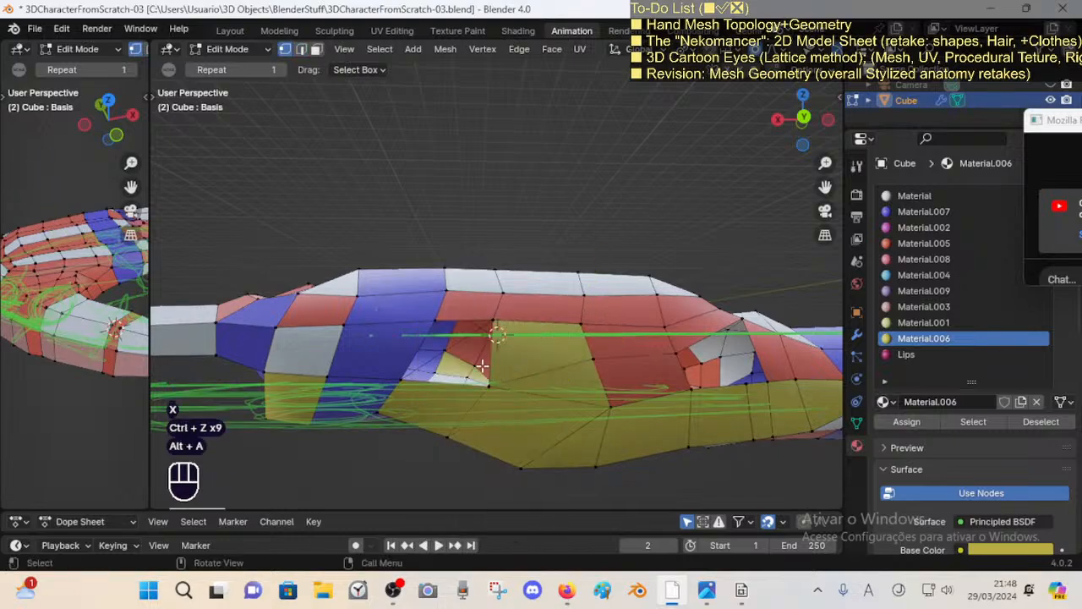
Step: Fill a triangular yellow face between the opening's lower edge and its wrist-side edge
{"action": "key", "text": "2"}
{"action": "left_click", "coordinate": [445, 382]}
{"action": "middle_click_drag", "start_coordinate": [446, 382], "coordinate": [503, 375]}
{"action": "left_click", "coordinate": [490, 366], "text": "shift"}
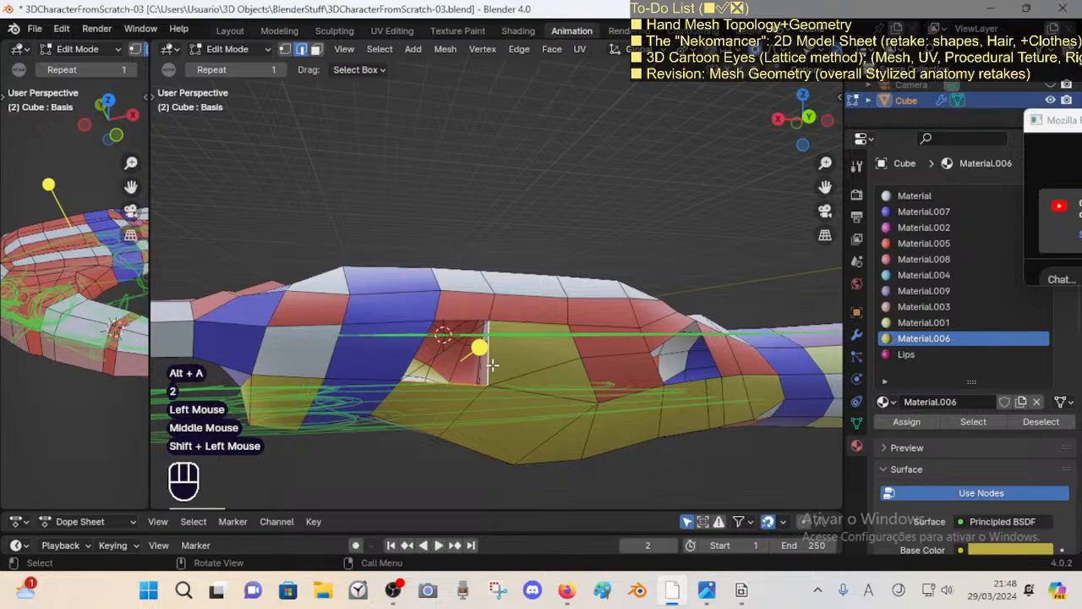
{"action": "key", "text": "f"}
{"action": "key", "text": "a"}
{"action": "key", "text": "alt+a"}
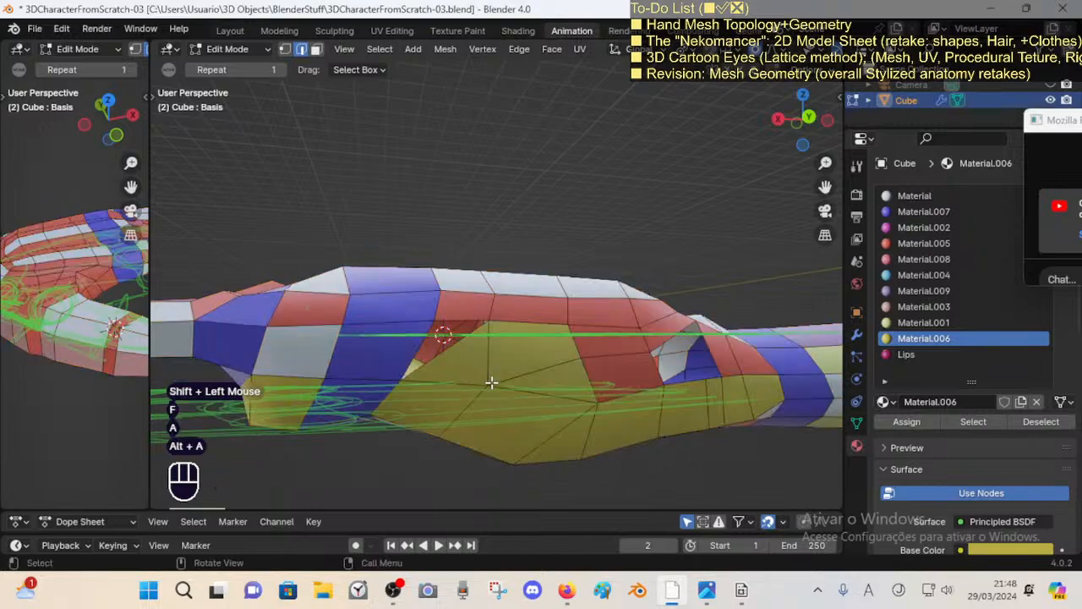
Step: Slide the central vertex of the yellow faces on the outer side toward the wrist with Vertex Slide
{"action": "key", "text": "1"}
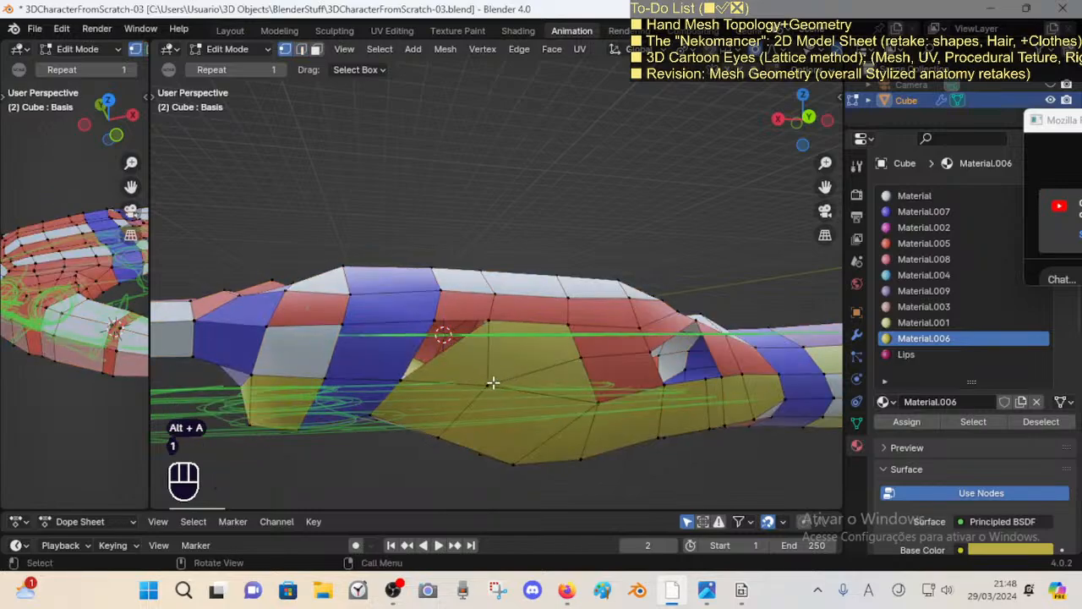
{"action": "left_click", "coordinate": [499, 383]}
{"action": "key", "text": "shift+v"}
{"action": "left_click", "coordinate": [512, 376], "text": "shift"}
{"action": "key", "text": "alt+a"}
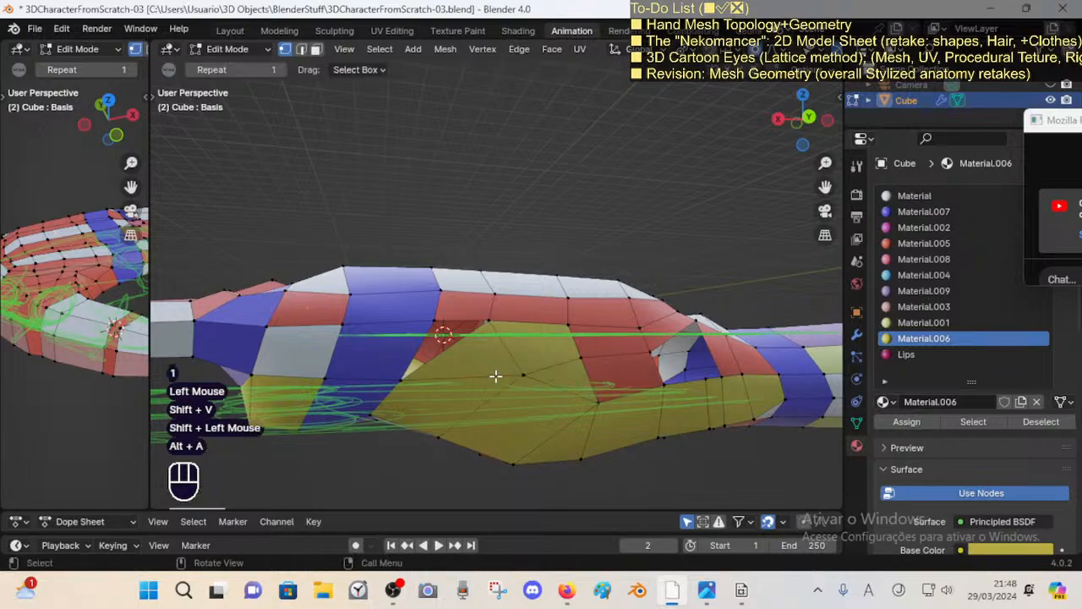
{"action": "key", "text": "a"}
{"action": "key", "text": "alt+a"}
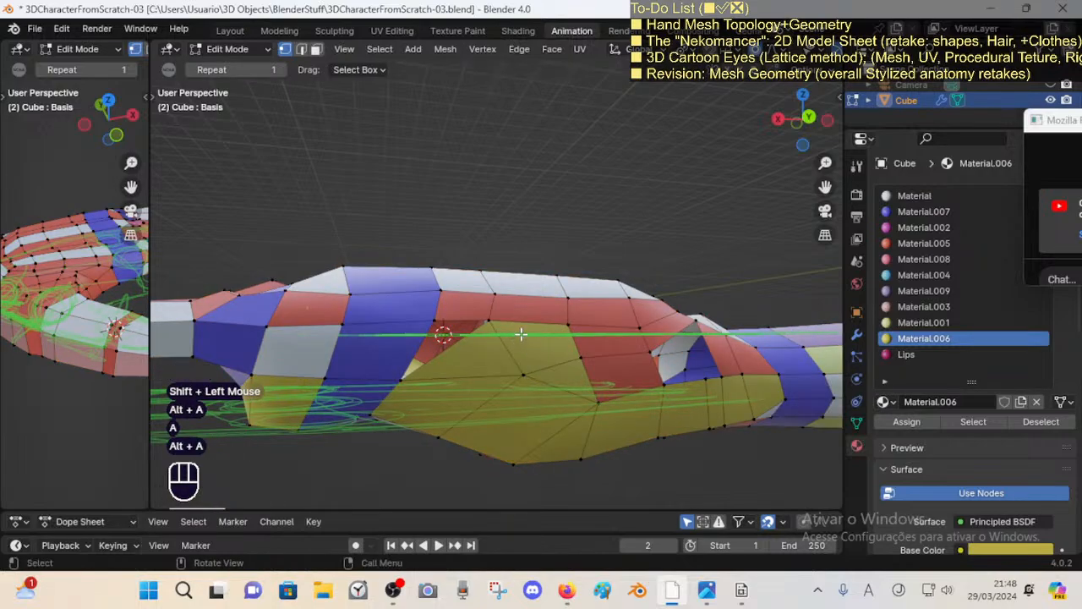
Step: Cut from the yellow patch's upper corner to the vertex on the yellow-red boundary, and dissolve the old edge beneath the cut
{"action": "key", "text": "k"}
{"action": "key", "text": "Return"}
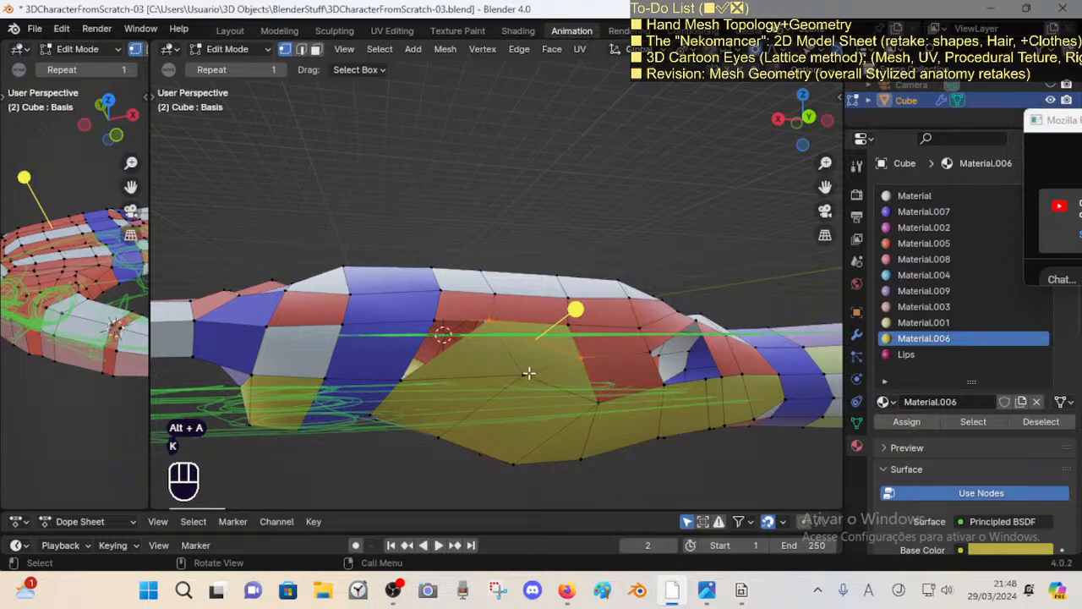
{"action": "key", "text": "2"}
{"action": "left_click", "coordinate": [538, 334]}
{"action": "key", "text": "x"}
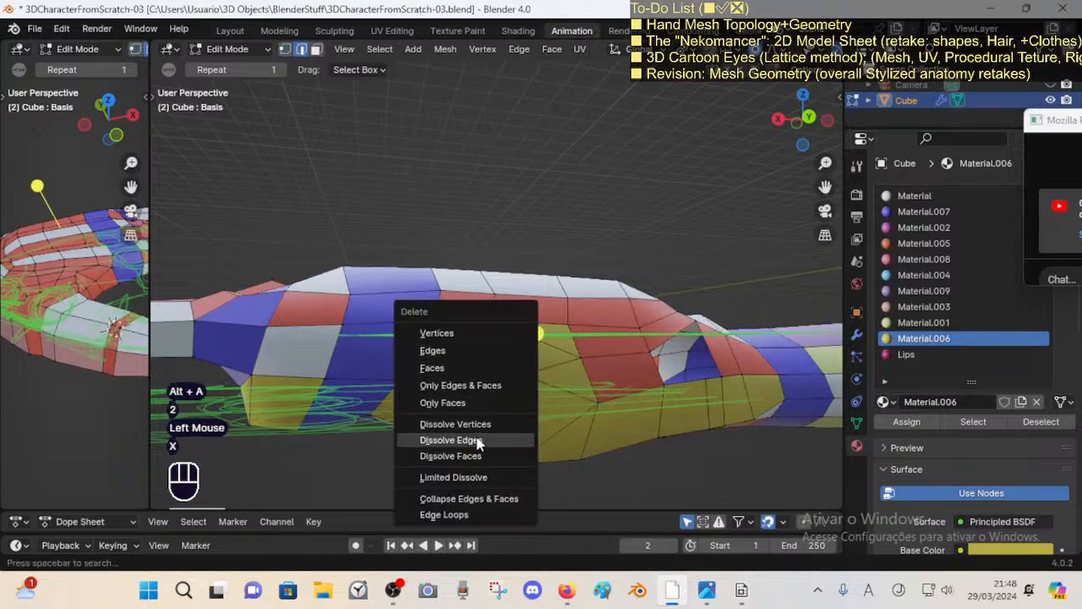
{"action": "left_click", "coordinate": [478, 443]}
Step: Select the face loop through the new yellow quad and examine its path toward the wrist
{"action": "key", "text": "alt+a"}
{"action": "key", "text": "3"}
{"action": "left_click", "coordinate": [479, 374], "text": "alt+shift"}
{"action": "middle_click_drag", "start_coordinate": [498, 383], "coordinate": [431, 362]}
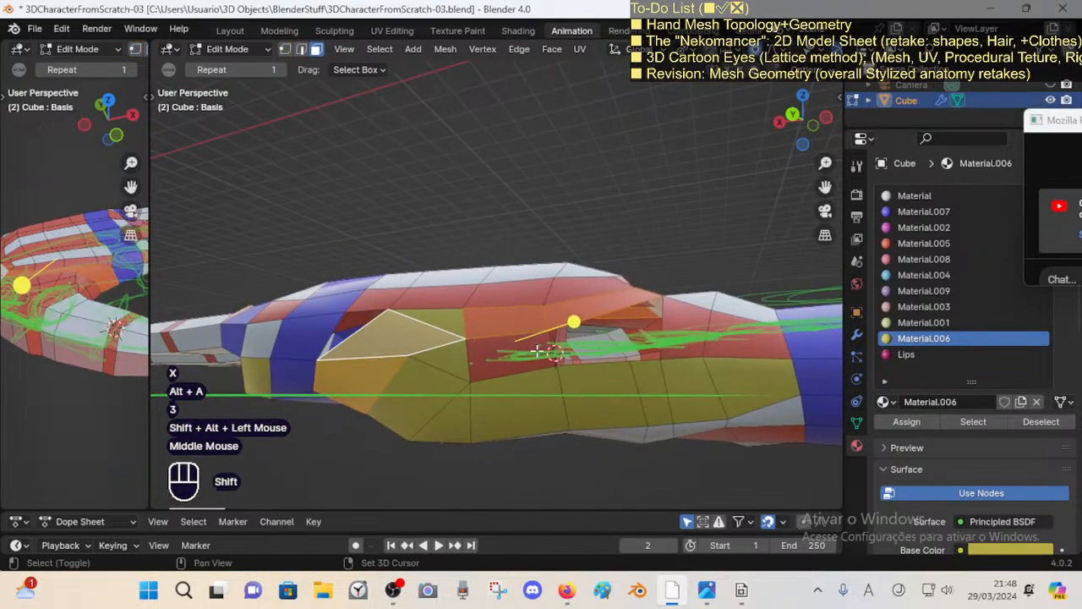
{"action": "middle_click_drag", "start_coordinate": [537, 350], "coordinate": [507, 364], "text": "shift"}
{"action": "middle_click_drag", "start_coordinate": [507, 364], "coordinate": [432, 352]}
Step: Cut a new edge with the Knife from the yellow-red boundary across the red face toward the wrist-side opening
{"action": "key", "text": "1"}
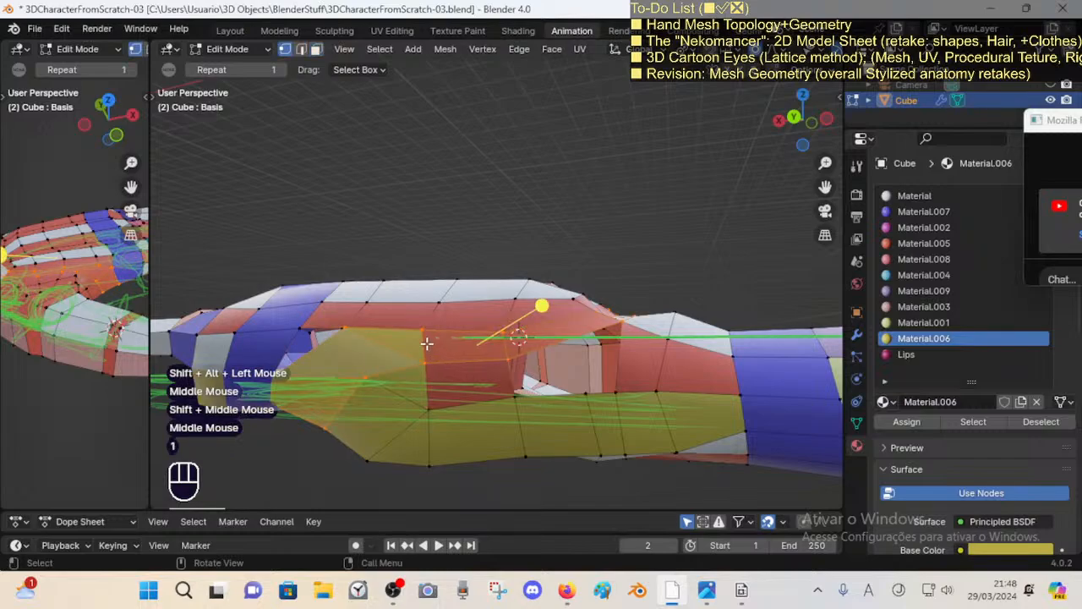
{"action": "key", "text": "F3"}
{"action": "middle_click_drag", "start_coordinate": [481, 332], "coordinate": [491, 341]}
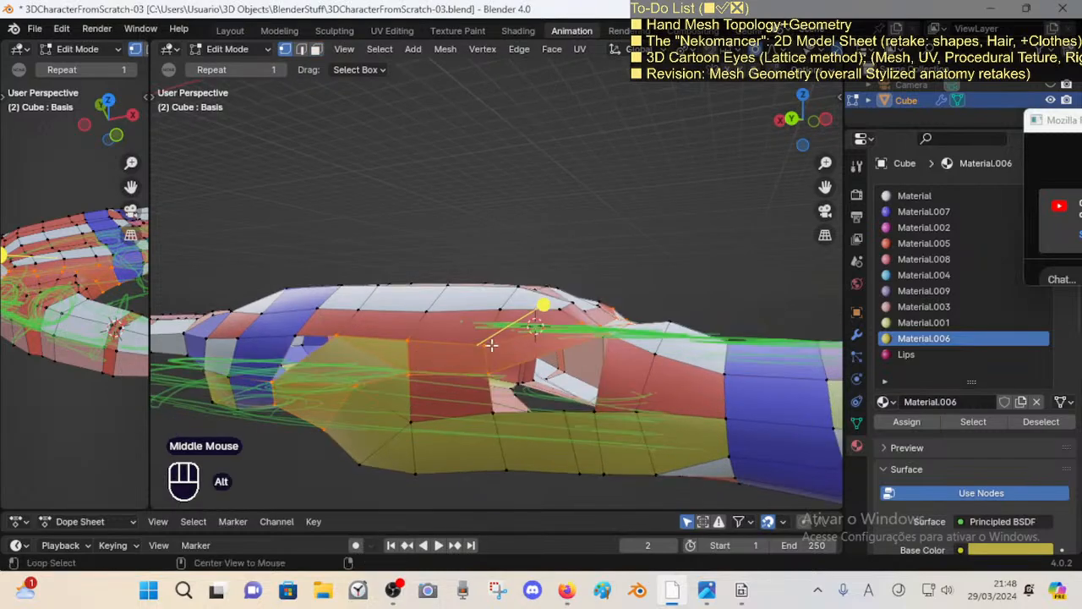
{"action": "key", "text": "alt+a"}
{"action": "key", "text": "k"}
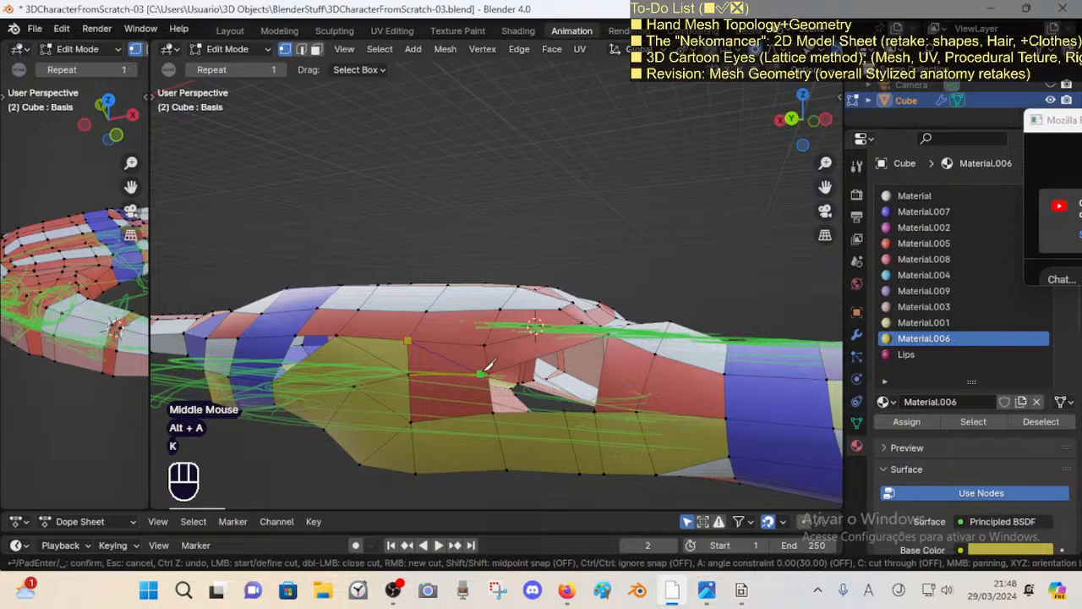
{"action": "left_click", "coordinate": [481, 372]}
{"action": "key", "text": "Return"}
Step: Dissolve the short yellow-red boundary edge and the leftover edge across the red faces beside the new cut
{"action": "key", "text": "2"}
{"action": "left_click", "coordinate": [407, 353]}
{"action": "key", "text": "x"}
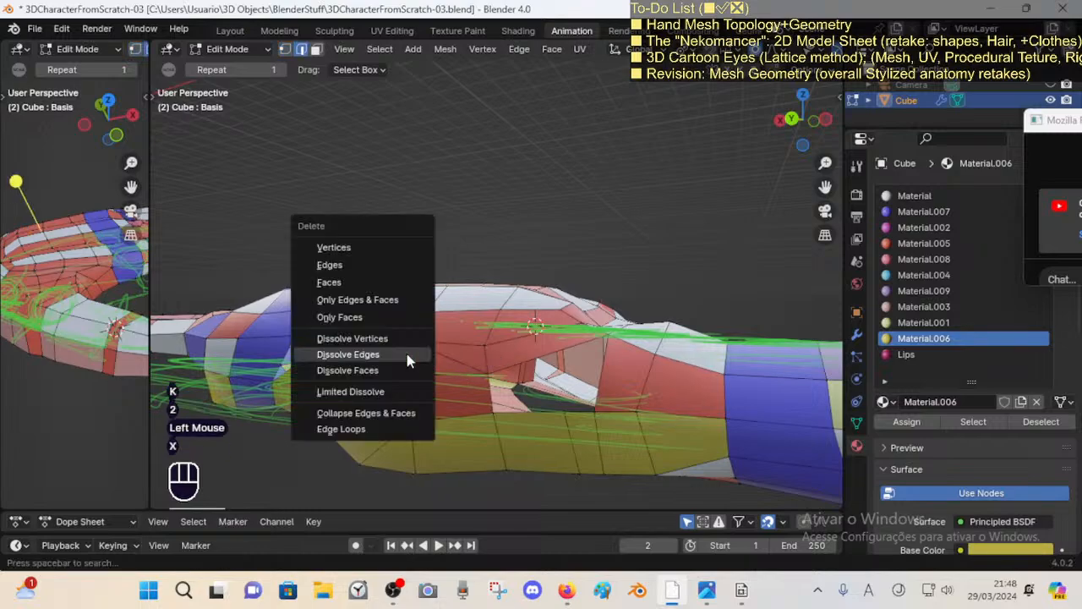
{"action": "left_click", "coordinate": [407, 354]}
{"action": "middle_click_drag", "start_coordinate": [489, 362], "coordinate": [509, 364]}
{"action": "key", "text": "2"}
{"action": "left_click", "coordinate": [476, 359]}
{"action": "key", "text": "x"}
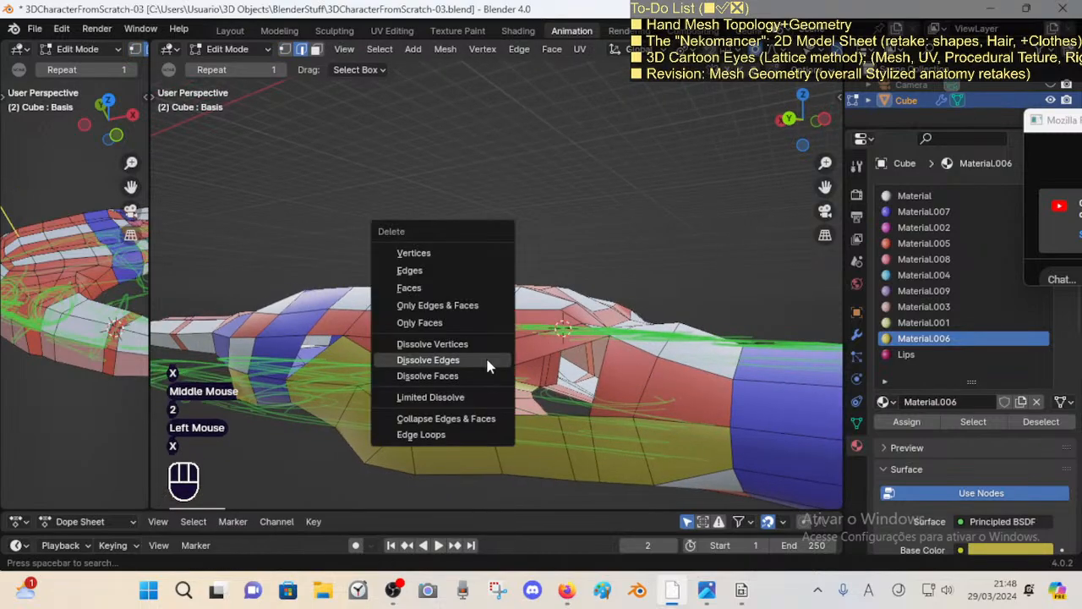
{"action": "left_click", "coordinate": [487, 366]}
Step: Make a knife cut at the upper rim of the wrist-side opening on the hand's outer side
{"action": "middle_click_drag", "start_coordinate": [452, 338], "coordinate": [444, 342]}
{"action": "middle_click_drag", "start_coordinate": [444, 343], "coordinate": [475, 360], "text": "shift"}
{"action": "key", "text": "alt+a"}
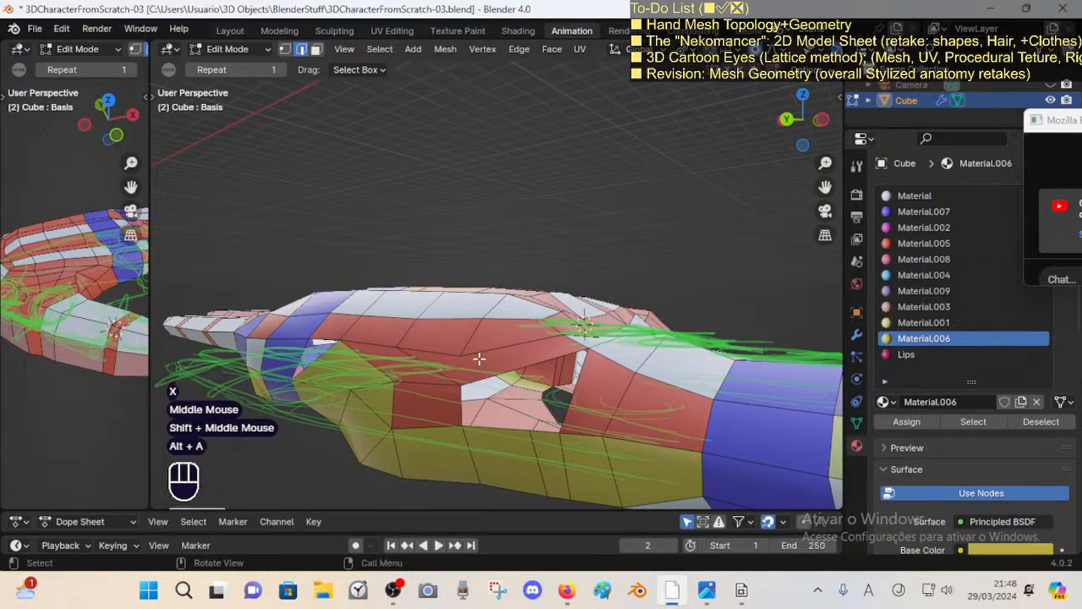
{"action": "key", "text": "k"}
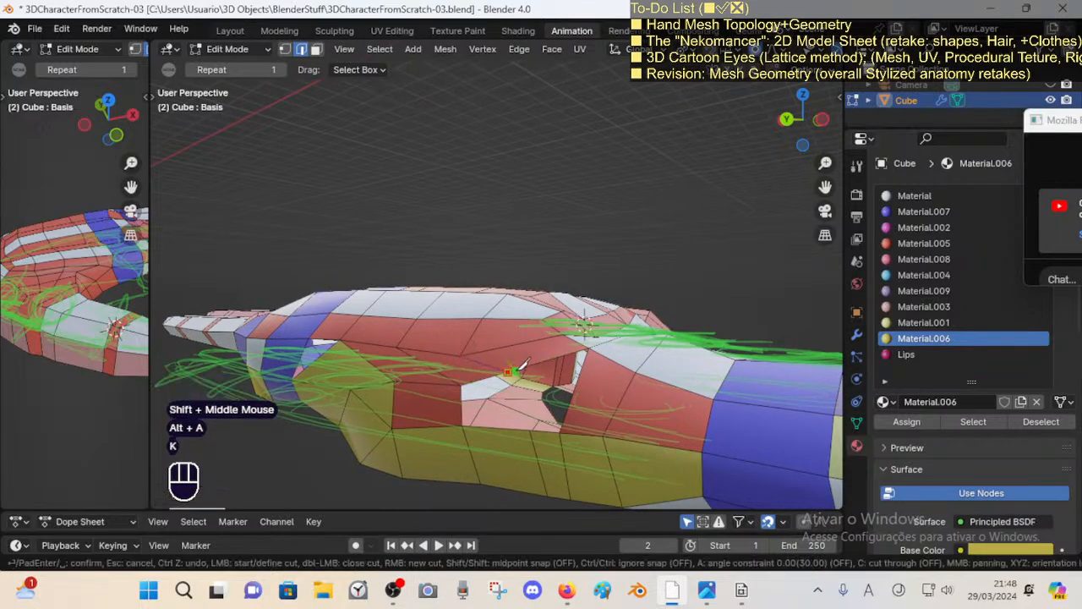
{"action": "key", "text": "alt+a"}
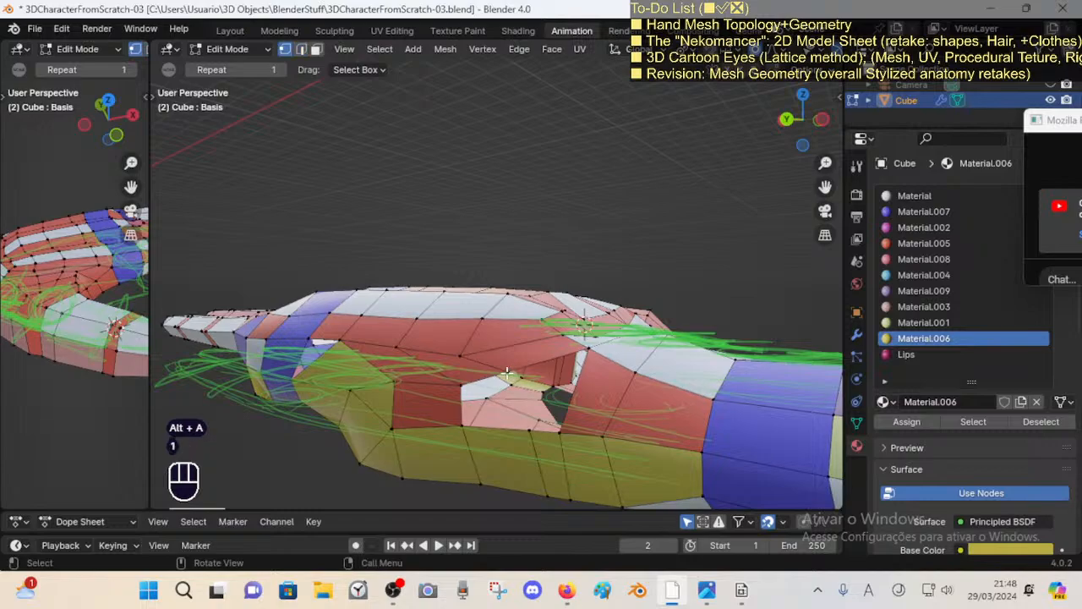
Step: Move the vertex on the upper rim of the wrist-side opening and toggle proportional editing
{"action": "key", "text": "1"}
{"action": "left_click", "coordinate": [509, 371]}
{"action": "key", "text": "g"}
{"action": "left_click", "coordinate": [514, 372]}
{"action": "key", "text": "o"}
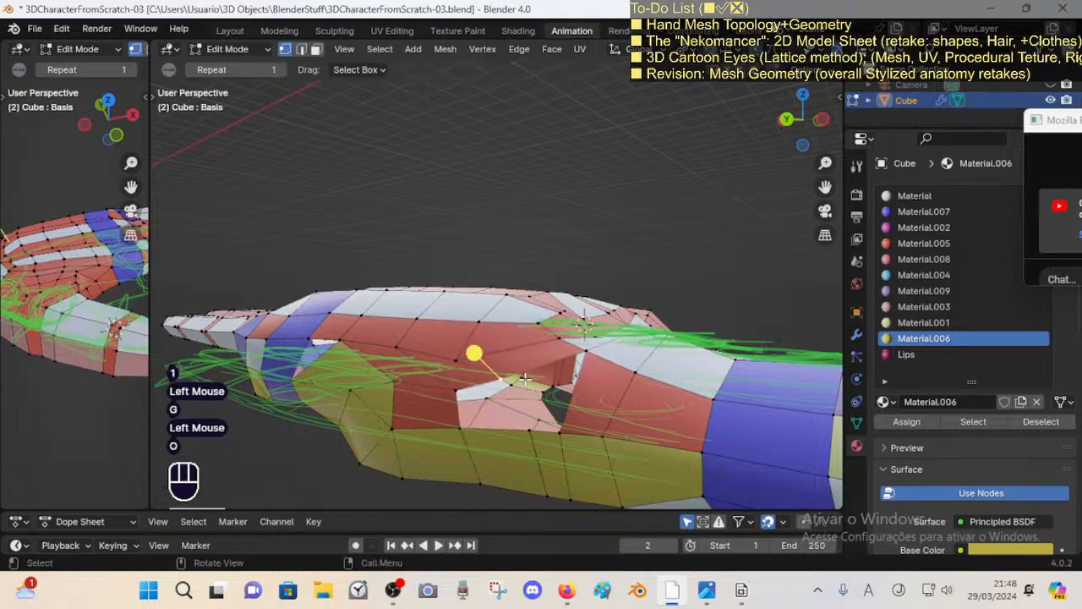
Step: Move the vertex beside the open gap on the side of the hand and delete the vertex there
{"action": "key", "text": "g"}
{"action": "left_click", "coordinate": [537, 375]}
{"action": "key", "text": "x"}
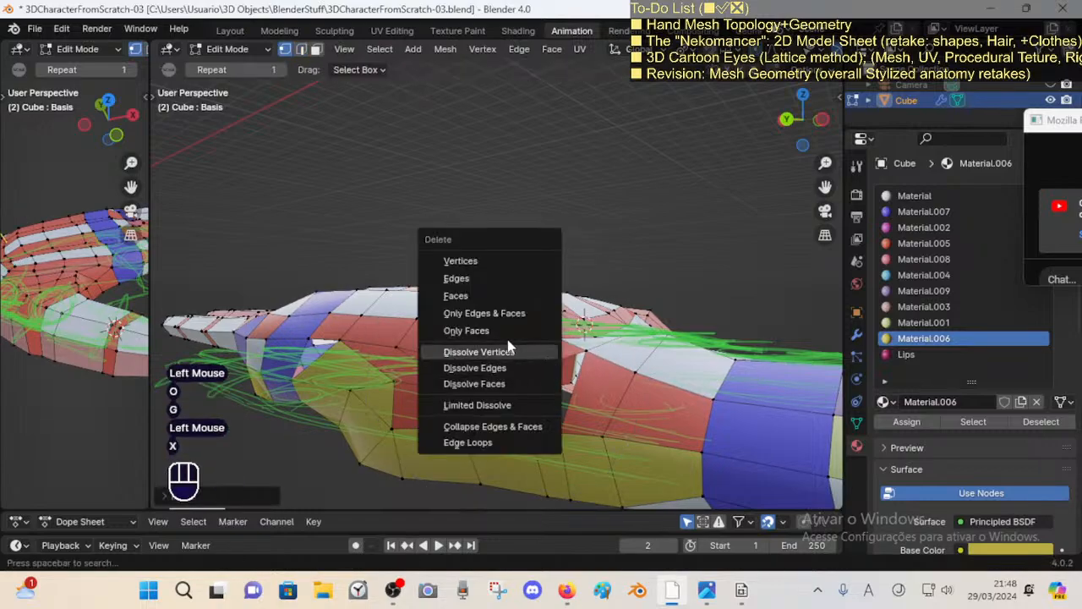
{"action": "left_click", "coordinate": [461, 260]}
Step: Reposition the boundary vertex on the upper edge of the gap and extrude it into a new edge toward the wrist
{"action": "key", "text": "alt+a"}
{"action": "key", "text": "1"}
{"action": "left_click", "coordinate": [441, 314]}
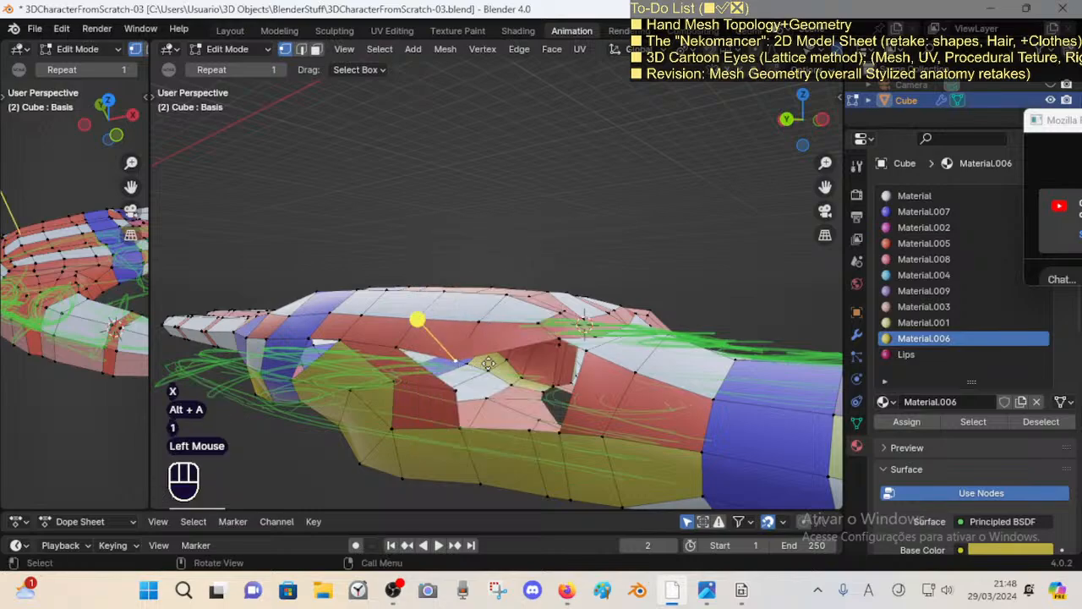
{"action": "key", "text": "g"}
{"action": "left_click", "coordinate": [500, 355]}
{"action": "key", "text": "e"}
{"action": "left_click", "coordinate": [520, 375]}
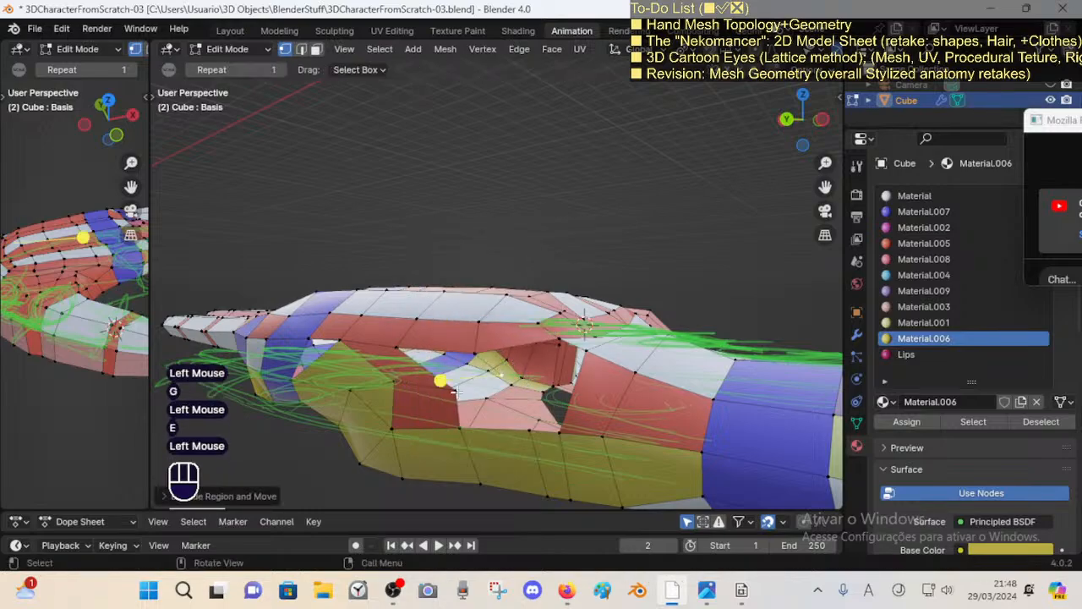
Step: Fill the upper part of the gap with two faces between the extruded edge and its neighbouring edges
{"action": "key", "text": "2"}
{"action": "left_click", "coordinate": [440, 370]}
{"action": "left_click", "coordinate": [488, 366], "text": "shift"}
{"action": "key", "text": "f"}
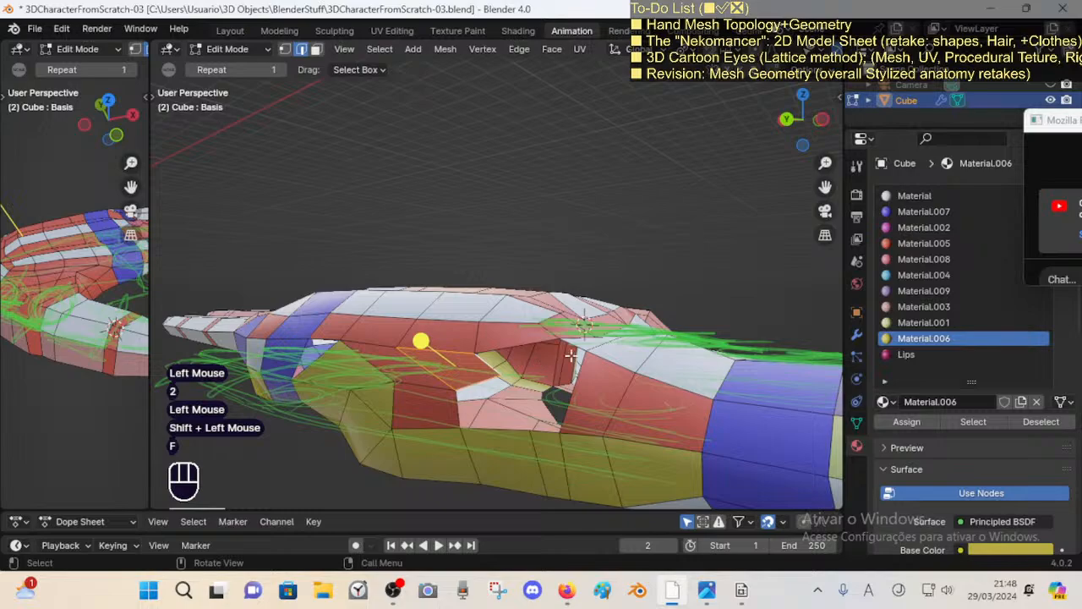
{"action": "left_click", "coordinate": [574, 354]}
{"action": "left_click", "coordinate": [496, 362], "text": "shift"}
{"action": "key", "text": "f"}
{"action": "key", "text": "alt+a"}
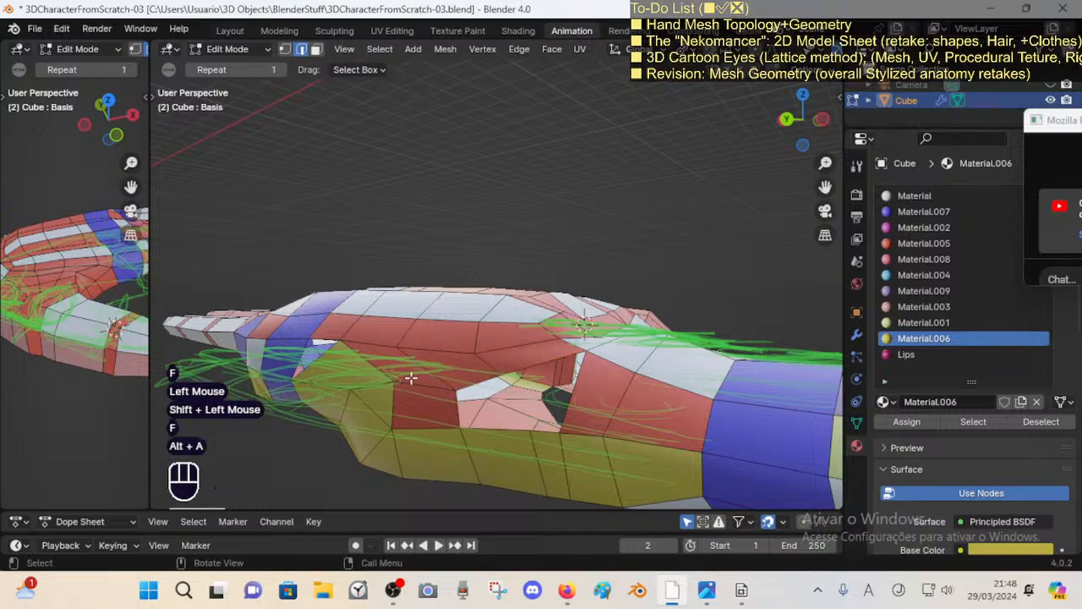
Step: Try to merge the upper interior vertex of the yellow side area with its neighbouring boundary vertex
{"action": "key", "text": "3"}
{"action": "left_click", "coordinate": [423, 369], "text": "alt+shift"}
{"action": "mouse_move", "coordinate": [423, 370]}
{"action": "middle_mouse_down"}
{"action": "mouse_move", "coordinate": [464, 382]}
{"action": "mouse_move", "coordinate": [403, 372]}
{"action": "middle_mouse_up"}
{"action": "key", "text": "alt+a"}
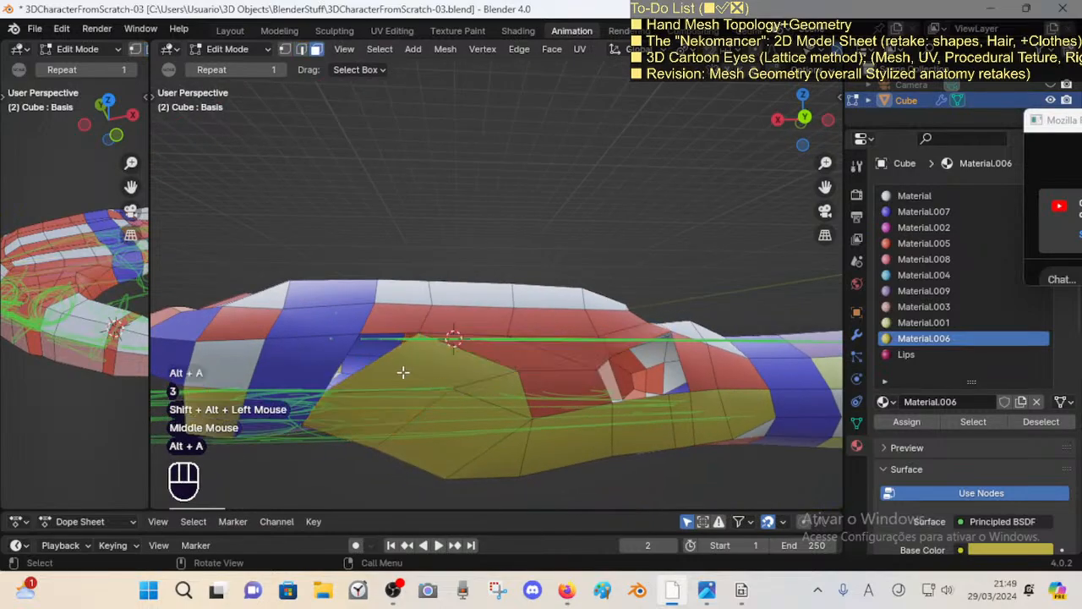
{"action": "left_click", "coordinate": [461, 393]}
{"action": "left_click", "coordinate": [514, 377], "text": "shift"}
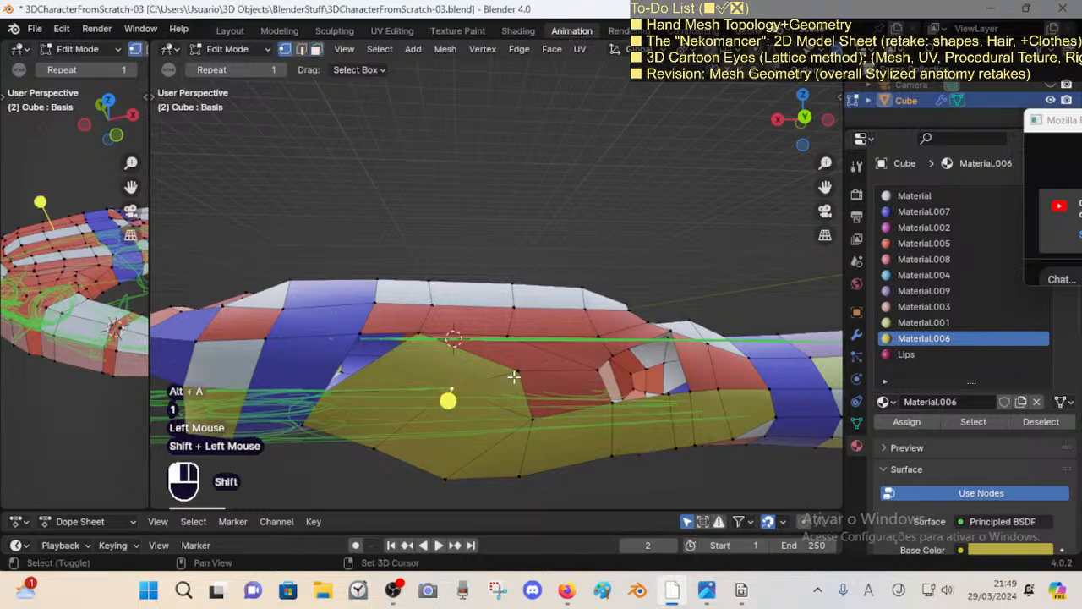
{"action": "key", "text": "m"}
{"action": "key", "text": "alt+a"}
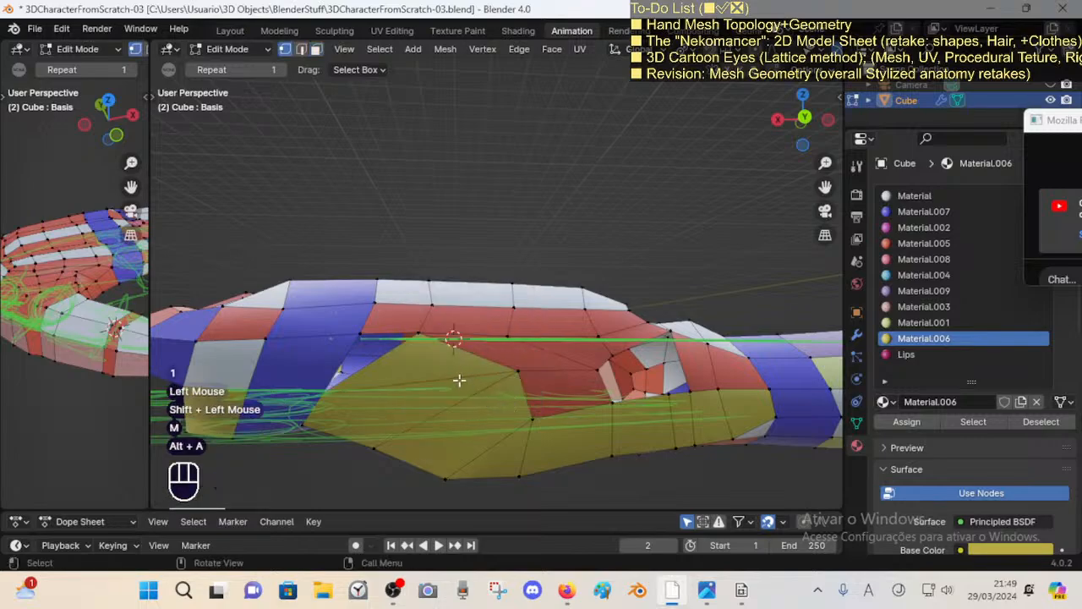
{"action": "middle_click_drag", "start_coordinate": [459, 380], "coordinate": [534, 426]}
{"action": "key", "text": "ctrl+z"}
Step: Slide the interior vertex of the yellow side area and merge two pairs of nearby boundary vertices with At Last
{"action": "key", "text": "shift+v"}
{"action": "left_click", "coordinate": [465, 399], "text": "shift"}
{"action": "left_click", "coordinate": [565, 421]}
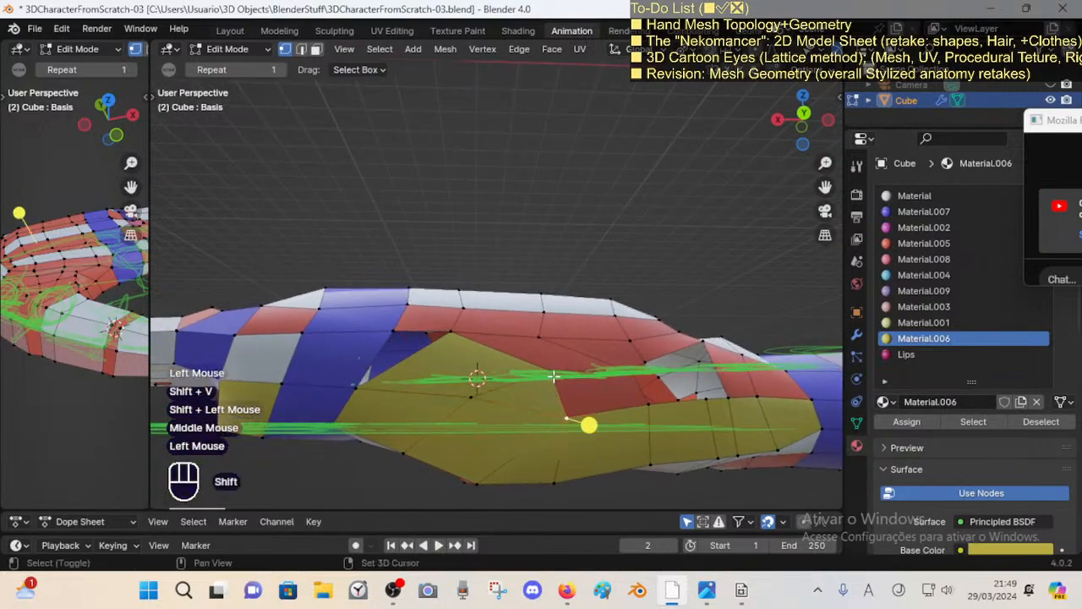
{"action": "middle_click_drag", "start_coordinate": [553, 376], "coordinate": [553, 385]}
{"action": "key", "text": "m"}
{"action": "left_click", "coordinate": [550, 401]}
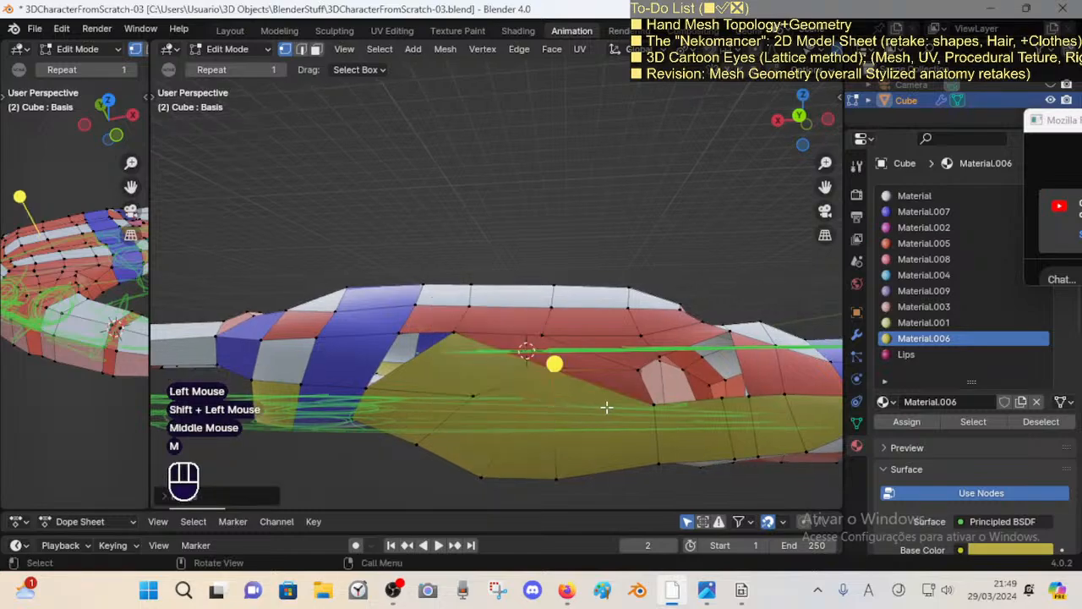
{"action": "key", "text": "m"}
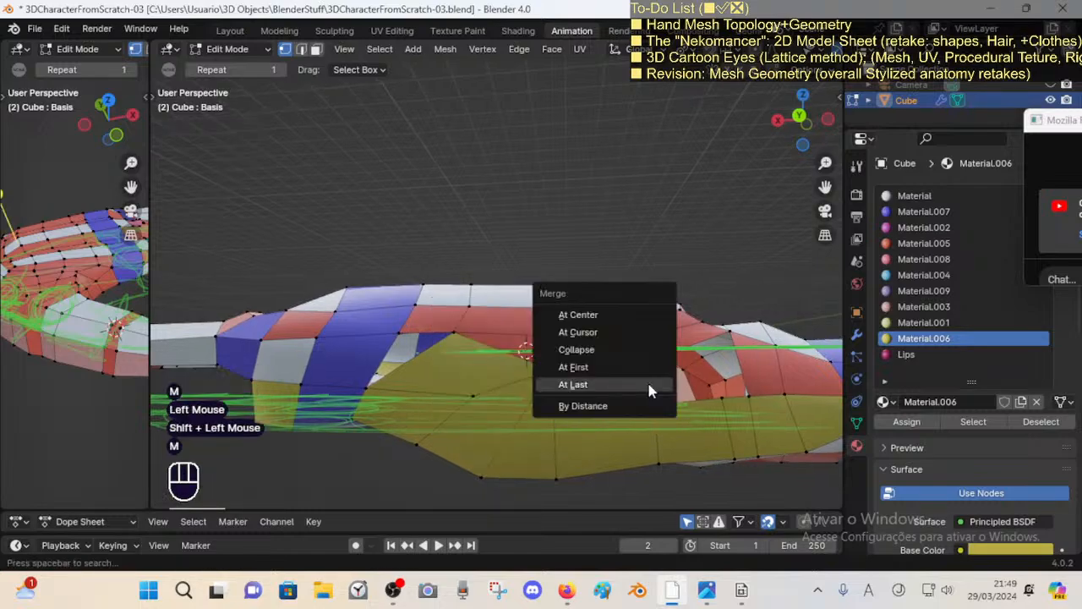
{"action": "left_click", "coordinate": [549, 383]}
{"action": "key", "text": "alt+a"}
Step: Examine how the face loops run along the outer side of the palm
{"action": "key", "text": "3"}
{"action": "middle_click_drag", "start_coordinate": [450, 409], "coordinate": [479, 366]}
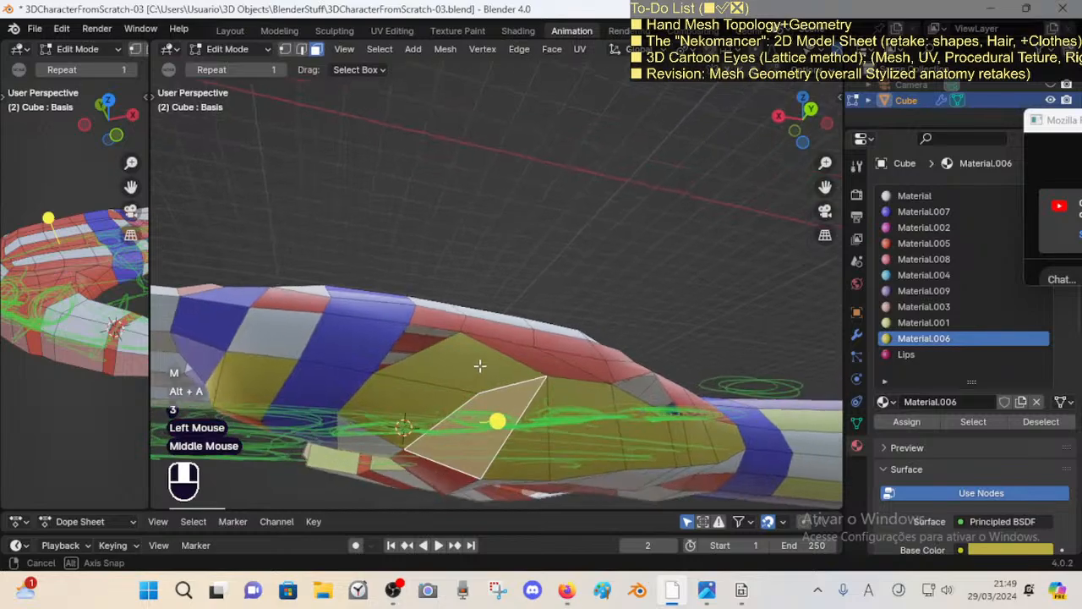
{"action": "left_click", "coordinate": [402, 420], "text": "alt+shift"}
{"action": "middle_click_drag", "start_coordinate": [403, 420], "coordinate": [513, 436]}
{"action": "key", "text": "alt+a"}
{"action": "key", "text": "1"}
{"action": "scroll", "coordinate": [427, 396], "scroll_direction": "down", "scroll_amount": 1}
{"action": "left_click", "coordinate": [428, 394]}
Step: Select the face loop running around the palm and back of the hand and smooth its vertices
{"action": "key", "text": "3"}
{"action": "left_click", "coordinate": [504, 354], "text": "alt+shift"}
{"action": "middle_click_drag", "start_coordinate": [677, 287], "coordinate": [602, 351]}
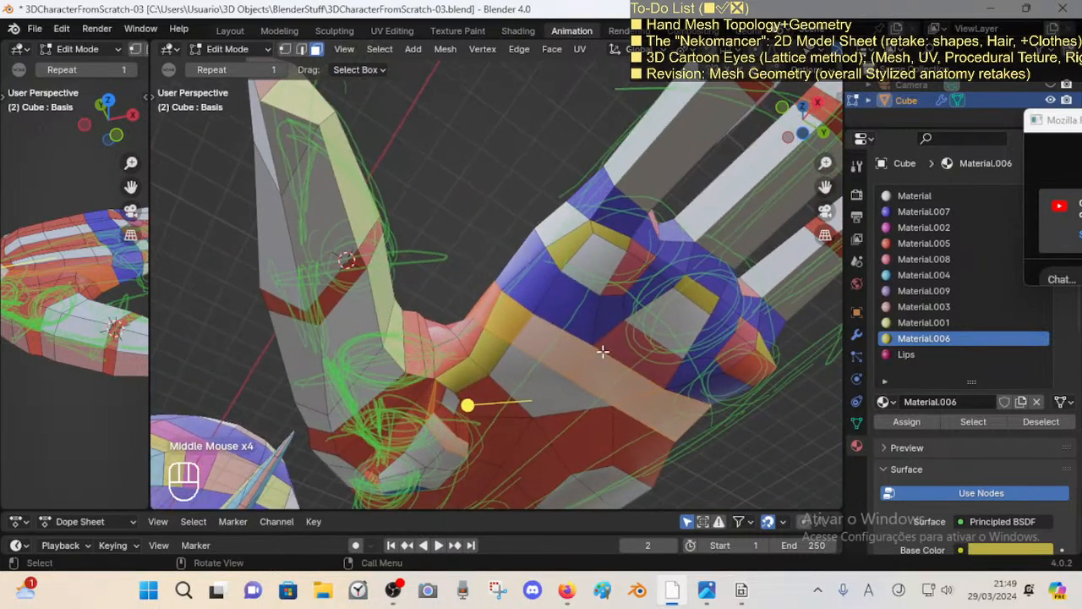
{"action": "left_click", "coordinate": [467, 404]}
{"action": "middle_click_drag", "start_coordinate": [468, 404], "coordinate": [600, 370]}
Step: Assign Material.001 to the selected face loop around the hand and save the file
{"action": "middle_click_drag", "start_coordinate": [513, 389], "coordinate": [518, 349], "text": "shift"}
{"action": "middle_click_drag", "start_coordinate": [518, 349], "coordinate": [562, 397]}
{"action": "middle_click_drag", "start_coordinate": [676, 359], "coordinate": [620, 323]}
{"action": "mouse_move", "coordinate": [620, 323]}
{"action": "middle_mouse_down"}
{"action": "mouse_move", "coordinate": [610, 339]}
{"action": "mouse_move", "coordinate": [634, 332]}
{"action": "middle_mouse_up"}
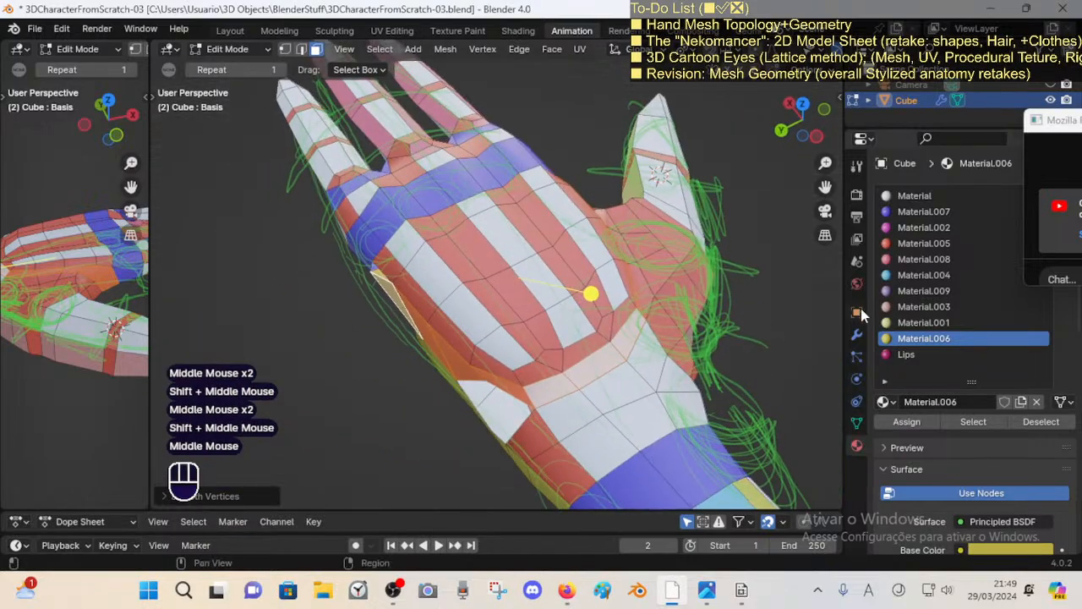
{"action": "left_click", "coordinate": [923, 323]}
{"action": "left_click", "coordinate": [903, 421]}
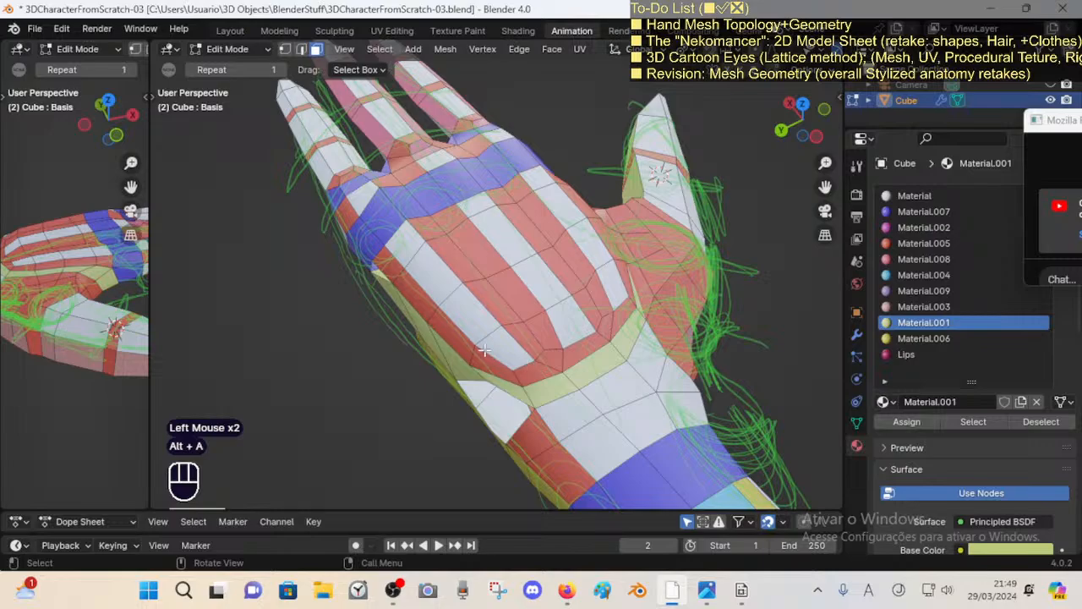
{"action": "middle_click_drag", "start_coordinate": [484, 349], "coordinate": [466, 367]}
{"action": "key", "text": "ctrl+s"}
Step: Slide the edge loop along the wrist side of the blue knuckle band on the back of the hand
{"action": "scroll", "coordinate": [467, 347], "scroll_direction": "up", "scroll_amount": 1}
{"action": "key", "text": "3"}
{"action": "left_click", "coordinate": [479, 302], "text": "alt+shift"}
{"action": "middle_click_drag", "start_coordinate": [479, 302], "coordinate": [530, 263]}
{"action": "left_click", "coordinate": [490, 275], "text": "alt+shift"}
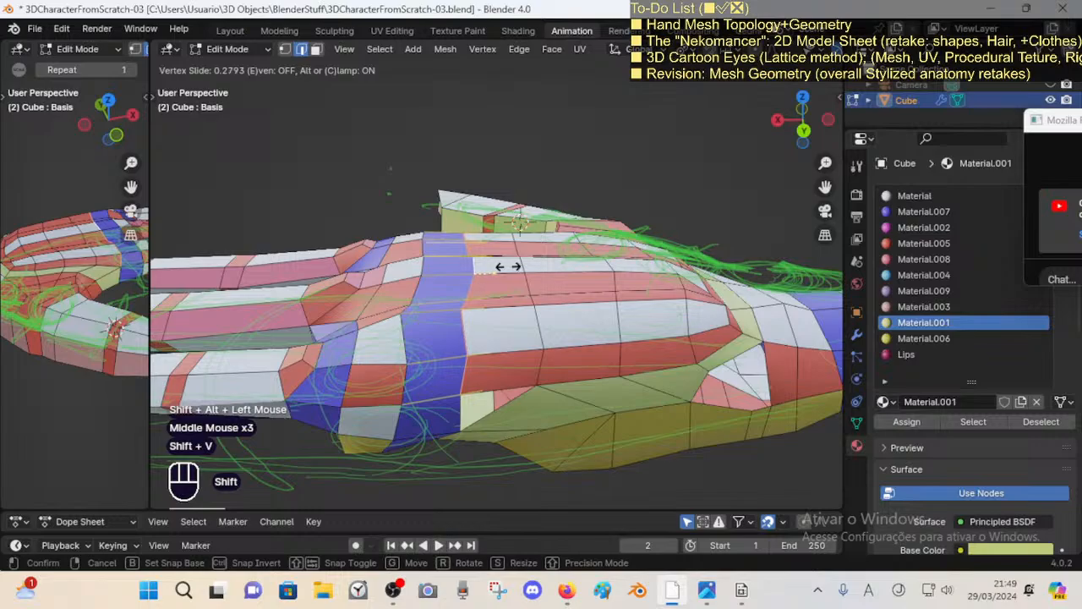
{"action": "left_click", "coordinate": [504, 266], "text": "shift"}
{"action": "key", "text": "alt+a"}
Step: Rip the palm edges between the finger bases and the yellow face loop to open a gap across the palm
{"action": "middle_click_drag", "start_coordinate": [505, 266], "coordinate": [462, 275]}
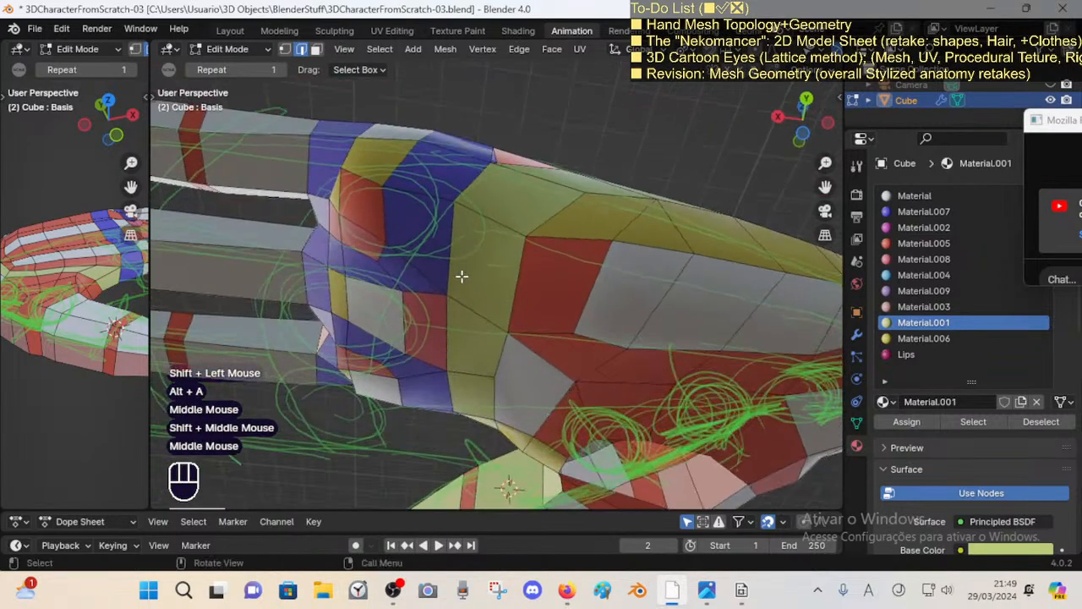
{"action": "left_click", "coordinate": [473, 187], "text": "shift"}
{"action": "middle_click_drag", "start_coordinate": [473, 187], "coordinate": [439, 325]}
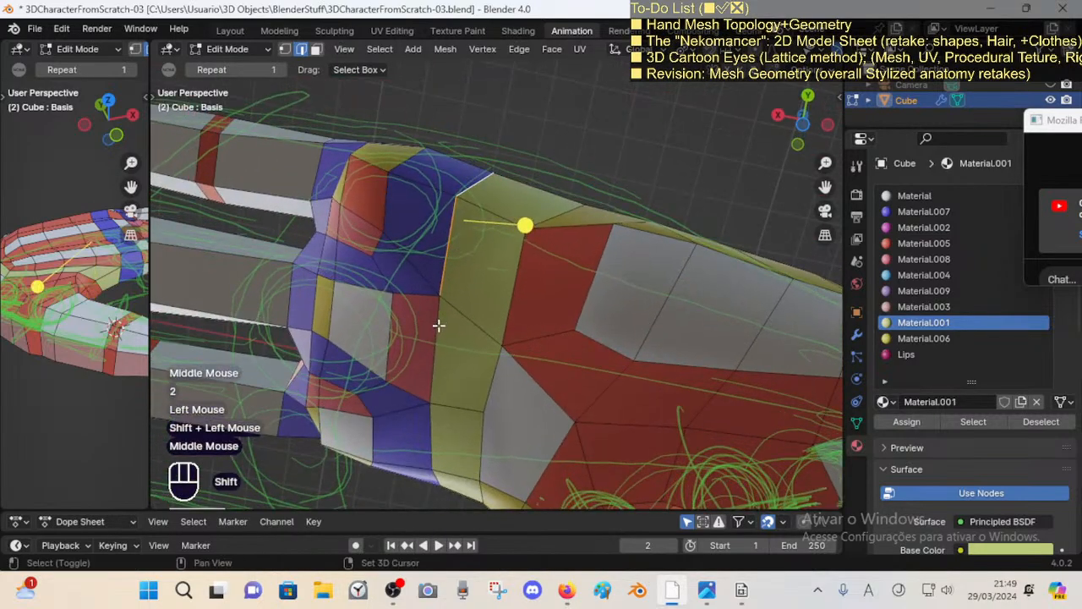
{"action": "middle_click_drag", "start_coordinate": [430, 437], "coordinate": [478, 305]}
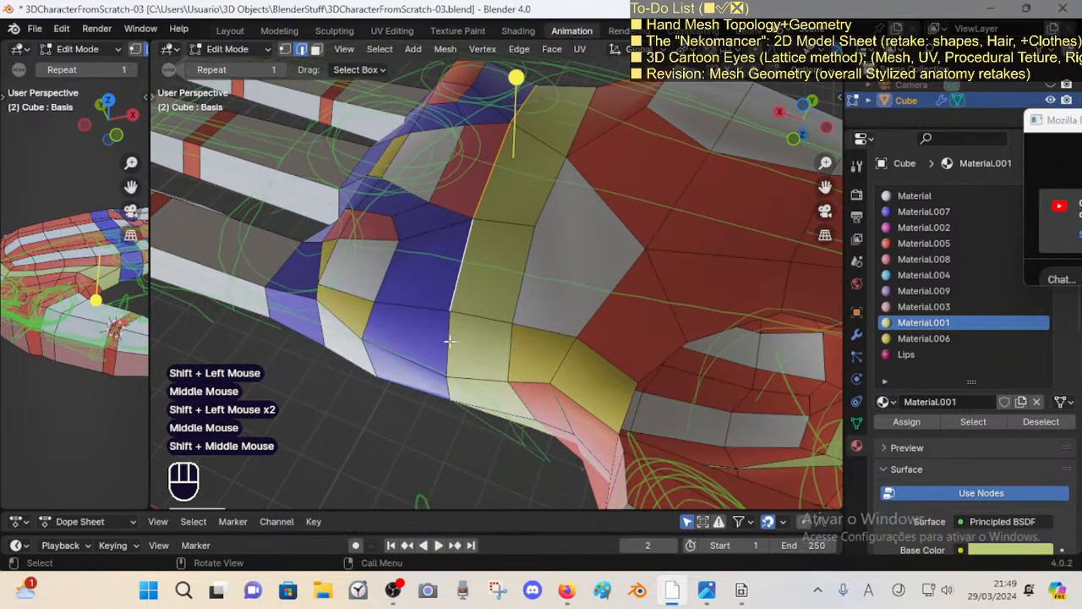
{"action": "middle_click_drag", "start_coordinate": [450, 340], "coordinate": [525, 281]}
{"action": "scroll", "coordinate": [560, 211], "scroll_direction": "down", "scroll_amount": 1}
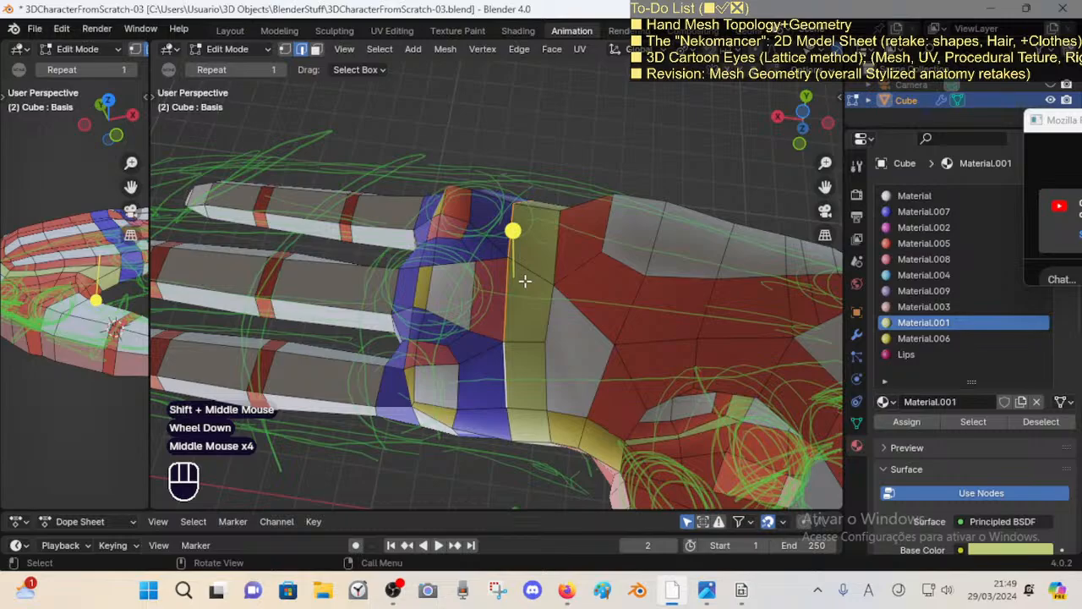
{"action": "key", "text": "shift+v"}
{"action": "key", "text": "Escape"}
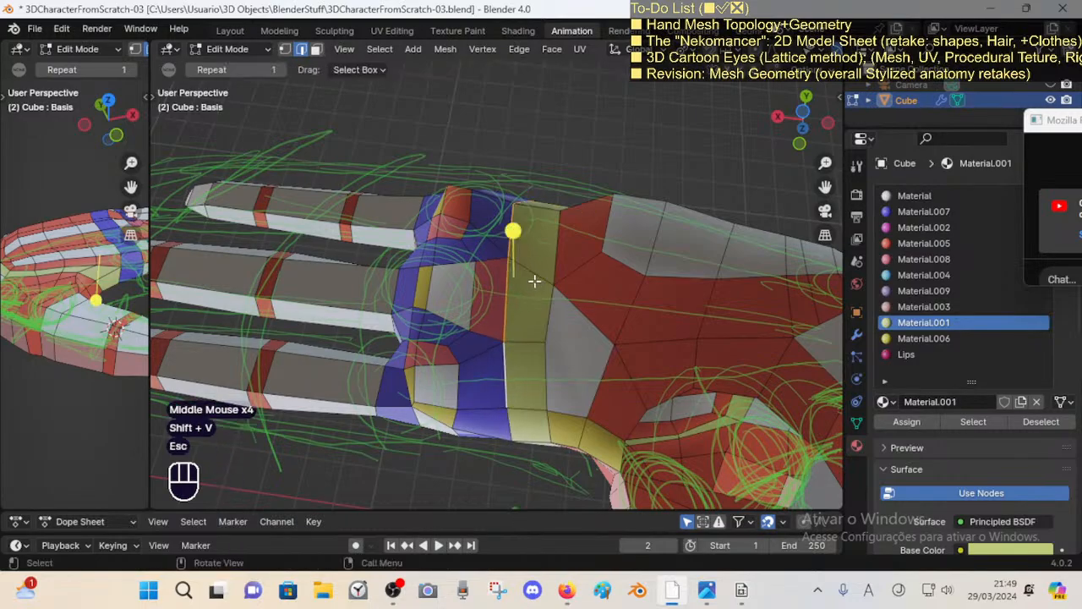
{"action": "key", "text": "v"}
{"action": "left_click", "coordinate": [546, 280]}
{"action": "middle_click_drag", "start_coordinate": [546, 280], "coordinate": [536, 256]}
Step: Fill the outer-side end of the ripped gap with new faces between the facing edges
{"action": "key", "text": "1"}
{"action": "key", "text": "2"}
{"action": "left_click", "coordinate": [509, 238]}
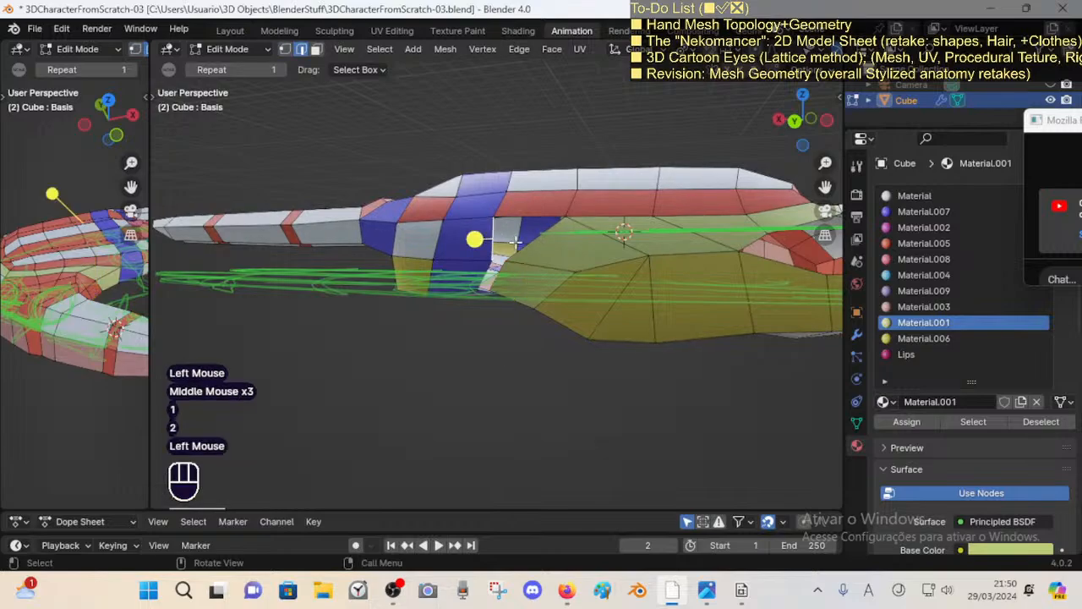
{"action": "left_click", "coordinate": [515, 244], "text": "shift"}
{"action": "left_click", "coordinate": [530, 244]}
{"action": "left_click", "coordinate": [495, 234], "text": "shift"}
{"action": "key", "text": "f"}
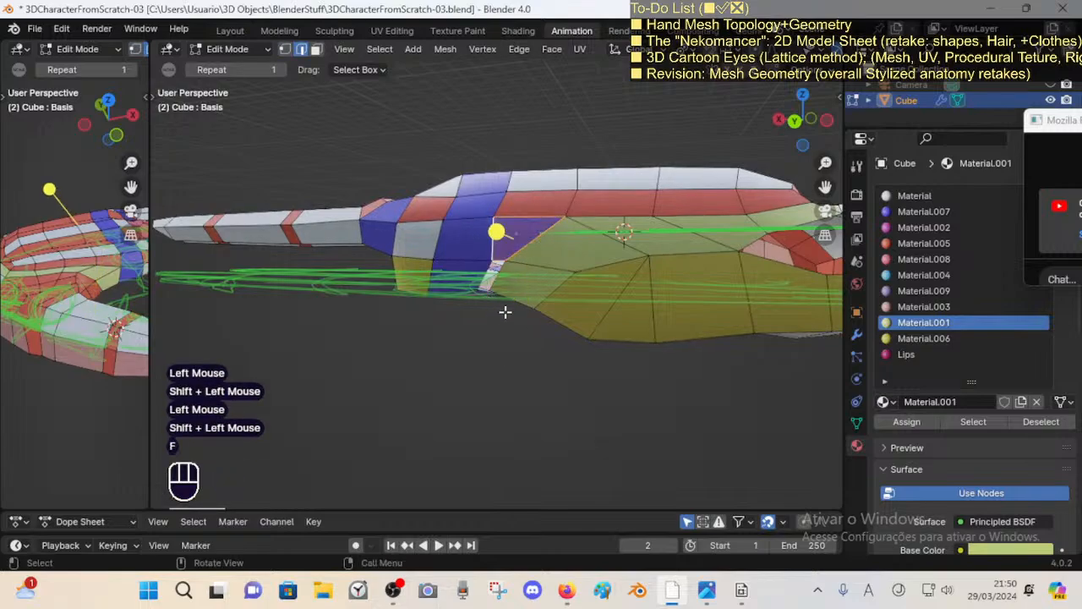
{"action": "middle_click_drag", "start_coordinate": [505, 312], "coordinate": [467, 287]}
{"action": "left_click", "coordinate": [493, 270]}
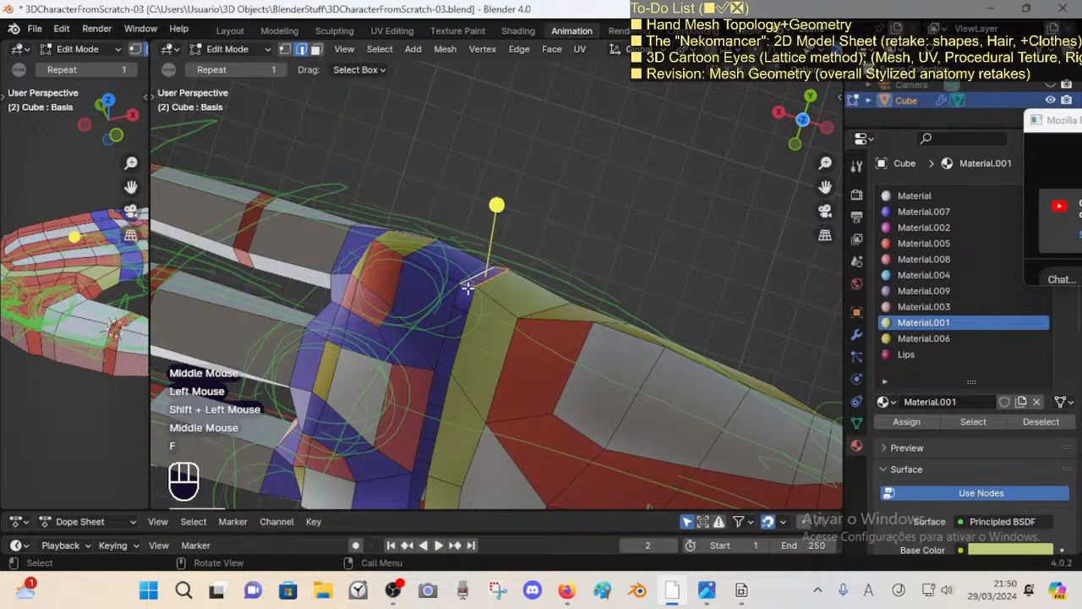
Step: Bridge the facing edges along the rest of the palm gap and fill the remaining open face
{"action": "middle_click_drag", "start_coordinate": [478, 344], "coordinate": [520, 307], "text": "shift"}
{"action": "left_click", "coordinate": [500, 318]}
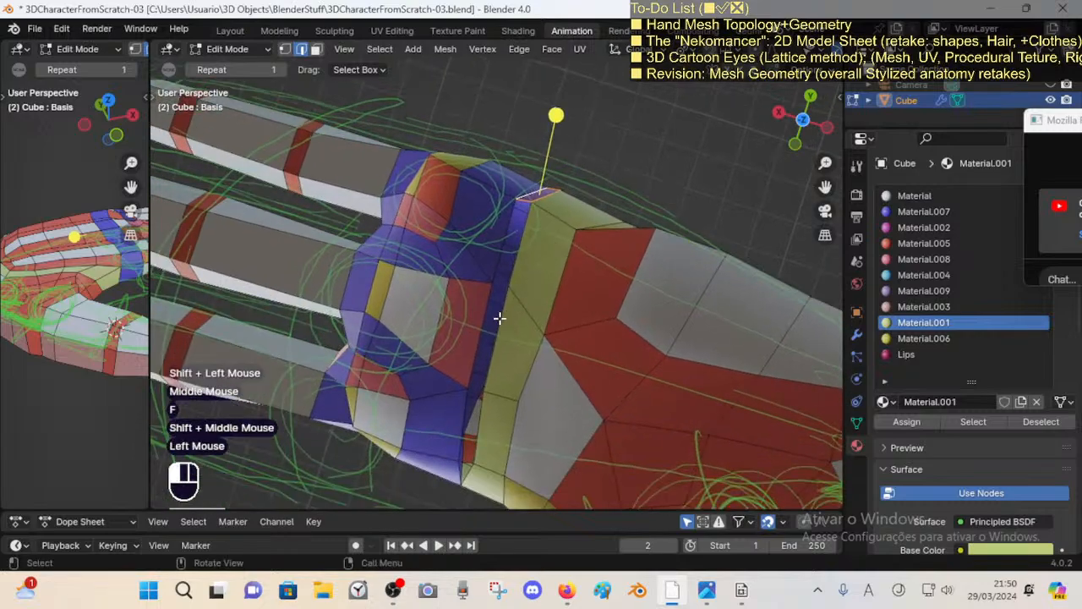
{"action": "left_click", "coordinate": [494, 347], "text": "shift"}
{"action": "middle_click_drag", "start_coordinate": [494, 347], "coordinate": [512, 330]}
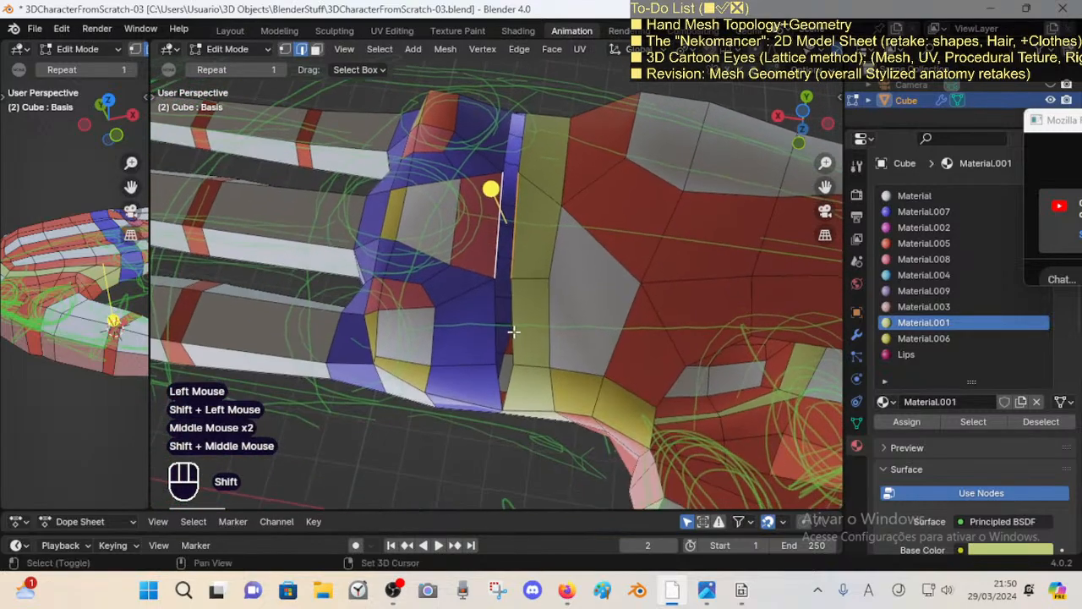
{"action": "left_click", "coordinate": [513, 323], "text": "shift"}
{"action": "key", "text": "ctrl+z"}
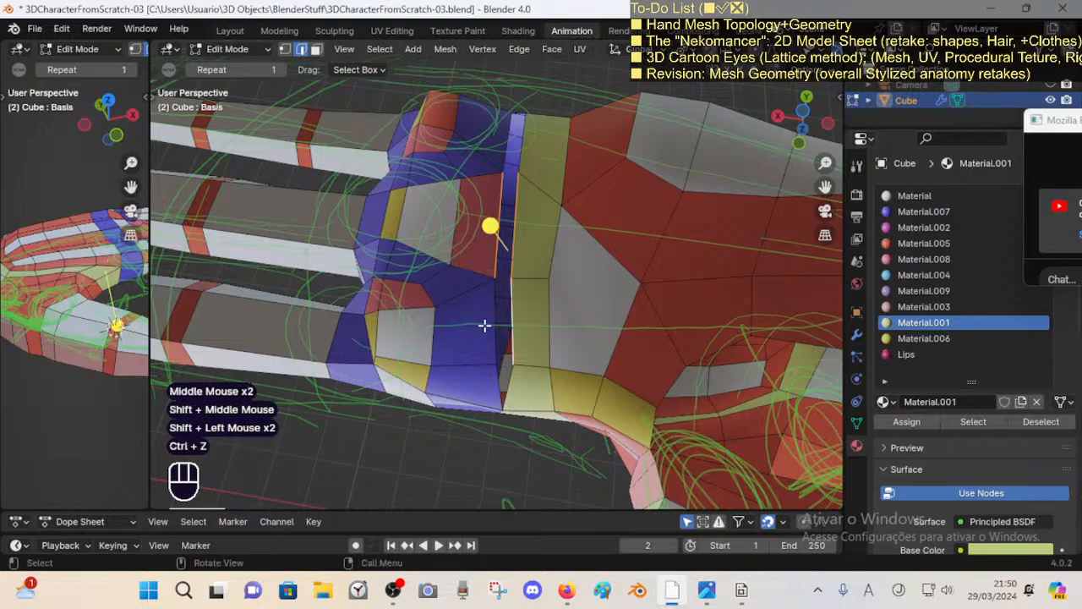
{"action": "left_click", "coordinate": [490, 324]}
{"action": "left_click", "coordinate": [514, 313], "text": "shift"}
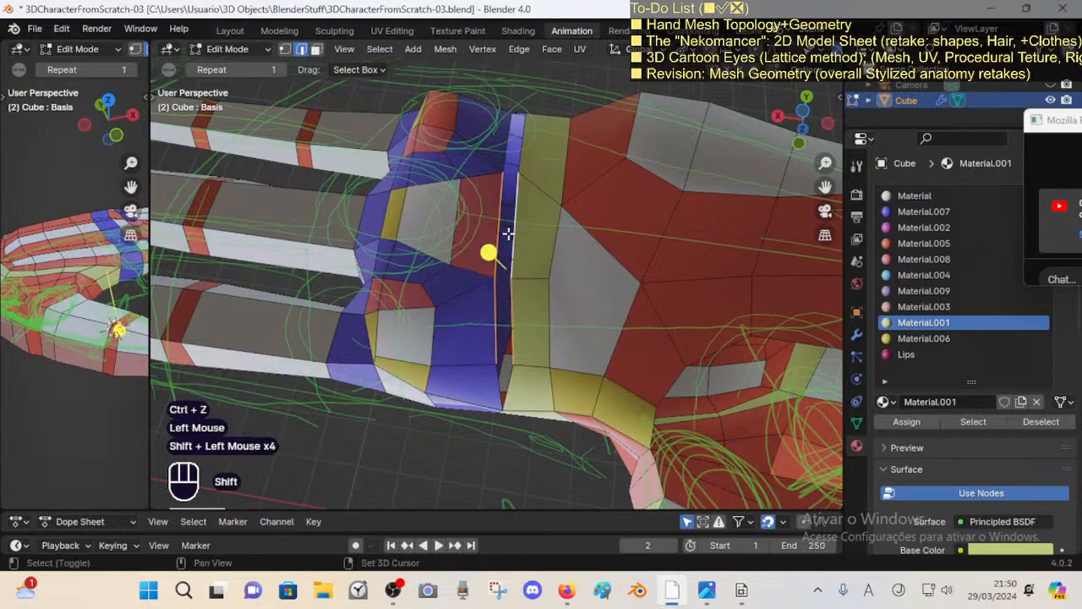
{"action": "key", "text": "ctrl+e"}
{"action": "middle_click_drag", "start_coordinate": [499, 205], "coordinate": [495, 313]}
{"action": "left_click", "coordinate": [509, 286], "text": "shift"}
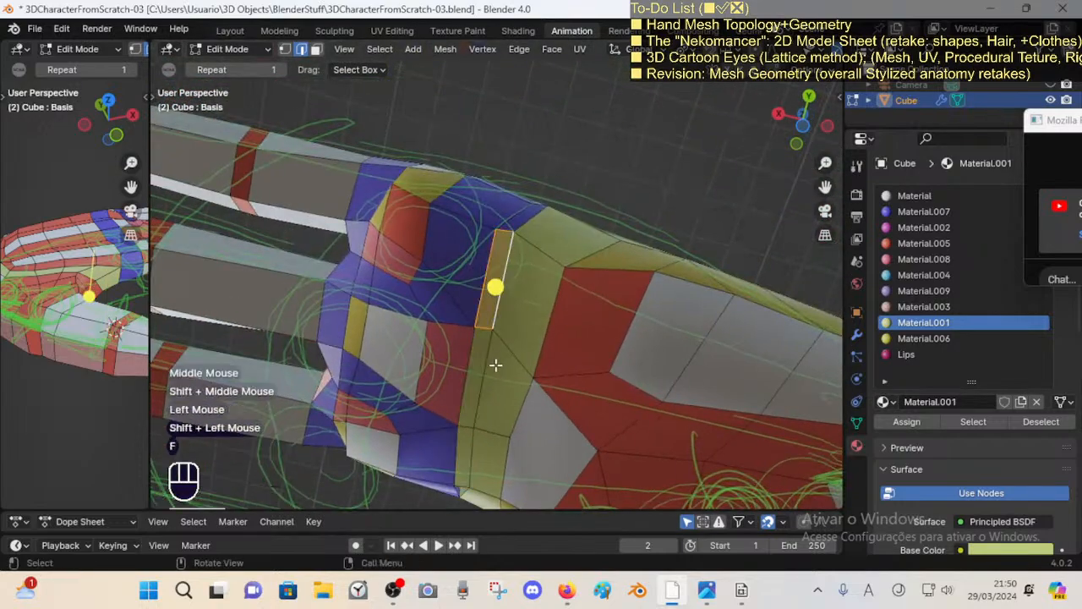
Step: Slide the upper vertex and the edge loop between the new palm strip and the older yellow strip
{"action": "key", "text": "1"}
{"action": "key", "text": "shift+v"}
{"action": "left_click", "coordinate": [503, 279], "text": "shift"}
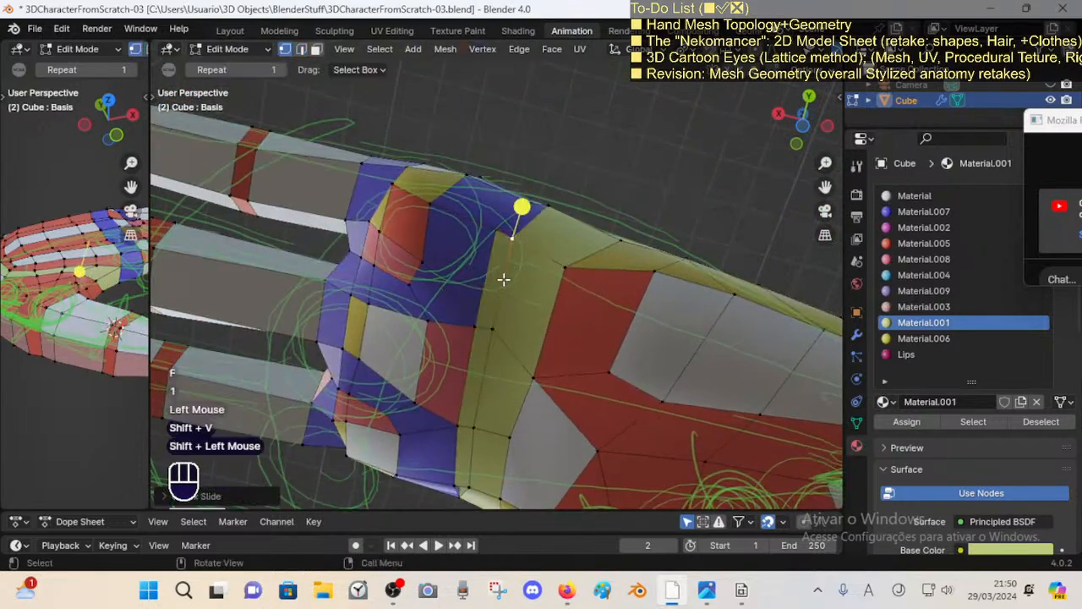
{"action": "key", "text": "shift+v"}
{"action": "left_click", "coordinate": [517, 294], "text": "shift"}
{"action": "middle_click_drag", "start_coordinate": [519, 296], "coordinate": [516, 314], "text": "shift"}
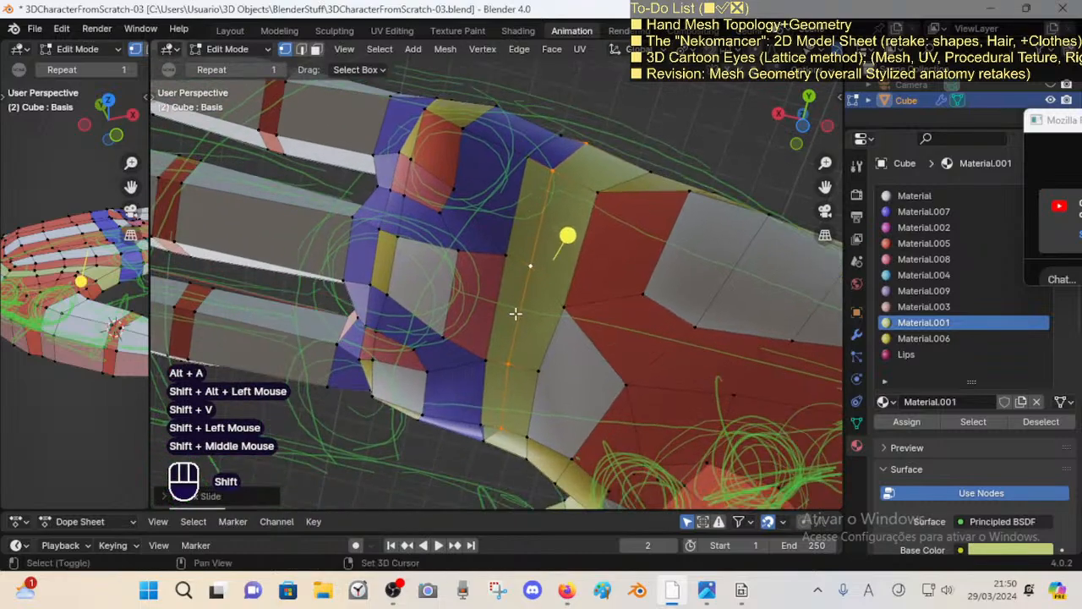
Step: Slide the finger-side vertices of the new palm strip, including its end vertex near the thumb side
{"action": "key", "text": "shift+v"}
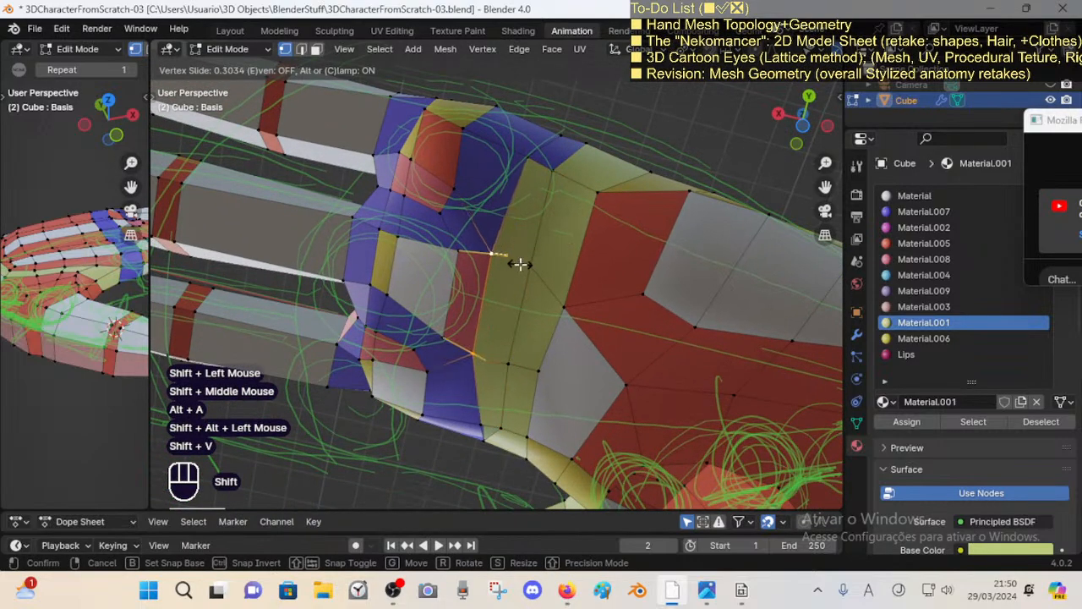
{"action": "left_click", "coordinate": [465, 344], "text": "shift"}
{"action": "key", "text": "1"}
{"action": "key", "text": "shift+v"}
{"action": "left_click", "coordinate": [470, 407], "text": "shift"}
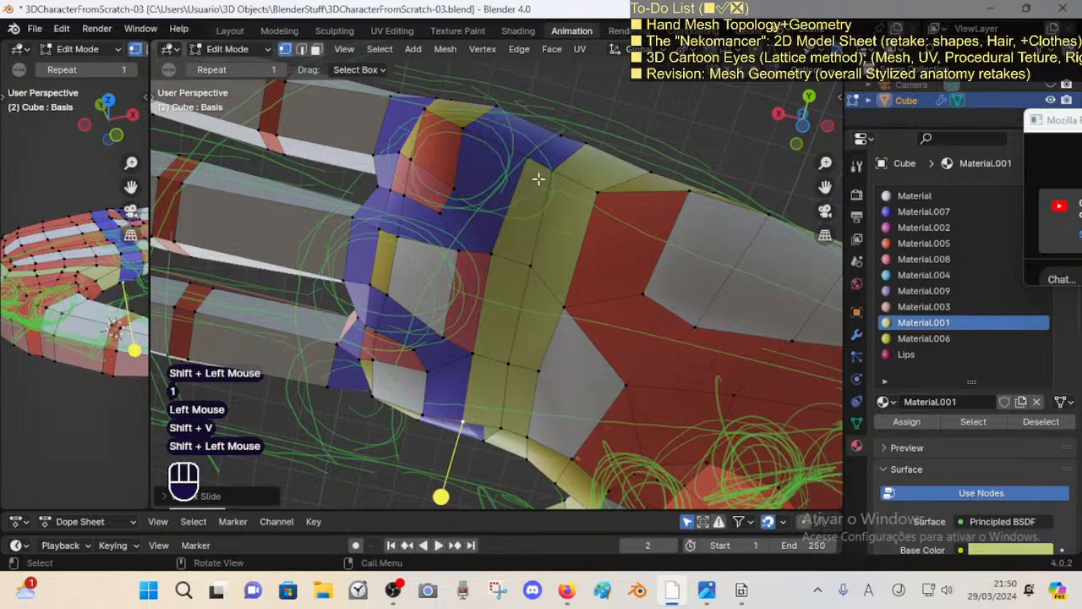
Step: Rip the edge between the blue knuckle band and the yellow faces on the thumb side of the hand
{"action": "middle_click_drag", "start_coordinate": [467, 392], "coordinate": [541, 330]}
{"action": "scroll", "coordinate": [607, 292], "scroll_direction": "down", "scroll_amount": 2}
{"action": "scroll", "coordinate": [544, 326], "scroll_direction": "down", "scroll_amount": 2}
{"action": "scroll", "coordinate": [543, 368], "scroll_direction": "up", "scroll_amount": 2}
{"action": "key", "text": "2"}
{"action": "left_click", "coordinate": [543, 365]}
{"action": "key", "text": "v"}
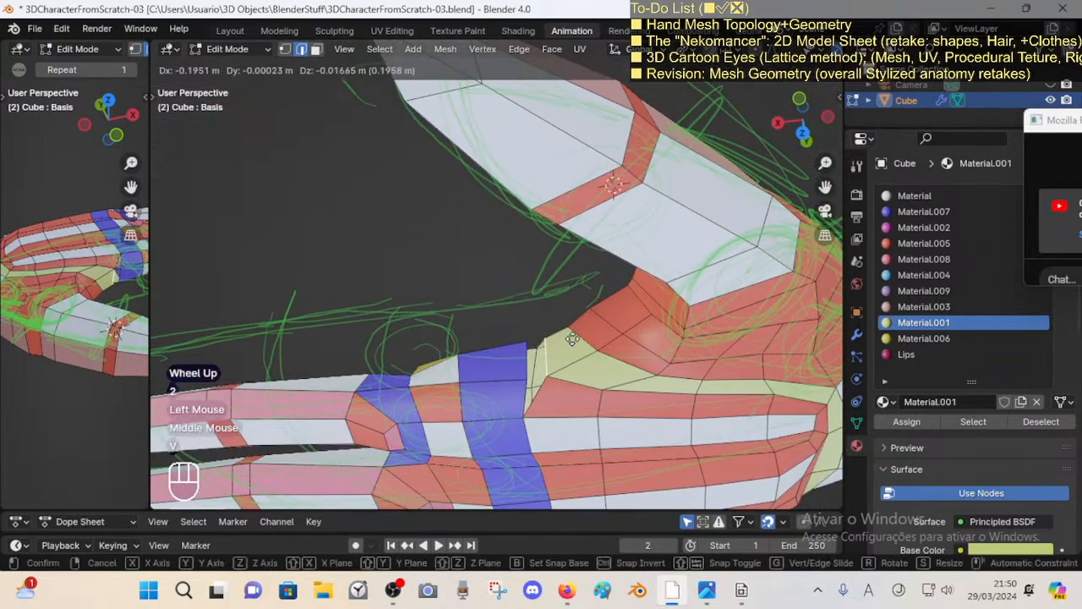
{"action": "left_click", "coordinate": [534, 416]}
{"action": "middle_click_drag", "start_coordinate": [562, 438], "coordinate": [548, 322], "text": "shift"}
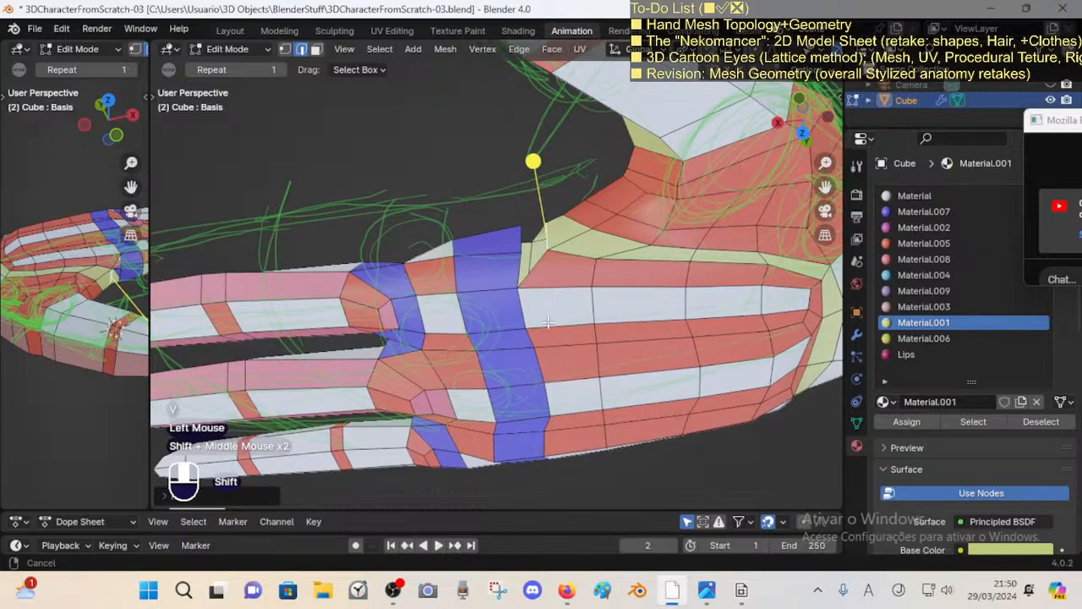
Step: Examine the blue knuckle band and the ripped gap beside it from the thumb side and the little-finger side
{"action": "middle_click_drag", "start_coordinate": [557, 368], "coordinate": [551, 334]}
{"action": "scroll", "coordinate": [553, 355], "scroll_direction": "down", "scroll_amount": 1}
{"action": "scroll", "coordinate": [551, 332], "scroll_direction": "up", "scroll_amount": 1}
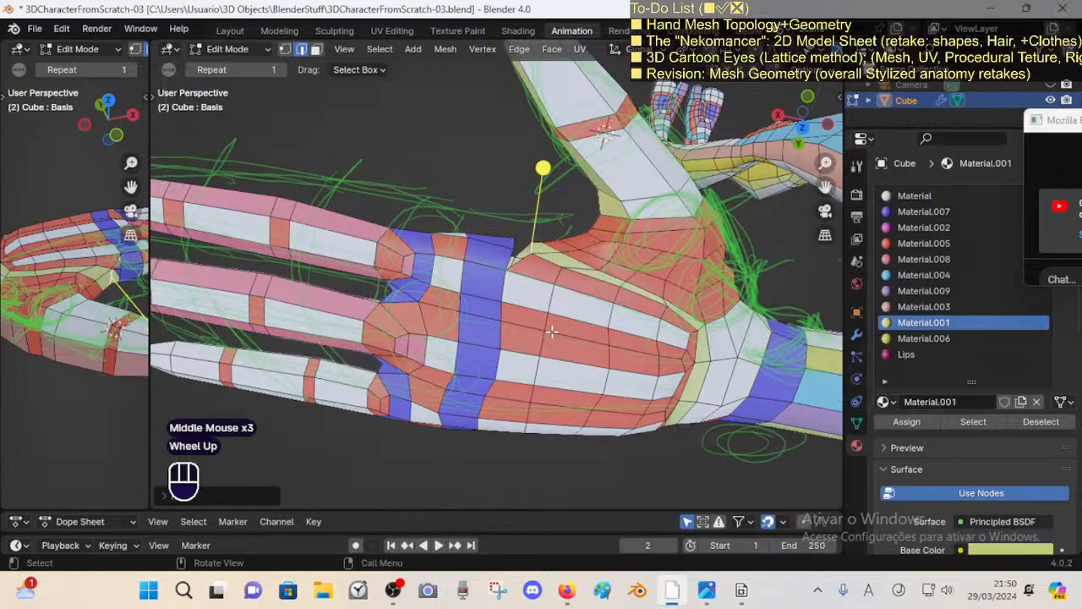
{"action": "left_click", "coordinate": [508, 277]}
{"action": "middle_click_drag", "start_coordinate": [508, 277], "coordinate": [507, 224]}
{"action": "scroll", "coordinate": [521, 278], "scroll_direction": "down", "scroll_amount": 1}
{"action": "middle_click_drag", "start_coordinate": [508, 375], "coordinate": [509, 338], "text": "shift"}
{"action": "middle_click_drag", "start_coordinate": [509, 338], "coordinate": [513, 418]}
{"action": "middle_click_drag", "start_coordinate": [524, 253], "coordinate": [534, 318]}
{"action": "scroll", "coordinate": [548, 298], "scroll_direction": "up", "scroll_amount": 2}
{"action": "scroll", "coordinate": [534, 318], "scroll_direction": "up", "scroll_amount": 1}
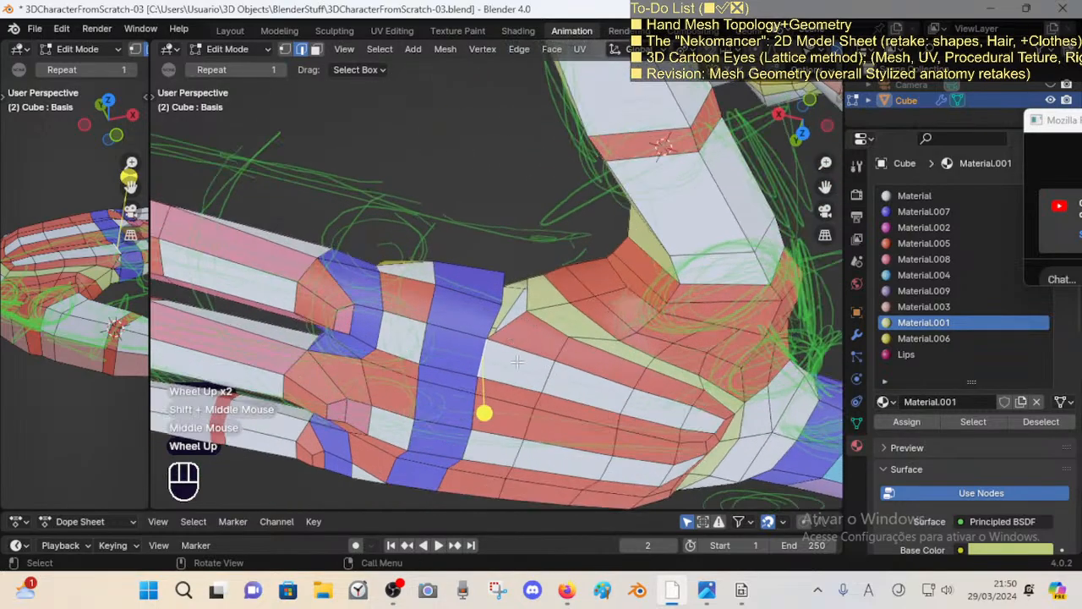
{"action": "middle_click_drag", "start_coordinate": [517, 362], "coordinate": [538, 440], "text": "shift"}
{"action": "middle_click_drag", "start_coordinate": [538, 439], "coordinate": [577, 318]}
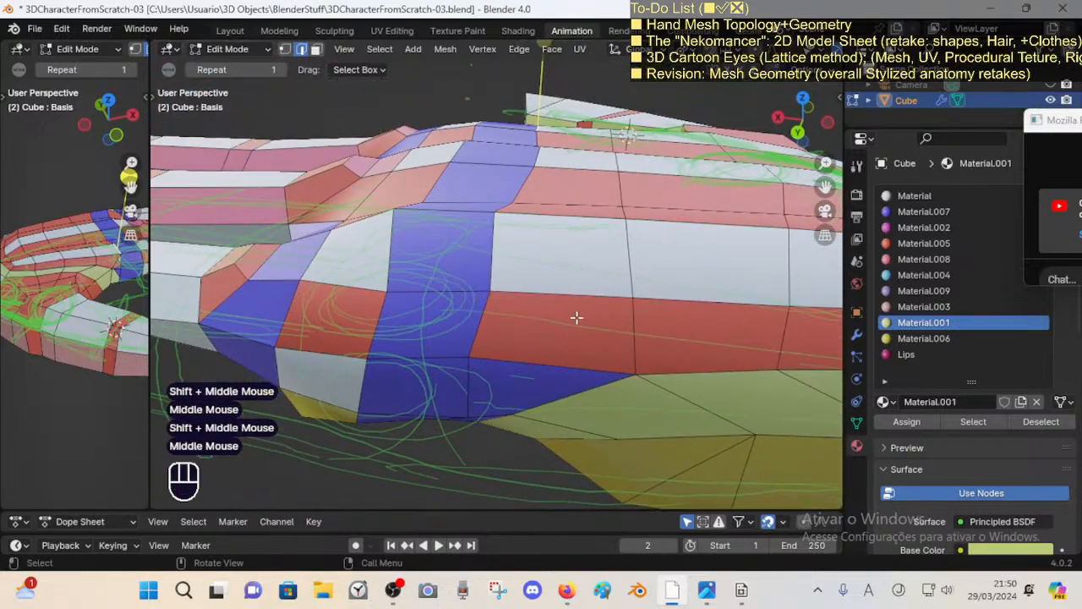
Step: Slide the vertex at the tip of the blue faces on the little-finger side toward the knuckles
{"action": "middle_click_drag", "start_coordinate": [640, 377], "coordinate": [636, 333]}
{"action": "key", "text": "1"}
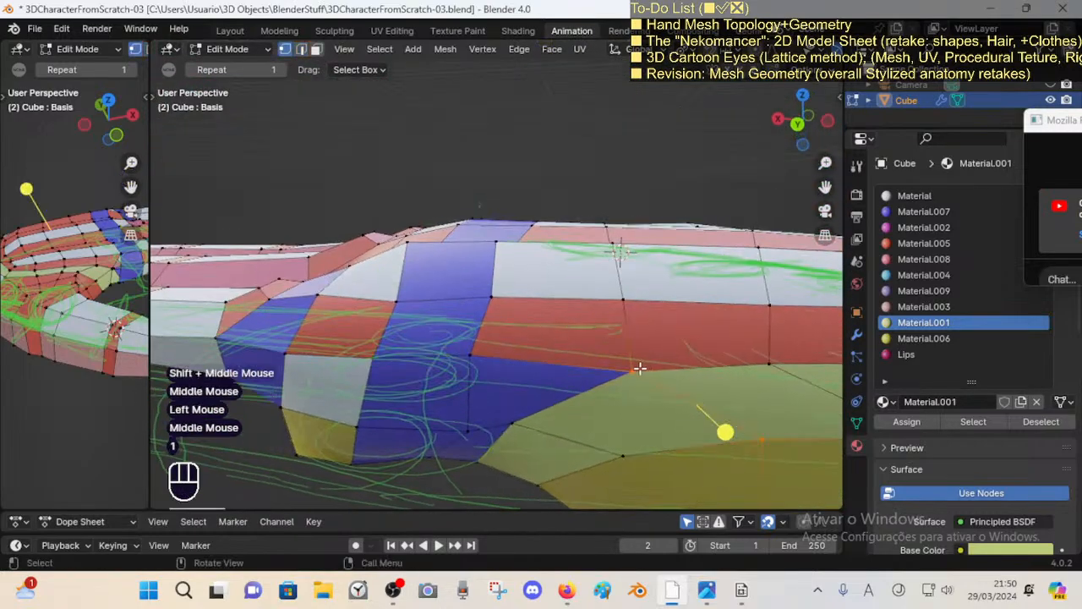
{"action": "left_click", "coordinate": [640, 368]}
{"action": "key", "text": "shift+v"}
{"action": "left_click", "coordinate": [565, 353], "text": "shift"}
{"action": "key", "text": "alt+a"}
Step: Slide the crosswise row of edges behind the blue knuckle band closer to the band
{"action": "middle_click_drag", "start_coordinate": [603, 293], "coordinate": [618, 336]}
{"action": "key", "text": "2"}
{"action": "left_click", "coordinate": [645, 216]}
{"action": "middle_click_drag", "start_coordinate": [644, 216], "coordinate": [604, 321], "text": "shift"}
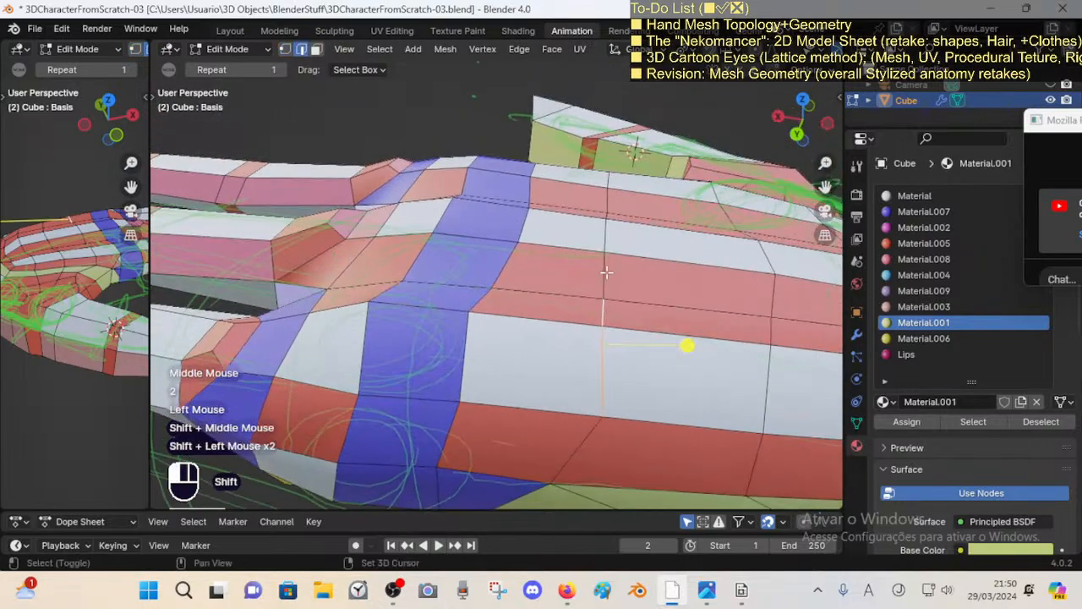
{"action": "middle_click_drag", "start_coordinate": [609, 214], "coordinate": [607, 245]}
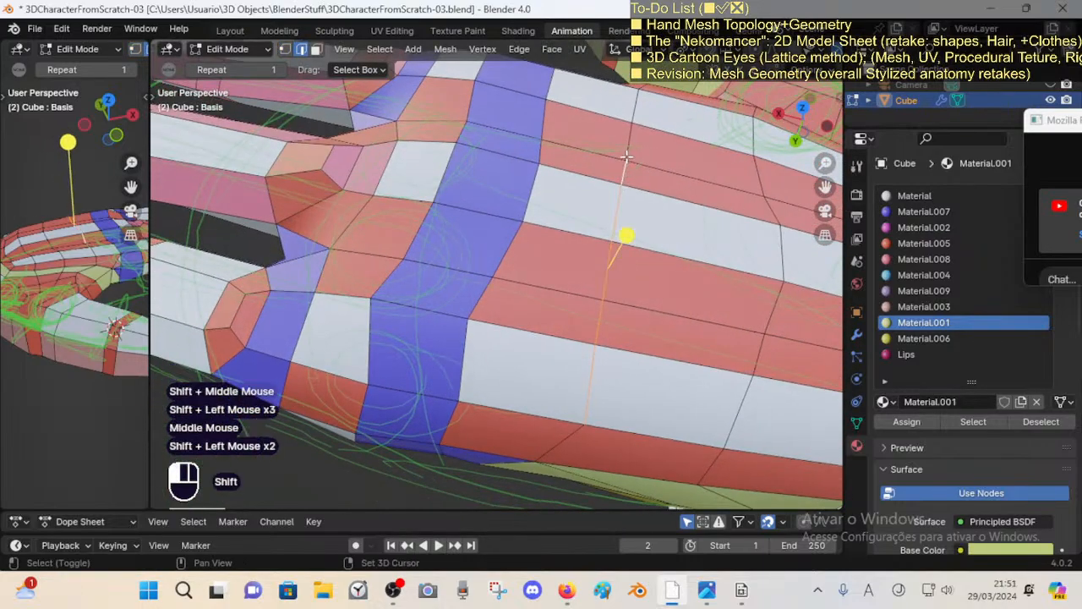
{"action": "middle_click_drag", "start_coordinate": [626, 156], "coordinate": [620, 391], "text": "shift"}
{"action": "key", "text": "shift+v"}
{"action": "left_click", "coordinate": [575, 287], "text": "shift"}
{"action": "scroll", "coordinate": [575, 315], "scroll_direction": "down", "scroll_amount": 2}
{"action": "scroll", "coordinate": [546, 380], "scroll_direction": "up", "scroll_amount": 2}
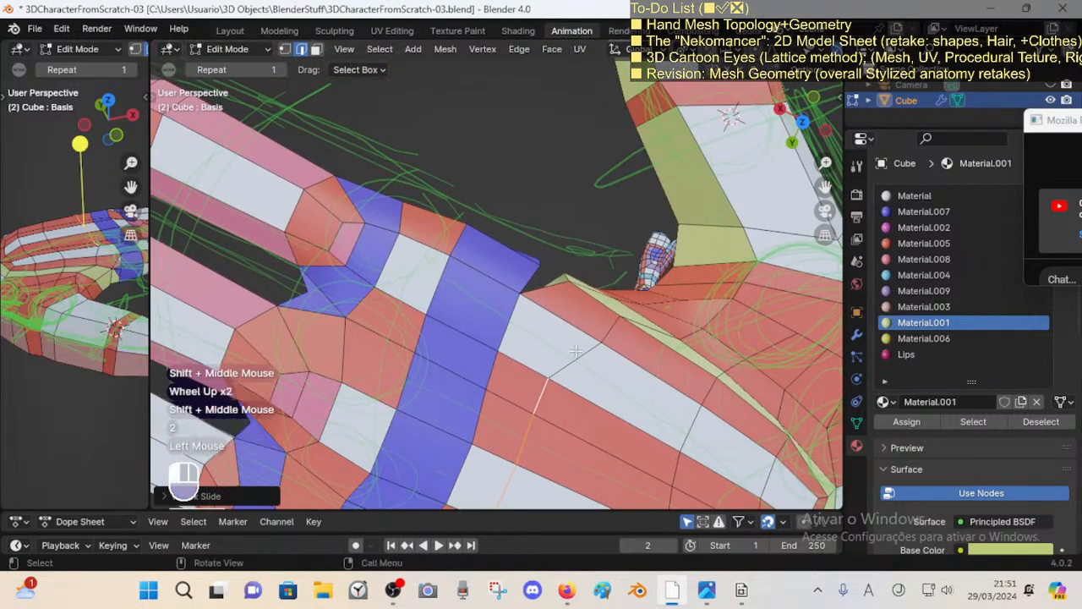
Step: Slide the red strip's upper vertex toward the knuckles, and rip the adjoining vertices away from the pale yellow strip
{"action": "key", "text": "1"}
{"action": "left_click", "coordinate": [633, 333]}
{"action": "key", "text": "shift+v"}
{"action": "left_click", "coordinate": [606, 316], "text": "shift"}
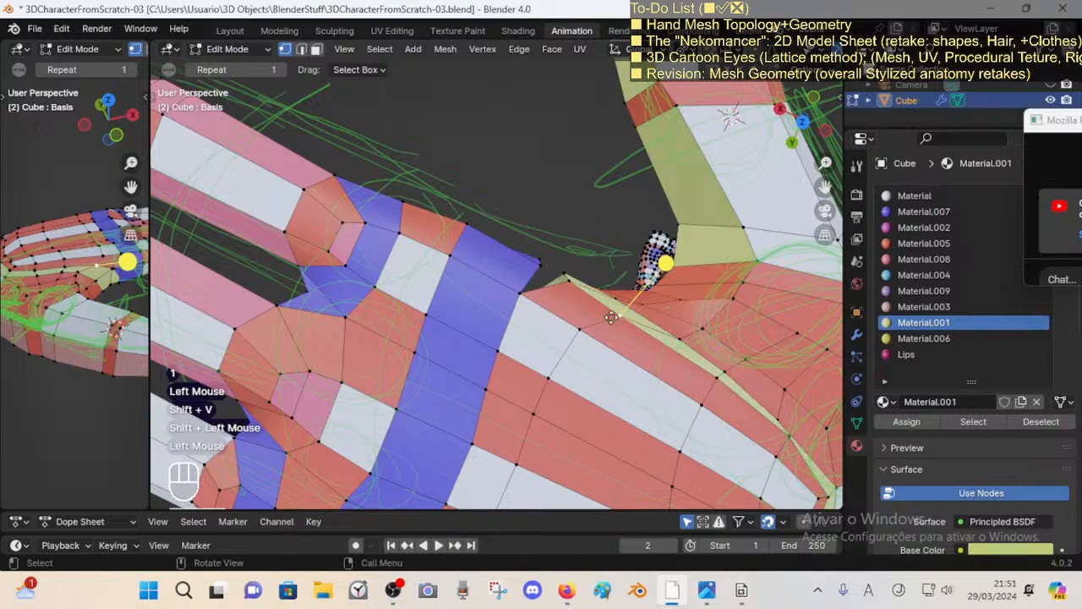
{"action": "key", "text": "v"}
{"action": "left_click", "coordinate": [583, 308]}
{"action": "left_click", "coordinate": [566, 282]}
{"action": "key", "text": "v"}
{"action": "left_click", "coordinate": [557, 299]}
Step: Merge the loose vertex pairs where the blue knuckle band meets the ripped yellow faces on the thumb side
{"action": "middle_click_drag", "start_coordinate": [539, 297], "coordinate": [508, 407], "text": "shift"}
{"action": "left_click", "coordinate": [517, 309], "text": "shift"}
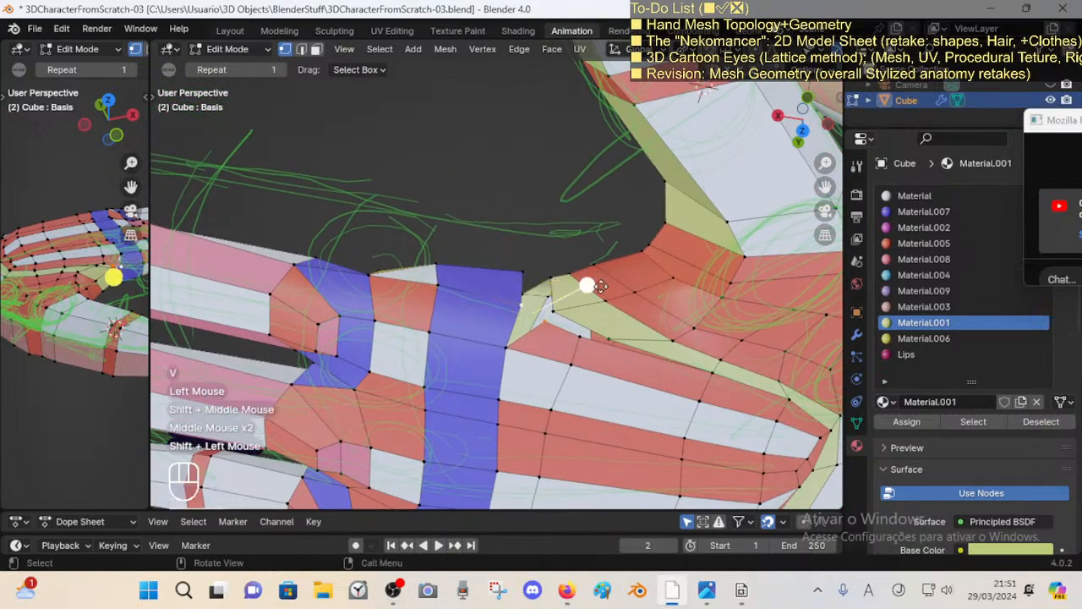
{"action": "mouse_move", "coordinate": [556, 288]}
{"action": "middle_mouse_down"}
{"action": "mouse_move", "coordinate": [551, 355]}
{"action": "mouse_move", "coordinate": [554, 293]}
{"action": "middle_mouse_up"}
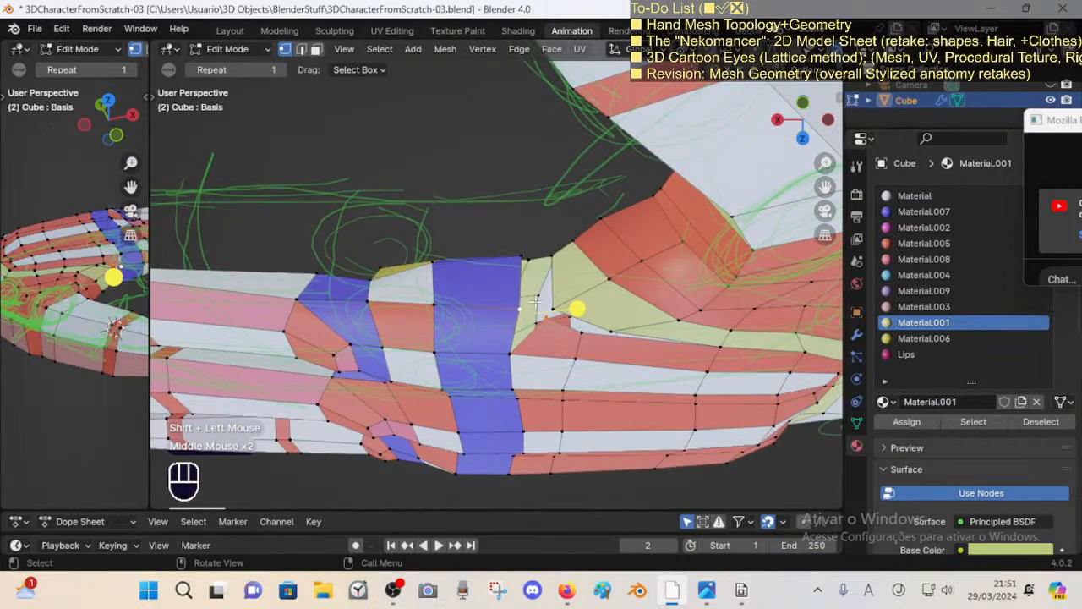
{"action": "key", "text": "m"}
{"action": "left_click", "coordinate": [536, 306]}
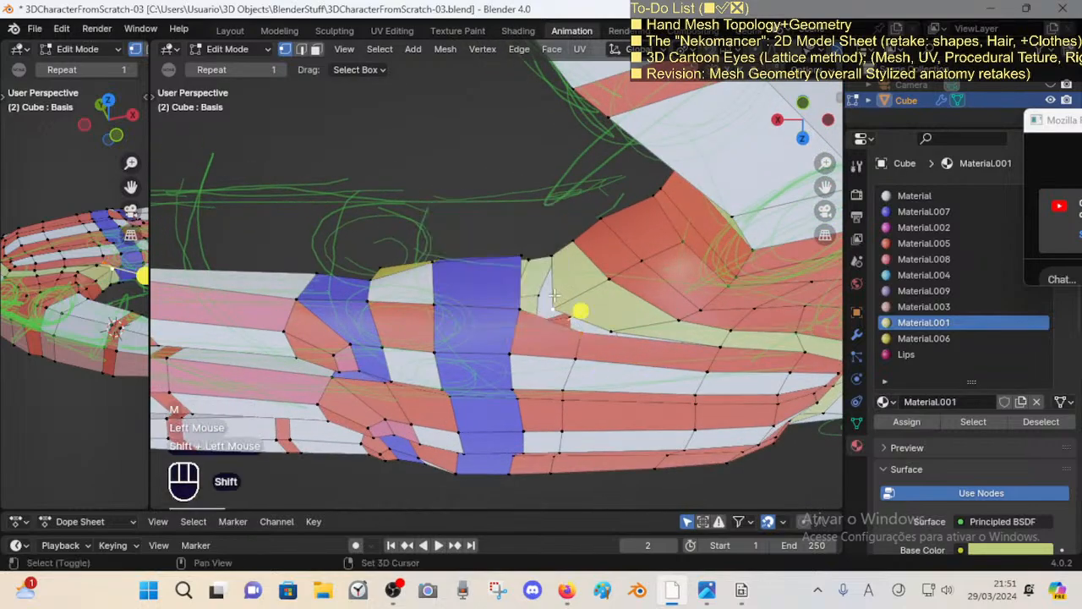
Step: Fill the open gap between the blue knuckle band and the yellow faces near the thumb
{"action": "middle_click_drag", "start_coordinate": [570, 194], "coordinate": [596, 375]}
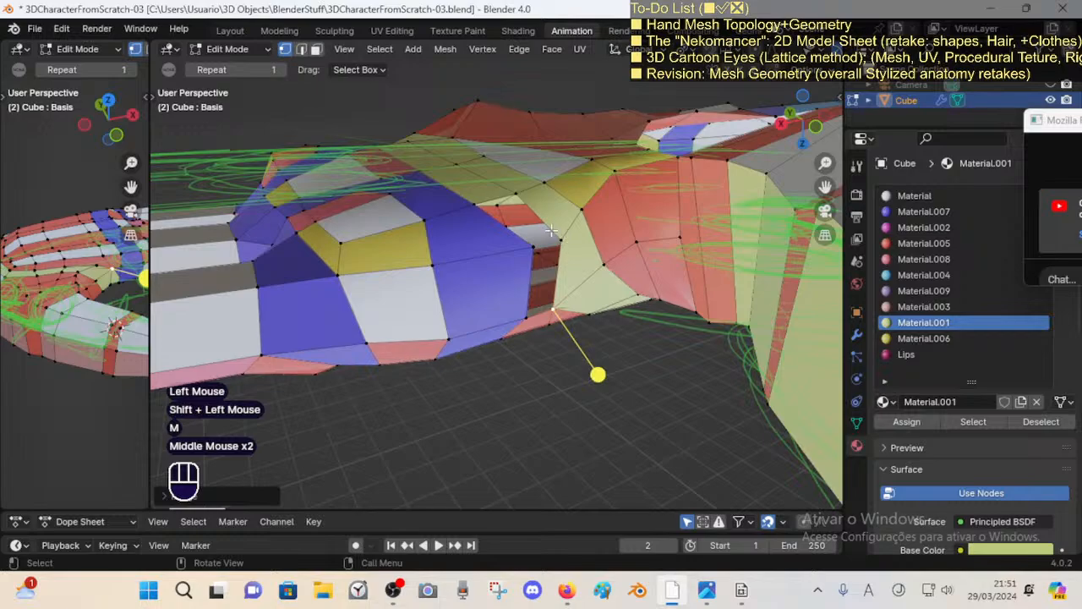
{"action": "key", "text": "2"}
{"action": "left_click", "coordinate": [531, 224]}
{"action": "key", "text": "f"}
{"action": "left_click", "coordinate": [531, 279]}
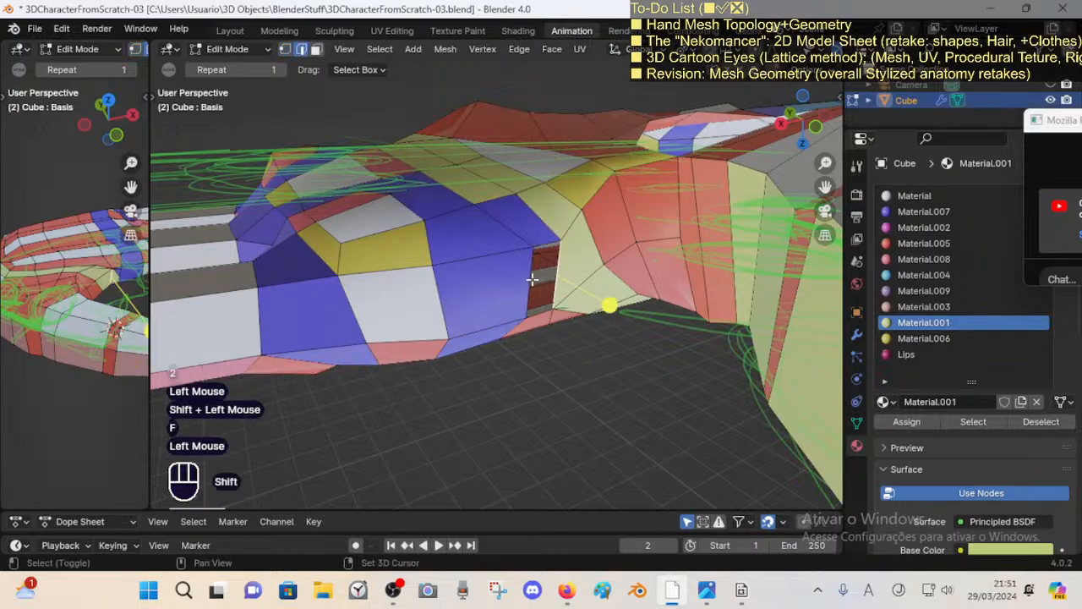
{"action": "key", "text": "alt+a"}
Step: Assign the white Material to the face loop directly behind the blue knuckle band and save the file
{"action": "key", "text": "3"}
{"action": "left_click", "coordinate": [474, 212], "text": "alt+shift"}
{"action": "middle_click_drag", "start_coordinate": [536, 411], "coordinate": [534, 273]}
{"action": "scroll", "coordinate": [483, 387], "scroll_direction": "down", "scroll_amount": 2}
{"action": "left_click", "coordinate": [914, 195]}
{"action": "key", "text": "alt+a"}
{"action": "key", "text": "ctrl+s"}
Step: Slide the edge loop bordering the white crosswise row on the back of the hand and save the file
{"action": "key", "text": "2"}
{"action": "left_click", "coordinate": [485, 291], "text": "alt+shift"}
{"action": "key", "text": "shift+v"}
{"action": "left_click", "coordinate": [532, 310], "text": "shift"}
{"action": "key", "text": "ctrl+s"}
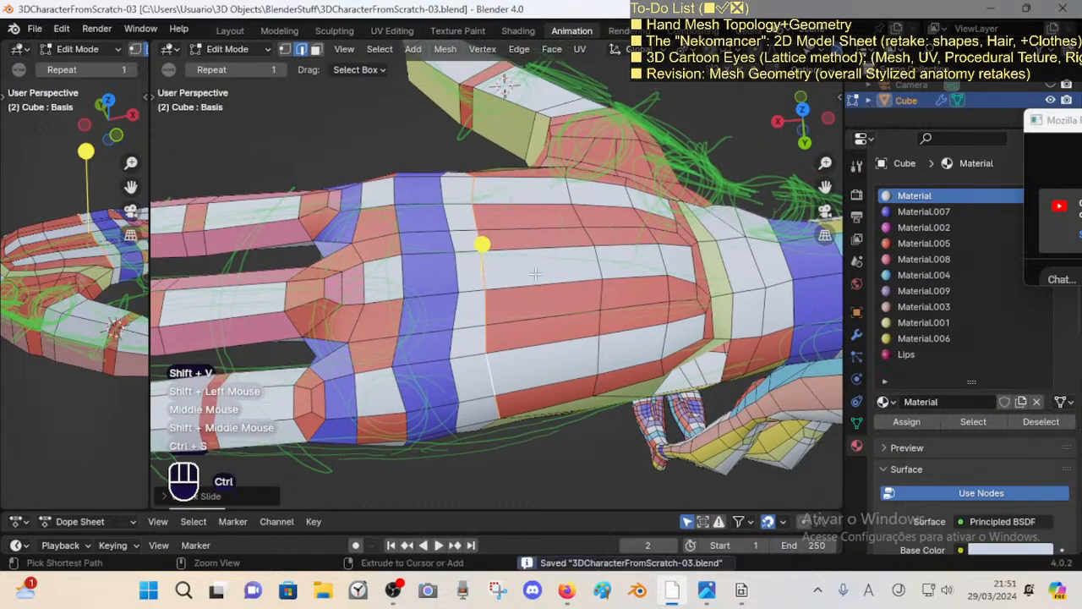
Step: Assign Material.005 to the lengthwise red strips where they cross the blue knuckle band and the white row
{"action": "key", "text": "alt+a"}
{"action": "key", "text": "3"}
{"action": "left_click", "coordinate": [484, 293], "text": "alt+shift"}
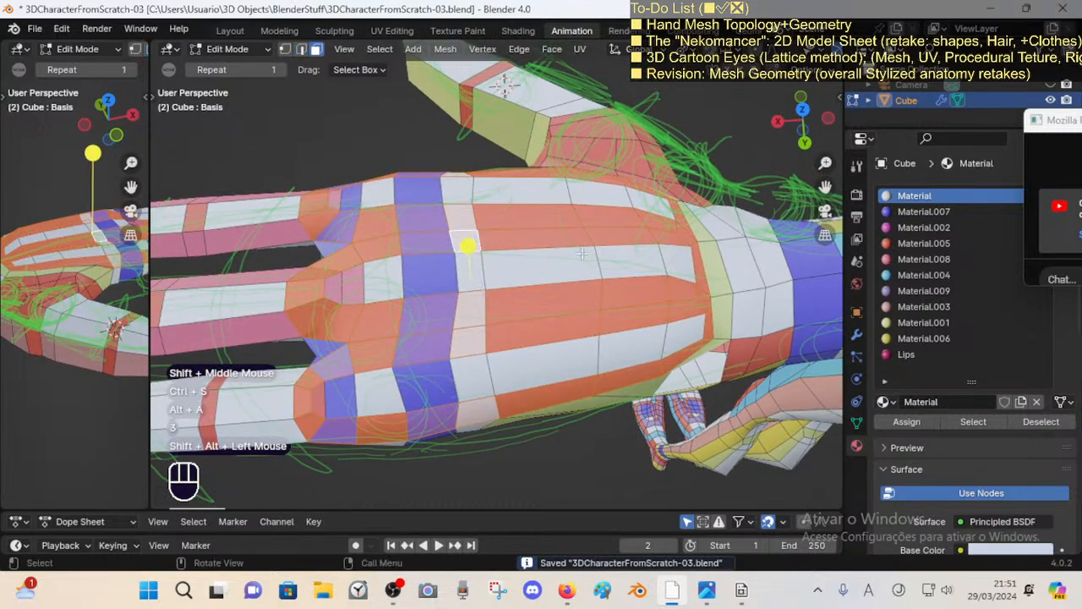
{"action": "left_click", "coordinate": [923, 243]}
{"action": "left_click", "coordinate": [909, 422]}
{"action": "key", "text": "alt+a"}
Step: Delete the edge where the pale yellow strip meets the red strip on the thumb side of the hand
{"action": "middle_click_drag", "start_coordinate": [469, 250], "coordinate": [525, 271]}
{"action": "middle_click_drag", "start_coordinate": [525, 271], "coordinate": [554, 258]}
{"action": "key", "text": "3"}
{"action": "left_click", "coordinate": [557, 259], "text": "alt+shift"}
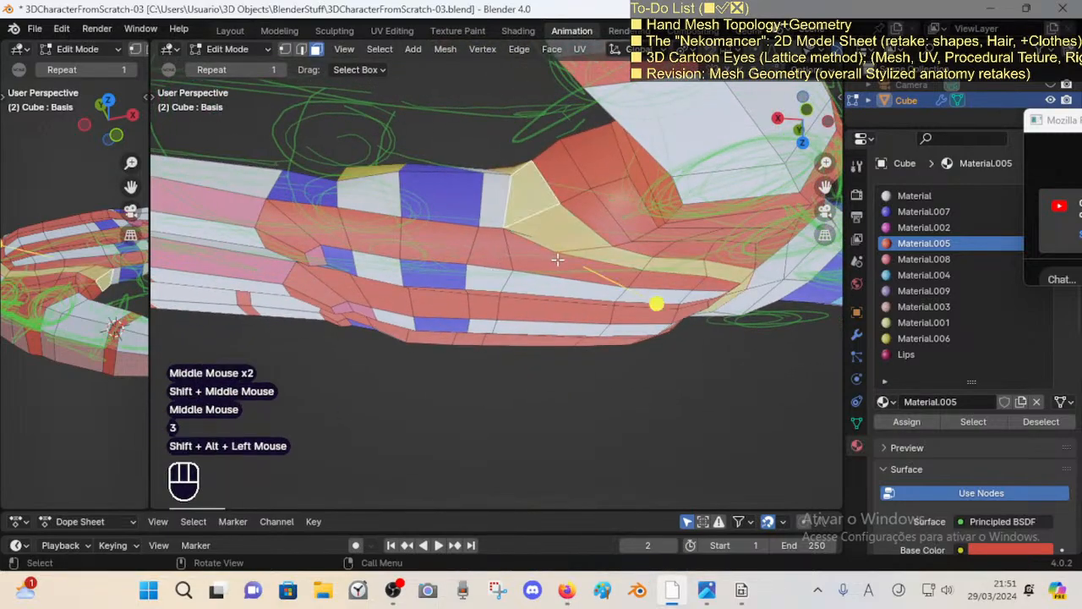
{"action": "key", "text": "1"}
{"action": "key", "text": "alt+z"}
{"action": "key", "text": "1"}
{"action": "left_click", "coordinate": [549, 223]}
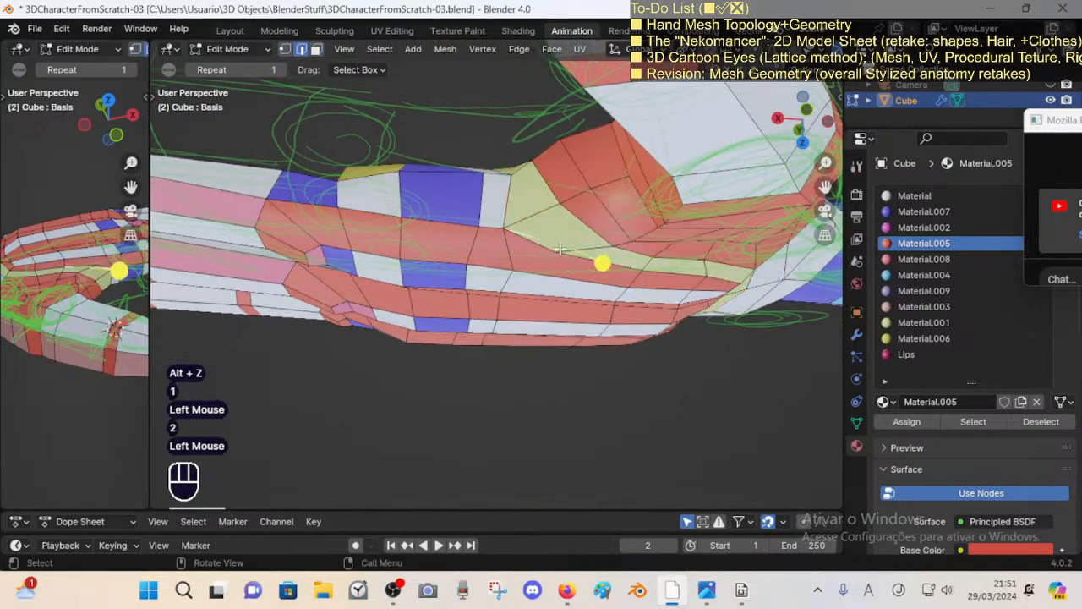
{"action": "key", "text": "z"}
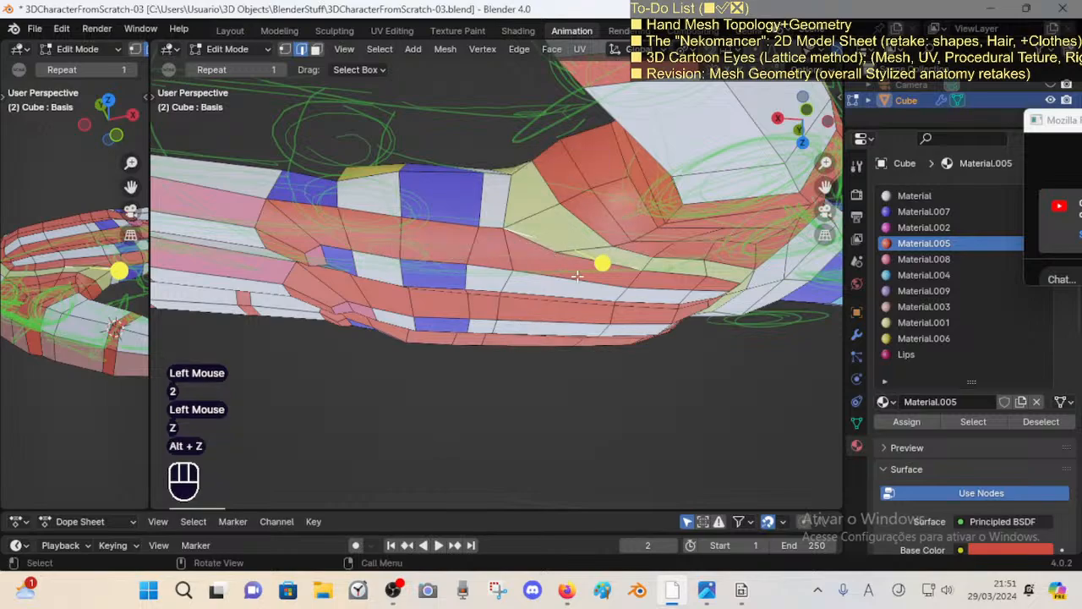
{"action": "middle_click_drag", "start_coordinate": [576, 276], "coordinate": [537, 252]}
{"action": "key", "text": "x"}
{"action": "left_click", "coordinate": [536, 246]}
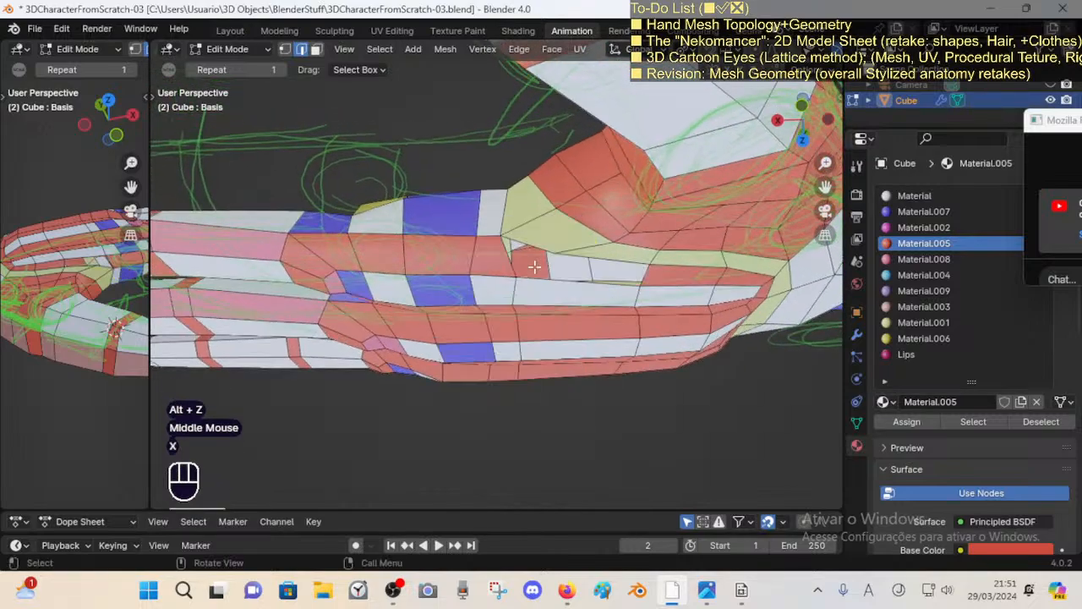
Step: Reposition the vertex on the pale yellow strip's border beside the opened gap
{"action": "scroll", "coordinate": [561, 283], "scroll_direction": "up", "scroll_amount": 3}
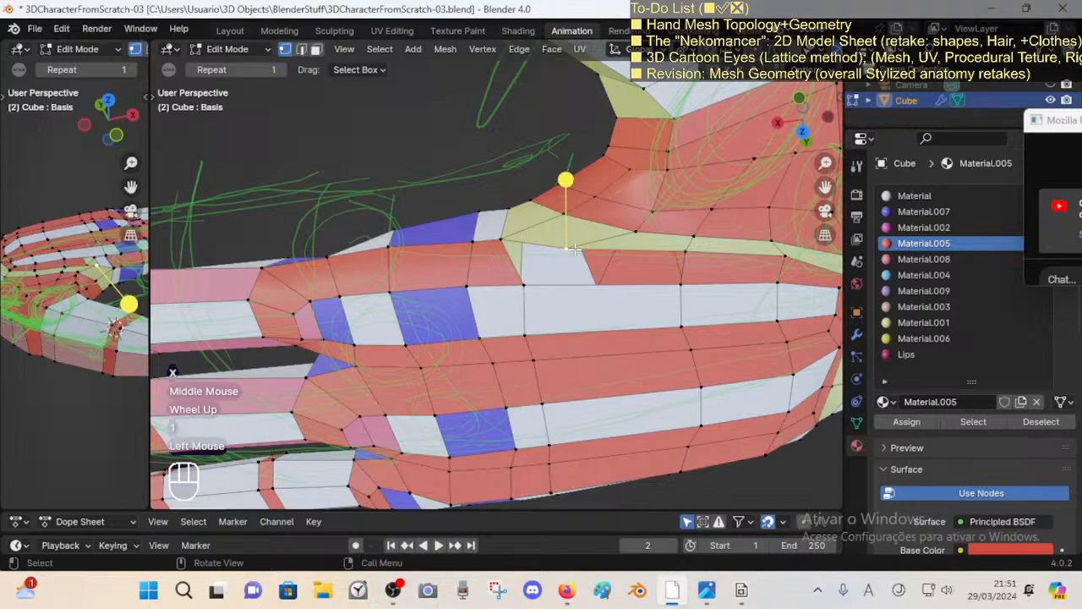
{"action": "key", "text": "g"}
{"action": "left_click", "coordinate": [572, 247]}
{"action": "key", "text": "g"}
{"action": "left_click", "coordinate": [568, 269]}
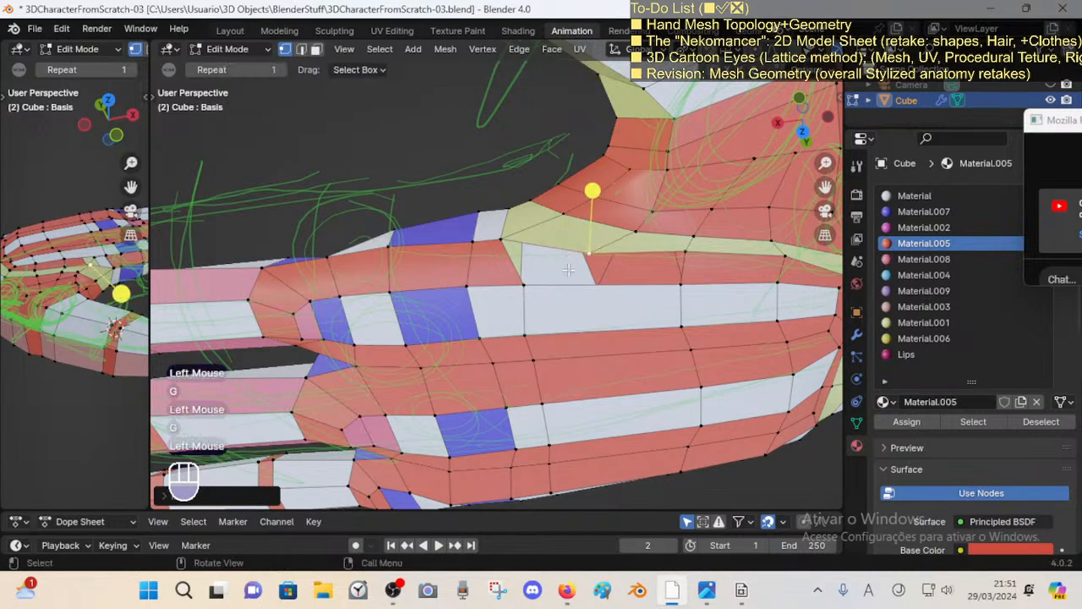
Step: Slide the middle and lower vertices of the yellow faces on the little-finger side of the hand
{"action": "middle_click_drag", "start_coordinate": [568, 269], "coordinate": [541, 219]}
{"action": "scroll", "coordinate": [567, 258], "scroll_direction": "down", "scroll_amount": 2}
{"action": "scroll", "coordinate": [558, 145], "scroll_direction": "down", "scroll_amount": 1}
{"action": "middle_click_drag", "start_coordinate": [541, 220], "coordinate": [522, 301]}
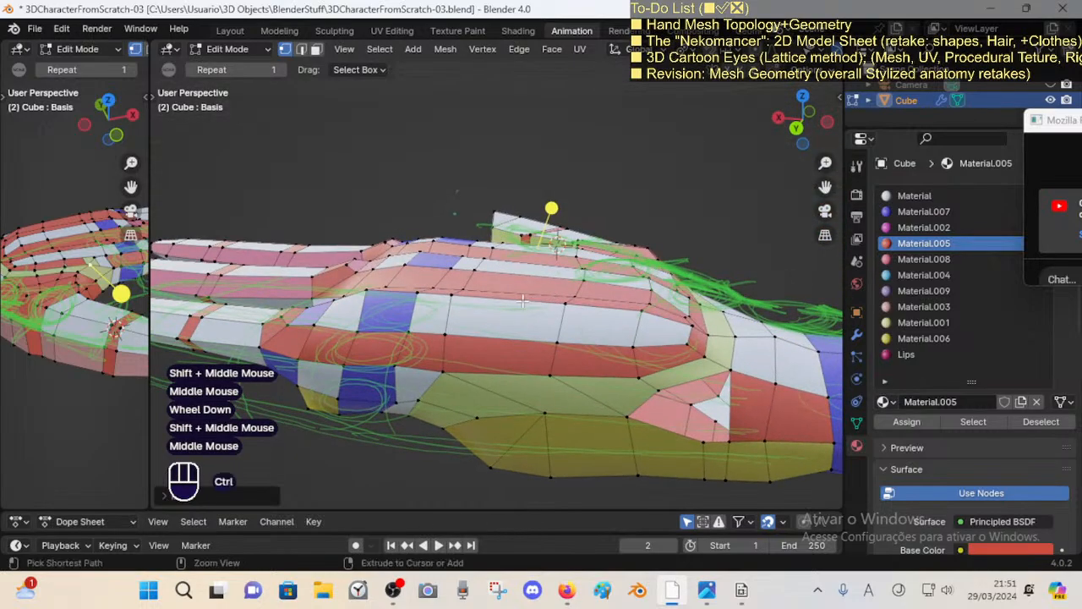
{"action": "key", "text": "ctrl+r"}
{"action": "key", "text": "shift+v"}
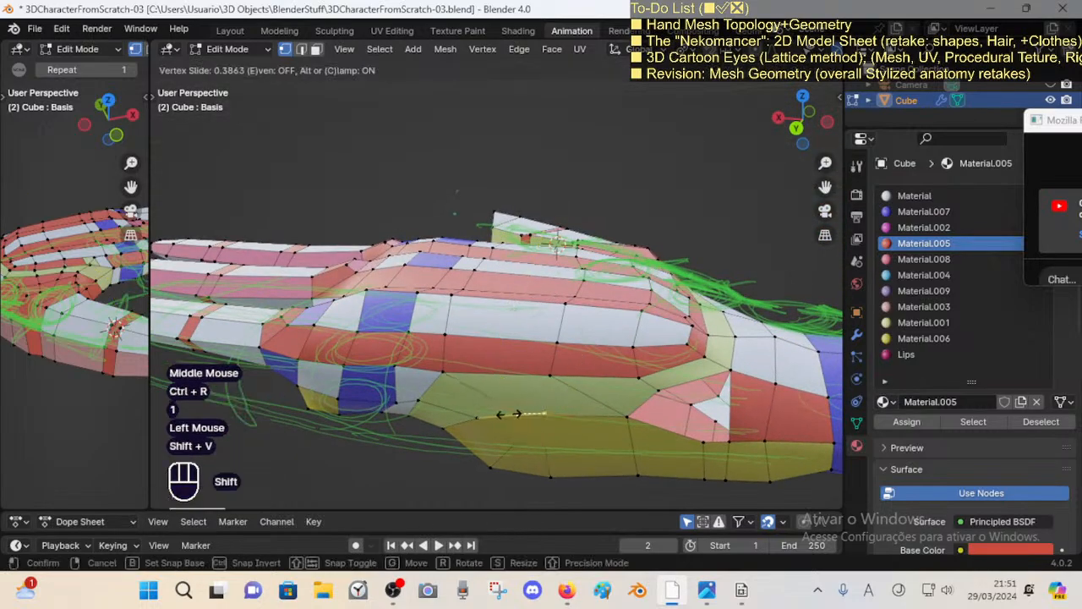
{"action": "left_click", "coordinate": [488, 413], "text": "shift"}
{"action": "middle_click_drag", "start_coordinate": [488, 413], "coordinate": [495, 395], "text": "shift"}
{"action": "left_click", "coordinate": [494, 395]}
{"action": "key", "text": "shift+v"}
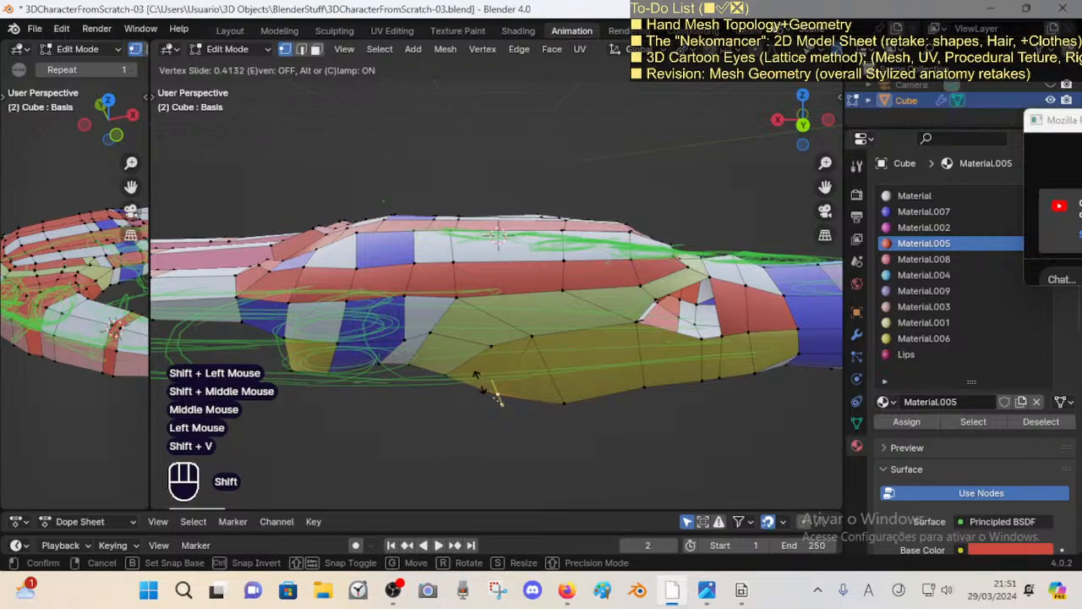
{"action": "left_click", "coordinate": [536, 398], "text": "shift"}
Step: Raise the lowest vertex of the olive faces, and rotate and move the adjoining edge to even out the hand's lower contour
{"action": "left_click", "coordinate": [555, 387]}
{"action": "key", "text": "g"}
{"action": "left_click", "coordinate": [609, 392]}
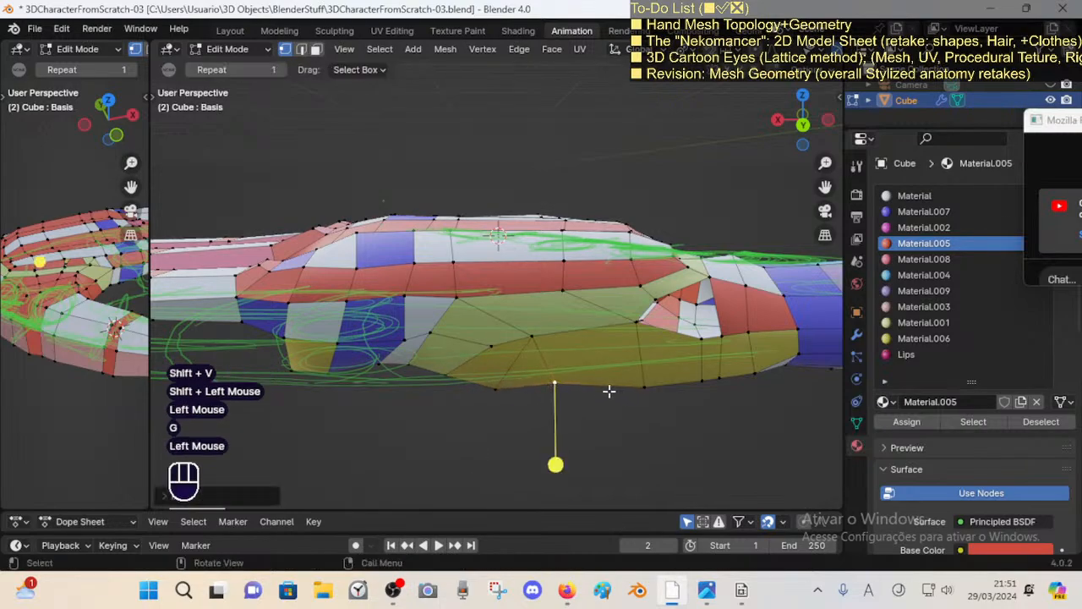
{"action": "key", "text": "2"}
{"action": "left_click", "coordinate": [615, 392]}
{"action": "key", "text": "r"}
{"action": "left_click", "coordinate": [717, 388]}
{"action": "key", "text": "g"}
{"action": "left_click", "coordinate": [717, 385], "text": "shift"}
{"action": "key", "text": "1"}
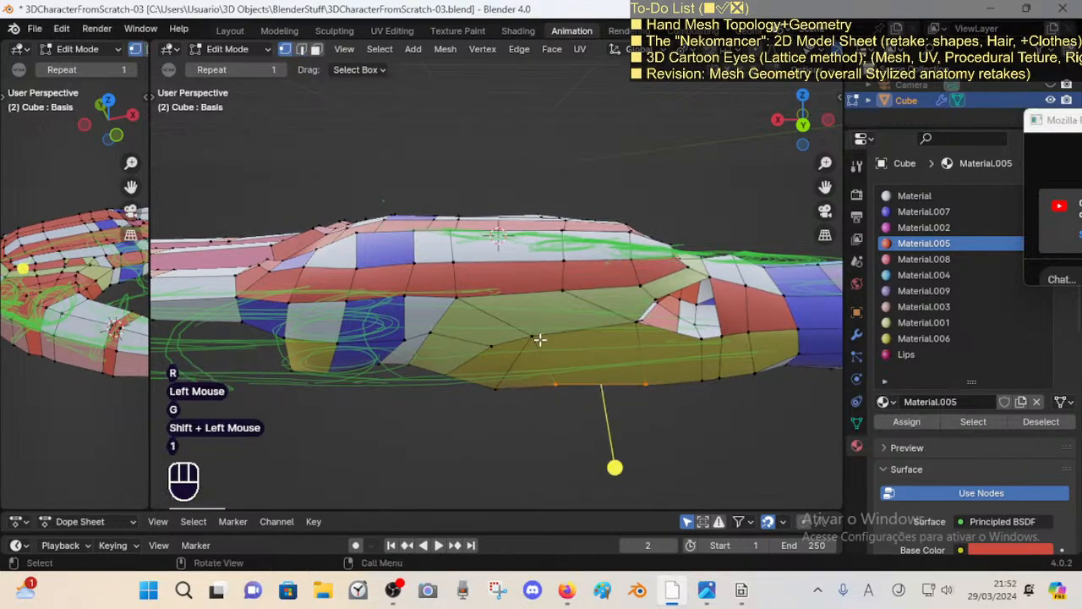
Step: Select the olive face loop on the little-finger side and examine the palm's underside
{"action": "left_click", "coordinate": [540, 339]}
{"action": "mouse_move", "coordinate": [539, 339]}
{"action": "middle_mouse_down"}
{"action": "mouse_move", "coordinate": [509, 328]}
{"action": "mouse_move", "coordinate": [554, 334]}
{"action": "mouse_move", "coordinate": [541, 338]}
{"action": "mouse_move", "coordinate": [546, 365]}
{"action": "mouse_move", "coordinate": [531, 337]}
{"action": "middle_mouse_up"}
{"action": "key", "text": "2"}
{"action": "key", "text": "alt+a"}
{"action": "key", "text": "3"}
{"action": "left_click", "coordinate": [551, 359], "text": "alt+shift"}
{"action": "scroll", "coordinate": [543, 380], "scroll_direction": "down", "scroll_amount": 1}
{"action": "middle_click_drag", "start_coordinate": [530, 382], "coordinate": [501, 381], "text": "shift"}
{"action": "scroll", "coordinate": [495, 306], "scroll_direction": "up", "scroll_amount": 2}
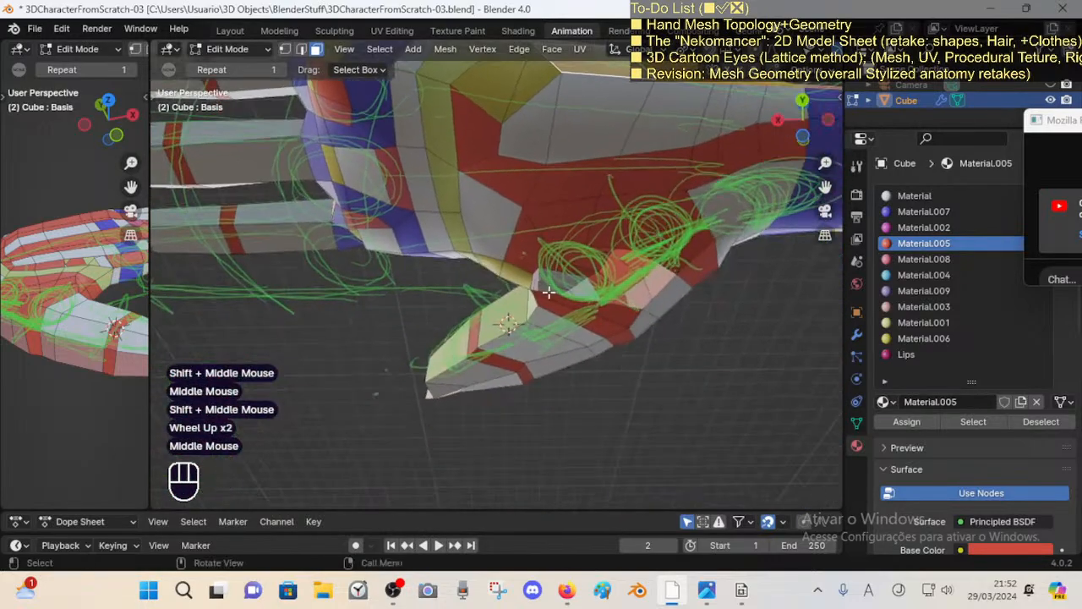
{"action": "middle_click_drag", "start_coordinate": [525, 182], "coordinate": [537, 314], "text": "shift"}
{"action": "middle_click_drag", "start_coordinate": [536, 315], "coordinate": [520, 288]}
{"action": "scroll", "coordinate": [520, 288], "scroll_direction": "up", "scroll_amount": 1}
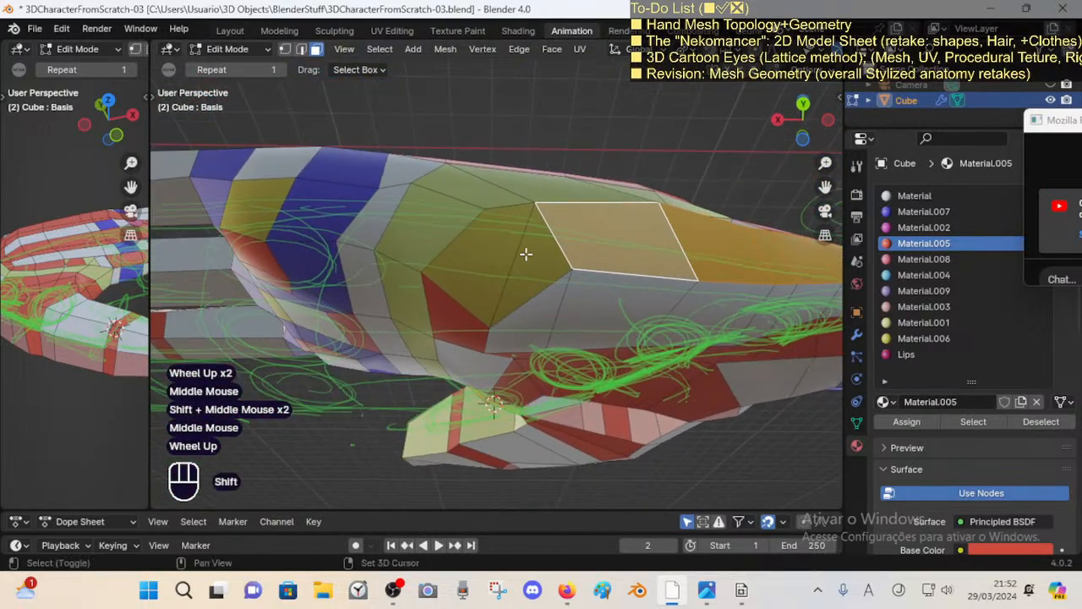
Step: Delete the edge inside the olive faces on the palm's underside near the knuckles, together with its adjoining faces
{"action": "middle_click_drag", "start_coordinate": [524, 251], "coordinate": [517, 268], "text": "shift"}
{"action": "key", "text": "2"}
{"action": "left_click", "coordinate": [515, 272]}
{"action": "key", "text": "x"}
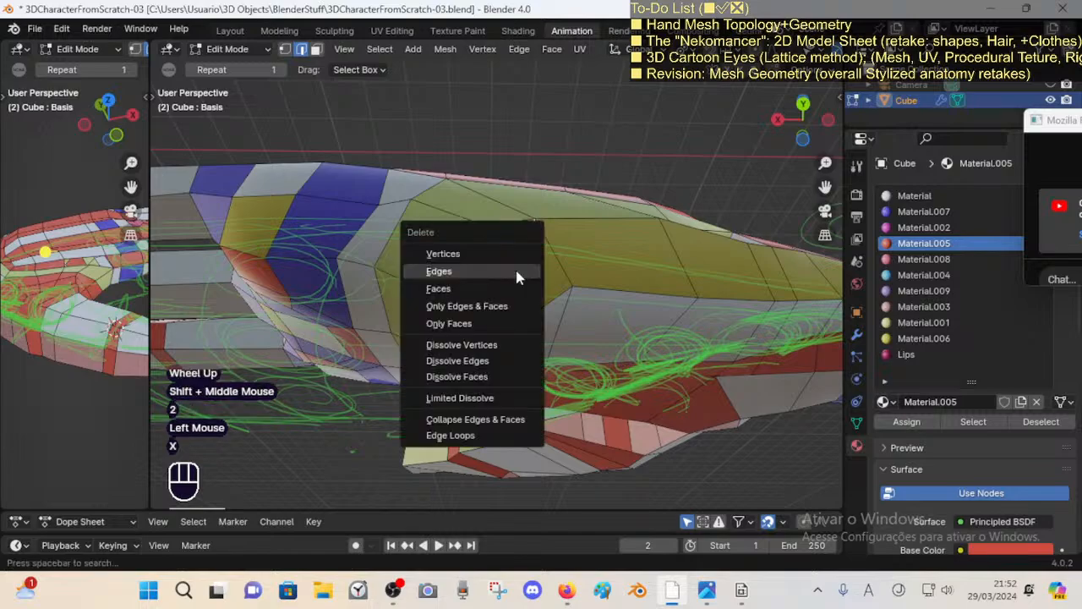
{"action": "left_click", "coordinate": [517, 273]}
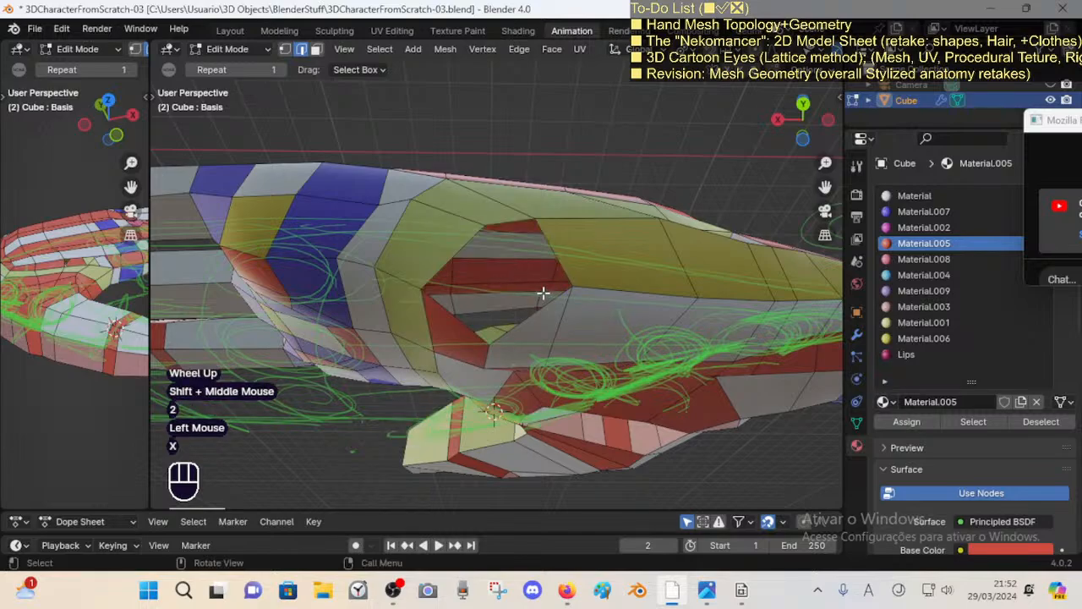
Step: Slide the two yellow-band vertices next to the palm hole to even out the band
{"action": "key", "text": "shift+v"}
{"action": "left_click", "coordinate": [464, 246], "text": "shift"}
{"action": "left_click", "coordinate": [411, 203]}
{"action": "key", "text": "shift+v"}
{"action": "left_click", "coordinate": [398, 226], "text": "shift"}
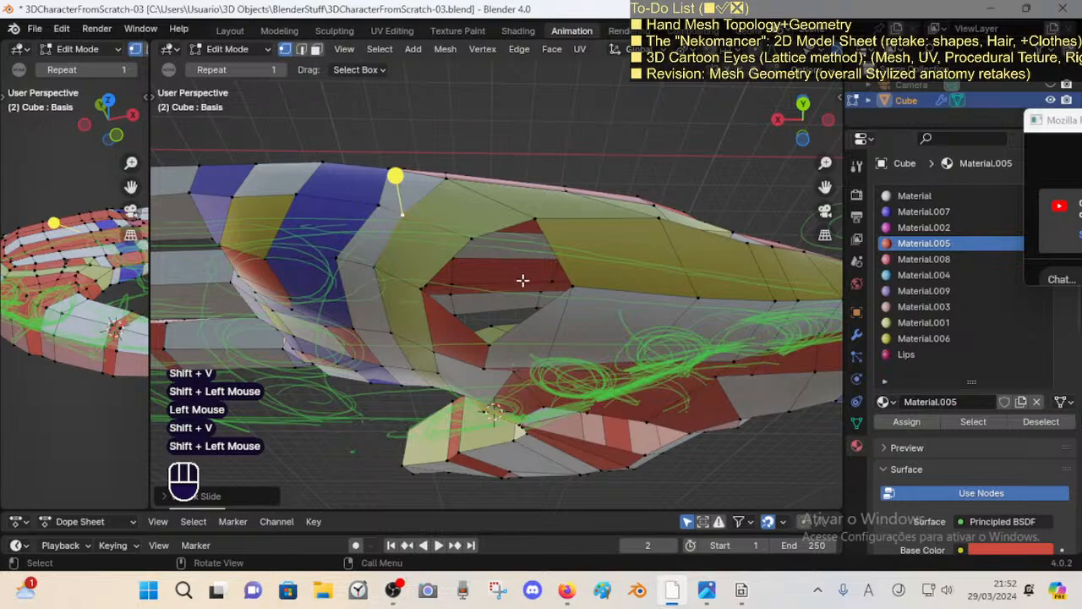
Step: Move the palm hole's lower vertex upward and add a loop cut through the adjacent grey face
{"action": "middle_click_drag", "start_coordinate": [522, 280], "coordinate": [516, 246]}
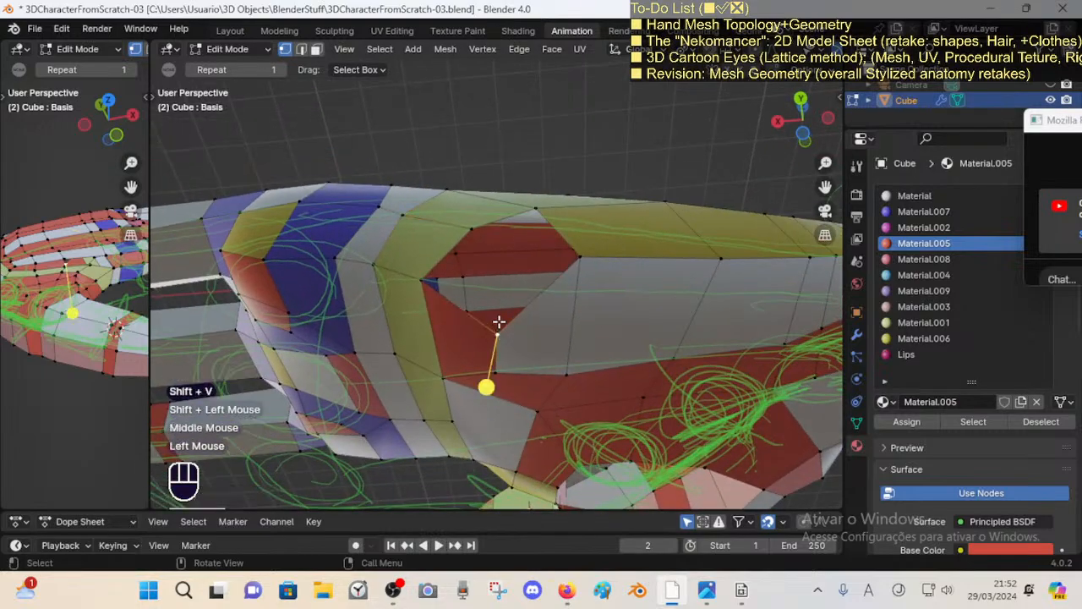
{"action": "key", "text": "g"}
{"action": "left_click", "coordinate": [504, 256]}
{"action": "middle_click_drag", "start_coordinate": [504, 256], "coordinate": [537, 286]}
{"action": "key", "text": "ctrl+r"}
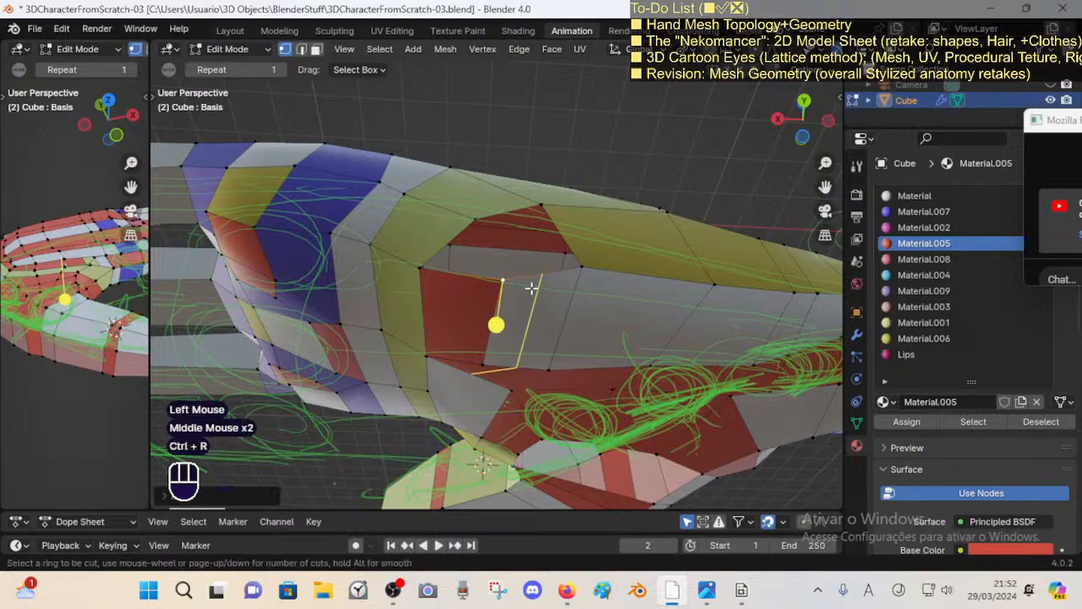
{"action": "left_click", "coordinate": [531, 288]}
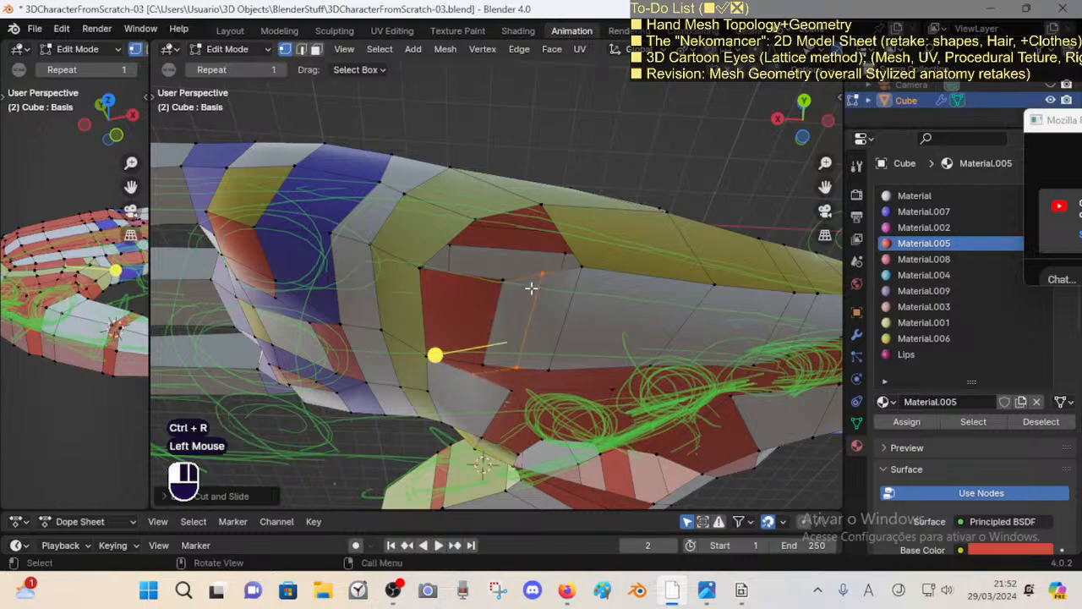
Step: Fill the remaining palm hole beside the olive band with faces built between its opposite border edges
{"action": "key", "text": "alt+a"}
{"action": "key", "text": "2"}
{"action": "left_click", "coordinate": [456, 242]}
{"action": "left_click", "coordinate": [524, 275], "text": "shift"}
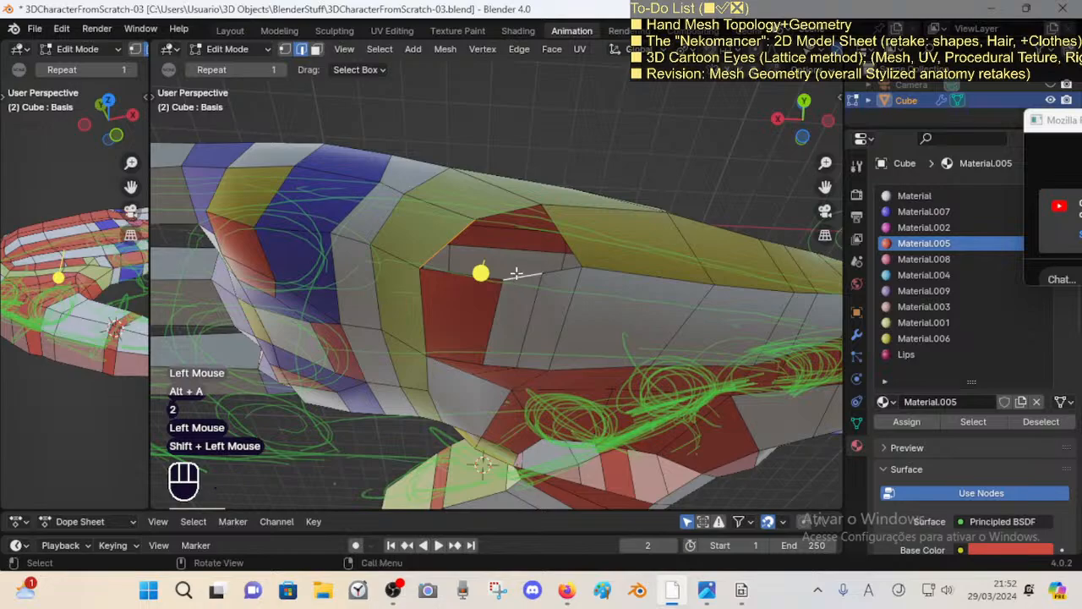
{"action": "key", "text": "f"}
{"action": "key", "text": "alt+a"}
{"action": "left_click", "coordinate": [508, 213]}
{"action": "left_click", "coordinate": [554, 274], "text": "shift"}
{"action": "key", "text": "alt+a"}
{"action": "scroll", "coordinate": [516, 273], "scroll_direction": "down", "scroll_amount": 1}
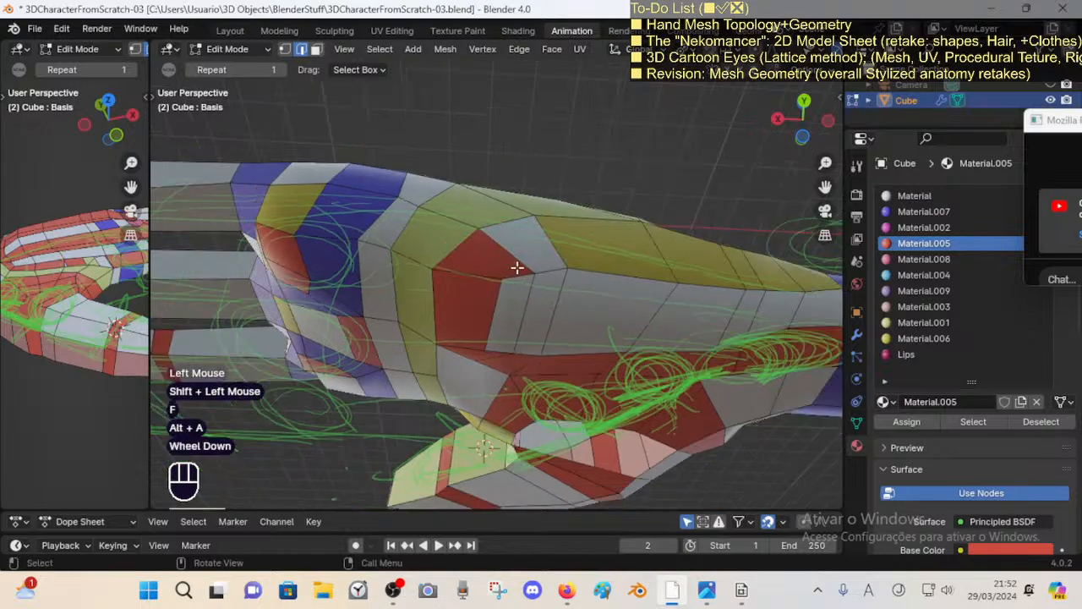
Step: Select the face loops through the newly filled palm faces and along the olive and grey knuckle bands to check their flow
{"action": "key", "text": "3"}
{"action": "left_click", "coordinate": [514, 276], "text": "alt+shift"}
{"action": "scroll", "coordinate": [522, 329], "scroll_direction": "down", "scroll_amount": 1}
{"action": "scroll", "coordinate": [521, 329], "scroll_direction": "down", "scroll_amount": 1}
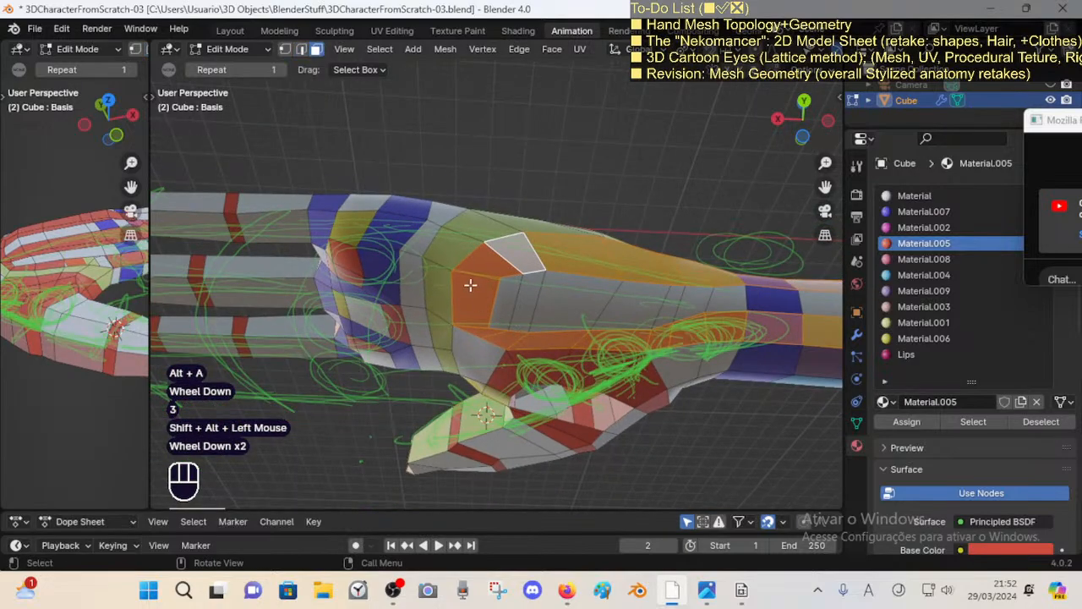
{"action": "key", "text": "alt+a"}
{"action": "left_click", "coordinate": [457, 246], "text": "alt+shift"}
{"action": "left_click", "coordinate": [427, 255], "text": "alt+shift"}
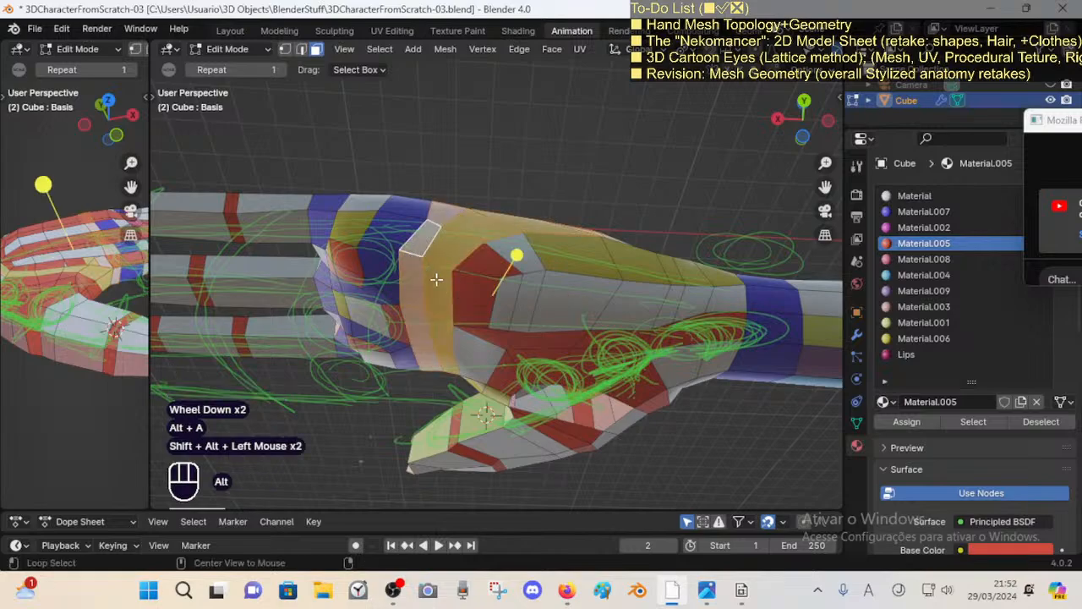
{"action": "middle_click_drag", "start_coordinate": [440, 271], "coordinate": [531, 198]}
Step: Select the large grey palm face beside the yellow band and pick its corner vertices to check how many sides it has
{"action": "key", "text": "alt+a"}
{"action": "key", "text": "1"}
{"action": "left_click", "coordinate": [486, 332]}
{"action": "middle_click_drag", "start_coordinate": [519, 266], "coordinate": [499, 314]}
{"action": "scroll", "coordinate": [494, 291], "scroll_direction": "up", "scroll_amount": 1}
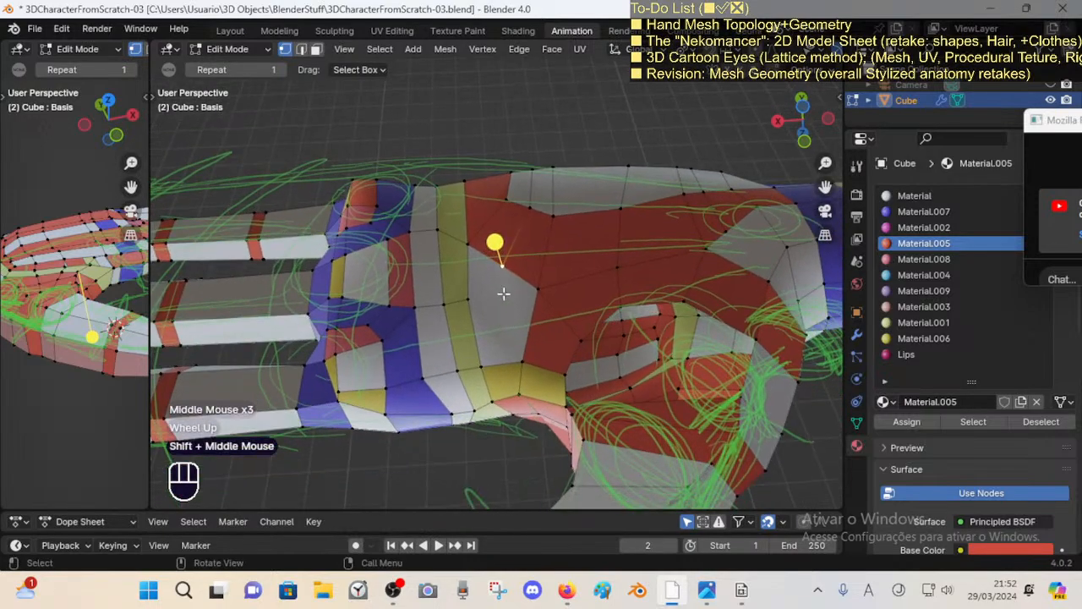
{"action": "key", "text": "3"}
{"action": "left_click", "coordinate": [492, 312]}
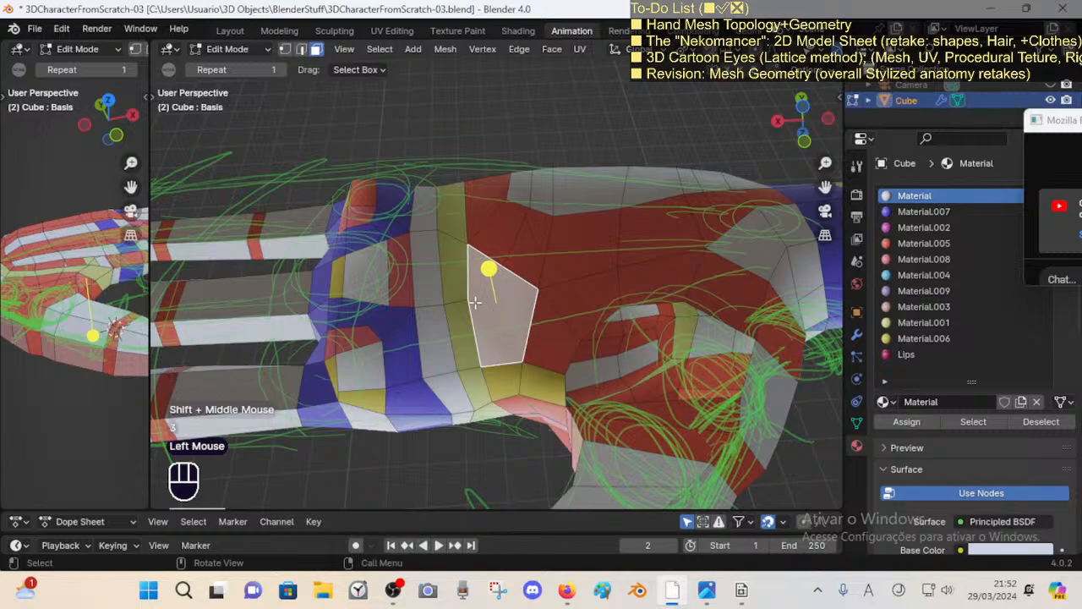
{"action": "key", "text": "1"}
{"action": "left_click", "coordinate": [472, 299]}
{"action": "left_click", "coordinate": [489, 284], "text": "shift"}
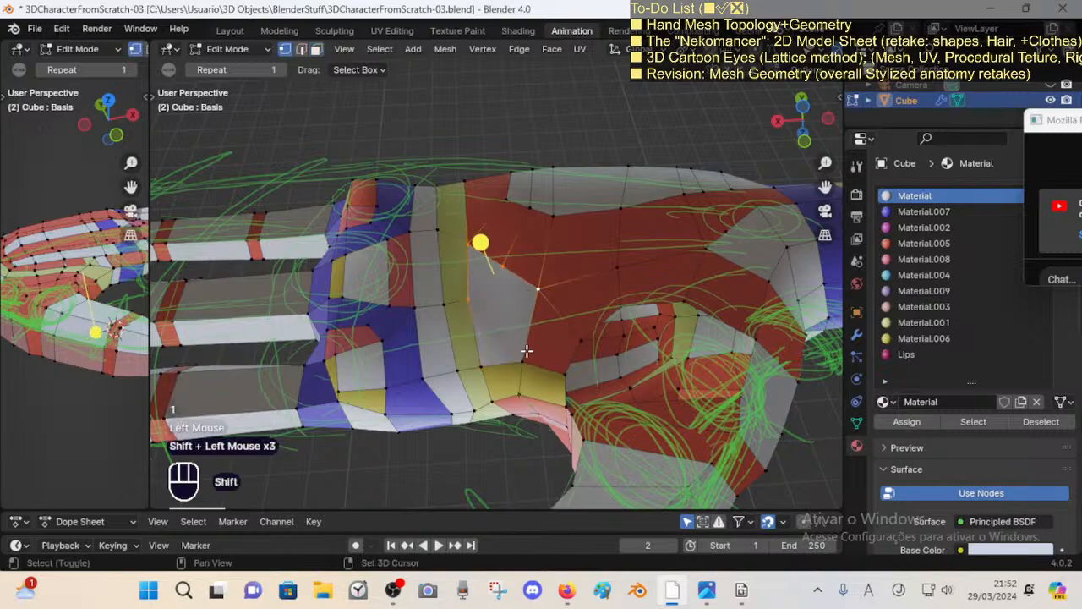
{"action": "left_click", "coordinate": [479, 363], "text": "shift"}
{"action": "key", "text": "alt+a"}
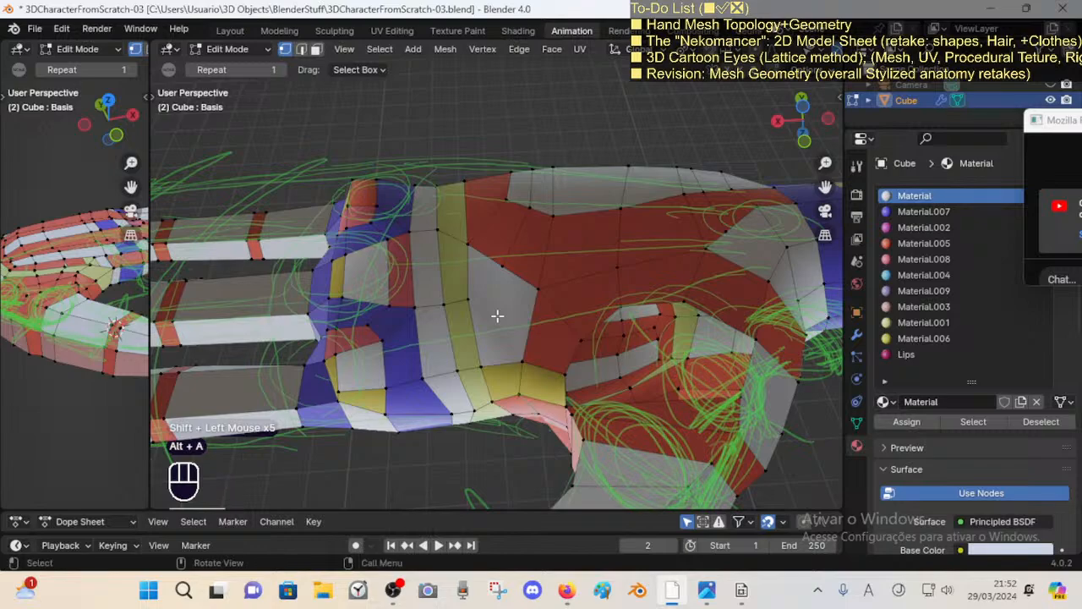
Step: Recount the grey palm face's border vertices by selecting them one after another, and clear the selection
{"action": "key", "text": "3"}
{"action": "left_click", "coordinate": [494, 291]}
{"action": "key", "text": "1"}
{"action": "left_click", "coordinate": [470, 253]}
{"action": "left_click", "coordinate": [467, 299], "text": "shift"}
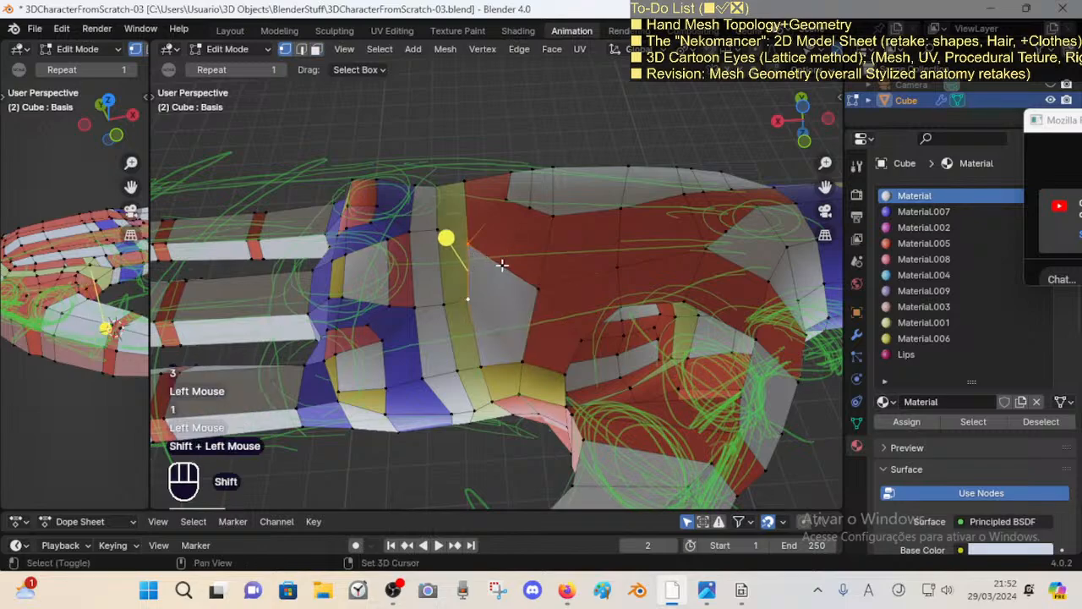
{"action": "left_click", "coordinate": [479, 362], "text": "shift"}
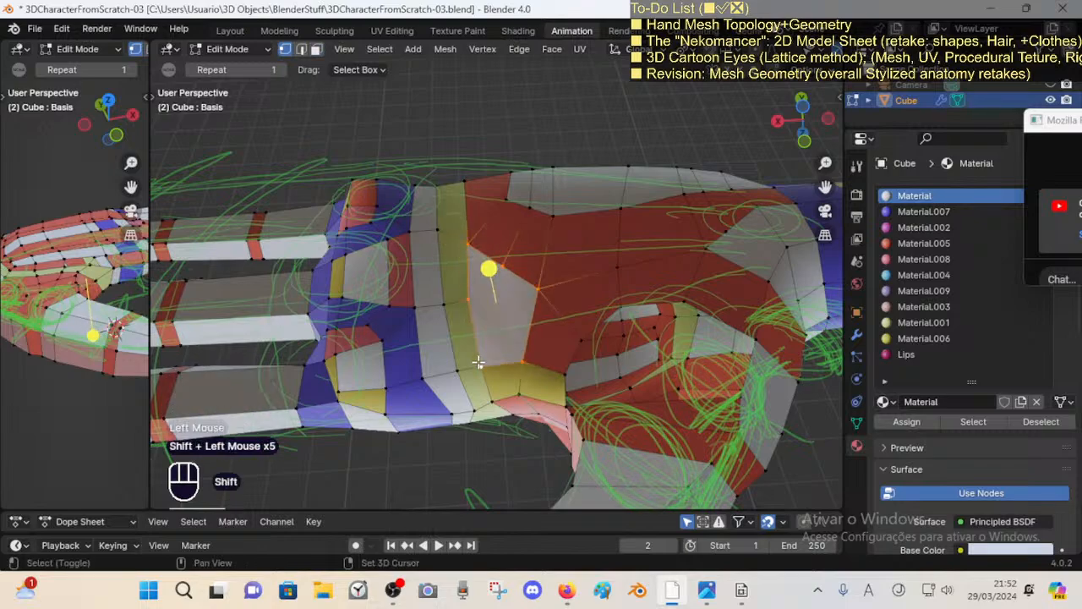
{"action": "key", "text": "alt+a"}
{"action": "key", "text": "a"}
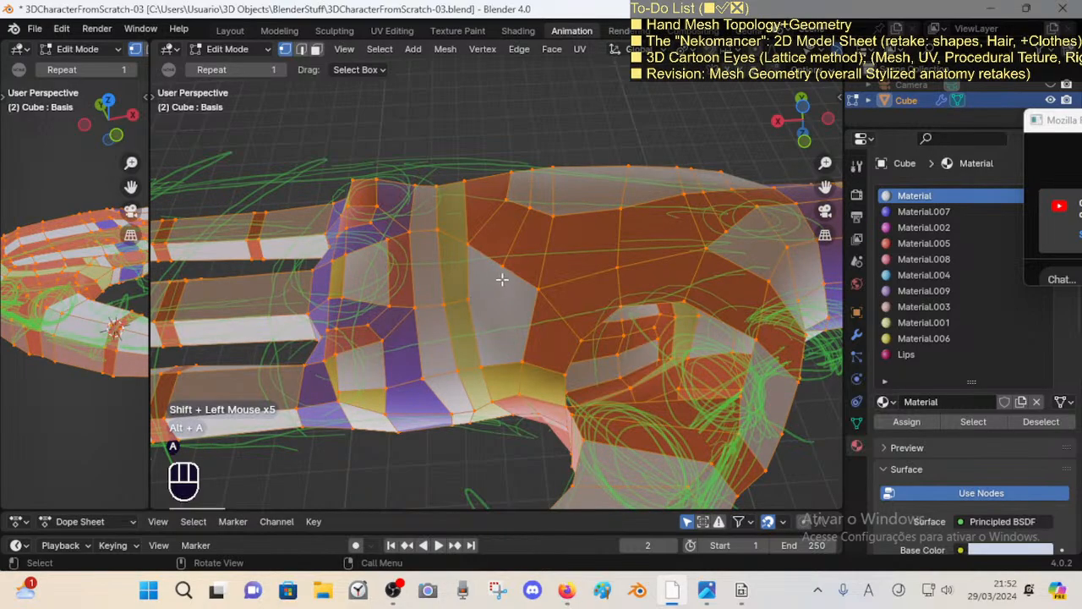
{"action": "key", "text": "alt+a"}
Step: Save the file and knife-cut the grey palm face from the yellow band's middle vertex to the opposite corner at the red faces
{"action": "middle_click_drag", "start_coordinate": [503, 284], "coordinate": [514, 369]}
{"action": "key", "text": "ctrl+s"}
{"action": "scroll", "coordinate": [489, 335], "scroll_direction": "up", "scroll_amount": 1}
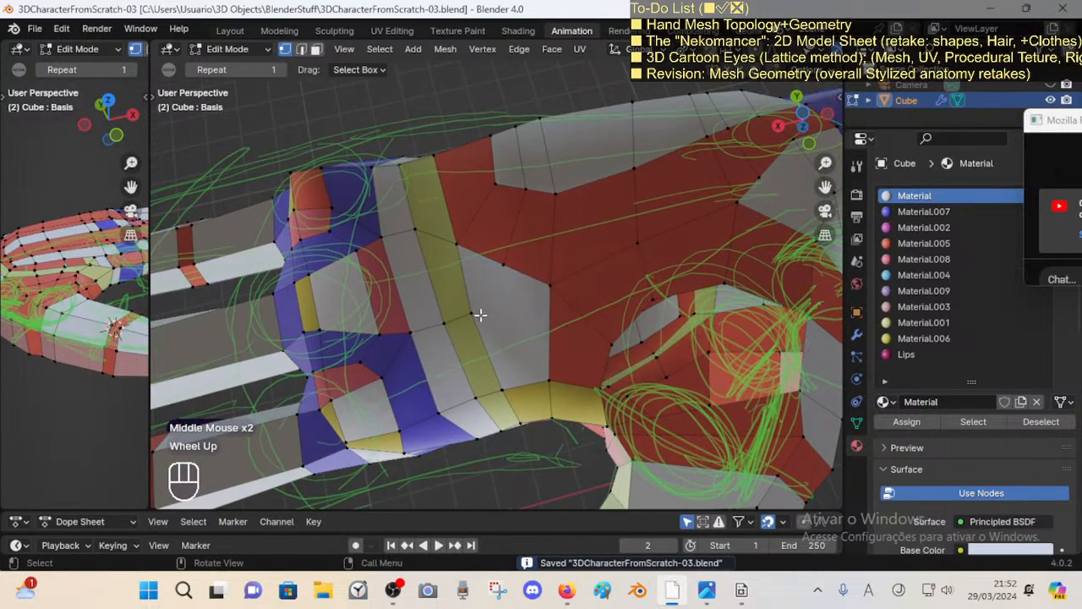
{"action": "key", "text": "k"}
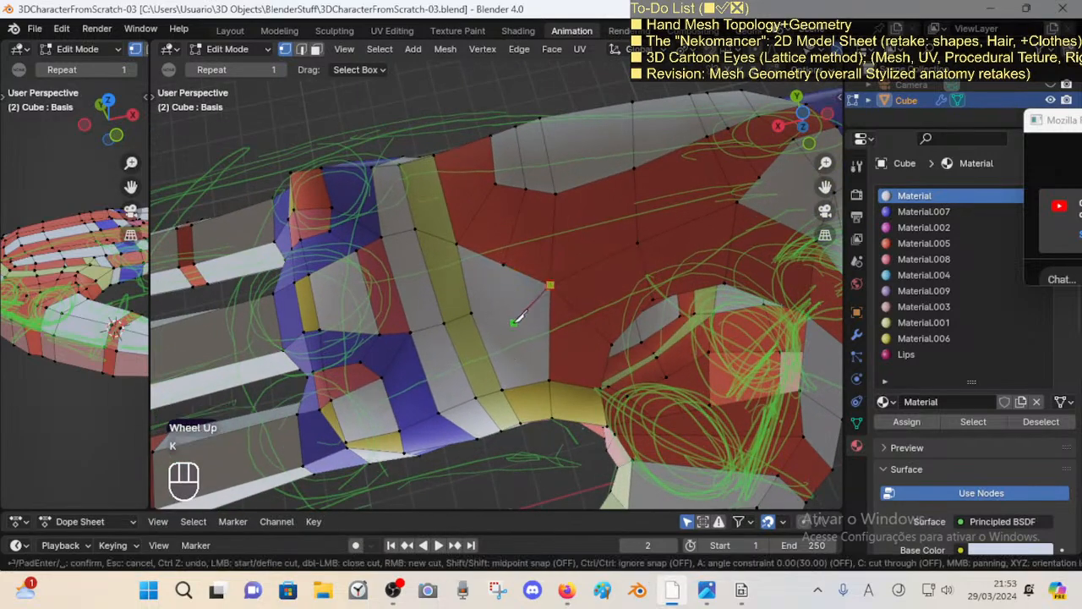
{"action": "key", "text": "Escape"}
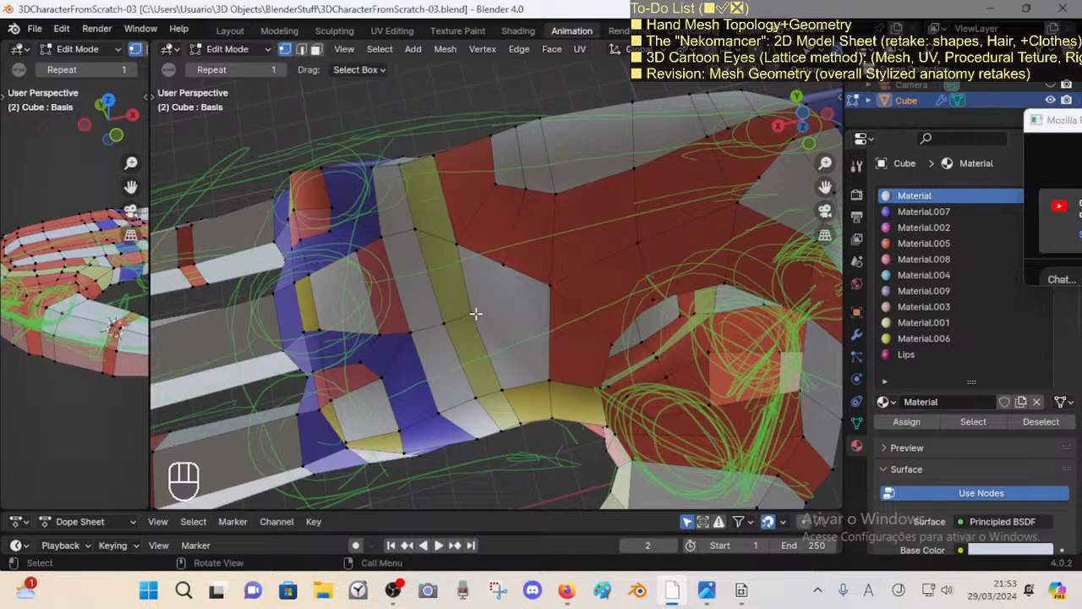
{"action": "key", "text": "k"}
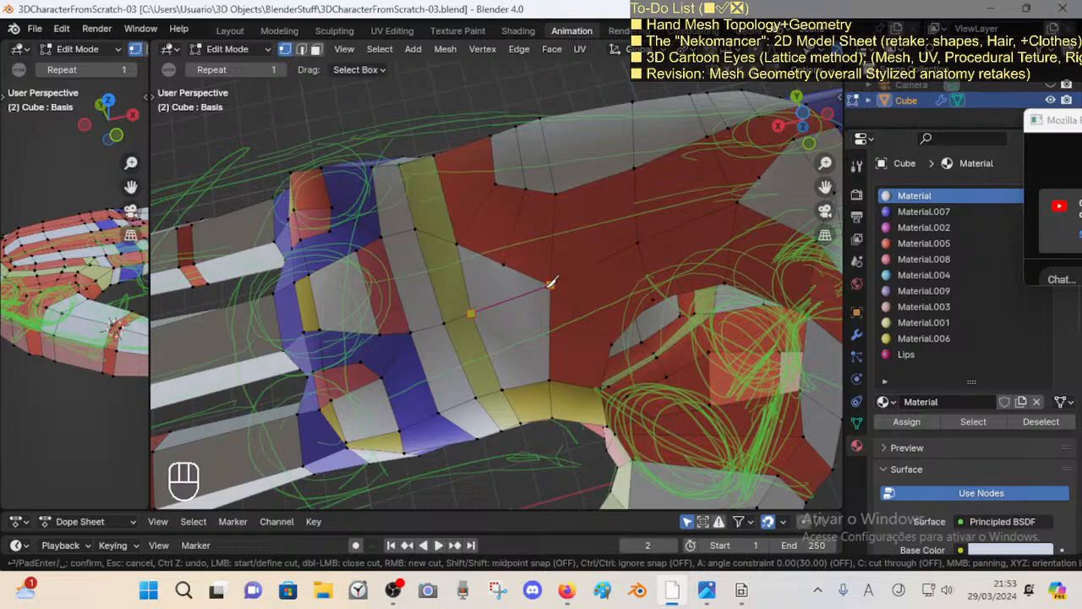
{"action": "key", "text": "Return"}
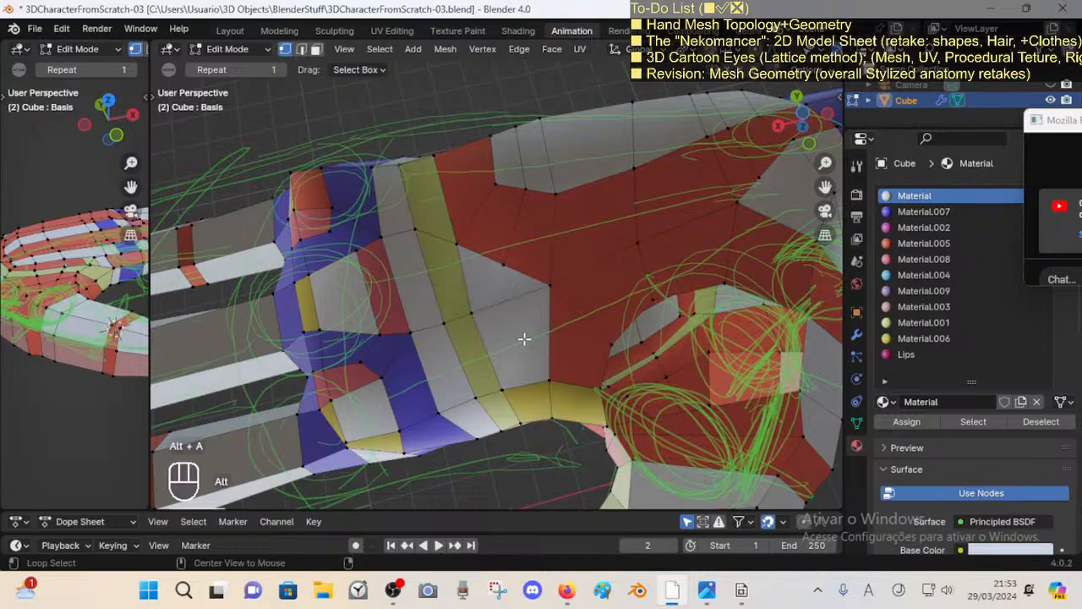
Step: Select the face loops running through the newly cut grey triangle and follow them around the hand
{"action": "left_click", "coordinate": [506, 321], "text": "alt+shift"}
{"action": "scroll", "coordinate": [509, 335], "scroll_direction": "down", "scroll_amount": 2}
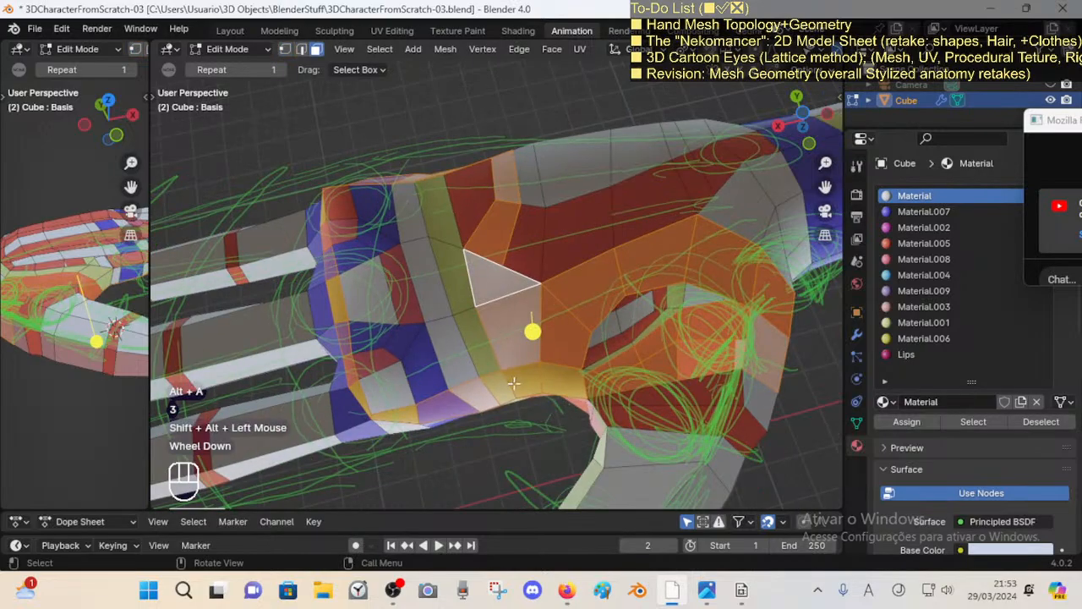
{"action": "middle_click_drag", "start_coordinate": [509, 335], "coordinate": [473, 204]}
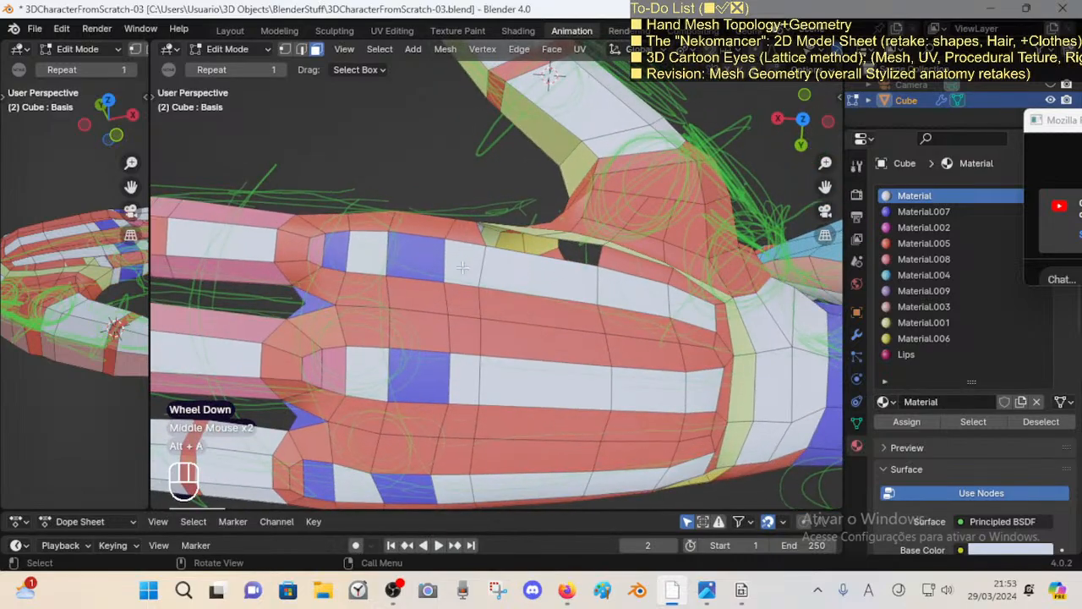
{"action": "middle_click_drag", "start_coordinate": [462, 268], "coordinate": [535, 381]}
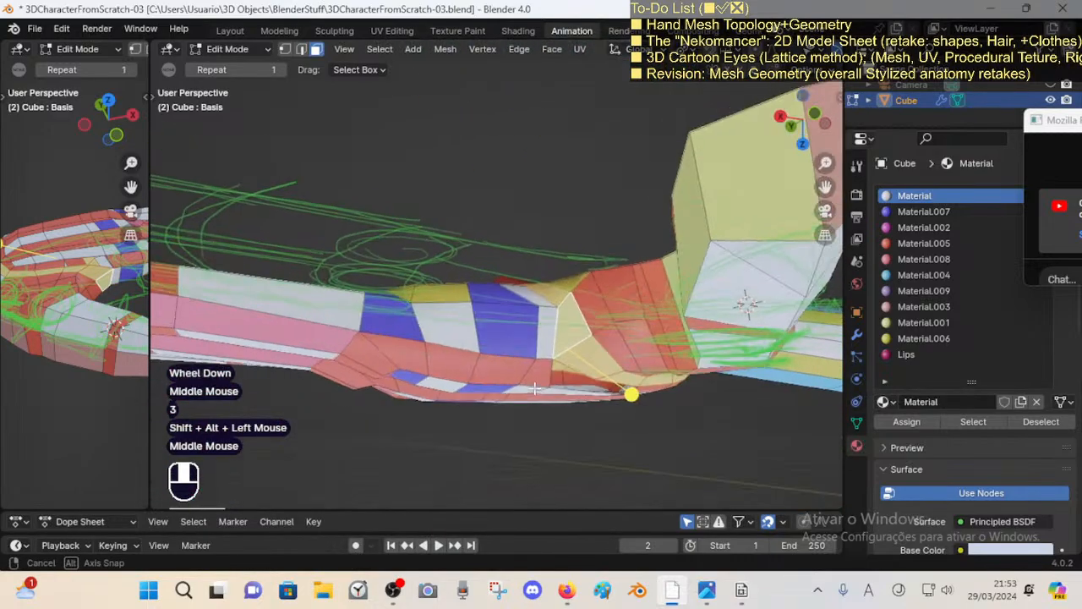
{"action": "middle_click_drag", "start_coordinate": [535, 330], "coordinate": [488, 322]}
{"action": "key", "text": "alt+a"}
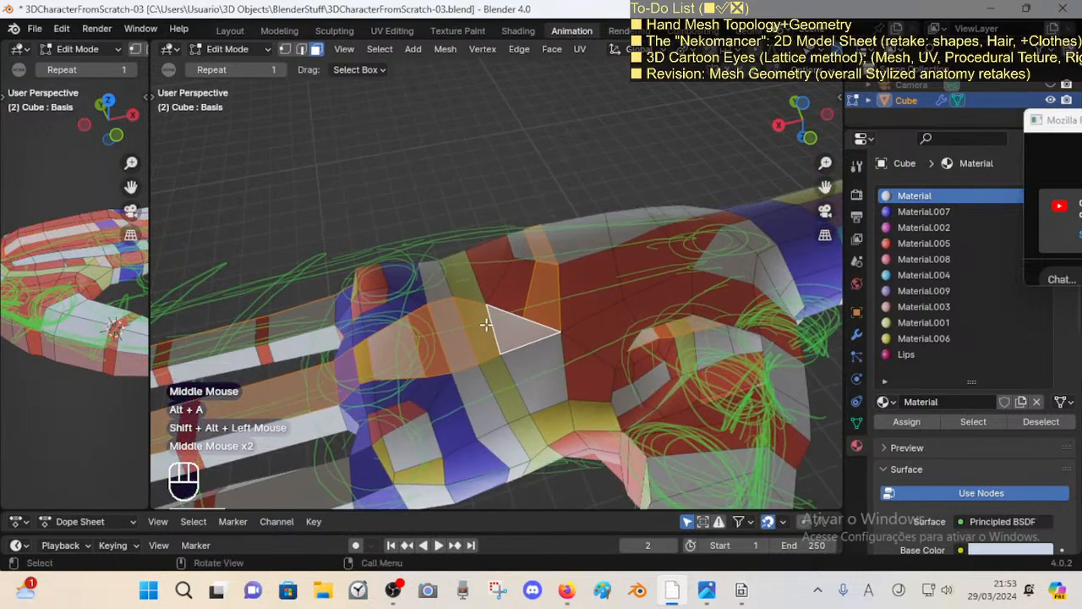
Step: Examine the back of the hand, the fingers and the character's torso from several angles
{"action": "middle_click_drag", "start_coordinate": [480, 375], "coordinate": [518, 318], "text": "shift"}
{"action": "scroll", "coordinate": [533, 352], "scroll_direction": "down", "scroll_amount": 1}
{"action": "middle_click_drag", "start_coordinate": [518, 318], "coordinate": [533, 139]}
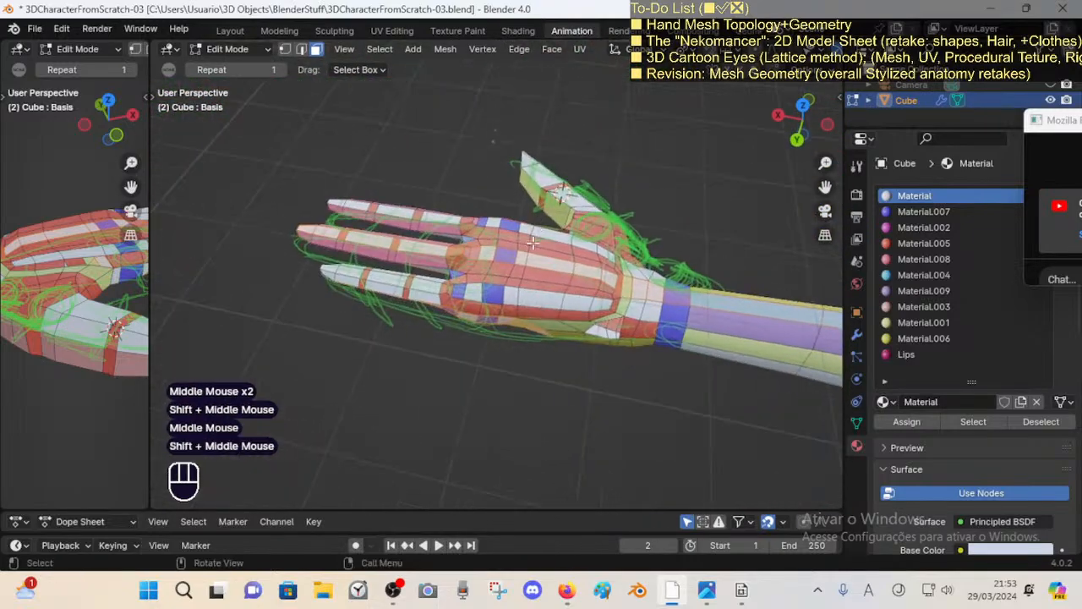
{"action": "scroll", "coordinate": [516, 357], "scroll_direction": "up", "scroll_amount": 1}
{"action": "middle_click_drag", "start_coordinate": [515, 357], "coordinate": [647, 325]}
{"action": "scroll", "coordinate": [488, 298], "scroll_direction": "down", "scroll_amount": 1}
{"action": "middle_click_drag", "start_coordinate": [487, 324], "coordinate": [538, 307]}
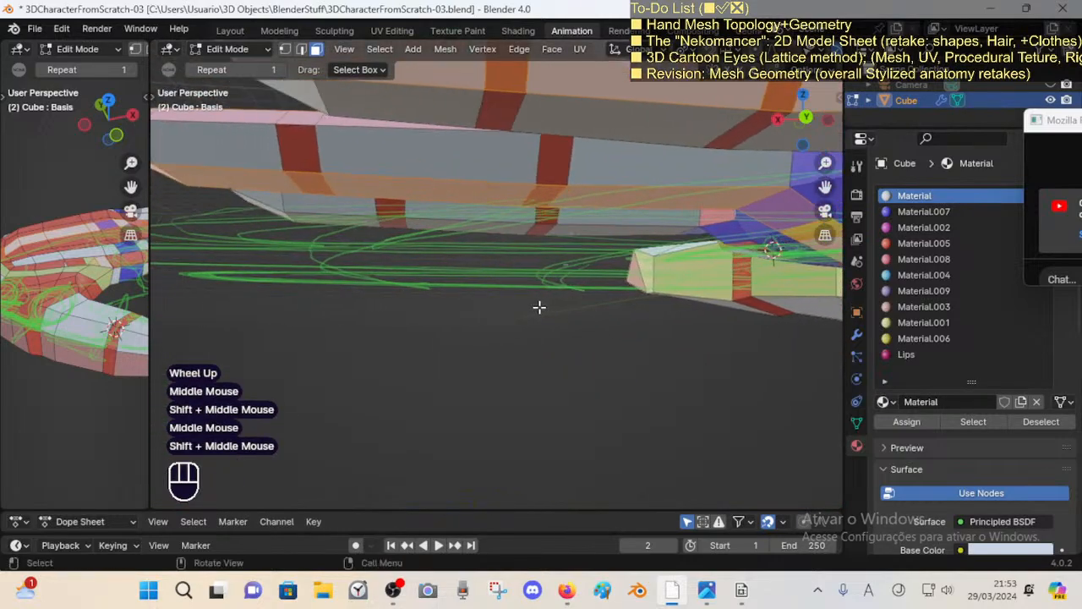
{"action": "scroll", "coordinate": [481, 294], "scroll_direction": "down", "scroll_amount": 1}
{"action": "scroll", "coordinate": [511, 295], "scroll_direction": "down", "scroll_amount": 1}
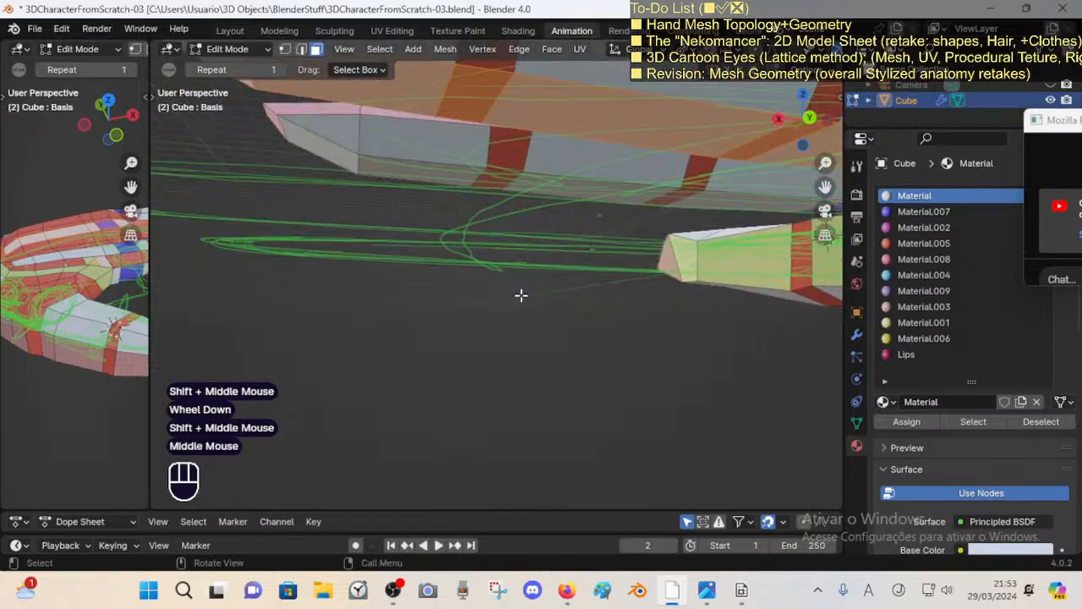
{"action": "middle_click_drag", "start_coordinate": [519, 299], "coordinate": [587, 355], "text": "shift"}
{"action": "scroll", "coordinate": [698, 363], "scroll_direction": "down", "scroll_amount": 2}
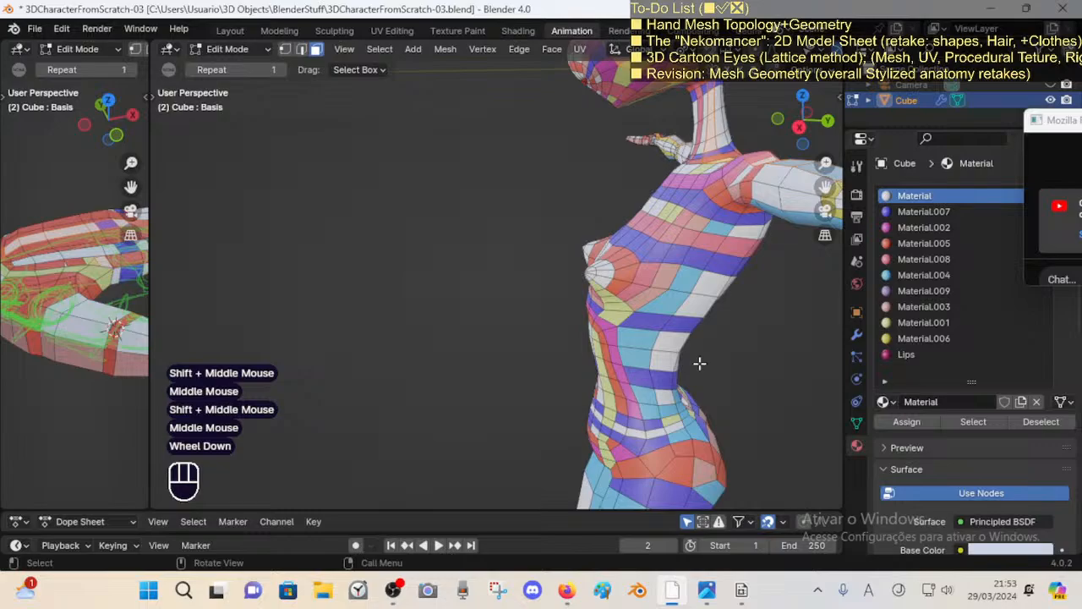
{"action": "scroll", "coordinate": [474, 309], "scroll_direction": "down", "scroll_amount": 1, "text": "shift"}
{"action": "middle_click_drag", "start_coordinate": [474, 310], "coordinate": [288, 284], "text": "shift"}
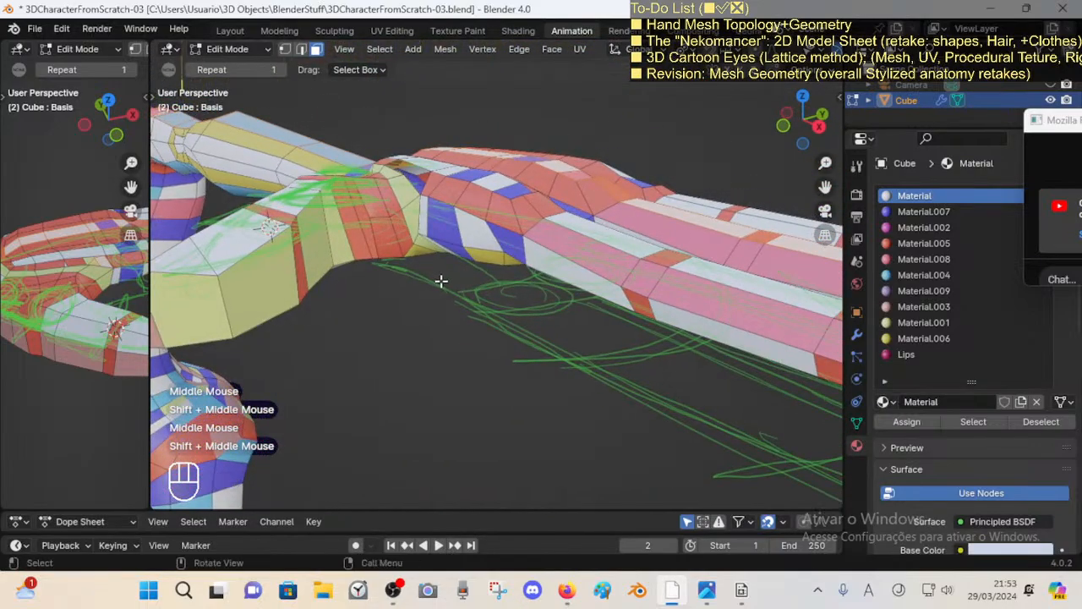
Step: Inspect the selected loop along the fingers, palm and forearm from several sides, and clear the selection
{"action": "middle_click_drag", "start_coordinate": [440, 282], "coordinate": [413, 284]}
{"action": "middle_click_drag", "start_coordinate": [413, 294], "coordinate": [507, 276], "text": "shift"}
{"action": "middle_click_drag", "start_coordinate": [507, 275], "coordinate": [373, 291]}
{"action": "middle_click_drag", "start_coordinate": [372, 292], "coordinate": [638, 351], "text": "shift"}
{"action": "middle_click_drag", "start_coordinate": [508, 338], "coordinate": [574, 355]}
{"action": "scroll", "coordinate": [471, 309], "scroll_direction": "up", "scroll_amount": 2}
{"action": "middle_click_drag", "start_coordinate": [597, 317], "coordinate": [529, 364], "text": "shift"}
{"action": "middle_click_drag", "start_coordinate": [501, 279], "coordinate": [543, 349], "text": "shift"}
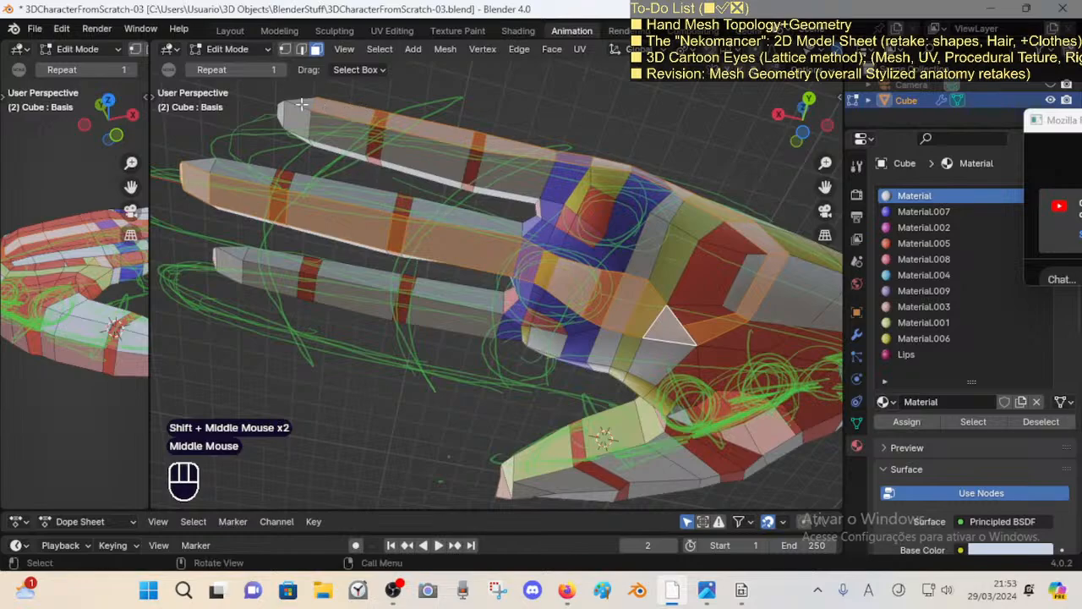
{"action": "middle_click_drag", "start_coordinate": [224, 152], "coordinate": [307, 309], "text": "shift"}
{"action": "scroll", "coordinate": [394, 229], "scroll_direction": "down", "scroll_amount": 2}
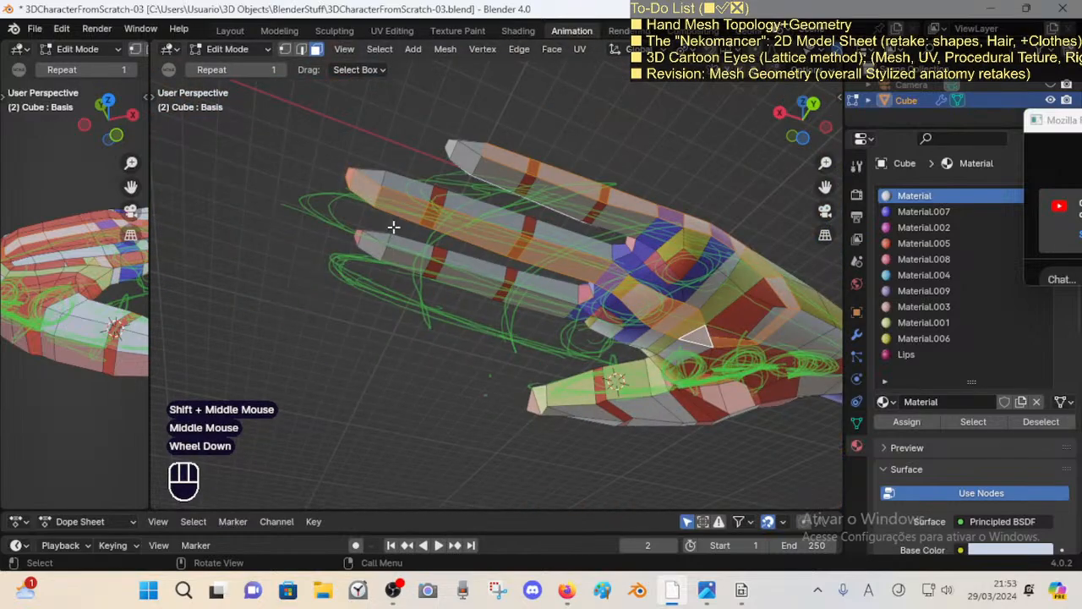
{"action": "middle_click_drag", "start_coordinate": [394, 229], "coordinate": [494, 217]}
{"action": "scroll", "coordinate": [529, 297], "scroll_direction": "down", "scroll_amount": 1}
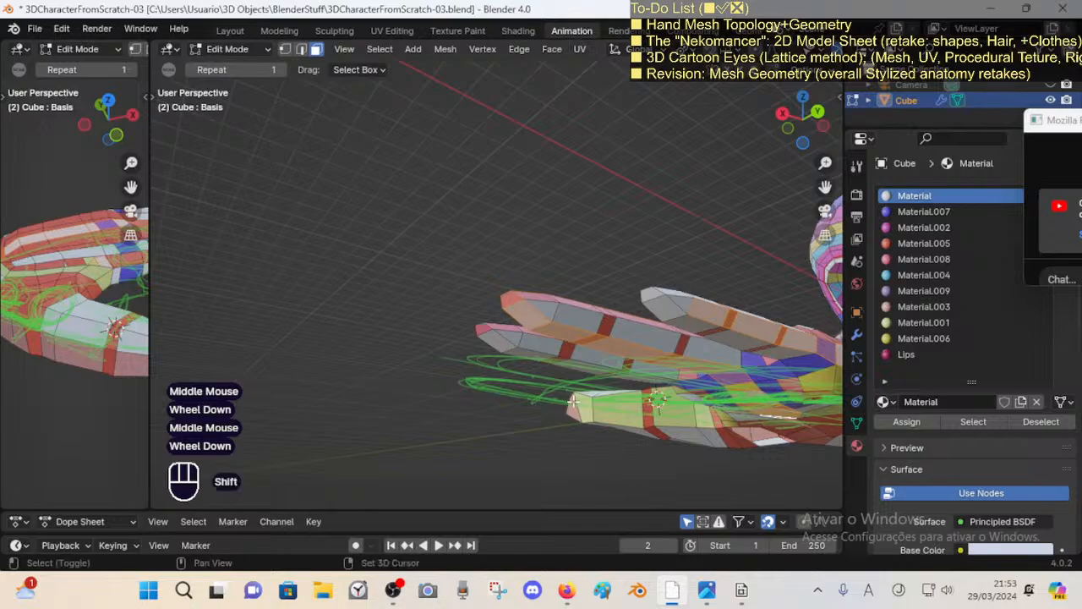
{"action": "middle_click_drag", "start_coordinate": [583, 435], "coordinate": [554, 370], "text": "shift"}
{"action": "middle_click_drag", "start_coordinate": [642, 351], "coordinate": [600, 377], "text": "shift"}
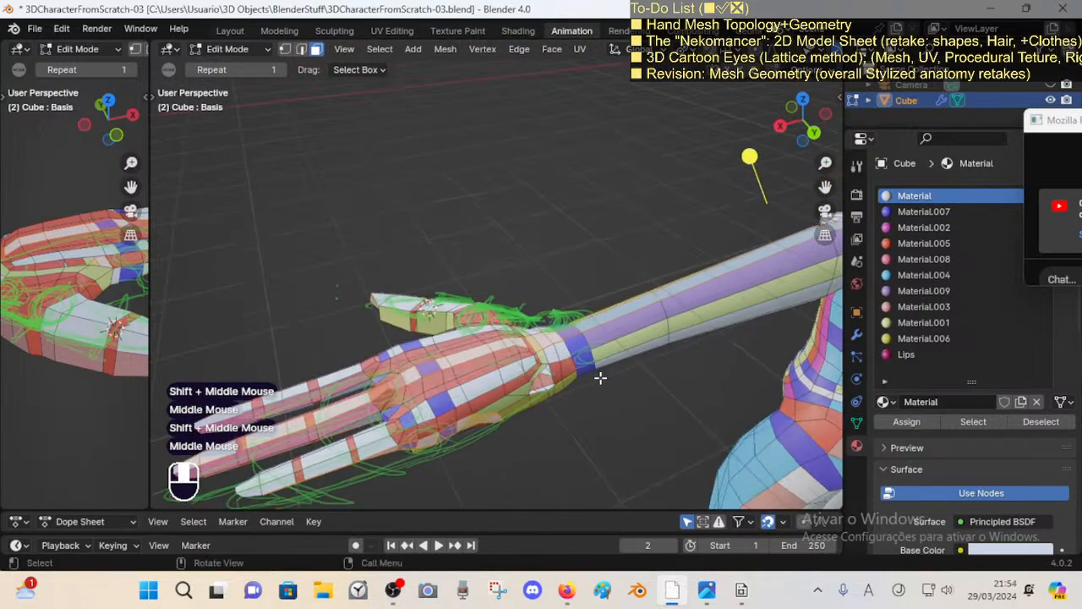
{"action": "middle_click_drag", "start_coordinate": [795, 259], "coordinate": [561, 283], "text": "shift"}
{"action": "middle_click_drag", "start_coordinate": [473, 363], "coordinate": [669, 282], "text": "shift"}
{"action": "middle_click_drag", "start_coordinate": [467, 342], "coordinate": [596, 313]}
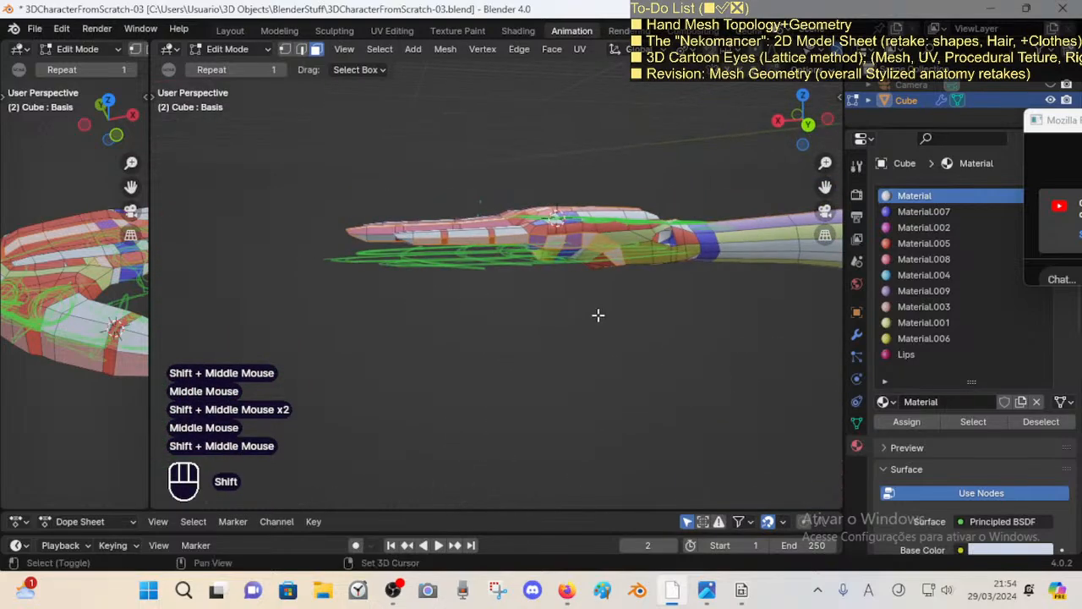
{"action": "scroll", "coordinate": [421, 234], "scroll_direction": "up", "scroll_amount": 2}
{"action": "middle_click_drag", "start_coordinate": [420, 234], "coordinate": [539, 283], "text": "shift"}
{"action": "scroll", "coordinate": [539, 283], "scroll_direction": "up", "scroll_amount": 2}
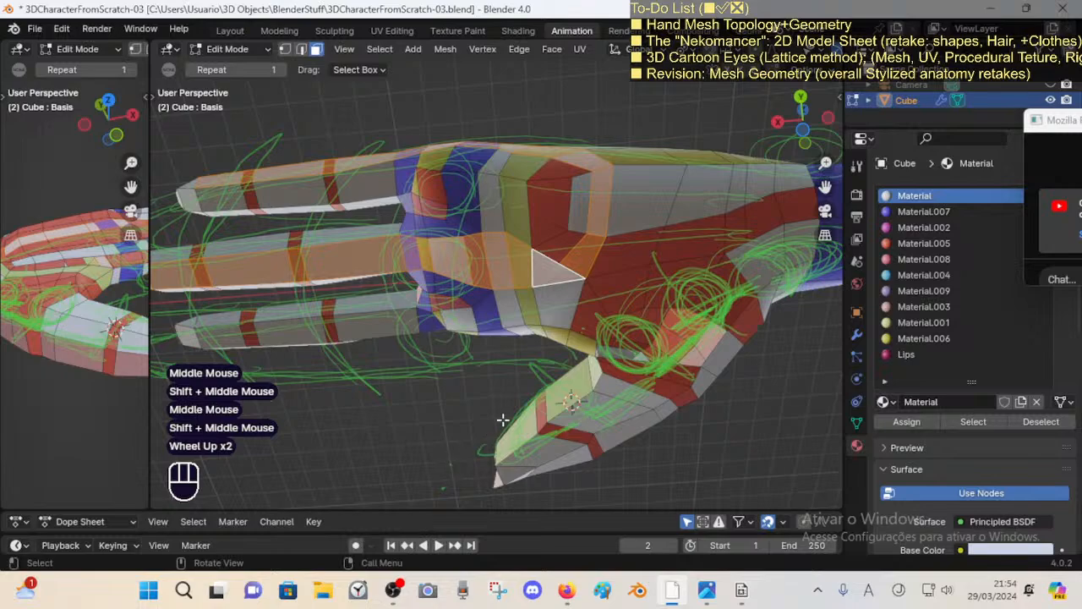
{"action": "scroll", "coordinate": [561, 294], "scroll_direction": "down", "scroll_amount": 1}
{"action": "scroll", "coordinate": [554, 292], "scroll_direction": "up", "scroll_amount": 1}
{"action": "scroll", "coordinate": [553, 292], "scroll_direction": "up", "scroll_amount": 1}
{"action": "middle_click_drag", "start_coordinate": [596, 268], "coordinate": [565, 298], "text": "shift"}
{"action": "key", "text": "alt+a"}
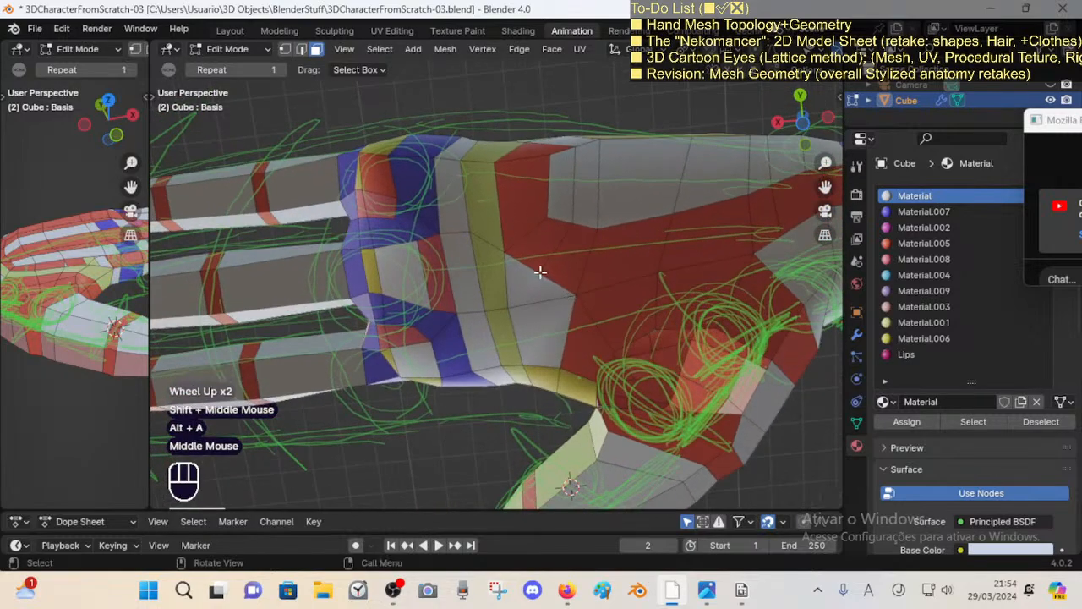
Step: Delete the cut edge inside the grey palm face beside the yellow band, together with its adjoining faces
{"action": "key", "text": "2"}
{"action": "left_click", "coordinate": [542, 301]}
{"action": "key", "text": "x"}
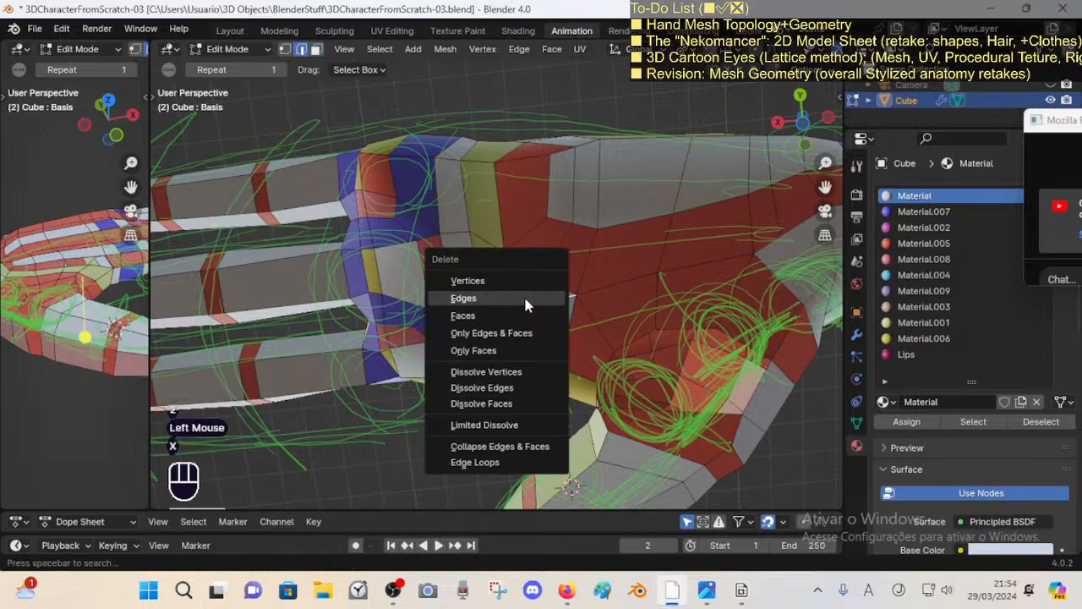
{"action": "left_click", "coordinate": [488, 299]}
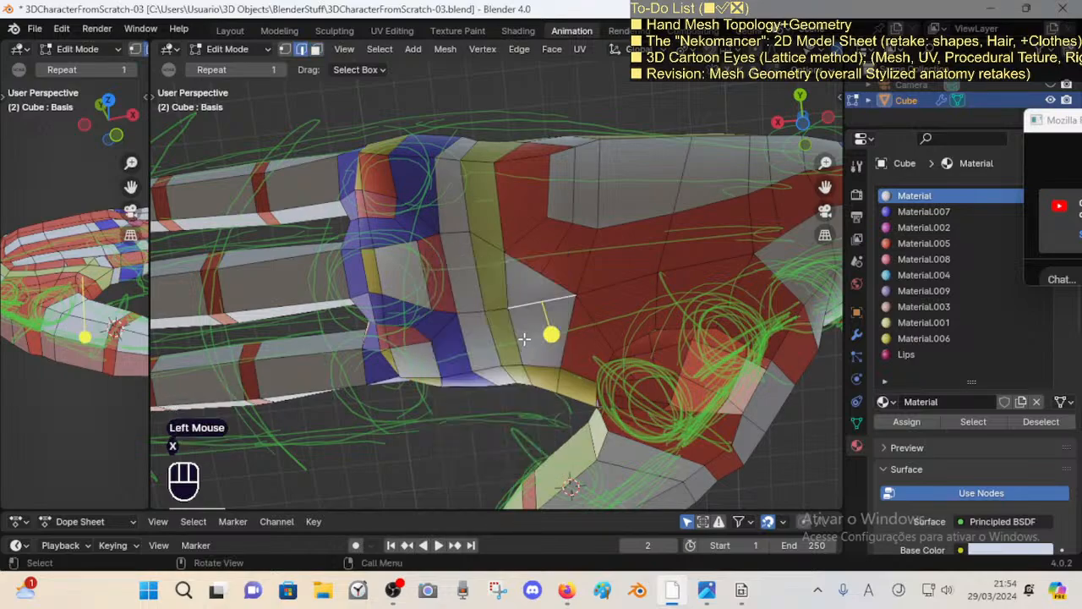
{"action": "middle_click_drag", "start_coordinate": [524, 338], "coordinate": [581, 304]}
{"action": "key", "text": "x"}
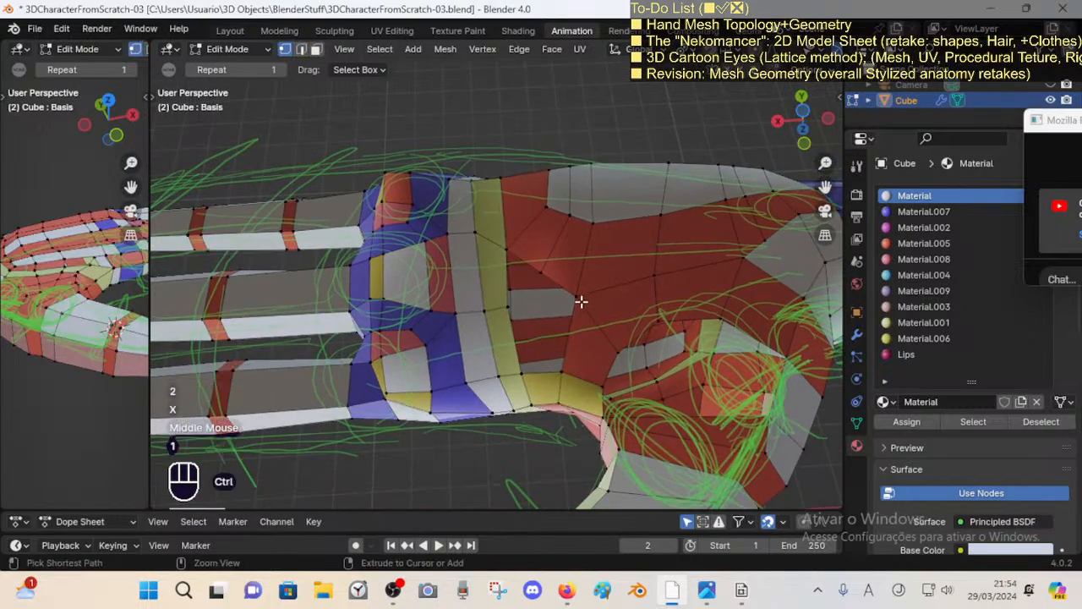
Step: Save the file and slide the red palm vertex above the thumb base along its edge
{"action": "key", "text": "ctrl+s"}
{"action": "left_click", "coordinate": [541, 283]}
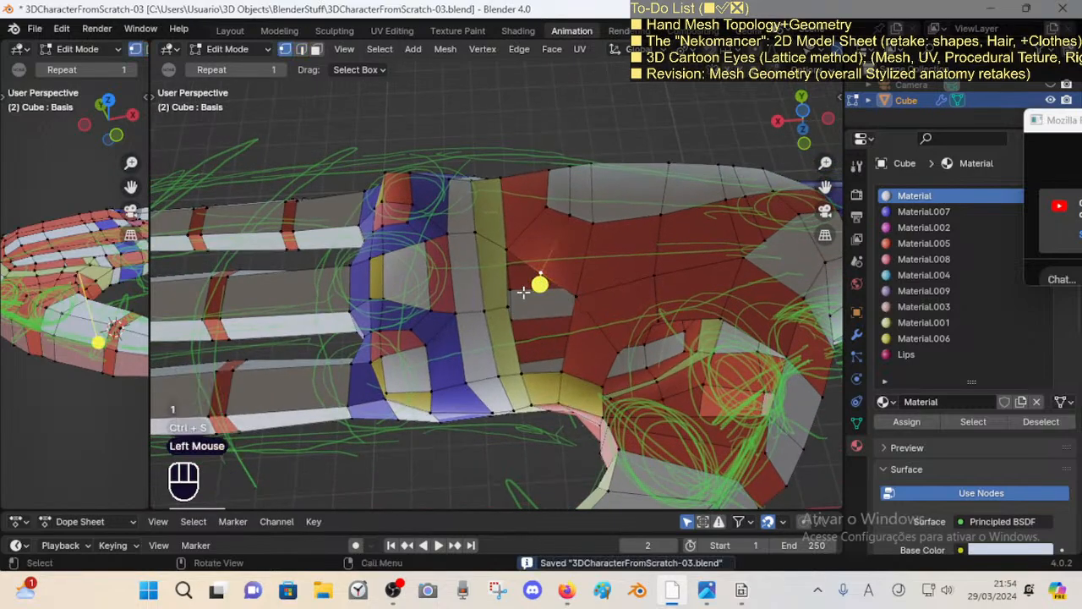
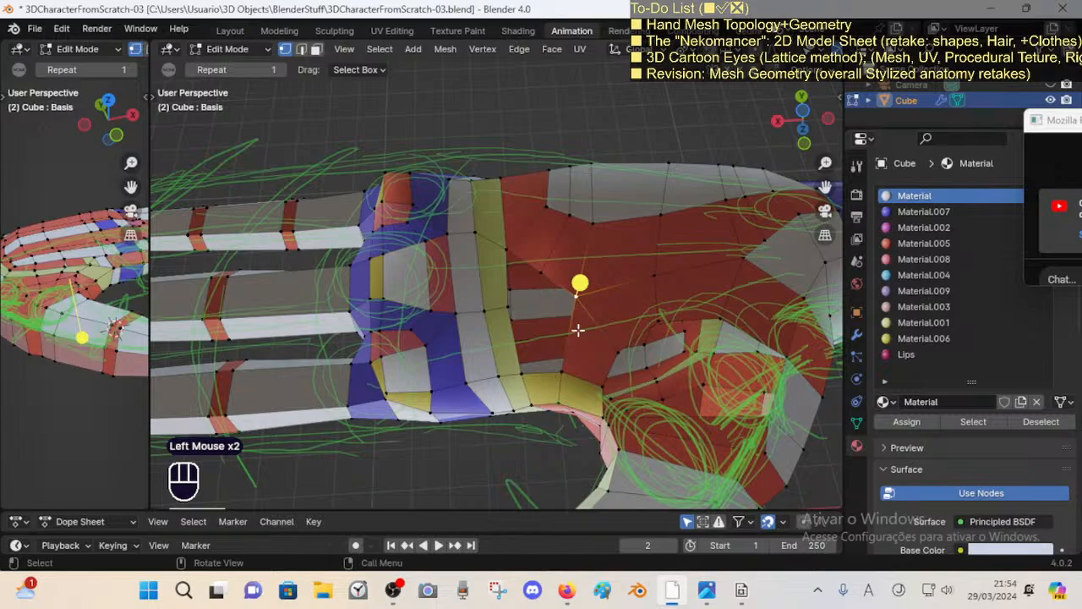
{"action": "mouse_move", "coordinate": [575, 355]}
{"action": "middle_mouse_down"}
{"action": "mouse_move", "coordinate": [558, 343]}
{"action": "mouse_move", "coordinate": [560, 362]}
{"action": "middle_mouse_up"}
{"action": "left_click", "coordinate": [583, 357]}
{"action": "key", "text": "shift+v"}
{"action": "left_click", "coordinate": [605, 356], "text": "shift"}
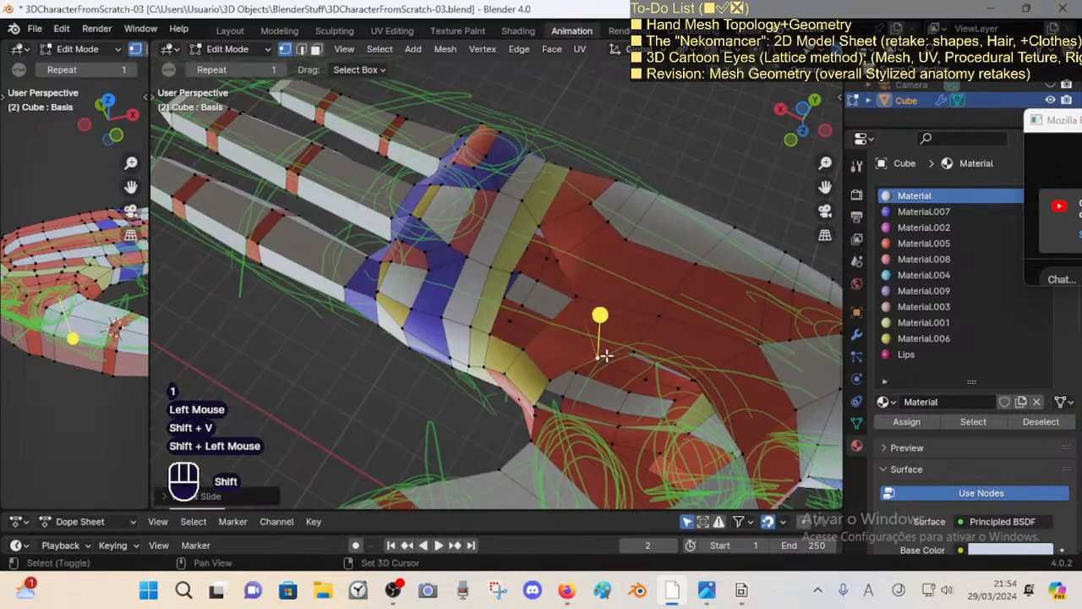
Step: Slide the palm vertex on the yellow band's border along the band's edge, away from the grey face
{"action": "middle_click_drag", "start_coordinate": [559, 261], "coordinate": [573, 454]}
{"action": "scroll", "coordinate": [510, 302], "scroll_direction": "down", "scroll_amount": 1}
{"action": "scroll", "coordinate": [503, 324], "scroll_direction": "up", "scroll_amount": 1}
{"action": "middle_click_drag", "start_coordinate": [510, 360], "coordinate": [466, 252], "text": "shift"}
{"action": "left_click", "coordinate": [446, 251]}
{"action": "key", "text": "shift+v"}
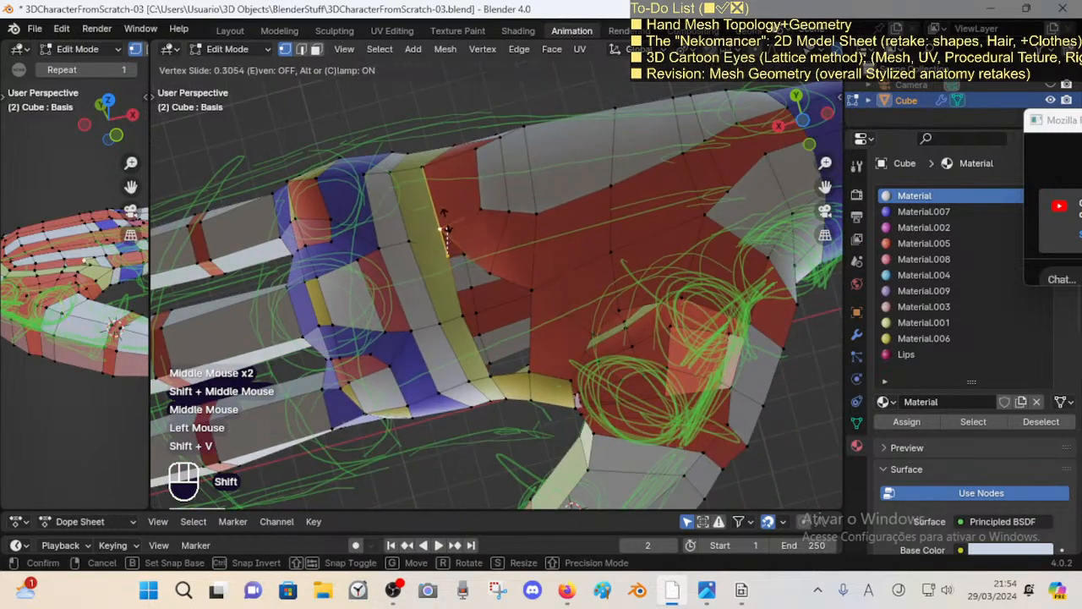
{"action": "left_click", "coordinate": [443, 213], "text": "shift"}
Step: Try to slide the vertex at the grey palm face's outer corner, and save the file
{"action": "middle_click_drag", "start_coordinate": [500, 297], "coordinate": [495, 273]}
{"action": "left_click", "coordinate": [492, 272]}
{"action": "key", "text": "shift+v"}
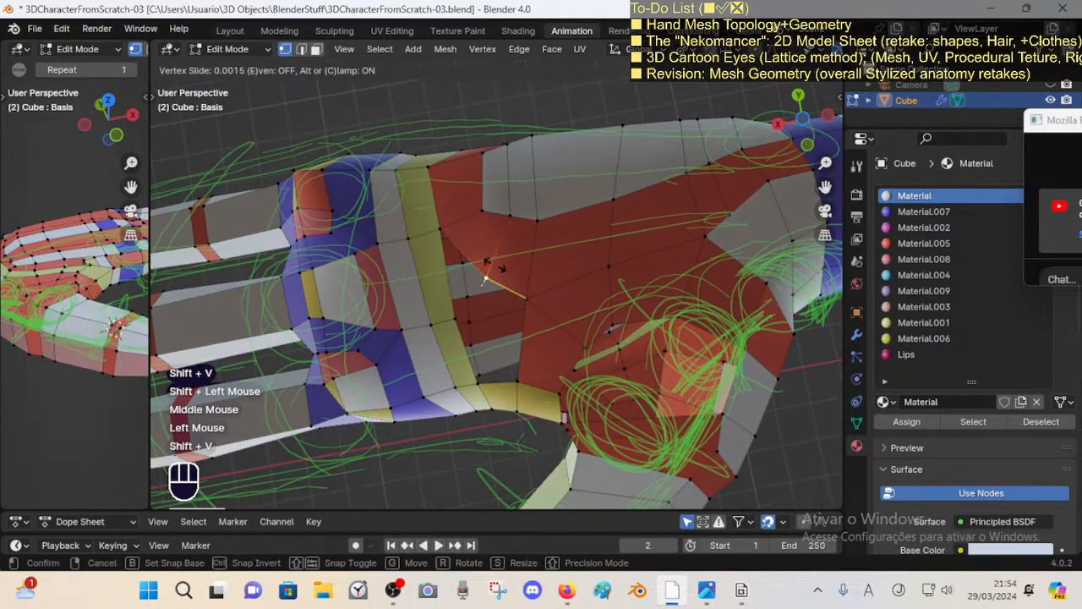
{"action": "key", "text": "Escape"}
{"action": "key", "text": "ctrl+s"}
{"action": "left_click", "coordinate": [455, 316], "text": "shift"}
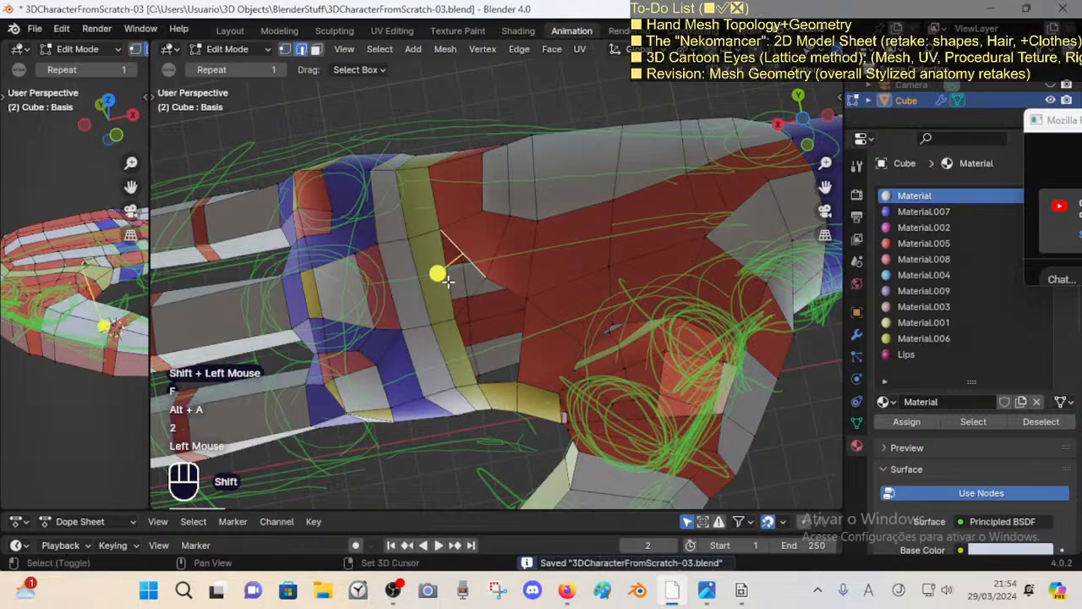
{"action": "key", "text": "alt+a"}
Step: Move the grey palm face's outer corner vertex along the Z axis
{"action": "mouse_move", "coordinate": [481, 310]}
{"action": "middle_mouse_down"}
{"action": "mouse_move", "coordinate": [466, 253]}
{"action": "mouse_move", "coordinate": [492, 223]}
{"action": "mouse_move", "coordinate": [527, 276]}
{"action": "mouse_move", "coordinate": [522, 227]}
{"action": "mouse_move", "coordinate": [516, 299]}
{"action": "mouse_move", "coordinate": [481, 282]}
{"action": "mouse_move", "coordinate": [475, 292]}
{"action": "middle_mouse_up"}
{"action": "key", "text": "1"}
{"action": "left_click", "coordinate": [488, 273]}
{"action": "key", "text": "g"}
{"action": "key", "text": "z"}
{"action": "left_click", "coordinate": [502, 256], "text": "shift"}
Step: Delete the diagonal edge crossing the grey palm face beside the yellow band, together with its adjoining faces
{"action": "key", "text": "2"}
{"action": "left_click", "coordinate": [467, 285]}
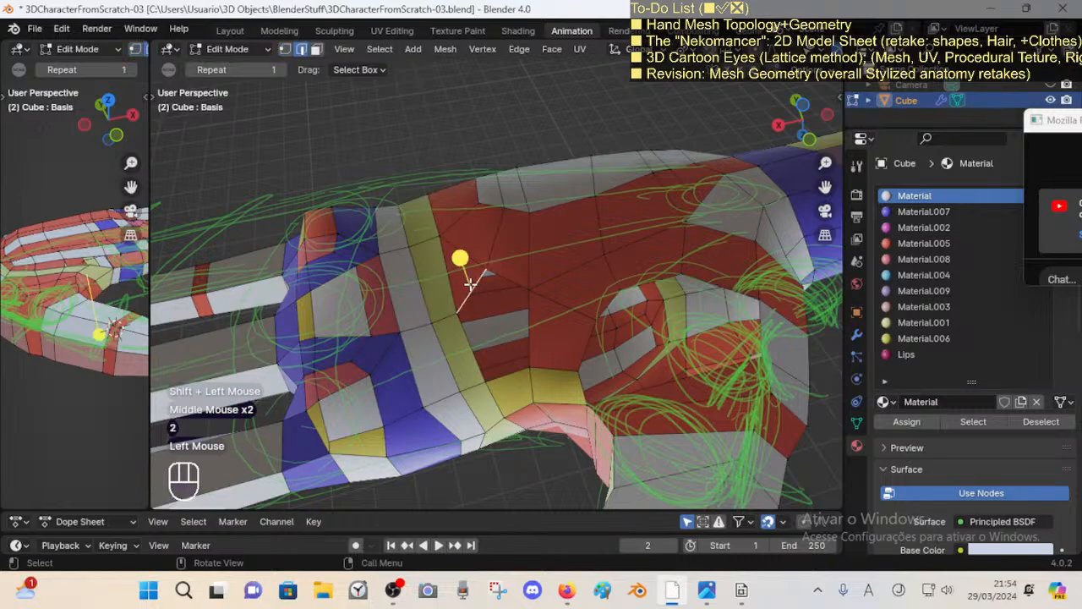
{"action": "key", "text": "x"}
{"action": "left_click", "coordinate": [469, 292]}
Step: Try extruding the central palm vertex toward the yellow band and joining it to the band's border vertex
{"action": "key", "text": "1"}
{"action": "left_click", "coordinate": [526, 291]}
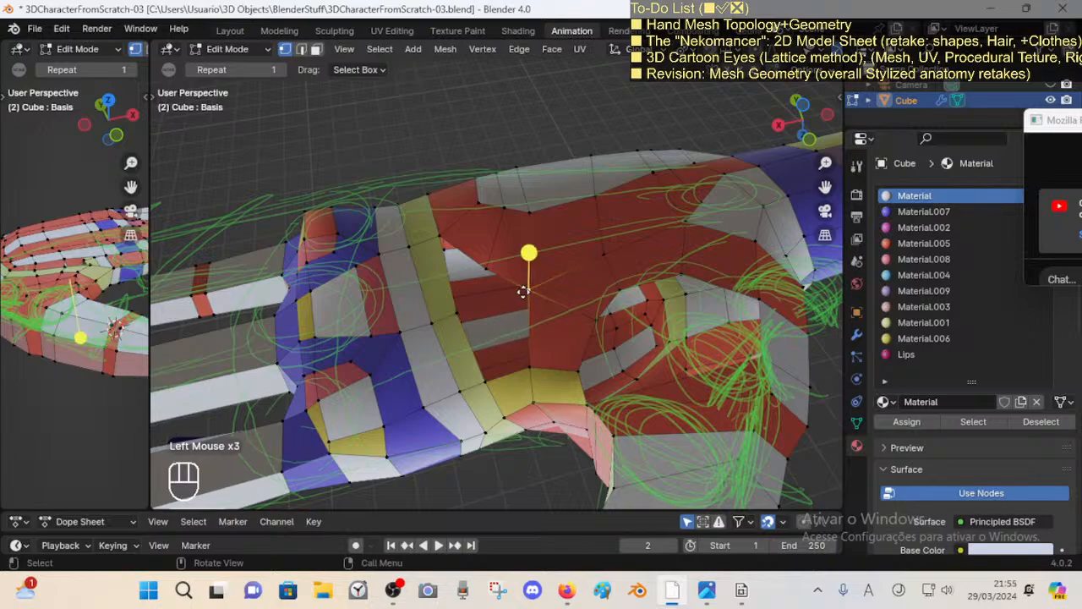
{"action": "key", "text": "e"}
{"action": "left_click", "coordinate": [491, 314]}
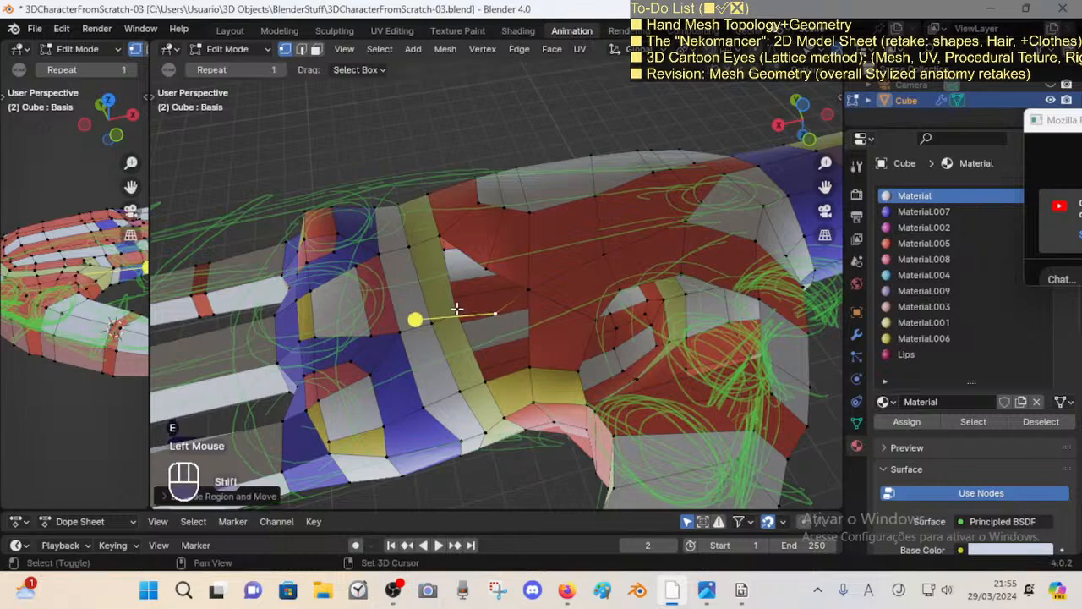
{"action": "left_click", "coordinate": [456, 311], "text": "shift"}
{"action": "key", "text": "f"}
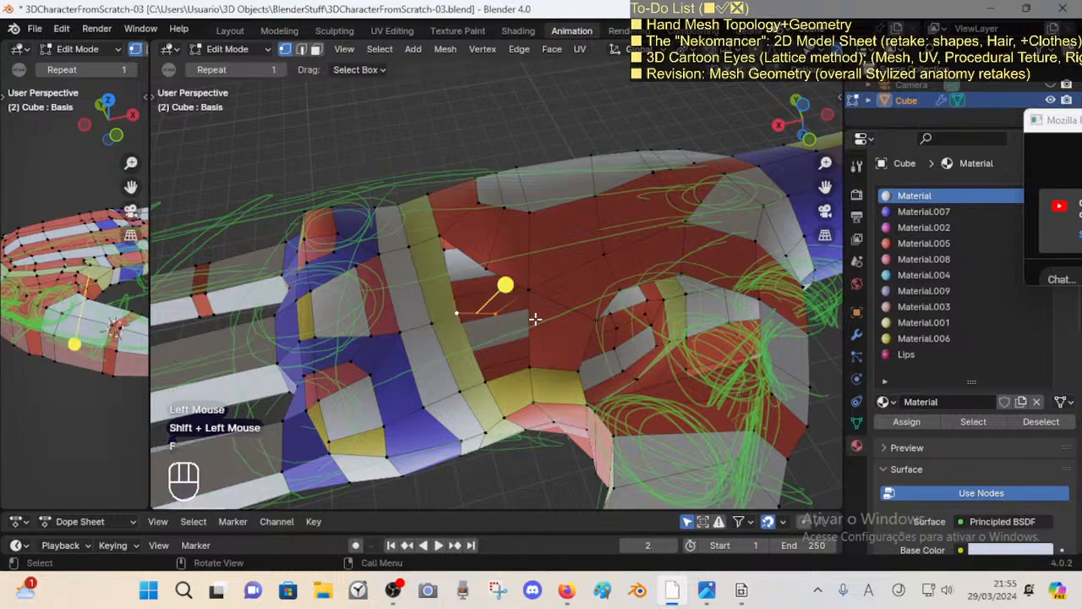
Step: Undo the join to the yellow band and delete the vertex extruded from the central palm
{"action": "key", "text": "ctrl+z"}
{"action": "key", "text": "ctrl+z"}
{"action": "key", "text": "alt+a"}
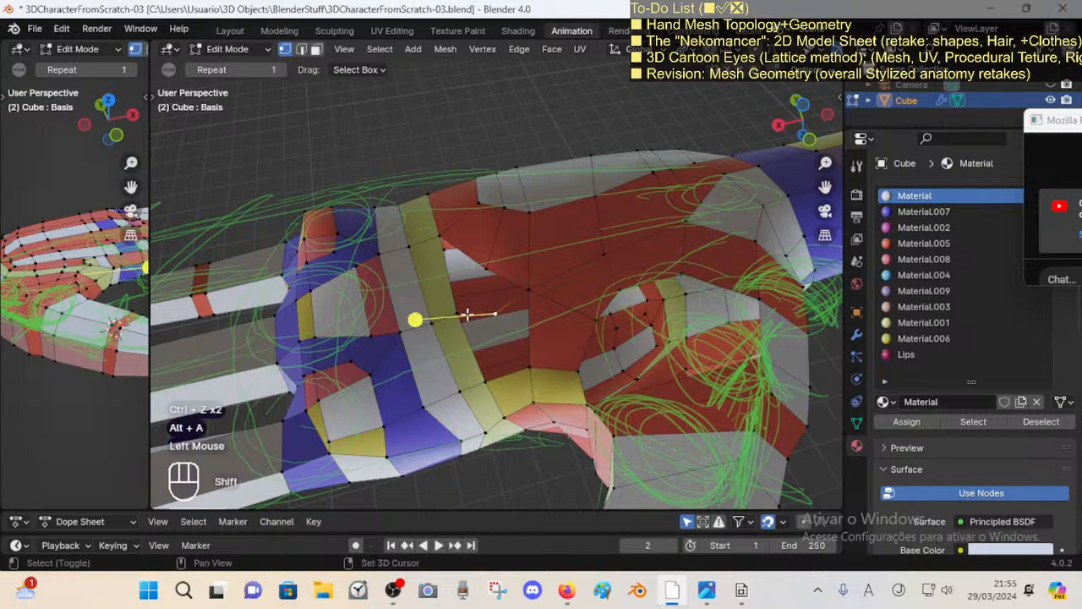
{"action": "key", "text": "x"}
{"action": "left_click", "coordinate": [469, 302]}
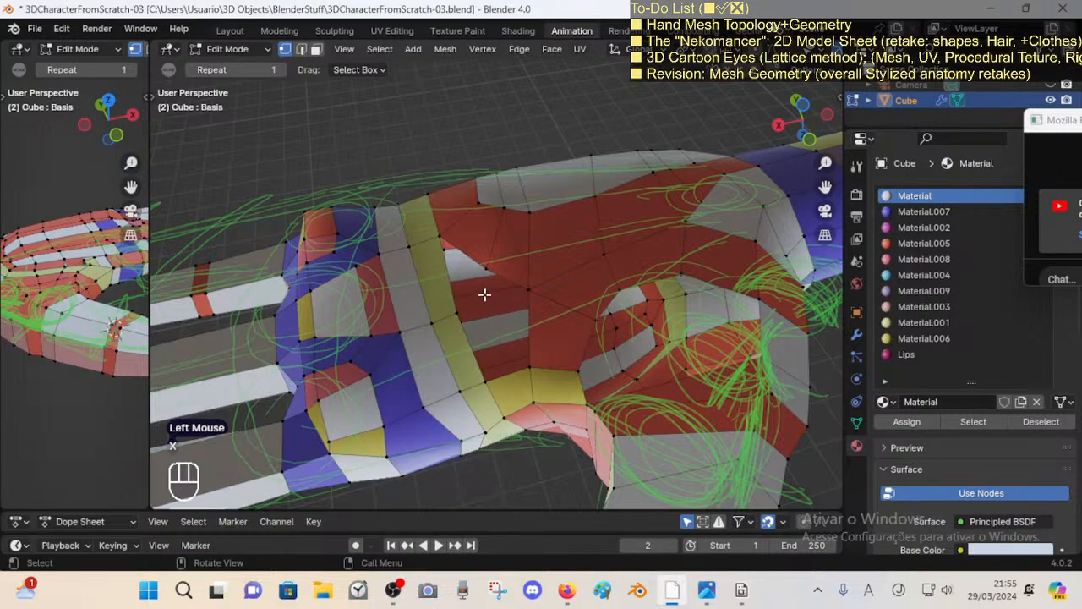
Step: Connect the central palm vertex to the yellow band's border with an edge and fill the triangular gap above it
{"action": "left_click", "coordinate": [457, 312], "text": "shift"}
{"action": "key", "text": "f"}
{"action": "key", "text": "alt+a"}
{"action": "key", "text": "2"}
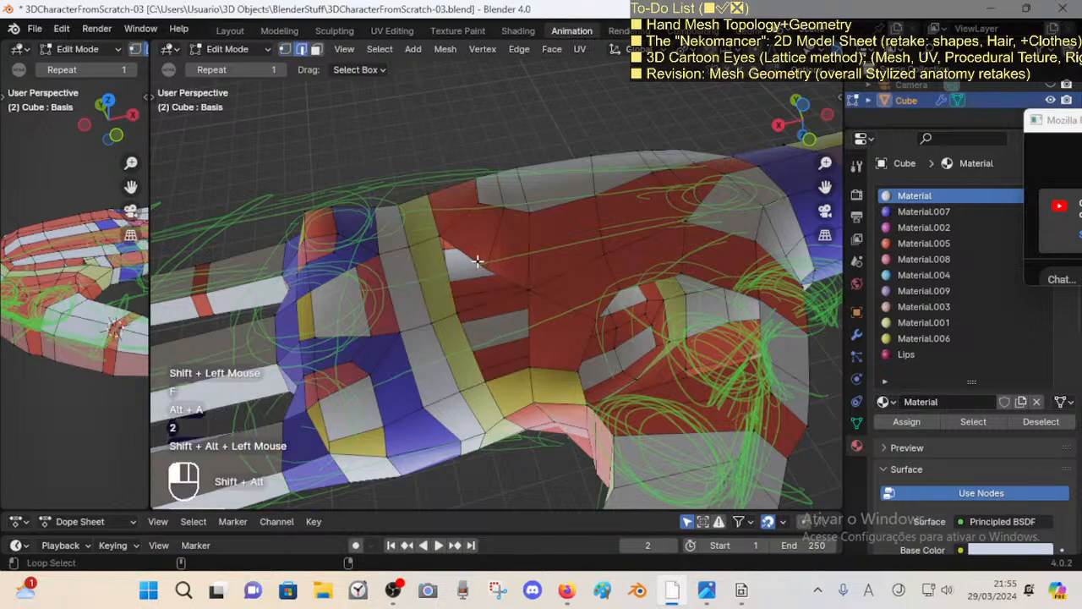
{"action": "left_click", "coordinate": [514, 332], "text": "alt+shift"}
{"action": "left_click", "coordinate": [499, 300]}
{"action": "left_click", "coordinate": [470, 251], "text": "shift"}
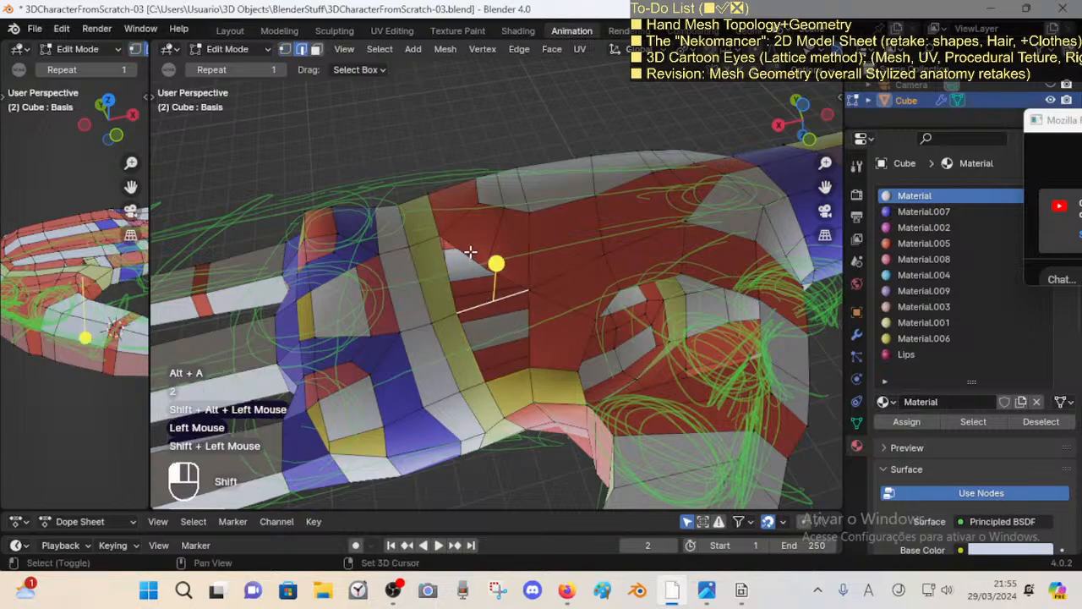
{"action": "key", "text": "f"}
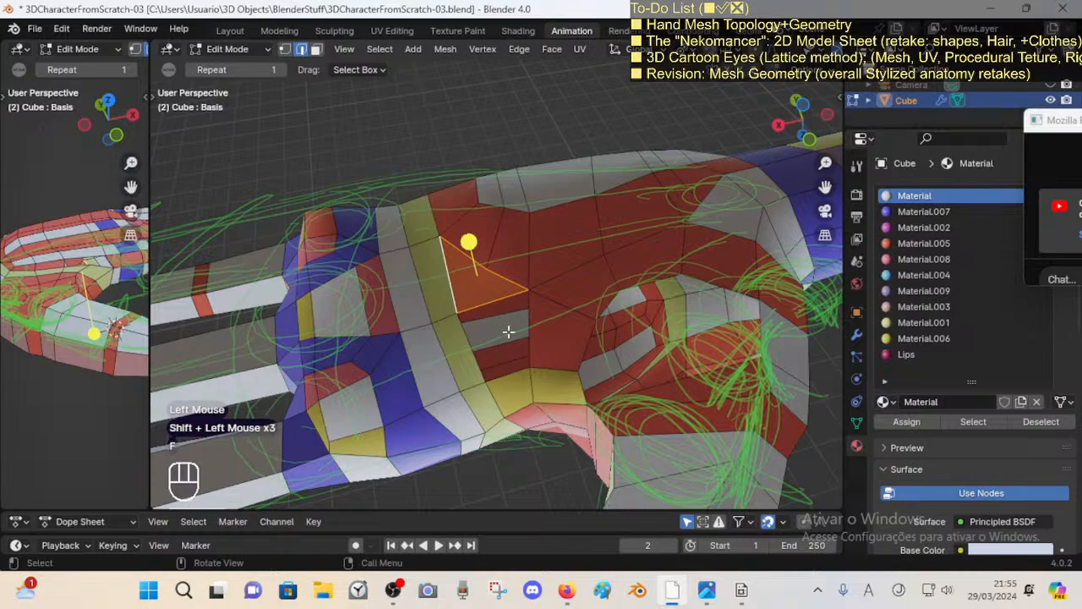
Step: Fill the four-sided gap between the new edge, the yellow band and the thumb side of the palm
{"action": "key", "text": "alt+a"}
{"action": "left_click", "coordinate": [529, 334]}
{"action": "left_click", "coordinate": [486, 299], "text": "shift"}
{"action": "left_click", "coordinate": [486, 299], "text": "shift"}
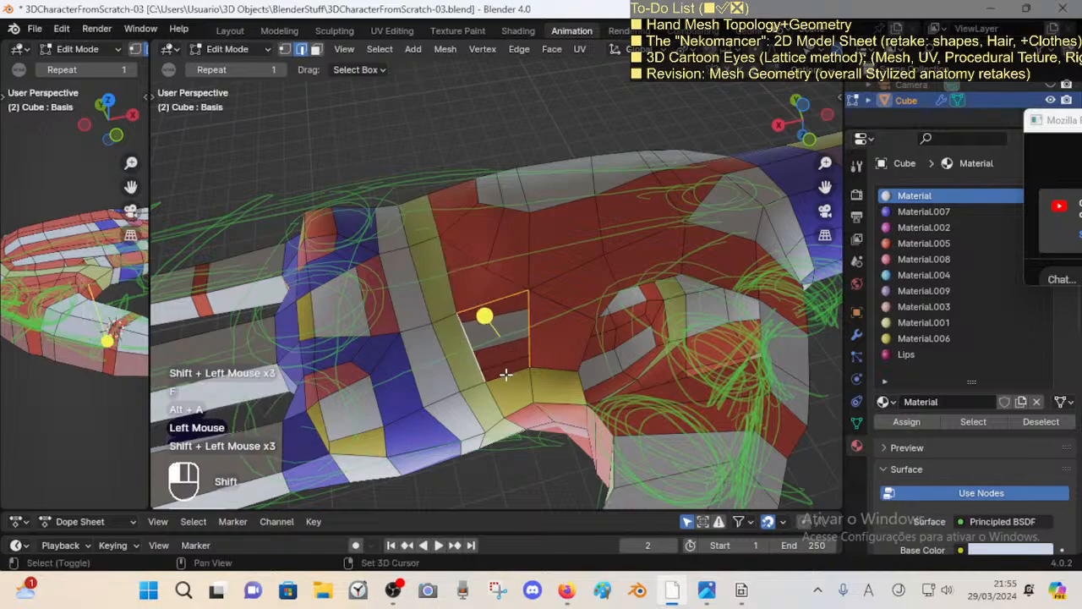
{"action": "key", "text": "f"}
Step: Assign the blue Material.007 to the new triangle and four-sided palm face, and save the file
{"action": "key", "text": "alt+a"}
{"action": "key", "text": "3"}
{"action": "left_click", "coordinate": [486, 273]}
{"action": "left_click", "coordinate": [503, 338], "text": "shift"}
{"action": "left_click", "coordinate": [958, 211]}
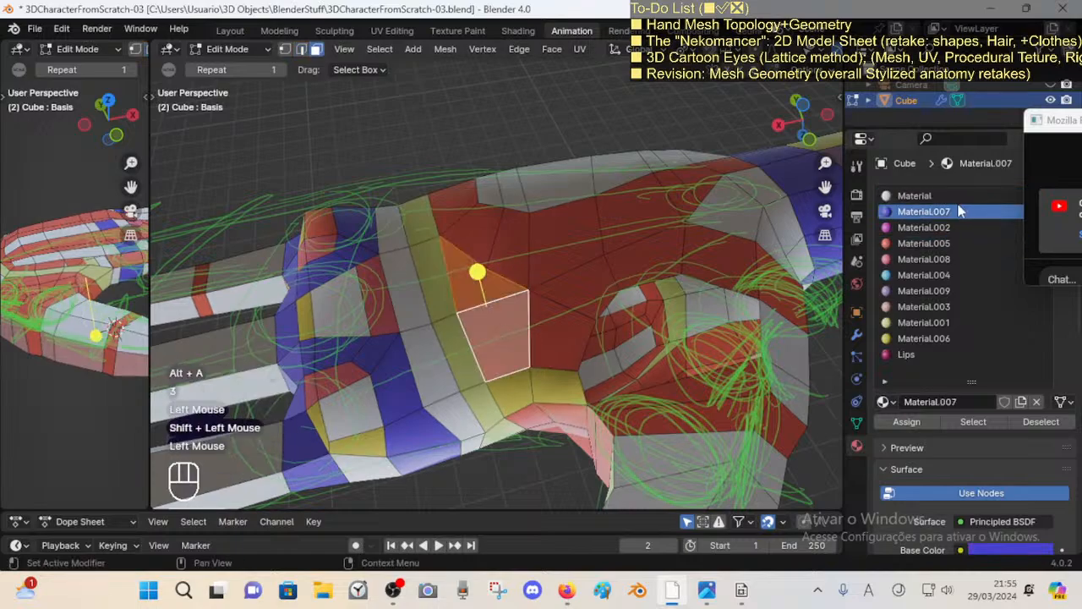
{"action": "left_click", "coordinate": [887, 420]}
{"action": "key", "text": "alt+a"}
{"action": "scroll", "coordinate": [510, 273], "scroll_direction": "down", "scroll_amount": 2}
{"action": "key", "text": "ctrl+s"}
Step: Smooth the vertices of the blue triangle and the adjoining blue four-sided face on the palm
{"action": "mouse_move", "coordinate": [510, 279]}
{"action": "middle_mouse_down"}
{"action": "mouse_move", "coordinate": [515, 346]}
{"action": "mouse_move", "coordinate": [526, 234]}
{"action": "mouse_move", "coordinate": [542, 257]}
{"action": "mouse_move", "coordinate": [508, 265]}
{"action": "middle_mouse_up"}
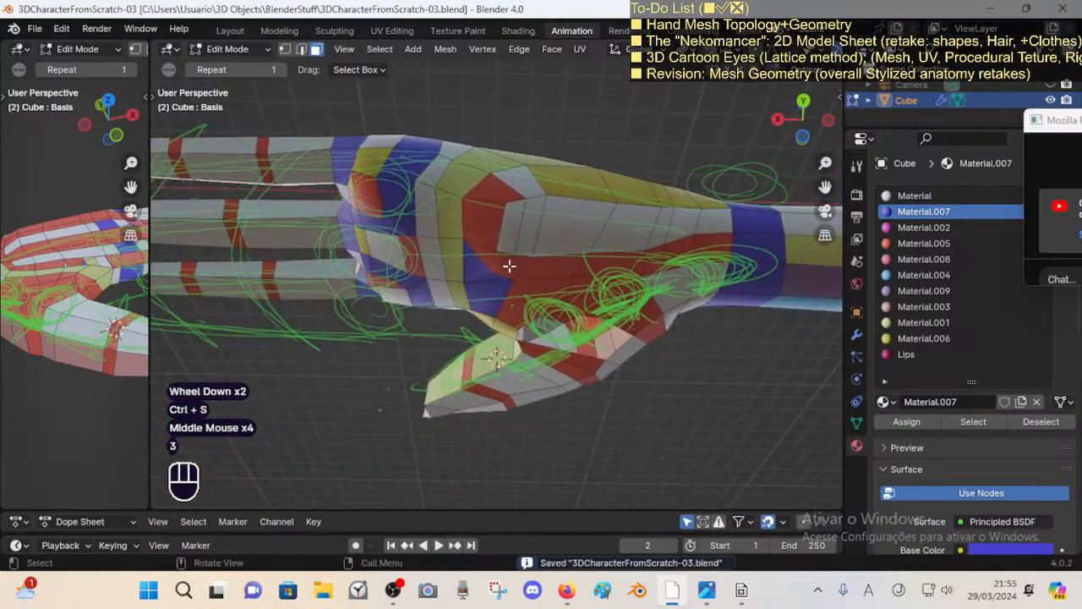
{"action": "key", "text": "3"}
{"action": "left_click", "coordinate": [500, 275]}
{"action": "left_click", "coordinate": [506, 292]}
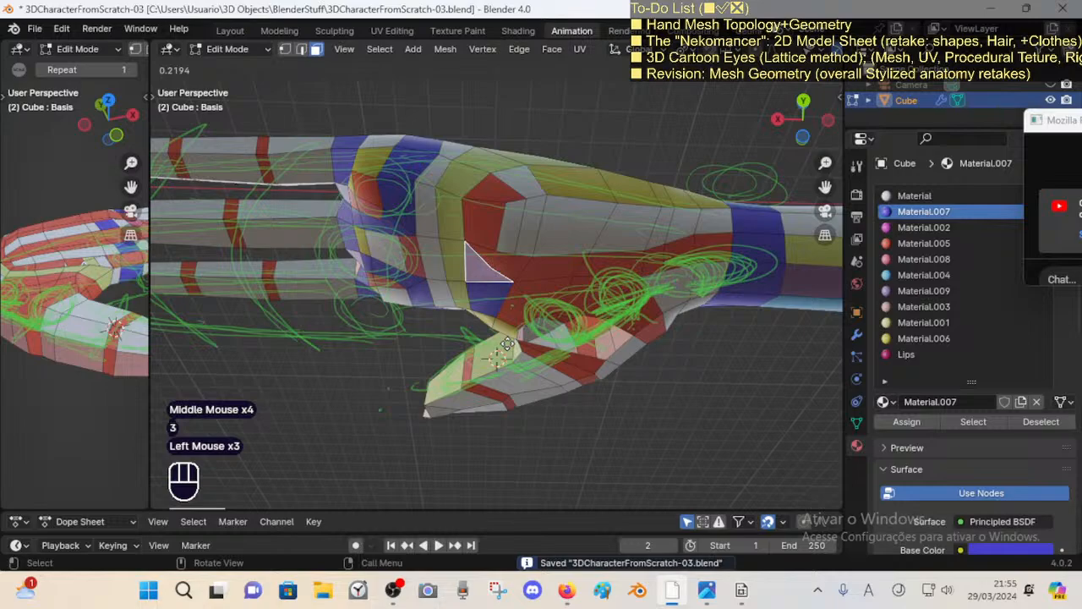
{"action": "middle_click_drag", "start_coordinate": [469, 338], "coordinate": [467, 285]}
{"action": "left_click", "coordinate": [462, 326]}
{"action": "left_click", "coordinate": [463, 325]}
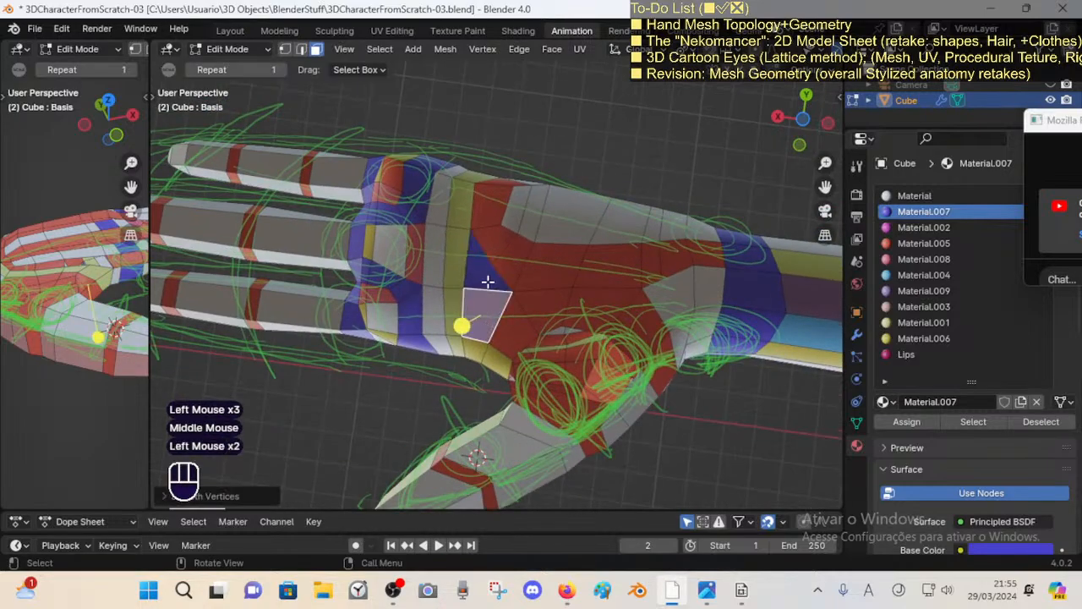
Step: Try smoothing the vertices of the blue palm triangle once more
{"action": "left_click", "coordinate": [466, 283]}
{"action": "left_click", "coordinate": [465, 283]}
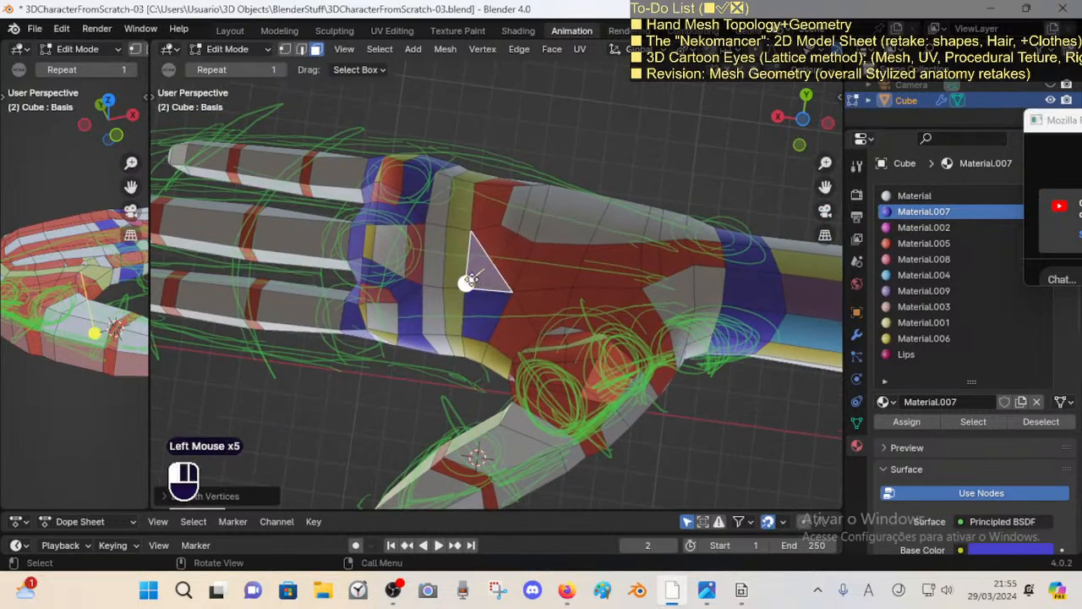
{"action": "key", "text": "1"}
{"action": "key", "text": "ctrl+z"}
{"action": "key", "text": "ctrl+z"}
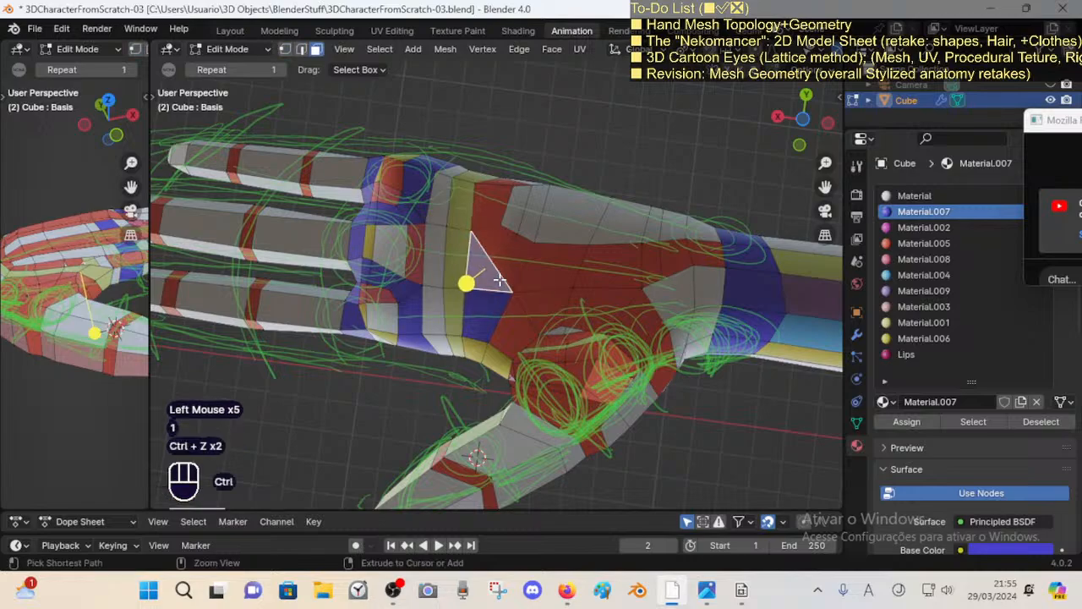
Step: Move the red palm vertex on the blue triangle's slanted side closer to the yellow band
{"action": "left_click", "coordinate": [491, 260]}
{"action": "key", "text": "1"}
{"action": "left_click", "coordinate": [489, 264]}
{"action": "key", "text": "g"}
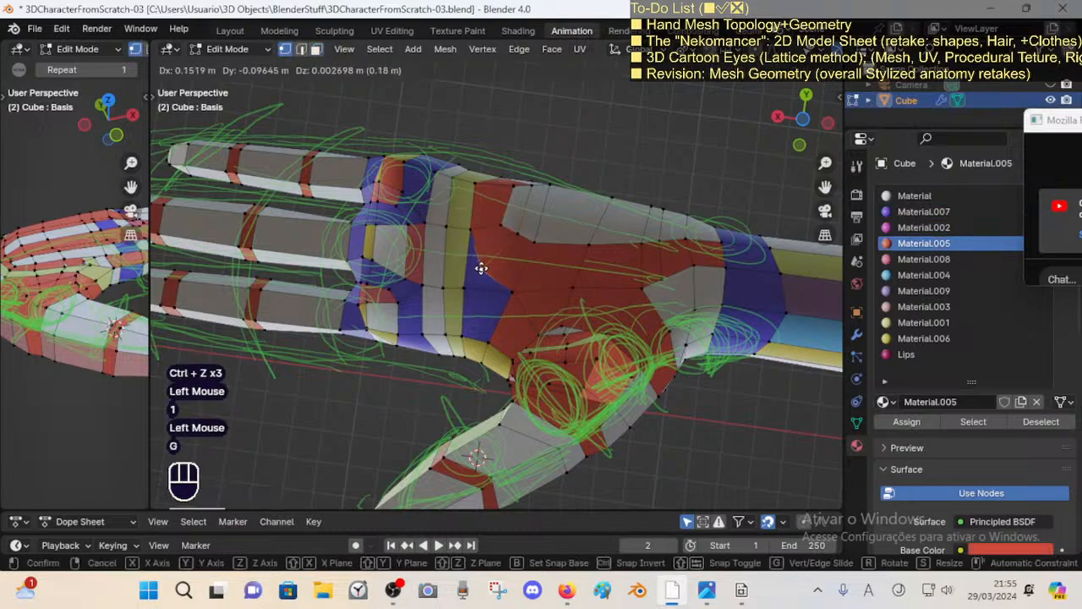
{"action": "left_click", "coordinate": [481, 269]}
Step: Reposition the two vertices along the grey outer-palm patch where it meets the red area
{"action": "left_click", "coordinate": [516, 236]}
{"action": "key", "text": "g"}
{"action": "left_click", "coordinate": [512, 241]}
{"action": "left_click", "coordinate": [535, 240]}
{"action": "key", "text": "g"}
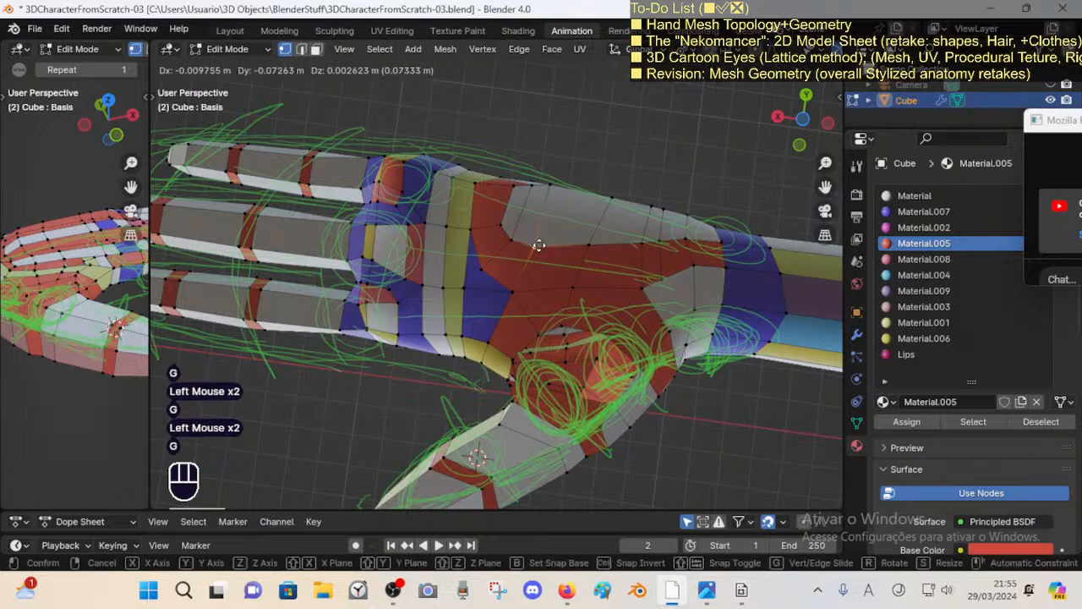
{"action": "left_click", "coordinate": [541, 250]}
Step: Move the shared tip vertex of the two blue palm faces closer to the yellow band and leave Edit Mode
{"action": "left_click", "coordinate": [506, 290]}
{"action": "key", "text": "g"}
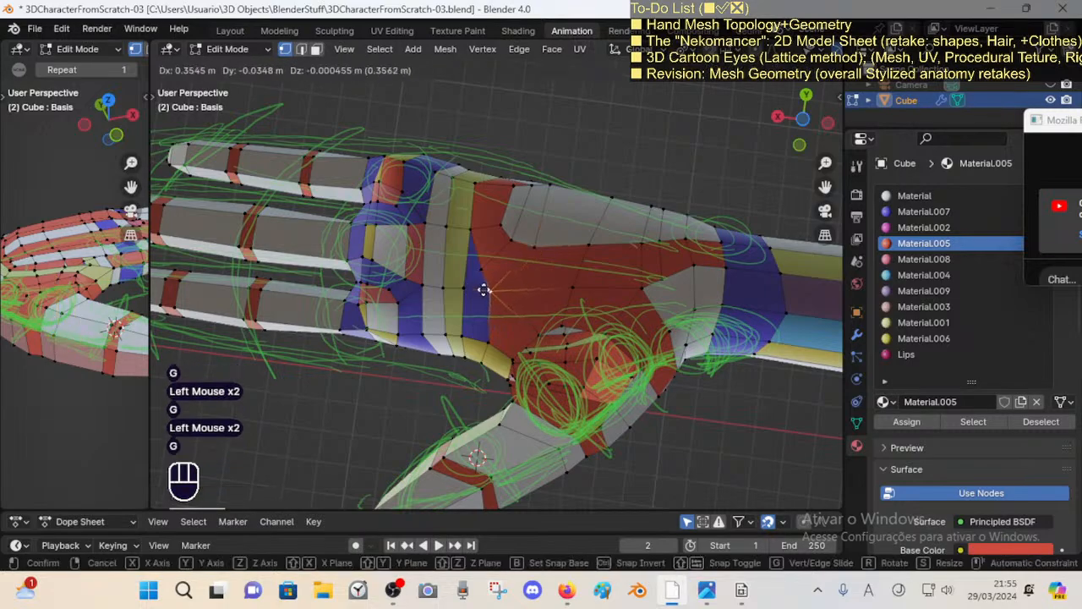
{"action": "left_click", "coordinate": [478, 290]}
{"action": "key", "text": "Tab"}
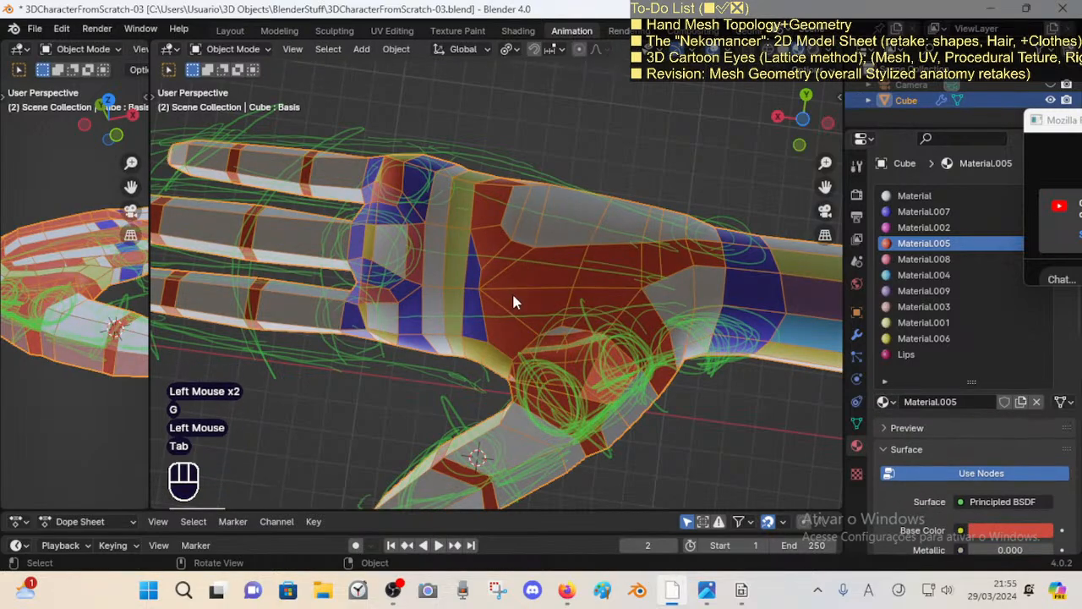
Step: Select the face loops crossing the palm and thumb web, follow their flow from several angles, and clear the selection
{"action": "key", "text": "Tab"}
{"action": "key", "text": "3"}
{"action": "left_click", "coordinate": [496, 357], "text": "alt+shift"}
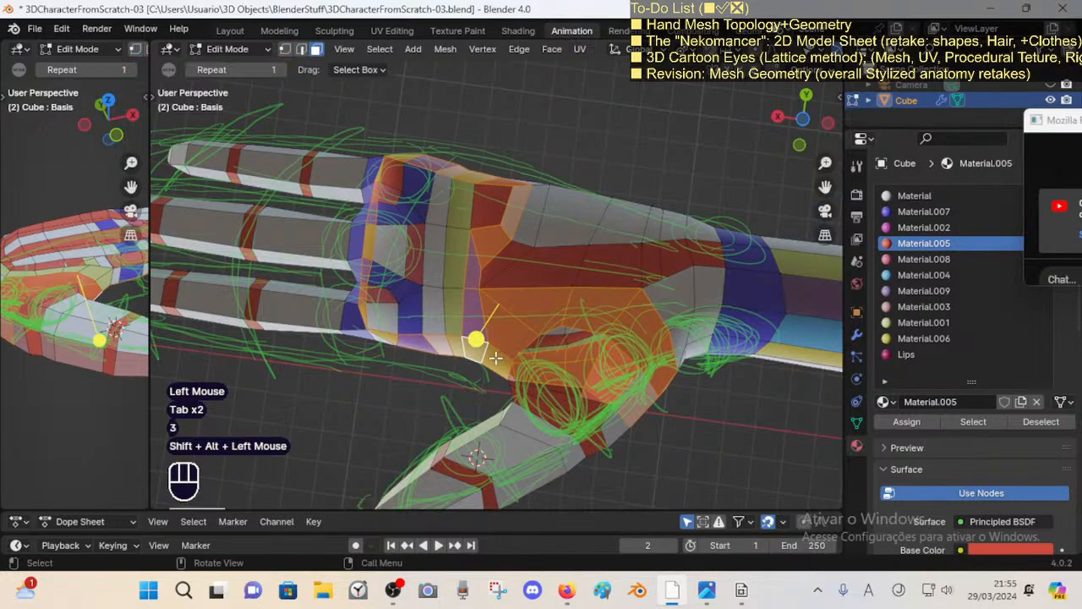
{"action": "middle_click_drag", "start_coordinate": [498, 310], "coordinate": [527, 368]}
{"action": "key", "text": "alt+a"}
{"action": "left_click", "coordinate": [531, 349], "text": "alt+shift"}
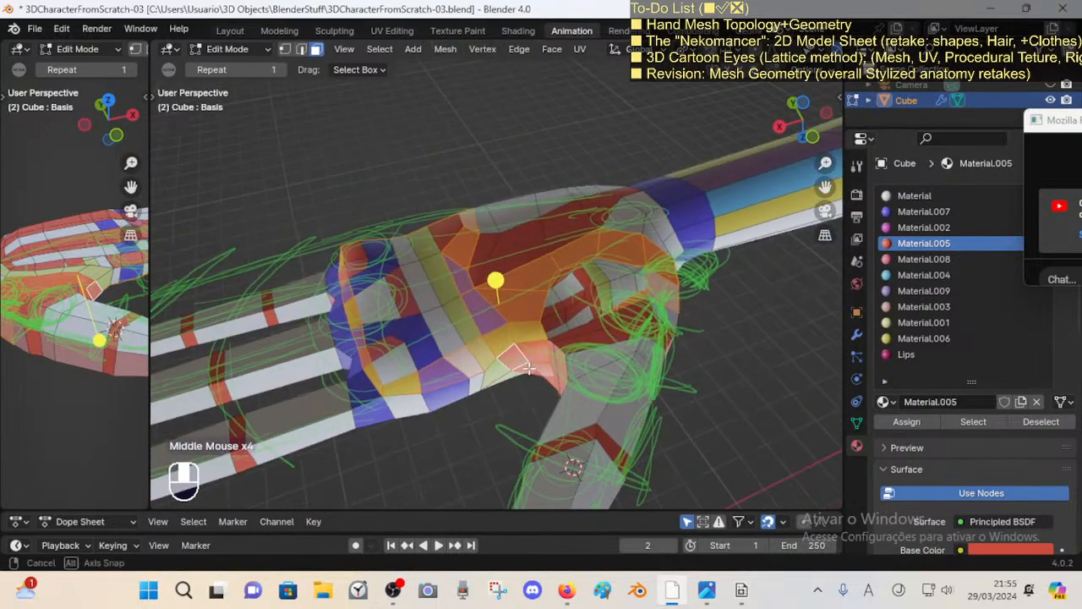
{"action": "left_click_drag", "start_coordinate": [497, 283], "coordinate": [518, 284]}
{"action": "key", "text": "alt+a"}
Step: Slide the blue faces' shared tip vertex along the edge leading toward the thumb base
{"action": "middle_click_drag", "start_coordinate": [518, 288], "coordinate": [541, 373]}
{"action": "key", "text": "2"}
{"action": "mouse_move", "coordinate": [535, 318]}
{"action": "middle_mouse_down"}
{"action": "mouse_move", "coordinate": [531, 306]}
{"action": "mouse_move", "coordinate": [522, 320]}
{"action": "mouse_move", "coordinate": [534, 311]}
{"action": "middle_mouse_up"}
{"action": "left_click", "coordinate": [527, 310], "text": "alt+shift"}
{"action": "key", "text": "1"}
{"action": "left_click", "coordinate": [490, 299]}
{"action": "key", "text": "shift+v"}
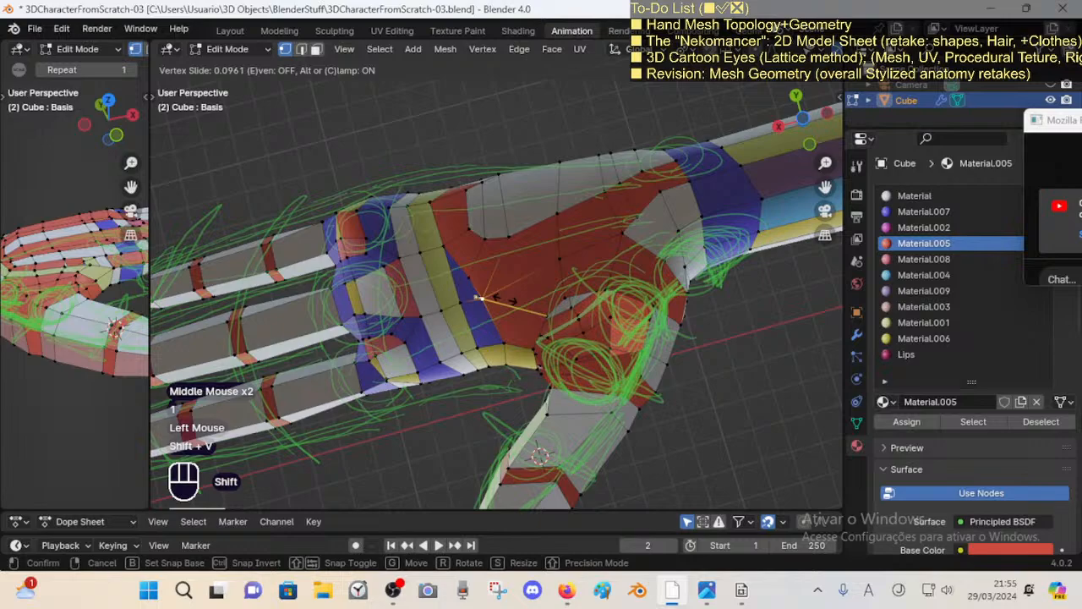
{"action": "left_click", "coordinate": [506, 304], "text": "shift"}
Step: Move the vertex at the blue palm faces along the Z axis and save the file
{"action": "key", "text": "alt+a"}
{"action": "key", "text": "2"}
{"action": "left_click", "coordinate": [475, 301]}
{"action": "left_click", "coordinate": [484, 309], "text": "shift"}
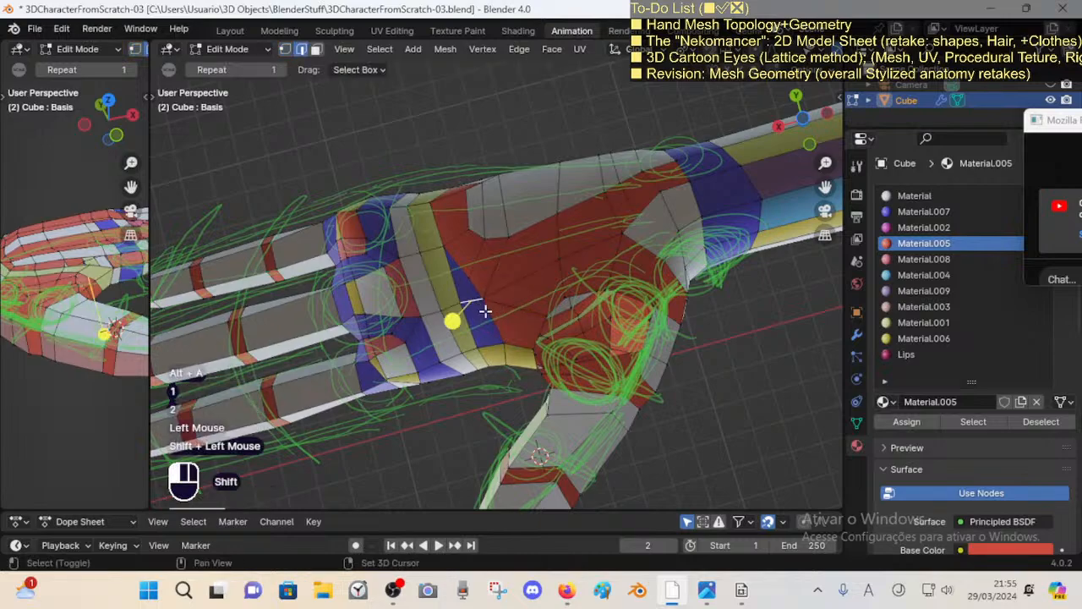
{"action": "middle_click_drag", "start_coordinate": [476, 338], "coordinate": [531, 306]}
{"action": "key", "text": "1"}
{"action": "left_click", "coordinate": [471, 341]}
{"action": "key", "text": "g"}
{"action": "key", "text": "z"}
{"action": "left_click", "coordinate": [519, 292], "text": "shift"}
{"action": "key", "text": "ctrl+s"}
Step: Examine the hand and arm from below and from the back, tracing a face loop through the hand
{"action": "key", "text": "Tab"}
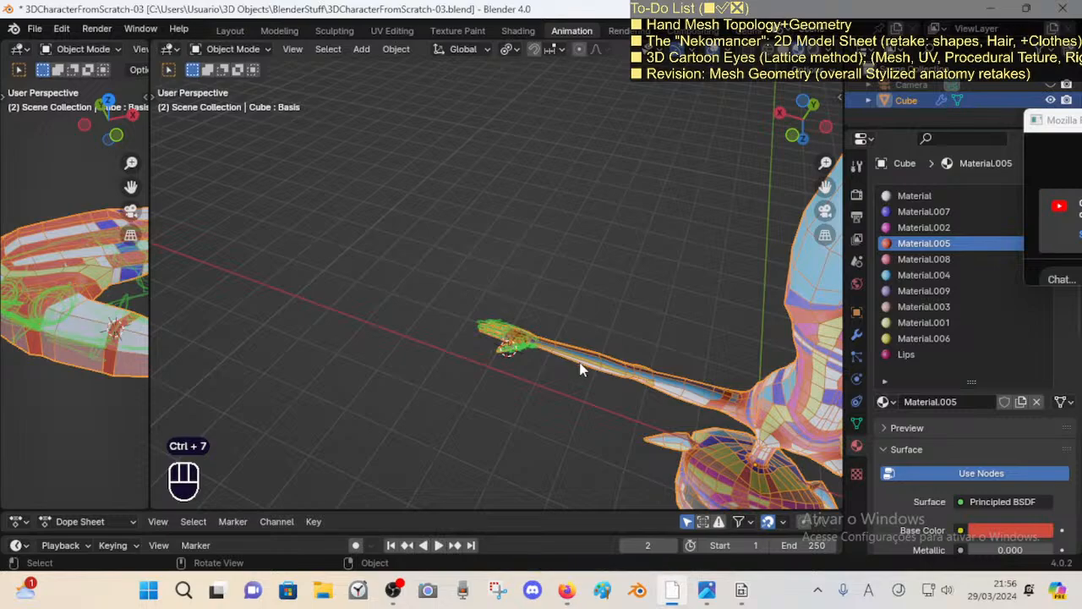
{"action": "key", "text": "ctrl+KP_7"}
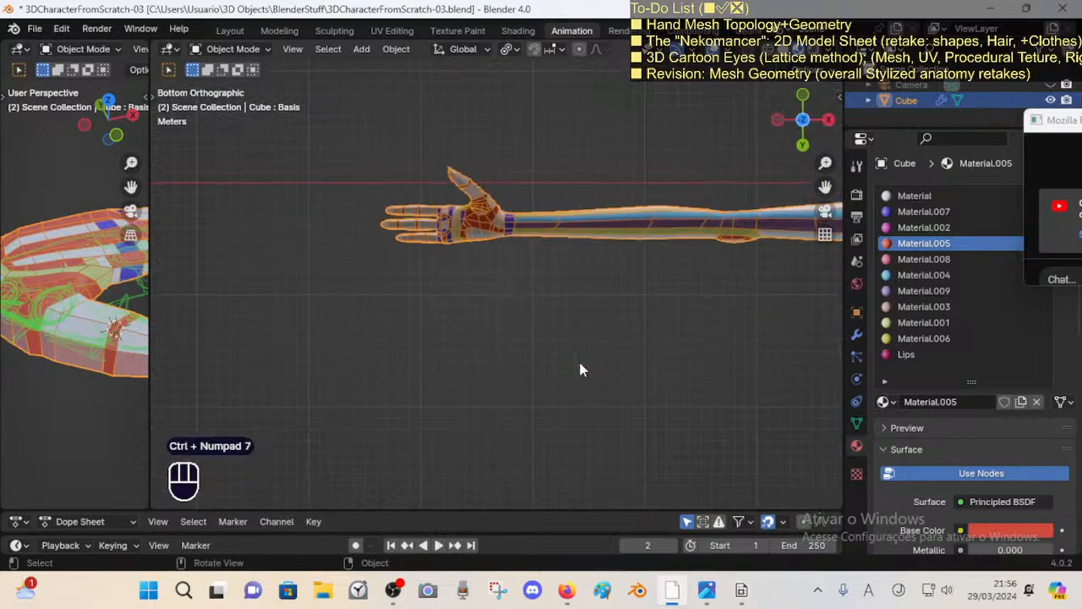
{"action": "scroll", "coordinate": [510, 254], "scroll_direction": "up", "scroll_amount": 3}
{"action": "middle_click_drag", "start_coordinate": [481, 186], "coordinate": [552, 336], "text": "shift"}
{"action": "left_click", "coordinate": [514, 275]}
{"action": "key", "text": "Tab"}
{"action": "key", "text": "3"}
{"action": "left_click", "coordinate": [484, 313], "text": "alt+shift"}
{"action": "scroll", "coordinate": [500, 248], "scroll_direction": "up", "scroll_amount": 2}
{"action": "scroll", "coordinate": [541, 148], "scroll_direction": "down", "scroll_amount": 4}
{"action": "scroll", "coordinate": [551, 372], "scroll_direction": "up", "scroll_amount": 1}
{"action": "scroll", "coordinate": [551, 372], "scroll_direction": "up", "scroll_amount": 1}
{"action": "middle_click_drag", "start_coordinate": [551, 373], "coordinate": [552, 366], "text": "shift"}
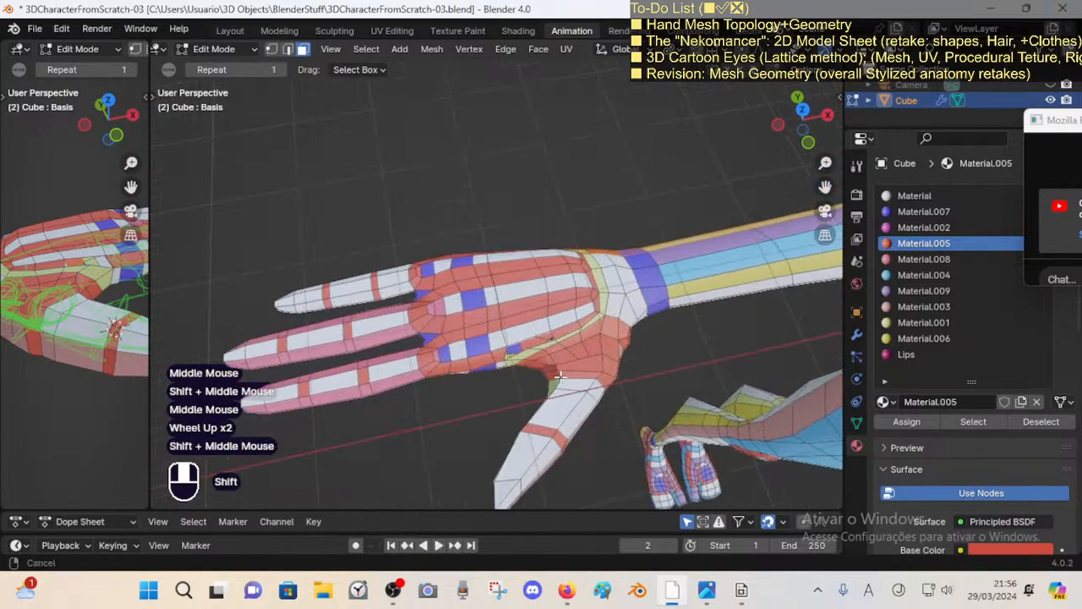
Step: Select face loops near the thumb on the back of the hand to check their flow, and clear the selection
{"action": "scroll", "coordinate": [553, 363], "scroll_direction": "up", "scroll_amount": 2}
{"action": "middle_click_drag", "start_coordinate": [594, 339], "coordinate": [605, 305], "text": "shift"}
{"action": "scroll", "coordinate": [616, 342], "scroll_direction": "up", "scroll_amount": 1}
{"action": "key", "text": "3"}
{"action": "left_click", "coordinate": [605, 329], "text": "alt+shift"}
{"action": "middle_click_drag", "start_coordinate": [605, 304], "coordinate": [553, 312], "text": "shift"}
{"action": "key", "text": "alt+a"}
{"action": "left_click", "coordinate": [592, 329], "text": "alt+shift"}
{"action": "key", "text": "alt+a"}
{"action": "scroll", "coordinate": [552, 312], "scroll_direction": "up", "scroll_amount": 2}
{"action": "scroll", "coordinate": [552, 312], "scroll_direction": "up", "scroll_amount": 2}
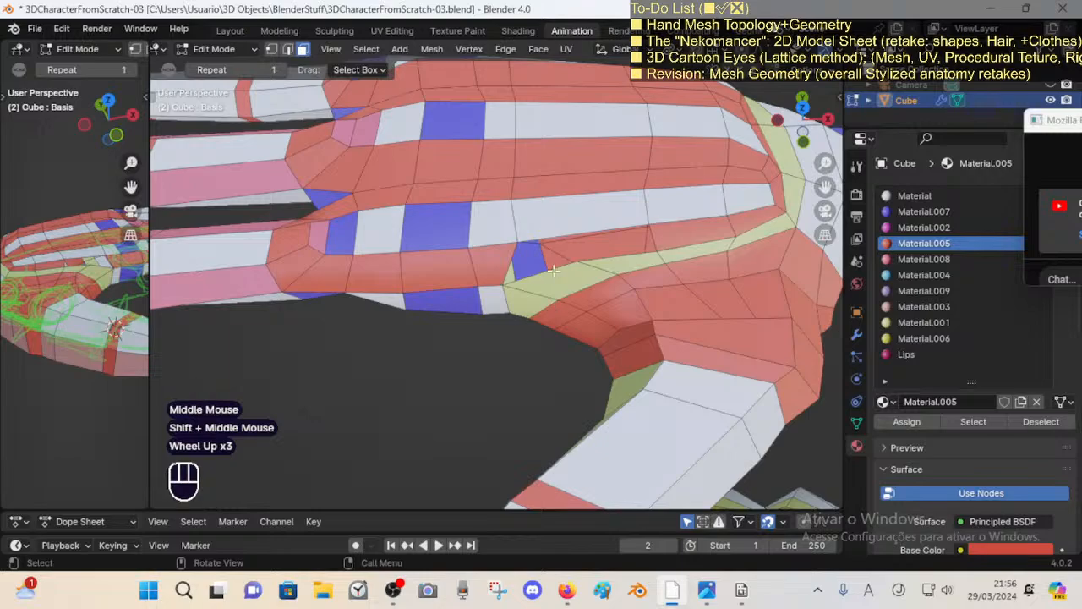
{"action": "key", "text": "1"}
{"action": "middle_click_drag", "start_coordinate": [594, 261], "coordinate": [514, 369], "text": "shift"}
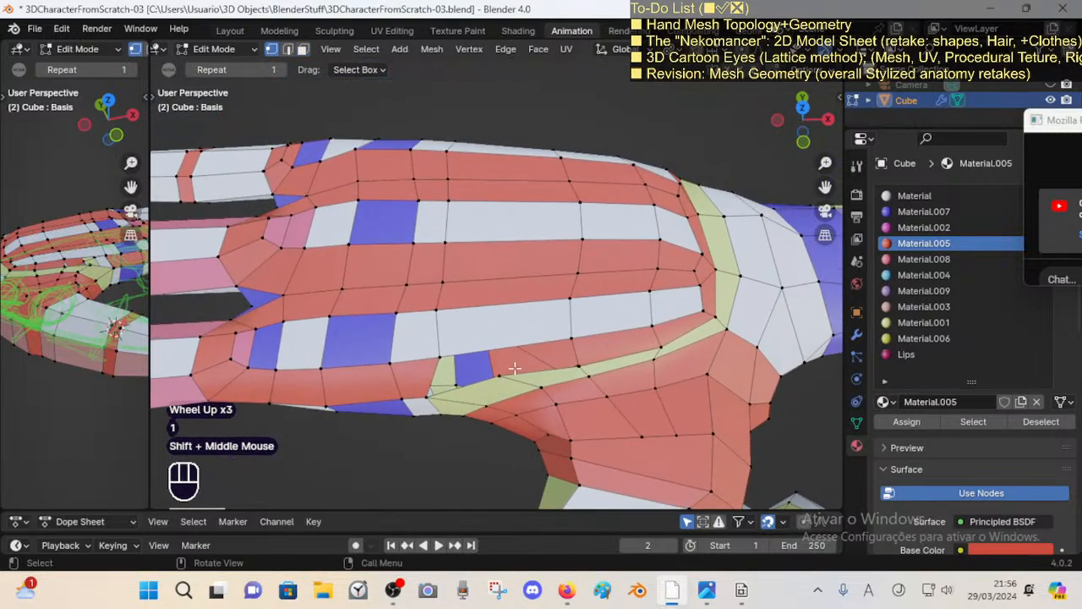
{"action": "left_click", "coordinate": [504, 377]}
{"action": "key", "text": "g"}
{"action": "key", "text": "Escape"}
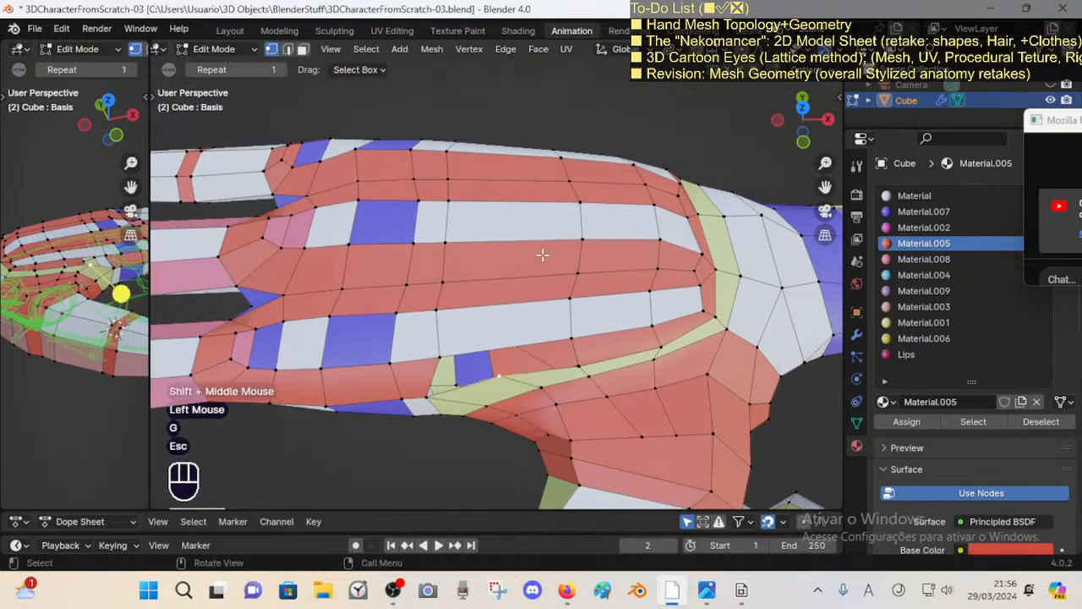
{"action": "key", "text": "2"}
{"action": "left_click", "coordinate": [578, 224], "text": "alt+shift"}
{"action": "key", "text": "shift+v"}
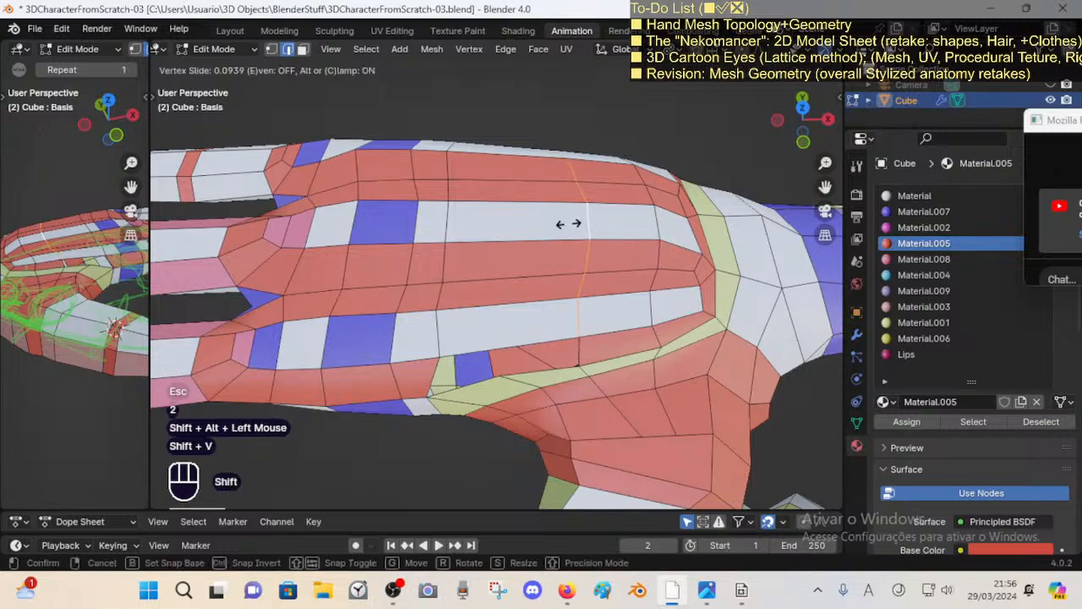
{"action": "key", "text": "Escape"}
{"action": "key", "text": "g"}
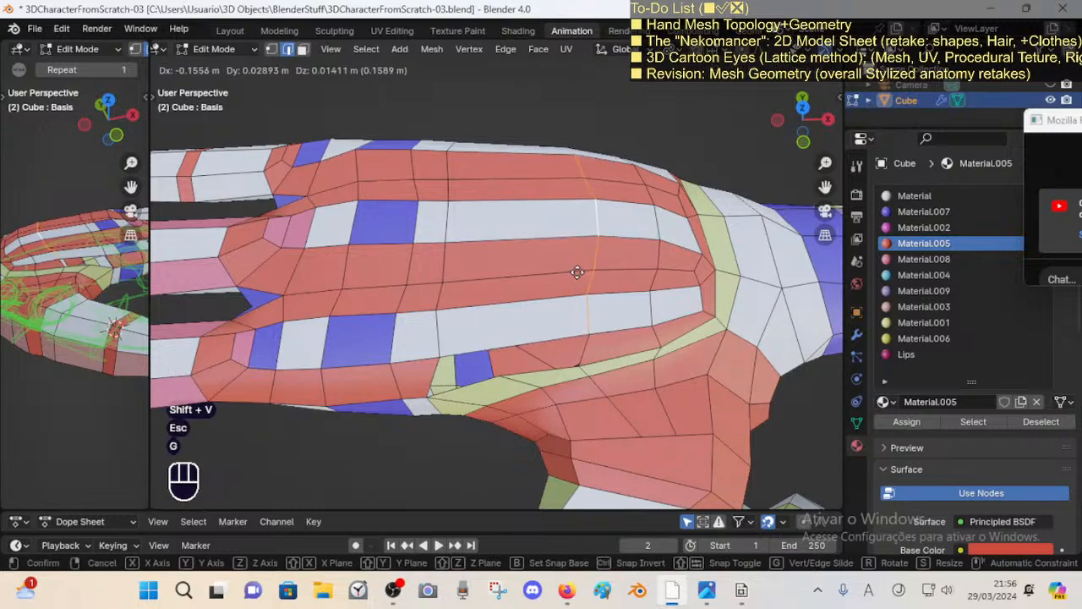
{"action": "key", "text": "Escape"}
Step: Slide the selected edge loop across the back of the hand along its edges toward the fingers
{"action": "scroll", "coordinate": [599, 275], "scroll_direction": "down", "scroll_amount": 3}
{"action": "middle_click_drag", "start_coordinate": [599, 275], "coordinate": [486, 272], "text": "shift"}
{"action": "scroll", "coordinate": [508, 211], "scroll_direction": "up", "scroll_amount": 3}
{"action": "scroll", "coordinate": [486, 271], "scroll_direction": "up", "scroll_amount": 1}
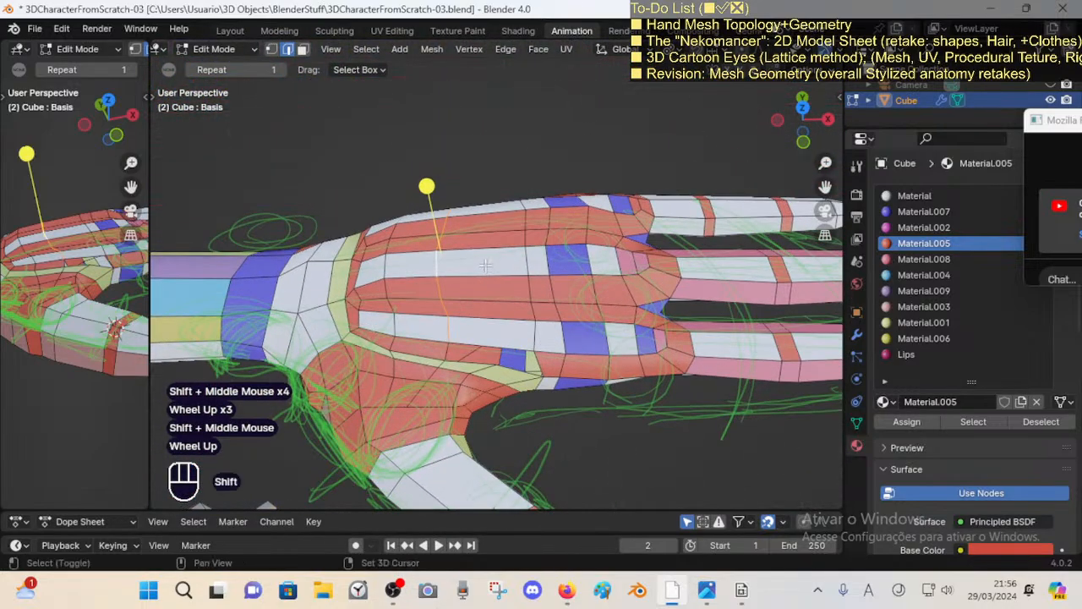
{"action": "key", "text": "shift+v"}
{"action": "left_click", "coordinate": [496, 259], "text": "shift"}
{"action": "key", "text": "alt+a"}
{"action": "key", "text": "2"}
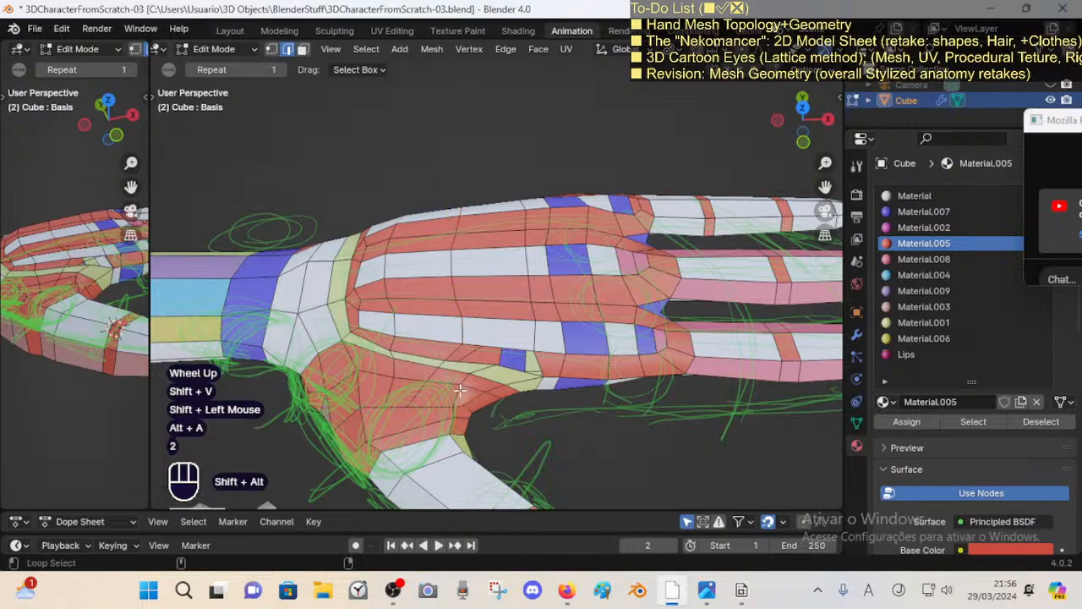
Step: Slide the vertex at the wrist-side corner of the blue face near the index finger along its edge toward the wrist
{"action": "left_click", "coordinate": [459, 389], "text": "alt+shift"}
{"action": "middle_click_drag", "start_coordinate": [497, 394], "coordinate": [489, 395]}
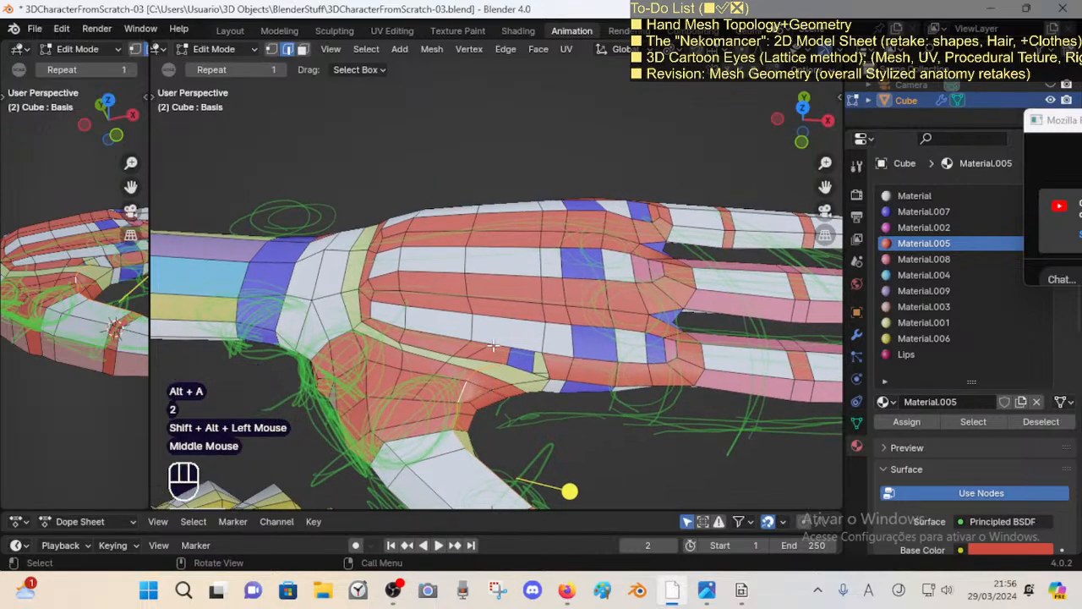
{"action": "key", "text": "1"}
{"action": "middle_click_drag", "start_coordinate": [493, 345], "coordinate": [497, 353]}
{"action": "left_click", "coordinate": [501, 361]}
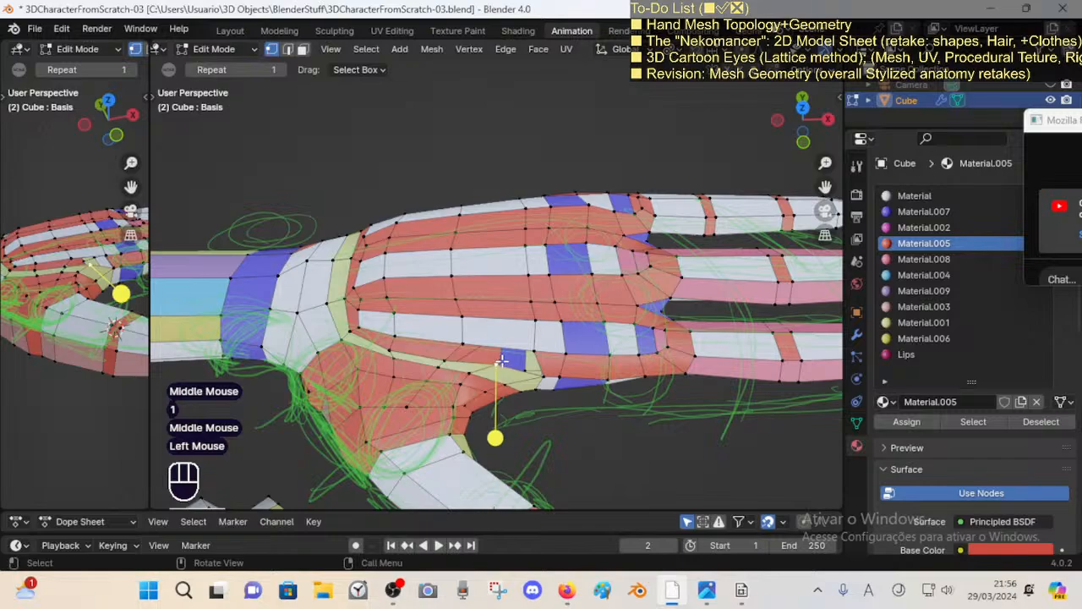
{"action": "key", "text": "shift+v"}
{"action": "left_click", "coordinate": [489, 354], "text": "shift"}
{"action": "key", "text": "alt+a"}
Step: Try adding a loop cut across the back of the hand just behind the blue face near the thumb
{"action": "key", "text": "ctrl+r"}
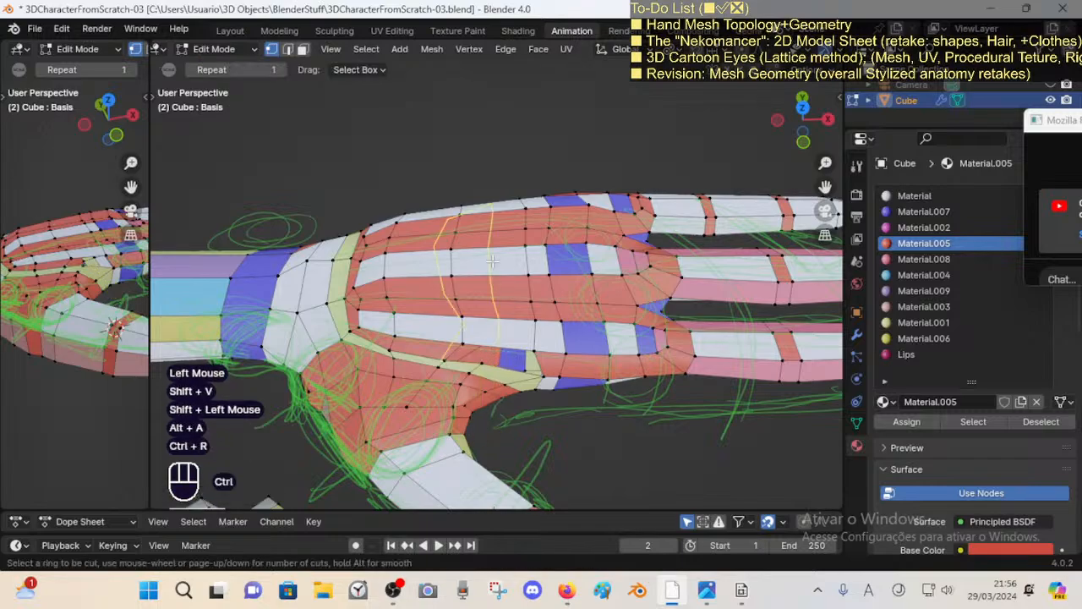
{"action": "middle_click_drag", "start_coordinate": [489, 266], "coordinate": [510, 329]}
{"action": "middle_click_drag", "start_coordinate": [513, 466], "coordinate": [504, 357], "text": "shift"}
{"action": "middle_click_drag", "start_coordinate": [500, 441], "coordinate": [502, 138]}
{"action": "middle_click_drag", "start_coordinate": [507, 275], "coordinate": [505, 226]}
{"action": "key", "text": "ctrl+r"}
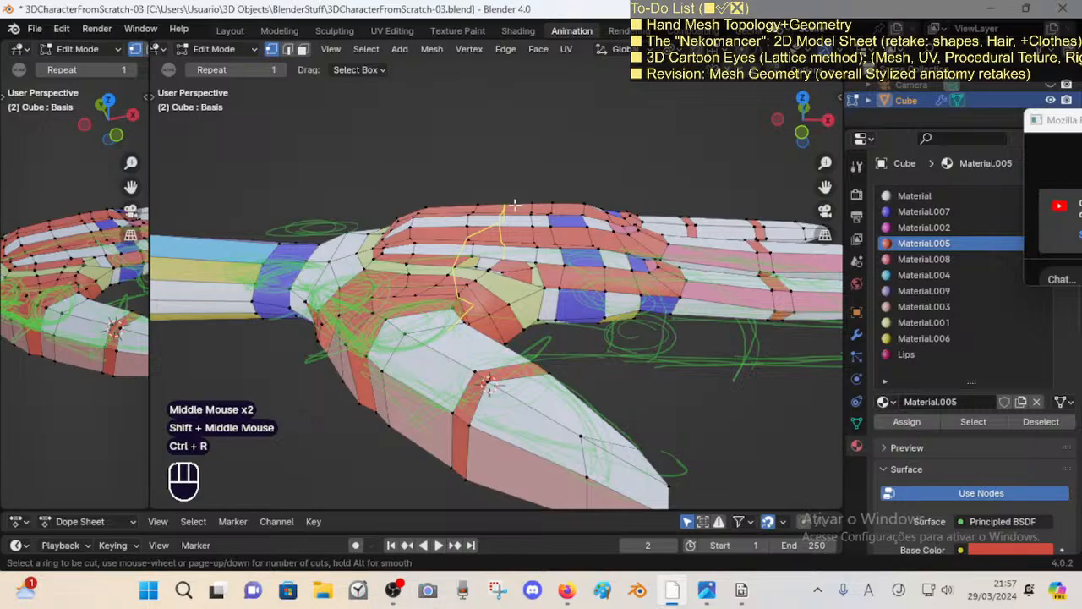
{"action": "left_click", "coordinate": [511, 222]}
{"action": "left_click", "coordinate": [506, 364]}
{"action": "middle_click_drag", "start_coordinate": [519, 386], "coordinate": [553, 342]}
{"action": "mouse_move", "coordinate": [553, 342]}
{"action": "middle_mouse_down"}
{"action": "mouse_move", "coordinate": [550, 309]}
{"action": "mouse_move", "coordinate": [552, 327]}
{"action": "middle_mouse_up"}
{"action": "scroll", "coordinate": [550, 310], "scroll_direction": "up", "scroll_amount": 2}
{"action": "middle_click_drag", "start_coordinate": [551, 326], "coordinate": [552, 334], "text": "shift"}
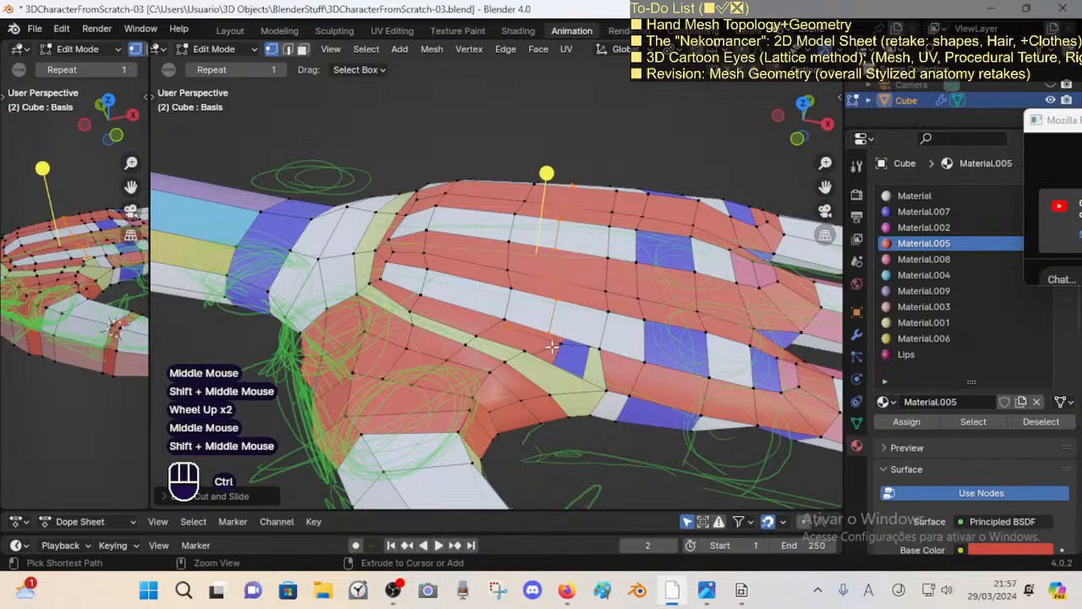
{"action": "key", "text": "ctrl+z"}
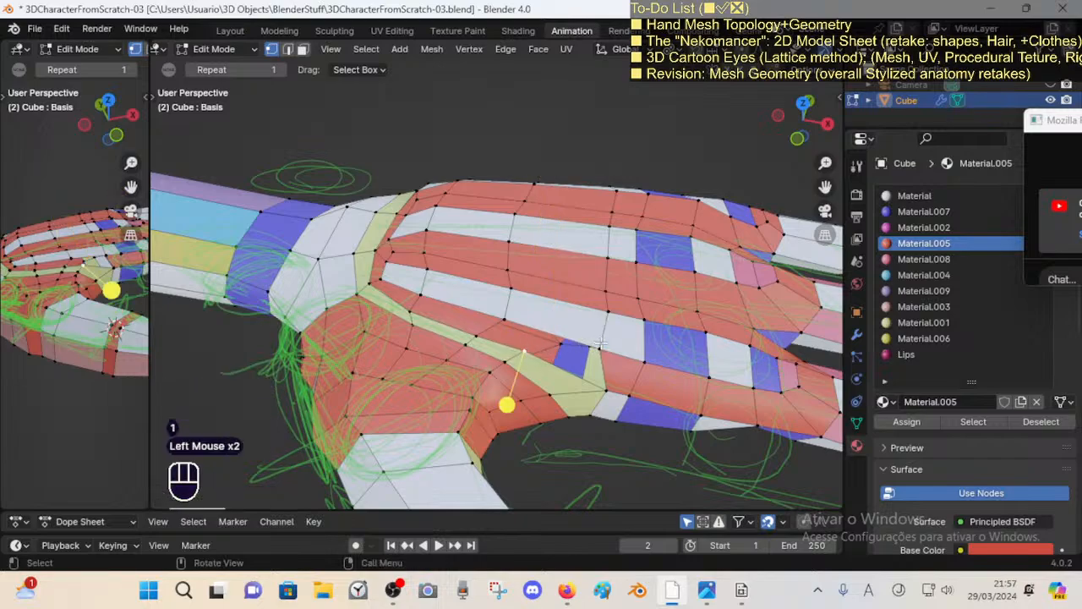
Step: Try to merge the vertices around the blue face near the index finger by collapsing them
{"action": "left_click", "coordinate": [563, 362], "text": "shift"}
{"action": "key", "text": "m"}
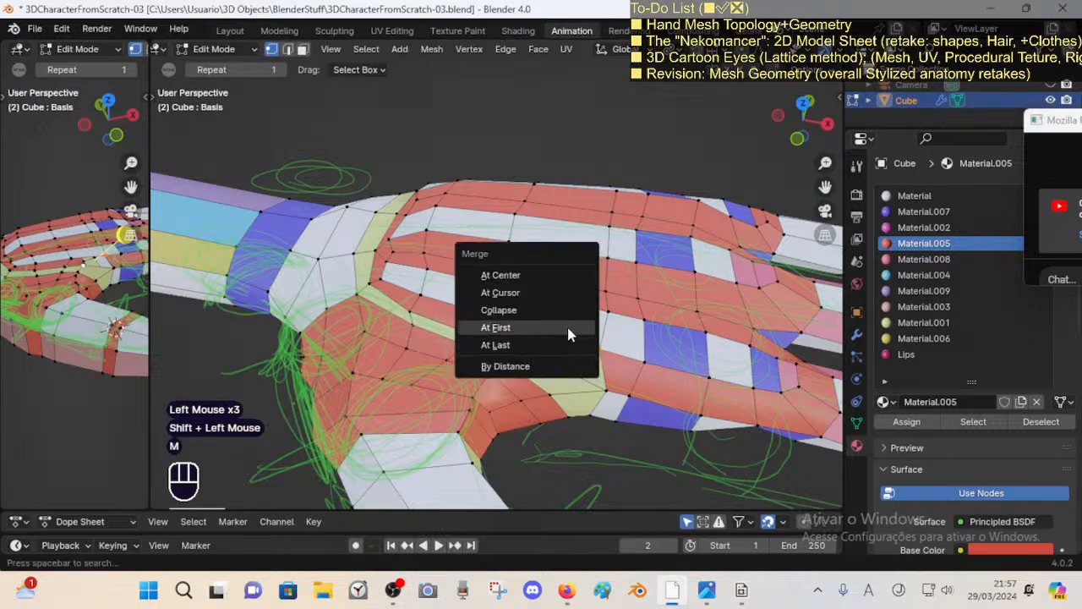
{"action": "left_click", "coordinate": [557, 309]}
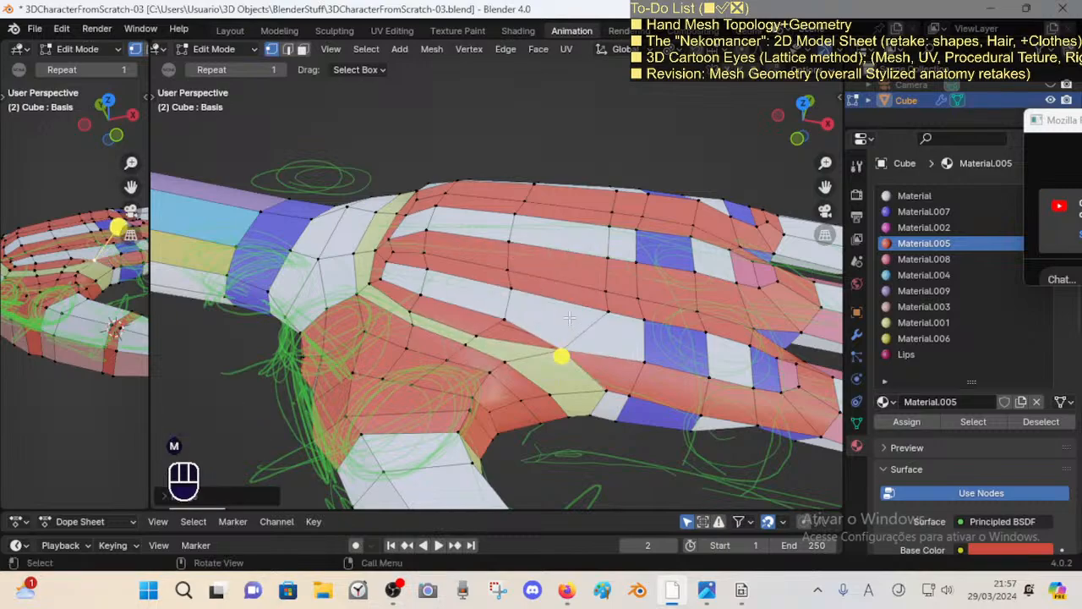
{"action": "key", "text": "ctrl+z"}
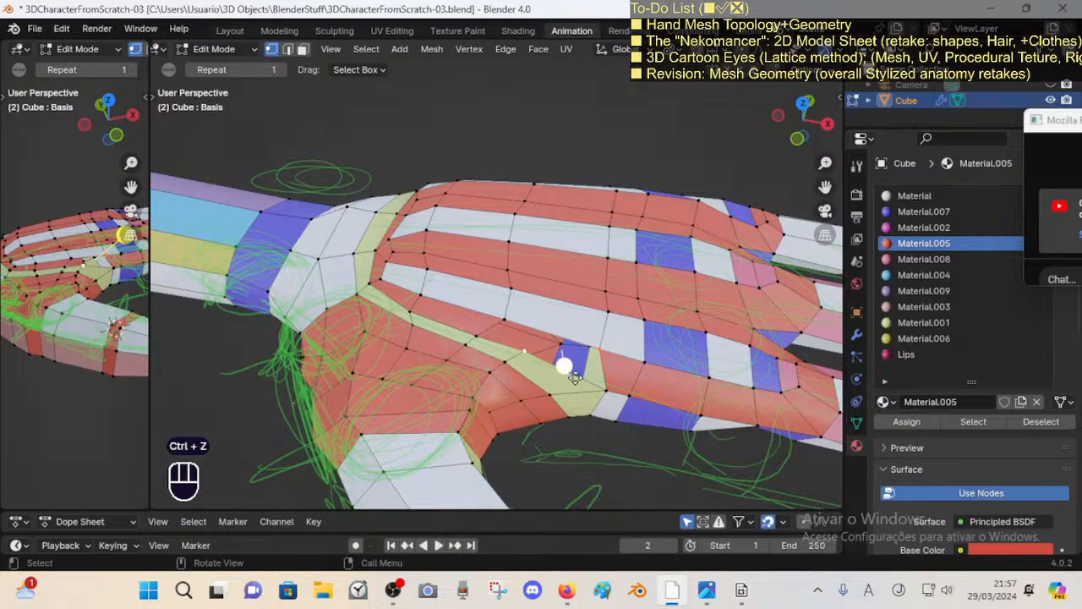
Step: Fill a face between the edges on either side of the blue face, continuing the red strip below the index knuckle
{"action": "key", "text": "alt+a"}
{"action": "mouse_move", "coordinate": [575, 378]}
{"action": "middle_mouse_down"}
{"action": "mouse_move", "coordinate": [549, 372]}
{"action": "mouse_move", "coordinate": [563, 372]}
{"action": "middle_mouse_up"}
{"action": "key", "text": "2"}
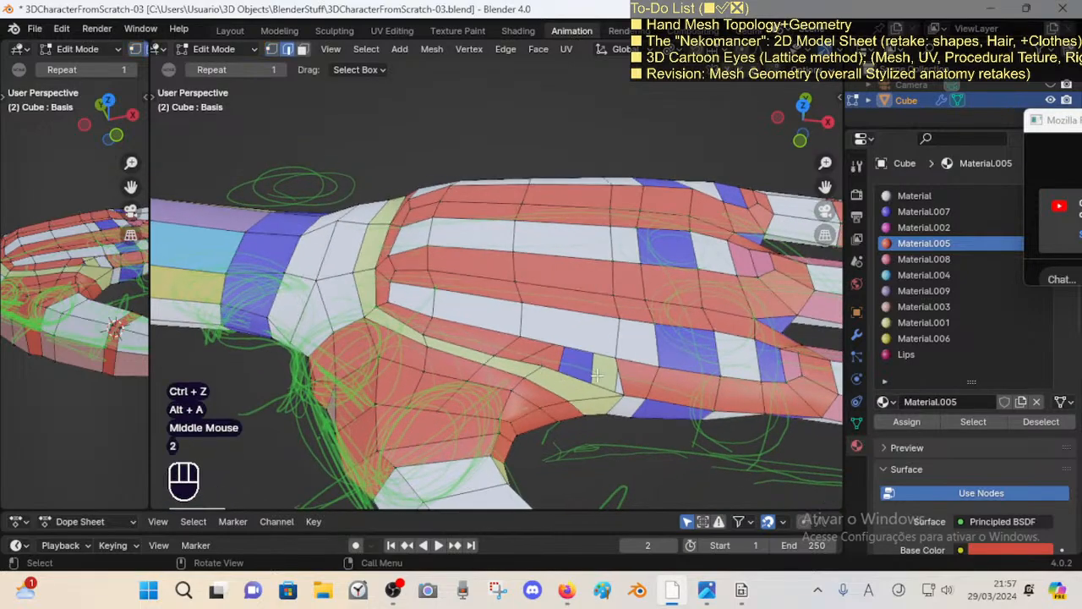
{"action": "left_click", "coordinate": [622, 378]}
{"action": "left_click", "coordinate": [510, 343], "text": "shift"}
{"action": "middle_click_drag", "start_coordinate": [510, 343], "coordinate": [524, 326], "text": "shift"}
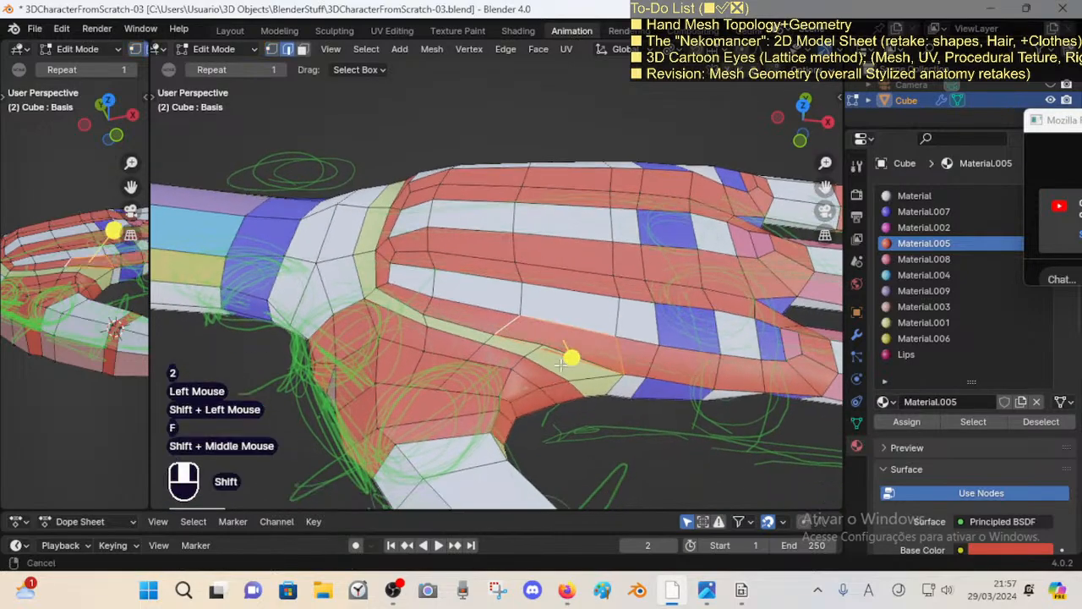
Step: Move the free vertex beneath the newly filled face toward the yellow-green strip by the thumb
{"action": "key", "text": "alt+a"}
{"action": "key", "text": "1"}
{"action": "left_click", "coordinate": [579, 375]}
{"action": "middle_click_drag", "start_coordinate": [579, 374], "coordinate": [569, 382]}
{"action": "key", "text": "g"}
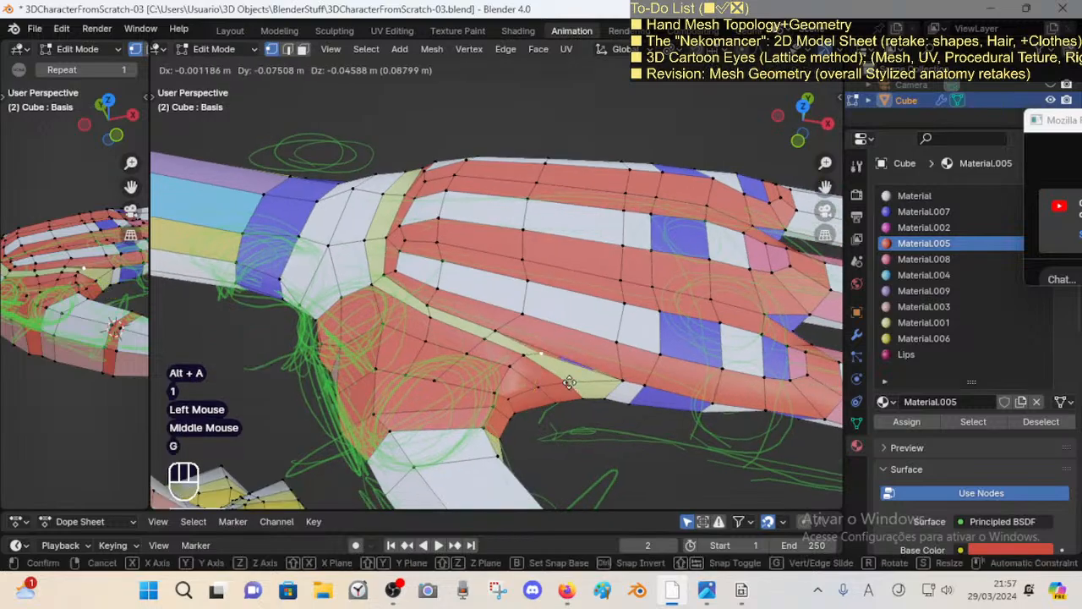
{"action": "left_click", "coordinate": [569, 383]}
Step: Add a loop cut across the back of the hand, slid slightly toward the wrist
{"action": "key", "text": "ctrl+r"}
{"action": "left_click", "coordinate": [573, 281]}
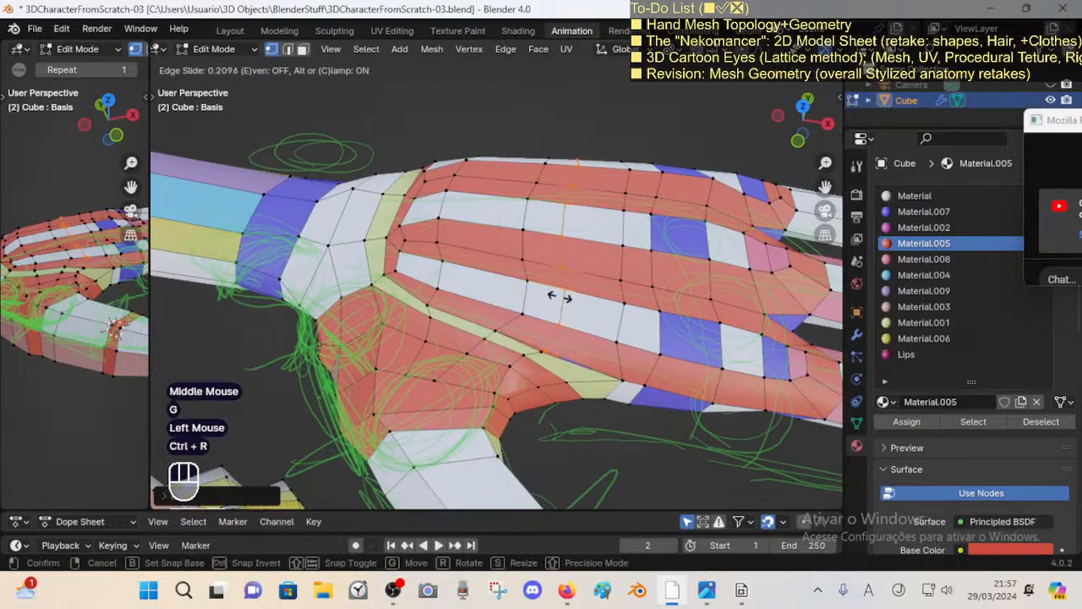
{"action": "left_click", "coordinate": [568, 282]}
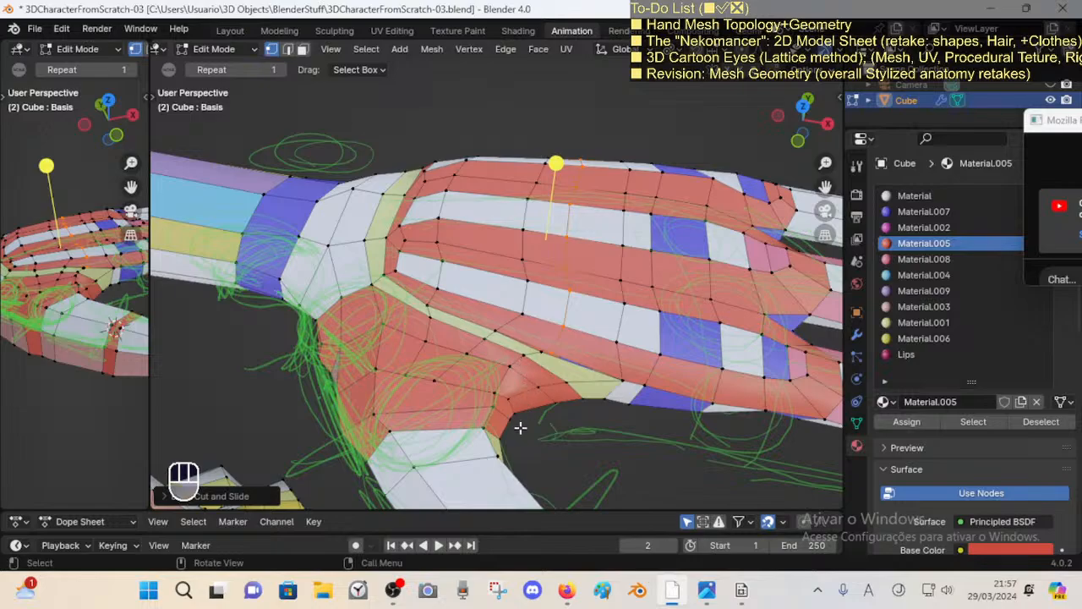
Step: Merge the vertex at the end of the new loop with its neighbour on the yellow-green strip
{"action": "middle_click_drag", "start_coordinate": [520, 428], "coordinate": [544, 335]}
{"action": "key", "text": "1"}
{"action": "left_click", "coordinate": [544, 334], "text": "shift"}
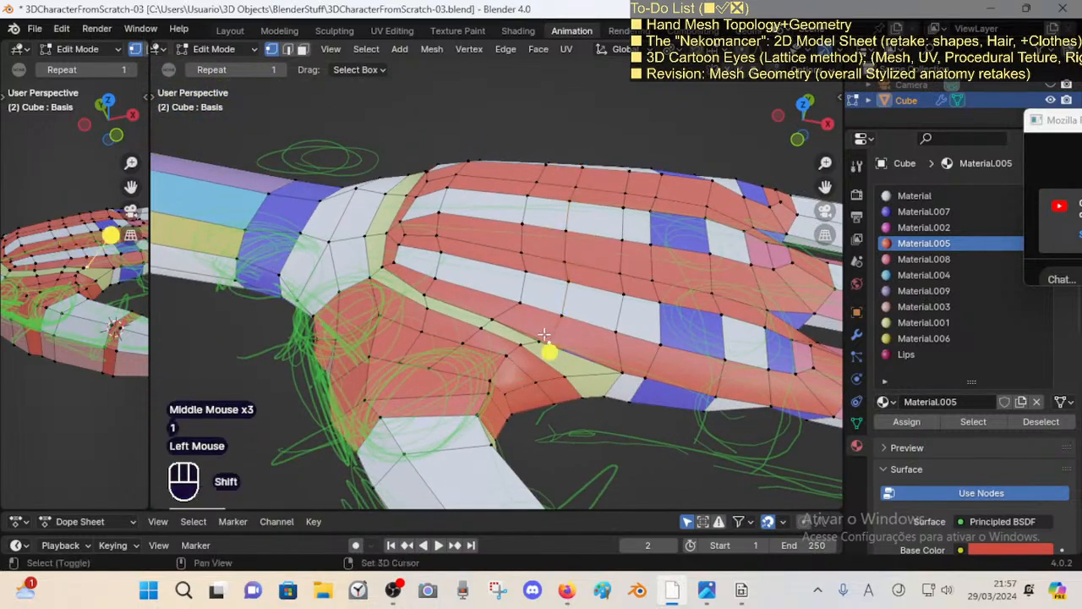
{"action": "left_click", "coordinate": [542, 338], "text": "shift"}
{"action": "key", "text": "m"}
{"action": "left_click", "coordinate": [539, 341]}
{"action": "middle_click_drag", "start_coordinate": [538, 341], "coordinate": [534, 349]}
Step: Select face loops along and across the back of the hand to check their flow, and clear the selection
{"action": "key", "text": "3"}
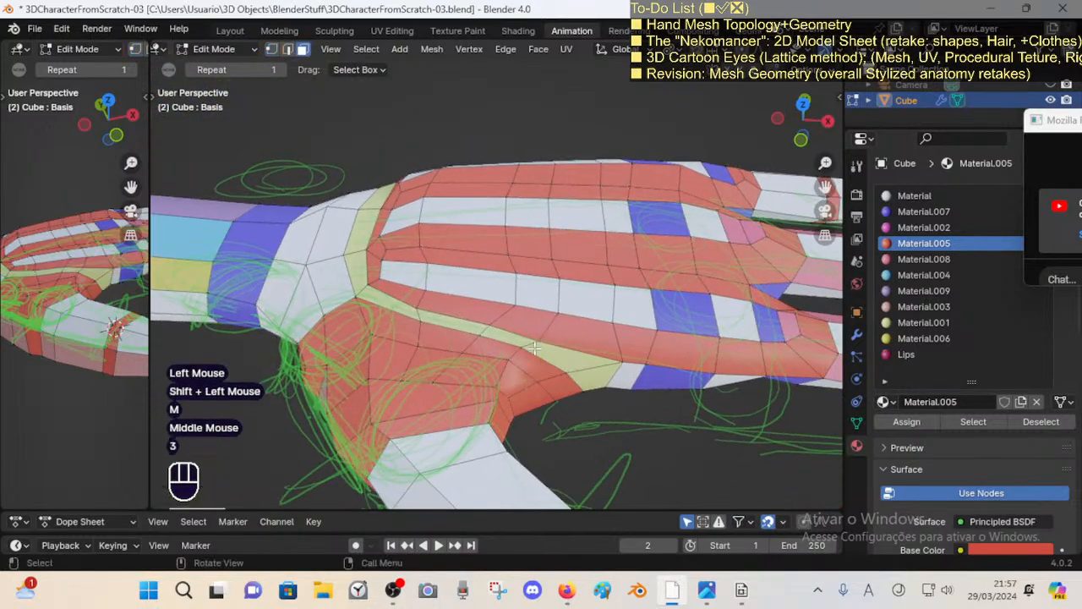
{"action": "left_click", "coordinate": [442, 212], "text": "alt+shift"}
{"action": "scroll", "coordinate": [461, 216], "scroll_direction": "down", "scroll_amount": 1}
{"action": "left_click", "coordinate": [456, 222]}
{"action": "key", "text": "alt+a"}
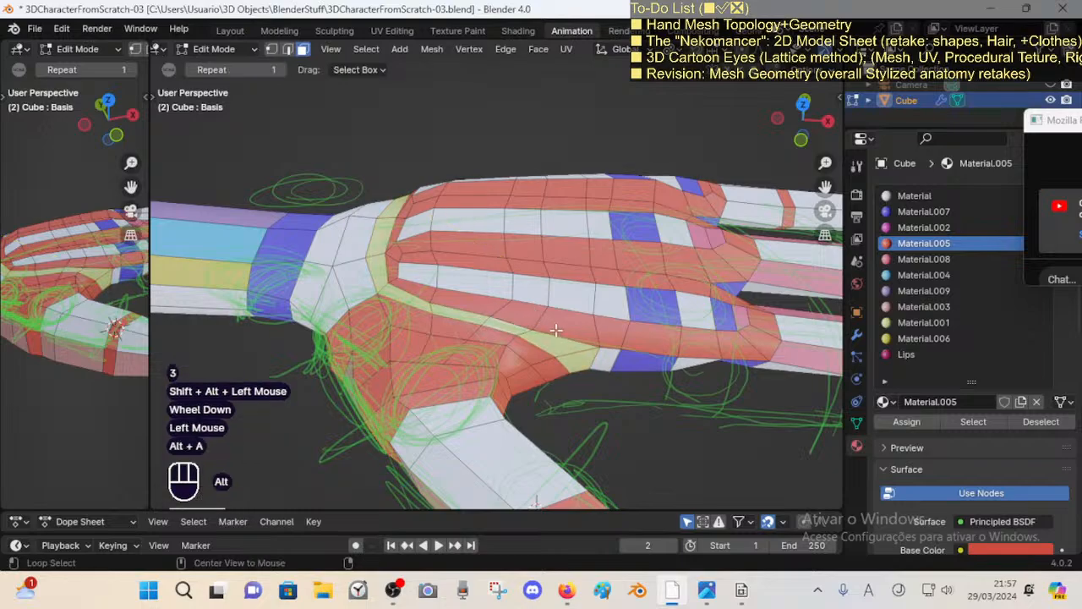
{"action": "left_click", "coordinate": [550, 327], "text": "alt+shift"}
{"action": "left_click", "coordinate": [626, 169]}
{"action": "key", "text": "alt+a"}
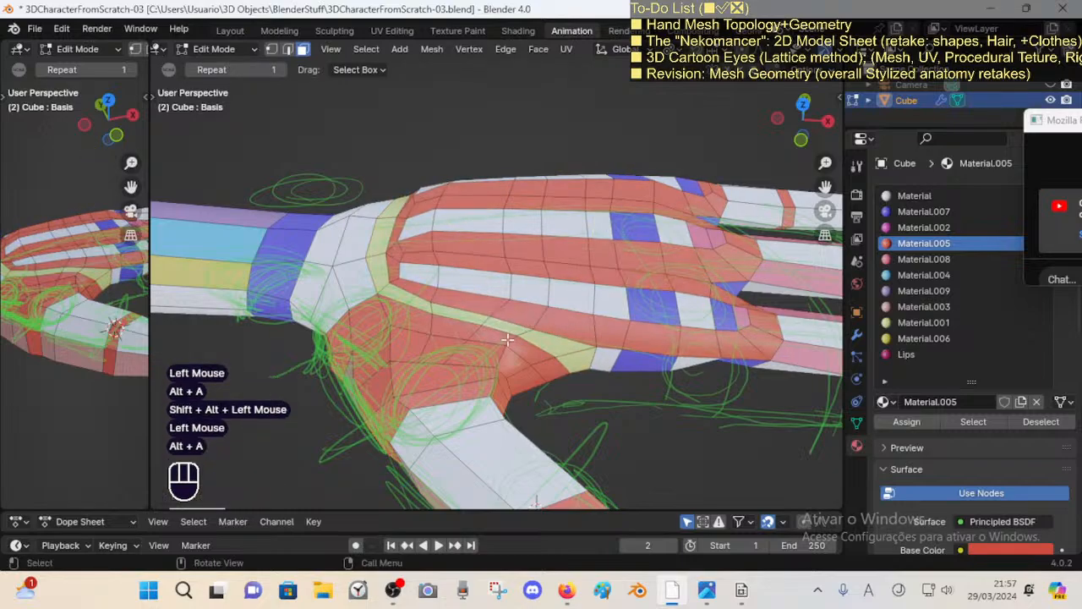
Step: Trace the face loops at the thumb web around to the palm and inspect how they run there
{"action": "left_click", "coordinate": [530, 362], "text": "alt+shift"}
{"action": "left_click_drag", "start_coordinate": [545, 369], "coordinate": [569, 367]}
{"action": "middle_click_drag", "start_coordinate": [568, 367], "coordinate": [511, 222], "text": "shift"}
{"action": "key", "text": "alt+a"}
{"action": "middle_click_drag", "start_coordinate": [524, 321], "coordinate": [529, 288]}
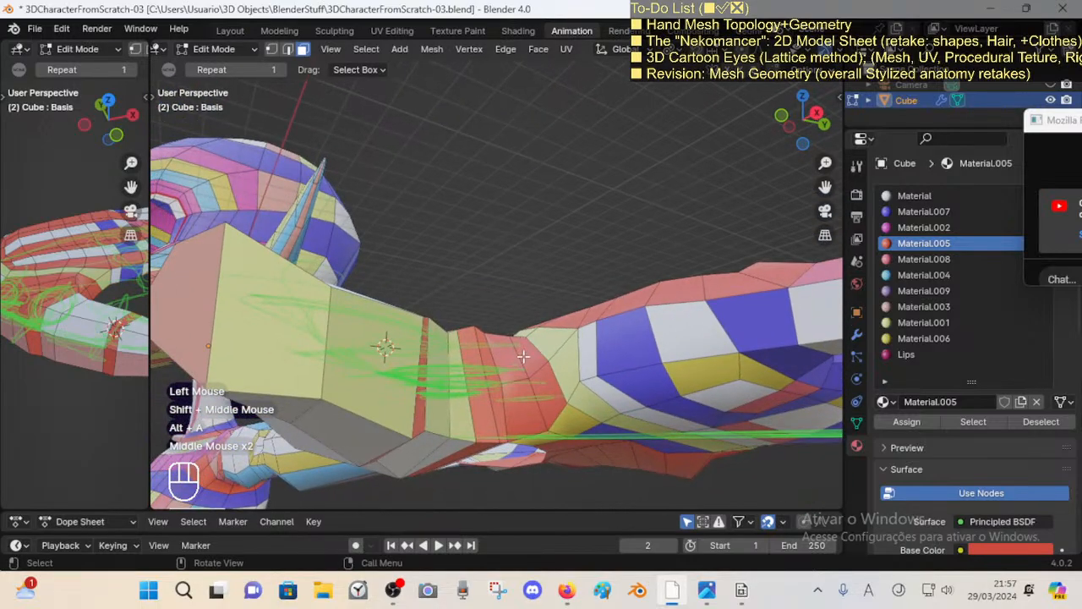
{"action": "left_click", "coordinate": [538, 376], "text": "alt+shift"}
{"action": "mouse_move", "coordinate": [541, 377]}
{"action": "middle_mouse_down"}
{"action": "mouse_move", "coordinate": [565, 250]}
{"action": "mouse_move", "coordinate": [536, 364]}
{"action": "middle_mouse_up"}
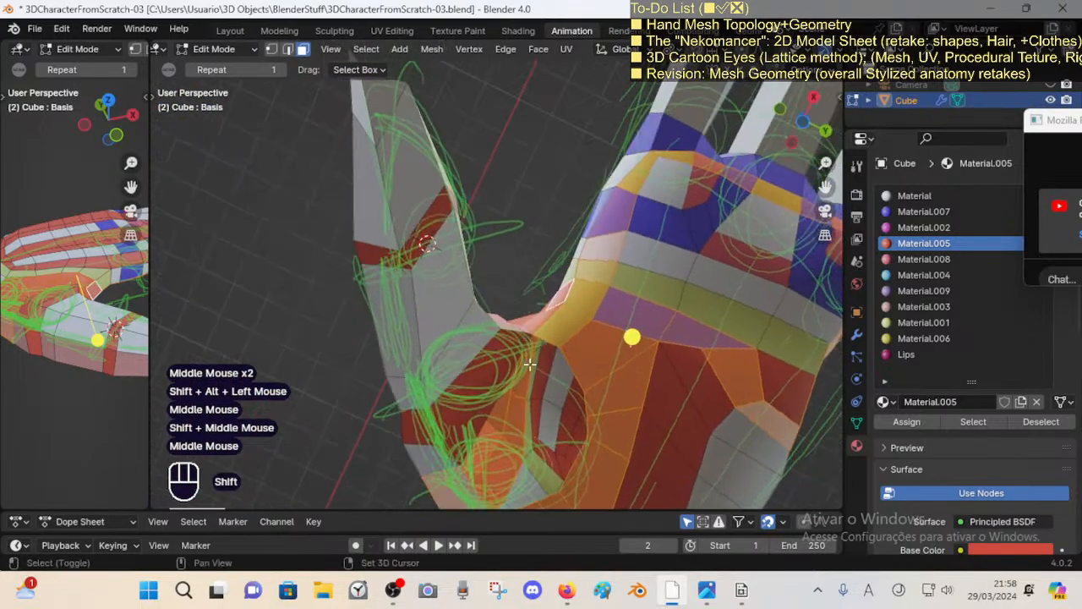
{"action": "middle_click_drag", "start_coordinate": [551, 402], "coordinate": [692, 314], "text": "shift"}
{"action": "middle_click_drag", "start_coordinate": [658, 258], "coordinate": [598, 209]}
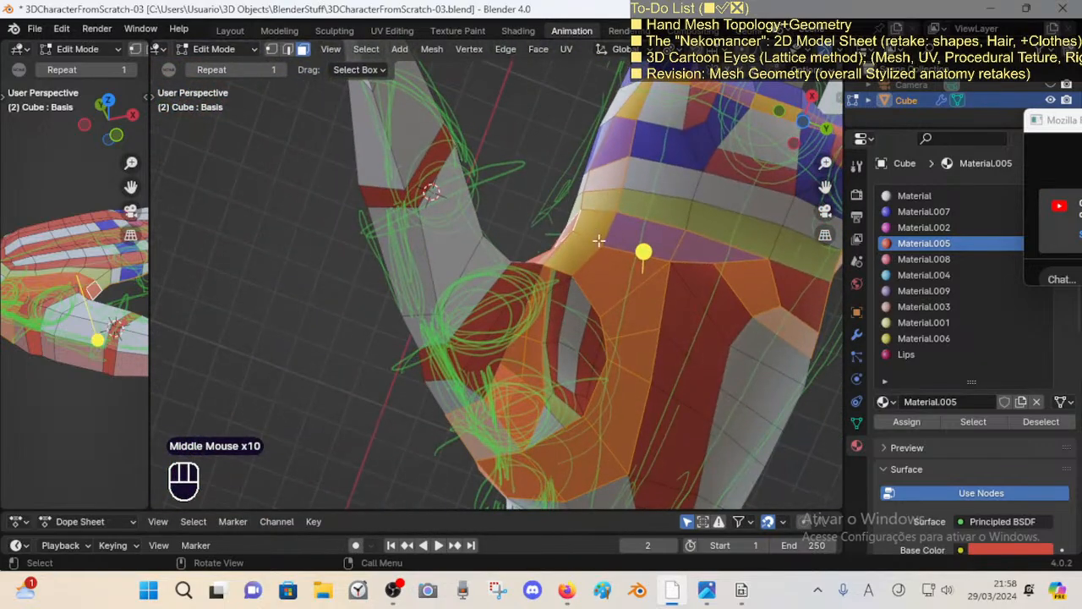
{"action": "middle_click_drag", "start_coordinate": [610, 267], "coordinate": [572, 206]}
Step: Examine the whole arm and select loops around the hand and palm to check their flow, clearing the selection
{"action": "key", "text": "a"}
{"action": "scroll", "coordinate": [553, 201], "scroll_direction": "down", "scroll_amount": 2}
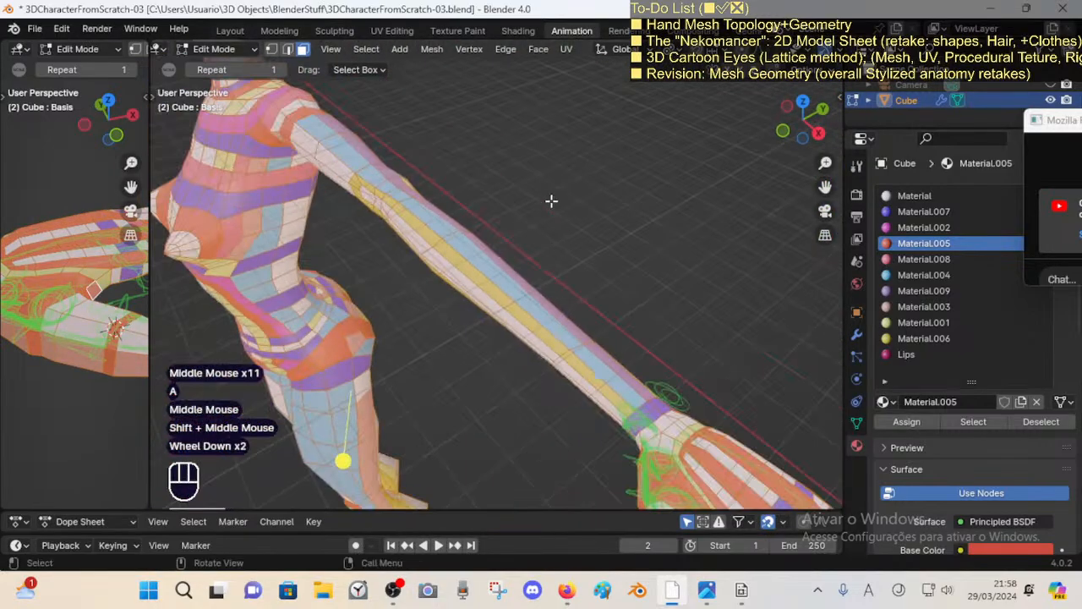
{"action": "scroll", "coordinate": [536, 346], "scroll_direction": "down", "scroll_amount": 1}
{"action": "scroll", "coordinate": [532, 243], "scroll_direction": "up", "scroll_amount": 1}
{"action": "middle_click_drag", "start_coordinate": [536, 346], "coordinate": [495, 317], "text": "shift"}
{"action": "key", "text": "alt+a"}
{"action": "left_click", "coordinate": [545, 375], "text": "alt+shift"}
{"action": "key", "text": "alt+a"}
{"action": "key", "text": "3"}
{"action": "left_click", "coordinate": [561, 338], "text": "alt+shift"}
{"action": "scroll", "coordinate": [605, 254], "scroll_direction": "up", "scroll_amount": 2}
{"action": "key", "text": "alt+a"}
{"action": "scroll", "coordinate": [536, 305], "scroll_direction": "up", "scroll_amount": 2}
Step: Try to extrude a single palm edge beside the grey strip toward the thumb base
{"action": "left_click", "coordinate": [510, 373]}
{"action": "key", "text": "e"}
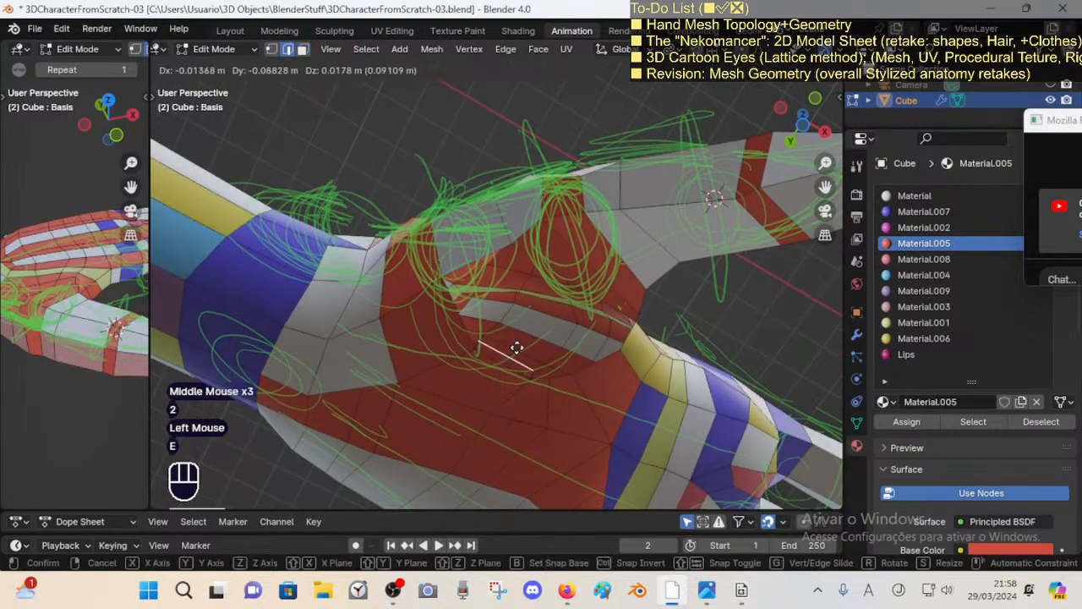
{"action": "left_click", "coordinate": [528, 324]}
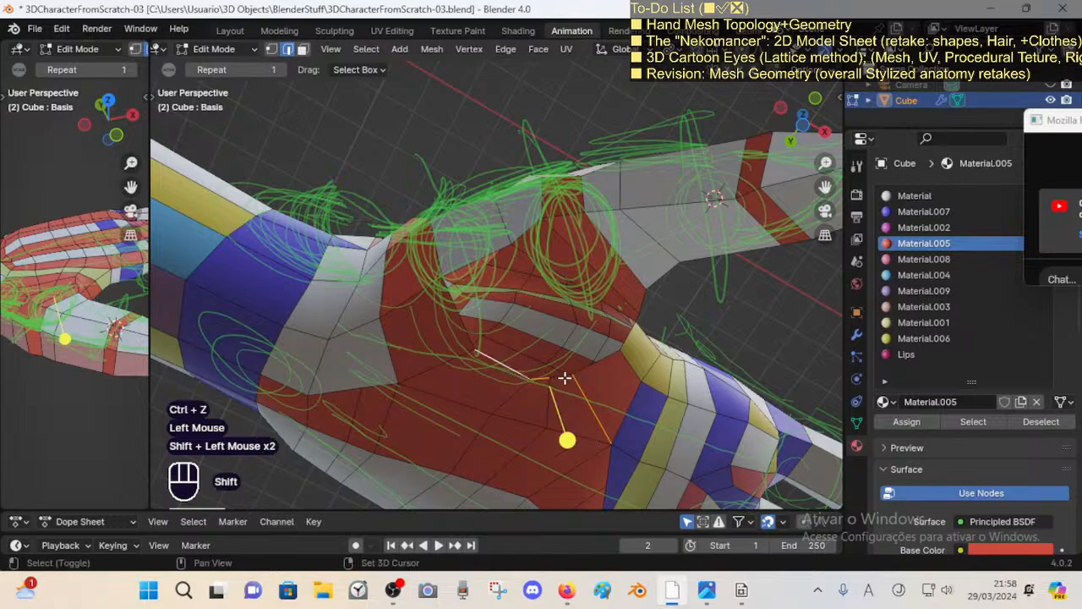
Step: Extrude the chain of palm edges beside the grey strip over it toward the thumb base
{"action": "key", "text": "e"}
{"action": "left_click", "coordinate": [610, 328]}
{"action": "key", "text": "alt+a"}
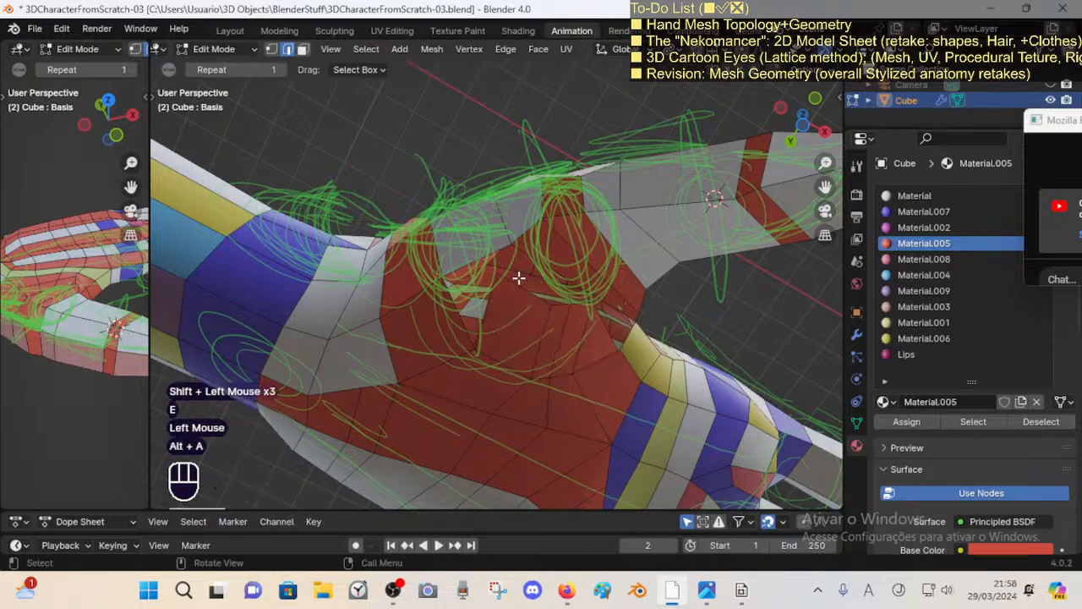
Step: Move the corner vertex of the extruded palm strip back from the thumb base toward the palm
{"action": "key", "text": "g"}
{"action": "left_click", "coordinate": [524, 302]}
{"action": "key", "text": "2"}
{"action": "left_click", "coordinate": [477, 253]}
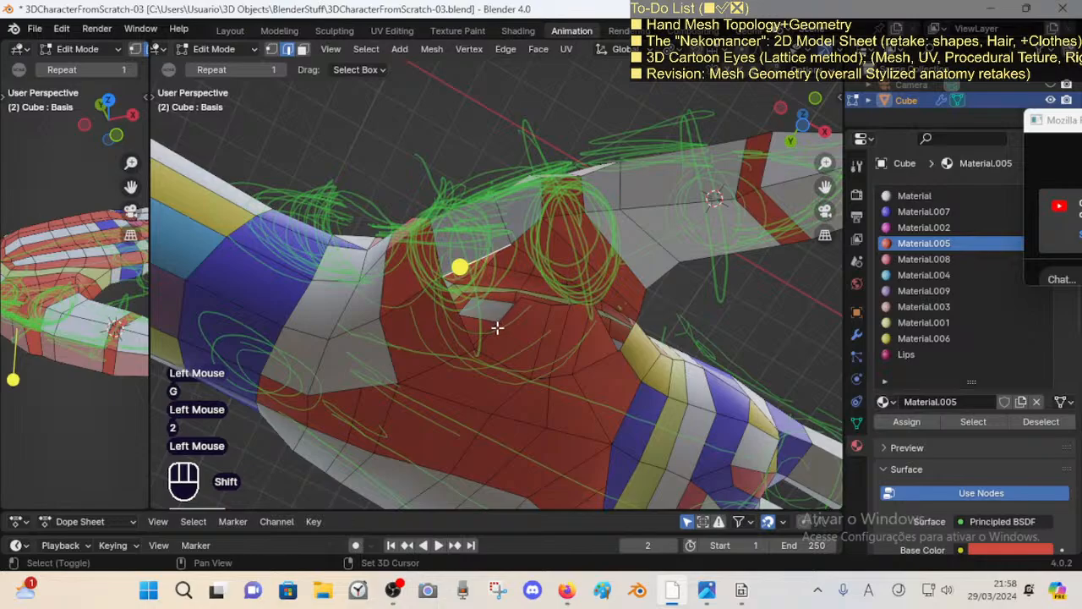
{"action": "middle_click_drag", "start_coordinate": [613, 336], "coordinate": [584, 309]}
{"action": "key", "text": "alt+a"}
{"action": "middle_click_drag", "start_coordinate": [583, 309], "coordinate": [497, 265], "text": "shift"}
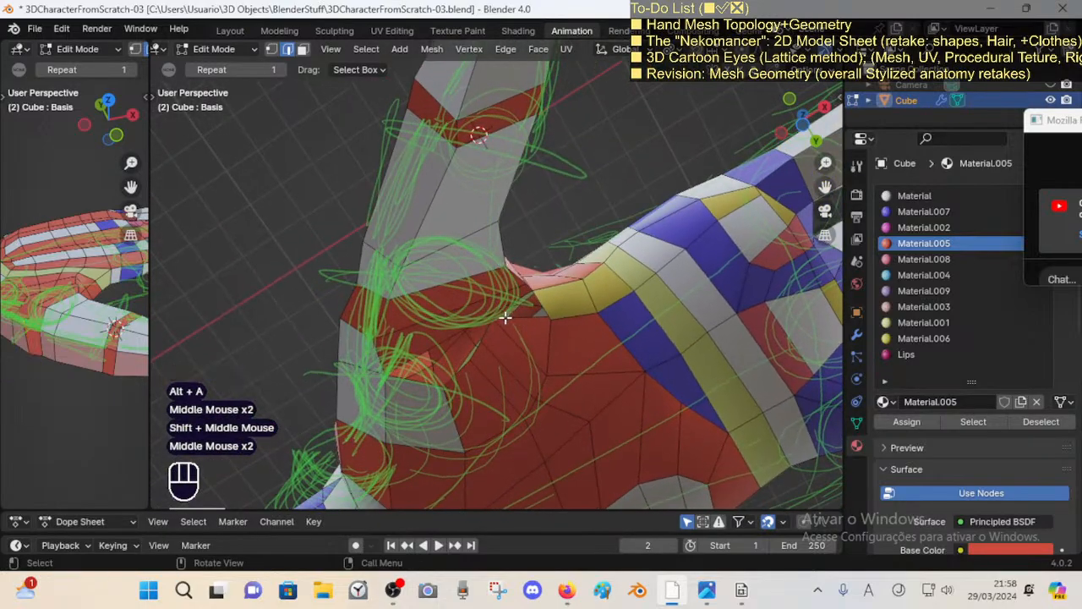
Step: Reposition a vertex of the palm faces near the web between the thumb and index finger
{"action": "middle_click_drag", "start_coordinate": [507, 331], "coordinate": [623, 335]}
{"action": "key", "text": "1"}
{"action": "left_click", "coordinate": [499, 264]}
{"action": "key", "text": "g"}
{"action": "left_click", "coordinate": [508, 275]}
{"action": "scroll", "coordinate": [517, 299], "scroll_direction": "up", "scroll_amount": 1}
Step: Delete the face beside the yellow strip at the thumb web on the palm
{"action": "key", "text": "3"}
{"action": "left_click", "coordinate": [637, 345]}
{"action": "key", "text": "x"}
{"action": "left_click", "coordinate": [616, 319]}
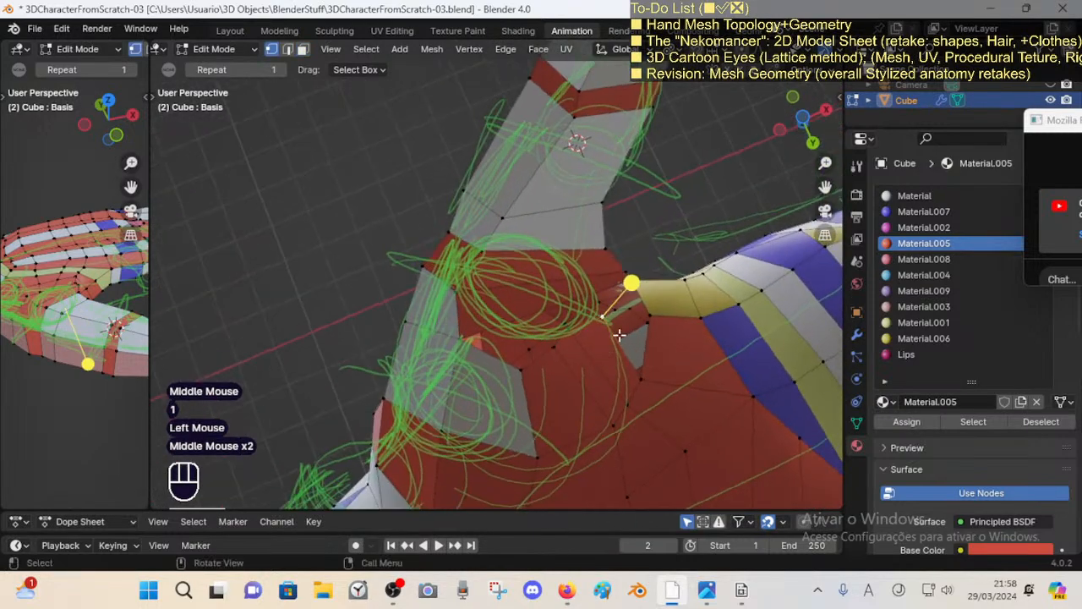
Step: Move two vertices along the gap beside the thumb web down toward the palm
{"action": "key", "text": "g"}
{"action": "left_click", "coordinate": [602, 348]}
{"action": "left_click", "coordinate": [558, 352]}
{"action": "key", "text": "g"}
{"action": "left_click", "coordinate": [558, 372]}
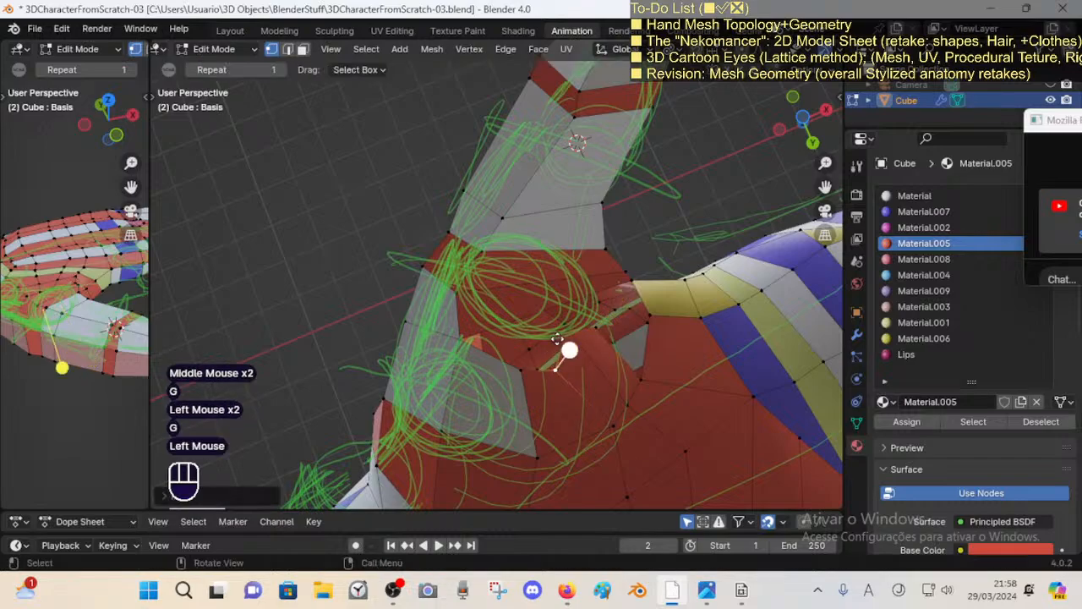
Step: Reposition the middle vertex on the lower edge of the thumb web gap, closer to the palm
{"action": "key", "text": "g"}
{"action": "key", "text": "Escape"}
{"action": "left_click", "coordinate": [572, 333]}
{"action": "key", "text": "g"}
{"action": "left_click", "coordinate": [583, 367]}
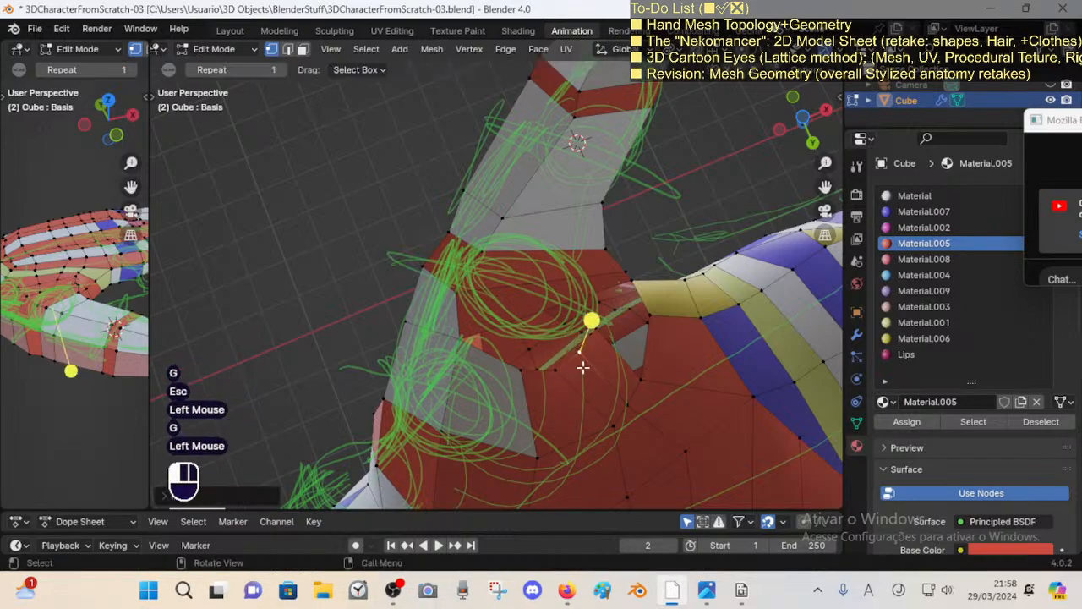
{"action": "key", "text": "g"}
{"action": "left_click", "coordinate": [578, 370]}
Step: Deselect the palm faces and shift the gap-edge vertex nearest the small grey face slightly toward the palm
{"action": "left_click", "coordinate": [518, 409], "text": "alt+shift"}
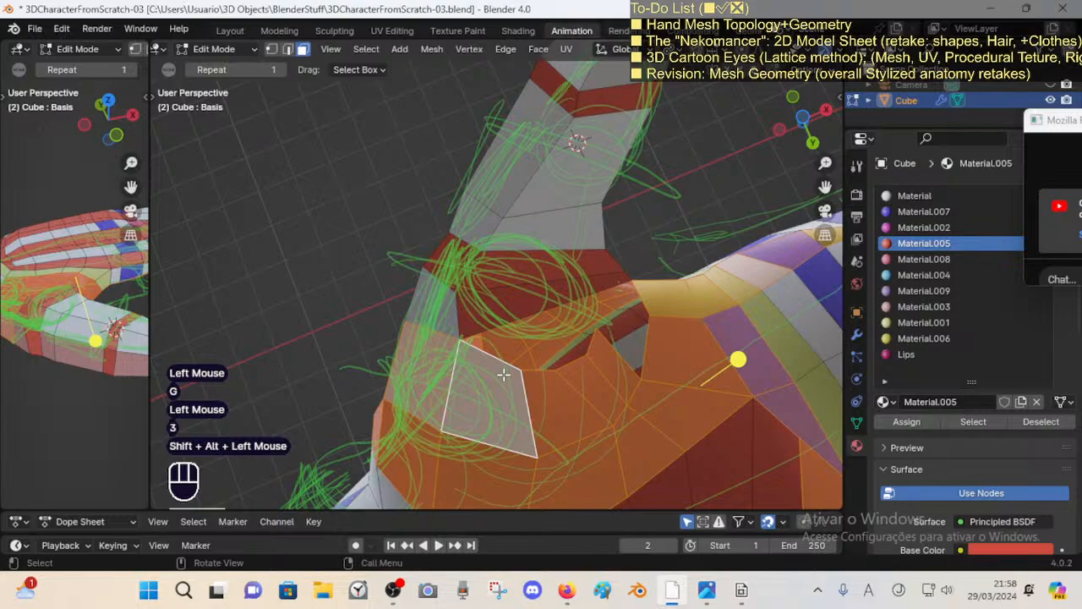
{"action": "key", "text": "alt+a"}
{"action": "left_click", "coordinate": [595, 330]}
{"action": "key", "text": "g"}
{"action": "left_click", "coordinate": [593, 344]}
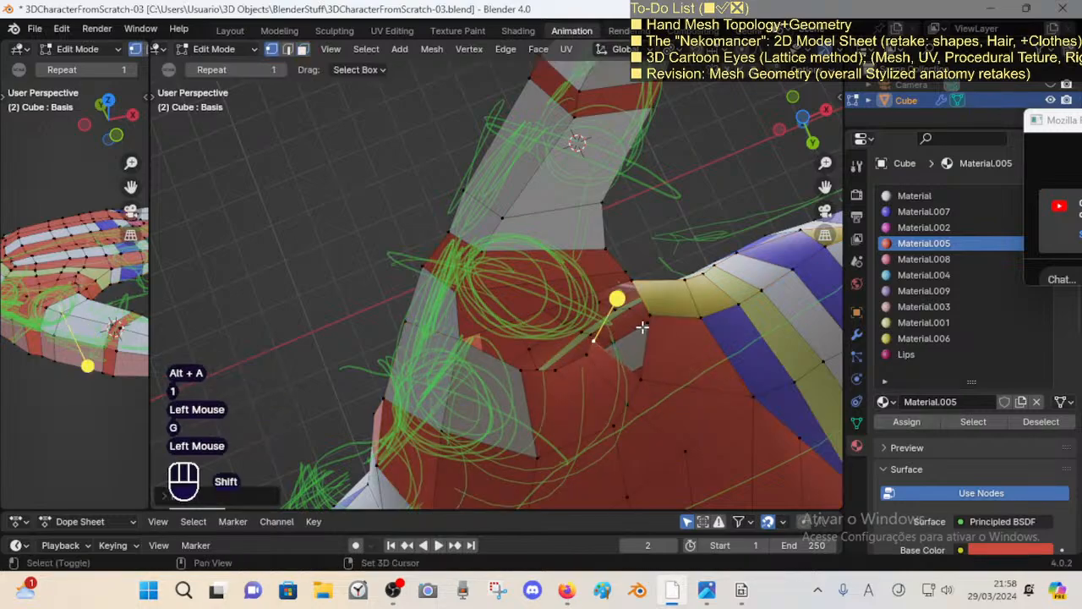
Step: Check the reshaped thumb web from the palm side and the back of the hand, and save the file
{"action": "middle_click_drag", "start_coordinate": [640, 324], "coordinate": [596, 360], "text": "shift"}
{"action": "mouse_move", "coordinate": [596, 361]}
{"action": "middle_mouse_down"}
{"action": "mouse_move", "coordinate": [553, 369]}
{"action": "mouse_move", "coordinate": [602, 342]}
{"action": "mouse_move", "coordinate": [592, 361]}
{"action": "middle_mouse_up"}
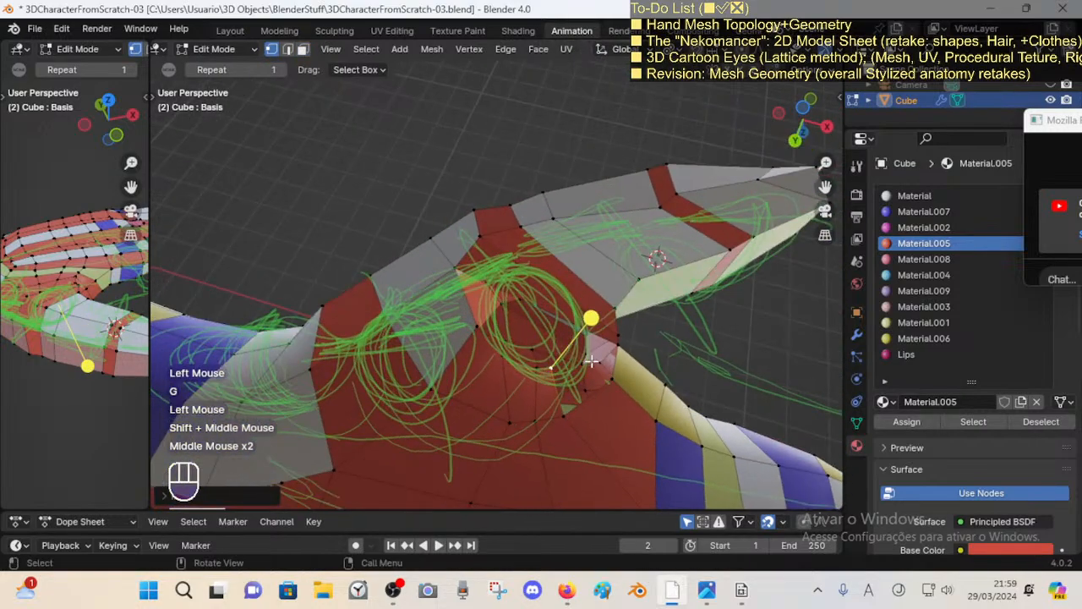
{"action": "middle_click_drag", "start_coordinate": [653, 388], "coordinate": [674, 423]}
{"action": "middle_click_drag", "start_coordinate": [631, 363], "coordinate": [613, 461], "text": "shift"}
{"action": "middle_click_drag", "start_coordinate": [613, 460], "coordinate": [541, 414]}
{"action": "middle_click_drag", "start_coordinate": [541, 415], "coordinate": [484, 350], "text": "shift"}
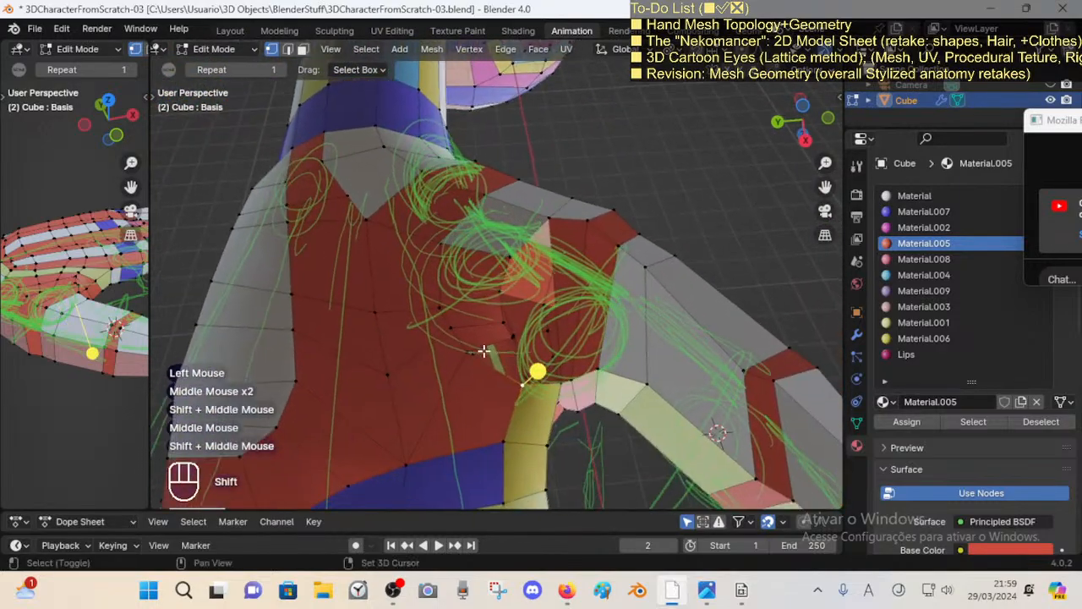
{"action": "mouse_move", "coordinate": [566, 405]}
{"action": "middle_mouse_down"}
{"action": "mouse_move", "coordinate": [483, 314]}
{"action": "mouse_move", "coordinate": [529, 375]}
{"action": "mouse_move", "coordinate": [526, 364]}
{"action": "mouse_move", "coordinate": [580, 411]}
{"action": "mouse_move", "coordinate": [563, 396]}
{"action": "middle_mouse_up"}
{"action": "scroll", "coordinate": [508, 338], "scroll_direction": "down", "scroll_amount": 2}
{"action": "scroll", "coordinate": [528, 374], "scroll_direction": "up", "scroll_amount": 2}
{"action": "key", "text": "ctrl+s"}
{"action": "middle_click_drag", "start_coordinate": [513, 343], "coordinate": [560, 391]}
{"action": "scroll", "coordinate": [560, 392], "scroll_direction": "down", "scroll_amount": 2}
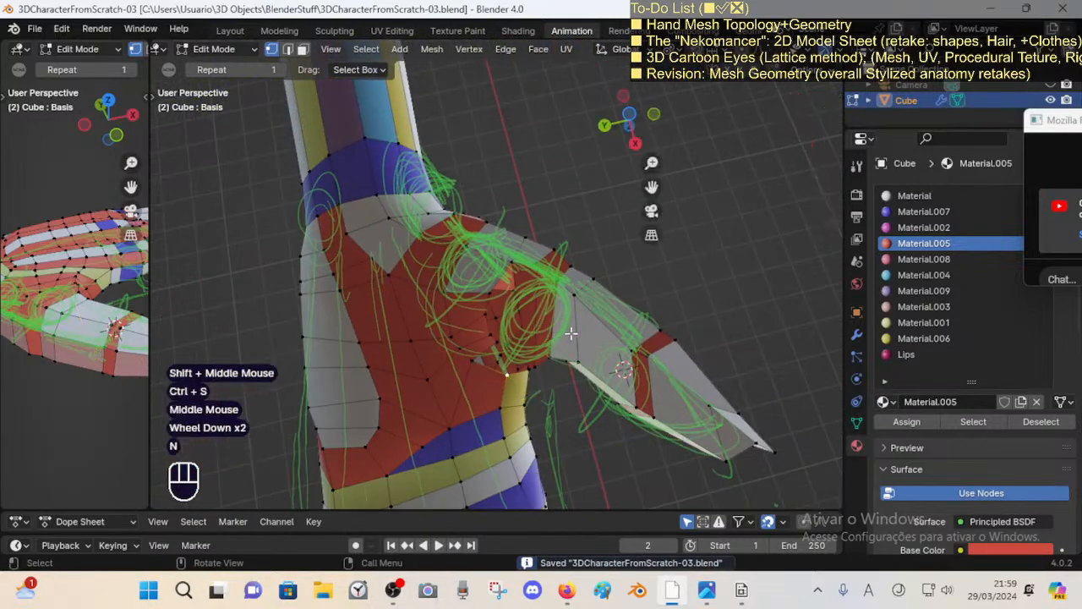
Step: Hide the green annotation layer that covers the hand mesh and save the file
{"action": "key", "text": "n"}
{"action": "left_click", "coordinate": [691, 114]}
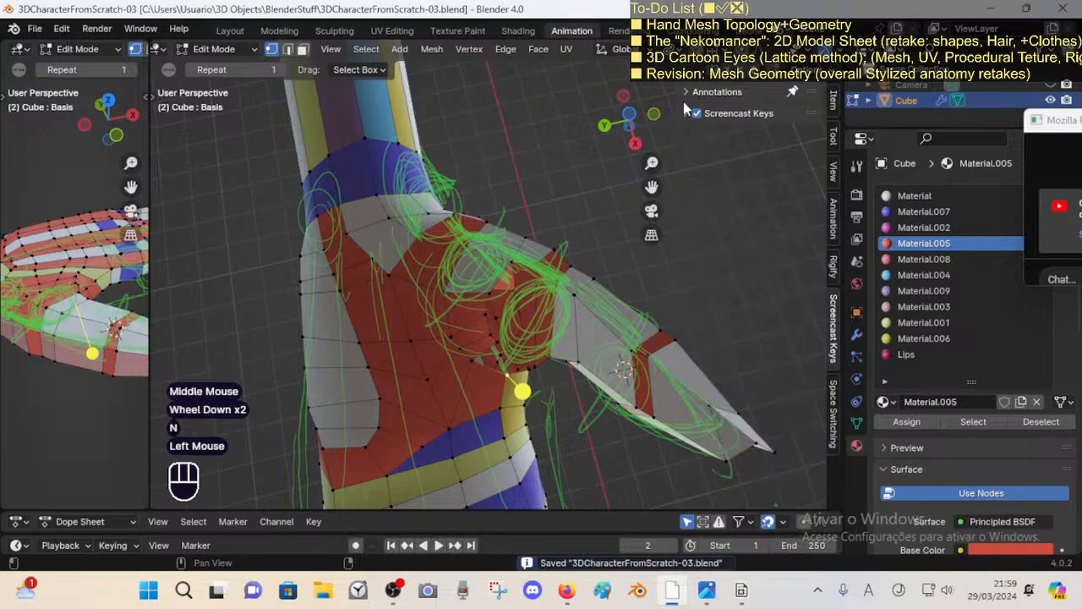
{"action": "left_click", "coordinate": [714, 91]}
{"action": "scroll", "coordinate": [763, 184], "scroll_direction": "down", "scroll_amount": 3}
{"action": "scroll", "coordinate": [765, 169], "scroll_direction": "up", "scroll_amount": 4}
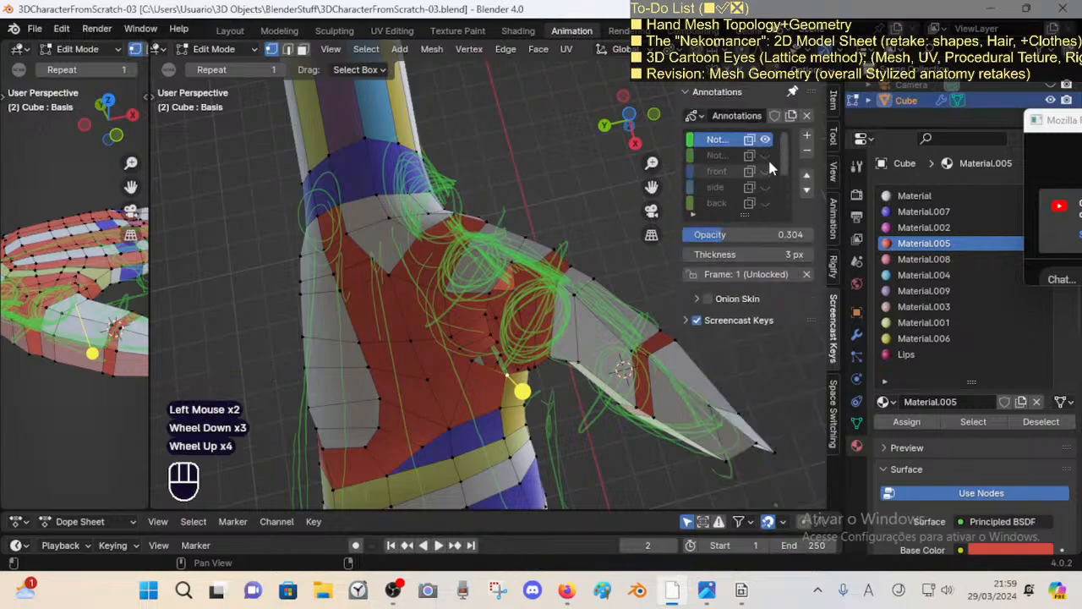
{"action": "left_click", "coordinate": [768, 158]}
{"action": "key", "text": "n"}
{"action": "mouse_move", "coordinate": [474, 279]}
{"action": "middle_mouse_down"}
{"action": "mouse_move", "coordinate": [430, 301]}
{"action": "mouse_move", "coordinate": [499, 279]}
{"action": "mouse_move", "coordinate": [558, 329]}
{"action": "middle_mouse_up"}
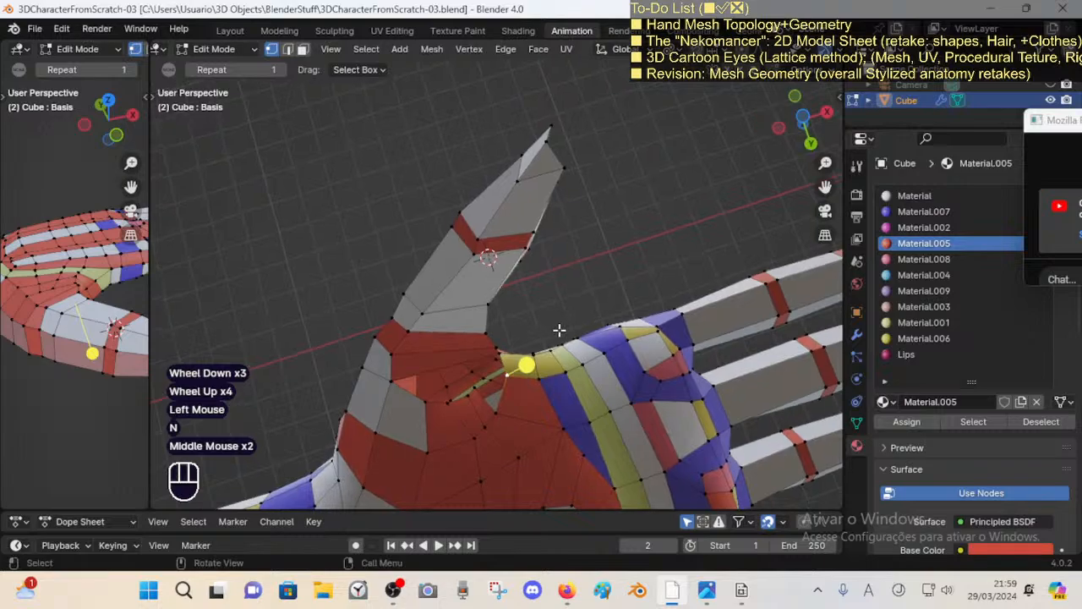
{"action": "key", "text": "ctrl+s"}
Step: Nudge two neighbouring vertices at the inner end of the thumb web gap and save the file
{"action": "key", "text": "1"}
{"action": "left_click", "coordinate": [464, 395]}
{"action": "key", "text": "g"}
{"action": "left_click", "coordinate": [466, 390]}
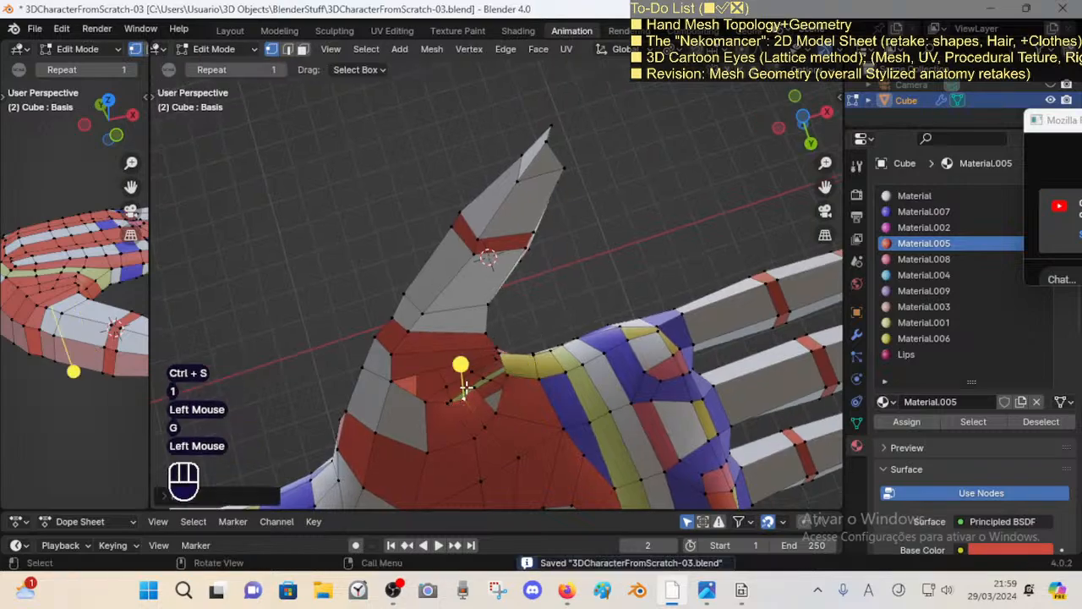
{"action": "left_click", "coordinate": [469, 391]}
{"action": "key", "text": "g"}
{"action": "left_click", "coordinate": [474, 396]}
{"action": "key", "text": "ctrl+s"}
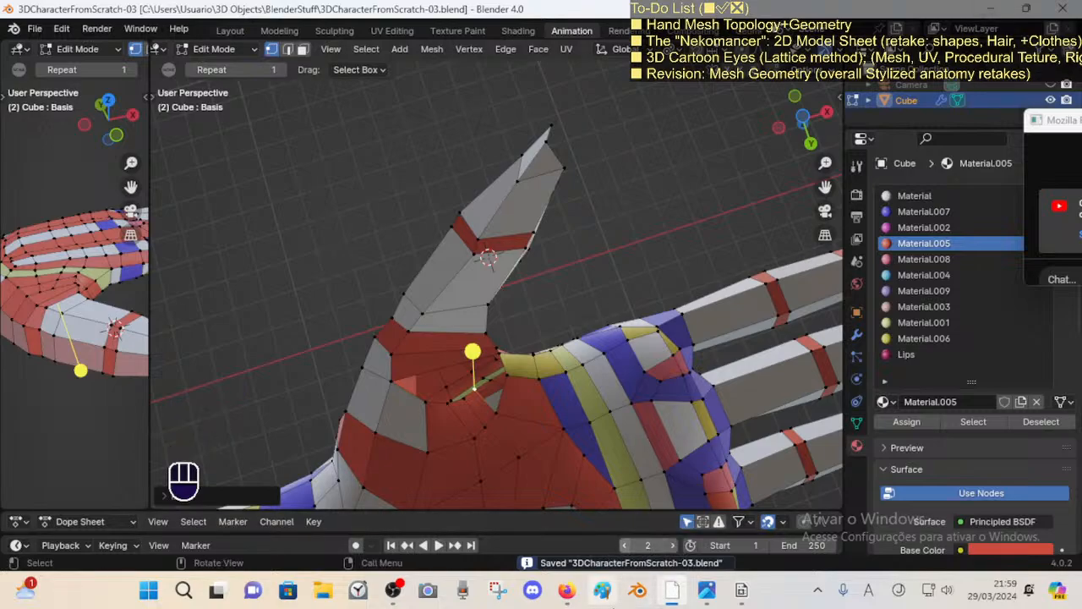
Step: Unpin Blender from the taskbar, minimize the open windows and start a second Blender instance from the desktop
{"action": "right_click", "coordinate": [638, 589]}
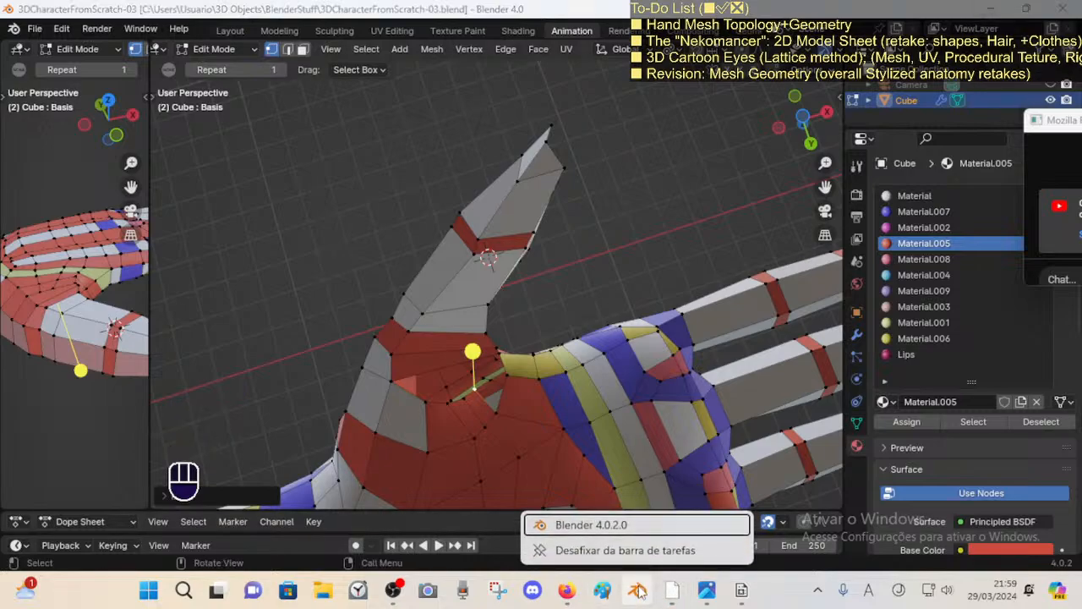
{"action": "left_click", "coordinate": [602, 550]}
{"action": "left_click", "coordinate": [993, 11]}
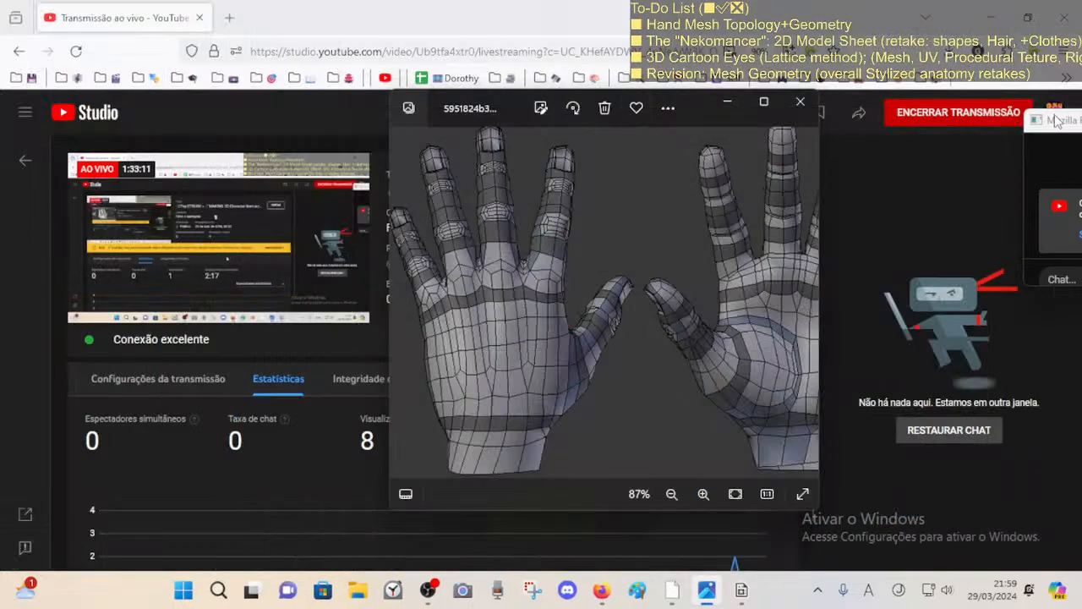
{"action": "left_click_drag", "start_coordinate": [1055, 115], "coordinate": [949, 125]}
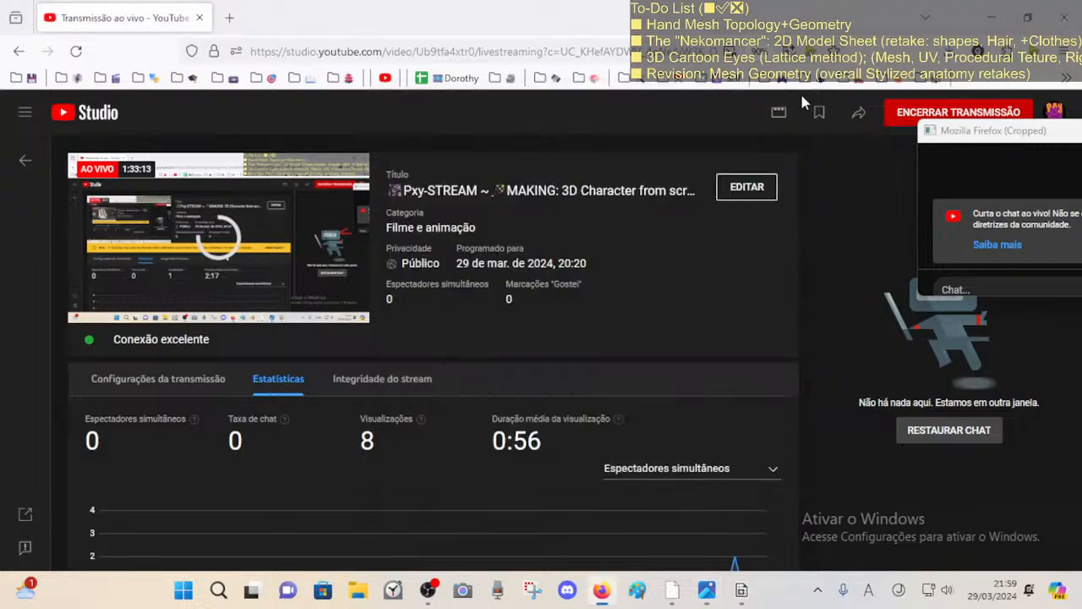
{"action": "left_click", "coordinate": [991, 17]}
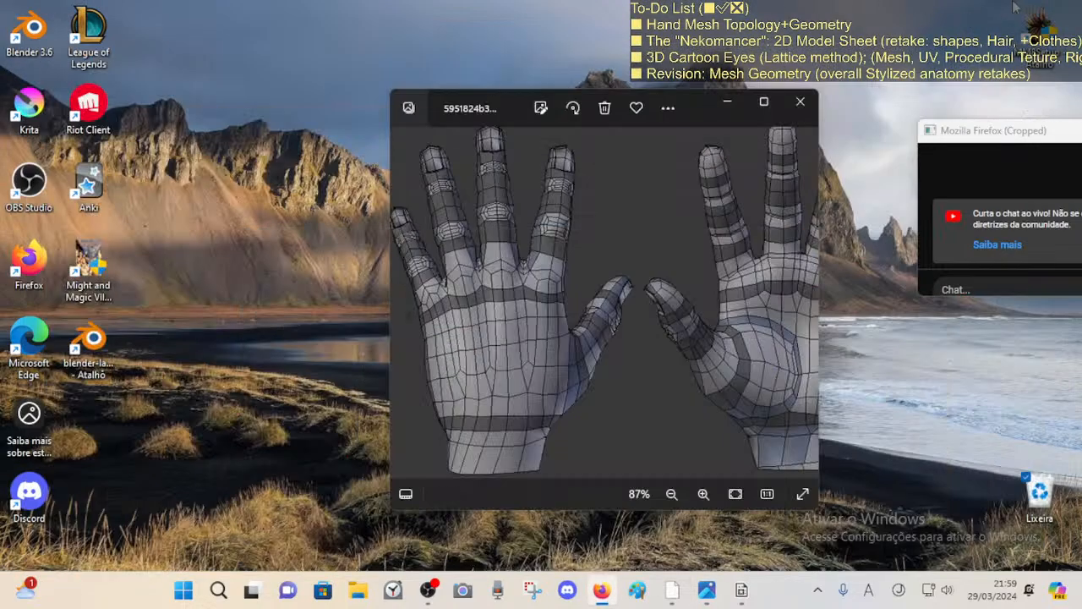
{"action": "double_click", "coordinate": [97, 338]}
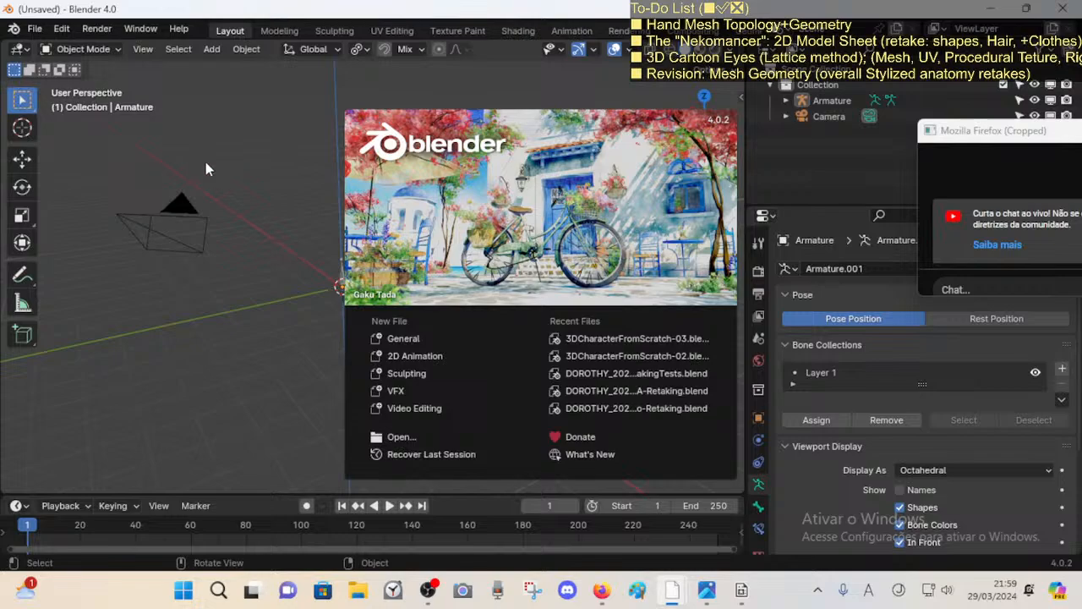
{"action": "left_click", "coordinate": [205, 169]}
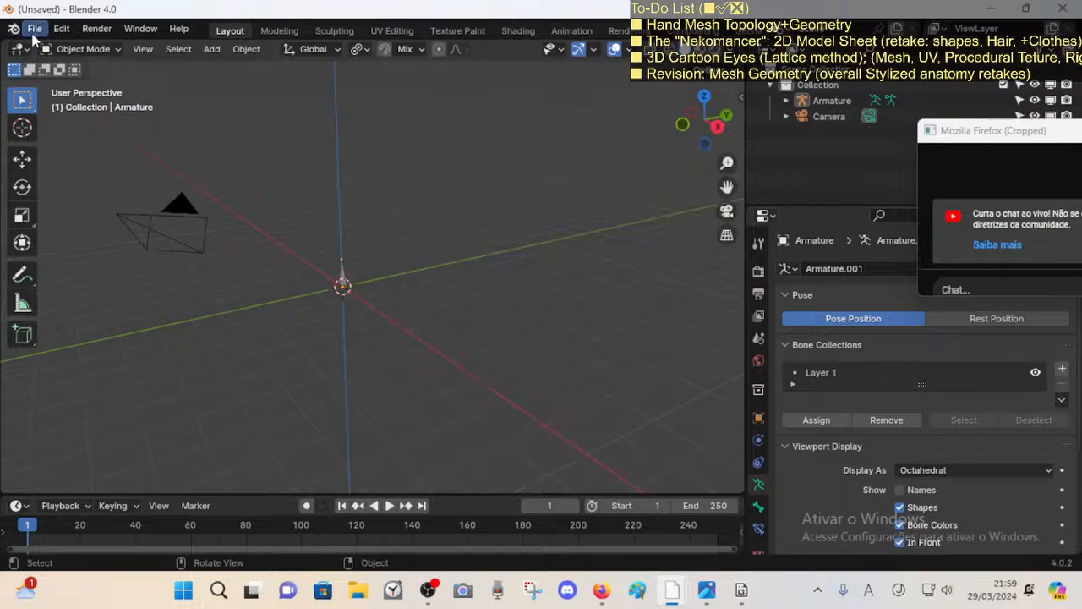
Step: Open 3DCharacterFromScratch-02.blend from the 02_NeoceneV folder
{"action": "left_click", "coordinate": [34, 29]}
{"action": "left_click", "coordinate": [47, 72]}
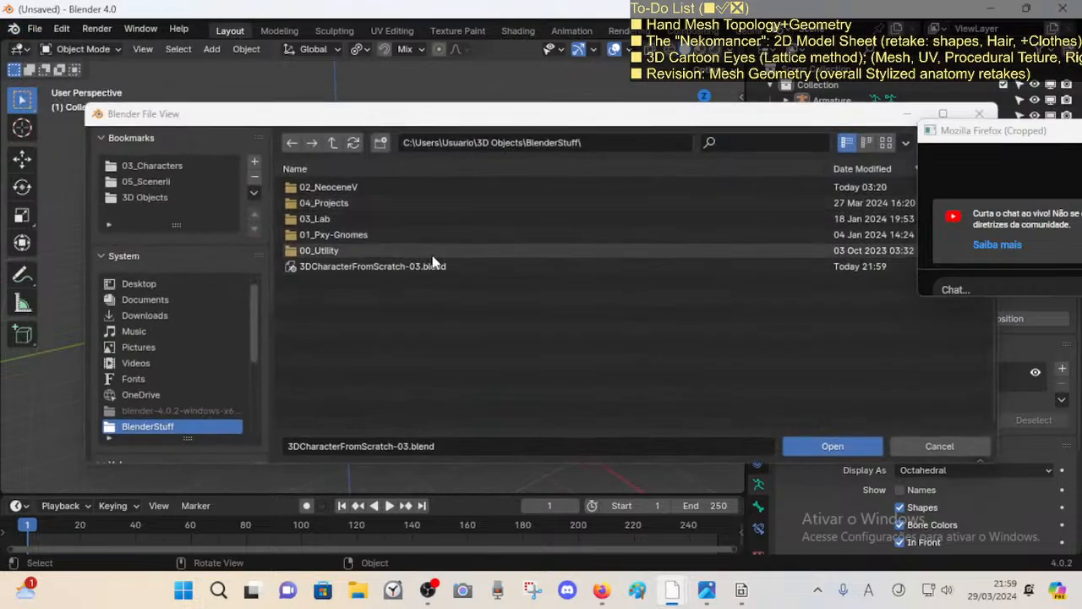
{"action": "double_click", "coordinate": [330, 186]}
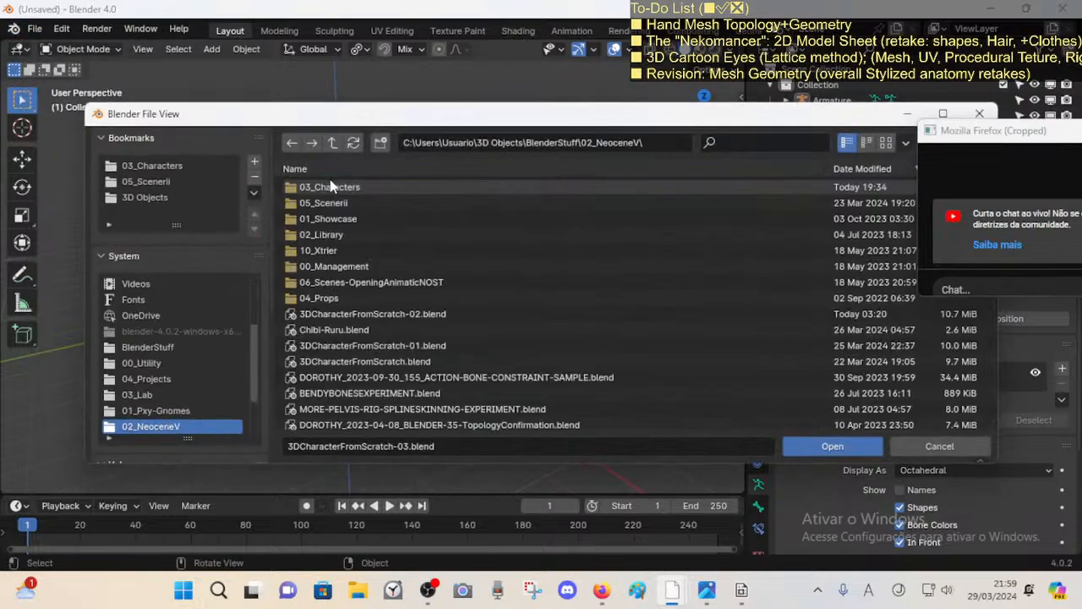
{"action": "double_click", "coordinate": [357, 314]}
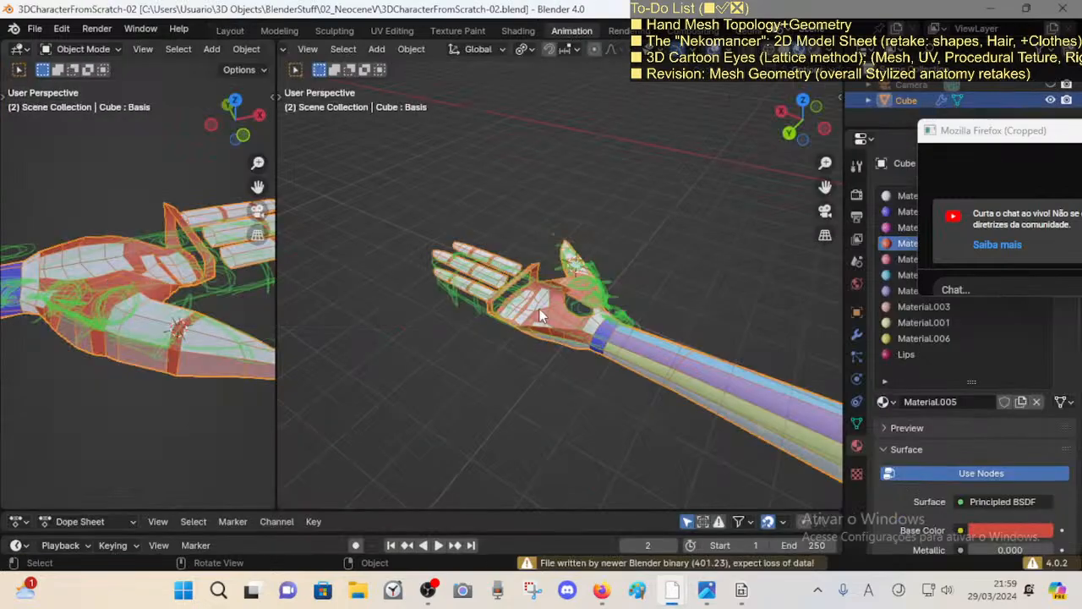
Step: Open DOROTHY_2024-03-29-AA-Retaking-BakingTests.blend from the 03_Characters folder
{"action": "left_click", "coordinate": [34, 29]}
{"action": "left_click", "coordinate": [50, 61]}
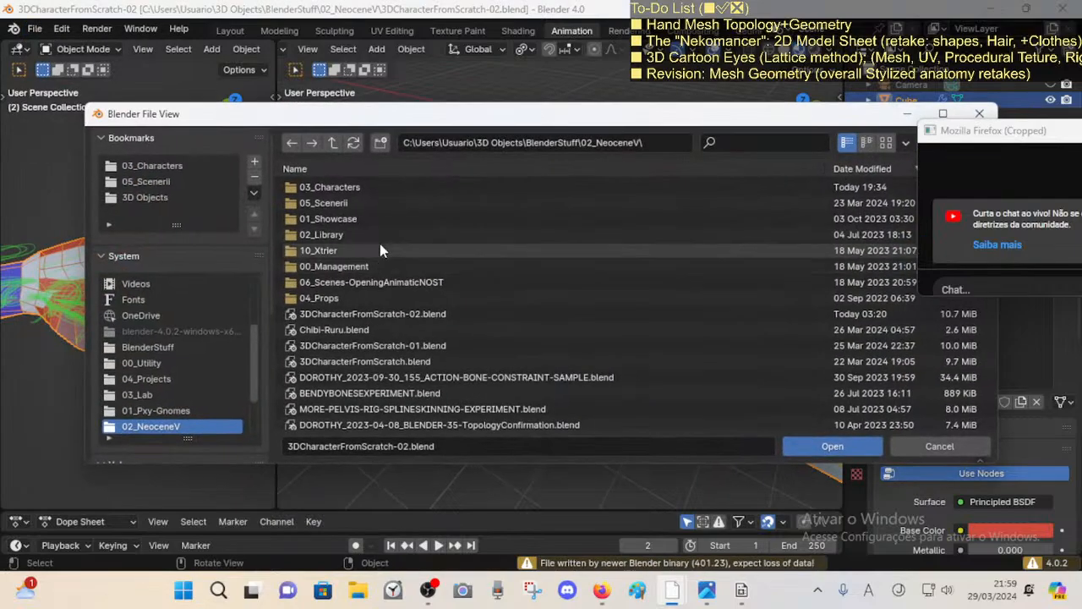
{"action": "double_click", "coordinate": [364, 188]}
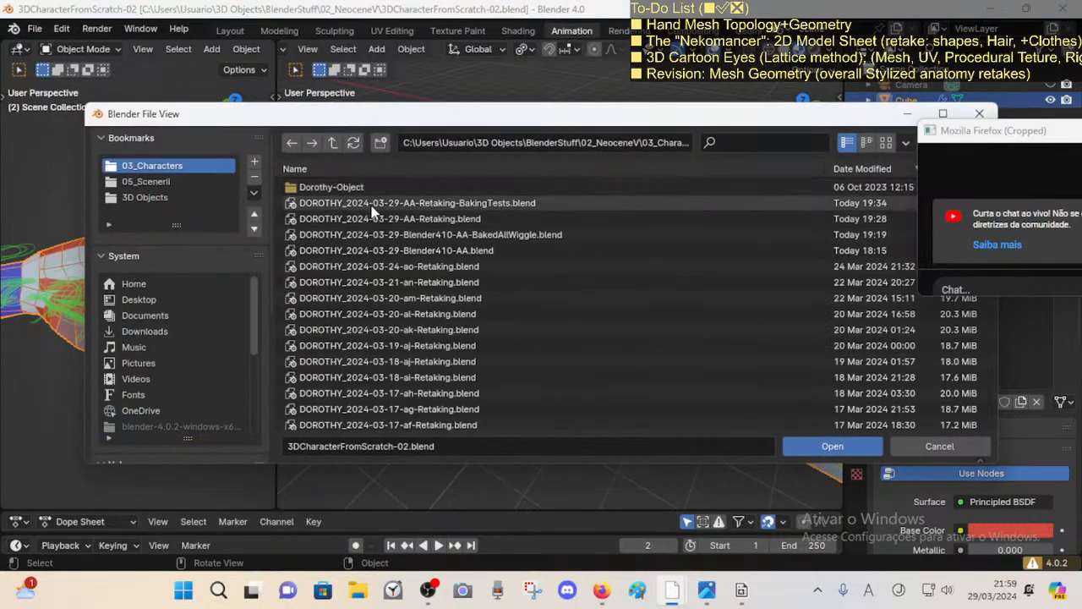
{"action": "double_click", "coordinate": [377, 203]}
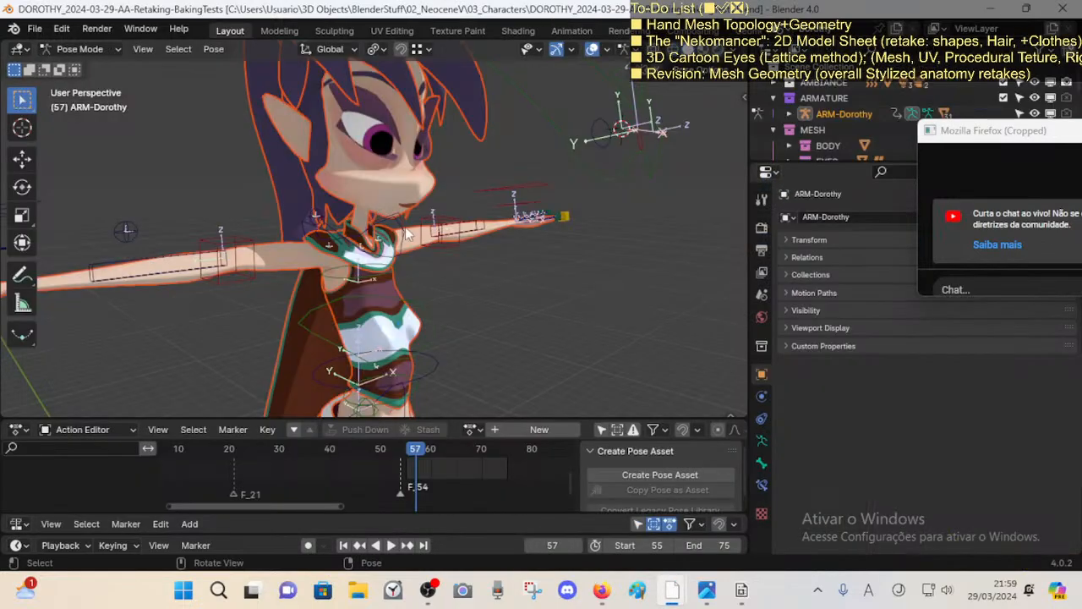
Step: Leave Pose Mode, hide the character's armature and enter Edit Mode on the 00_Body mesh
{"action": "middle_click_drag", "start_coordinate": [405, 226], "coordinate": [452, 315]}
{"action": "key", "text": "ctrl+Tab"}
{"action": "key", "text": "h"}
{"action": "left_click", "coordinate": [450, 377]}
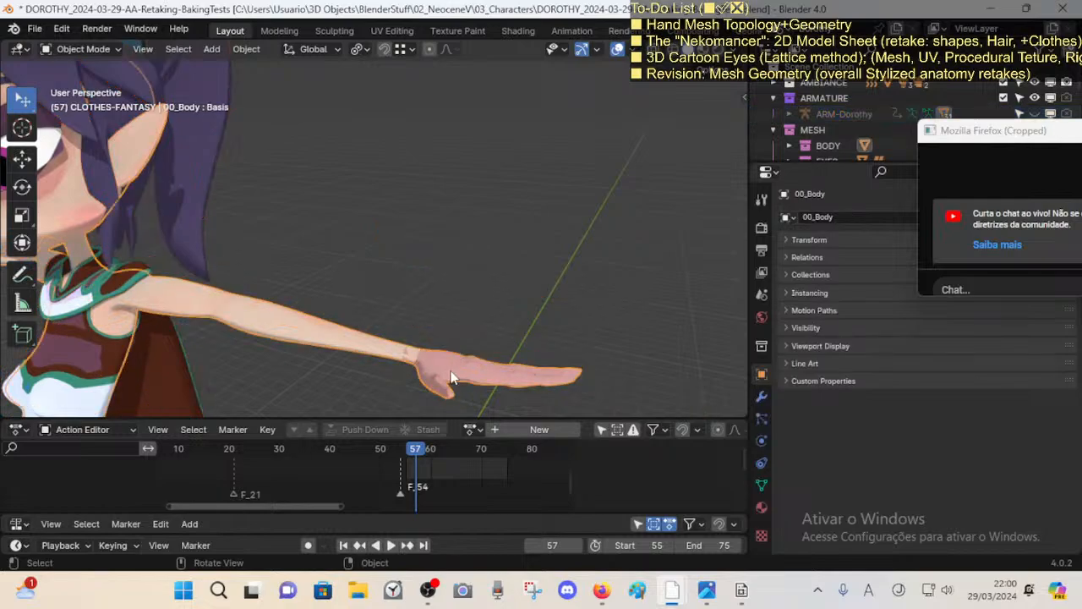
{"action": "key", "text": "Tab"}
Step: Examine the topology of the finished character's hand around the palm, thumb base and back of the hand
{"action": "middle_click_drag", "start_coordinate": [297, 222], "coordinate": [303, 275], "text": "shift"}
{"action": "scroll", "coordinate": [370, 296], "scroll_direction": "down", "scroll_amount": 3}
{"action": "middle_click_drag", "start_coordinate": [303, 275], "coordinate": [370, 295], "text": "shift"}
{"action": "scroll", "coordinate": [355, 312], "scroll_direction": "up", "scroll_amount": 6}
{"action": "scroll", "coordinate": [355, 311], "scroll_direction": "down", "scroll_amount": 3}
{"action": "scroll", "coordinate": [355, 309], "scroll_direction": "up", "scroll_amount": 1}
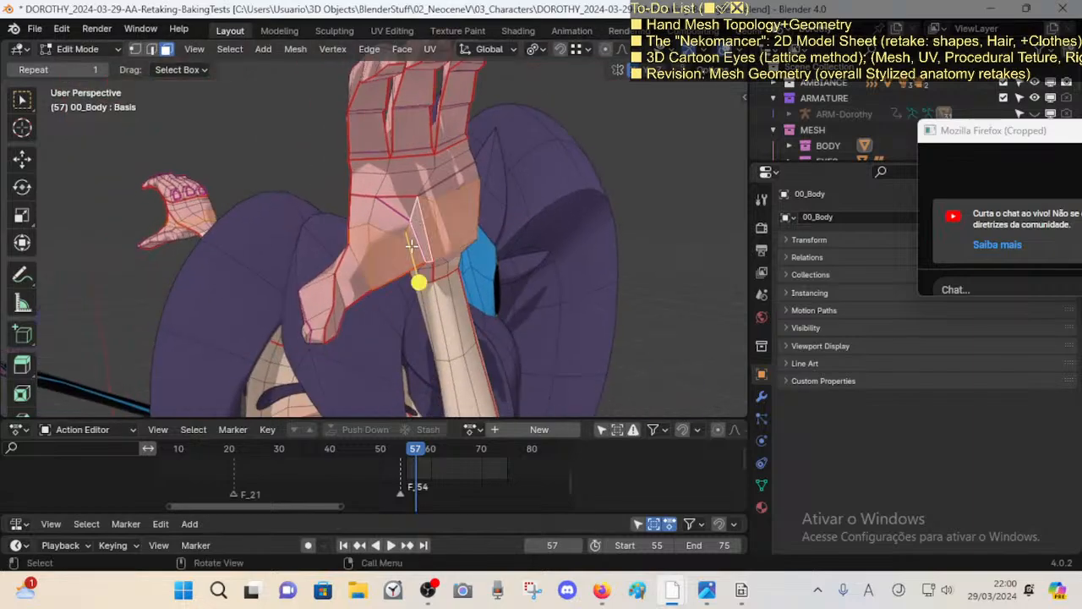
{"action": "middle_click_drag", "start_coordinate": [406, 219], "coordinate": [382, 227]}
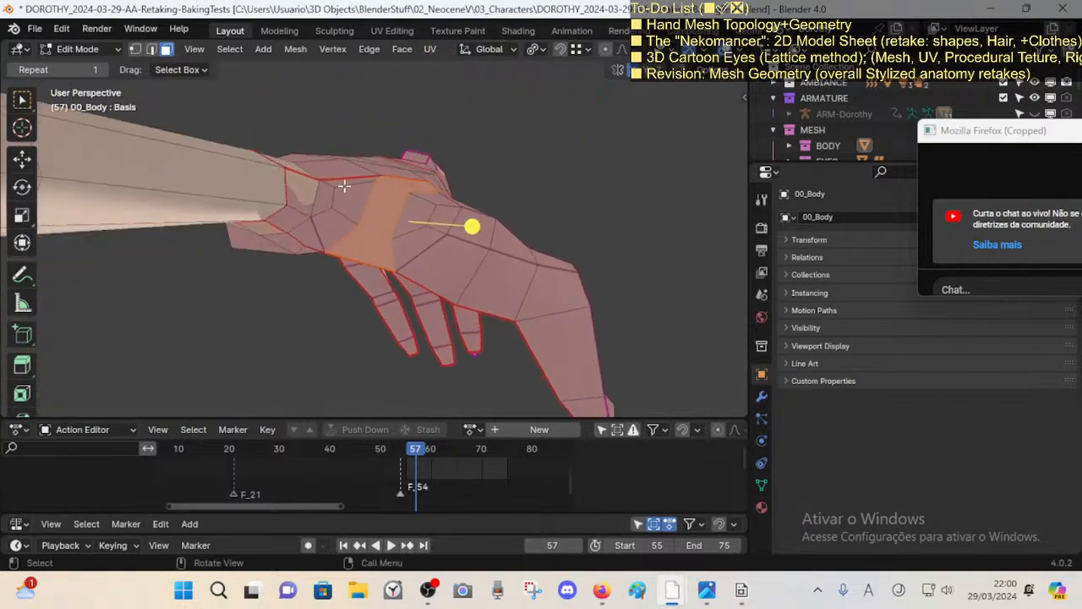
{"action": "middle_click_drag", "start_coordinate": [329, 185], "coordinate": [489, 227]}
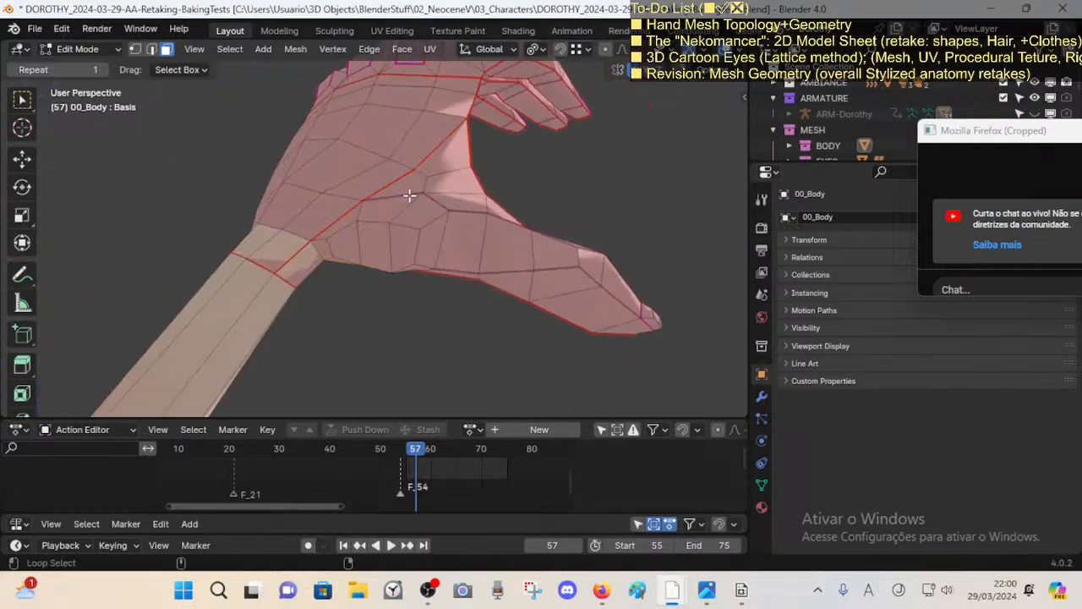
{"action": "middle_click_drag", "start_coordinate": [409, 195], "coordinate": [449, 250]}
{"action": "middle_click_drag", "start_coordinate": [425, 207], "coordinate": [493, 285]}
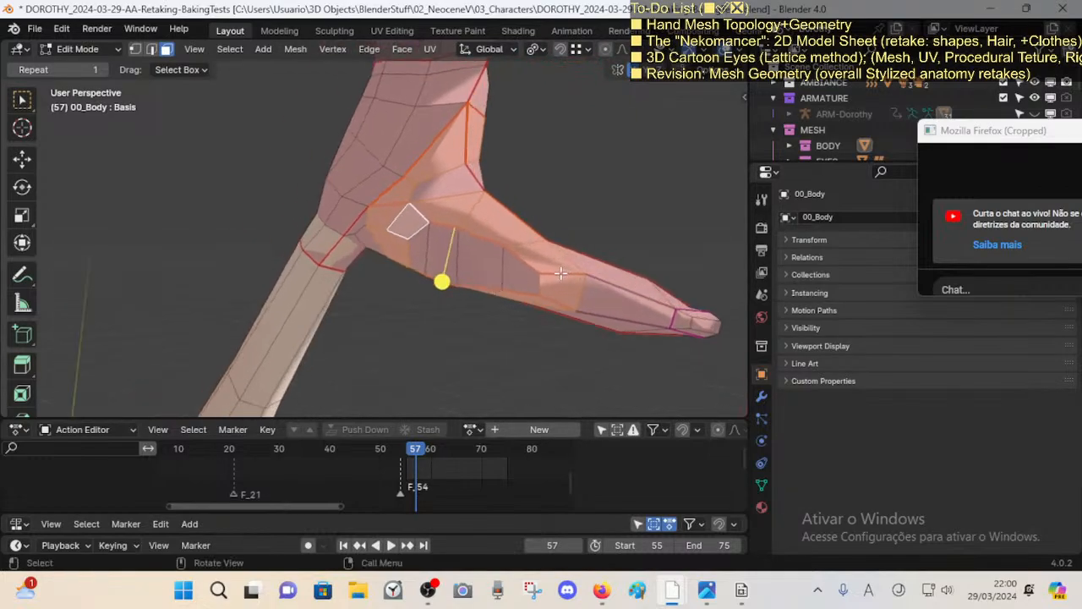
Step: Trace the face loops running along the thumb toward its tip by loop-selecting them, and clear the selection
{"action": "left_click", "coordinate": [668, 297], "text": "alt"}
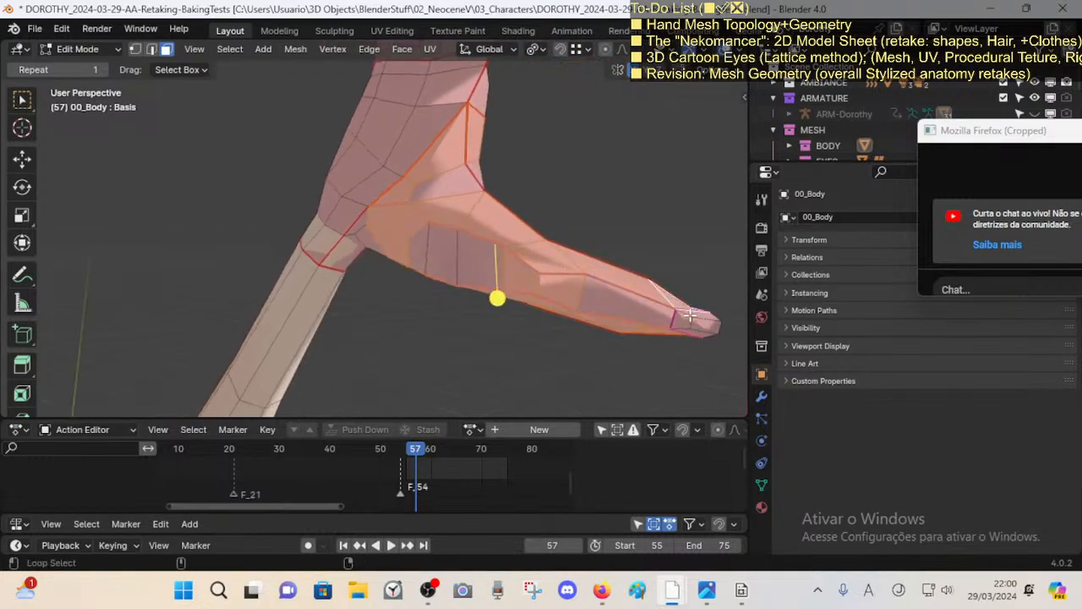
{"action": "left_click", "coordinate": [690, 314], "text": "alt"}
{"action": "middle_click_drag", "start_coordinate": [433, 292], "coordinate": [481, 292]}
{"action": "key", "text": "alt+a"}
{"action": "middle_click_drag", "start_coordinate": [592, 272], "coordinate": [528, 274]}
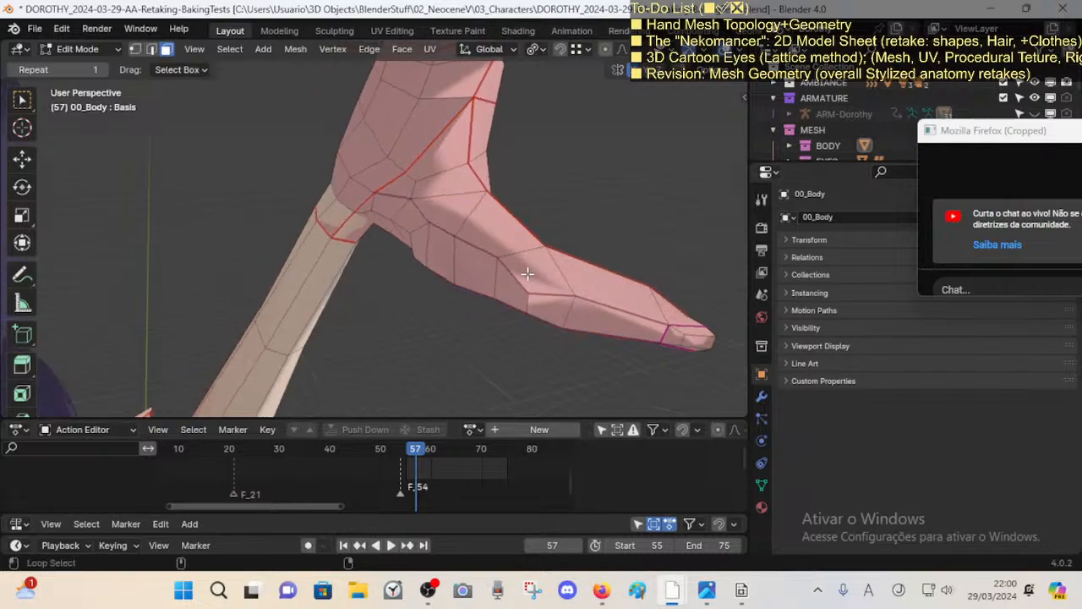
Step: Loop-select the faces circling the side of the thumb and examine how the loop turns at the thumb base
{"action": "left_click", "coordinate": [526, 274], "text": "alt"}
{"action": "key", "text": "alt+a"}
{"action": "left_click", "coordinate": [524, 260], "text": "alt"}
{"action": "middle_click_drag", "start_coordinate": [434, 259], "coordinate": [531, 245]}
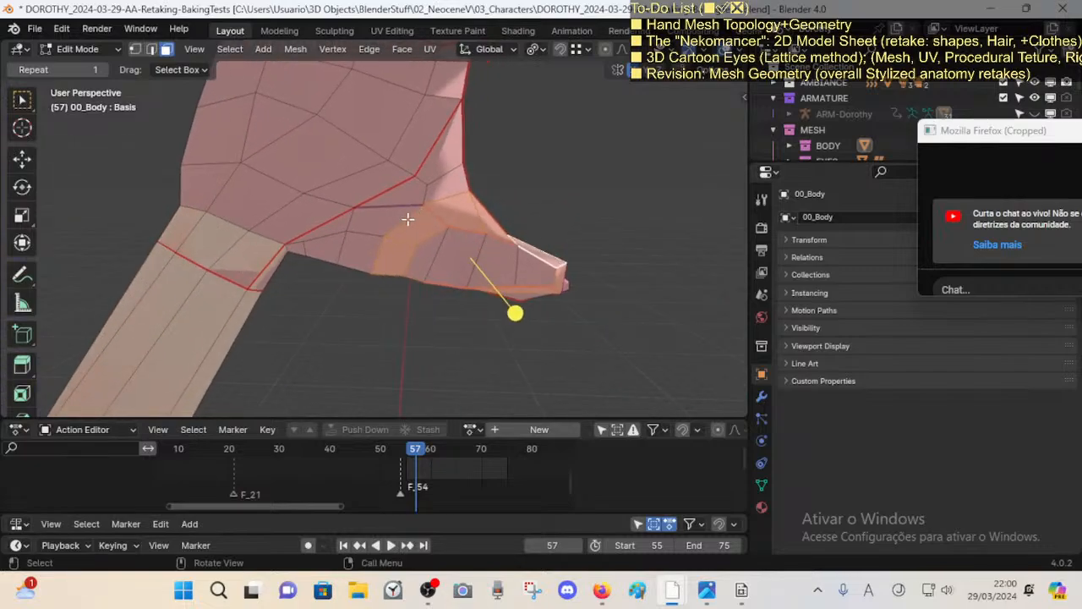
{"action": "middle_click_drag", "start_coordinate": [407, 219], "coordinate": [399, 271]}
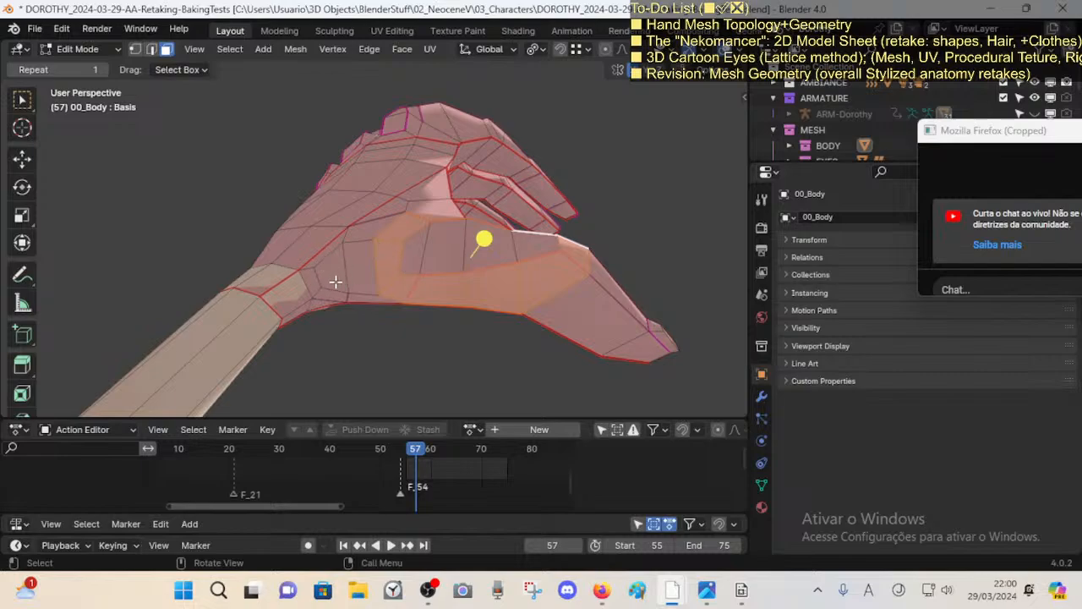
{"action": "middle_click_drag", "start_coordinate": [405, 259], "coordinate": [429, 281]}
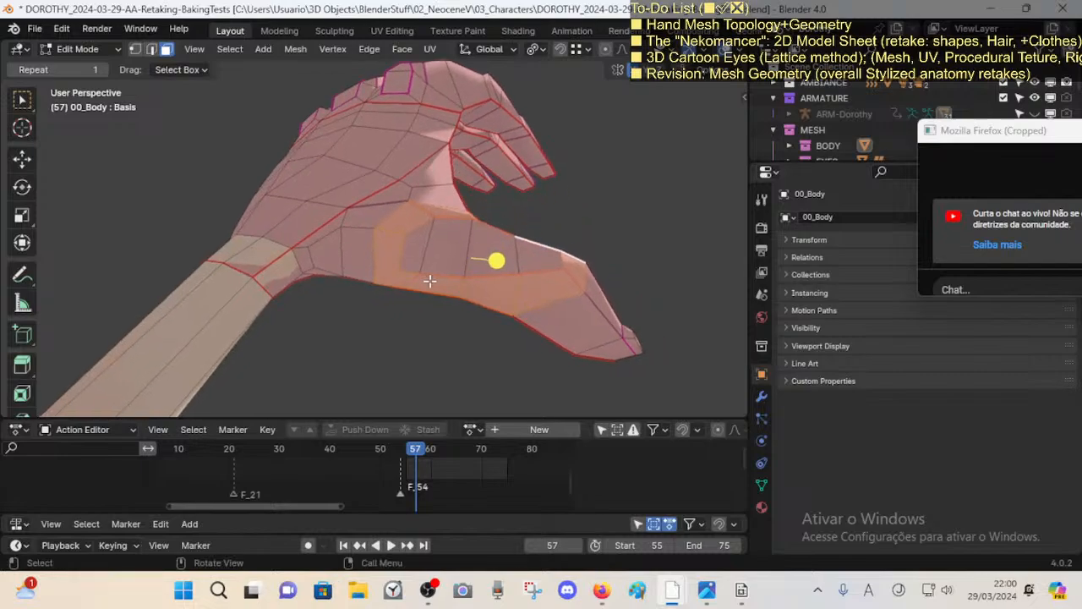
Step: Clear the selection and loop-select the ring of faces where the hand meets the wrist for inspection
{"action": "key", "text": "alt+a"}
{"action": "left_click", "coordinate": [324, 243], "text": "alt"}
{"action": "middle_click_drag", "start_coordinate": [355, 276], "coordinate": [333, 276]}
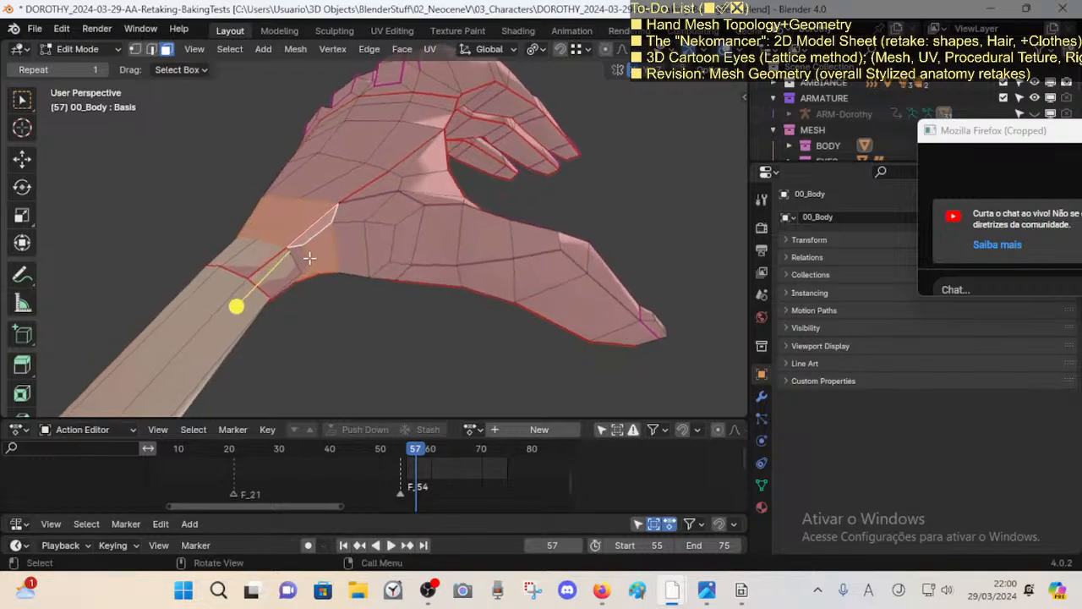
Step: Clear the selection and loop-select the face loops running from the wrist around the thumb base for inspection
{"action": "key", "text": "alt+a"}
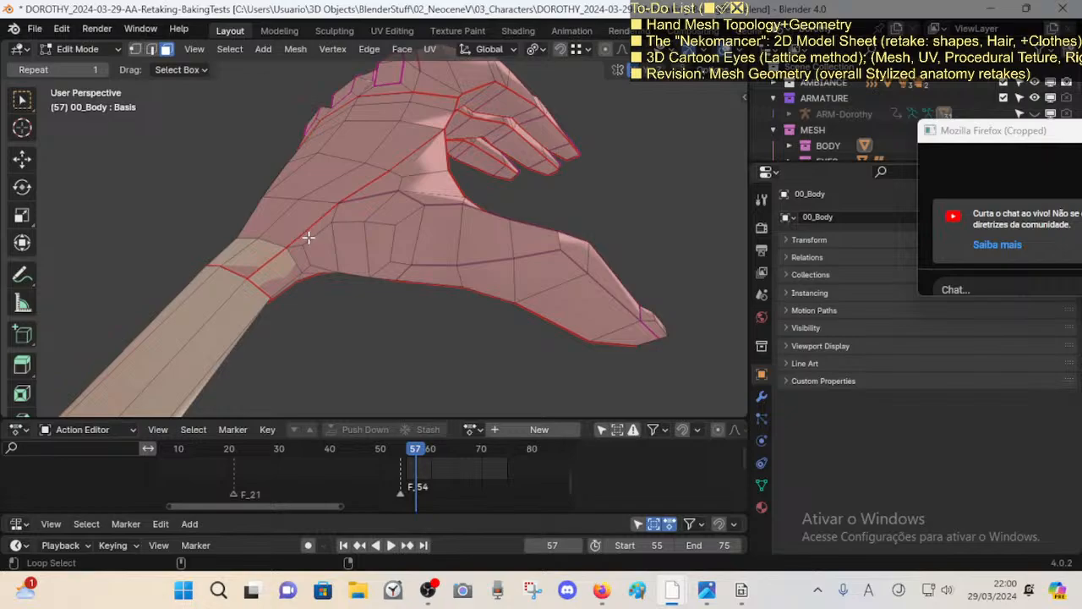
{"action": "left_click", "coordinate": [300, 245], "text": "alt"}
{"action": "left_click", "coordinate": [373, 215], "text": "alt+shift"}
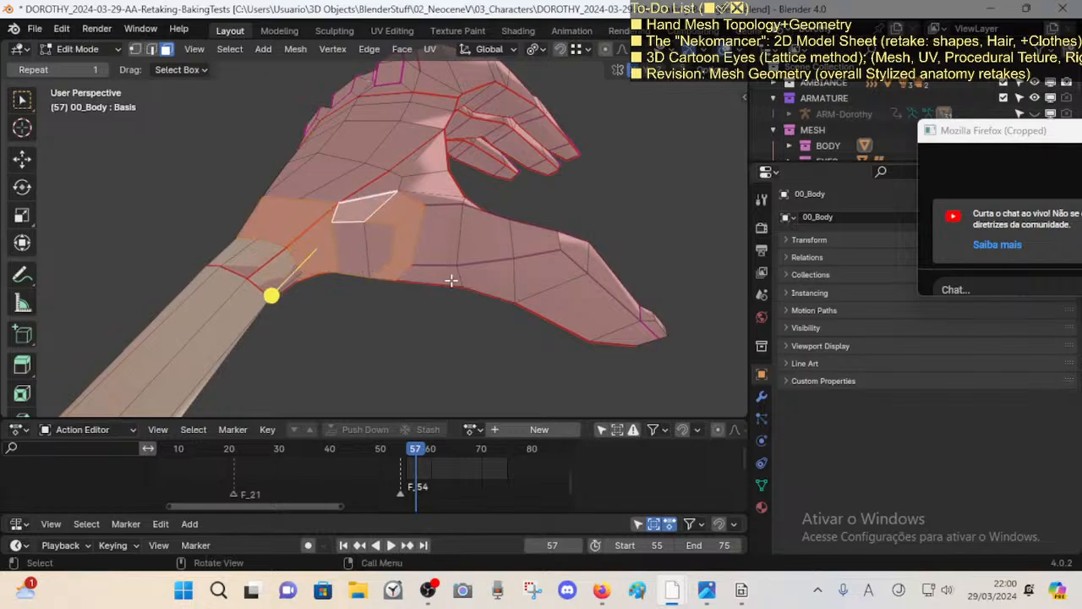
{"action": "left_click", "coordinate": [461, 276], "text": "alt+shift"}
{"action": "middle_click_drag", "start_coordinate": [460, 275], "coordinate": [427, 245]}
Step: Loop-select the face loops encircling the thumb's side and the band behind it to trace how they join at the web
{"action": "key", "text": "alt+a"}
{"action": "left_click", "coordinate": [402, 192], "text": "alt"}
{"action": "key", "text": "alt+a"}
{"action": "left_click", "coordinate": [426, 228], "text": "alt"}
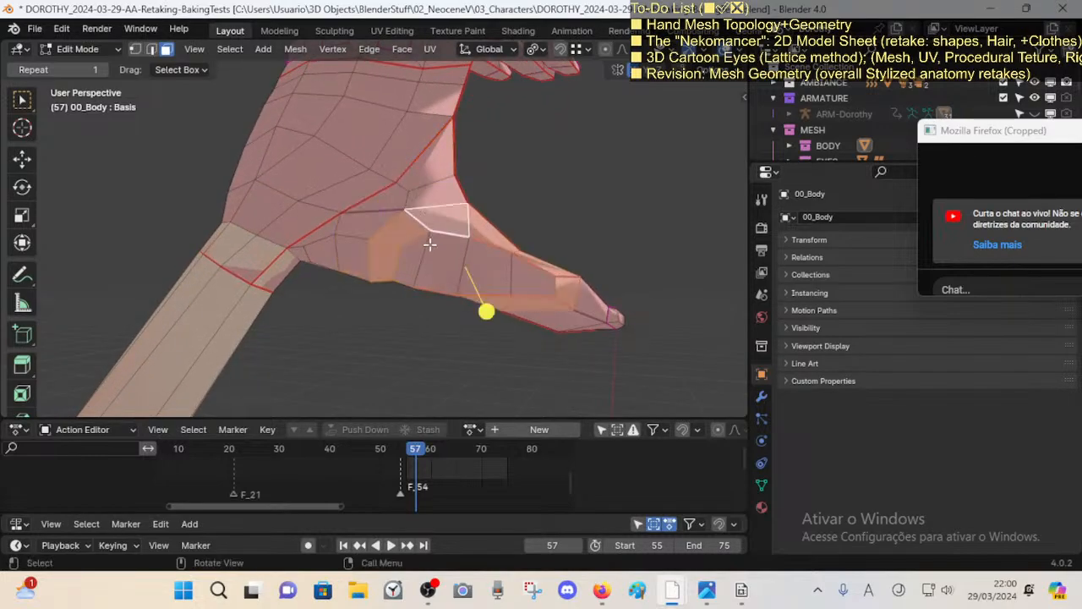
{"action": "key", "text": "alt+a"}
{"action": "left_click", "coordinate": [409, 200], "text": "alt"}
{"action": "left_click", "coordinate": [432, 231], "text": "alt+shift"}
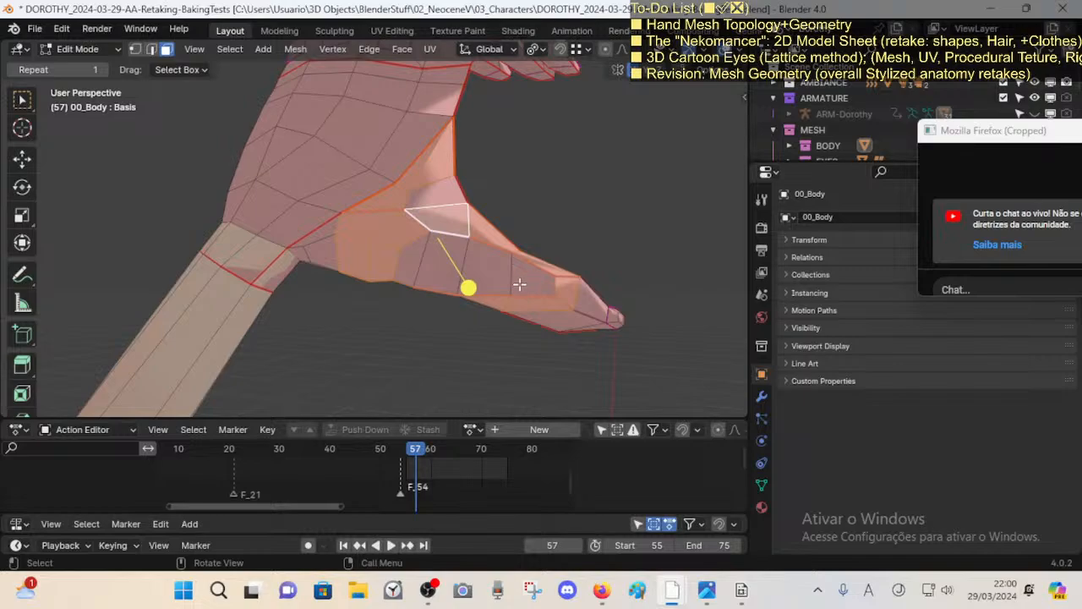
{"action": "middle_click_drag", "start_coordinate": [551, 302], "coordinate": [478, 85]}
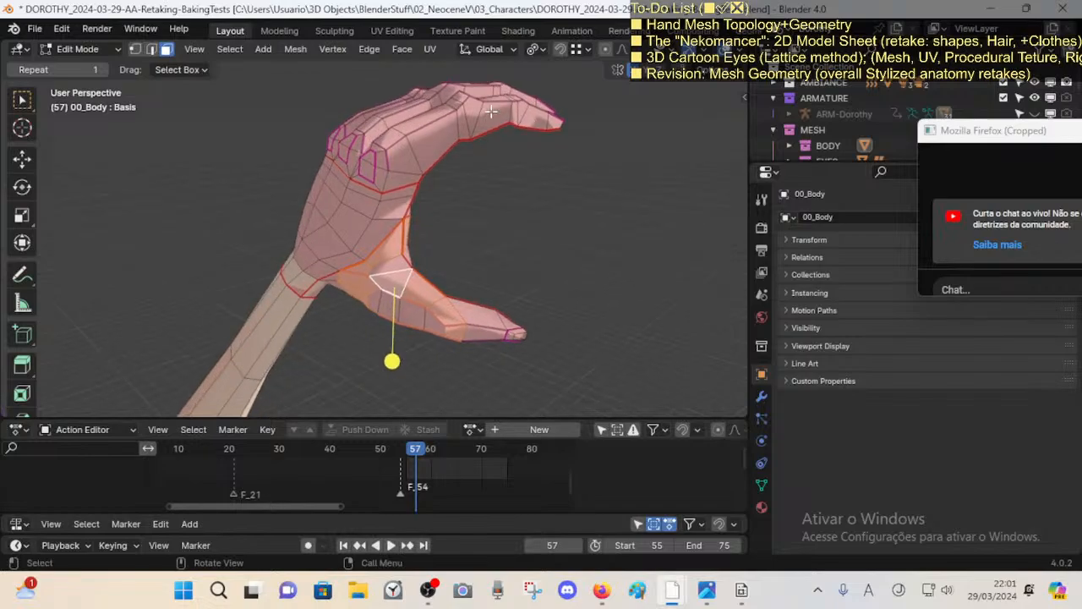
Step: Clear the selection and examine the web between thumb and index finger in vertex, edge and face selection modes
{"action": "middle_click_drag", "start_coordinate": [430, 226], "coordinate": [447, 289]}
{"action": "scroll", "coordinate": [457, 281], "scroll_direction": "up", "scroll_amount": 3}
{"action": "key", "text": "alt+a"}
{"action": "key", "text": "1"}
{"action": "middle_click_drag", "start_coordinate": [377, 259], "coordinate": [477, 283]}
{"action": "key", "text": "2"}
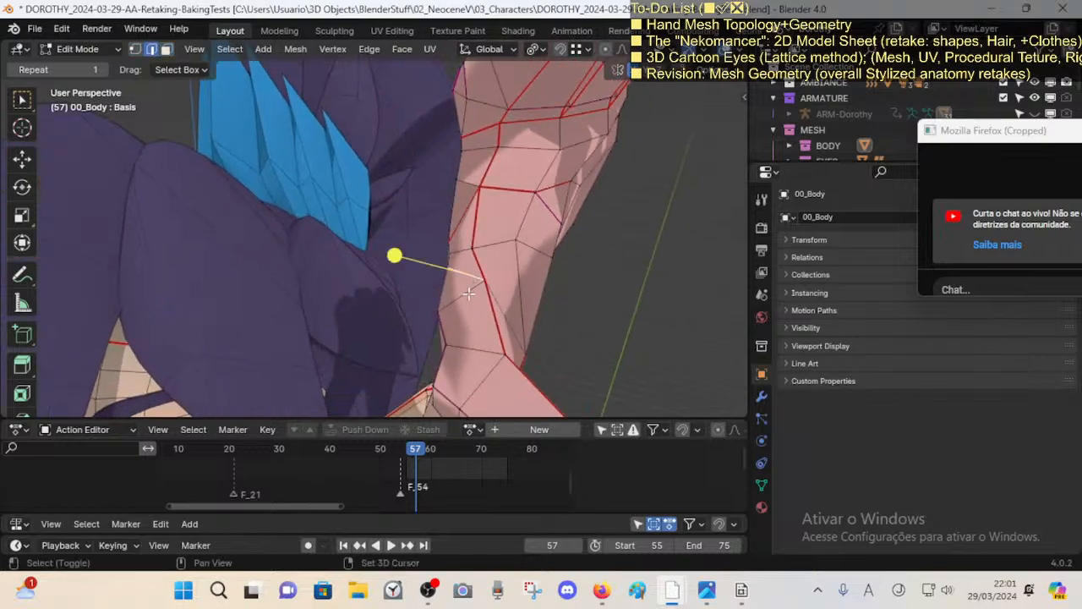
{"action": "middle_click_drag", "start_coordinate": [542, 294], "coordinate": [513, 264]}
{"action": "key", "text": "3"}
{"action": "left_click", "coordinate": [522, 290]}
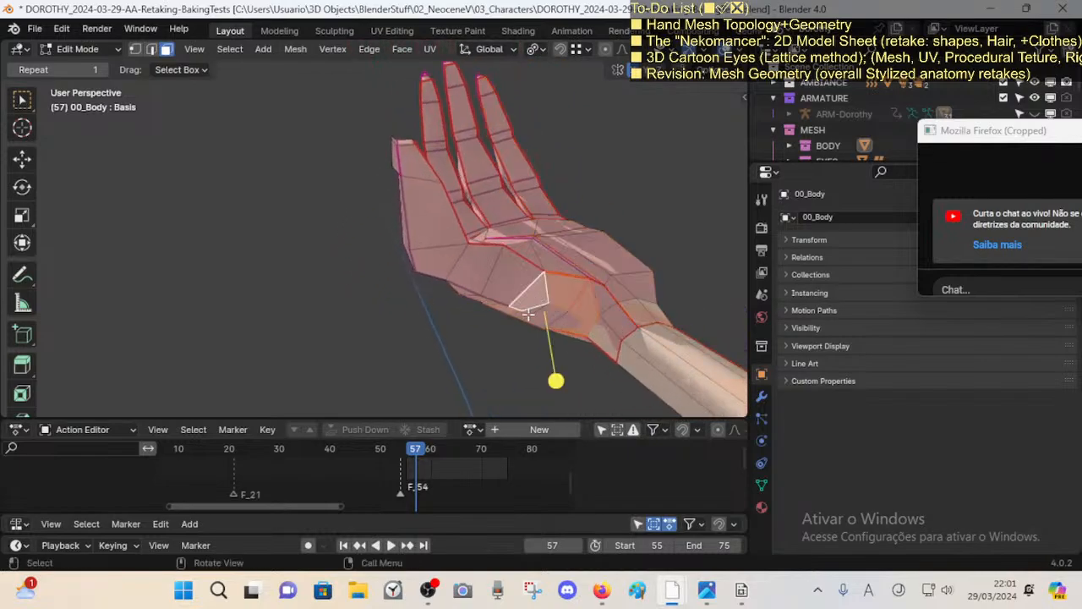
Step: Inspect the loop flow from the palm side to the thumb's outer side, loop-selecting faces around the thumb base
{"action": "middle_click_drag", "start_coordinate": [528, 313], "coordinate": [371, 246]}
{"action": "left_click", "coordinate": [532, 279], "text": "alt"}
{"action": "scroll", "coordinate": [374, 242], "scroll_direction": "down", "scroll_amount": 1}
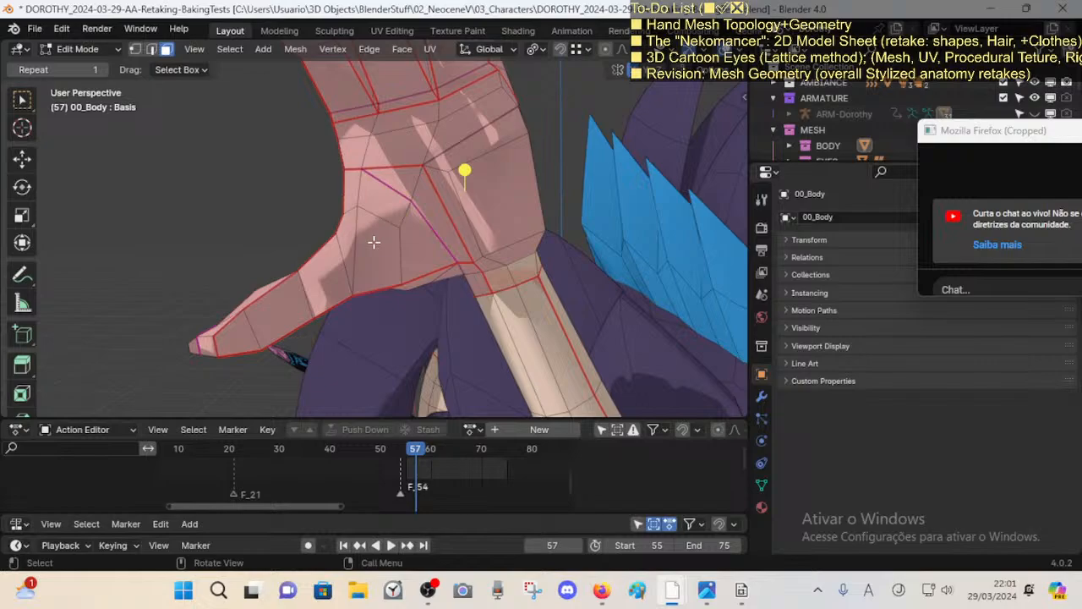
{"action": "middle_click_drag", "start_coordinate": [325, 289], "coordinate": [365, 317]}
{"action": "left_click", "coordinate": [364, 288], "text": "alt"}
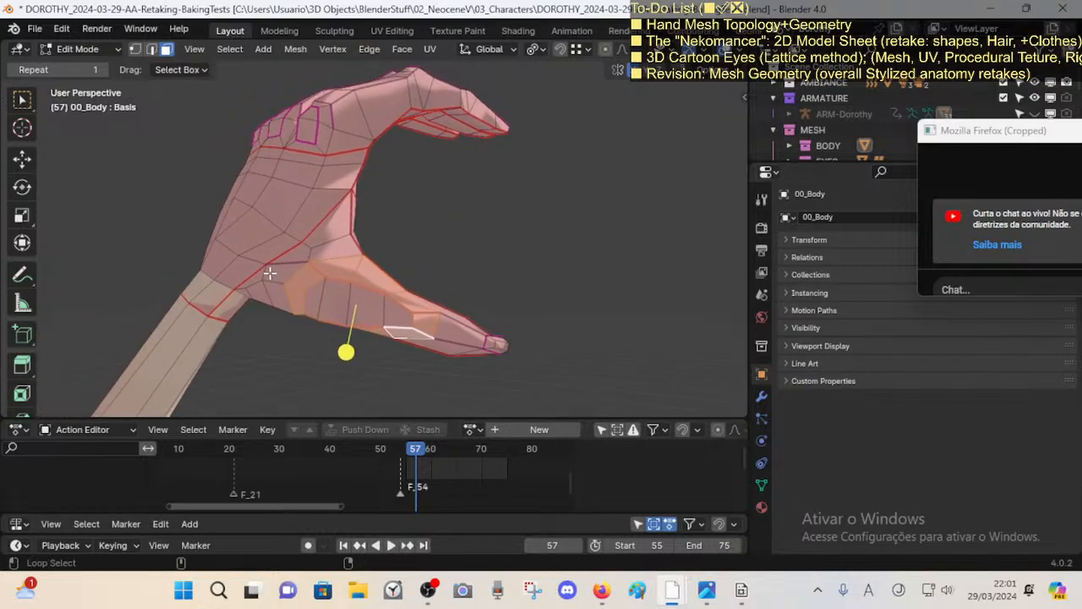
{"action": "middle_click_drag", "start_coordinate": [367, 294], "coordinate": [384, 244]}
{"action": "middle_click_drag", "start_coordinate": [385, 245], "coordinate": [272, 266]}
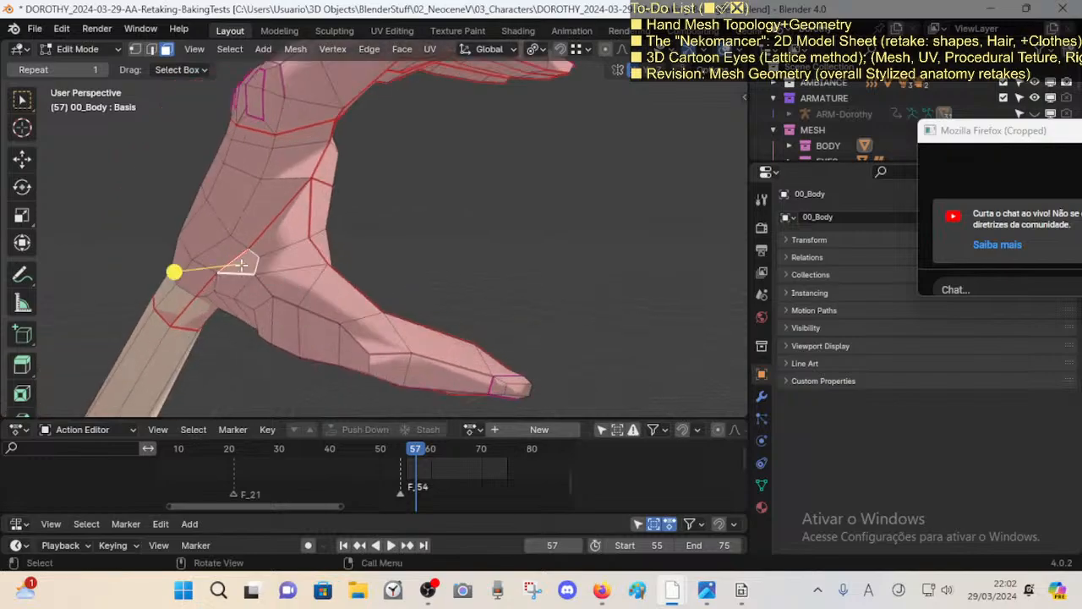
{"action": "middle_click_drag", "start_coordinate": [376, 282], "coordinate": [449, 264]}
{"action": "middle_click_drag", "start_coordinate": [327, 262], "coordinate": [331, 241]}
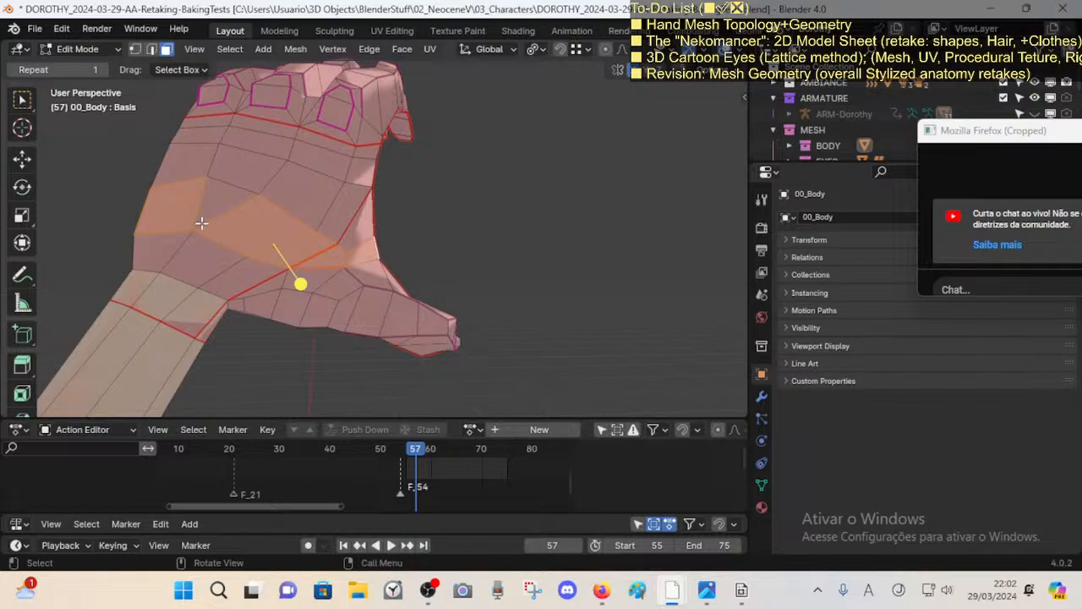
Step: Clear the selection and compare the face loops at the thumb base and wrist, keeping the file open
{"action": "middle_click_drag", "start_coordinate": [201, 222], "coordinate": [566, 186]}
{"action": "key", "text": "alt+a"}
{"action": "left_click", "coordinate": [1063, 7]}
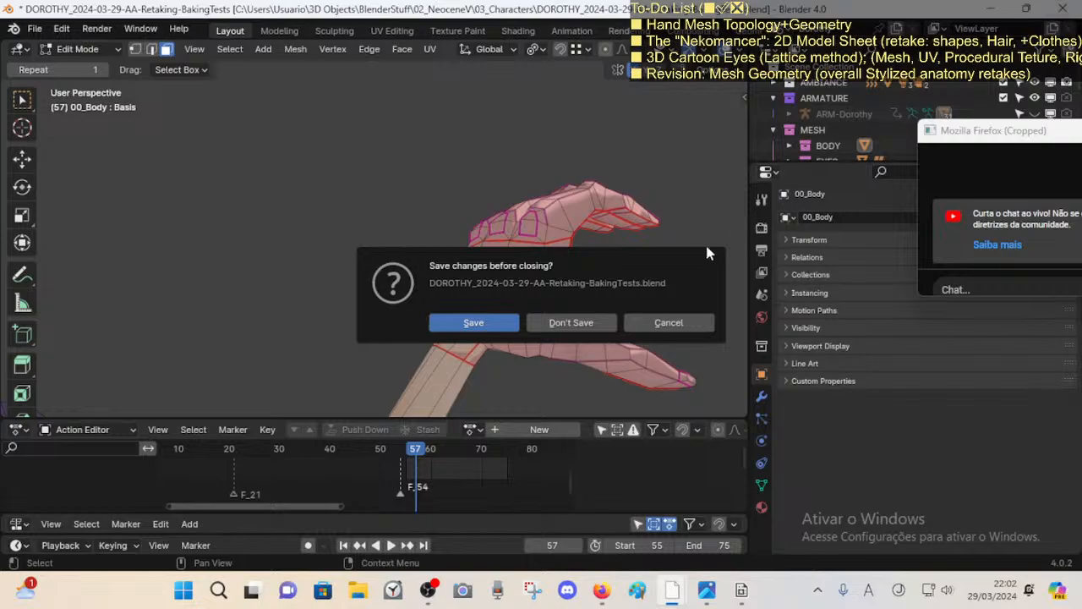
{"action": "key", "text": "Escape"}
{"action": "left_click", "coordinate": [551, 333], "text": "alt"}
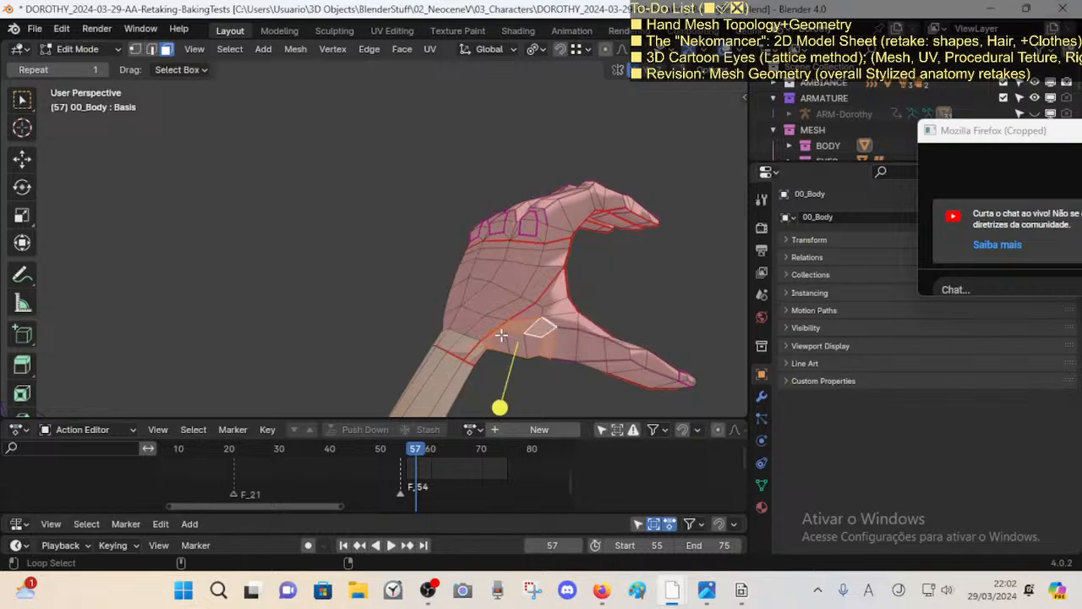
{"action": "left_click", "coordinate": [477, 325], "text": "alt+shift"}
{"action": "key", "text": "alt+a"}
{"action": "left_click", "coordinate": [474, 328], "text": "alt"}
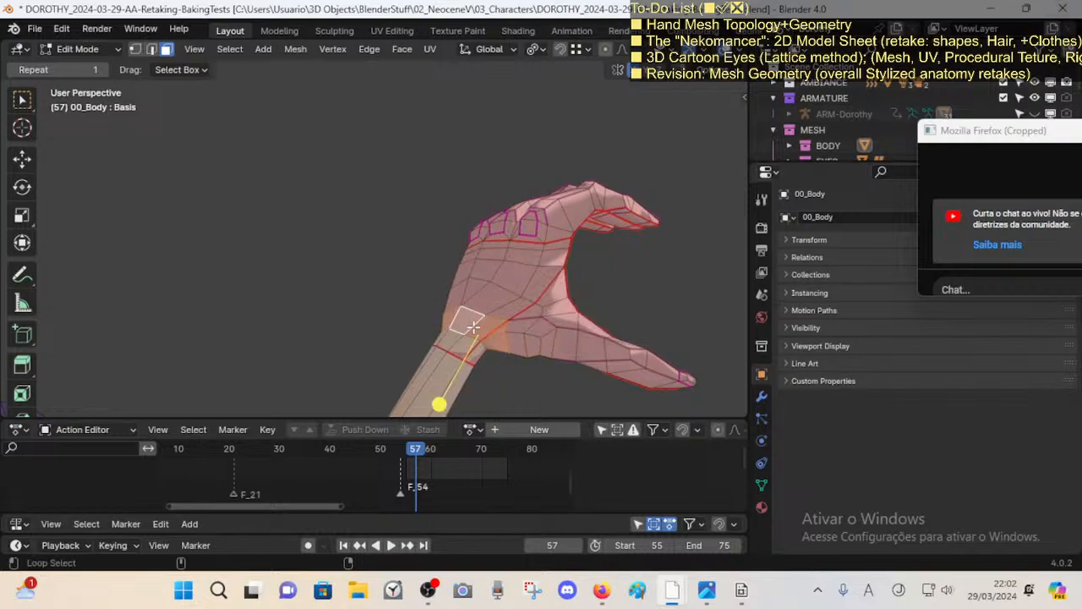
Step: Loop-select the thumb base, web and thumb loops together and examine how they continue toward the index finger
{"action": "left_click", "coordinate": [528, 330], "text": "alt"}
{"action": "left_click", "coordinate": [568, 287], "text": "alt"}
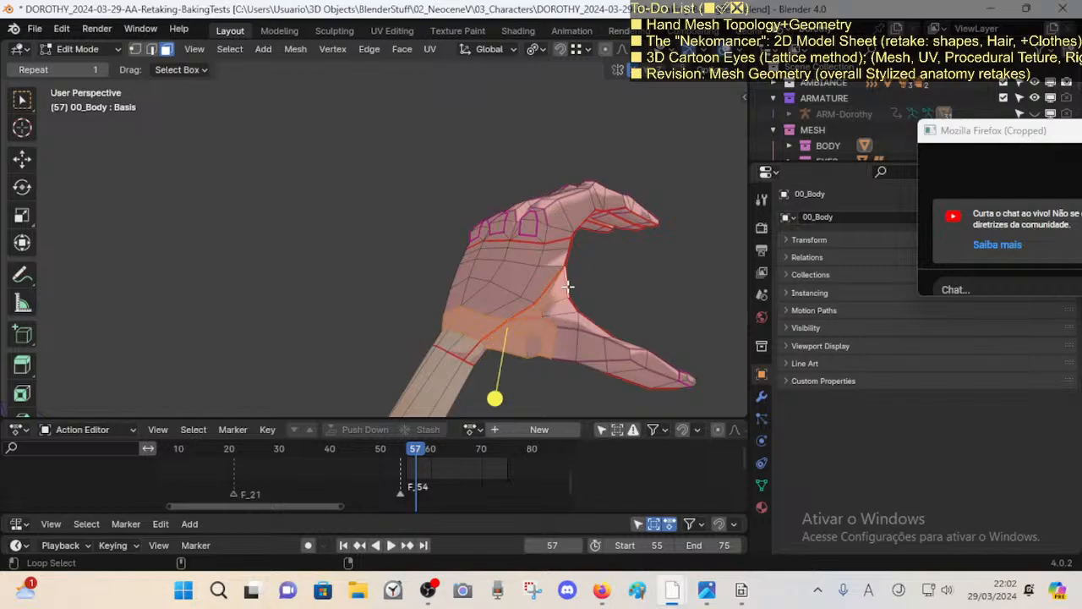
{"action": "left_click", "coordinate": [636, 355], "text": "alt+shift"}
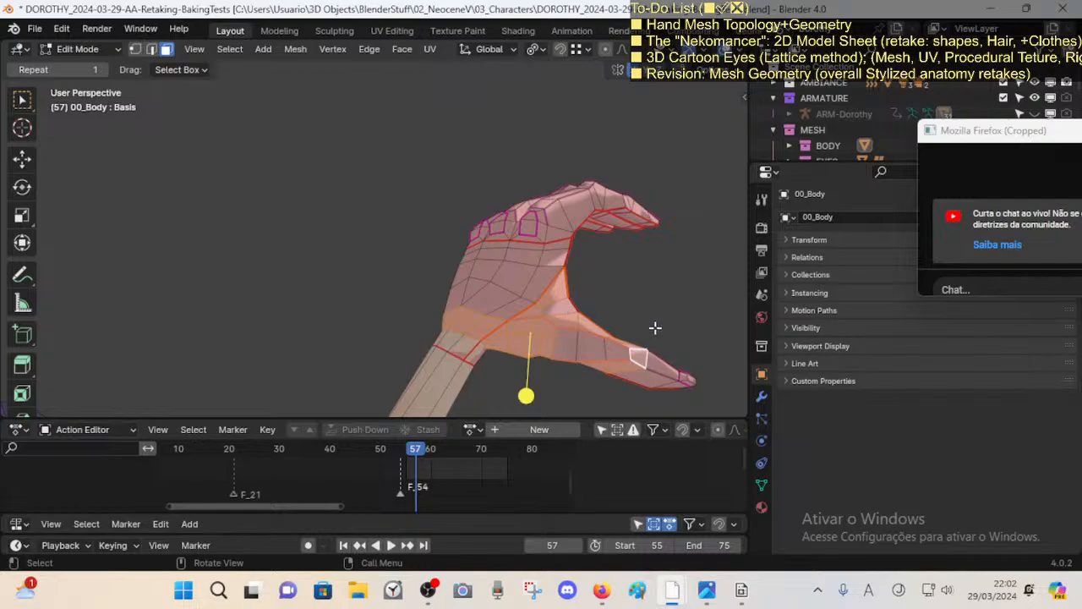
{"action": "middle_click_drag", "start_coordinate": [655, 327], "coordinate": [656, 245]}
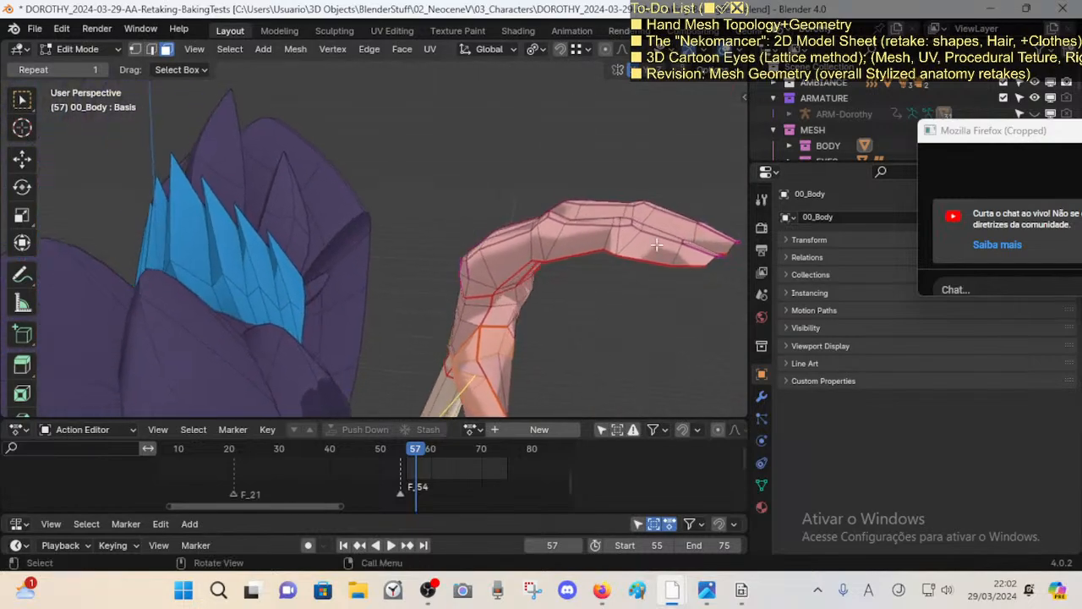
{"action": "middle_click_drag", "start_coordinate": [618, 272], "coordinate": [526, 272]}
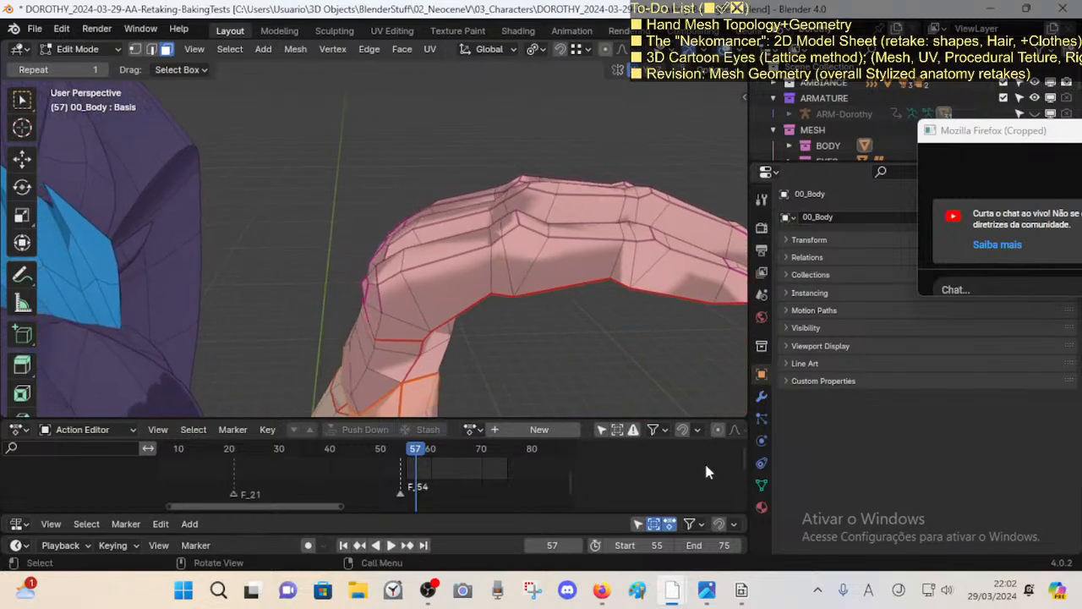
Step: Review the low-poly hand topology reference images and check the livestream dashboard in the browser
{"action": "left_click", "coordinate": [684, 536]}
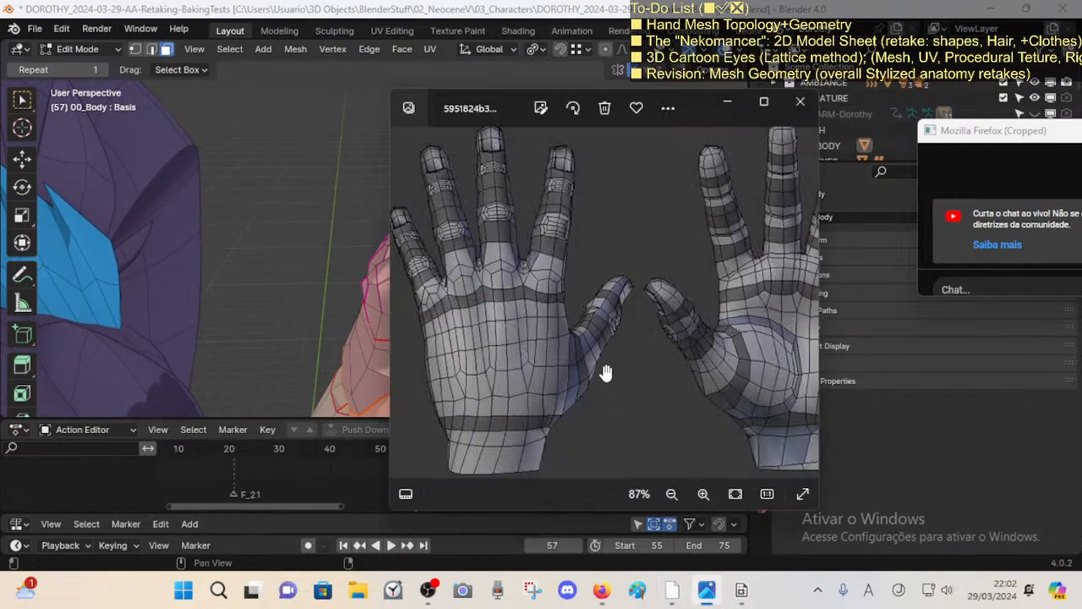
{"action": "scroll", "coordinate": [591, 288], "scroll_direction": "down", "scroll_amount": 2}
{"action": "key", "text": "Right"}
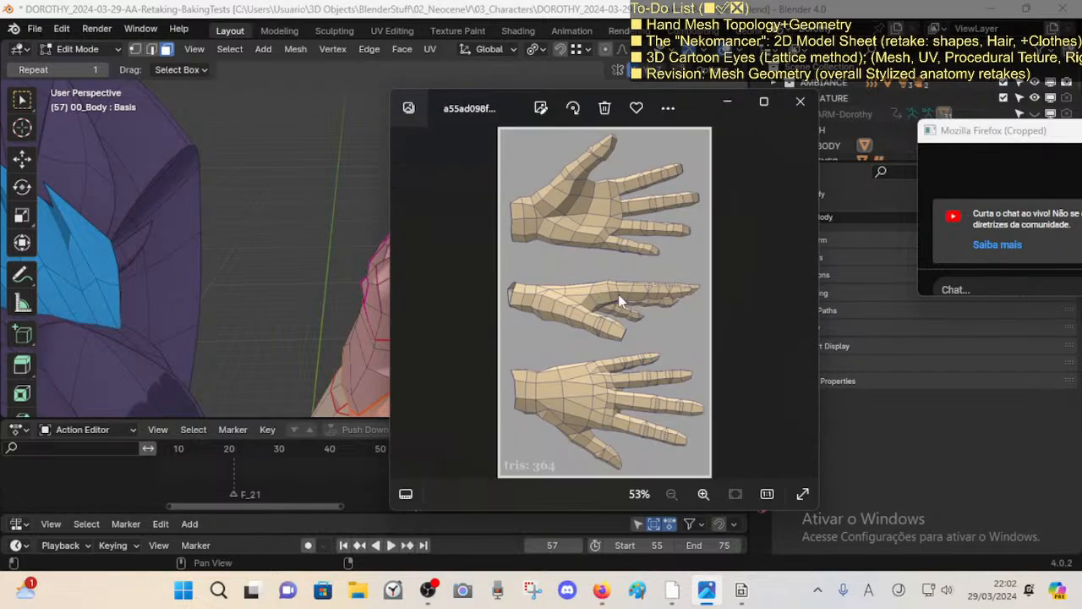
{"action": "scroll", "coordinate": [650, 233], "scroll_direction": "up", "scroll_amount": 1}
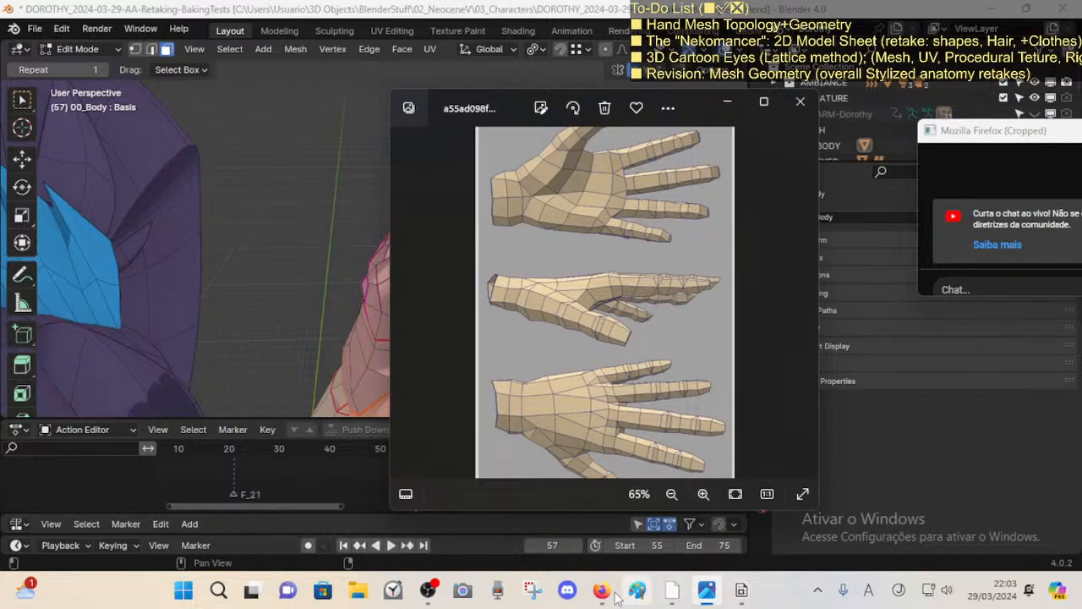
{"action": "mouse_move", "coordinate": [615, 594]}
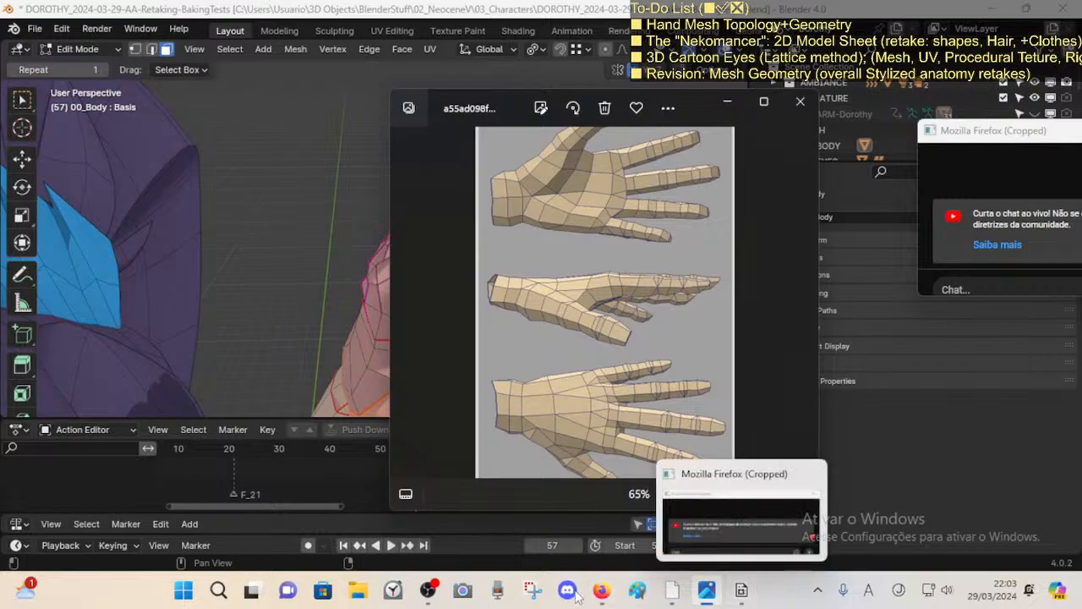
{"action": "left_click", "coordinate": [617, 499]}
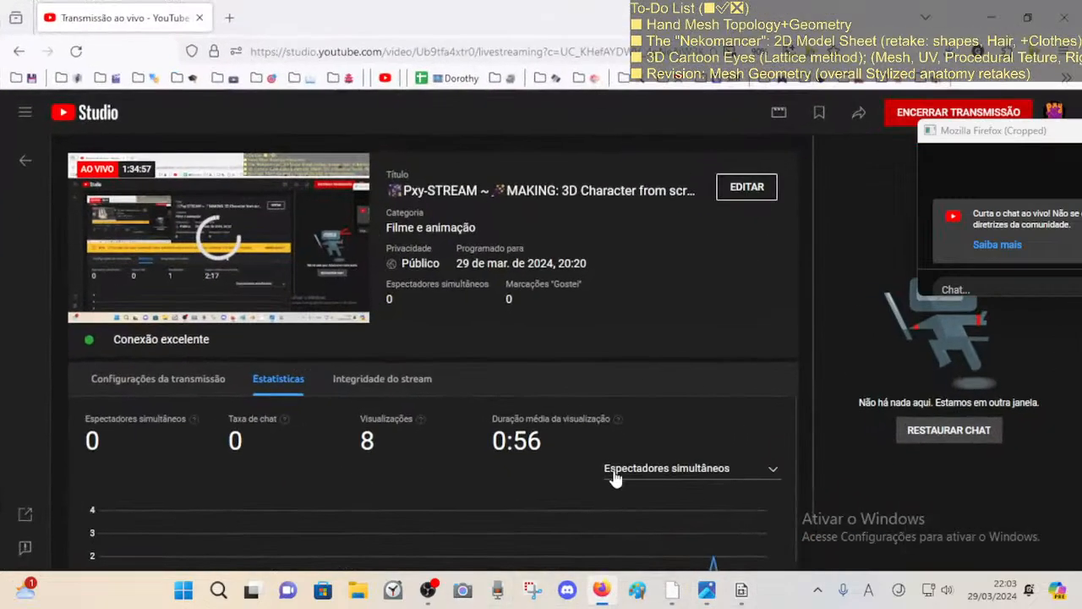
Step: Switch to the 3DCharacterFromScratch-03 file and compare its finger joint bands with the low-poly hand reference image
{"action": "mouse_move", "coordinate": [672, 590]}
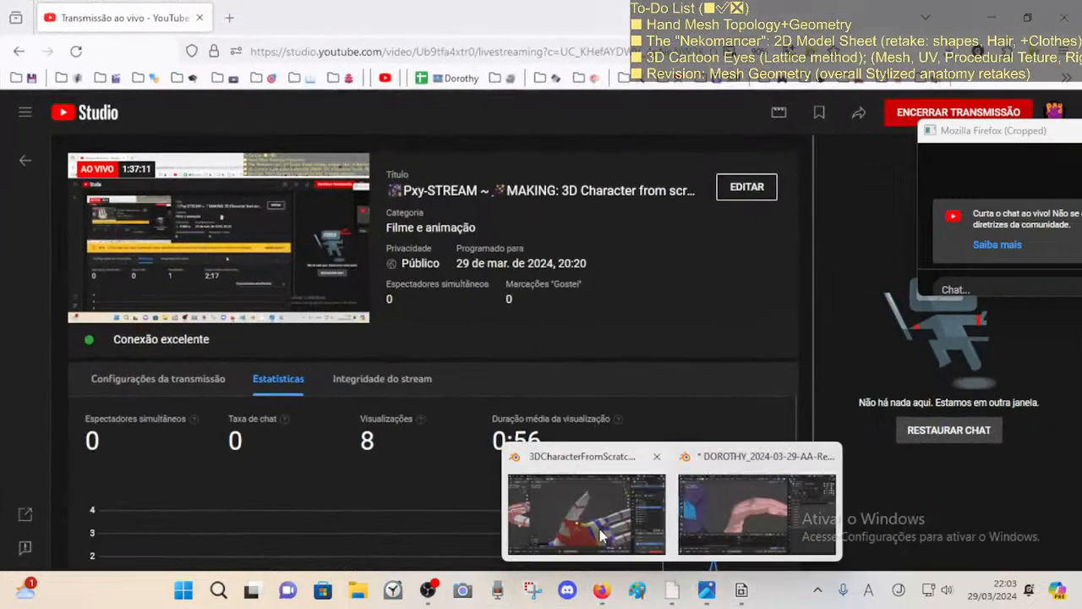
{"action": "left_click", "coordinate": [616, 518]}
{"action": "middle_click_drag", "start_coordinate": [548, 335], "coordinate": [555, 314], "text": "shift"}
{"action": "key", "text": "2"}
{"action": "left_click", "coordinate": [633, 347]}
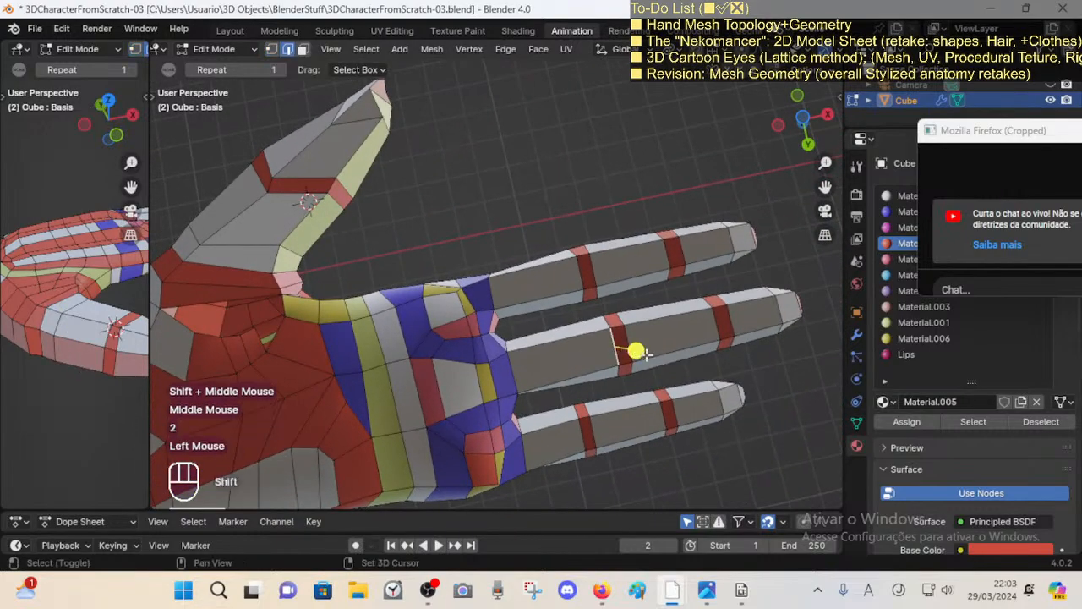
{"action": "middle_click_drag", "start_coordinate": [633, 346], "coordinate": [561, 355], "text": "shift"}
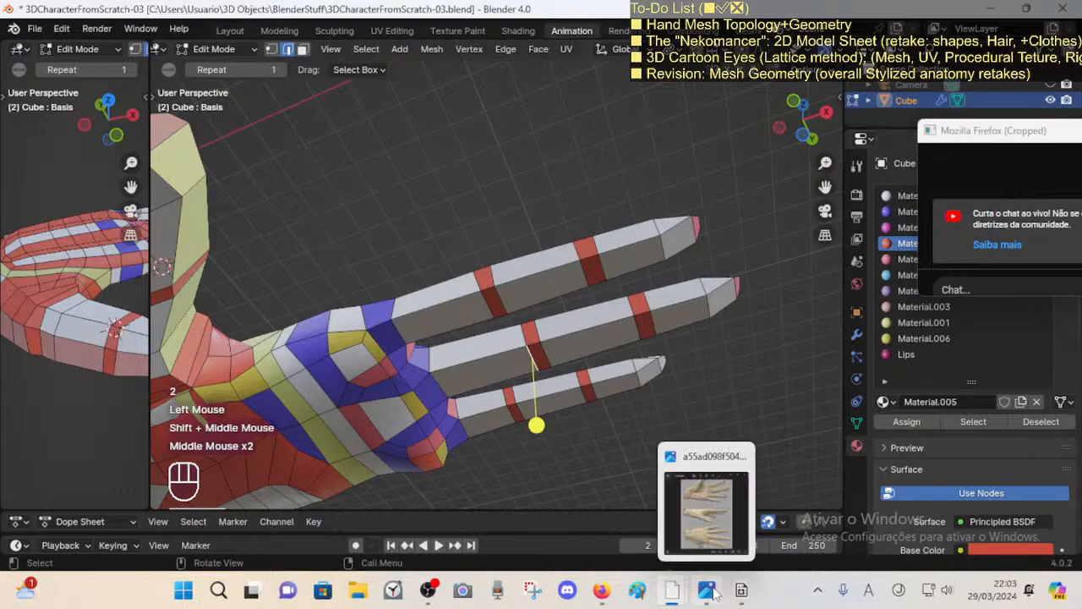
{"action": "left_click", "coordinate": [708, 591]}
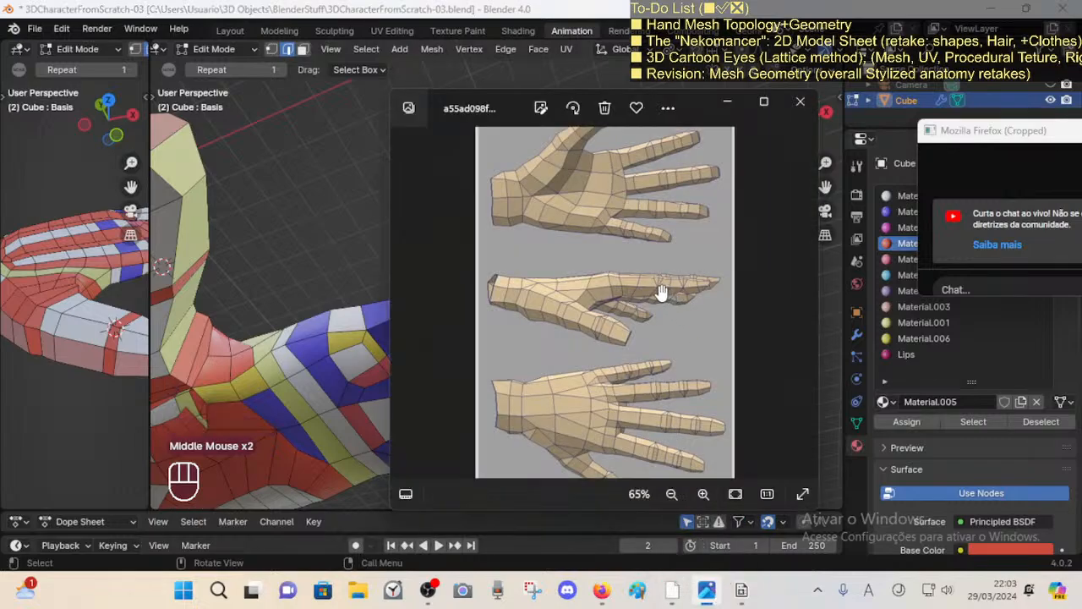
{"action": "left_click", "coordinate": [332, 341]}
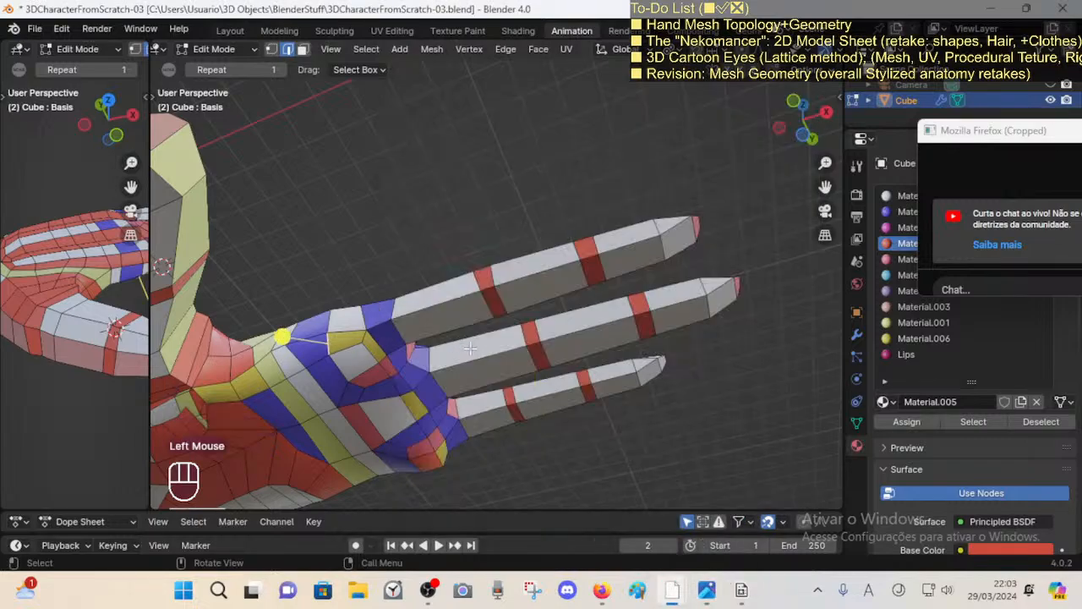
Step: Merge at center the vertex pair at each of the two index finger joints on the thumb-facing side
{"action": "middle_click_drag", "start_coordinate": [470, 349], "coordinate": [518, 376]}
{"action": "key", "text": "1"}
{"action": "left_click", "coordinate": [506, 318]}
{"action": "left_click", "coordinate": [499, 309], "text": "shift"}
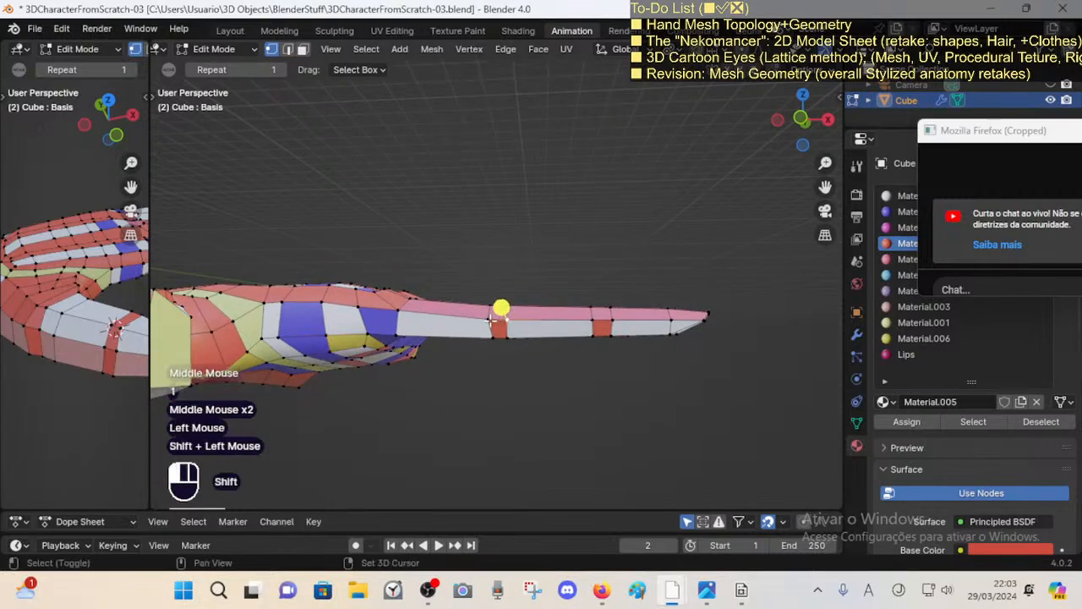
{"action": "key", "text": "m"}
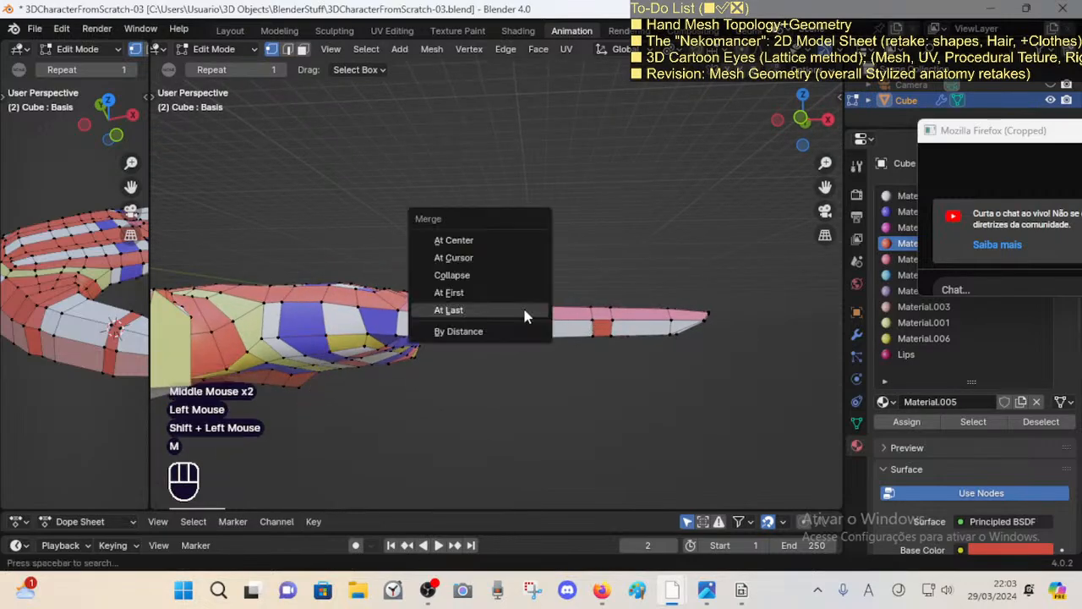
{"action": "left_click", "coordinate": [510, 239]}
{"action": "left_click", "coordinate": [606, 307]}
{"action": "left_click", "coordinate": [618, 321], "text": "shift"}
{"action": "key", "text": "m"}
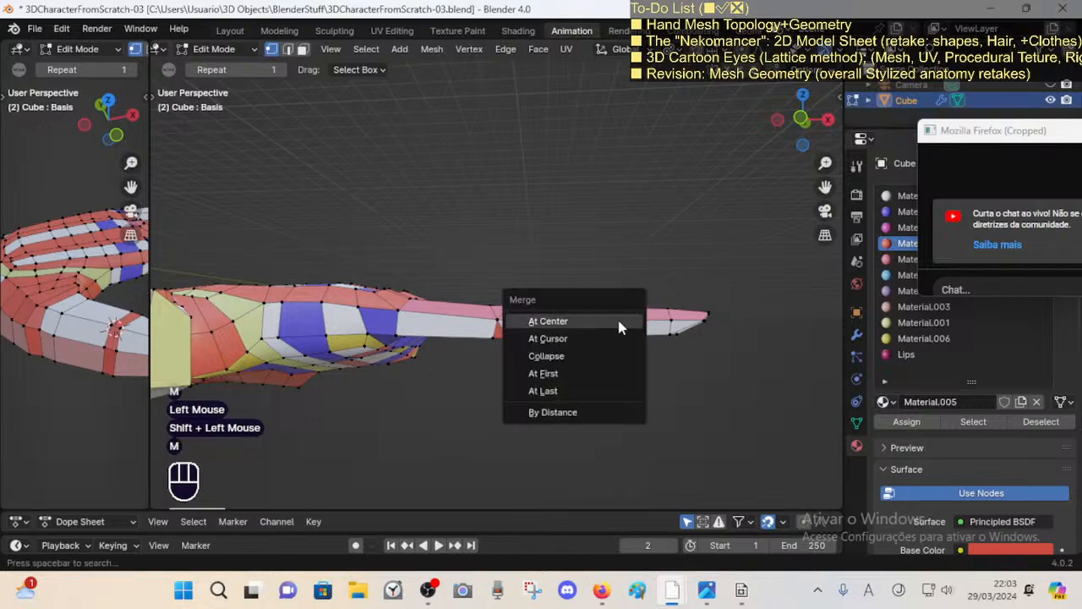
{"action": "left_click", "coordinate": [619, 321]}
Step: Merge at center the vertex pairs at both index finger joints on the side facing the middle finger
{"action": "middle_click_drag", "start_coordinate": [619, 313], "coordinate": [607, 355]}
{"action": "middle_click_drag", "start_coordinate": [607, 284], "coordinate": [584, 372], "text": "shift"}
{"action": "middle_click_drag", "start_coordinate": [575, 359], "coordinate": [511, 371]}
{"action": "middle_click_drag", "start_coordinate": [507, 362], "coordinate": [479, 401]}
{"action": "left_click", "coordinate": [458, 393]}
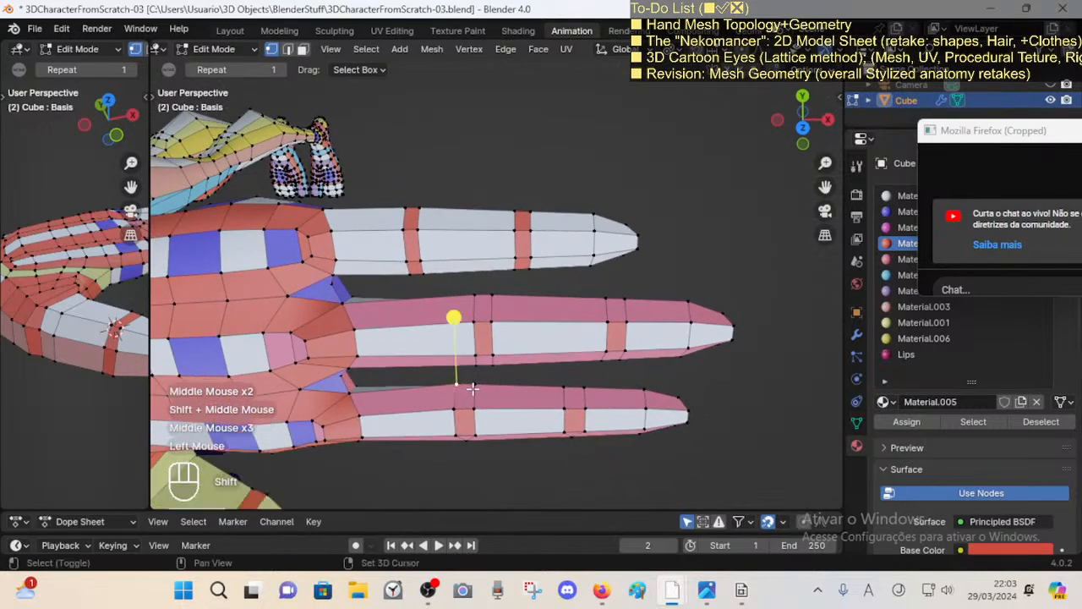
{"action": "left_click", "coordinate": [475, 391], "text": "shift"}
{"action": "key", "text": "m"}
{"action": "left_click", "coordinate": [476, 390]}
{"action": "left_click", "coordinate": [583, 390]}
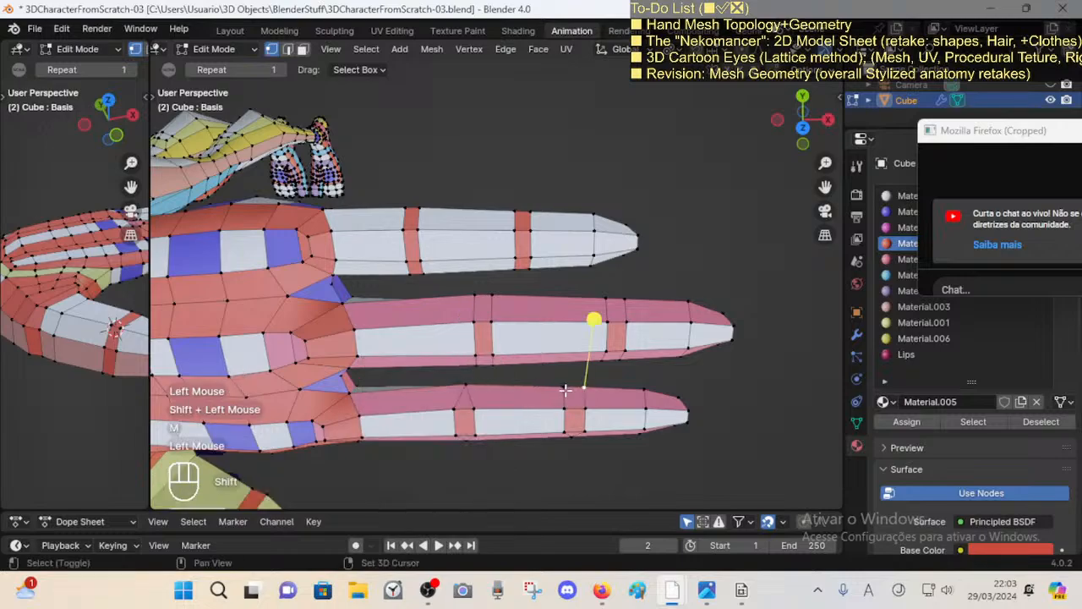
{"action": "left_click", "coordinate": [566, 390], "text": "shift"}
{"action": "key", "text": "m"}
{"action": "left_click", "coordinate": [567, 394]}
Step: Merge at center the vertex pairs at both middle finger joints on the side facing the index finger
{"action": "left_click", "coordinate": [477, 367]}
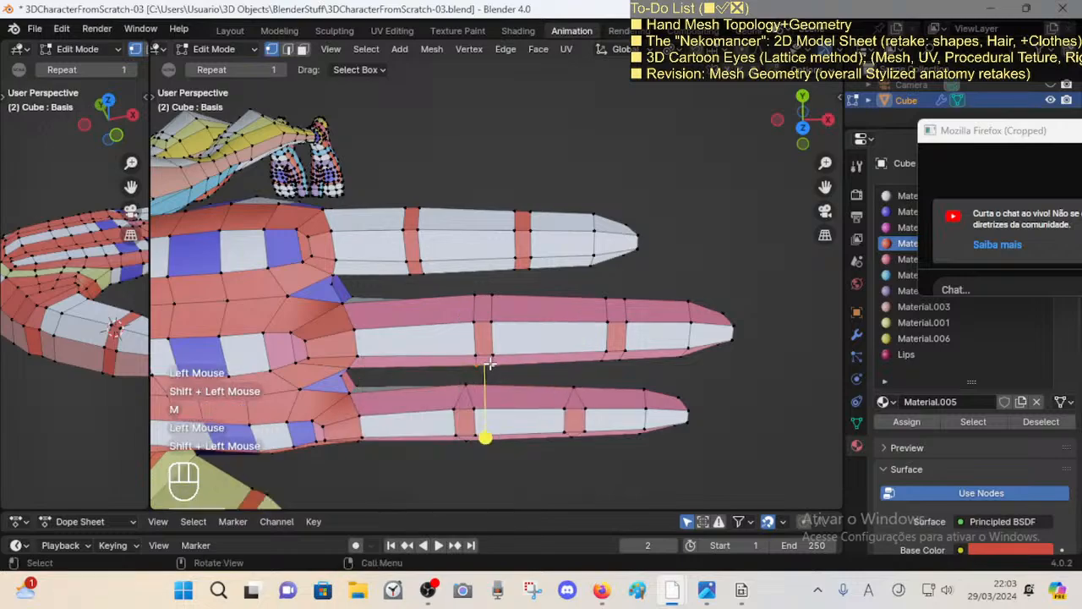
{"action": "key", "text": "m"}
{"action": "left_click", "coordinate": [493, 366]}
{"action": "left_click", "coordinate": [602, 361]}
{"action": "left_click", "coordinate": [619, 362], "text": "shift"}
{"action": "key", "text": "m"}
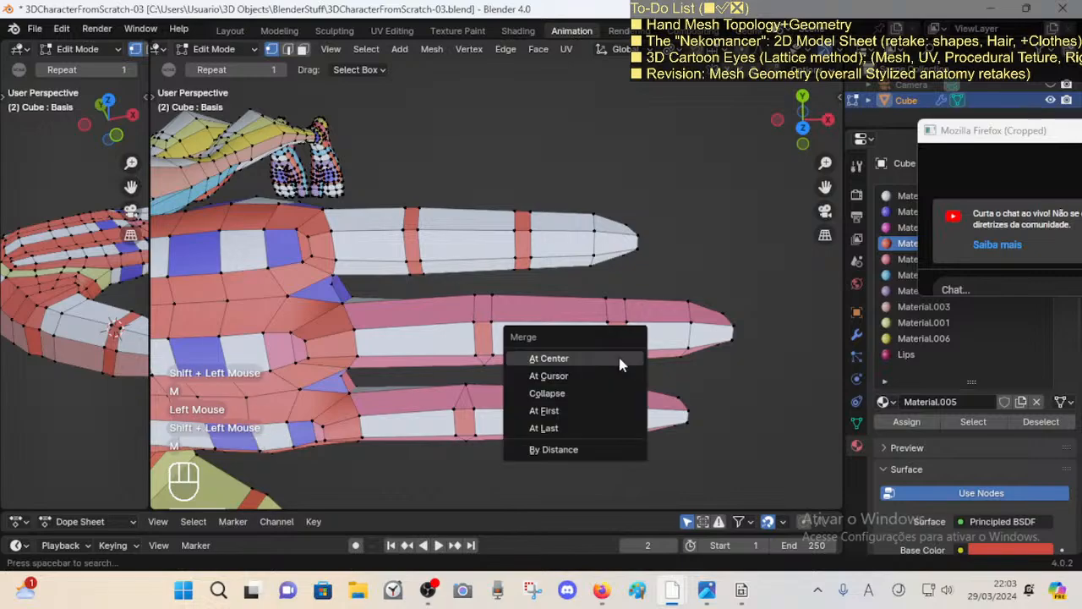
{"action": "left_click", "coordinate": [549, 359]}
Step: Merge at center the vertex pairs at both middle finger joints on the side facing the outermost finger
{"action": "left_click", "coordinate": [607, 298]}
{"action": "left_click", "coordinate": [626, 298], "text": "shift"}
{"action": "key", "text": "m"}
{"action": "left_click", "coordinate": [554, 299]}
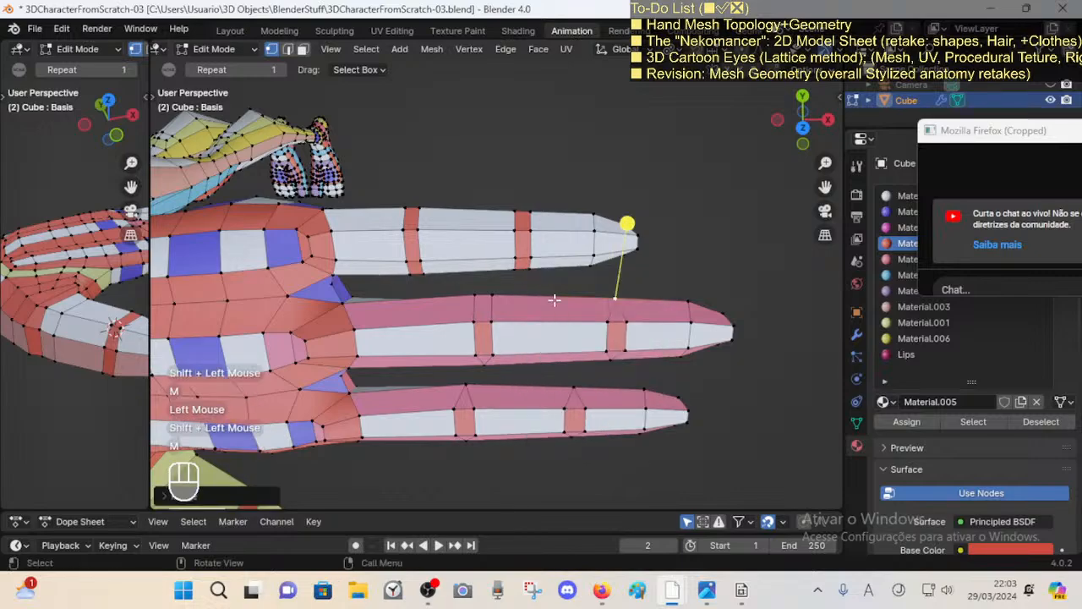
{"action": "left_click", "coordinate": [475, 298]}
{"action": "left_click", "coordinate": [492, 297], "text": "shift"}
{"action": "key", "text": "m"}
{"action": "left_click", "coordinate": [485, 302]}
Step: Merge at center the vertex pair at the outermost finger's fingertip-side joint, on the finger's outward side
{"action": "middle_click_drag", "start_coordinate": [485, 302], "coordinate": [491, 355], "text": "shift"}
{"action": "left_click", "coordinate": [511, 343]}
{"action": "left_click", "coordinate": [525, 344], "text": "shift"}
{"action": "key", "text": "m"}
{"action": "left_click", "coordinate": [531, 347]}
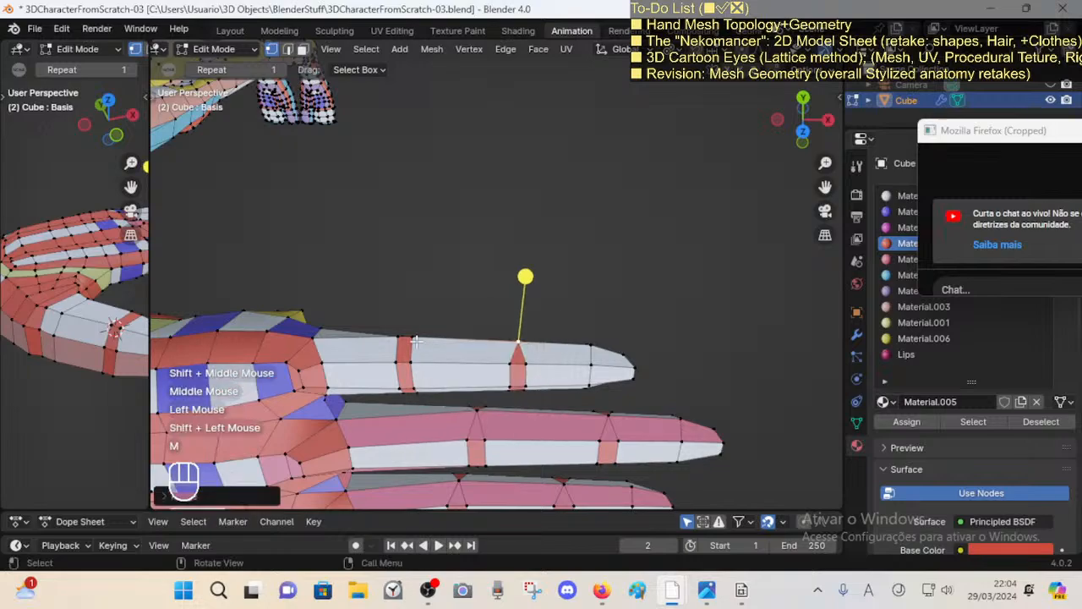
{"action": "left_click", "coordinate": [399, 339], "text": "shift"}
{"action": "left_click", "coordinate": [419, 339], "text": "shift"}
{"action": "key", "text": "m"}
{"action": "left_click", "coordinate": [424, 345]}
{"action": "key", "text": "ctrl+z"}
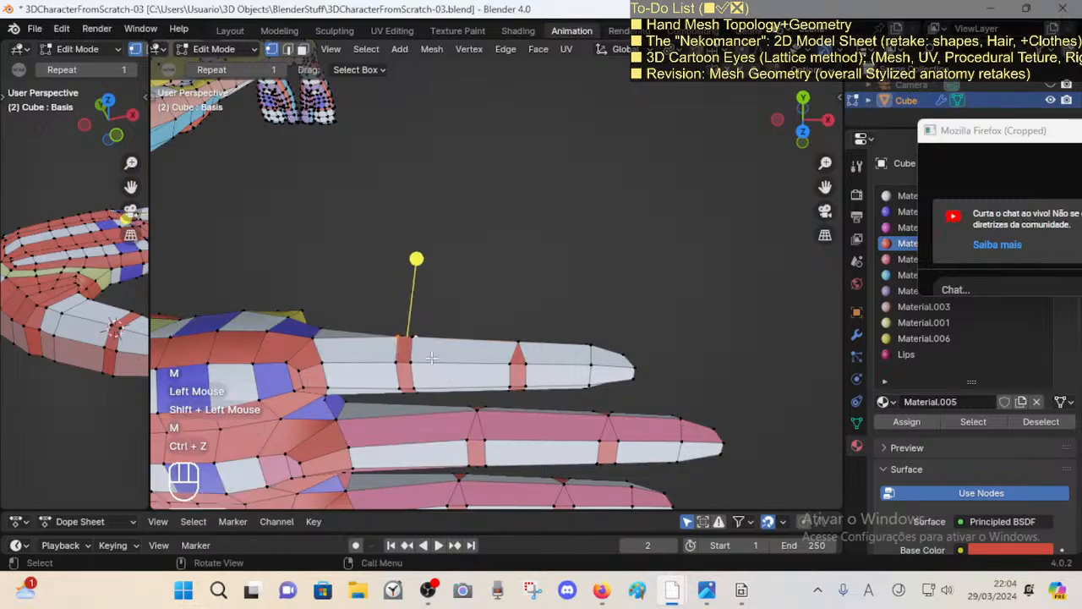
Step: Merge at center the vertex pair at the outermost finger's palm-side joint, on the finger's outward side
{"action": "middle_click_drag", "start_coordinate": [450, 389], "coordinate": [446, 370]}
{"action": "left_click", "coordinate": [410, 346]}
{"action": "left_click", "coordinate": [403, 340], "text": "shift"}
{"action": "key", "text": "m"}
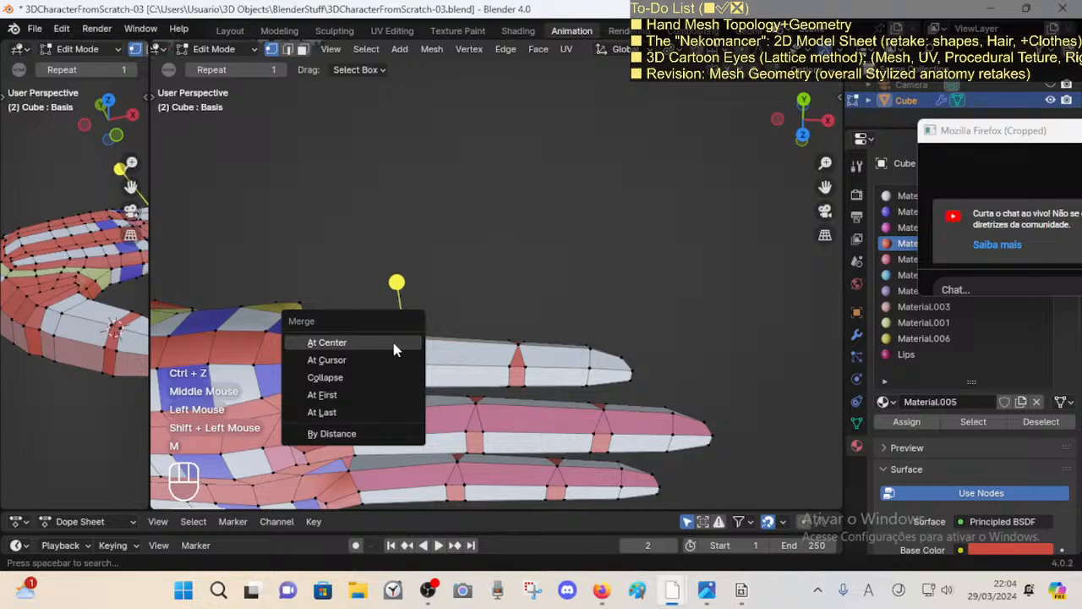
{"action": "left_click", "coordinate": [394, 346]}
Step: Merge at center the vertex pairs at both outermost finger joints on the side facing the middle finger
{"action": "middle_click_drag", "start_coordinate": [394, 345], "coordinate": [458, 297]}
{"action": "middle_click_drag", "start_coordinate": [456, 404], "coordinate": [454, 387]}
{"action": "left_click", "coordinate": [409, 400]}
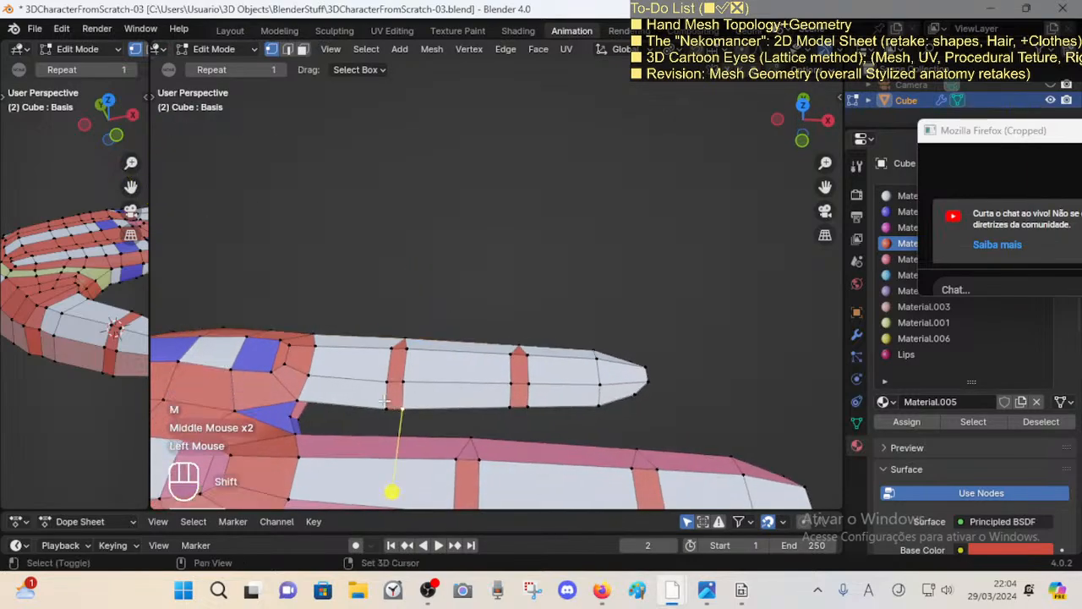
{"action": "left_click", "coordinate": [386, 404], "text": "shift"}
{"action": "key", "text": "m"}
{"action": "left_click", "coordinate": [385, 402]}
{"action": "left_click", "coordinate": [519, 403]}
{"action": "left_click", "coordinate": [518, 403], "text": "shift"}
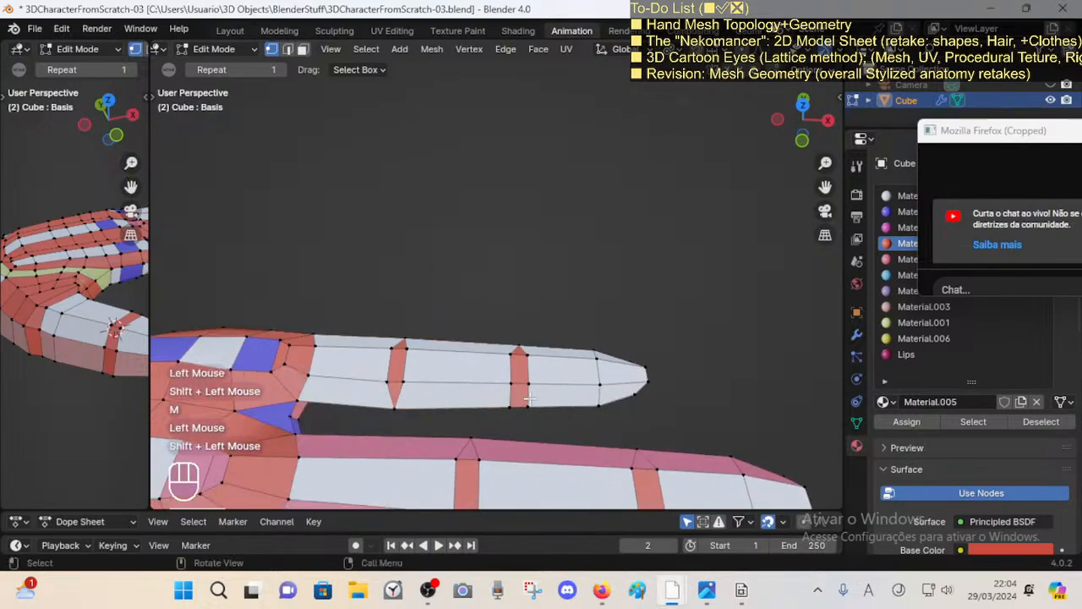
{"action": "left_click", "coordinate": [531, 400]}
{"action": "left_click", "coordinate": [513, 403], "text": "shift"}
{"action": "key", "text": "m"}
{"action": "left_click", "coordinate": [510, 404]}
Step: Add a centered loop cut across the colored joint band at each of the outermost finger's two joints
{"action": "middle_click_drag", "start_coordinate": [495, 423], "coordinate": [506, 396]}
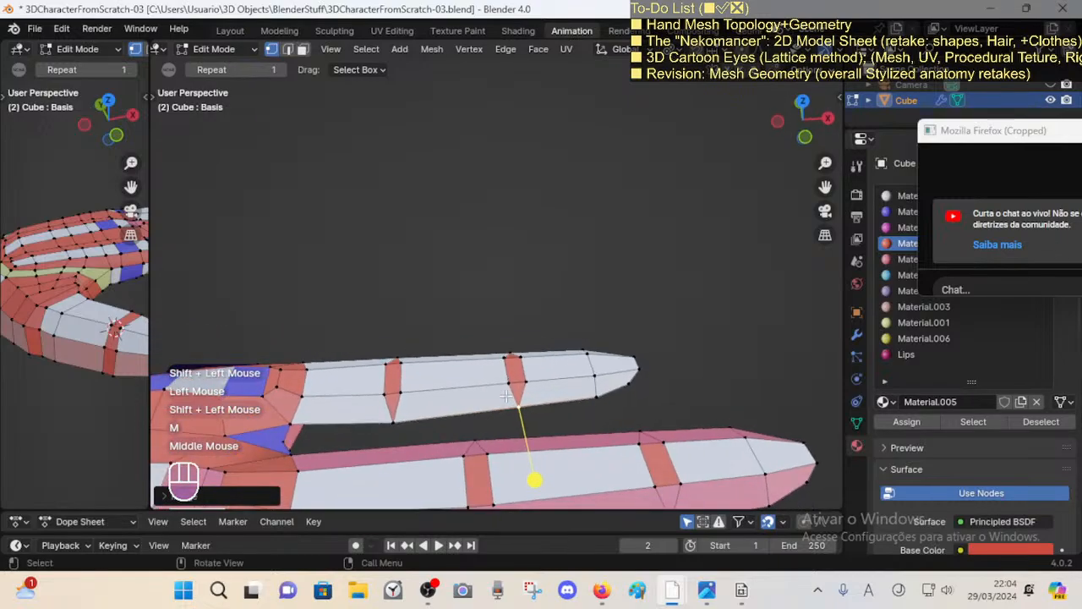
{"action": "key", "text": "ctrl+r"}
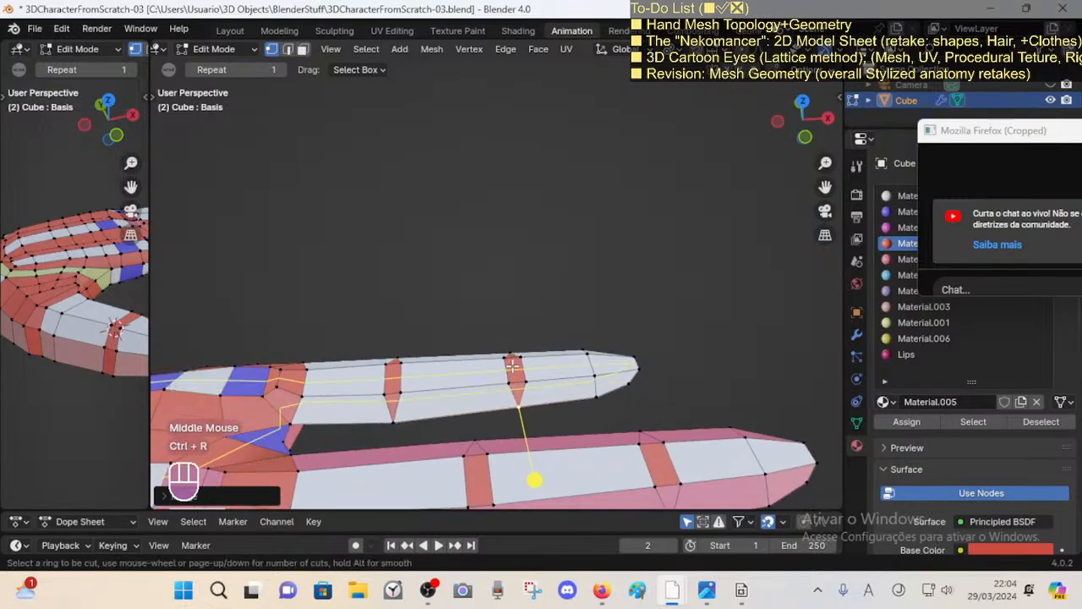
{"action": "left_click", "coordinate": [512, 365]}
{"action": "left_click", "coordinate": [401, 372]}
{"action": "key", "text": "alt+a"}
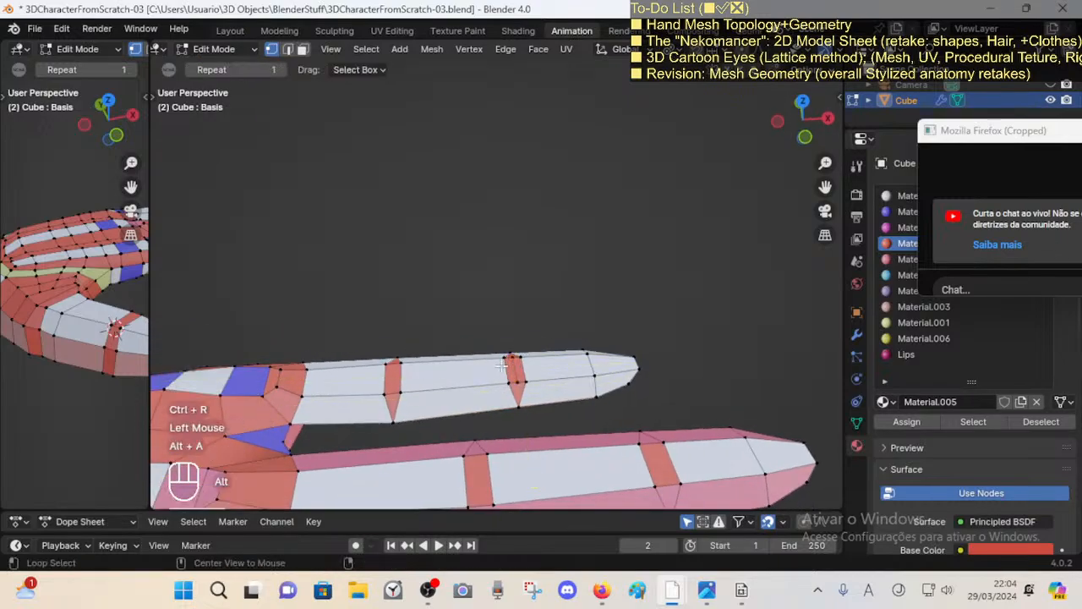
{"action": "key", "text": "ctrl+r"}
{"action": "left_click", "coordinate": [395, 372]}
Step: Add a centered loop cut across the colored joint band at each of the middle finger's two joints
{"action": "middle_click_drag", "start_coordinate": [520, 447], "coordinate": [512, 420], "text": "shift"}
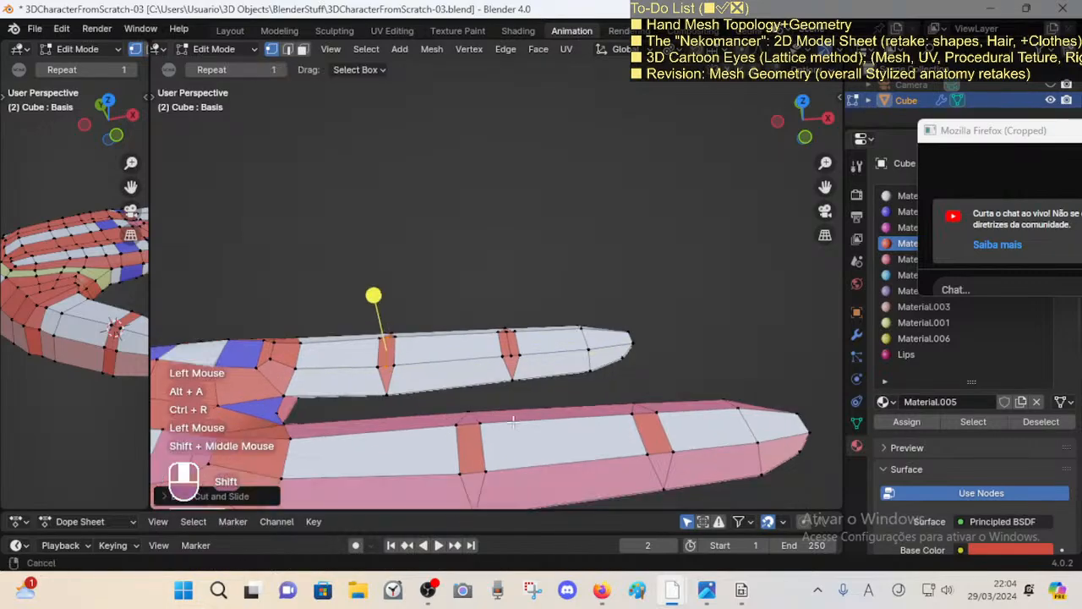
{"action": "scroll", "coordinate": [513, 421], "scroll_direction": "down", "scroll_amount": 1}
{"action": "key", "text": "alt+a"}
{"action": "key", "text": "ctrl+r"}
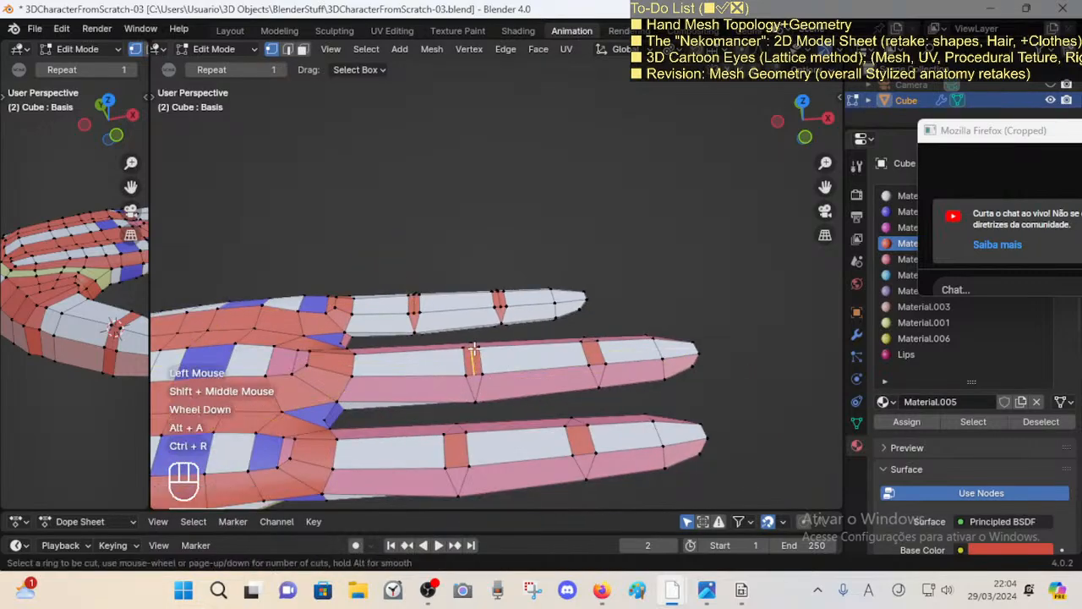
{"action": "left_click", "coordinate": [473, 349]}
{"action": "key", "text": "Return"}
{"action": "key", "text": "alt+a"}
{"action": "key", "text": "ctrl+r"}
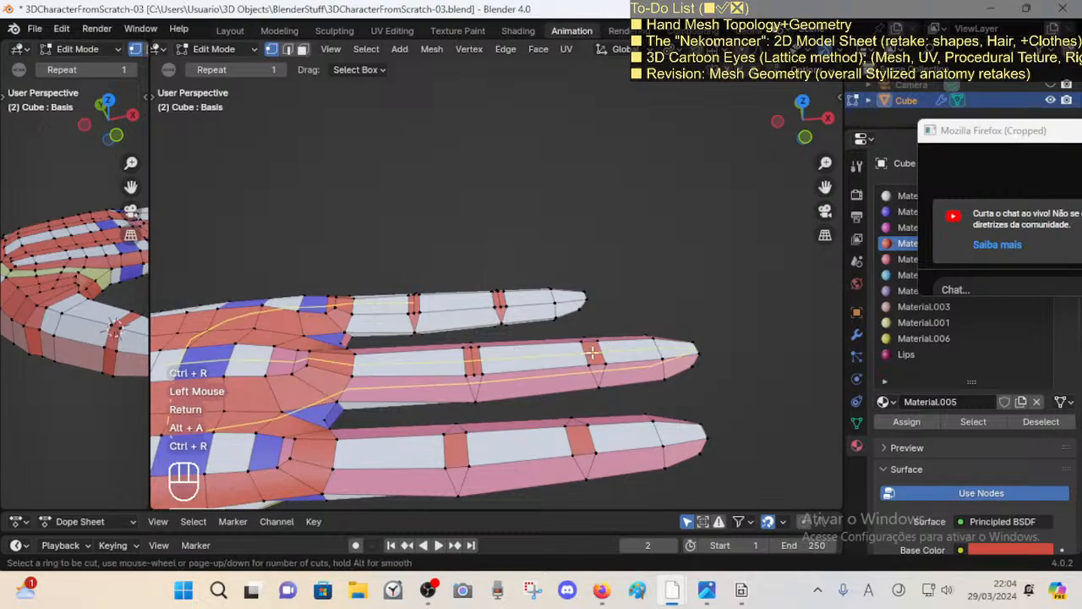
{"action": "left_click", "coordinate": [594, 353]}
{"action": "key", "text": "Return"}
{"action": "key", "text": "alt+a"}
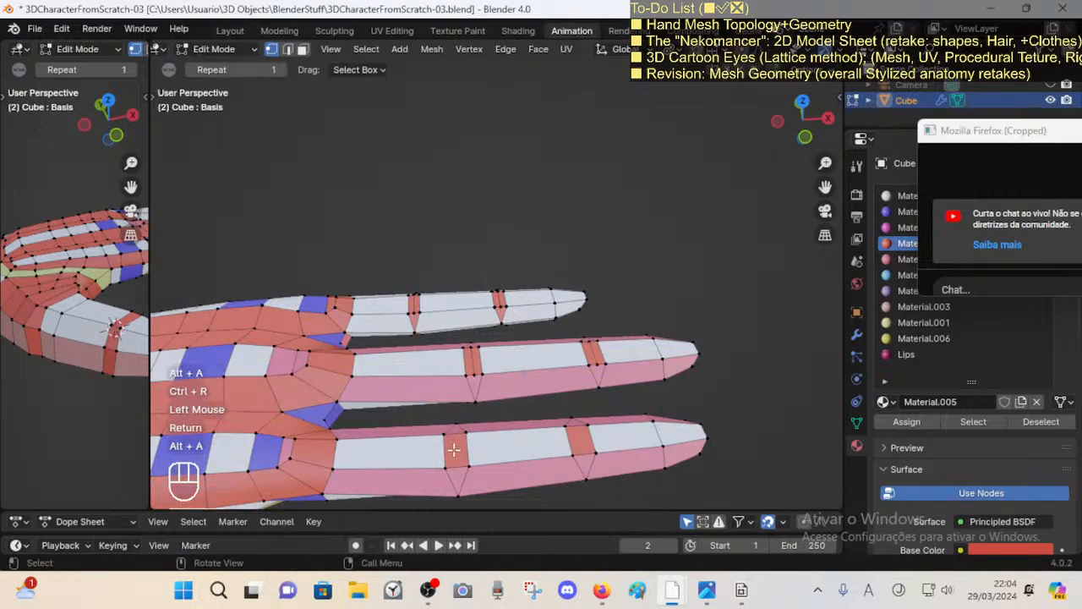
Step: Add a centered loop cut across the colored joint band at each of the index finger's two joints
{"action": "key", "text": "ctrl+r"}
{"action": "left_click", "coordinate": [454, 438]}
{"action": "key", "text": "alt+a"}
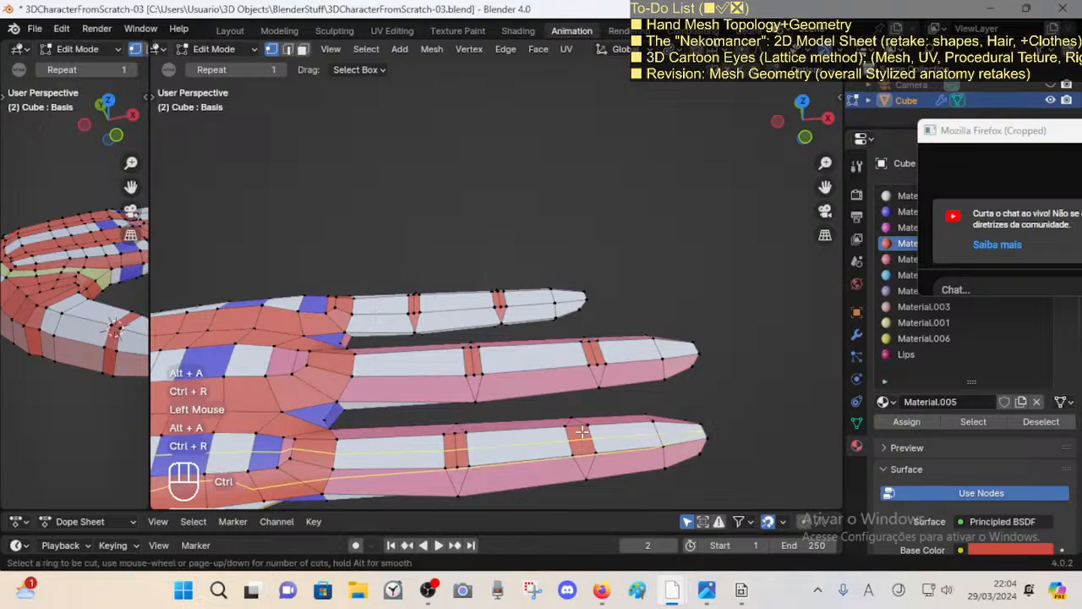
{"action": "key", "text": "ctrl+r"}
{"action": "left_click", "coordinate": [578, 430]}
{"action": "left_click", "coordinate": [577, 429]}
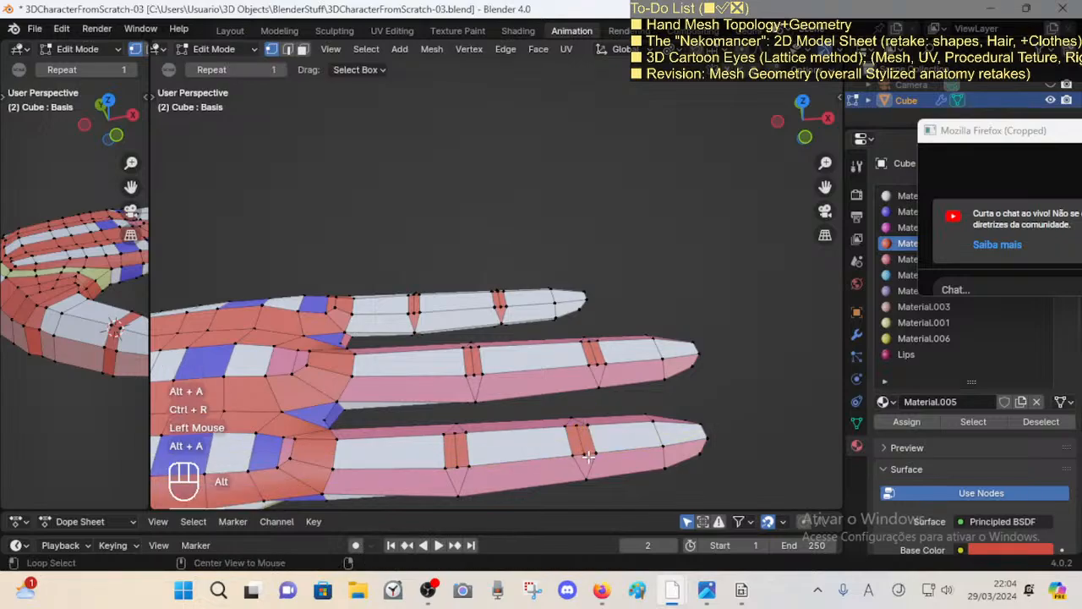
{"action": "key", "text": "alt+a"}
Step: Compare the finger joint loops with the low-poly hand reference image, then return to the model
{"action": "left_click", "coordinate": [703, 596]}
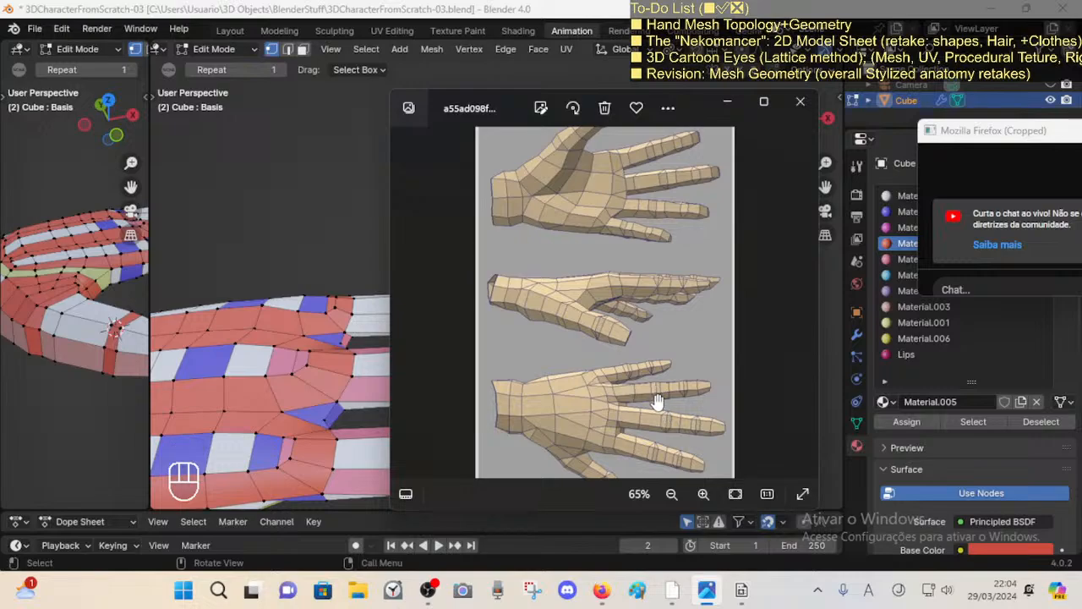
{"action": "left_click", "coordinate": [429, 7]}
{"action": "key", "text": "shift+a"}
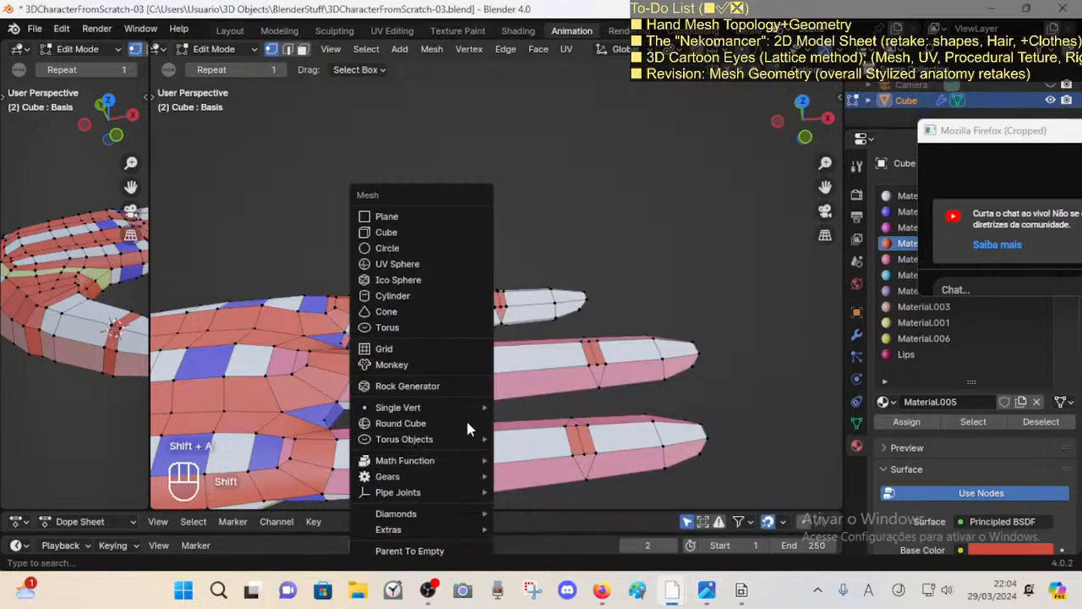
Step: Knife-cut an edge from the new loop's end to the merged vertex at both index finger joints, on the thumb-facing side
{"action": "middle_click_drag", "start_coordinate": [482, 399], "coordinate": [489, 396]}
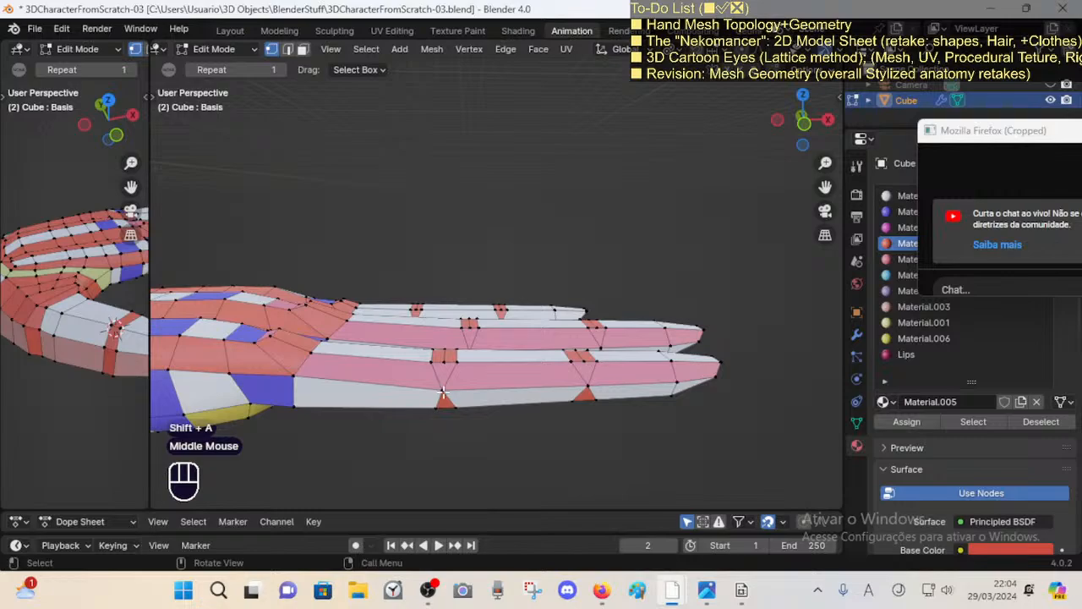
{"action": "key", "text": "k"}
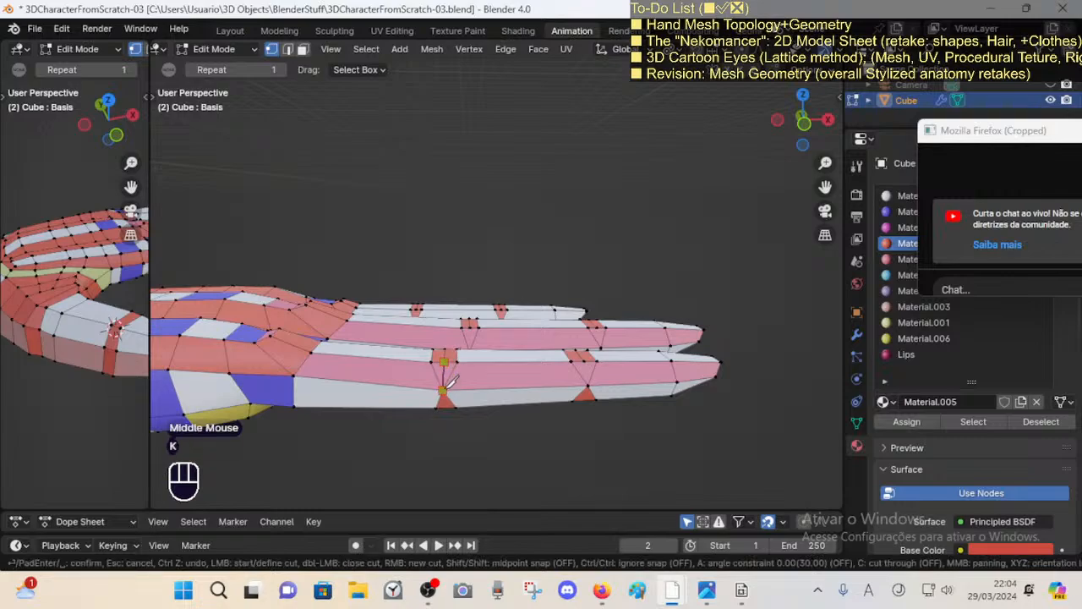
{"action": "key", "text": "Return"}
{"action": "key", "text": "alt+a"}
{"action": "key", "text": "k"}
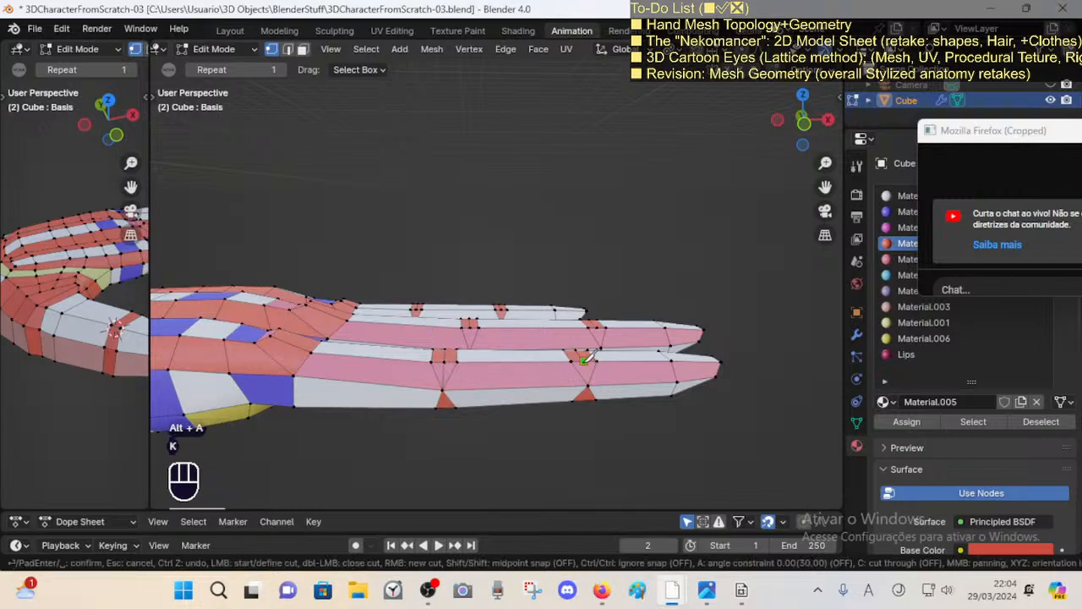
Step: Knife-cut an edge from the loop's end to the merged vertex at both middle finger joints, on the side facing the index finger
{"action": "scroll", "coordinate": [595, 377], "scroll_direction": "up", "scroll_amount": 2}
{"action": "middle_click_drag", "start_coordinate": [635, 367], "coordinate": [411, 381], "text": "shift"}
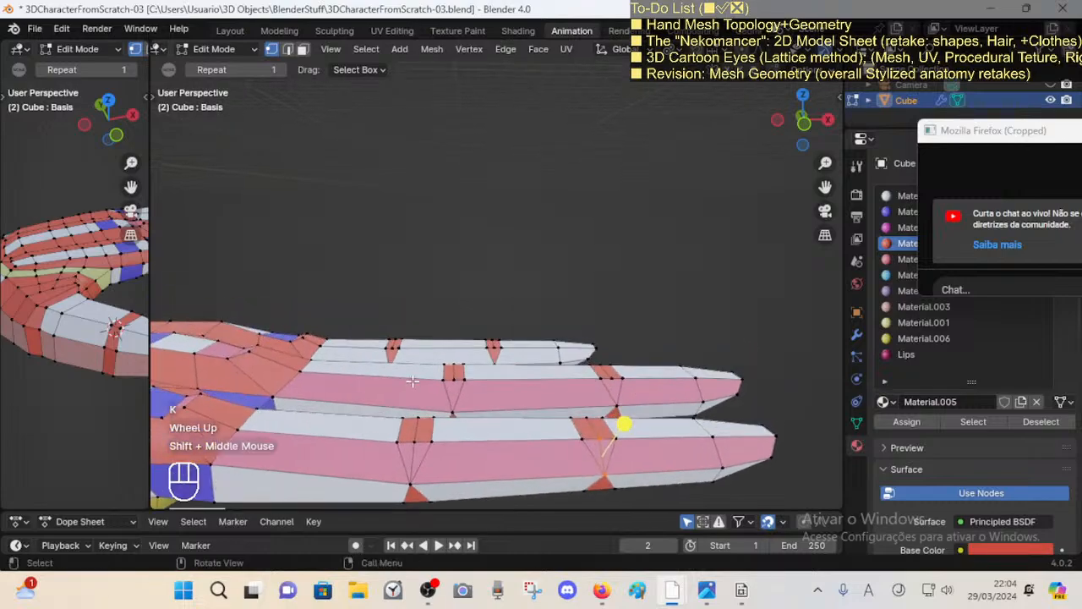
{"action": "key", "text": "k"}
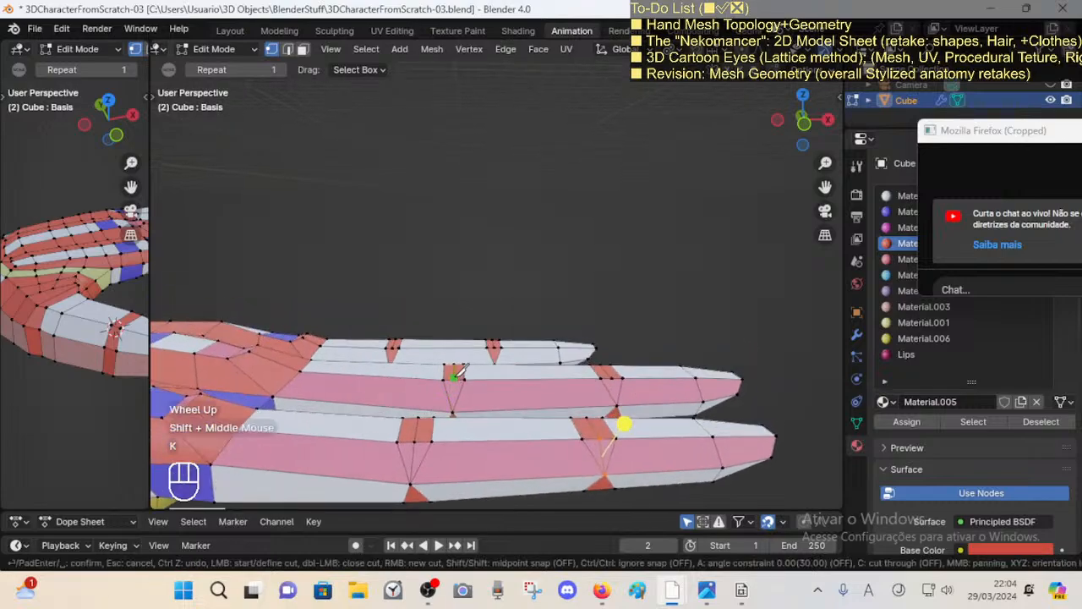
{"action": "key", "text": "k"}
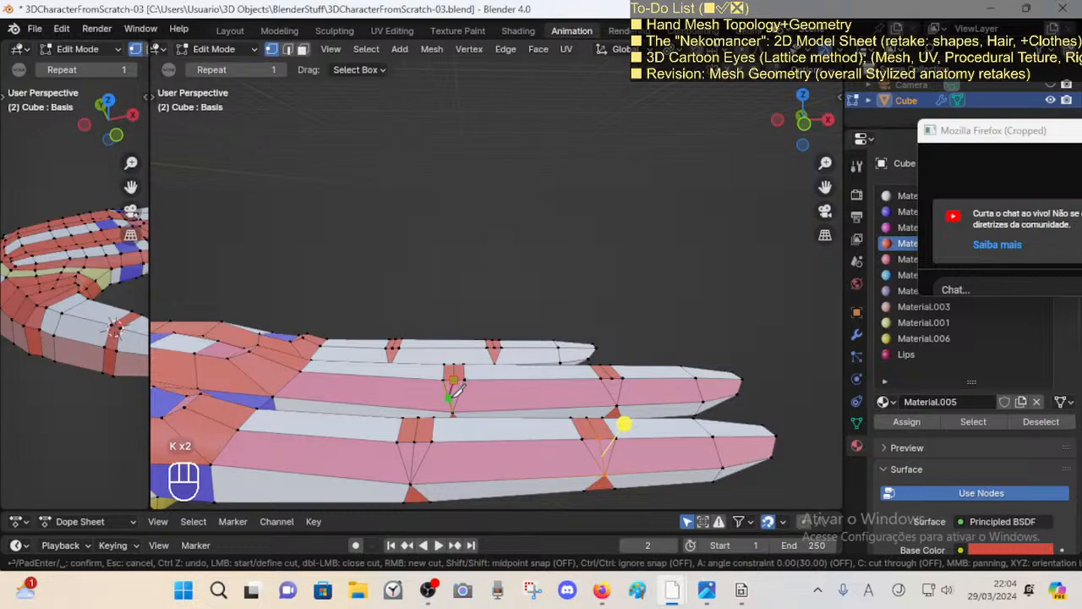
{"action": "key", "text": "Return"}
{"action": "key", "text": "alt+a"}
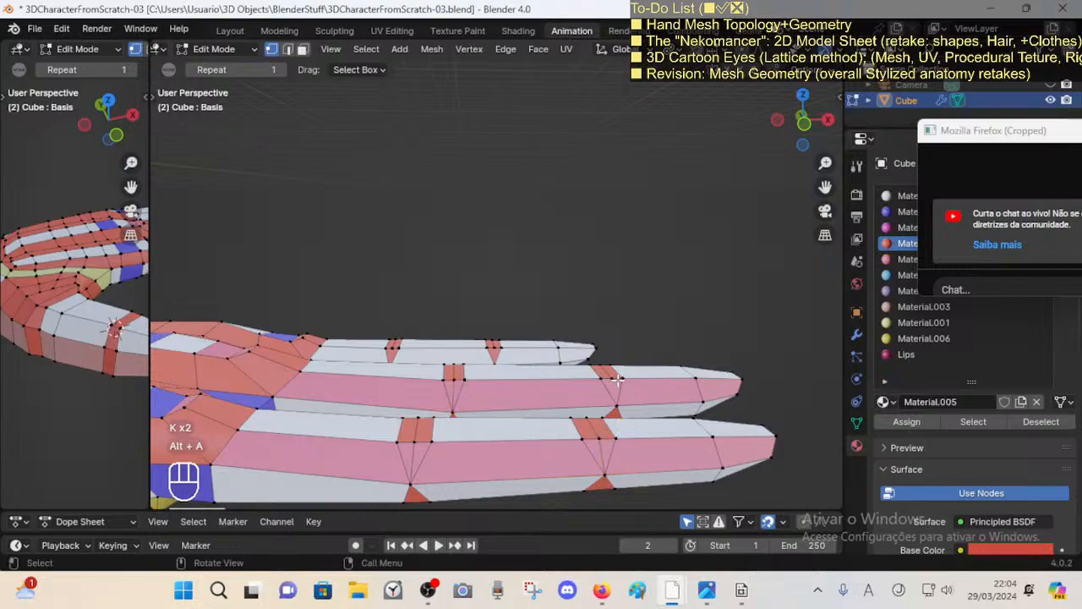
{"action": "key", "text": "k"}
{"action": "left_click", "coordinate": [618, 405]}
{"action": "key", "text": "Return"}
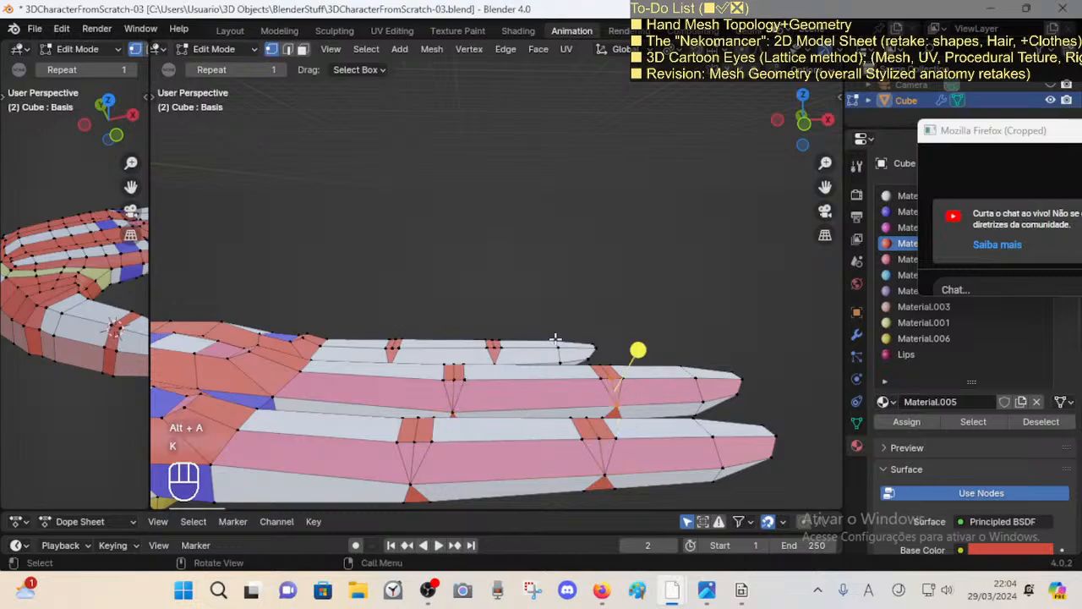
Step: Knife-cut an edge from the loop's end to the merged vertex at both outermost finger joints, on the side facing the middle finger
{"action": "middle_click_drag", "start_coordinate": [556, 339], "coordinate": [565, 367], "text": "shift"}
{"action": "key", "text": "k"}
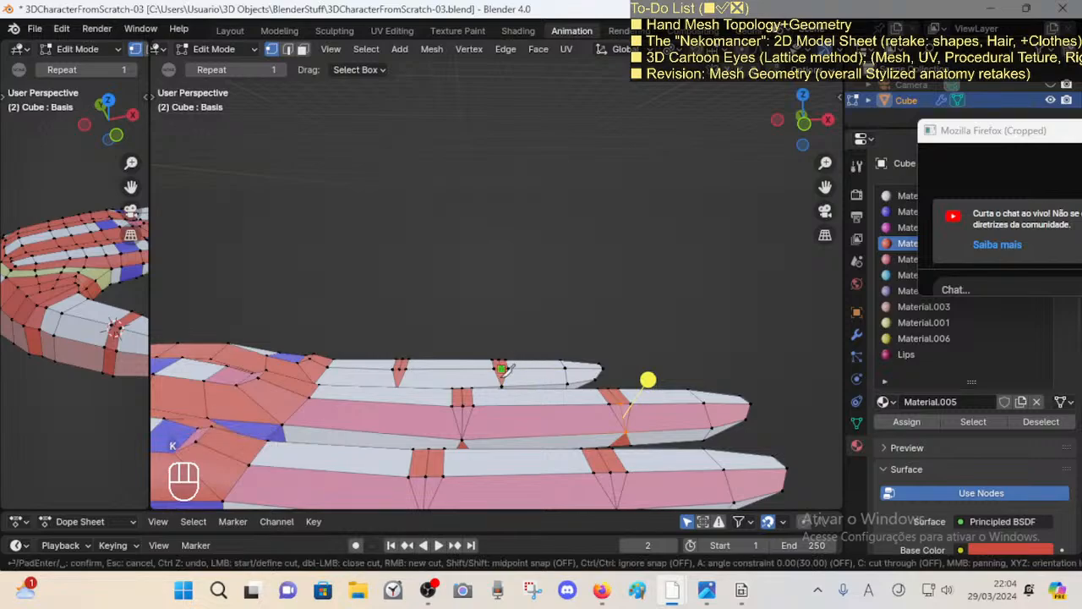
{"action": "left_click", "coordinate": [505, 388]}
{"action": "key", "text": "Return"}
{"action": "key", "text": "alt+a"}
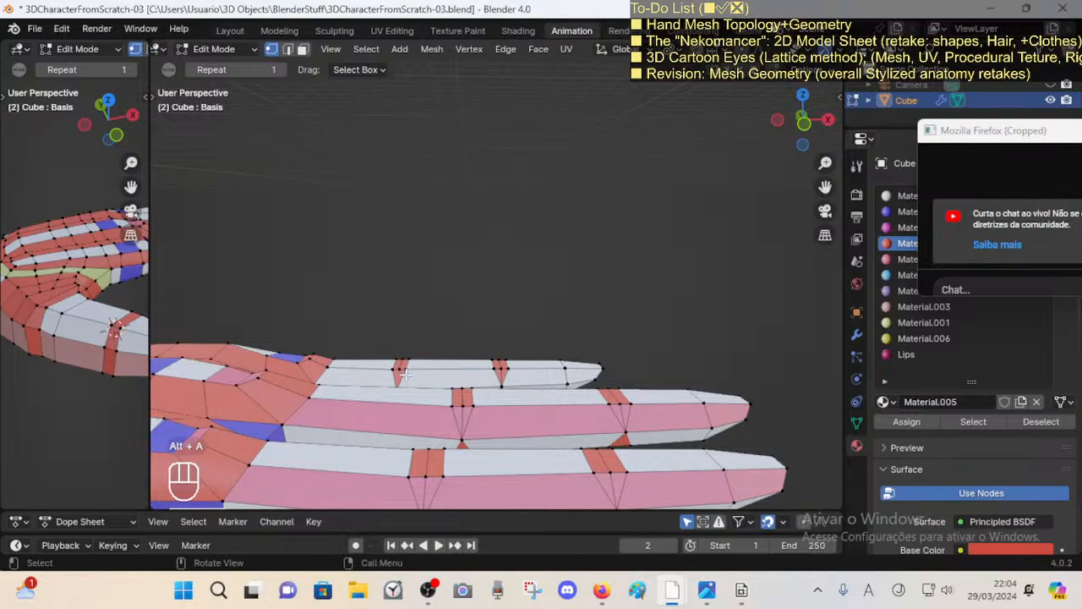
{"action": "key", "text": "k"}
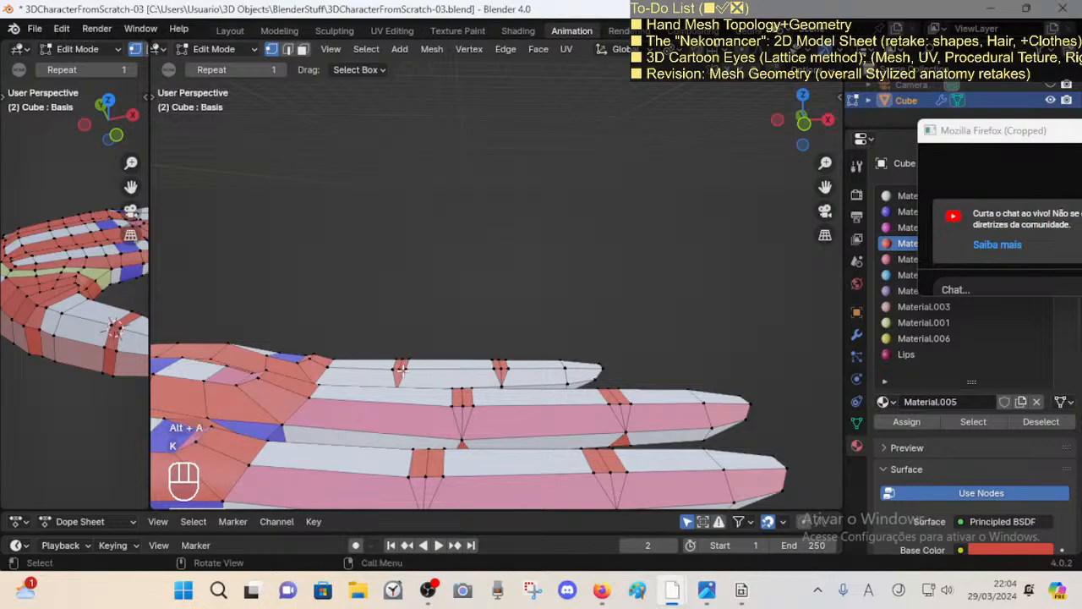
{"action": "middle_click_drag", "start_coordinate": [401, 365], "coordinate": [405, 364]}
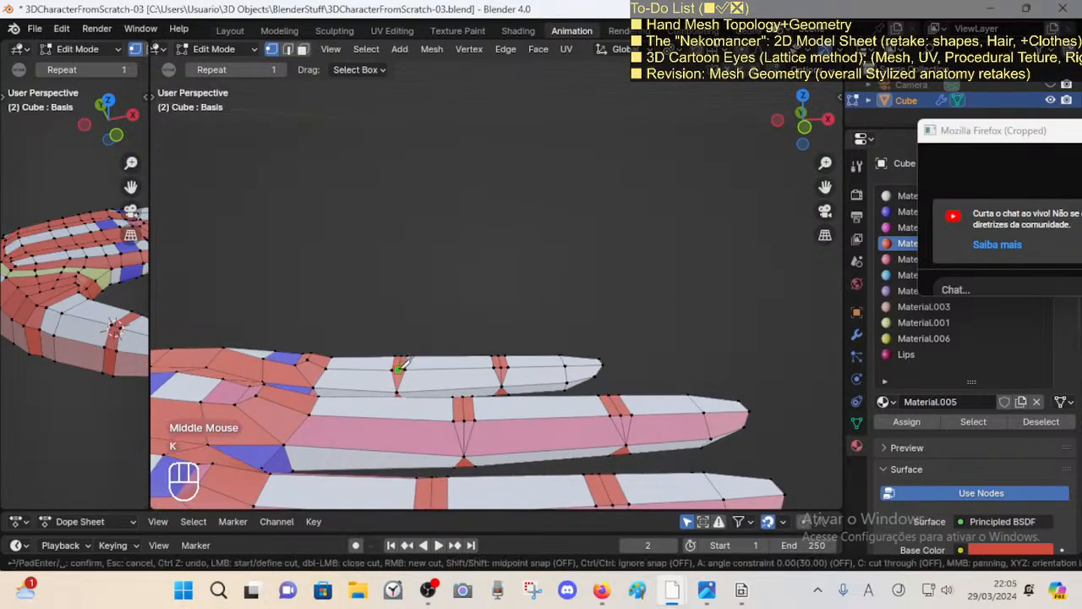
{"action": "key", "text": "Return"}
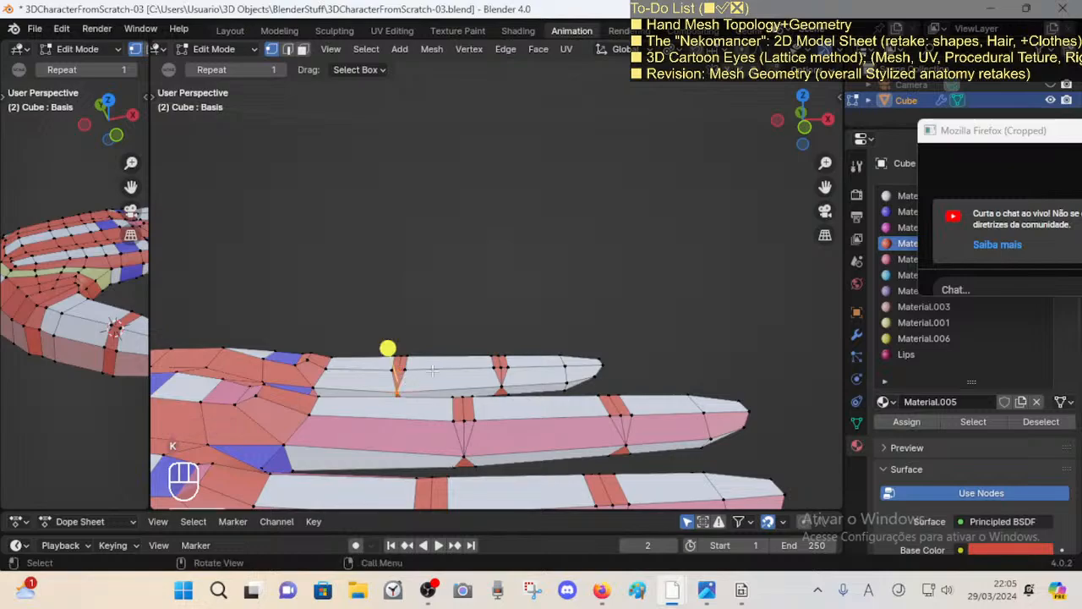
Step: Knife-cut edges from the center loop's ends to the merged vertices at the outermost and middle finger joints, on their outward-facing sides
{"action": "middle_click_drag", "start_coordinate": [353, 370], "coordinate": [680, 377]}
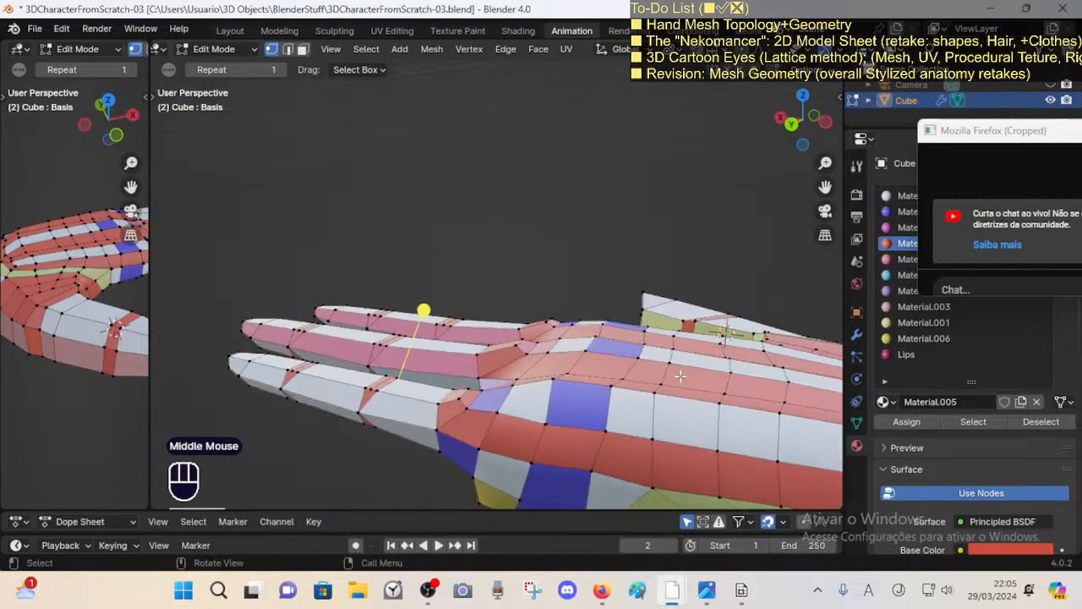
{"action": "middle_click_drag", "start_coordinate": [429, 394], "coordinate": [519, 399]}
{"action": "scroll", "coordinate": [559, 402], "scroll_direction": "up", "scroll_amount": 1}
{"action": "key", "text": "alt+a"}
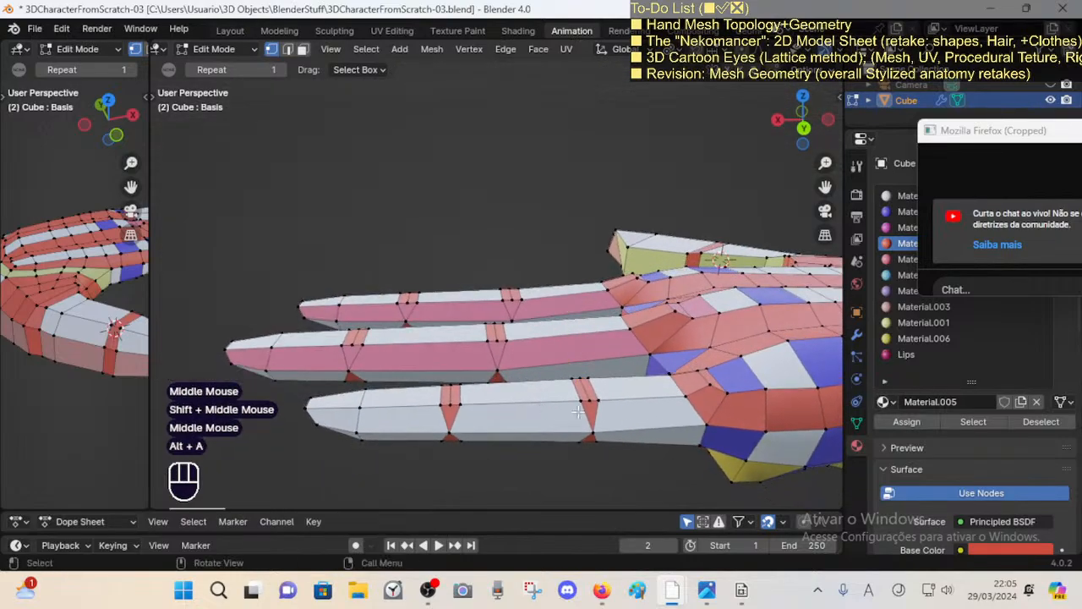
{"action": "key", "text": "k"}
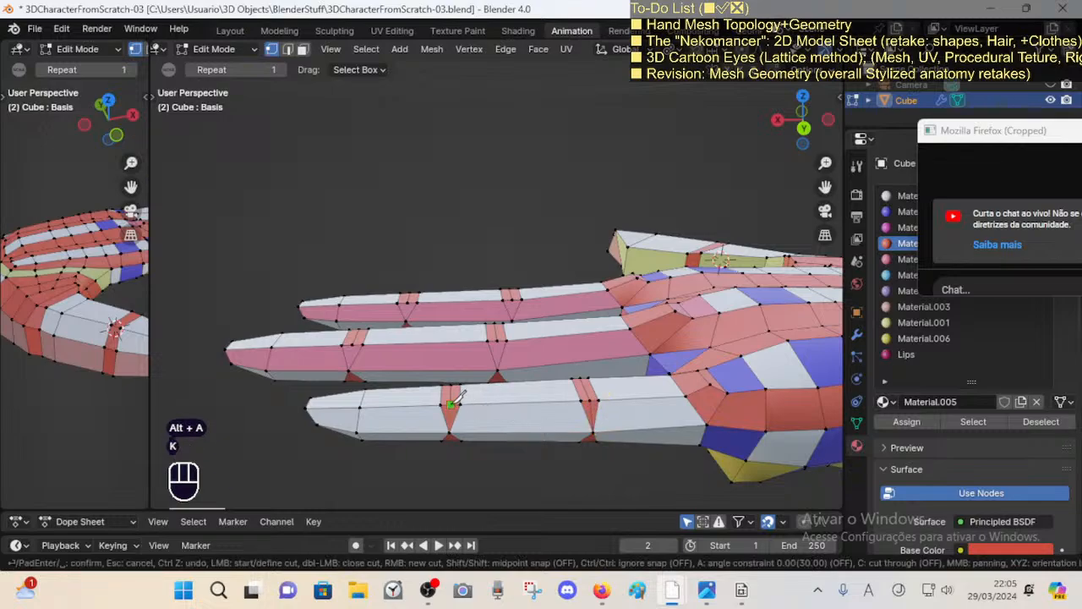
{"action": "middle_click_drag", "start_coordinate": [442, 357], "coordinate": [474, 415], "text": "shift"}
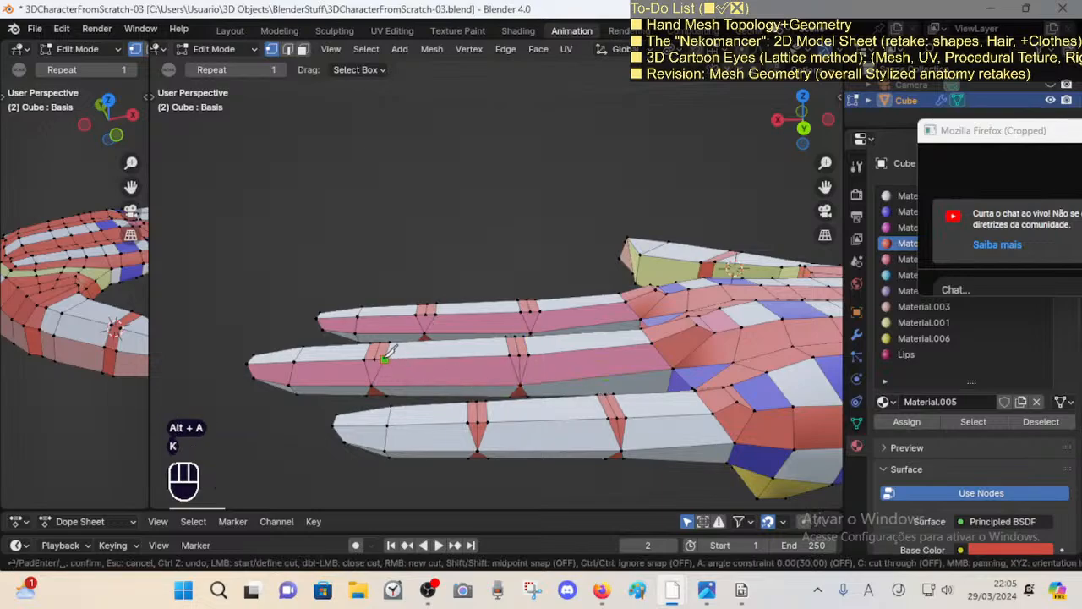
{"action": "key", "text": "Return"}
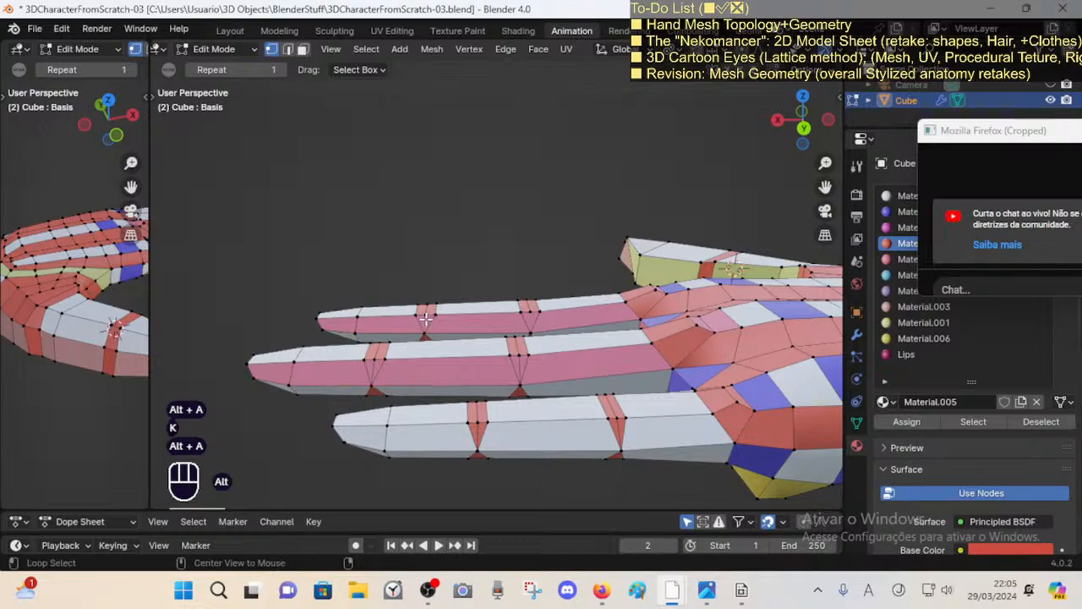
Step: Knife-cut an edge from the center loop's end to the merged vertex at both index finger joints, on the side facing the middle finger
{"action": "key", "text": "k"}
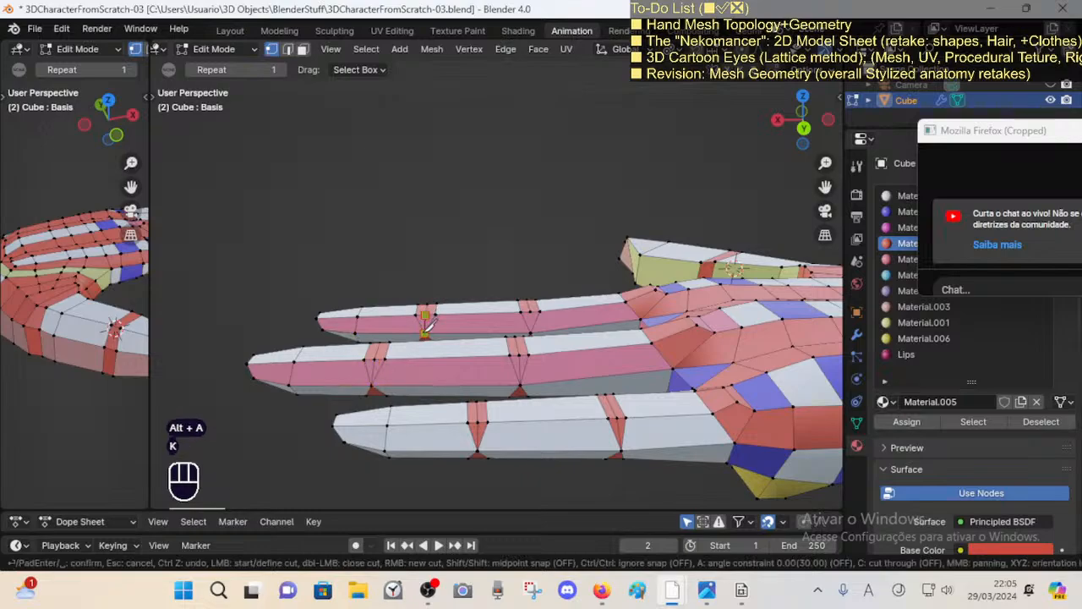
{"action": "left_click", "coordinate": [426, 332]}
{"action": "key", "text": "Return"}
{"action": "key", "text": "alt+a"}
{"action": "key", "text": "k"}
{"action": "left_click", "coordinate": [531, 332]}
{"action": "key", "text": "Return"}
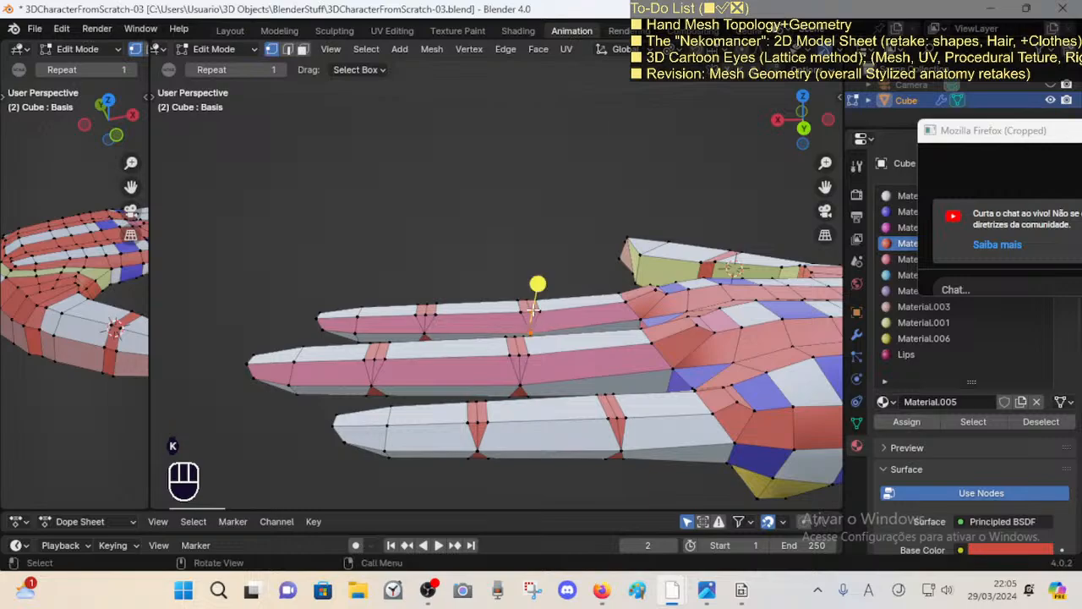
Step: Raise the center edges on top of all six finger joints slightly along the global Z axis
{"action": "key", "text": "2"}
{"action": "left_click", "coordinate": [530, 307]}
{"action": "left_click", "coordinate": [425, 309], "text": "shift"}
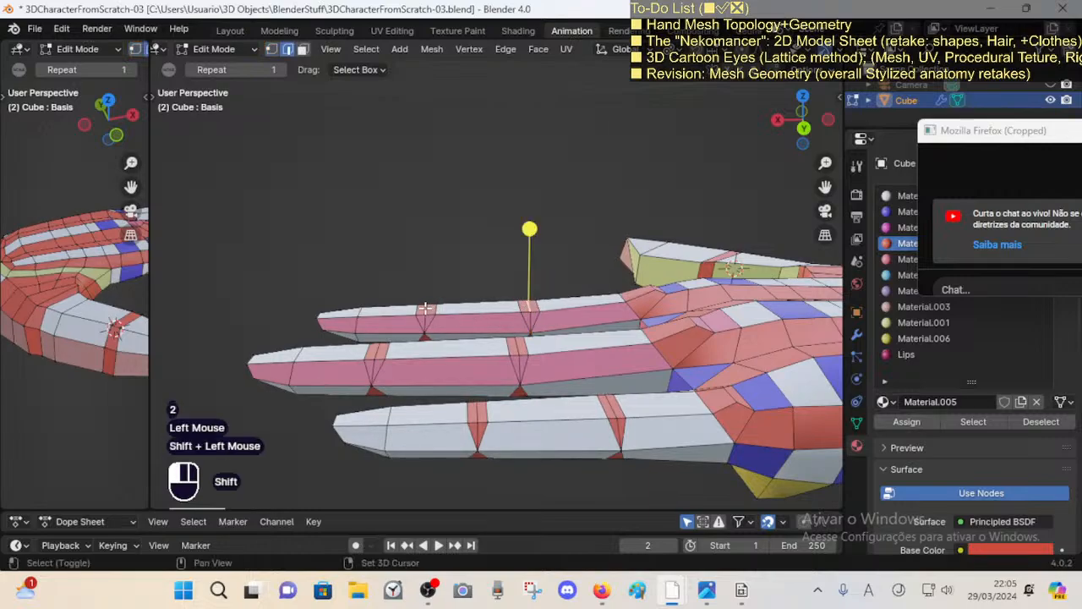
{"action": "left_click", "coordinate": [377, 350], "text": "shift"}
{"action": "left_click", "coordinate": [518, 345], "text": "shift"}
{"action": "left_click", "coordinate": [478, 415], "text": "shift"}
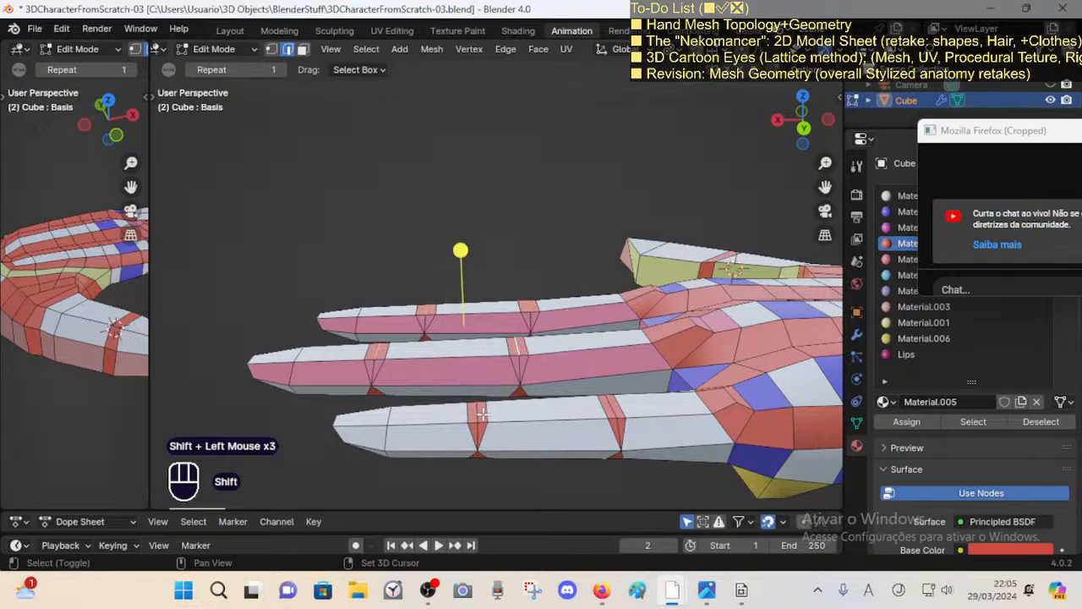
{"action": "left_click", "coordinate": [613, 410], "text": "shift"}
{"action": "key", "text": "g"}
{"action": "key", "text": "z"}
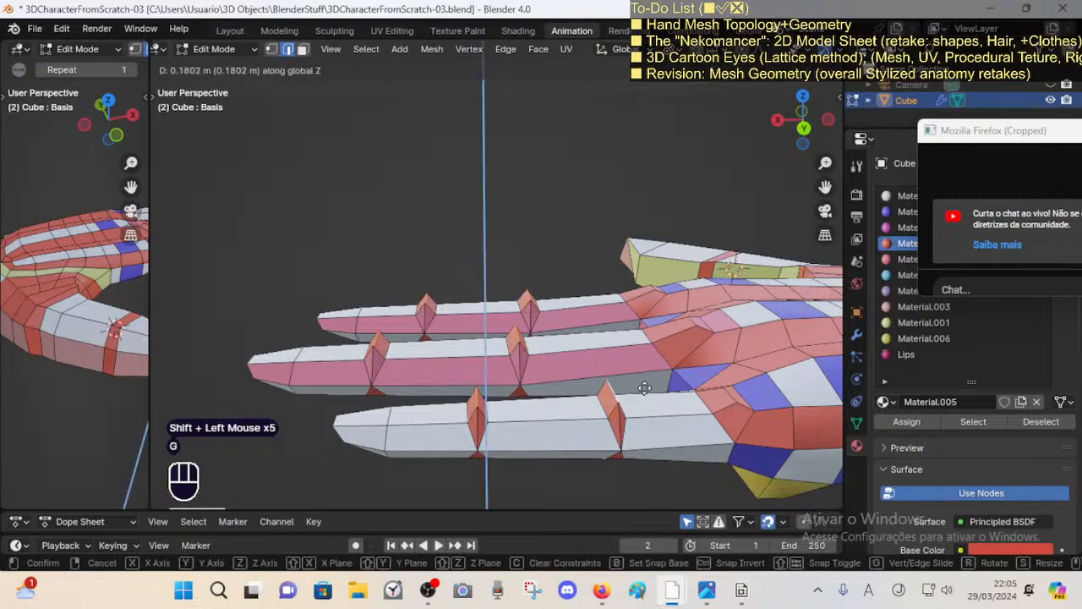
{"action": "left_click", "coordinate": [640, 398]}
{"action": "left_click", "coordinate": [621, 404]}
{"action": "left_click", "coordinate": [605, 406], "text": "shift"}
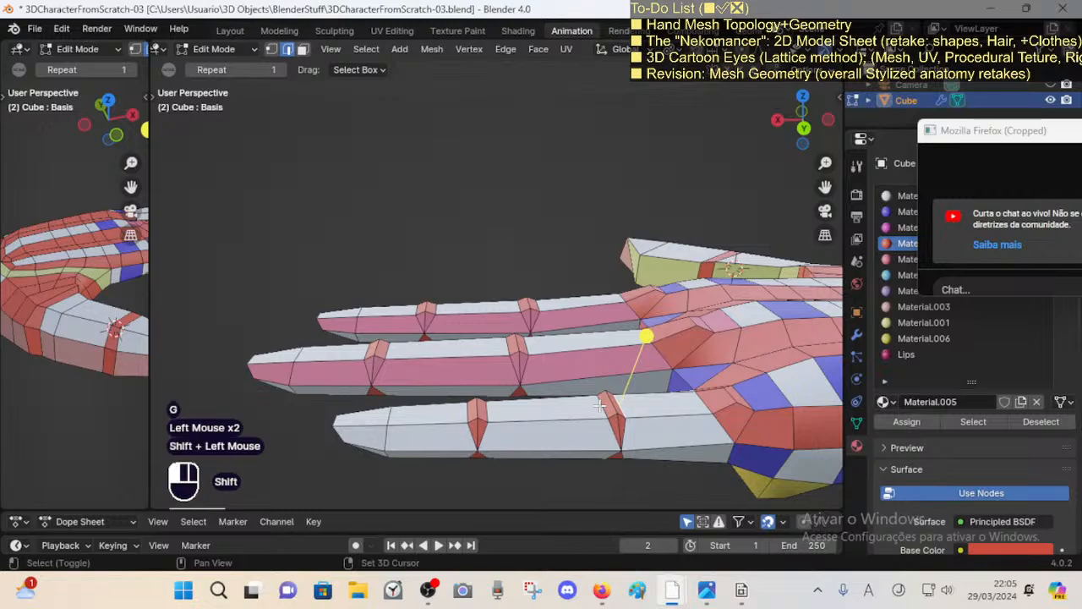
{"action": "left_click", "coordinate": [477, 408], "text": "shift"}
{"action": "left_click", "coordinate": [489, 409], "text": "shift"}
{"action": "key", "text": "s"}
{"action": "key", "text": "x"}
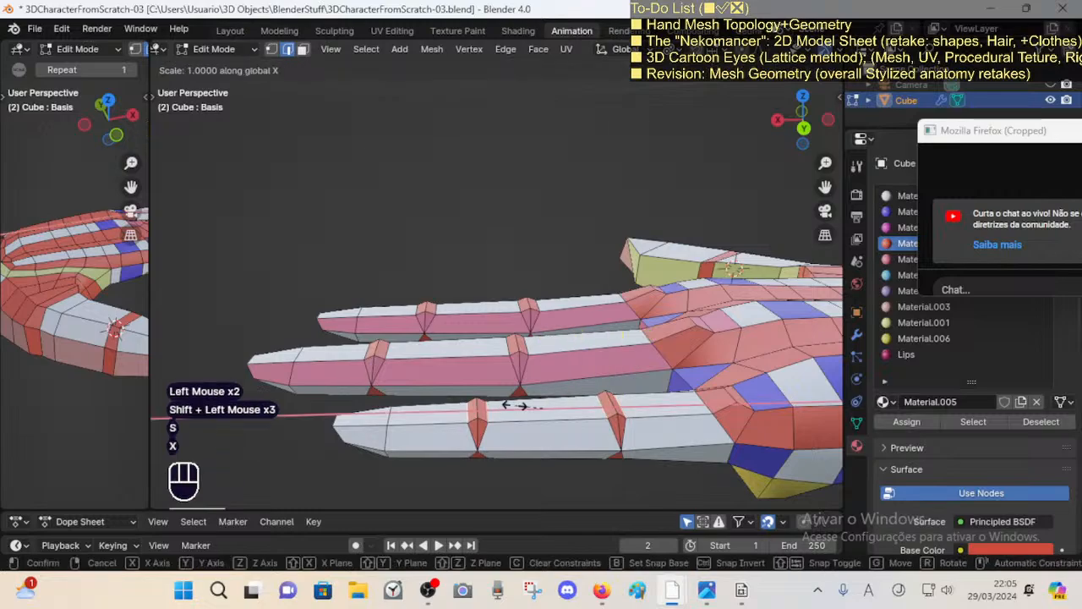
{"action": "key", "text": "Escape"}
Step: Snap the 3D cursor to the outermost finger's fingertip-side joint and scale that joint's top border edges apart along global X
{"action": "key", "text": "alt+a"}
{"action": "left_click", "coordinate": [489, 409]}
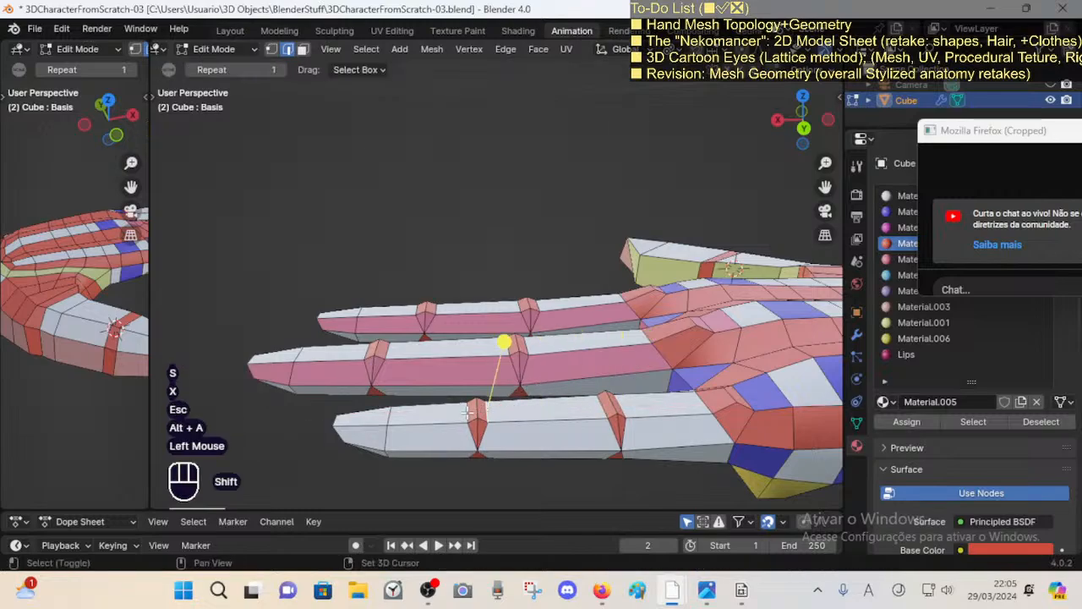
{"action": "left_click", "coordinate": [476, 411], "text": "shift"}
{"action": "key", "text": "s"}
{"action": "key", "text": "x"}
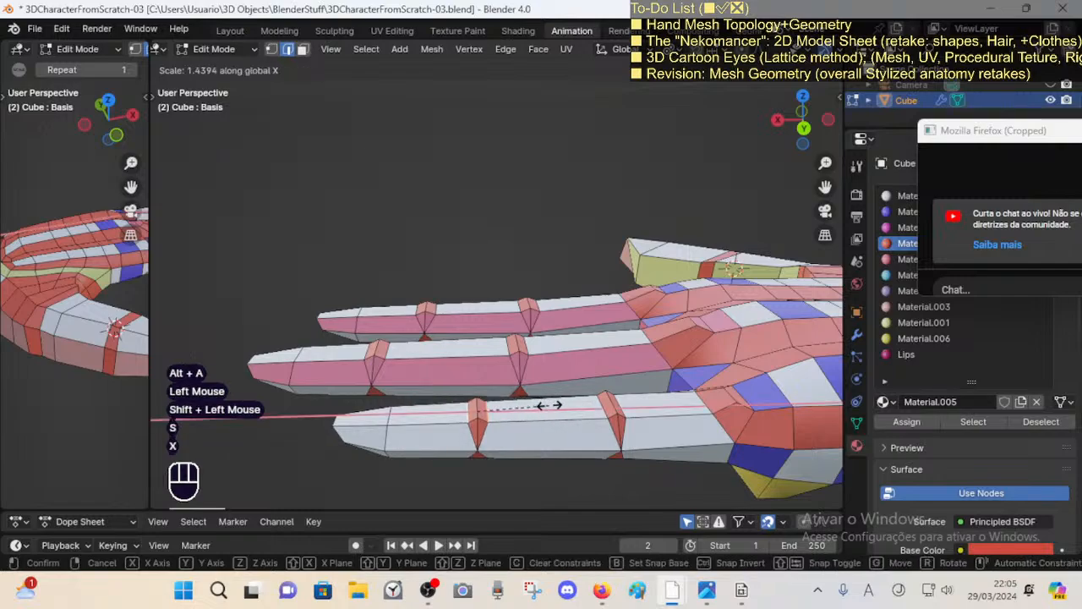
{"action": "key", "text": "Escape"}
{"action": "key", "text": "shift+s"}
{"action": "key", "text": "less"}
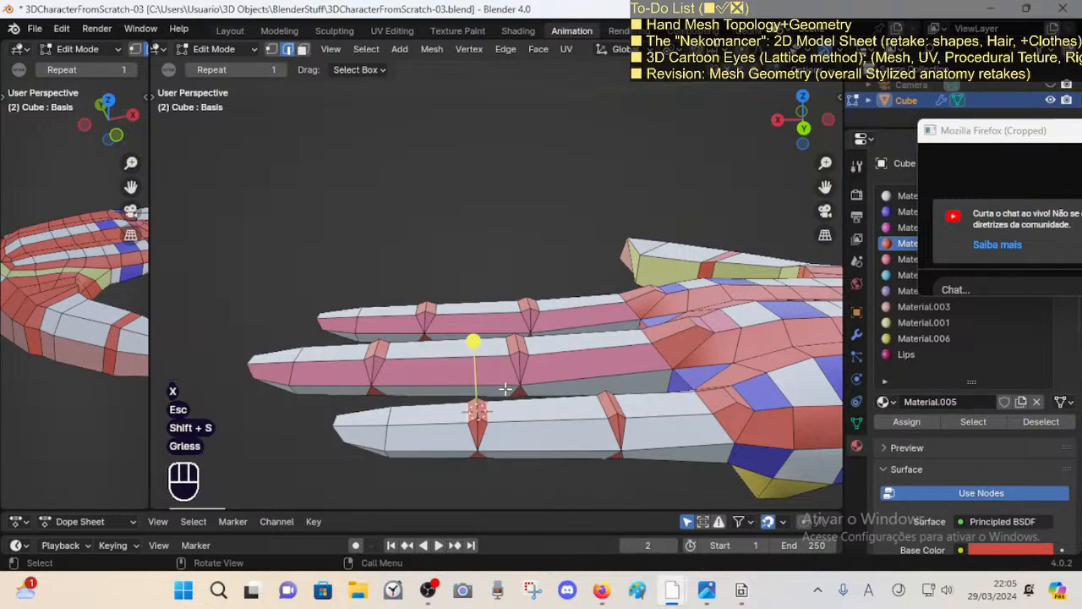
{"action": "key", "text": "less"}
{"action": "left_click", "coordinate": [475, 345]}
{"action": "key", "text": "s"}
{"action": "key", "text": "x"}
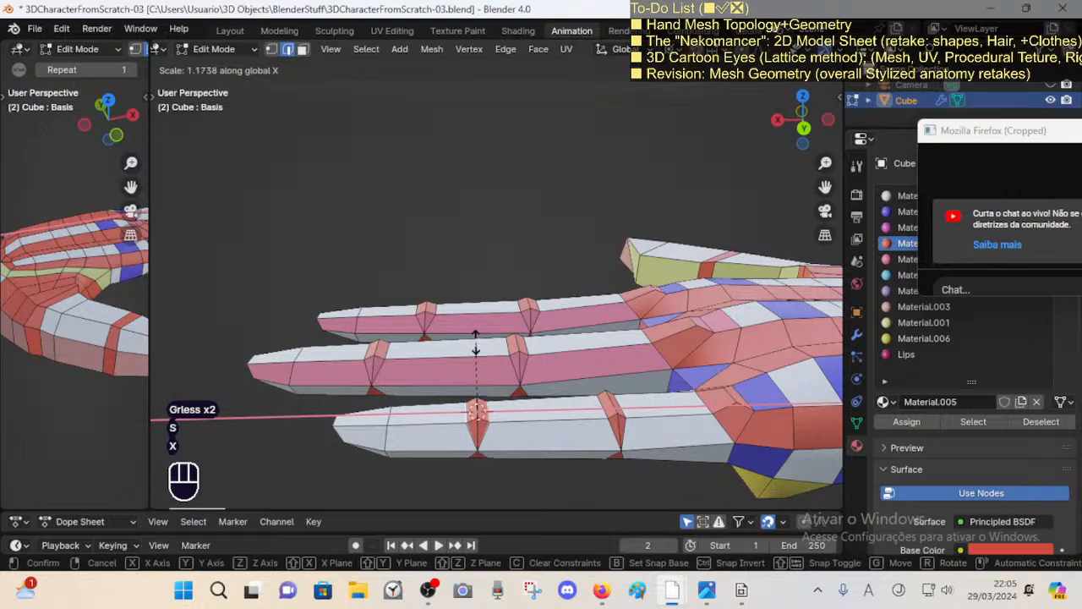
{"action": "left_click", "coordinate": [475, 343]}
Step: Center the 3D cursor on the outermost finger's palm-side joint and scale its top border edges apart along global X
{"action": "left_click", "coordinate": [607, 405]}
{"action": "left_click", "coordinate": [621, 399], "text": "shift"}
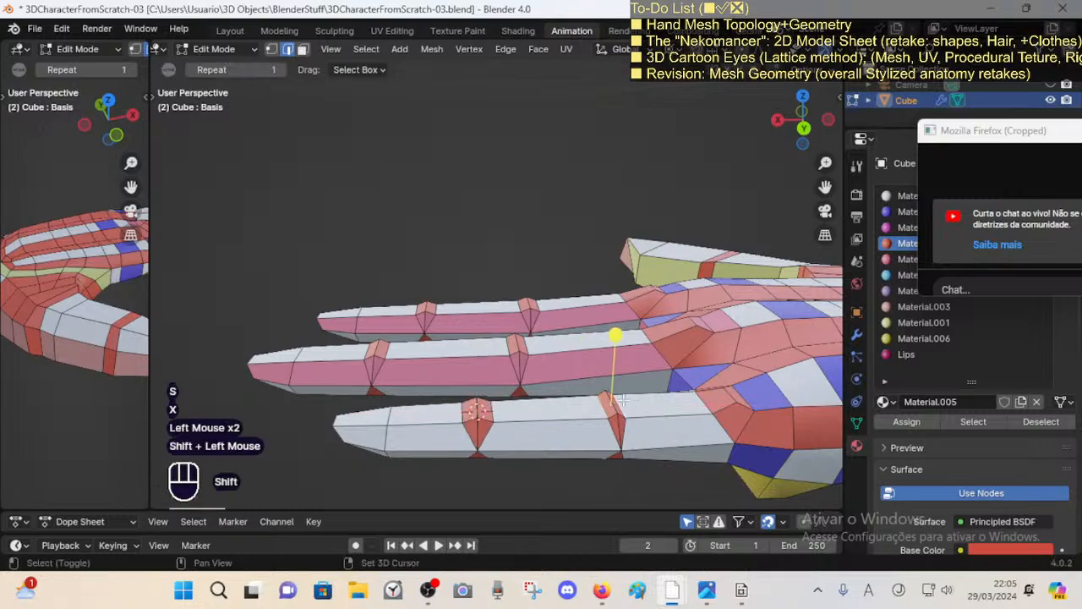
{"action": "key", "text": "s"}
{"action": "key", "text": "x"}
{"action": "key", "text": "Escape"}
{"action": "key", "text": "shift+s"}
{"action": "key", "text": "s"}
{"action": "key", "text": "x"}
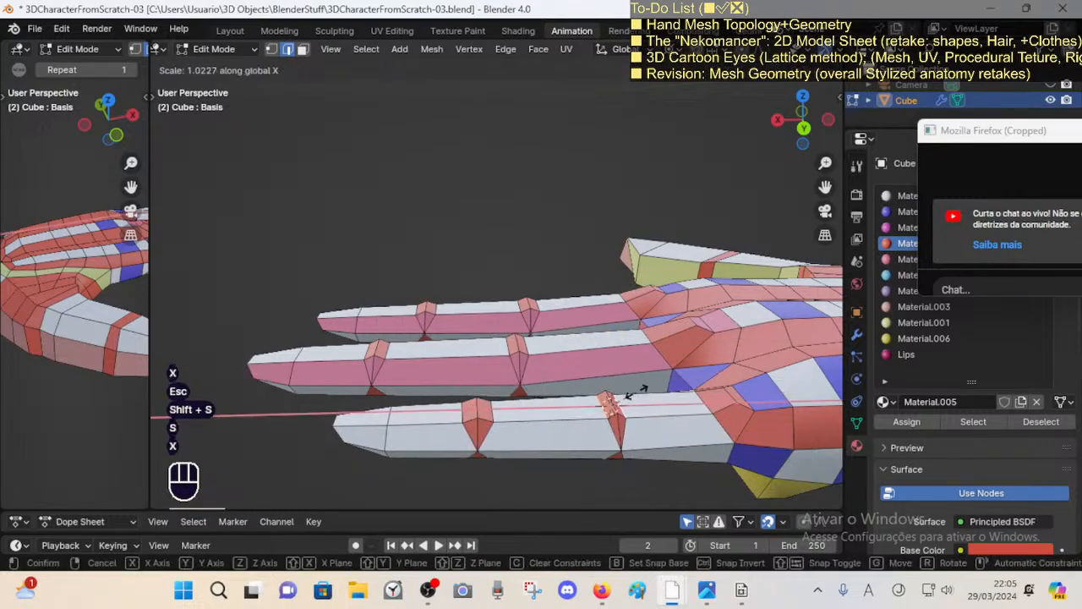
{"action": "left_click", "coordinate": [624, 359]}
Step: Center the 3D cursor on the middle finger's palm-side joint and widen its top border edges along global X
{"action": "left_click", "coordinate": [533, 345]}
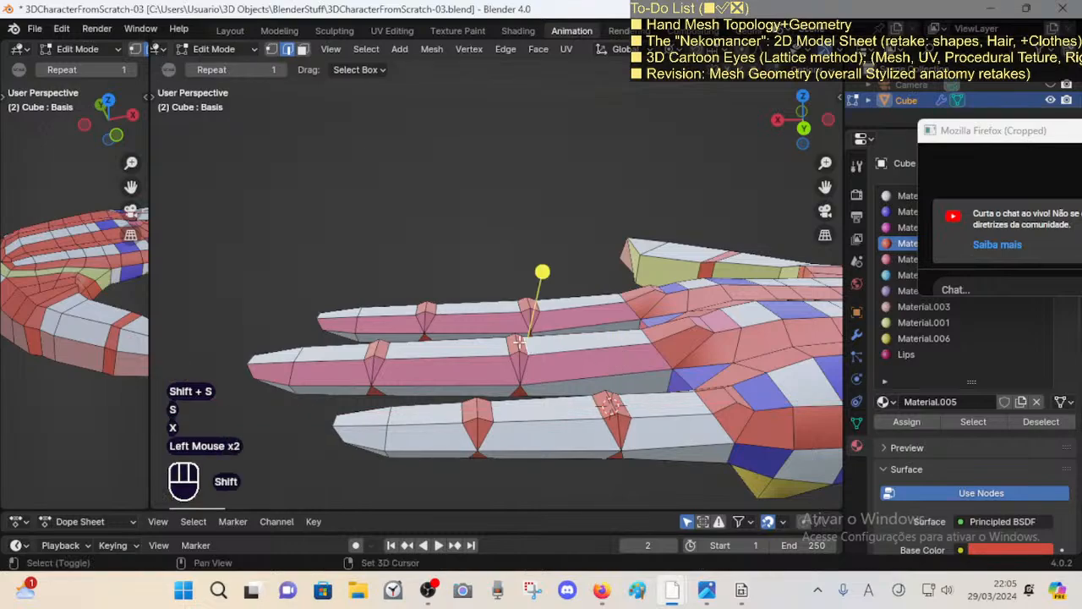
{"action": "left_click", "coordinate": [519, 345], "text": "shift"}
{"action": "key", "text": "shift+s"}
{"action": "key", "text": "s"}
{"action": "key", "text": "x"}
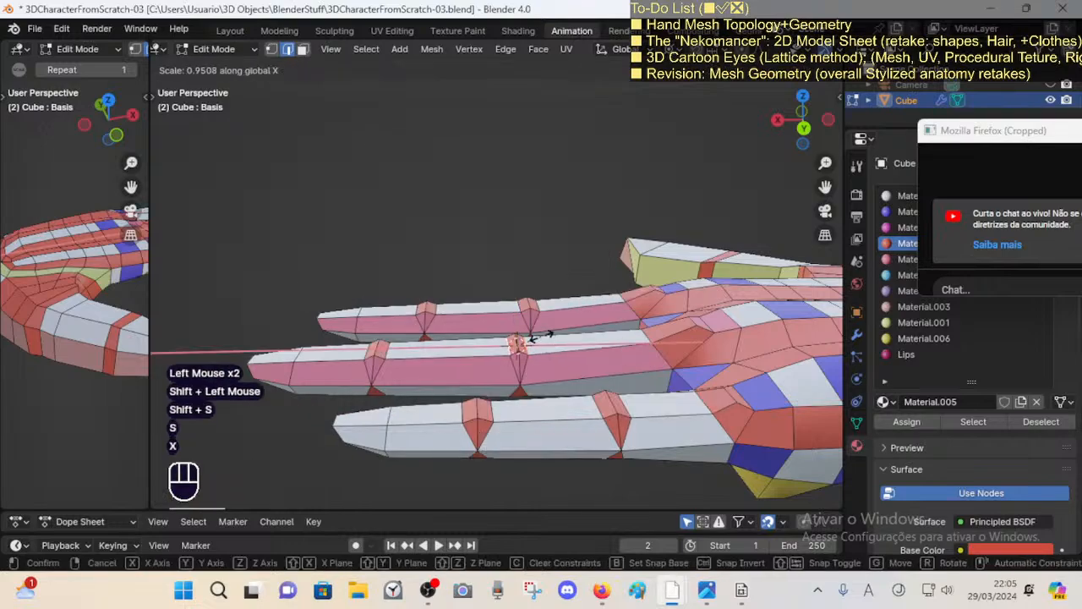
{"action": "left_click", "coordinate": [548, 372]}
{"action": "key", "text": "alt+a"}
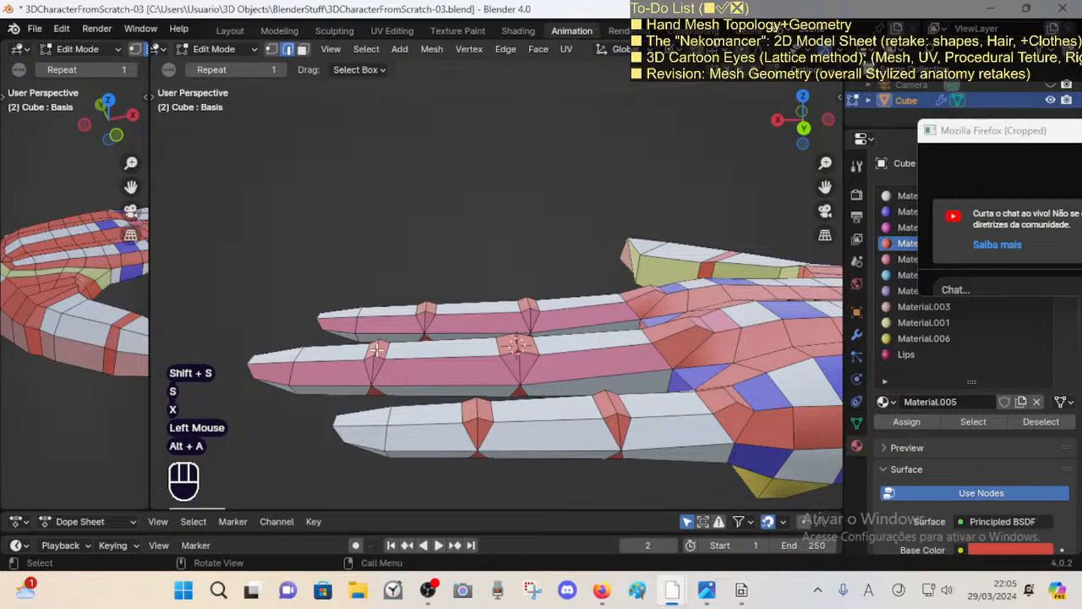
Step: Center the 3D cursor on the middle finger's fingertip-side joint and widen its top border edges along global X
{"action": "left_click", "coordinate": [377, 348]}
{"action": "left_click", "coordinate": [382, 345], "text": "shift"}
{"action": "key", "text": "shift+s"}
{"action": "key", "text": "s"}
{"action": "key", "text": "x"}
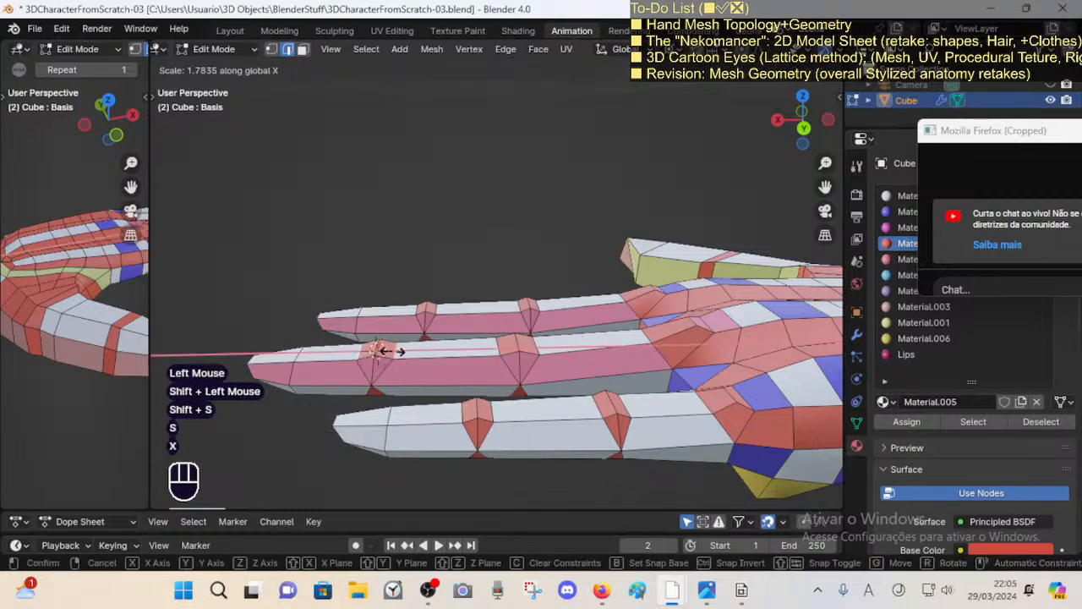
{"action": "left_click", "coordinate": [384, 350]}
{"action": "key", "text": "alt+a"}
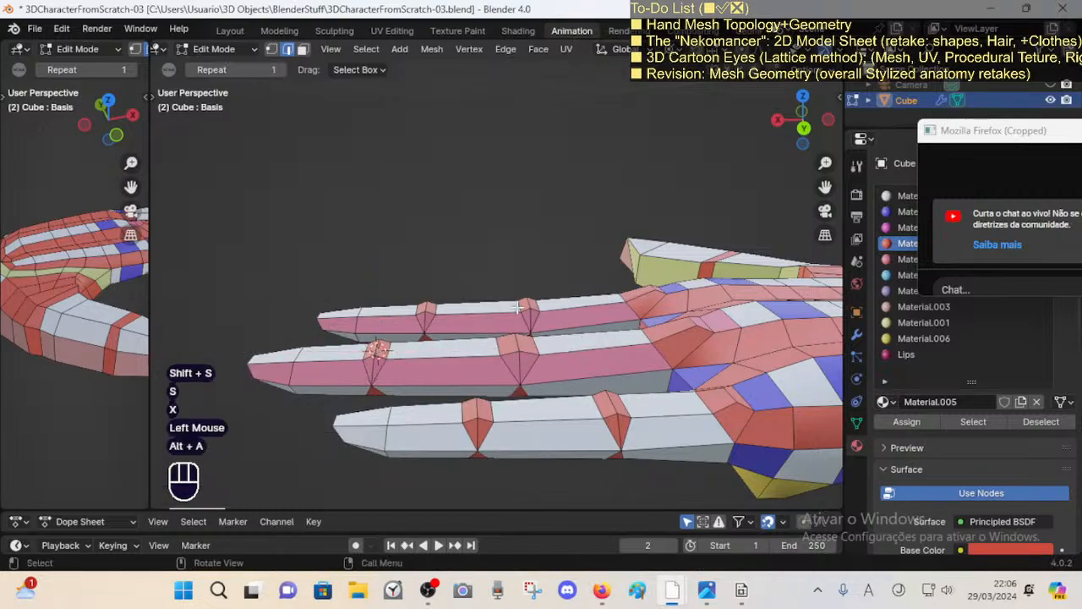
Step: Center the 3D cursor on the index finger's palm-side joint and widen its top border edges along global X
{"action": "left_click", "coordinate": [526, 303]}
{"action": "left_click", "coordinate": [518, 309]}
{"action": "left_click", "coordinate": [547, 303], "text": "shift"}
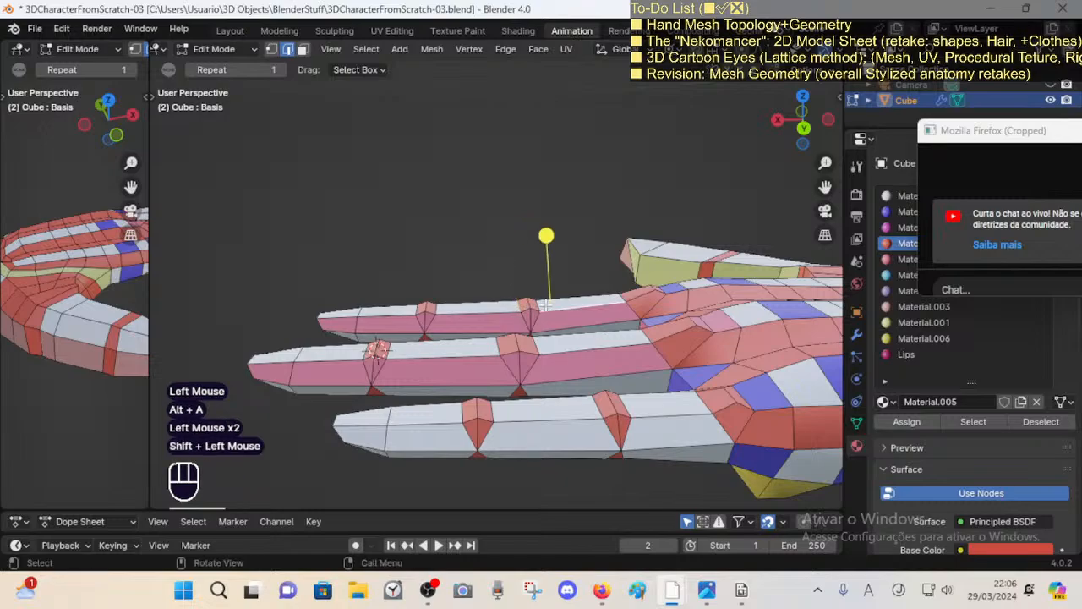
{"action": "left_click", "coordinate": [541, 305]}
{"action": "left_click", "coordinate": [513, 306], "text": "shift"}
{"action": "left_click", "coordinate": [517, 306]}
{"action": "left_click", "coordinate": [537, 305], "text": "shift"}
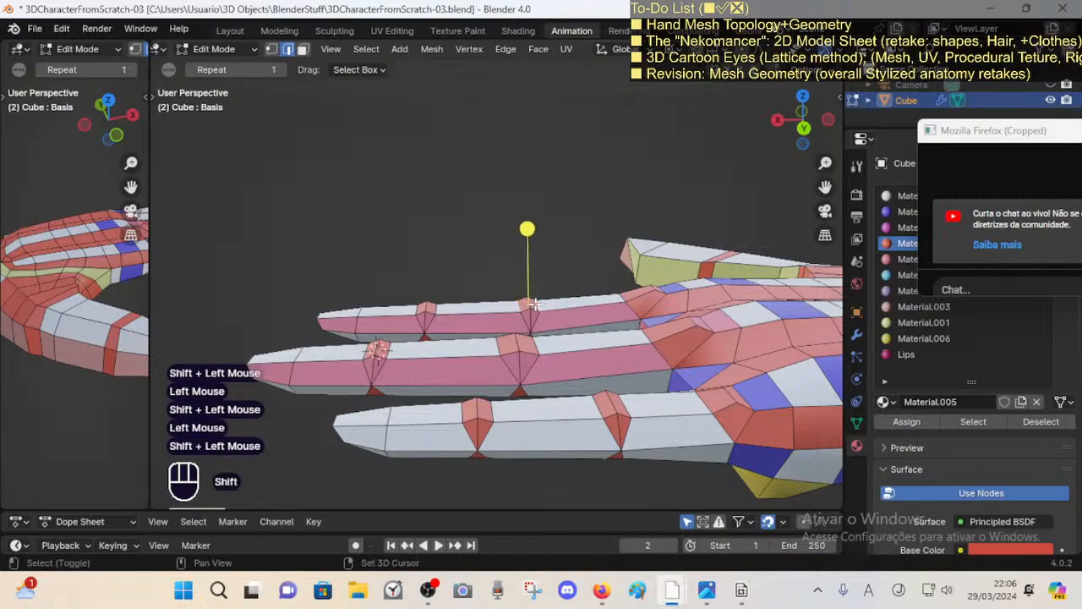
{"action": "key", "text": "shift+s"}
{"action": "key", "text": "2"}
{"action": "key", "text": "s"}
{"action": "key", "text": "x"}
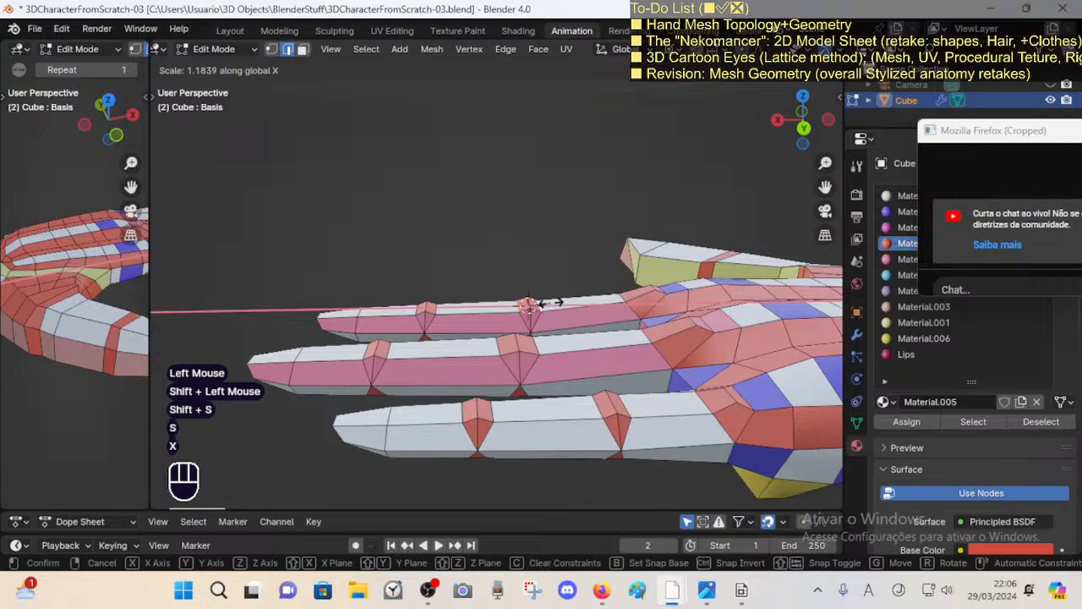
{"action": "key", "text": "a"}
{"action": "left_click", "coordinate": [545, 305]}
{"action": "key", "text": "alt+a"}
Step: Widen the index finger's fingertip-side joint along global X around the 3D cursor snapped to it, and save the file
{"action": "left_click", "coordinate": [423, 306]}
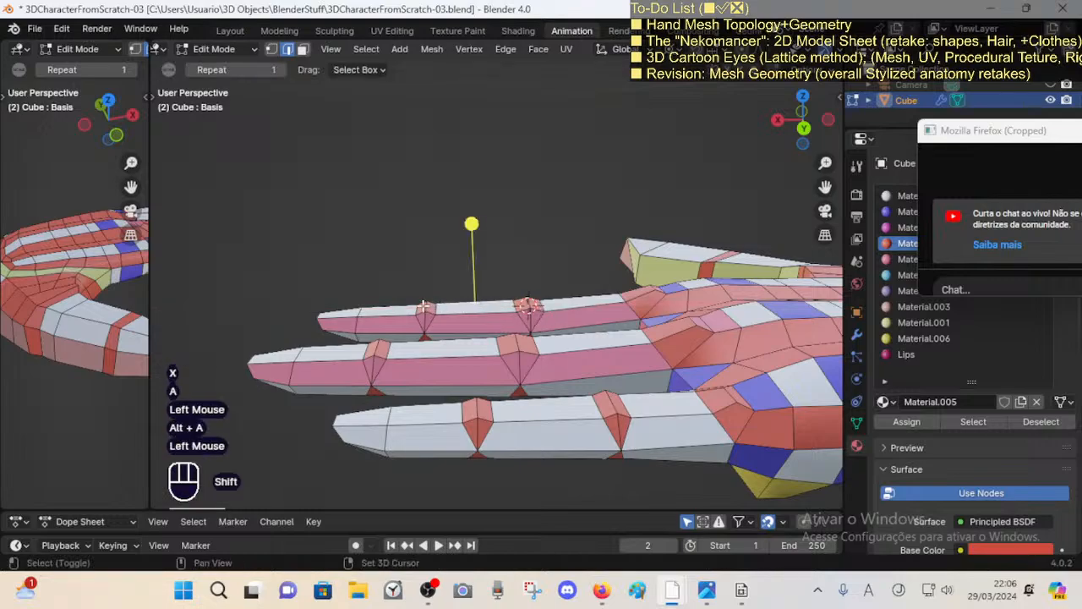
{"action": "left_click", "coordinate": [404, 308]}
{"action": "left_click", "coordinate": [438, 310], "text": "shift"}
{"action": "key", "text": "shift+s"}
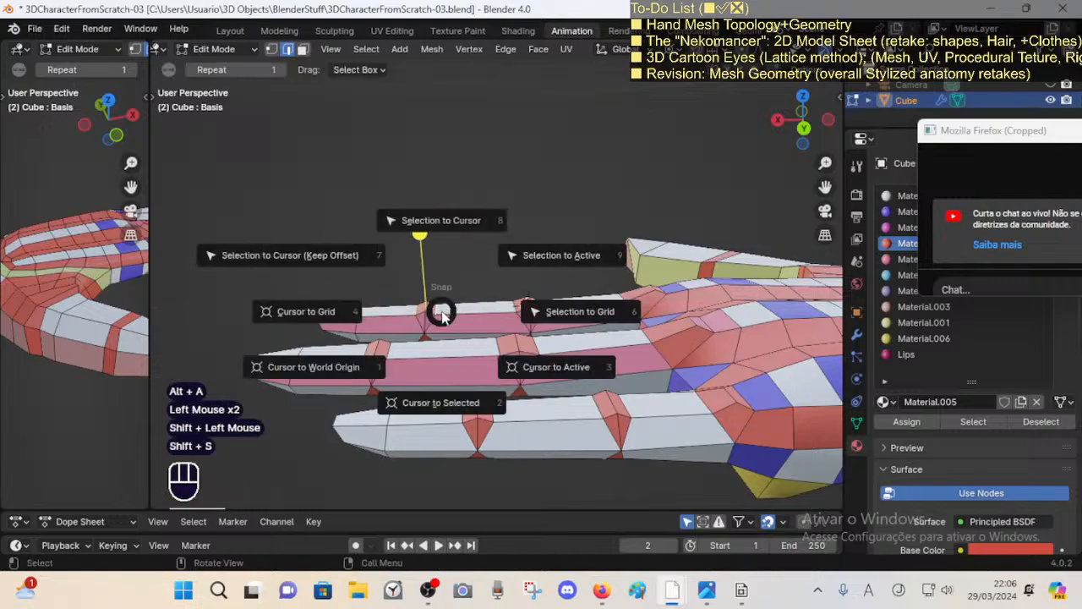
{"action": "key", "text": "s"}
{"action": "key", "text": "y"}
{"action": "key", "text": "x"}
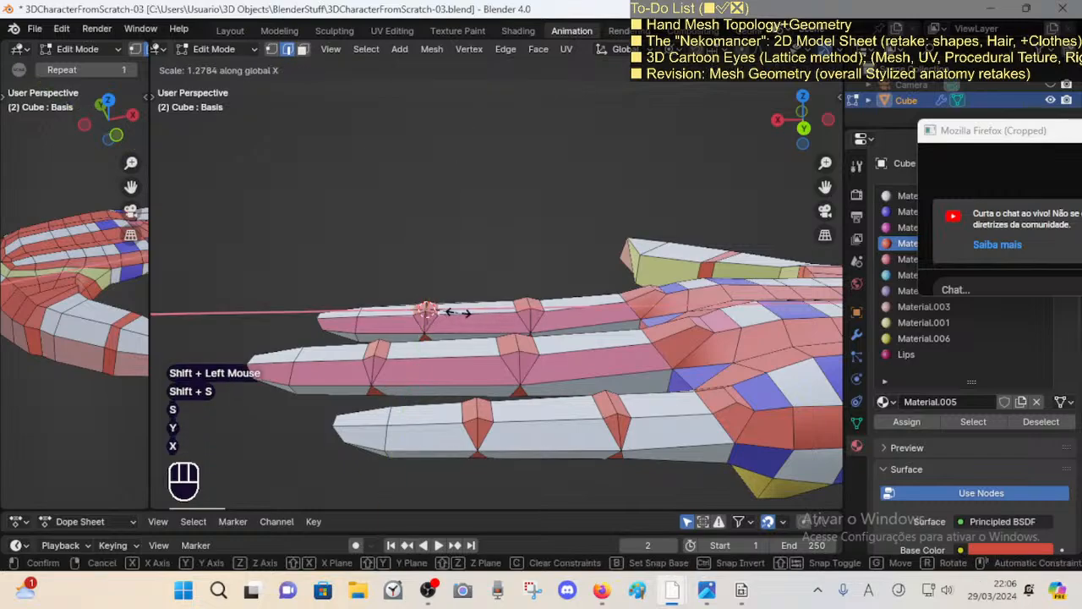
{"action": "left_click", "coordinate": [385, 291], "text": "shift"}
{"action": "key", "text": "s"}
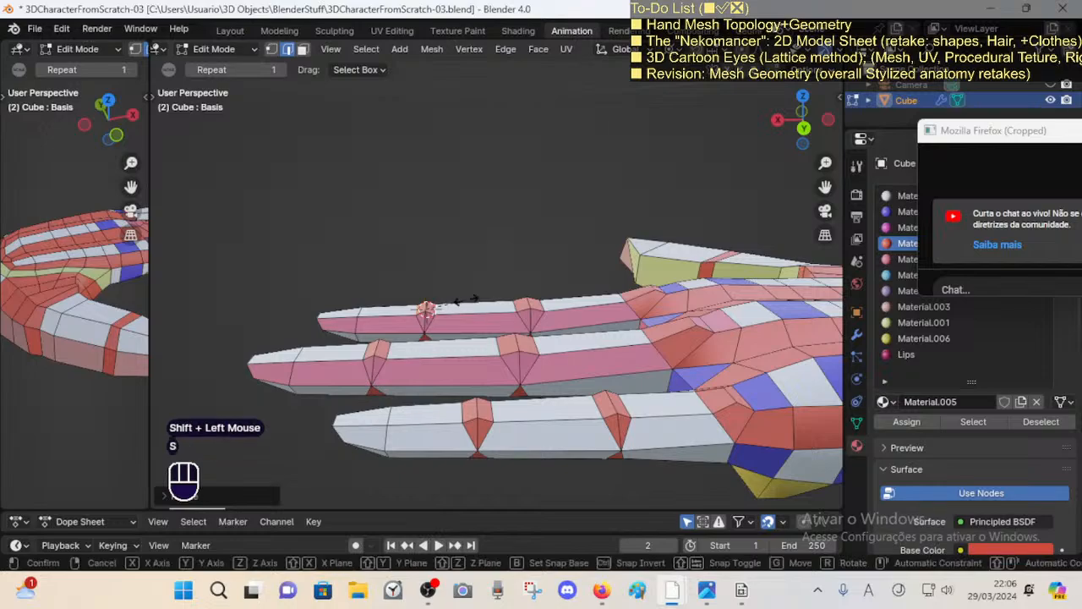
{"action": "key", "text": "x"}
{"action": "left_click", "coordinate": [414, 290], "text": "shift"}
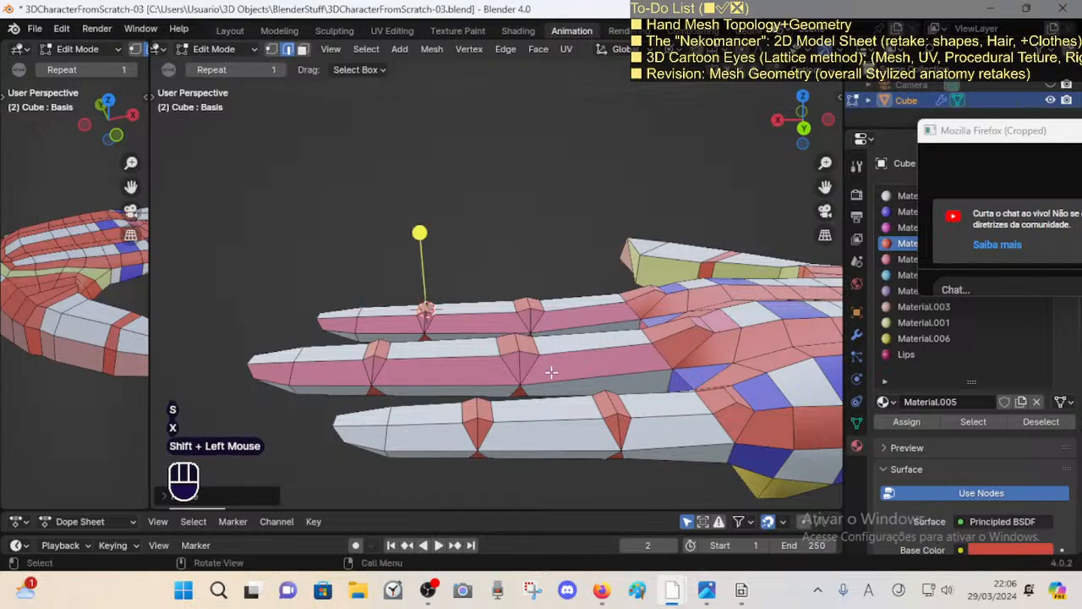
{"action": "scroll", "coordinate": [544, 379], "scroll_direction": "down", "scroll_amount": 2}
{"action": "key", "text": "ctrl+s"}
Step: Add a centered loop cut between the two joints of each finger
{"action": "middle_click_drag", "start_coordinate": [531, 414], "coordinate": [480, 334]}
{"action": "scroll", "coordinate": [482, 300], "scroll_direction": "down", "scroll_amount": 1}
{"action": "scroll", "coordinate": [471, 302], "scroll_direction": "up", "scroll_amount": 1}
{"action": "key", "text": "ctrl+r"}
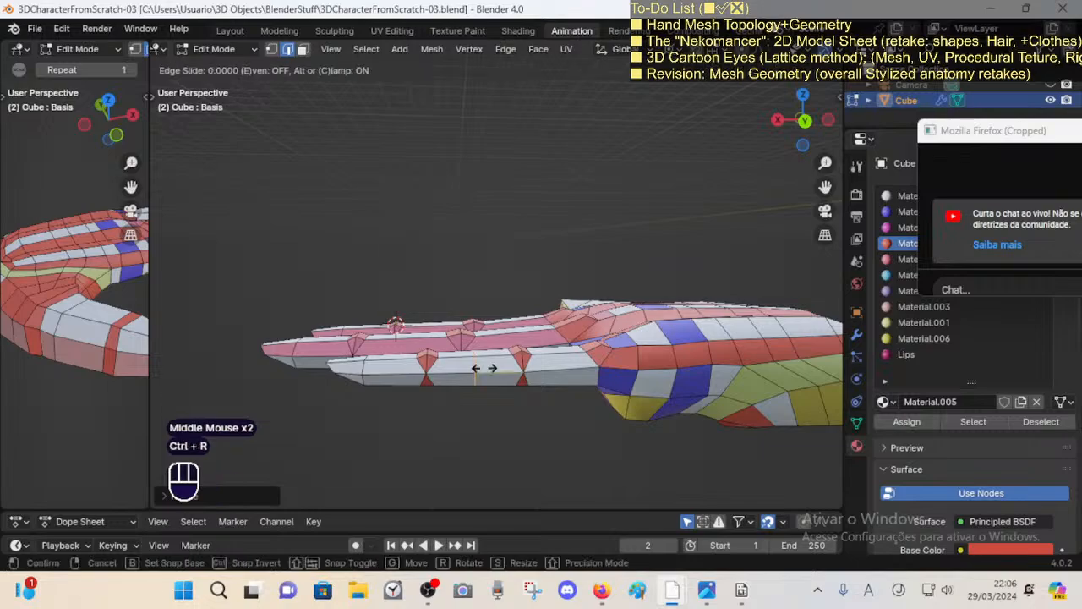
{"action": "key", "text": "Escape"}
{"action": "middle_click_drag", "start_coordinate": [485, 369], "coordinate": [407, 331]}
{"action": "key", "text": "ctrl+r"}
{"action": "left_click", "coordinate": [407, 333]}
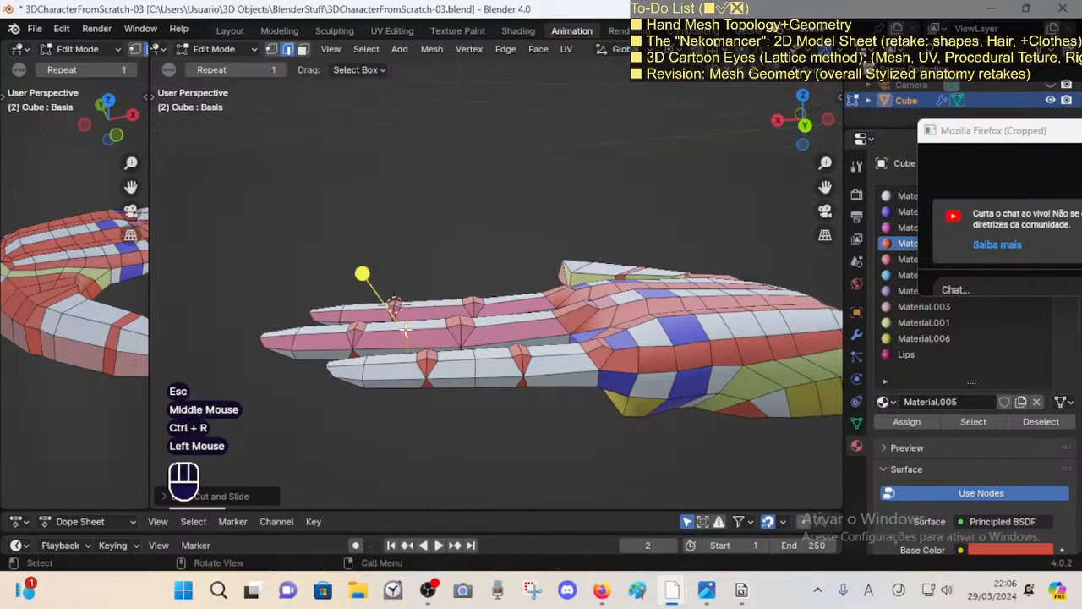
{"action": "key", "text": "ctrl+r"}
{"action": "left_click", "coordinate": [471, 363]}
Step: Try to move the underside edge of the outermost finger's loop between its two joints
{"action": "key", "text": "alt+a"}
{"action": "key", "text": "2"}
{"action": "left_click", "coordinate": [474, 367], "text": "alt+shift"}
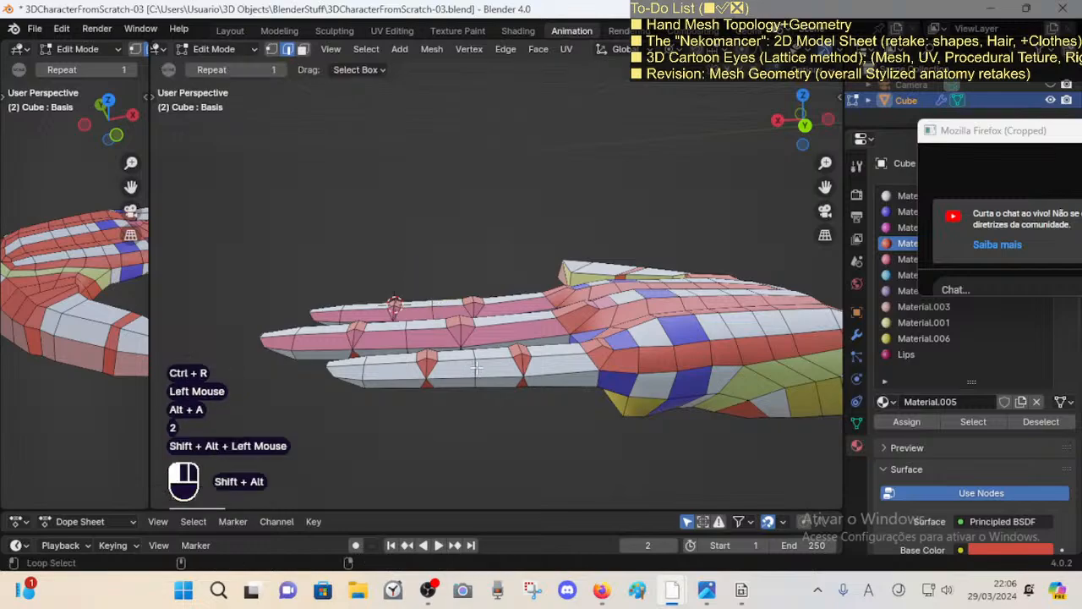
{"action": "middle_click_drag", "start_coordinate": [476, 367], "coordinate": [493, 299]}
{"action": "key", "text": "alt+a"}
{"action": "middle_click_drag", "start_coordinate": [487, 389], "coordinate": [499, 363]}
{"action": "key", "text": "2"}
{"action": "left_click", "coordinate": [475, 376]}
{"action": "key", "text": "g"}
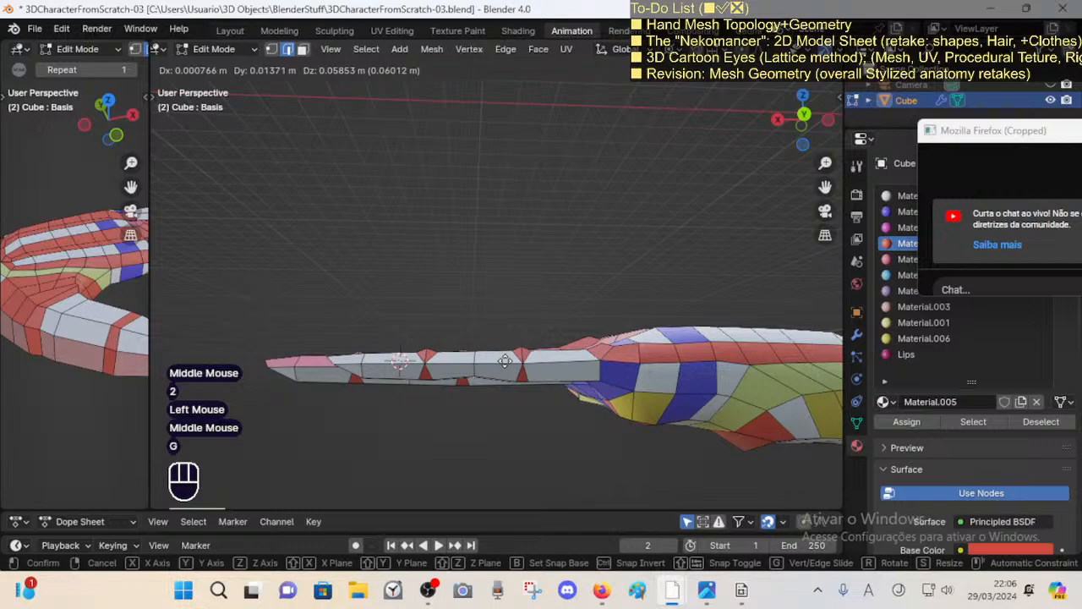
{"action": "left_click", "coordinate": [504, 368]}
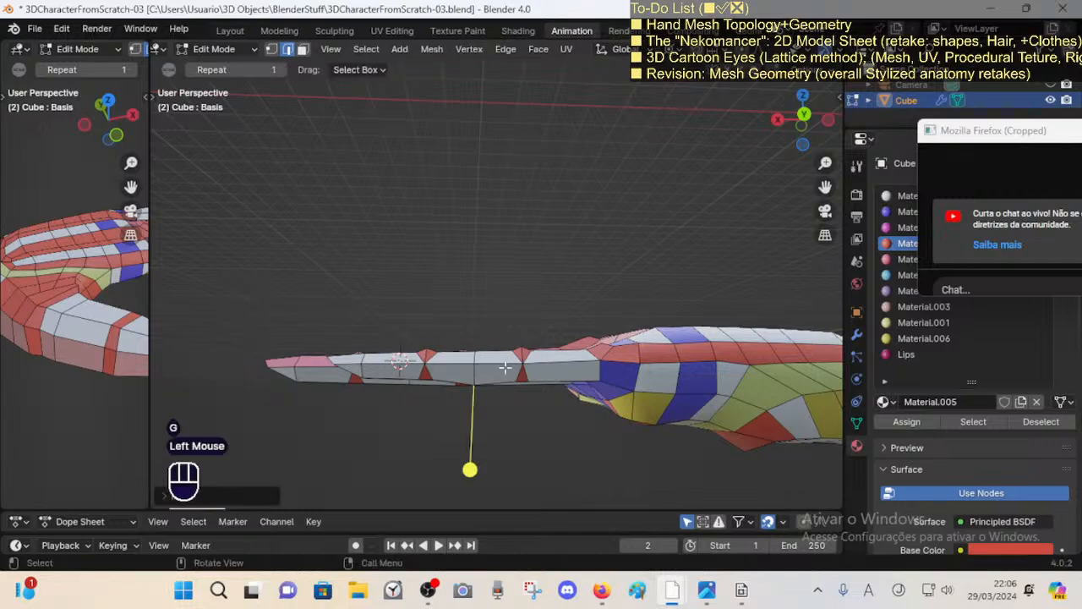
{"action": "middle_click_drag", "start_coordinate": [505, 369], "coordinate": [487, 291]}
{"action": "key", "text": "ctrl+z"}
Step: Select the underside edges of the loops between the joints on all three fingers and lower them along global Z
{"action": "left_click", "coordinate": [395, 455], "text": "shift"}
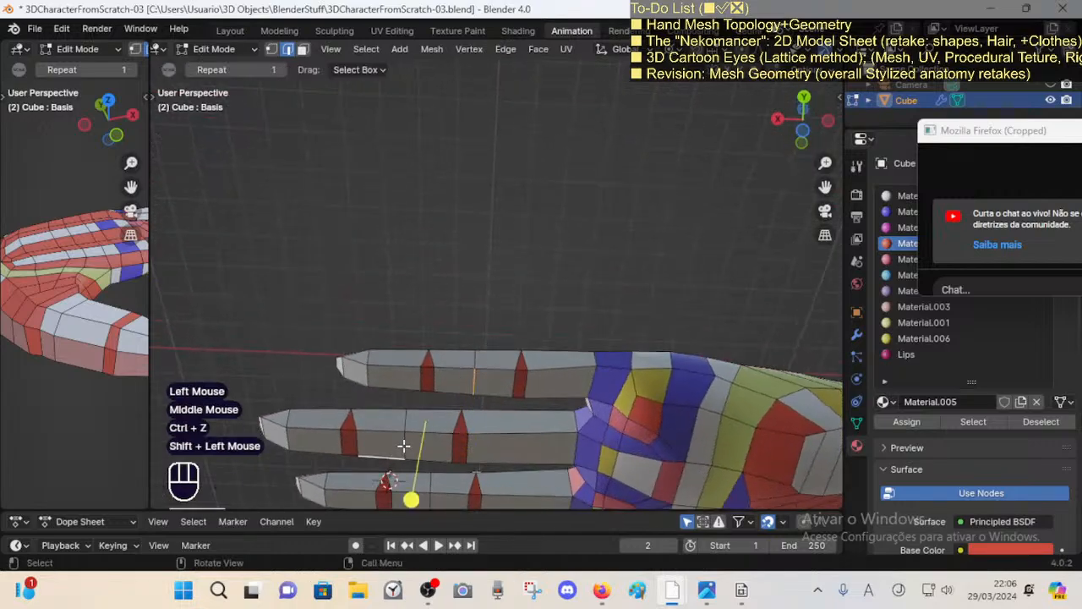
{"action": "left_click", "coordinate": [405, 447]}
{"action": "left_click", "coordinate": [473, 381], "text": "shift"}
{"action": "middle_click_drag", "start_coordinate": [476, 428], "coordinate": [475, 345], "text": "shift"}
{"action": "left_click", "coordinate": [433, 417], "text": "shift"}
{"action": "middle_click_drag", "start_coordinate": [473, 394], "coordinate": [478, 380]}
{"action": "key", "text": "g"}
{"action": "key", "text": "z"}
{"action": "left_click", "coordinate": [476, 423], "text": "shift"}
{"action": "key", "text": "alt+a"}
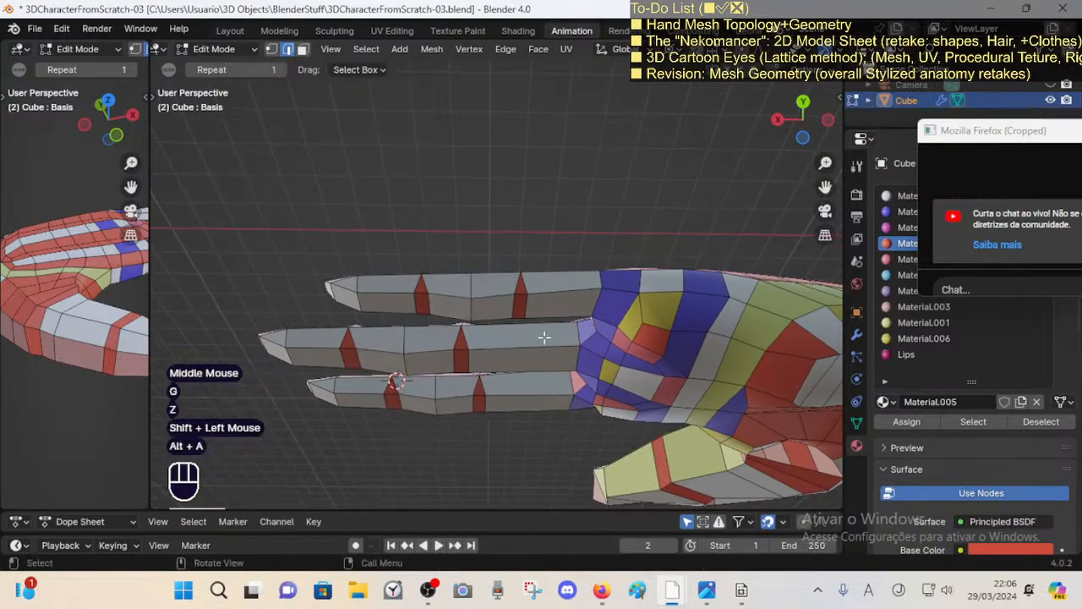
Step: Add a centered loop cut between the palm-side joint and the palm on each of the three fingers
{"action": "key", "text": "ctrl+r"}
{"action": "left_click", "coordinate": [531, 337]}
{"action": "key", "text": "ctrl+r"}
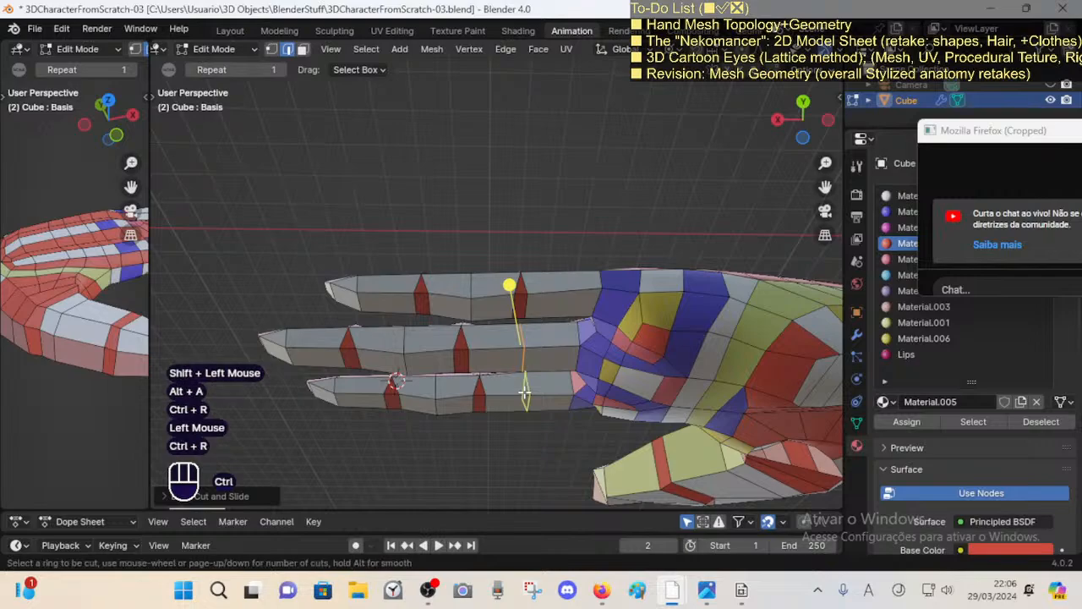
{"action": "left_click", "coordinate": [522, 392]}
{"action": "key", "text": "alt+a"}
{"action": "key", "text": "ctrl+r"}
{"action": "left_click", "coordinate": [563, 289]}
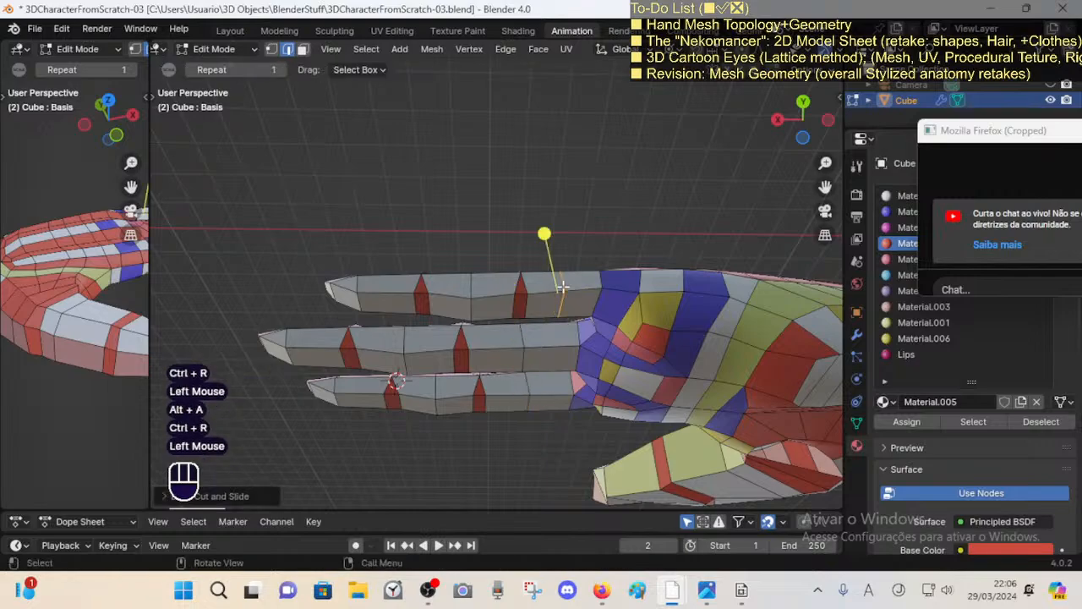
Step: Lower the underside edges of the three new loops near the palm by about 0.135 m along global Z and save the file
{"action": "key", "text": "alt+a"}
{"action": "key", "text": "2"}
{"action": "left_click", "coordinate": [516, 353]}
{"action": "left_click", "coordinate": [525, 397], "text": "shift"}
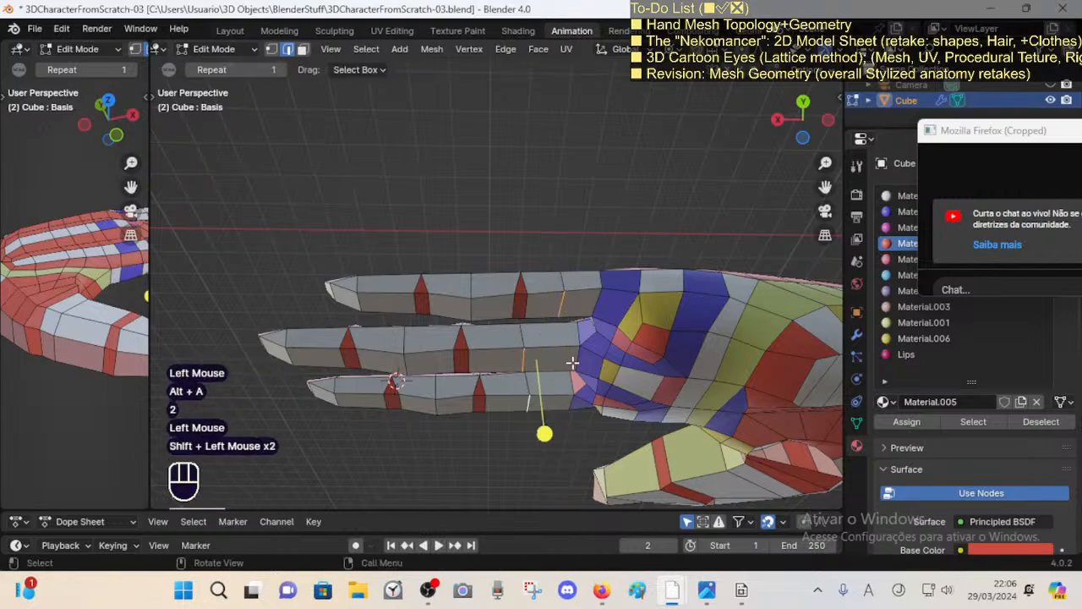
{"action": "key", "text": "g"}
{"action": "key", "text": "z"}
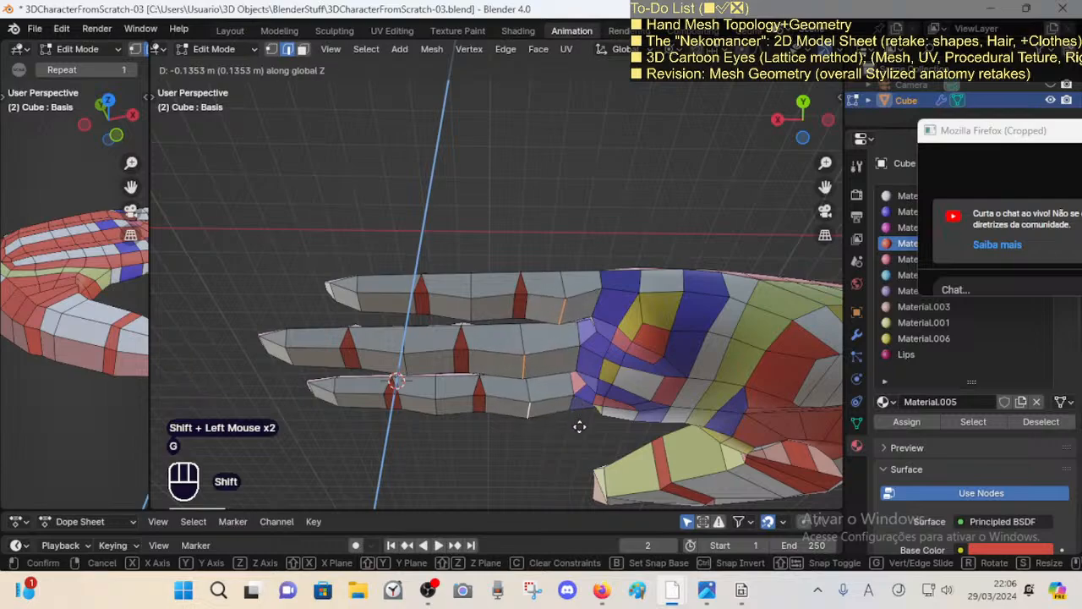
{"action": "left_click", "coordinate": [579, 426], "text": "shift"}
{"action": "middle_click_drag", "start_coordinate": [579, 426], "coordinate": [573, 379]}
{"action": "key", "text": "ctrl+s"}
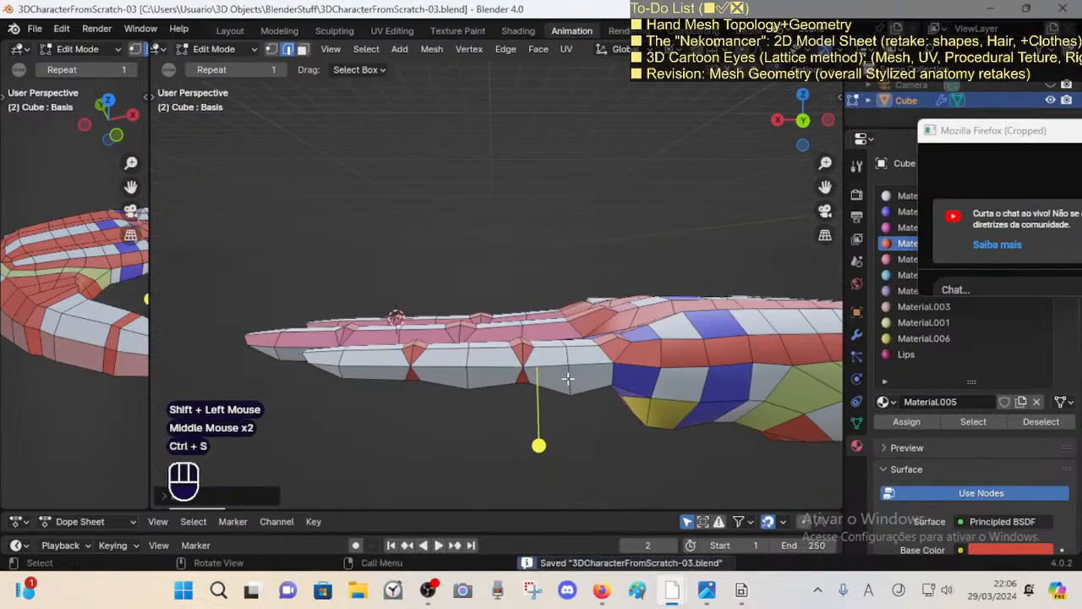
Step: Select all vertices of the outermost finger's palm-side joint through the mesh and shift them along global X with proportional editing
{"action": "middle_click_drag", "start_coordinate": [487, 399], "coordinate": [518, 416]}
{"action": "key", "text": "alt+a"}
{"action": "key", "text": "1"}
{"action": "key", "text": "alt+z"}
{"action": "key", "text": "c"}
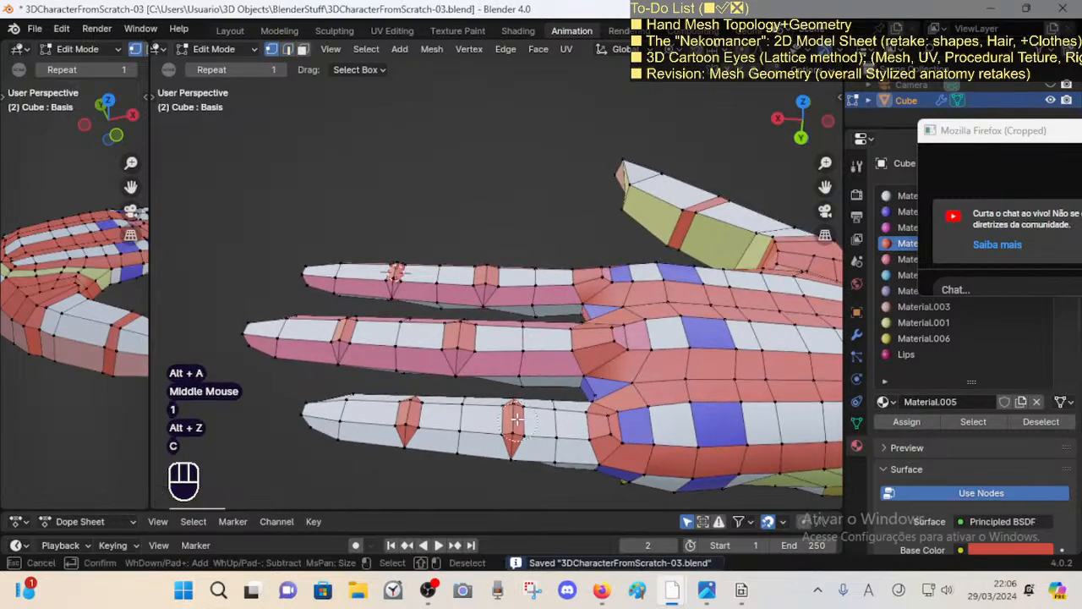
{"action": "left_click_drag", "start_coordinate": [511, 416], "coordinate": [513, 469]}
{"action": "right_click", "coordinate": [528, 454]}
{"action": "key", "text": "alt+z"}
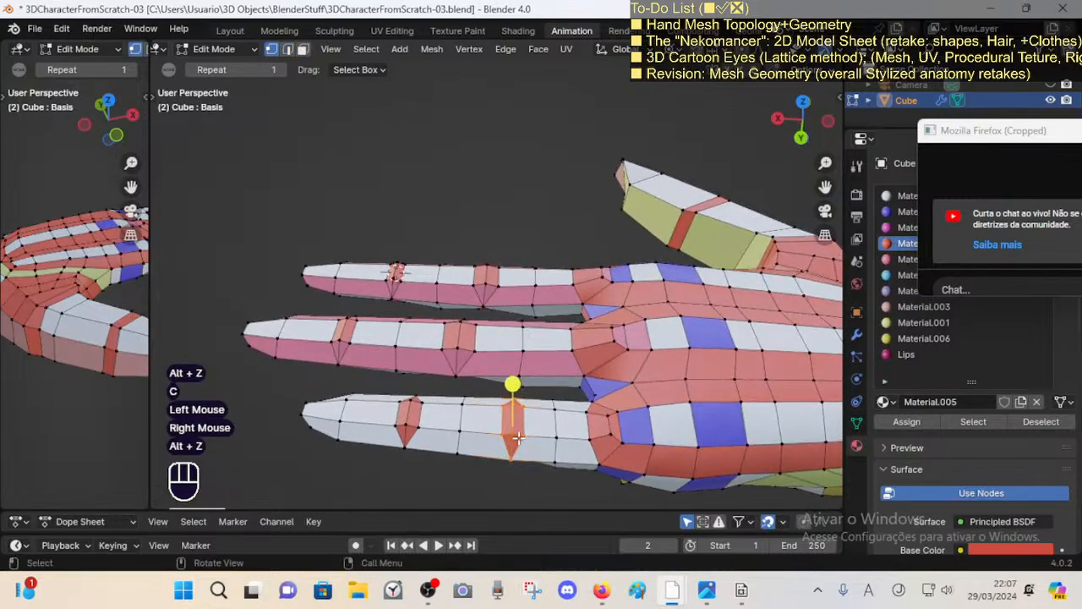
{"action": "key", "text": "alt+z"}
{"action": "middle_click_drag", "start_coordinate": [517, 436], "coordinate": [509, 480]}
{"action": "middle_click_drag", "start_coordinate": [554, 169], "coordinate": [550, 246]}
{"action": "scroll", "coordinate": [505, 338], "scroll_direction": "down", "scroll_amount": 2}
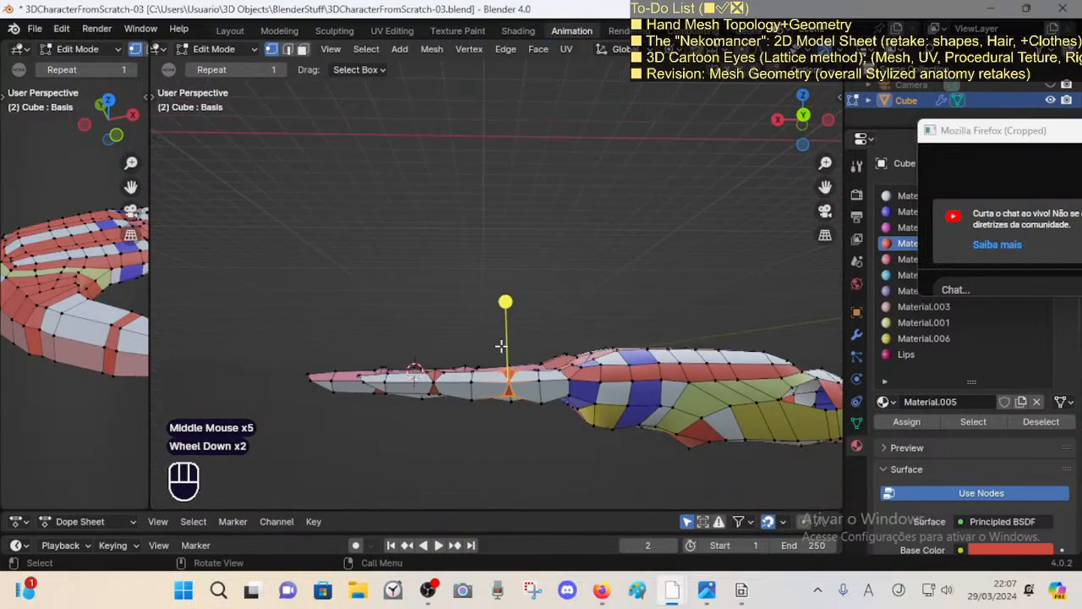
{"action": "key", "text": "g"}
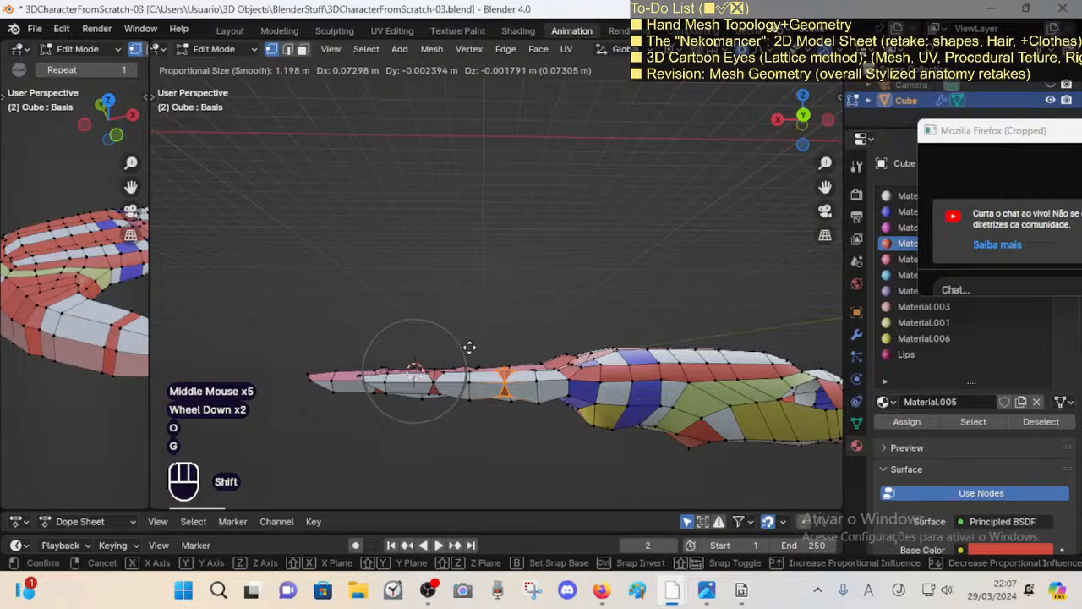
{"action": "left_click", "coordinate": [453, 343], "text": "shift"}
{"action": "middle_click_drag", "start_coordinate": [477, 339], "coordinate": [506, 385]}
{"action": "key", "text": "ctrl+z"}
{"action": "key", "text": "g"}
{"action": "key", "text": "y"}
{"action": "key", "text": "x"}
{"action": "left_click", "coordinate": [499, 391], "text": "shift"}
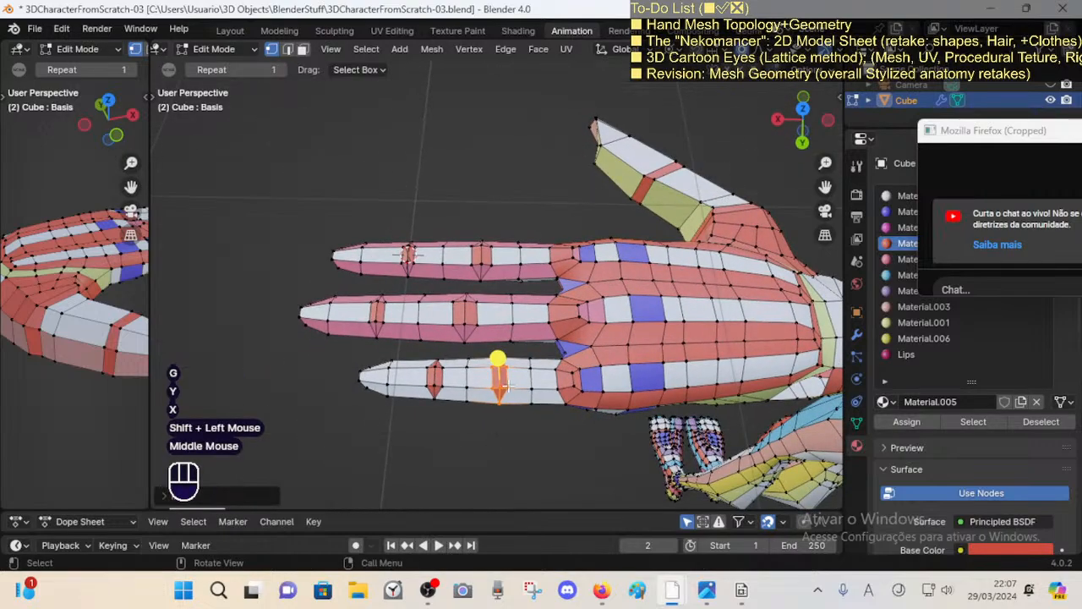
{"action": "key", "text": "s"}
{"action": "key", "text": "z"}
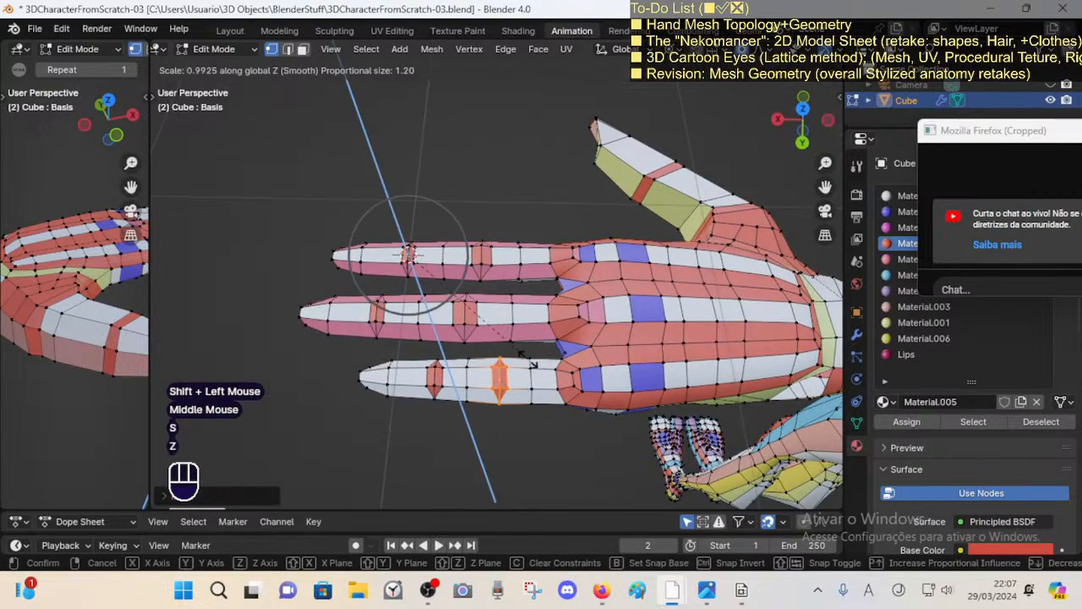
{"action": "key", "text": "x"}
{"action": "key", "text": "y"}
{"action": "key", "text": "Escape"}
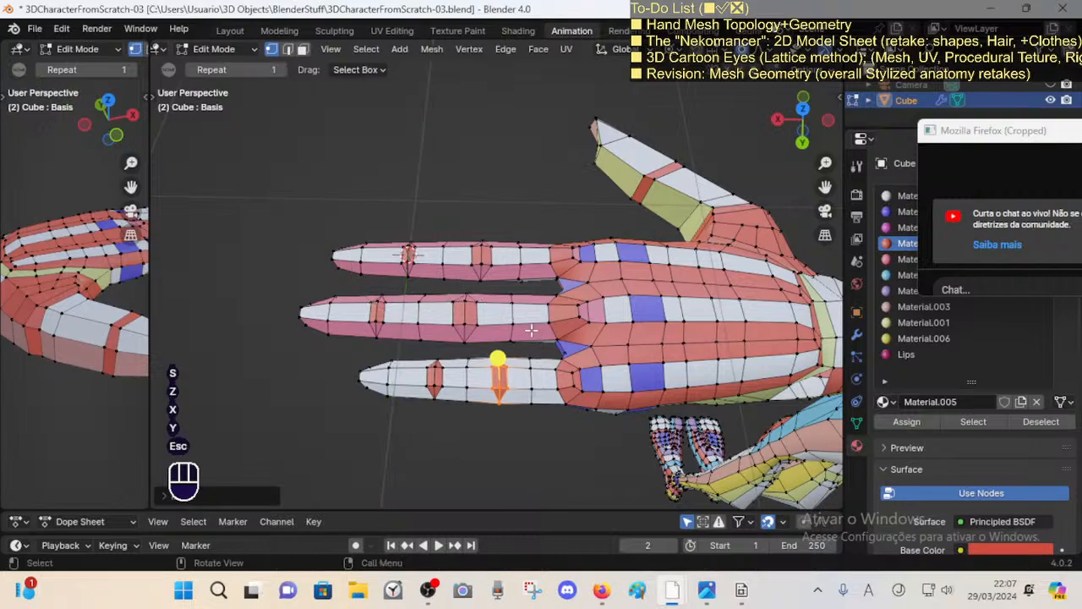
Step: Adjust the two opposite side vertices of the outermost finger's palm-side joint individually with proportional editing, and save the file
{"action": "key", "text": "alt+a"}
{"action": "left_click", "coordinate": [502, 411]}
{"action": "key", "text": "g"}
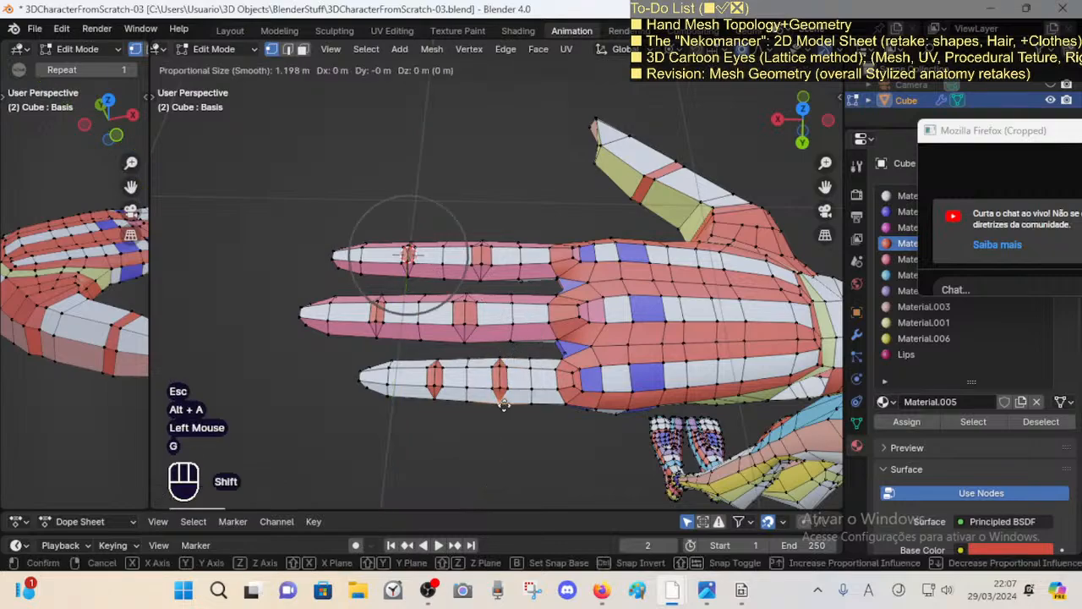
{"action": "left_click", "coordinate": [503, 389], "text": "shift"}
{"action": "middle_click_drag", "start_coordinate": [505, 362], "coordinate": [502, 381]}
{"action": "left_click", "coordinate": [505, 354]}
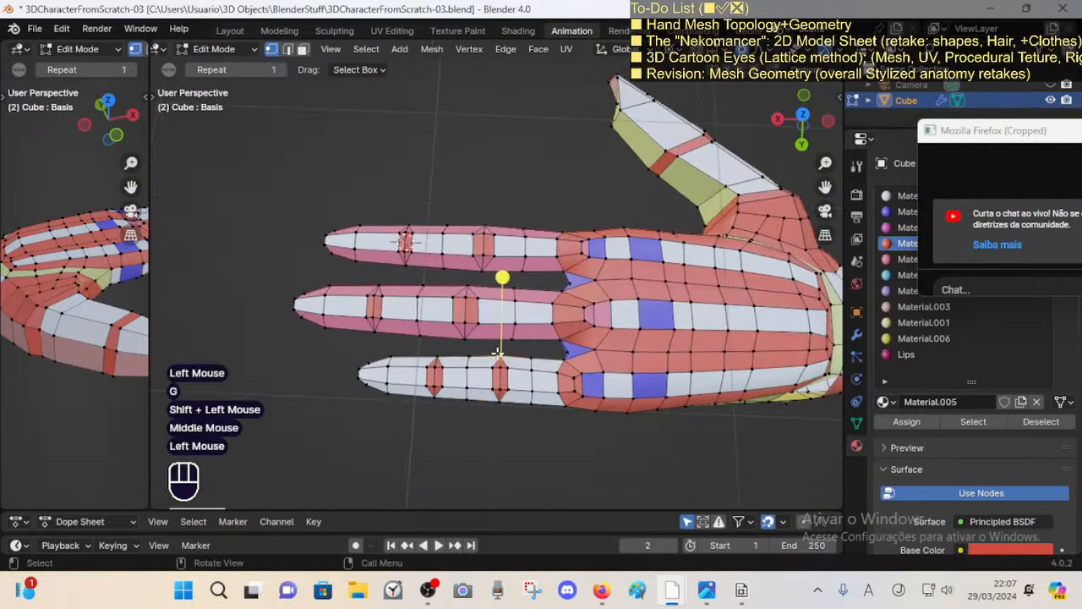
{"action": "key", "text": "g"}
{"action": "left_click", "coordinate": [501, 355], "text": "shift"}
{"action": "key", "text": "g"}
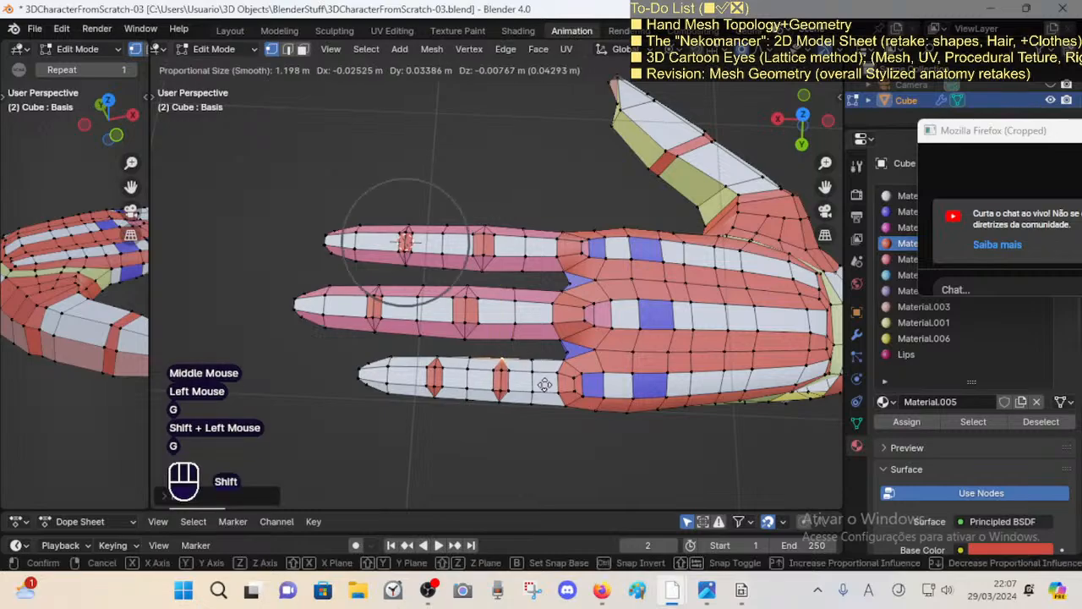
{"action": "left_click", "coordinate": [547, 385], "text": "shift"}
{"action": "key", "text": "ctrl+s"}
Step: Move and rotate a single red joint face on the outermost finger
{"action": "key", "text": "alt+a"}
{"action": "middle_click_drag", "start_coordinate": [502, 396], "coordinate": [512, 339]}
{"action": "scroll", "coordinate": [489, 325], "scroll_direction": "up", "scroll_amount": 1}
{"action": "key", "text": "3"}
{"action": "left_click", "coordinate": [550, 366]}
{"action": "key", "text": "g"}
{"action": "left_click", "coordinate": [632, 352], "text": "shift"}
{"action": "key", "text": "r"}
{"action": "left_click", "coordinate": [672, 365]}
Step: Fine-tune the position of the outermost finger's joint faces with small moves and save the file
{"action": "key", "text": "period"}
{"action": "left_click", "coordinate": [551, 330]}
{"action": "key", "text": "g"}
{"action": "left_click", "coordinate": [597, 328], "text": "shift"}
{"action": "key", "text": "g"}
{"action": "left_click", "coordinate": [582, 328], "text": "shift"}
{"action": "key", "text": "alt+a"}
{"action": "key", "text": "ctrl+s"}
Step: Examine the outermost finger's shape in Object Mode and its fingertip faces in Edit Mode
{"action": "key", "text": "Tab"}
{"action": "scroll", "coordinate": [513, 338], "scroll_direction": "down", "scroll_amount": 1}
{"action": "scroll", "coordinate": [512, 345], "scroll_direction": "up", "scroll_amount": 1}
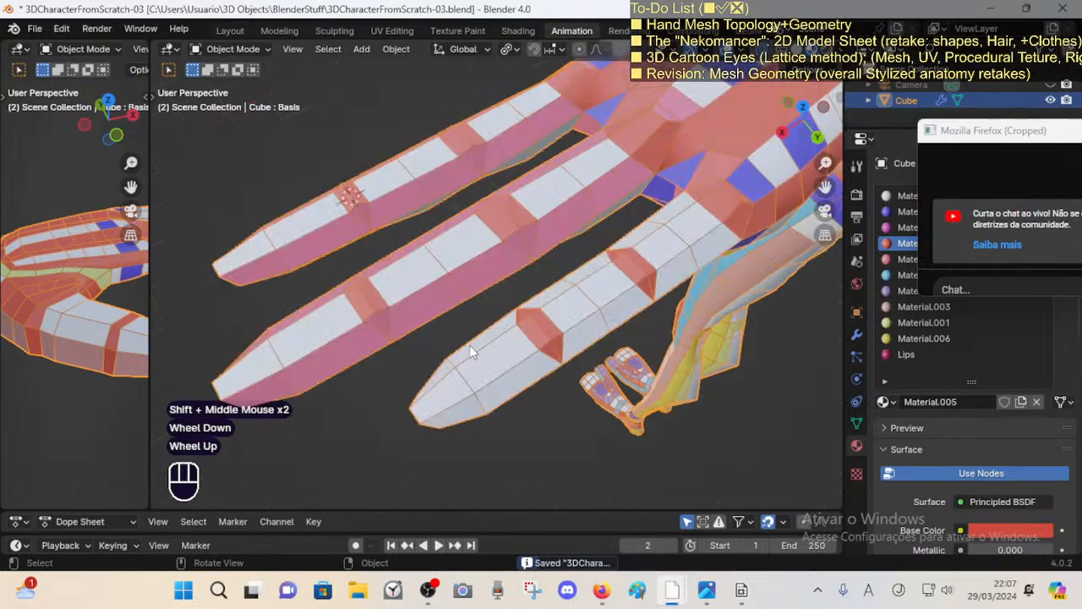
{"action": "key", "text": "Tab"}
{"action": "left_click", "coordinate": [427, 427]}
{"action": "key", "text": "3"}
{"action": "left_click", "coordinate": [441, 394]}
{"action": "key", "text": "alt+z"}
{"action": "left_click", "coordinate": [433, 383]}
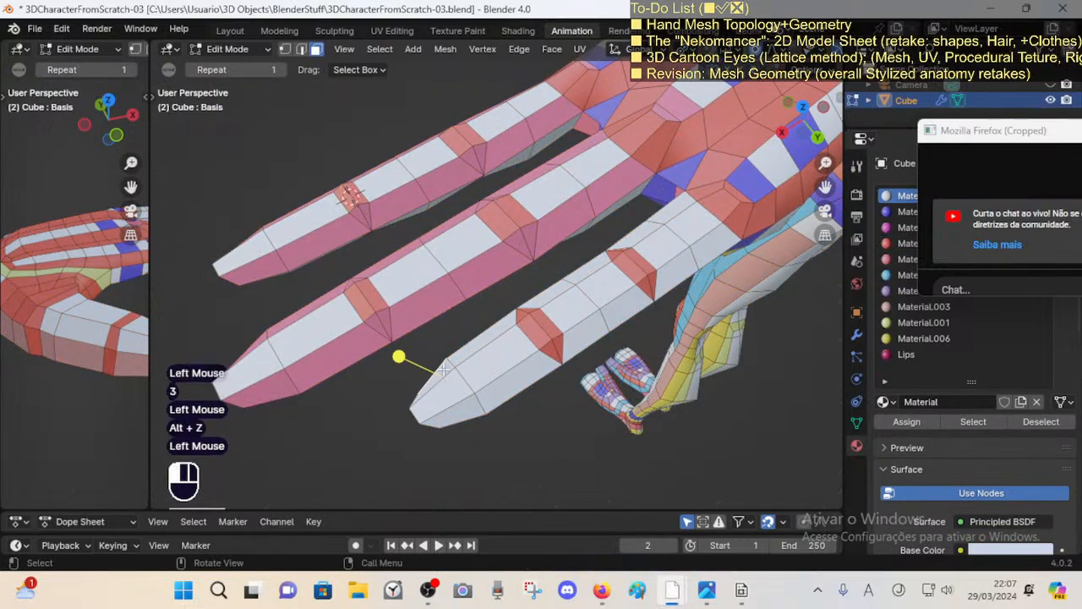
{"action": "left_click", "coordinate": [444, 394], "text": "shift"}
{"action": "middle_click_drag", "start_coordinate": [395, 392], "coordinate": [488, 353], "text": "shift"}
{"action": "left_click", "coordinate": [523, 411], "text": "shift"}
{"action": "key", "text": "alt+a"}
Step: Fly around the hand and examine the fingertip geometry and face loops of the middle and outermost fingers
{"action": "key", "text": "shift+grave"}
{"action": "key", "text": "s"}
{"action": "key", "text": "w"}
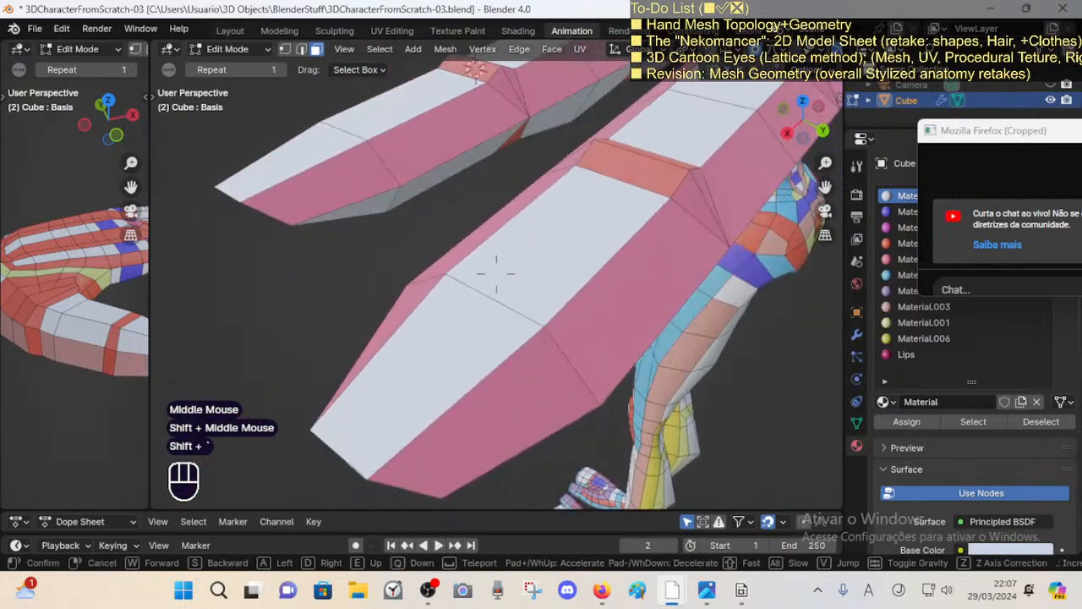
{"action": "key", "text": "s"}
{"action": "key", "text": "q"}
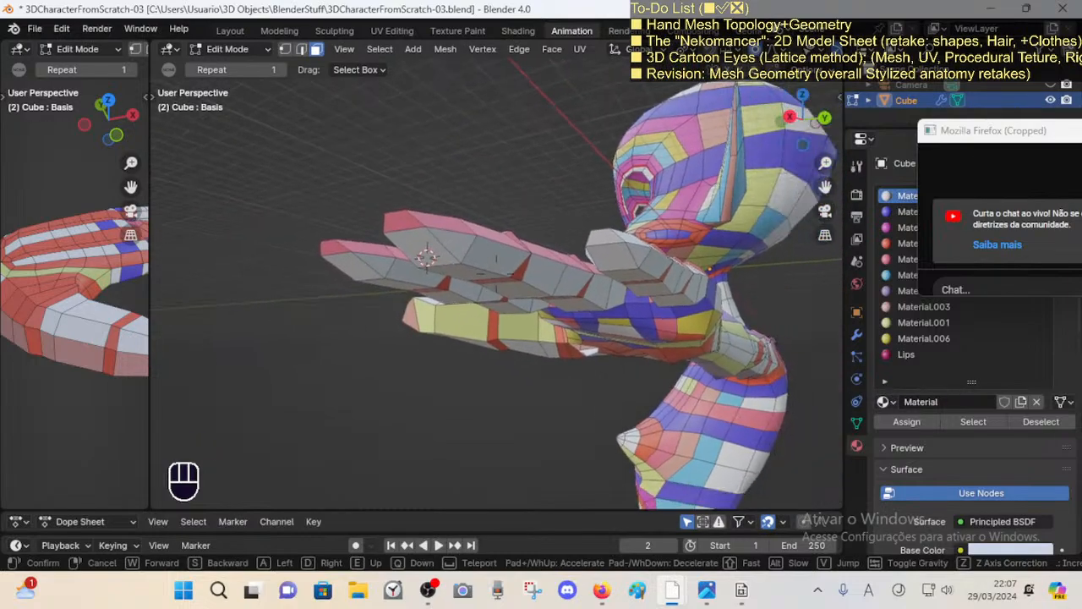
{"action": "key", "text": "e"}
{"action": "key", "text": "e"}
{"action": "key", "text": "w"}
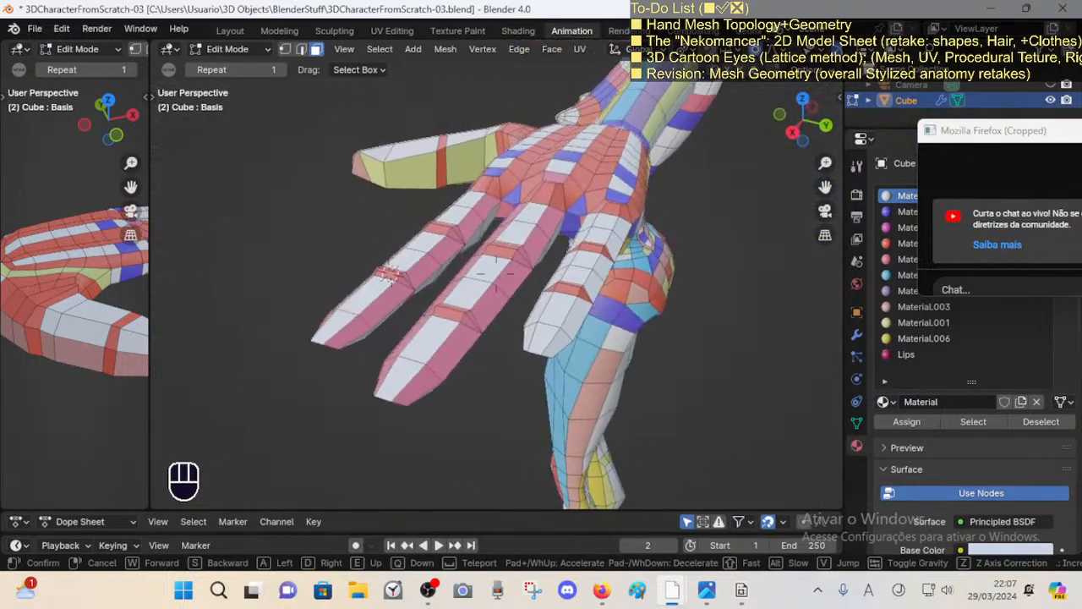
{"action": "left_click", "coordinate": [487, 282]}
{"action": "key", "text": "a"}
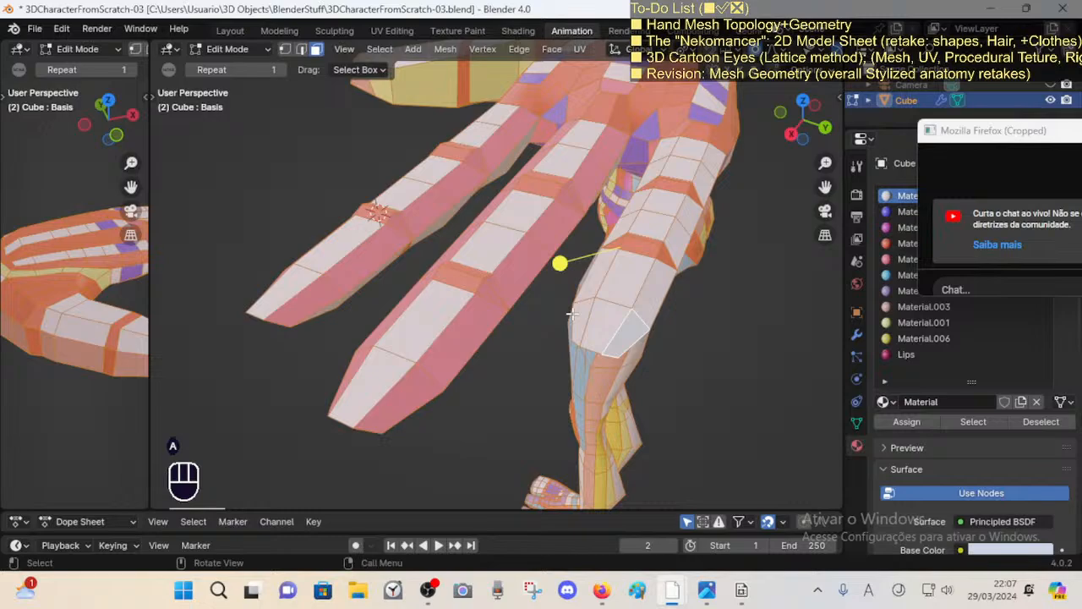
{"action": "key", "text": "alt+a"}
{"action": "key", "text": "k"}
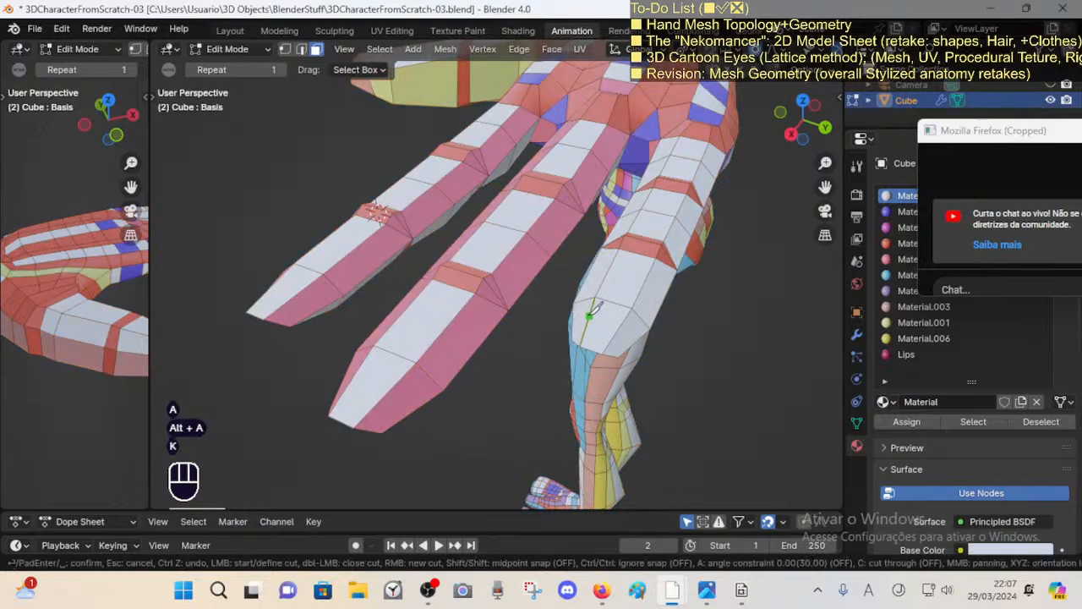
{"action": "left_click", "coordinate": [588, 331], "text": "alt+shift"}
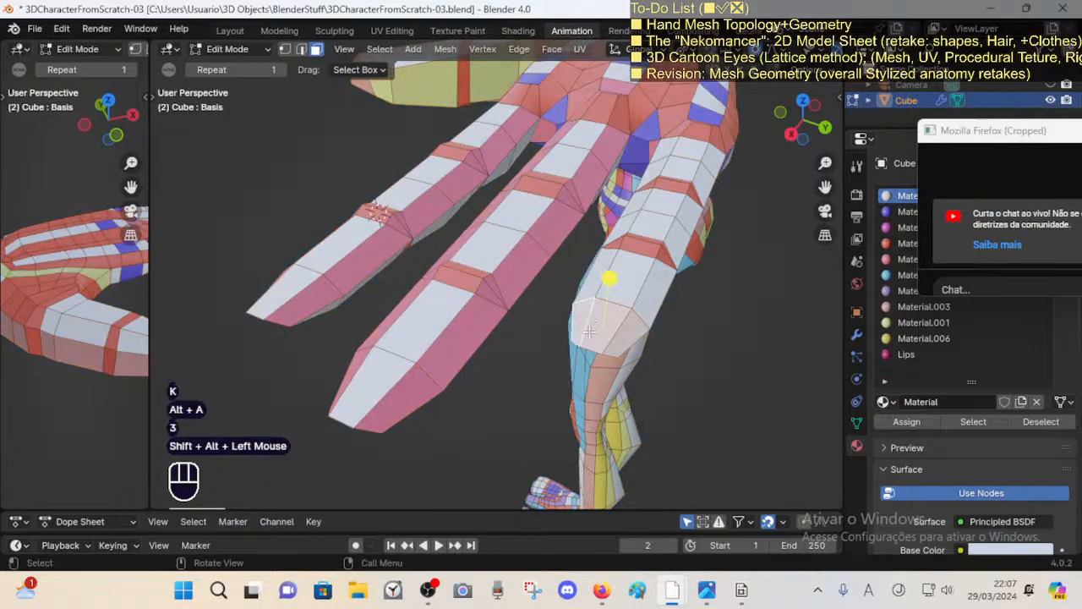
{"action": "left_click", "coordinate": [408, 361], "text": "alt+shift"}
{"action": "middle_click_drag", "start_coordinate": [474, 408], "coordinate": [479, 379]}
Step: Try to move the middle fingertip's lower side edge along global Z and to rotate it
{"action": "key", "text": "alt+a"}
{"action": "key", "text": "2"}
{"action": "left_click", "coordinate": [421, 366]}
{"action": "key", "text": "g"}
{"action": "key", "text": "z"}
{"action": "key", "text": "Escape"}
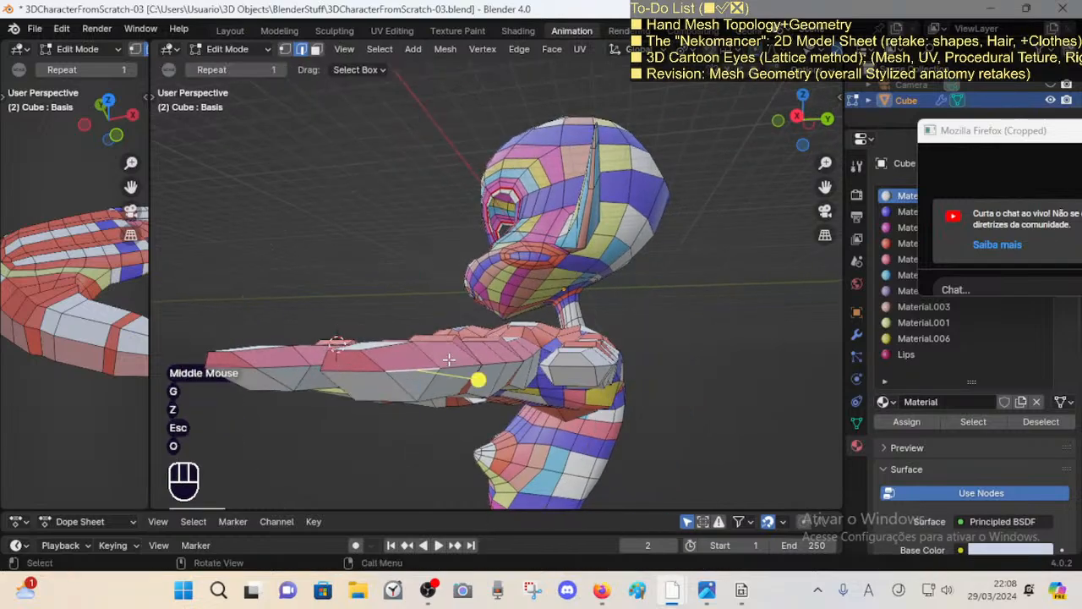
{"action": "key", "text": "g"}
{"action": "key", "text": "z"}
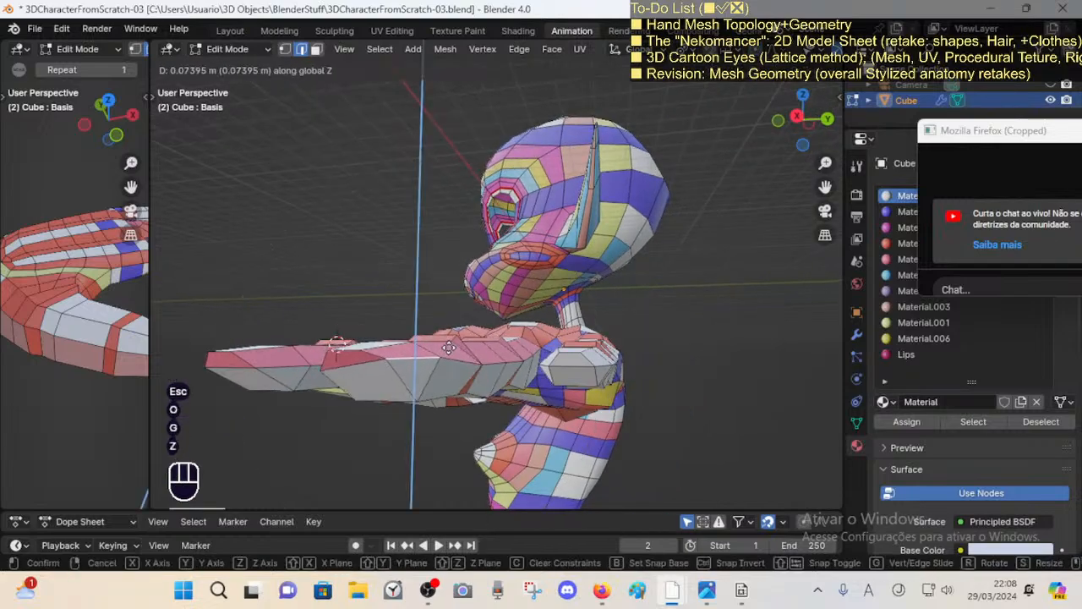
{"action": "key", "text": "Escape"}
{"action": "middle_click_drag", "start_coordinate": [449, 347], "coordinate": [418, 389]}
{"action": "key", "text": "r"}
{"action": "key", "text": "Escape"}
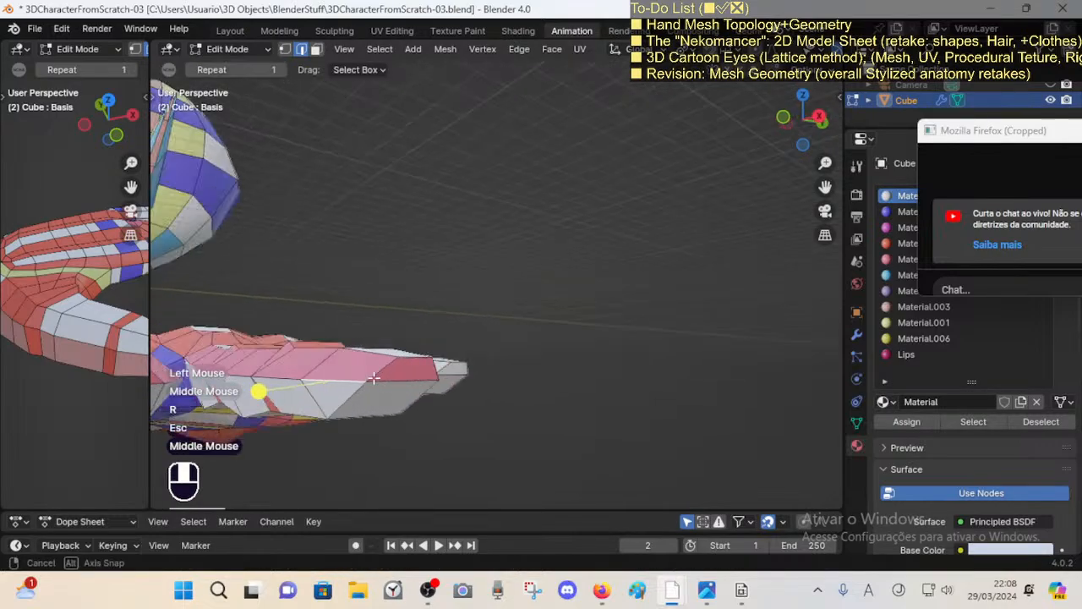
Step: Add the remaining lower side edges of the fingertips to the selection and raise them about 0.077 m along global Z
{"action": "middle_click_drag", "start_coordinate": [541, 393], "coordinate": [420, 395]}
{"action": "left_click", "coordinate": [410, 386], "text": "shift"}
{"action": "scroll", "coordinate": [583, 390], "scroll_direction": "down", "scroll_amount": 1}
{"action": "middle_click_drag", "start_coordinate": [584, 390], "coordinate": [541, 389]}
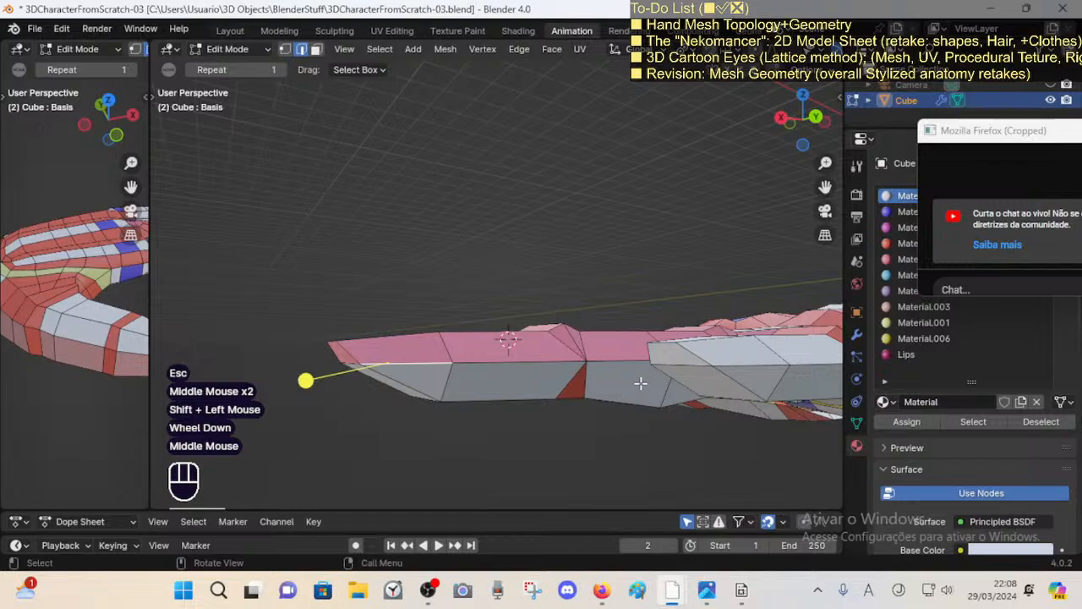
{"action": "middle_click_drag", "start_coordinate": [718, 382], "coordinate": [600, 384], "text": "shift"}
{"action": "left_click", "coordinate": [595, 384], "text": "shift"}
{"action": "middle_click_drag", "start_coordinate": [410, 379], "coordinate": [546, 383]}
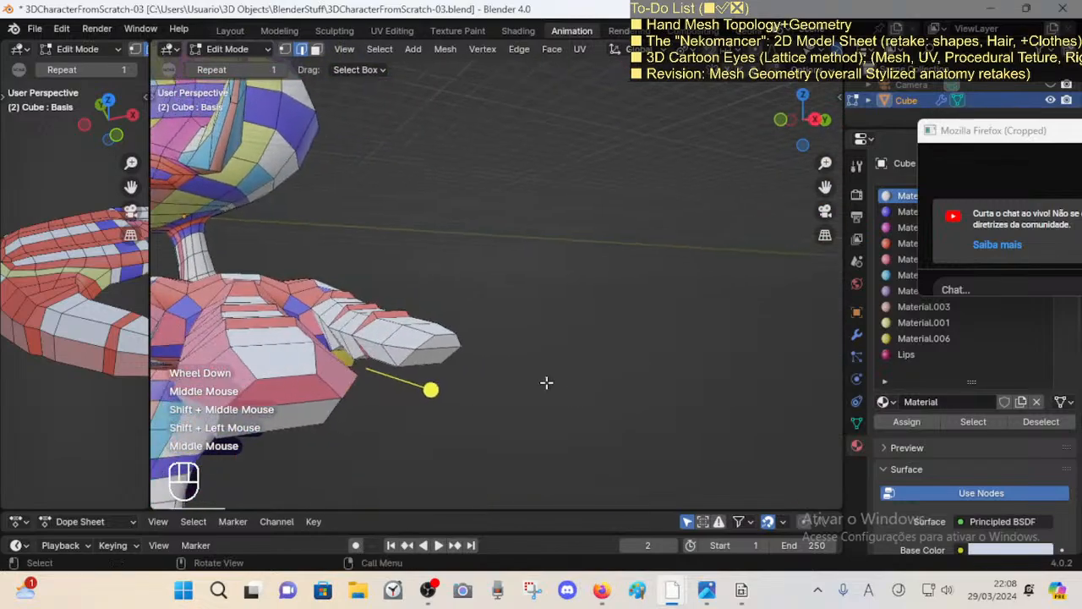
{"action": "left_click", "coordinate": [405, 345], "text": "shift"}
{"action": "middle_click_drag", "start_coordinate": [405, 345], "coordinate": [549, 389]}
{"action": "left_click", "coordinate": [471, 381], "text": "shift"}
{"action": "scroll", "coordinate": [389, 398], "scroll_direction": "down", "scroll_amount": 2}
{"action": "middle_click_drag", "start_coordinate": [389, 398], "coordinate": [544, 395]}
{"action": "left_click", "coordinate": [350, 358], "text": "shift"}
{"action": "left_click", "coordinate": [546, 397], "text": "shift"}
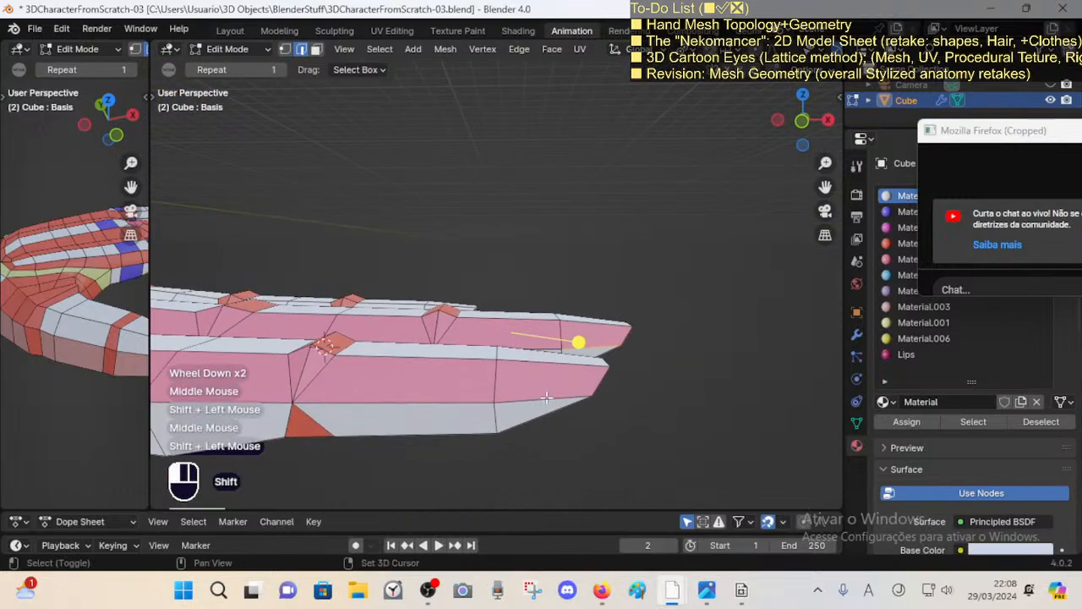
{"action": "key", "text": "g"}
{"action": "key", "text": "z"}
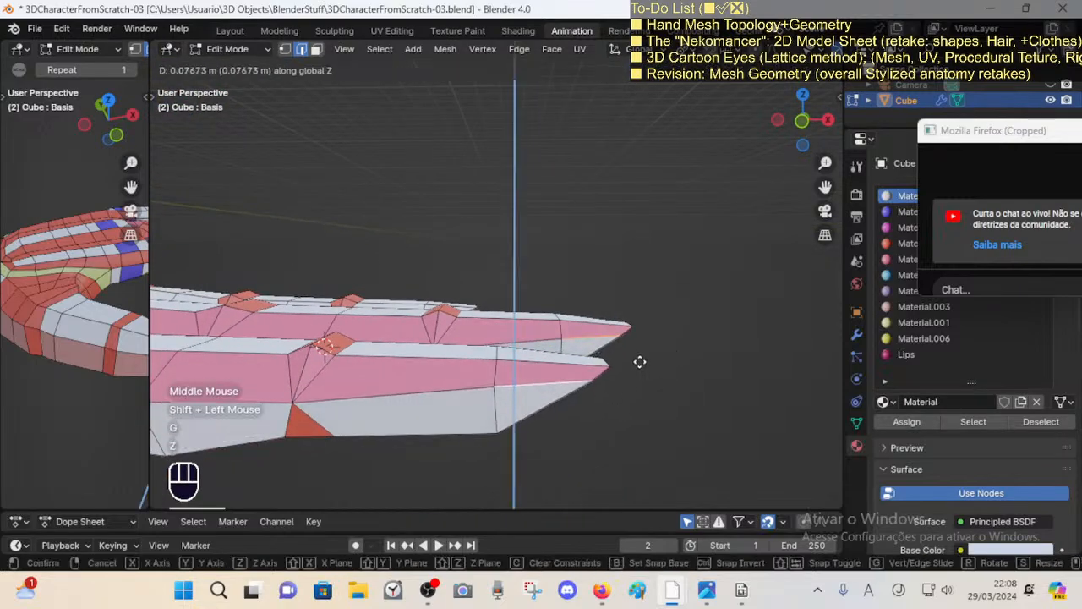
{"action": "left_click", "coordinate": [640, 362]}
{"action": "key", "text": "g"}
{"action": "key", "text": "y"}
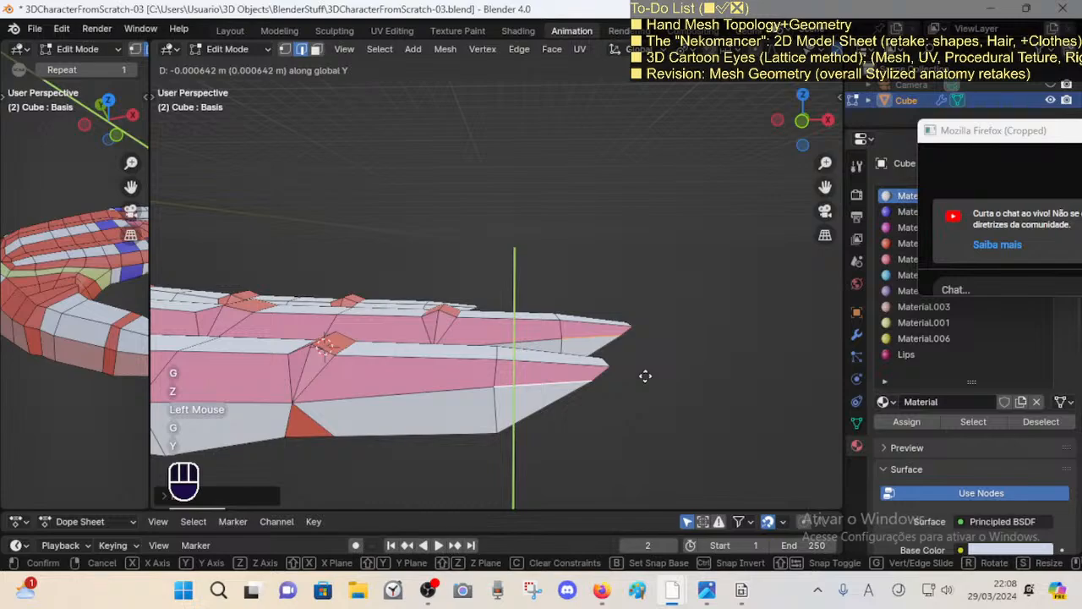
{"action": "key", "text": "Escape"}
Step: Shift the selected lower fingertip edges slightly outward along global X, toward the fingertips' ends
{"action": "key", "text": "g"}
{"action": "key", "text": "x"}
{"action": "left_click", "coordinate": [683, 372], "text": "shift"}
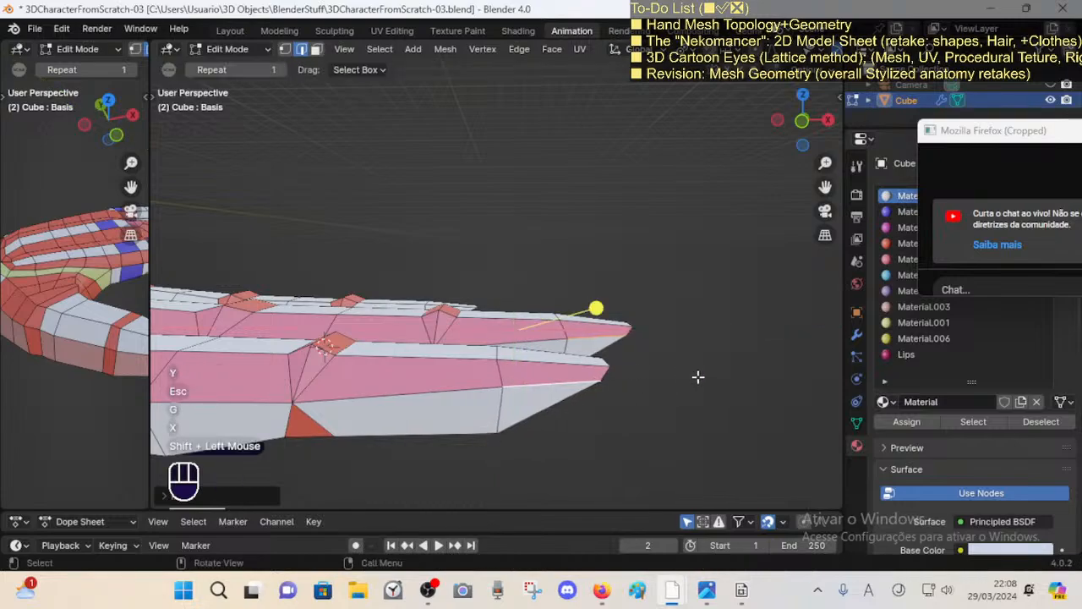
{"action": "key", "text": "r"}
{"action": "key", "text": "z"}
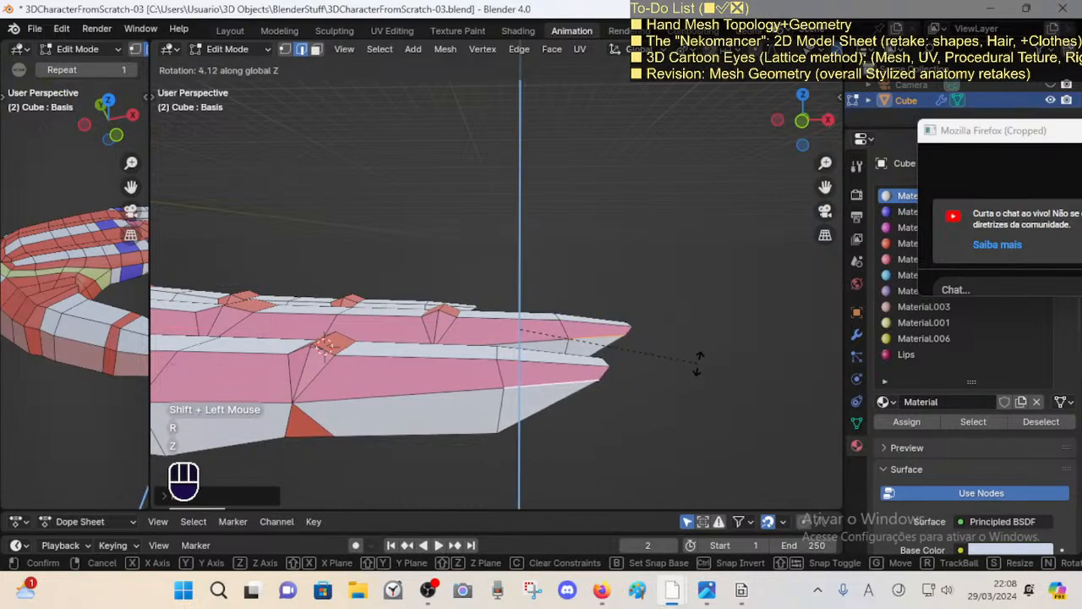
{"action": "key", "text": "Escape"}
Step: Rotate the selected lower fingertip edges about -7.8 degrees around global Y so they slope up toward the tips
{"action": "key", "text": "r"}
{"action": "key", "text": "y"}
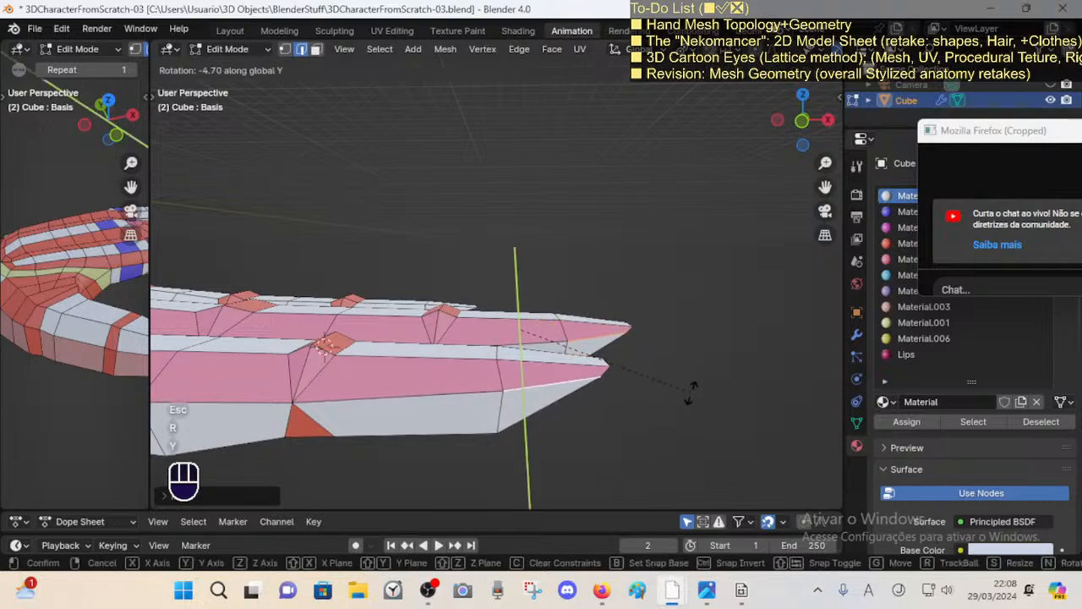
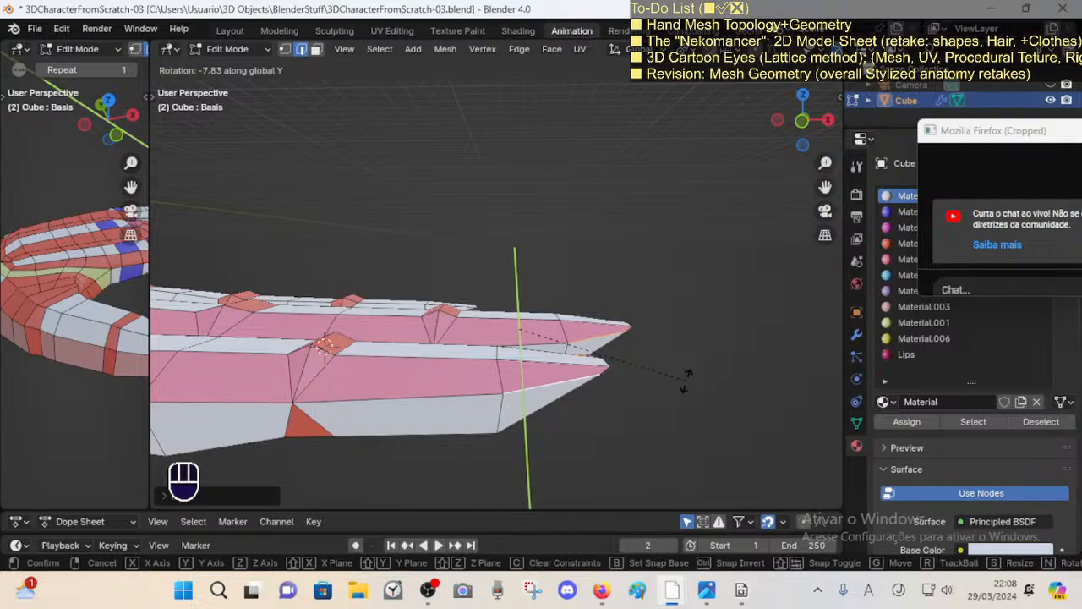
{"action": "left_click", "coordinate": [685, 380]}
Step: Move the tilted lower fingertip edges about 0.11 m along global X to extend the tips
{"action": "key", "text": "g"}
{"action": "key", "text": "y"}
{"action": "key", "text": "x"}
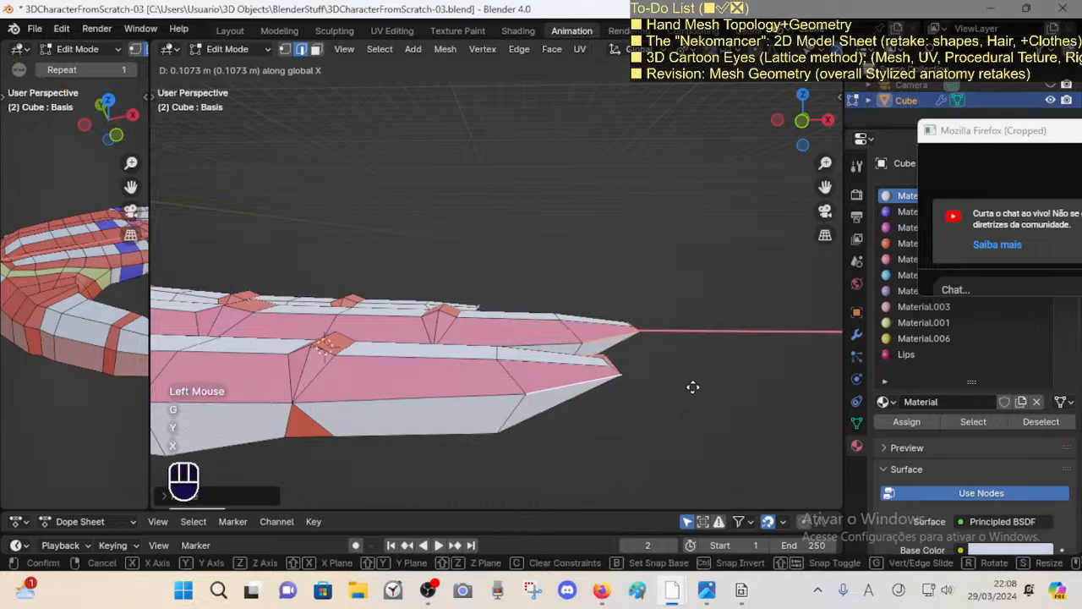
Step: Move the fingertip's side edge about 0.1 m along X, and reposition the matching edges on the neighbouring fingertip
{"action": "left_click", "coordinate": [681, 387]}
{"action": "middle_click_drag", "start_coordinate": [682, 387], "coordinate": [538, 375]}
{"action": "key", "text": "alt+a"}
{"action": "left_click", "coordinate": [639, 345]}
{"action": "middle_click_drag", "start_coordinate": [537, 375], "coordinate": [582, 290]}
{"action": "key", "text": "2"}
{"action": "left_click", "coordinate": [512, 302]}
{"action": "middle_click_drag", "start_coordinate": [512, 302], "coordinate": [483, 338]}
{"action": "left_click", "coordinate": [257, 238], "text": "shift"}
{"action": "key", "text": "g"}
{"action": "left_click", "coordinate": [433, 302], "text": "shift"}
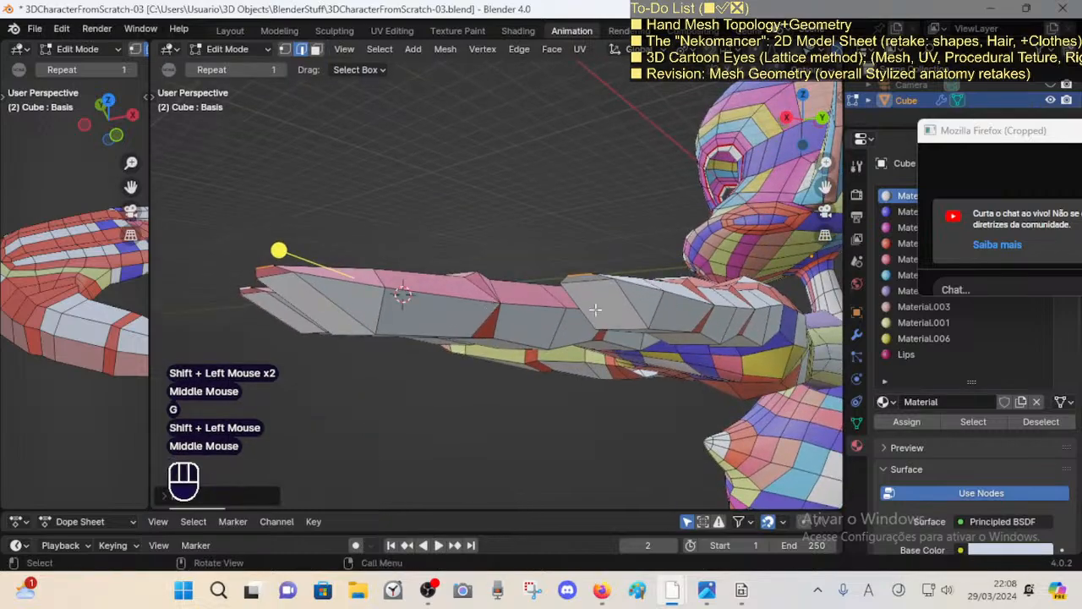
Step: Select the underside edges at the fingertips and move them along X
{"action": "key", "text": "2"}
{"action": "left_click", "coordinate": [624, 325]}
{"action": "left_click", "coordinate": [319, 326], "text": "shift"}
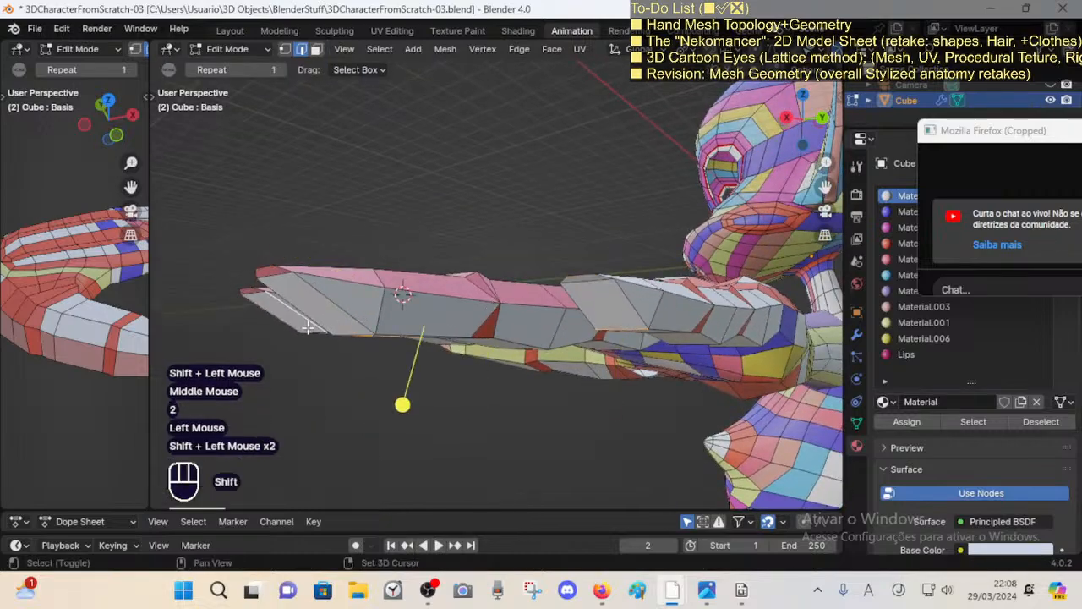
{"action": "left_click", "coordinate": [351, 335]}
{"action": "left_click", "coordinate": [632, 332], "text": "shift"}
{"action": "middle_click_drag", "start_coordinate": [392, 373], "coordinate": [398, 307]}
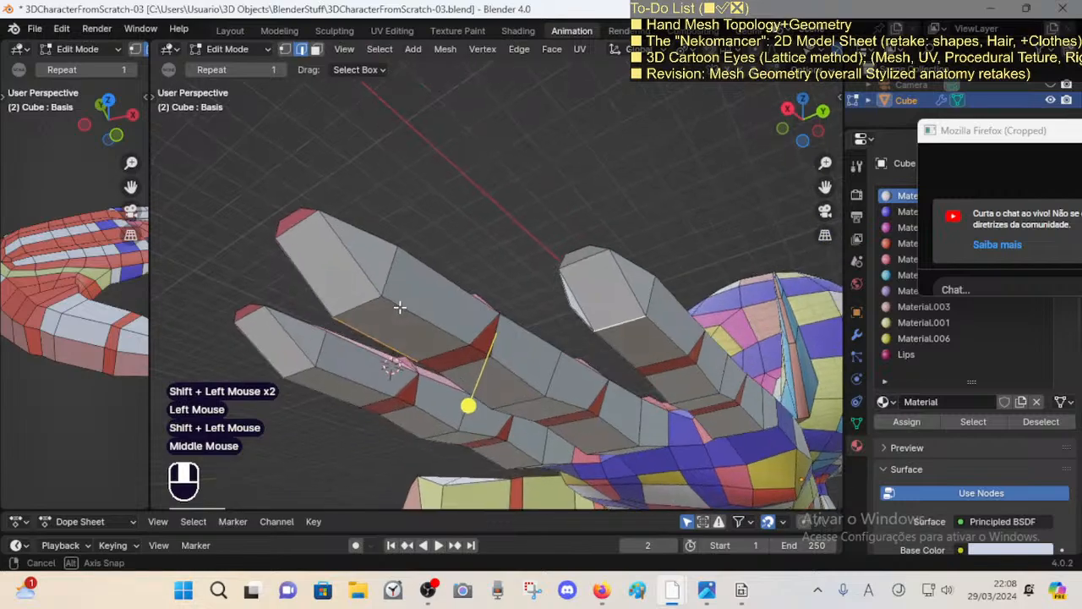
{"action": "left_click", "coordinate": [360, 308]}
{"action": "left_click", "coordinate": [513, 340], "text": "shift"}
{"action": "middle_click_drag", "start_coordinate": [298, 372], "coordinate": [495, 391]}
{"action": "key", "text": "g"}
{"action": "key", "text": "x"}
{"action": "left_click", "coordinate": [517, 361]}
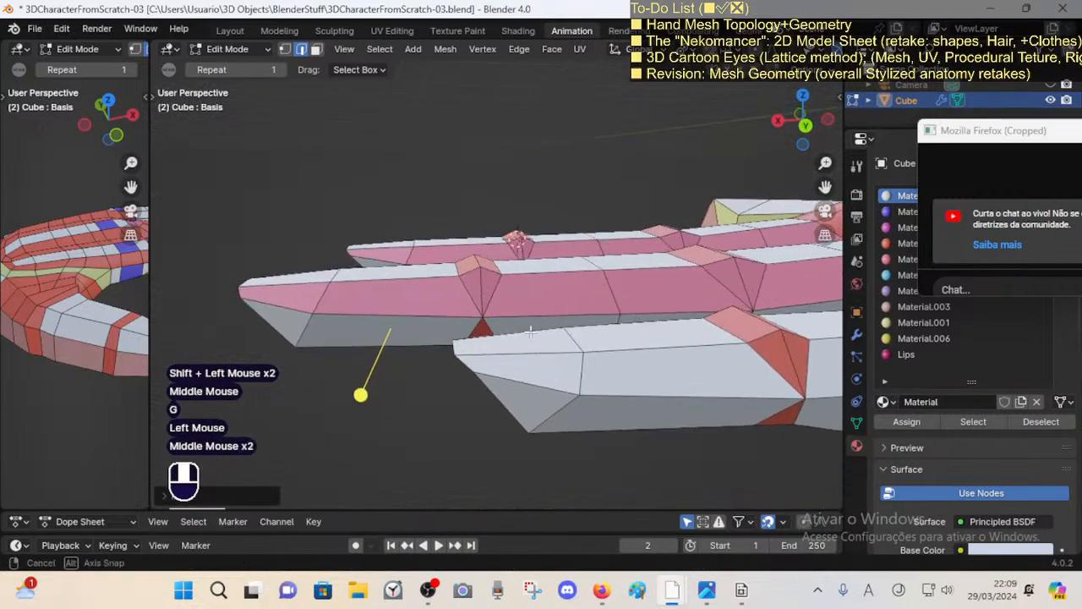
Step: Assign the Lips material to the upper tip faces of the three fingers as nails and return to Object Mode
{"action": "scroll", "coordinate": [503, 330], "scroll_direction": "down", "scroll_amount": 2}
{"action": "middle_click_drag", "start_coordinate": [503, 330], "coordinate": [517, 360]}
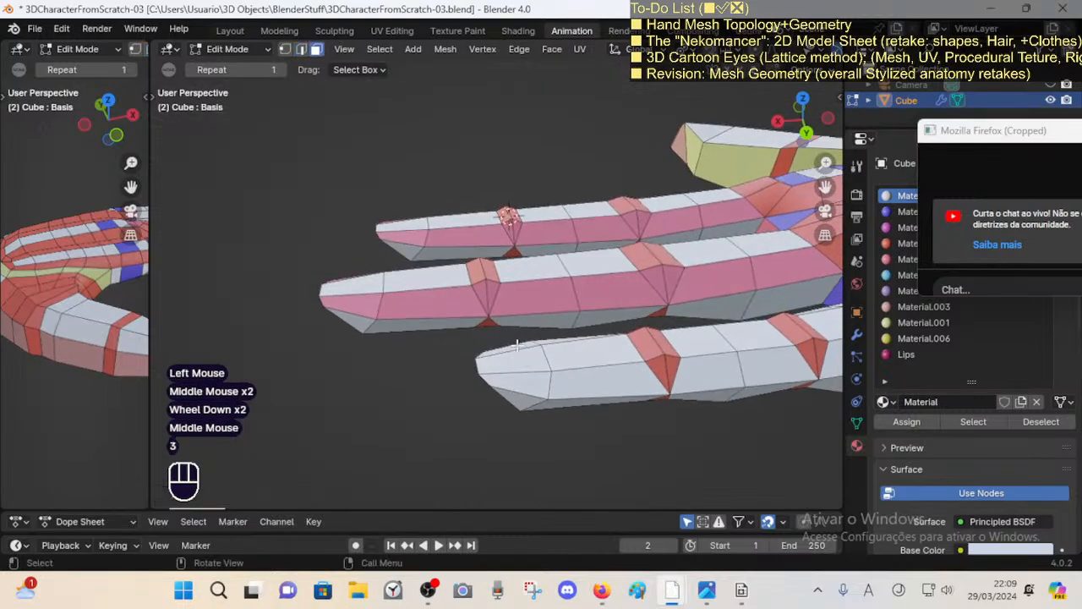
{"action": "key", "text": "3"}
{"action": "left_click", "coordinate": [523, 365], "text": "alt+shift"}
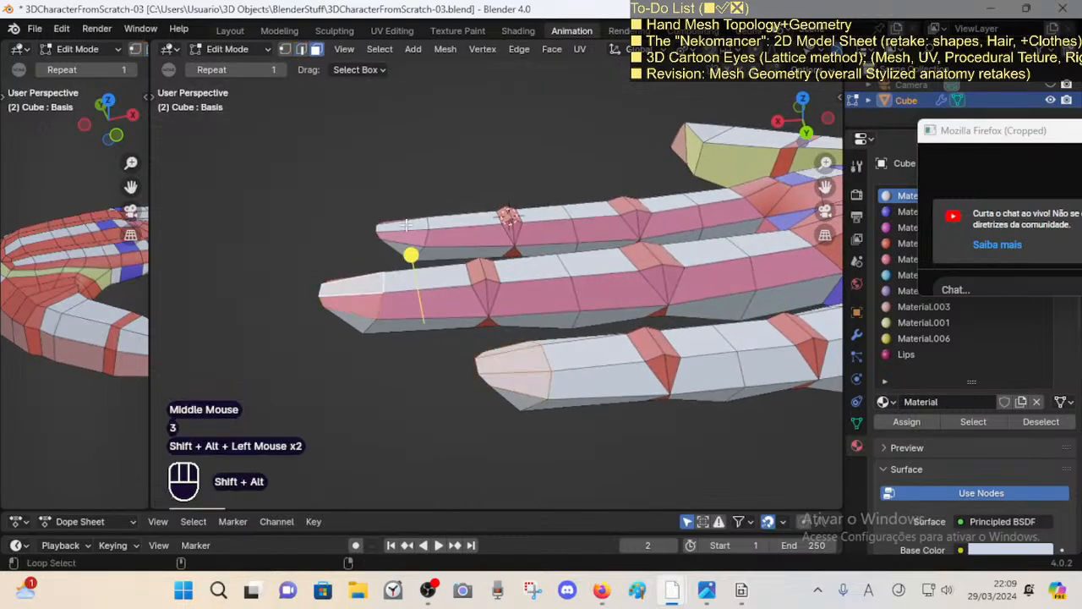
{"action": "left_click", "coordinate": [406, 225], "text": "alt+shift"}
{"action": "middle_click_drag", "start_coordinate": [408, 226], "coordinate": [478, 272]}
{"action": "middle_click_drag", "start_coordinate": [378, 261], "coordinate": [445, 289], "text": "shift"}
{"action": "middle_click_drag", "start_coordinate": [445, 288], "coordinate": [607, 365]}
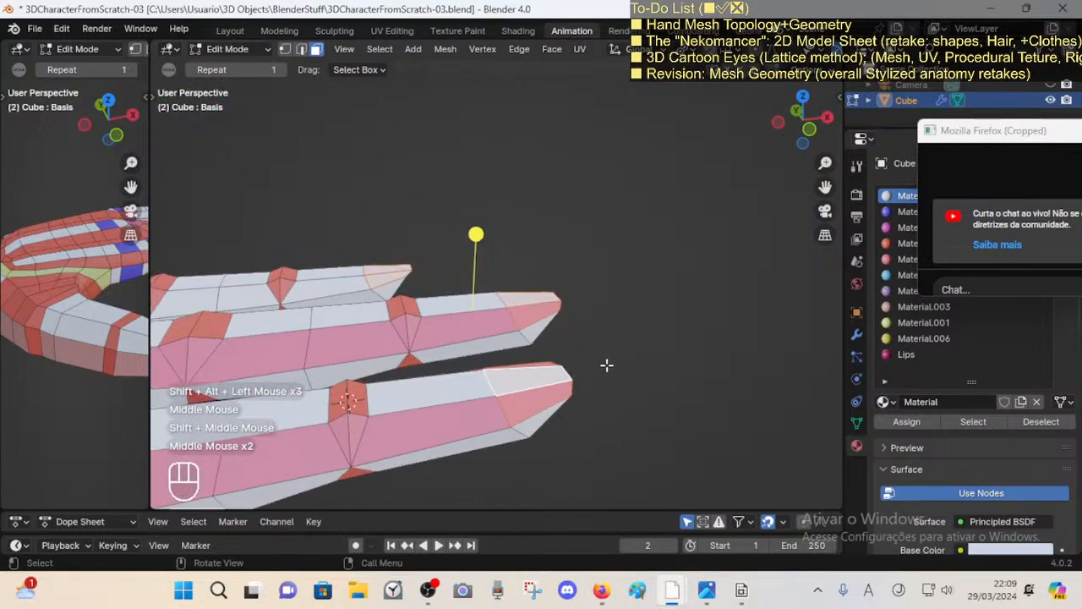
{"action": "left_click", "coordinate": [905, 356]}
{"action": "left_click", "coordinate": [903, 421]}
{"action": "key", "text": "alt+a"}
{"action": "key", "text": "Tab"}
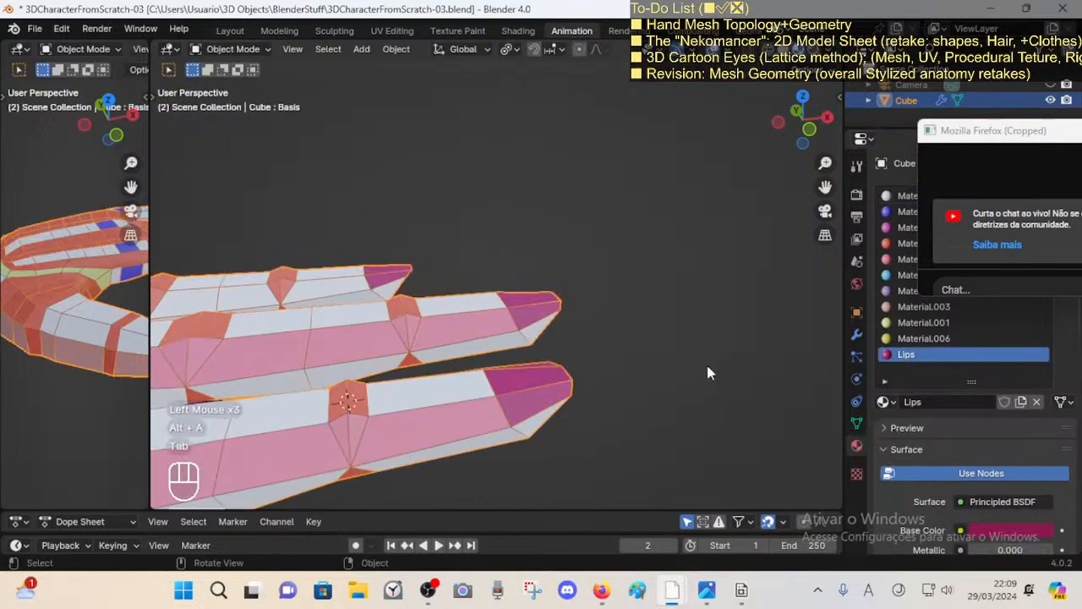
Step: Select the two side vertices at the index fingernail's base in Edit Mode and snap the 3D cursor between them
{"action": "middle_click_drag", "start_coordinate": [706, 361], "coordinate": [568, 368]}
{"action": "scroll", "coordinate": [507, 375], "scroll_direction": "down", "scroll_amount": 4}
{"action": "scroll", "coordinate": [508, 376], "scroll_direction": "down", "scroll_amount": 3}
{"action": "middle_click_drag", "start_coordinate": [502, 372], "coordinate": [560, 382], "text": "shift"}
{"action": "scroll", "coordinate": [531, 352], "scroll_direction": "up", "scroll_amount": 2}
{"action": "middle_click_drag", "start_coordinate": [406, 279], "coordinate": [468, 438]}
{"action": "key", "text": "Tab"}
{"action": "key", "text": "1"}
{"action": "left_click", "coordinate": [415, 430]}
{"action": "left_click", "coordinate": [382, 441], "text": "shift"}
{"action": "key", "text": "shift+s"}
Step: Try scaling the index fingernail's two base side vertices along X, Y and Z
{"action": "key", "text": "s"}
{"action": "key", "text": "x"}
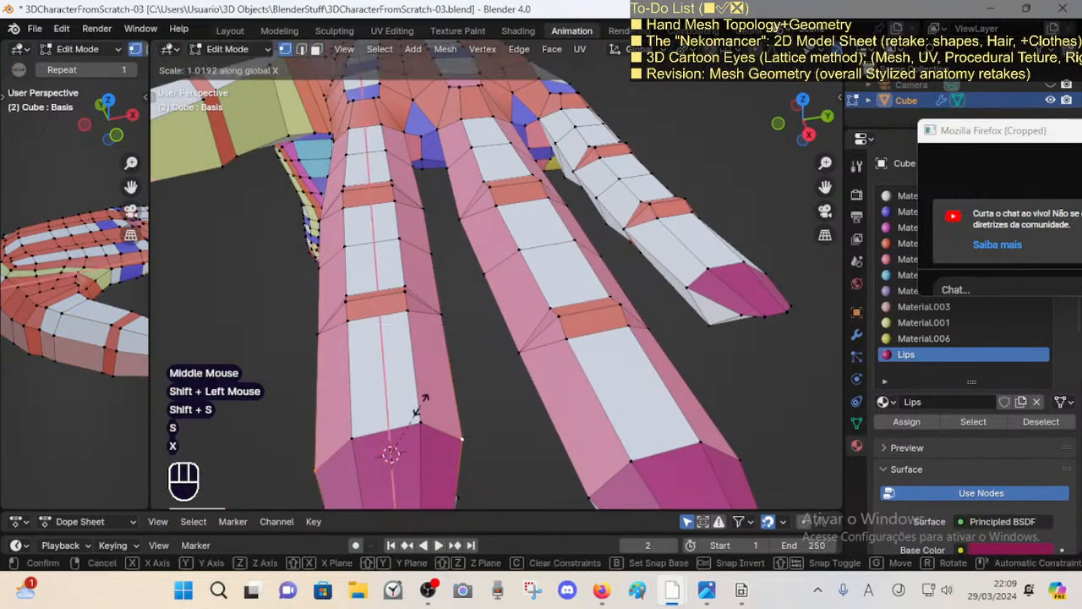
{"action": "key", "text": "Escape"}
{"action": "key", "text": "s"}
{"action": "key", "text": "y"}
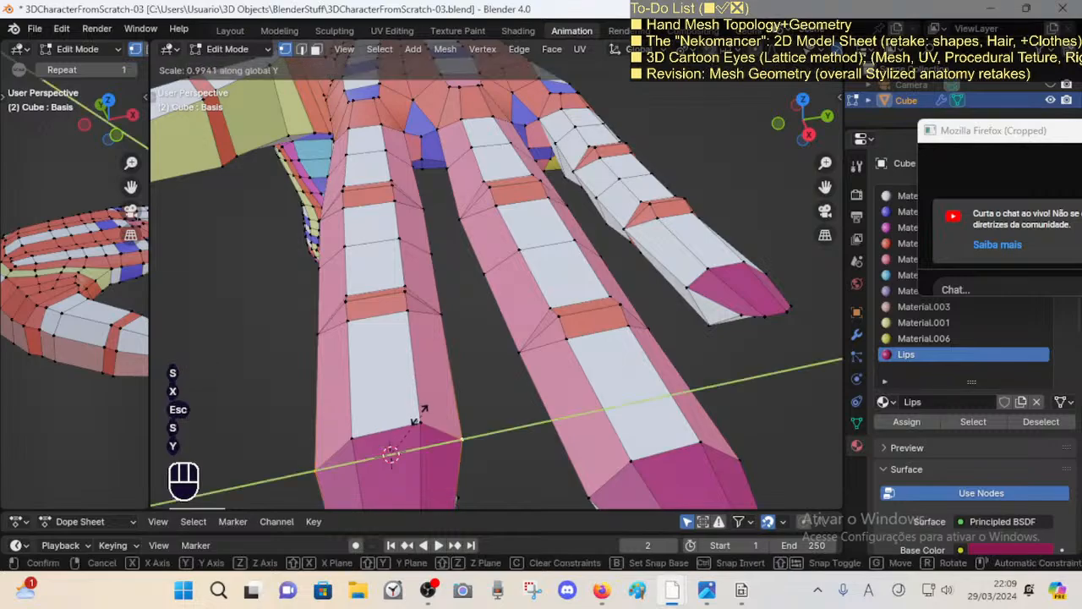
{"action": "key", "text": "Escape"}
{"action": "key", "text": "s"}
{"action": "key", "text": "z"}
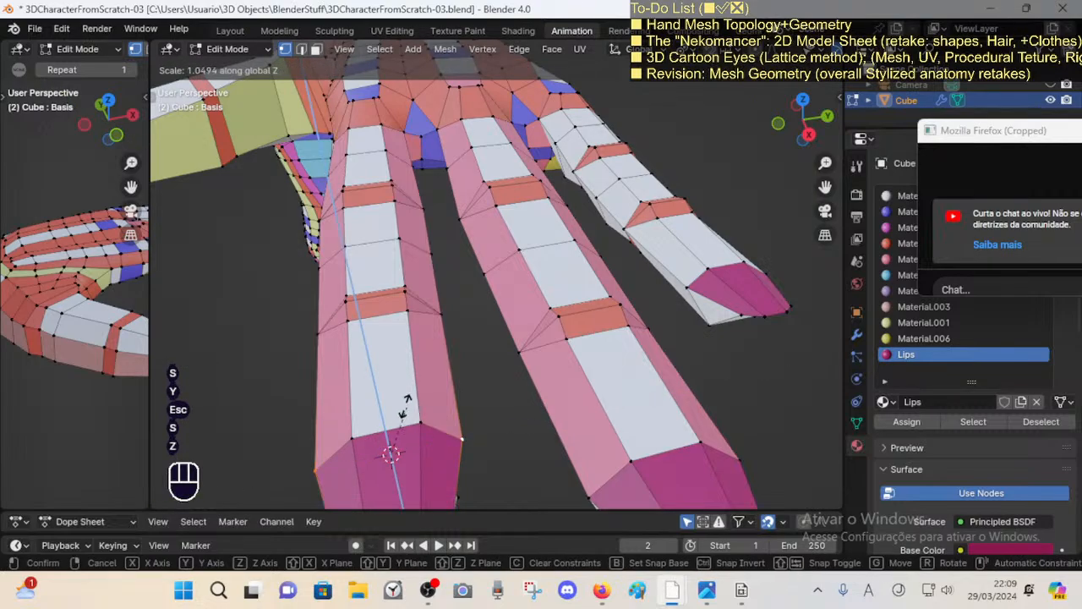
{"action": "key", "text": "Escape"}
Step: Try another transform pivot point and test scaling the index fingernail's base side vertices along Z and Y
{"action": "middle_click_drag", "start_coordinate": [427, 440], "coordinate": [458, 414], "text": "shift"}
{"action": "key", "text": "period"}
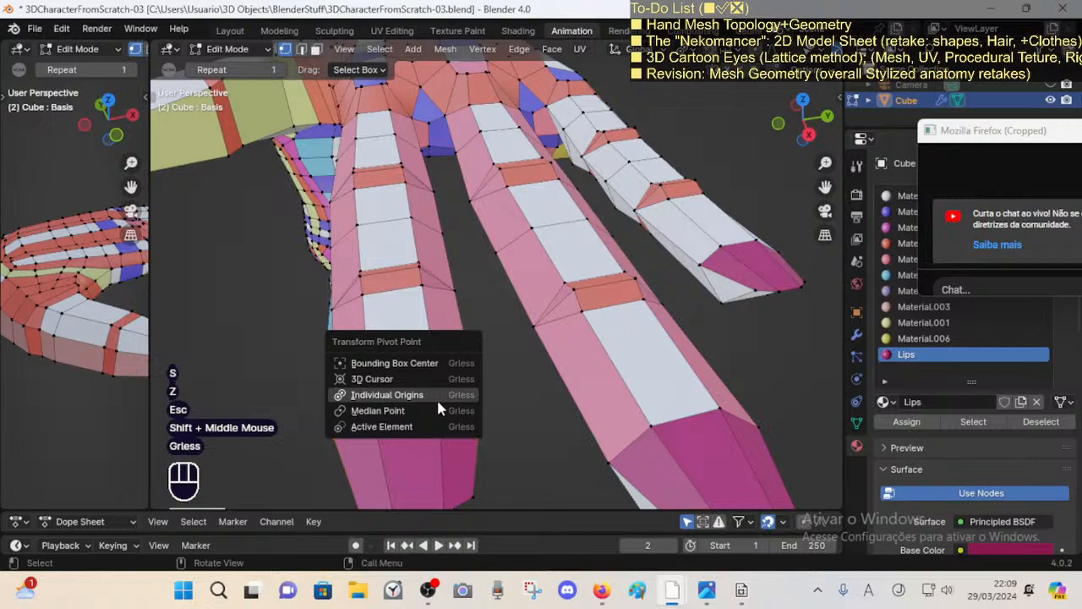
{"action": "left_click", "coordinate": [432, 387]}
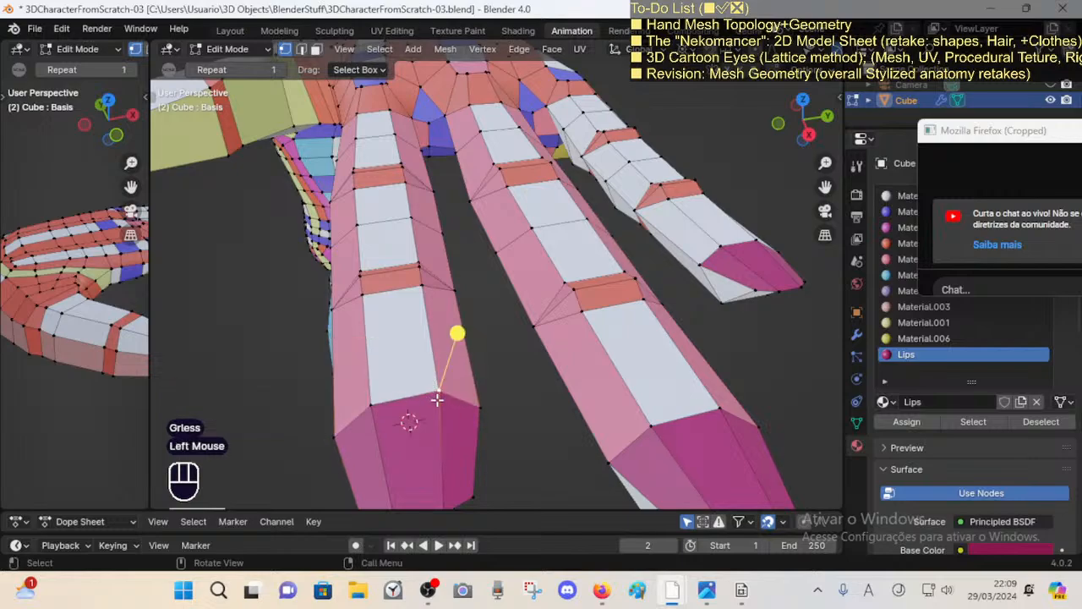
{"action": "key", "text": "period"}
{"action": "left_click", "coordinate": [436, 399]}
{"action": "left_click", "coordinate": [479, 408], "text": "shift"}
{"action": "key", "text": "s"}
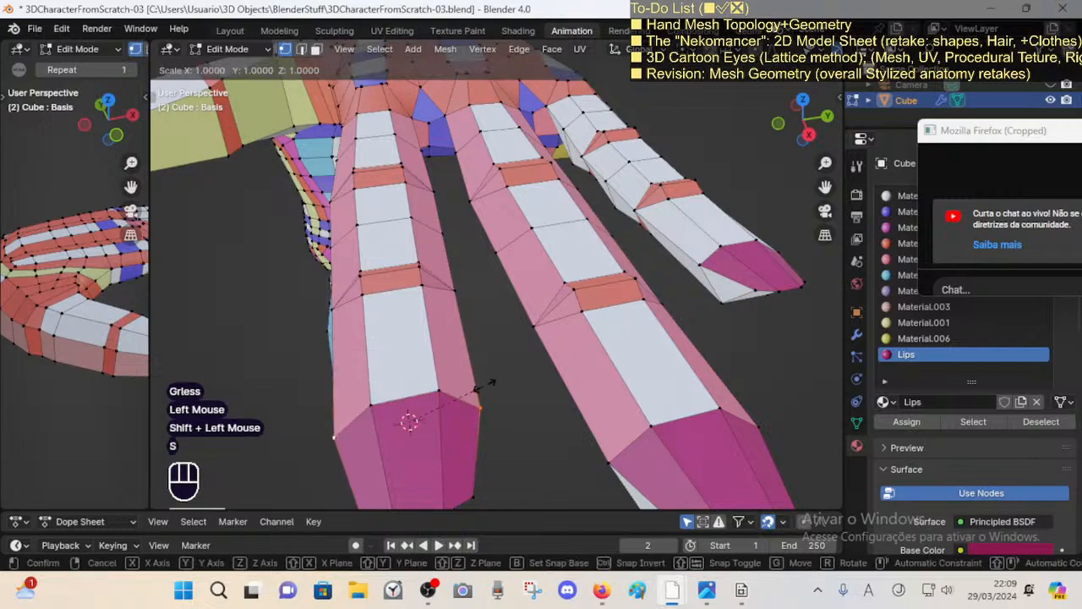
{"action": "key", "text": "z"}
{"action": "key", "text": "Escape"}
{"action": "key", "text": "s"}
{"action": "key", "text": "y"}
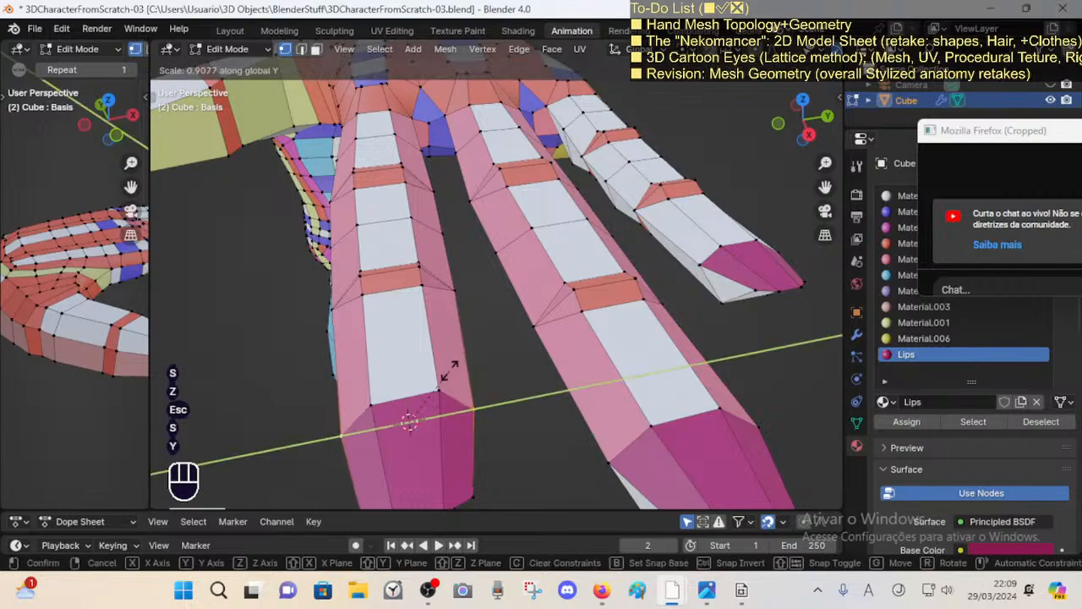
{"action": "key", "text": "Escape"}
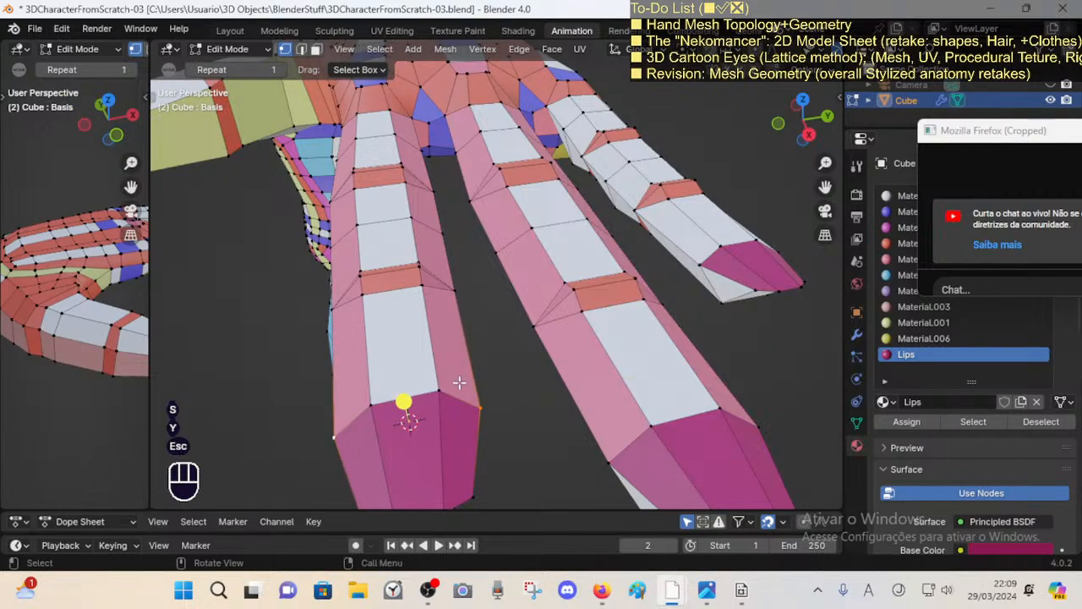
Step: Try scaling the index fingernail's tip vertices together with its side vertices along Y
{"action": "scroll", "coordinate": [459, 382], "scroll_direction": "down", "scroll_amount": 1}
{"action": "middle_click_drag", "start_coordinate": [459, 382], "coordinate": [502, 434]}
{"action": "left_click", "coordinate": [499, 435], "text": "shift"}
{"action": "left_click", "coordinate": [467, 445], "text": "shift"}
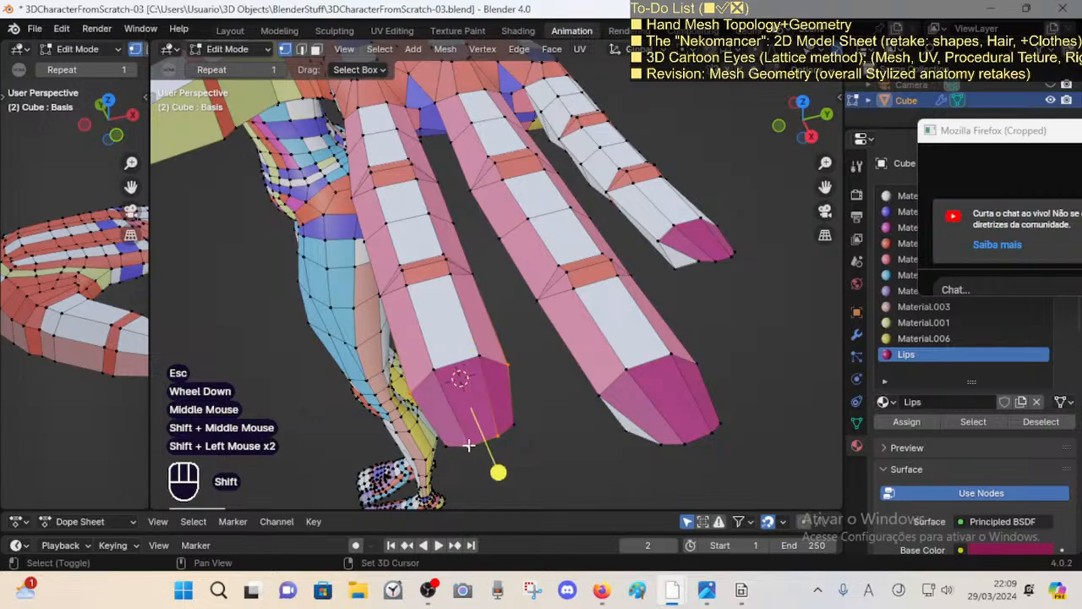
{"action": "key", "text": "s"}
{"action": "key", "text": "y"}
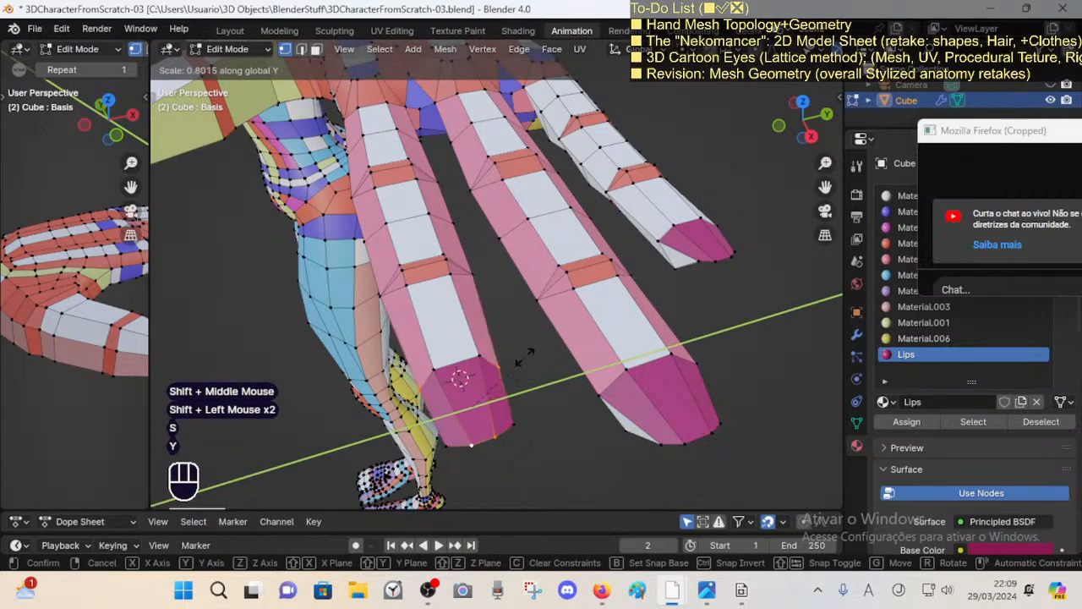
{"action": "key", "text": "Escape"}
Step: Snap the 3D cursor to the index fingertip's front edge and scale the front edges to about 0.73 along Y
{"action": "key", "text": "2"}
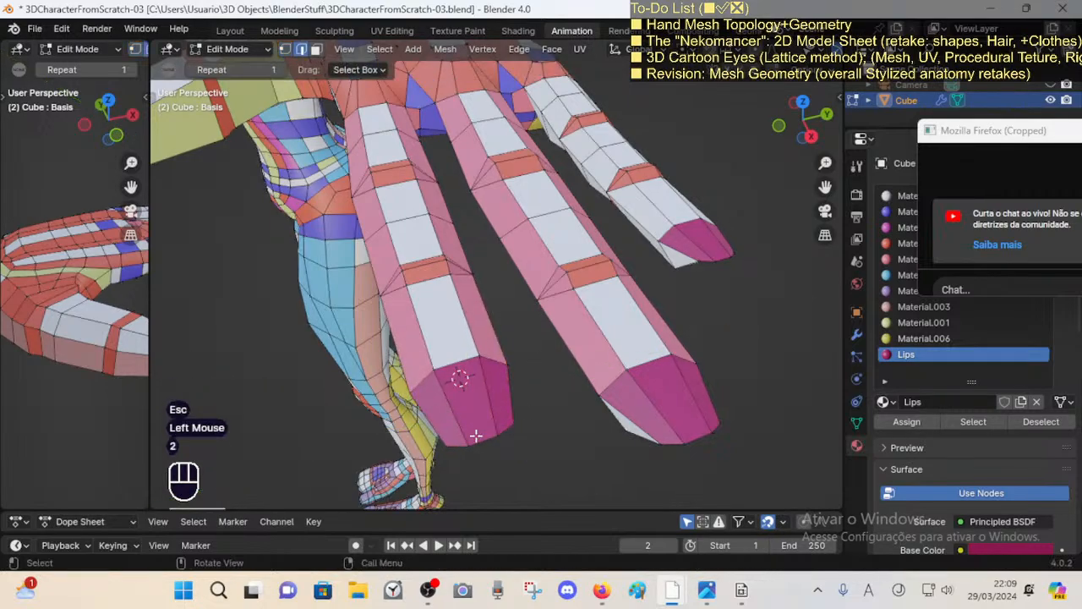
{"action": "key", "text": "shift+s"}
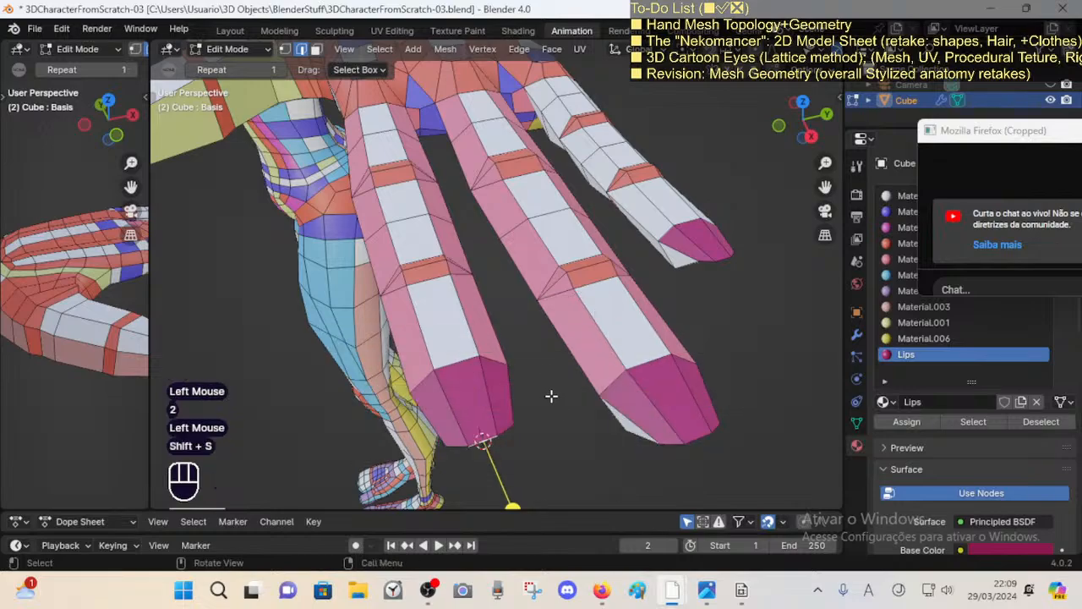
{"action": "key", "text": "s"}
{"action": "key", "text": "y"}
{"action": "key", "text": "Escape"}
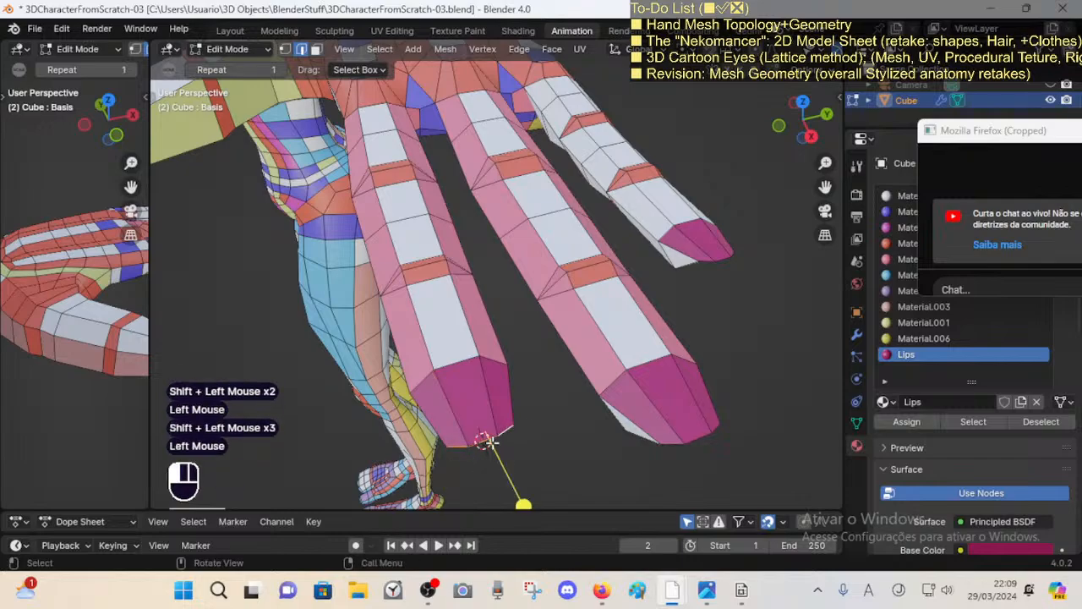
{"action": "key", "text": "s"}
{"action": "key", "text": "y"}
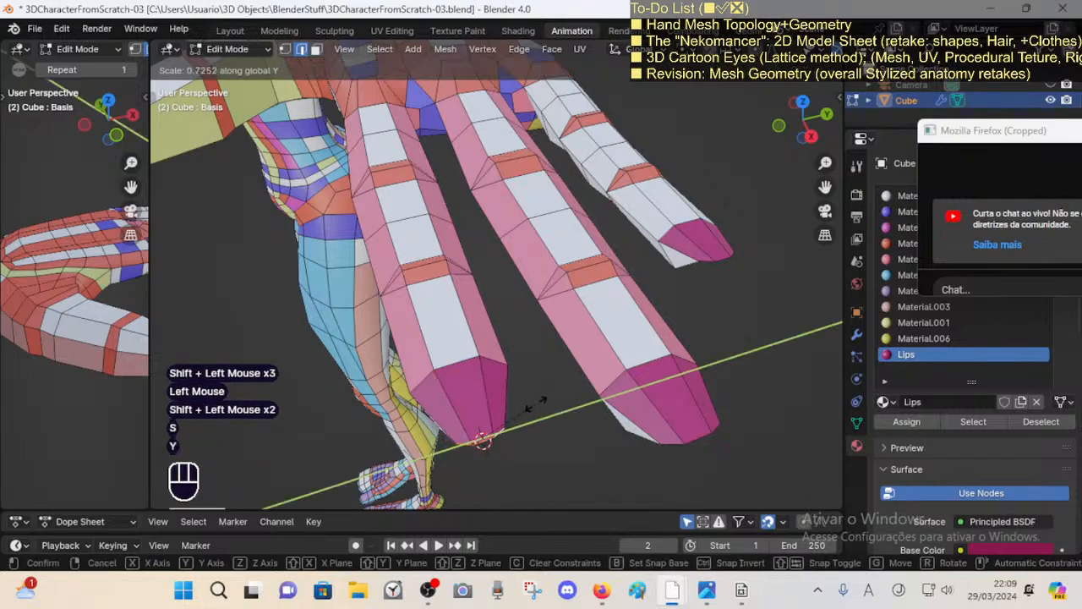
{"action": "left_click", "coordinate": [532, 404]}
Step: Try moving the index fingernail's base edges back along X, and undo the move
{"action": "middle_click_drag", "start_coordinate": [532, 404], "coordinate": [515, 386]}
{"action": "key", "text": "g"}
{"action": "key", "text": "y"}
{"action": "key", "text": "Escape"}
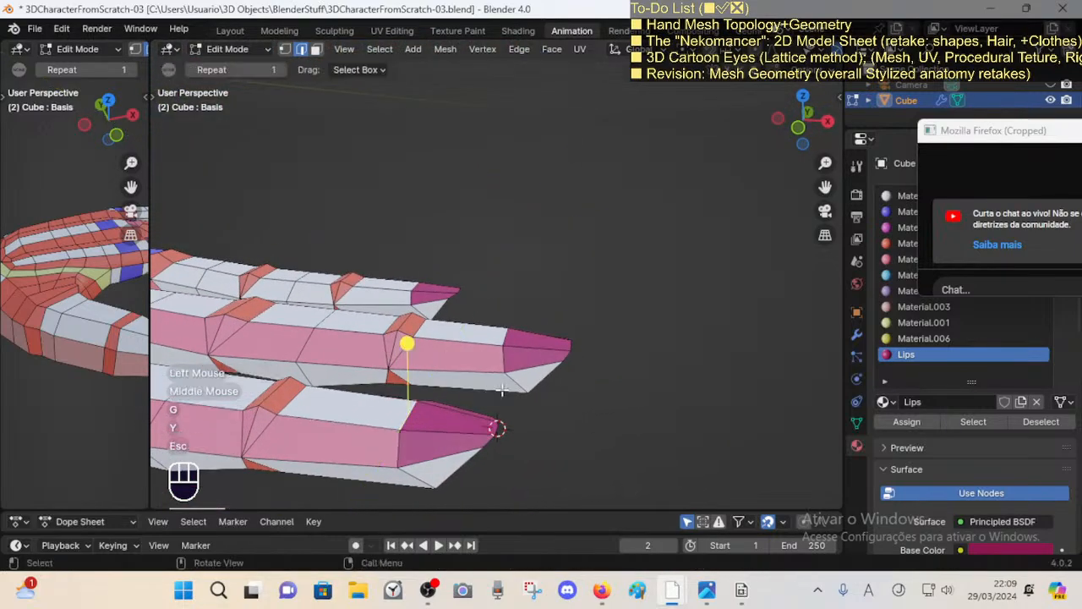
{"action": "key", "text": "g"}
{"action": "key", "text": "x"}
{"action": "left_click", "coordinate": [480, 393]}
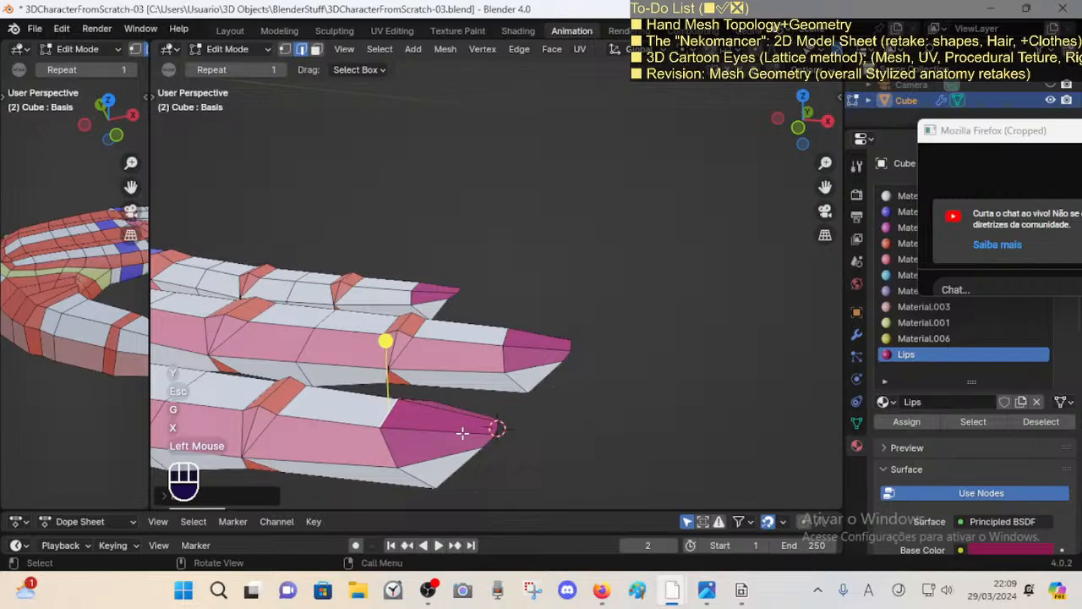
{"action": "middle_click_drag", "start_coordinate": [494, 414], "coordinate": [495, 429]}
{"action": "middle_click_drag", "start_coordinate": [496, 402], "coordinate": [355, 445]}
{"action": "key", "text": "ctrl+z"}
{"action": "key", "text": "ctrl+z"}
Step: Snap the 3D cursor between the index fingernail's two base side vertices and scale them to about 0.67 along Y
{"action": "key", "text": "1"}
{"action": "left_click", "coordinate": [332, 471]}
{"action": "middle_click_drag", "start_coordinate": [408, 411], "coordinate": [442, 430]}
{"action": "left_click", "coordinate": [444, 426], "text": "shift"}
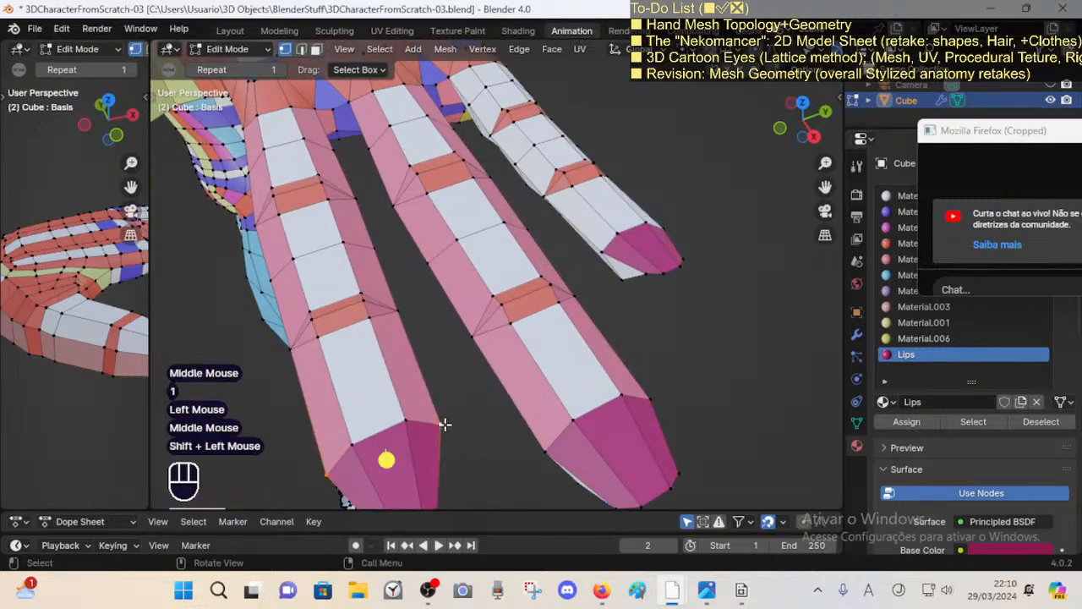
{"action": "key", "text": "shift+s"}
{"action": "key", "text": "2"}
{"action": "scroll", "coordinate": [457, 410], "scroll_direction": "down", "scroll_amount": 1}
{"action": "key", "text": "s"}
{"action": "key", "text": "y"}
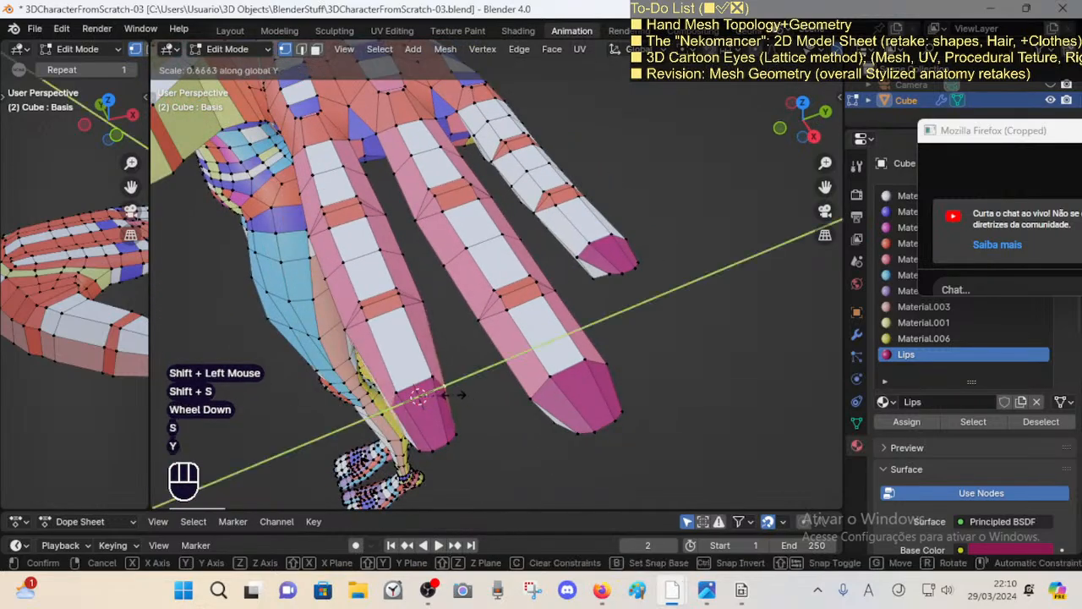
{"action": "left_click", "coordinate": [456, 395]}
Step: Narrow the index fingernail's base side vertices again by scaling them to about 0.92 along Y
{"action": "middle_click_drag", "start_coordinate": [456, 394], "coordinate": [474, 375]}
{"action": "key", "text": "s"}
{"action": "key", "text": "y"}
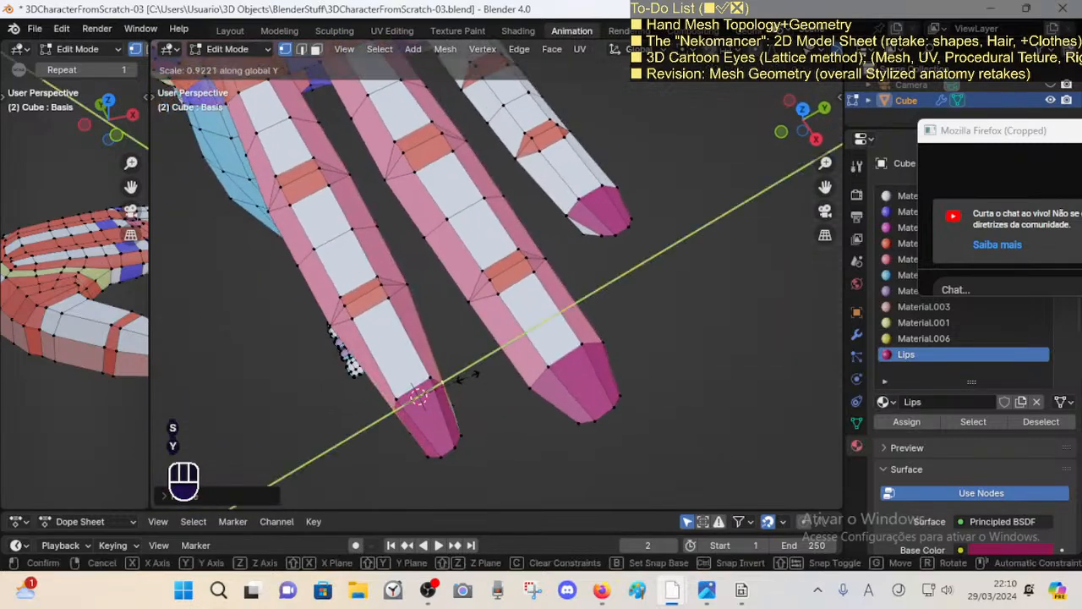
{"action": "left_click", "coordinate": [465, 378]}
Step: Select the two side vertices at the middle fingernail's base and scale them to about 0.79 along Y
{"action": "middle_click_drag", "start_coordinate": [466, 378], "coordinate": [440, 456]}
{"action": "left_click", "coordinate": [394, 457]}
{"action": "left_click", "coordinate": [534, 435], "text": "shift"}
{"action": "key", "text": "s"}
{"action": "key", "text": "y"}
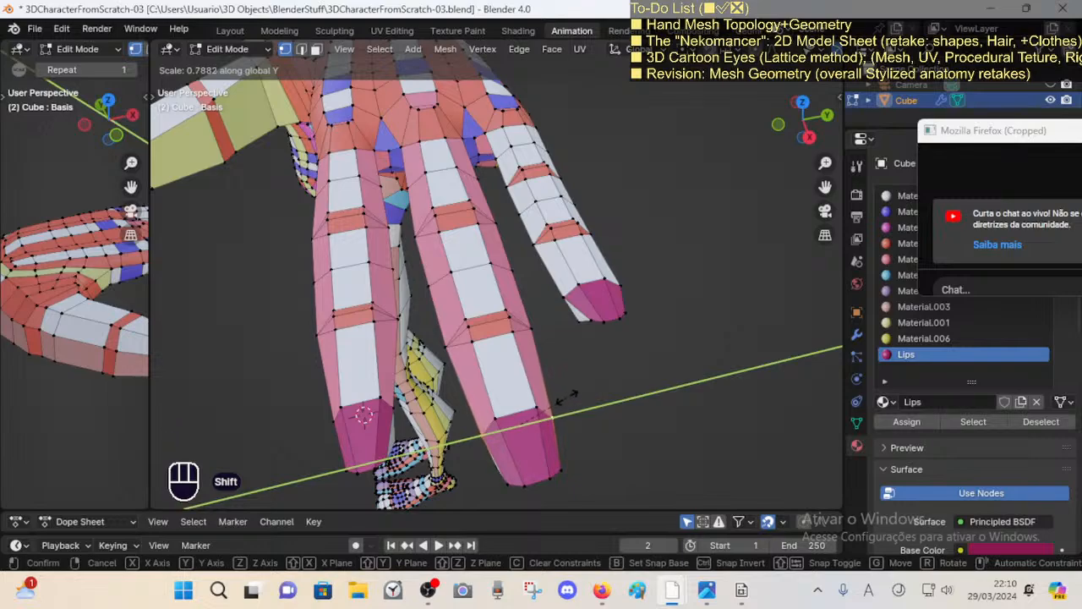
{"action": "left_click", "coordinate": [550, 406], "text": "shift"}
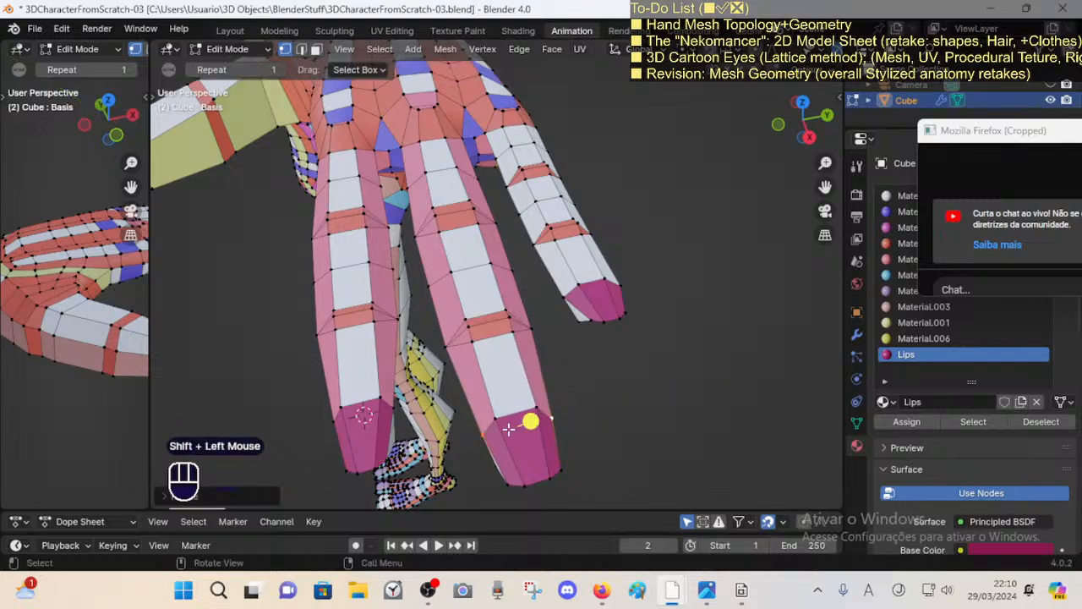
Step: Select the front edges of the middle fingertip and scale them to about 0.84 along Y
{"action": "middle_click_drag", "start_coordinate": [549, 406], "coordinate": [528, 477]}
{"action": "left_click", "coordinate": [531, 482]}
{"action": "key", "text": "2"}
{"action": "left_click", "coordinate": [538, 482]}
{"action": "left_click", "coordinate": [531, 486], "text": "shift"}
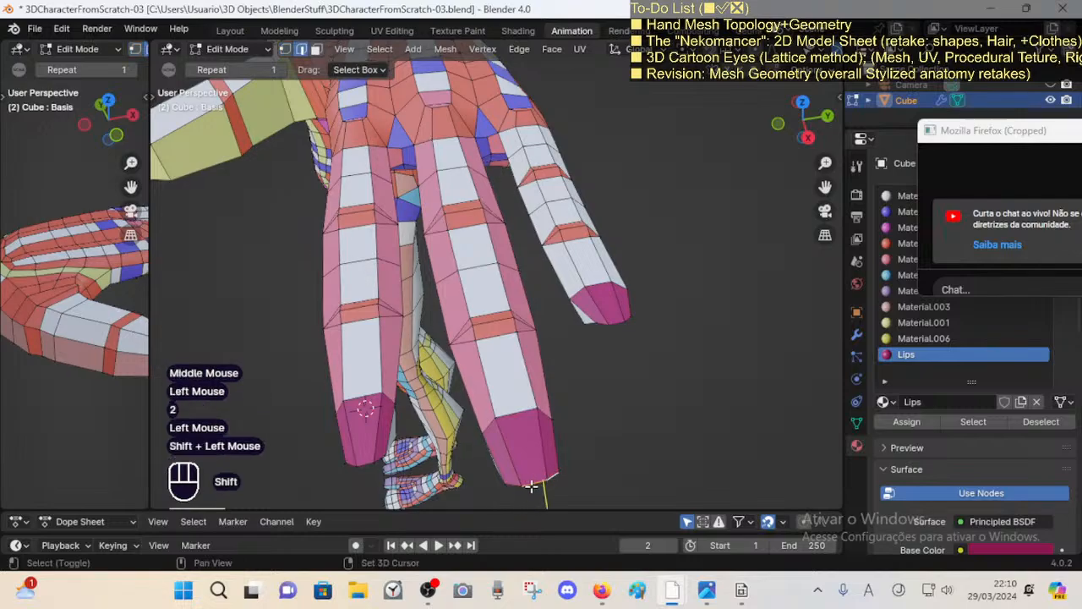
{"action": "key", "text": "s"}
{"action": "key", "text": "y"}
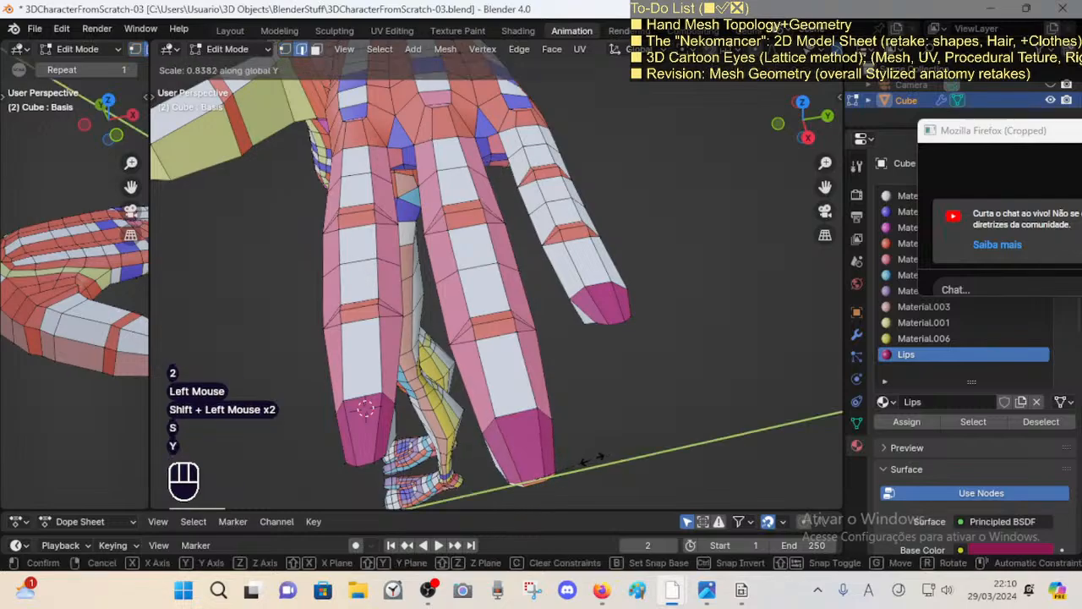
{"action": "left_click", "coordinate": [596, 457]}
Step: Select the front edges of the outermost finger's tip and scale them to about 0.79 along Y
{"action": "middle_click_drag", "start_coordinate": [596, 457], "coordinate": [587, 315]}
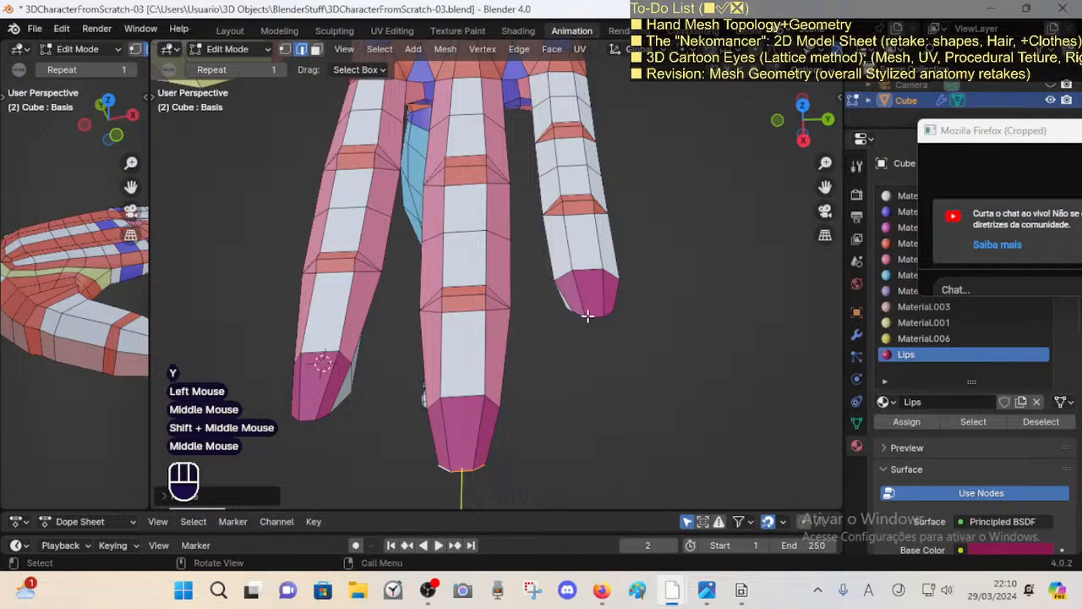
{"action": "left_click", "coordinate": [588, 316]}
{"action": "left_click", "coordinate": [604, 314], "text": "shift"}
{"action": "left_click", "coordinate": [611, 319], "text": "shift"}
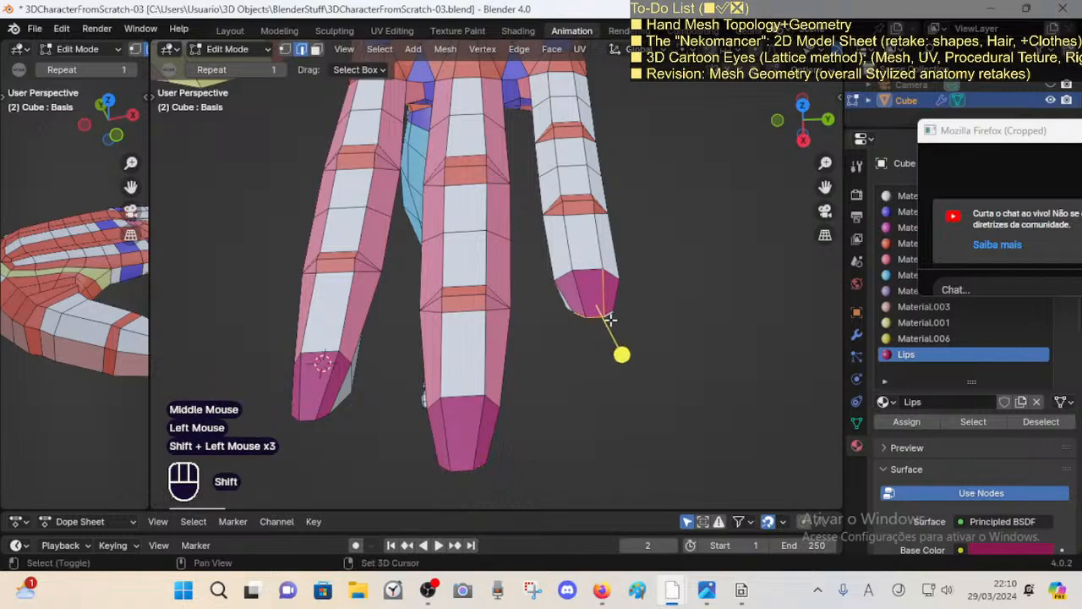
{"action": "key", "text": "s"}
{"action": "key", "text": "y"}
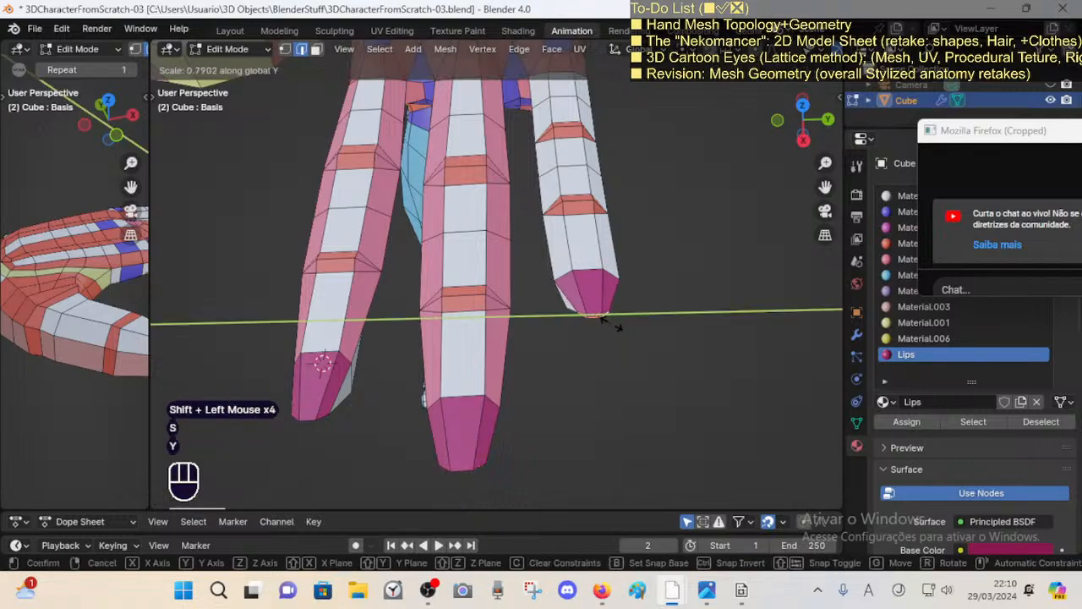
{"action": "left_click", "coordinate": [615, 324]}
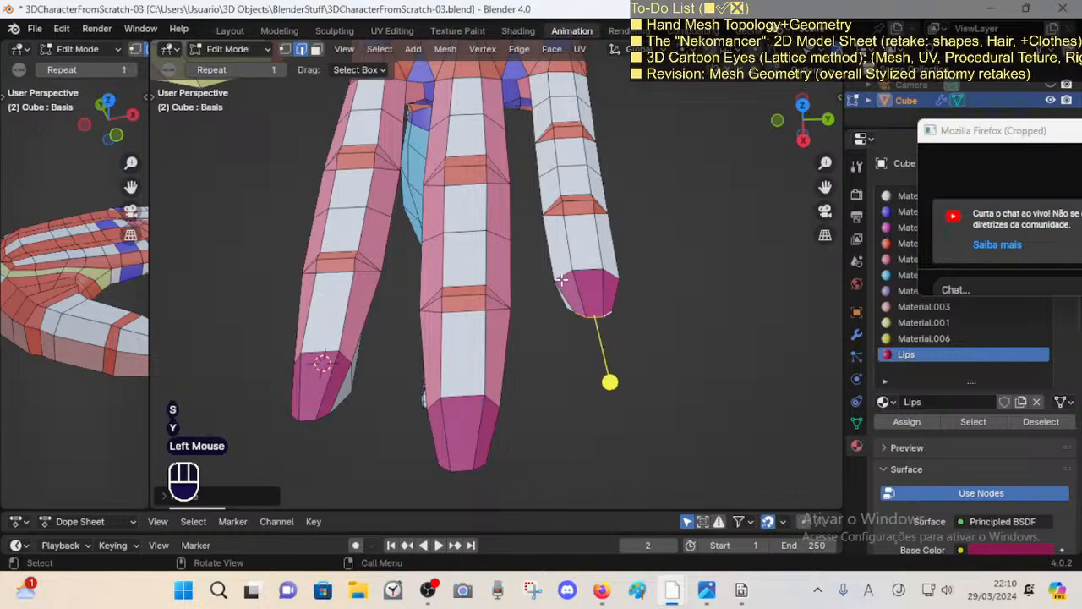
Step: Select the two side vertices at the outermost fingernail's base and scale them to about 0.79 along Y
{"action": "key", "text": "1"}
{"action": "left_click", "coordinate": [560, 280]}
{"action": "left_click", "coordinate": [620, 277], "text": "shift"}
{"action": "middle_click_drag", "start_coordinate": [624, 274], "coordinate": [673, 274]}
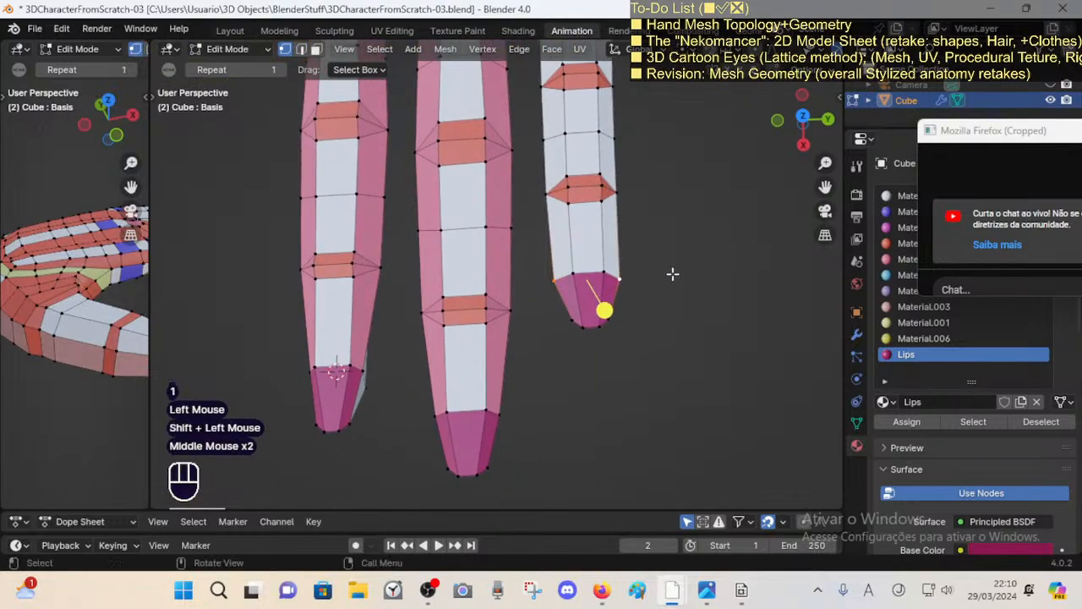
{"action": "key", "text": "shift+s"}
{"action": "key", "text": "s"}
{"action": "key", "text": "y"}
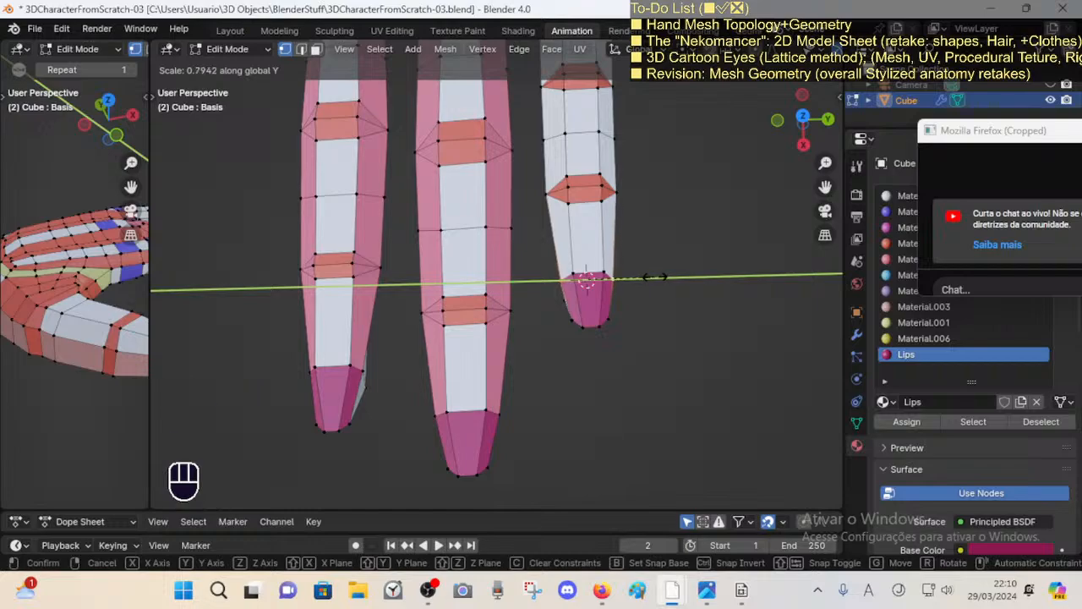
{"action": "left_click", "coordinate": [653, 278]}
Step: Select the two side vertices at the middle fingernail's base and snap the 3D cursor between them
{"action": "left_click", "coordinate": [499, 414]}
{"action": "left_click", "coordinate": [434, 415], "text": "shift"}
{"action": "key", "text": "shift+s"}
{"action": "left_click", "coordinate": [463, 472]}
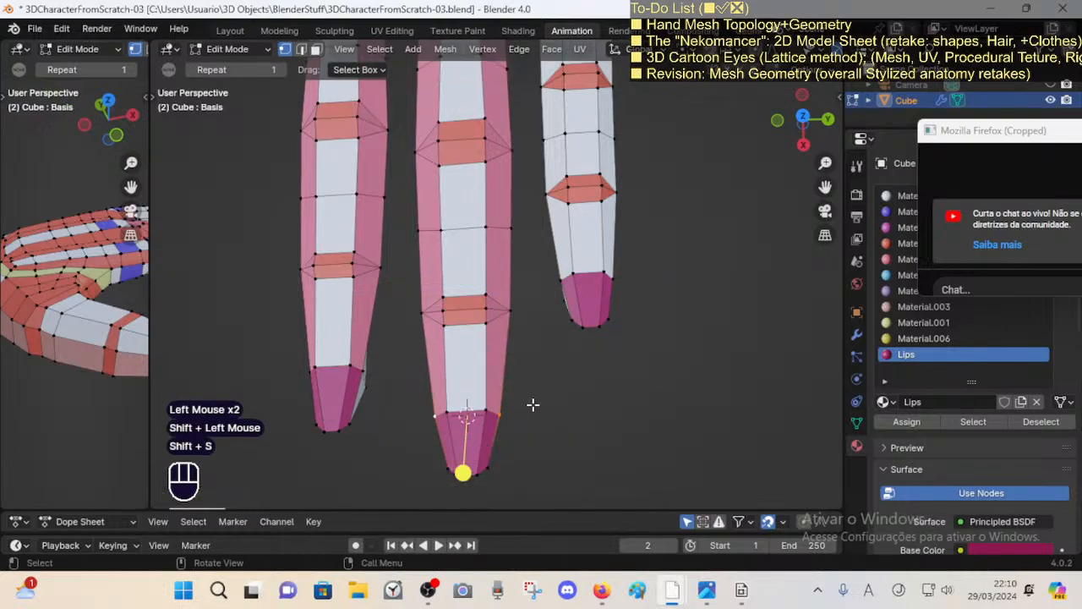
Step: Return to object mode, hide the wireframe overlay over the character, and save the file
{"action": "middle_click_drag", "start_coordinate": [528, 405], "coordinate": [507, 373]}
{"action": "key", "text": "Tab"}
{"action": "scroll", "coordinate": [487, 321], "scroll_direction": "down", "scroll_amount": 3}
{"action": "middle_click_drag", "start_coordinate": [487, 321], "coordinate": [459, 320]}
{"action": "scroll", "coordinate": [496, 284], "scroll_direction": "down", "scroll_amount": 3}
{"action": "scroll", "coordinate": [507, 321], "scroll_direction": "up", "scroll_amount": 1, "text": "shift"}
{"action": "scroll", "coordinate": [459, 320], "scroll_direction": "up", "scroll_amount": 2}
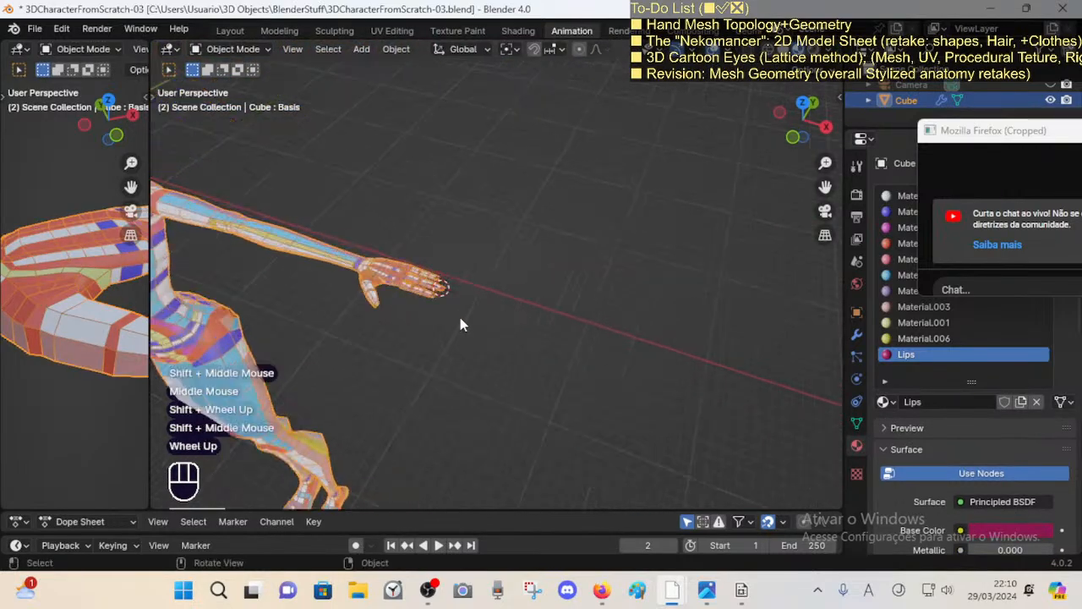
{"action": "mouse_move", "coordinate": [366, 333]}
{"action": "middle_mouse_down", "text": "shift"}
{"action": "mouse_move", "coordinate": [435, 306]}
{"action": "mouse_move", "coordinate": [376, 316]}
{"action": "middle_mouse_up", "text": "shift"}
{"action": "key", "text": "shift+ctrl+alt+z"}
{"action": "key", "text": "ctrl+s"}
Step: Compare the hand in plain grey shading and in its material colours, with and without the wireframe overlay
{"action": "left_click", "coordinate": [784, 51]}
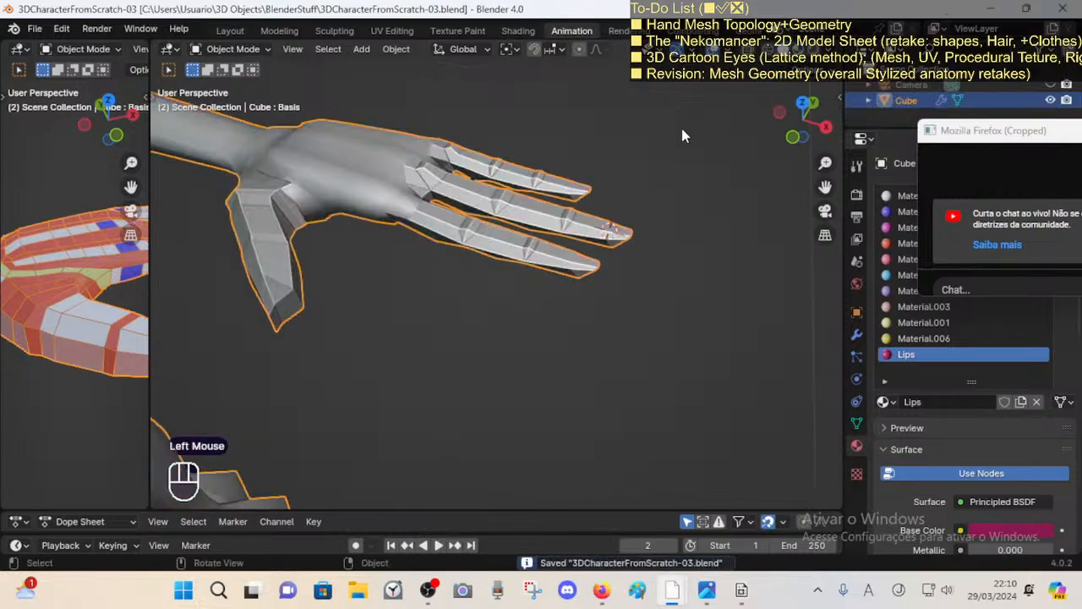
{"action": "key", "text": "ctrl+alt+shift+z"}
{"action": "key", "text": "ctrl+alt+shift+z"}
{"action": "left_click", "coordinate": [799, 51]}
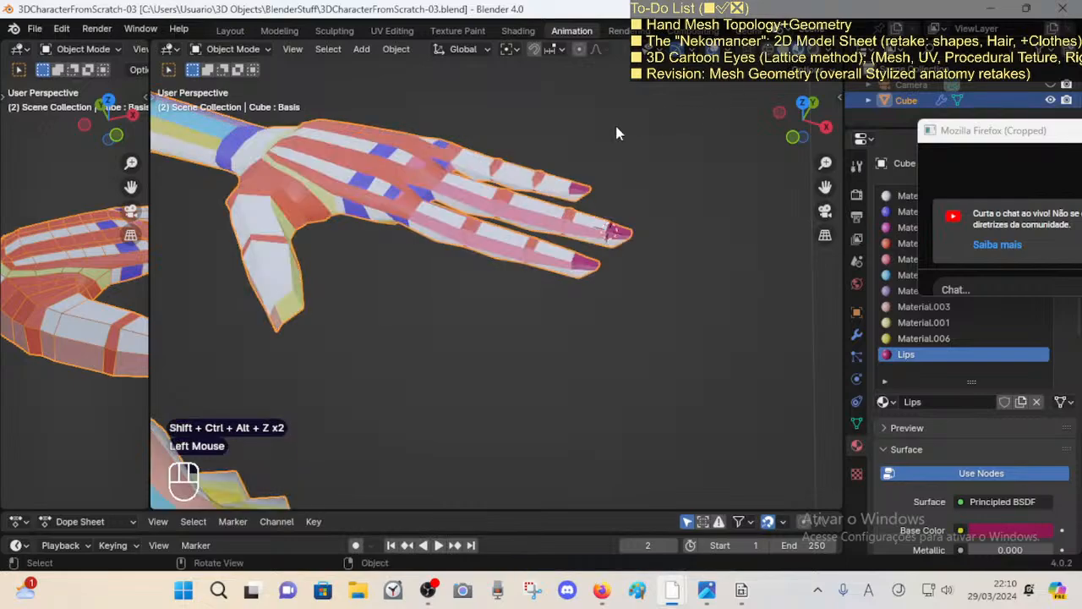
{"action": "key", "text": "ctrl+alt+shift+z"}
Step: Apply smooth shading to the character mesh and hide the wireframe overlay
{"action": "left_click", "coordinate": [387, 160]}
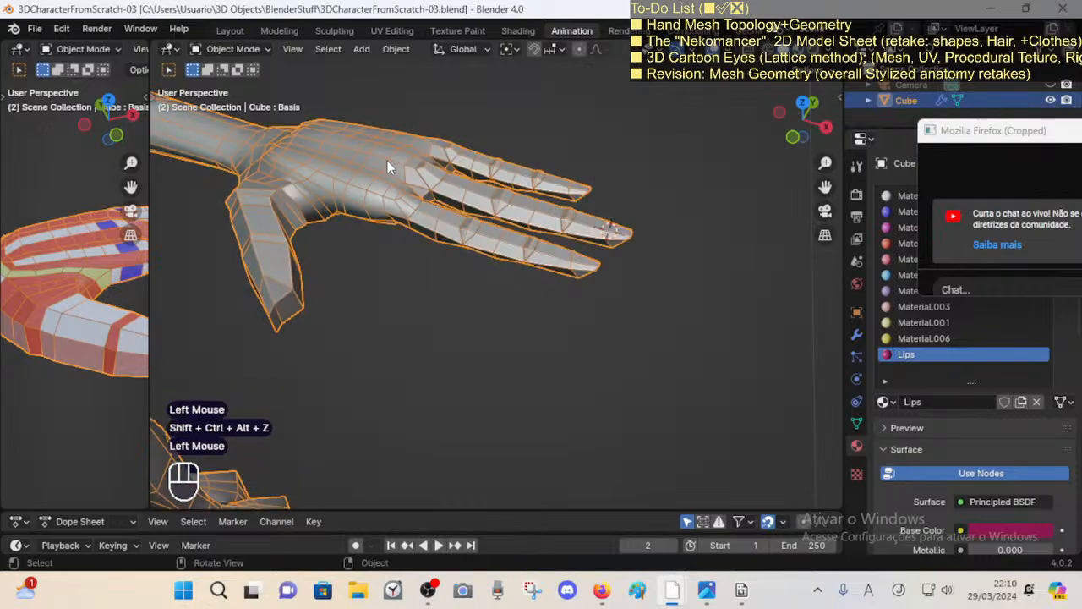
{"action": "right_click", "coordinate": [385, 156]}
{"action": "left_click", "coordinate": [386, 158]}
{"action": "key", "text": "alt+a"}
{"action": "key", "text": "Tab"}
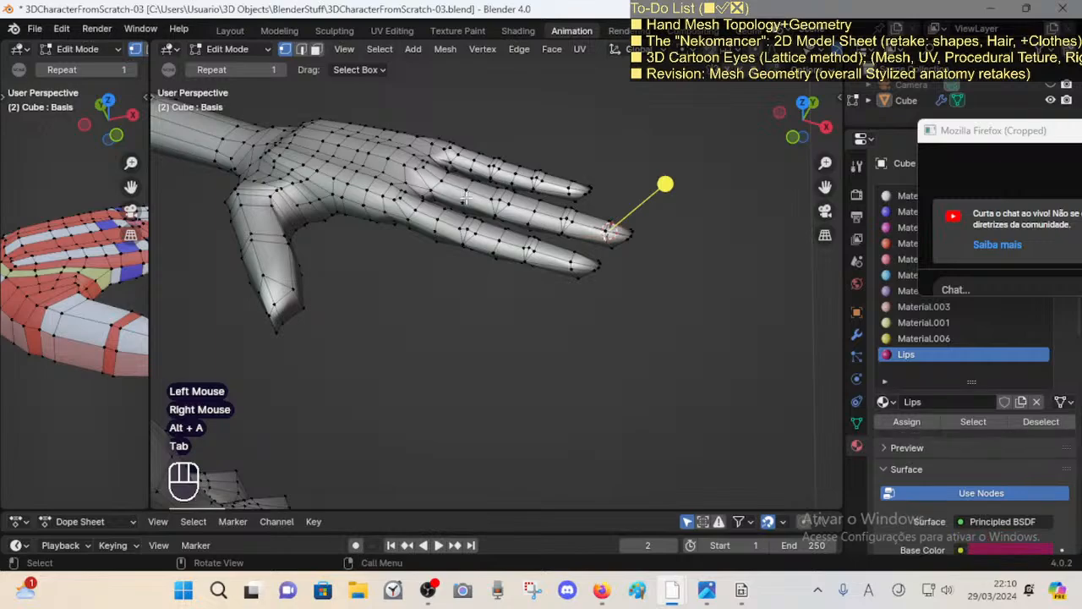
{"action": "key", "text": "Tab"}
{"action": "key", "text": "ctrl+alt+shift+z"}
Step: Select the character mesh, check its smooth-shaded hand, and save the file
{"action": "middle_click_drag", "start_coordinate": [518, 226], "coordinate": [527, 246], "text": "shift"}
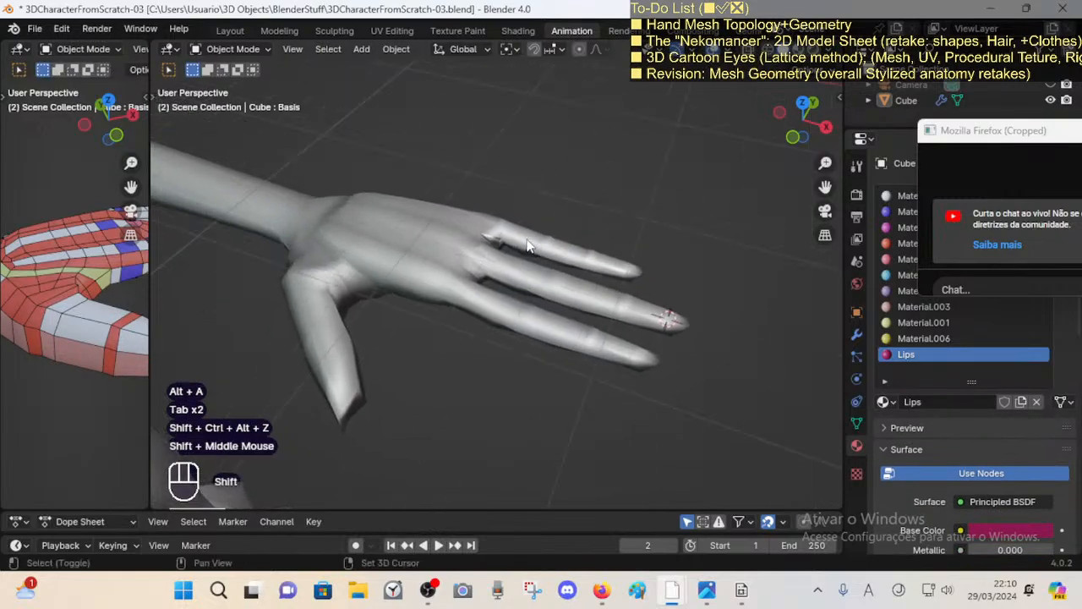
{"action": "left_click", "coordinate": [456, 247]}
{"action": "scroll", "coordinate": [455, 254], "scroll_direction": "down", "scroll_amount": 2}
{"action": "scroll", "coordinate": [453, 254], "scroll_direction": "up", "scroll_amount": 2}
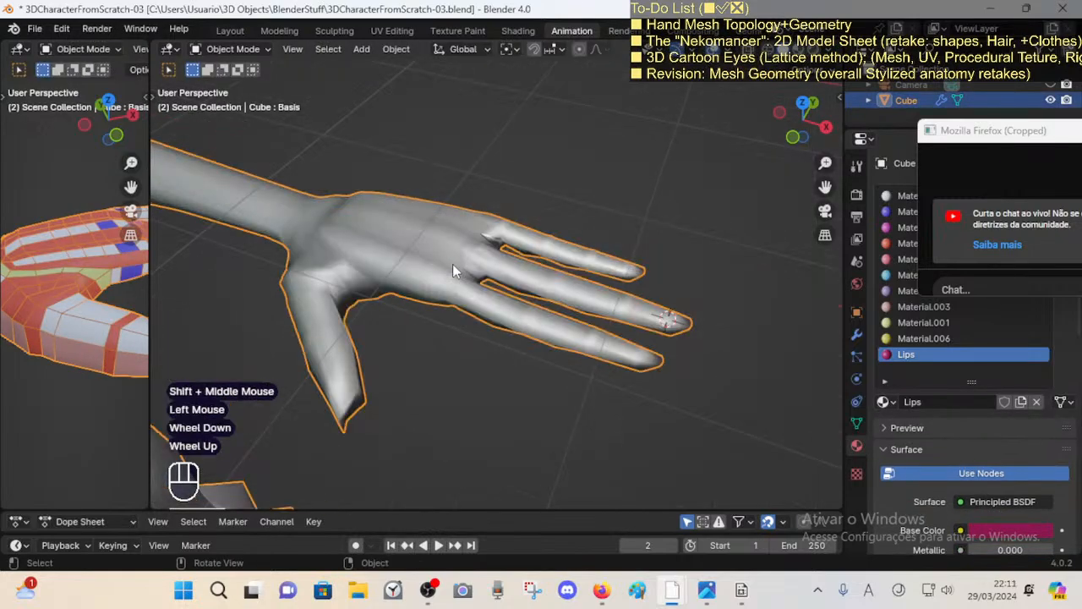
{"action": "mouse_move", "coordinate": [446, 247]}
{"action": "middle_mouse_down"}
{"action": "mouse_move", "coordinate": [465, 246]}
{"action": "mouse_move", "coordinate": [454, 246]}
{"action": "middle_mouse_up"}
{"action": "key", "text": "ctrl+s"}
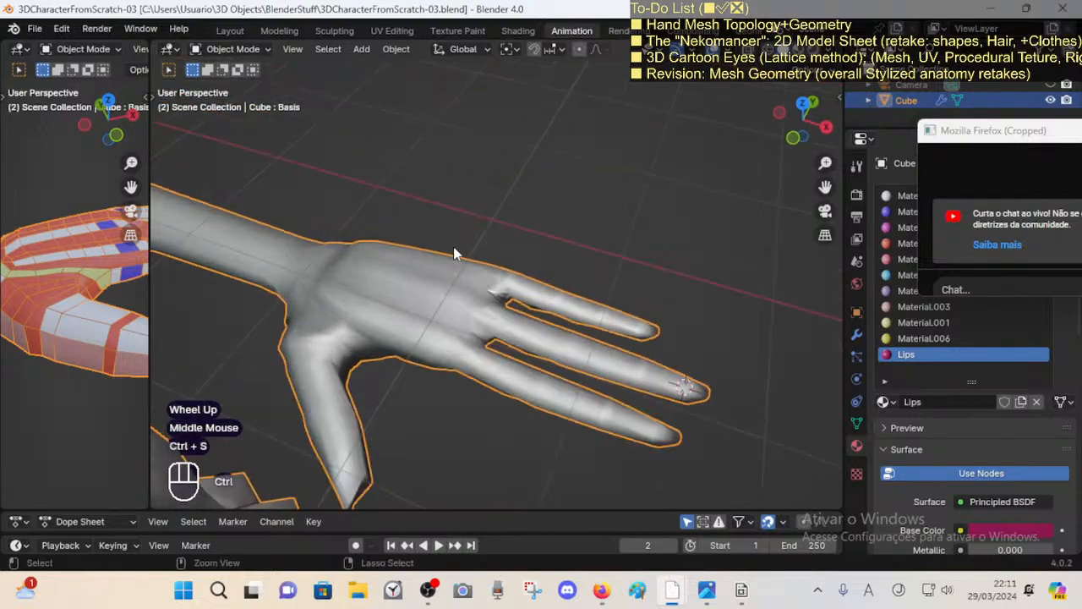
Step: Compare the hand's edit-mode topology with its smooth-shaded surface and save the file again
{"action": "scroll", "coordinate": [453, 246], "scroll_direction": "down", "scroll_amount": 2}
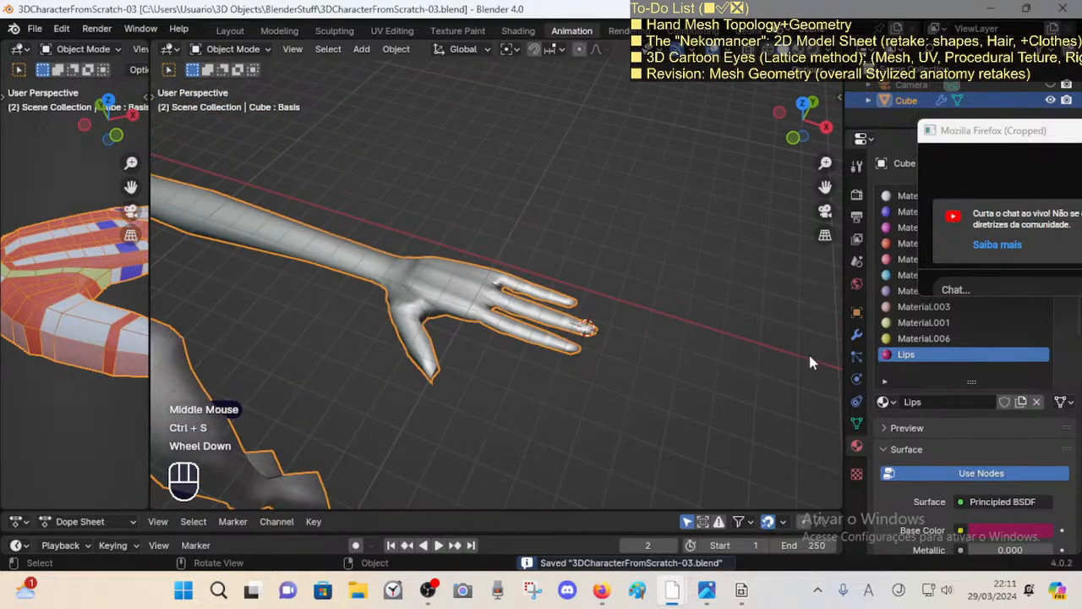
{"action": "key", "text": "Tab"}
{"action": "scroll", "coordinate": [523, 313], "scroll_direction": "up", "scroll_amount": 2}
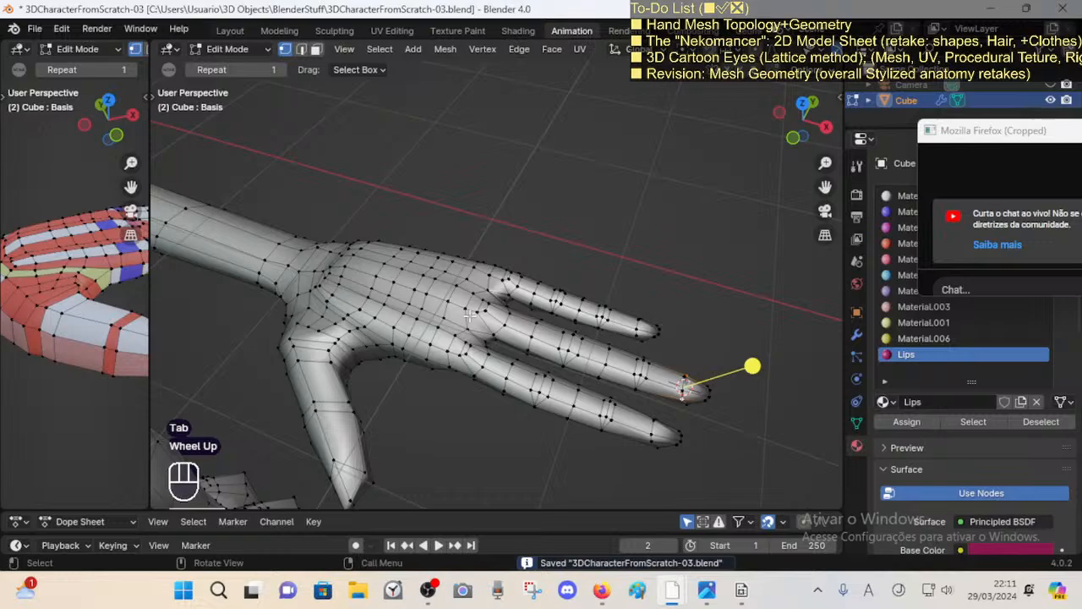
{"action": "key", "text": "Tab"}
{"action": "scroll", "coordinate": [499, 322], "scroll_direction": "down", "scroll_amount": 2}
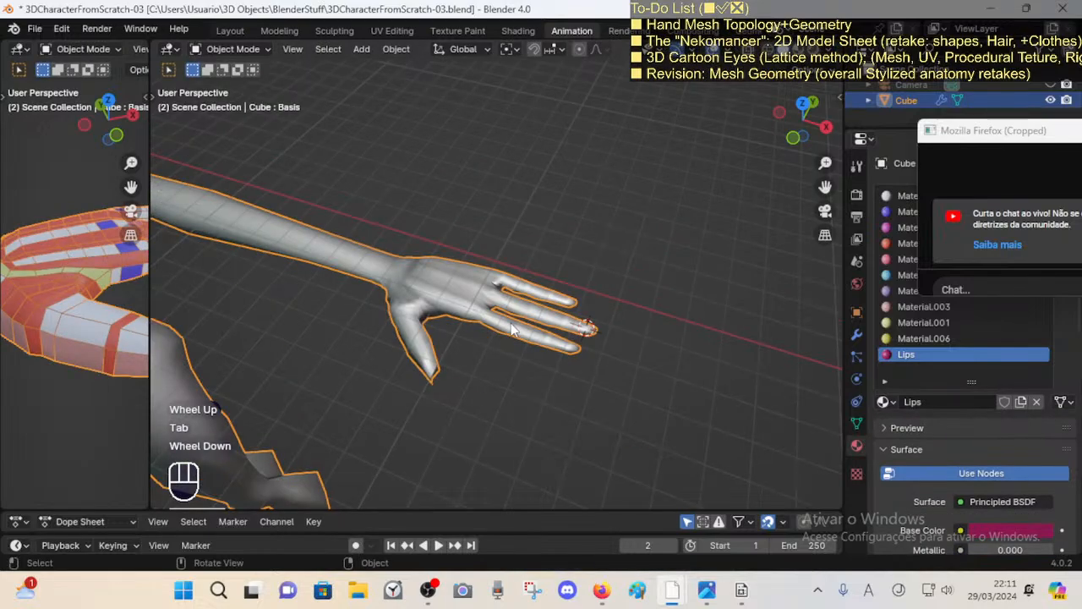
{"action": "scroll", "coordinate": [510, 329], "scroll_direction": "up", "scroll_amount": 2}
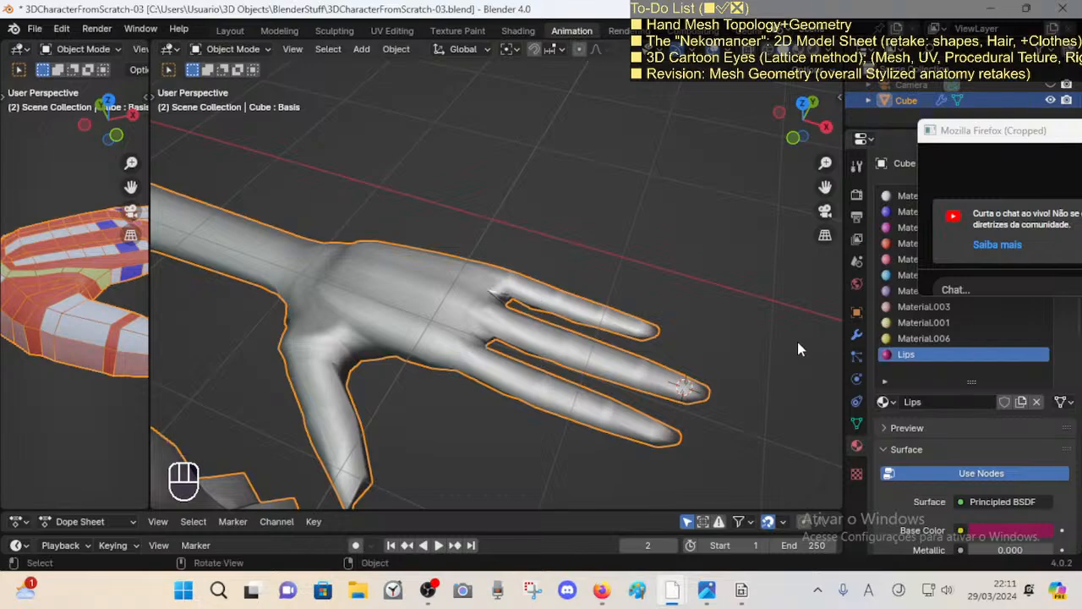
{"action": "key", "text": "ctrl+s"}
Step: Move the chat window off the modifier settings and enable the Subdivision modifier's viewport display
{"action": "left_click", "coordinate": [856, 336]}
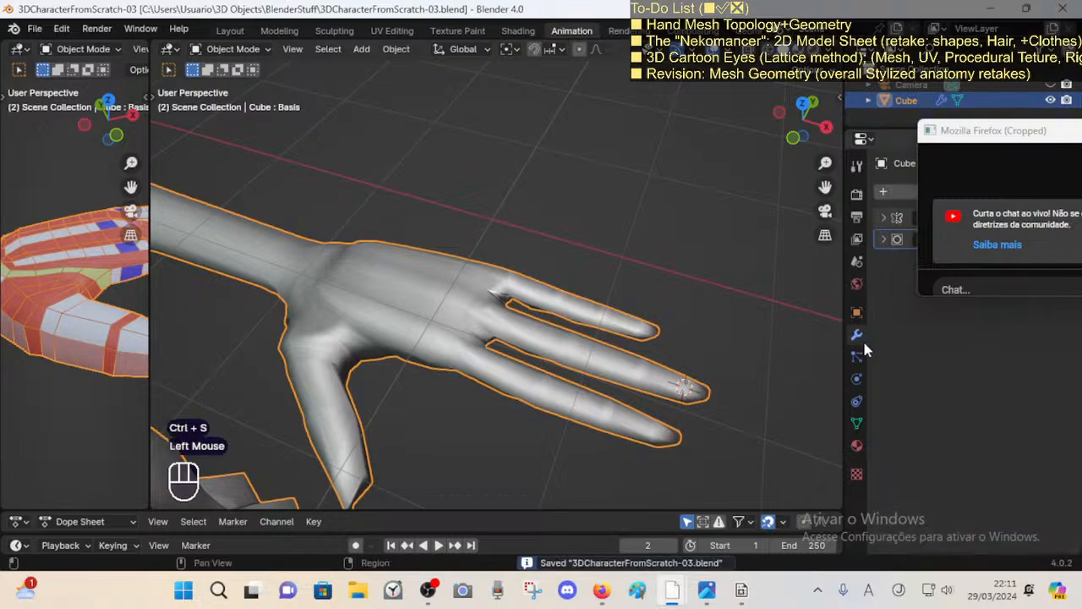
{"action": "left_click_drag", "start_coordinate": [960, 140], "coordinate": [497, 95]}
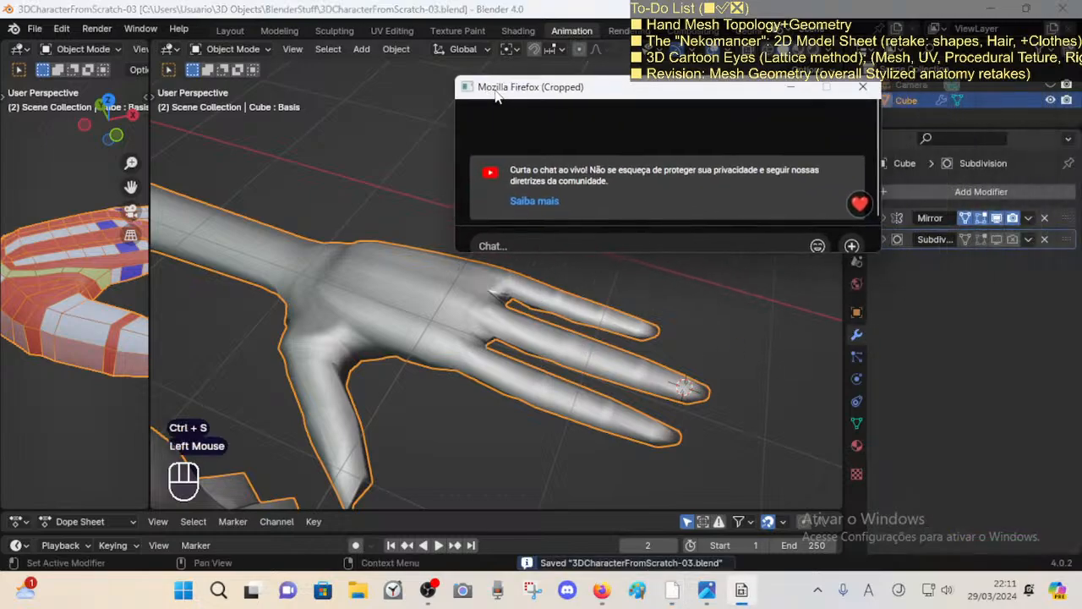
{"action": "left_click", "coordinate": [997, 239]}
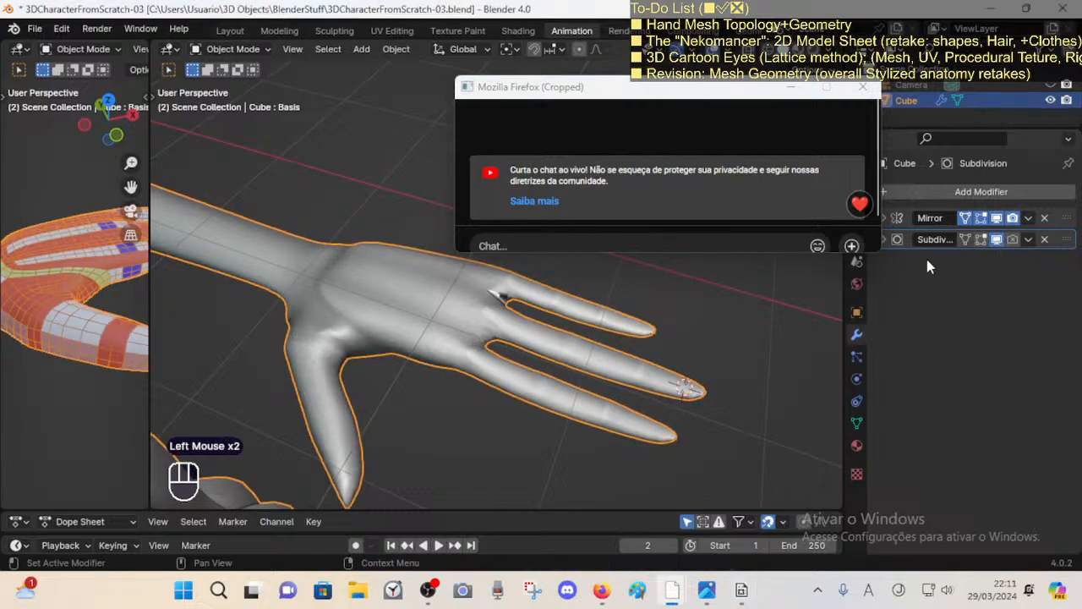
Step: Turn on the face orientation overlay for the mesh in edit mode and focus on the finger bases
{"action": "key", "text": "Tab"}
{"action": "key", "text": "shift+ctrl+alt+n"}
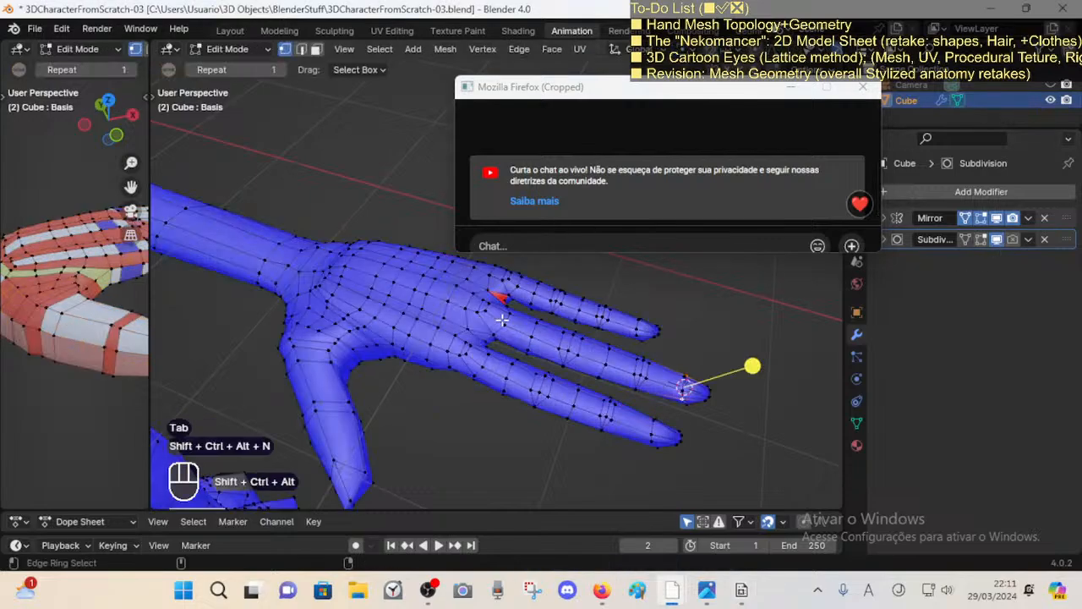
{"action": "middle_click_drag", "start_coordinate": [503, 320], "coordinate": [411, 340], "text": "shift"}
{"action": "scroll", "coordinate": [449, 341], "scroll_direction": "up", "scroll_amount": 2}
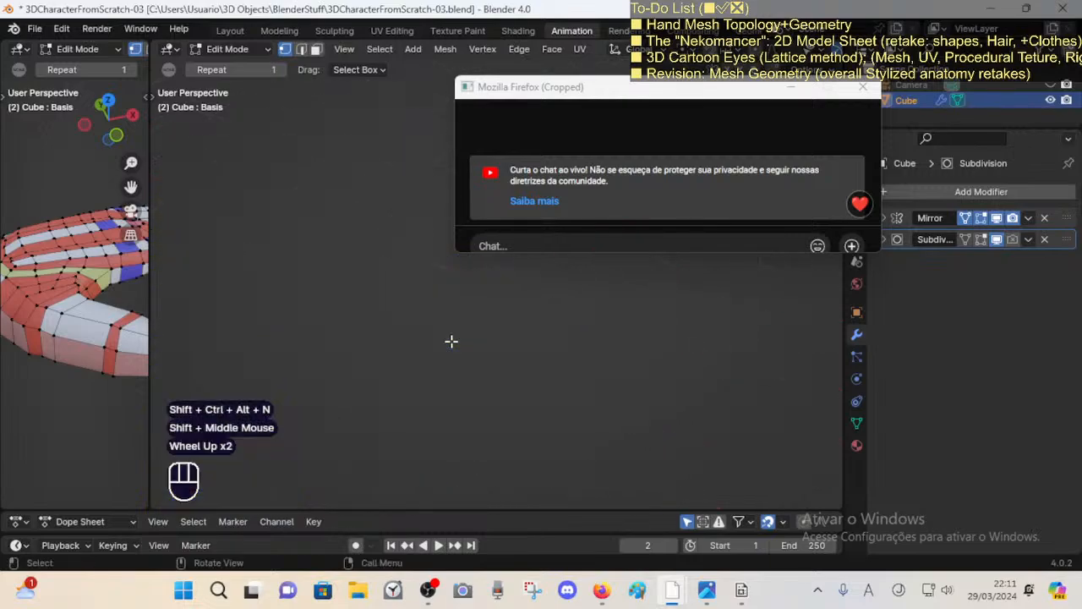
{"action": "scroll", "coordinate": [415, 377], "scroll_direction": "down", "scroll_amount": 2}
{"action": "key", "text": "shift+grave"}
{"action": "left_click", "coordinate": [430, 297]}
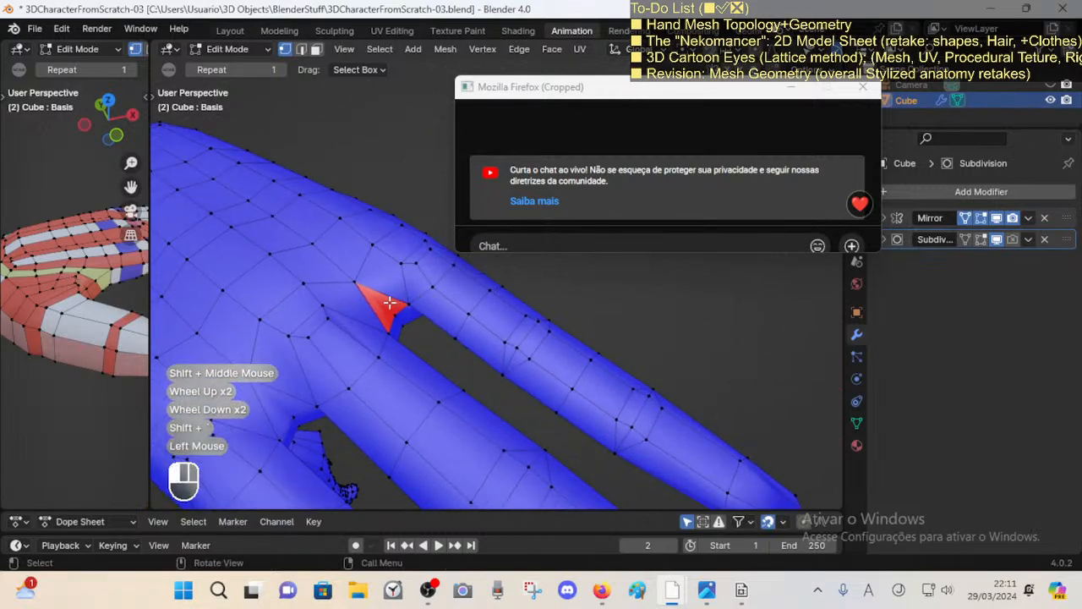
Step: Select the reversed face between the outermost and middle fingers, flip its normal, and return to object mode
{"action": "key", "text": "3"}
{"action": "left_click", "coordinate": [386, 305]}
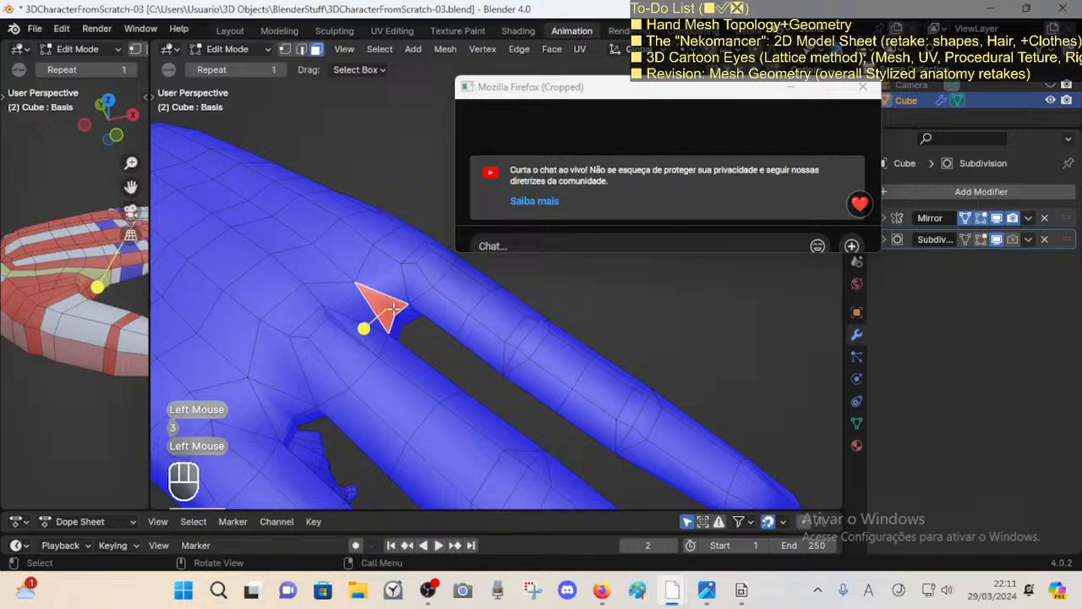
{"action": "key", "text": "alt+n"}
{"action": "left_click", "coordinate": [393, 309]}
{"action": "scroll", "coordinate": [423, 351], "scroll_direction": "down", "scroll_amount": 2}
{"action": "key", "text": "Tab"}
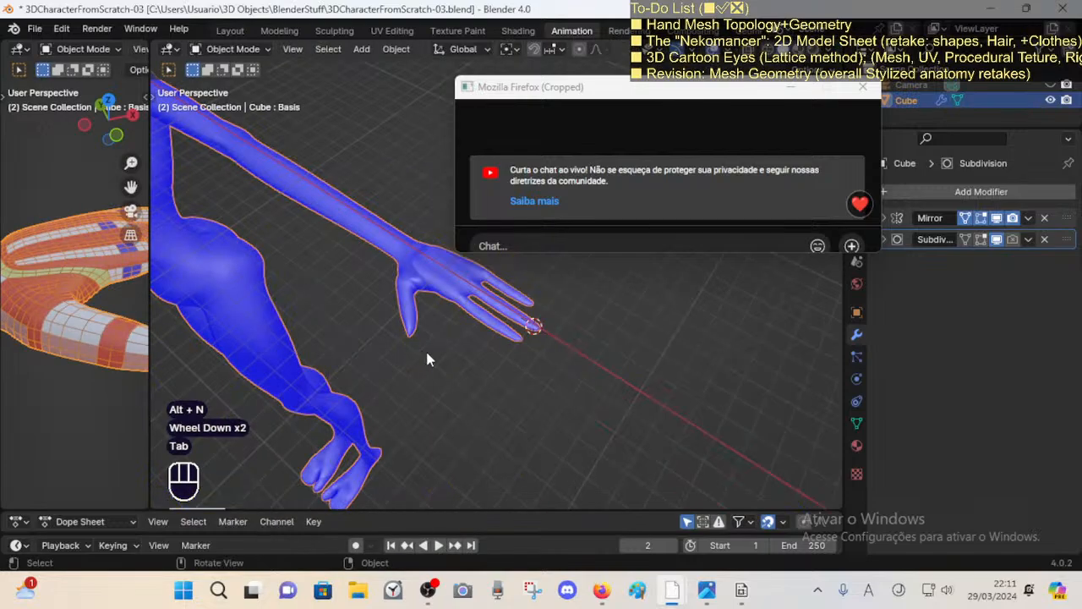
Step: Move the chat window aside and enable the Subdivision modifier for rendering
{"action": "key", "text": "shift+grave"}
{"action": "left_click_drag", "start_coordinate": [547, 94], "coordinate": [1075, 46]}
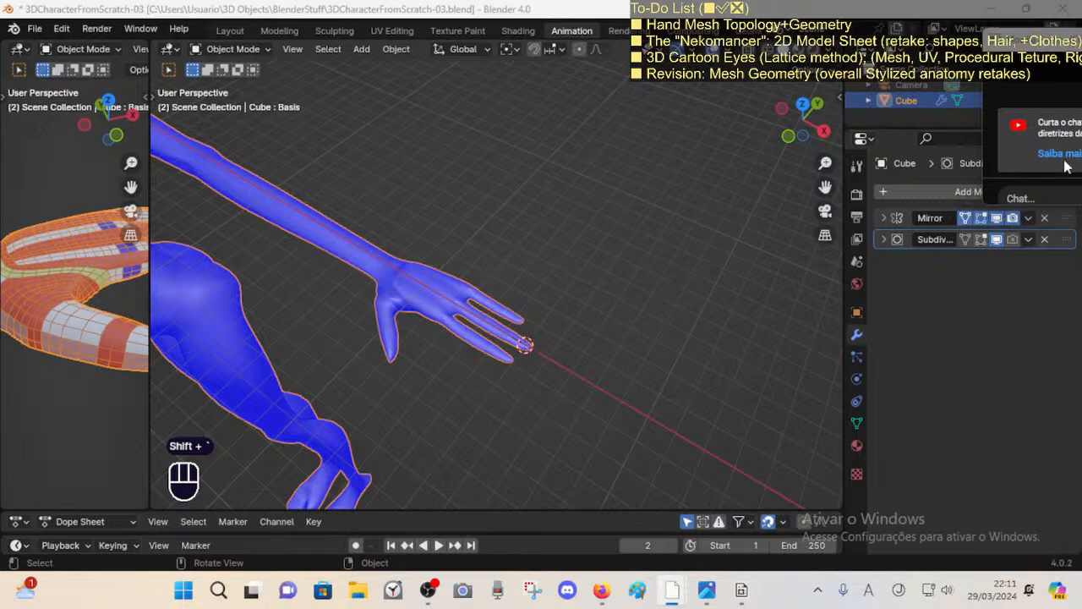
{"action": "left_click", "coordinate": [1014, 239]}
Step: Edit the hand mesh in face mode and select a face loop around the hand
{"action": "middle_click_drag", "start_coordinate": [601, 288], "coordinate": [488, 254]}
{"action": "middle_click_drag", "start_coordinate": [280, 281], "coordinate": [386, 273], "text": "shift"}
{"action": "left_click", "coordinate": [429, 239]}
{"action": "key", "text": "Tab"}
{"action": "scroll", "coordinate": [386, 274], "scroll_direction": "up", "scroll_amount": 2}
{"action": "key", "text": "3"}
{"action": "left_click", "coordinate": [474, 258], "text": "alt+shift"}
{"action": "middle_click_drag", "start_coordinate": [474, 258], "coordinate": [508, 247]}
{"action": "left_click", "coordinate": [394, 262]}
Step: Clear the selection, select the face loops around the middle of the hand, and smooth their vertices
{"action": "key", "text": "alt+a"}
{"action": "left_click", "coordinate": [508, 247], "text": "alt+shift"}
{"action": "left_click", "coordinate": [528, 234], "text": "alt+shift"}
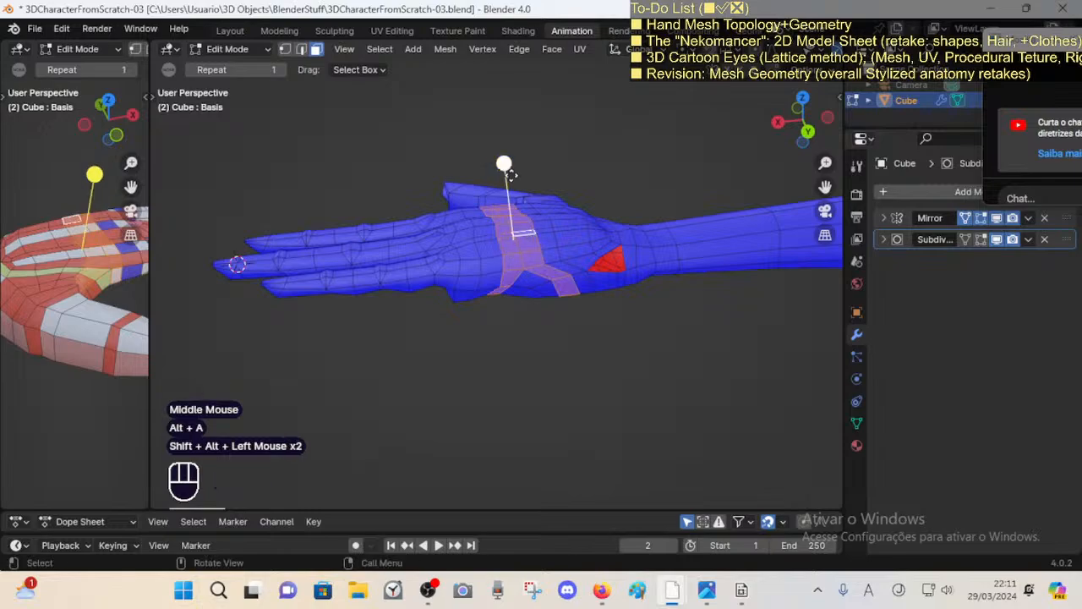
{"action": "left_click_drag", "start_coordinate": [507, 167], "coordinate": [539, 180]}
{"action": "key", "text": "a"}
{"action": "key", "text": "a"}
{"action": "middle_click_drag", "start_coordinate": [524, 283], "coordinate": [500, 227]}
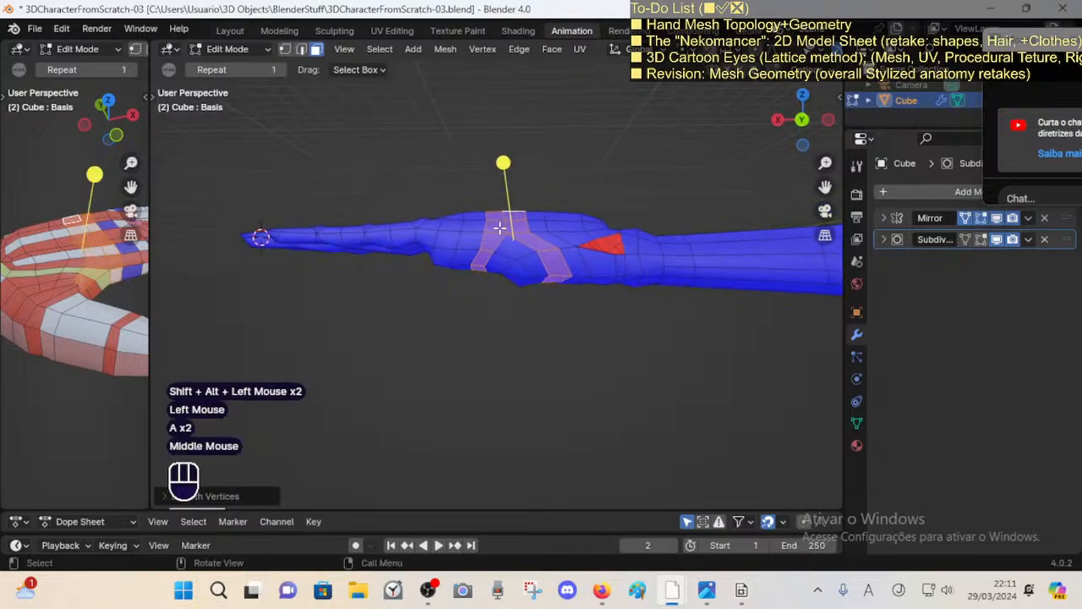
Step: Circle-select the palm faces at the base of the fingers and smooth their vertices
{"action": "middle_click_drag", "start_coordinate": [450, 252], "coordinate": [493, 225]}
{"action": "key", "text": "alt+a"}
{"action": "key", "text": "c"}
{"action": "left_click", "coordinate": [459, 240]}
{"action": "right_click", "coordinate": [458, 240]}
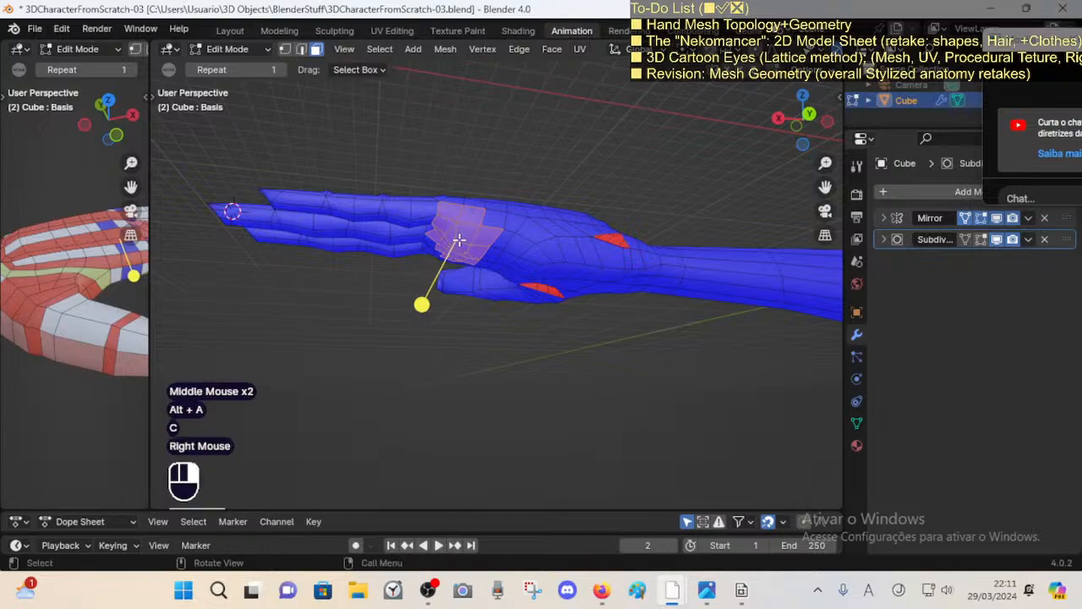
{"action": "left_click_drag", "start_coordinate": [422, 305], "coordinate": [454, 305]}
Step: Circle-select further patches of faces along the palm and the hand's outer edge and smooth them
{"action": "middle_click_drag", "start_coordinate": [548, 311], "coordinate": [482, 251]}
{"action": "key", "text": "c"}
{"action": "right_click", "coordinate": [412, 283]}
{"action": "mouse_move", "coordinate": [408, 275]}
{"action": "left_mouse_down"}
{"action": "mouse_move", "coordinate": [459, 285]}
{"action": "mouse_move", "coordinate": [489, 253]}
{"action": "mouse_move", "coordinate": [471, 286]}
{"action": "mouse_move", "coordinate": [513, 242]}
{"action": "left_mouse_up"}
{"action": "key", "text": "alt+a"}
{"action": "key", "text": "c"}
{"action": "right_click", "coordinate": [471, 286]}
{"action": "middle_click_drag", "start_coordinate": [512, 242], "coordinate": [623, 319]}
Step: Examine the smoothed hand in object mode and the reversed faces beside the wrist in edit mode
{"action": "key", "text": "Tab"}
{"action": "scroll", "coordinate": [597, 329], "scroll_direction": "up", "scroll_amount": 1}
{"action": "left_click", "coordinate": [567, 326]}
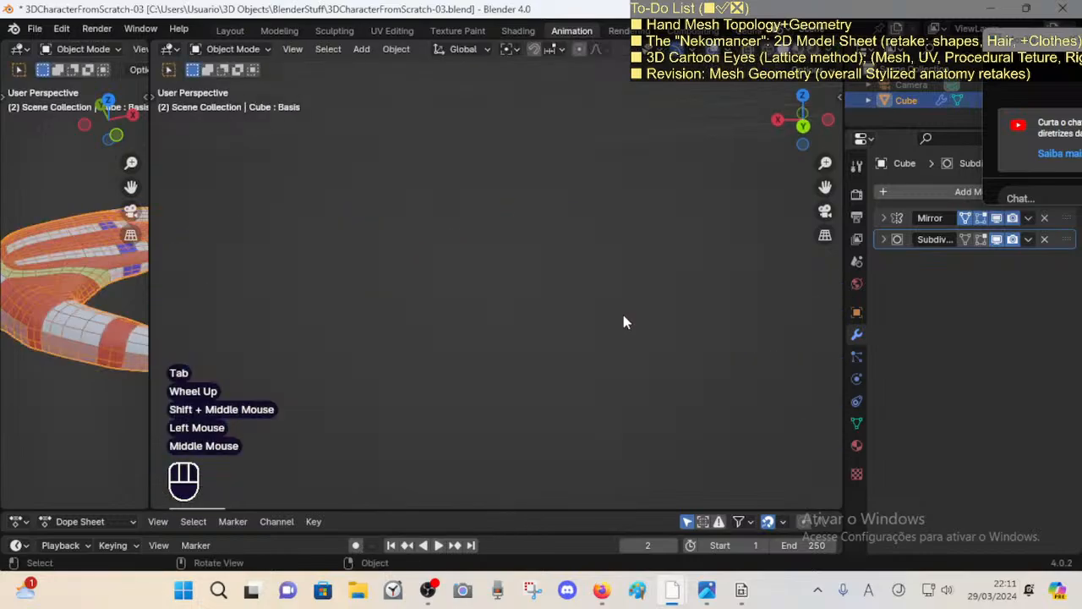
{"action": "scroll", "coordinate": [589, 377], "scroll_direction": "down", "scroll_amount": 3}
{"action": "middle_click_drag", "start_coordinate": [589, 377], "coordinate": [561, 363], "text": "shift"}
{"action": "key", "text": "Tab"}
{"action": "key", "text": "shift+grave"}
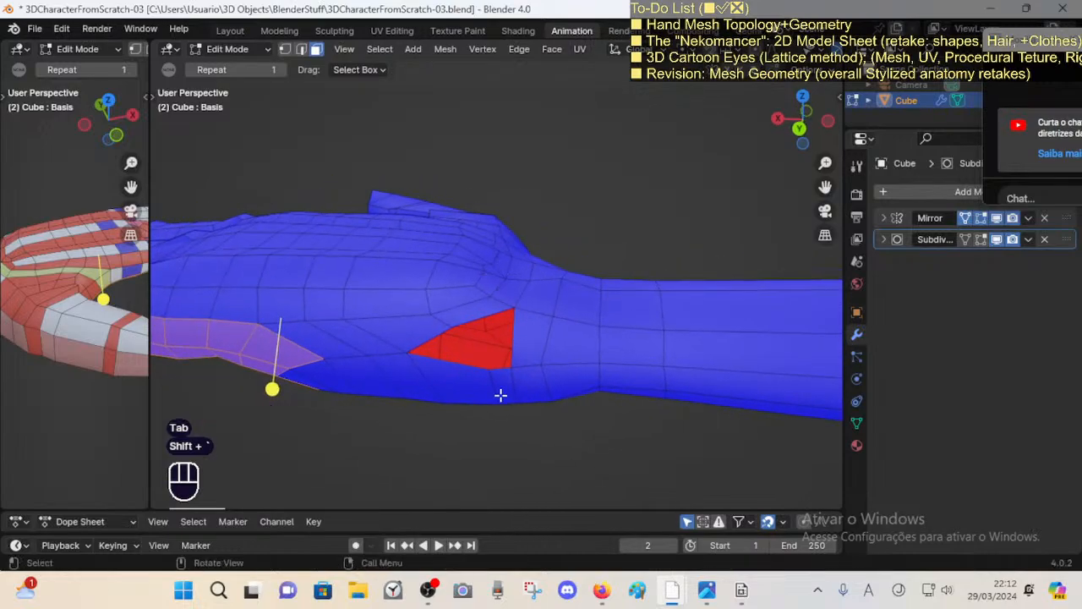
Step: Adjust the vertices on the upper and lower borders of the reversed wedge beside the wrist
{"action": "key", "text": "1"}
{"action": "left_click", "coordinate": [488, 365]}
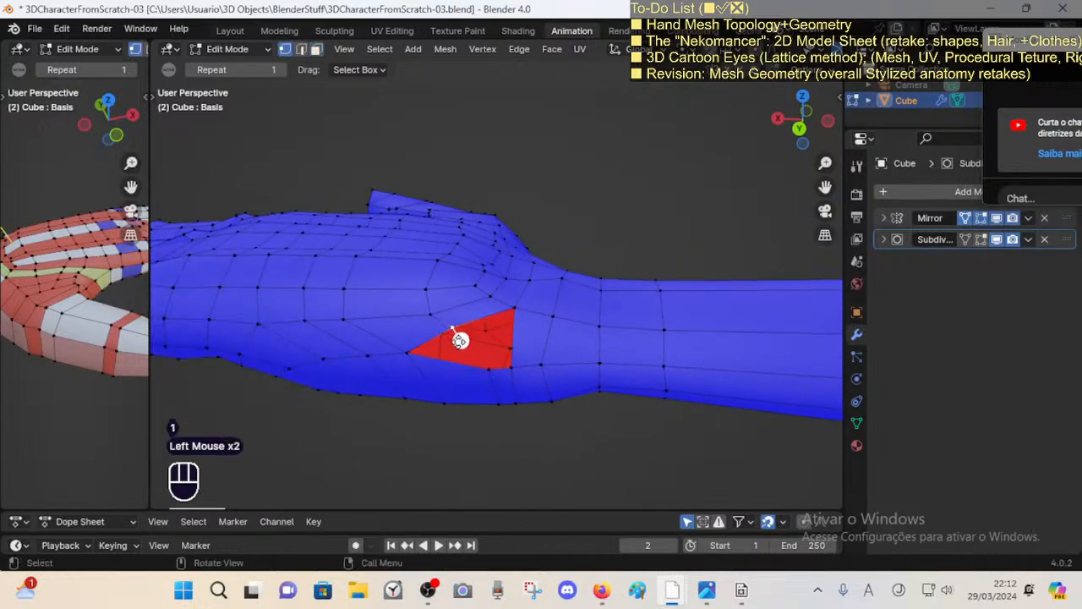
{"action": "middle_click_drag", "start_coordinate": [517, 345], "coordinate": [510, 358]}
{"action": "left_click", "coordinate": [471, 435]}
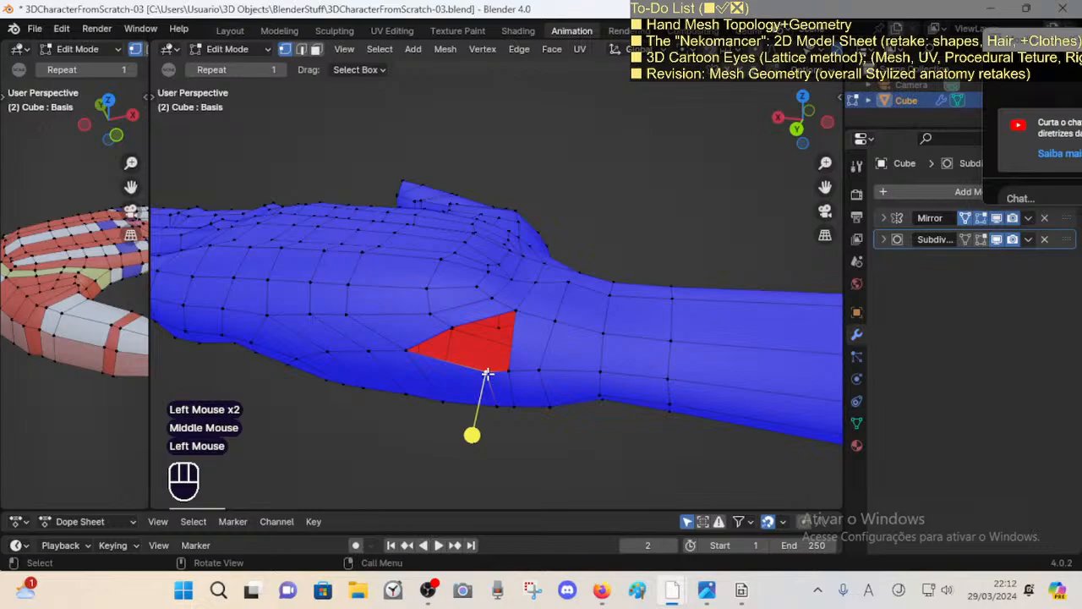
{"action": "key", "text": "g"}
{"action": "left_click", "coordinate": [465, 321]}
Step: Trace the face loop running near the reversed wedge beside the wrist, and clear the selection
{"action": "key", "text": "2"}
{"action": "mouse_move", "coordinate": [466, 322]}
{"action": "middle_mouse_down"}
{"action": "mouse_move", "coordinate": [507, 321]}
{"action": "mouse_move", "coordinate": [507, 358]}
{"action": "mouse_move", "coordinate": [471, 316]}
{"action": "middle_mouse_up"}
{"action": "key", "text": "3"}
{"action": "left_click", "coordinate": [480, 277], "text": "alt+shift"}
{"action": "middle_click_drag", "start_coordinate": [479, 277], "coordinate": [537, 270]}
{"action": "key", "text": "alt+a"}
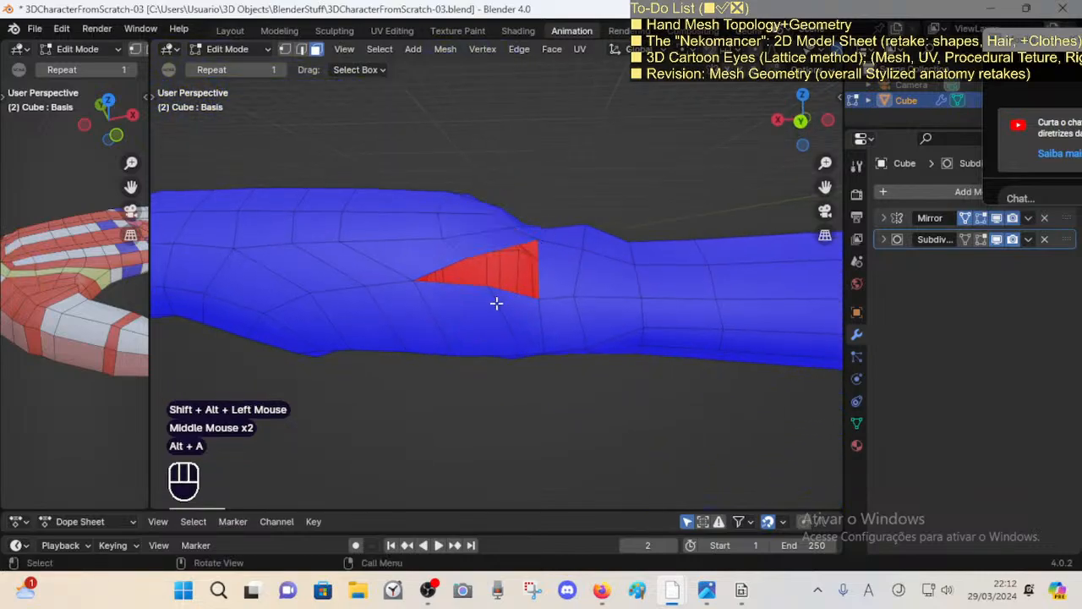
{"action": "mouse_move", "coordinate": [495, 302]}
{"action": "middle_mouse_down"}
{"action": "mouse_move", "coordinate": [501, 312]}
{"action": "mouse_move", "coordinate": [501, 300]}
{"action": "middle_mouse_up"}
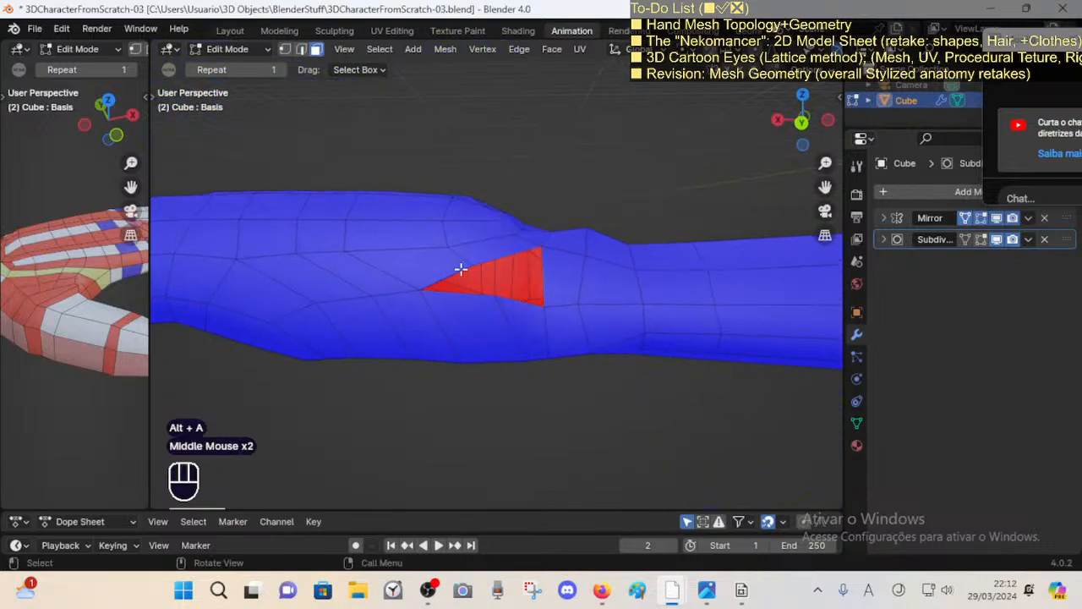
Step: Merge the two opposite border vertices of the reversed wedge at their center and nudge the merged vertex toward the fingers
{"action": "key", "text": "1"}
{"action": "left_click", "coordinate": [467, 266]}
{"action": "left_click", "coordinate": [491, 298], "text": "shift"}
{"action": "key", "text": "m"}
{"action": "left_click", "coordinate": [492, 299]}
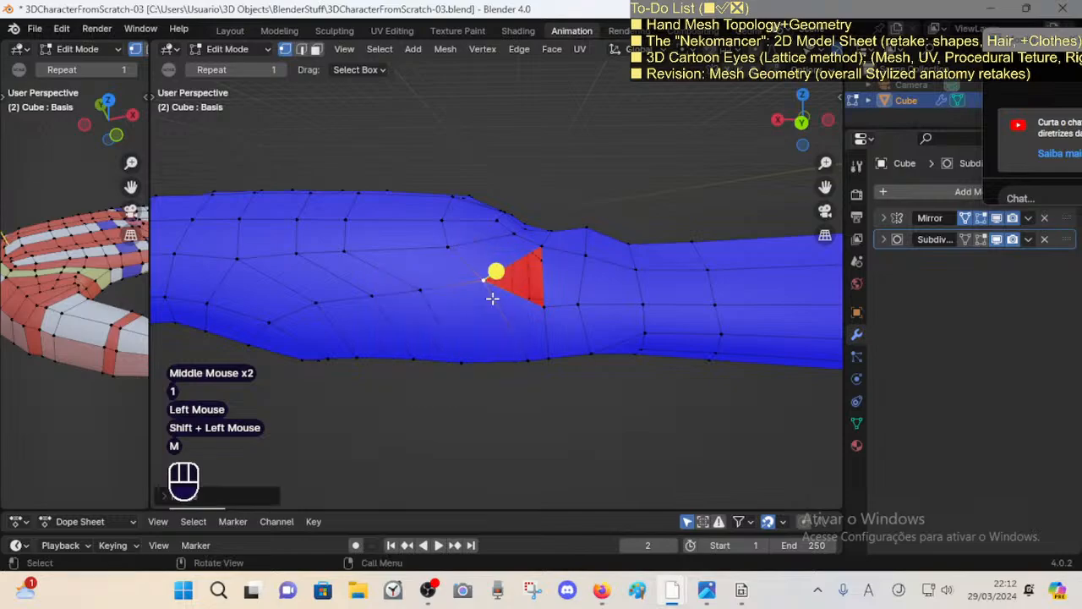
{"action": "key", "text": "g"}
{"action": "left_click", "coordinate": [492, 286], "text": "shift"}
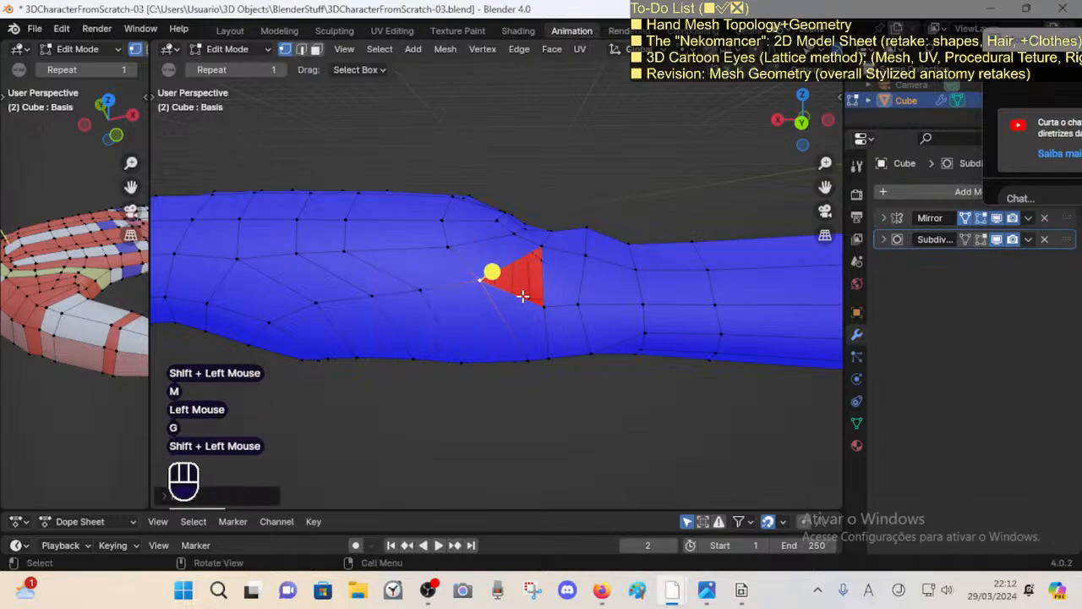
Step: Move the finger-side corner vertex of the reversed wedge, then slide the vertex in the row beneath it toward the fingers
{"action": "key", "text": "g"}
{"action": "left_click", "coordinate": [482, 307]}
{"action": "middle_click_drag", "start_coordinate": [541, 288], "coordinate": [547, 250]}
{"action": "key", "text": "g"}
{"action": "left_click", "coordinate": [466, 273]}
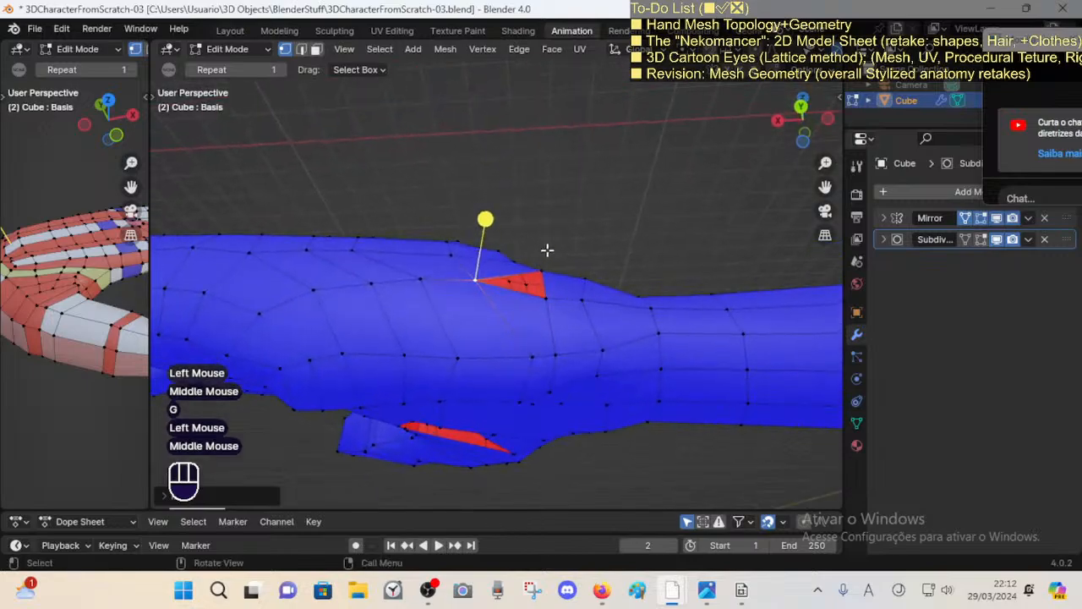
{"action": "key", "text": "1"}
{"action": "left_click", "coordinate": [529, 353]}
{"action": "key", "text": "shift+v"}
{"action": "left_click", "coordinate": [513, 358], "text": "shift"}
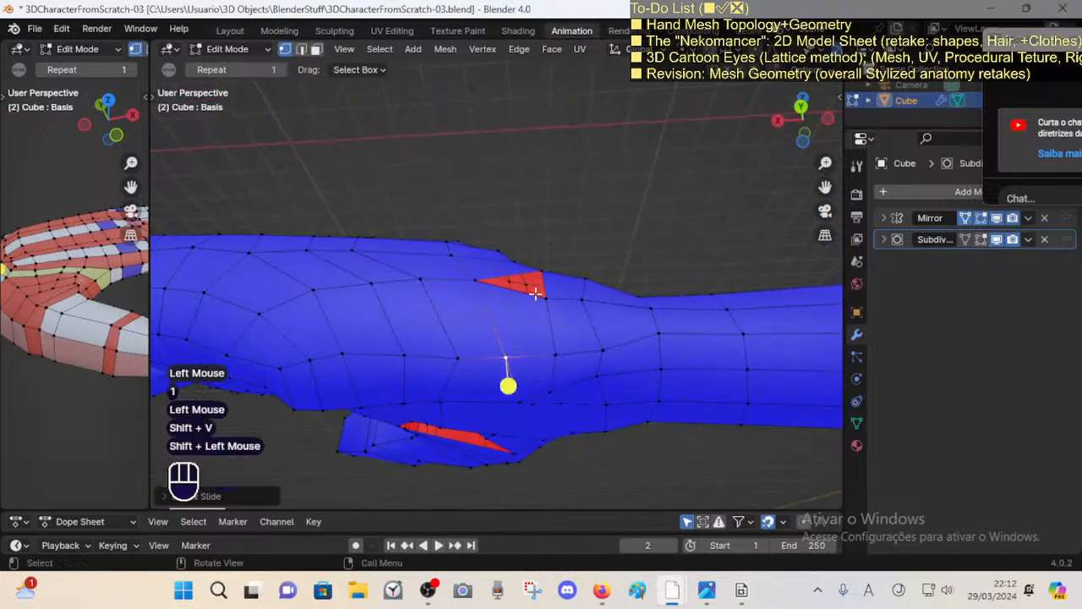
Step: Slide the lower corner vertex of the reversed wedge up toward its upper corner to narrow the wedge
{"action": "middle_click_drag", "start_coordinate": [535, 293], "coordinate": [547, 265]}
{"action": "key", "text": "2"}
{"action": "left_click", "coordinate": [542, 252]}
{"action": "scroll", "coordinate": [545, 252], "scroll_direction": "down", "scroll_amount": 2}
{"action": "key", "text": "1"}
{"action": "left_click", "coordinate": [542, 331]}
{"action": "key", "text": "shift+v"}
{"action": "left_click", "coordinate": [551, 314], "text": "shift"}
{"action": "middle_click_drag", "start_coordinate": [544, 343], "coordinate": [539, 324], "text": "shift"}
{"action": "middle_click_drag", "start_coordinate": [540, 324], "coordinate": [471, 308]}
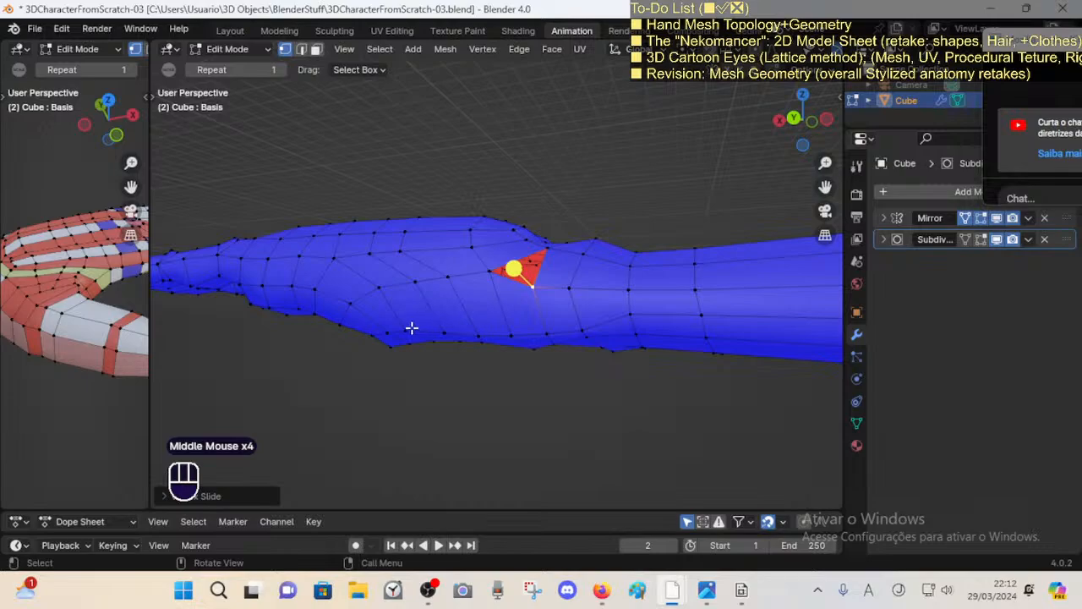
{"action": "middle_click_drag", "start_coordinate": [411, 328], "coordinate": [522, 323]}
{"action": "scroll", "coordinate": [459, 333], "scroll_direction": "up", "scroll_amount": 1}
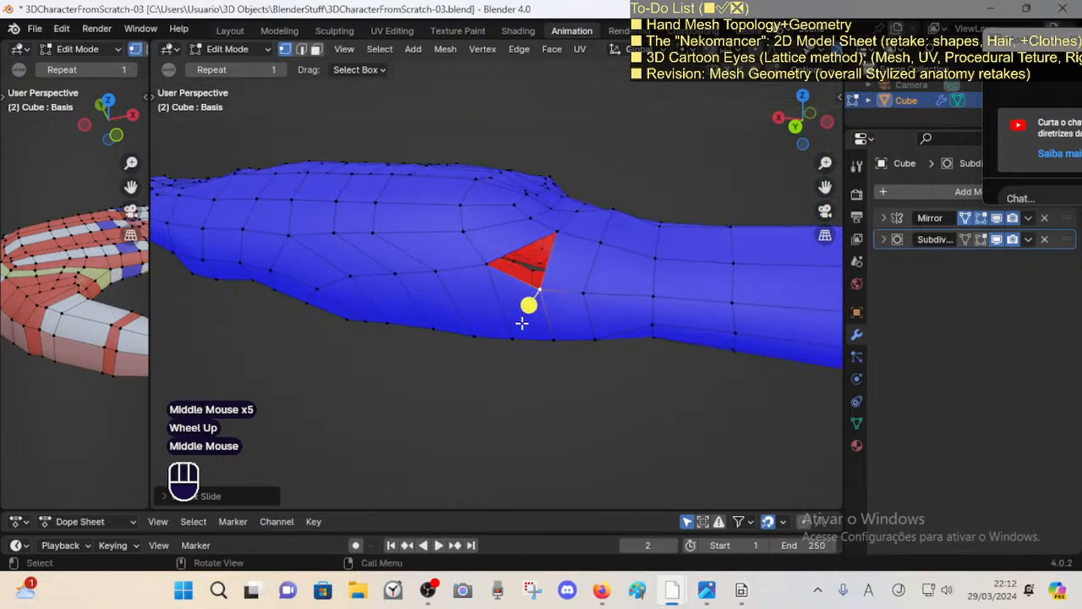
Step: Reposition a vertex on the upper wrist border, then raise the two adjacent faces above the reversed wedge
{"action": "middle_click_drag", "start_coordinate": [543, 250], "coordinate": [599, 200]}
{"action": "left_click", "coordinate": [618, 209]}
{"action": "key", "text": "g"}
{"action": "left_click", "coordinate": [633, 172], "text": "shift"}
{"action": "key", "text": "3"}
{"action": "left_click", "coordinate": [555, 193]}
{"action": "left_click", "coordinate": [572, 180], "text": "shift"}
{"action": "key", "text": "g"}
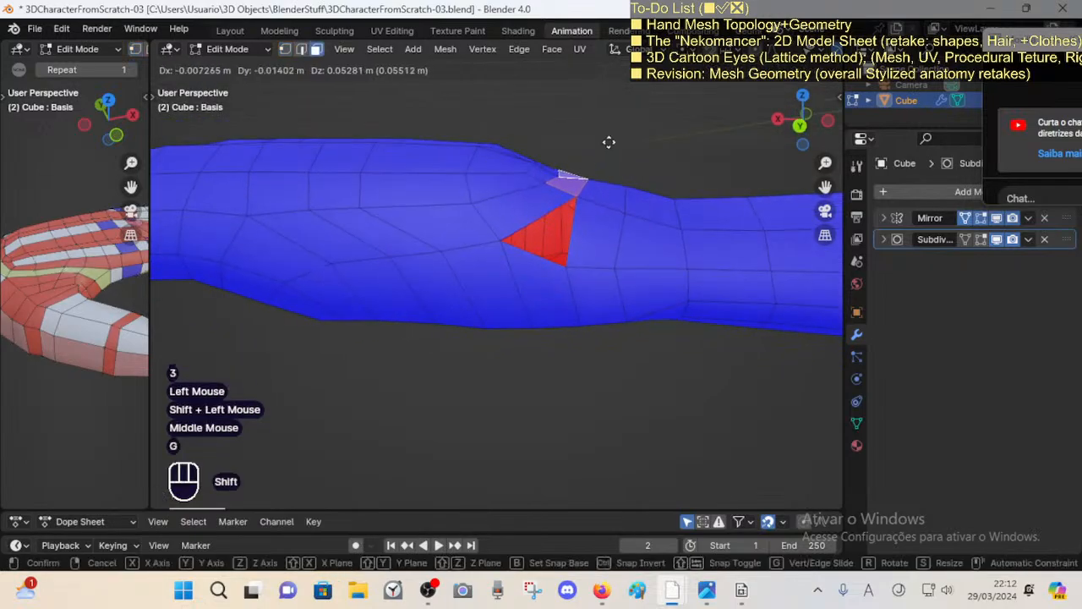
{"action": "left_click", "coordinate": [584, 165], "text": "shift"}
Step: Smooth the patch of faces above the reversed wedge beside the wrist, then clear the selection
{"action": "middle_click_drag", "start_coordinate": [583, 165], "coordinate": [543, 189]}
{"action": "key", "text": "c"}
{"action": "left_click_drag", "start_coordinate": [543, 189], "coordinate": [555, 159]}
{"action": "right_click", "coordinate": [556, 158]}
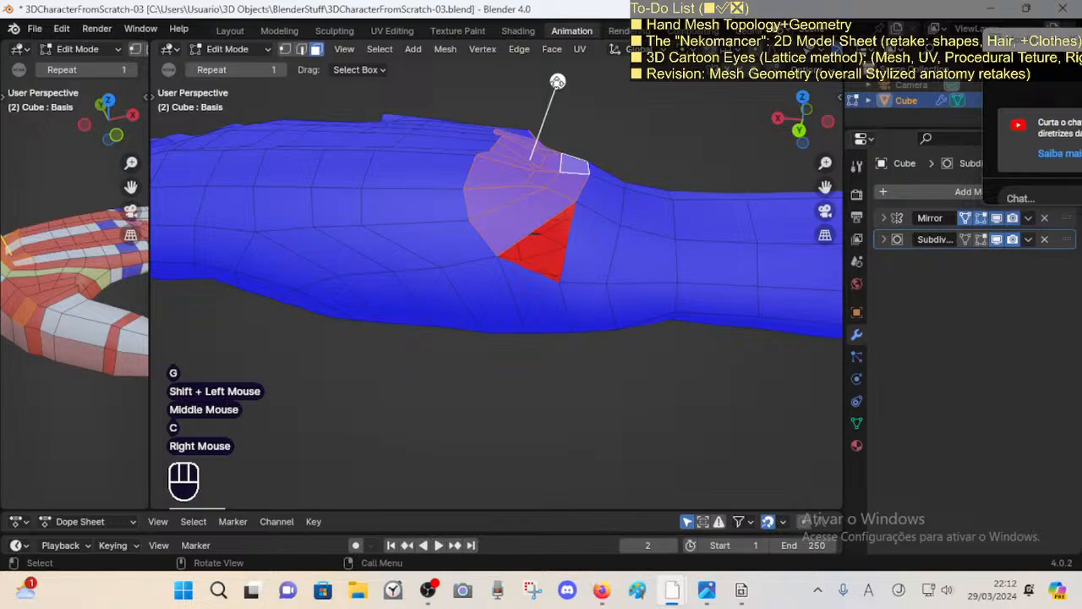
{"action": "left_click_drag", "start_coordinate": [557, 82], "coordinate": [651, 120]}
{"action": "key", "text": "a"}
{"action": "middle_click_drag", "start_coordinate": [542, 237], "coordinate": [550, 240]}
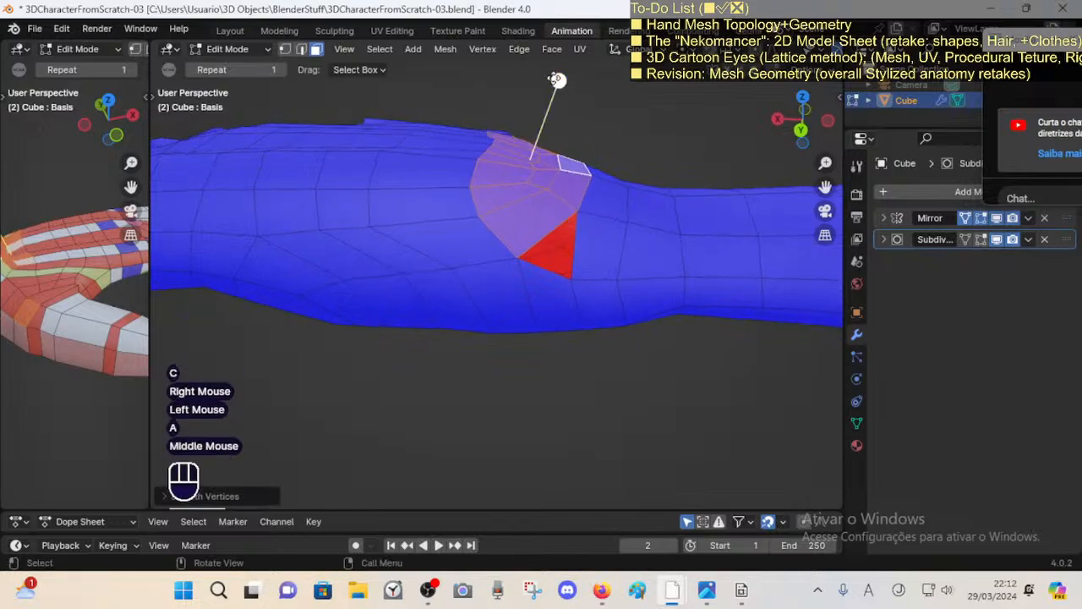
{"action": "left_click", "coordinate": [556, 79]}
{"action": "key", "text": "alt+a"}
Step: Slide the wedge's lower corner vertex toward the fingers and even out the spacing of the vertices in the row below
{"action": "middle_click_drag", "start_coordinate": [603, 220], "coordinate": [531, 223]}
{"action": "key", "text": "1"}
{"action": "left_click", "coordinate": [565, 268]}
{"action": "key", "text": "shift+v"}
{"action": "left_click", "coordinate": [551, 277], "text": "shift"}
{"action": "left_click", "coordinate": [527, 338]}
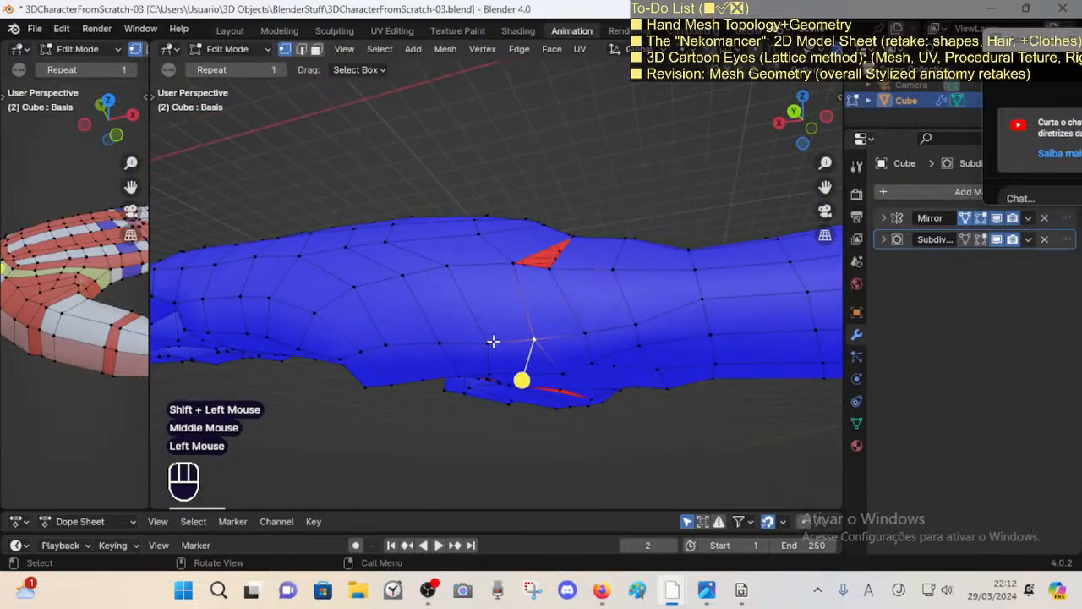
{"action": "left_click", "coordinate": [493, 342]}
{"action": "key", "text": "g"}
{"action": "left_click", "coordinate": [440, 341], "text": "shift"}
{"action": "left_click", "coordinate": [437, 339]}
{"action": "key", "text": "g"}
{"action": "left_click", "coordinate": [436, 340], "text": "shift"}
Step: Merge the lower and finger-side corner vertices of the reversed wedge to close it
{"action": "middle_click_drag", "start_coordinate": [530, 307], "coordinate": [563, 288]}
{"action": "left_click", "coordinate": [544, 263]}
{"action": "left_click", "coordinate": [558, 279]}
{"action": "left_click", "coordinate": [519, 261], "text": "shift"}
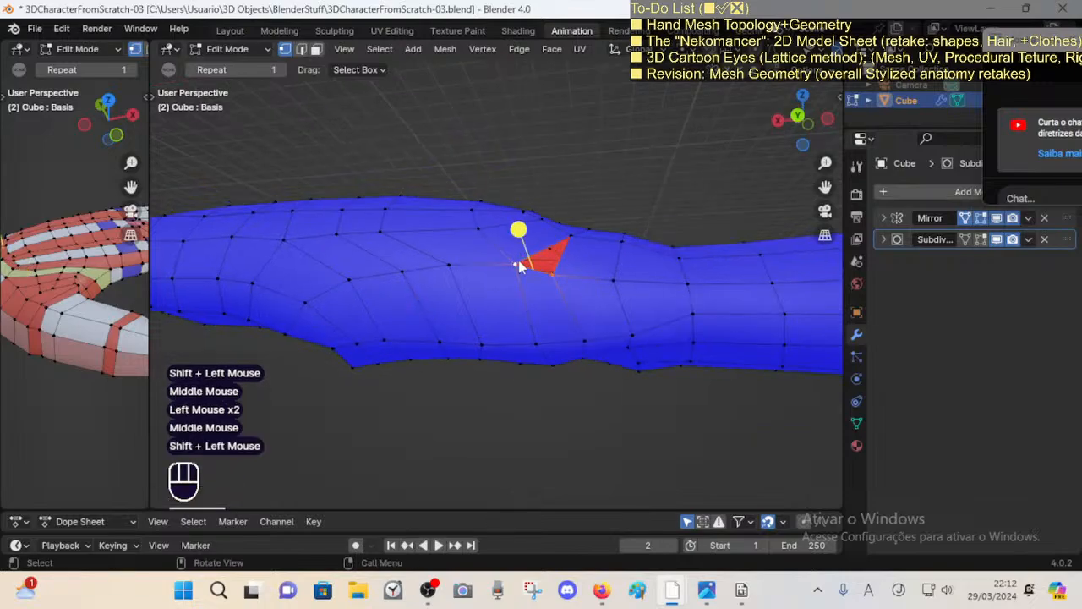
{"action": "key", "text": "m"}
{"action": "left_click", "coordinate": [438, 259]}
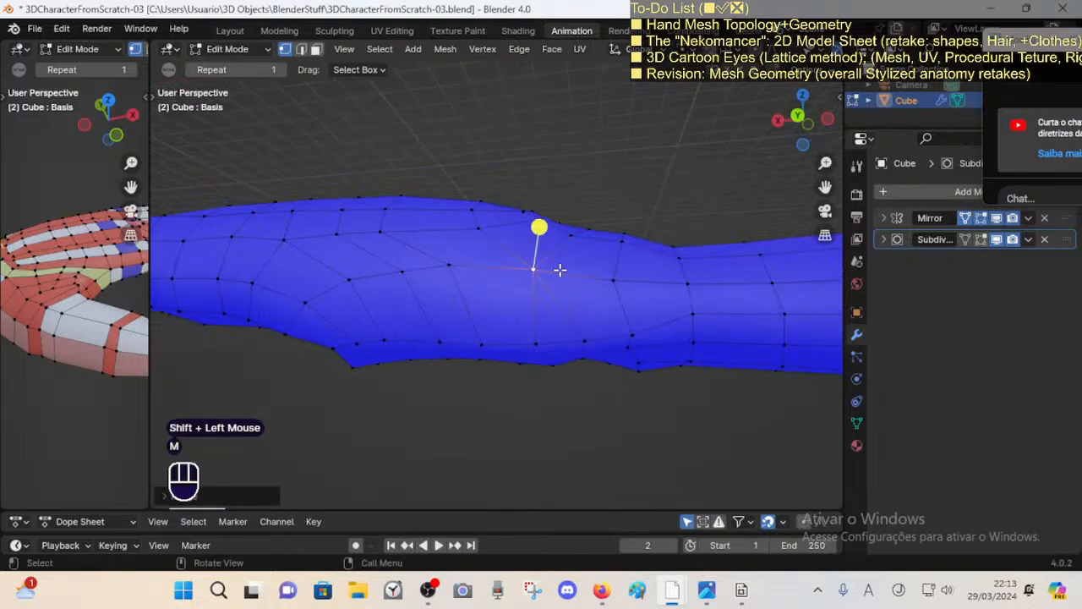
{"action": "left_click", "coordinate": [564, 275]}
Step: Reposition the quad face on the side of the hand next to the closed wedge
{"action": "middle_click_drag", "start_coordinate": [570, 280], "coordinate": [533, 335]}
{"action": "left_click", "coordinate": [584, 323]}
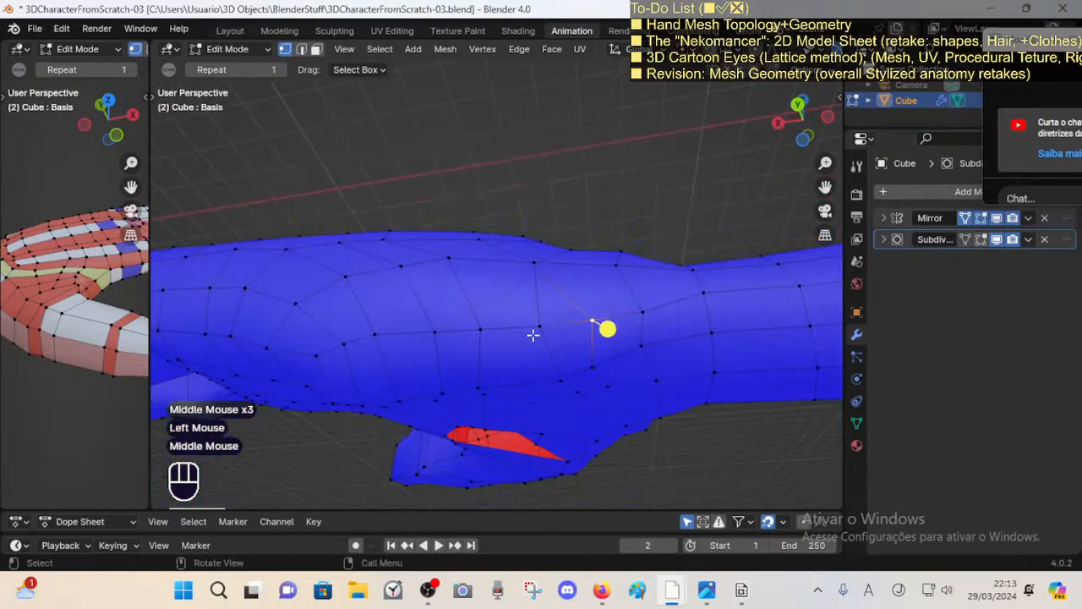
{"action": "key", "text": "3"}
{"action": "left_click", "coordinate": [511, 293]}
{"action": "key", "text": "g"}
{"action": "middle_click_drag", "start_coordinate": [520, 291], "coordinate": [580, 301]}
{"action": "left_click", "coordinate": [471, 306], "text": "shift"}
{"action": "scroll", "coordinate": [565, 266], "scroll_direction": "down", "scroll_amount": 2}
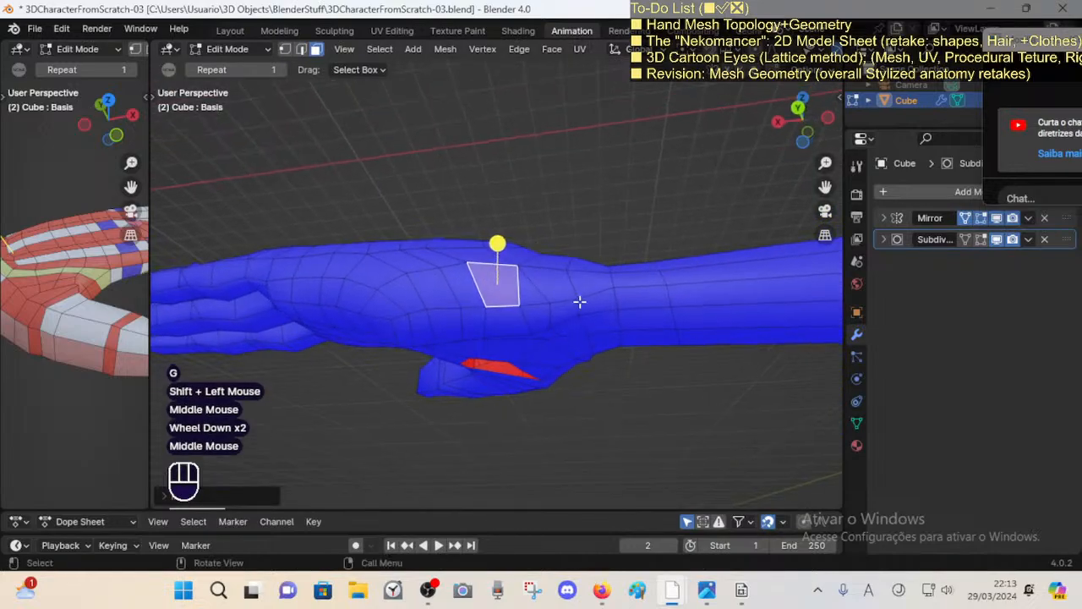
Step: Slide the two neighbouring vertices near the wrist along their edges and move the vertex beside them
{"action": "key", "text": "1"}
{"action": "left_click", "coordinate": [582, 297]}
{"action": "key", "text": "shift+v"}
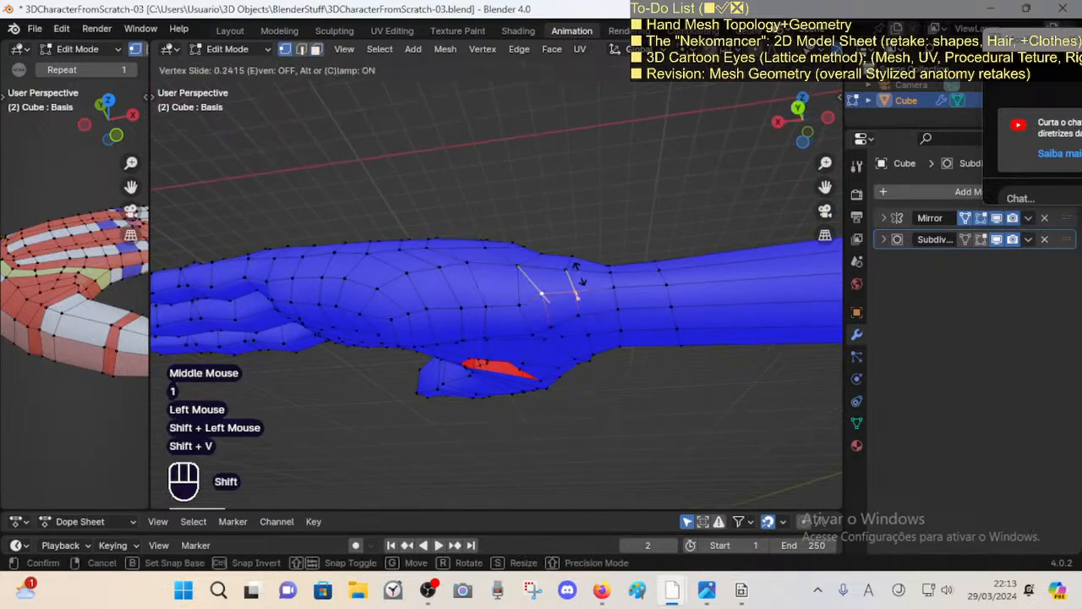
{"action": "left_click", "coordinate": [560, 292], "text": "shift"}
{"action": "left_click", "coordinate": [522, 307]}
{"action": "key", "text": "g"}
{"action": "left_click", "coordinate": [520, 317], "text": "shift"}
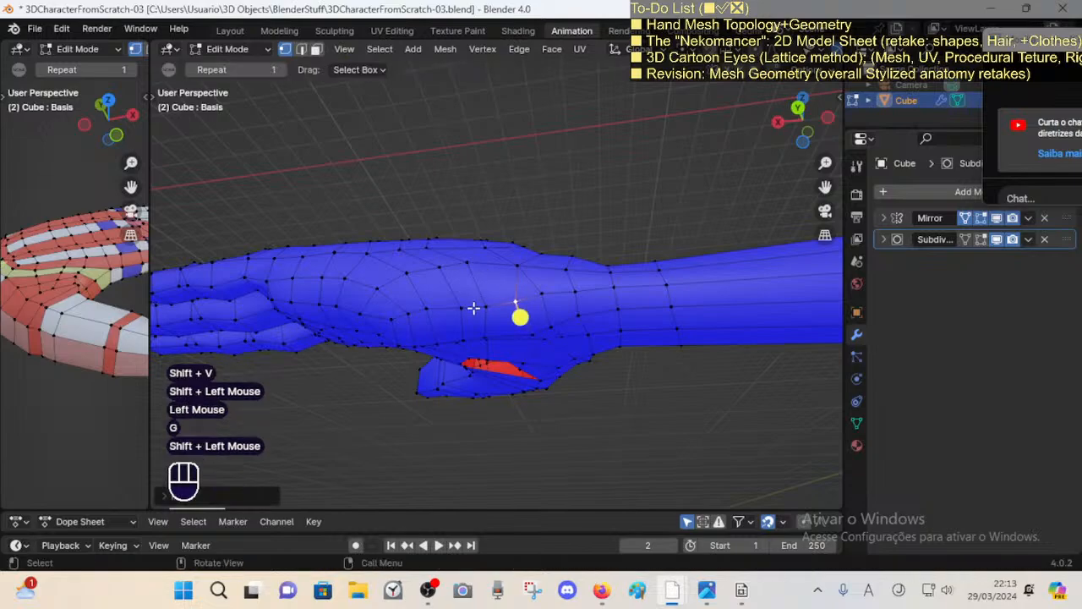
Step: Move and rotate the short horizontal edge on the side of the hand to follow the surrounding edge flow
{"action": "left_click", "coordinate": [471, 309]}
{"action": "key", "text": "g"}
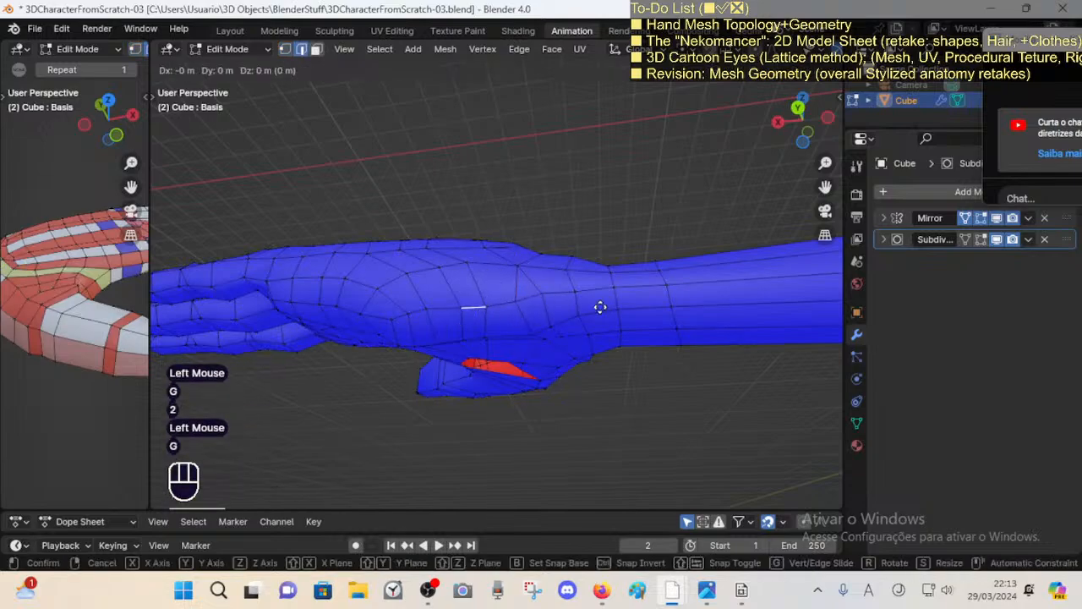
{"action": "left_click", "coordinate": [565, 283], "text": "shift"}
{"action": "key", "text": "r"}
{"action": "left_click", "coordinate": [582, 260]}
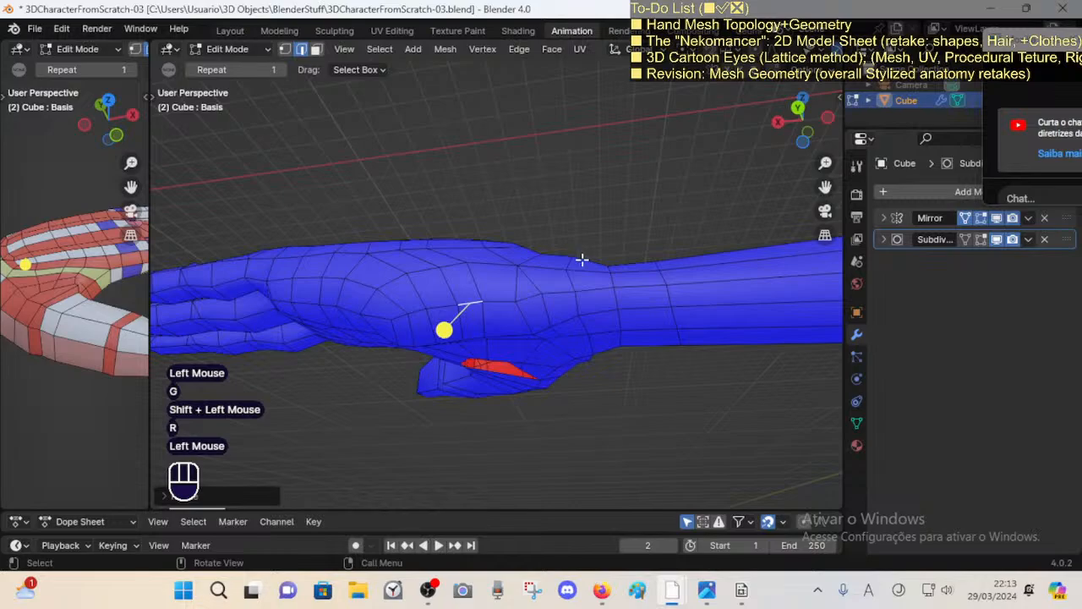
Step: Merge two neighbouring vertices on the palm between the wrist and the thumb base
{"action": "middle_click_drag", "start_coordinate": [583, 259], "coordinate": [561, 288]}
{"action": "middle_click_drag", "start_coordinate": [560, 288], "coordinate": [570, 355]}
{"action": "scroll", "coordinate": [568, 292], "scroll_direction": "up", "scroll_amount": 1}
{"action": "scroll", "coordinate": [589, 366], "scroll_direction": "up", "scroll_amount": 1}
{"action": "key", "text": "1"}
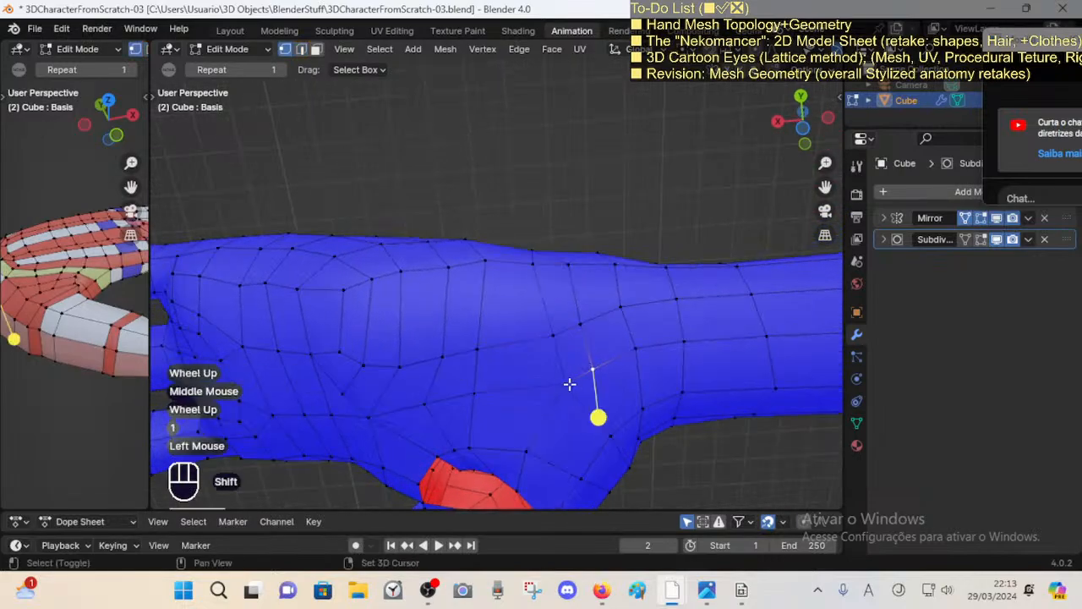
{"action": "key", "text": "m"}
{"action": "left_click", "coordinate": [533, 456]}
Step: Merge the next vertex pairs along the narrow strip from the thumb base up the side of the hand
{"action": "middle_click_drag", "start_coordinate": [599, 319], "coordinate": [596, 343]}
{"action": "left_click", "coordinate": [581, 342]}
{"action": "key", "text": "m"}
{"action": "left_click", "coordinate": [548, 350]}
{"action": "middle_click_drag", "start_coordinate": [558, 287], "coordinate": [570, 339], "text": "shift"}
{"action": "middle_click_drag", "start_coordinate": [570, 335], "coordinate": [567, 362]}
{"action": "left_click", "coordinate": [568, 345]}
{"action": "key", "text": "m"}
{"action": "left_click", "coordinate": [548, 346]}
{"action": "middle_click_drag", "start_coordinate": [555, 295], "coordinate": [546, 369]}
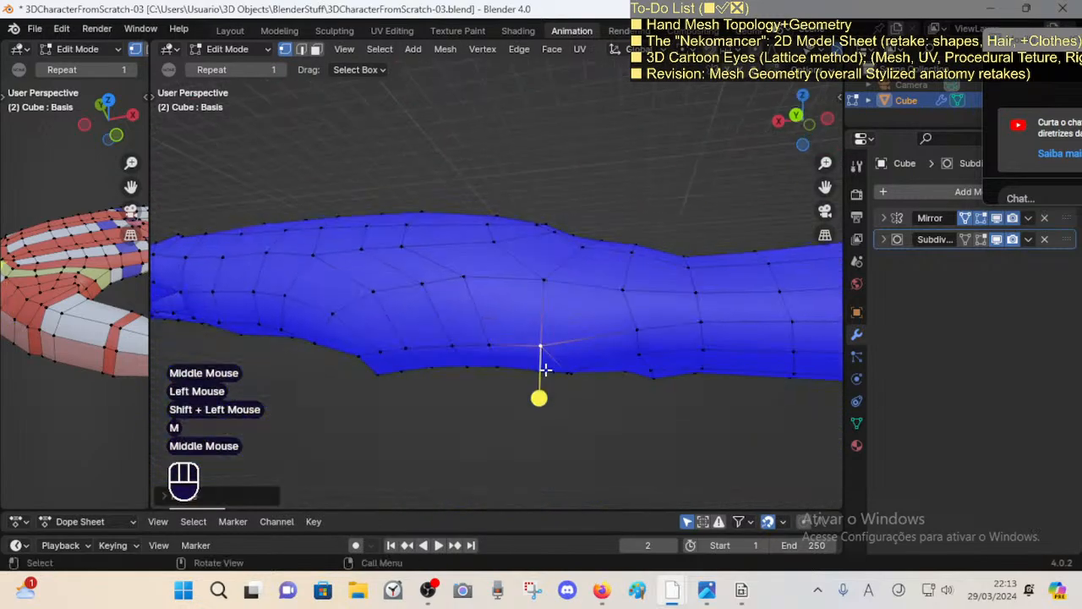
Step: Smooth the face loop that curves along the side of the hand and across the palm
{"action": "scroll", "coordinate": [541, 342], "scroll_direction": "down", "scroll_amount": 2}
{"action": "key", "text": "3"}
{"action": "left_click", "coordinate": [522, 272], "text": "alt+shift"}
{"action": "middle_click_drag", "start_coordinate": [540, 331], "coordinate": [517, 193]}
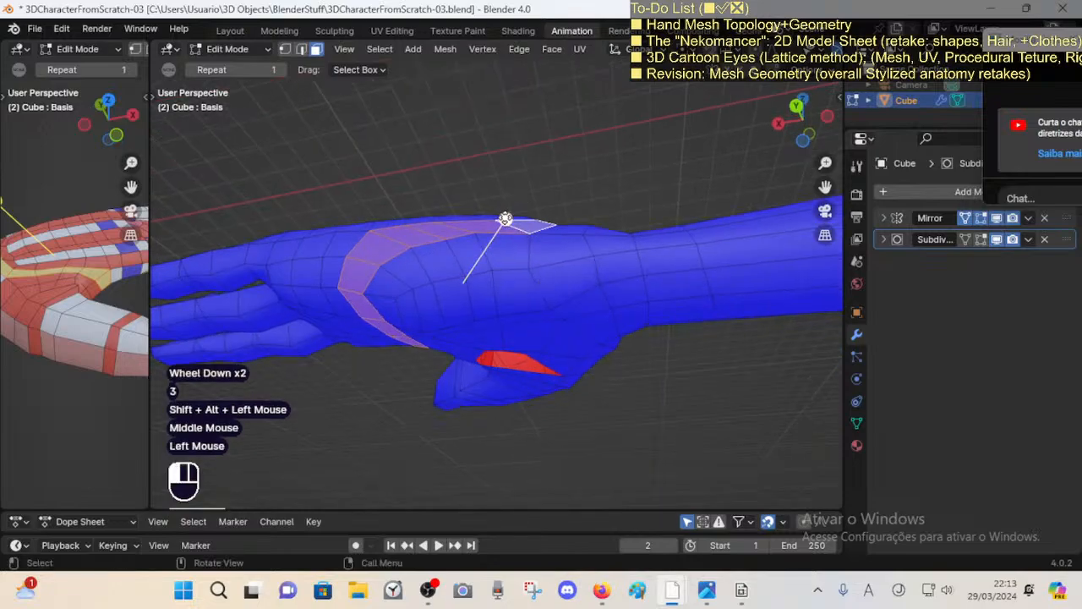
Step: Smooth the faces around the merged area on the side of the hand and the adjoining palm, then clear the selection
{"action": "key", "text": "alt+a"}
{"action": "key", "text": "c"}
{"action": "left_click_drag", "start_coordinate": [477, 299], "coordinate": [539, 274]}
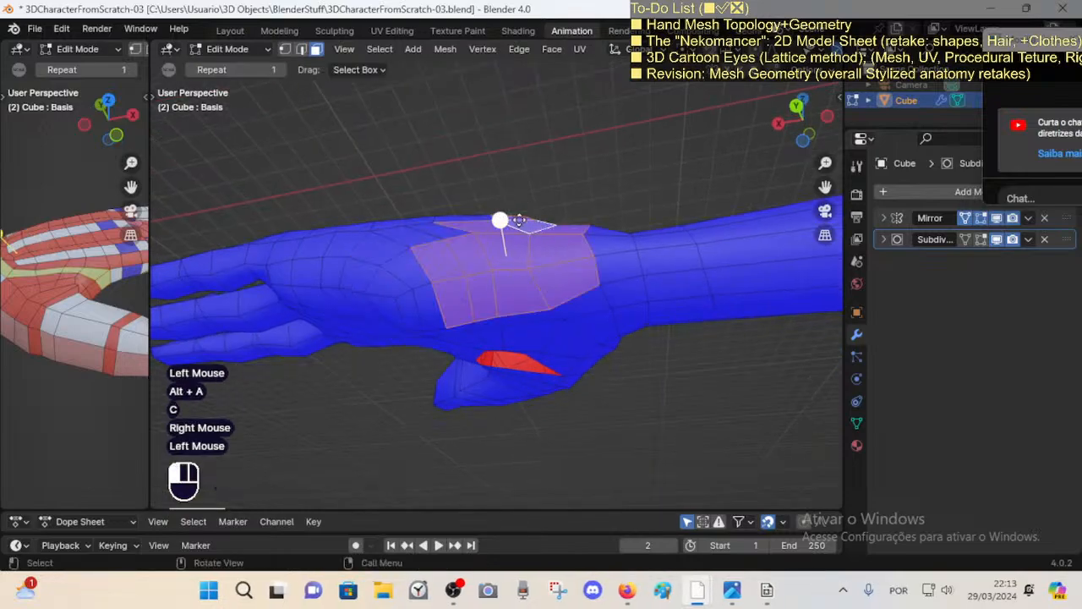
{"action": "left_click_drag", "start_coordinate": [519, 220], "coordinate": [544, 228]}
{"action": "key", "text": "alt+a"}
{"action": "key", "text": "c"}
{"action": "left_click_drag", "start_coordinate": [423, 311], "coordinate": [548, 306]}
{"action": "right_click", "coordinate": [550, 309]}
{"action": "mouse_move", "coordinate": [528, 298]}
{"action": "middle_mouse_down"}
{"action": "mouse_move", "coordinate": [537, 284]}
{"action": "mouse_move", "coordinate": [557, 307]}
{"action": "middle_mouse_up"}
{"action": "key", "text": "alt+a"}
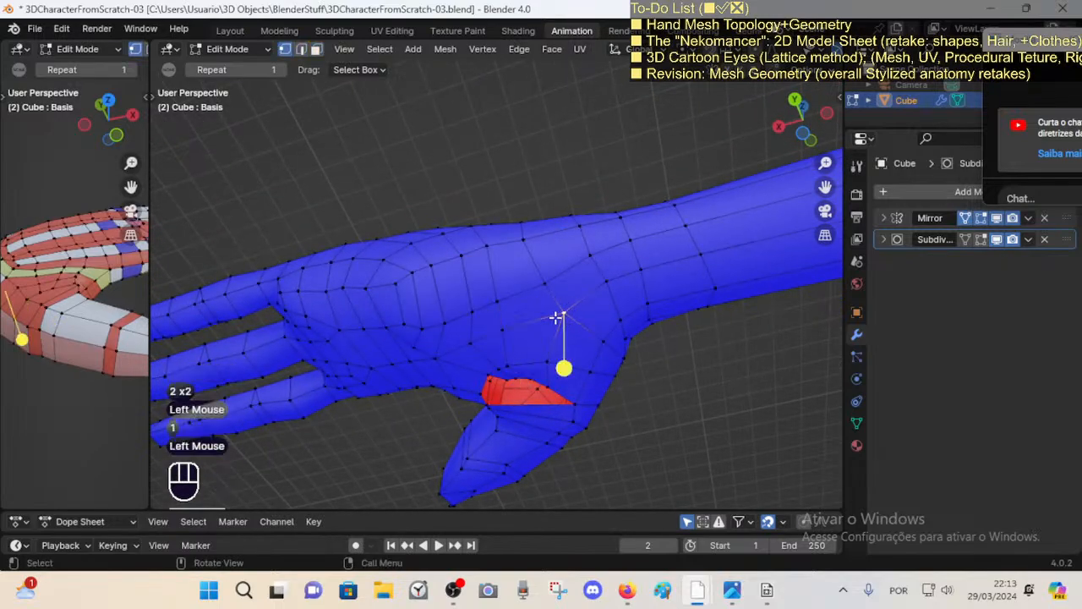
{"action": "key", "text": "g"}
{"action": "key", "text": "Escape"}
{"action": "middle_click_drag", "start_coordinate": [563, 367], "coordinate": [589, 389]}
{"action": "key", "text": "g"}
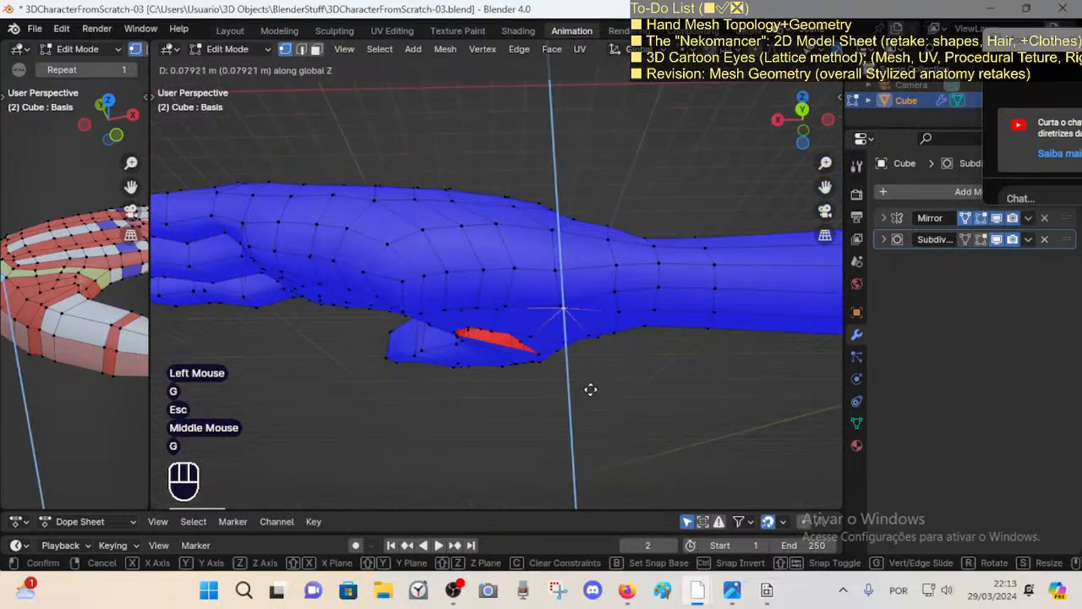
{"action": "key", "text": "Escape"}
Step: Slide the edge above the reversed thumb-base faces toward the wrist, along with the palm vertices beyond it
{"action": "middle_click_drag", "start_coordinate": [524, 377], "coordinate": [501, 327]}
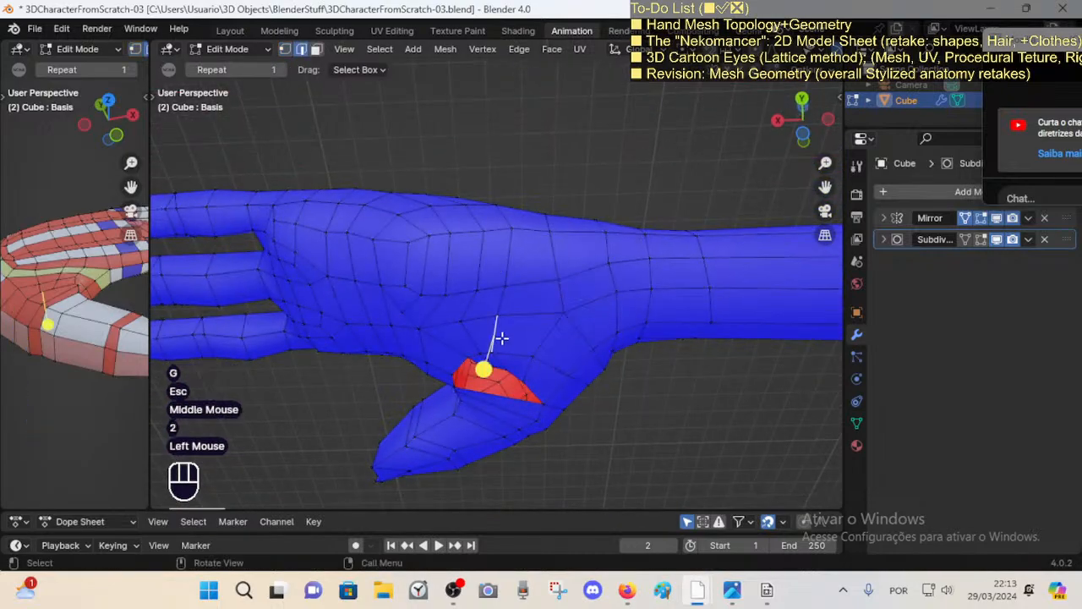
{"action": "key", "text": "shift+v"}
{"action": "left_click", "coordinate": [511, 336], "text": "shift"}
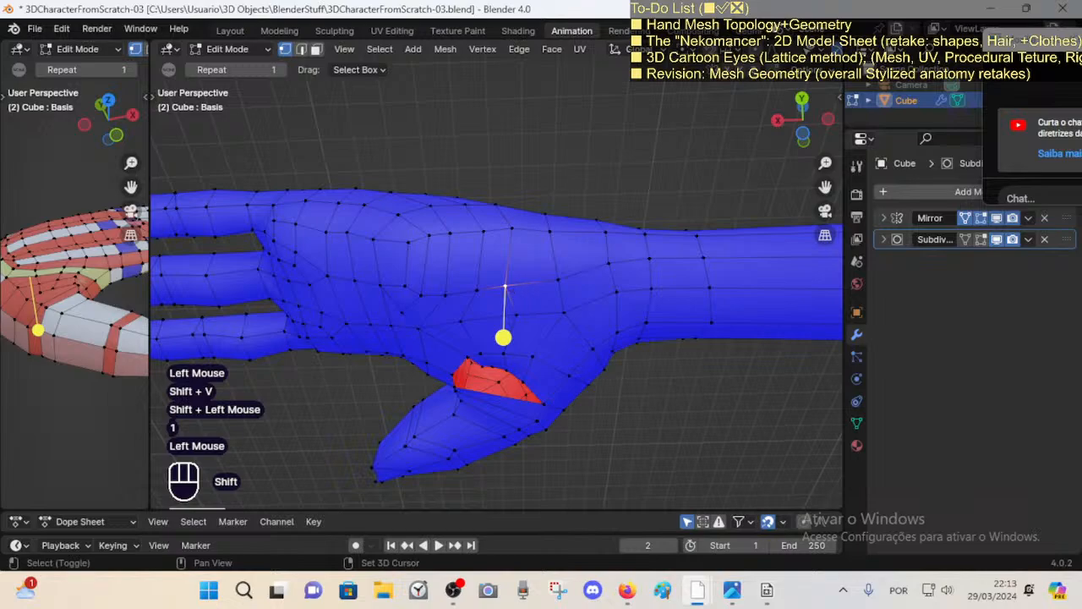
{"action": "key", "text": "shift+v"}
{"action": "left_click", "coordinate": [529, 293], "text": "shift"}
{"action": "key", "text": "g"}
{"action": "left_click", "coordinate": [519, 324], "text": "shift"}
Step: Adjust the positions of the palm vertices above the reversed faces at the thumb base for more even spacing
{"action": "left_click", "coordinate": [517, 286]}
{"action": "key", "text": "g"}
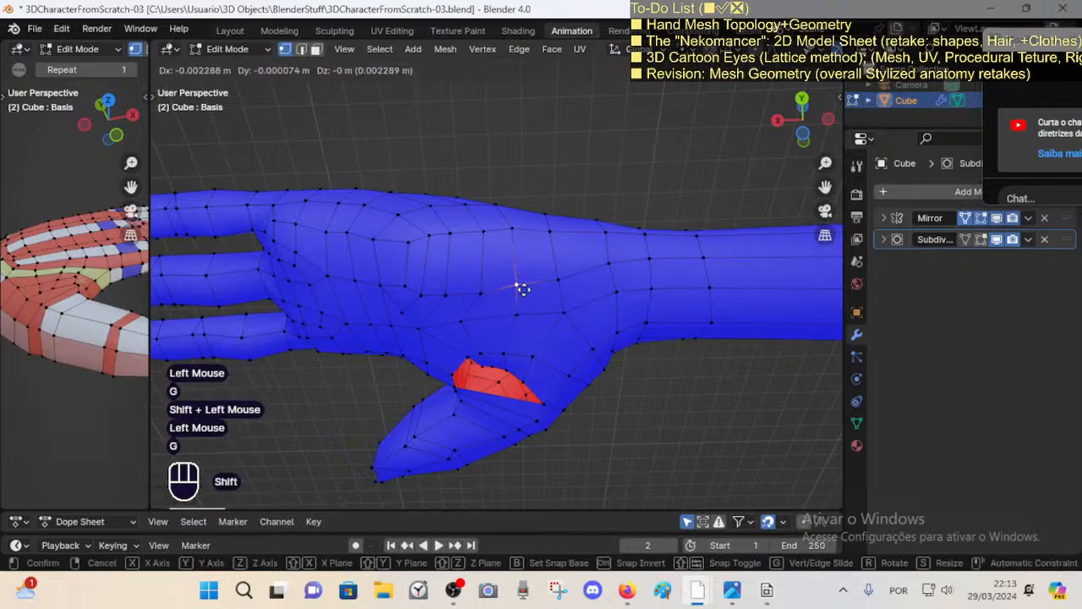
{"action": "left_click", "coordinate": [521, 296], "text": "shift"}
{"action": "left_click", "coordinate": [463, 323]}
{"action": "key", "text": "g"}
{"action": "left_click", "coordinate": [511, 345], "text": "shift"}
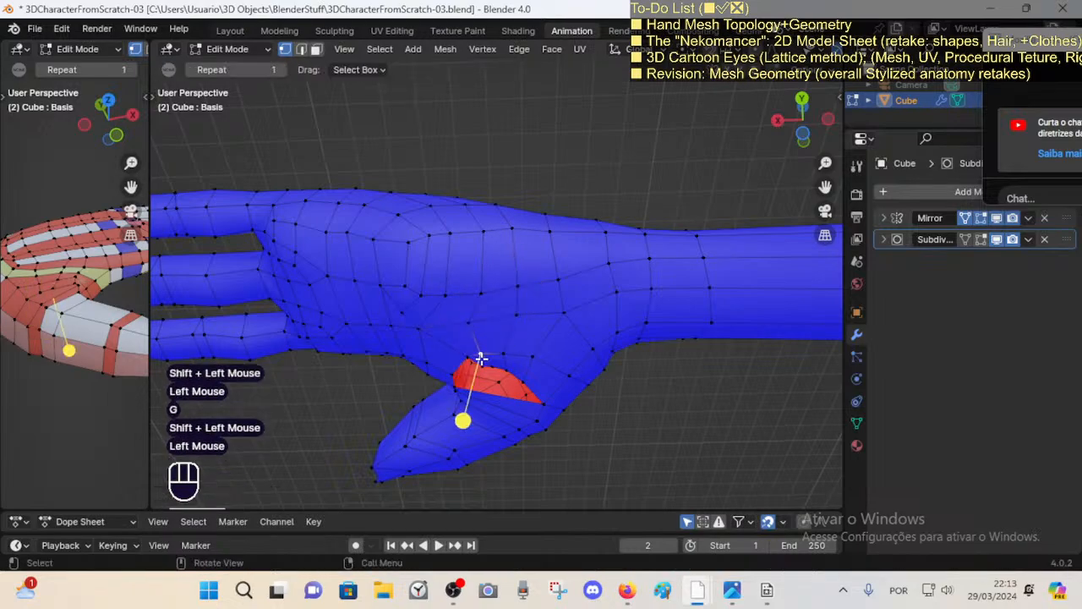
Step: Select the patch of faces across the upper palm and smooth it
{"action": "middle_click_drag", "start_coordinate": [480, 358], "coordinate": [499, 256]}
{"action": "scroll", "coordinate": [530, 352], "scroll_direction": "down", "scroll_amount": 1}
{"action": "middle_click_drag", "start_coordinate": [433, 311], "coordinate": [452, 245]}
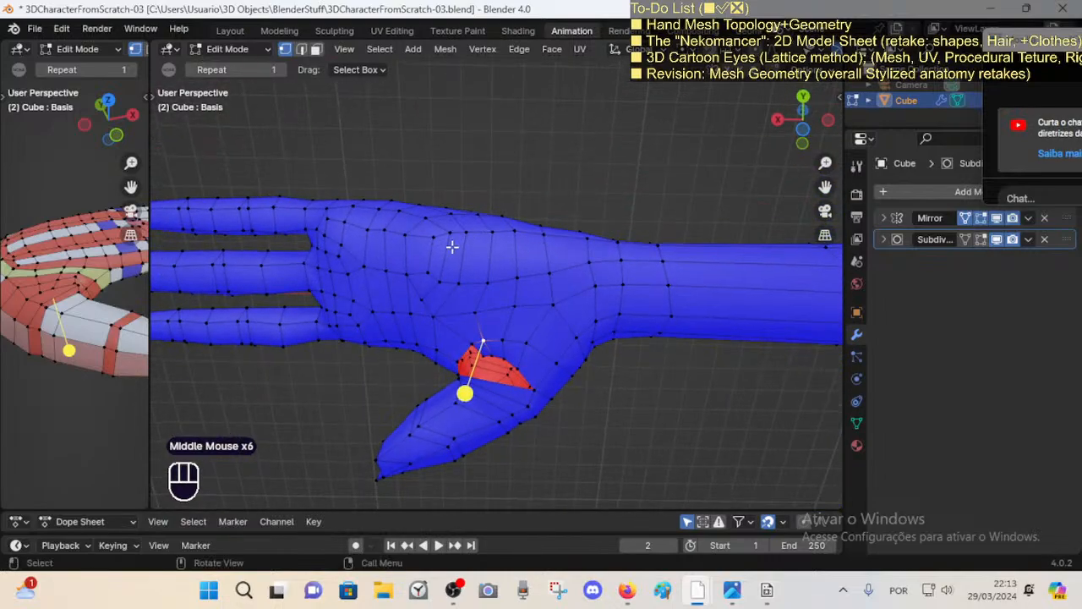
{"action": "key", "text": "3"}
{"action": "key", "text": "c"}
{"action": "mouse_move", "coordinate": [441, 266]}
{"action": "left_mouse_down"}
{"action": "mouse_move", "coordinate": [441, 234]}
{"action": "mouse_move", "coordinate": [504, 211]}
{"action": "left_mouse_up"}
{"action": "right_click", "coordinate": [442, 240]}
{"action": "mouse_move", "coordinate": [535, 208]}
{"action": "middle_mouse_down"}
{"action": "mouse_move", "coordinate": [473, 334]}
{"action": "mouse_move", "coordinate": [508, 222]}
{"action": "mouse_move", "coordinate": [524, 239]}
{"action": "mouse_move", "coordinate": [454, 330]}
{"action": "middle_mouse_up"}
Step: Examine the smoothed hand from both sides in object mode and save the file
{"action": "key", "text": "Tab"}
{"action": "scroll", "coordinate": [471, 222], "scroll_direction": "down", "scroll_amount": 2}
{"action": "scroll", "coordinate": [476, 238], "scroll_direction": "down", "scroll_amount": 5}
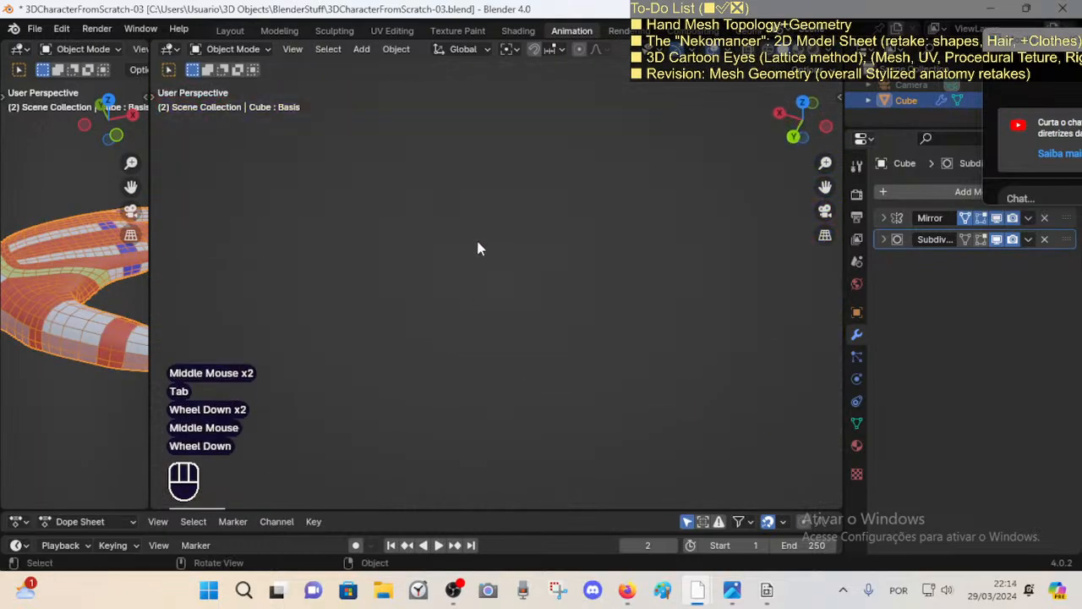
{"action": "middle_click_drag", "start_coordinate": [474, 289], "coordinate": [483, 350]}
{"action": "key", "text": "shift+grave"}
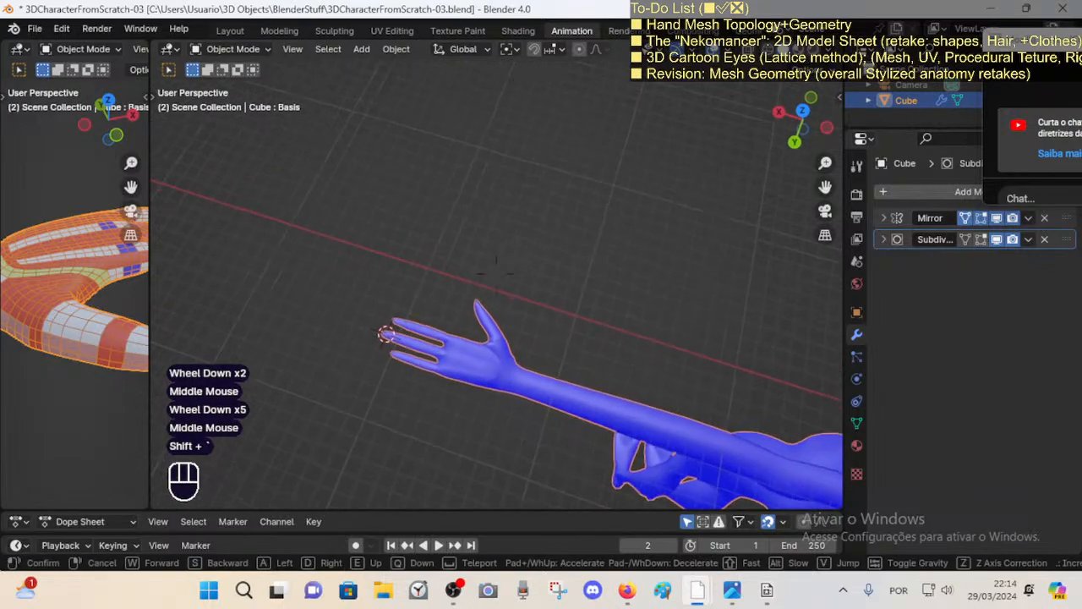
{"action": "key", "text": "w"}
{"action": "key", "text": "d"}
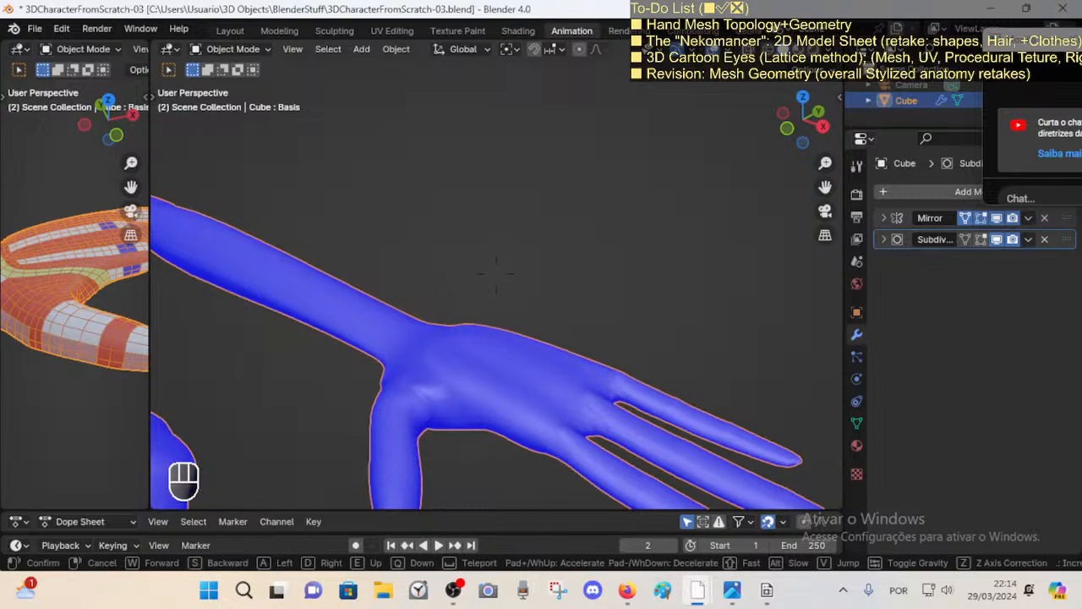
{"action": "left_click", "coordinate": [478, 356]}
Step: Smooth the face loop that wraps around the web between the thumb and the index finger in edit mode
{"action": "key", "text": "Tab"}
{"action": "key", "text": "shift+grave"}
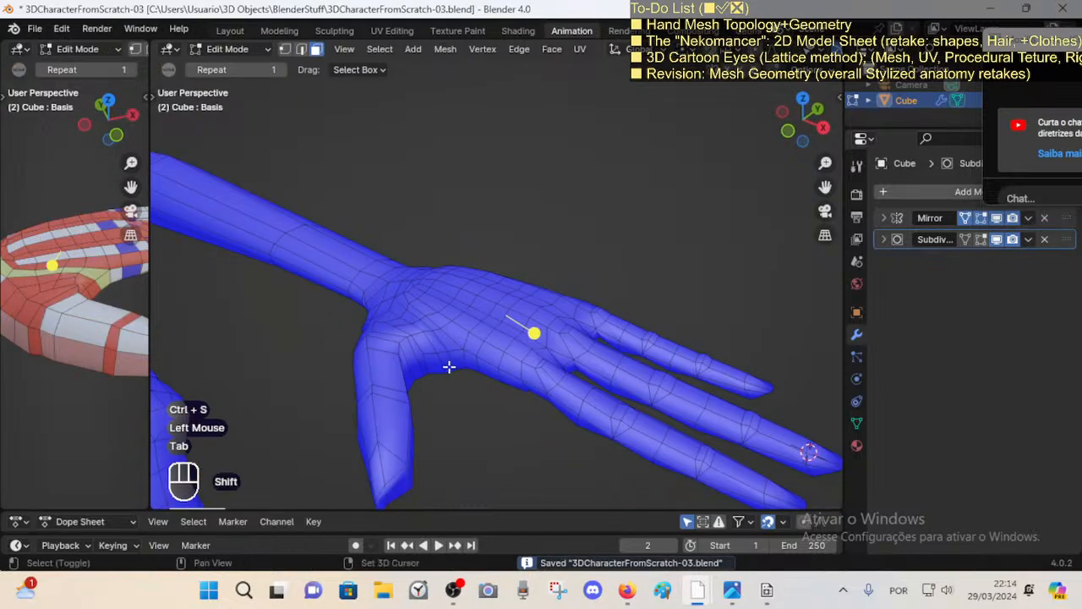
{"action": "key", "text": "w"}
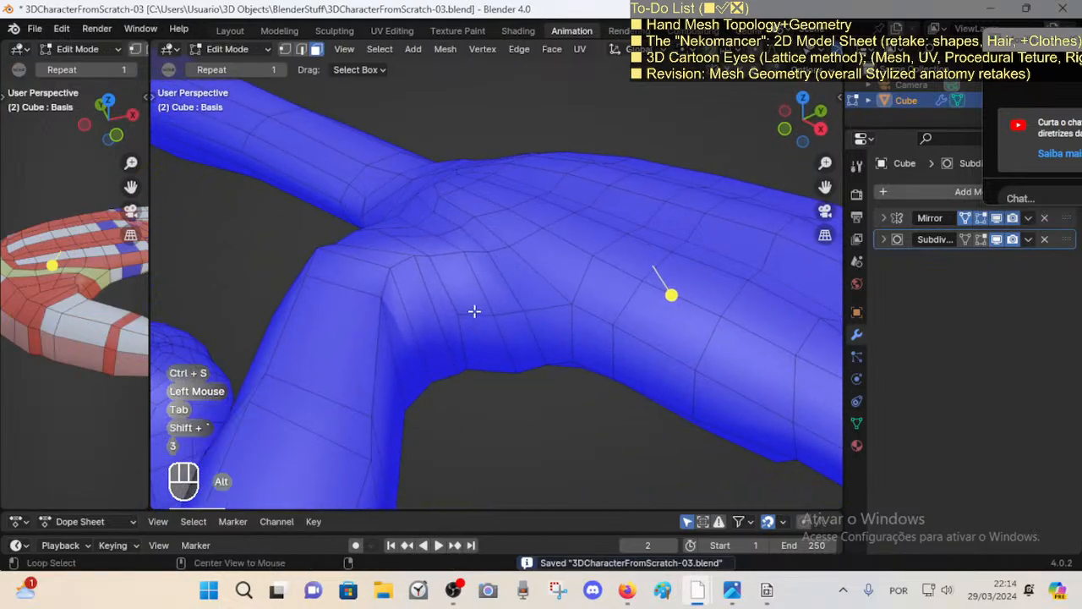
{"action": "left_click", "coordinate": [516, 305], "text": "alt+shift"}
{"action": "left_click_drag", "start_coordinate": [572, 365], "coordinate": [612, 379]}
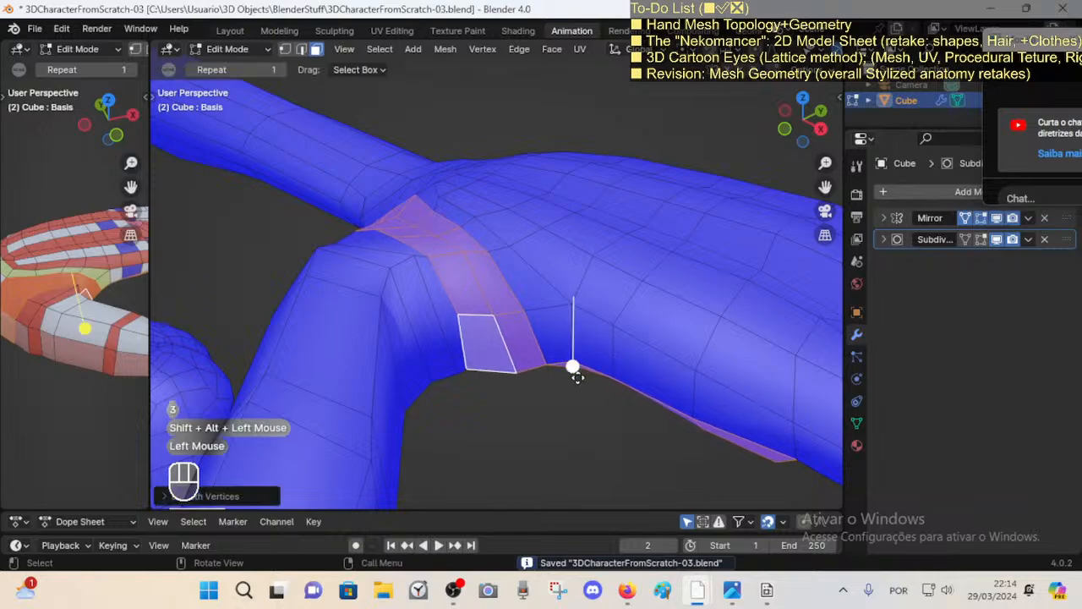
Step: Smooth the loop beside the thumb web again and clear the selection to inspect the reversed faces at the thumb base
{"action": "middle_click_drag", "start_coordinate": [577, 377], "coordinate": [518, 253]}
{"action": "key", "text": "alt+a"}
{"action": "left_click", "coordinate": [522, 305], "text": "alt+shift"}
{"action": "left_click", "coordinate": [590, 223]}
{"action": "key", "text": "alt+a"}
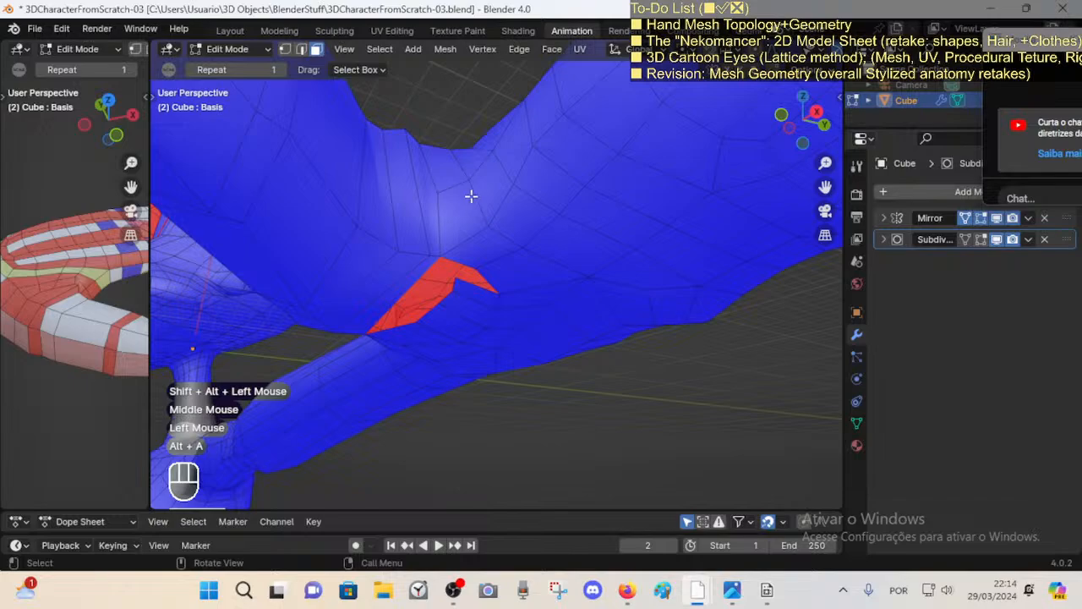
{"action": "middle_click_drag", "start_coordinate": [471, 193], "coordinate": [494, 232]}
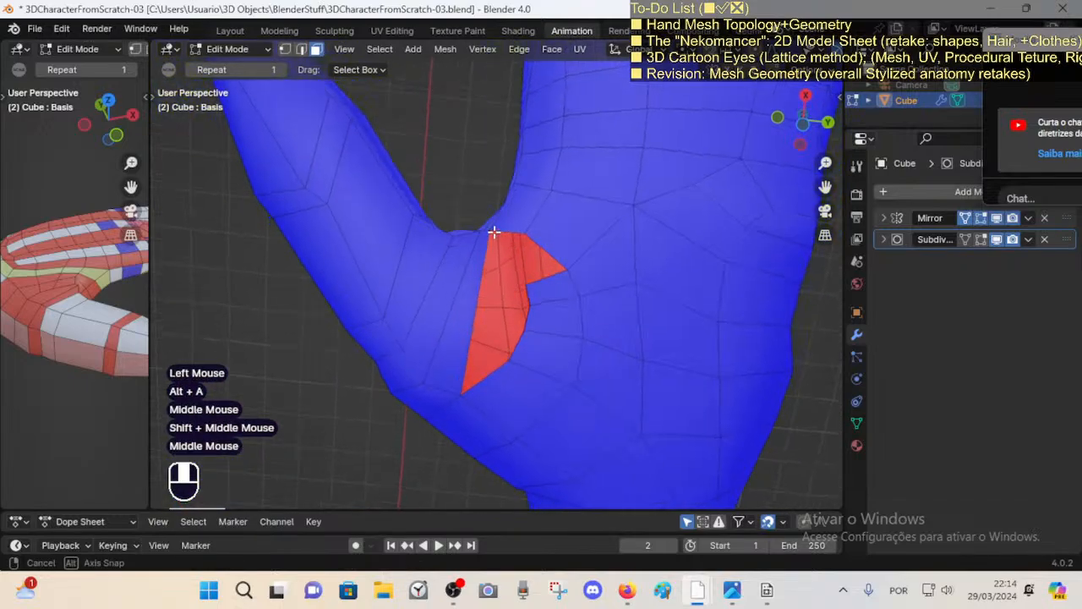
Step: Smooth the neighbouring face loops around the thumb base and scale the loop farther up the thumb by about 1.09
{"action": "left_click", "coordinate": [466, 254], "text": "alt+shift"}
{"action": "left_click", "coordinate": [346, 309]}
{"action": "key", "text": "alt+a"}
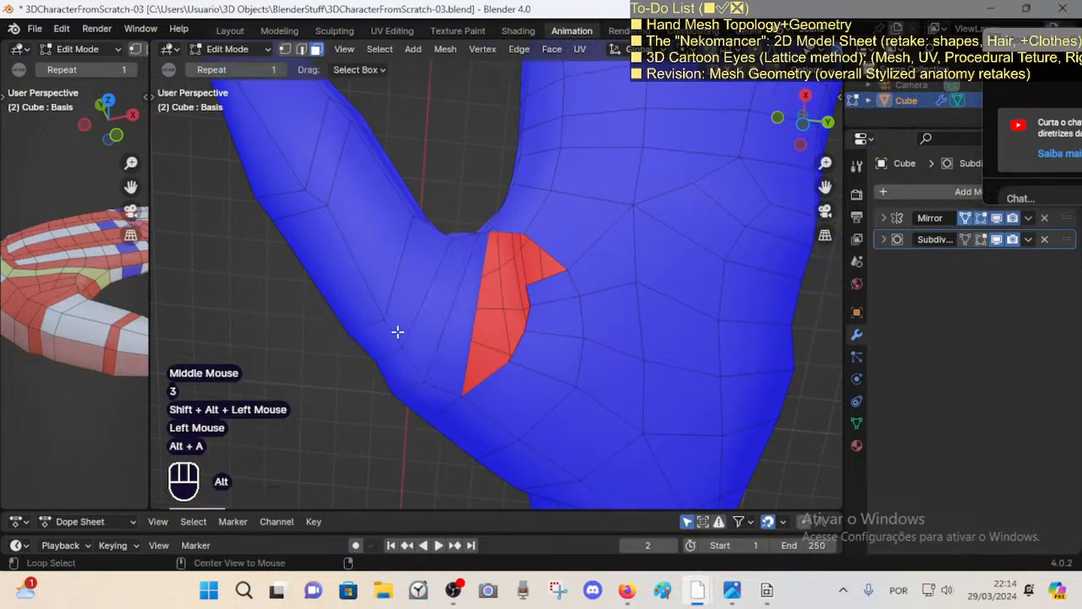
{"action": "left_click", "coordinate": [394, 329], "text": "alt+shift"}
{"action": "key", "text": "s"}
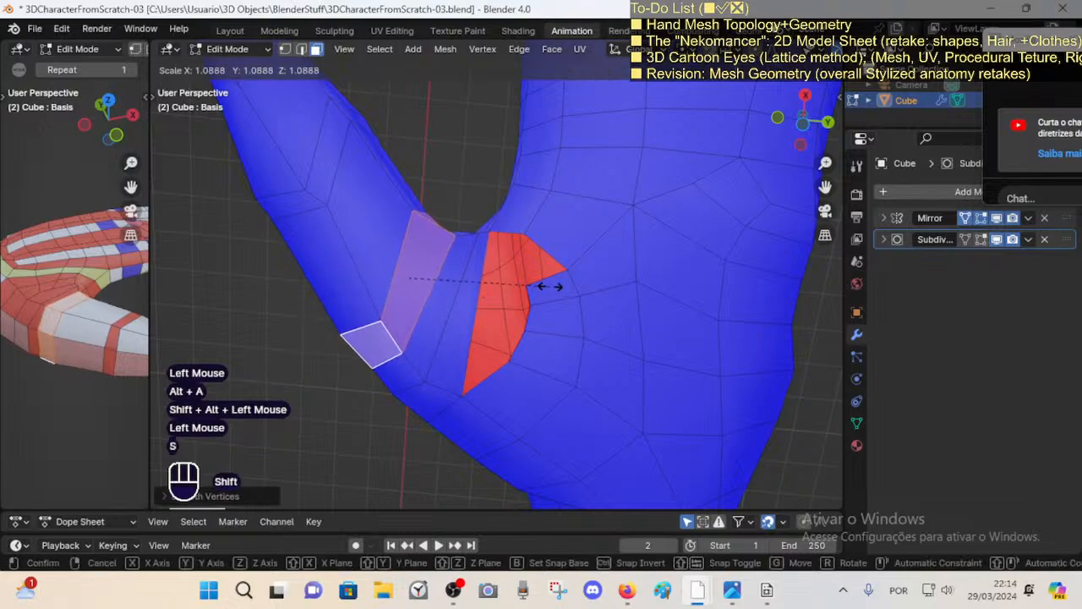
{"action": "left_click", "coordinate": [549, 286], "text": "shift"}
{"action": "key", "text": "alt+a"}
{"action": "left_click", "coordinate": [472, 376], "text": "alt+shift"}
{"action": "left_click_drag", "start_coordinate": [368, 367], "coordinate": [410, 327]}
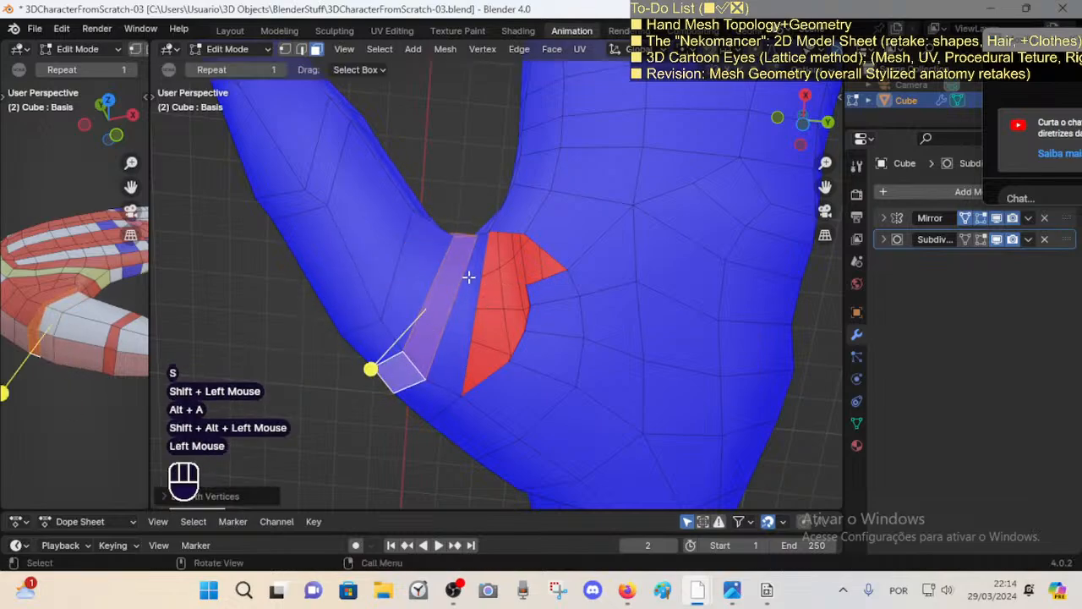
Step: Reposition one vertex beside the thumb web and check the face loop that runs through it
{"action": "middle_click_drag", "start_coordinate": [468, 275], "coordinate": [476, 343]}
{"action": "mouse_move", "coordinate": [493, 249]}
{"action": "middle_mouse_down"}
{"action": "mouse_move", "coordinate": [483, 316]}
{"action": "mouse_move", "coordinate": [495, 358]}
{"action": "mouse_move", "coordinate": [483, 329]}
{"action": "mouse_move", "coordinate": [406, 276]}
{"action": "mouse_move", "coordinate": [498, 280]}
{"action": "mouse_move", "coordinate": [477, 243]}
{"action": "middle_mouse_up"}
{"action": "key", "text": "1"}
{"action": "left_click", "coordinate": [405, 276]}
{"action": "key", "text": "g"}
{"action": "left_click", "coordinate": [503, 150], "text": "shift"}
{"action": "key", "text": "3"}
{"action": "middle_click_drag", "start_coordinate": [503, 151], "coordinate": [571, 169]}
{"action": "left_click", "coordinate": [462, 232], "text": "alt+shift"}
{"action": "scroll", "coordinate": [562, 221], "scroll_direction": "down", "scroll_amount": 1}
{"action": "scroll", "coordinate": [506, 252], "scroll_direction": "down", "scroll_amount": 1}
{"action": "key", "text": "alt+a"}
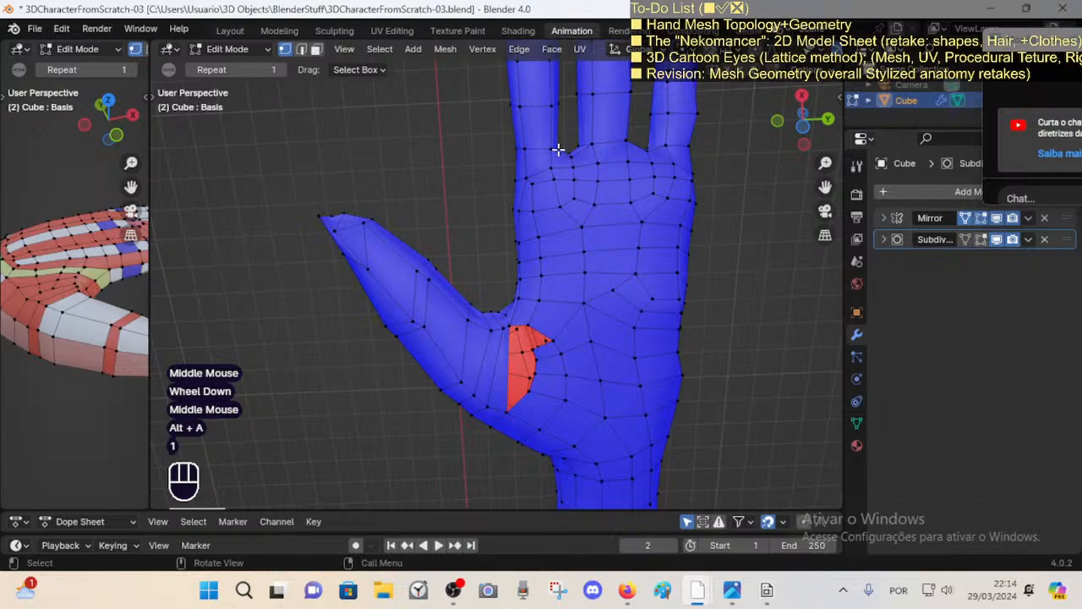
Step: With X-ray and proportional editing on, move the vertices at the index finger's base toward the middle finger
{"action": "key", "text": "alt+z"}
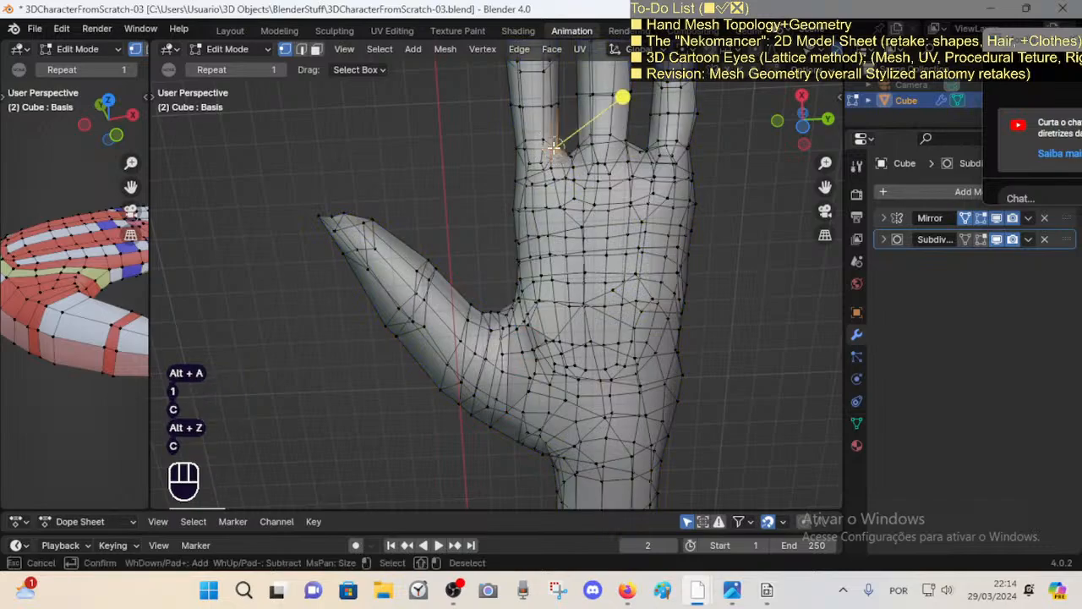
{"action": "right_click", "coordinate": [554, 147]}
{"action": "key", "text": "g"}
{"action": "key", "text": "Escape"}
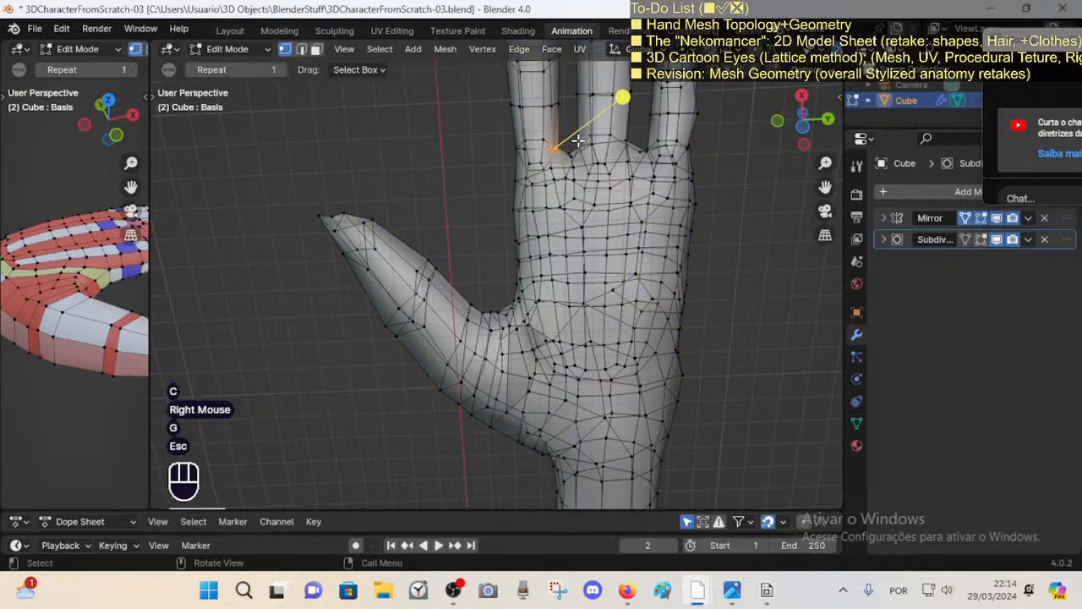
{"action": "key", "text": "g"}
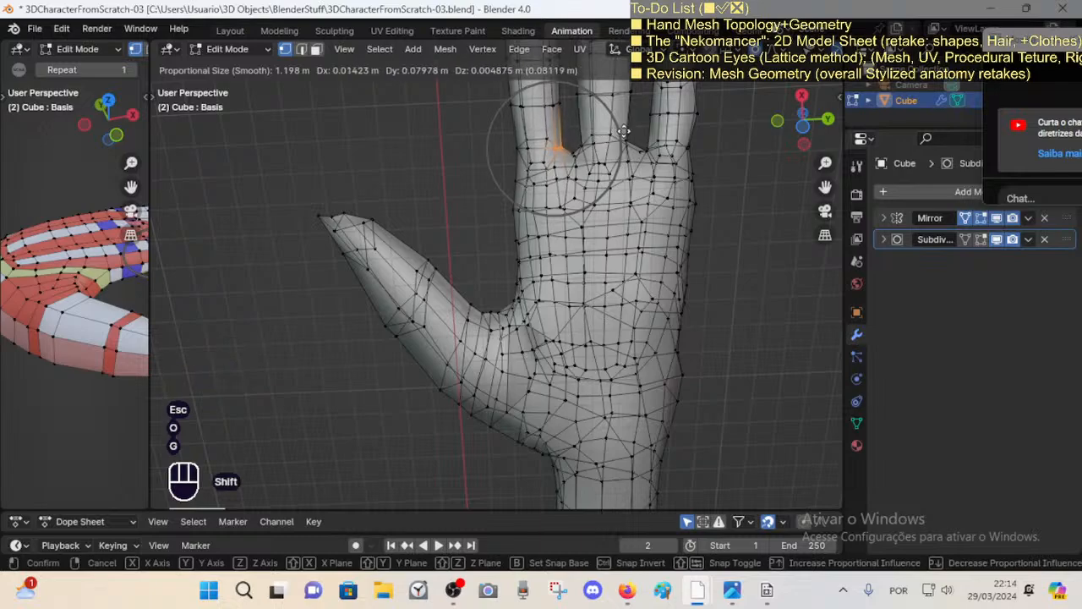
{"action": "left_click", "coordinate": [624, 132], "text": "shift"}
Step: Nudge the vertices on the thumb-facing side of the index finger's base outward with proportional editing
{"action": "key", "text": "alt+a"}
{"action": "key", "text": "c"}
{"action": "left_click", "coordinate": [519, 153]}
{"action": "right_click", "coordinate": [517, 155]}
{"action": "key", "text": "g"}
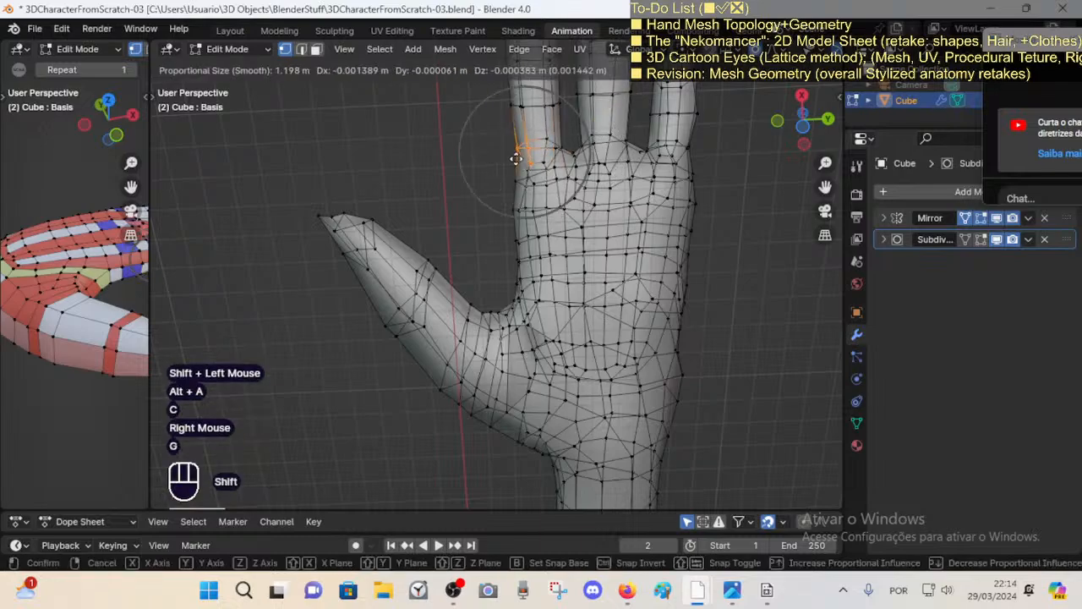
{"action": "left_click", "coordinate": [507, 157], "text": "shift"}
Step: Move the vertices on the outer edge of the last finger's base inward with proportional editing
{"action": "key", "text": "alt+a"}
{"action": "key", "text": "c"}
{"action": "left_click", "coordinate": [692, 149]}
{"action": "right_click", "coordinate": [702, 152]}
{"action": "key", "text": "g"}
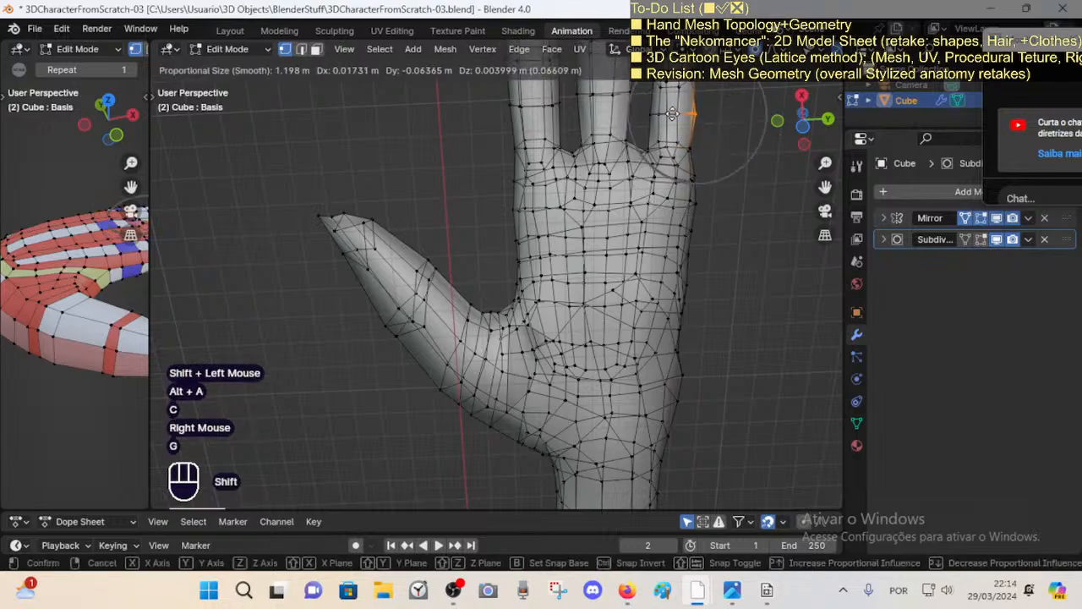
{"action": "left_click", "coordinate": [644, 120], "text": "shift"}
Step: Examine the overall shape of the hand and forearm in object mode
{"action": "scroll", "coordinate": [665, 158], "scroll_direction": "down", "scroll_amount": 2}
{"action": "key", "text": "Tab"}
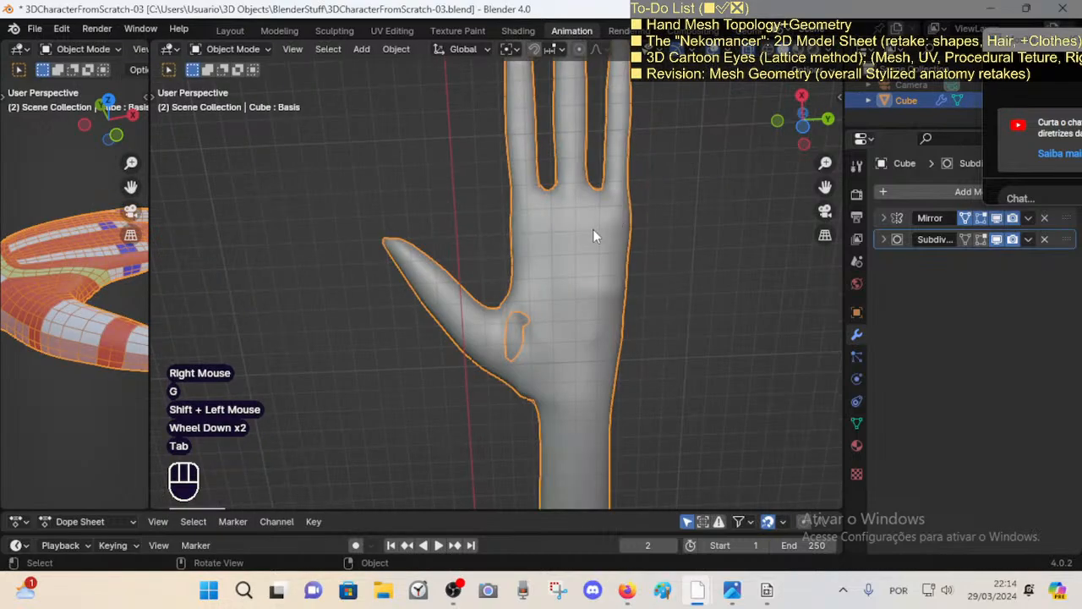
{"action": "middle_click_drag", "start_coordinate": [580, 255], "coordinate": [509, 272]}
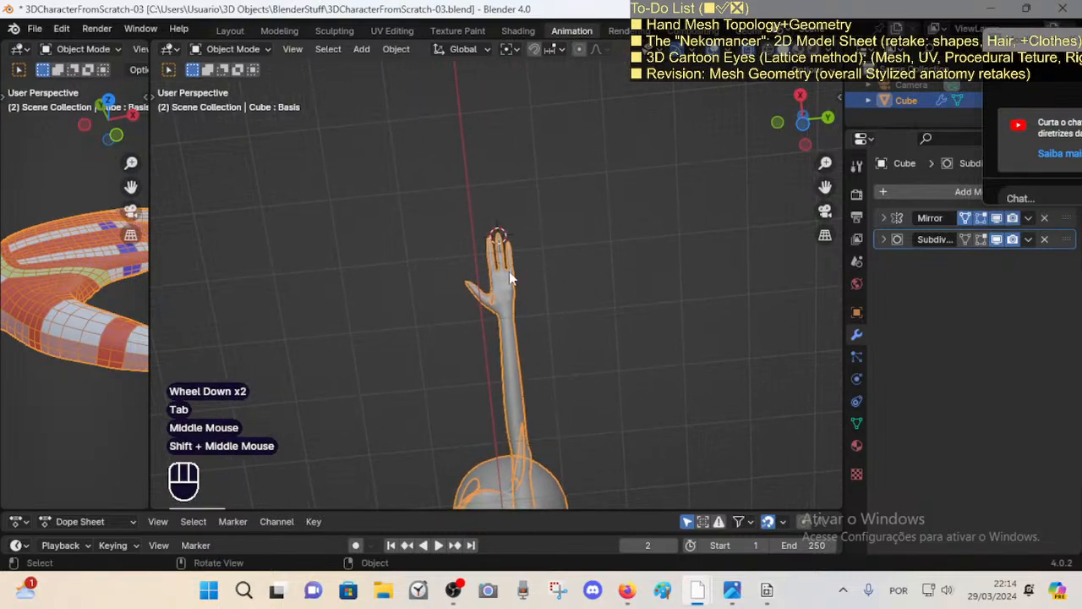
{"action": "key", "text": "shift+grave"}
{"action": "key", "text": "w"}
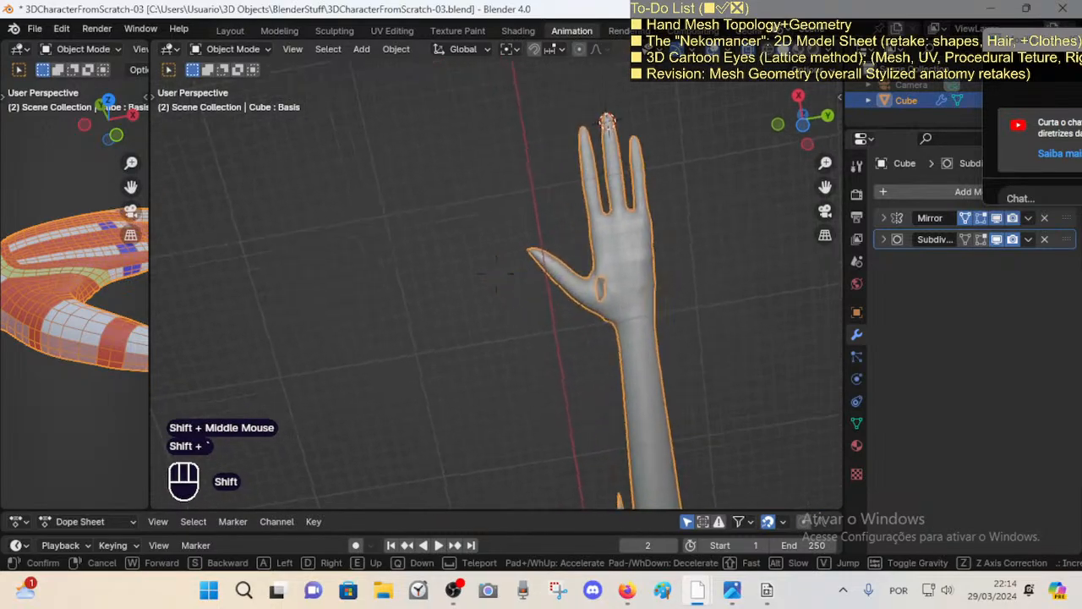
{"action": "left_click", "coordinate": [497, 275]}
Step: Return to edit mode with X-ray off and inspect the face loops crossing the thumb web
{"action": "key", "text": "Tab"}
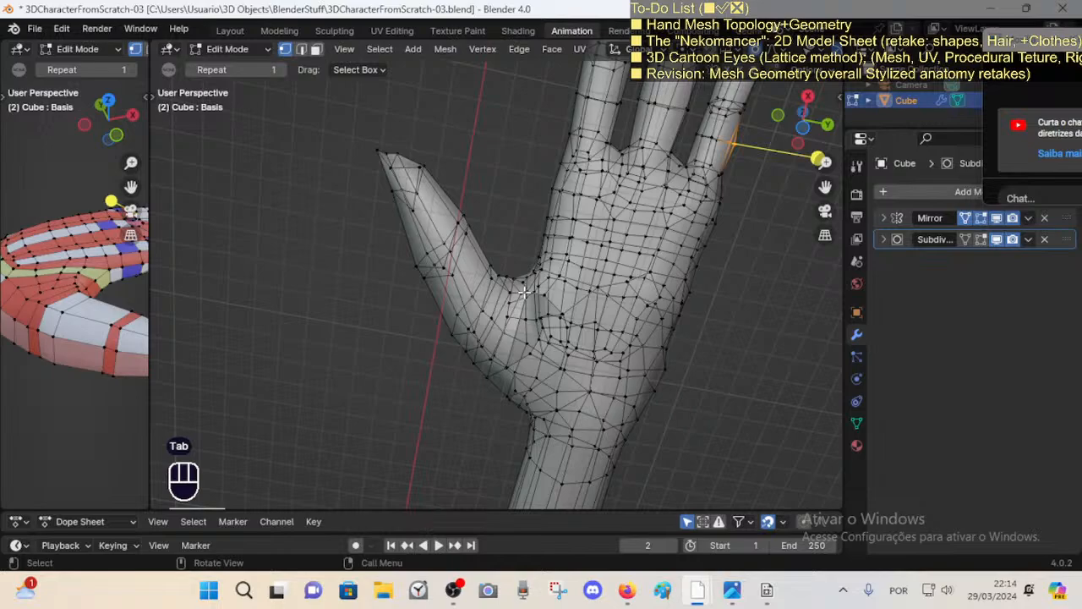
{"action": "key", "text": "alt+z"}
{"action": "middle_click_drag", "start_coordinate": [524, 291], "coordinate": [531, 264]}
{"action": "scroll", "coordinate": [541, 314], "scroll_direction": "up", "scroll_amount": 1}
{"action": "scroll", "coordinate": [515, 259], "scroll_direction": "up", "scroll_amount": 1}
{"action": "middle_click_drag", "start_coordinate": [522, 206], "coordinate": [473, 241]}
{"action": "key", "text": "3"}
{"action": "left_click", "coordinate": [524, 215], "text": "alt+shift"}
{"action": "key", "text": "a"}
{"action": "scroll", "coordinate": [607, 249], "scroll_direction": "down", "scroll_amount": 4}
{"action": "key", "text": "alt+a"}
Step: Trace the face loop from the thumb base across the palm and turn off the face orientation overlay
{"action": "left_click", "coordinate": [450, 243], "text": "alt+shift"}
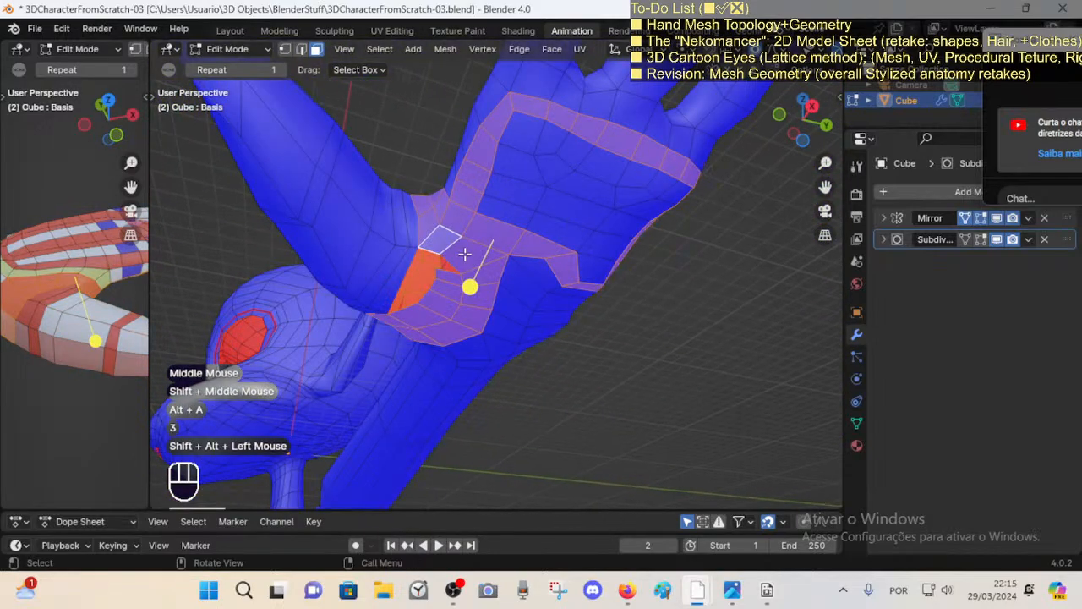
{"action": "key", "text": "shift+ctrl+alt+n"}
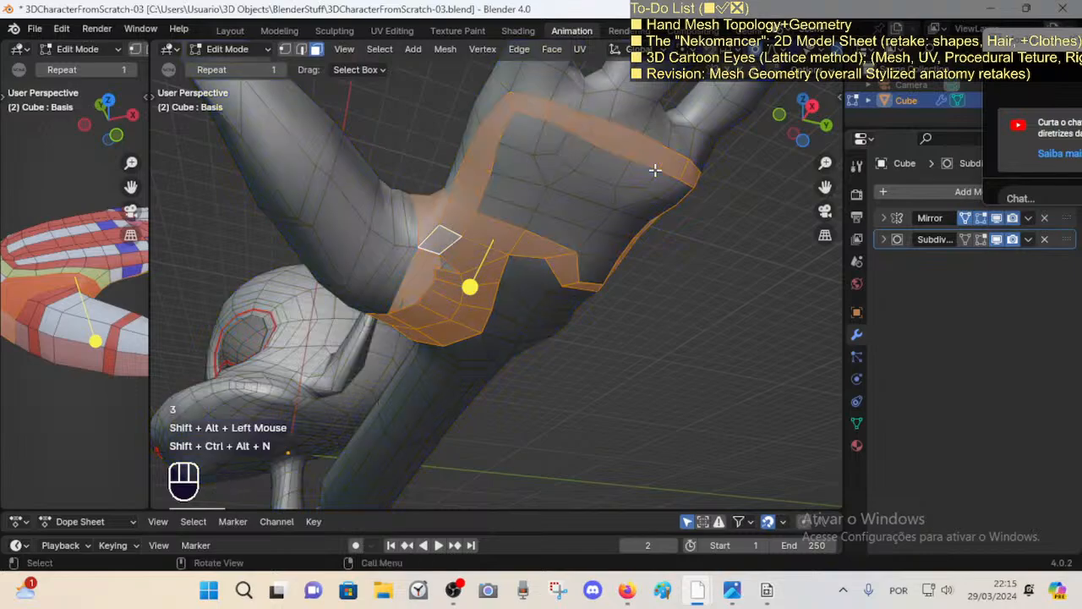
{"action": "key", "text": "alt+a"}
{"action": "left_click", "coordinate": [444, 245], "text": "alt+shift"}
{"action": "middle_click_drag", "start_coordinate": [445, 245], "coordinate": [448, 216]}
Step: Rip the vertex in the middle of the palm and check the face loop around the thumb base
{"action": "key", "text": "alt+a"}
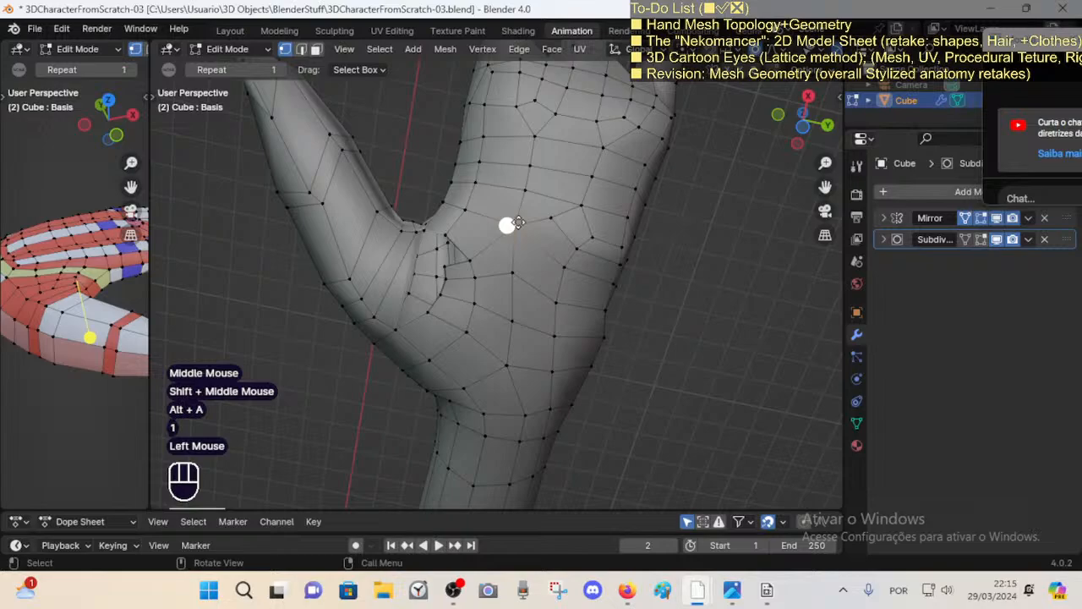
{"action": "key", "text": "v"}
{"action": "left_click", "coordinate": [490, 219]}
{"action": "key", "text": "3"}
{"action": "left_click", "coordinate": [456, 219], "text": "alt+shift"}
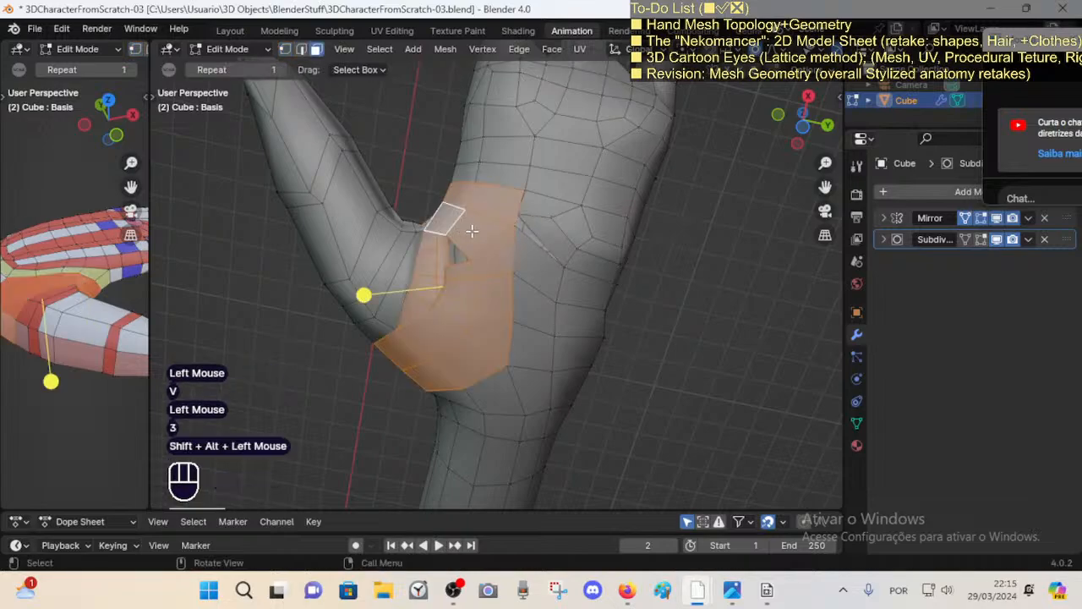
Step: Shift the ripped vertices in the middle of the palm to reshape the opening
{"action": "key", "text": "alt+a"}
{"action": "left_click", "coordinate": [528, 218]}
{"action": "key", "text": "g"}
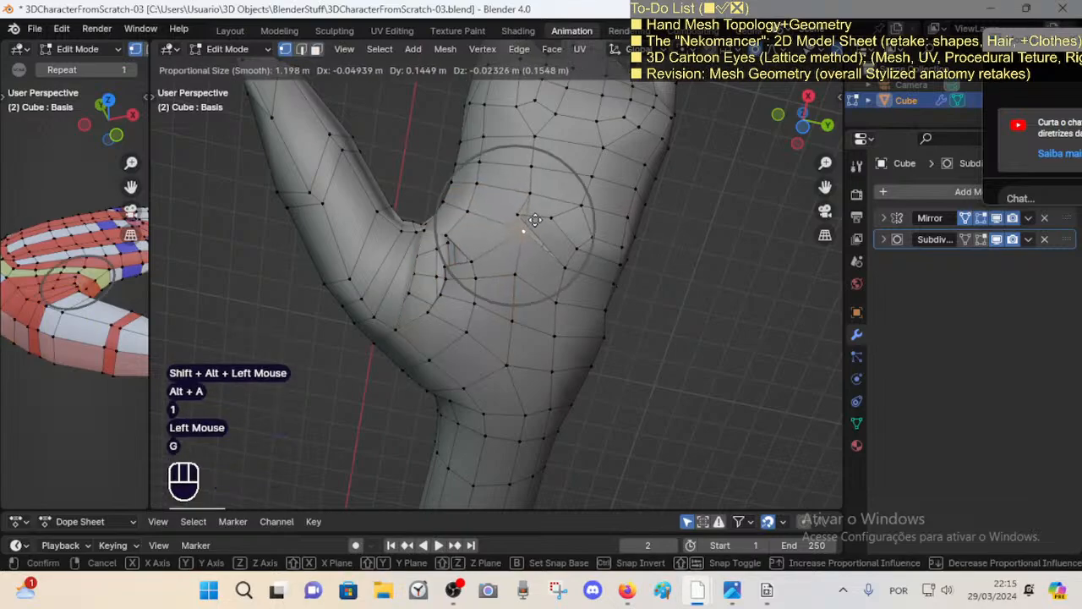
{"action": "left_click", "coordinate": [520, 213]}
{"action": "key", "text": "g"}
{"action": "left_click", "coordinate": [488, 216]}
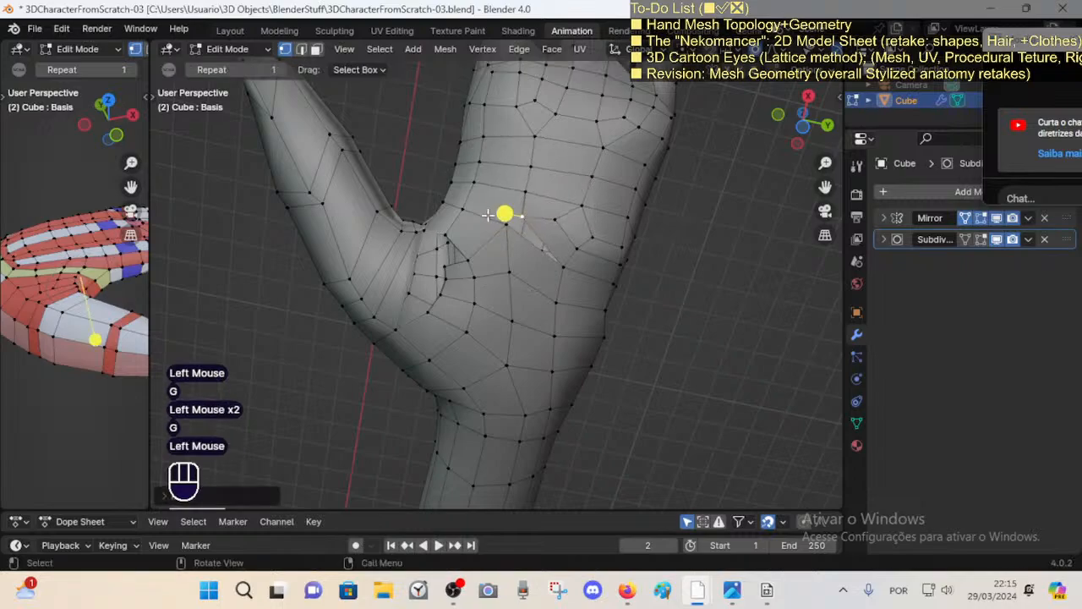
Step: Rip the next vertices at the palm opening toward the thumb and adjust the separated corner's position
{"action": "key", "text": "v"}
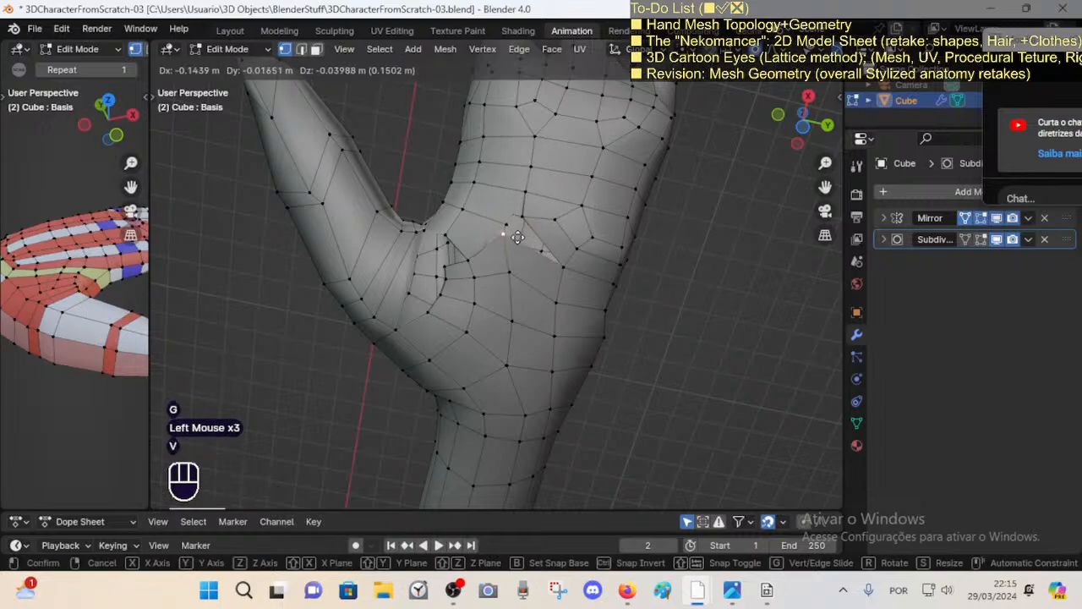
{"action": "left_click", "coordinate": [503, 241]}
{"action": "left_click", "coordinate": [501, 237]}
{"action": "key", "text": "g"}
{"action": "left_click", "coordinate": [500, 228]}
{"action": "key", "text": "v"}
{"action": "left_click", "coordinate": [502, 203]}
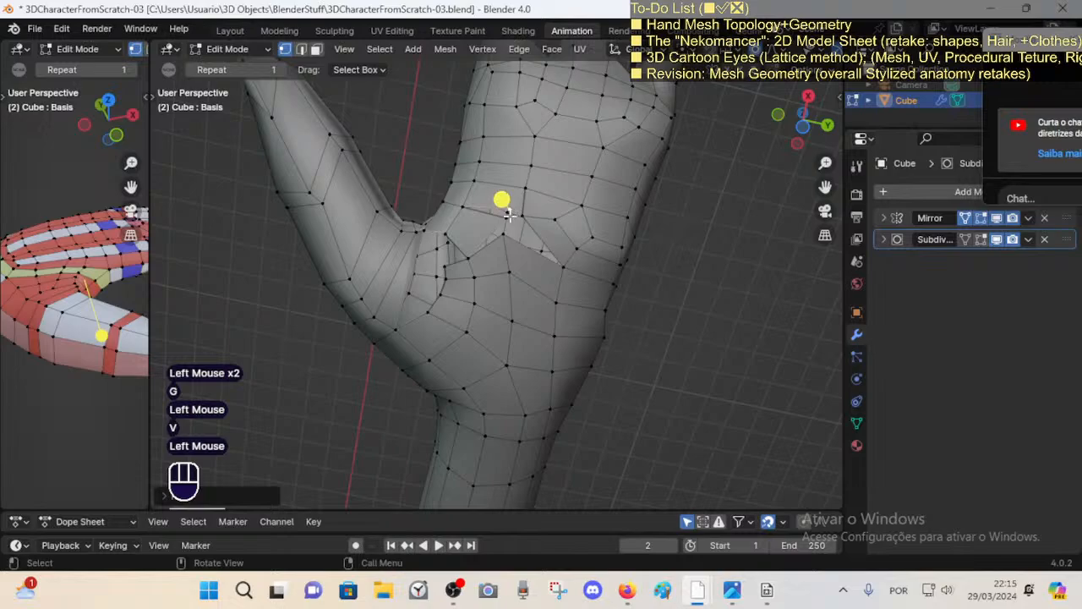
Step: Merge the selected palm vertices at the last one and select the face loop beside them to check its flow
{"action": "key", "text": "m"}
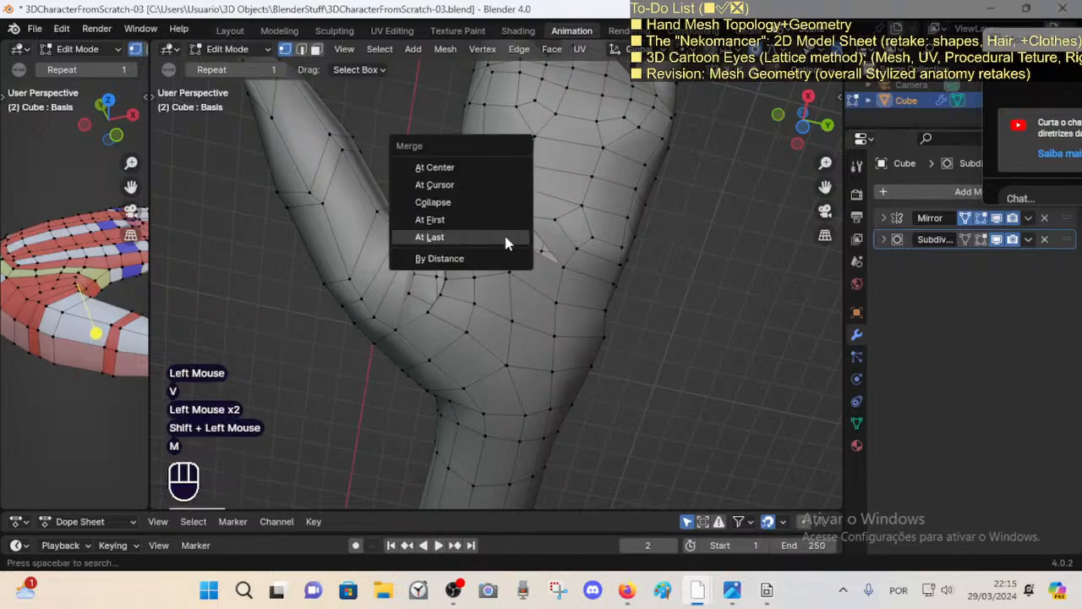
{"action": "left_click", "coordinate": [503, 240]}
{"action": "key", "text": "a"}
{"action": "key", "text": "3"}
{"action": "key", "text": "alt+a"}
{"action": "left_click", "coordinate": [482, 246], "text": "alt+shift"}
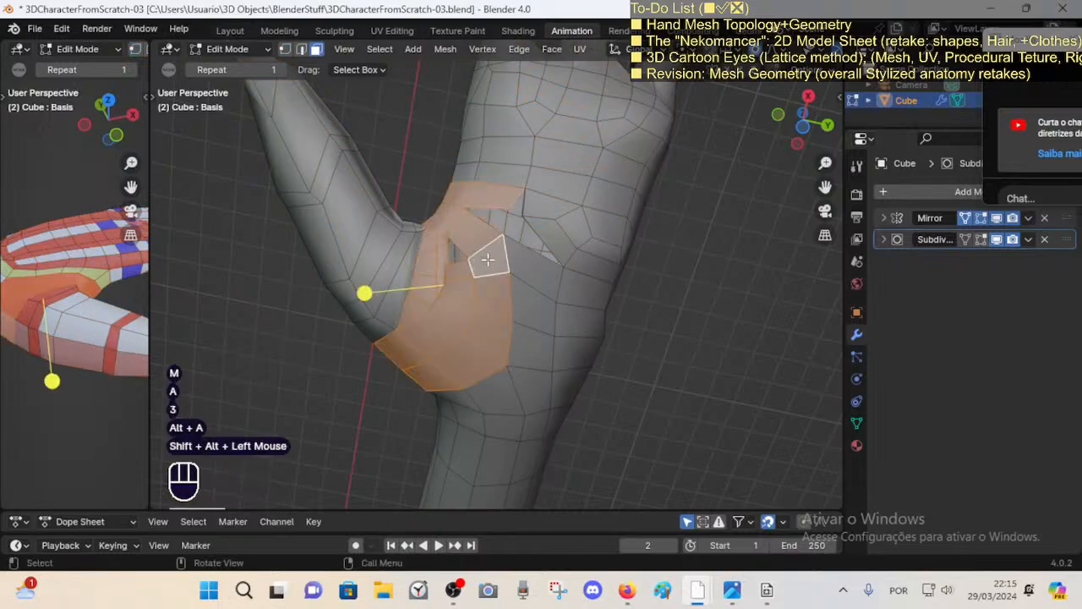
Step: Trace the face loop around the thumb base and rip the vertices on the outer side near the wrist
{"action": "middle_click_drag", "start_coordinate": [496, 248], "coordinate": [409, 283]}
{"action": "key", "text": "alt+a"}
{"action": "left_click", "coordinate": [455, 301], "text": "alt+shift"}
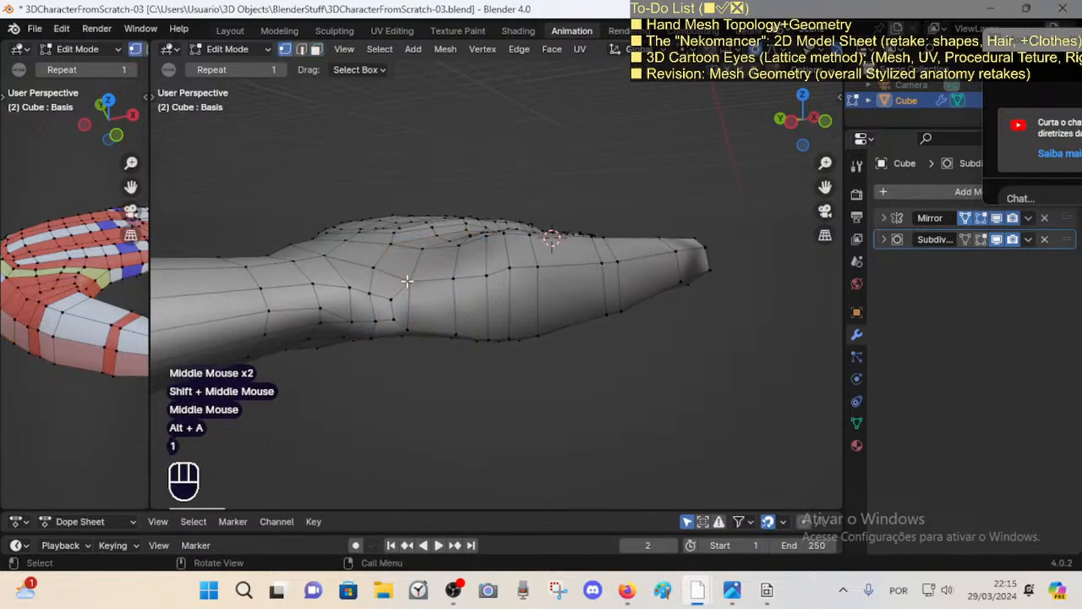
{"action": "key", "text": "v"}
{"action": "left_click", "coordinate": [439, 280]}
{"action": "middle_click_drag", "start_coordinate": [419, 328], "coordinate": [420, 205]}
{"action": "key", "text": "v"}
{"action": "left_click", "coordinate": [462, 323]}
Step: Examine the ripped openings at the thumb base and palm up close from the thumb side
{"action": "left_click", "coordinate": [433, 336], "text": "alt+shift"}
{"action": "key", "text": "a"}
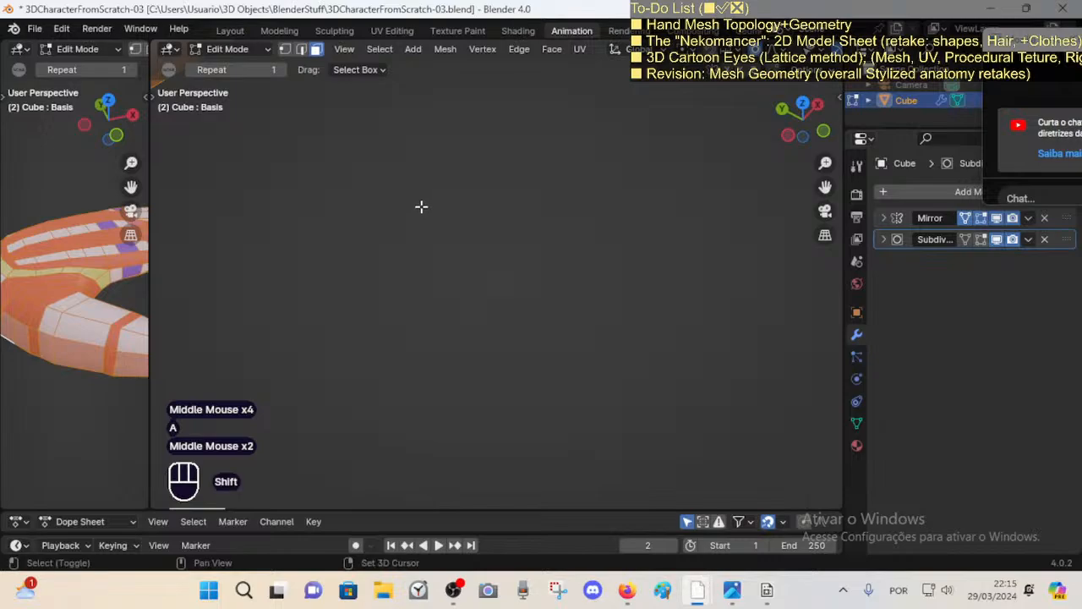
{"action": "key", "text": "shift+grave"}
{"action": "key", "text": "s"}
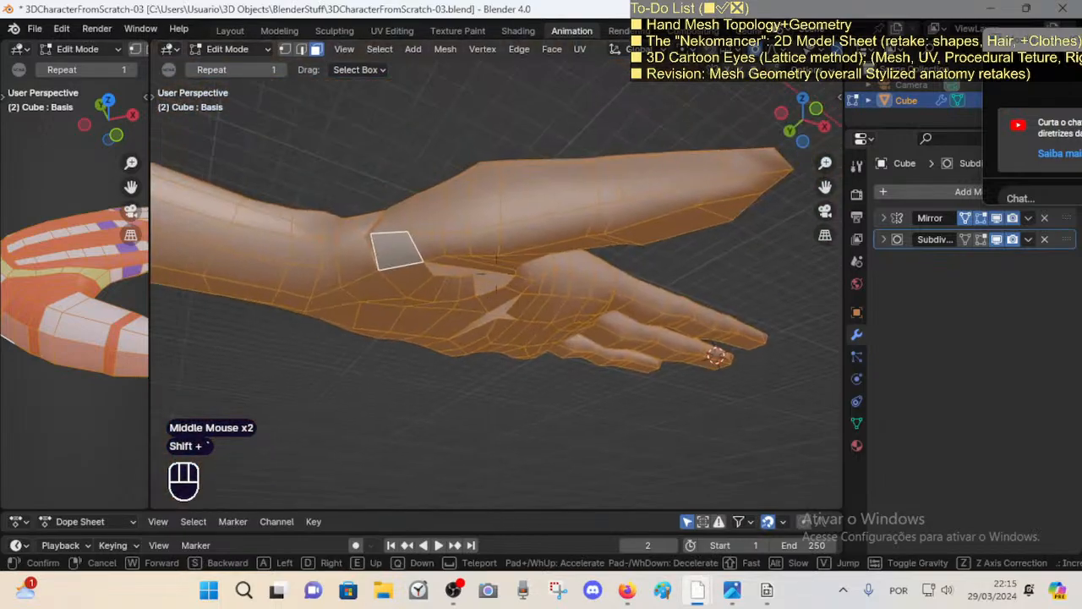
{"action": "key", "text": "w"}
{"action": "key", "text": "a"}
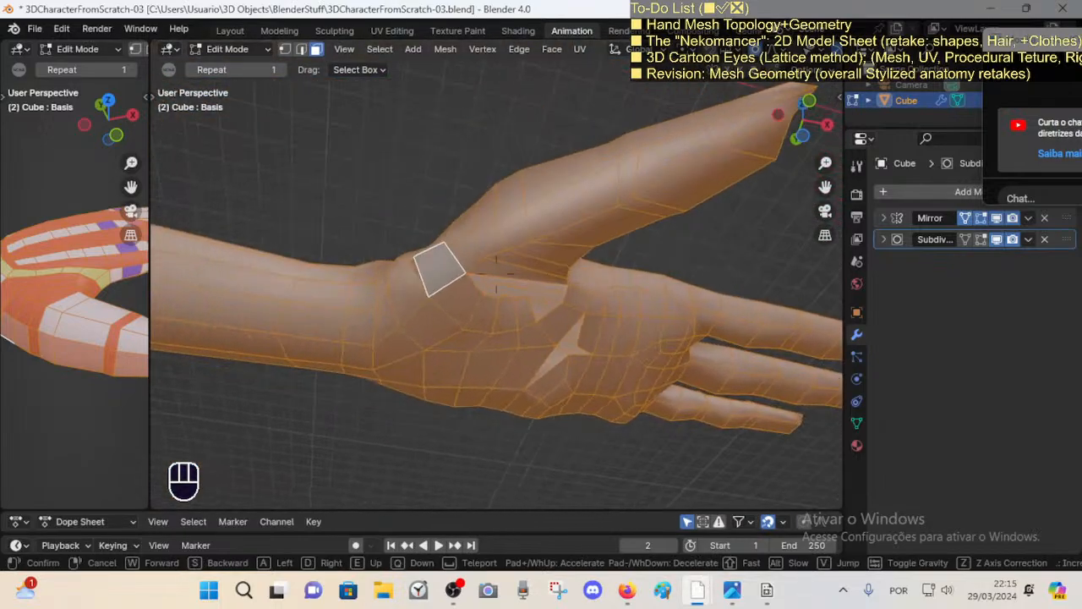
{"action": "left_click", "coordinate": [420, 207]}
{"action": "key", "text": "shift+grave"}
{"action": "key", "text": "w"}
{"action": "left_click", "coordinate": [455, 219]}
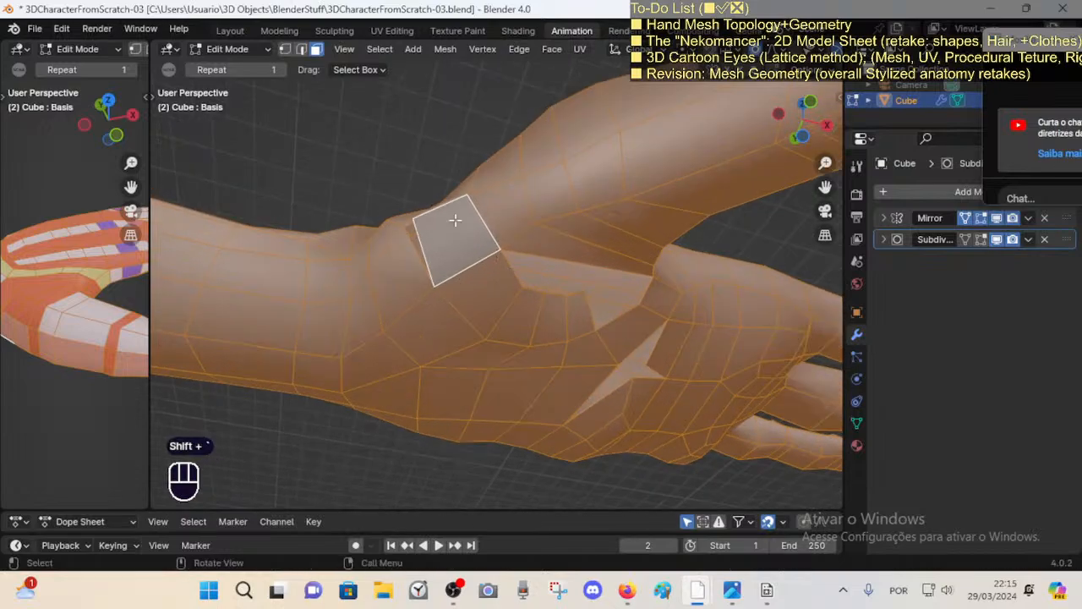
{"action": "key", "text": "alt+a"}
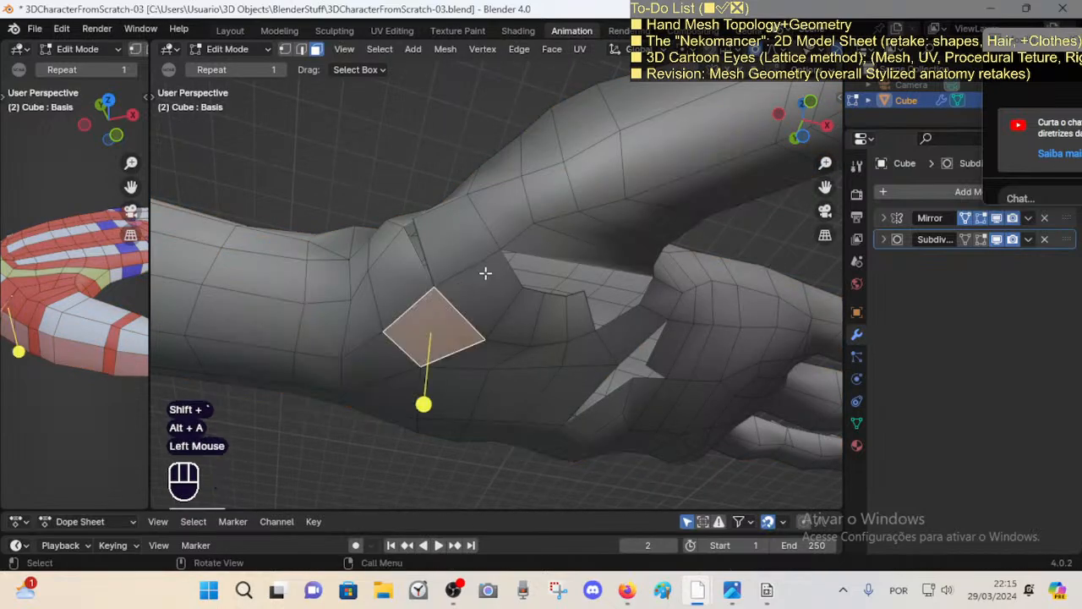
{"action": "middle_click_drag", "start_coordinate": [423, 292], "coordinate": [465, 262]}
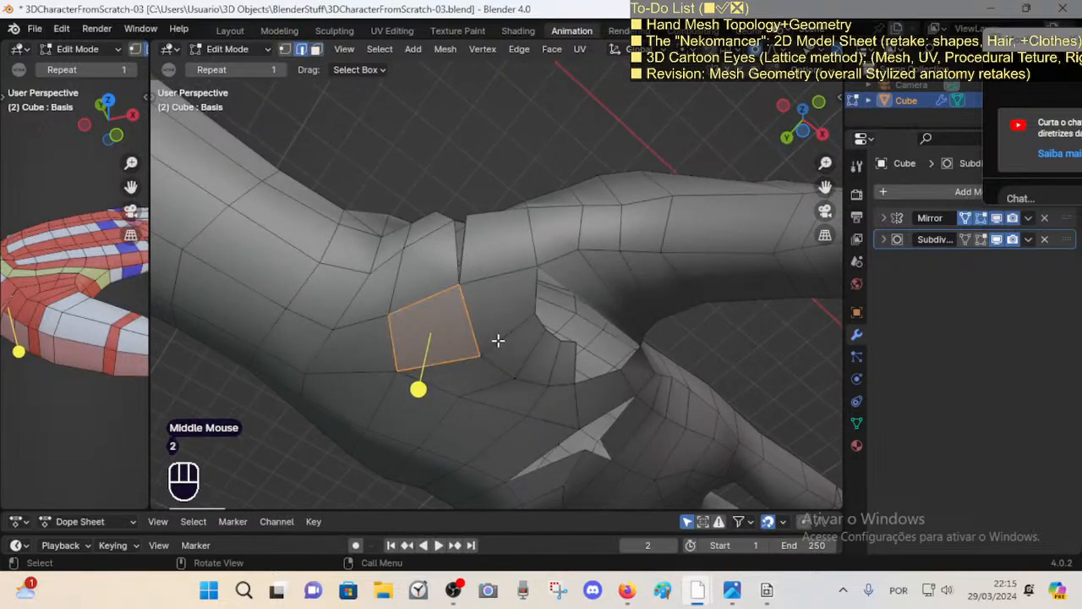
Step: Delete the three small faces along the edge of the opening between the thumb base and the palm
{"action": "key", "text": "3"}
{"action": "left_click", "coordinate": [541, 351]}
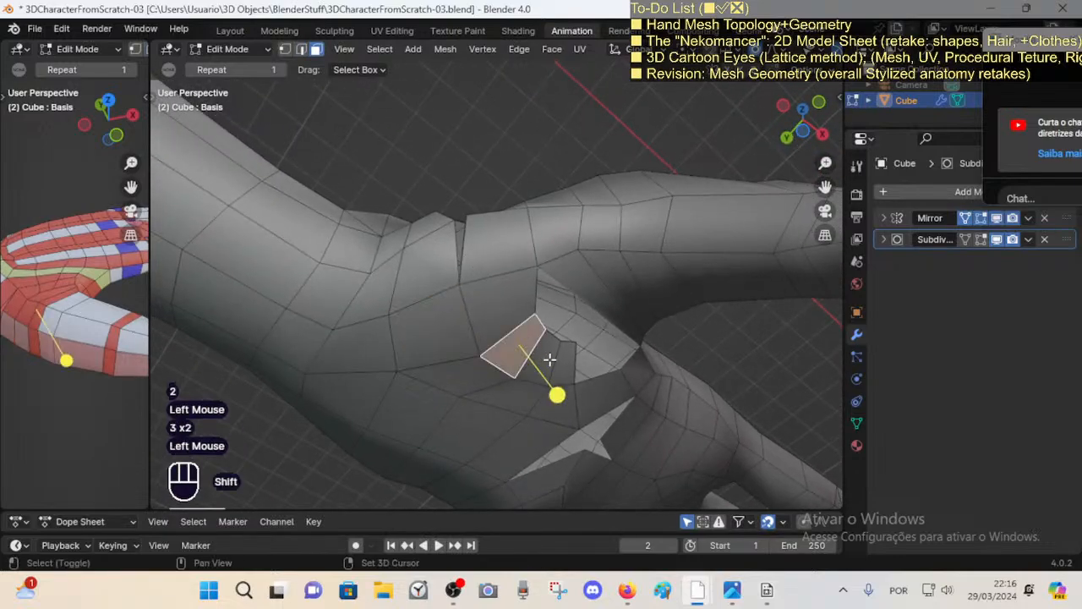
{"action": "left_click", "coordinate": [563, 366], "text": "shift"}
{"action": "left_click", "coordinate": [584, 382], "text": "shift"}
{"action": "key", "text": "x"}
{"action": "left_click", "coordinate": [570, 359]}
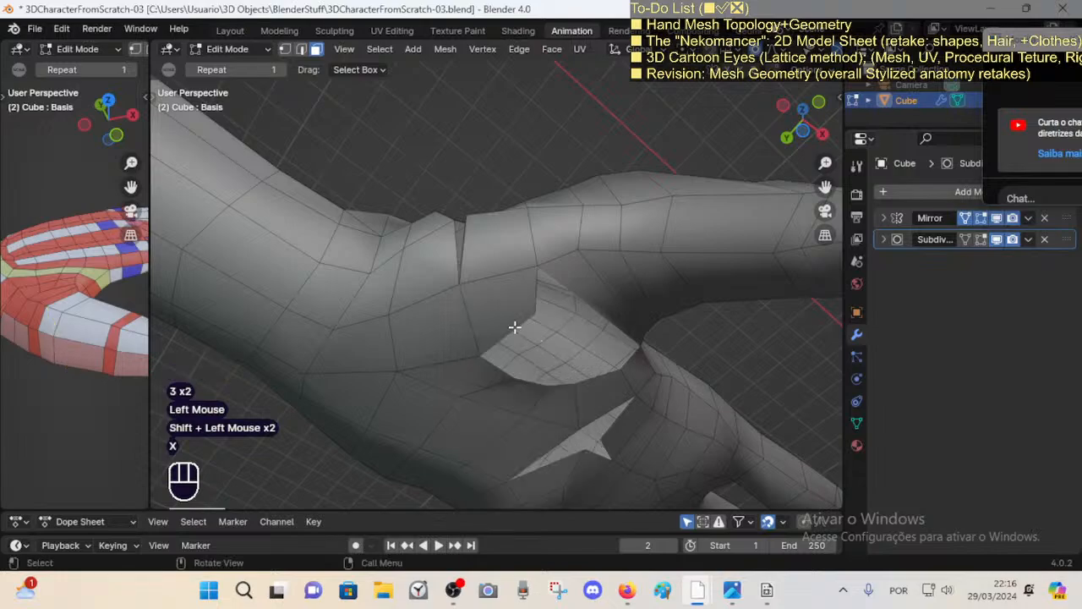
Step: Move the corner vertex of the opening toward the wrist with proportional editing and check the adjacent face loop
{"action": "left_click", "coordinate": [481, 351]}
{"action": "key", "text": "g"}
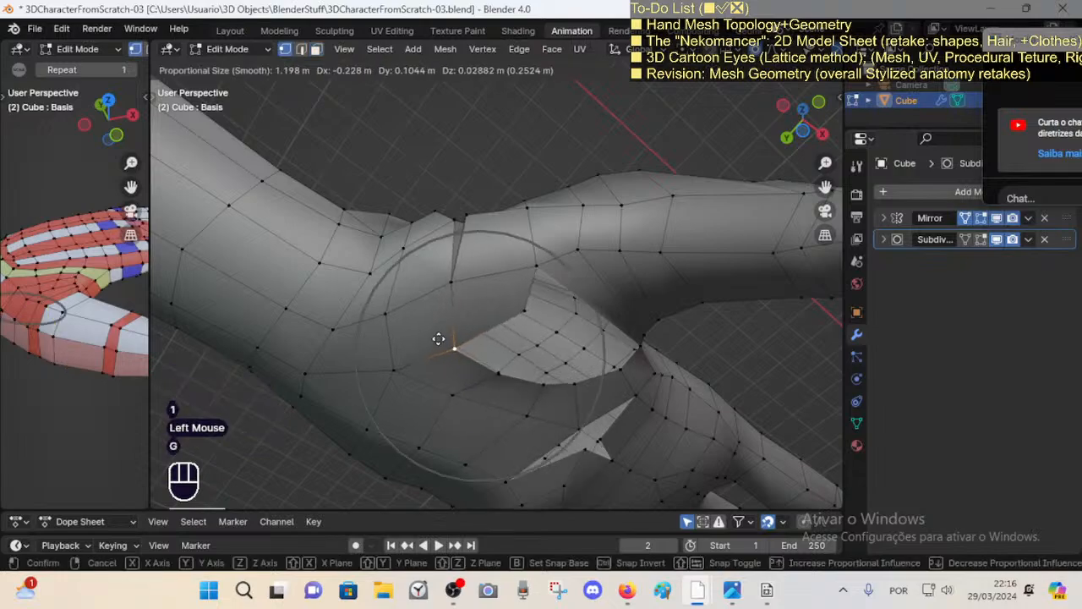
{"action": "left_click", "coordinate": [438, 339]}
{"action": "middle_click_drag", "start_coordinate": [489, 351], "coordinate": [444, 324], "text": "shift"}
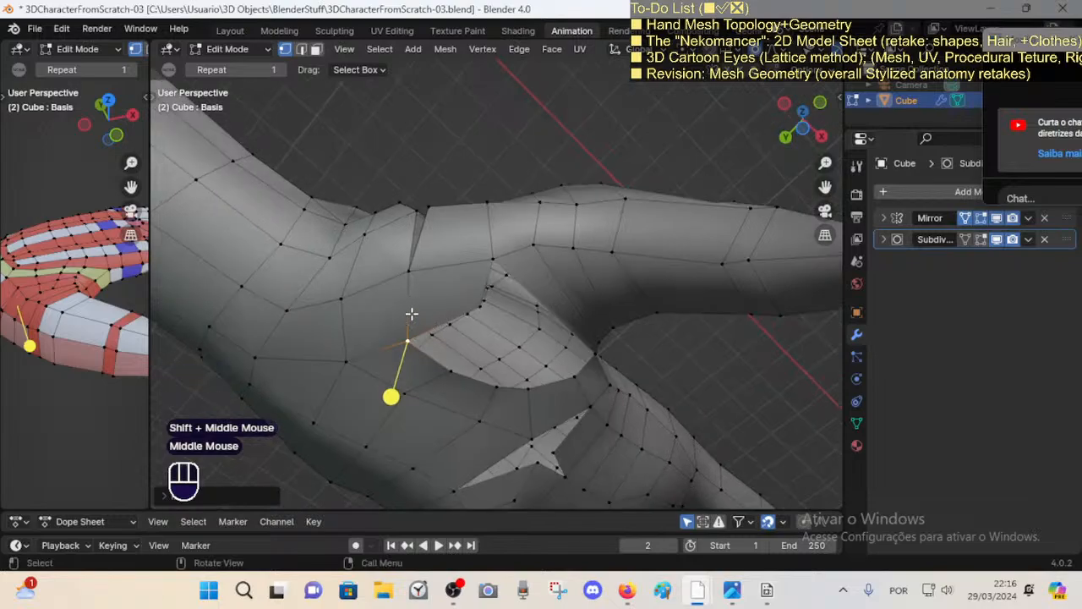
{"action": "middle_click_drag", "start_coordinate": [439, 306], "coordinate": [470, 198]}
{"action": "key", "text": "3"}
{"action": "left_click", "coordinate": [492, 310], "text": "alt+shift"}
{"action": "middle_click", "coordinate": [470, 198]}
Step: Close the narrow gap on the palm by merging its facing vertex pairs at their centers, and trace the adjoining face loop
{"action": "key", "text": "1"}
{"action": "left_click", "coordinate": [709, 303]}
{"action": "left_click", "coordinate": [670, 317], "text": "shift"}
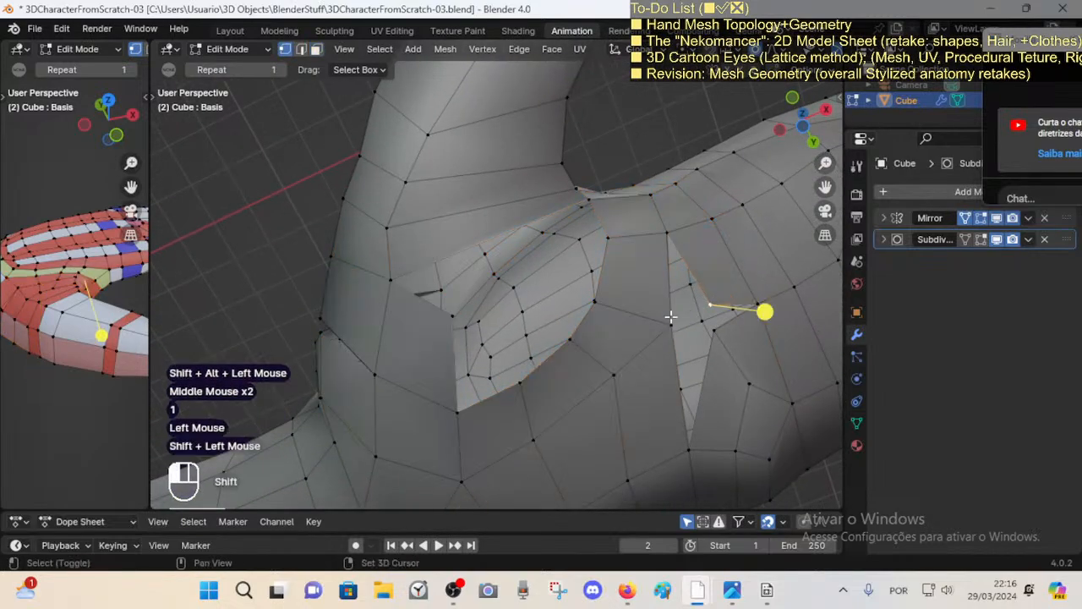
{"action": "key", "text": "m"}
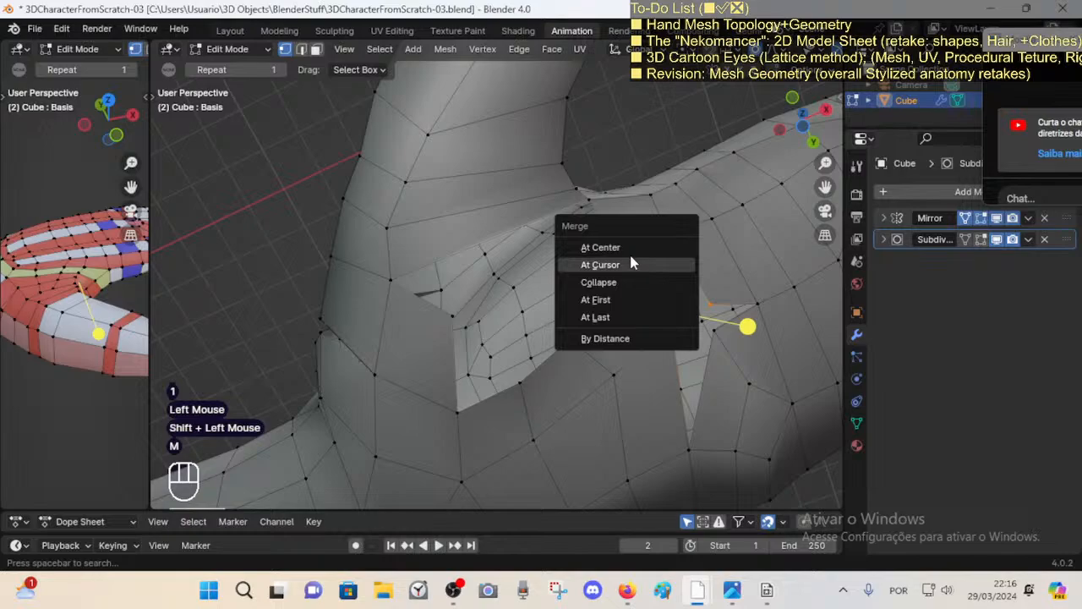
{"action": "left_click", "coordinate": [634, 248]}
{"action": "key", "text": "m"}
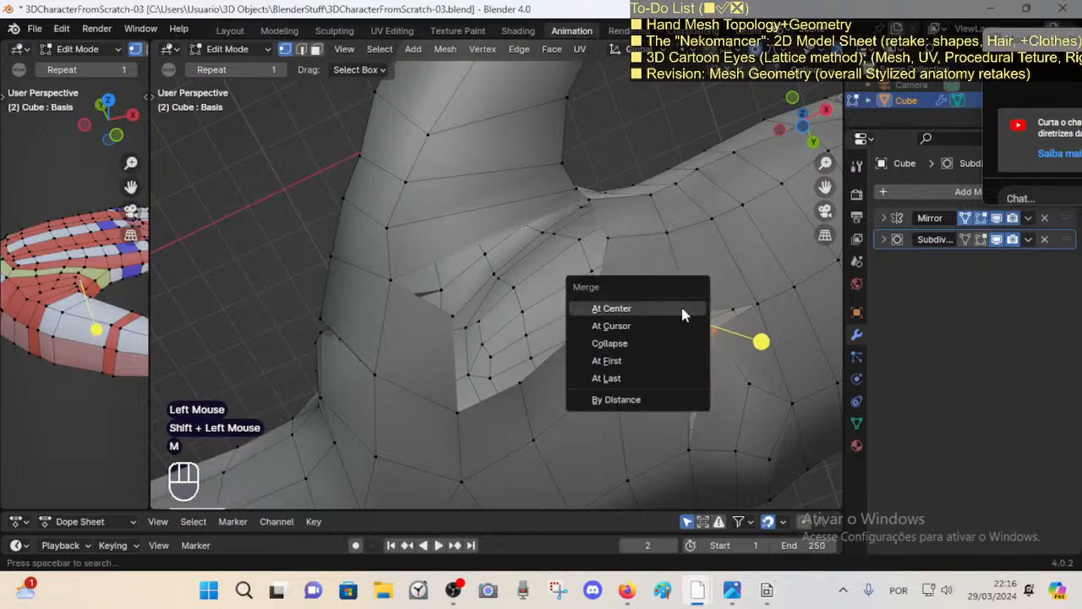
{"action": "middle_click_drag", "start_coordinate": [580, 322], "coordinate": [683, 228], "text": "shift"}
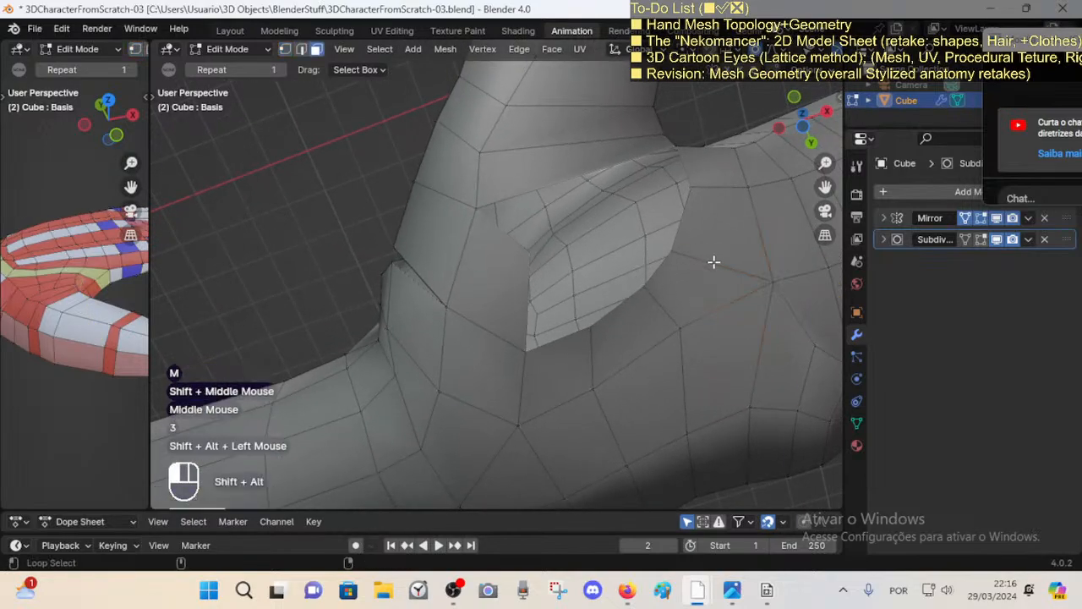
{"action": "left_click", "coordinate": [714, 262], "text": "alt+shift"}
Step: Slide and move the palm-side rim vertices of the large opening to even out its border
{"action": "key", "text": "1"}
{"action": "left_click", "coordinate": [674, 254]}
{"action": "key", "text": "shift+v"}
{"action": "left_click", "coordinate": [691, 256], "text": "shift"}
{"action": "left_click", "coordinate": [686, 318]}
{"action": "key", "text": "shift+v"}
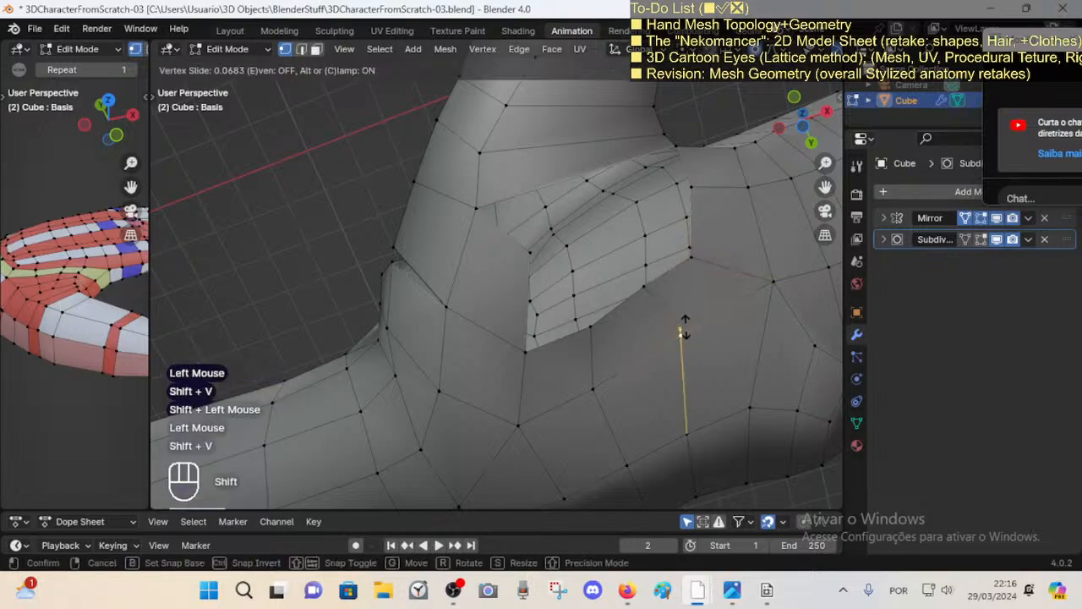
{"action": "left_click", "coordinate": [668, 309]}
{"action": "key", "text": "g"}
{"action": "left_click", "coordinate": [655, 304]}
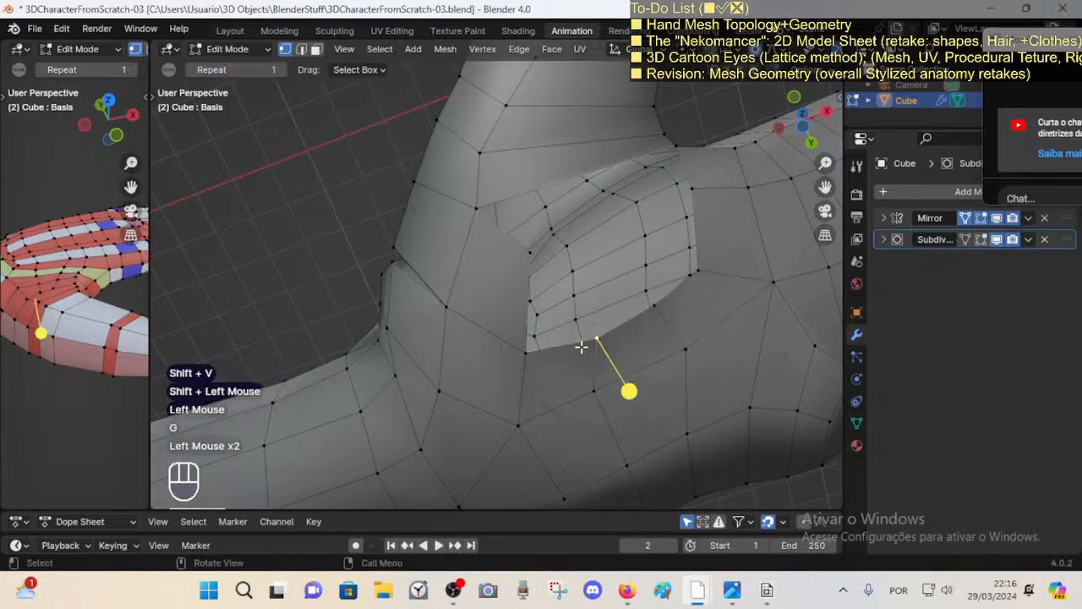
{"action": "key", "text": "g"}
{"action": "left_click", "coordinate": [512, 348]}
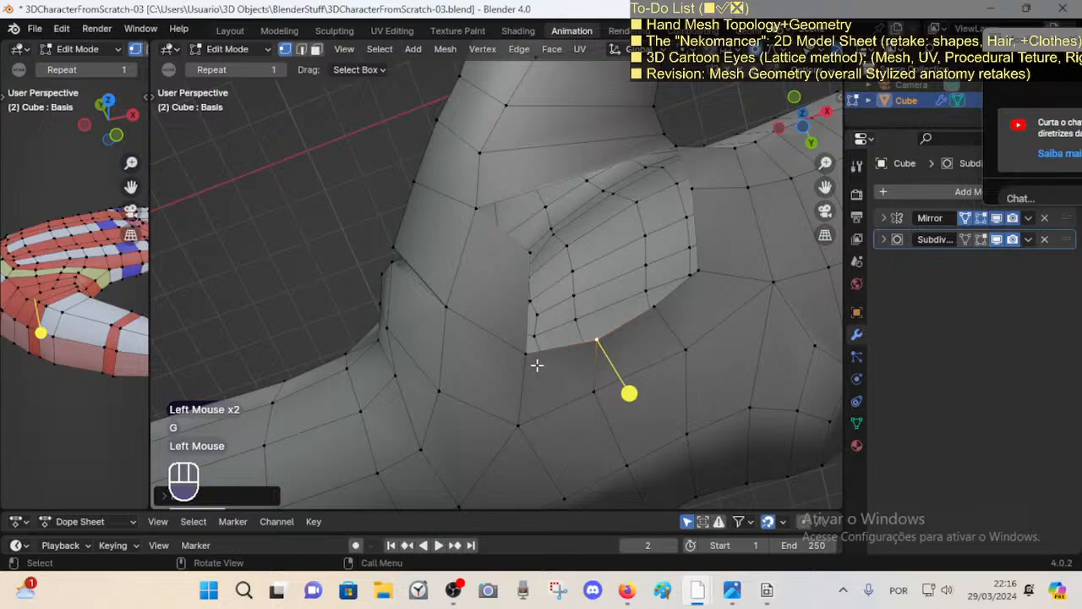
Step: Rip the edge running toward the wrist from the large opening's lower corner and pull it away from the thumb base
{"action": "key", "text": "2"}
{"action": "left_click", "coordinate": [526, 373]}
{"action": "key", "text": "v"}
{"action": "key", "text": "Escape"}
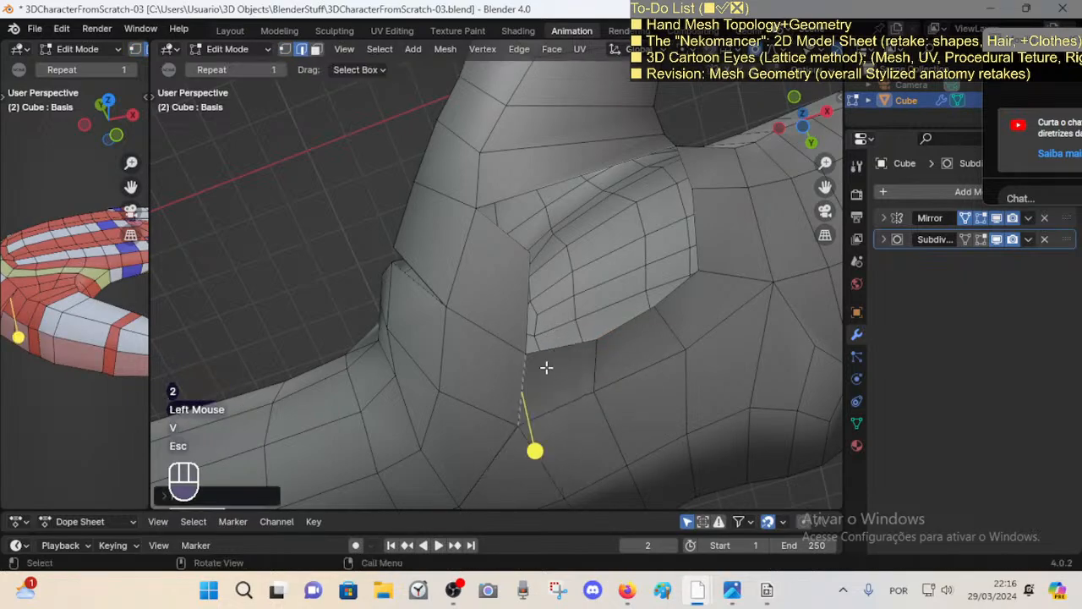
{"action": "key", "text": "v"}
{"action": "left_click", "coordinate": [567, 338]}
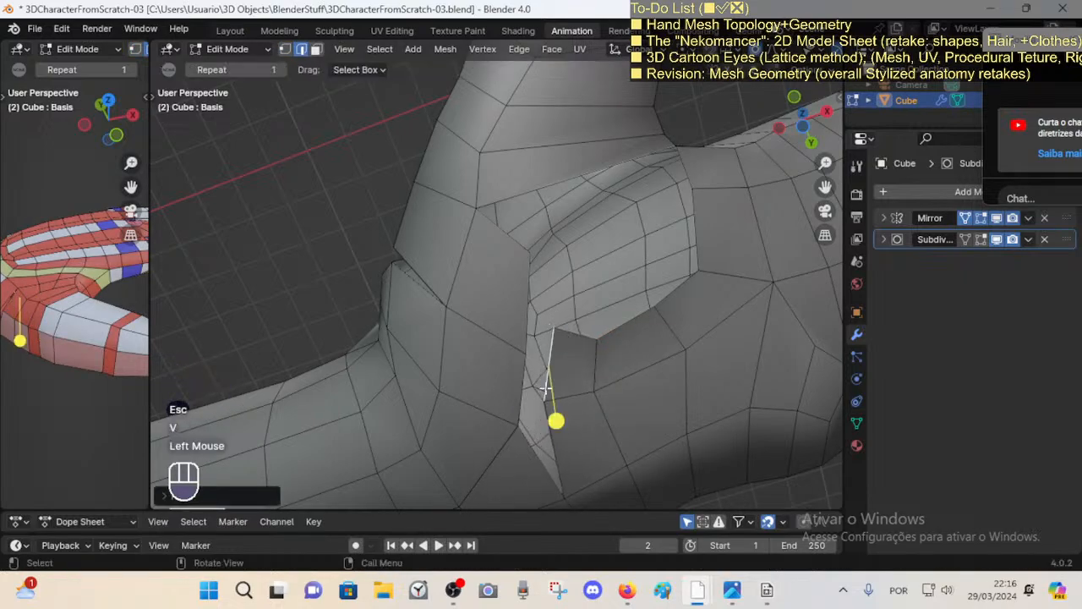
Step: Rip the lower corner vertex of the palm flap and merge the freed corner with the vertex on the thumb side
{"action": "key", "text": "1"}
{"action": "left_click", "coordinate": [538, 407]}
{"action": "left_click", "coordinate": [519, 423], "text": "shift"}
{"action": "left_click", "coordinate": [549, 399]}
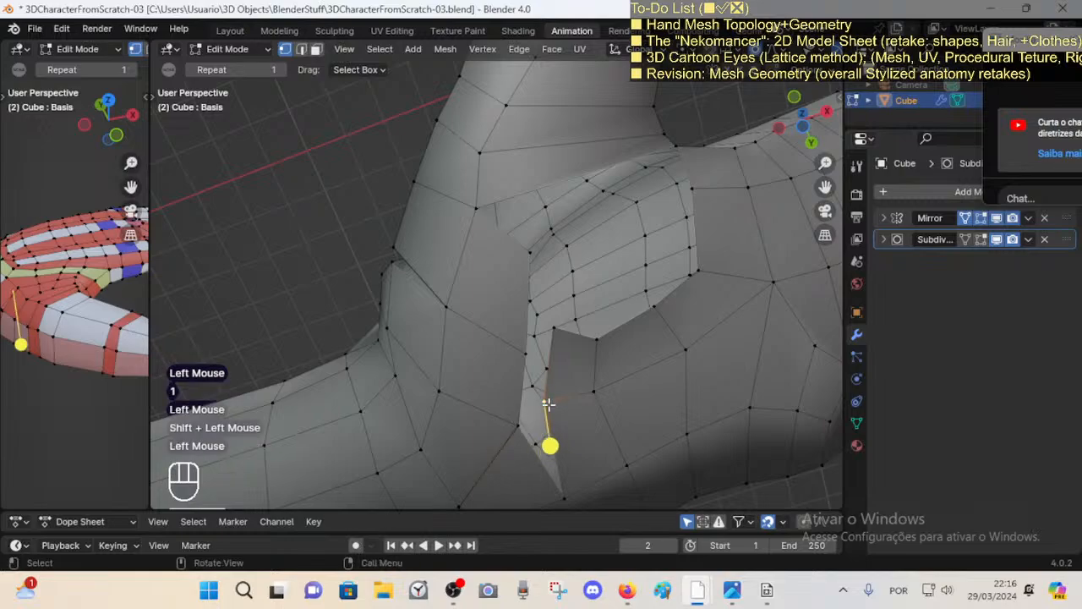
{"action": "key", "text": "v"}
{"action": "left_click", "coordinate": [539, 425]}
{"action": "left_click", "coordinate": [517, 429], "text": "shift"}
{"action": "key", "text": "m"}
{"action": "left_click", "coordinate": [516, 429]}
{"action": "key", "text": "alt+a"}
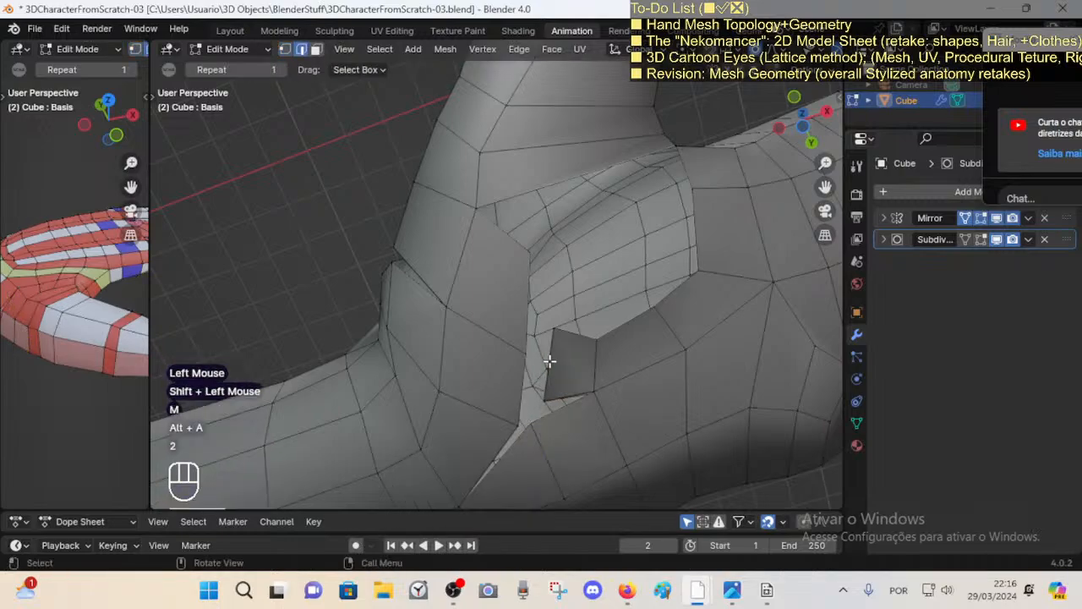
Step: Move the flap's free edge upward into the large opening
{"action": "key", "text": "2"}
{"action": "left_click", "coordinate": [549, 360]}
{"action": "key", "text": "g"}
{"action": "left_click", "coordinate": [551, 316]}
Step: Fill a face between the flap's free edge and the facing edge of the thumb base
{"action": "left_click", "coordinate": [531, 304]}
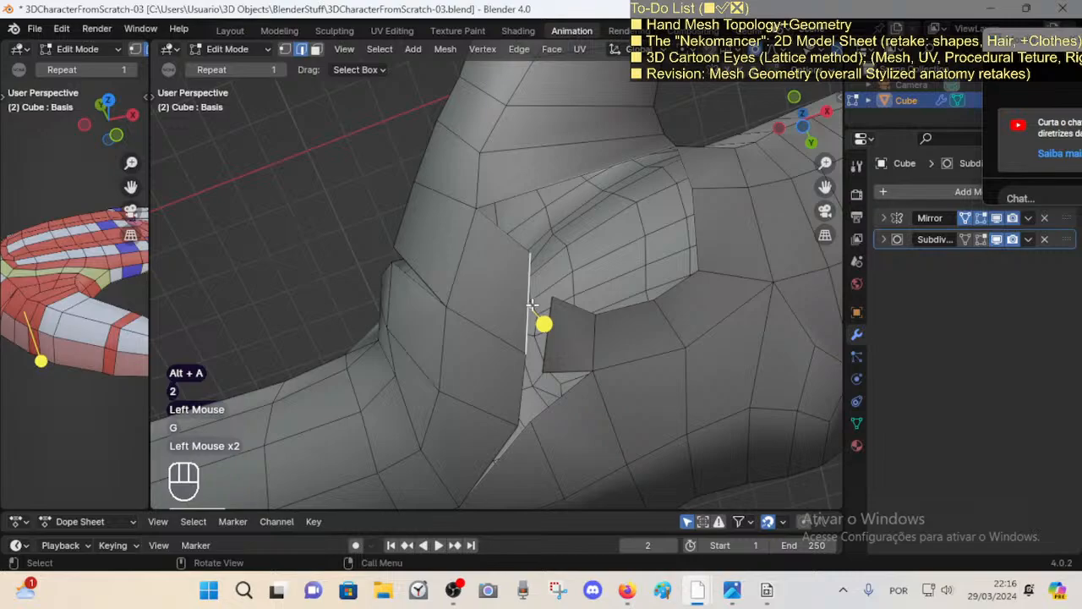
{"action": "key", "text": "1"}
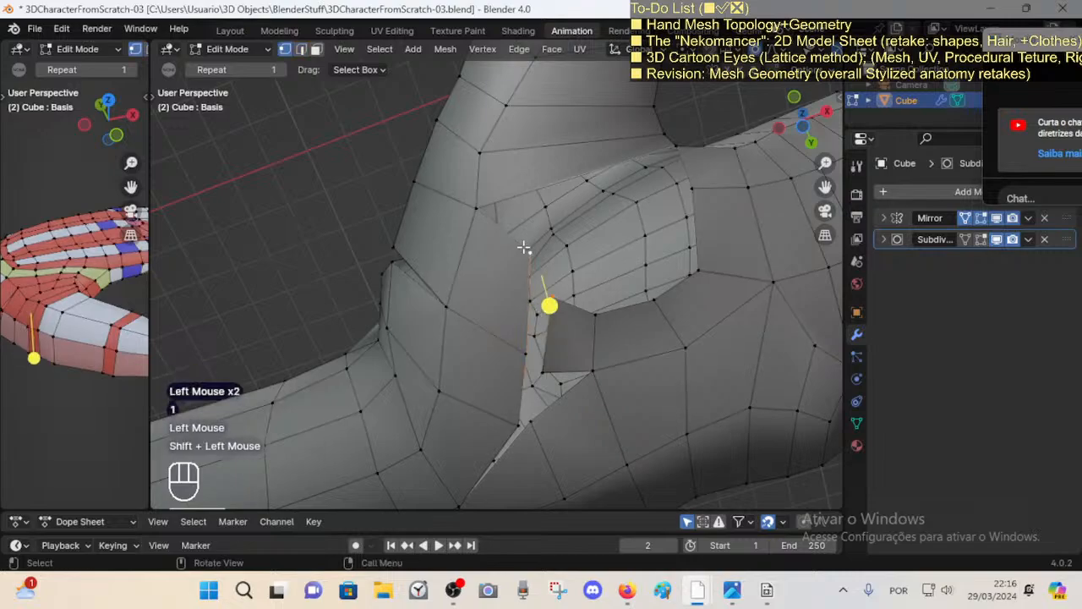
{"action": "key", "text": "n"}
{"action": "key", "text": "b"}
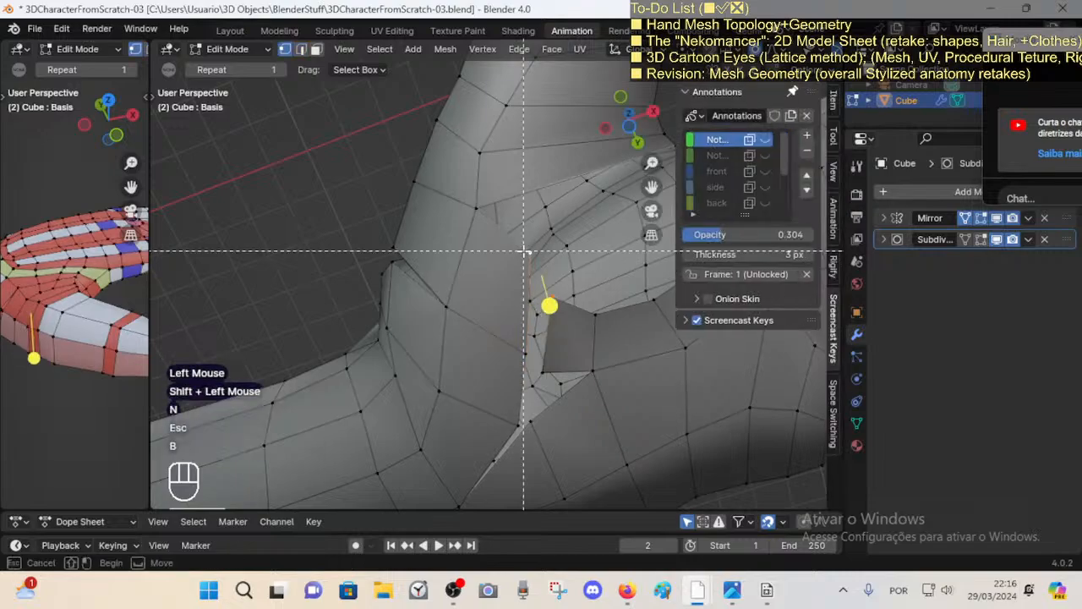
{"action": "key", "text": "Escape"}
{"action": "key", "text": "n"}
{"action": "key", "text": "2"}
Step: Slide the new face's thumb-side edge onto the thumb base, move the neighboring edge outward and even out the strip
{"action": "left_click", "coordinate": [530, 308]}
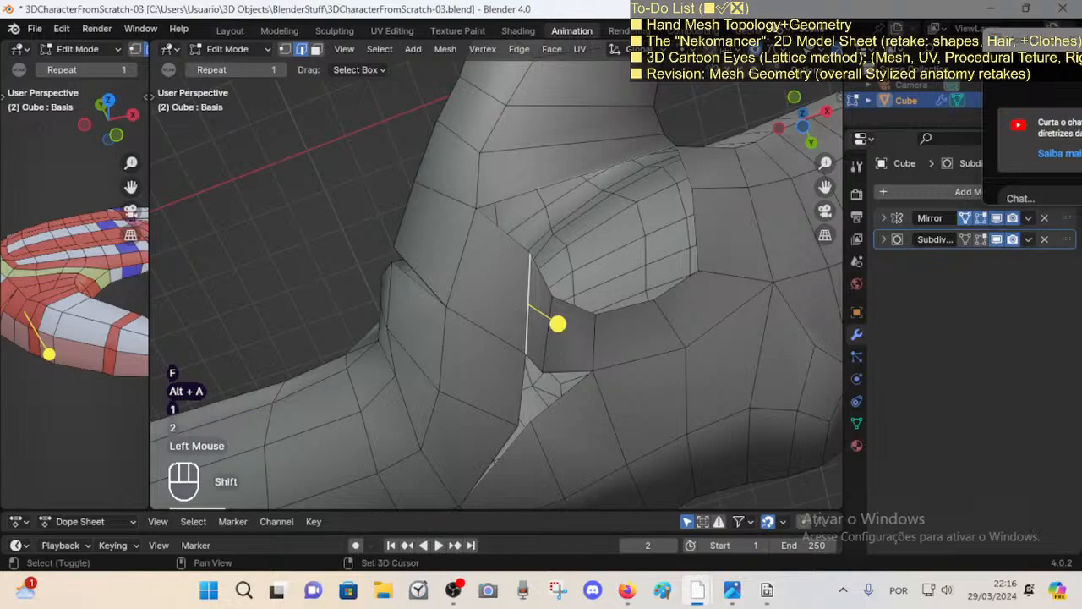
{"action": "key", "text": "shift+v"}
{"action": "left_click", "coordinate": [481, 300], "text": "shift"}
{"action": "left_click", "coordinate": [457, 250]}
{"action": "key", "text": "g"}
{"action": "left_click", "coordinate": [423, 258]}
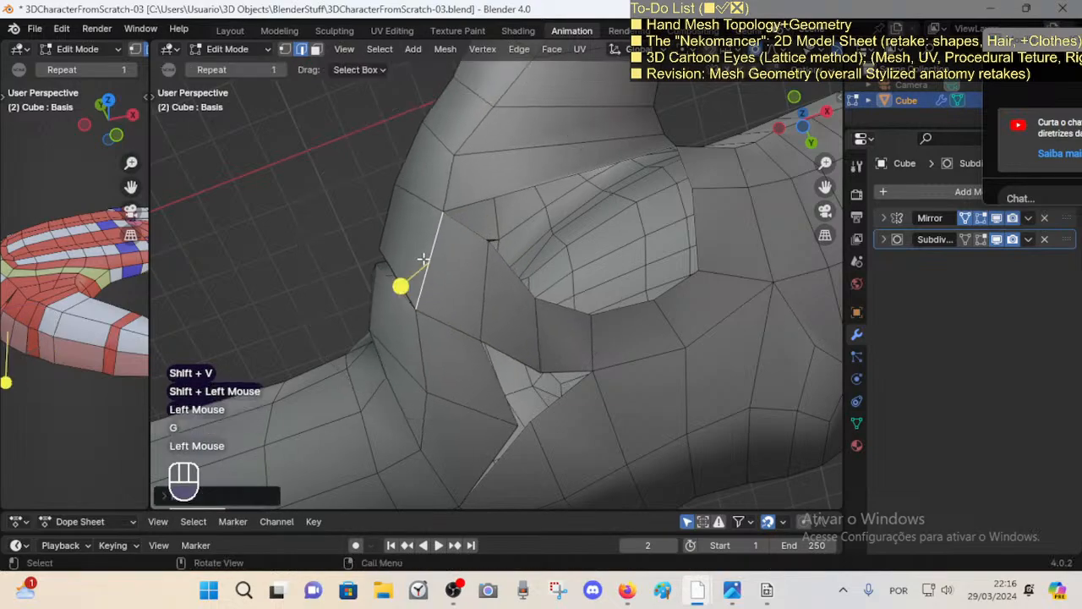
{"action": "key", "text": "r"}
{"action": "left_click", "coordinate": [554, 384]}
Step: Select the face loop around the large opening and inspect its path from the thumb and palm sides
{"action": "key", "text": "3"}
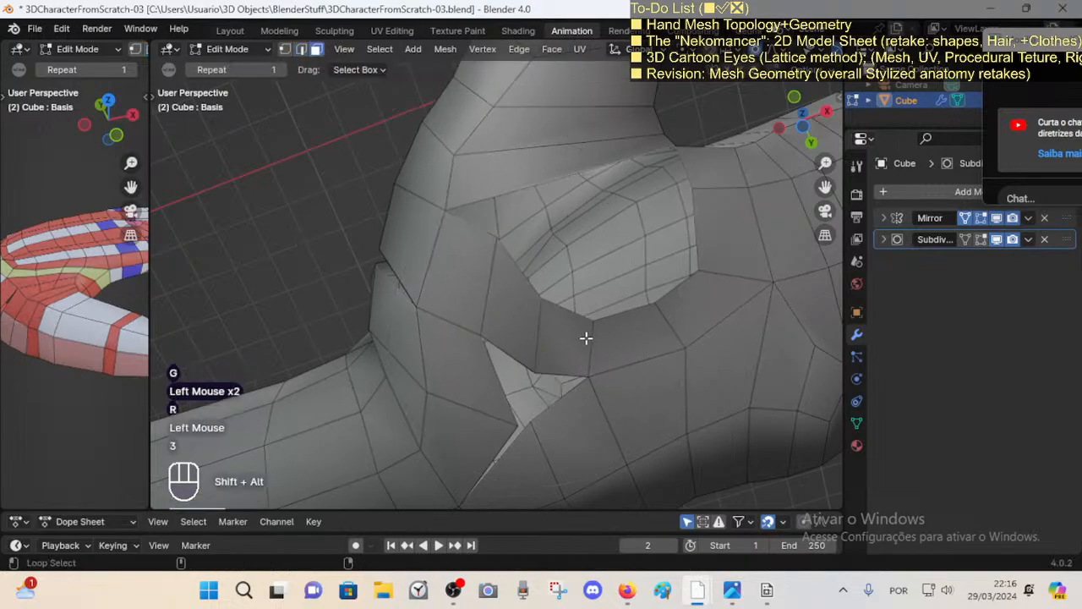
{"action": "left_click", "coordinate": [585, 335], "text": "alt+shift"}
{"action": "middle_click_drag", "start_coordinate": [572, 217], "coordinate": [513, 221]}
{"action": "middle_click_drag", "start_coordinate": [512, 221], "coordinate": [491, 274], "text": "shift"}
{"action": "middle_click_drag", "start_coordinate": [491, 275], "coordinate": [563, 383]}
{"action": "left_click_drag", "start_coordinate": [526, 370], "coordinate": [546, 253]}
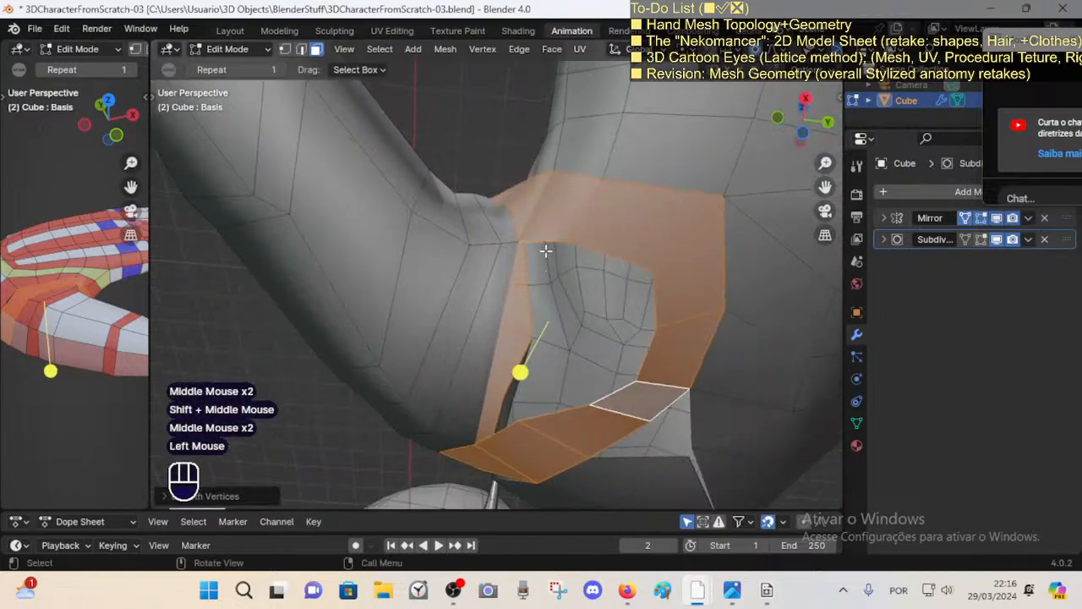
{"action": "middle_click_drag", "start_coordinate": [546, 253], "coordinate": [464, 109]}
{"action": "scroll", "coordinate": [512, 331], "scroll_direction": "down", "scroll_amount": 2}
Step: Slide the loop's vertex at the web between thumb and index finger toward the palm
{"action": "key", "text": "1"}
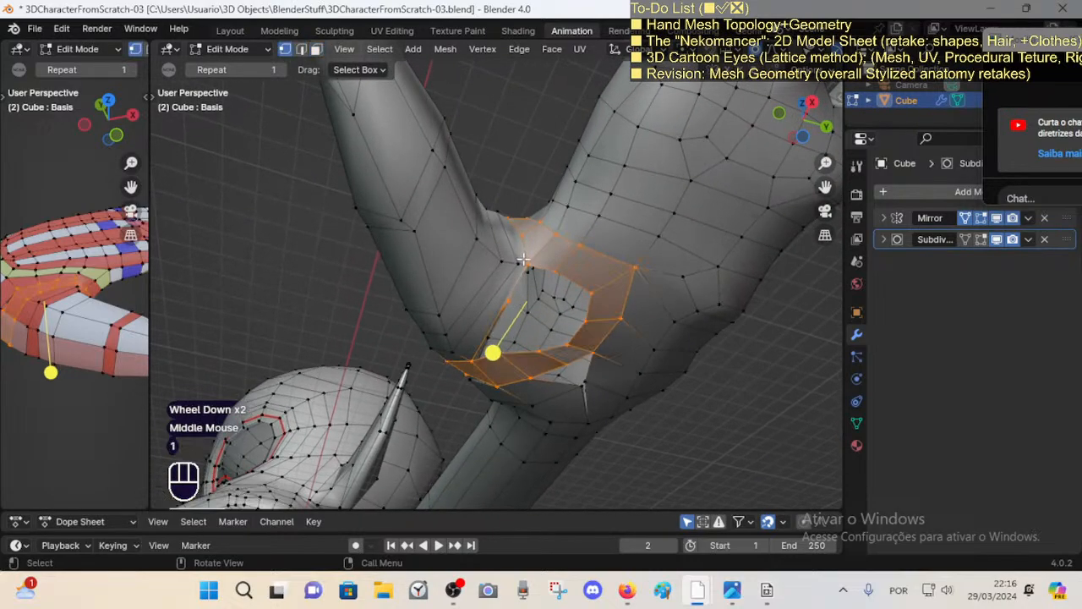
{"action": "left_click", "coordinate": [527, 259]}
{"action": "middle_click_drag", "start_coordinate": [526, 258], "coordinate": [575, 161]}
{"action": "key", "text": "shift+v"}
{"action": "left_click", "coordinate": [577, 232], "text": "shift"}
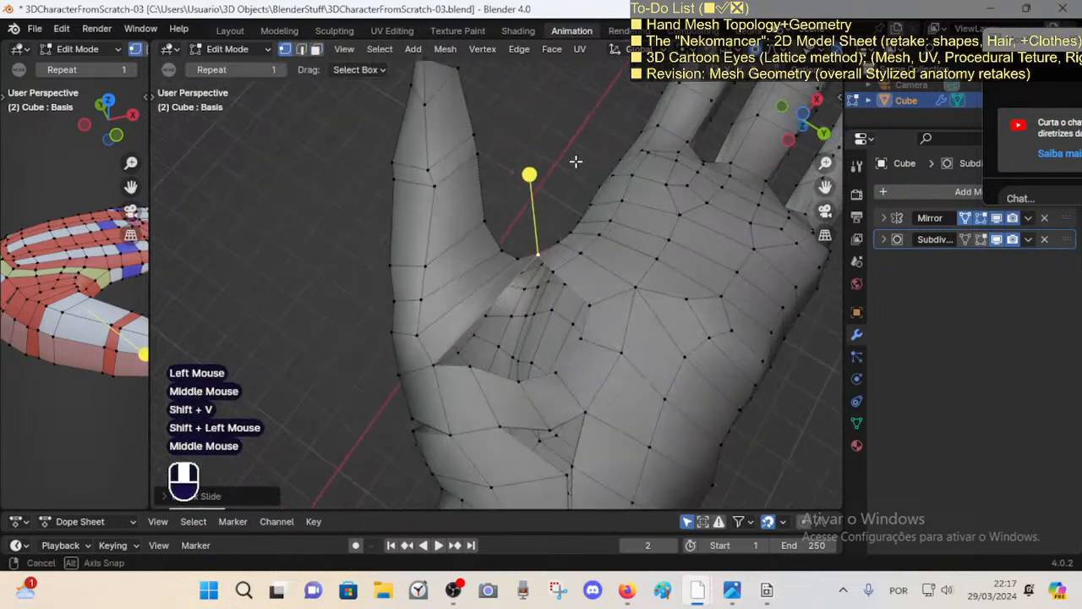
Step: Slide the opening's edge at the thumb base and the thumb-side corner vertex of the small triangular opening
{"action": "key", "text": "2"}
{"action": "left_click", "coordinate": [454, 367]}
{"action": "key", "text": "shift+v"}
{"action": "left_click", "coordinate": [457, 371], "text": "shift"}
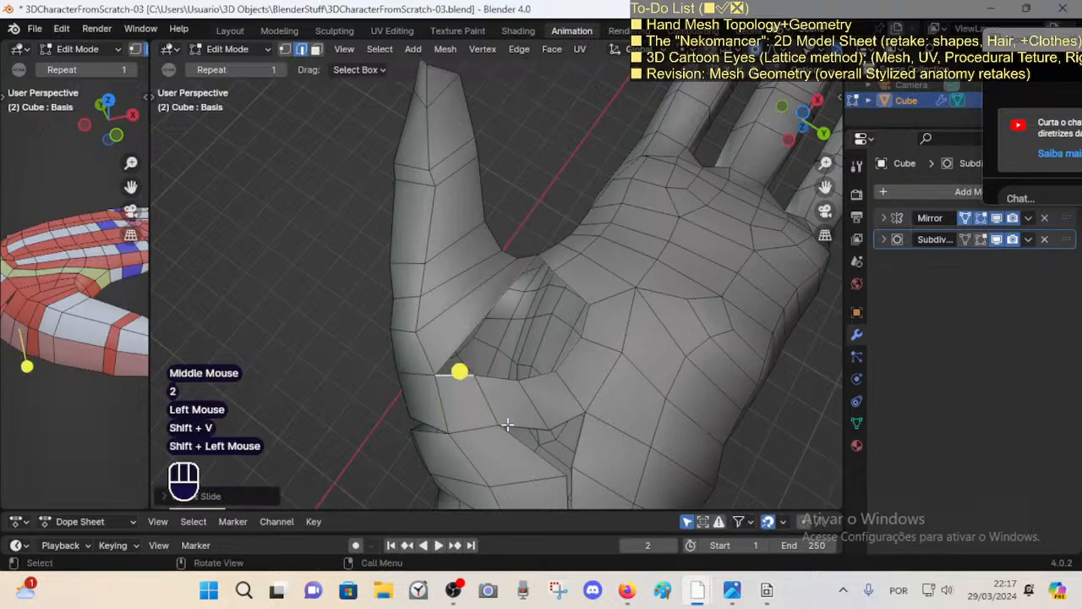
{"action": "key", "text": "1"}
{"action": "left_click", "coordinate": [512, 417]}
{"action": "key", "text": "shift+v"}
{"action": "left_click", "coordinate": [550, 432], "text": "shift"}
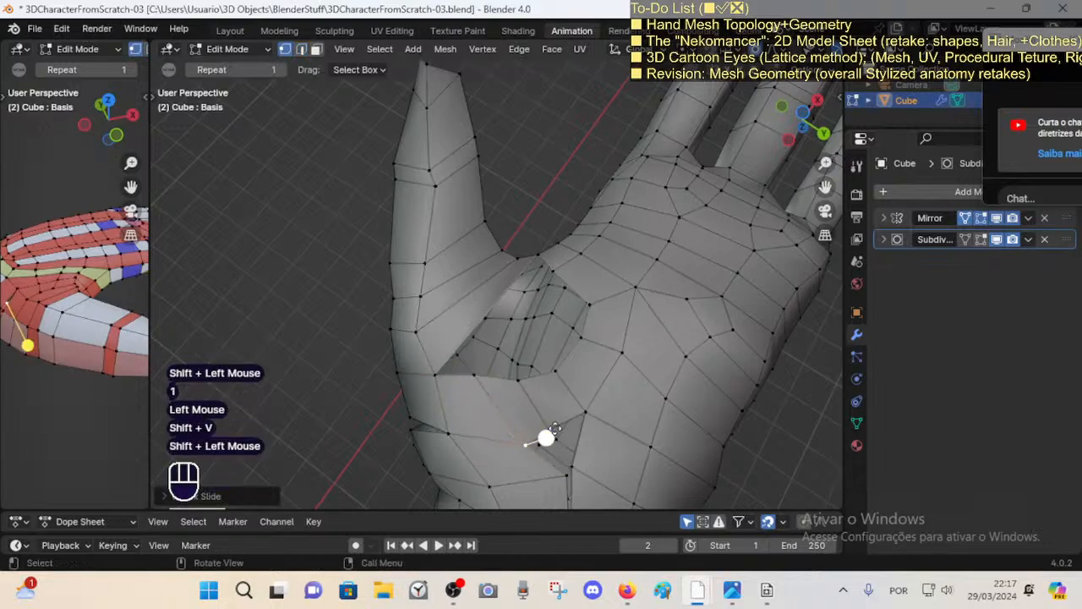
Step: Merge the two vertices at the wrist-side corner of the small triangular opening to close the slit below it
{"action": "left_click", "coordinate": [566, 474]}
{"action": "middle_click_drag", "start_coordinate": [577, 461], "coordinate": [568, 413], "text": "shift"}
{"action": "left_click", "coordinate": [568, 412], "text": "shift"}
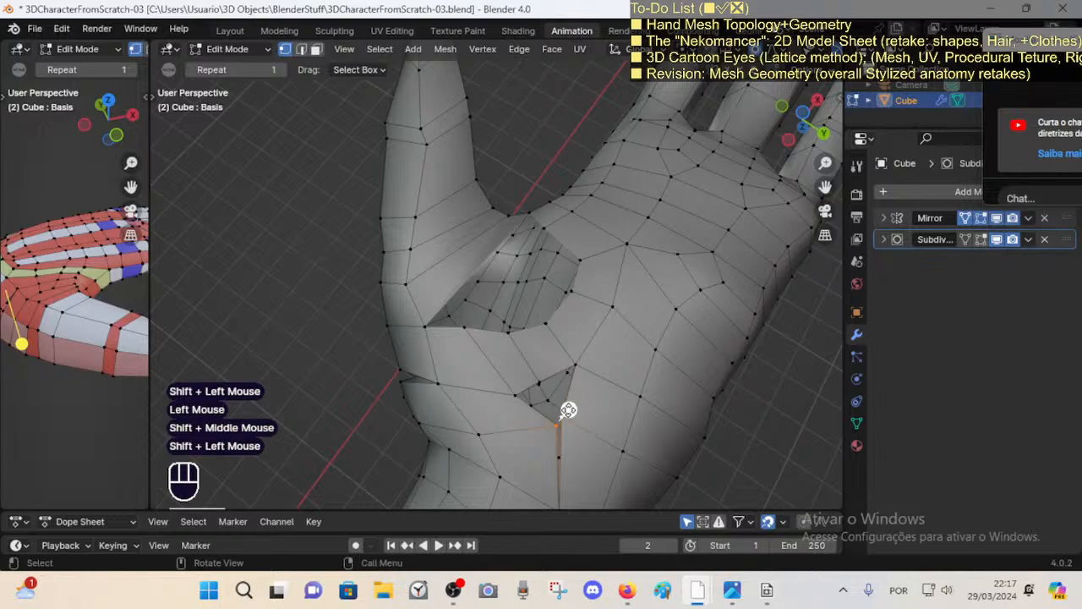
{"action": "key", "text": "m"}
{"action": "left_click", "coordinate": [568, 416]}
{"action": "middle_click_drag", "start_coordinate": [570, 406], "coordinate": [559, 377], "text": "shift"}
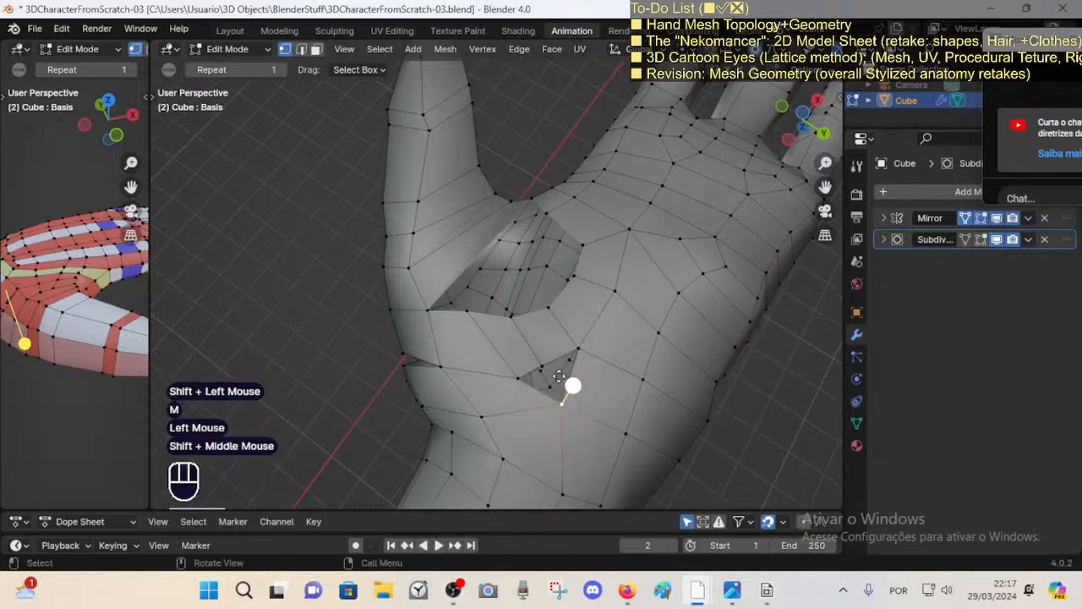
Step: Reposition the upper rim vertex and slide the thumb-side corner vertex of the small triangular opening
{"action": "key", "text": "1"}
{"action": "left_click", "coordinate": [541, 364]}
{"action": "key", "text": "g"}
{"action": "left_click", "coordinate": [558, 362], "text": "shift"}
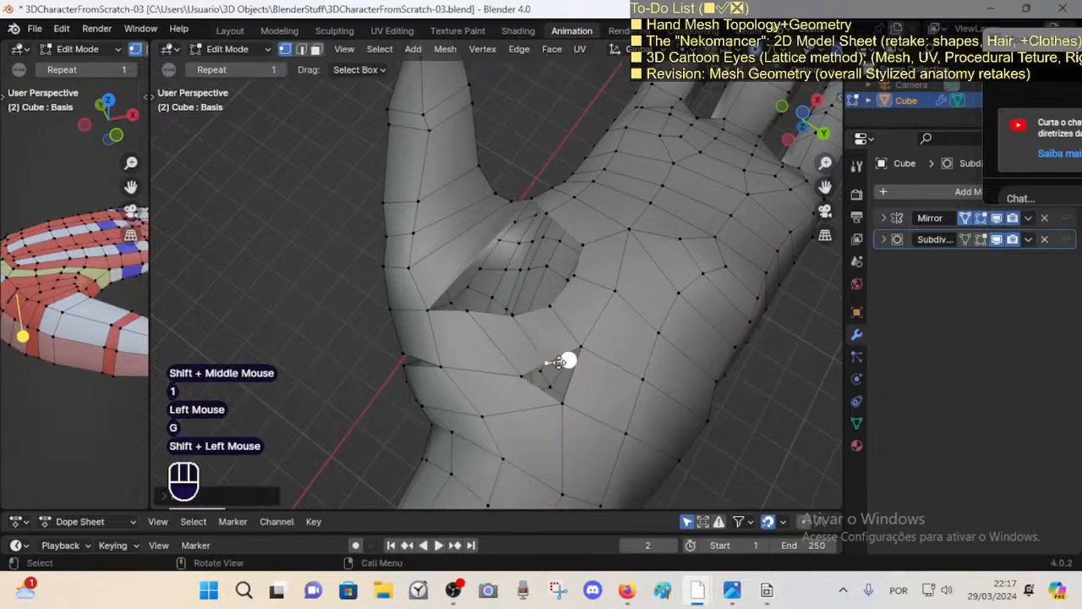
{"action": "left_click", "coordinate": [521, 374]}
{"action": "key", "text": "shift+v"}
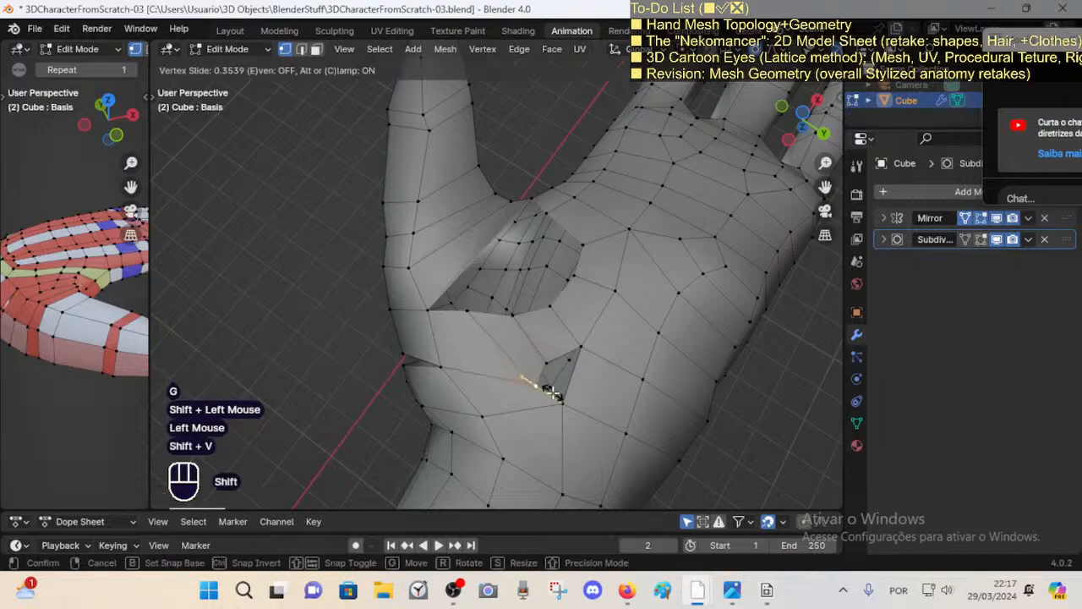
{"action": "left_click", "coordinate": [553, 376], "text": "shift"}
{"action": "key", "text": "shift+v"}
{"action": "left_click", "coordinate": [541, 355], "text": "shift"}
{"action": "key", "text": "shift+v"}
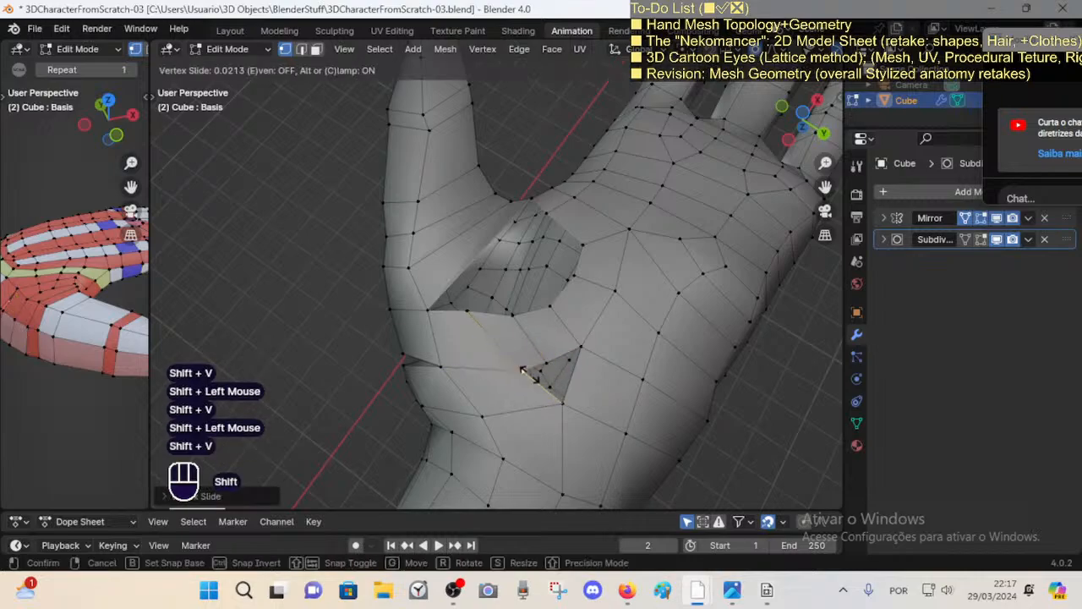
{"action": "left_click", "coordinate": [530, 355], "text": "shift"}
Step: Select the border of the small triangular opening and fill it with a face
{"action": "key", "text": "2"}
{"action": "left_click", "coordinate": [554, 359], "text": "alt+shift"}
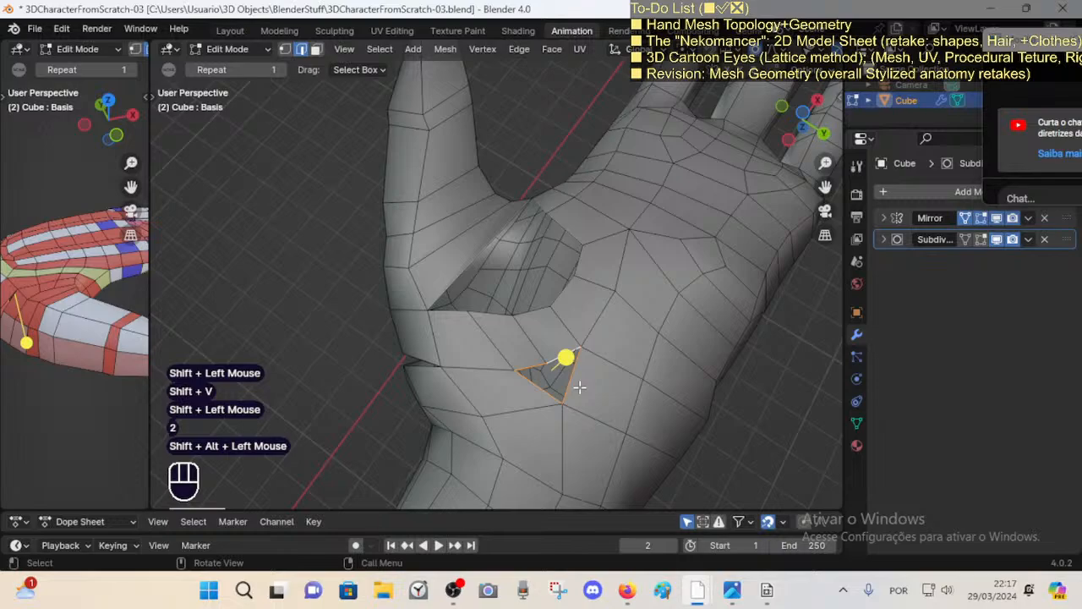
{"action": "key", "text": "f"}
{"action": "key", "text": "alt+a"}
Step: Turn off proportional editing and move the middle vertex on the filled face's upper edge
{"action": "key", "text": "1"}
{"action": "left_click", "coordinate": [560, 348]}
{"action": "key", "text": "shift+v"}
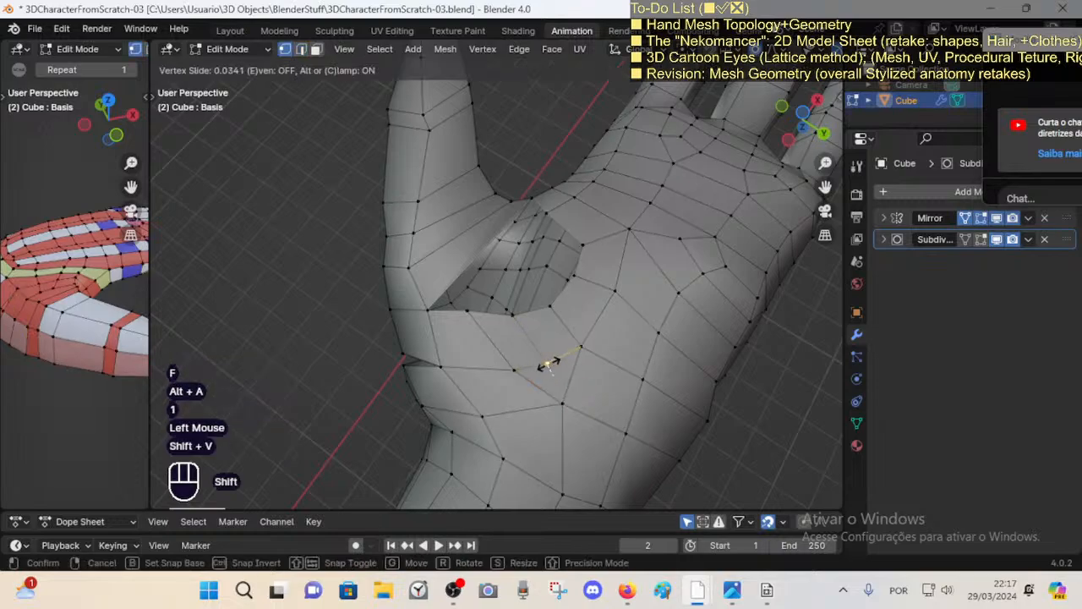
{"action": "key", "text": "Escape"}
{"action": "key", "text": "o"}
{"action": "key", "text": "g"}
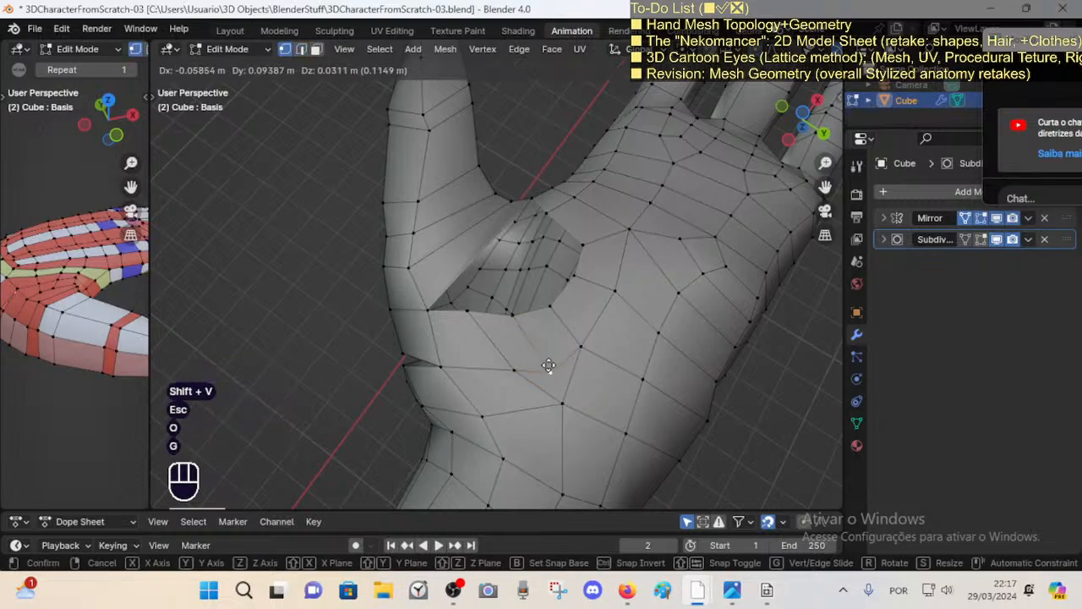
{"action": "left_click", "coordinate": [566, 355]}
Step: Slide the filled face's palm-side corner vertex toward the wrist and shift the palm vertex above it
{"action": "left_click", "coordinate": [582, 348]}
{"action": "key", "text": "shift+v"}
{"action": "left_click", "coordinate": [577, 369], "text": "shift"}
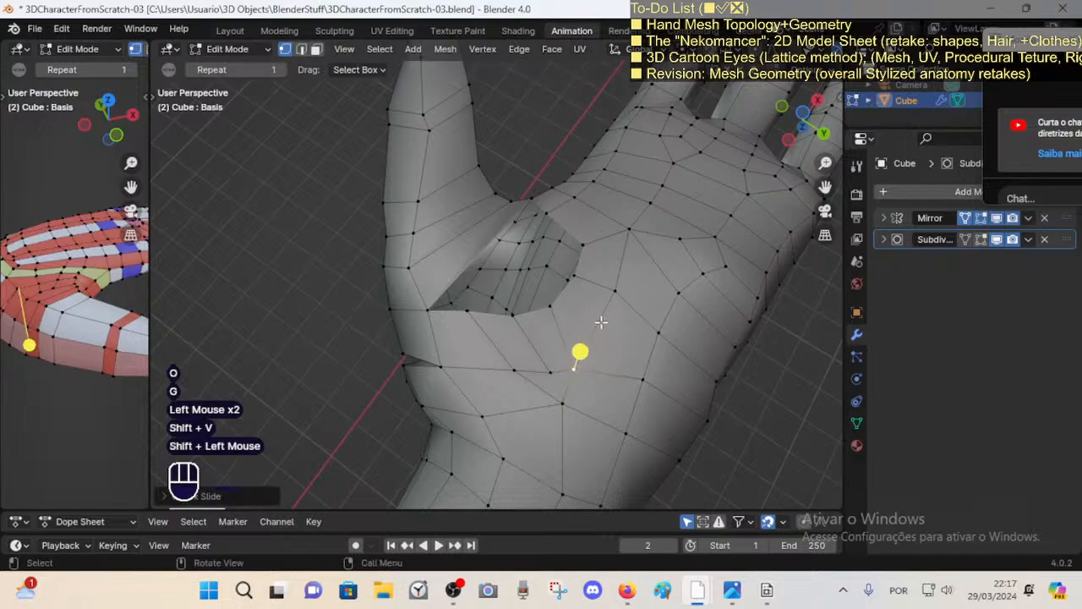
{"action": "left_click", "coordinate": [611, 297]}
{"action": "key", "text": "g"}
{"action": "left_click", "coordinate": [540, 345], "text": "shift"}
Step: Select the small triangular face between thumb base and palm and check how the surrounding loops meet it
{"action": "key", "text": "3"}
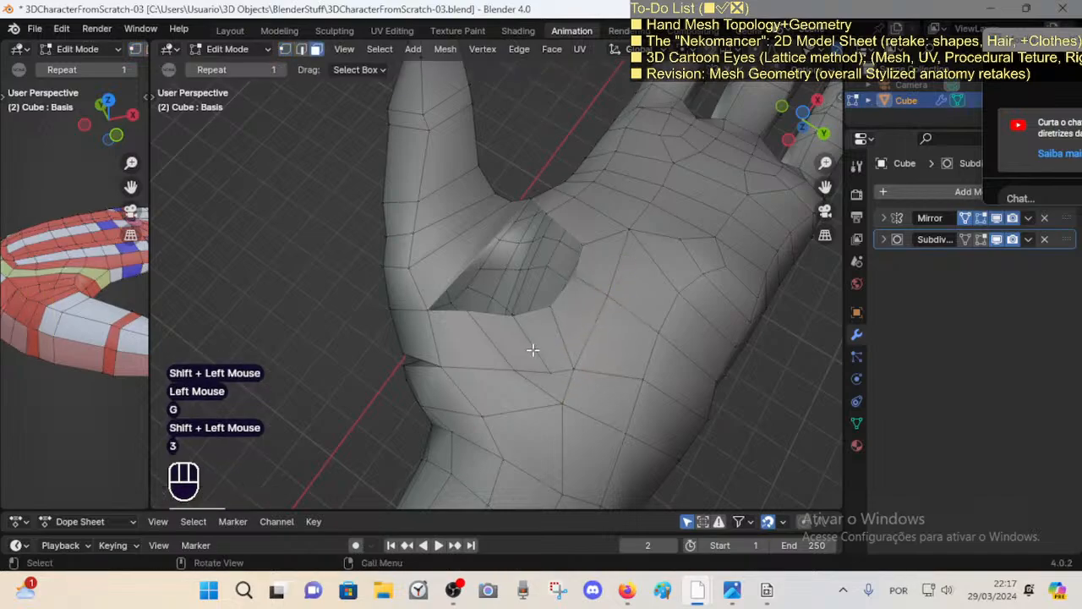
{"action": "left_click", "coordinate": [565, 372], "text": "alt+shift"}
{"action": "left_click", "coordinate": [551, 378]}
{"action": "middle_click_drag", "start_coordinate": [551, 377], "coordinate": [544, 369]}
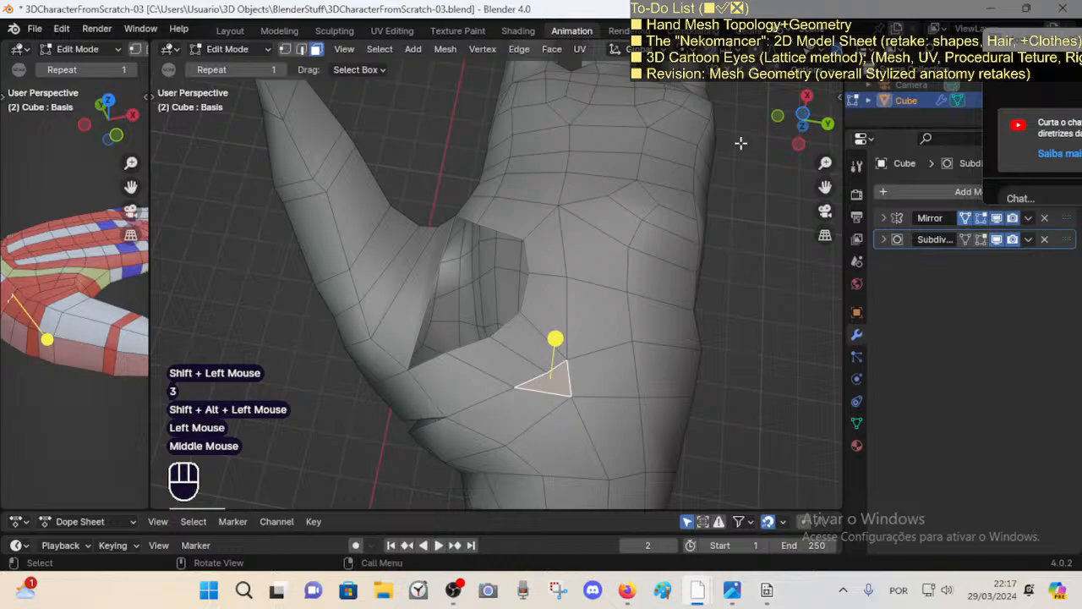
Step: Display the hand mesh with its colored face patches and check the face loop passing above the small triangular face
{"action": "scroll", "coordinate": [381, 49], "scroll_direction": "down", "scroll_amount": 4}
{"action": "left_click", "coordinate": [787, 49]}
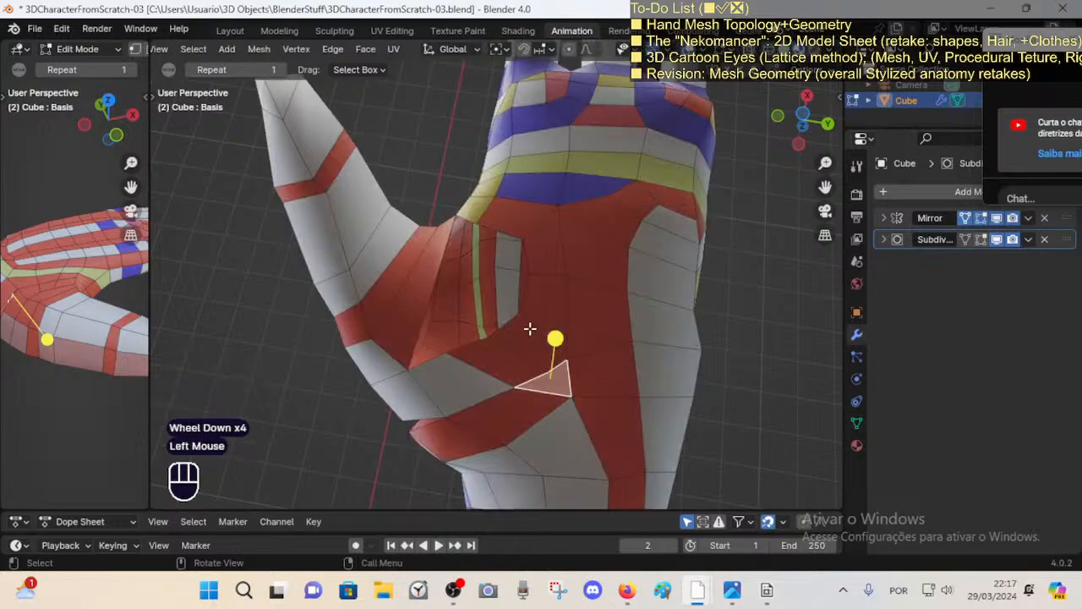
{"action": "left_click", "coordinate": [570, 335]}
{"action": "key", "text": "alt+a"}
{"action": "key", "text": "3"}
{"action": "left_click", "coordinate": [530, 288], "text": "alt+shift"}
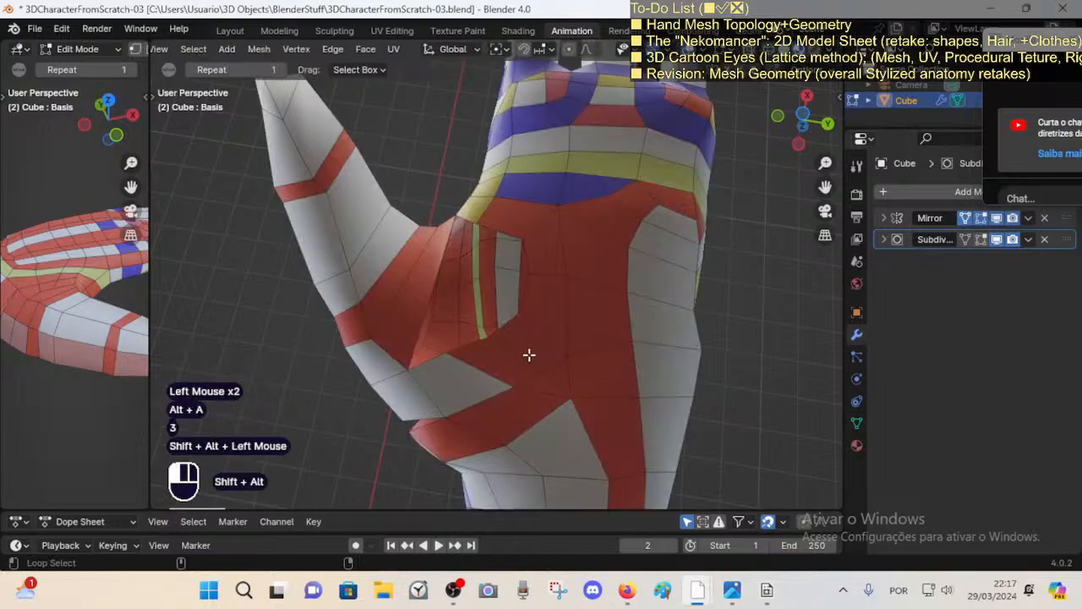
{"action": "mouse_move", "coordinate": [424, 289]}
{"action": "left_mouse_down"}
{"action": "mouse_move", "coordinate": [439, 288]}
{"action": "mouse_move", "coordinate": [431, 292]}
{"action": "left_mouse_up"}
{"action": "key", "text": "alt+a"}
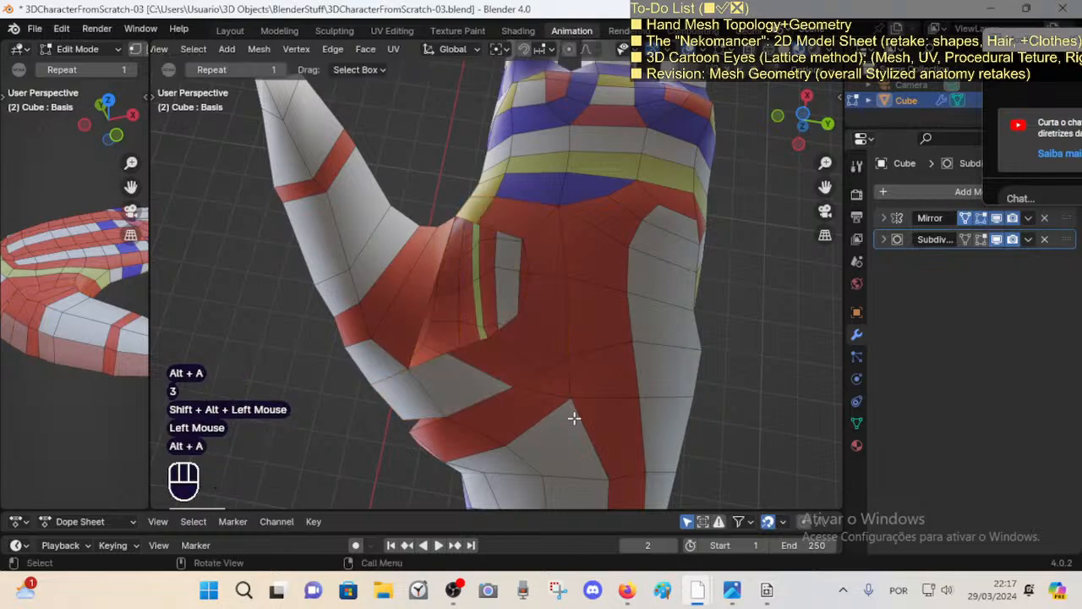
Step: Select the face loop running through the small triangular face between thumb base and palm to examine its path
{"action": "key", "text": "3"}
{"action": "left_click", "coordinate": [548, 397], "text": "alt+shift"}
{"action": "middle_click_drag", "start_coordinate": [502, 406], "coordinate": [604, 324]}
{"action": "scroll", "coordinate": [482, 394], "scroll_direction": "down", "scroll_amount": 2}
{"action": "key", "text": "alt+a"}
{"action": "left_click", "coordinate": [492, 377], "text": "alt+shift"}
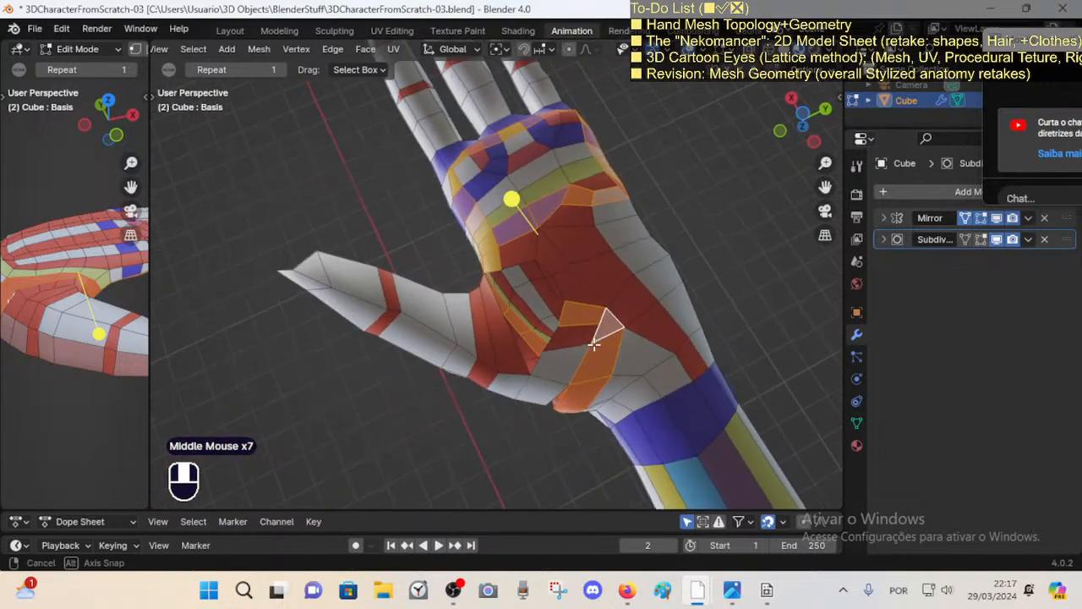
Step: Select two edges beside the small triangular face between thumb base and palm and fill a face from them
{"action": "scroll", "coordinate": [524, 306], "scroll_direction": "up", "scroll_amount": 1}
{"action": "middle_click_drag", "start_coordinate": [525, 307], "coordinate": [519, 155]}
{"action": "scroll", "coordinate": [532, 325], "scroll_direction": "up", "scroll_amount": 1}
{"action": "key", "text": "alt+a"}
{"action": "key", "text": "2"}
{"action": "left_click", "coordinate": [600, 314]}
{"action": "left_click", "coordinate": [616, 323], "text": "shift"}
{"action": "key", "text": "f"}
Step: Select the face loop running from the thumb base around the palm and smooth its vertices
{"action": "key", "text": "alt+a"}
{"action": "key", "text": "3"}
{"action": "left_click", "coordinate": [597, 296], "text": "alt+shift"}
{"action": "left_click", "coordinate": [513, 193]}
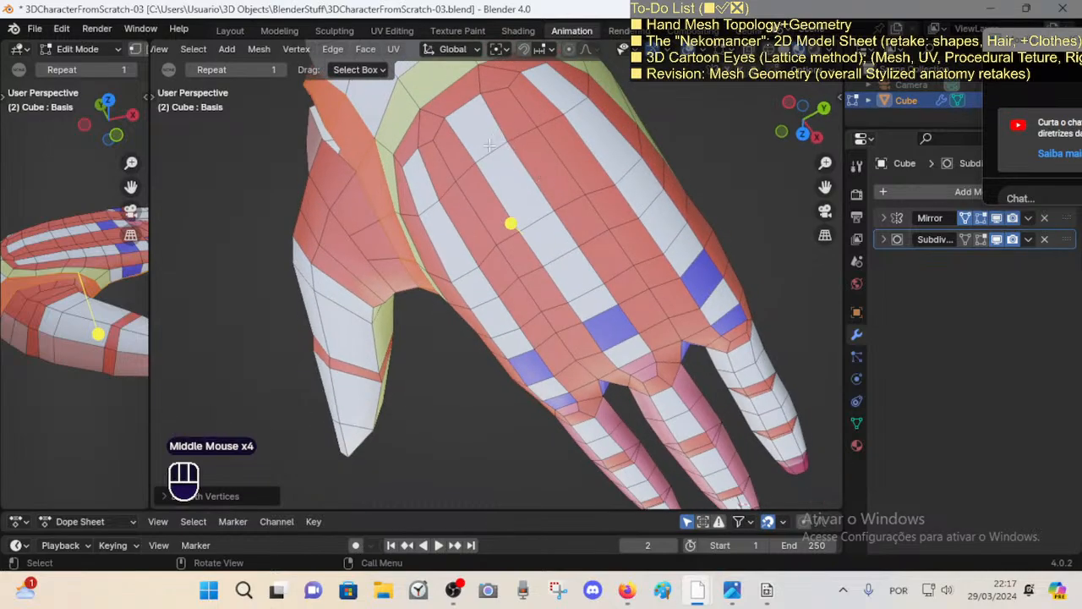
{"action": "key", "text": "alt+a"}
{"action": "key", "text": "ctrl+z"}
{"action": "middle_click_drag", "start_coordinate": [398, 155], "coordinate": [501, 358]}
{"action": "middle_click_drag", "start_coordinate": [466, 285], "coordinate": [436, 225]}
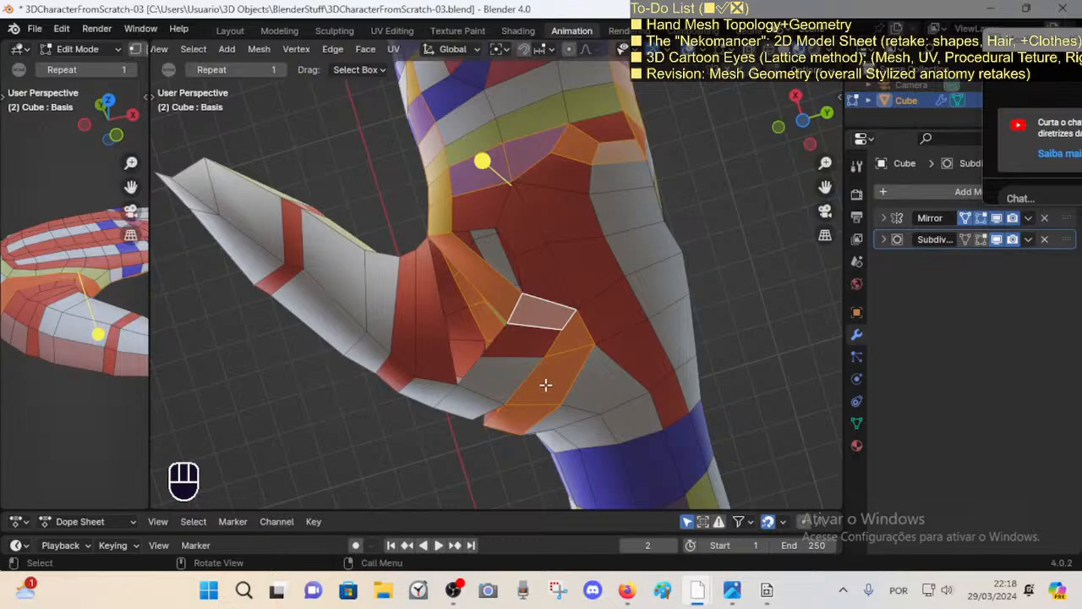
{"action": "middle_click_drag", "start_coordinate": [534, 349], "coordinate": [450, 323]}
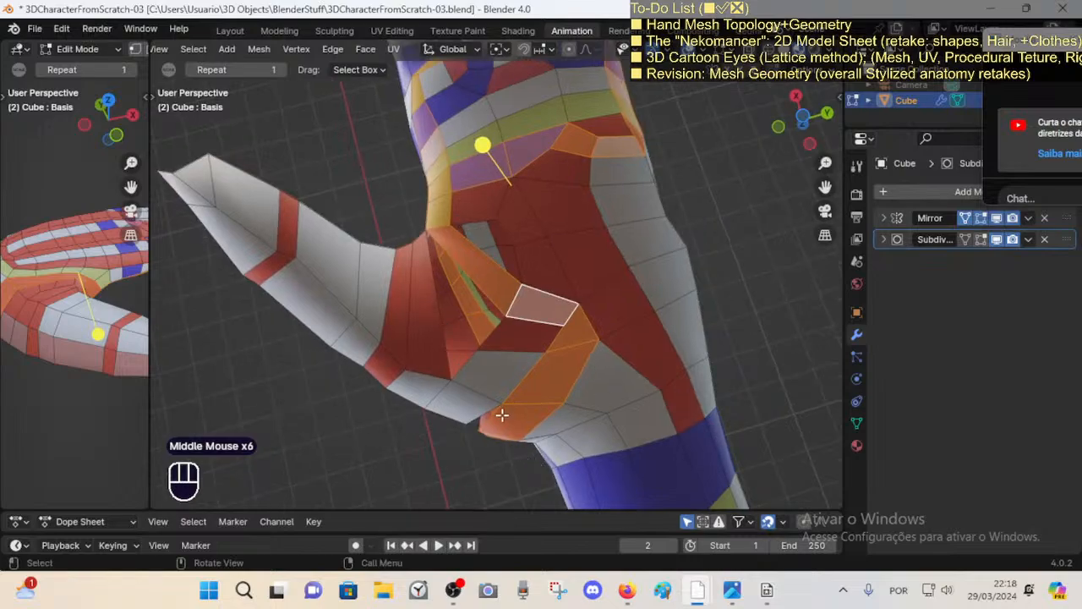
{"action": "left_click", "coordinate": [498, 143]}
{"action": "key", "text": "alt+a"}
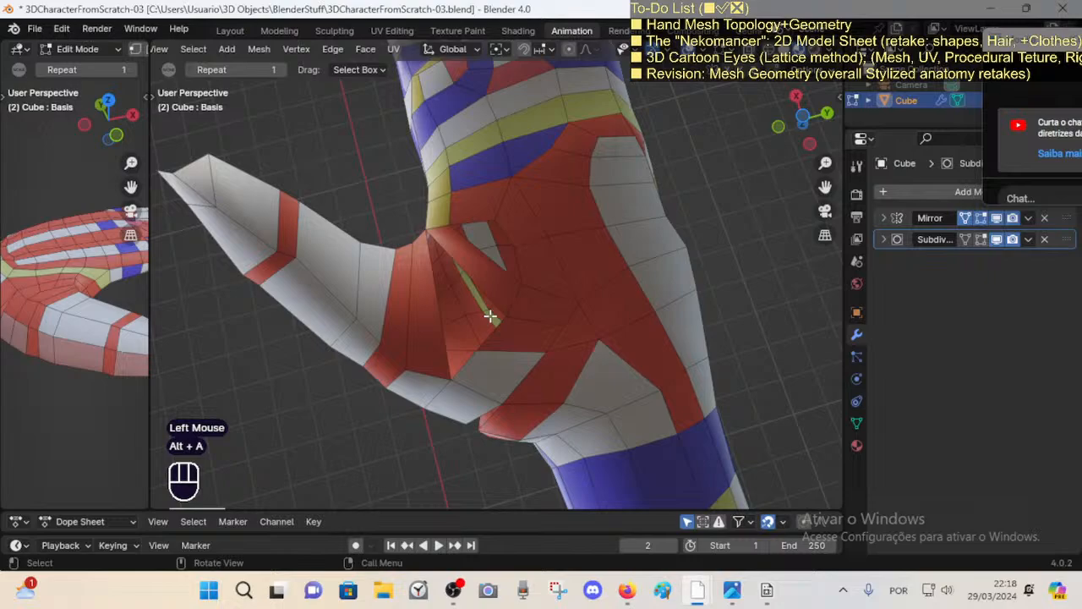
Step: Add a loop cut across the face strip beside the thumb slit and move the neighbouring edge toward the thumb
{"action": "middle_click_drag", "start_coordinate": [490, 317], "coordinate": [495, 330]}
{"action": "key", "text": "1"}
{"action": "key", "text": "ctrl+r"}
{"action": "left_click", "coordinate": [459, 245]}
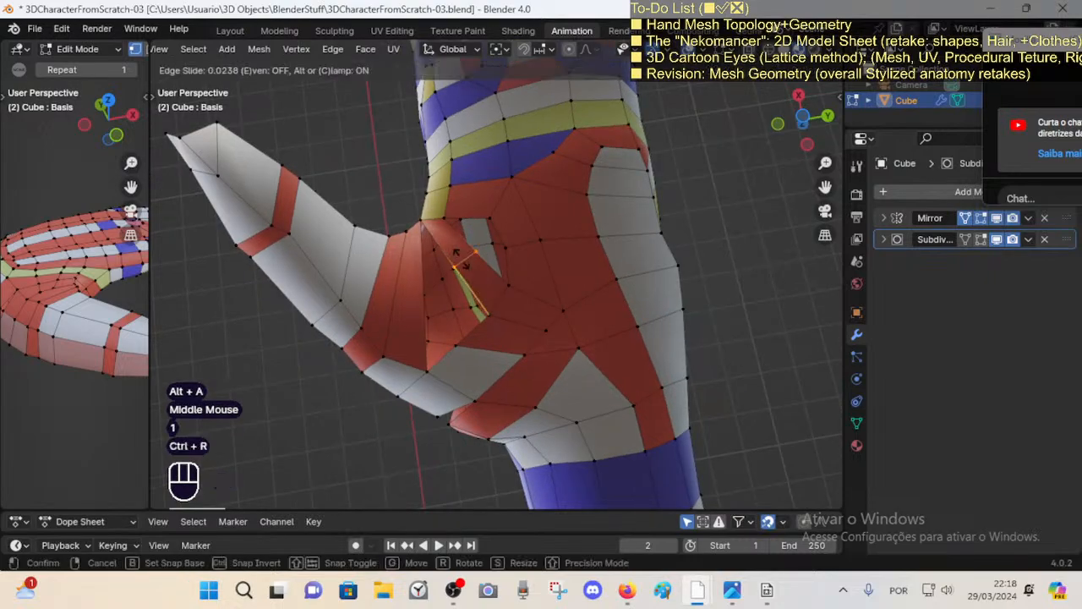
{"action": "left_click", "coordinate": [463, 251]}
{"action": "key", "text": "2"}
{"action": "left_click", "coordinate": [454, 263]}
{"action": "key", "text": "g"}
{"action": "left_click", "coordinate": [443, 271]}
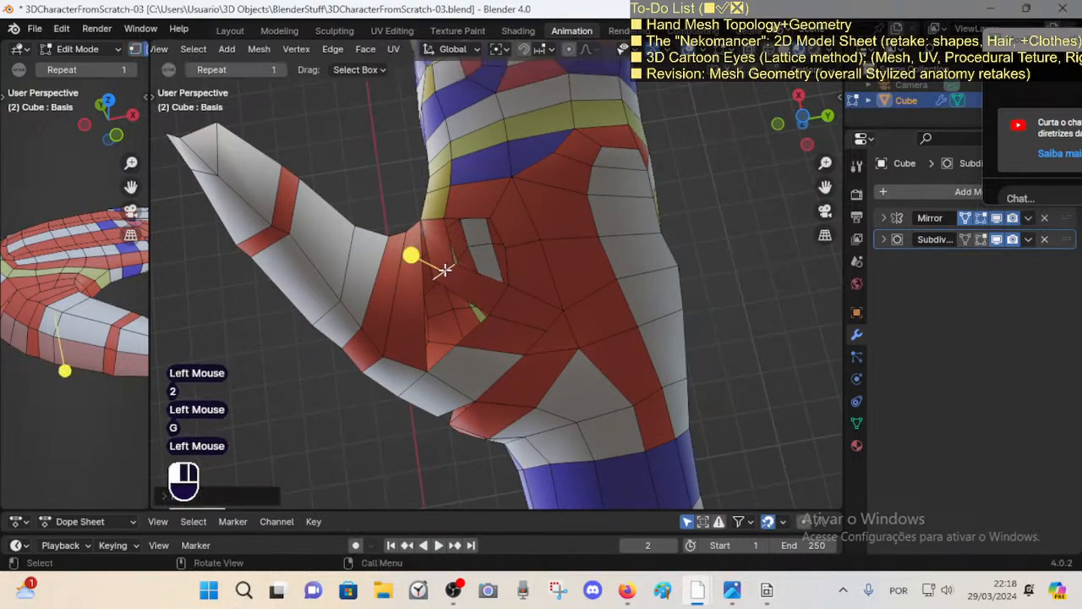
Step: Check the face loop beside the thumb slit and merge the two facing vertices across the palm opening at their center
{"action": "middle_click_drag", "start_coordinate": [442, 270], "coordinate": [557, 302], "text": "shift"}
{"action": "key", "text": "3"}
{"action": "left_click", "coordinate": [543, 307], "text": "alt+shift"}
{"action": "middle_click_drag", "start_coordinate": [557, 253], "coordinate": [536, 263]}
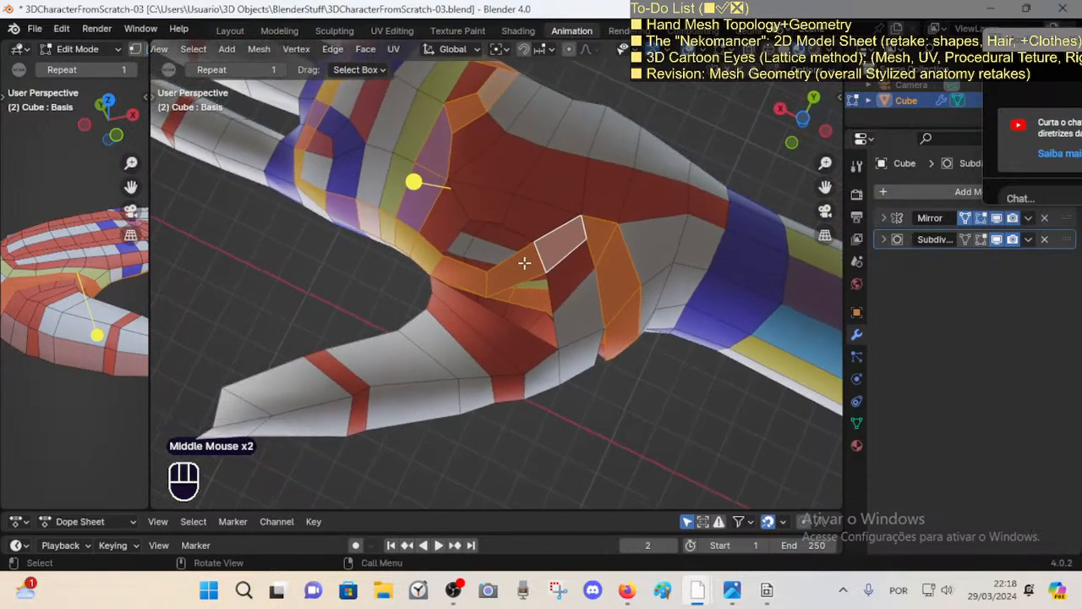
{"action": "key", "text": "1"}
{"action": "left_click", "coordinate": [507, 234]}
{"action": "left_click", "coordinate": [508, 224], "text": "shift"}
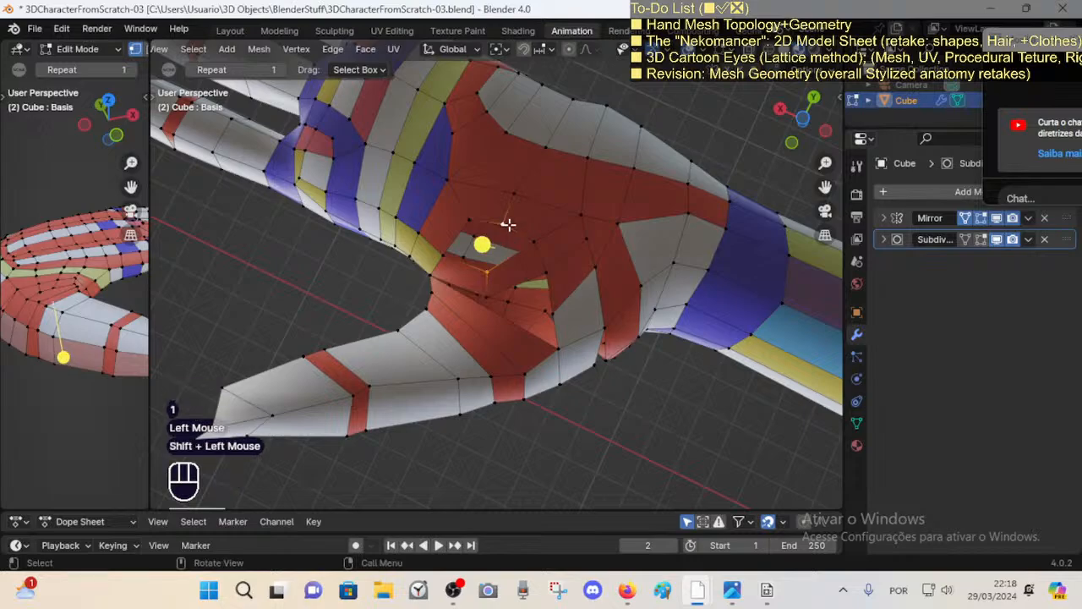
{"action": "key", "text": "m"}
{"action": "left_click", "coordinate": [508, 238]}
{"action": "left_click", "coordinate": [432, 251]}
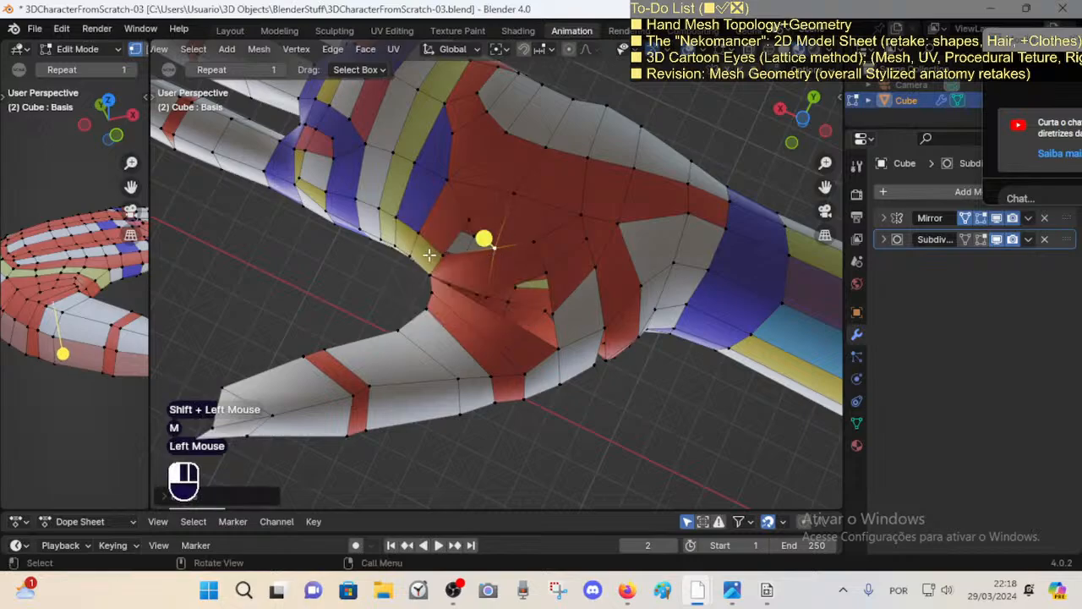
Step: Add a loop cut across the face strip bordering the remaining triangular opening on its thumb side
{"action": "key", "text": "alt+a"}
{"action": "key", "text": "ctrl+r"}
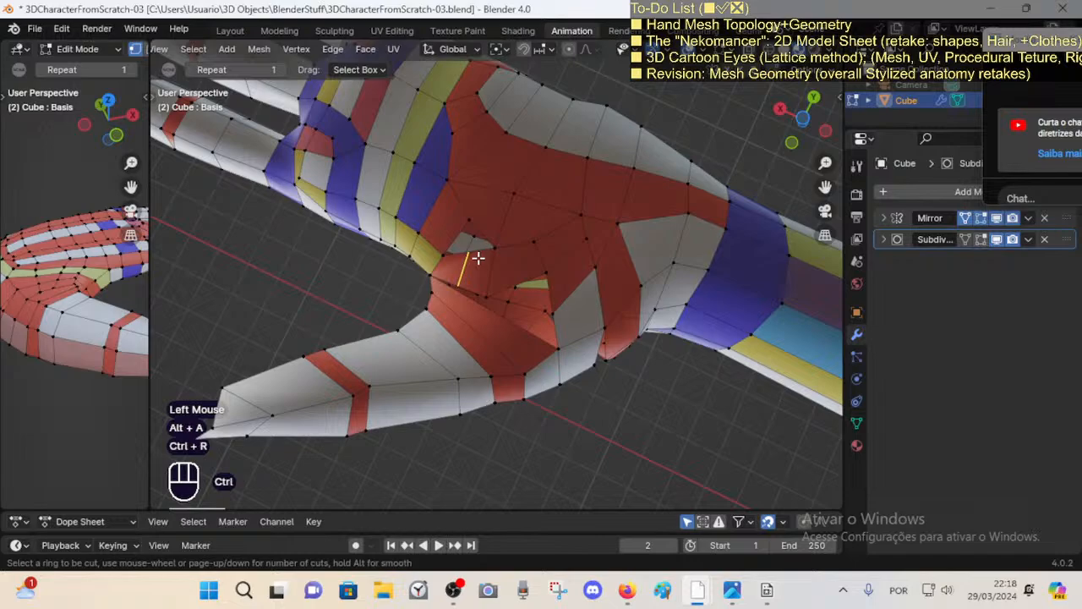
{"action": "left_click", "coordinate": [470, 240]}
{"action": "key", "text": "alt+a"}
Step: Fill the remaining triangular opening in the palm with a face and check the face loop beside it
{"action": "key", "text": "2"}
{"action": "left_click", "coordinate": [468, 229], "text": "shift"}
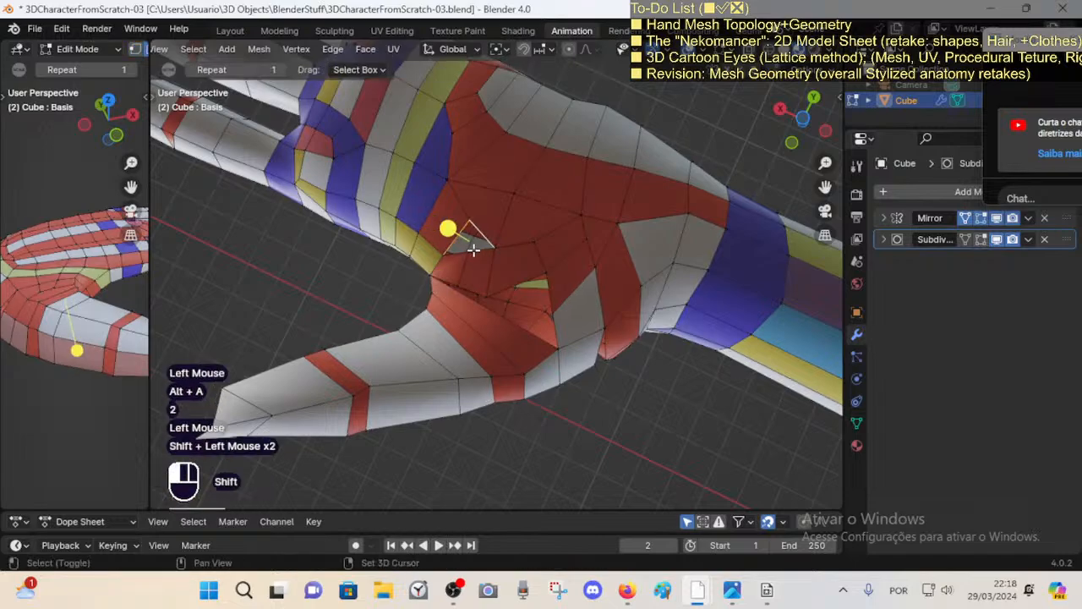
{"action": "key", "text": "f"}
{"action": "key", "text": "alt+a"}
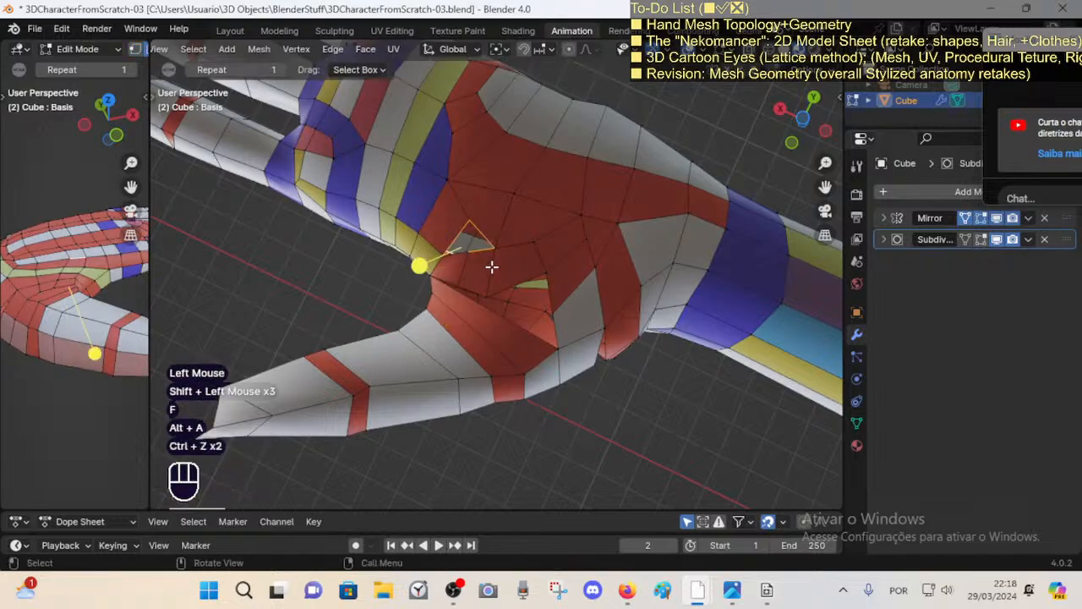
{"action": "key", "text": "alt+a"}
{"action": "key", "text": "3"}
{"action": "left_click", "coordinate": [525, 300], "text": "alt+shift"}
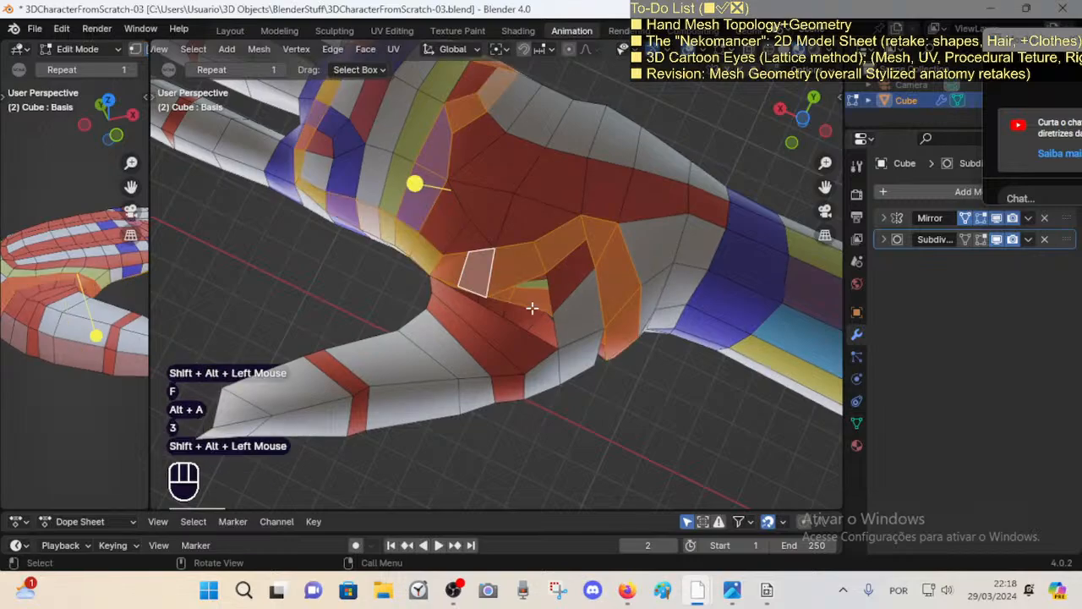
Step: Slide the merged vertex and the loop-cut vertex beside it along their edges toward the palm
{"action": "key", "text": "alt+a"}
{"action": "key", "text": "shift+v"}
{"action": "left_click", "coordinate": [475, 252], "text": "shift"}
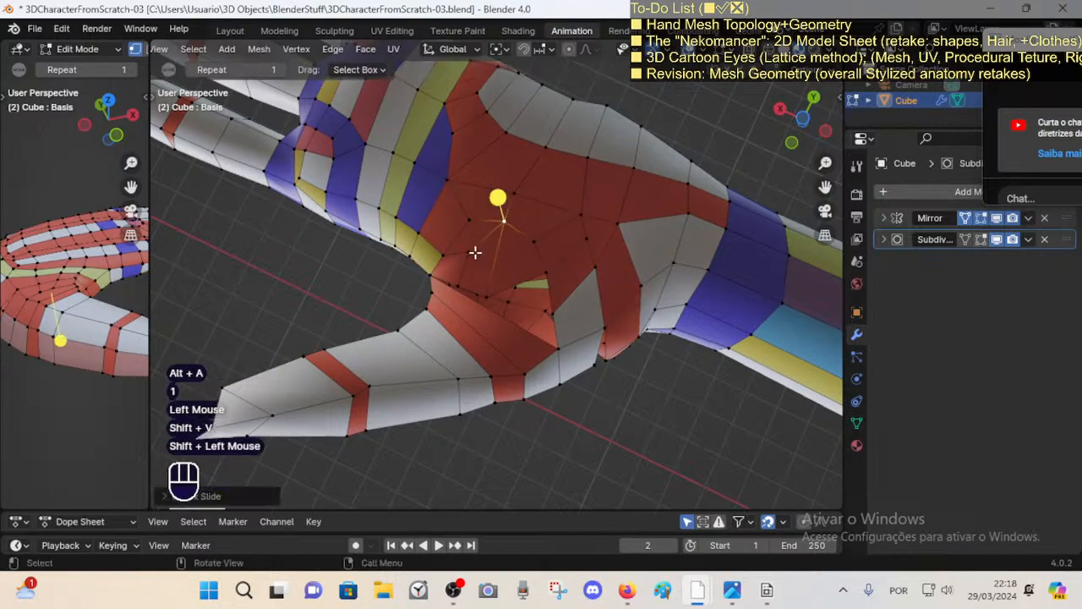
{"action": "key", "text": "shift+v"}
{"action": "left_click", "coordinate": [495, 242], "text": "shift"}
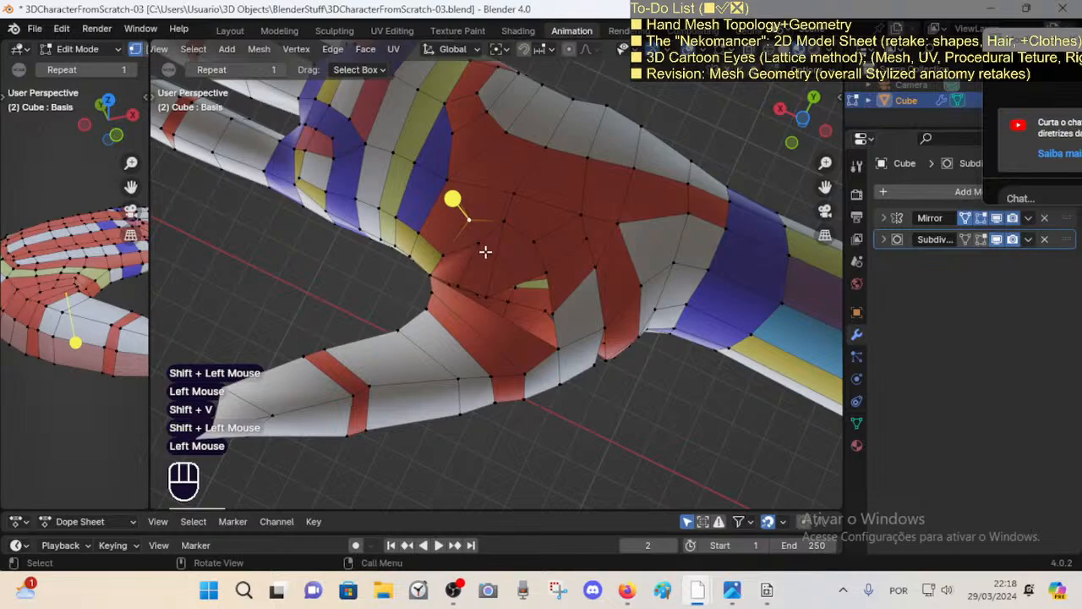
Step: Slide the vertices along the palm-side border of the thumb slit away from the thumb
{"action": "left_click", "coordinate": [488, 291]}
{"action": "key", "text": "shift+v"}
{"action": "left_click", "coordinate": [493, 270], "text": "shift"}
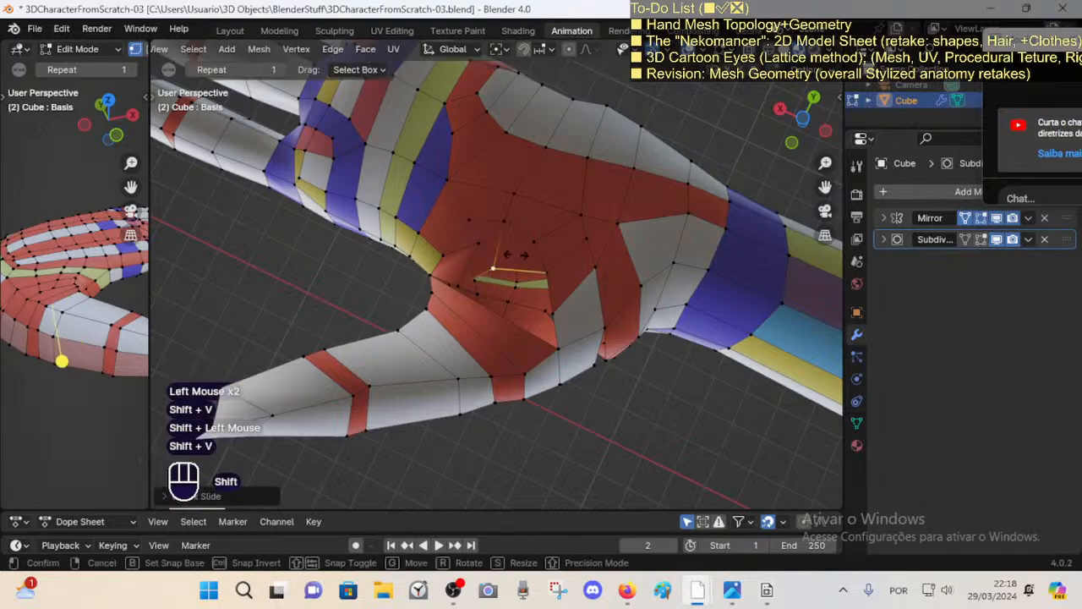
{"action": "key", "text": "shift+v"}
{"action": "left_click", "coordinate": [505, 252], "text": "shift"}
{"action": "key", "text": "alt+a"}
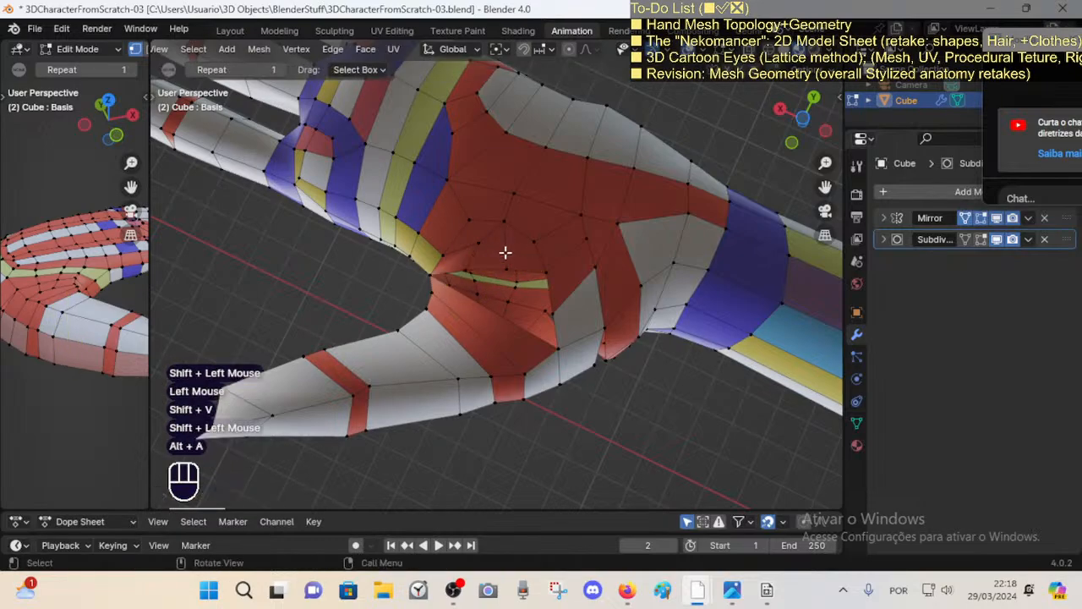
Step: Select several face loops through the rebuilt faces beside the thumb slit and across the palm to examine their flow
{"action": "key", "text": "3"}
{"action": "left_click", "coordinate": [517, 263], "text": "alt+shift"}
{"action": "middle_click_drag", "start_coordinate": [519, 300], "coordinate": [579, 316]}
{"action": "middle_click_drag", "start_coordinate": [529, 267], "coordinate": [451, 245]}
{"action": "key", "text": "3"}
{"action": "key", "text": "alt+a"}
{"action": "left_click", "coordinate": [499, 258], "text": "alt+shift"}
{"action": "key", "text": "alt+a"}
{"action": "left_click", "coordinate": [518, 274], "text": "alt+shift"}
{"action": "scroll", "coordinate": [452, 245], "scroll_direction": "down", "scroll_amount": 1}
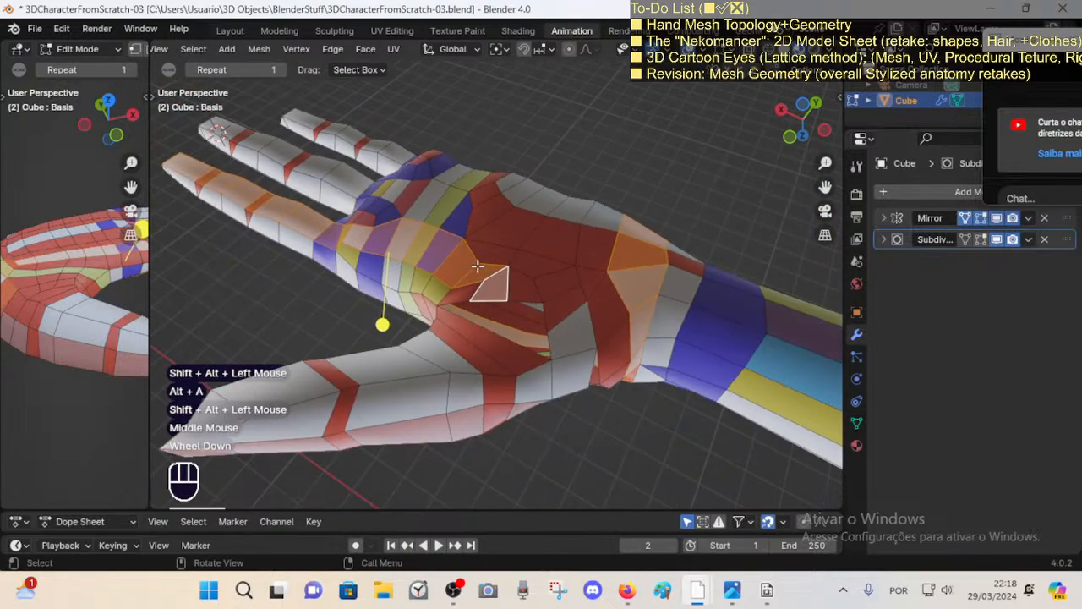
{"action": "key", "text": "alt+a"}
{"action": "left_click", "coordinate": [464, 292], "text": "alt+shift"}
{"action": "middle_click_drag", "start_coordinate": [457, 296], "coordinate": [490, 307]}
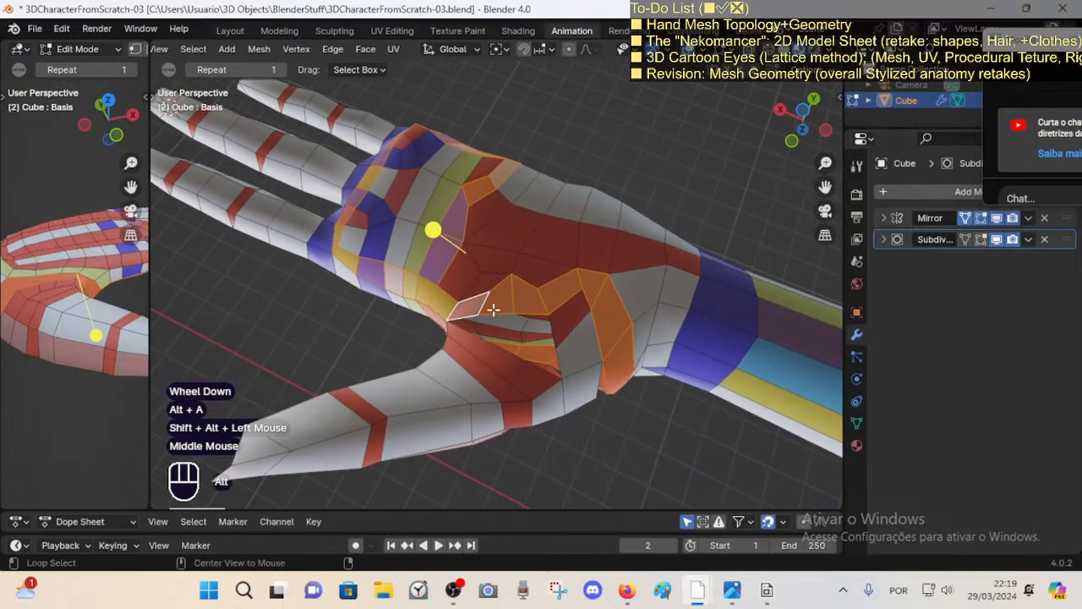
{"action": "key", "text": "alt+a"}
{"action": "left_click", "coordinate": [493, 282], "text": "alt+shift"}
{"action": "key", "text": "alt+a"}
{"action": "left_click", "coordinate": [502, 251], "text": "alt+shift"}
{"action": "middle_click_drag", "start_coordinate": [501, 252], "coordinate": [478, 309]}
{"action": "key", "text": "alt+a"}
{"action": "left_click", "coordinate": [541, 310], "text": "alt+shift"}
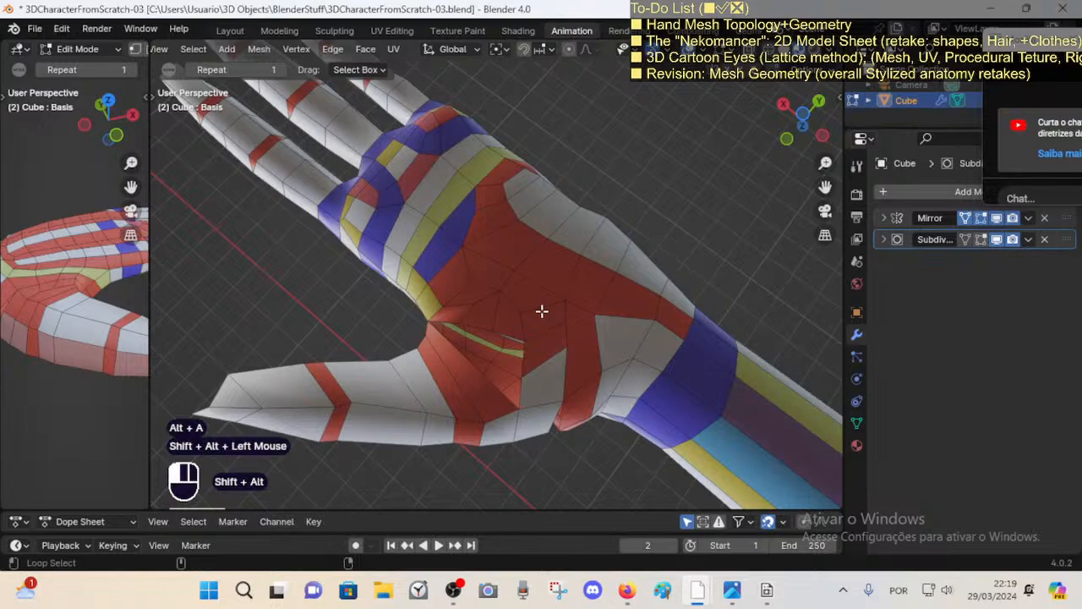
Step: Select the face loop through the triangular palm face and around the thumb slit, and smooth its vertices repeatedly
{"action": "key", "text": "alt+a"}
{"action": "left_click", "coordinate": [579, 337], "text": "alt+shift"}
{"action": "middle_click_drag", "start_coordinate": [571, 346], "coordinate": [449, 355]}
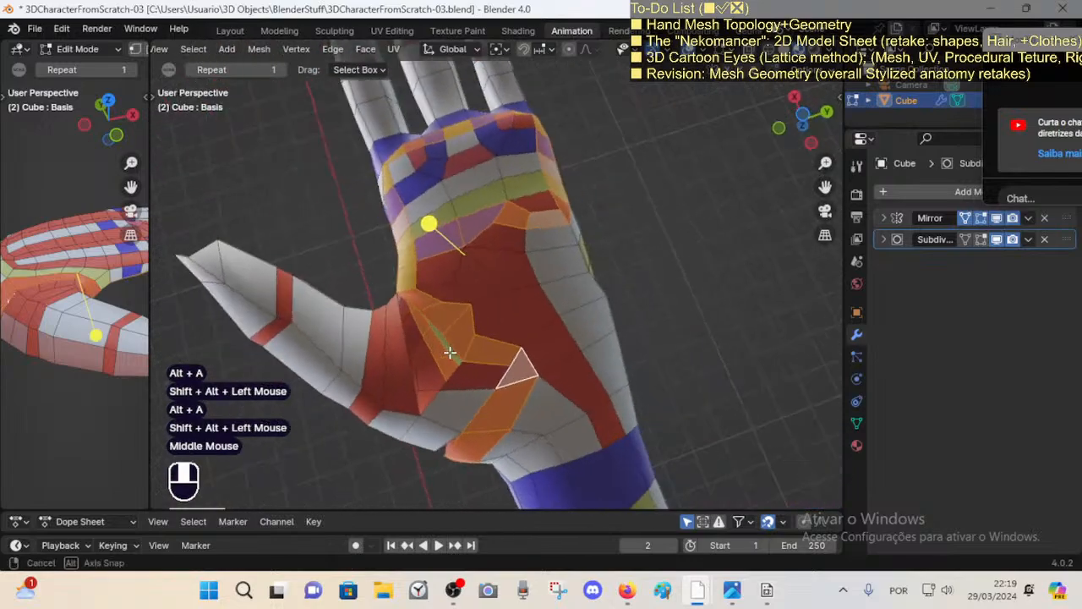
{"action": "left_click_drag", "start_coordinate": [429, 227], "coordinate": [436, 264]}
{"action": "key", "text": "a"}
{"action": "key", "text": "a"}
{"action": "key", "text": "a"}
{"action": "key", "text": "a"}
{"action": "key", "text": "a"}
{"action": "key", "text": "a"}
{"action": "key", "text": "a"}
{"action": "key", "text": "a"}
{"action": "key", "text": "a"}
{"action": "key", "text": "a"}
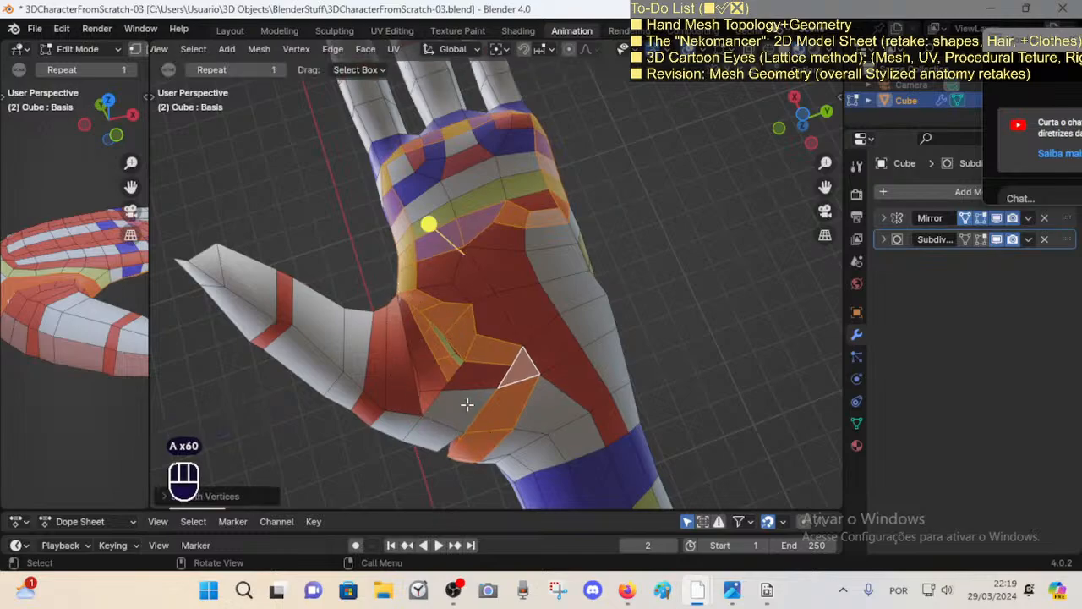
{"action": "key", "text": "a"}
Step: Move the vertices at the wrist-side end of the thumb slit toward the wrist
{"action": "middle_click_drag", "start_coordinate": [467, 405], "coordinate": [501, 303], "text": "shift"}
{"action": "key", "text": "alt+a"}
{"action": "key", "text": "1"}
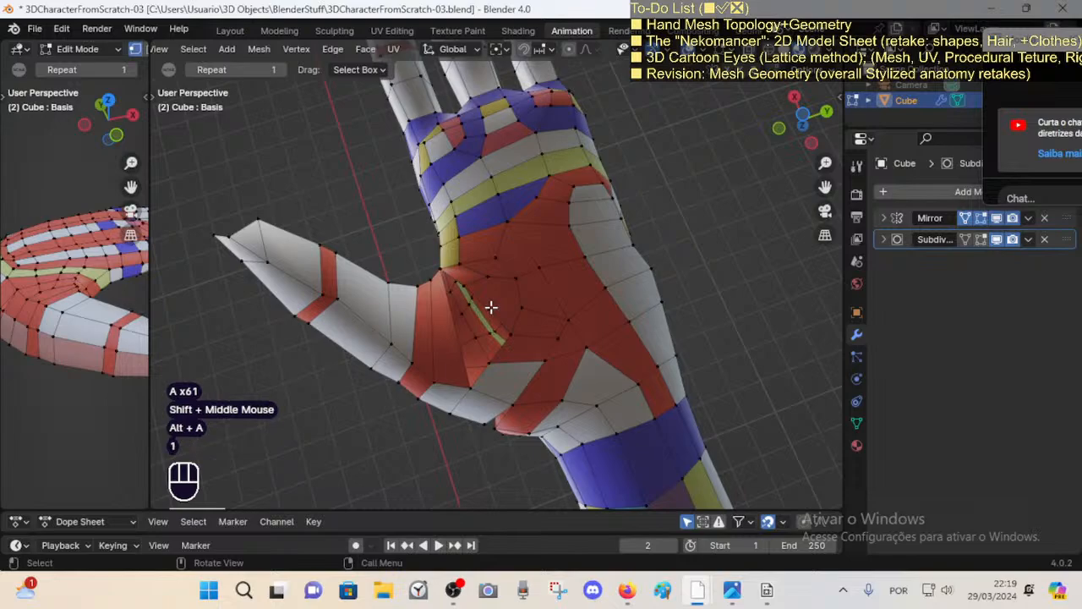
{"action": "left_click", "coordinate": [489, 308]}
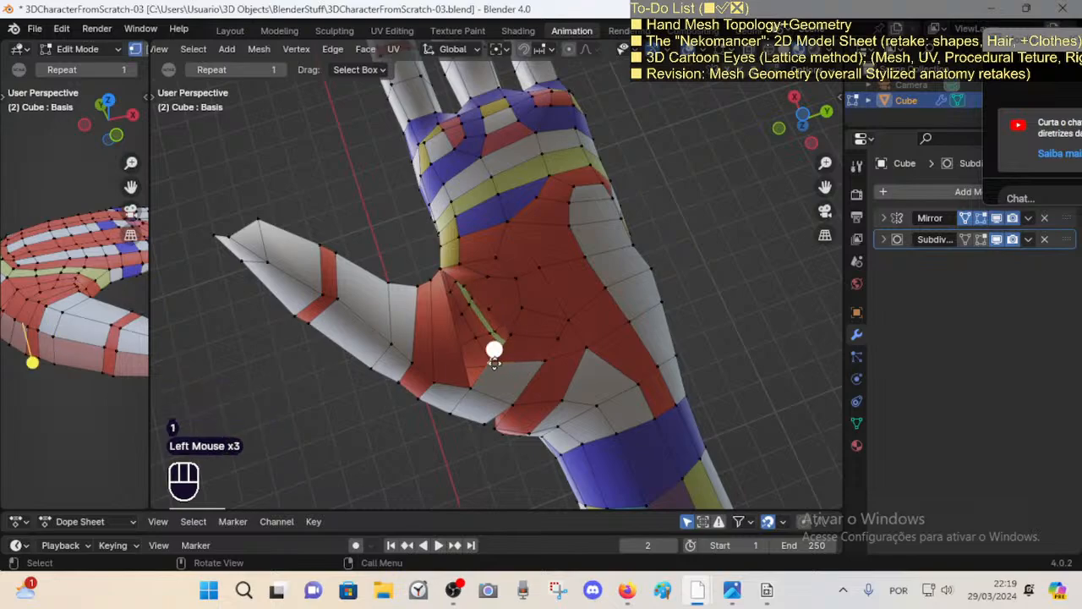
{"action": "key", "text": "g"}
{"action": "left_click", "coordinate": [510, 363]}
{"action": "left_click", "coordinate": [497, 346]}
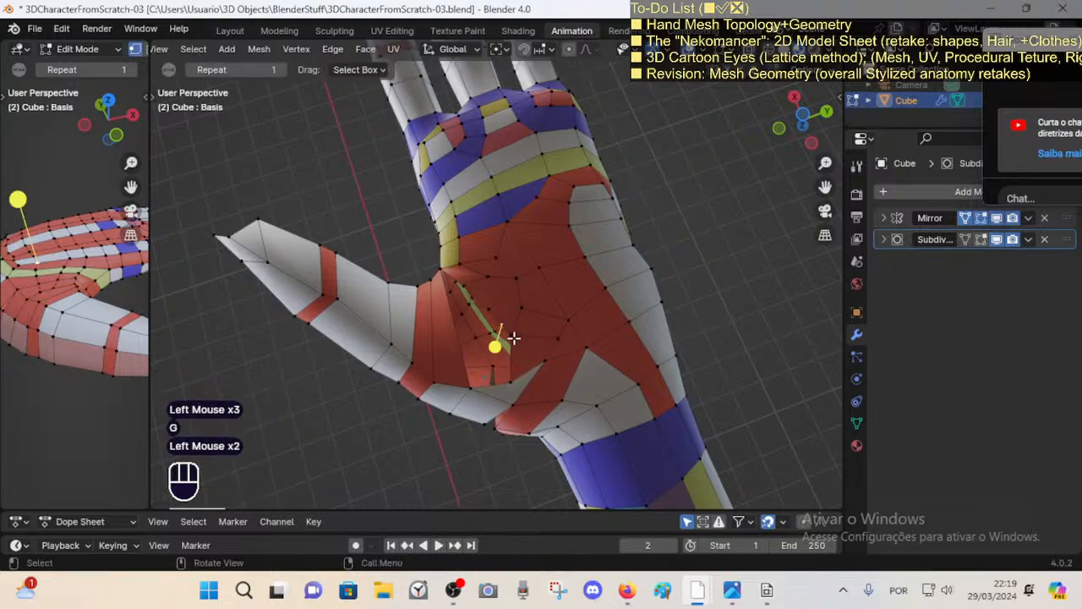
{"action": "key", "text": "g"}
{"action": "left_click", "coordinate": [510, 362]}
Step: Try to rip the vertex and the adjoining edge on the palm side of the thumb slit
{"action": "left_click", "coordinate": [489, 310]}
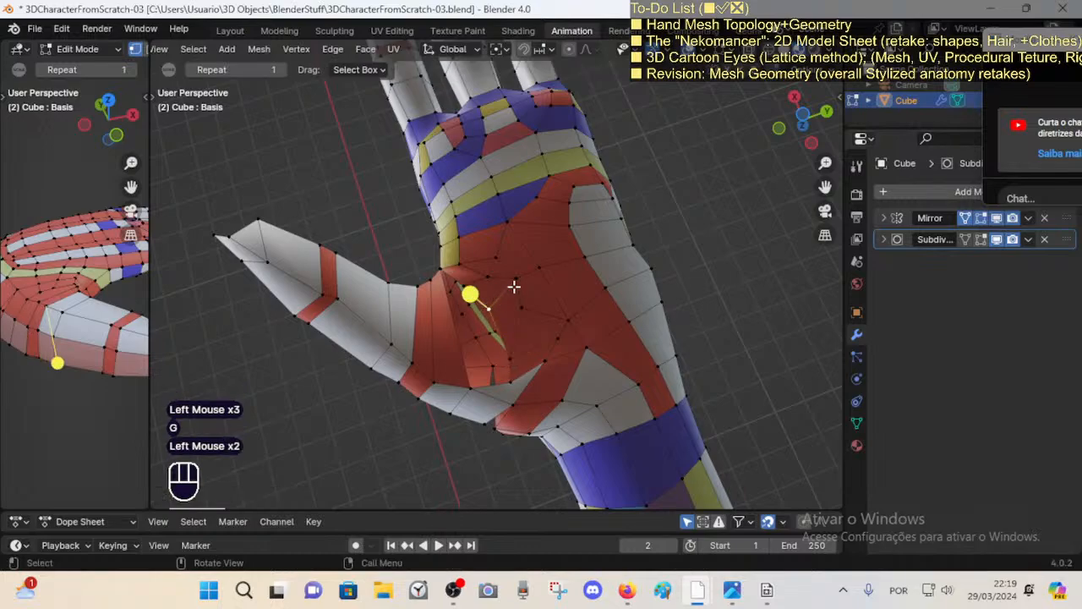
{"action": "key", "text": "v"}
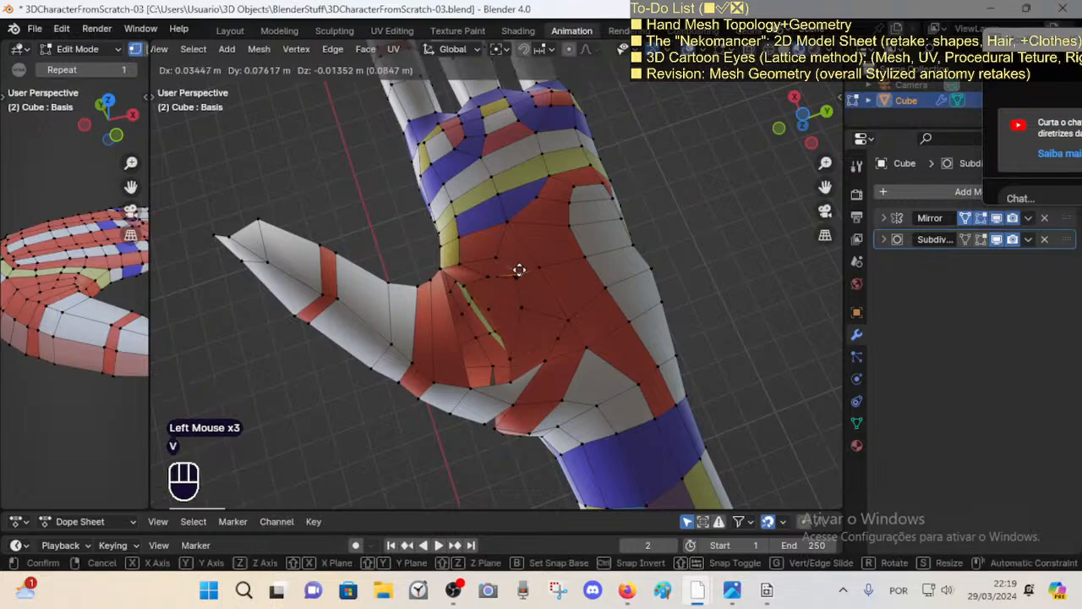
{"action": "left_click", "coordinate": [521, 288]}
{"action": "key", "text": "ctrl+z"}
{"action": "key", "text": "ctrl+z"}
{"action": "key", "text": "2"}
{"action": "left_click", "coordinate": [499, 300]}
{"action": "key", "text": "v"}
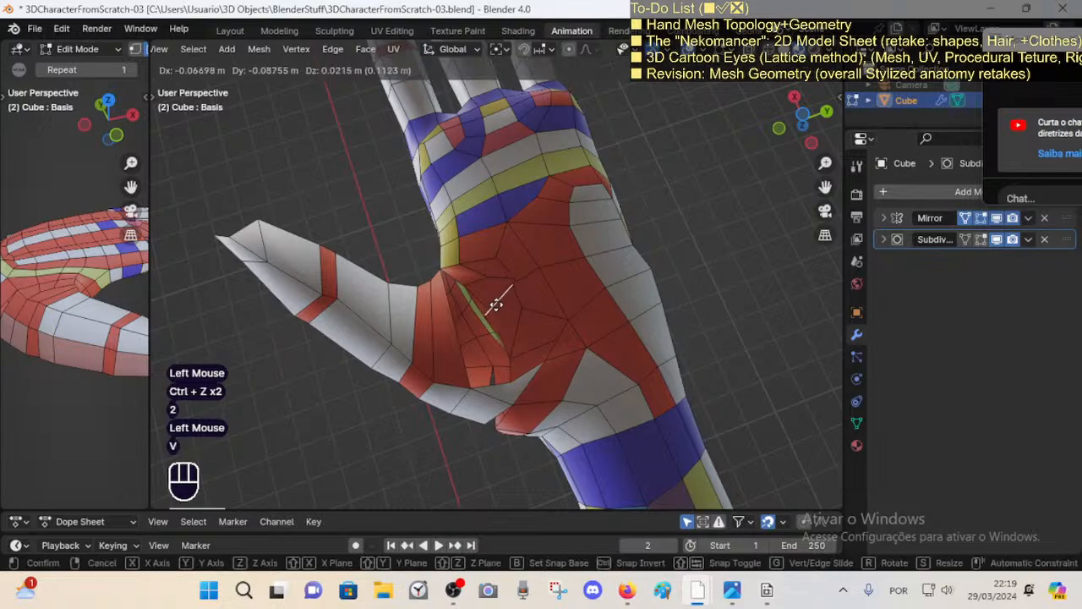
{"action": "key", "text": "Escape"}
{"action": "key", "text": "ctrl+z"}
{"action": "key", "text": "ctrl+z"}
Step: Delete the two adjacent faces on the palm side of the thumb slit
{"action": "key", "text": "3"}
{"action": "left_click", "coordinate": [497, 294]}
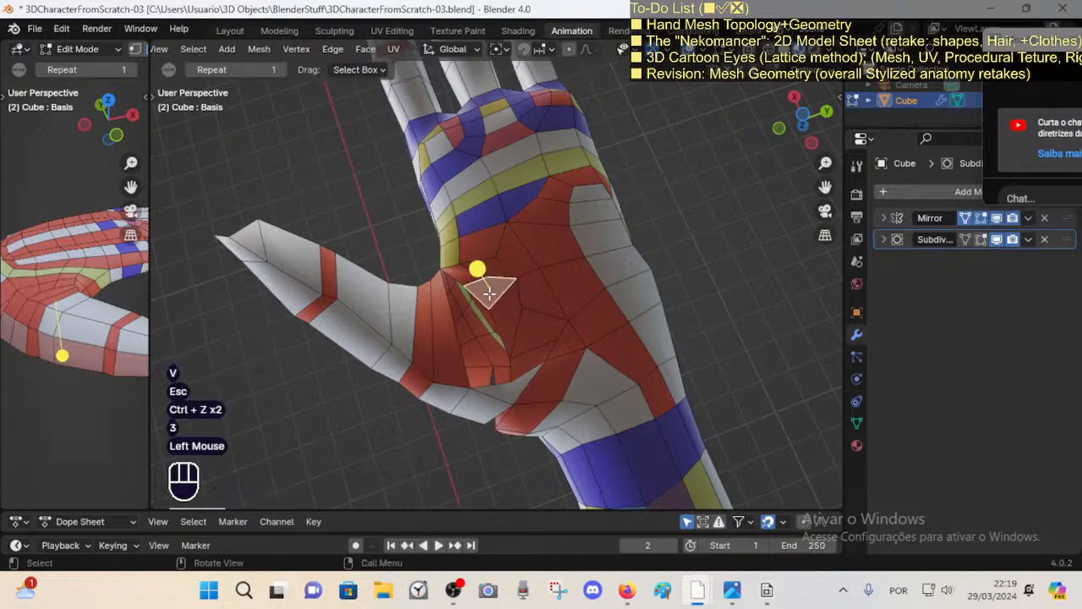
{"action": "left_click", "coordinate": [505, 318], "text": "shift"}
{"action": "key", "text": "x"}
Step: Move the vertex at the finger-side end of the thumb slit slightly toward the thumb
{"action": "key", "text": "1"}
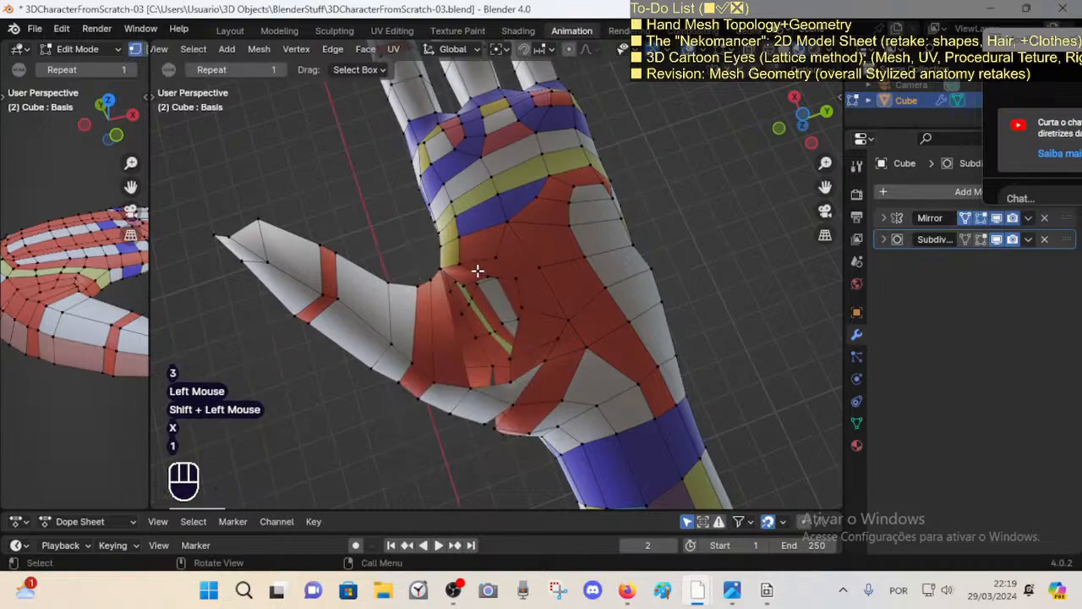
{"action": "key", "text": "2"}
{"action": "left_click", "coordinate": [479, 274]}
{"action": "key", "text": "1"}
{"action": "left_click", "coordinate": [463, 285]}
{"action": "key", "text": "g"}
{"action": "left_click", "coordinate": [454, 294]}
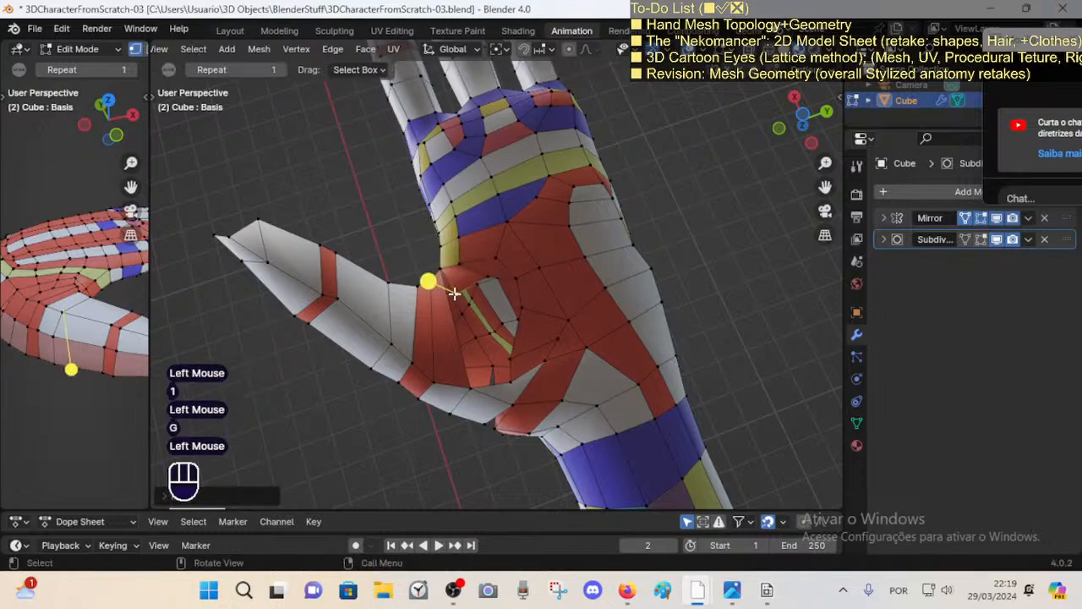
Step: Rip the vertex at the finger-side end of the palm opening and move the neighbouring rim vertices toward the thumb
{"action": "left_click", "coordinate": [488, 278]}
{"action": "key", "text": "v"}
{"action": "double_click", "coordinate": [496, 277]}
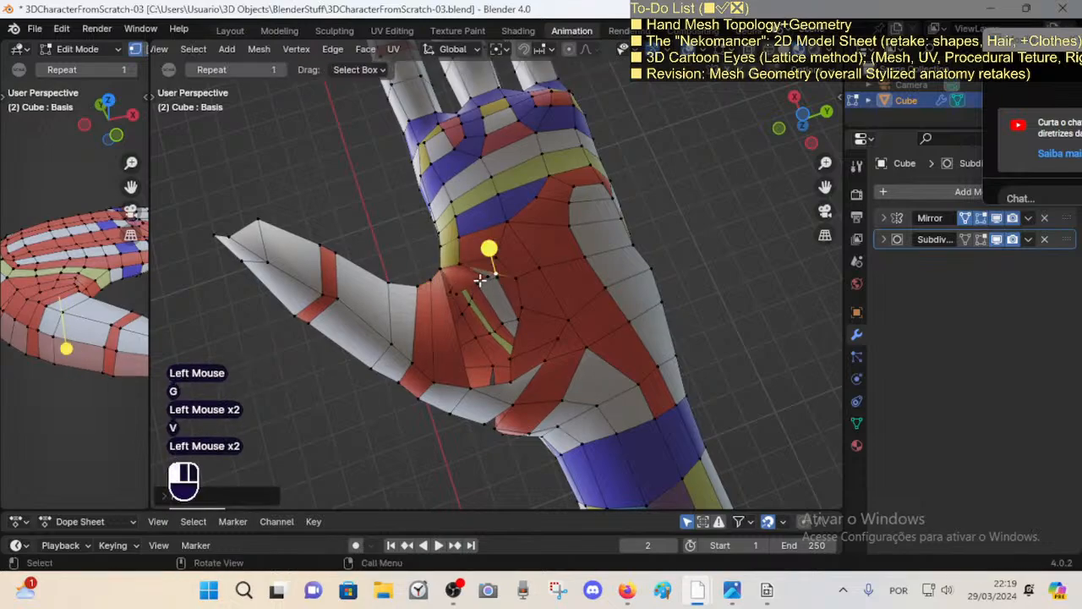
{"action": "key", "text": "g"}
{"action": "key", "text": "Escape"}
{"action": "left_click", "coordinate": [485, 281]}
{"action": "key", "text": "g"}
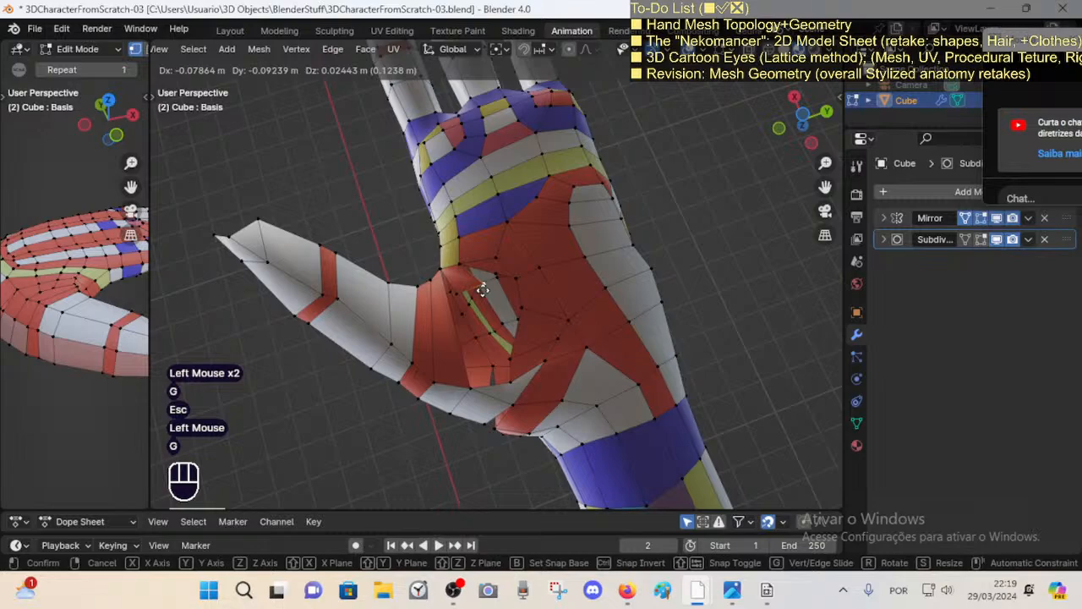
{"action": "left_click", "coordinate": [472, 291]}
{"action": "left_click", "coordinate": [457, 295]}
{"action": "key", "text": "g"}
{"action": "left_click", "coordinate": [449, 293]}
{"action": "middle_click_drag", "start_coordinate": [449, 293], "coordinate": [447, 323]}
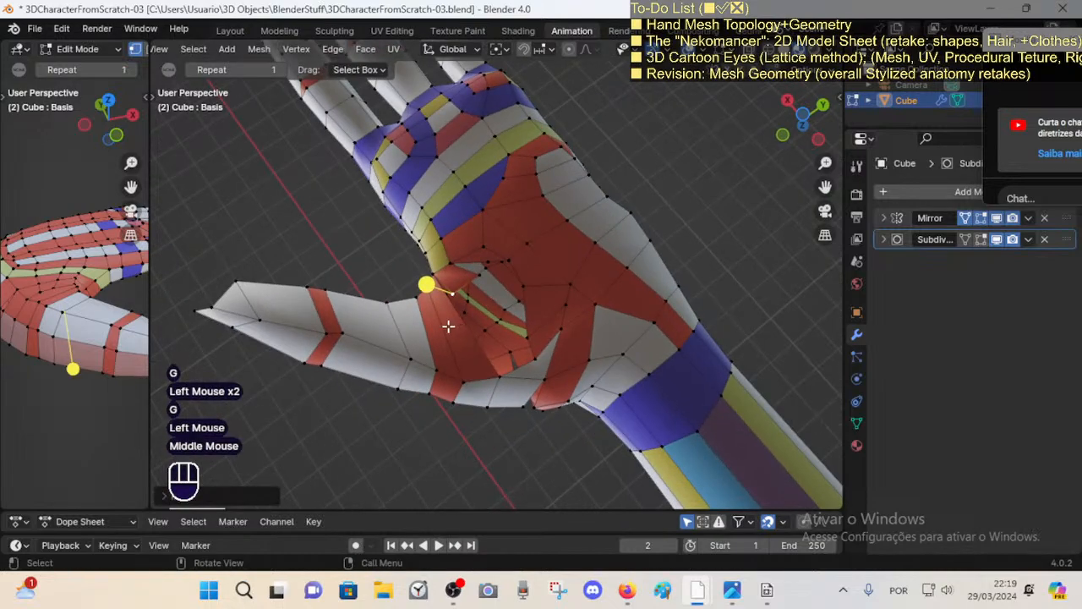
{"action": "key", "text": "2"}
{"action": "left_click", "coordinate": [451, 321]}
{"action": "key", "text": "g"}
{"action": "left_click", "coordinate": [450, 321]}
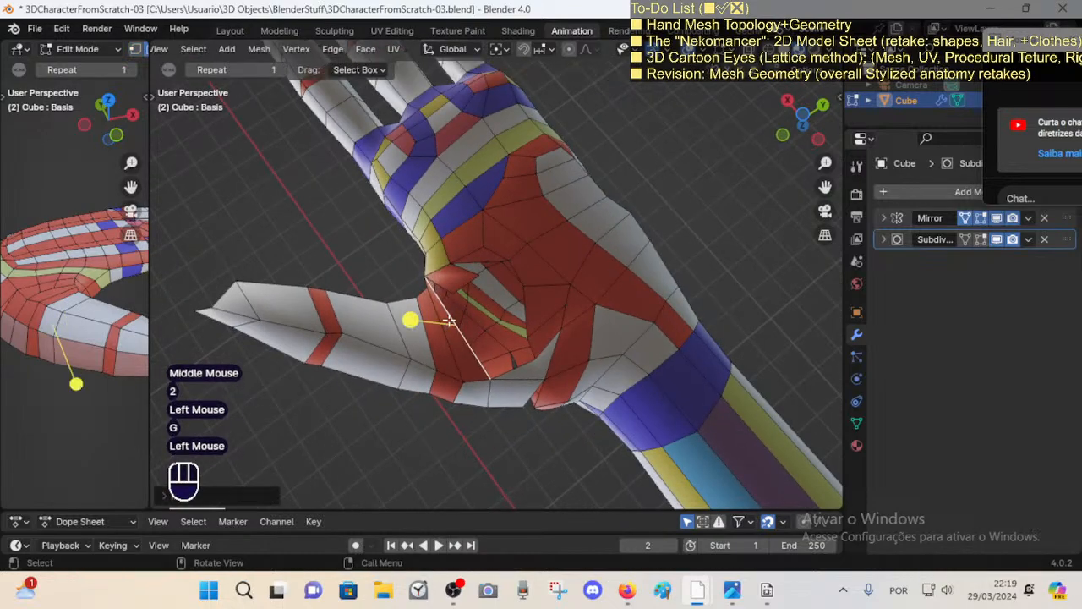
{"action": "key", "text": "2"}
{"action": "left_click", "coordinate": [466, 282]}
{"action": "key", "text": "g"}
{"action": "key", "text": "Escape"}
Step: Rotate and move the short edge at the finger-side end of the thumb base to point across the slit
{"action": "left_click", "coordinate": [467, 281]}
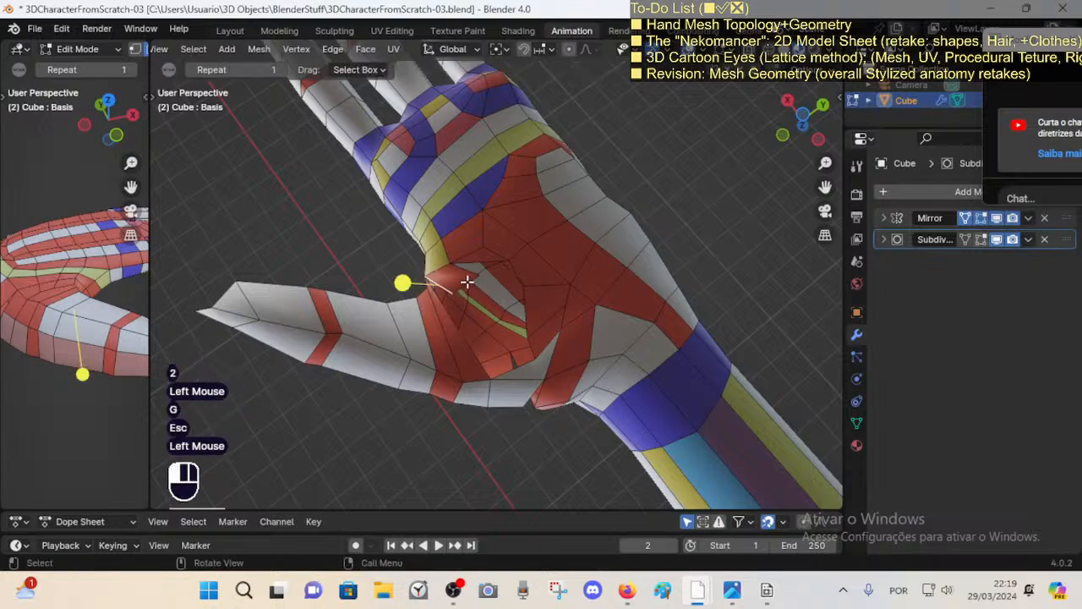
{"action": "key", "text": "r"}
{"action": "left_click", "coordinate": [495, 297]}
{"action": "key", "text": "g"}
{"action": "left_click", "coordinate": [497, 293]}
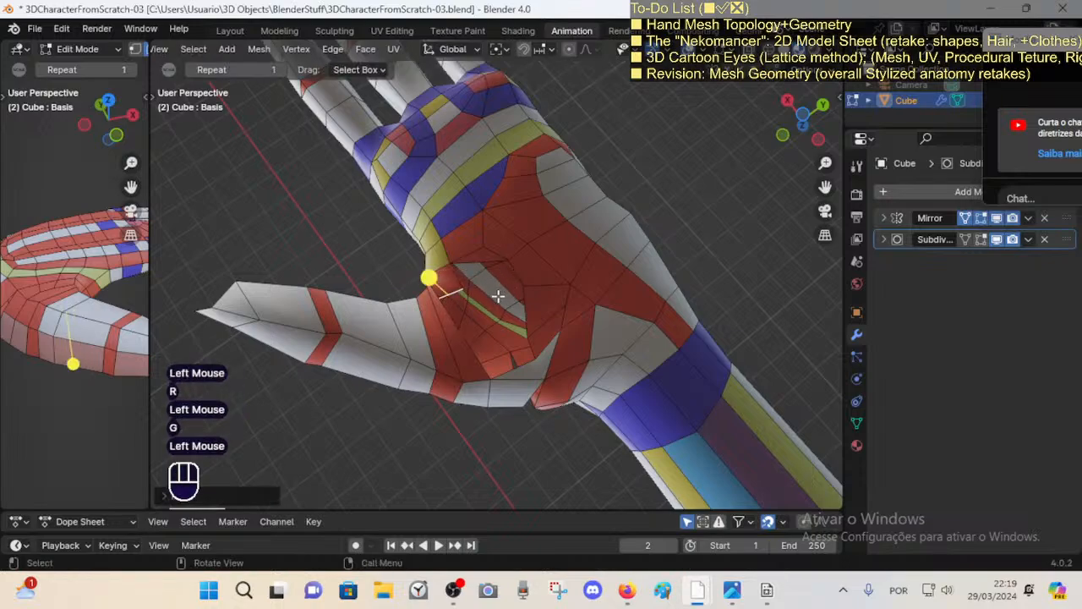
Step: Fit the short edge against the thumb web from several angles by moving and rotating it
{"action": "middle_click_drag", "start_coordinate": [497, 293], "coordinate": [446, 287]}
{"action": "key", "text": "g"}
{"action": "middle_click_drag", "start_coordinate": [485, 335], "coordinate": [410, 339]}
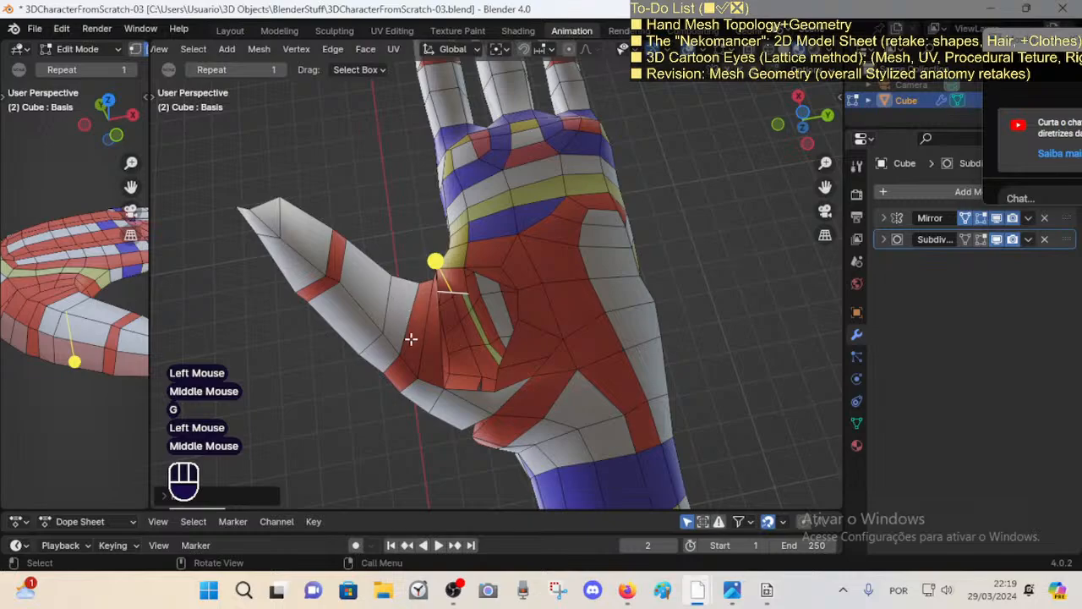
{"action": "key", "text": "r"}
{"action": "left_click", "coordinate": [489, 315]}
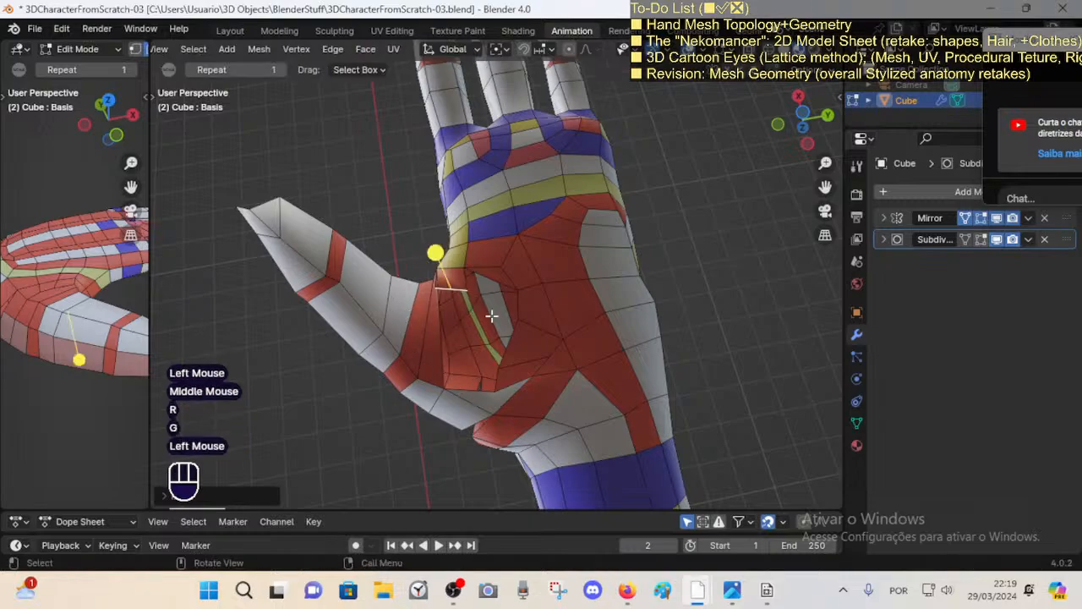
{"action": "middle_click_drag", "start_coordinate": [490, 316], "coordinate": [483, 288]}
{"action": "key", "text": "g"}
{"action": "left_click", "coordinate": [456, 379]}
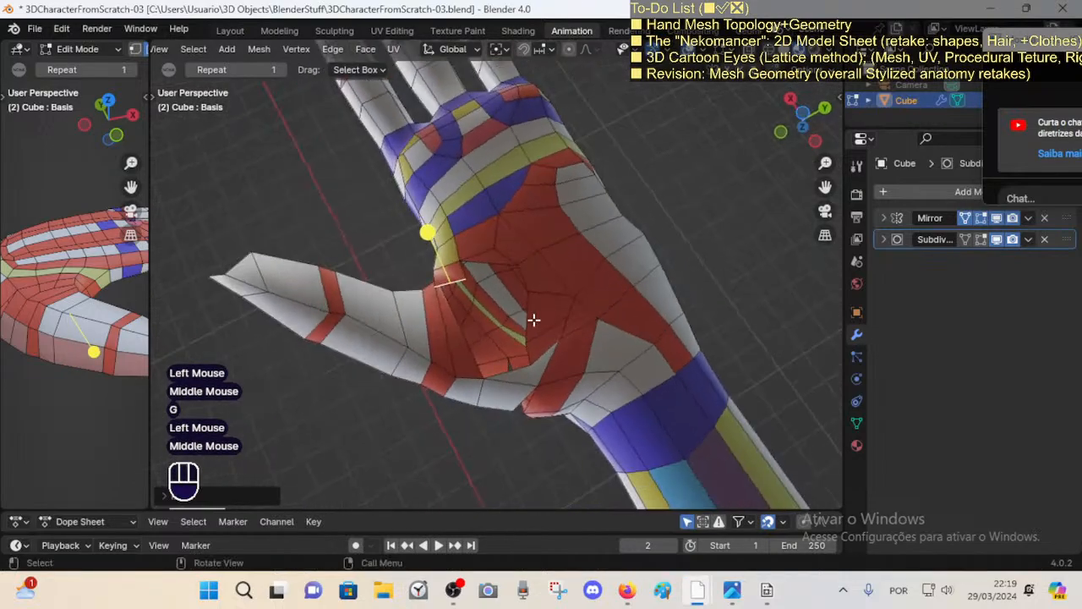
{"action": "middle_click_drag", "start_coordinate": [533, 320], "coordinate": [573, 336]}
{"action": "key", "text": "g"}
{"action": "left_click", "coordinate": [439, 286]}
{"action": "key", "text": "g"}
{"action": "left_click", "coordinate": [454, 299]}
Step: Extrude the short edge along the thumb base to the wrist side and align its far end by rotating and moving it
{"action": "key", "text": "e"}
{"action": "left_click", "coordinate": [545, 320]}
{"action": "key", "text": "r"}
{"action": "left_click", "coordinate": [633, 268]}
{"action": "key", "text": "g"}
{"action": "left_click", "coordinate": [640, 316]}
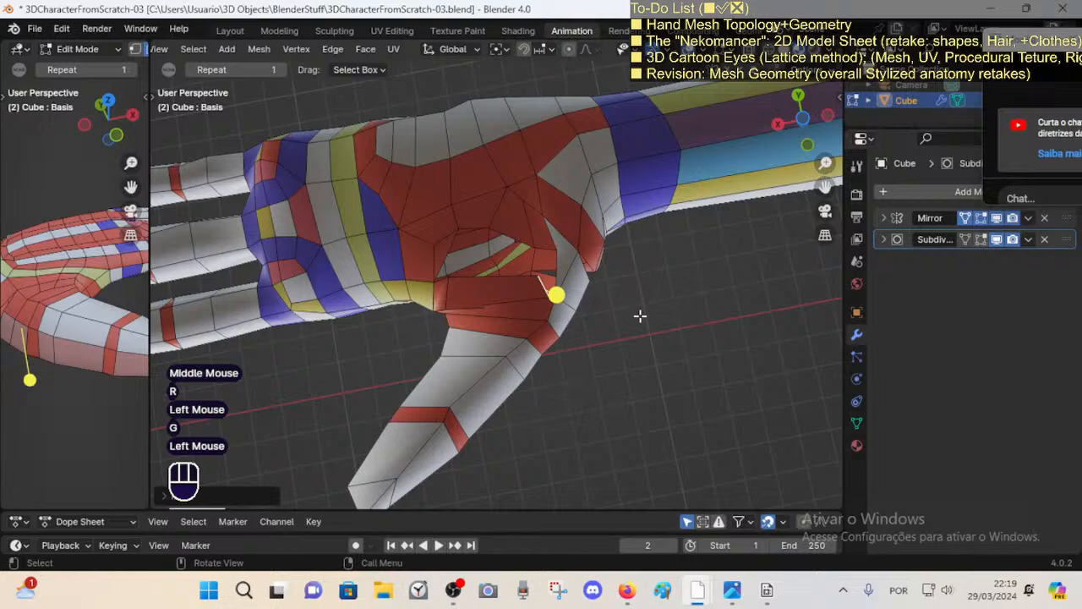
{"action": "key", "text": "r"}
{"action": "left_click", "coordinate": [644, 276]}
{"action": "key", "text": "g"}
{"action": "left_click", "coordinate": [624, 276]}
Step: Add a loop cut across the middle of the extruded strip and move the new edge into the thumb base's curve
{"action": "key", "text": "ctrl+r"}
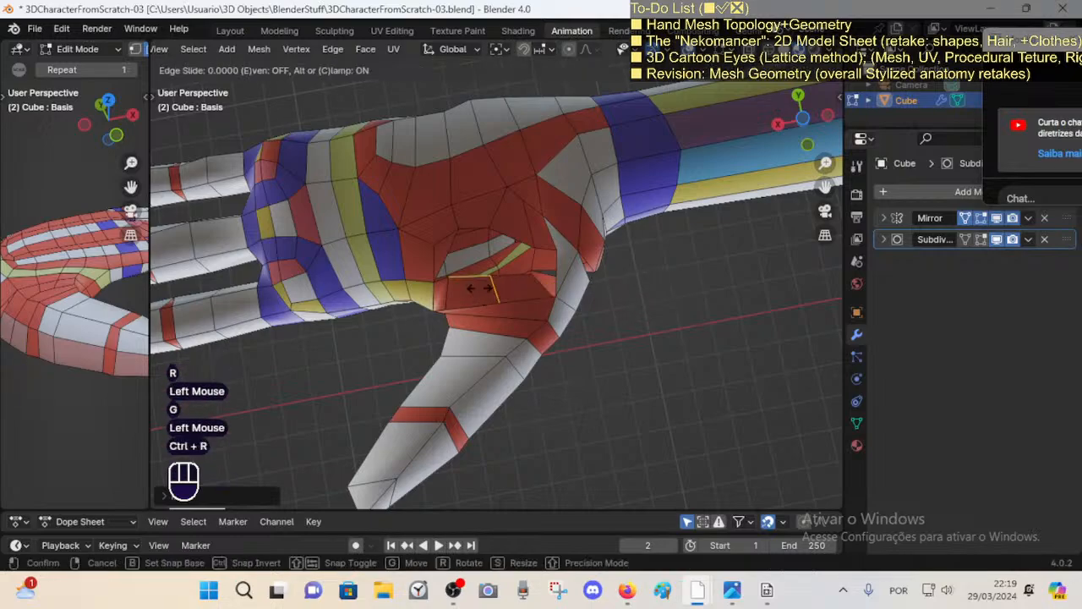
{"action": "key", "text": "a"}
{"action": "left_click", "coordinate": [541, 292]}
{"action": "scroll", "coordinate": [539, 292], "scroll_direction": "up", "scroll_amount": 2}
{"action": "mouse_move", "coordinate": [515, 306]}
{"action": "middle_mouse_down"}
{"action": "mouse_move", "coordinate": [507, 284]}
{"action": "mouse_move", "coordinate": [519, 316]}
{"action": "middle_mouse_up"}
{"action": "key", "text": "g"}
{"action": "left_click", "coordinate": [478, 285]}
{"action": "key", "text": "g"}
{"action": "left_click", "coordinate": [566, 314]}
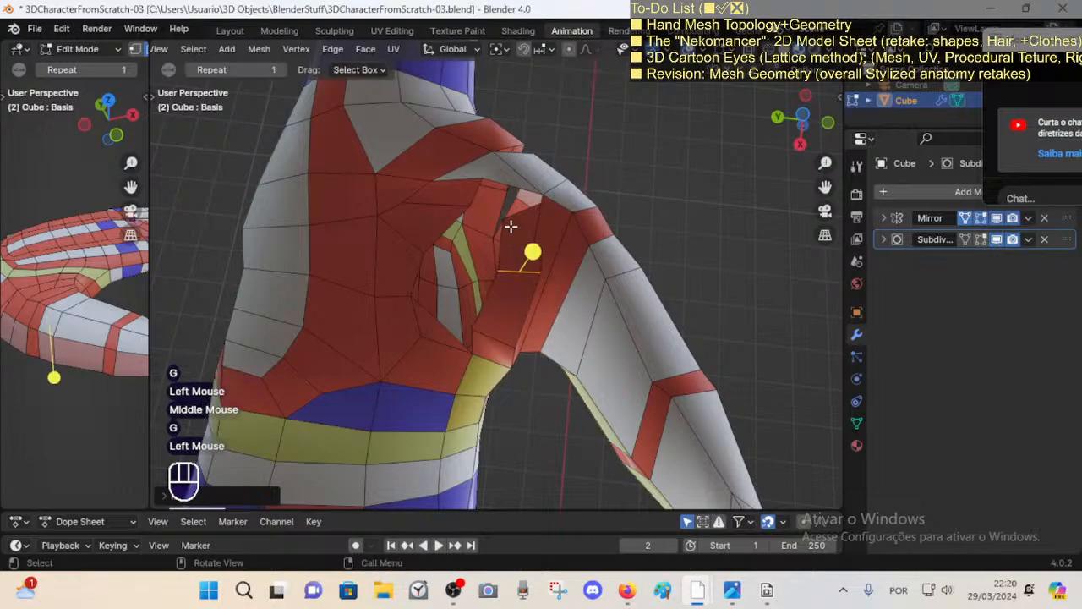
Step: Move and rotate the wrist-side end edge of the extruded strip to follow the thumb base
{"action": "left_click", "coordinate": [517, 213]}
{"action": "middle_click_drag", "start_coordinate": [561, 225], "coordinate": [491, 390]}
{"action": "scroll", "coordinate": [471, 372], "scroll_direction": "down", "scroll_amount": 2}
{"action": "middle_click_drag", "start_coordinate": [521, 302], "coordinate": [496, 318]}
{"action": "key", "text": "g"}
{"action": "left_click", "coordinate": [491, 338]}
{"action": "left_click", "coordinate": [465, 336]}
{"action": "key", "text": "g"}
{"action": "left_click", "coordinate": [498, 305]}
{"action": "key", "text": "r"}
{"action": "left_click", "coordinate": [541, 311]}
{"action": "key", "text": "g"}
{"action": "left_click", "coordinate": [509, 320]}
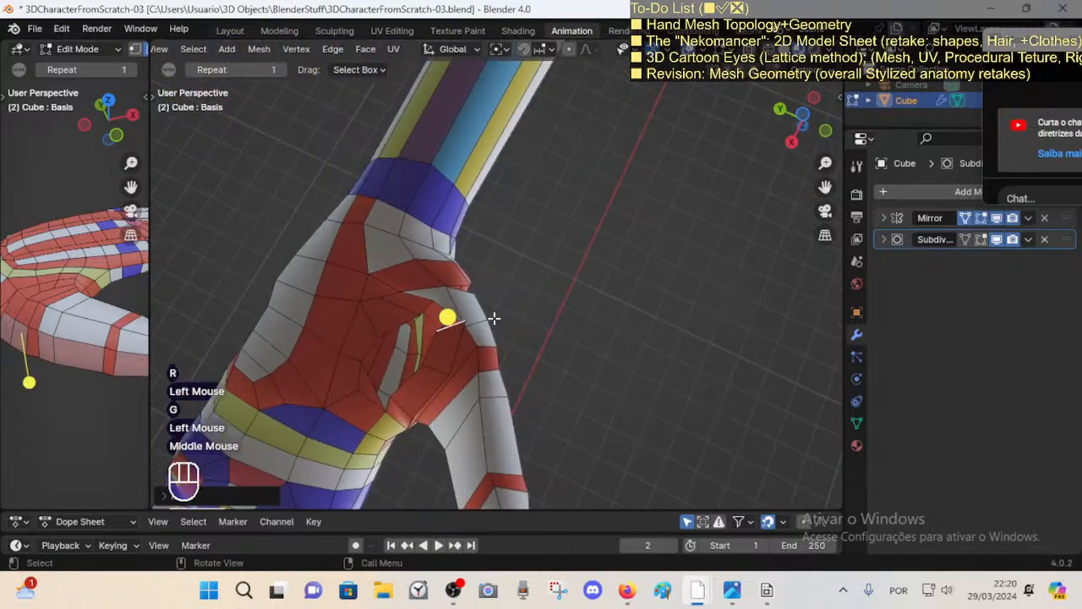
Step: Examine how the face loops run around the thumb base and across the palm
{"action": "scroll", "coordinate": [440, 306], "scroll_direction": "up", "scroll_amount": 2}
{"action": "left_click", "coordinate": [336, 298], "text": "alt+shift"}
{"action": "scroll", "coordinate": [406, 330], "scroll_direction": "down", "scroll_amount": 1}
{"action": "mouse_move", "coordinate": [406, 331]}
{"action": "middle_mouse_down"}
{"action": "mouse_move", "coordinate": [358, 331]}
{"action": "mouse_move", "coordinate": [417, 301]}
{"action": "mouse_move", "coordinate": [415, 333]}
{"action": "middle_mouse_up"}
{"action": "key", "text": "alt+a"}
{"action": "left_click", "coordinate": [420, 305], "text": "alt+shift"}
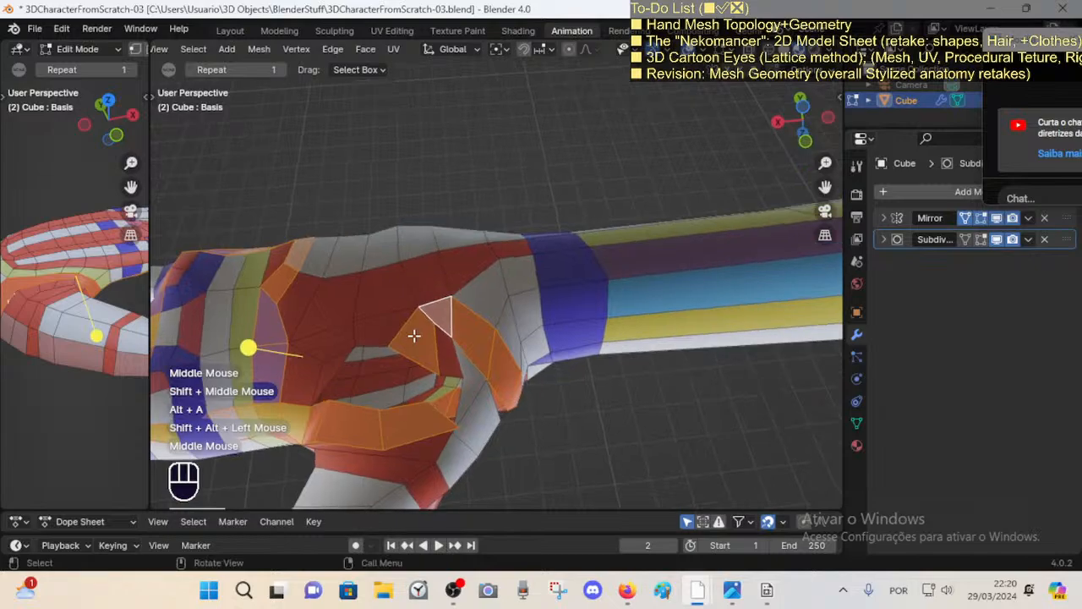
{"action": "key", "text": "a"}
{"action": "key", "text": "alt+a"}
{"action": "key", "text": "1"}
{"action": "middle_click_drag", "start_coordinate": [433, 374], "coordinate": [533, 344]}
{"action": "left_click", "coordinate": [441, 316], "text": "alt+shift"}
{"action": "key", "text": "alt+a"}
{"action": "left_click", "coordinate": [516, 372], "text": "alt+shift"}
{"action": "key", "text": "alt+a"}
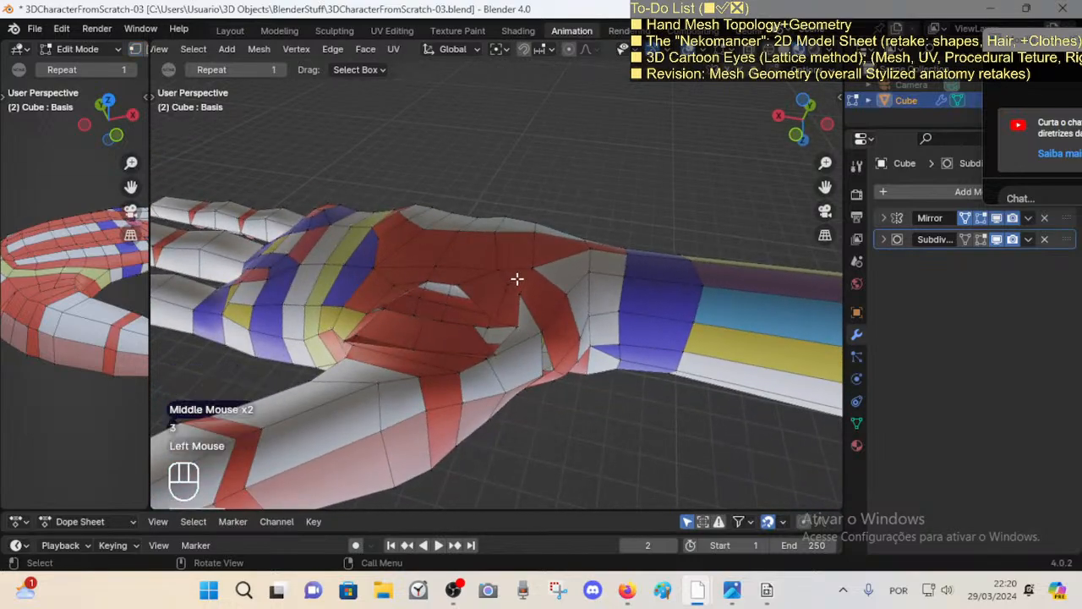
Step: Delete the small face on the palm between the thumb loop and the wrist-side faces
{"action": "key", "text": "x"}
{"action": "left_click", "coordinate": [517, 284]}
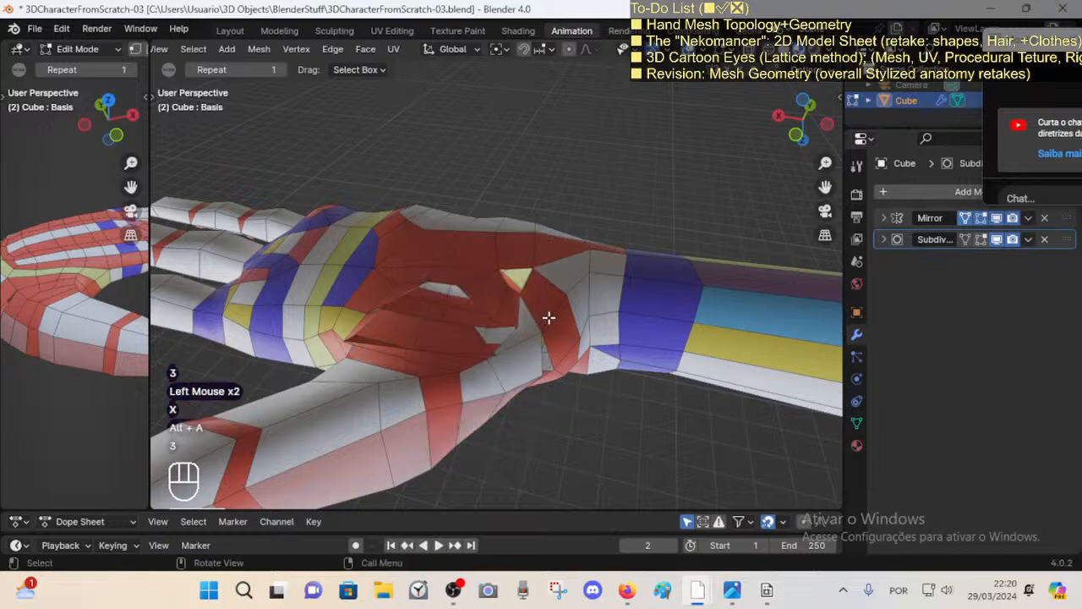
{"action": "middle_click_drag", "start_coordinate": [531, 333], "coordinate": [484, 366]}
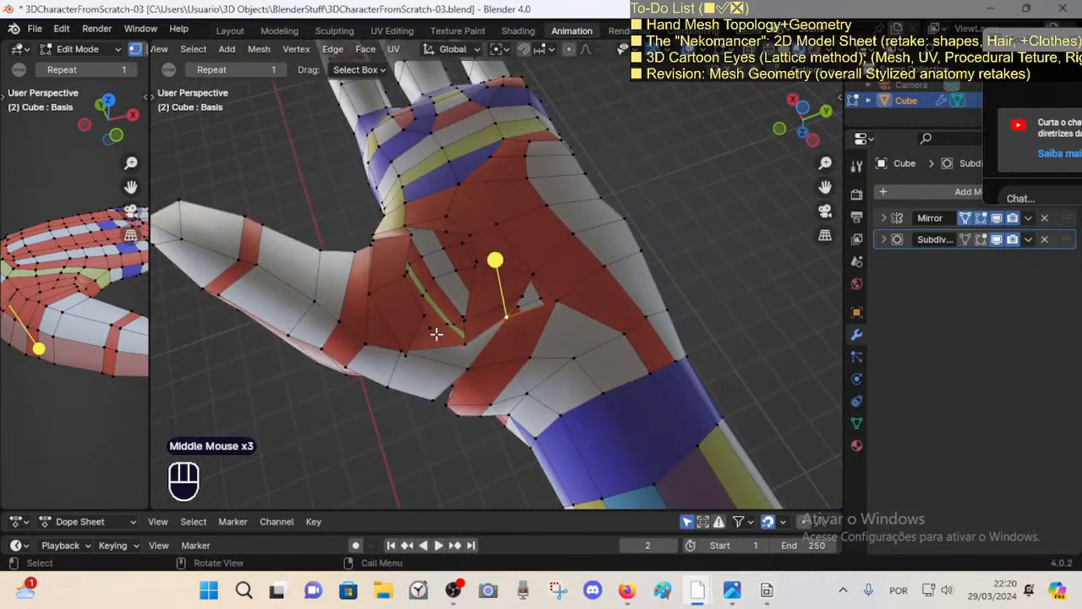
Step: Slide the two vertices bordering the face strip at the wrist-side end of the slit along their edges
{"action": "middle_click_drag", "start_coordinate": [435, 334], "coordinate": [436, 345]}
{"action": "left_click", "coordinate": [381, 279], "text": "alt+shift"}
{"action": "middle_click_drag", "start_coordinate": [381, 279], "coordinate": [479, 338]}
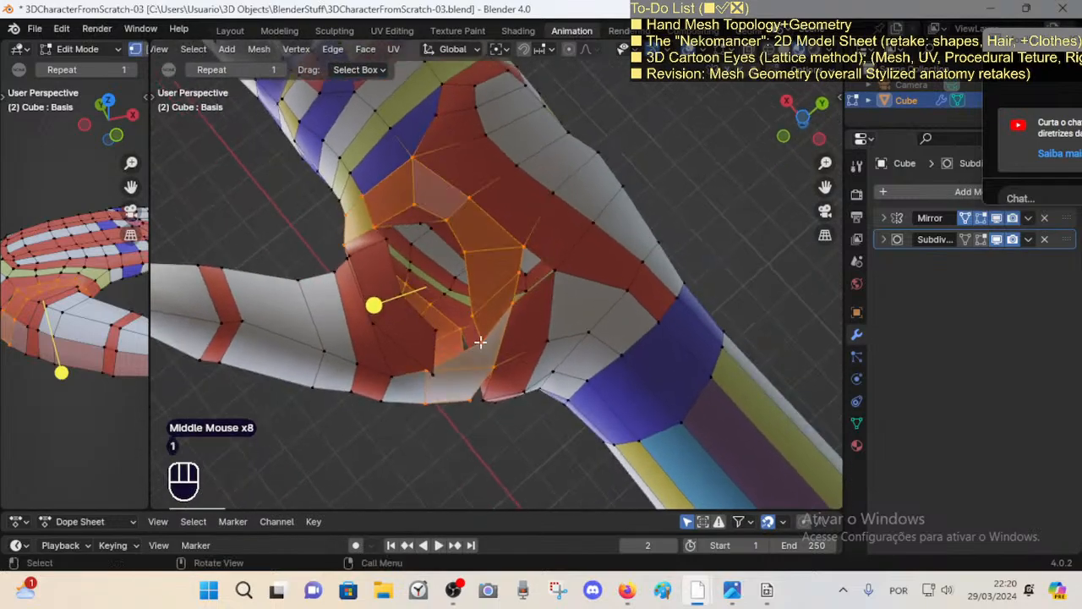
{"action": "key", "text": "1"}
{"action": "left_click", "coordinate": [517, 315]}
{"action": "key", "text": "shift+v"}
{"action": "left_click", "coordinate": [513, 338], "text": "shift"}
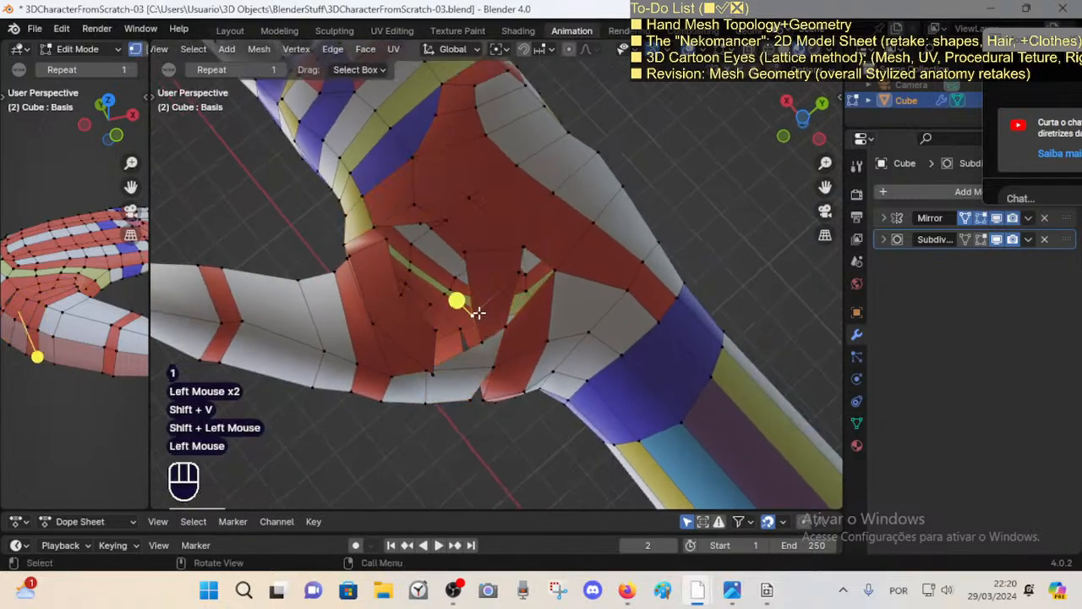
{"action": "key", "text": "shift+v"}
{"action": "left_click", "coordinate": [524, 271], "text": "shift"}
Step: Move the vertices of the strip between the slit and the triangular opening to round the loop and even its faces
{"action": "key", "text": "g"}
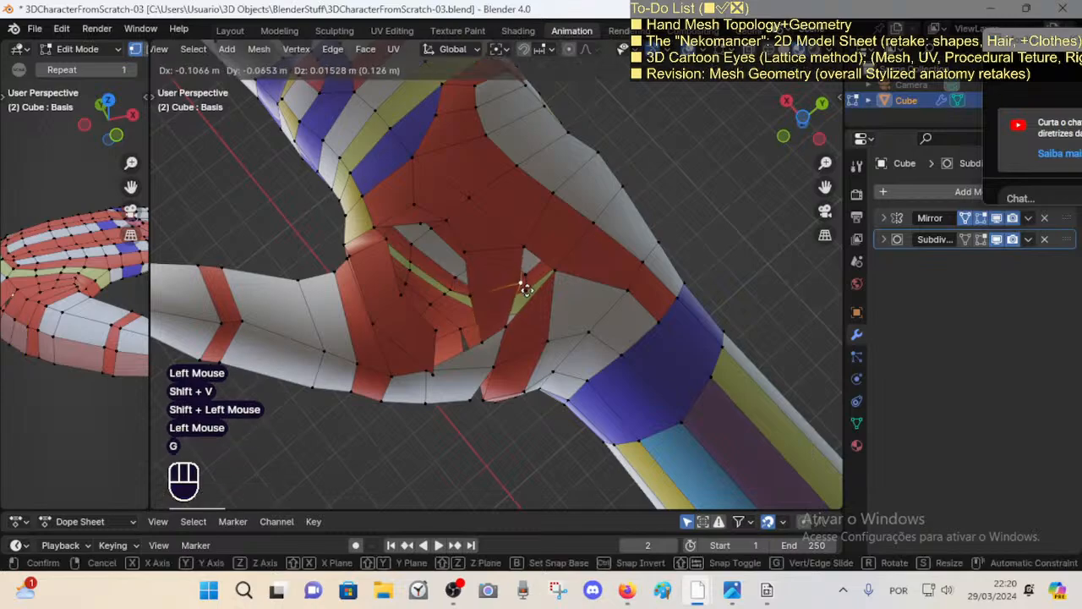
{"action": "left_click", "coordinate": [536, 278]}
{"action": "left_click", "coordinate": [483, 294]}
{"action": "key", "text": "g"}
{"action": "left_click", "coordinate": [486, 274]}
{"action": "left_click", "coordinate": [470, 256]}
{"action": "key", "text": "g"}
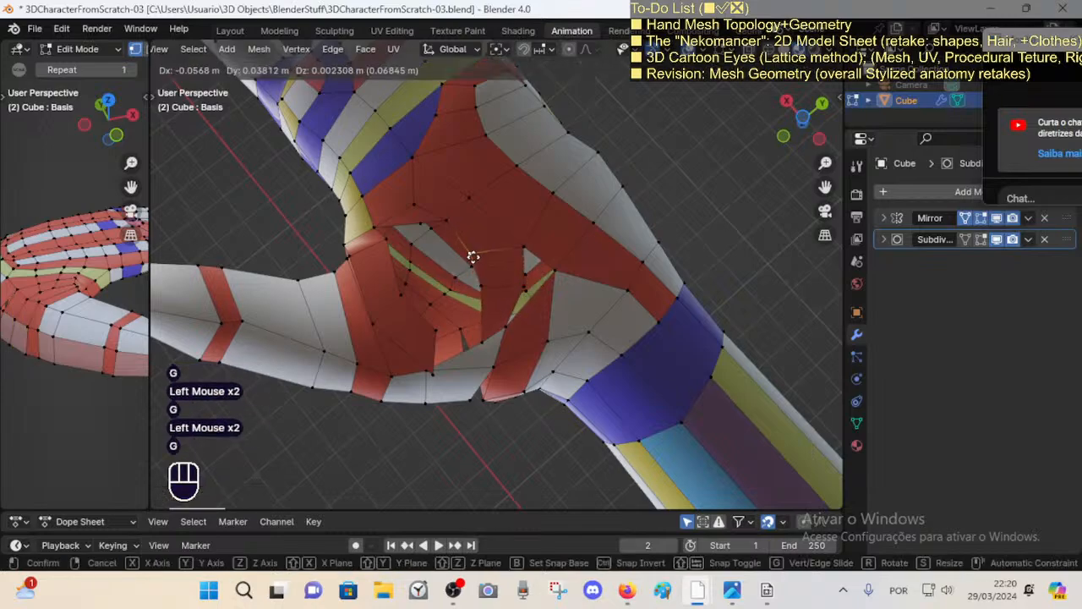
{"action": "left_click", "coordinate": [490, 260]}
{"action": "left_click", "coordinate": [482, 285]}
{"action": "key", "text": "g"}
{"action": "left_click", "coordinate": [493, 296]}
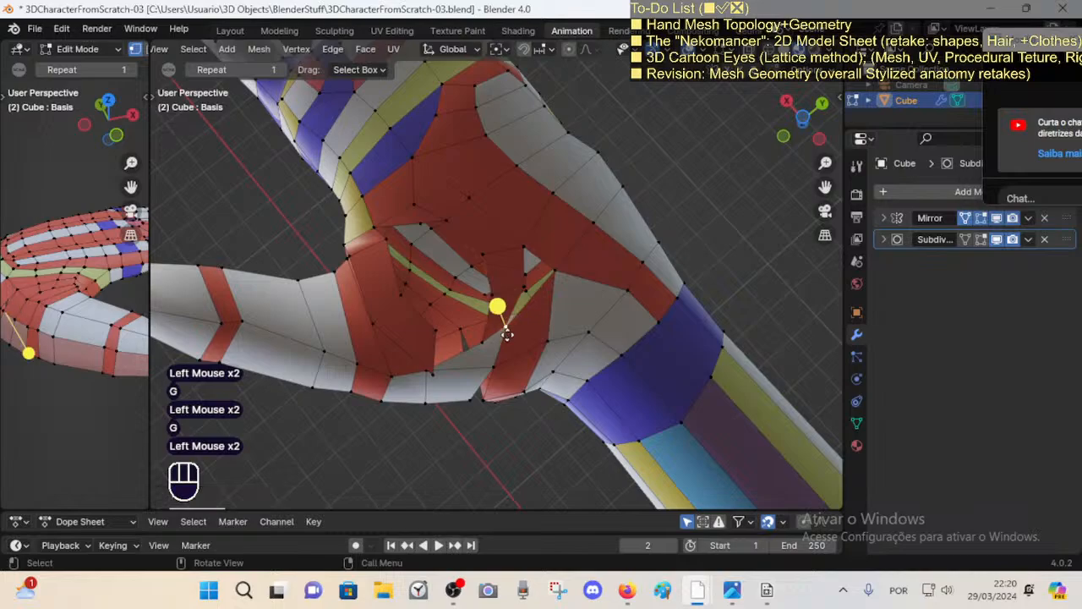
{"action": "key", "text": "g"}
{"action": "left_click", "coordinate": [464, 350]}
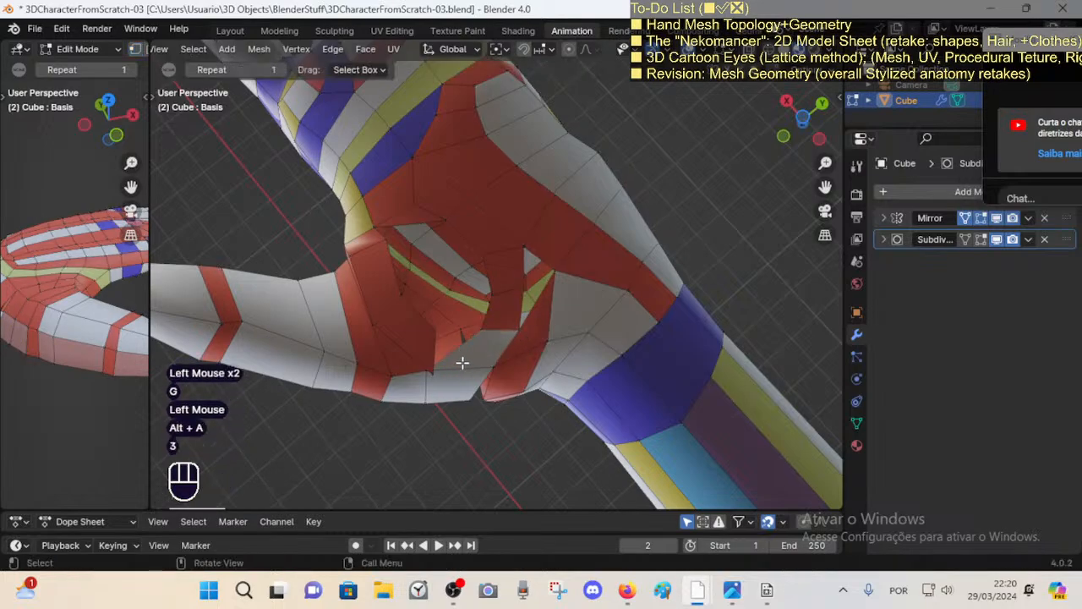
Step: Reposition the vertices where the thumb-base strip meets the white thumb faces, following the selected loop around the slit
{"action": "left_click", "coordinate": [463, 362], "text": "alt+shift"}
{"action": "middle_click_drag", "start_coordinate": [463, 361], "coordinate": [433, 330]}
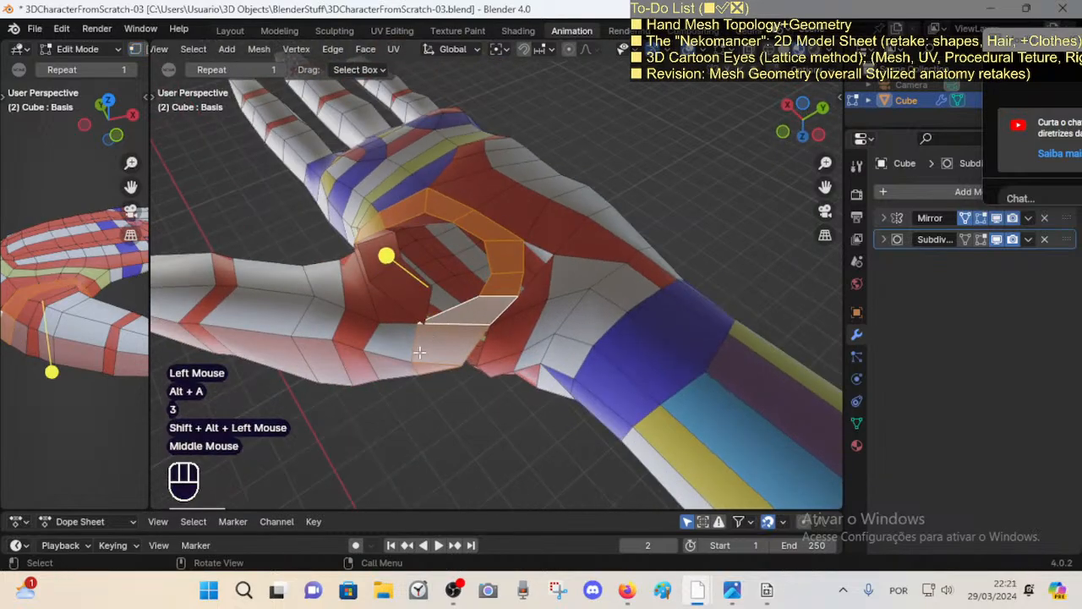
{"action": "key", "text": "1"}
{"action": "left_click", "coordinate": [419, 351]}
{"action": "key", "text": "g"}
{"action": "left_click", "coordinate": [423, 342]}
{"action": "left_click", "coordinate": [427, 337]}
{"action": "key", "text": "g"}
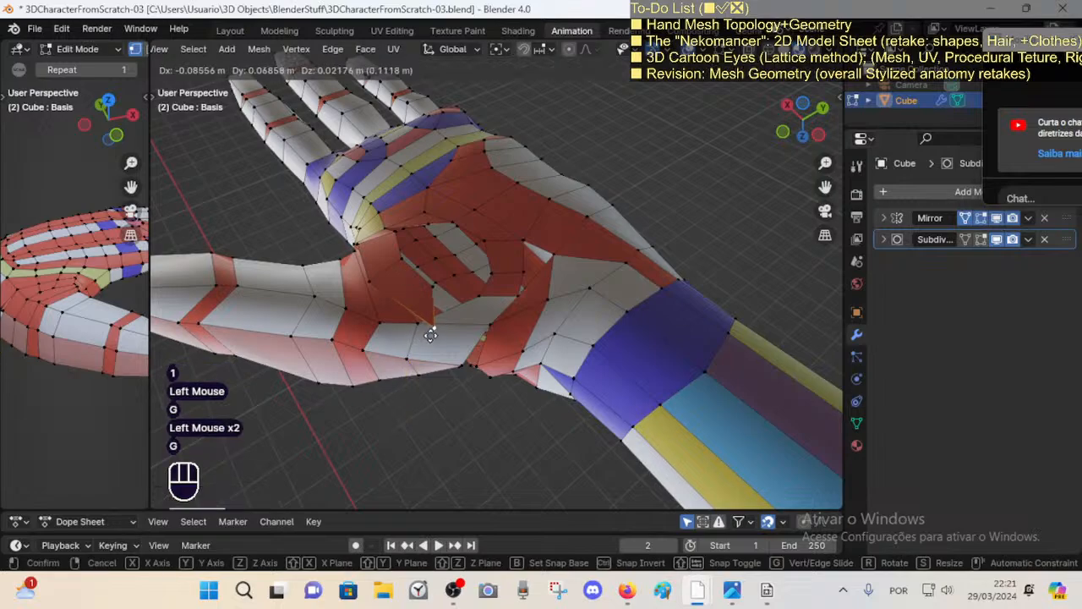
{"action": "key", "text": "Escape"}
{"action": "left_click", "coordinate": [417, 292]}
{"action": "key", "text": "g"}
{"action": "left_click", "coordinate": [430, 291]}
{"action": "middle_click_drag", "start_coordinate": [429, 292], "coordinate": [425, 355]}
Step: Inspect the face loop running through the new thumb-base strip and around the palm
{"action": "key", "text": "3"}
{"action": "key", "text": "alt+a"}
{"action": "key", "text": "2"}
{"action": "left_click", "coordinate": [452, 372]}
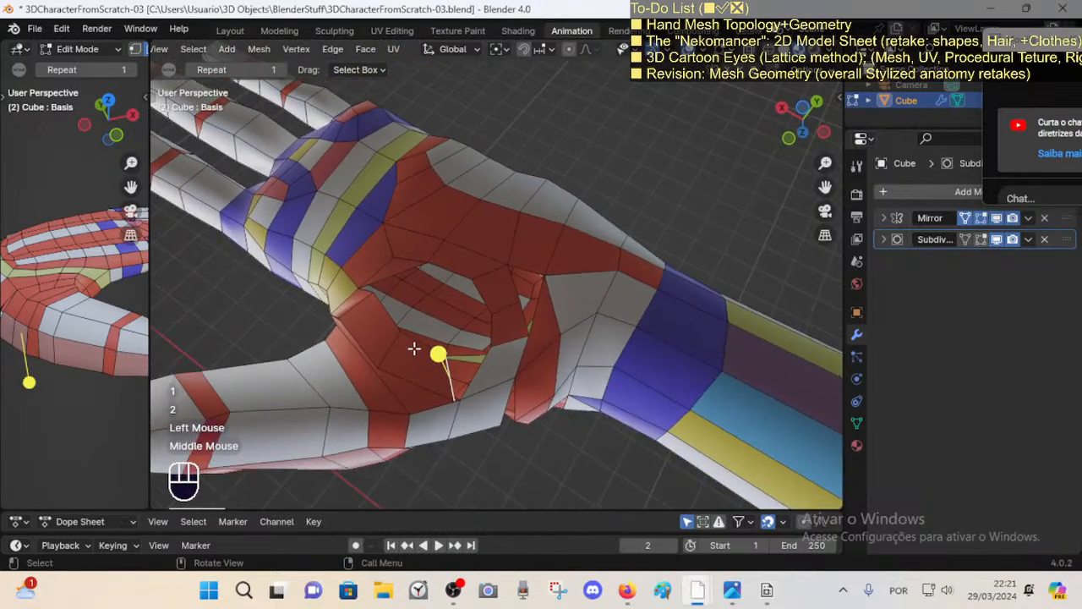
{"action": "key", "text": "alt+a"}
{"action": "left_click", "coordinate": [368, 311], "text": "alt+shift"}
{"action": "middle_click_drag", "start_coordinate": [369, 331], "coordinate": [471, 367]}
{"action": "scroll", "coordinate": [457, 382], "scroll_direction": "down", "scroll_amount": 2}
{"action": "key", "text": "alt+a"}
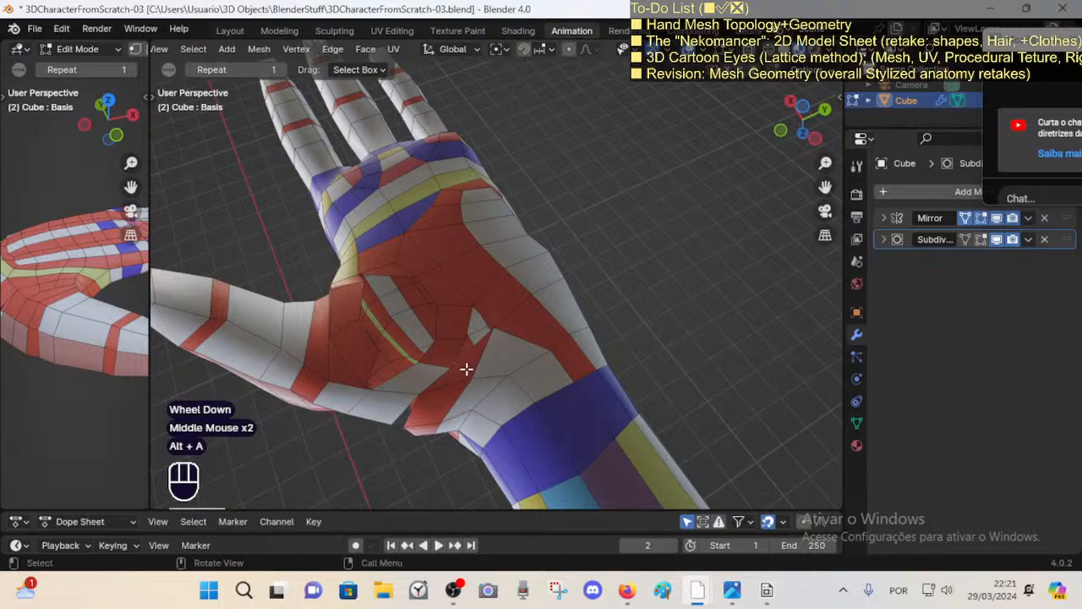
Step: Adjust the vertices along the red face band between the thumb loop and the palm heel
{"action": "key", "text": "1"}
{"action": "left_click", "coordinate": [464, 373]}
{"action": "left_click", "coordinate": [454, 369]}
{"action": "key", "text": "g"}
{"action": "left_click", "coordinate": [454, 369]}
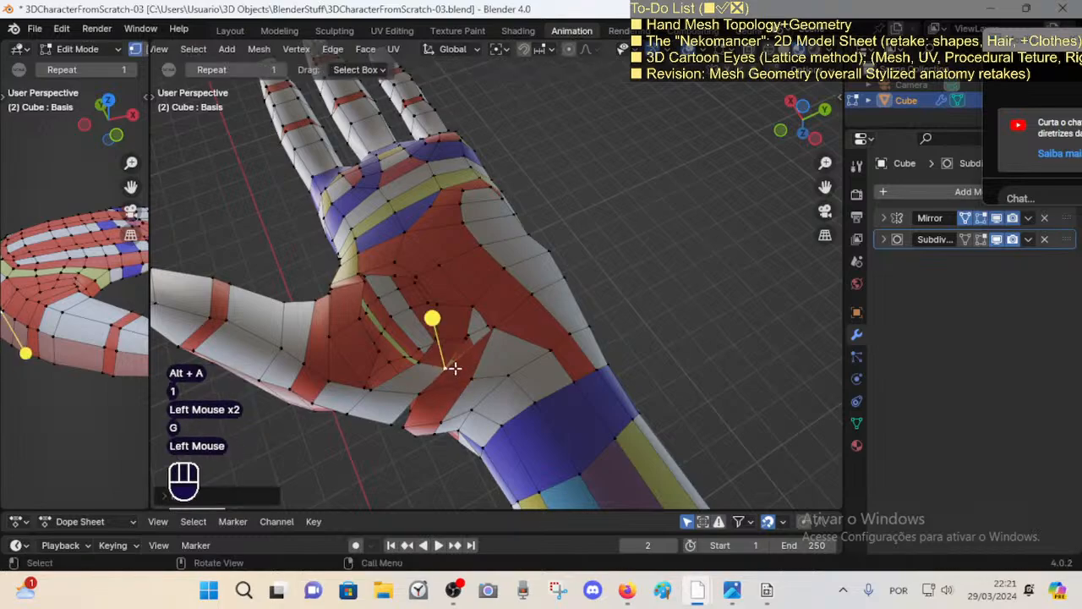
{"action": "left_click", "coordinate": [473, 377]}
{"action": "key", "text": "g"}
{"action": "left_click", "coordinate": [486, 381]}
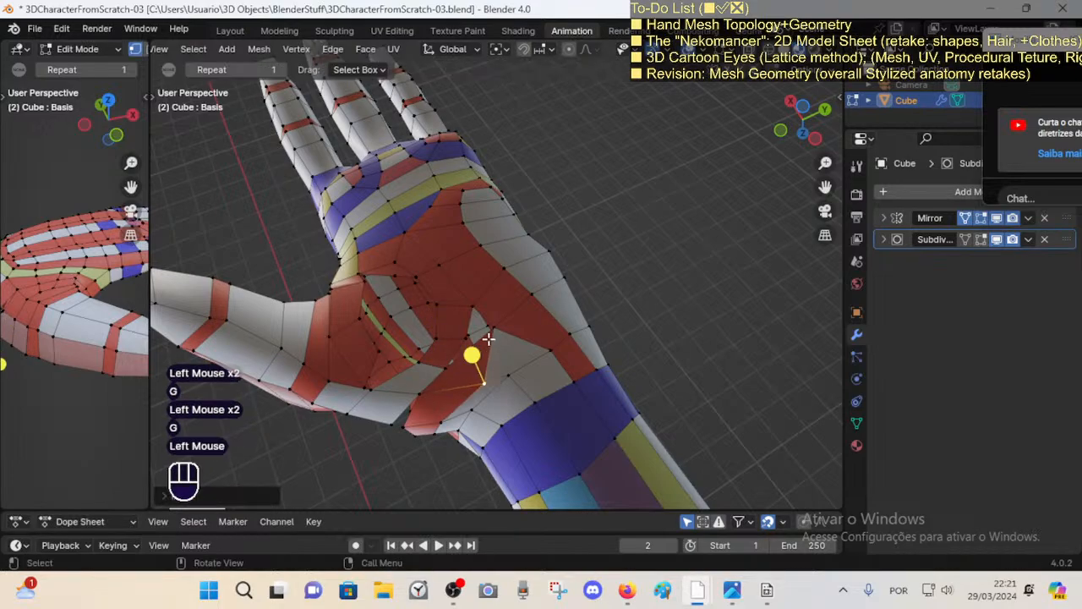
{"action": "left_click", "coordinate": [493, 327]}
{"action": "key", "text": "g"}
{"action": "left_click", "coordinate": [486, 340]}
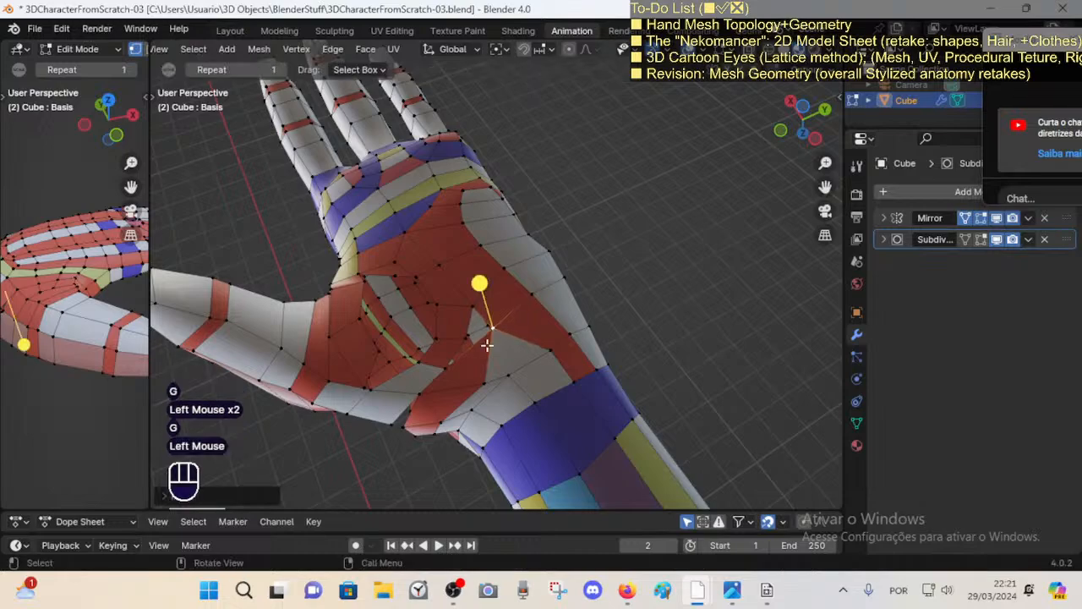
Step: Move the corner vertices of the white palm-heel face and the adjoining red band to even out their shapes
{"action": "middle_click_drag", "start_coordinate": [486, 341], "coordinate": [387, 363]}
{"action": "scroll", "coordinate": [389, 364], "scroll_direction": "up", "scroll_amount": 2}
{"action": "middle_click_drag", "start_coordinate": [484, 372], "coordinate": [520, 367], "text": "shift"}
{"action": "key", "text": "g"}
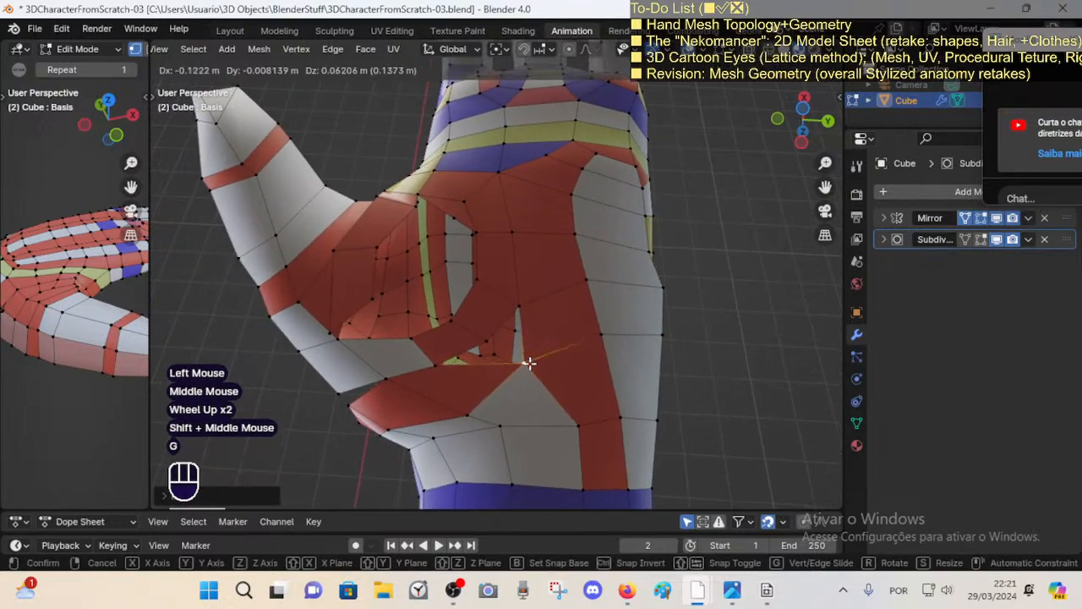
{"action": "left_click", "coordinate": [499, 390]}
{"action": "left_click", "coordinate": [493, 400]}
{"action": "key", "text": "g"}
{"action": "left_click", "coordinate": [512, 406]}
{"action": "left_click", "coordinate": [473, 416]}
{"action": "key", "text": "g"}
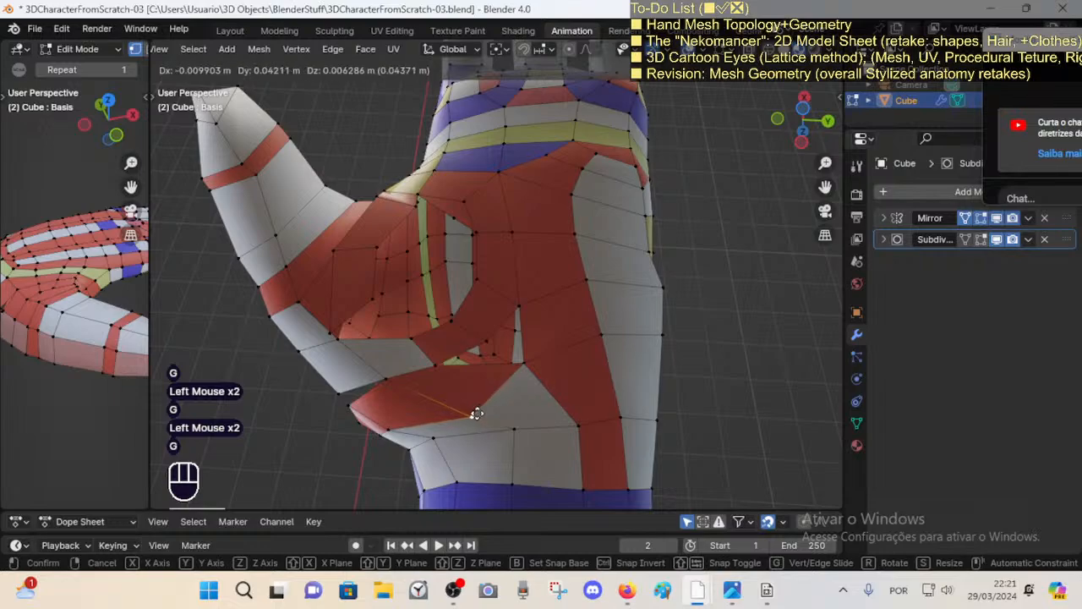
{"action": "left_click", "coordinate": [454, 394]}
Step: Merge the vertices across the small slit above the white palm-heel face to close it
{"action": "key", "text": "alt+a"}
{"action": "key", "text": "3"}
{"action": "left_click", "coordinate": [482, 370], "text": "alt+shift"}
{"action": "key", "text": "1"}
{"action": "left_click", "coordinate": [529, 362]}
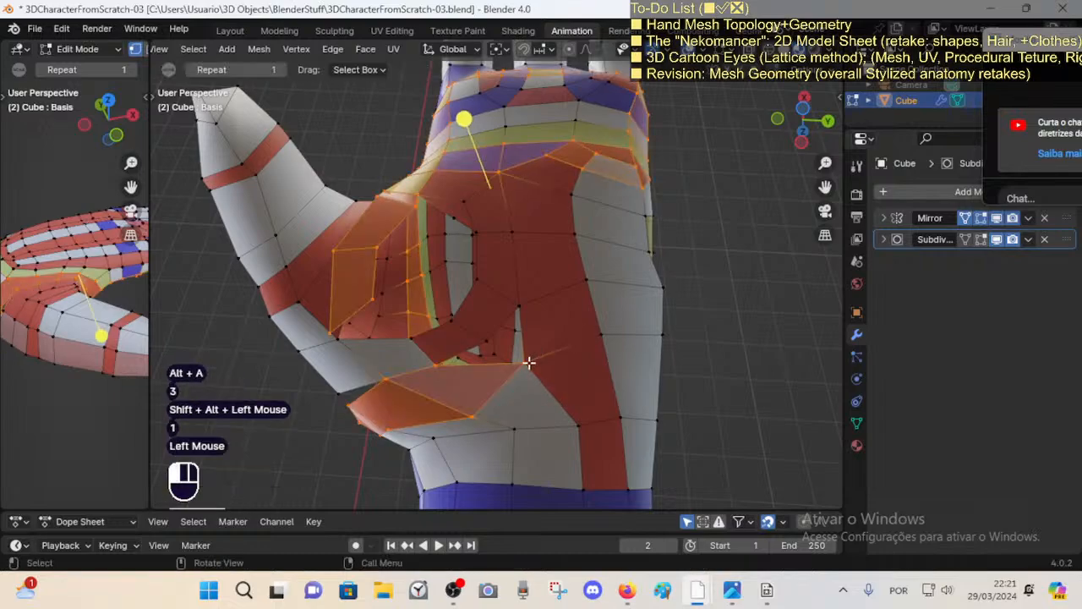
{"action": "left_click", "coordinate": [485, 344]}
{"action": "left_click", "coordinate": [521, 366], "text": "shift"}
{"action": "key", "text": "m"}
{"action": "left_click", "coordinate": [450, 361]}
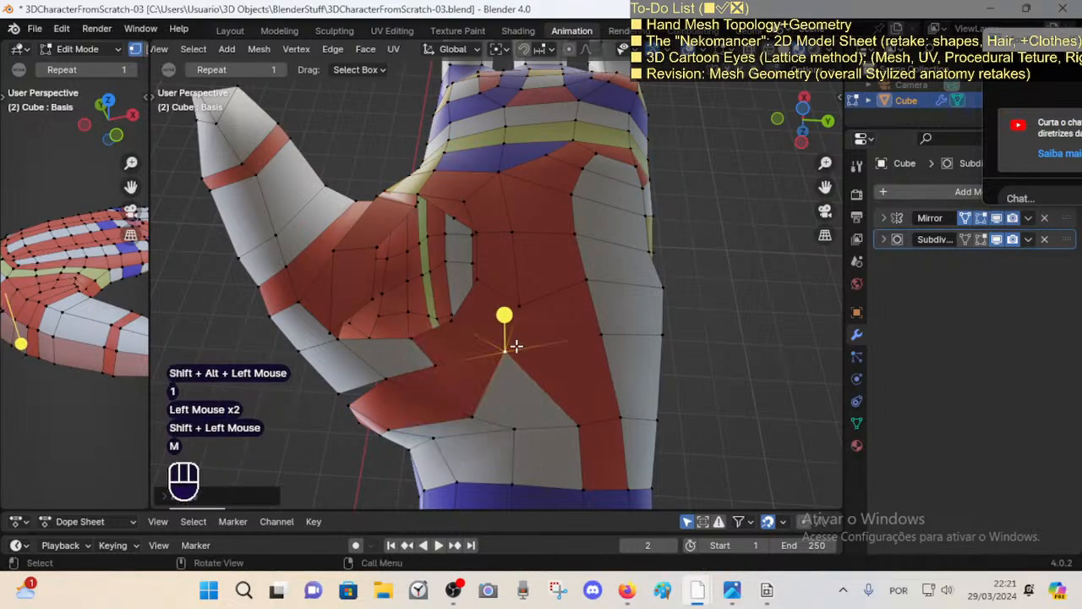
Step: Reposition the merged vertex at the tip of the white palm-heel face and slide the white thumb face's inner corner vertex
{"action": "key", "text": "g"}
{"action": "left_click", "coordinate": [508, 350], "text": "shift"}
{"action": "key", "text": "1"}
{"action": "left_click", "coordinate": [507, 352]}
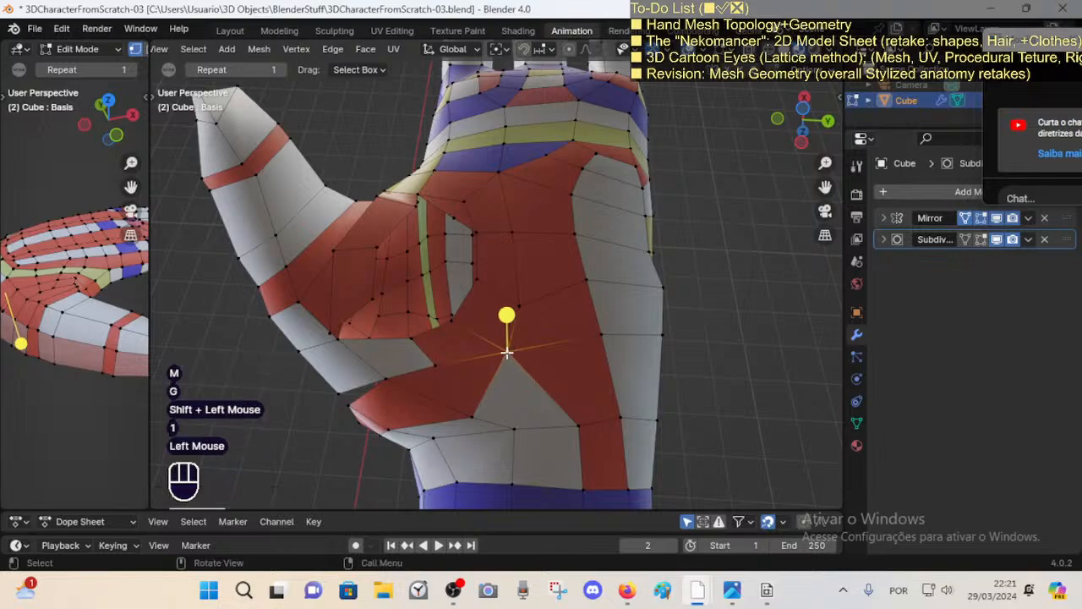
{"action": "key", "text": "3"}
{"action": "left_click", "coordinate": [448, 369], "text": "alt+shift"}
{"action": "key", "text": "1"}
{"action": "left_click", "coordinate": [437, 362]}
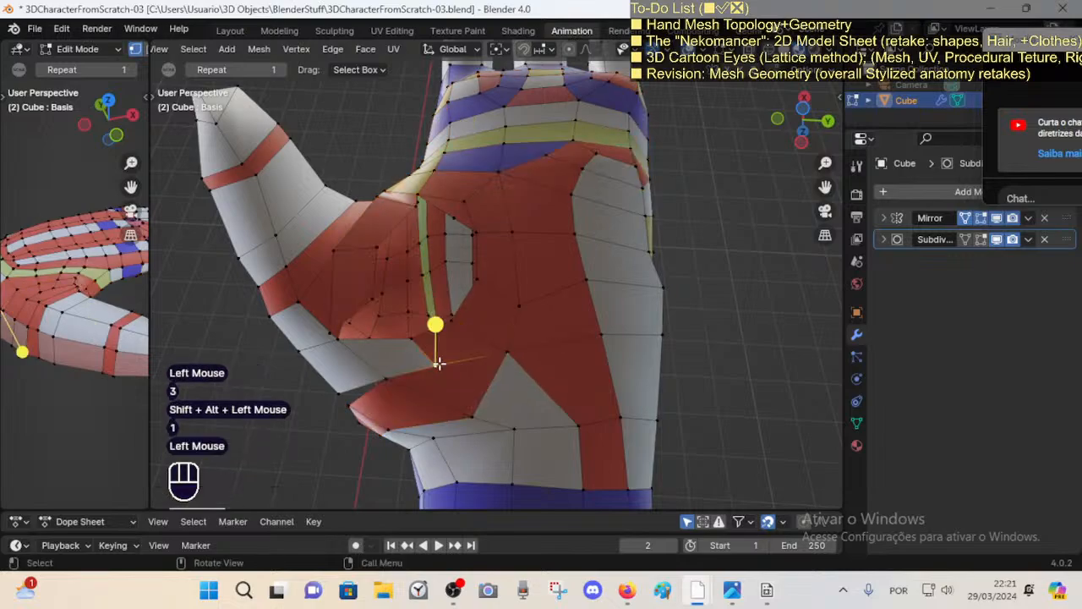
{"action": "key", "text": "shift+v"}
{"action": "left_click", "coordinate": [428, 353], "text": "shift"}
Step: Examine the face loop and edges running below the green strip between the thumb base and the palm
{"action": "key", "text": "alt+a"}
{"action": "key", "text": "3"}
{"action": "left_click", "coordinate": [451, 363], "text": "alt+shift"}
{"action": "mouse_move", "coordinate": [451, 362]}
{"action": "middle_mouse_down", "text": "shift"}
{"action": "mouse_move", "coordinate": [464, 335]}
{"action": "mouse_move", "coordinate": [458, 356]}
{"action": "middle_mouse_up", "text": "shift"}
{"action": "key", "text": "2"}
{"action": "left_click", "coordinate": [465, 355]}
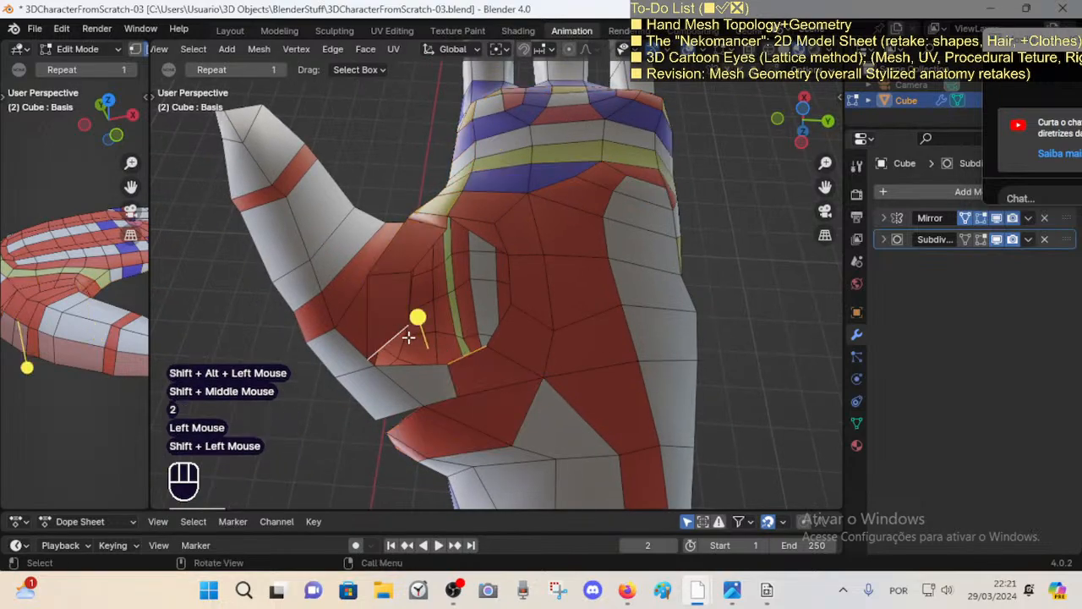
{"action": "key", "text": "3"}
{"action": "left_click", "coordinate": [451, 363], "text": "alt+shift"}
{"action": "scroll", "coordinate": [442, 367], "scroll_direction": "down", "scroll_amount": 2}
{"action": "middle_click_drag", "start_coordinate": [442, 367], "coordinate": [493, 332]}
Step: Move the vertices along the border between the white thumb faces and the red thumb-base faces
{"action": "key", "text": "alt+a"}
{"action": "key", "text": "1"}
{"action": "left_click", "coordinate": [481, 360]}
{"action": "left_click", "coordinate": [441, 367]}
{"action": "middle_click_drag", "start_coordinate": [445, 396], "coordinate": [457, 444]}
{"action": "middle_click_drag", "start_coordinate": [457, 390], "coordinate": [456, 386], "text": "shift"}
{"action": "scroll", "coordinate": [476, 370], "scroll_direction": "up", "scroll_amount": 2}
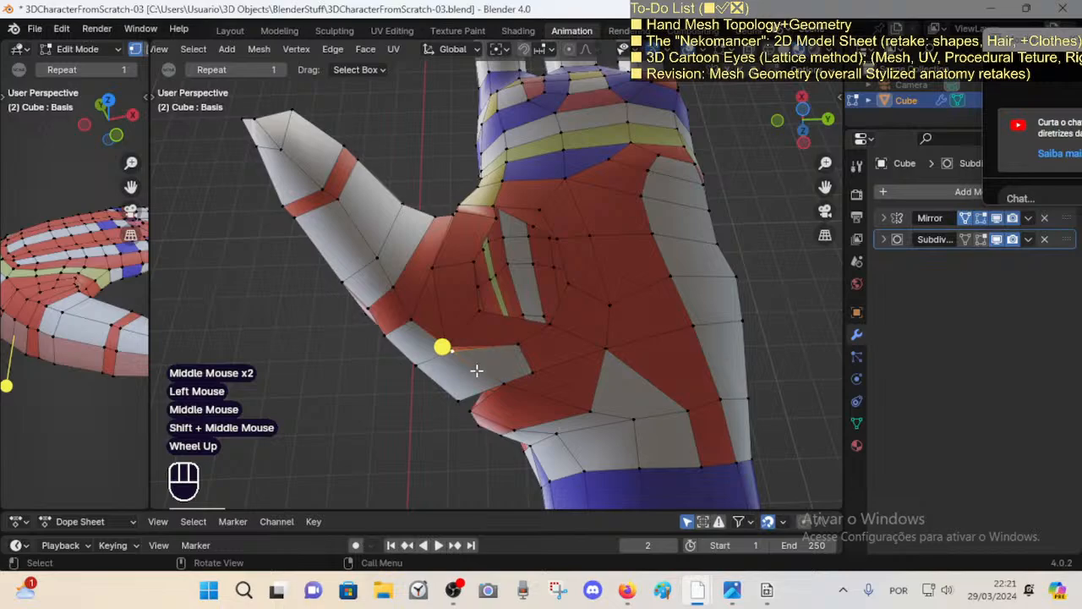
{"action": "middle_click_drag", "start_coordinate": [457, 346], "coordinate": [440, 323]}
{"action": "left_click", "coordinate": [448, 344]}
{"action": "key", "text": "g"}
{"action": "left_click", "coordinate": [474, 322]}
{"action": "key", "text": "g"}
{"action": "left_click", "coordinate": [429, 327]}
Step: Examine the face flow around the thumb base by highlighting individual loops and the whole mesh
{"action": "scroll", "coordinate": [471, 374], "scroll_direction": "up", "scroll_amount": 1}
{"action": "key", "text": "3"}
{"action": "left_click", "coordinate": [479, 383], "text": "alt+shift"}
{"action": "key", "text": "a"}
{"action": "key", "text": "alt+a"}
{"action": "left_click", "coordinate": [476, 314], "text": "alt+shift"}
{"action": "key", "text": "a"}
{"action": "key", "text": "a"}
{"action": "key", "text": "a"}
{"action": "key", "text": "a"}
{"action": "key", "text": "a"}
{"action": "key", "text": "a"}
{"action": "key", "text": "a"}
{"action": "key", "text": "a"}
{"action": "middle_click_drag", "start_coordinate": [527, 441], "coordinate": [460, 394]}
{"action": "key", "text": "a"}
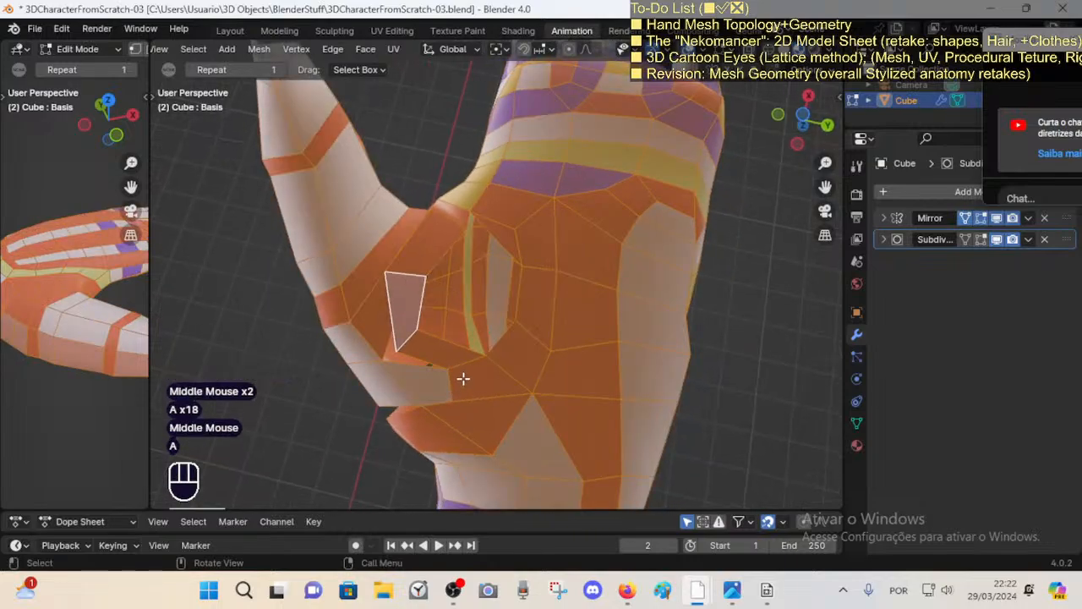
Step: Slide the inner corner vertex of the white thumb face along its edge toward the palm heel
{"action": "key", "text": "1"}
{"action": "left_click", "coordinate": [457, 367]}
{"action": "key", "text": "shift+v"}
{"action": "left_click", "coordinate": [459, 386], "text": "shift"}
{"action": "key", "text": "shift+v"}
{"action": "left_click", "coordinate": [451, 386], "text": "shift"}
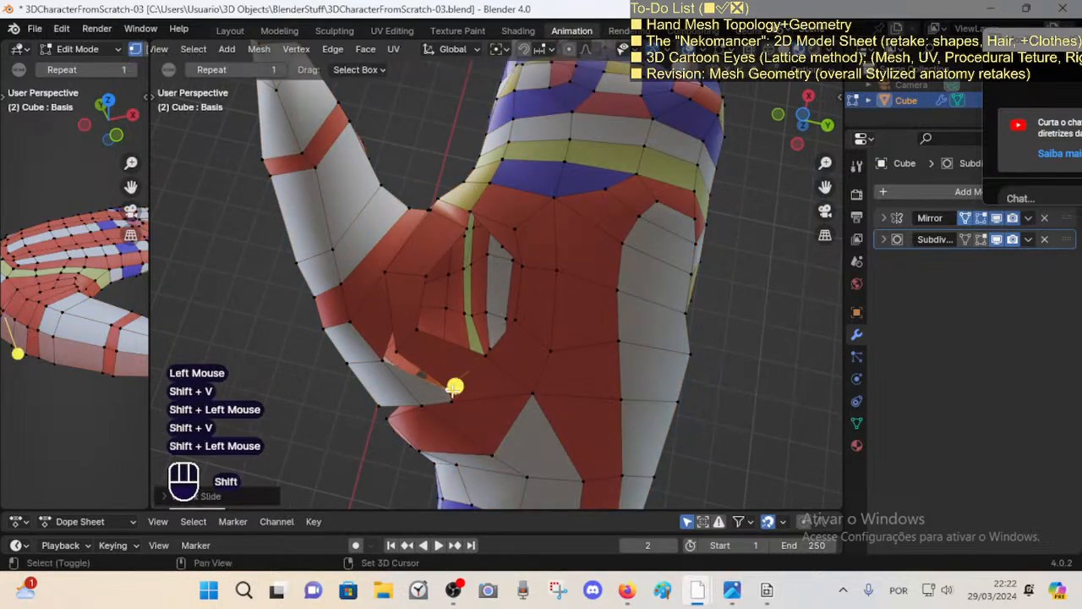
Step: Merge the two neighbouring vertices at the thumb-base edge and slide the merged vertex along the white thumb face
{"action": "left_click", "coordinate": [398, 345]}
{"action": "left_click", "coordinate": [381, 361], "text": "shift"}
{"action": "key", "text": "m"}
{"action": "left_click", "coordinate": [363, 367]}
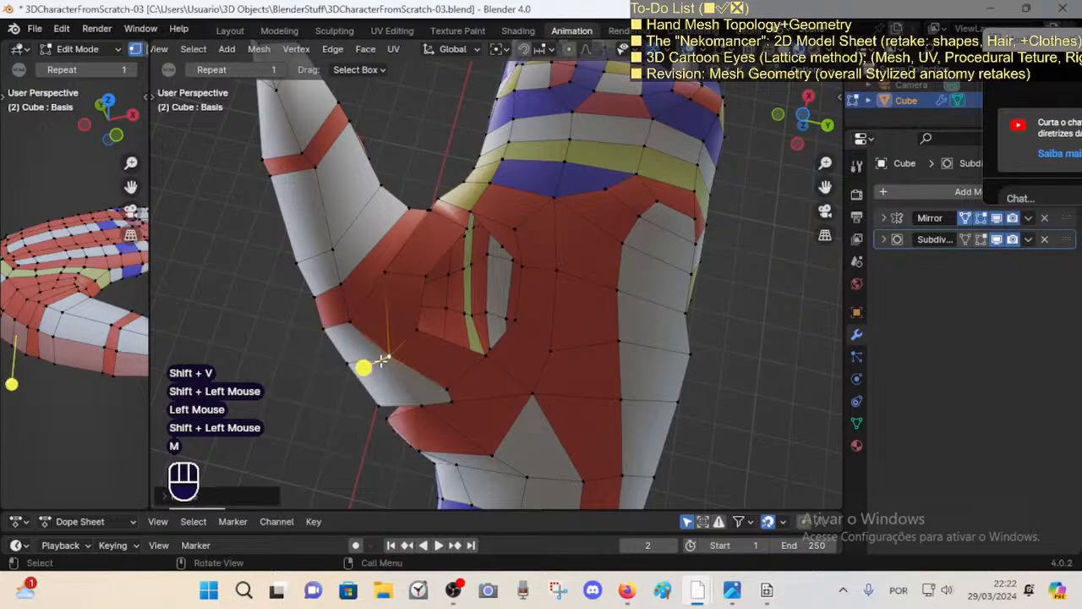
{"action": "key", "text": "alt+a"}
{"action": "left_click", "coordinate": [394, 362]}
{"action": "key", "text": "shift+v"}
{"action": "left_click", "coordinate": [403, 382], "text": "shift"}
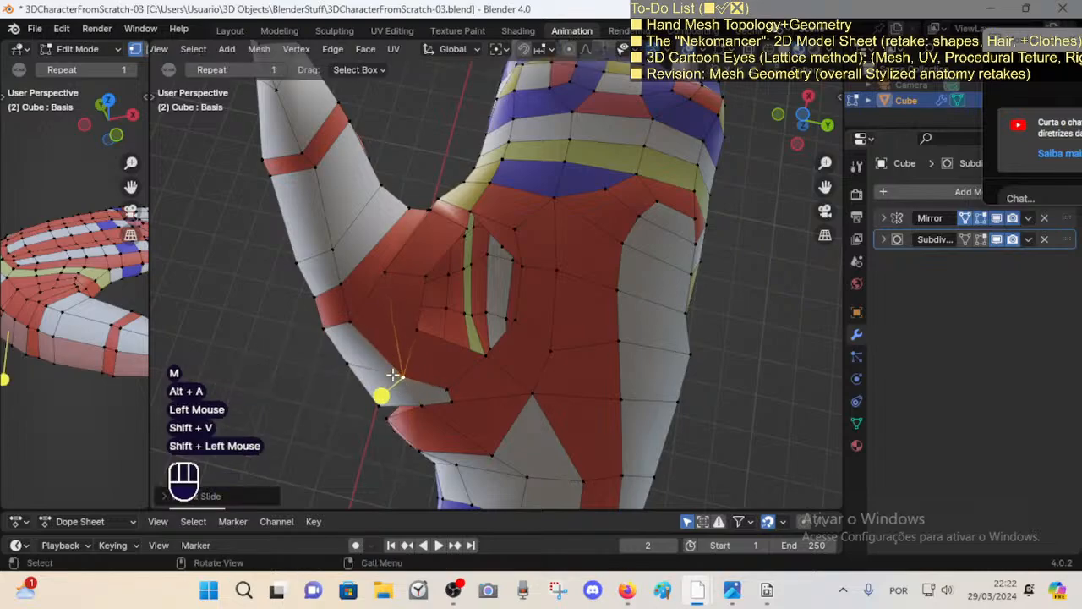
Step: Slide the short edge crossing the red thumb-base strip toward the wrist
{"action": "key", "text": "2"}
{"action": "left_click", "coordinate": [381, 376]}
{"action": "left_click", "coordinate": [405, 384], "text": "shift"}
{"action": "key", "text": "alt+a"}
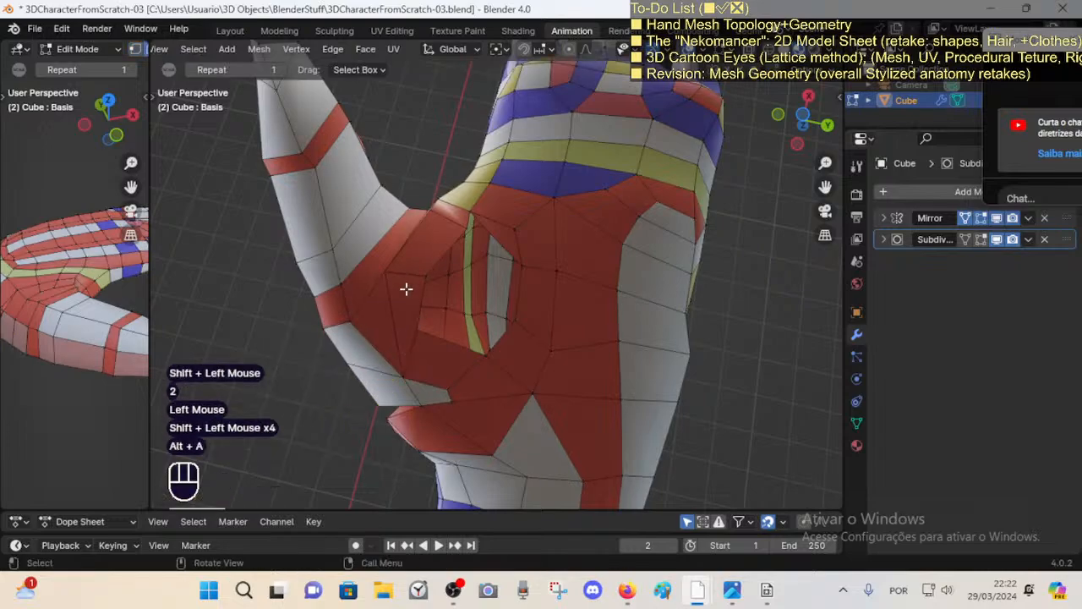
{"action": "key", "text": "2"}
{"action": "left_click", "coordinate": [406, 279]}
{"action": "key", "text": "shift+v"}
{"action": "left_click", "coordinate": [408, 311], "text": "shift"}
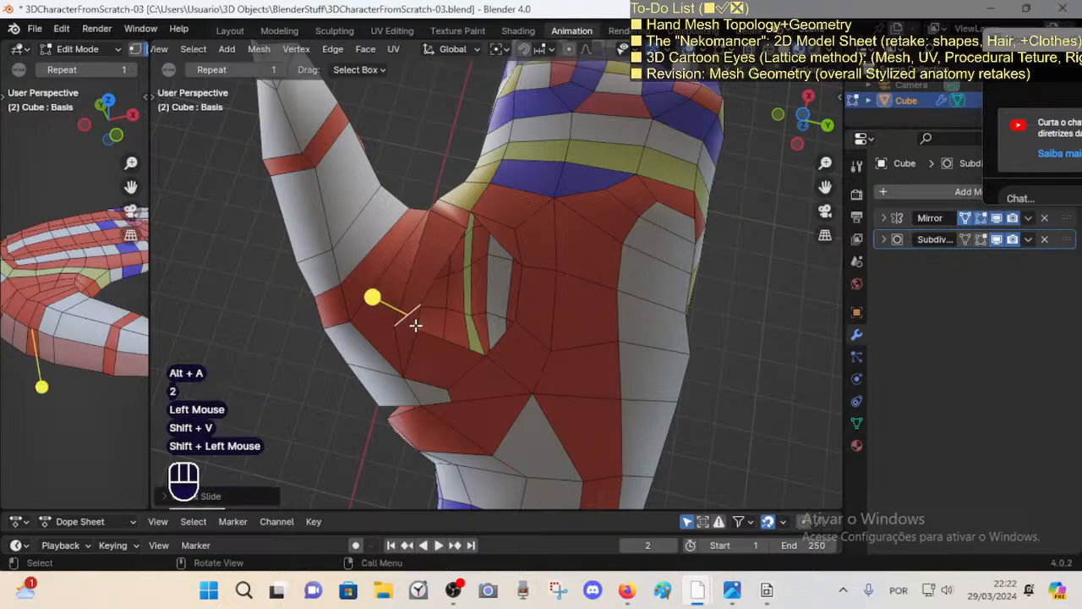
Step: Move the vertices at the ends of the slid thumb-base edge to even out the surrounding red faces
{"action": "left_click", "coordinate": [412, 315]}
{"action": "key", "text": "1"}
{"action": "left_click", "coordinate": [398, 308]}
{"action": "key", "text": "g"}
{"action": "left_click", "coordinate": [459, 364]}
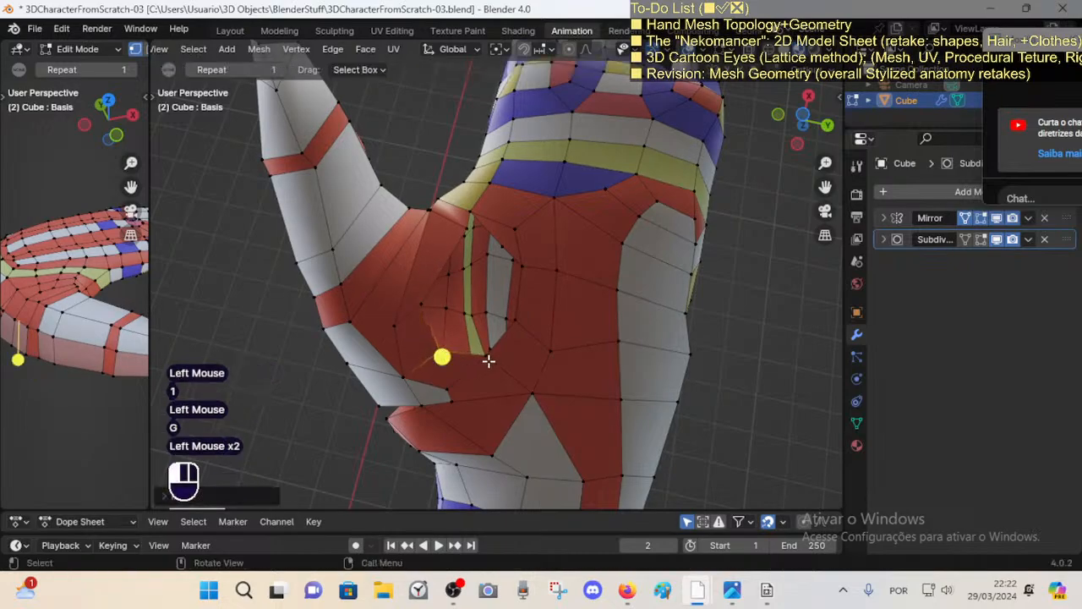
Step: Select the face loops encircling the palm opening and thumb base and smooth their vertices
{"action": "key", "text": "3"}
{"action": "left_click", "coordinate": [408, 363], "text": "alt+shift"}
{"action": "middle_click_drag", "start_coordinate": [406, 362], "coordinate": [464, 352]}
{"action": "key", "text": "a"}
{"action": "scroll", "coordinate": [474, 338], "scroll_direction": "down", "scroll_amount": 2}
{"action": "key", "text": "alt+a"}
{"action": "left_click", "coordinate": [563, 352], "text": "alt+shift"}
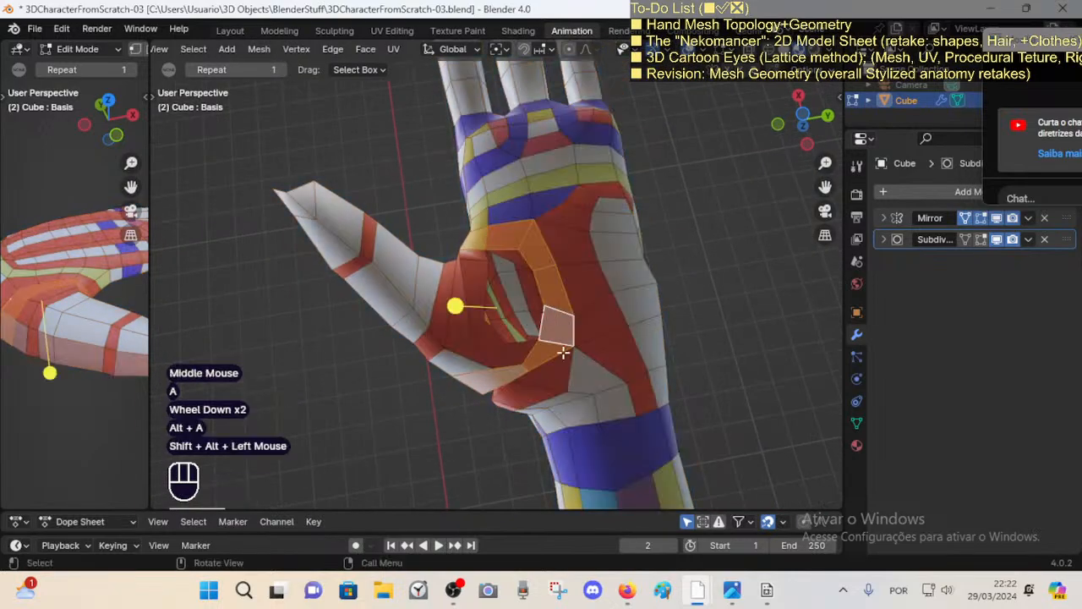
{"action": "left_click", "coordinate": [543, 388], "text": "alt+shift"}
{"action": "left_click_drag", "start_coordinate": [501, 211], "coordinate": [526, 213]}
{"action": "key", "text": "alt+a"}
{"action": "middle_click_drag", "start_coordinate": [522, 292], "coordinate": [457, 357]}
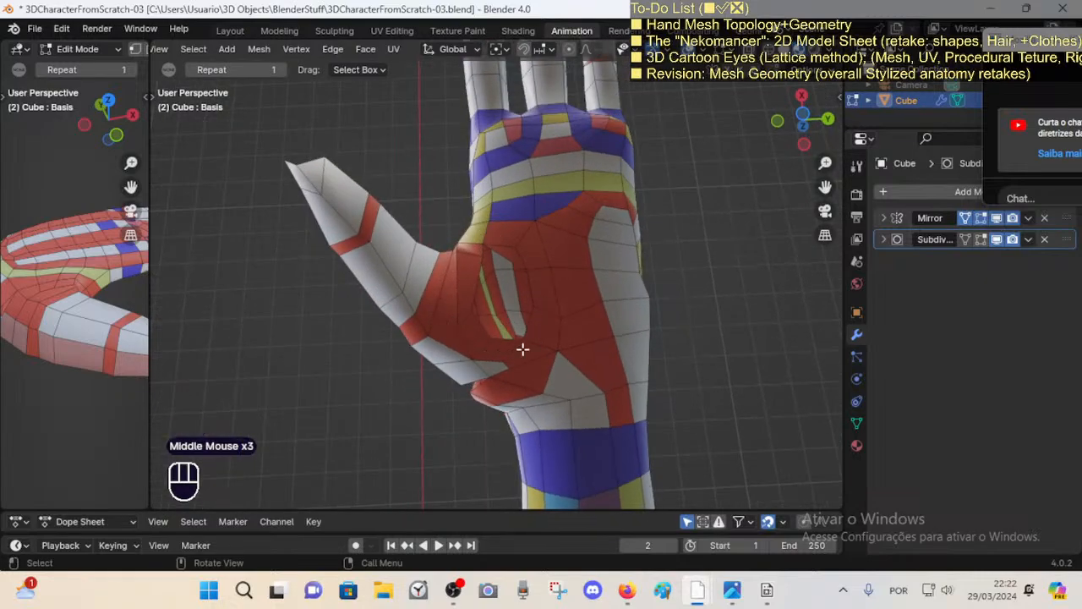
{"action": "middle_click_drag", "start_coordinate": [523, 349], "coordinate": [456, 344]}
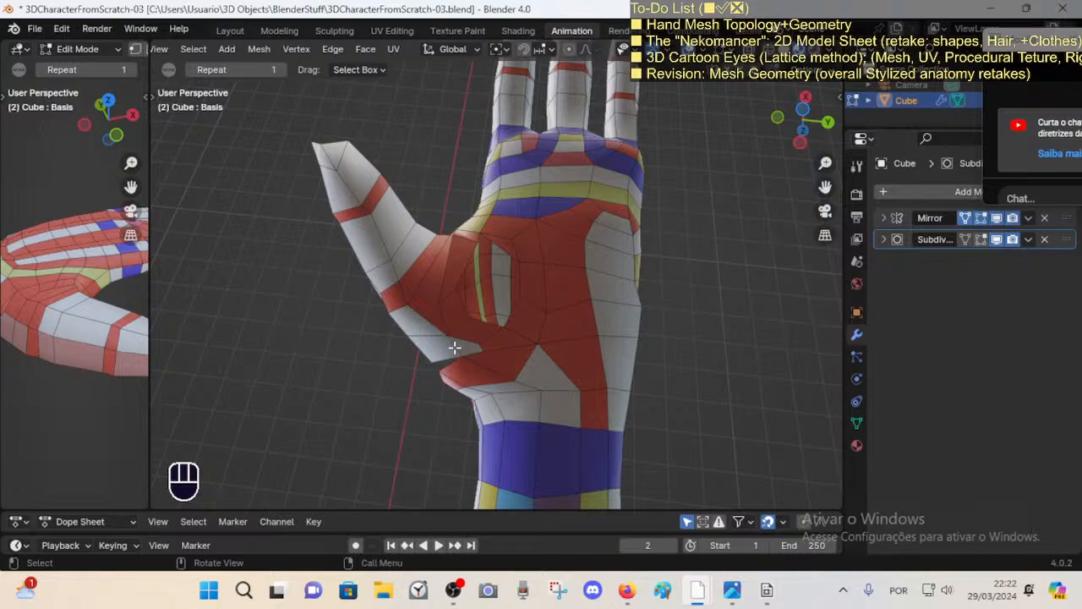
Step: Move the small white face at the lower inner end of the thumb toward the palm
{"action": "middle_click_drag", "start_coordinate": [469, 353], "coordinate": [487, 367]}
{"action": "key", "text": "g"}
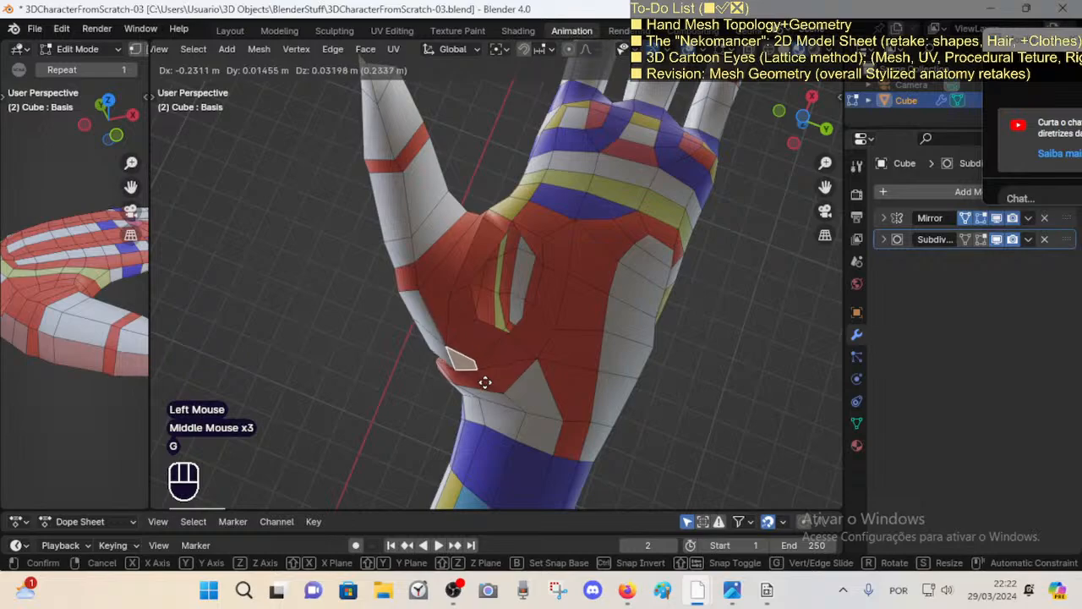
{"action": "left_click", "coordinate": [483, 380]}
{"action": "scroll", "coordinate": [486, 382], "scroll_direction": "up", "scroll_amount": 1}
{"action": "key", "text": "g"}
{"action": "left_click", "coordinate": [488, 356]}
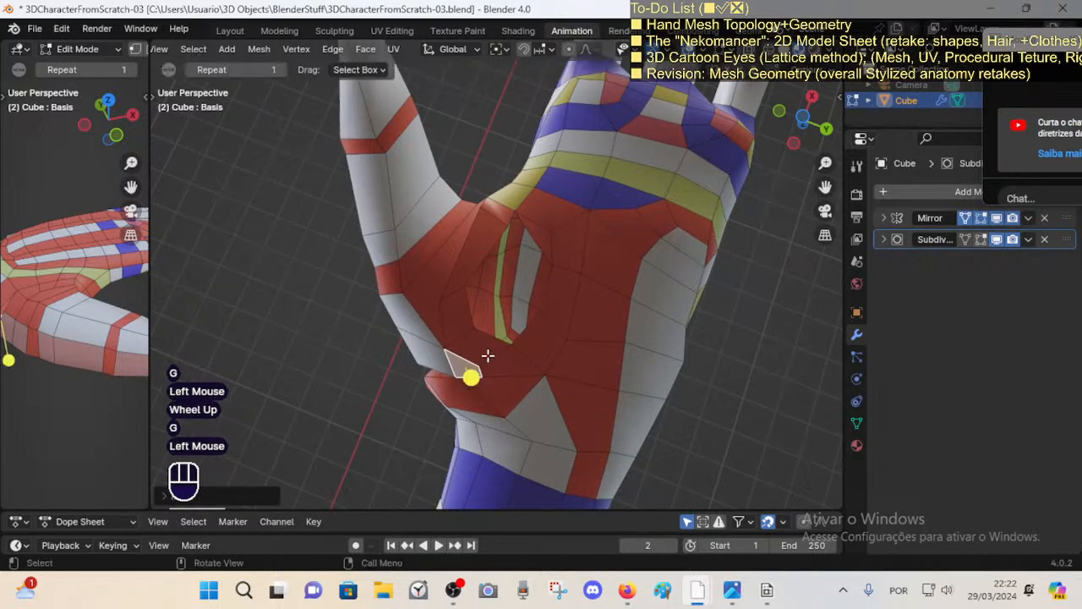
Step: Slide the corner vertices of the white thumb-base face and shift the vertex at the lower corner of the red strip
{"action": "key", "text": "1"}
{"action": "left_click", "coordinate": [490, 363]}
{"action": "key", "text": "shift+v"}
{"action": "left_click", "coordinate": [505, 367], "text": "shift"}
{"action": "left_click", "coordinate": [479, 331]}
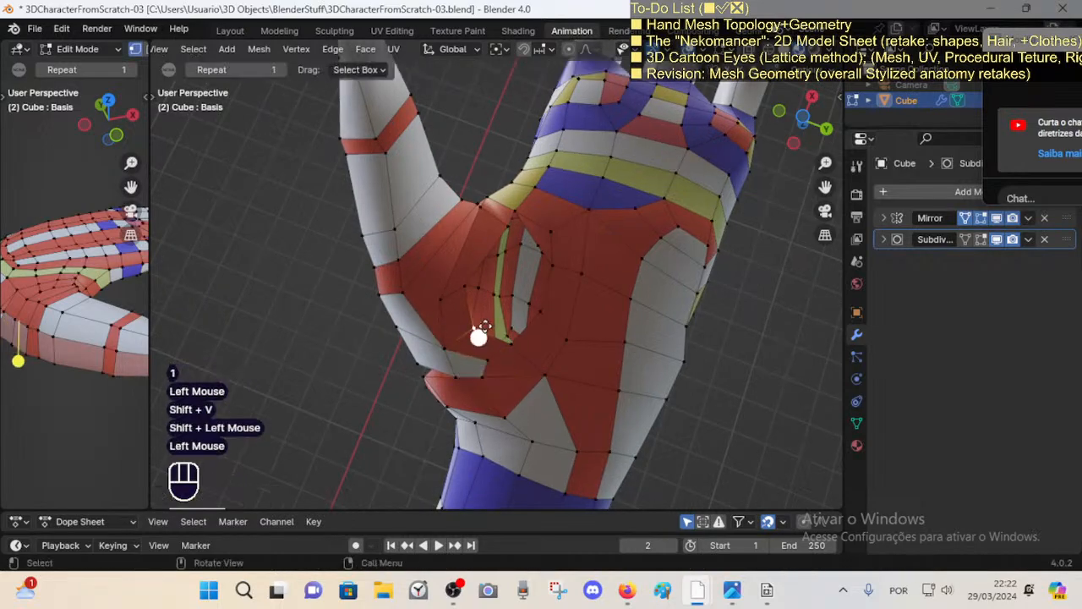
{"action": "key", "text": "g"}
{"action": "left_click", "coordinate": [473, 327]}
{"action": "left_click", "coordinate": [449, 344]}
{"action": "key", "text": "shift+v"}
{"action": "left_click", "coordinate": [439, 342], "text": "shift"}
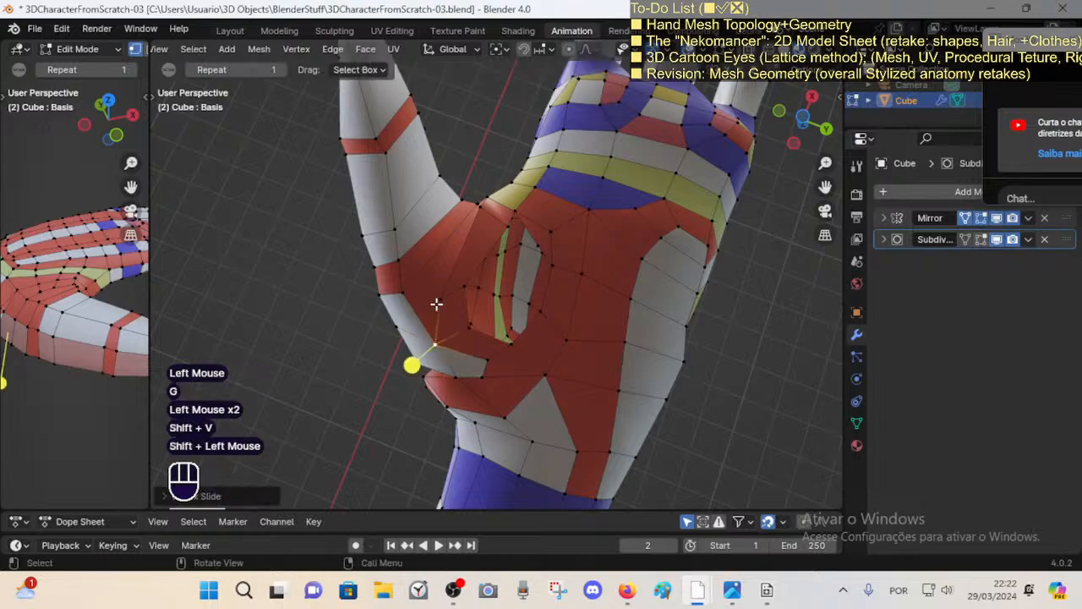
Step: Move the two middle vertices of the red thumb-base strip outward toward the thumb
{"action": "left_click", "coordinate": [438, 303]}
{"action": "key", "text": "g"}
{"action": "left_click", "coordinate": [425, 305]}
{"action": "left_click", "coordinate": [465, 285]}
{"action": "key", "text": "g"}
{"action": "left_click", "coordinate": [452, 274]}
{"action": "middle_click_drag", "start_coordinate": [452, 274], "coordinate": [461, 287]}
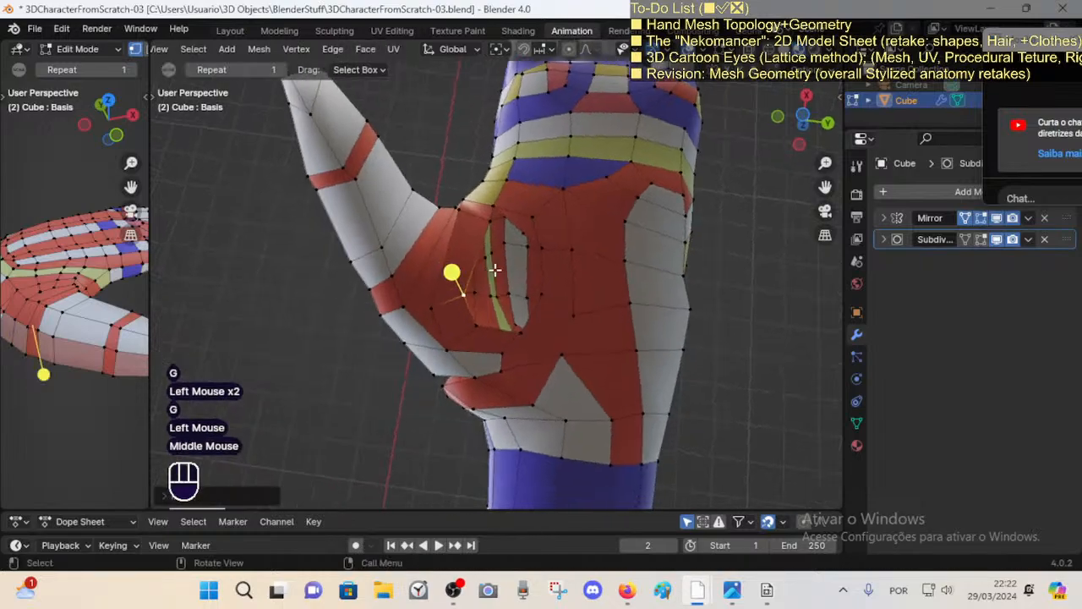
Step: Smooth the face loop running from the knuckles through the thumb-base strip to the palm heel
{"action": "key", "text": "3"}
{"action": "left_click", "coordinate": [479, 221], "text": "alt+shift"}
{"action": "left_click", "coordinate": [542, 146]}
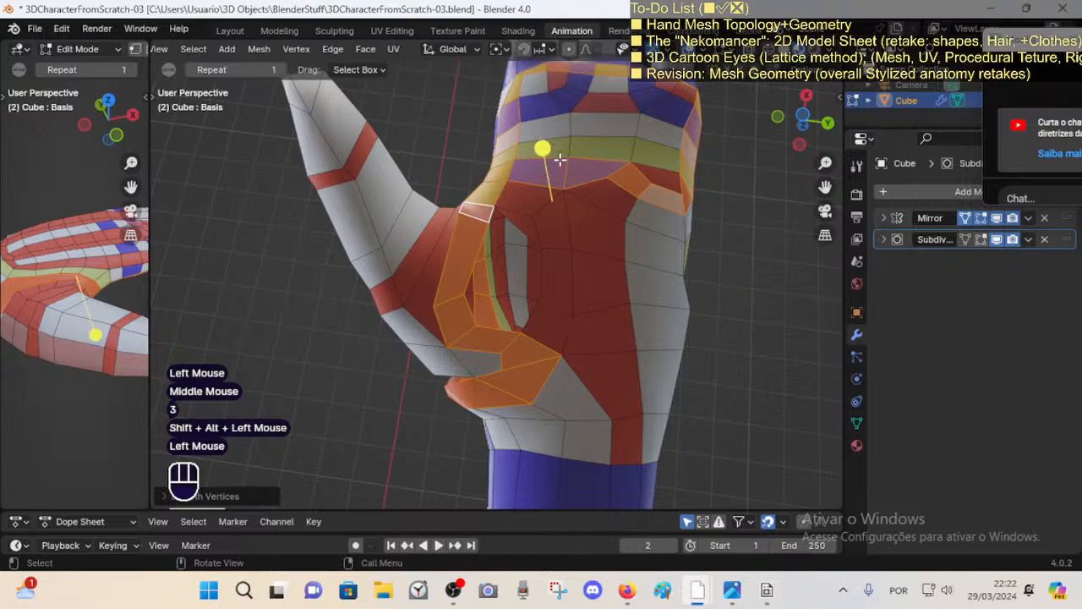
{"action": "key", "text": "alt+a"}
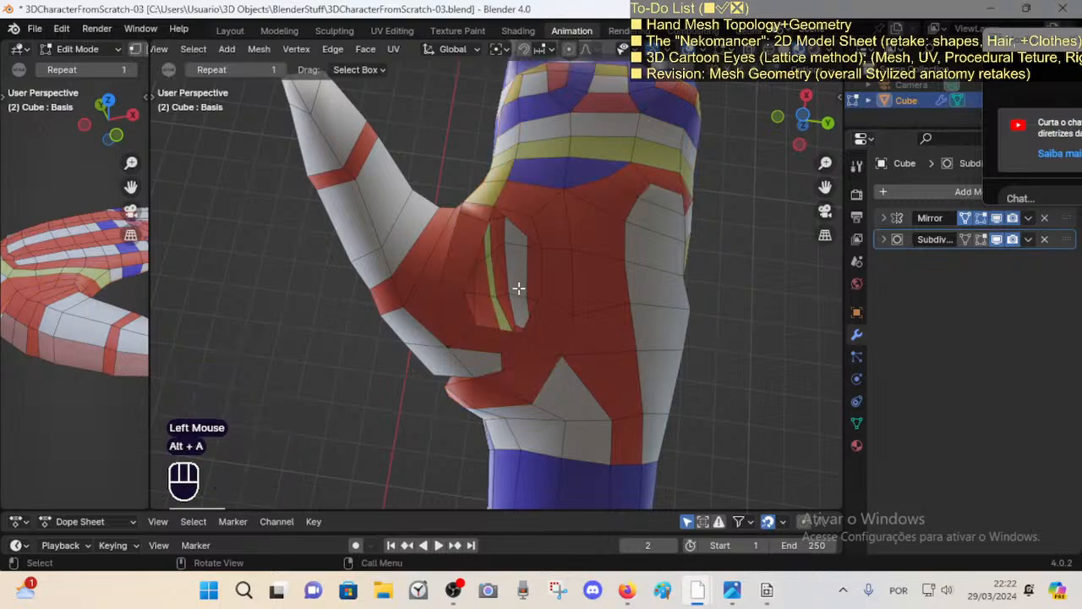
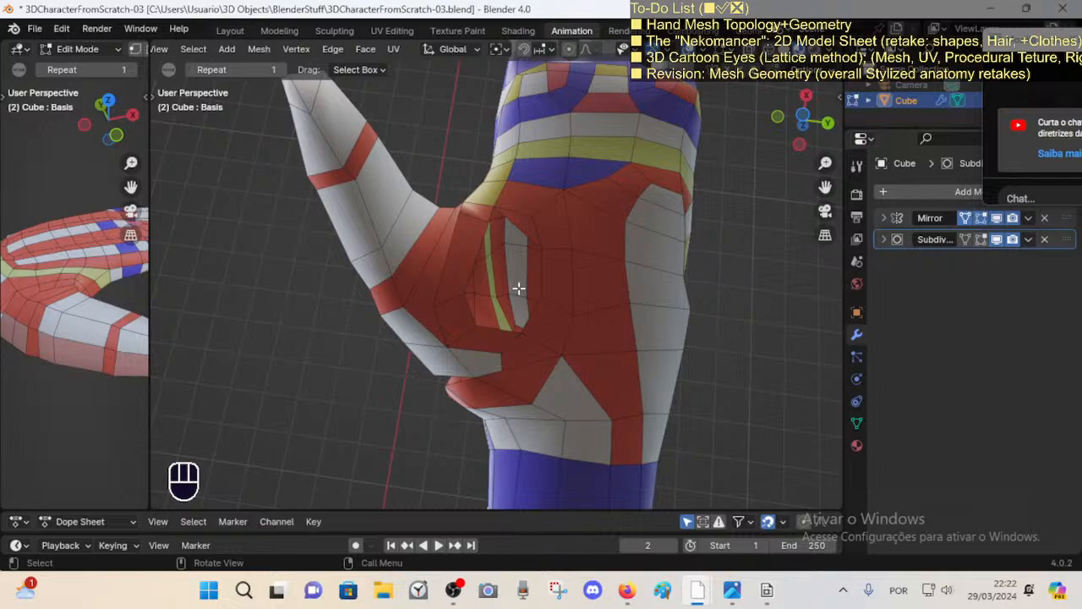
Step: Merge the paired vertices across the gap between the thumb's base and the palm heel
{"action": "middle_click_drag", "start_coordinate": [482, 271], "coordinate": [529, 263]}
{"action": "scroll", "coordinate": [531, 361], "scroll_direction": "up", "scroll_amount": 2}
{"action": "key", "text": "1"}
{"action": "left_click", "coordinate": [503, 410]}
{"action": "left_click", "coordinate": [518, 410], "text": "shift"}
{"action": "key", "text": "m"}
{"action": "left_click", "coordinate": [518, 404]}
{"action": "left_click", "coordinate": [519, 403], "text": "shift"}
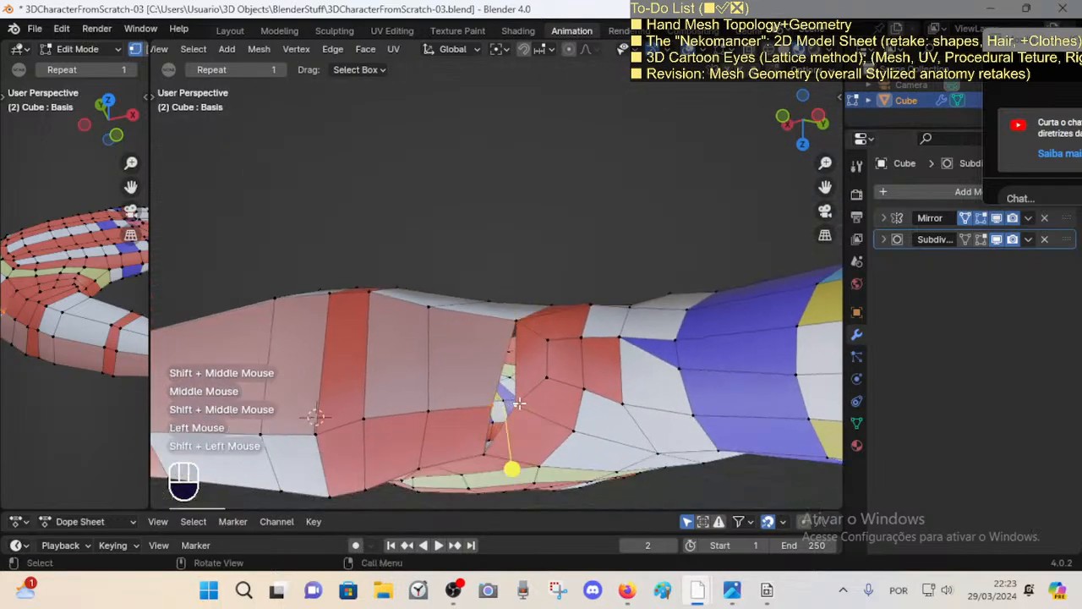
{"action": "key", "text": "m"}
Step: Select the inner and outer face loops around the thumb base and palm and smooth them
{"action": "key", "text": "alt+a"}
{"action": "middle_click_drag", "start_coordinate": [575, 322], "coordinate": [526, 331]}
{"action": "scroll", "coordinate": [486, 328], "scroll_direction": "down", "scroll_amount": 2}
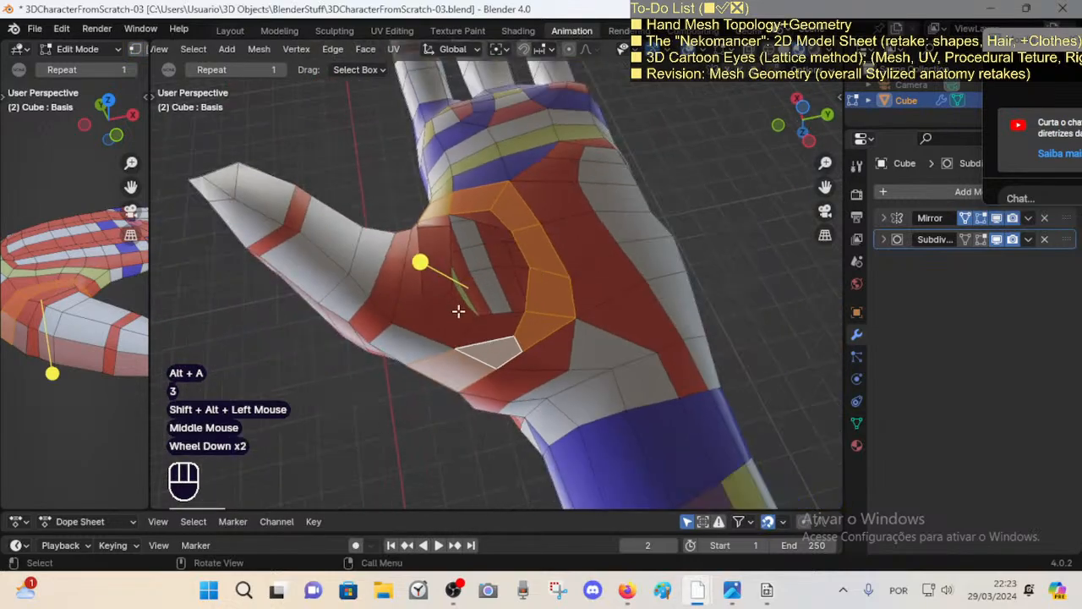
{"action": "left_click", "coordinate": [465, 295], "text": "alt+shift"}
{"action": "left_click_drag", "start_coordinate": [472, 153], "coordinate": [481, 175]}
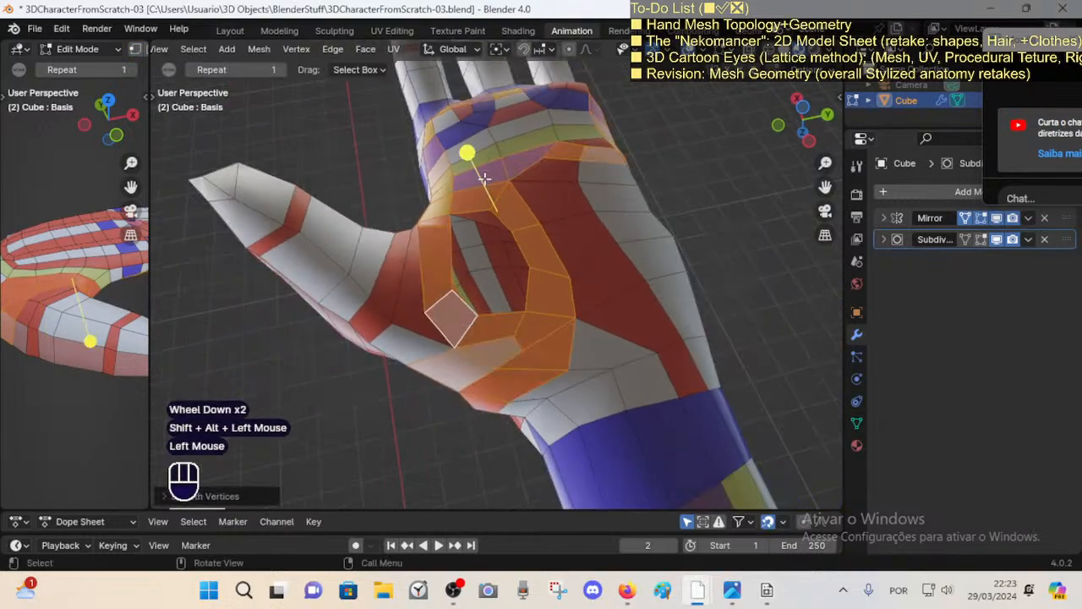
{"action": "middle_click_drag", "start_coordinate": [482, 178], "coordinate": [501, 245]}
{"action": "middle_click_drag", "start_coordinate": [501, 246], "coordinate": [532, 264]}
{"action": "left_click_drag", "start_coordinate": [486, 185], "coordinate": [487, 241]}
{"action": "key", "text": "alt+a"}
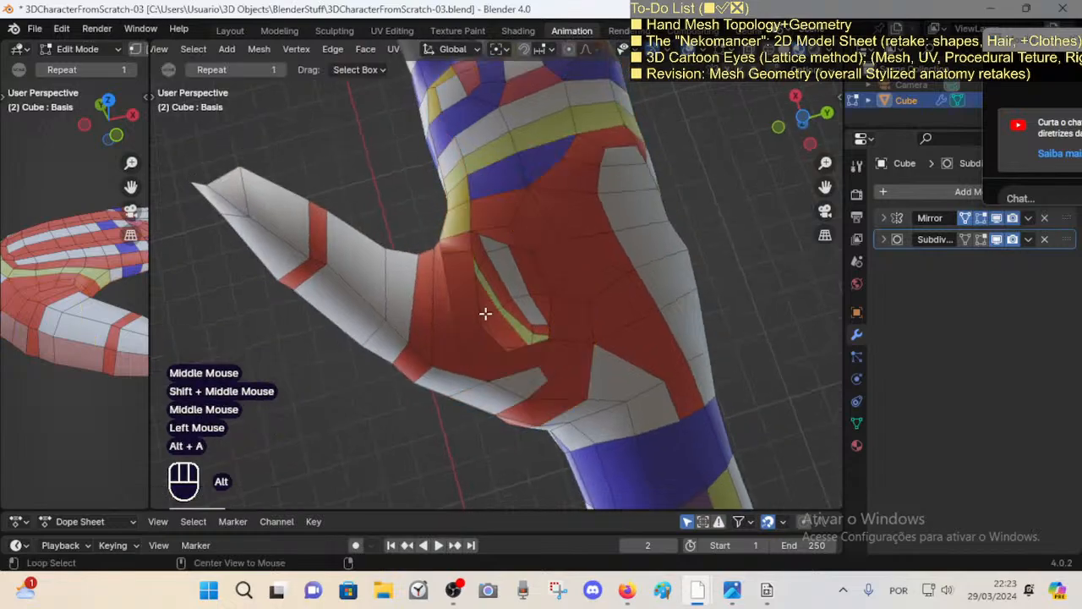
Step: Reposition the vertices around the inner corner of the white thumb-base face, checking the shape from several angles
{"action": "middle_click_drag", "start_coordinate": [485, 314], "coordinate": [464, 287], "text": "shift"}
{"action": "left_click", "coordinate": [477, 345]}
{"action": "middle_click_drag", "start_coordinate": [477, 344], "coordinate": [500, 275]}
{"action": "middle_click_drag", "start_coordinate": [519, 331], "coordinate": [414, 341]}
{"action": "key", "text": "g"}
{"action": "middle_click_drag", "start_coordinate": [532, 354], "coordinate": [508, 435]}
{"action": "left_click", "coordinate": [502, 347], "text": "shift"}
{"action": "left_click", "coordinate": [498, 391]}
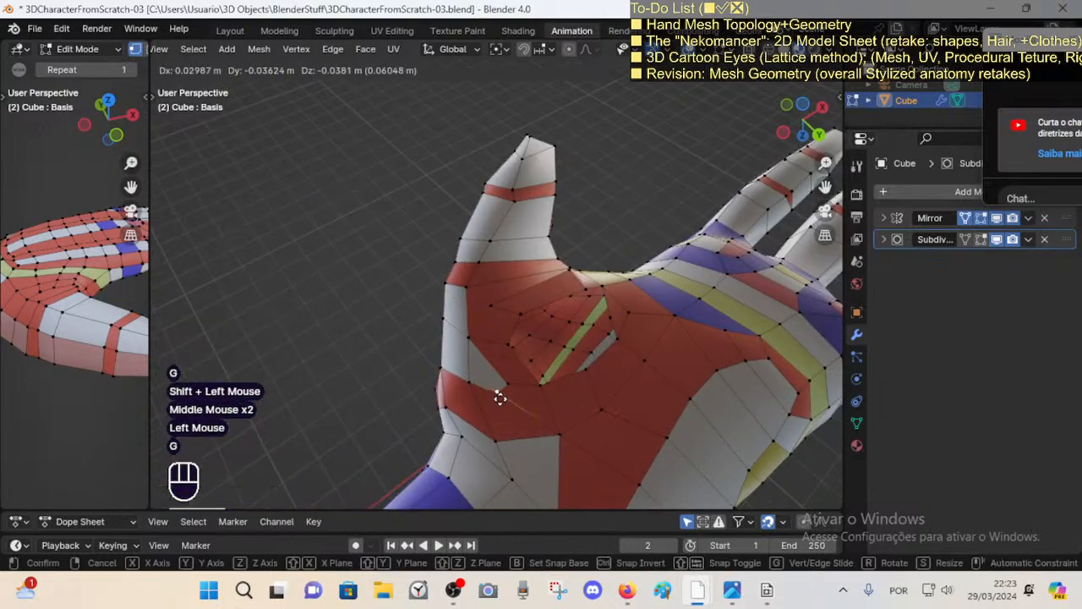
{"action": "key", "text": "g"}
{"action": "left_click", "coordinate": [509, 388], "text": "shift"}
Step: Examine how the face loops run around the thumb base and palm heel by selecting them in turn
{"action": "middle_click_drag", "start_coordinate": [510, 389], "coordinate": [530, 404]}
{"action": "key", "text": "3"}
{"action": "left_click", "coordinate": [551, 363], "text": "alt+shift"}
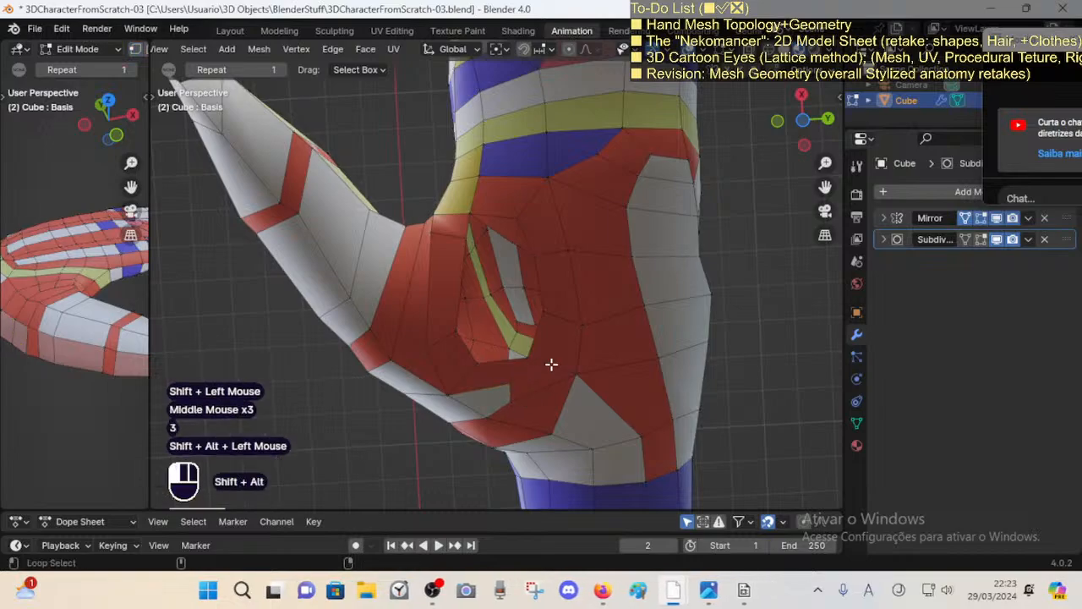
{"action": "middle_click_drag", "start_coordinate": [550, 363], "coordinate": [501, 344]}
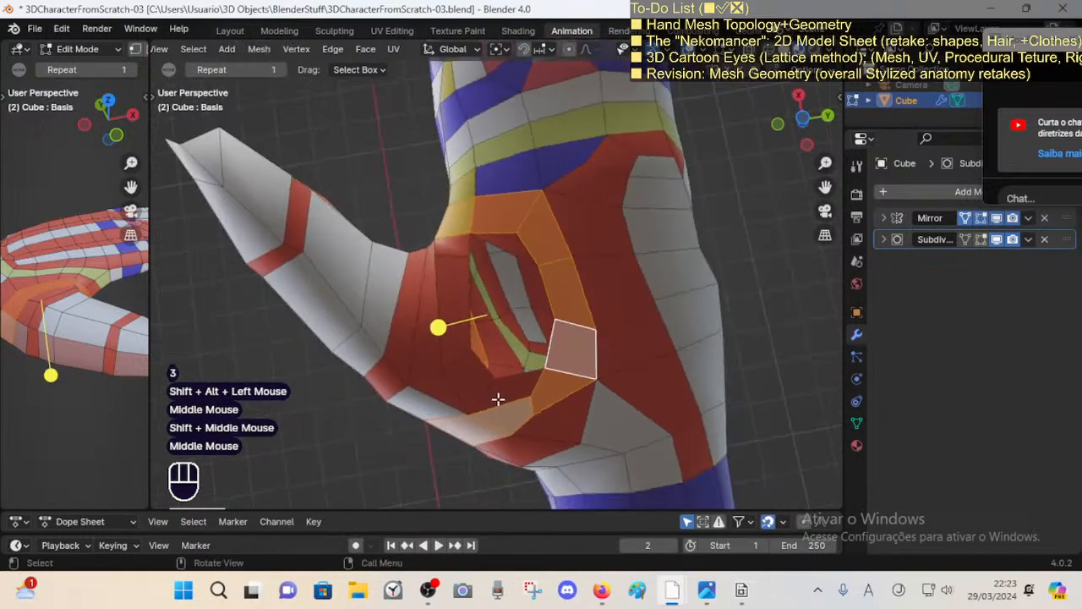
{"action": "scroll", "coordinate": [498, 399], "scroll_direction": "up", "scroll_amount": 1}
{"action": "scroll", "coordinate": [498, 421], "scroll_direction": "down", "scroll_amount": 2}
{"action": "key", "text": "alt+a"}
{"action": "key", "text": "3"}
{"action": "left_click", "coordinate": [488, 367], "text": "alt+shift"}
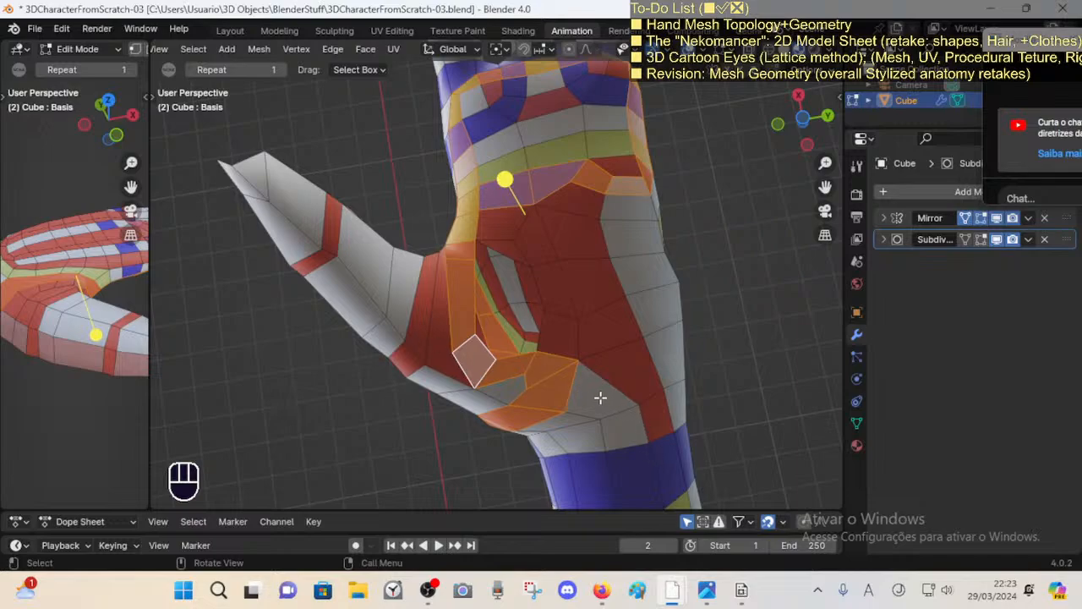
{"action": "key", "text": "alt+a"}
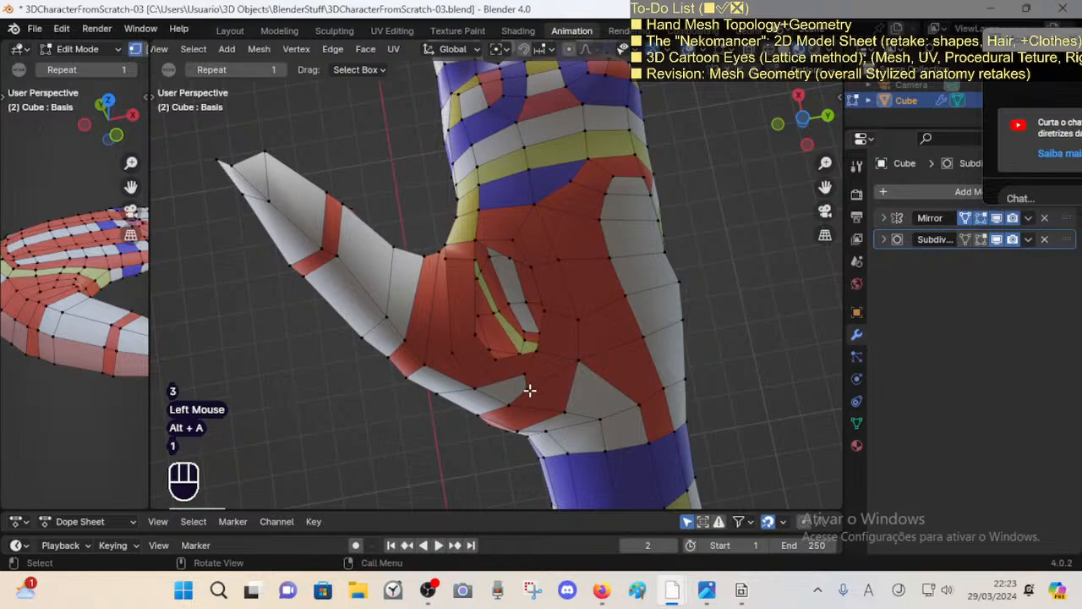
Step: Slide the vertex between the thumb base and palm heel toward the white palm-heel face's corner and merge them at center
{"action": "key", "text": "shift+v"}
{"action": "left_click", "coordinate": [575, 377], "text": "shift"}
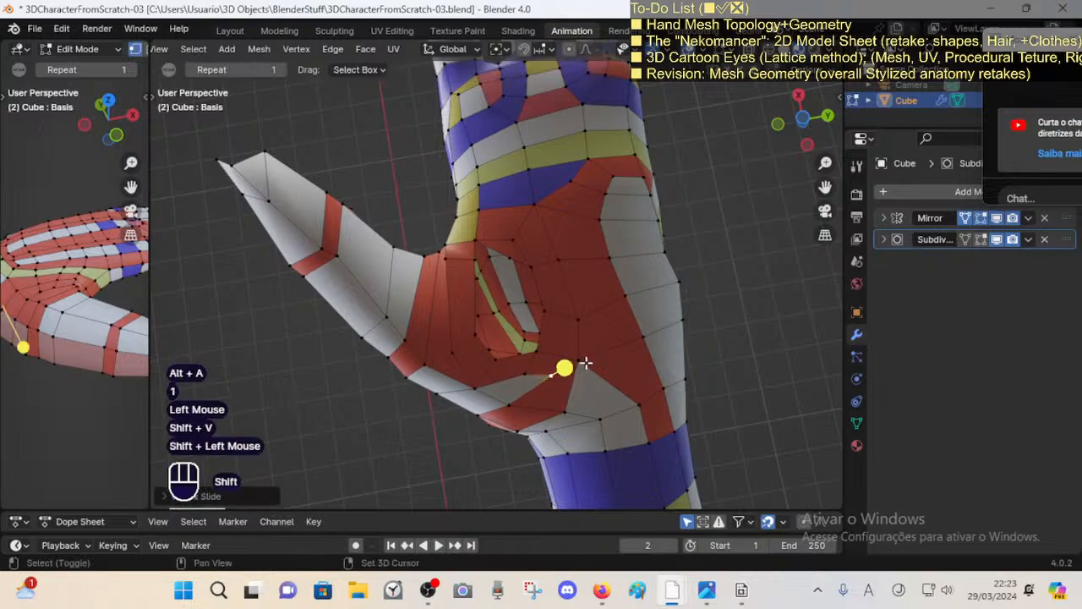
{"action": "left_click", "coordinate": [586, 361], "text": "shift"}
{"action": "key", "text": "m"}
{"action": "left_click", "coordinate": [579, 366]}
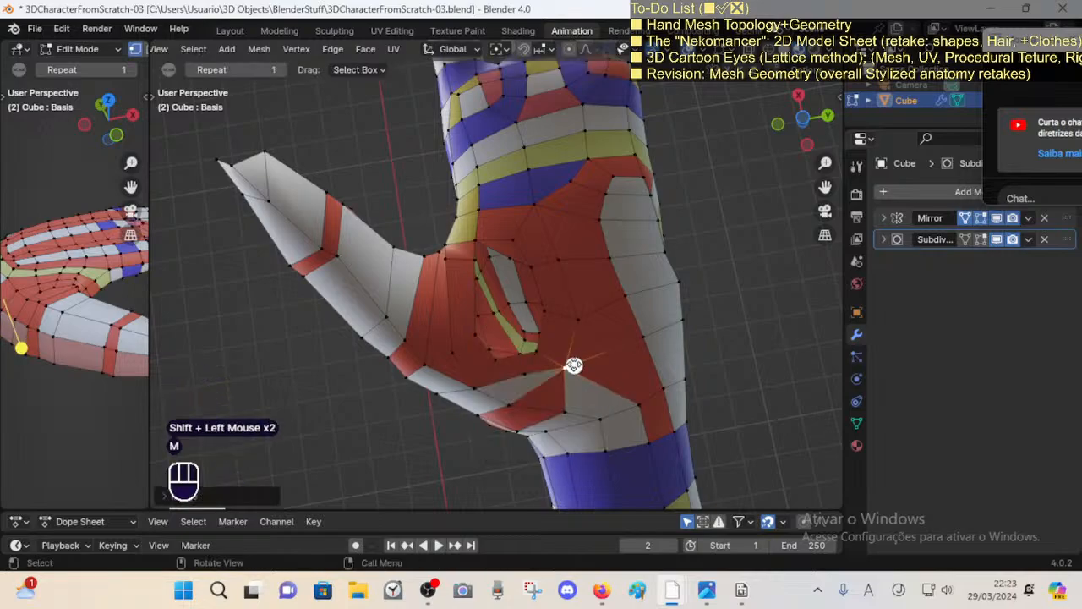
Step: Delete the distorted faces between the yellow strip's end and the white palm-heel face
{"action": "key", "text": "2"}
{"action": "key", "text": "x"}
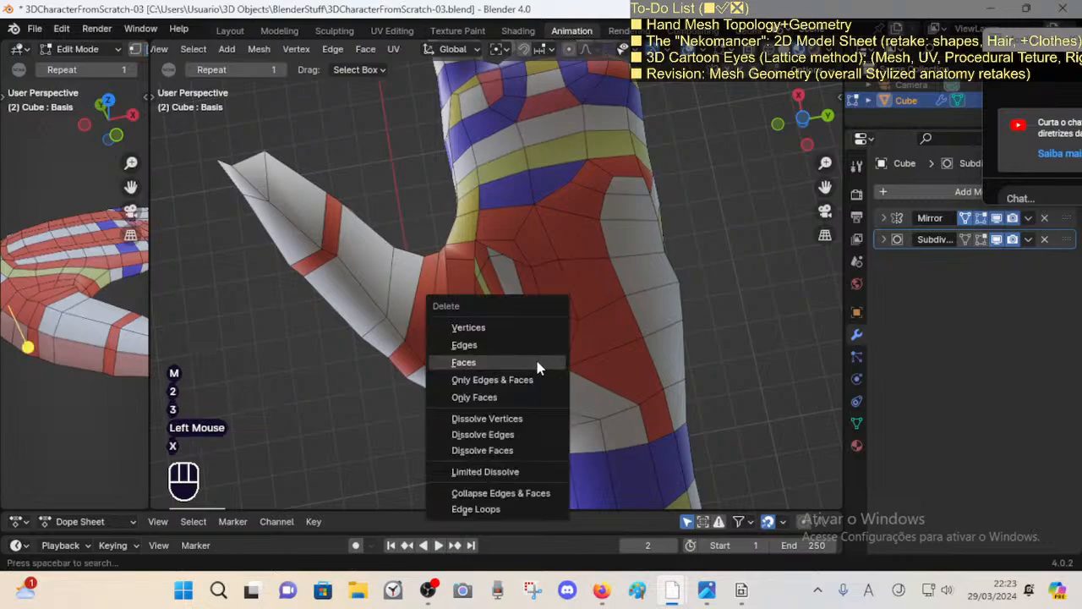
{"action": "left_click", "coordinate": [539, 366]}
{"action": "key", "text": "alt+a"}
{"action": "left_click", "coordinate": [530, 383]}
{"action": "key", "text": "x"}
{"action": "left_click", "coordinate": [532, 387]}
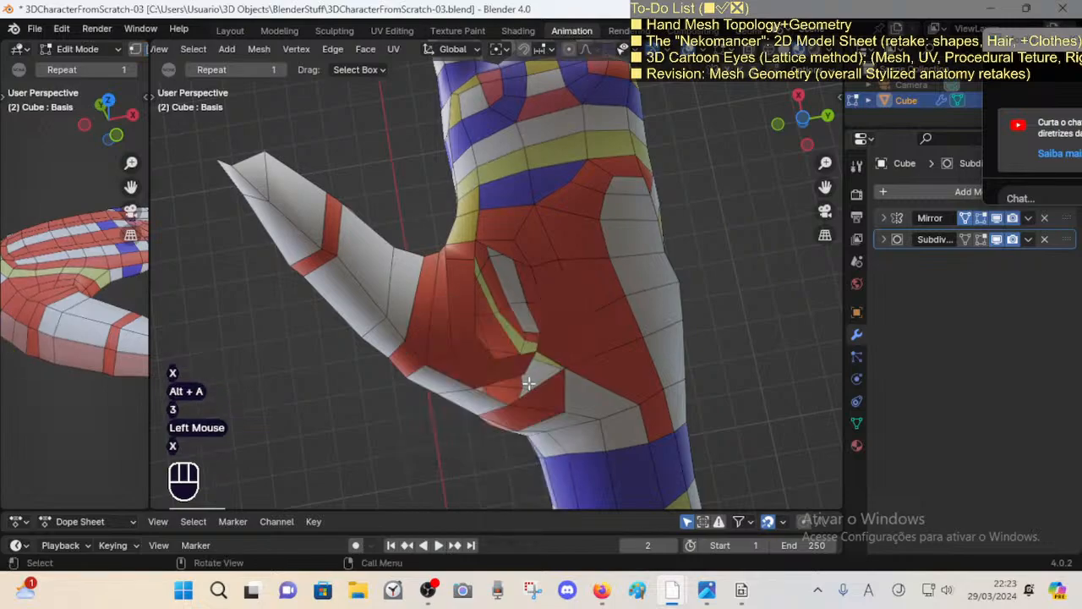
{"action": "left_click", "coordinate": [537, 380]}
{"action": "key", "text": "x"}
{"action": "left_click", "coordinate": [533, 372]}
Step: Fill the resulting gap with a new face between its two opposite edges
{"action": "key", "text": "alt+a"}
{"action": "key", "text": "2"}
{"action": "left_click", "coordinate": [496, 375]}
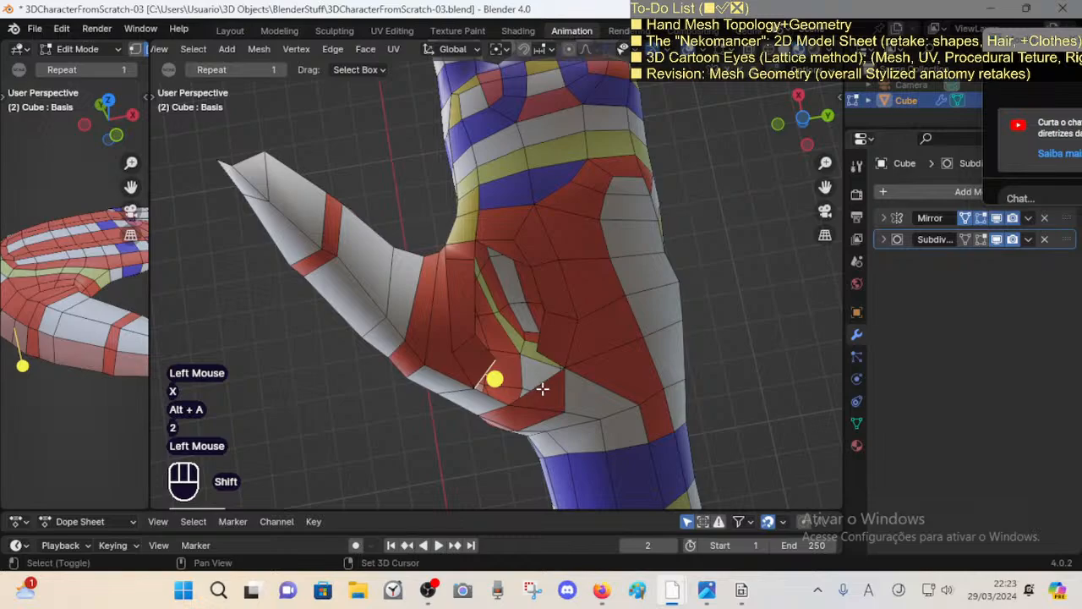
{"action": "left_click", "coordinate": [536, 382], "text": "shift"}
{"action": "key", "text": "f"}
Step: Move the vertex beside the new face to the yellow strip's end and merge it with its neighbour at center
{"action": "key", "text": "alt+a"}
{"action": "key", "text": "1"}
{"action": "left_click", "coordinate": [497, 364]}
{"action": "key", "text": "g"}
{"action": "left_click", "coordinate": [541, 379]}
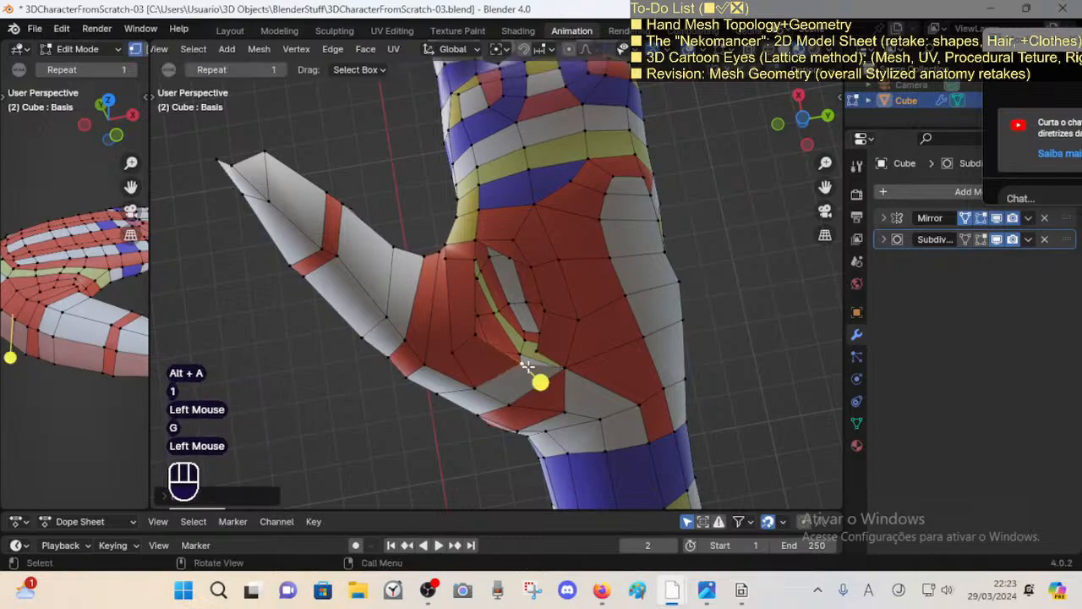
{"action": "left_click", "coordinate": [515, 369], "text": "shift"}
{"action": "key", "text": "m"}
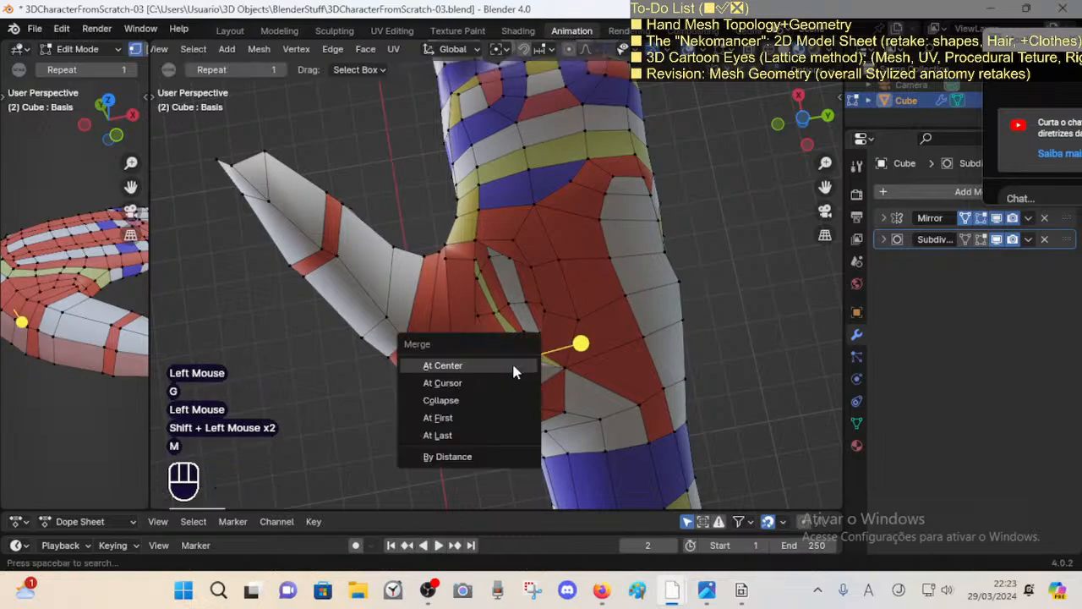
{"action": "left_click", "coordinate": [511, 362]}
Step: Examine the rebuilt face loops around the thumb base, palm and knuckles by selecting each one in turn
{"action": "key", "text": "alt+a"}
{"action": "key", "text": "3"}
{"action": "left_click", "coordinate": [502, 378], "text": "alt+shift"}
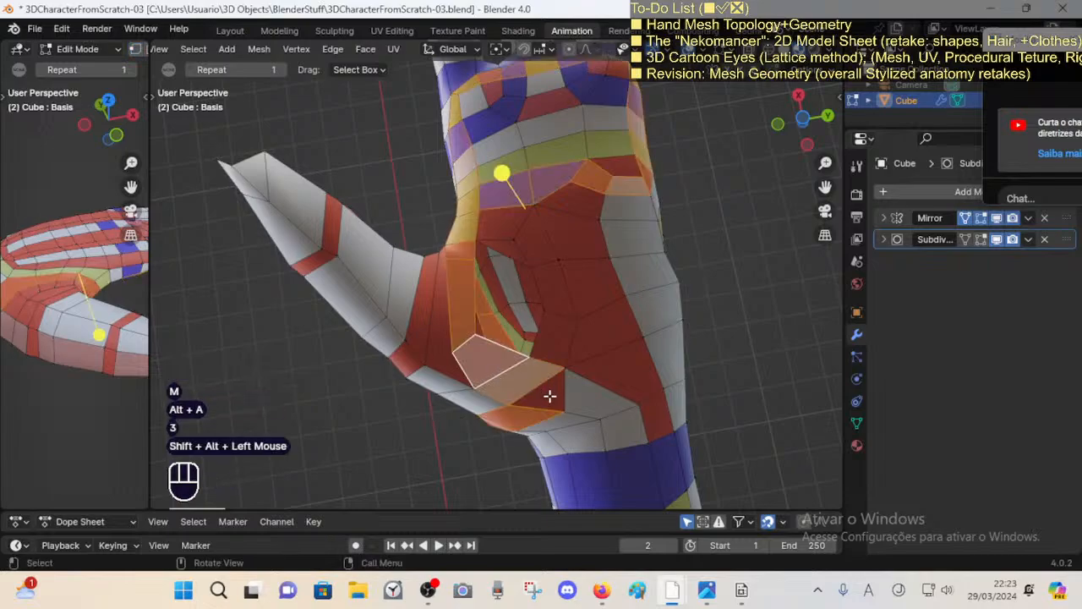
{"action": "key", "text": "alt+a"}
{"action": "left_click", "coordinate": [561, 318], "text": "alt+shift"}
{"action": "key", "text": "alt+a"}
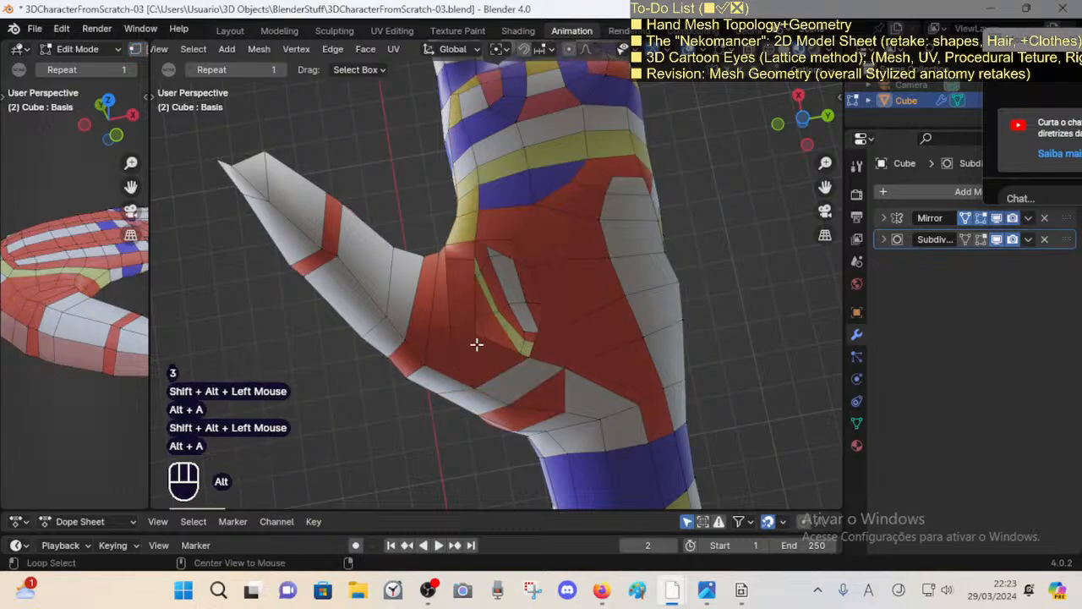
{"action": "left_click", "coordinate": [478, 347], "text": "alt+shift"}
{"action": "key", "text": "alt+a"}
{"action": "left_click", "coordinate": [555, 324], "text": "alt+shift"}
{"action": "key", "text": "alt+a"}
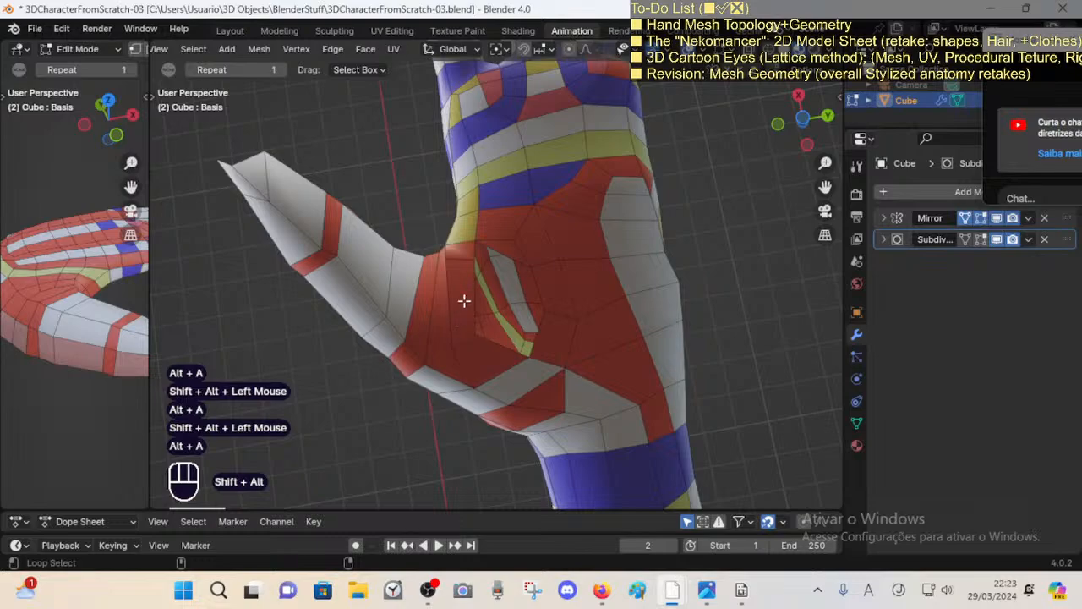
{"action": "left_click", "coordinate": [460, 262], "text": "alt+shift"}
{"action": "middle_click_drag", "start_coordinate": [476, 326], "coordinate": [490, 244]}
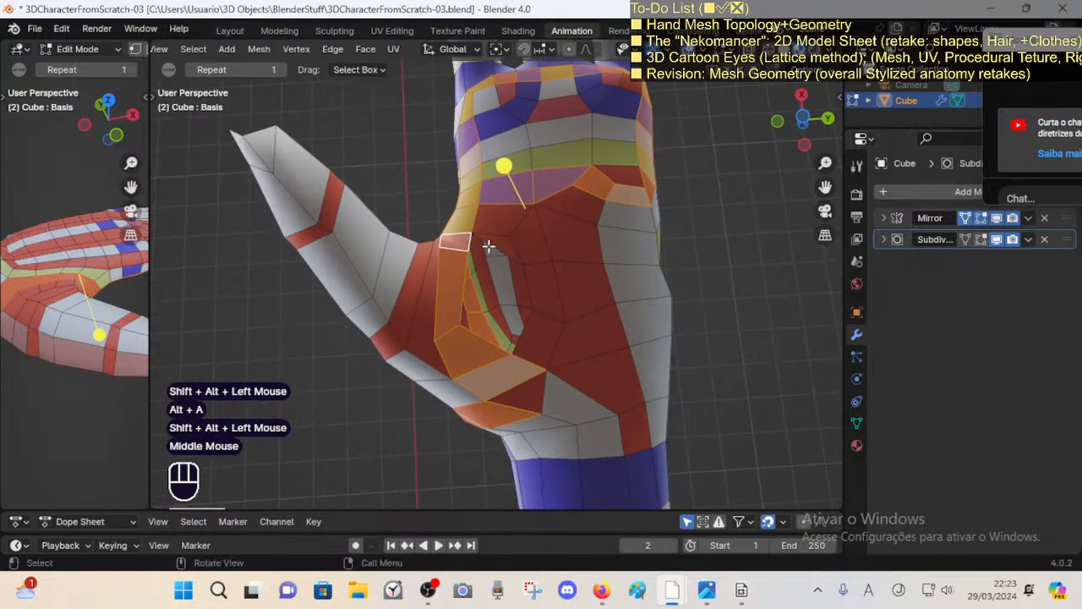
{"action": "key", "text": "alt+a"}
{"action": "left_click", "coordinate": [455, 329], "text": "alt+shift"}
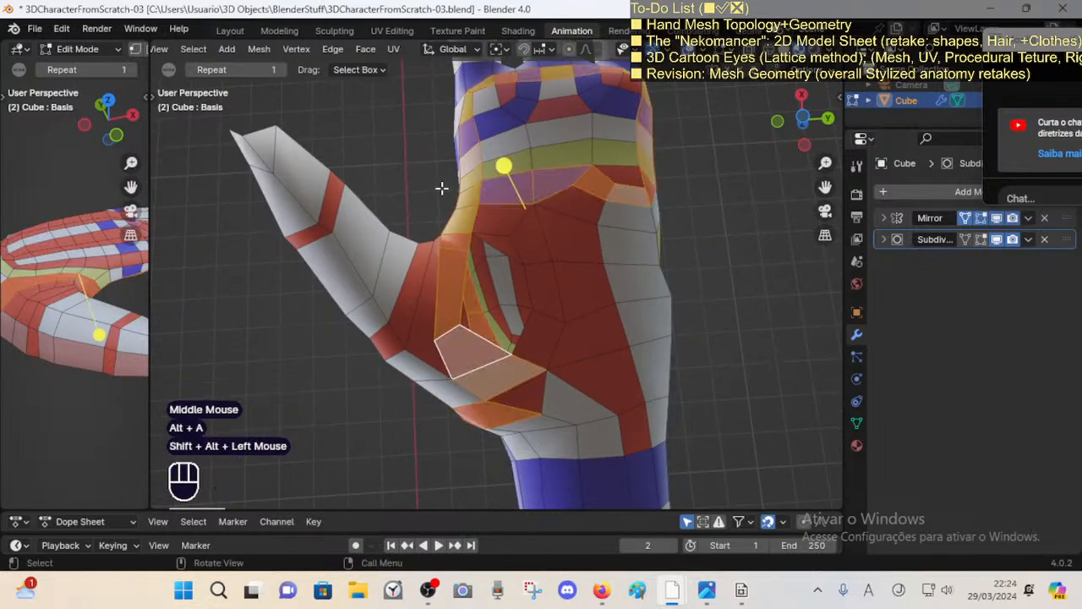
{"action": "middle_click_drag", "start_coordinate": [602, 445], "coordinate": [550, 367], "text": "shift"}
{"action": "key", "text": "alt+a"}
{"action": "left_click", "coordinate": [466, 310], "text": "alt+shift"}
{"action": "scroll", "coordinate": [542, 366], "scroll_direction": "down", "scroll_amount": 1}
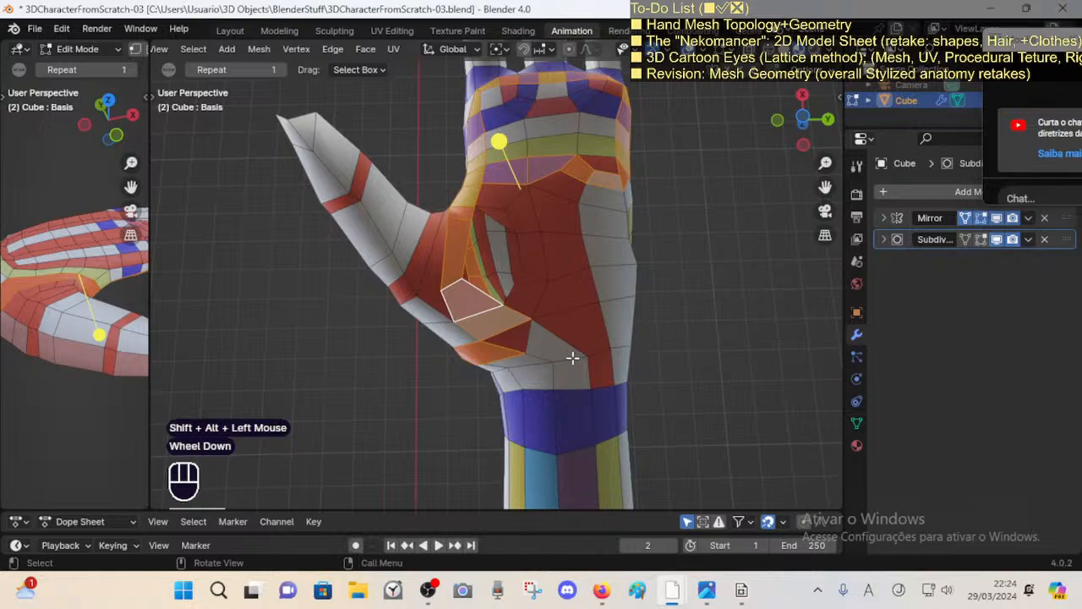
Step: Slide the vertices along the wrist side of the white palm-heel faces to even out their spacing
{"action": "left_click", "coordinate": [551, 360]}
{"action": "key", "text": "shift+v"}
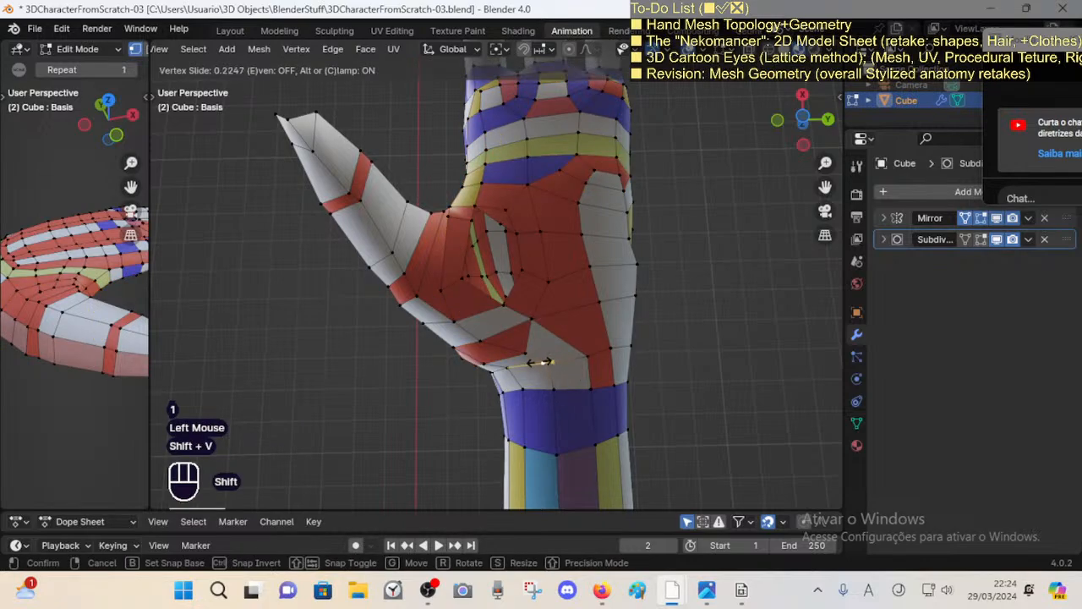
{"action": "left_click", "coordinate": [545, 360], "text": "shift"}
{"action": "left_click", "coordinate": [541, 360]}
{"action": "key", "text": "shift+v"}
{"action": "left_click", "coordinate": [592, 355], "text": "shift"}
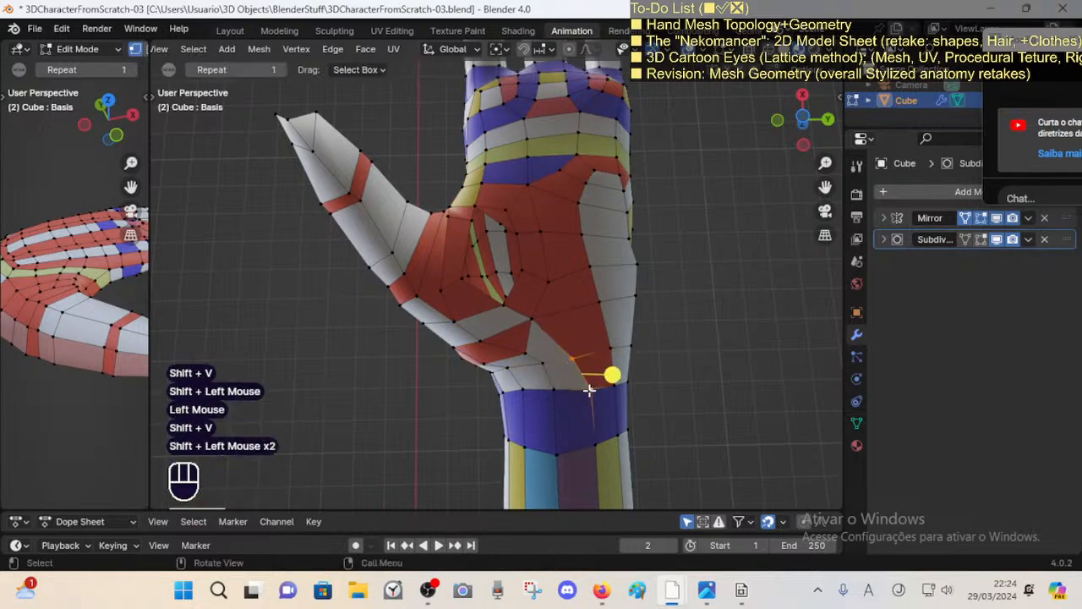
{"action": "key", "text": "shift+v"}
{"action": "left_click", "coordinate": [570, 321], "text": "shift"}
Step: Slide the pointed corner of the white palm-heel face toward the palm and adjust the vertex beside the red strip
{"action": "key", "text": "alt+a"}
{"action": "left_click", "coordinate": [542, 317]}
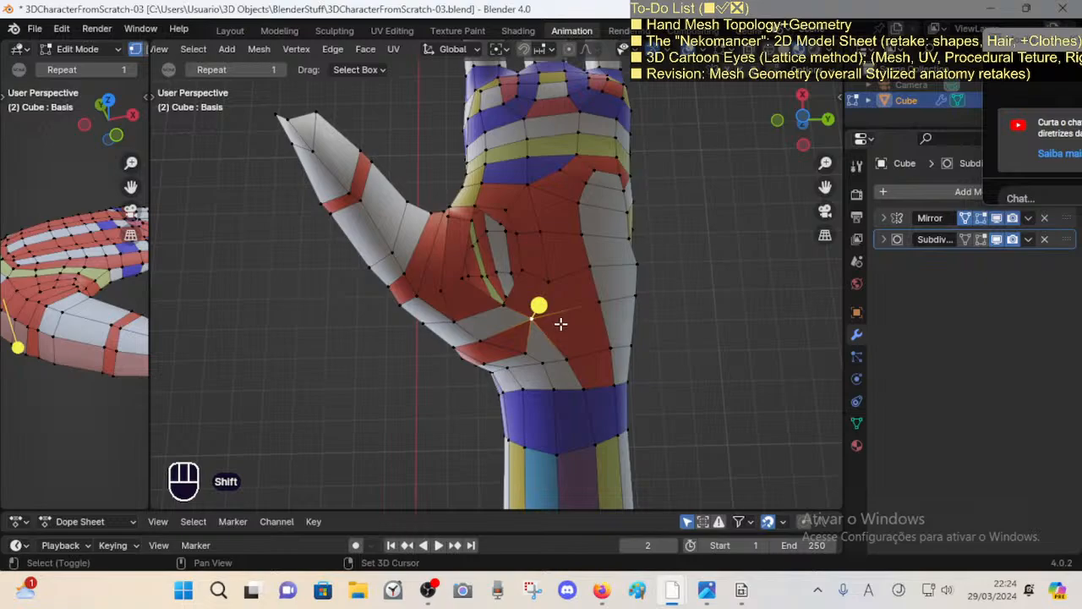
{"action": "key", "text": "shift+v"}
{"action": "left_click", "coordinate": [553, 300], "text": "shift"}
{"action": "left_click", "coordinate": [583, 355]}
{"action": "key", "text": "shift+v"}
{"action": "left_click", "coordinate": [593, 355], "text": "shift"}
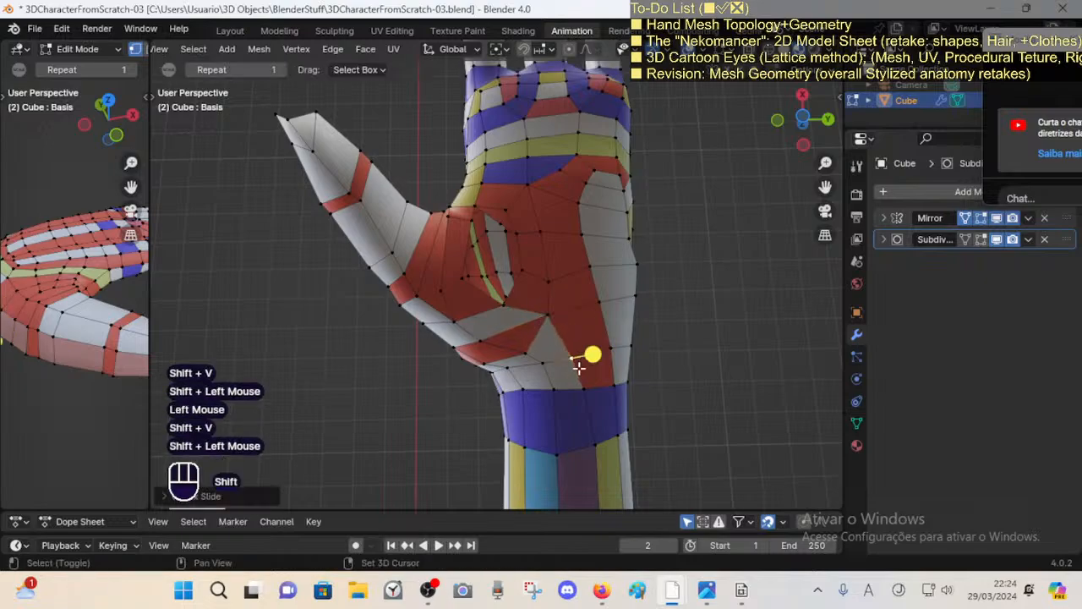
Step: Slide the vertices between the white palm-heel faces and the red strip below the thumb into an even row
{"action": "left_click", "coordinate": [590, 355]}
{"action": "key", "text": "shift+v"}
{"action": "left_click", "coordinate": [547, 362], "text": "shift"}
{"action": "left_click", "coordinate": [544, 359]}
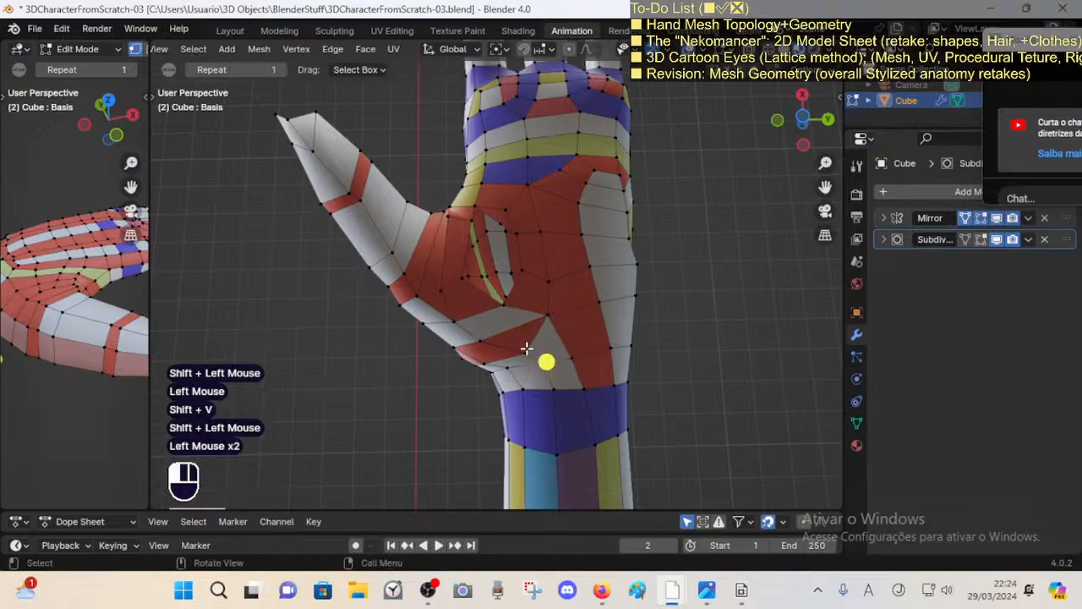
{"action": "key", "text": "shift+v"}
{"action": "left_click", "coordinate": [525, 345], "text": "shift"}
Step: Reposition the vertex at the lower edge of the red strip below the thumb after checking its face loop
{"action": "middle_click_drag", "start_coordinate": [524, 340], "coordinate": [499, 270]}
{"action": "key", "text": "3"}
{"action": "left_click", "coordinate": [489, 366], "text": "alt+shift"}
{"action": "scroll", "coordinate": [508, 271], "scroll_direction": "up", "scroll_amount": 1}
{"action": "scroll", "coordinate": [500, 271], "scroll_direction": "up", "scroll_amount": 1}
{"action": "key", "text": "1"}
{"action": "left_click", "coordinate": [533, 309]}
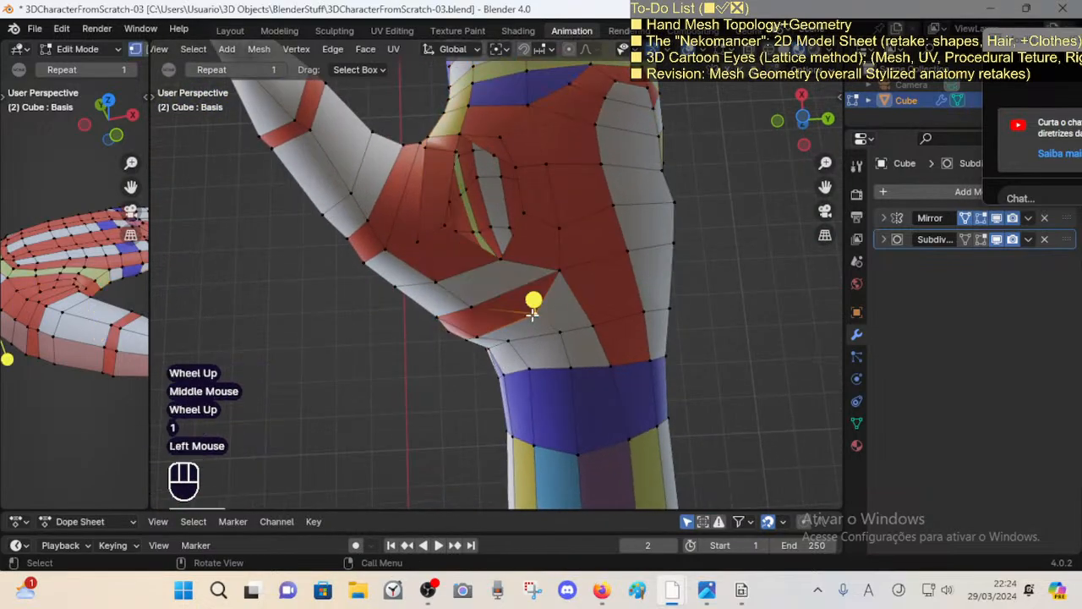
{"action": "mouse_move", "coordinate": [535, 316]}
{"action": "middle_mouse_down"}
{"action": "mouse_move", "coordinate": [554, 309]}
{"action": "mouse_move", "coordinate": [556, 286]}
{"action": "mouse_move", "coordinate": [563, 319]}
{"action": "mouse_move", "coordinate": [550, 313]}
{"action": "middle_mouse_up"}
{"action": "key", "text": "g"}
{"action": "left_click", "coordinate": [558, 303]}
Step: Slide the vertex on the thumb base's outer edge toward the red strip at the palm heel
{"action": "key", "text": "3"}
{"action": "key", "text": "a"}
{"action": "key", "text": "alt+a"}
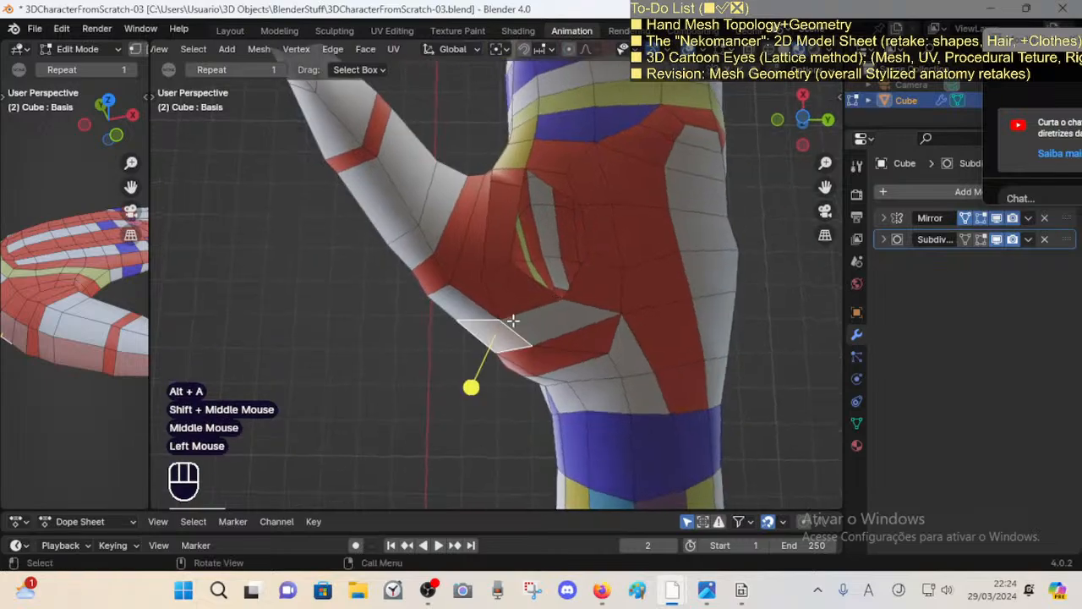
{"action": "key", "text": "g"}
{"action": "key", "text": "Escape"}
{"action": "key", "text": "alt+a"}
{"action": "key", "text": "1"}
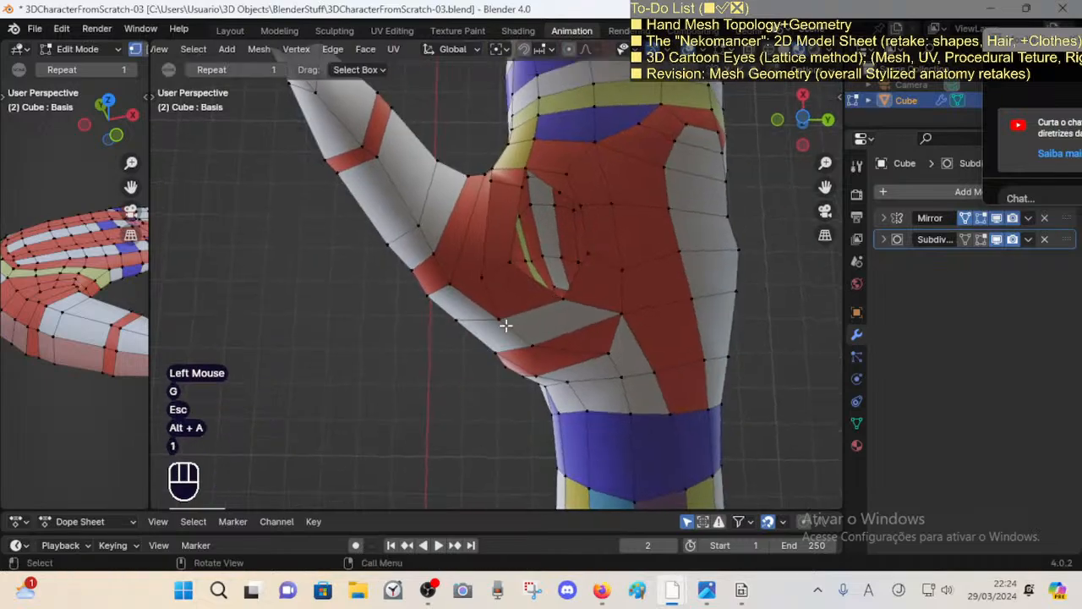
{"action": "key", "text": "shift+v"}
{"action": "left_click", "coordinate": [524, 321], "text": "shift"}
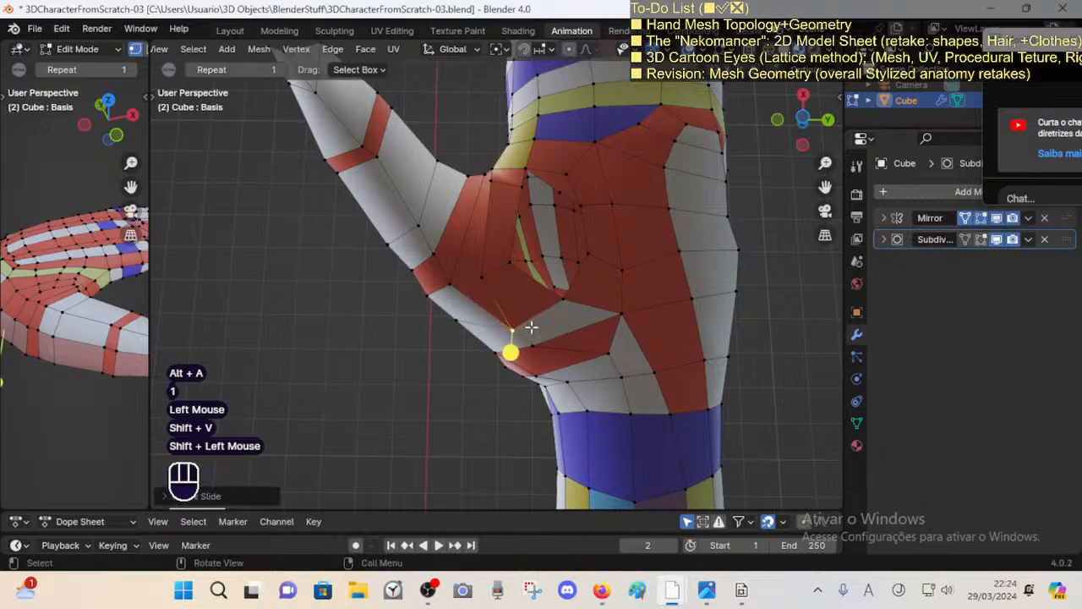
Step: Select the face loop crossing the thumb's base and smooth its vertices
{"action": "middle_click_drag", "start_coordinate": [527, 321], "coordinate": [483, 333]}
{"action": "key", "text": "3"}
{"action": "left_click", "coordinate": [452, 303], "text": "alt+shift"}
{"action": "left_click_drag", "start_coordinate": [457, 350], "coordinate": [511, 357]}
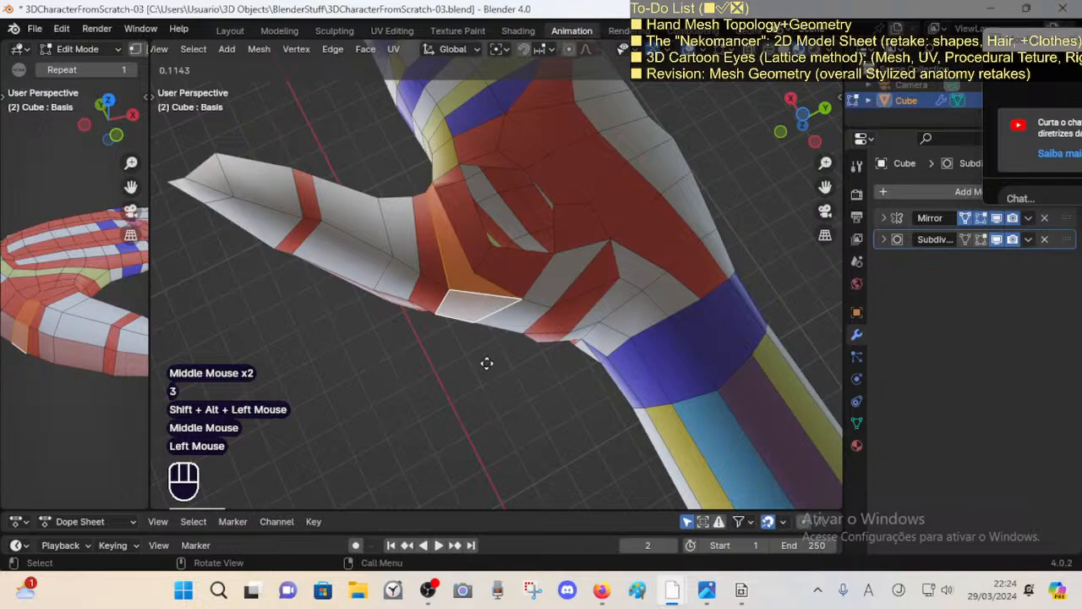
{"action": "middle_click_drag", "start_coordinate": [492, 359], "coordinate": [505, 306]}
{"action": "middle_click_drag", "start_coordinate": [504, 306], "coordinate": [470, 339]}
Step: Move the red face on the inner side of the thumb's base to even out the surface
{"action": "key", "text": "3"}
{"action": "left_click", "coordinate": [456, 285]}
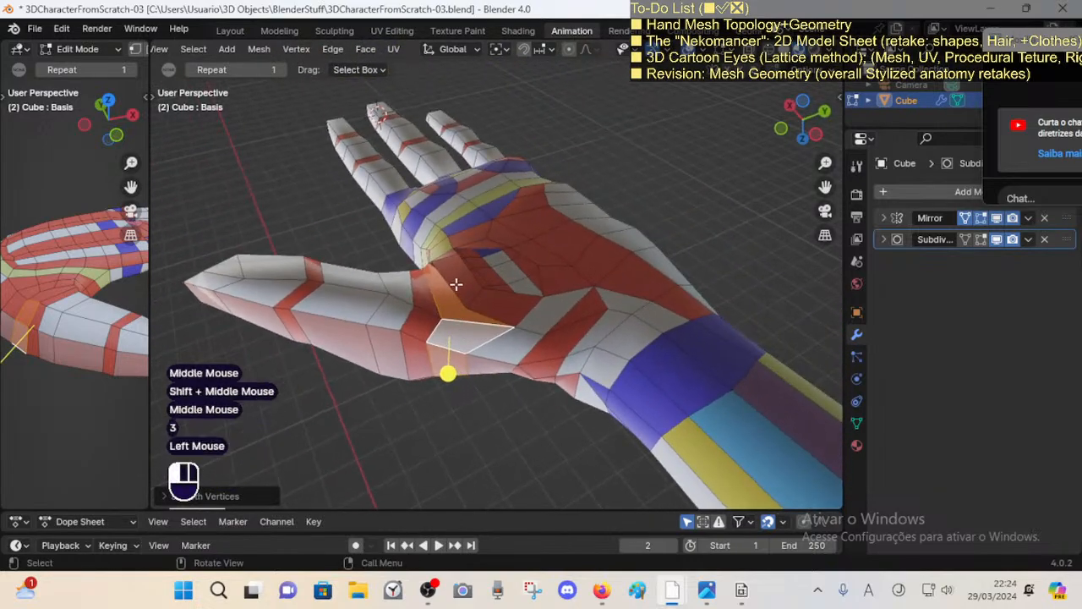
{"action": "middle_click_drag", "start_coordinate": [457, 285], "coordinate": [495, 319]}
{"action": "key", "text": "g"}
{"action": "left_click", "coordinate": [483, 309]}
Step: Check the face loop at the palm heel and reposition the vertex beside it
{"action": "middle_click_drag", "start_coordinate": [495, 320], "coordinate": [592, 377], "text": "shift"}
{"action": "key", "text": "3"}
{"action": "left_click", "coordinate": [562, 417], "text": "alt+shift"}
{"action": "key", "text": "1"}
{"action": "left_click", "coordinate": [570, 391]}
{"action": "key", "text": "g"}
{"action": "left_click", "coordinate": [603, 382], "text": "shift"}
{"action": "middle_click_drag", "start_coordinate": [592, 377], "coordinate": [527, 350]}
Step: Inspect the face loops and surface around the palm and thumb base from several angles
{"action": "scroll", "coordinate": [634, 312], "scroll_direction": "up", "scroll_amount": 2}
{"action": "middle_click_drag", "start_coordinate": [633, 312], "coordinate": [617, 317]}
{"action": "middle_click_drag", "start_coordinate": [617, 317], "coordinate": [550, 298], "text": "shift"}
{"action": "scroll", "coordinate": [645, 336], "scroll_direction": "down", "scroll_amount": 1}
{"action": "key", "text": "3"}
{"action": "left_click", "coordinate": [580, 355], "text": "alt+shift"}
{"action": "scroll", "coordinate": [587, 341], "scroll_direction": "down", "scroll_amount": 1}
{"action": "key", "text": "alt+a"}
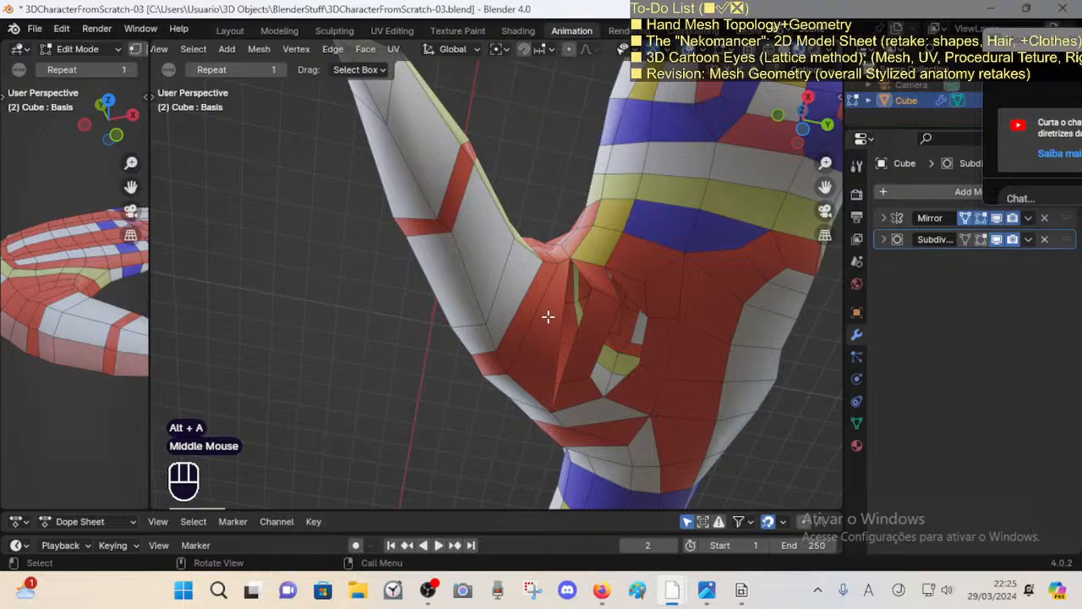
{"action": "scroll", "coordinate": [493, 284], "scroll_direction": "down", "scroll_amount": 1}
{"action": "middle_click_drag", "start_coordinate": [486, 285], "coordinate": [580, 258]}
{"action": "key", "text": "3"}
{"action": "left_click", "coordinate": [550, 282]}
{"action": "key", "text": "alt+a"}
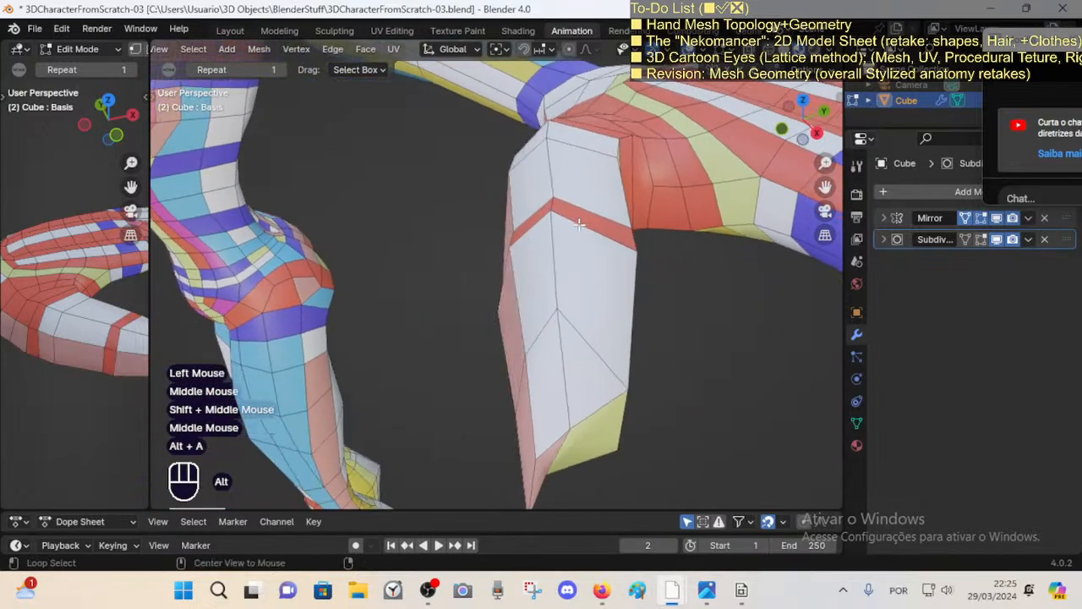
Step: Snap the 3D cursor to the two middle vertices of the thumb's red joint strip and merge them
{"action": "key", "text": "shift+alt"}
{"action": "middle_click_drag", "start_coordinate": [561, 219], "coordinate": [565, 287]}
{"action": "middle_click_drag", "start_coordinate": [565, 287], "coordinate": [527, 290]}
{"action": "scroll", "coordinate": [564, 314], "scroll_direction": "down", "scroll_amount": 1, "text": "shift"}
{"action": "scroll", "coordinate": [565, 314], "scroll_direction": "up", "scroll_amount": 1, "text": "shift"}
{"action": "middle_click_drag", "start_coordinate": [624, 320], "coordinate": [609, 316]}
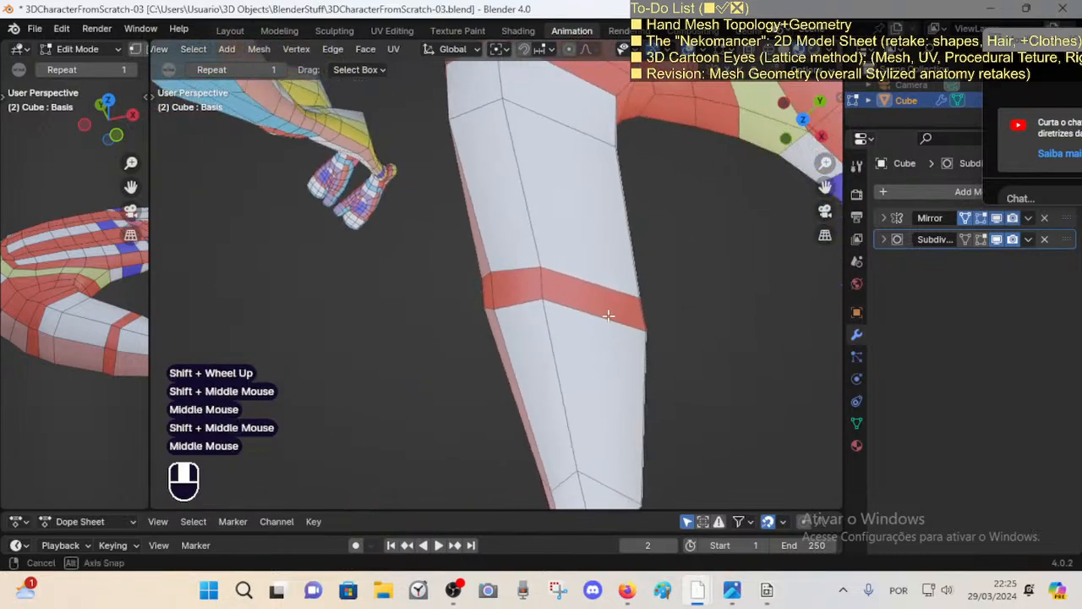
{"action": "left_click", "coordinate": [541, 269], "text": "shift"}
{"action": "key", "text": "x"}
{"action": "key", "text": "shift+s"}
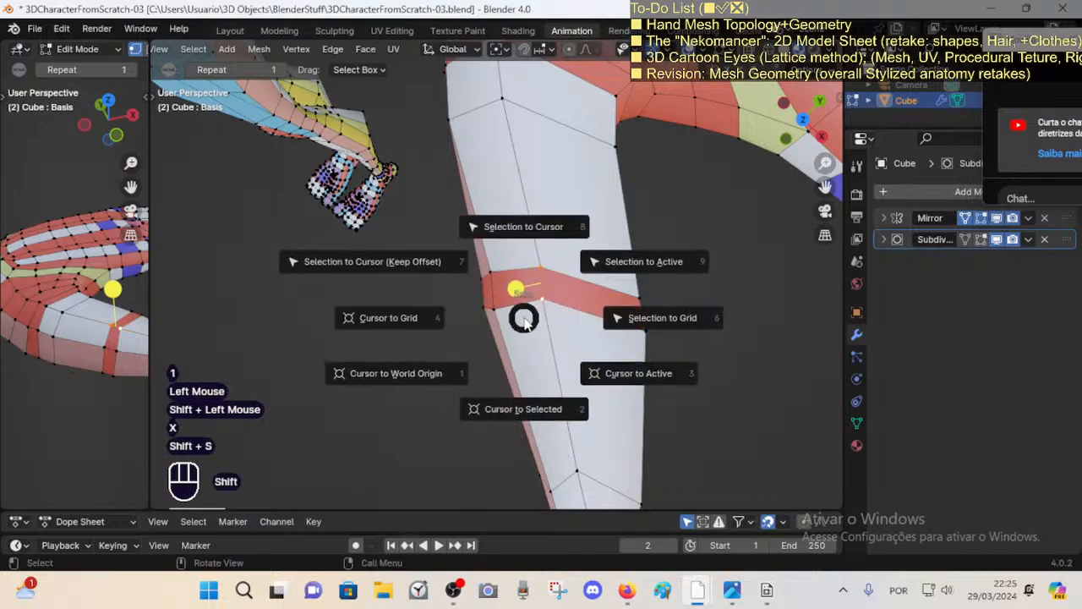
{"action": "key", "text": "2"}
{"action": "key", "text": "m"}
{"action": "left_click", "coordinate": [556, 299]}
Step: Merge the two middle vertices of the red joint strip on the opposite side of the thumb
{"action": "middle_click_drag", "start_coordinate": [556, 300], "coordinate": [613, 228]}
{"action": "middle_click_drag", "start_coordinate": [461, 390], "coordinate": [503, 338]}
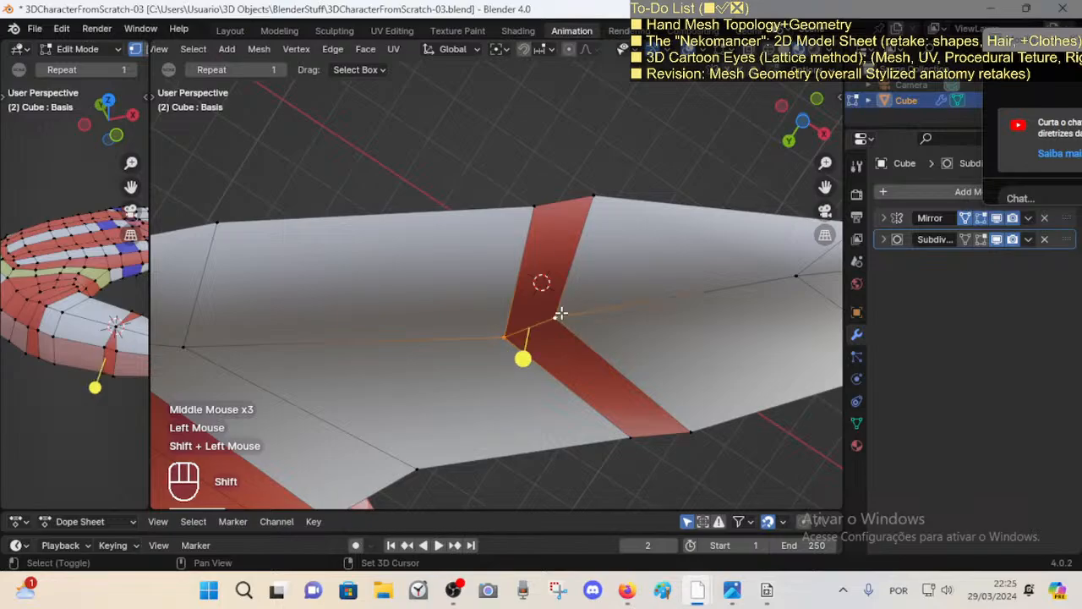
{"action": "scroll", "coordinate": [536, 302], "scroll_direction": "down", "scroll_amount": 1}
{"action": "middle_click_drag", "start_coordinate": [560, 314], "coordinate": [540, 181]}
{"action": "scroll", "coordinate": [536, 302], "scroll_direction": "down", "scroll_amount": 1}
{"action": "key", "text": "m"}
{"action": "left_click", "coordinate": [509, 261]}
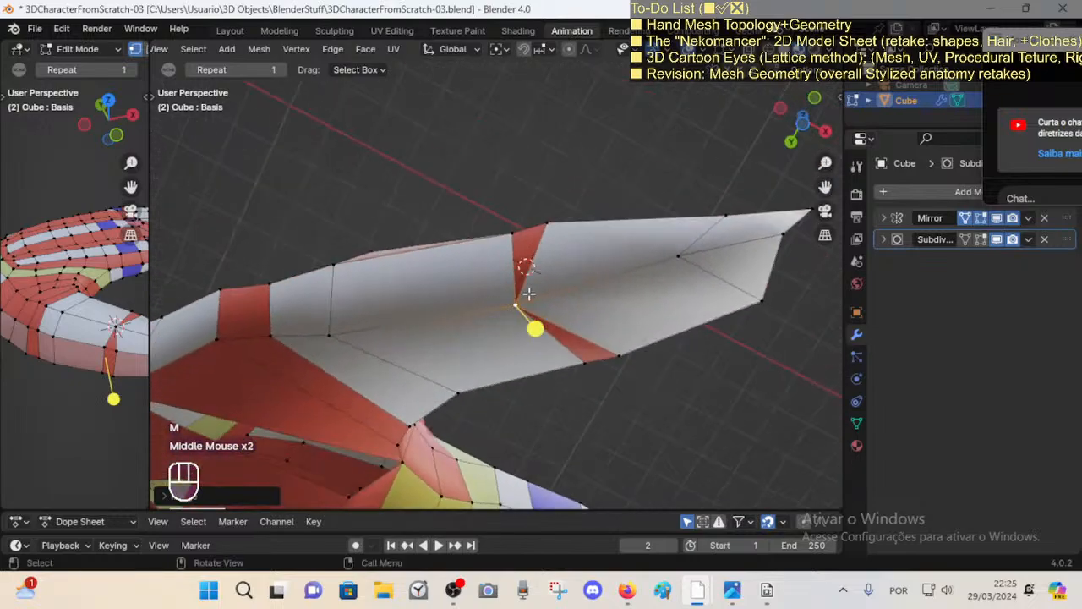
Step: Slide the merged joint vertex along its edge toward the thumb's tip
{"action": "key", "text": "shift+v"}
{"action": "left_click", "coordinate": [572, 293], "text": "shift"}
{"action": "middle_click_drag", "start_coordinate": [572, 292], "coordinate": [591, 281]}
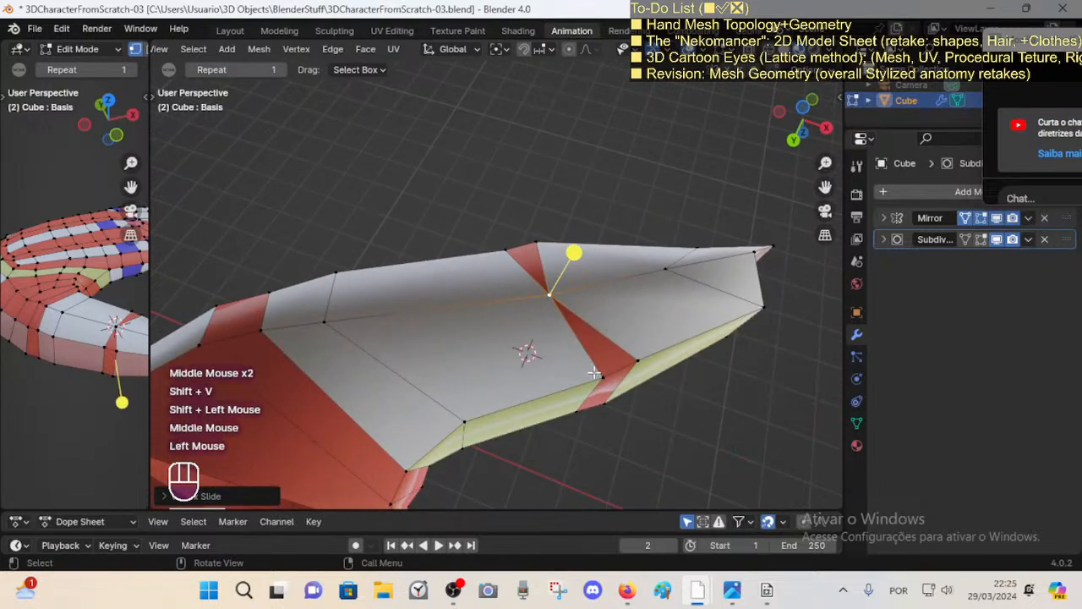
Step: Slide the side vertices of the thumb's red joint strip along their edges and adjust the position of the outer one
{"action": "mouse_move", "coordinate": [594, 373]}
{"action": "middle_mouse_down"}
{"action": "mouse_move", "coordinate": [599, 419]}
{"action": "mouse_move", "coordinate": [585, 357]}
{"action": "middle_mouse_up"}
{"action": "key", "text": "shift+v"}
{"action": "left_click", "coordinate": [584, 416], "text": "shift"}
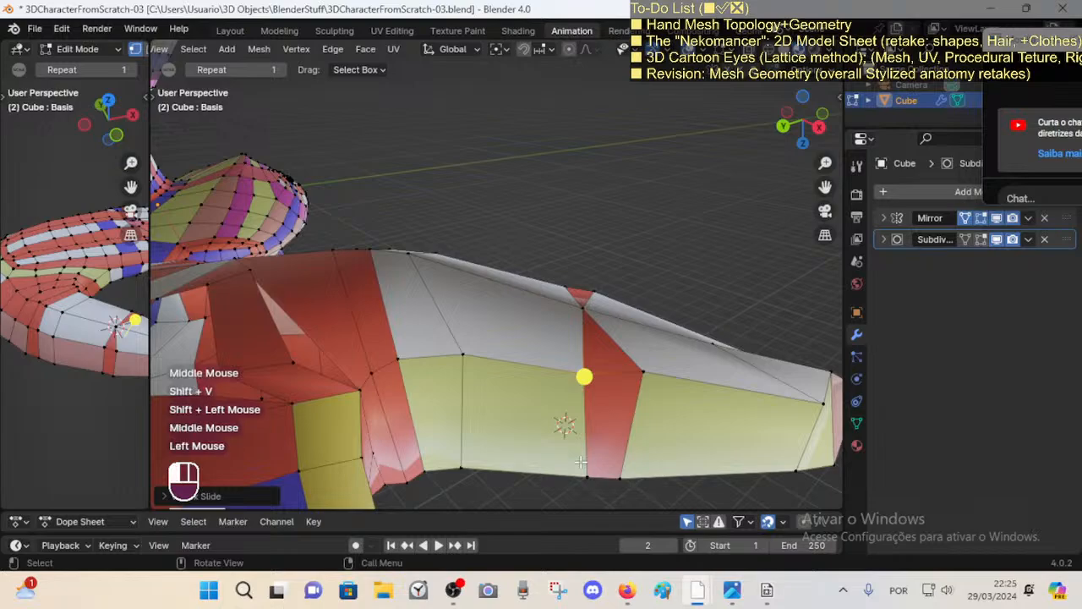
{"action": "middle_click_drag", "start_coordinate": [582, 461], "coordinate": [584, 366], "text": "shift"}
{"action": "key", "text": "shift+v"}
{"action": "left_click", "coordinate": [560, 368], "text": "shift"}
{"action": "key", "text": "g"}
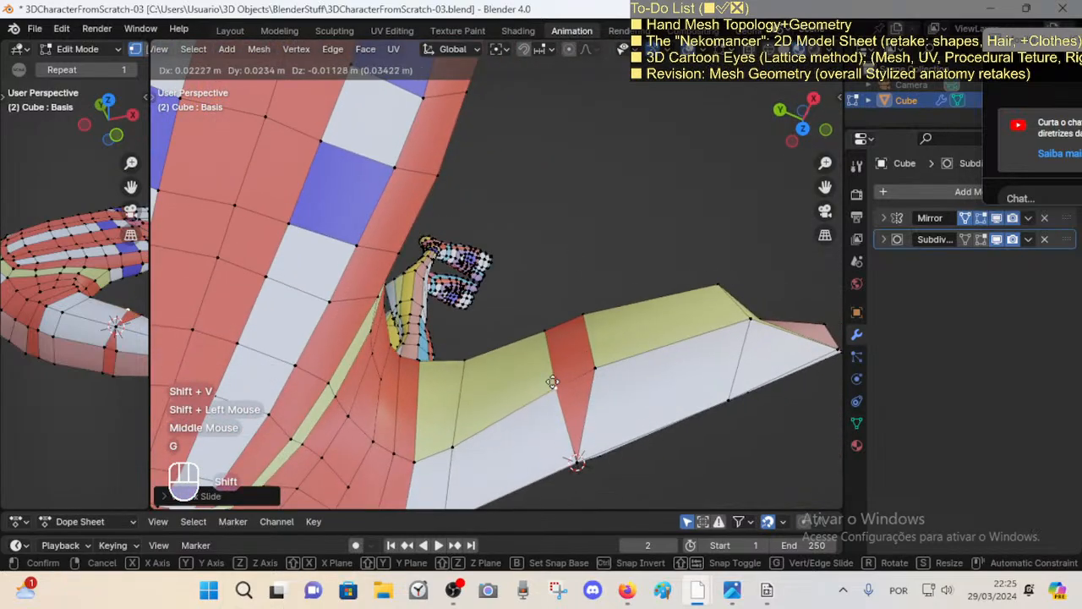
{"action": "left_click", "coordinate": [577, 387], "text": "shift"}
Step: Knife-cut a line lengthwise through the middle of the thumb's red joint strip and save the file
{"action": "key", "text": "k"}
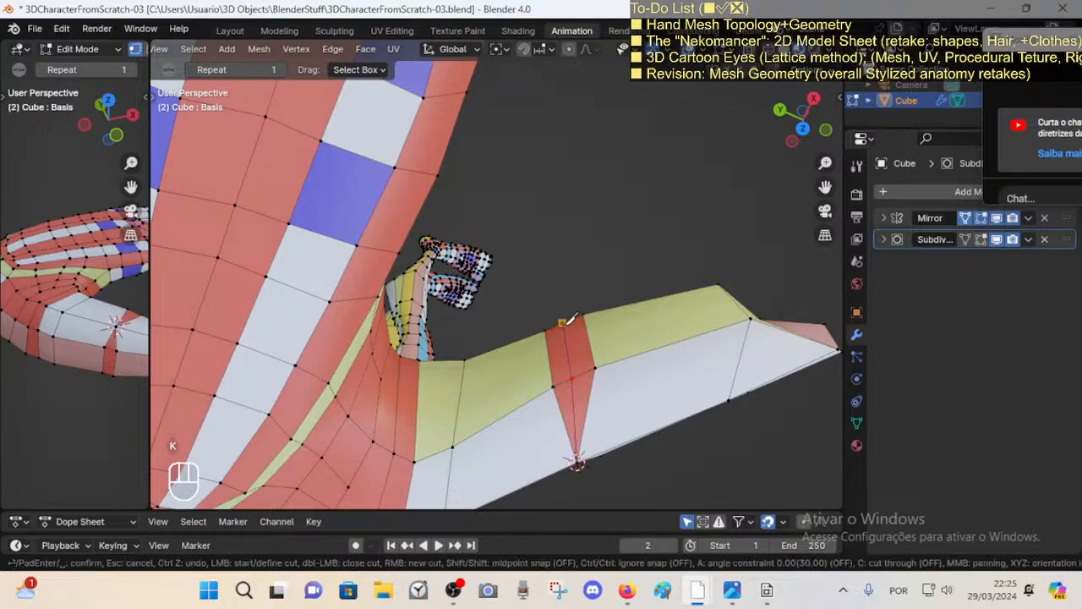
{"action": "middle_click_drag", "start_coordinate": [572, 320], "coordinate": [599, 319]}
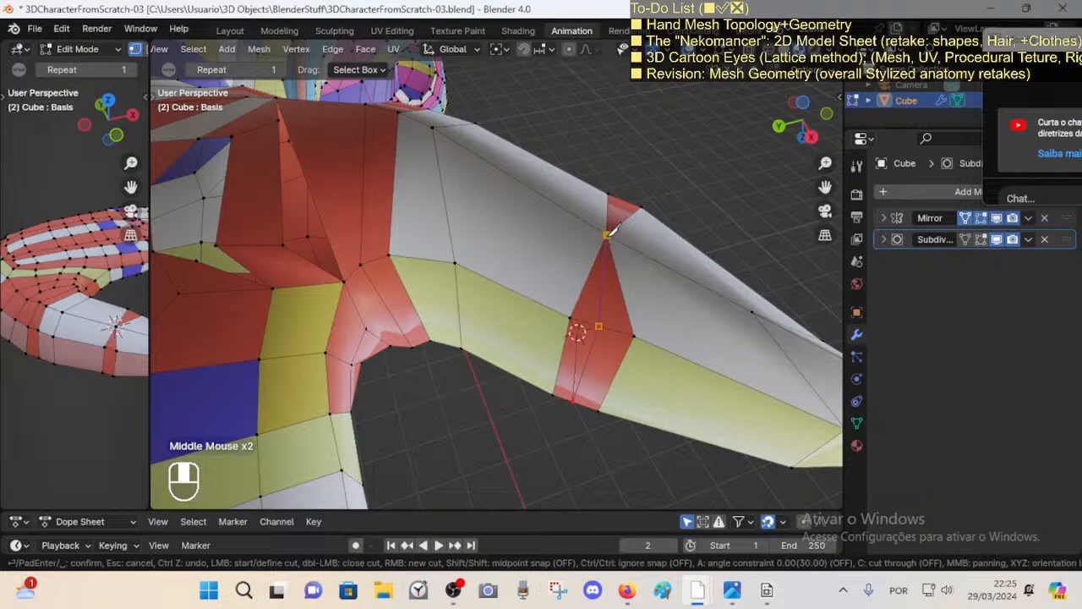
{"action": "scroll", "coordinate": [611, 230], "scroll_direction": "down", "scroll_amount": 2}
{"action": "middle_click_drag", "start_coordinate": [532, 367], "coordinate": [558, 406], "text": "shift"}
{"action": "middle_click_drag", "start_coordinate": [558, 405], "coordinate": [526, 323]}
{"action": "key", "text": "ctrl+s"}
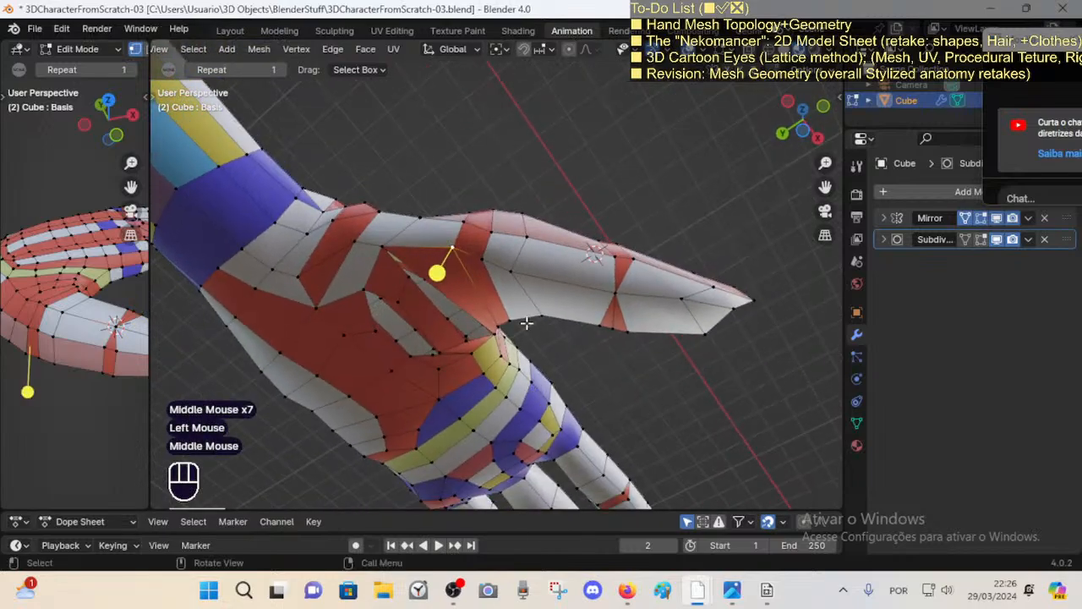
Step: Slide the edge loop between the thumb's base and its red joint strip, and scale the loop
{"action": "key", "text": "shift+v"}
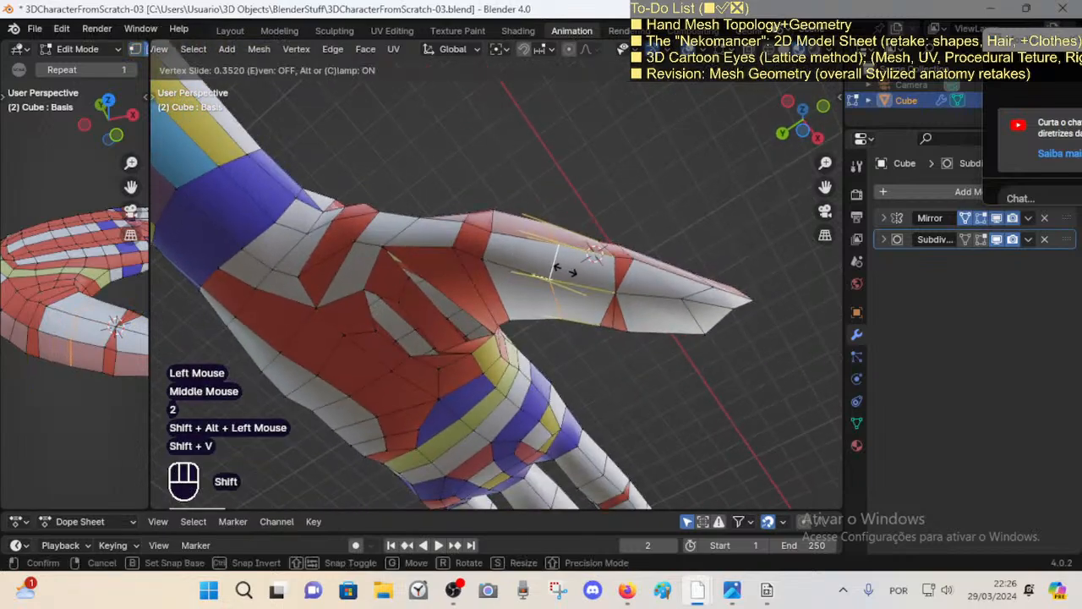
{"action": "left_click", "coordinate": [686, 269], "text": "shift"}
{"action": "key", "text": "s"}
{"action": "left_click", "coordinate": [701, 266]}
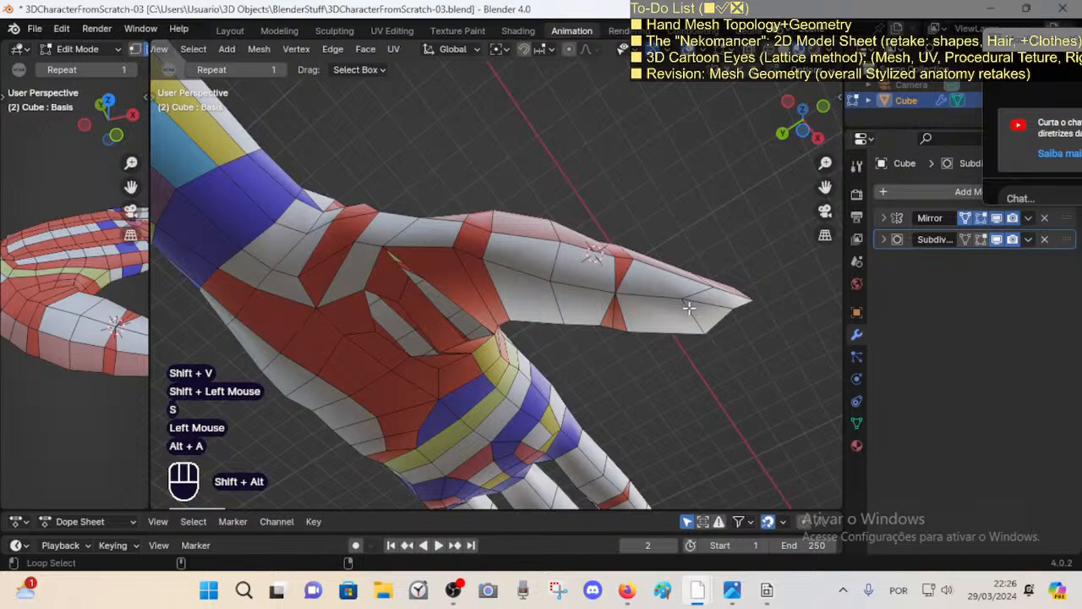
Step: Slide the central vertex on the thumb's inner side along its edge toward the tip
{"action": "middle_click_drag", "start_coordinate": [689, 309], "coordinate": [597, 234]}
{"action": "key", "text": "1"}
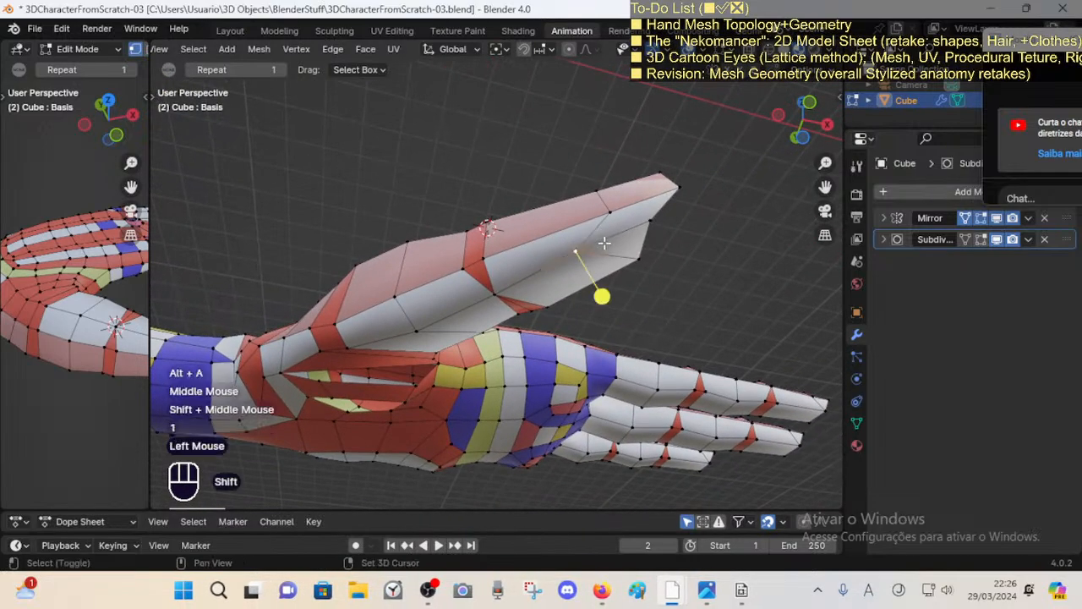
{"action": "key", "text": "shift+v"}
{"action": "left_click", "coordinate": [667, 223], "text": "shift"}
Step: Select the two vertices on the yellow side face near the thumb tip and move them slightly
{"action": "middle_click_drag", "start_coordinate": [667, 223], "coordinate": [690, 216]}
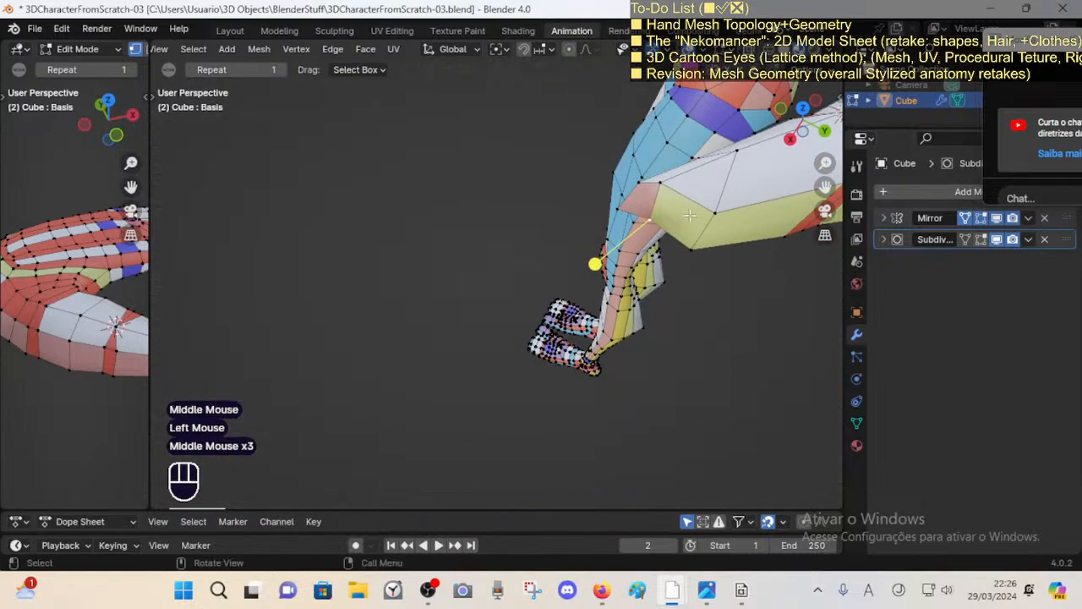
{"action": "left_click", "coordinate": [695, 253], "text": "shift"}
{"action": "key", "text": "g"}
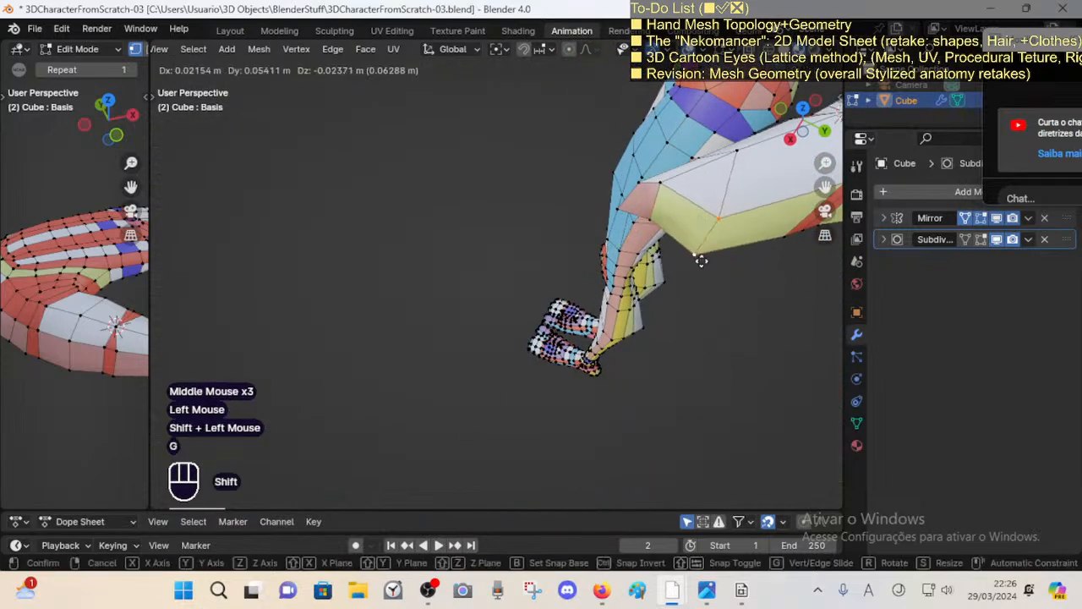
{"action": "left_click", "coordinate": [702, 257], "text": "shift"}
Step: Select an edge at the thumb tip and rotate it to refine the tip's shape
{"action": "key", "text": "2"}
{"action": "left_click", "coordinate": [657, 203]}
{"action": "middle_click_drag", "start_coordinate": [657, 203], "coordinate": [752, 144]}
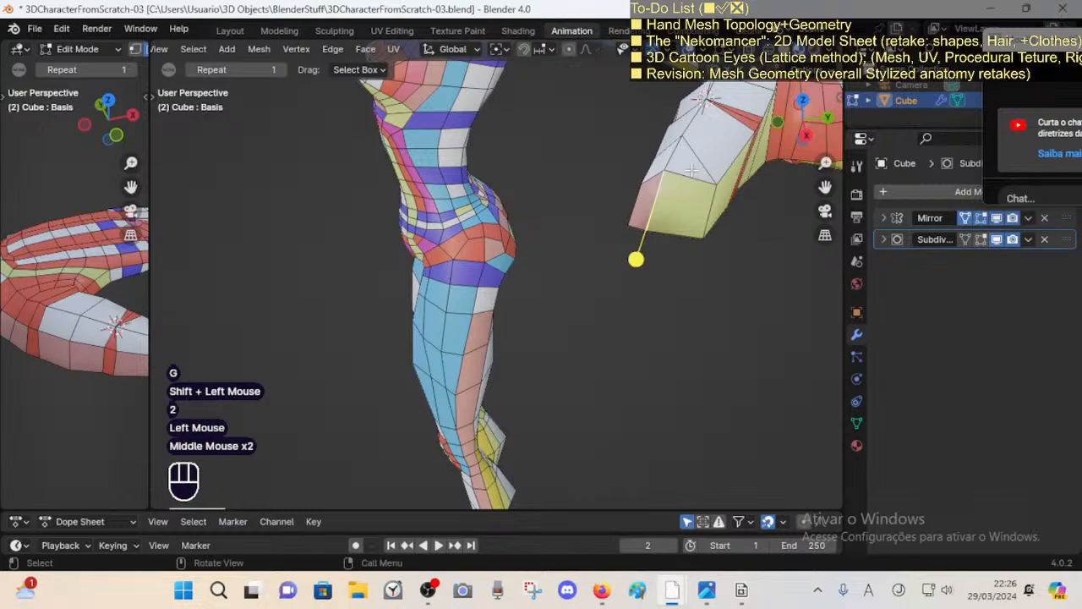
{"action": "key", "text": "r"}
{"action": "left_click", "coordinate": [700, 169]}
Step: Move the middle vertex of the thumb's end outward to round the tip
{"action": "middle_click_drag", "start_coordinate": [701, 169], "coordinate": [676, 201]}
{"action": "key", "text": "1"}
{"action": "left_click", "coordinate": [696, 135]}
{"action": "key", "text": "g"}
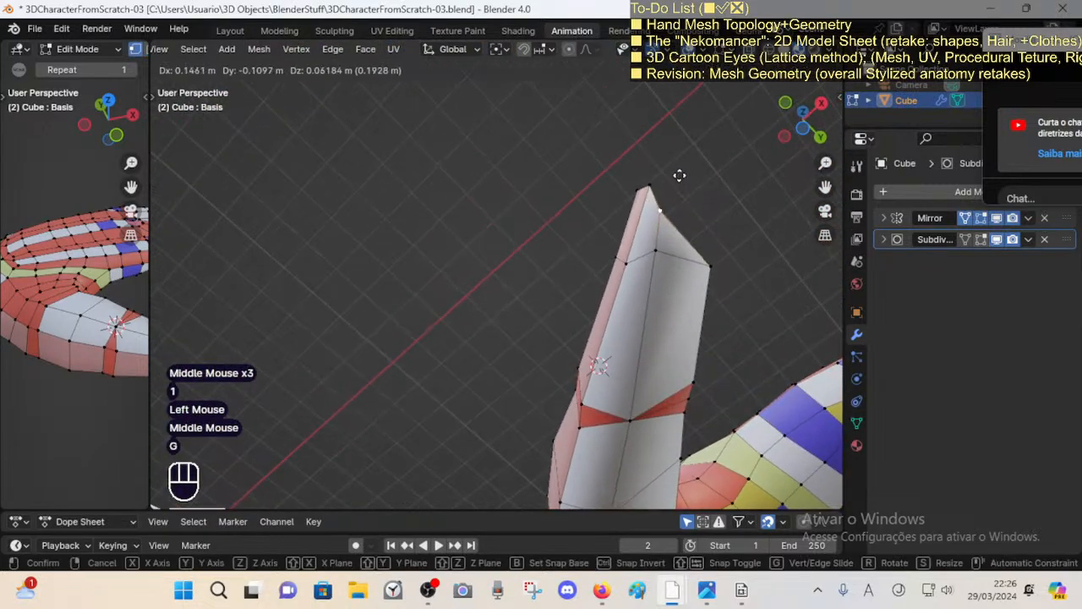
{"action": "left_click", "coordinate": [698, 160]}
Step: Add a loop cut between the thumb's red joint strip and its tip, and scale the new loop up slightly
{"action": "middle_click_drag", "start_coordinate": [699, 159], "coordinate": [631, 294]}
{"action": "key", "text": "2"}
{"action": "left_click", "coordinate": [660, 286], "text": "alt+shift"}
{"action": "left_click", "coordinate": [600, 267]}
{"action": "key", "text": "alt+a"}
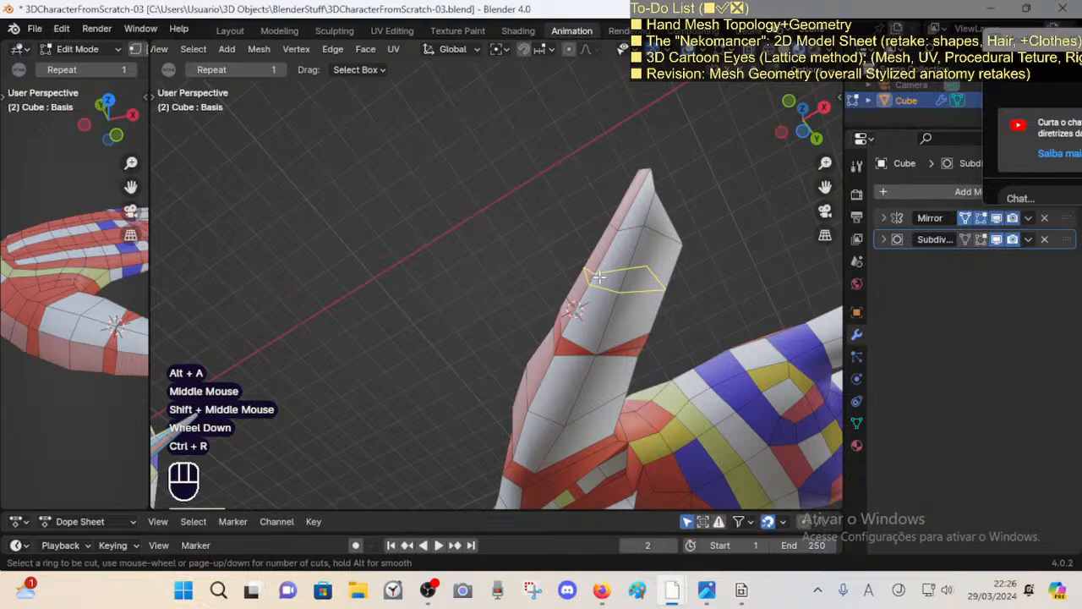
{"action": "left_click", "coordinate": [600, 279]}
{"action": "key", "text": "s"}
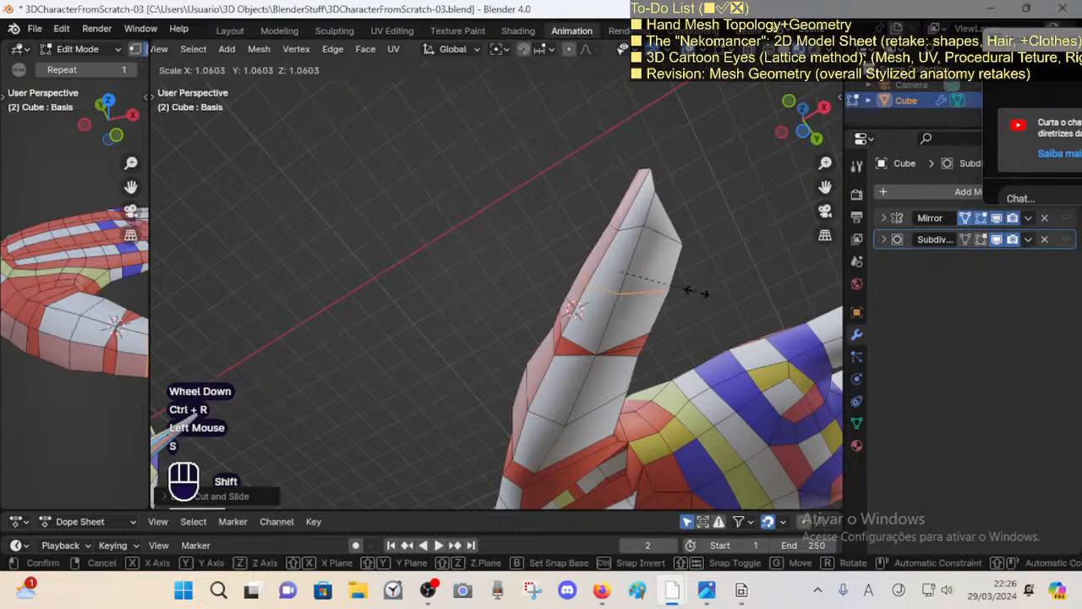
{"action": "left_click", "coordinate": [698, 292], "text": "shift"}
Step: Assign the Lips material to the outer faces at the thumb tip to mark the nail
{"action": "scroll", "coordinate": [703, 290], "scroll_direction": "down", "scroll_amount": 2}
{"action": "middle_click_drag", "start_coordinate": [702, 290], "coordinate": [619, 337], "text": "shift"}
{"action": "key", "text": "3"}
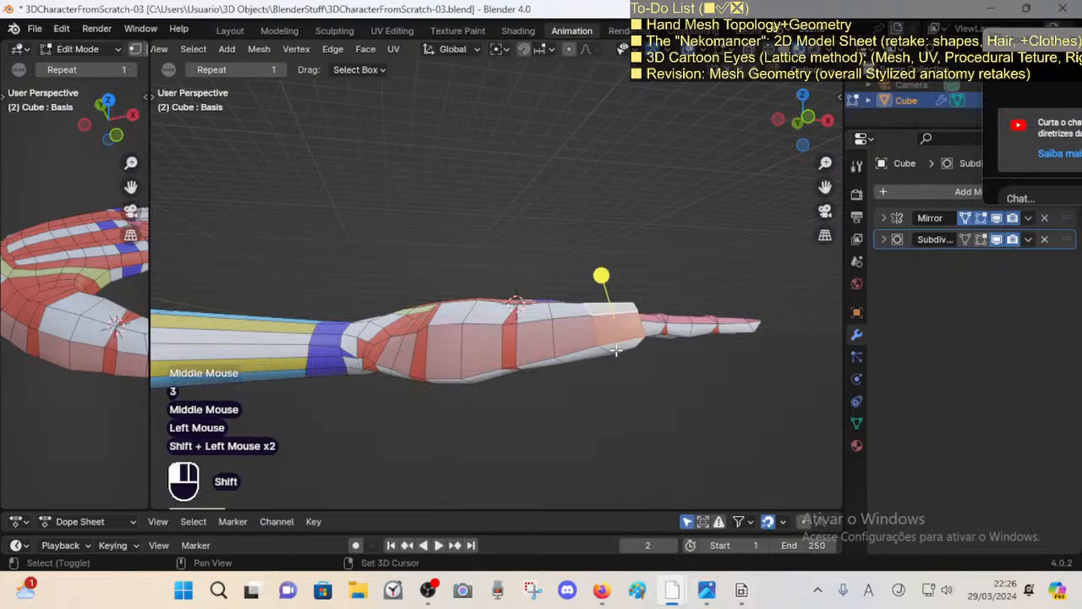
{"action": "left_click", "coordinate": [857, 445]}
{"action": "left_click", "coordinate": [930, 355]}
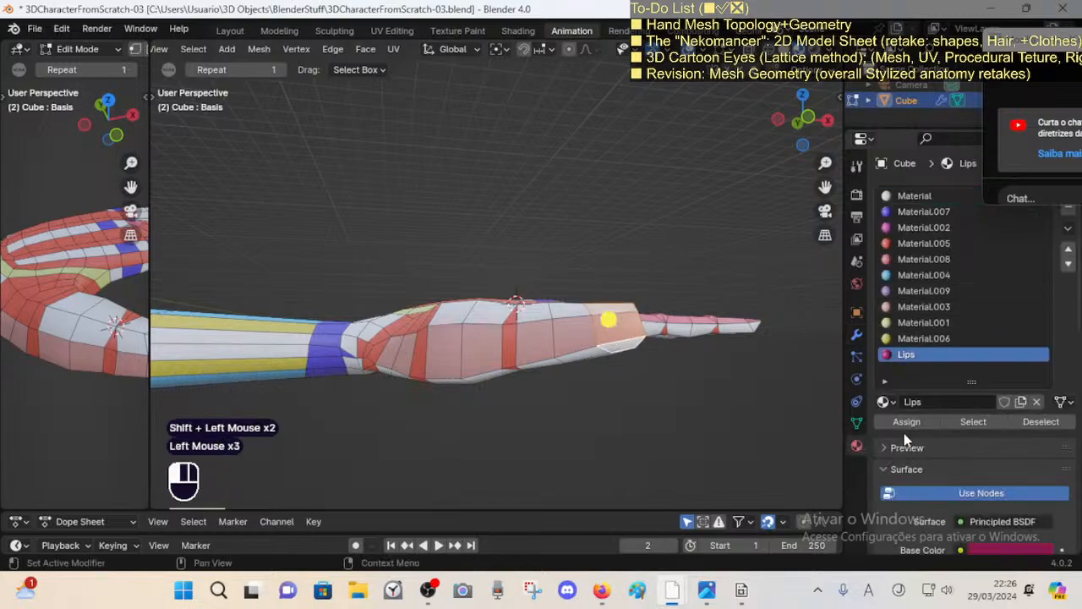
{"action": "key", "text": "alt+a"}
Step: Slide the vertex just behind the thumb's nail faces along its edge toward the tip
{"action": "middle_click_drag", "start_coordinate": [566, 313], "coordinate": [583, 306]}
{"action": "key", "text": "1"}
{"action": "scroll", "coordinate": [582, 307], "scroll_direction": "up", "scroll_amount": 2}
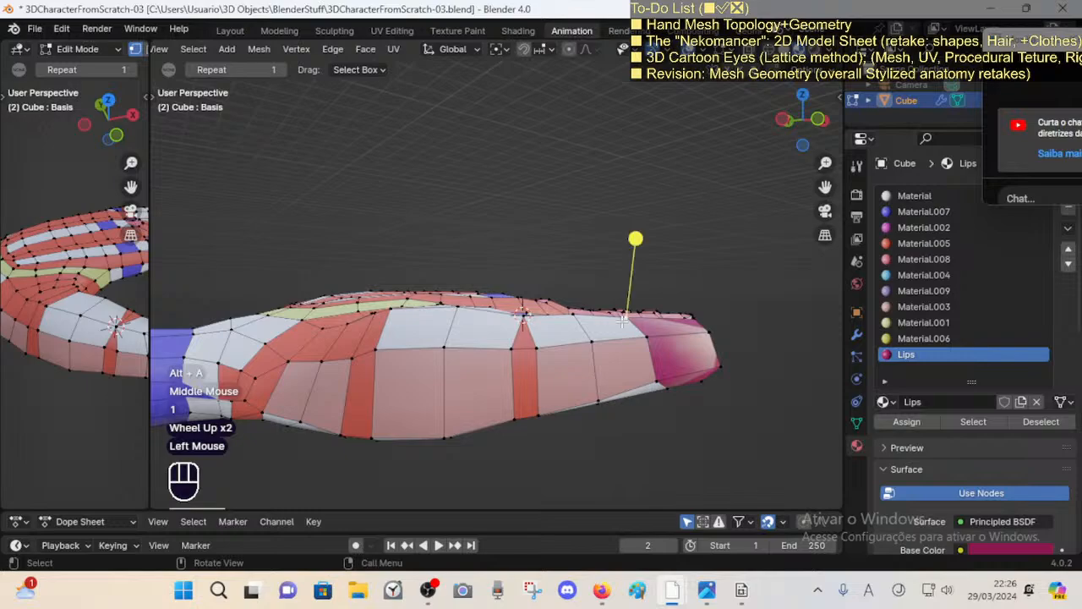
{"action": "key", "text": "shift+v"}
{"action": "left_click", "coordinate": [657, 328], "text": "shift"}
{"action": "middle_click_drag", "start_coordinate": [657, 330], "coordinate": [592, 308]}
Step: Snap the 3D cursor to the end edge of the thumbnail and set the transform pivot point to 3D Cursor
{"action": "scroll", "coordinate": [669, 288], "scroll_direction": "down", "scroll_amount": 1}
{"action": "scroll", "coordinate": [676, 310], "scroll_direction": "up", "scroll_amount": 2}
{"action": "middle_click_drag", "start_coordinate": [592, 308], "coordinate": [586, 343]}
{"action": "key", "text": "3"}
{"action": "left_click", "coordinate": [589, 297]}
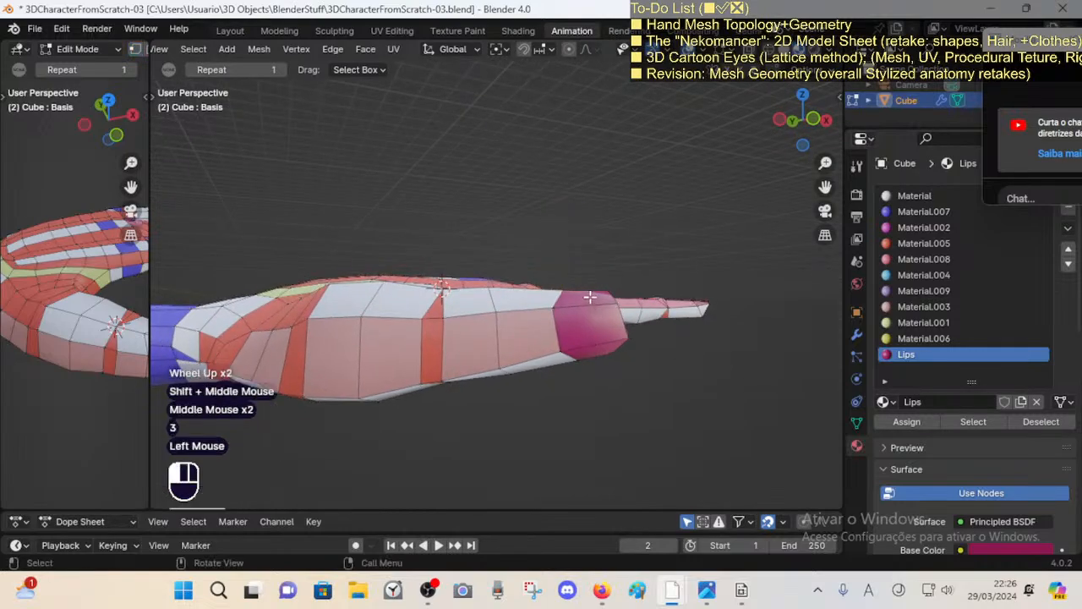
{"action": "key", "text": "2"}
{"action": "left_click", "coordinate": [619, 323]}
{"action": "key", "text": "shift+s"}
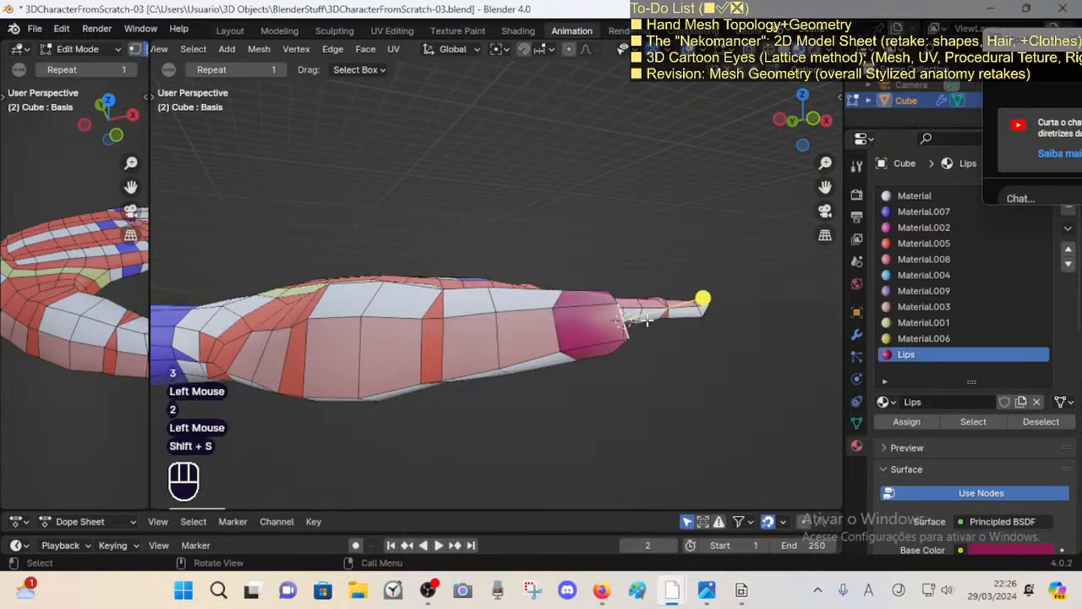
{"action": "left_click", "coordinate": [498, 51]}
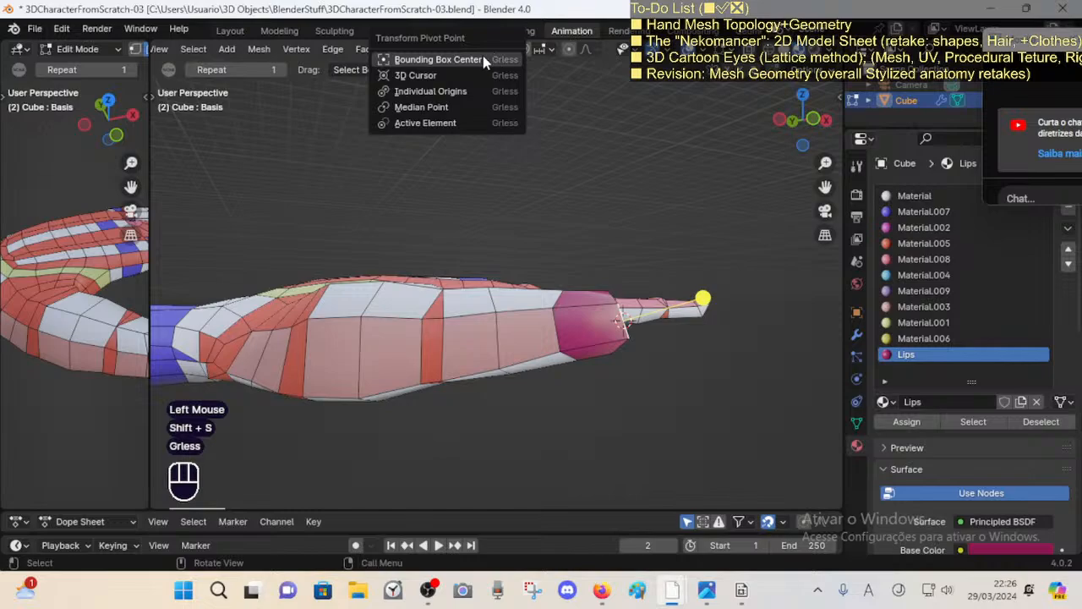
{"action": "left_click", "coordinate": [461, 75]}
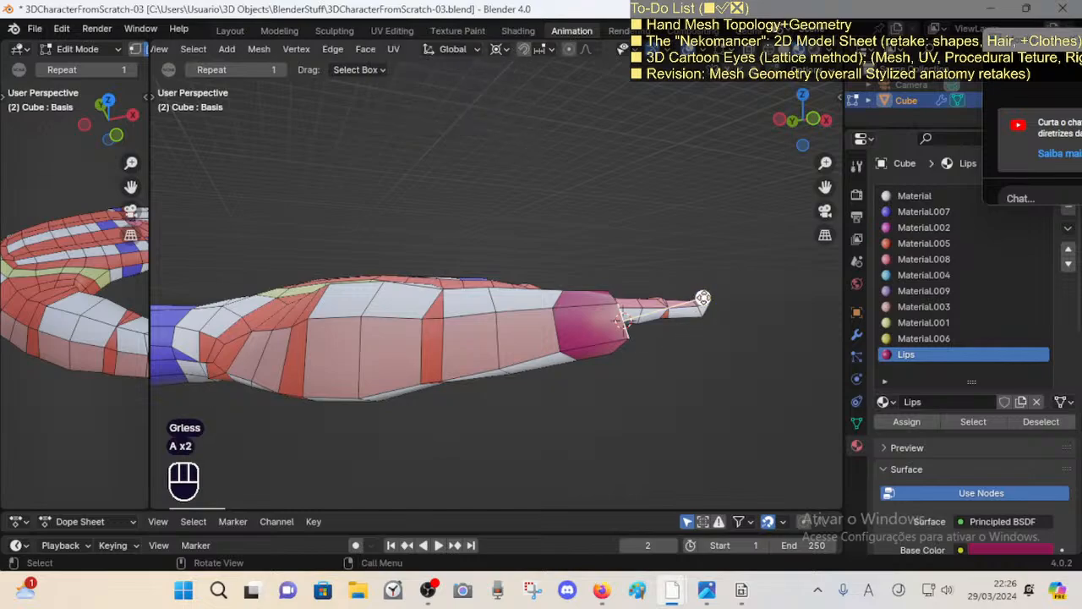
Step: Smooth the vertices of the thumbnail's end edge and rotate the edge slightly around the 3D cursor
{"action": "left_click", "coordinate": [700, 304]}
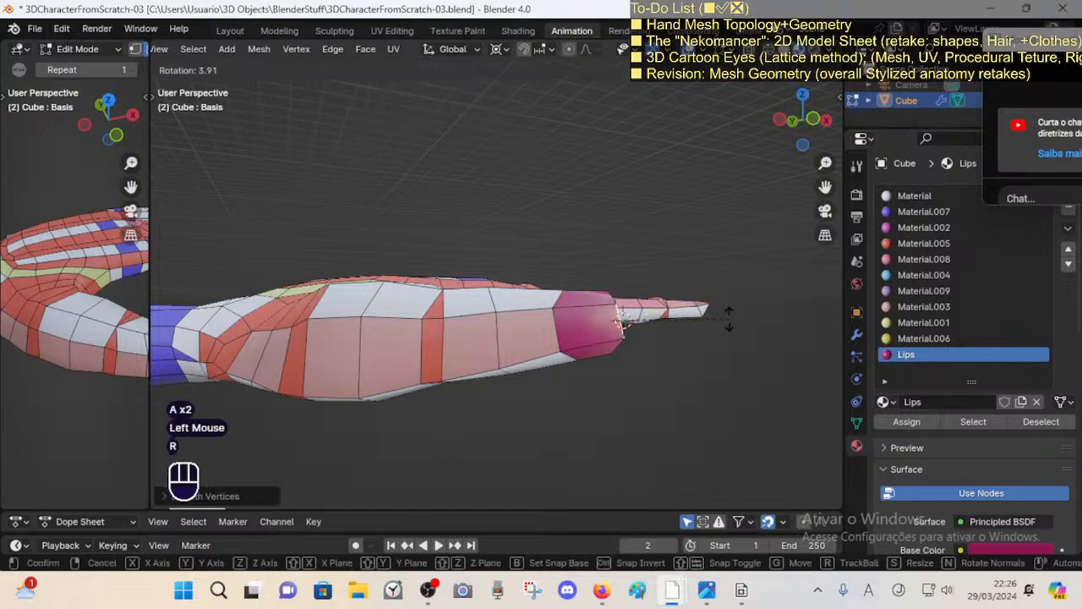
{"action": "key", "text": "r"}
{"action": "left_click", "coordinate": [701, 306]}
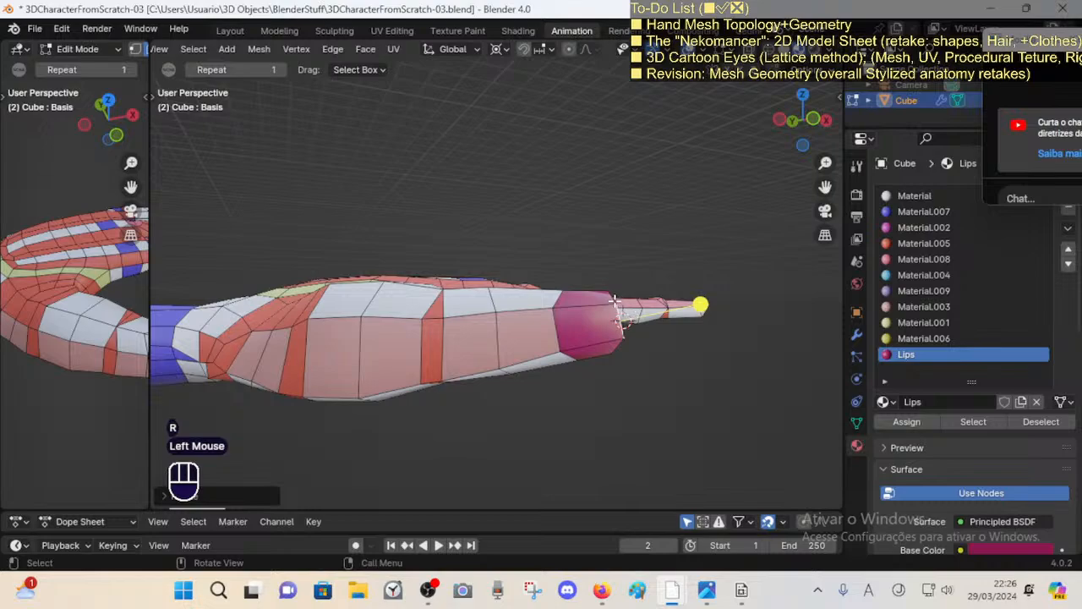
Step: Scale the corner vertices at the thumbnail's free end slightly inward around the 3D cursor
{"action": "key", "text": "1"}
{"action": "left_click", "coordinate": [614, 303]}
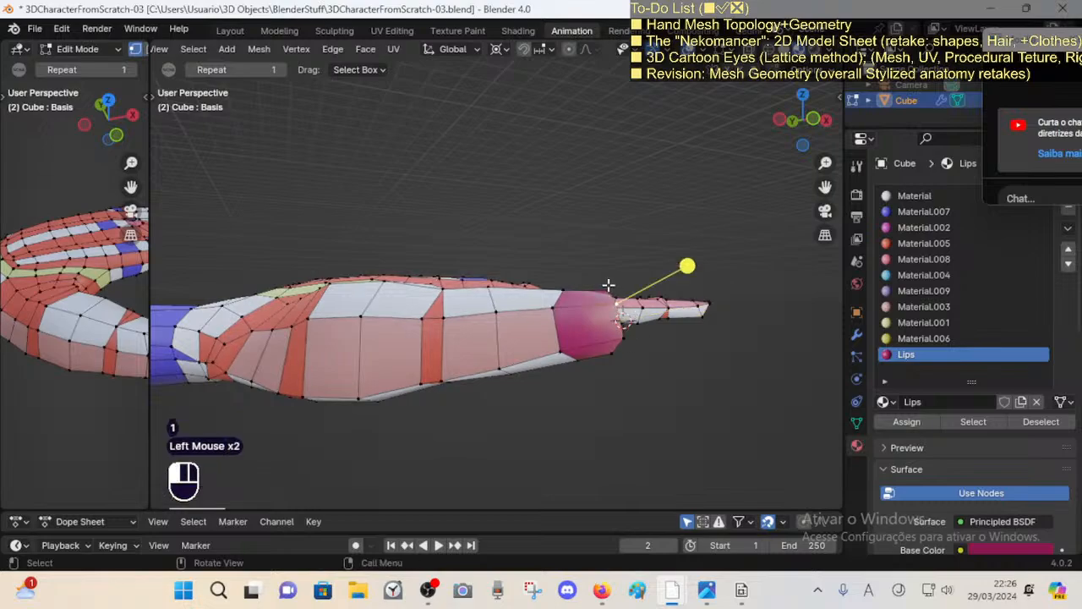
{"action": "key", "text": "s"}
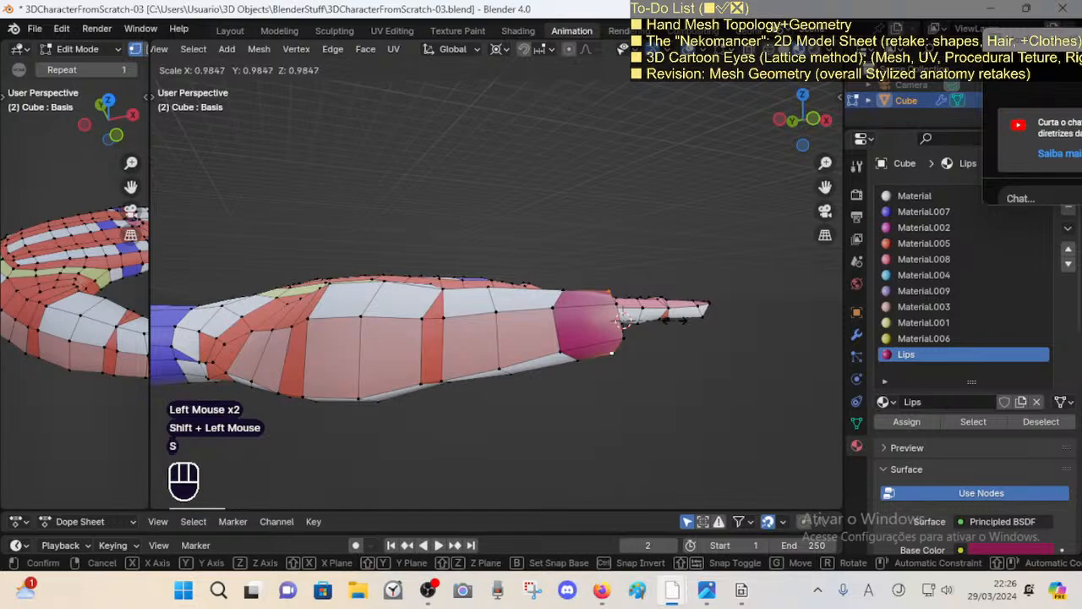
{"action": "left_click", "coordinate": [667, 320]}
{"action": "key", "text": "alt+a"}
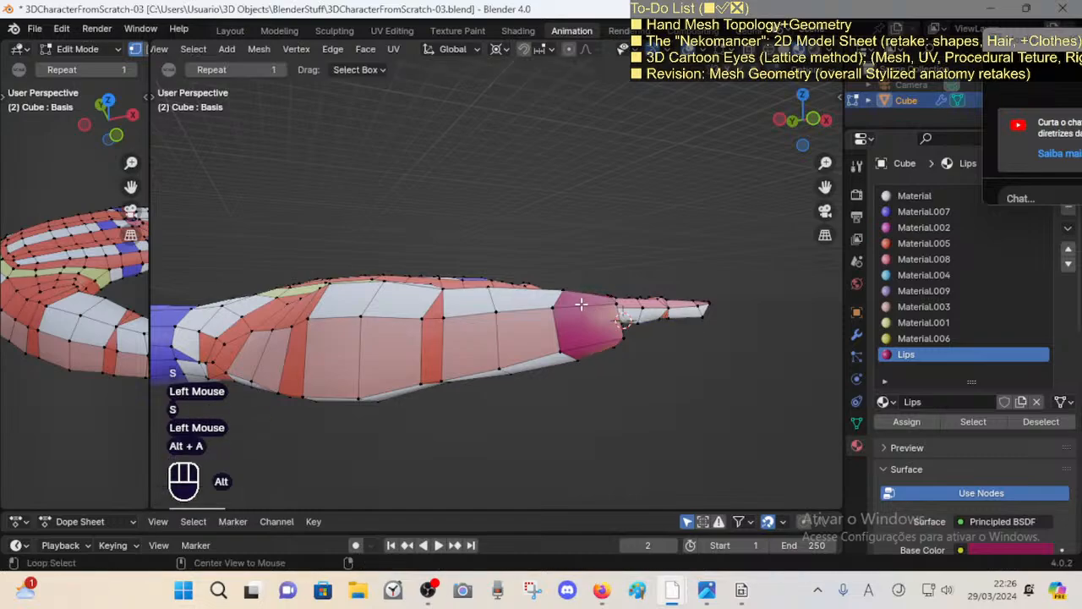
Step: Select the vertices along the thumbnail's base, scale them toward the 3D cursor and shift them slightly
{"action": "left_click", "coordinate": [561, 295]}
{"action": "left_click", "coordinate": [577, 293], "text": "shift"}
{"action": "key", "text": "s"}
{"action": "key", "text": "Escape"}
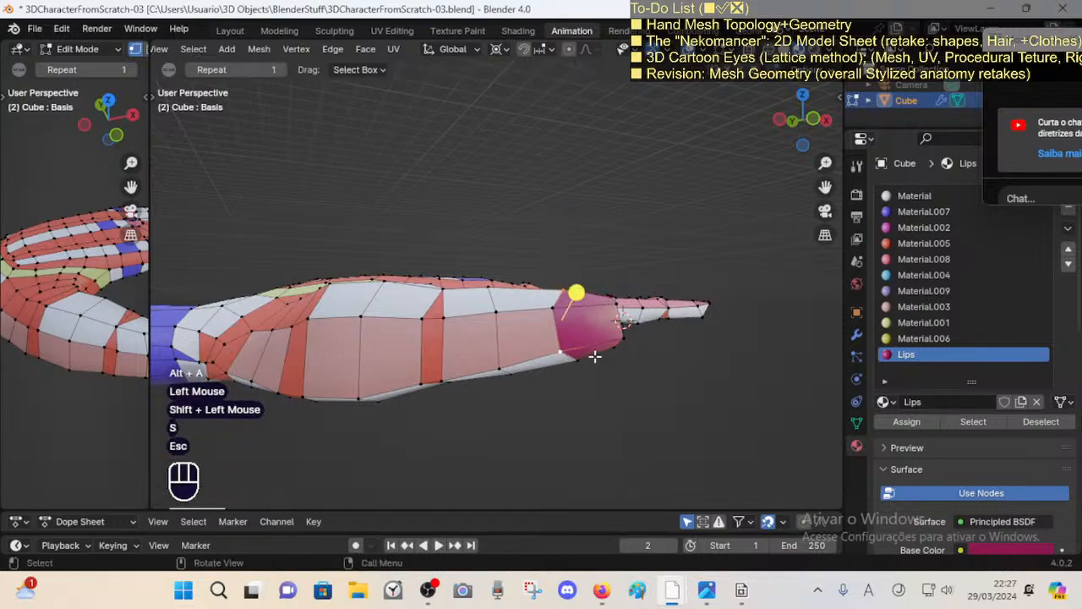
{"action": "left_click", "coordinate": [632, 320], "text": "shift"}
{"action": "key", "text": "s"}
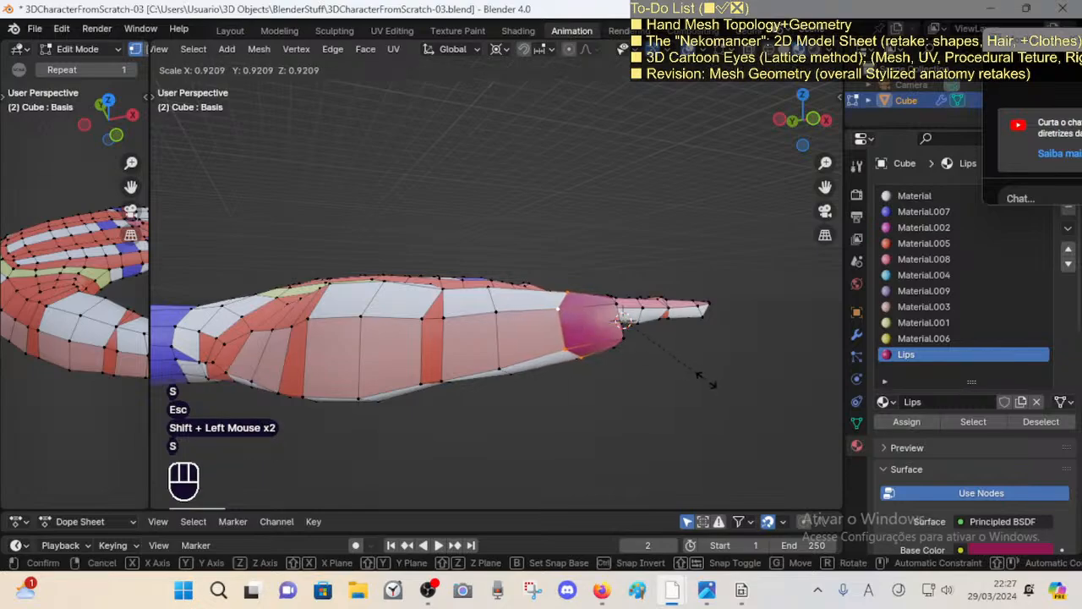
{"action": "left_click", "coordinate": [706, 380]}
{"action": "key", "text": "g"}
{"action": "left_click", "coordinate": [701, 378]}
Step: Check the thumbnail and smoothed hand in Object Mode, return to Edit Mode and save the file
{"action": "middle_click_drag", "start_coordinate": [700, 378], "coordinate": [660, 294]}
{"action": "middle_click_drag", "start_coordinate": [548, 315], "coordinate": [576, 253]}
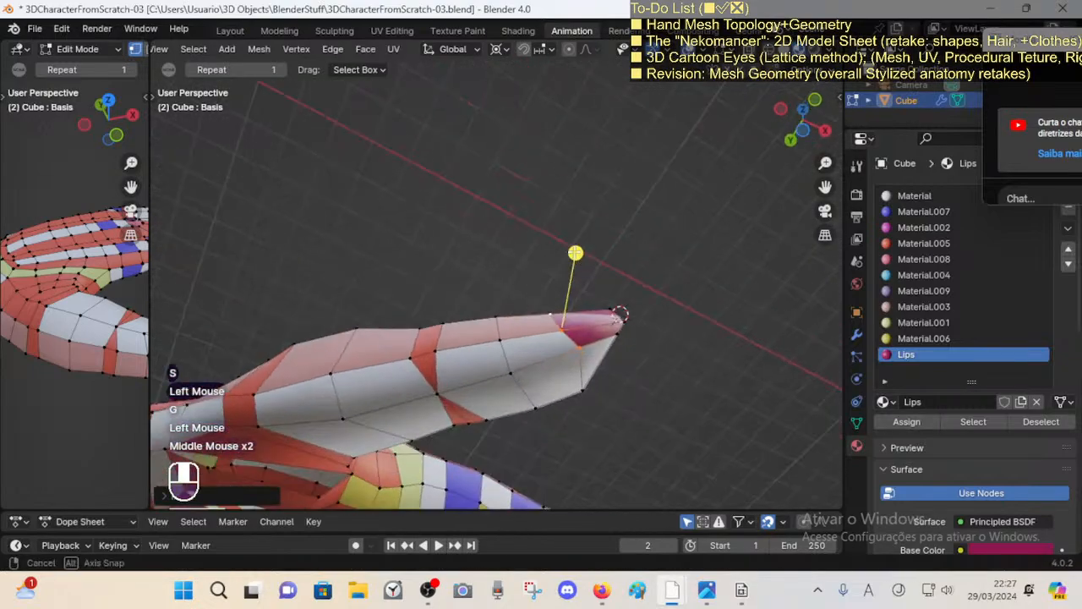
{"action": "key", "text": "Tab"}
{"action": "scroll", "coordinate": [566, 330], "scroll_direction": "down", "scroll_amount": 3}
{"action": "middle_click_drag", "start_coordinate": [563, 337], "coordinate": [548, 292], "text": "shift"}
{"action": "middle_click_drag", "start_coordinate": [549, 199], "coordinate": [551, 268], "text": "shift"}
{"action": "middle_click_drag", "start_coordinate": [549, 110], "coordinate": [521, 169], "text": "shift"}
{"action": "middle_click_drag", "start_coordinate": [632, 142], "coordinate": [550, 304], "text": "shift"}
{"action": "scroll", "coordinate": [586, 319], "scroll_direction": "up", "scroll_amount": 2}
{"action": "left_click", "coordinate": [648, 314]}
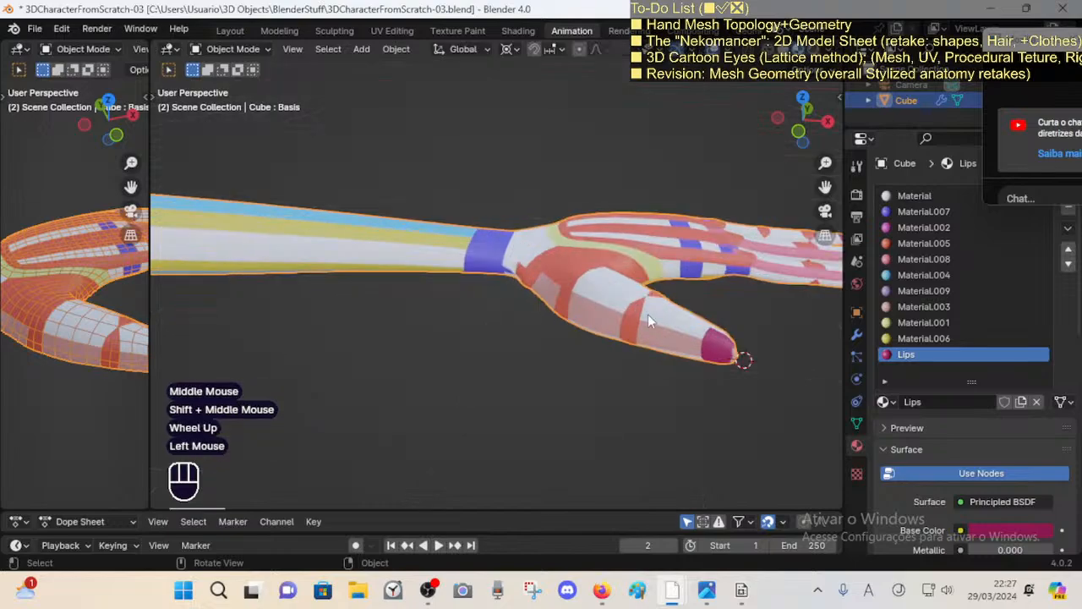
{"action": "key", "text": "Tab"}
{"action": "key", "text": "ctrl+s"}
Step: Inspect the thumb and palm from several angles in both Object Mode and Edit Mode
{"action": "middle_click_drag", "start_coordinate": [647, 334], "coordinate": [601, 339], "text": "shift"}
{"action": "scroll", "coordinate": [673, 324], "scroll_direction": "up", "scroll_amount": 1}
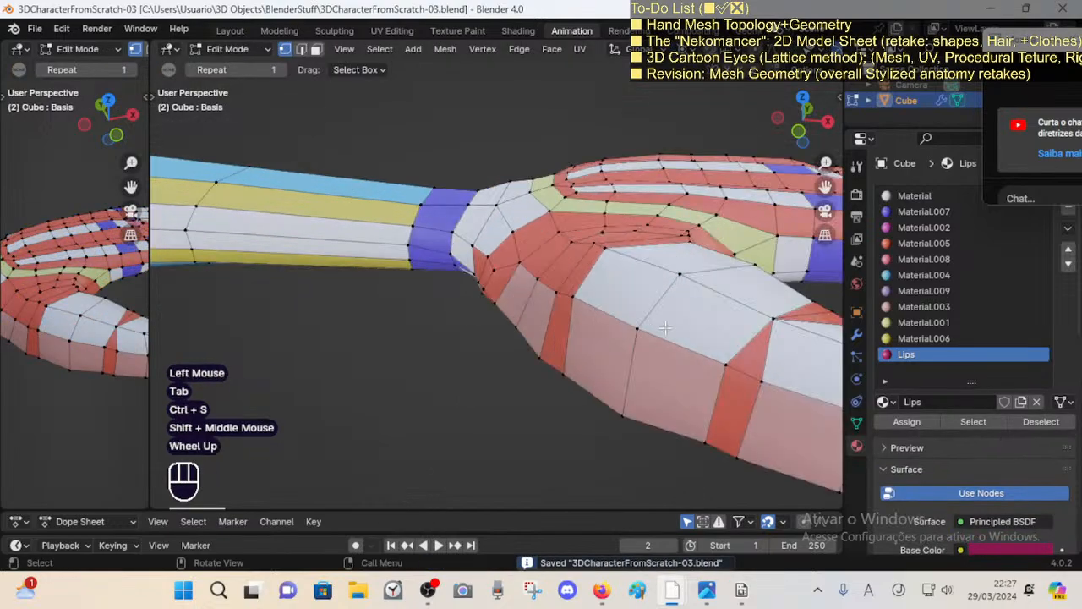
{"action": "scroll", "coordinate": [673, 323], "scroll_direction": "down", "scroll_amount": 1}
{"action": "key", "text": "Tab"}
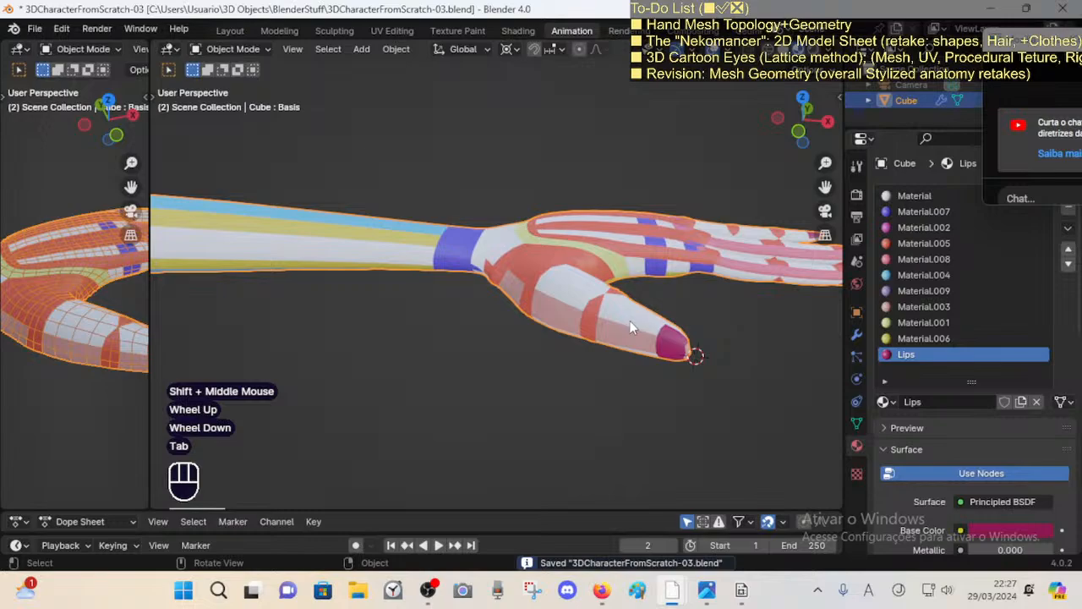
{"action": "middle_click_drag", "start_coordinate": [578, 326], "coordinate": [486, 254]}
{"action": "middle_click_drag", "start_coordinate": [486, 254], "coordinate": [478, 275]}
{"action": "scroll", "coordinate": [472, 269], "scroll_direction": "up", "scroll_amount": 5}
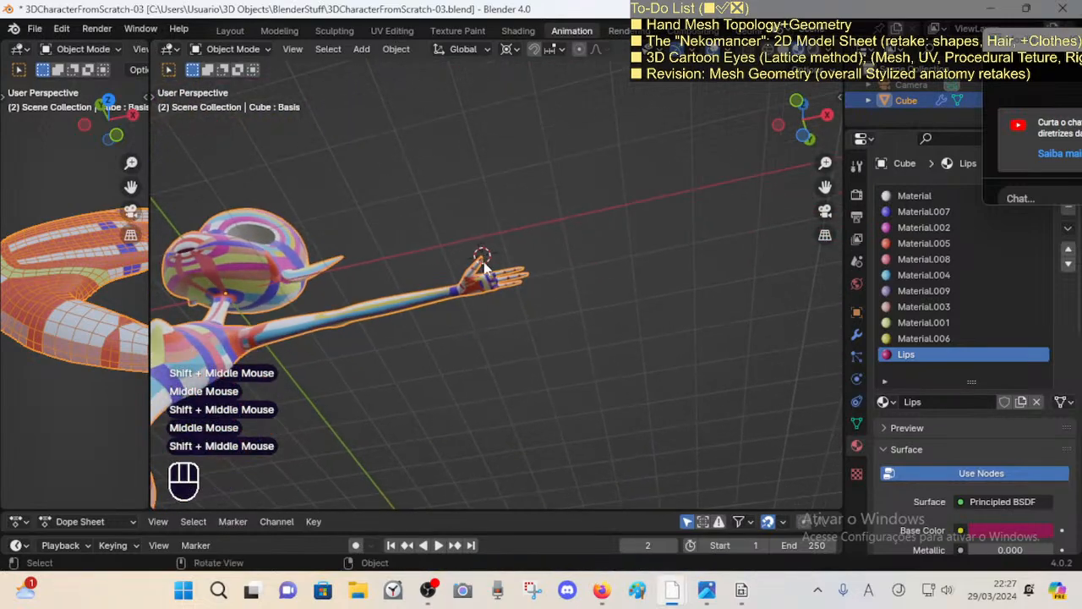
{"action": "key", "text": "Tab"}
{"action": "key", "text": "shift+grave"}
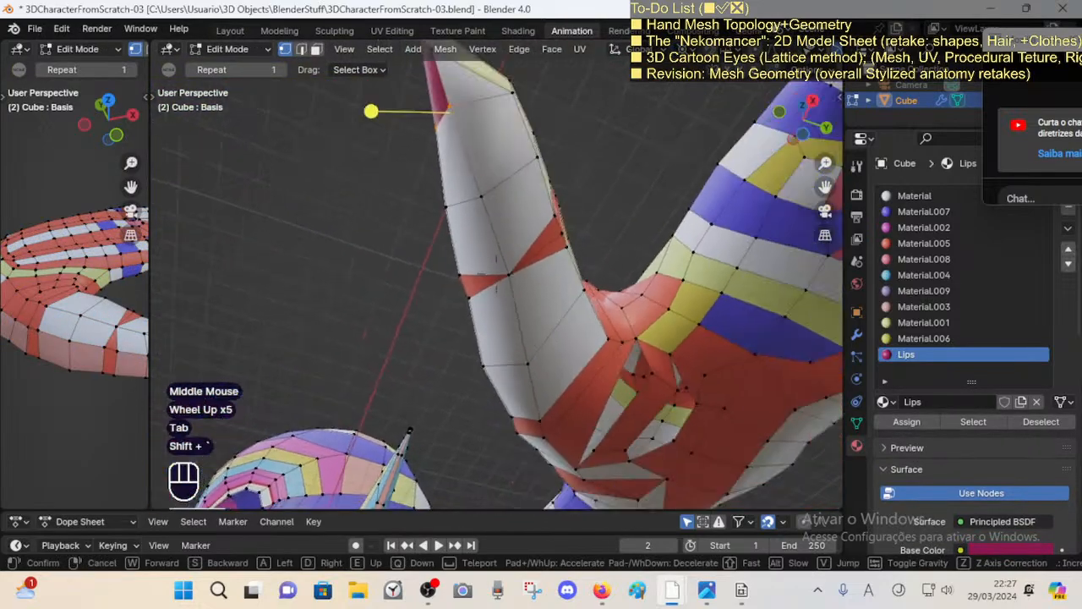
{"action": "left_click", "coordinate": [443, 230]}
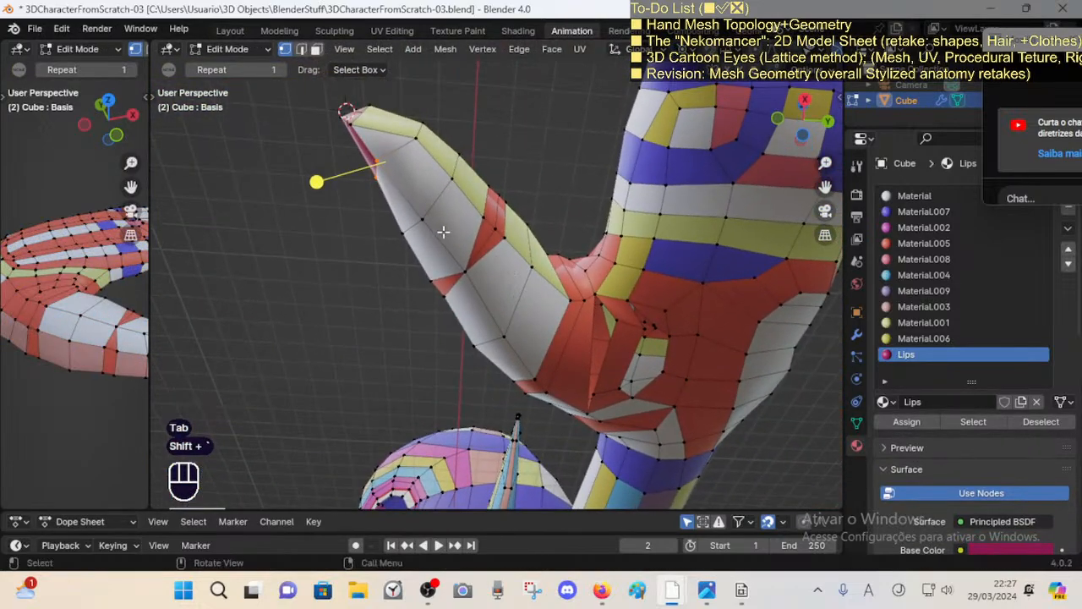
Step: Slide the vertex where the thumb's red joint band pinches together along its edge
{"action": "middle_click_drag", "start_coordinate": [485, 289], "coordinate": [616, 269]}
{"action": "key", "text": "shift+v"}
{"action": "left_click", "coordinate": [527, 276], "text": "shift"}
{"action": "middle_click_drag", "start_coordinate": [615, 268], "coordinate": [598, 303]}
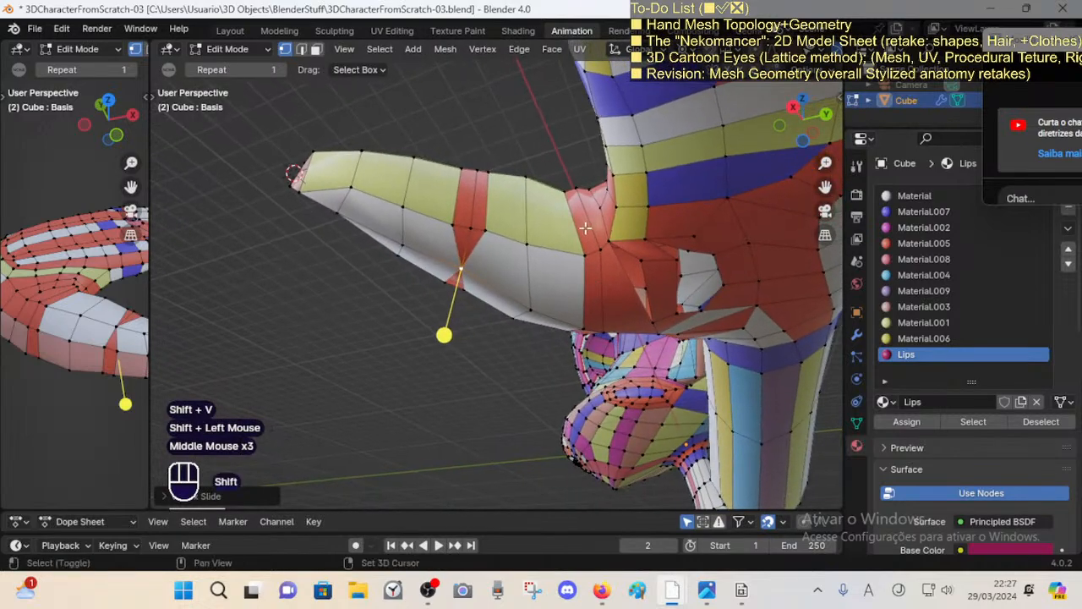
{"action": "middle_click_drag", "start_coordinate": [586, 222], "coordinate": [573, 252], "text": "shift"}
{"action": "middle_click_drag", "start_coordinate": [573, 252], "coordinate": [562, 225]}
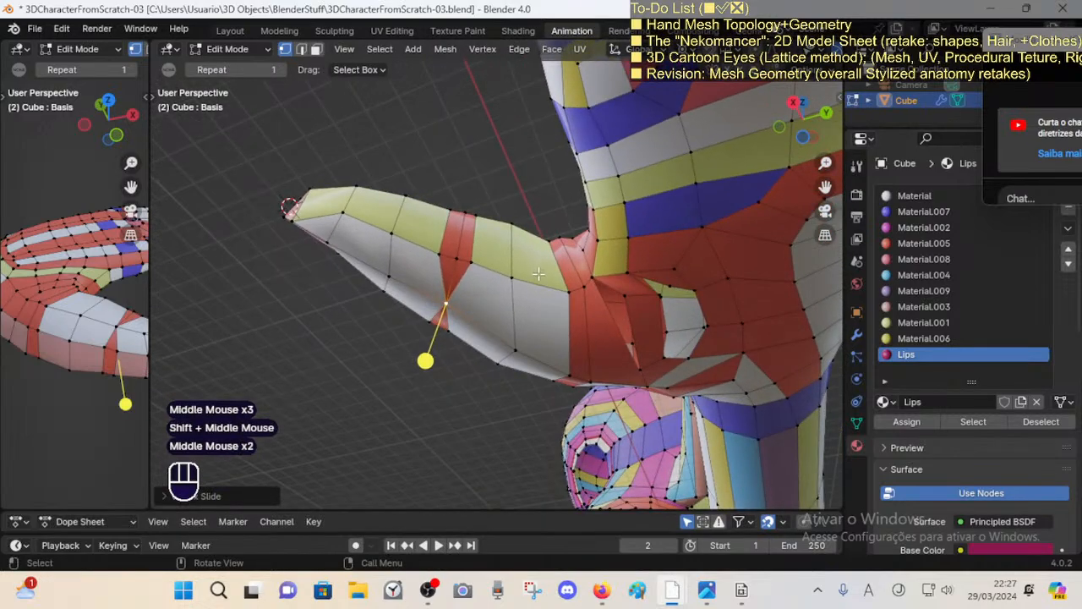
Step: Add a loop cut running lengthwise through the red joint band on the nail side of the thumb, and deselect everything
{"action": "middle_click_drag", "start_coordinate": [538, 273], "coordinate": [466, 265]}
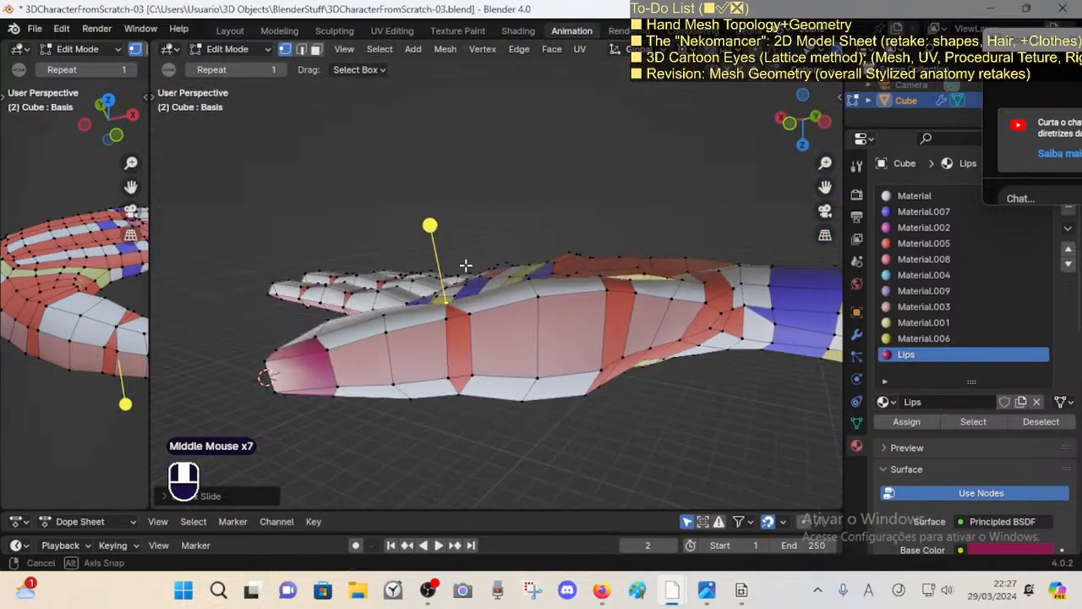
{"action": "key", "text": "ctrl+r"}
{"action": "left_click", "coordinate": [457, 322]}
{"action": "key", "text": "alt+a"}
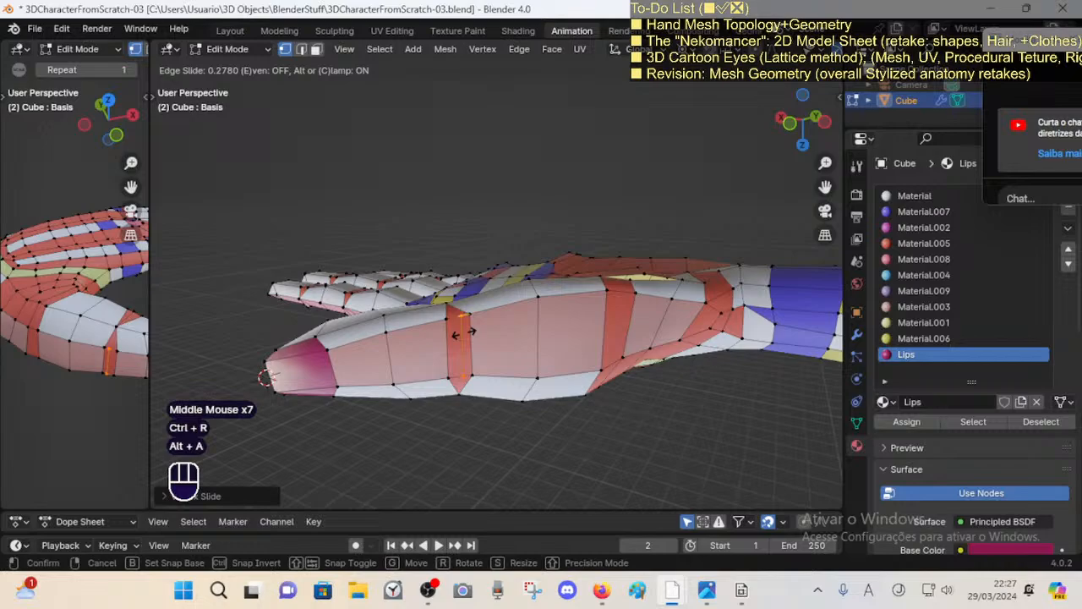
{"action": "left_click", "coordinate": [457, 334]}
{"action": "key", "text": "alt+a"}
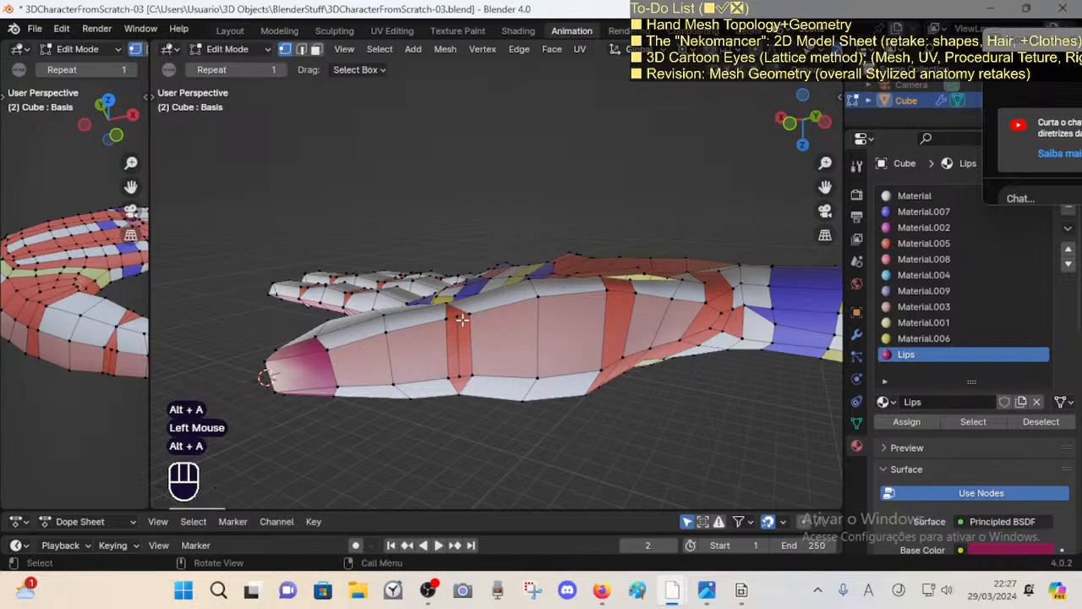
Step: Knife-cut from both ends of the new edge to the pinched vertices of the thumb's red joint band
{"action": "key", "text": "k"}
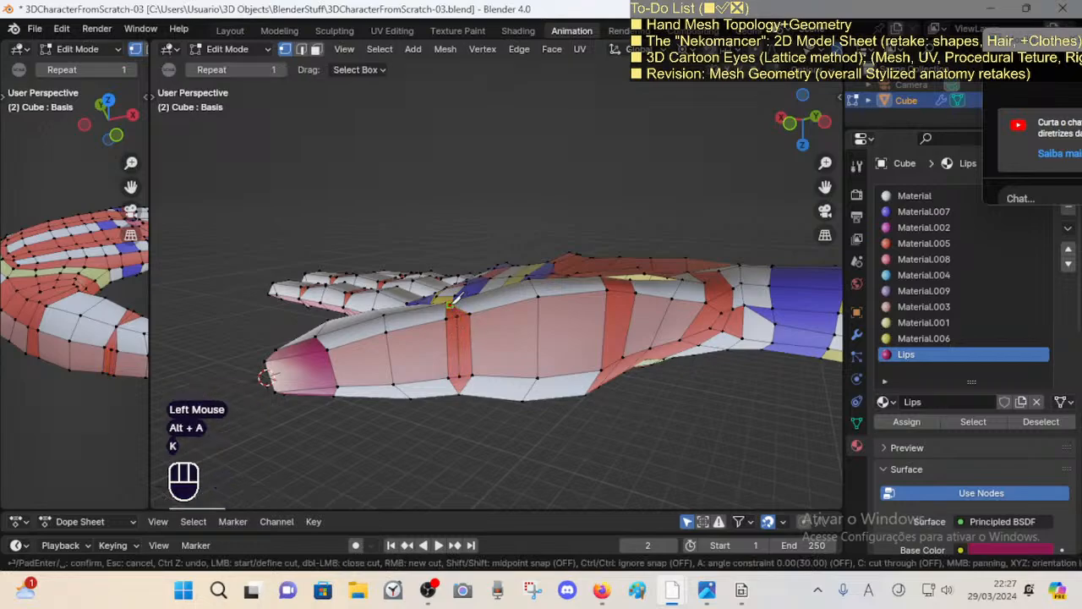
{"action": "scroll", "coordinate": [457, 298], "scroll_direction": "up", "scroll_amount": 2}
{"action": "middle_click_drag", "start_coordinate": [460, 355], "coordinate": [496, 324], "text": "shift"}
{"action": "key", "text": "k"}
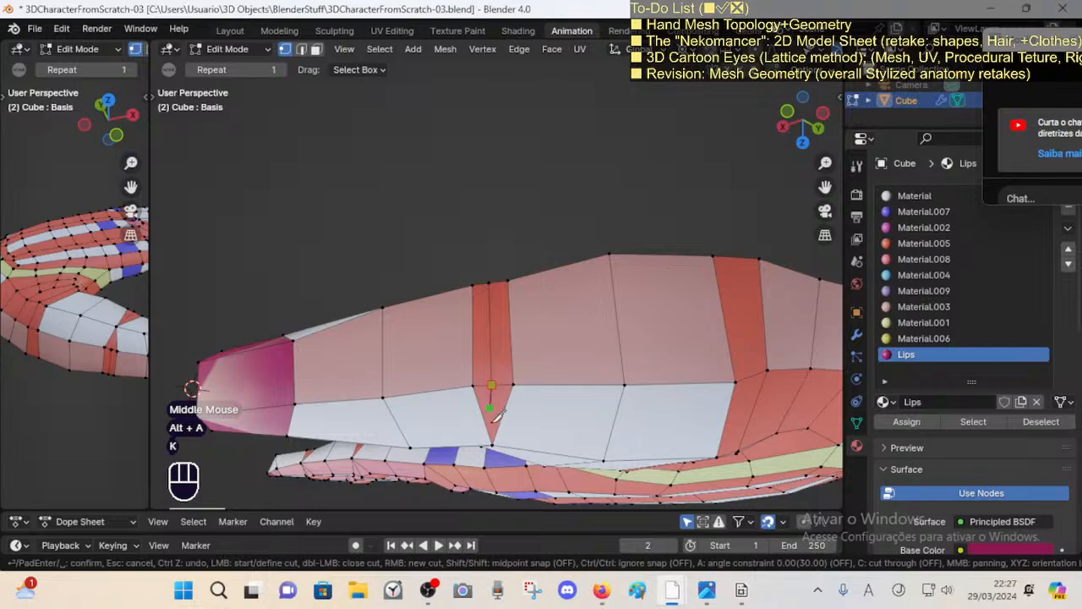
Step: Finish the knife cut in the thumb's joint strip and merge the two neighbouring vertices at the thumb base at their center
{"action": "middle_click_drag", "start_coordinate": [674, 407], "coordinate": [550, 389], "text": "shift"}
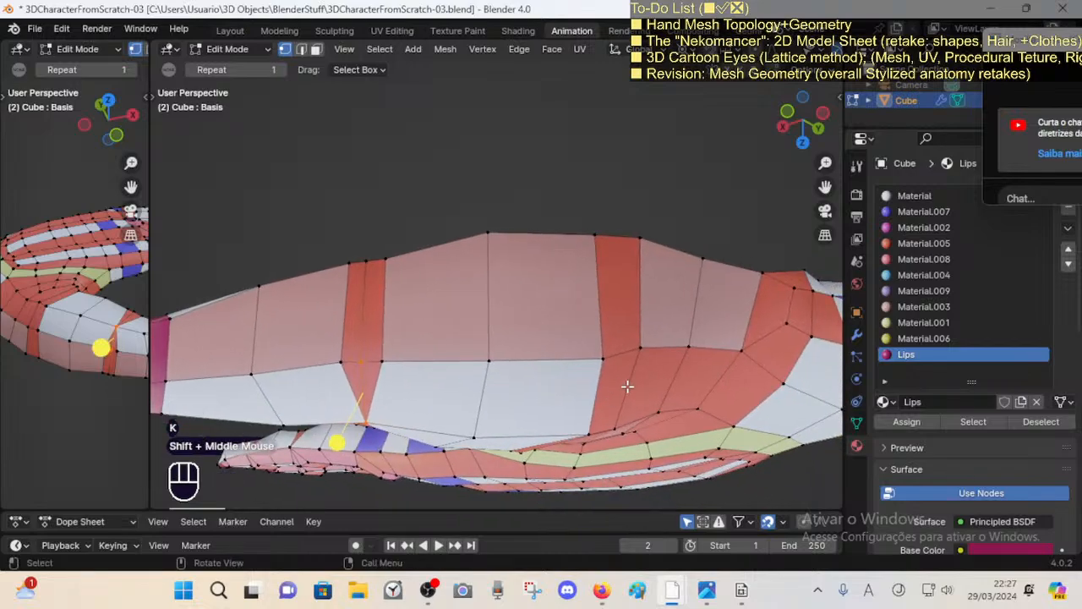
{"action": "middle_click_drag", "start_coordinate": [619, 428], "coordinate": [597, 338]}
{"action": "left_click", "coordinate": [597, 366]}
{"action": "left_click", "coordinate": [624, 365], "text": "shift"}
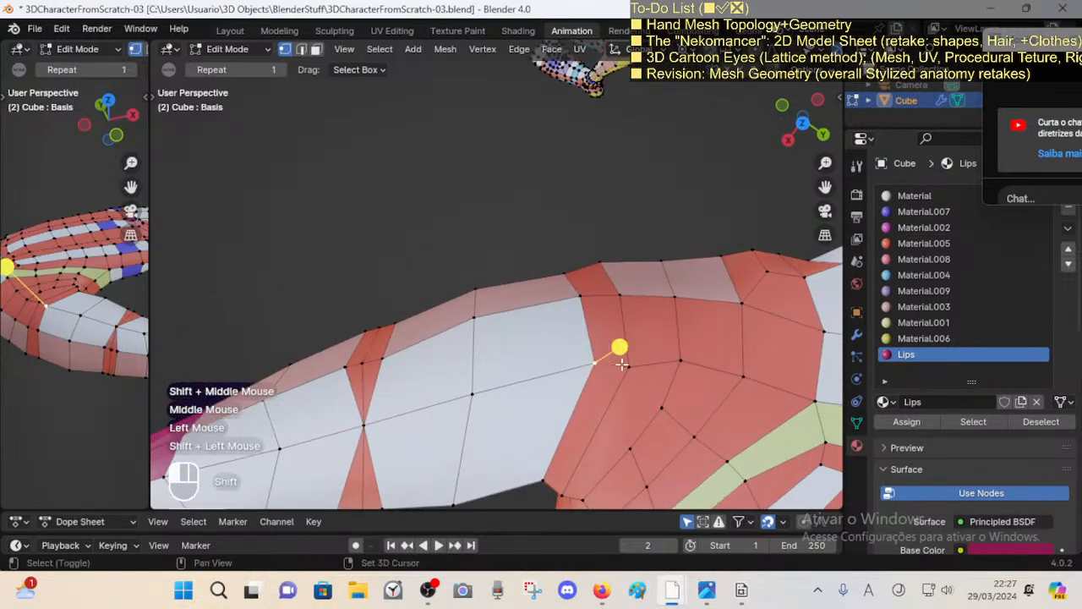
{"action": "key", "text": "m"}
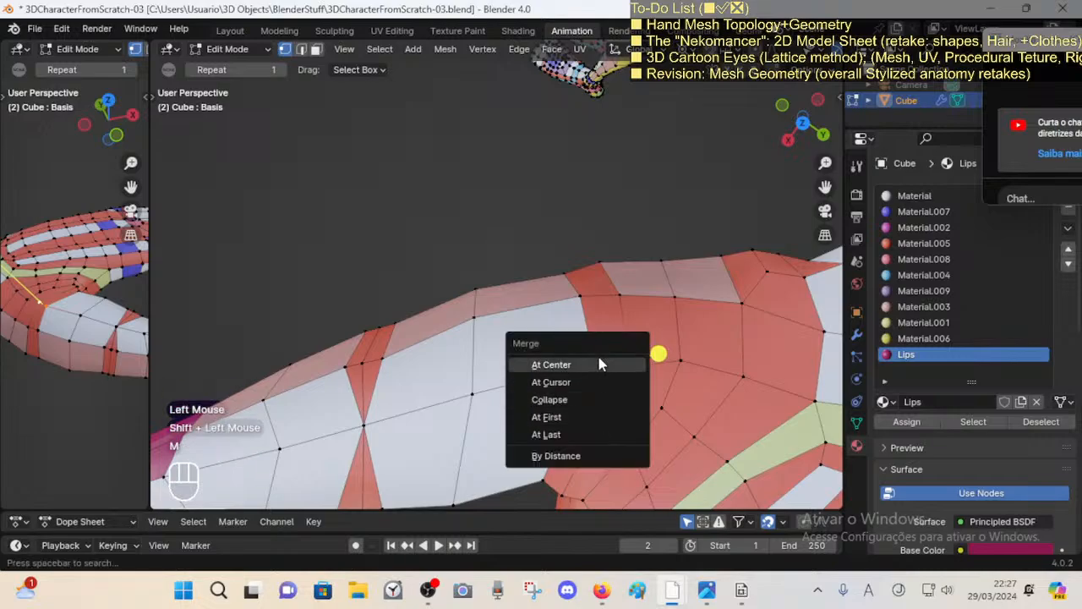
{"action": "left_click", "coordinate": [552, 365]}
Step: Merge two vertices at center where the thumb's palm side meets the red palm faces
{"action": "middle_click_drag", "start_coordinate": [609, 244], "coordinate": [640, 225]}
{"action": "scroll", "coordinate": [619, 228], "scroll_direction": "down", "scroll_amount": 2}
{"action": "left_click", "coordinate": [599, 204]}
{"action": "left_click", "coordinate": [645, 237], "text": "shift"}
{"action": "key", "text": "m"}
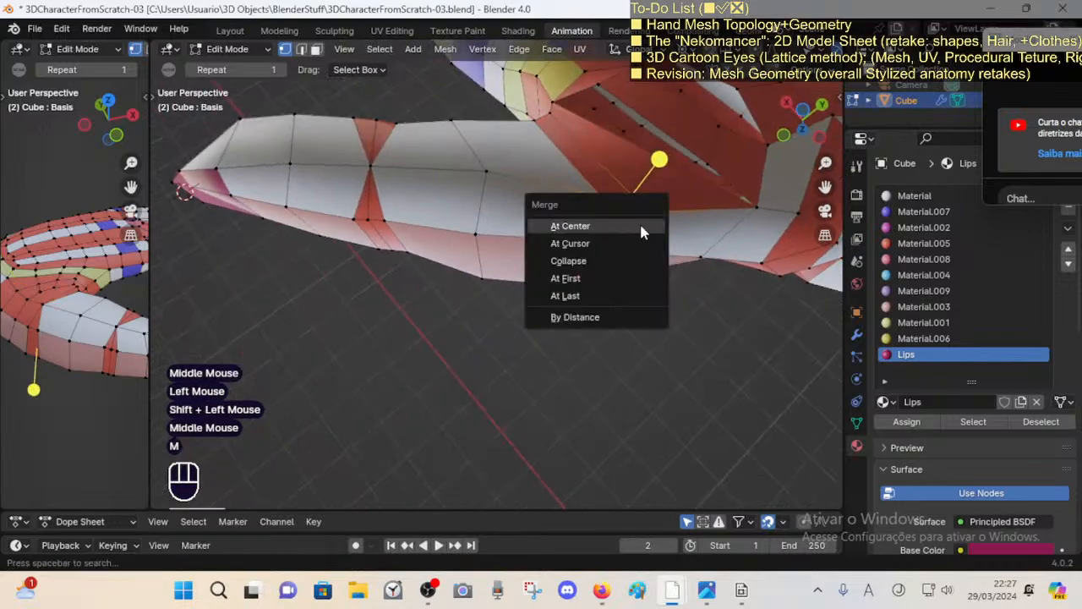
{"action": "left_click", "coordinate": [639, 223]}
Step: Cut new edges with the Knife from the merged thumb-base vertex into the adjoining red faces
{"action": "middle_click_drag", "start_coordinate": [604, 194], "coordinate": [592, 211], "text": "shift"}
{"action": "mouse_move", "coordinate": [592, 211]}
{"action": "middle_mouse_down"}
{"action": "mouse_move", "coordinate": [580, 232]}
{"action": "mouse_move", "coordinate": [571, 194]}
{"action": "mouse_move", "coordinate": [580, 234]}
{"action": "mouse_move", "coordinate": [575, 211]}
{"action": "middle_mouse_up"}
{"action": "middle_click_drag", "start_coordinate": [575, 211], "coordinate": [563, 174]}
{"action": "key", "text": "ctrl+r"}
{"action": "left_click", "coordinate": [545, 129]}
{"action": "key", "text": "alt+a"}
{"action": "key", "text": "k"}
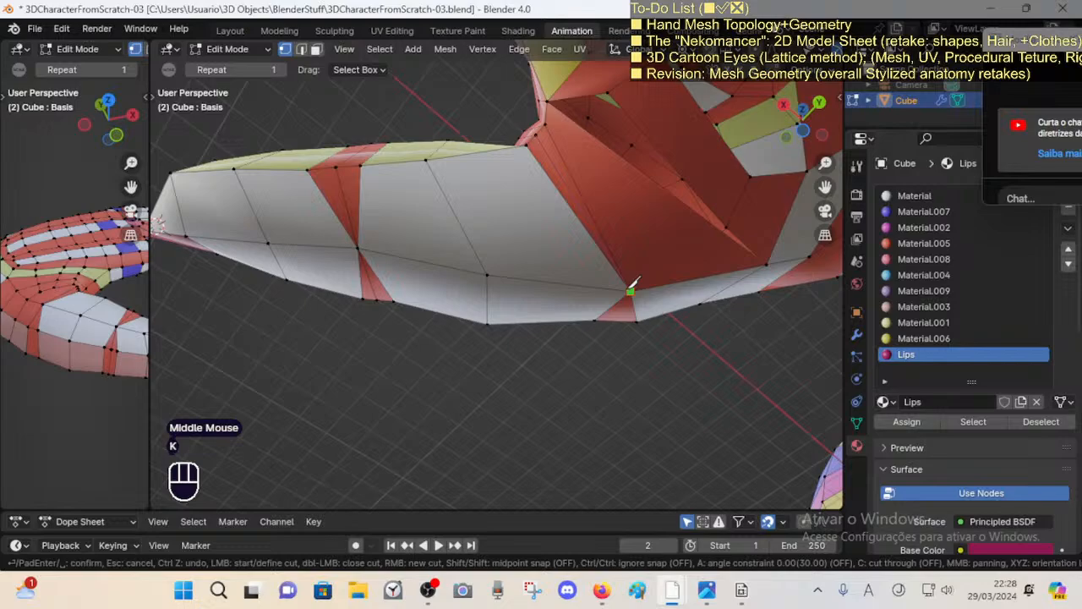
{"action": "middle_click_drag", "start_coordinate": [630, 287], "coordinate": [585, 263]}
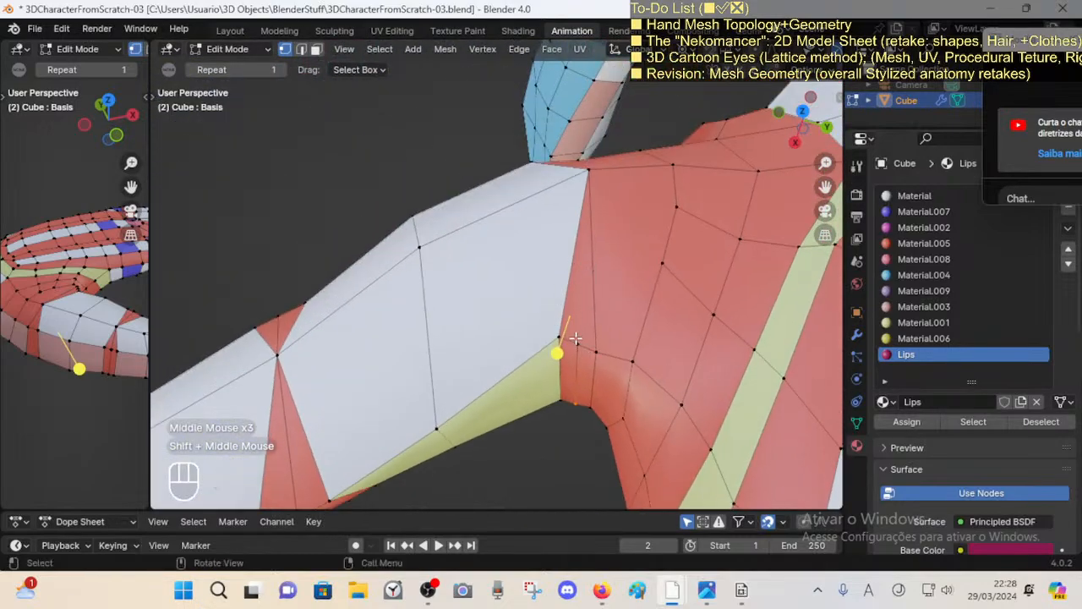
Step: Knife-cut from the thumb-base vertex across the red base joint strip on the back of the thumb
{"action": "scroll", "coordinate": [576, 339], "scroll_direction": "down", "scroll_amount": 1}
{"action": "middle_click_drag", "start_coordinate": [549, 368], "coordinate": [550, 413]}
{"action": "mouse_move", "coordinate": [564, 294]}
{"action": "middle_mouse_down"}
{"action": "mouse_move", "coordinate": [565, 326]}
{"action": "mouse_move", "coordinate": [563, 314]}
{"action": "middle_mouse_up"}
{"action": "key", "text": "k"}
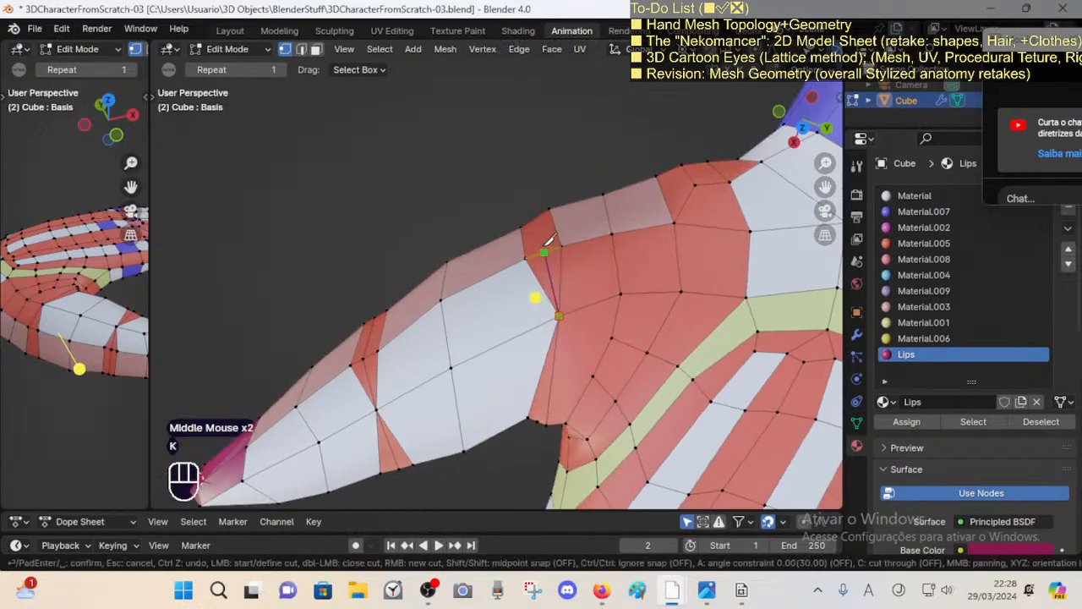
{"action": "middle_click_drag", "start_coordinate": [548, 247], "coordinate": [590, 336]}
{"action": "left_click", "coordinate": [580, 343]}
{"action": "key", "text": "Return"}
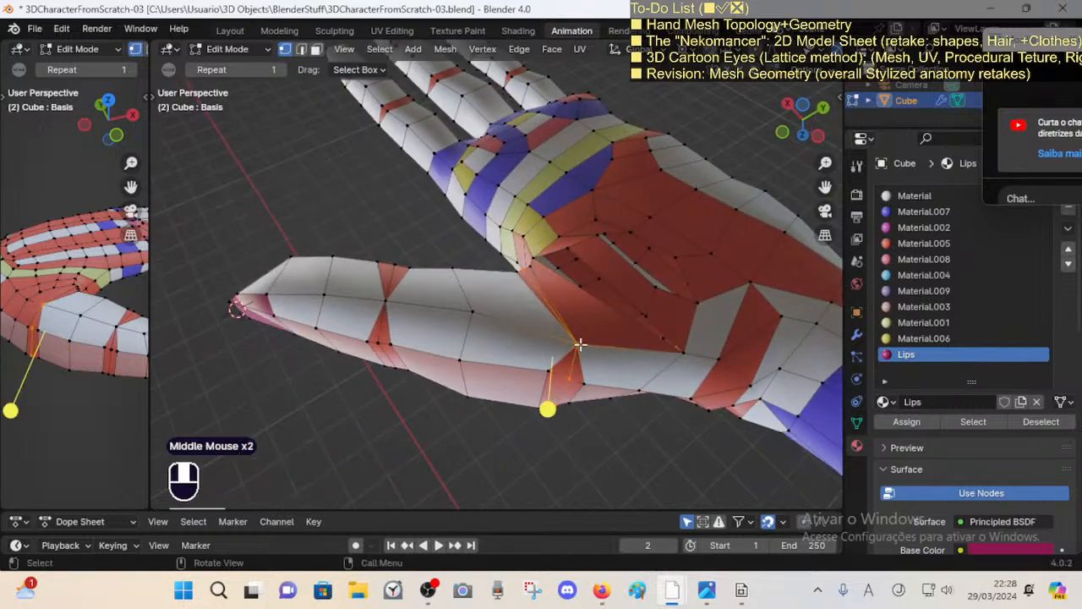
Step: Move the middle edges of both red thumb joint strips outward to raise the knuckles
{"action": "key", "text": "2"}
{"action": "left_click", "coordinate": [450, 393]}
{"action": "left_click", "coordinate": [384, 358], "text": "shift"}
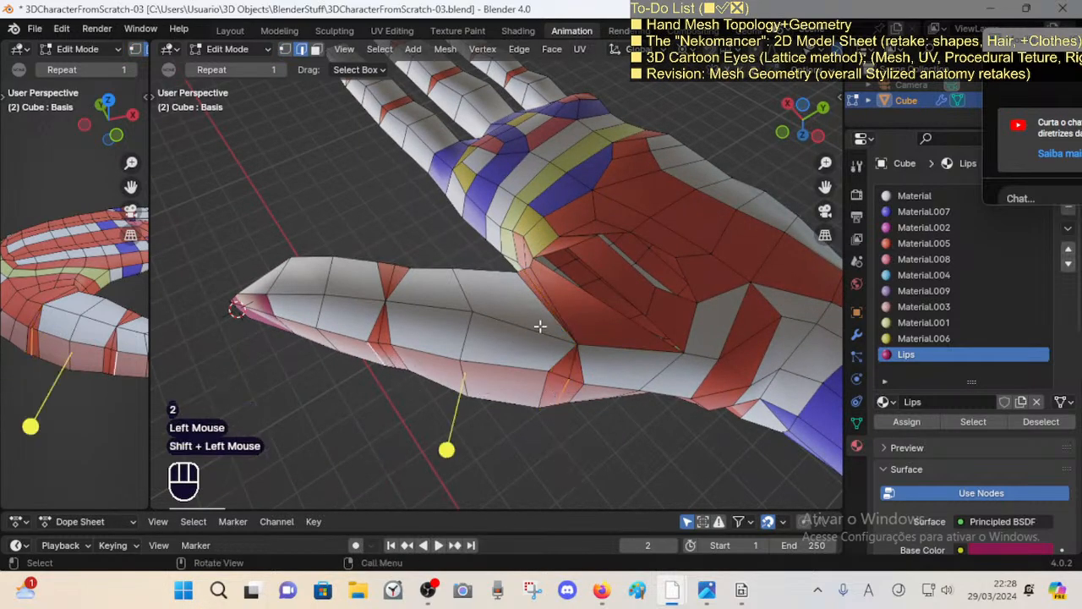
{"action": "left_click", "coordinate": [388, 351]}
{"action": "left_click", "coordinate": [558, 389], "text": "shift"}
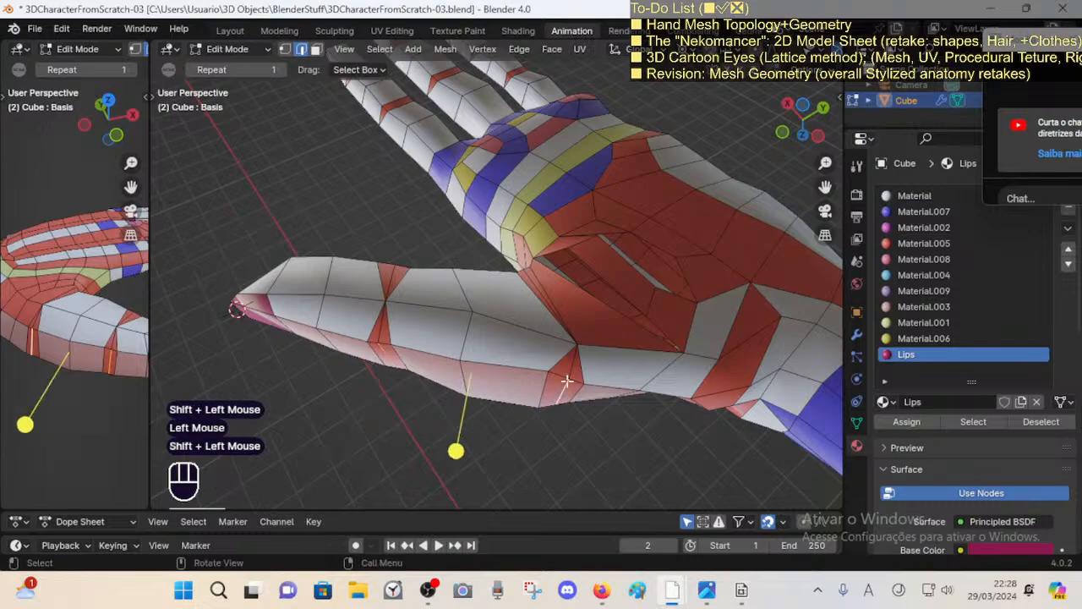
{"action": "key", "text": "g"}
{"action": "left_click", "coordinate": [566, 380]}
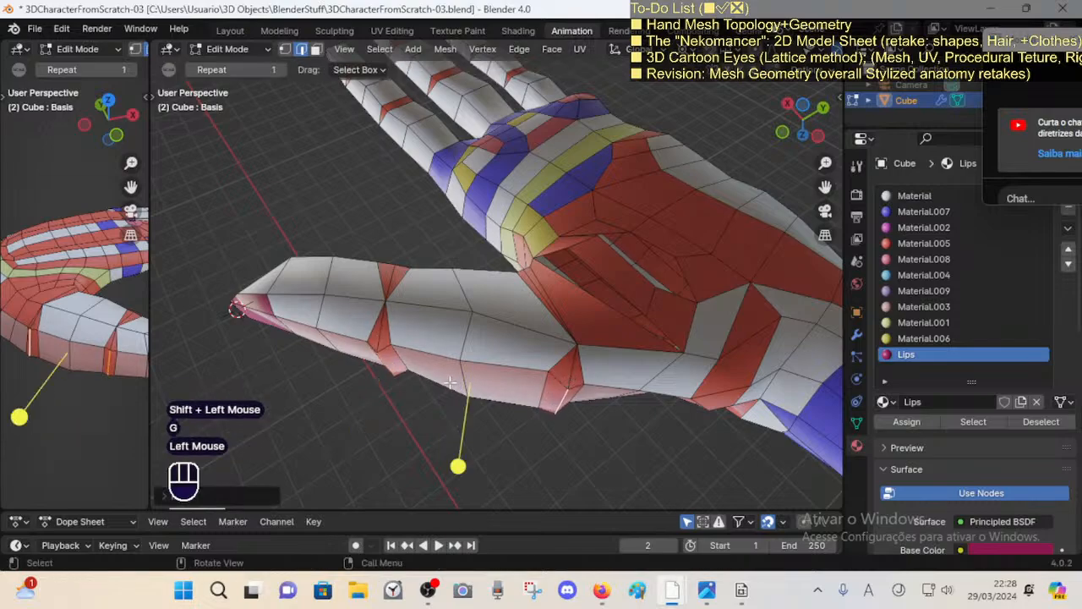
Step: Select the red faces of both thumb joint strips on the outer side and shift them along their normal
{"action": "key", "text": "alt+a"}
{"action": "key", "text": "3"}
{"action": "left_click", "coordinate": [385, 359]}
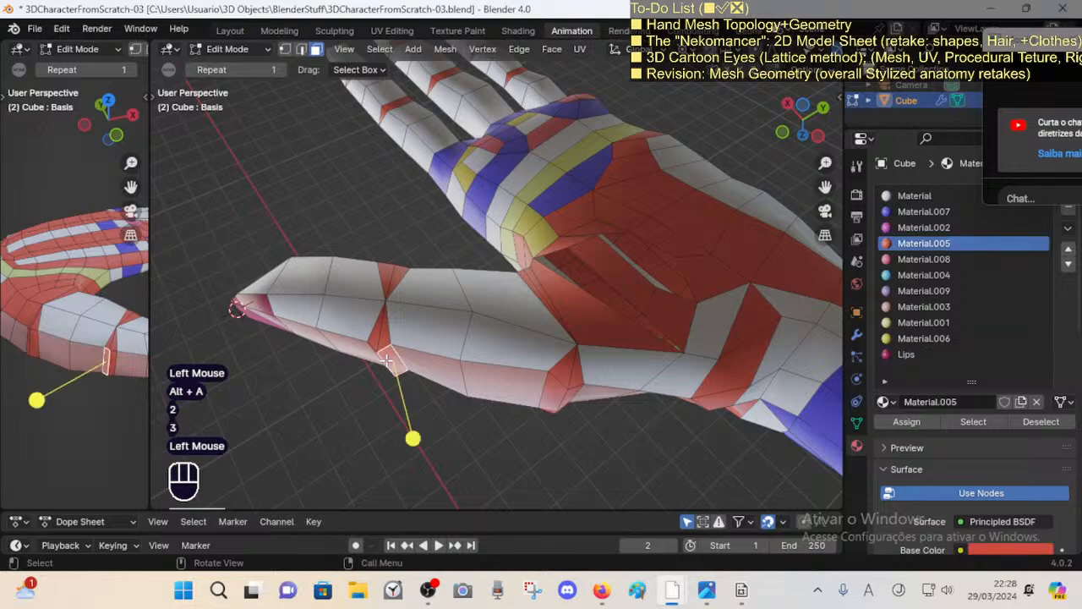
{"action": "left_click", "coordinate": [562, 396], "text": "shift"}
{"action": "left_click", "coordinate": [376, 358], "text": "shift"}
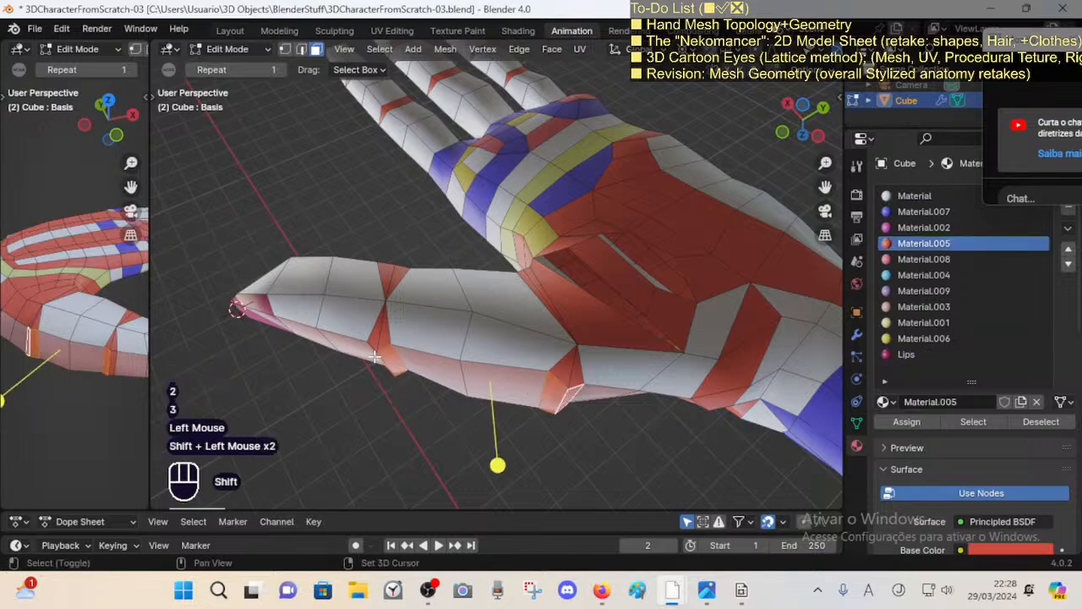
{"action": "middle_click_drag", "start_coordinate": [375, 382], "coordinate": [385, 382]}
{"action": "key", "text": "ctrl+z"}
{"action": "left_click", "coordinate": [387, 383], "text": "shift"}
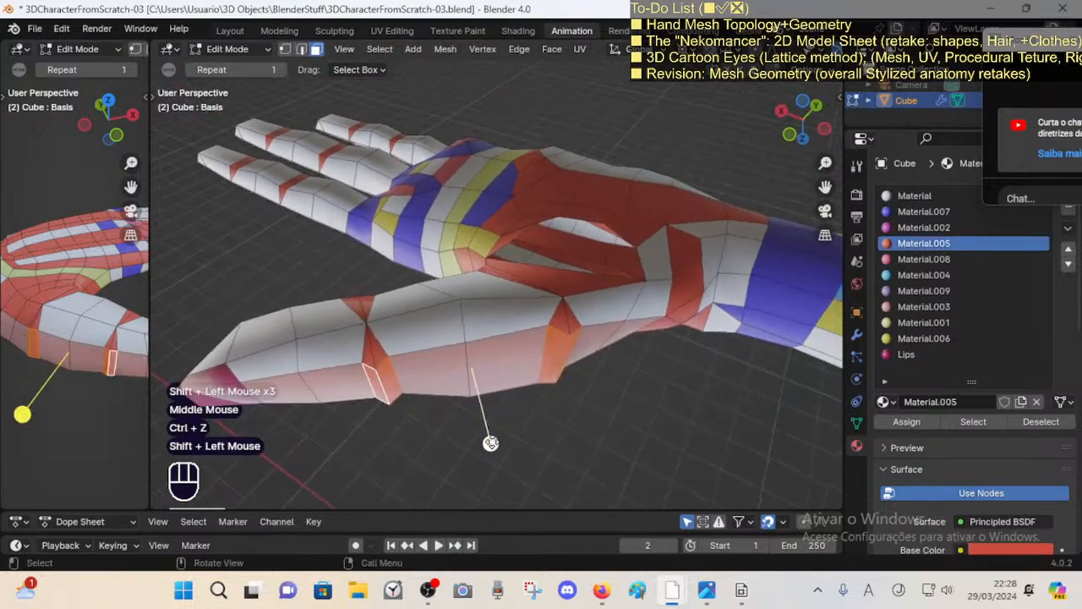
{"action": "mouse_move", "coordinate": [491, 443]}
{"action": "left_mouse_down"}
{"action": "mouse_move", "coordinate": [519, 445]}
{"action": "mouse_move", "coordinate": [490, 425]}
{"action": "left_mouse_up"}
Step: Scale the two border edges of the joint strip nearer the thumb tip around the 3D cursor snapped to them
{"action": "key", "text": "alt+a"}
{"action": "key", "text": "2"}
{"action": "left_click", "coordinate": [370, 377]}
{"action": "left_click", "coordinate": [403, 373], "text": "shift"}
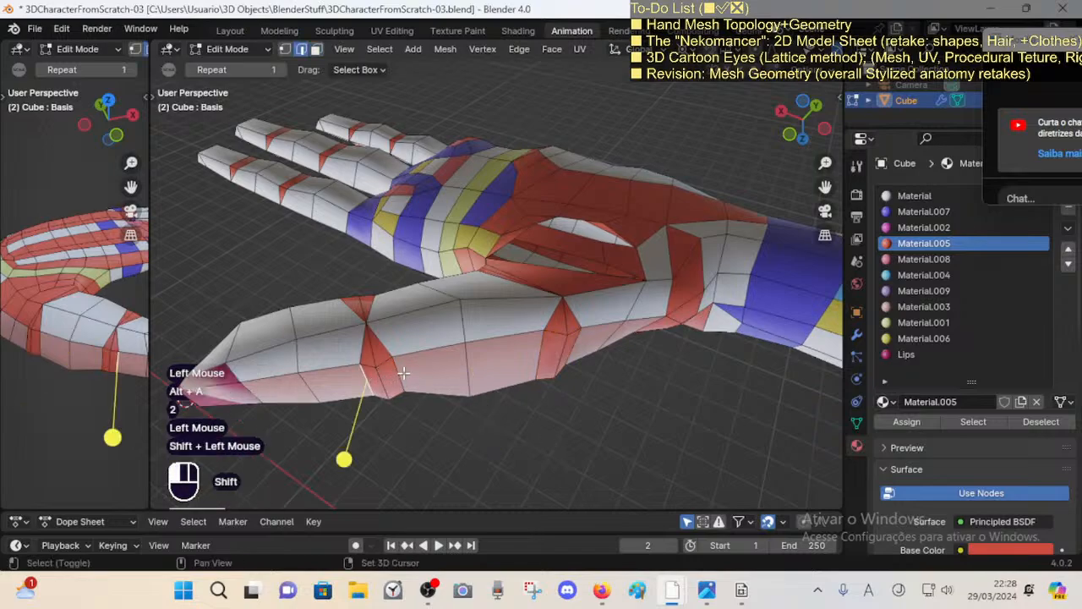
{"action": "key", "text": "shift+s"}
{"action": "key", "text": "s"}
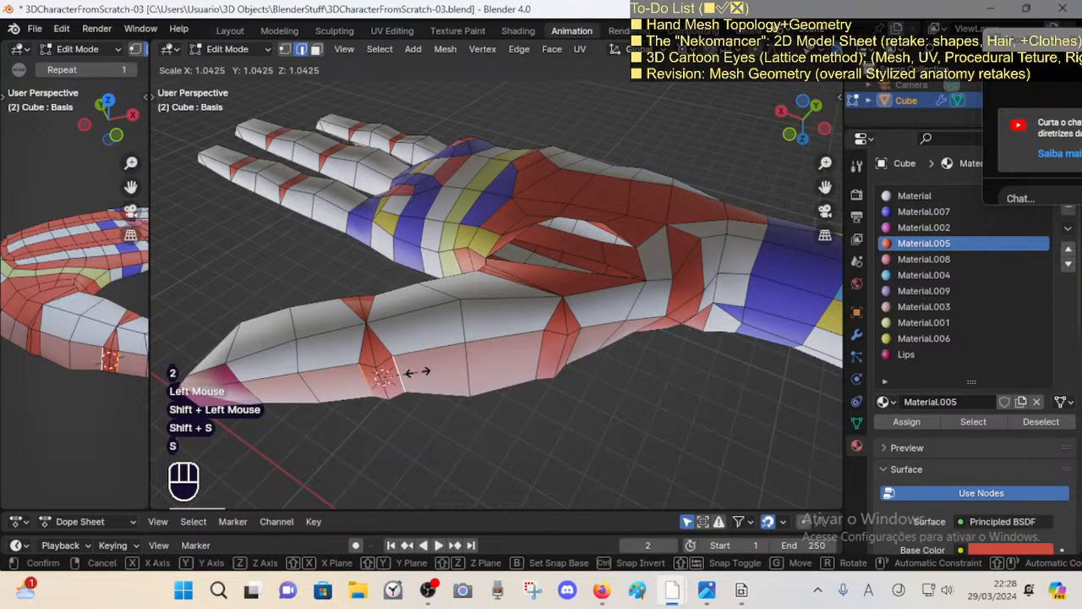
{"action": "key", "text": "Escape"}
{"action": "key", "text": "s"}
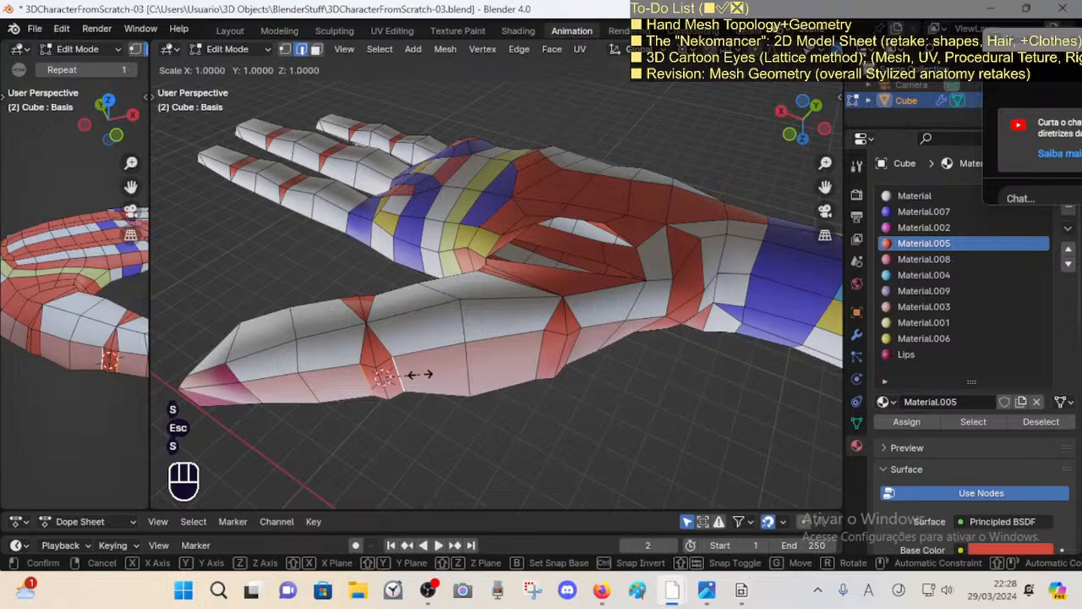
{"action": "left_click", "coordinate": [426, 373]}
Step: Snap the 3D cursor to the base joint strip's border edges and widen them, scaling overall and by about 1.11 along X
{"action": "middle_click_drag", "start_coordinate": [425, 373], "coordinate": [555, 363]}
{"action": "left_click", "coordinate": [548, 383]}
{"action": "key", "text": "s"}
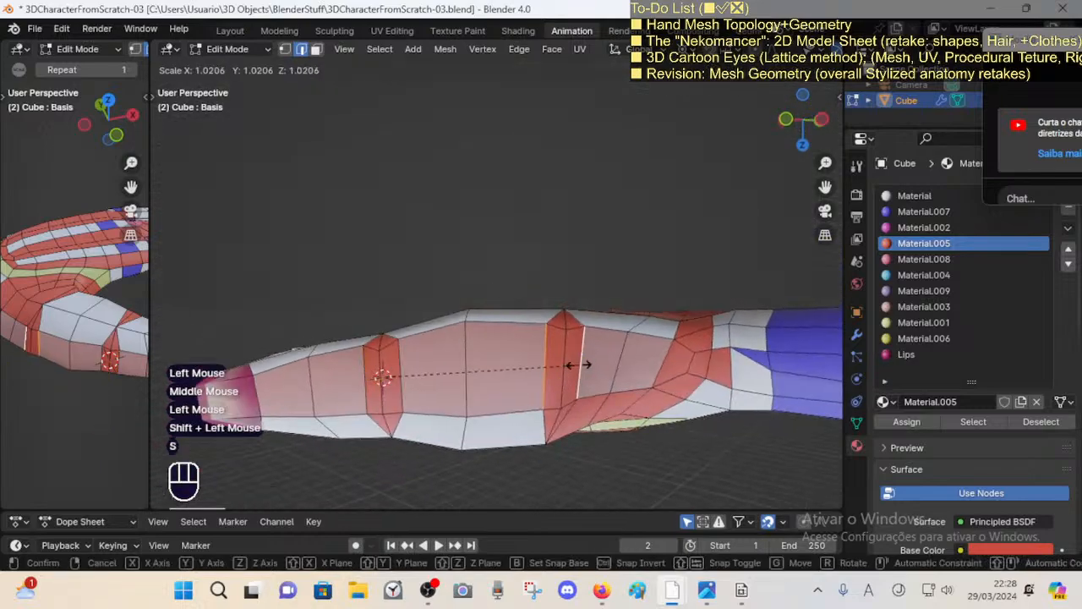
{"action": "key", "text": "Escape"}
{"action": "key", "text": "shift+s"}
{"action": "key", "text": "d"}
{"action": "key", "text": "s"}
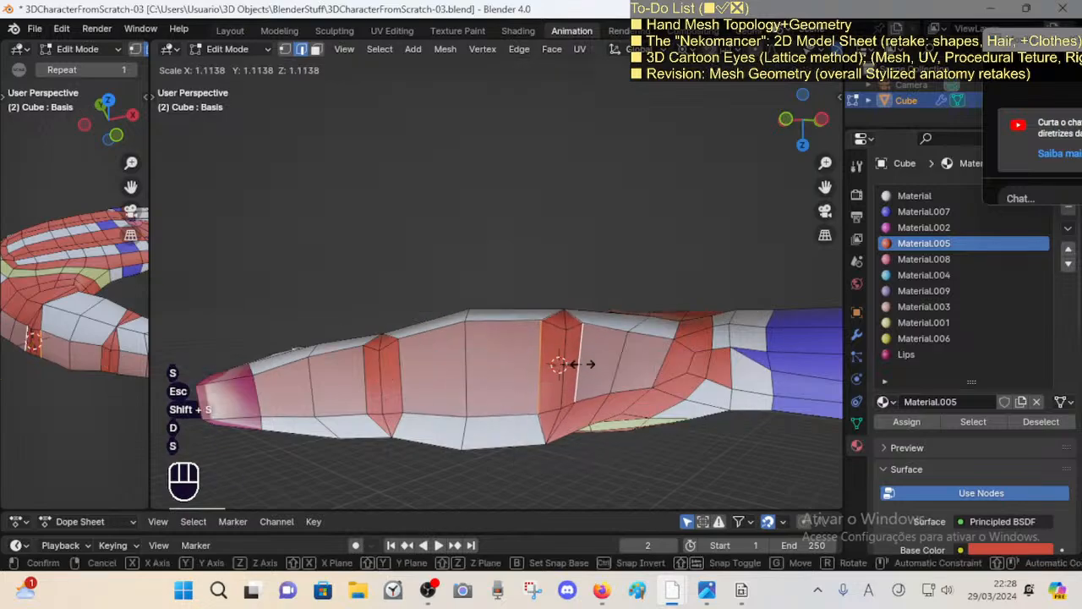
{"action": "left_click", "coordinate": [582, 364]}
{"action": "key", "text": "s"}
{"action": "key", "text": "x"}
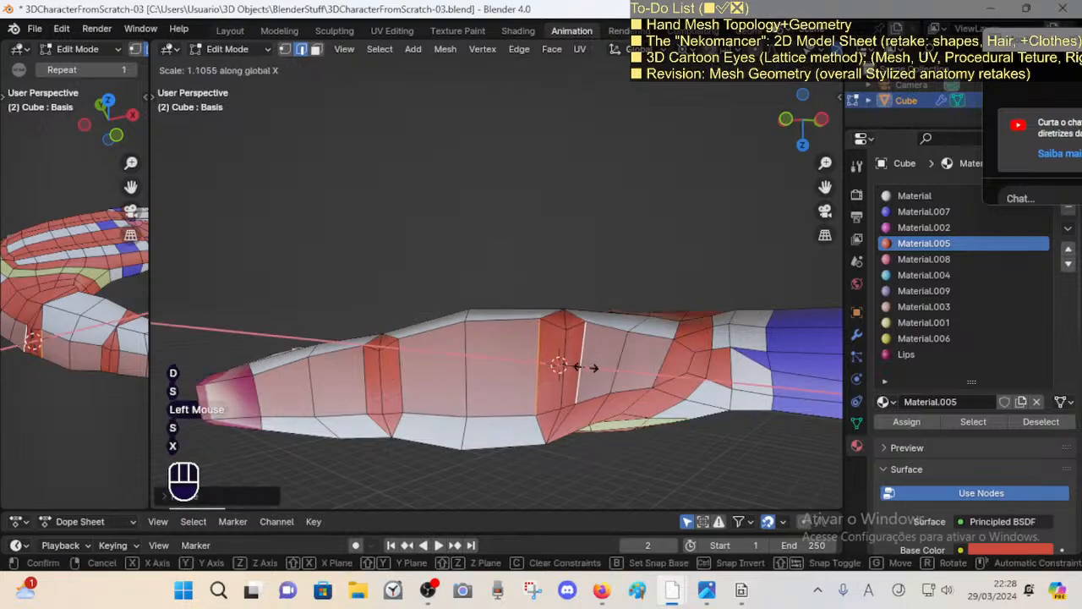
{"action": "left_click", "coordinate": [584, 364]}
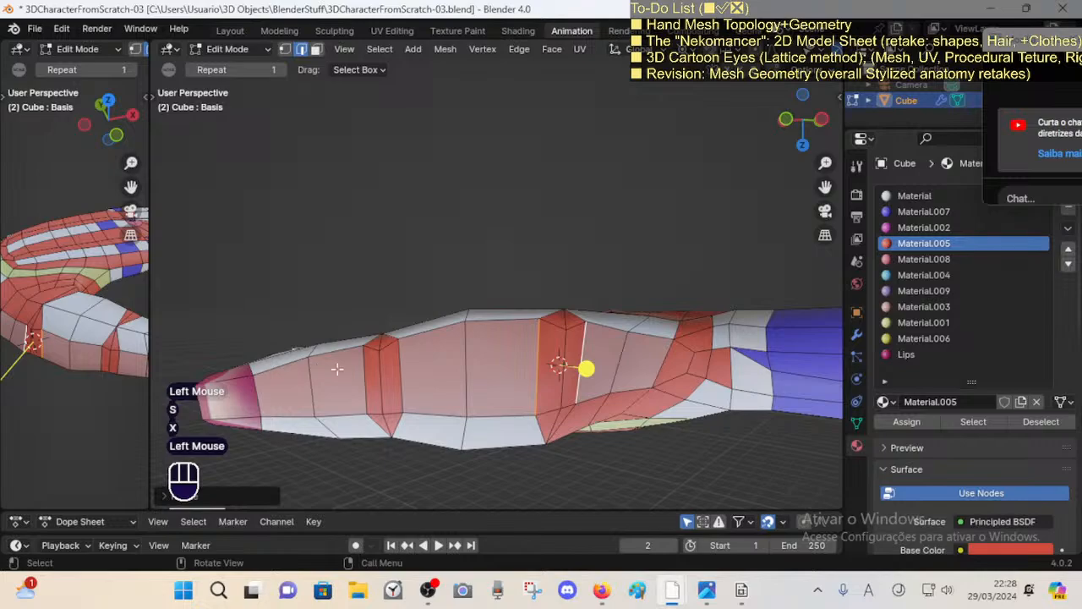
Step: Snap the 3D cursor to the border edges of the joint strip nearer the thumb tip and scale them along X
{"action": "left_click", "coordinate": [321, 401]}
{"action": "left_click", "coordinate": [345, 380], "text": "shift"}
{"action": "key", "text": "s"}
{"action": "key", "text": "x"}
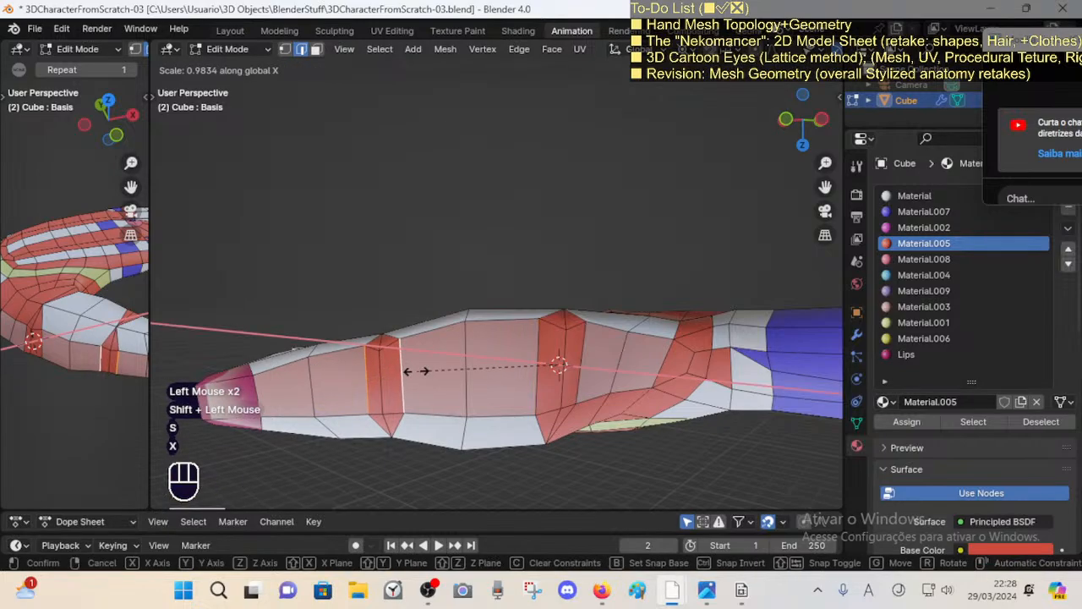
{"action": "key", "text": "Escape"}
{"action": "key", "text": "shift+s"}
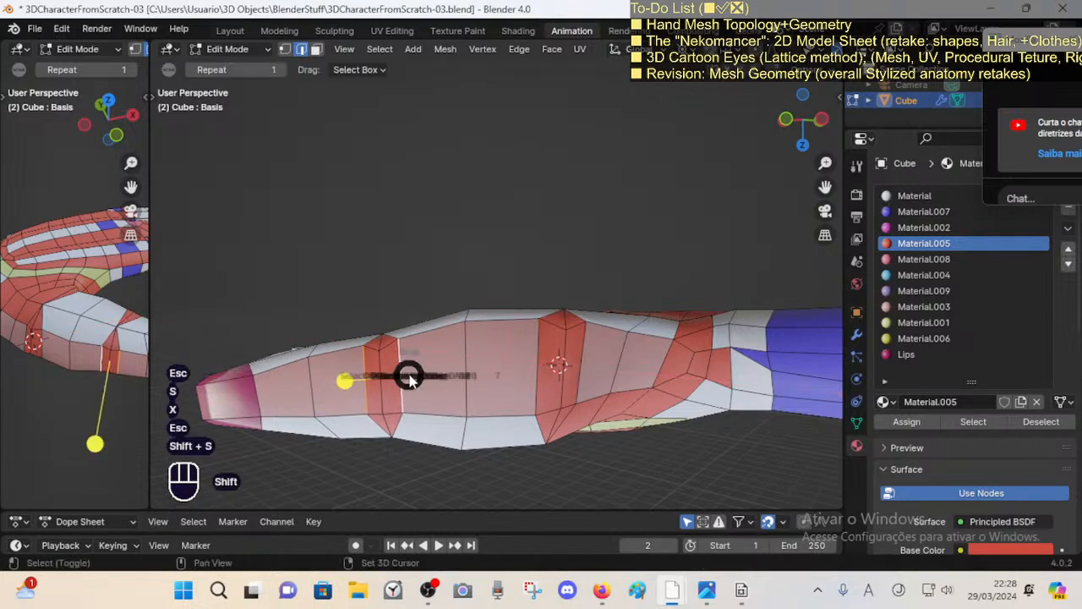
{"action": "key", "text": "s"}
{"action": "key", "text": "x"}
{"action": "left_click", "coordinate": [406, 375]}
Step: Slide the lower vertex of the thumb's base joint strip along its edge and reposition the neighbouring vertex
{"action": "middle_click_drag", "start_coordinate": [406, 374], "coordinate": [561, 375]}
{"action": "key", "text": "1"}
{"action": "left_click", "coordinate": [554, 436]}
{"action": "key", "text": "shift+v"}
{"action": "left_click", "coordinate": [568, 421], "text": "shift"}
{"action": "key", "text": "g"}
{"action": "left_click", "coordinate": [539, 359], "text": "shift"}
Step: Select the surplus edge loops at the thumb base and dissolve them
{"action": "middle_click_drag", "start_coordinate": [542, 389], "coordinate": [444, 283], "text": "shift"}
{"action": "key", "text": "2"}
{"action": "left_click", "coordinate": [524, 374], "text": "shift"}
{"action": "middle_click_drag", "start_coordinate": [448, 341], "coordinate": [414, 338]}
{"action": "key", "text": "x"}
{"action": "left_click", "coordinate": [481, 395]}
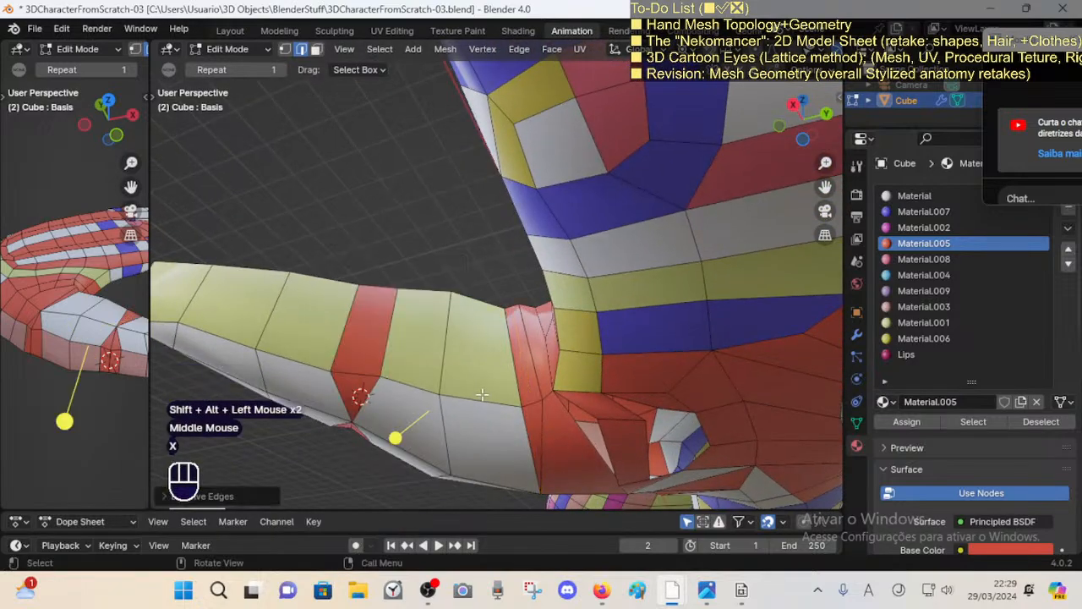
Step: Slide the two edges in the red web between thumb and palm to even out the face spacing
{"action": "left_click", "coordinate": [505, 375]}
{"action": "key", "text": "shift+v"}
{"action": "left_click", "coordinate": [505, 372], "text": "shift"}
{"action": "middle_click_drag", "start_coordinate": [506, 372], "coordinate": [541, 345]}
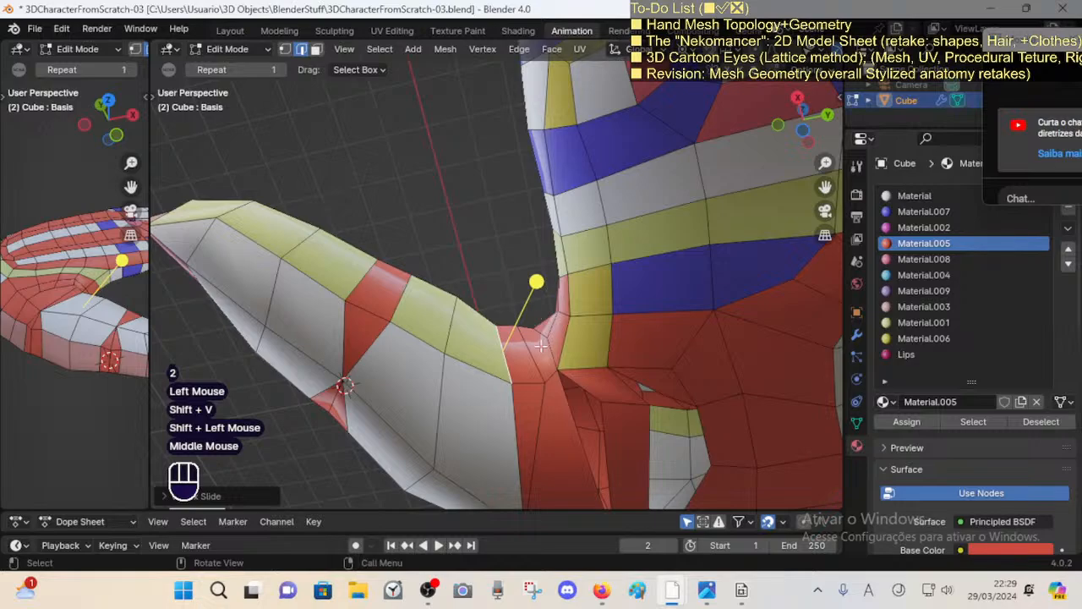
{"action": "key", "text": "shift+v"}
{"action": "left_click", "coordinate": [549, 364], "text": "shift"}
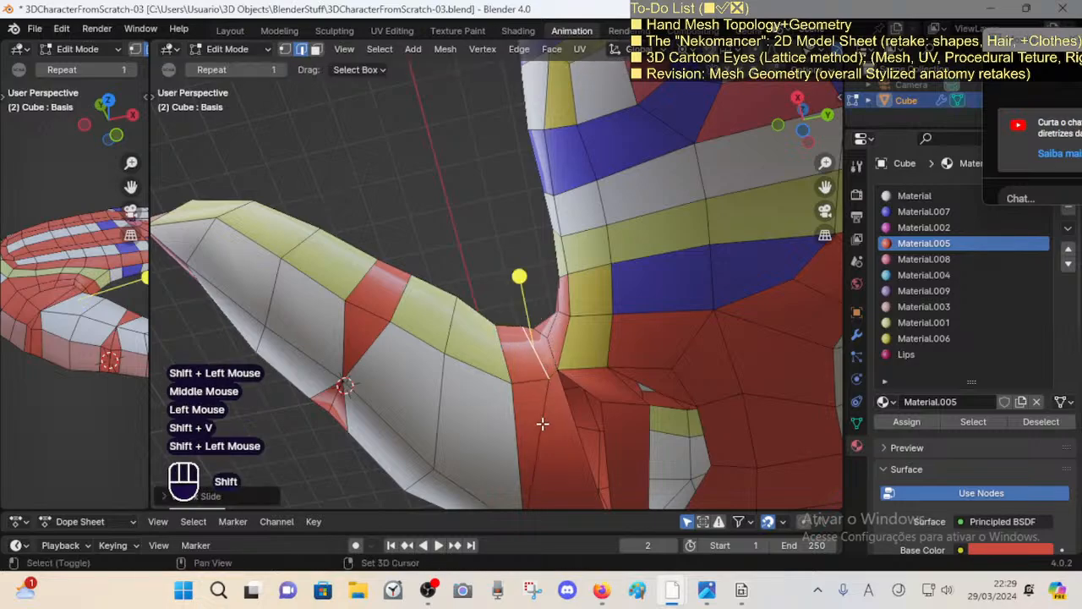
Step: Examine the topology of the thumb base and the web beside the palm from several angles
{"action": "middle_click_drag", "start_coordinate": [541, 432], "coordinate": [527, 328], "text": "shift"}
{"action": "middle_click_drag", "start_coordinate": [525, 351], "coordinate": [516, 242]}
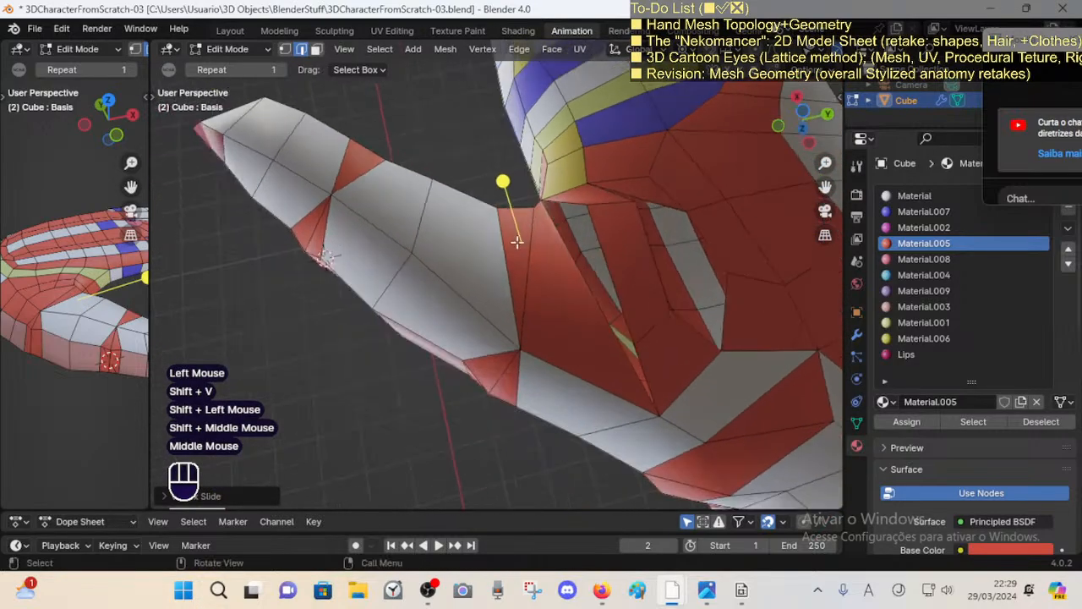
{"action": "left_click", "coordinate": [517, 350]}
{"action": "middle_click_drag", "start_coordinate": [517, 350], "coordinate": [530, 329]}
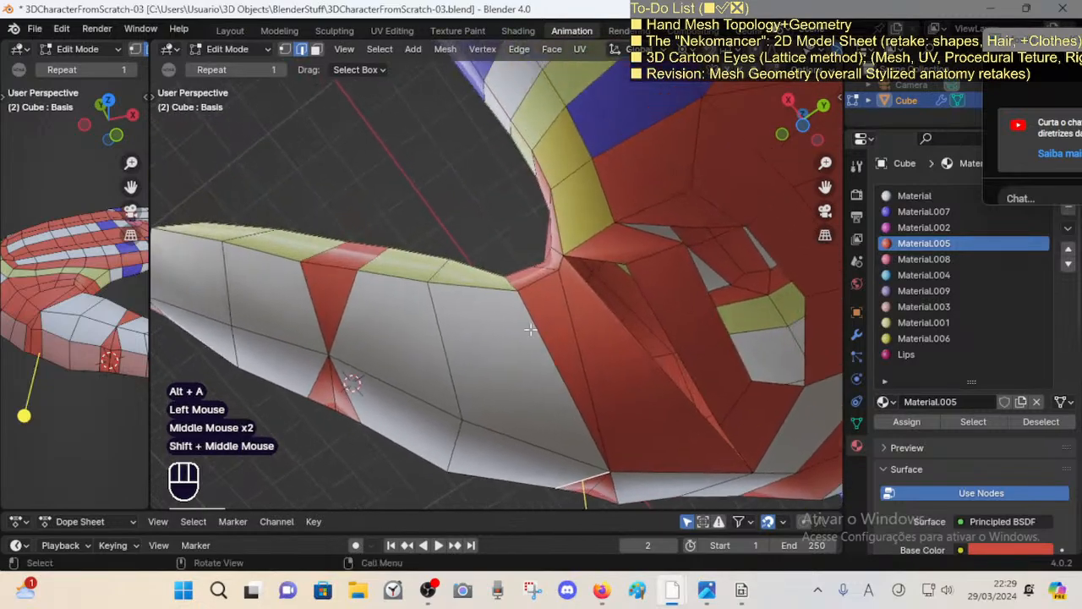
{"action": "scroll", "coordinate": [530, 329], "scroll_direction": "down", "scroll_amount": 2}
{"action": "scroll", "coordinate": [524, 321], "scroll_direction": "up", "scroll_amount": 1}
{"action": "middle_click_drag", "start_coordinate": [406, 285], "coordinate": [484, 291], "text": "shift"}
{"action": "middle_click_drag", "start_coordinate": [484, 292], "coordinate": [523, 389]}
{"action": "middle_click_drag", "start_coordinate": [527, 314], "coordinate": [461, 273], "text": "shift"}
{"action": "middle_click_drag", "start_coordinate": [461, 272], "coordinate": [507, 365]}
Step: Move individual vertices along the palm-facing side of the thumb base to smooth its outline
{"action": "key", "text": "1"}
{"action": "left_click", "coordinate": [408, 276]}
{"action": "key", "text": "g"}
{"action": "left_click", "coordinate": [424, 330], "text": "shift"}
{"action": "scroll", "coordinate": [424, 331], "scroll_direction": "down", "scroll_amount": 1}
{"action": "left_click", "coordinate": [454, 356]}
{"action": "key", "text": "g"}
{"action": "left_click", "coordinate": [514, 362]}
Step: Move the small red face at the thumb web outward and save the file
{"action": "left_click", "coordinate": [466, 283]}
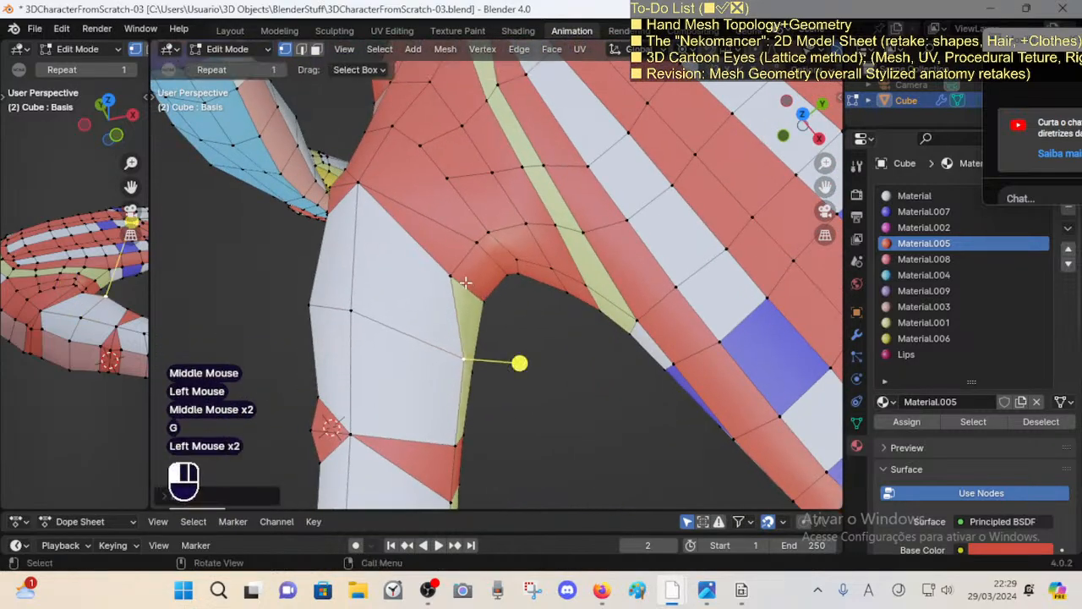
{"action": "key", "text": "3"}
{"action": "left_click", "coordinate": [467, 285]}
{"action": "middle_click_drag", "start_coordinate": [467, 285], "coordinate": [561, 290]}
{"action": "key", "text": "g"}
{"action": "left_click", "coordinate": [563, 293]}
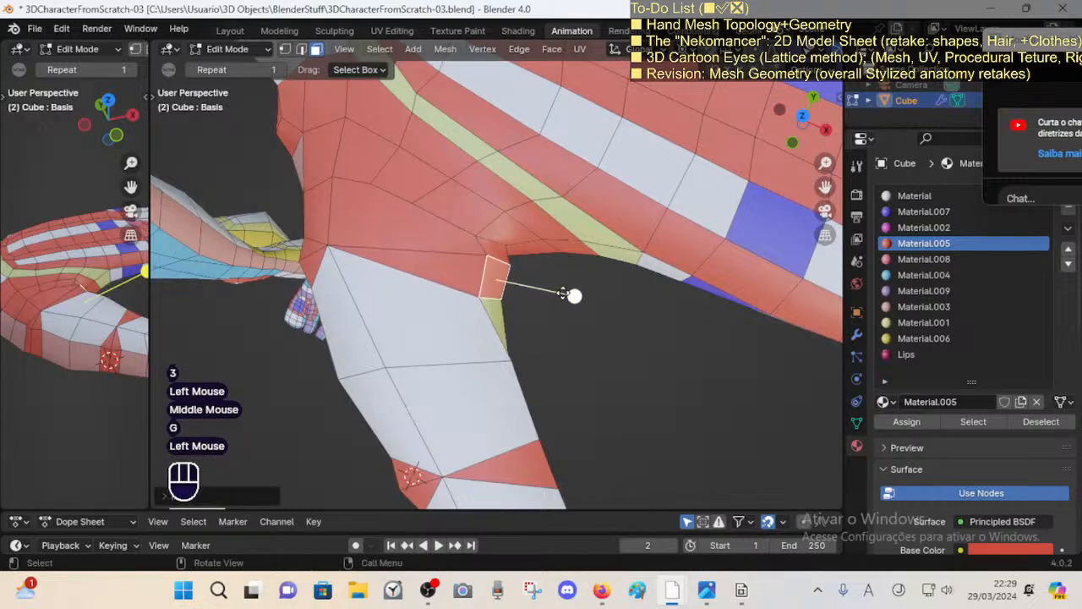
{"action": "key", "text": "ctrl+s"}
Step: Nudge the same thumb-web face slightly further to refine the curve
{"action": "key", "text": "period"}
{"action": "left_click", "coordinate": [538, 308]}
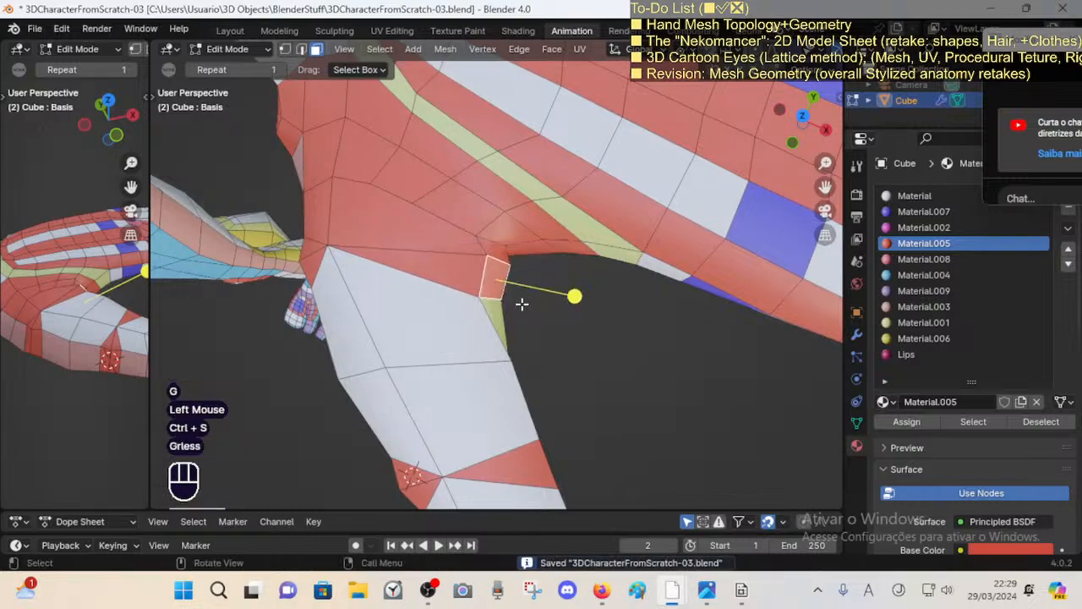
{"action": "key", "text": "period"}
{"action": "left_click", "coordinate": [504, 280]}
{"action": "key", "text": "g"}
{"action": "left_click", "coordinate": [517, 263], "text": "shift"}
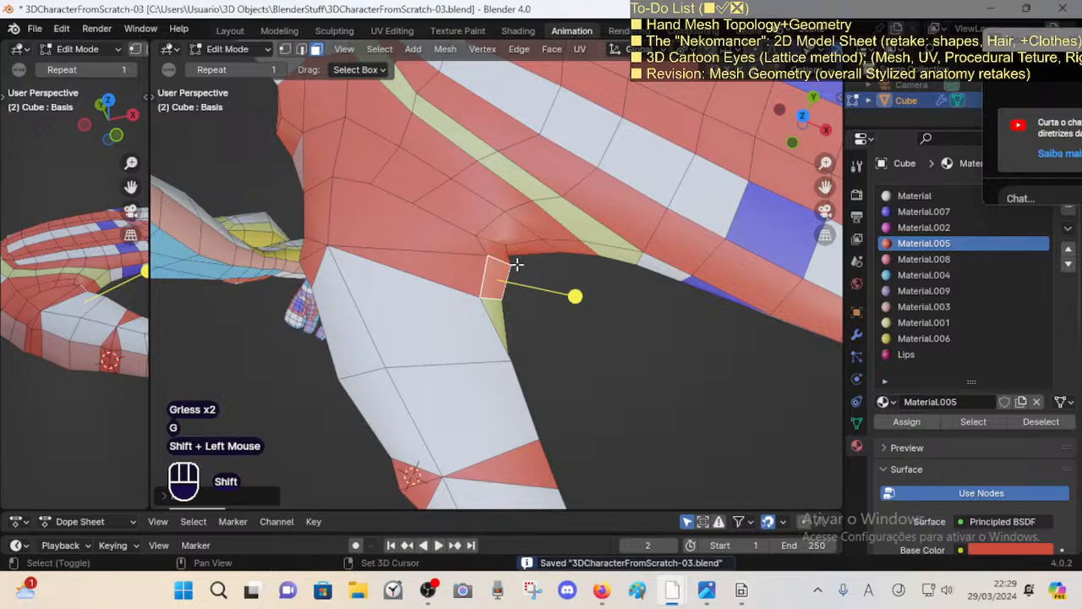
Step: Reposition the edge next to that face in the web between thumb and palm
{"action": "key", "text": "2"}
{"action": "left_click", "coordinate": [501, 245]}
{"action": "key", "text": "g"}
{"action": "middle_click_drag", "start_coordinate": [501, 246], "coordinate": [477, 209]}
{"action": "left_click", "coordinate": [558, 227]}
Step: Slide a vertex in the crease between thumb and palm along its edge and move the adjacent vertex into line
{"action": "key", "text": "1"}
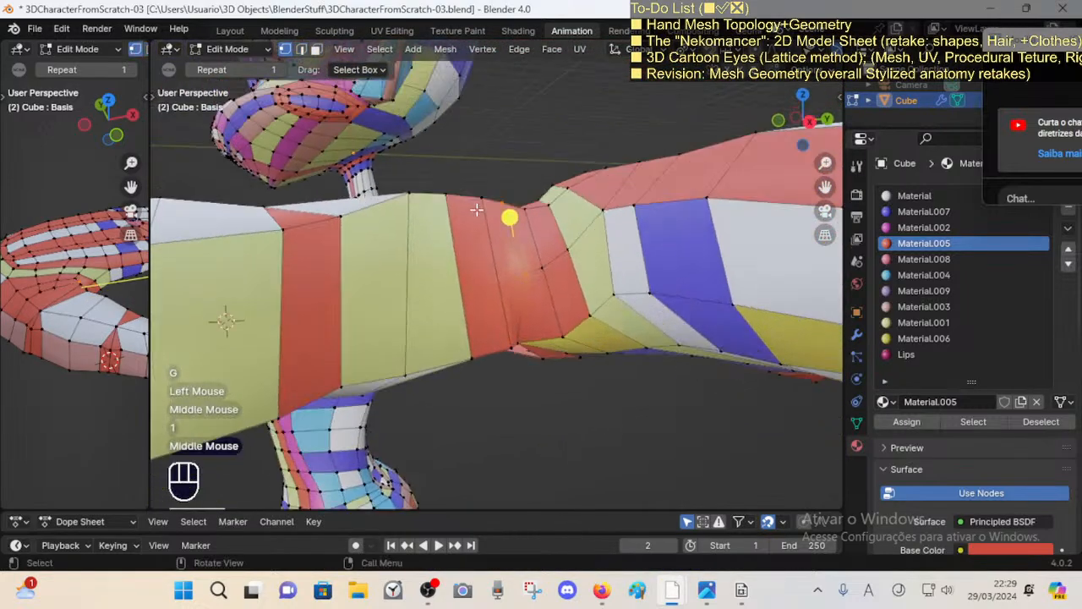
{"action": "left_click", "coordinate": [526, 338]}
{"action": "middle_click_drag", "start_coordinate": [527, 338], "coordinate": [541, 279]}
{"action": "key", "text": "shift+v"}
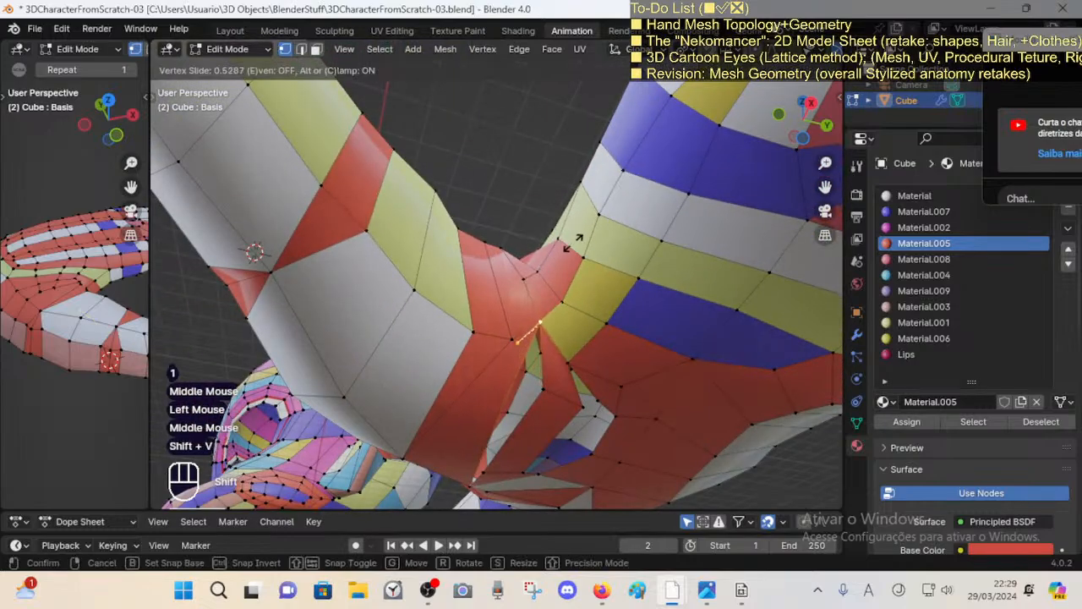
{"action": "left_click", "coordinate": [573, 243], "text": "shift"}
{"action": "left_click", "coordinate": [515, 333]}
{"action": "key", "text": "g"}
{"action": "left_click", "coordinate": [546, 301], "text": "shift"}
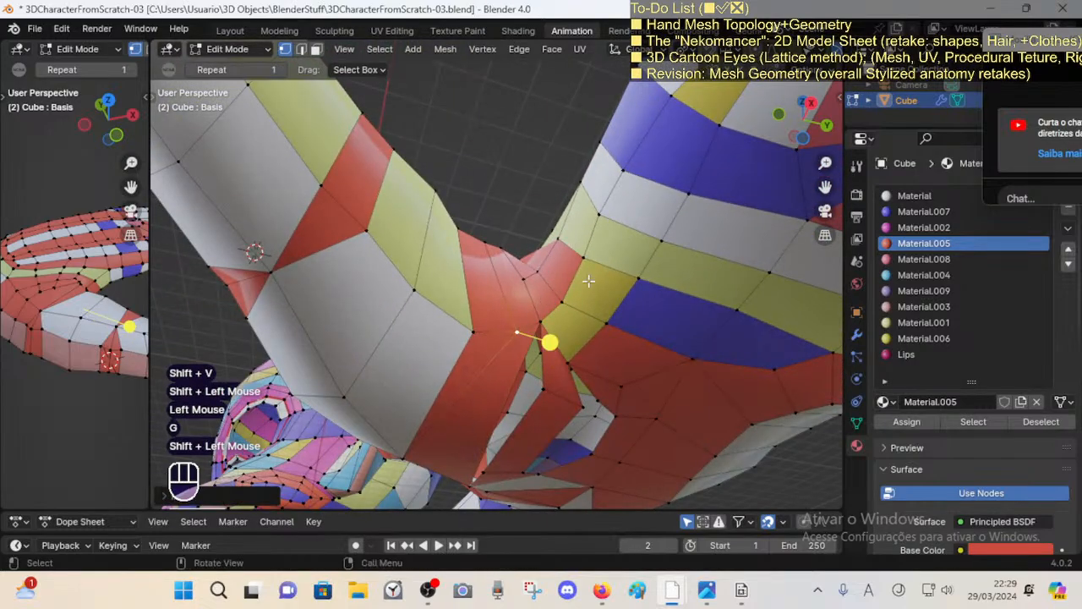
Step: Save the file and move the edge on the back of the red joint at the thumb base
{"action": "middle_click_drag", "start_coordinate": [582, 265], "coordinate": [538, 309]}
{"action": "key", "text": "ctrl+s"}
{"action": "middle_click_drag", "start_coordinate": [538, 309], "coordinate": [509, 308], "text": "shift"}
{"action": "scroll", "coordinate": [431, 285], "scroll_direction": "down", "scroll_amount": 1}
{"action": "middle_click_drag", "start_coordinate": [507, 355], "coordinate": [536, 187], "text": "shift"}
{"action": "key", "text": "2"}
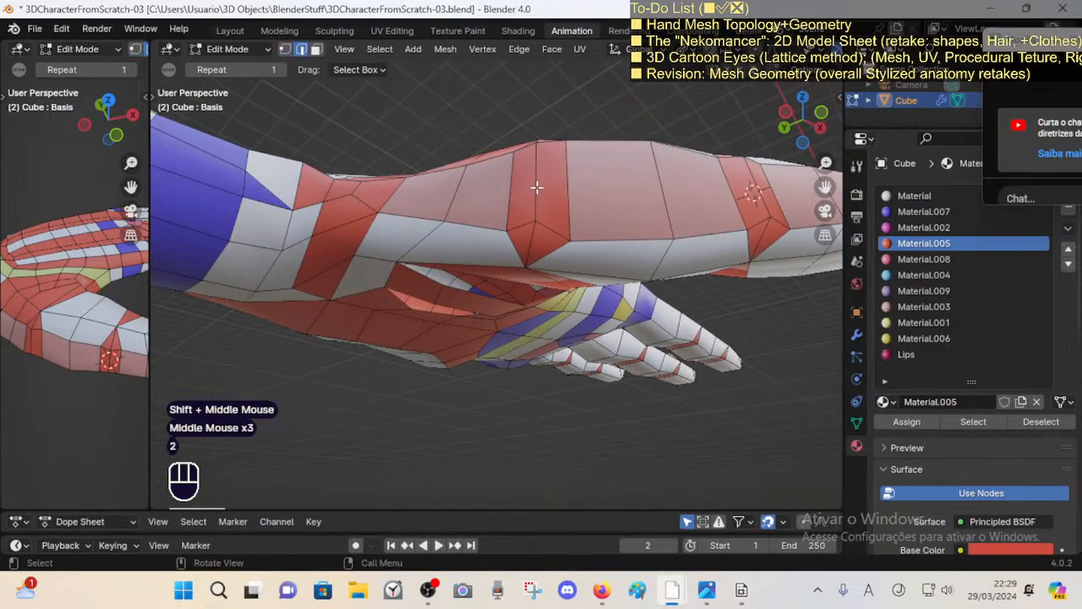
{"action": "middle_click_drag", "start_coordinate": [557, 239], "coordinate": [527, 132]}
{"action": "left_click", "coordinate": [537, 164], "text": "shift"}
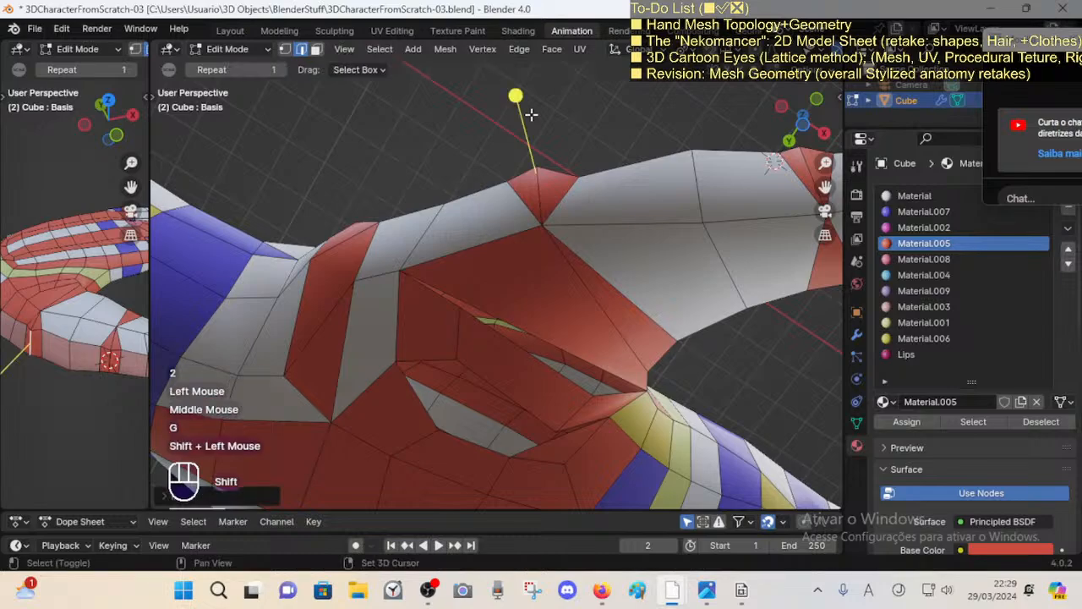
{"action": "middle_click_drag", "start_coordinate": [536, 164], "coordinate": [537, 248]}
Step: Move the edge between the two pink faces on the outer side of the thumb base
{"action": "middle_click_drag", "start_coordinate": [503, 183], "coordinate": [432, 275]}
{"action": "left_click", "coordinate": [459, 205]}
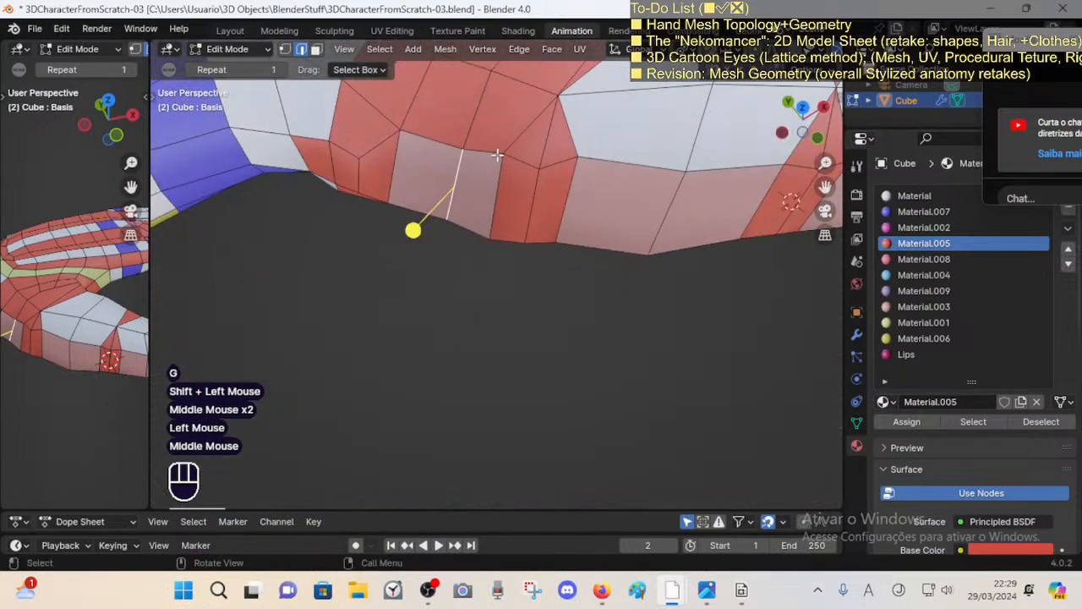
{"action": "key", "text": "g"}
{"action": "left_click", "coordinate": [437, 169], "text": "shift"}
{"action": "scroll", "coordinate": [438, 190], "scroll_direction": "down", "scroll_amount": 1}
{"action": "middle_click_drag", "start_coordinate": [440, 224], "coordinate": [442, 302], "text": "shift"}
Step: Select the face loops around the thumb base and palm to examine how they flow
{"action": "key", "text": "3"}
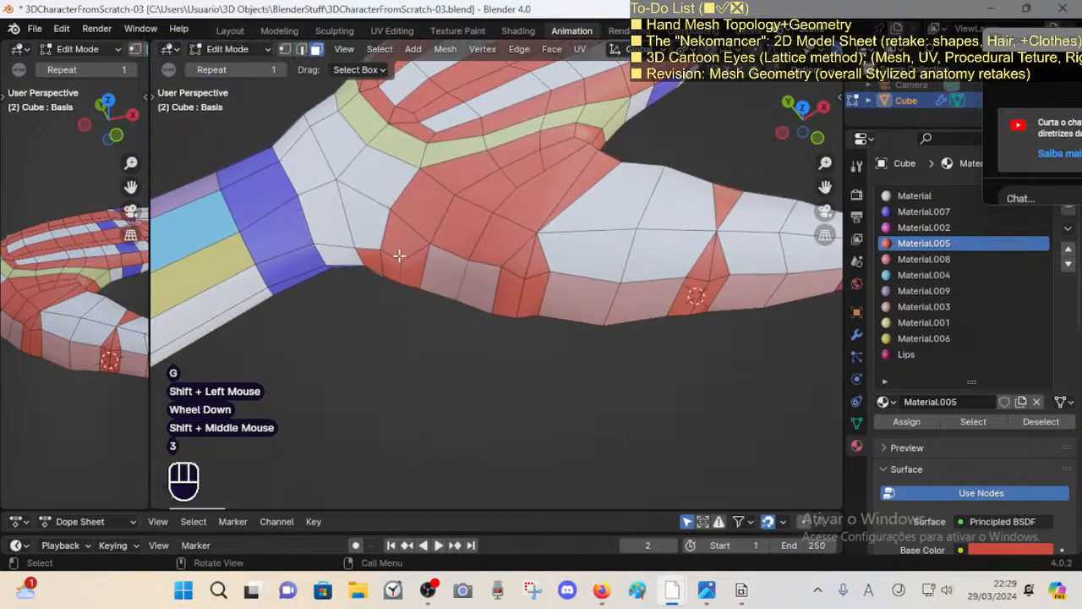
{"action": "left_click", "coordinate": [504, 284]}
{"action": "scroll", "coordinate": [624, 307], "scroll_direction": "down", "scroll_amount": 2}
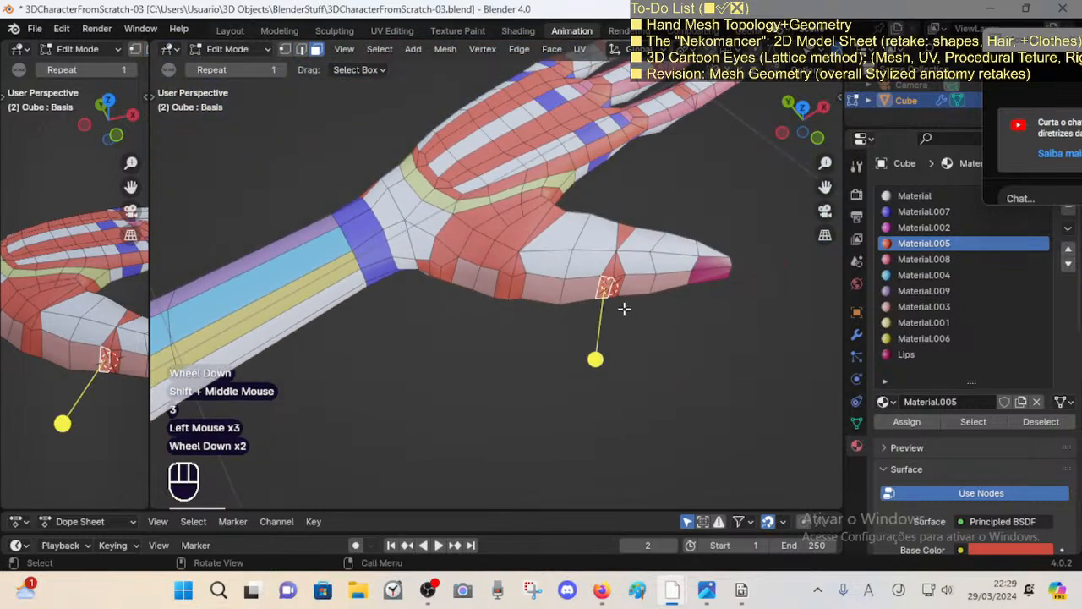
{"action": "scroll", "coordinate": [623, 307], "scroll_direction": "up", "scroll_amount": 1}
{"action": "middle_click_drag", "start_coordinate": [623, 307], "coordinate": [565, 245]}
{"action": "key", "text": "3"}
{"action": "left_click", "coordinate": [489, 263], "text": "alt+shift"}
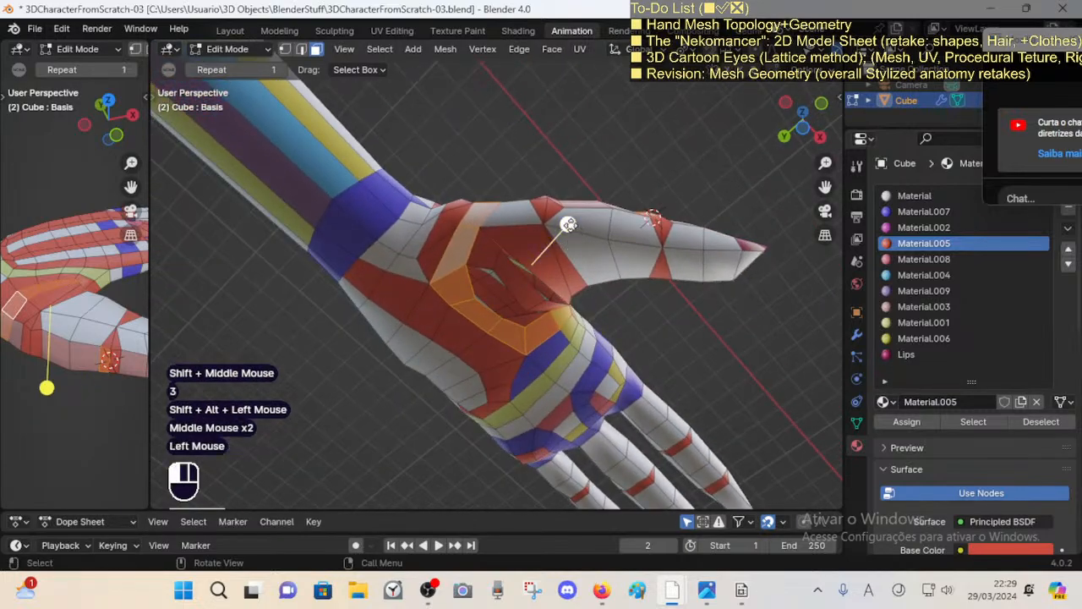
{"action": "left_click_drag", "start_coordinate": [570, 225], "coordinate": [567, 235]}
{"action": "scroll", "coordinate": [568, 236], "scroll_direction": "up", "scroll_amount": 1}
{"action": "middle_click_drag", "start_coordinate": [567, 236], "coordinate": [495, 325]}
{"action": "key", "text": "alt+a"}
{"action": "left_click", "coordinate": [518, 181], "text": "alt+shift"}
{"action": "scroll", "coordinate": [491, 266], "scroll_direction": "up", "scroll_amount": 2}
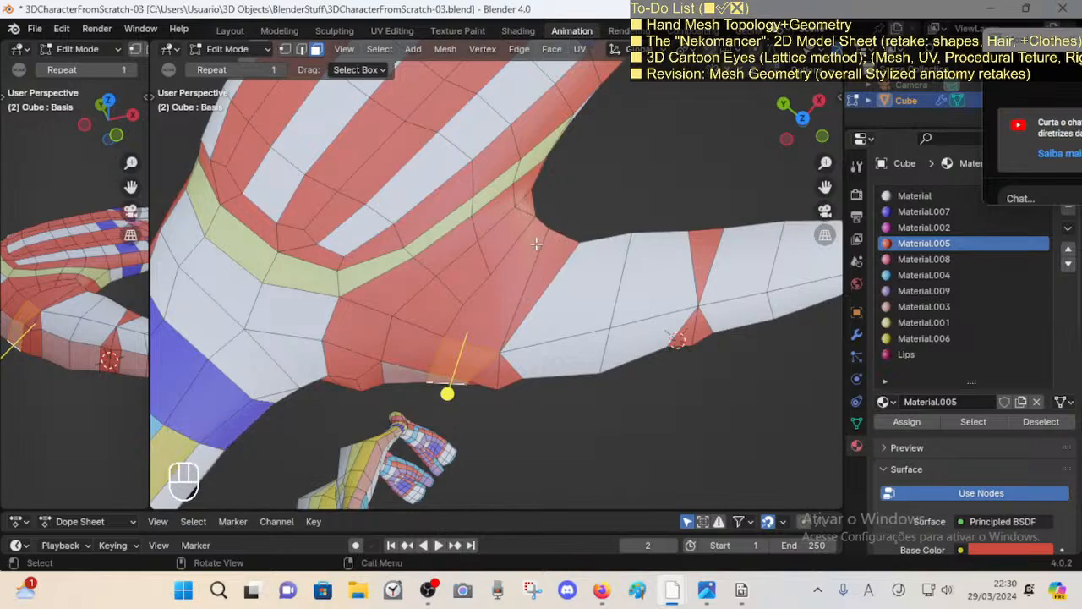
Step: Dissolve the two crosswise edges in the red area between the palm and the thumb base
{"action": "middle_click_drag", "start_coordinate": [536, 243], "coordinate": [516, 281]}
{"action": "middle_click_drag", "start_coordinate": [520, 280], "coordinate": [474, 266]}
{"action": "middle_click_drag", "start_coordinate": [482, 221], "coordinate": [456, 325], "text": "shift"}
{"action": "key", "text": "alt+a"}
{"action": "key", "text": "2"}
{"action": "left_click", "coordinate": [436, 367]}
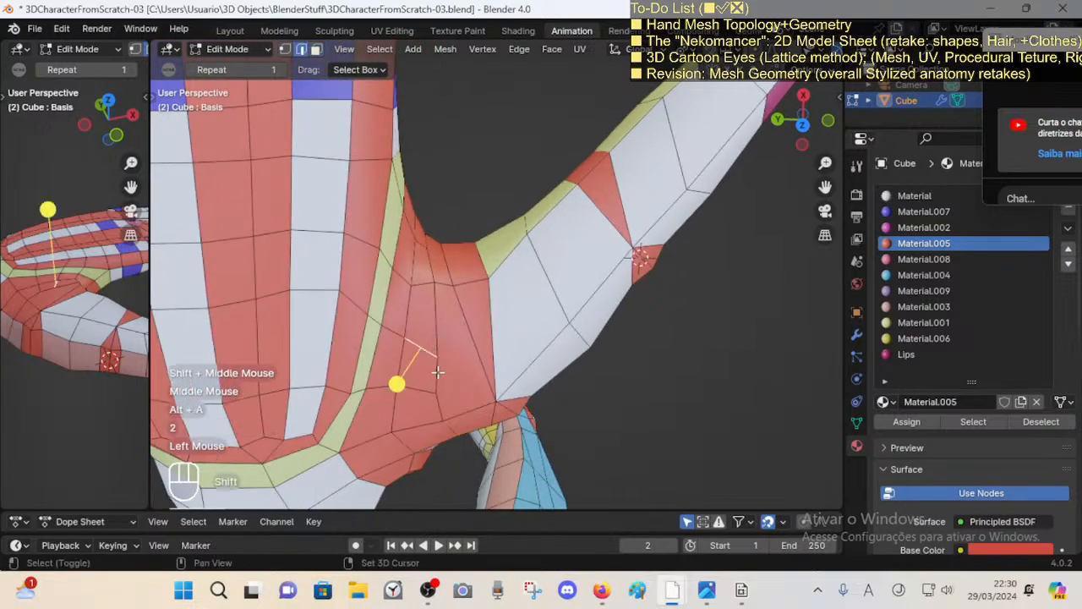
{"action": "middle_click_drag", "start_coordinate": [436, 400], "coordinate": [453, 290], "text": "shift"}
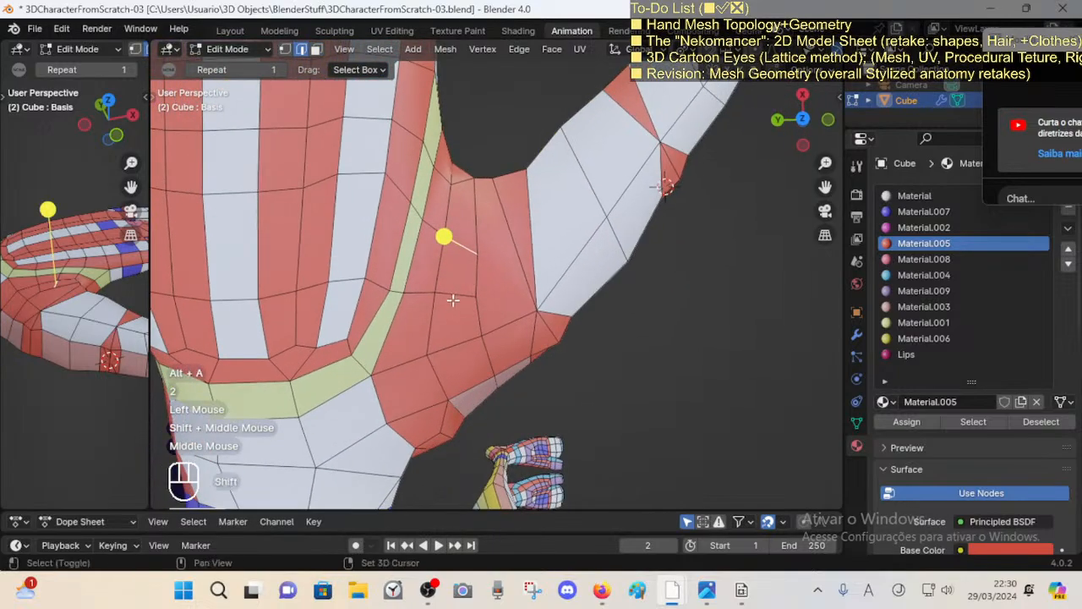
{"action": "left_click", "coordinate": [454, 299], "text": "shift"}
{"action": "key", "text": "x"}
{"action": "left_click", "coordinate": [462, 294]}
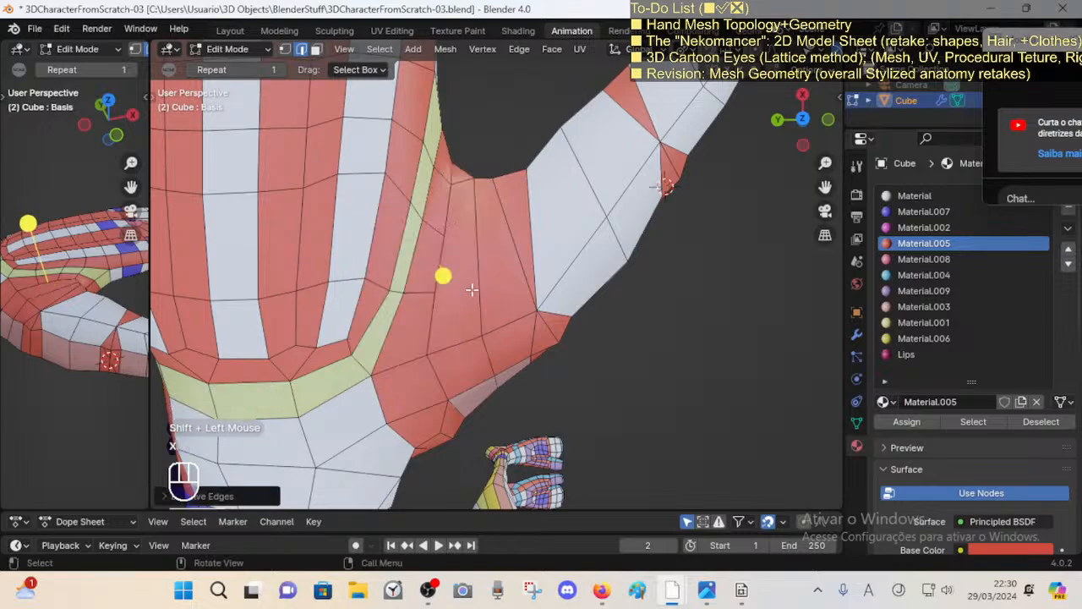
{"action": "key", "text": "alt+a"}
Step: Dissolve the short crosswise edge in the red web close to the yellow-green strip
{"action": "middle_click_drag", "start_coordinate": [462, 292], "coordinate": [453, 161]}
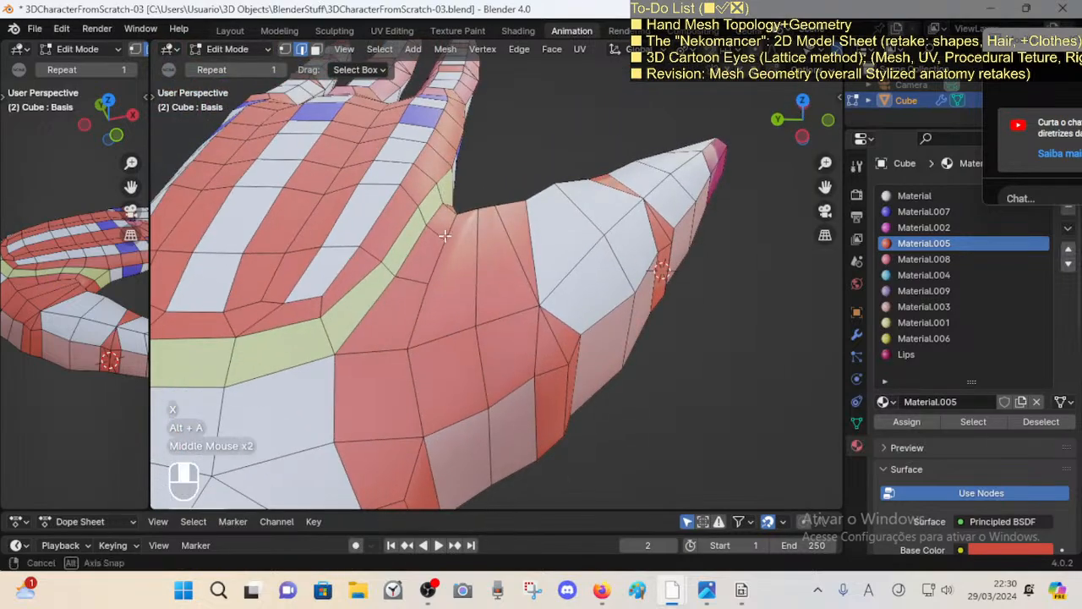
{"action": "middle_click_drag", "start_coordinate": [445, 236], "coordinate": [436, 257]}
{"action": "left_click_drag", "start_coordinate": [441, 205], "coordinate": [436, 265]}
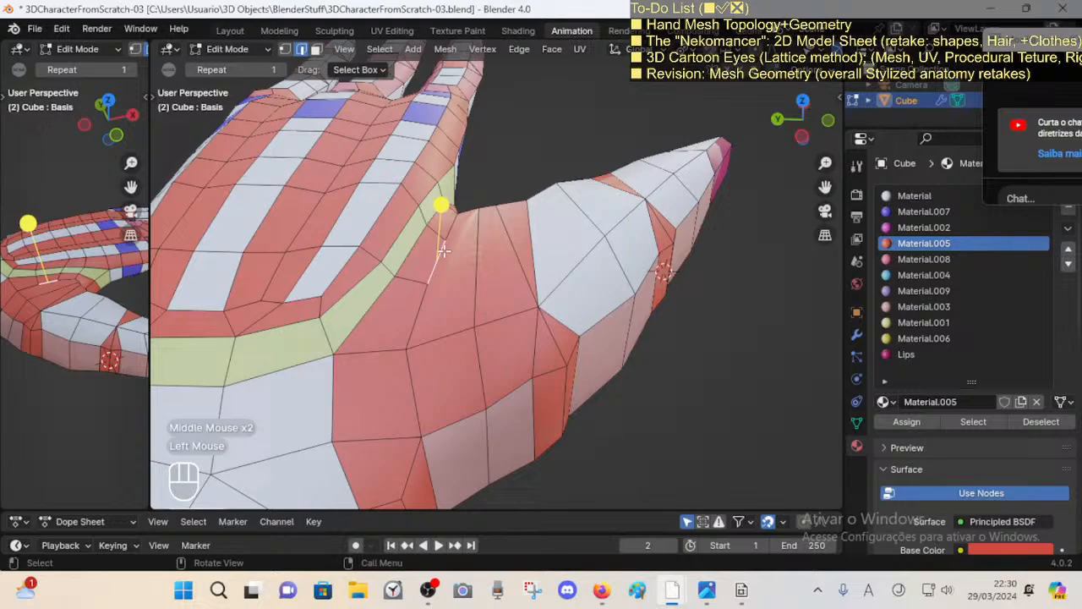
{"action": "middle_click_drag", "start_coordinate": [444, 251], "coordinate": [417, 185]}
{"action": "scroll", "coordinate": [423, 190], "scroll_direction": "down", "scroll_amount": 1}
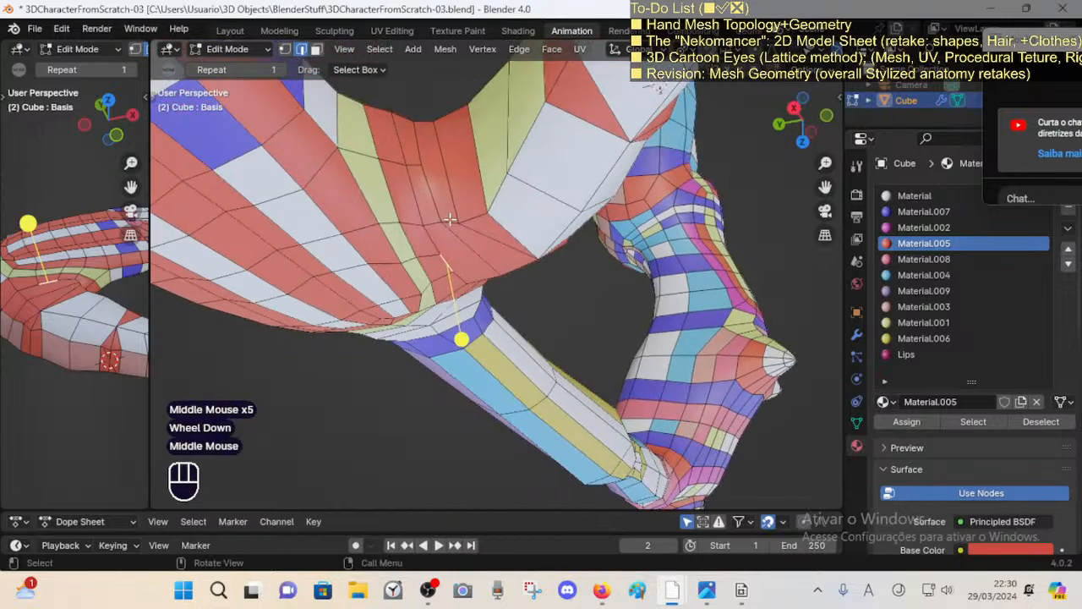
{"action": "middle_click_drag", "start_coordinate": [450, 219], "coordinate": [490, 304]}
{"action": "key", "text": "2"}
{"action": "left_click", "coordinate": [423, 169]}
{"action": "key", "text": "x"}
{"action": "left_click", "coordinate": [417, 165]}
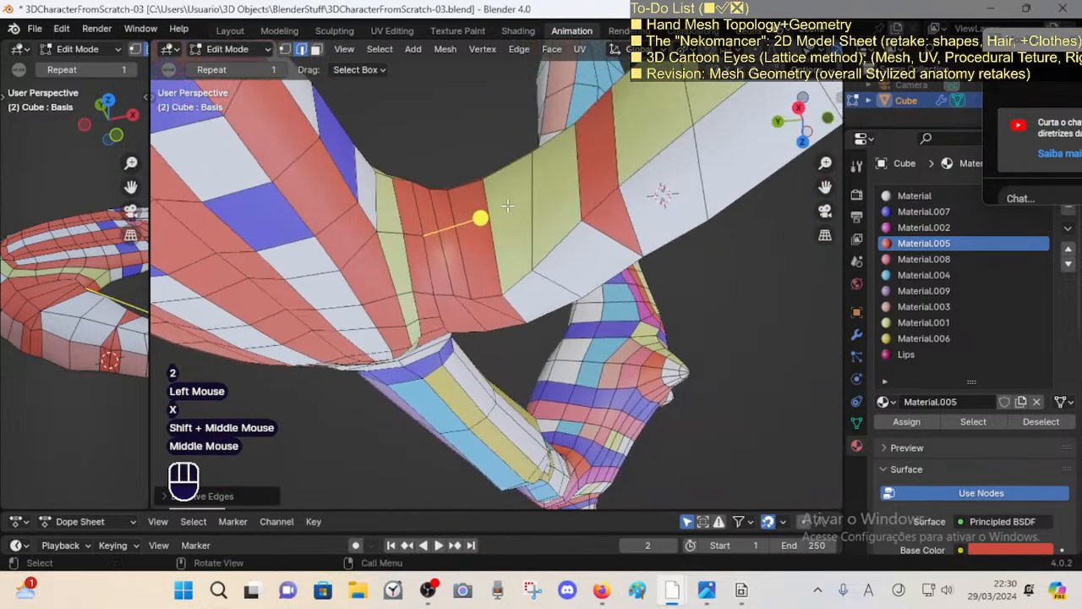
Step: Try a loop cut through the faces of the thumb web and save the file
{"action": "scroll", "coordinate": [478, 215], "scroll_direction": "down", "scroll_amount": 1}
{"action": "key", "text": "ctrl+r"}
{"action": "key", "text": "ctrl+r"}
{"action": "scroll", "coordinate": [528, 246], "scroll_direction": "up", "scroll_amount": 1}
{"action": "scroll", "coordinate": [523, 222], "scroll_direction": "up", "scroll_amount": 1}
{"action": "key", "text": "ctrl+s"}
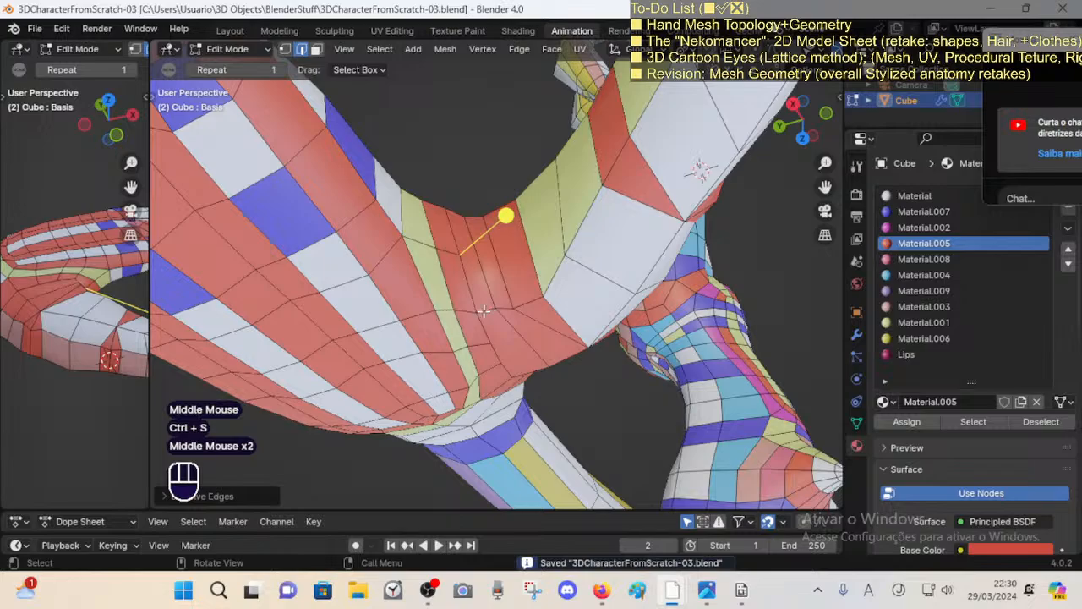
Step: Rotate the short edge in the middle of the thumb web and save the file
{"action": "left_click", "coordinate": [448, 364]}
{"action": "middle_click_drag", "start_coordinate": [448, 364], "coordinate": [630, 220]}
{"action": "scroll", "coordinate": [494, 270], "scroll_direction": "up", "scroll_amount": 1}
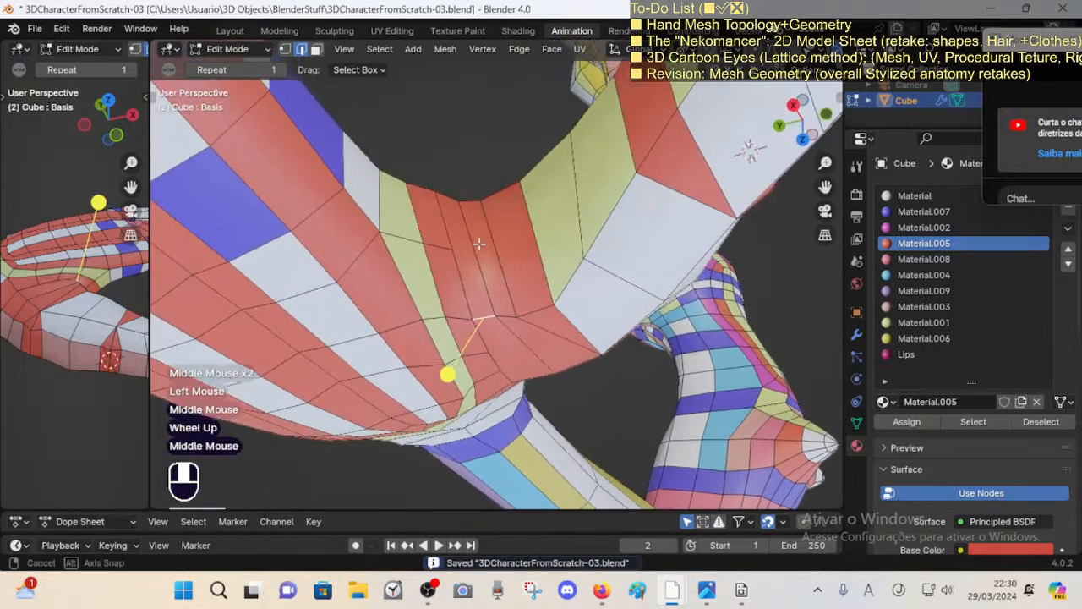
{"action": "middle_click_drag", "start_coordinate": [479, 251], "coordinate": [454, 211]}
{"action": "scroll", "coordinate": [454, 211], "scroll_direction": "down", "scroll_amount": 3}
{"action": "middle_click_drag", "start_coordinate": [524, 229], "coordinate": [486, 288]}
{"action": "scroll", "coordinate": [486, 286], "scroll_direction": "up", "scroll_amount": 3}
{"action": "key", "text": "ctrl+s"}
{"action": "key", "text": "alt+a"}
{"action": "key", "text": "r"}
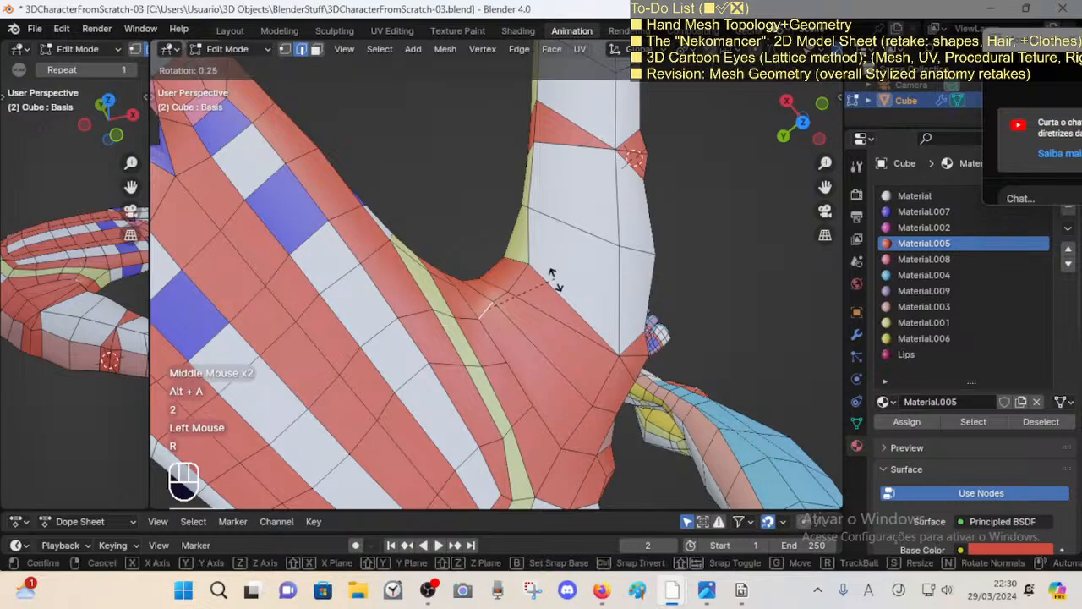
{"action": "left_click", "coordinate": [479, 308]}
{"action": "key", "text": "ctrl+s"}
Step: Slide the web edge beside the yellow-green strip and the strip's own crossing edge into a smoother line
{"action": "key", "text": "shift+v"}
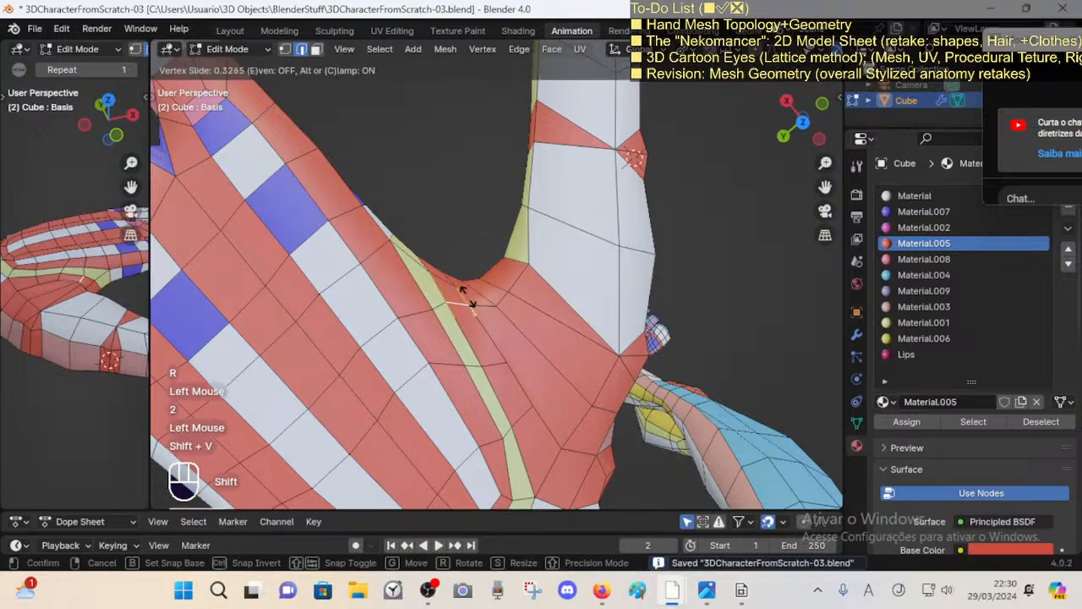
{"action": "left_click", "coordinate": [458, 302], "text": "shift"}
{"action": "left_click", "coordinate": [437, 310]}
{"action": "key", "text": "shift+v"}
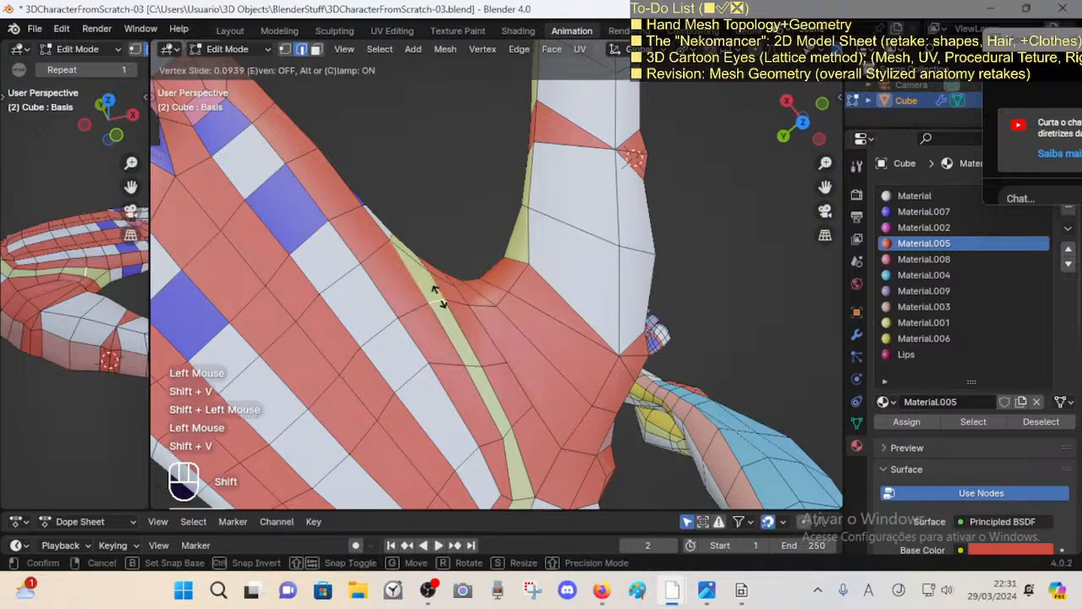
{"action": "left_click", "coordinate": [448, 292], "text": "shift"}
{"action": "middle_click_drag", "start_coordinate": [457, 279], "coordinate": [484, 316]}
{"action": "mouse_move", "coordinate": [479, 296]}
{"action": "middle_mouse_down"}
{"action": "mouse_move", "coordinate": [466, 262]}
{"action": "mouse_move", "coordinate": [473, 281]}
{"action": "middle_mouse_up"}
{"action": "middle_click_drag", "start_coordinate": [467, 283], "coordinate": [459, 249]}
Step: Select the edges around the narrow red faces in the thumb web to check their connections
{"action": "key", "text": "2"}
{"action": "left_click", "coordinate": [425, 285]}
{"action": "left_click", "coordinate": [443, 285], "text": "shift"}
{"action": "scroll", "coordinate": [454, 296], "scroll_direction": "up", "scroll_amount": 1}
{"action": "key", "text": "alt+a"}
{"action": "key", "text": "x"}
{"action": "key", "text": "alt+a"}
{"action": "key", "text": "a"}
{"action": "key", "text": "2"}
{"action": "left_click", "coordinate": [457, 300]}
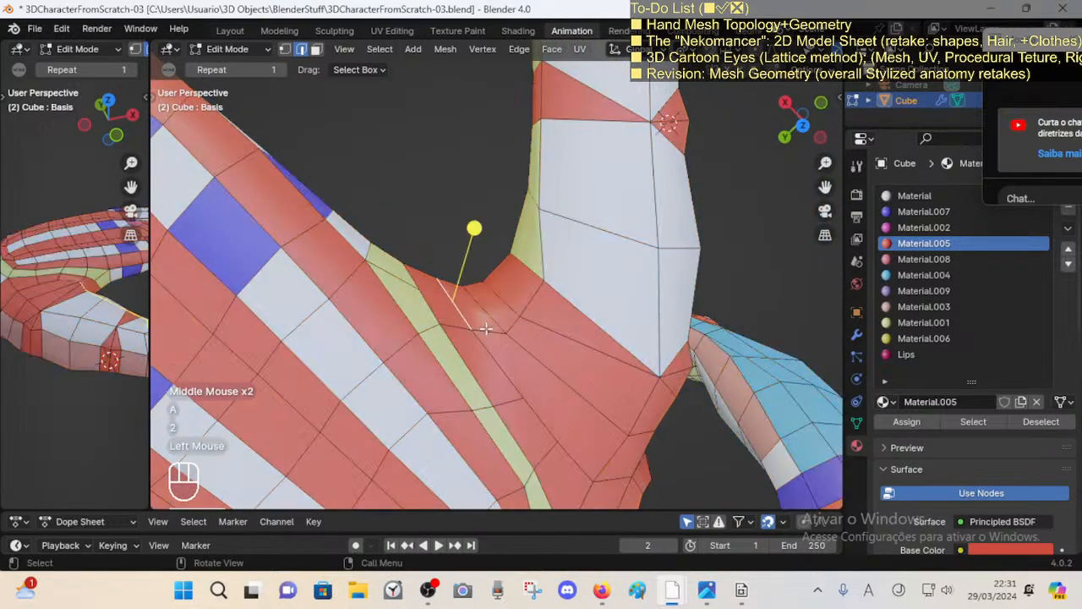
{"action": "left_click", "coordinate": [488, 332], "text": "shift"}
{"action": "middle_click_drag", "start_coordinate": [459, 326], "coordinate": [439, 292]}
{"action": "key", "text": "alt+a"}
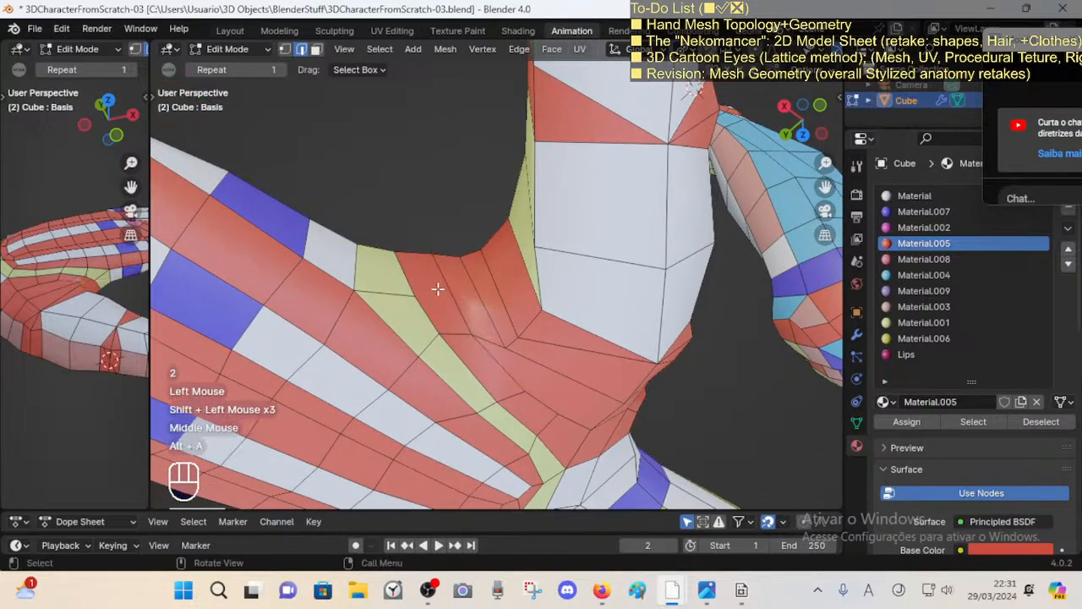
Step: Knife-cut from the vertex in the middle of the thumb web and check the smoothed hand in Object Mode
{"action": "key", "text": "k"}
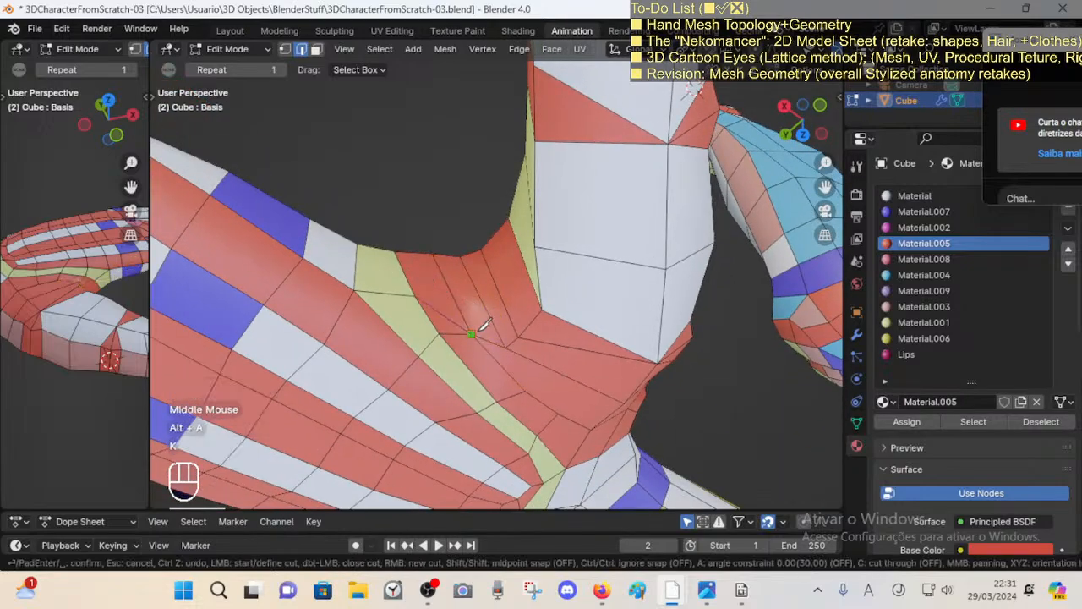
{"action": "key", "text": "Return"}
{"action": "key", "text": "Tab"}
{"action": "middle_click_drag", "start_coordinate": [482, 349], "coordinate": [490, 435]}
{"action": "scroll", "coordinate": [465, 336], "scroll_direction": "down", "scroll_amount": 1}
{"action": "scroll", "coordinate": [499, 266], "scroll_direction": "down", "scroll_amount": 2}
{"action": "key", "text": "shift+grave"}
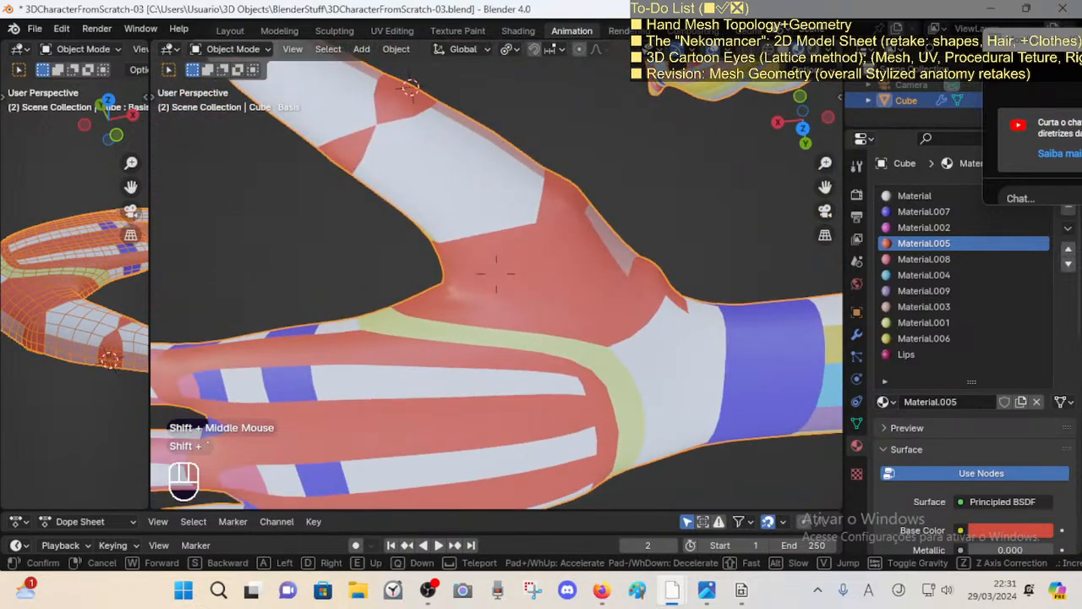
{"action": "left_click", "coordinate": [487, 308]}
Step: Select the red face loops beside the yellow-green strip in Edit Mode to examine their path into the web
{"action": "key", "text": "Tab"}
{"action": "key", "text": "3"}
{"action": "left_click", "coordinate": [432, 312], "text": "alt+shift"}
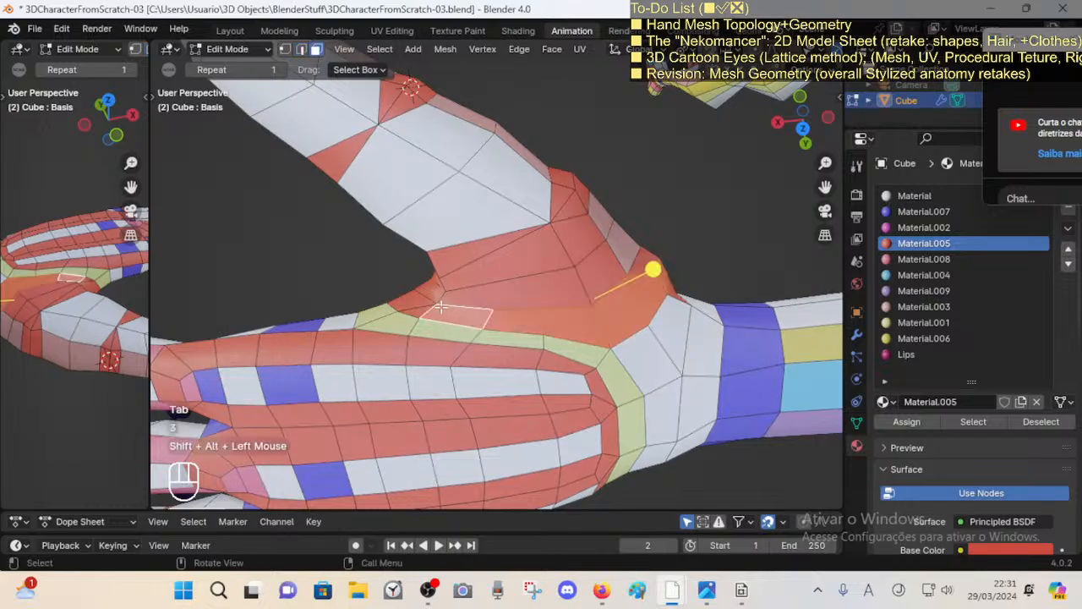
{"action": "left_click", "coordinate": [413, 301], "text": "alt+shift"}
{"action": "key", "text": "alt+a"}
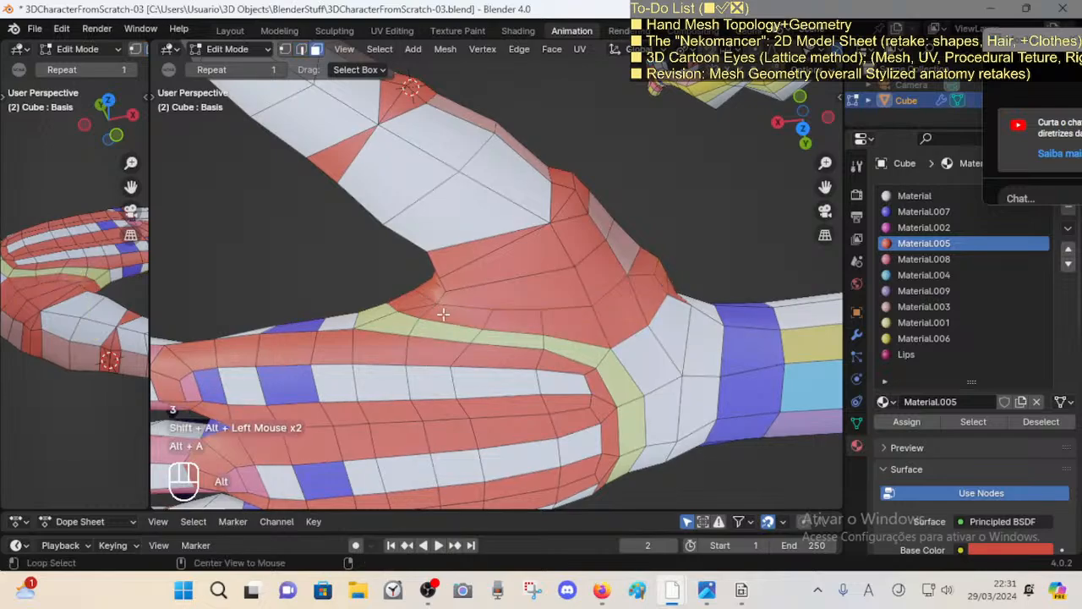
{"action": "left_click", "coordinate": [444, 313], "text": "alt+shift"}
{"action": "middle_click_drag", "start_coordinate": [444, 313], "coordinate": [498, 307], "text": "shift"}
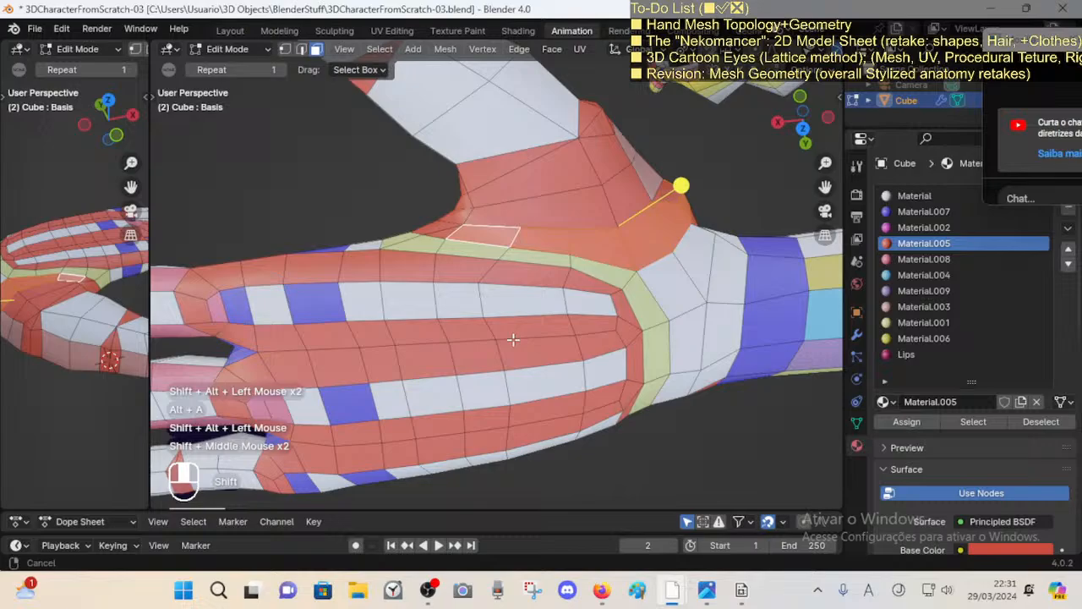
Step: Dissolve an edge in the thumb web and knife-cut a new edge across the red faces toward the thumb
{"action": "middle_click_drag", "start_coordinate": [472, 247], "coordinate": [503, 281]}
{"action": "key", "text": "2"}
{"action": "left_click", "coordinate": [487, 199]}
{"action": "key", "text": "x"}
{"action": "left_click", "coordinate": [484, 221]}
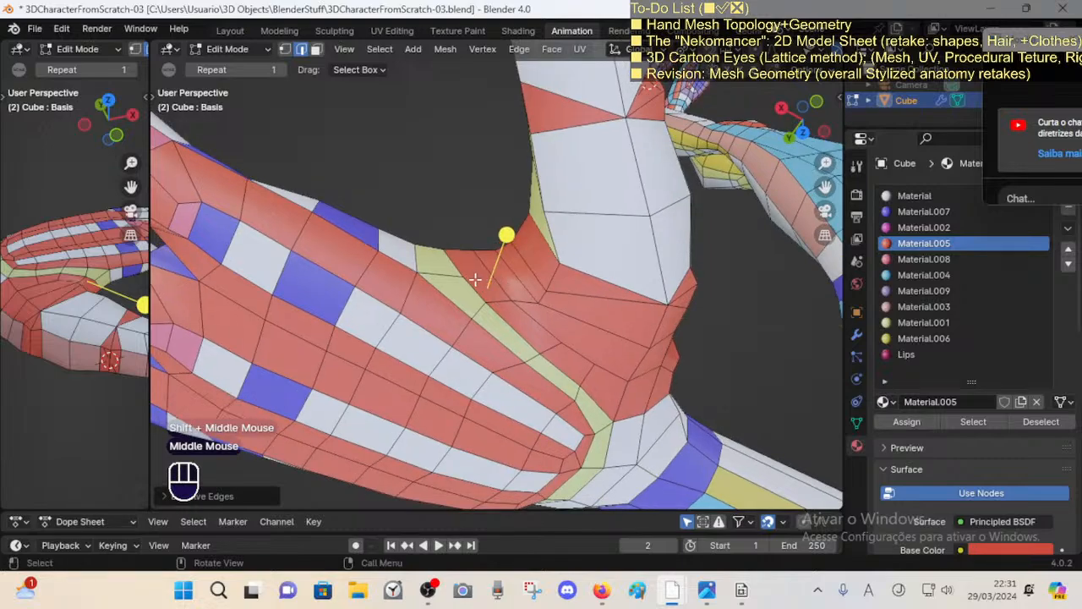
{"action": "key", "text": "k"}
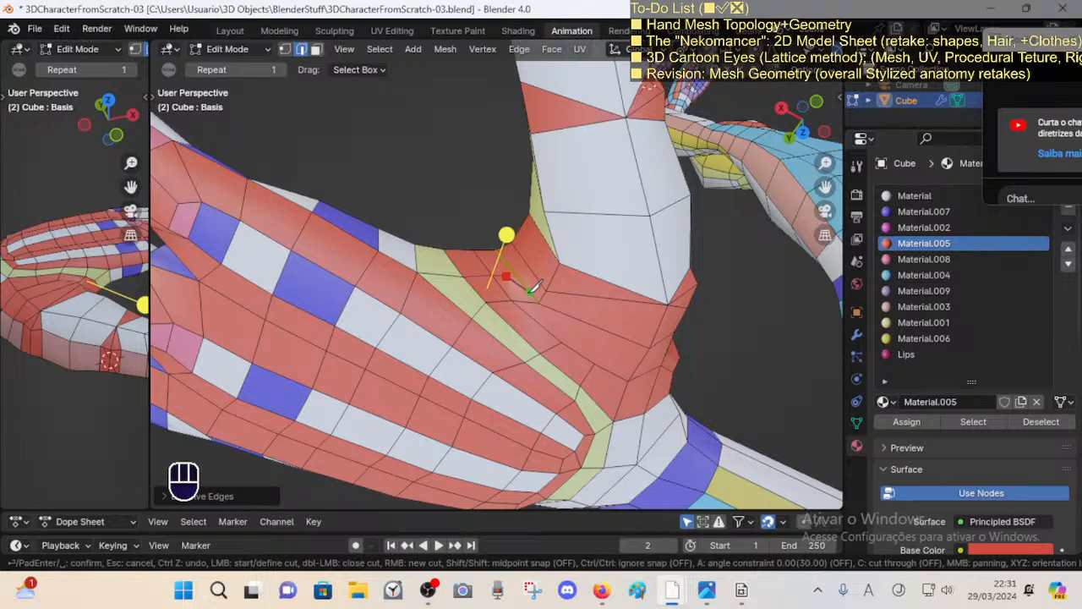
{"action": "key", "text": "alt+a"}
Step: Slide the vertex inside the web, knife-cut from the neighbouring vertex, and check the smoothed surface in Object Mode
{"action": "mouse_move", "coordinate": [538, 297]}
{"action": "middle_mouse_down"}
{"action": "mouse_move", "coordinate": [526, 249]}
{"action": "mouse_move", "coordinate": [532, 322]}
{"action": "mouse_move", "coordinate": [525, 300]}
{"action": "middle_mouse_up"}
{"action": "scroll", "coordinate": [525, 251], "scroll_direction": "up", "scroll_amount": 2}
{"action": "mouse_move", "coordinate": [524, 299]}
{"action": "middle_mouse_down", "text": "shift"}
{"action": "mouse_move", "coordinate": [515, 336]}
{"action": "mouse_move", "coordinate": [541, 389]}
{"action": "mouse_move", "coordinate": [517, 338]}
{"action": "middle_mouse_up", "text": "shift"}
{"action": "key", "text": "1"}
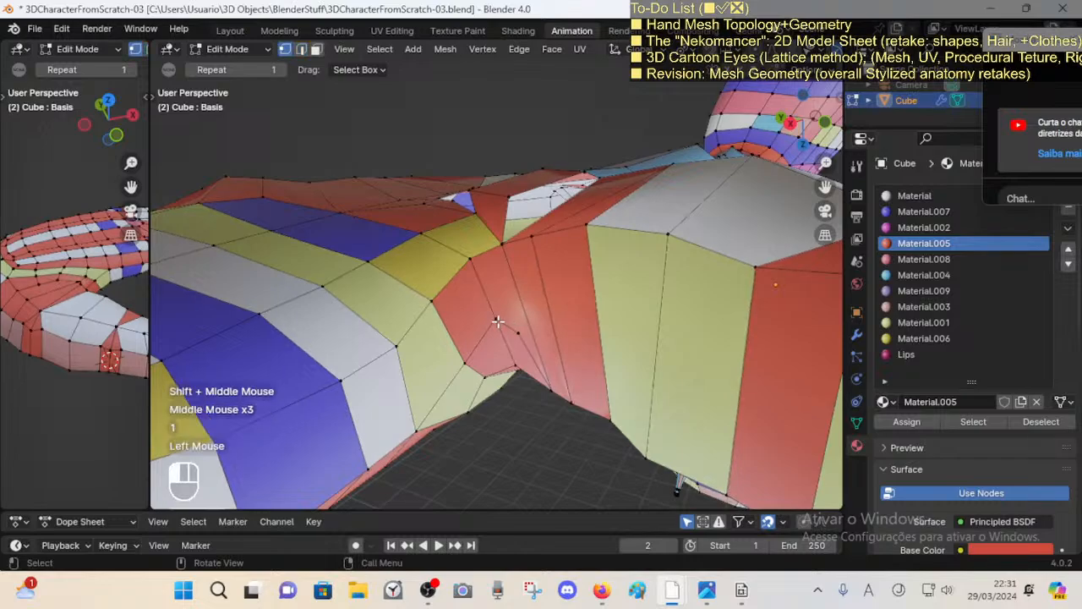
{"action": "left_click", "coordinate": [515, 325]}
{"action": "key", "text": "shift+v"}
{"action": "left_click", "coordinate": [519, 333], "text": "shift"}
{"action": "key", "text": "k"}
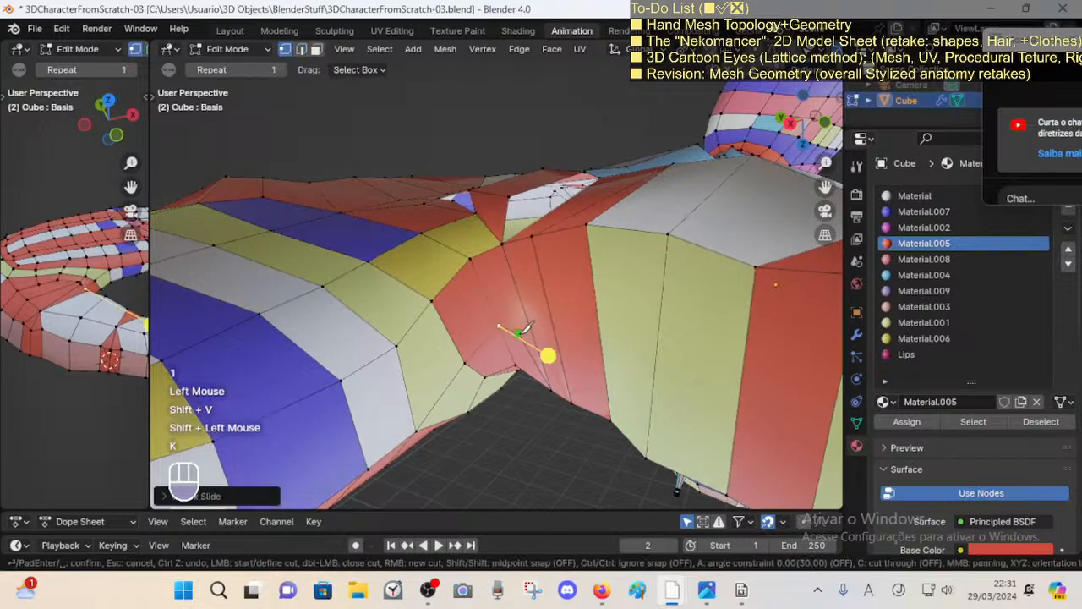
{"action": "middle_click_drag", "start_coordinate": [548, 356], "coordinate": [511, 285]}
{"action": "key", "text": "Tab"}
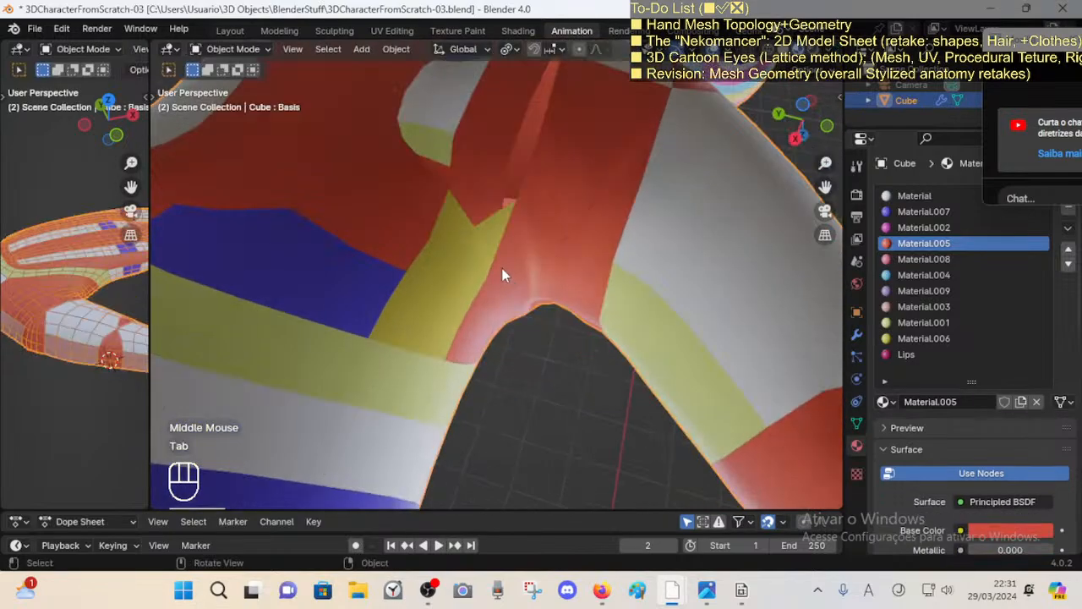
{"action": "scroll", "coordinate": [502, 275], "scroll_direction": "down", "scroll_amount": 1}
Step: Select the edges around the vertex where the yellow and red faces meet in Edit Mode to examine the thumb web's topology
{"action": "key", "text": "Tab"}
{"action": "key", "text": "3"}
{"action": "key", "text": "1"}
{"action": "left_click", "coordinate": [495, 251]}
{"action": "key", "text": "2"}
{"action": "left_click", "coordinate": [494, 245]}
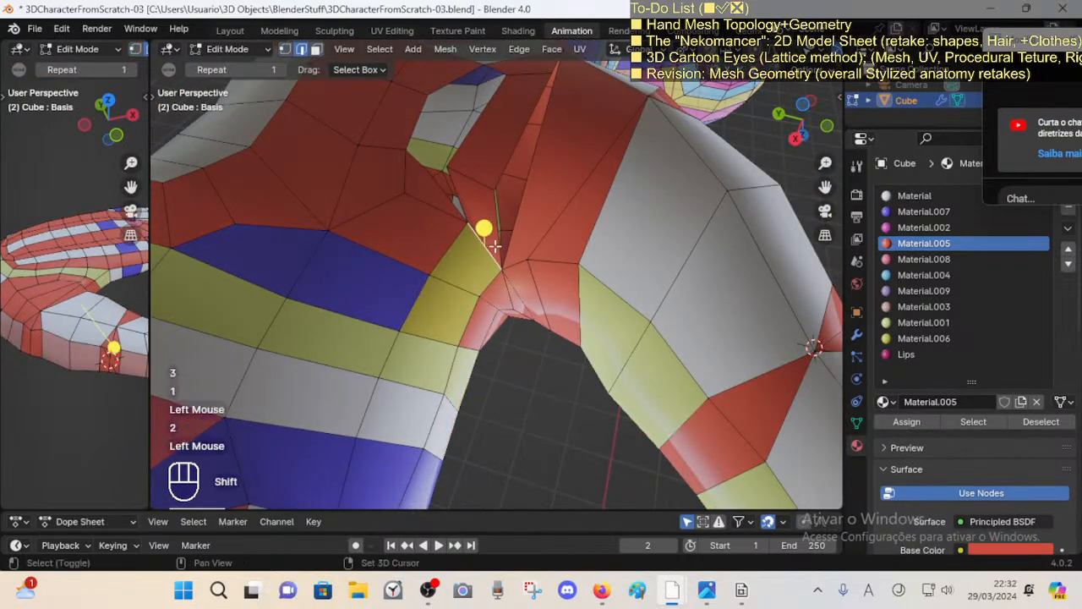
{"action": "left_click", "coordinate": [495, 249], "text": "shift"}
{"action": "middle_click_drag", "start_coordinate": [496, 251], "coordinate": [496, 269]}
{"action": "left_click", "coordinate": [494, 279], "text": "shift"}
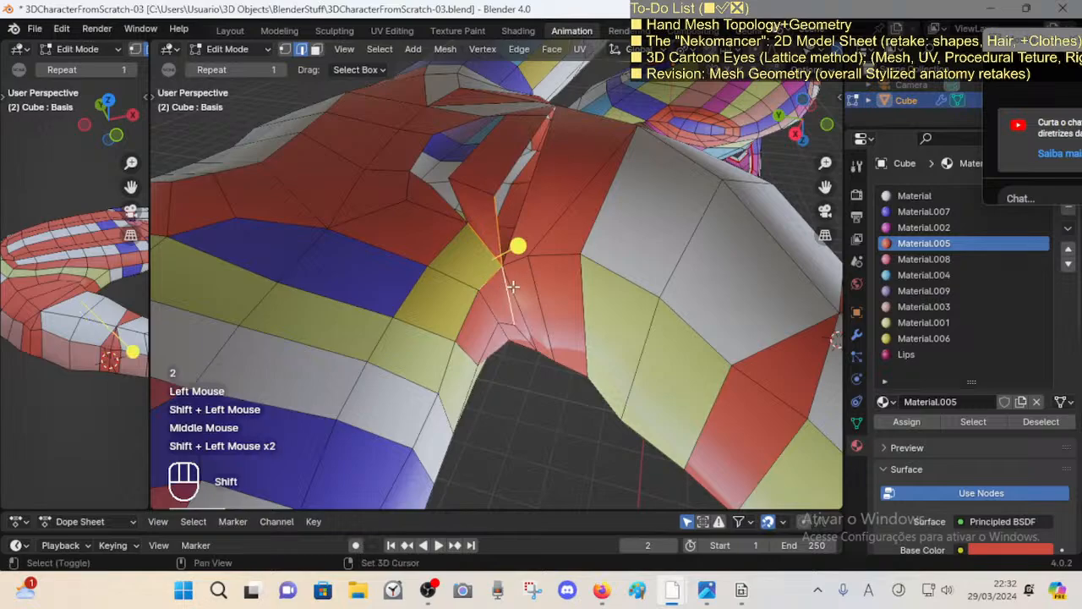
{"action": "left_click", "coordinate": [515, 241], "text": "shift"}
{"action": "middle_click_drag", "start_coordinate": [515, 243], "coordinate": [498, 257]}
{"action": "left_click", "coordinate": [482, 264]}
{"action": "left_click", "coordinate": [481, 246], "text": "shift"}
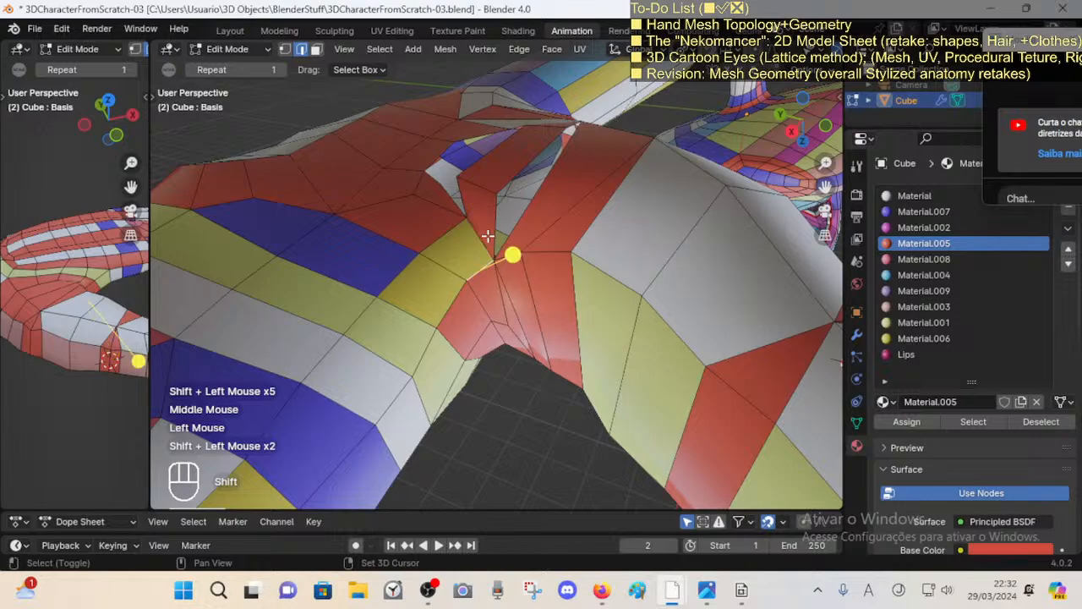
{"action": "left_click", "coordinate": [495, 240], "text": "shift"}
{"action": "left_click", "coordinate": [508, 257], "text": "shift"}
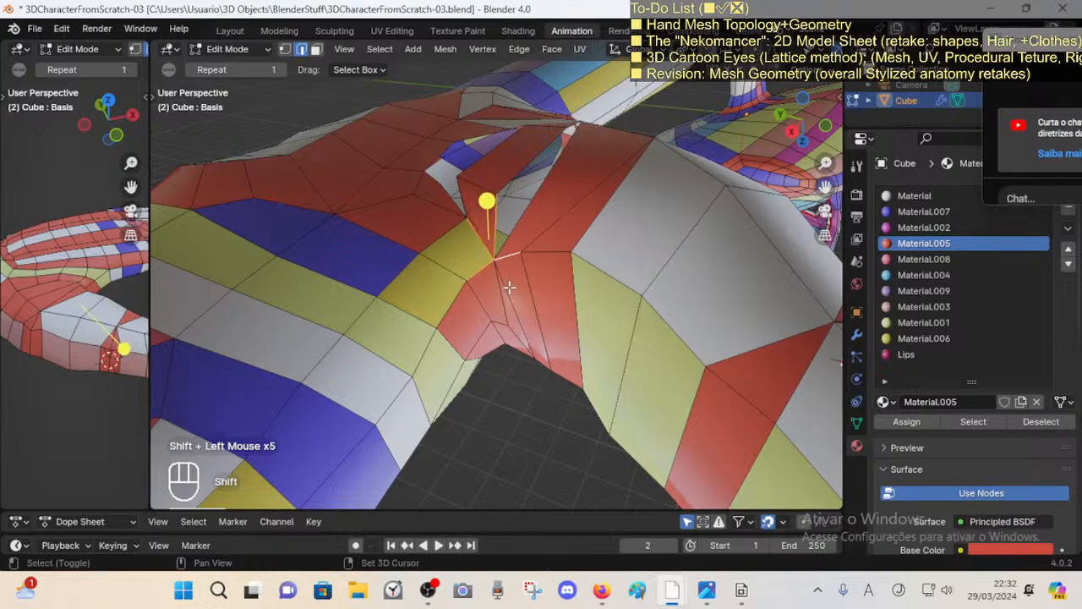
{"action": "left_click", "coordinate": [497, 271], "text": "shift"}
{"action": "key", "text": "alt+a"}
Step: Slide the vertex in the middle of the red thumb web along its edge toward the upper rim
{"action": "key", "text": "1"}
{"action": "left_click", "coordinate": [499, 254]}
{"action": "middle_click_drag", "start_coordinate": [507, 257], "coordinate": [506, 196]}
{"action": "left_click_drag", "start_coordinate": [504, 196], "coordinate": [578, 193]}
{"action": "left_click_drag", "start_coordinate": [510, 177], "coordinate": [510, 177]}
{"action": "middle_click_drag", "start_coordinate": [510, 177], "coordinate": [502, 298]}
{"action": "left_click", "coordinate": [510, 332]}
{"action": "key", "text": "shift+v"}
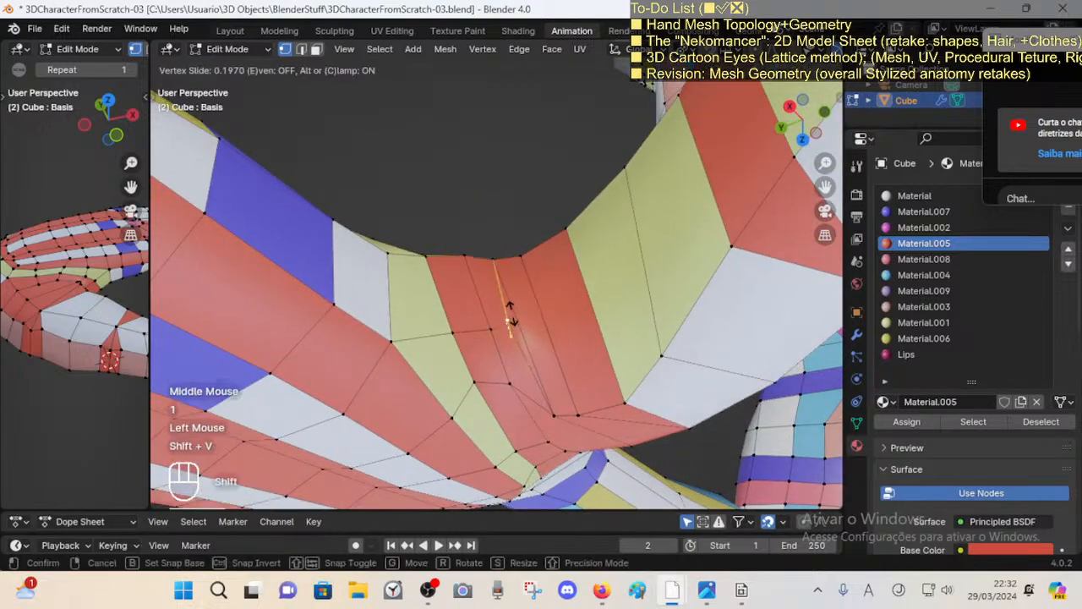
{"action": "left_click", "coordinate": [509, 314], "text": "shift"}
{"action": "key", "text": "shift+v"}
{"action": "left_click", "coordinate": [507, 321], "text": "shift"}
Step: Slide and move the vertex where the red faces converge on the opposite rim of the thumb web
{"action": "left_click", "coordinate": [554, 412]}
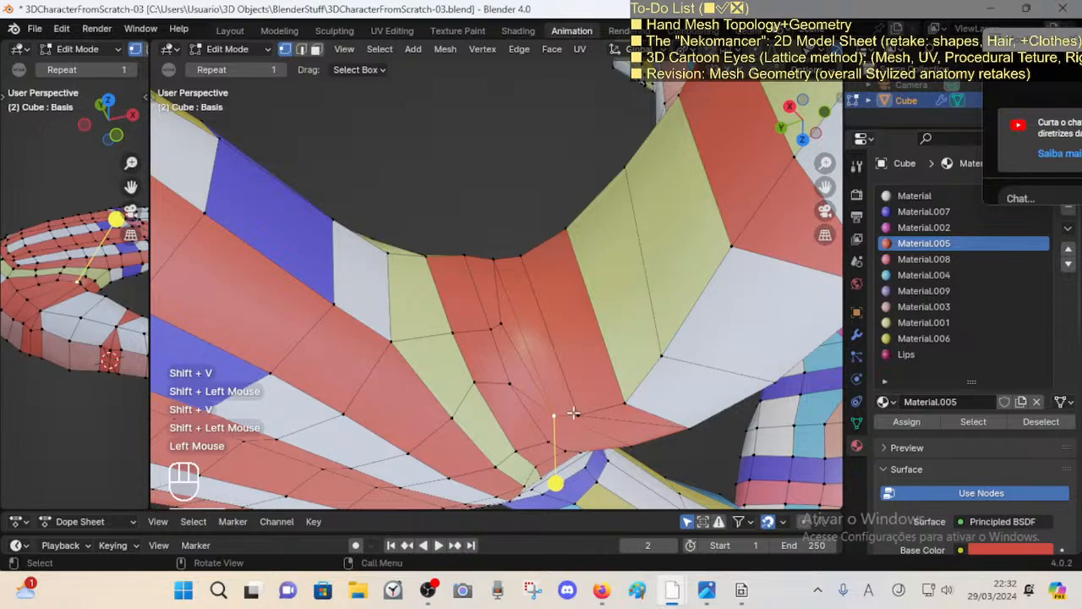
{"action": "mouse_move", "coordinate": [553, 413]}
{"action": "middle_mouse_down"}
{"action": "mouse_move", "coordinate": [546, 381]}
{"action": "mouse_move", "coordinate": [549, 397]}
{"action": "middle_mouse_up"}
{"action": "key", "text": "shift+v"}
{"action": "left_click", "coordinate": [543, 376], "text": "shift"}
{"action": "left_click", "coordinate": [544, 378]}
{"action": "left_click", "coordinate": [542, 387]}
{"action": "key", "text": "g"}
{"action": "left_click", "coordinate": [554, 399]}
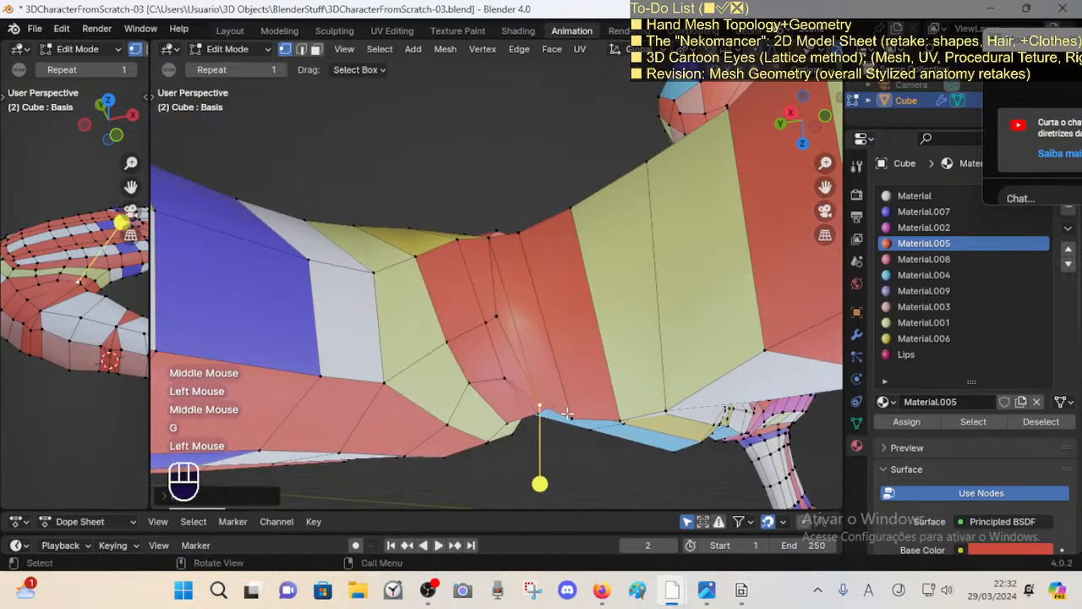
Step: Move the neighbouring rim vertex and the corner vertex between the red and yellow-green faces to even out the web
{"action": "left_click", "coordinate": [571, 414]}
{"action": "key", "text": "g"}
{"action": "left_click", "coordinate": [570, 397]}
{"action": "middle_click_drag", "start_coordinate": [534, 397], "coordinate": [545, 296]}
{"action": "left_click", "coordinate": [628, 377]}
{"action": "key", "text": "g"}
{"action": "left_click", "coordinate": [622, 381]}
{"action": "middle_click_drag", "start_coordinate": [541, 355], "coordinate": [621, 322]}
{"action": "middle_click_drag", "start_coordinate": [617, 440], "coordinate": [628, 397]}
{"action": "key", "text": "g"}
{"action": "left_click", "coordinate": [630, 396]}
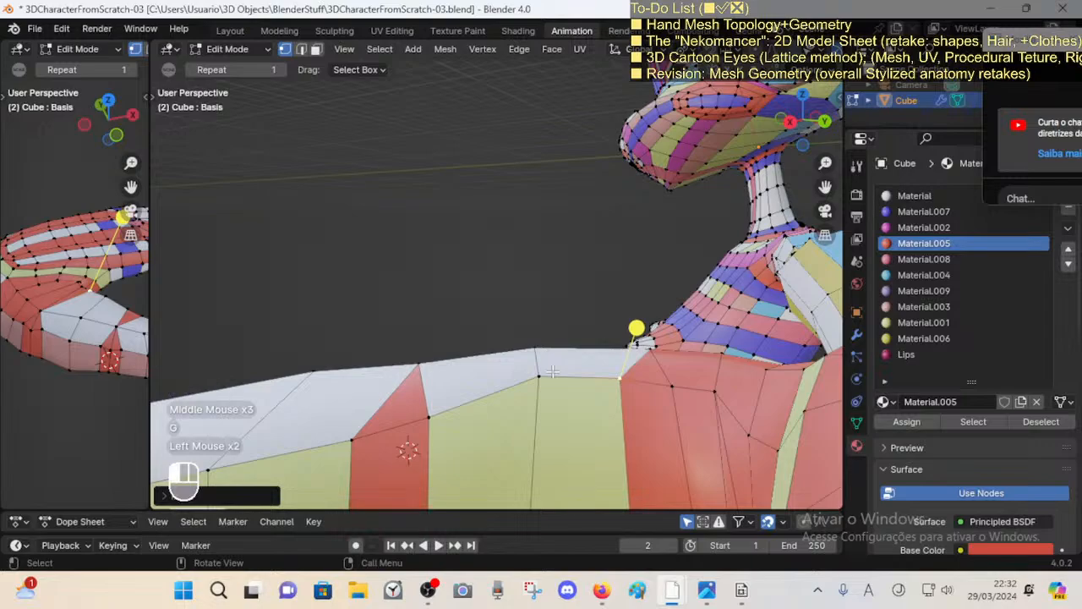
Step: Select the face loop running through the red thumb web and examine its path around the hand
{"action": "middle_click_drag", "start_coordinate": [551, 372], "coordinate": [609, 355], "text": "shift"}
{"action": "key", "text": "3"}
{"action": "left_click", "coordinate": [630, 382], "text": "alt+shift"}
{"action": "scroll", "coordinate": [630, 382], "scroll_direction": "down", "scroll_amount": 1}
{"action": "middle_click_drag", "start_coordinate": [609, 355], "coordinate": [585, 362]}
{"action": "scroll", "coordinate": [606, 372], "scroll_direction": "down", "scroll_amount": 2}
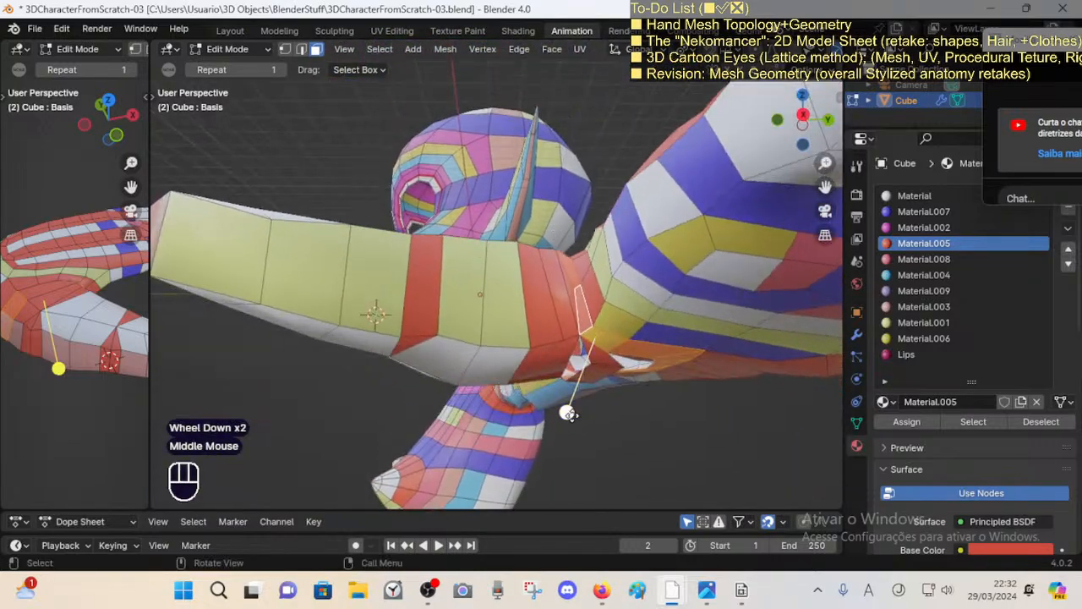
{"action": "left_click_drag", "start_coordinate": [568, 413], "coordinate": [584, 421]}
{"action": "middle_click_drag", "start_coordinate": [584, 420], "coordinate": [575, 328]}
{"action": "left_click_drag", "start_coordinate": [572, 399], "coordinate": [581, 398]}
{"action": "middle_click_drag", "start_coordinate": [581, 398], "coordinate": [604, 312]}
{"action": "scroll", "coordinate": [558, 364], "scroll_direction": "up", "scroll_amount": 1}
{"action": "key", "text": "alt+a"}
Step: Try a short knife cut across the red faces of the thumb base, and undo it
{"action": "key", "text": "k"}
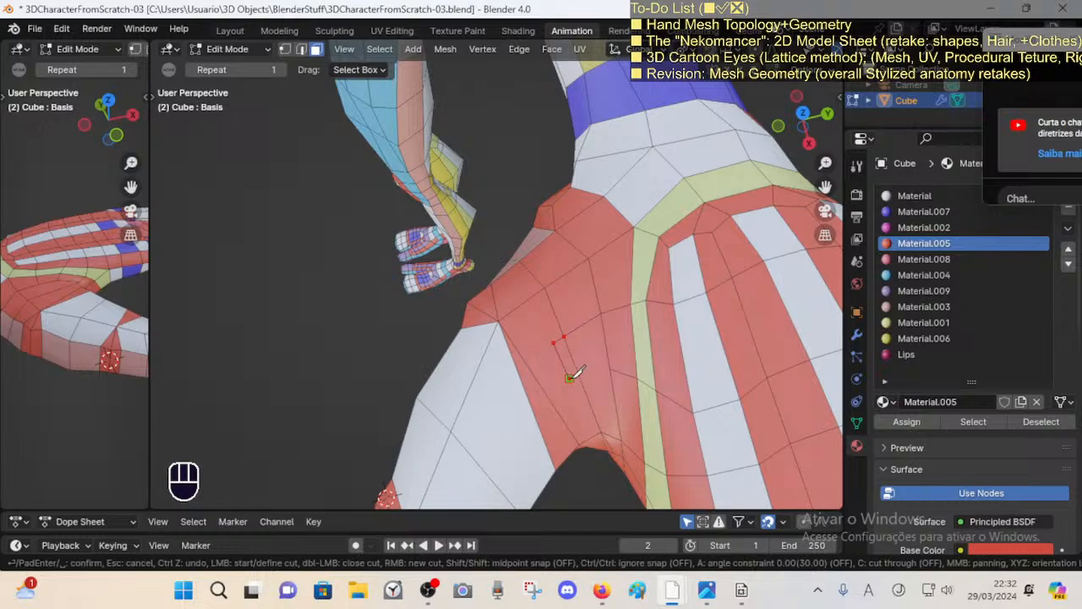
{"action": "key", "text": "Return"}
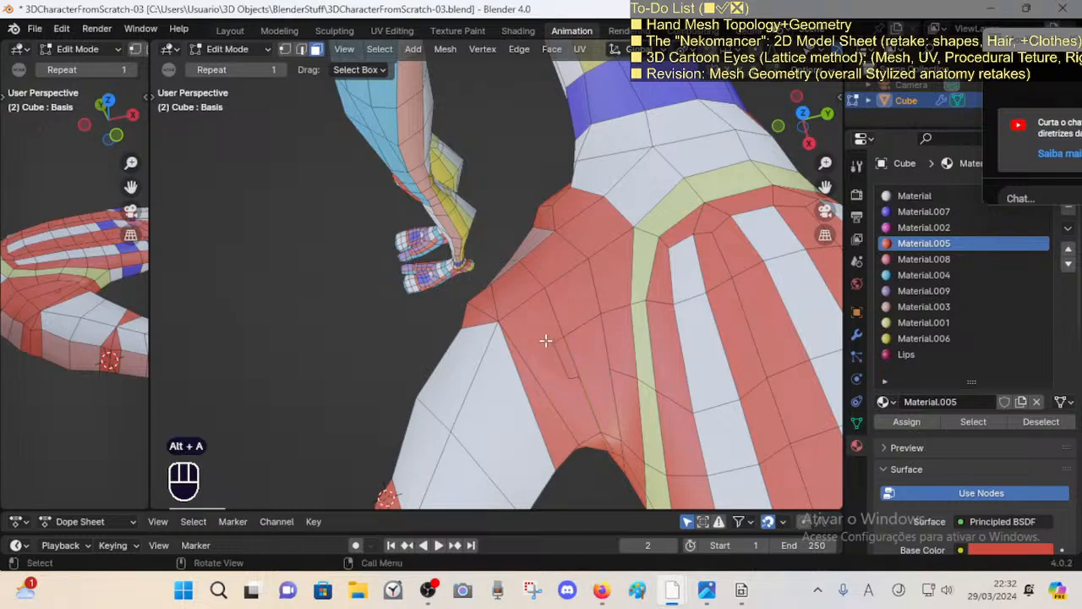
{"action": "middle_click_drag", "start_coordinate": [545, 340], "coordinate": [558, 325]}
{"action": "key", "text": "ctrl+z"}
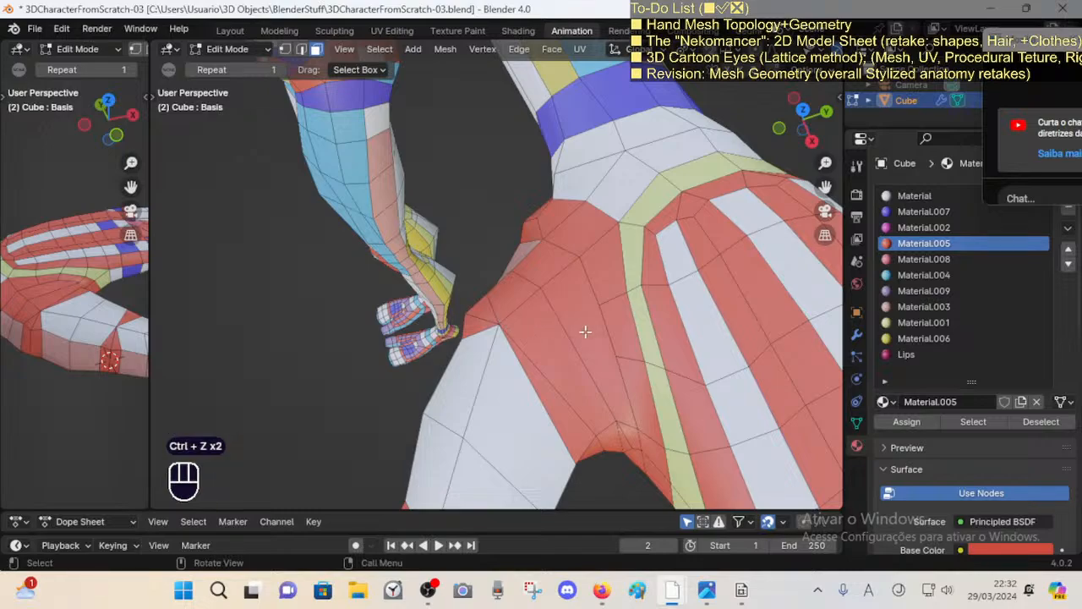
Step: Knife-cut new edges through the long red faces between the thumb base and the web
{"action": "key", "text": "k"}
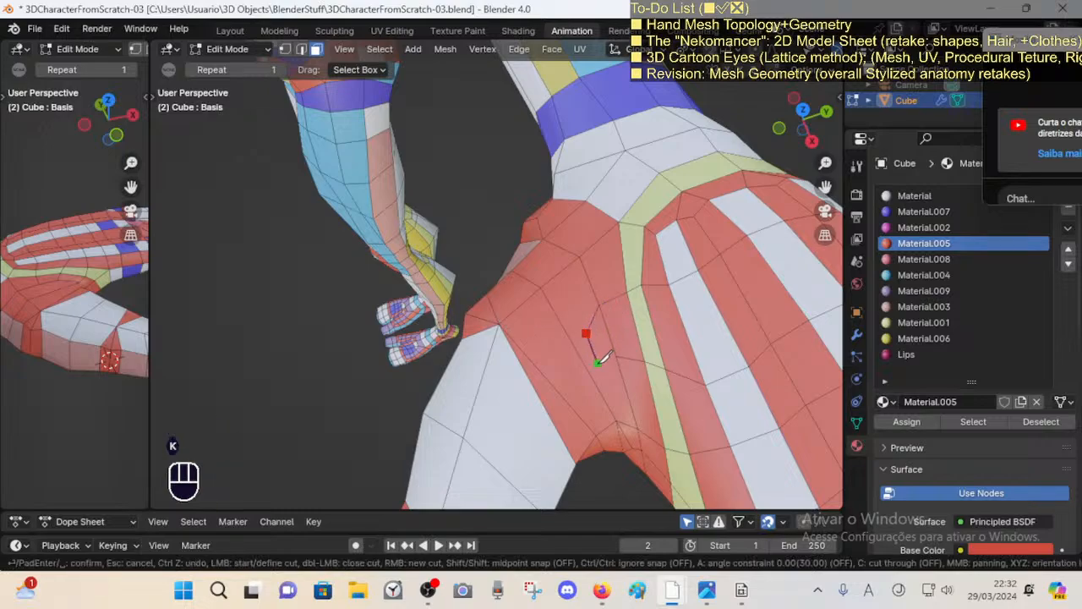
{"action": "key", "text": "Return"}
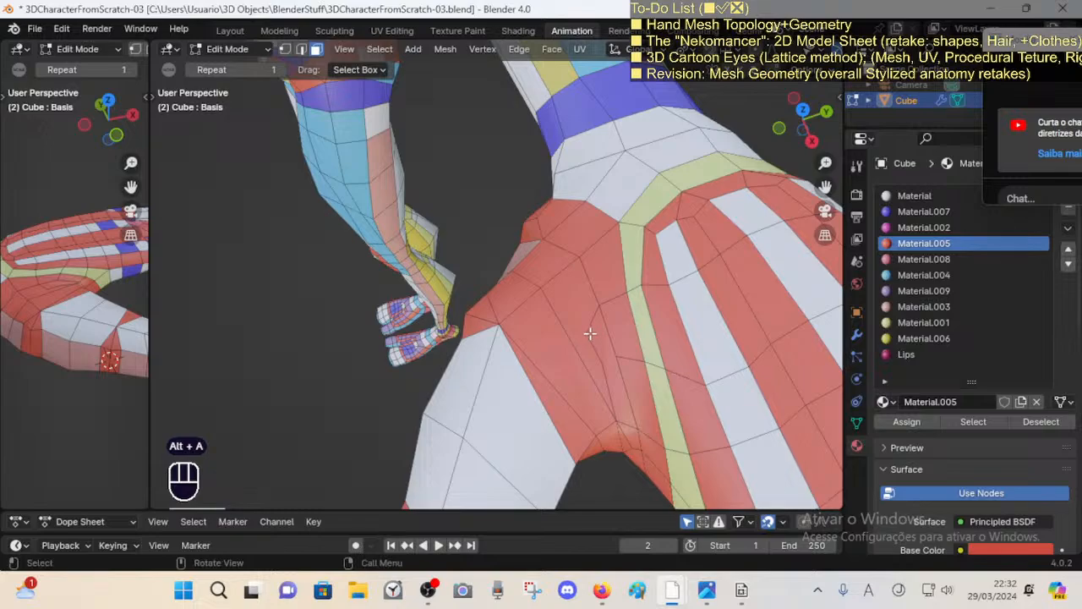
{"action": "key", "text": "k"}
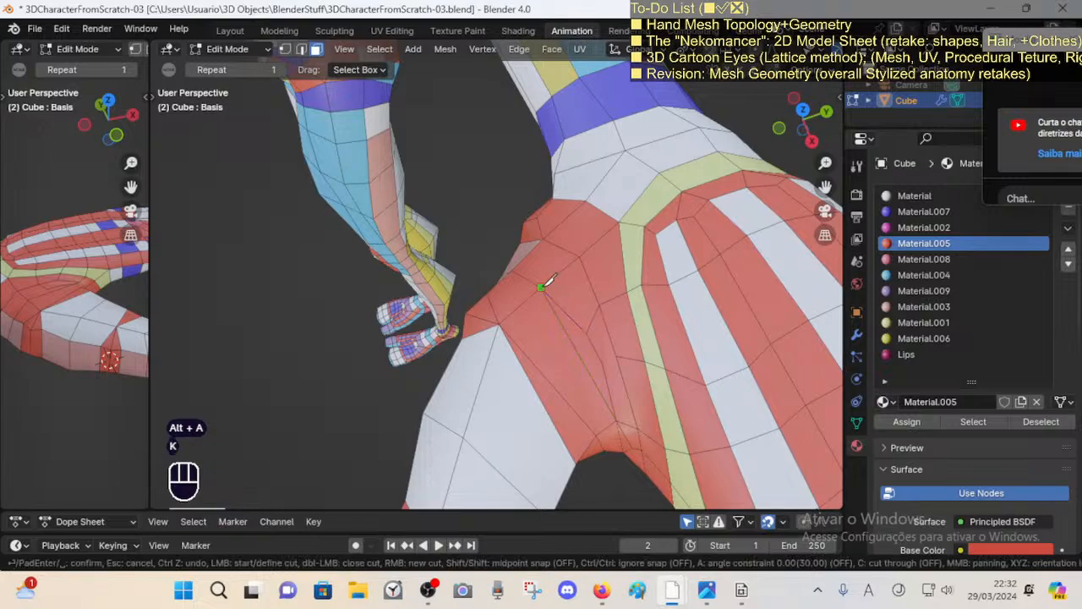
{"action": "key", "text": "k"}
{"action": "key", "text": "Return"}
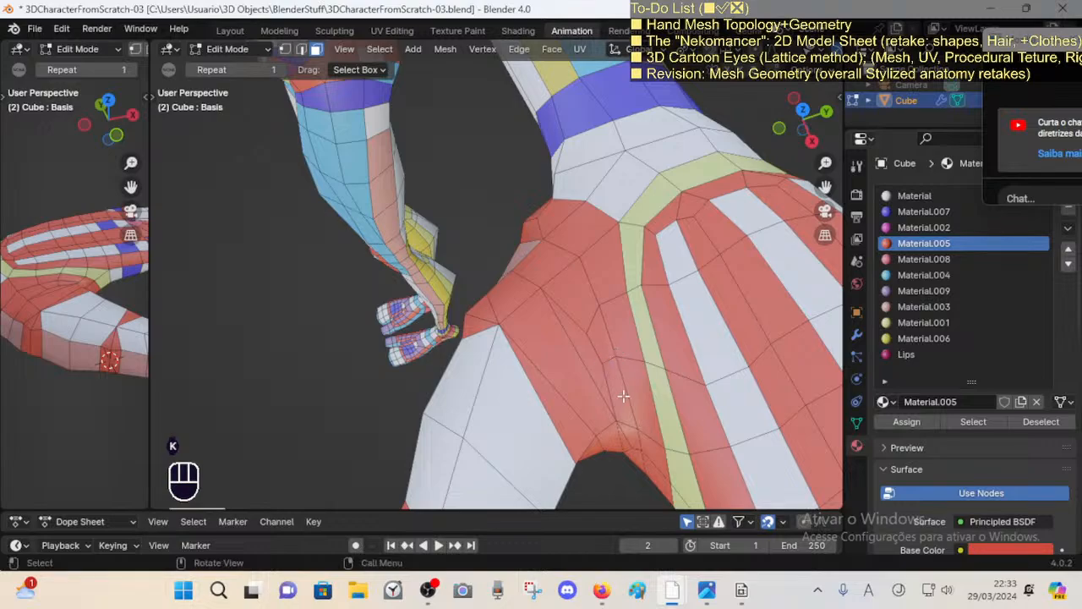
Step: Select the face loop and the narrow red face beside the new cuts to examine the web's topology
{"action": "middle_click_drag", "start_coordinate": [610, 357], "coordinate": [574, 369]}
{"action": "key", "text": "3"}
{"action": "left_click", "coordinate": [600, 341], "text": "alt+shift"}
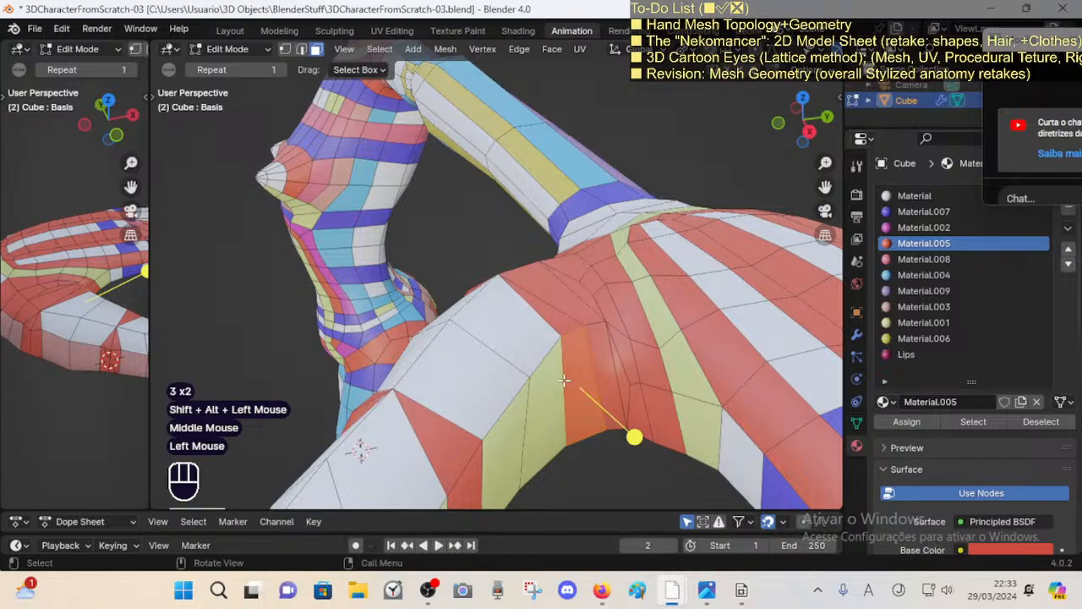
{"action": "key", "text": "alt+a"}
{"action": "key", "text": "3"}
{"action": "left_click", "coordinate": [601, 288], "text": "alt+shift"}
{"action": "left_click_drag", "start_coordinate": [550, 383], "coordinate": [580, 385]}
{"action": "key", "text": "alt+a"}
{"action": "key", "text": "1"}
{"action": "left_click", "coordinate": [621, 386]}
{"action": "key", "text": "3"}
{"action": "left_click", "coordinate": [610, 380]}
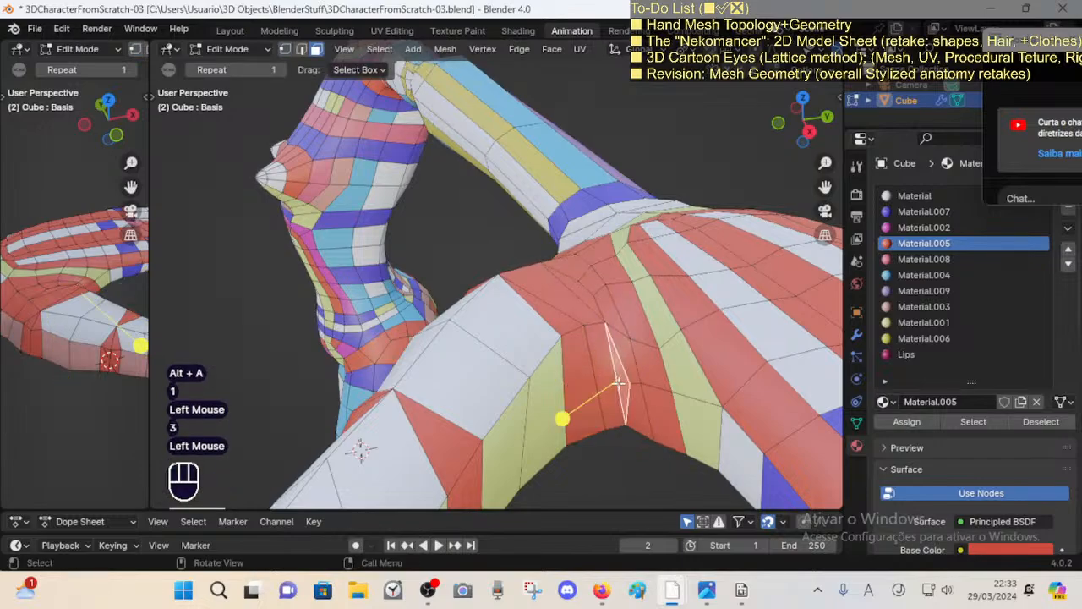
Step: Select face loops across the red thumb base to examine how they continue over the hand
{"action": "middle_click_drag", "start_coordinate": [610, 382], "coordinate": [605, 343]}
{"action": "key", "text": "2"}
{"action": "key", "text": "3"}
{"action": "left_click", "coordinate": [611, 274], "text": "alt+shift"}
{"action": "key", "text": "alt+a"}
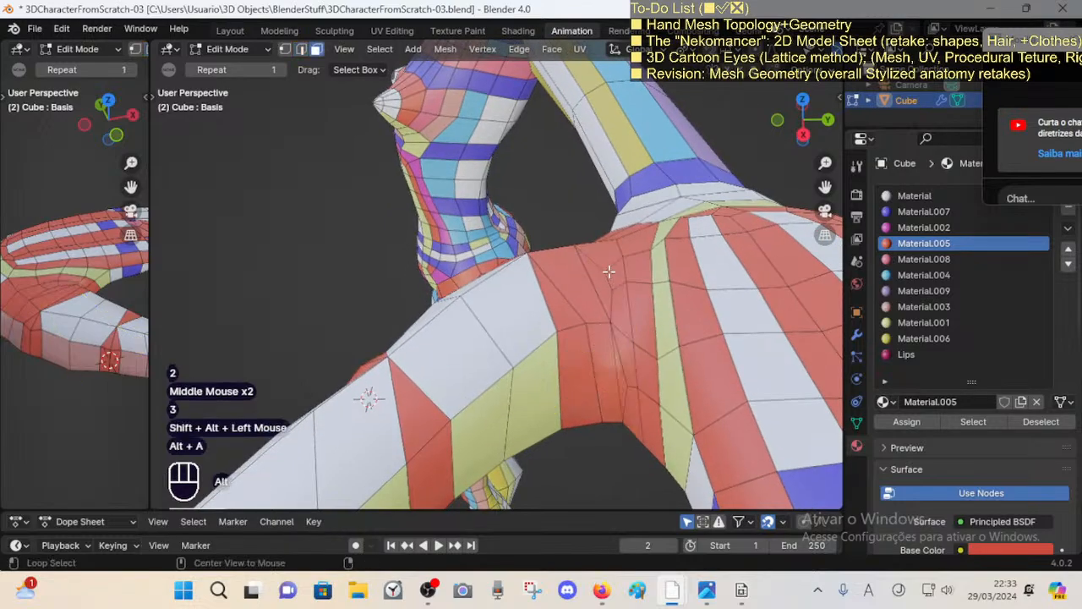
{"action": "left_click", "coordinate": [609, 272], "text": "alt+shift"}
{"action": "key", "text": "alt+a"}
Step: Assign the white Material to the face loop running from the thumb base across the hand
{"action": "middle_click_drag", "start_coordinate": [609, 273], "coordinate": [597, 377]}
{"action": "left_click", "coordinate": [604, 307], "text": "alt+shift"}
{"action": "scroll", "coordinate": [602, 311], "scroll_direction": "down", "scroll_amount": 1}
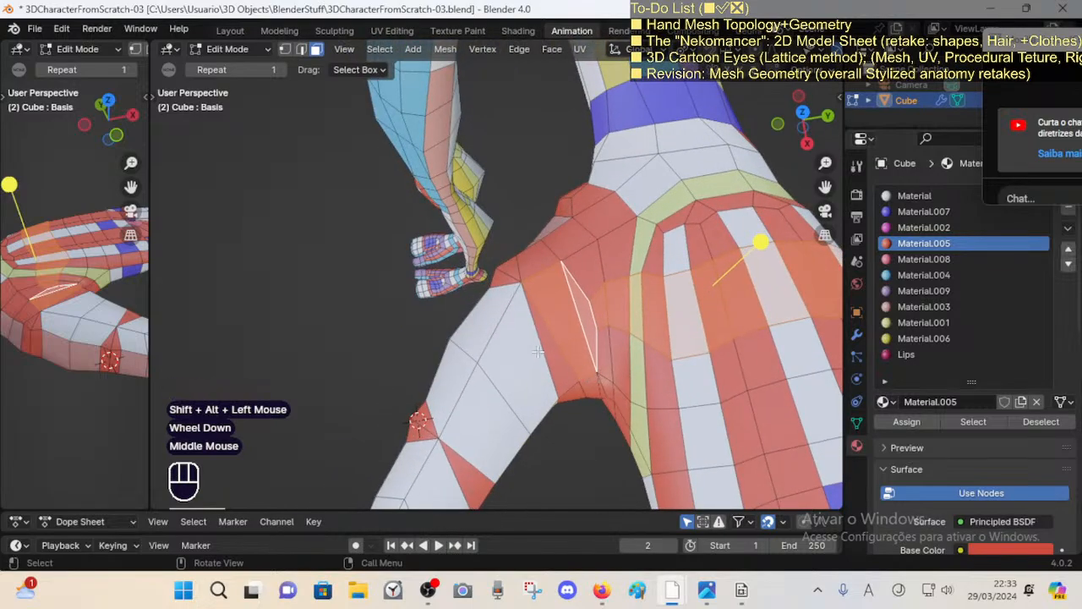
{"action": "left_click", "coordinate": [925, 199]}
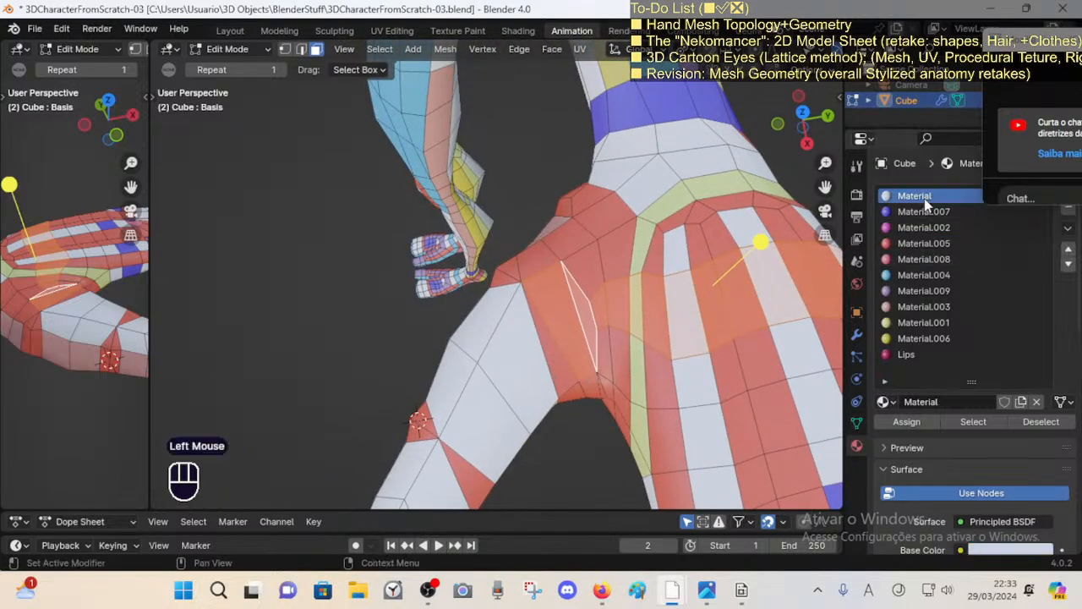
{"action": "left_click", "coordinate": [907, 421]}
{"action": "key", "text": "alt+a"}
Step: Assign Material.002 to the face loop running from the thumb web over the thumb base
{"action": "middle_click_drag", "start_coordinate": [583, 321], "coordinate": [618, 348]}
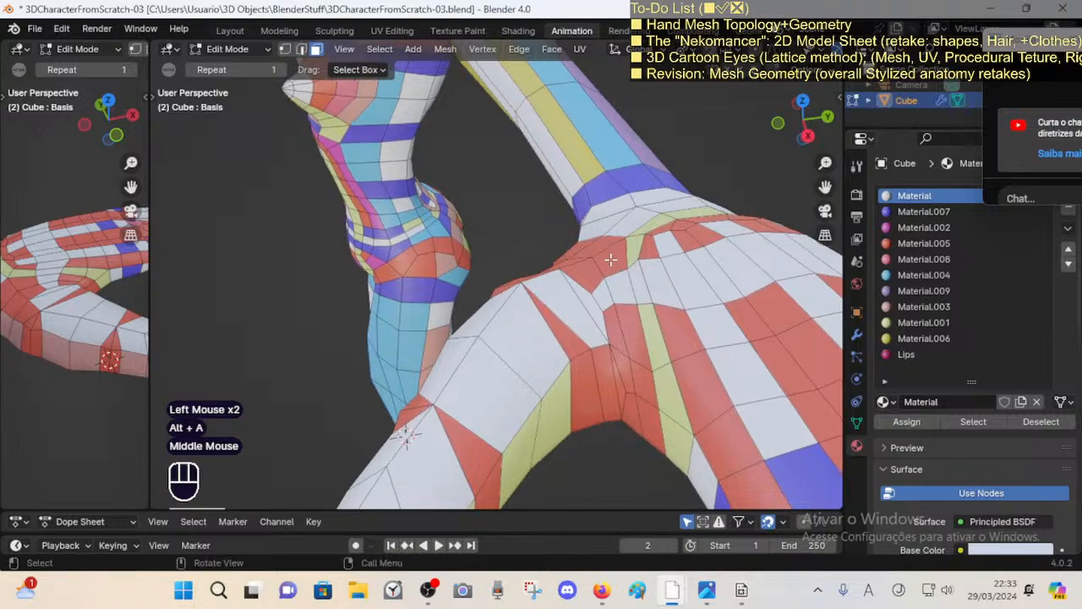
{"action": "key", "text": "alt+a"}
{"action": "left_click", "coordinate": [619, 352], "text": "alt+shift"}
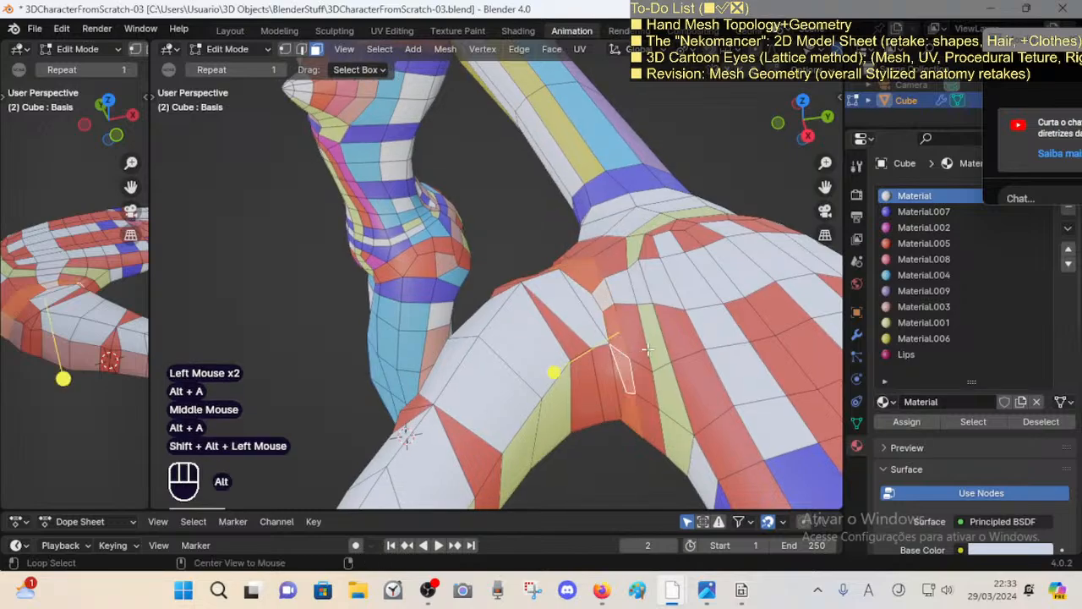
{"action": "left_click", "coordinate": [913, 227]}
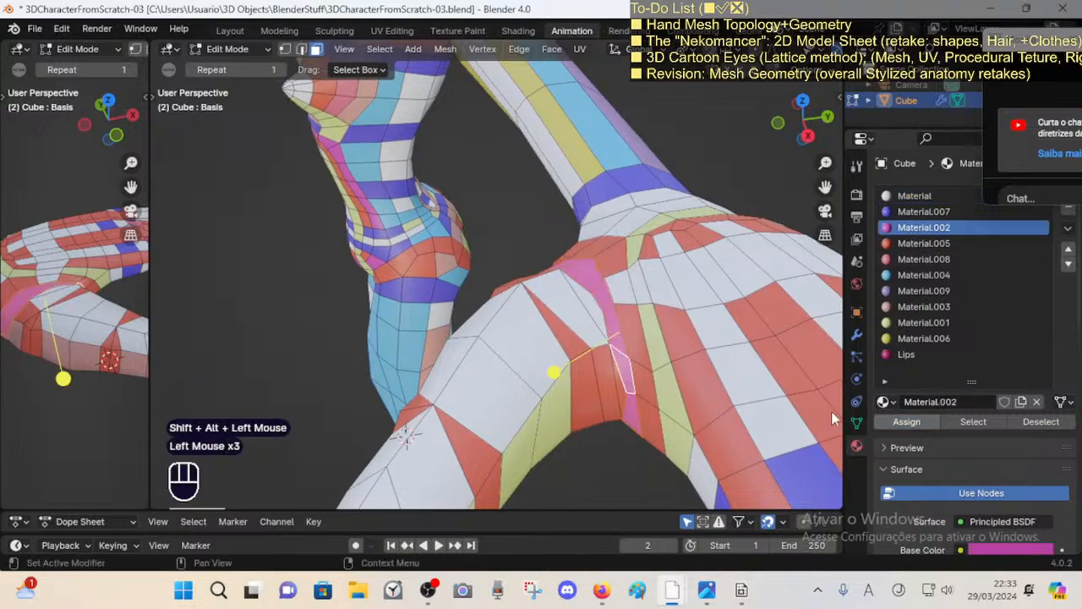
{"action": "key", "text": "alt+a"}
Step: Assign the white Material to the face loop crossing the magenta strip near the wrist
{"action": "mouse_move", "coordinate": [608, 347]}
{"action": "middle_mouse_down"}
{"action": "mouse_move", "coordinate": [598, 325]}
{"action": "mouse_move", "coordinate": [611, 347]}
{"action": "middle_mouse_up"}
{"action": "middle_click_drag", "start_coordinate": [516, 347], "coordinate": [574, 277]}
{"action": "middle_click_drag", "start_coordinate": [592, 315], "coordinate": [584, 339]}
{"action": "key", "text": "alt+a"}
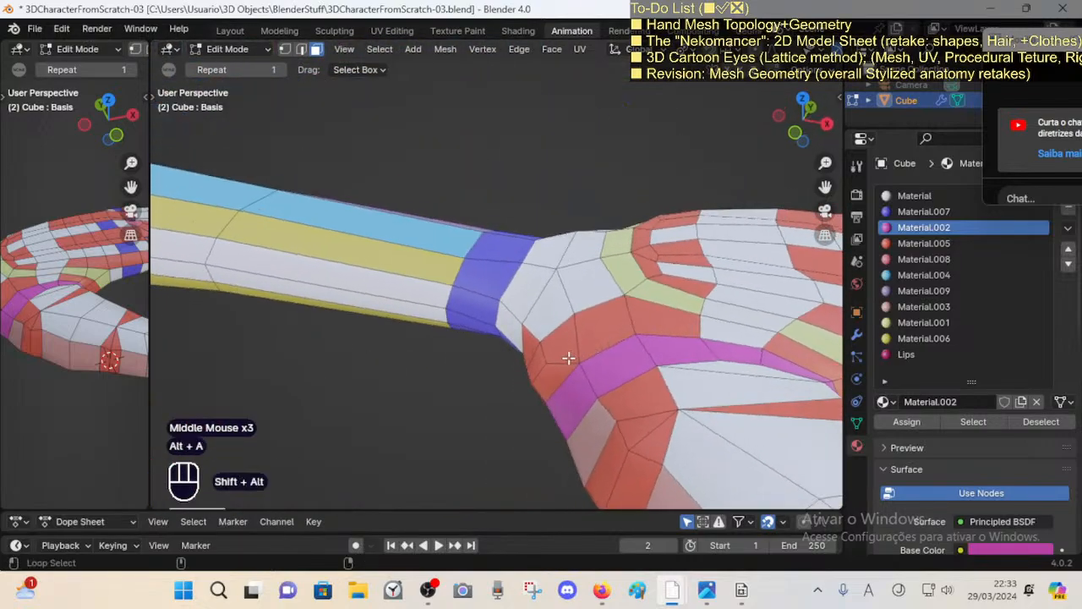
{"action": "left_click", "coordinate": [568, 353], "text": "alt+shift"}
{"action": "key", "text": "alt+a"}
{"action": "left_click", "coordinate": [630, 343], "text": "alt+shift"}
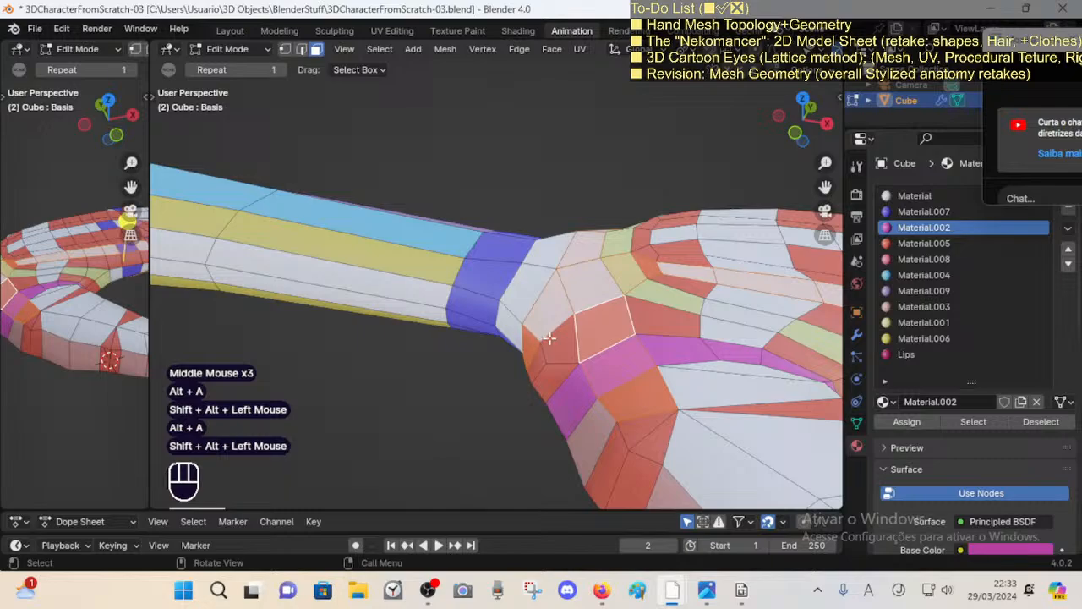
{"action": "middle_click_drag", "start_coordinate": [630, 343], "coordinate": [661, 235]}
{"action": "scroll", "coordinate": [618, 355], "scroll_direction": "down", "scroll_amount": 2}
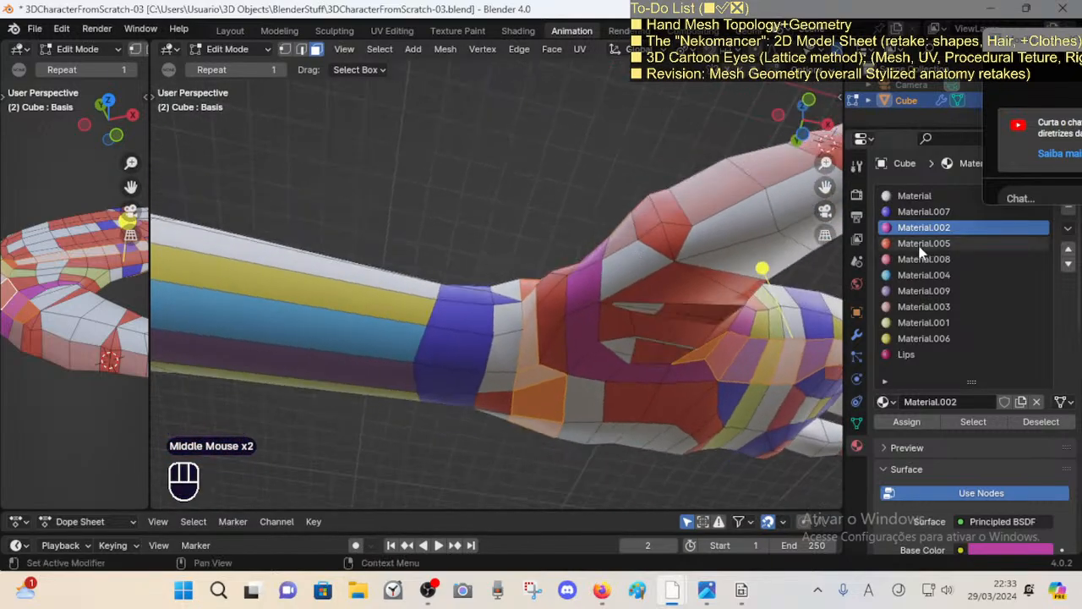
{"action": "left_click", "coordinate": [913, 195]}
{"action": "left_click", "coordinate": [907, 421]}
{"action": "key", "text": "alt+a"}
Step: Check the face loop at the magenta strip by the wrist and save the file
{"action": "mouse_move", "coordinate": [778, 367]}
{"action": "middle_mouse_down"}
{"action": "mouse_move", "coordinate": [617, 302]}
{"action": "mouse_move", "coordinate": [600, 365]}
{"action": "mouse_move", "coordinate": [551, 188]}
{"action": "middle_mouse_up"}
{"action": "key", "text": "alt+a"}
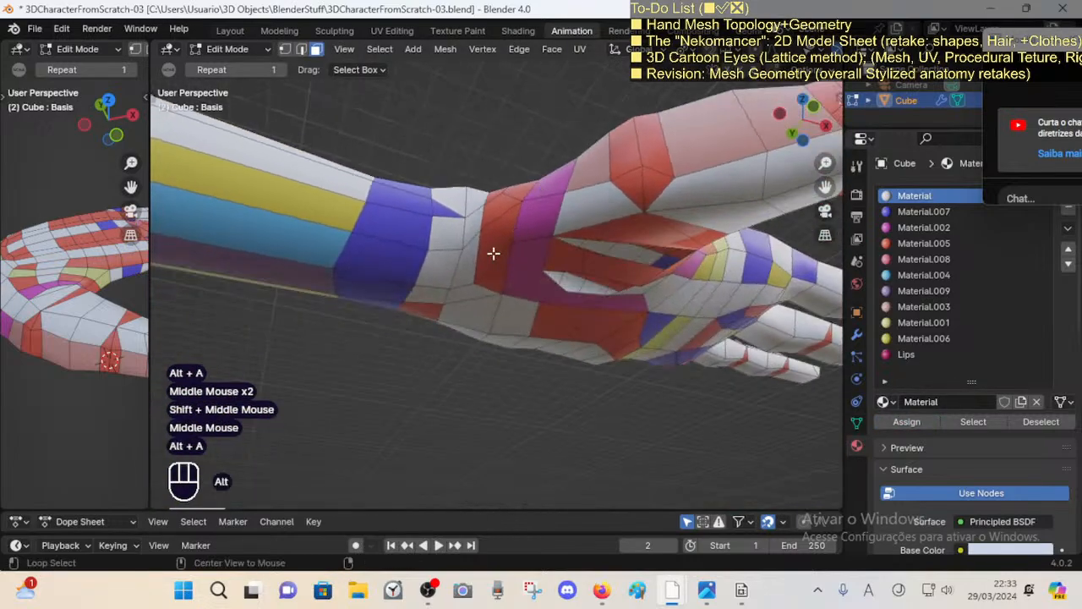
{"action": "left_click", "coordinate": [513, 224], "text": "alt+shift"}
{"action": "middle_click_drag", "start_coordinate": [513, 224], "coordinate": [527, 330]}
{"action": "scroll", "coordinate": [520, 203], "scroll_direction": "up", "scroll_amount": 2}
{"action": "key", "text": "alt+a"}
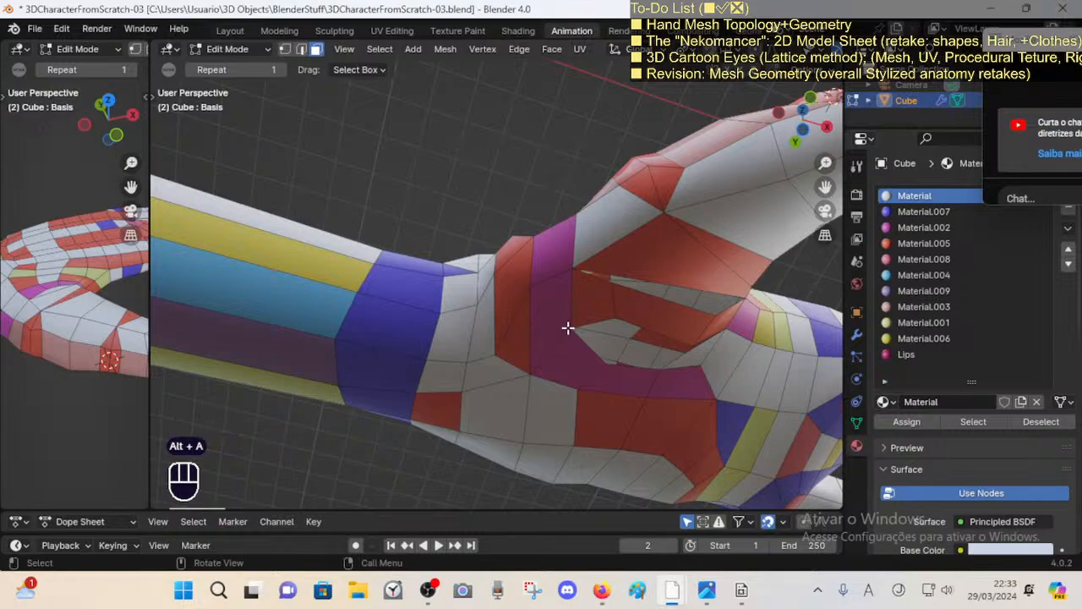
{"action": "key", "text": "ctrl+s"}
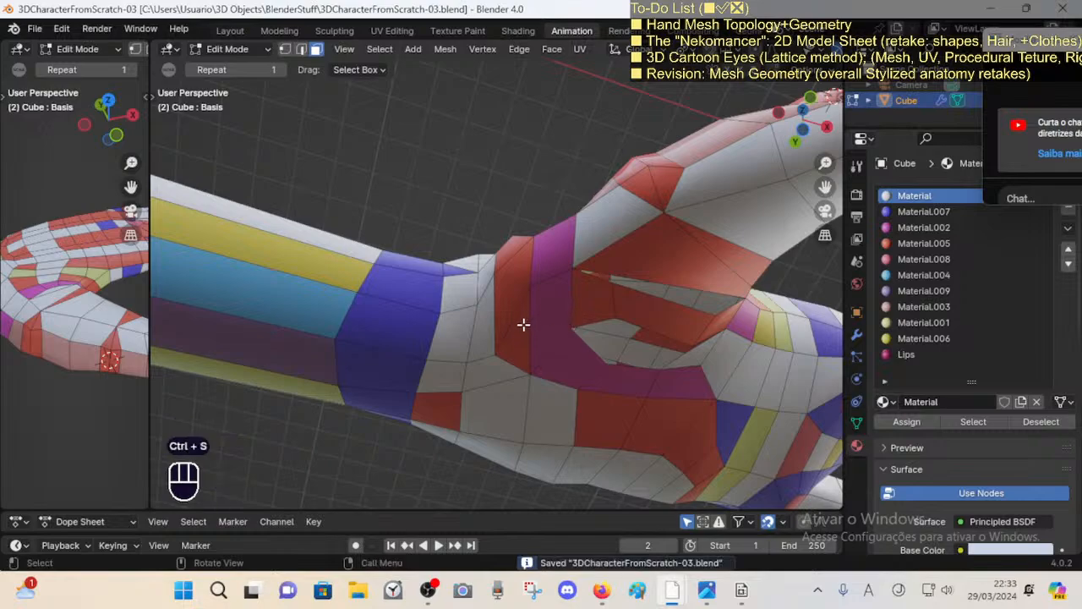
Step: Rip the vertex where the red, white and magenta faces meet at the heel of the palm
{"action": "left_click", "coordinate": [523, 324]}
{"action": "middle_click_drag", "start_coordinate": [524, 324], "coordinate": [502, 304]}
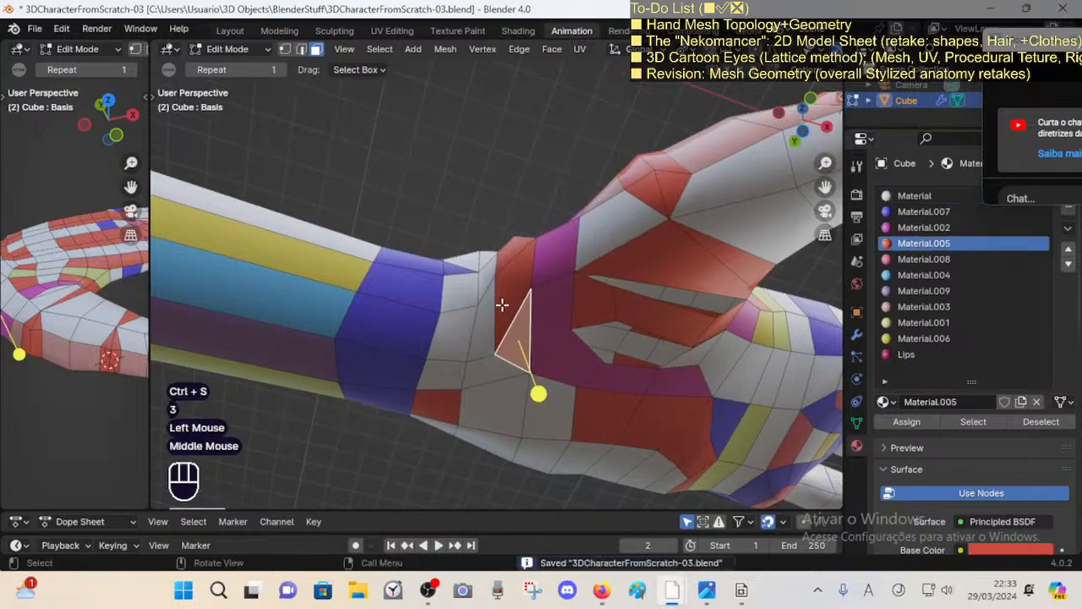
{"action": "key", "text": "1"}
{"action": "left_click", "coordinate": [535, 373]}
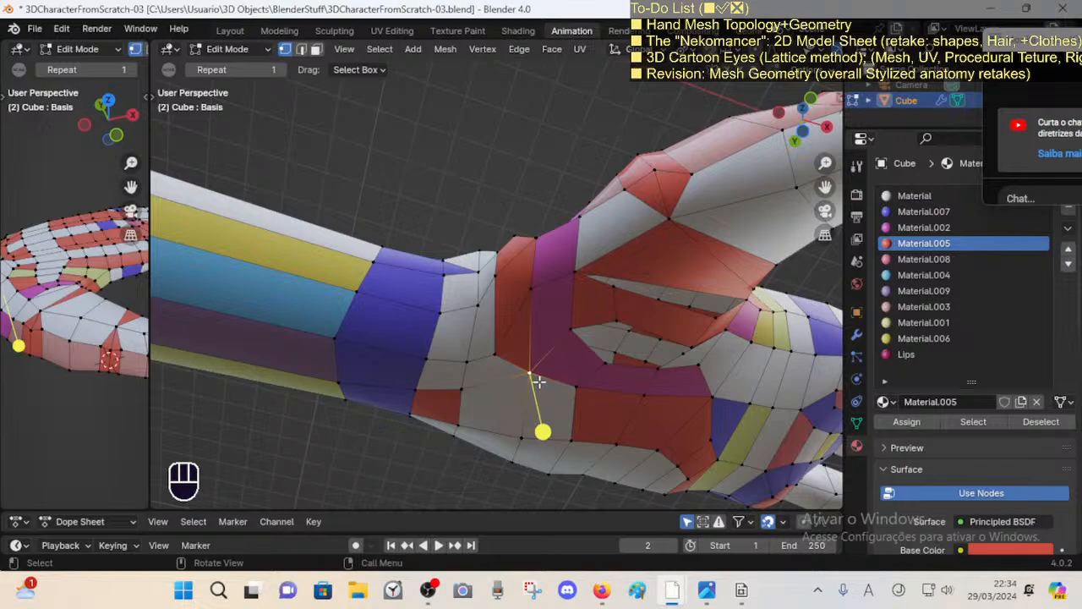
{"action": "key", "text": "v"}
{"action": "double_click", "coordinate": [532, 375]}
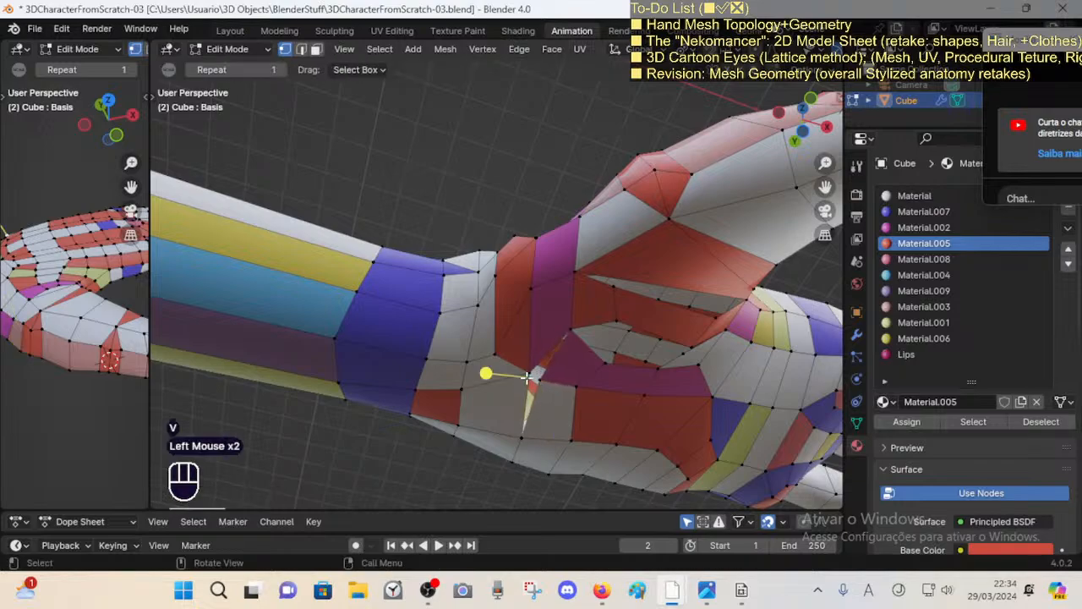
Step: Move the ripped vertex at the heel of the palm toward the wrist to widen the gap beside the magenta strip
{"action": "key", "text": "g"}
{"action": "left_click", "coordinate": [532, 367]}
{"action": "key", "text": "ctrl+z"}
{"action": "left_click", "coordinate": [533, 376]}
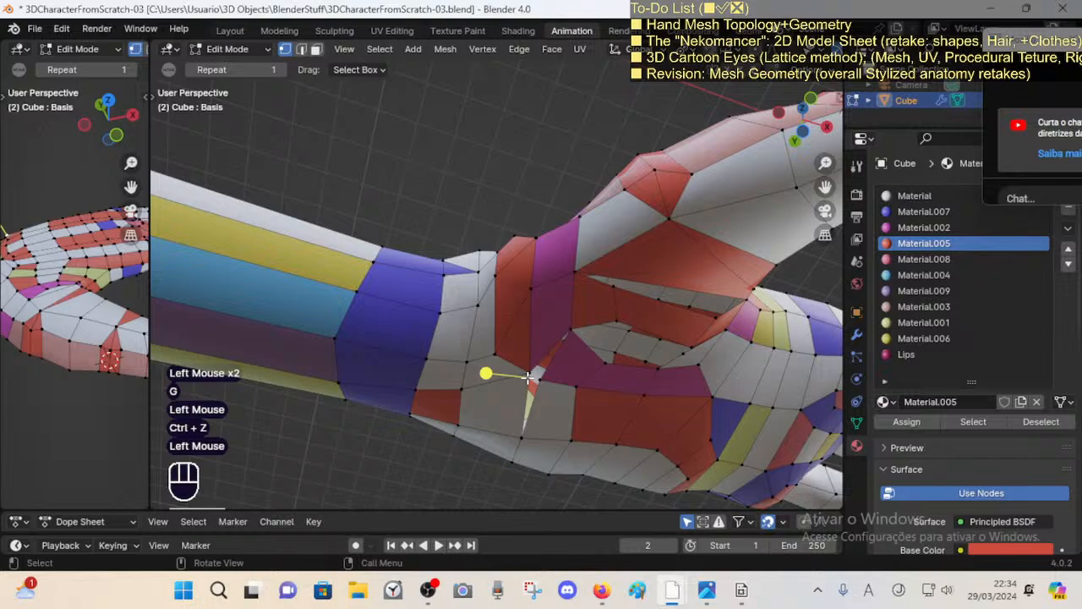
{"action": "key", "text": "g"}
{"action": "key", "text": "Escape"}
{"action": "left_click", "coordinate": [530, 375]}
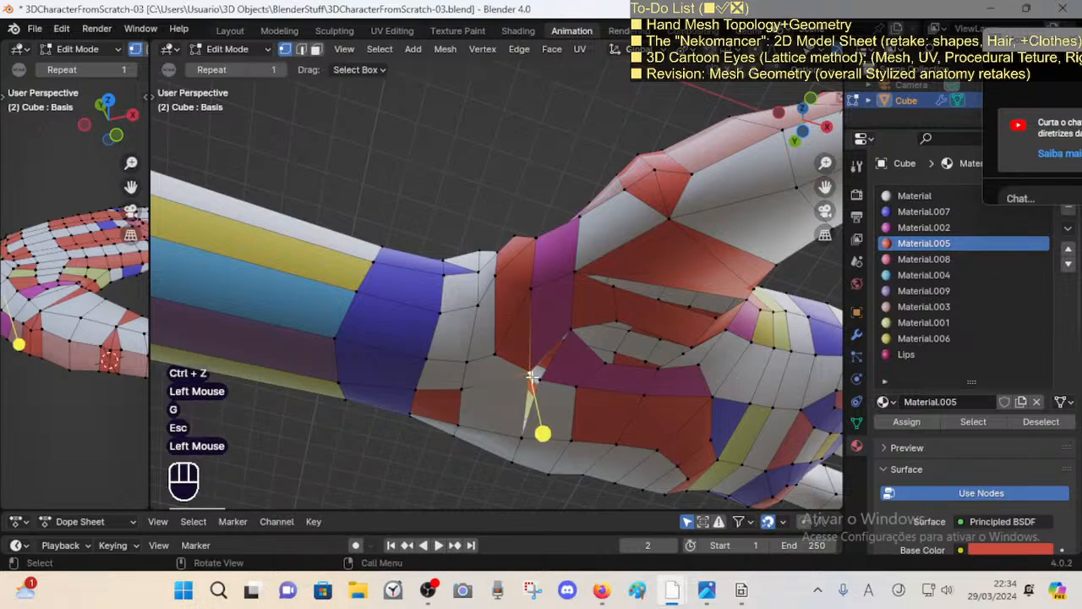
{"action": "key", "text": "g"}
{"action": "left_click", "coordinate": [524, 395]}
{"action": "key", "text": "2"}
{"action": "left_click", "coordinate": [526, 337]}
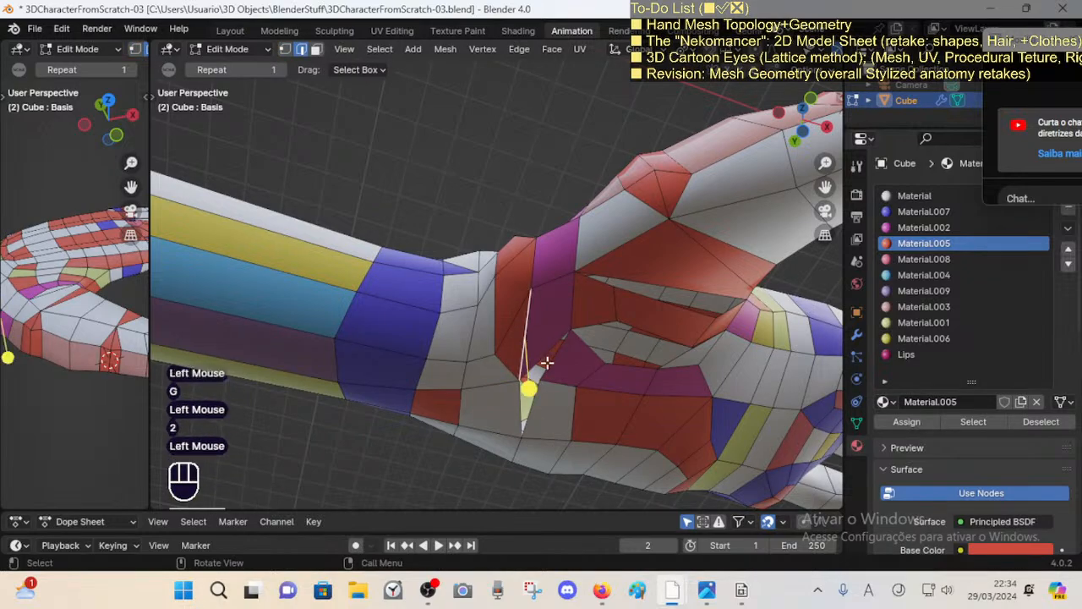
Step: Rip the magenta strip's inner corner vertex and move the strip's open end edge away from the gap
{"action": "key", "text": "1"}
{"action": "left_click", "coordinate": [573, 327]}
{"action": "key", "text": "v"}
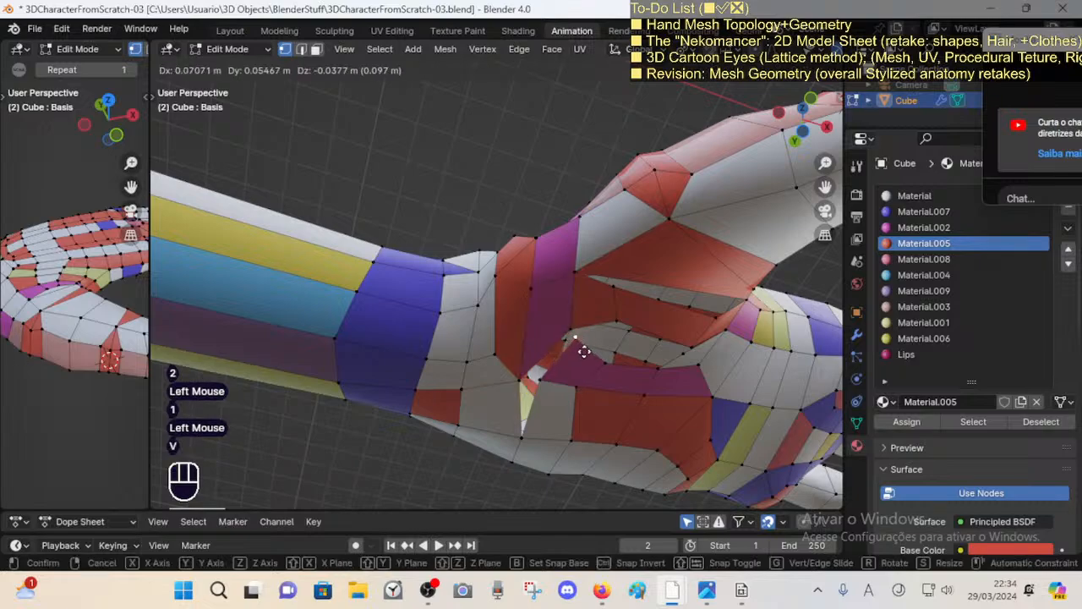
{"action": "left_click", "coordinate": [580, 355]}
{"action": "key", "text": "2"}
{"action": "left_click", "coordinate": [558, 334]}
{"action": "key", "text": "g"}
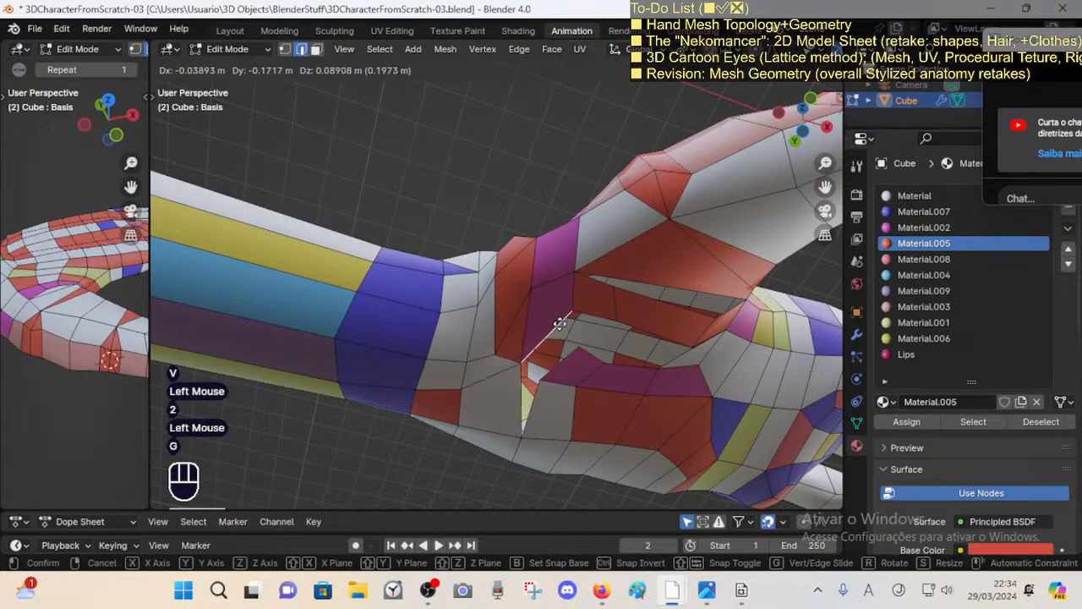
{"action": "left_click", "coordinate": [558, 323]}
Step: Delete the narrow red triangular face between the wrist and the magenta strip
{"action": "key", "text": "2"}
{"action": "key", "text": "1"}
{"action": "key", "text": "3"}
{"action": "left_click", "coordinate": [514, 340]}
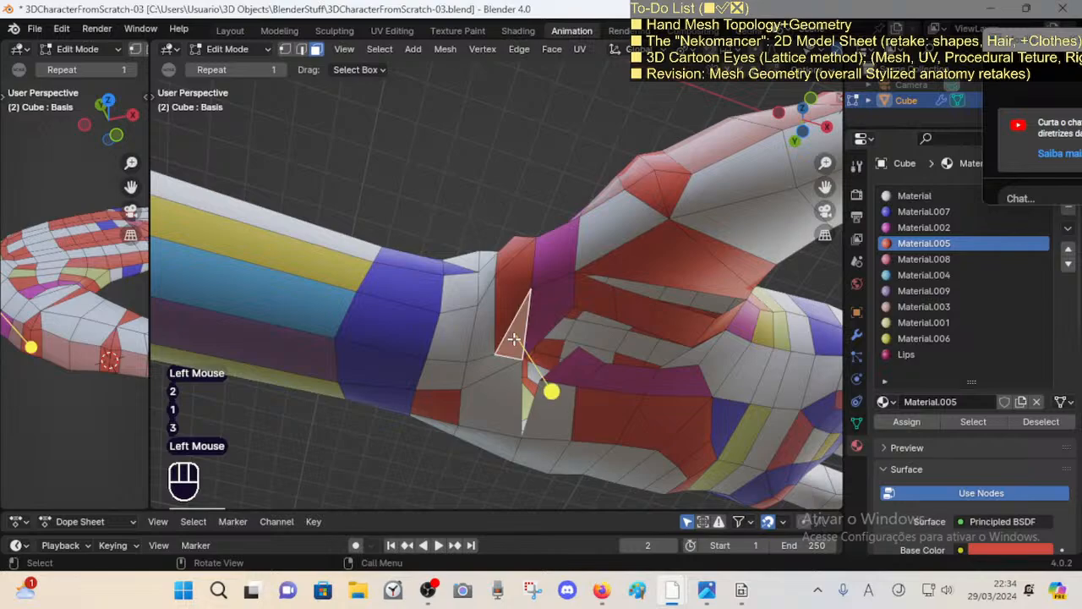
{"action": "key", "text": "x"}
{"action": "key", "text": "a"}
{"action": "middle_click_drag", "start_coordinate": [548, 333], "coordinate": [553, 325]}
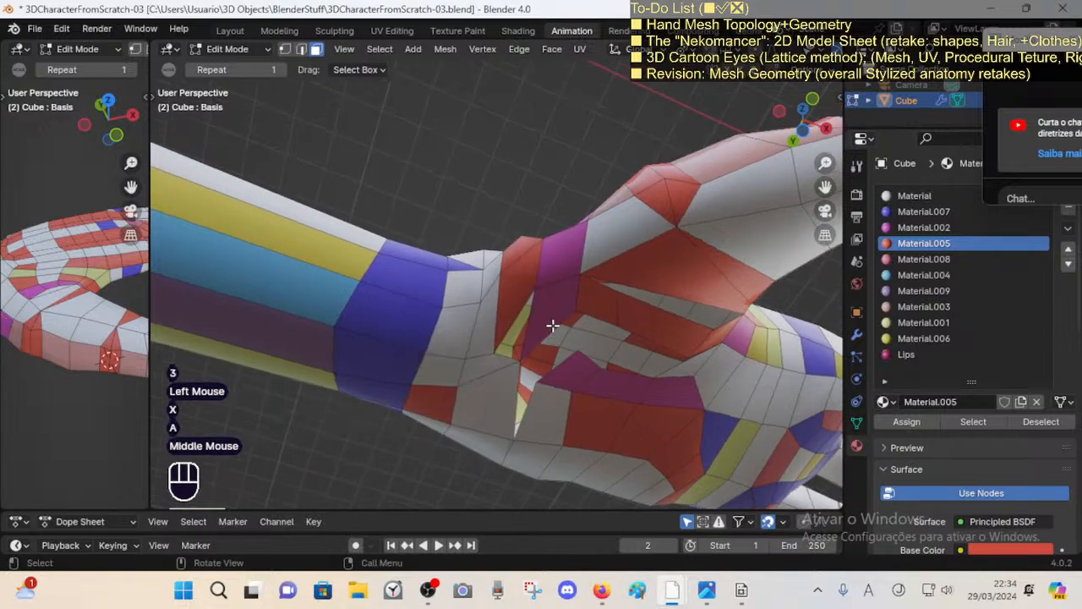
Step: Rip the corner vertex at the magenta strip's open end and move the detached vertex toward the palm heel
{"action": "key", "text": "1"}
{"action": "left_click", "coordinate": [528, 356]}
{"action": "key", "text": "v"}
{"action": "left_click", "coordinate": [529, 356]}
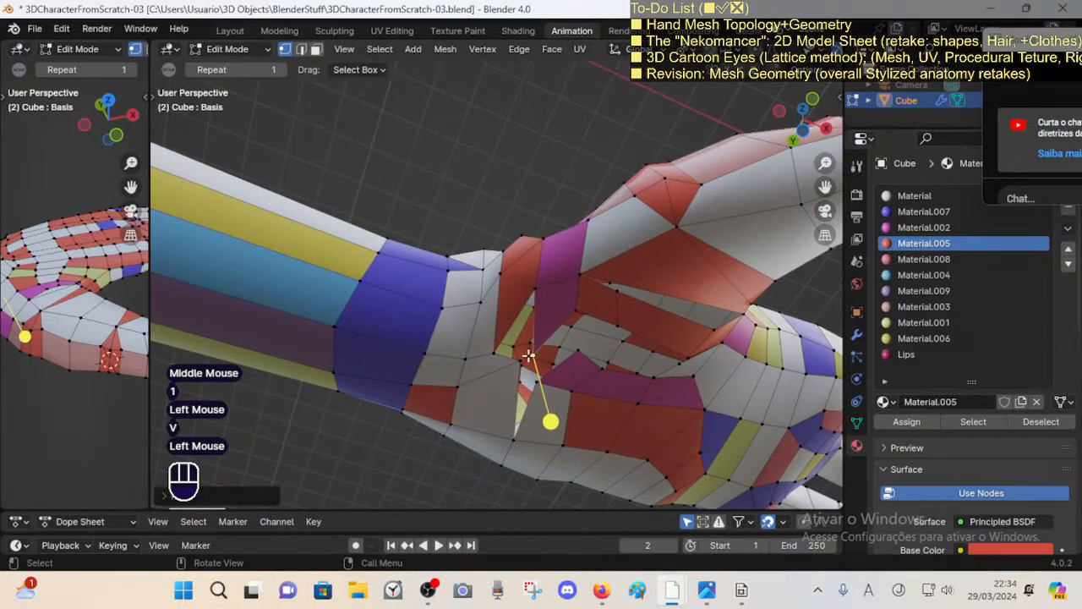
{"action": "key", "text": "g"}
{"action": "left_click", "coordinate": [514, 381]}
Step: Merge the vertices across the palm-heel gap and move the merged vertex slightly toward the wrist
{"action": "left_click", "coordinate": [521, 376], "text": "shift"}
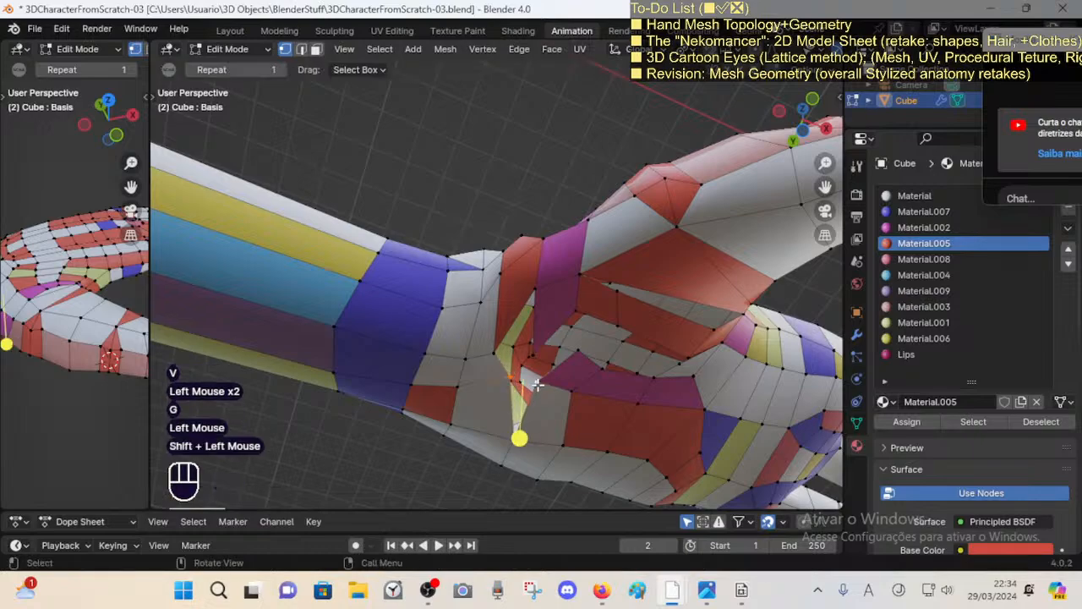
{"action": "key", "text": "m"}
{"action": "left_click", "coordinate": [503, 455]}
{"action": "key", "text": "alt+a"}
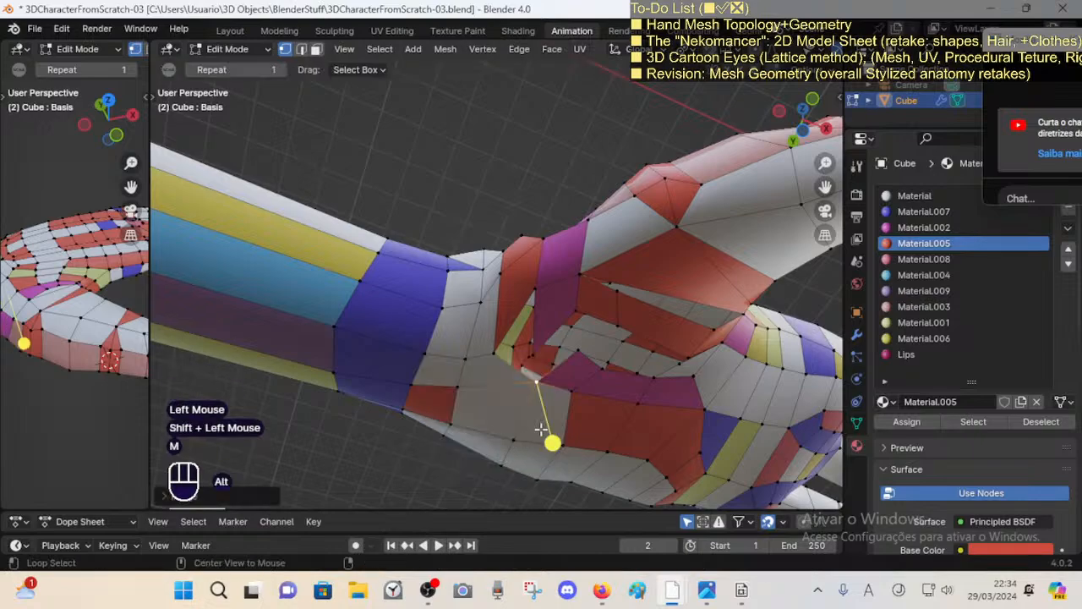
{"action": "left_click", "coordinate": [531, 378]}
{"action": "key", "text": "g"}
{"action": "left_click", "coordinate": [538, 361]}
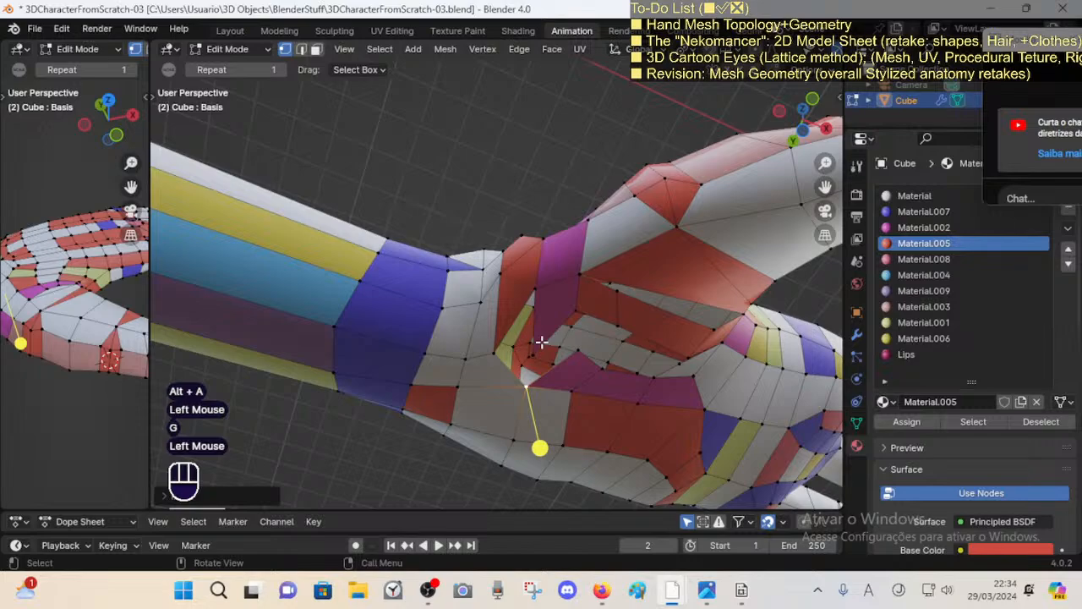
Step: Fill a face between the facing end edges of the two magenta strip sections
{"action": "left_click", "coordinate": [550, 338]}
{"action": "left_click", "coordinate": [559, 362], "text": "shift"}
{"action": "key", "text": "f"}
{"action": "key", "text": "alt+a"}
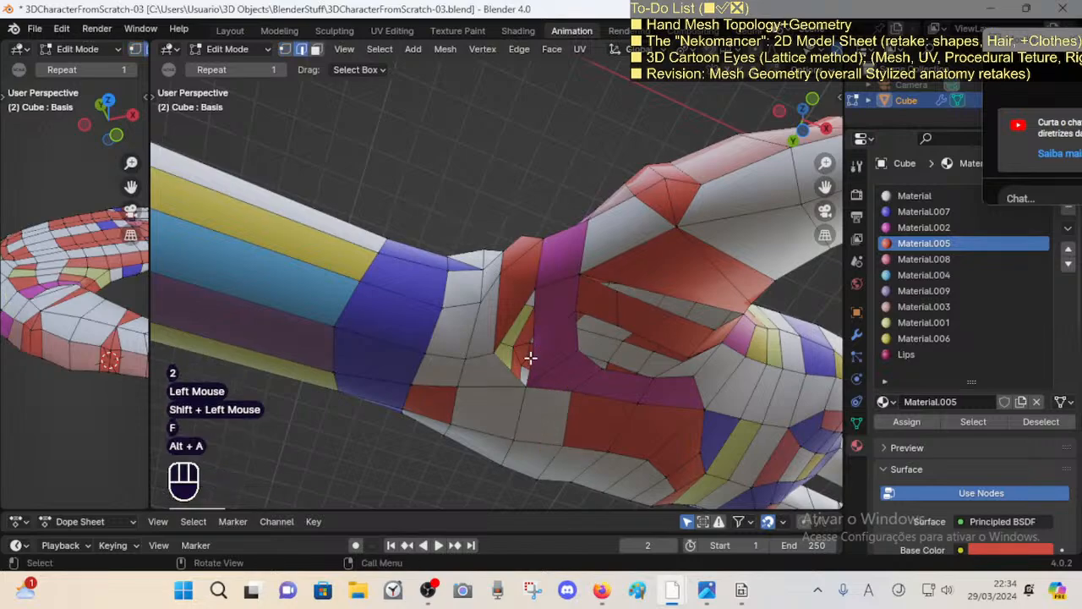
Step: Move the vertex inside the gap on the wrist side of the magenta strip toward the thumb
{"action": "key", "text": "1"}
{"action": "left_click", "coordinate": [531, 353]}
{"action": "key", "text": "g"}
{"action": "left_click", "coordinate": [533, 335]}
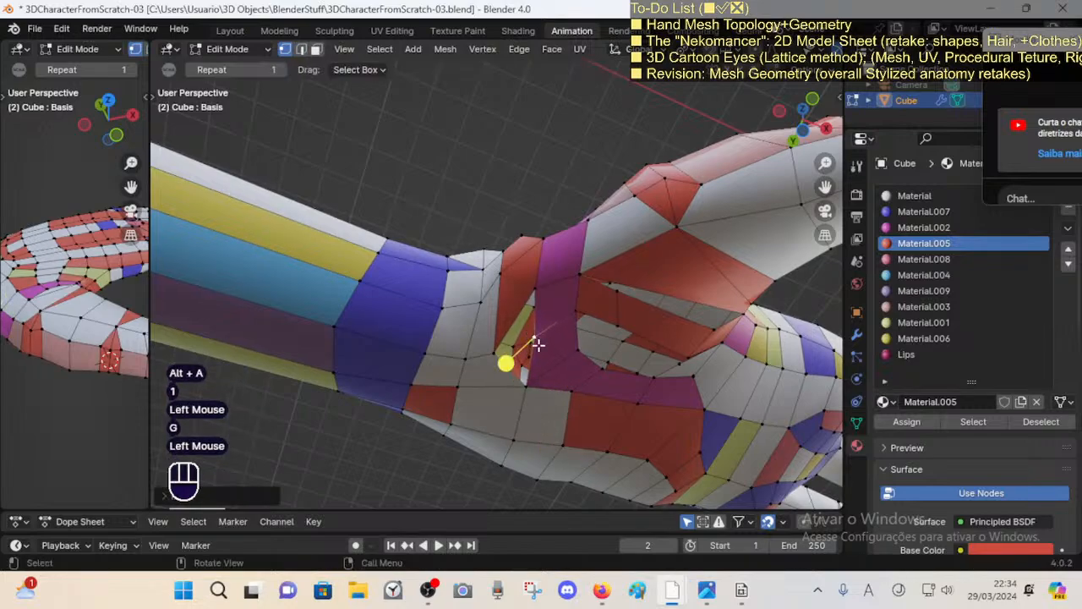
{"action": "key", "text": "2"}
{"action": "middle_click_drag", "start_coordinate": [586, 344], "coordinate": [547, 301]}
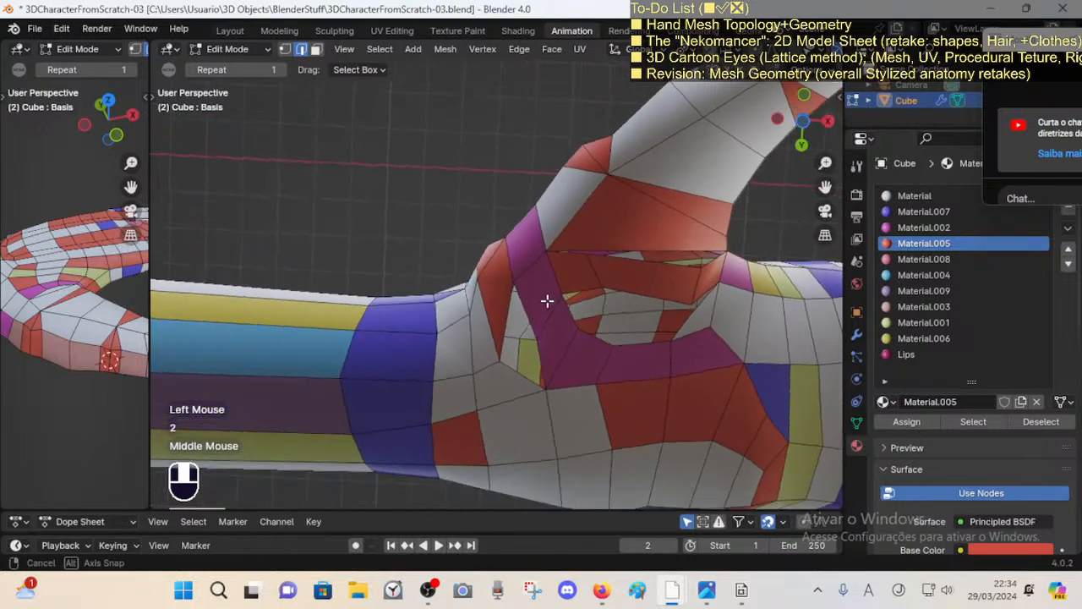
{"action": "middle_click_drag", "start_coordinate": [594, 274], "coordinate": [522, 335]}
Step: Delete the red face lying between the wrist and the magenta strip
{"action": "key", "text": "alt+a"}
{"action": "key", "text": "3"}
{"action": "left_click", "coordinate": [517, 288]}
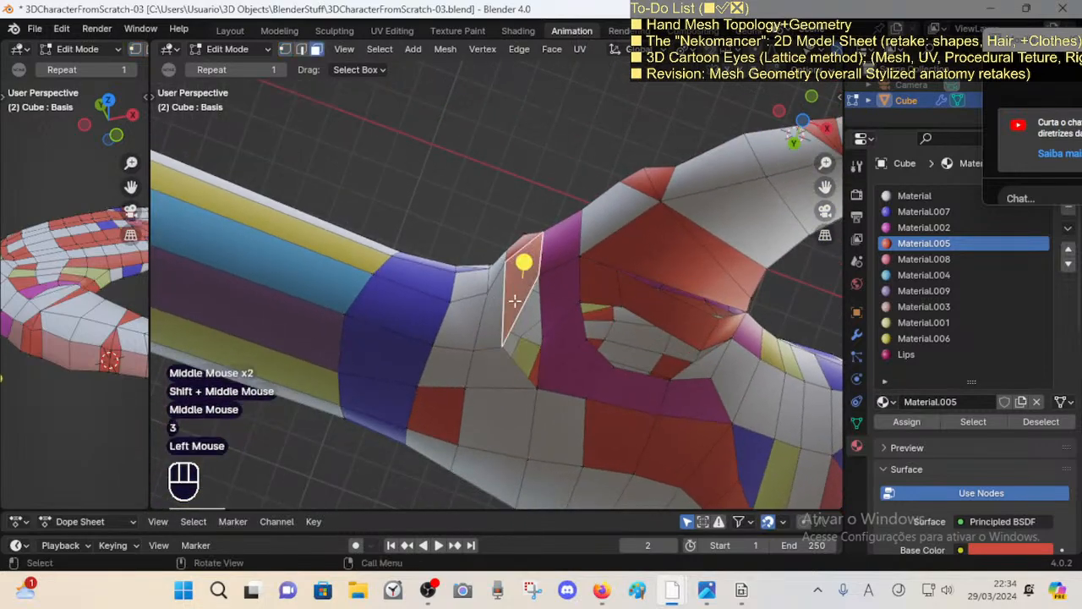
{"action": "middle_click_drag", "start_coordinate": [518, 288], "coordinate": [595, 302]}
{"action": "key", "text": "x"}
{"action": "left_click", "coordinate": [507, 312]}
{"action": "key", "text": "3"}
{"action": "left_click", "coordinate": [594, 293], "text": "alt+shift"}
Step: Move the vertex on the magenta strip's wrist-side edge and slide the vertex at its corner with the red thumb-base faces
{"action": "key", "text": "1"}
{"action": "left_click", "coordinate": [542, 338]}
{"action": "key", "text": "g"}
{"action": "left_click", "coordinate": [550, 322]}
{"action": "key", "text": "shift+v"}
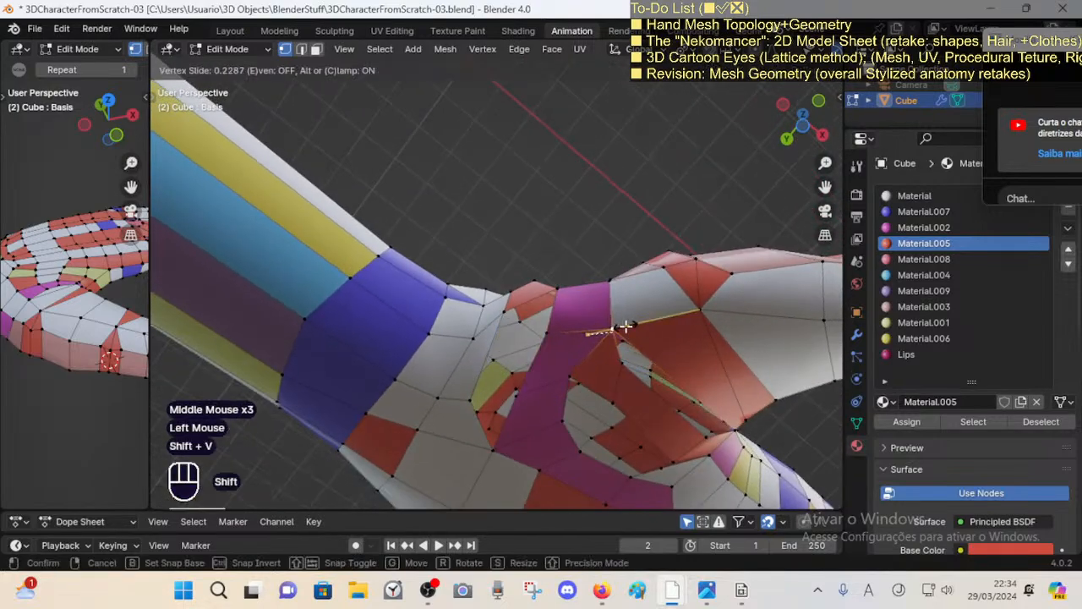
{"action": "left_click", "coordinate": [626, 327], "text": "shift"}
Step: Reposition the two vertices at the wrist end of the red faces next to the magenta strip
{"action": "left_click", "coordinate": [572, 370]}
{"action": "key", "text": "g"}
{"action": "left_click", "coordinate": [585, 371]}
{"action": "left_click", "coordinate": [619, 367]}
{"action": "key", "text": "g"}
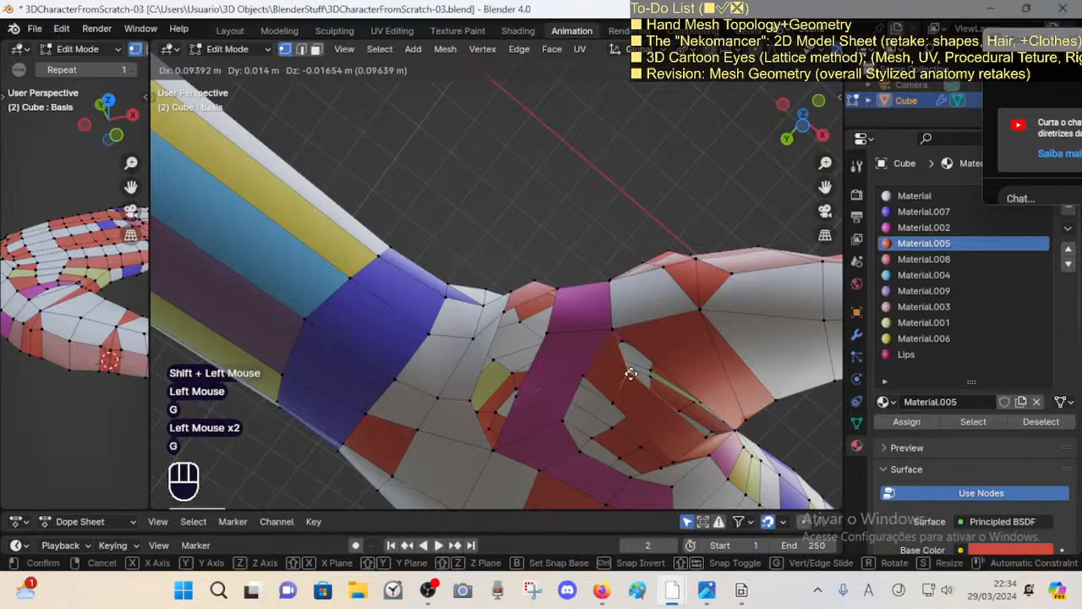
{"action": "left_click", "coordinate": [621, 387]}
Step: Slide a vertex of the red strip inside the thumb base and move the strip's cross edges toward the thumb web
{"action": "key", "text": "shift+v"}
{"action": "left_click", "coordinate": [656, 431], "text": "shift"}
{"action": "key", "text": "g"}
{"action": "left_click", "coordinate": [682, 433]}
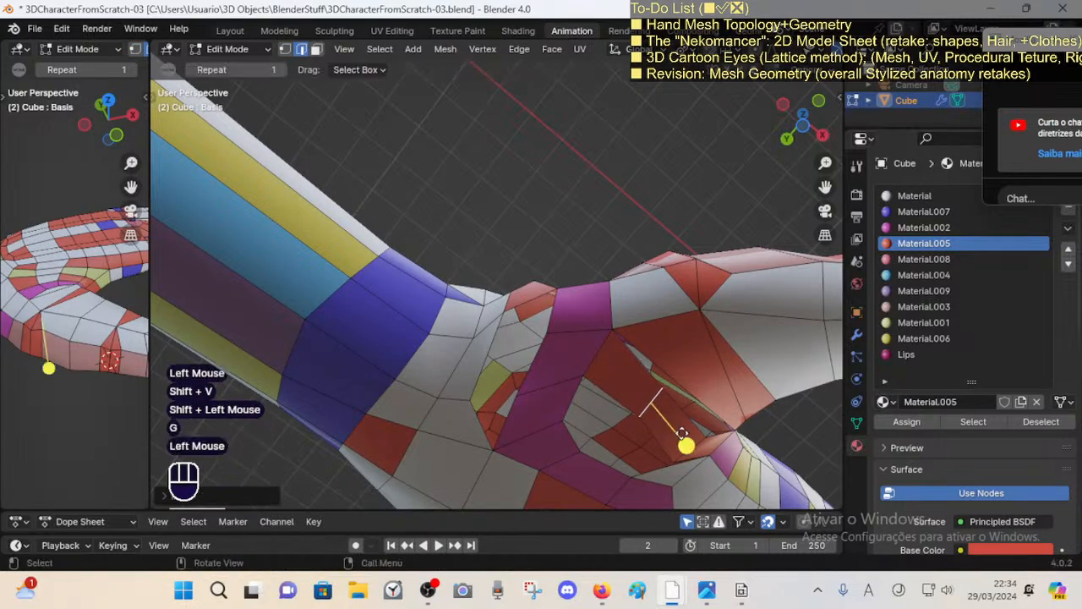
{"action": "key", "text": "g"}
{"action": "left_click", "coordinate": [698, 422]}
Step: Reposition the vertices along the magenta strip's edges below the thumb to even out its width
{"action": "middle_click_drag", "start_coordinate": [596, 322], "coordinate": [734, 413]}
{"action": "middle_click_drag", "start_coordinate": [644, 382], "coordinate": [641, 340], "text": "shift"}
{"action": "middle_click_drag", "start_coordinate": [592, 317], "coordinate": [550, 262]}
{"action": "middle_click_drag", "start_coordinate": [512, 343], "coordinate": [638, 293]}
{"action": "scroll", "coordinate": [621, 364], "scroll_direction": "up", "scroll_amount": 1, "text": "shift"}
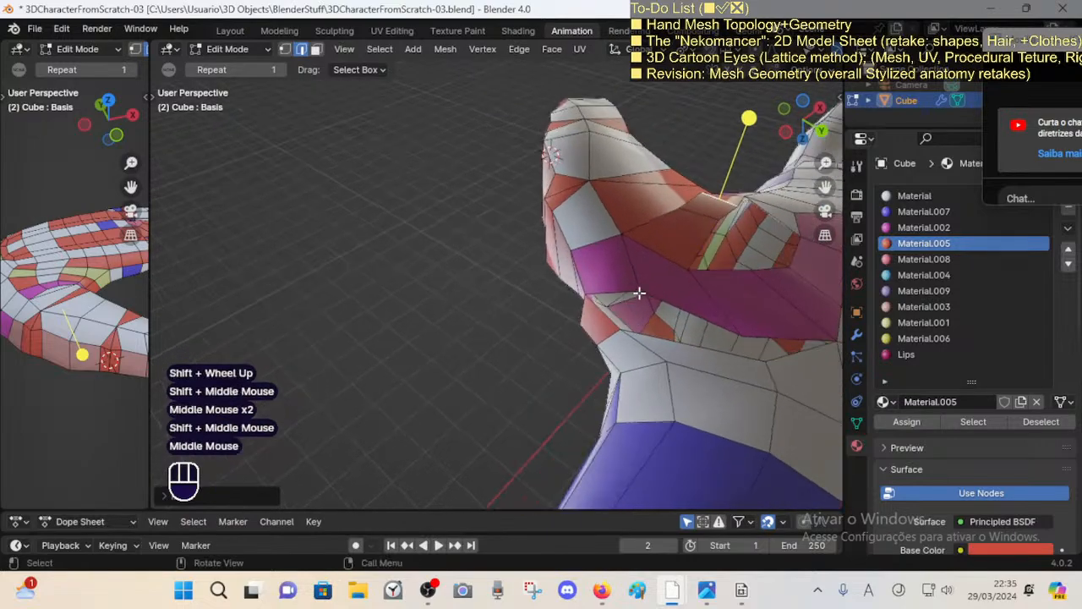
{"action": "key", "text": "1"}
{"action": "left_click", "coordinate": [658, 237]}
{"action": "middle_click_drag", "start_coordinate": [658, 237], "coordinate": [659, 297]}
{"action": "key", "text": "g"}
{"action": "left_click", "coordinate": [644, 294]}
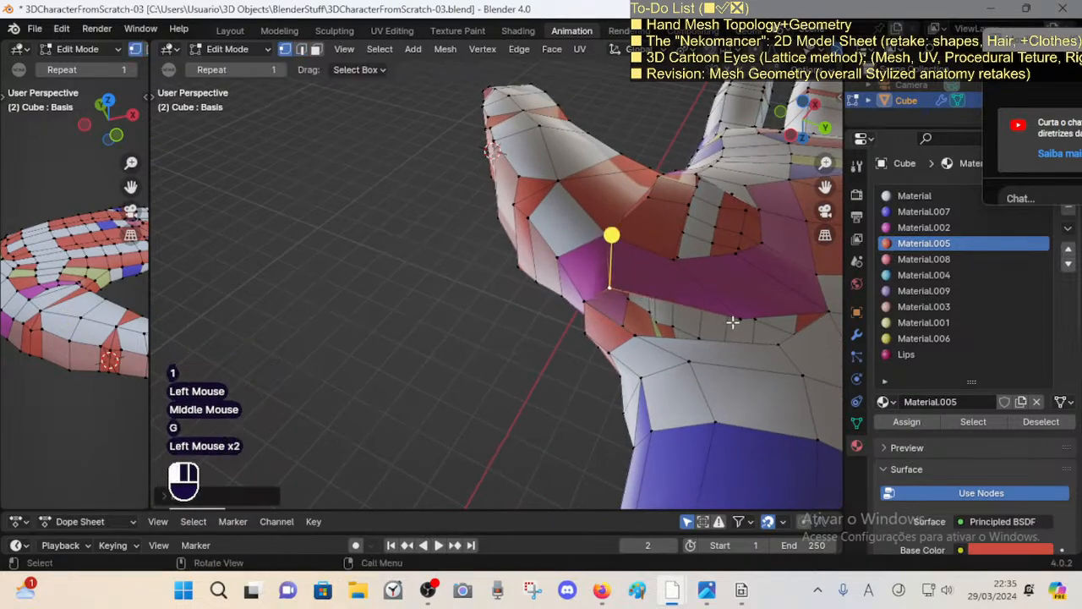
{"action": "key", "text": "g"}
{"action": "left_click", "coordinate": [717, 288]}
Step: Add a loop cut across the magenta strip and fill a face between the strip's wrist-side edge and the red wrist faces
{"action": "left_click", "coordinate": [716, 277]}
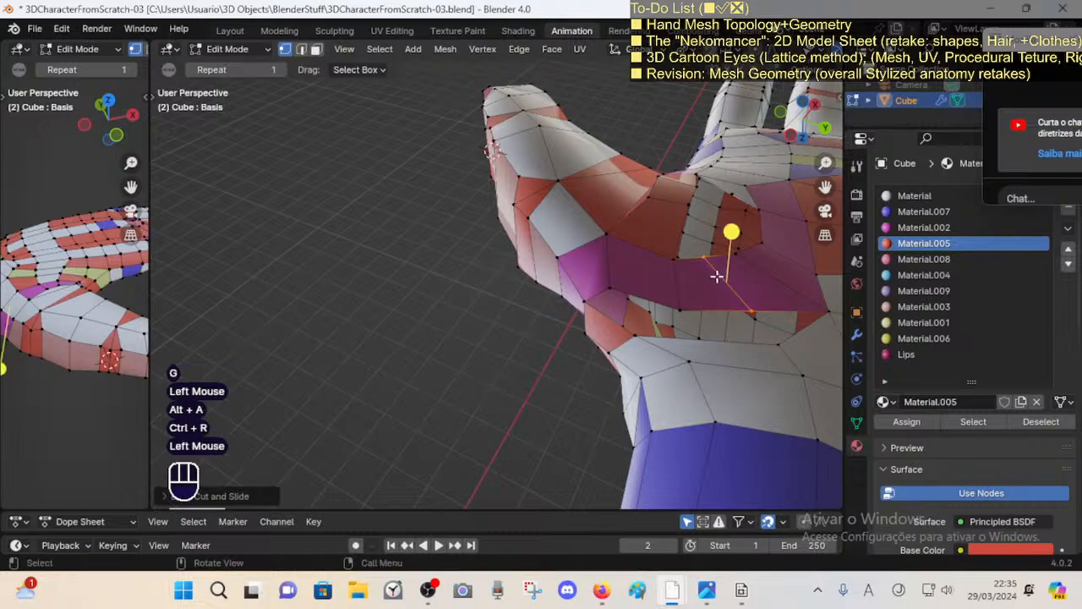
{"action": "middle_click_drag", "start_coordinate": [598, 328], "coordinate": [636, 305]}
{"action": "key", "text": "2"}
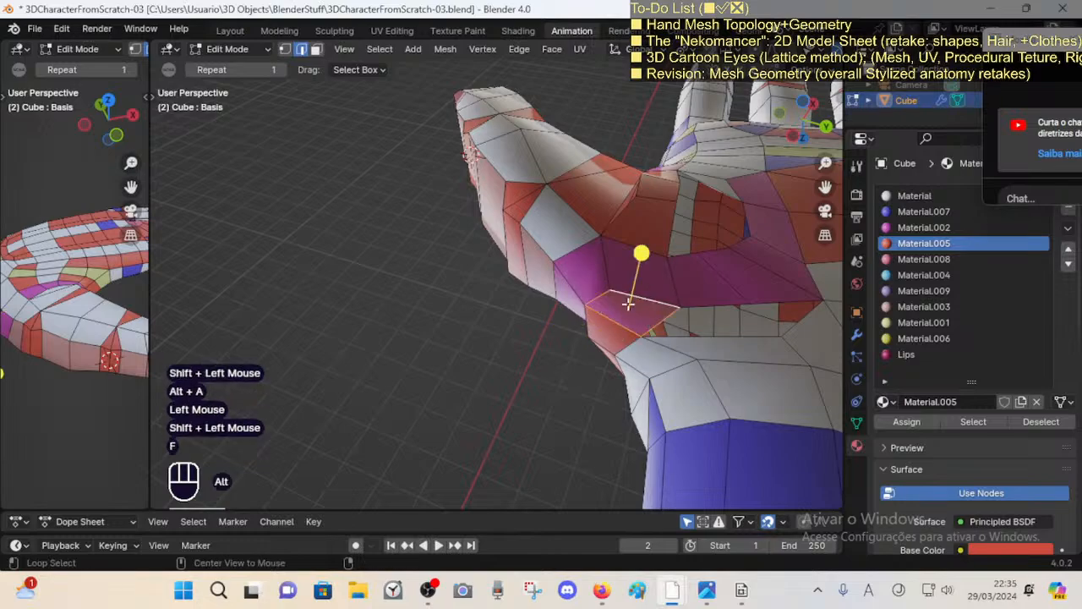
Step: Examine the flow of the face loops running through the thumb base, palm and thumb web
{"action": "left_click", "coordinate": [651, 246], "text": "alt+shift"}
{"action": "scroll", "coordinate": [643, 249], "scroll_direction": "down", "scroll_amount": 1}
{"action": "middle_click_drag", "start_coordinate": [634, 253], "coordinate": [508, 363]}
{"action": "scroll", "coordinate": [550, 283], "scroll_direction": "down", "scroll_amount": 1}
{"action": "middle_click_drag", "start_coordinate": [508, 287], "coordinate": [529, 364]}
{"action": "middle_click_drag", "start_coordinate": [566, 203], "coordinate": [492, 286], "text": "shift"}
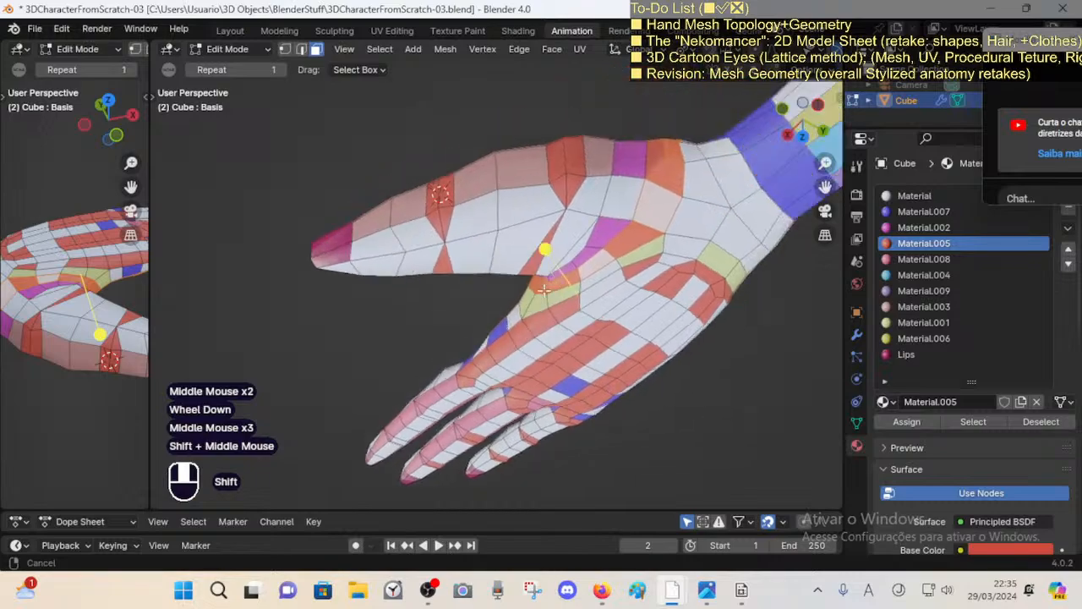
{"action": "middle_click_drag", "start_coordinate": [482, 228], "coordinate": [511, 355]}
{"action": "middle_click_drag", "start_coordinate": [511, 355], "coordinate": [506, 191], "text": "shift"}
{"action": "left_click", "coordinate": [569, 300], "text": "alt+shift"}
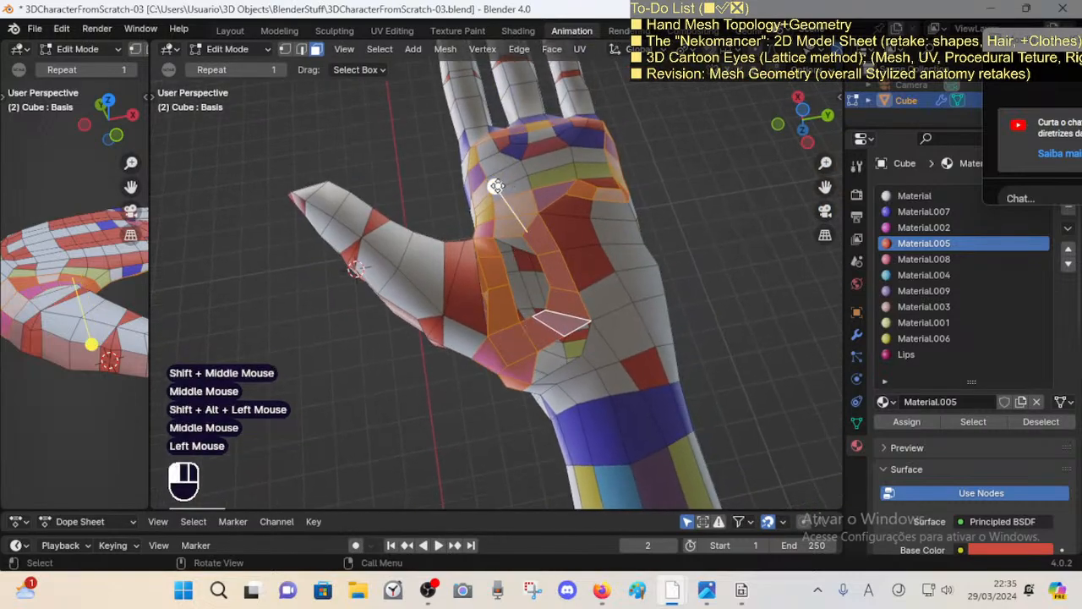
{"action": "key", "text": "alt+a"}
{"action": "left_click", "coordinate": [536, 232], "text": "alt+shift"}
{"action": "key", "text": "alt+a"}
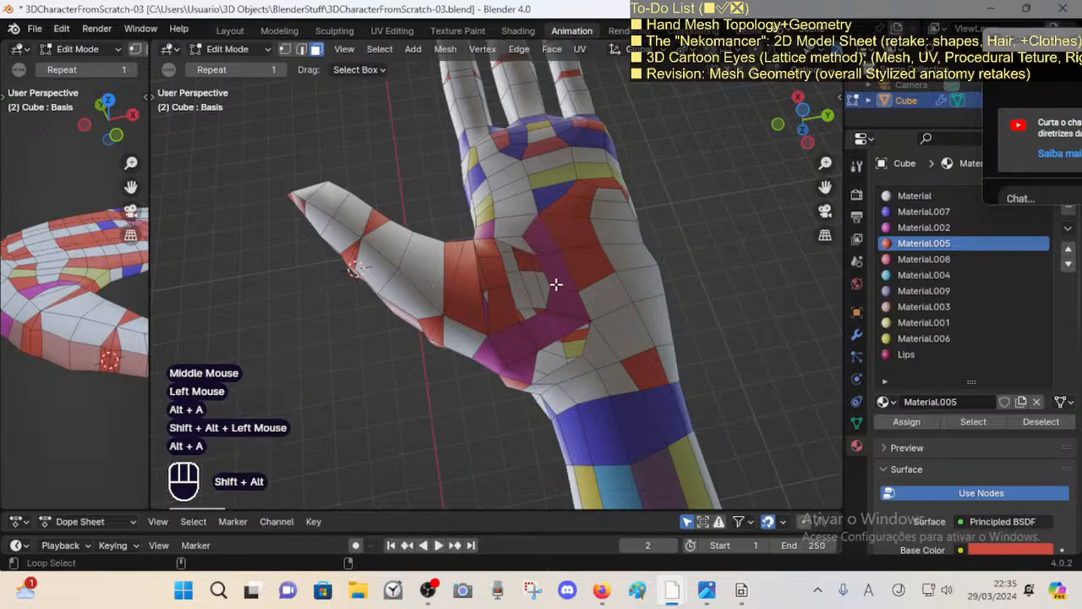
Step: Assign Material.002 to the face loop running along the thumb web and across the thumb base
{"action": "left_click", "coordinate": [556, 284], "text": "alt+shift"}
{"action": "middle_click_drag", "start_coordinate": [555, 284], "coordinate": [671, 284]}
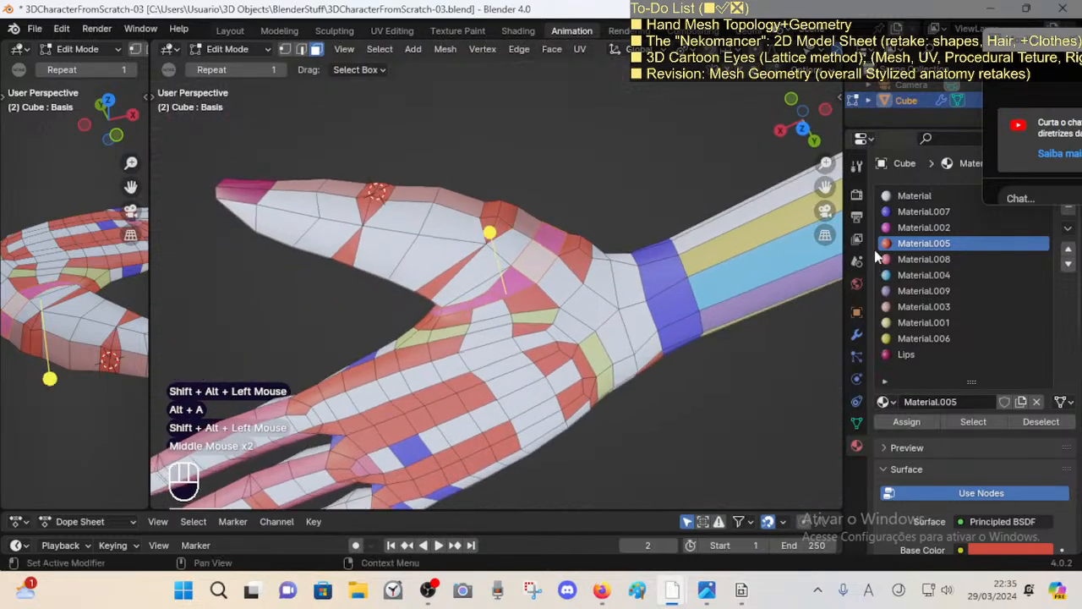
{"action": "left_click", "coordinate": [921, 228]}
{"action": "left_click", "coordinate": [913, 422]}
{"action": "key", "text": "alt+a"}
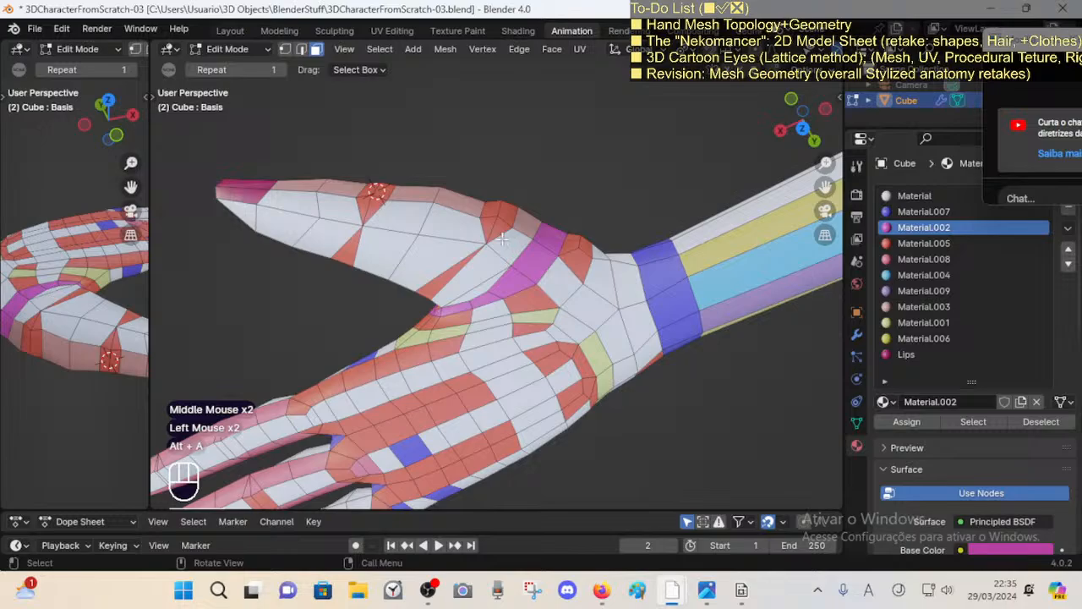
Step: Examine the whole figure and the face loops between the thumb base and palm
{"action": "middle_click_drag", "start_coordinate": [457, 305], "coordinate": [543, 280]}
{"action": "key", "text": "3"}
{"action": "left_click", "coordinate": [485, 290], "text": "alt+shift"}
{"action": "key", "text": "a"}
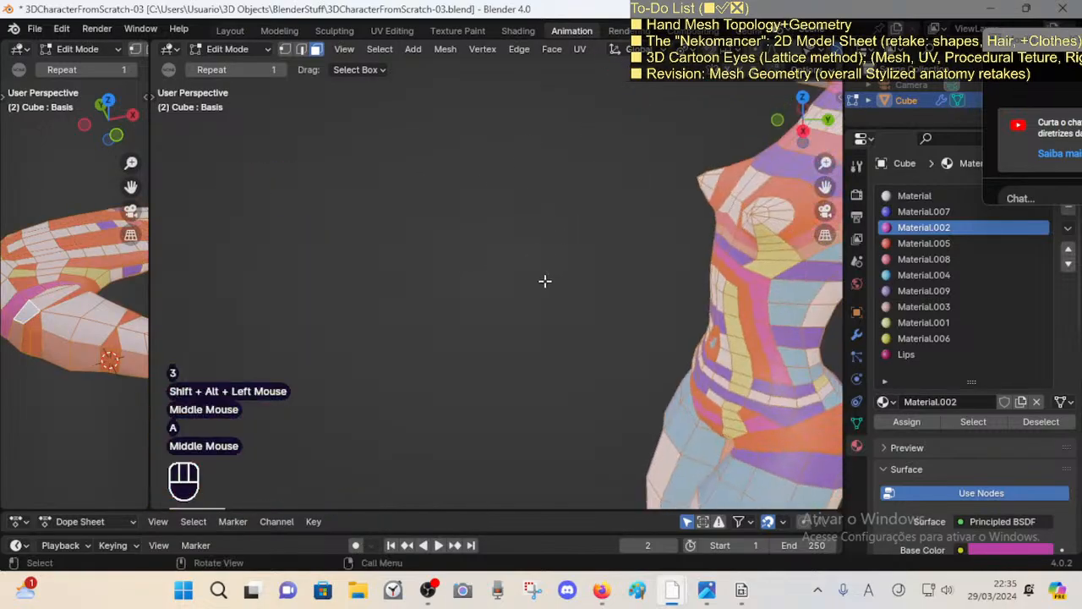
{"action": "key", "text": "alt+a"}
{"action": "scroll", "coordinate": [635, 360], "scroll_direction": "down", "scroll_amount": 2}
{"action": "middle_click_drag", "start_coordinate": [635, 360], "coordinate": [511, 318], "text": "shift"}
{"action": "middle_click_drag", "start_coordinate": [511, 318], "coordinate": [398, 266], "text": "shift"}
{"action": "middle_click_drag", "start_coordinate": [406, 294], "coordinate": [476, 285], "text": "shift"}
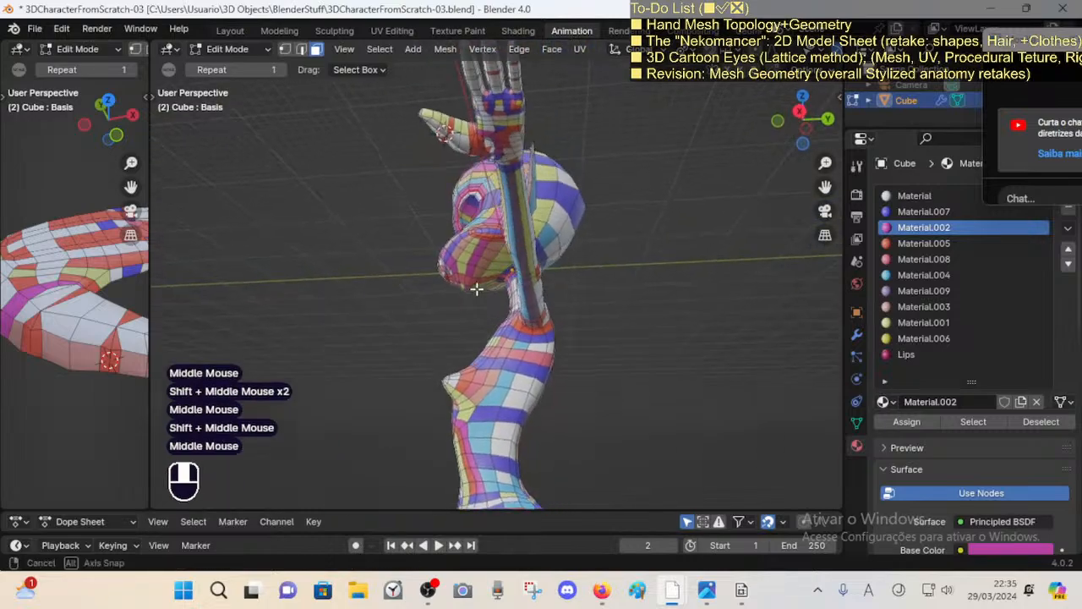
{"action": "scroll", "coordinate": [495, 198], "scroll_direction": "up", "scroll_amount": 1, "text": "shift"}
{"action": "middle_click_drag", "start_coordinate": [495, 198], "coordinate": [497, 254], "text": "shift"}
{"action": "key", "text": "shift+grave"}
{"action": "key", "text": "w"}
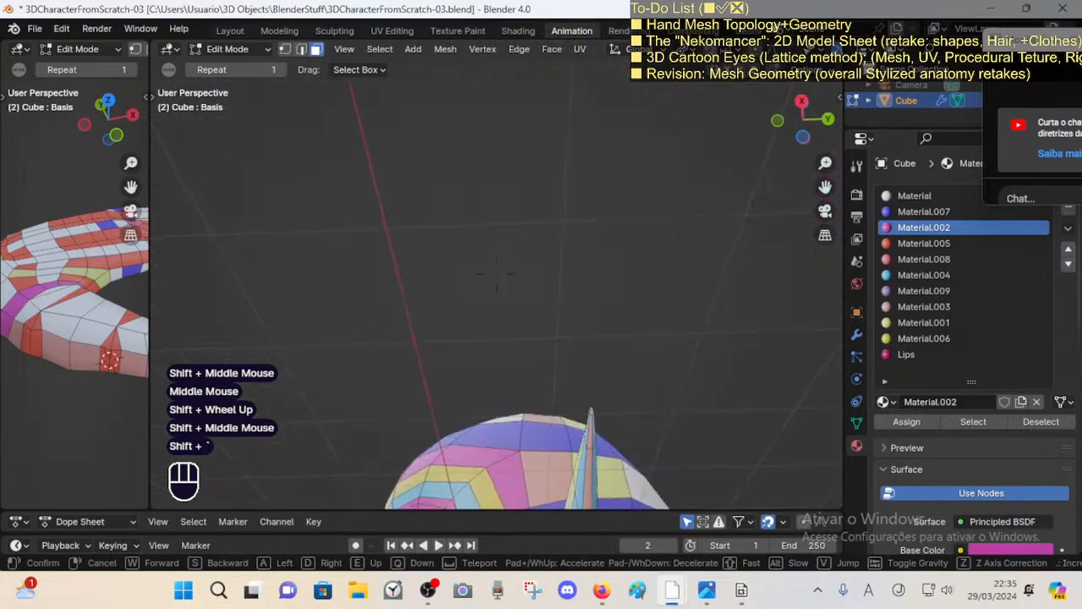
{"action": "key", "text": "s"}
{"action": "left_click", "coordinate": [492, 293]}
{"action": "left_click", "coordinate": [572, 281], "text": "alt+shift"}
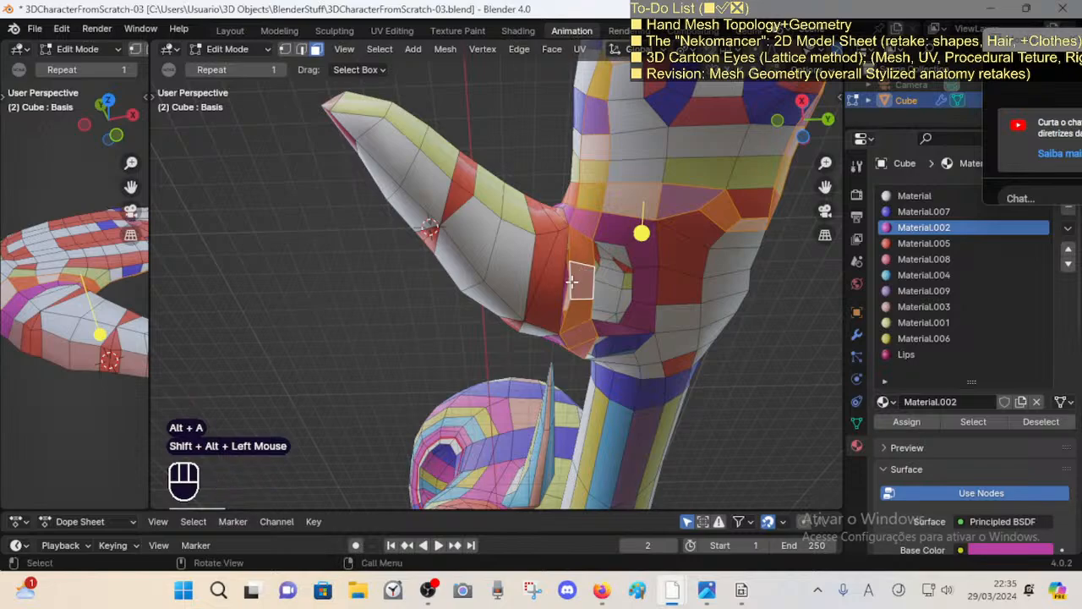
{"action": "key", "text": "alt+a"}
Step: Assign Material.005 to the face loop around the base of the thumb
{"action": "left_click", "coordinate": [539, 322], "text": "alt+shift"}
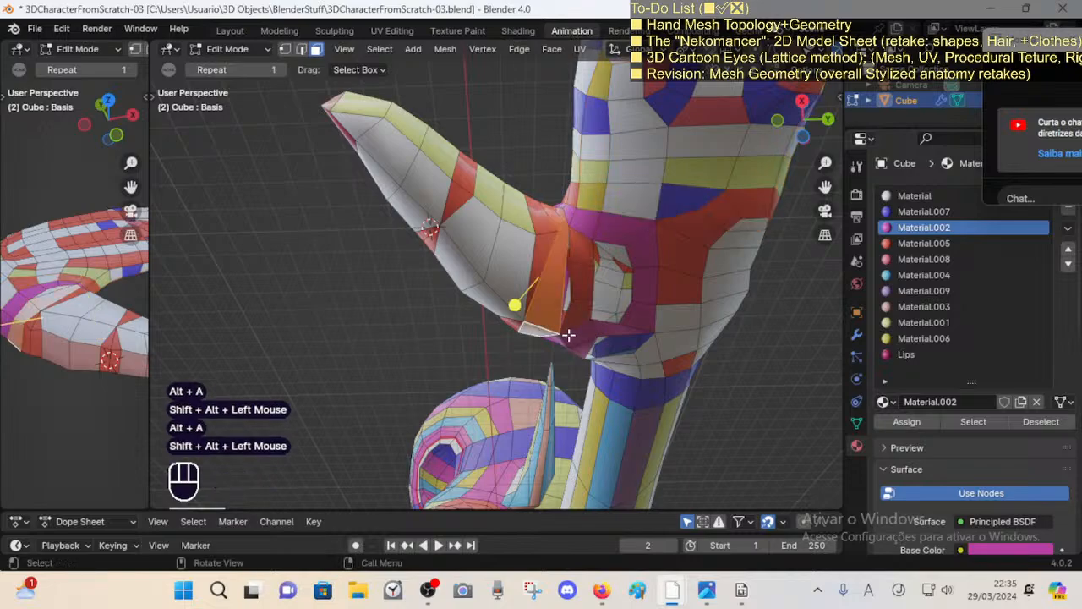
{"action": "middle_click_drag", "start_coordinate": [568, 336], "coordinate": [547, 271]}
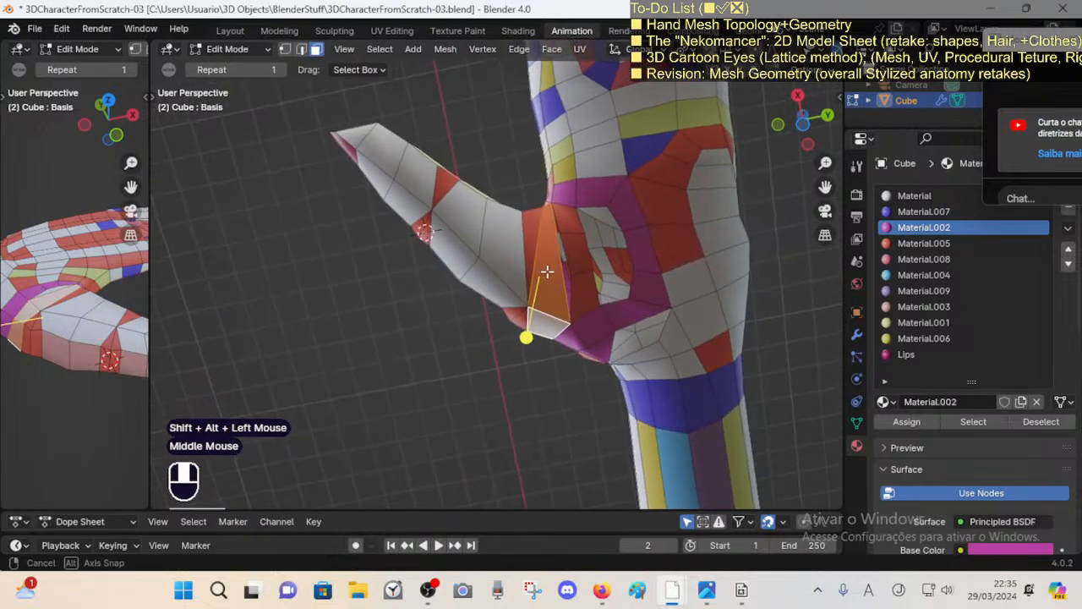
{"action": "middle_click_drag", "start_coordinate": [492, 328], "coordinate": [508, 321]}
{"action": "left_click", "coordinate": [921, 243]}
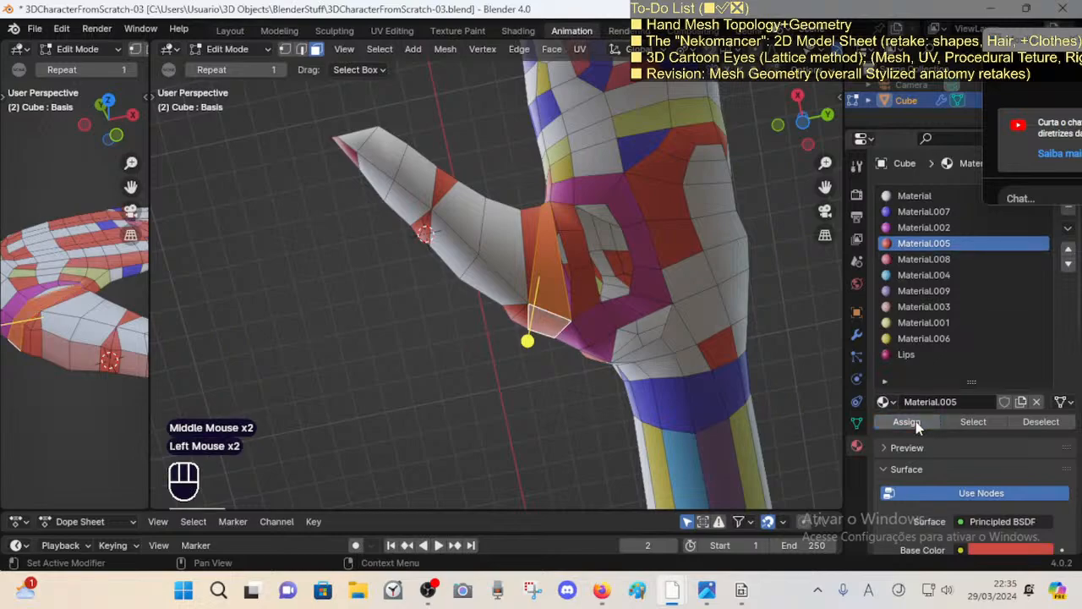
{"action": "key", "text": "alt+a"}
Step: Assign Material.002 to the face loop running from below the fingers through the thumb web down beside the thumb base
{"action": "left_click", "coordinate": [583, 252], "text": "alt+shift"}
{"action": "left_click", "coordinate": [911, 259]}
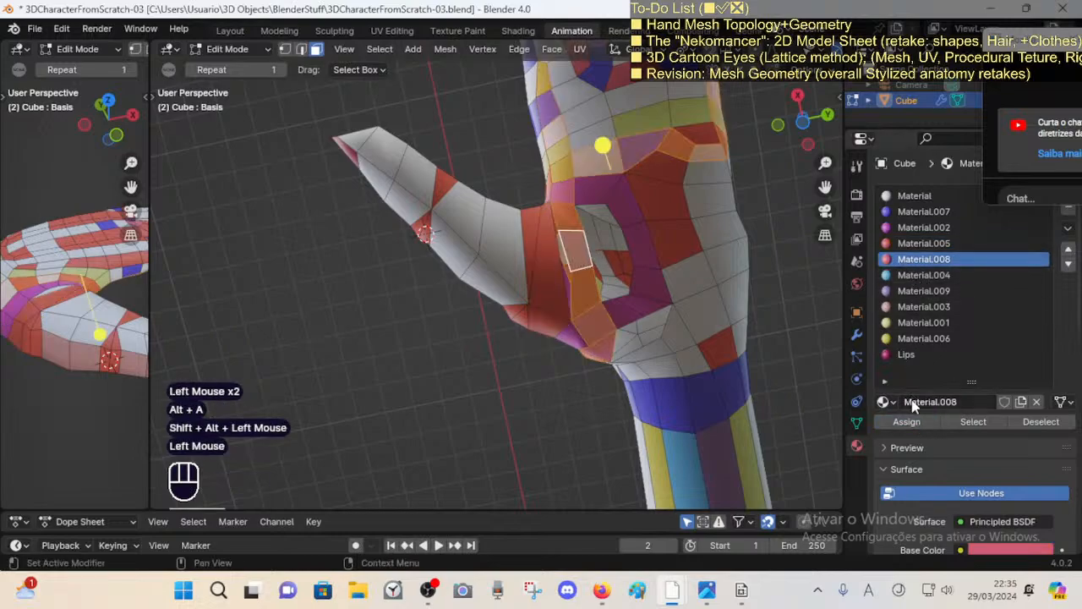
{"action": "left_click", "coordinate": [946, 228]}
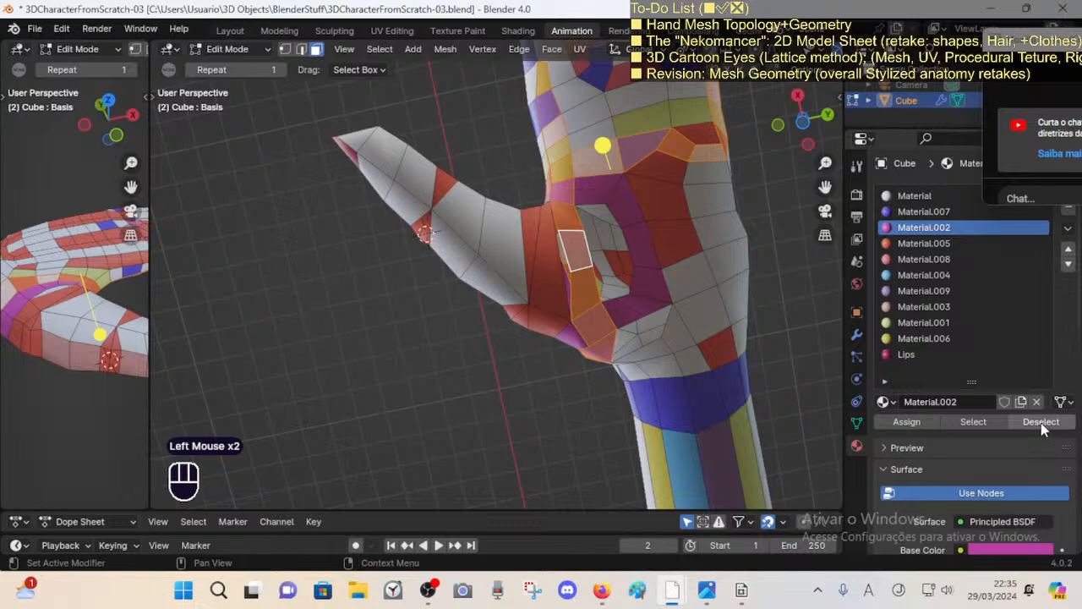
{"action": "left_click", "coordinate": [904, 422]}
{"action": "key", "text": "alt+a"}
Step: Examine the face loops around the thumb base from the side and the back of the hand
{"action": "middle_click_drag", "start_coordinate": [645, 290], "coordinate": [595, 255]}
{"action": "middle_click_drag", "start_coordinate": [534, 205], "coordinate": [532, 278]}
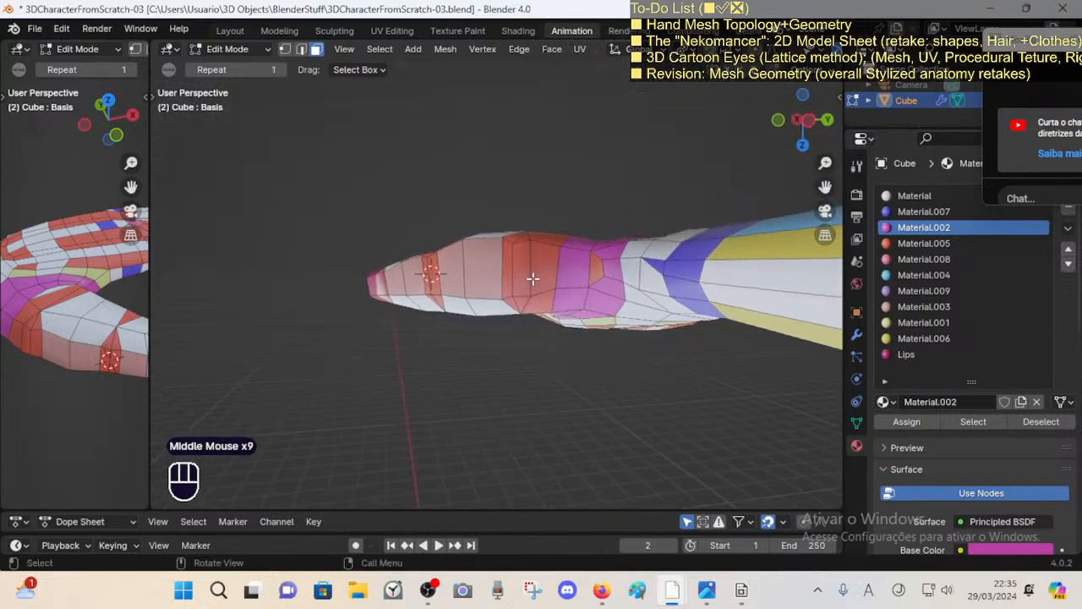
{"action": "key", "text": "a"}
{"action": "left_click", "coordinate": [611, 281], "text": "alt+shift"}
{"action": "key", "text": "alt+a"}
{"action": "left_click", "coordinate": [582, 338], "text": "alt+shift"}
{"action": "middle_click_drag", "start_coordinate": [583, 338], "coordinate": [643, 271]}
{"action": "key", "text": "alt+a"}
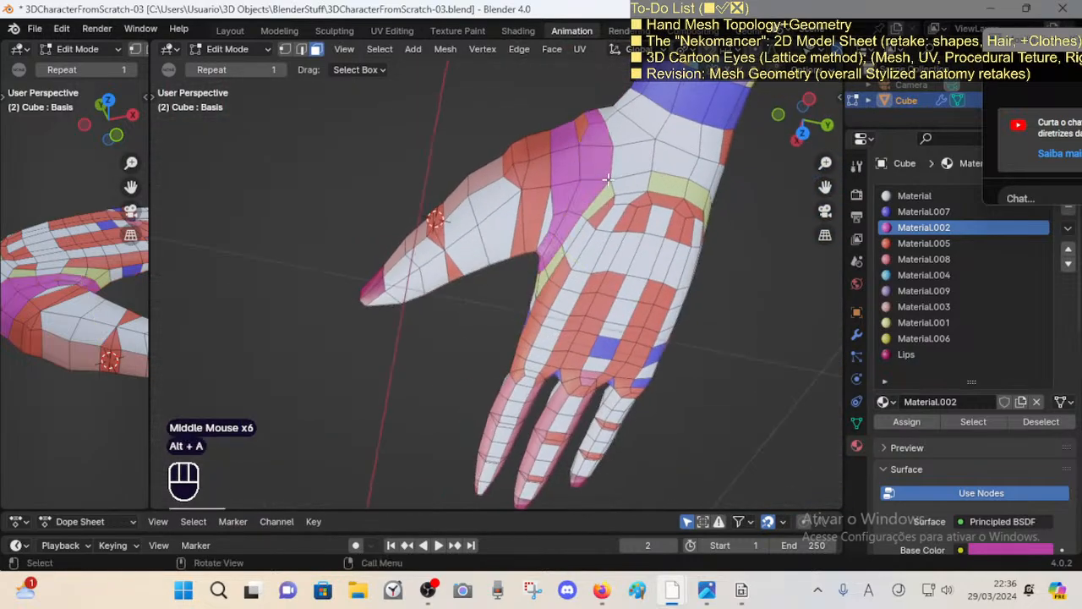
Step: Assign Material.008 to the face loop on the wrist side of the thumb base that continues through the thumb web
{"action": "left_click", "coordinate": [727, 194], "text": "alt+shift"}
{"action": "left_click", "coordinate": [922, 259]}
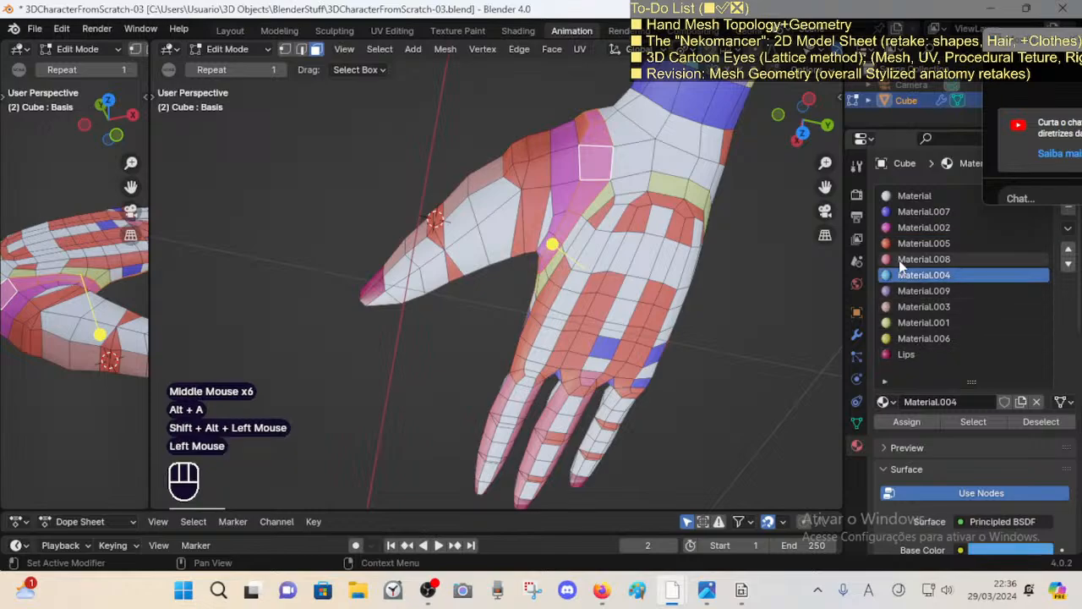
{"action": "left_click", "coordinate": [917, 422]}
{"action": "key", "text": "alt+a"}
Step: Check the face loops on the palm side of the thumb base and save the file
{"action": "middle_click_drag", "start_coordinate": [610, 195], "coordinate": [610, 253]}
{"action": "middle_click_drag", "start_coordinate": [607, 241], "coordinate": [583, 341]}
{"action": "scroll", "coordinate": [584, 352], "scroll_direction": "up", "scroll_amount": 2}
{"action": "key", "text": "3"}
{"action": "left_click", "coordinate": [541, 369], "text": "alt+shift"}
{"action": "left_click", "coordinate": [520, 402]}
{"action": "key", "text": "alt+a"}
{"action": "key", "text": "ctrl+s"}
{"action": "scroll", "coordinate": [587, 358], "scroll_direction": "up", "scroll_amount": 1}
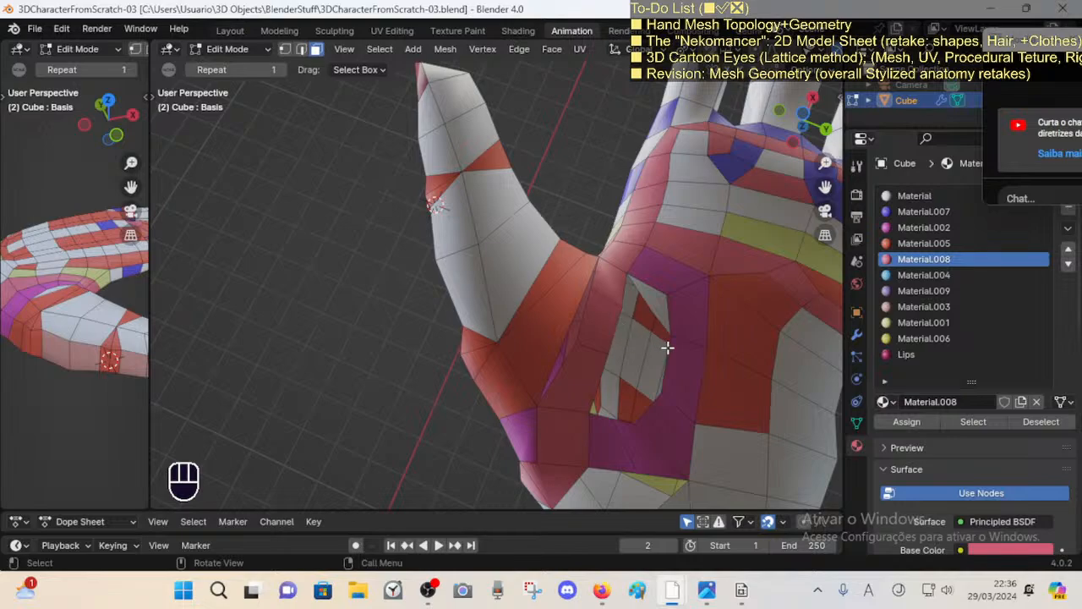
Step: Bridge the gap in the palm with a face between two opposite edges, and nudge its lower thumb-side vertex
{"action": "key", "text": "2"}
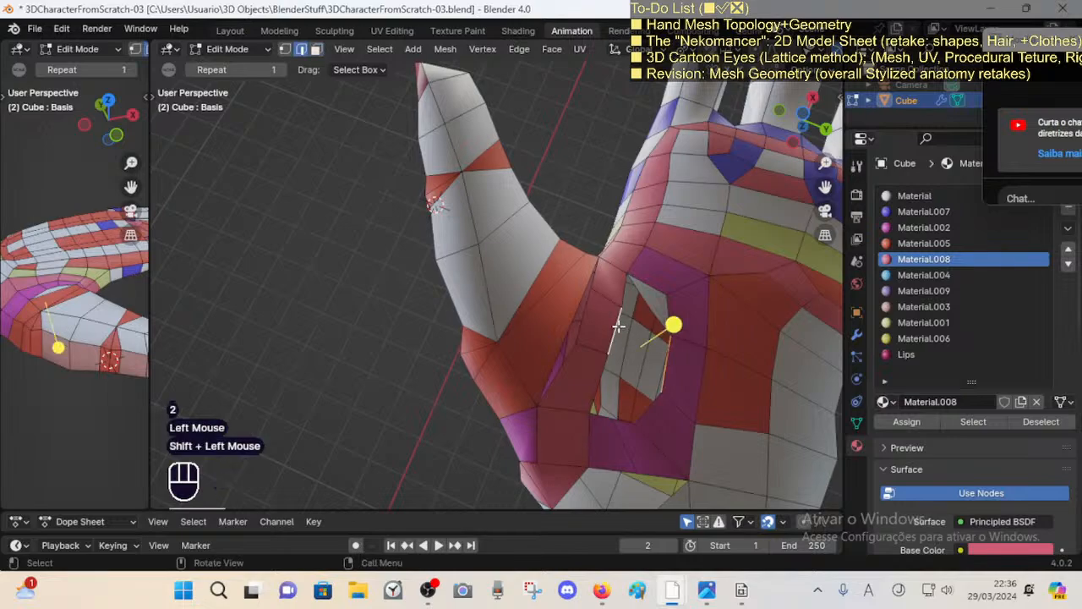
{"action": "key", "text": "f"}
{"action": "key", "text": "alt+a"}
{"action": "key", "text": "1"}
{"action": "left_click", "coordinate": [598, 354]}
{"action": "key", "text": "g"}
{"action": "left_click", "coordinate": [595, 356]}
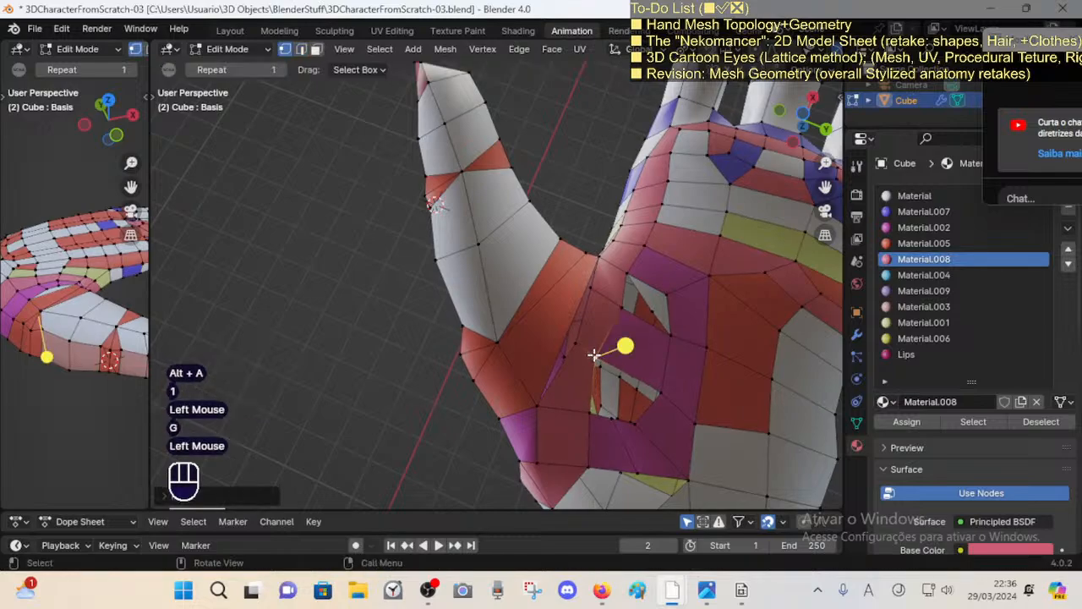
Step: Cut the new palm face with the Knife tool, connecting an inner edge to the surrounding corner vertices
{"action": "key", "text": "alt+a"}
{"action": "key", "text": "k"}
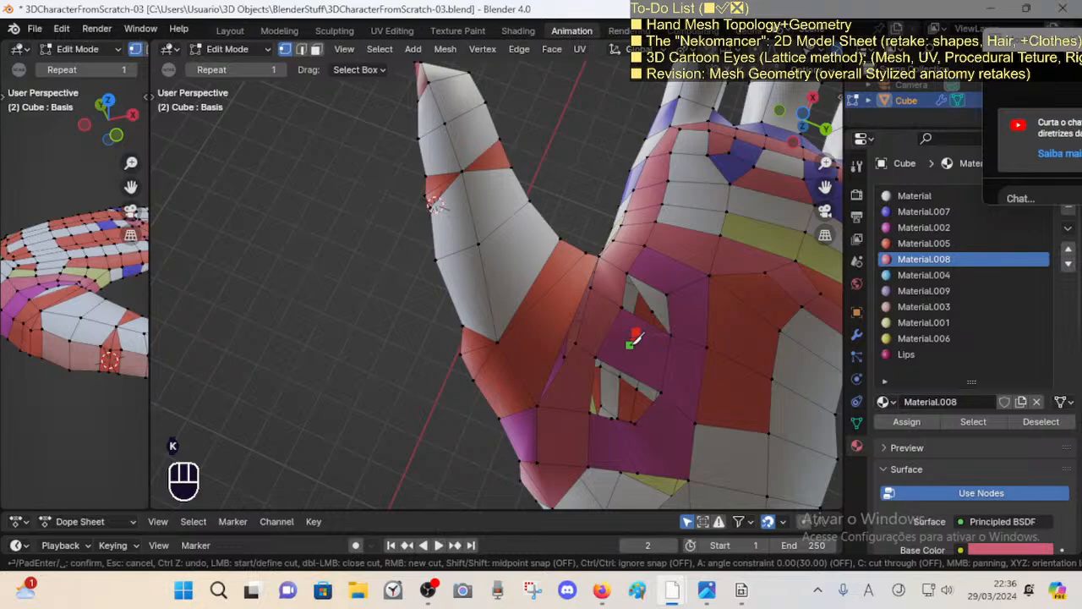
{"action": "key", "text": "Return"}
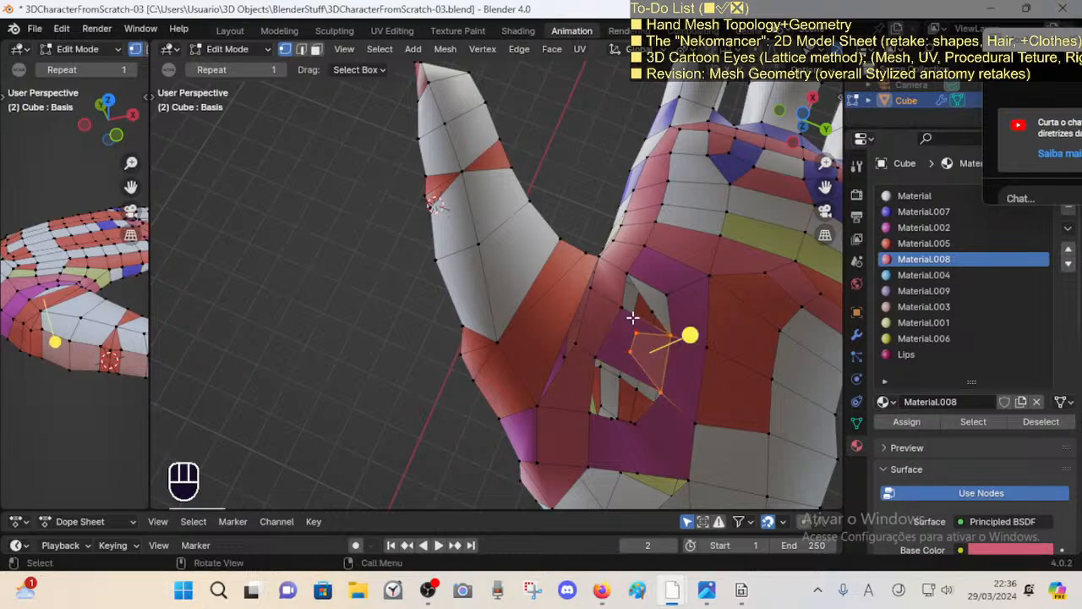
{"action": "left_click", "coordinate": [622, 304], "text": "shift"}
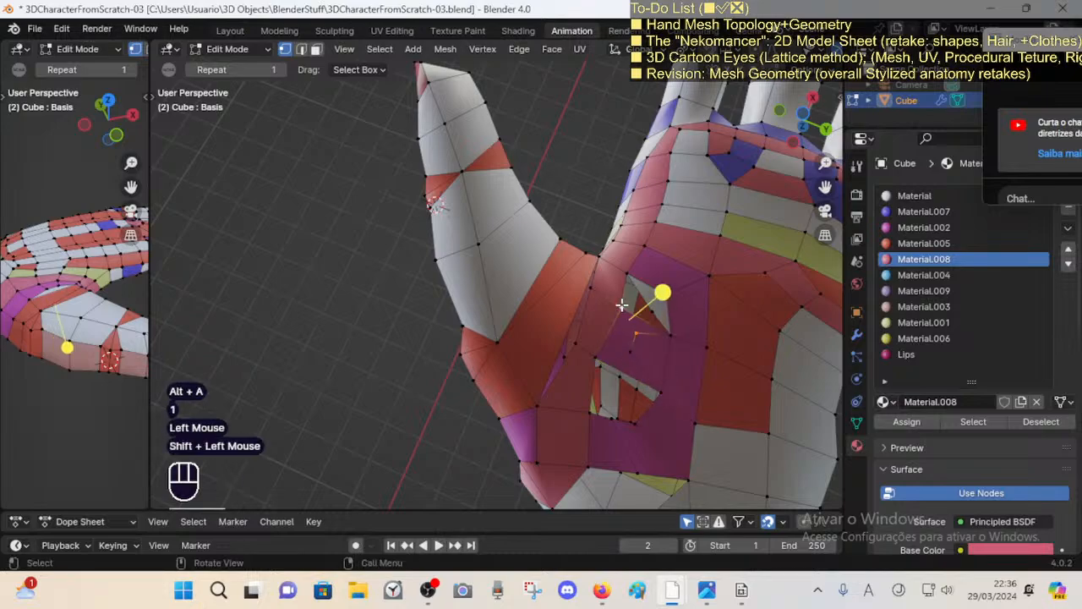
{"action": "key", "text": "k"}
{"action": "key", "text": "Escape"}
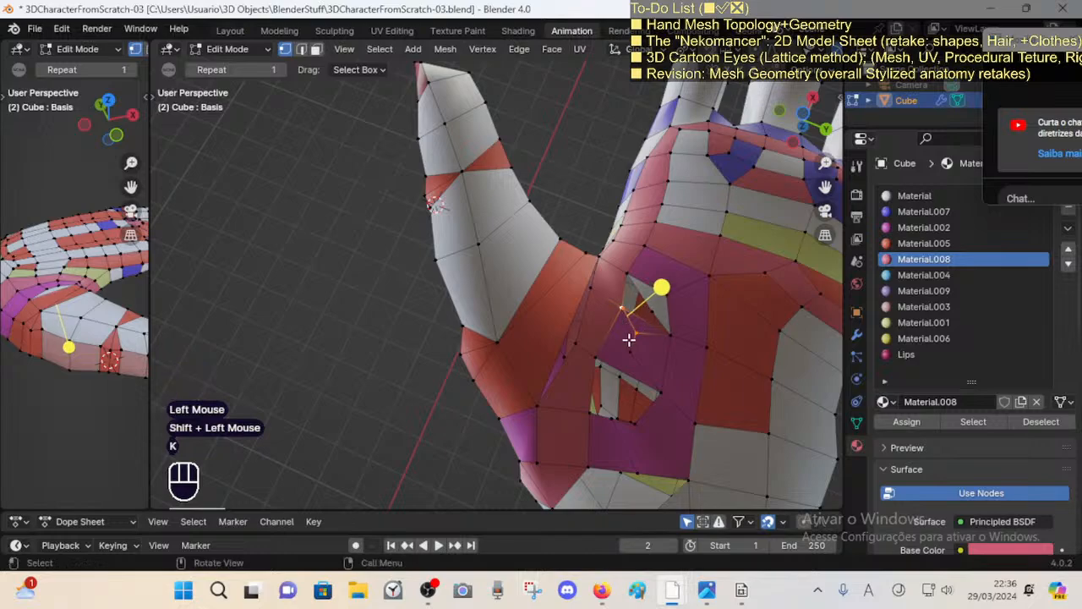
{"action": "key", "text": "alt+a"}
{"action": "key", "text": "k"}
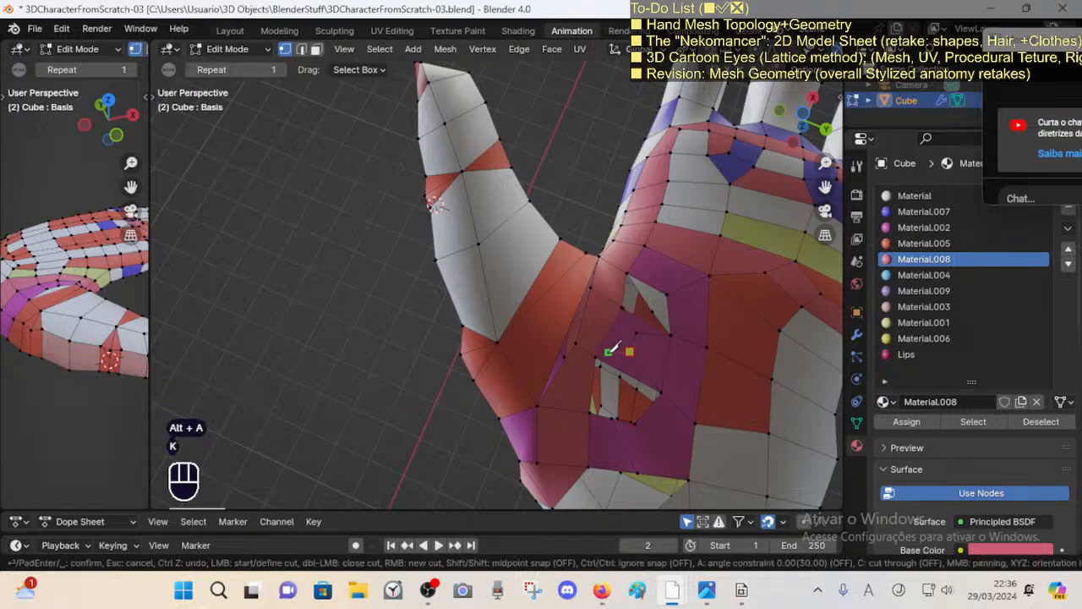
{"action": "key", "text": "space"}
{"action": "key", "text": "alt+a"}
Step: Merge the stray vertices beside the thumb base into the corner vertices below them
{"action": "key", "text": "2"}
{"action": "left_click", "coordinate": [578, 348]}
{"action": "key", "text": "1"}
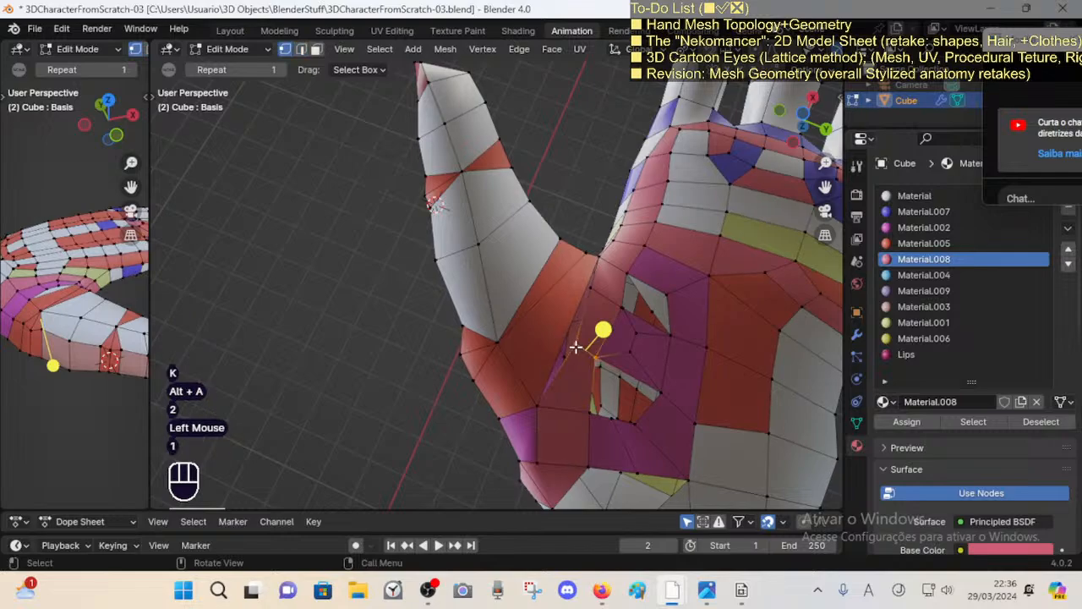
{"action": "left_click", "coordinate": [576, 345]}
{"action": "left_click", "coordinate": [546, 401], "text": "shift"}
{"action": "key", "text": "m"}
{"action": "left_click", "coordinate": [543, 406]}
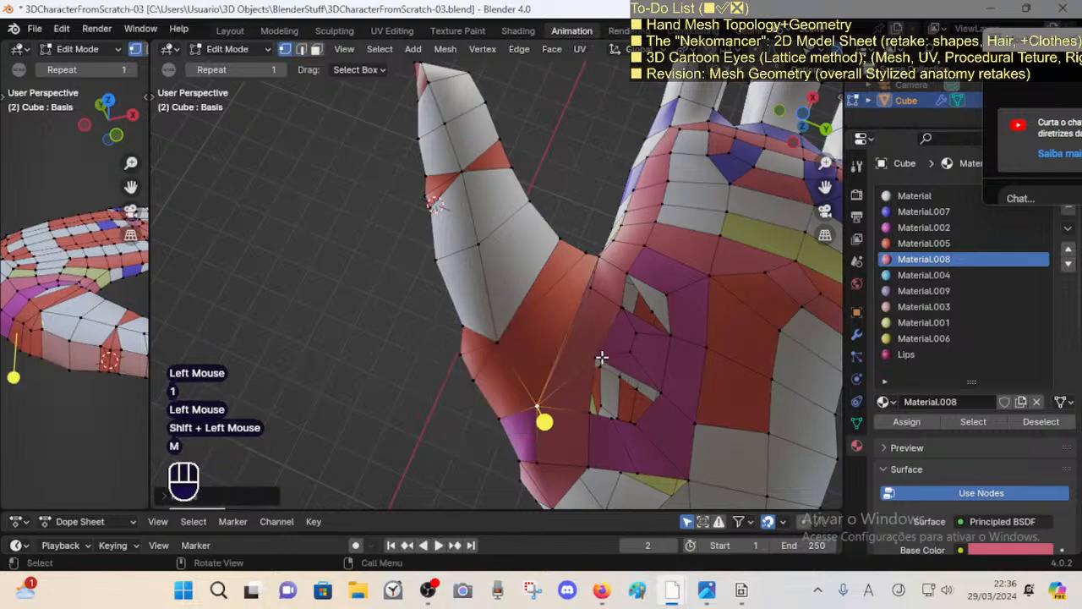
{"action": "left_click", "coordinate": [588, 409], "text": "shift"}
{"action": "key", "text": "m"}
{"action": "left_click", "coordinate": [618, 364]}
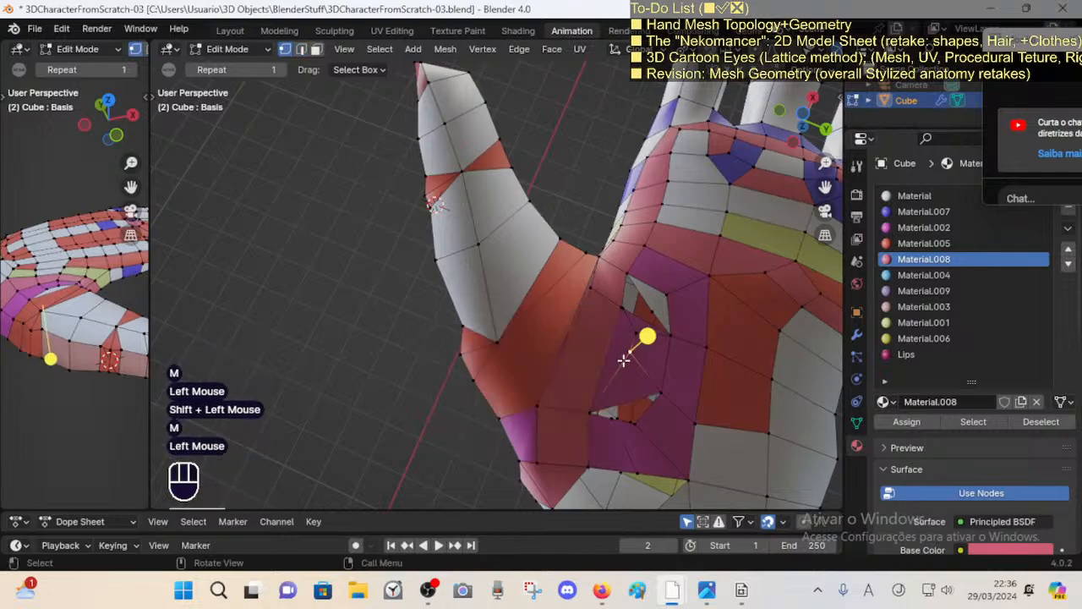
Step: Slide the palm patch's long edge towards the thumb and slide the patch's inner vertex towards the palm heel
{"action": "key", "text": "2"}
{"action": "left_click", "coordinate": [603, 358]}
{"action": "key", "text": "g"}
{"action": "left_click", "coordinate": [602, 358]}
{"action": "key", "text": "shift+v"}
{"action": "left_click", "coordinate": [586, 351], "text": "shift"}
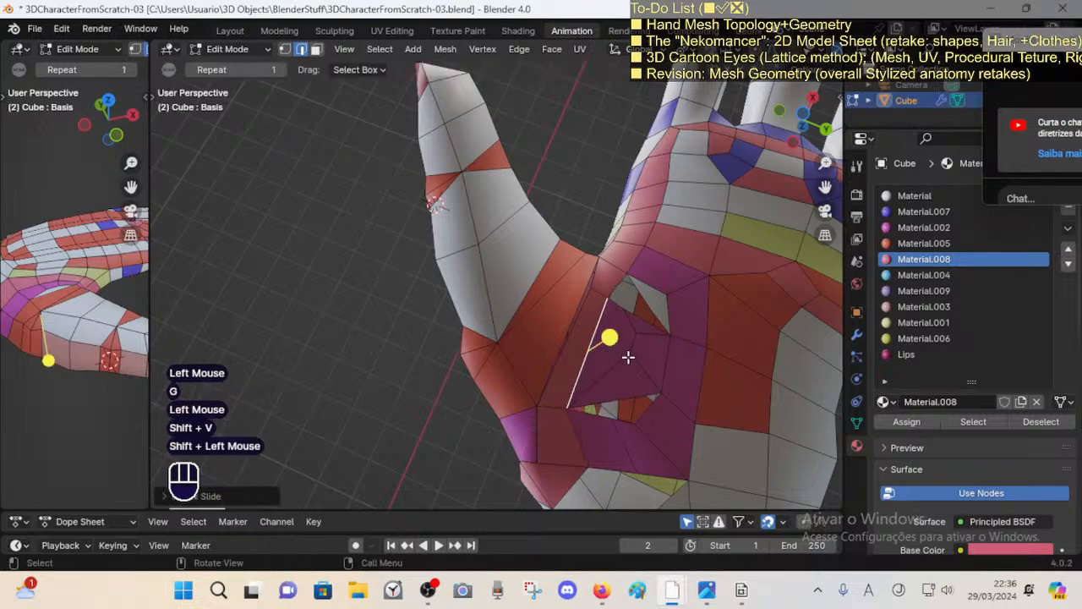
{"action": "key", "text": "1"}
{"action": "left_click", "coordinate": [628, 357]}
{"action": "key", "text": "shift+v"}
{"action": "left_click", "coordinate": [592, 387], "text": "shift"}
Step: Merge the extra vertex on the thumb-base edge into the vertex at the thumb web
{"action": "left_click", "coordinate": [624, 266]}
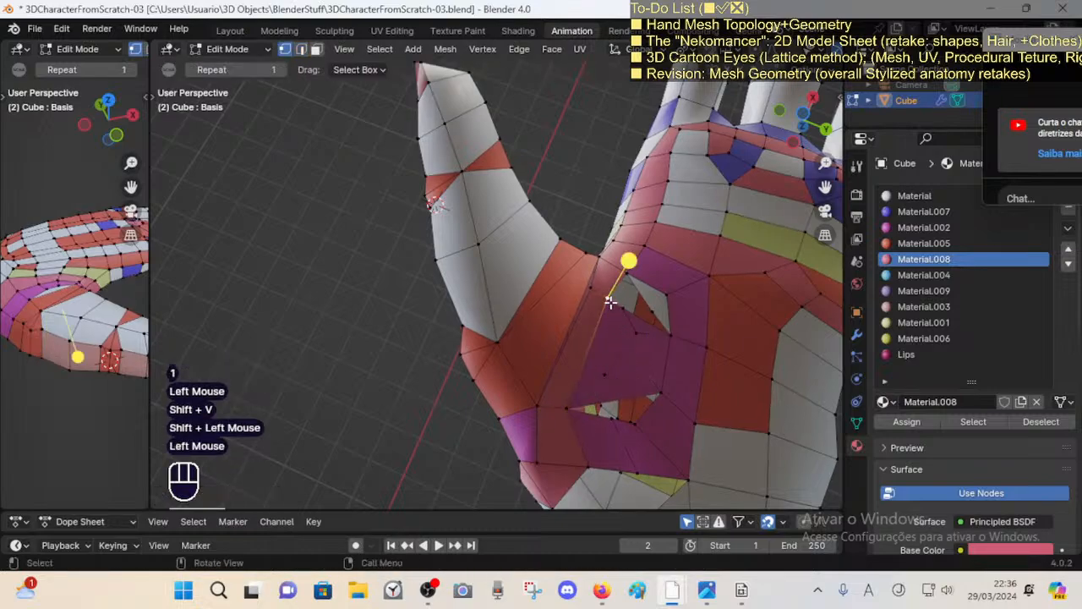
{"action": "left_click", "coordinate": [602, 256], "text": "shift"}
{"action": "key", "text": "m"}
{"action": "left_click", "coordinate": [602, 259]}
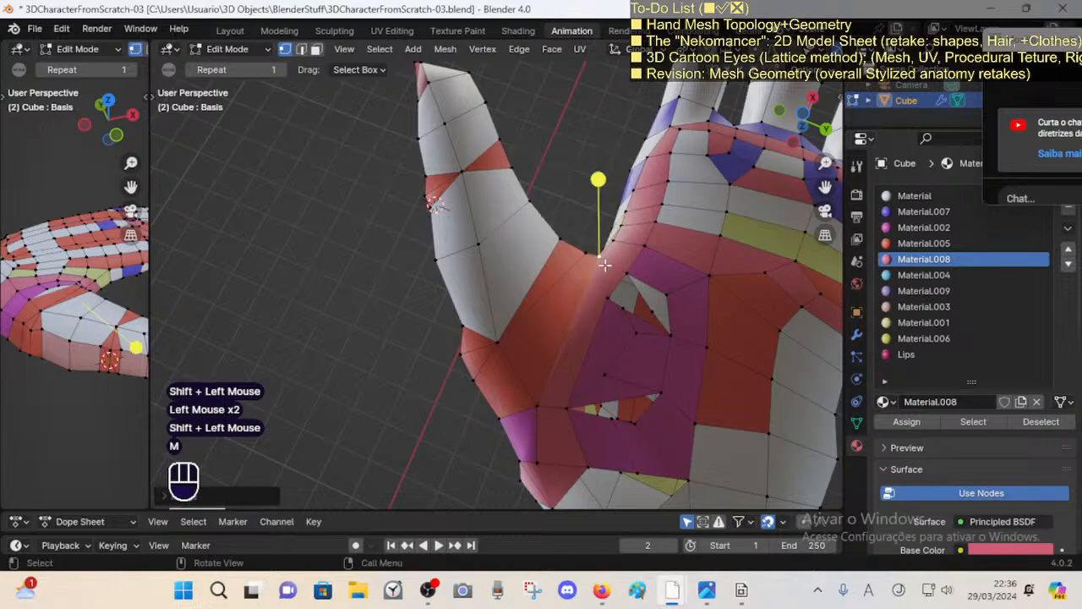
Step: Merge the leftover vertices around the finger-side corner of the palm patch
{"action": "left_click", "coordinate": [610, 300]}
{"action": "left_click", "coordinate": [628, 269], "text": "shift"}
{"action": "key", "text": "m"}
{"action": "left_click", "coordinate": [623, 287]}
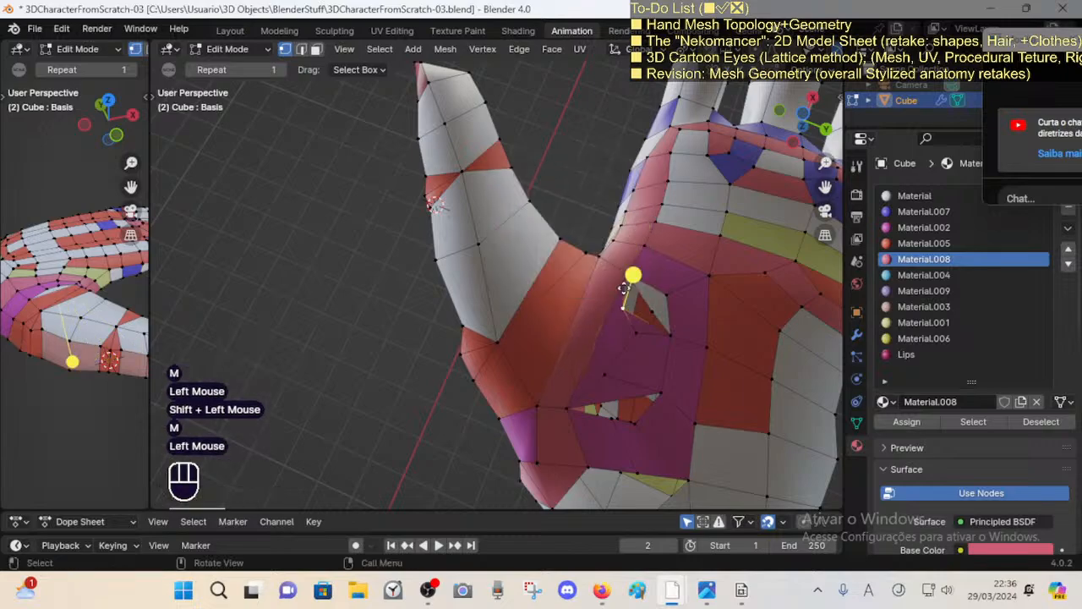
{"action": "key", "text": "m"}
{"action": "key", "text": "a"}
{"action": "left_click", "coordinate": [635, 332]}
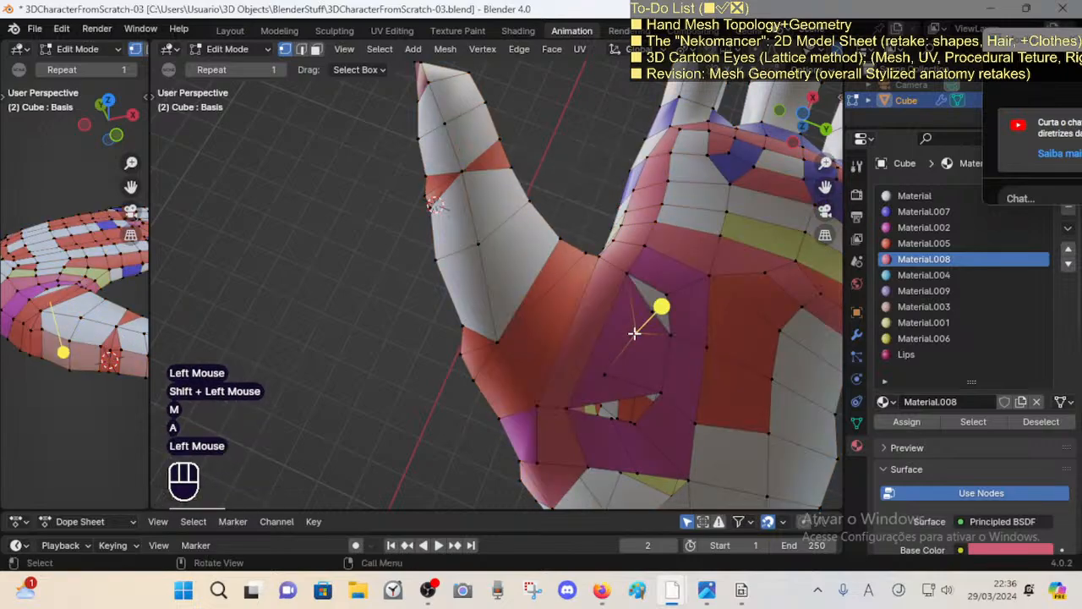
{"action": "key", "text": "m"}
{"action": "left_click", "coordinate": [634, 352]}
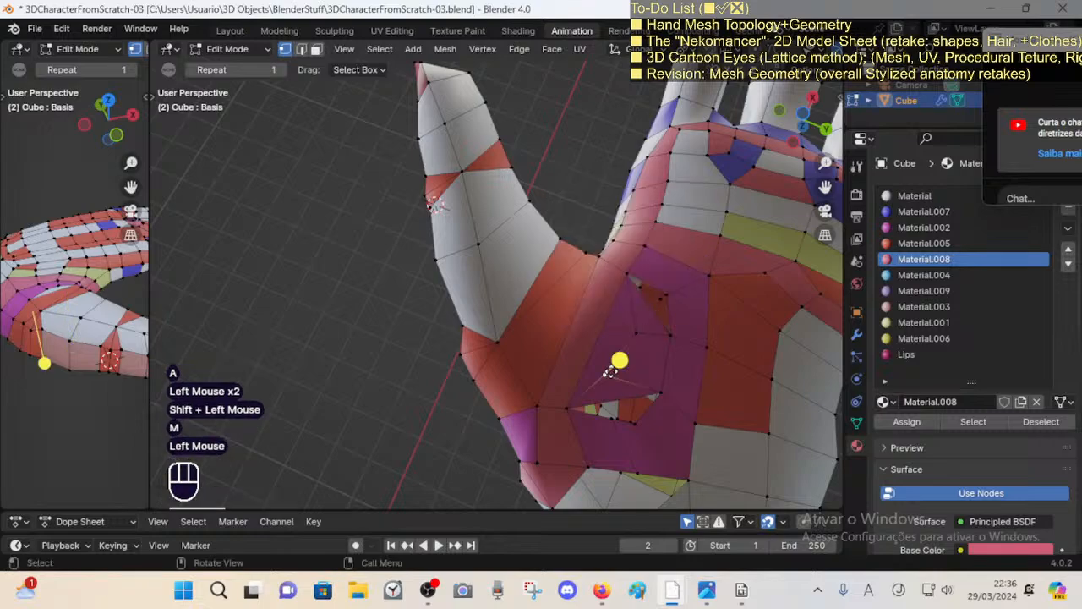
Step: Reposition the palm patch's two inner vertices, moving and rotating the edge between them to even out the faces
{"action": "key", "text": "g"}
{"action": "left_click", "coordinate": [611, 361]}
{"action": "key", "text": "2"}
{"action": "left_click", "coordinate": [627, 339]}
{"action": "key", "text": "g"}
{"action": "left_click", "coordinate": [625, 332]}
{"action": "key", "text": "r"}
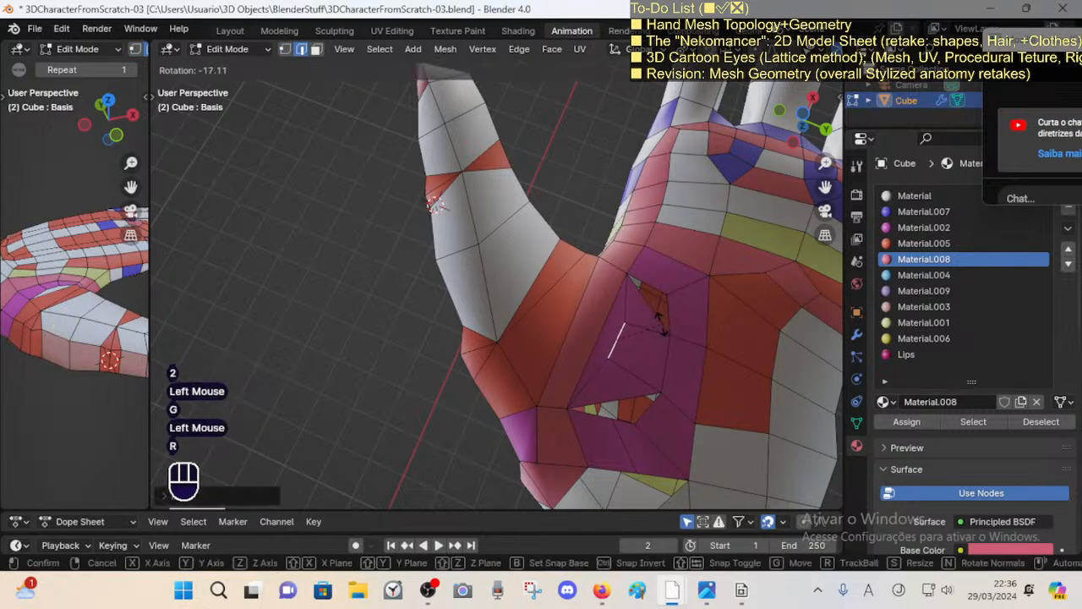
{"action": "left_click", "coordinate": [609, 357]}
{"action": "key", "text": "1"}
{"action": "left_click", "coordinate": [629, 307]}
{"action": "key", "text": "g"}
{"action": "left_click", "coordinate": [624, 313]}
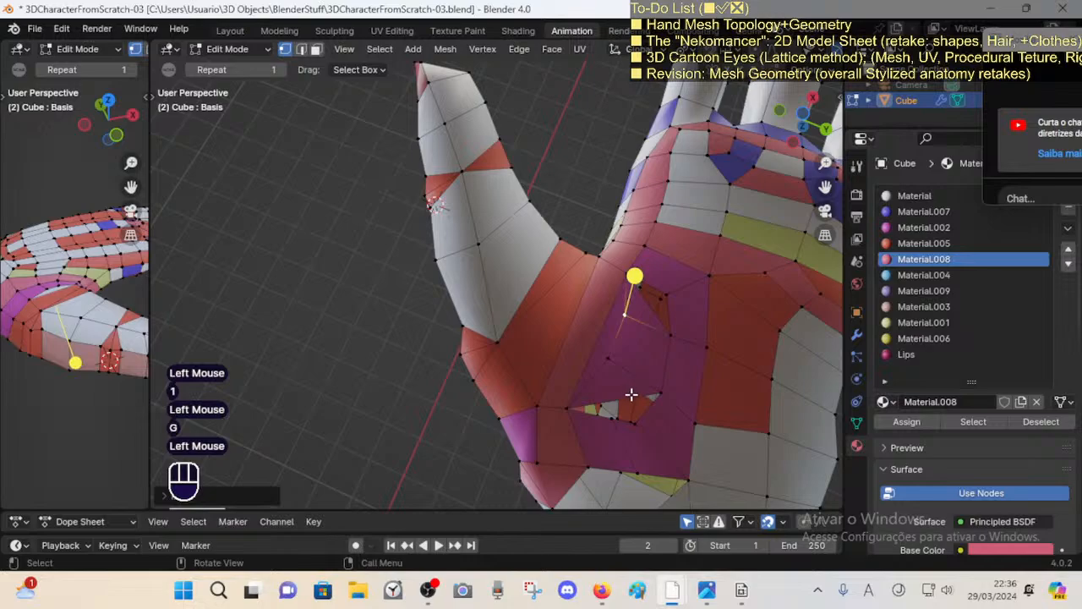
Step: Delete the unwanted geometry between the palm patch and the palm heel beside the thumb base
{"action": "key", "text": "3"}
{"action": "left_click", "coordinate": [633, 398]}
{"action": "key", "text": "x"}
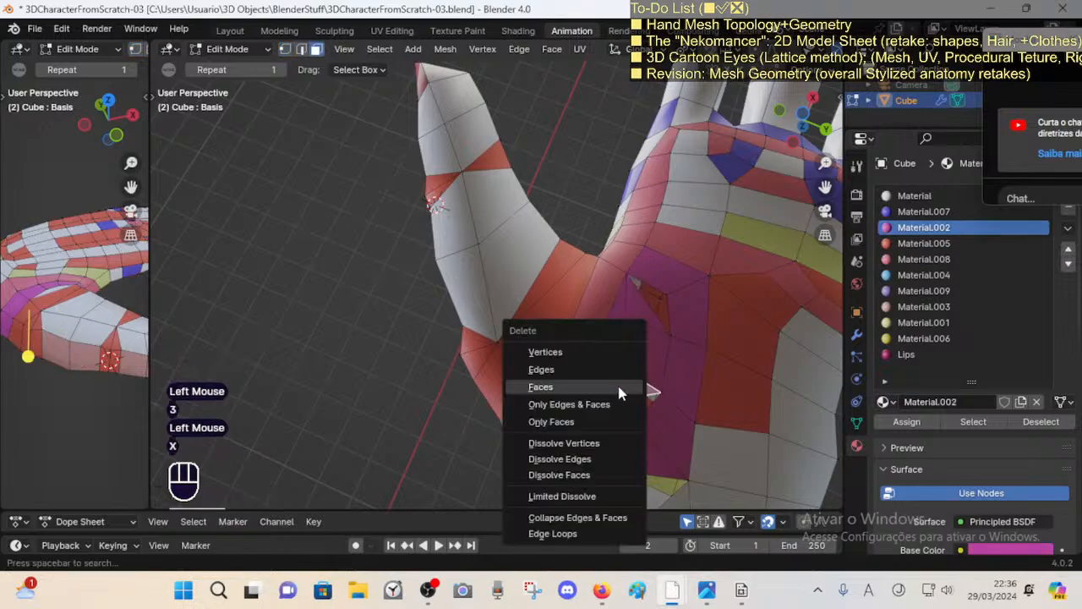
{"action": "left_click", "coordinate": [633, 391]}
{"action": "middle_click_drag", "start_coordinate": [632, 391], "coordinate": [612, 326], "text": "shift"}
{"action": "key", "text": "x"}
{"action": "left_click", "coordinate": [612, 322]}
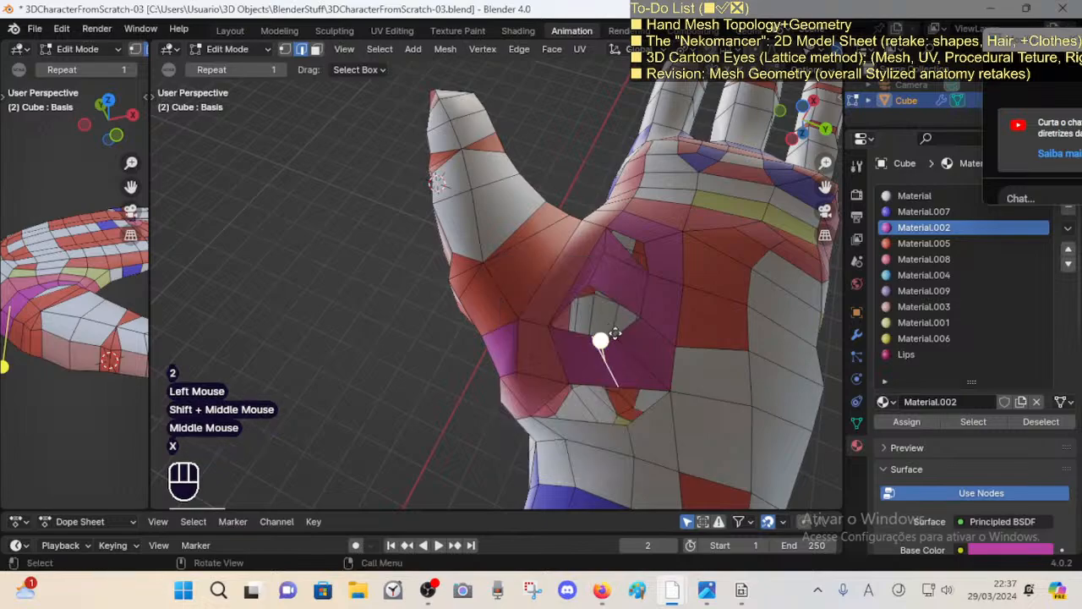
{"action": "key", "text": "x"}
{"action": "left_click", "coordinate": [585, 354]}
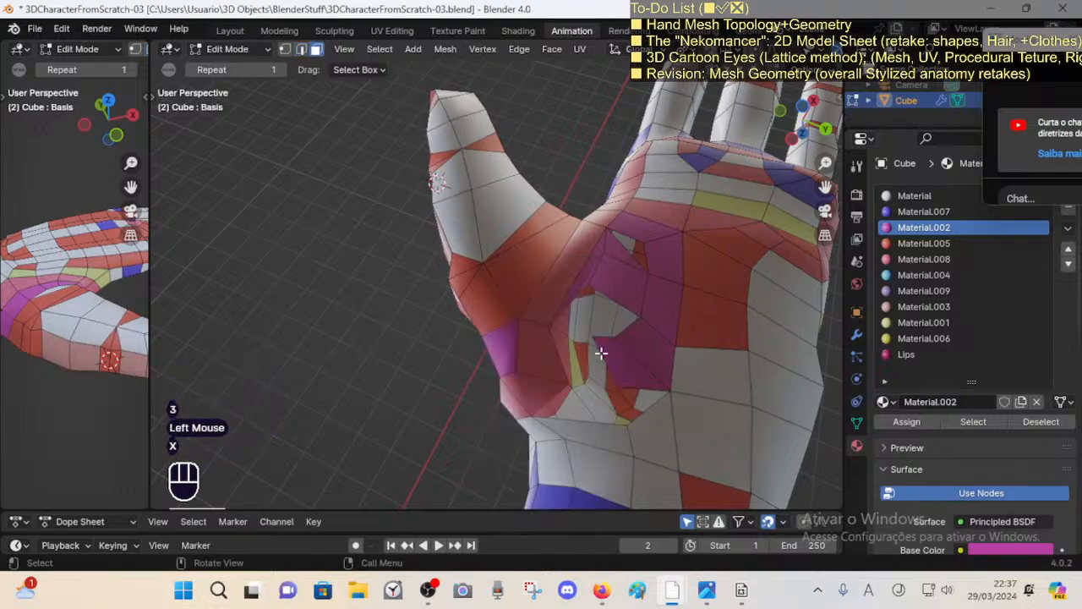
Step: Merge the loose vertices of the lower palm face At Last into the corners beside the thumb base
{"action": "middle_click_drag", "start_coordinate": [599, 355], "coordinate": [619, 416]}
{"action": "key", "text": "m"}
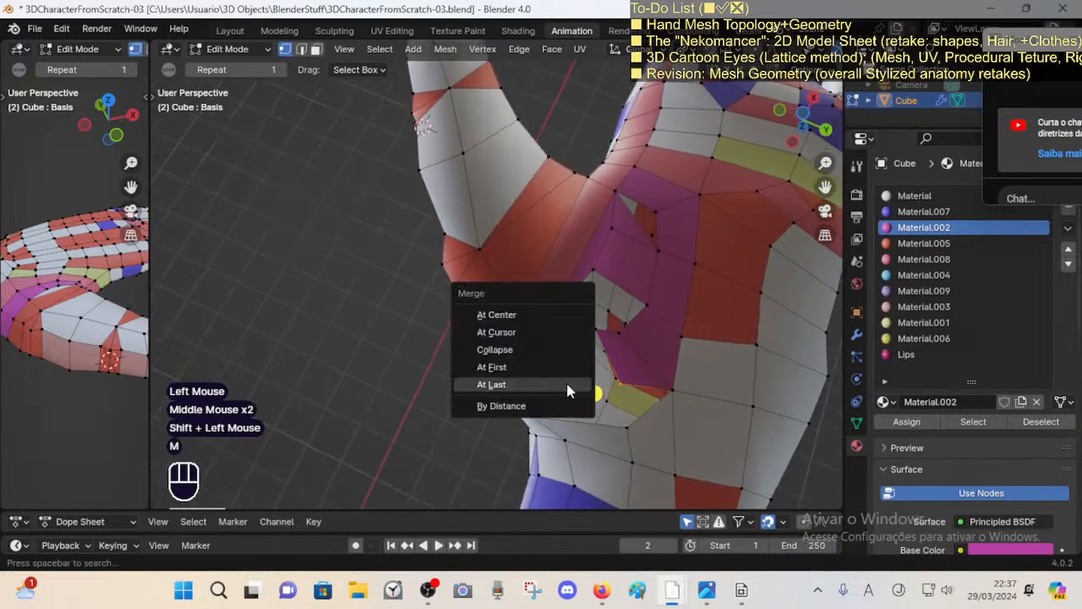
{"action": "left_click", "coordinate": [568, 386]}
{"action": "left_click", "coordinate": [548, 319], "text": "shift"}
{"action": "key", "text": "m"}
{"action": "left_click", "coordinate": [549, 318]}
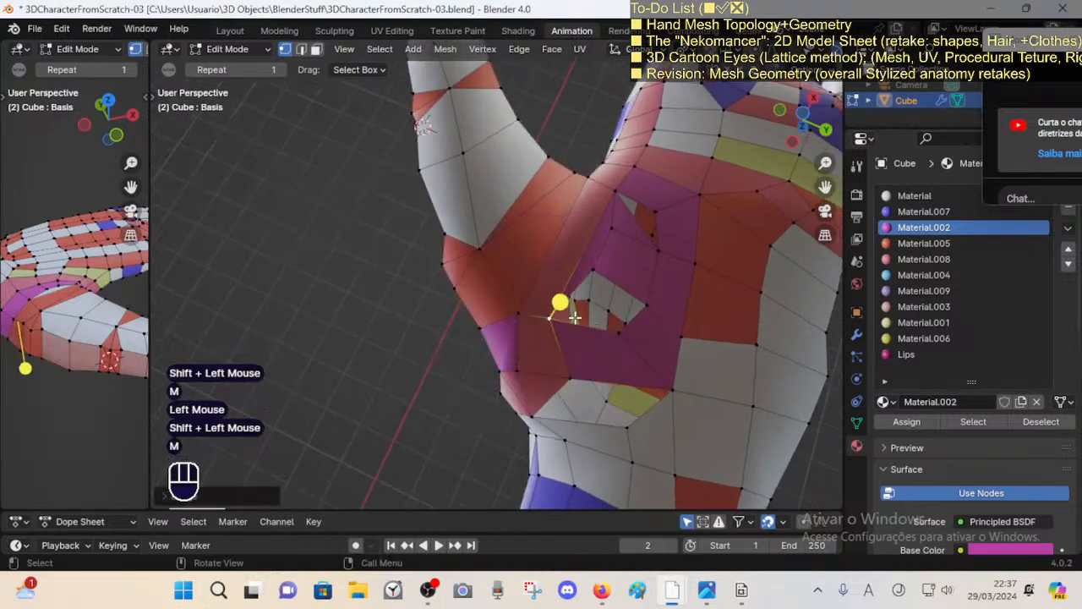
{"action": "key", "text": "alt+a"}
Step: Delete the narrow face near the thumb web and fill the opening with a new face
{"action": "key", "text": "2"}
{"action": "key", "text": "2"}
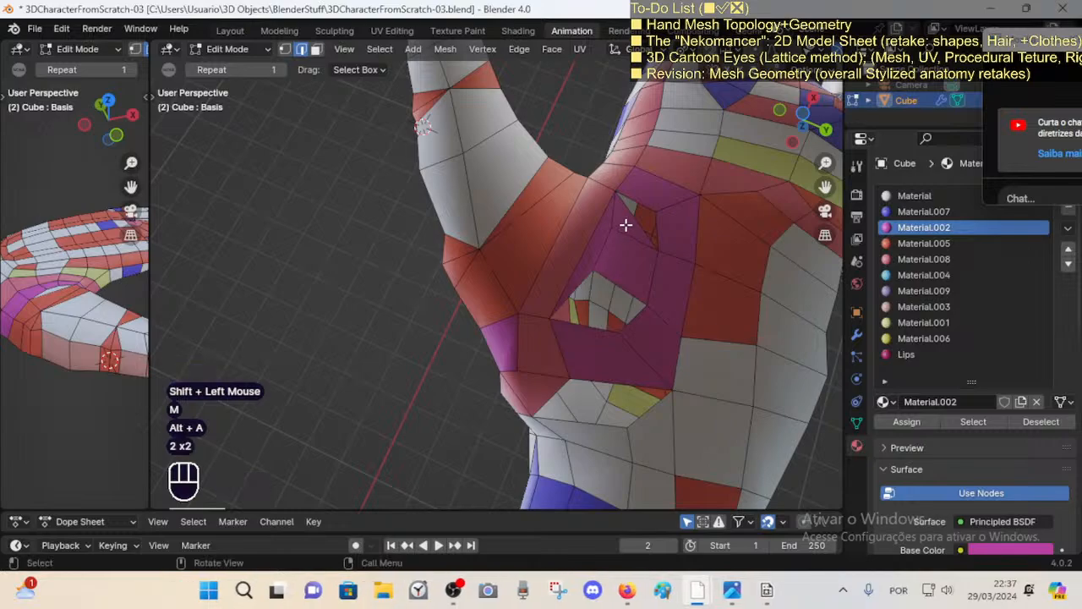
{"action": "key", "text": "3"}
{"action": "left_click", "coordinate": [626, 224]}
{"action": "key", "text": "x"}
{"action": "left_click", "coordinate": [622, 228]}
{"action": "key", "text": "2"}
{"action": "left_click", "coordinate": [643, 206]}
{"action": "middle_click_drag", "start_coordinate": [642, 206], "coordinate": [665, 234]}
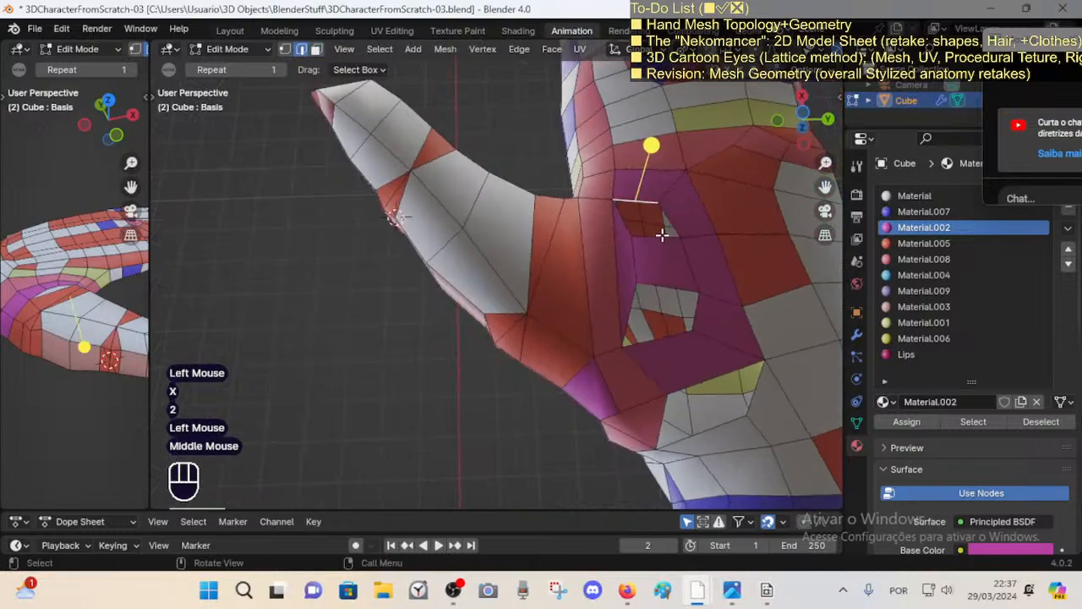
{"action": "left_click", "coordinate": [626, 228], "text": "shift"}
{"action": "key", "text": "f"}
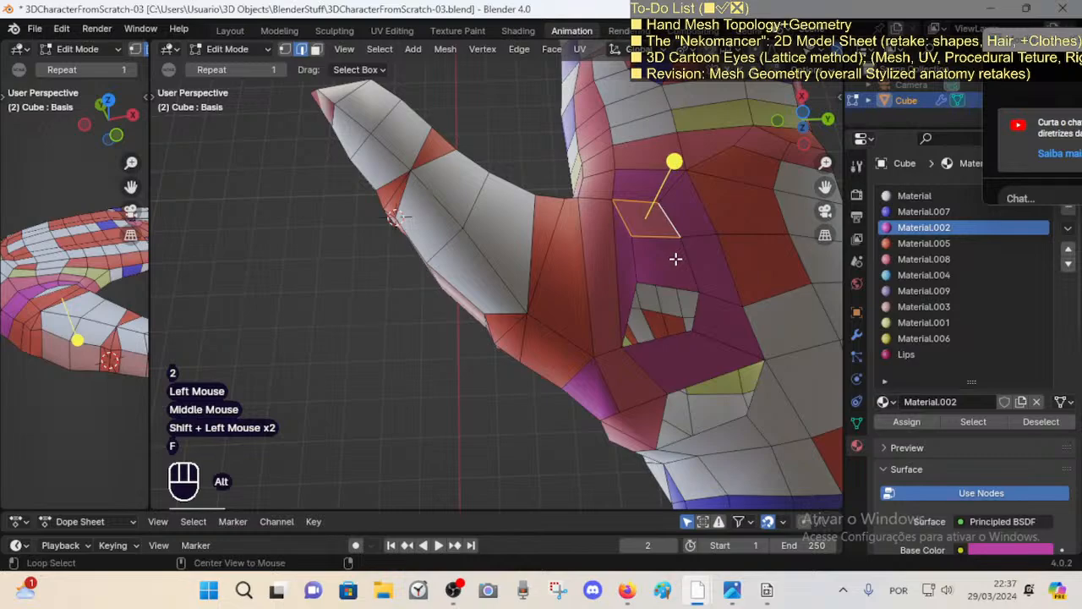
Step: Fill the remaining hole in the lower palm patch with a face between its opposite edges
{"action": "key", "text": "alt+a"}
{"action": "left_click", "coordinate": [671, 290]}
{"action": "left_click", "coordinate": [655, 331], "text": "shift"}
{"action": "key", "text": "f"}
{"action": "key", "text": "alt+a"}
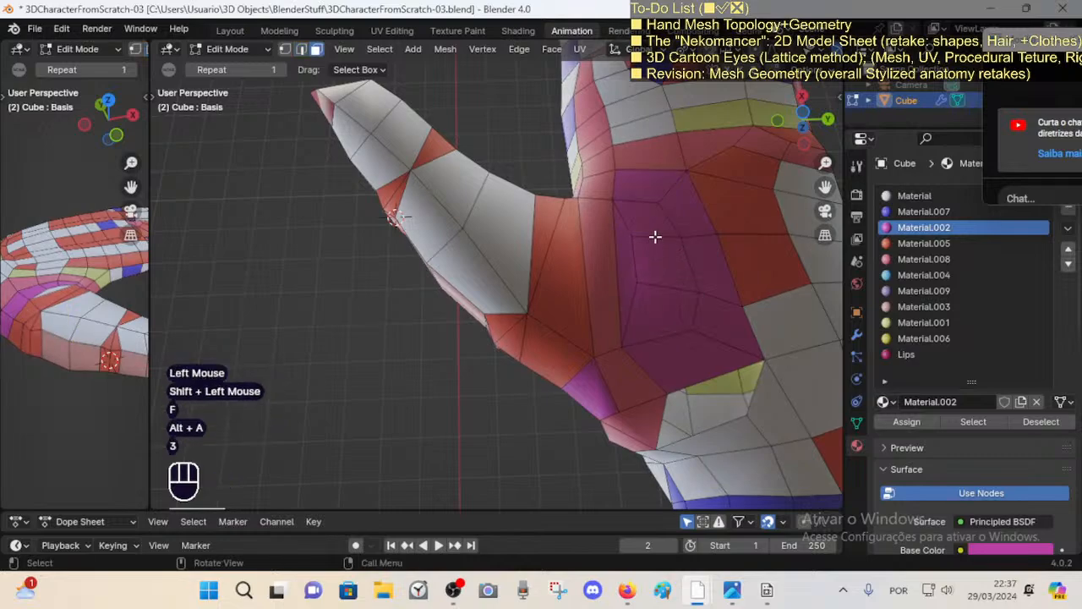
Step: Examine the face loop through the rebuilt palm patch and the open area at the palm heel
{"action": "key", "text": "3"}
{"action": "left_click", "coordinate": [654, 234], "text": "alt+shift"}
{"action": "scroll", "coordinate": [642, 285], "scroll_direction": "down", "scroll_amount": 2}
{"action": "middle_click_drag", "start_coordinate": [620, 291], "coordinate": [609, 315], "text": "shift"}
{"action": "middle_click_drag", "start_coordinate": [608, 315], "coordinate": [565, 294]}
{"action": "scroll", "coordinate": [566, 295], "scroll_direction": "up", "scroll_amount": 1}
{"action": "key", "text": "alt+a"}
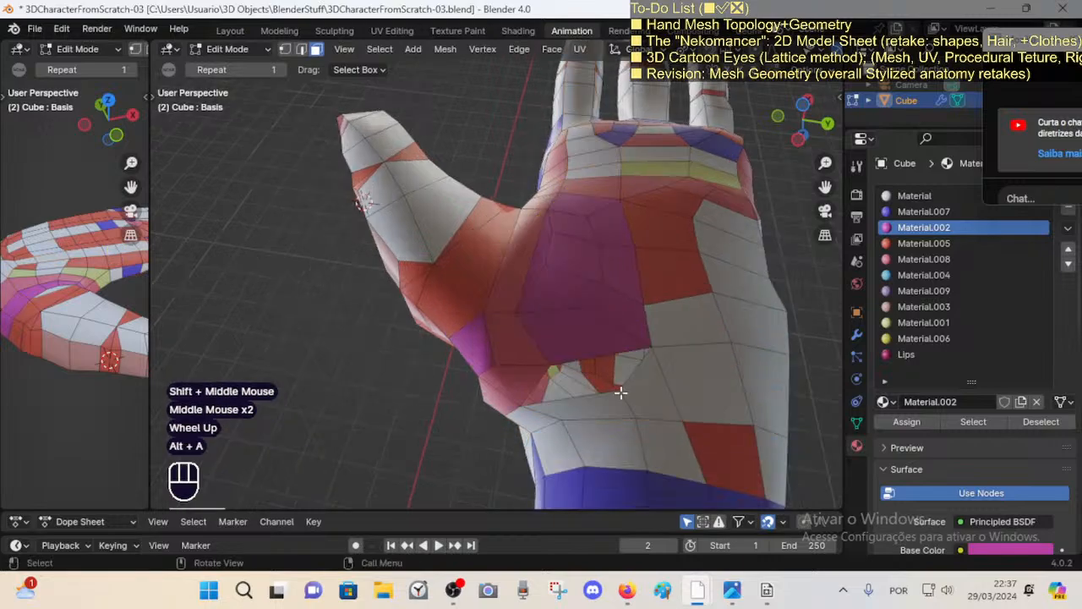
{"action": "middle_click_drag", "start_coordinate": [598, 374], "coordinate": [594, 366]}
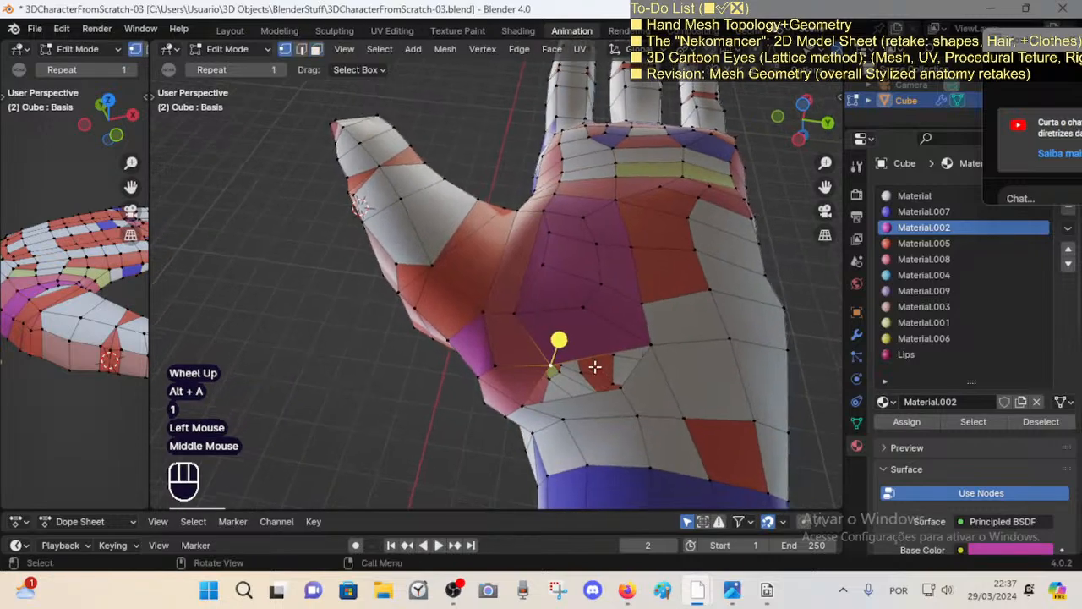
Step: Examine the face loops running from the magenta palm patch across to the back of the hand and the thumb web
{"action": "key", "text": "alt+a"}
{"action": "mouse_move", "coordinate": [573, 329]}
{"action": "middle_mouse_down"}
{"action": "mouse_move", "coordinate": [550, 310]}
{"action": "mouse_move", "coordinate": [594, 328]}
{"action": "middle_mouse_up"}
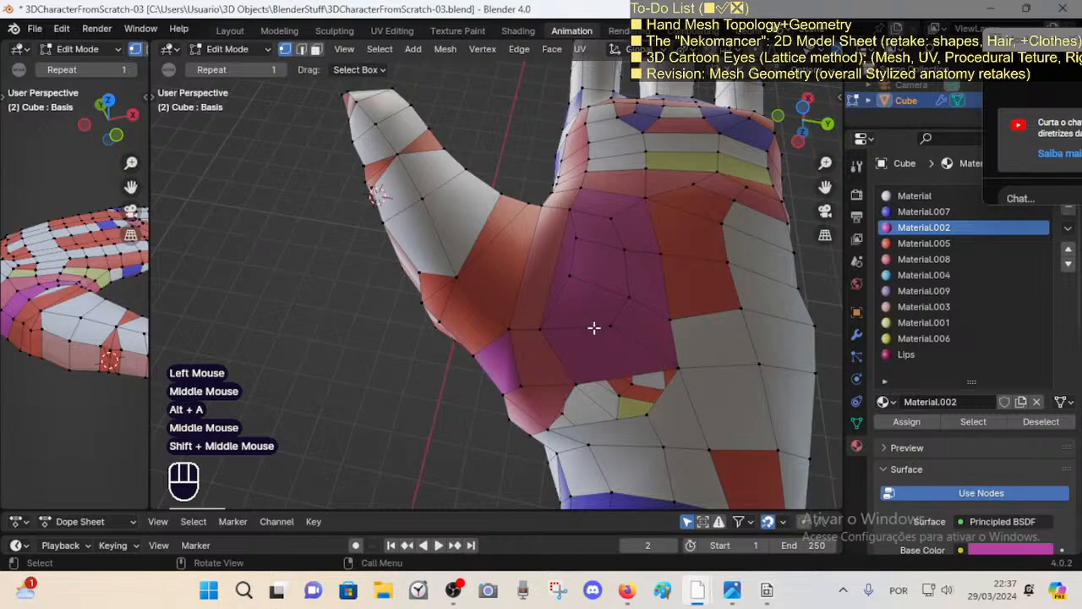
{"action": "left_click", "coordinate": [634, 257], "text": "alt+shift"}
{"action": "key", "text": "alt+a"}
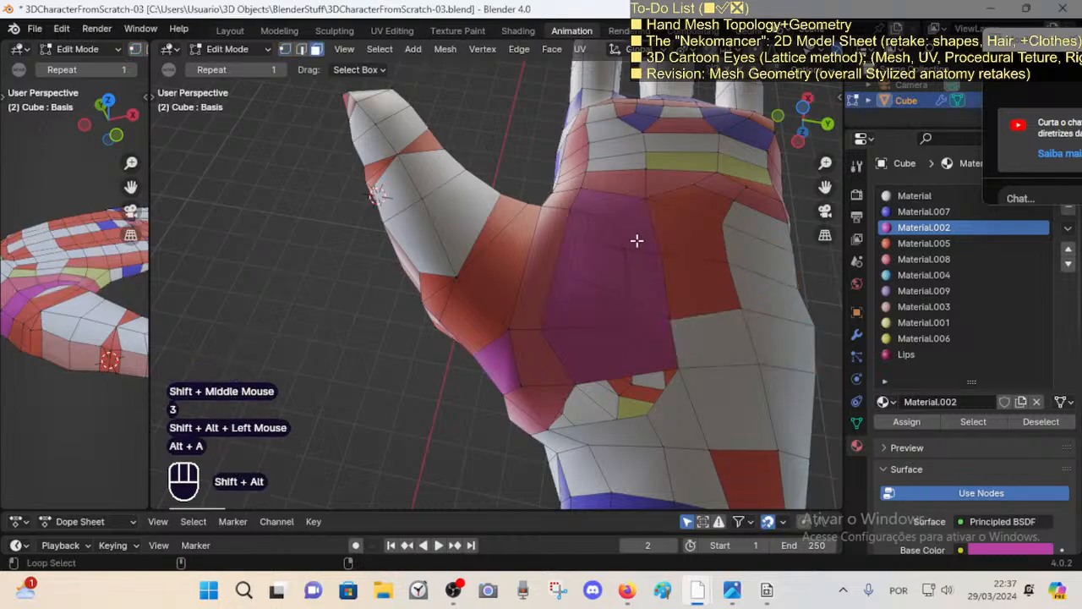
{"action": "left_click", "coordinate": [660, 258], "text": "alt+shift"}
{"action": "scroll", "coordinate": [677, 271], "scroll_direction": "down", "scroll_amount": 2}
{"action": "middle_click_drag", "start_coordinate": [676, 271], "coordinate": [531, 325]}
{"action": "scroll", "coordinate": [575, 305], "scroll_direction": "up", "scroll_amount": 1}
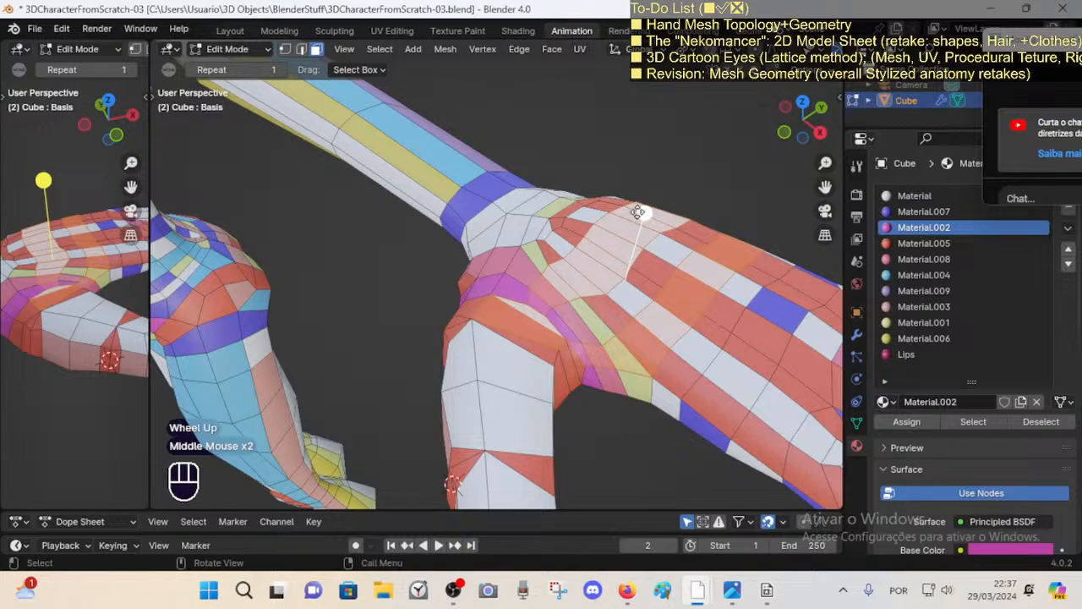
{"action": "middle_click_drag", "start_coordinate": [657, 217], "coordinate": [567, 454]}
{"action": "scroll", "coordinate": [570, 287], "scroll_direction": "up", "scroll_amount": 1}
{"action": "key", "text": "alt+a"}
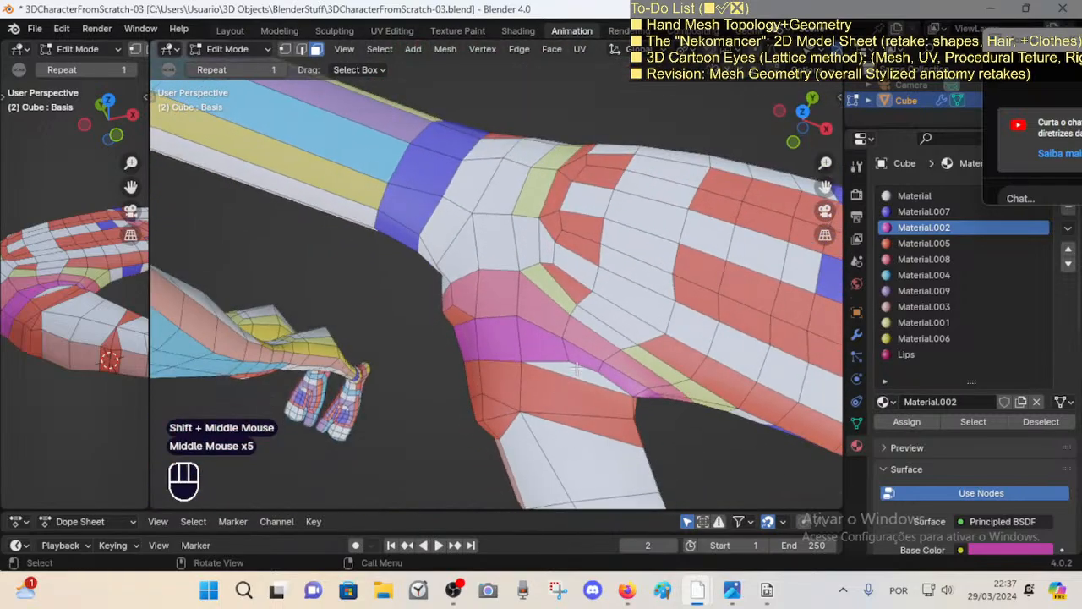
{"action": "middle_click_drag", "start_coordinate": [562, 400], "coordinate": [543, 385]}
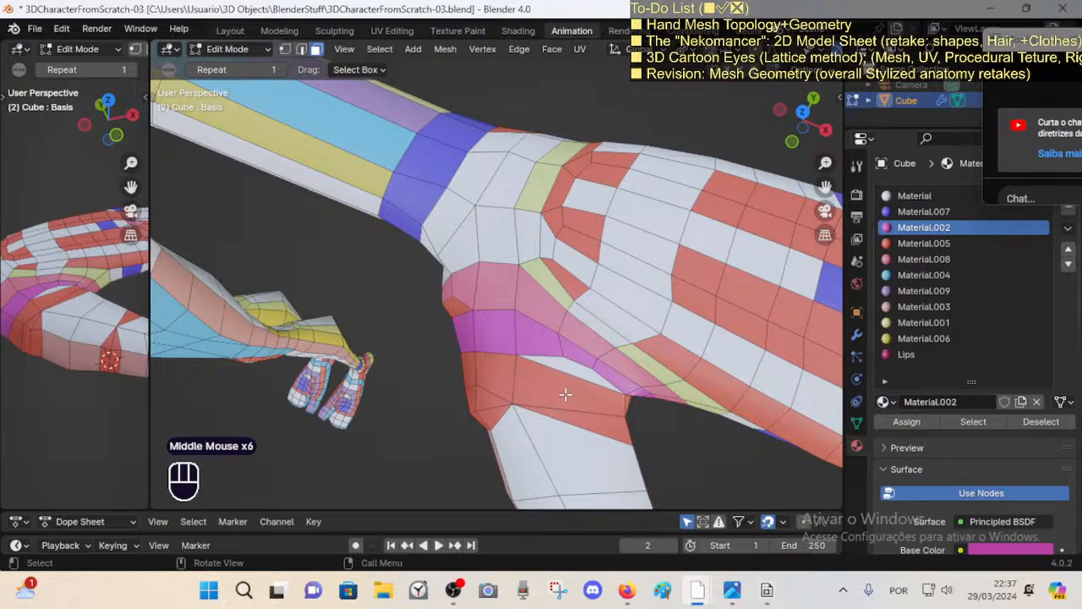
Step: Smooth the narrow white face between the magenta loop and the red thumb-base faces at the thumb web
{"action": "key", "text": "3"}
{"action": "left_click", "coordinate": [565, 377]}
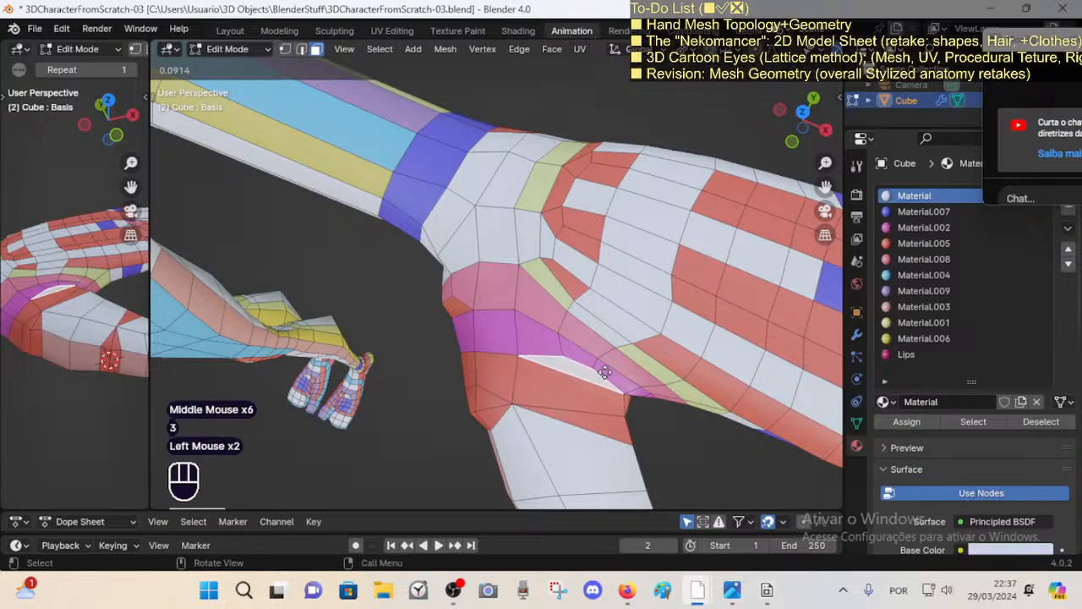
{"action": "left_click_drag", "start_coordinate": [670, 392], "coordinate": [668, 393]}
{"action": "middle_click_drag", "start_coordinate": [636, 401], "coordinate": [603, 388]}
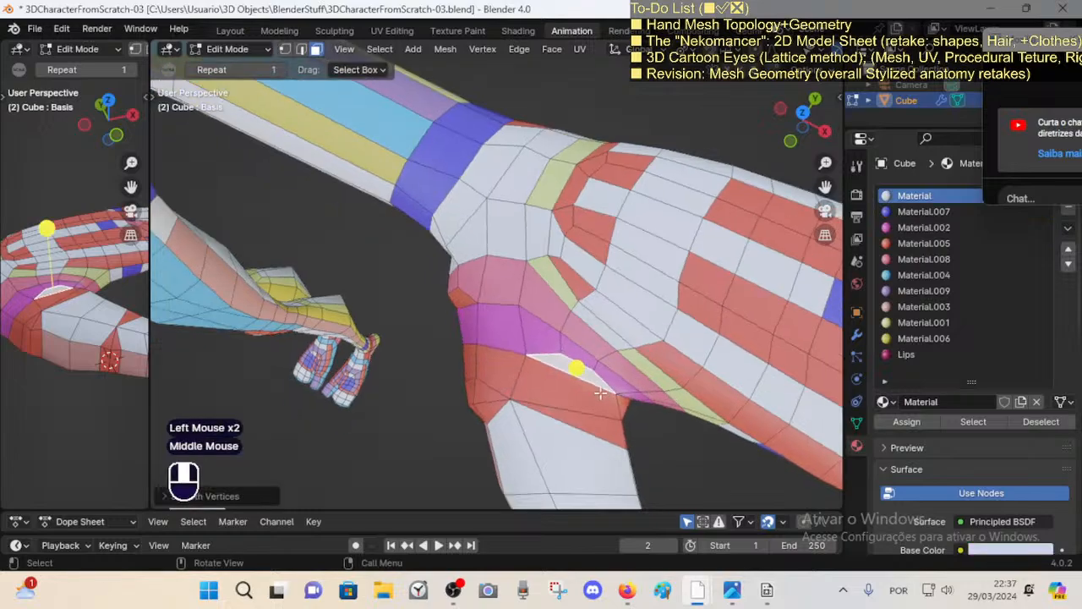
Step: Move the white web face's wrist-side corner toward the thumb base and slide its opposite corner along its edge toward the thumb
{"action": "key", "text": "1"}
{"action": "left_click", "coordinate": [527, 359]}
{"action": "key", "text": "g"}
{"action": "left_click", "coordinate": [514, 355]}
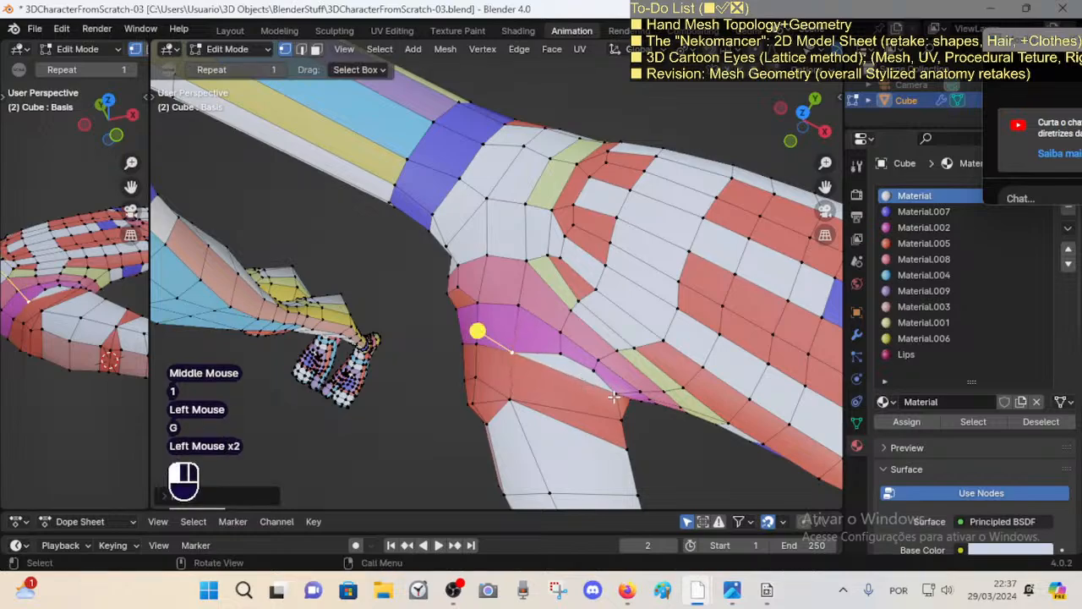
{"action": "left_click", "coordinate": [614, 396]}
{"action": "key", "text": "shift+v"}
{"action": "left_click", "coordinate": [621, 401], "text": "shift"}
Step: Slide the magenta loop's web-end vertex and the white face's wrist-side corner along their edges toward the thumb
{"action": "left_click", "coordinate": [635, 392]}
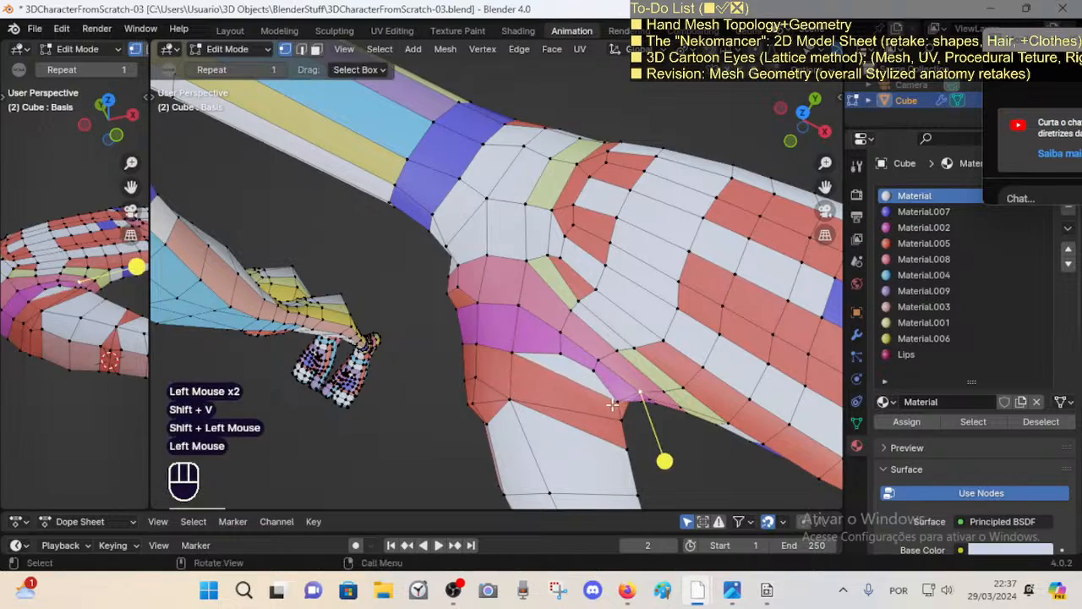
{"action": "key", "text": "shift+v"}
{"action": "left_click", "coordinate": [611, 407], "text": "shift"}
{"action": "left_click", "coordinate": [512, 356]}
{"action": "key", "text": "shift+v"}
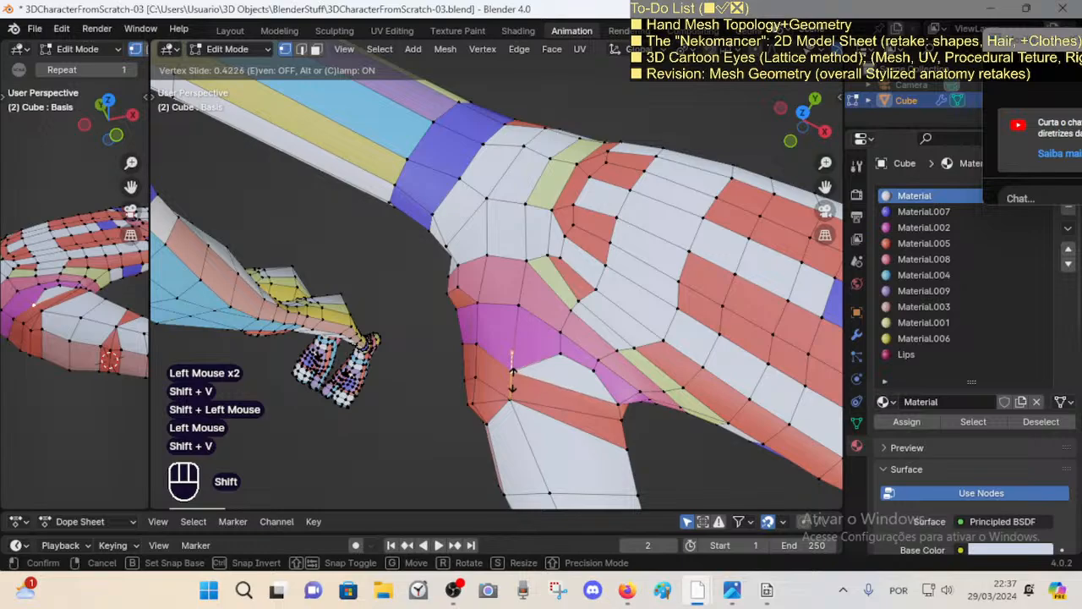
{"action": "left_click", "coordinate": [513, 385], "text": "shift"}
{"action": "key", "text": "3"}
{"action": "left_click", "coordinate": [538, 387], "text": "alt+shift"}
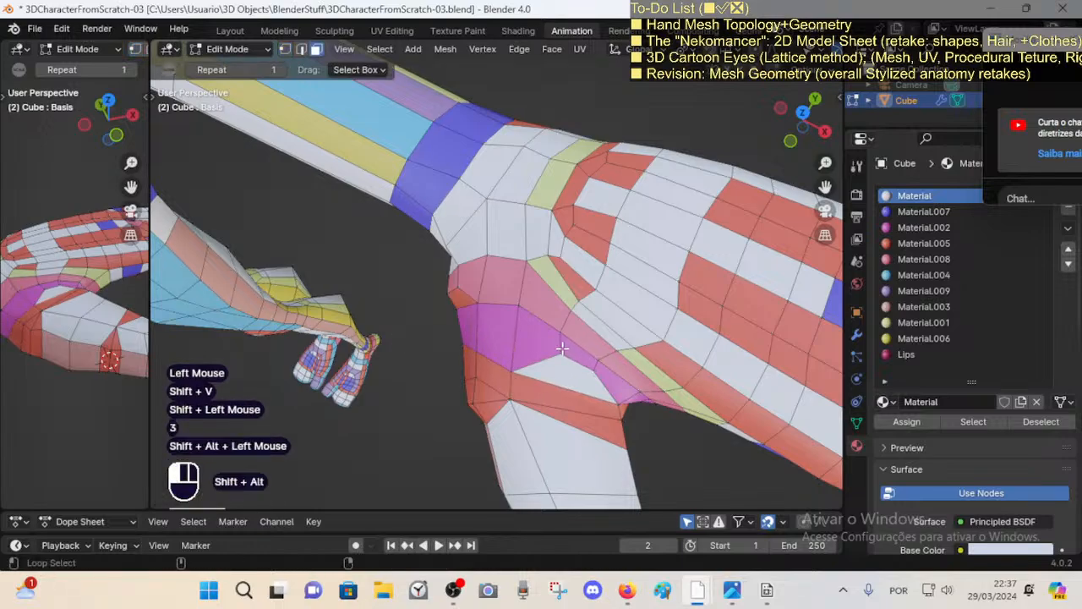
{"action": "left_click", "coordinate": [543, 389]}
{"action": "key", "text": "alt+a"}
{"action": "key", "text": "2"}
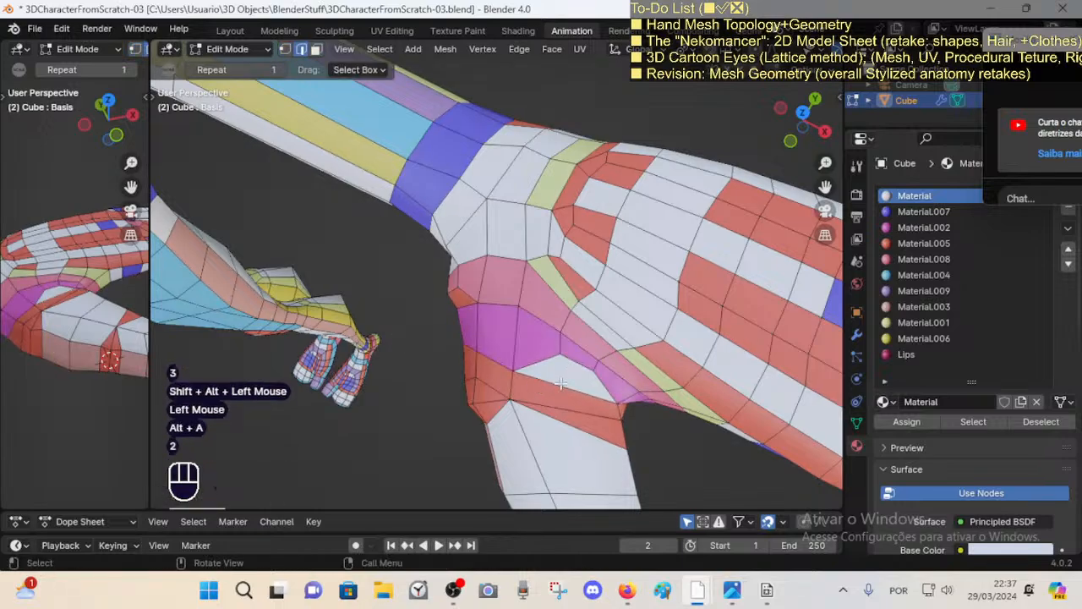
Step: Toggle proportional editing, reposition the pink face beside the magenta loop on the back of the hand, and smooth it
{"action": "left_click", "coordinate": [549, 385]}
{"action": "middle_click_drag", "start_coordinate": [550, 385], "coordinate": [452, 275]}
{"action": "middle_click_drag", "start_coordinate": [528, 326], "coordinate": [611, 351]}
{"action": "key", "text": "3"}
{"action": "left_click", "coordinate": [601, 379]}
{"action": "key", "text": "g"}
{"action": "key", "text": "Escape"}
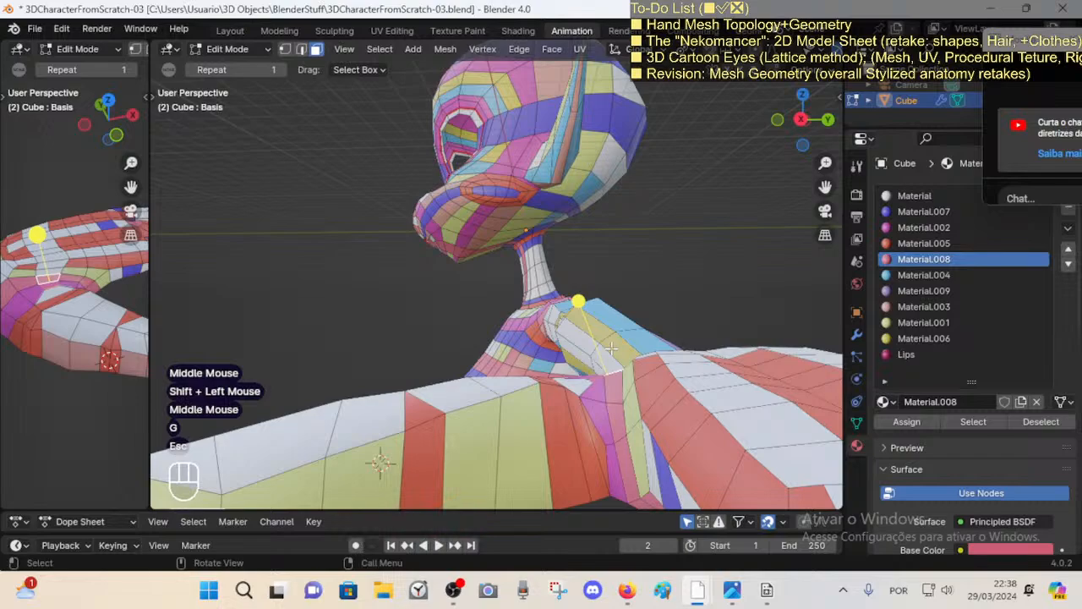
{"action": "key", "text": "g"}
{"action": "left_click", "coordinate": [649, 345]}
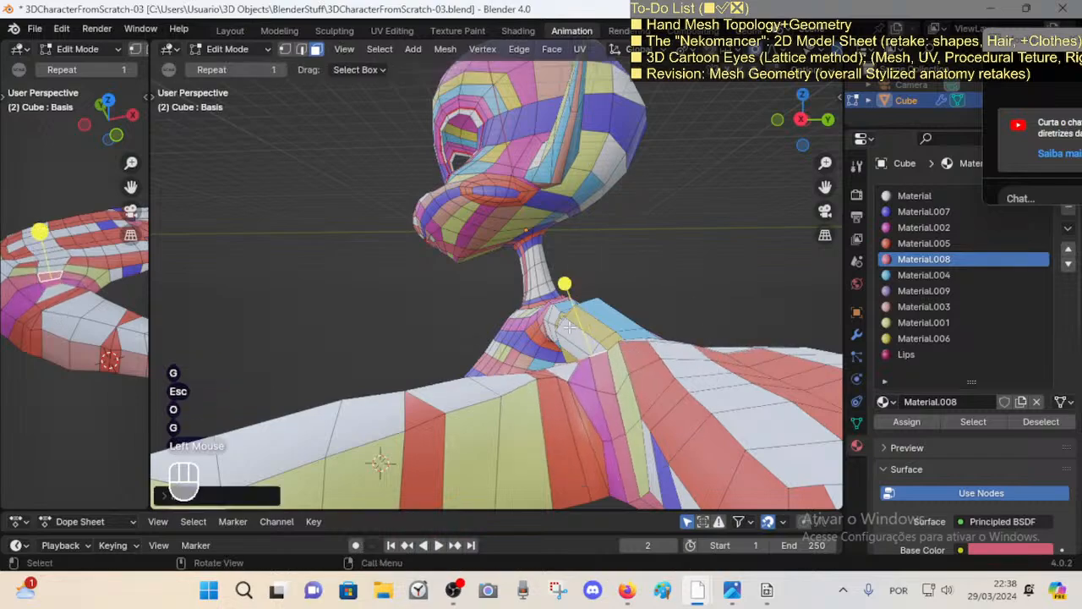
{"action": "left_click_drag", "start_coordinate": [567, 286], "coordinate": [597, 288]}
{"action": "middle_click_drag", "start_coordinate": [596, 288], "coordinate": [588, 372]}
Step: Examine the thumb base in edit mode and the subdivided palm surface in Object Mode
{"action": "key", "text": "alt+a"}
{"action": "key", "text": "c"}
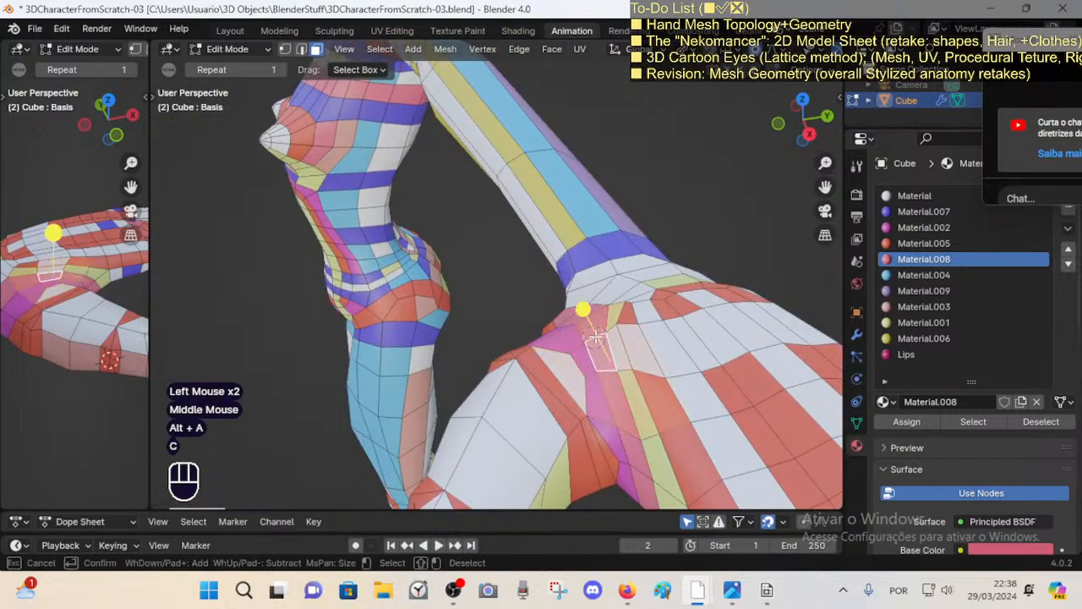
{"action": "scroll", "coordinate": [597, 337], "scroll_direction": "down", "scroll_amount": 1}
{"action": "key", "text": "c"}
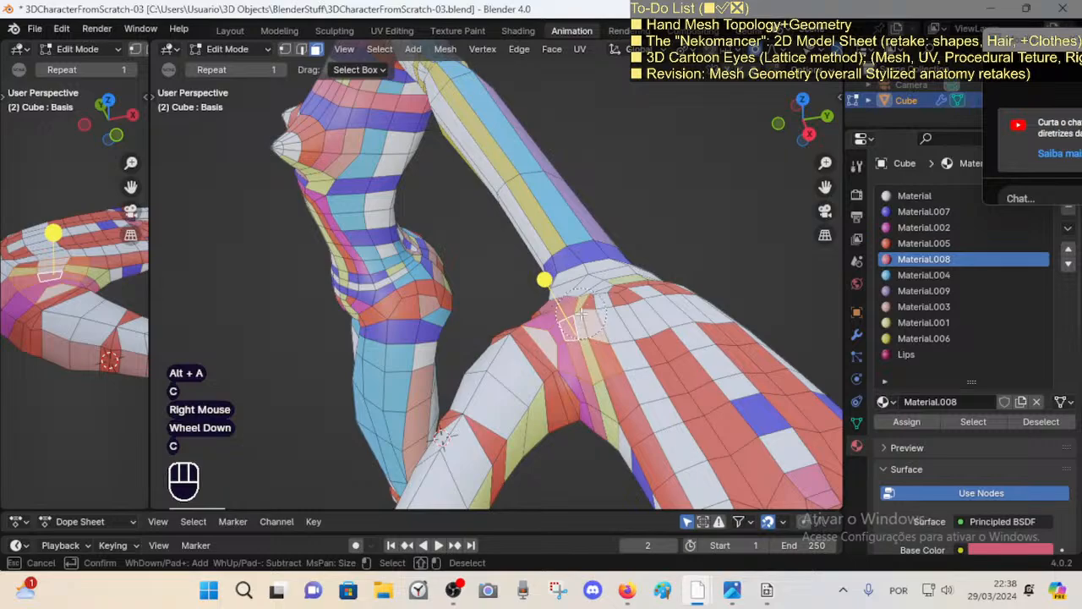
{"action": "right_click", "coordinate": [575, 315]}
{"action": "left_click", "coordinate": [563, 258]}
{"action": "key", "text": "alt+a"}
{"action": "middle_click_drag", "start_coordinate": [563, 258], "coordinate": [575, 355]}
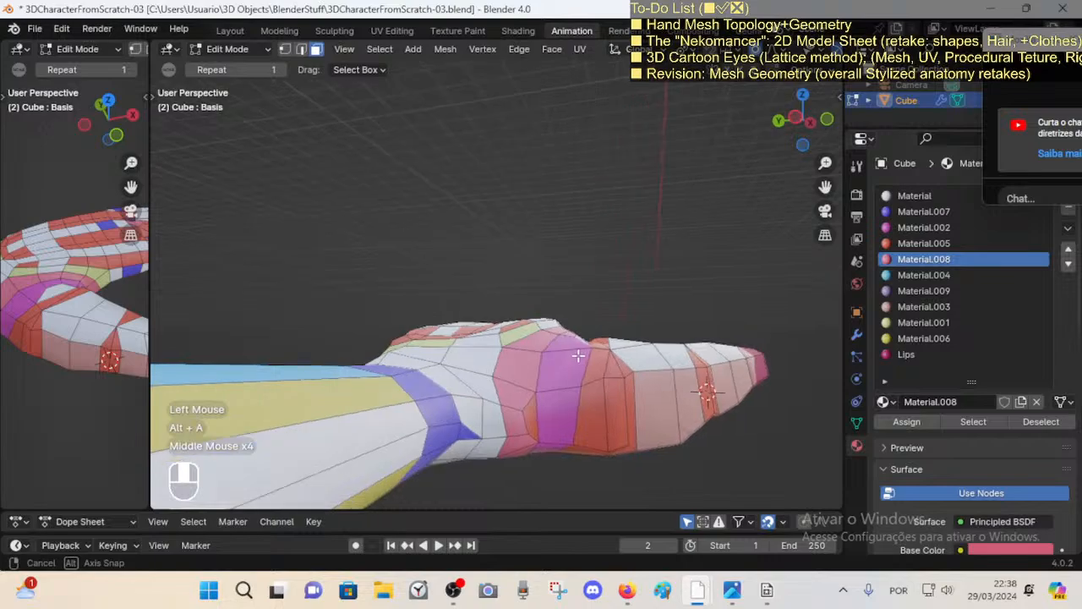
{"action": "key", "text": "Tab"}
{"action": "middle_click_drag", "start_coordinate": [603, 404], "coordinate": [549, 295]}
{"action": "scroll", "coordinate": [490, 312], "scroll_direction": "up", "scroll_amount": 2}
{"action": "key", "text": "shift+grave"}
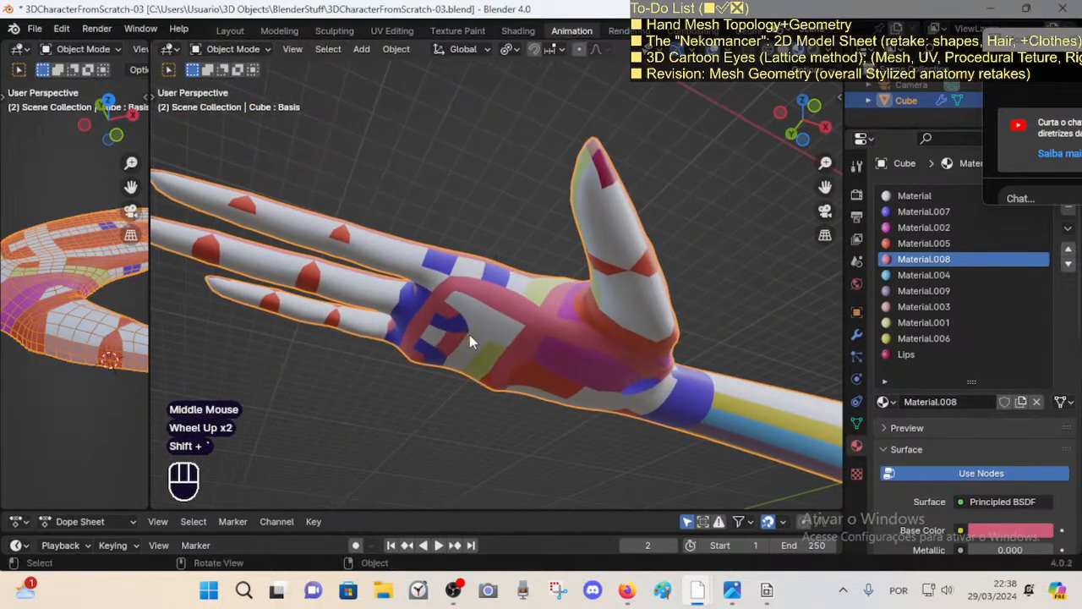
{"action": "left_click", "coordinate": [470, 334]}
{"action": "key", "text": "Tab"}
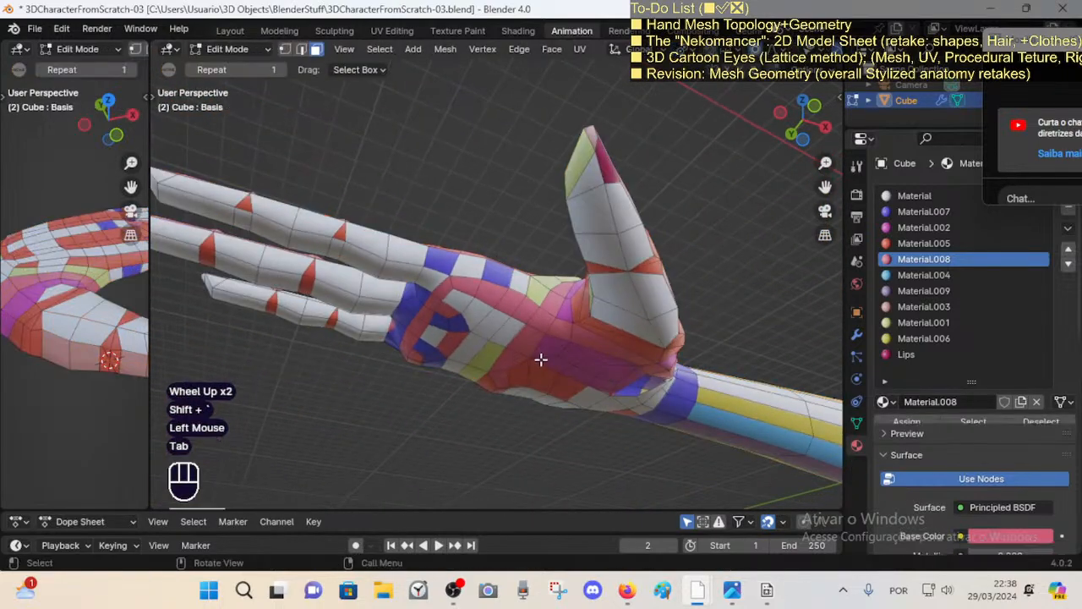
Step: Inspect the face loop running from the finger through the magenta palm patch to the palm heel
{"action": "key", "text": "shift+grave"}
{"action": "left_click", "coordinate": [545, 364]}
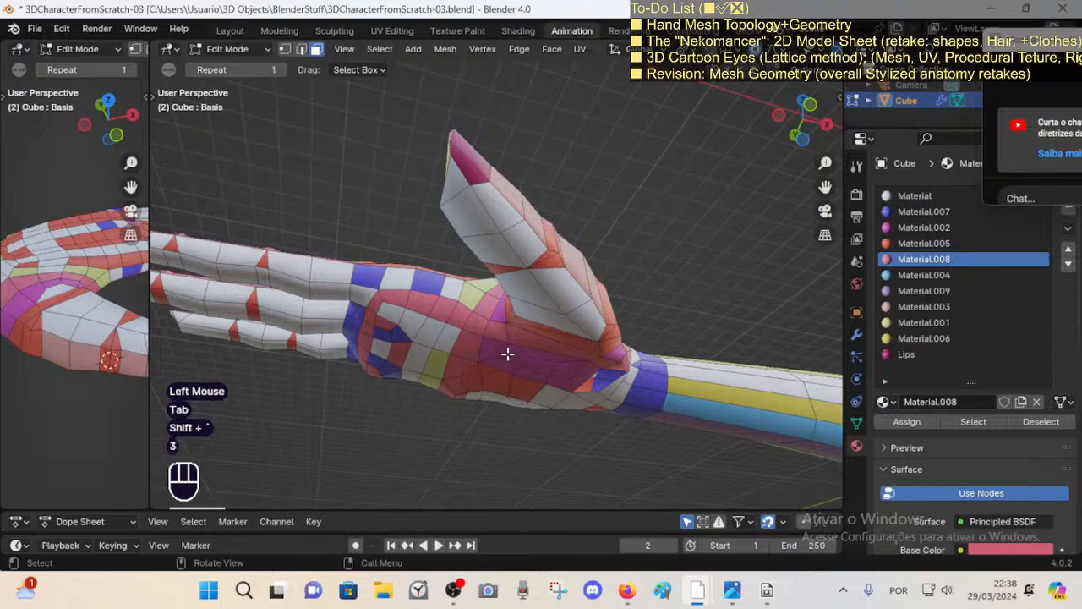
{"action": "left_click", "coordinate": [507, 353], "text": "alt+shift"}
{"action": "key", "text": "shift+grave"}
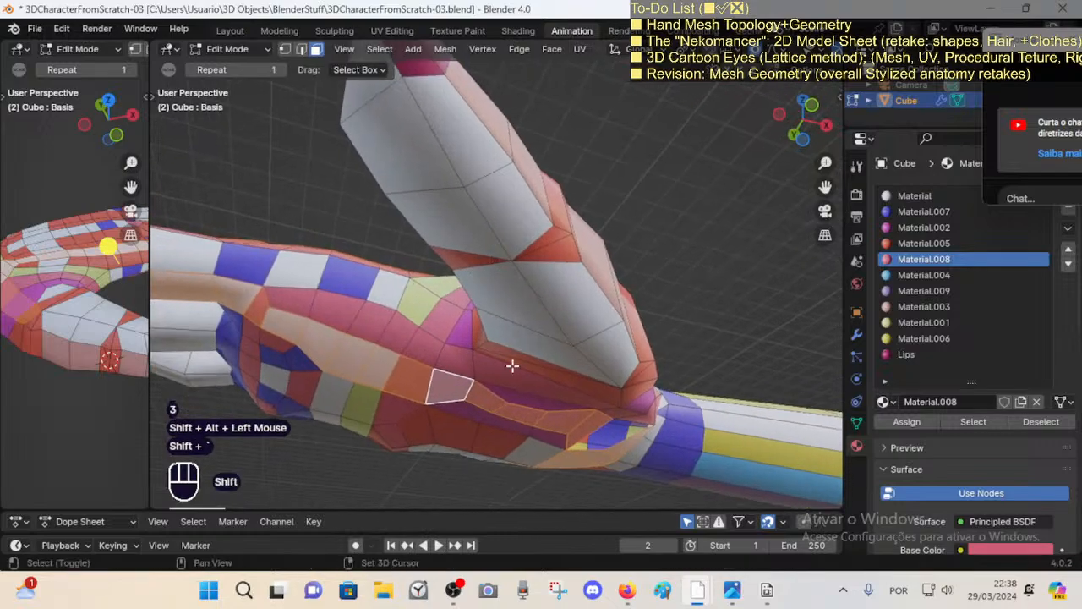
{"action": "key", "text": "shift+grave"}
{"action": "left_click", "coordinate": [512, 365]}
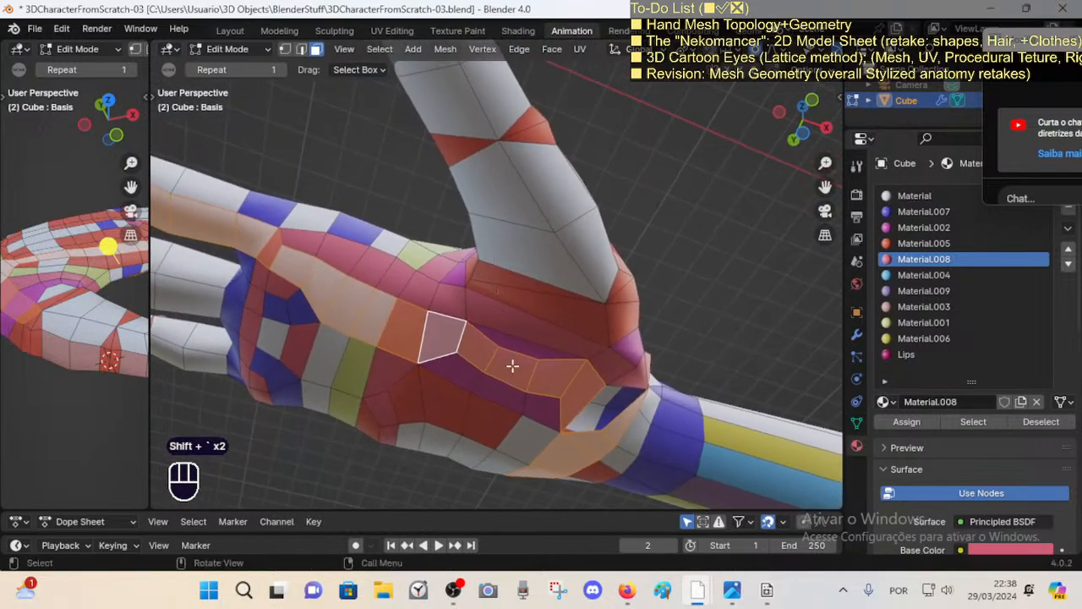
{"action": "key", "text": "alt+a"}
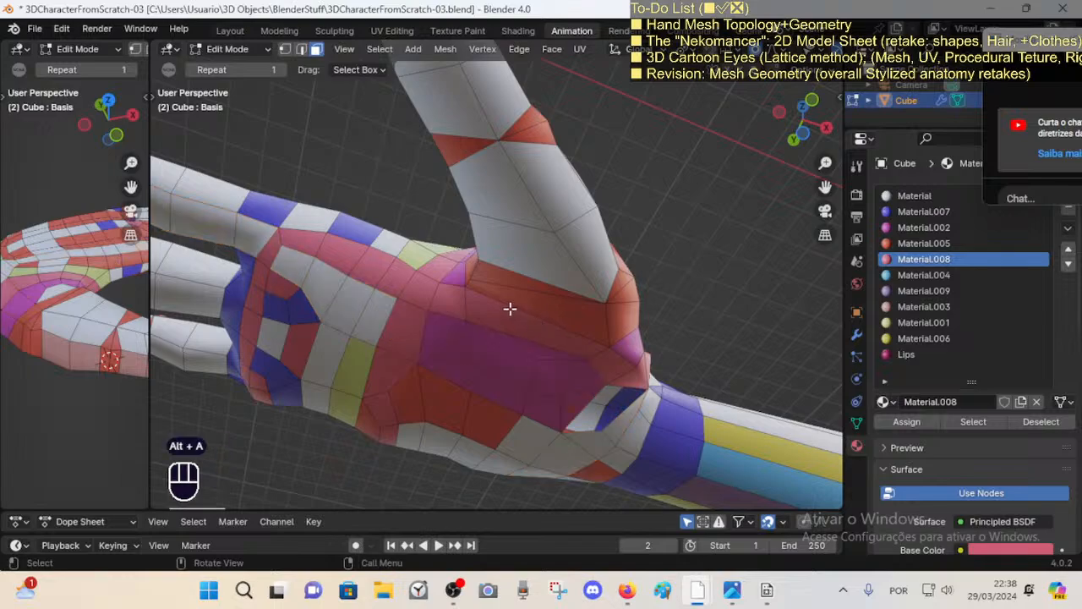
Step: Examine the narrow red face at the thumb base and its surrounding palm topology from several angles
{"action": "key", "text": "3"}
{"action": "left_click", "coordinate": [526, 288]}
{"action": "middle_click_drag", "start_coordinate": [522, 292], "coordinate": [494, 301]}
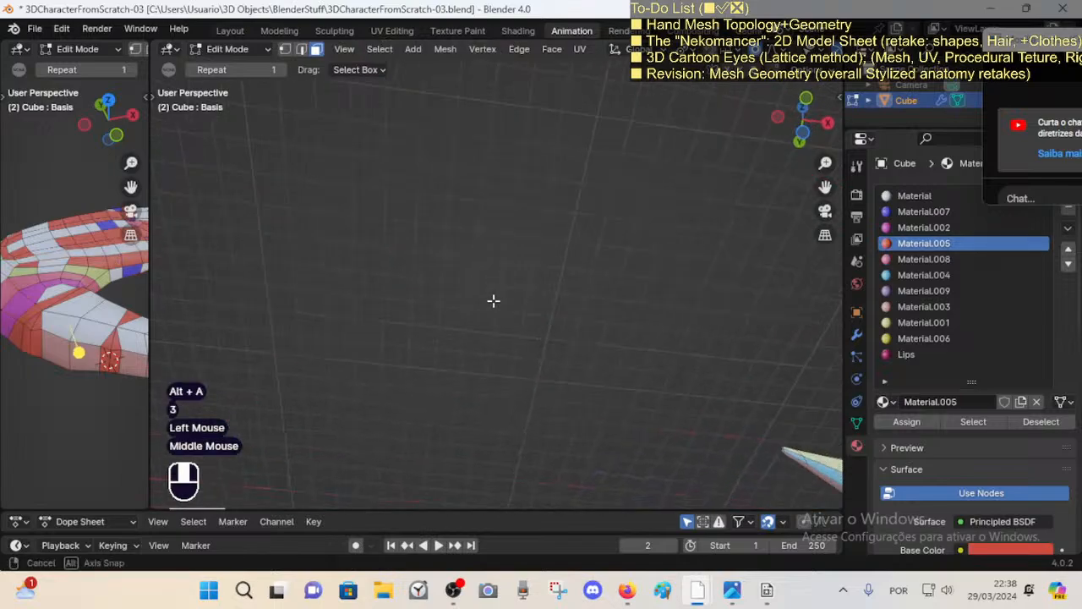
{"action": "scroll", "coordinate": [491, 240], "scroll_direction": "down", "scroll_amount": 2}
{"action": "middle_click_drag", "start_coordinate": [479, 345], "coordinate": [544, 279], "text": "shift"}
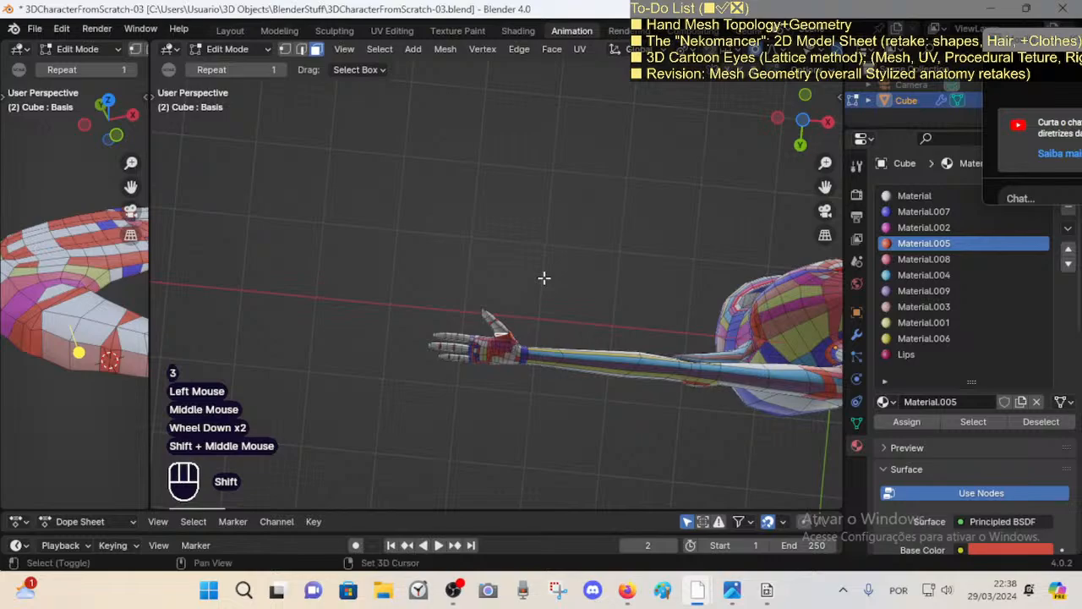
{"action": "scroll", "coordinate": [498, 389], "scroll_direction": "up", "scroll_amount": 4}
{"action": "middle_click_drag", "start_coordinate": [498, 389], "coordinate": [518, 210], "text": "shift"}
{"action": "scroll", "coordinate": [524, 313], "scroll_direction": "up", "scroll_amount": 3}
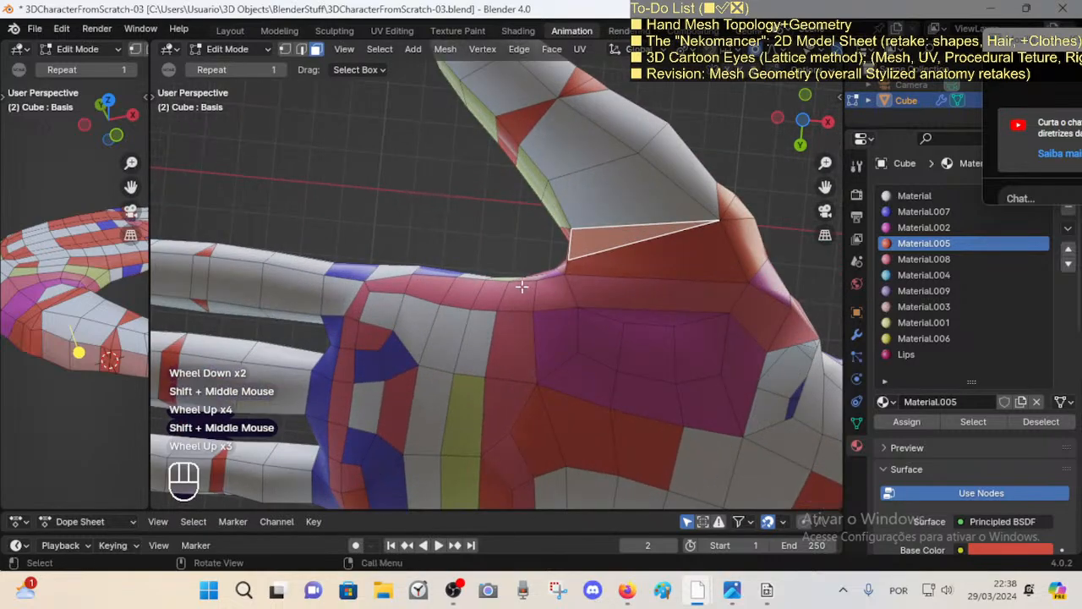
{"action": "middle_click_drag", "start_coordinate": [553, 286], "coordinate": [575, 201]}
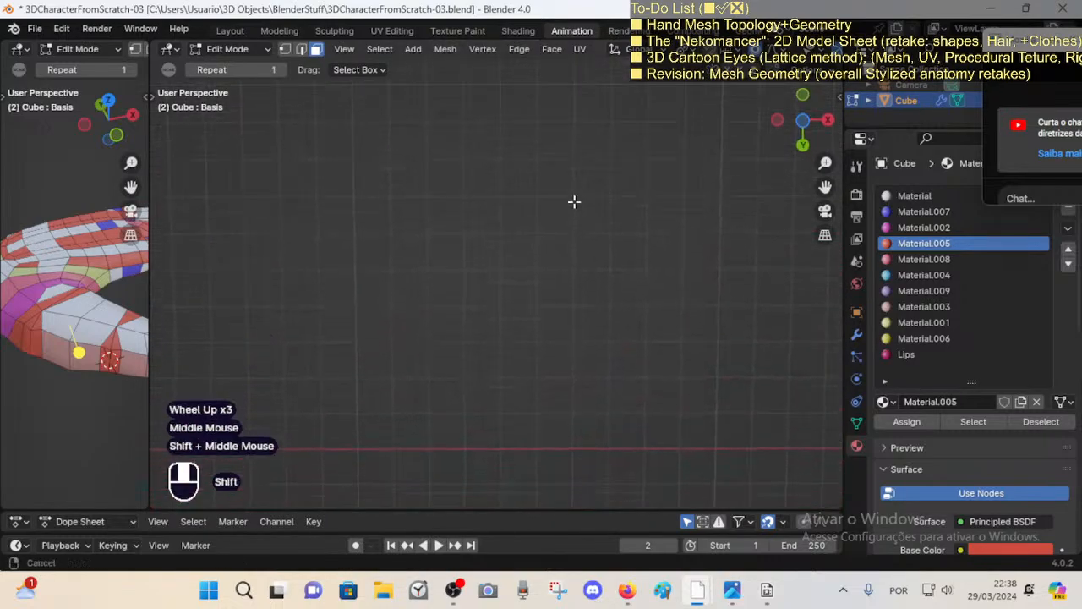
{"action": "scroll", "coordinate": [572, 281], "scroll_direction": "down", "scroll_amount": 3}
{"action": "scroll", "coordinate": [572, 281], "scroll_direction": "down", "scroll_amount": 1}
{"action": "middle_click_drag", "start_coordinate": [571, 281], "coordinate": [536, 326], "text": "shift"}
{"action": "scroll", "coordinate": [536, 327], "scroll_direction": "up", "scroll_amount": 1}
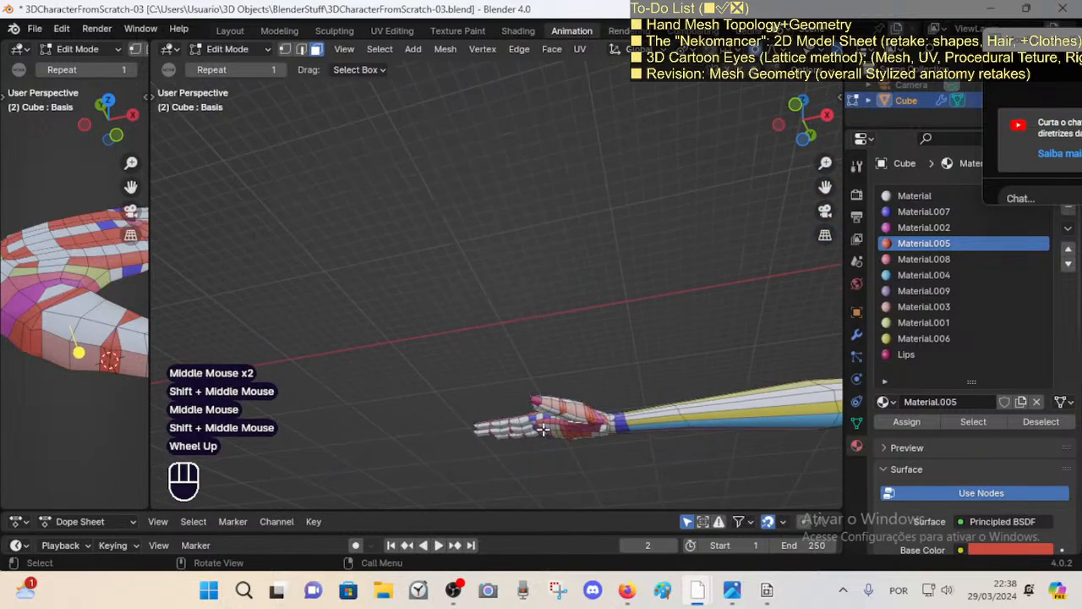
{"action": "key", "text": "shift+grave"}
{"action": "key", "text": "w"}
{"action": "key", "text": "q"}
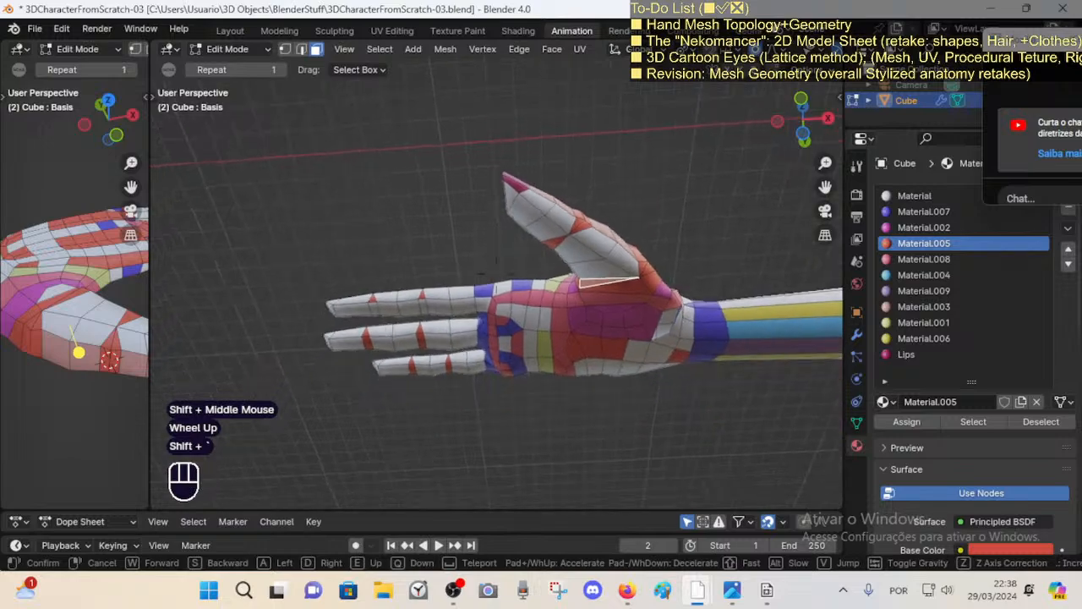
{"action": "key", "text": "w"}
{"action": "key", "text": "s"}
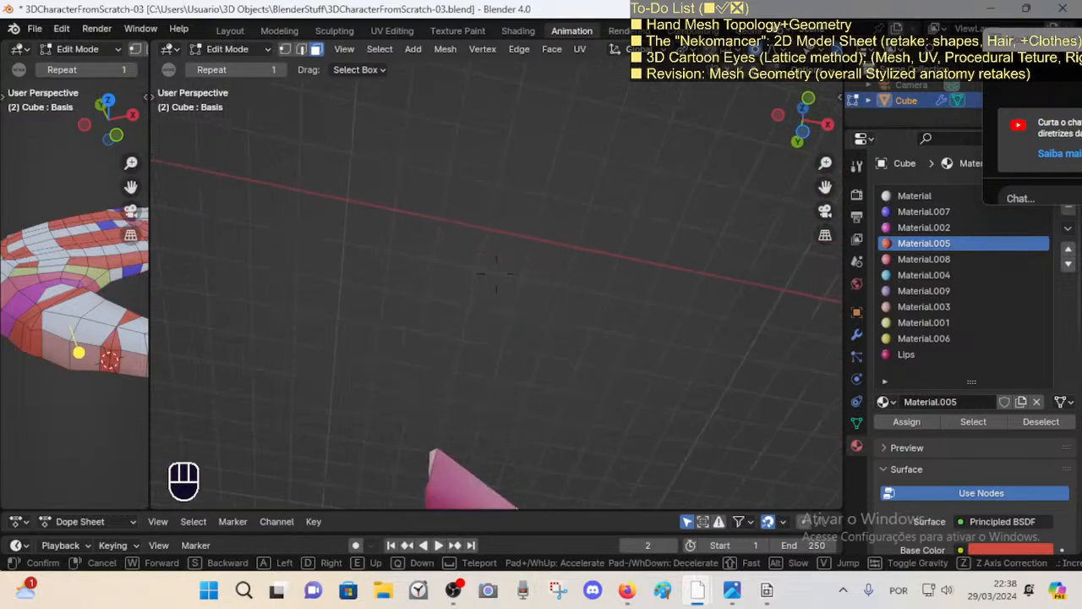
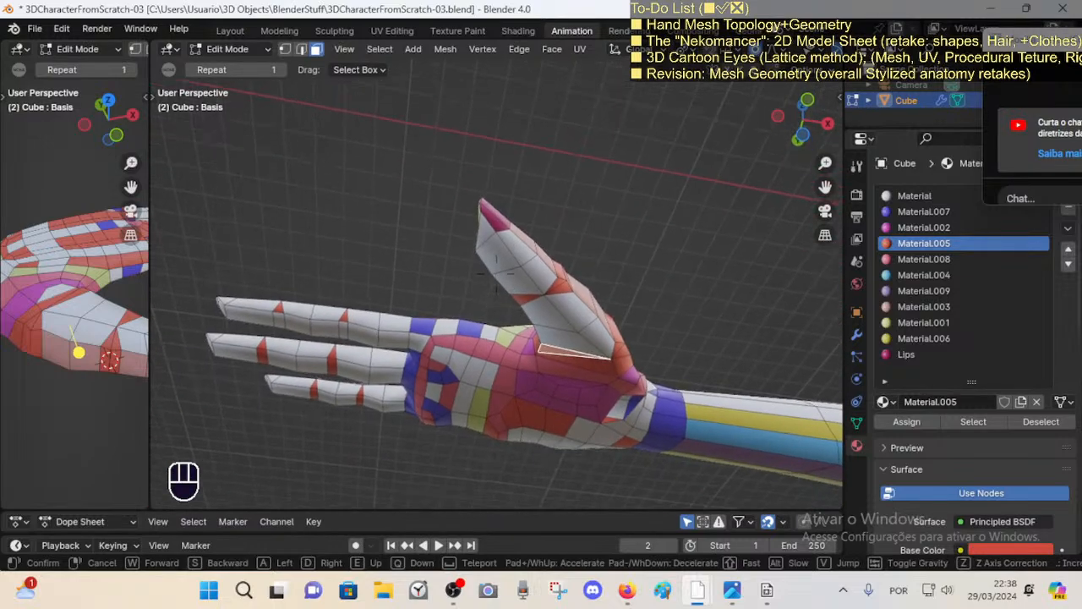
{"action": "key", "text": "s"}
{"action": "left_click", "coordinate": [545, 429]}
{"action": "key", "text": "w"}
{"action": "key", "text": "shift+grave"}
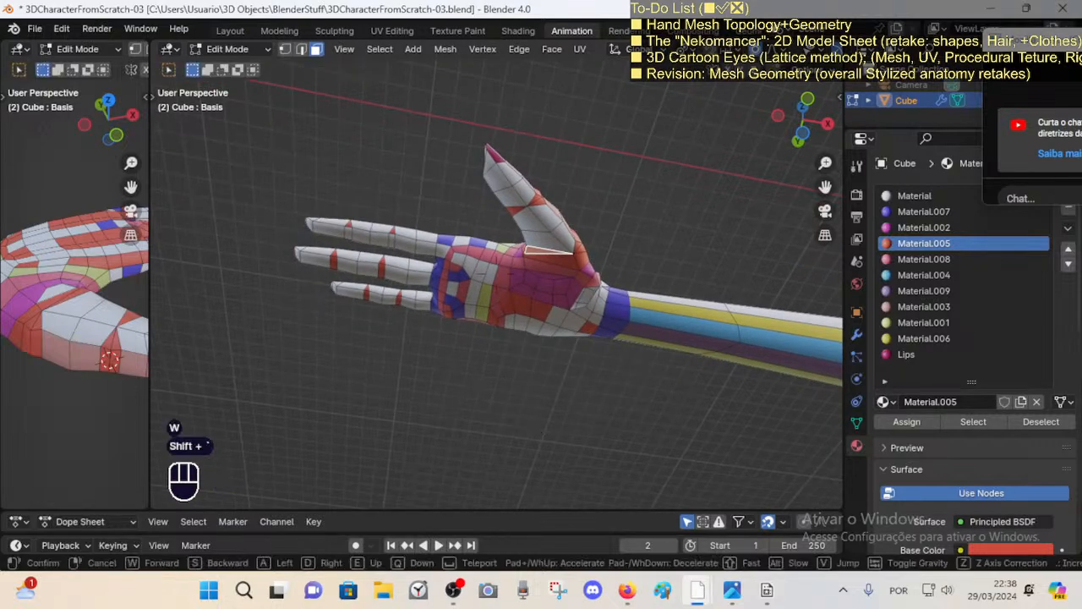
{"action": "key", "text": "w"}
{"action": "left_click", "coordinate": [545, 429]}
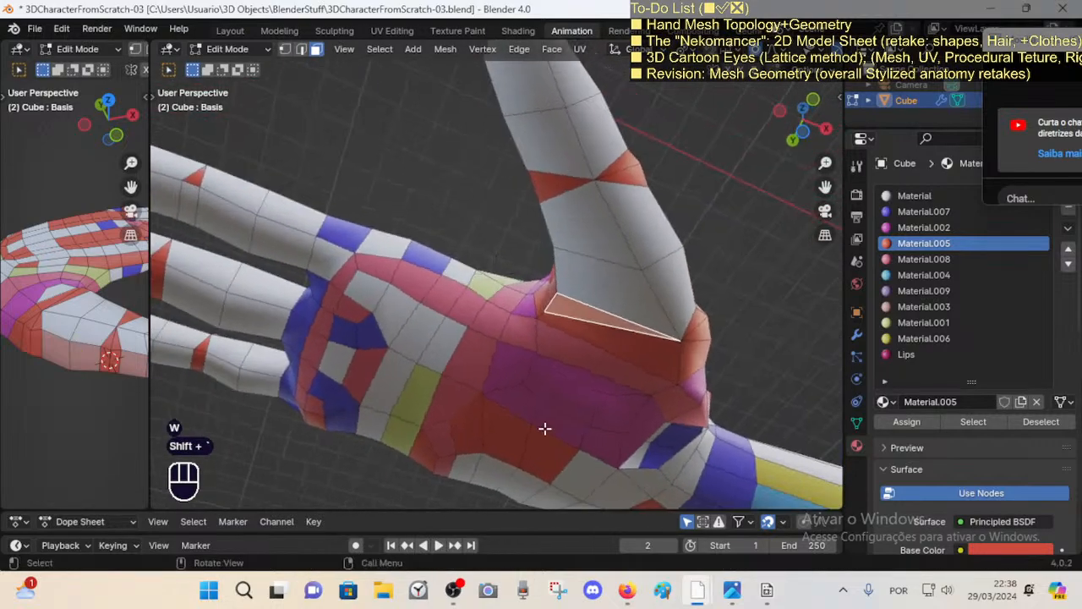
Step: Examine the palm and thumb web topology with all faces highlighted and with the selection cleared
{"action": "left_click", "coordinate": [519, 386]}
{"action": "key", "text": "a"}
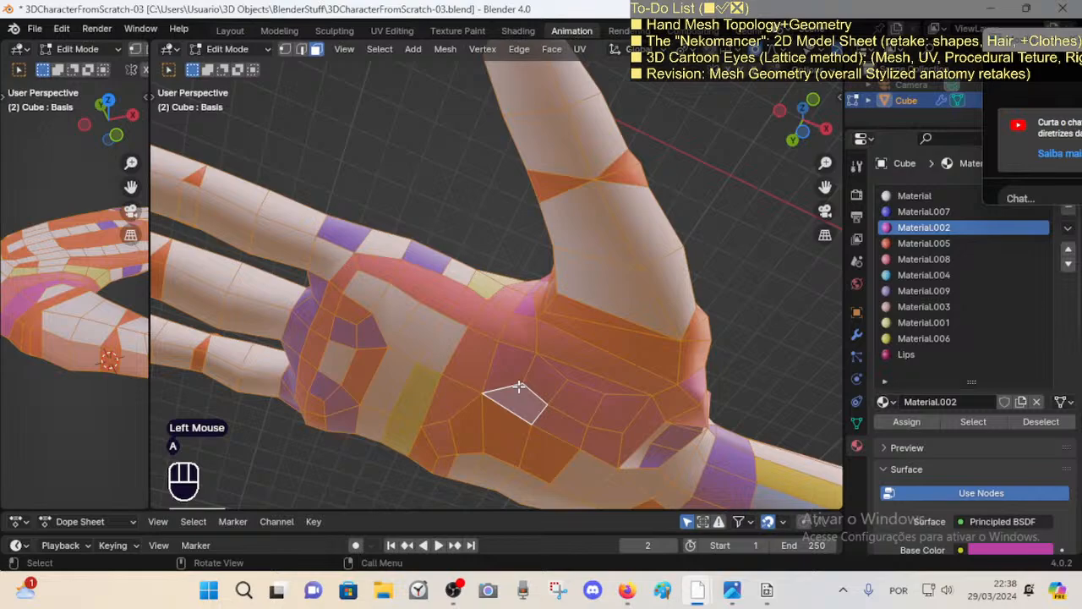
{"action": "key", "text": "shift+grave"}
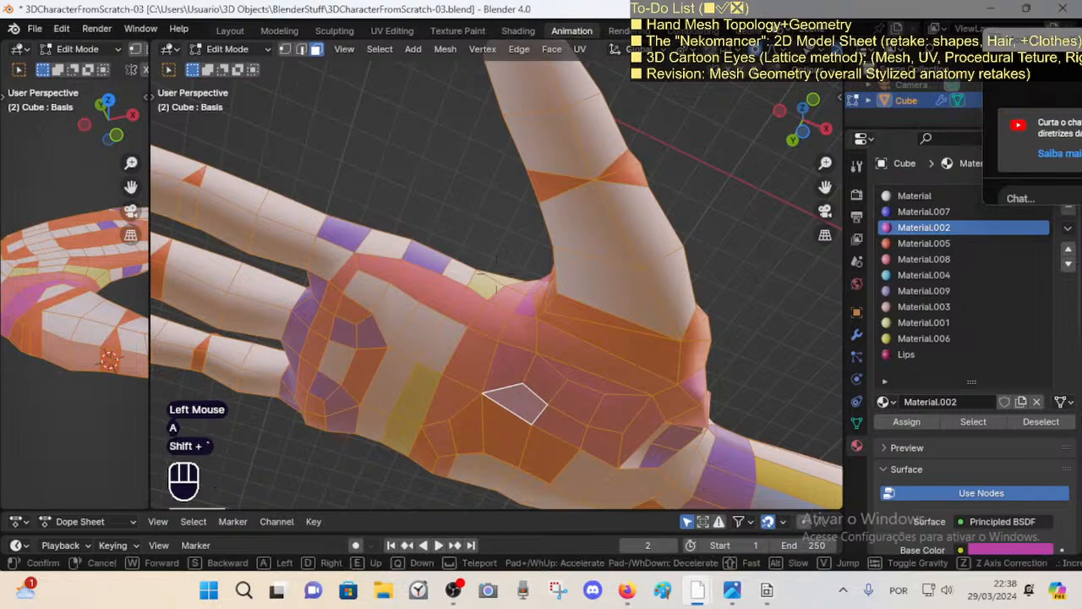
{"action": "left_click", "coordinate": [497, 273]}
{"action": "key", "text": "shift+grave"}
{"action": "key", "text": "w"}
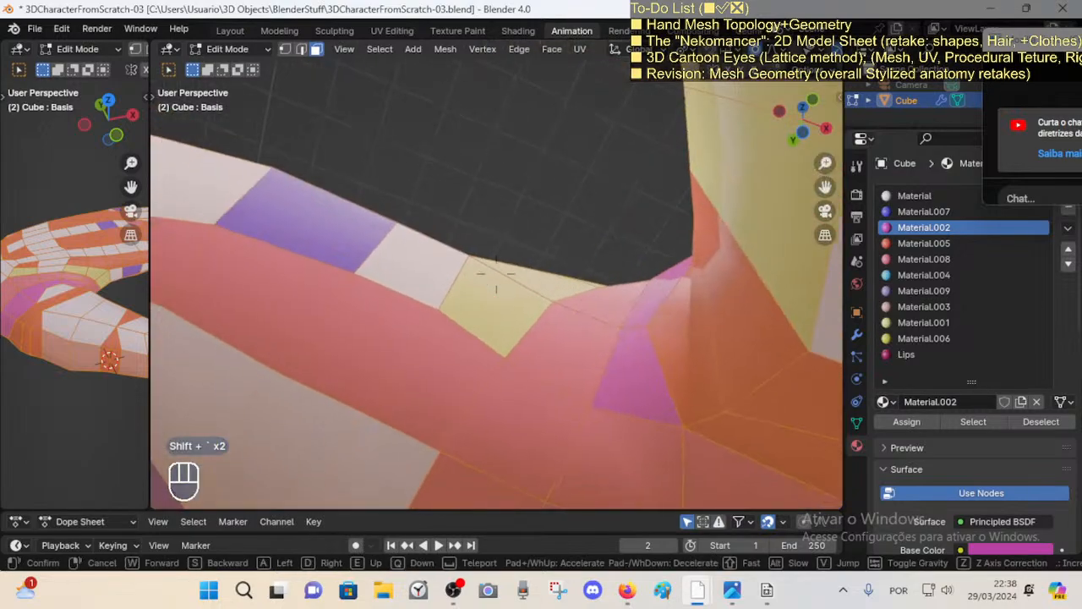
{"action": "right_click", "coordinate": [497, 273]}
{"action": "key", "text": "alt+a"}
{"action": "left_click", "coordinate": [523, 293]}
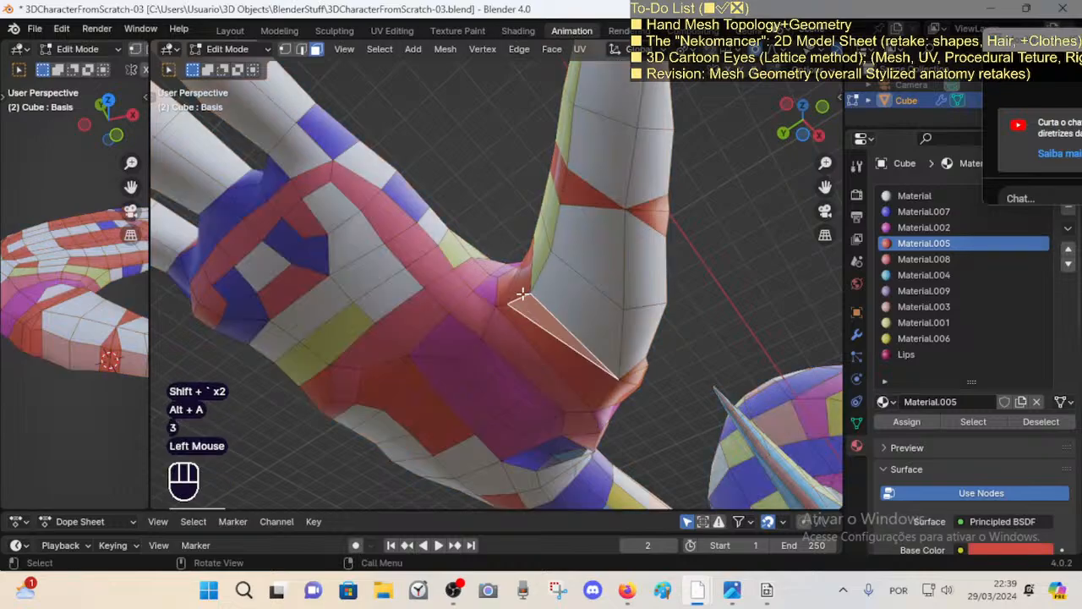
Step: Examine the hand on the whole character, along with the red faces around the thumb's outer side and wrist
{"action": "middle_click_drag", "start_coordinate": [522, 293], "coordinate": [609, 390]}
{"action": "scroll", "coordinate": [609, 389], "scroll_direction": "down", "scroll_amount": 2}
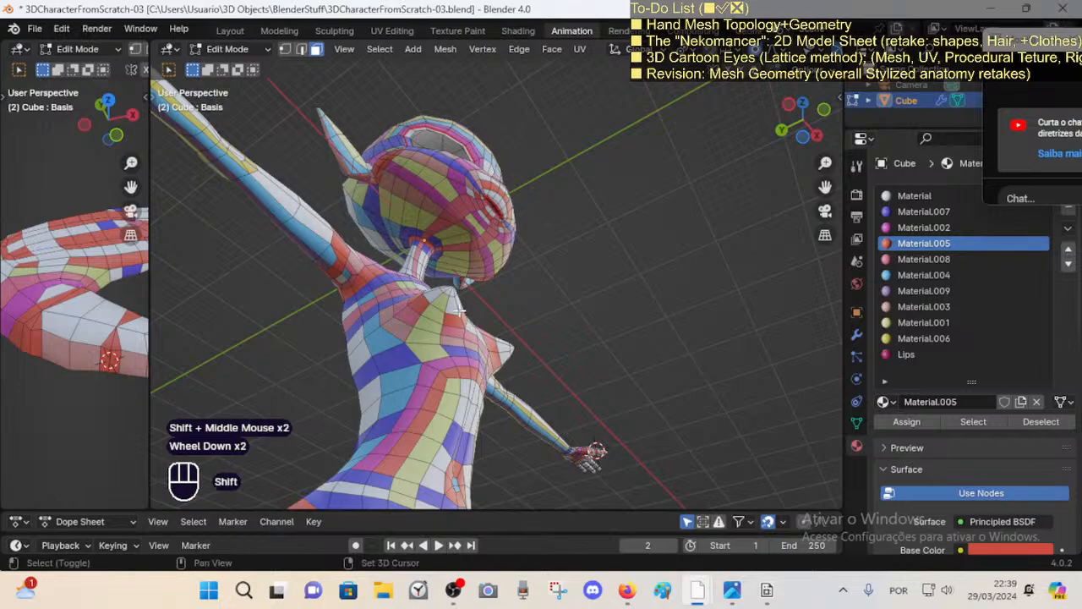
{"action": "middle_click_drag", "start_coordinate": [459, 310], "coordinate": [335, 298], "text": "shift"}
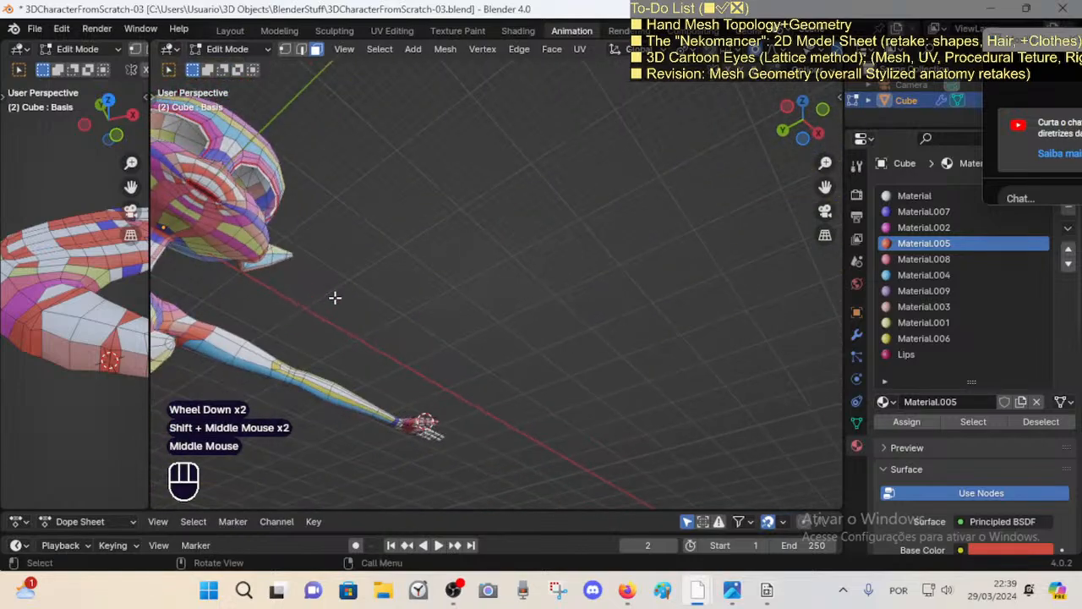
{"action": "key", "text": "KP_Decimal"}
{"action": "key", "text": "KP_Decimal"}
{"action": "middle_click_drag", "start_coordinate": [397, 318], "coordinate": [504, 313], "text": "shift"}
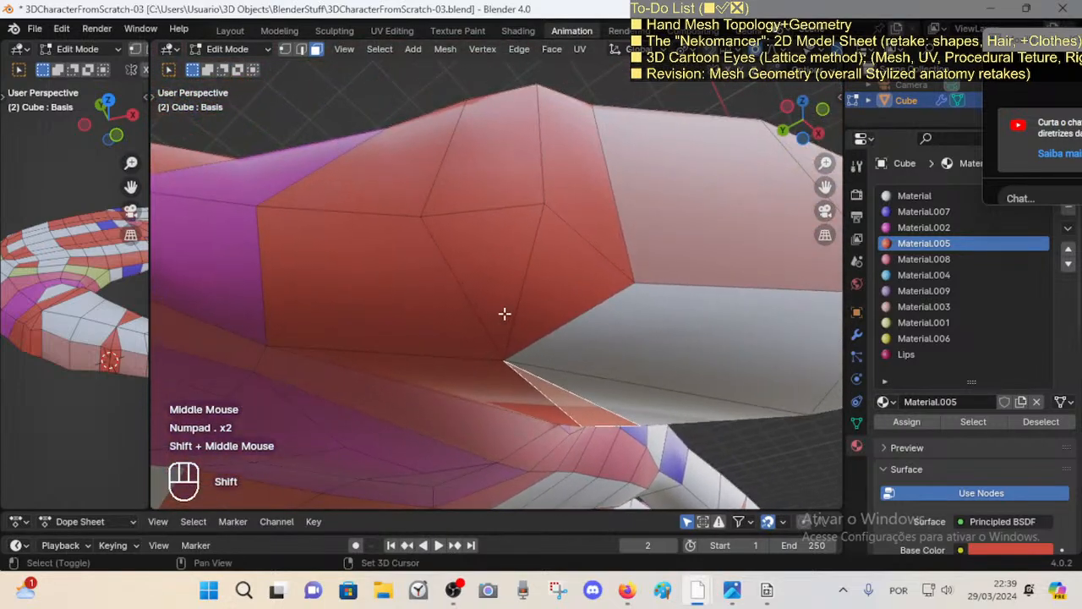
{"action": "key", "text": "3"}
{"action": "left_click", "coordinate": [499, 203]}
{"action": "key", "text": "shift+grave"}
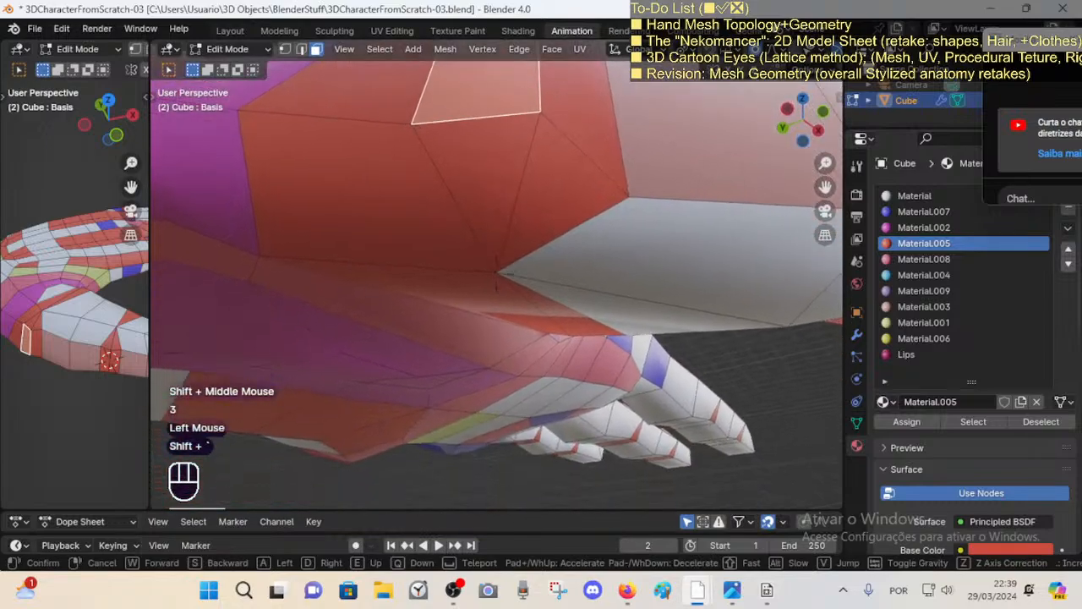
{"action": "key", "text": "e"}
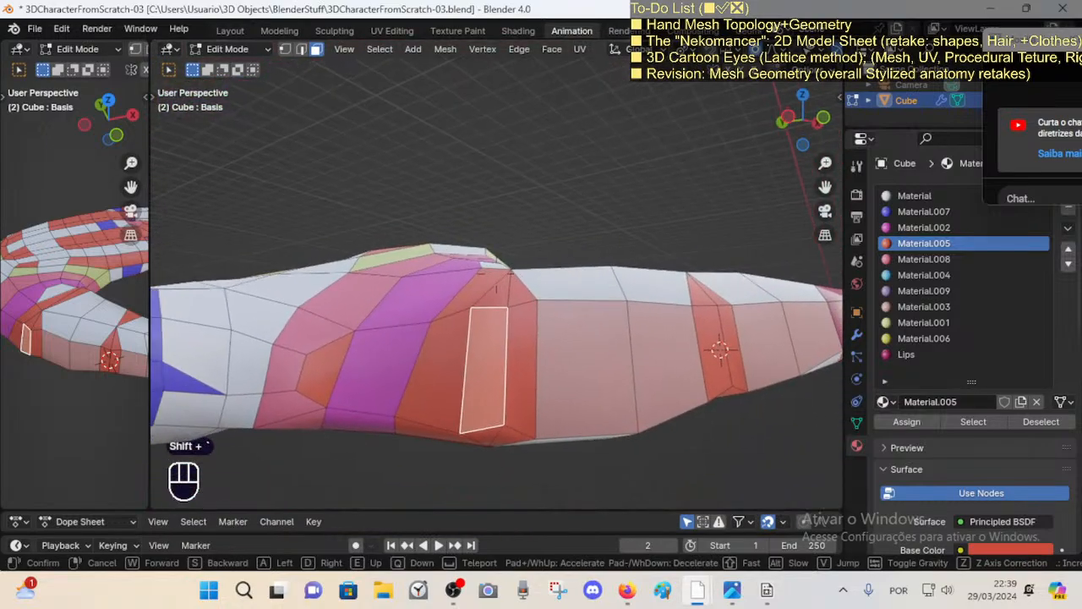
{"action": "key", "text": "q"}
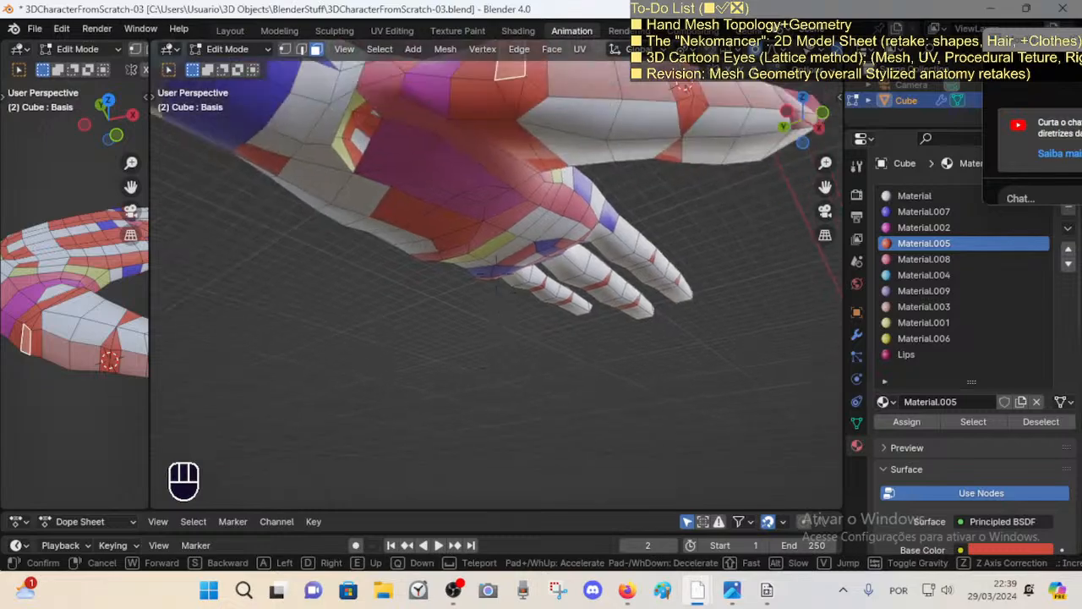
{"action": "key", "text": "s"}
{"action": "key", "text": "w"}
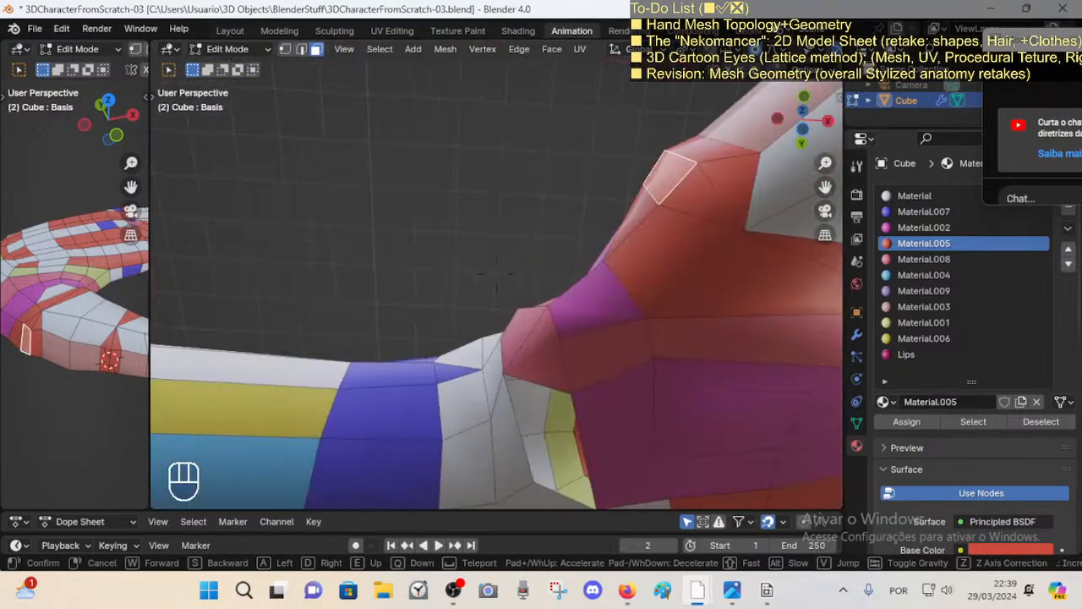
{"action": "left_click", "coordinate": [517, 276]}
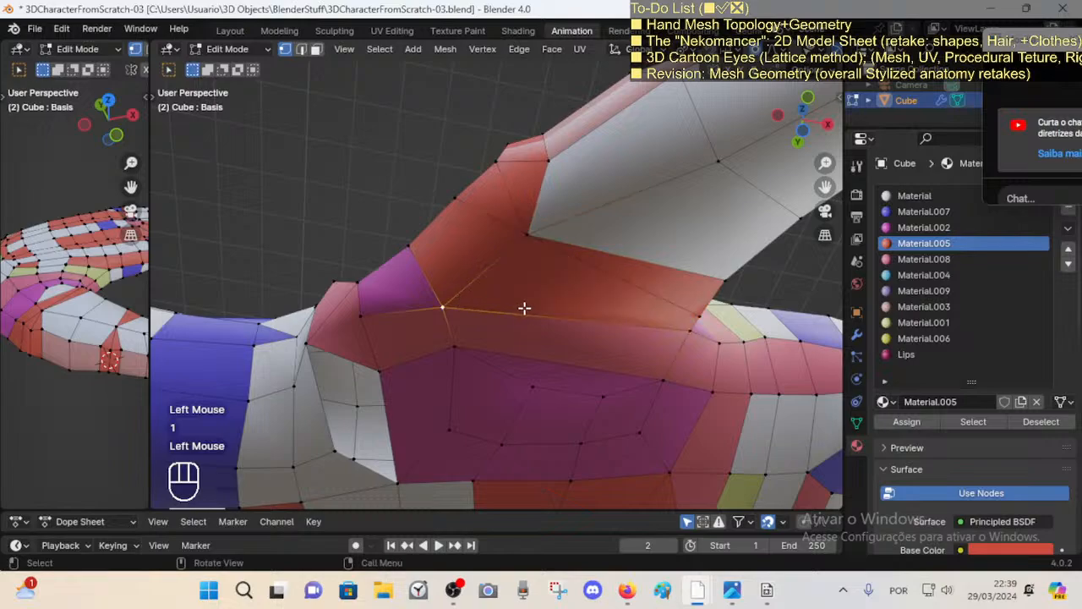
Step: Inspect the long red faces between the thumb base and the pink palm strip from the palm side
{"action": "key", "text": "shift+grave"}
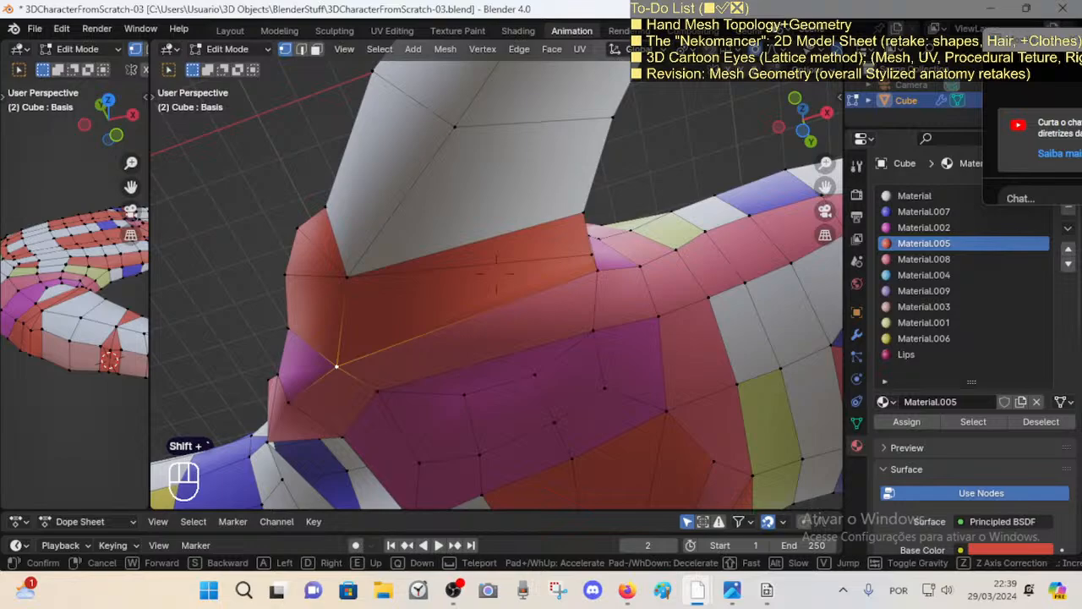
{"action": "left_click", "coordinate": [468, 339]}
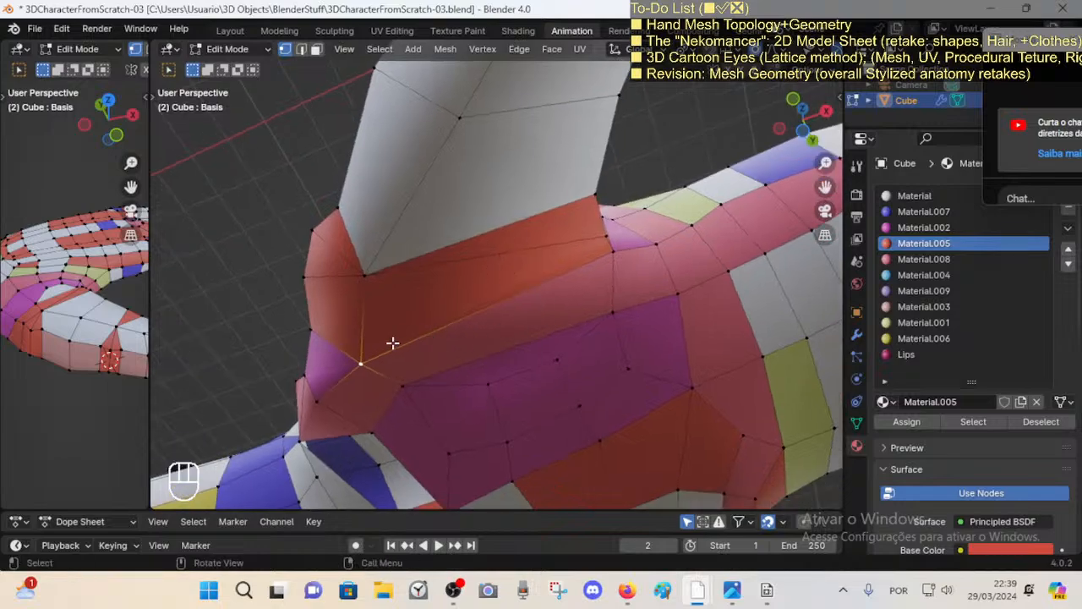
{"action": "key", "text": "shift+grave"}
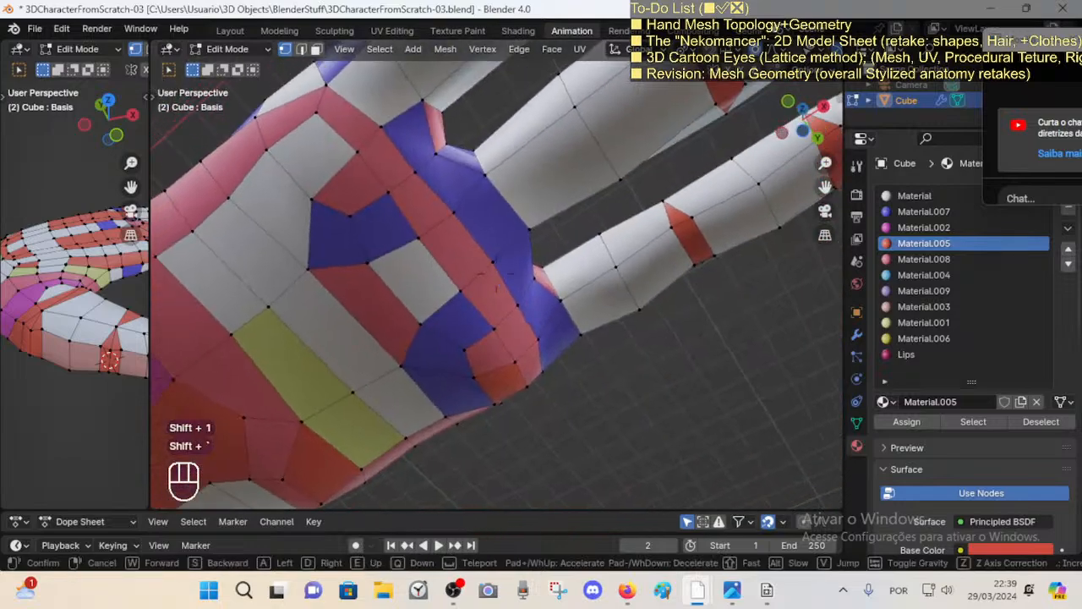
{"action": "key", "text": "s"}
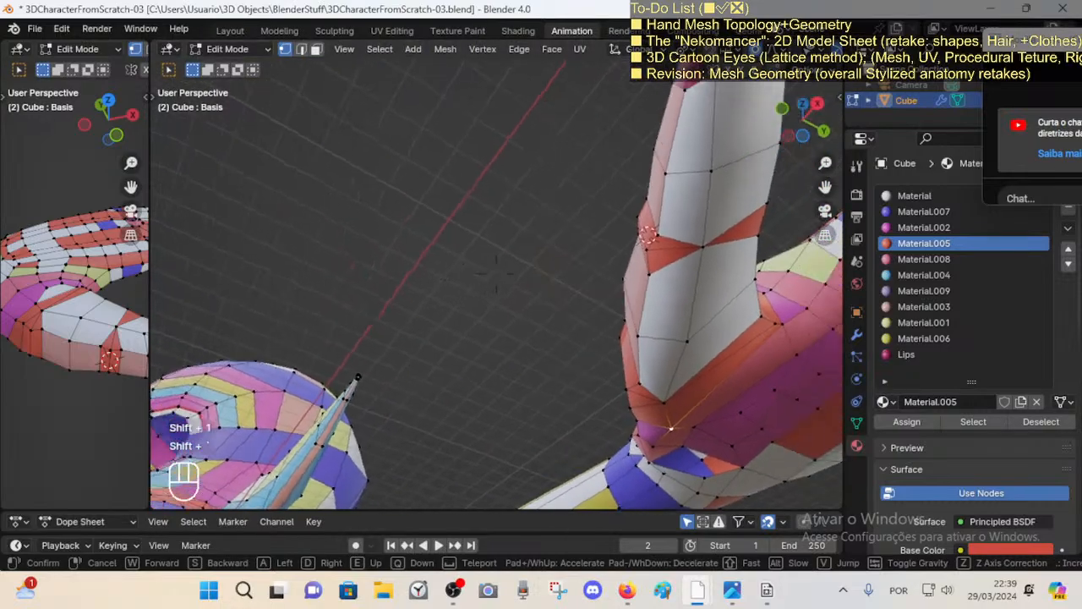
{"action": "key", "text": "w"}
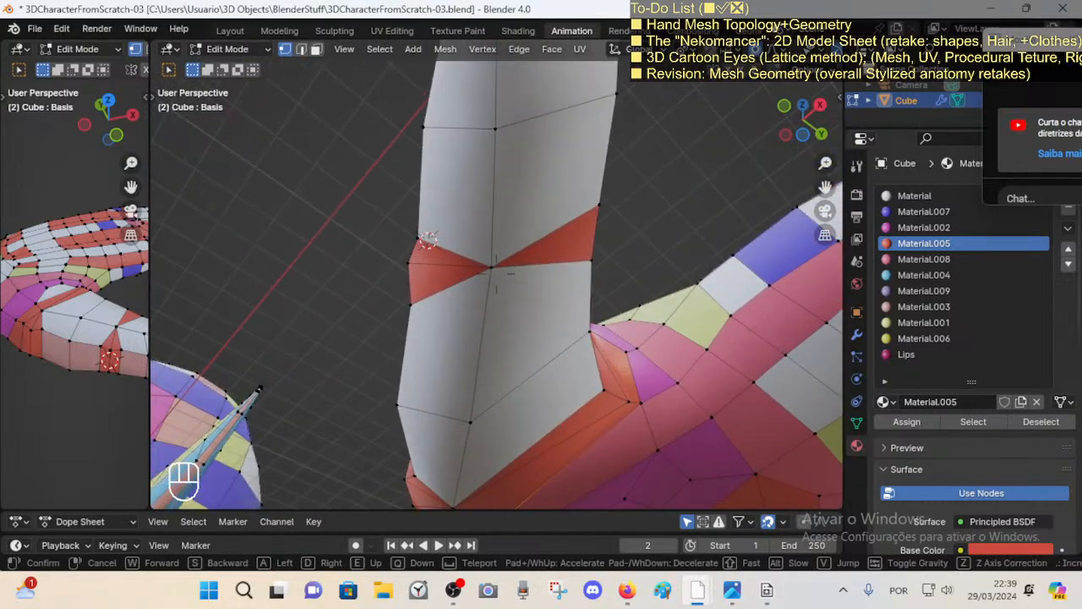
{"action": "key", "text": "s"}
{"action": "key", "text": "w"}
{"action": "left_click", "coordinate": [581, 347]}
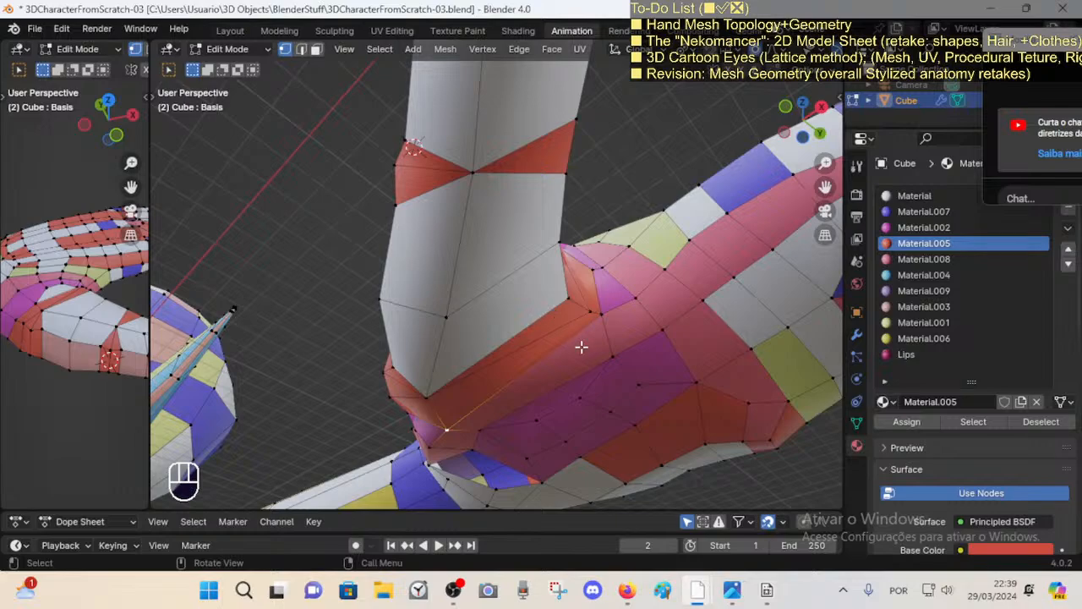
Step: Knife a new edge line lengthwise through the long red faces at the thumb base, ending at the web-side corner vertex
{"action": "key", "text": "k"}
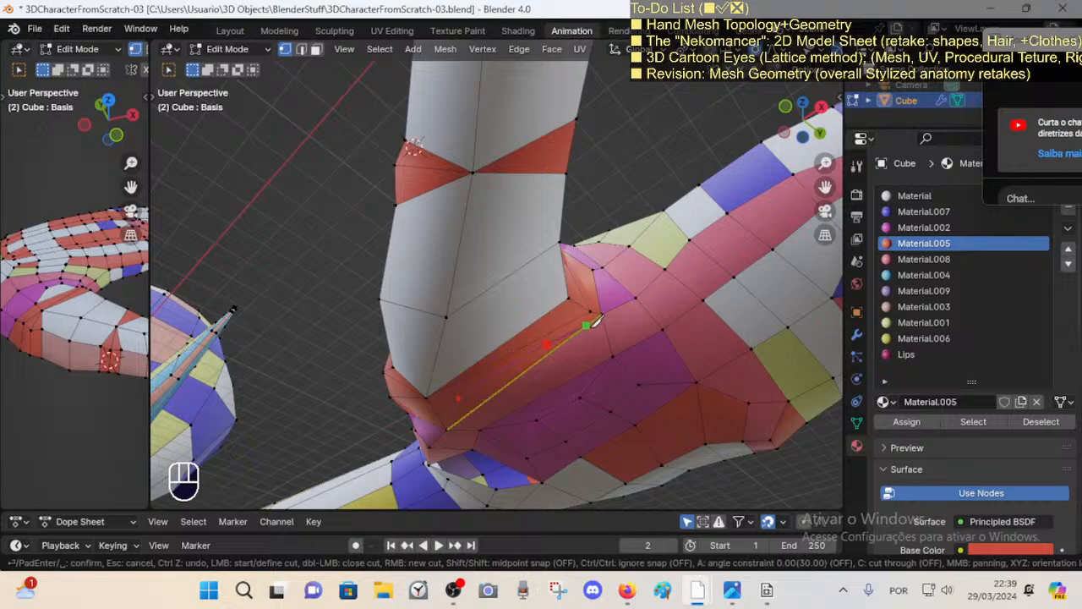
{"action": "left_click", "coordinate": [600, 314]}
{"action": "key", "text": "Return"}
{"action": "key", "text": "alt+a"}
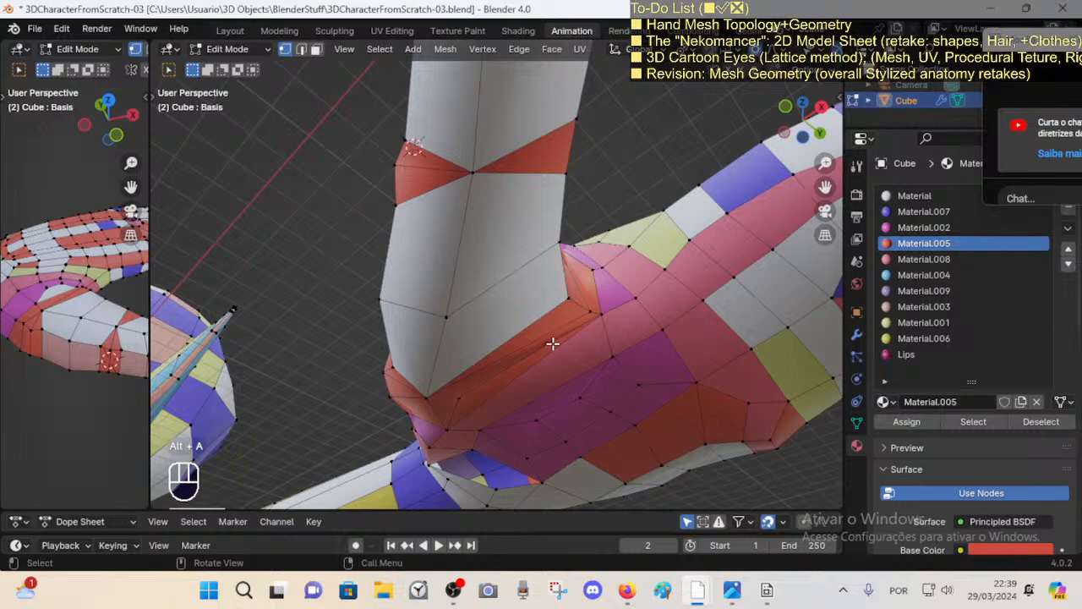
Step: Knife connecting cuts from the new edge line to the web-side vertex and to the thumb's lower base vertex
{"action": "key", "text": "k"}
{"action": "left_click", "coordinate": [590, 312]}
{"action": "key", "text": "space"}
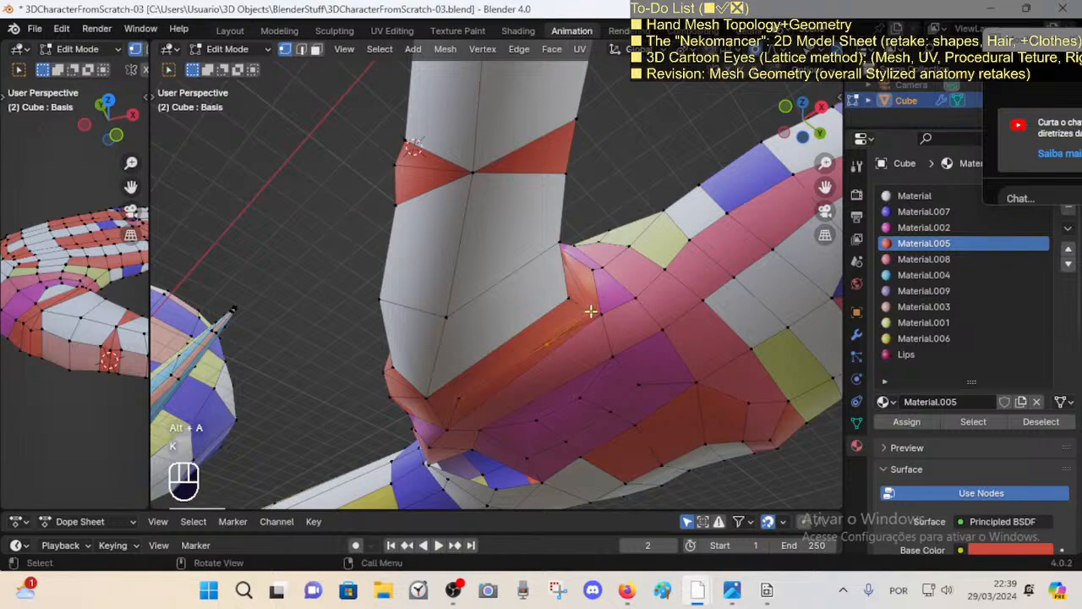
{"action": "key", "text": "alt+a"}
{"action": "key", "text": "k"}
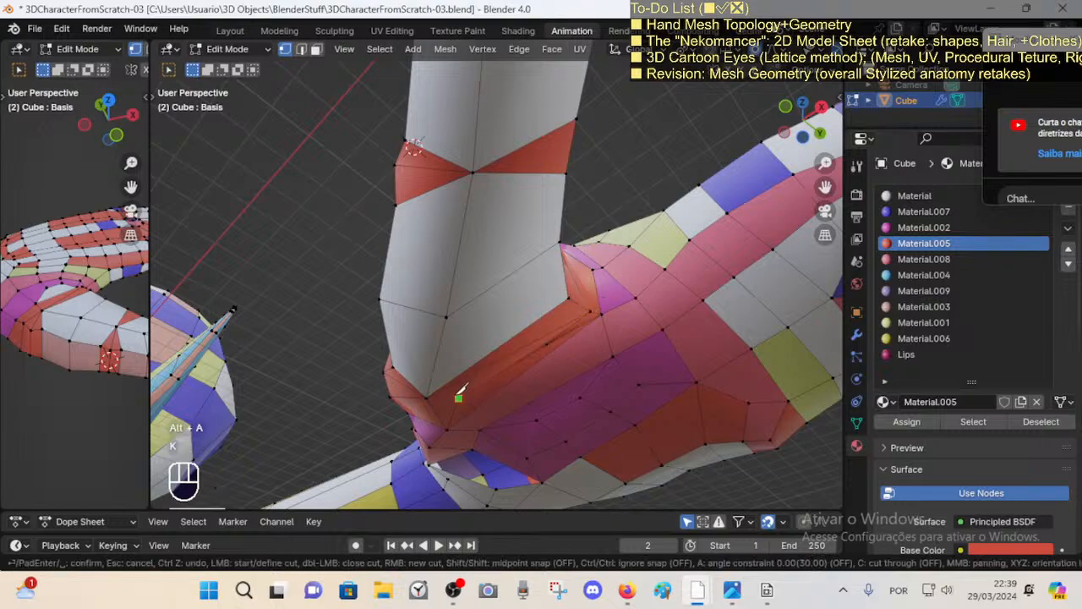
{"action": "left_click", "coordinate": [433, 394]}
{"action": "key", "text": "space"}
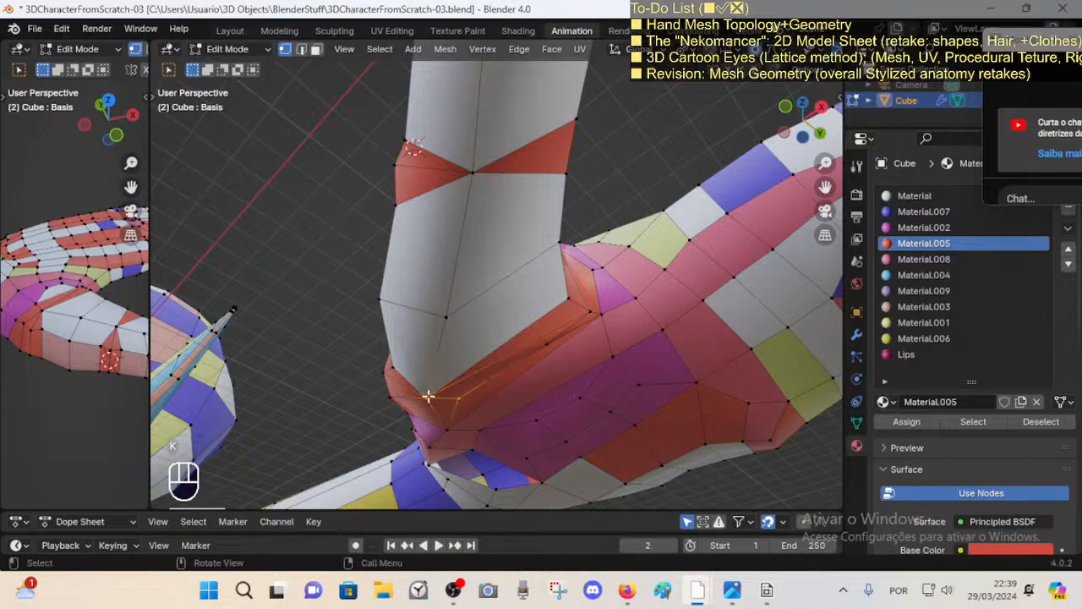
{"action": "key", "text": "3"}
{"action": "left_click", "coordinate": [558, 334], "text": "alt+shift"}
{"action": "key", "text": "alt+a"}
{"action": "middle_click_drag", "start_coordinate": [582, 377], "coordinate": [602, 355], "text": "shift"}
{"action": "key", "text": "2"}
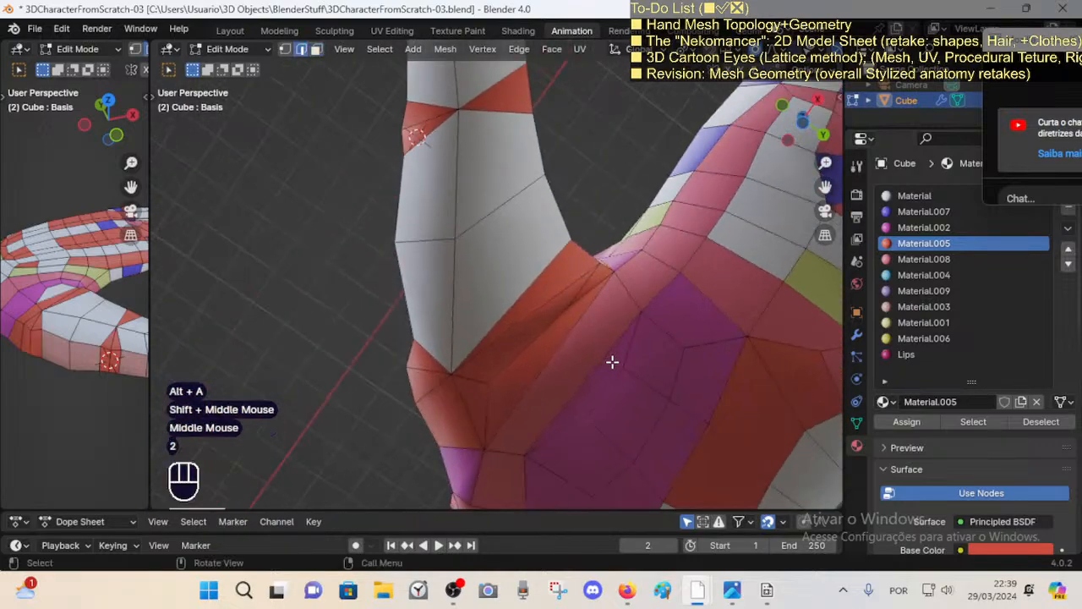
{"action": "key", "text": "1"}
{"action": "key", "text": "2"}
{"action": "left_click", "coordinate": [598, 339]}
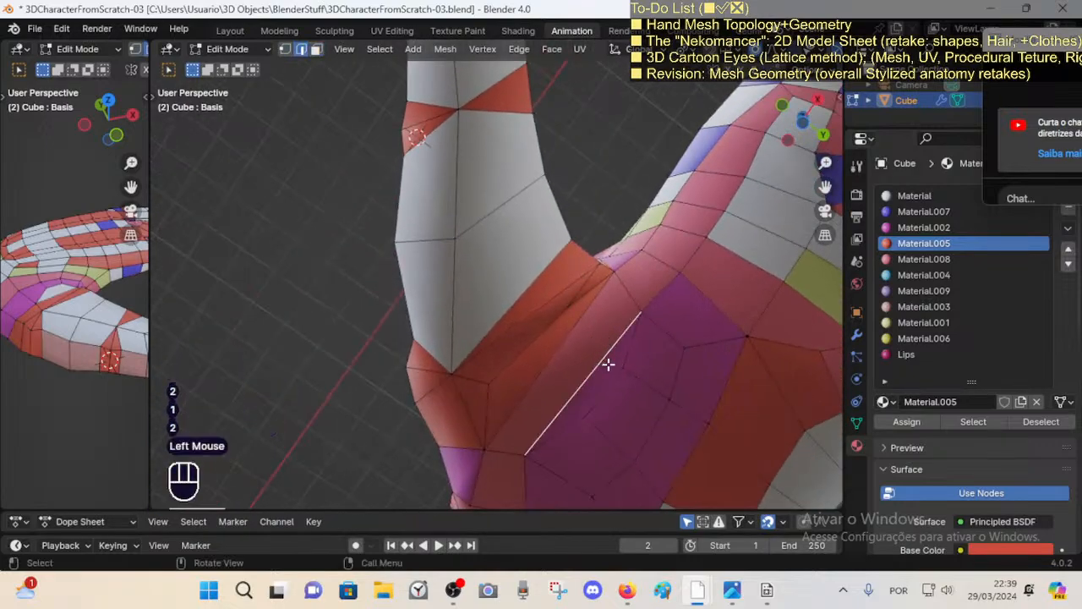
{"action": "key", "text": "k"}
{"action": "left_click", "coordinate": [578, 321]}
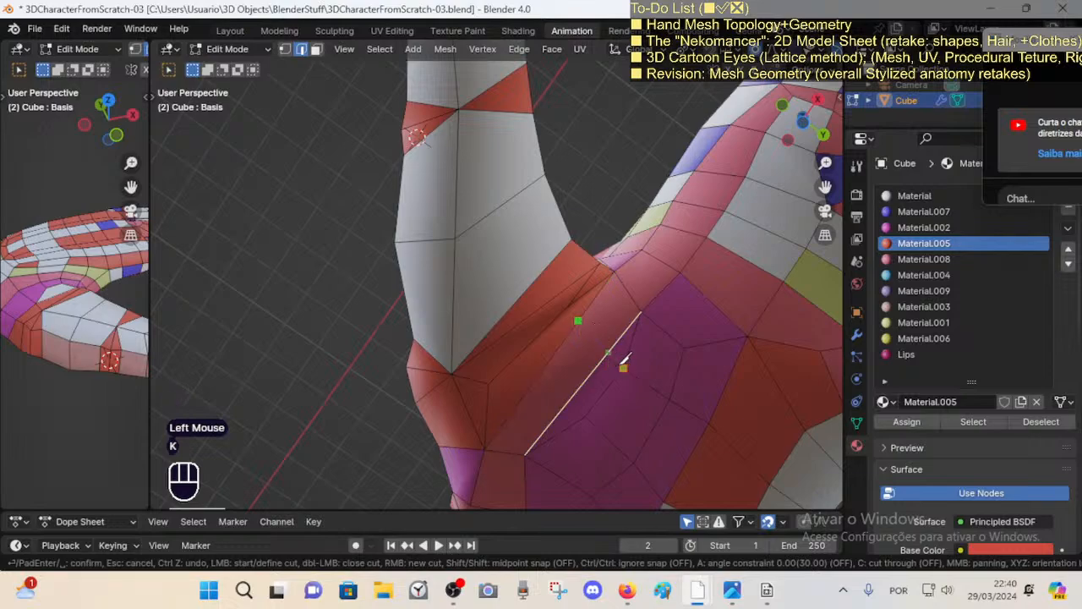
{"action": "key", "text": "Escape"}
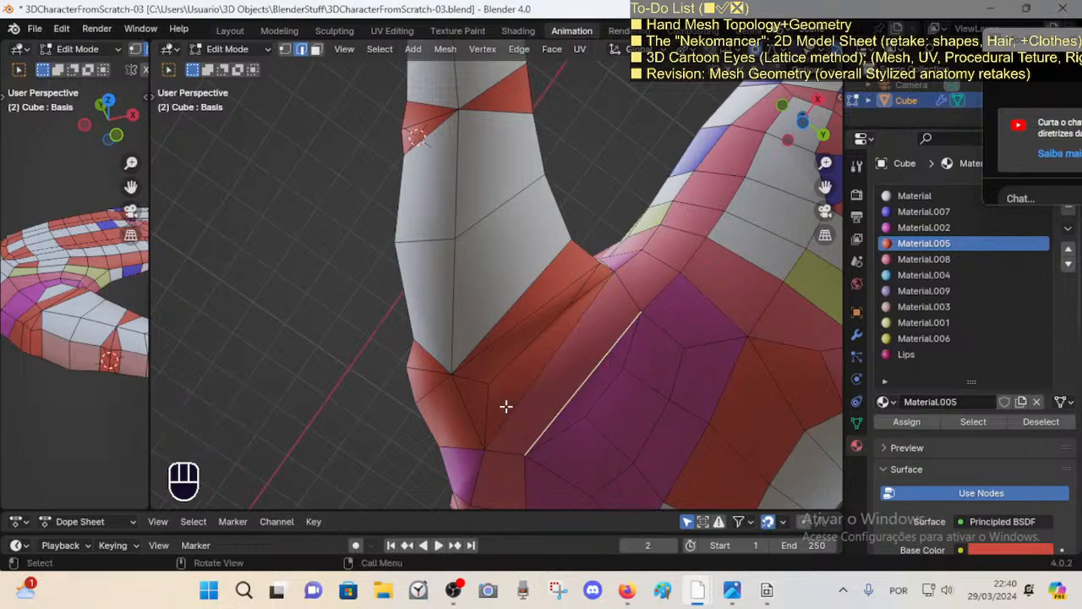
Step: Knife two cuts across the pink palm strip, joining the inner red vertices to the edge vertices inside the magenta patch
{"action": "key", "text": "k"}
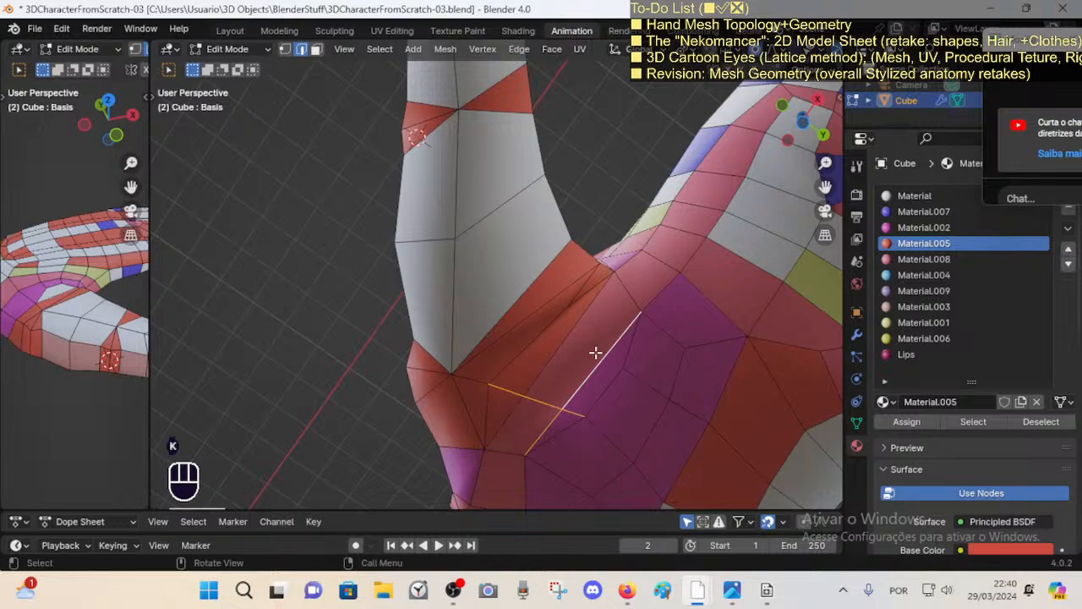
{"action": "key", "text": "alt+a"}
{"action": "key", "text": "k"}
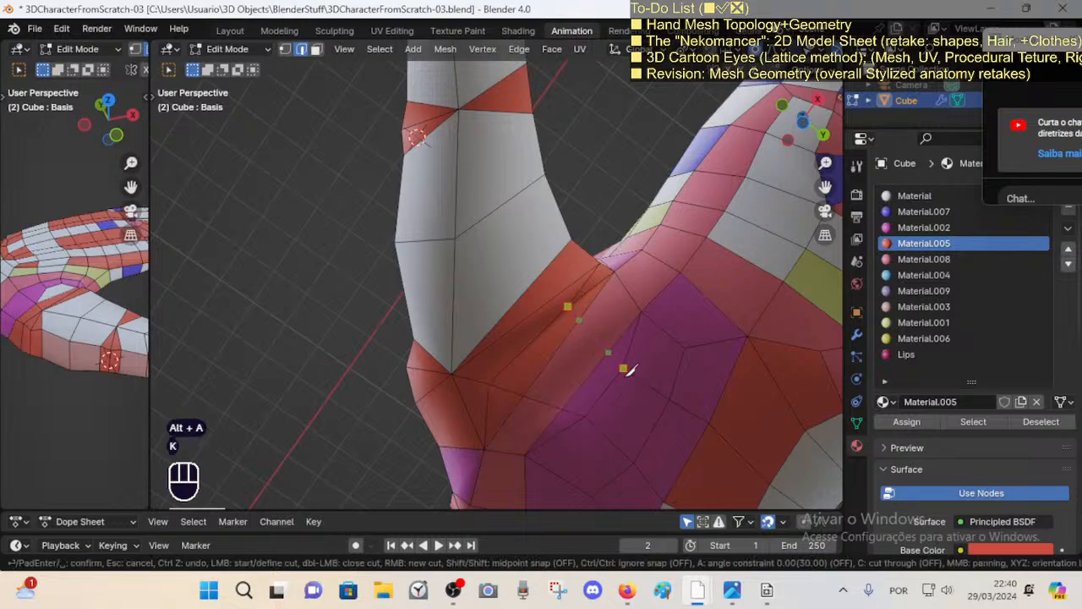
{"action": "left_click", "coordinate": [623, 367]}
{"action": "key", "text": "Return"}
{"action": "key", "text": "alt+a"}
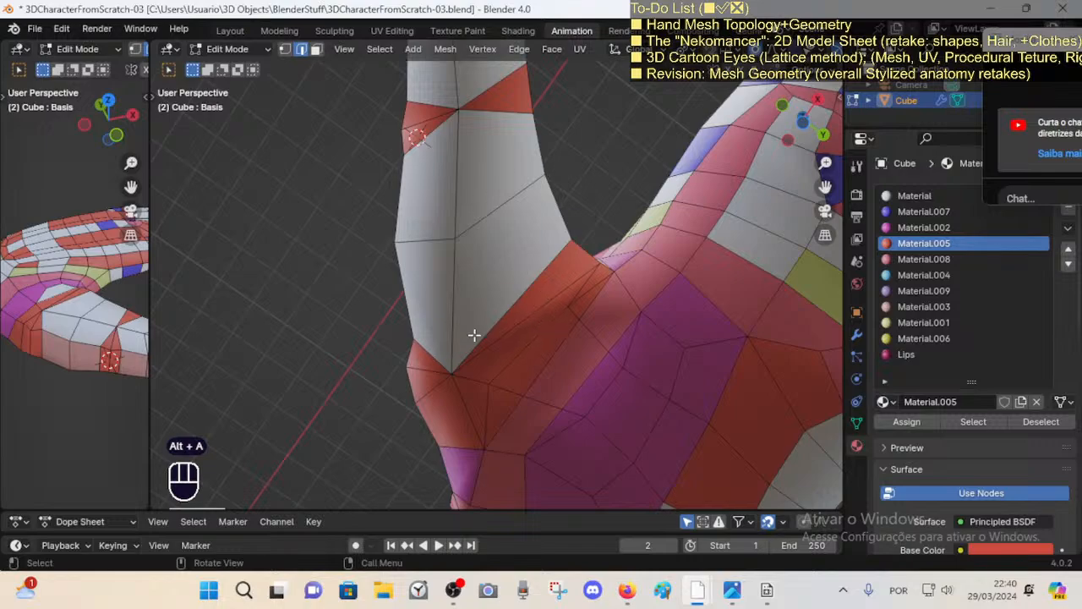
Step: Slide the web-side inner vertex of the narrow red face slightly toward the thumb web
{"action": "key", "text": "3"}
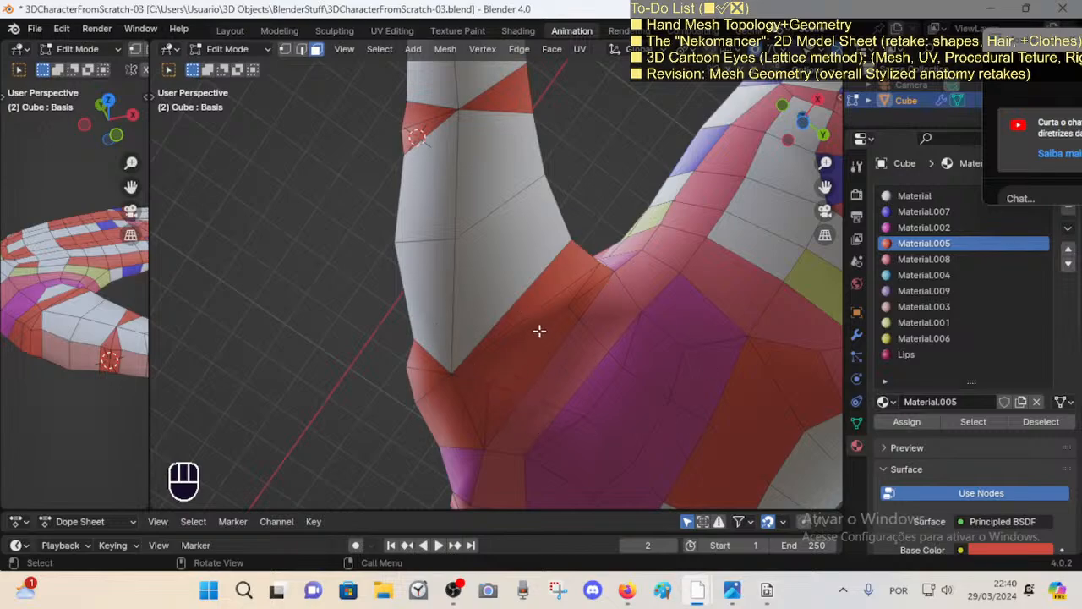
{"action": "left_click", "coordinate": [482, 375]}
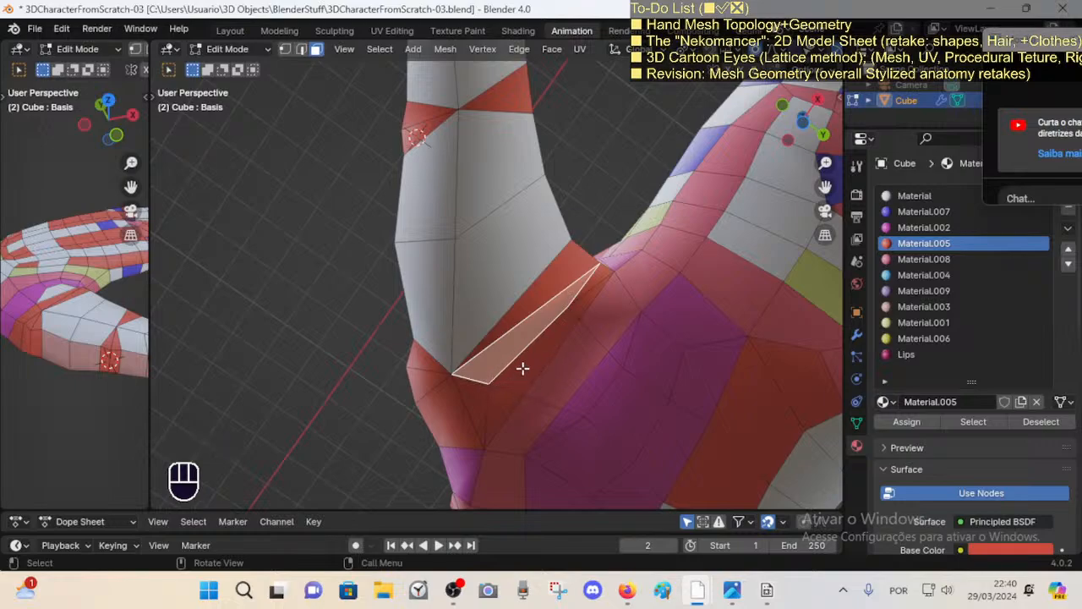
{"action": "key", "text": "1"}
{"action": "left_click", "coordinate": [570, 304]}
{"action": "key", "text": "shift+v"}
{"action": "left_click", "coordinate": [612, 285], "text": "shift"}
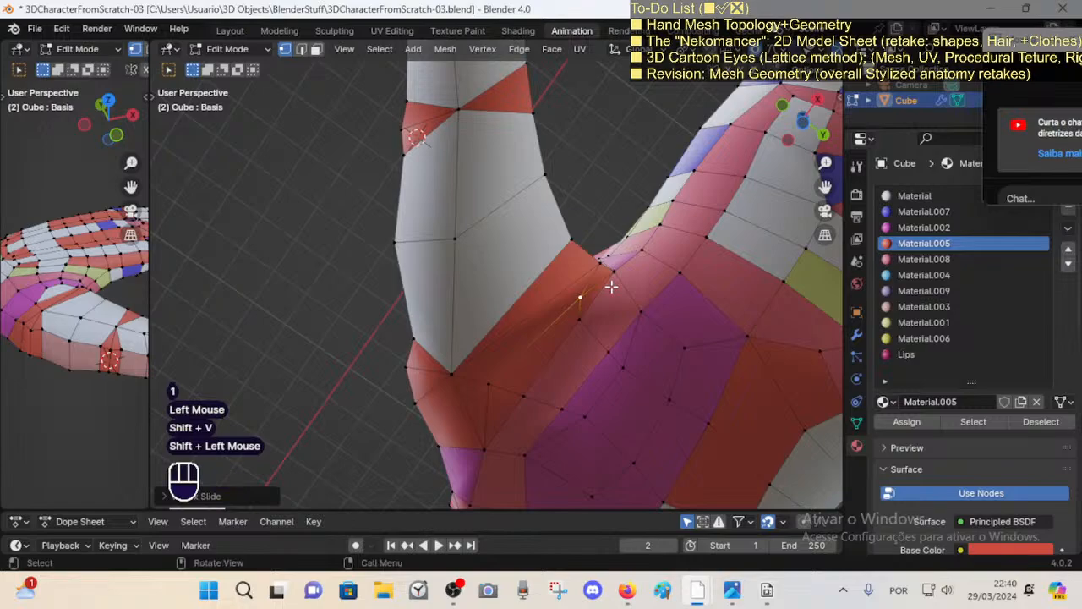
Step: Dissolve the two short edges at both ends of the narrow red face along the thumb base
{"action": "key", "text": "alt+a"}
{"action": "key", "text": "2"}
{"action": "left_click", "coordinate": [601, 282]}
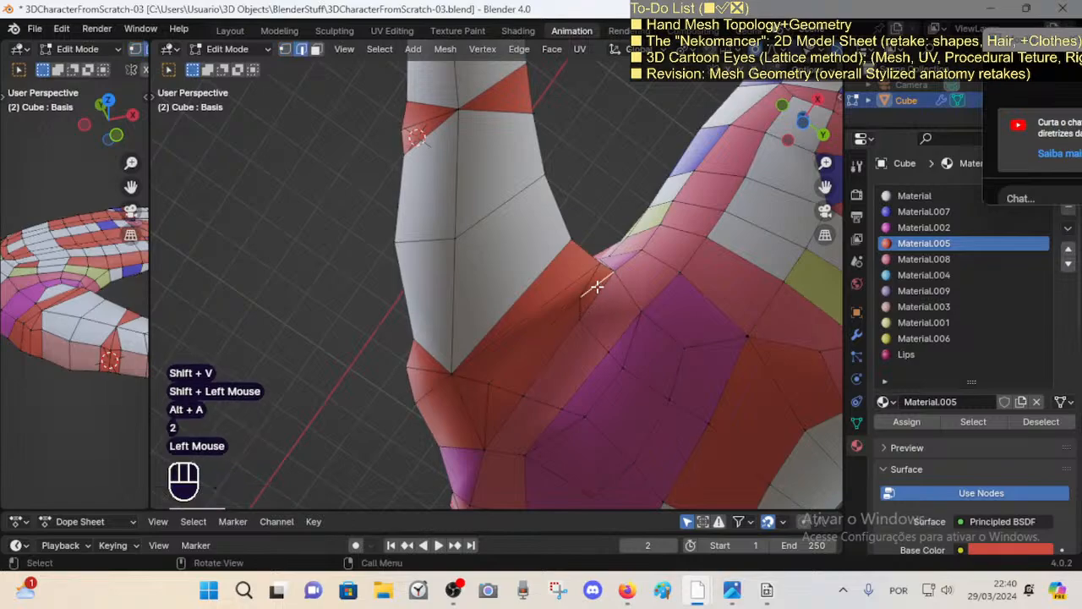
{"action": "left_click", "coordinate": [488, 394], "text": "shift"}
{"action": "key", "text": "x"}
{"action": "left_click", "coordinate": [483, 470]}
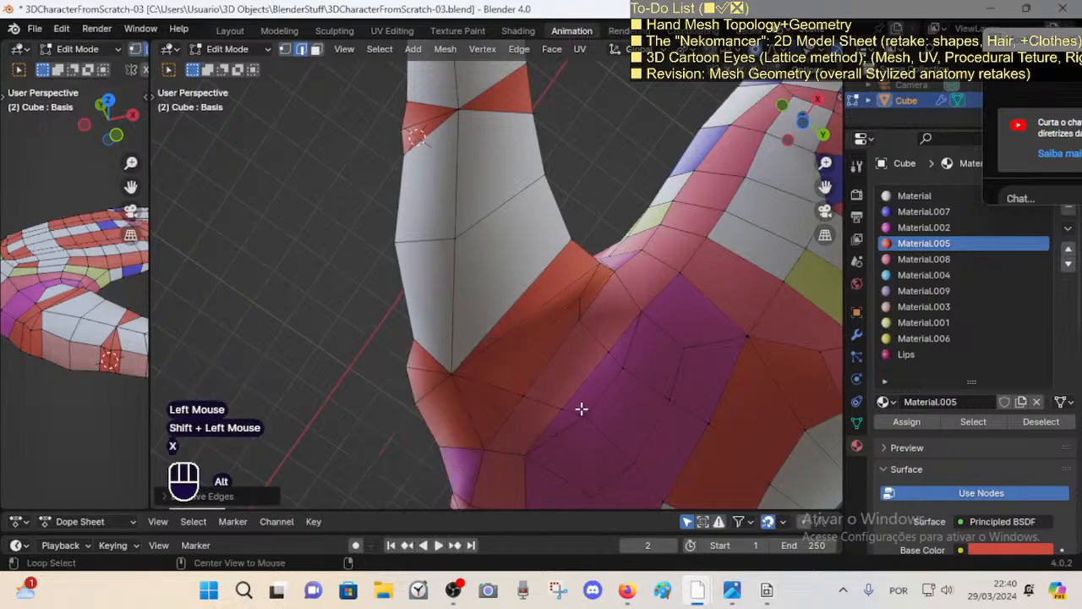
Step: Merge the two neighbouring vertices where the cut across the pink palm strip meets the magenta patch
{"action": "key", "text": "alt+a"}
{"action": "key", "text": "3"}
{"action": "left_click", "coordinate": [533, 368], "text": "alt+shift"}
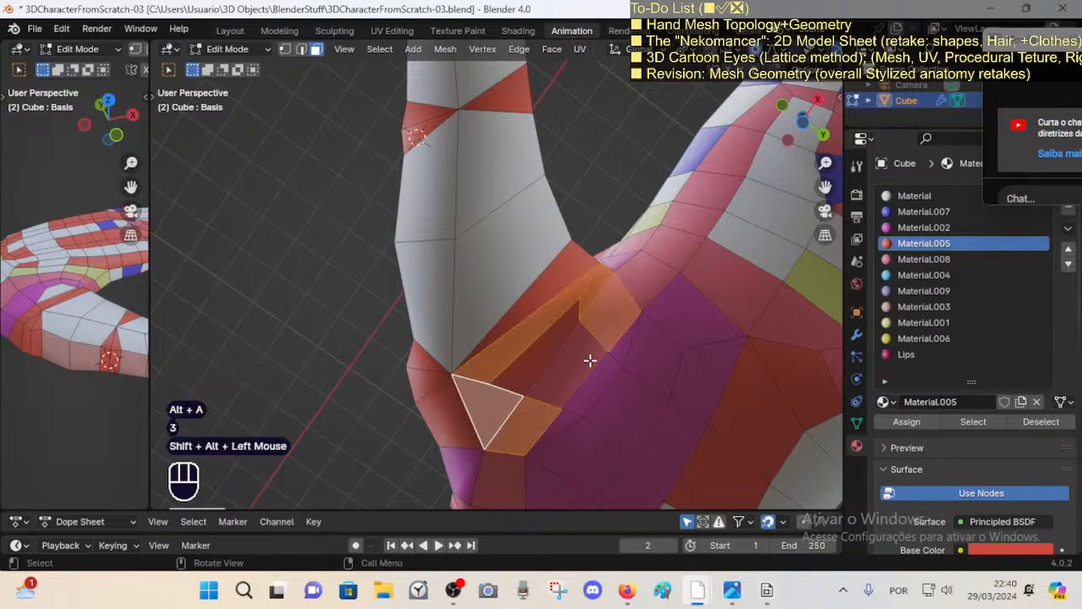
{"action": "key", "text": "alt+a"}
{"action": "key", "text": "1"}
{"action": "left_click", "coordinate": [584, 414]}
{"action": "left_click", "coordinate": [563, 410], "text": "shift"}
{"action": "key", "text": "m"}
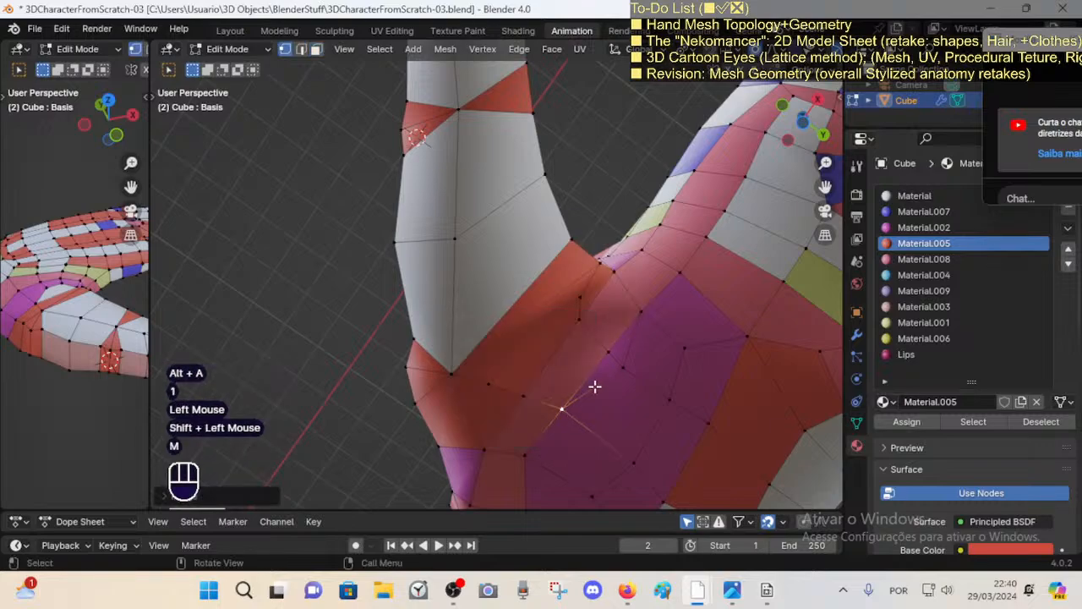
Step: Select the face loop running from the thumb web across the palm to check its flow
{"action": "key", "text": "alt+a"}
{"action": "key", "text": "3"}
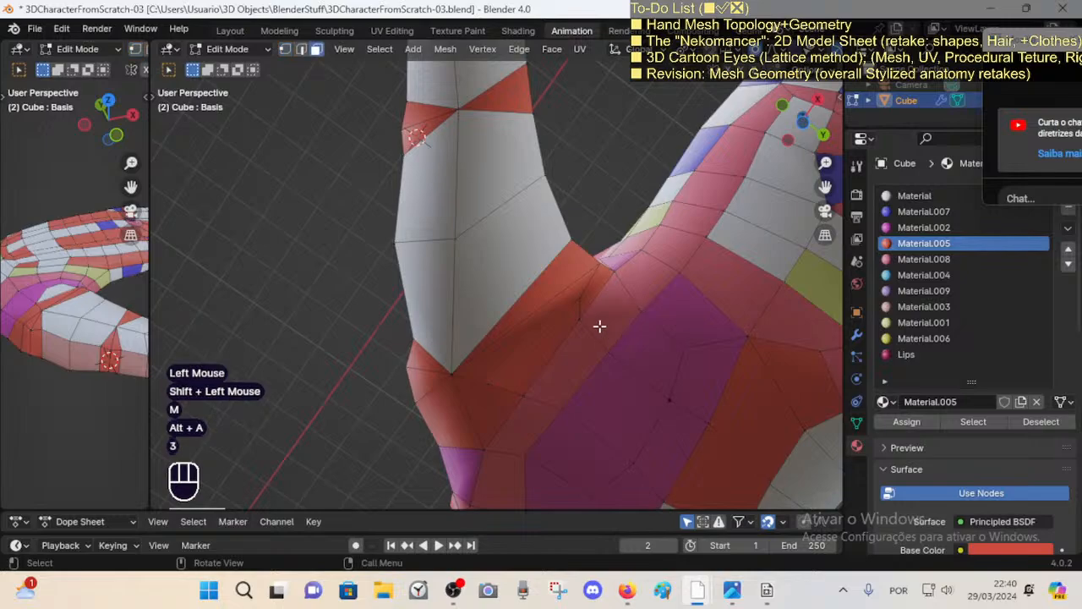
{"action": "left_click", "coordinate": [594, 319], "text": "alt+shift"}
{"action": "scroll", "coordinate": [595, 338], "scroll_direction": "down", "scroll_amount": 4}
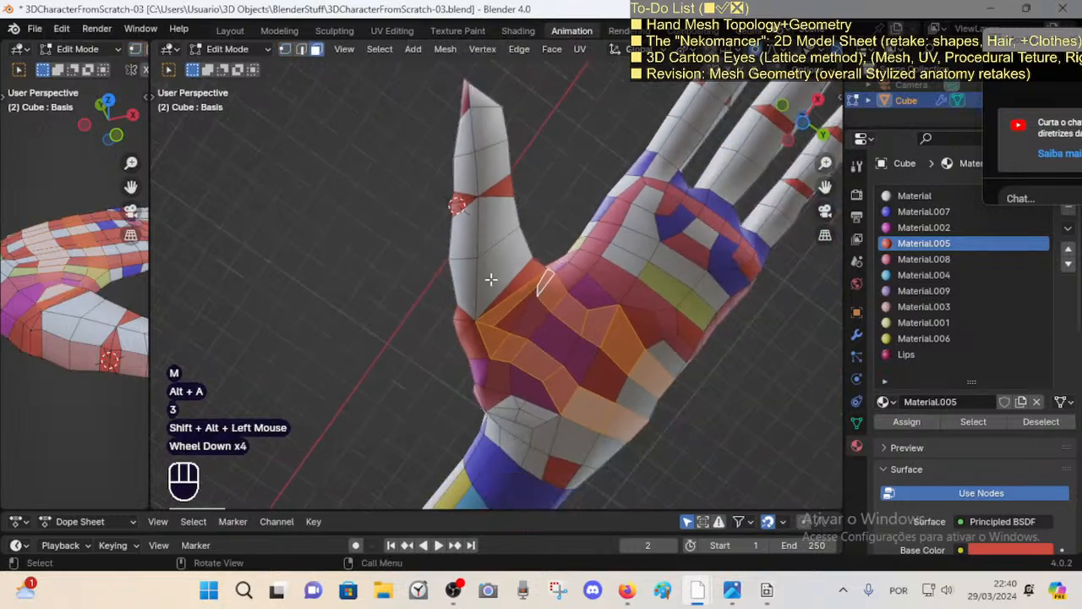
{"action": "scroll", "coordinate": [491, 279], "scroll_direction": "up", "scroll_amount": 2}
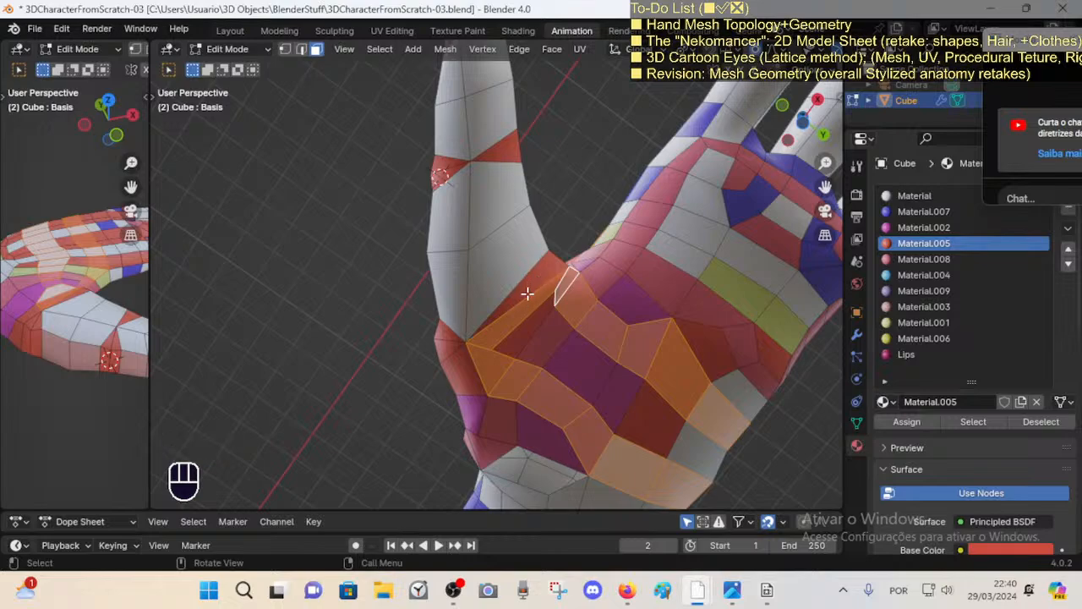
{"action": "key", "text": "t"}
{"action": "scroll", "coordinate": [171, 406], "scroll_direction": "down", "scroll_amount": 5}
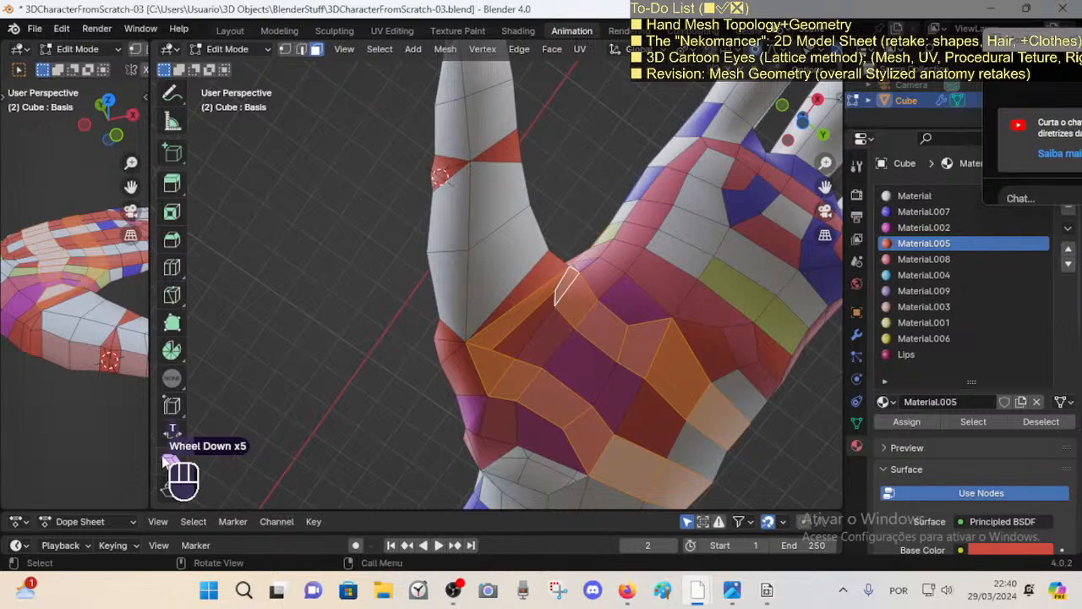
{"action": "left_click", "coordinate": [172, 432]}
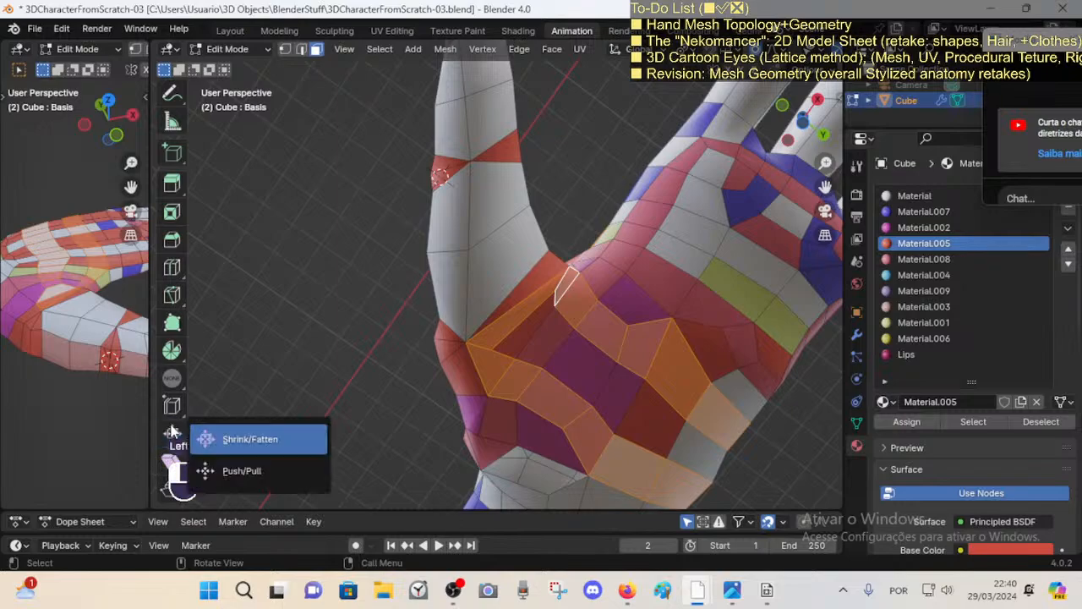
{"action": "left_click", "coordinate": [172, 406]}
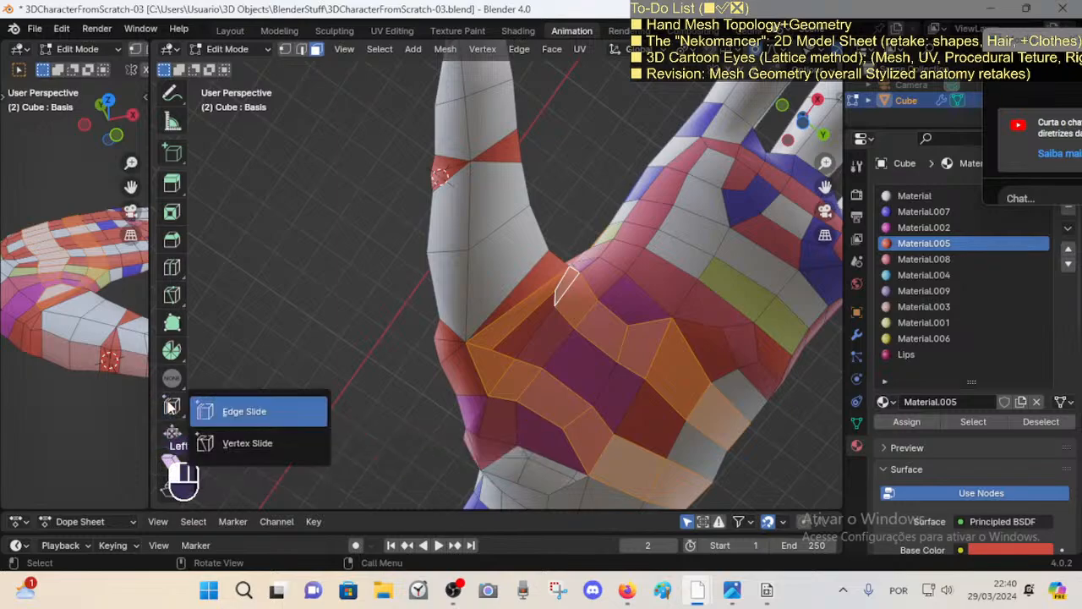
{"action": "left_click", "coordinate": [172, 379]}
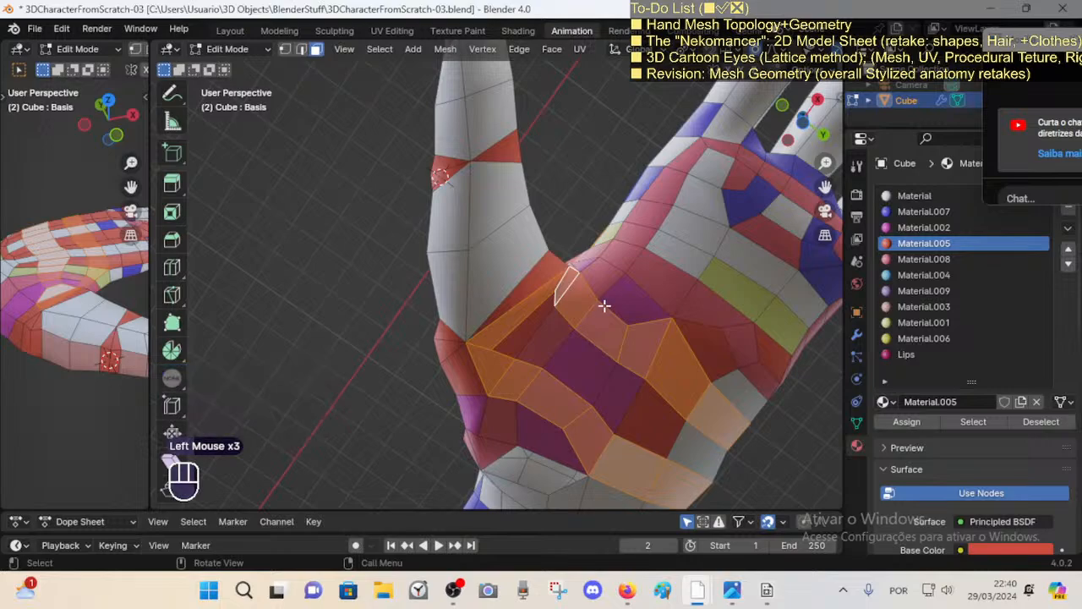
Step: Snap the 3D cursor to the selected palm face loop and clear the selection
{"action": "scroll", "coordinate": [605, 307], "scroll_direction": "down", "scroll_amount": 2}
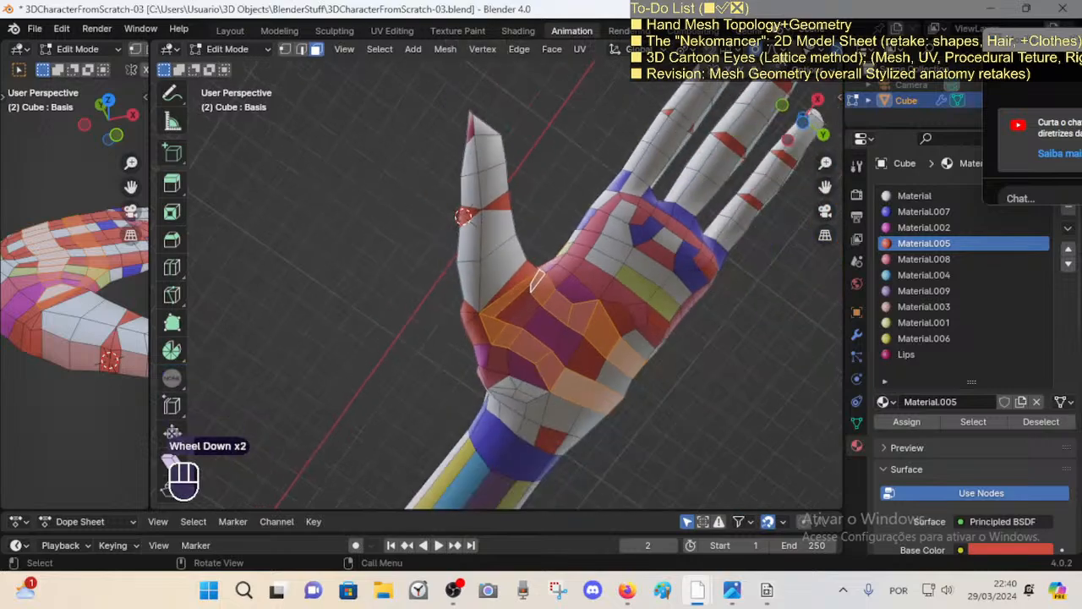
{"action": "scroll", "coordinate": [539, 182], "scroll_direction": "down", "scroll_amount": 2}
{"action": "scroll", "coordinate": [539, 182], "scroll_direction": "up", "scroll_amount": 2}
{"action": "middle_click_drag", "start_coordinate": [509, 267], "coordinate": [533, 279]}
{"action": "key", "text": "shift+s"}
{"action": "left_click", "coordinate": [524, 329]}
{"action": "key", "text": "alt+a"}
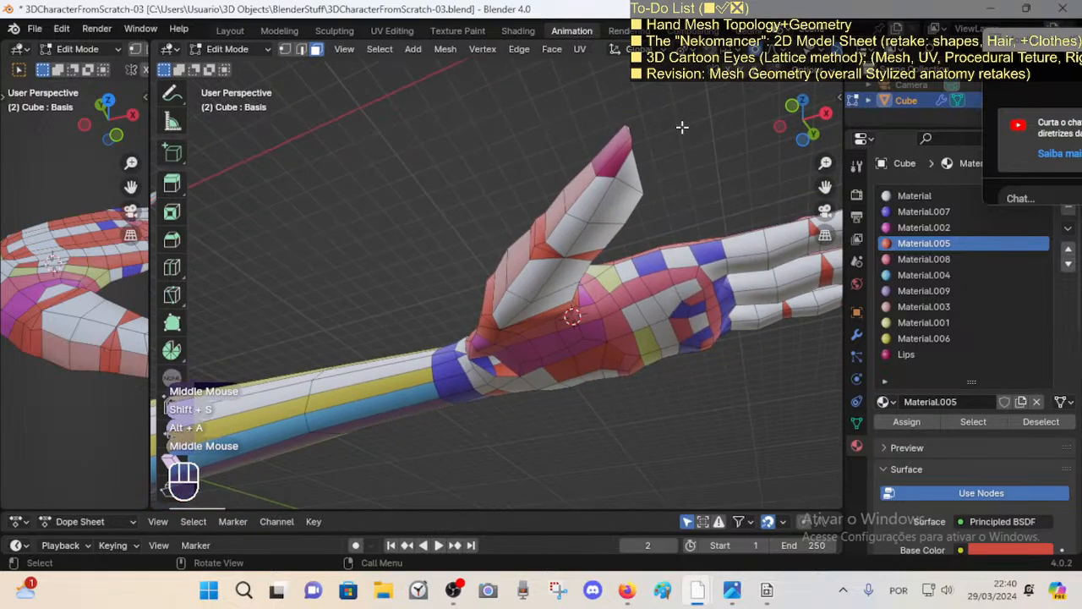
Step: Save the file and select the narrow red face along the thumb base on the palm side
{"action": "scroll", "coordinate": [380, 49], "scroll_direction": "down", "scroll_amount": 2}
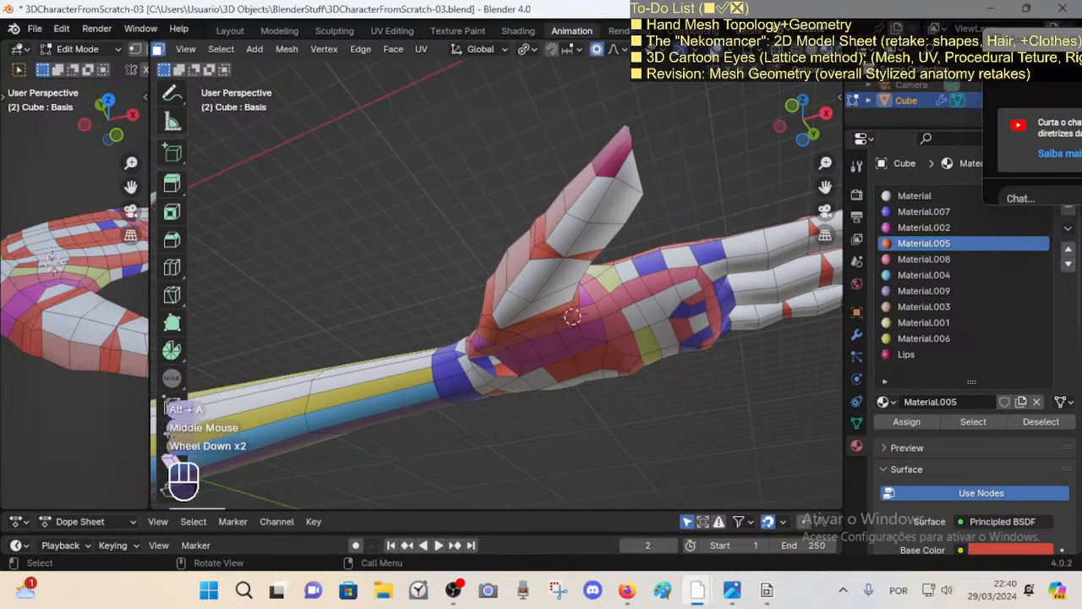
{"action": "key", "text": "alt+a"}
{"action": "key", "text": "3"}
{"action": "left_click", "coordinate": [545, 332]}
{"action": "scroll", "coordinate": [553, 338], "scroll_direction": "up", "scroll_amount": 3}
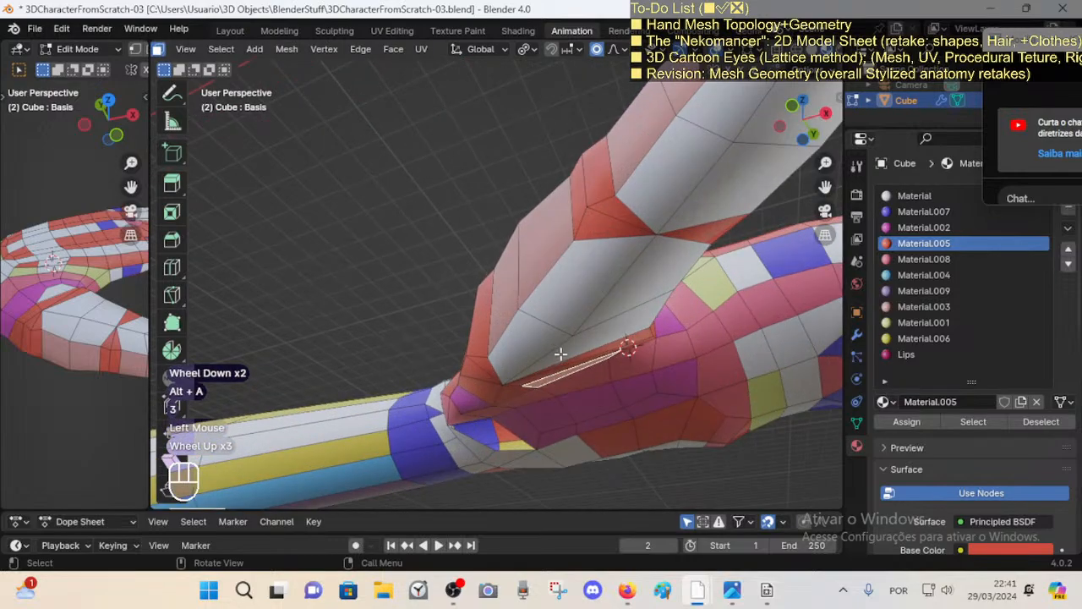
{"action": "middle_click_drag", "start_coordinate": [558, 353], "coordinate": [478, 219], "text": "shift"}
{"action": "key", "text": "ctrl+s"}
{"action": "middle_click_drag", "start_coordinate": [471, 256], "coordinate": [512, 279]}
{"action": "left_click", "coordinate": [589, 313]}
{"action": "left_click", "coordinate": [512, 280]}
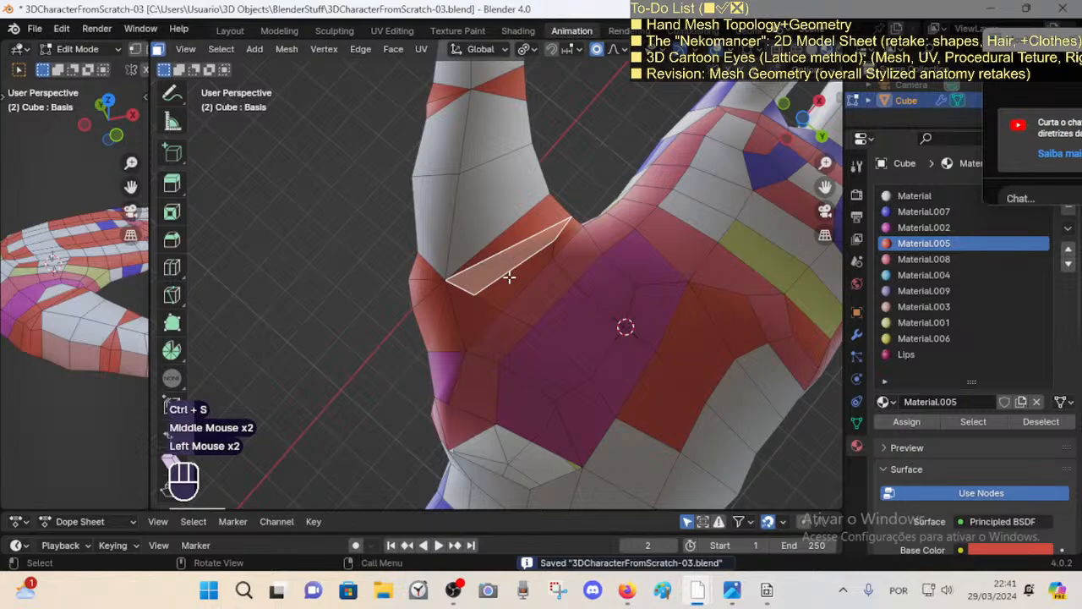
Step: Move the inner vertex of the red faces near the thumb web slightly toward the thumb
{"action": "scroll", "coordinate": [464, 314], "scroll_direction": "up", "scroll_amount": 1}
{"action": "key", "text": "c"}
{"action": "left_click_drag", "start_coordinate": [464, 314], "coordinate": [497, 294]}
{"action": "right_click", "coordinate": [509, 282]}
{"action": "middle_click_drag", "start_coordinate": [526, 261], "coordinate": [533, 258]}
{"action": "key", "text": "1"}
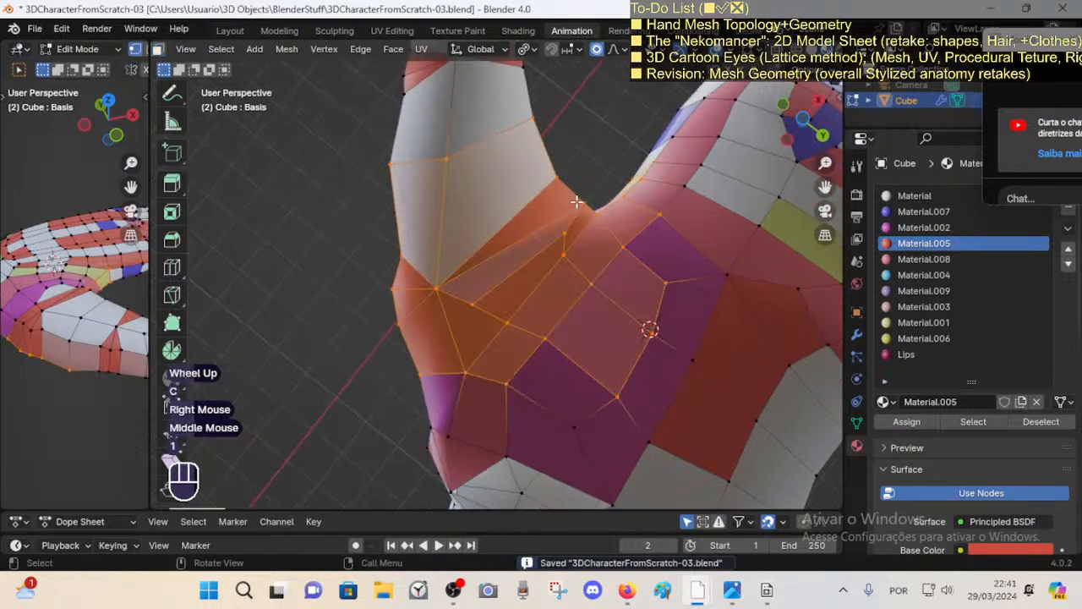
{"action": "left_click", "coordinate": [590, 201]}
{"action": "key", "text": "g"}
{"action": "left_click", "coordinate": [549, 242], "text": "shift"}
{"action": "left_click", "coordinate": [553, 236]}
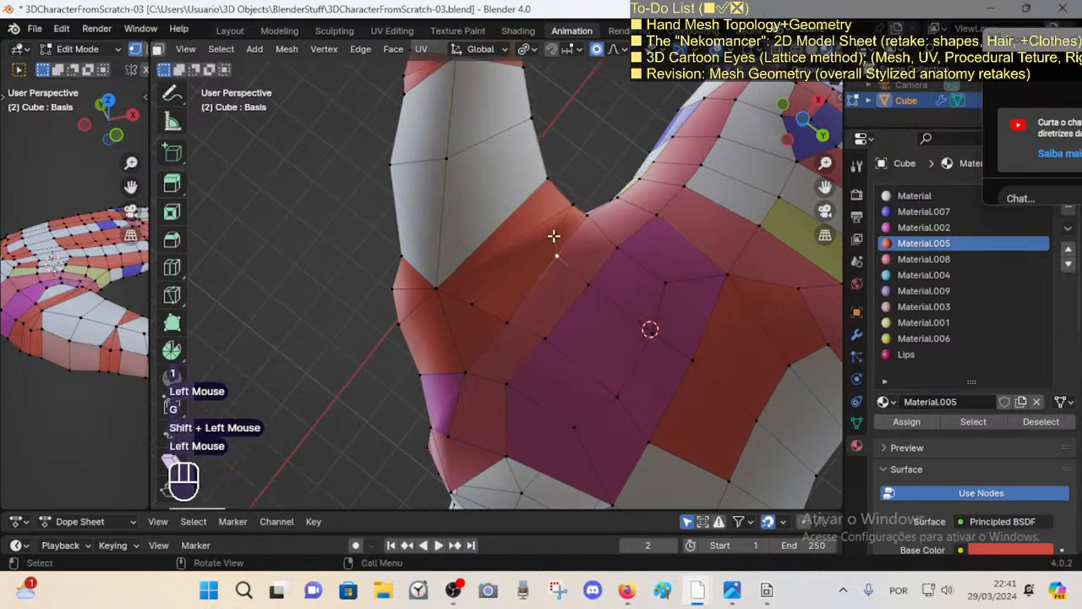
Step: Slide the inner vertices below the thumb web and the nearby vertex on the magenta patch's border to even out their spacing
{"action": "left_click", "coordinate": [550, 238]}
{"action": "key", "text": "shift+v"}
{"action": "left_click", "coordinate": [568, 259], "text": "shift"}
{"action": "left_click", "coordinate": [567, 258]}
{"action": "key", "text": "shift+v"}
{"action": "left_click", "coordinate": [582, 274], "text": "shift"}
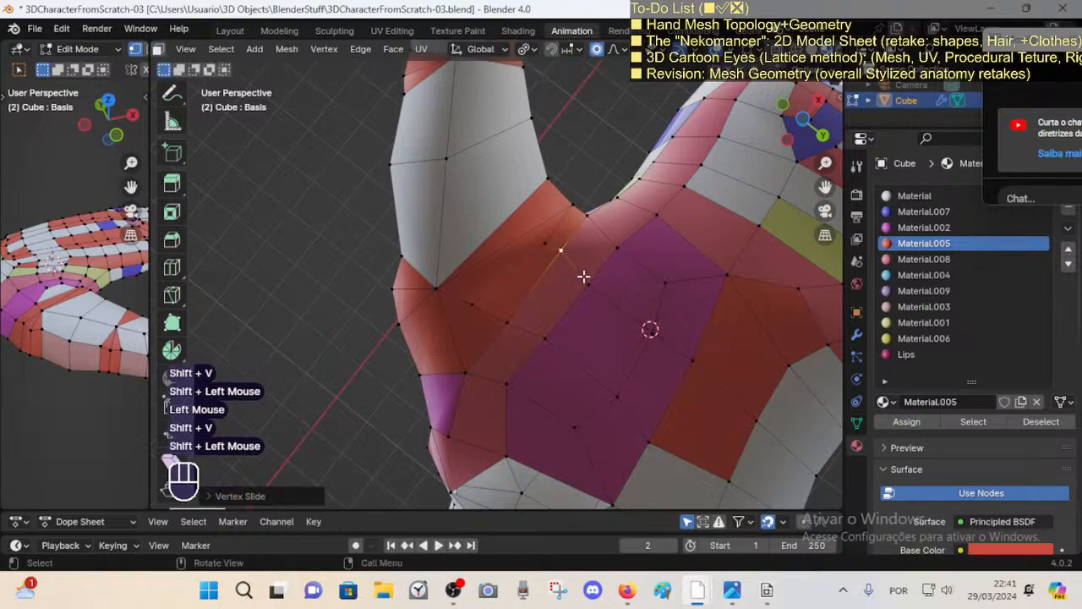
{"action": "key", "text": "2"}
{"action": "left_click", "coordinate": [583, 278]}
{"action": "left_click", "coordinate": [599, 291]}
{"action": "key", "text": "shift+v"}
{"action": "left_click", "coordinate": [592, 300], "text": "shift"}
{"action": "key", "text": "alt+a"}
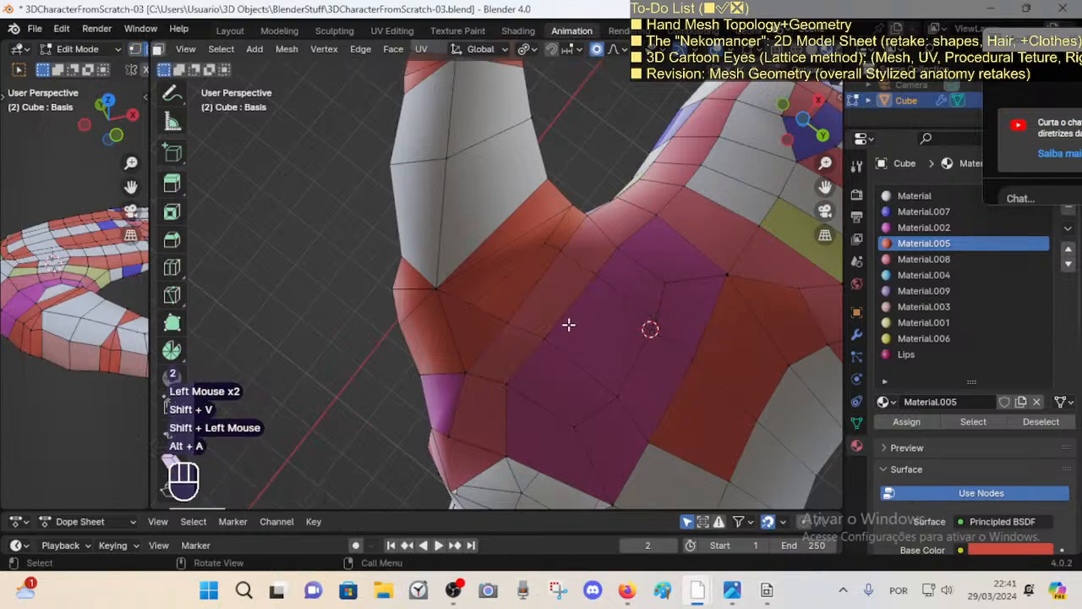
Step: Reposition the vertex midway along the border between the pink strip and the magenta patch, moving and sliding it slightly
{"action": "key", "text": "1"}
{"action": "left_click", "coordinate": [540, 332]}
{"action": "key", "text": "g"}
{"action": "left_click", "coordinate": [515, 343], "text": "shift"}
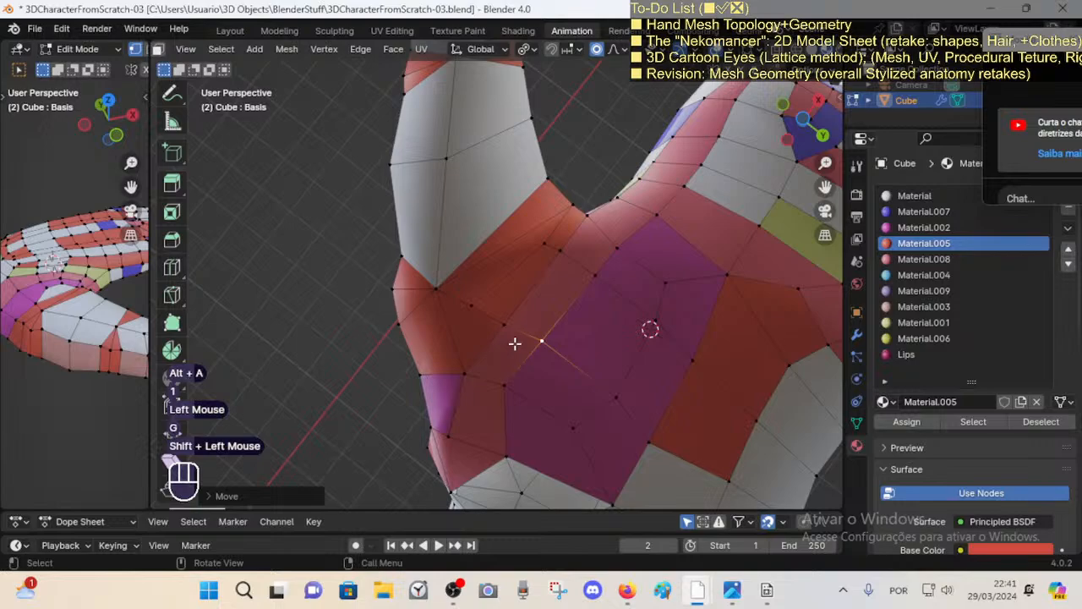
{"action": "key", "text": "shift+v"}
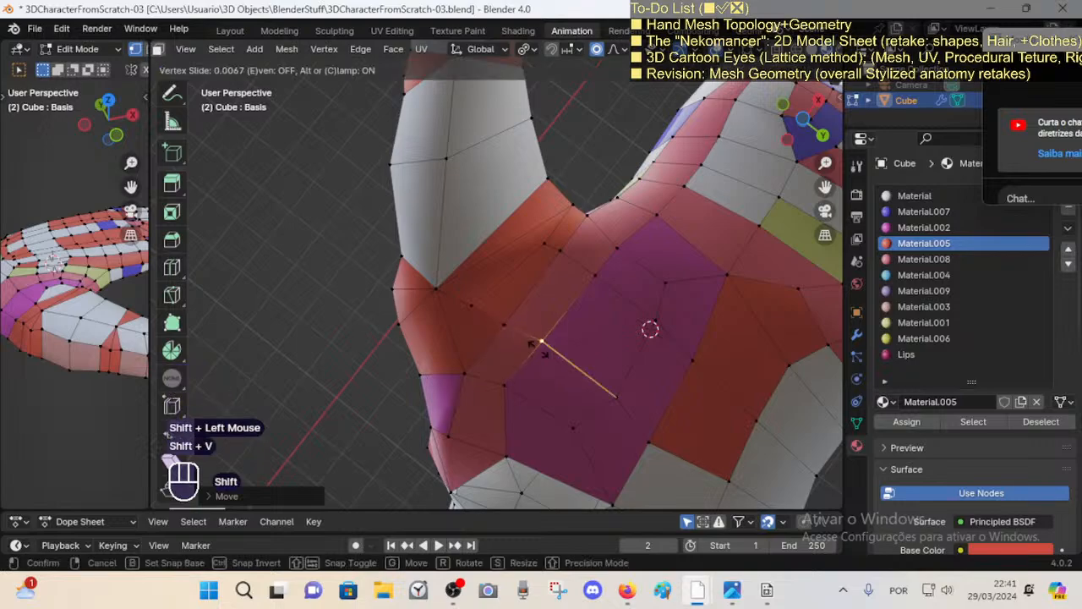
{"action": "left_click", "coordinate": [526, 326], "text": "shift"}
Step: Slide the inner red vertex by the thumb base toward the web, and the border vertex toward the palm heel
{"action": "key", "text": "2"}
{"action": "left_click", "coordinate": [478, 301]}
{"action": "key", "text": "shift+v"}
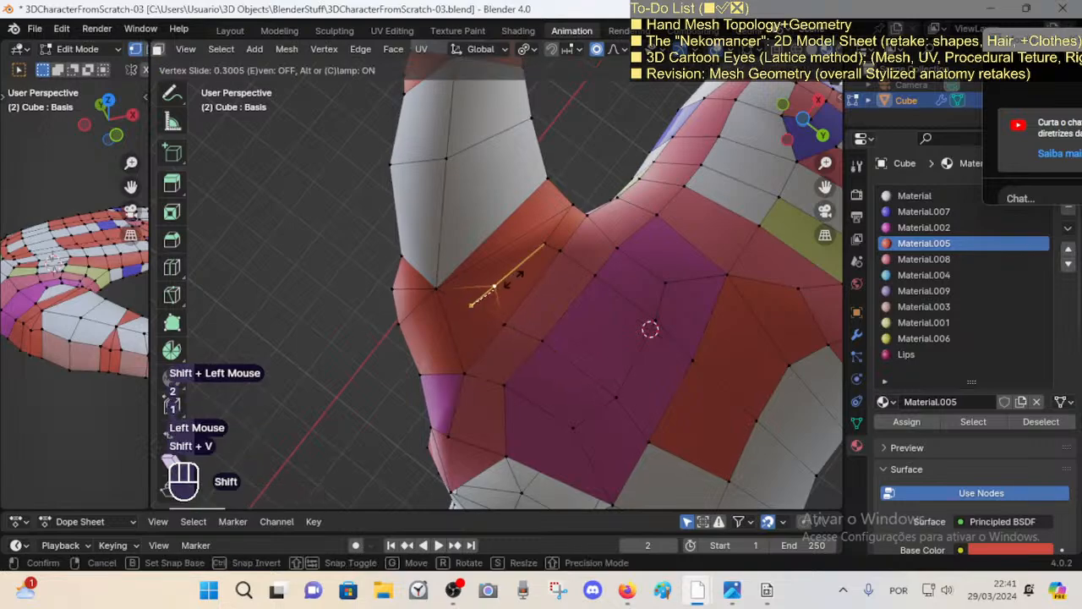
{"action": "left_click", "coordinate": [498, 324], "text": "shift"}
{"action": "key", "text": "shift+v"}
{"action": "left_click", "coordinate": [577, 357], "text": "shift"}
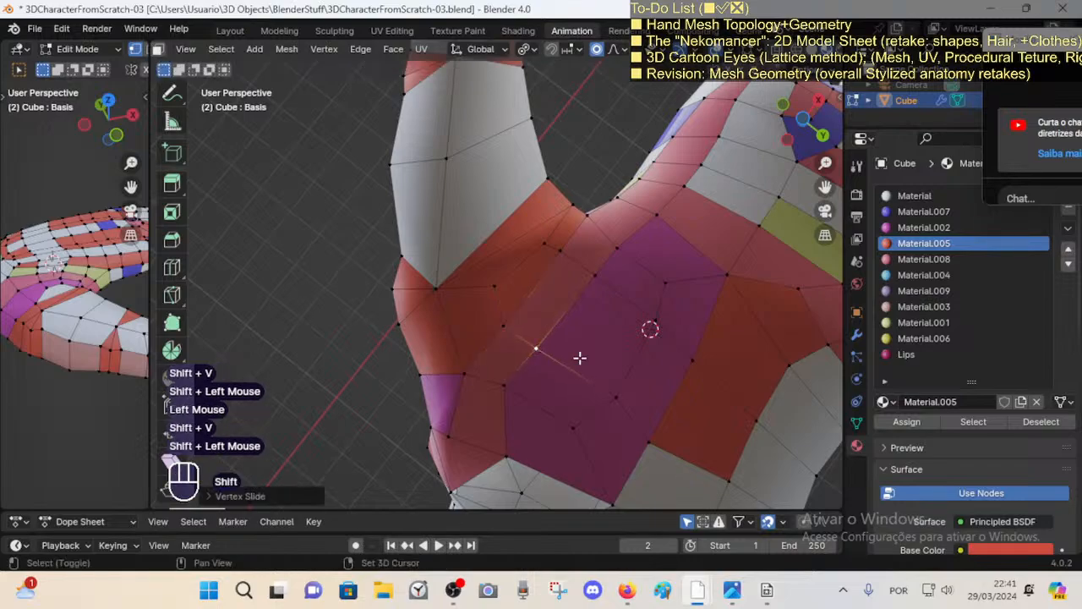
Step: Slide the inner edge of the magenta patch slightly, and its web-side border vertex toward the patch's upper corner
{"action": "key", "text": "shift+v"}
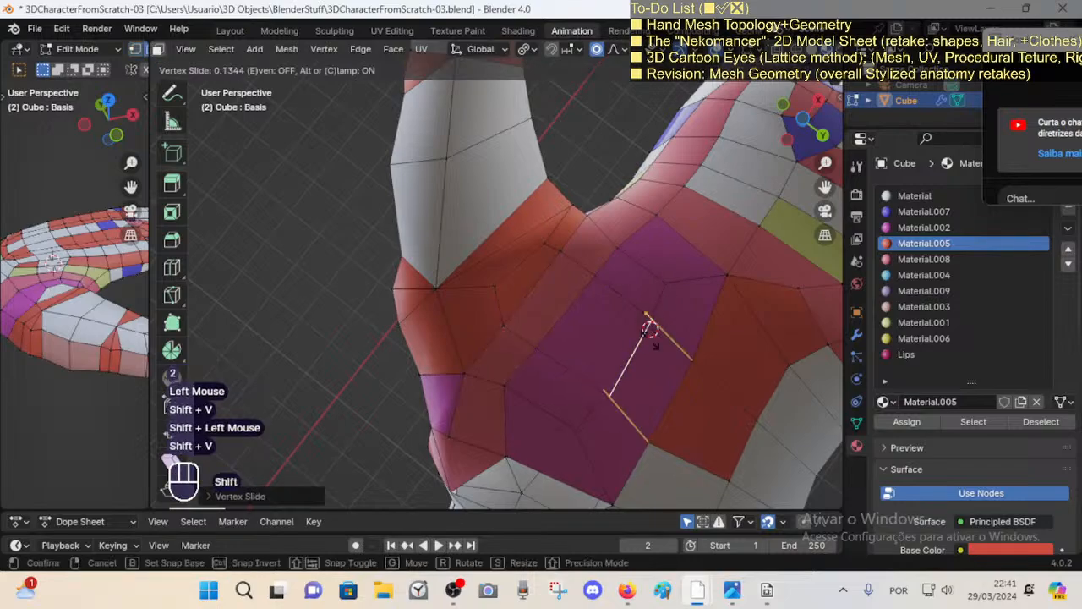
{"action": "left_click", "coordinate": [644, 334], "text": "shift"}
{"action": "key", "text": "1"}
{"action": "left_click", "coordinate": [618, 250]}
{"action": "key", "text": "shift+v"}
{"action": "left_click", "coordinate": [628, 254], "text": "shift"}
{"action": "key", "text": "shift+v"}
{"action": "left_click", "coordinate": [638, 245], "text": "shift"}
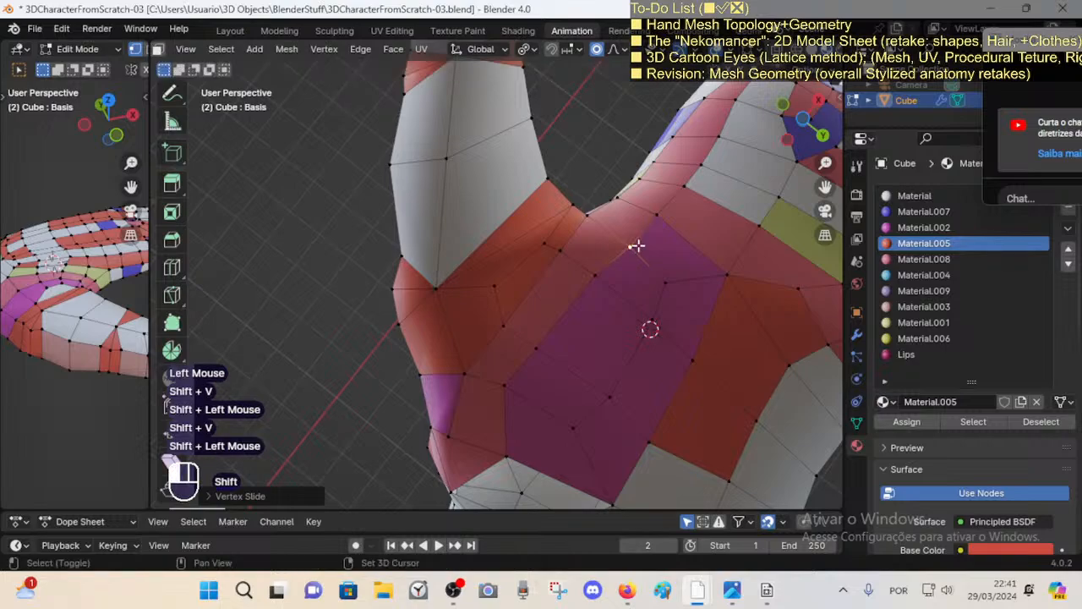
Step: Slide both long edges of the pink strip toward the palm centre and adjust the vertex at its web end
{"action": "key", "text": "2"}
{"action": "left_click", "coordinate": [576, 308]}
{"action": "key", "text": "shift+v"}
{"action": "left_click", "coordinate": [589, 320], "text": "shift"}
{"action": "left_click", "coordinate": [550, 279]}
{"action": "key", "text": "shift+v"}
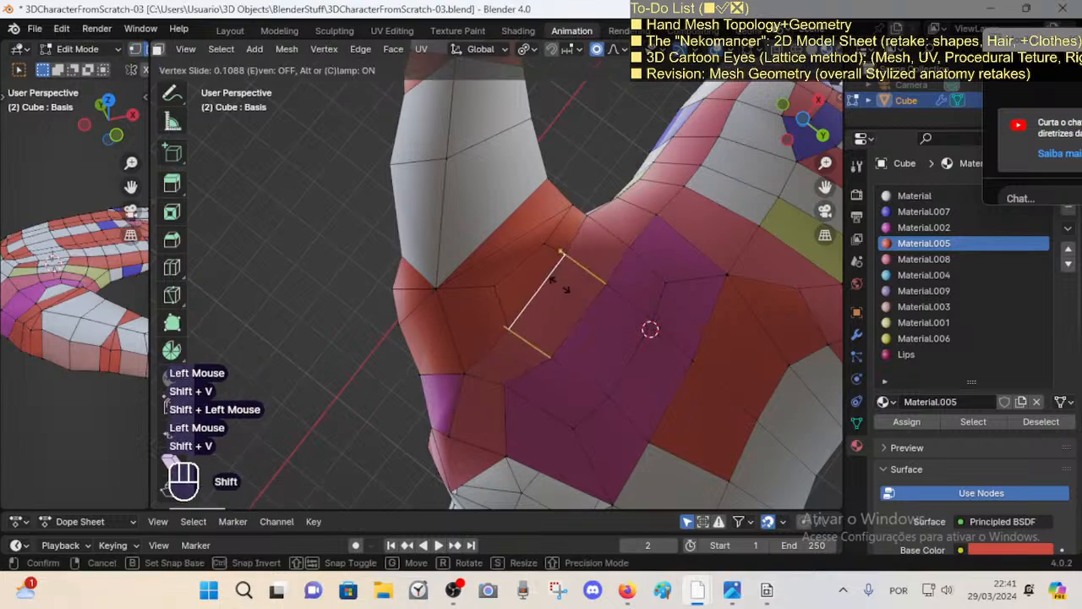
{"action": "left_click", "coordinate": [565, 288], "text": "shift"}
{"action": "key", "text": "1"}
{"action": "left_click", "coordinate": [572, 260]}
{"action": "key", "text": "shift+v"}
{"action": "left_click", "coordinate": [592, 222], "text": "shift"}
Step: Examine the face loop from the thumb base through the web to the back of the hand
{"action": "key", "text": "3"}
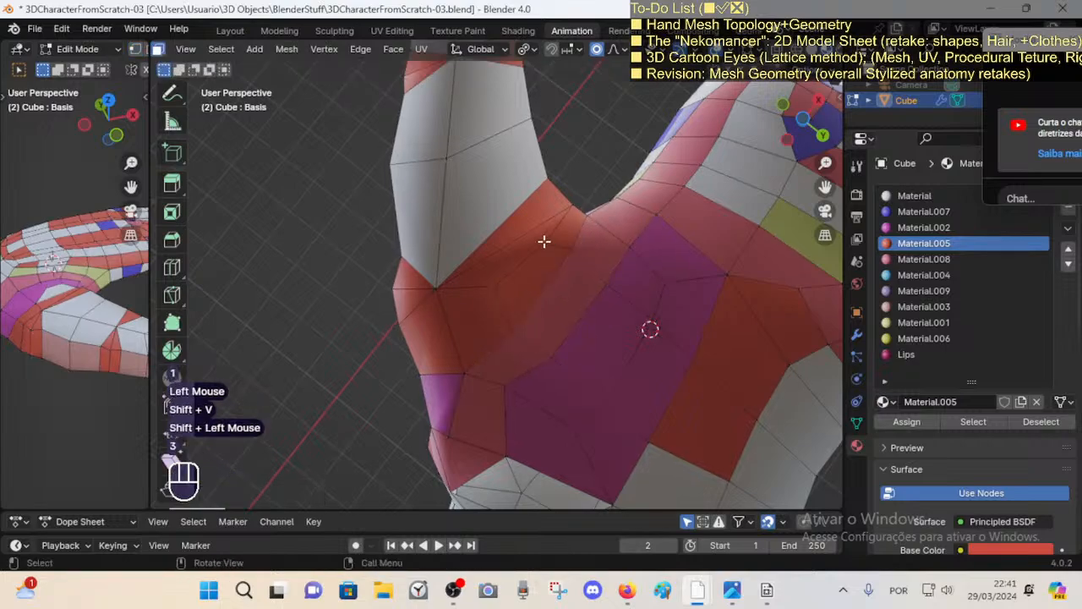
{"action": "left_click", "coordinate": [570, 240], "text": "alt+shift"}
{"action": "key", "text": "alt+a"}
{"action": "left_click", "coordinate": [560, 242], "text": "alt+shift"}
{"action": "middle_click_drag", "start_coordinate": [560, 242], "coordinate": [567, 332]}
{"action": "scroll", "coordinate": [538, 339], "scroll_direction": "down", "scroll_amount": 1}
{"action": "scroll", "coordinate": [503, 261], "scroll_direction": "up", "scroll_amount": 2}
{"action": "left_click", "coordinate": [570, 327]}
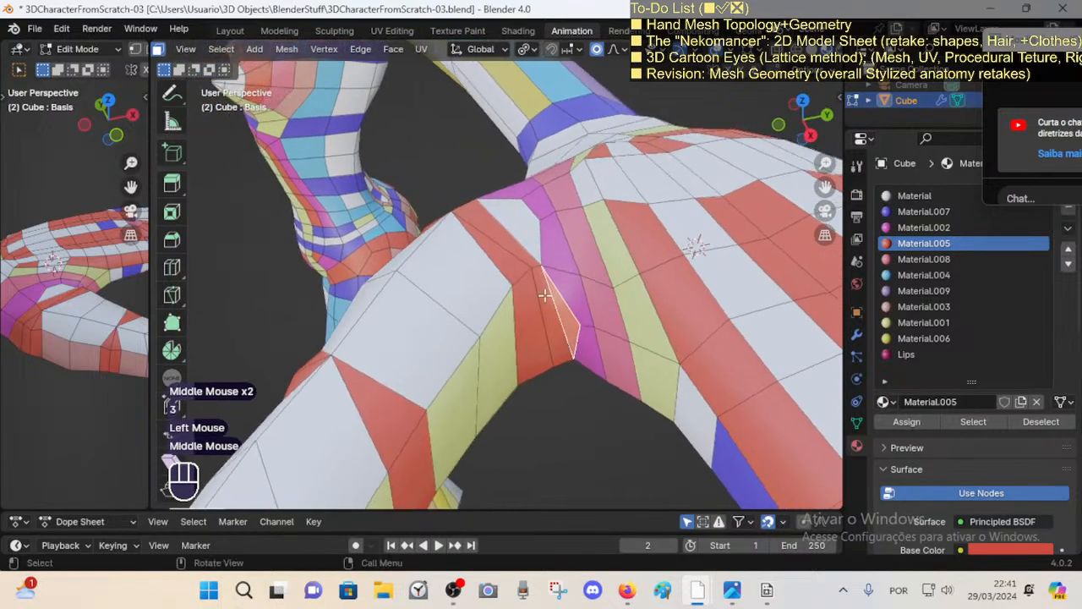
Step: Move the vertices of the small red triangle at the thumb web on the back of the hand
{"action": "key", "text": "1"}
{"action": "left_click", "coordinate": [548, 288]}
{"action": "mouse_move", "coordinate": [550, 289]}
{"action": "middle_mouse_down"}
{"action": "mouse_move", "coordinate": [572, 307]}
{"action": "mouse_move", "coordinate": [583, 283]}
{"action": "mouse_move", "coordinate": [559, 273]}
{"action": "middle_mouse_up"}
{"action": "key", "text": "g"}
{"action": "left_click", "coordinate": [636, 306], "text": "shift"}
{"action": "key", "text": "g"}
{"action": "left_click", "coordinate": [584, 317], "text": "shift"}
{"action": "key", "text": "alt+a"}
{"action": "key", "text": "c"}
{"action": "right_click", "coordinate": [562, 360]}
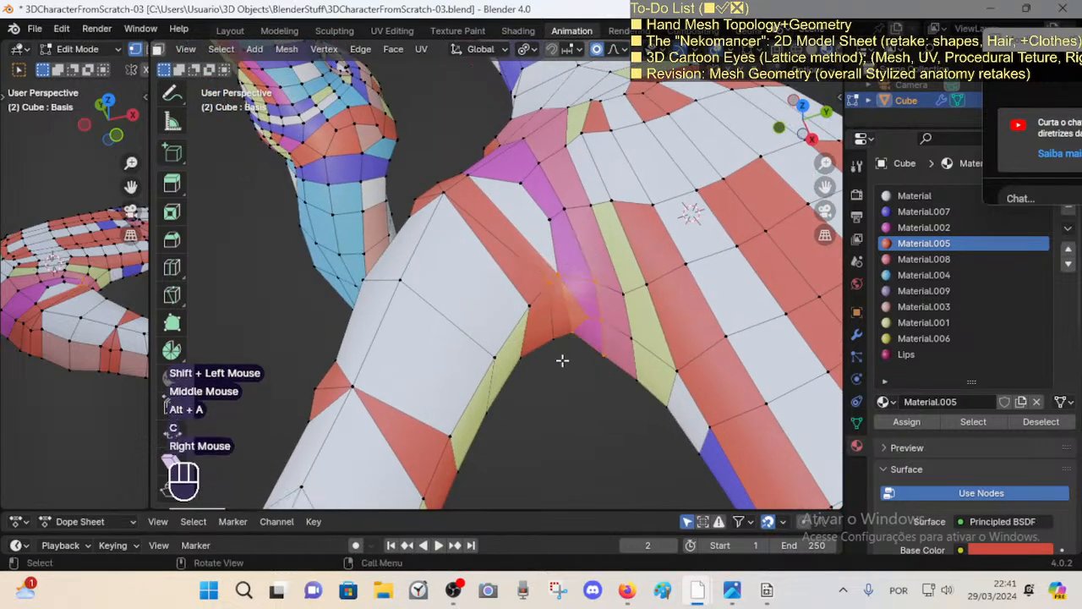
Step: Circle-select the faces around the thumb base and web, and save the file
{"action": "key", "text": "3"}
{"action": "scroll", "coordinate": [550, 313], "scroll_direction": "down", "scroll_amount": 2}
{"action": "key", "text": "c"}
{"action": "right_click", "coordinate": [550, 319]}
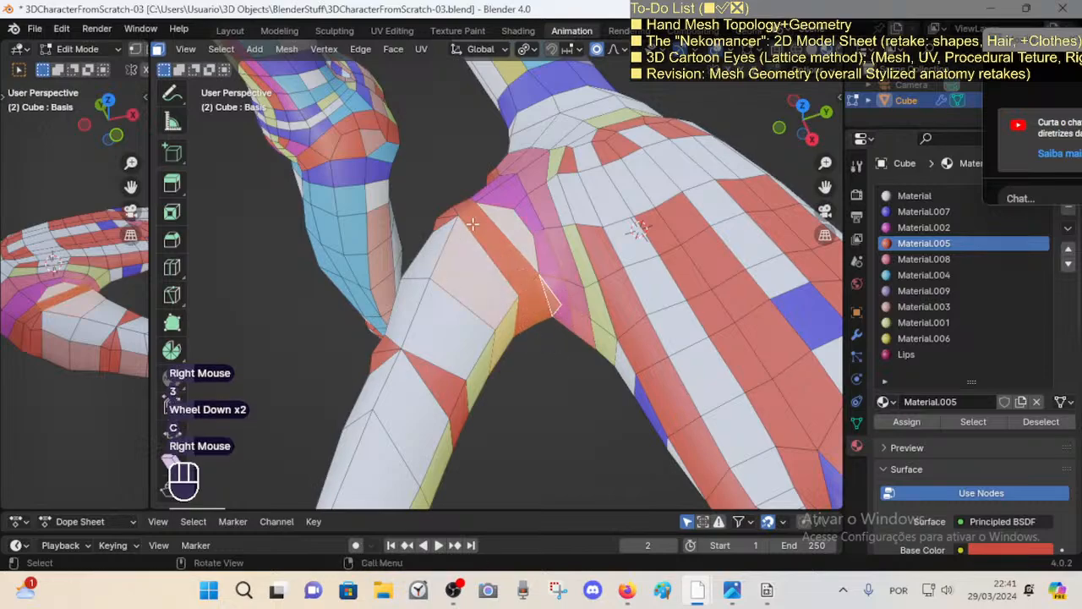
{"action": "key", "text": "ctrl+s"}
Step: Activate the Smooth tool with one repeat and clear the face selection
{"action": "left_click", "coordinate": [172, 377]}
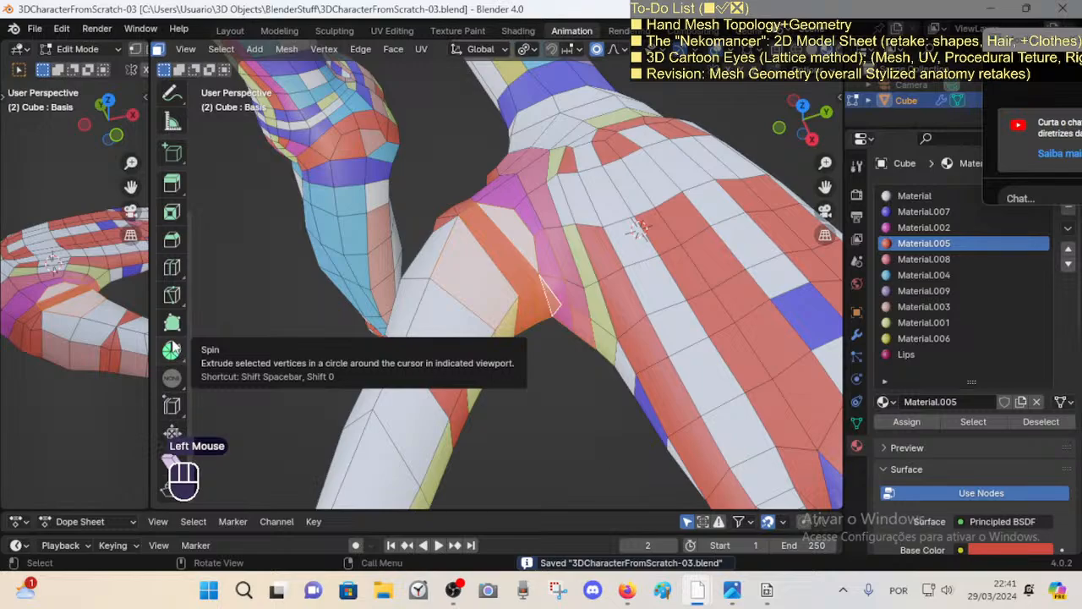
{"action": "left_click", "coordinate": [172, 324]}
{"action": "left_click", "coordinate": [173, 342]}
{"action": "left_click", "coordinate": [172, 324]}
{"action": "left_click", "coordinate": [173, 346]}
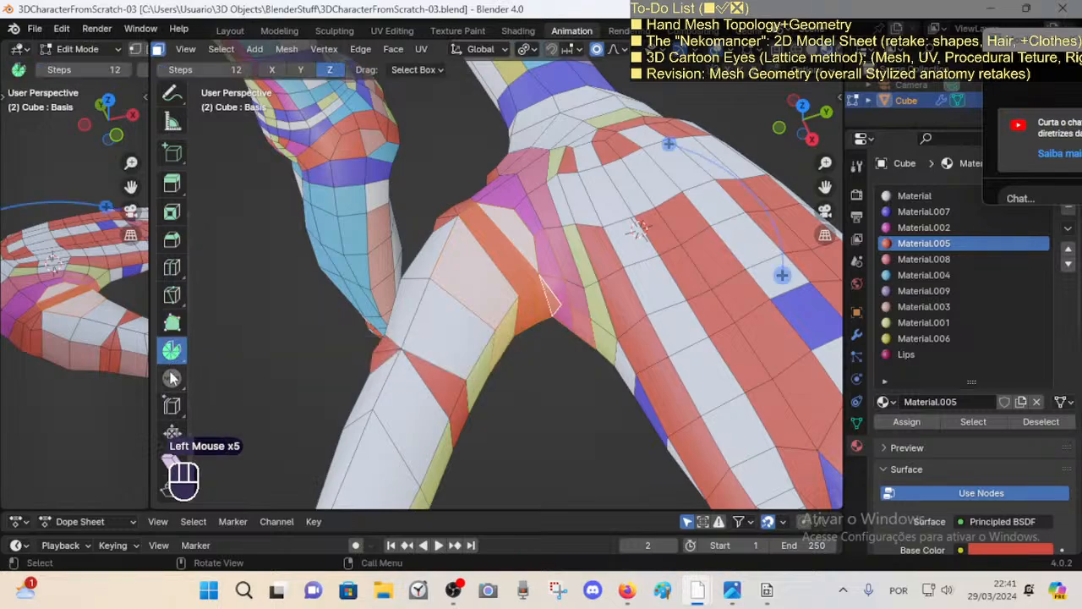
{"action": "left_click", "coordinate": [171, 381]}
{"action": "key", "text": "alt+a"}
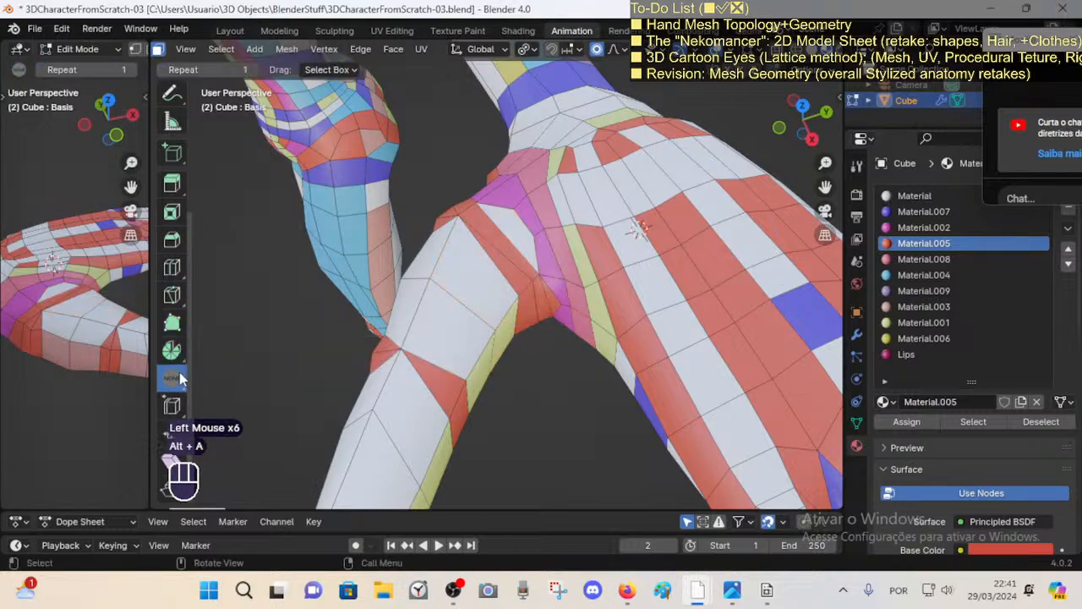
Step: Circle-select the faces at the thumb web and smooth them
{"action": "left_click", "coordinate": [507, 346]}
{"action": "key", "text": "alt+a"}
{"action": "key", "text": "c"}
{"action": "right_click", "coordinate": [536, 310]}
{"action": "left_click_drag", "start_coordinate": [533, 301], "coordinate": [558, 341]}
{"action": "middle_click_drag", "start_coordinate": [558, 341], "coordinate": [583, 349]}
Step: Circle-select the faces around the thumb base from another angle, smooth them and clear the selection
{"action": "key", "text": "alt+a"}
{"action": "middle_click_drag", "start_coordinate": [478, 272], "coordinate": [583, 292]}
{"action": "key", "text": "c"}
{"action": "right_click", "coordinate": [465, 301]}
{"action": "mouse_move", "coordinate": [592, 275]}
{"action": "left_mouse_down"}
{"action": "mouse_move", "coordinate": [466, 298]}
{"action": "mouse_move", "coordinate": [493, 312]}
{"action": "left_mouse_up"}
{"action": "key", "text": "alt+a"}
{"action": "middle_click_drag", "start_coordinate": [492, 312], "coordinate": [555, 323]}
Step: Inspect the thumb web and back of the hand in Object Mode and again in Edit Mode
{"action": "key", "text": "Tab"}
{"action": "scroll", "coordinate": [626, 307], "scroll_direction": "down", "scroll_amount": 2}
{"action": "scroll", "coordinate": [554, 320], "scroll_direction": "up", "scroll_amount": 4}
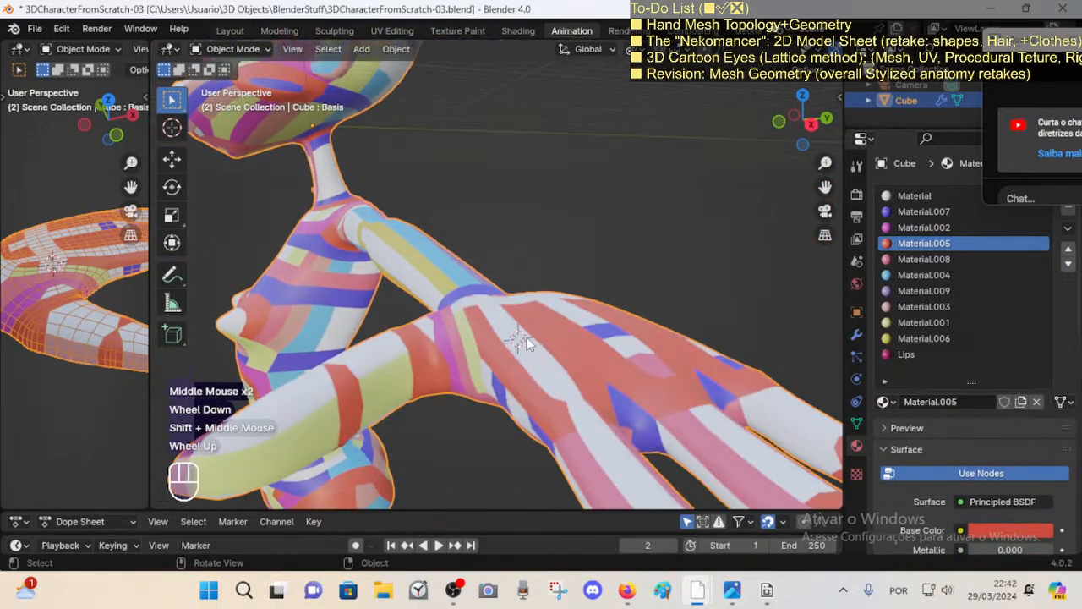
{"action": "key", "text": "Tab"}
{"action": "scroll", "coordinate": [457, 334], "scroll_direction": "up", "scroll_amount": 3}
{"action": "scroll", "coordinate": [457, 334], "scroll_direction": "down", "scroll_amount": 3}
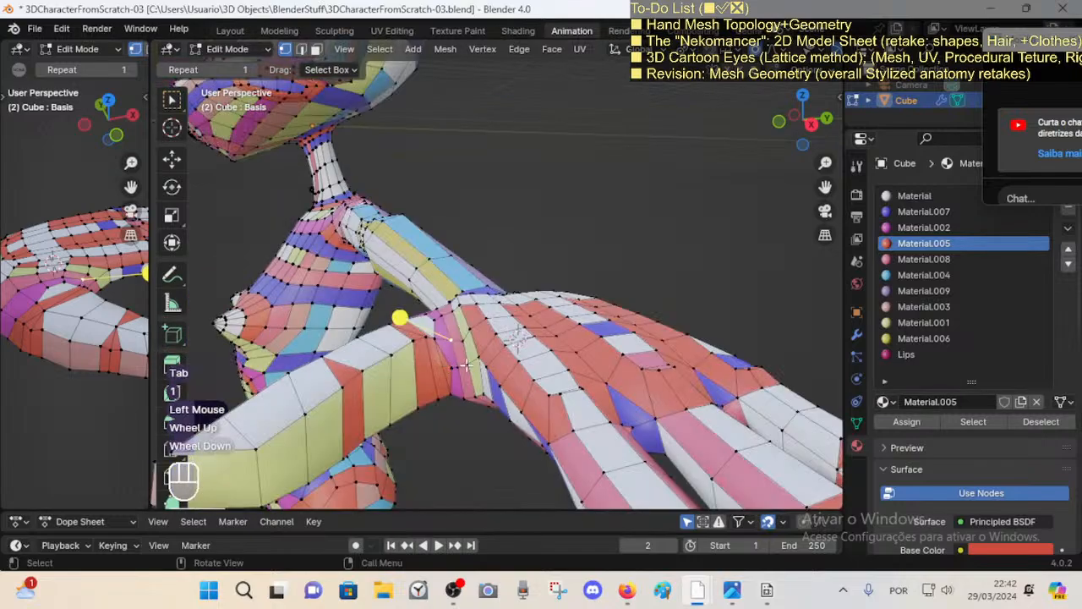
{"action": "key", "text": "shift+grave"}
{"action": "left_click", "coordinate": [511, 317]}
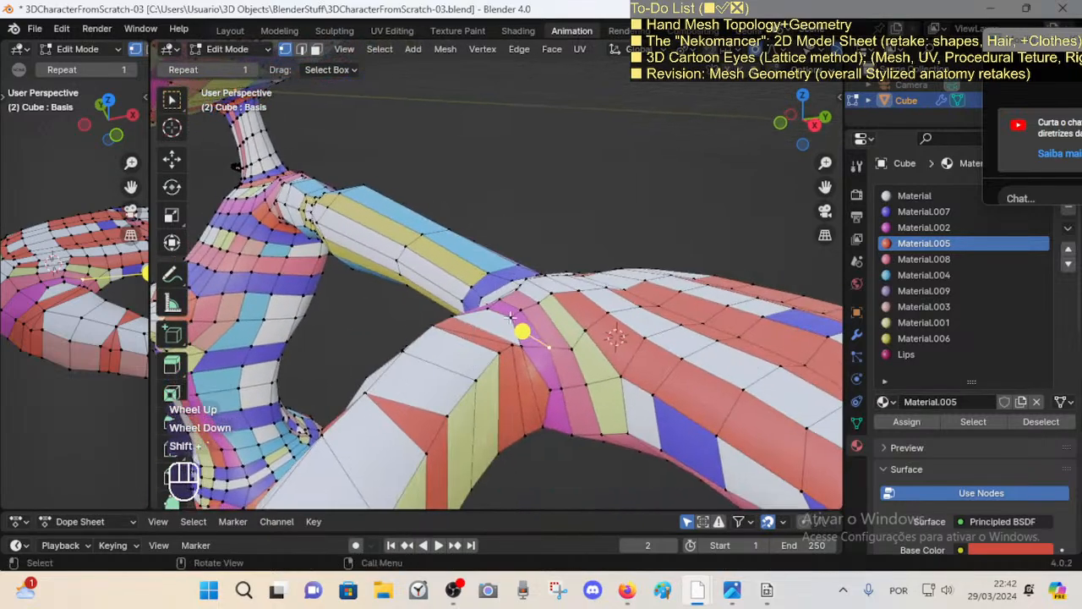
Step: Select the magenta face at the thumb web and move it slightly with proportional editing
{"action": "key", "text": "3"}
{"action": "left_click", "coordinate": [537, 337]}
{"action": "key", "text": "g"}
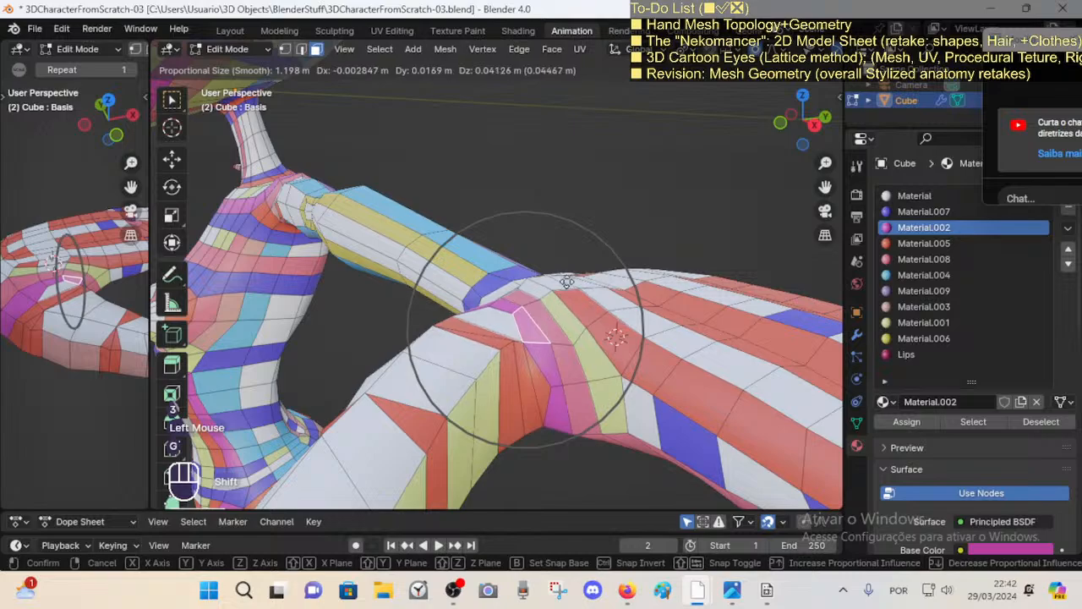
{"action": "left_click", "coordinate": [568, 261], "text": "shift"}
{"action": "scroll", "coordinate": [568, 261], "scroll_direction": "down", "scroll_amount": 1}
{"action": "middle_click_drag", "start_coordinate": [571, 279], "coordinate": [585, 307]}
{"action": "scroll", "coordinate": [587, 346], "scroll_direction": "up", "scroll_amount": 2}
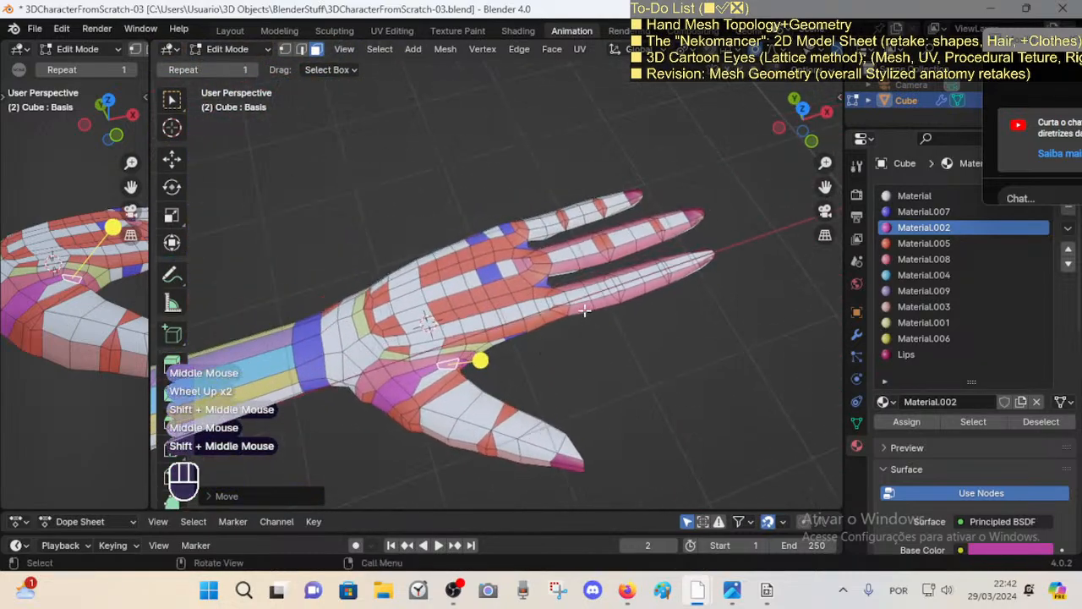
Step: Circle-select the faces across the back of the hand and the wrist, smooth them and clear the selection
{"action": "scroll", "coordinate": [584, 307], "scroll_direction": "up", "scroll_amount": 1}
{"action": "key", "text": "c"}
{"action": "mouse_move", "coordinate": [439, 333]}
{"action": "left_mouse_down"}
{"action": "mouse_move", "coordinate": [455, 261]}
{"action": "mouse_move", "coordinate": [330, 307]}
{"action": "mouse_move", "coordinate": [348, 348]}
{"action": "left_mouse_up"}
{"action": "right_click", "coordinate": [347, 348]}
{"action": "key", "text": "alt+a"}
{"action": "key", "text": "c"}
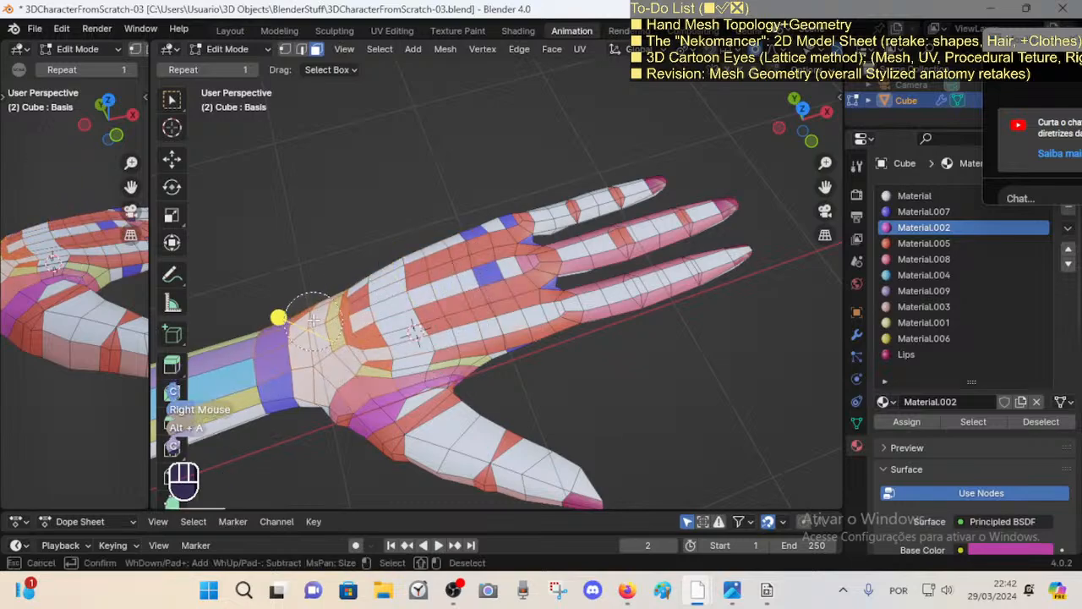
{"action": "right_click", "coordinate": [283, 315]}
{"action": "left_click", "coordinate": [298, 319]}
{"action": "left_click_drag", "start_coordinate": [298, 319], "coordinate": [306, 322]}
{"action": "key", "text": "alt+a"}
Step: Circle-select the faces along the thumb, smooth them and clear the selection
{"action": "key", "text": "c"}
{"action": "mouse_move", "coordinate": [326, 434]}
{"action": "left_mouse_down"}
{"action": "mouse_move", "coordinate": [389, 469]}
{"action": "mouse_move", "coordinate": [495, 497]}
{"action": "left_mouse_up"}
{"action": "right_click", "coordinate": [493, 499]}
{"action": "middle_click_drag", "start_coordinate": [418, 484], "coordinate": [394, 463], "text": "shift"}
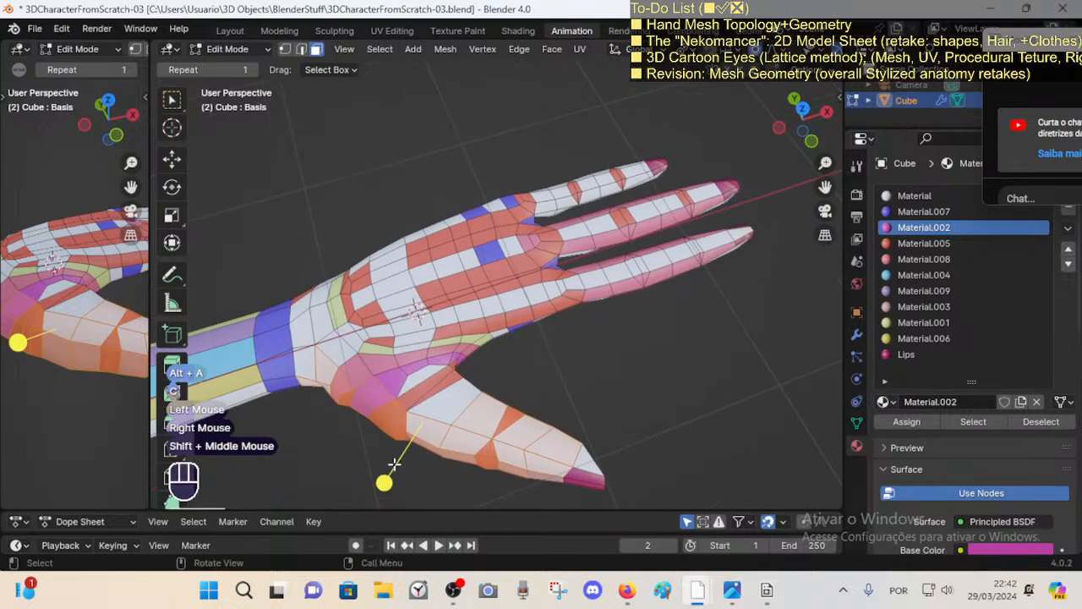
{"action": "left_click_drag", "start_coordinate": [394, 463], "coordinate": [435, 479]}
{"action": "key", "text": "alt+a"}
Step: Circle-select and smooth the faces at the thumb web and along the index-finger edge of the hand, clearing the selection after each pass
{"action": "key", "text": "c"}
{"action": "mouse_move", "coordinate": [429, 381]}
{"action": "left_mouse_down"}
{"action": "mouse_move", "coordinate": [484, 345]}
{"action": "mouse_move", "coordinate": [513, 372]}
{"action": "left_mouse_up"}
{"action": "right_click", "coordinate": [484, 345]}
{"action": "key", "text": "alt+a"}
{"action": "key", "text": "c"}
{"action": "mouse_move", "coordinate": [518, 328]}
{"action": "left_mouse_down"}
{"action": "mouse_move", "coordinate": [536, 325]}
{"action": "mouse_move", "coordinate": [563, 366]}
{"action": "left_mouse_up"}
{"action": "right_click", "coordinate": [536, 327]}
{"action": "key", "text": "alt+a"}
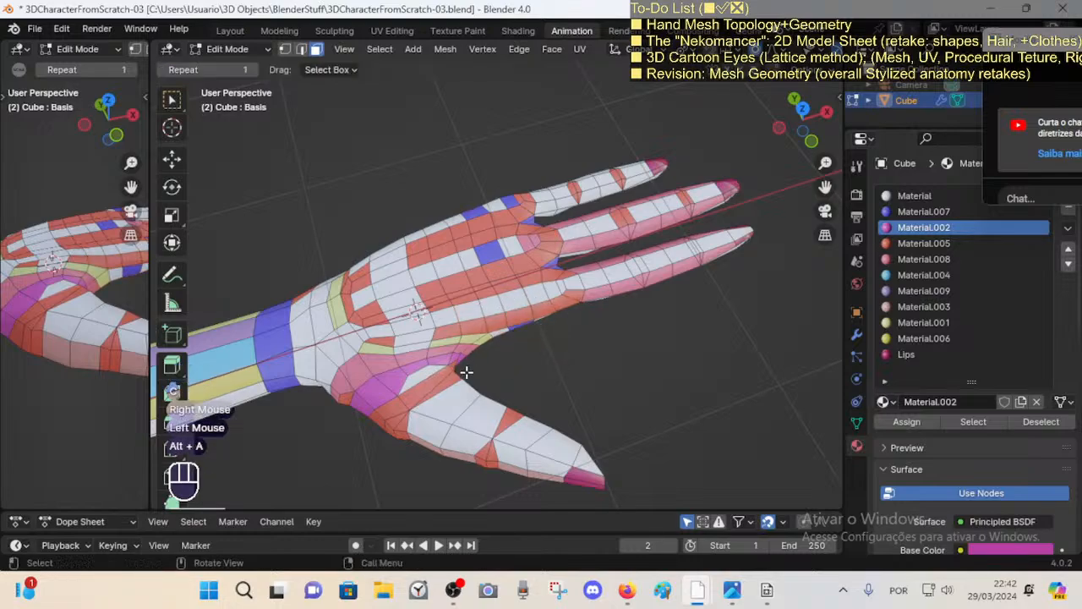
Step: Inspect the hand and arm in Object Mode with walk navigation, then return to Edit Mode facing the back of the hand
{"action": "key", "text": "ctrl+Tab"}
{"action": "key", "text": "shift+grave"}
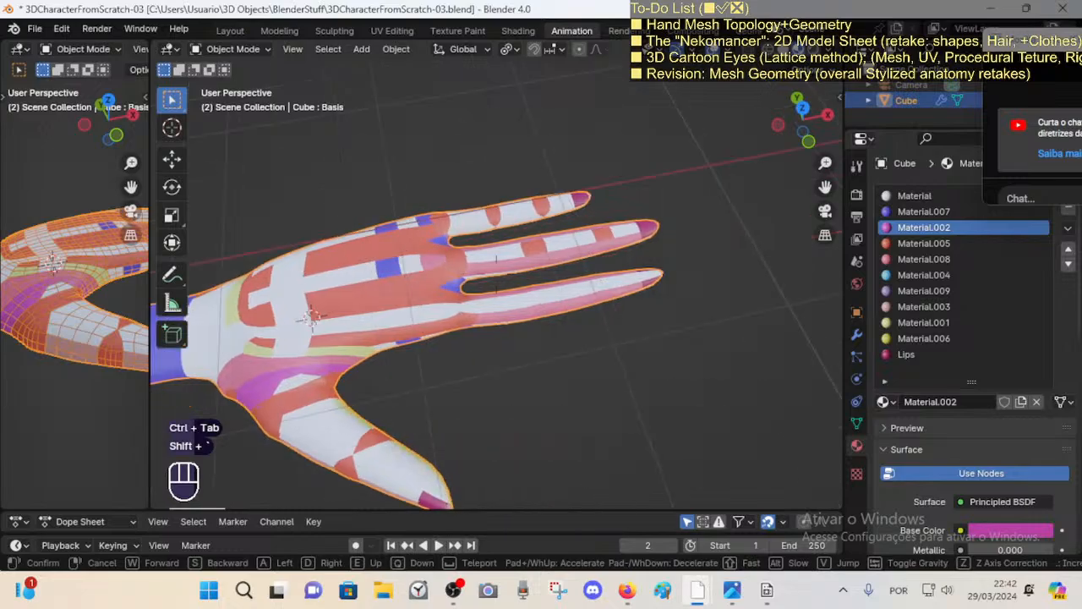
{"action": "key", "text": "w"}
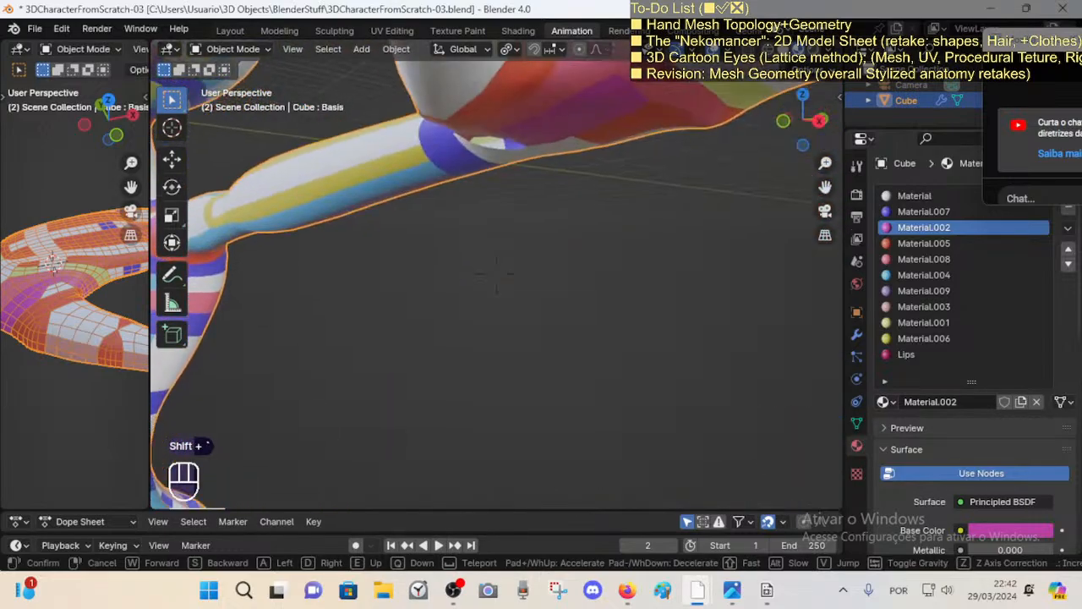
{"action": "key", "text": "s"}
{"action": "left_click", "coordinate": [476, 450]}
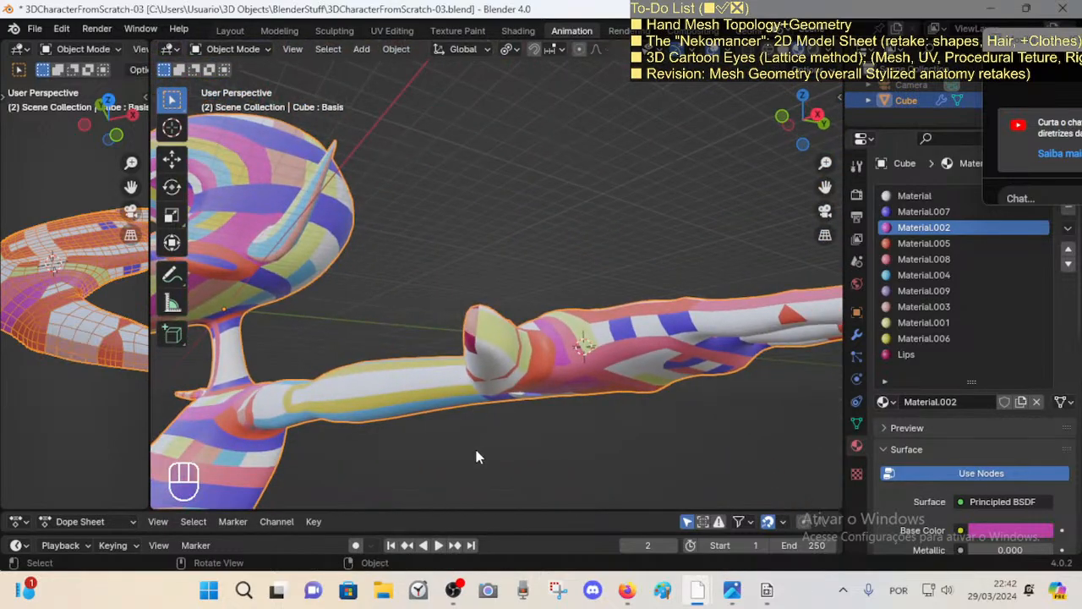
{"action": "left_click", "coordinate": [476, 456]}
{"action": "key", "text": "Tab"}
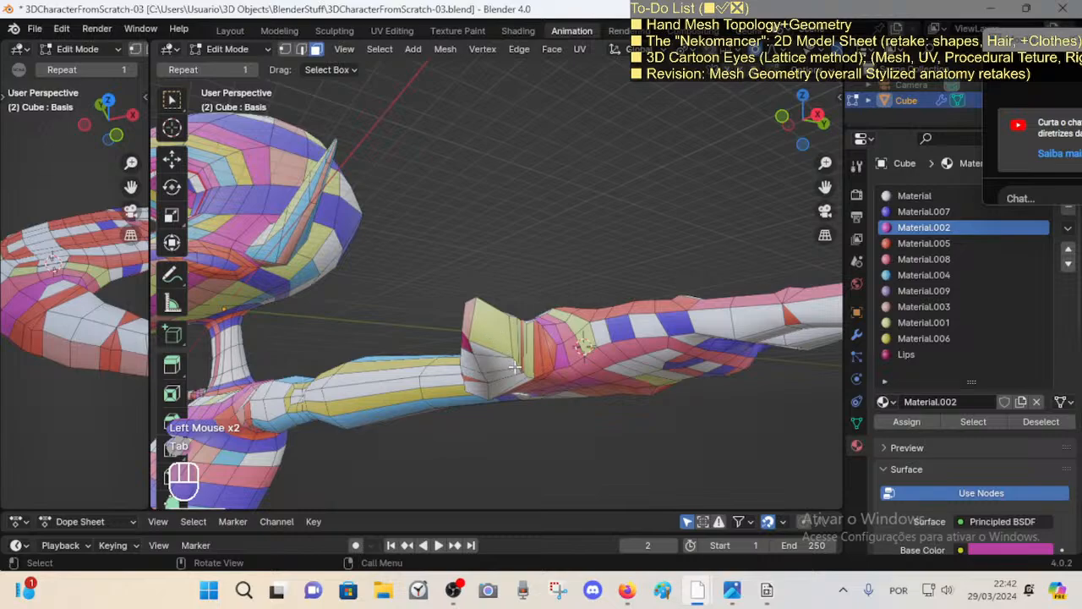
{"action": "key", "text": "ctrl+r"}
{"action": "middle_click_drag", "start_coordinate": [550, 273], "coordinate": [554, 361]}
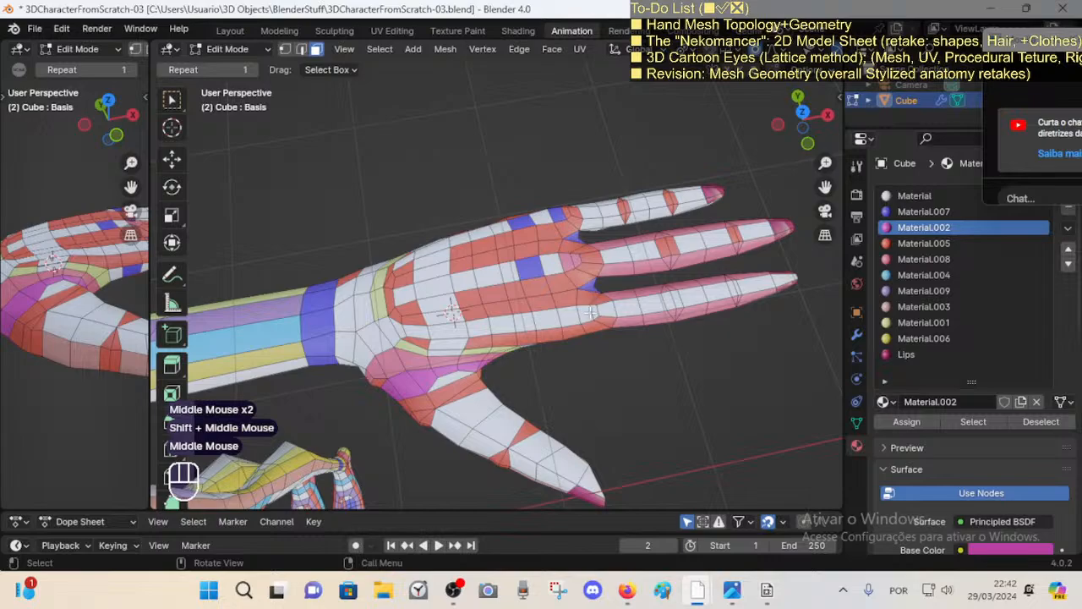
Step: Loop-select the faces around the knuckles and back of the hand and assign Material.005 to them
{"action": "key", "text": "3"}
{"action": "left_click", "coordinate": [621, 296]}
{"action": "key", "text": "alt+a"}
{"action": "left_click", "coordinate": [591, 301], "text": "alt+shift"}
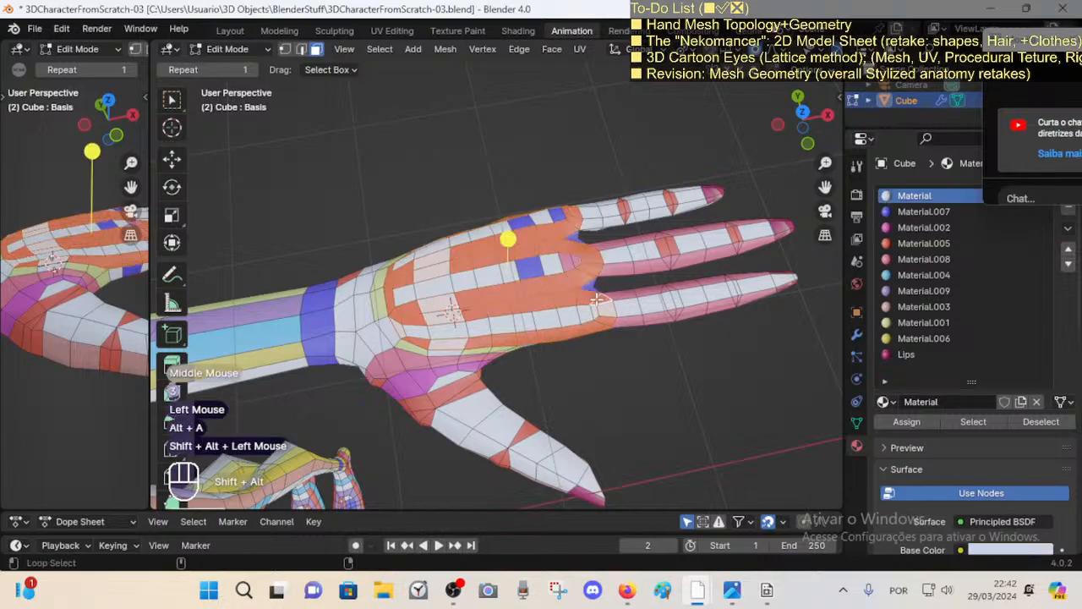
{"action": "left_click", "coordinate": [924, 243]}
{"action": "left_click", "coordinate": [906, 422]}
{"action": "key", "text": "alt+a"}
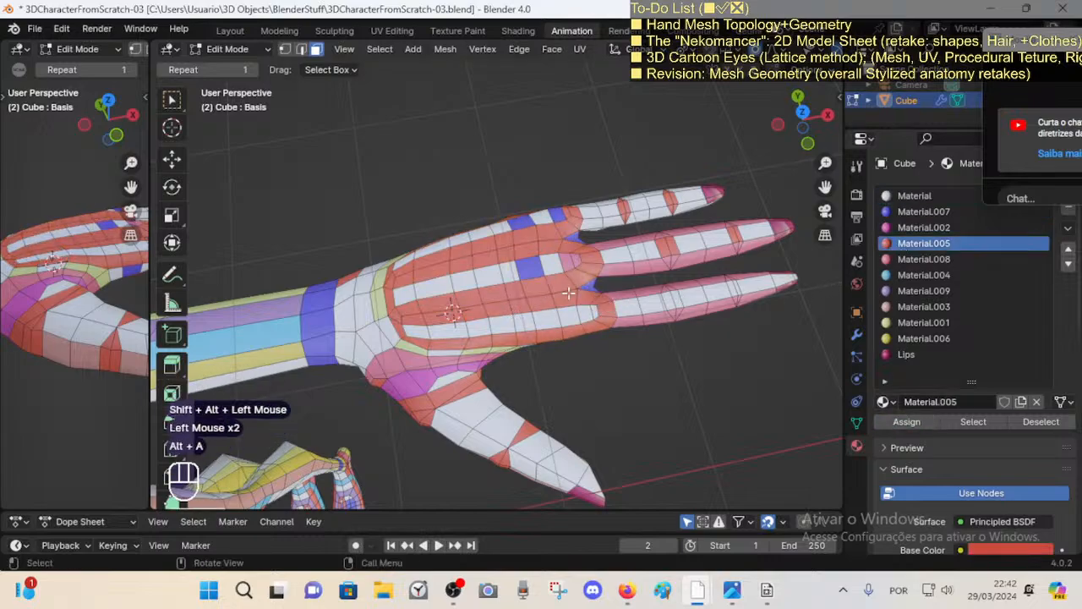
Step: Circle-select the joint faces on the index and middle fingers
{"action": "middle_click_drag", "start_coordinate": [671, 301], "coordinate": [592, 321], "text": "shift"}
{"action": "scroll", "coordinate": [561, 331], "scroll_direction": "up", "scroll_amount": 2}
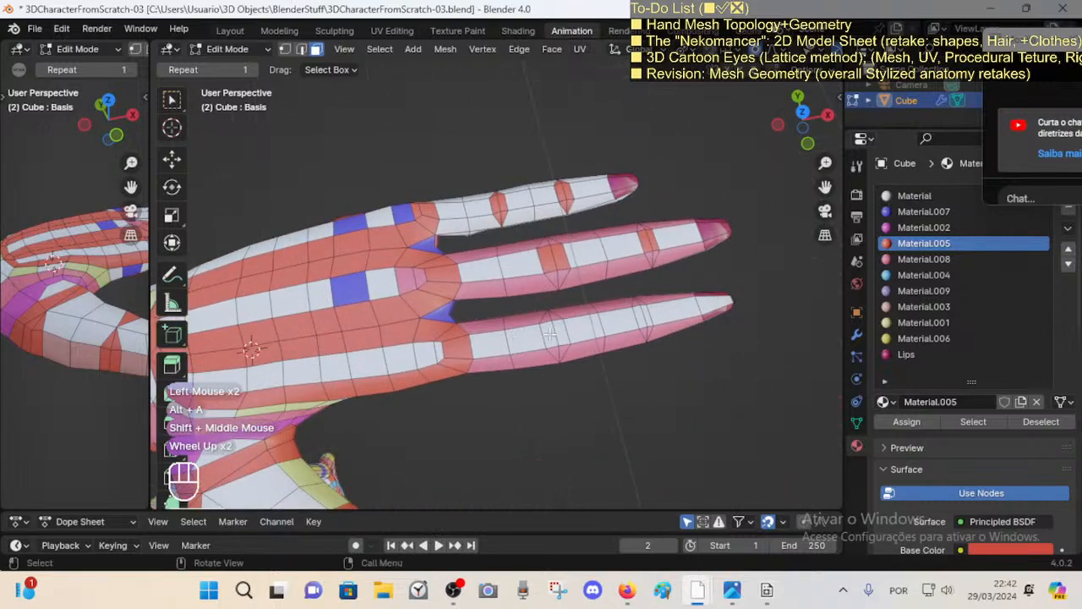
{"action": "scroll", "coordinate": [561, 330], "scroll_direction": "up", "scroll_amount": 2}
{"action": "key", "text": "c"}
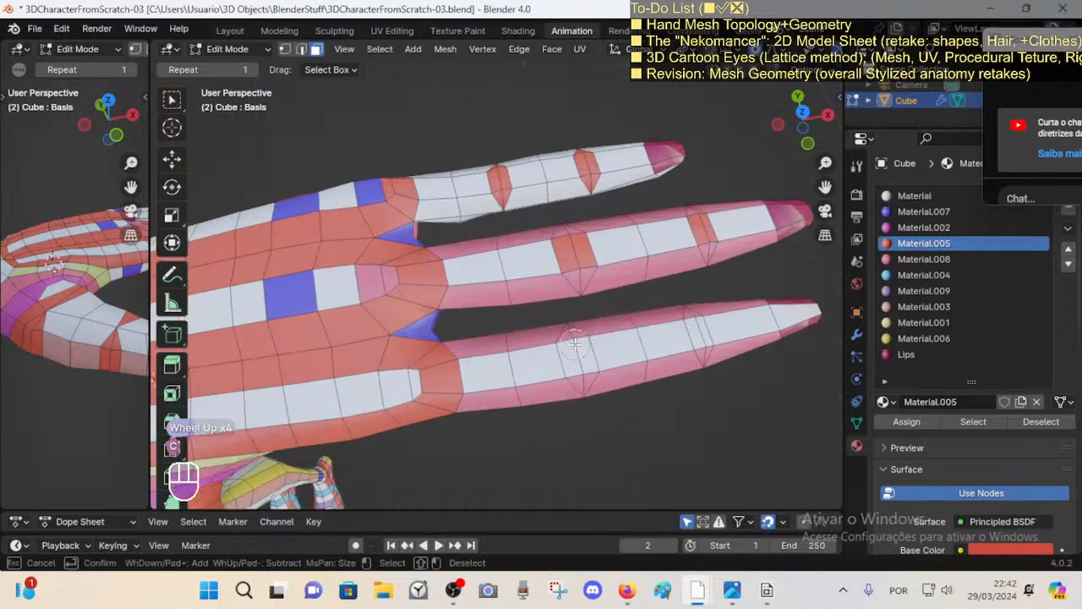
{"action": "right_click", "coordinate": [584, 366]}
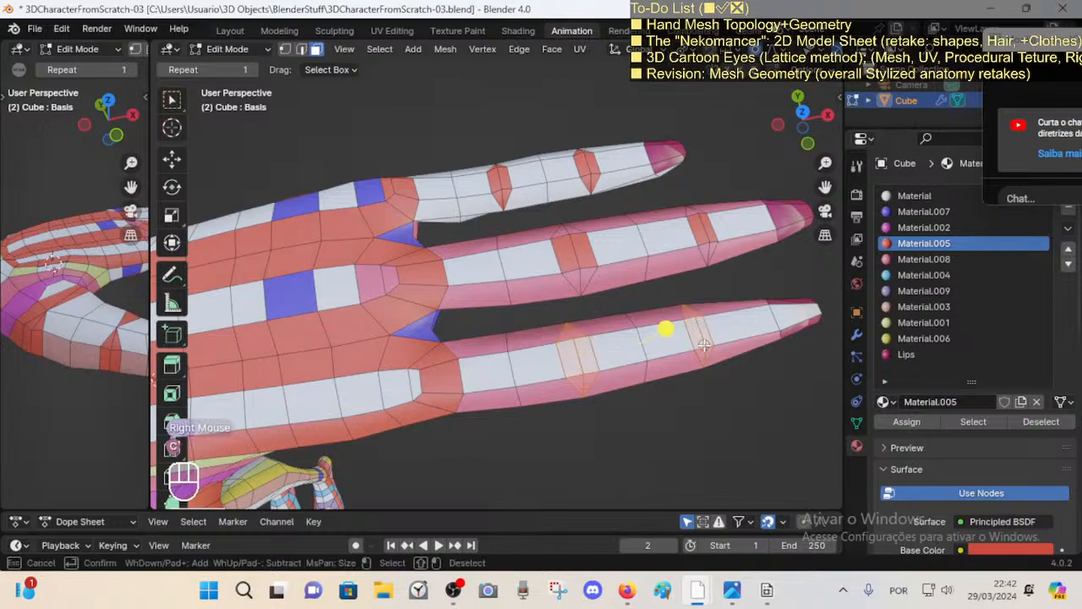
{"action": "left_click", "coordinate": [707, 243]}
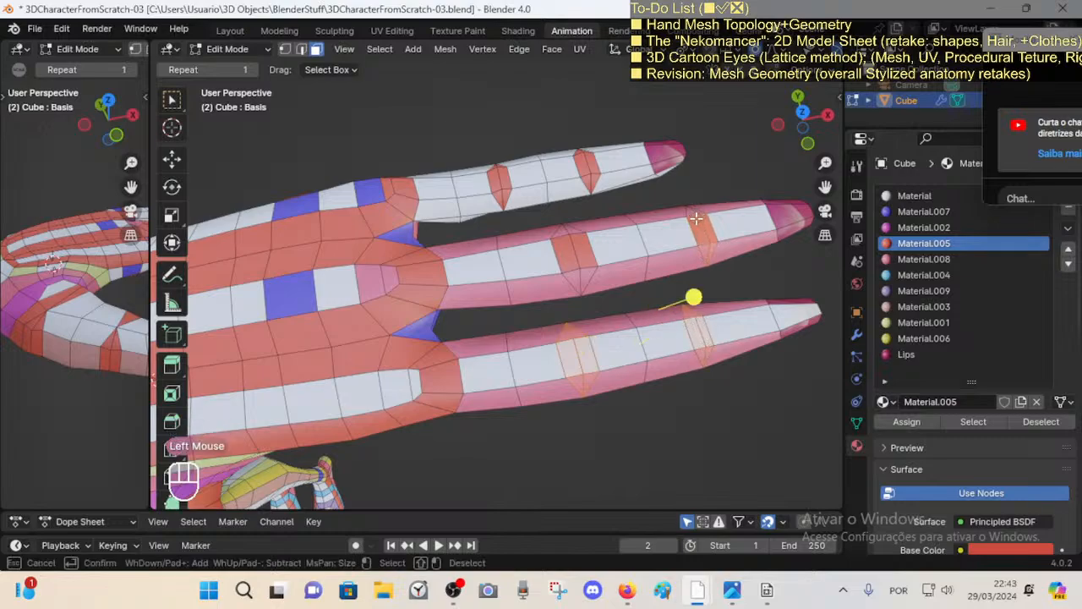
{"action": "left_click", "coordinate": [573, 238]}
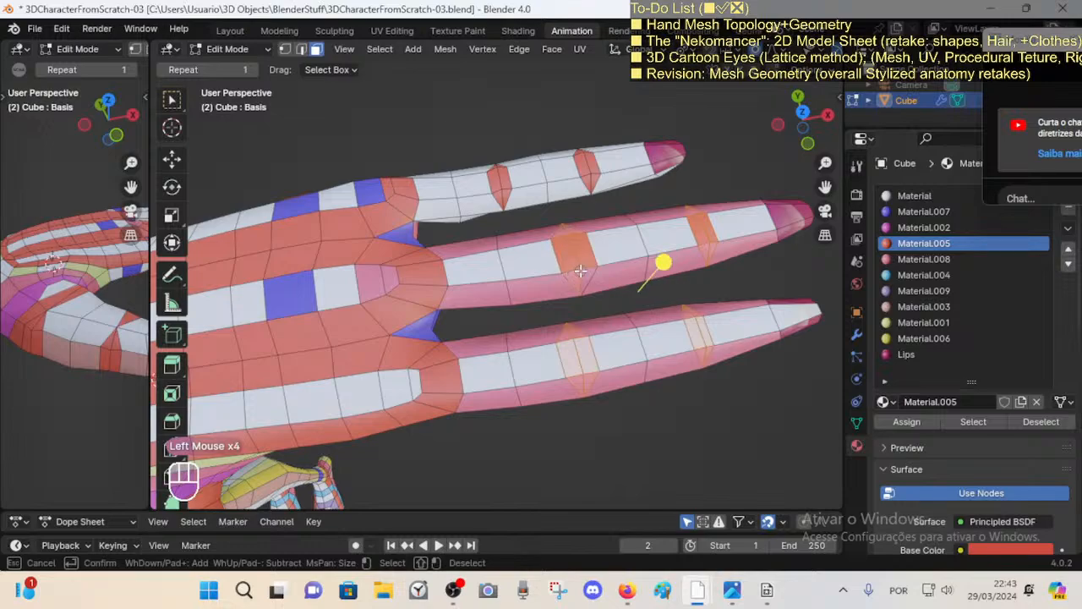
{"action": "right_click", "coordinate": [584, 157]}
Step: Step back through the joint selections, keeping only the faces at the index finger's lower joint selected
{"action": "middle_click_drag", "start_coordinate": [584, 241], "coordinate": [589, 284]}
{"action": "key", "text": "ctrl+z"}
{"action": "key", "text": "shift+ctrl+z"}
{"action": "key", "text": "shift+ctrl+z"}
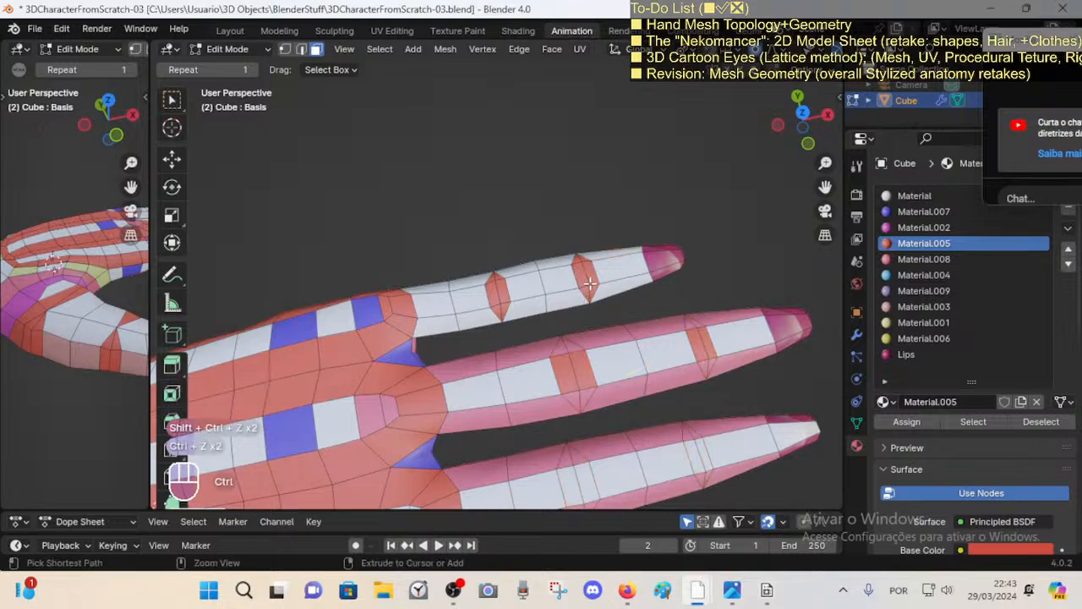
{"action": "key", "text": "shift+ctrl+z"}
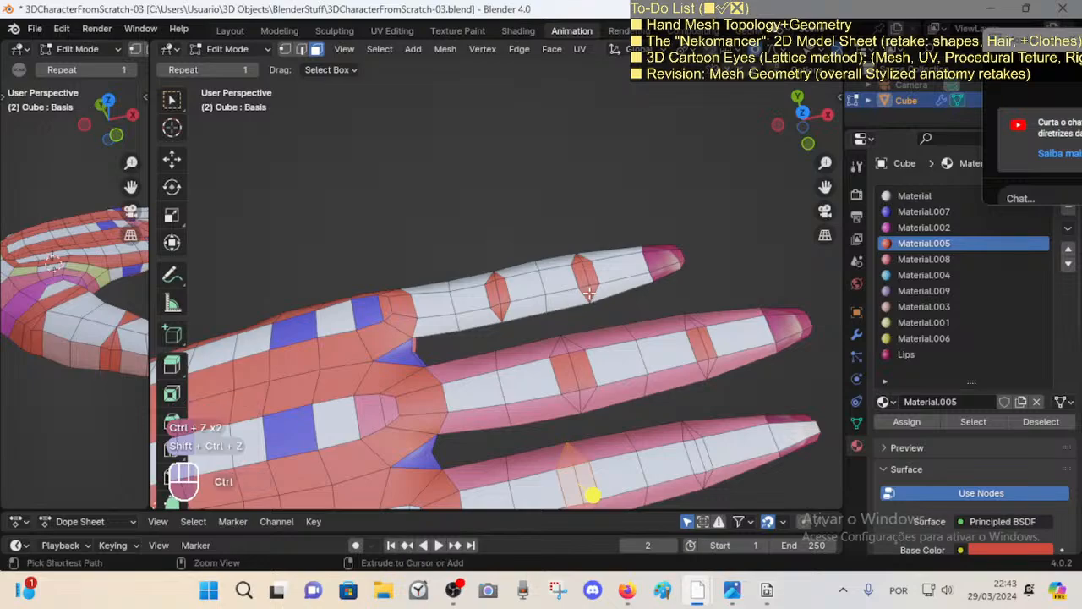
{"action": "key", "text": "ctrl+shift+s"}
{"action": "key", "text": "Escape"}
{"action": "key", "text": "ctrl+shift+z"}
{"action": "key", "text": "ctrl+shift+z"}
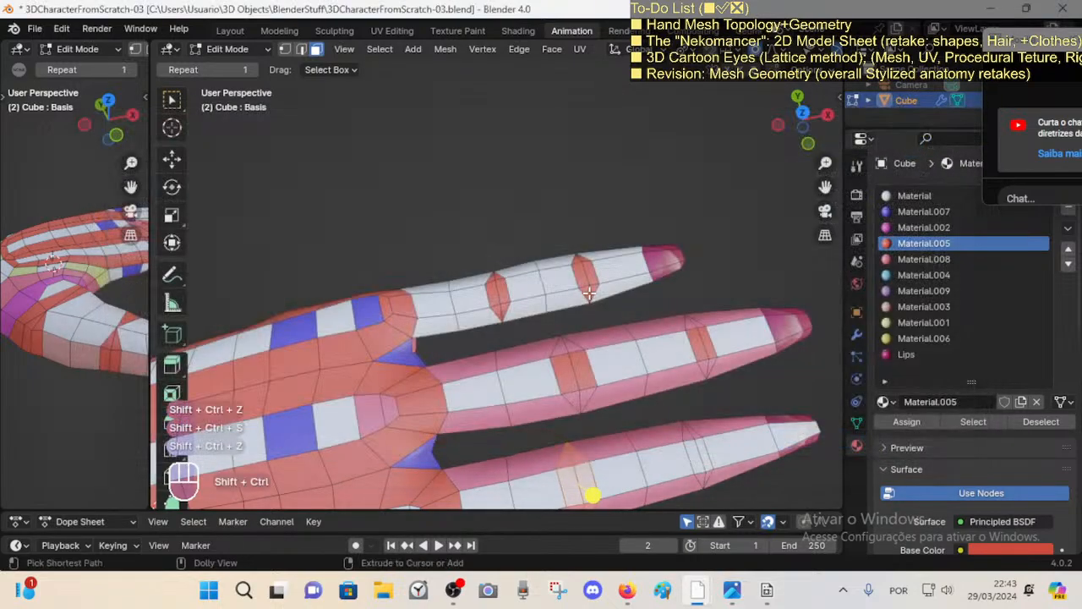
Step: Circle-select the joint faces on the middle and outermost fingers, adding them to the index finger's lower joint
{"action": "key", "text": "c"}
{"action": "left_click", "coordinate": [574, 374]}
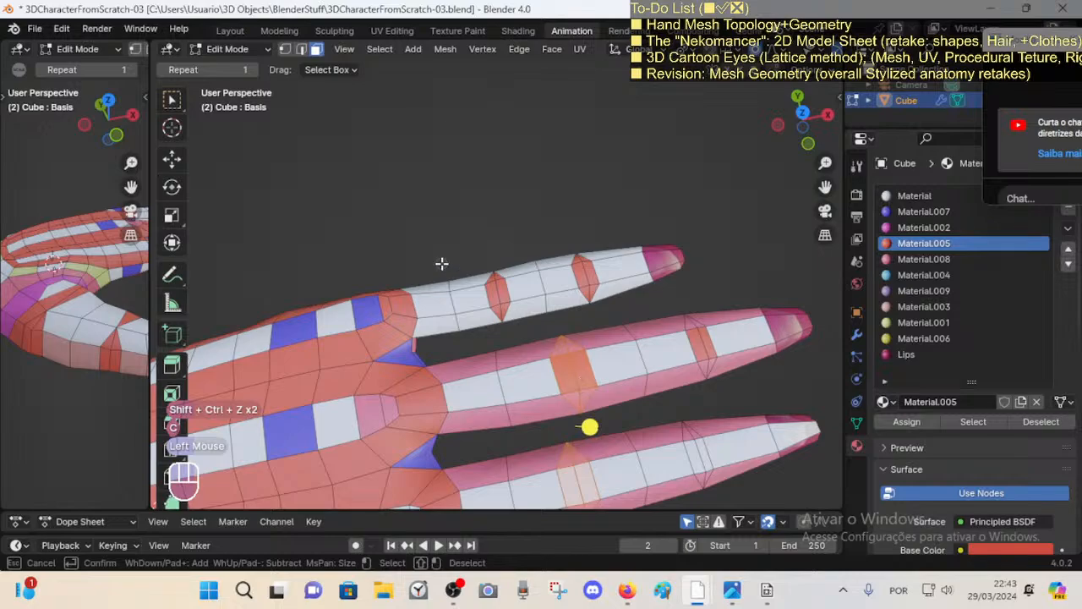
{"action": "right_click", "coordinate": [565, 265]}
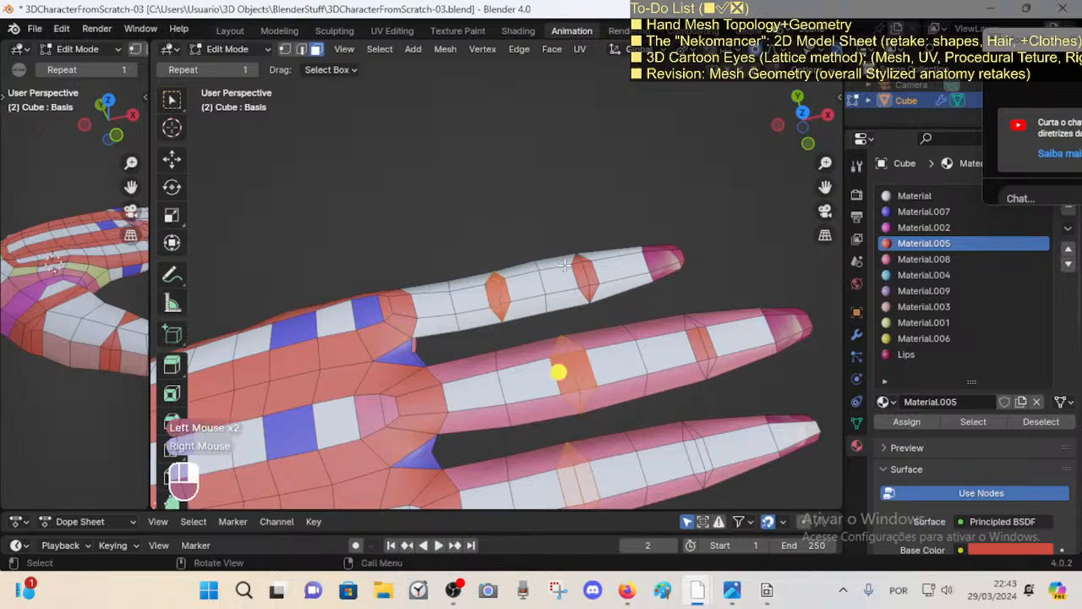
{"action": "key", "text": "c"}
{"action": "left_click", "coordinate": [586, 281]}
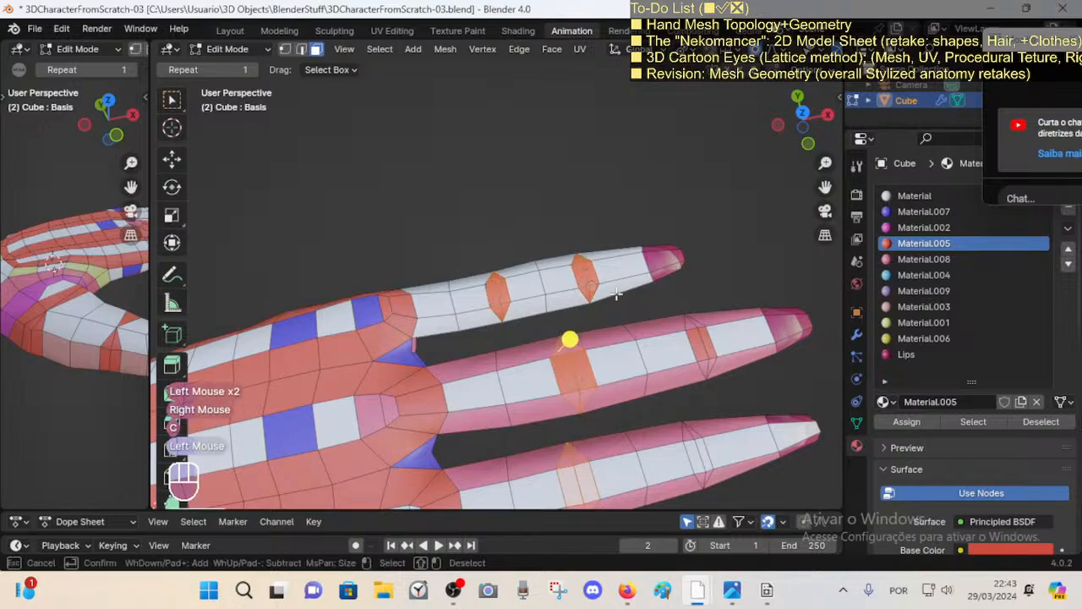
{"action": "left_click", "coordinate": [705, 364]}
{"action": "right_click", "coordinate": [607, 405]}
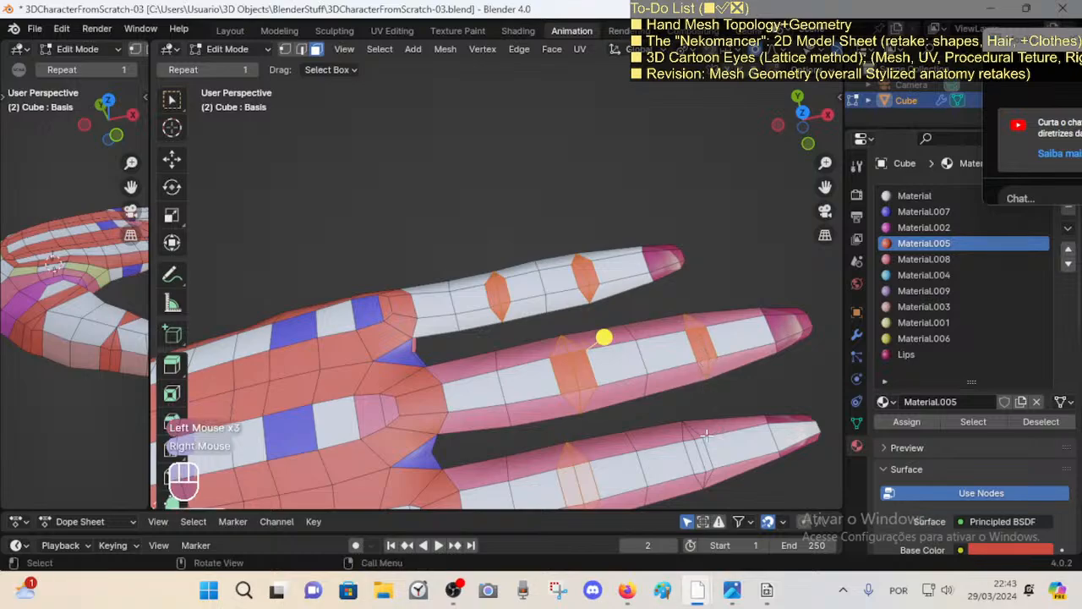
Step: Add the index finger's upper joint faces to the selection, assign Material.005 to all selected joints and clear the selection
{"action": "middle_click_drag", "start_coordinate": [594, 411], "coordinate": [578, 349], "text": "shift"}
{"action": "key", "text": "c"}
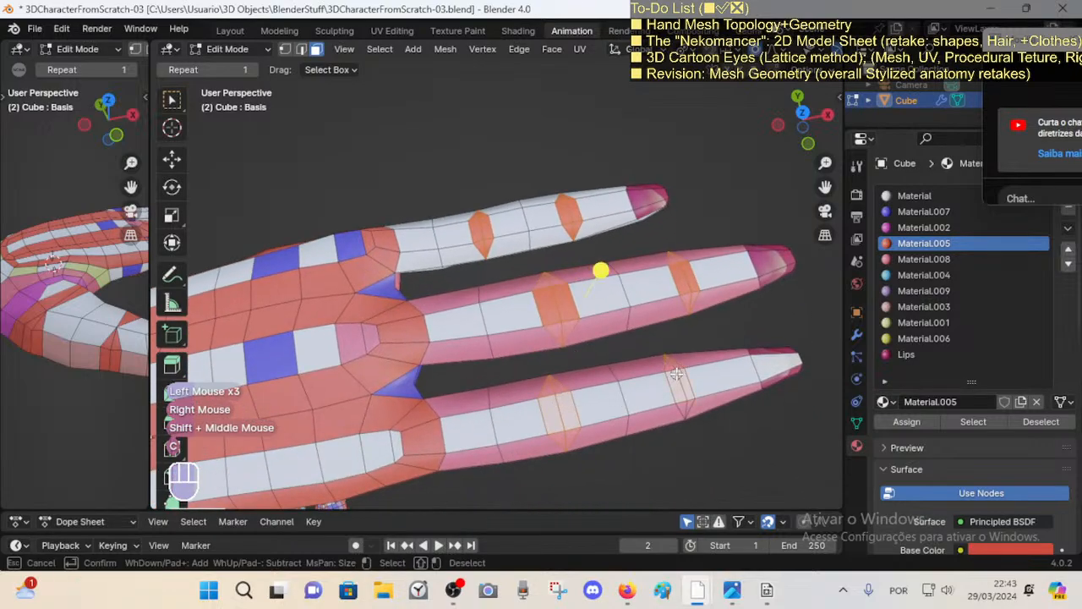
{"action": "right_click", "coordinate": [677, 373]}
{"action": "left_click", "coordinate": [906, 421]}
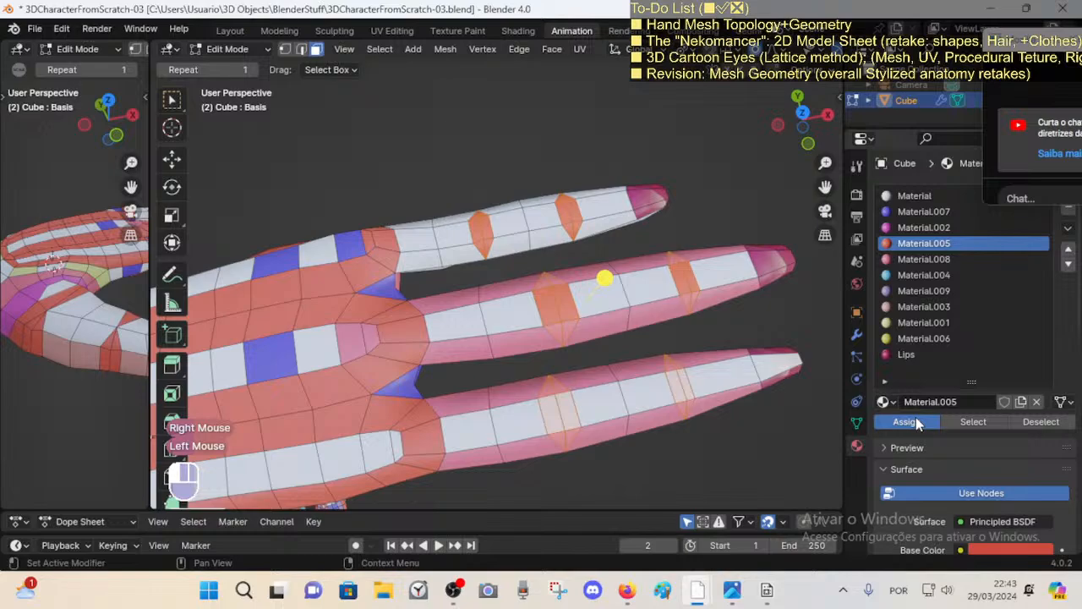
{"action": "key", "text": "alt+a"}
Step: Select the two unpainted joint faces on the palm side of the index finger and assign Material.005 to them
{"action": "scroll", "coordinate": [422, 246], "scroll_direction": "down", "scroll_amount": 3}
{"action": "middle_click_drag", "start_coordinate": [422, 246], "coordinate": [485, 278]}
{"action": "scroll", "coordinate": [486, 279], "scroll_direction": "up", "scroll_amount": 1}
{"action": "left_click", "coordinate": [497, 339]}
{"action": "left_click", "coordinate": [543, 254], "text": "shift"}
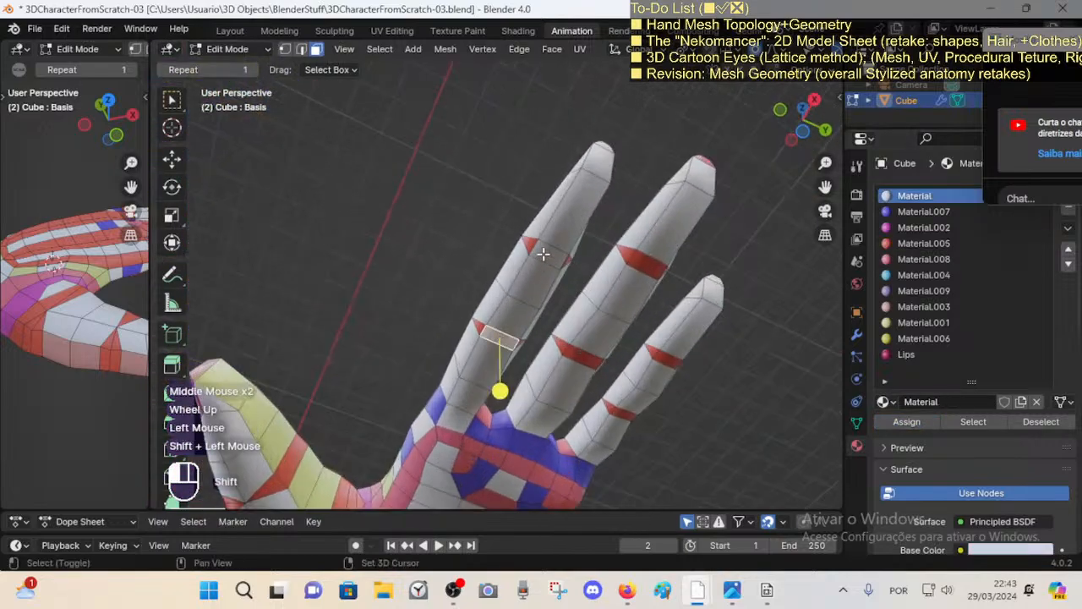
{"action": "left_click", "coordinate": [907, 421]}
{"action": "key", "text": "alt+a"}
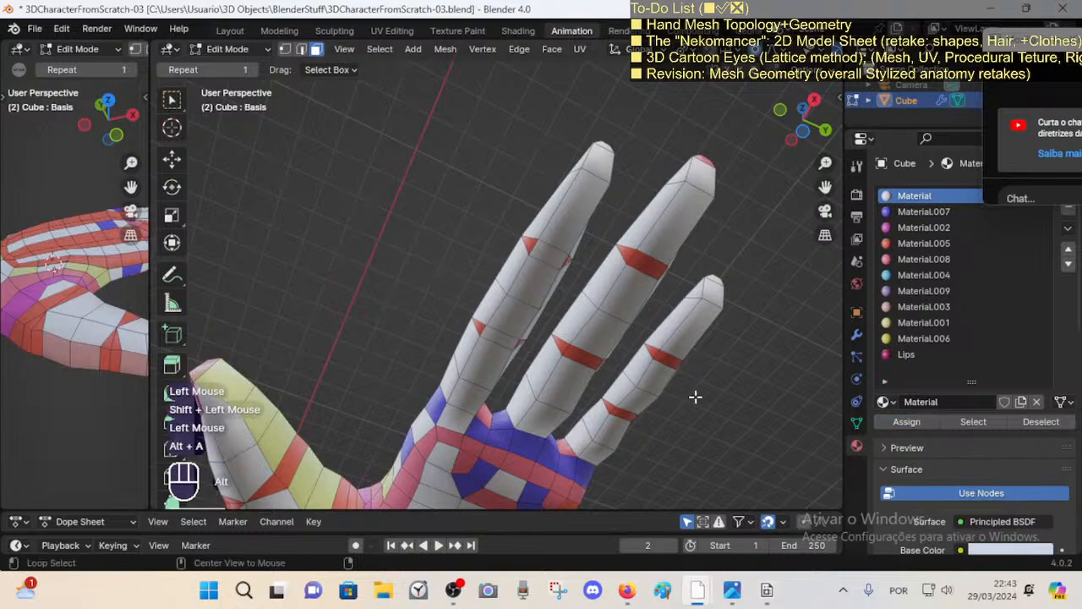
{"action": "key", "text": "ctrl+z"}
{"action": "left_click", "coordinate": [923, 243]}
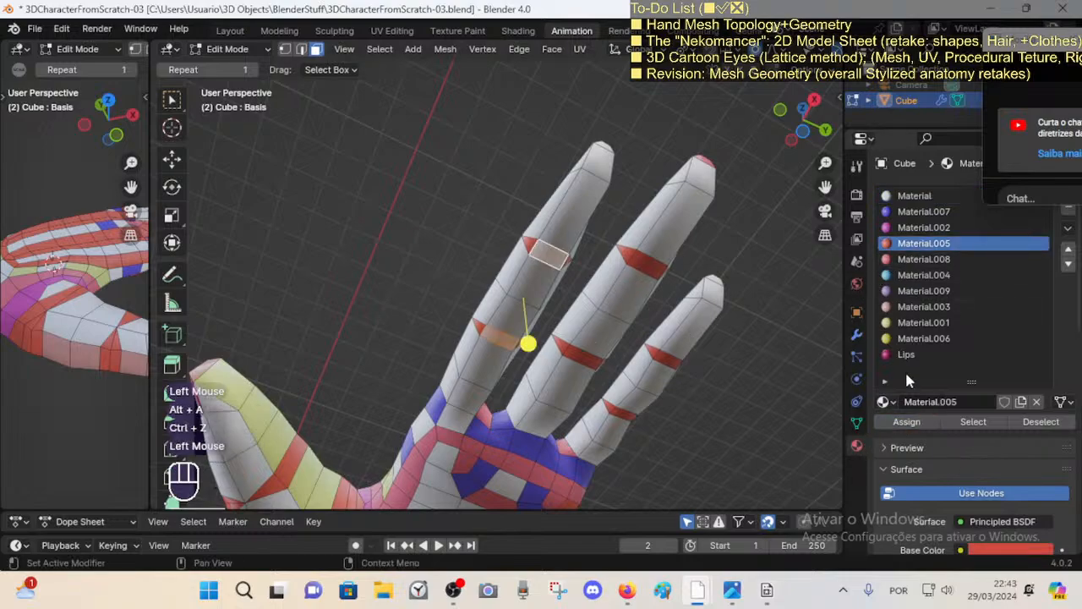
{"action": "left_click", "coordinate": [906, 421]}
{"action": "key", "text": "alt+a"}
Step: Add a loop cut around the base of the index finger and slide it close to the knuckle edge
{"action": "middle_click_drag", "start_coordinate": [507, 325], "coordinate": [493, 349], "text": "shift"}
{"action": "middle_click_drag", "start_coordinate": [493, 348], "coordinate": [474, 297], "text": "shift"}
{"action": "middle_click_drag", "start_coordinate": [474, 297], "coordinate": [507, 380]}
{"action": "middle_click_drag", "start_coordinate": [462, 331], "coordinate": [285, 381]}
{"action": "scroll", "coordinate": [474, 309], "scroll_direction": "up", "scroll_amount": 2}
{"action": "middle_click_drag", "start_coordinate": [473, 309], "coordinate": [464, 243]}
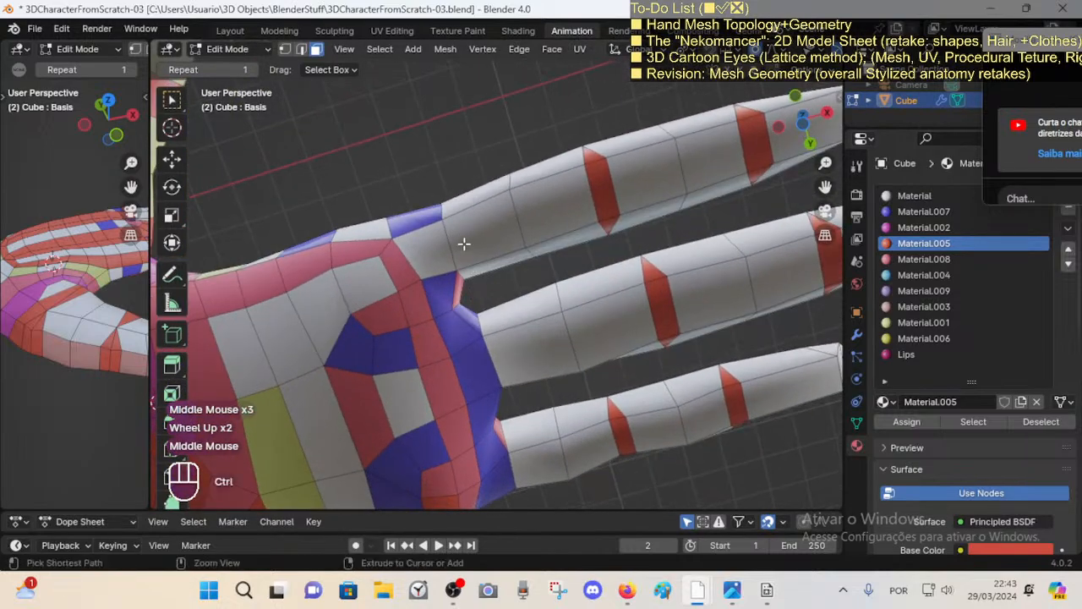
{"action": "key", "text": "ctrl+r"}
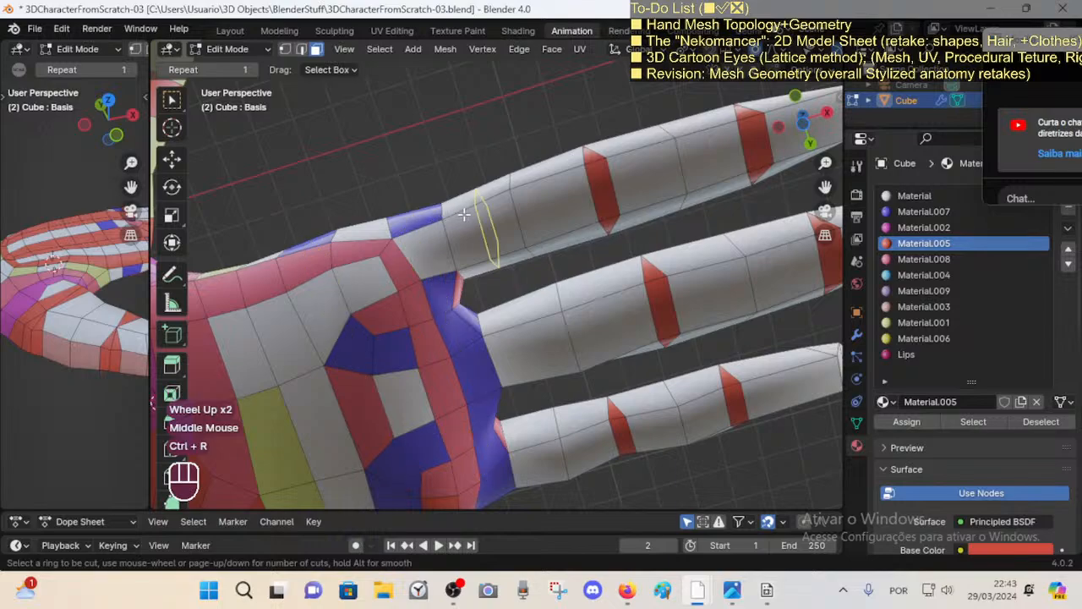
{"action": "left_click", "coordinate": [461, 215]}
{"action": "left_click", "coordinate": [440, 220]}
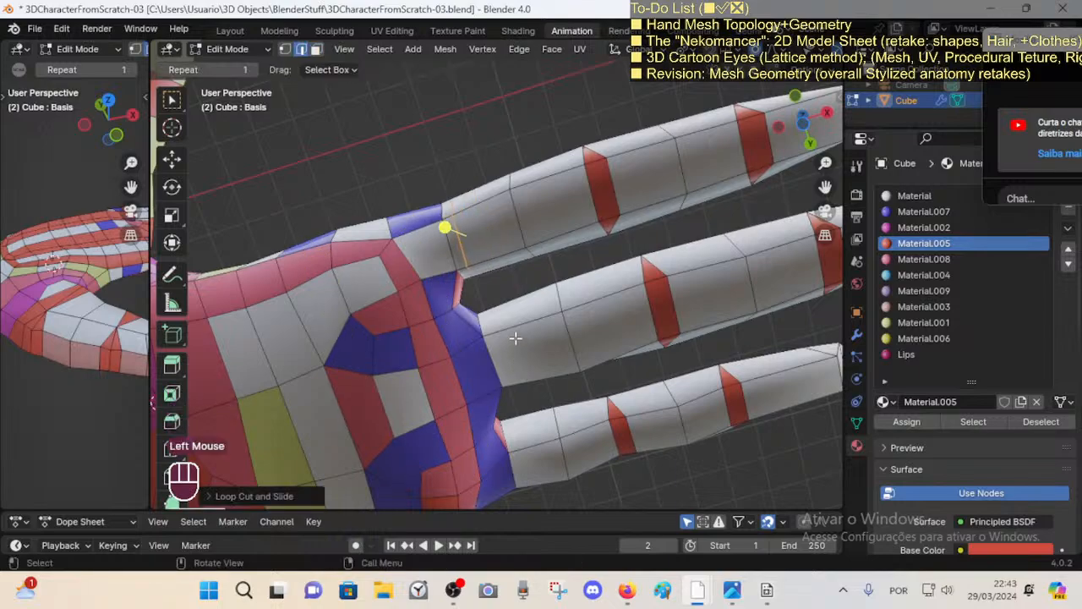
Step: Add a loop cut around the base of the middle finger, slid close to the palm, and clear the selection
{"action": "key", "text": "alt+a"}
{"action": "key", "text": "ctrl+r"}
{"action": "left_click", "coordinate": [494, 341]}
{"action": "left_click", "coordinate": [484, 345]}
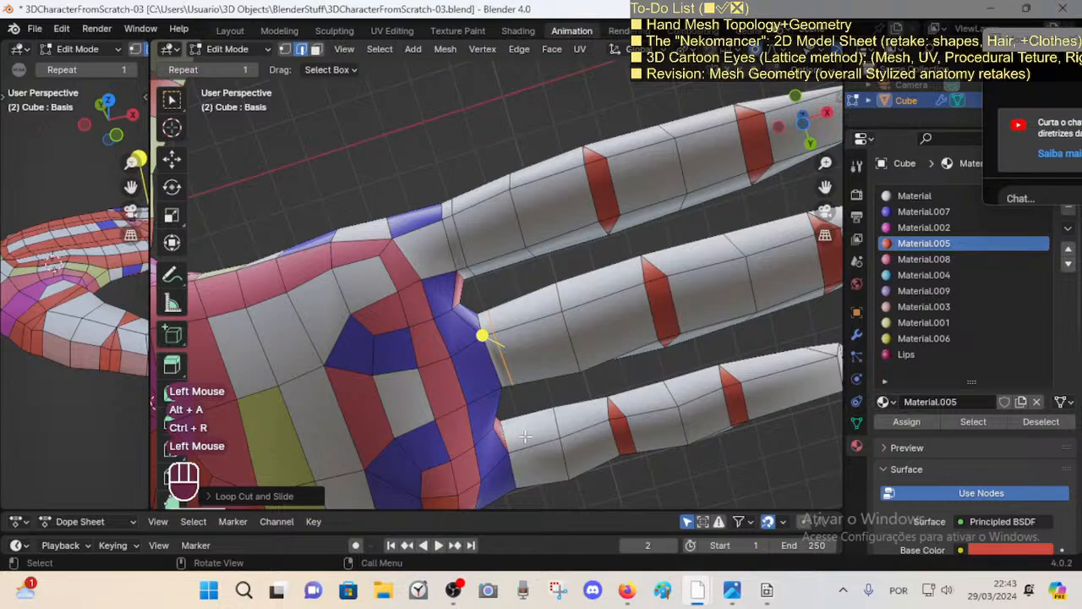
{"action": "key", "text": "alt+a"}
{"action": "key", "text": "ctrl+r"}
{"action": "left_click", "coordinate": [518, 455]}
{"action": "key", "text": "Escape"}
{"action": "key", "text": "ctrl+z"}
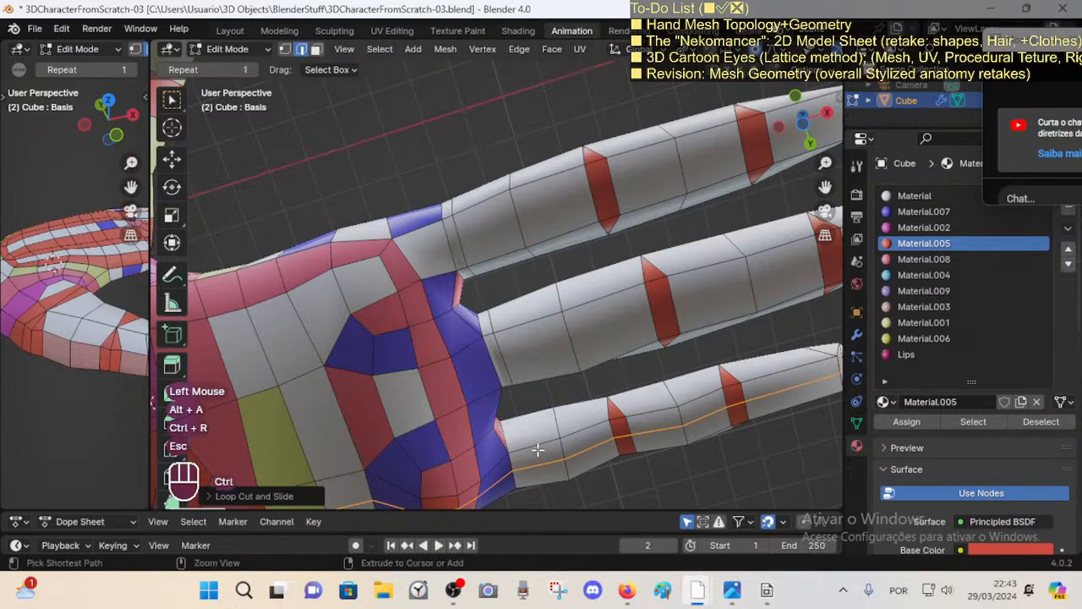
Step: Add a loop cut around the base of the outermost finger, slid close to the palm, and clear the selection
{"action": "key", "text": "ctrl+r"}
{"action": "left_click", "coordinate": [518, 454]}
{"action": "left_click", "coordinate": [513, 455]}
{"action": "key", "text": "alt+a"}
{"action": "middle_click_drag", "start_coordinate": [513, 455], "coordinate": [486, 229]}
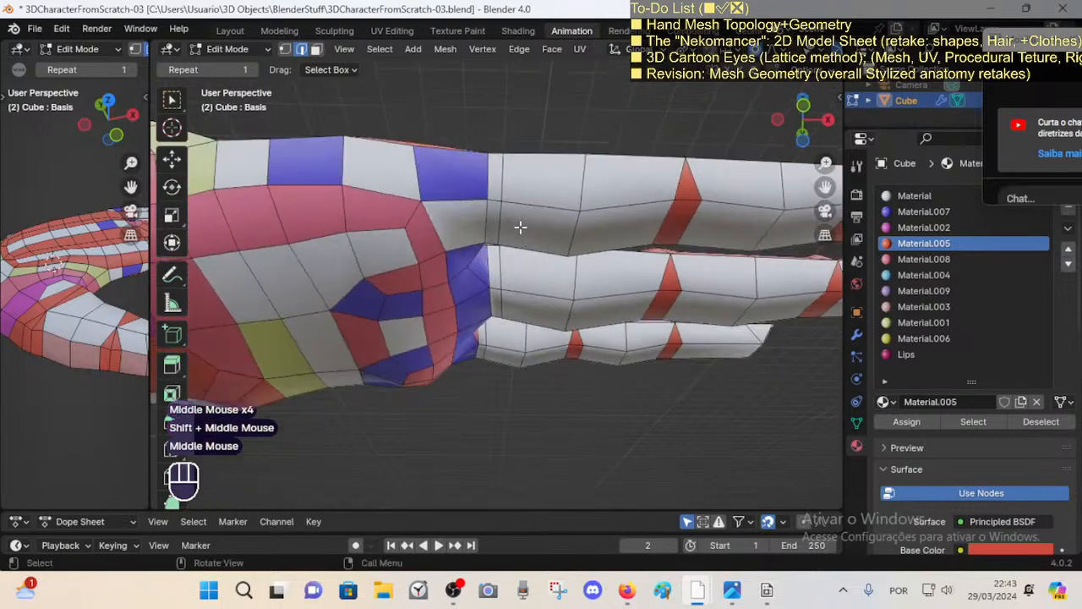
{"action": "middle_click_drag", "start_coordinate": [512, 173], "coordinate": [505, 122]}
{"action": "left_click", "coordinate": [499, 274], "text": "alt+shift"}
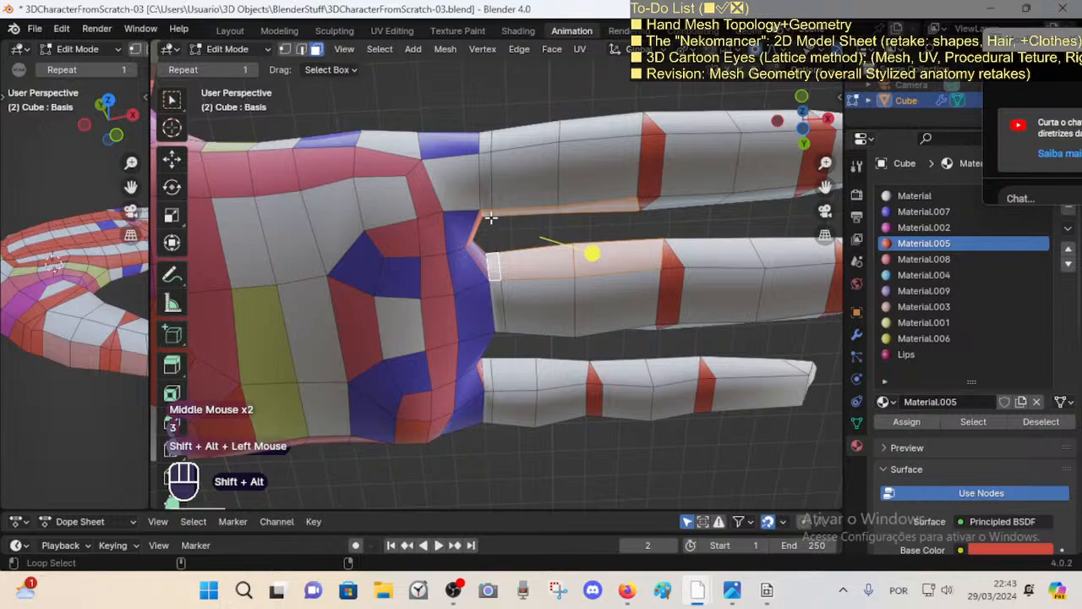
{"action": "key", "text": "alt+a"}
{"action": "left_click", "coordinate": [499, 201], "text": "alt+shift"}
{"action": "left_click", "coordinate": [498, 278], "text": "alt+shift"}
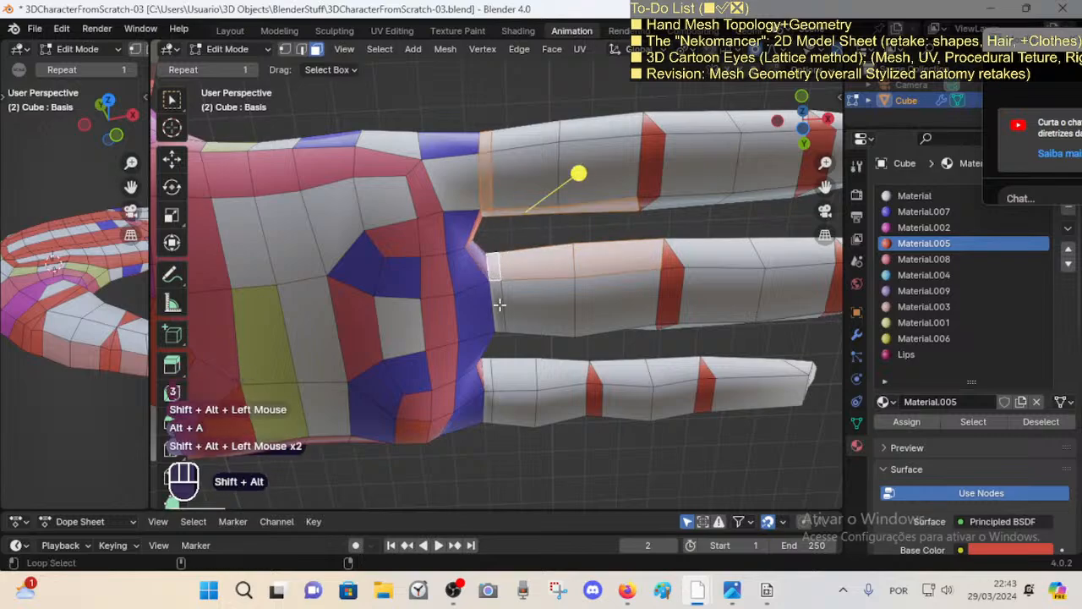
{"action": "key", "text": "alt+a"}
{"action": "left_click", "coordinate": [495, 283], "text": "alt+shift"}
{"action": "key", "text": "alt+a"}
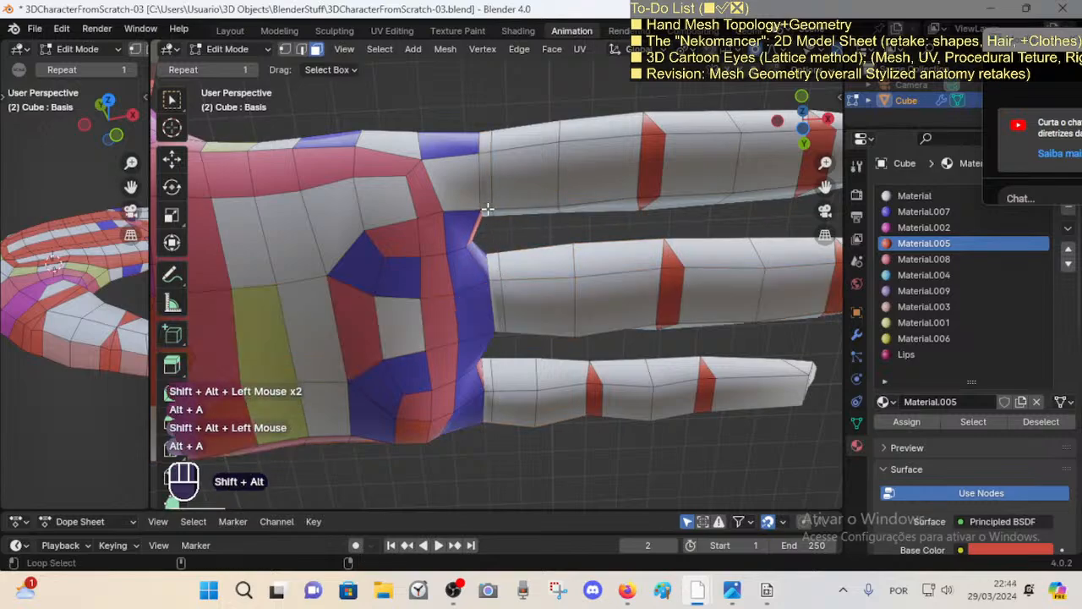
Step: Select the narrow face loops around the bases of the three fingers, smooth their vertices and clear the selection
{"action": "left_click", "coordinate": [487, 201], "text": "alt+shift"}
{"action": "left_click", "coordinate": [497, 279], "text": "alt+shift"}
{"action": "left_click", "coordinate": [489, 393], "text": "alt+shift"}
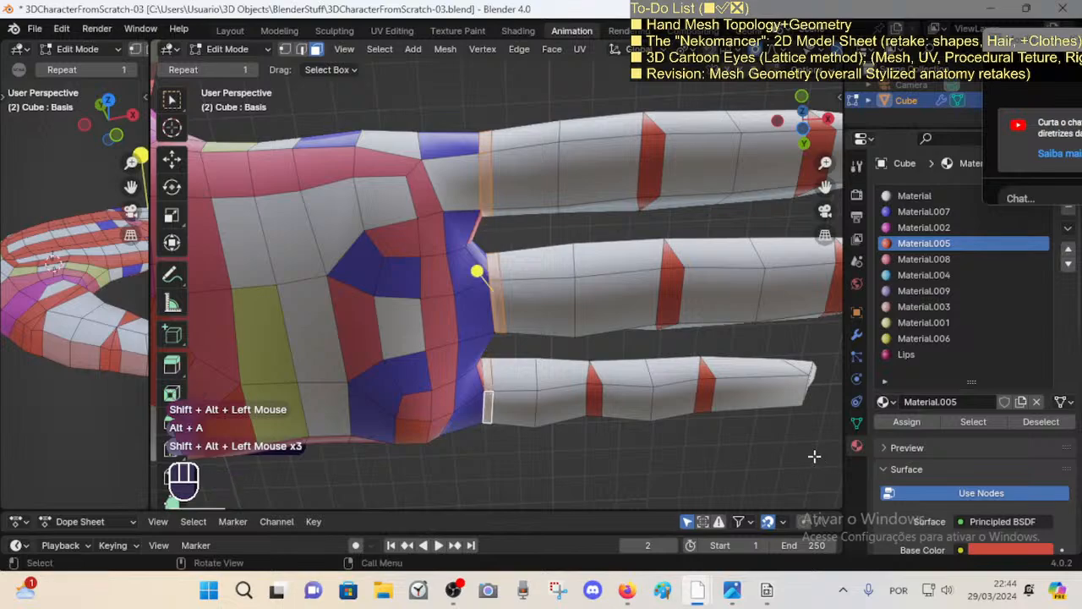
{"action": "left_click_drag", "start_coordinate": [481, 276], "coordinate": [503, 277]}
{"action": "middle_click_drag", "start_coordinate": [544, 268], "coordinate": [549, 302]}
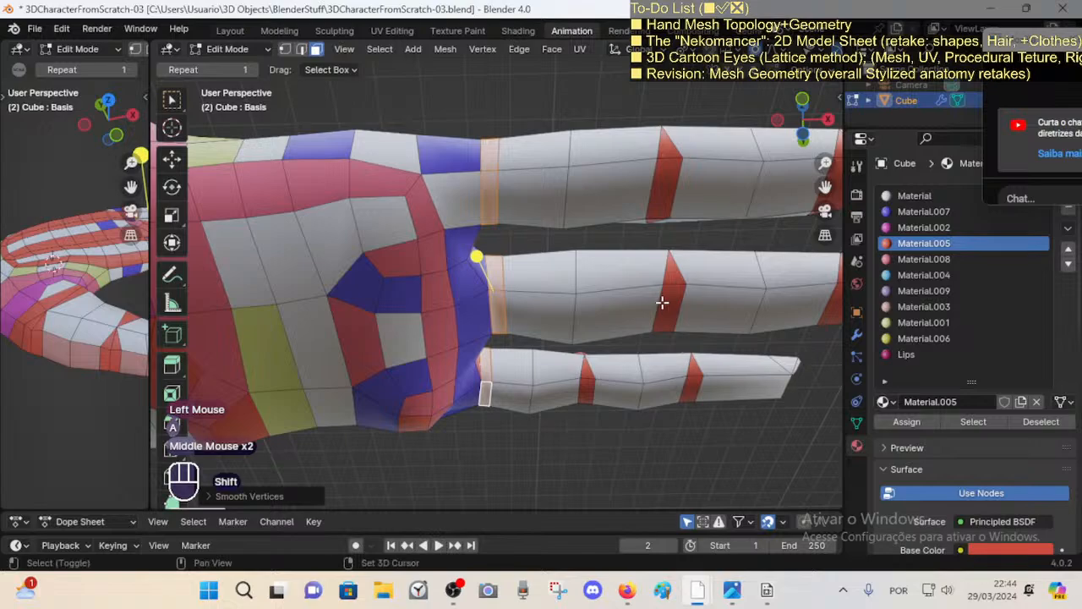
{"action": "middle_click_drag", "start_coordinate": [663, 302], "coordinate": [595, 296], "text": "shift"}
{"action": "key", "text": "alt+a"}
Step: Try adding a loop cut beside the middle finger's first joint and undo it
{"action": "key", "text": "ctrl+r"}
{"action": "left_click", "coordinate": [575, 279]}
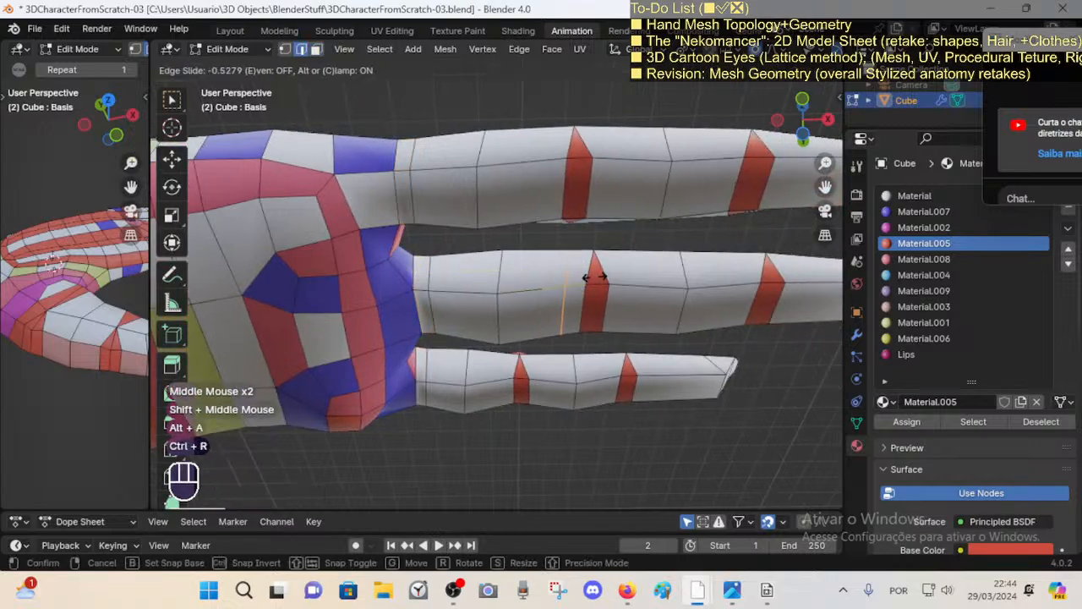
{"action": "left_click", "coordinate": [602, 272]}
{"action": "key", "text": "ctrl+z"}
{"action": "scroll", "coordinate": [465, 336], "scroll_direction": "down", "scroll_amount": 1}
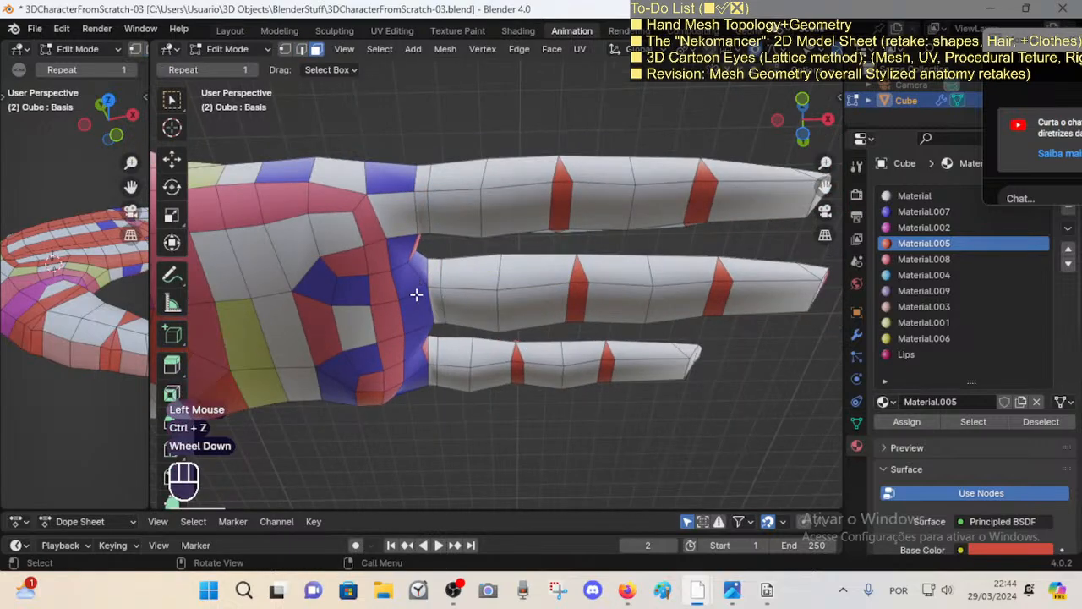
Step: Select the face loop running across the palm at the finger bases and assign Material.007 to it
{"action": "middle_click_drag", "start_coordinate": [414, 262], "coordinate": [417, 377]}
{"action": "middle_click_drag", "start_coordinate": [418, 377], "coordinate": [340, 197]}
{"action": "key", "text": "3"}
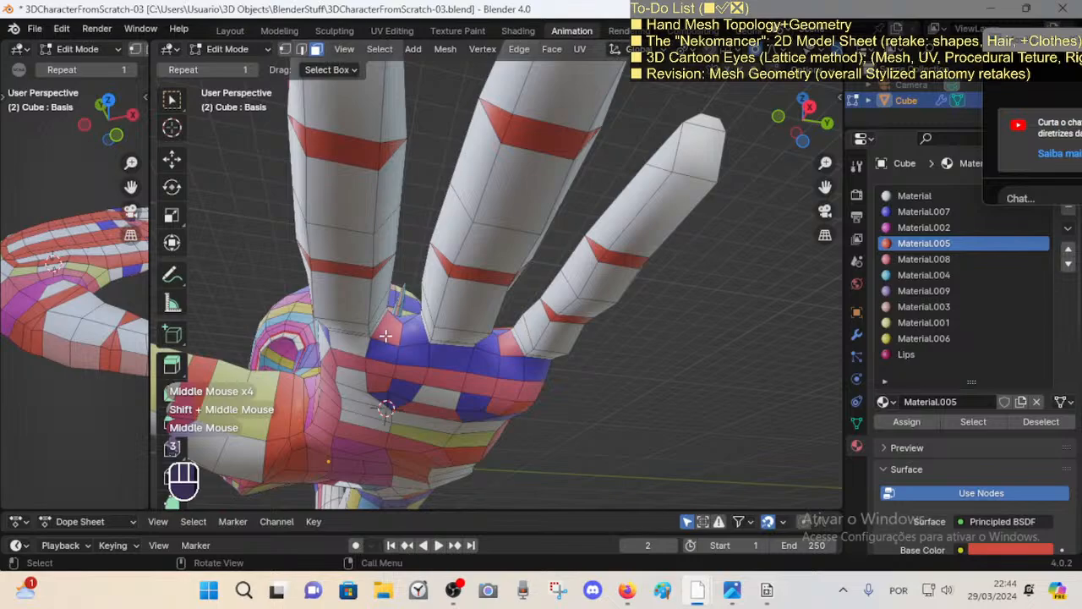
{"action": "left_click", "coordinate": [399, 356], "text": "alt+shift"}
{"action": "middle_click_drag", "start_coordinate": [399, 355], "coordinate": [501, 209]}
{"action": "left_click", "coordinate": [917, 211]}
{"action": "left_click", "coordinate": [906, 421]}
Step: Select the rounded face loop on the palm below the middle finger, assign Material.008 to it and clear the selection
{"action": "key", "text": "alt+a"}
{"action": "left_click", "coordinate": [454, 350], "text": "alt+shift"}
{"action": "key", "text": "alt+a"}
{"action": "left_click", "coordinate": [474, 353], "text": "alt+shift"}
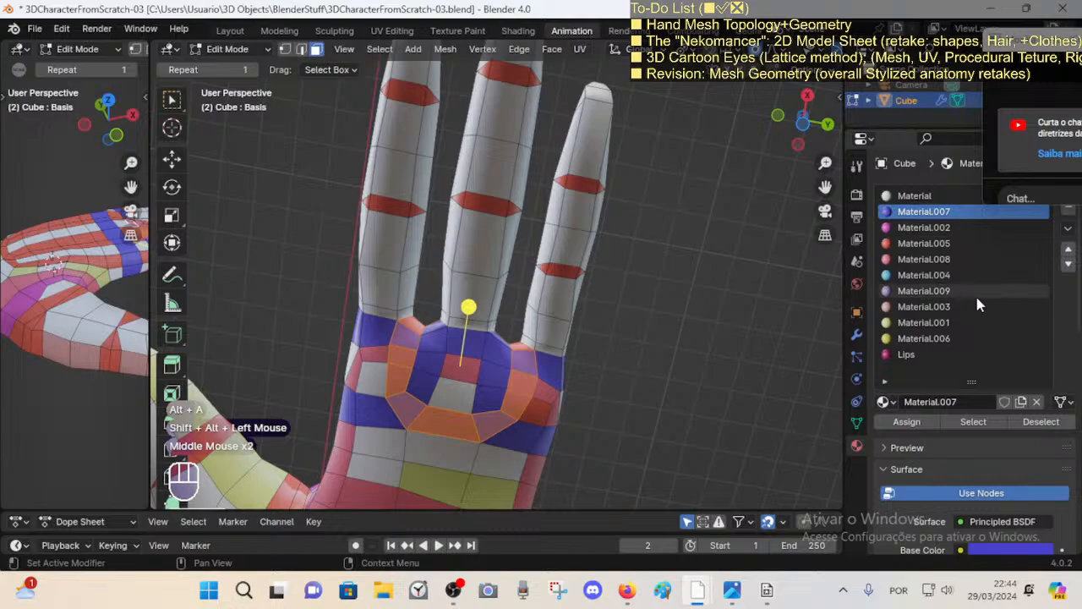
{"action": "left_click", "coordinate": [930, 259]}
{"action": "key", "text": "alt+a"}
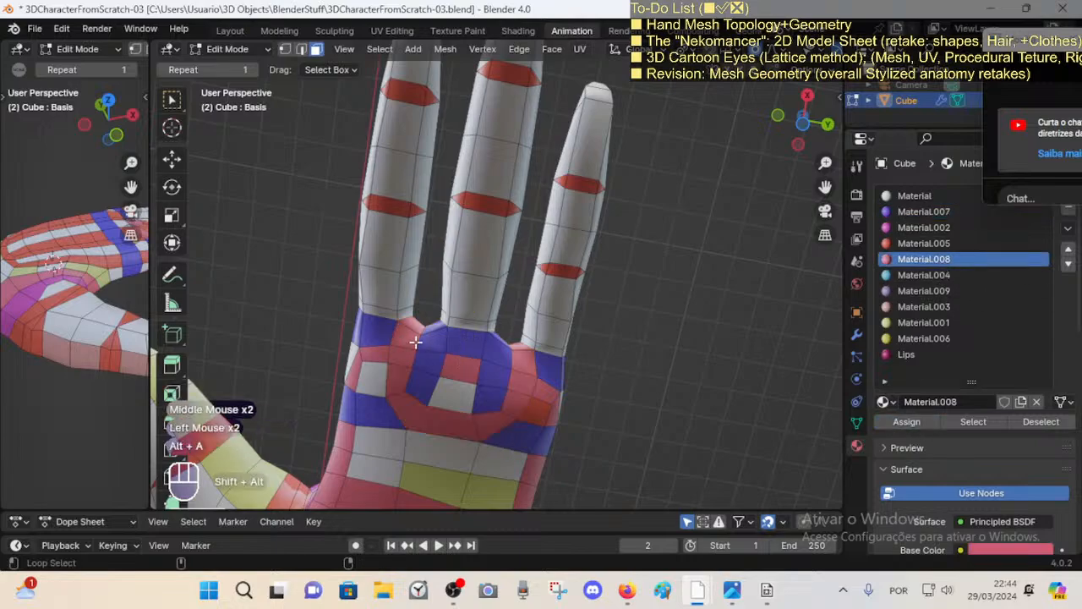
Step: Select the long face loop running between the fingers along the back of the hand and assign Material.005 to it
{"action": "left_click", "coordinate": [416, 342], "text": "alt+shift"}
{"action": "middle_click_drag", "start_coordinate": [427, 263], "coordinate": [486, 334]}
{"action": "middle_click_drag", "start_coordinate": [487, 334], "coordinate": [476, 355]}
{"action": "key", "text": "alt+a"}
{"action": "left_click", "coordinate": [449, 428], "text": "alt+shift"}
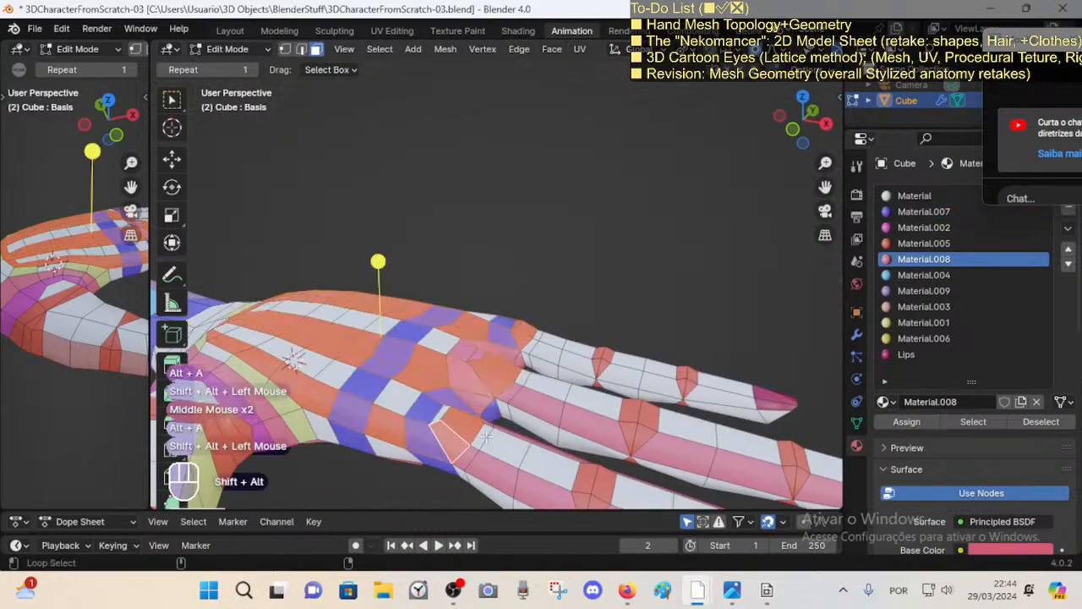
{"action": "left_click", "coordinate": [923, 228]}
{"action": "left_click", "coordinate": [923, 243]}
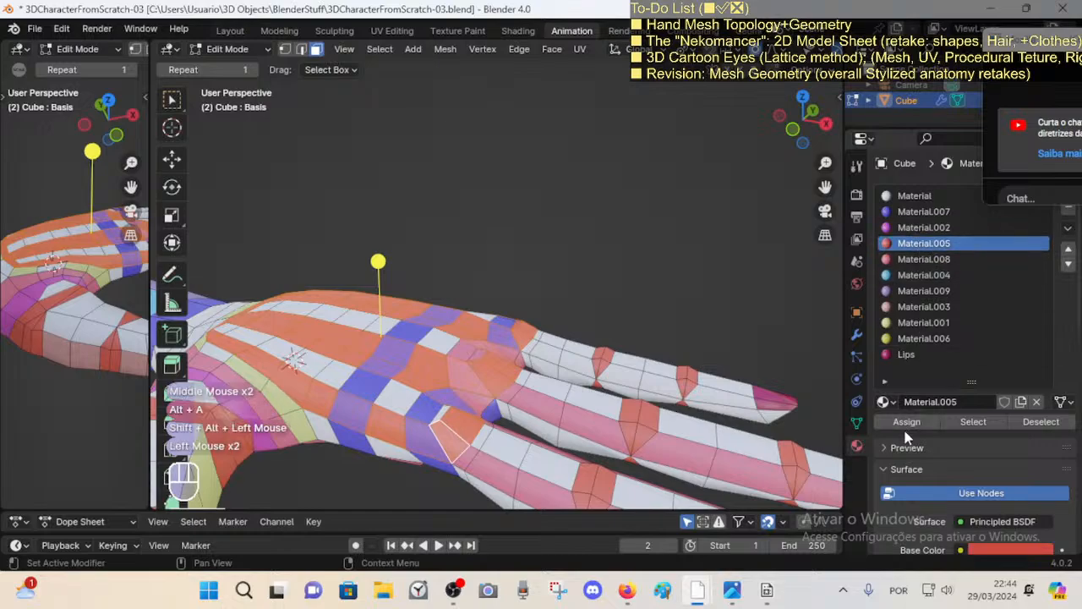
{"action": "left_click", "coordinate": [906, 421]}
{"action": "key", "text": "alt+a"}
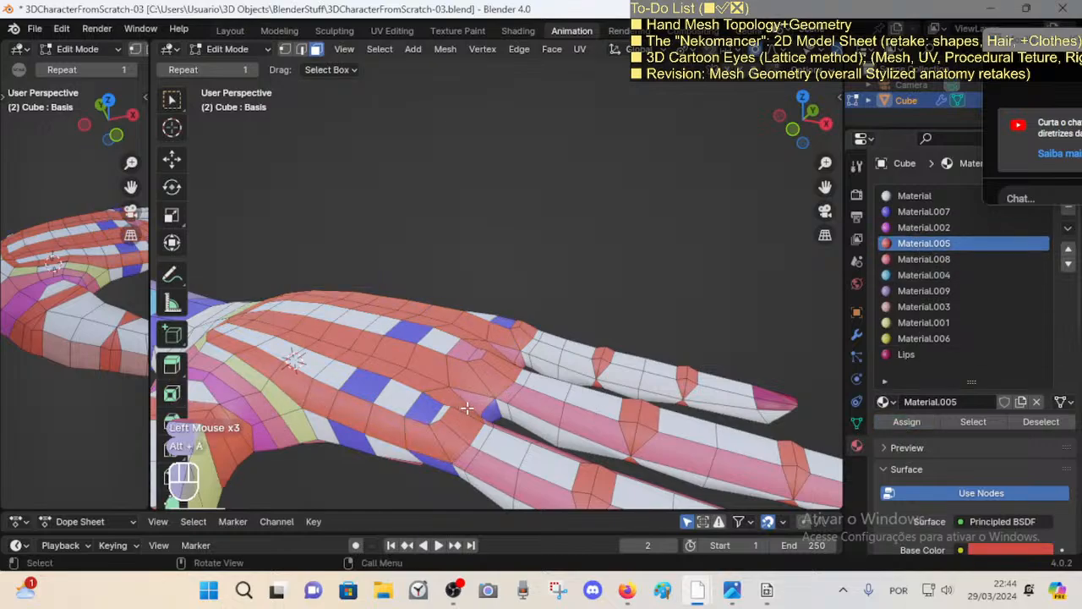
Step: Assign Material.007 to the face loop crossing the knuckles on the back of the hand and save the file
{"action": "left_click", "coordinate": [422, 425], "text": "alt+shift"}
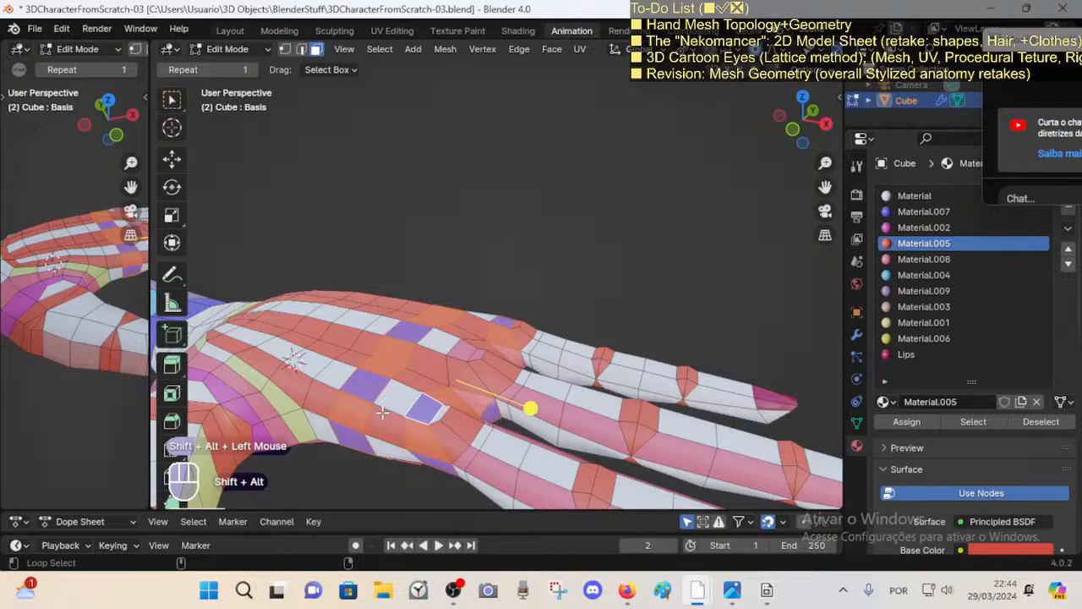
{"action": "left_click", "coordinate": [924, 212]}
{"action": "left_click", "coordinate": [888, 421]}
{"action": "key", "text": "alt+a"}
{"action": "scroll", "coordinate": [473, 279], "scroll_direction": "down", "scroll_amount": 2}
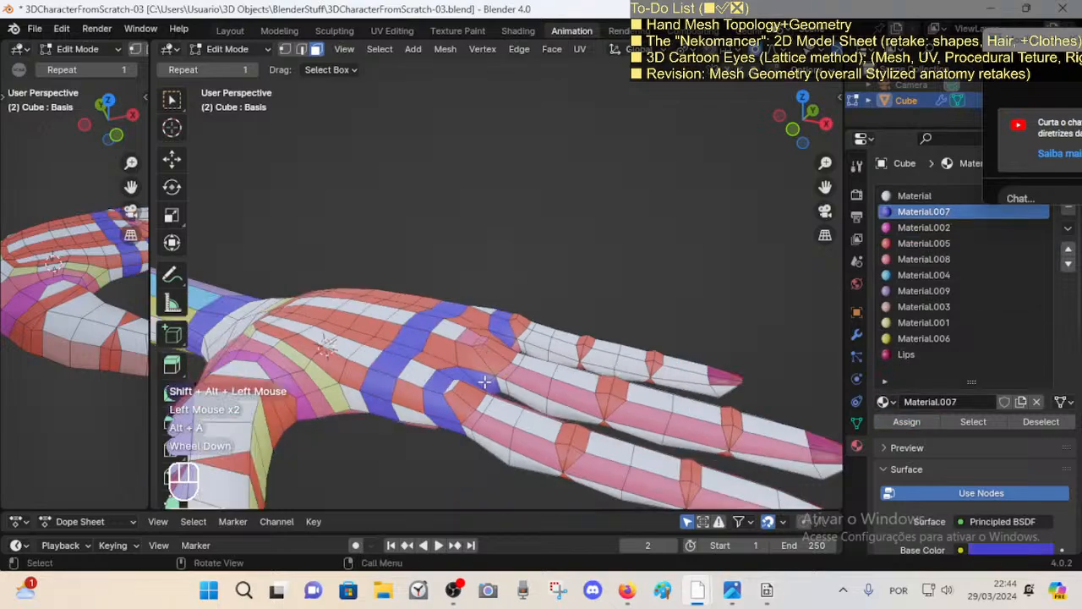
{"action": "middle_click_drag", "start_coordinate": [474, 279], "coordinate": [514, 376]}
{"action": "key", "text": "ctrl+s"}
Step: Examine the colour-coded hand from several angles, save the file and view the hand in Object Mode
{"action": "middle_click_drag", "start_coordinate": [514, 376], "coordinate": [423, 431], "text": "shift"}
{"action": "scroll", "coordinate": [518, 274], "scroll_direction": "down", "scroll_amount": 1}
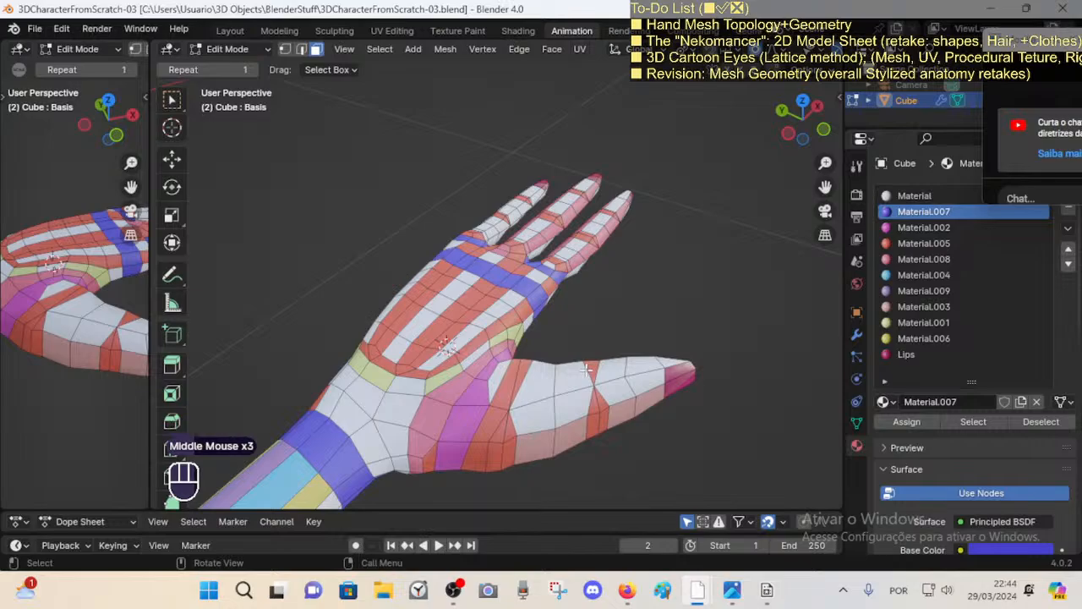
{"action": "middle_click_drag", "start_coordinate": [586, 369], "coordinate": [431, 342]}
{"action": "middle_click_drag", "start_coordinate": [432, 342], "coordinate": [457, 389], "text": "shift"}
{"action": "middle_click_drag", "start_coordinate": [456, 389], "coordinate": [550, 348]}
{"action": "key", "text": "ctrl+s"}
{"action": "scroll", "coordinate": [535, 398], "scroll_direction": "down", "scroll_amount": 1}
{"action": "key", "text": "Tab"}
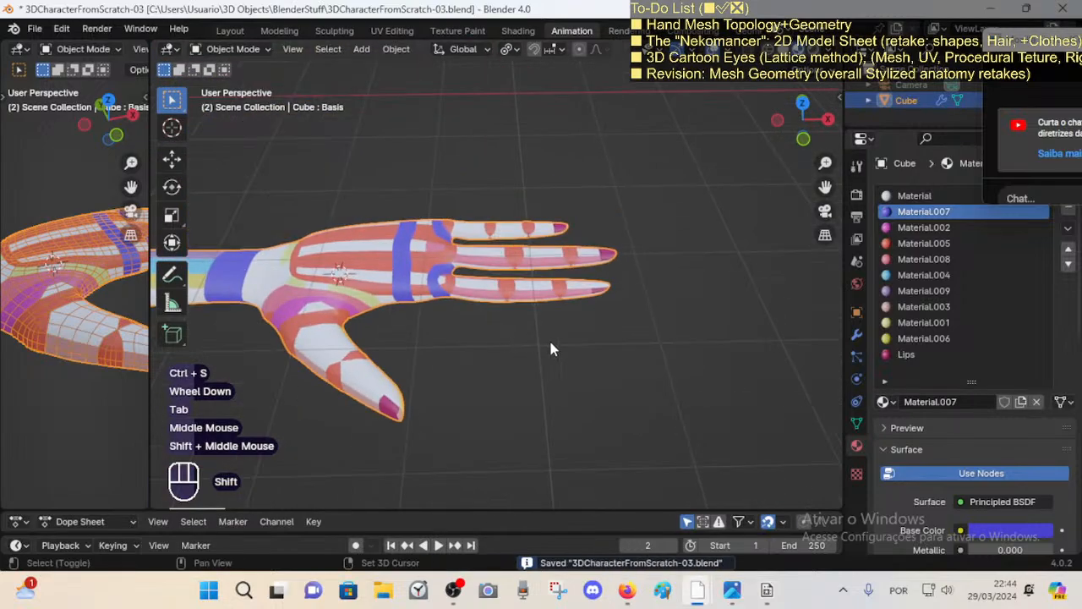
Step: Select the unpainted nail face at the index fingertip in Edit Mode and assign the Lips material to it
{"action": "key", "text": "Tab"}
{"action": "scroll", "coordinate": [611, 310], "scroll_direction": "up", "scroll_amount": 3}
{"action": "key", "text": "3"}
{"action": "left_click", "coordinate": [757, 295]}
{"action": "middle_click_drag", "start_coordinate": [820, 271], "coordinate": [538, 212]}
{"action": "scroll", "coordinate": [510, 297], "scroll_direction": "down", "scroll_amount": 1}
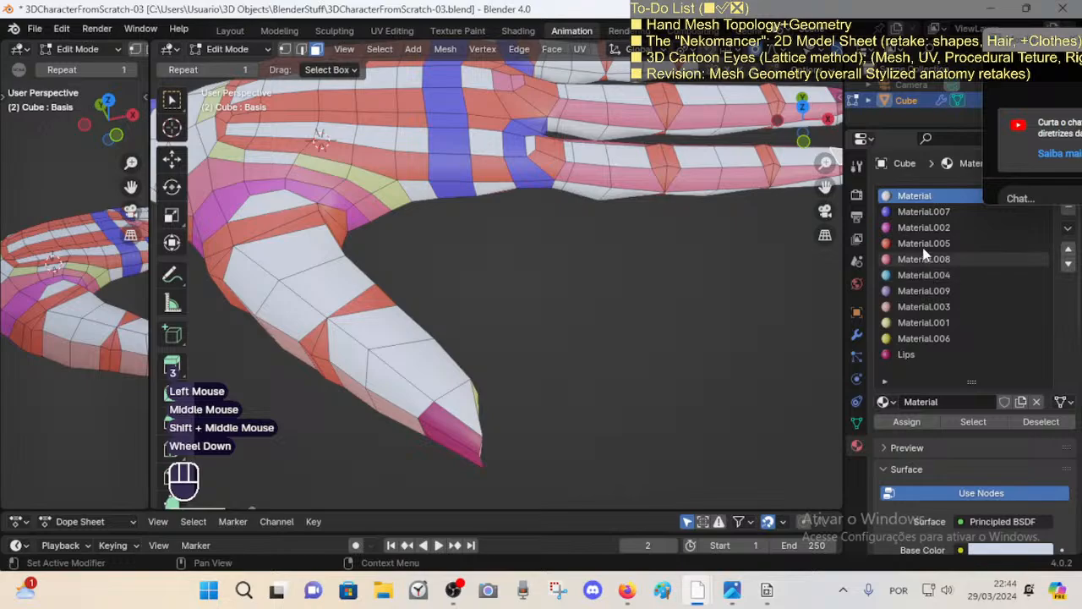
{"action": "left_click", "coordinate": [908, 355]}
{"action": "left_click", "coordinate": [908, 420]}
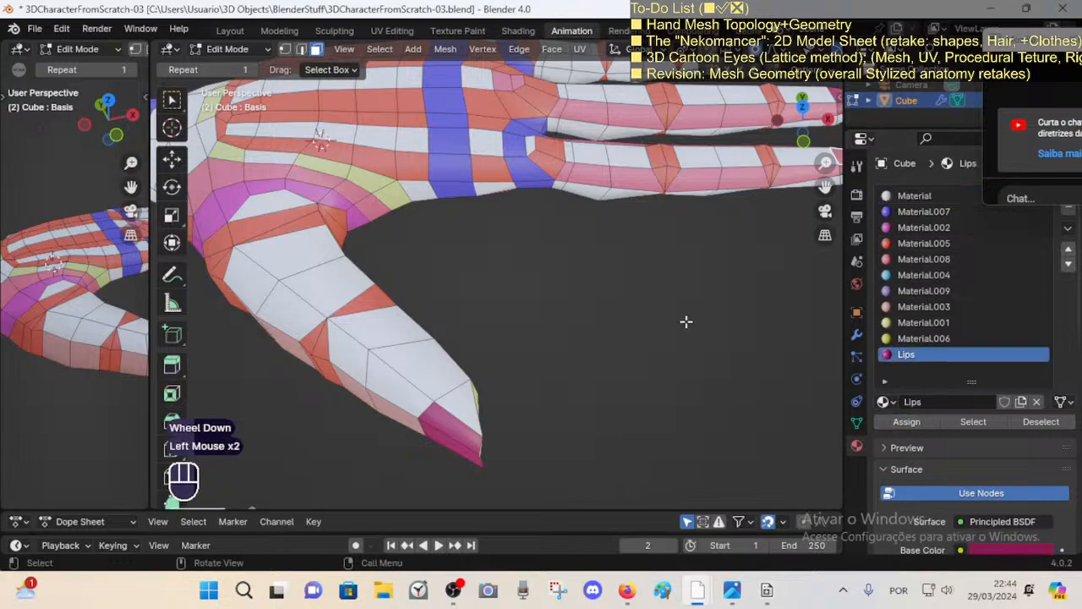
Step: Clear the face selection, return to Object Mode and save the file
{"action": "scroll", "coordinate": [592, 270], "scroll_direction": "down", "scroll_amount": 2}
{"action": "scroll", "coordinate": [550, 248], "scroll_direction": "down", "scroll_amount": 1, "text": "shift"}
{"action": "scroll", "coordinate": [551, 241], "scroll_direction": "down", "scroll_amount": 1}
{"action": "key", "text": "alt+a"}
{"action": "key", "text": "ctrl+Tab"}
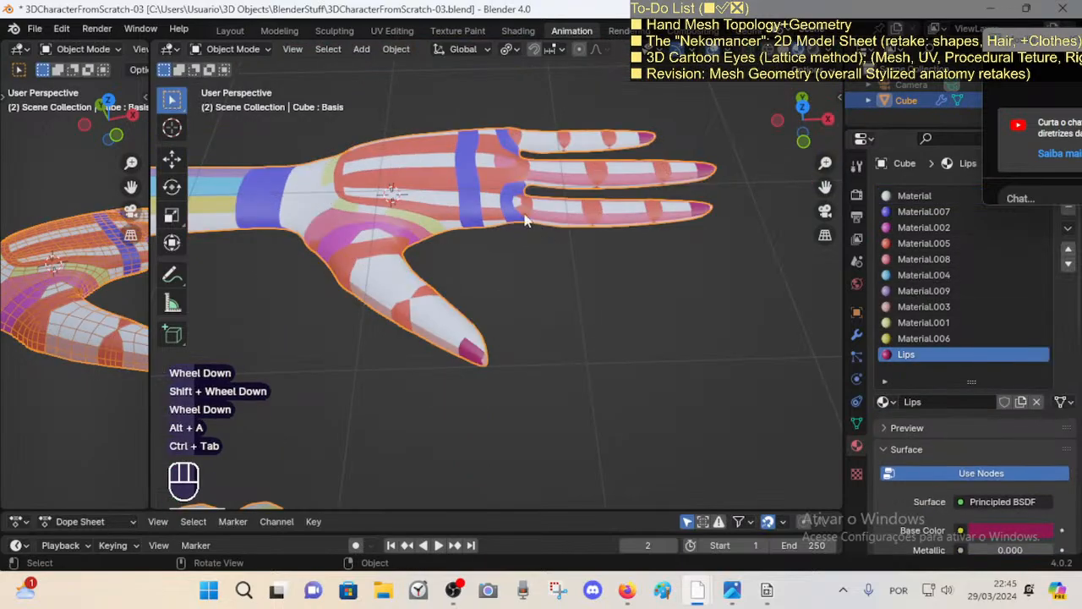
{"action": "middle_click_drag", "start_coordinate": [524, 220], "coordinate": [575, 289], "text": "shift"}
{"action": "scroll", "coordinate": [584, 338], "scroll_direction": "down", "scroll_amount": 1}
{"action": "key", "text": "ctrl+s"}
Step: Check the live stream page in YouTube Studio and close the hand topology reference image
{"action": "left_click", "coordinate": [461, 581]}
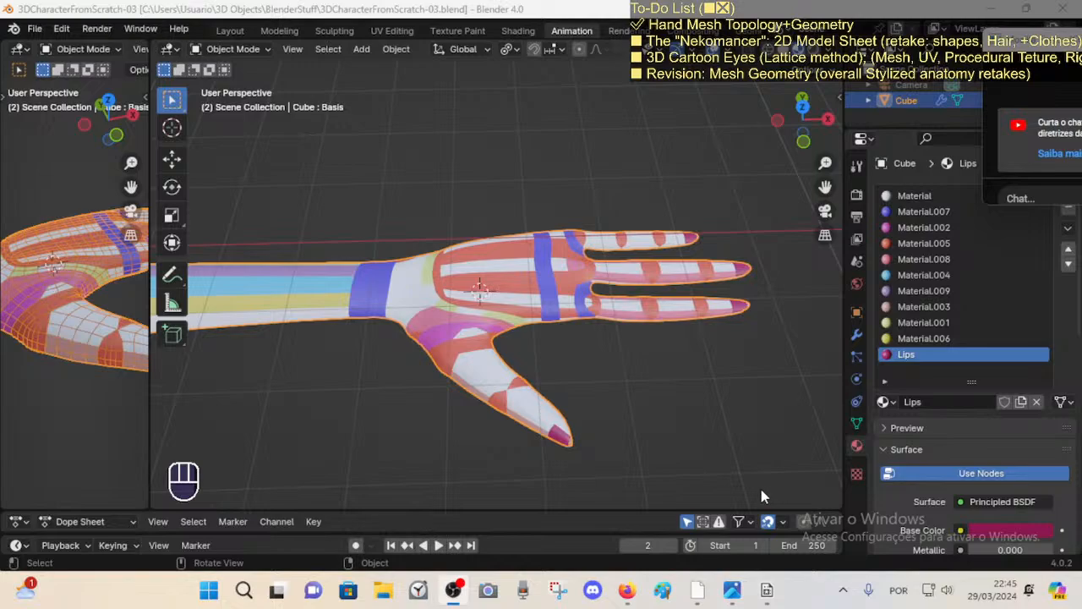
{"action": "left_click", "coordinate": [626, 590]}
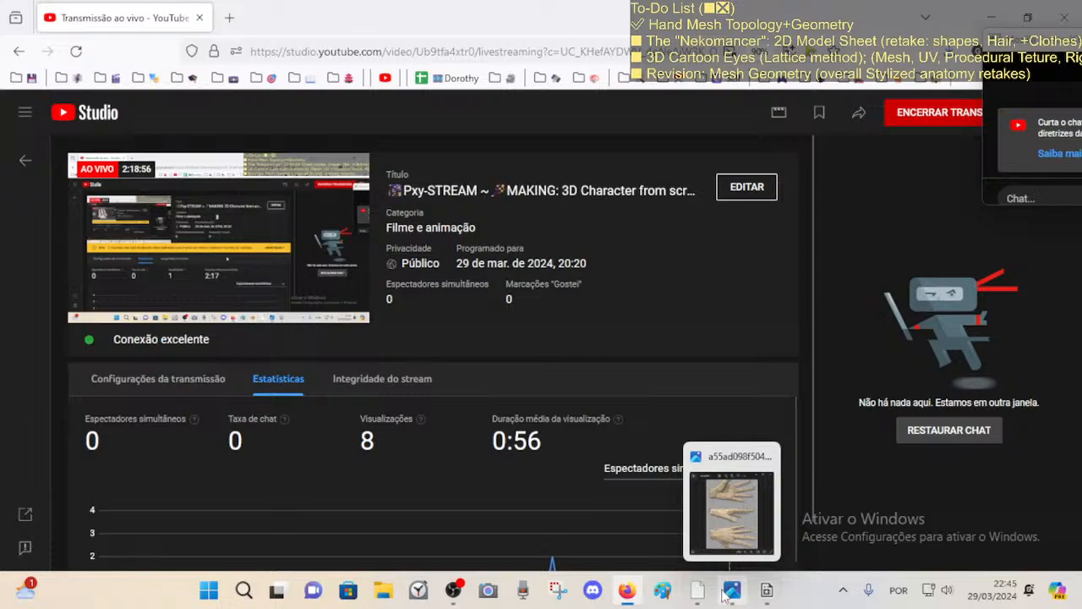
{"action": "mouse_move", "coordinate": [453, 590]}
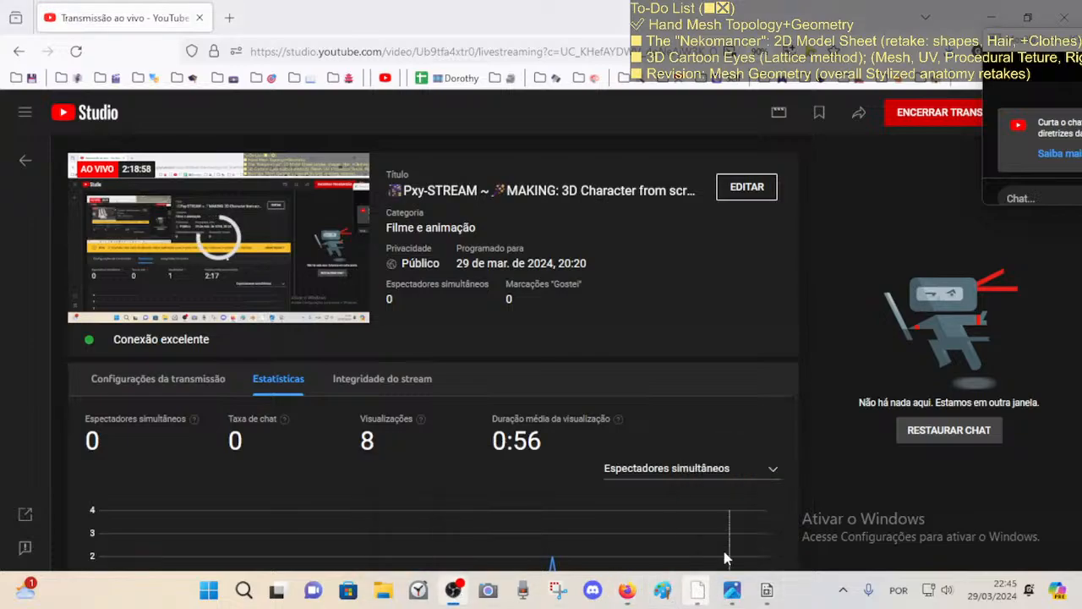
{"action": "left_click", "coordinate": [725, 596]}
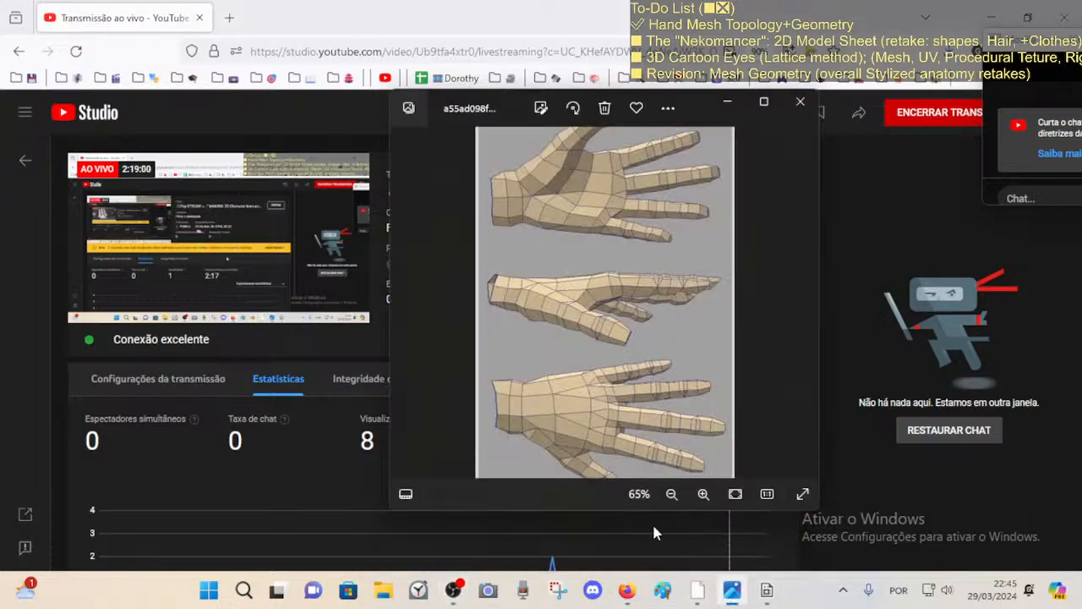
{"action": "left_click", "coordinate": [627, 590]}
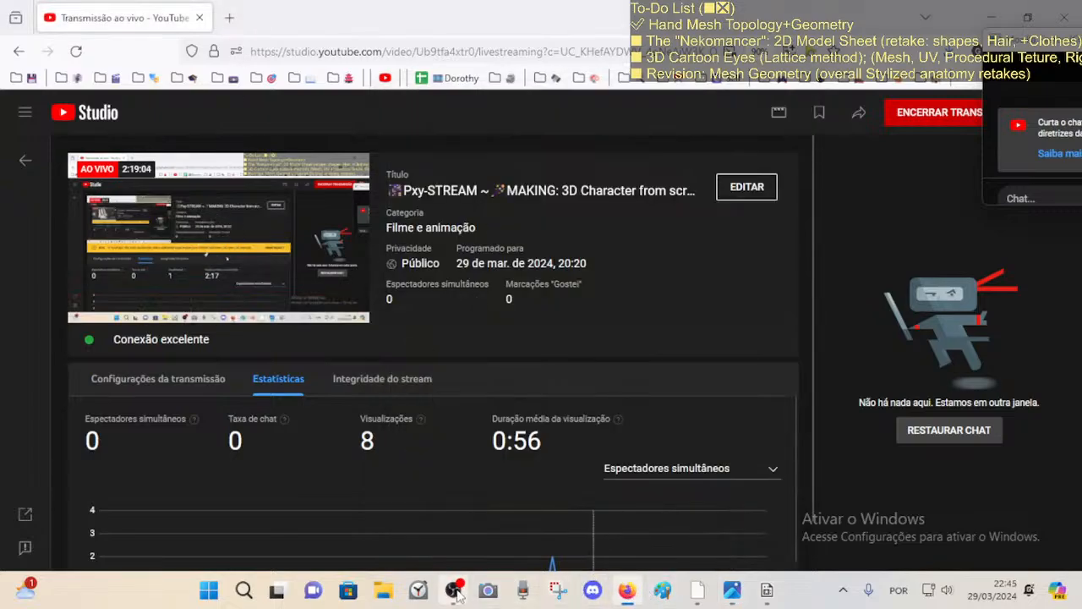
{"action": "left_click", "coordinate": [733, 595]}
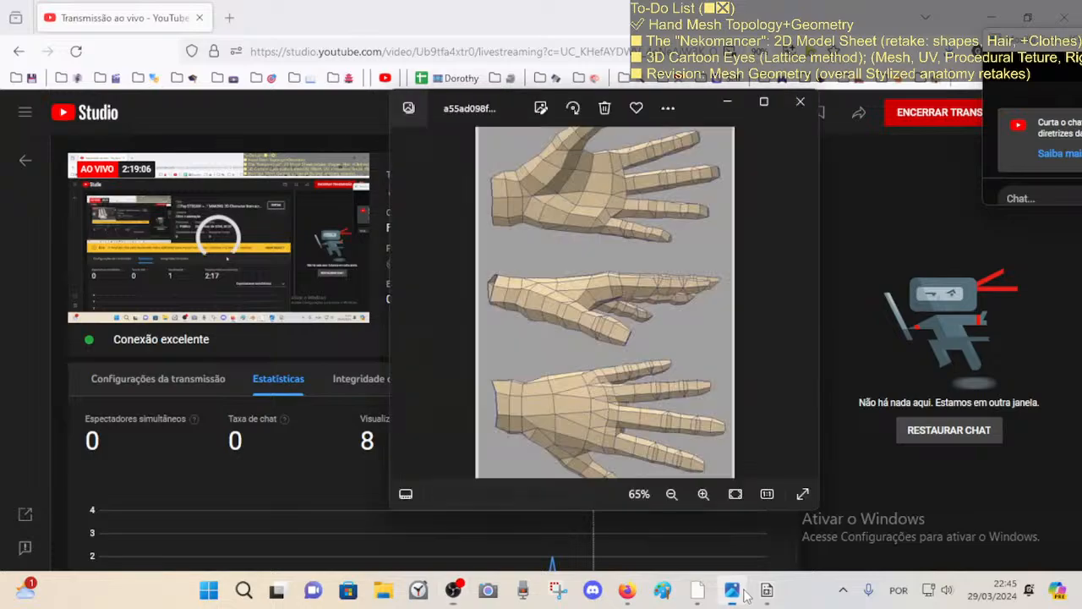
{"action": "mouse_move", "coordinate": [698, 596]}
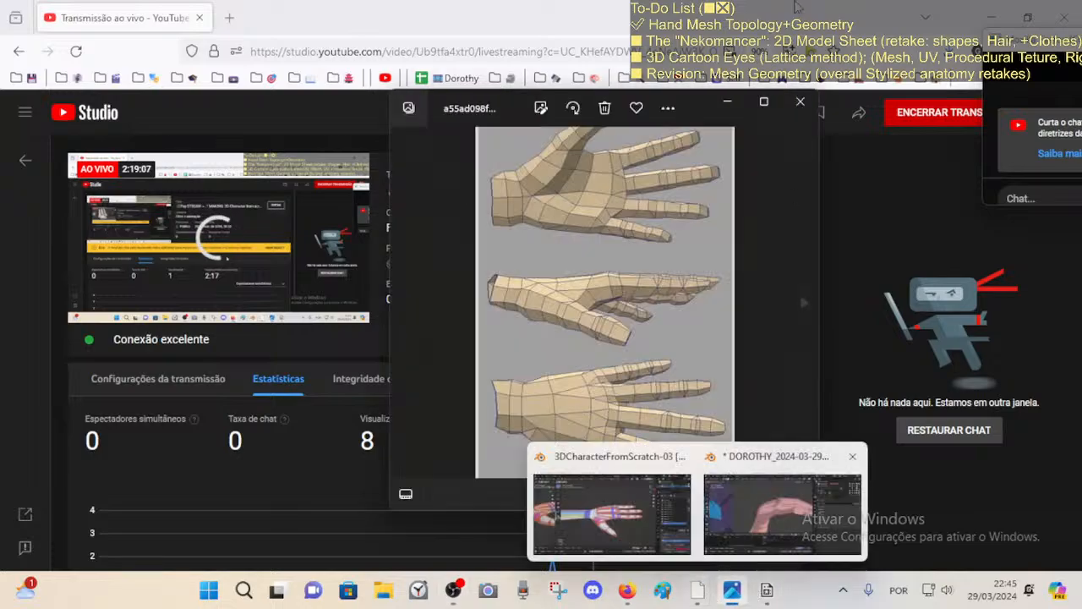
{"action": "left_click", "coordinate": [800, 102]}
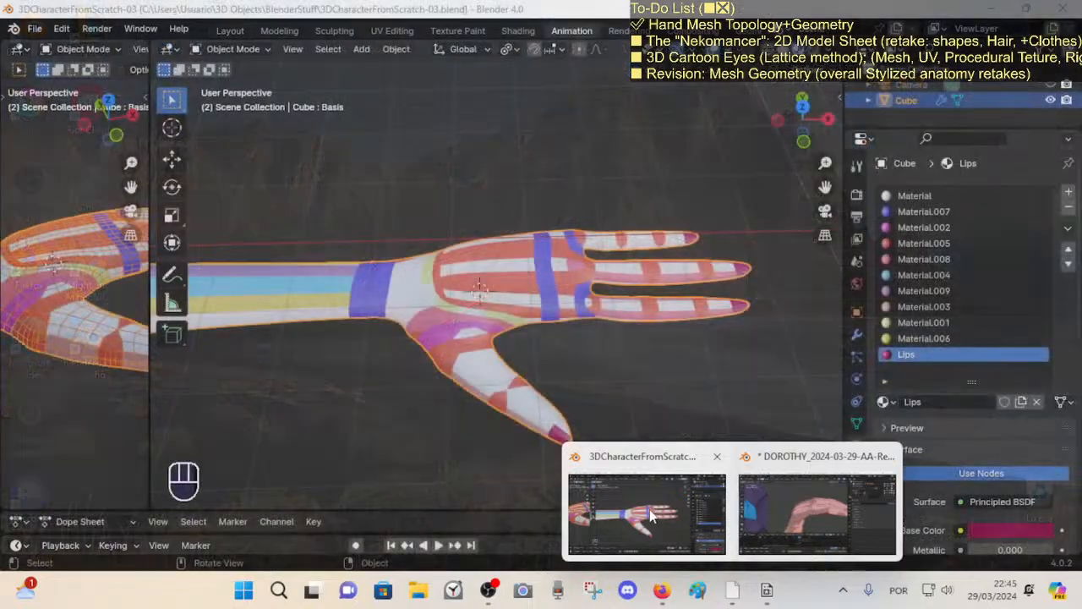
Step: Switch back to the 3DCharacterFromScratch-03 file in Blender, show the wireframe overlay on the mesh and save
{"action": "left_click", "coordinate": [648, 514]}
{"action": "middle_click_drag", "start_coordinate": [487, 255], "coordinate": [474, 252]}
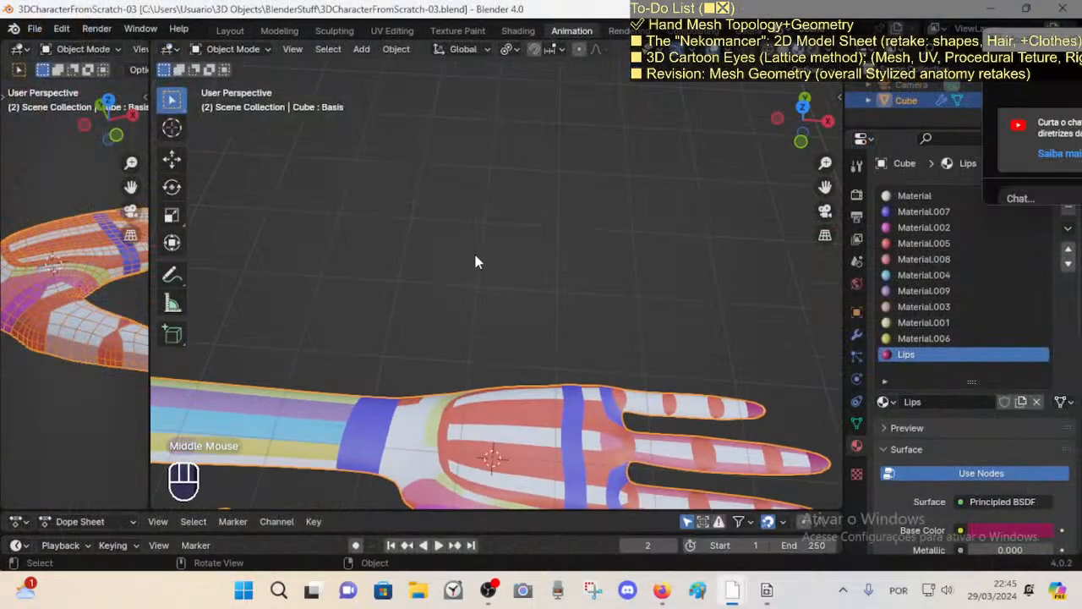
{"action": "key", "text": "ctrl+alt+shift+z"}
{"action": "scroll", "coordinate": [472, 269], "scroll_direction": "down", "scroll_amount": 3}
{"action": "scroll", "coordinate": [471, 281], "scroll_direction": "down", "scroll_amount": 1}
{"action": "key", "text": "ctrl+s"}
Step: Navigate out to frame the character's head, torso and both arms, and hide the wireframe overlay
{"action": "key", "text": "shift+grave"}
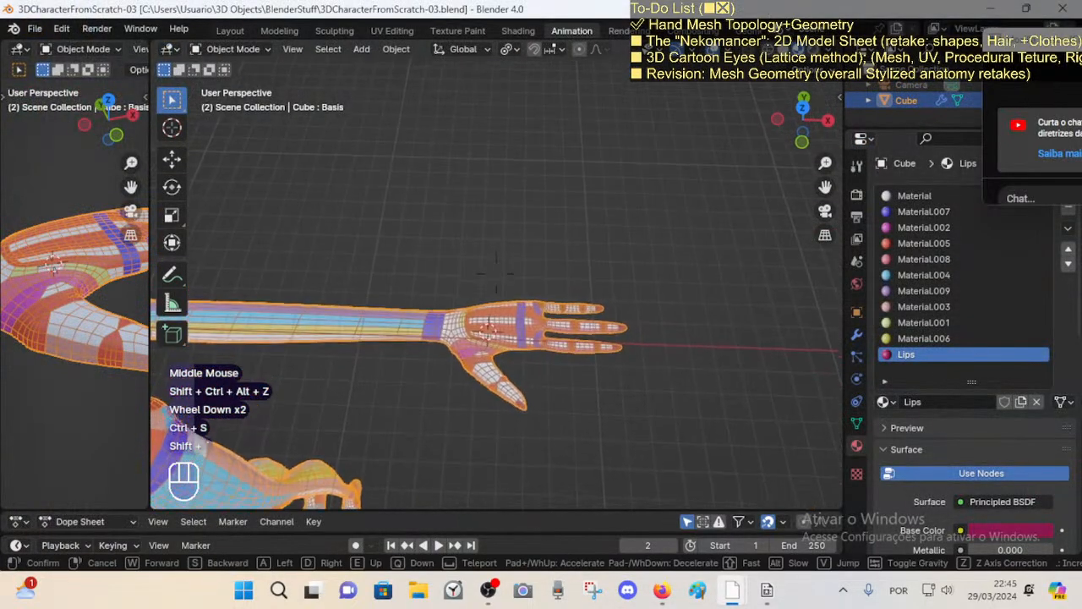
{"action": "key", "text": "a"}
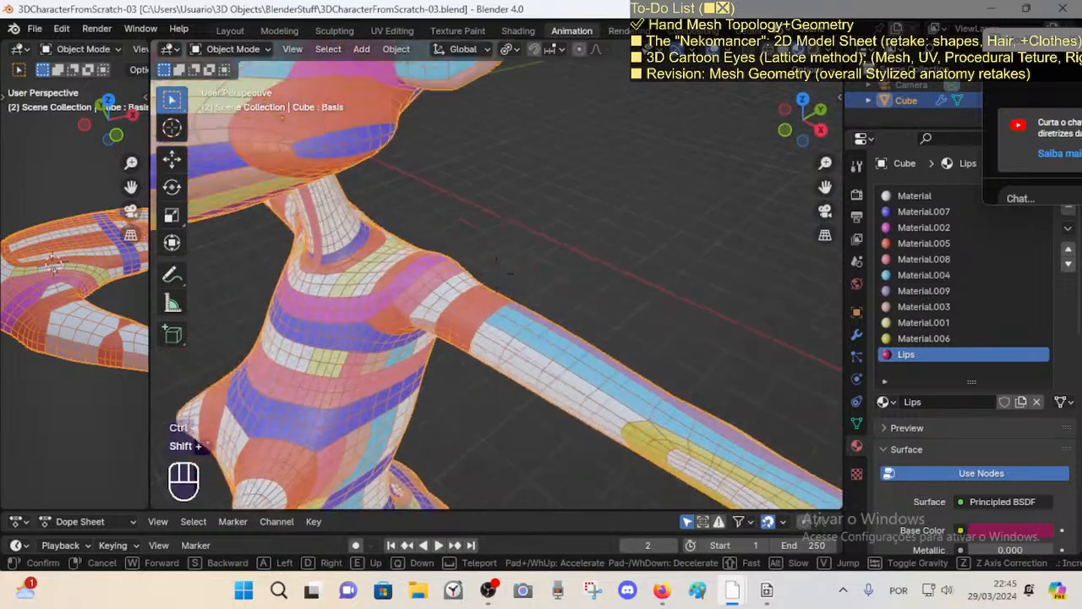
{"action": "key", "text": "s"}
{"action": "key", "text": "Escape"}
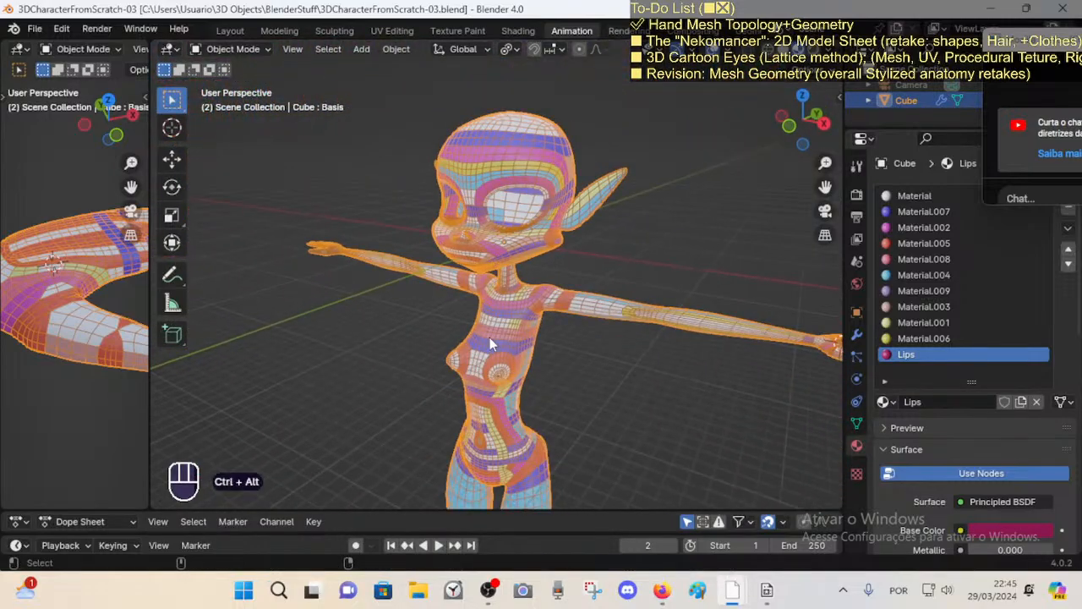
{"action": "key", "text": "ctrl+alt+shift+z"}
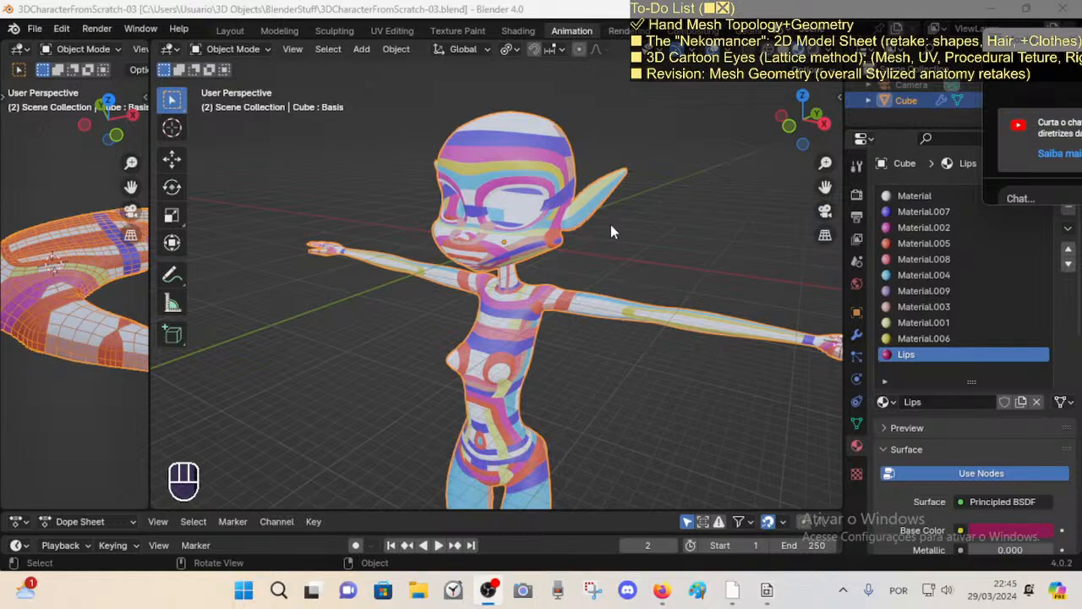
Step: Check YouTube Studio briefly, return to the Blender character file, turn the wireframe overlay back on and save
{"action": "left_click", "coordinate": [662, 589]}
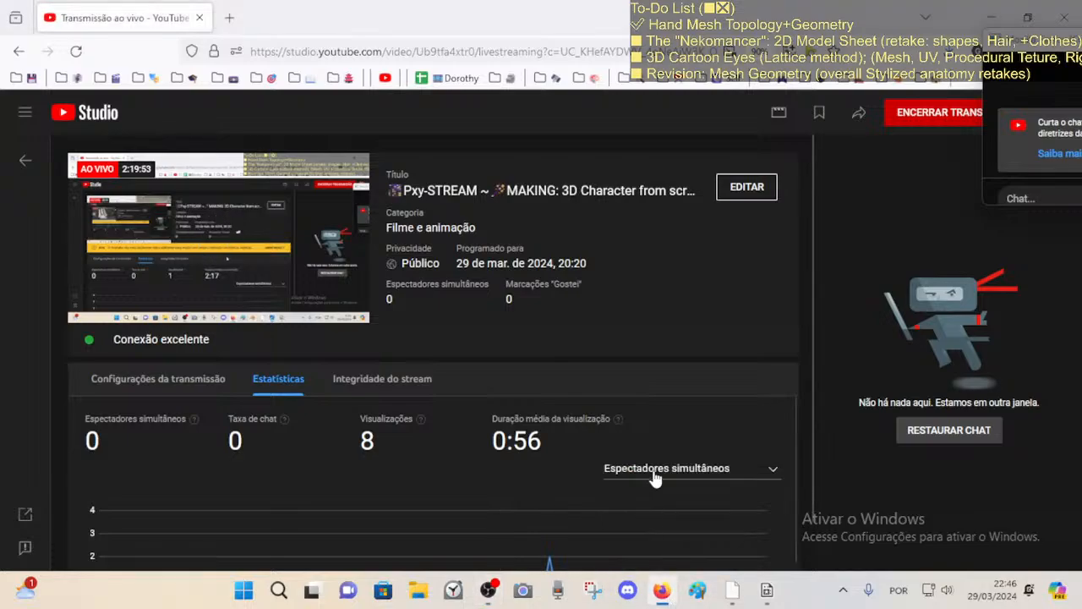
{"action": "mouse_move", "coordinate": [732, 592]}
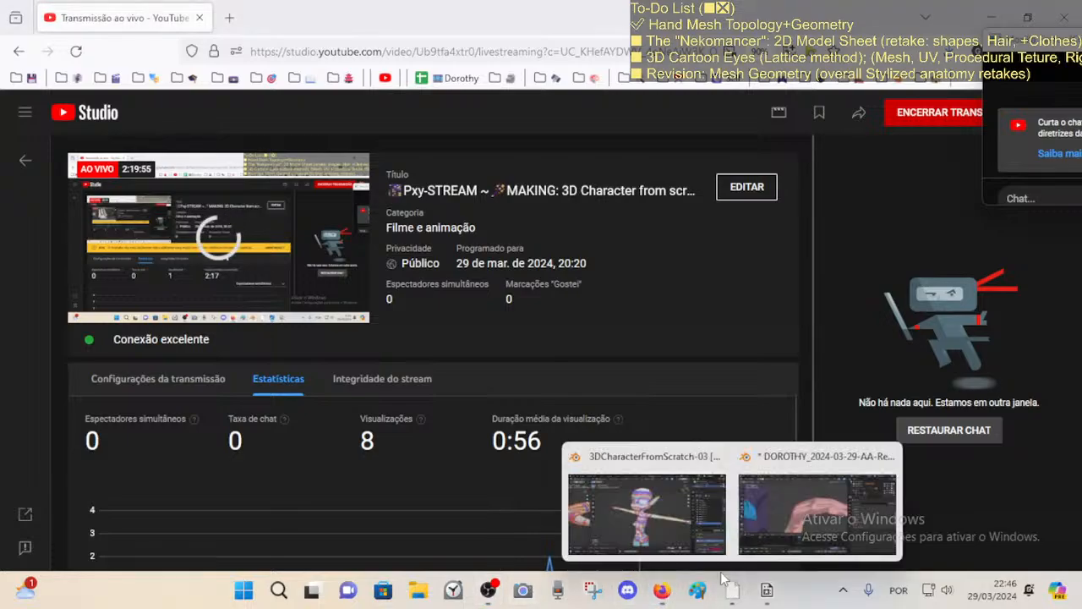
{"action": "left_click", "coordinate": [656, 516]}
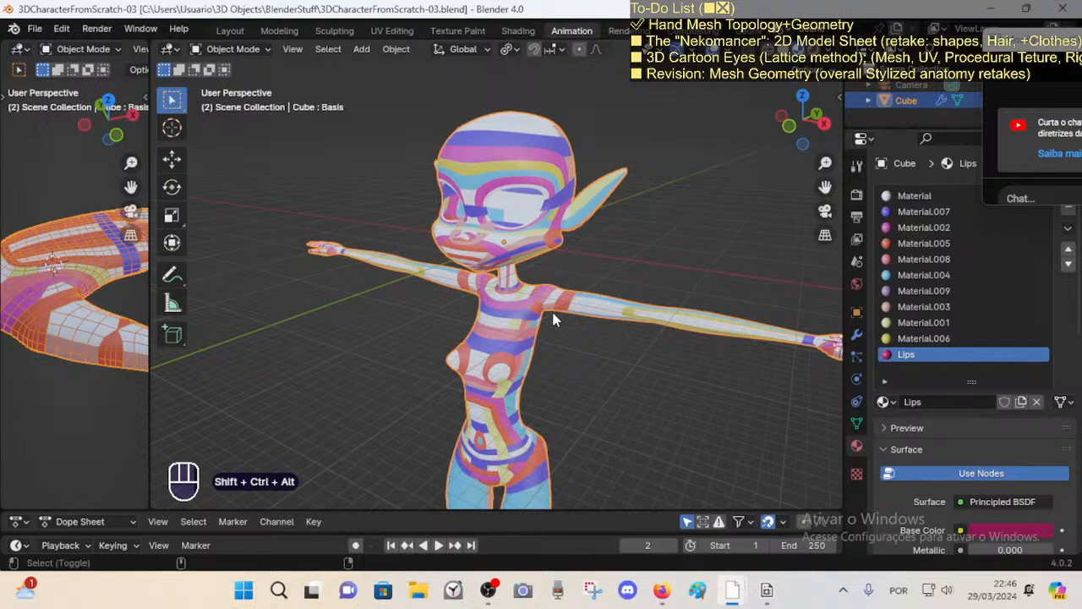
{"action": "key", "text": "ctrl+shift+alt+z"}
{"action": "left_click", "coordinate": [552, 314]}
{"action": "key", "text": "ctrl+s"}
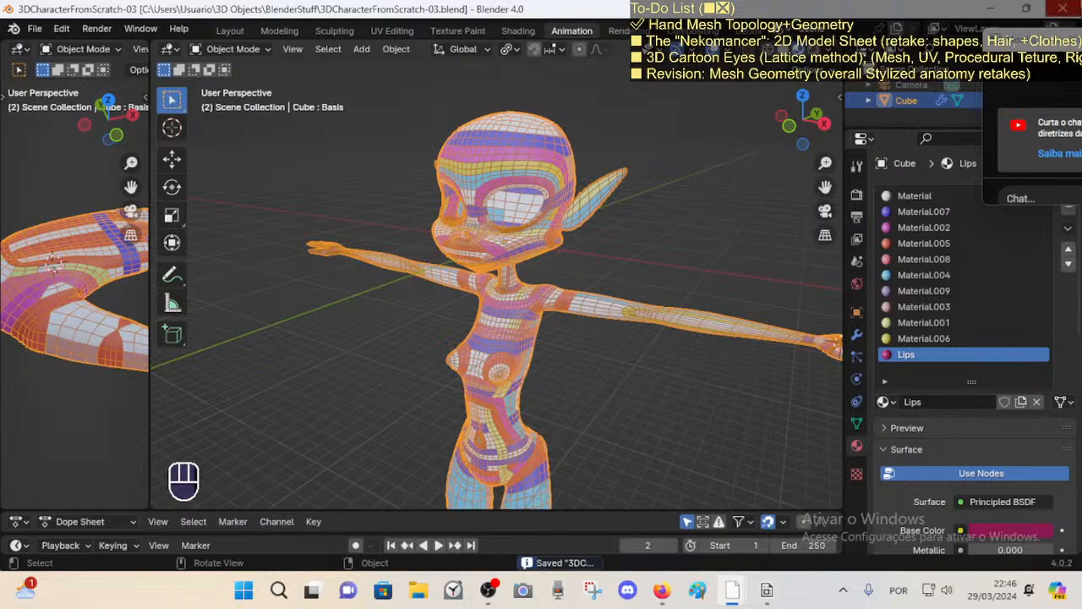
Step: Move the floating live chat window, switch to YouTube Studio and start ending the live stream
{"action": "left_click_drag", "start_coordinate": [1052, 42], "coordinate": [853, 58]}
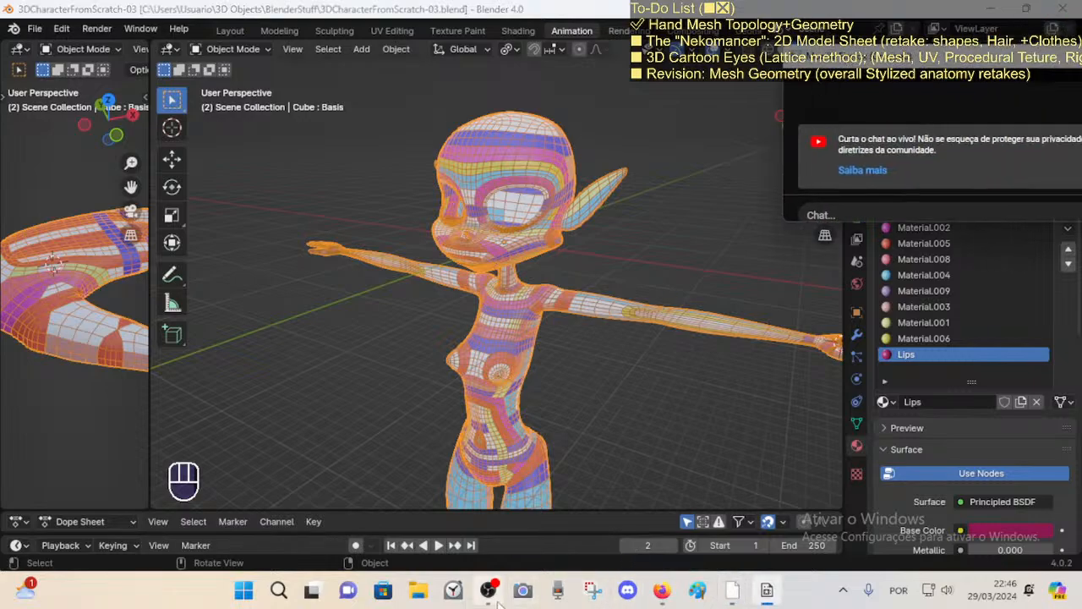
{"action": "left_click", "coordinate": [661, 590]}
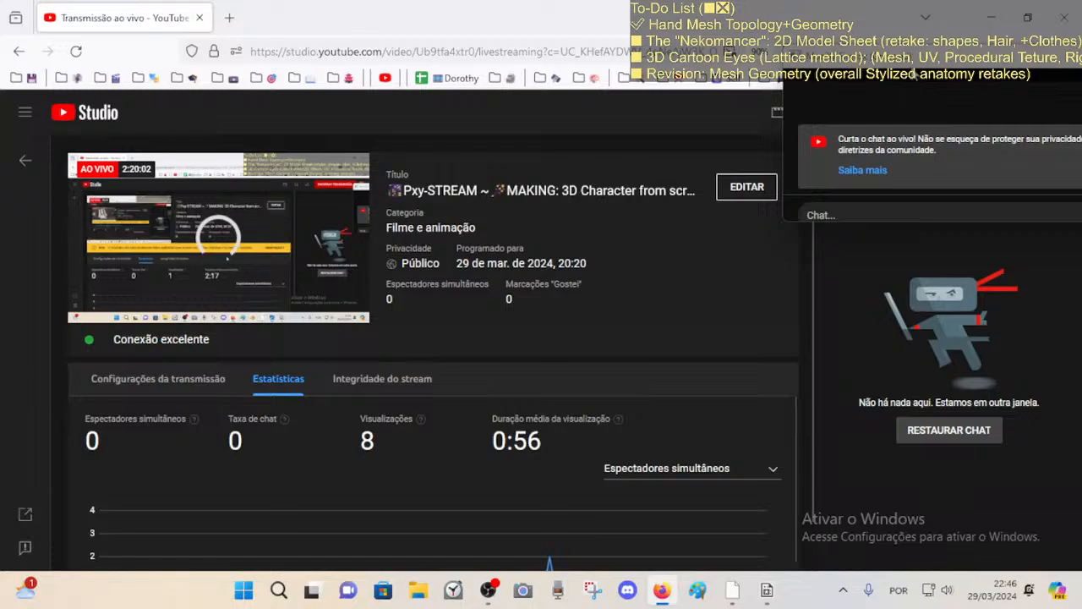
{"action": "left_click", "coordinate": [957, 114]}
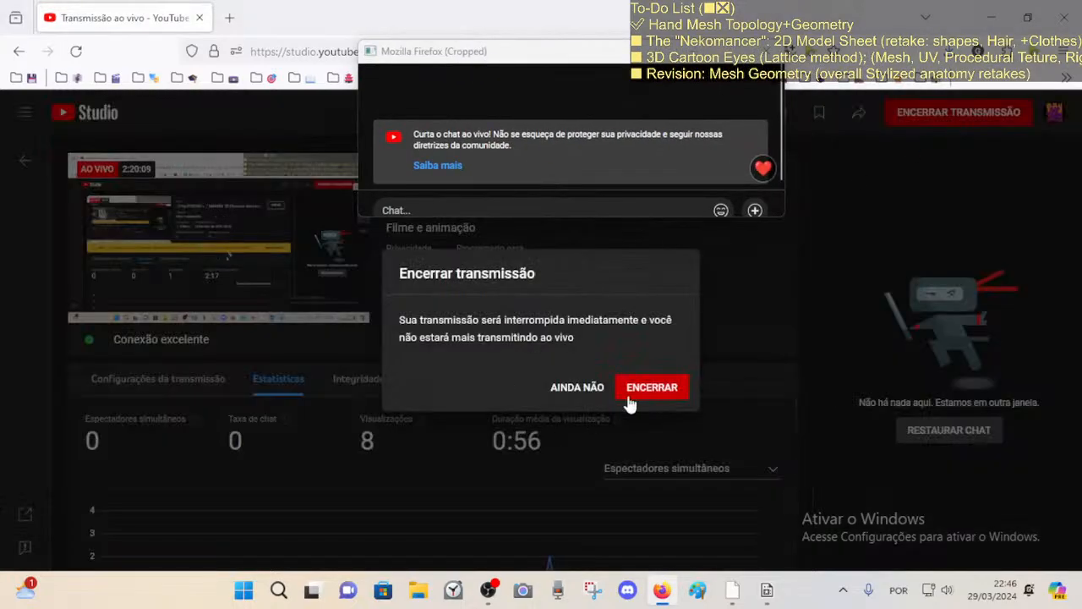